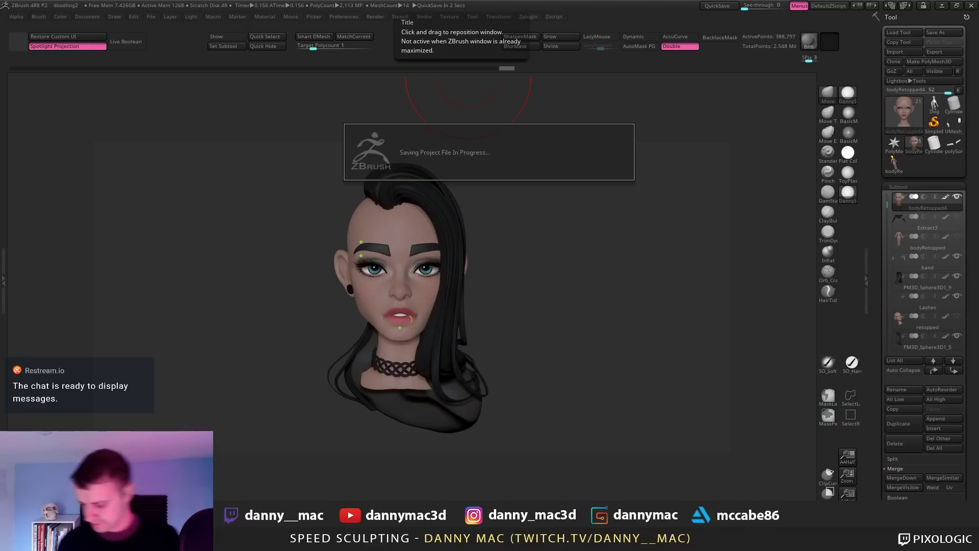
pyautogui.press('XF86AudioLowerVolume')
pyautogui.press('XF86AudioRaiseVolume')
pyautogui.press('XF86AudioRaiseVolume')
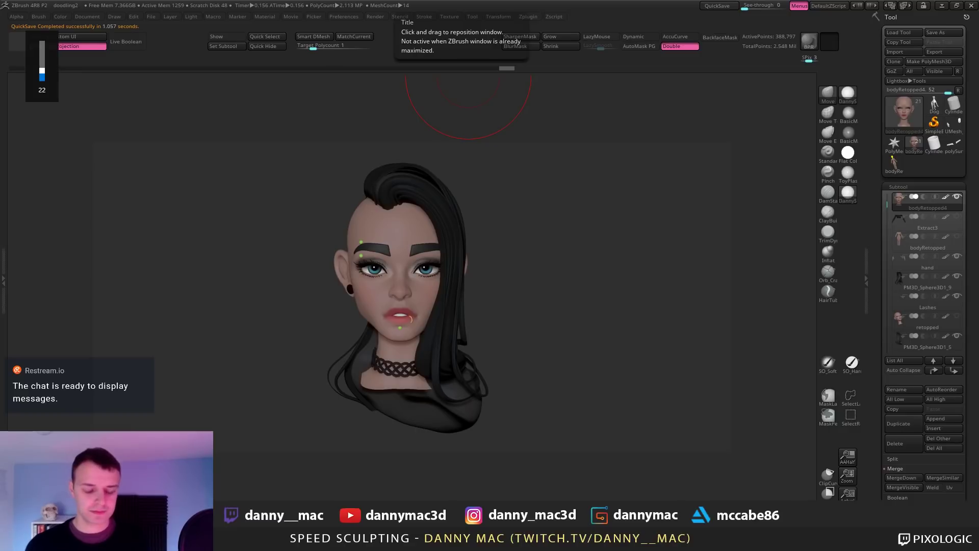
pyautogui.press('XF86AudioLowerVolume')
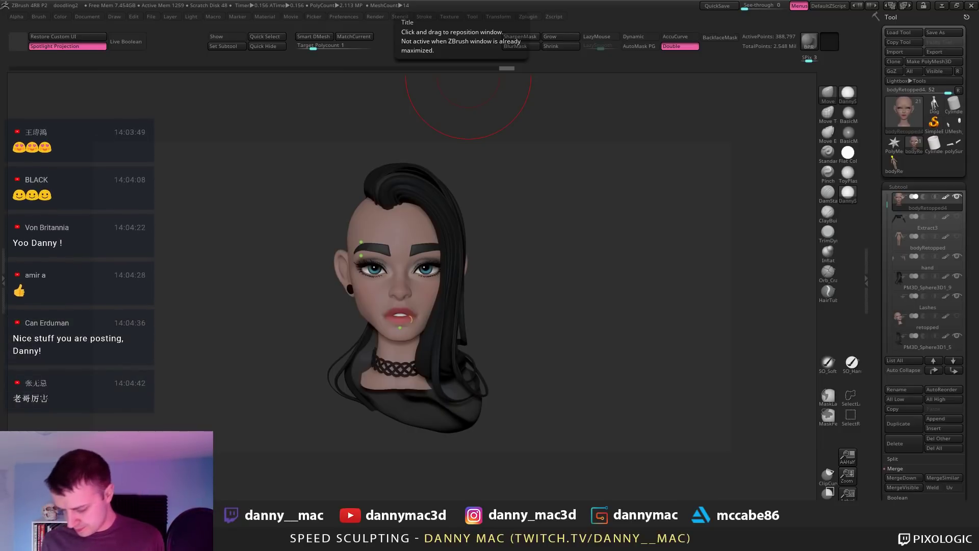
pyautogui.write('s')
pyautogui.write('20')
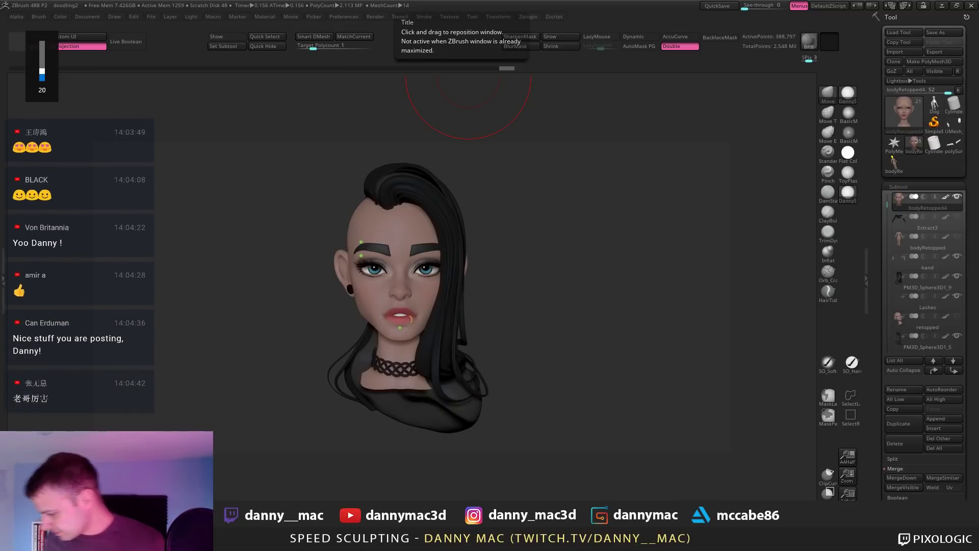
pyautogui.write('22')
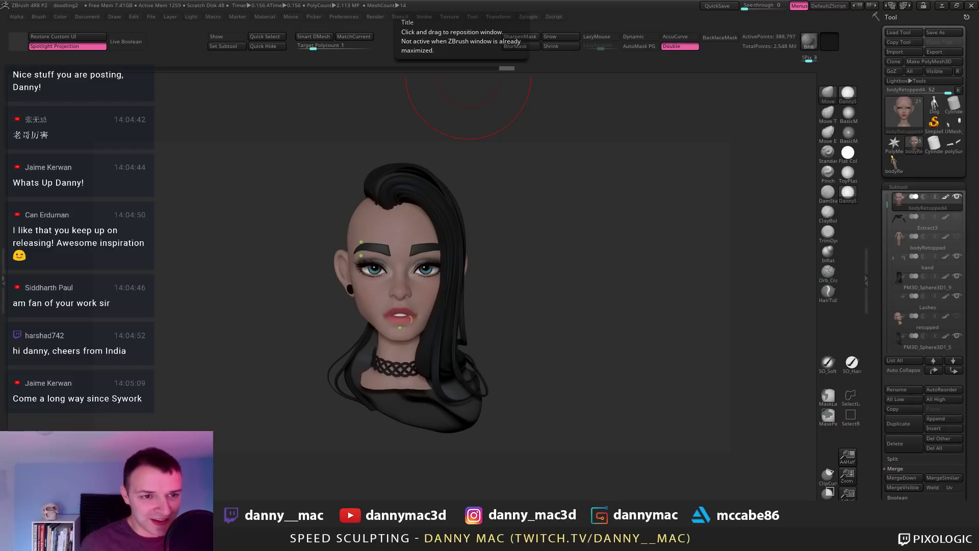
pyautogui.press('XF86AudioLowerVolume')
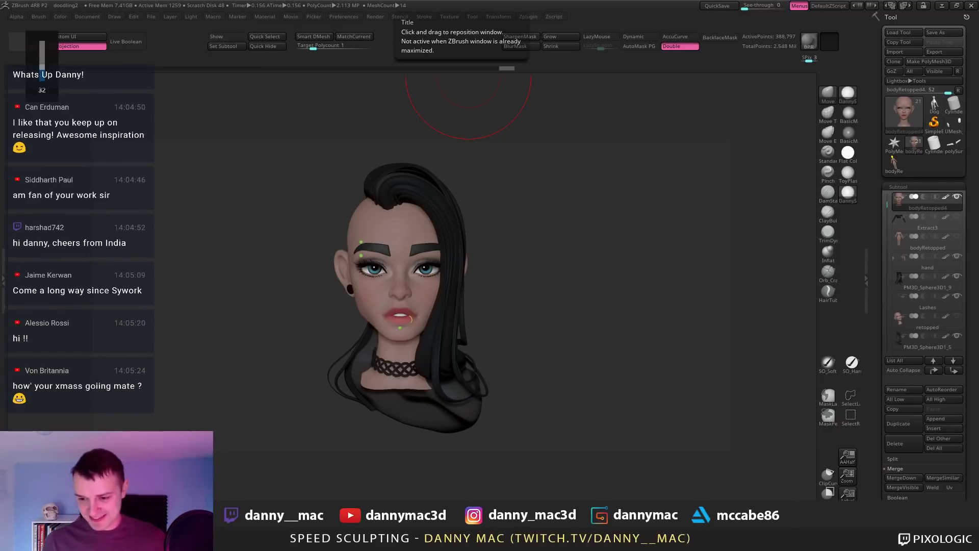
pyautogui.press('XF86AudioLowerVolume')
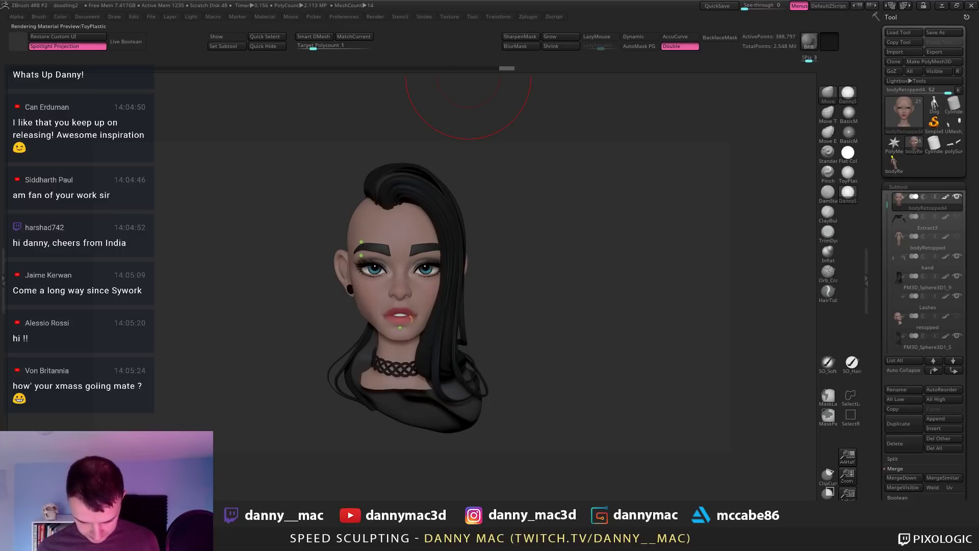
# Step: Move the PolySphere2 eyeballs slightly down into the eye sockets and orbit to check
pyautogui.keyDown('alt'); pyautogui.click(433, 274); pyautogui.keyUp('alt')
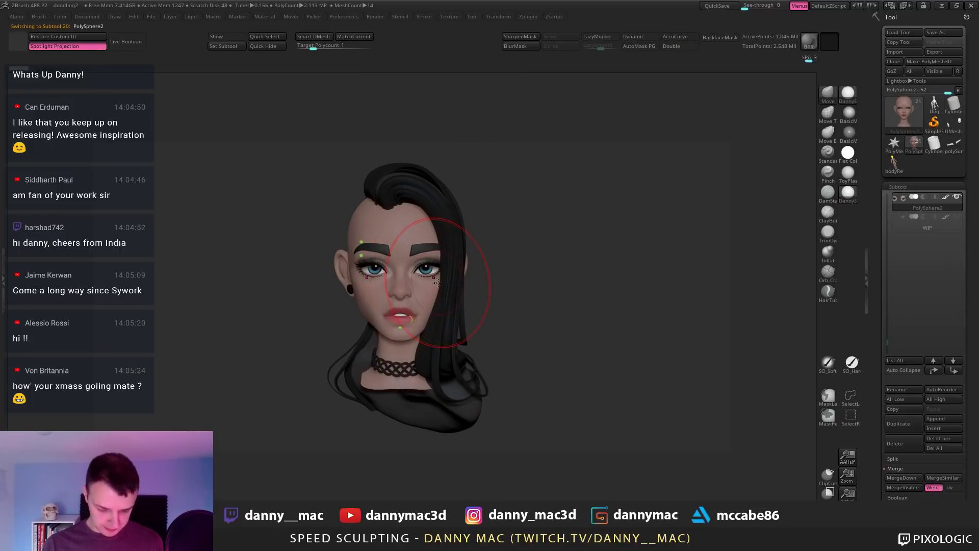
pyautogui.press('w')
pyautogui.moveTo(428, 300); pyautogui.dragTo(428, 302)
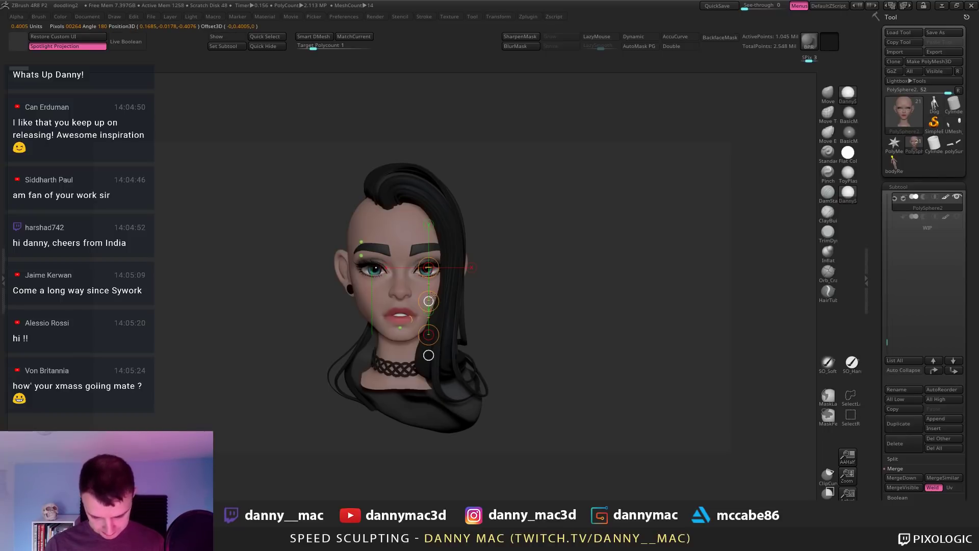
pyautogui.press('q')
pyautogui.moveTo(530, 273); pyautogui.dragTo(530, 229)
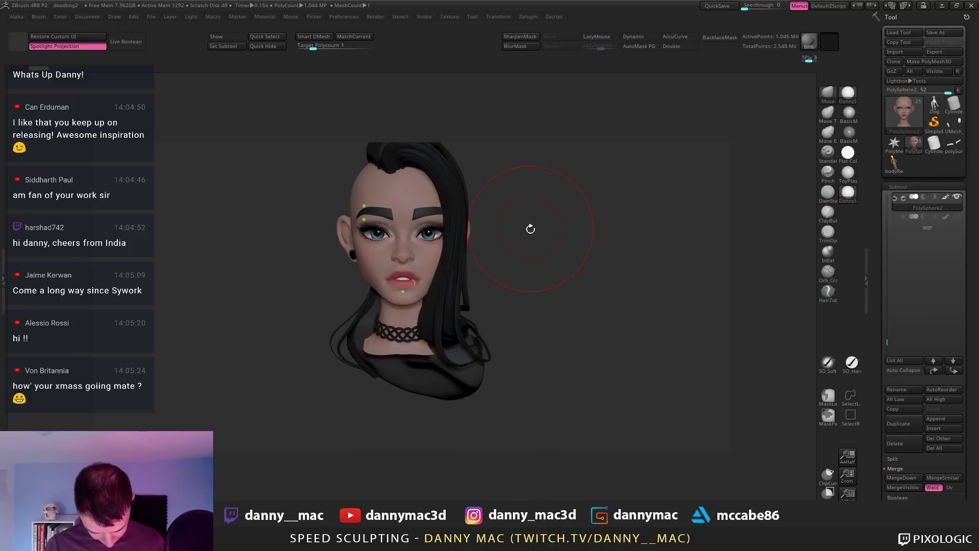
pyautogui.press('w')
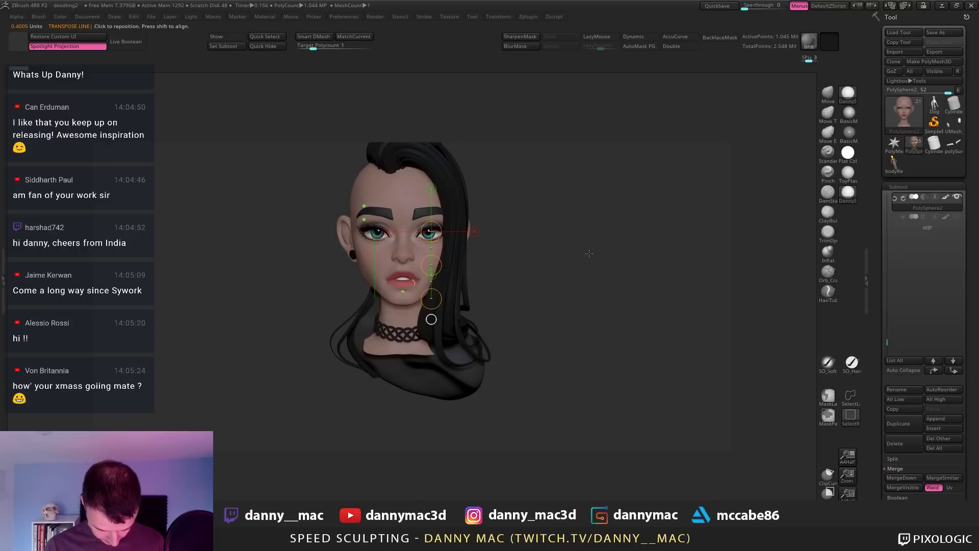
pyautogui.press('q')
pyautogui.moveTo(505, 280); pyautogui.dragTo(521, 426)
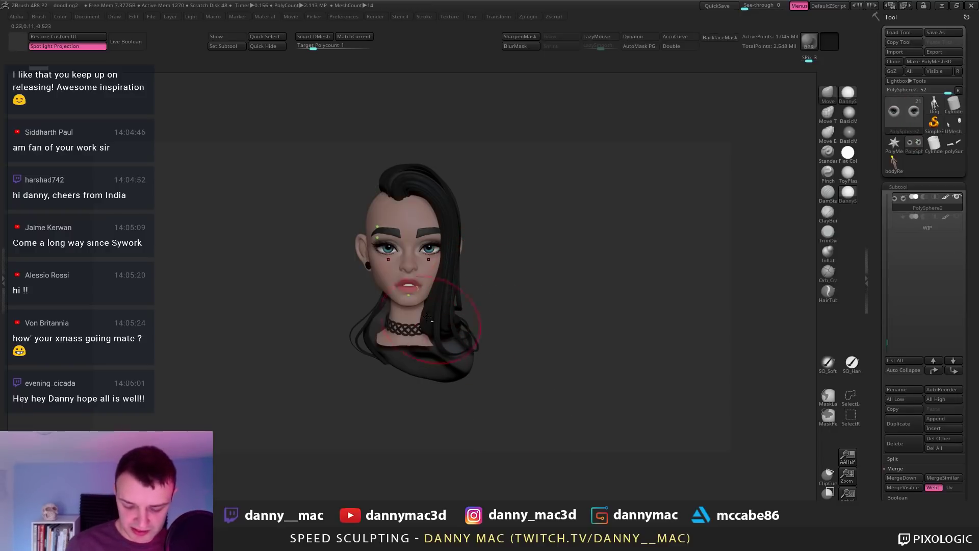
# Step: Select bodyRetopped4 and mask its head polygroup, with the full figure visible
pyautogui.keyDown('alt'); pyautogui.click(414, 310); pyautogui.keyUp('alt')
pyautogui.keyDown('ctrl'); pyautogui.keyDown('shift'); pyautogui.click(504, 291); pyautogui.keyUp('shift'); pyautogui.keyUp('ctrl')
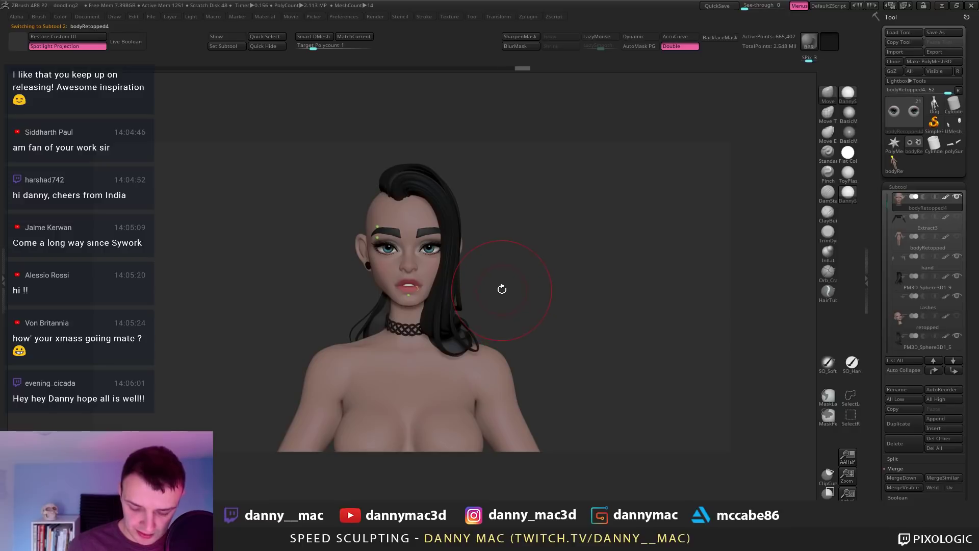
pyautogui.keyDown('alt'); pyautogui.moveTo(502, 289); pyautogui.dragTo(435, 233); pyautogui.keyUp('alt')
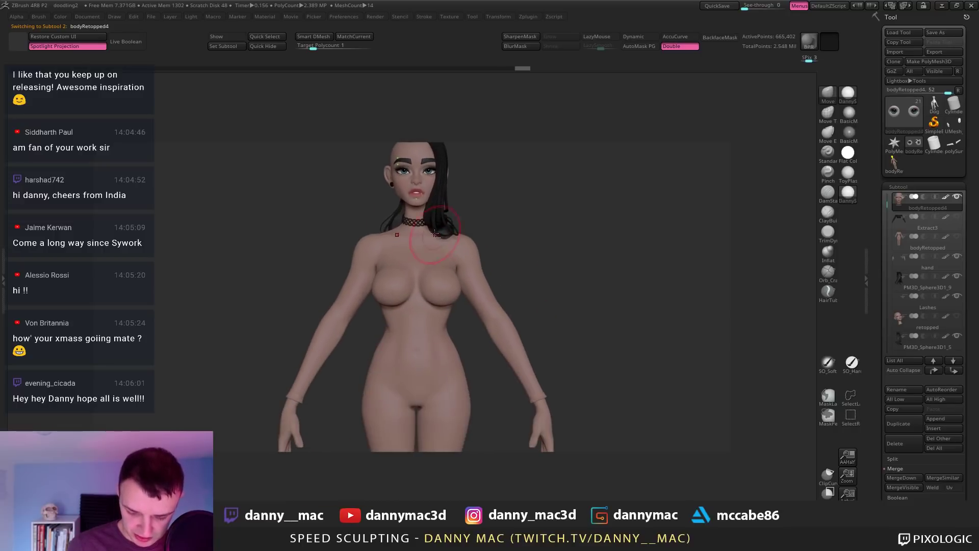
pyautogui.keyDown('ctrl'); pyautogui.keyDown('shift'); pyautogui.click(431, 233); pyautogui.keyUp('shift'); pyautogui.keyUp('ctrl')
pyautogui.keyDown('ctrl'); pyautogui.click(485, 211); pyautogui.keyUp('ctrl')
pyautogui.keyDown('ctrl'); pyautogui.keyDown('shift'); pyautogui.click(492, 217); pyautogui.keyUp('shift'); pyautogui.keyUp('ctrl')
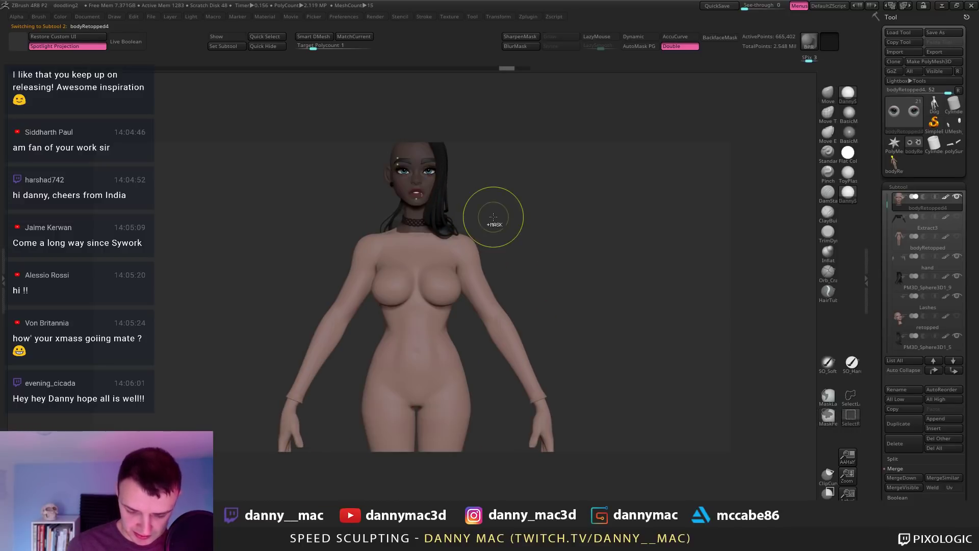
pyautogui.keyDown('alt'); pyautogui.moveTo(509, 230); pyautogui.dragTo(436, 257); pyautogui.keyUp('alt')
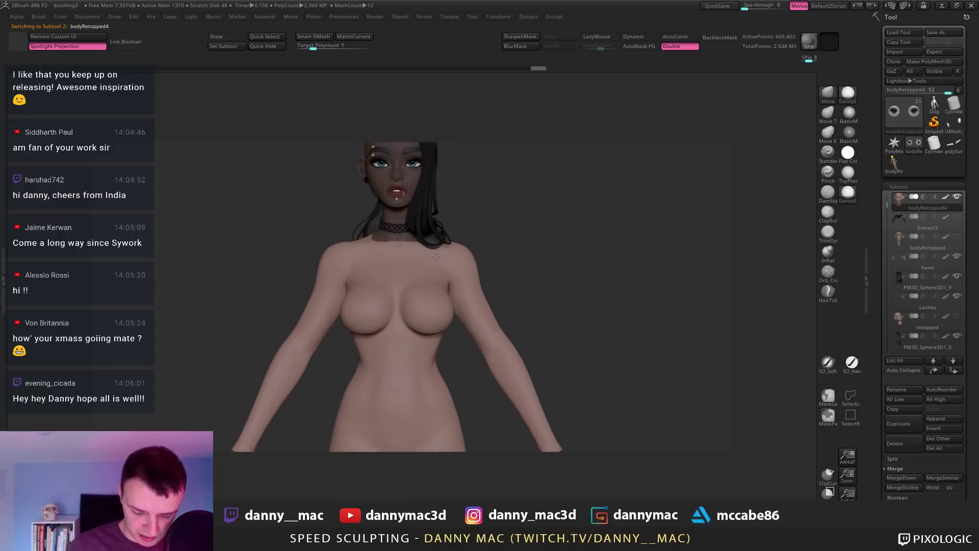
# Step: Drop the body to its lowest subdivision and scale it along a chest action line
pyautogui.hotkey('shift', 'd')
pyautogui.hotkey('shift', 'd')
pyautogui.hotkey('shift', 'd')
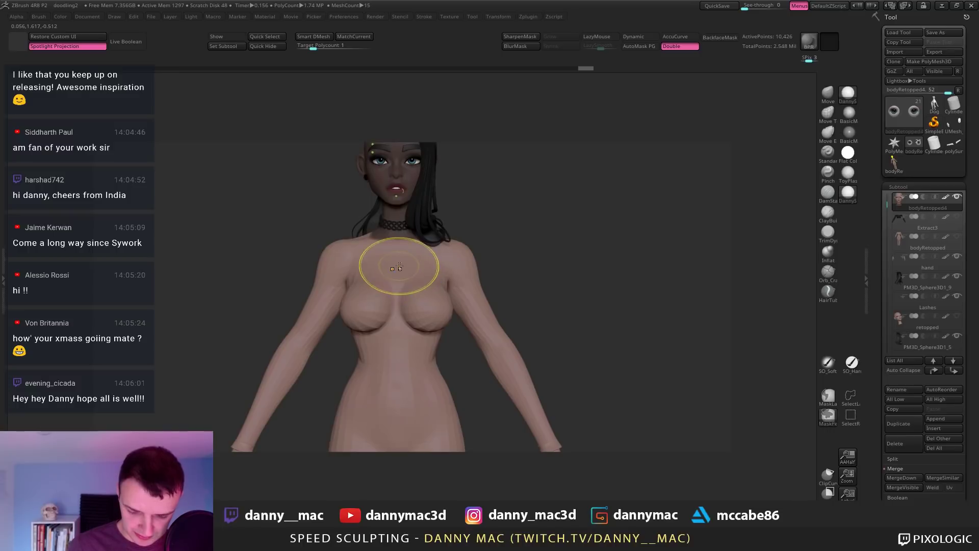
pyautogui.press('w')
pyautogui.moveTo(397, 262)
pyautogui.keyDown('shift'); pyautogui.mouseDown()
pyautogui.moveTo(403, 120)
pyautogui.moveTo(616, 280)
pyautogui.moveTo(592, 258)
pyautogui.moveTo(518, 291)
pyautogui.moveTo(593, 441)
pyautogui.moveTo(608, 445)
pyautogui.mouseUp(); pyautogui.keyUp('shift')
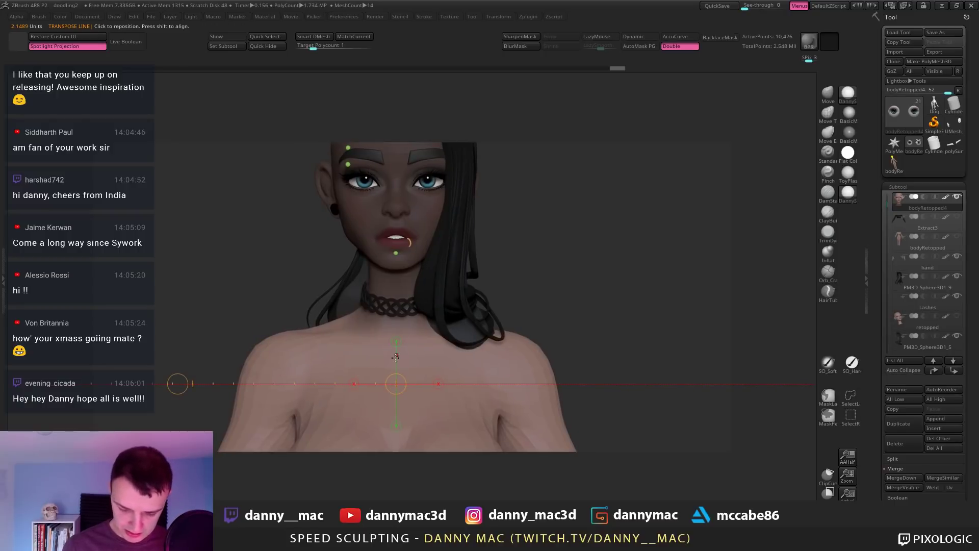
pyautogui.keyDown('shift'); pyautogui.moveTo(396, 357); pyautogui.dragTo(663, 357); pyautogui.keyUp('shift')
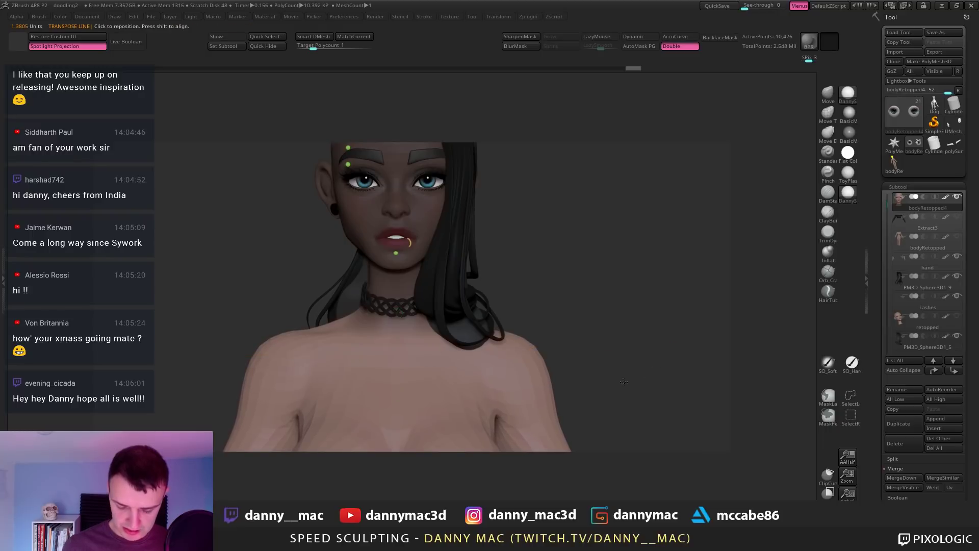
pyautogui.keyDown('alt'); pyautogui.moveTo(638, 326); pyautogui.dragTo(524, 264); pyautogui.keyUp('alt')
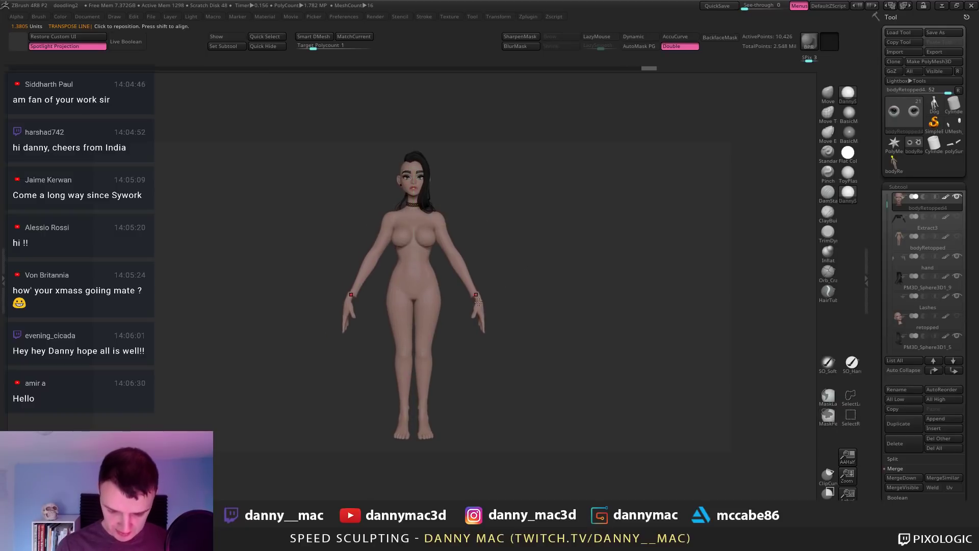
# Step: Select the hand subtool and nudge the hands toward the wrists
pyautogui.keyDown('alt'); pyautogui.click(528, 306); pyautogui.keyUp('alt')
pyautogui.press('f')
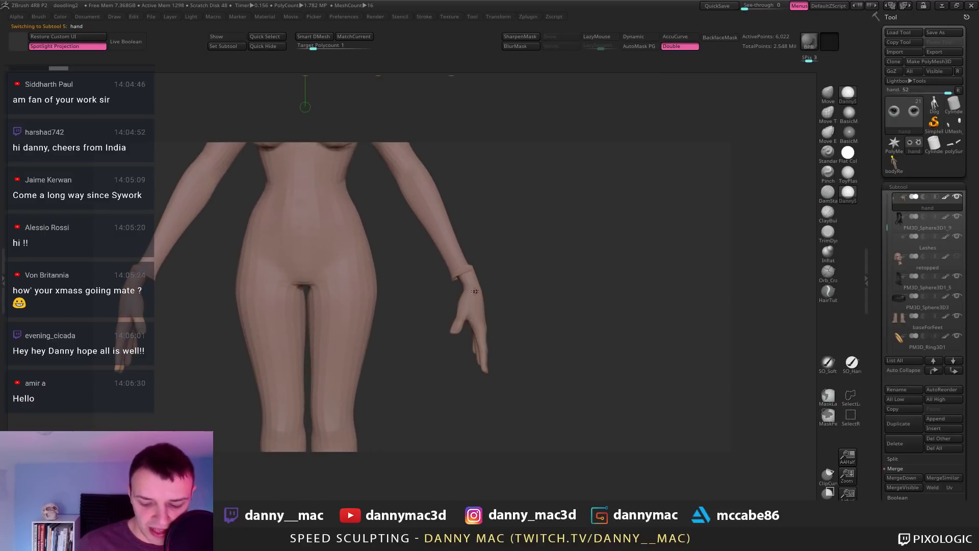
pyautogui.moveTo(567, 291); pyautogui.dragTo(565, 288)
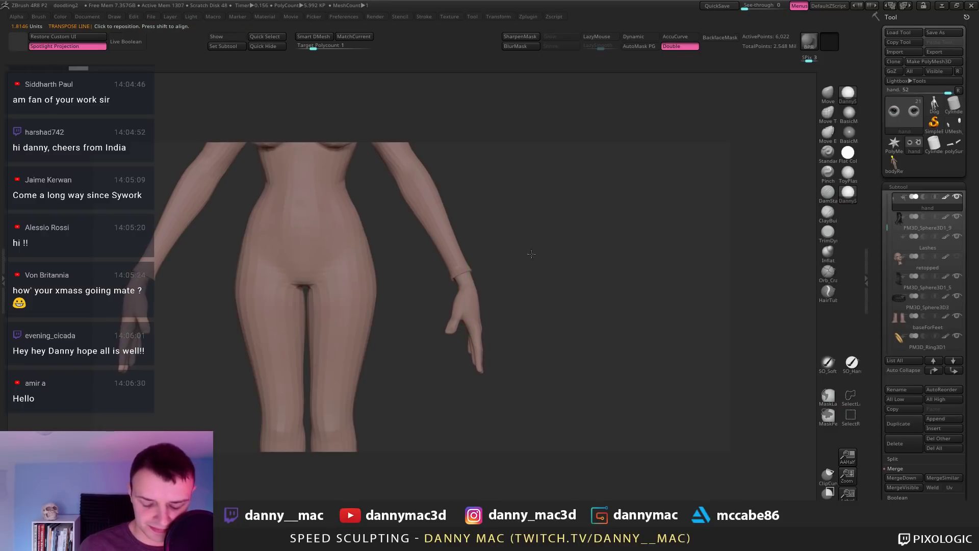
pyautogui.press('f')
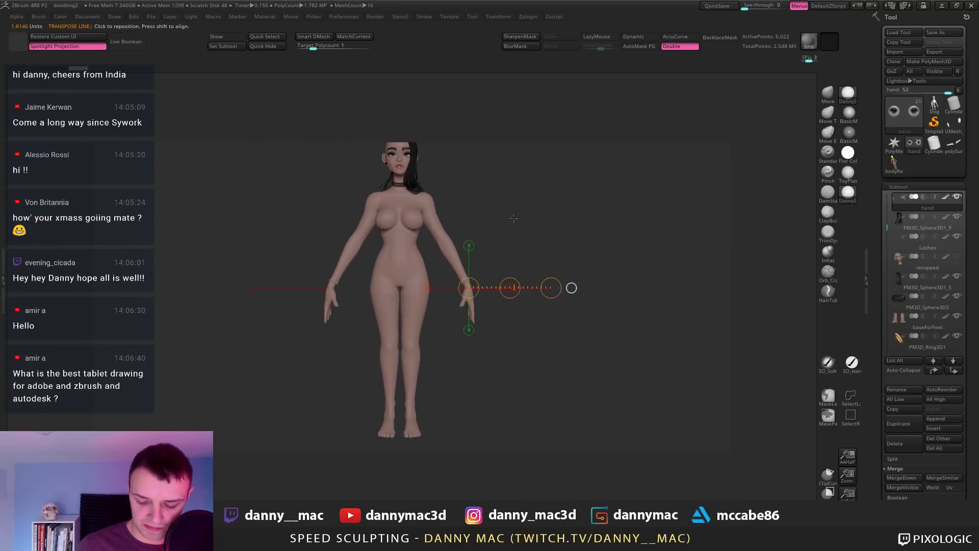
pyautogui.moveTo(513, 219); pyautogui.dragTo(436, 267)
# Step: Check the torso and legs on bodyRetopped4, then reselect the hand subtool
pyautogui.keyDown('alt'); pyautogui.click(409, 280); pyautogui.keyUp('alt')
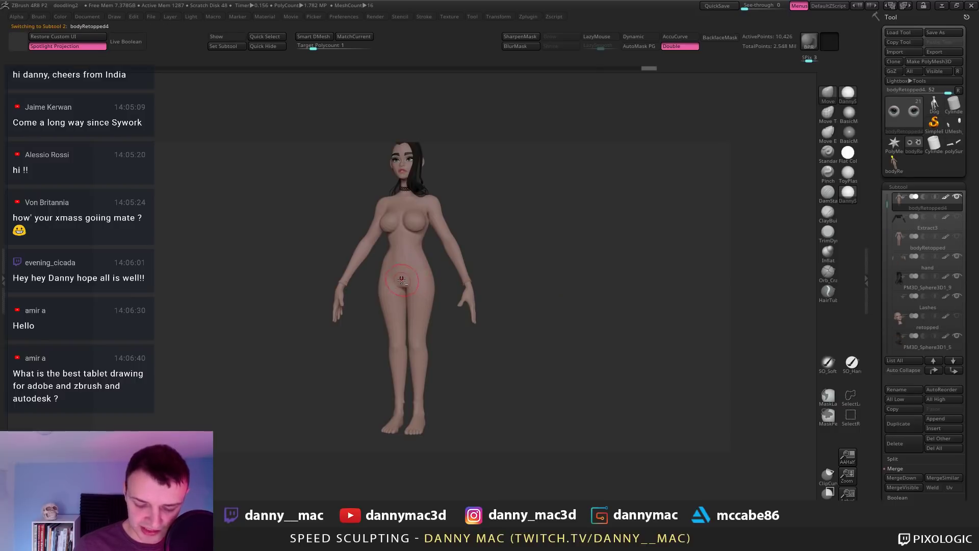
pyautogui.moveTo(401, 280)
pyautogui.keyDown('alt'); pyautogui.mouseDown(button='right')
pyautogui.moveTo(419, 278)
pyautogui.moveTo(416, 290)
pyautogui.moveTo(428, 241)
pyautogui.moveTo(408, 255)
pyautogui.moveTo(352, 253)
pyautogui.mouseUp(button='right'); pyautogui.keyUp('alt')
pyautogui.rightClick(415, 283)
pyautogui.rightClick(411, 290)
pyautogui.keyDown('alt'); pyautogui.click(352, 253); pyautogui.keyUp('alt')
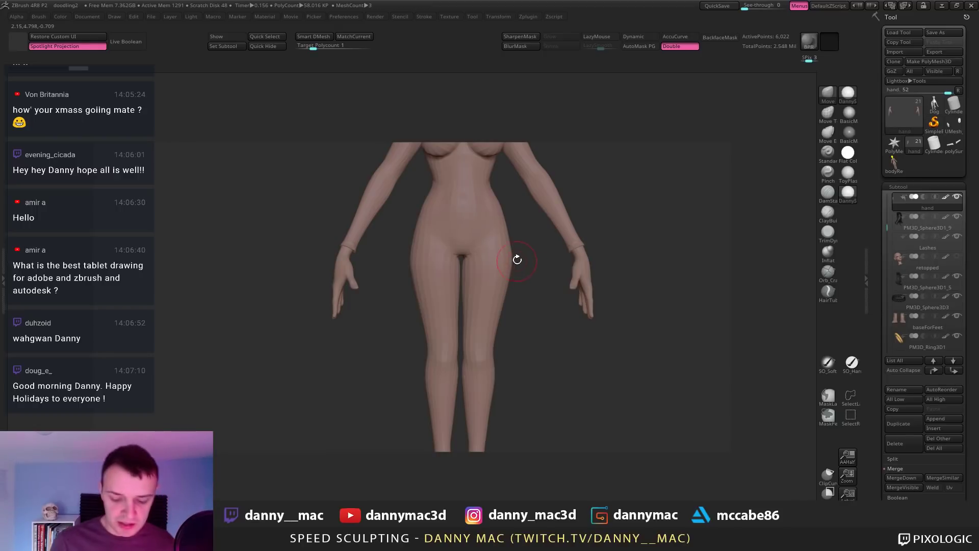
# Step: Select bodyRetopped4 and snap the view straight to the front
pyautogui.keyDown('alt'); pyautogui.moveTo(498, 272); pyautogui.dragTo(484, 249, button='right'); pyautogui.keyUp('alt')
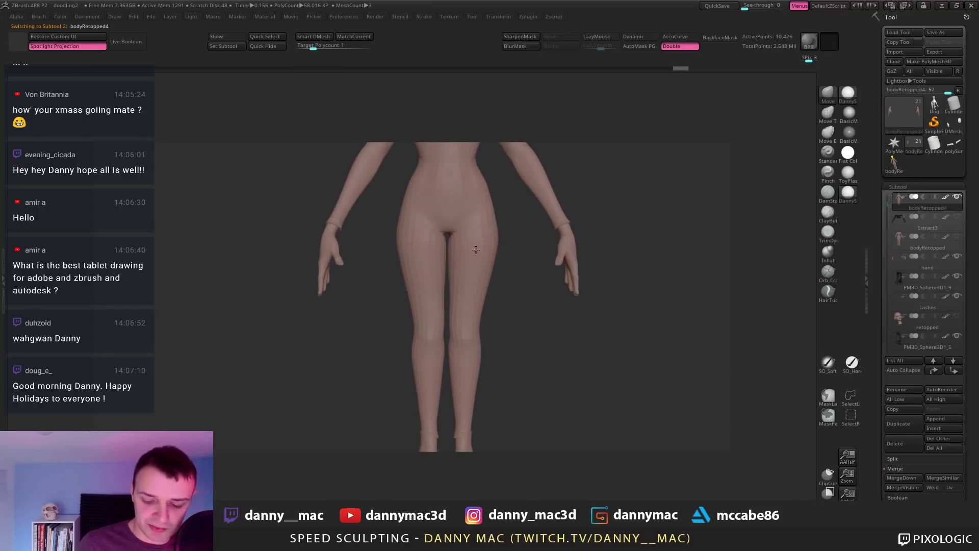
pyautogui.rightClick(484, 249)
pyautogui.keyDown('alt'); pyautogui.click(500, 253); pyautogui.keyUp('alt')
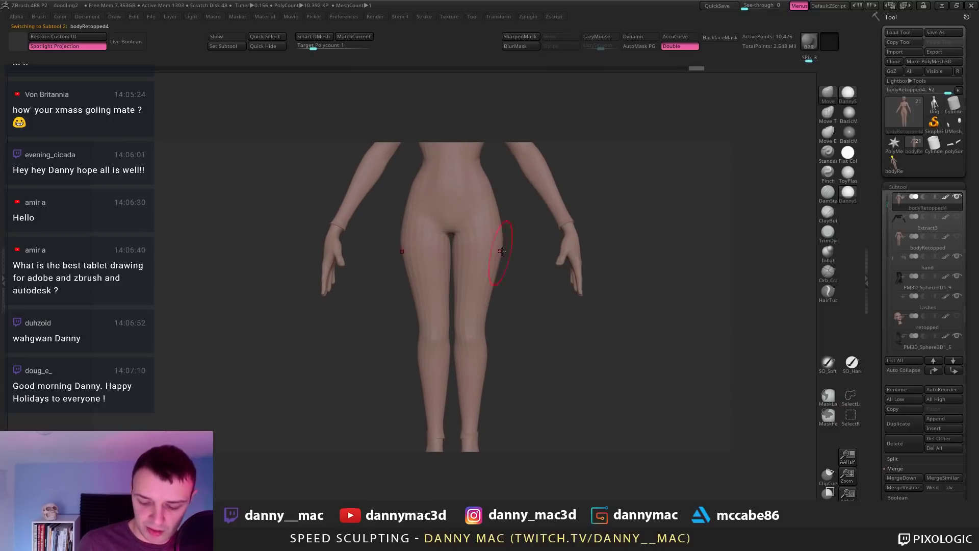
pyautogui.rightClick(498, 204)
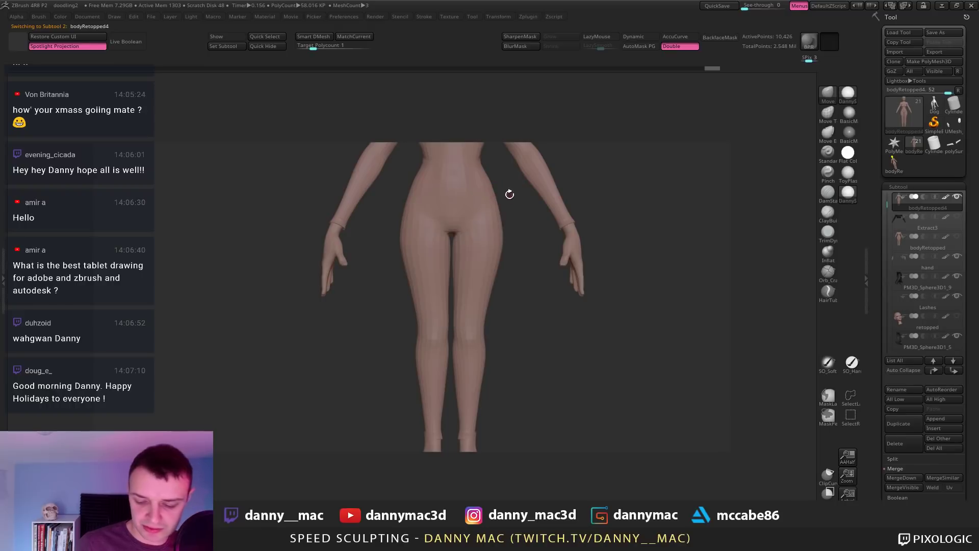
pyautogui.rightClick(501, 205)
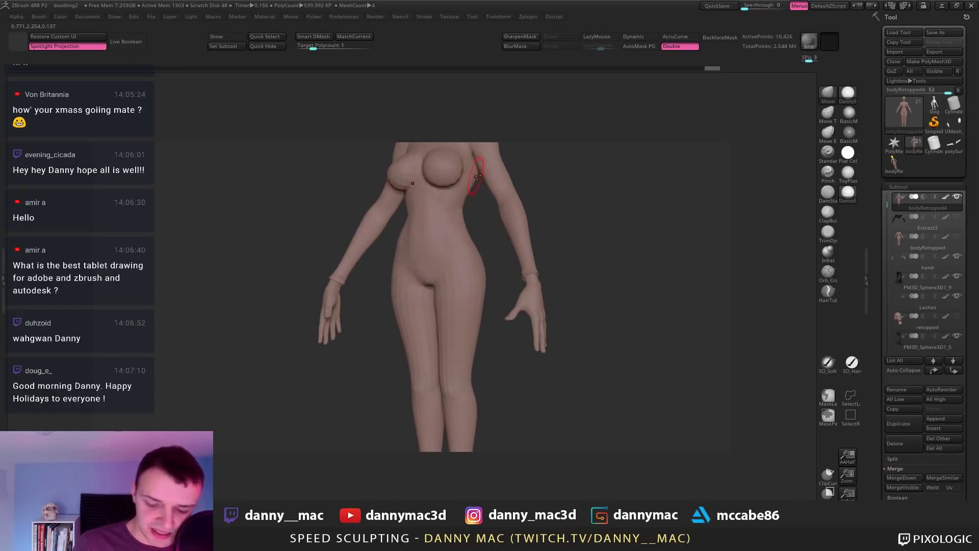
pyautogui.rightClick(475, 178)
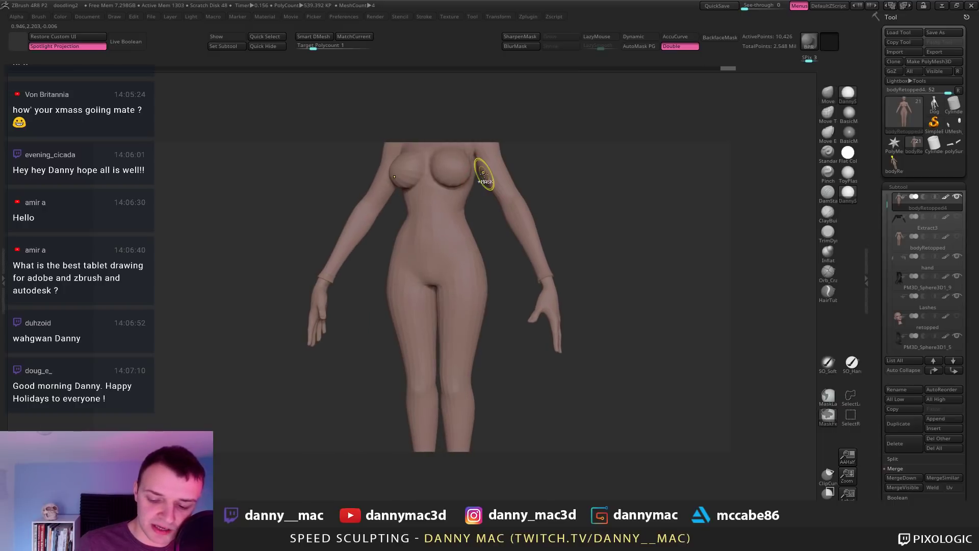
pyautogui.moveTo(486, 197)
pyautogui.keyDown('shift'); pyautogui.mouseDown(button='right')
pyautogui.moveTo(514, 176)
pyautogui.moveTo(485, 220)
pyautogui.moveTo(590, 230)
pyautogui.mouseUp(button='right'); pyautogui.keyUp('shift')
pyautogui.keyDown('alt'); pyautogui.moveTo(451, 182); pyautogui.dragTo(403, 210, button='right'); pyautogui.keyUp('alt')
# Step: Mask both arms and raise the body one subdivision level
pyautogui.hotkey('ctrl', 'z')
pyautogui.press('space')
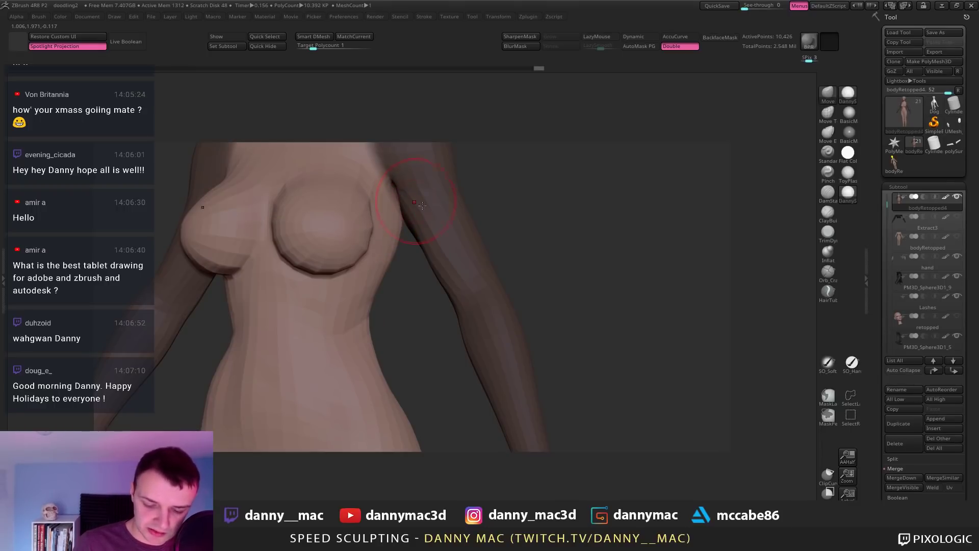
pyautogui.moveTo(399, 201); pyautogui.dragTo(351, 227, button='right')
pyautogui.press('d')
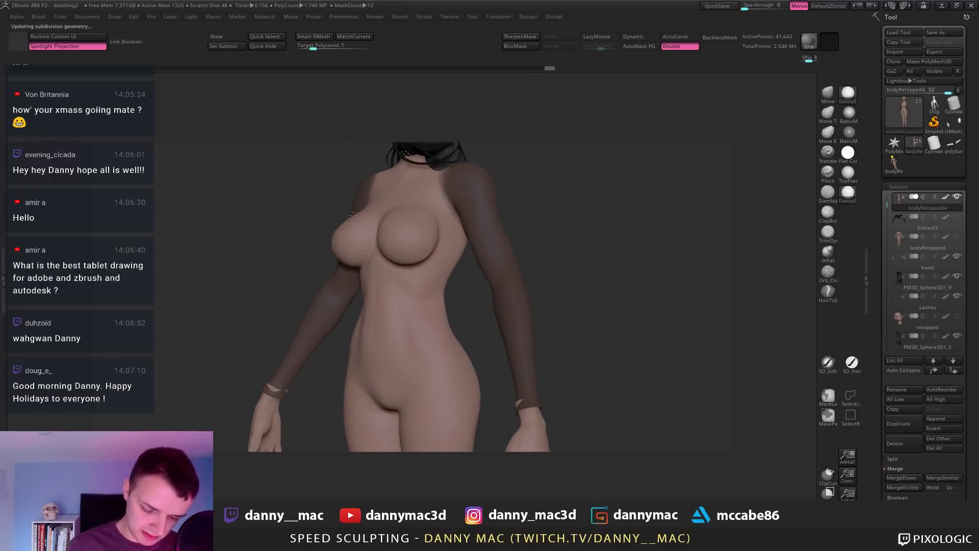
# Step: Switch the figure to the darker plain BasicMaterial, viewed at three-quarter angle
pyautogui.moveTo(334, 255)
pyautogui.mouseDown(button='right')
pyautogui.moveTo(392, 245)
pyautogui.moveTo(363, 241)
pyautogui.mouseUp(button='right')
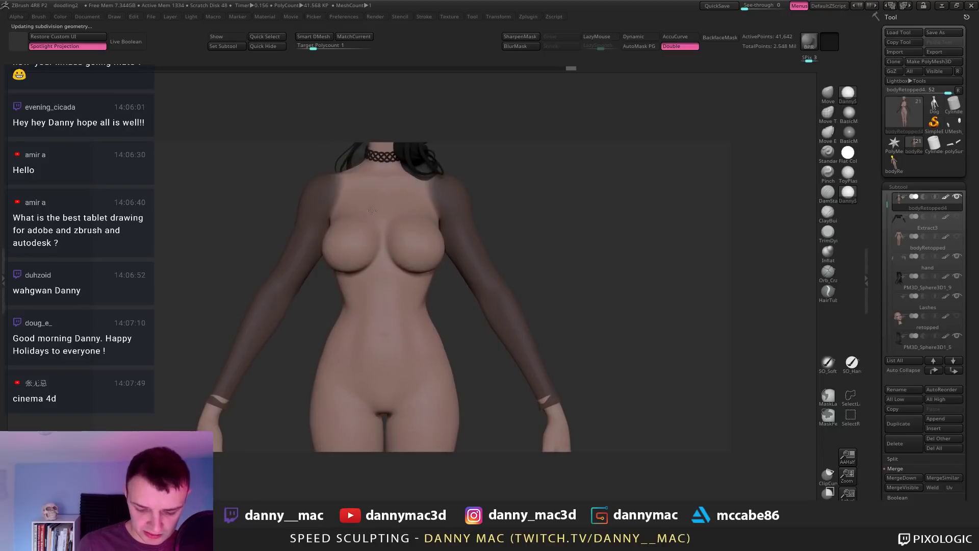
pyautogui.press('f')
pyautogui.moveTo(472, 216); pyautogui.dragTo(674, 166, button='right')
pyautogui.press('l')
pyautogui.click(849, 114)
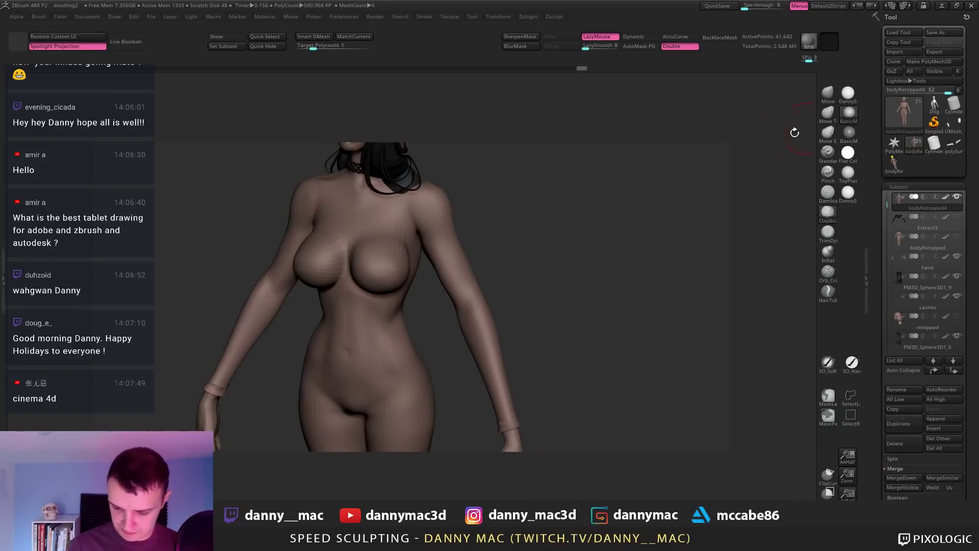
pyautogui.moveTo(434, 230); pyautogui.dragTo(411, 233, button='right')
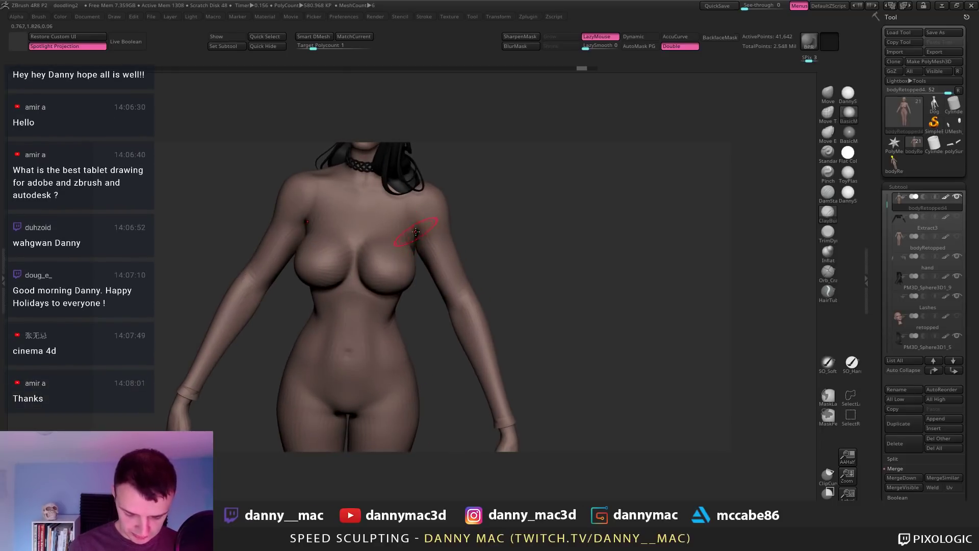
# Step: Toggle subdivision levels and hide then reshow the torso and arms
pyautogui.press('l')
pyautogui.hotkey('shift', 'd')
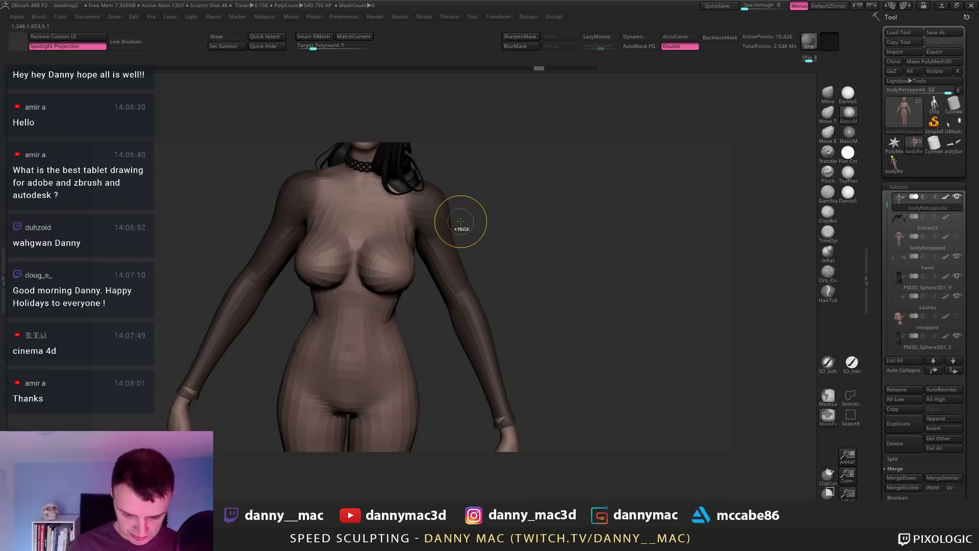
pyautogui.press('d')
pyautogui.hotkey('ctrl', 'shift')
pyautogui.hotkey('shift', 'd')
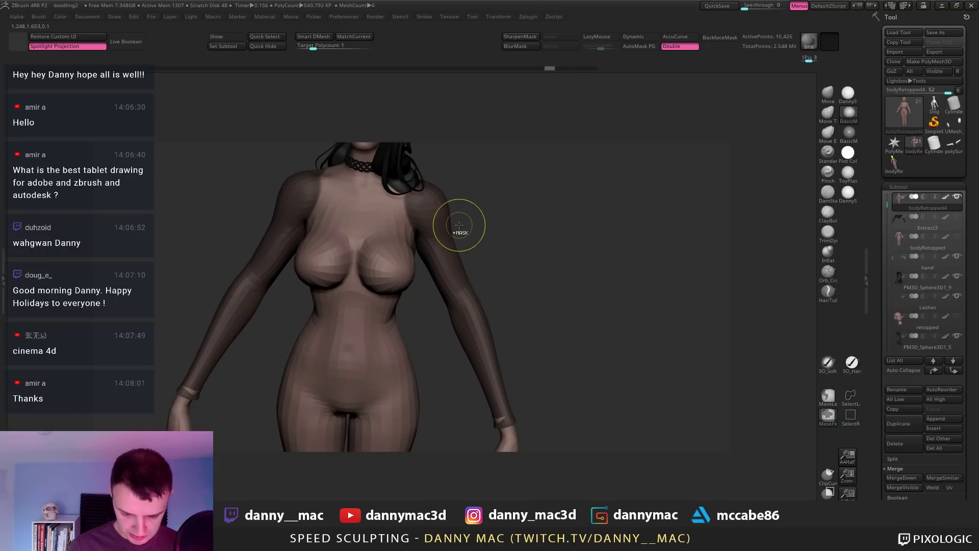
pyautogui.keyDown('ctrl'); pyautogui.keyDown('shift'); pyautogui.click(459, 225); pyautogui.keyUp('shift'); pyautogui.keyUp('ctrl')
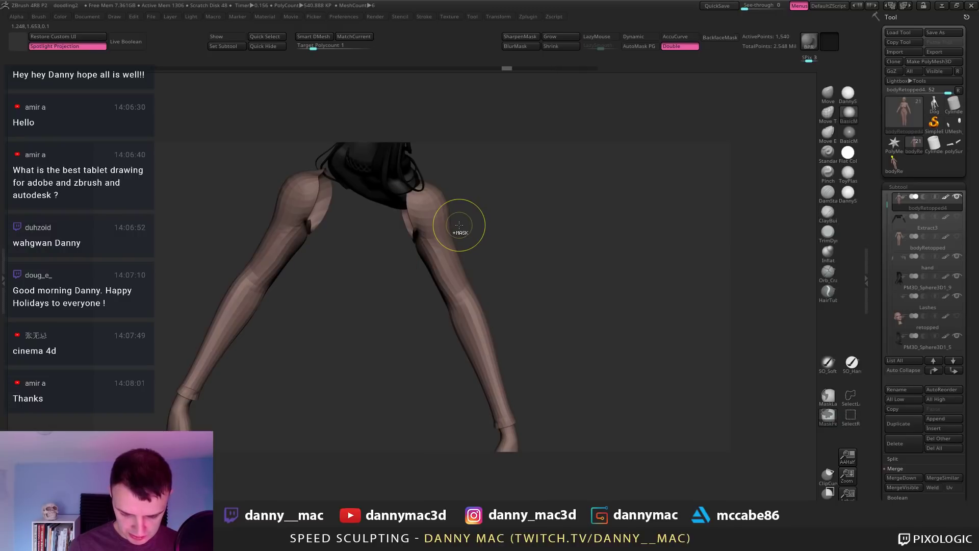
pyautogui.keyDown('ctrl'); pyautogui.keyDown('shift'); pyautogui.click(459, 225); pyautogui.keyUp('shift'); pyautogui.keyUp('ctrl')
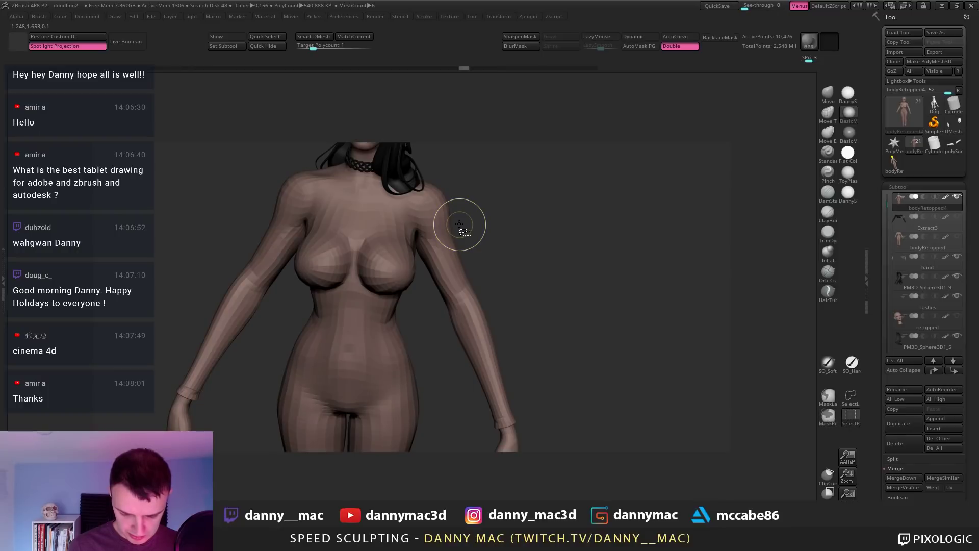
pyautogui.keyDown('ctrl'); pyautogui.keyDown('shift'); pyautogui.click(459, 225); pyautogui.keyUp('shift'); pyautogui.keyUp('ctrl')
pyautogui.keyDown('ctrl'); pyautogui.keyDown('shift'); pyautogui.click(459, 225); pyautogui.keyUp('shift'); pyautogui.keyUp('ctrl')
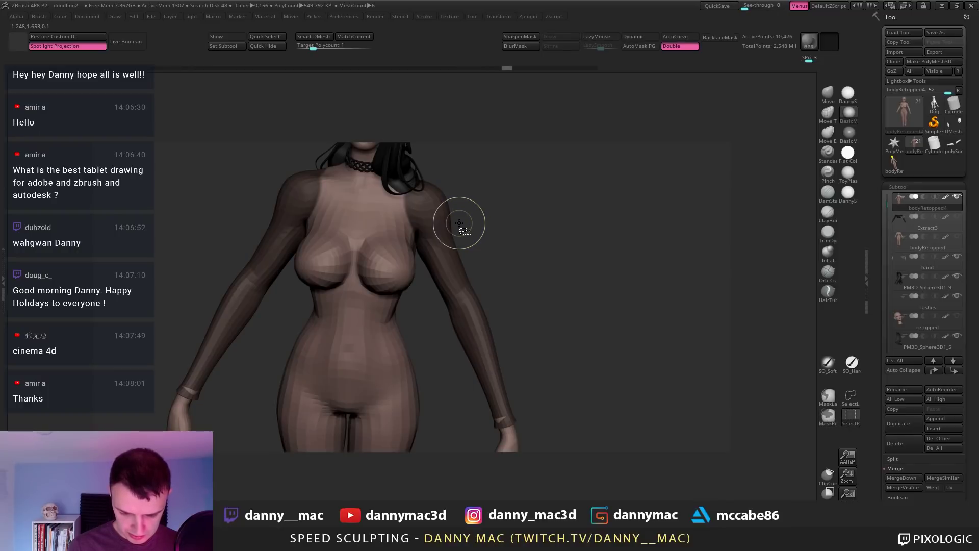
# Step: Ready the ClayBuildup brush with LazyMouse at a higher subdivision, turning the torso sideways
pyautogui.press('b')
pyautogui.press('c')
pyautogui.press('b')
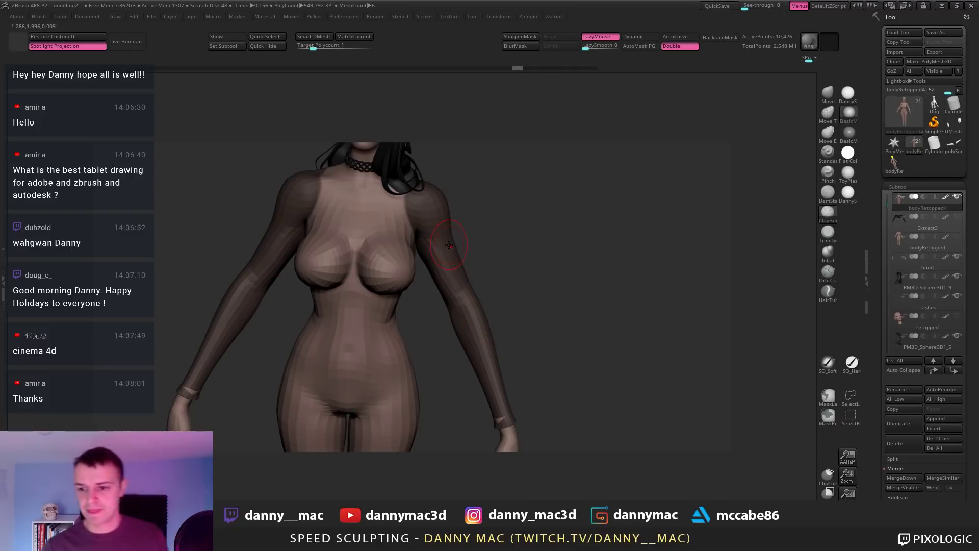
pyautogui.press('l')
pyautogui.hotkey('shift', 'f')
pyautogui.hotkey('shift', 'f')
pyautogui.press('l')
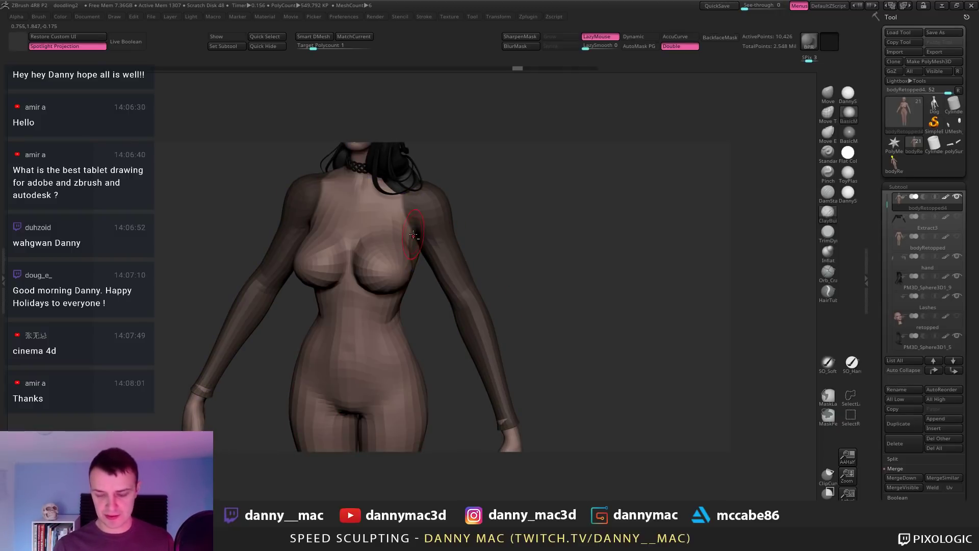
pyautogui.press('d')
pyautogui.moveTo(403, 248); pyautogui.dragTo(429, 227, button='right')
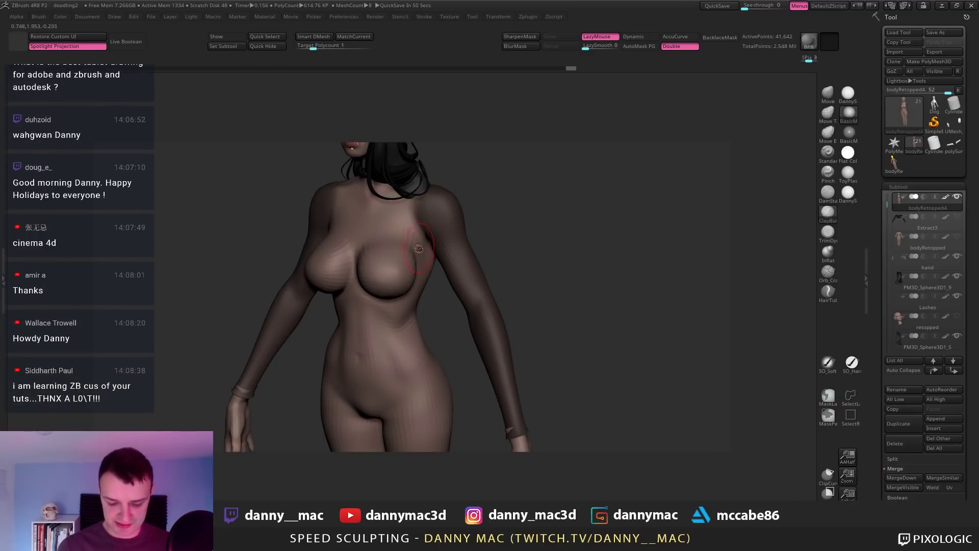
# Step: Nudge the lower side of the breast with the Move brush
pyautogui.press('b')
pyautogui.press('m')
pyautogui.press('v')
pyautogui.moveTo(392, 298); pyautogui.dragTo(391, 292)
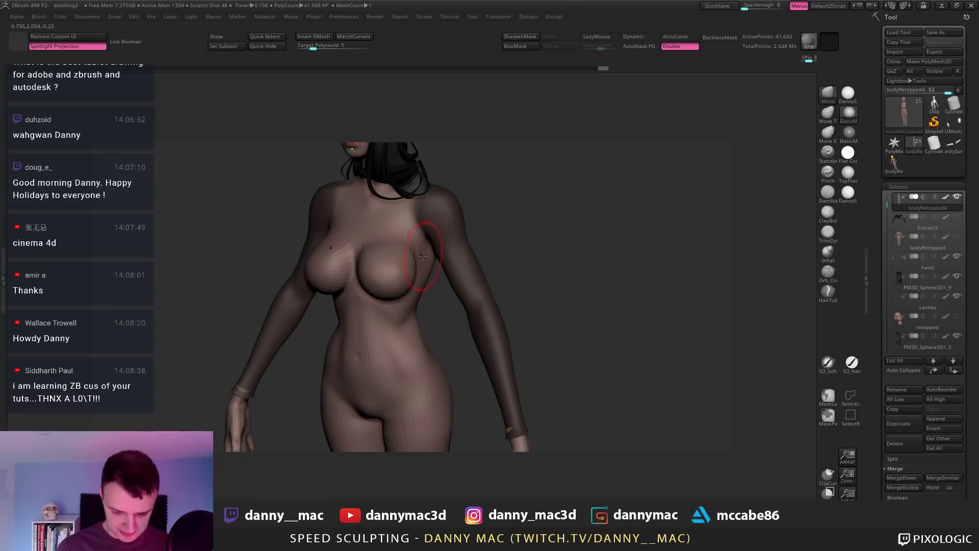
pyautogui.moveTo(423, 256); pyautogui.dragTo(424, 256)
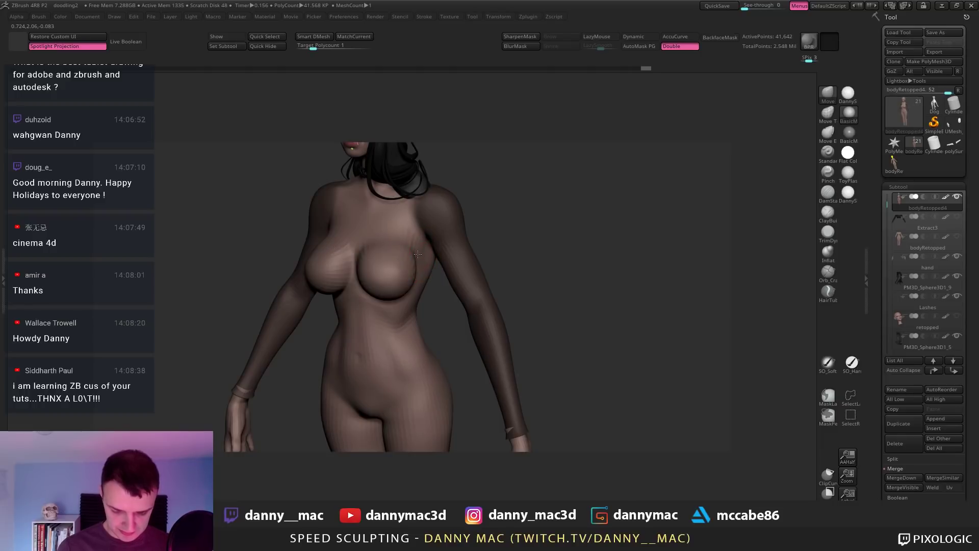
# Step: Return to ClayBuildup and raise the body to its highest subdivision level
pyautogui.press('b')
pyautogui.press('c')
pyautogui.press('b')
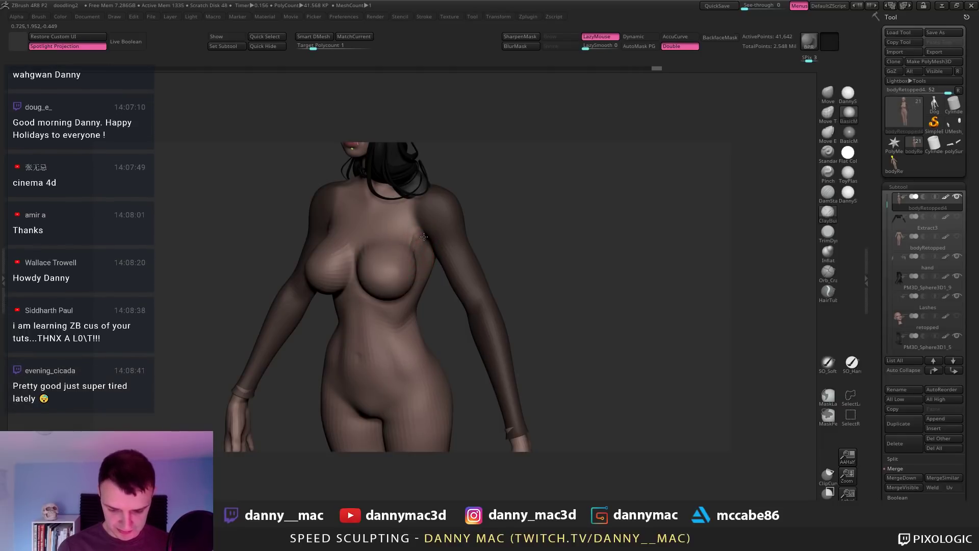
pyautogui.moveTo(416, 254)
pyautogui.mouseDown(button='right')
pyautogui.moveTo(416, 240)
pyautogui.moveTo(454, 214)
pyautogui.moveTo(415, 239)
pyautogui.moveTo(469, 203)
pyautogui.moveTo(424, 191)
pyautogui.moveTo(422, 249)
pyautogui.moveTo(429, 244)
pyautogui.mouseUp(button='right')
pyautogui.press('d')
pyautogui.press('l')
pyautogui.press('l')
pyautogui.press('l')
pyautogui.press('l')
pyautogui.press('l')
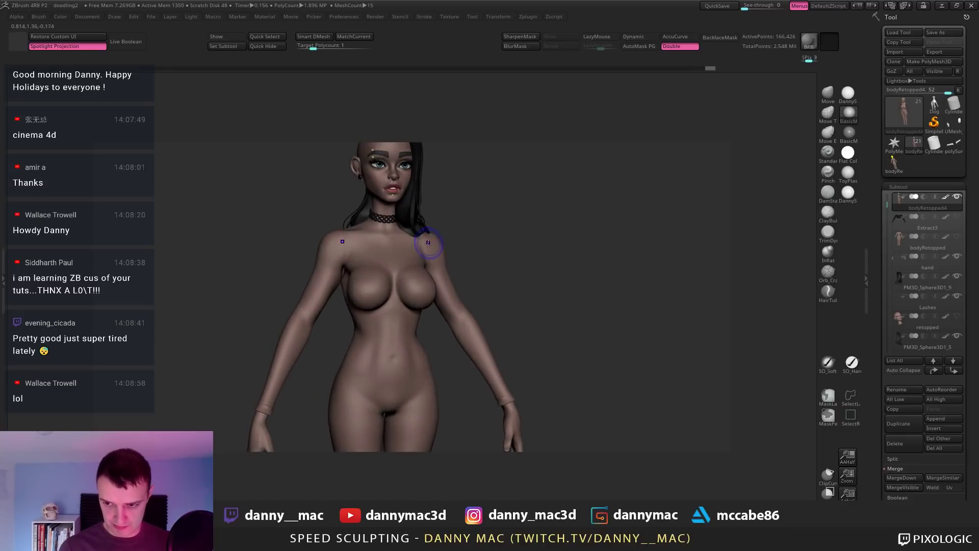
# Step: Push the shoulder shape with the Move brush from a three-quarter view
pyautogui.press('b')
pyautogui.press('c')
pyautogui.press('b')
pyautogui.press('b')
pyautogui.press('m')
pyautogui.press('v')
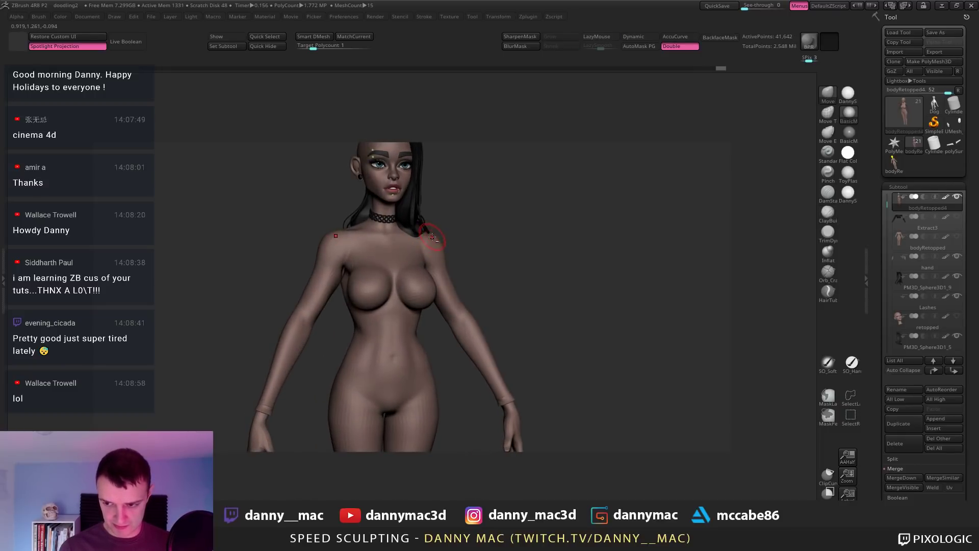
pyautogui.moveTo(416, 231)
pyautogui.mouseDown(button='right')
pyautogui.moveTo(360, 247)
pyautogui.moveTo(373, 232)
pyautogui.moveTo(331, 253)
pyautogui.moveTo(312, 212)
pyautogui.mouseUp(button='right')
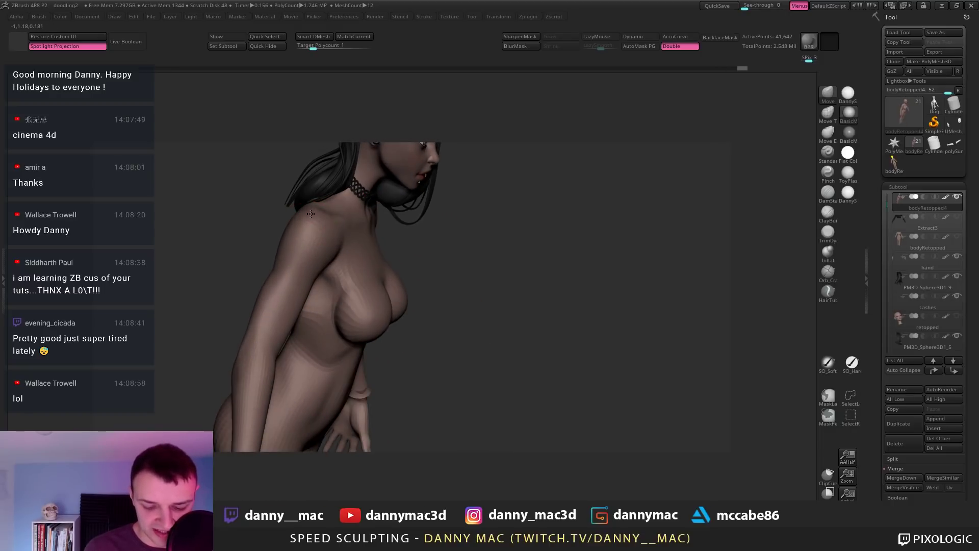
pyautogui.moveTo(311, 214); pyautogui.dragTo(309, 209)
pyautogui.moveTo(307, 227); pyautogui.dragTo(301, 263, button='right')
pyautogui.press('space')
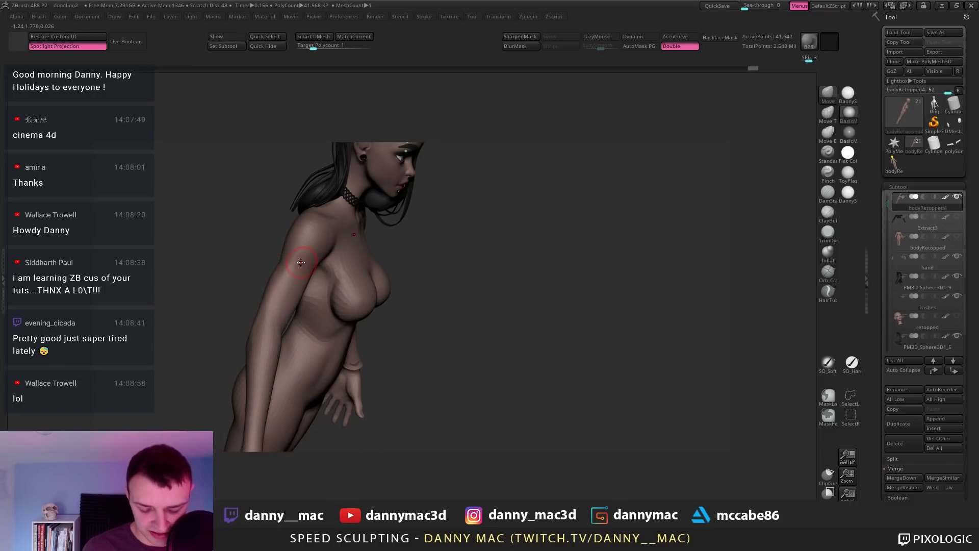
# Step: Reshape the upper arm and back of the shoulder from behind and the side
pyautogui.moveTo(294, 262)
pyautogui.mouseDown()
pyautogui.moveTo(292, 289)
pyautogui.moveTo(279, 269)
pyautogui.mouseUp()
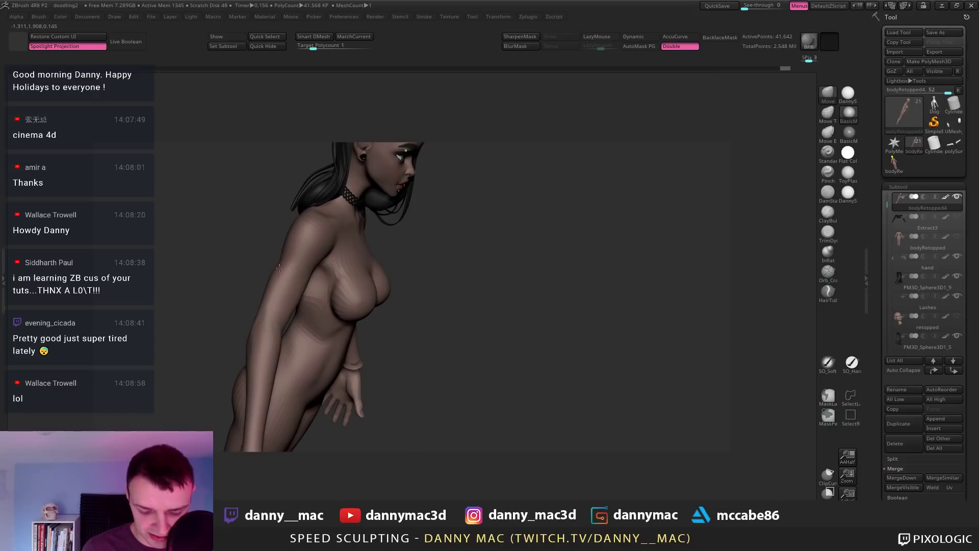
pyautogui.moveTo(279, 269); pyautogui.dragTo(291, 258, button='right')
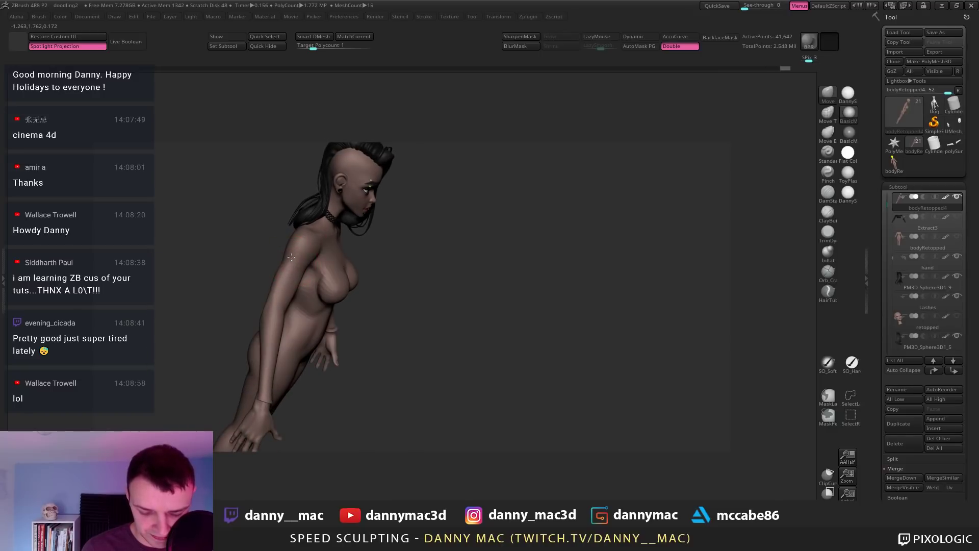
pyautogui.moveTo(291, 257); pyautogui.dragTo(294, 258)
pyautogui.moveTo(293, 258)
pyautogui.mouseDown(button='right')
pyautogui.moveTo(328, 266)
pyautogui.moveTo(306, 278)
pyautogui.moveTo(276, 260)
pyautogui.moveTo(275, 246)
pyautogui.moveTo(253, 255)
pyautogui.moveTo(255, 271)
pyautogui.mouseUp(button='right')
pyautogui.rightClick(283, 286)
pyautogui.moveTo(255, 270); pyautogui.dragTo(252, 265)
pyautogui.moveTo(252, 265)
pyautogui.mouseDown(button='right')
pyautogui.moveTo(262, 254)
pyautogui.moveTo(260, 270)
pyautogui.moveTo(233, 253)
pyautogui.moveTo(308, 223)
pyautogui.moveTo(301, 234)
pyautogui.moveTo(326, 212)
pyautogui.moveTo(391, 208)
pyautogui.moveTo(356, 219)
pyautogui.moveTo(344, 260)
pyautogui.moveTo(344, 245)
pyautogui.moveTo(334, 254)
pyautogui.moveTo(369, 234)
pyautogui.moveTo(369, 253)
pyautogui.mouseUp(button='right')
pyautogui.hotkey('shift', 'f')
pyautogui.hotkey('shift', 'f')
pyautogui.press('space')
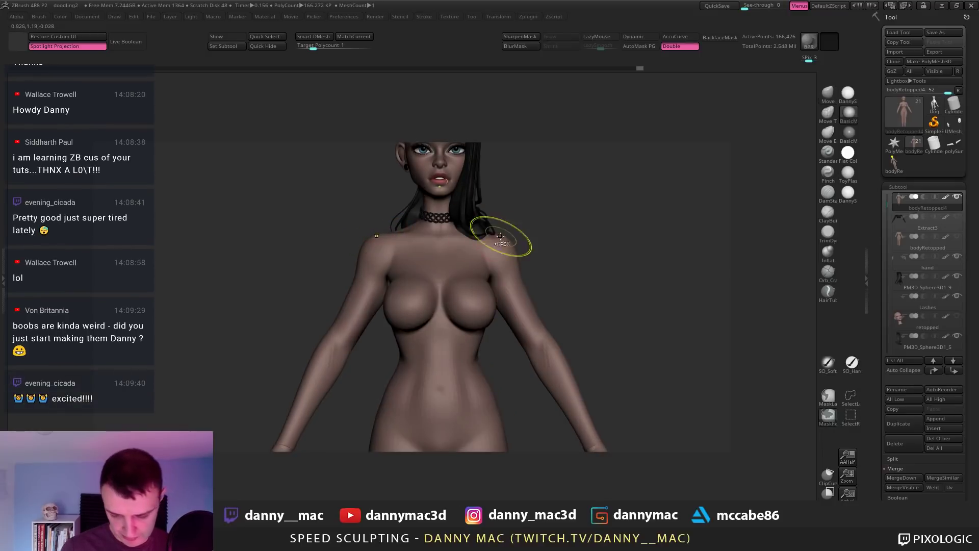
# Step: Refine the breast shape from a side profile and from above
pyautogui.moveTo(468, 204)
pyautogui.keyDown('ctrl'); pyautogui.mouseDown(button='right')
pyautogui.moveTo(416, 249)
pyautogui.moveTo(421, 269)
pyautogui.moveTo(426, 261)
pyautogui.mouseUp(button='right'); pyautogui.keyUp('ctrl')
pyautogui.press('space')
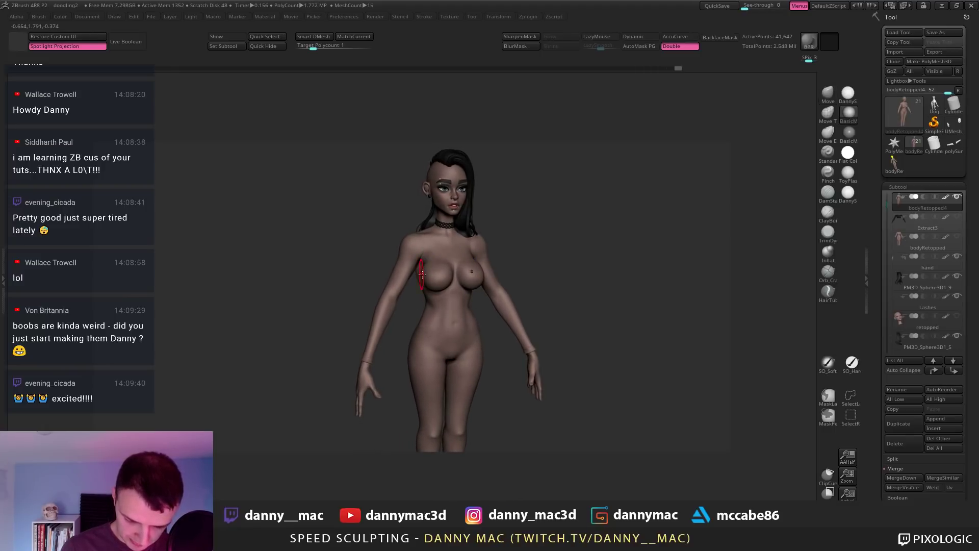
pyautogui.moveTo(432, 294); pyautogui.dragTo(388, 275, button='right')
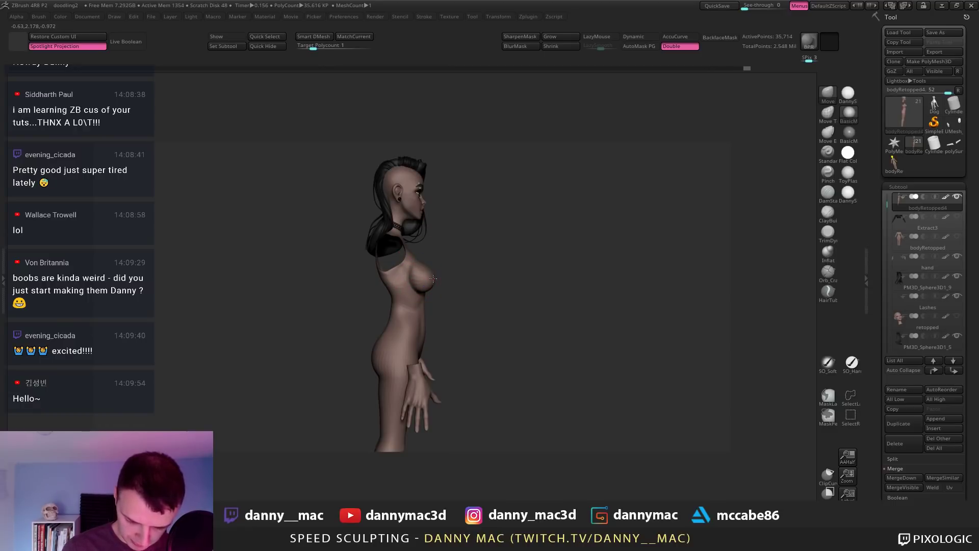
pyautogui.moveTo(433, 279)
pyautogui.mouseDown()
pyautogui.moveTo(484, 222)
pyautogui.moveTo(492, 245)
pyautogui.mouseUp()
pyautogui.press('space')
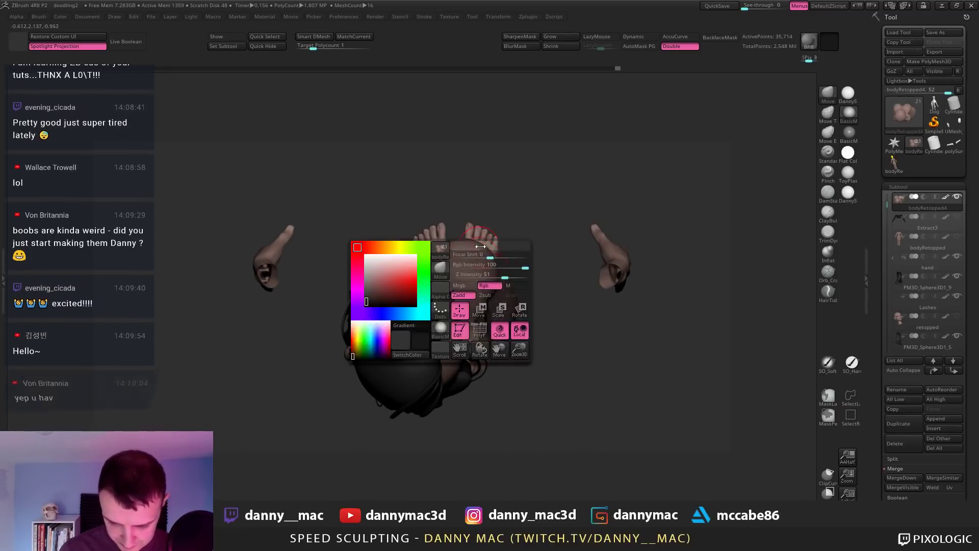
pyautogui.press('space')
# Step: Continue shaping the breasts from re-centred and tilted angles
pyautogui.moveTo(484, 243)
pyautogui.mouseDown()
pyautogui.moveTo(526, 219)
pyautogui.moveTo(531, 231)
pyautogui.moveTo(529, 218)
pyautogui.mouseUp()
pyautogui.press('space')
pyautogui.press('space')
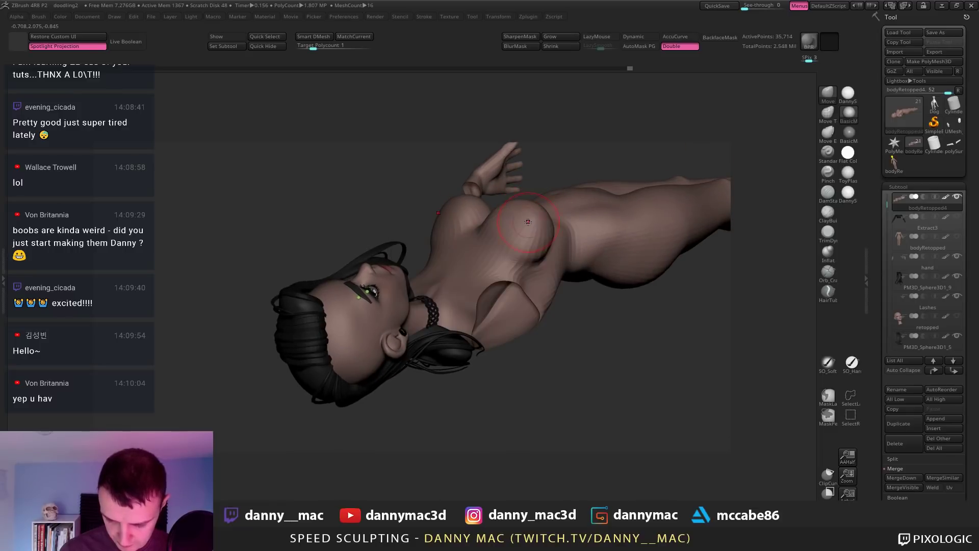
pyautogui.press('space')
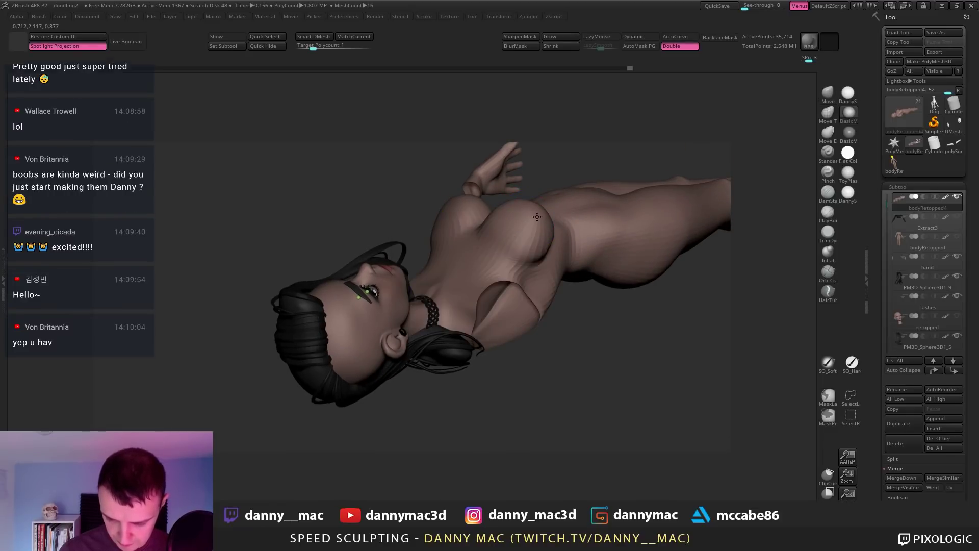
pyautogui.moveTo(531, 207)
pyautogui.mouseDown()
pyautogui.moveTo(519, 224)
pyautogui.moveTo(499, 220)
pyautogui.mouseUp()
pyautogui.press('space')
pyautogui.press('space')
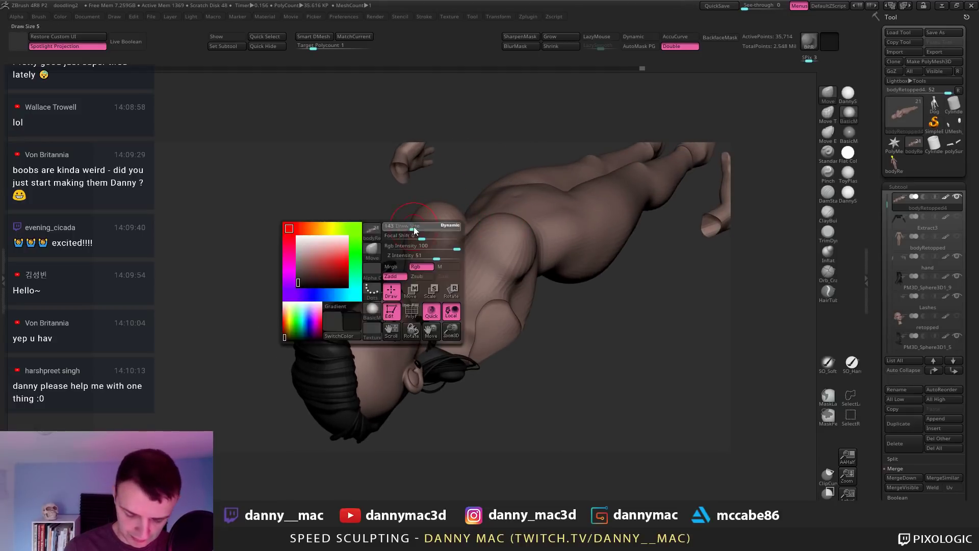
pyautogui.moveTo(418, 228)
pyautogui.mouseDown()
pyautogui.moveTo(406, 230)
pyautogui.moveTo(498, 261)
pyautogui.moveTo(396, 280)
pyautogui.moveTo(418, 276)
pyautogui.moveTo(445, 238)
pyautogui.moveTo(468, 251)
pyautogui.mouseUp()
pyautogui.press('space')
# Step: Unhide the arms and head, check the profile, and step down one subdivision
pyautogui.keyDown('ctrl'); pyautogui.keyDown('shift'); pyautogui.click(467, 250); pyautogui.keyUp('shift'); pyautogui.keyUp('ctrl')
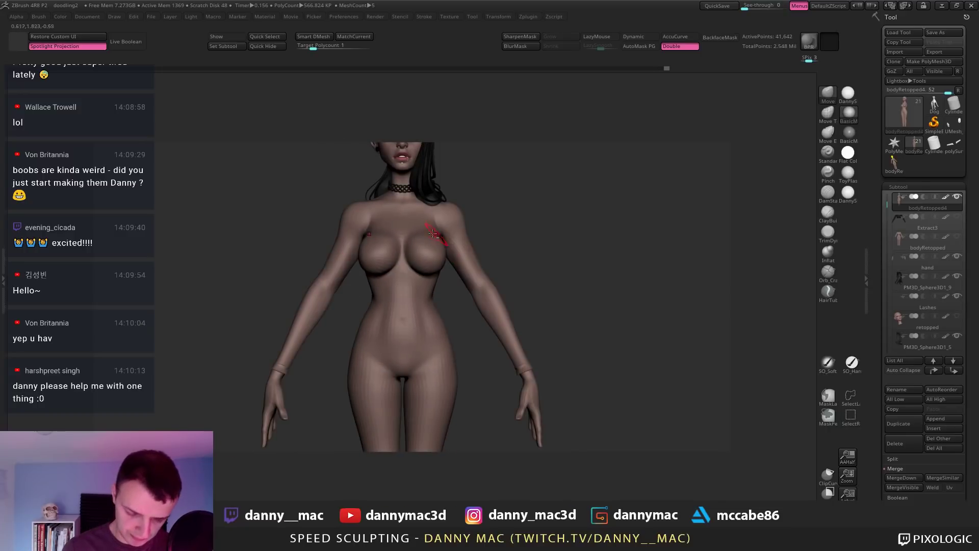
pyautogui.moveTo(439, 234)
pyautogui.keyDown('alt'); pyautogui.mouseDown(button='right')
pyautogui.moveTo(432, 270)
pyautogui.moveTo(365, 278)
pyautogui.mouseUp(button='right'); pyautogui.keyUp('alt')
pyautogui.press('space')
pyautogui.moveTo(365, 278); pyautogui.dragTo(376, 278)
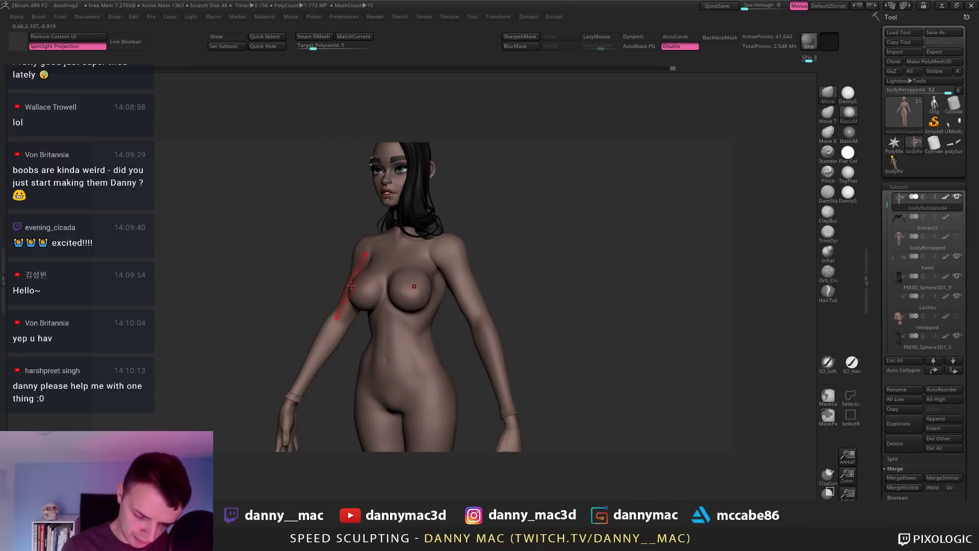
pyautogui.moveTo(351, 284); pyautogui.dragTo(374, 280, button='right')
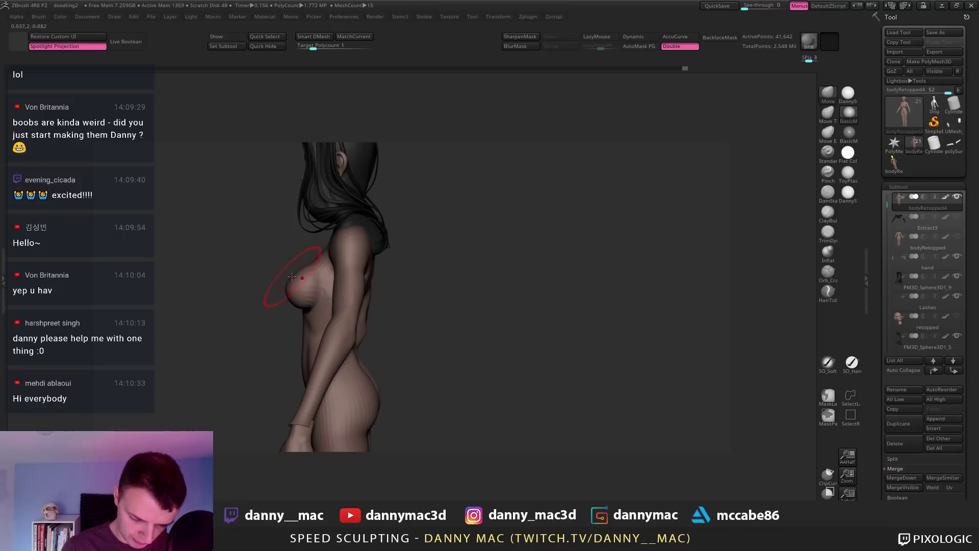
pyautogui.moveTo(292, 276)
pyautogui.mouseDown(button='right')
pyautogui.moveTo(352, 253)
pyautogui.moveTo(341, 258)
pyautogui.moveTo(419, 259)
pyautogui.moveTo(406, 282)
pyautogui.moveTo(383, 285)
pyautogui.moveTo(381, 275)
pyautogui.moveTo(363, 292)
pyautogui.moveTo(349, 288)
pyautogui.moveTo(368, 296)
pyautogui.moveTo(333, 284)
pyautogui.moveTo(357, 292)
pyautogui.moveTo(341, 270)
pyautogui.moveTo(346, 326)
pyautogui.mouseUp(button='right')
pyautogui.hotkey('shift', 'd')
# Step: Mask the arm and invert the mask so only the arm moves
pyautogui.press('w')
pyautogui.moveTo(346, 326); pyautogui.dragTo(459, 289)
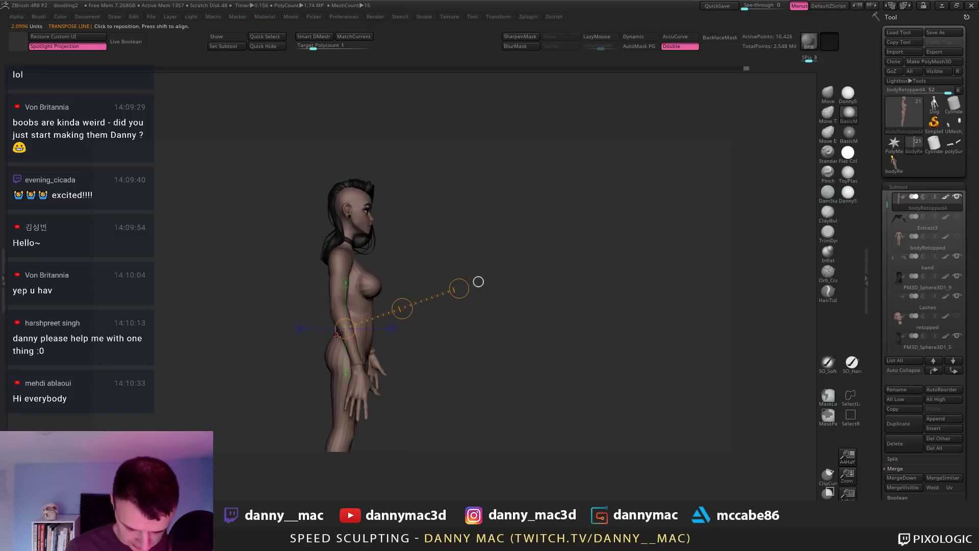
pyautogui.press('q')
pyautogui.keyDown('ctrl'); pyautogui.click(341, 317); pyautogui.keyUp('ctrl')
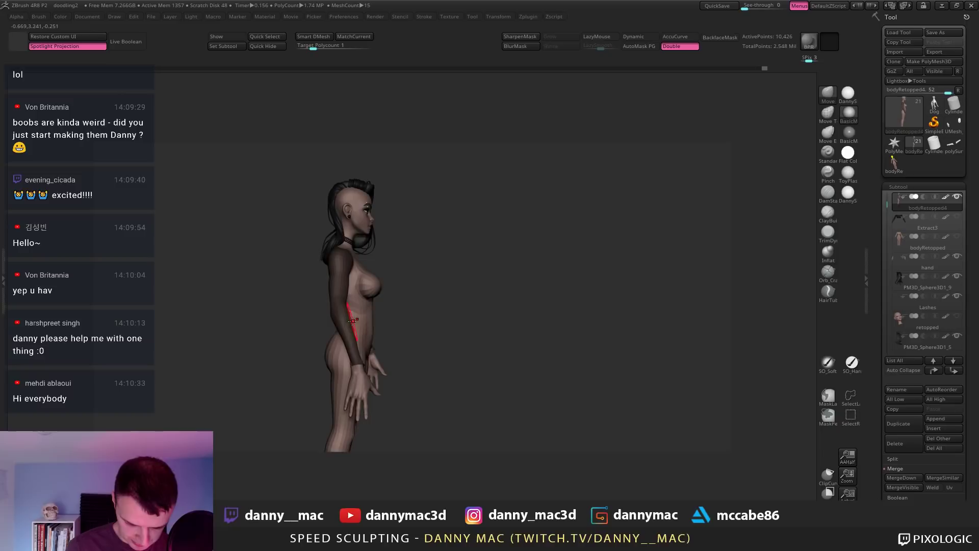
pyautogui.keyDown('ctrl'); pyautogui.click(417, 320); pyautogui.keyUp('ctrl')
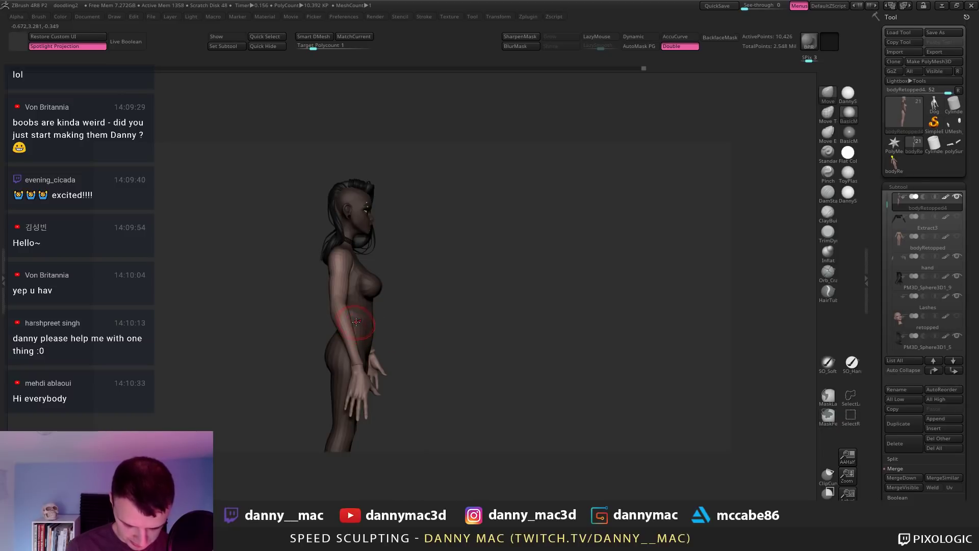
# Step: Rotate the arm into a relaxed A-pose with a hip action line, then clear the mask
pyautogui.press('w')
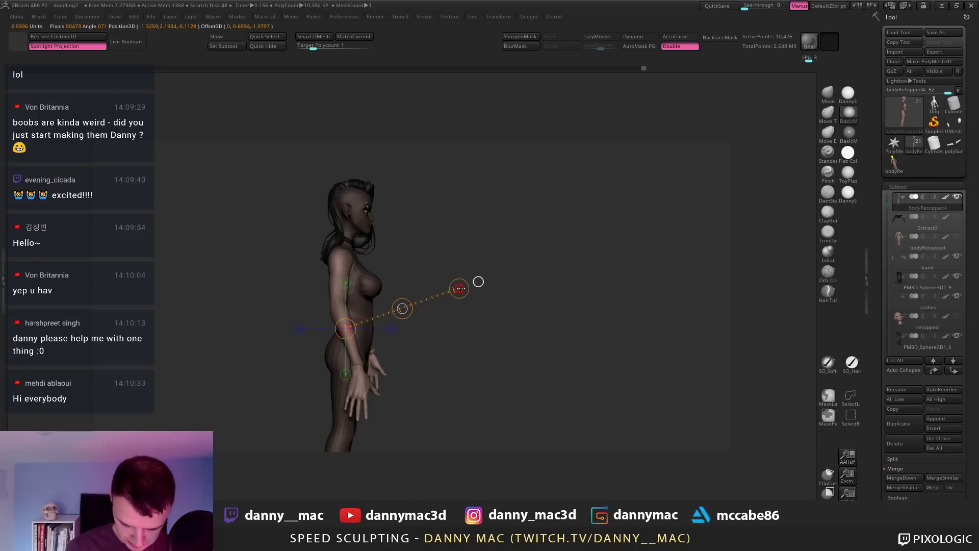
pyautogui.moveTo(489, 295); pyautogui.dragTo(463, 261)
pyautogui.click(409, 254)
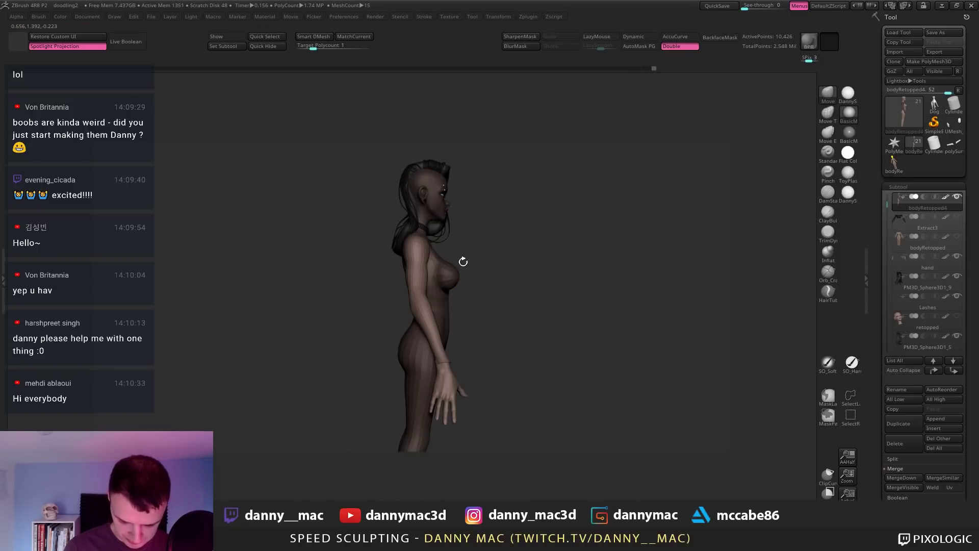
pyautogui.moveTo(428, 322)
pyautogui.mouseDown()
pyautogui.moveTo(572, 271)
pyautogui.moveTo(441, 293)
pyautogui.moveTo(641, 372)
pyautogui.moveTo(484, 347)
pyautogui.moveTo(581, 375)
pyautogui.mouseUp()
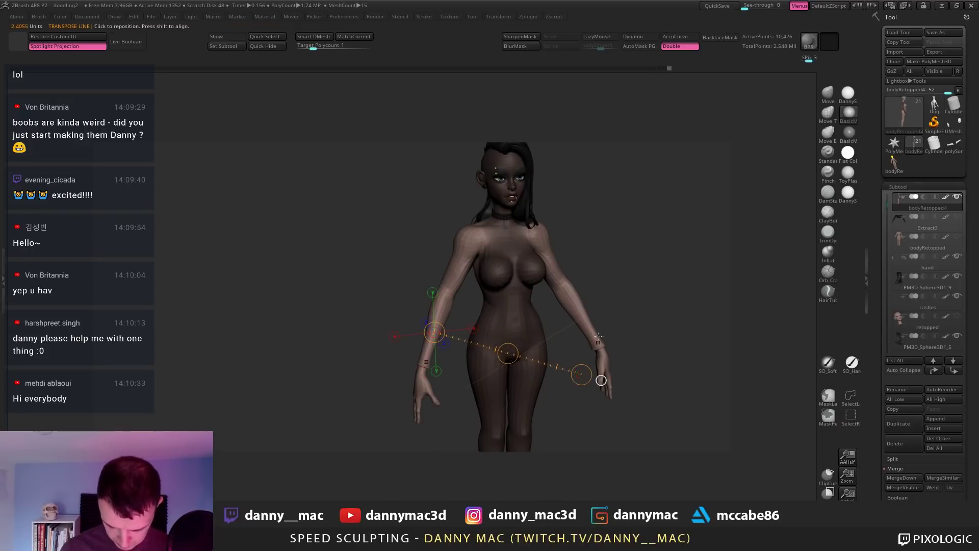
pyautogui.moveTo(655, 286); pyautogui.dragTo(624, 275)
pyautogui.keyDown('ctrl'); pyautogui.moveTo(614, 220); pyautogui.dragTo(624, 230); pyautogui.keyUp('ctrl')
pyautogui.keyDown('alt'); pyautogui.moveTo(622, 227); pyautogui.dragTo(472, 227); pyautogui.keyUp('alt')
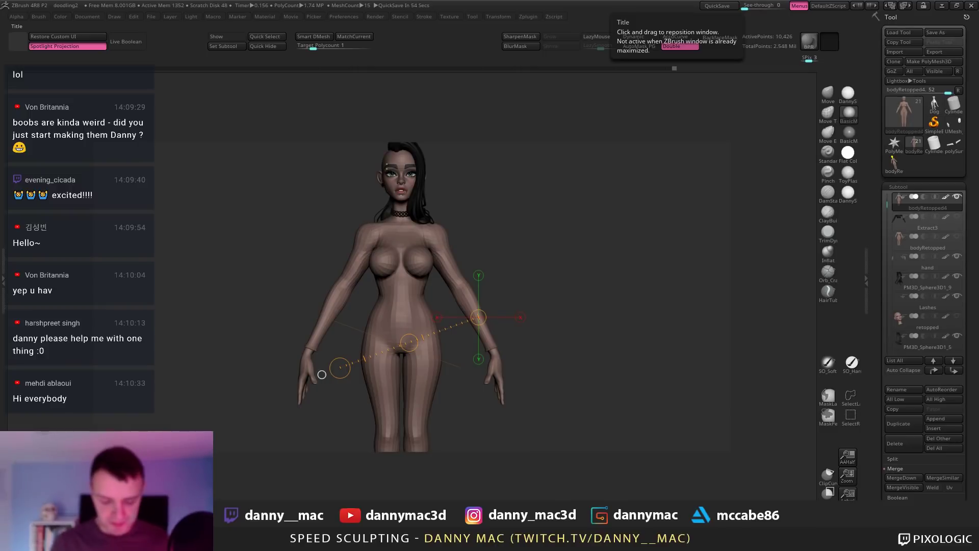
# Step: Solo the bald body in Draw mode, stepping subdivision up with D and back down
pyautogui.press('q')
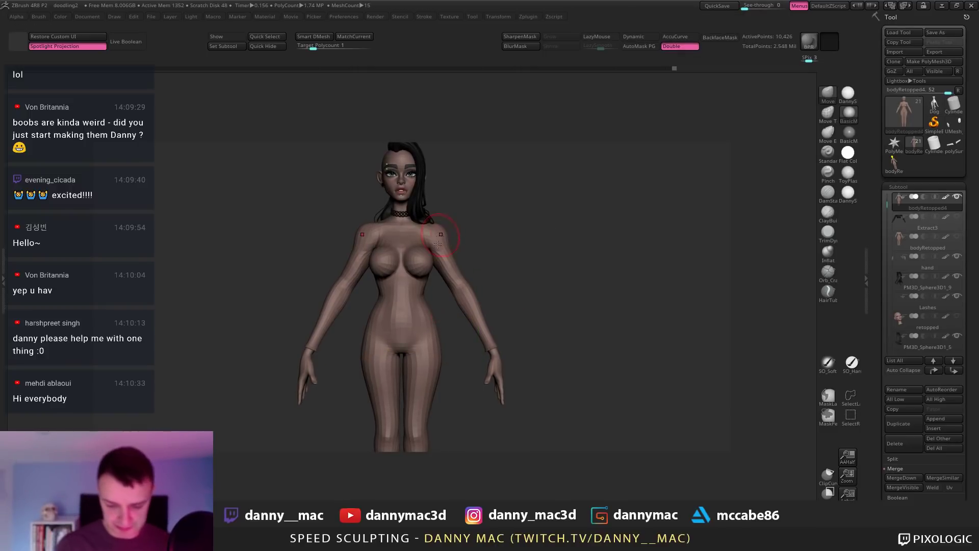
pyautogui.moveTo(438, 244)
pyautogui.mouseDown(button='right')
pyautogui.moveTo(420, 235)
pyautogui.moveTo(453, 227)
pyautogui.moveTo(423, 235)
pyautogui.moveTo(420, 264)
pyautogui.moveTo(469, 270)
pyautogui.moveTo(435, 252)
pyautogui.moveTo(446, 238)
pyautogui.moveTo(469, 239)
pyautogui.moveTo(462, 235)
pyautogui.moveTo(466, 248)
pyautogui.mouseUp(button='right')
pyautogui.press('space')
pyautogui.press('d')
pyautogui.hotkey('shift', 'd')
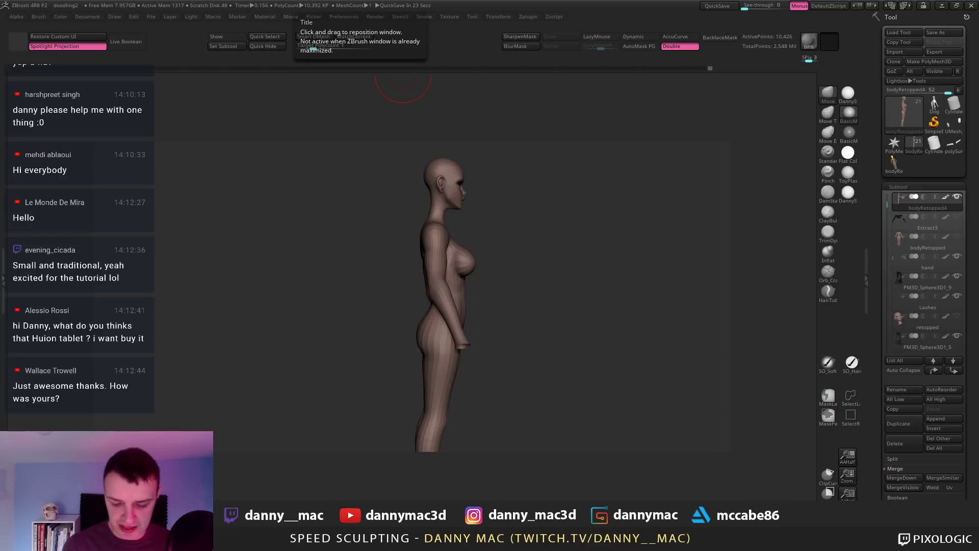
# Step: Turn the body to a near side view and select the Move brush (B, M, V)
pyautogui.moveTo(475, 227)
pyautogui.mouseDown(button='right')
pyautogui.moveTo(461, 231)
pyautogui.moveTo(461, 218)
pyautogui.moveTo(432, 251)
pyautogui.moveTo(445, 239)
pyautogui.moveTo(436, 185)
pyautogui.moveTo(469, 194)
pyautogui.moveTo(458, 200)
pyautogui.moveTo(462, 212)
pyautogui.mouseUp(button='right')
pyautogui.rightClick(391, 300)
pyautogui.rightClick(432, 251)
pyautogui.moveTo(468, 207); pyautogui.dragTo(433, 222, button='right')
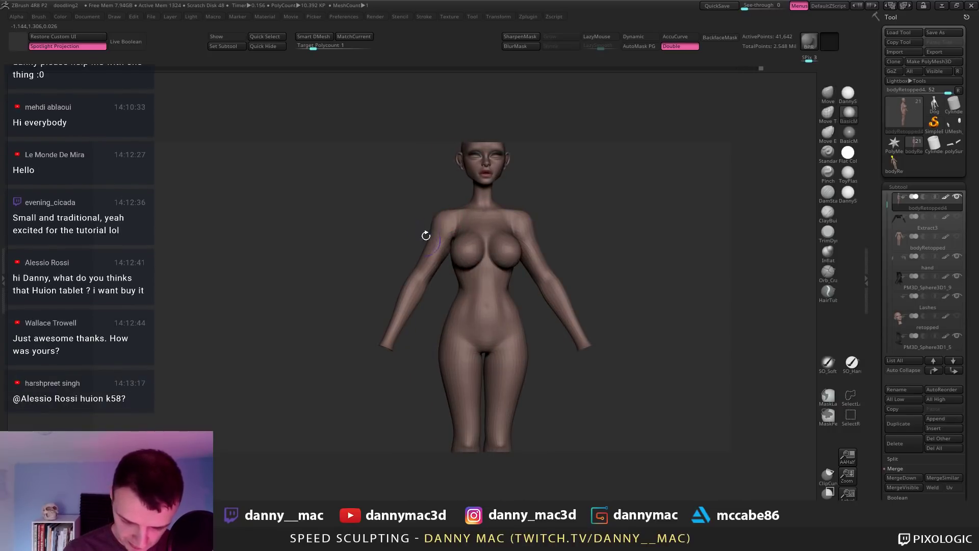
pyautogui.moveTo(433, 227)
pyautogui.mouseDown(button='right')
pyautogui.moveTo(445, 219)
pyautogui.moveTo(456, 244)
pyautogui.mouseUp(button='right')
pyautogui.press('b')
pyautogui.press('m')
pyautogui.press('v')
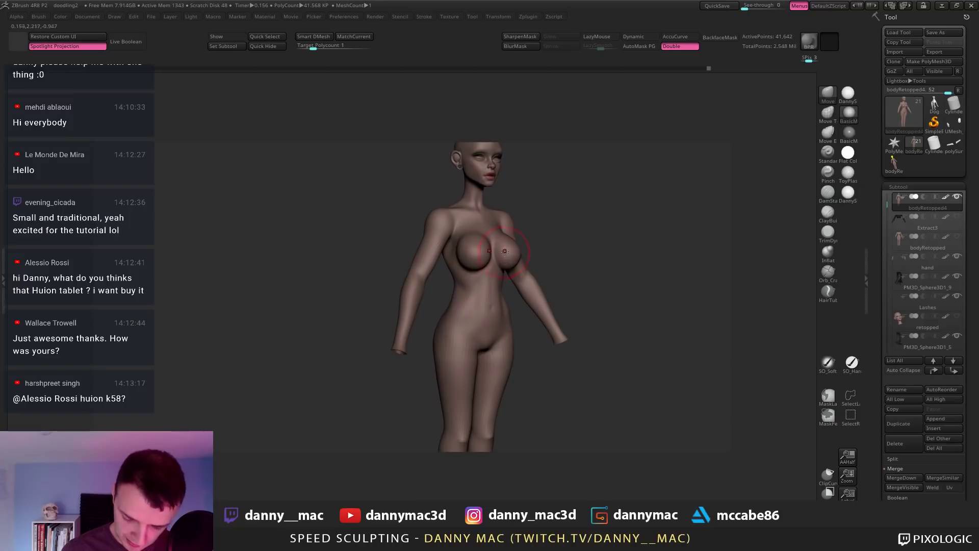
pyautogui.press('space')
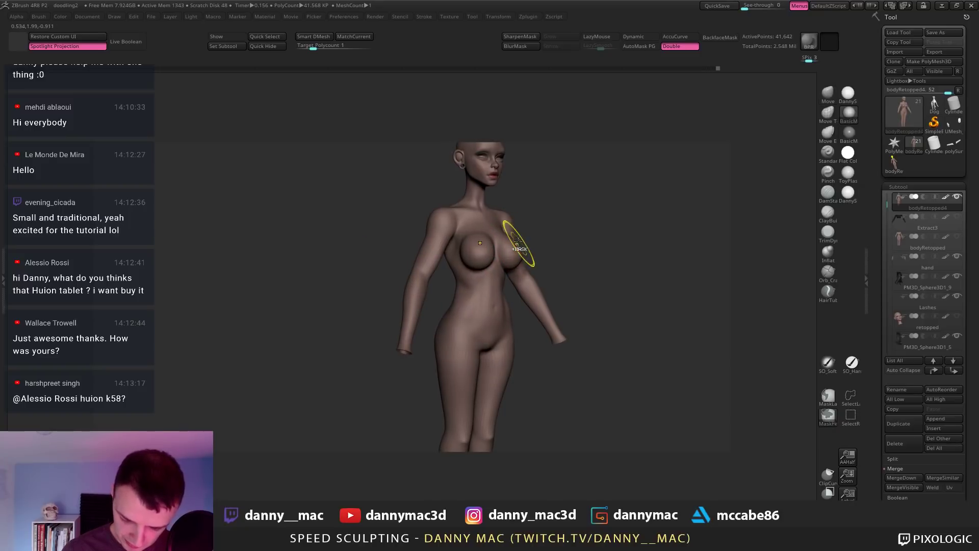
# Step: Push and pull the breasts with symmetric Move strokes from side and three-quarter views
pyautogui.moveTo(518, 237); pyautogui.dragTo(536, 230, button='right')
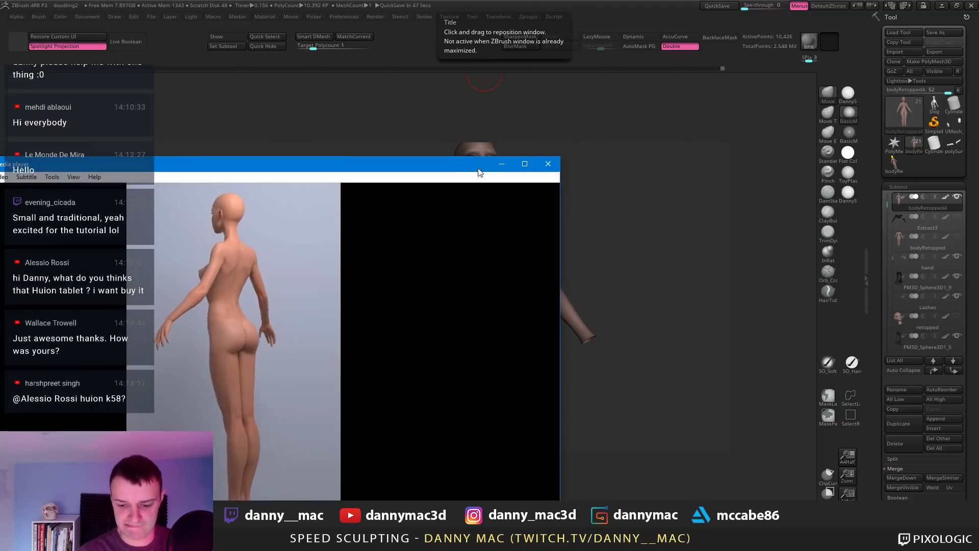
pyautogui.moveTo(459, 166); pyautogui.dragTo(489, 0)
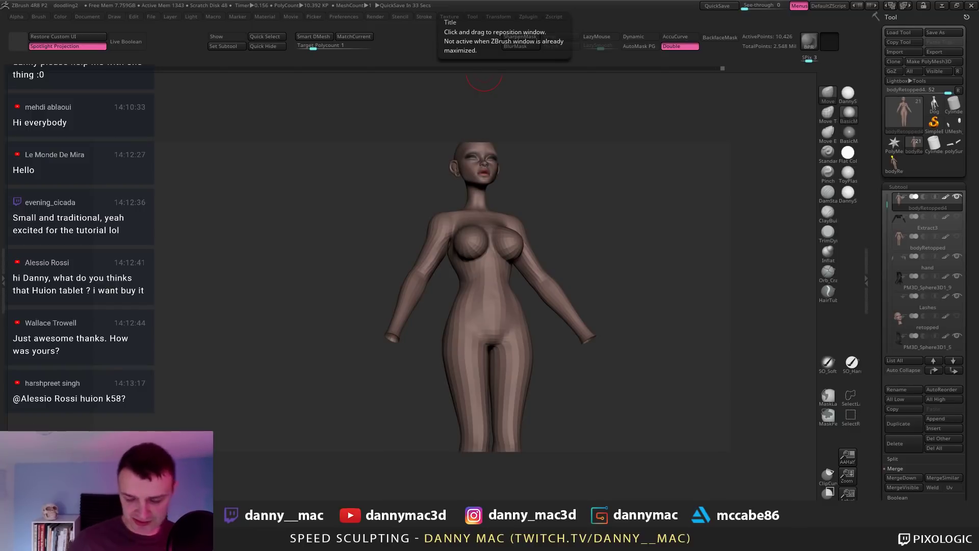
pyautogui.moveTo(575, 244)
pyautogui.mouseDown()
pyautogui.moveTo(509, 213)
pyautogui.moveTo(498, 190)
pyautogui.moveTo(460, 205)
pyautogui.mouseUp()
pyautogui.press('space')
pyautogui.moveTo(445, 213)
pyautogui.mouseDown(button='right')
pyautogui.moveTo(446, 200)
pyautogui.moveTo(430, 190)
pyautogui.moveTo(431, 213)
pyautogui.moveTo(468, 213)
pyautogui.moveTo(466, 232)
pyautogui.mouseUp(button='right')
pyautogui.rightClick(441, 199)
pyautogui.rightClick(430, 213)
pyautogui.rightClick(427, 226)
pyautogui.rightClick(485, 221)
pyautogui.rightClick(465, 253)
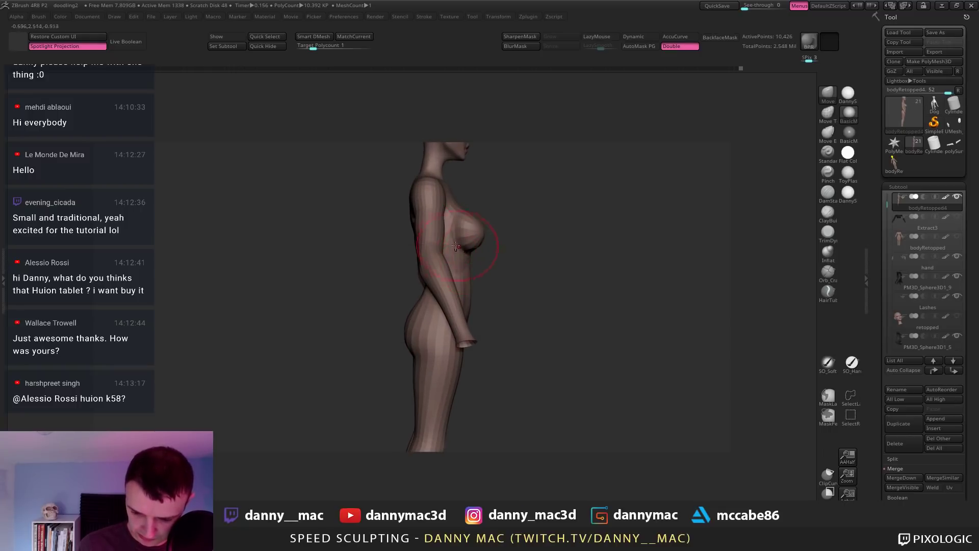
# Step: Hide the arm polygroup to isolate the torso, framed in three-quarter view
pyautogui.keyDown('ctrl'); pyautogui.keyDown('shift'); pyautogui.click(467, 251); pyautogui.keyUp('shift'); pyautogui.keyUp('ctrl')
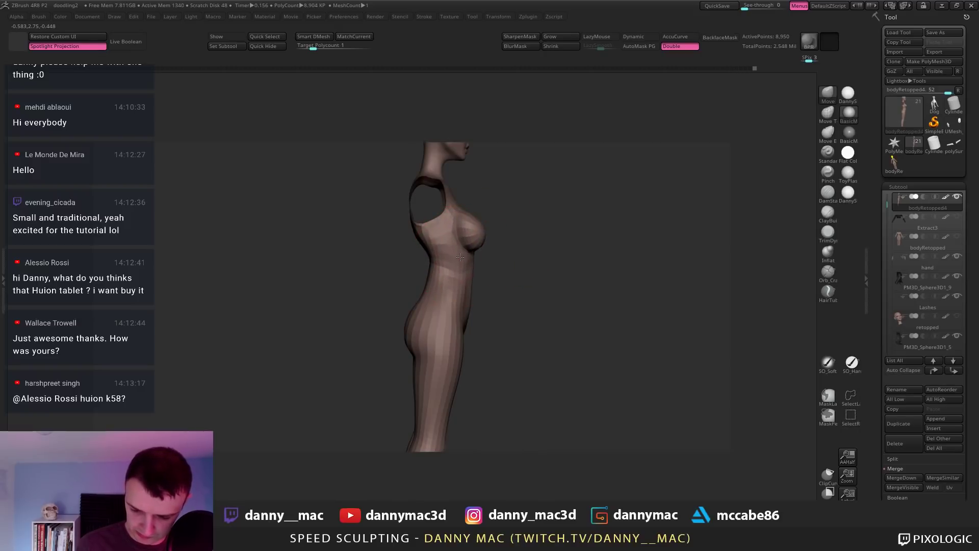
pyautogui.press('space')
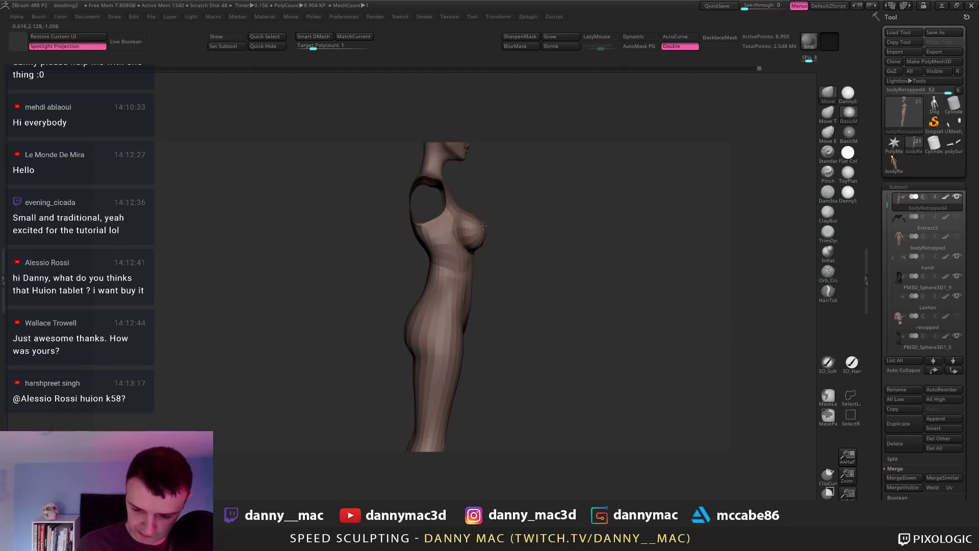
pyautogui.press('space')
pyautogui.press('space')
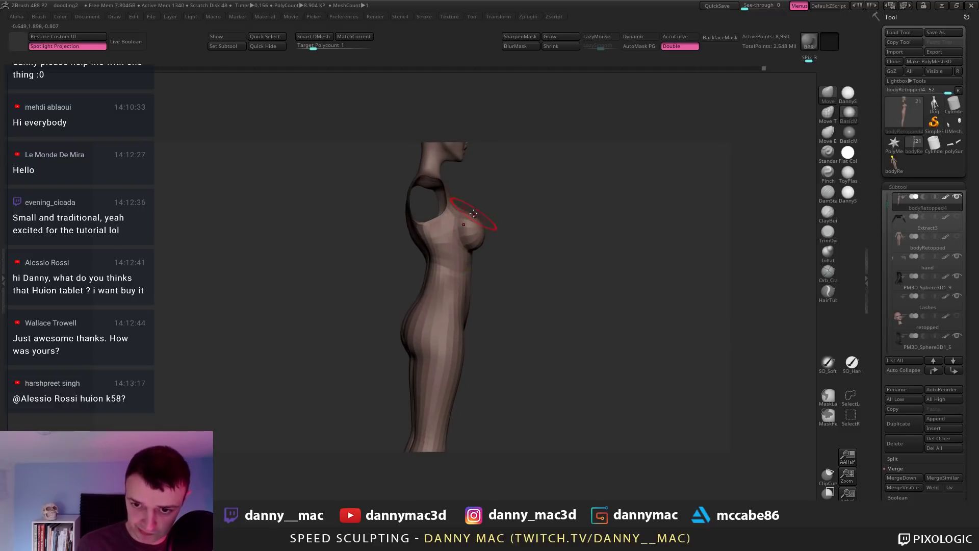
pyautogui.moveTo(468, 211)
pyautogui.mouseDown(button='right')
pyautogui.moveTo(488, 208)
pyautogui.moveTo(484, 221)
pyautogui.moveTo(470, 219)
pyautogui.mouseUp(button='right')
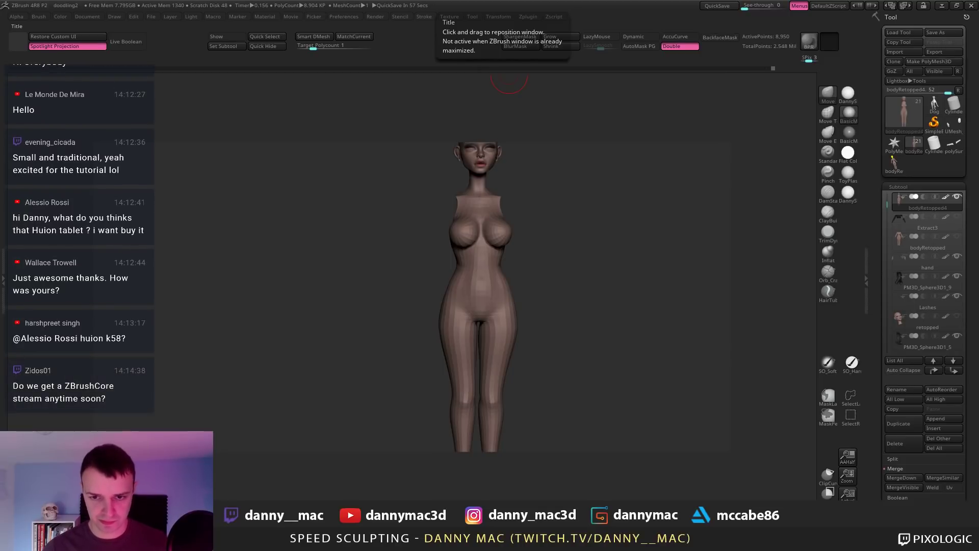
pyautogui.moveTo(524, 262)
pyautogui.keyDown('ctrl'); pyautogui.mouseDown(button='right')
pyautogui.moveTo(476, 258)
pyautogui.moveTo(510, 247)
pyautogui.moveTo(487, 255)
pyautogui.moveTo(485, 243)
pyautogui.moveTo(474, 246)
pyautogui.moveTo(485, 238)
pyautogui.moveTo(485, 257)
pyautogui.mouseUp(button='right'); pyautogui.keyUp('ctrl')
# Step: Pick DamStandard (B, D, S), subdivide up twice and set LazyMouse smoothing to 9
pyautogui.press('b')
pyautogui.press('d')
pyautogui.press('s')
pyautogui.press('d')
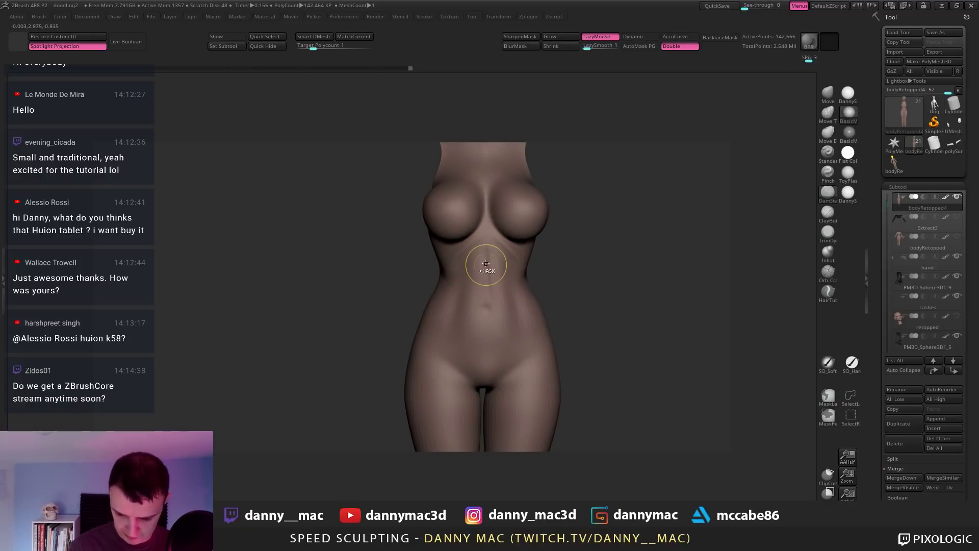
pyautogui.moveTo(489, 240)
pyautogui.keyDown('alt'); pyautogui.mouseDown(button='right')
pyautogui.moveTo(465, 275)
pyautogui.moveTo(457, 263)
pyautogui.mouseUp(button='right'); pyautogui.keyUp('alt')
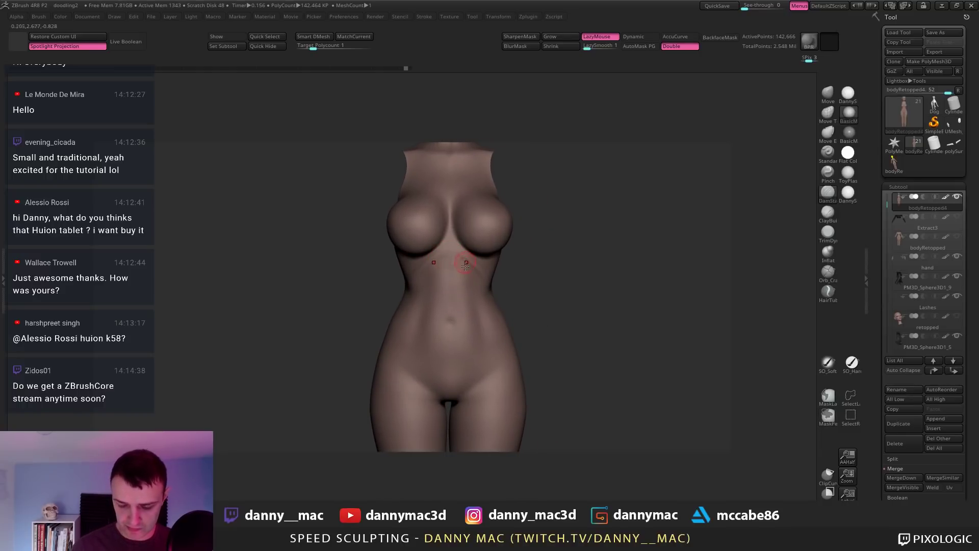
pyautogui.press('d')
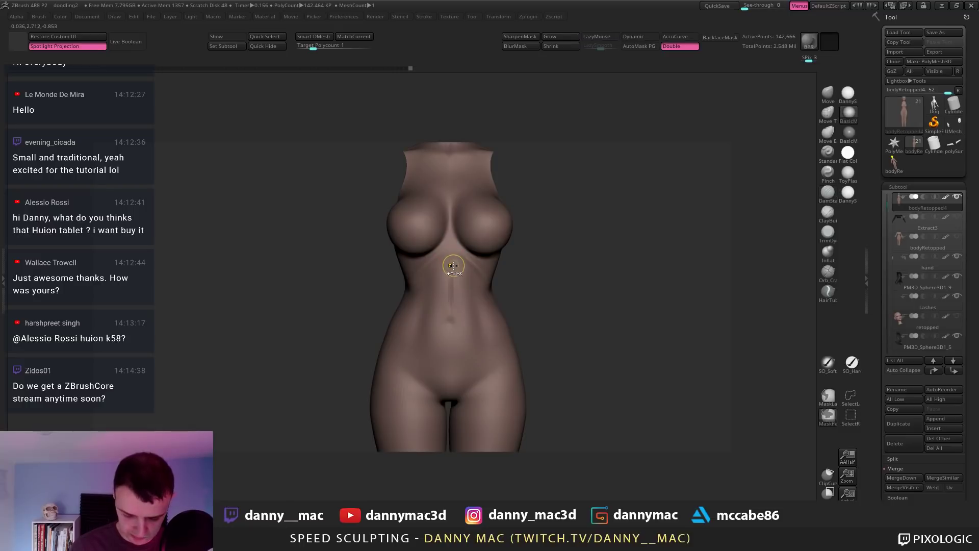
pyautogui.press('space')
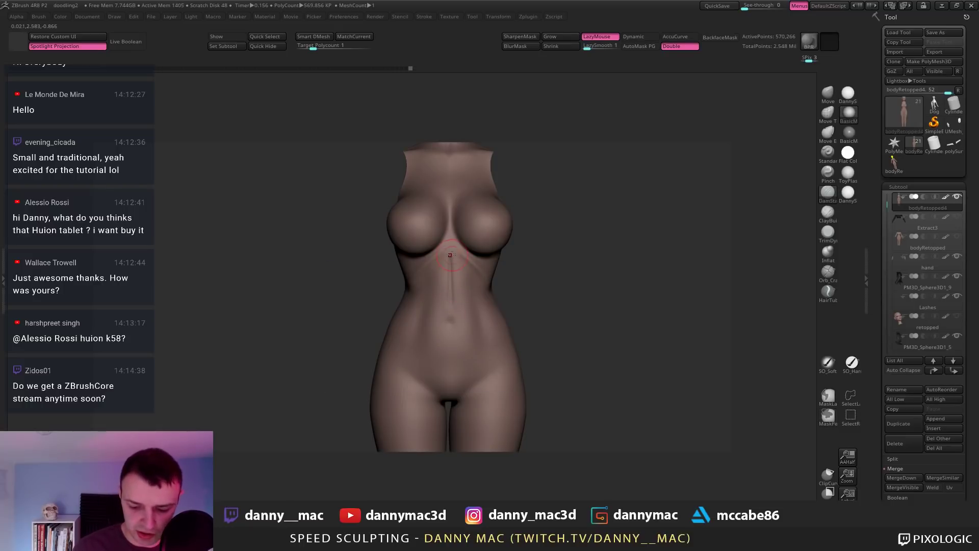
pyautogui.hotkey('ctrl', 'z')
pyautogui.moveTo(593, 47); pyautogui.dragTo(602, 48)
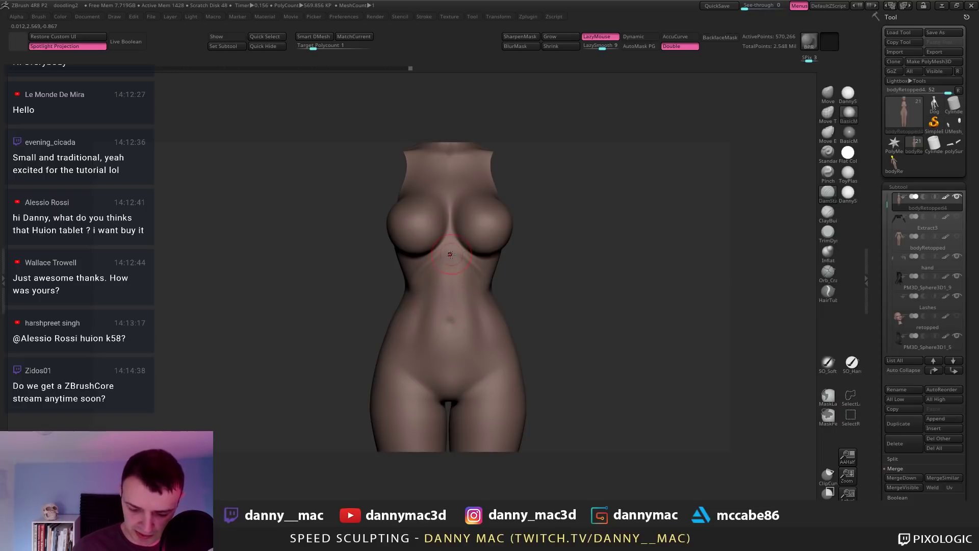
# Step: Carve the torso midline groove with an enlarged brush, then unhide the arms
pyautogui.moveTo(428, 220)
pyautogui.mouseDown(button='right')
pyautogui.moveTo(433, 227)
pyautogui.moveTo(421, 203)
pyautogui.mouseUp(button='right')
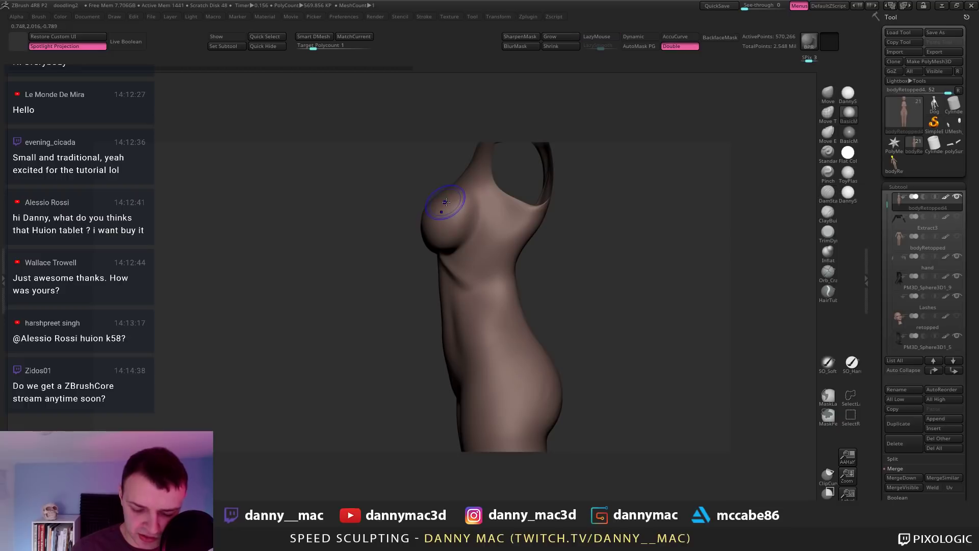
pyautogui.press(']')
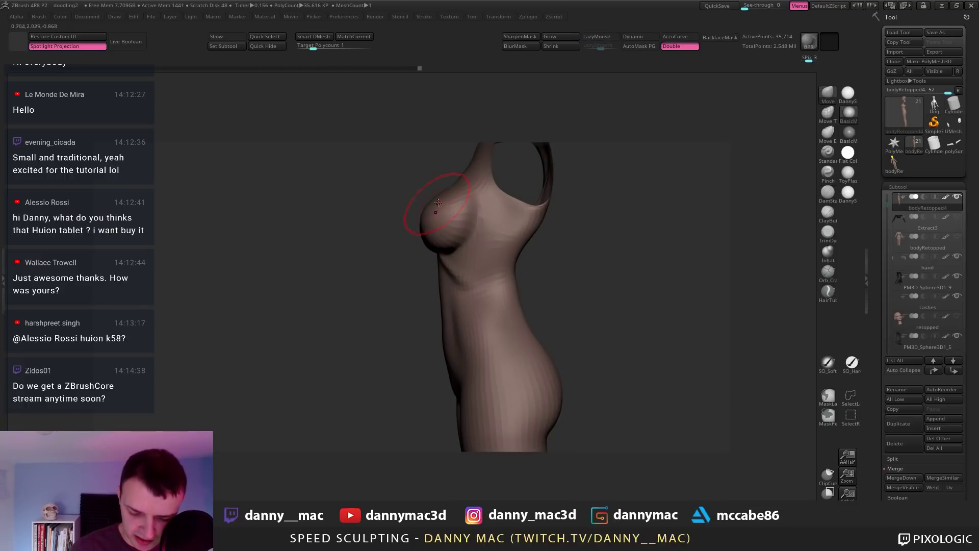
pyautogui.moveTo(422, 207)
pyautogui.mouseDown(button='right')
pyautogui.moveTo(423, 183)
pyautogui.moveTo(426, 209)
pyautogui.moveTo(445, 205)
pyautogui.moveTo(479, 227)
pyautogui.moveTo(465, 201)
pyautogui.moveTo(474, 210)
pyautogui.moveTo(456, 203)
pyautogui.moveTo(454, 255)
pyautogui.moveTo(440, 256)
pyautogui.moveTo(465, 247)
pyautogui.moveTo(465, 211)
pyautogui.moveTo(454, 215)
pyautogui.moveTo(468, 201)
pyautogui.moveTo(464, 267)
pyautogui.moveTo(564, 254)
pyautogui.moveTo(538, 232)
pyautogui.moveTo(455, 218)
pyautogui.moveTo(401, 231)
pyautogui.moveTo(382, 261)
pyautogui.moveTo(411, 263)
pyautogui.moveTo(396, 241)
pyautogui.moveTo(409, 234)
pyautogui.moveTo(402, 246)
pyautogui.moveTo(516, 249)
pyautogui.moveTo(706, 226)
pyautogui.mouseUp(button='right')
pyautogui.keyDown('ctrl'); pyautogui.keyDown('shift'); pyautogui.click(478, 193); pyautogui.keyUp('shift'); pyautogui.keyUp('ctrl')
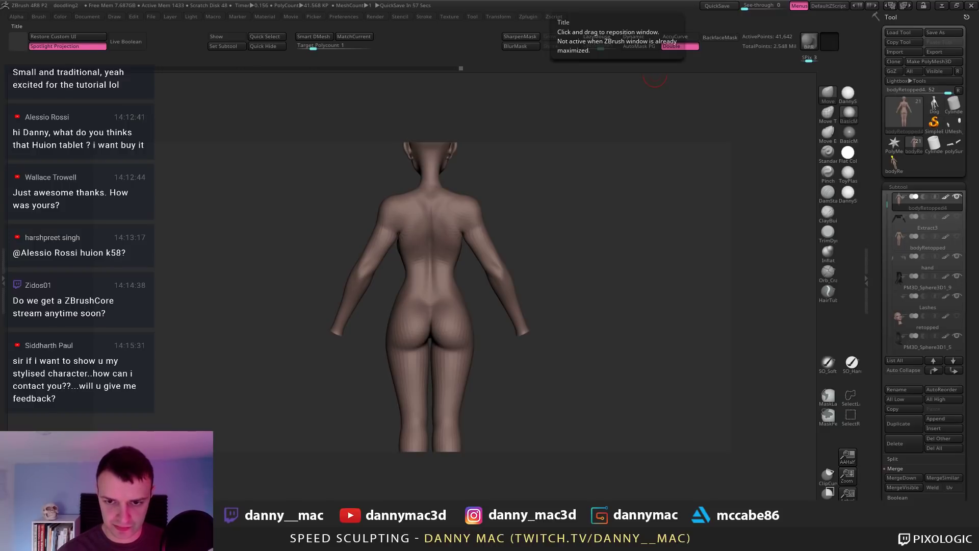
# Step: With LazyMouse on, reshape the crease between armpit and chest from the side
pyautogui.moveTo(576, 240); pyautogui.dragTo(468, 247)
pyautogui.moveTo(468, 248)
pyautogui.keyDown('ctrl'); pyautogui.mouseDown(button='right')
pyautogui.moveTo(485, 256)
pyautogui.moveTo(469, 253)
pyautogui.moveTo(471, 243)
pyautogui.mouseUp(button='right'); pyautogui.keyUp('ctrl')
pyautogui.press('l')
pyautogui.press('l')
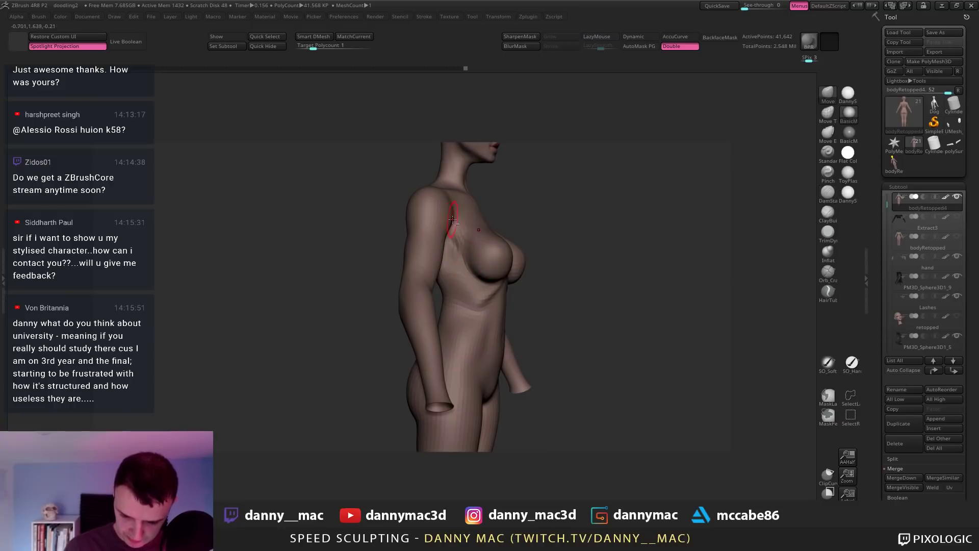
pyautogui.moveTo(450, 240); pyautogui.dragTo(453, 220)
pyautogui.moveTo(451, 221); pyautogui.dragTo(457, 244, button='right')
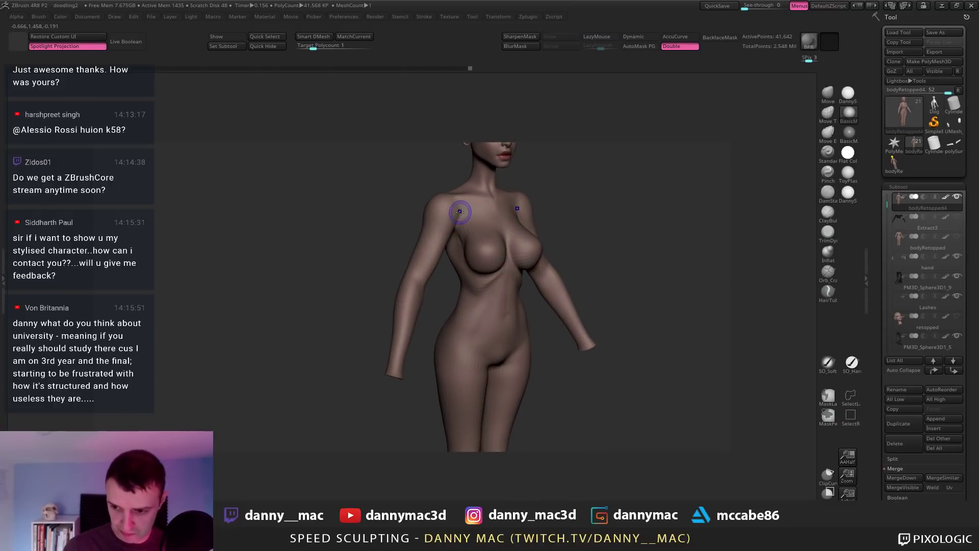
pyautogui.hotkey('shift', 'd')
pyautogui.moveTo(461, 204)
pyautogui.mouseDown(button='right')
pyautogui.moveTo(453, 213)
pyautogui.moveTo(415, 197)
pyautogui.moveTo(431, 203)
pyautogui.mouseUp(button='right')
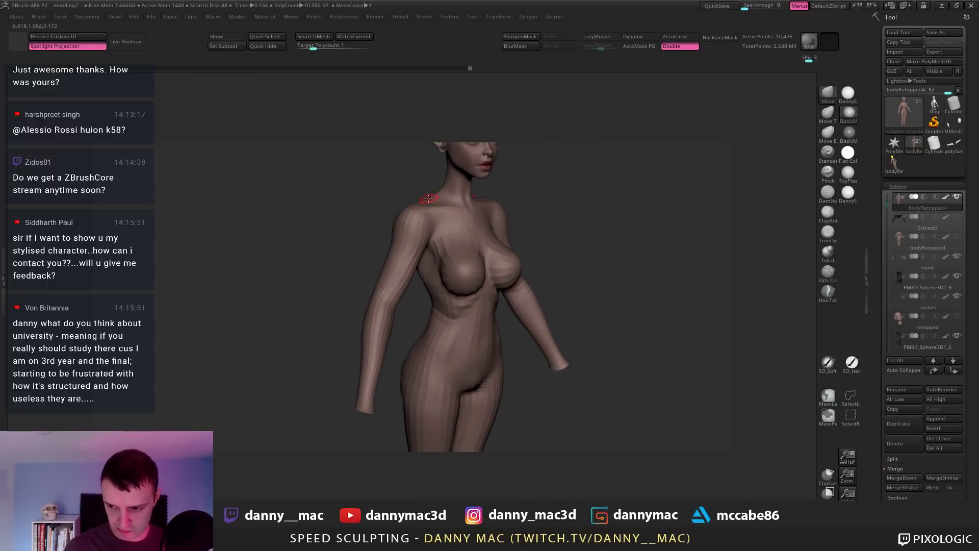
# Step: Raise the body one subdivision level and zoom in on the back near the armpit
pyautogui.press('space')
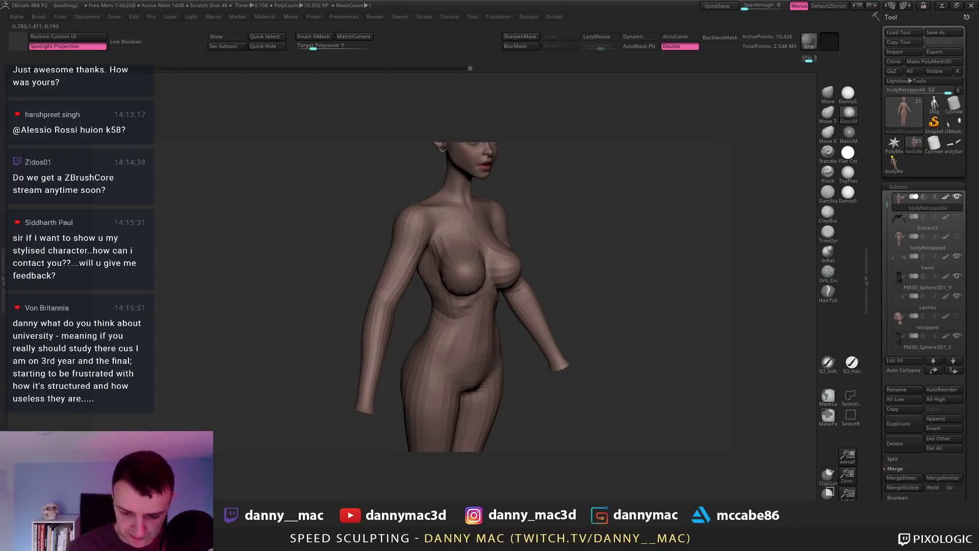
pyautogui.moveTo(425, 235); pyautogui.dragTo(425, 223, button='right')
pyautogui.press('space')
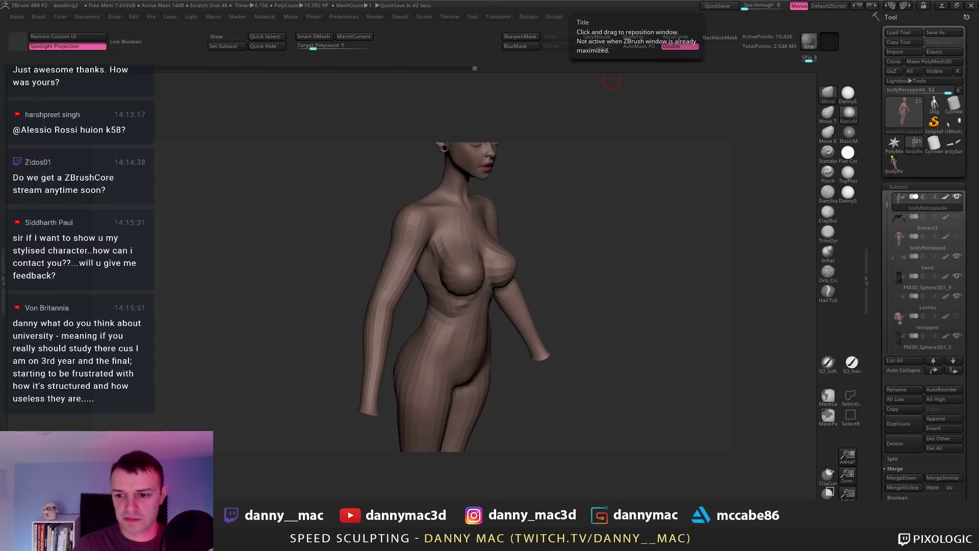
pyautogui.moveTo(612, 80)
pyautogui.mouseDown()
pyautogui.moveTo(459, 204)
pyautogui.moveTo(313, 284)
pyautogui.moveTo(434, 266)
pyautogui.moveTo(433, 220)
pyautogui.mouseUp()
pyautogui.moveTo(425, 214)
pyautogui.mouseDown(button='right')
pyautogui.moveTo(418, 207)
pyautogui.moveTo(440, 203)
pyautogui.moveTo(441, 296)
pyautogui.moveTo(422, 263)
pyautogui.moveTo(472, 245)
pyautogui.moveTo(469, 230)
pyautogui.moveTo(432, 226)
pyautogui.moveTo(434, 236)
pyautogui.moveTo(430, 227)
pyautogui.mouseUp(button='right')
pyautogui.press('d')
pyautogui.press('space')
pyautogui.press('space')
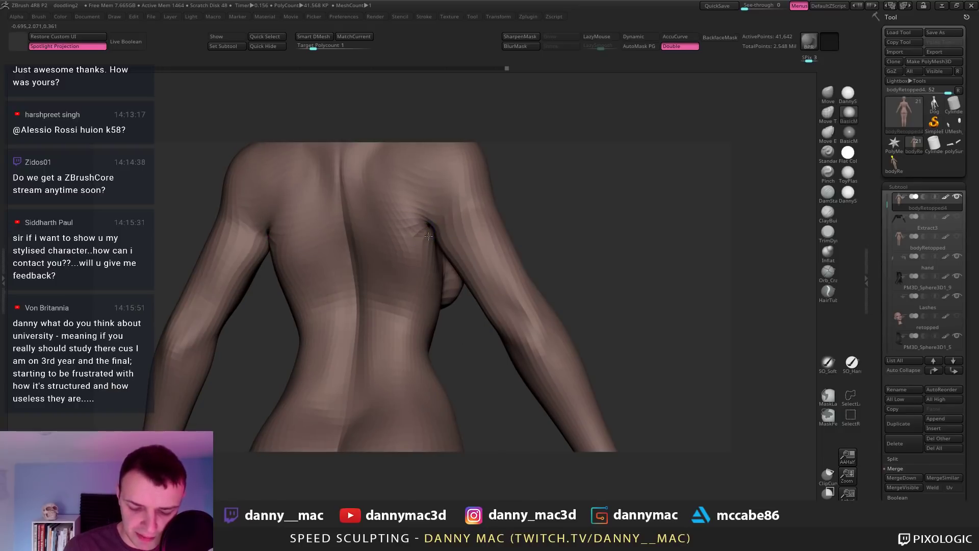
# Step: With LazyMouse on, carve muscle definition into the upper back and shoulder blades
pyautogui.moveTo(424, 206); pyautogui.dragTo(435, 244, button='right')
pyautogui.press('space')
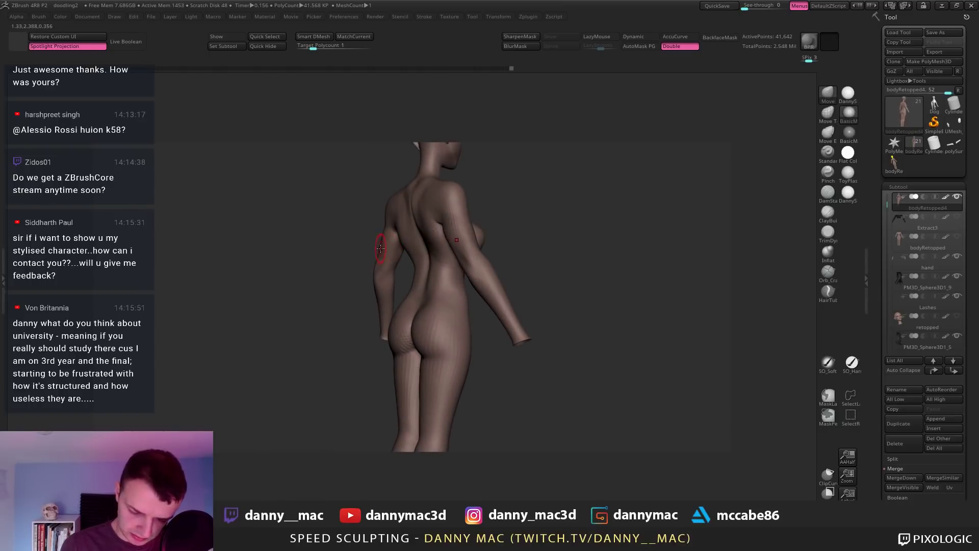
pyautogui.moveTo(386, 232); pyautogui.dragTo(297, 259, button='right')
pyautogui.press('space')
pyautogui.press('l')
pyautogui.moveTo(347, 234)
pyautogui.mouseDown(button='right')
pyautogui.moveTo(313, 258)
pyautogui.moveTo(338, 262)
pyautogui.moveTo(337, 321)
pyautogui.moveTo(374, 202)
pyautogui.moveTo(339, 215)
pyautogui.moveTo(388, 203)
pyautogui.moveTo(408, 186)
pyautogui.moveTo(393, 173)
pyautogui.moveTo(413, 186)
pyautogui.mouseUp(button='right')
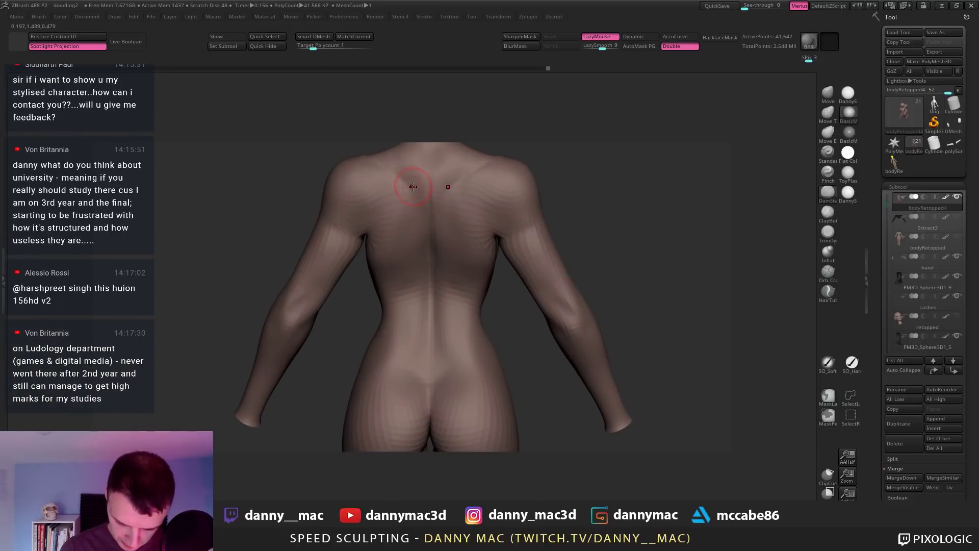
pyautogui.moveTo(394, 259); pyautogui.dragTo(416, 193, button='right')
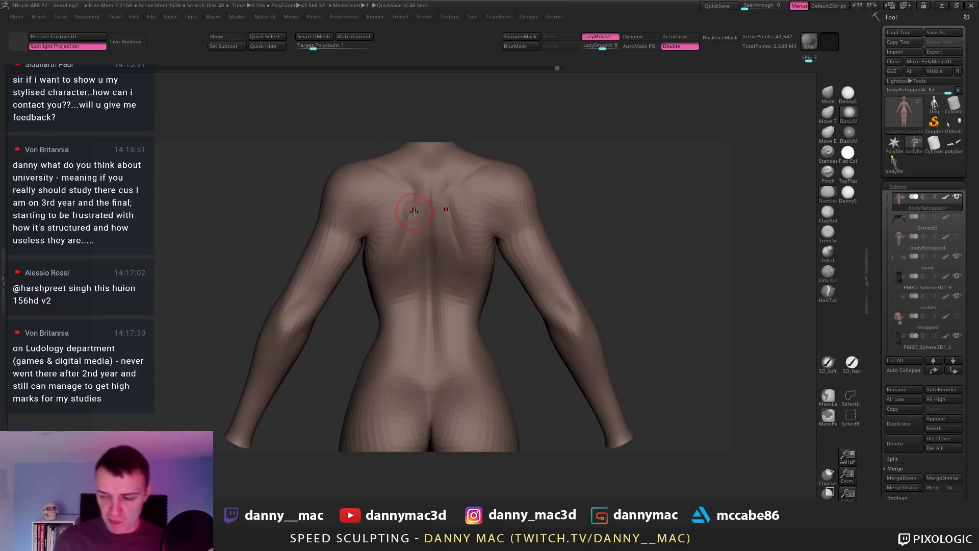
# Step: Turn LazyMouse off, select the Move brush and drop to subdivision level 1
pyautogui.moveTo(572, 276)
pyautogui.mouseDown()
pyautogui.moveTo(597, 280)
pyautogui.moveTo(570, 284)
pyautogui.mouseUp()
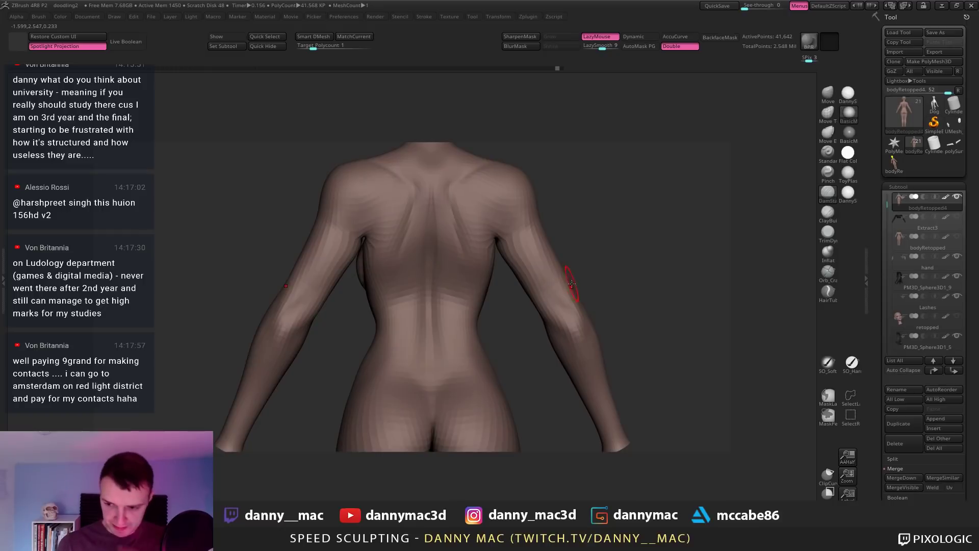
pyautogui.press('l')
pyautogui.moveTo(513, 265)
pyautogui.mouseDown()
pyautogui.moveTo(437, 230)
pyautogui.moveTo(415, 247)
pyautogui.moveTo(454, 236)
pyautogui.mouseUp()
pyautogui.press('b')
pyautogui.press('m')
pyautogui.press('v')
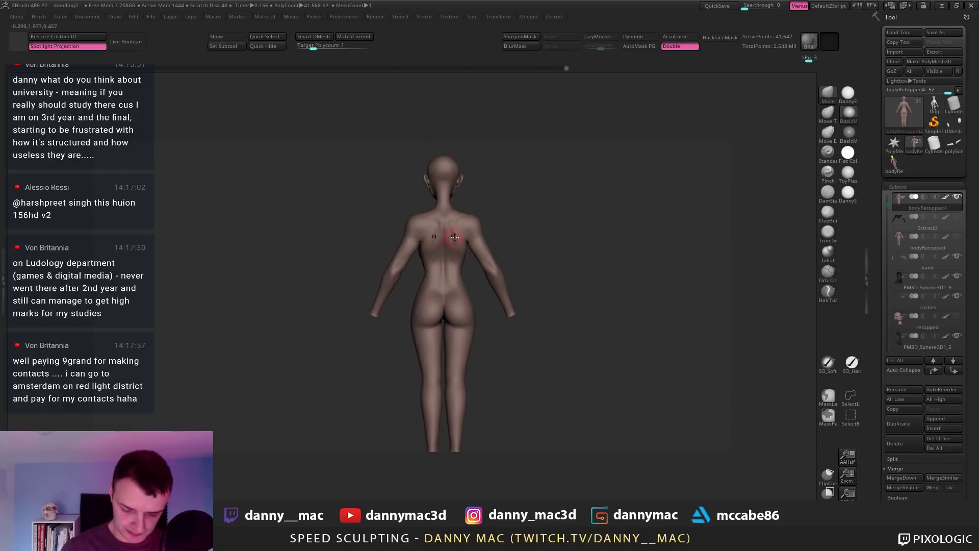
pyautogui.hotkey('shift', 'd')
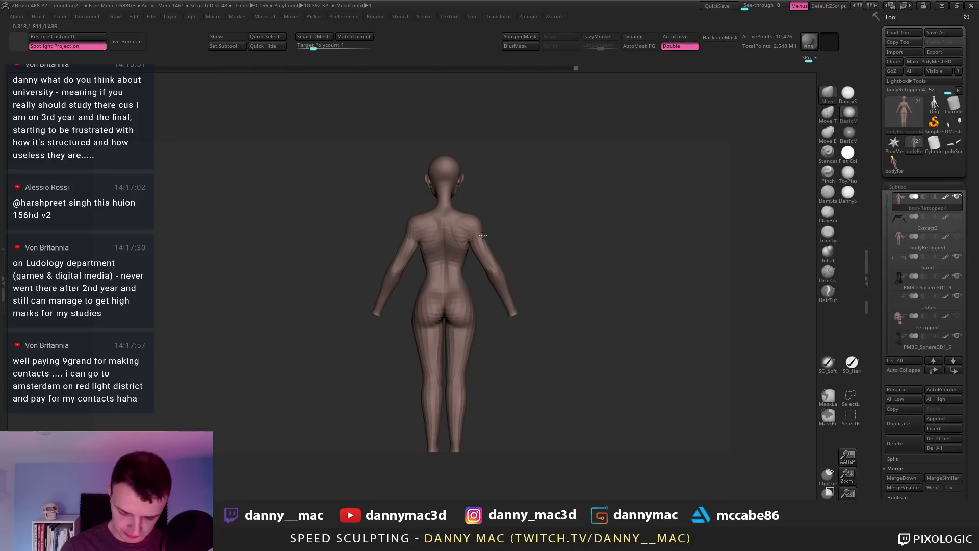
# Step: Pick DamStandard (B, D, S) and raise the body one subdivision level
pyautogui.moveTo(482, 235); pyautogui.dragTo(525, 237)
pyautogui.moveTo(472, 224); pyautogui.dragTo(452, 225, button='right')
pyautogui.rightClick(451, 225)
pyautogui.hotkey('ctrl', 'z')
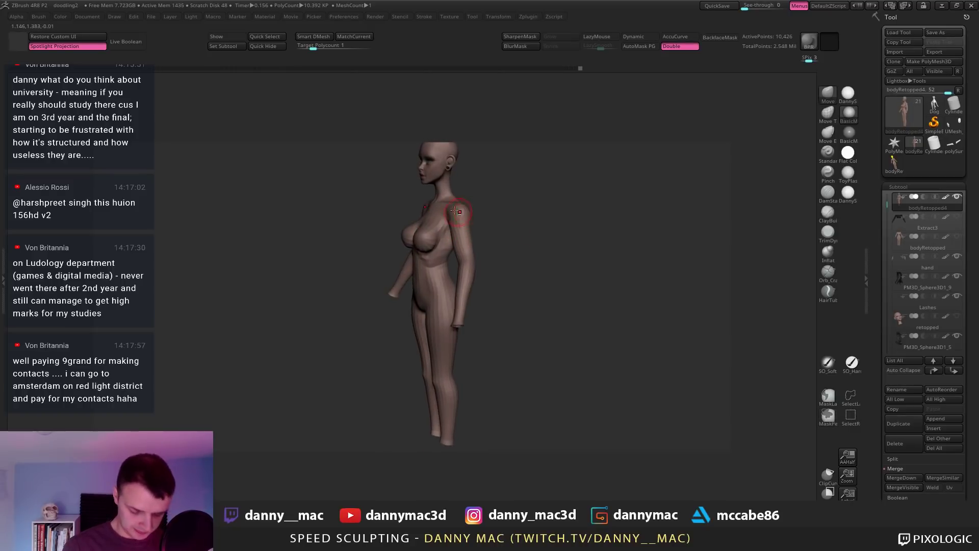
pyautogui.press('b')
pyautogui.press('d')
pyautogui.press('s')
pyautogui.moveTo(423, 201)
pyautogui.mouseDown(button='right')
pyautogui.moveTo(466, 202)
pyautogui.moveTo(398, 211)
pyautogui.moveTo(414, 189)
pyautogui.moveTo(391, 230)
pyautogui.moveTo(415, 208)
pyautogui.moveTo(408, 225)
pyautogui.mouseUp(button='right')
pyautogui.press('d')
pyautogui.rightClick(409, 209)
# Step: With the Move brush, push the arm and upper torso outline outward symmetrically
pyautogui.press('b')
pyautogui.press('m')
pyautogui.press('v')
pyautogui.moveTo(407, 225); pyautogui.dragTo(401, 233)
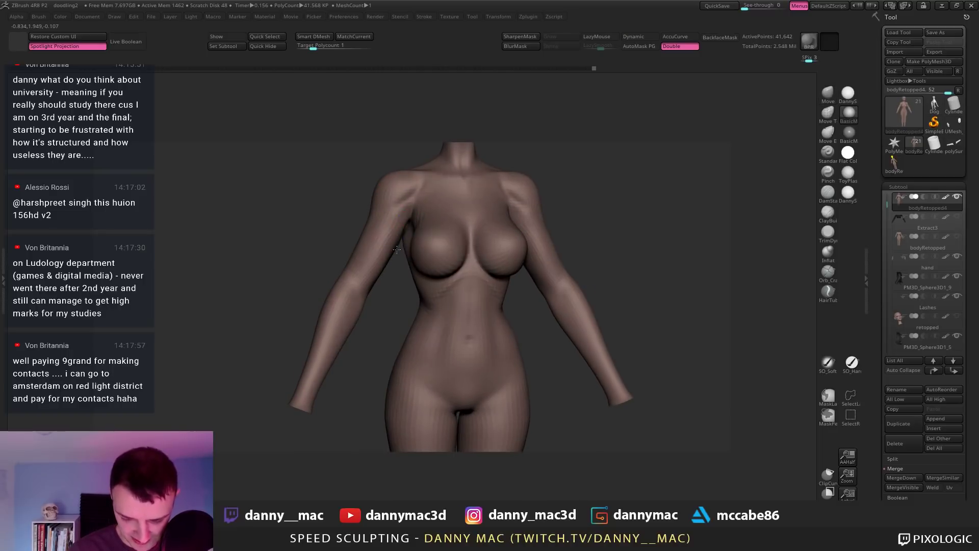
pyautogui.moveTo(410, 218)
pyautogui.mouseDown(button='right')
pyautogui.moveTo(400, 190)
pyautogui.moveTo(403, 197)
pyautogui.moveTo(451, 176)
pyautogui.moveTo(489, 247)
pyautogui.moveTo(466, 186)
pyautogui.mouseUp(button='right')
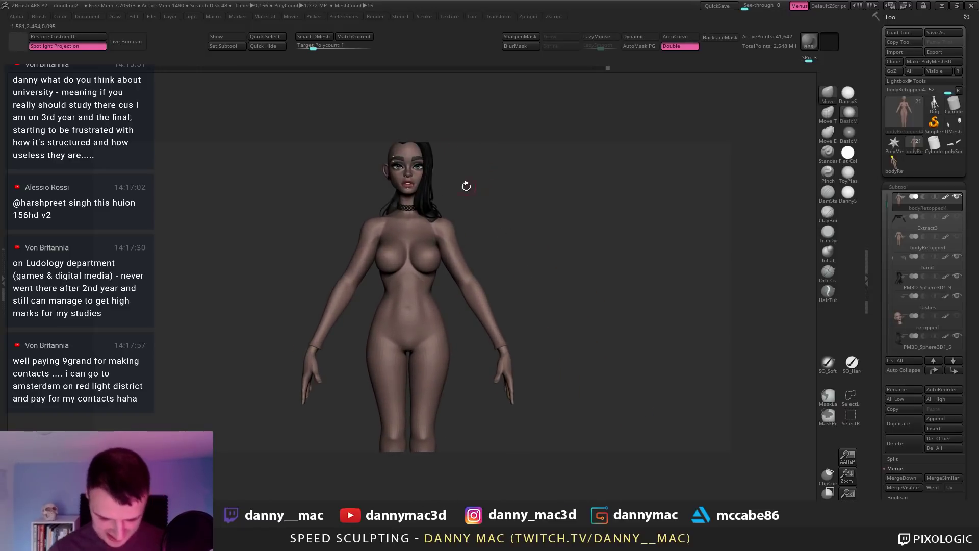
# Step: Enlarge the brush and frame the torso and arms
pyautogui.press('space')
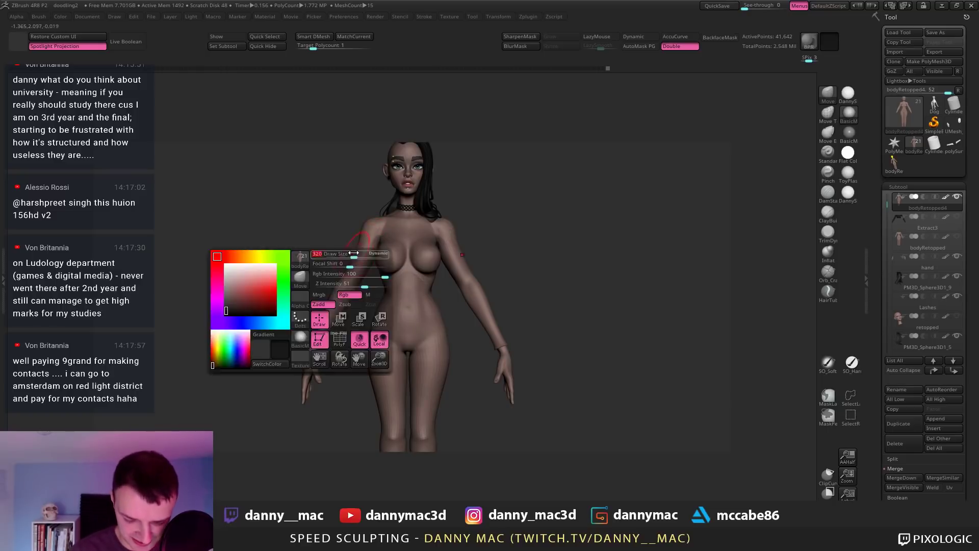
pyautogui.press('space')
pyautogui.press('l')
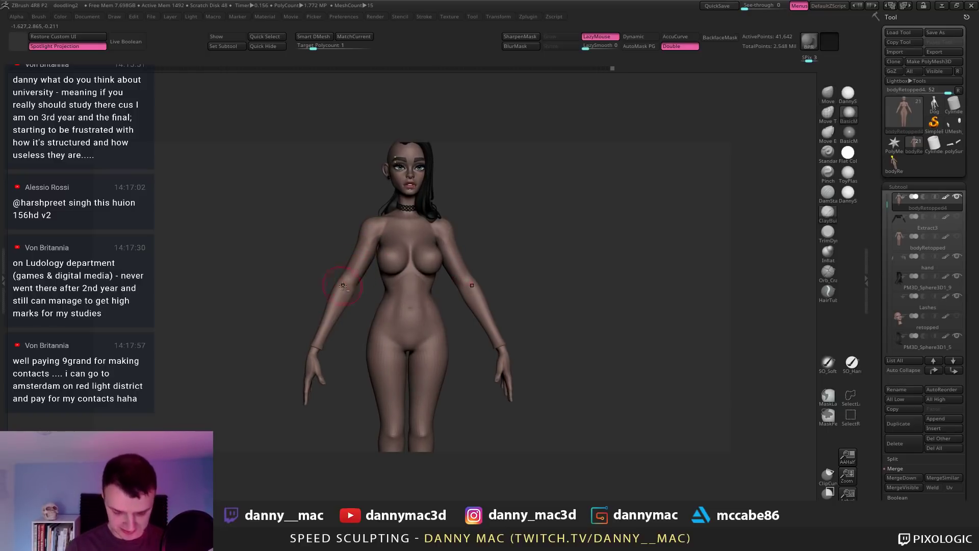
pyautogui.moveTo(347, 279)
pyautogui.keyDown('ctrl'); pyautogui.mouseDown(button='right')
pyautogui.moveTo(331, 319)
pyautogui.moveTo(341, 273)
pyautogui.mouseUp(button='right'); pyautogui.keyUp('ctrl')
pyautogui.press('space')
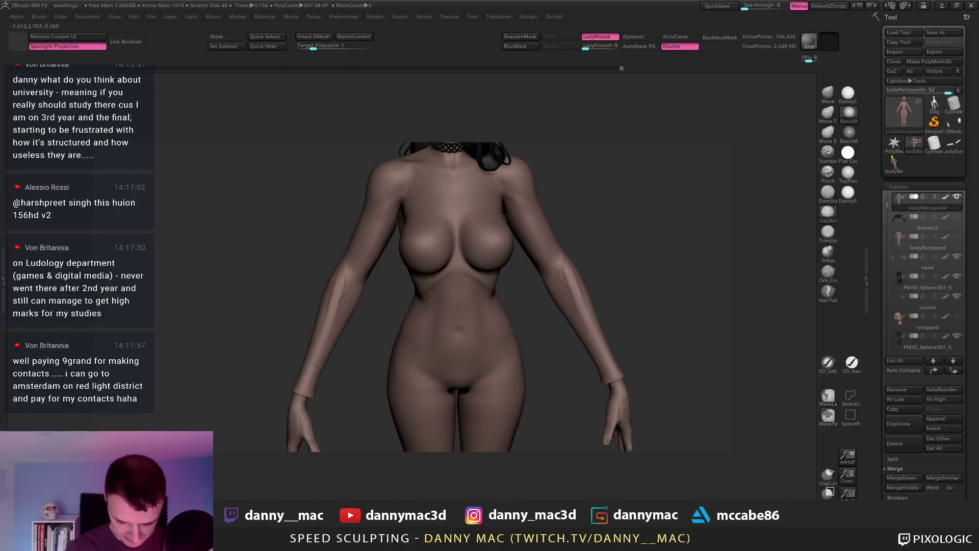
pyautogui.moveTo(316, 363)
pyautogui.mouseDown(button='right')
pyautogui.moveTo(349, 266)
pyautogui.moveTo(332, 255)
pyautogui.moveTo(333, 315)
pyautogui.mouseUp(button='right')
pyautogui.press('l')
# Step: Build up the arms and torso with ClayBuildup and LazyMouse, and solo the body
pyautogui.press('b')
pyautogui.press('c')
pyautogui.press('b')
pyautogui.press('space')
pyautogui.press('l')
pyautogui.press('l')
pyautogui.press('l')
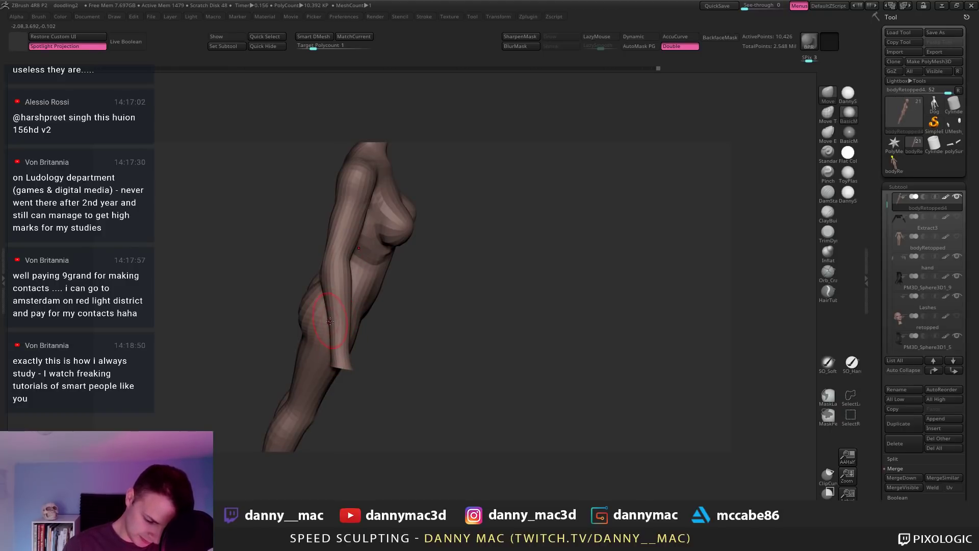
pyautogui.moveTo(327, 300); pyautogui.dragTo(300, 324, button='right')
pyautogui.rightClick(291, 329)
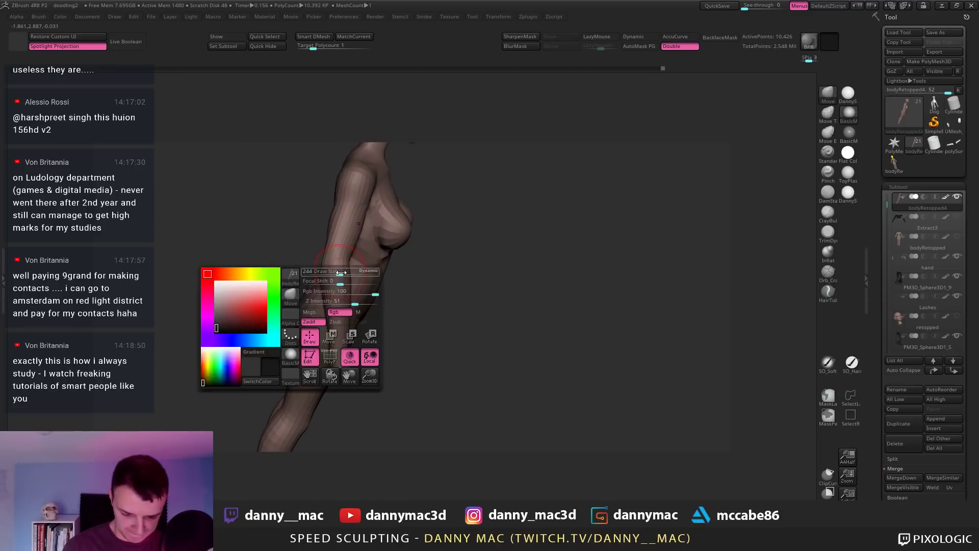
pyautogui.moveTo(374, 280)
pyautogui.mouseDown(button='right')
pyautogui.moveTo(344, 274)
pyautogui.moveTo(350, 306)
pyautogui.moveTo(378, 284)
pyautogui.mouseUp(button='right')
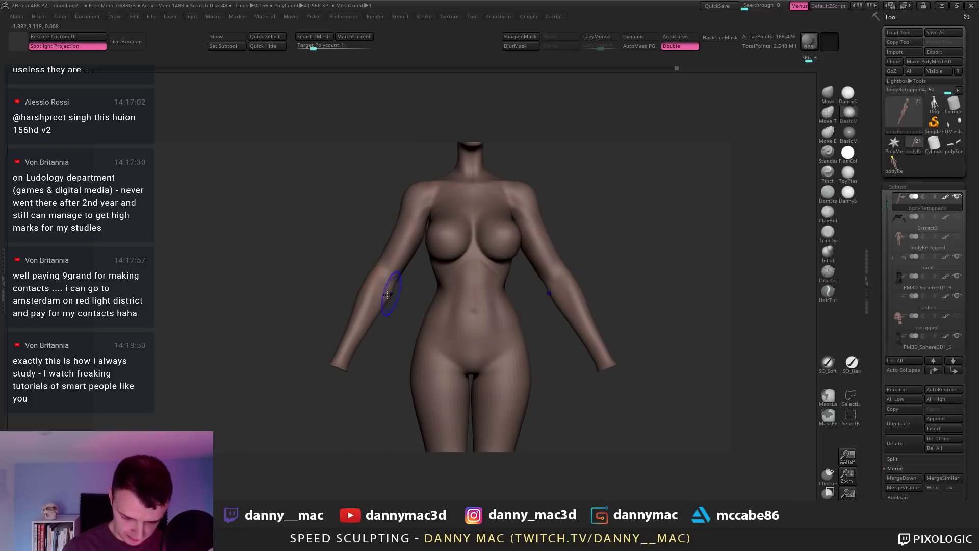
# Step: Drop the body two subdivision levels, back to 10,426 points
pyautogui.hotkey('shift', 'd')
pyautogui.hotkey('shift', 'd')
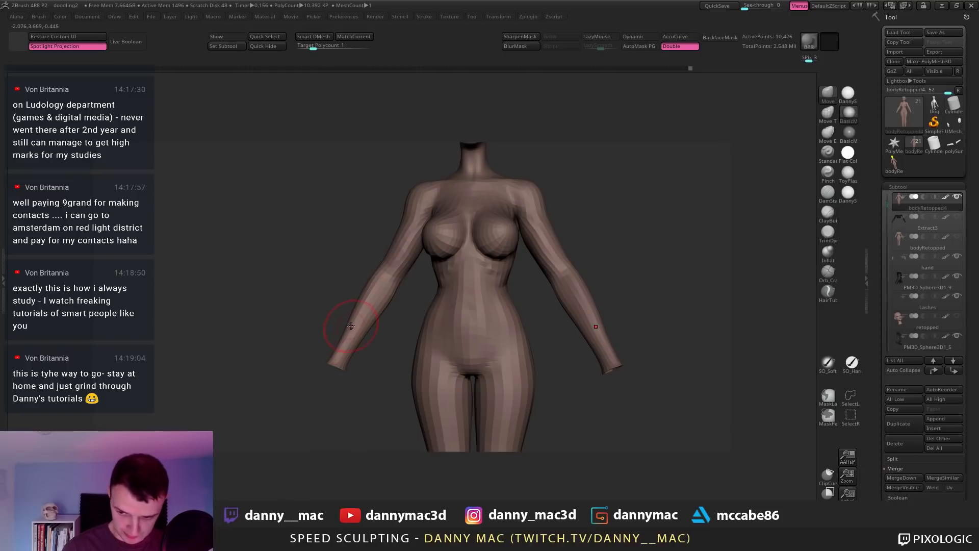
pyautogui.moveTo(351, 326)
pyautogui.keyDown('alt'); pyautogui.mouseDown(button='right')
pyautogui.moveTo(357, 286)
pyautogui.moveTo(388, 235)
pyautogui.mouseUp(button='right'); pyautogui.keyUp('alt')
pyautogui.rightClick(380, 262)
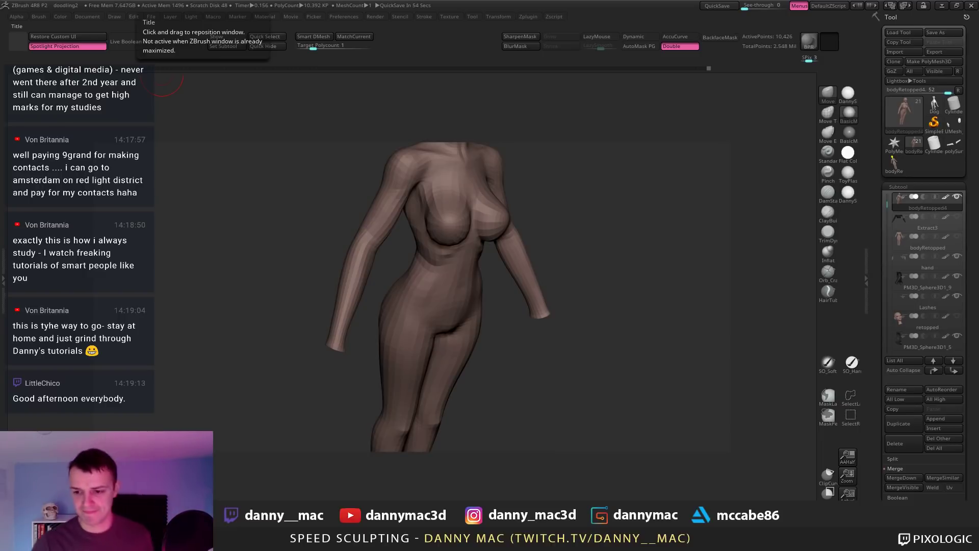
# Step: Build up form around the armpit and chest from side and top-down shoulder views, then reselect ClayBuildup
pyautogui.moveTo(410, 209); pyautogui.dragTo(414, 194)
pyautogui.rightClick(416, 190)
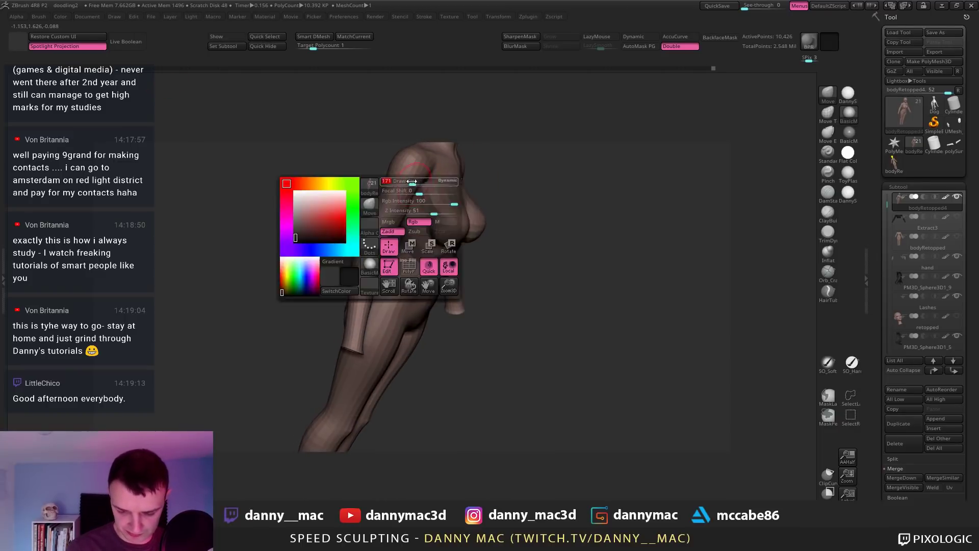
pyautogui.moveTo(416, 190)
pyautogui.mouseDown(button='right')
pyautogui.moveTo(418, 176)
pyautogui.moveTo(403, 183)
pyautogui.moveTo(427, 191)
pyautogui.moveTo(407, 184)
pyautogui.moveTo(407, 216)
pyautogui.moveTo(416, 187)
pyautogui.mouseUp(button='right')
pyautogui.rightClick(406, 186)
pyautogui.rightClick(403, 181)
pyautogui.rightClick(413, 200)
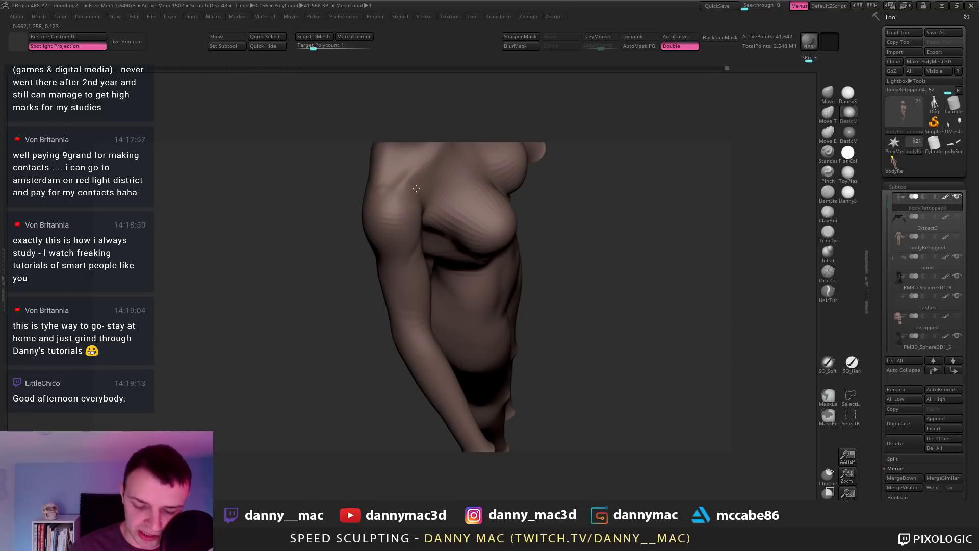
pyautogui.moveTo(426, 173)
pyautogui.mouseDown(button='right')
pyautogui.moveTo(403, 239)
pyautogui.moveTo(406, 270)
pyautogui.moveTo(394, 273)
pyautogui.moveTo(501, 195)
pyautogui.moveTo(436, 261)
pyautogui.moveTo(447, 232)
pyautogui.moveTo(431, 218)
pyautogui.moveTo(425, 233)
pyautogui.moveTo(459, 168)
pyautogui.moveTo(454, 205)
pyautogui.mouseUp(button='right')
pyautogui.press('b')
pyautogui.press('c')
pyautogui.press('b')
# Step: Raise the body to its highest subdivision level and frame the neck and chest
pyautogui.press('l')
pyautogui.press('l')
pyautogui.hotkey('ctrl', 'z')
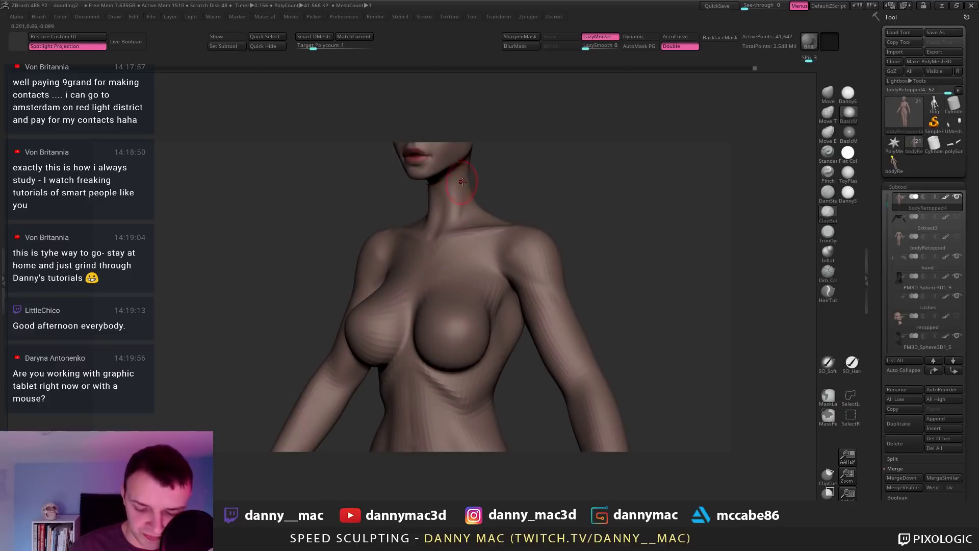
pyautogui.moveTo(463, 166); pyautogui.dragTo(461, 187, button='right')
pyautogui.moveTo(439, 261); pyautogui.dragTo(453, 296, button='right')
pyautogui.press('l')
pyautogui.press('l')
pyautogui.press('d')
pyautogui.press('l')
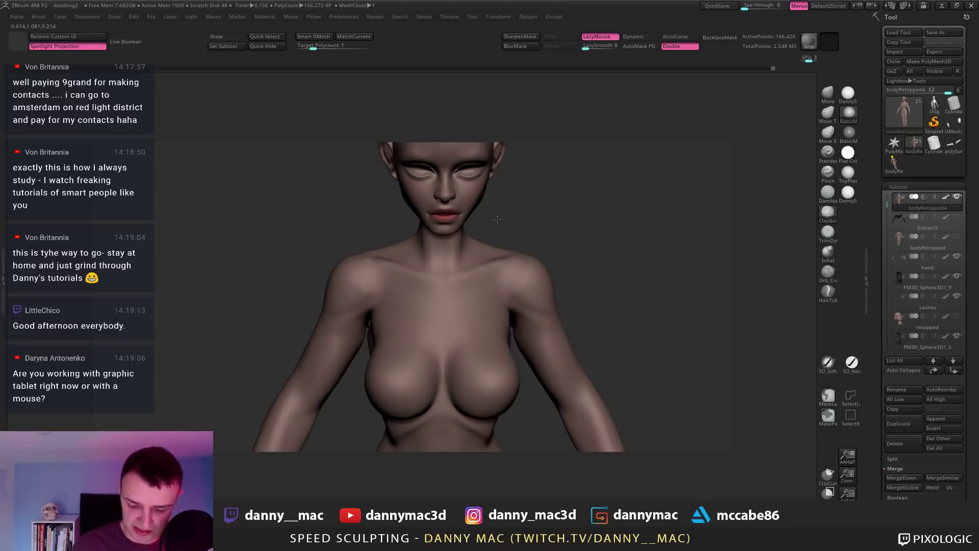
pyautogui.moveTo(379, 280)
pyautogui.mouseDown(button='right')
pyautogui.moveTo(462, 225)
pyautogui.moveTo(473, 253)
pyautogui.moveTo(361, 250)
pyautogui.mouseUp(button='right')
# Step: Reshape the shoulders and chest side, then drop to the lowest subdivision level
pyautogui.press('l')
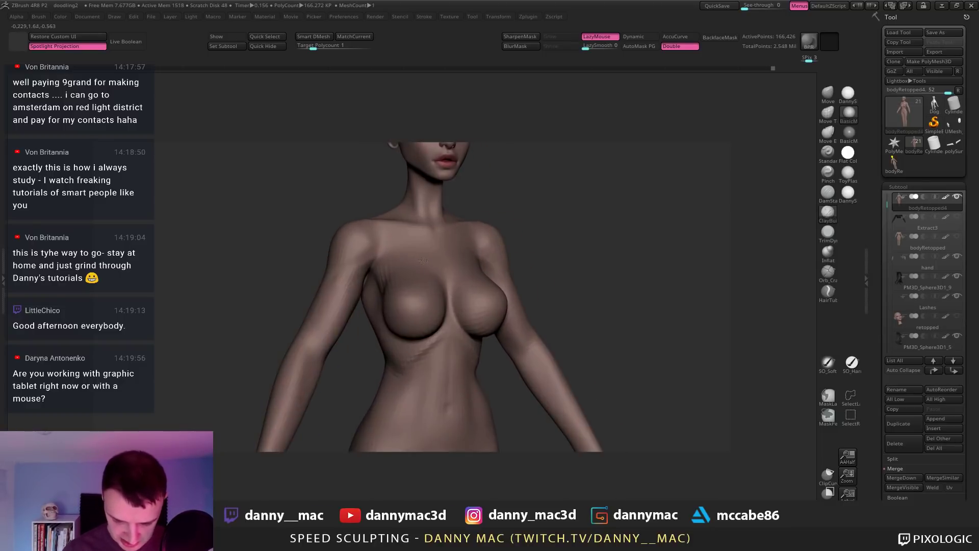
pyautogui.press('l')
pyautogui.press('l')
pyautogui.hotkey('shift', 'd')
pyautogui.hotkey('shift', 'd')
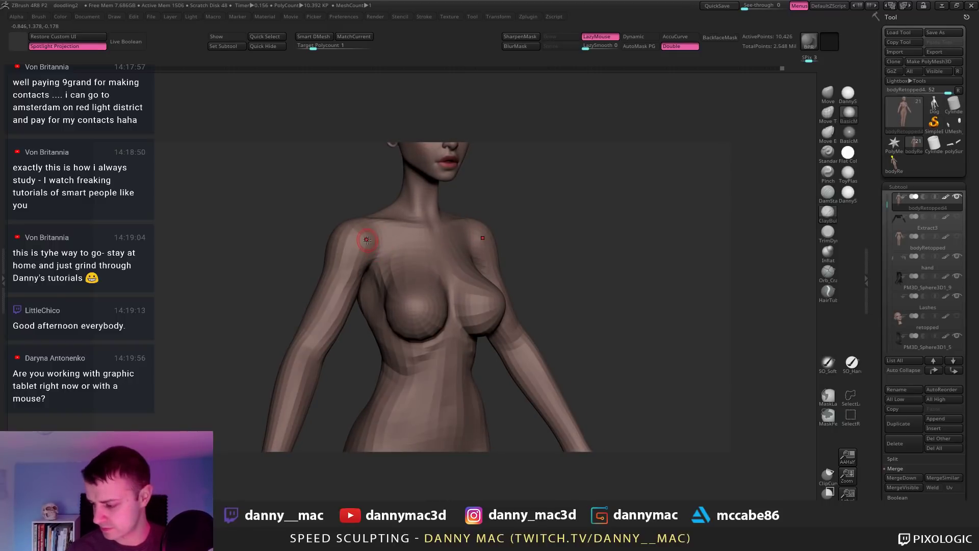
pyautogui.press('l')
pyautogui.press('l')
pyautogui.press('l')
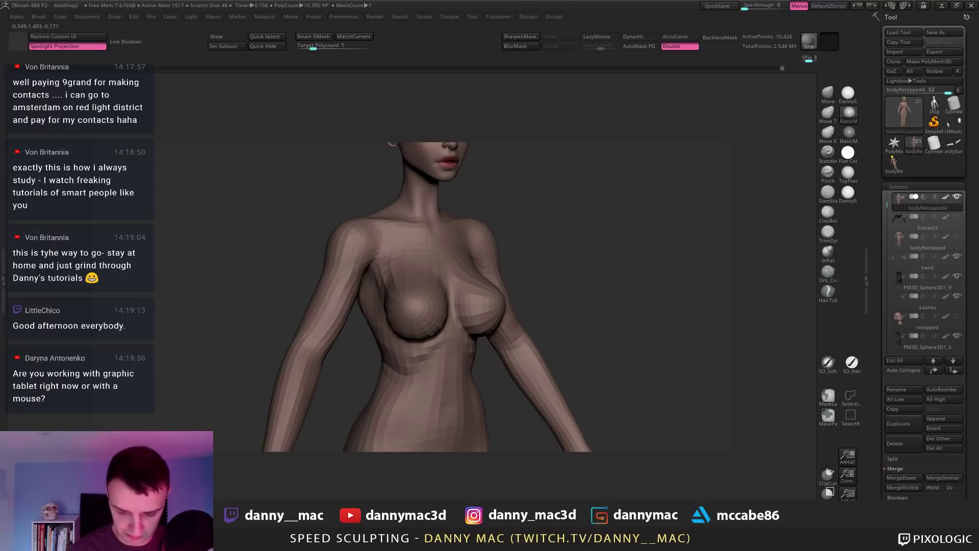
pyautogui.press('l')
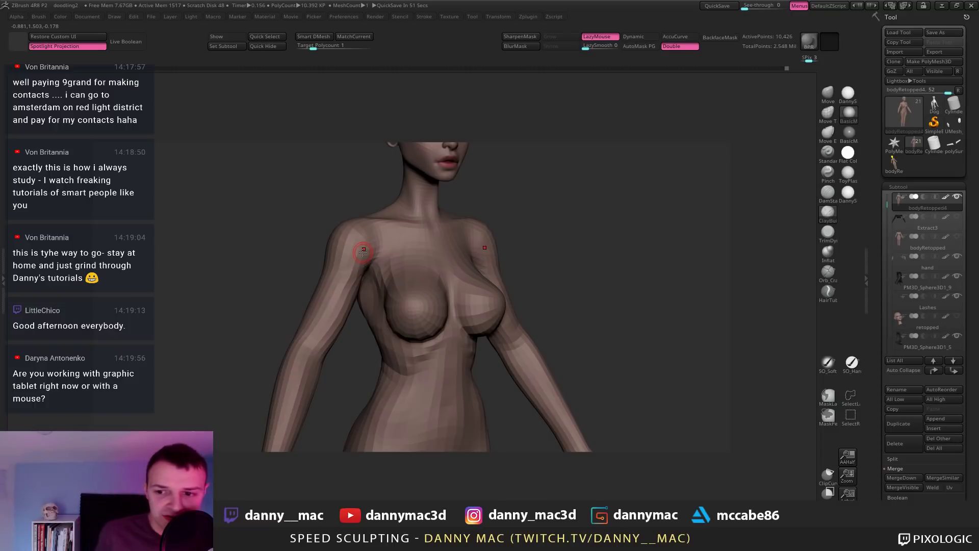
pyautogui.moveTo(502, 232); pyautogui.dragTo(385, 245)
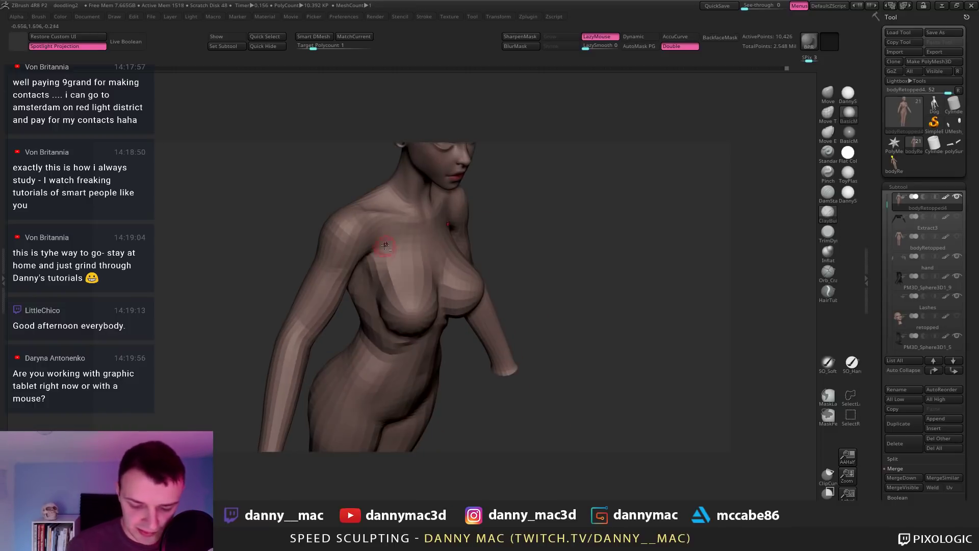
# Step: Select the Move brush, raise the body one subdivision level and frame the whole body
pyautogui.press('b')
pyautogui.press('m')
pyautogui.press('v')
pyautogui.moveTo(386, 246)
pyautogui.mouseDown(button='right')
pyautogui.moveTo(378, 259)
pyautogui.moveTo(439, 242)
pyautogui.moveTo(445, 215)
pyautogui.mouseUp(button='right')
pyautogui.rightClick(376, 265)
pyautogui.press('d')
pyautogui.press('f')
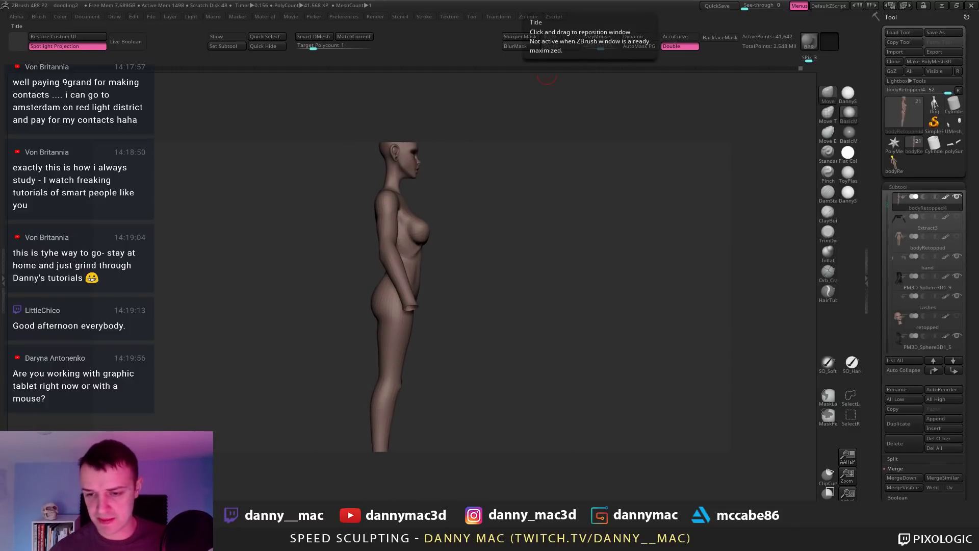
# Step: Rotate the figure from three-quarter to a straight front view
pyautogui.moveTo(422, 245); pyautogui.dragTo(428, 234, button='right')
pyautogui.rightClick(428, 234)
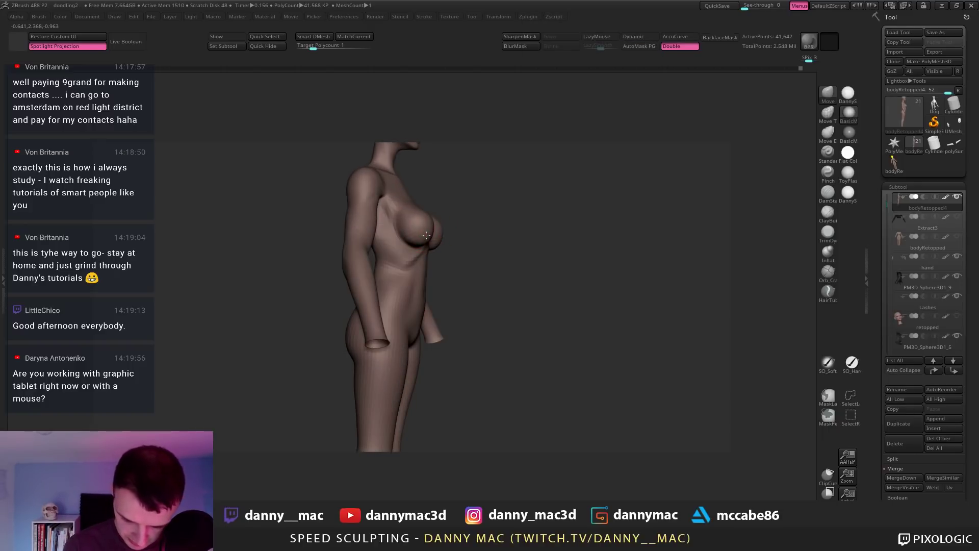
pyautogui.moveTo(427, 234); pyautogui.dragTo(432, 212, button='right')
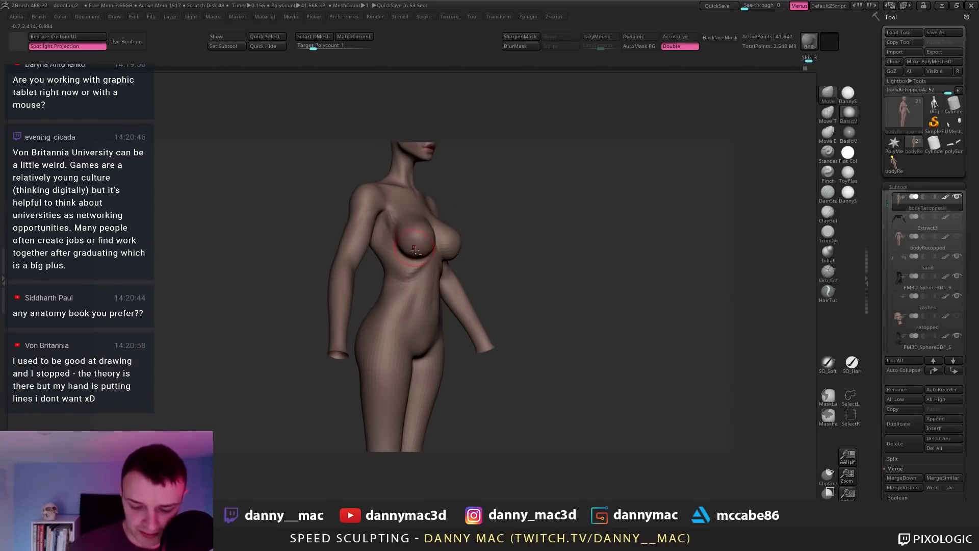
pyautogui.moveTo(414, 249); pyautogui.dragTo(412, 223)
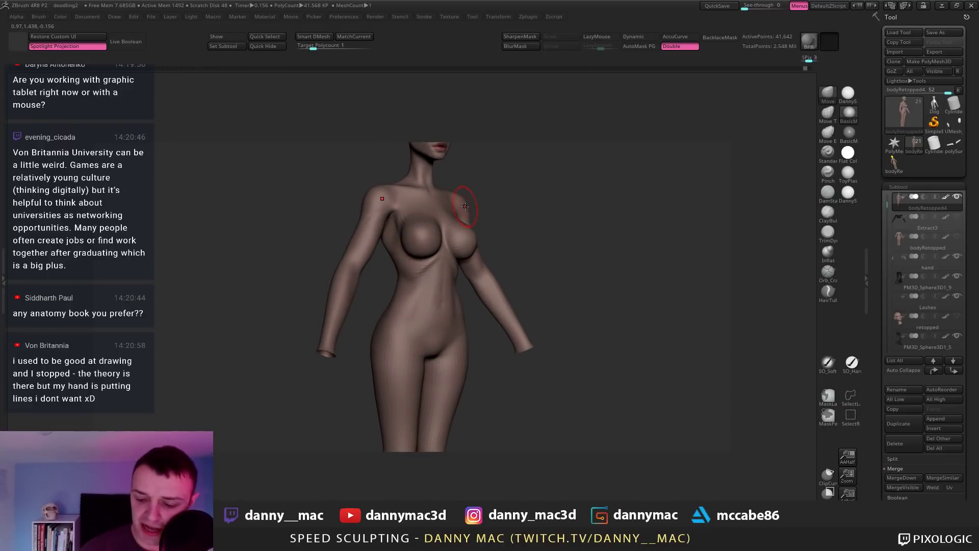
pyautogui.moveTo(465, 206); pyautogui.dragTo(505, 246)
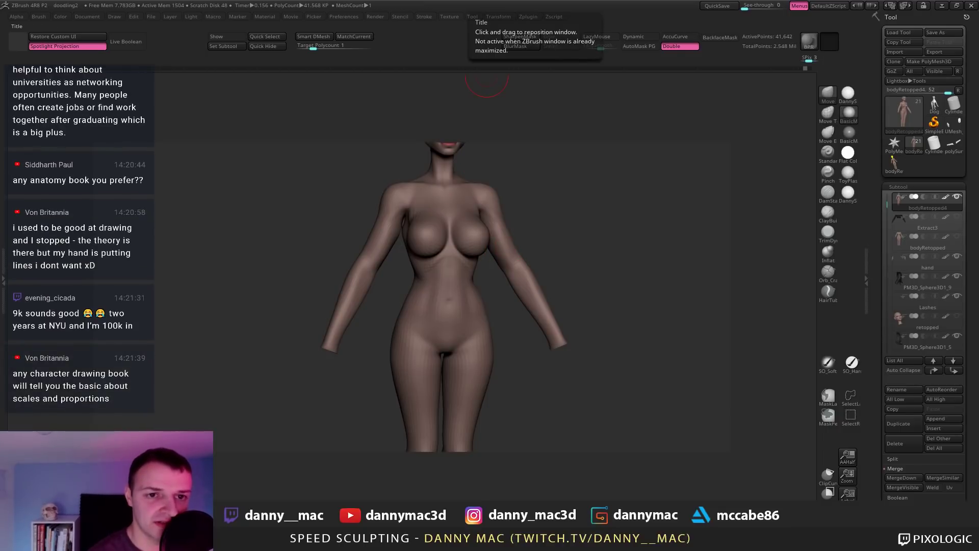
pyautogui.hotkey('alt', 'Tab')
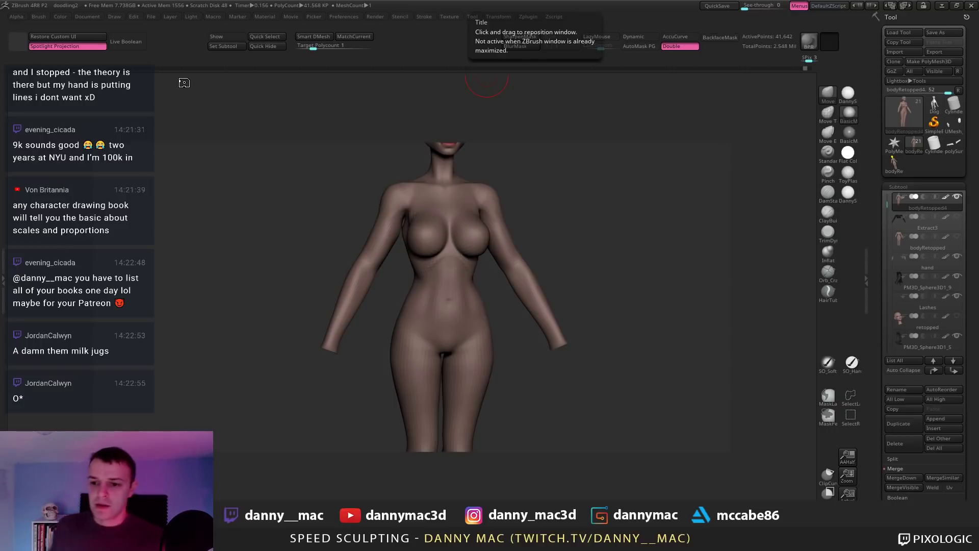
# Step: Orbit around the figure's back, sides and front, ending on a close side view of chest and shoulder
pyautogui.moveTo(599, 215)
pyautogui.mouseDown()
pyautogui.moveTo(584, 228)
pyautogui.moveTo(526, 204)
pyautogui.moveTo(517, 216)
pyautogui.moveTo(465, 217)
pyautogui.moveTo(410, 252)
pyautogui.moveTo(404, 232)
pyautogui.moveTo(376, 218)
pyautogui.moveTo(374, 197)
pyautogui.mouseUp()
pyautogui.press('space')
pyautogui.press('space')
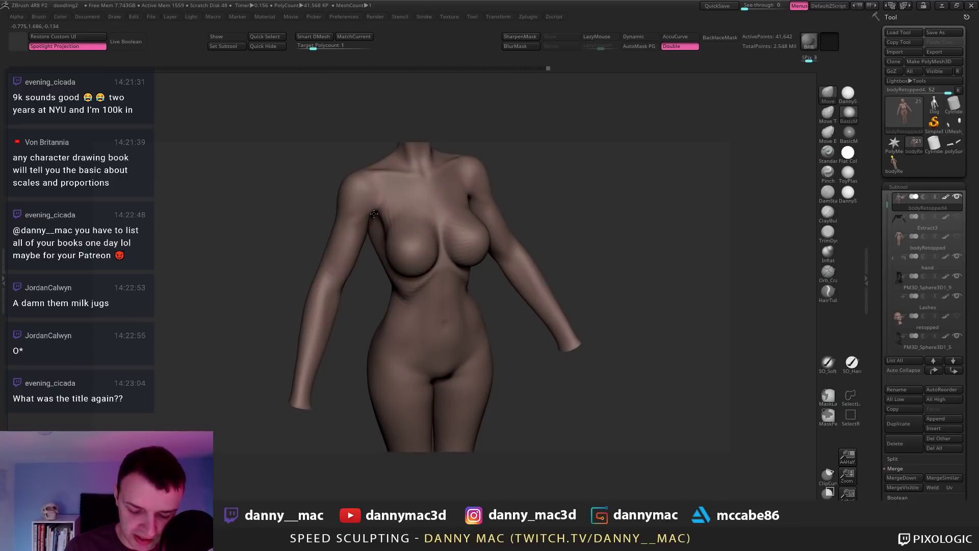
pyautogui.moveTo(372, 212)
pyautogui.mouseDown(button='right')
pyautogui.moveTo(448, 211)
pyautogui.moveTo(363, 212)
pyautogui.moveTo(369, 227)
pyautogui.moveTo(601, 131)
pyautogui.mouseUp(button='right')
pyautogui.press('space')
pyautogui.press('space')
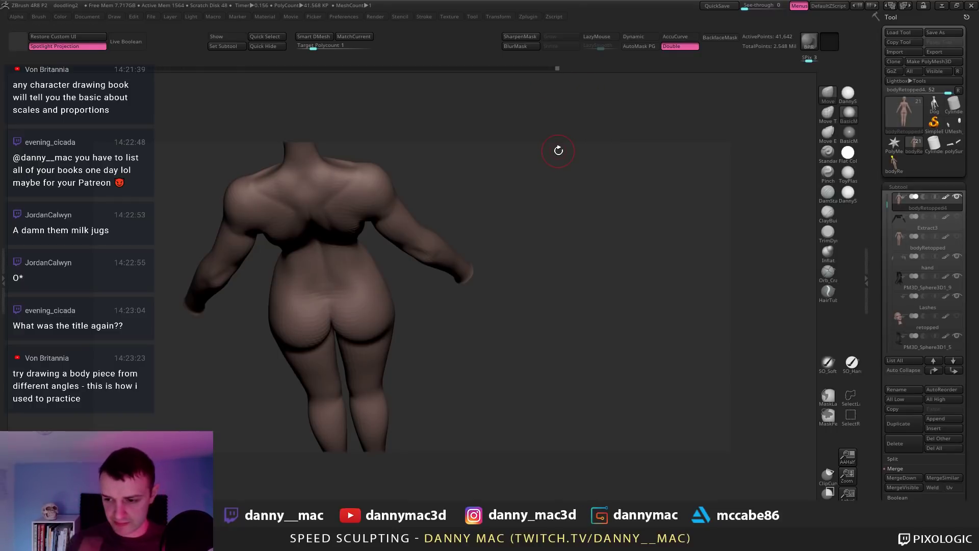
pyautogui.moveTo(441, 271); pyautogui.dragTo(479, 90, button='right')
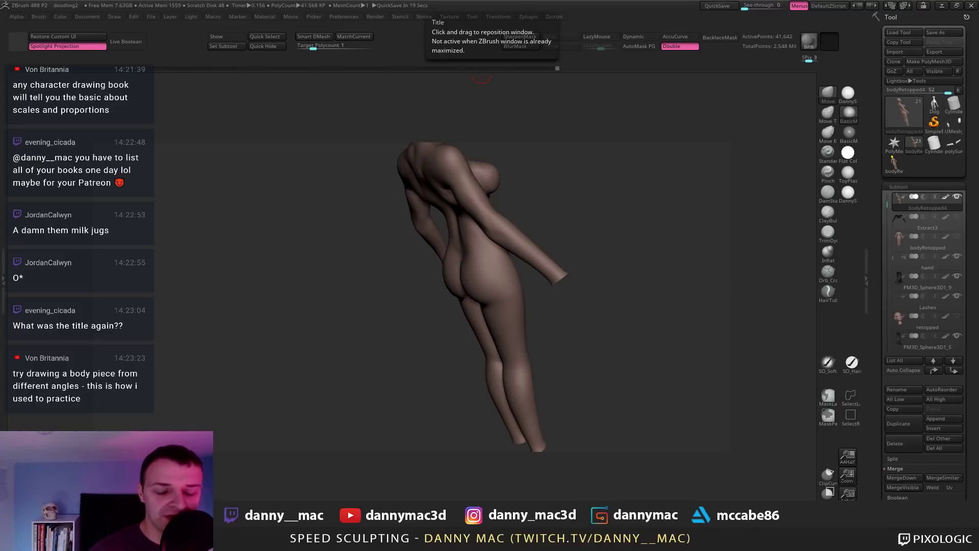
pyautogui.moveTo(512, 171)
pyautogui.mouseDown()
pyautogui.moveTo(532, 244)
pyautogui.moveTo(548, 248)
pyautogui.moveTo(561, 197)
pyautogui.moveTo(597, 187)
pyautogui.moveTo(587, 174)
pyautogui.moveTo(570, 178)
pyautogui.moveTo(654, 172)
pyautogui.moveTo(535, 196)
pyautogui.moveTo(462, 168)
pyautogui.moveTo(507, 163)
pyautogui.moveTo(498, 196)
pyautogui.moveTo(485, 196)
pyautogui.moveTo(504, 206)
pyautogui.moveTo(507, 192)
pyautogui.mouseUp()
pyautogui.press('space')
pyautogui.press('space')
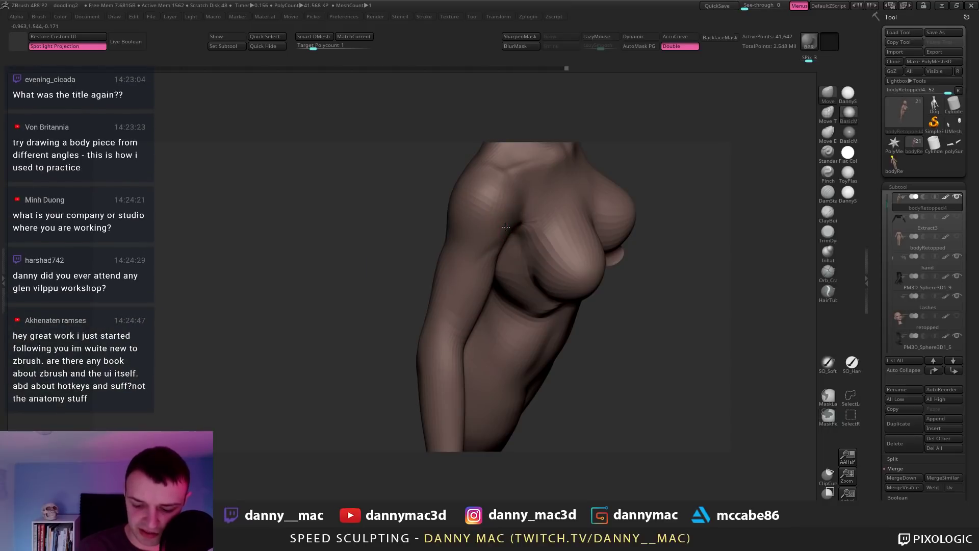
# Step: Raise the brush draw size to 209 and sculpt a small stroke on the body
pyautogui.moveTo(507, 228)
pyautogui.mouseDown()
pyautogui.moveTo(517, 221)
pyautogui.moveTo(504, 254)
pyautogui.moveTo(504, 228)
pyautogui.moveTo(518, 227)
pyautogui.mouseUp()
pyautogui.press('space')
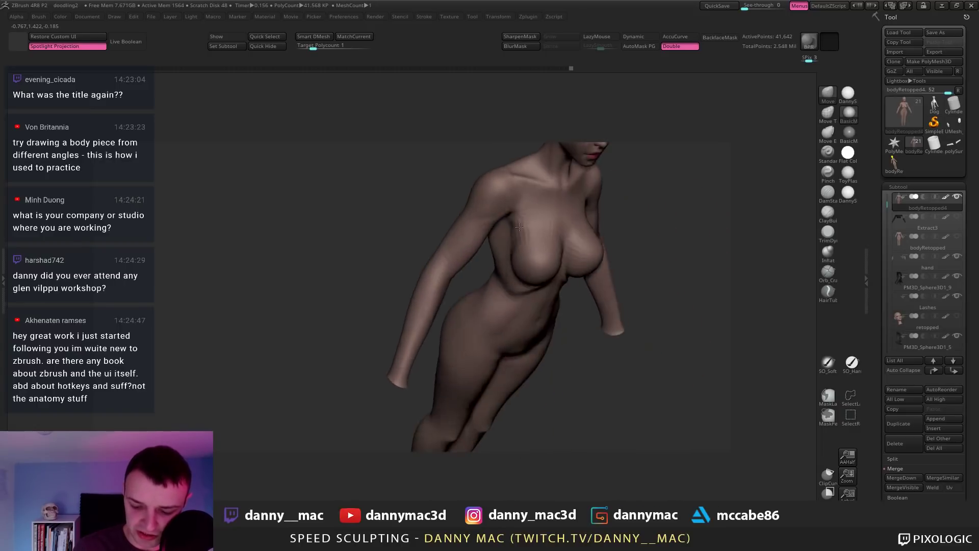
pyautogui.moveTo(519, 227); pyautogui.dragTo(509, 198, button='right')
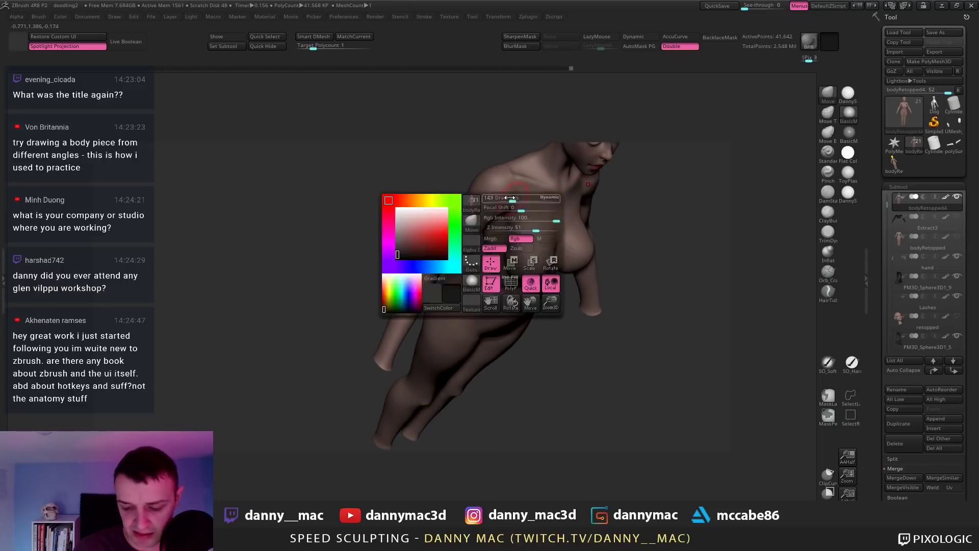
pyautogui.click(509, 197)
pyautogui.moveTo(462, 331); pyautogui.dragTo(456, 324)
pyautogui.moveTo(459, 285); pyautogui.dragTo(428, 252, button='right')
# Step: Turn on LazyMouse smoothing while orbiting the figure to a three-quarter side view
pyautogui.press('space')
pyautogui.click(474, 196)
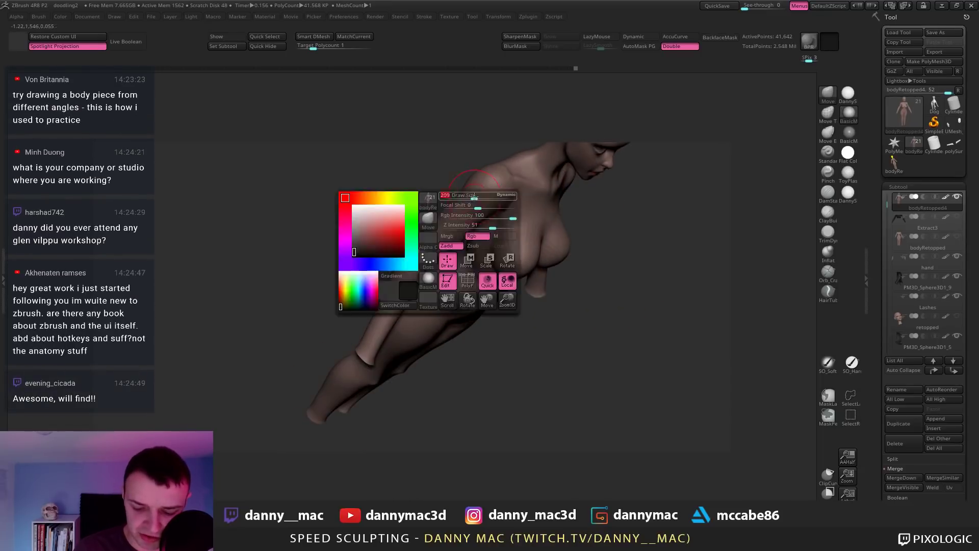
pyautogui.moveTo(474, 196)
pyautogui.mouseDown(button='right')
pyautogui.moveTo(477, 211)
pyautogui.moveTo(501, 176)
pyautogui.moveTo(483, 210)
pyautogui.moveTo(494, 224)
pyautogui.moveTo(478, 234)
pyautogui.moveTo(500, 222)
pyautogui.moveTo(501, 231)
pyautogui.mouseUp(button='right')
pyautogui.press('space')
pyautogui.press('space')
pyautogui.press('l')
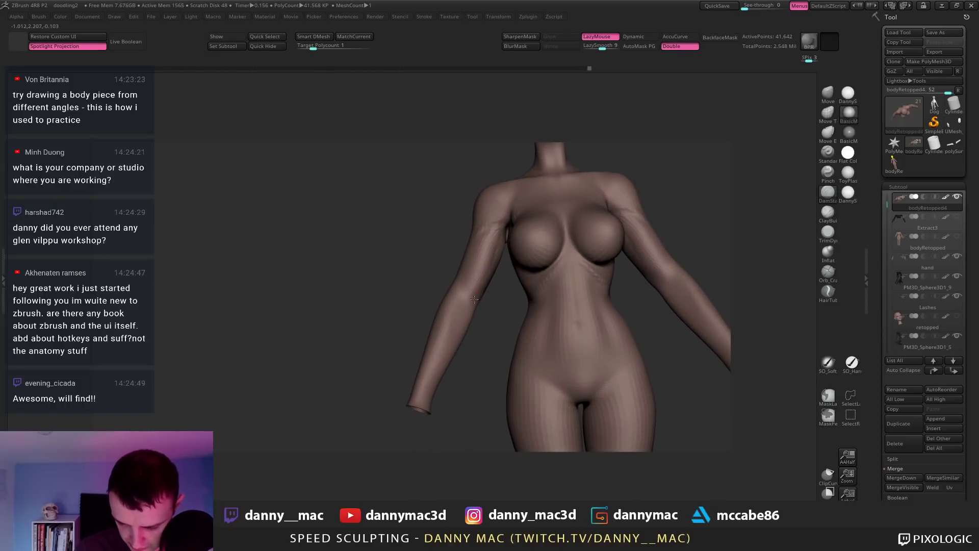
pyautogui.moveTo(475, 299)
pyautogui.mouseDown(button='right')
pyautogui.moveTo(491, 259)
pyautogui.moveTo(491, 288)
pyautogui.moveTo(509, 255)
pyautogui.mouseUp(button='right')
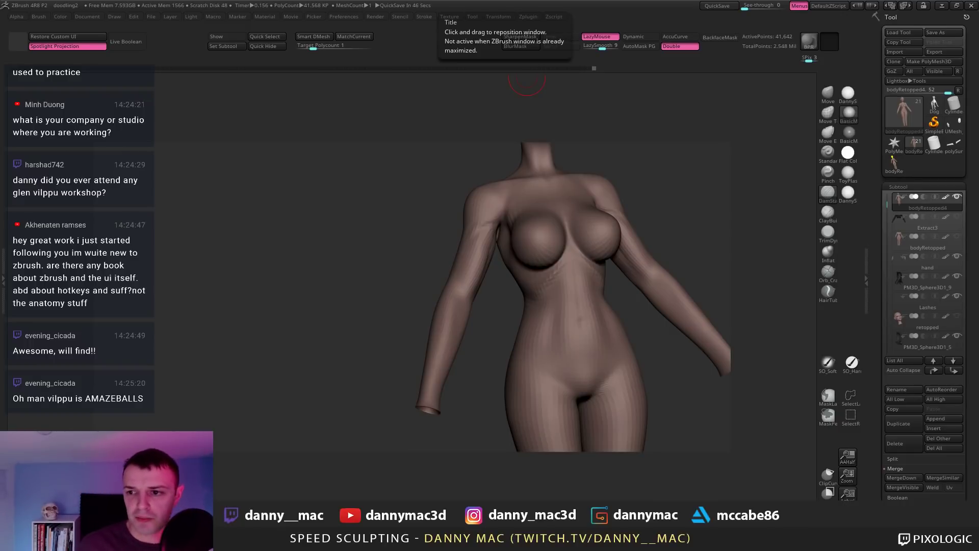
pyautogui.moveTo(425, 264); pyautogui.dragTo(428, 203)
# Step: Turn LazyMouse smoothing off and bring the quick brush palette back up
pyautogui.press('l')
pyautogui.press('space')
pyautogui.moveTo(428, 202)
pyautogui.mouseDown(button='right')
pyautogui.moveTo(423, 223)
pyautogui.moveTo(438, 241)
pyautogui.moveTo(435, 217)
pyautogui.moveTo(454, 203)
pyautogui.moveTo(428, 244)
pyautogui.moveTo(416, 228)
pyautogui.moveTo(412, 258)
pyautogui.mouseUp(button='right')
pyautogui.press('space')
pyautogui.press('space')
pyautogui.press('space')
pyautogui.press('space')
# Step: Hide the torso by isolating its polygroup and inverting visibility, then reshape the left arm with Move
pyautogui.keyDown('ctrl'); pyautogui.keyDown('shift'); pyautogui.click(454, 202); pyautogui.keyUp('shift'); pyautogui.keyUp('ctrl')
pyautogui.keyDown('ctrl'); pyautogui.keyDown('shift'); pyautogui.click(434, 231); pyautogui.keyUp('shift'); pyautogui.keyUp('ctrl')
pyautogui.press('space')
pyautogui.press('space')
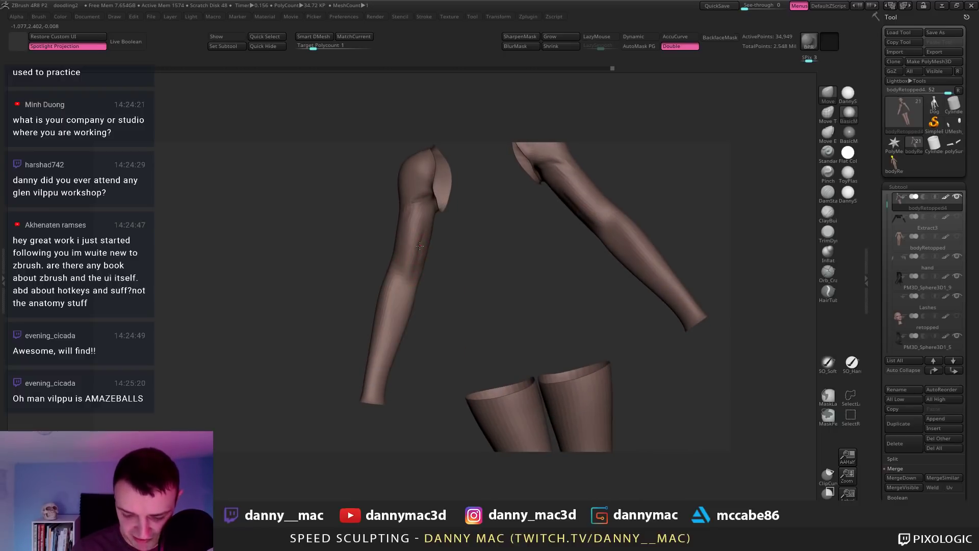
pyautogui.moveTo(419, 247); pyautogui.dragTo(424, 230)
pyautogui.moveTo(425, 231); pyautogui.dragTo(413, 213, button='right')
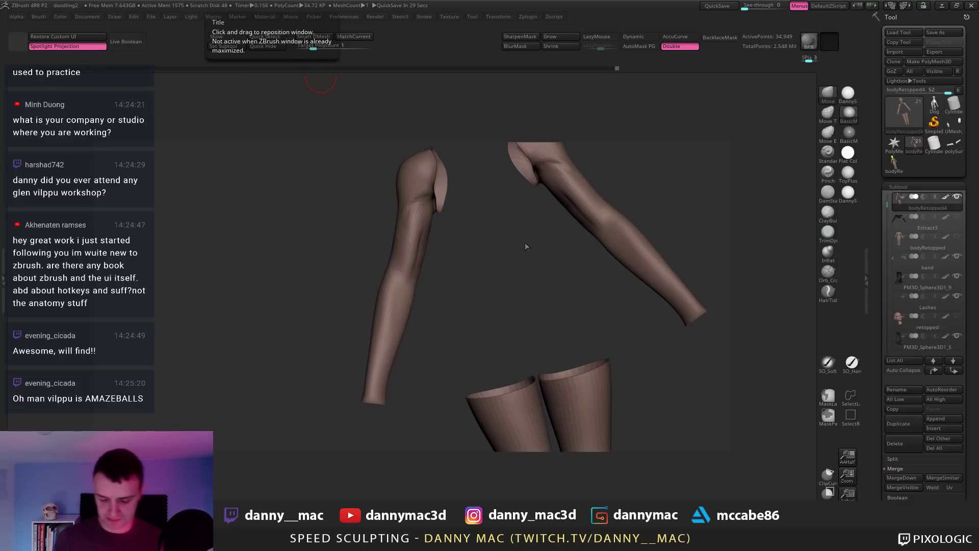
pyautogui.moveTo(527, 247); pyautogui.dragTo(465, 245)
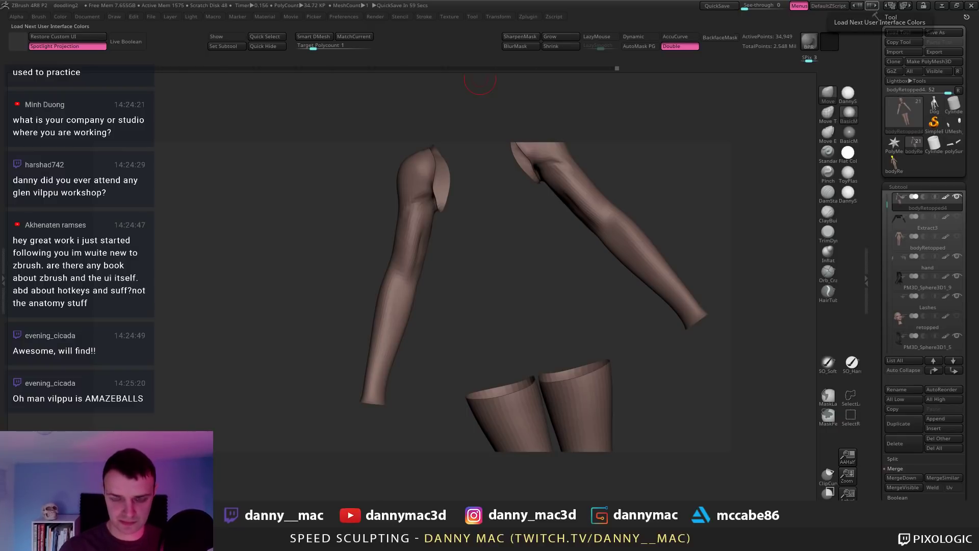
pyautogui.moveTo(490, 235); pyautogui.dragTo(426, 205)
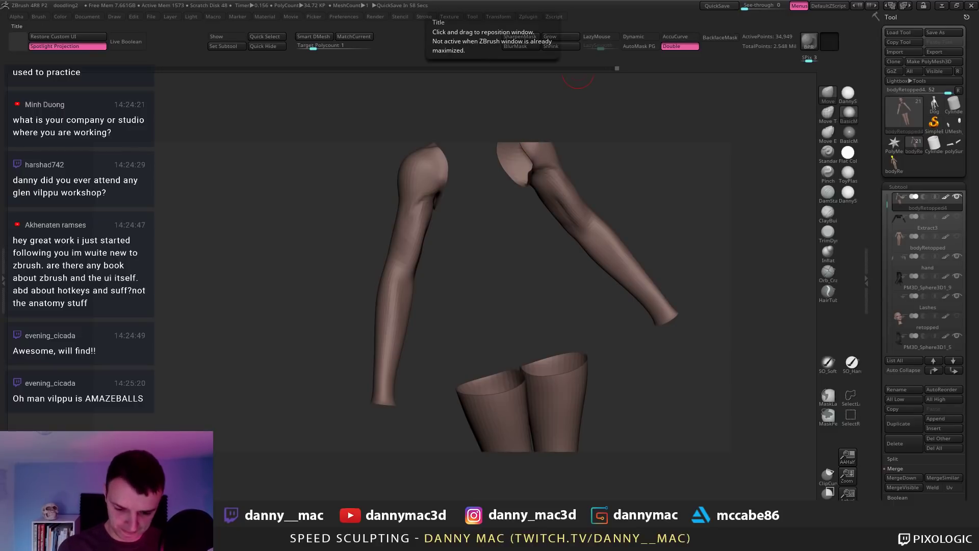
pyautogui.moveTo(520, 153); pyautogui.dragTo(464, 191)
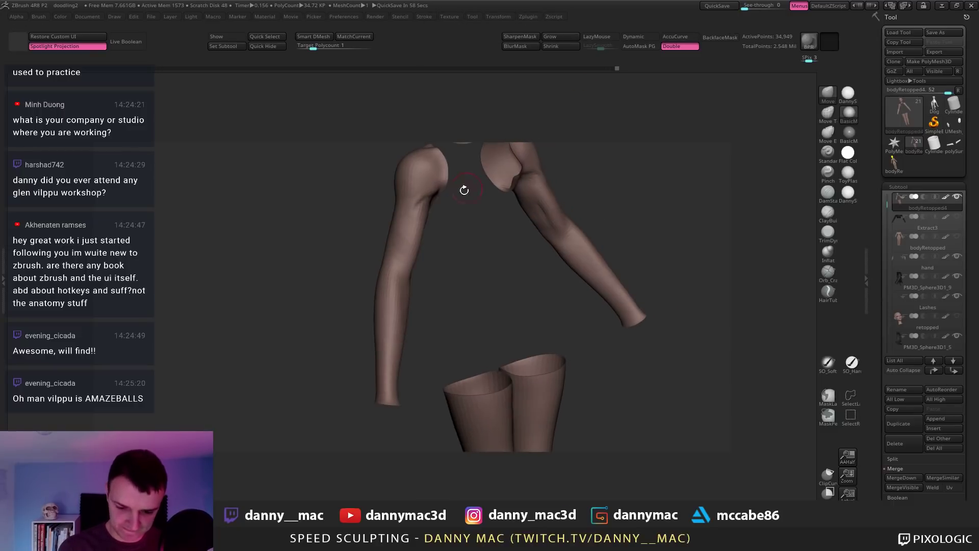
# Step: Unhide the whole body and select the ClayBuildup brush with LazyMouse turned off
pyautogui.keyDown('ctrl'); pyautogui.keyDown('shift'); pyautogui.click(443, 208); pyautogui.keyUp('shift'); pyautogui.keyUp('ctrl')
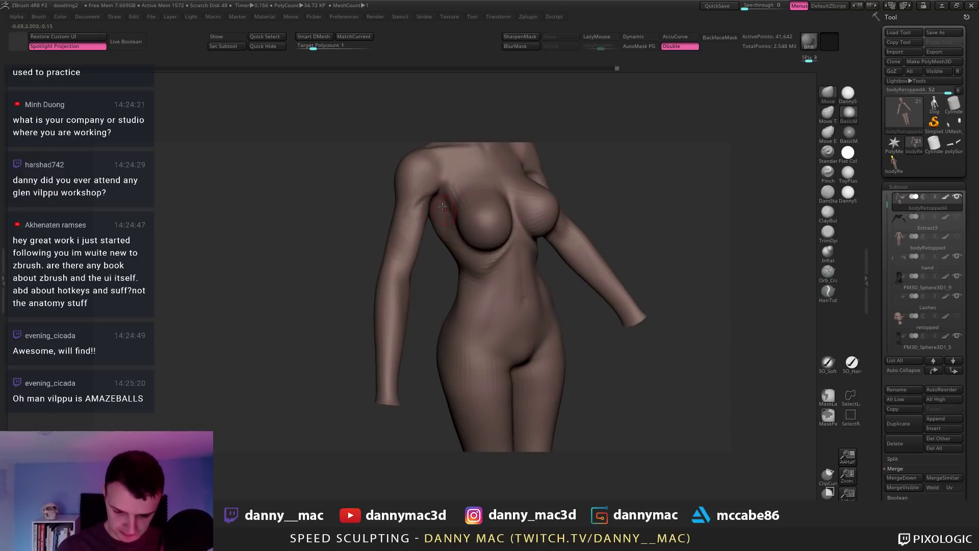
pyautogui.moveTo(442, 208); pyautogui.dragTo(433, 219, button='right')
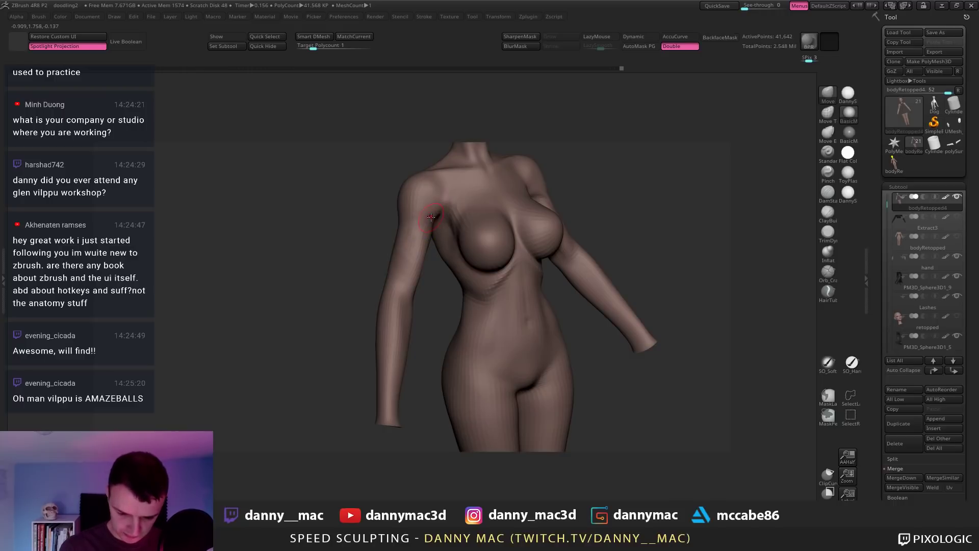
pyautogui.moveTo(431, 217); pyautogui.dragTo(440, 207, button='right')
pyautogui.press('b')
pyautogui.press('c')
pyautogui.press('b')
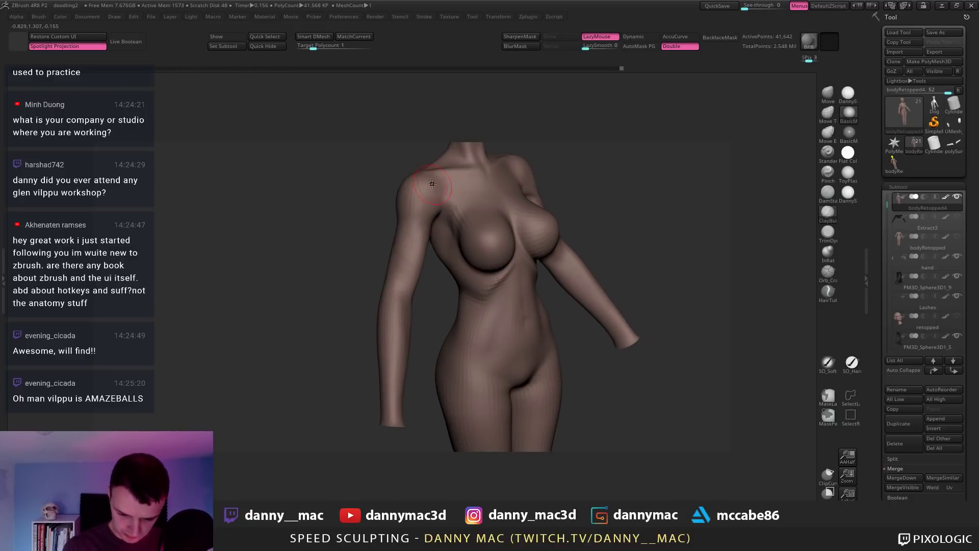
pyautogui.press('l')
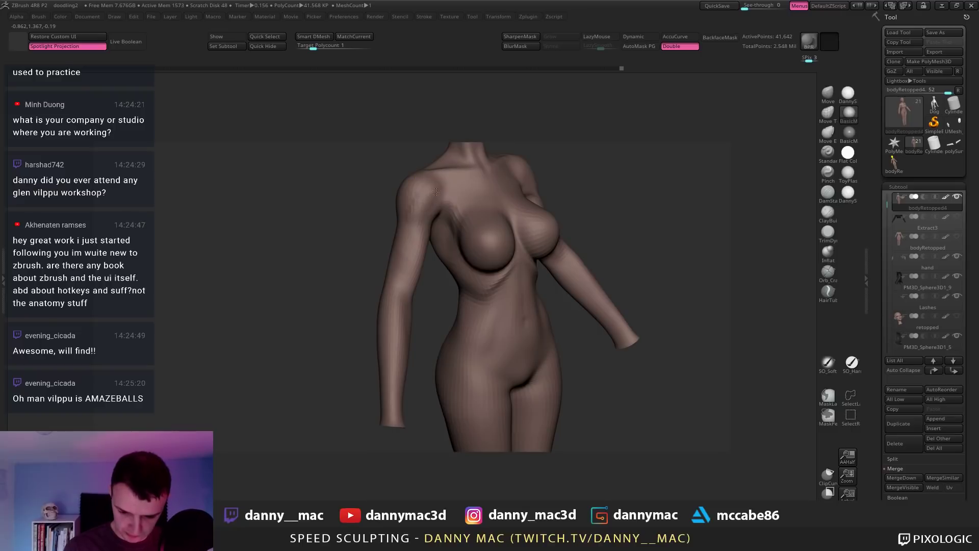
# Step: Orbit to a straight front view and isolate the torso polygroup so only it shows
pyautogui.moveTo(424, 193); pyautogui.dragTo(394, 189, button='right')
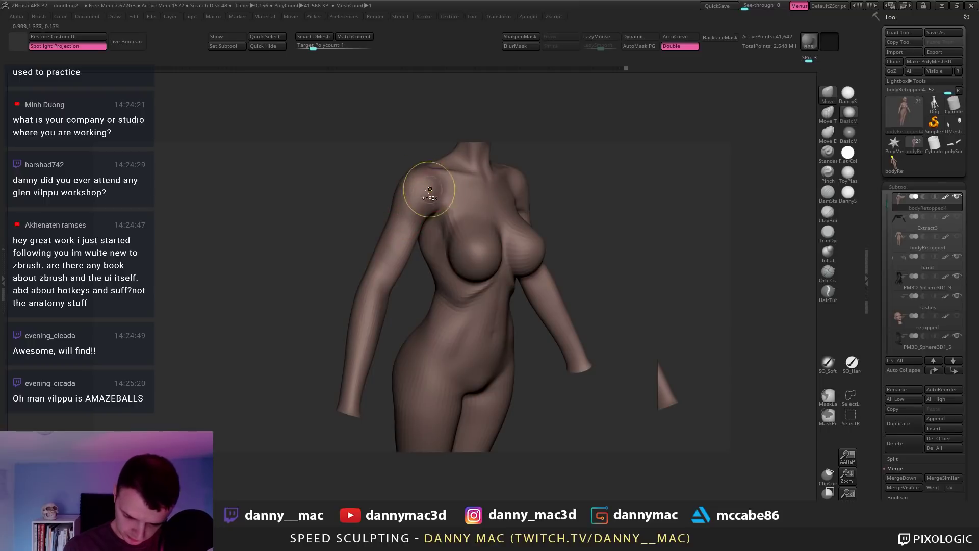
pyautogui.moveTo(430, 190); pyautogui.dragTo(421, 194, button='right')
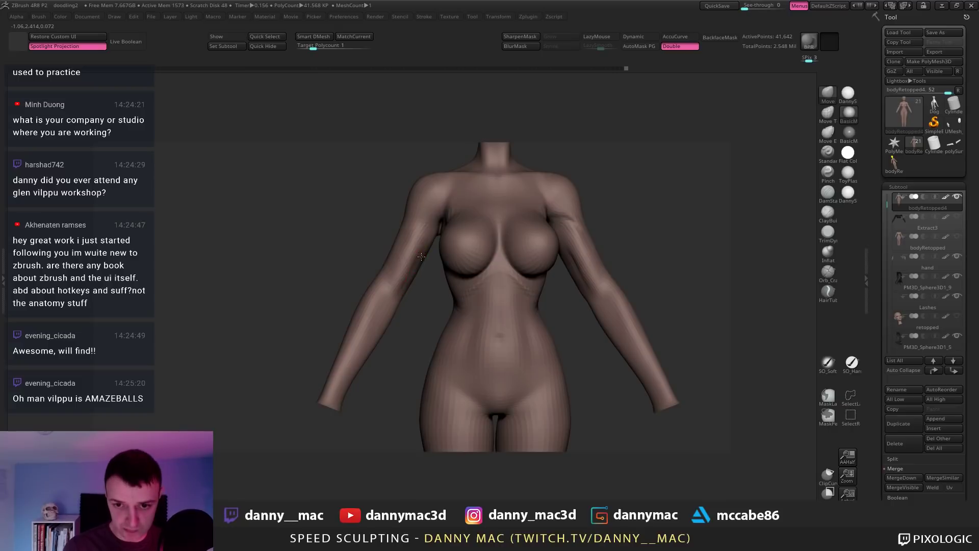
pyautogui.moveTo(421, 256); pyautogui.dragTo(529, 191, button='right')
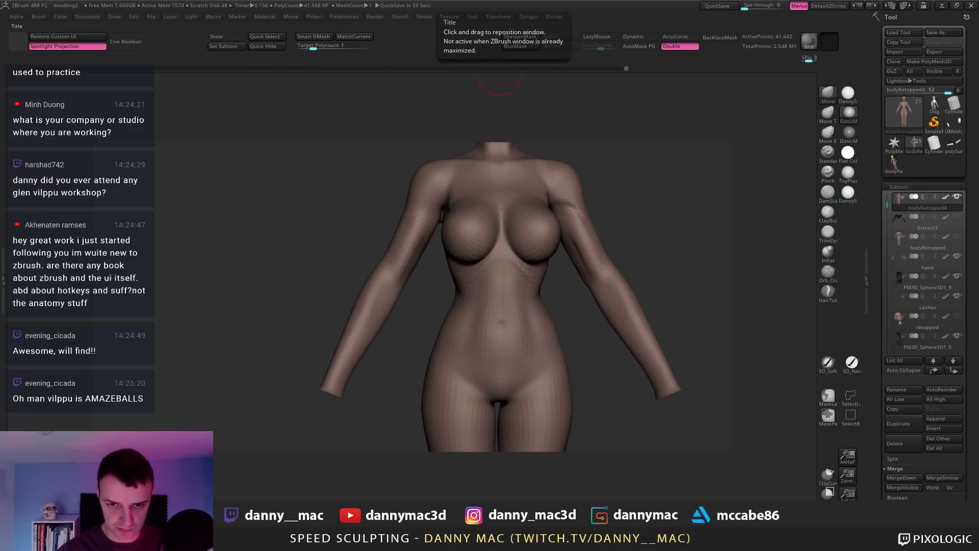
pyautogui.moveTo(386, 282); pyautogui.dragTo(399, 287, button='right')
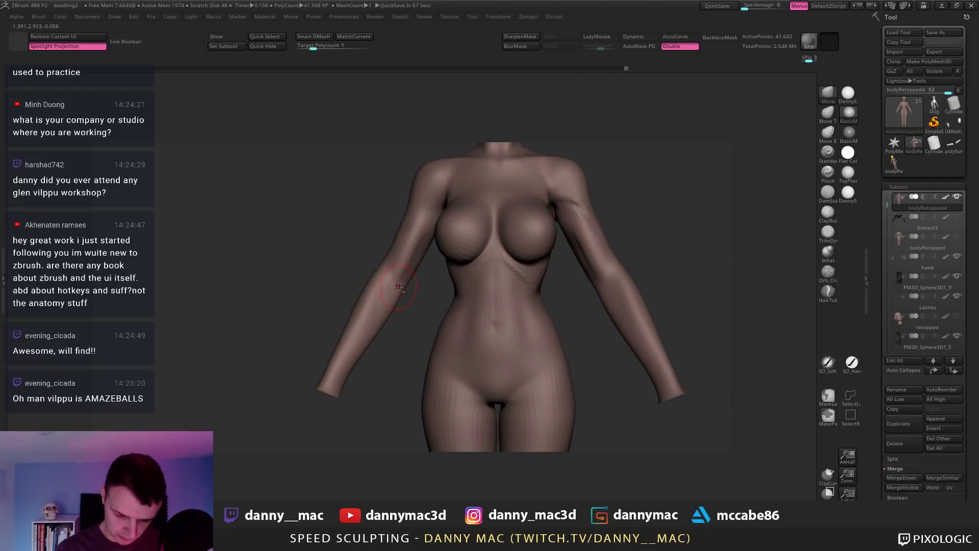
pyautogui.rightClick(400, 284)
pyautogui.keyDown('ctrl'); pyautogui.keyDown('shift'); pyautogui.click(458, 279); pyautogui.keyUp('shift'); pyautogui.keyUp('ctrl')
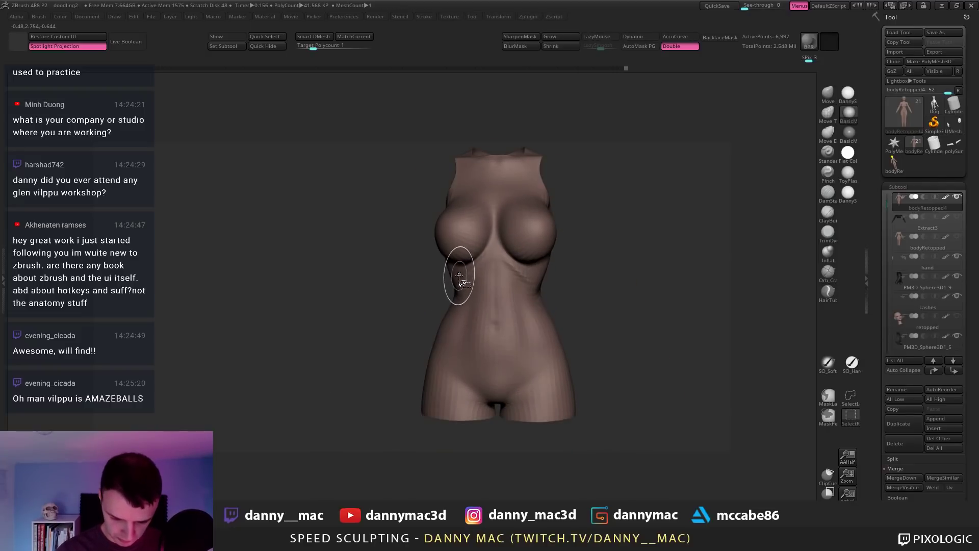
pyautogui.keyDown('ctrl'); pyautogui.keyDown('shift'); pyautogui.click(458, 279); pyautogui.keyUp('shift'); pyautogui.keyUp('ctrl')
pyautogui.moveTo(417, 280); pyautogui.dragTo(417, 286, button='right')
pyautogui.rightClick(417, 285)
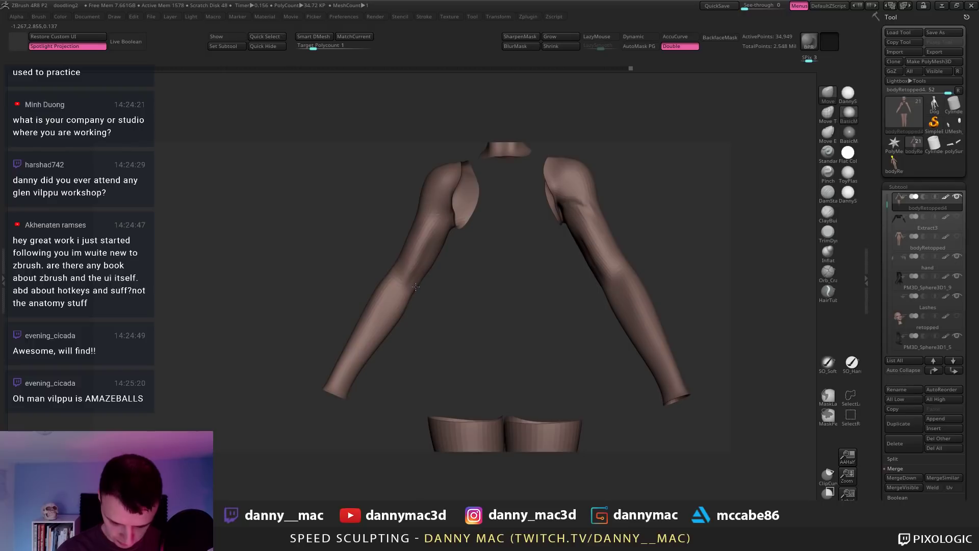
# Step: Swap between ClayBuildup and DamStandard brushes, toggling LazyMouse, and frame the whole figure
pyautogui.moveTo(438, 263)
pyautogui.mouseDown(button='right')
pyautogui.moveTo(431, 229)
pyautogui.moveTo(381, 279)
pyautogui.moveTo(415, 252)
pyautogui.moveTo(429, 256)
pyautogui.mouseUp(button='right')
pyautogui.press('l')
pyautogui.rightClick(432, 256)
pyautogui.press('b')
pyautogui.press('c')
pyautogui.press('b')
pyautogui.press('l')
pyautogui.press('l')
pyautogui.press('b')
pyautogui.press('d')
pyautogui.press('s')
pyautogui.press('f')
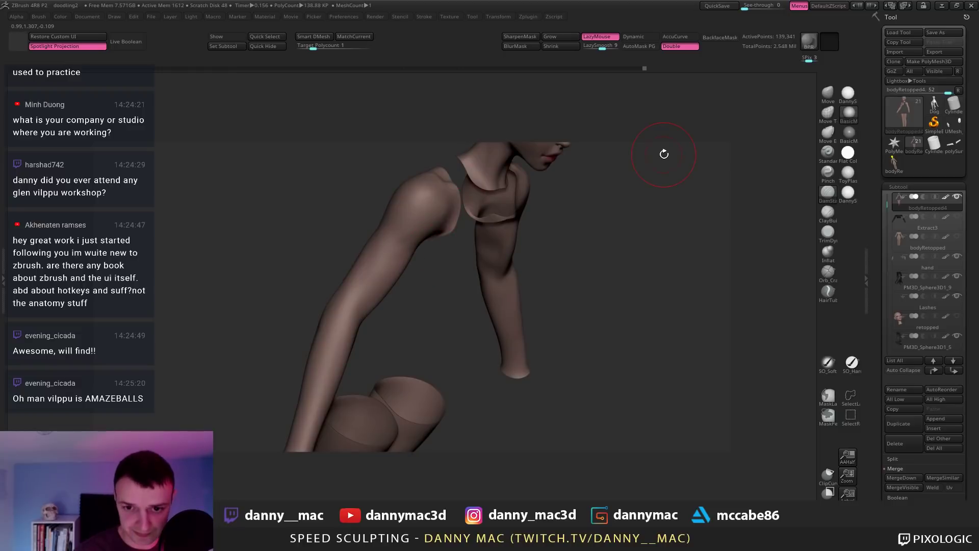
# Step: Turn LazyMouse back on and show the hidden torso again in a frontal view
pyautogui.moveTo(402, 454)
pyautogui.mouseDown(button='right')
pyautogui.moveTo(351, 291)
pyautogui.moveTo(370, 281)
pyautogui.moveTo(359, 288)
pyautogui.moveTo(357, 313)
pyautogui.mouseUp(button='right')
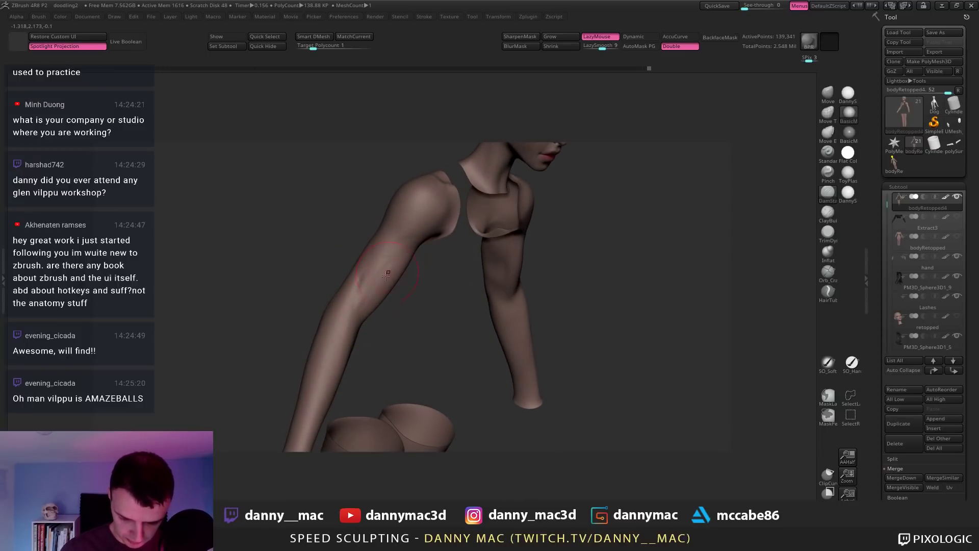
pyautogui.moveTo(397, 236); pyautogui.dragTo(418, 205, button='right')
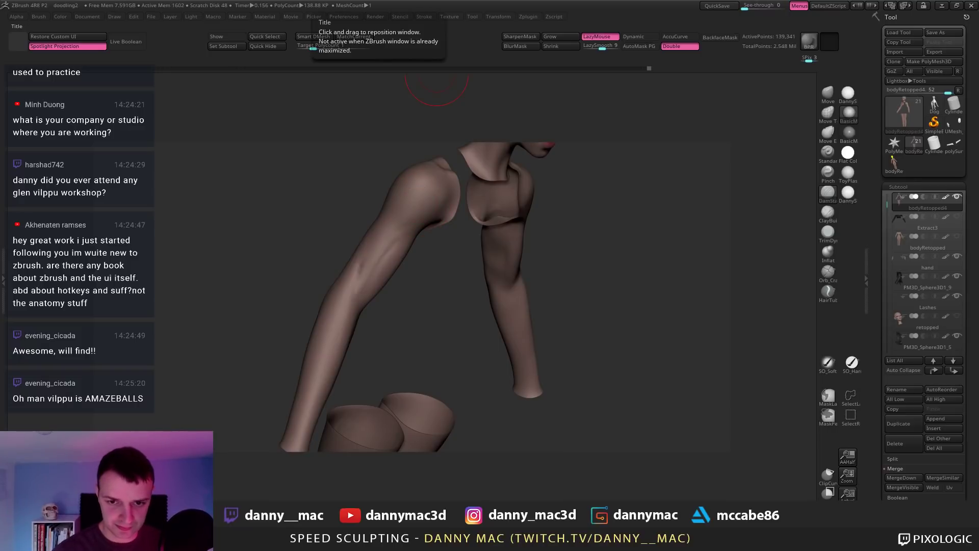
pyautogui.moveTo(436, 76)
pyautogui.mouseDown(button='right')
pyautogui.moveTo(339, 312)
pyautogui.moveTo(347, 303)
pyautogui.moveTo(332, 274)
pyautogui.moveTo(288, 329)
pyautogui.moveTo(305, 280)
pyautogui.moveTo(355, 252)
pyautogui.moveTo(361, 269)
pyautogui.moveTo(363, 196)
pyautogui.mouseUp(button='right')
pyautogui.press('l')
pyautogui.press('l')
pyautogui.press('l')
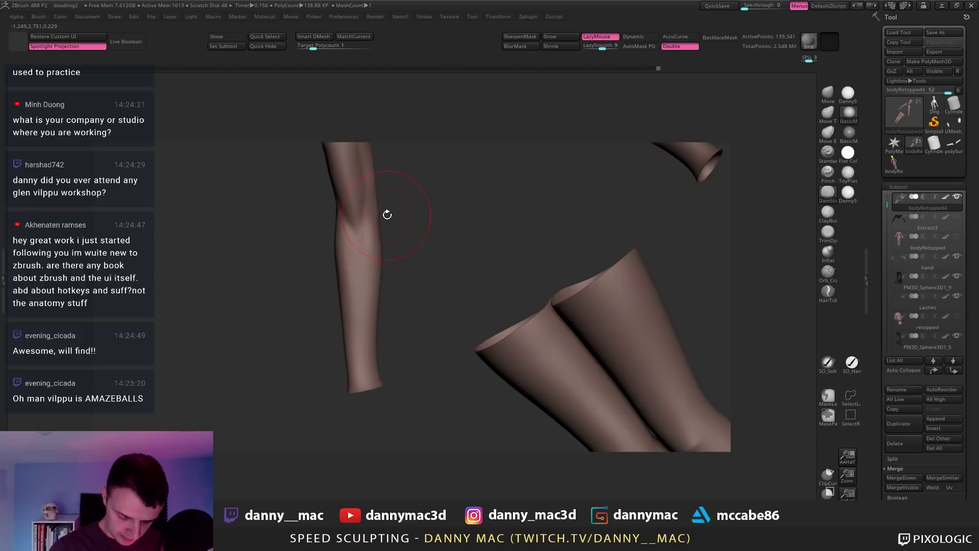
pyautogui.keyDown('ctrl'); pyautogui.keyDown('shift'); pyautogui.click(390, 220); pyautogui.keyUp('shift'); pyautogui.keyUp('ctrl')
pyautogui.moveTo(404, 213)
pyautogui.mouseDown(button='right')
pyautogui.moveTo(381, 238)
pyautogui.moveTo(400, 234)
pyautogui.moveTo(394, 248)
pyautogui.moveTo(350, 269)
pyautogui.moveTo(366, 242)
pyautogui.moveTo(350, 241)
pyautogui.moveTo(316, 271)
pyautogui.moveTo(317, 309)
pyautogui.moveTo(319, 285)
pyautogui.mouseUp(button='right')
pyautogui.moveTo(365, 232); pyautogui.dragTo(323, 276, button='right')
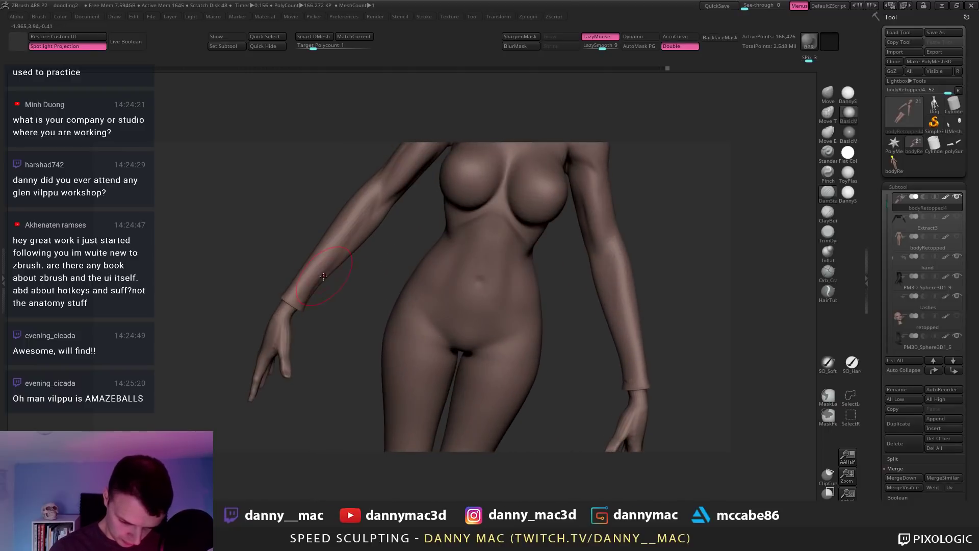
pyautogui.moveTo(381, 189); pyautogui.dragTo(360, 243, button='right')
# Step: Drop the body to a lower subdivision level and make the hand the active subtool
pyautogui.hotkey('shift', 'd')
pyautogui.press('space')
pyautogui.keyDown('alt'); pyautogui.click(312, 260); pyautogui.keyUp('alt')
# Step: Show the polygroup wireframe on bodyRetopped4 and lasso-mask the wrist end, inverting the mask
pyautogui.hotkey('shift', 'f')
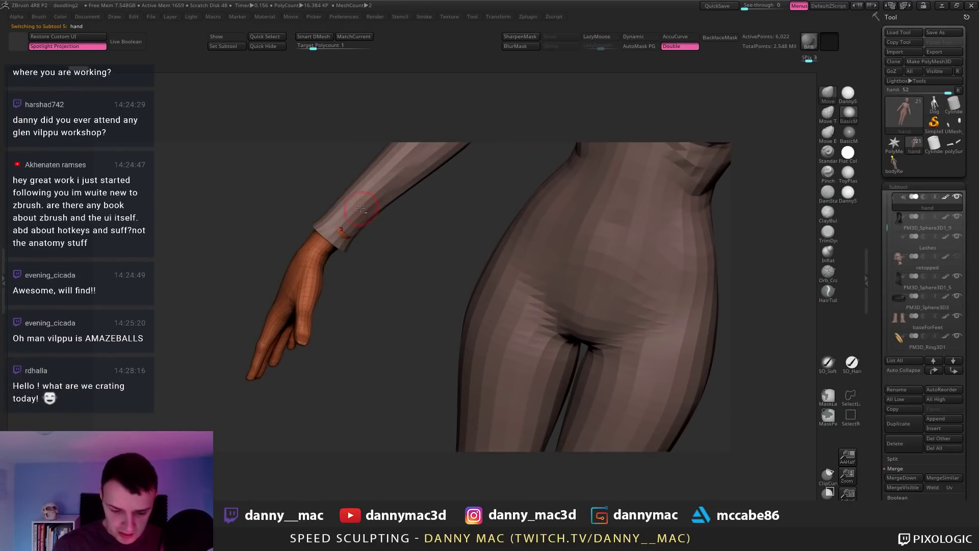
pyautogui.keyDown('alt'); pyautogui.click(317, 229); pyautogui.keyUp('alt')
pyautogui.moveTo(317, 229); pyautogui.dragTo(339, 263, button='right')
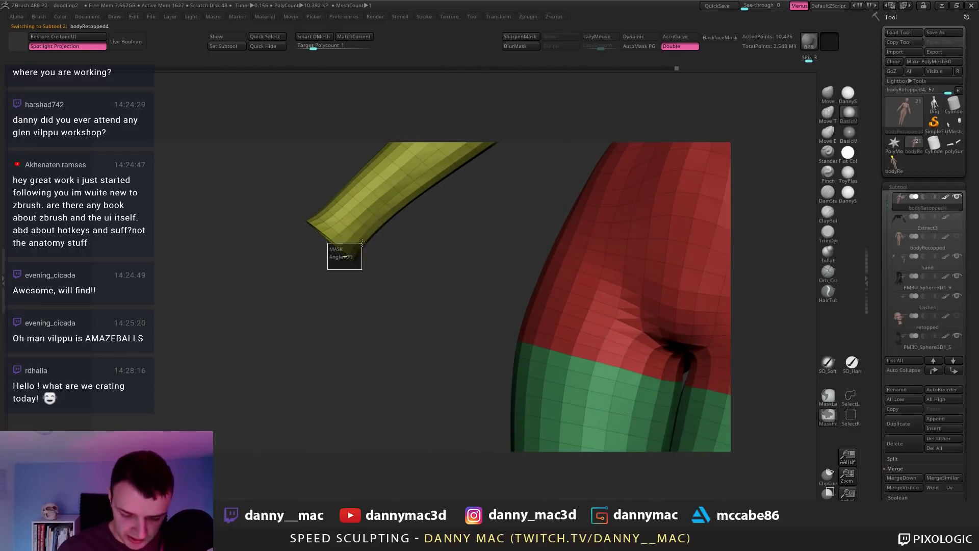
pyautogui.click(823, 402)
pyautogui.moveTo(289, 218)
pyautogui.keyDown('ctrl'); pyautogui.mouseDown()
pyautogui.moveTo(275, 274)
pyautogui.moveTo(392, 285)
pyautogui.moveTo(399, 265)
pyautogui.mouseUp(); pyautogui.keyUp('ctrl')
pyautogui.keyDown('ctrl'); pyautogui.click(366, 252); pyautogui.keyUp('ctrl')
pyautogui.press('w')
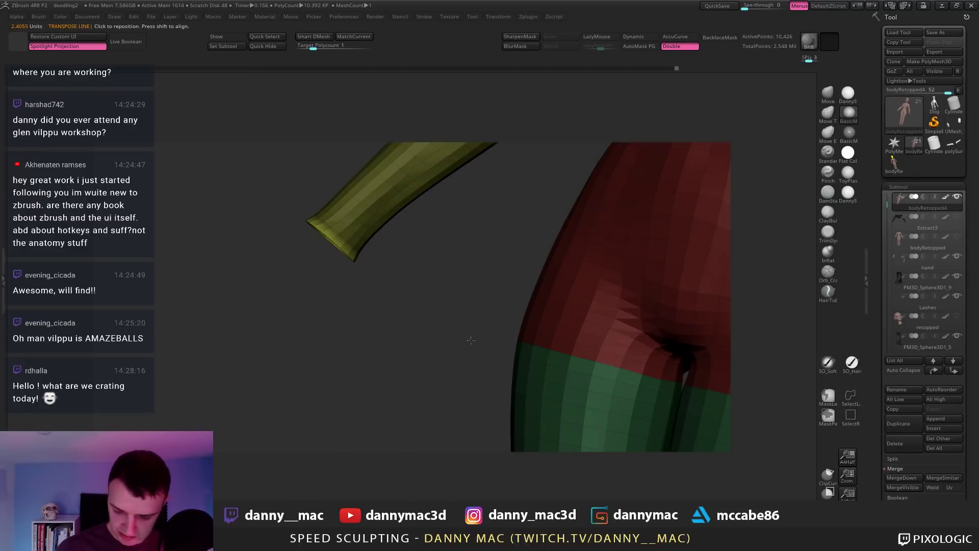
# Step: Undo the stray transpose swing, snap the figure upright in front view, and mask its left half
pyautogui.moveTo(471, 340); pyautogui.dragTo(277, 299)
pyautogui.hotkey('ctrl', 'z')
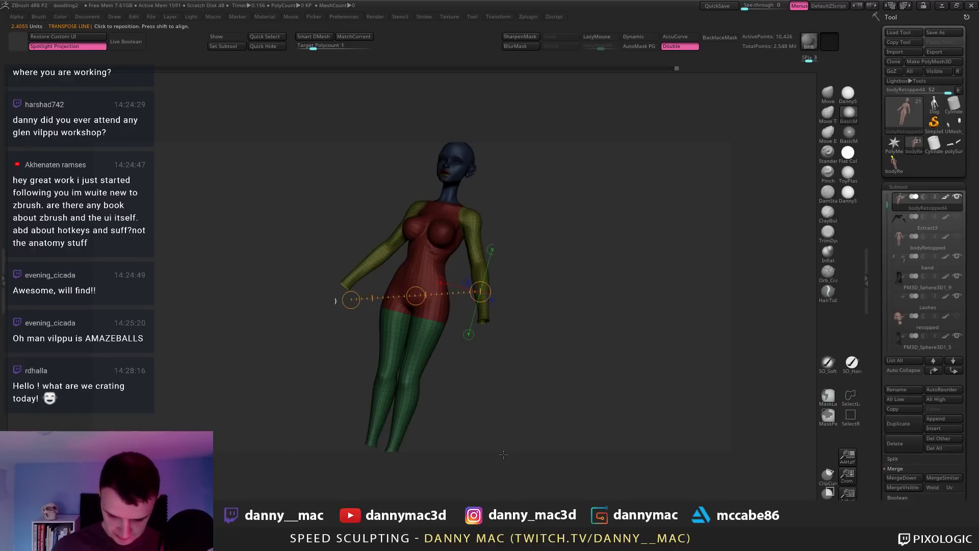
pyautogui.keyDown('shift'); pyautogui.moveTo(530, 253); pyautogui.dragTo(545, 295); pyautogui.keyUp('shift')
pyautogui.moveTo(471, 319)
pyautogui.keyDown('alt'); pyautogui.mouseDown()
pyautogui.moveTo(490, 282)
pyautogui.moveTo(543, 283)
pyautogui.moveTo(503, 322)
pyautogui.moveTo(514, 329)
pyautogui.moveTo(497, 327)
pyautogui.moveTo(396, 234)
pyautogui.mouseUp(); pyautogui.keyUp('alt')
pyautogui.press('q')
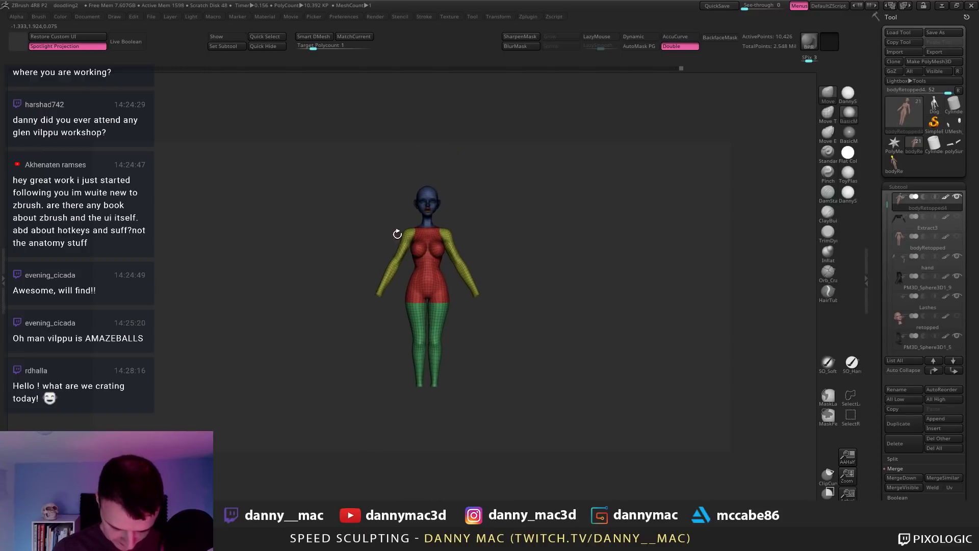
pyautogui.moveTo(425, 156)
pyautogui.keyDown('ctrl'); pyautogui.mouseDown()
pyautogui.moveTo(437, 484)
pyautogui.moveTo(442, 473)
pyautogui.mouseUp(); pyautogui.keyUp('ctrl')
pyautogui.moveTo(876, 476); pyautogui.dragTo(909, 337)
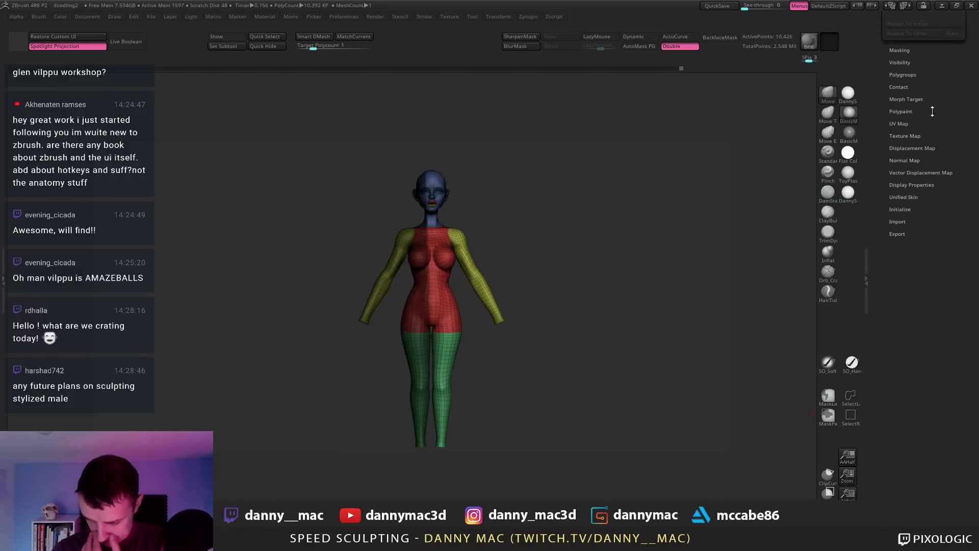
# Step: Symmetrize the body with Smart ReSym and clear the mask
pyautogui.click(905, 48)
pyautogui.click(923, 52)
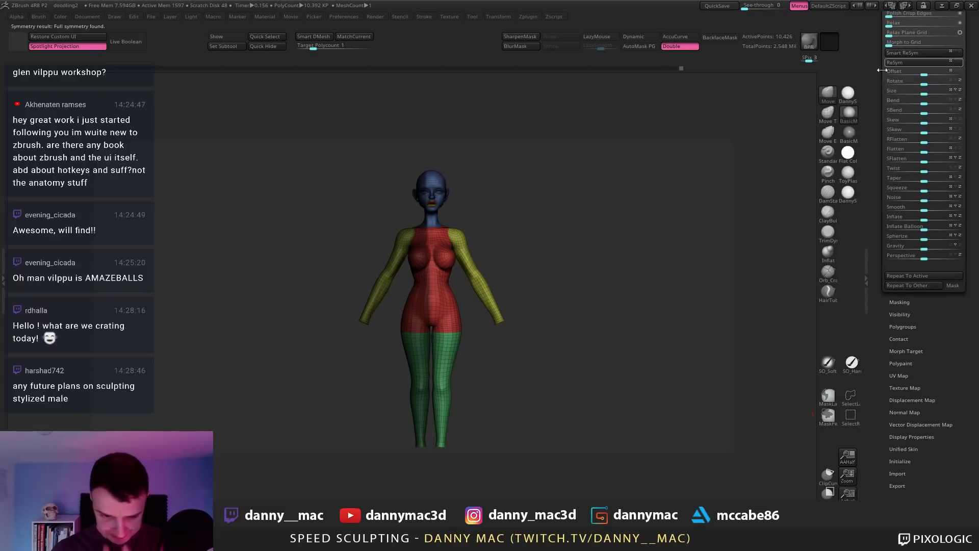
pyautogui.keyDown('ctrl'); pyautogui.moveTo(549, 276); pyautogui.dragTo(468, 285); pyautogui.keyUp('ctrl')
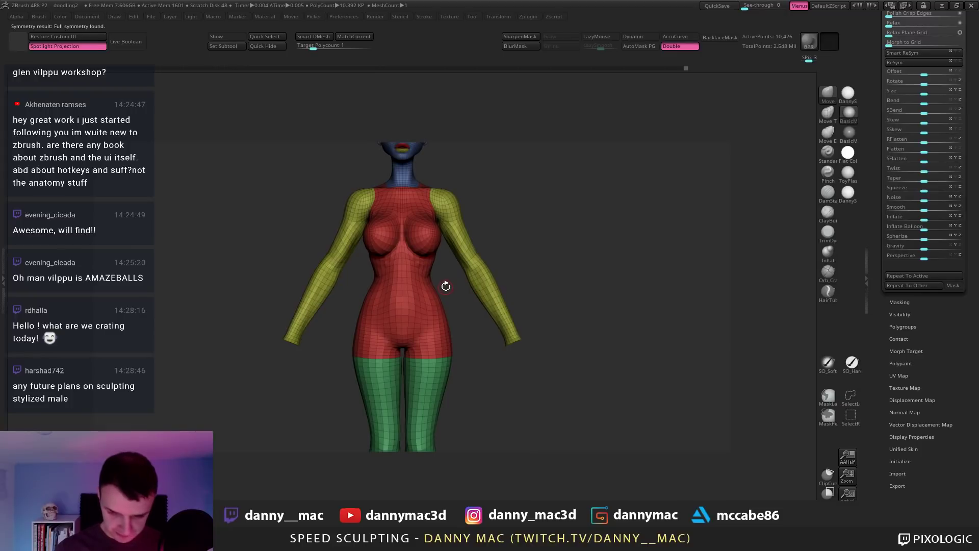
pyautogui.moveTo(428, 281); pyautogui.dragTo(398, 330, button='right')
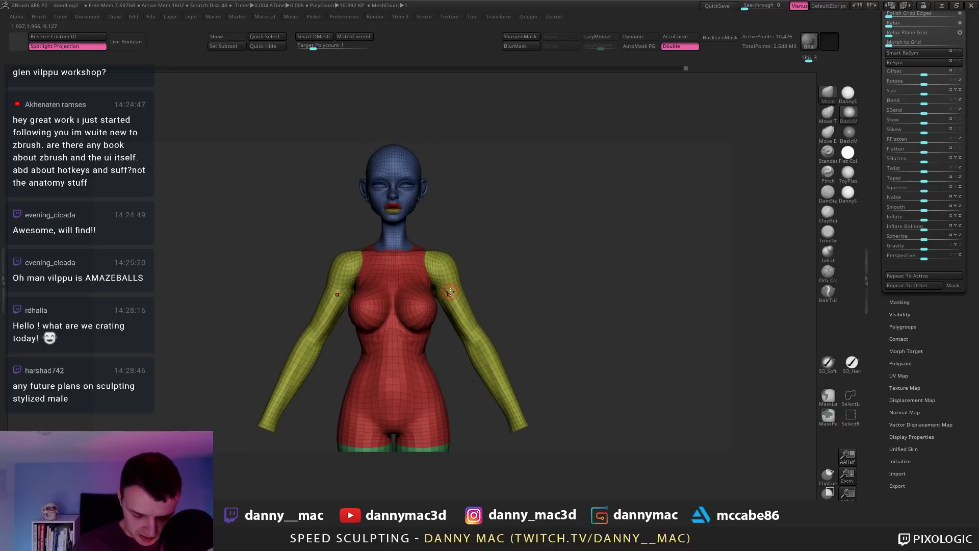
# Step: Turn off Polyframe, show all subtools again and apply the DannyS material
pyautogui.hotkey('shift', 'f')
pyautogui.hotkey('shift', 's')
pyautogui.press('f')
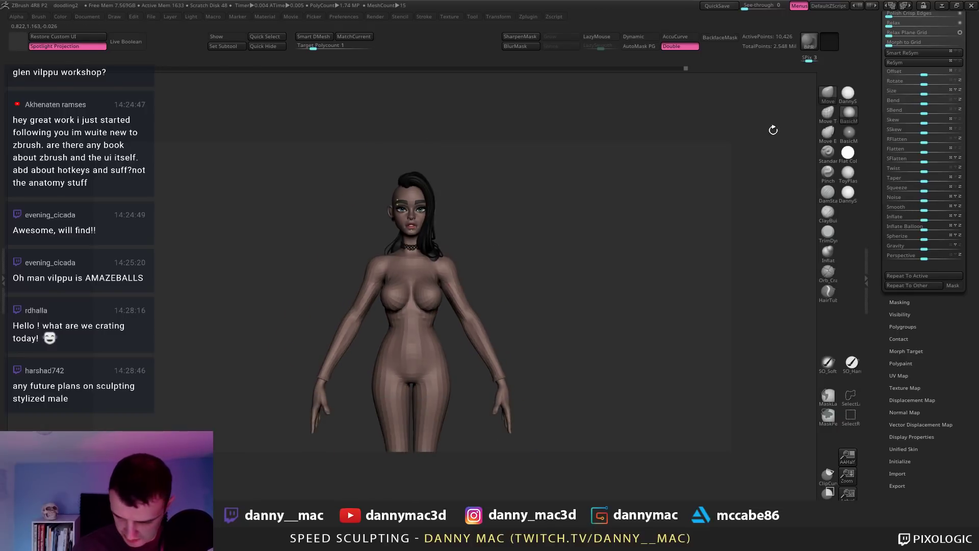
pyautogui.click(846, 95)
pyautogui.press('f')
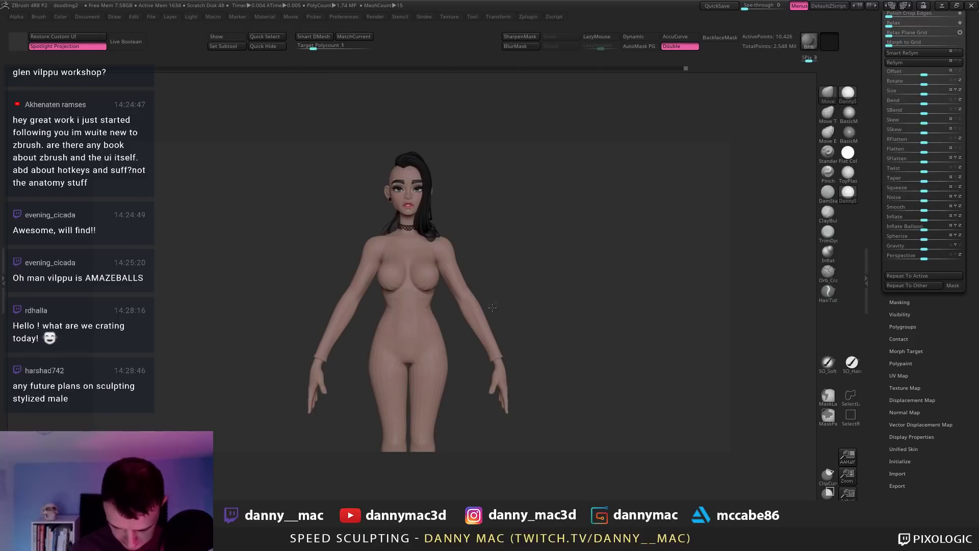
# Step: Select the hands subtool and shift it sideways with Transpose to line up with the arms
pyautogui.keyDown('alt'); pyautogui.click(481, 307); pyautogui.keyUp('alt')
pyautogui.press('w')
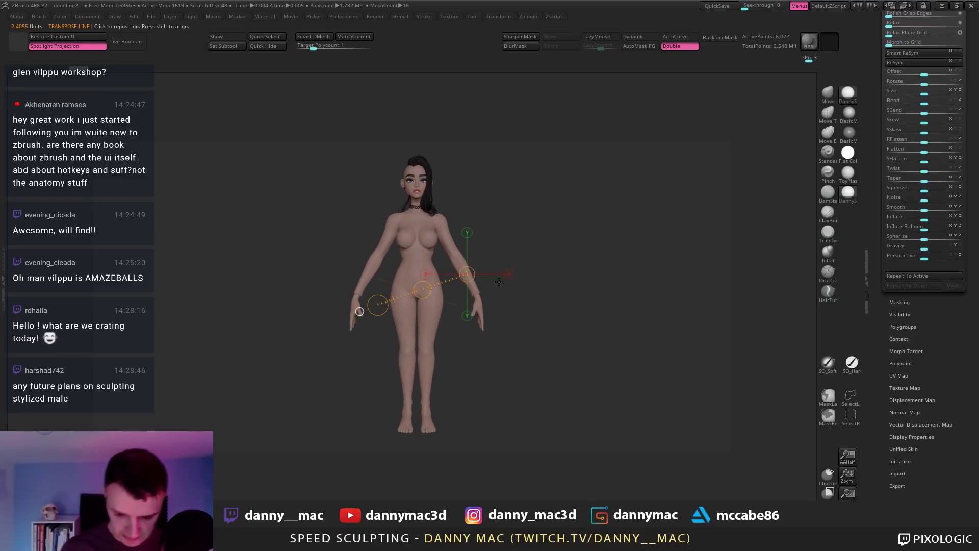
pyautogui.press('q')
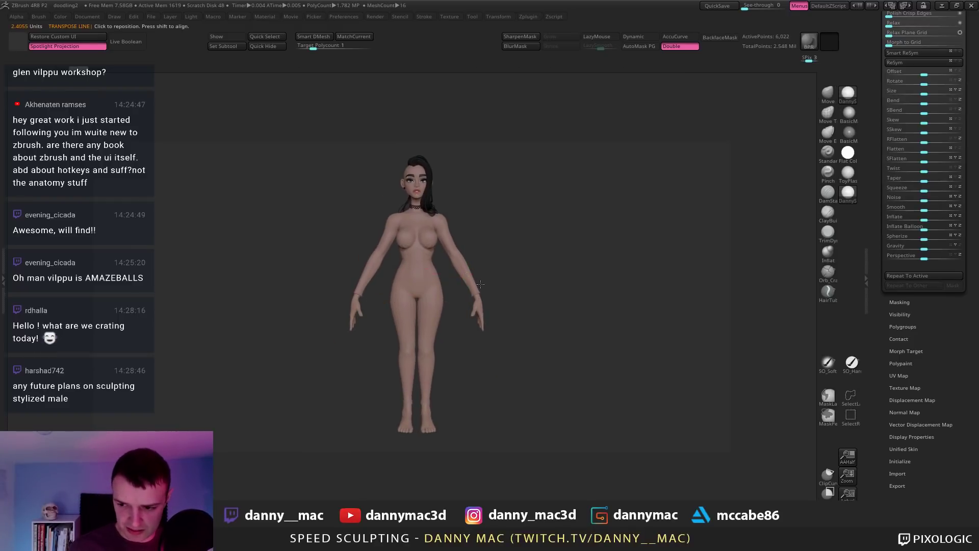
pyautogui.moveTo(476, 287)
pyautogui.keyDown('ctrl'); pyautogui.mouseDown(button='right')
pyautogui.moveTo(488, 304)
pyautogui.moveTo(481, 300)
pyautogui.mouseUp(button='right'); pyautogui.keyUp('ctrl')
pyautogui.moveTo(478, 299); pyautogui.dragTo(565, 298)
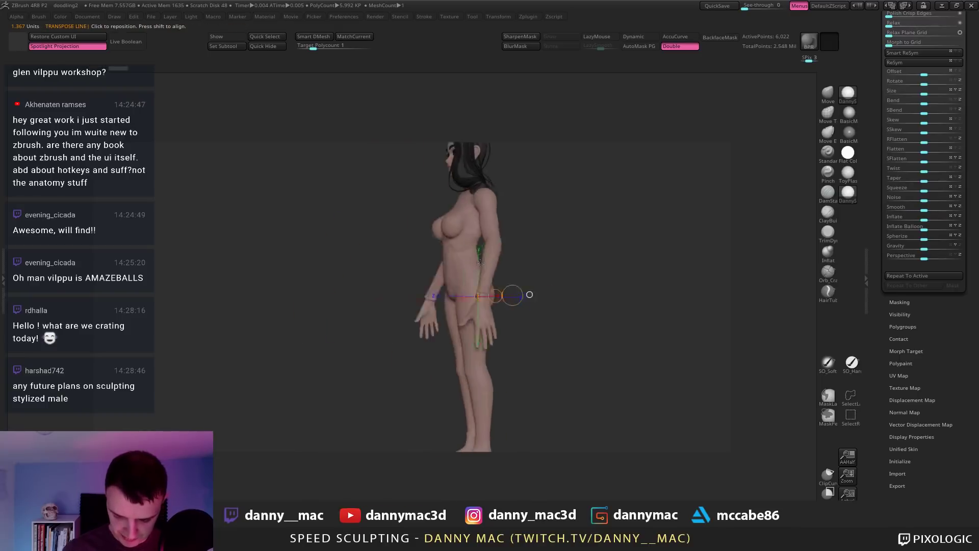
pyautogui.keyDown('shift'); pyautogui.moveTo(540, 268); pyautogui.dragTo(454, 263); pyautogui.keyUp('shift')
pyautogui.press('q')
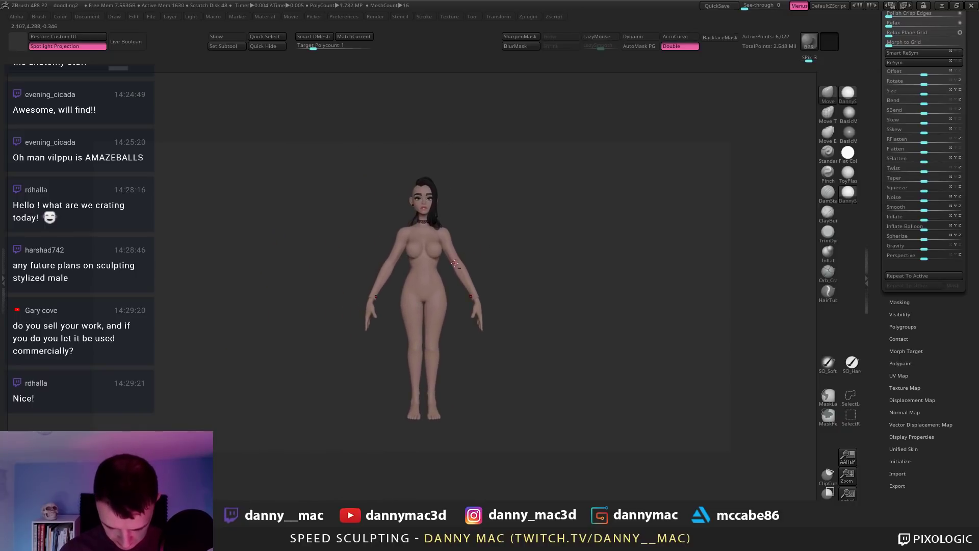
# Step: Show the polygroup wireframe and mask the right forearm, inverting to free the open wrist rim
pyautogui.keyDown('alt'); pyautogui.moveTo(452, 328); pyautogui.dragTo(452, 225); pyautogui.keyUp('alt')
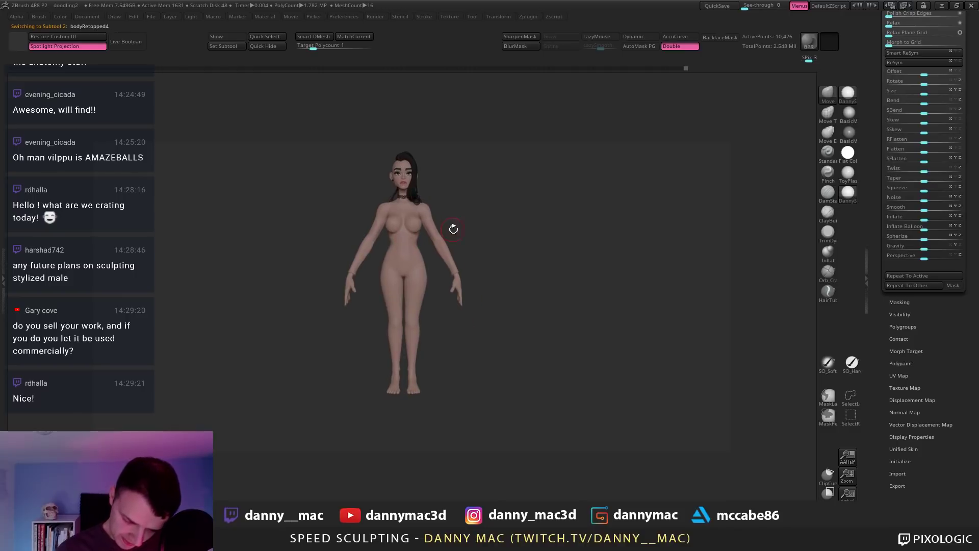
pyautogui.keyDown('alt'); pyautogui.moveTo(506, 267); pyautogui.dragTo(577, 299); pyautogui.keyUp('alt')
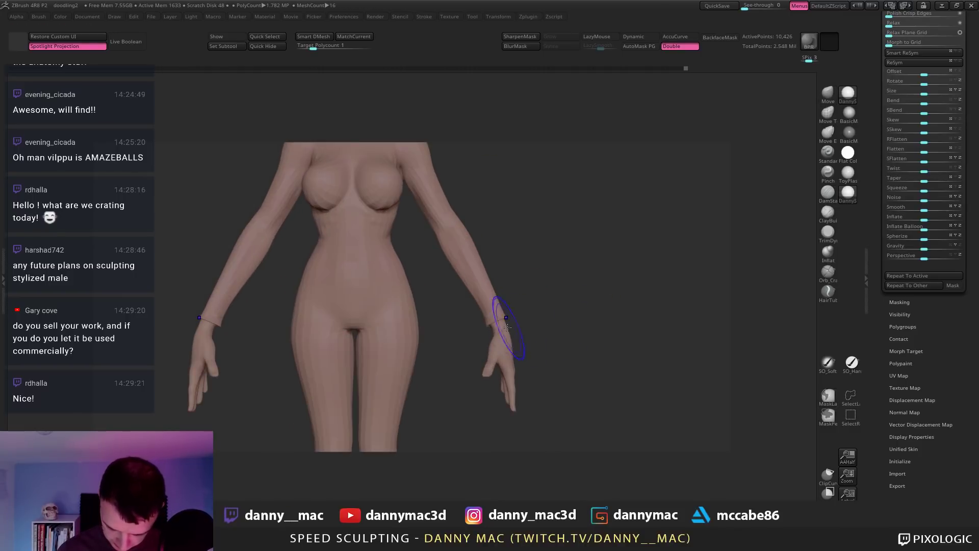
pyautogui.hotkey('shift', 'f')
pyautogui.keyDown('alt'); pyautogui.moveTo(508, 324); pyautogui.dragTo(553, 340); pyautogui.keyUp('alt')
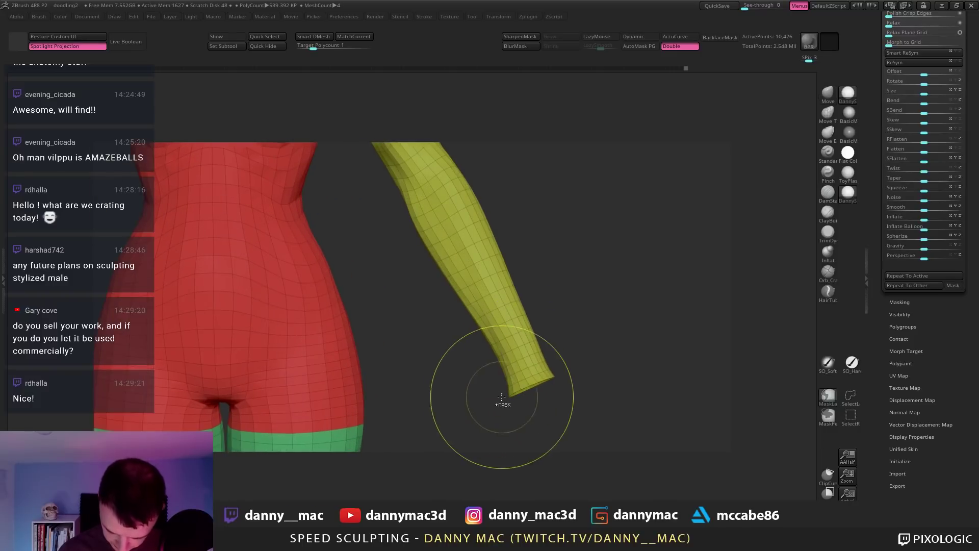
pyautogui.moveTo(496, 397)
pyautogui.keyDown('ctrl'); pyautogui.mouseDown()
pyautogui.moveTo(545, 418)
pyautogui.moveTo(576, 356)
pyautogui.moveTo(614, 333)
pyautogui.moveTo(546, 292)
pyautogui.mouseUp(); pyautogui.keyUp('ctrl')
pyautogui.keyDown('ctrl'); pyautogui.click(566, 366); pyautogui.keyUp('ctrl')
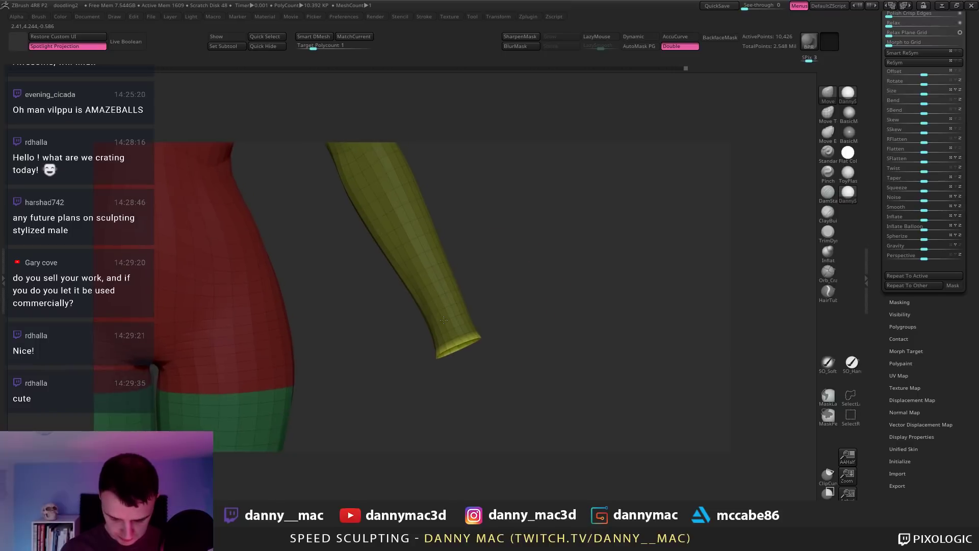
pyautogui.keyDown('alt'); pyautogui.moveTo(444, 320); pyautogui.dragTo(500, 323); pyautogui.keyUp('alt')
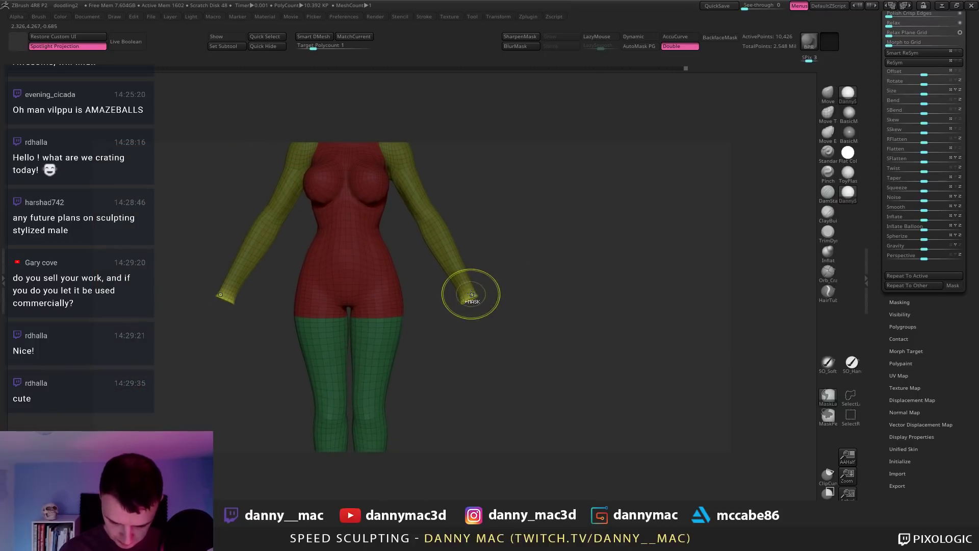
# Step: Solo the body and scale the wrist end with the transpose line so it meets the hand
pyautogui.press('w')
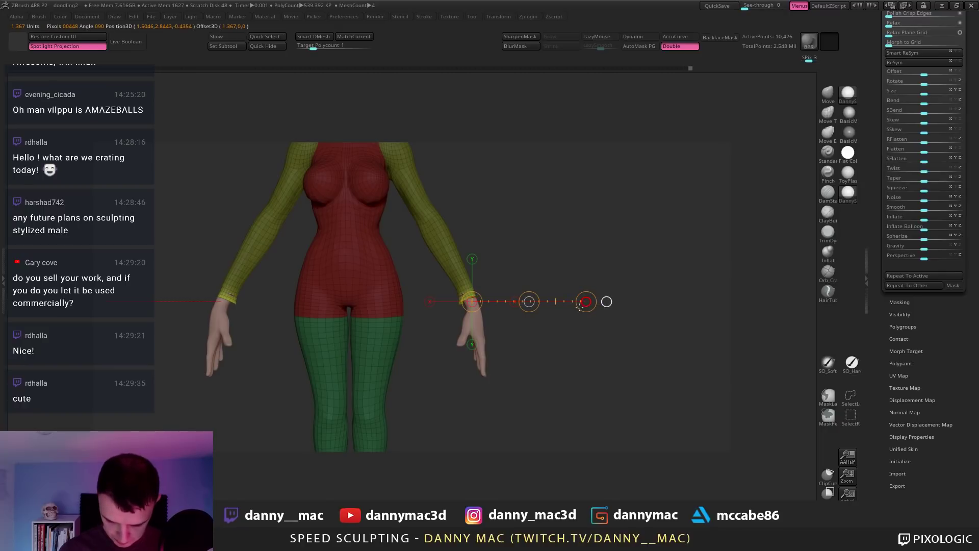
pyautogui.click(530, 16)
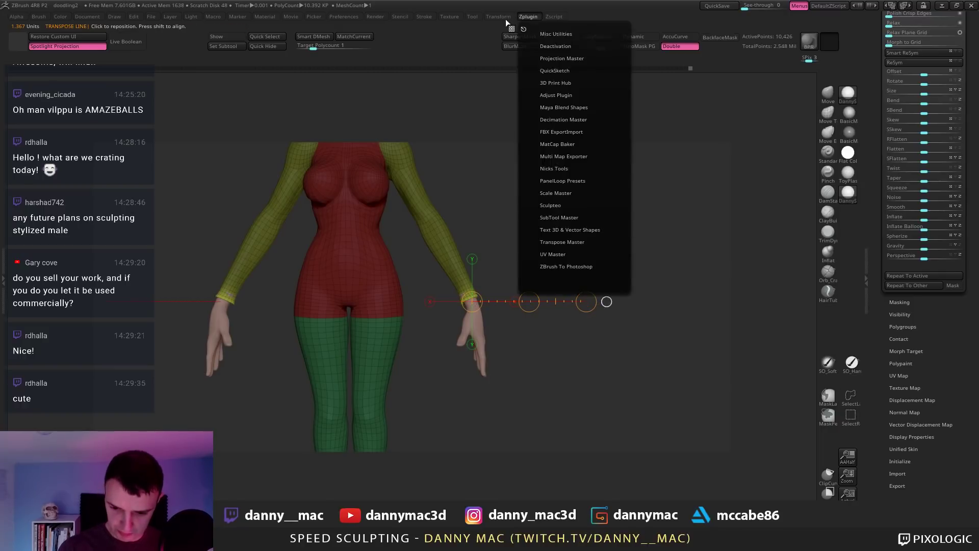
pyautogui.click(500, 17)
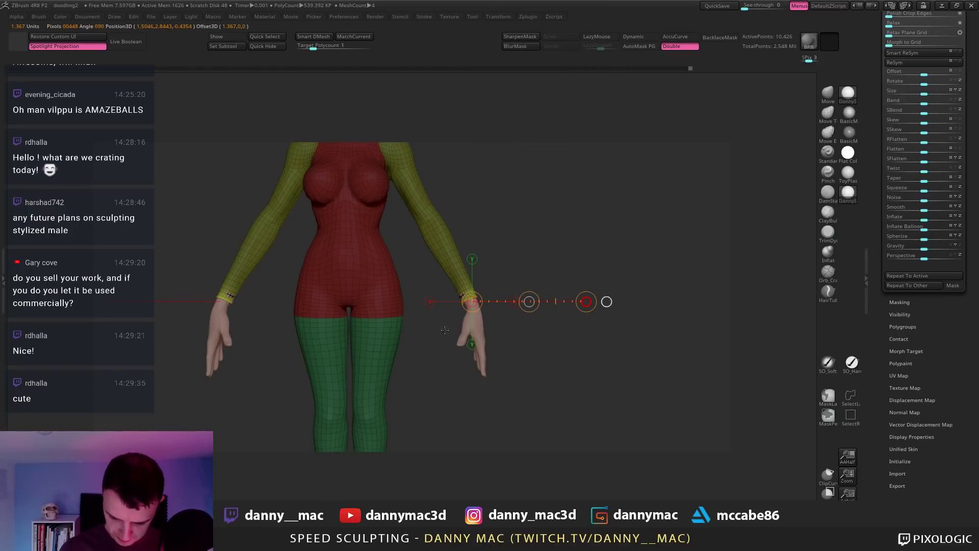
pyautogui.hotkey('ctrl', 'shift', 's')
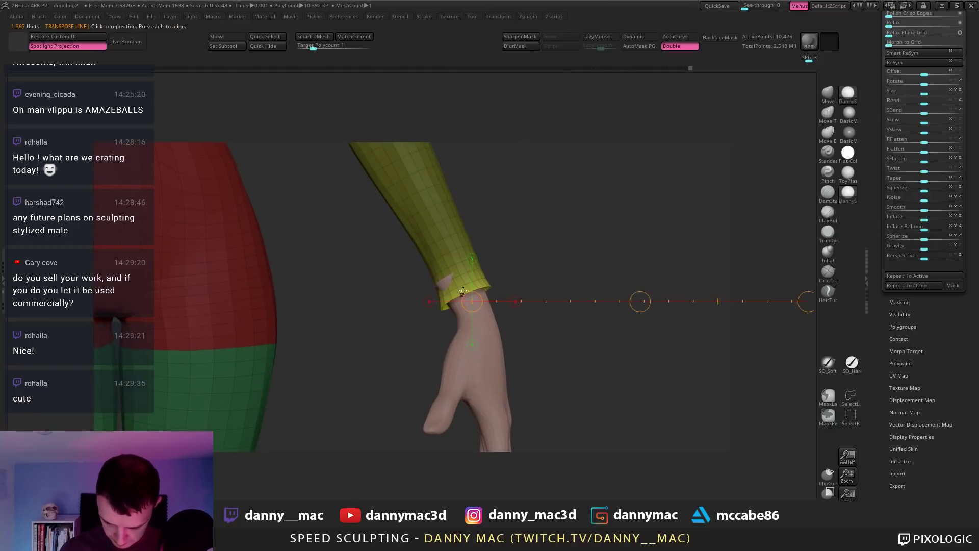
pyautogui.moveTo(807, 301); pyautogui.dragTo(735, 302)
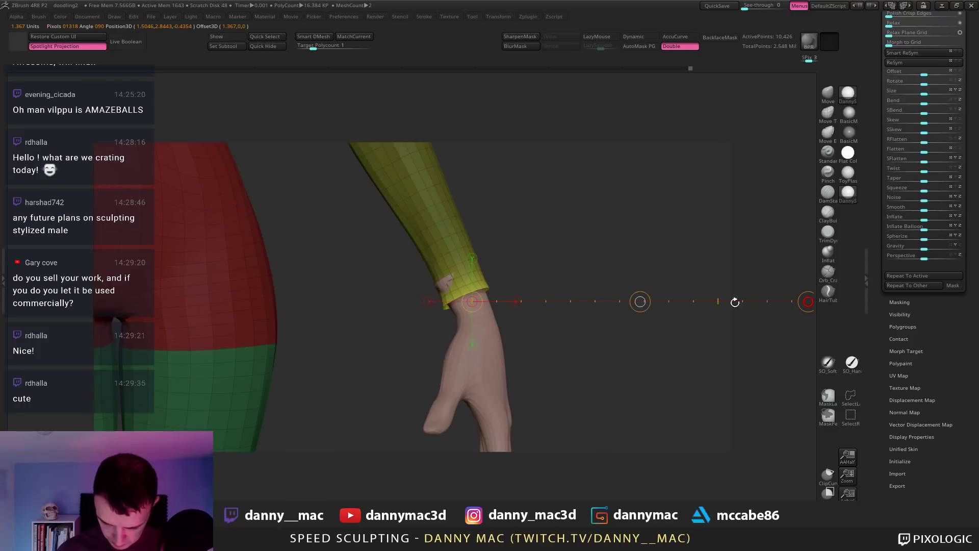
pyautogui.press('f')
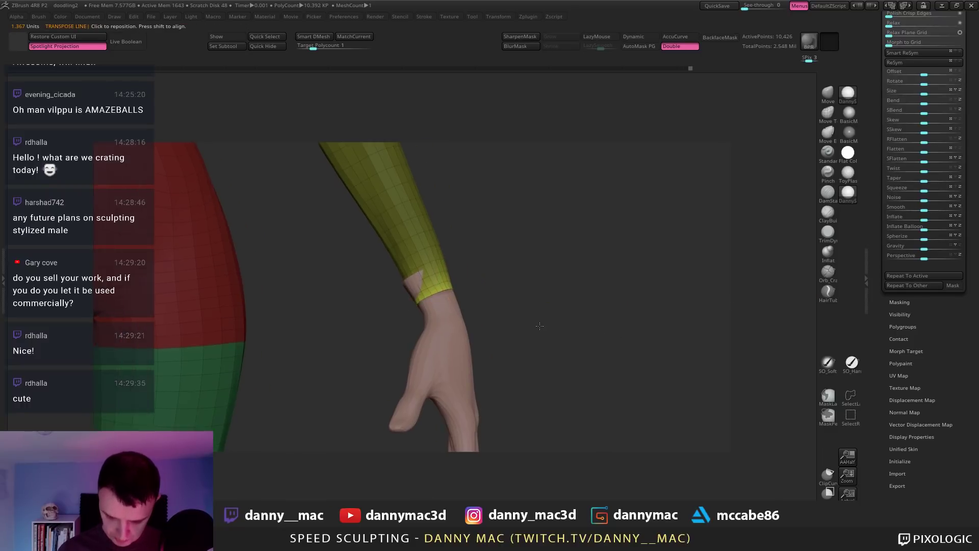
pyautogui.keyDown('alt'); pyautogui.moveTo(558, 232); pyautogui.dragTo(543, 210); pyautogui.keyUp('alt')
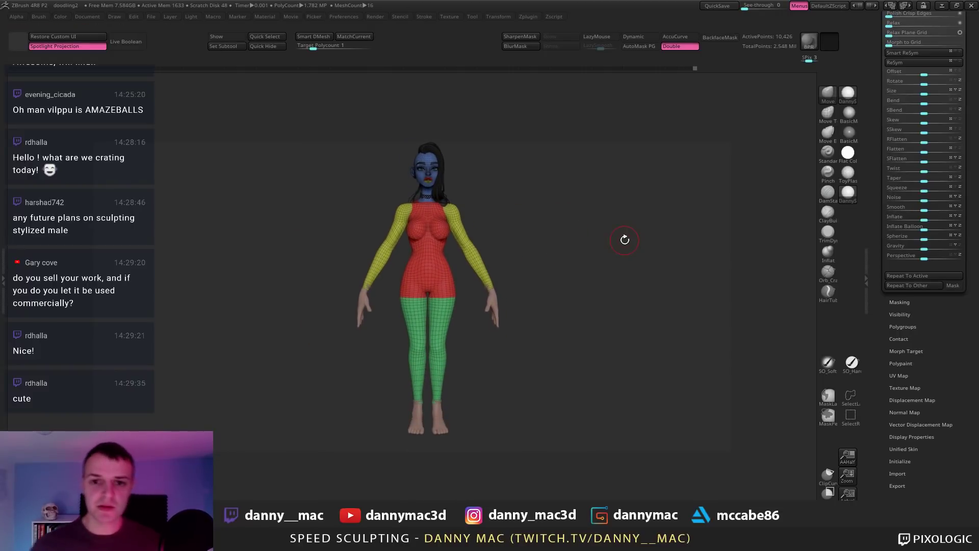
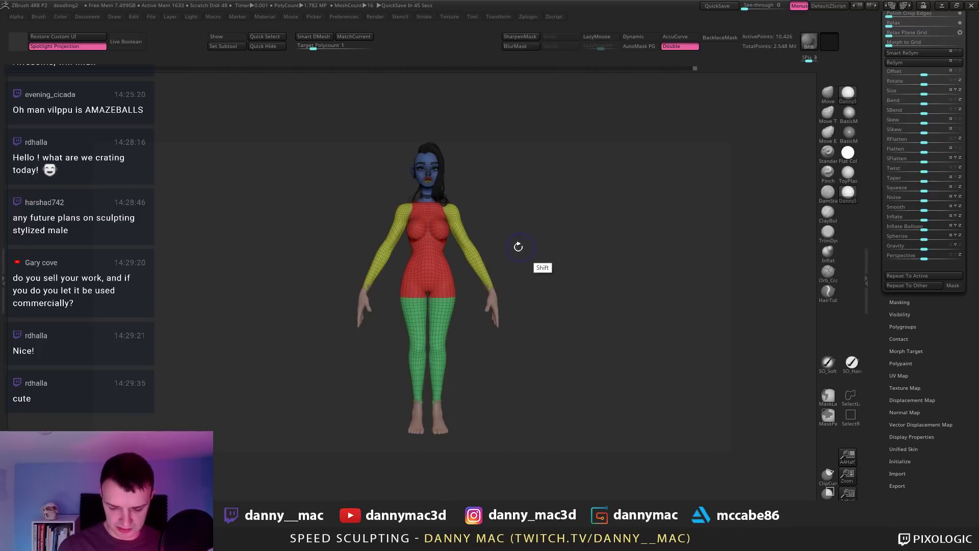
# Step: Mask everything except the arm polygroup and rotate both arms inward with Transpose
pyautogui.keyDown('alt'); pyautogui.moveTo(518, 244); pyautogui.dragTo(510, 263); pyautogui.keyUp('alt')
pyautogui.keyDown('ctrl'); pyautogui.keyDown('shift'); pyautogui.click(472, 240); pyautogui.keyUp('shift'); pyautogui.keyUp('ctrl')
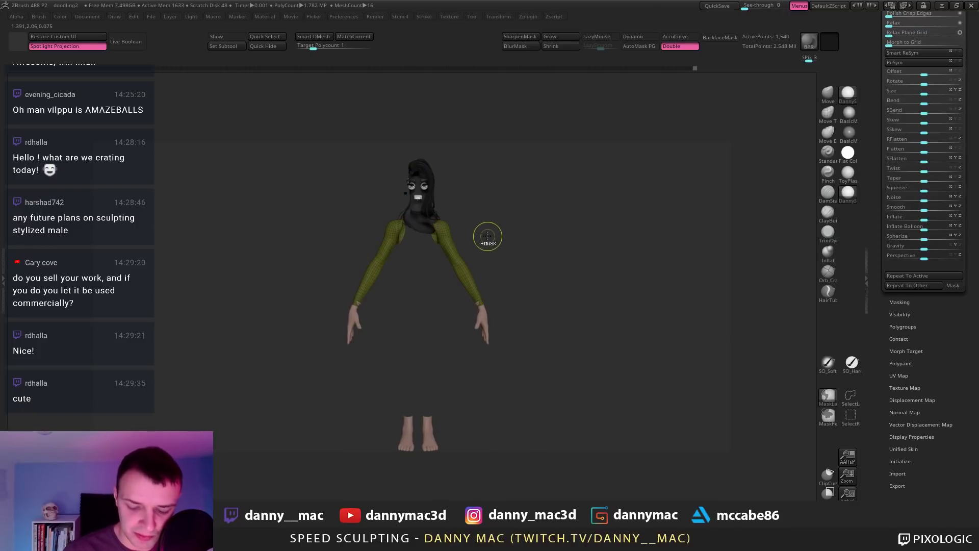
pyautogui.keyDown('ctrl'); pyautogui.keyDown('shift'); pyautogui.click(488, 231); pyautogui.keyUp('shift'); pyautogui.keyUp('ctrl')
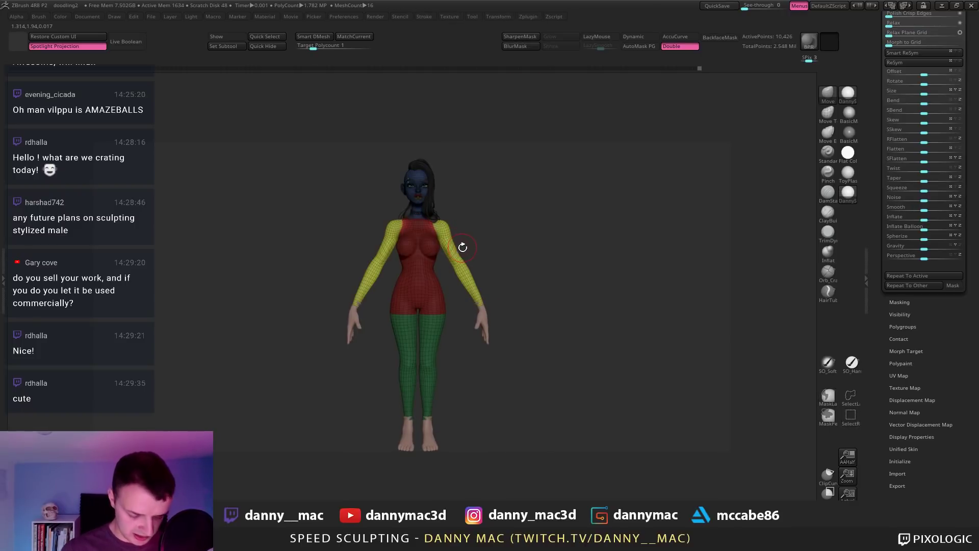
pyautogui.press('w')
pyautogui.keyDown('ctrl'); pyautogui.click(448, 228); pyautogui.keyUp('ctrl')
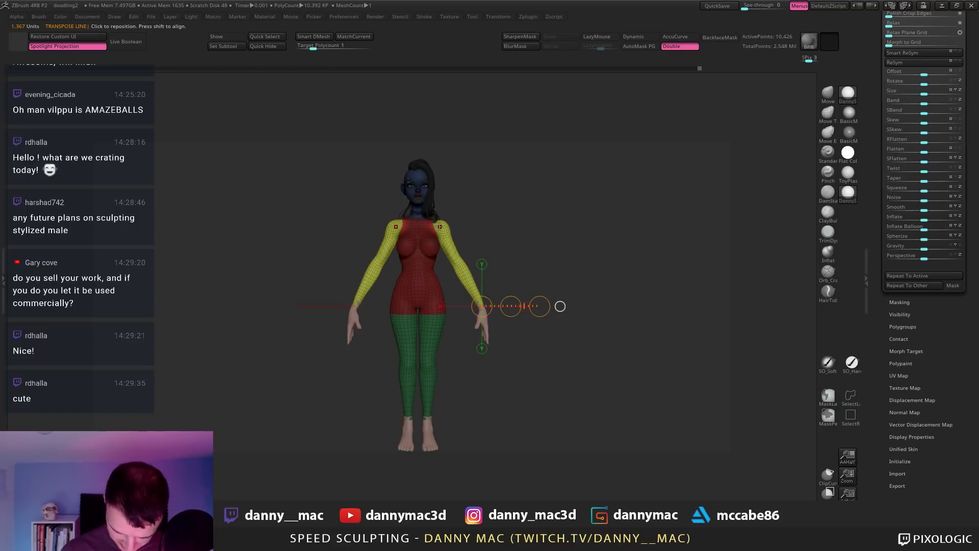
pyautogui.moveTo(440, 229)
pyautogui.keyDown('shift'); pyautogui.mouseDown()
pyautogui.moveTo(584, 229)
pyautogui.moveTo(526, 288)
pyautogui.mouseUp(); pyautogui.keyUp('shift')
# Step: Undo the arm rotation and step back through earlier history states of the body
pyautogui.hotkey('ctrl', 'z')
pyautogui.hotkey('ctrl', 'z')
pyautogui.hotkey('ctrl', 'z')
pyautogui.hotkey('ctrl', 'z')
pyautogui.hotkey('ctrl', 'z')
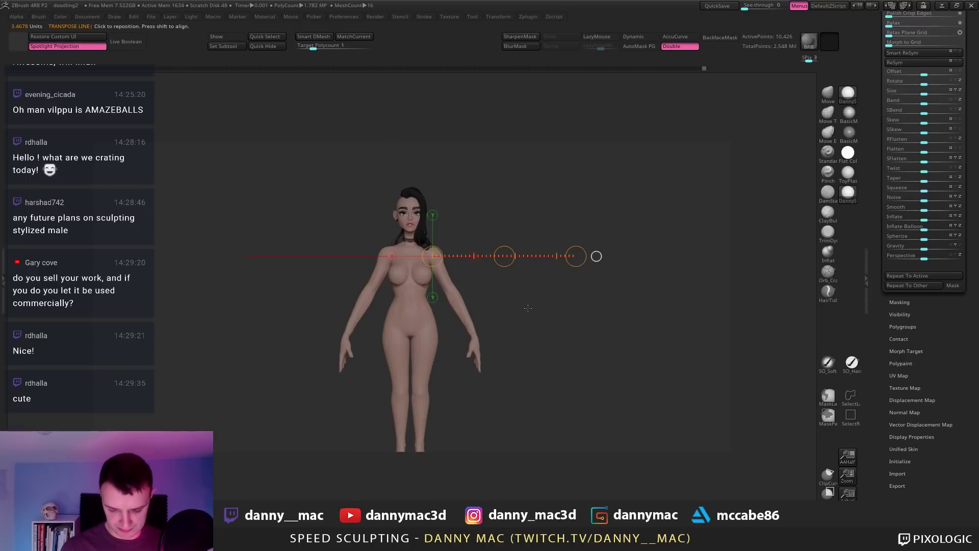
pyautogui.hotkey('ctrl', 'shift', 'z')
pyautogui.hotkey('ctrl', 'shift', 'z')
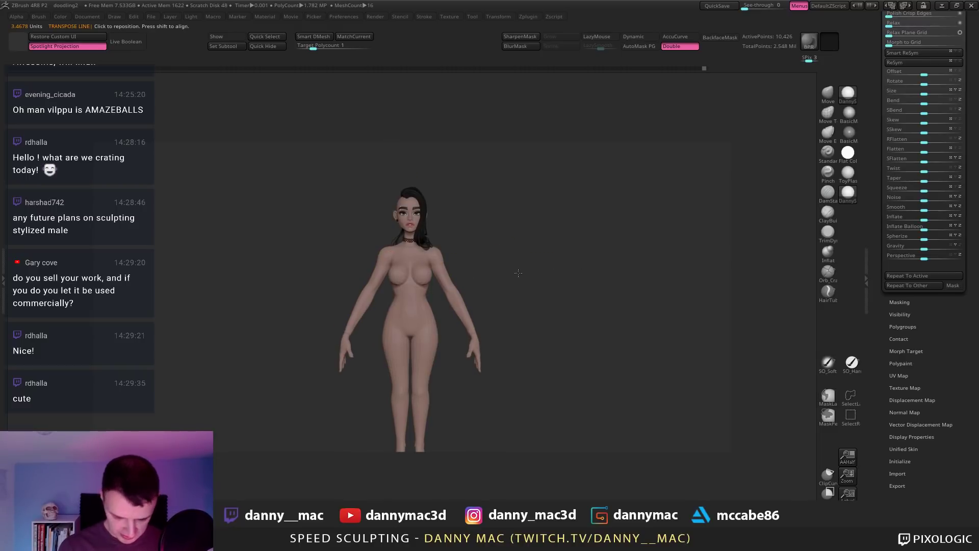
pyautogui.hotkey('ctrl', 'shift', 'z')
pyautogui.hotkey('ctrl', 'shift', 'z')
pyautogui.hotkey('ctrl', 'shift', 'z')
pyautogui.hotkey('ctrl', 'shift', 'z')
pyautogui.hotkey('ctrl', 'shift', 'z')
pyautogui.hotkey('ctrl', 'shift', 'z')
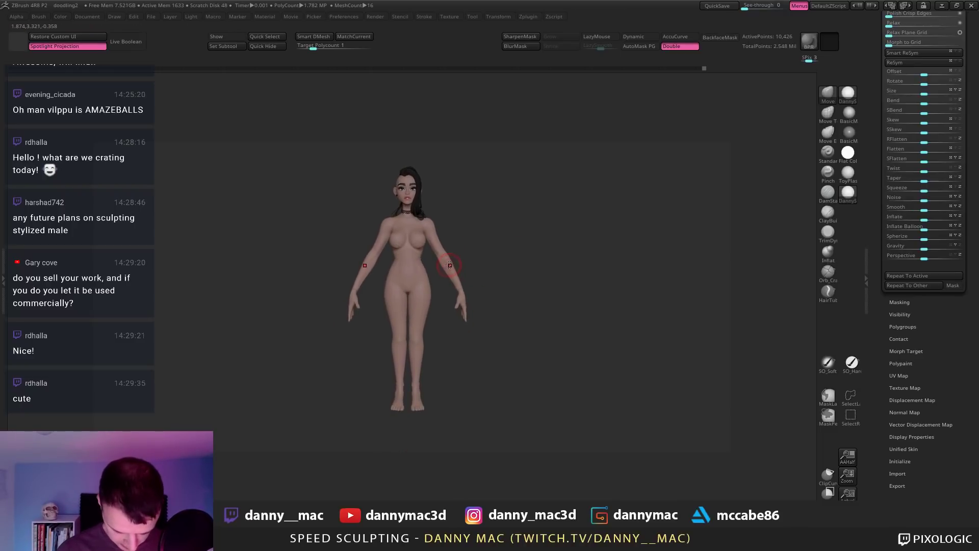
pyautogui.hotkey('ctrl', 'shift', 'z')
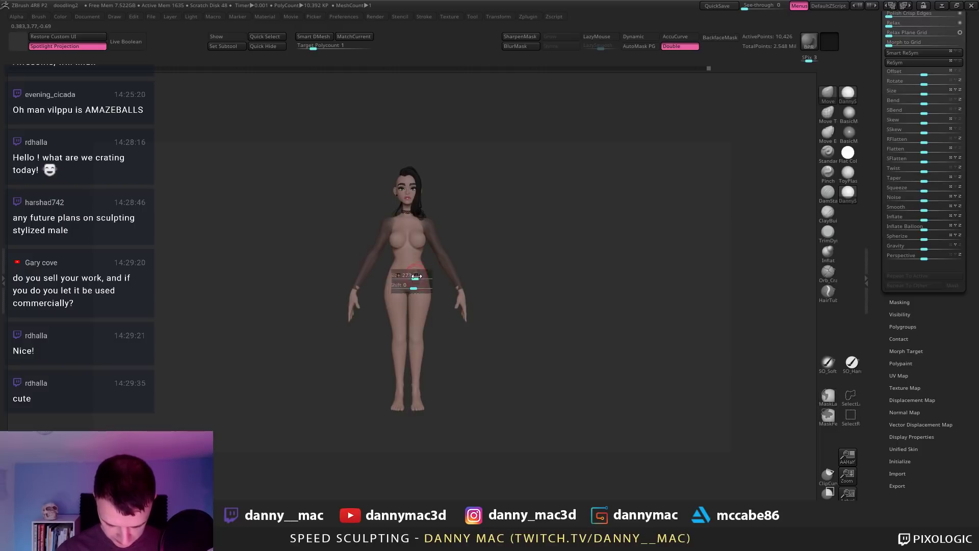
# Step: Step through further history states back to an earlier hairless version of the body
pyautogui.hotkey('ctrl', 'shift', 'z')
pyautogui.hotkey('ctrl', 'shift', 'z')
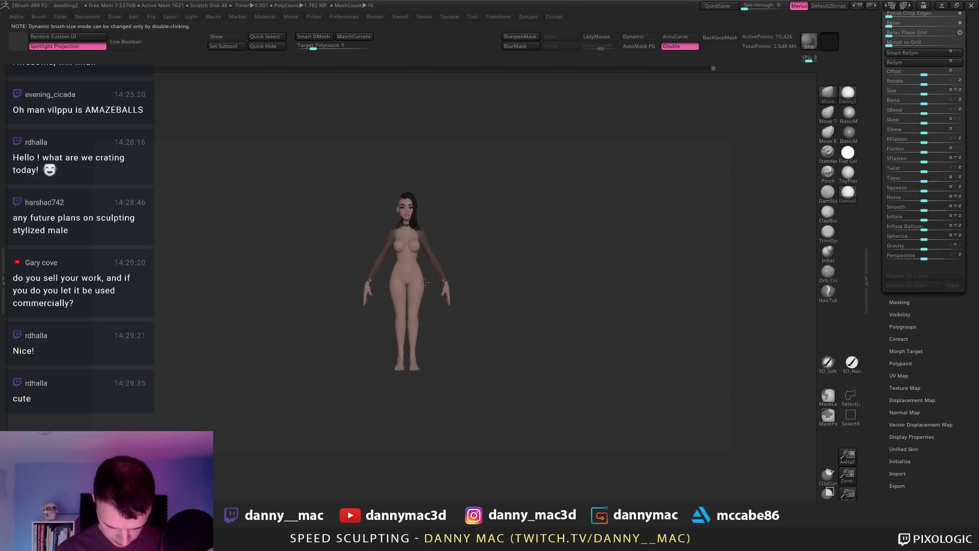
pyautogui.hotkey('ctrl', 'shift', 'z')
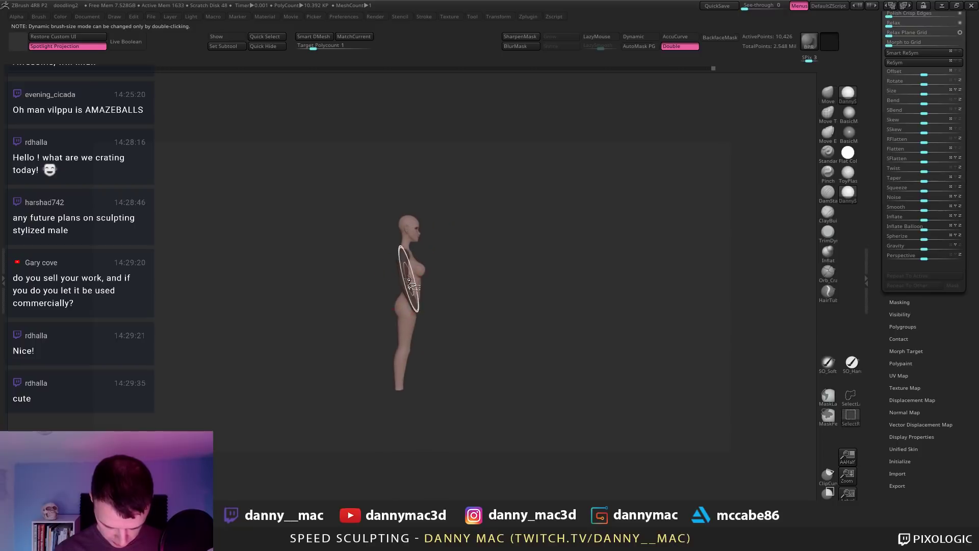
pyautogui.hotkey('ctrl', 'shift', 'z')
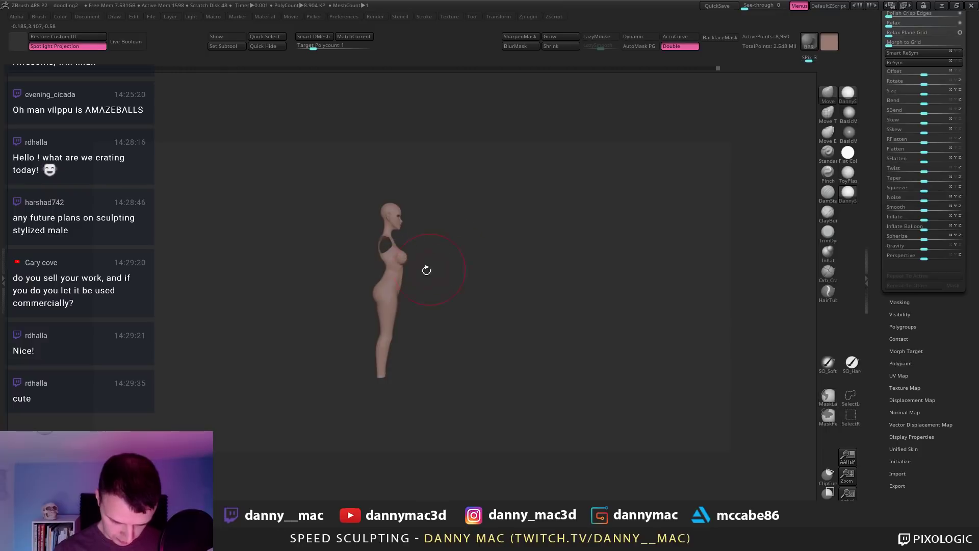
pyautogui.hotkey('ctrl', 'shift', 'z')
# Step: Inspect the earlier version from the side, rear three-quarter and underneath
pyautogui.moveTo(424, 268); pyautogui.dragTo(404, 278)
pyautogui.hotkey('ctrl', 'z')
pyautogui.keyDown('ctrl'); pyautogui.moveTo(404, 278); pyautogui.dragTo(390, 277, button='right'); pyautogui.keyUp('ctrl')
pyautogui.press('space')
pyautogui.moveTo(390, 277); pyautogui.dragTo(381, 273)
pyautogui.press('space')
pyautogui.press('space')
pyautogui.press('space')
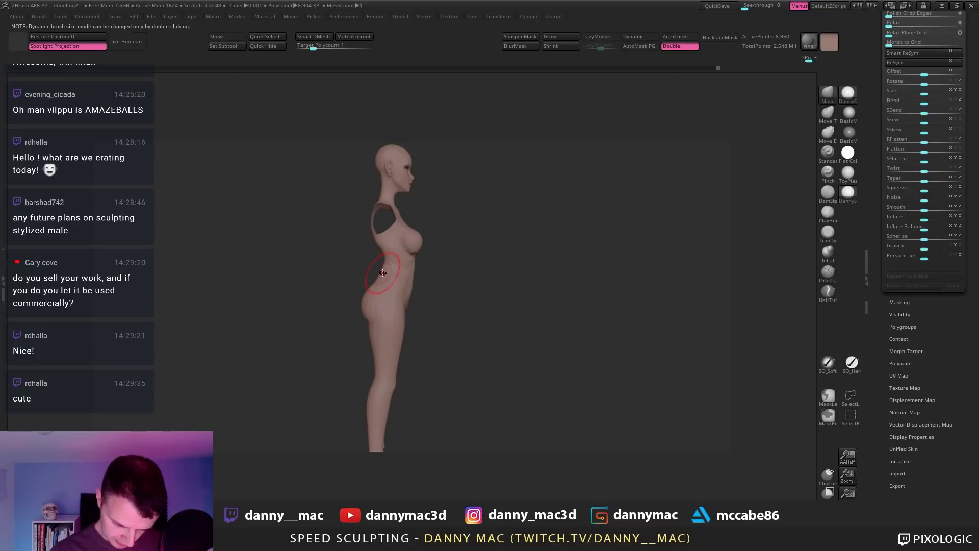
pyautogui.moveTo(384, 265); pyautogui.dragTo(376, 214, button='right')
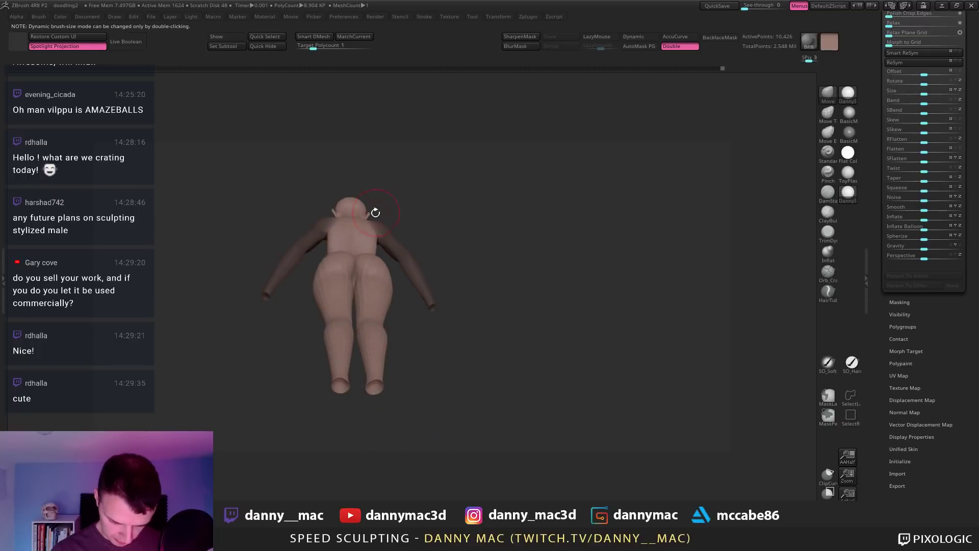
pyautogui.keyDown('ctrl'); pyautogui.moveTo(385, 192); pyautogui.dragTo(377, 203); pyautogui.keyUp('ctrl')
pyautogui.moveTo(376, 205)
pyautogui.mouseDown(button='right')
pyautogui.moveTo(423, 250)
pyautogui.moveTo(499, 264)
pyautogui.moveTo(513, 251)
pyautogui.moveTo(501, 234)
pyautogui.moveTo(481, 253)
pyautogui.moveTo(509, 262)
pyautogui.mouseUp(button='right')
# Step: Return to a straight front view with the polygroup colours showing
pyautogui.press('space')
pyautogui.keyDown('alt'); pyautogui.moveTo(509, 262); pyautogui.dragTo(434, 323, button='right'); pyautogui.keyUp('alt')
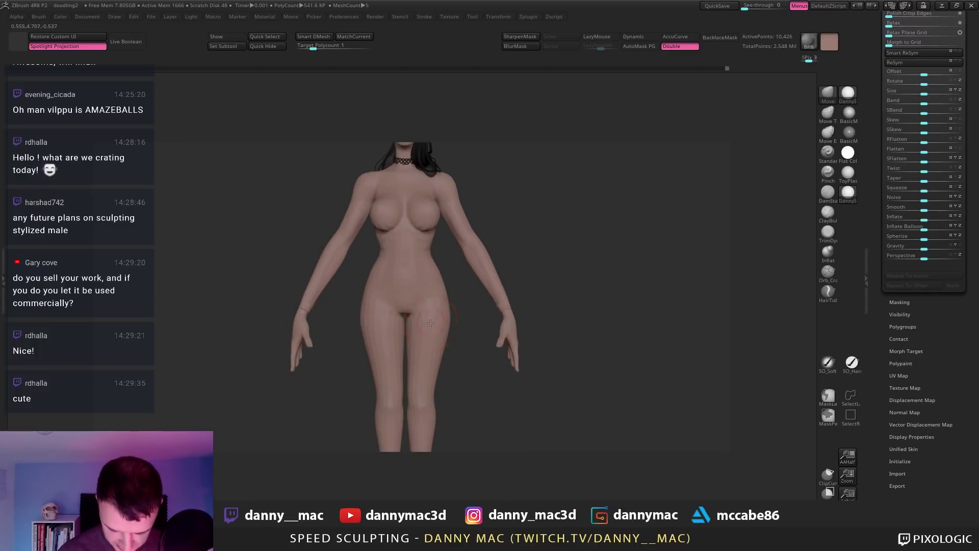
pyautogui.hotkey('shift', 'f')
pyautogui.hotkey('shift', 'f')
pyautogui.hotkey('shift', 'f')
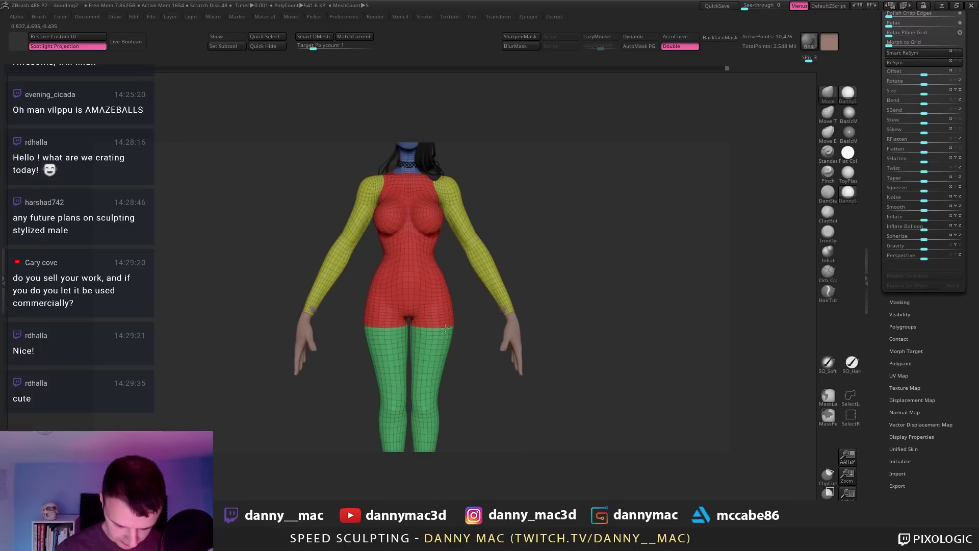
# Step: Delete all subtools of the low-poly bodyRetopped1 tool
pyautogui.keyDown('ctrl'); pyautogui.moveTo(445, 328); pyautogui.dragTo(466, 321, button='right'); pyautogui.keyUp('ctrl')
pyautogui.moveTo(903, 345); pyautogui.dragTo(912, 467)
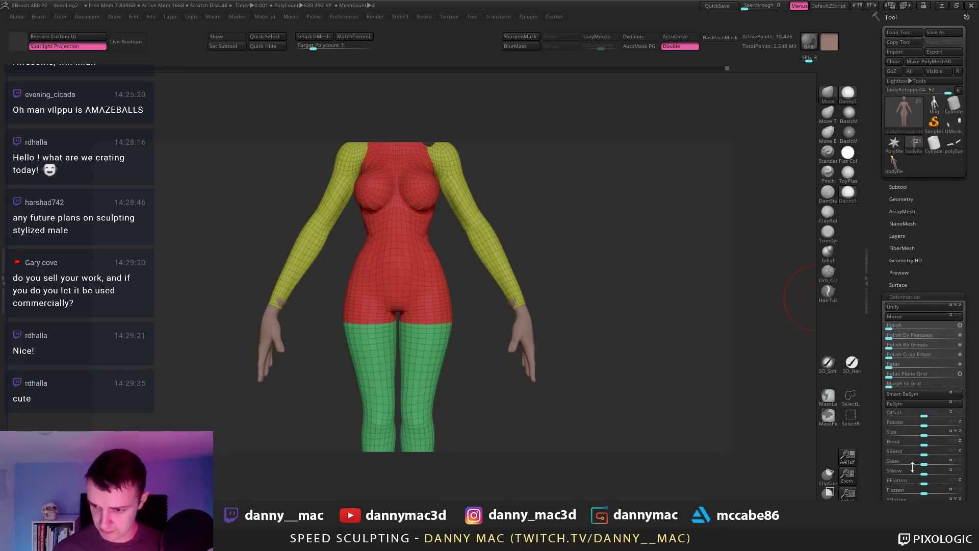
pyautogui.click(899, 186)
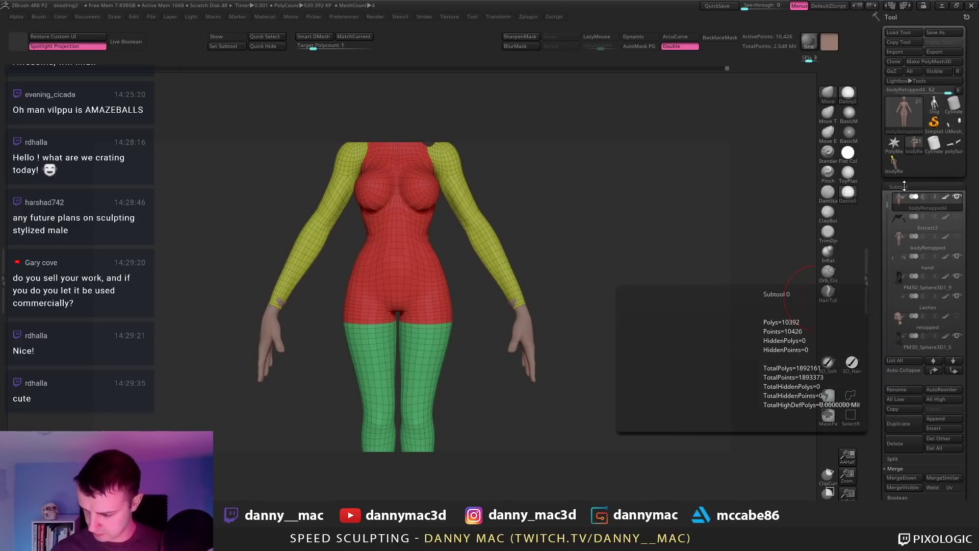
pyautogui.click(897, 171)
pyautogui.keyDown('alt'); pyautogui.moveTo(630, 256); pyautogui.dragTo(627, 352, button='right'); pyautogui.keyUp('alt')
pyautogui.click(943, 448)
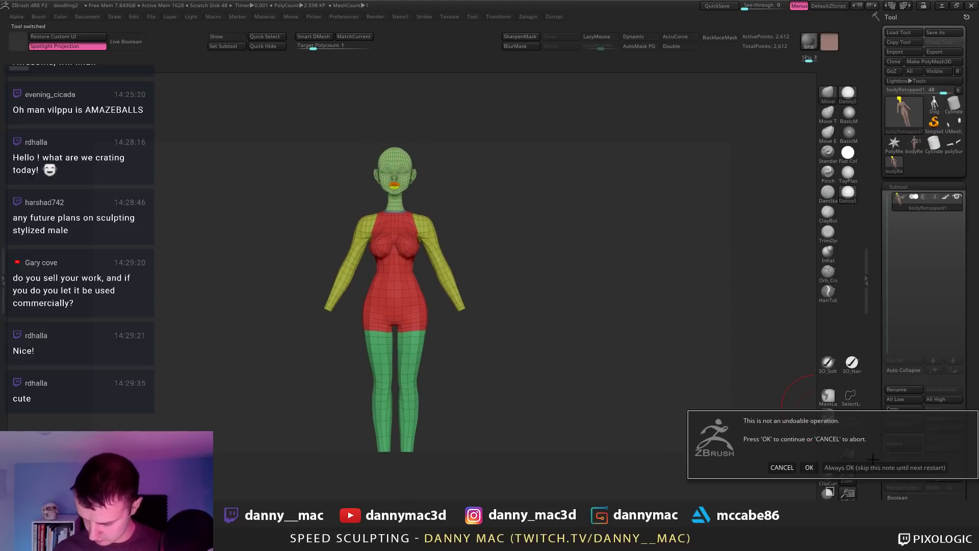
pyautogui.click(804, 467)
# Step: Delete the polySurface1 and Cylinder3D_1 tools and return to the main character
pyautogui.click(952, 152)
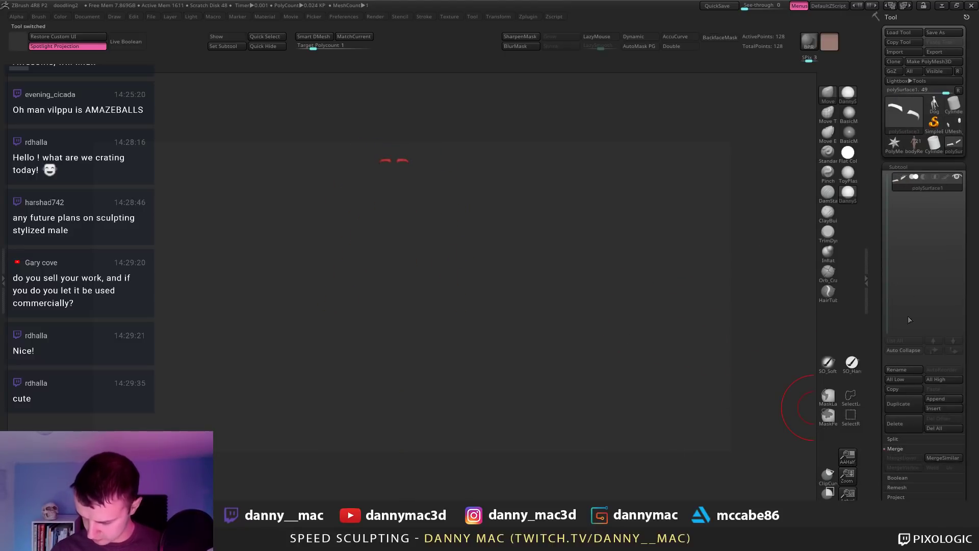
pyautogui.click(893, 430)
pyautogui.click(934, 145)
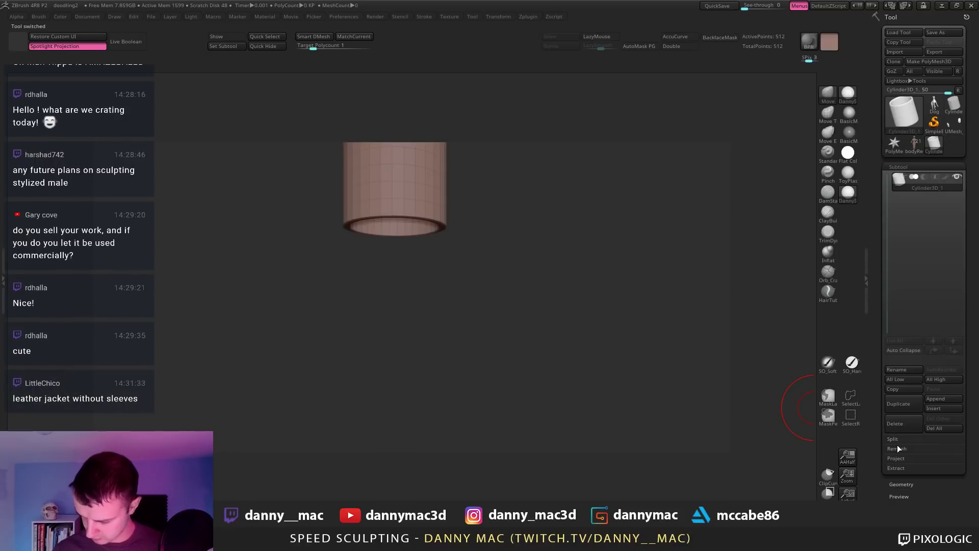
pyautogui.click(902, 423)
pyautogui.click(914, 144)
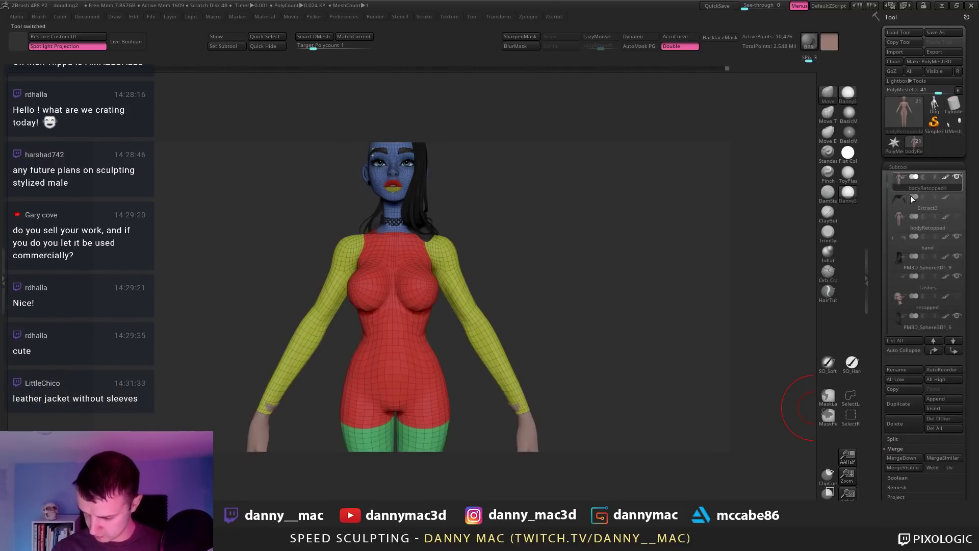
pyautogui.keyDown('alt'); pyautogui.moveTo(554, 262); pyautogui.dragTo(521, 302); pyautogui.keyUp('alt')
# Step: Delete the bodyRetopped and retopped subtools from the character
pyautogui.click(906, 230)
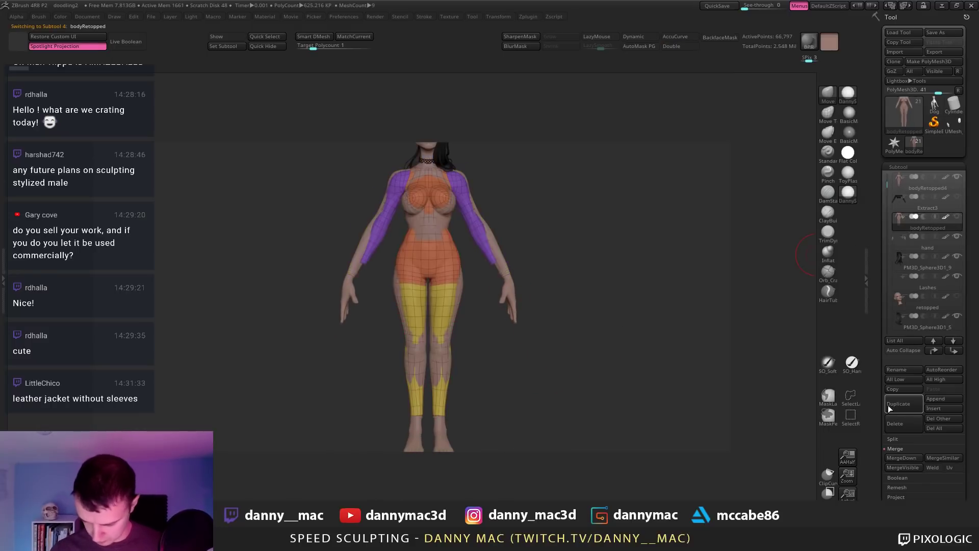
pyautogui.click(905, 427)
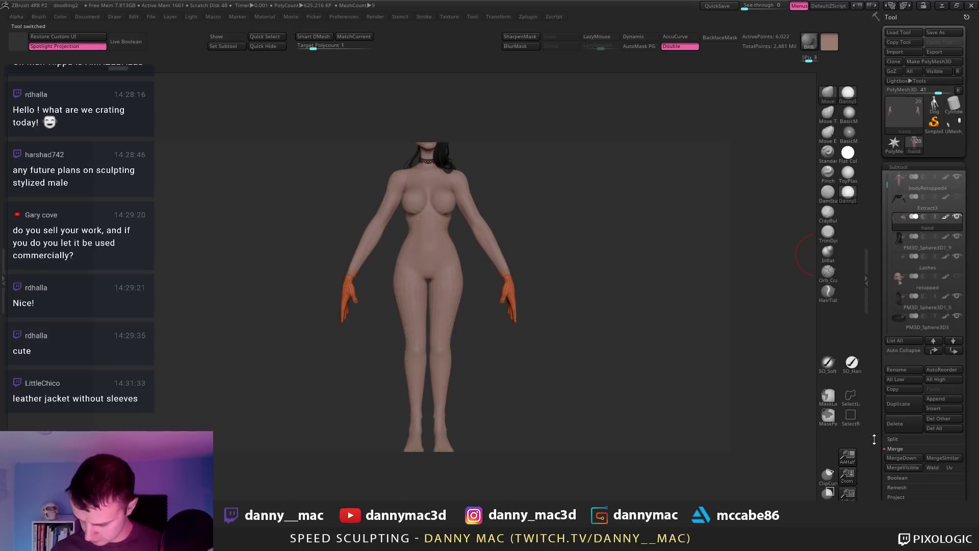
pyautogui.click(940, 284)
pyautogui.click(899, 424)
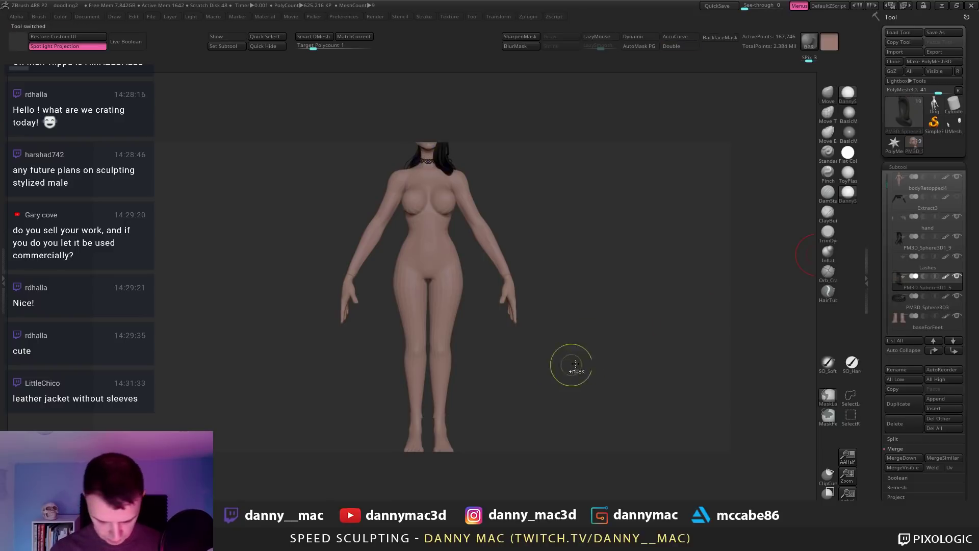
# Step: Save the project under the new name doodling3
pyautogui.hotkey('ctrl', 's')
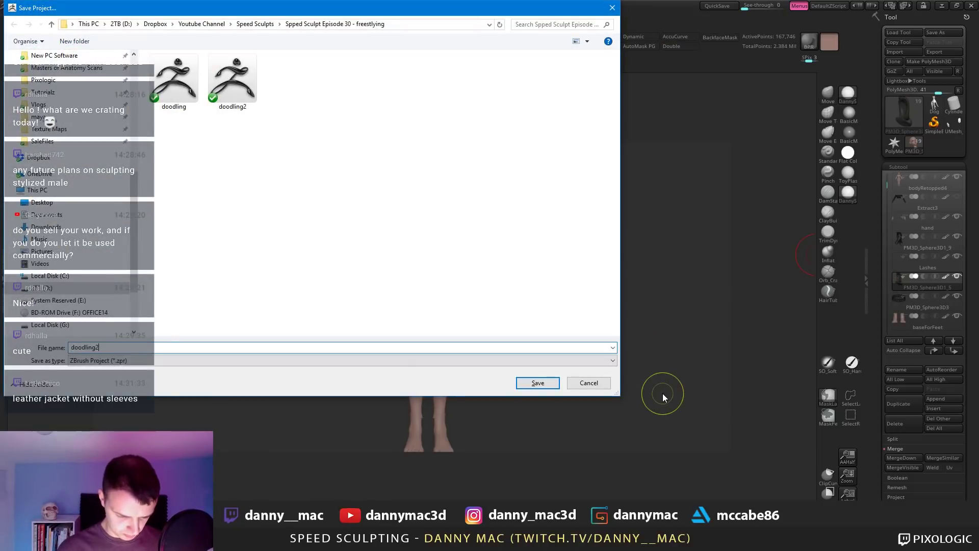
pyautogui.press('BackSpace')
pyautogui.write('3')
pyautogui.press('Return')
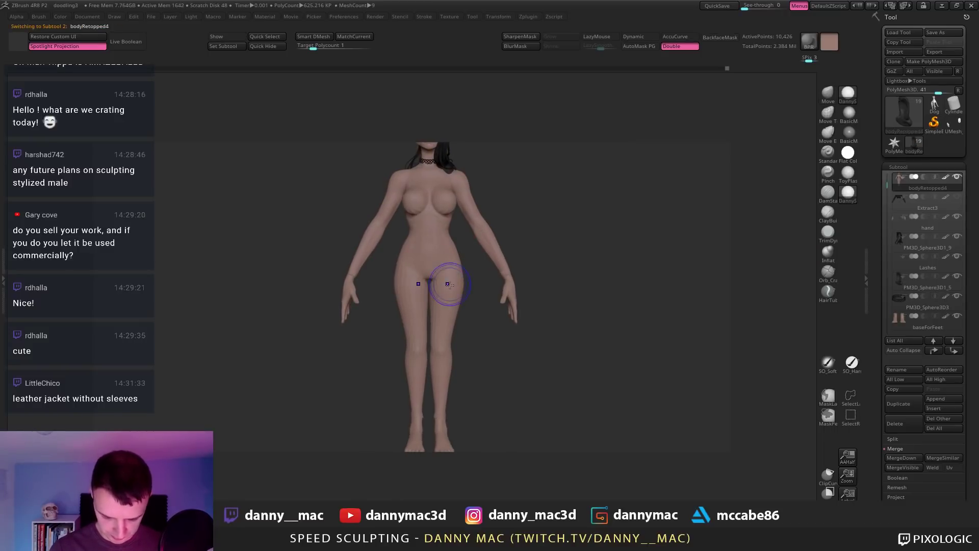
# Step: Select the bodyRetopped5 subtool, show its polygroups and solo it with lasso hiding ready
pyautogui.keyDown('alt'); pyautogui.click(446, 284); pyautogui.keyUp('alt')
pyautogui.hotkey('shift', 'f')
pyautogui.hotkey('ctrl', 'shift', 's')
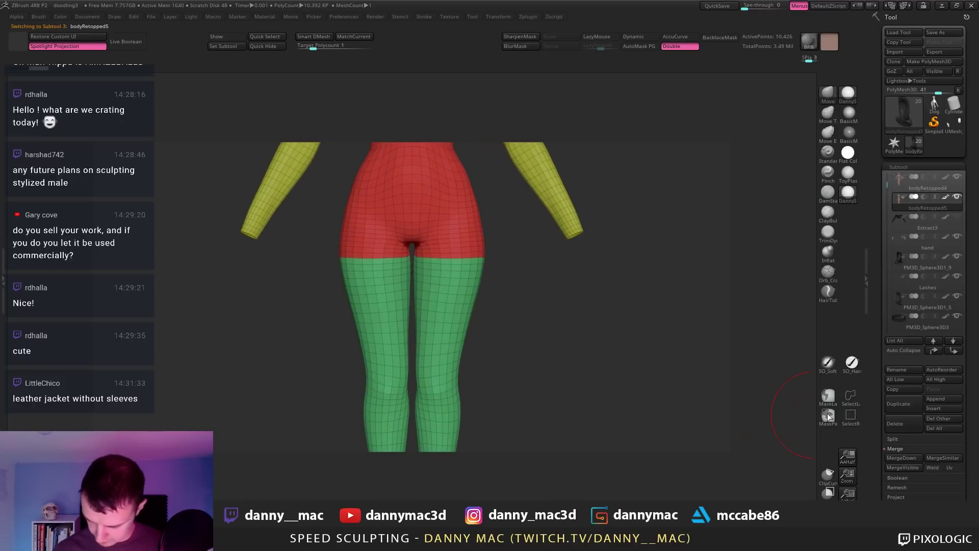
pyautogui.click(850, 395)
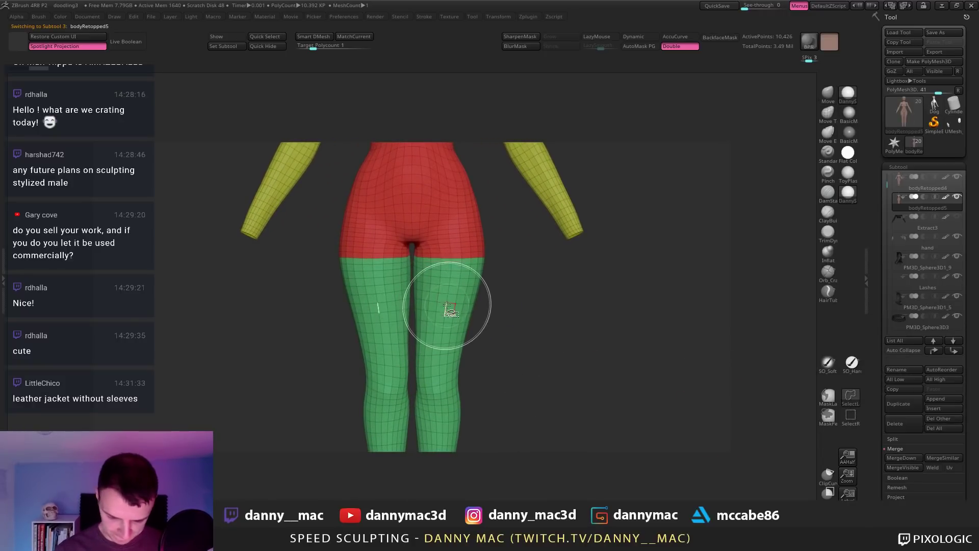
# Step: Hide polygon bands across the thighs and waist, then check the result and restore the layout
pyautogui.keyDown('ctrl'); pyautogui.keyDown('shift'); pyautogui.moveTo(447, 302); pyautogui.dragTo(473, 329); pyautogui.keyUp('shift'); pyautogui.keyUp('ctrl')
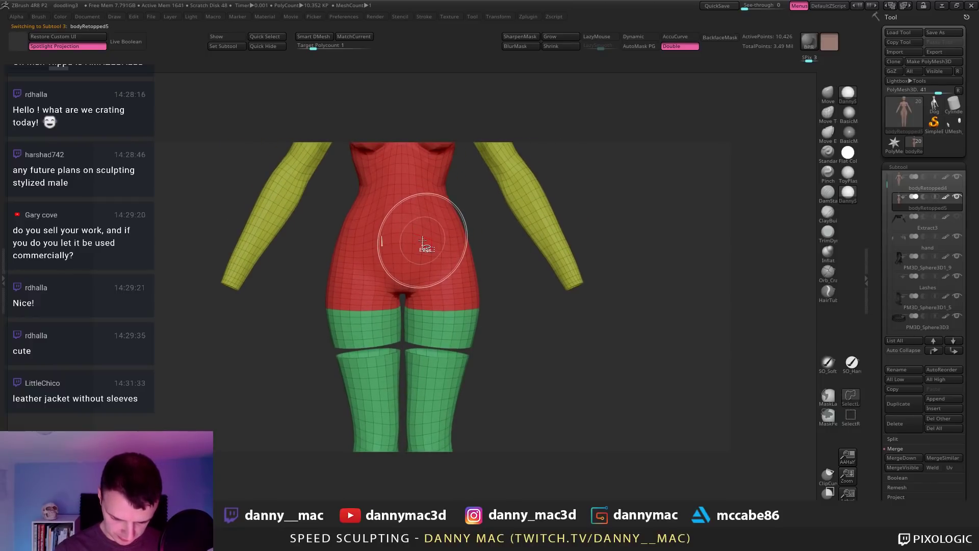
pyautogui.keyDown('ctrl'); pyautogui.keyDown('shift'); pyautogui.click(423, 242); pyautogui.keyUp('shift'); pyautogui.keyUp('ctrl')
pyautogui.hotkey('ctrl', 'z')
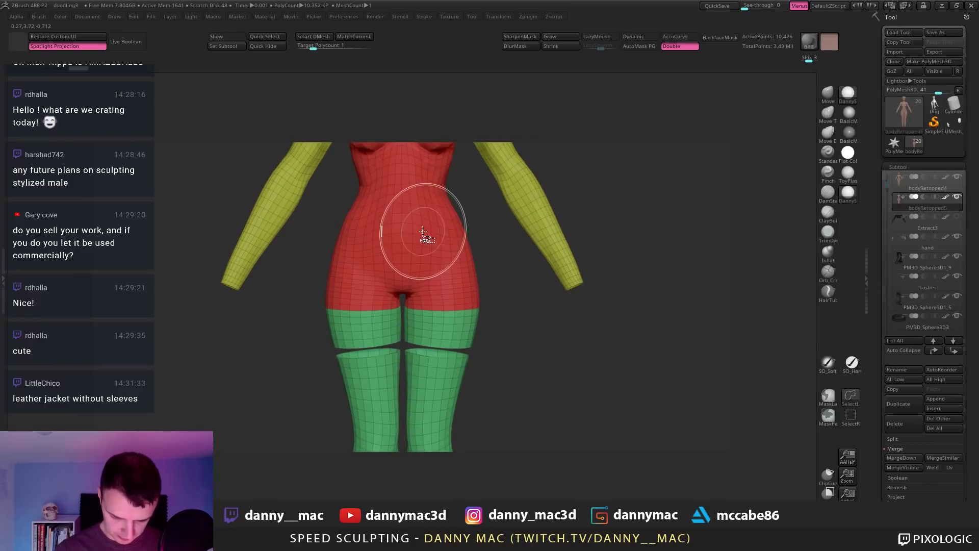
pyautogui.keyDown('ctrl'); pyautogui.keyDown('shift'); pyautogui.click(422, 227); pyautogui.keyUp('shift'); pyautogui.keyUp('ctrl')
pyautogui.keyDown('alt'); pyautogui.moveTo(498, 233); pyautogui.dragTo(534, 285); pyautogui.keyUp('alt')
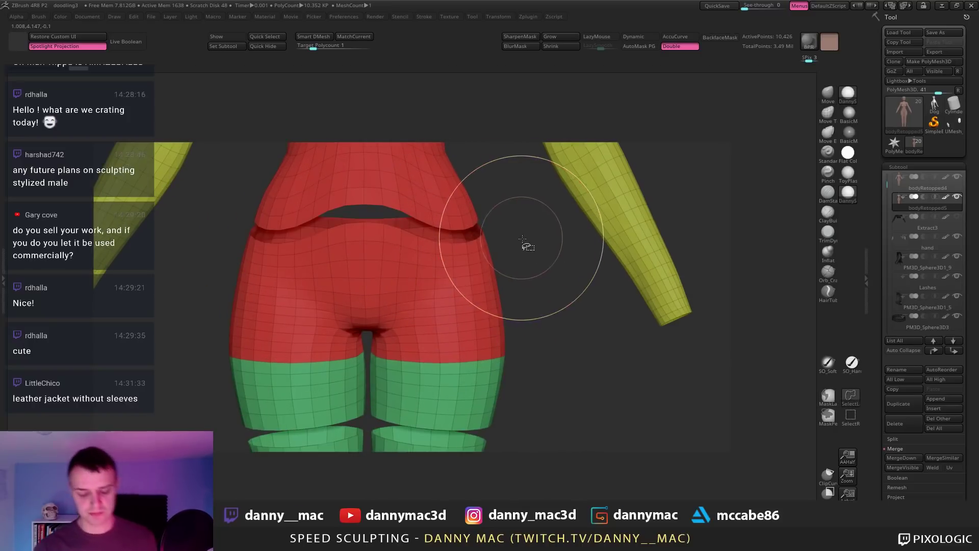
pyautogui.keyDown('ctrl'); pyautogui.keyDown('shift'); pyautogui.moveTo(525, 244); pyautogui.dragTo(514, 269); pyautogui.keyUp('shift'); pyautogui.keyUp('ctrl')
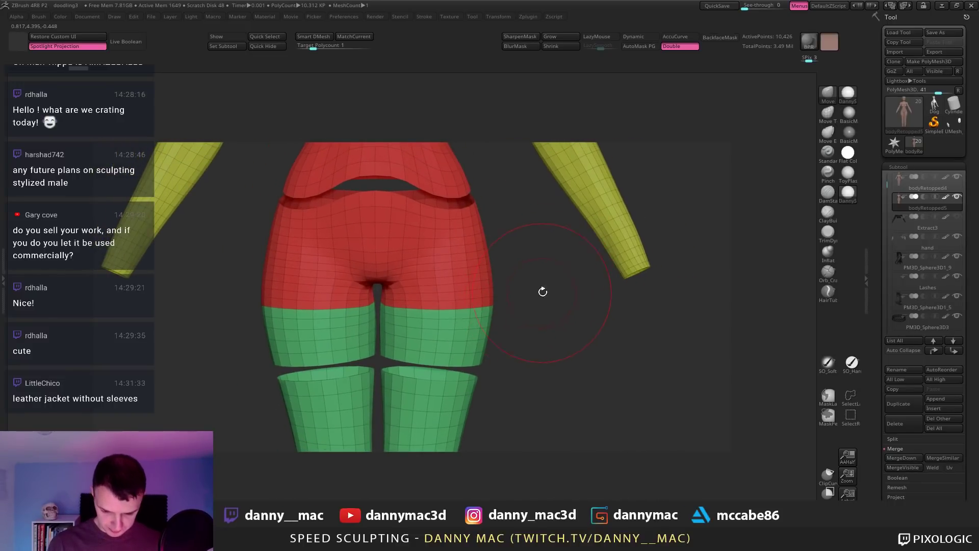
pyautogui.click(75, 38)
# Step: Auto-group the copy, isolate the hips group and delete all hidden geometry
pyautogui.press('1')
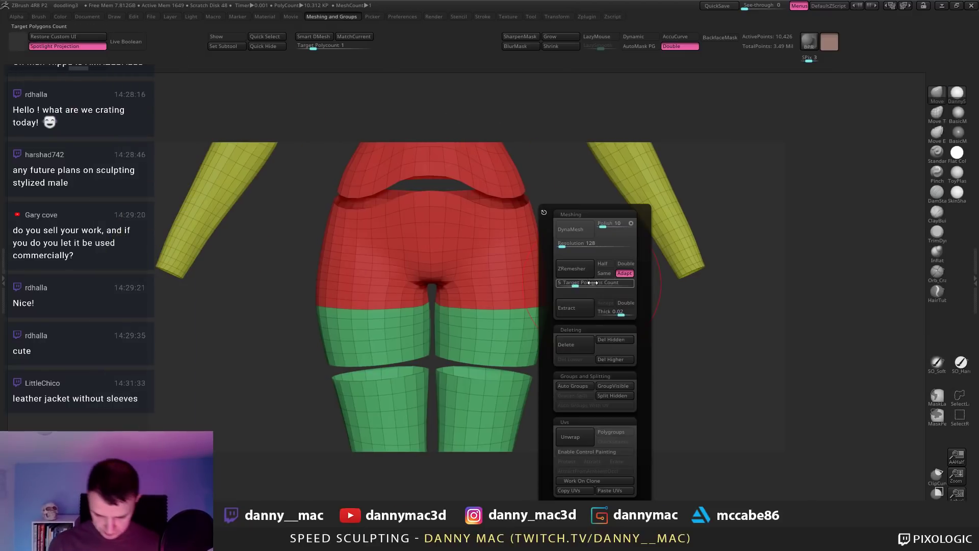
pyautogui.click(588, 386)
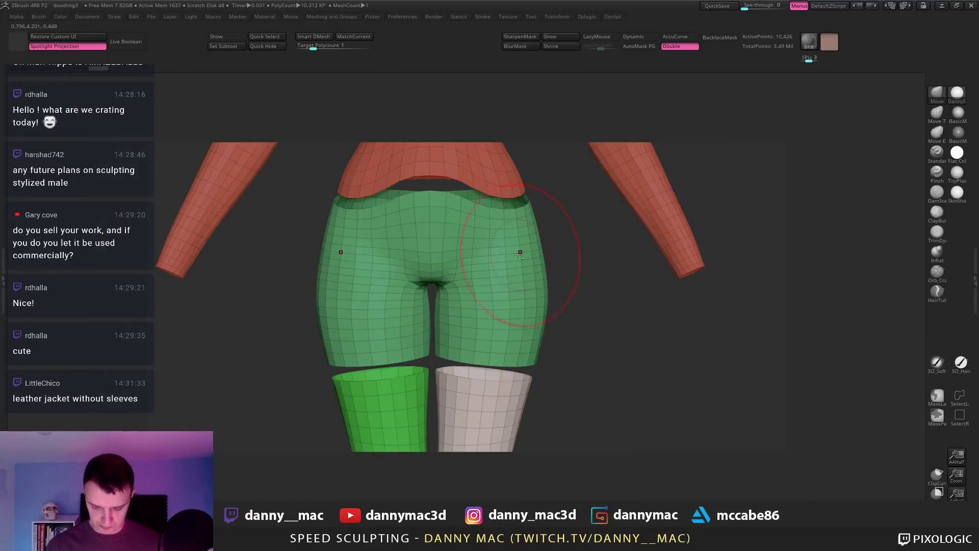
pyautogui.keyDown('ctrl'); pyautogui.keyDown('shift'); pyautogui.click(486, 234); pyautogui.keyUp('shift'); pyautogui.keyUp('ctrl')
pyautogui.keyDown('alt'); pyautogui.moveTo(612, 248); pyautogui.dragTo(562, 328); pyautogui.keyUp('alt')
pyautogui.press('m')
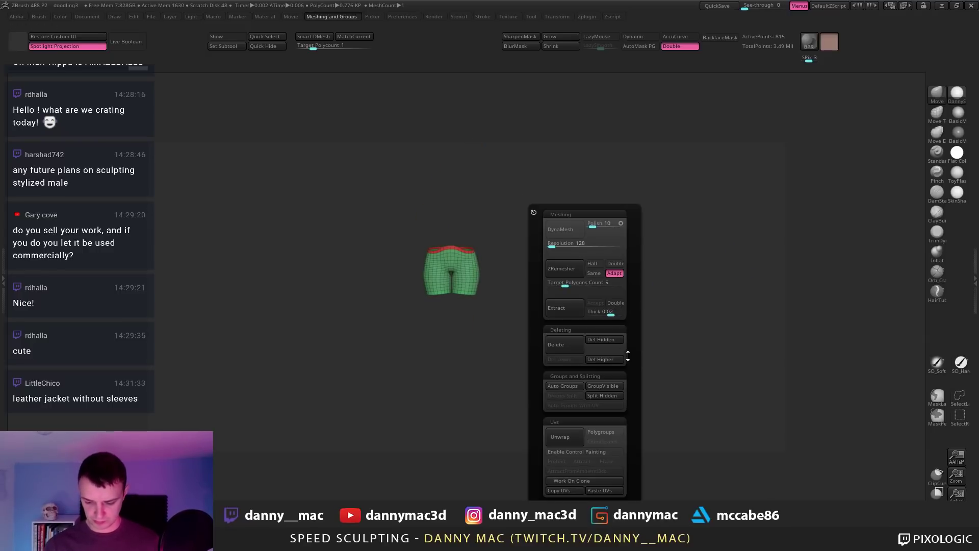
pyautogui.click(605, 339)
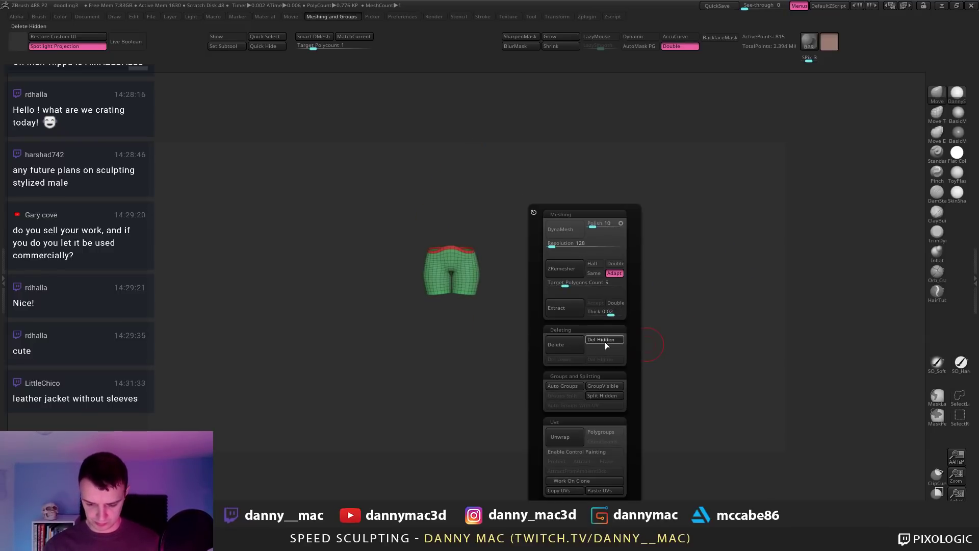
# Step: Delete the red waistband group and reconstruct lower subdivision levels for the shorts
pyautogui.keyDown('alt'); pyautogui.moveTo(736, 275); pyautogui.dragTo(612, 233); pyautogui.keyUp('alt')
pyautogui.press('n')
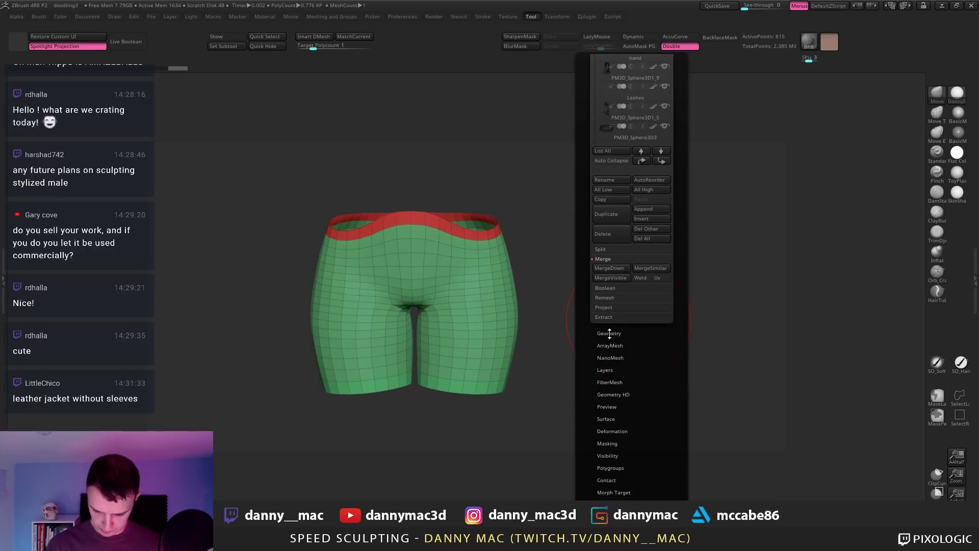
pyautogui.click(607, 339)
pyautogui.moveTo(599, 187); pyautogui.dragTo(632, 350)
pyautogui.click(627, 110)
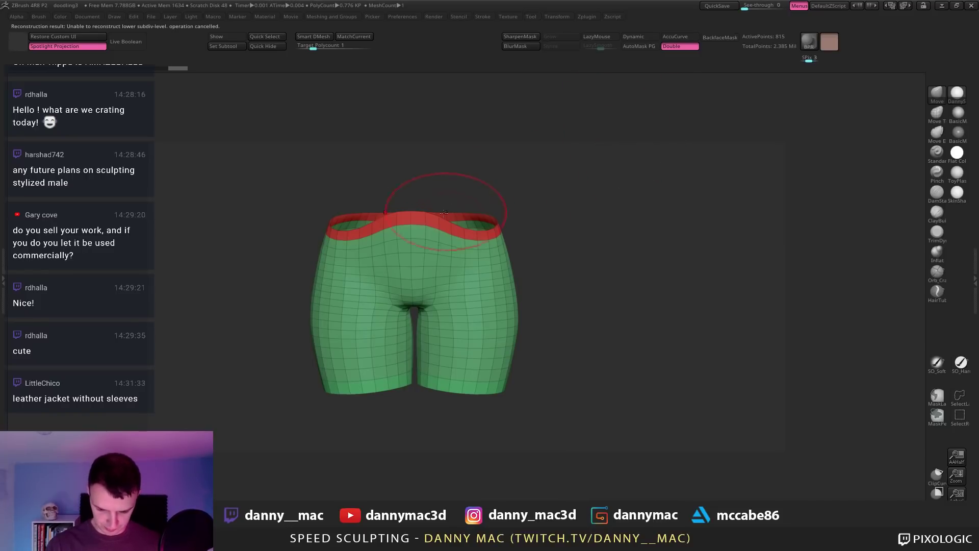
pyautogui.keyDown('ctrl'); pyautogui.keyDown('shift'); pyautogui.doubleClick(426, 219); pyautogui.keyUp('shift'); pyautogui.keyUp('ctrl')
pyautogui.press('2')
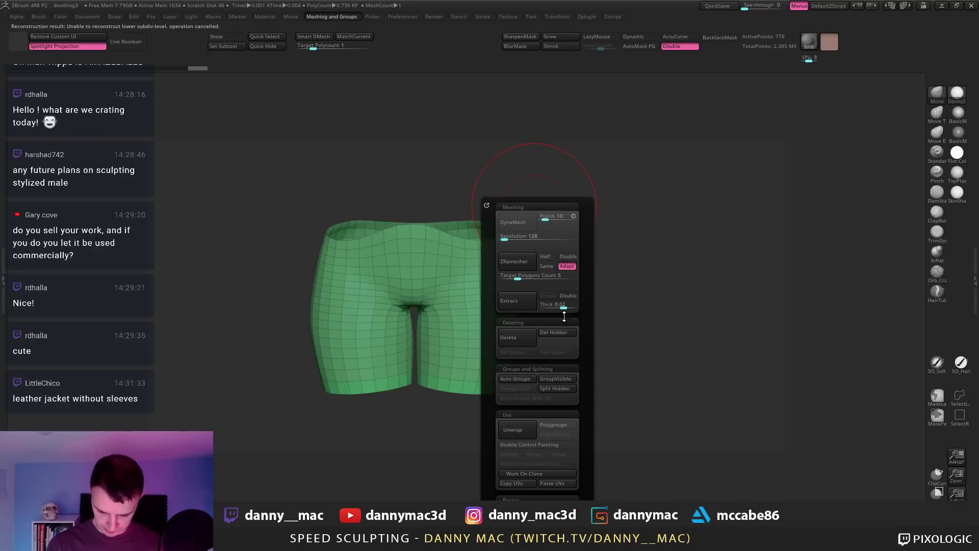
pyautogui.click(563, 336)
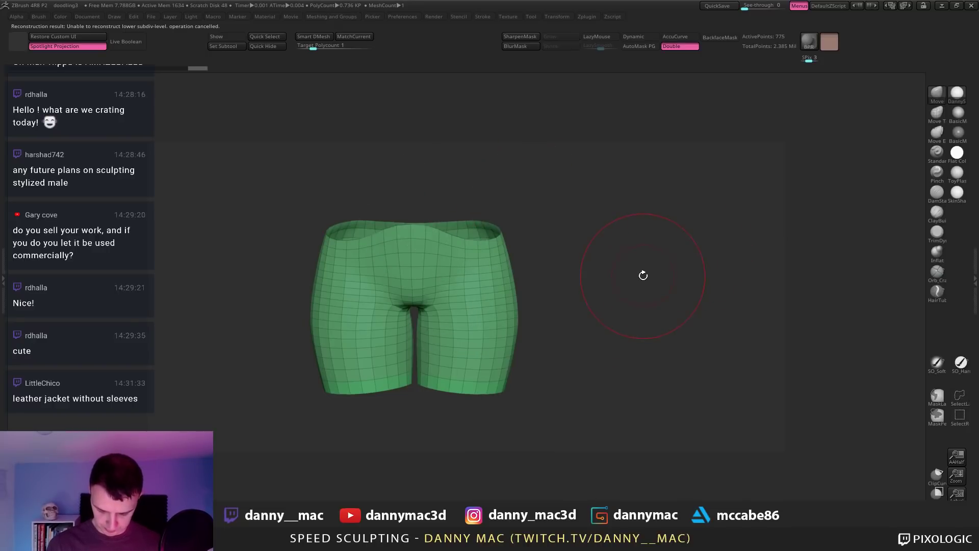
pyautogui.press('3')
pyautogui.click(644, 262)
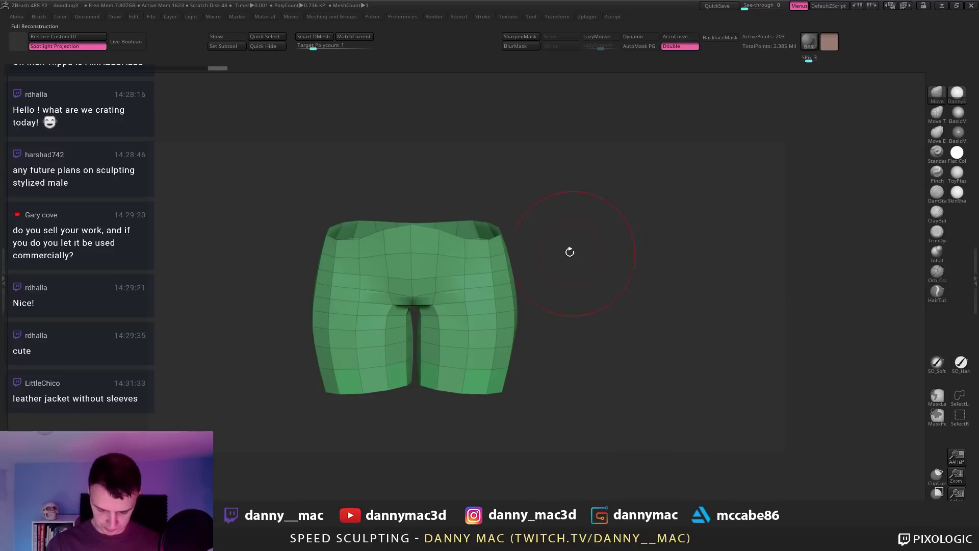
# Step: Show the shorts over the body again and switch to the ZModeler brush
pyautogui.moveTo(540, 235)
pyautogui.keyDown('alt'); pyautogui.mouseDown()
pyautogui.moveTo(471, 250)
pyautogui.moveTo(503, 261)
pyautogui.moveTo(528, 225)
pyautogui.moveTo(558, 247)
pyautogui.moveTo(546, 277)
pyautogui.moveTo(551, 269)
pyautogui.mouseUp(); pyautogui.keyUp('alt')
pyautogui.hotkey('alt', 's')
pyautogui.press('b')
pyautogui.press('z')
pyautogui.press('m')
pyautogui.moveTo(488, 258)
pyautogui.mouseDown(button='right')
pyautogui.moveTo(475, 254)
pyautogui.moveTo(475, 217)
pyautogui.moveTo(485, 249)
pyautogui.mouseUp(button='right')
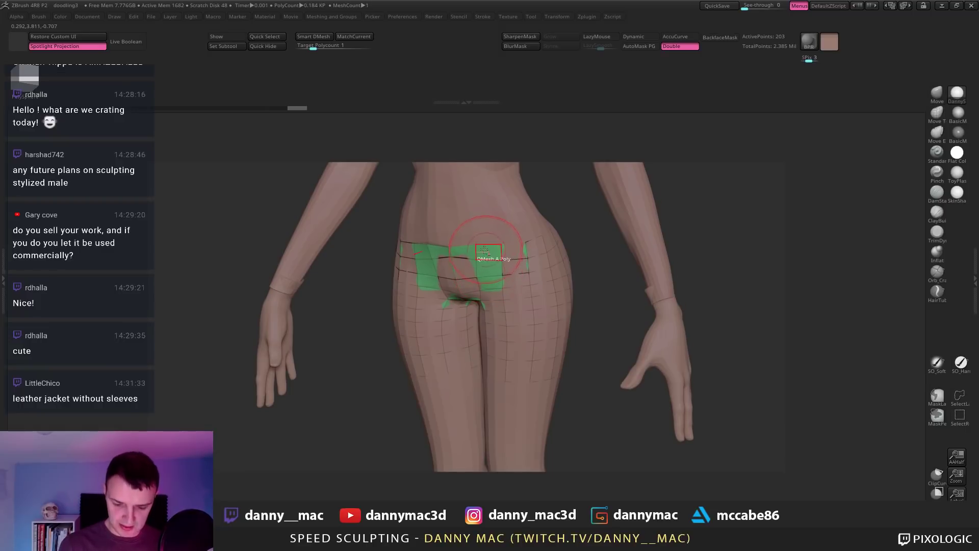
# Step: Delete higher subdivision levels and extrude the whole shorts mesh to give it thickness
pyautogui.press('space')
pyautogui.click(414, 270)
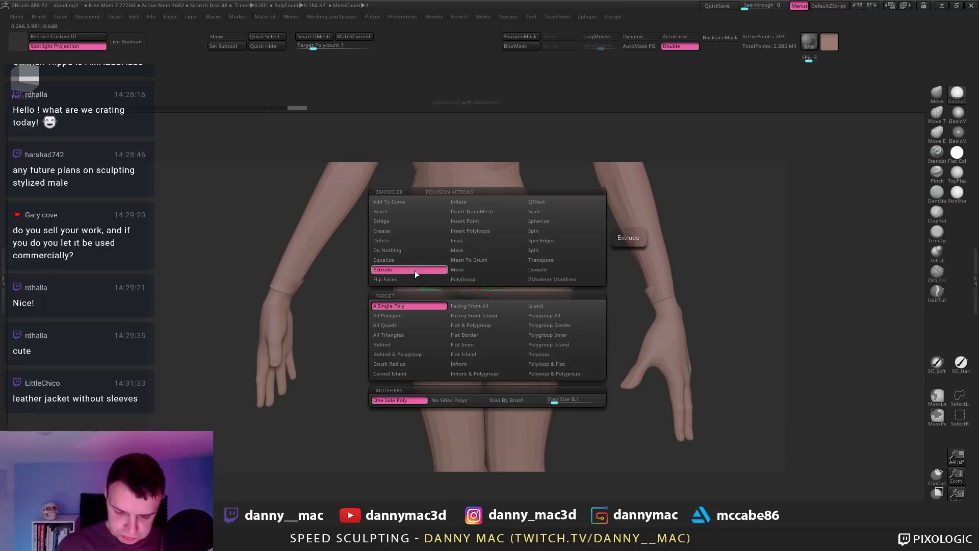
pyautogui.moveTo(542, 277); pyautogui.dragTo(484, 260, button='right')
pyautogui.click(484, 259)
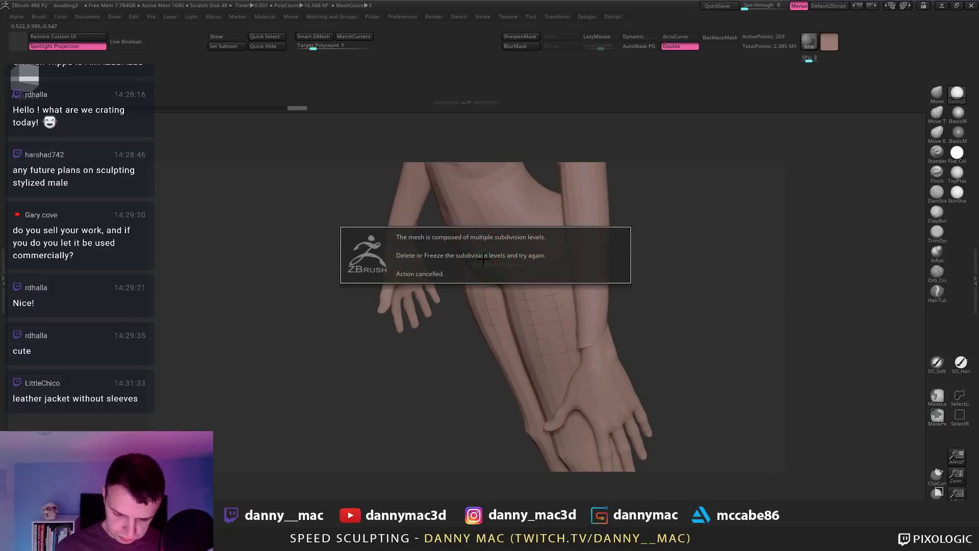
pyautogui.click(494, 269)
pyautogui.press('2')
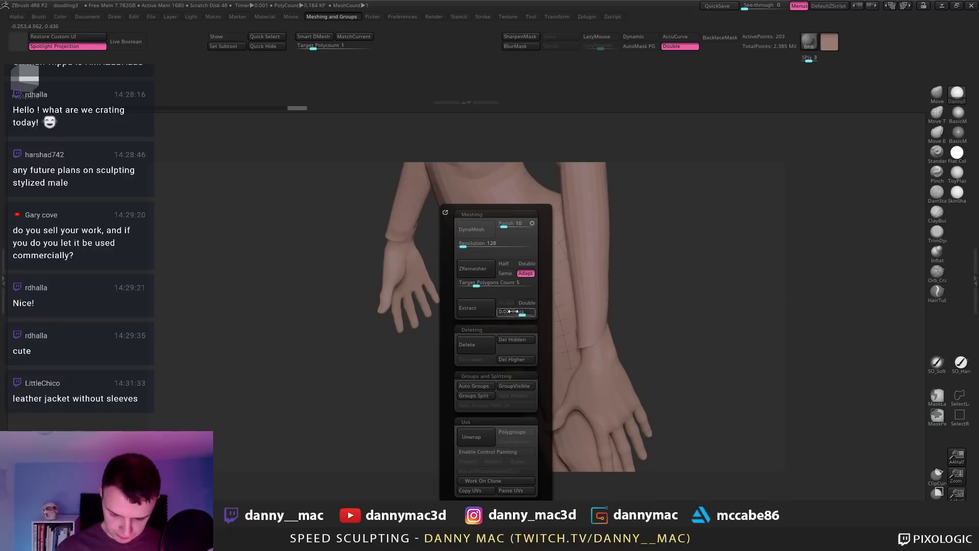
pyautogui.click(516, 360)
pyautogui.moveTo(503, 255); pyautogui.dragTo(499, 265)
pyautogui.moveTo(499, 261); pyautogui.dragTo(485, 210, button='right')
# Step: Subdivide the thickened shorts and review them from front and side
pyautogui.hotkey('ctrl', 'd')
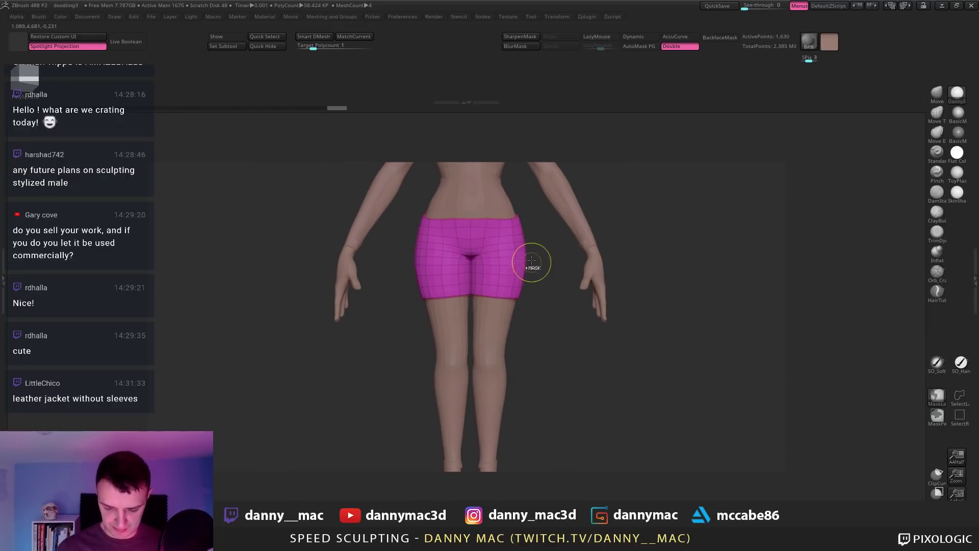
pyautogui.keyDown('alt'); pyautogui.moveTo(529, 248); pyautogui.dragTo(520, 284, button='right'); pyautogui.keyUp('alt')
pyautogui.press('b')
pyautogui.press('m')
pyautogui.press('v')
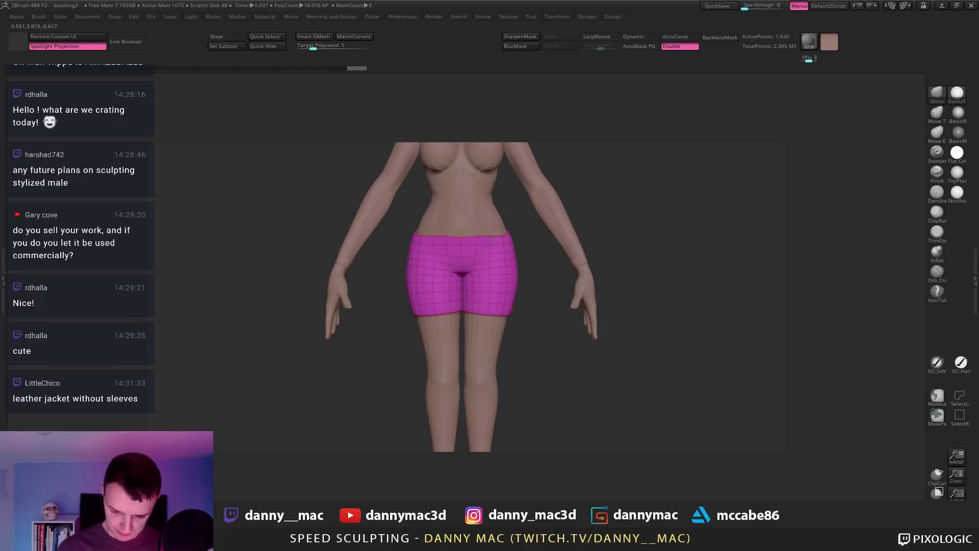
pyautogui.moveTo(512, 233)
pyautogui.mouseDown(button='right')
pyautogui.moveTo(561, 246)
pyautogui.moveTo(507, 232)
pyautogui.moveTo(518, 242)
pyautogui.moveTo(483, 263)
pyautogui.moveTo(450, 248)
pyautogui.moveTo(520, 264)
pyautogui.mouseUp(button='right')
pyautogui.press('space')
pyautogui.moveTo(466, 216); pyautogui.dragTo(484, 252, button='right')
# Step: Delete the shorts subtool, leaving the bodyRetopped4 body suit active
pyautogui.press('2')
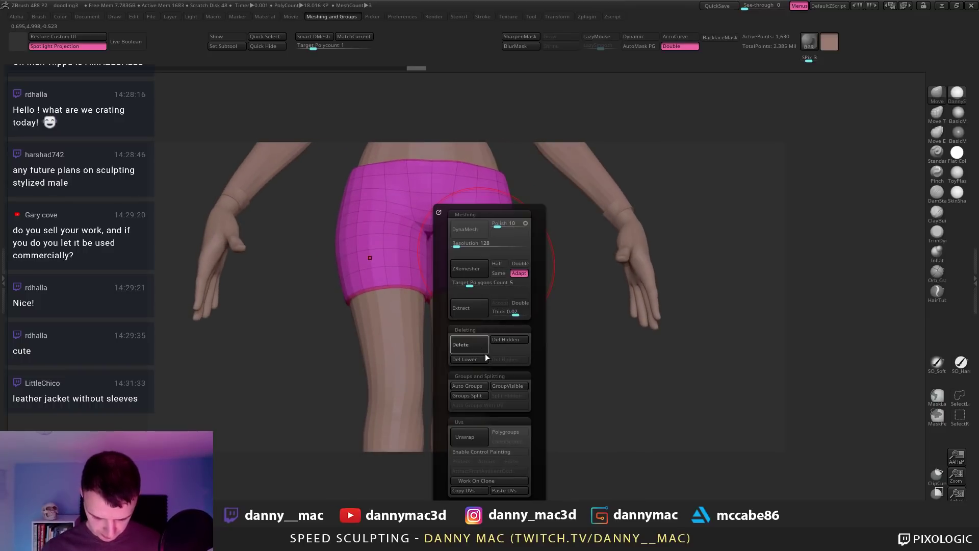
pyautogui.click(485, 353)
pyautogui.moveTo(488, 338); pyautogui.dragTo(467, 238, button='right')
pyautogui.keyDown('alt'); pyautogui.click(524, 234); pyautogui.keyUp('alt')
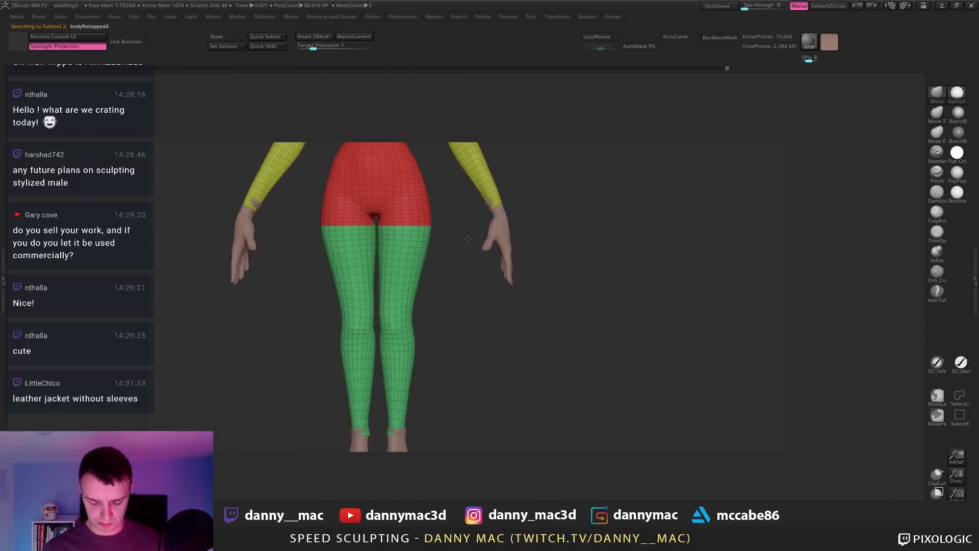
# Step: Mask everything except the green legs polygroup and widen the legs slightly with Transpose
pyautogui.press('f')
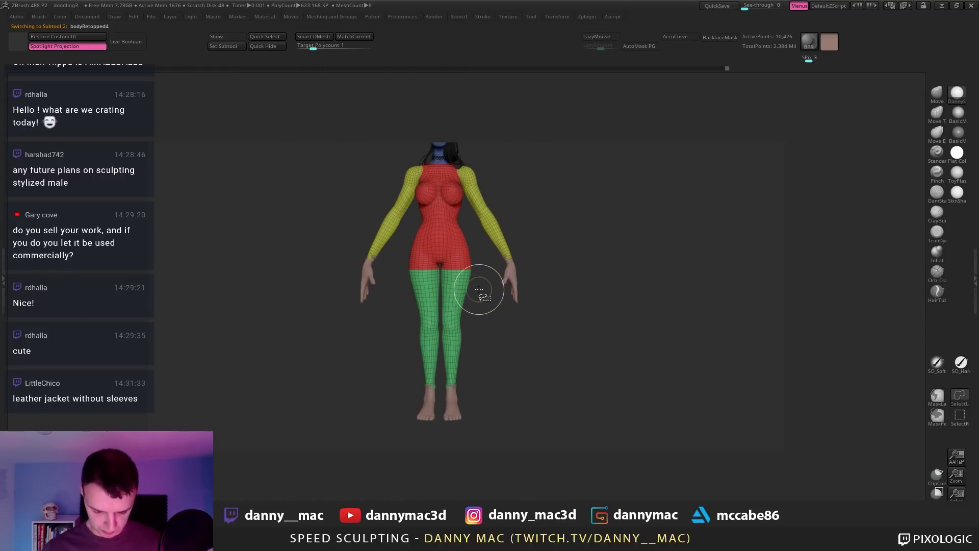
pyautogui.keyDown('ctrl'); pyautogui.keyDown('shift'); pyautogui.click(459, 288); pyautogui.keyUp('shift'); pyautogui.keyUp('ctrl')
pyautogui.keyDown('ctrl'); pyautogui.click(482, 301); pyautogui.keyUp('ctrl')
pyautogui.keyDown('ctrl'); pyautogui.keyDown('shift'); pyautogui.click(481, 304); pyautogui.keyUp('shift'); pyautogui.keyUp('ctrl')
pyautogui.keyDown('ctrl'); pyautogui.click(481, 304); pyautogui.keyUp('ctrl')
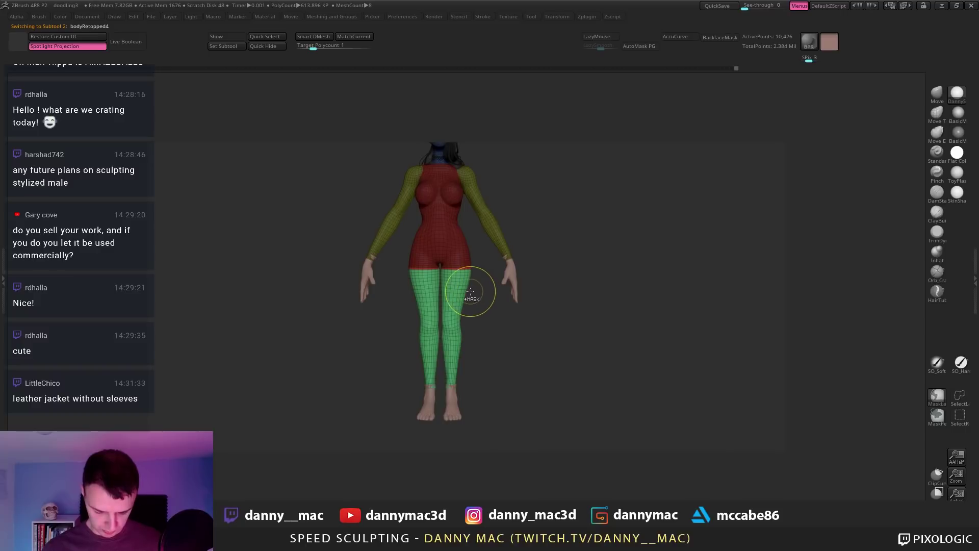
pyautogui.press('w')
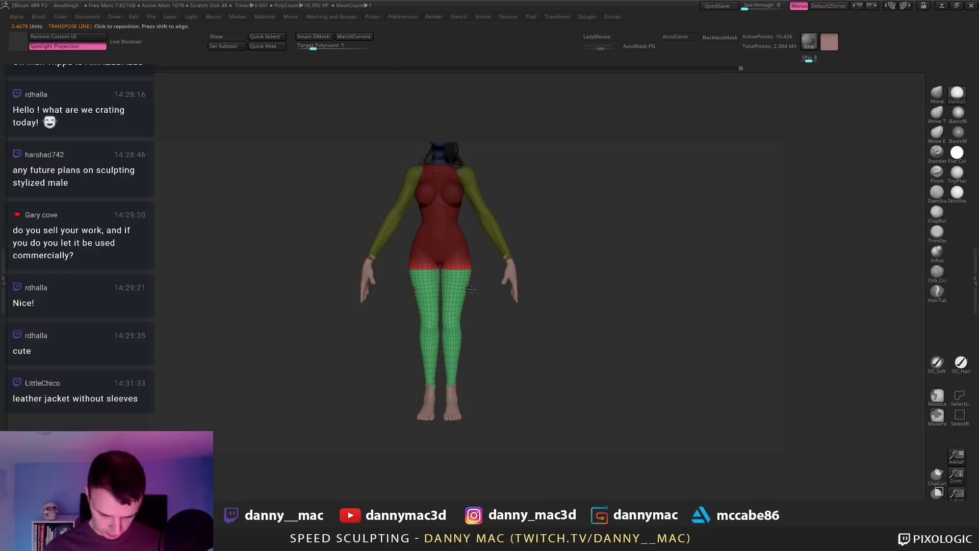
pyautogui.keyDown('alt'); pyautogui.moveTo(471, 290); pyautogui.dragTo(531, 281); pyautogui.keyUp('alt')
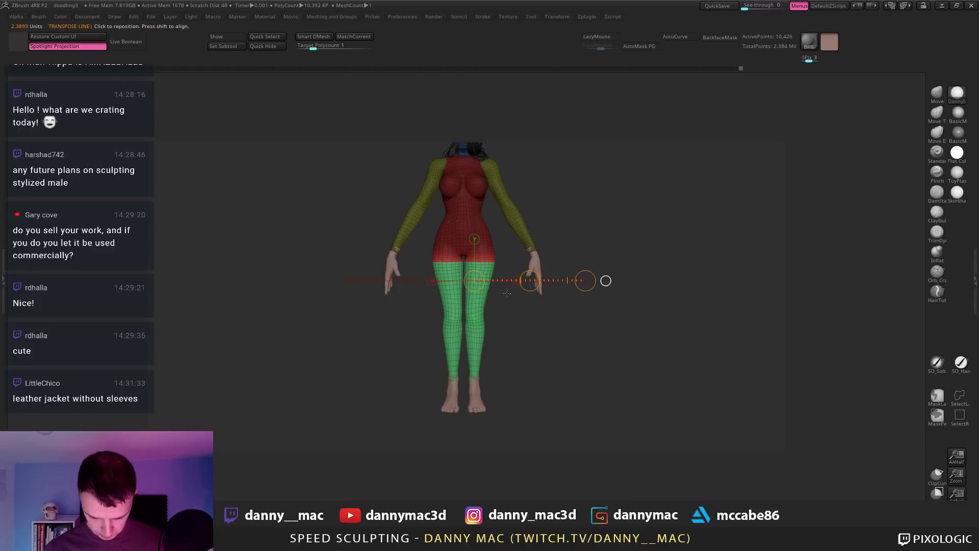
pyautogui.moveTo(476, 294); pyautogui.dragTo(656, 294)
pyautogui.moveTo(566, 294); pyautogui.dragTo(574, 291)
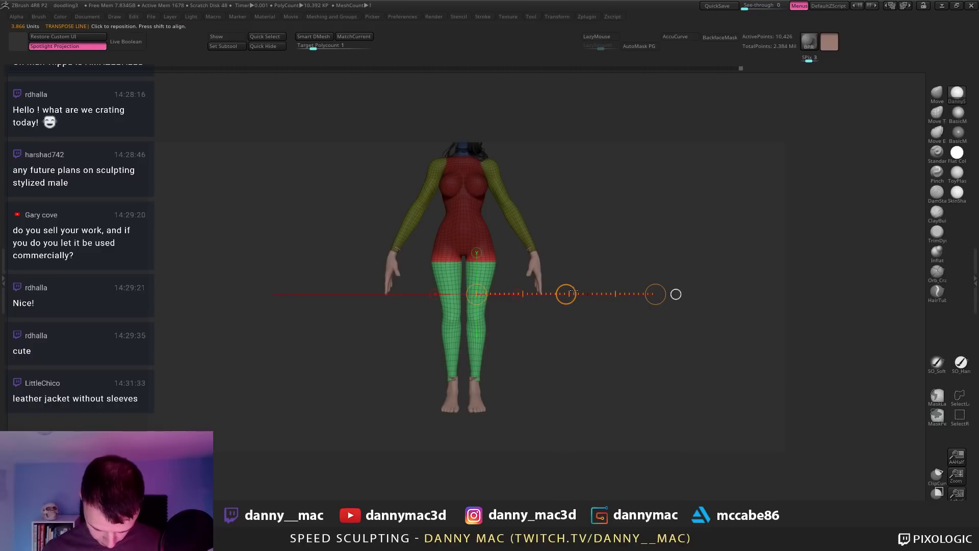
# Step: Make the body suit active, subdivide it, hide polygroup colours and smooth the outer hip
pyautogui.press('Up')
pyautogui.press('Up')
pyautogui.press('Up')
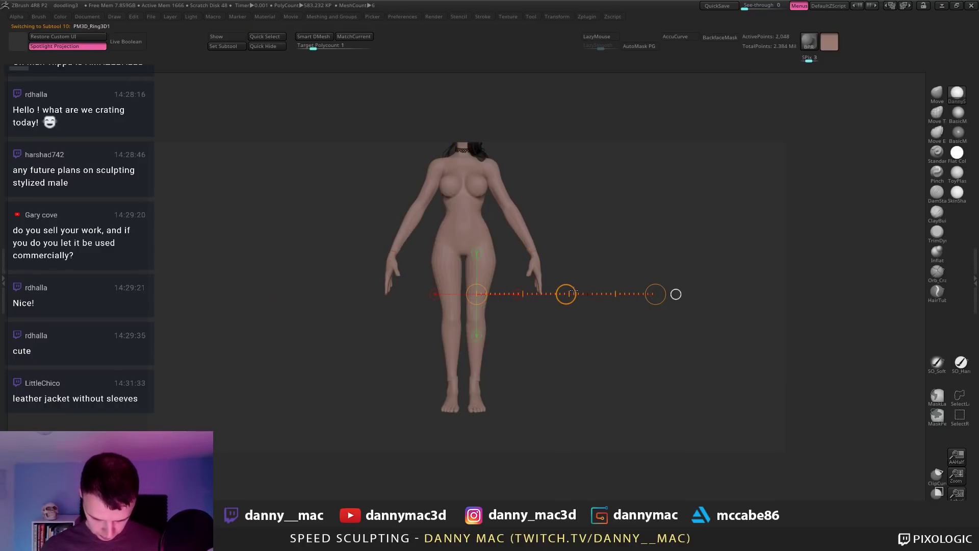
pyautogui.press('Down')
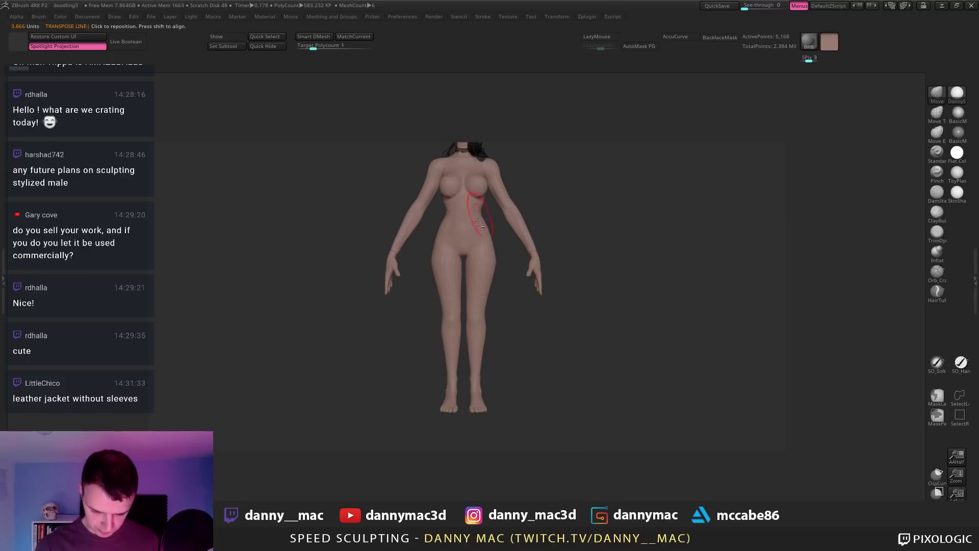
pyautogui.keyDown('alt'); pyautogui.click(482, 242); pyautogui.keyUp('alt')
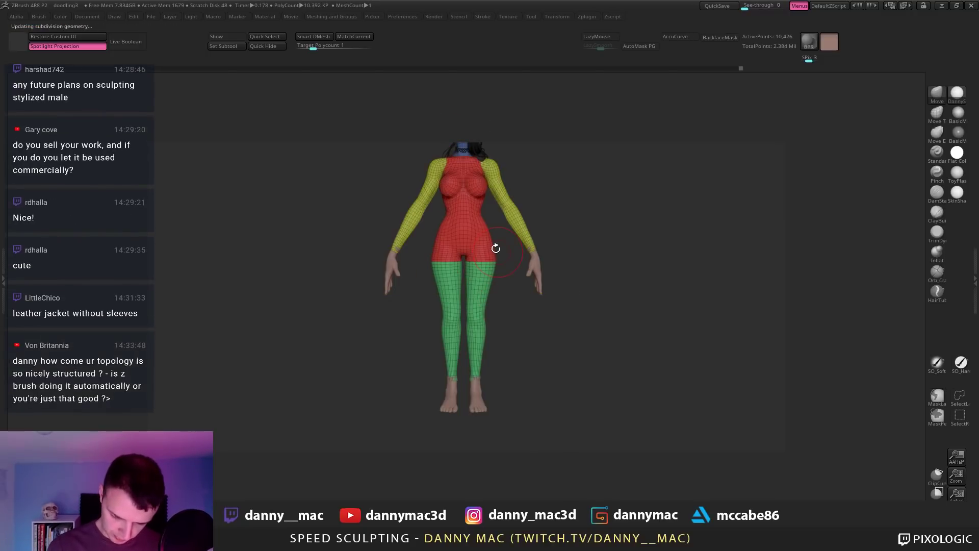
pyautogui.press('d')
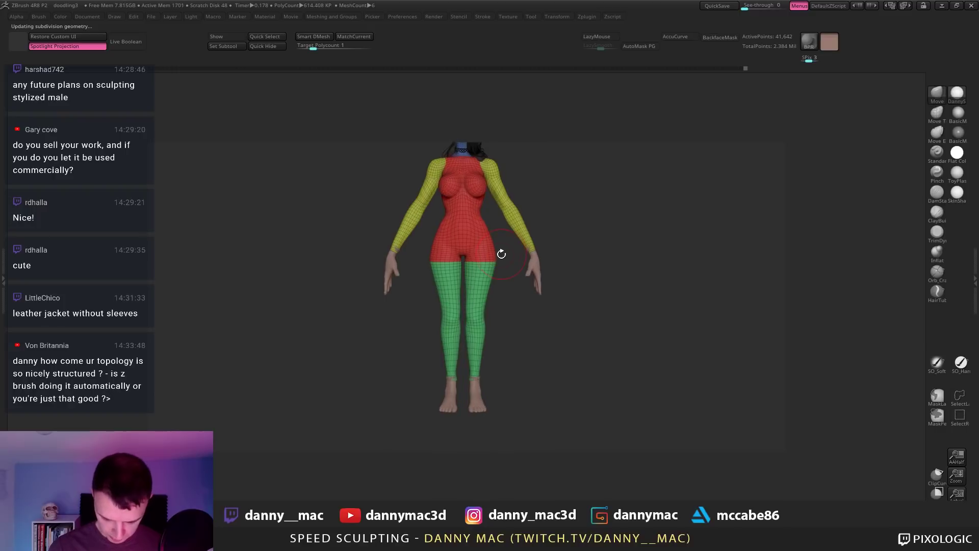
pyautogui.hotkey('shift', 'f')
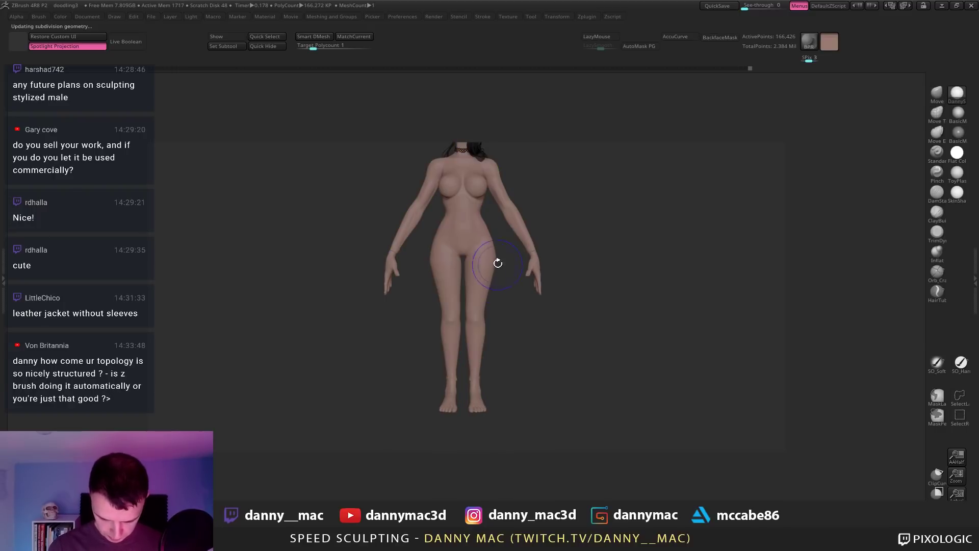
pyautogui.moveTo(498, 263); pyautogui.dragTo(498, 266)
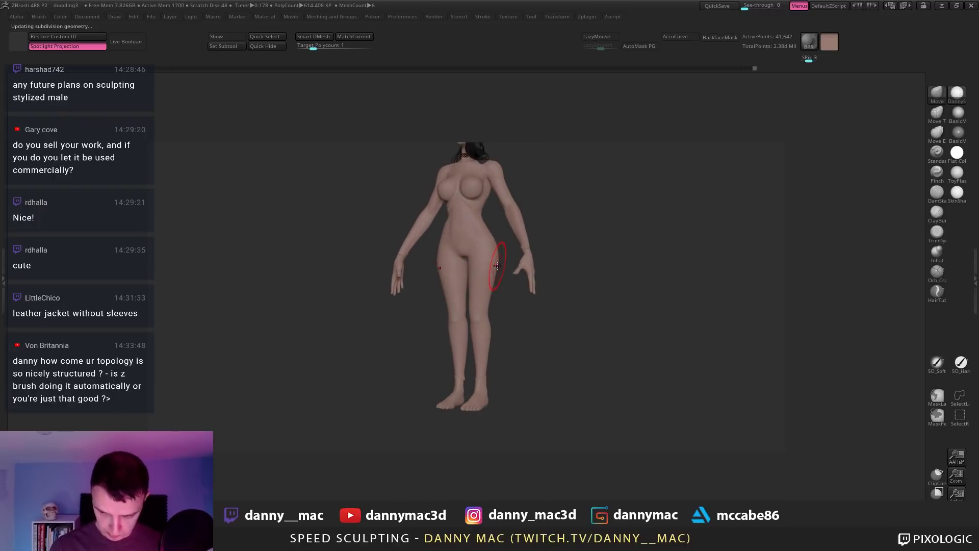
pyautogui.keyDown('alt'); pyautogui.moveTo(498, 249); pyautogui.dragTo(496, 258, button='right'); pyautogui.keyUp('alt')
pyautogui.press('space')
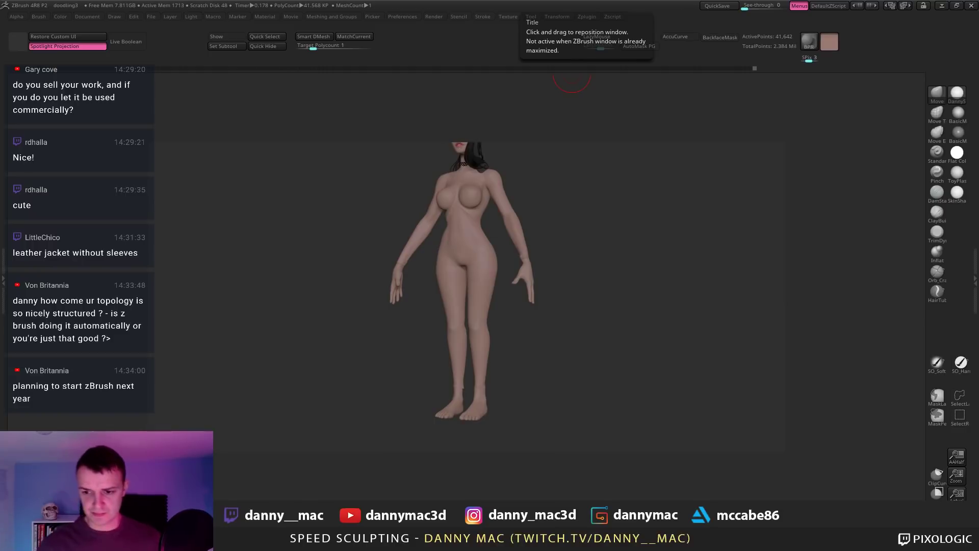
# Step: View the figure front-on, drop a subdivision level and check the hand and feet subtools
pyautogui.keyDown('shift'); pyautogui.moveTo(734, 321); pyautogui.dragTo(717, 314); pyautogui.keyUp('shift')
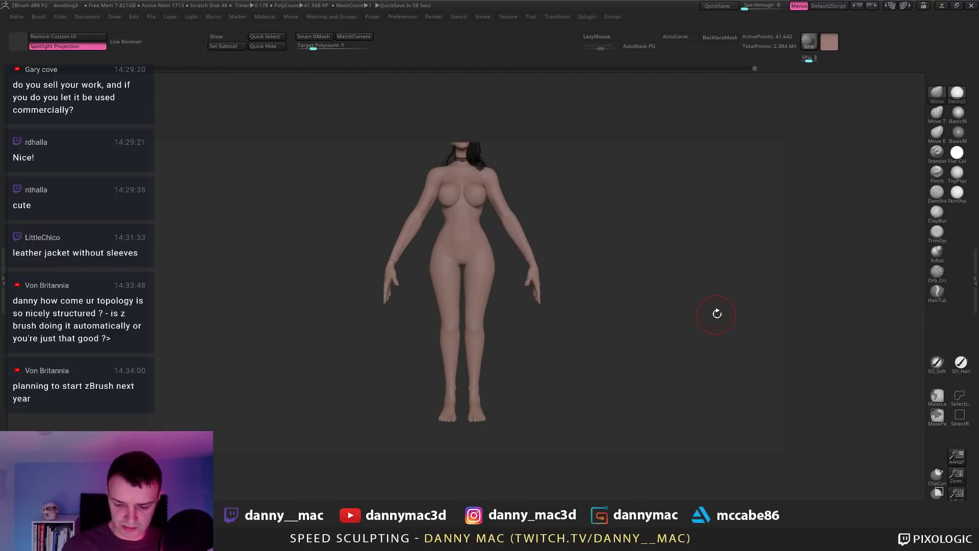
pyautogui.moveTo(506, 229)
pyautogui.keyDown('alt'); pyautogui.mouseDown(button='right')
pyautogui.moveTo(495, 257)
pyautogui.moveTo(373, 242)
pyautogui.moveTo(383, 245)
pyautogui.mouseUp(button='right'); pyautogui.keyUp('alt')
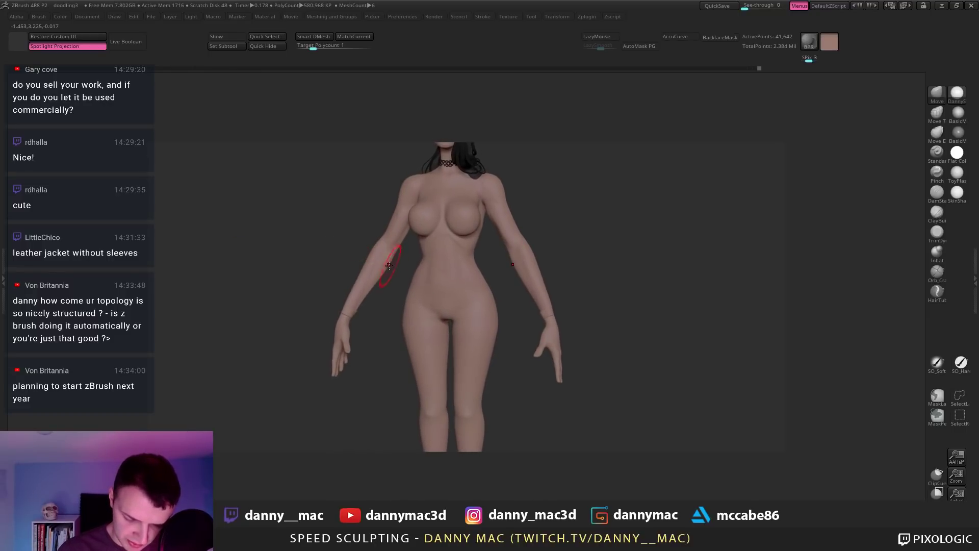
pyautogui.moveTo(463, 260)
pyautogui.keyDown('shift'); pyautogui.mouseDown(button='right')
pyautogui.moveTo(484, 266)
pyautogui.moveTo(419, 263)
pyautogui.moveTo(411, 184)
pyautogui.moveTo(530, 306)
pyautogui.moveTo(534, 239)
pyautogui.moveTo(582, 440)
pyautogui.moveTo(611, 312)
pyautogui.mouseUp(button='right'); pyautogui.keyUp('shift')
pyautogui.hotkey('shift', 'd')
pyautogui.hotkey('shift', 'f')
pyautogui.keyDown('alt'); pyautogui.click(532, 308); pyautogui.keyUp('alt')
pyautogui.keyDown('alt'); pyautogui.click(581, 440); pyautogui.keyUp('alt')
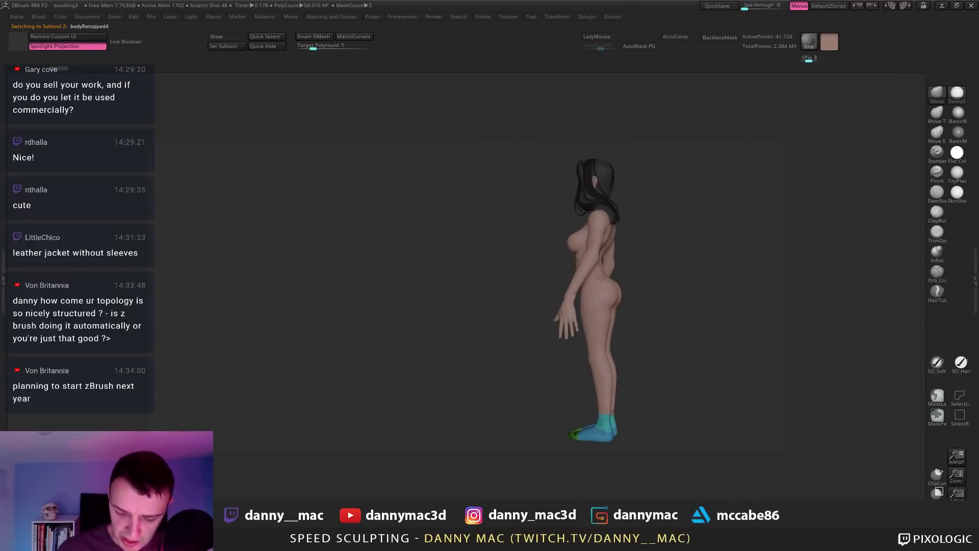
# Step: Reselect the body, turn off polygroup colours and push out the waist and arm outline
pyautogui.moveTo(601, 279)
pyautogui.mouseDown(button='right')
pyautogui.moveTo(684, 190)
pyautogui.moveTo(581, 224)
pyautogui.moveTo(579, 248)
pyautogui.moveTo(532, 273)
pyautogui.moveTo(502, 247)
pyautogui.moveTo(485, 272)
pyautogui.moveTo(512, 267)
pyautogui.moveTo(511, 304)
pyautogui.moveTo(530, 268)
pyautogui.moveTo(589, 260)
pyautogui.moveTo(609, 238)
pyautogui.mouseUp(button='right')
pyautogui.hotkey('shift', 'f')
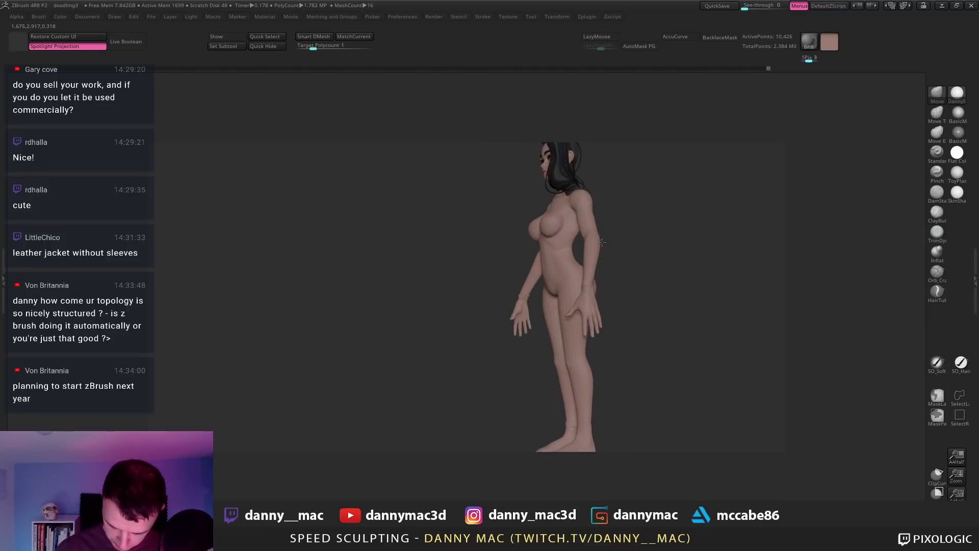
pyautogui.moveTo(590, 285); pyautogui.dragTo(584, 253)
pyautogui.keyDown('shift'); pyautogui.moveTo(602, 257); pyautogui.dragTo(815, 170, button='right'); pyautogui.keyUp('shift')
# Step: In the darker material, raise the subdivision level and build clay along the forearms with ClayBuildup and LazyMouse
pyautogui.click(958, 113)
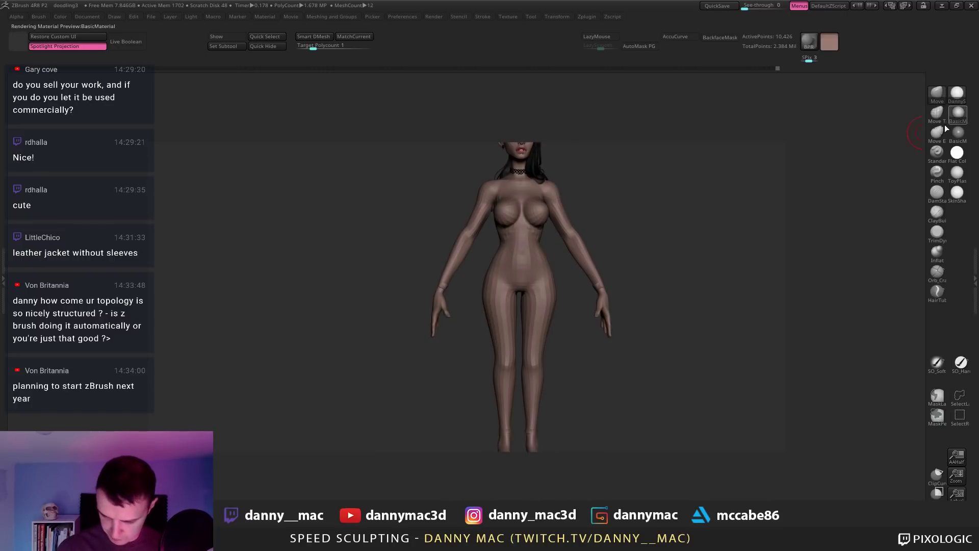
pyautogui.moveTo(473, 249)
pyautogui.mouseDown(button='right')
pyautogui.moveTo(465, 256)
pyautogui.moveTo(468, 240)
pyautogui.moveTo(457, 244)
pyautogui.moveTo(453, 270)
pyautogui.moveTo(452, 255)
pyautogui.moveTo(504, 258)
pyautogui.moveTo(538, 272)
pyautogui.moveTo(531, 289)
pyautogui.moveTo(555, 266)
pyautogui.moveTo(593, 267)
pyautogui.mouseUp(button='right')
pyautogui.press('d')
pyautogui.press('b')
pyautogui.press('c')
pyautogui.press('b')
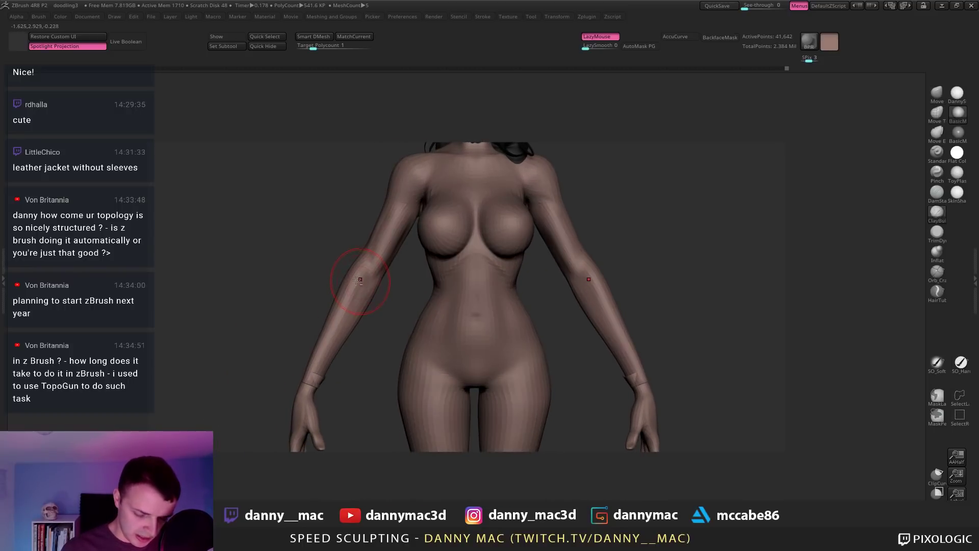
pyautogui.moveTo(278, 338); pyautogui.dragTo(304, 340, button='right')
pyautogui.moveTo(353, 278); pyautogui.dragTo(356, 270)
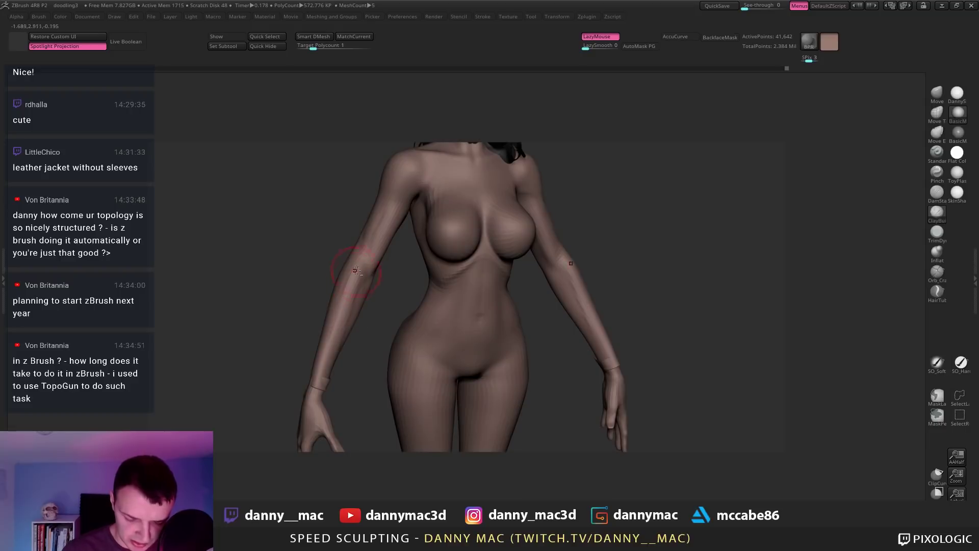
pyautogui.moveTo(356, 270)
pyautogui.mouseDown(button='right')
pyautogui.moveTo(332, 345)
pyautogui.moveTo(386, 239)
pyautogui.moveTo(373, 273)
pyautogui.mouseUp(button='right')
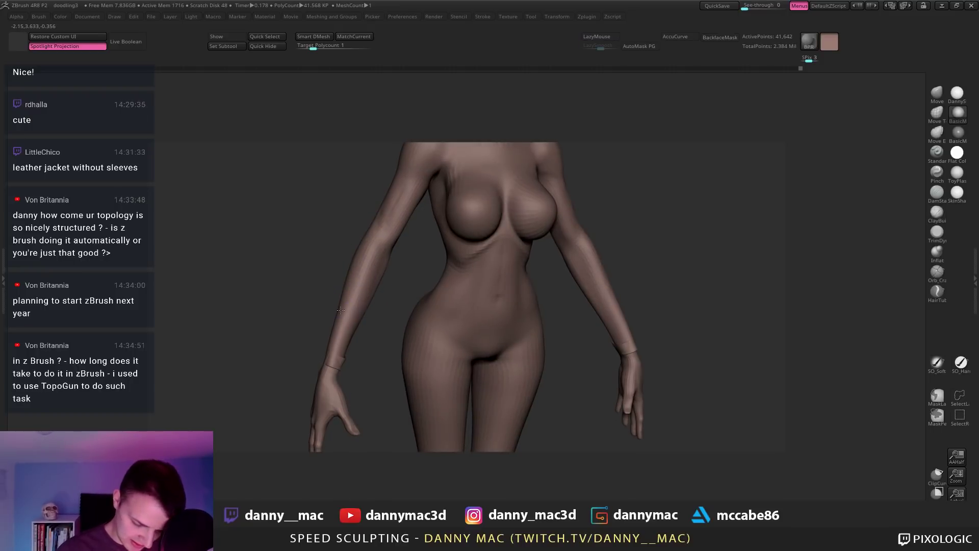
# Step: Drop two subdivision levels and orbit to review the arms against the full figure
pyautogui.hotkey('shift', 'd')
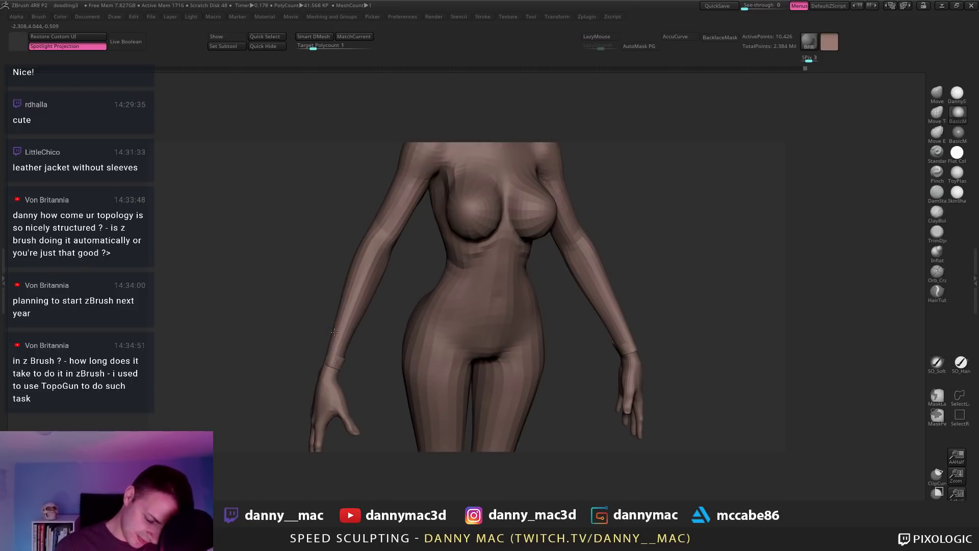
pyautogui.moveTo(351, 284)
pyautogui.keyDown('ctrl'); pyautogui.mouseDown(button='right')
pyautogui.moveTo(493, 250)
pyautogui.moveTo(434, 261)
pyautogui.mouseUp(button='right'); pyautogui.keyUp('ctrl')
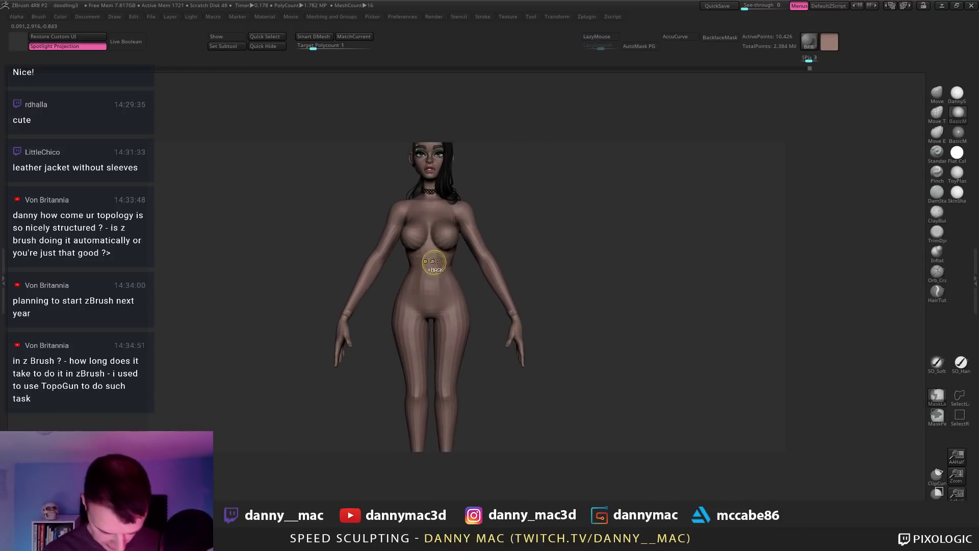
pyautogui.hotkey('shift', 'd')
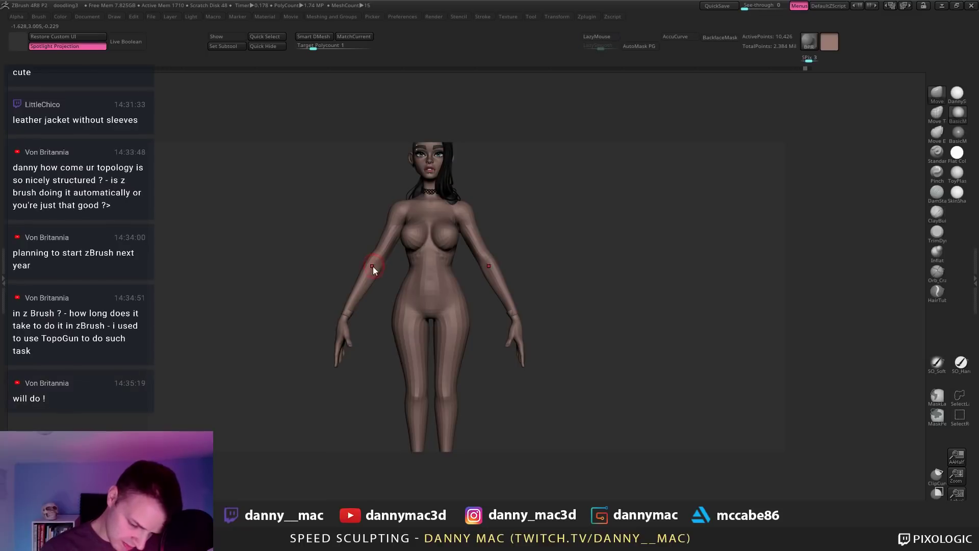
pyautogui.rightClick(374, 272)
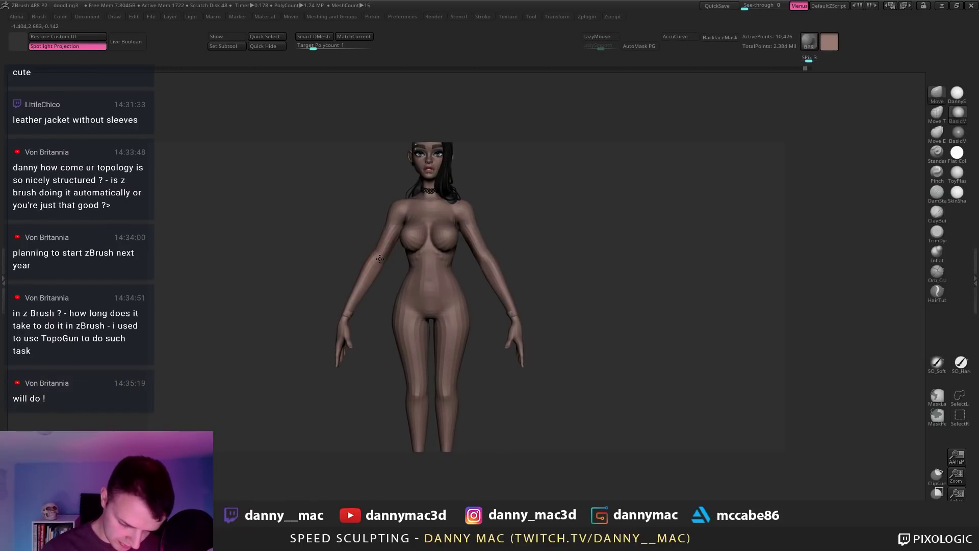
pyautogui.moveTo(380, 255)
pyautogui.mouseDown(button='right')
pyautogui.moveTo(380, 274)
pyautogui.moveTo(451, 295)
pyautogui.moveTo(475, 245)
pyautogui.moveTo(422, 249)
pyautogui.moveTo(430, 265)
pyautogui.moveTo(489, 265)
pyautogui.moveTo(470, 224)
pyautogui.mouseUp(button='right')
pyautogui.rightClick(387, 258)
pyautogui.rightClick(384, 273)
pyautogui.rightClick(372, 317)
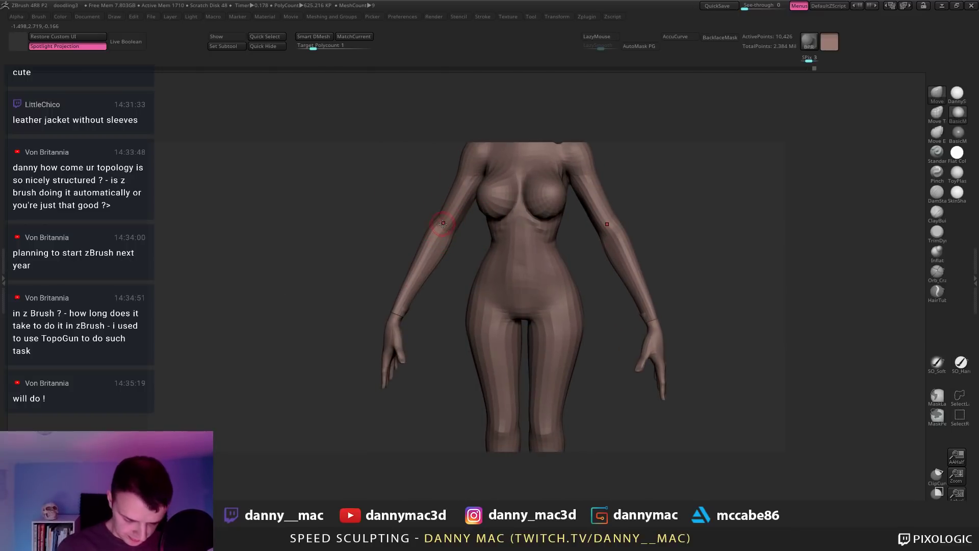
# Step: With LazyMouse on, sculpt shaping strokes along the forearm while turning the figure side to front
pyautogui.press('l')
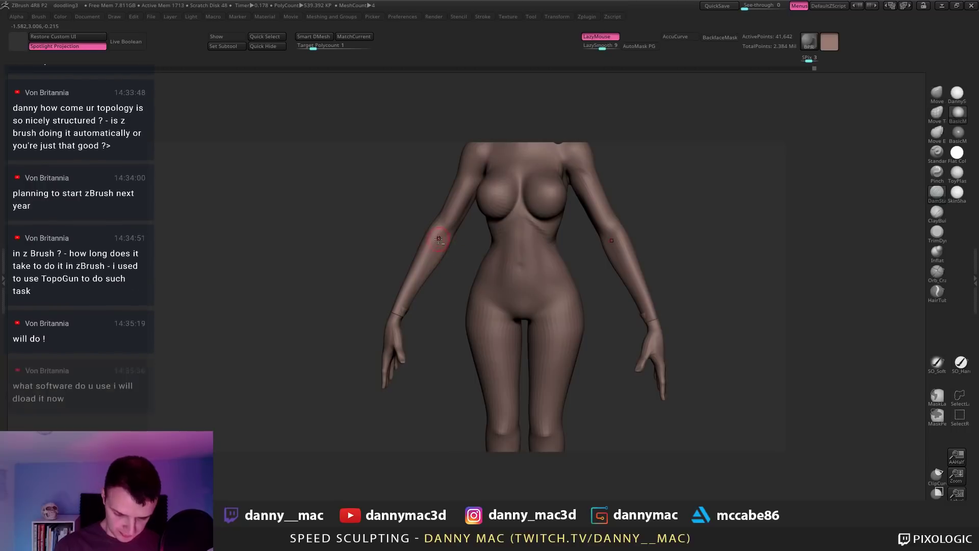
pyautogui.moveTo(450, 253); pyautogui.dragTo(444, 232, button='right')
pyautogui.press('space')
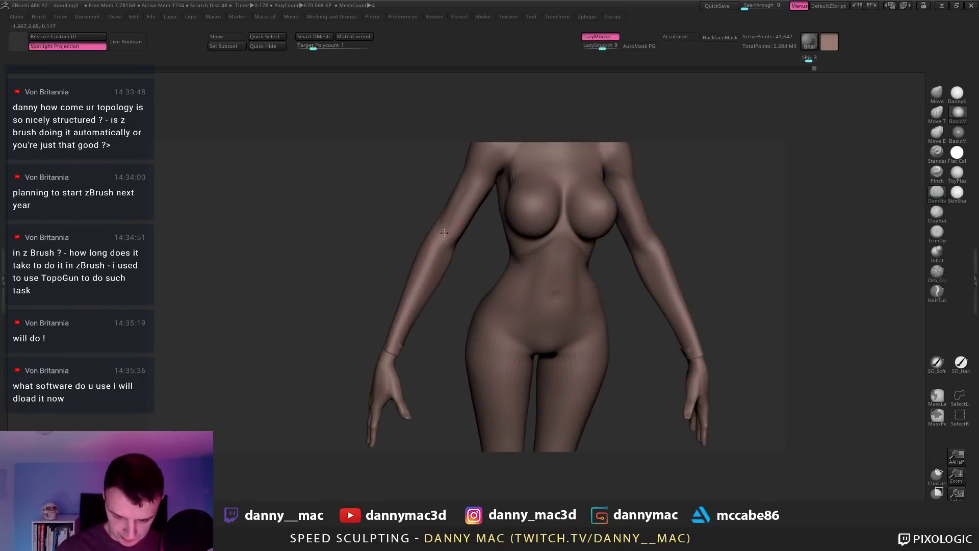
pyautogui.moveTo(429, 305); pyautogui.dragTo(454, 300, button='right')
pyautogui.moveTo(442, 244); pyautogui.dragTo(437, 266)
pyautogui.moveTo(454, 270)
pyautogui.mouseDown(button='right')
pyautogui.moveTo(431, 257)
pyautogui.moveTo(443, 223)
pyautogui.moveTo(440, 235)
pyautogui.mouseUp(button='right')
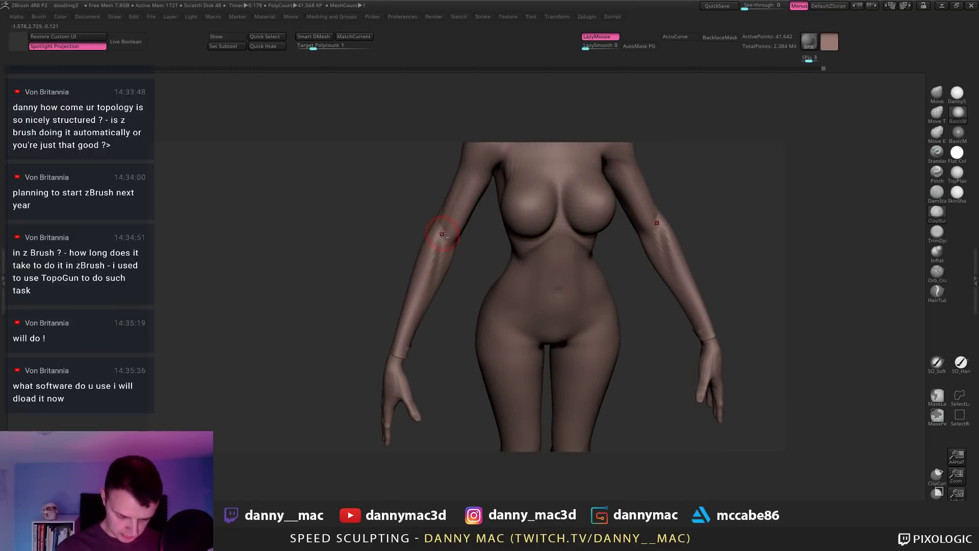
pyautogui.moveTo(440, 249); pyautogui.dragTo(437, 271, button='right')
pyautogui.moveTo(412, 353); pyautogui.dragTo(415, 340, button='right')
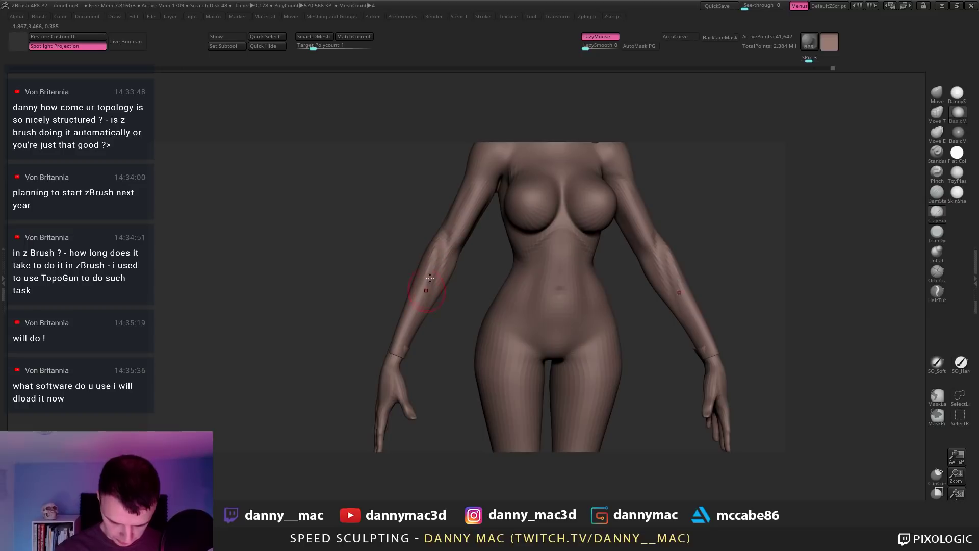
pyautogui.moveTo(422, 276); pyautogui.dragTo(435, 223, button='right')
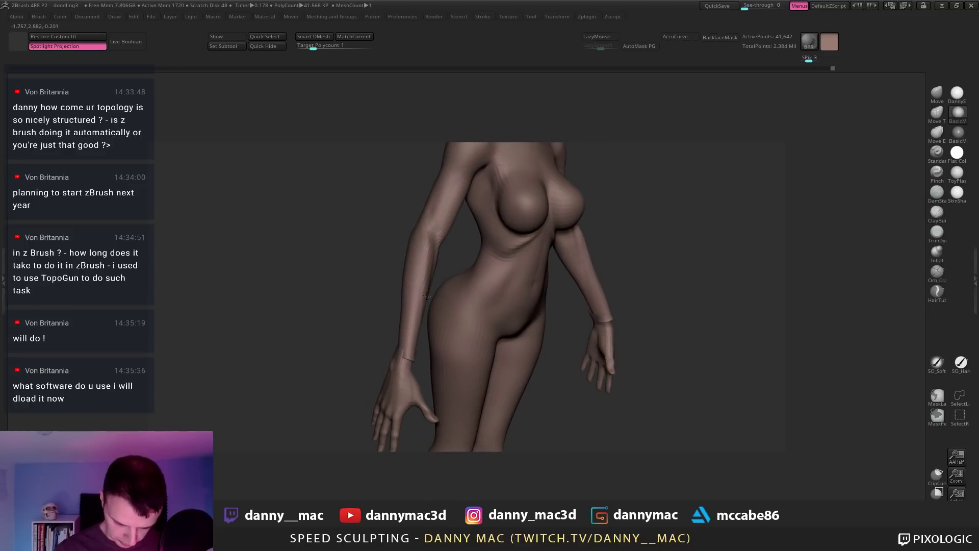
pyautogui.keyDown('shift'); pyautogui.moveTo(426, 296); pyautogui.dragTo(422, 255); pyautogui.keyUp('shift')
pyautogui.moveTo(421, 250)
pyautogui.keyDown('ctrl'); pyautogui.mouseDown(button='right')
pyautogui.moveTo(420, 230)
pyautogui.moveTo(416, 273)
pyautogui.moveTo(429, 258)
pyautogui.mouseUp(button='right'); pyautogui.keyUp('ctrl')
pyautogui.press('space')
pyautogui.press('space')
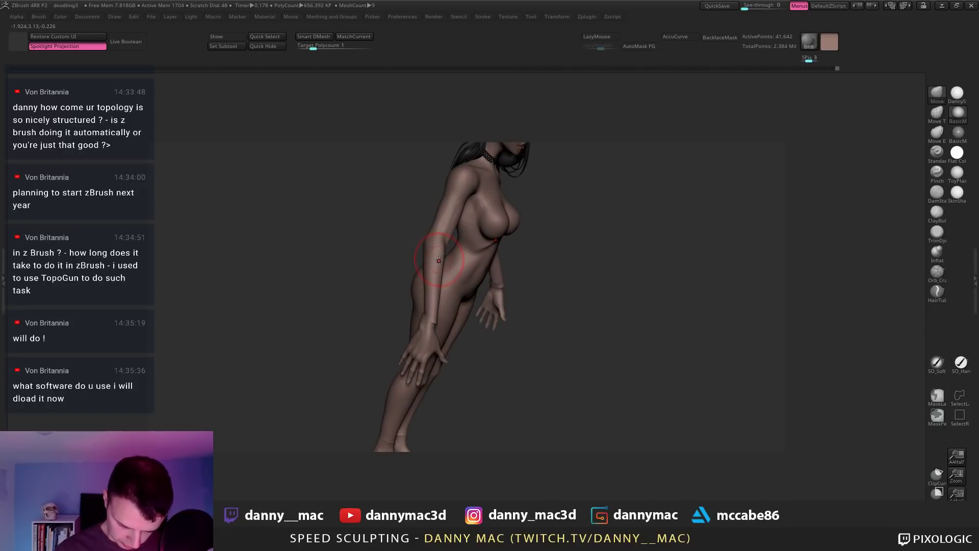
pyautogui.press('space')
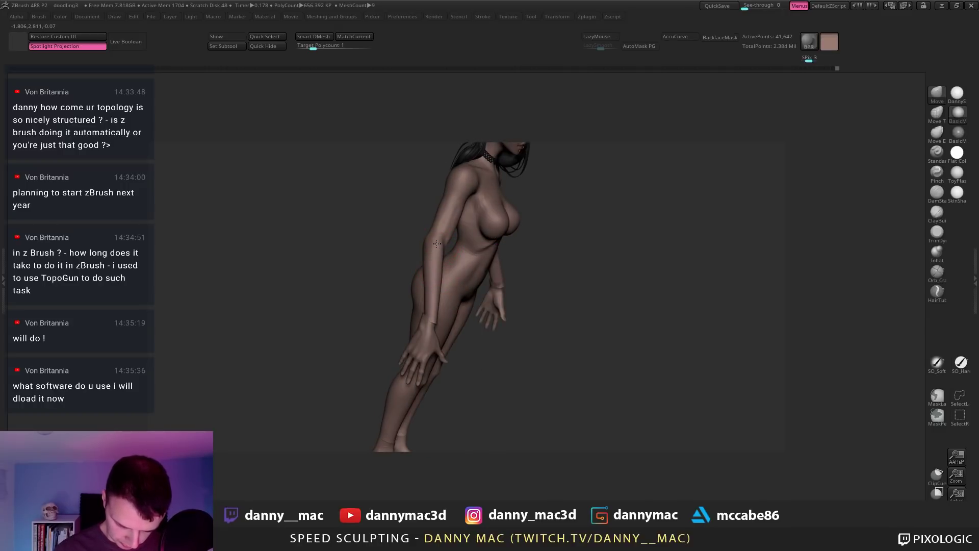
pyautogui.moveTo(440, 253)
pyautogui.mouseDown(button='right')
pyautogui.moveTo(469, 190)
pyautogui.moveTo(440, 244)
pyautogui.moveTo(432, 232)
pyautogui.moveTo(443, 205)
pyautogui.moveTo(419, 200)
pyautogui.moveTo(443, 219)
pyautogui.mouseUp(button='right')
pyautogui.press('space')
# Step: Switch to the DamStandard brush, then to the Move brush
pyautogui.press('b')
pyautogui.press('d')
pyautogui.press('s')
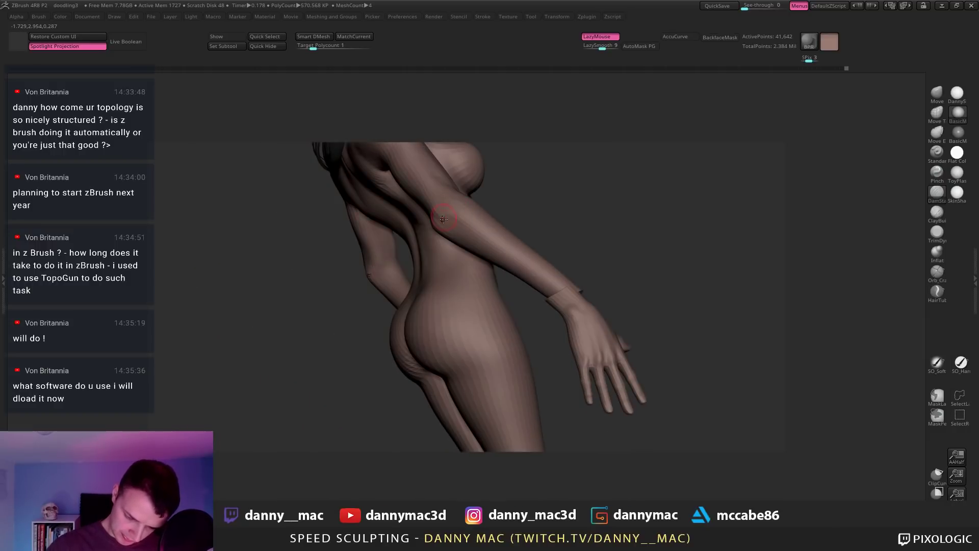
pyautogui.press('b')
pyautogui.press('m')
pyautogui.press('v')
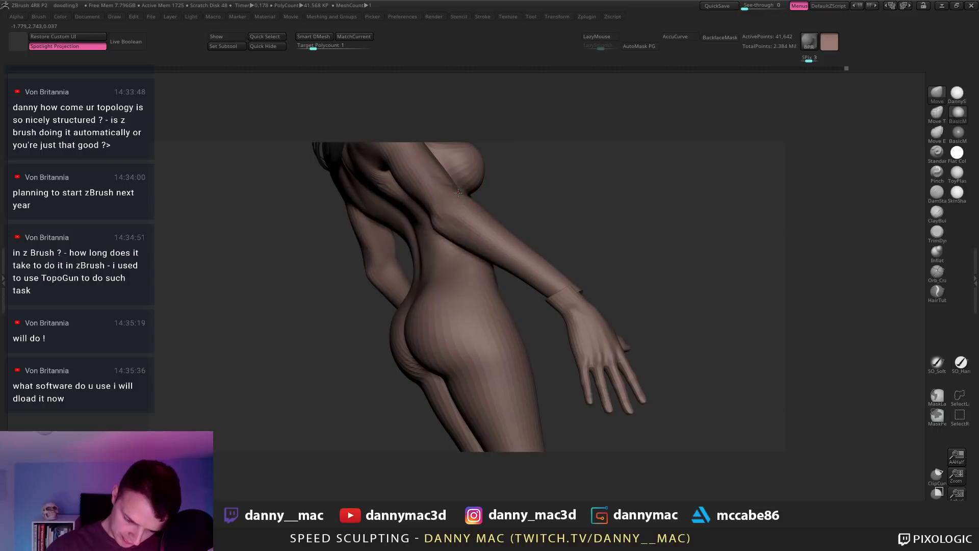
# Step: Enlarge the Move brush draw size and check the arm from side and rear views
pyautogui.moveTo(493, 216)
pyautogui.mouseDown(button='right')
pyautogui.moveTo(483, 207)
pyautogui.moveTo(513, 224)
pyautogui.mouseUp(button='right')
pyautogui.press('space')
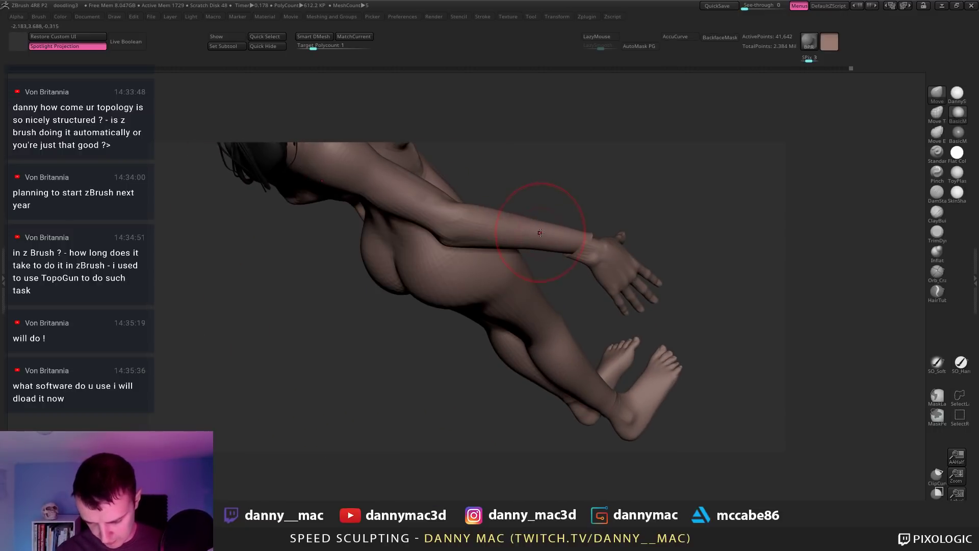
pyautogui.press(']')
pyautogui.press(']')
pyautogui.rightClick(527, 242)
pyautogui.moveTo(526, 237)
pyautogui.mouseDown(button='right')
pyautogui.moveTo(483, 192)
pyautogui.moveTo(448, 254)
pyautogui.moveTo(429, 224)
pyautogui.moveTo(443, 236)
pyautogui.moveTo(476, 214)
pyautogui.moveTo(401, 209)
pyautogui.moveTo(399, 199)
pyautogui.mouseUp(button='right')
pyautogui.rightClick(465, 239)
pyautogui.rightClick(430, 224)
pyautogui.rightClick(443, 237)
pyautogui.press('l')
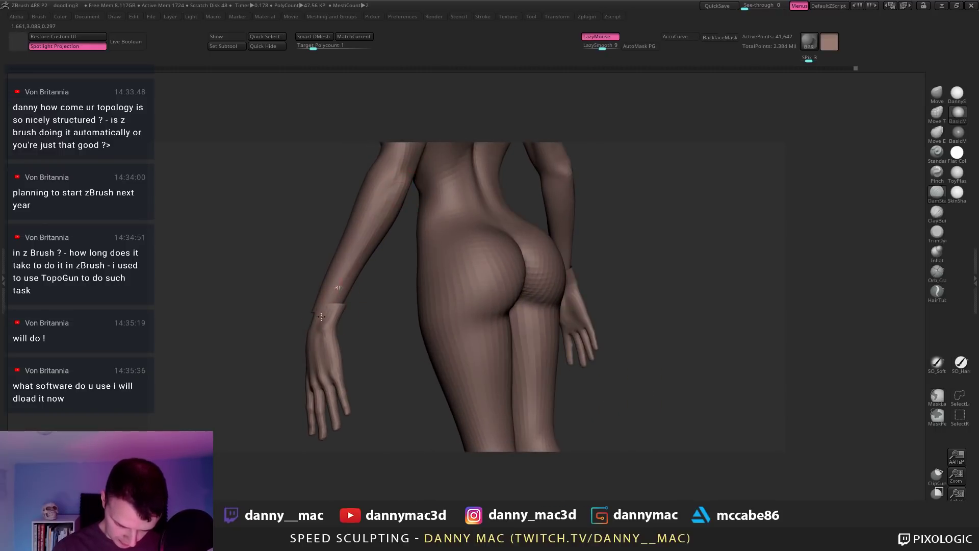
# Step: Orbit around the whole figure, from elbow and torso close-ups to front and back full-body views
pyautogui.moveTo(322, 325); pyautogui.dragTo(340, 368, button='right')
pyautogui.moveTo(360, 236); pyautogui.dragTo(438, 185, button='right')
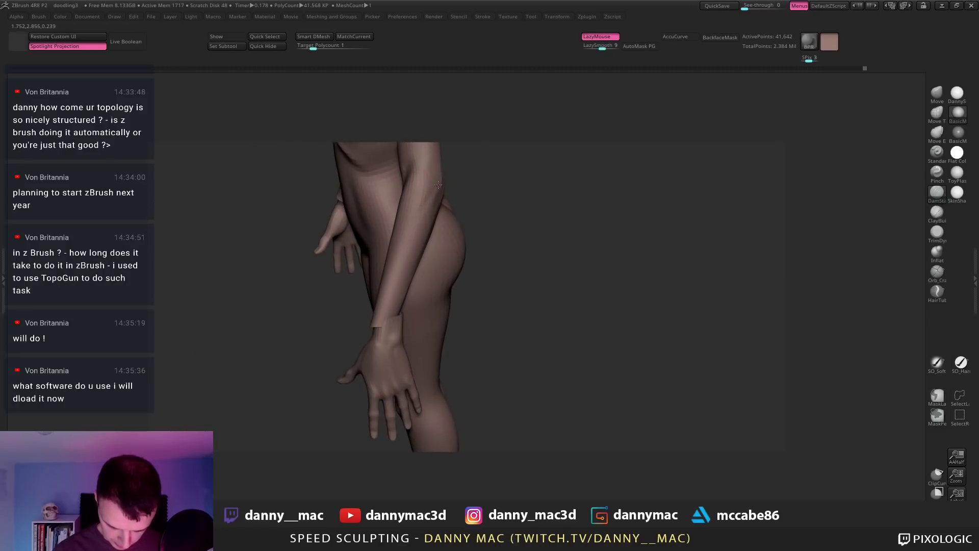
pyautogui.moveTo(420, 251); pyautogui.dragTo(428, 221, button='right')
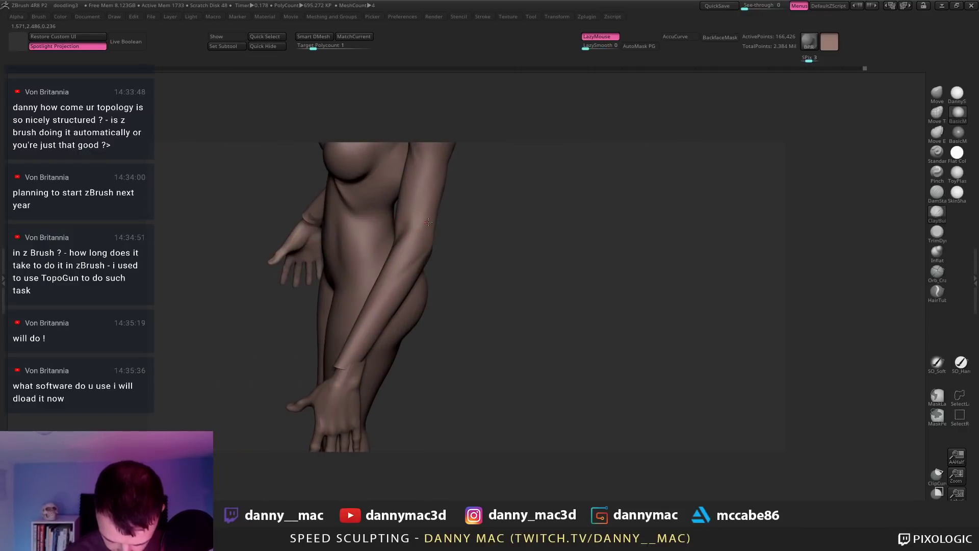
pyautogui.moveTo(404, 258)
pyautogui.mouseDown(button='right')
pyautogui.moveTo(377, 277)
pyautogui.moveTo(410, 272)
pyautogui.mouseUp(button='right')
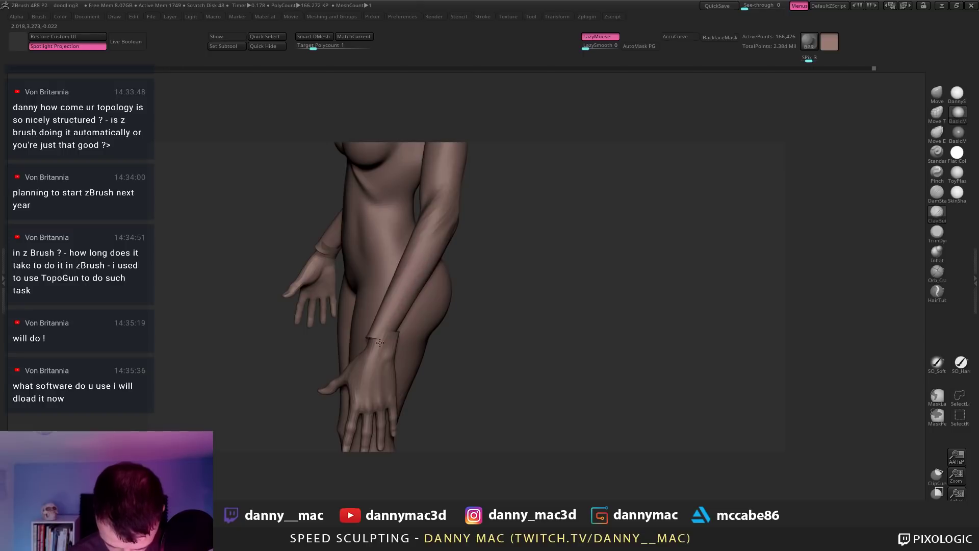
pyautogui.moveTo(371, 346); pyautogui.dragTo(432, 232, button='right')
pyautogui.press('space')
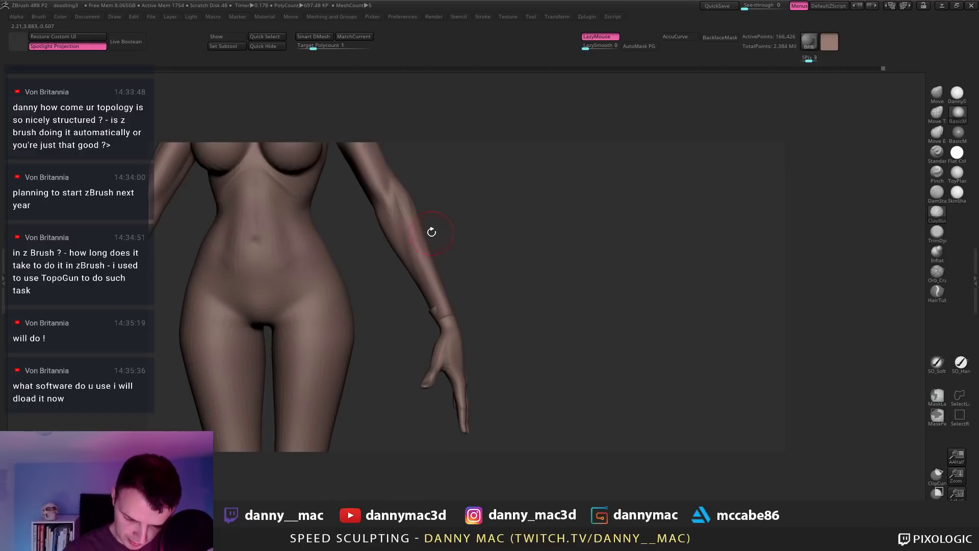
pyautogui.moveTo(433, 329); pyautogui.dragTo(437, 279, button='right')
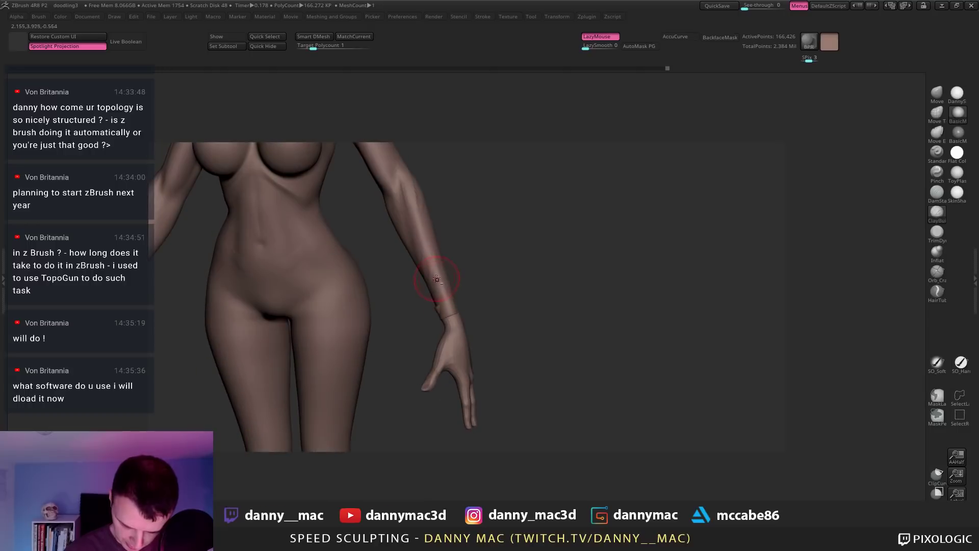
pyautogui.moveTo(423, 316); pyautogui.dragTo(456, 230, button='right')
pyautogui.press('l')
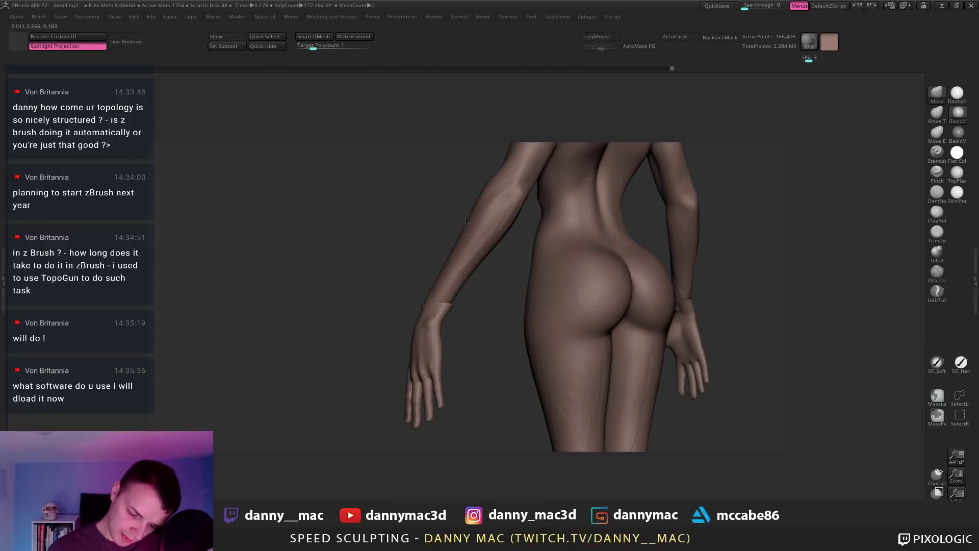
pyautogui.moveTo(443, 292); pyautogui.dragTo(462, 300, button='right')
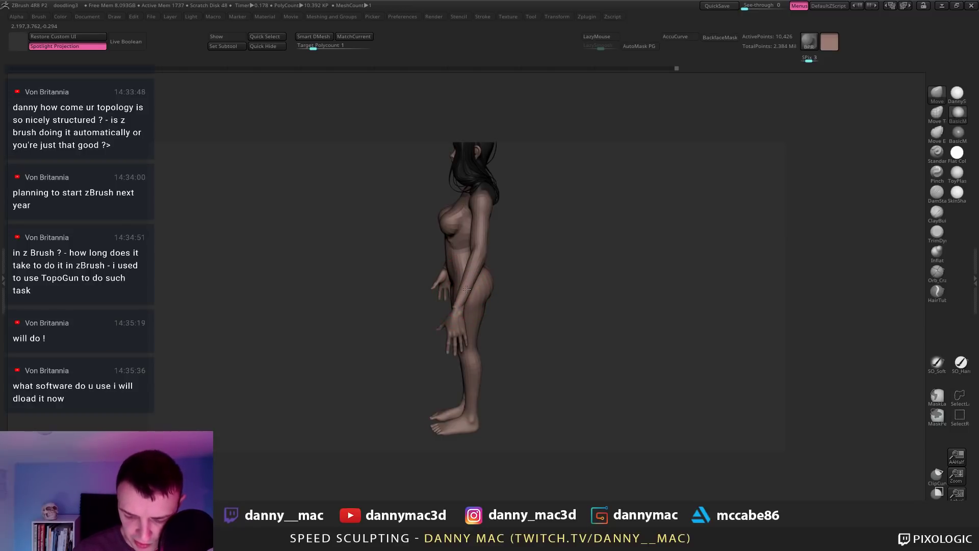
pyautogui.moveTo(474, 249); pyautogui.dragTo(458, 265, button='right')
# Step: Select the ClayBuildup brush, check its settings, and step up to a higher subdivision level
pyautogui.press('b')
pyautogui.press('c')
pyautogui.press('b')
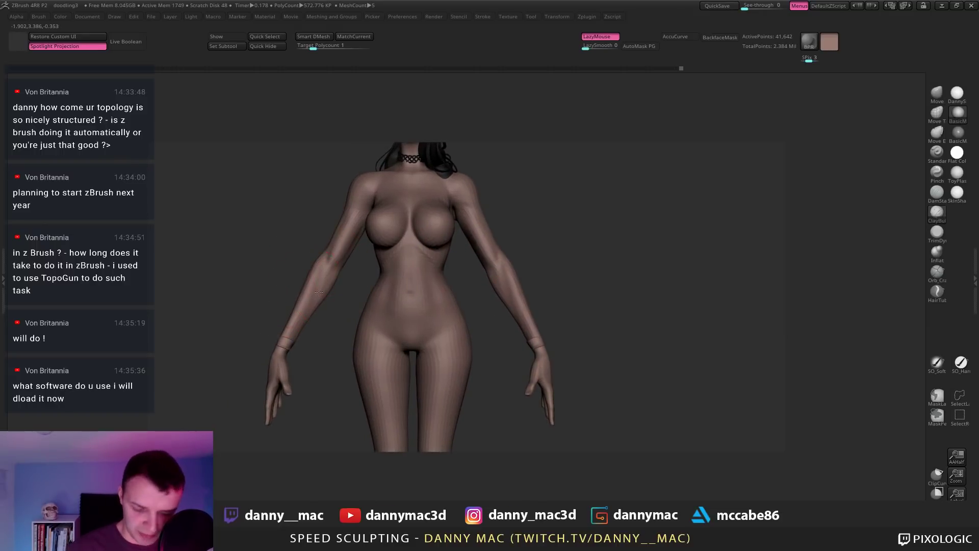
pyautogui.moveTo(329, 278)
pyautogui.mouseDown(button='right')
pyautogui.moveTo(310, 278)
pyautogui.moveTo(325, 278)
pyautogui.mouseUp(button='right')
pyautogui.press('space')
pyautogui.moveTo(307, 279); pyautogui.dragTo(296, 279)
pyautogui.press('space')
pyautogui.press('space')
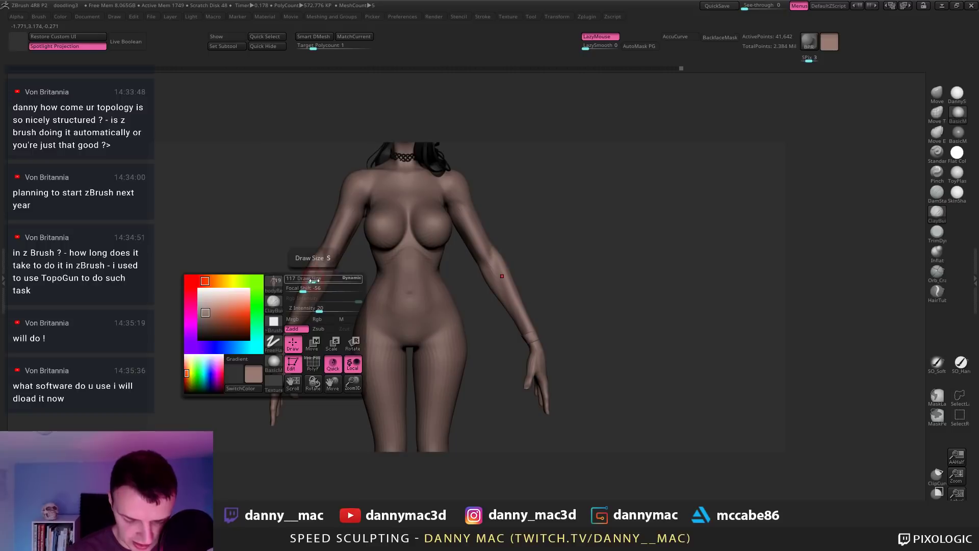
pyautogui.moveTo(319, 254); pyautogui.dragTo(335, 283, button='right')
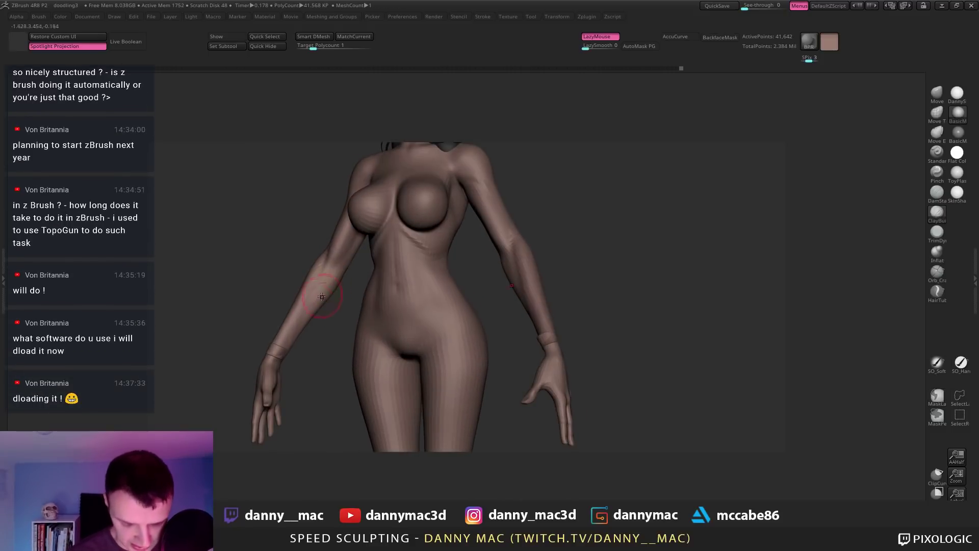
pyautogui.moveTo(303, 319)
pyautogui.mouseDown(button='right')
pyautogui.moveTo(439, 229)
pyautogui.moveTo(447, 244)
pyautogui.moveTo(433, 258)
pyautogui.moveTo(415, 254)
pyautogui.mouseUp(button='right')
pyautogui.press('d')
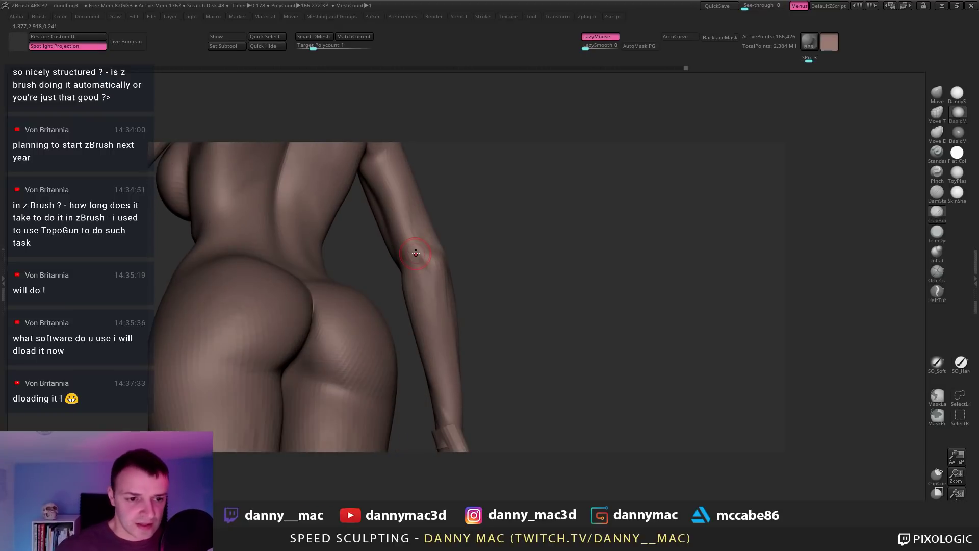
# Step: Save the project with Ctrl+S and restore the ZBrush window down from maximized
pyautogui.press('l')
pyautogui.hotkey('ctrl', 's')
pyautogui.press('Return')
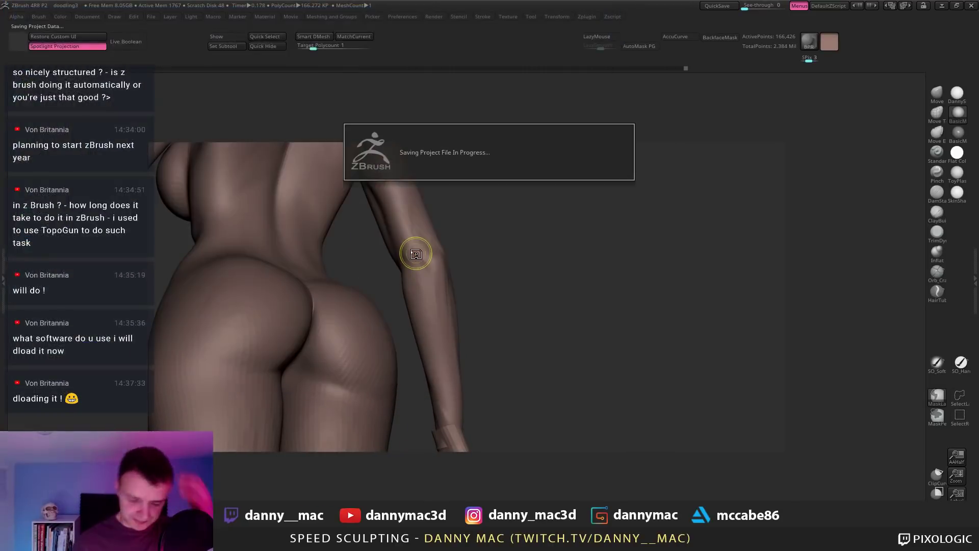
pyautogui.moveTo(413, 251); pyautogui.dragTo(499, 181, button='right')
pyautogui.press('l')
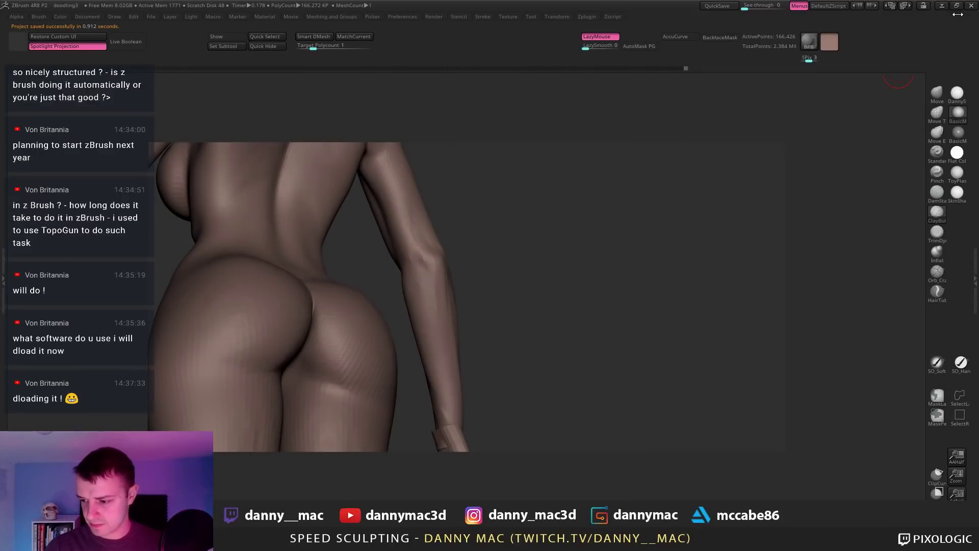
pyautogui.click(958, 6)
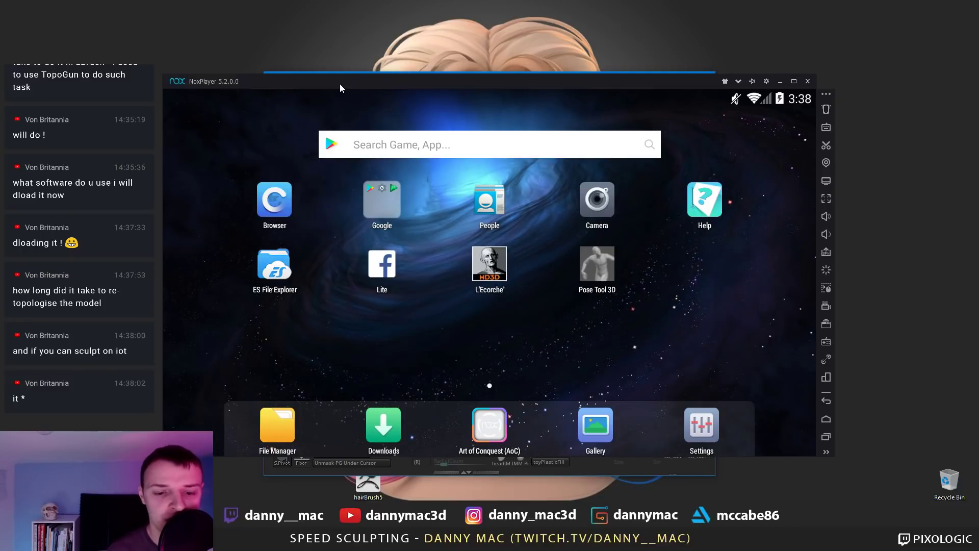
# Step: Launch L'Ecorche, place the emulator right and ZBrush left, and show polyframe on the sculpt
pyautogui.click(489, 272)
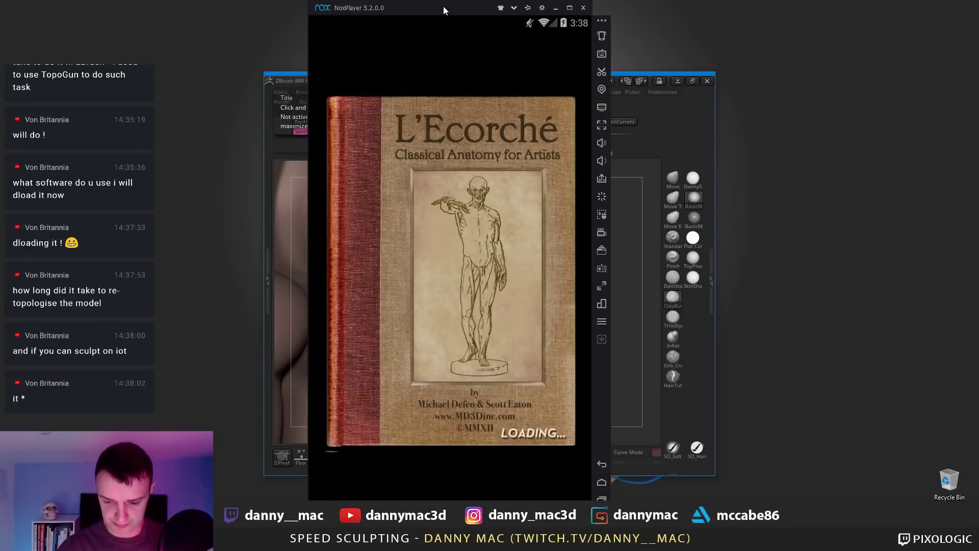
pyautogui.moveTo(443, 5); pyautogui.dragTo(804, 5)
pyautogui.moveTo(368, 82); pyautogui.dragTo(196, 67)
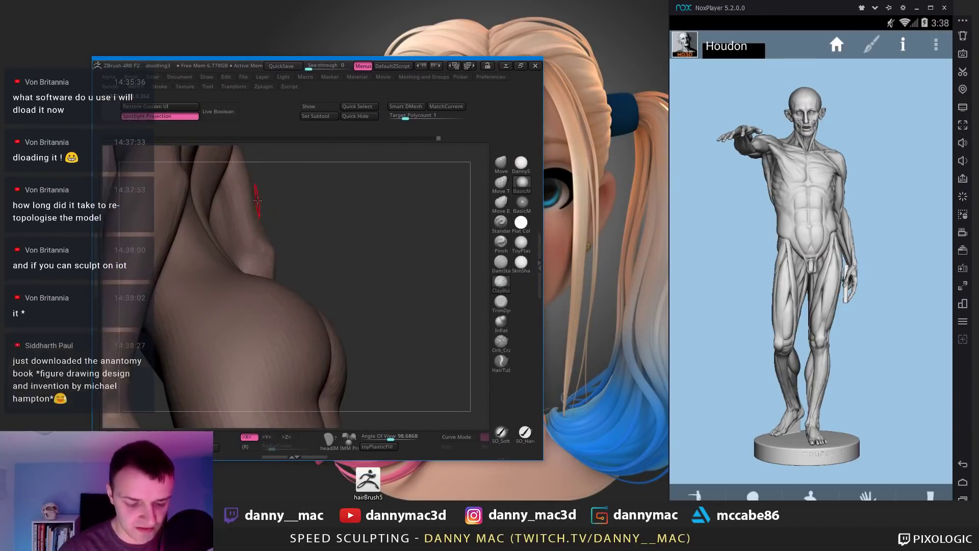
pyautogui.moveTo(285, 234)
pyautogui.mouseDown()
pyautogui.moveTo(257, 226)
pyautogui.moveTo(265, 201)
pyautogui.mouseUp()
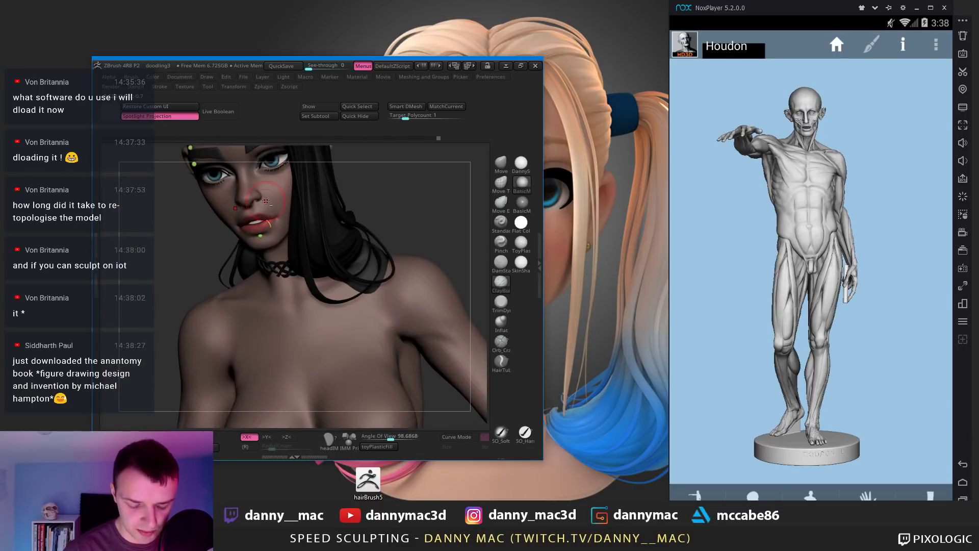
pyautogui.hotkey('shift', 'f')
pyautogui.moveTo(334, 200); pyautogui.dragTo(388, 274)
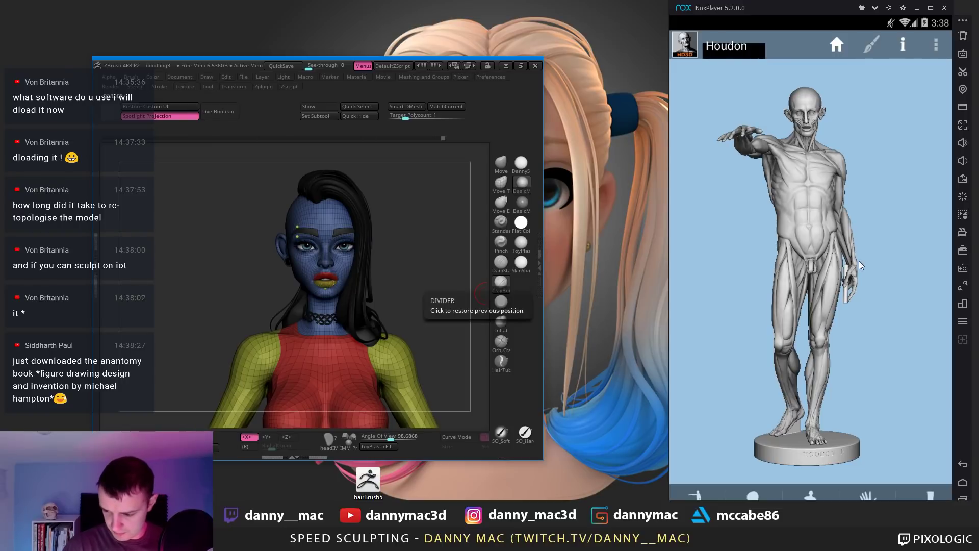
# Step: Choose the Bammes model, orbit it to side and back, then switch to the isolated arm
pyautogui.click(727, 46)
pyautogui.click(721, 192)
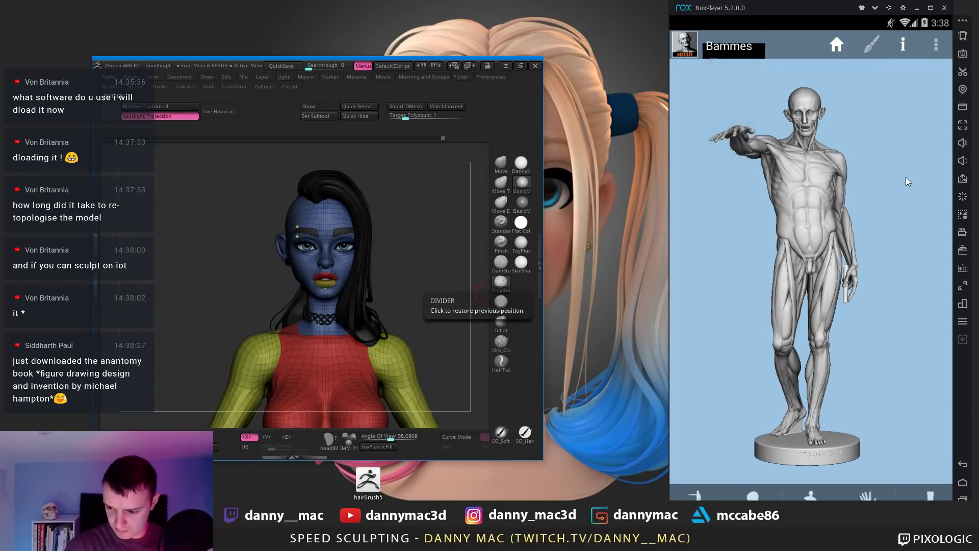
pyautogui.moveTo(907, 197); pyautogui.dragTo(693, 190)
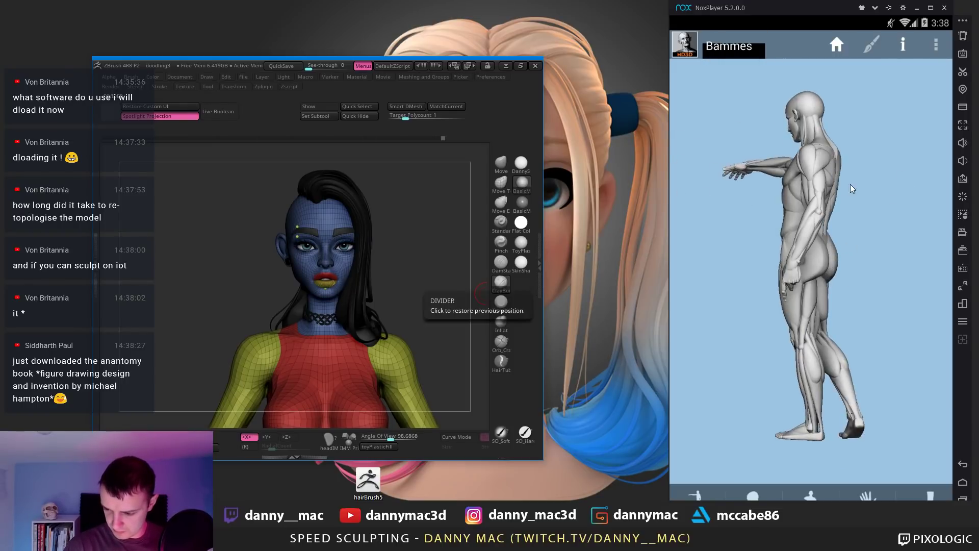
pyautogui.moveTo(851, 188); pyautogui.dragTo(874, 179)
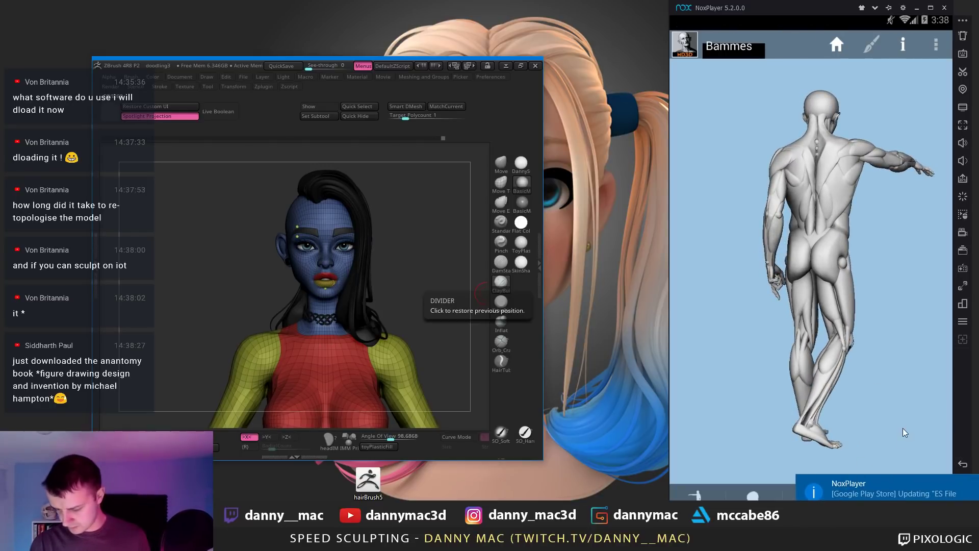
pyautogui.moveTo(788, 11); pyautogui.dragTo(697, 12)
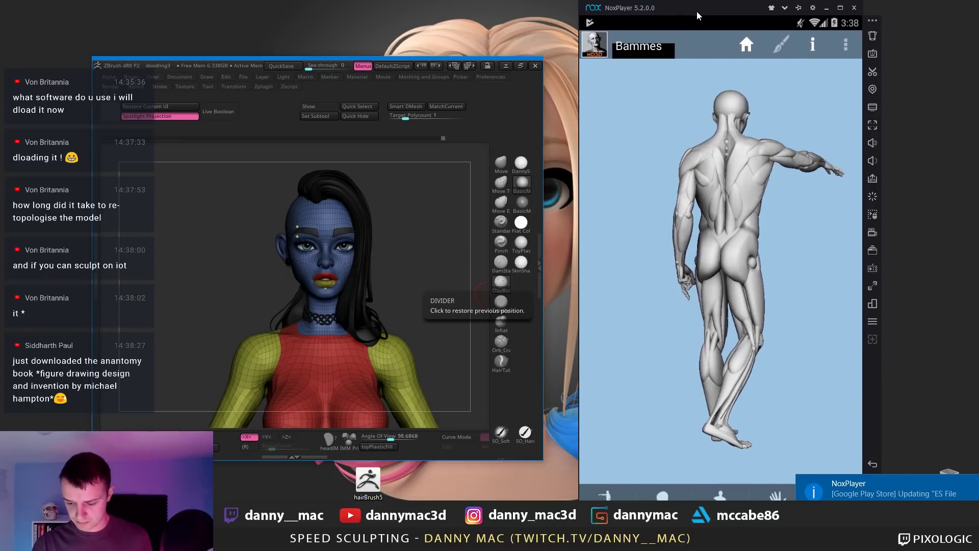
pyautogui.click(773, 496)
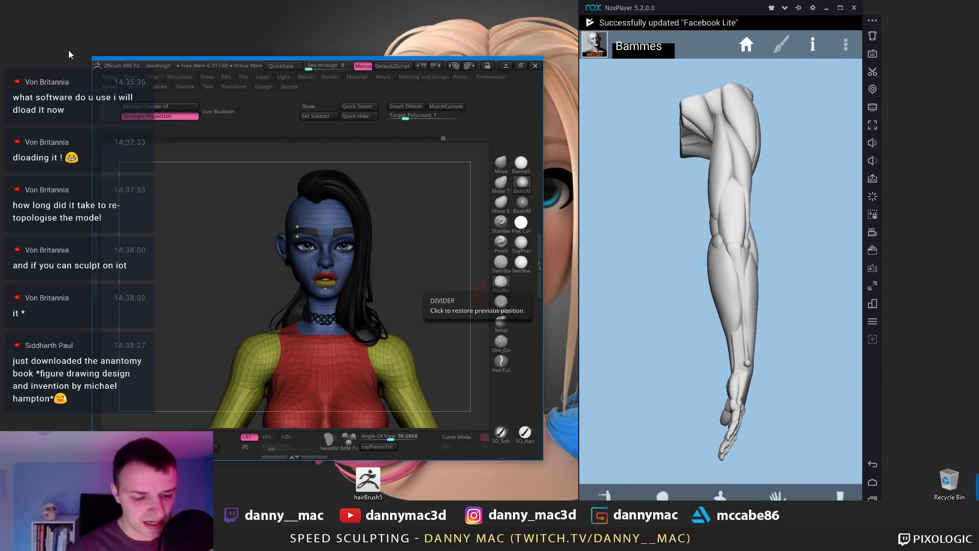
pyautogui.moveTo(90, 56); pyautogui.dragTo(5, 7)
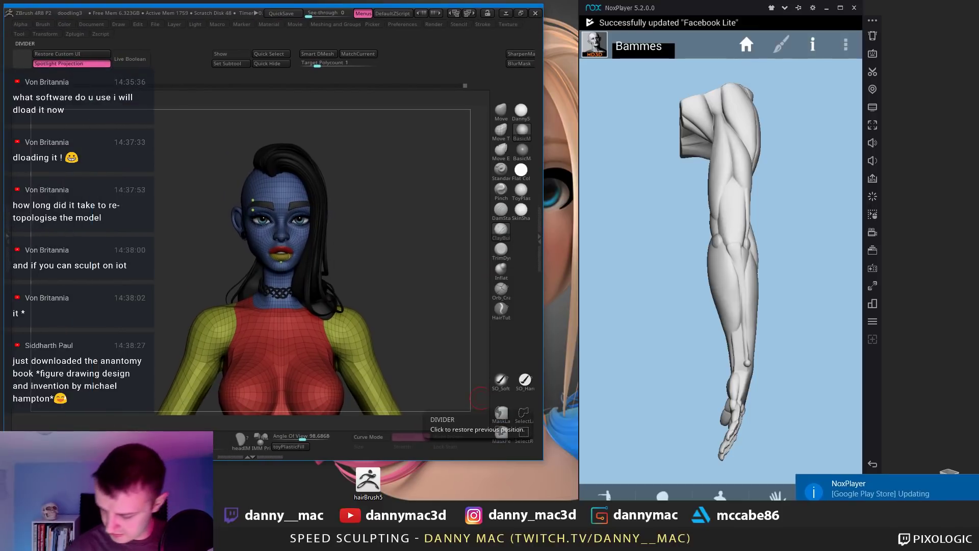
# Step: Stretch the ZBrush window to fill the space left of the anatomy reference
pyautogui.moveTo(542, 459); pyautogui.dragTo(648, 501)
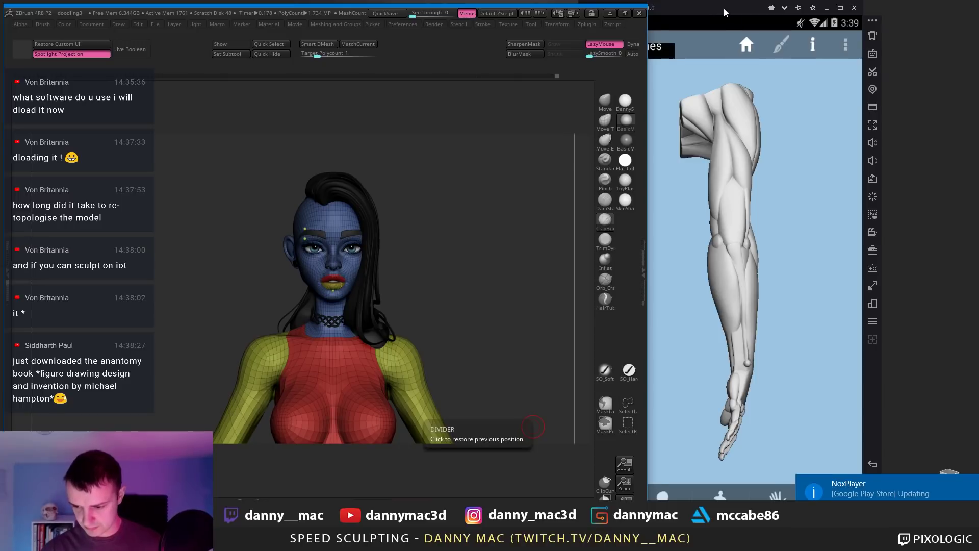
pyautogui.moveTo(723, 8); pyautogui.dragTo(843, 9)
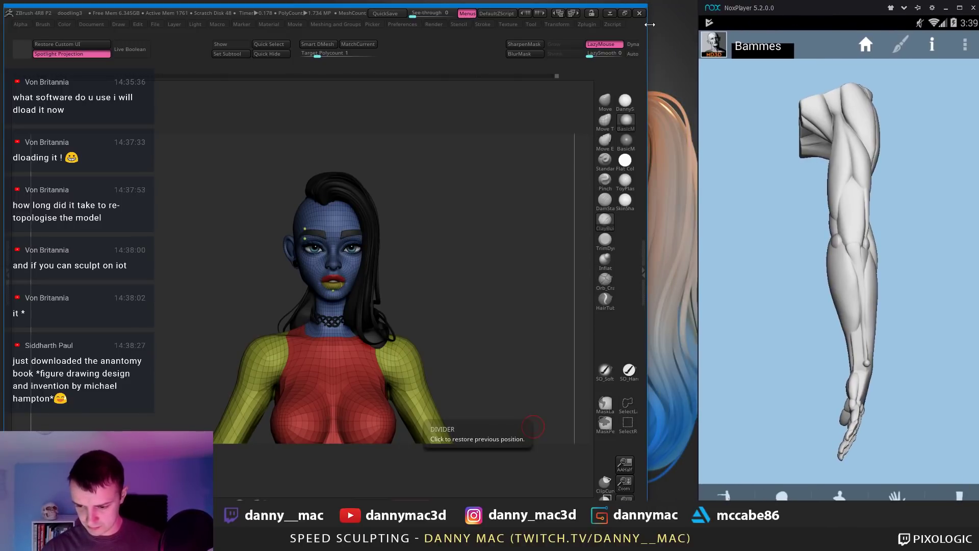
pyautogui.moveTo(649, 24); pyautogui.dragTo(697, 24)
pyautogui.moveTo(638, 4); pyautogui.dragTo(638, 0)
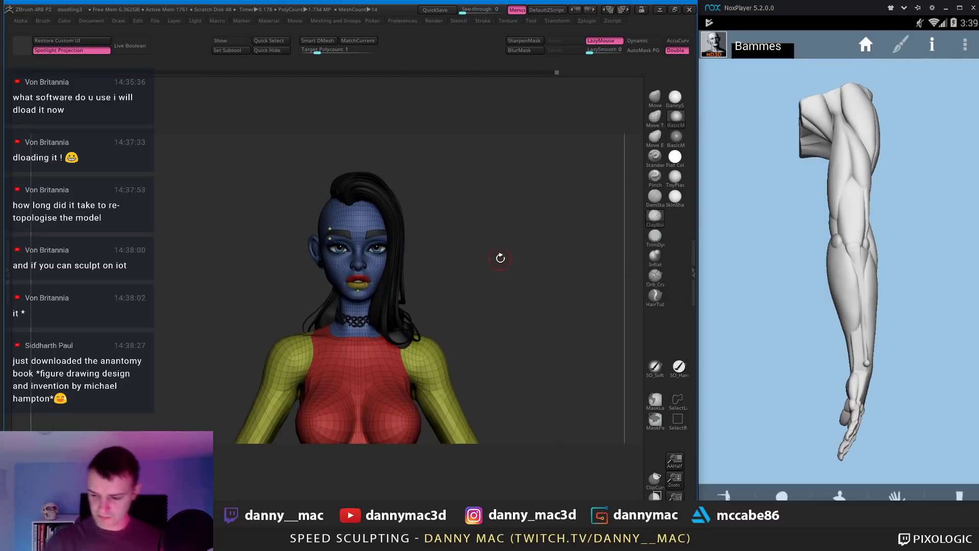
pyautogui.keyDown('alt'); pyautogui.moveTo(501, 258); pyautogui.dragTo(512, 187); pyautogui.keyUp('alt')
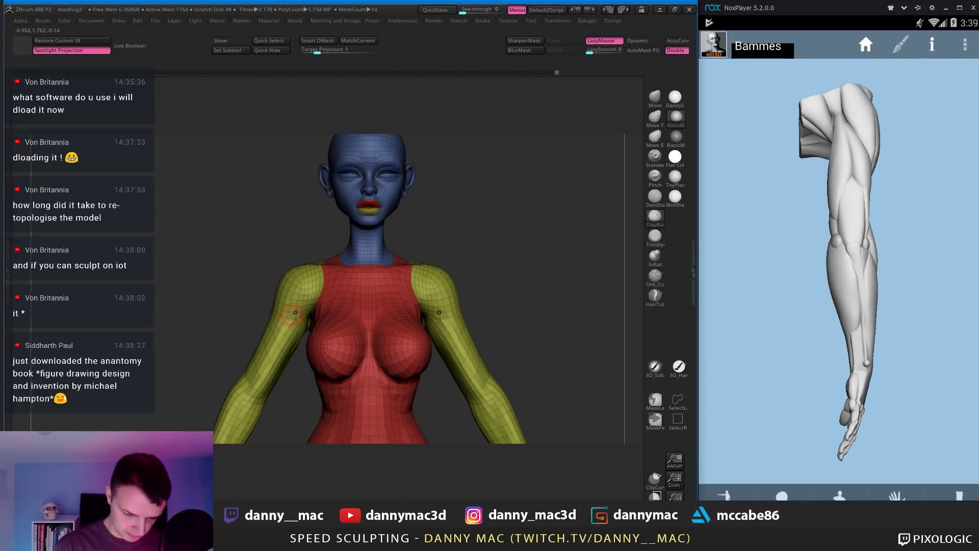
# Step: Isolate the yellow arm polygroup, zoom onto the arms, and hide the polyframe
pyautogui.moveTo(292, 304)
pyautogui.mouseDown(button='right')
pyautogui.moveTo(282, 320)
pyautogui.moveTo(422, 225)
pyautogui.moveTo(389, 283)
pyautogui.mouseUp(button='right')
pyautogui.keyDown('ctrl'); pyautogui.keyDown('shift'); pyautogui.click(278, 331); pyautogui.keyUp('shift'); pyautogui.keyUp('ctrl')
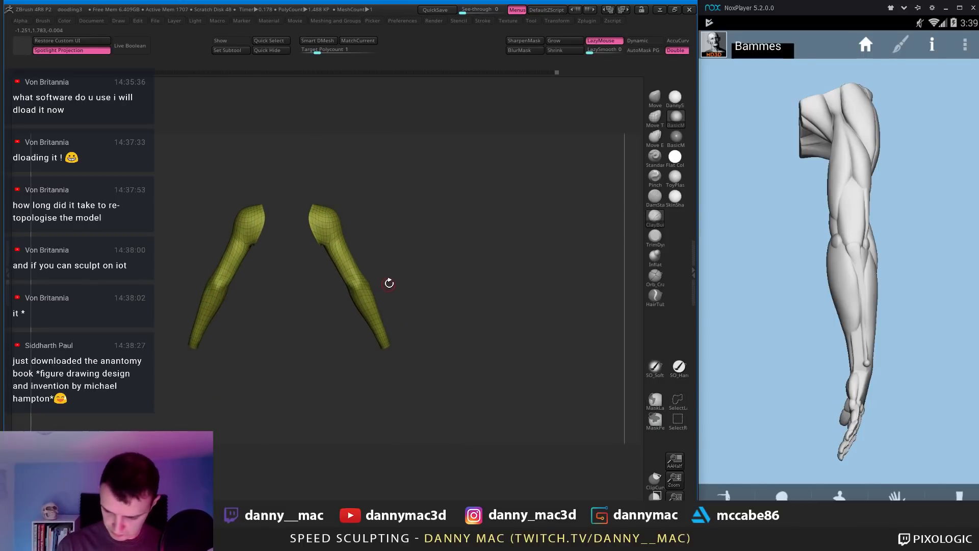
pyautogui.moveTo(389, 247); pyautogui.dragTo(414, 248, button='right')
pyautogui.hotkey('shift', 'f')
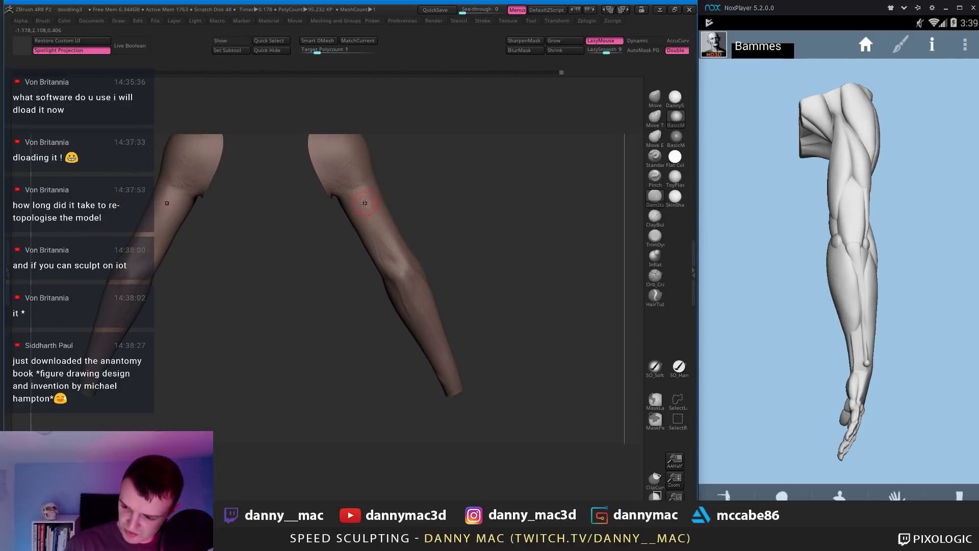
# Step: Rotate the isolated arms until the forearm stands upright, checking the brush settings along the way
pyautogui.moveTo(364, 203); pyautogui.dragTo(357, 171, button='right')
pyautogui.press('space')
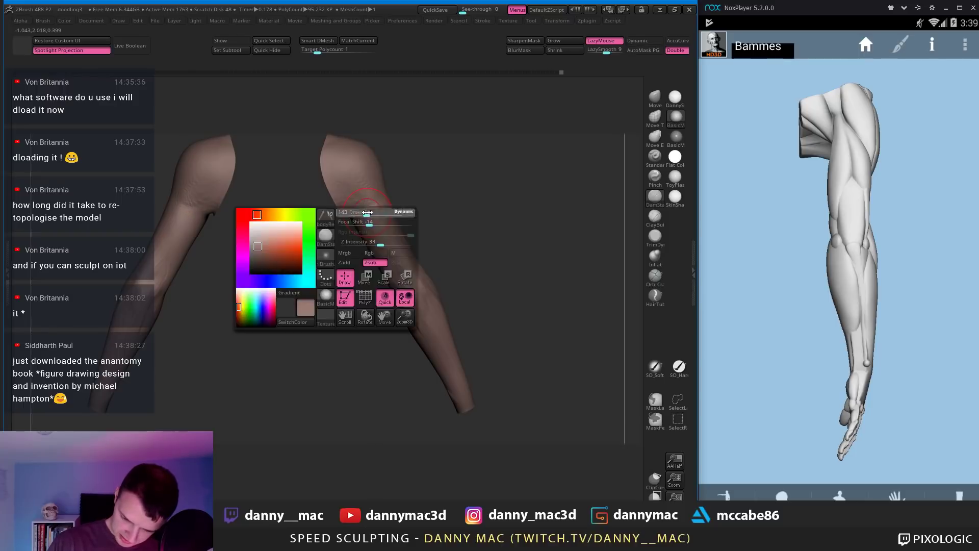
pyautogui.press('space')
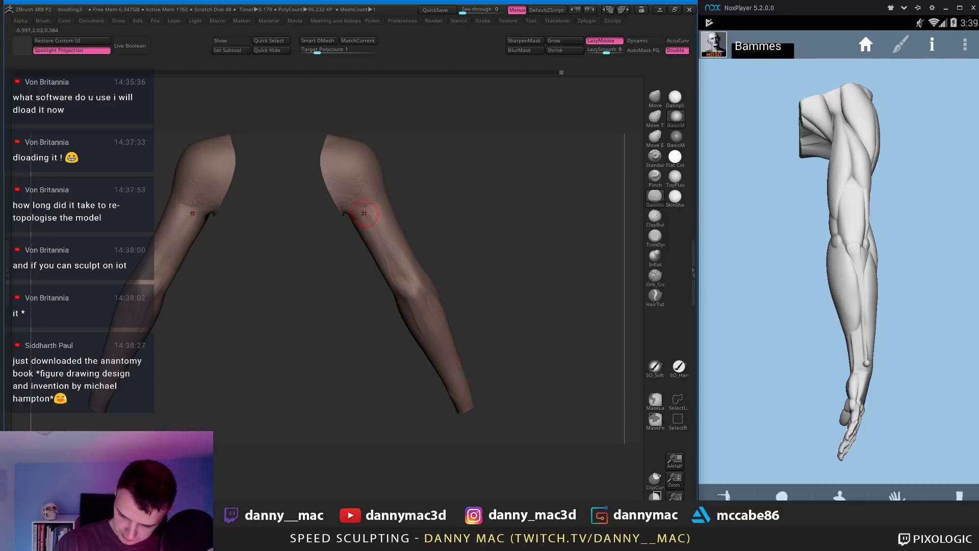
pyautogui.moveTo(364, 213); pyautogui.dragTo(329, 277, button='right')
pyautogui.rightClick(328, 276)
pyautogui.moveTo(357, 224); pyautogui.dragTo(398, 231, button='right')
pyautogui.press('space')
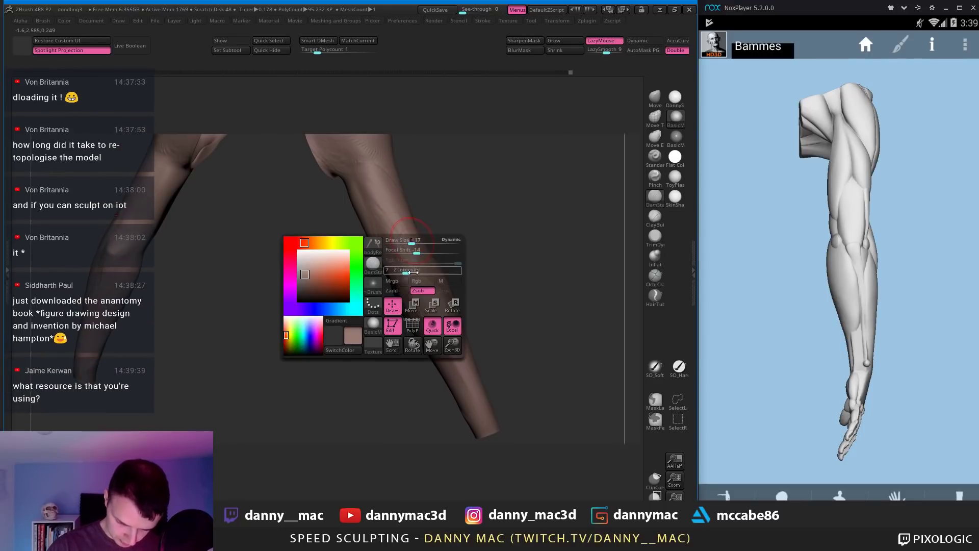
pyautogui.moveTo(451, 211)
pyautogui.mouseDown(button='right')
pyautogui.moveTo(422, 234)
pyautogui.moveTo(410, 214)
pyautogui.moveTo(408, 229)
pyautogui.moveTo(403, 202)
pyautogui.moveTo(415, 218)
pyautogui.mouseUp(button='right')
# Step: Lower Z Intensity from 13 to 6 and tilt the forearm into position
pyautogui.press('space')
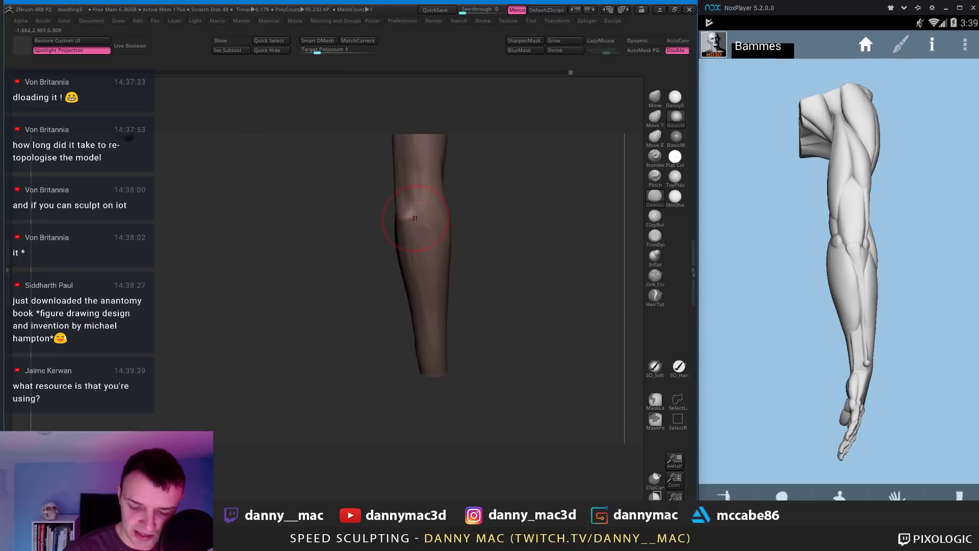
pyautogui.moveTo(454, 188)
pyautogui.mouseDown(button='right')
pyautogui.moveTo(416, 215)
pyautogui.moveTo(430, 225)
pyautogui.mouseUp(button='right')
pyautogui.press('space')
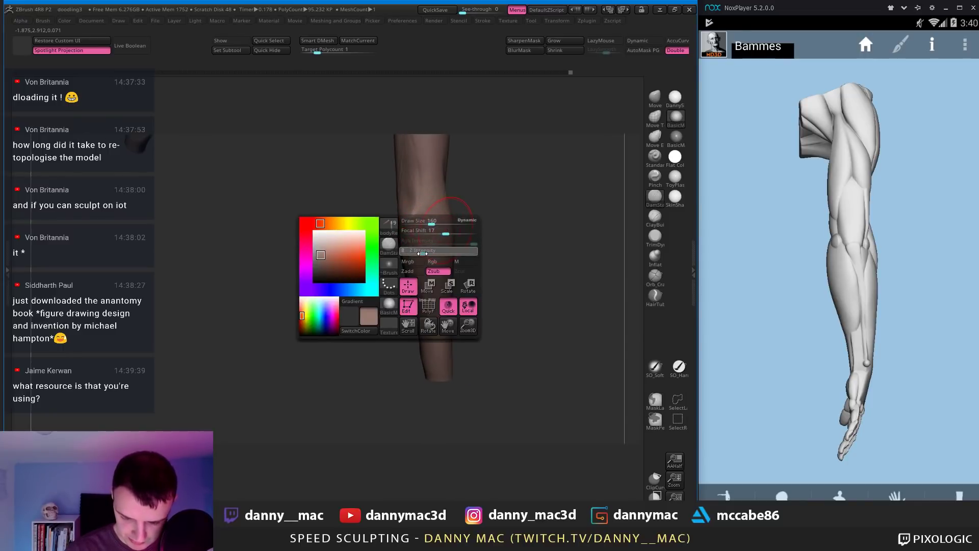
pyautogui.click(420, 250)
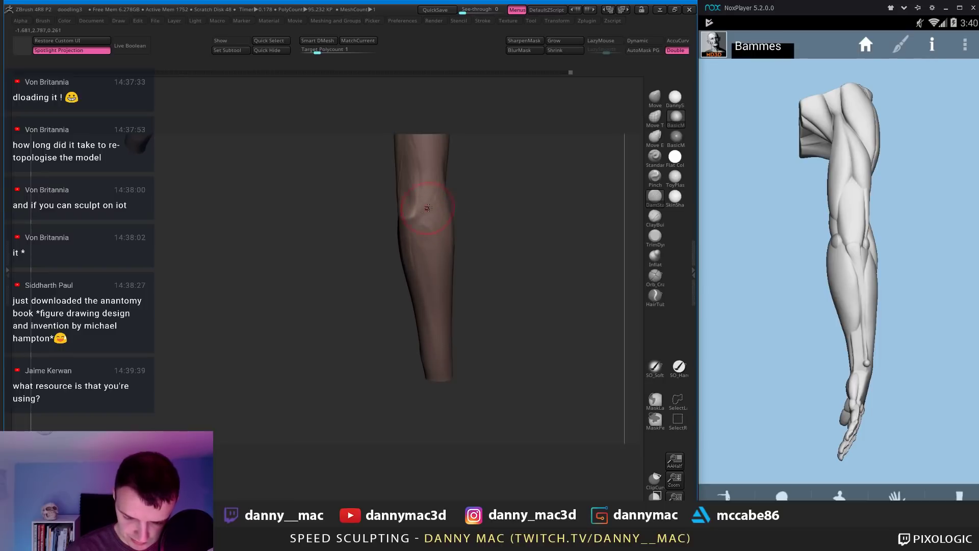
pyautogui.moveTo(428, 207)
pyautogui.mouseDown(button='right')
pyautogui.moveTo(393, 207)
pyautogui.moveTo(414, 210)
pyautogui.mouseUp(button='right')
# Step: Turn on LazyMouse and rotate the sculpted arm until the shoulder and elbow show
pyautogui.moveTo(877, 224); pyautogui.dragTo(915, 222)
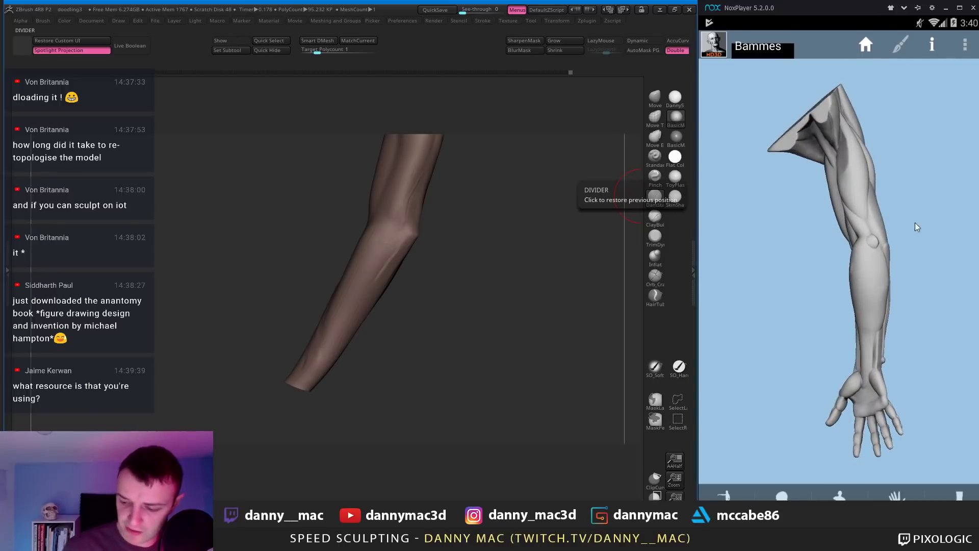
pyautogui.moveTo(388, 176)
pyautogui.mouseDown(button='right')
pyautogui.moveTo(409, 176)
pyautogui.moveTo(394, 256)
pyautogui.moveTo(396, 235)
pyautogui.mouseUp(button='right')
pyautogui.press('l')
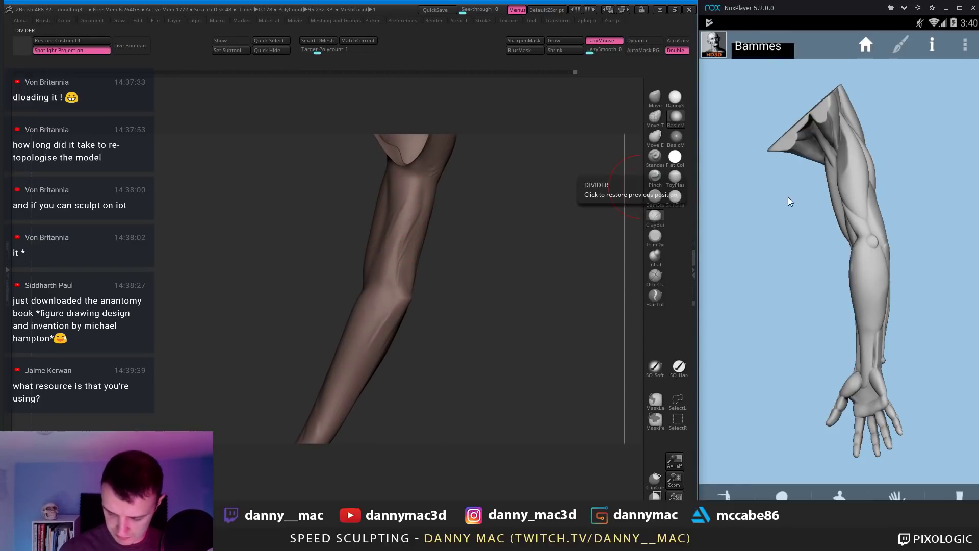
pyautogui.moveTo(397, 190)
pyautogui.mouseDown(button='right')
pyautogui.moveTo(391, 178)
pyautogui.moveTo(408, 216)
pyautogui.moveTo(403, 204)
pyautogui.moveTo(414, 183)
pyautogui.mouseUp(button='right')
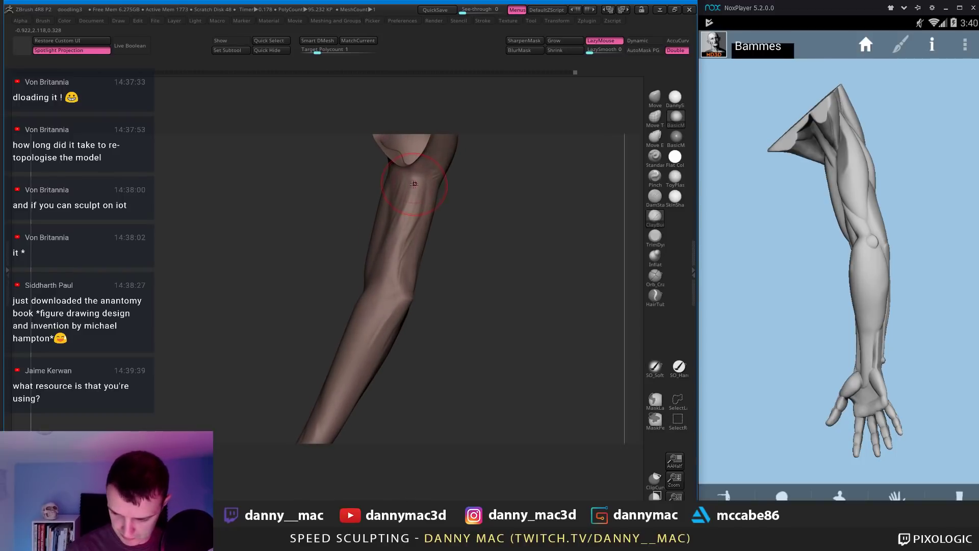
pyautogui.moveTo(395, 242)
pyautogui.mouseDown(button='right')
pyautogui.moveTo(418, 216)
pyautogui.moveTo(400, 240)
pyautogui.moveTo(407, 229)
pyautogui.mouseUp(button='right')
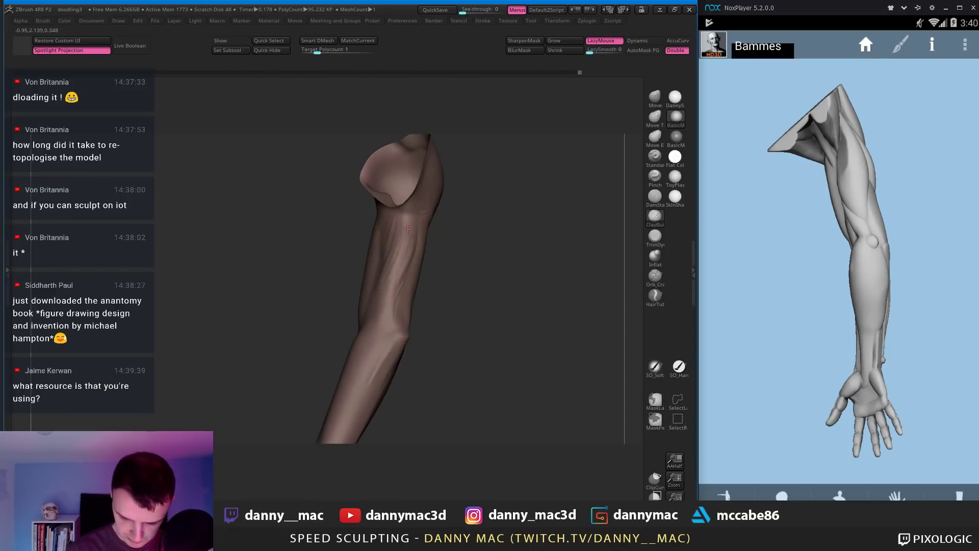
pyautogui.moveTo(395, 266)
pyautogui.mouseDown(button='right')
pyautogui.moveTo(401, 284)
pyautogui.moveTo(423, 285)
pyautogui.moveTo(439, 270)
pyautogui.mouseUp(button='right')
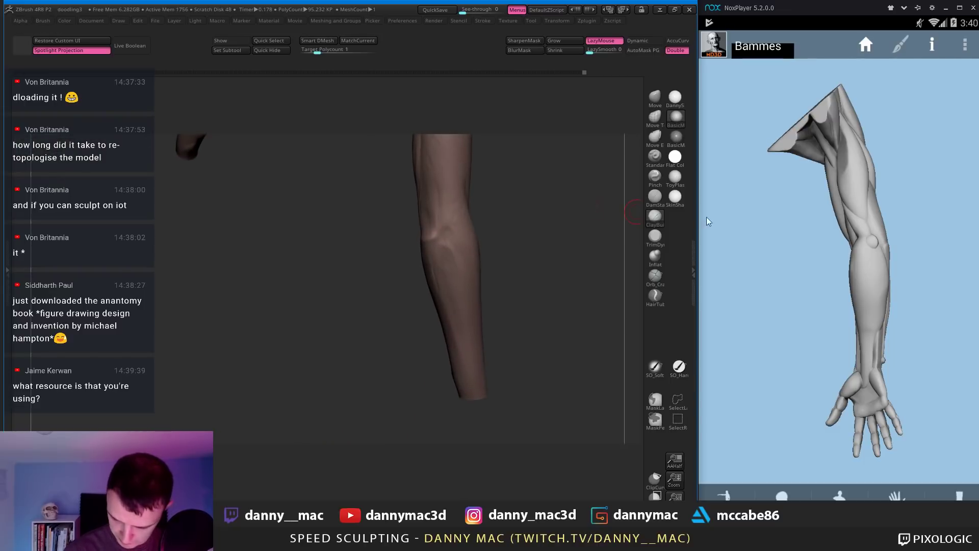
# Step: Turn the reference arm to a side profile and select the DamStandard brush
pyautogui.moveTo(706, 216); pyautogui.dragTo(795, 250)
pyautogui.moveTo(423, 249)
pyautogui.mouseDown(button='right')
pyautogui.moveTo(445, 227)
pyautogui.moveTo(461, 267)
pyautogui.moveTo(449, 203)
pyautogui.mouseUp(button='right')
pyautogui.press('b')
pyautogui.press('d')
pyautogui.press('s')
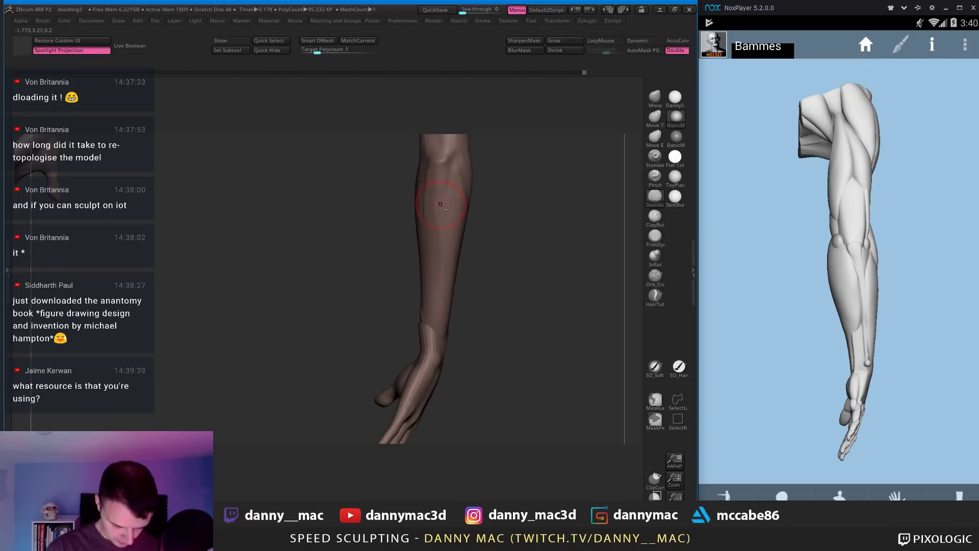
# Step: Switch to ClayBuildup, turn the forearm upright, and select the arm subtool
pyautogui.press('b')
pyautogui.press('c')
pyautogui.press('b')
pyautogui.moveTo(441, 205); pyautogui.dragTo(448, 164, button='right')
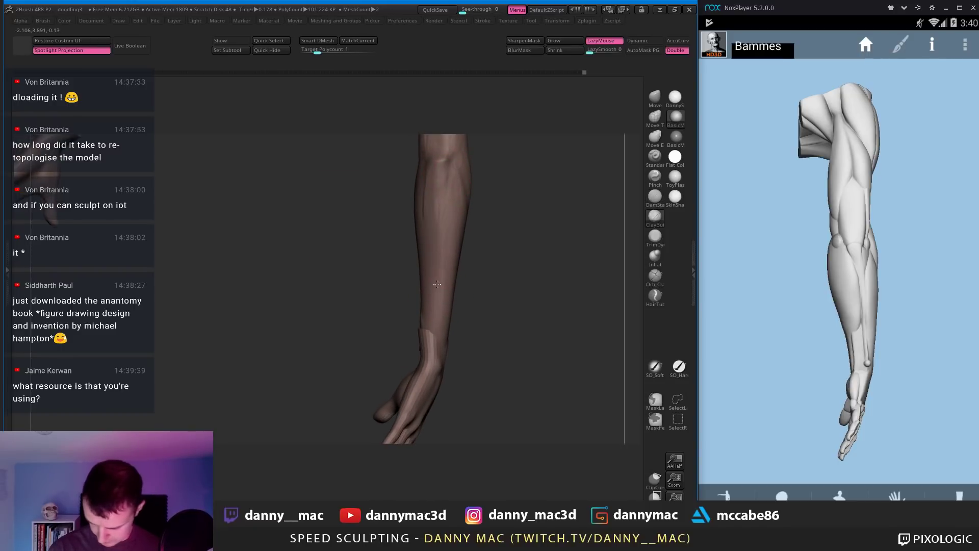
pyautogui.moveTo(442, 292); pyautogui.dragTo(457, 186, button='right')
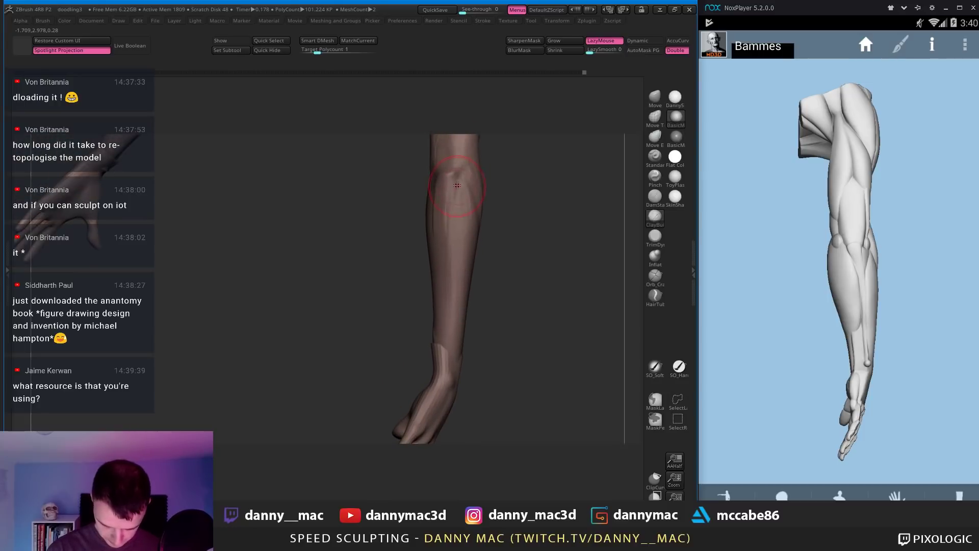
pyautogui.keyDown('alt'); pyautogui.click(453, 257); pyautogui.keyUp('alt')
# Step: Carve two crease lines down the forearm with DamStandard
pyautogui.press('b')
pyautogui.press('d')
pyautogui.press('s')
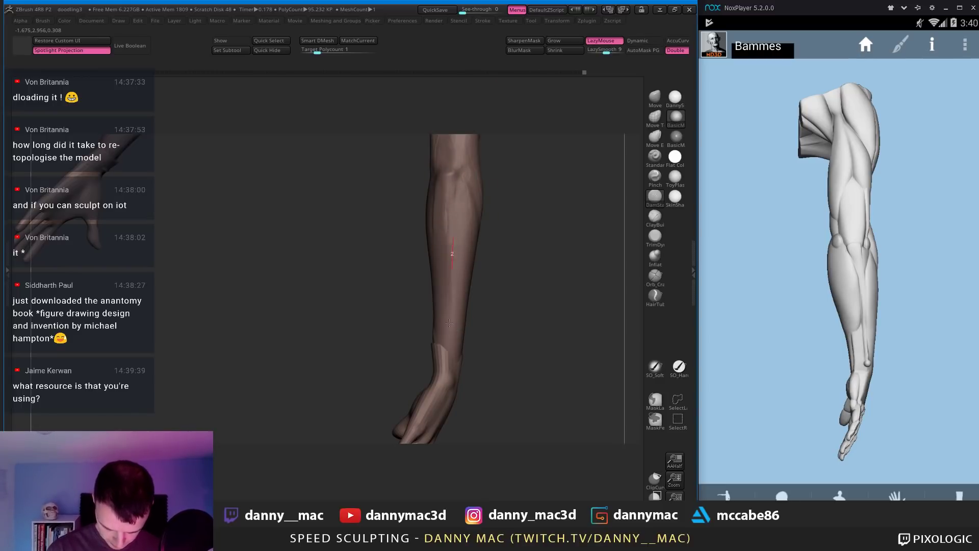
pyautogui.rightClick(453, 249)
pyautogui.rightClick(458, 185)
pyautogui.moveTo(457, 184); pyautogui.dragTo(455, 240)
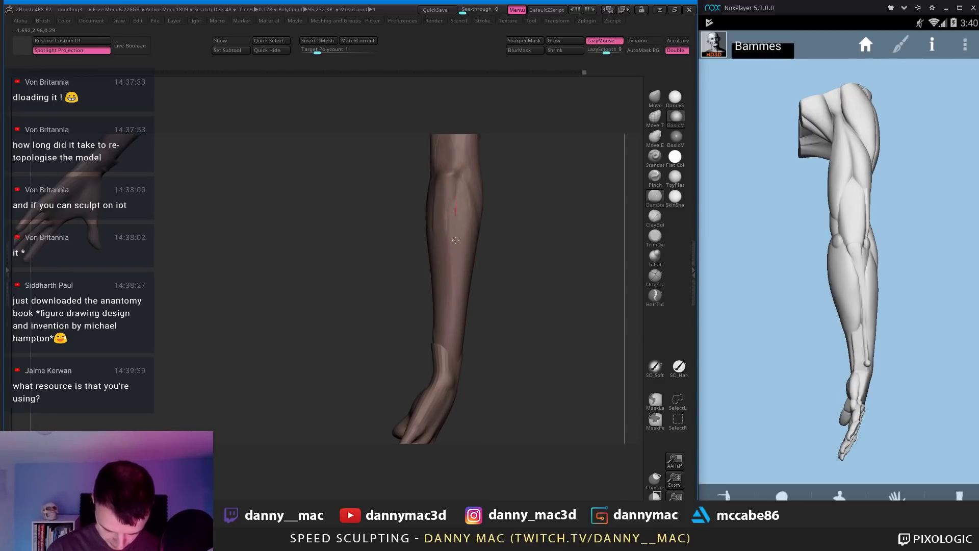
pyautogui.rightClick(461, 259)
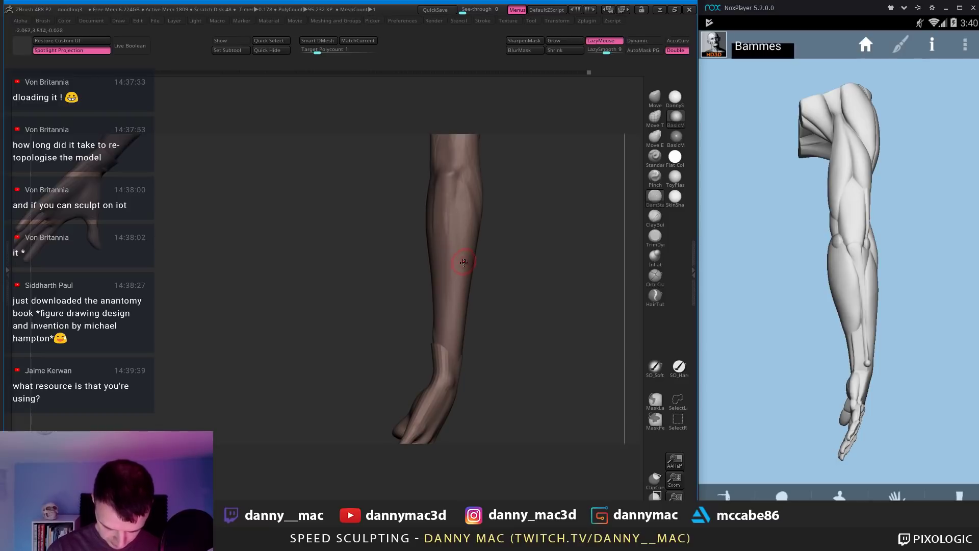
pyautogui.rightClick(462, 264)
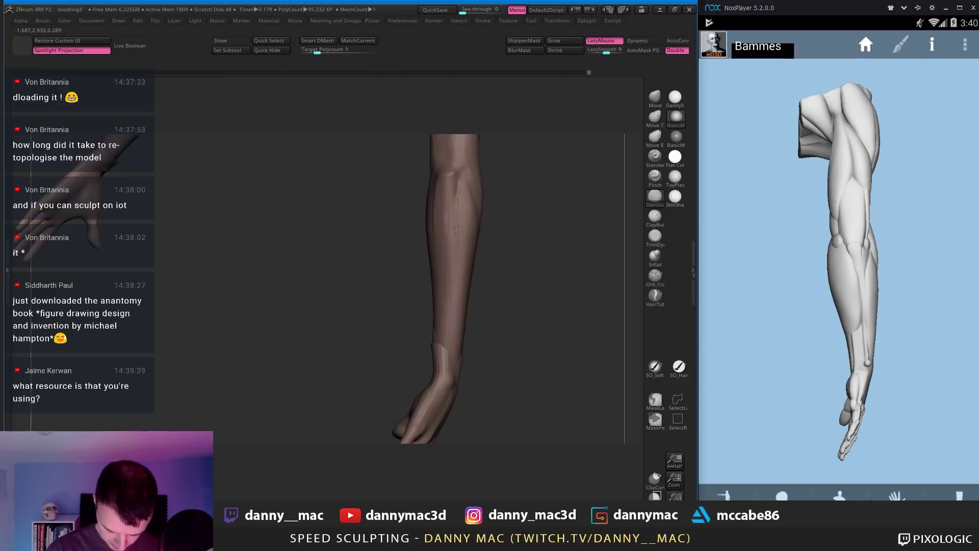
pyautogui.moveTo(456, 230); pyautogui.dragTo(457, 332)
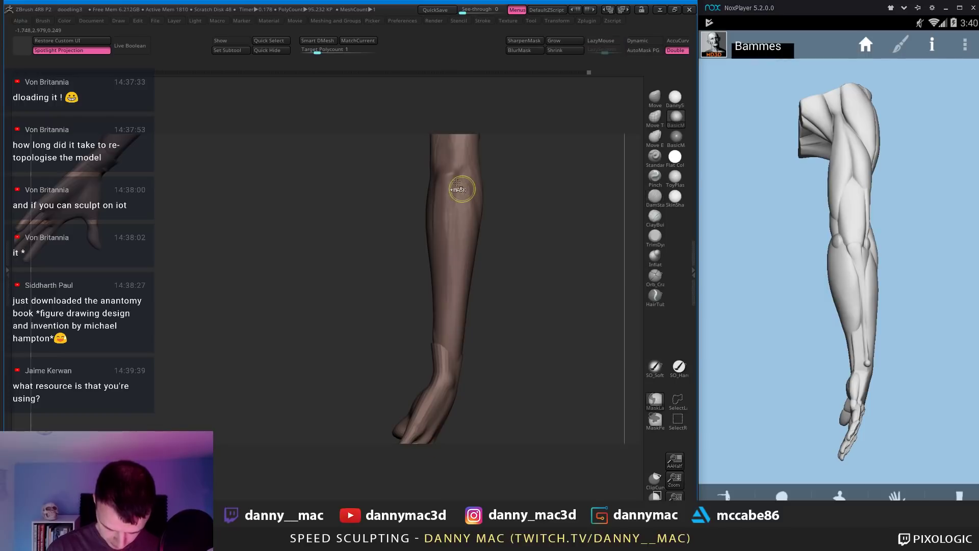
pyautogui.moveTo(459, 186); pyautogui.dragTo(448, 345)
pyautogui.moveTo(418, 189); pyautogui.dragTo(439, 178, button='right')
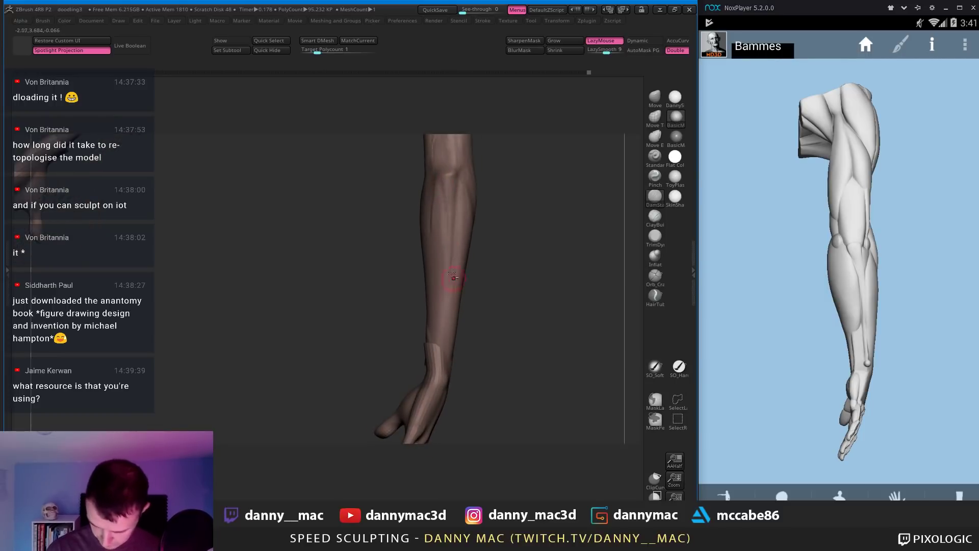
# Step: Return to ClayBuildup, reframe the arm, and make bodyRetopped5 the active subtool
pyautogui.press('b')
pyautogui.press('c')
pyautogui.press('b')
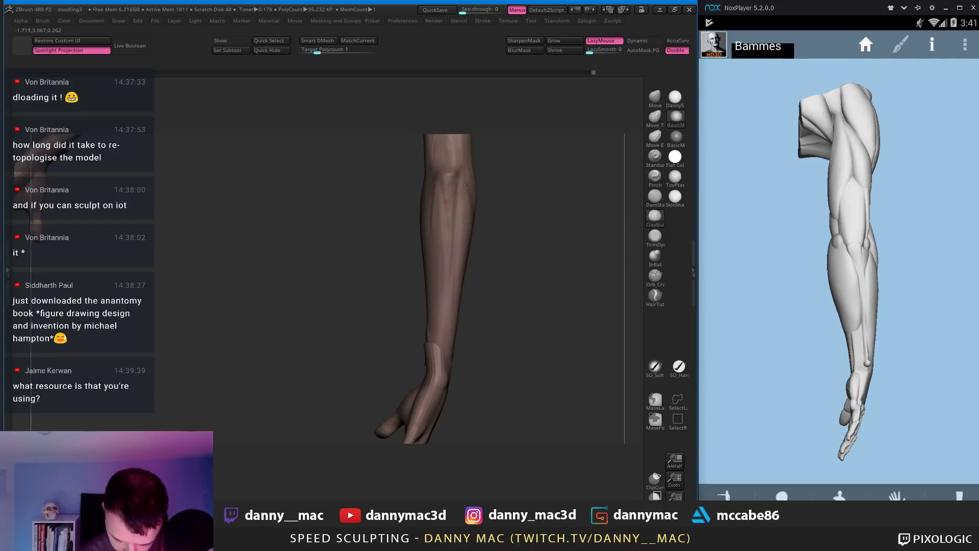
pyautogui.moveTo(465, 188)
pyautogui.mouseDown(button='right')
pyautogui.moveTo(450, 185)
pyautogui.moveTo(447, 208)
pyautogui.mouseUp(button='right')
pyautogui.press('space')
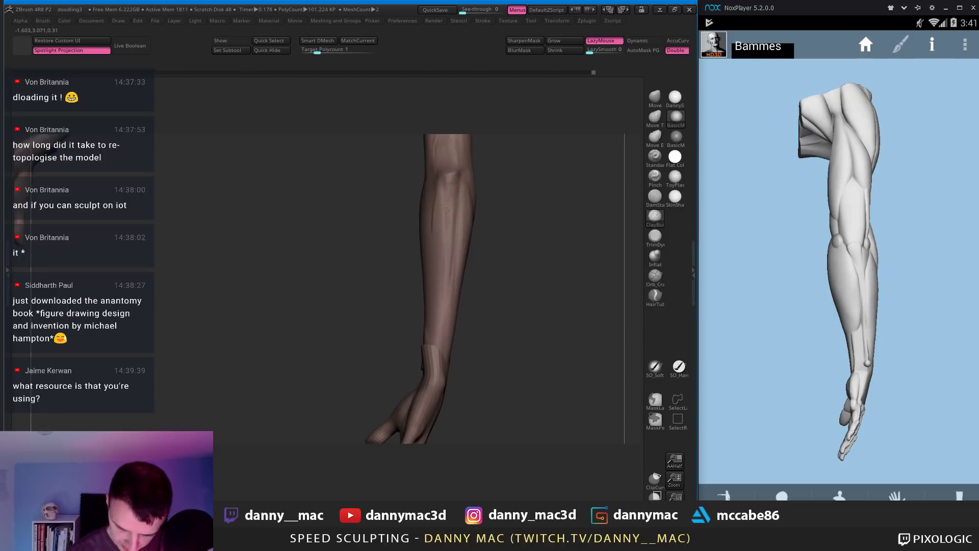
pyautogui.moveTo(447, 275)
pyautogui.mouseDown(button='right')
pyautogui.moveTo(450, 186)
pyautogui.moveTo(447, 232)
pyautogui.mouseUp(button='right')
pyautogui.press('space')
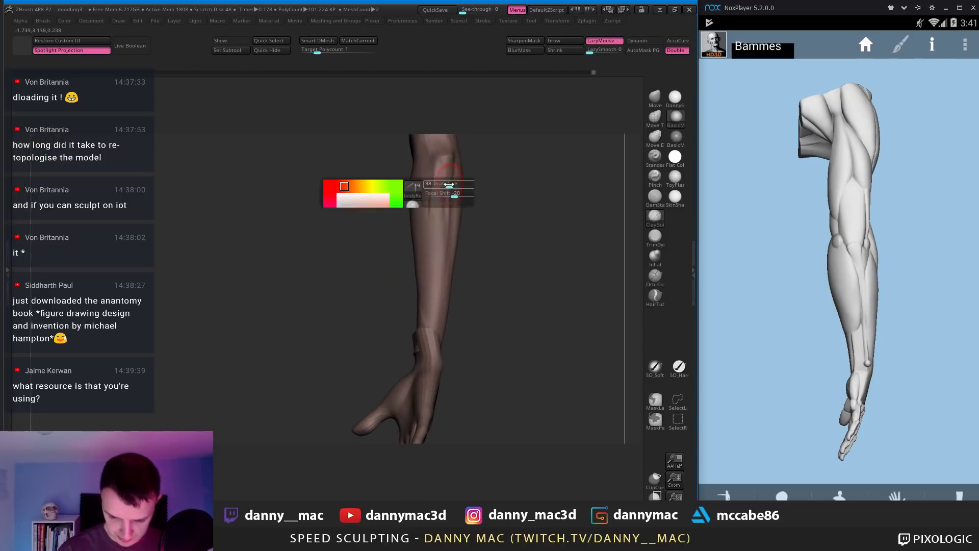
pyautogui.moveTo(454, 191); pyautogui.dragTo(410, 229, button='right')
pyautogui.press('space')
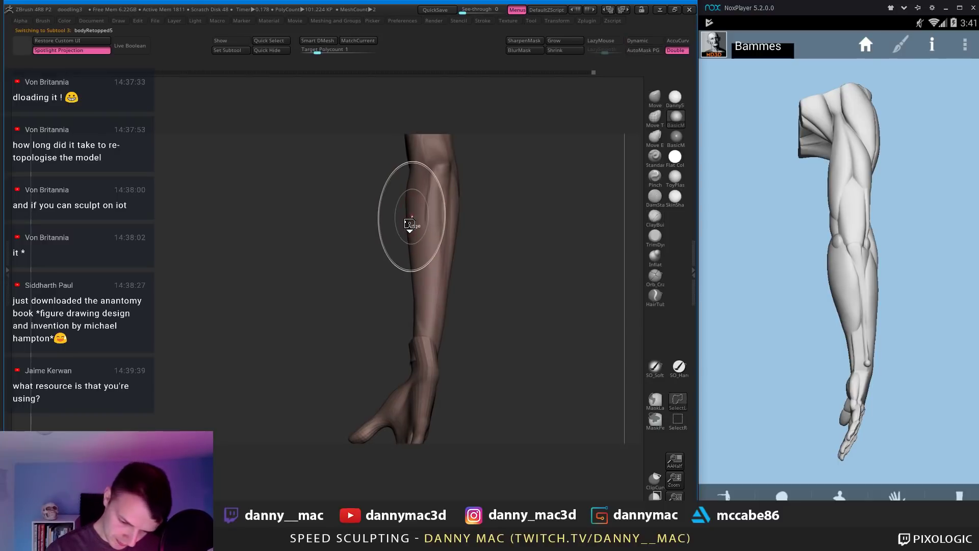
pyautogui.keyDown('alt'); pyautogui.click(403, 221); pyautogui.keyUp('alt')
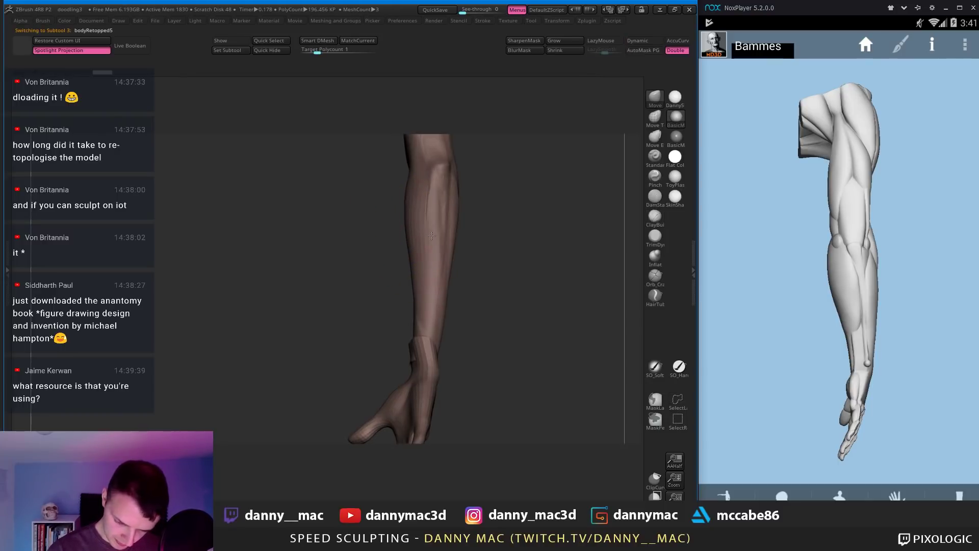
# Step: With PolyF on, select bodyRetopped4 in Tool > Subtool to see which holds the arm, then hide PolyF
pyautogui.moveTo(405, 220); pyautogui.dragTo(466, 240, button='right')
pyautogui.hotkey('shift', 'f')
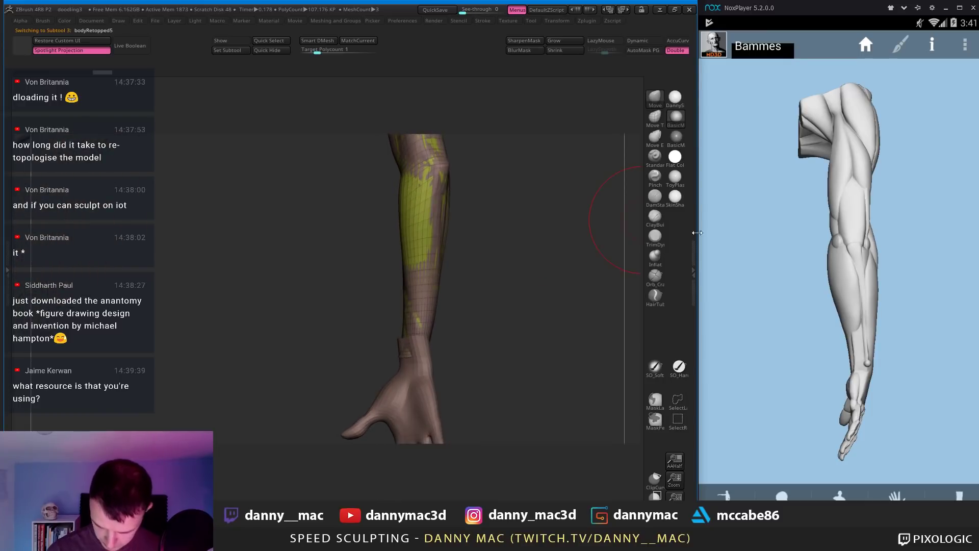
pyautogui.press('F1')
pyautogui.click(502, 204)
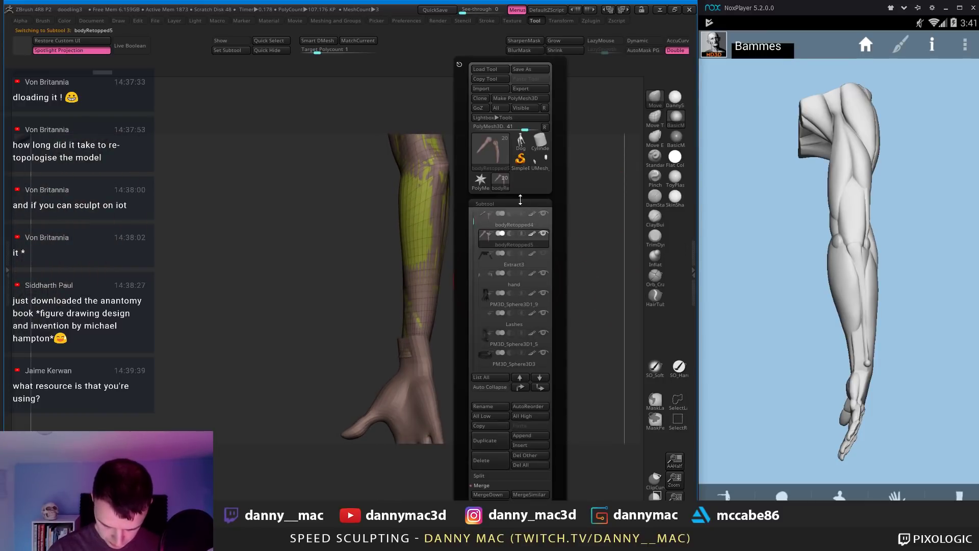
pyautogui.moveTo(543, 215)
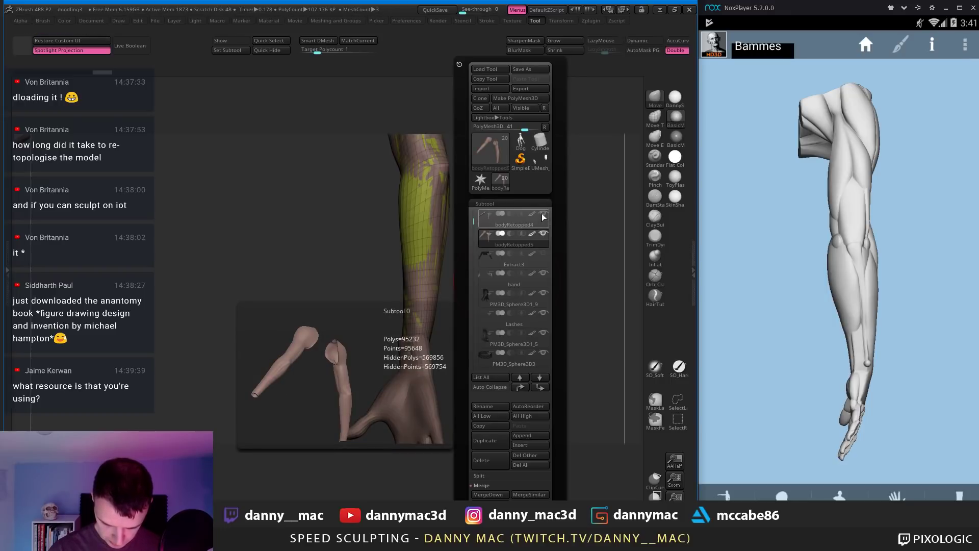
pyautogui.click(543, 218)
pyautogui.moveTo(460, 236)
pyautogui.mouseDown()
pyautogui.moveTo(483, 210)
pyautogui.moveTo(476, 249)
pyautogui.moveTo(461, 246)
pyautogui.moveTo(476, 223)
pyautogui.mouseUp()
pyautogui.hotkey('shift', 'f')
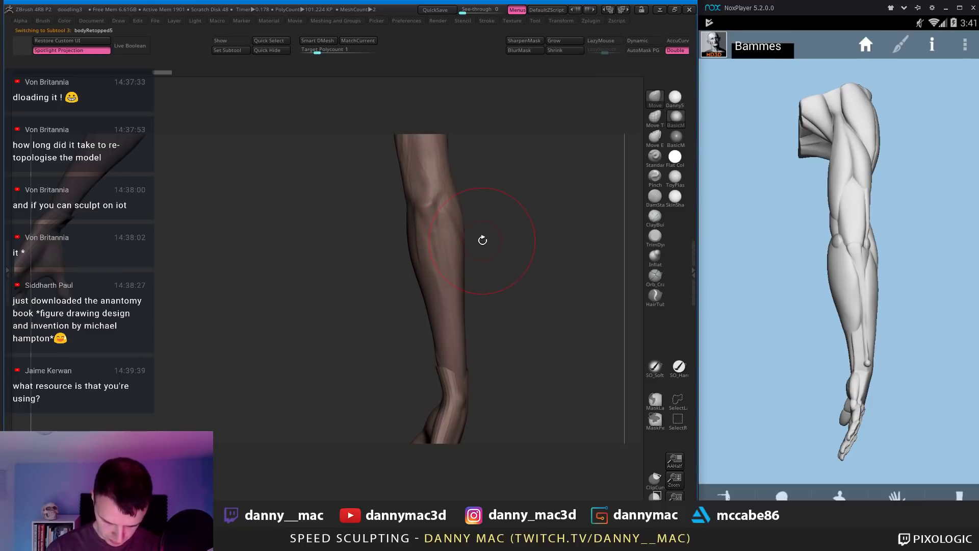
# Step: Back on bodyRetopped5, smooth the forearm surface and shrink the Draw Size
pyautogui.keyDown('alt'); pyautogui.click(462, 237); pyautogui.keyUp('alt')
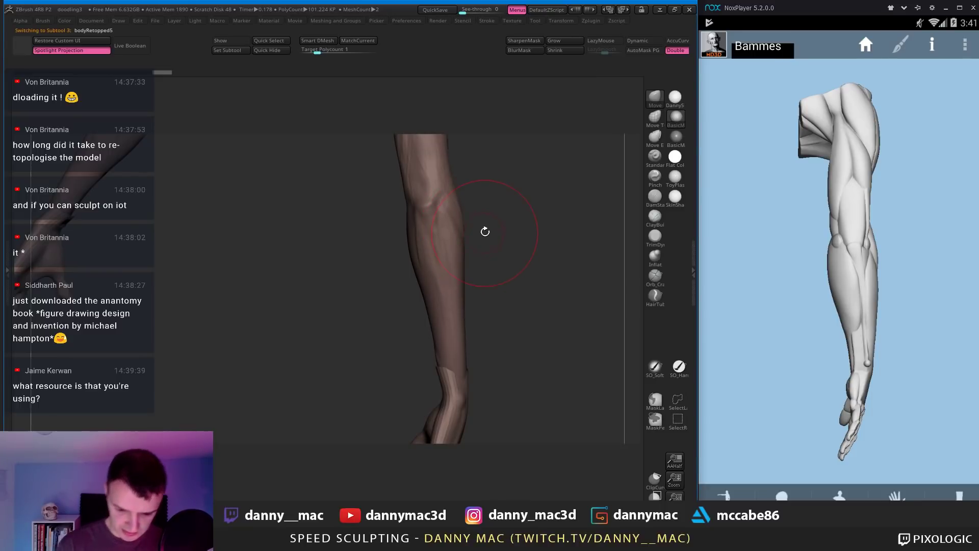
pyautogui.moveTo(483, 233)
pyautogui.mouseDown()
pyautogui.moveTo(477, 219)
pyautogui.moveTo(443, 236)
pyautogui.moveTo(426, 263)
pyautogui.mouseUp()
pyautogui.press('space')
pyautogui.keyDown('shift'); pyautogui.moveTo(425, 311); pyautogui.dragTo(423, 321); pyautogui.keyUp('shift')
pyautogui.moveTo(422, 322)
pyautogui.mouseDown(button='right')
pyautogui.moveTo(420, 267)
pyautogui.moveTo(434, 263)
pyautogui.moveTo(435, 244)
pyautogui.mouseUp(button='right')
pyautogui.press('space')
pyautogui.moveTo(436, 244); pyautogui.dragTo(416, 245)
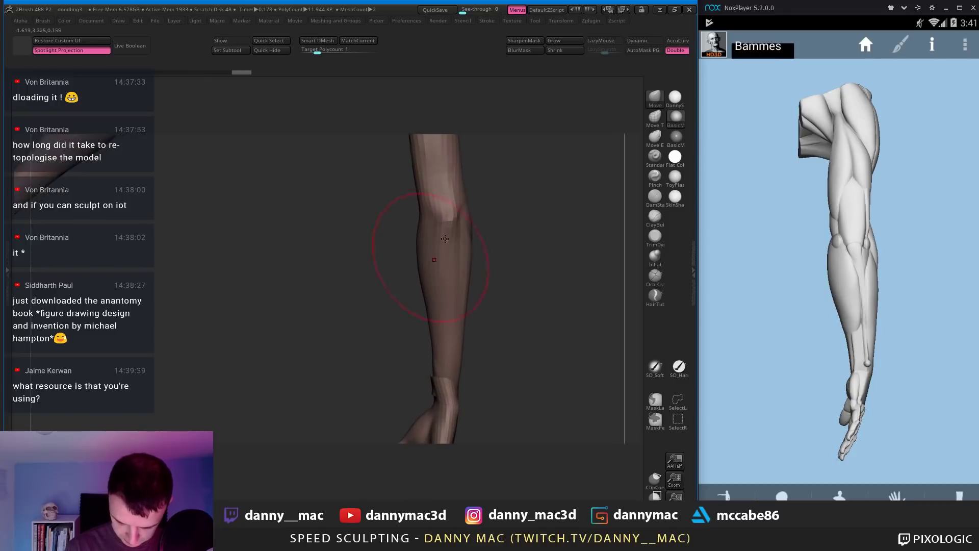
pyautogui.press('space')
pyautogui.moveTo(435, 224)
pyautogui.mouseDown(button='right')
pyautogui.moveTo(429, 261)
pyautogui.moveTo(435, 238)
pyautogui.moveTo(415, 215)
pyautogui.mouseUp(button='right')
# Step: Toggle LazyMouse and sculpt along the forearm's outer edge
pyautogui.press('l')
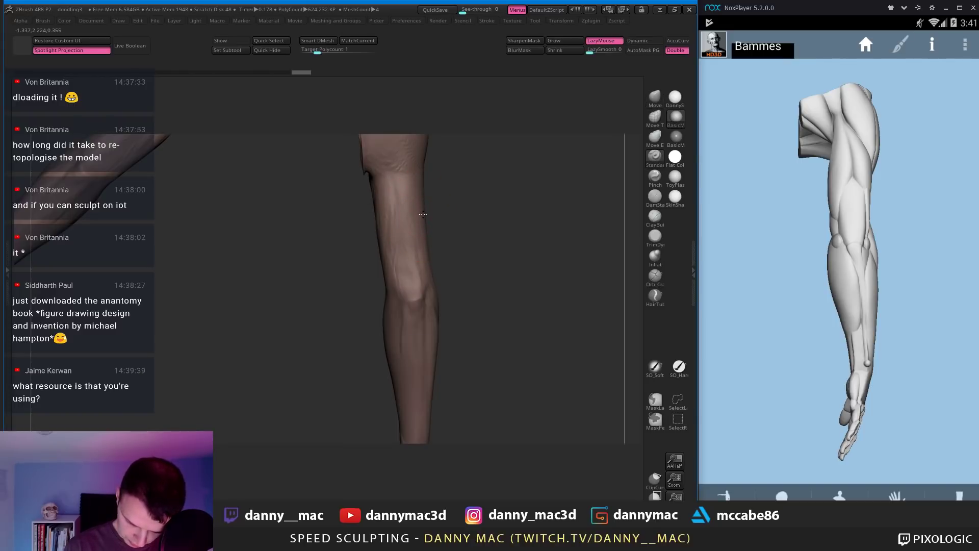
pyautogui.press('l')
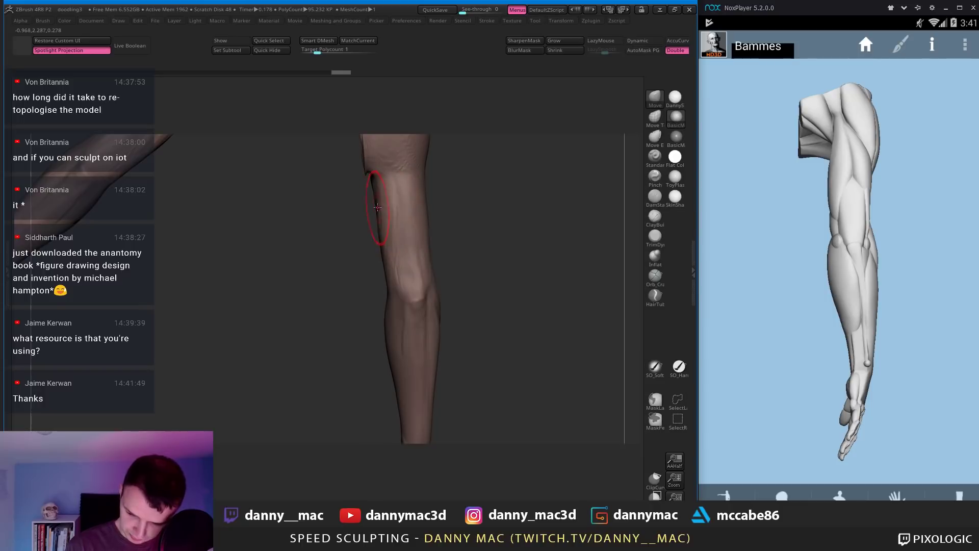
pyautogui.press('space')
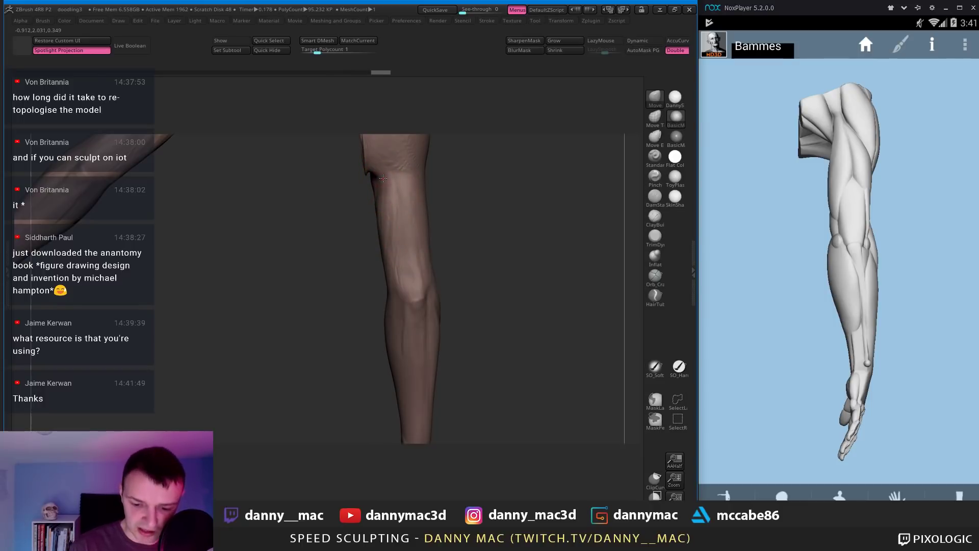
pyautogui.press('space')
pyautogui.moveTo(379, 204); pyautogui.dragTo(385, 206)
pyautogui.keyDown('alt'); pyautogui.moveTo(387, 255); pyautogui.dragTo(394, 235, button='right'); pyautogui.keyUp('alt')
pyautogui.moveTo(394, 248); pyautogui.dragTo(398, 250)
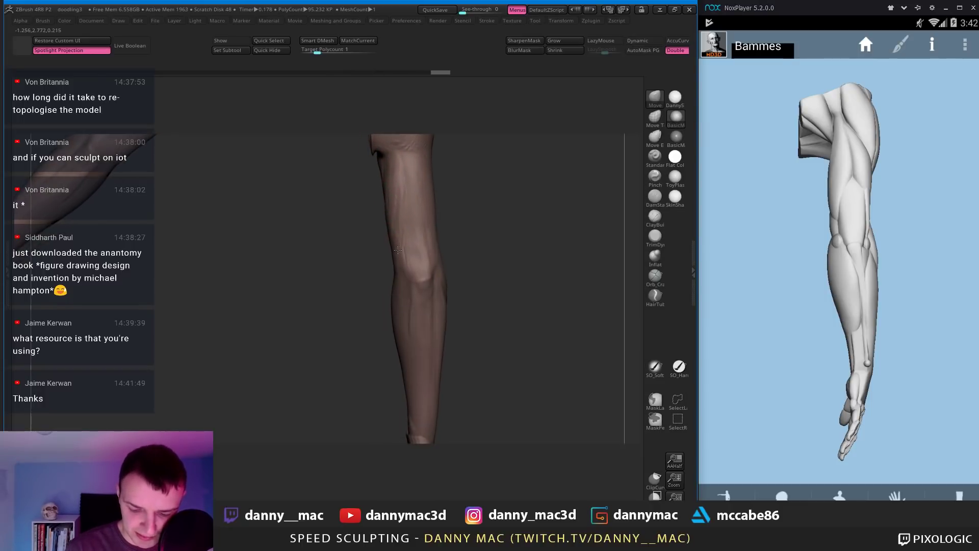
# Step: Orbit out to both forearms and turn the reference arm to show the open hand
pyautogui.moveTo(396, 263)
pyautogui.mouseDown(button='right')
pyautogui.moveTo(398, 206)
pyautogui.moveTo(387, 238)
pyautogui.moveTo(369, 247)
pyautogui.moveTo(343, 233)
pyautogui.moveTo(587, 205)
pyautogui.mouseUp(button='right')
pyautogui.press('space')
pyautogui.moveTo(846, 270); pyautogui.dragTo(715, 270)
pyautogui.moveTo(863, 299); pyautogui.dragTo(798, 261)
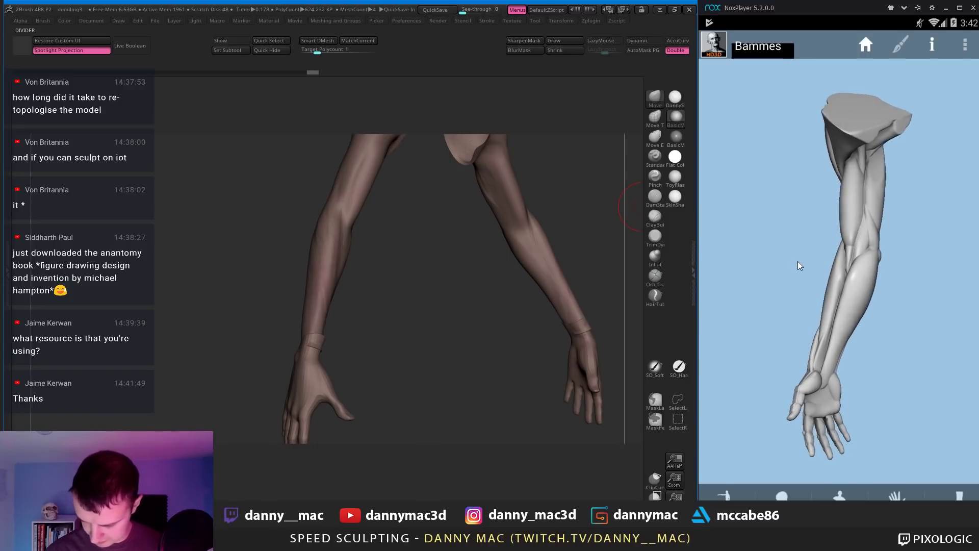
# Step: Build up the forearm near the wrist with ClayBuildup
pyautogui.moveTo(489, 310)
pyautogui.mouseDown(button='right')
pyautogui.moveTo(376, 302)
pyautogui.moveTo(382, 280)
pyautogui.moveTo(429, 257)
pyautogui.mouseUp(button='right')
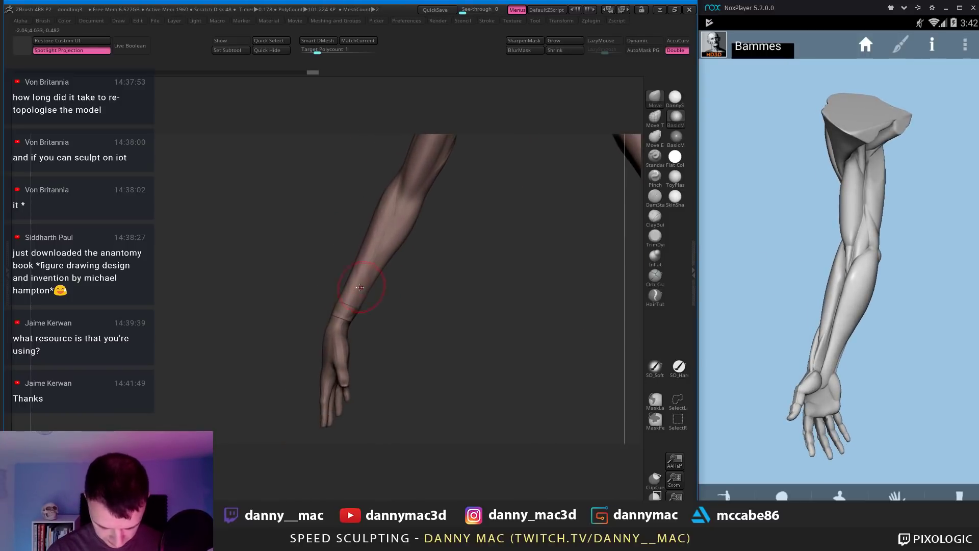
pyautogui.moveTo(376, 295)
pyautogui.mouseDown(button='right')
pyautogui.moveTo(349, 281)
pyautogui.moveTo(359, 296)
pyautogui.moveTo(332, 327)
pyautogui.moveTo(357, 318)
pyautogui.mouseUp(button='right')
pyautogui.press('b')
pyautogui.press('c')
pyautogui.press('b')
pyautogui.rightClick(312, 347)
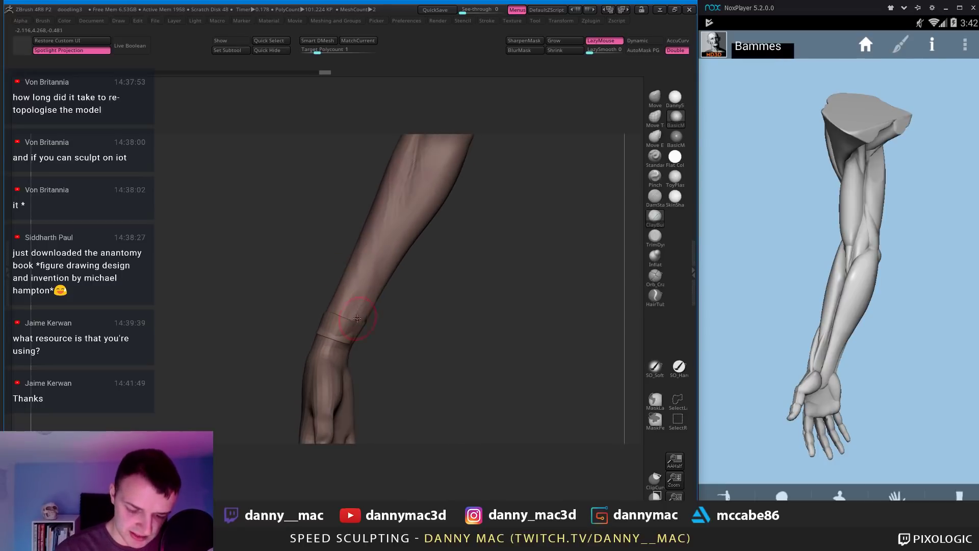
pyautogui.moveTo(378, 273); pyautogui.dragTo(370, 287, button='right')
pyautogui.moveTo(403, 224); pyautogui.dragTo(377, 293, button='right')
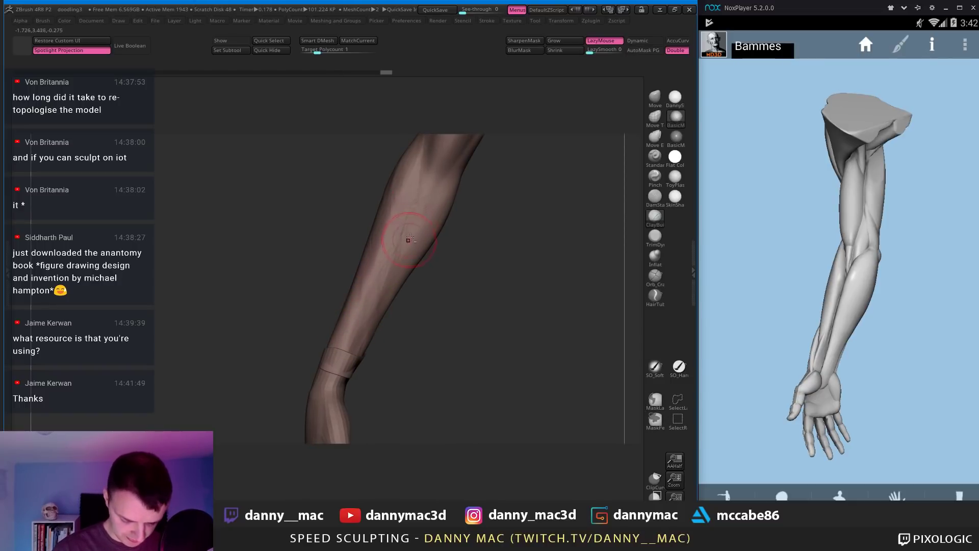
pyautogui.moveTo(403, 240)
pyautogui.mouseDown(button='right')
pyautogui.moveTo(416, 170)
pyautogui.moveTo(446, 230)
pyautogui.moveTo(520, 219)
pyautogui.mouseUp(button='right')
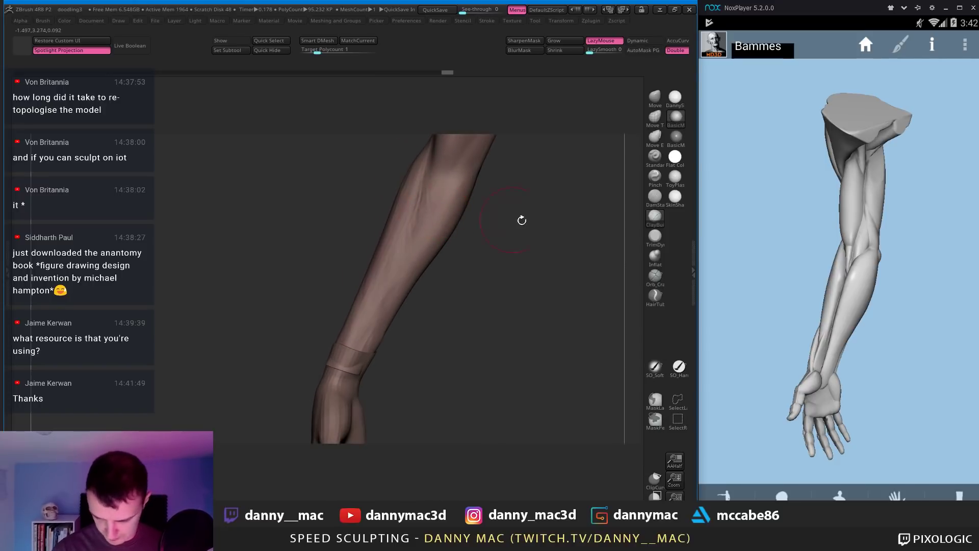
# Step: Compare against the reference arm and stand the forearm upright
pyautogui.moveTo(844, 271); pyautogui.dragTo(790, 267)
pyautogui.moveTo(504, 196)
pyautogui.mouseDown(button='right')
pyautogui.moveTo(540, 204)
pyautogui.moveTo(478, 185)
pyautogui.moveTo(474, 198)
pyautogui.moveTo(497, 169)
pyautogui.mouseUp(button='right')
pyautogui.rightClick(470, 191)
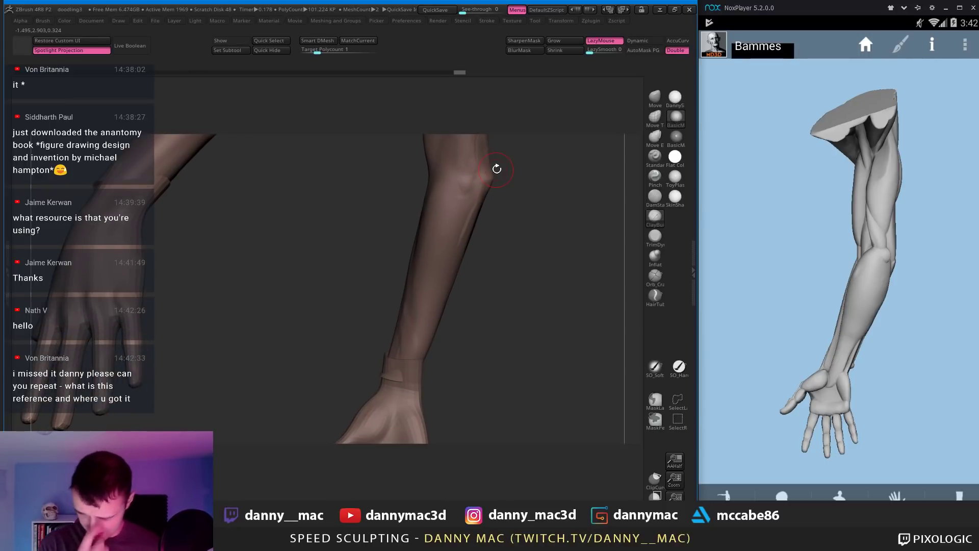
pyautogui.moveTo(495, 230)
pyautogui.mouseDown(button='right')
pyautogui.moveTo(459, 164)
pyautogui.moveTo(454, 191)
pyautogui.moveTo(461, 173)
pyautogui.mouseUp(button='right')
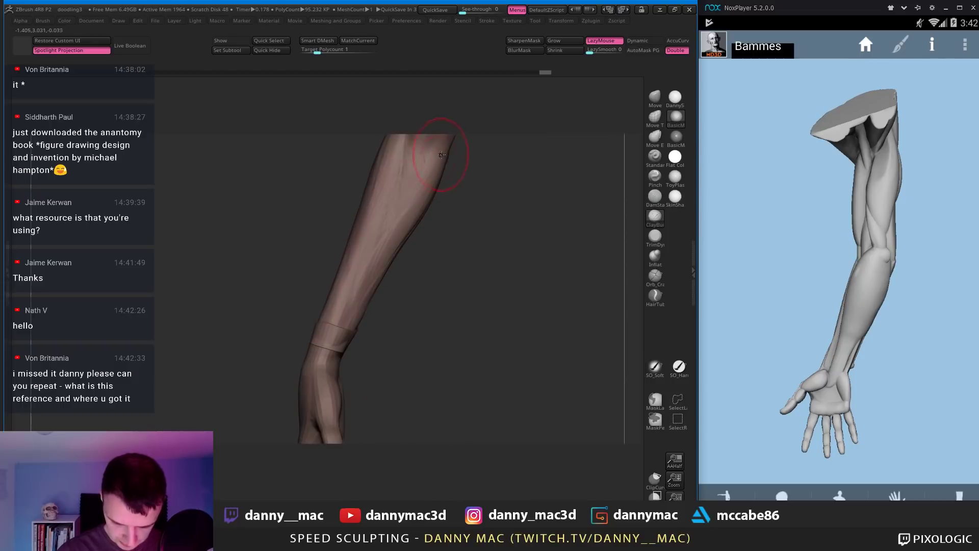
pyautogui.moveTo(411, 192); pyautogui.dragTo(447, 191, button='right')
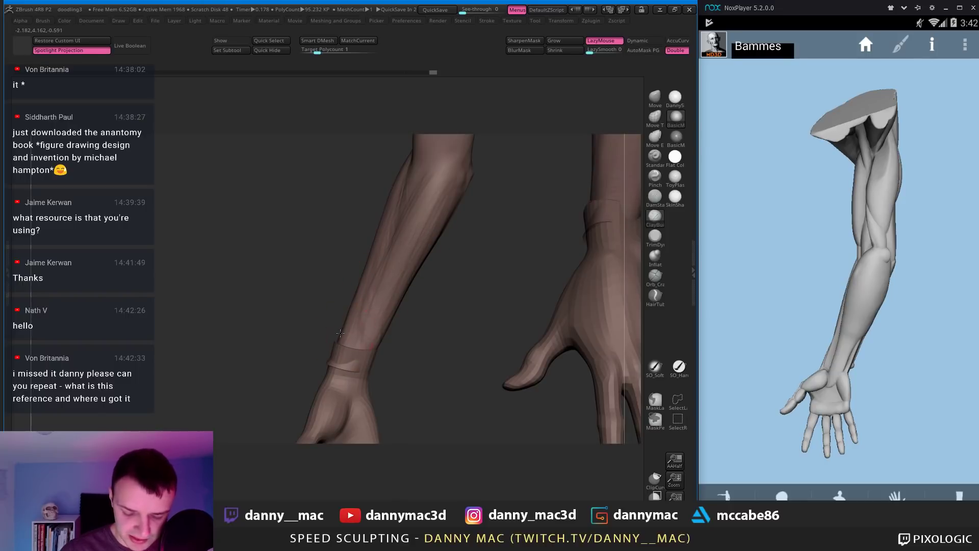
pyautogui.moveTo(340, 332)
pyautogui.mouseDown(button='right')
pyautogui.moveTo(400, 194)
pyautogui.moveTo(445, 191)
pyautogui.moveTo(438, 176)
pyautogui.moveTo(408, 163)
pyautogui.moveTo(385, 169)
pyautogui.mouseUp(button='right')
# Step: Reshape the forearm muscles with the Move brush, checking the reference arm
pyautogui.press('b')
pyautogui.press('m')
pyautogui.press('v')
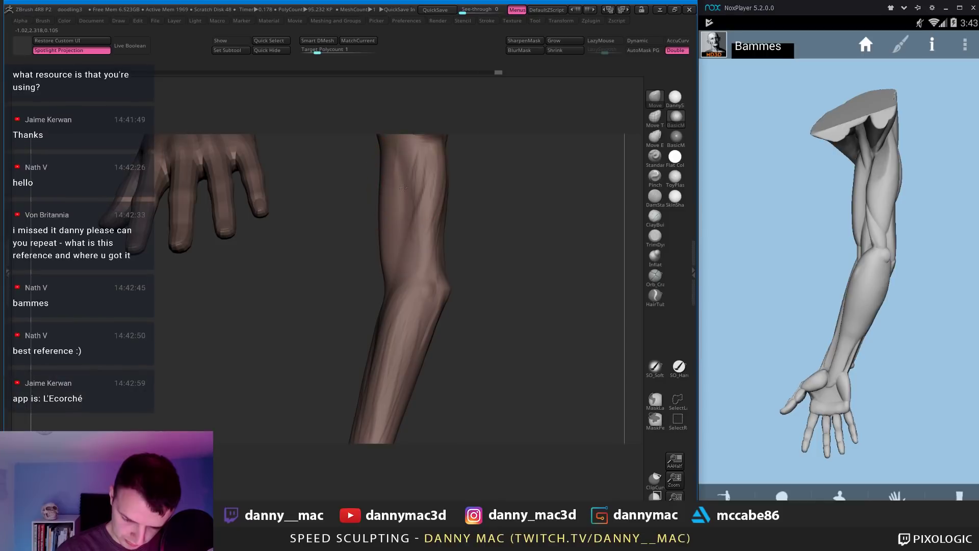
pyautogui.moveTo(403, 188); pyautogui.dragTo(452, 187, button='right')
pyautogui.moveTo(865, 258); pyautogui.dragTo(856, 228)
pyautogui.moveTo(408, 201)
pyautogui.mouseDown(button='right')
pyautogui.moveTo(433, 201)
pyautogui.moveTo(405, 209)
pyautogui.moveTo(405, 191)
pyautogui.mouseUp(button='right')
# Step: Carve fine grooves along the forearm with DamStandard against the rotated reference
pyautogui.press('b')
pyautogui.press('d')
pyautogui.press('s')
pyautogui.moveTo(402, 275); pyautogui.dragTo(405, 204, button='right')
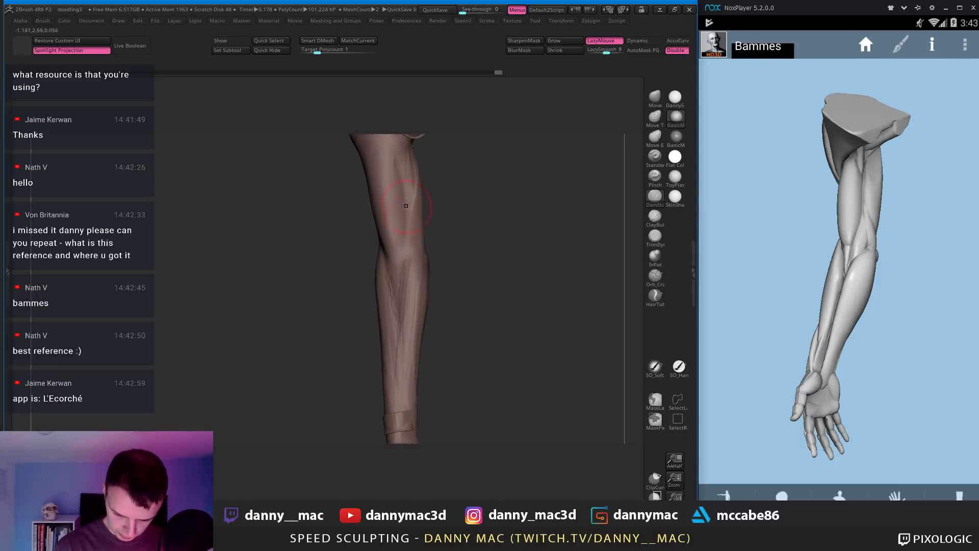
pyautogui.moveTo(391, 237)
pyautogui.mouseDown(button='right')
pyautogui.moveTo(381, 247)
pyautogui.moveTo(397, 262)
pyautogui.mouseUp(button='right')
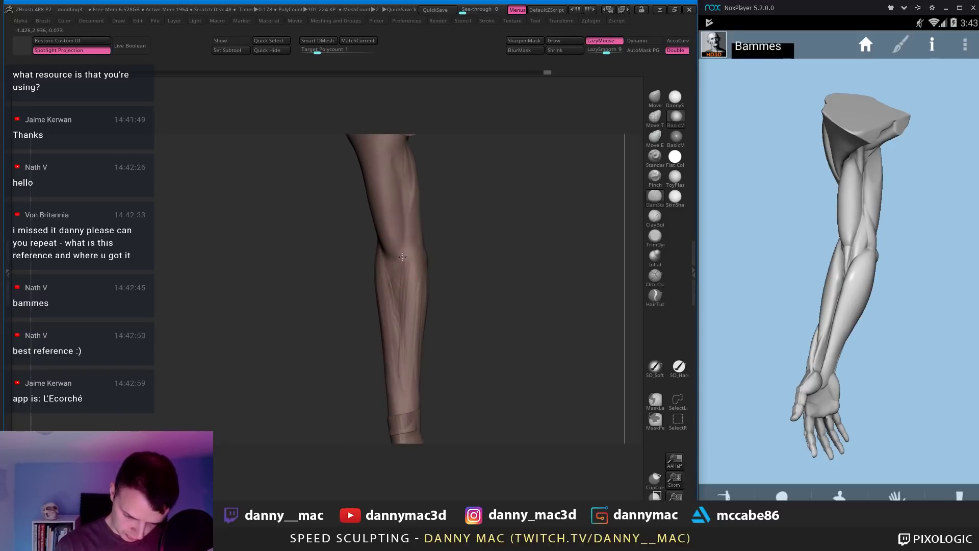
pyautogui.moveTo(396, 225); pyautogui.dragTo(378, 240, button='right')
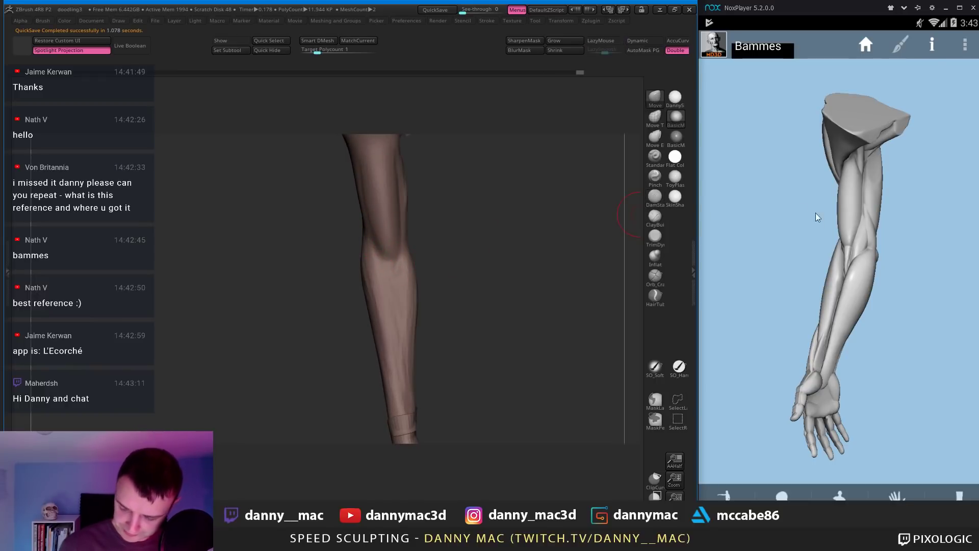
pyautogui.moveTo(816, 213); pyautogui.dragTo(878, 247)
pyautogui.moveTo(498, 282)
pyautogui.mouseDown()
pyautogui.moveTo(448, 280)
pyautogui.moveTo(415, 253)
pyautogui.moveTo(396, 278)
pyautogui.mouseUp()
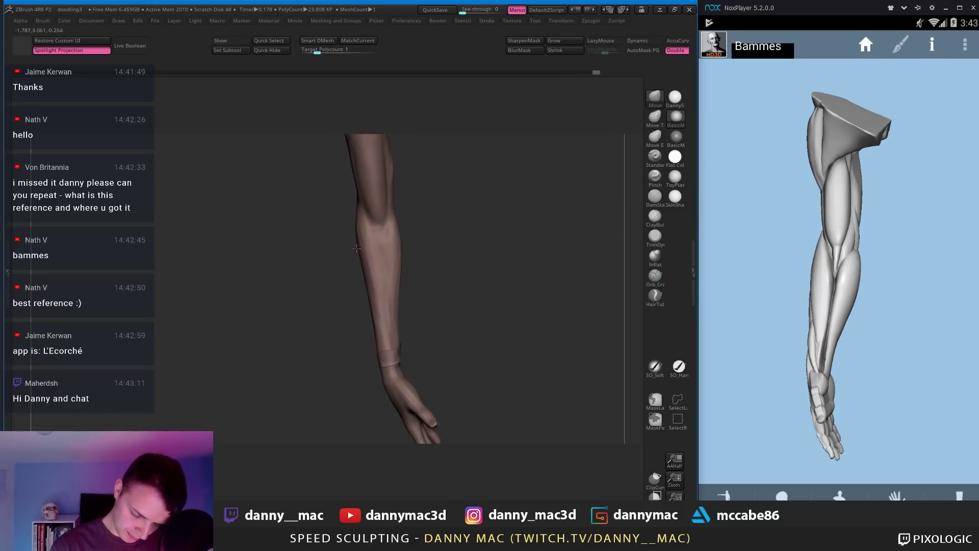
pyautogui.moveTo(356, 249)
pyautogui.mouseDown()
pyautogui.moveTo(401, 203)
pyautogui.moveTo(392, 194)
pyautogui.mouseUp()
# Step: Nudge the arm's contour with the Move brush
pyautogui.press('space')
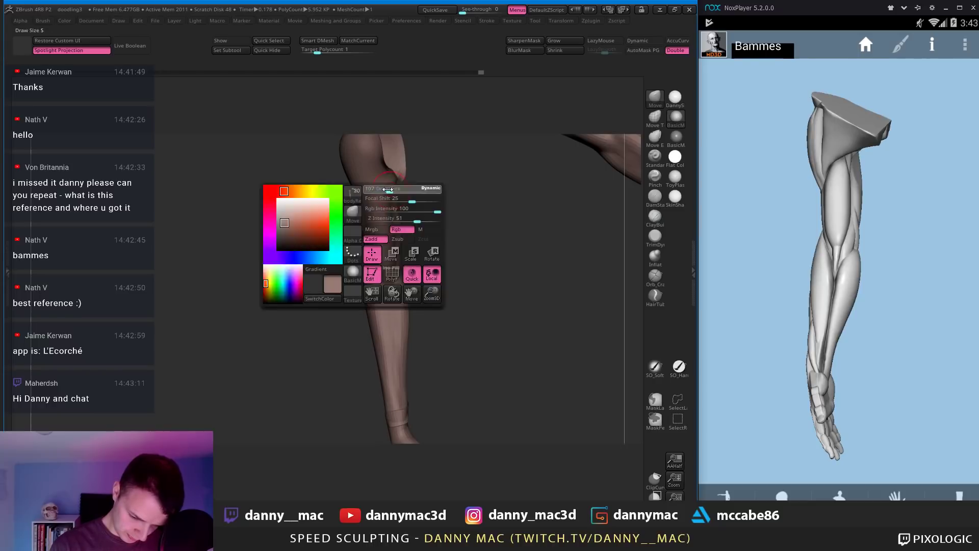
pyautogui.moveTo(394, 190)
pyautogui.keyDown('alt'); pyautogui.mouseDown(button='right')
pyautogui.moveTo(403, 203)
pyautogui.moveTo(407, 194)
pyautogui.mouseUp(button='right'); pyautogui.keyUp('alt')
pyautogui.press('space')
pyautogui.moveTo(380, 213); pyautogui.dragTo(378, 214)
pyautogui.press('space')
pyautogui.moveTo(381, 212); pyautogui.dragTo(389, 209, button='right')
pyautogui.moveTo(390, 210); pyautogui.dragTo(387, 209)
pyautogui.moveTo(387, 210)
pyautogui.mouseDown(button='right')
pyautogui.moveTo(402, 160)
pyautogui.moveTo(469, 208)
pyautogui.mouseUp(button='right')
# Step: Switch to ClayBuildup and compare the hand with the rotated reference arm
pyautogui.press('b')
pyautogui.press('c')
pyautogui.press('b')
pyautogui.moveTo(816, 224); pyautogui.dragTo(911, 234)
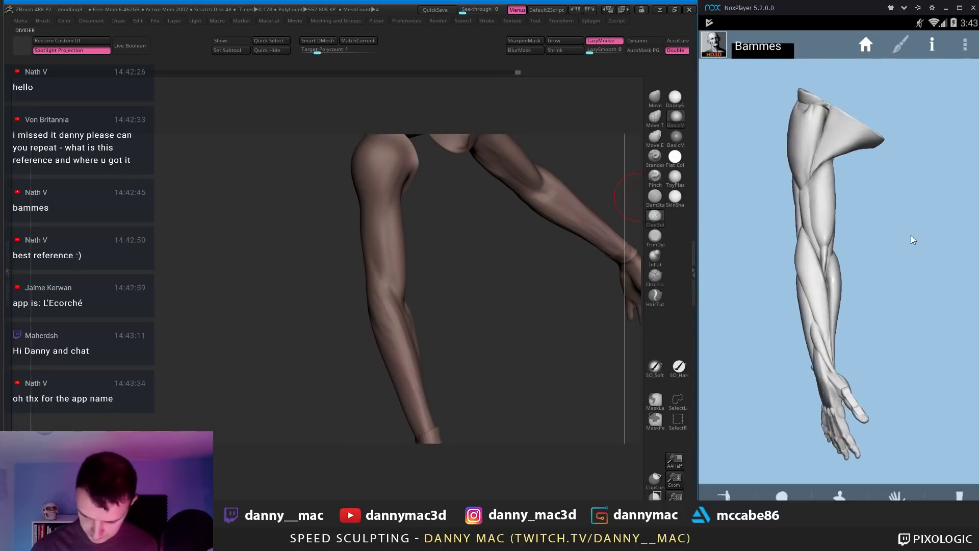
pyautogui.moveTo(458, 224)
pyautogui.mouseDown(button='right')
pyautogui.moveTo(394, 218)
pyautogui.moveTo(420, 254)
pyautogui.moveTo(406, 248)
pyautogui.moveTo(404, 215)
pyautogui.moveTo(380, 190)
pyautogui.mouseUp(button='right')
# Step: Add DamStandard creases, match the reference angle, and step down a subdivision level
pyautogui.press('b')
pyautogui.press('d')
pyautogui.press('s')
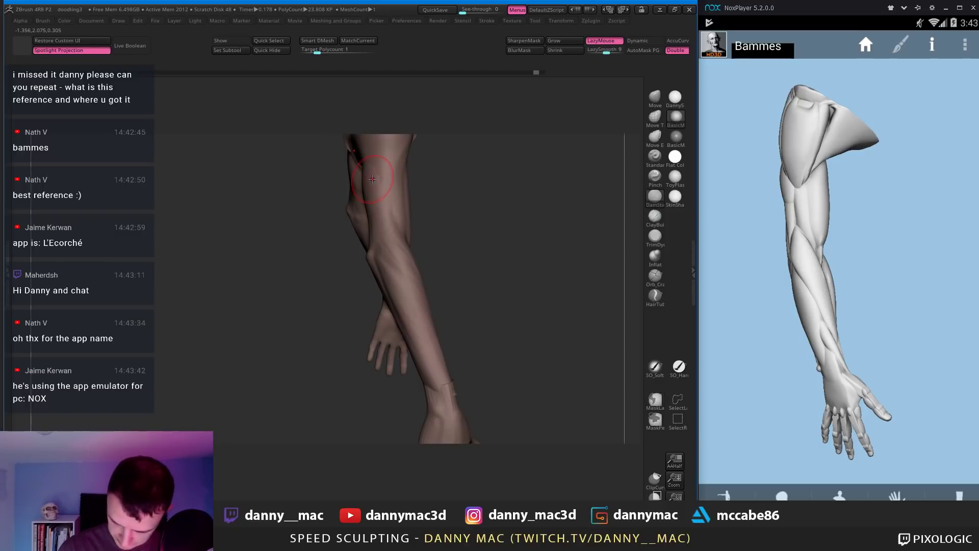
pyautogui.moveTo(841, 236); pyautogui.dragTo(801, 209)
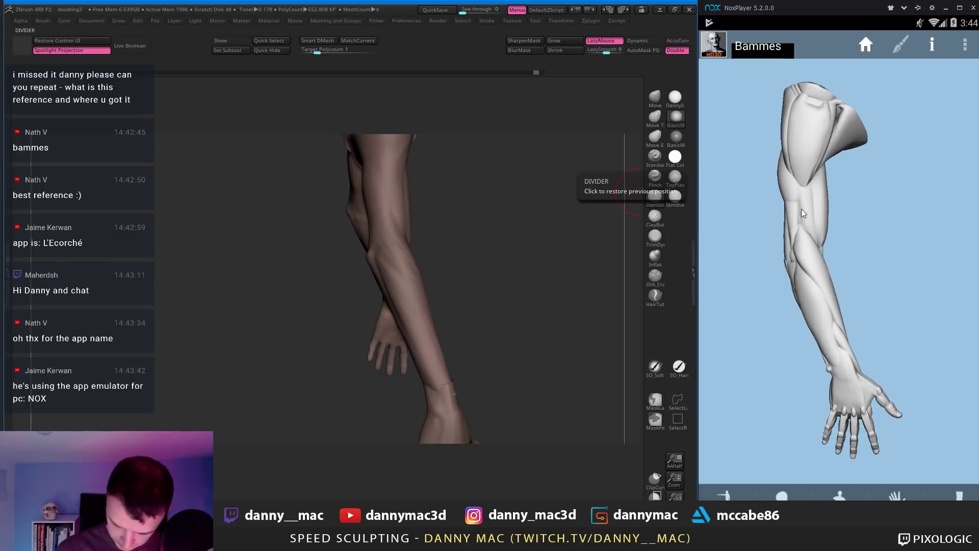
pyautogui.moveTo(387, 204); pyautogui.dragTo(398, 222, button='right')
pyautogui.hotkey('shift', 'd')
pyautogui.hotkey('shift', 'd')
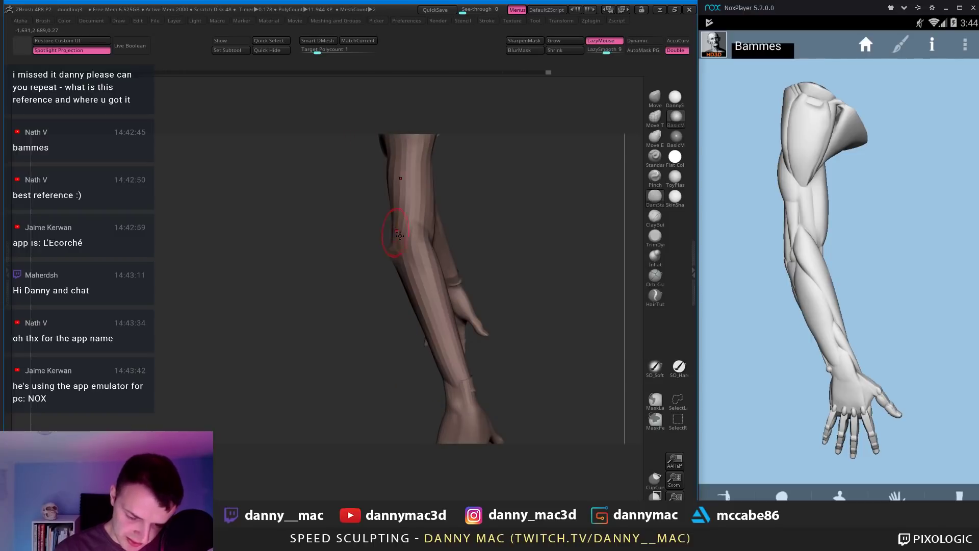
pyautogui.moveTo(401, 220)
pyautogui.mouseDown(button='right')
pyautogui.moveTo(382, 225)
pyautogui.moveTo(412, 206)
pyautogui.moveTo(359, 203)
pyautogui.moveTo(399, 221)
pyautogui.moveTo(351, 188)
pyautogui.moveTo(367, 220)
pyautogui.moveTo(383, 217)
pyautogui.moveTo(388, 197)
pyautogui.moveTo(414, 281)
pyautogui.moveTo(455, 267)
pyautogui.moveTo(414, 270)
pyautogui.moveTo(393, 236)
pyautogui.moveTo(413, 231)
pyautogui.mouseUp(button='right')
# Step: Build up the forearm and wrist with ClayBuildup, zoomed in beside the reference
pyautogui.press('space')
pyautogui.press('space')
pyautogui.press('space')
pyautogui.press('space')
pyautogui.moveTo(847, 228); pyautogui.dragTo(778, 247)
pyautogui.moveTo(424, 275)
pyautogui.mouseDown(button='right')
pyautogui.moveTo(412, 261)
pyautogui.moveTo(426, 260)
pyautogui.moveTo(428, 237)
pyautogui.mouseUp(button='right')
pyautogui.press('b')
pyautogui.press('c')
pyautogui.press('b')
pyautogui.rightClick(422, 245)
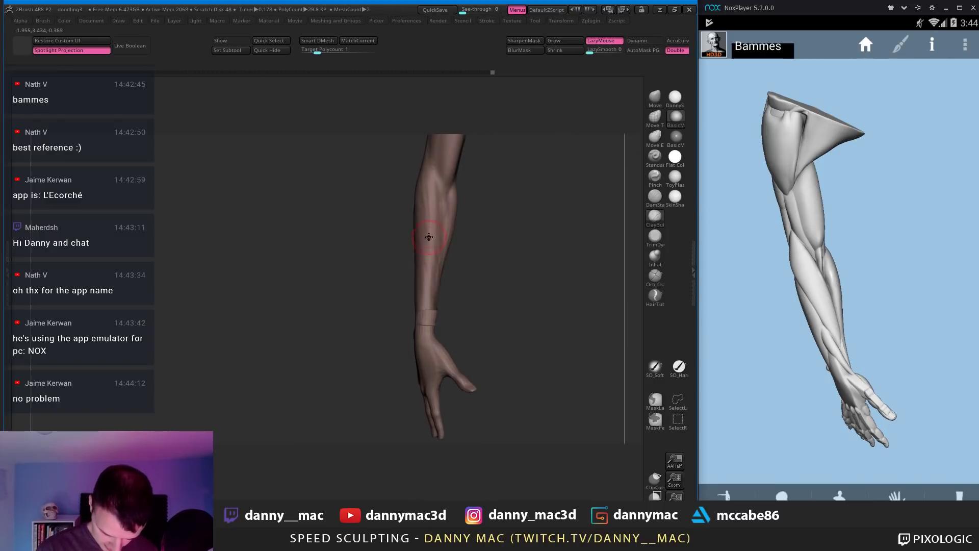
pyautogui.moveTo(432, 276); pyautogui.dragTo(433, 277, button='right')
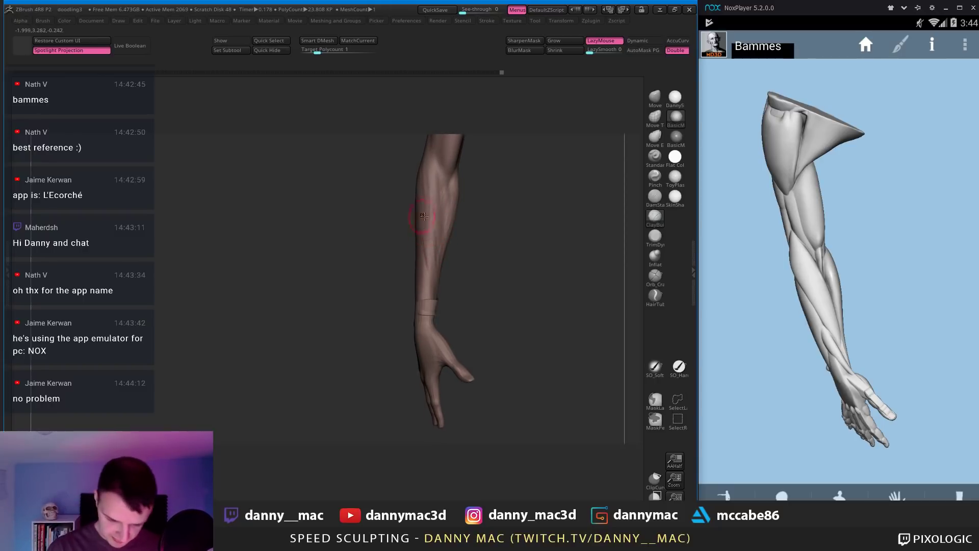
# Step: Orbit to a frontal view of both arms, turn off LazyMouse, and reduce brush size
pyautogui.press('space')
pyautogui.moveTo(426, 230)
pyautogui.mouseDown(button='right')
pyautogui.moveTo(432, 250)
pyautogui.moveTo(412, 280)
pyautogui.moveTo(436, 299)
pyautogui.moveTo(425, 317)
pyautogui.moveTo(419, 304)
pyautogui.mouseUp(button='right')
pyautogui.press('space')
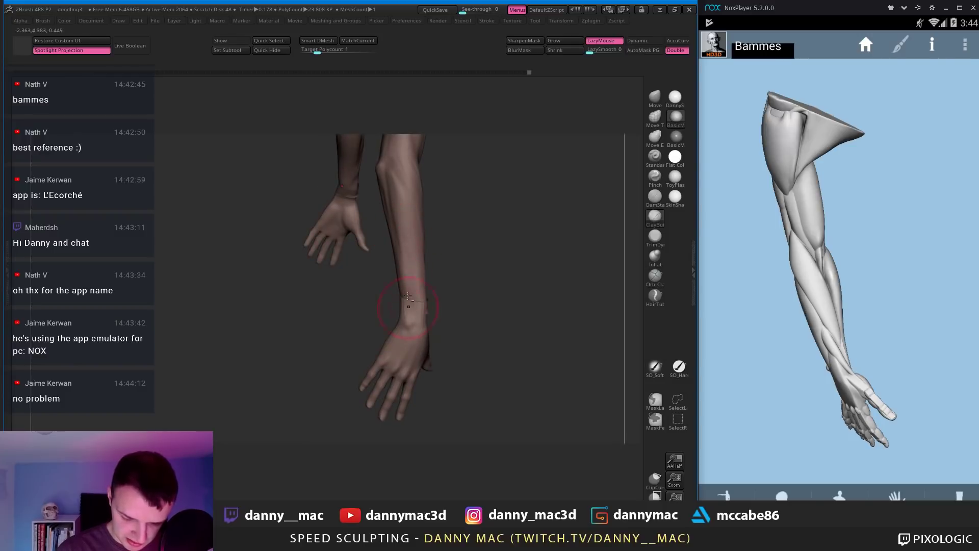
pyautogui.moveTo(409, 268)
pyautogui.mouseDown(button='right')
pyautogui.moveTo(404, 285)
pyautogui.moveTo(407, 213)
pyautogui.mouseUp(button='right')
pyautogui.moveTo(412, 257)
pyautogui.mouseDown(button='right')
pyautogui.moveTo(406, 208)
pyautogui.moveTo(404, 273)
pyautogui.moveTo(419, 264)
pyautogui.mouseUp(button='right')
pyautogui.press('l')
pyautogui.press('space')
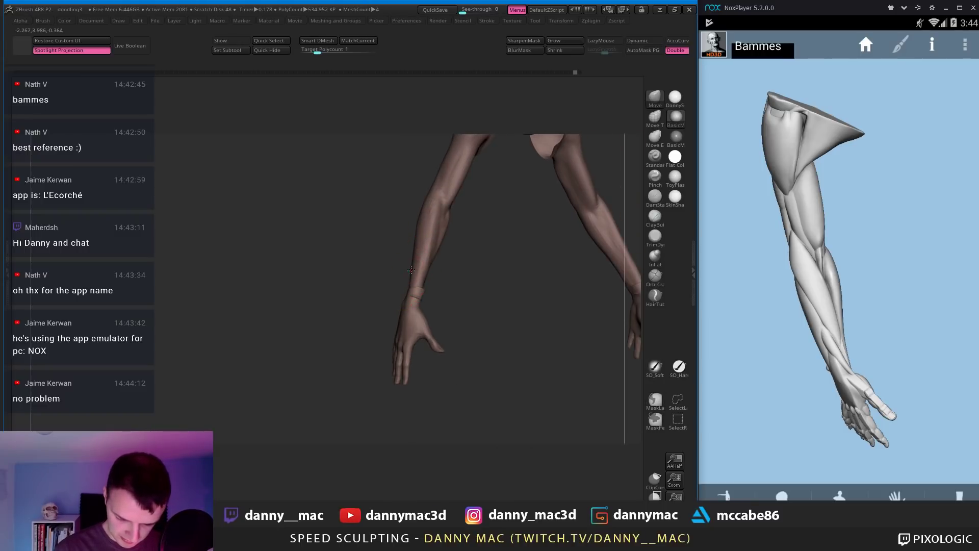
pyautogui.press('space')
# Step: Drop a subdivision level and nudge the forearm with the Move brush
pyautogui.moveTo(815, 298); pyautogui.dragTo(901, 313)
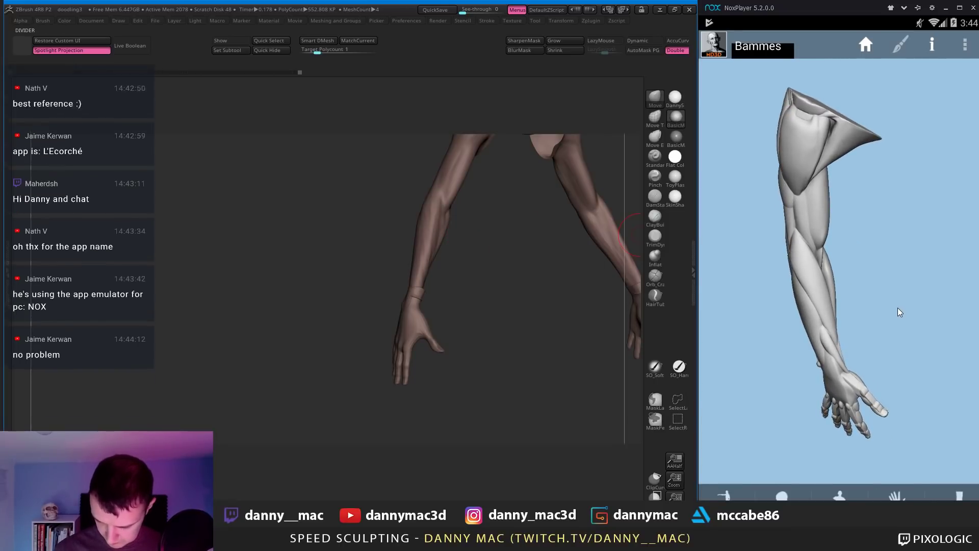
pyautogui.keyDown('alt'); pyautogui.click(422, 230); pyautogui.keyUp('alt')
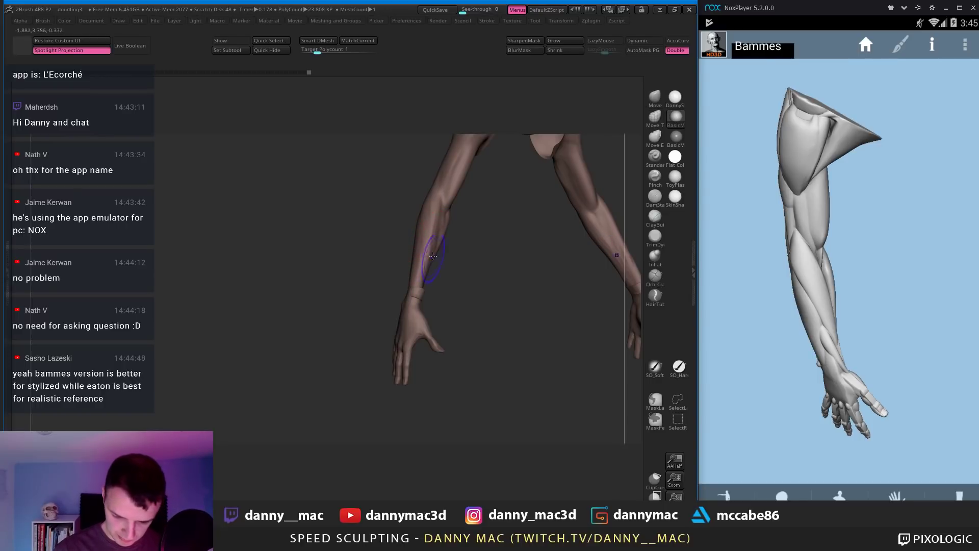
pyautogui.keyDown('shift'); pyautogui.moveTo(433, 256); pyautogui.dragTo(431, 245); pyautogui.keyUp('shift')
pyautogui.moveTo(431, 244)
pyautogui.mouseDown(button='right')
pyautogui.moveTo(418, 247)
pyautogui.moveTo(426, 226)
pyautogui.moveTo(444, 241)
pyautogui.moveTo(427, 252)
pyautogui.moveTo(462, 179)
pyautogui.moveTo(451, 176)
pyautogui.moveTo(440, 205)
pyautogui.moveTo(432, 175)
pyautogui.moveTo(455, 219)
pyautogui.moveTo(293, 227)
pyautogui.moveTo(271, 250)
pyautogui.moveTo(314, 204)
pyautogui.moveTo(288, 254)
pyautogui.moveTo(347, 229)
pyautogui.moveTo(337, 226)
pyautogui.moveTo(350, 212)
pyautogui.moveTo(332, 221)
pyautogui.moveTo(332, 247)
pyautogui.moveTo(314, 226)
pyautogui.mouseUp(button='right')
pyautogui.press('b')
pyautogui.press('m')
pyautogui.press('v')
pyautogui.press('space')
# Step: Build up the forearm just below the elbow and upper forearm with ClayBuildup
pyautogui.press('space')
pyautogui.press('b')
pyautogui.press('c')
pyautogui.press('b')
pyautogui.press('space')
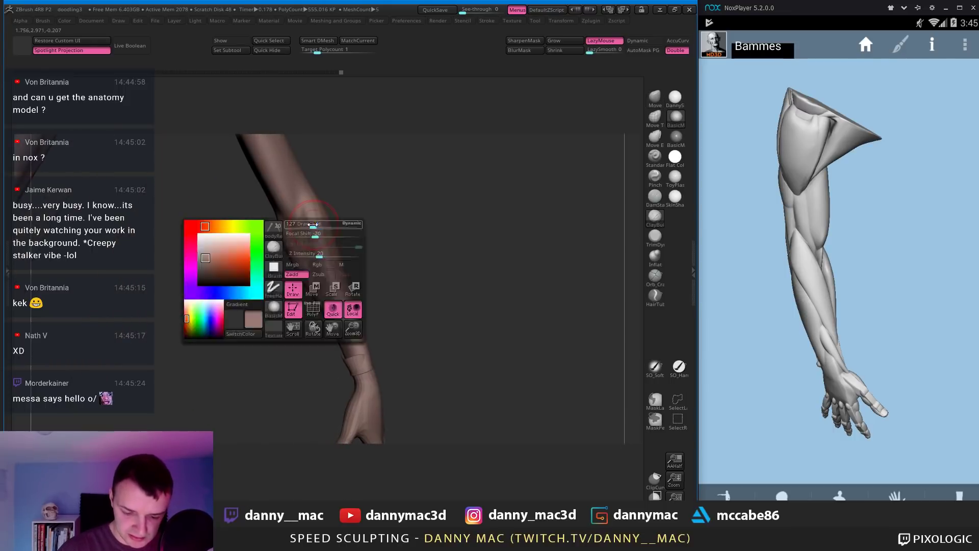
pyautogui.moveTo(308, 196); pyautogui.dragTo(311, 217)
pyautogui.moveTo(312, 219); pyautogui.dragTo(327, 224, button='right')
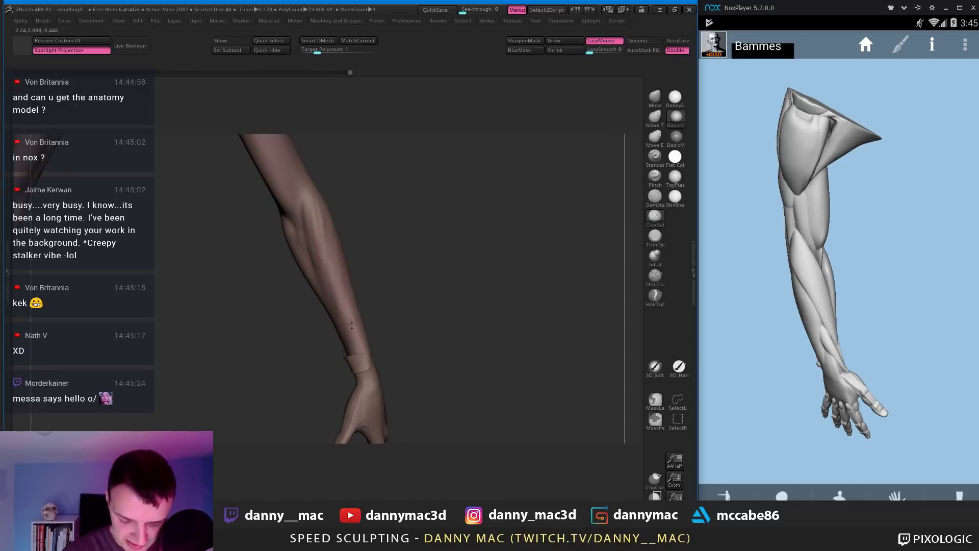
pyautogui.moveTo(352, 325); pyautogui.dragTo(355, 337)
pyautogui.moveTo(334, 220)
pyautogui.mouseDown(button='right')
pyautogui.moveTo(319, 214)
pyautogui.moveTo(350, 234)
pyautogui.moveTo(360, 271)
pyautogui.mouseUp(button='right')
pyautogui.press('space')
# Step: Switch to Move, turn the reference arm so the hand points left, and compare both arms
pyautogui.press('b')
pyautogui.press('m')
pyautogui.press('v')
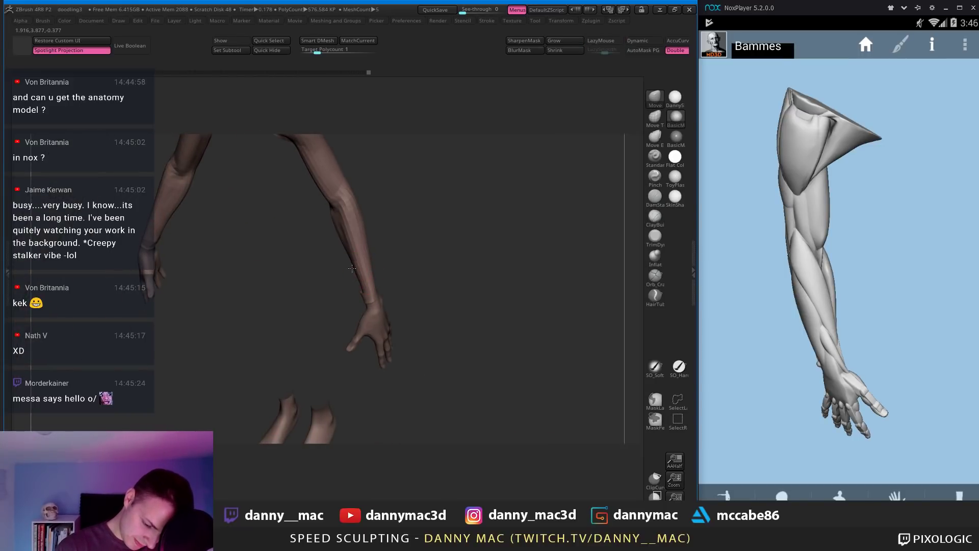
pyautogui.moveTo(714, 258); pyautogui.dragTo(901, 253)
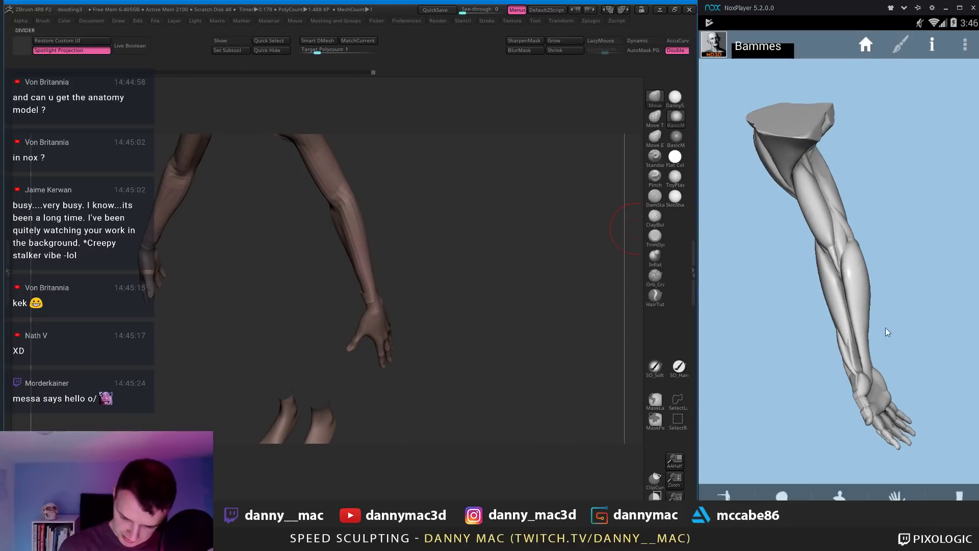
pyautogui.moveTo(887, 332); pyautogui.dragTo(908, 469)
pyautogui.moveTo(882, 274); pyautogui.dragTo(868, 248)
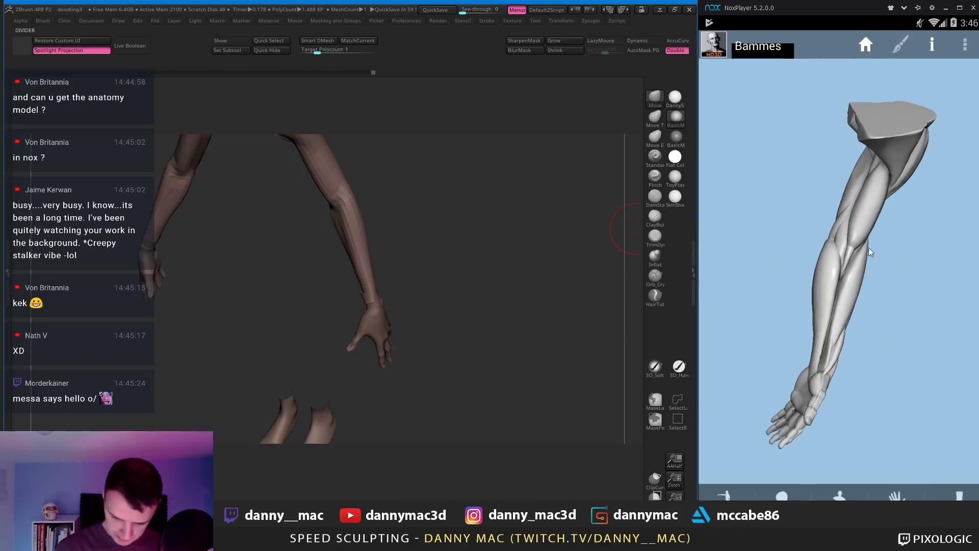
pyautogui.moveTo(361, 223); pyautogui.dragTo(364, 131, button='right')
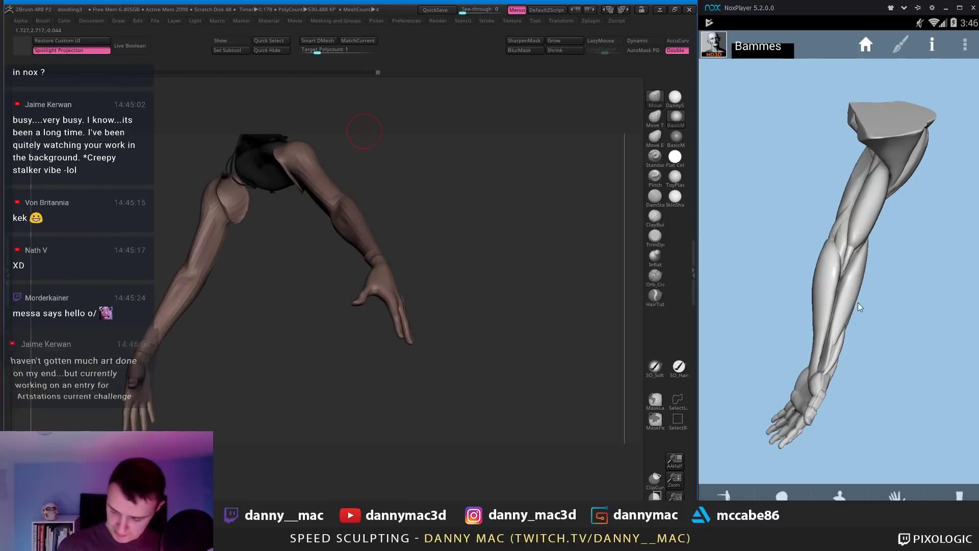
# Step: Carve sharp creases into the forearm with DamStandard, matching the reference arm's palm side
pyautogui.moveTo(857, 302); pyautogui.dragTo(880, 142)
pyautogui.moveTo(383, 222)
pyautogui.mouseDown(button='right')
pyautogui.moveTo(407, 188)
pyautogui.moveTo(415, 193)
pyautogui.moveTo(404, 230)
pyautogui.moveTo(371, 255)
pyautogui.moveTo(368, 241)
pyautogui.moveTo(342, 228)
pyautogui.mouseUp(button='right')
pyautogui.press('b')
pyautogui.press('d')
pyautogui.press('s')
pyautogui.moveTo(842, 290); pyautogui.dragTo(830, 246)
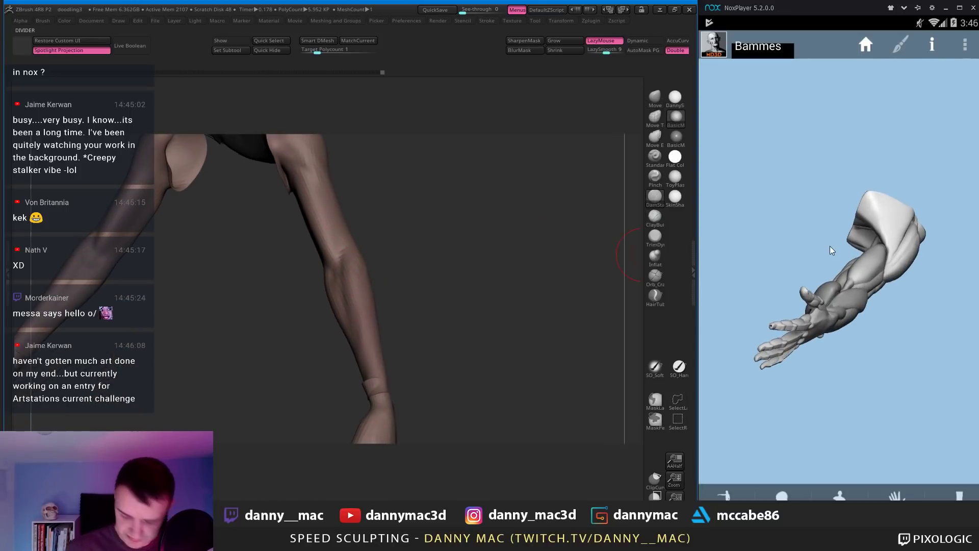
pyautogui.moveTo(357, 244); pyautogui.dragTo(344, 234, button='right')
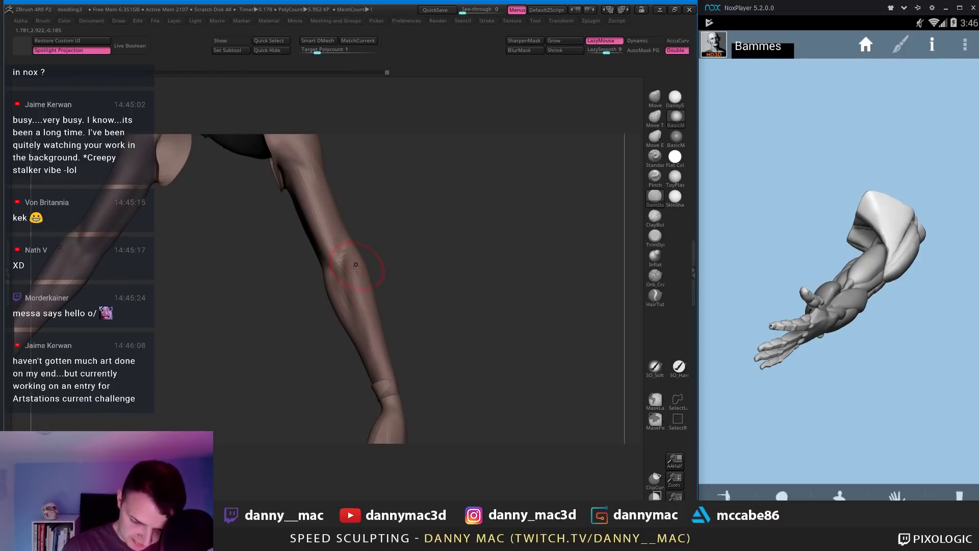
pyautogui.moveTo(355, 269); pyautogui.dragTo(385, 252, button='right')
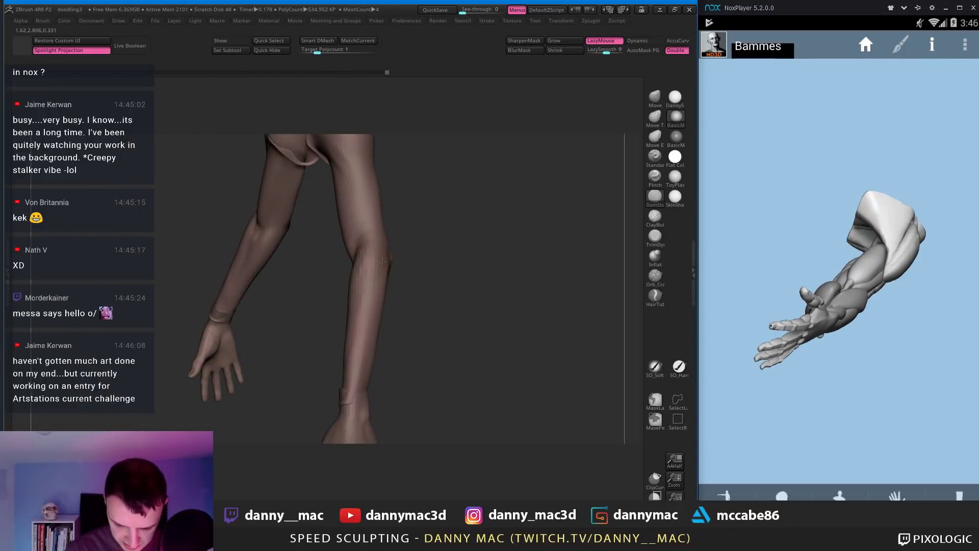
# Step: Reshape the right forearm, wrist and hand with the Move brush from front and side views
pyautogui.press('b')
pyautogui.press('m')
pyautogui.press('v')
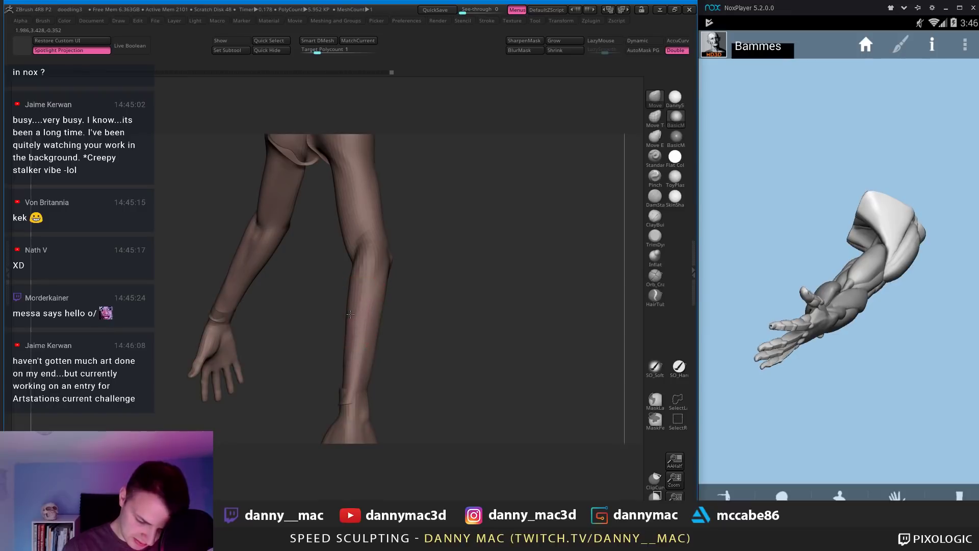
pyautogui.moveTo(350, 314)
pyautogui.mouseDown(button='right')
pyautogui.moveTo(341, 347)
pyautogui.moveTo(362, 302)
pyautogui.moveTo(357, 357)
pyautogui.moveTo(353, 323)
pyautogui.mouseUp(button='right')
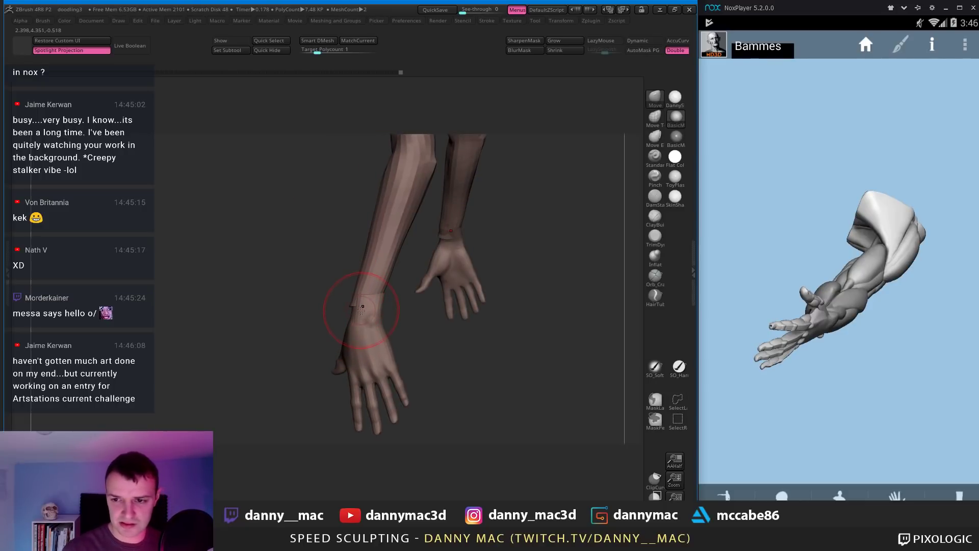
pyautogui.moveTo(363, 313)
pyautogui.mouseDown(button='right')
pyautogui.moveTo(352, 313)
pyautogui.moveTo(426, 313)
pyautogui.moveTo(337, 320)
pyautogui.moveTo(387, 162)
pyautogui.moveTo(431, 168)
pyautogui.mouseUp(button='right')
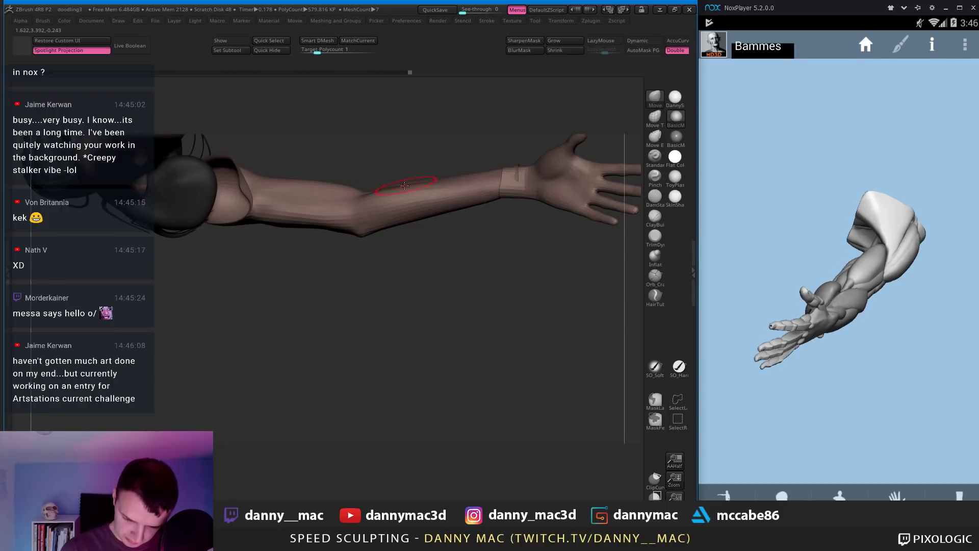
pyautogui.moveTo(405, 186); pyautogui.dragTo(428, 178, button='right')
pyautogui.rightClick(430, 195)
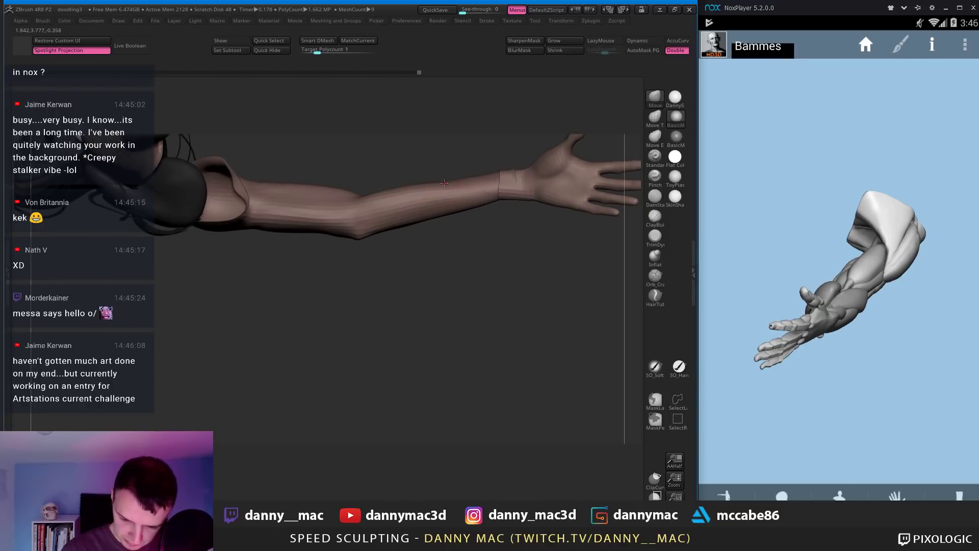
pyautogui.moveTo(480, 177); pyautogui.dragTo(462, 187, button='right')
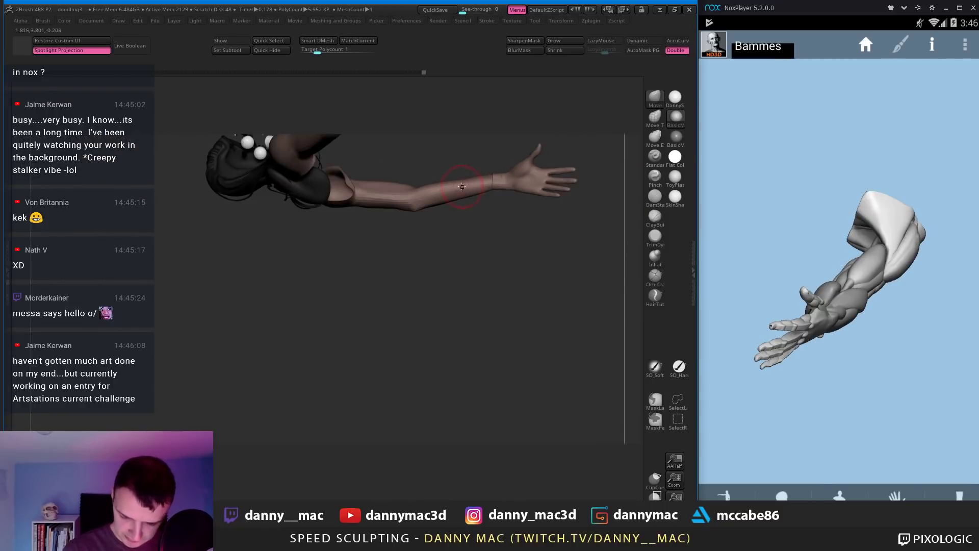
# Step: Reduce the brush size to work the wrist, comparing it with the close-up reference arm
pyautogui.moveTo(793, 243); pyautogui.dragTo(833, 365)
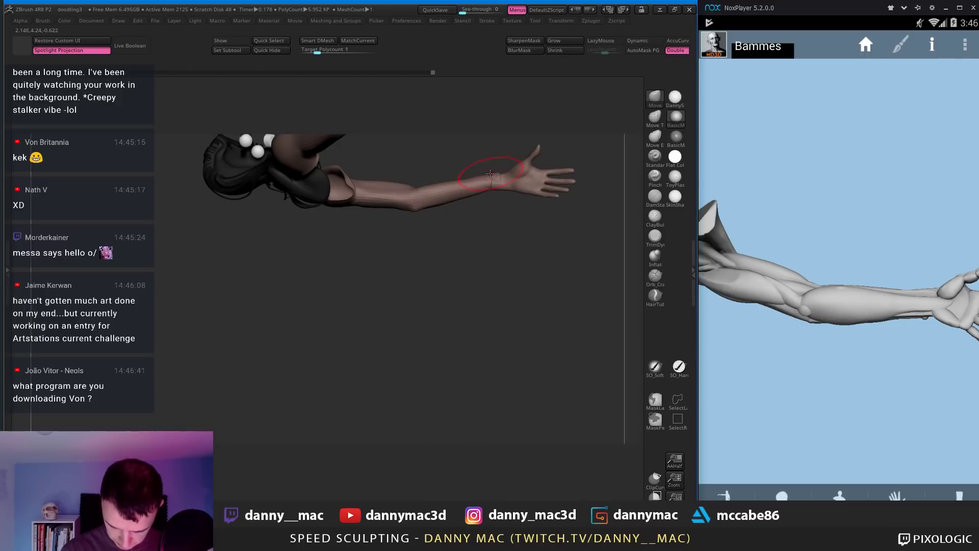
pyautogui.press('space')
pyautogui.press('space')
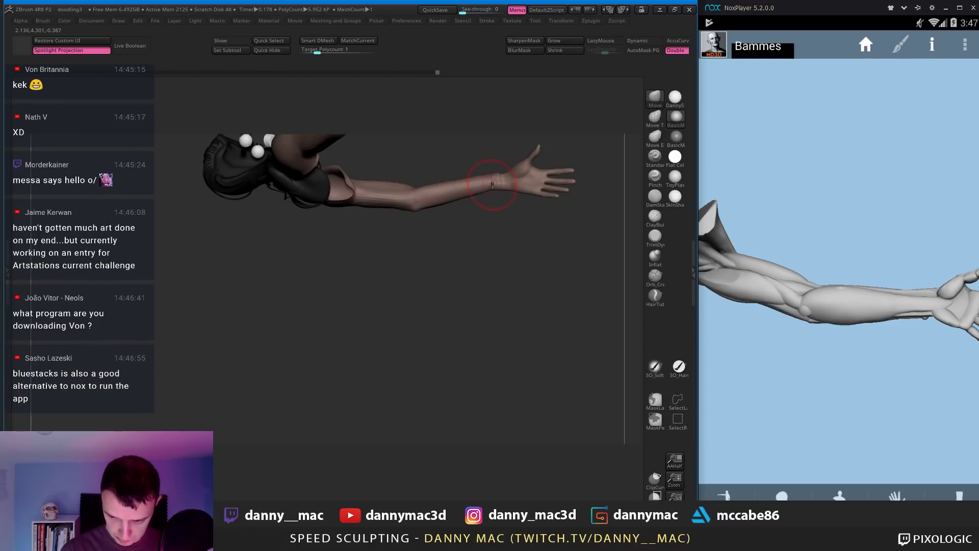
pyautogui.press('space')
pyautogui.moveTo(501, 185); pyautogui.dragTo(492, 185, button='right')
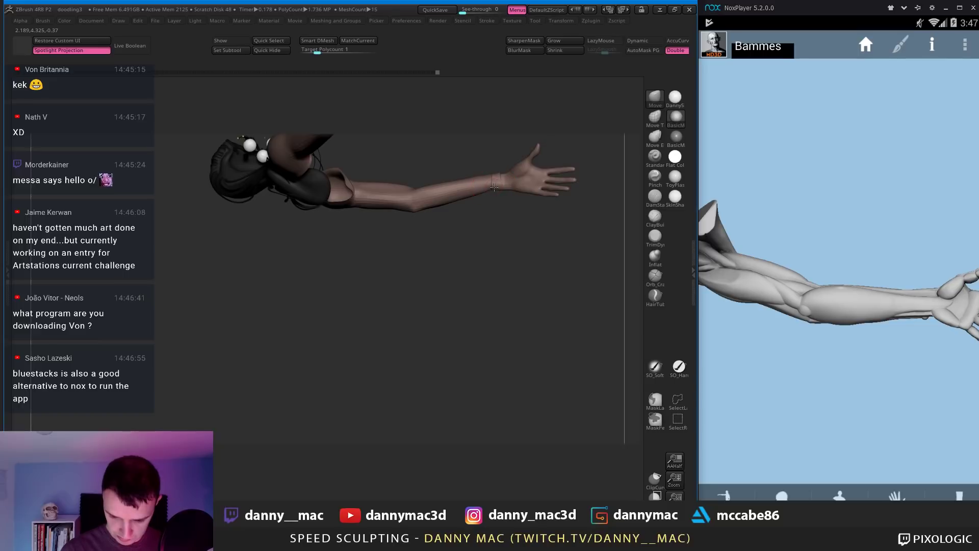
# Step: Turn off Solo so the head, hair and feet appear alongside both arms
pyautogui.press('space')
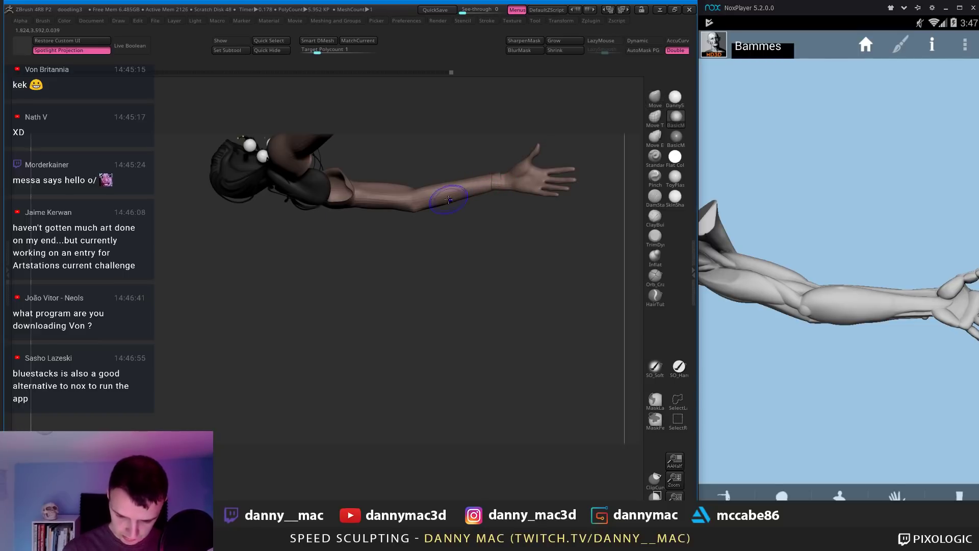
pyautogui.moveTo(467, 193)
pyautogui.mouseDown(button='right')
pyautogui.moveTo(429, 198)
pyautogui.moveTo(458, 178)
pyautogui.moveTo(430, 180)
pyautogui.mouseUp(button='right')
pyautogui.press('space')
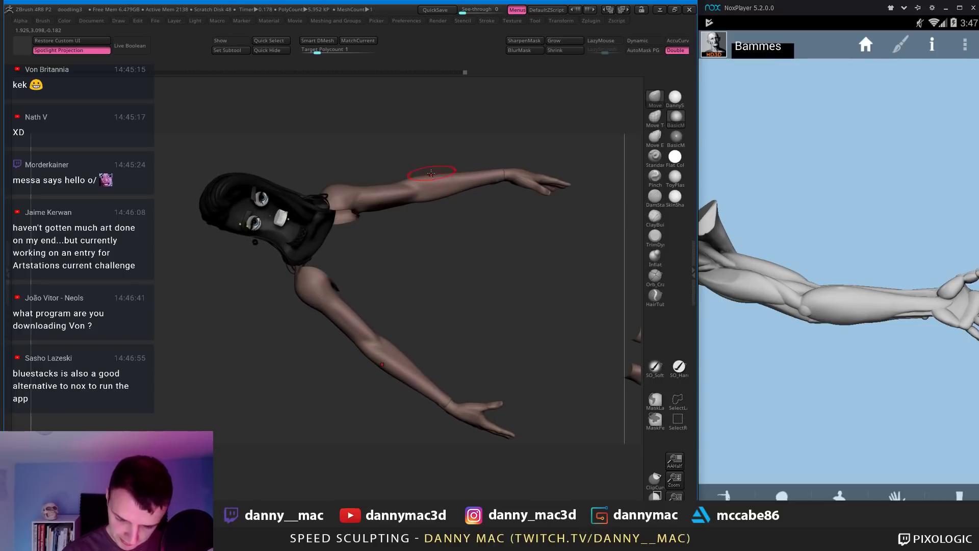
pyautogui.moveTo(431, 175)
pyautogui.mouseDown(button='right')
pyautogui.moveTo(431, 198)
pyautogui.moveTo(447, 184)
pyautogui.mouseUp(button='right')
pyautogui.press('space')
pyautogui.press('space')
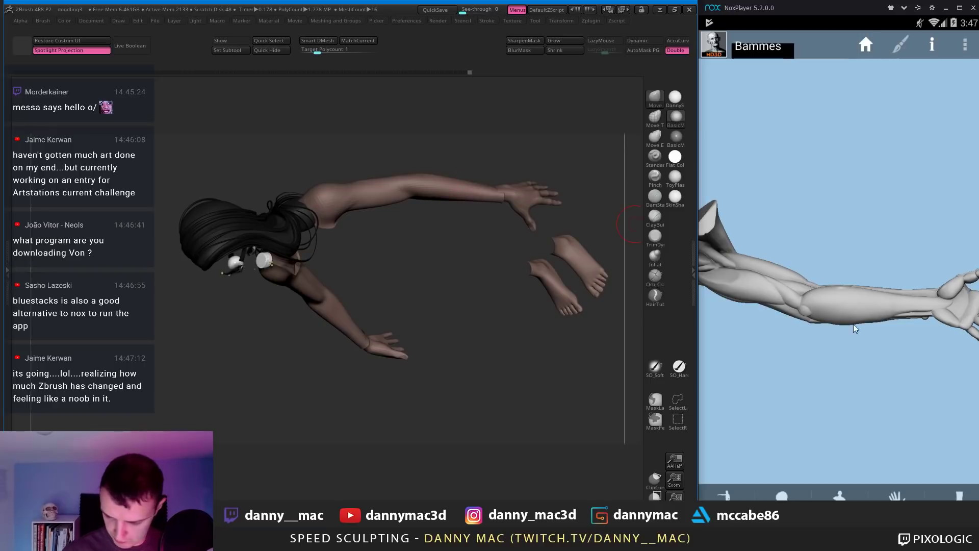
# Step: Rotate the Bammes reference arm to a new angle and orbit the figure to match
pyautogui.moveTo(855, 329); pyautogui.dragTo(730, 357)
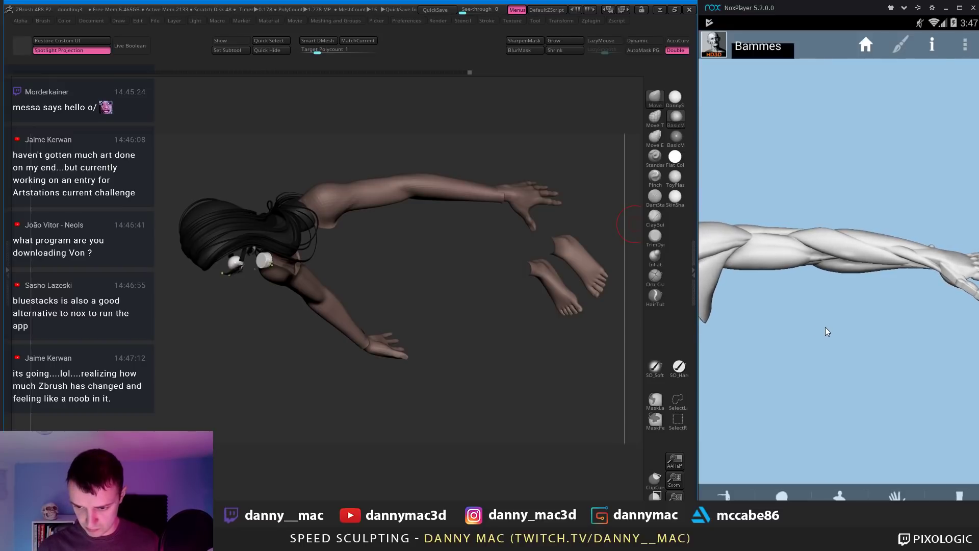
pyautogui.moveTo(826, 329)
pyautogui.mouseDown()
pyautogui.moveTo(815, 329)
pyautogui.moveTo(830, 315)
pyautogui.moveTo(824, 290)
pyautogui.mouseUp()
pyautogui.moveTo(561, 168)
pyautogui.mouseDown()
pyautogui.moveTo(467, 195)
pyautogui.moveTo(496, 189)
pyautogui.moveTo(484, 174)
pyautogui.mouseUp()
pyautogui.press('space')
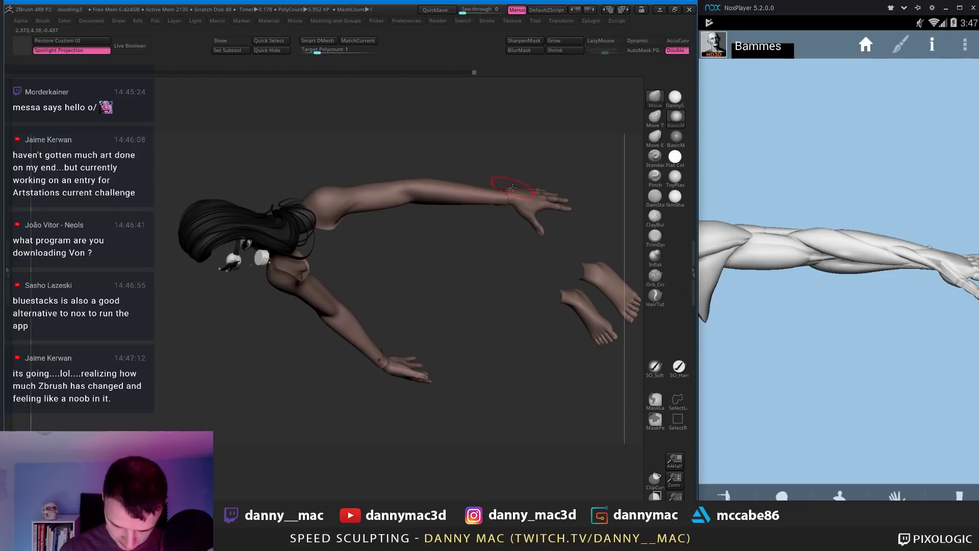
pyautogui.moveTo(513, 187)
pyautogui.mouseDown()
pyautogui.moveTo(507, 172)
pyautogui.moveTo(450, 175)
pyautogui.moveTo(447, 125)
pyautogui.moveTo(430, 164)
pyautogui.moveTo(483, 164)
pyautogui.moveTo(465, 183)
pyautogui.moveTo(460, 155)
pyautogui.mouseUp()
# Step: Build up the upper arm with ClayBuildup, LazyMouse on, from several rotated views
pyautogui.press('b')
pyautogui.press('c')
pyautogui.press('b')
pyautogui.moveTo(488, 192); pyautogui.dragTo(474, 165)
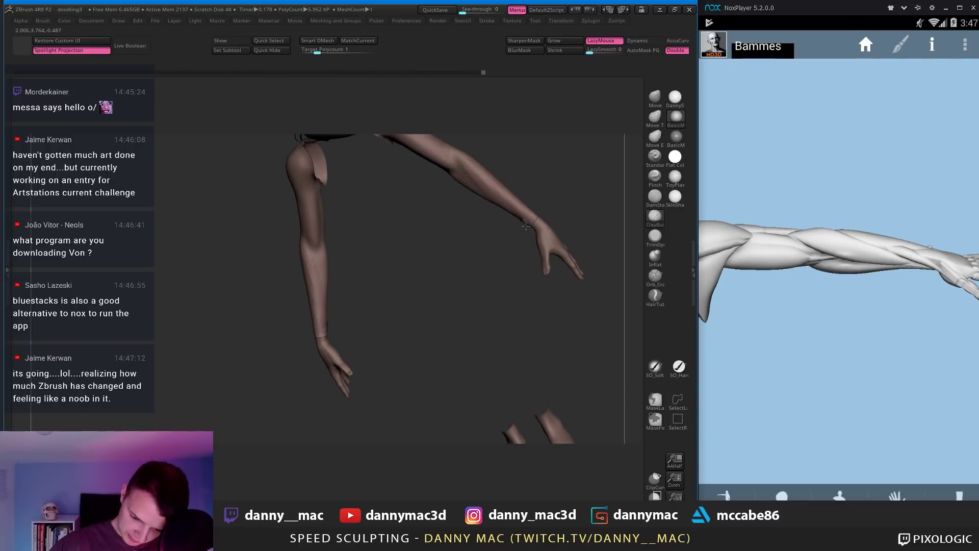
pyautogui.moveTo(525, 226); pyautogui.dragTo(482, 172)
pyautogui.moveTo(528, 215); pyautogui.dragTo(430, 271)
pyautogui.press('l')
pyautogui.moveTo(393, 256)
pyautogui.mouseDown(button='right')
pyautogui.moveTo(382, 269)
pyautogui.moveTo(380, 241)
pyautogui.moveTo(416, 259)
pyautogui.mouseUp(button='right')
# Step: Push and pull the arm shape with the Move brush, LazyMouse off
pyautogui.press('b')
pyautogui.press('m')
pyautogui.press('v')
pyautogui.press('space')
# Step: Return to ClayBuildup and tilt the reference arm to an upright angled view
pyautogui.press('b')
pyautogui.press('c')
pyautogui.press('b')
pyautogui.press('l')
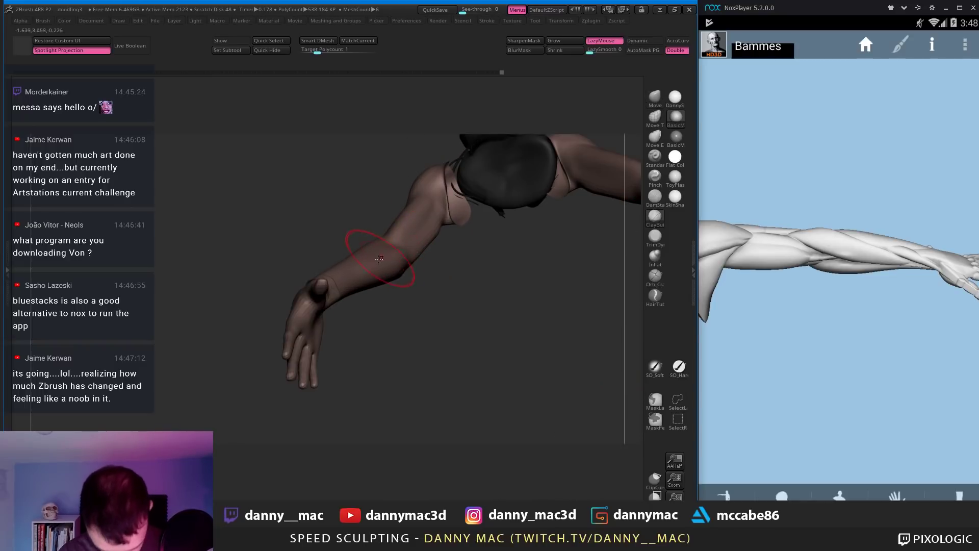
pyautogui.moveTo(837, 259); pyautogui.dragTo(902, 459)
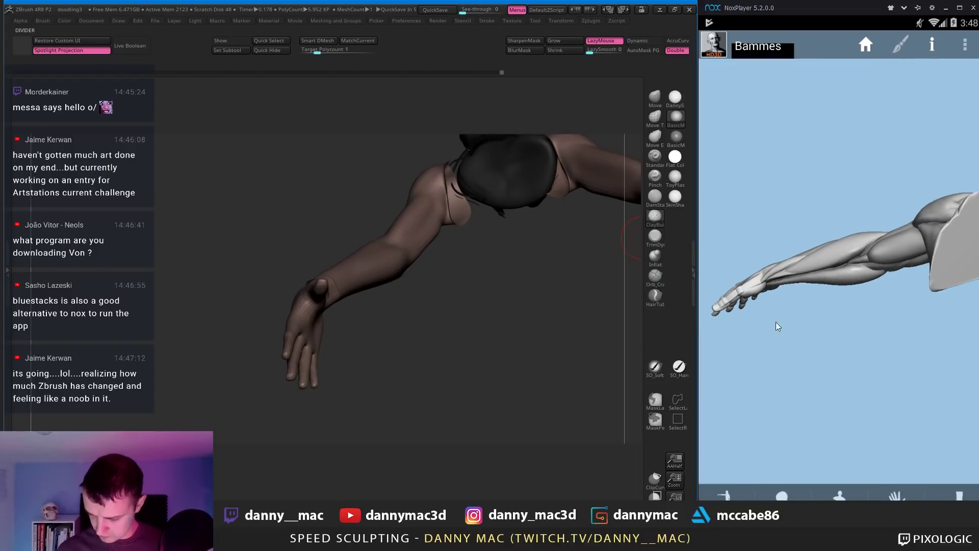
pyautogui.moveTo(775, 327); pyautogui.dragTo(823, 154)
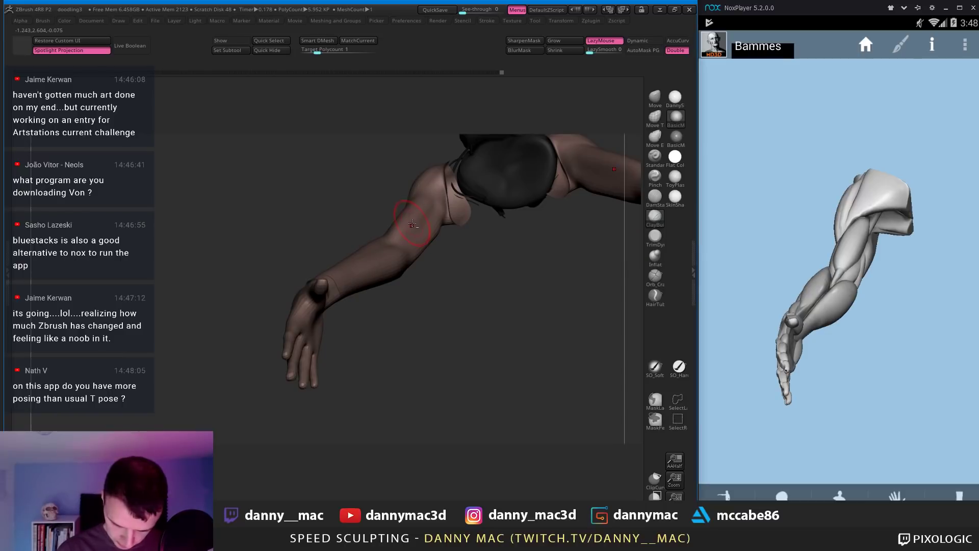
# Step: Reshape the forearm with the Move brush with the arm hanging down
pyautogui.press('b')
pyautogui.press('m')
pyautogui.press('v')
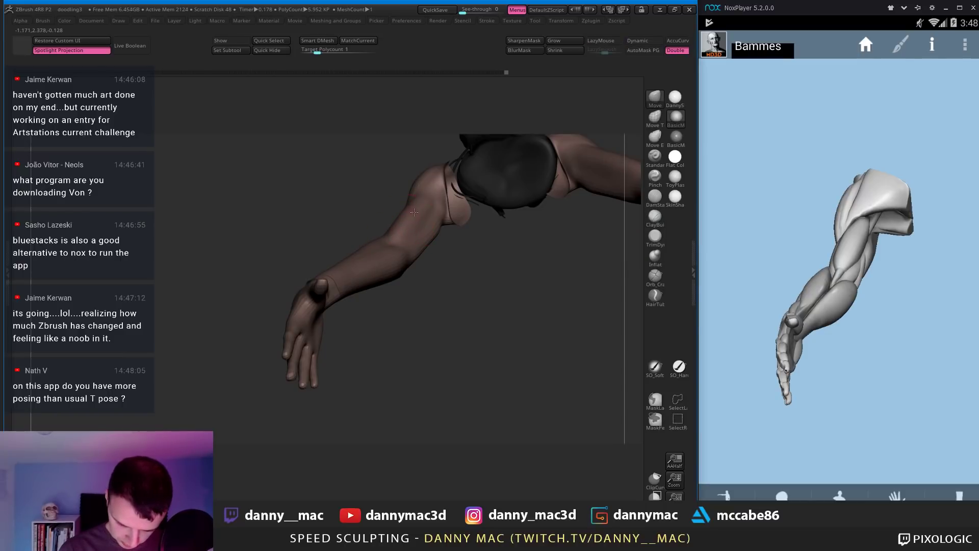
pyautogui.moveTo(414, 212); pyautogui.dragTo(393, 263)
# Step: Review the hanging forearm and hand from several angles with ClayBuildup active
pyautogui.press('b')
pyautogui.press('c')
pyautogui.press('b')
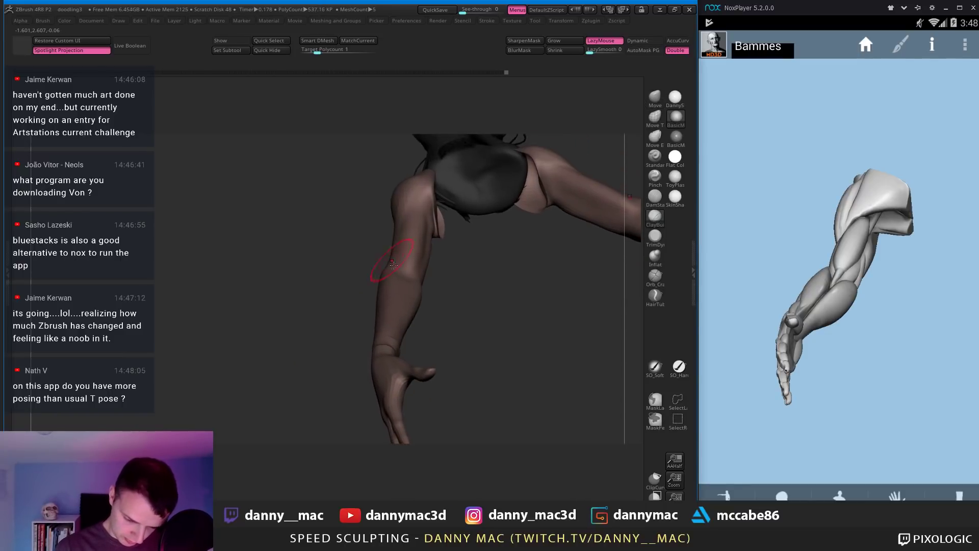
pyautogui.moveTo(393, 265); pyautogui.dragTo(350, 334, button='right')
pyautogui.moveTo(398, 301); pyautogui.dragTo(349, 326, button='right')
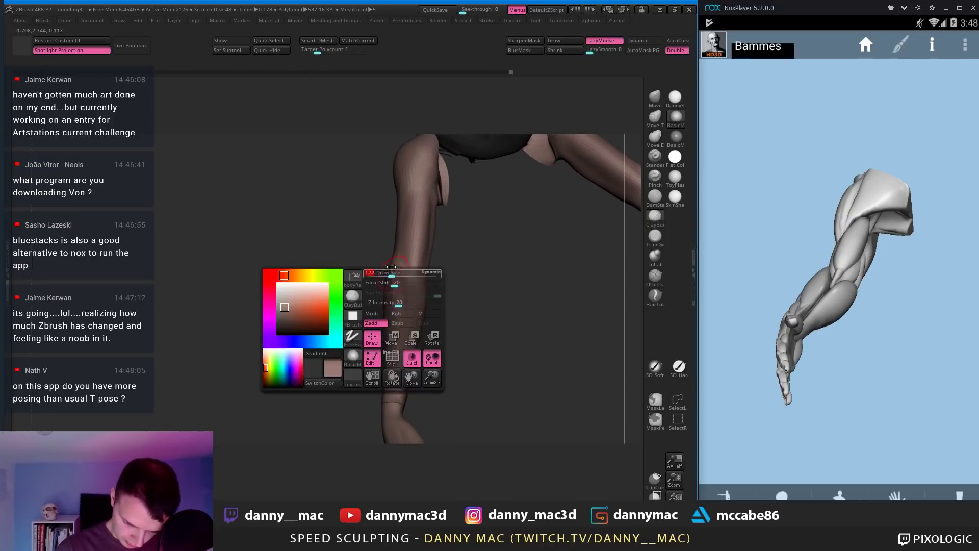
pyautogui.moveTo(403, 278)
pyautogui.mouseDown(button='right')
pyautogui.moveTo(448, 223)
pyautogui.moveTo(416, 249)
pyautogui.moveTo(409, 221)
pyautogui.moveTo(409, 271)
pyautogui.mouseUp(button='right')
pyautogui.moveTo(410, 218); pyautogui.dragTo(399, 222, button='right')
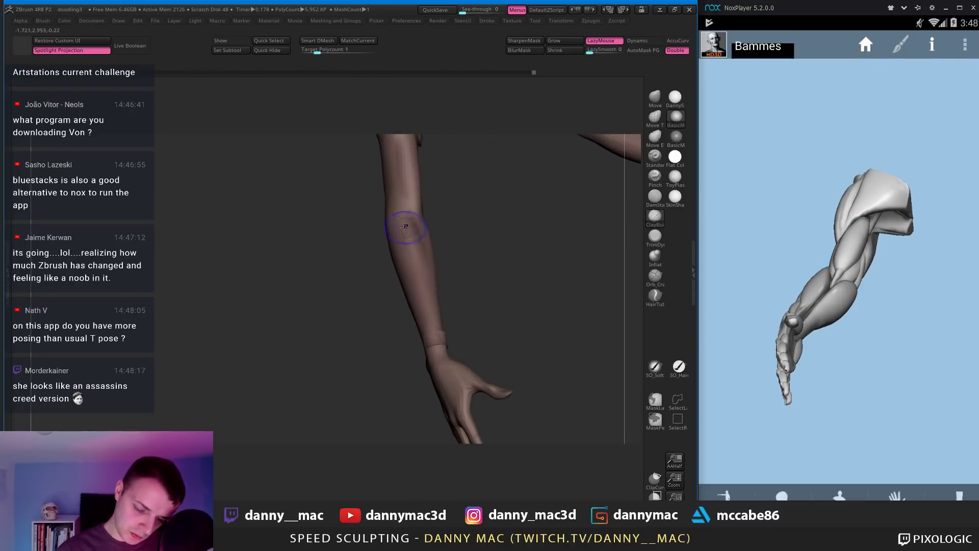
pyautogui.moveTo(411, 255); pyautogui.dragTo(408, 240, button='right')
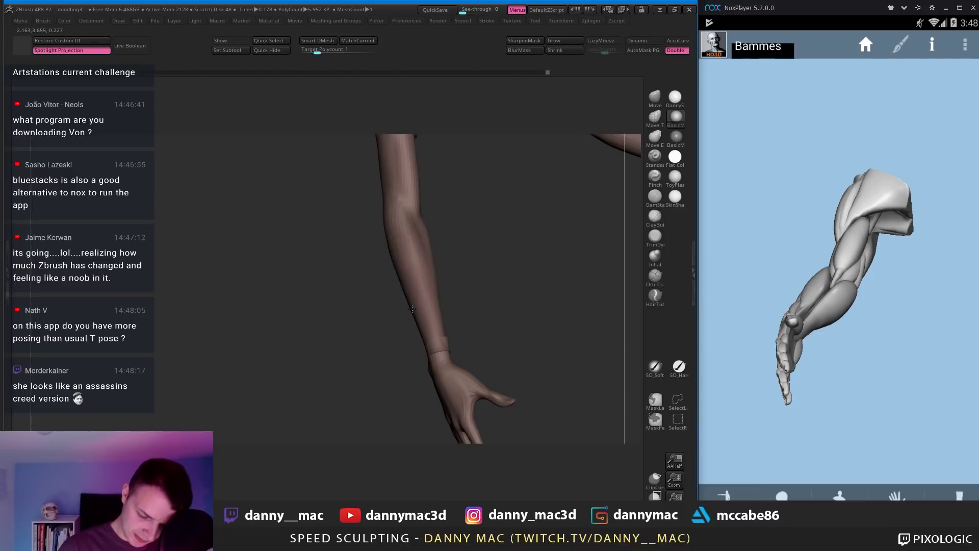
pyautogui.keyDown('ctrl'); pyautogui.moveTo(420, 291); pyautogui.dragTo(393, 289, button='right'); pyautogui.keyUp('ctrl')
# Step: Adjust the forearm with the Move brush, then show the full Bammes figure in the reference
pyautogui.press('b')
pyautogui.press('m')
pyautogui.press('v')
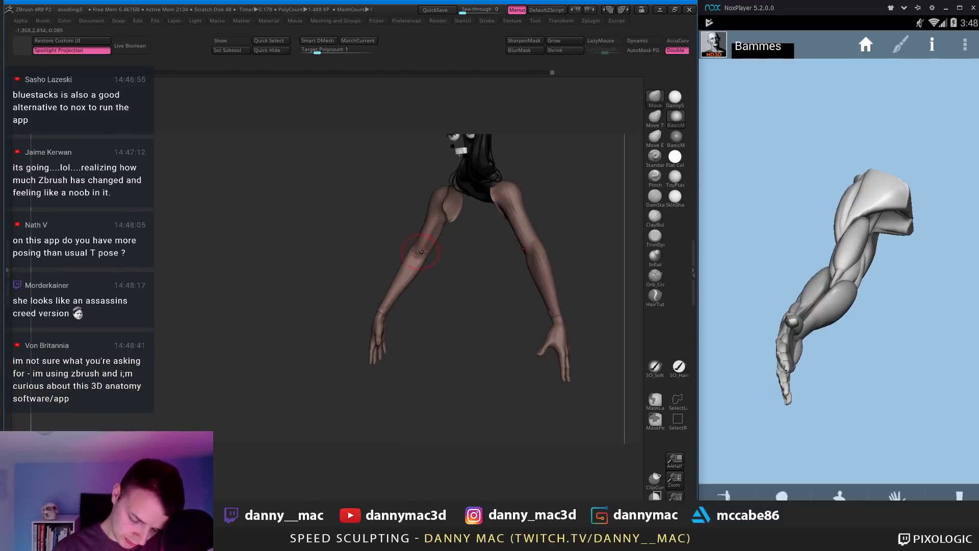
pyautogui.moveTo(390, 284)
pyautogui.mouseDown(button='right')
pyautogui.moveTo(423, 225)
pyautogui.moveTo(449, 228)
pyautogui.moveTo(434, 217)
pyautogui.moveTo(434, 231)
pyautogui.moveTo(402, 224)
pyautogui.moveTo(399, 257)
pyautogui.moveTo(377, 281)
pyautogui.moveTo(387, 288)
pyautogui.mouseUp(button='right')
pyautogui.rightClick(403, 254)
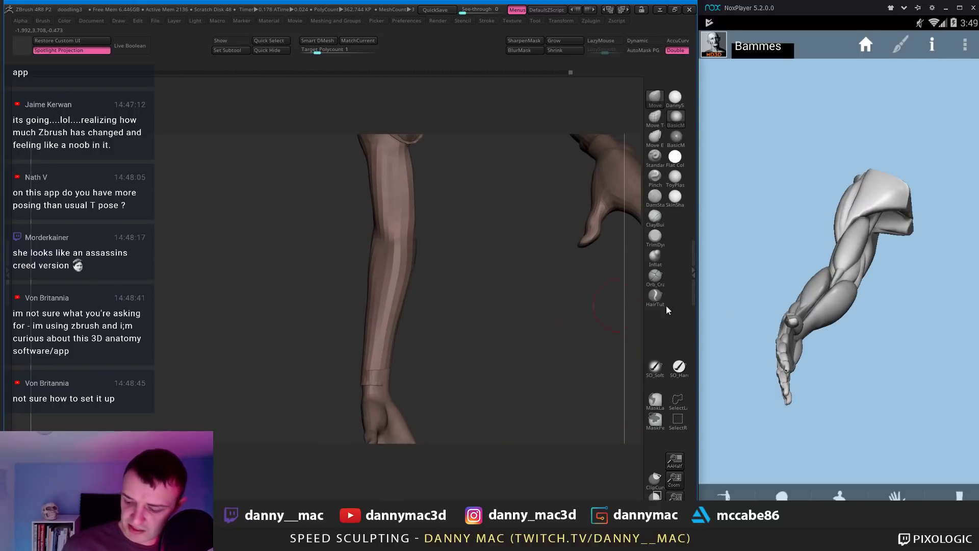
pyautogui.click(793, 432)
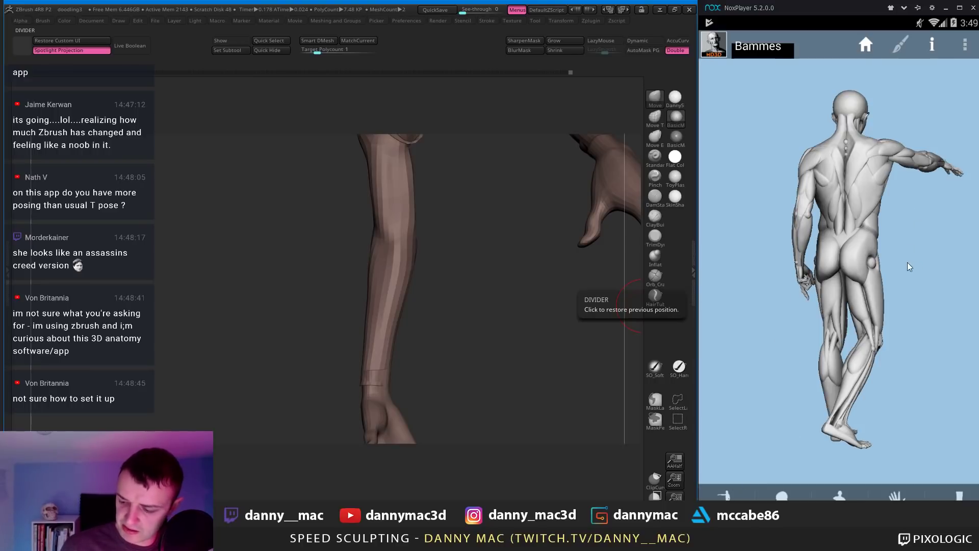
# Step: Turn the reference figure to a three-quarter view and rotate the sculpt to see the hand
pyautogui.moveTo(908, 262); pyautogui.dragTo(824, 233)
pyautogui.moveTo(895, 208); pyautogui.dragTo(831, 213)
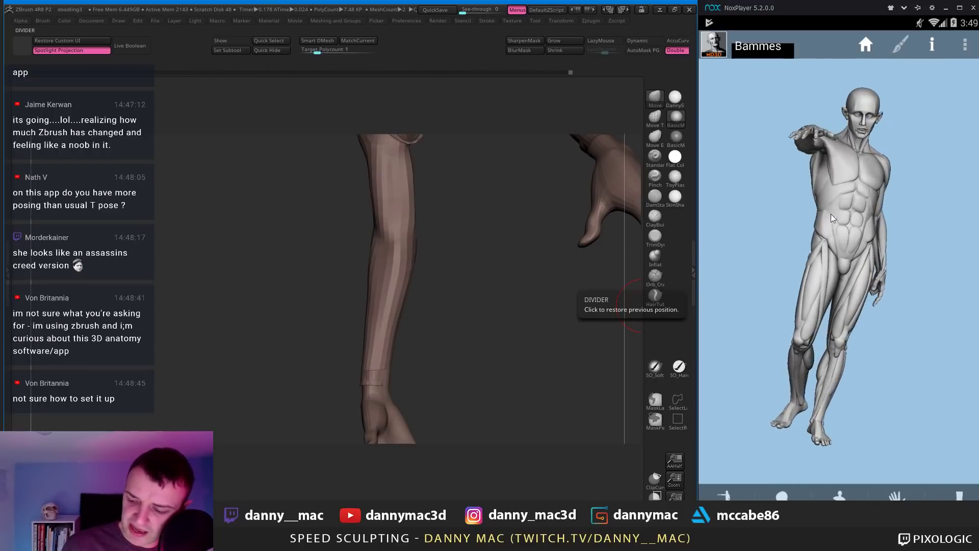
pyautogui.moveTo(914, 234); pyautogui.dragTo(811, 214)
pyautogui.moveTo(417, 251)
pyautogui.mouseDown(button='right')
pyautogui.moveTo(394, 245)
pyautogui.moveTo(432, 277)
pyautogui.moveTo(424, 280)
pyautogui.moveTo(474, 260)
pyautogui.moveTo(561, 276)
pyautogui.mouseUp(button='right')
pyautogui.press('space')
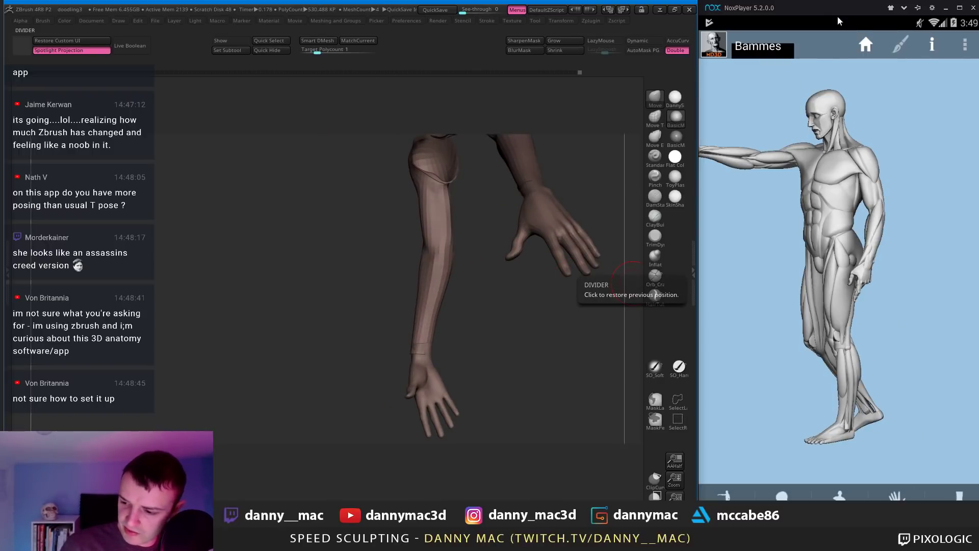
# Step: Launch L'Ecorche from the emulator home screen and enable the muscle layer
pyautogui.moveTo(837, 16); pyautogui.dragTo(777, 20)
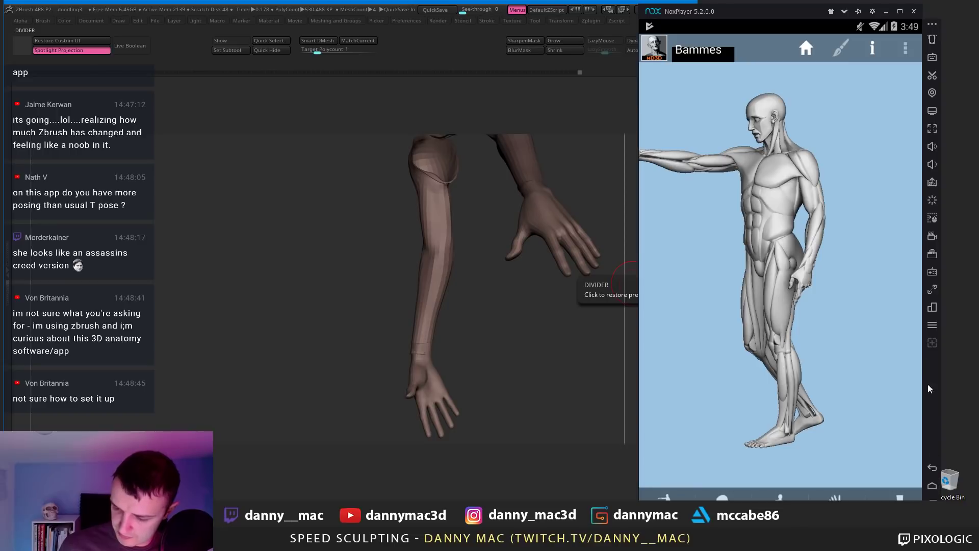
pyautogui.click(932, 486)
pyautogui.click(754, 268)
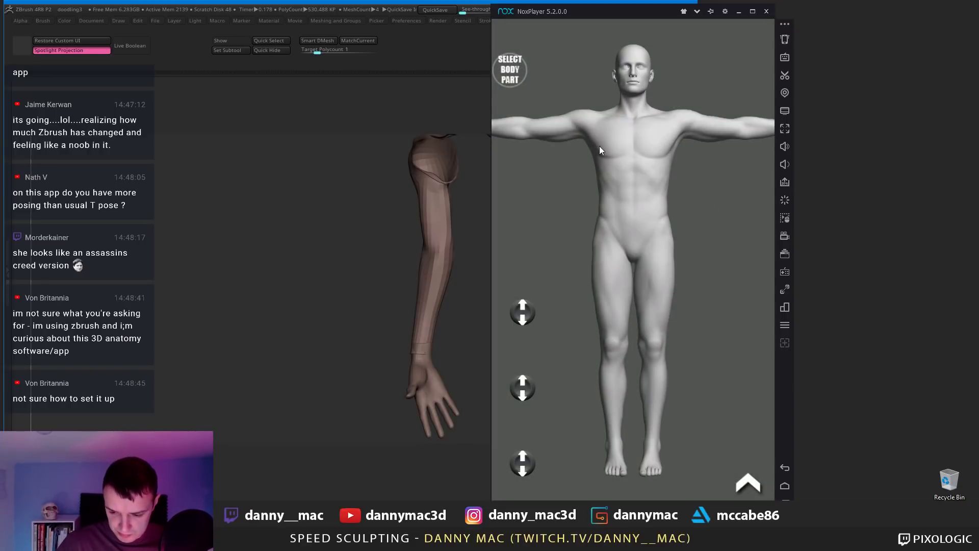
pyautogui.click(746, 484)
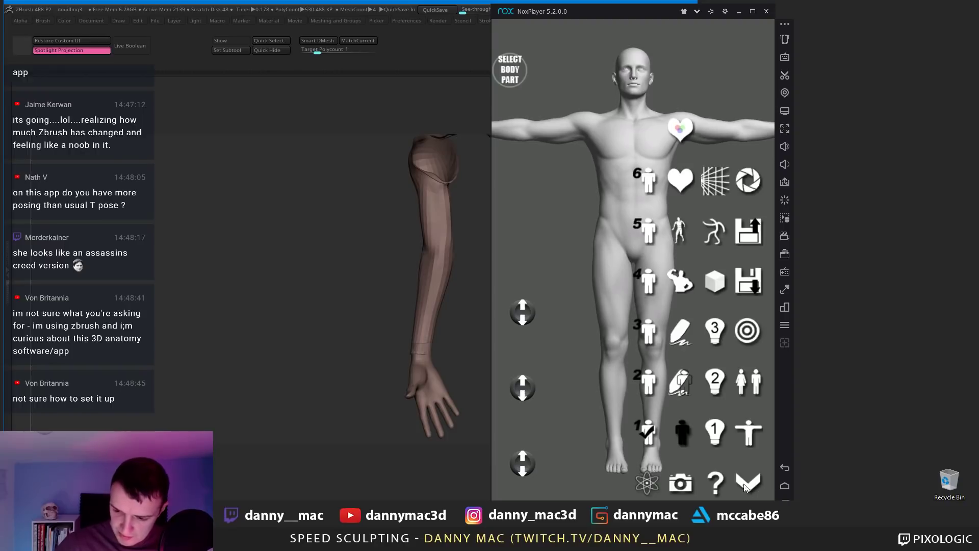
pyautogui.click(682, 279)
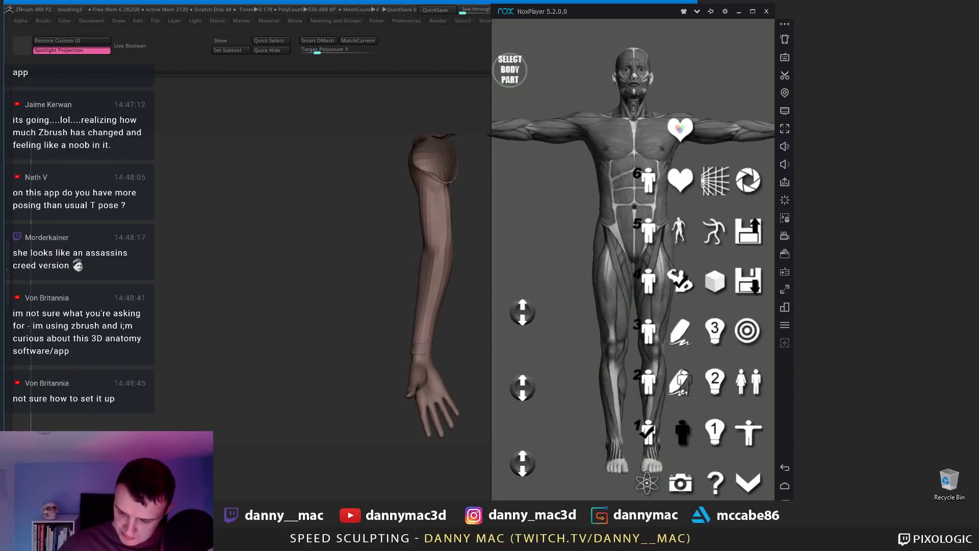
pyautogui.click(749, 484)
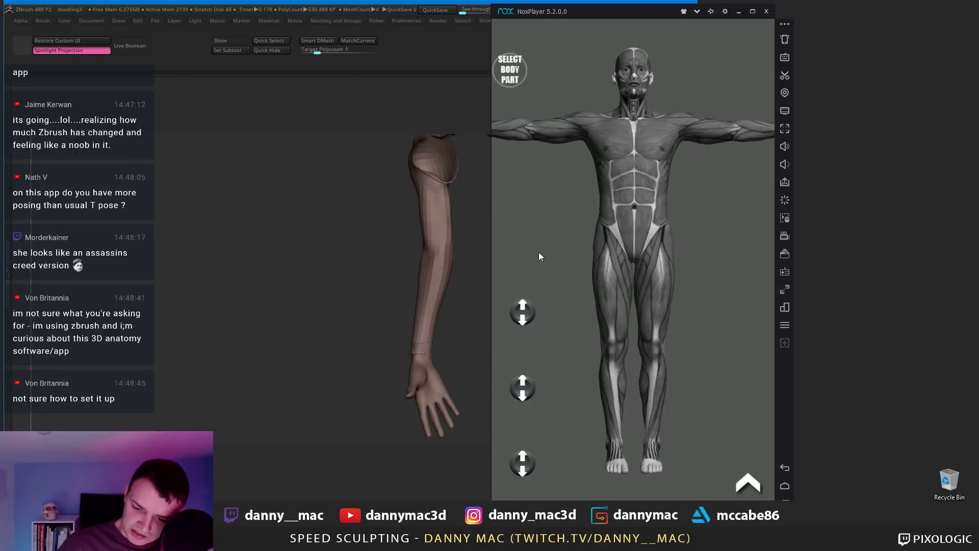
# Step: Pose the figure's right arm raised with the forearm bent up to chest height
pyautogui.click(551, 141)
pyautogui.moveTo(525, 319); pyautogui.dragTo(536, 234)
pyautogui.moveTo(530, 313); pyautogui.dragTo(531, 183)
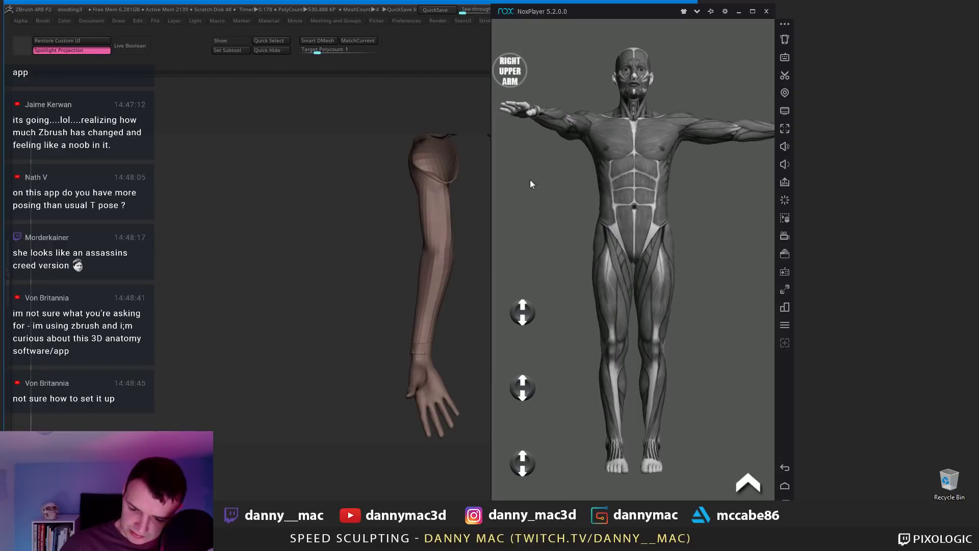
pyautogui.moveTo(569, 236); pyautogui.dragTo(654, 293)
pyautogui.click(651, 290)
pyautogui.moveTo(528, 305); pyautogui.dragTo(539, 221)
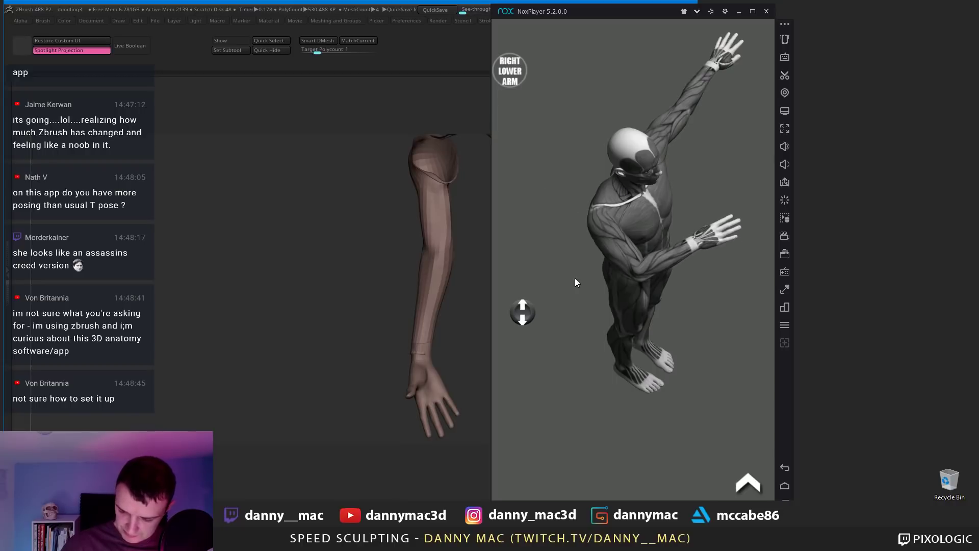
pyautogui.moveTo(575, 282); pyautogui.dragTo(608, 229)
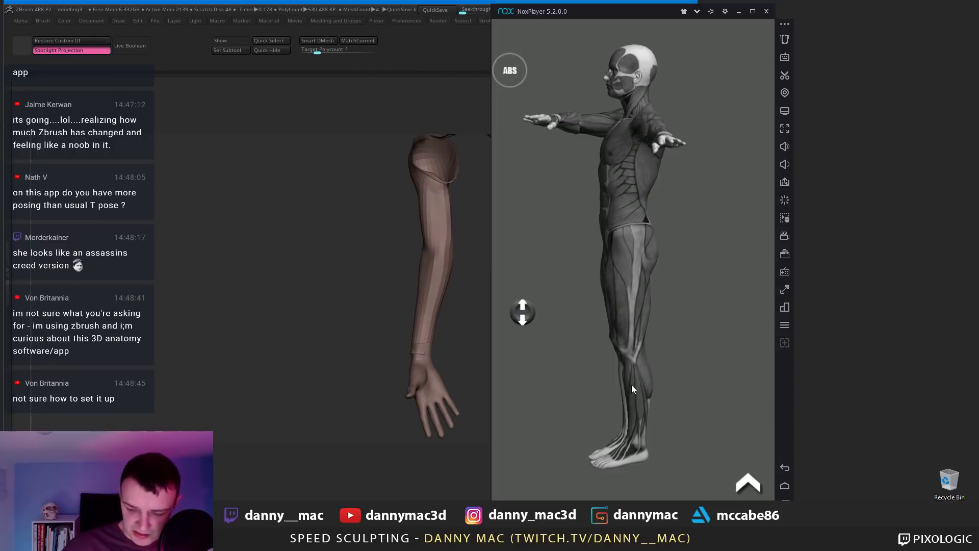
# Step: Reopen the Bammes reference and switch the emulator to portrait orientation
pyautogui.click(788, 484)
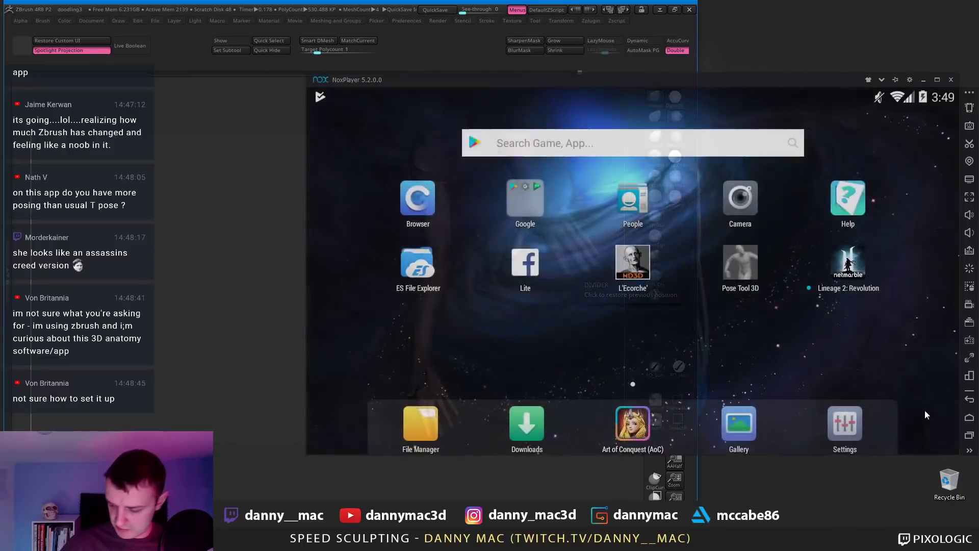
pyautogui.click(632, 262)
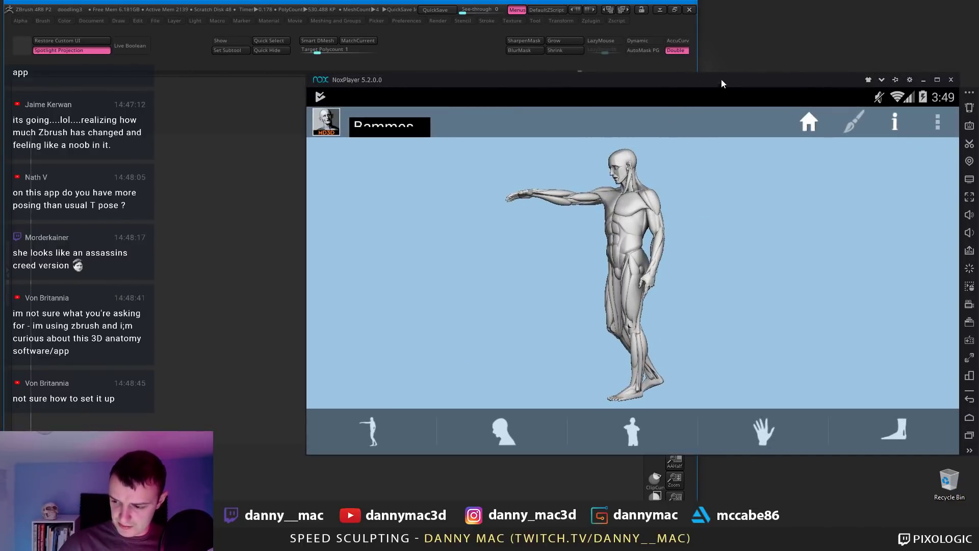
pyautogui.moveTo(718, 82); pyautogui.dragTo(683, 80)
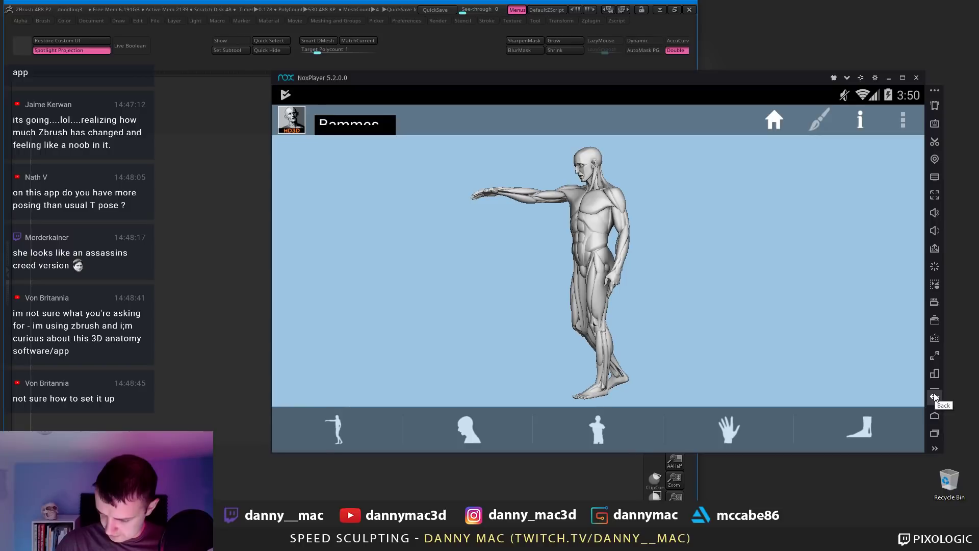
pyautogui.click(934, 375)
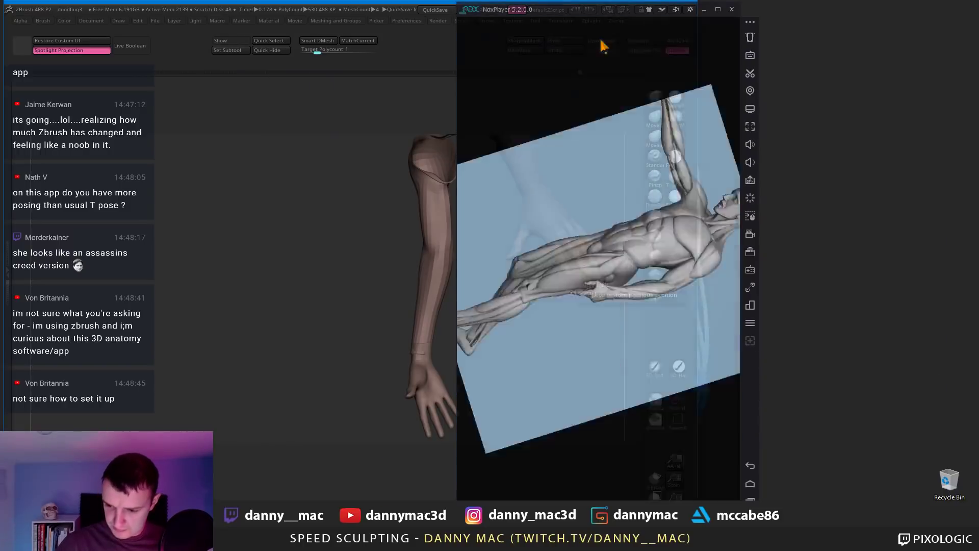
pyautogui.moveTo(561, 9); pyautogui.dragTo(826, 7)
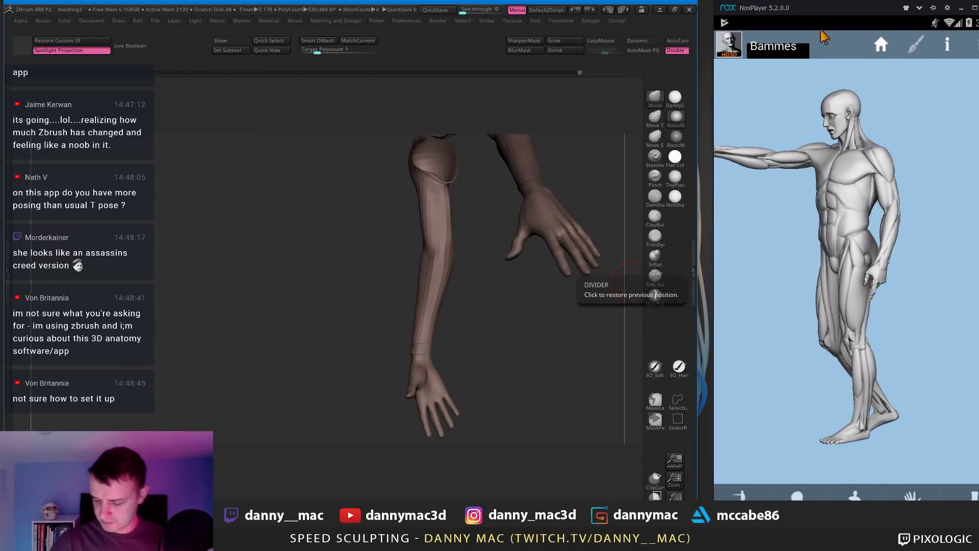
# Step: Turn the reference arm upright facing forward and frame the sculpt's torso and arm
pyautogui.press('super+a')
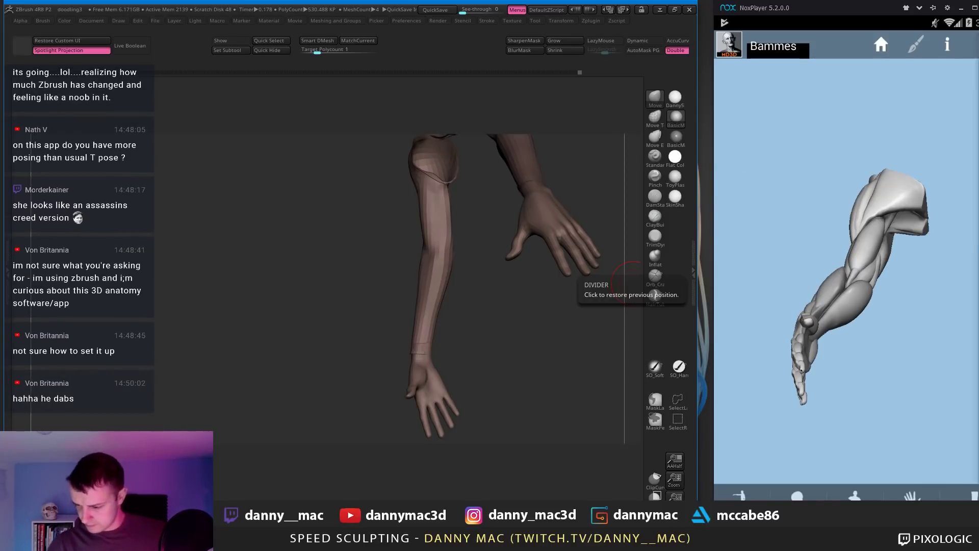
pyautogui.press('super+a')
pyautogui.moveTo(815, 354); pyautogui.dragTo(867, 339)
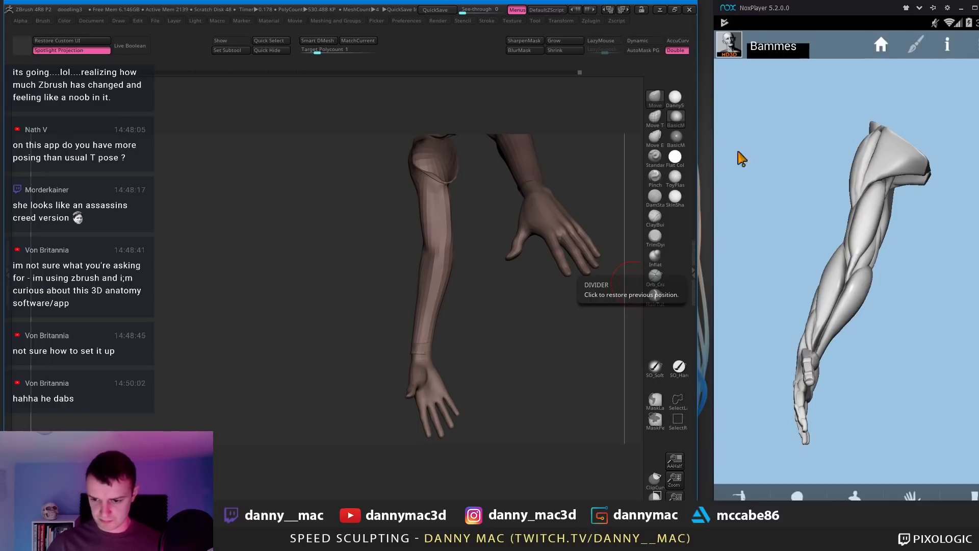
pyautogui.moveTo(833, 213); pyautogui.dragTo(791, 245)
pyautogui.moveTo(462, 244); pyautogui.dragTo(445, 244)
pyautogui.press('space')
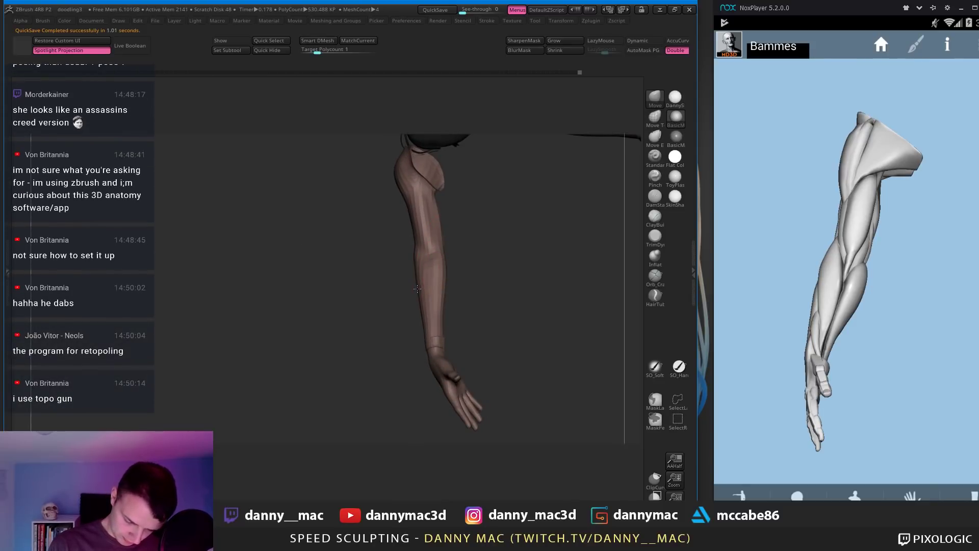
pyautogui.moveTo(461, 258)
pyautogui.mouseDown()
pyautogui.moveTo(439, 248)
pyautogui.moveTo(443, 235)
pyautogui.mouseUp()
pyautogui.keyDown('alt'); pyautogui.moveTo(489, 204); pyautogui.dragTo(521, 240); pyautogui.keyUp('alt')
# Step: Build up the forearm near the elbow with ClayBuildup, toggling LazyMouse
pyautogui.press('b')
pyautogui.press('c')
pyautogui.press('b')
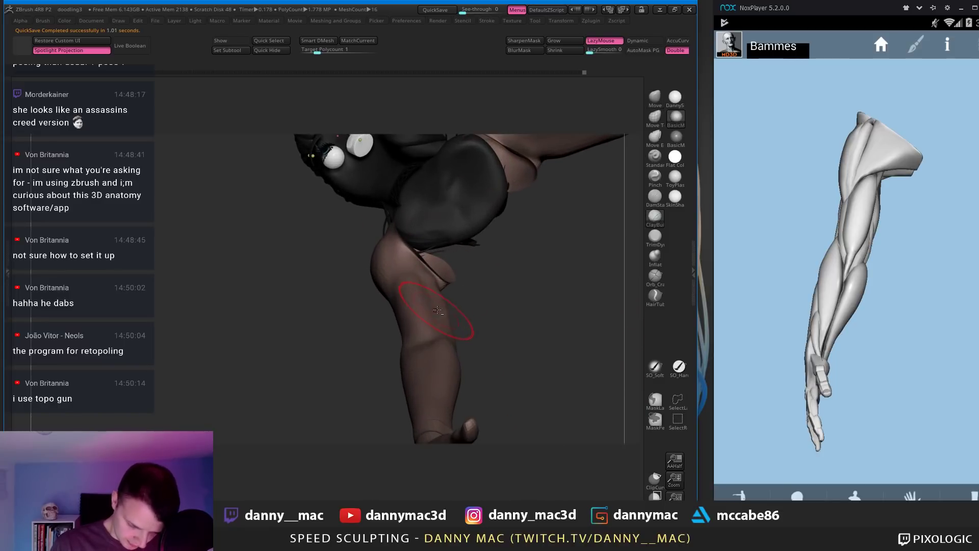
pyautogui.moveTo(437, 346)
pyautogui.keyDown('alt'); pyautogui.mouseDown(button='right')
pyautogui.moveTo(437, 209)
pyautogui.moveTo(452, 218)
pyautogui.mouseUp(button='right'); pyautogui.keyUp('alt')
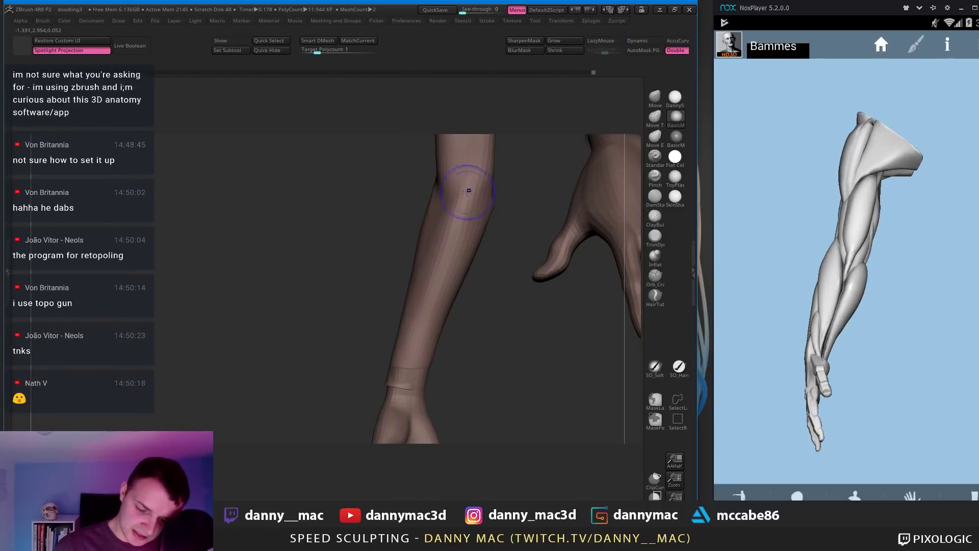
pyautogui.keyDown('shift'); pyautogui.moveTo(467, 190); pyautogui.dragTo(451, 187); pyautogui.keyUp('shift')
pyautogui.moveTo(444, 184)
pyautogui.mouseDown(button='right')
pyautogui.moveTo(429, 193)
pyautogui.moveTo(424, 181)
pyautogui.mouseUp(button='right')
pyautogui.press('l')
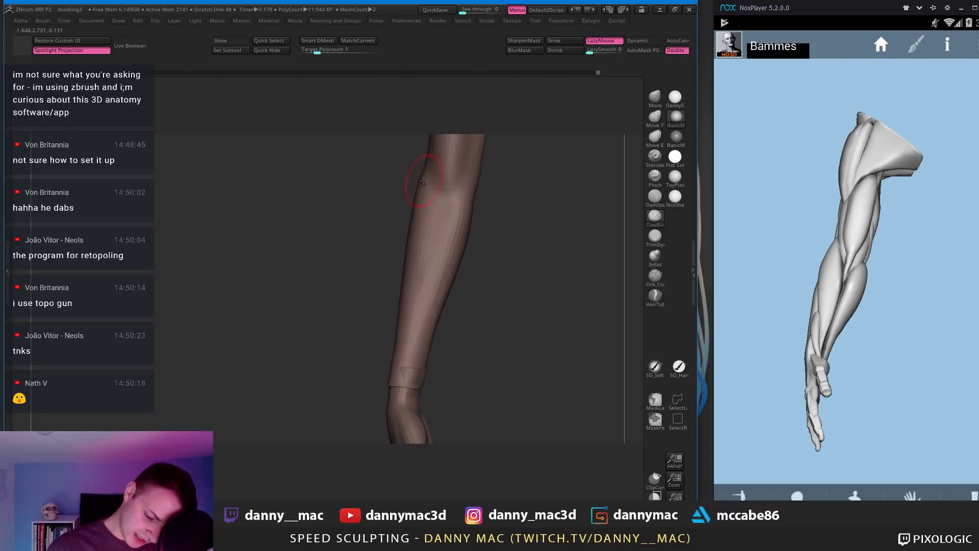
pyautogui.moveTo(419, 257)
pyautogui.mouseDown(button='right')
pyautogui.moveTo(426, 192)
pyautogui.moveTo(496, 234)
pyautogui.moveTo(520, 194)
pyautogui.moveTo(488, 243)
pyautogui.moveTo(508, 237)
pyautogui.moveTo(473, 255)
pyautogui.moveTo(467, 301)
pyautogui.moveTo(501, 269)
pyautogui.moveTo(503, 225)
pyautogui.moveTo(541, 219)
pyautogui.moveTo(555, 244)
pyautogui.moveTo(536, 255)
pyautogui.moveTo(564, 257)
pyautogui.moveTo(499, 283)
pyautogui.moveTo(503, 261)
pyautogui.moveTo(489, 262)
pyautogui.moveTo(493, 280)
pyautogui.moveTo(482, 256)
pyautogui.mouseUp(button='right')
pyautogui.press('l')
# Step: Unhide the torso and legs and switch to the Move brush
pyautogui.keyDown('ctrl'); pyautogui.keyDown('shift'); pyautogui.click(485, 245); pyautogui.keyUp('shift'); pyautogui.keyUp('ctrl')
pyautogui.press('l')
pyautogui.press('b')
pyautogui.press('m')
pyautogui.press('v')
# Step: Switch between the ankle piece, body and other parts while turning to a three-quarter back view
pyautogui.rightClick(493, 280)
pyautogui.keyDown('alt'); pyautogui.click(486, 327); pyautogui.keyUp('alt')
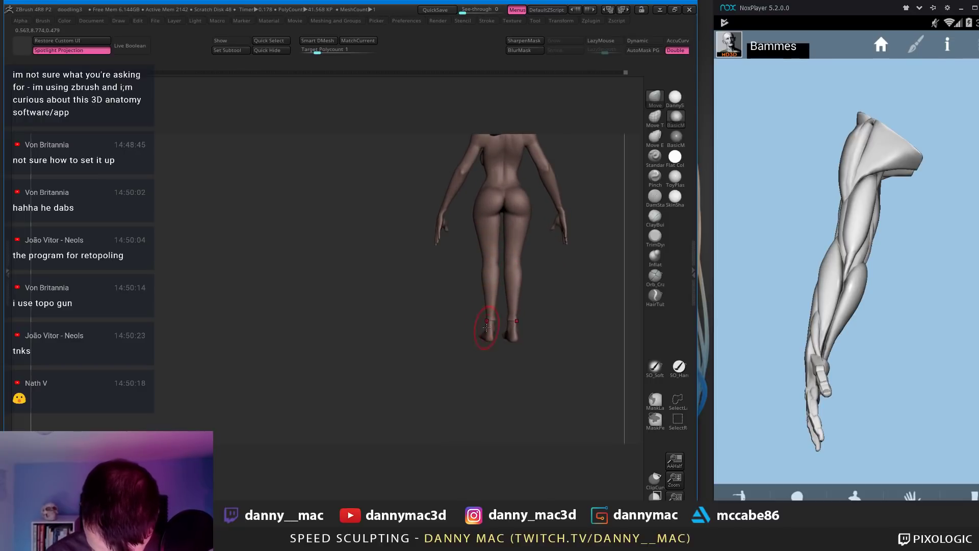
pyautogui.moveTo(487, 304); pyautogui.dragTo(488, 275, button='right')
pyautogui.keyDown('alt'); pyautogui.click(485, 232); pyautogui.keyUp('alt')
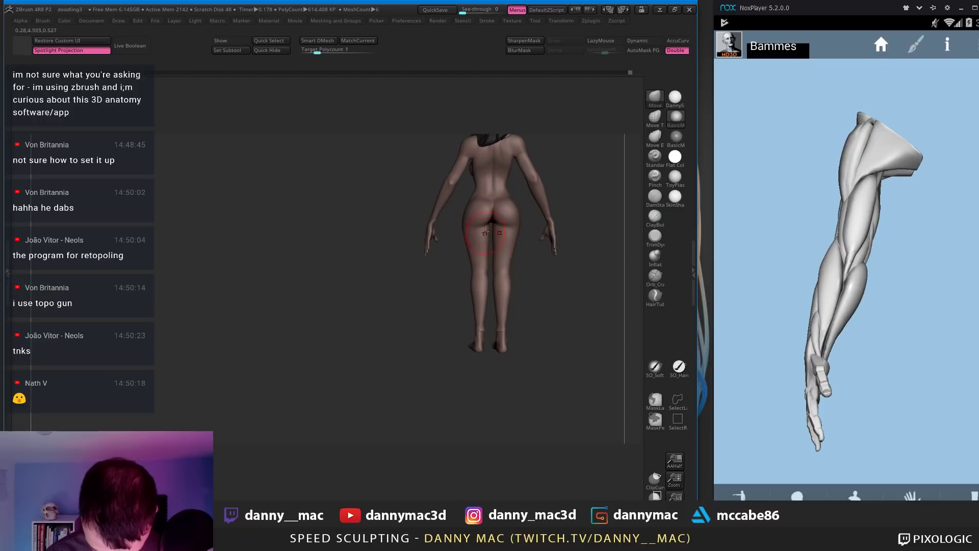
pyautogui.moveTo(481, 227)
pyautogui.mouseDown(button='right')
pyautogui.moveTo(526, 191)
pyautogui.moveTo(515, 232)
pyautogui.moveTo(494, 222)
pyautogui.moveTo(513, 218)
pyautogui.moveTo(461, 209)
pyautogui.moveTo(427, 234)
pyautogui.moveTo(432, 227)
pyautogui.moveTo(414, 213)
pyautogui.moveTo(423, 227)
pyautogui.moveTo(457, 218)
pyautogui.moveTo(435, 271)
pyautogui.moveTo(424, 240)
pyautogui.moveTo(400, 245)
pyautogui.moveTo(420, 207)
pyautogui.moveTo(415, 215)
pyautogui.moveTo(453, 203)
pyautogui.moveTo(431, 209)
pyautogui.mouseUp(button='right')
pyautogui.keyDown('alt'); pyautogui.click(517, 194); pyautogui.keyUp('alt')
pyautogui.keyDown('alt'); pyautogui.click(529, 190); pyautogui.keyUp('alt')
pyautogui.keyDown('alt'); pyautogui.click(528, 190); pyautogui.keyUp('alt')
pyautogui.keyDown('alt'); pyautogui.click(494, 222); pyautogui.keyUp('alt')
# Step: Adjust quick brush settings and turn LazyMouse off to reshape the waist and hips
pyautogui.press('l')
pyautogui.press('space')
pyautogui.press('l')
pyautogui.press('space')
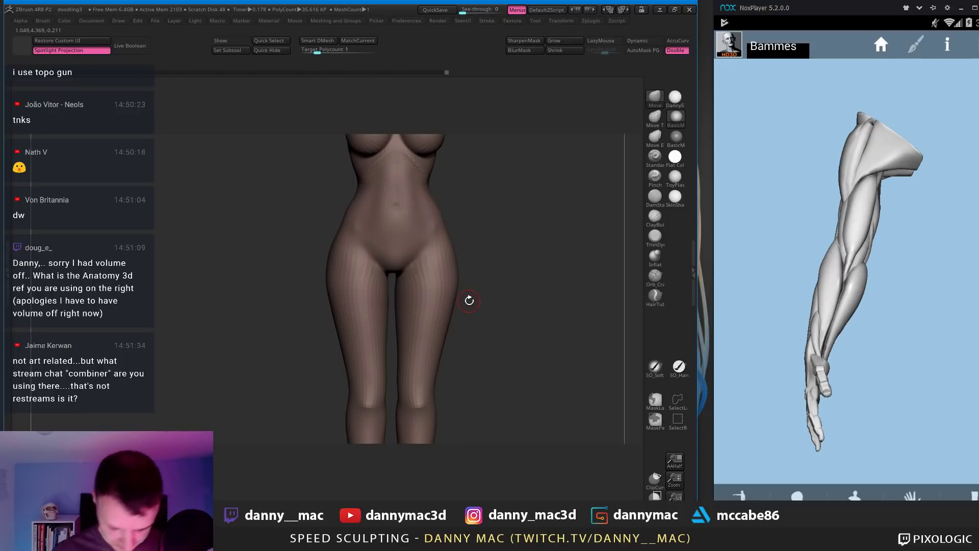
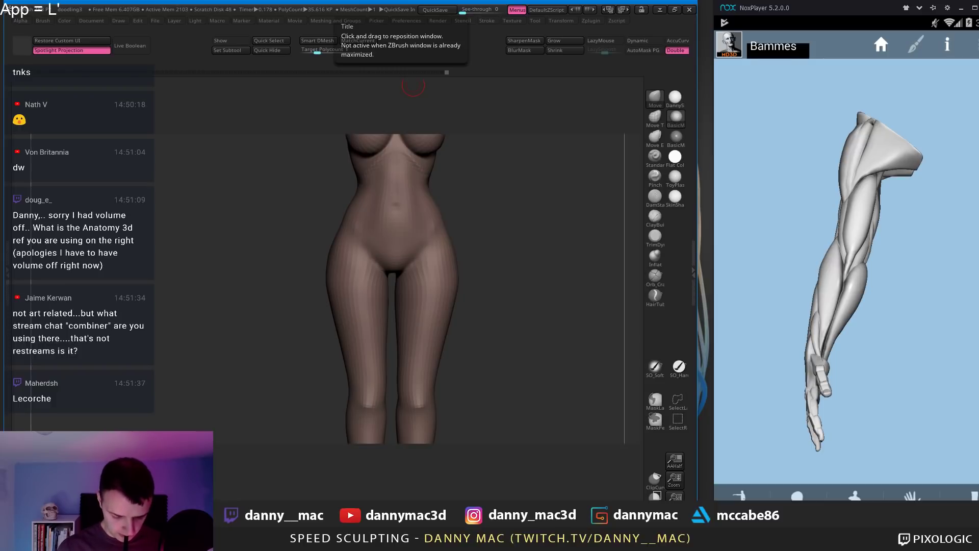
# Step: Reveal the hidden arms by unhiding all polygons and reframe the view on the upper body
pyautogui.write('corche')
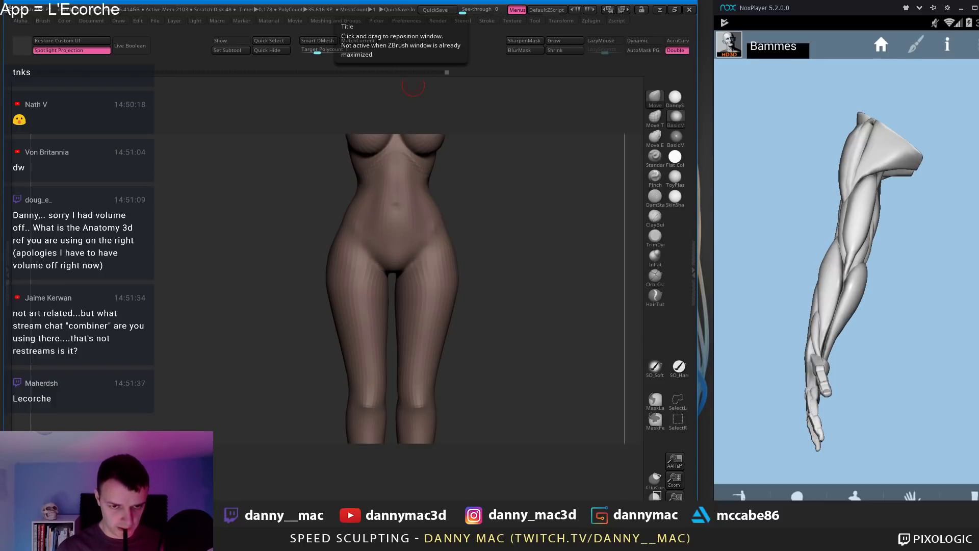
pyautogui.write(' on')
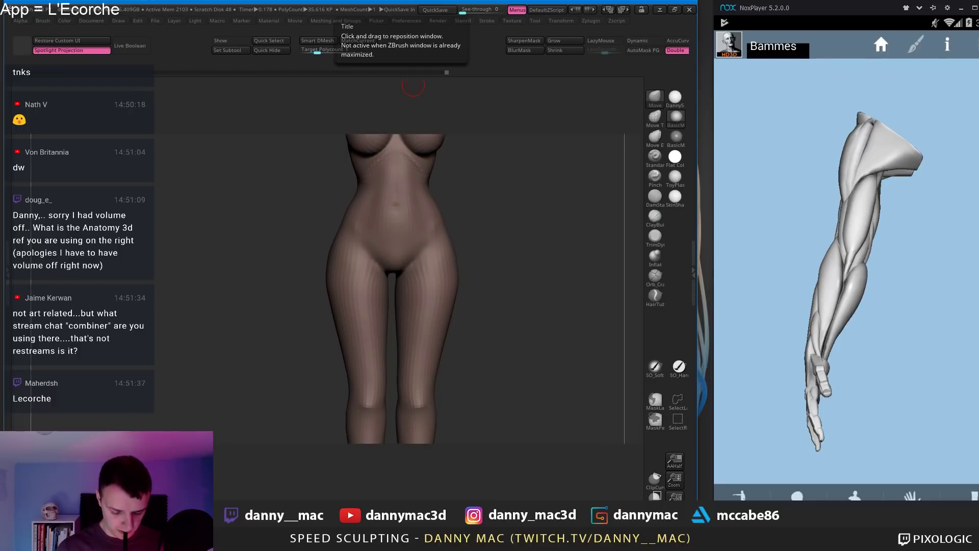
pyautogui.write('Mat')
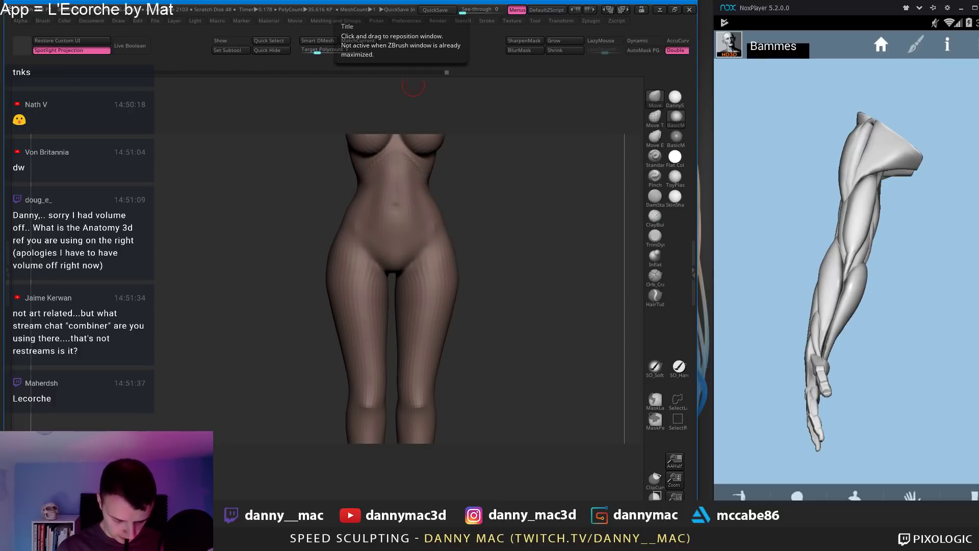
pyautogui.press('BackSpace')
pyautogui.press('BackSpace')
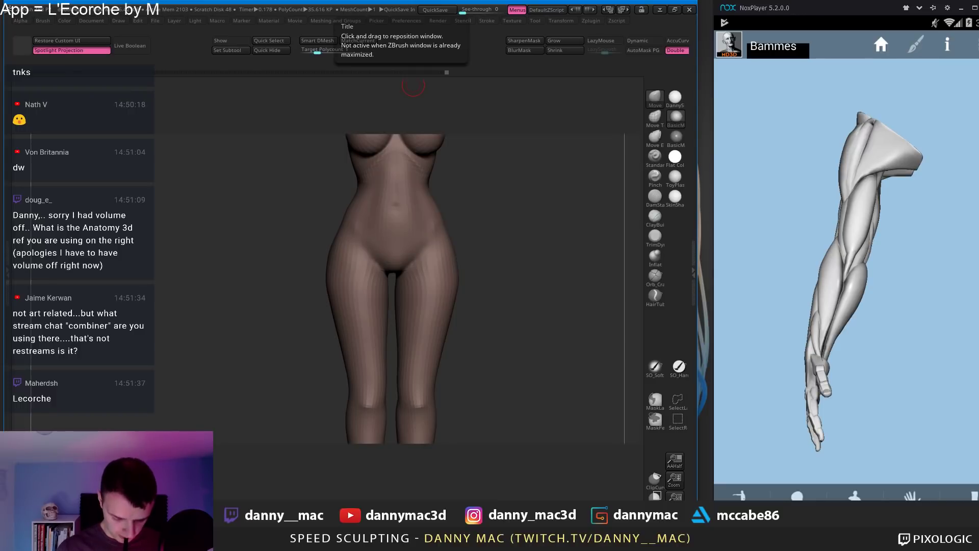
pyautogui.write('ike Defeo')
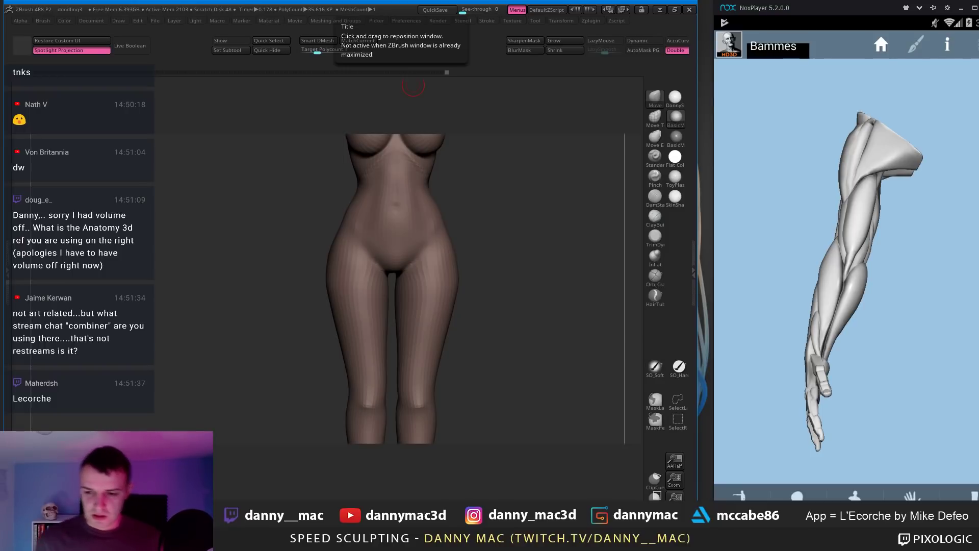
pyautogui.moveTo(472, 220); pyautogui.dragTo(401, 272)
pyautogui.keyDown('ctrl'); pyautogui.keyDown('shift'); pyautogui.click(442, 243); pyautogui.keyUp('shift'); pyautogui.keyUp('ctrl')
pyautogui.press('space')
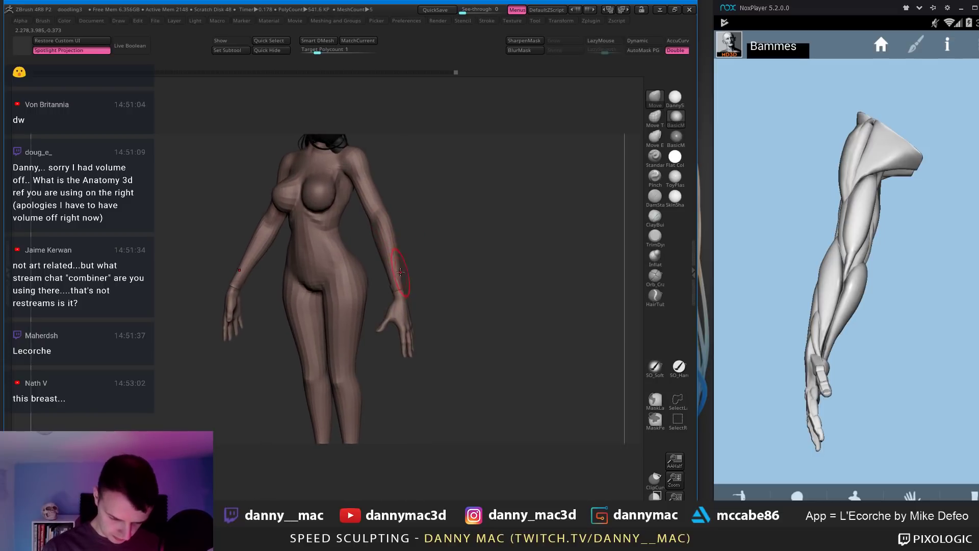
# Step: Pick the arm's subtool on the canvas and orbit the figure to a framed front view
pyautogui.keyDown('alt'); pyautogui.click(396, 237); pyautogui.keyUp('alt')
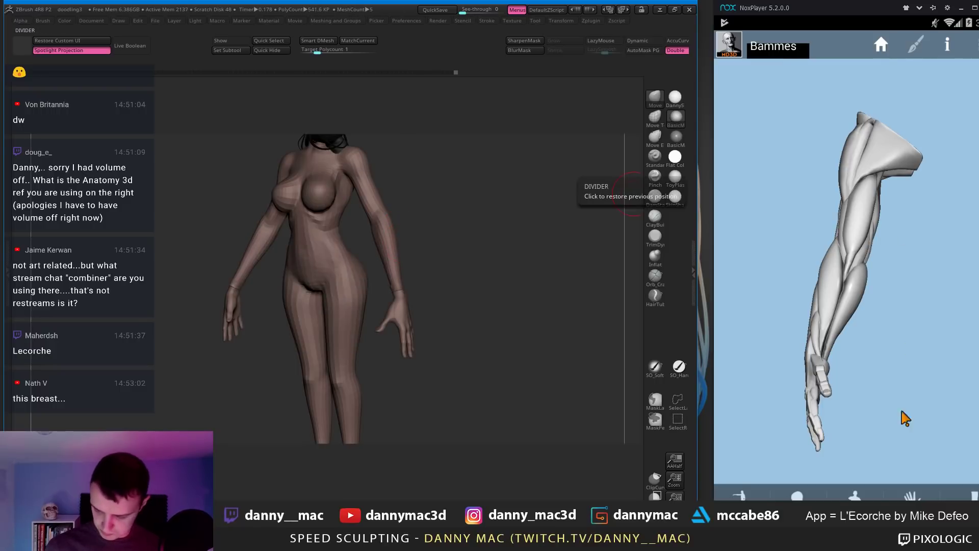
pyautogui.moveTo(900, 415); pyautogui.dragTo(918, 485)
pyautogui.moveTo(916, 342); pyautogui.dragTo(878, 309)
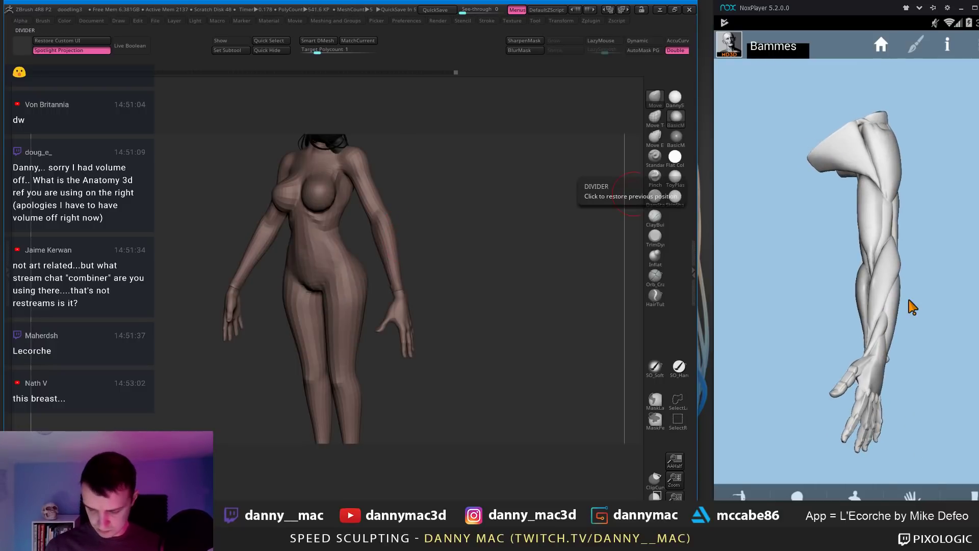
pyautogui.moveTo(393, 255); pyautogui.dragTo(388, 223)
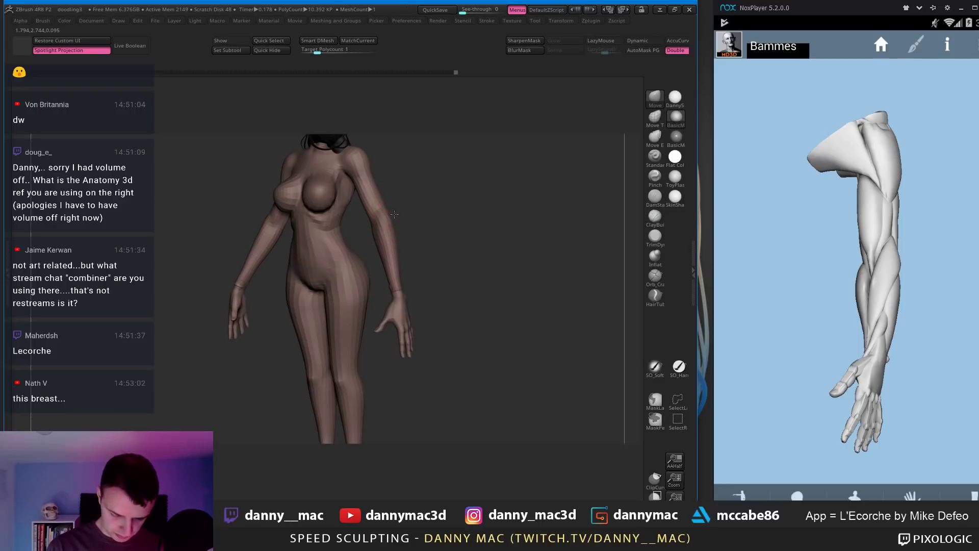
pyautogui.rightClick(330, 259)
pyautogui.moveTo(394, 214)
pyautogui.mouseDown(button='right')
pyautogui.moveTo(408, 215)
pyautogui.moveTo(375, 209)
pyautogui.moveTo(374, 223)
pyautogui.moveTo(352, 198)
pyautogui.moveTo(396, 203)
pyautogui.moveTo(383, 268)
pyautogui.moveTo(366, 278)
pyautogui.moveTo(355, 275)
pyautogui.moveTo(365, 252)
pyautogui.mouseUp(button='right')
pyautogui.rightClick(348, 194)
pyautogui.hotkey('shift', 'f')
pyautogui.hotkey('shift', 'f')
pyautogui.moveTo(337, 283); pyautogui.dragTo(359, 296, button='right')
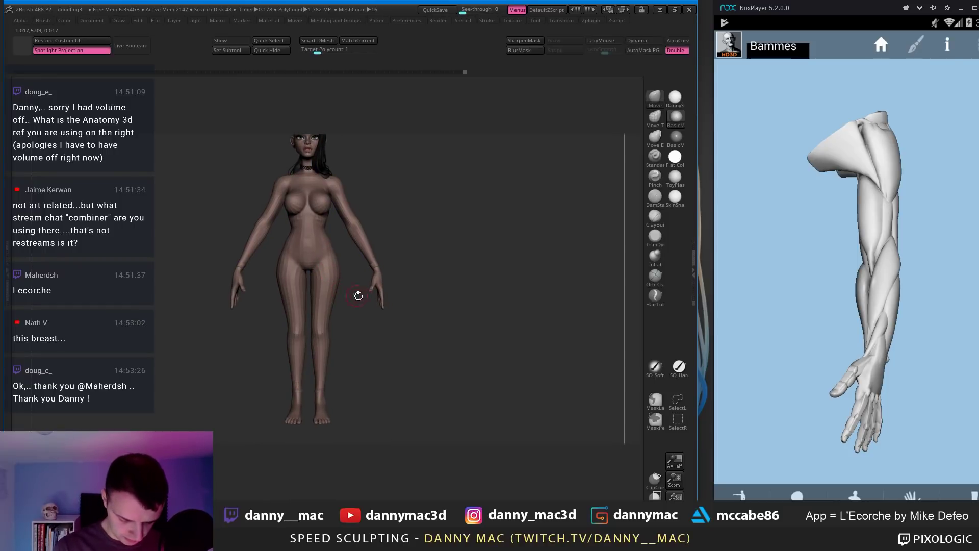
pyautogui.press('F1')
# Step: Delete bodyRetopped4, duplicate bodyRetopped5 and solo the new copy
pyautogui.click(413, 227)
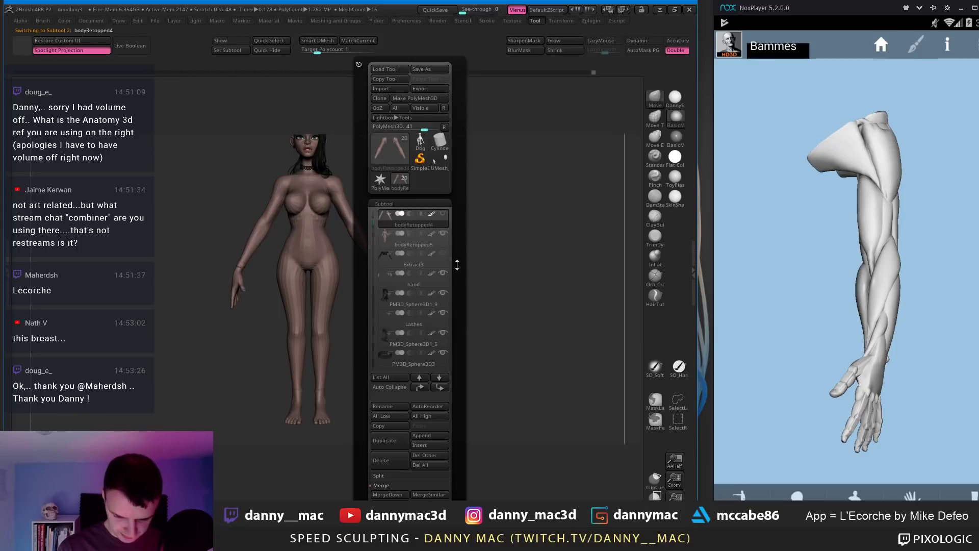
pyautogui.click(397, 462)
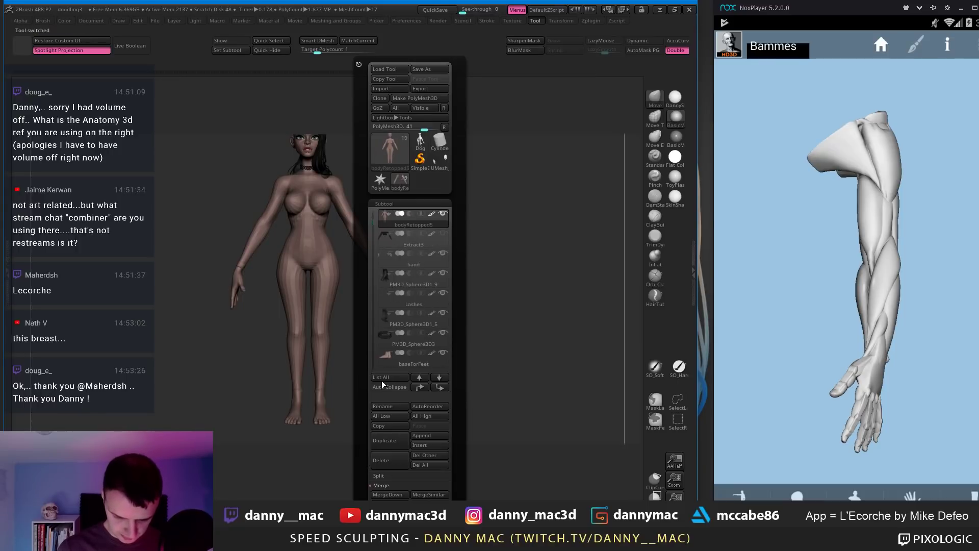
pyautogui.hotkey('ctrl', 'shift', 'd')
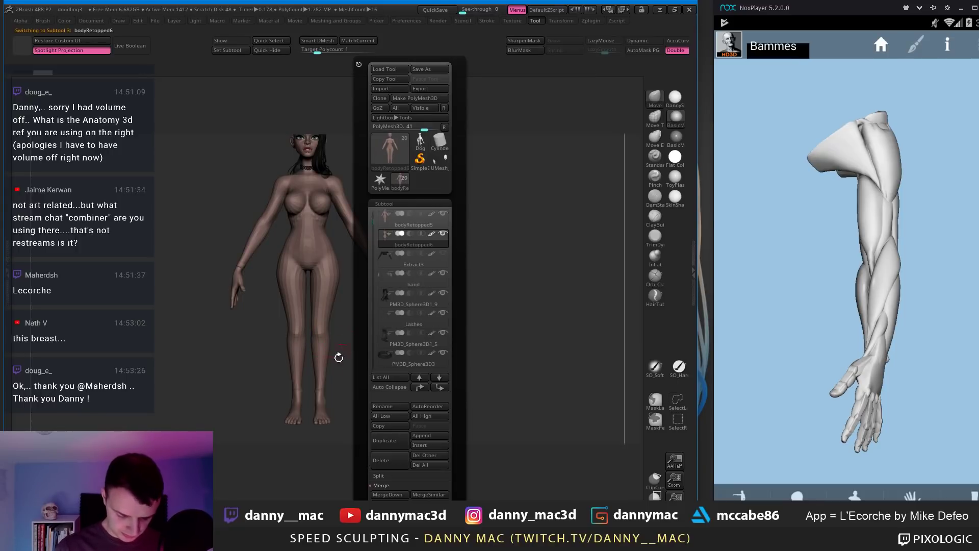
pyautogui.hotkey('alt', 's')
# Step: Hide a polygon band around both thighs with the polygroup wireframe showing
pyautogui.keyDown('ctrl'); pyautogui.moveTo(325, 312); pyautogui.dragTo(342, 323, button='right'); pyautogui.keyUp('ctrl')
pyautogui.hotkey('shift', 'f')
pyautogui.keyDown('ctrl'); pyautogui.moveTo(325, 270); pyautogui.dragTo(329, 301, button='right'); pyautogui.keyUp('ctrl')
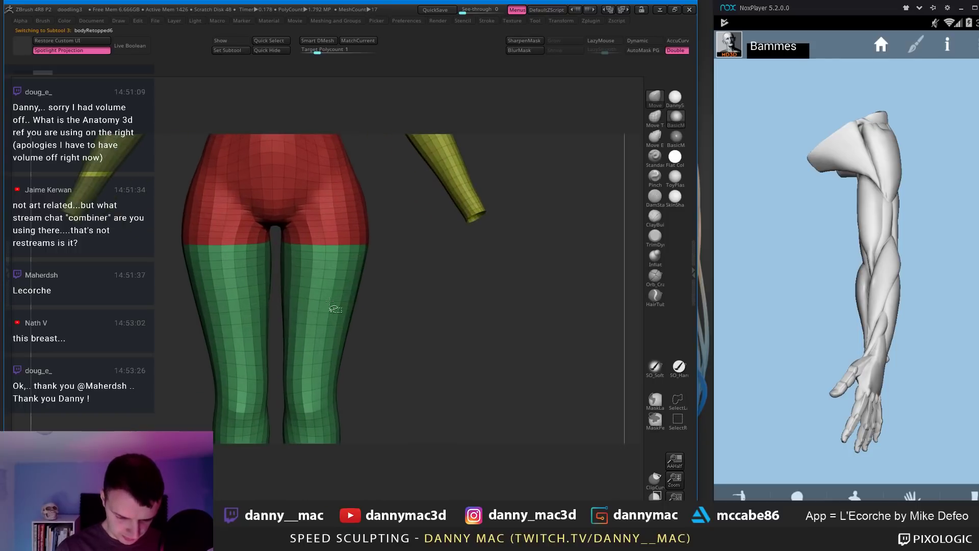
pyautogui.keyDown('ctrl'); pyautogui.keyDown('shift'); pyautogui.click(318, 308); pyautogui.keyUp('shift'); pyautogui.keyUp('ctrl')
pyautogui.hotkey('ctrl', 'z')
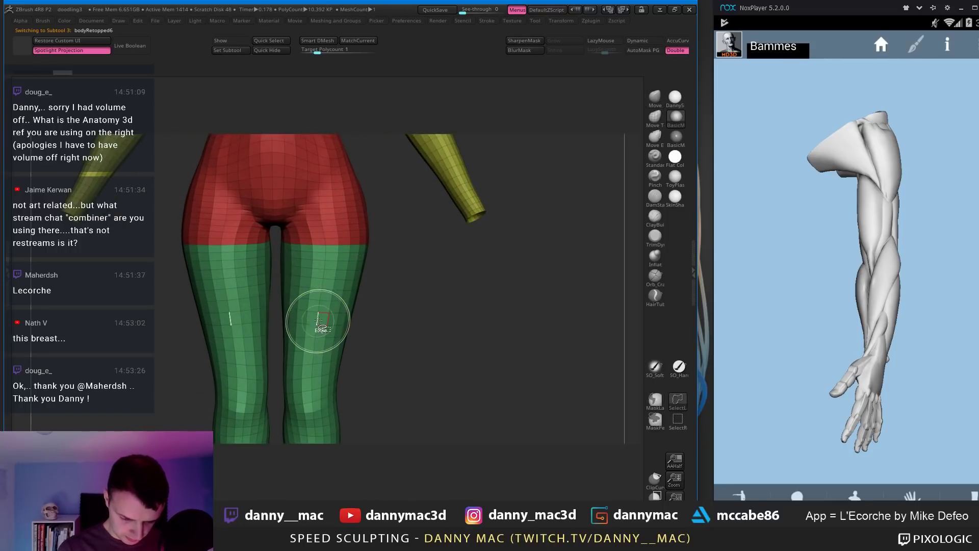
pyautogui.keyDown('ctrl'); pyautogui.keyDown('shift'); pyautogui.click(321, 319); pyautogui.keyUp('shift'); pyautogui.keyUp('ctrl')
pyautogui.keyDown('ctrl'); pyautogui.moveTo(322, 320); pyautogui.dragTo(331, 241, button='right'); pyautogui.keyUp('ctrl')
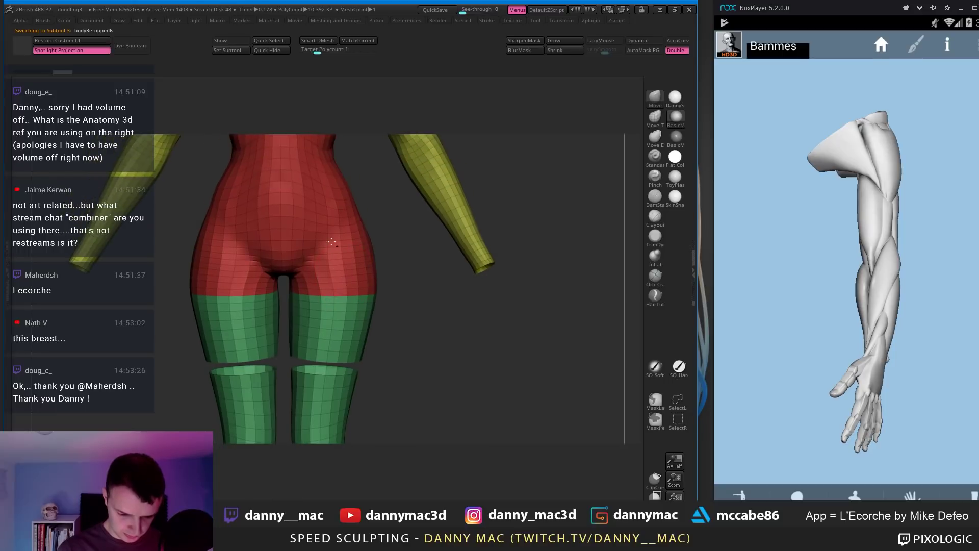
# Step: Hide a polygon loop around the waist, retrying until the band sits correctly
pyautogui.keyDown('ctrl'); pyautogui.keyDown('shift'); pyautogui.click(311, 207); pyautogui.keyUp('shift'); pyautogui.keyUp('ctrl')
pyautogui.keyDown('alt'); pyautogui.moveTo(355, 204); pyautogui.dragTo(321, 188, button='right'); pyautogui.keyUp('alt')
pyautogui.hotkey('ctrl', 'z')
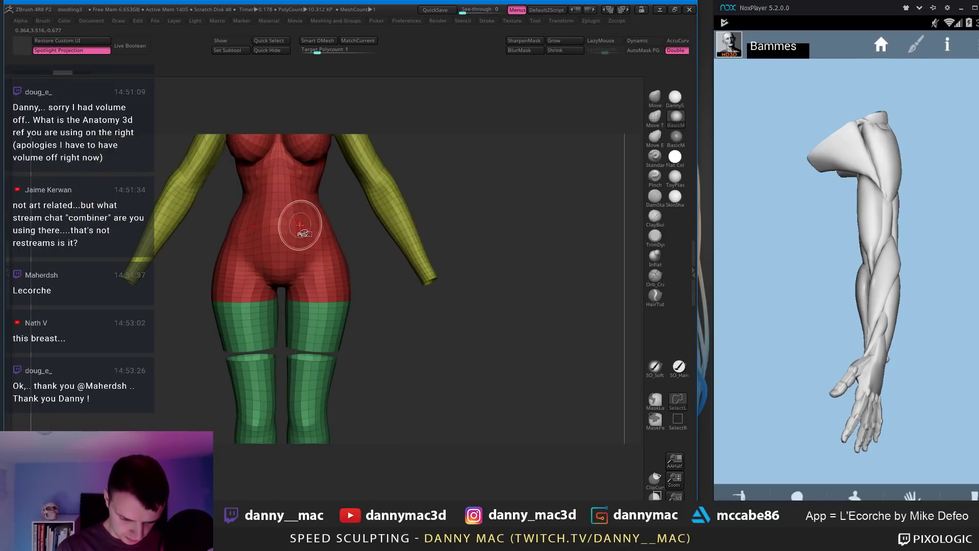
pyautogui.keyDown('ctrl'); pyautogui.keyDown('shift'); pyautogui.click(297, 218); pyautogui.keyUp('shift'); pyautogui.keyUp('ctrl')
pyautogui.hotkey('ctrl', 'z')
pyautogui.keyDown('ctrl'); pyautogui.keyDown('shift'); pyautogui.click(305, 217); pyautogui.keyUp('shift'); pyautogui.keyUp('ctrl')
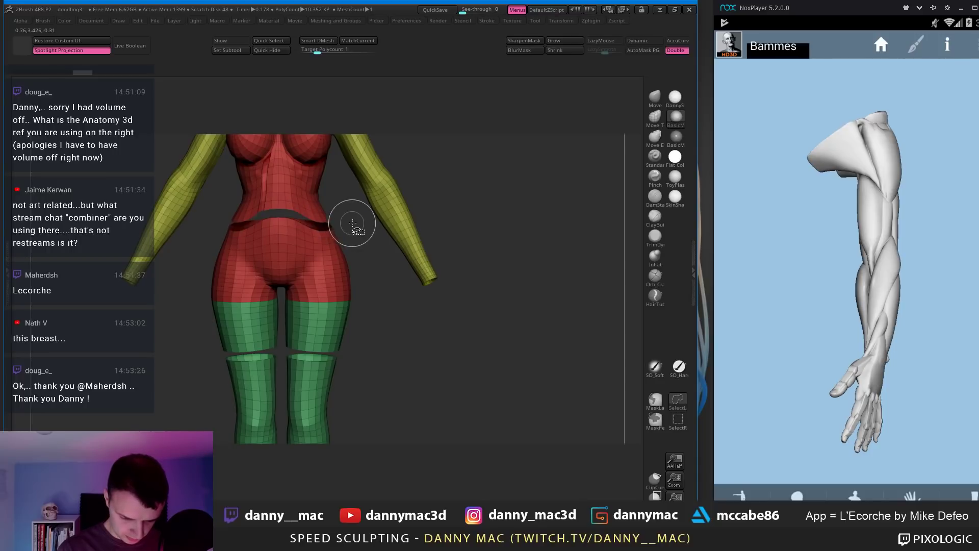
pyautogui.hotkey('ctrl', 'z')
pyautogui.keyDown('ctrl'); pyautogui.keyDown('shift'); pyautogui.click(320, 224); pyautogui.keyUp('shift'); pyautogui.keyUp('ctrl')
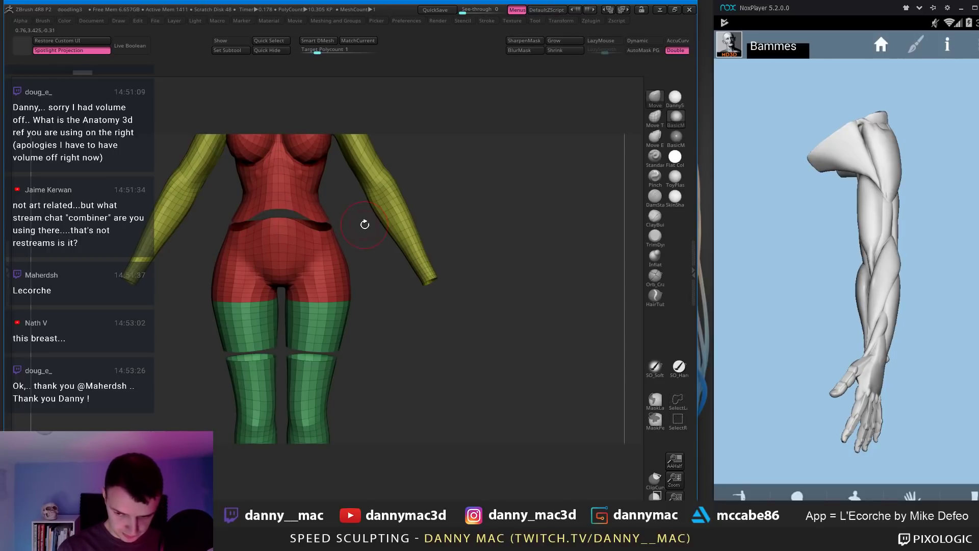
pyautogui.keyDown('alt'); pyautogui.moveTo(364, 224); pyautogui.dragTo(356, 237, button='right'); pyautogui.keyUp('alt')
pyautogui.keyDown('ctrl'); pyautogui.keyDown('shift'); pyautogui.click(357, 239); pyautogui.keyUp('shift'); pyautogui.keyUp('ctrl')
pyautogui.hotkey('ctrl', 'z')
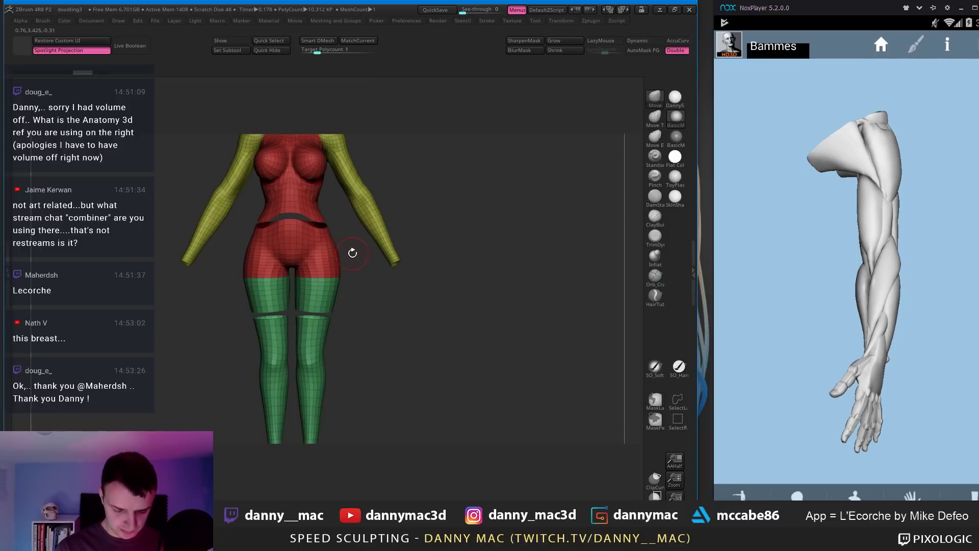
# Step: Split the mesh with Auto Groups, isolate the hip group and delete the hidden polygons
pyautogui.press('space')
pyautogui.click(427, 312)
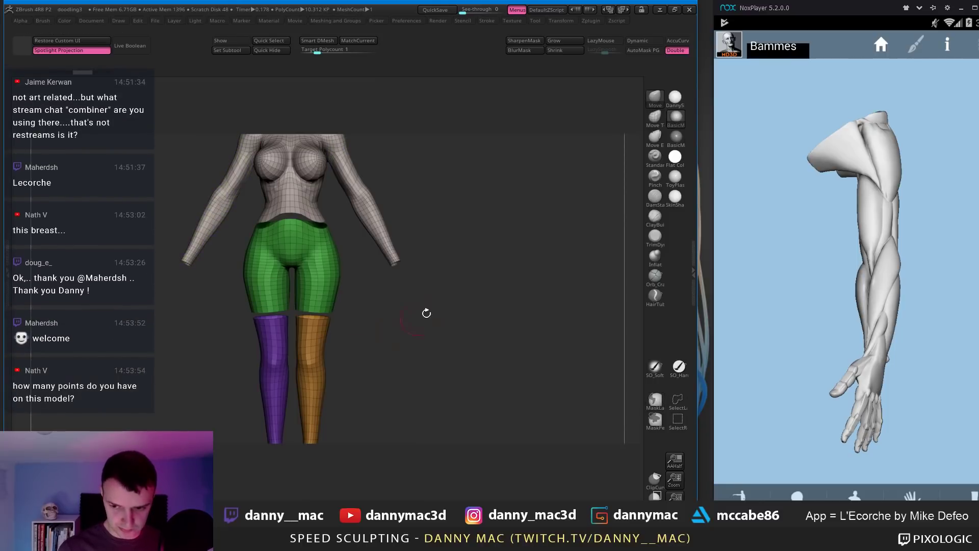
pyautogui.keyDown('ctrl'); pyautogui.keyDown('shift'); pyautogui.click(403, 279); pyautogui.keyUp('shift'); pyautogui.keyUp('ctrl')
pyautogui.keyDown('alt'); pyautogui.moveTo(403, 279); pyautogui.dragTo(413, 256, button='right'); pyautogui.keyUp('alt')
pyautogui.keyDown('ctrl'); pyautogui.keyDown('shift'); pyautogui.click(304, 225); pyautogui.keyUp('shift'); pyautogui.keyUp('ctrl')
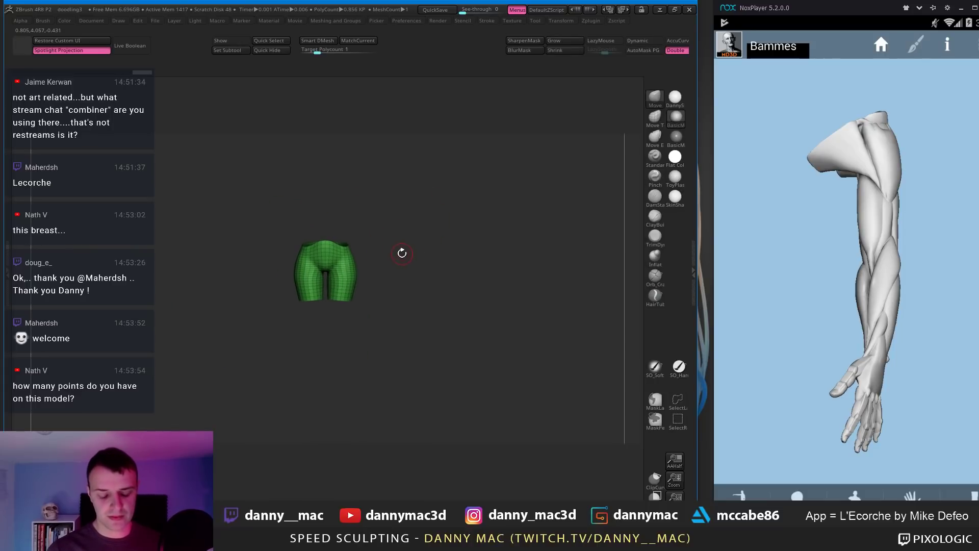
pyautogui.press('space')
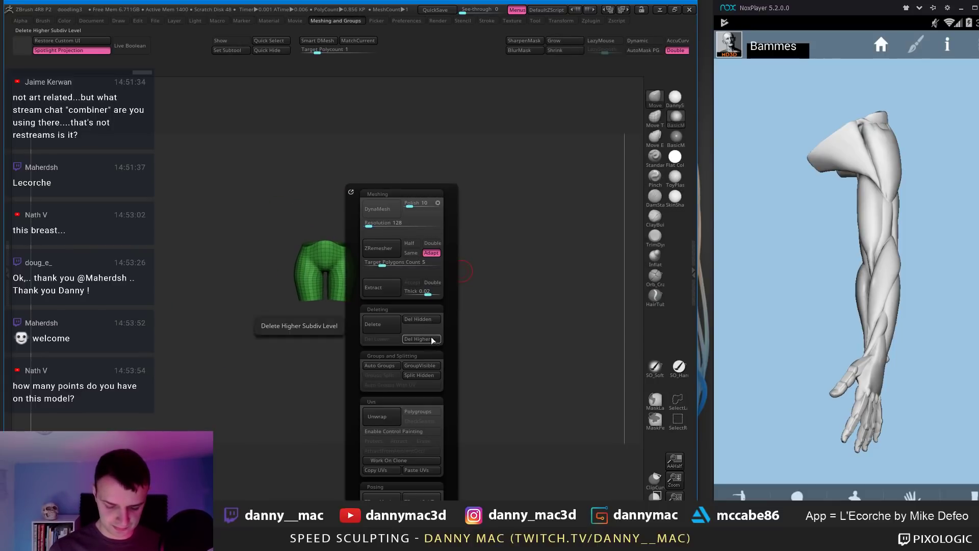
pyautogui.click(428, 320)
# Step: Exit Solo to see the shorts piece on the body, and enlarge the sculpting window
pyautogui.hotkey('alt', 's')
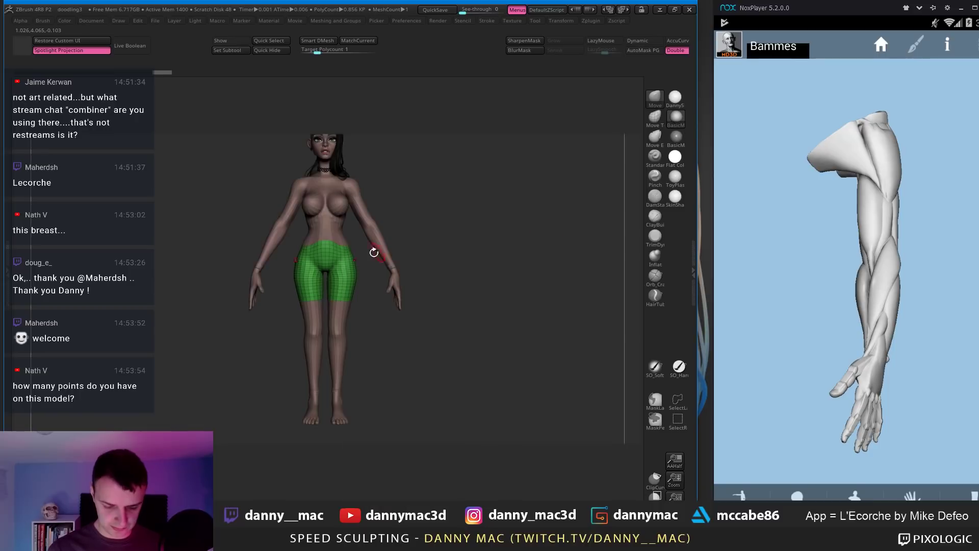
pyautogui.keyDown('alt'); pyautogui.moveTo(374, 253); pyautogui.dragTo(393, 276, button='right'); pyautogui.keyUp('alt')
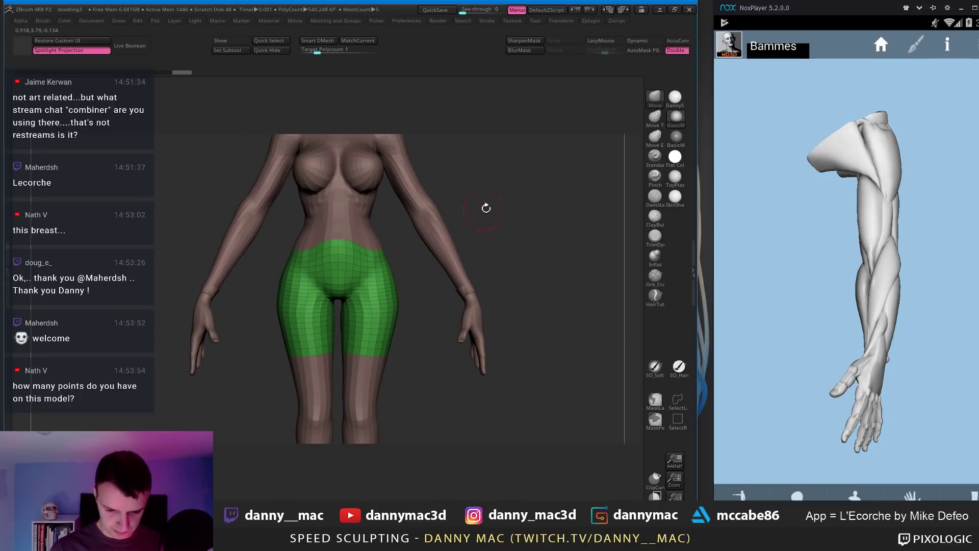
pyautogui.press('F1')
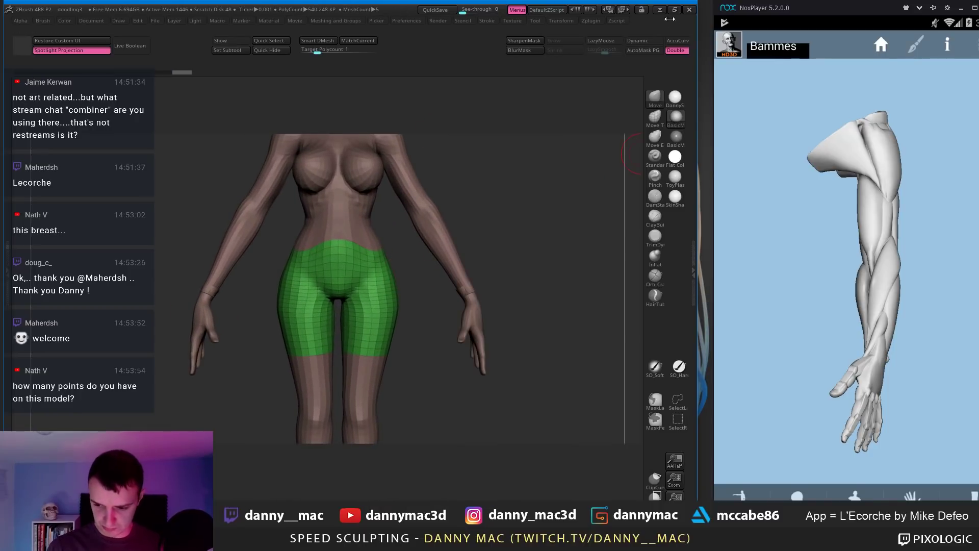
pyautogui.click(675, 9)
pyautogui.press('F1')
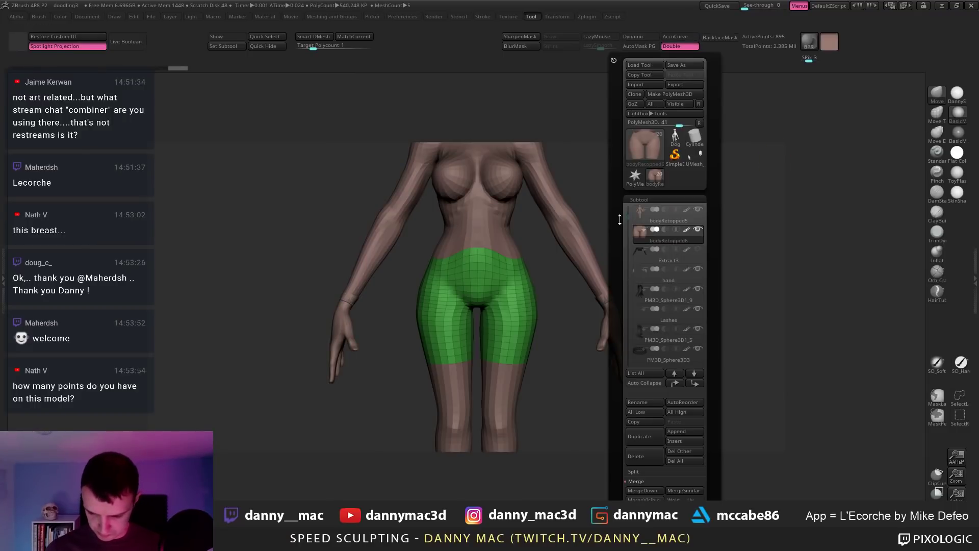
# Step: Try Reconstruct Subdiv in the Geometry options to rebuild lower levels
pyautogui.scroll(-3, 617, 211)
pyautogui.click(654, 481)
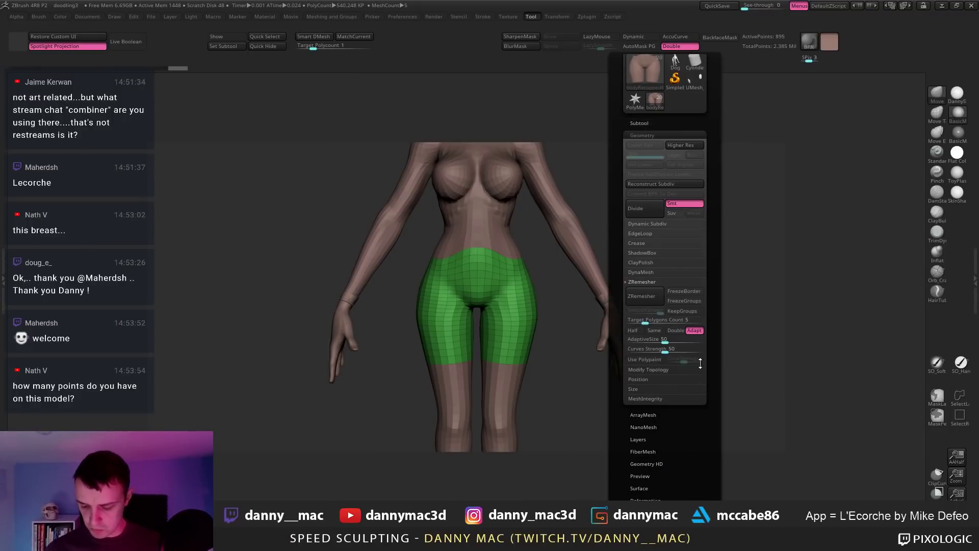
pyautogui.click(658, 184)
pyautogui.moveTo(528, 254)
pyautogui.keyDown('alt'); pyautogui.mouseDown()
pyautogui.moveTo(511, 233)
pyautogui.moveTo(460, 249)
pyautogui.mouseUp(); pyautogui.keyUp('alt')
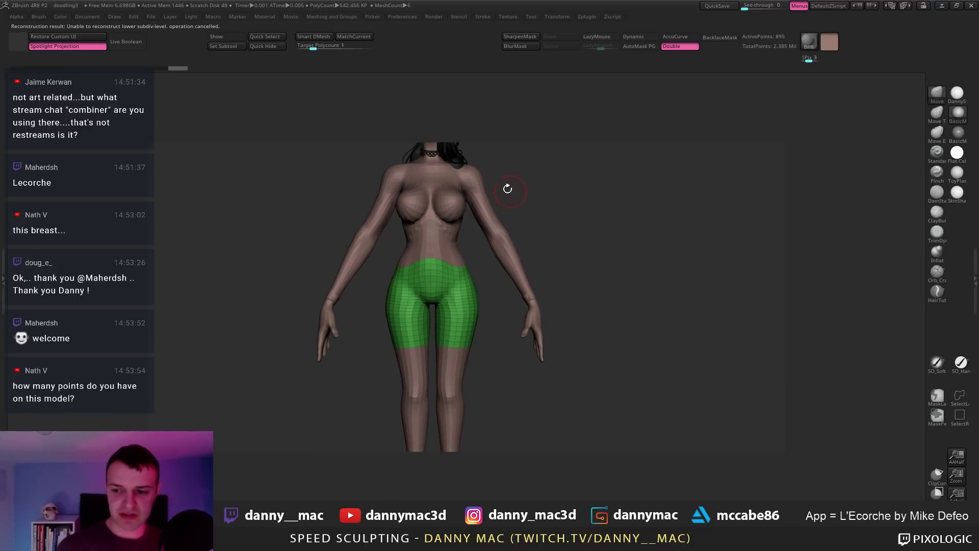
# Step: Make the retopologised body active with Polyframe off and the head in view
pyautogui.keyDown('alt'); pyautogui.click(484, 205); pyautogui.keyUp('alt')
pyautogui.hotkey('shift', 'f')
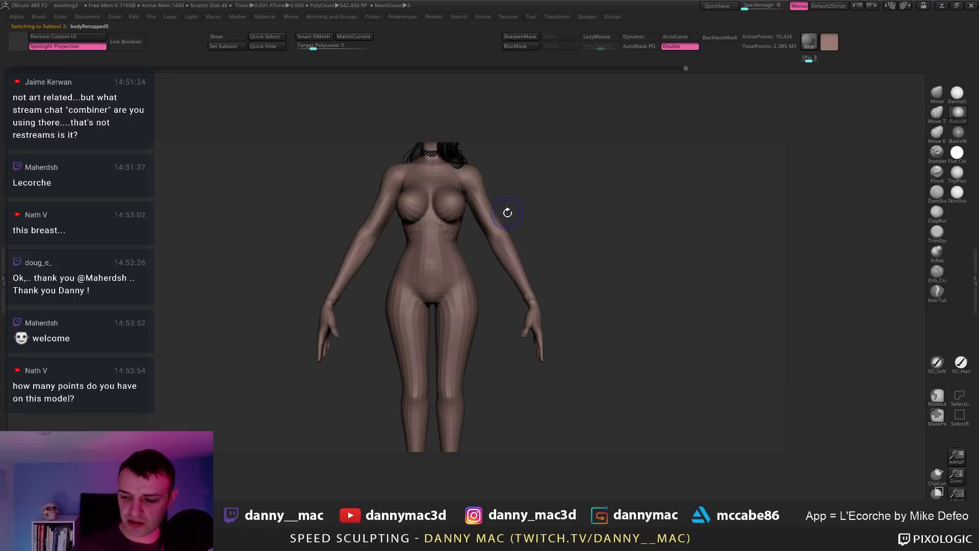
pyautogui.hotkey('shift', 'f')
pyautogui.keyDown('alt'); pyautogui.moveTo(507, 211); pyautogui.dragTo(488, 283); pyautogui.keyUp('alt')
pyautogui.hotkey('shift', 'f')
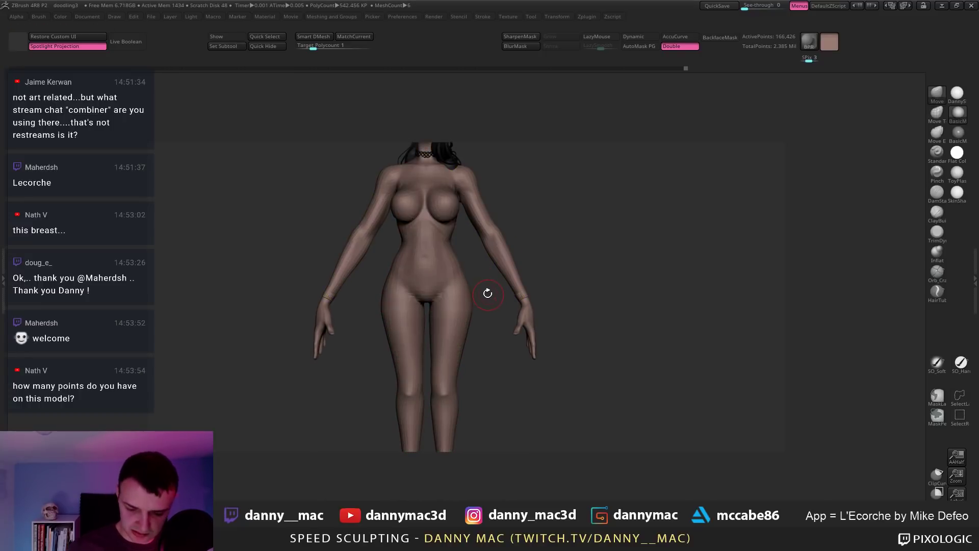
pyautogui.moveTo(496, 251); pyautogui.dragTo(509, 243, button='right')
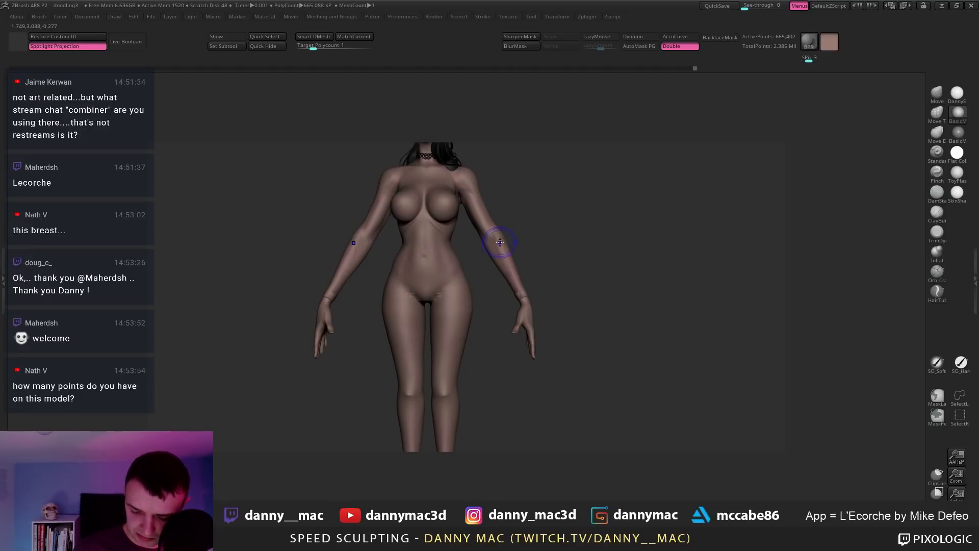
# Step: Drop a subdivision level and pull the left forearm in toward the torso with Move
pyautogui.hotkey('shift', 'd')
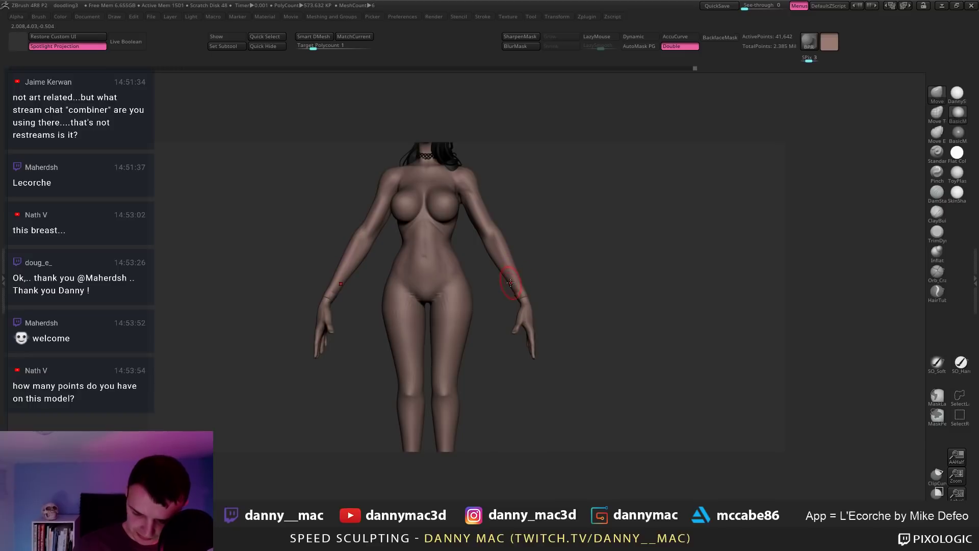
pyautogui.moveTo(511, 282)
pyautogui.mouseDown(button='right')
pyautogui.moveTo(514, 290)
pyautogui.moveTo(507, 243)
pyautogui.moveTo(530, 206)
pyautogui.moveTo(524, 286)
pyautogui.moveTo(466, 272)
pyautogui.mouseUp(button='right')
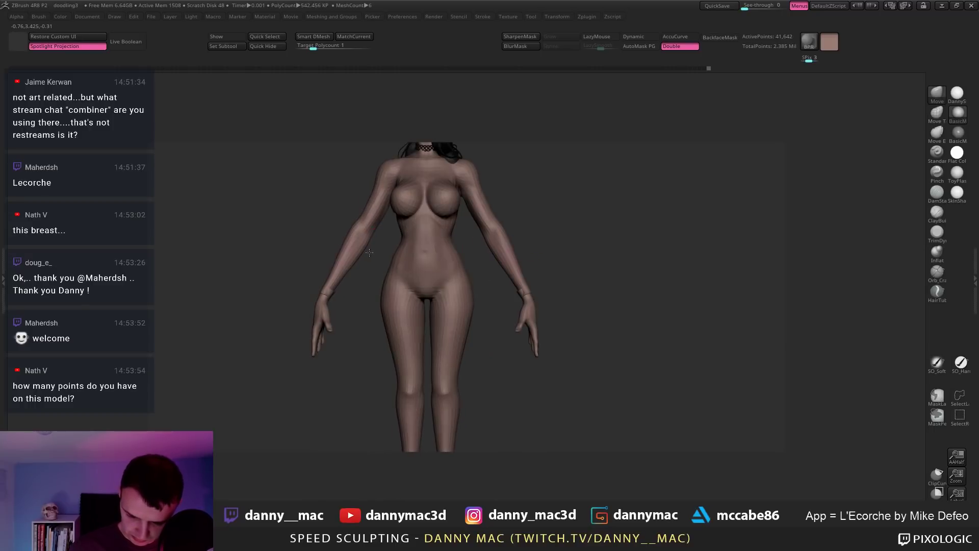
pyautogui.moveTo(369, 252); pyautogui.dragTo(361, 291, button='right')
pyautogui.press('space')
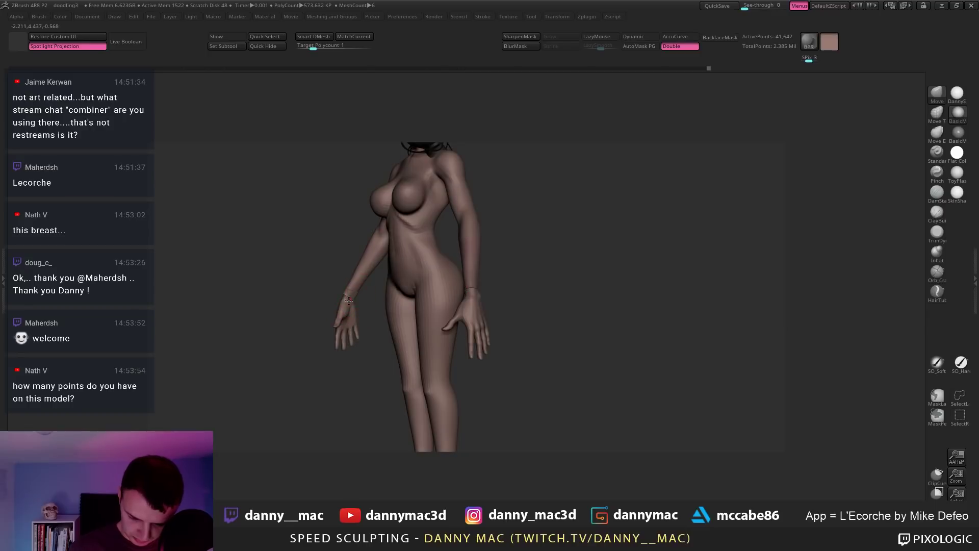
pyautogui.moveTo(353, 273); pyautogui.dragTo(368, 245)
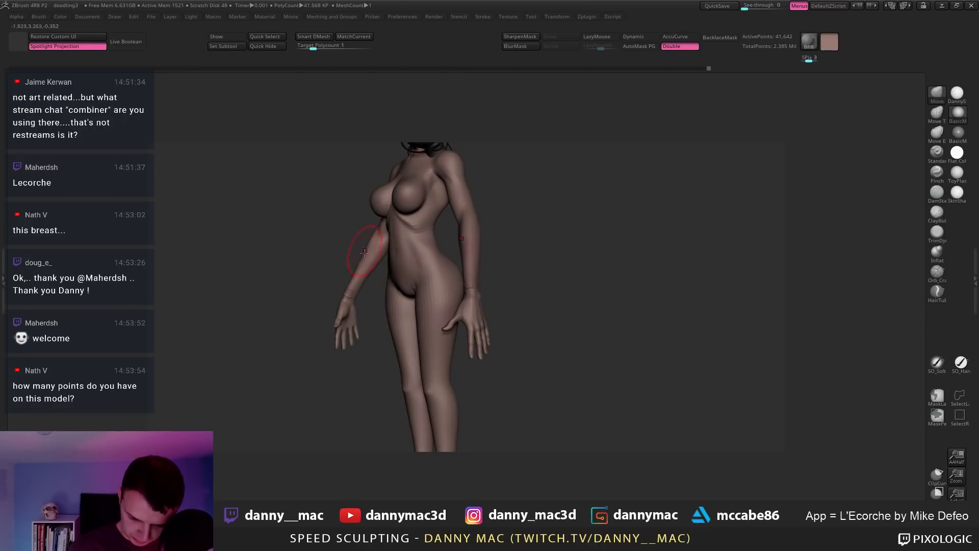
pyautogui.moveTo(361, 284); pyautogui.dragTo(396, 253, button='right')
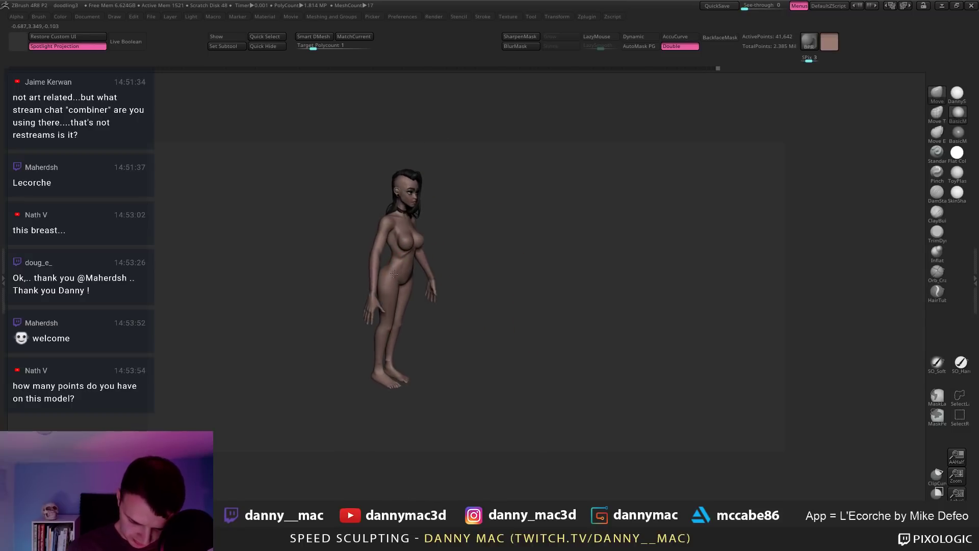
pyautogui.moveTo(381, 266)
pyautogui.mouseDown(button='right')
pyautogui.moveTo(415, 236)
pyautogui.moveTo(413, 246)
pyautogui.moveTo(397, 236)
pyautogui.moveTo(411, 244)
pyautogui.moveTo(495, 230)
pyautogui.moveTo(494, 221)
pyautogui.mouseUp(button='right')
# Step: Step down one more subdivision level and review the figure from three-quarter and face views
pyautogui.press('space')
pyautogui.press('space')
pyautogui.hotkey('shift', 'd')
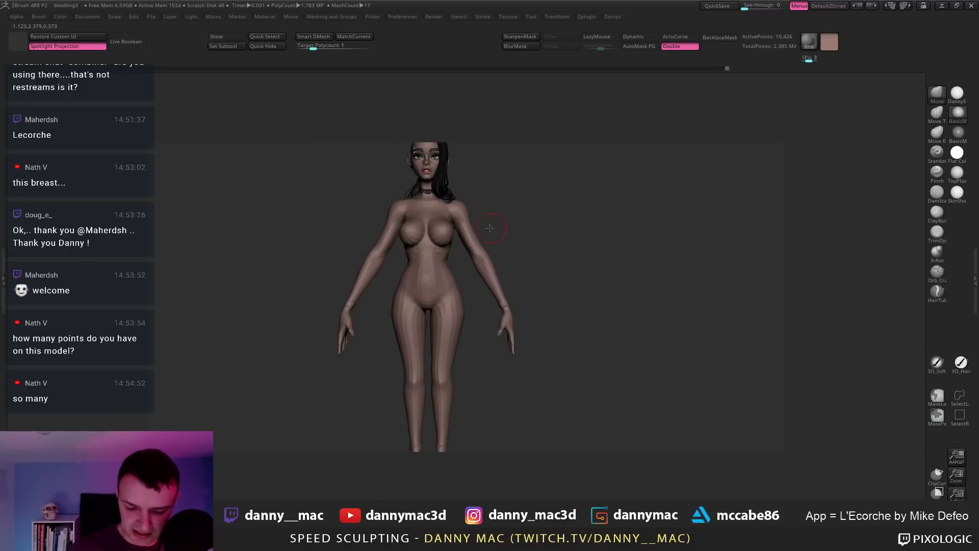
pyautogui.moveTo(406, 234)
pyautogui.keyDown('alt'); pyautogui.mouseDown(button='right')
pyautogui.moveTo(437, 237)
pyautogui.moveTo(417, 258)
pyautogui.moveTo(416, 237)
pyautogui.moveTo(399, 245)
pyautogui.mouseUp(button='right'); pyautogui.keyUp('alt')
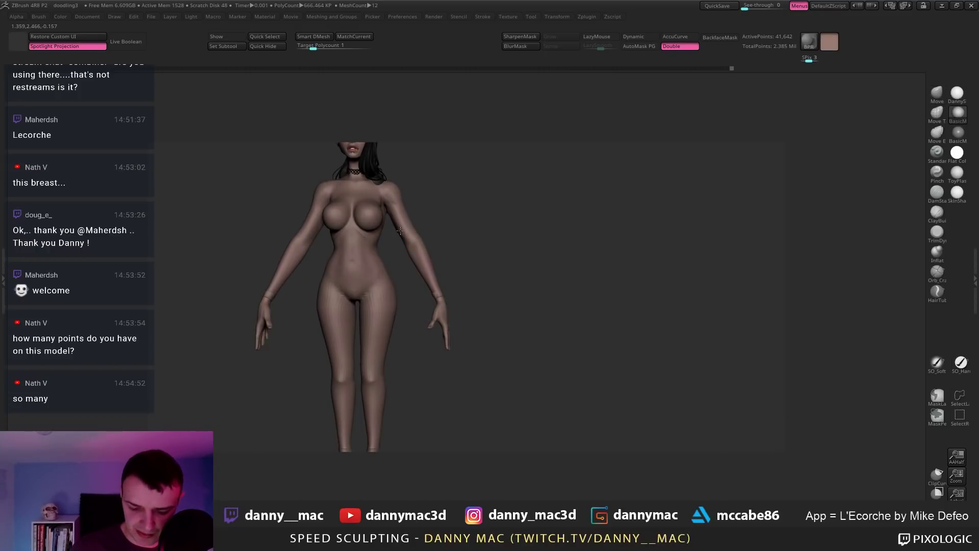
pyautogui.moveTo(394, 210); pyautogui.dragTo(485, 223, button='right')
# Step: Turn LazyMouse on and switch from the Move brush to TrimDynamic
pyautogui.press('space')
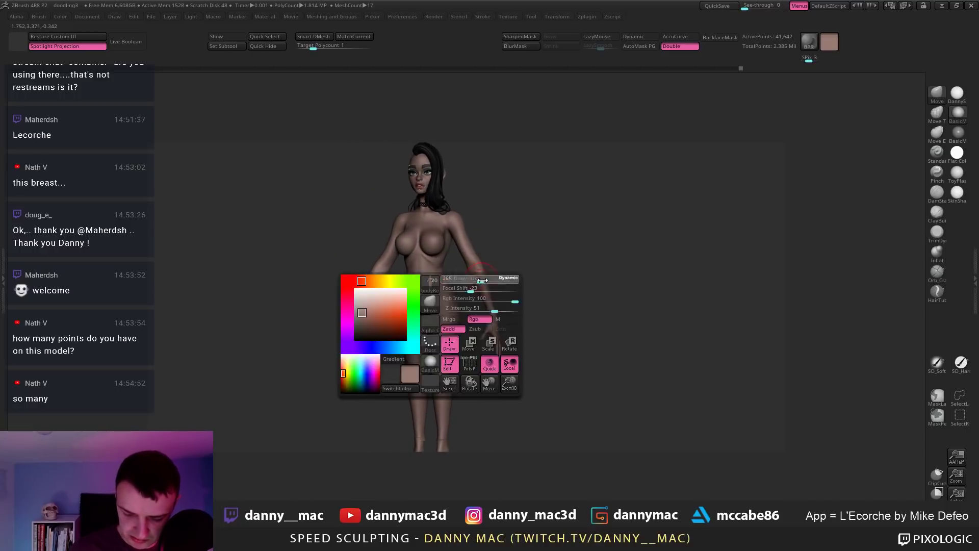
pyautogui.moveTo(490, 277)
pyautogui.mouseDown(button='right')
pyautogui.moveTo(505, 263)
pyautogui.moveTo(449, 245)
pyautogui.moveTo(490, 262)
pyautogui.moveTo(489, 212)
pyautogui.moveTo(470, 273)
pyautogui.moveTo(464, 267)
pyautogui.moveTo(476, 270)
pyautogui.moveTo(470, 239)
pyautogui.moveTo(487, 248)
pyautogui.moveTo(481, 317)
pyautogui.moveTo(496, 343)
pyautogui.moveTo(482, 310)
pyautogui.mouseUp(button='right')
pyautogui.press('l')
pyautogui.press('l')
pyautogui.press('b')
pyautogui.press('m')
pyautogui.press('v')
pyautogui.press('b')
pyautogui.press('t')
pyautogui.press('d')
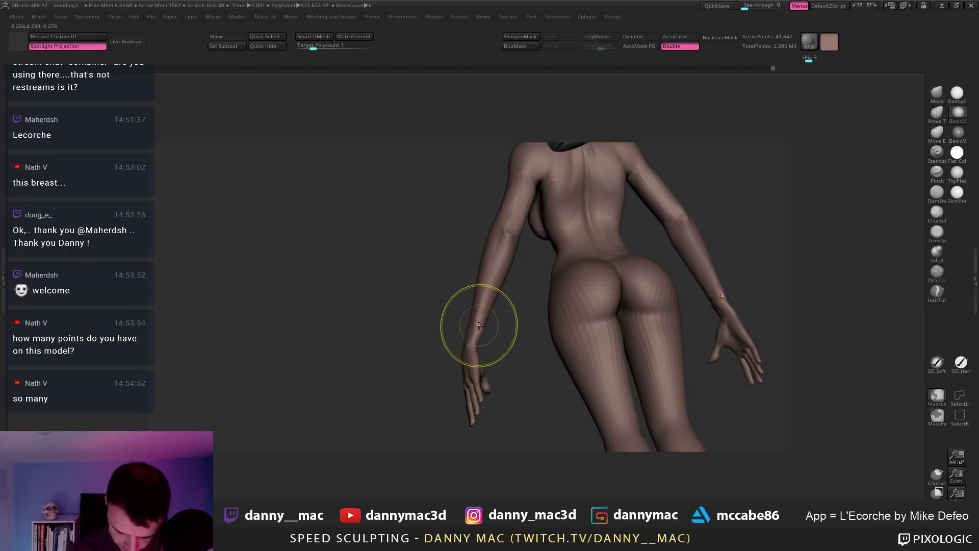
# Step: Check the model from back and side views, then save the project as doodling3
pyautogui.moveTo(482, 316)
pyautogui.mouseDown(button='right')
pyautogui.moveTo(490, 321)
pyautogui.moveTo(486, 312)
pyautogui.mouseUp(button='right')
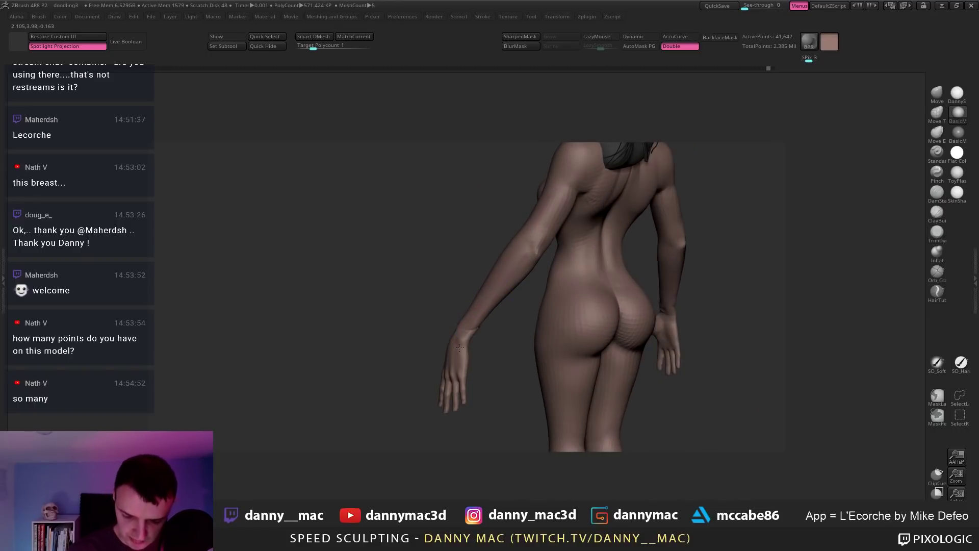
pyautogui.moveTo(460, 347); pyautogui.dragTo(505, 332, button='right')
pyautogui.press('space')
pyautogui.press('space')
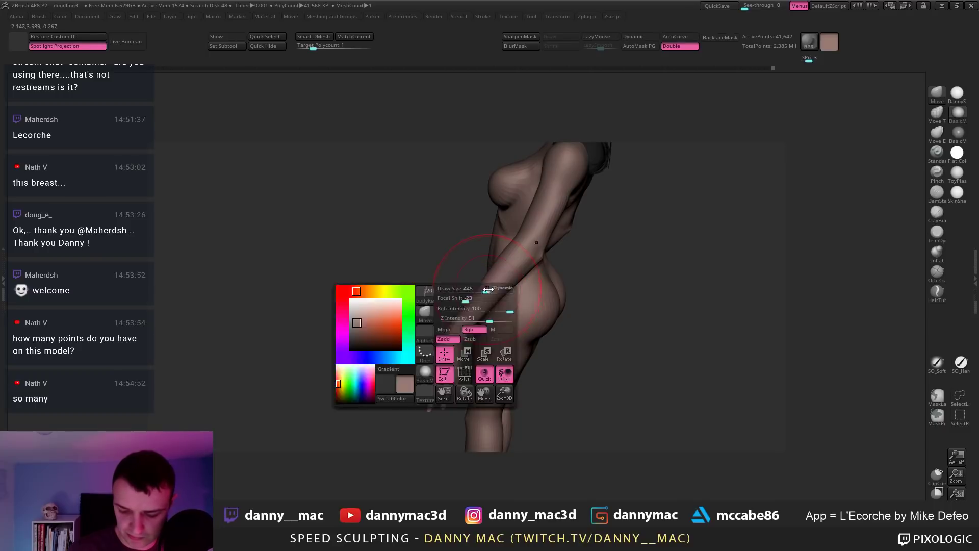
pyautogui.press('space')
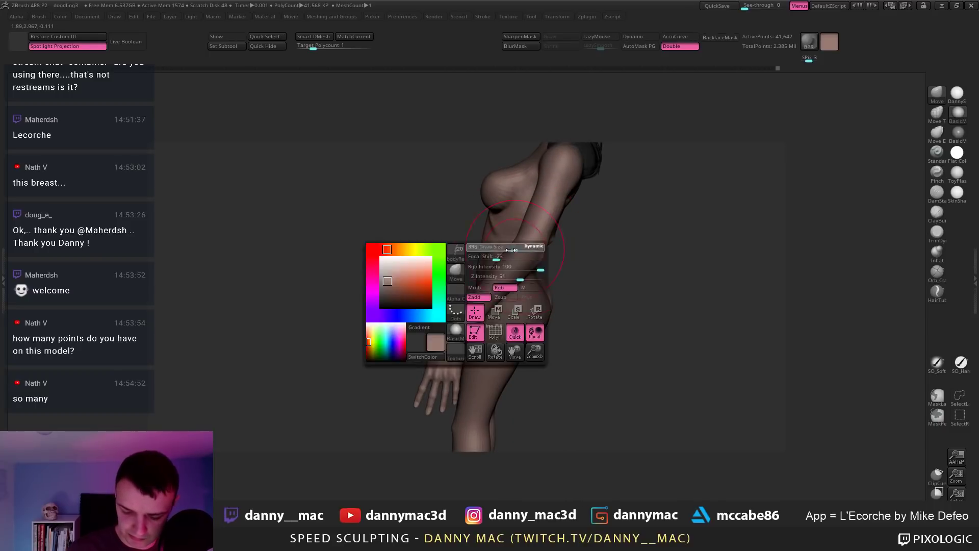
pyautogui.moveTo(459, 306)
pyautogui.mouseDown(button='right')
pyautogui.moveTo(500, 267)
pyautogui.moveTo(480, 263)
pyautogui.moveTo(514, 240)
pyautogui.moveTo(530, 243)
pyautogui.moveTo(568, 304)
pyautogui.mouseUp(button='right')
pyautogui.hotkey('ctrl', 's')
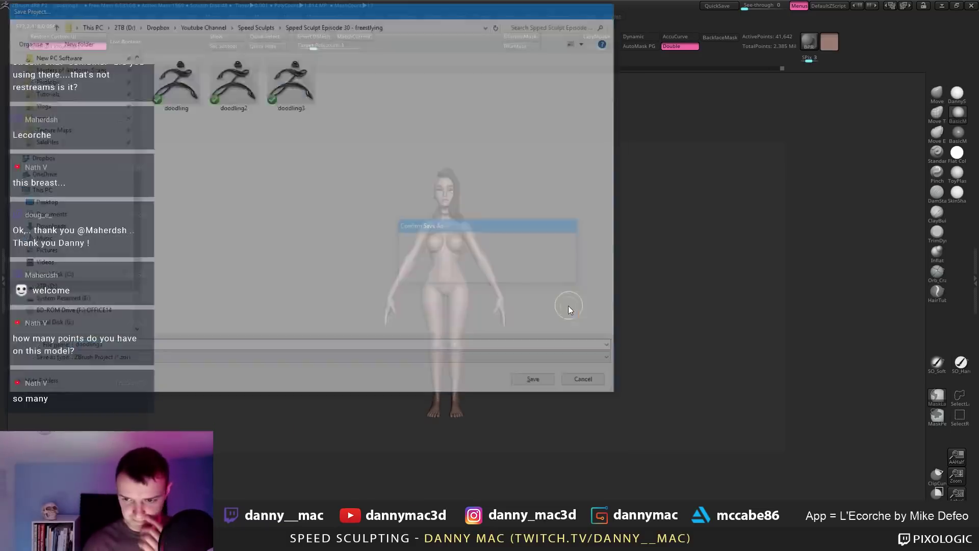
pyautogui.press('Return')
# Step: Mask both arms from shoulder to wrist and show polygroup colours with wireframe
pyautogui.keyDown('ctrl'); pyautogui.moveTo(491, 268); pyautogui.dragTo(506, 274, button='right'); pyautogui.keyUp('ctrl')
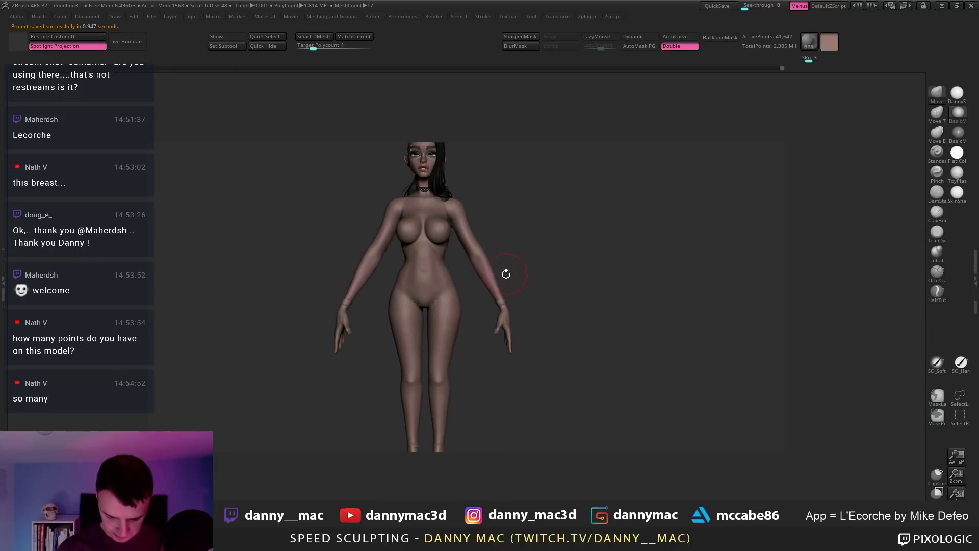
pyautogui.hotkey('ctrl', 'z')
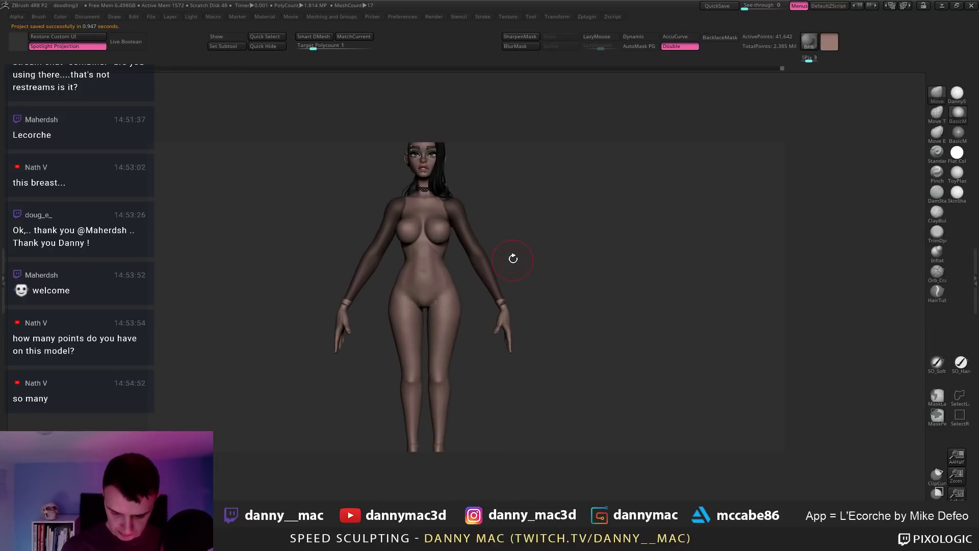
pyautogui.hotkey('shift', 'f')
pyautogui.keyDown('ctrl'); pyautogui.moveTo(499, 234); pyautogui.dragTo(533, 242, button='right'); pyautogui.keyUp('ctrl')
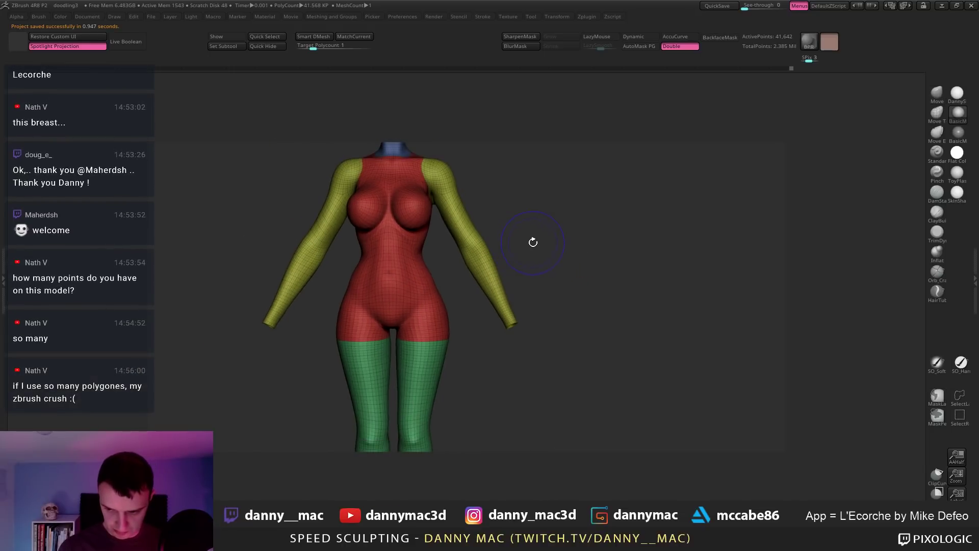
# Step: Switch to MaskLasso and mask around both forearms below the elbows
pyautogui.hotkey('shift', 'f')
pyautogui.hotkey('shift', 'f')
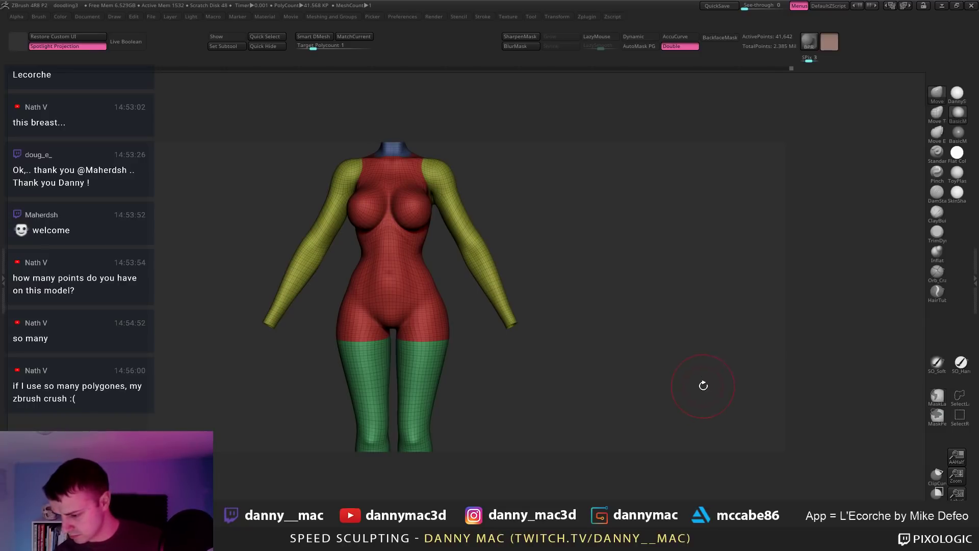
pyautogui.click(936, 419)
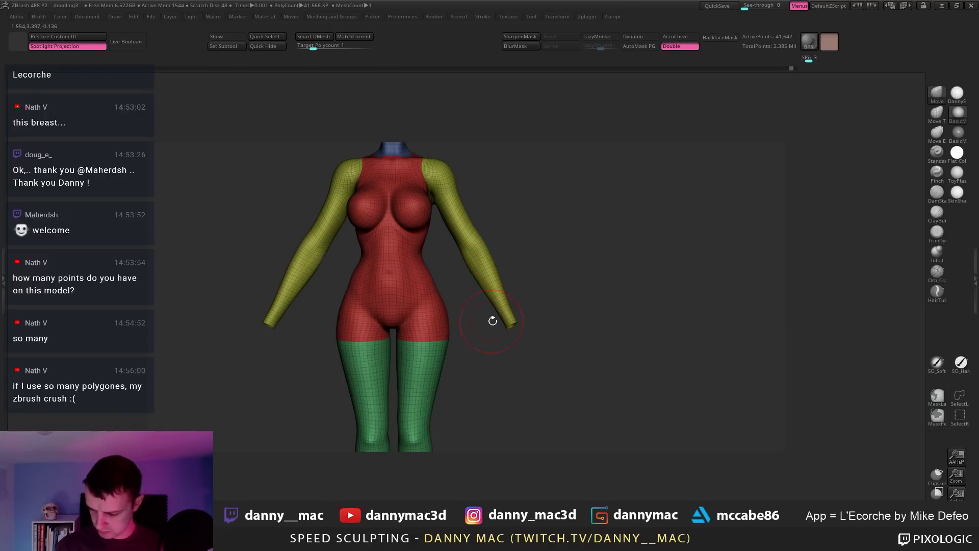
pyautogui.click(937, 397)
pyautogui.click(809, 419)
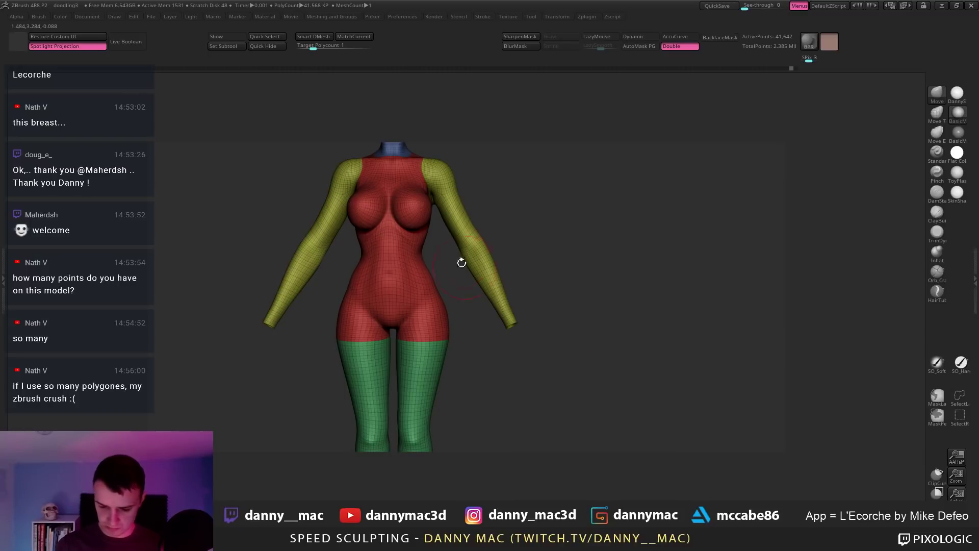
pyautogui.moveTo(499, 219)
pyautogui.keyDown('ctrl'); pyautogui.mouseDown()
pyautogui.moveTo(467, 345)
pyautogui.moveTo(443, 285)
pyautogui.mouseUp(); pyautogui.keyUp('ctrl')
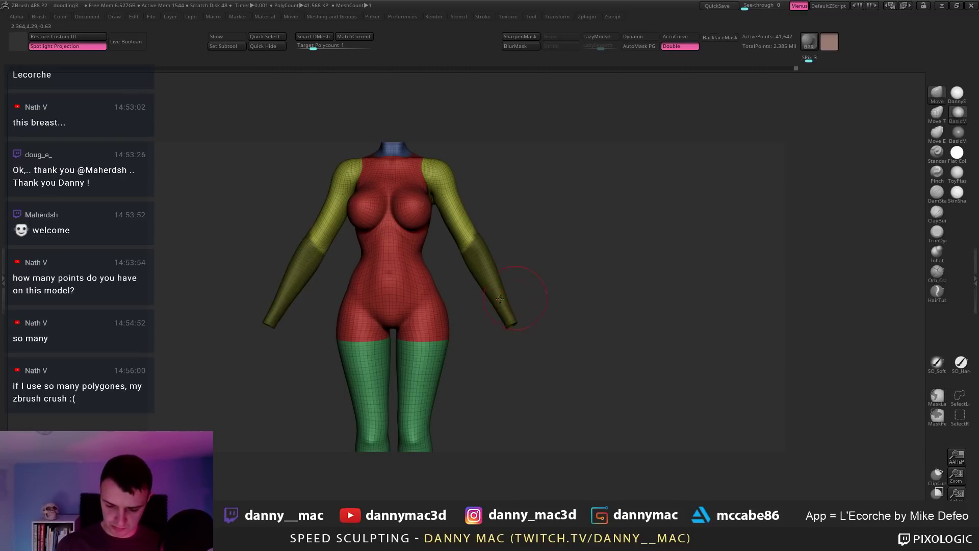
pyautogui.moveTo(520, 291)
pyautogui.mouseDown()
pyautogui.moveTo(404, 311)
pyautogui.moveTo(501, 233)
pyautogui.moveTo(516, 240)
pyautogui.moveTo(513, 188)
pyautogui.moveTo(525, 210)
pyautogui.mouseUp()
pyautogui.hotkey('ctrl', 'z')
pyautogui.moveTo(531, 247)
pyautogui.keyDown('ctrl'); pyautogui.keyDown('alt'); pyautogui.mouseDown()
pyautogui.moveTo(509, 245)
pyautogui.moveTo(520, 204)
pyautogui.moveTo(599, 247)
pyautogui.moveTo(669, 256)
pyautogui.moveTo(706, 276)
pyautogui.mouseUp(); pyautogui.keyUp('alt'); pyautogui.keyUp('ctrl')
# Step: Invert the mask to free the forearms, blur its elbow edge and hide polygroups
pyautogui.keyDown('ctrl'); pyautogui.click(673, 258); pyautogui.keyUp('ctrl')
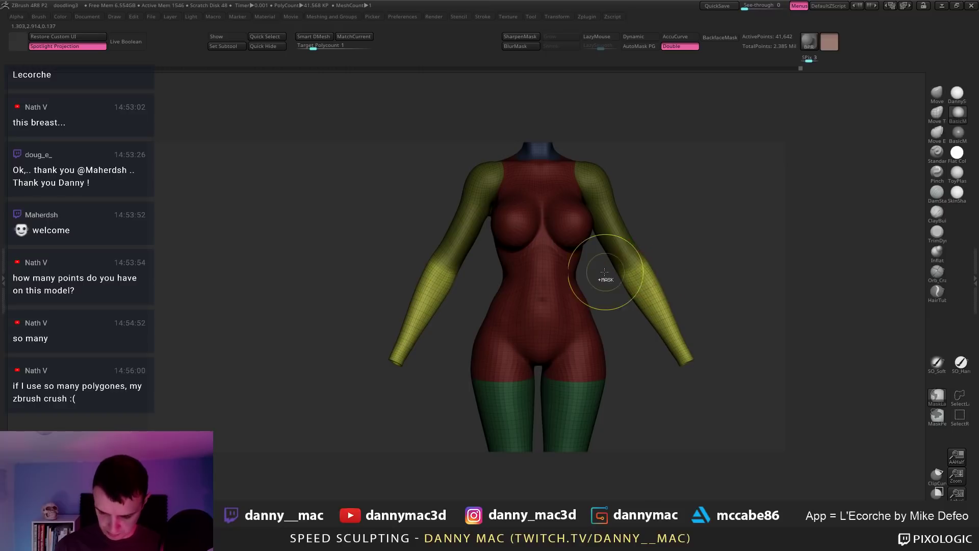
pyautogui.keyDown('ctrl'); pyautogui.moveTo(606, 274); pyautogui.dragTo(623, 230); pyautogui.keyUp('ctrl')
pyautogui.keyDown('ctrl'); pyautogui.click(646, 297); pyautogui.keyUp('ctrl')
pyautogui.moveTo(681, 292); pyautogui.dragTo(699, 269)
pyautogui.hotkey('shift', 'f')
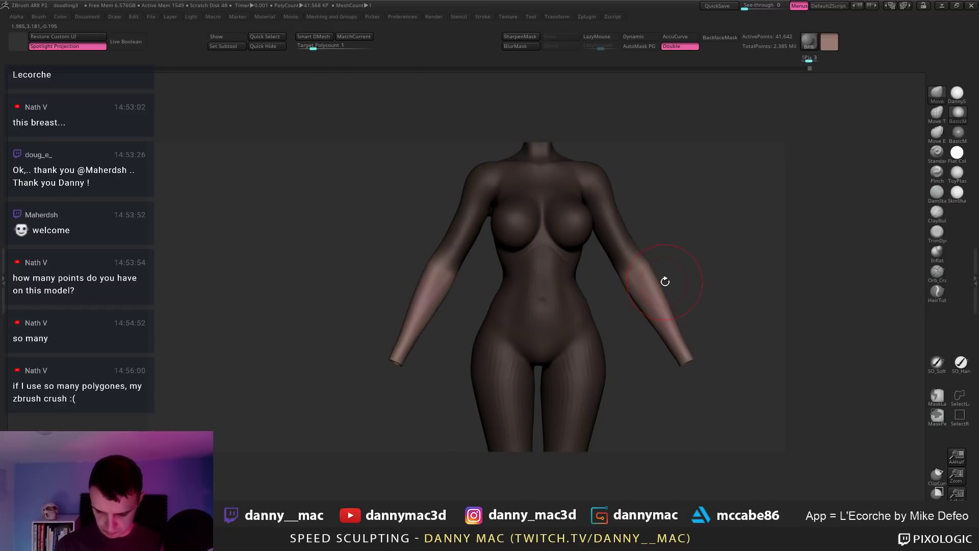
# Step: Draw a transpose line along the right forearm, then clear the mask from the body
pyautogui.press('w')
pyautogui.moveTo(646, 295); pyautogui.dragTo(710, 256)
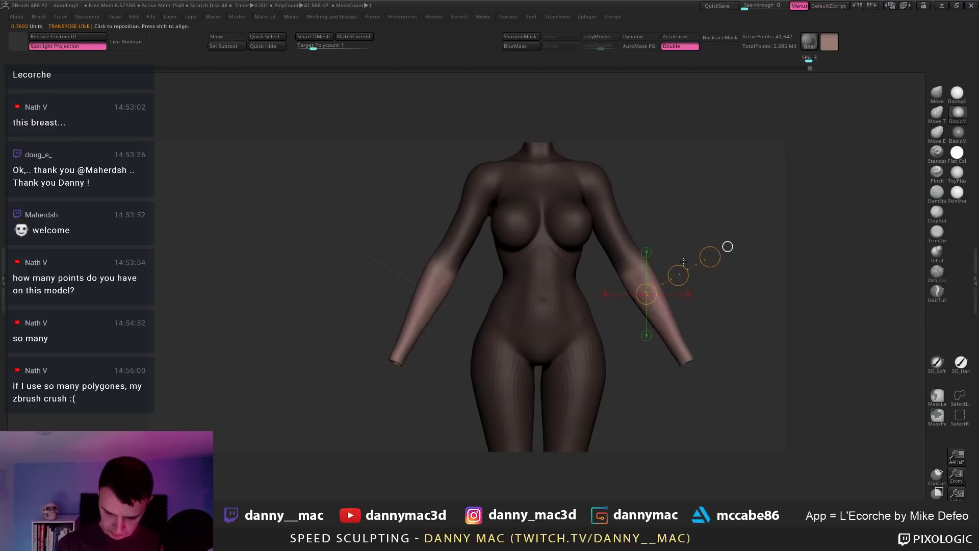
pyautogui.keyDown('ctrl'); pyautogui.click(667, 257); pyautogui.keyUp('ctrl')
pyautogui.press('q')
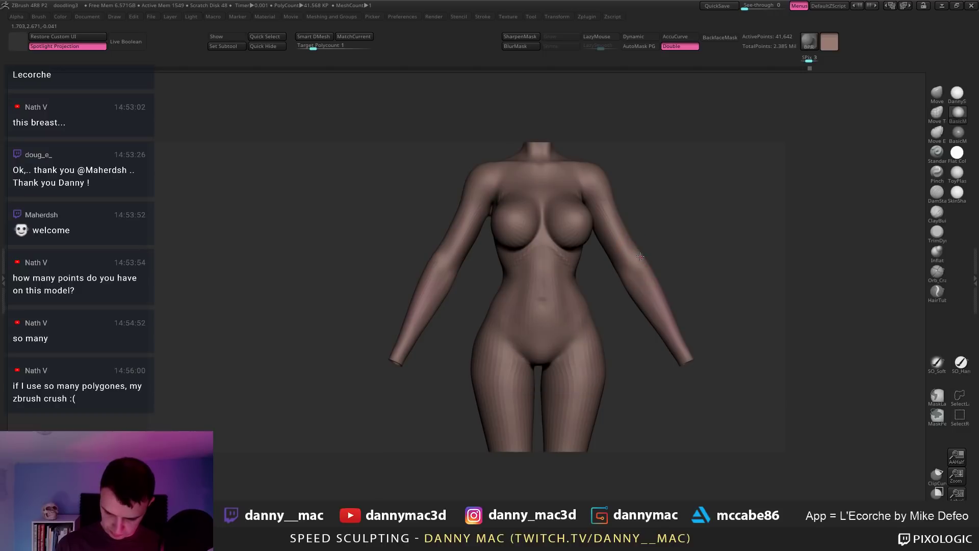
pyautogui.press('w')
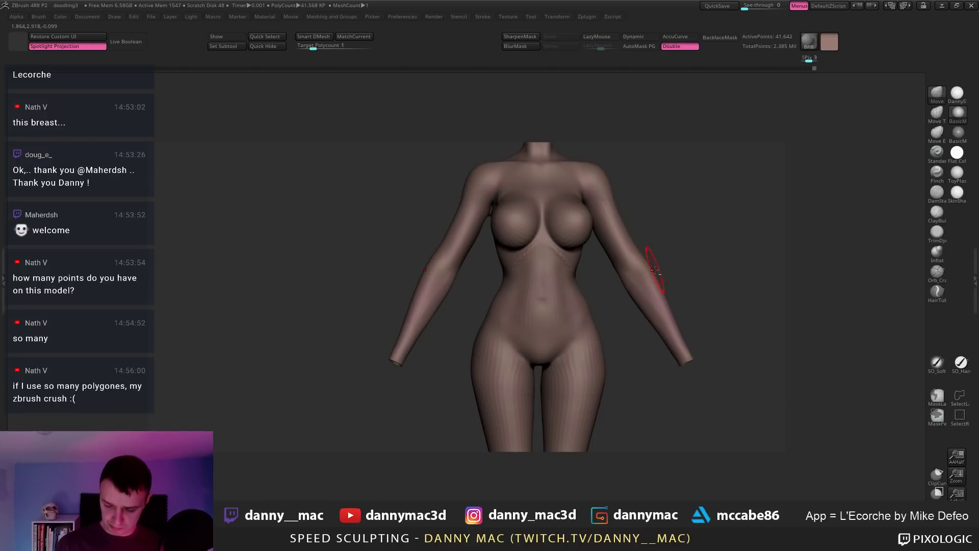
# Step: Show hair, hands and feet again and orbit the figure through three-quarter and back views
pyautogui.hotkey('alt', 's')
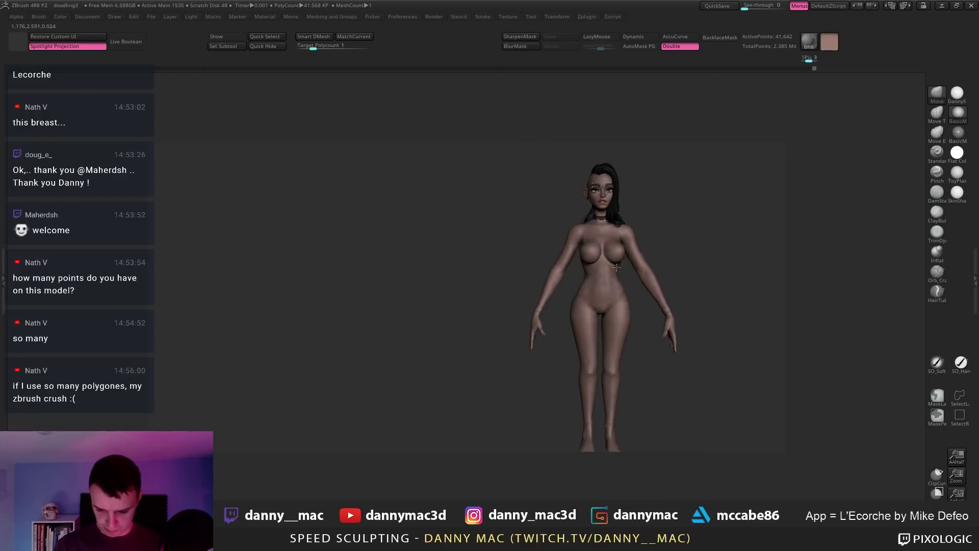
pyautogui.rightClick(581, 313)
pyautogui.moveTo(658, 295); pyautogui.dragTo(566, 329, button='right')
pyautogui.rightClick(563, 329)
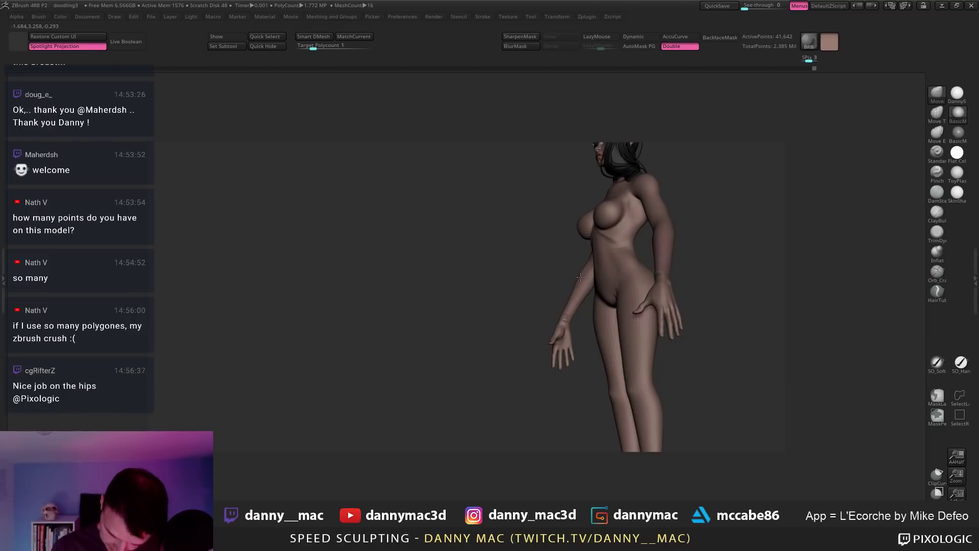
pyautogui.moveTo(580, 277); pyautogui.dragTo(505, 319, button='right')
pyautogui.rightClick(497, 320)
pyautogui.moveTo(531, 276); pyautogui.dragTo(485, 218, button='right')
pyautogui.rightClick(503, 326)
pyautogui.rightClick(532, 233)
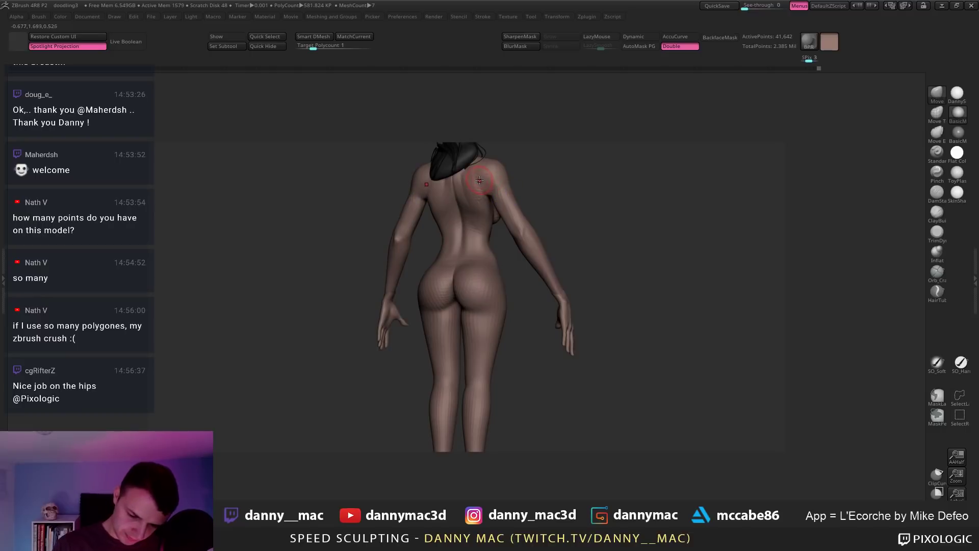
pyautogui.moveTo(476, 183)
pyautogui.mouseDown(button='right')
pyautogui.moveTo(483, 169)
pyautogui.moveTo(575, 212)
pyautogui.moveTo(549, 280)
pyautogui.moveTo(546, 256)
pyautogui.moveTo(506, 275)
pyautogui.moveTo(526, 311)
pyautogui.mouseUp(button='right')
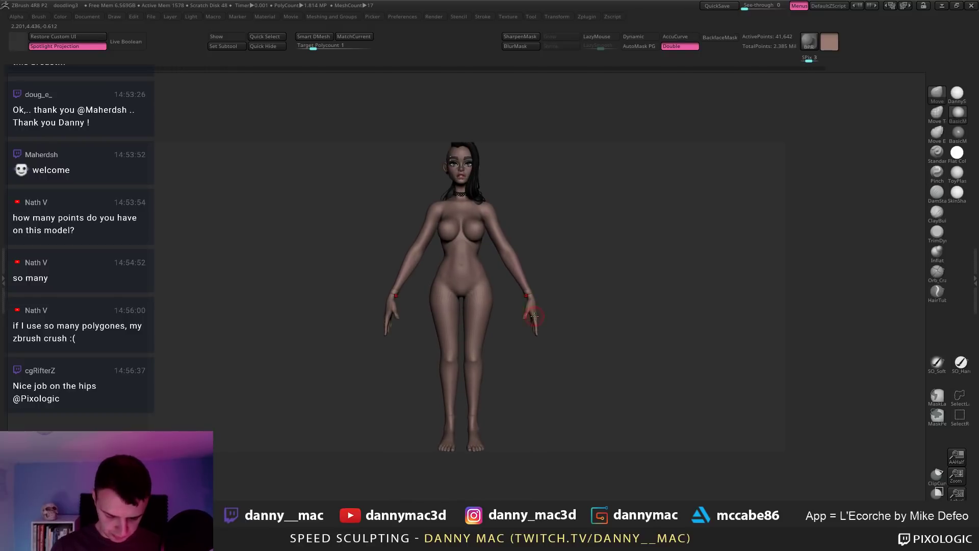
pyautogui.press('F1')
# Step: Make the bodyRetopped6 shorts subtool active and frame the view on the hips
pyautogui.click(536, 207)
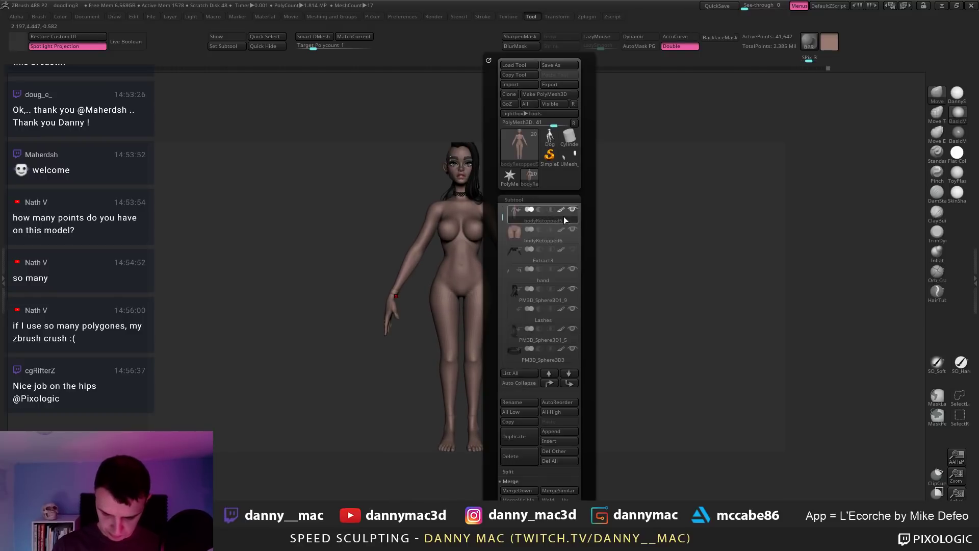
pyautogui.click(570, 241)
pyautogui.keyDown('alt'); pyautogui.moveTo(484, 323); pyautogui.dragTo(542, 292, button='right'); pyautogui.keyUp('alt')
pyautogui.press('b')
pyautogui.press('z')
pyautogui.press('m')
pyautogui.keyDown('alt'); pyautogui.moveTo(485, 254); pyautogui.dragTo(551, 269, button='right'); pyautogui.keyUp('alt')
# Step: Try Reconstruct Subdiv in Tool > Geometry on the shorts subtool
pyautogui.press('F1')
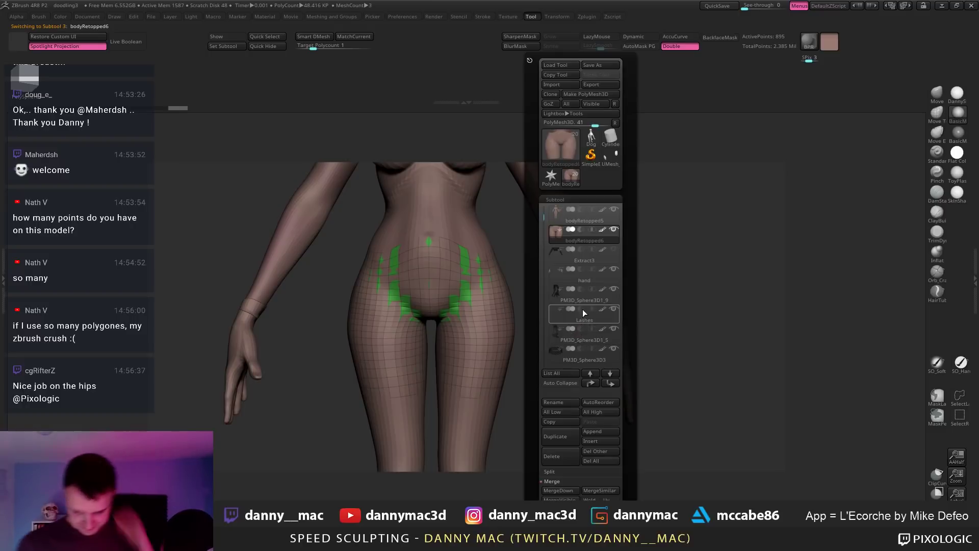
pyautogui.scroll(-10, 534, 442)
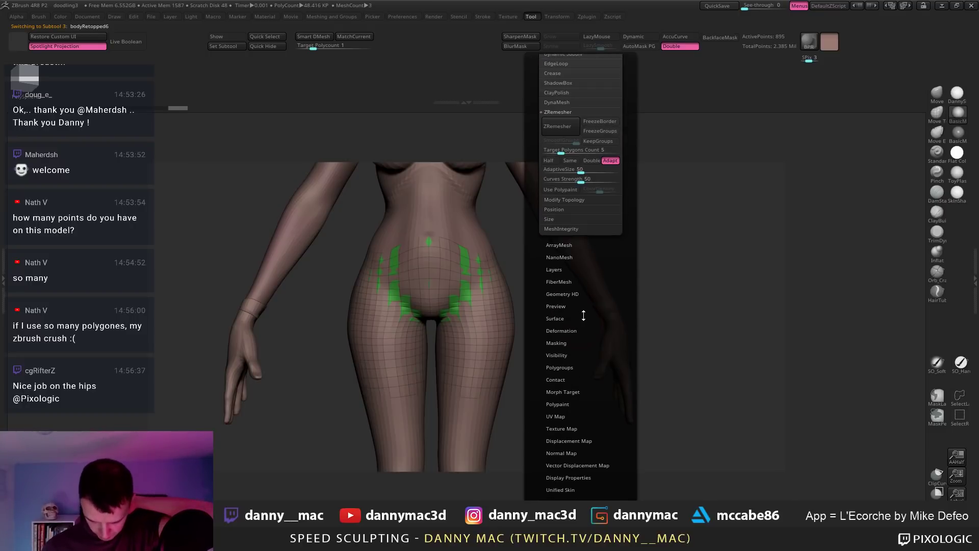
pyautogui.scroll(6, 529, 152)
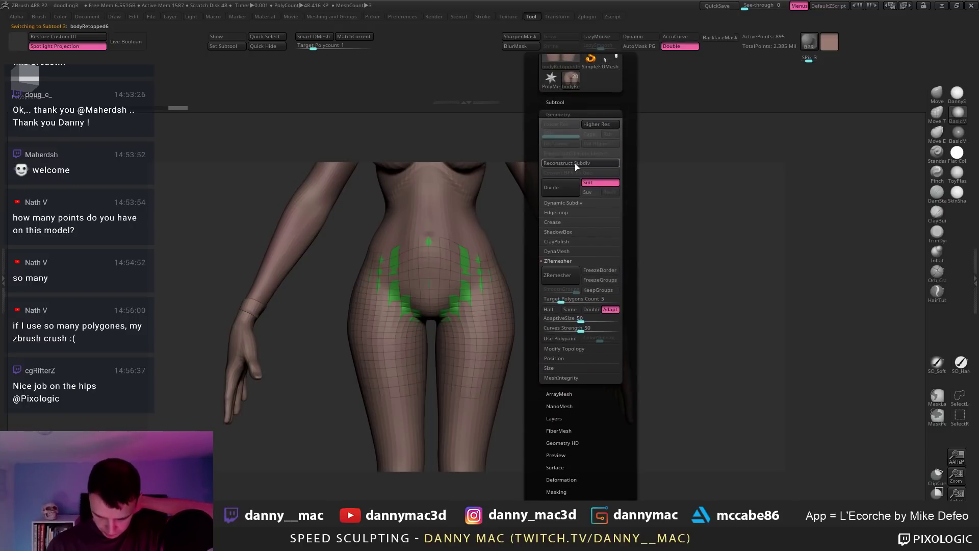
pyautogui.click(574, 164)
# Step: Solo the shorts and trial-hide a couple of polygon loops, undoing each
pyautogui.hotkey('shift', 's')
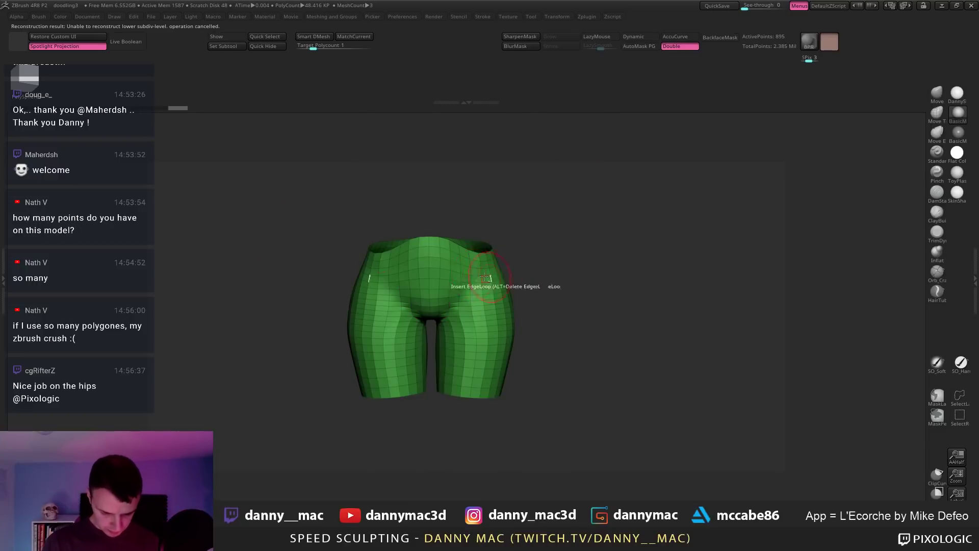
pyautogui.moveTo(458, 272)
pyautogui.keyDown('ctrl'); pyautogui.mouseDown(button='right')
pyautogui.moveTo(435, 229)
pyautogui.moveTo(441, 234)
pyautogui.mouseUp(button='right'); pyautogui.keyUp('ctrl')
pyautogui.keyDown('ctrl'); pyautogui.keyDown('shift'); pyautogui.click(444, 236); pyautogui.keyUp('shift'); pyautogui.keyUp('ctrl')
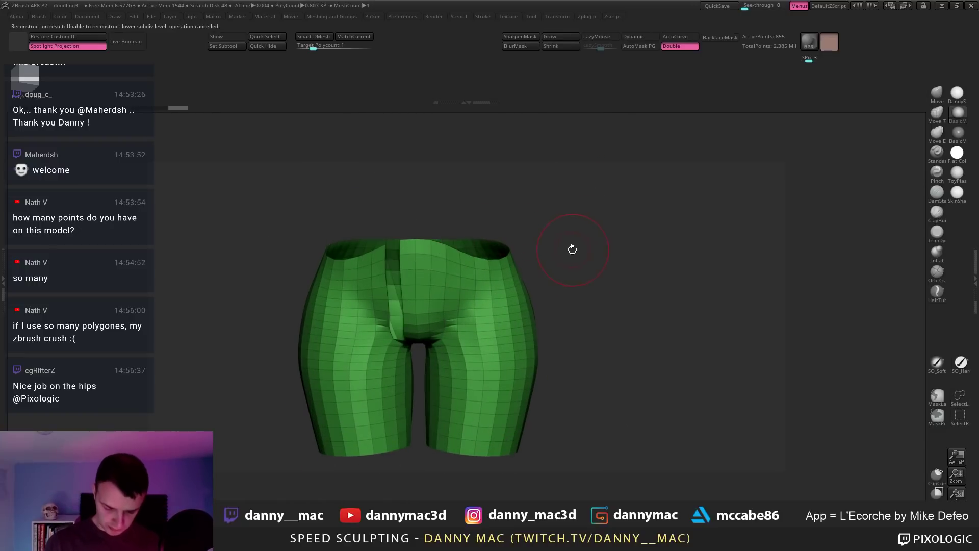
pyautogui.hotkey('ctrl', 'z')
pyautogui.keyDown('ctrl'); pyautogui.keyDown('shift'); pyautogui.click(495, 250); pyautogui.keyUp('shift'); pyautogui.keyUp('ctrl')
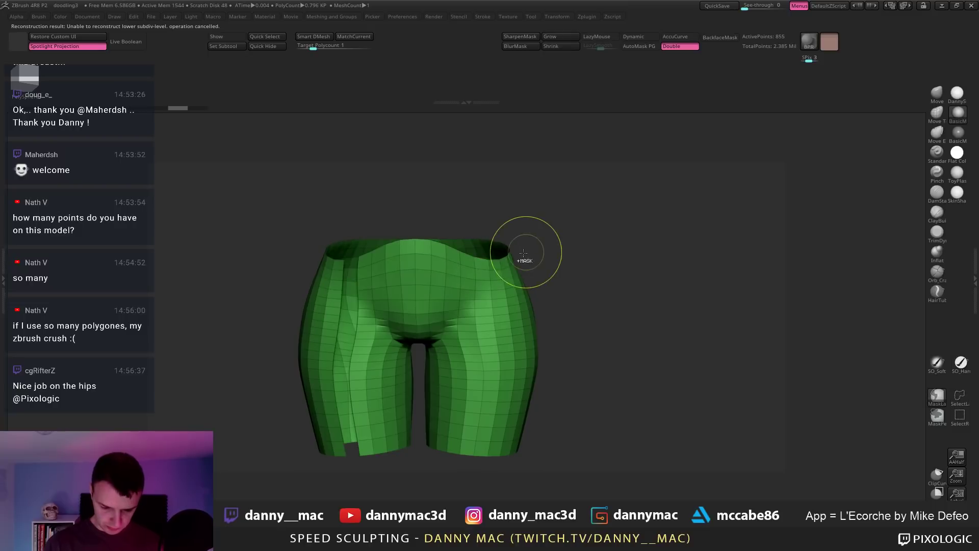
pyautogui.hotkey('ctrl', 'z')
# Step: Hide and delete the top waist row of polygons, then undo that deletion
pyautogui.keyDown('ctrl'); pyautogui.keyDown('shift'); pyautogui.click(504, 251); pyautogui.keyUp('shift'); pyautogui.keyUp('ctrl')
pyautogui.press('space')
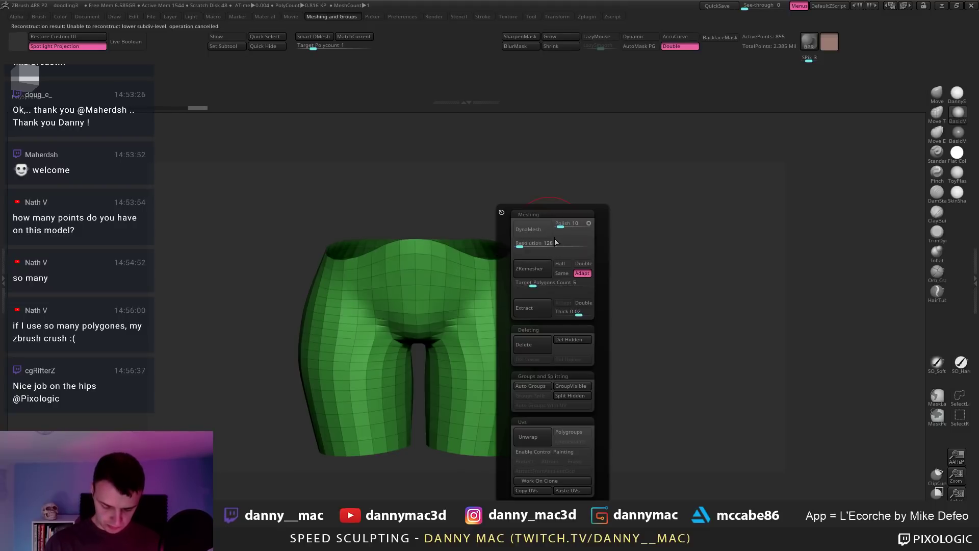
pyautogui.click(580, 339)
pyautogui.press('space')
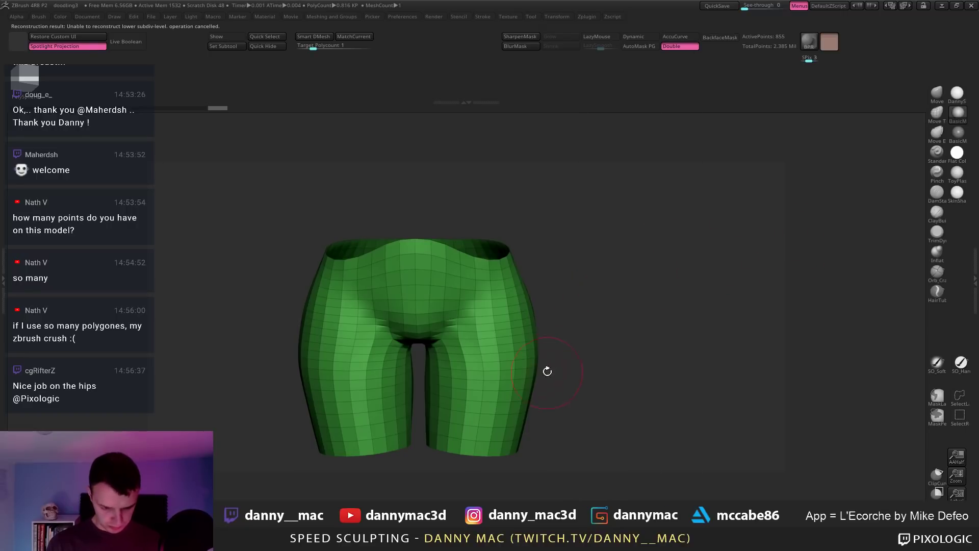
pyautogui.moveTo(546, 371); pyautogui.dragTo(491, 408)
pyautogui.hotkey('ctrl', 'z')
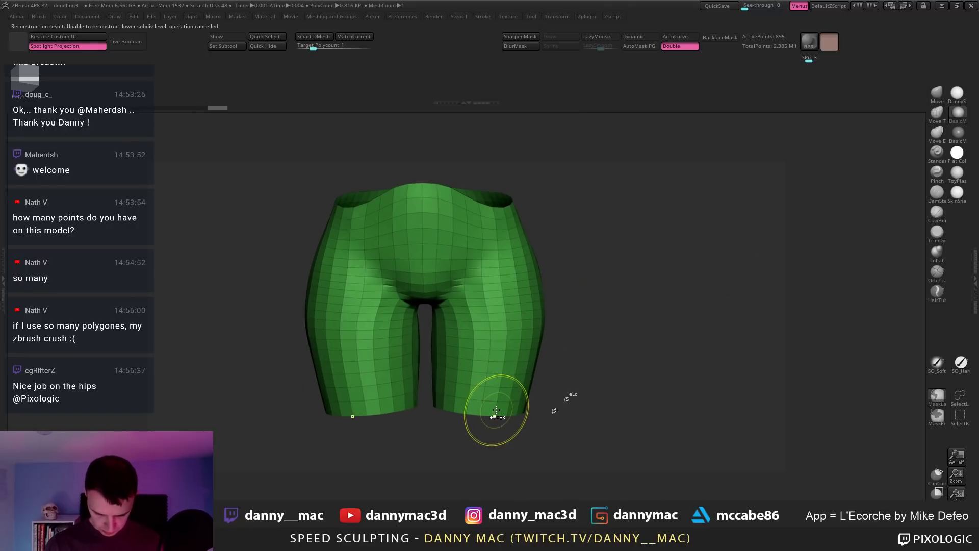
# Step: Delete the hidden bottom leg loops and run Reconstruct Subdiv for a lower level
pyautogui.keyDown('ctrl'); pyautogui.keyDown('shift'); pyautogui.click(500, 407); pyautogui.keyUp('shift'); pyautogui.keyUp('ctrl')
pyautogui.press('space')
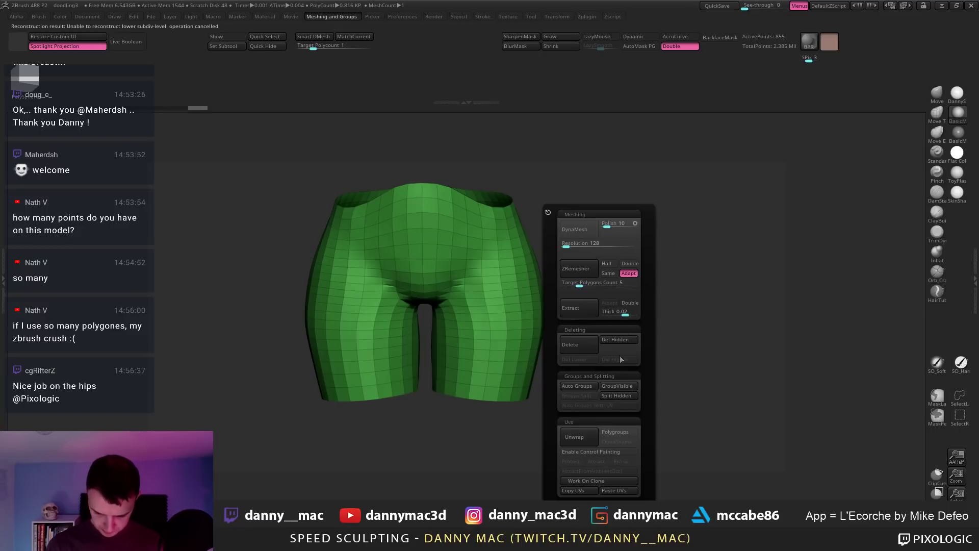
pyautogui.click(625, 339)
pyautogui.press('F1')
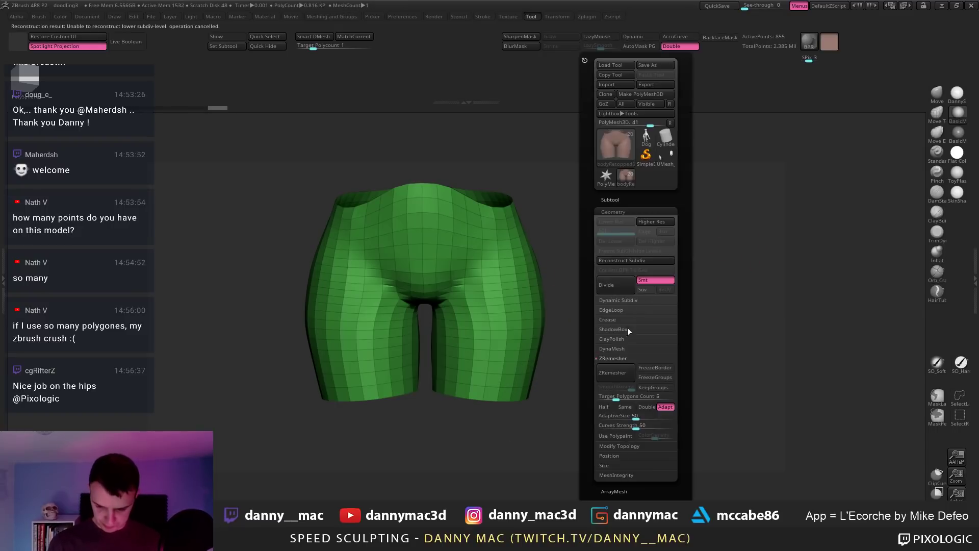
pyautogui.click(637, 260)
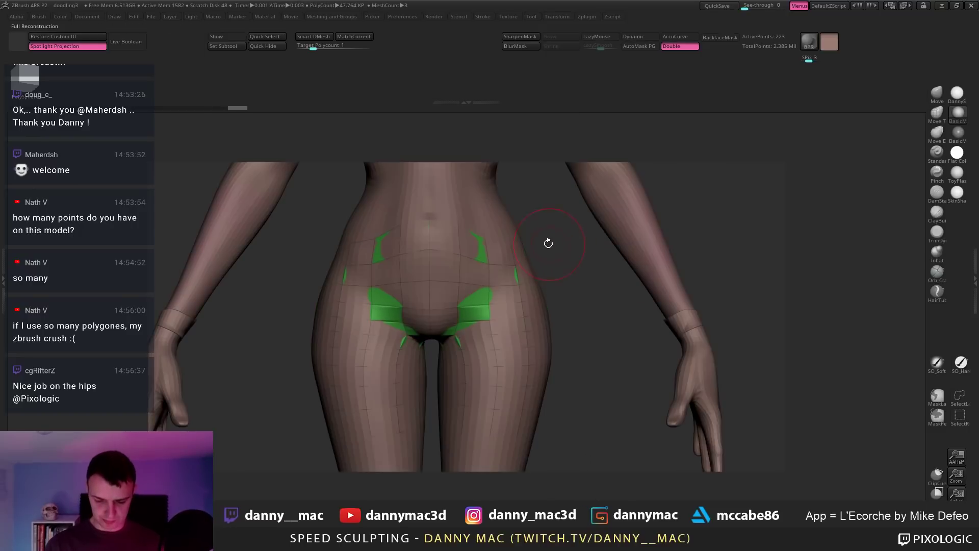
# Step: Delete the shorts' higher subdivision levels and turn to a front view
pyautogui.keyDown('alt'); pyautogui.moveTo(575, 280); pyautogui.dragTo(518, 275); pyautogui.keyUp('alt')
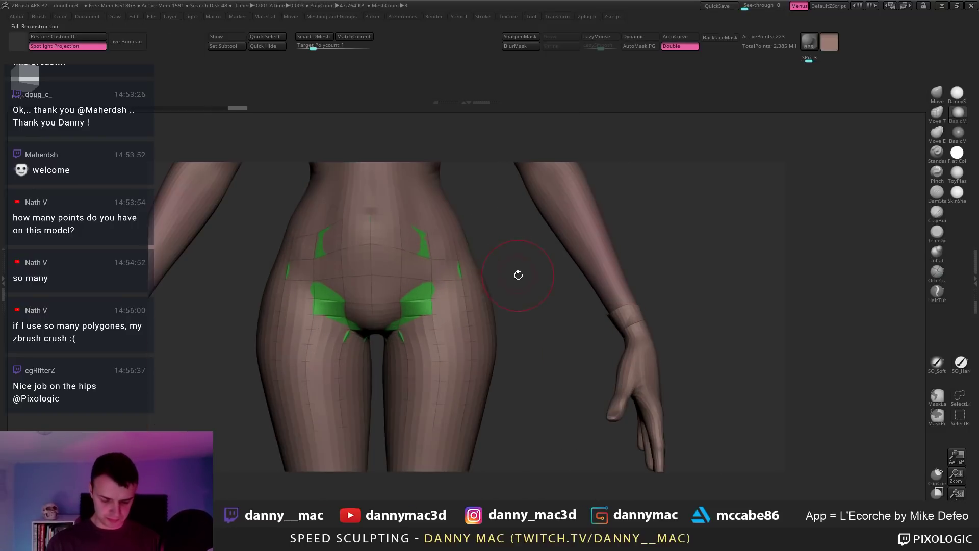
pyautogui.keyDown('ctrl'); pyautogui.moveTo(416, 240); pyautogui.dragTo(416, 246, button='right'); pyautogui.keyUp('ctrl')
pyautogui.click(411, 244)
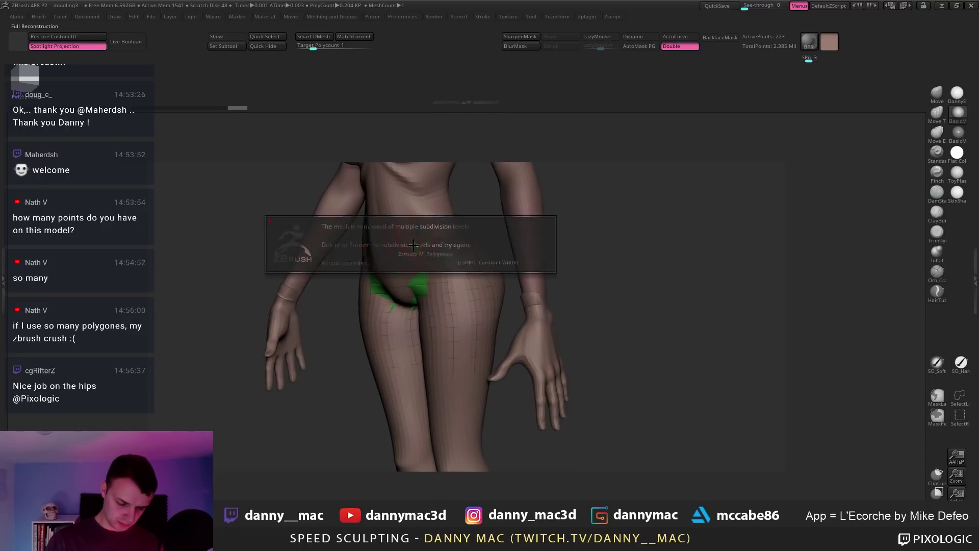
pyautogui.click(417, 246)
pyautogui.press('2')
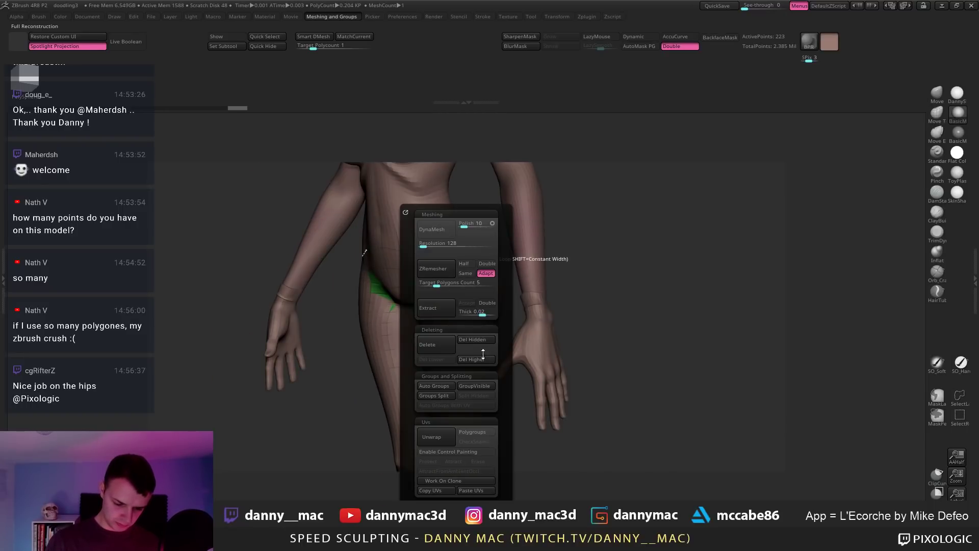
pyautogui.click(480, 358)
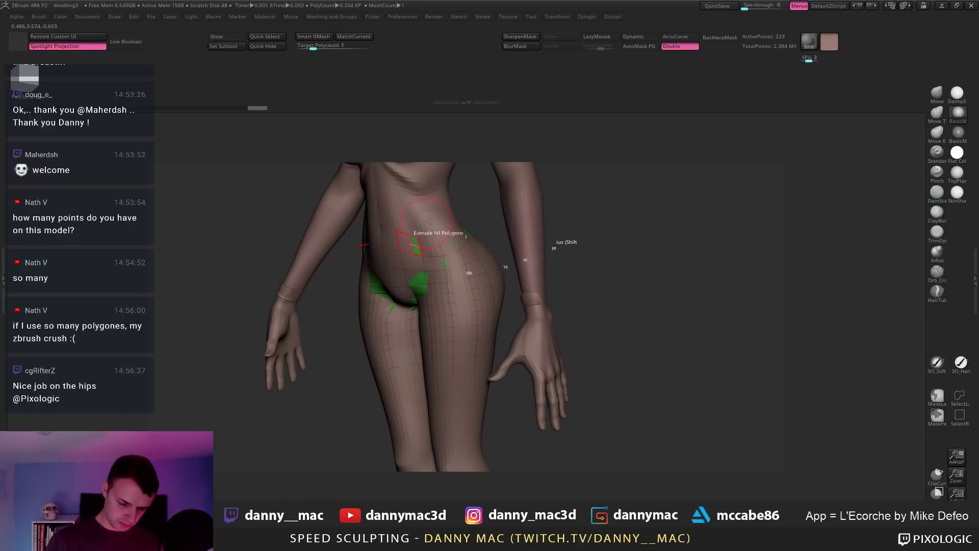
pyautogui.moveTo(430, 220); pyautogui.dragTo(479, 229, button='right')
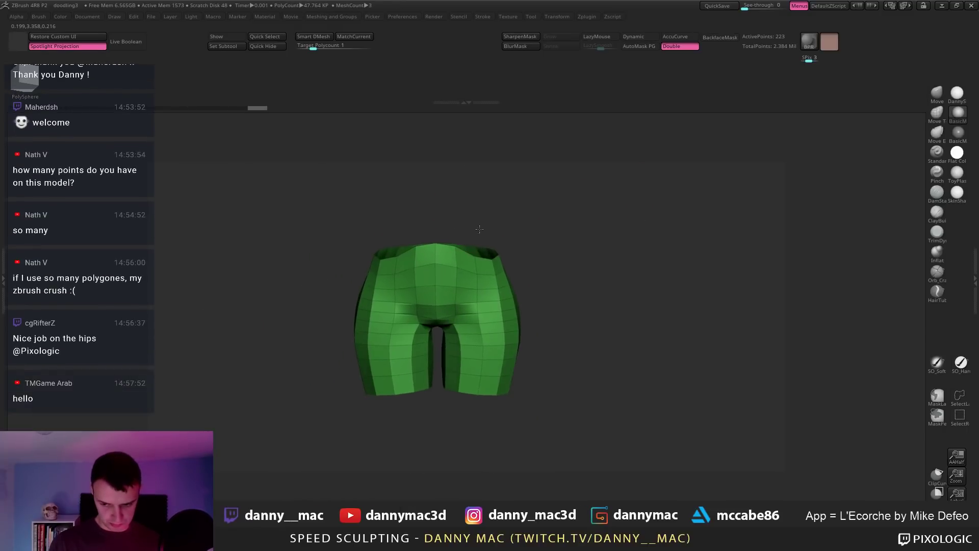
# Step: Mask the shorts' top, invert it, set a transpose line upward from the waist, then clear the mask
pyautogui.moveTo(350, 278)
pyautogui.keyDown('ctrl'); pyautogui.mouseDown()
pyautogui.moveTo(459, 237)
pyautogui.moveTo(489, 166)
pyautogui.moveTo(324, 160)
pyautogui.mouseUp(); pyautogui.keyUp('ctrl')
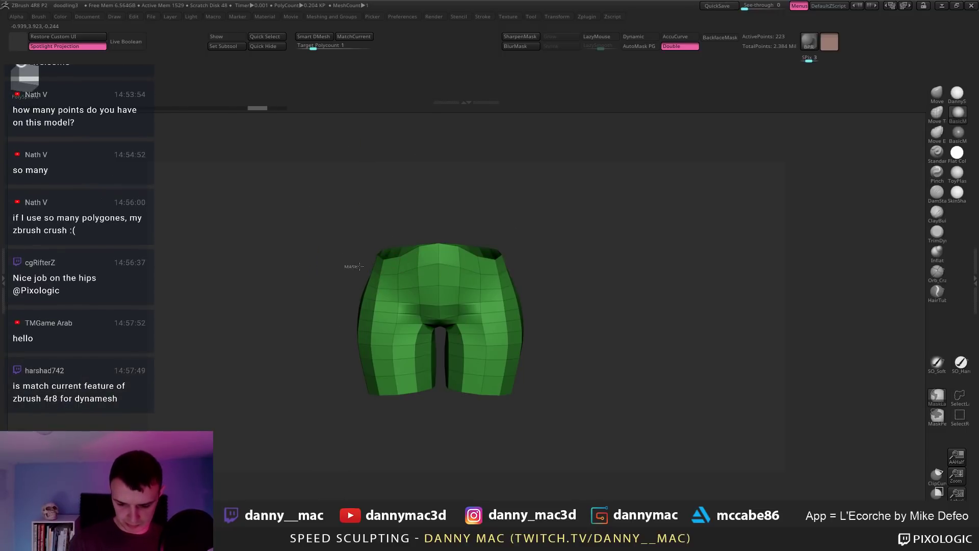
pyautogui.moveTo(460, 253)
pyautogui.keyDown('ctrl'); pyautogui.mouseDown()
pyautogui.moveTo(505, 215)
pyautogui.moveTo(449, 267)
pyautogui.mouseUp(); pyautogui.keyUp('ctrl')
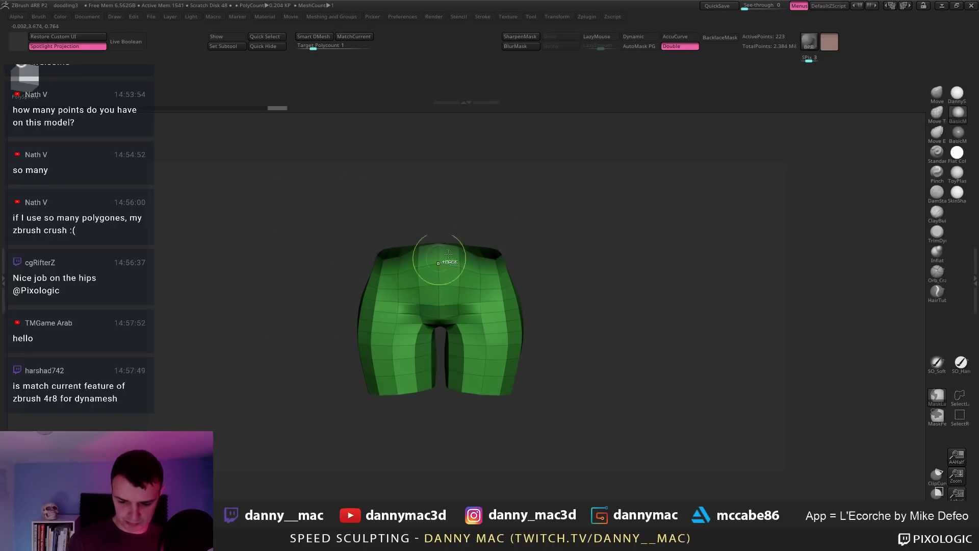
pyautogui.keyDown('ctrl'); pyautogui.click(487, 239); pyautogui.keyUp('ctrl')
pyautogui.press('w')
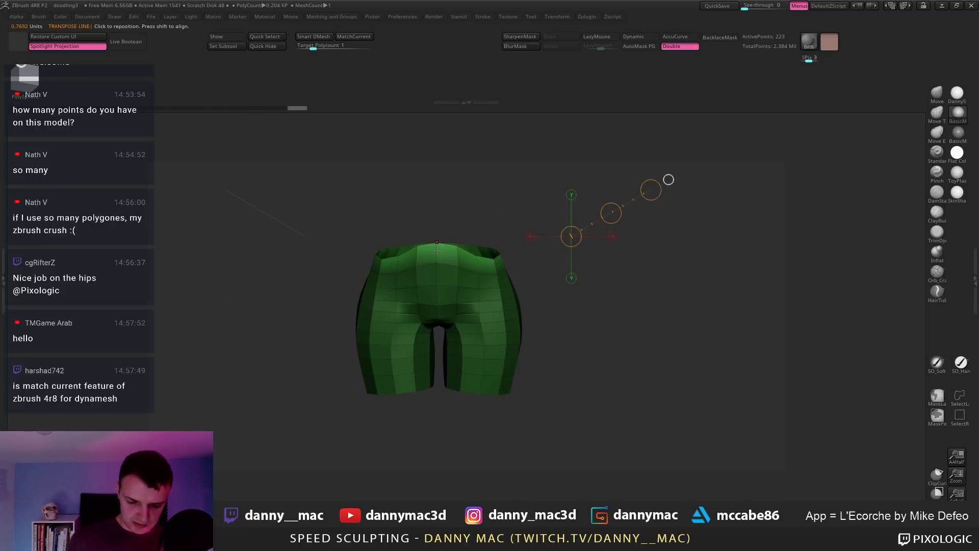
pyautogui.moveTo(437, 242)
pyautogui.mouseDown()
pyautogui.moveTo(437, 194)
pyautogui.moveTo(437, 232)
pyautogui.mouseUp()
pyautogui.keyDown('ctrl'); pyautogui.moveTo(522, 265); pyautogui.dragTo(525, 268); pyautogui.keyUp('ctrl')
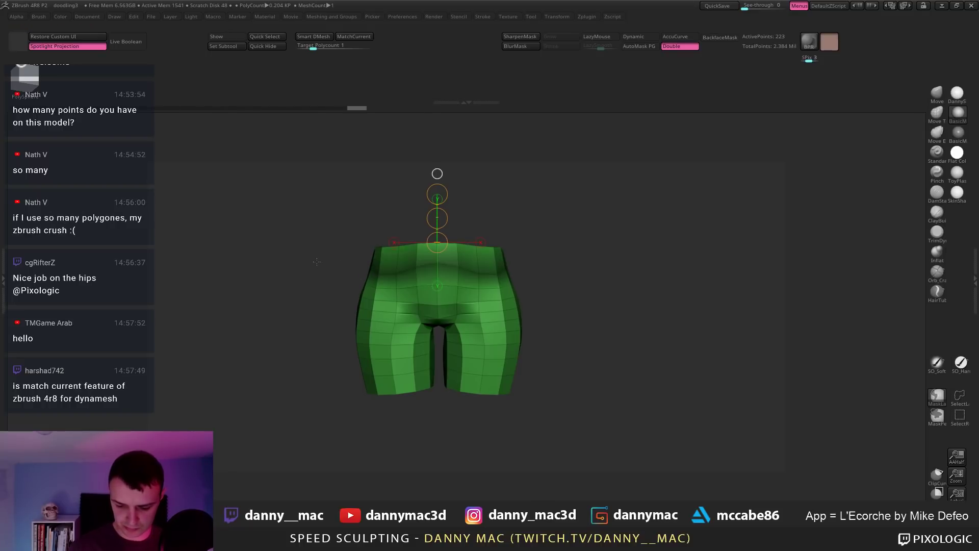
# Step: Raise the outer sides of the waistband and adjust the transpose line's top end
pyautogui.moveTo(347, 268); pyautogui.dragTo(492, 280)
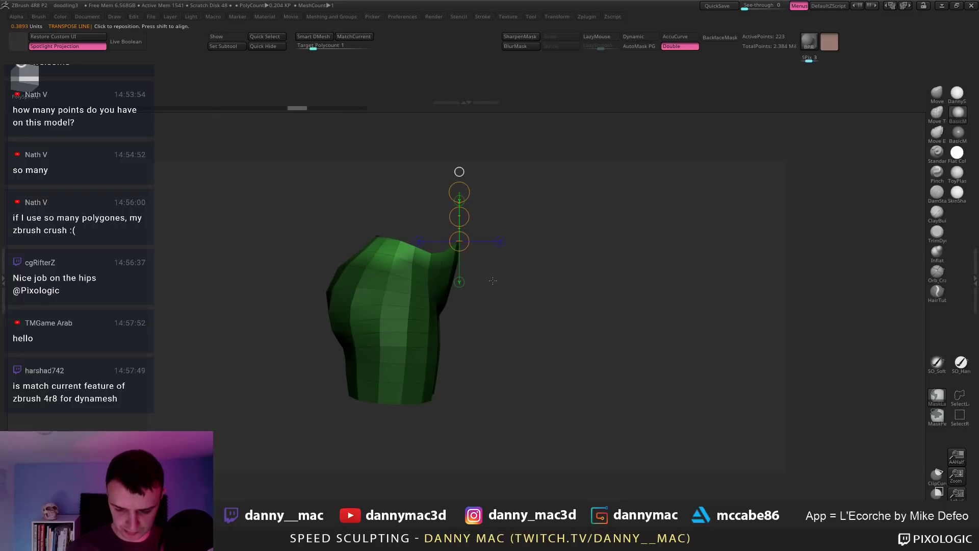
pyautogui.moveTo(426, 262); pyautogui.dragTo(506, 308)
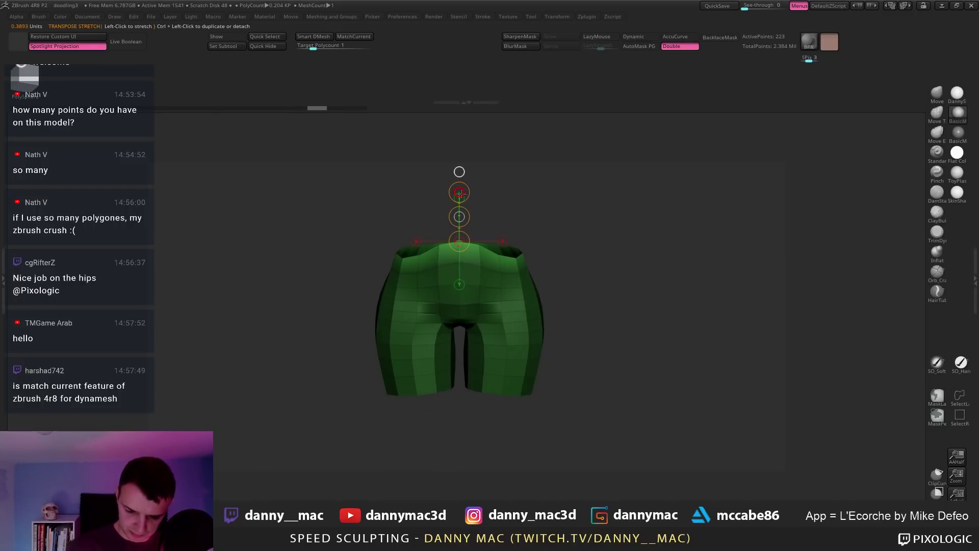
pyautogui.moveTo(461, 249); pyautogui.dragTo(458, 270)
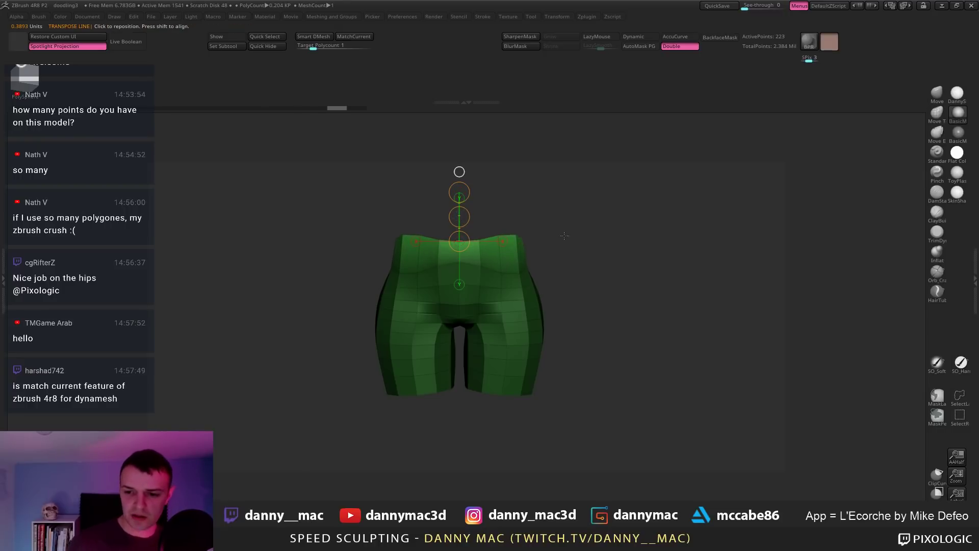
pyautogui.keyDown('alt'); pyautogui.moveTo(564, 235); pyautogui.dragTo(520, 210); pyautogui.keyUp('alt')
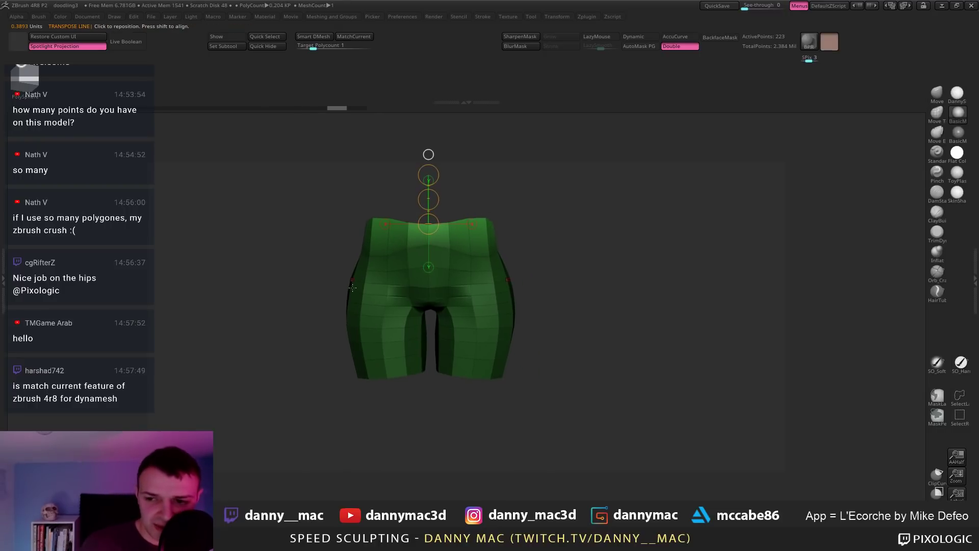
pyautogui.moveTo(352, 287)
pyautogui.mouseDown()
pyautogui.moveTo(408, 285)
pyautogui.moveTo(357, 286)
pyautogui.mouseUp()
pyautogui.keyDown('alt'); pyautogui.moveTo(498, 283); pyautogui.dragTo(505, 273); pyautogui.keyUp('alt')
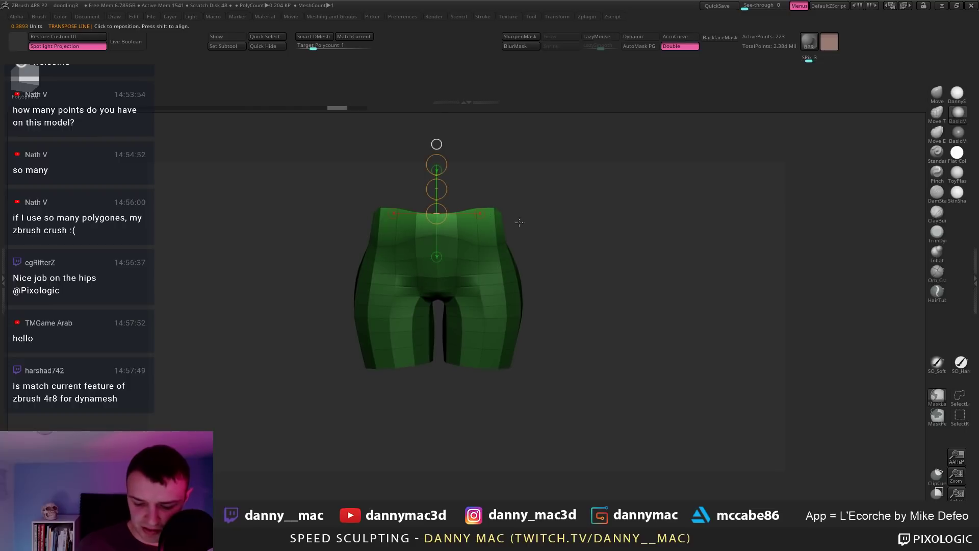
pyautogui.moveTo(439, 167); pyautogui.dragTo(437, 164)
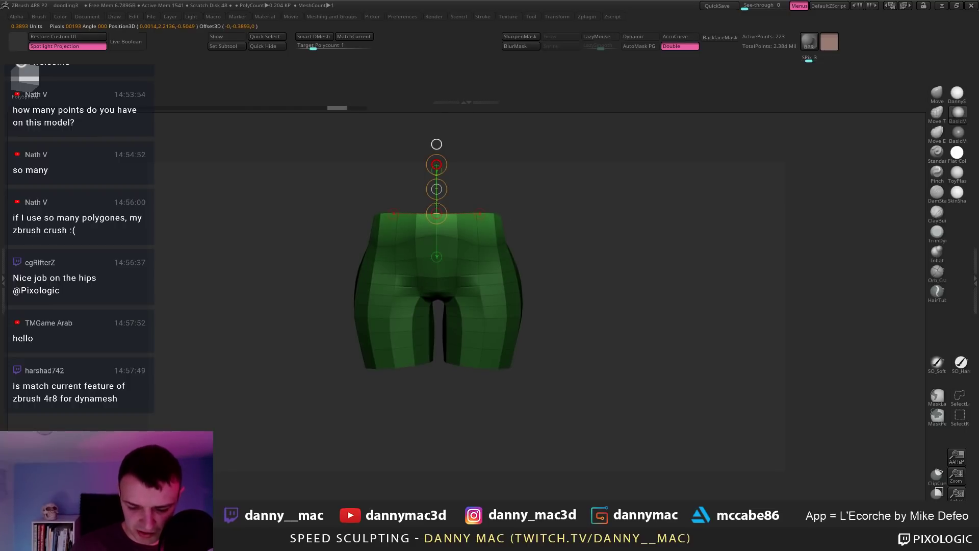
pyautogui.keyDown('alt'); pyautogui.moveTo(527, 197); pyautogui.dragTo(430, 263); pyautogui.keyUp('alt')
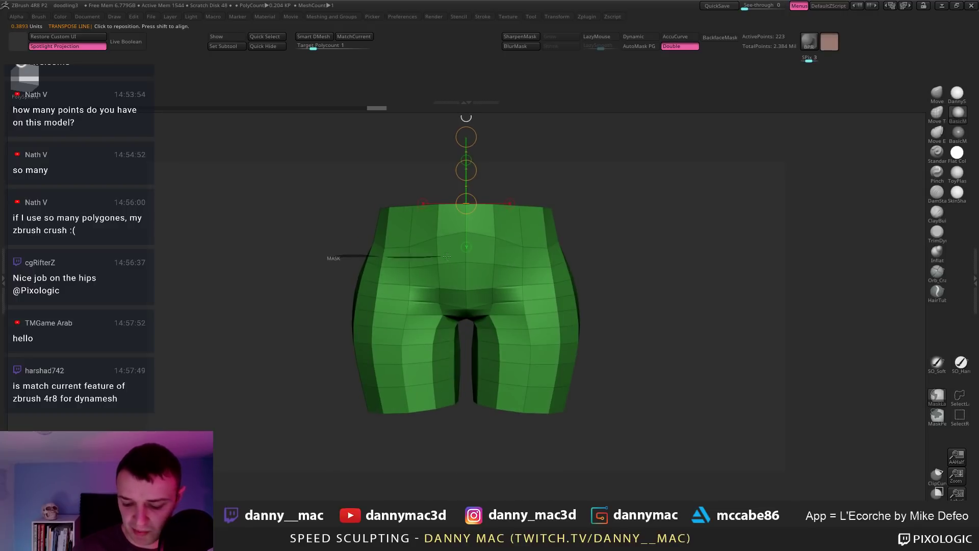
# Step: Lasso-mask the upper hips around the waist and expand Zplugin's Misc Utilities
pyautogui.moveTo(447, 256)
pyautogui.keyDown('ctrl'); pyautogui.mouseDown()
pyautogui.moveTo(607, 249)
pyautogui.moveTo(408, 218)
pyautogui.moveTo(306, 244)
pyautogui.mouseUp(); pyautogui.keyUp('ctrl')
pyautogui.moveTo(459, 256)
pyautogui.mouseDown(button='right')
pyautogui.moveTo(556, 257)
pyautogui.moveTo(604, 162)
pyautogui.mouseUp(button='right')
pyautogui.click(587, 16)
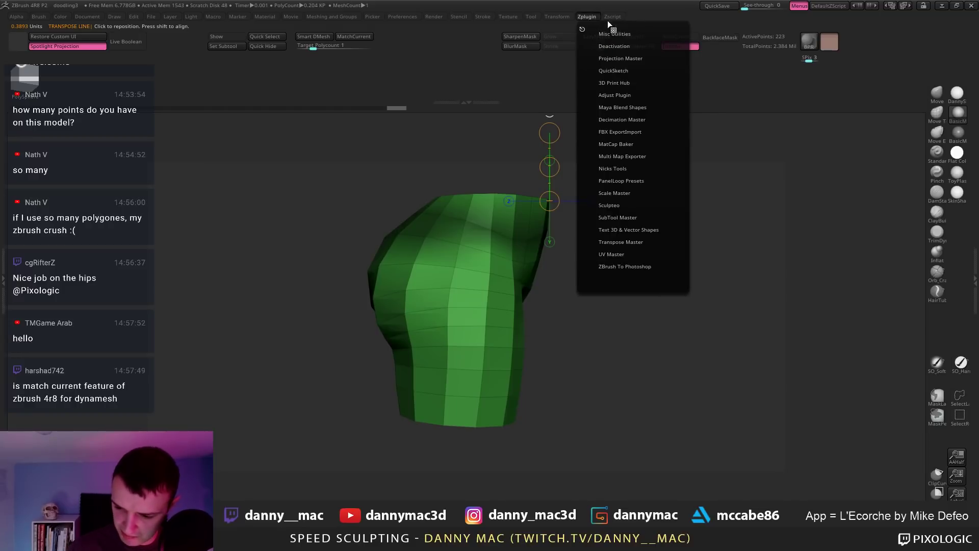
pyautogui.click(622, 34)
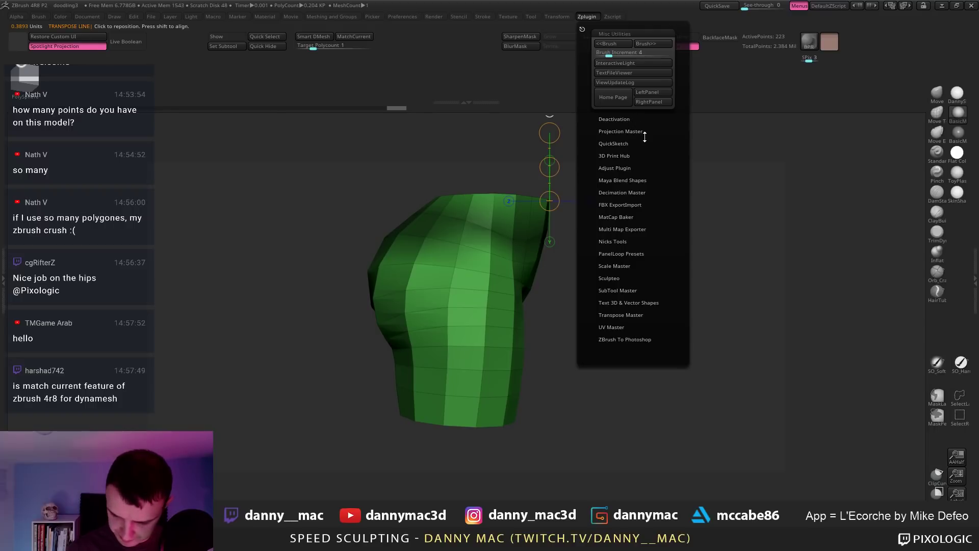
# Step: Browse Nicks Tools' SubDivision, Misc scripts, Make SubD Levels and Material Cycle options
pyautogui.click(626, 242)
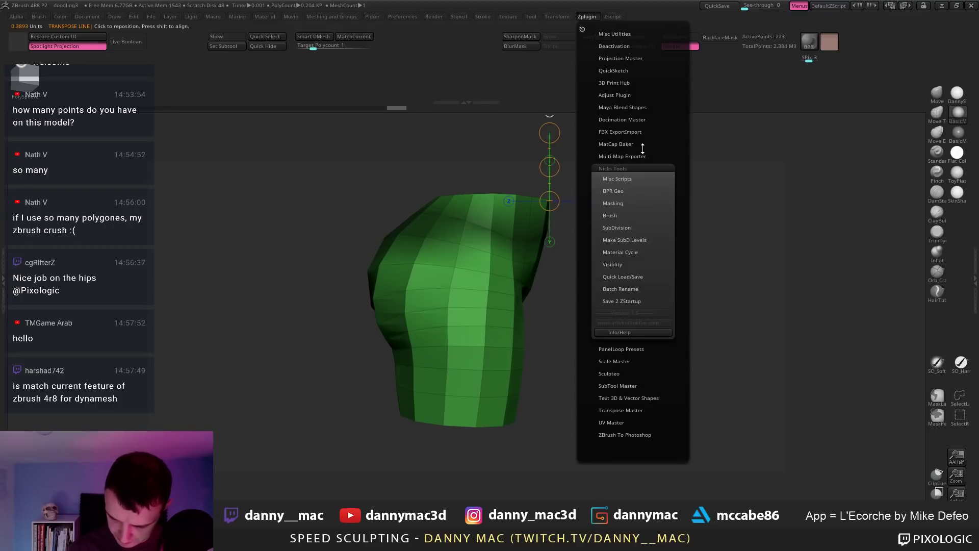
pyautogui.scroll(-2, 639, 153)
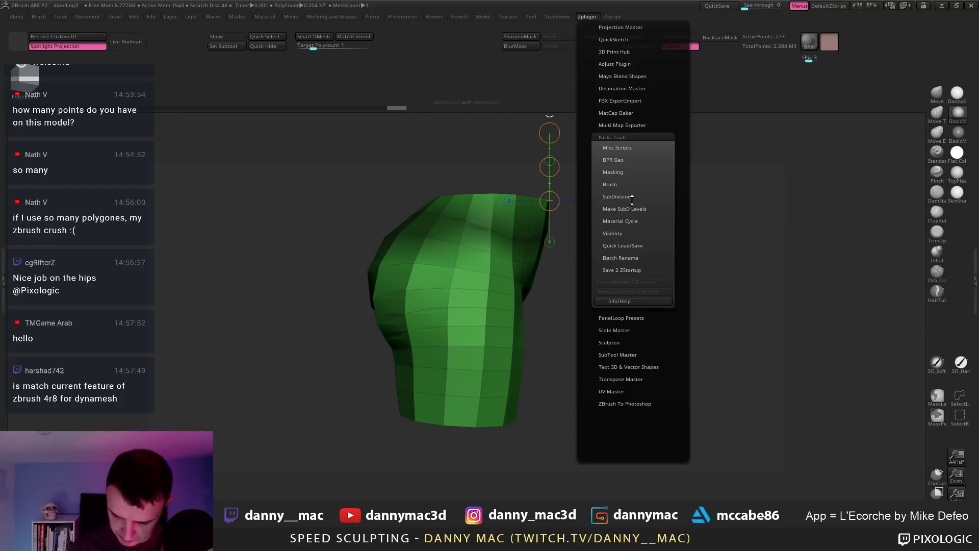
pyautogui.click(631, 197)
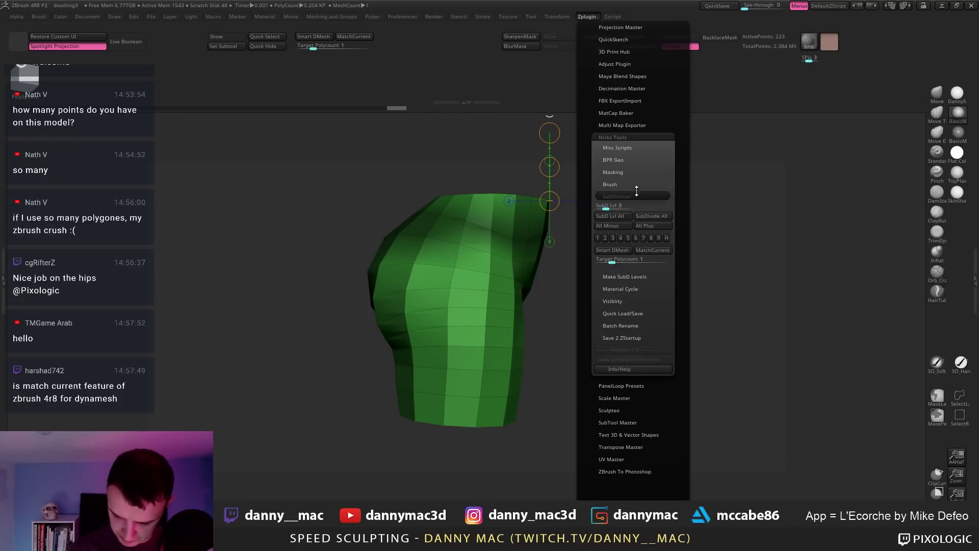
pyautogui.click(636, 148)
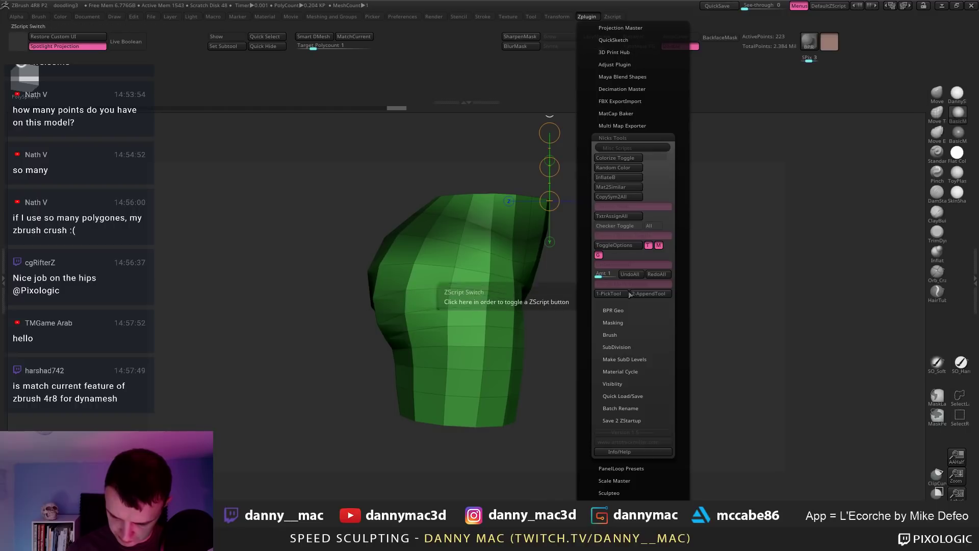
pyautogui.click(633, 360)
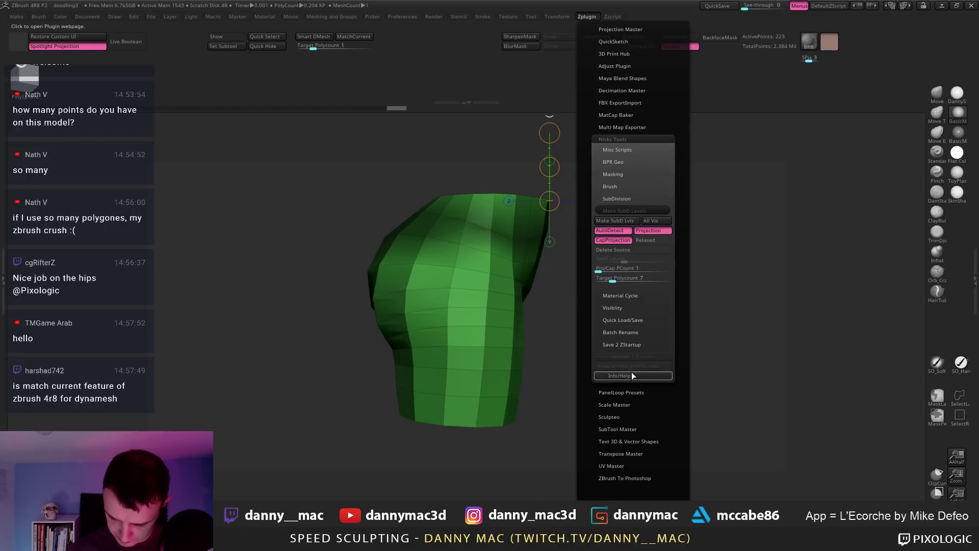
pyautogui.click(626, 197)
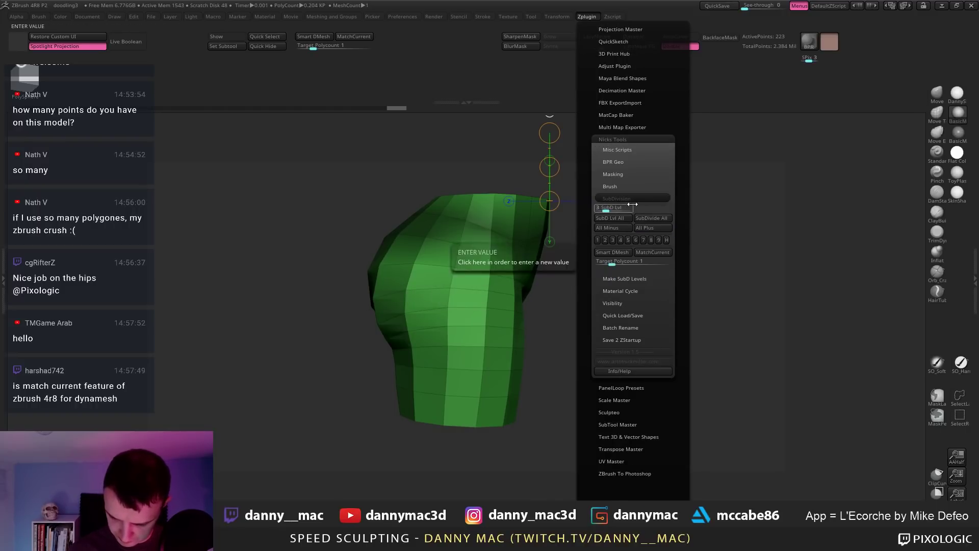
pyautogui.click(626, 279)
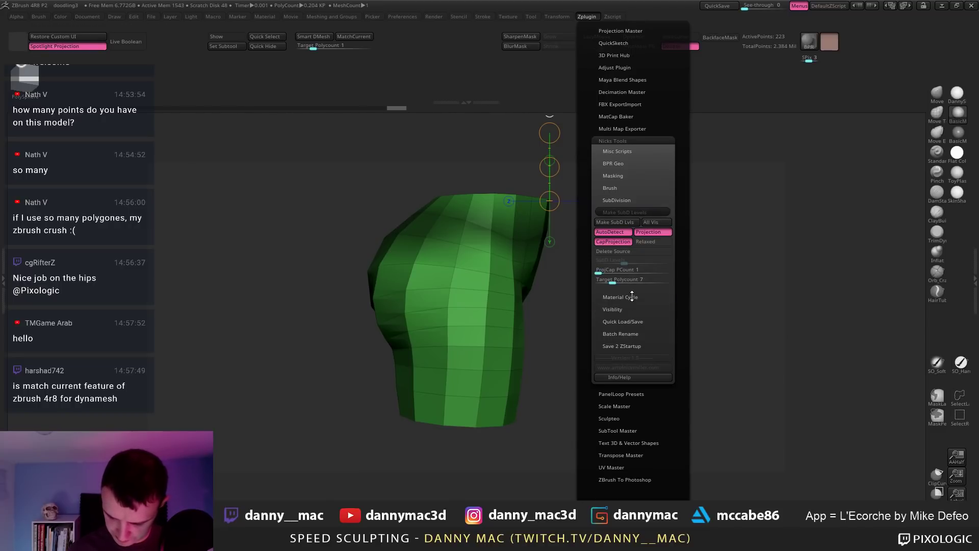
pyautogui.click(631, 297)
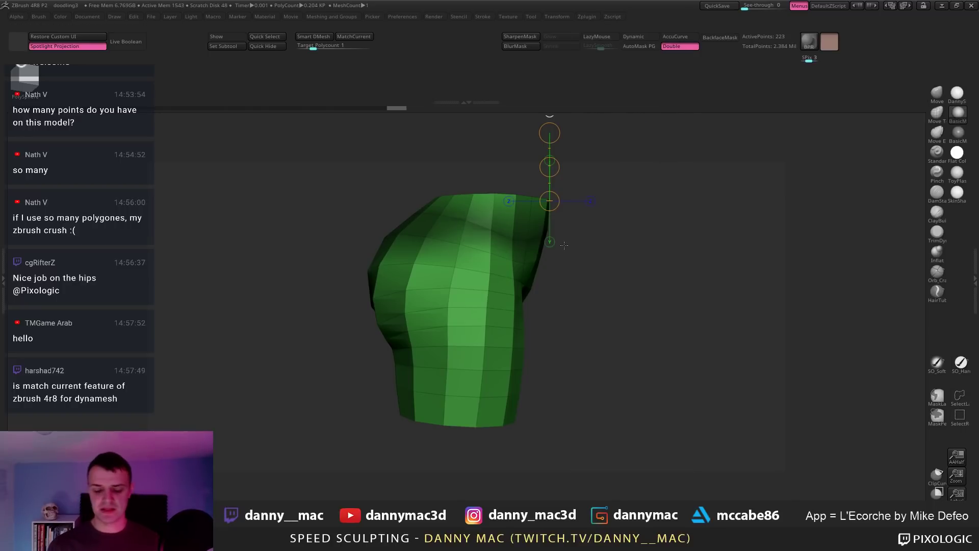
# Step: Unmask the lower hips and turn off perspective
pyautogui.moveTo(567, 291)
pyautogui.keyDown('ctrl'); pyautogui.mouseDown()
pyautogui.moveTo(536, 257)
pyautogui.moveTo(344, 259)
pyautogui.moveTo(545, 357)
pyautogui.mouseUp(); pyautogui.keyUp('ctrl')
pyautogui.moveTo(671, 332)
pyautogui.mouseDown()
pyautogui.moveTo(739, 326)
pyautogui.moveTo(678, 326)
pyautogui.mouseUp()
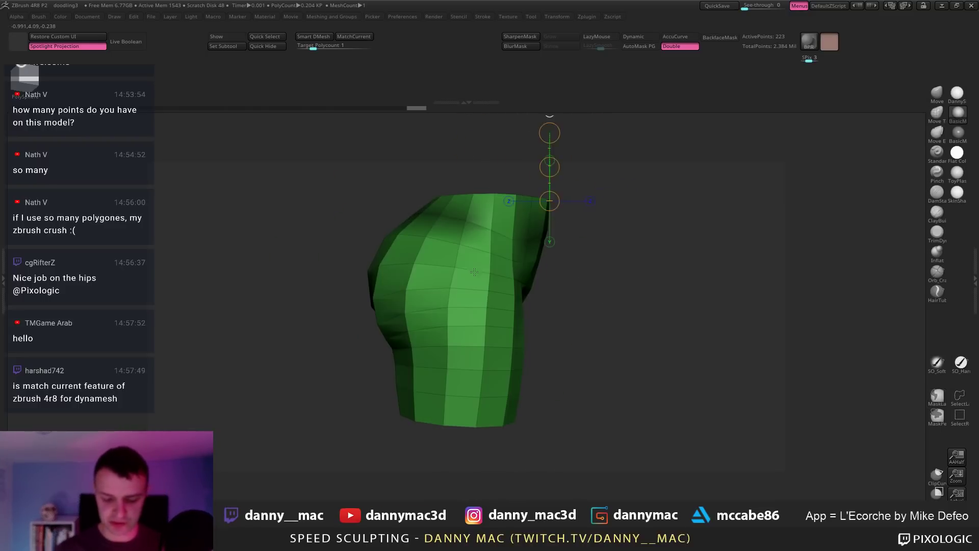
pyautogui.press('q')
pyautogui.press('p')
# Step: Mask and invert a waist band, lower the transpose line, then clear the mask and unsolo
pyautogui.moveTo(570, 246)
pyautogui.keyDown('ctrl'); pyautogui.mouseDown()
pyautogui.moveTo(467, 238)
pyautogui.moveTo(682, 219)
pyautogui.mouseUp(); pyautogui.keyUp('ctrl')
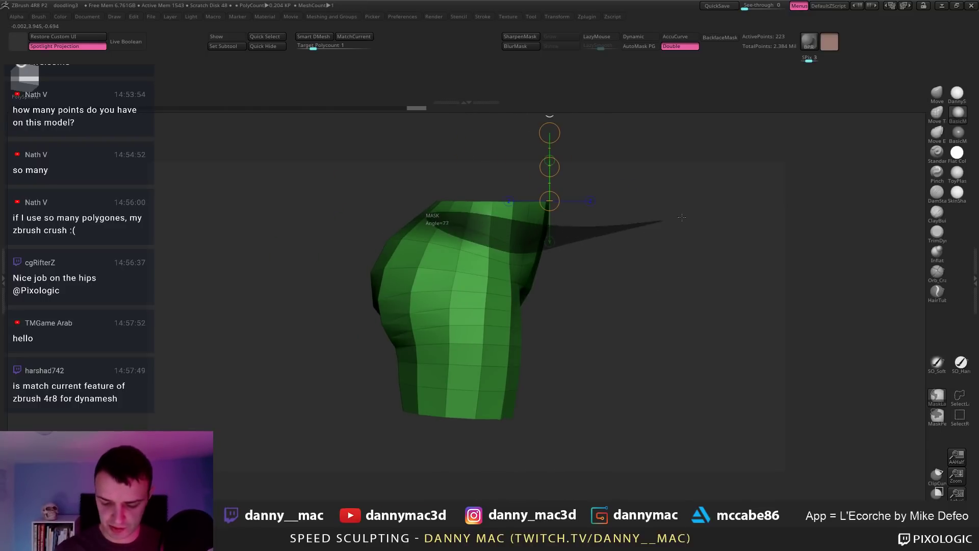
pyautogui.moveTo(597, 234)
pyautogui.mouseDown()
pyautogui.moveTo(661, 229)
pyautogui.moveTo(586, 224)
pyautogui.moveTo(551, 153)
pyautogui.mouseUp()
pyautogui.keyDown('ctrl'); pyautogui.click(661, 229); pyautogui.keyUp('ctrl')
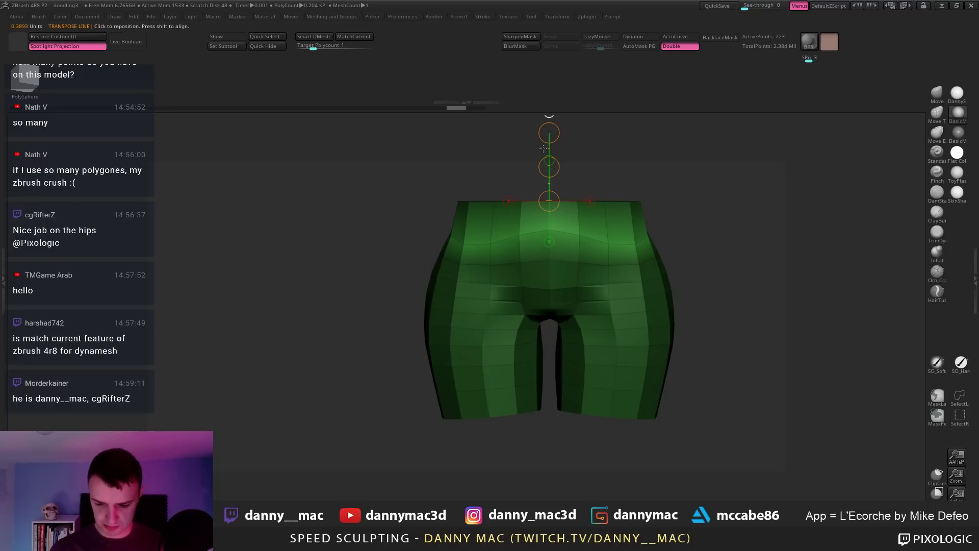
pyautogui.moveTo(549, 148); pyautogui.dragTo(549, 182)
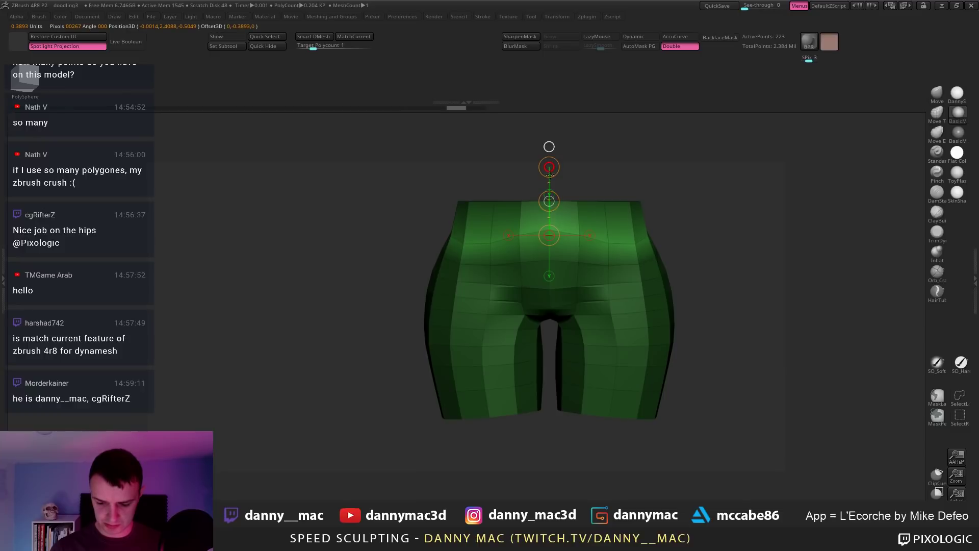
pyautogui.keyDown('ctrl'); pyautogui.moveTo(674, 202); pyautogui.dragTo(685, 212); pyautogui.keyUp('ctrl')
pyautogui.hotkey('shift', 's')
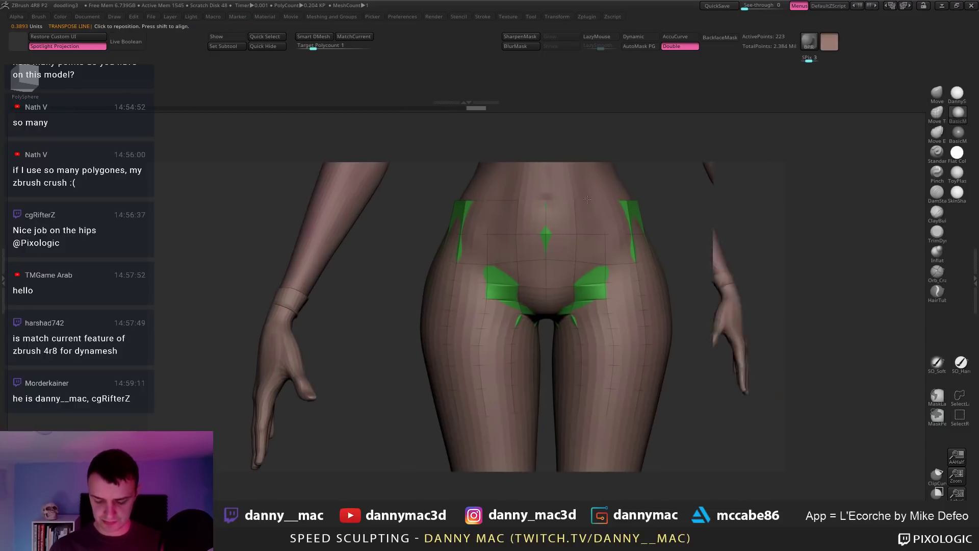
# Step: Trial-extrude the hips polygroups, undo it, solo the hips and set dynamic subdivision to Always
pyautogui.moveTo(686, 229)
pyautogui.keyDown('ctrl'); pyautogui.mouseDown(button='right')
pyautogui.moveTo(615, 220)
pyautogui.moveTo(576, 243)
pyautogui.moveTo(606, 264)
pyautogui.moveTo(583, 278)
pyautogui.moveTo(582, 295)
pyautogui.moveTo(566, 271)
pyautogui.moveTo(547, 282)
pyautogui.mouseUp(button='right'); pyautogui.keyUp('ctrl')
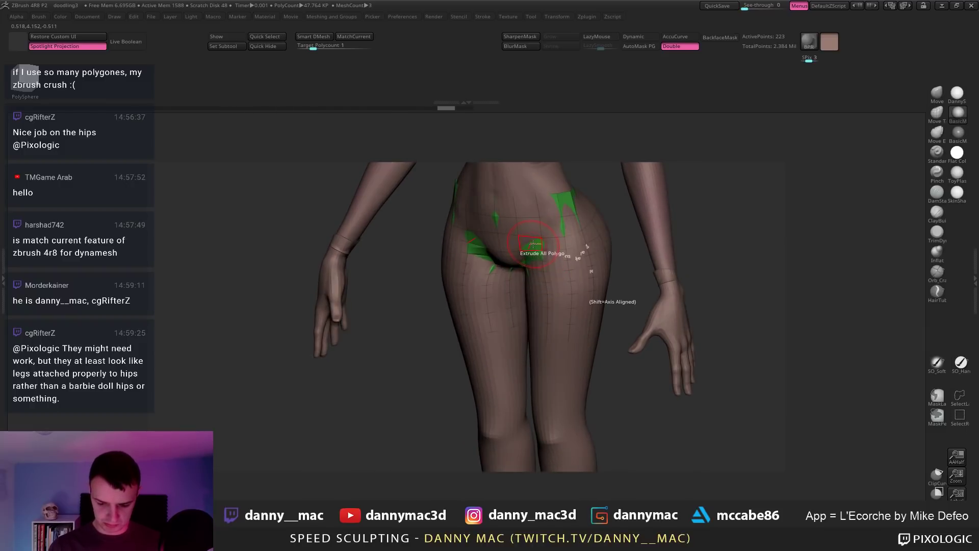
pyautogui.moveTo(532, 244); pyautogui.dragTo(528, 252)
pyautogui.moveTo(527, 253)
pyautogui.mouseDown(button='right')
pyautogui.moveTo(500, 277)
pyautogui.moveTo(537, 276)
pyautogui.moveTo(591, 189)
pyautogui.moveTo(622, 175)
pyautogui.moveTo(723, 179)
pyautogui.mouseUp(button='right')
pyautogui.hotkey('ctrl', 'z')
pyautogui.hotkey('alt', 's')
pyautogui.press('d')
pyautogui.click(481, 182)
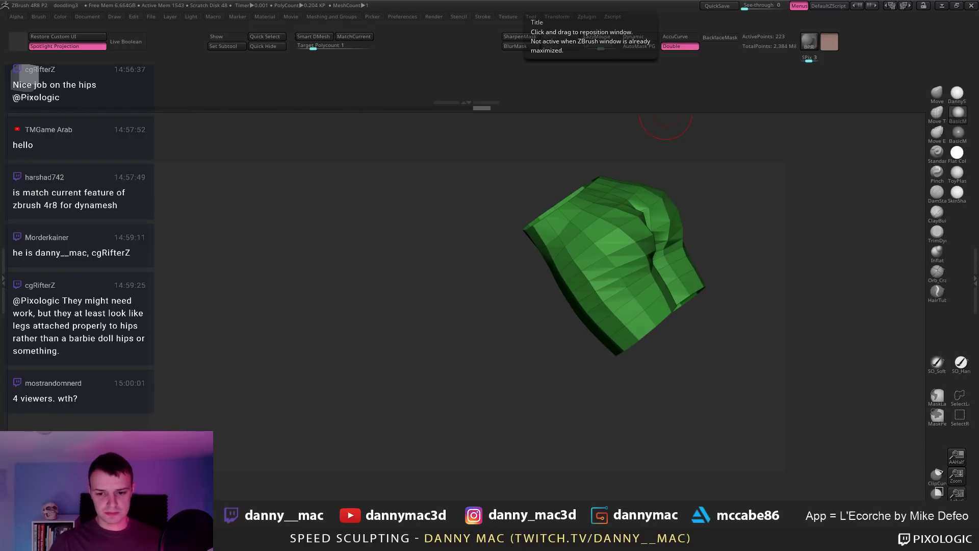
# Step: Raise Deformation > Inflate slightly on the shorts mesh
pyautogui.press('XF86AudioLowerVolume')
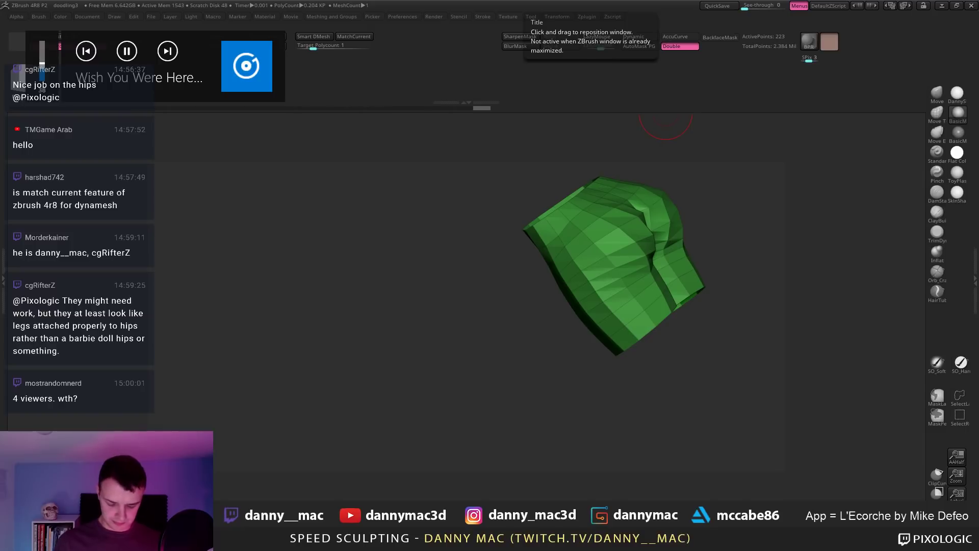
pyautogui.moveTo(530, 344); pyautogui.dragTo(830, 295)
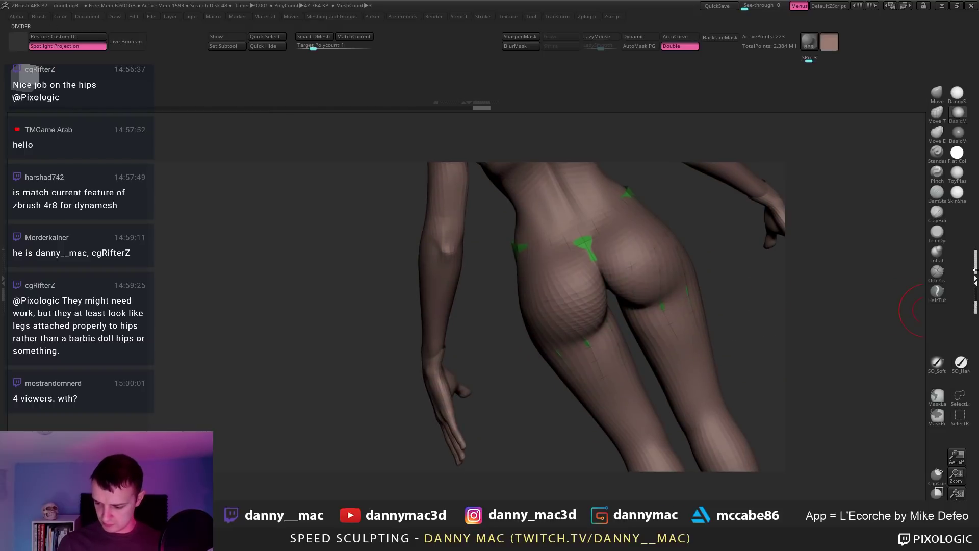
pyautogui.press('F1')
pyautogui.scroll(-10, 762, 333)
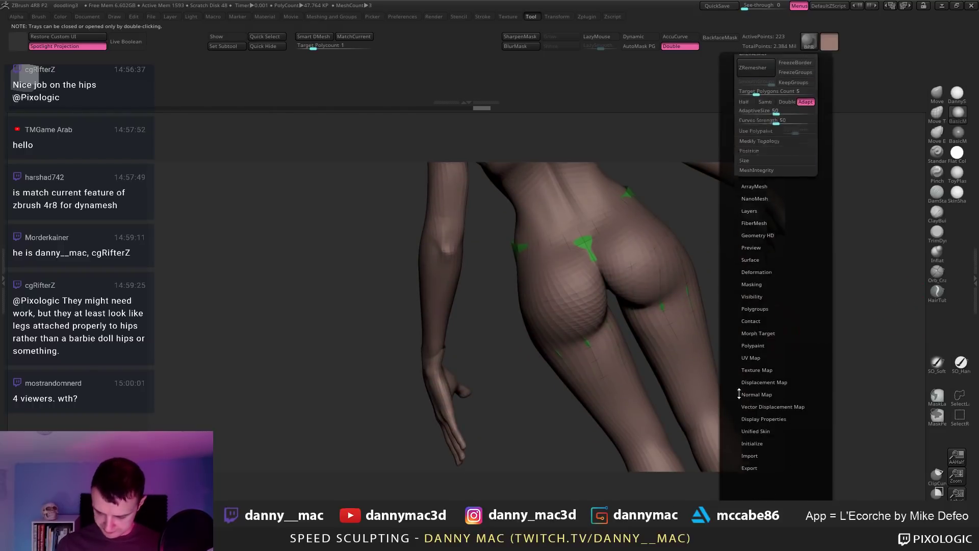
pyautogui.click(765, 240)
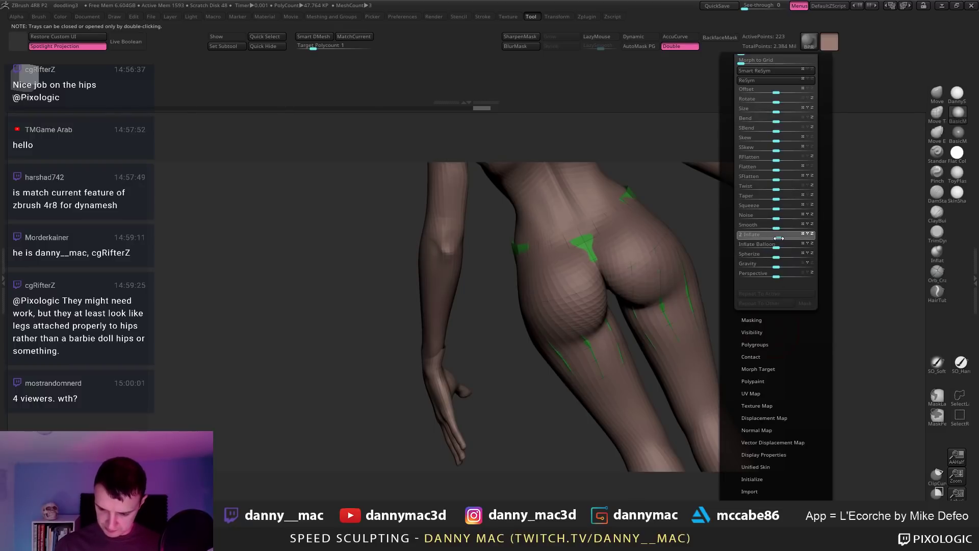
pyautogui.moveTo(778, 238); pyautogui.dragTo(780, 238)
# Step: Extrude the shorts polygons into a thick shell and zoom out to the full figure
pyautogui.moveTo(492, 255); pyautogui.dragTo(686, 255)
pyautogui.moveTo(523, 246); pyautogui.dragTo(515, 245)
pyautogui.keyDown('shift'); pyautogui.moveTo(518, 249); pyautogui.dragTo(553, 229, button='right'); pyautogui.keyUp('shift')
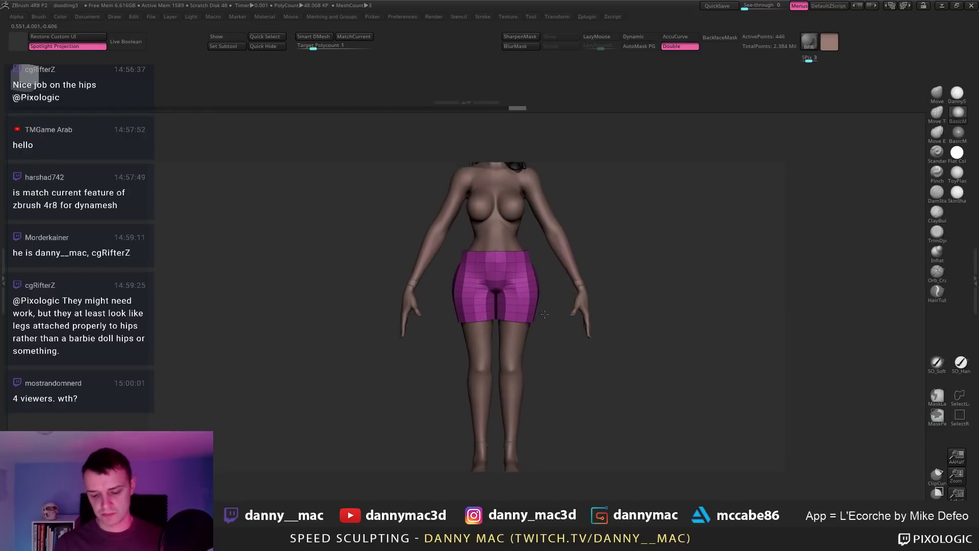
pyautogui.keyDown('alt'); pyautogui.moveTo(553, 288); pyautogui.dragTo(516, 330, button='right'); pyautogui.keyUp('alt')
# Step: Subdivide the shorts once, hide the polyframe and colour them blue
pyautogui.hotkey('ctrl', 'd')
pyautogui.hotkey('shift', 'f')
pyautogui.press('space')
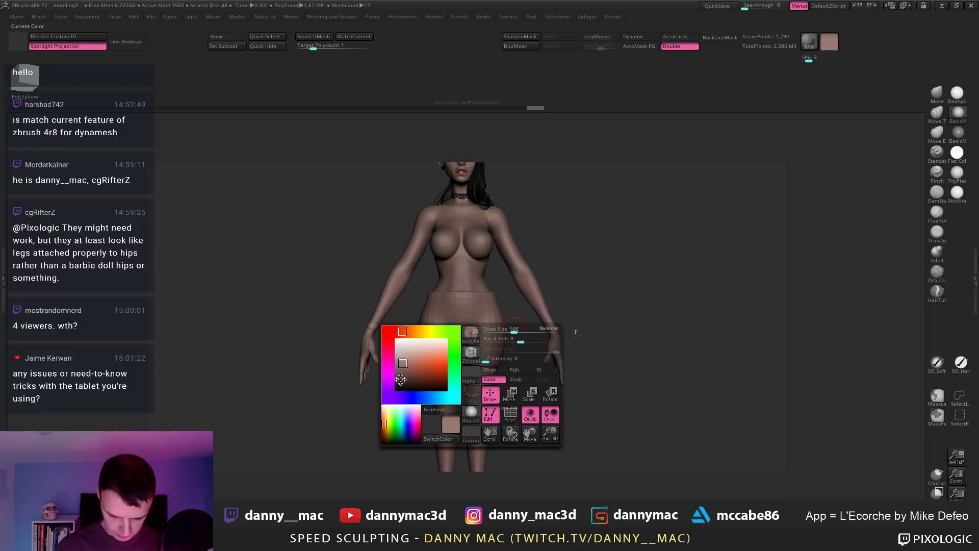
pyautogui.click(422, 397)
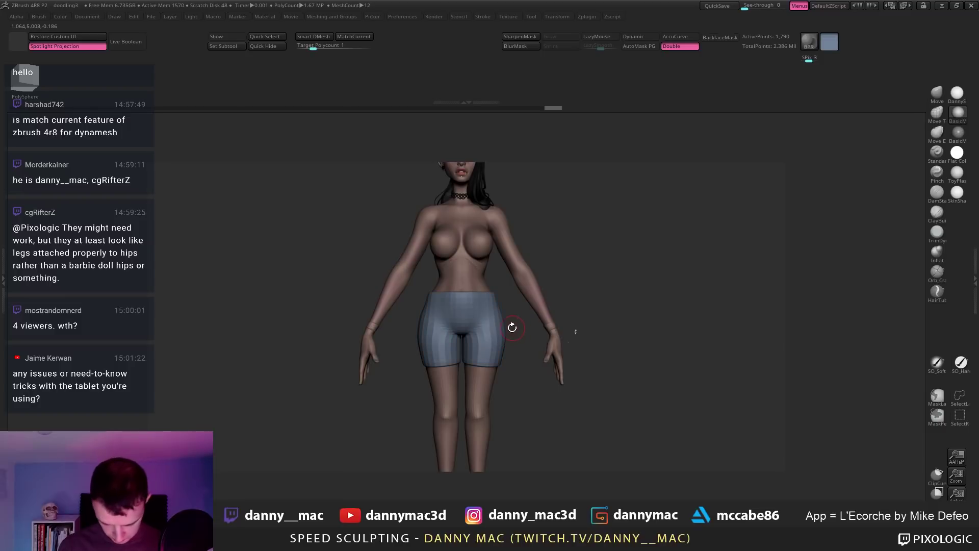
# Step: Reshape the shorts' crotch area with the Move brush
pyautogui.moveTo(512, 328)
pyautogui.mouseDown(button='right')
pyautogui.moveTo(552, 296)
pyautogui.moveTo(510, 309)
pyautogui.mouseUp(button='right')
pyautogui.press('b')
pyautogui.press('m')
pyautogui.press('v')
pyautogui.press('space')
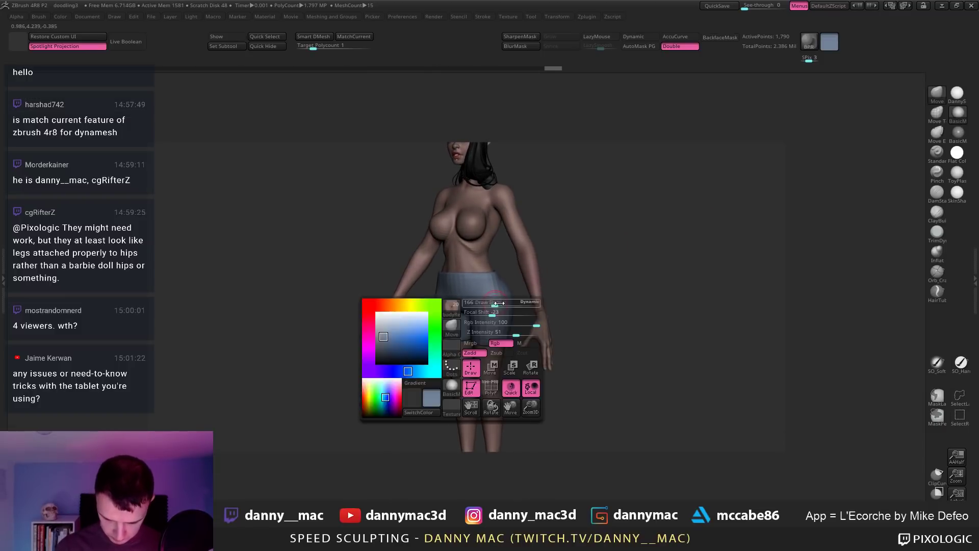
pyautogui.click(495, 308)
pyautogui.moveTo(486, 277)
pyautogui.mouseDown(button='right')
pyautogui.moveTo(499, 289)
pyautogui.moveTo(492, 281)
pyautogui.mouseUp(button='right')
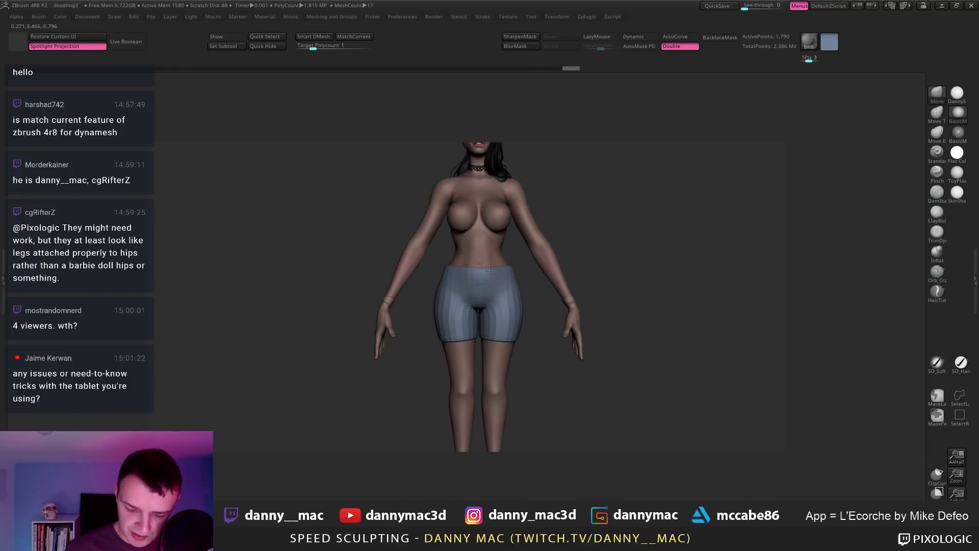
pyautogui.moveTo(457, 267); pyautogui.dragTo(500, 267)
pyautogui.moveTo(461, 306)
pyautogui.mouseDown()
pyautogui.moveTo(454, 328)
pyautogui.moveTo(491, 329)
pyautogui.moveTo(448, 349)
pyautogui.moveTo(440, 306)
pyautogui.mouseUp()
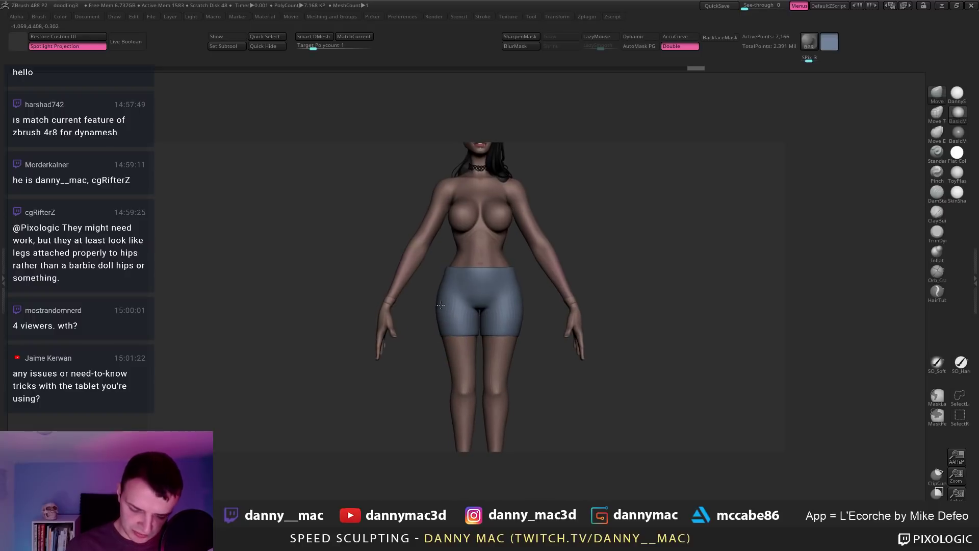
# Step: Check the NoxPlayer arm reference, then nudge the shorts' outline with Move
pyautogui.click(956, 5)
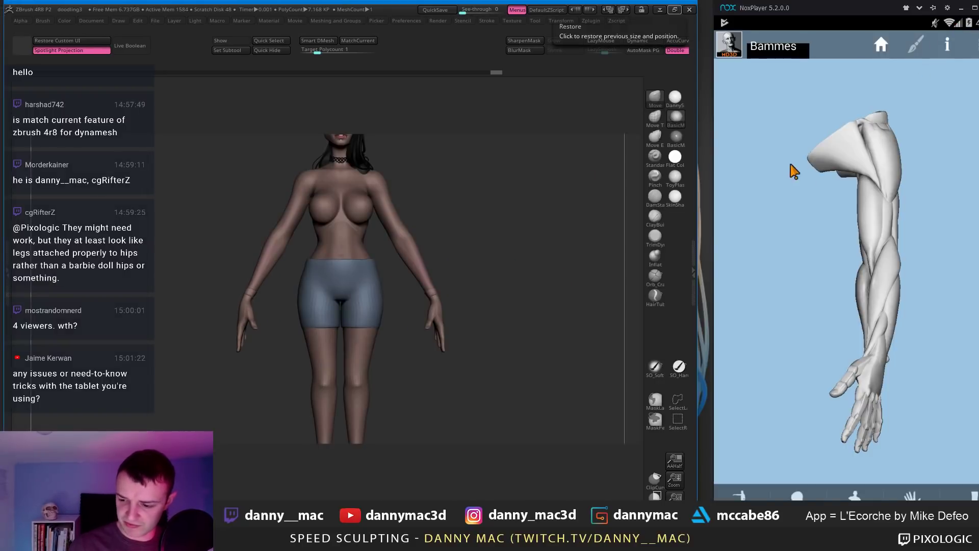
pyautogui.click(674, 9)
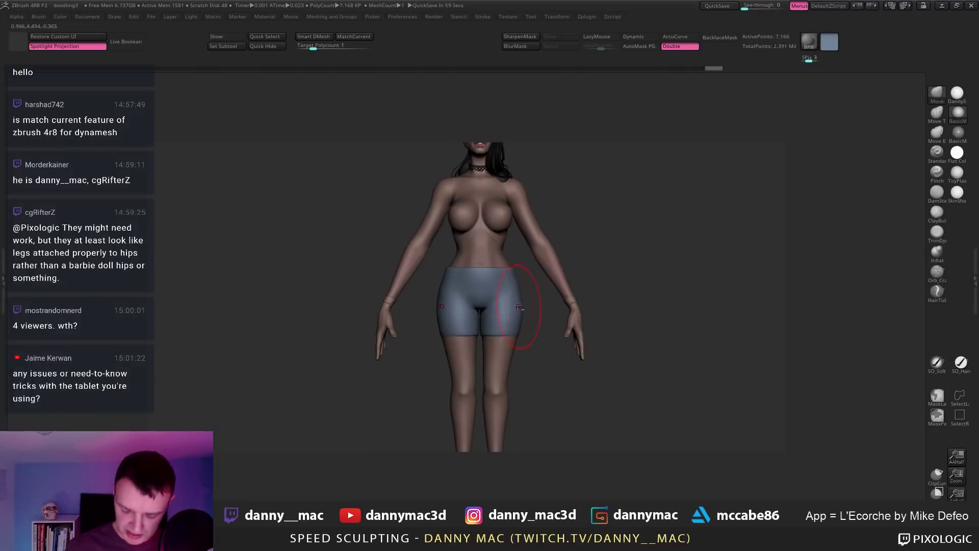
pyautogui.moveTo(444, 336); pyautogui.dragTo(408, 334)
pyautogui.moveTo(469, 306); pyautogui.dragTo(529, 316)
# Step: Select bodyRetopped5 and smooth the back of the thigh
pyautogui.keyDown('alt'); pyautogui.click(521, 350); pyautogui.keyUp('alt')
pyautogui.moveTo(540, 354)
pyautogui.keyDown('alt'); pyautogui.mouseDown()
pyautogui.moveTo(492, 352)
pyautogui.moveTo(468, 316)
pyautogui.moveTo(443, 317)
pyautogui.moveTo(463, 315)
pyautogui.moveTo(473, 286)
pyautogui.moveTo(481, 303)
pyautogui.moveTo(464, 331)
pyautogui.moveTo(439, 339)
pyautogui.moveTo(467, 323)
pyautogui.mouseUp(); pyautogui.keyUp('alt')
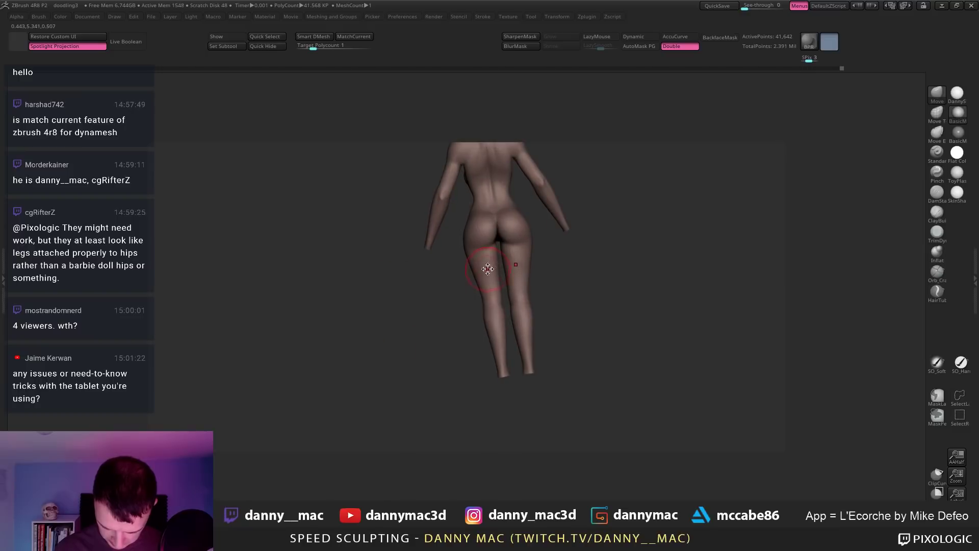
pyautogui.keyDown('shift'); pyautogui.moveTo(492, 254); pyautogui.dragTo(497, 252); pyautogui.keyUp('shift')
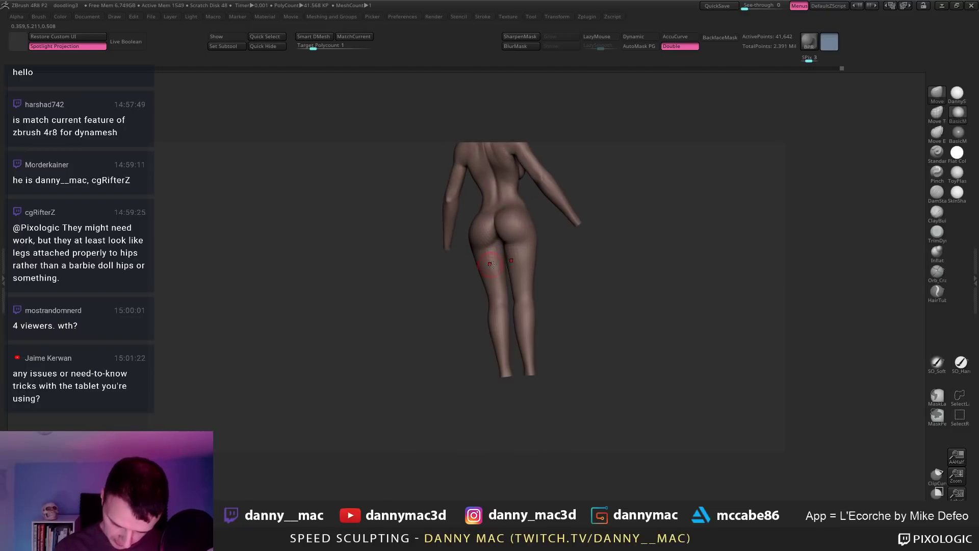
pyautogui.moveTo(492, 264); pyautogui.dragTo(500, 258, button='right')
pyautogui.keyDown('shift'); pyautogui.moveTo(493, 257); pyautogui.dragTo(498, 254); pyautogui.keyUp('shift')
pyautogui.moveTo(500, 254)
pyautogui.mouseDown(button='right')
pyautogui.moveTo(510, 244)
pyautogui.moveTo(512, 148)
pyautogui.moveTo(520, 296)
pyautogui.mouseUp(button='right')
pyautogui.moveTo(518, 248)
pyautogui.mouseDown(button='right')
pyautogui.moveTo(485, 351)
pyautogui.moveTo(497, 324)
pyautogui.mouseUp(button='right')
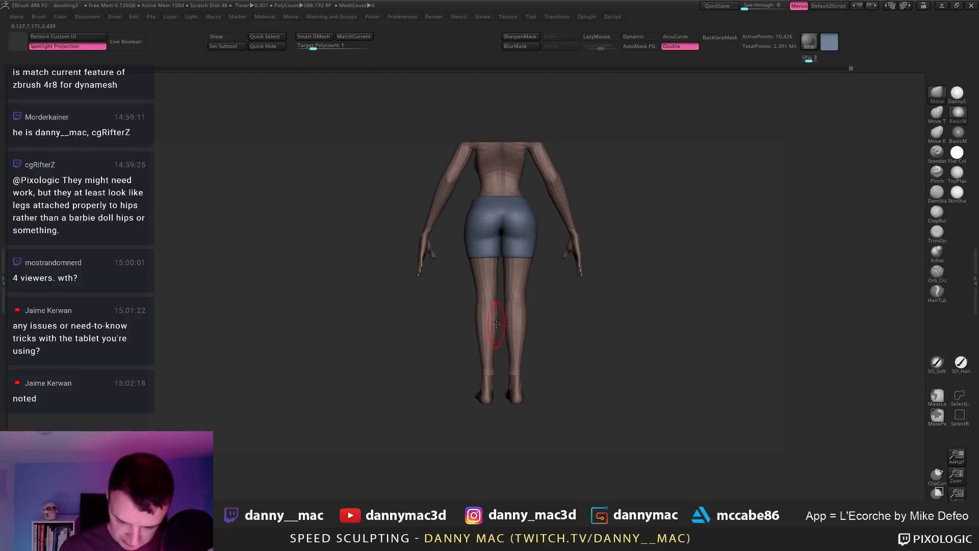
# Step: Draw a transpose action line at the foot and select the bodyRetopped5 subtool
pyautogui.moveTo(508, 394); pyautogui.dragTo(519, 365, button='right')
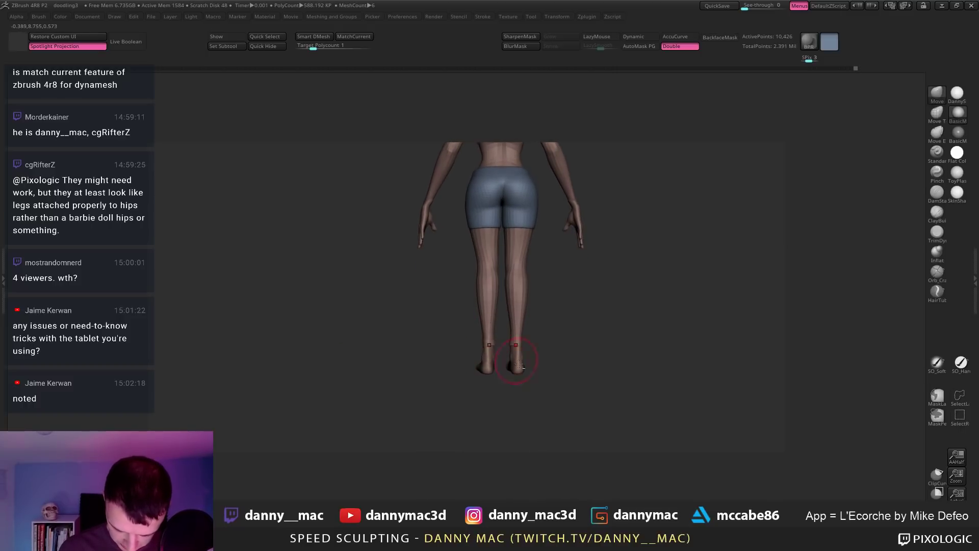
pyautogui.press('w')
pyautogui.click(519, 364)
pyautogui.moveTo(517, 364); pyautogui.dragTo(630, 364)
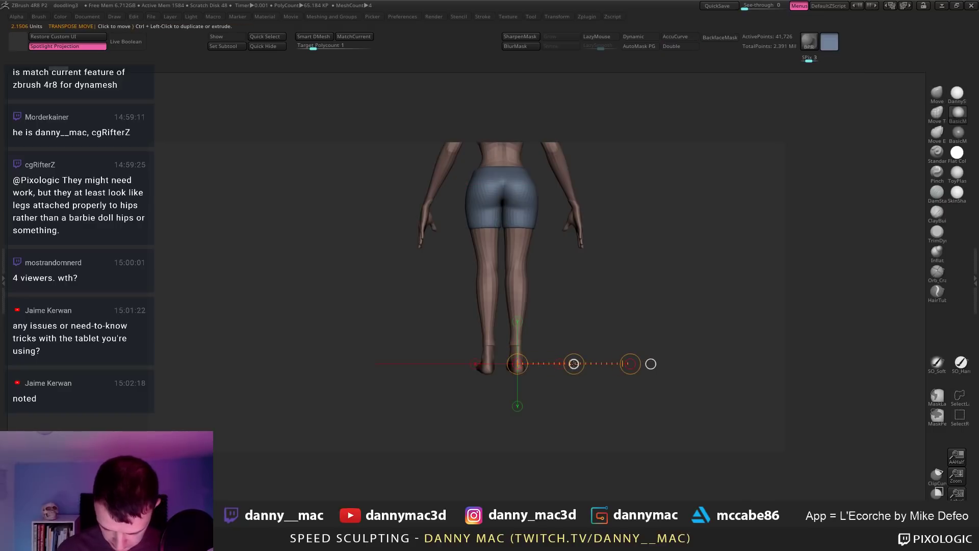
pyautogui.keyDown('alt'); pyautogui.click(528, 308); pyautogui.keyUp('alt')
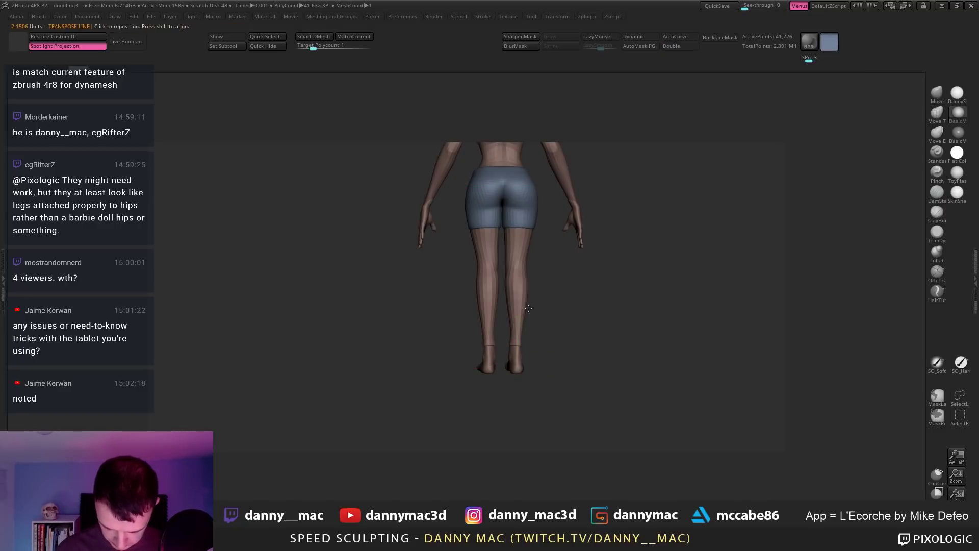
pyautogui.keyDown('alt'); pyautogui.click(474, 290); pyautogui.keyUp('alt')
pyautogui.press('space')
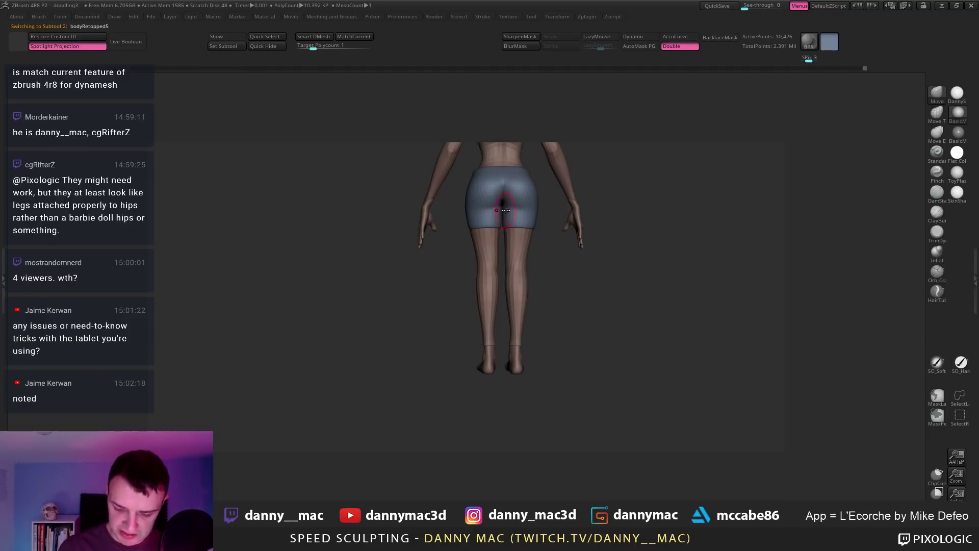
pyautogui.press('w')
pyautogui.keyDown('alt'); pyautogui.moveTo(511, 233); pyautogui.dragTo(472, 278, button='right'); pyautogui.keyUp('alt')
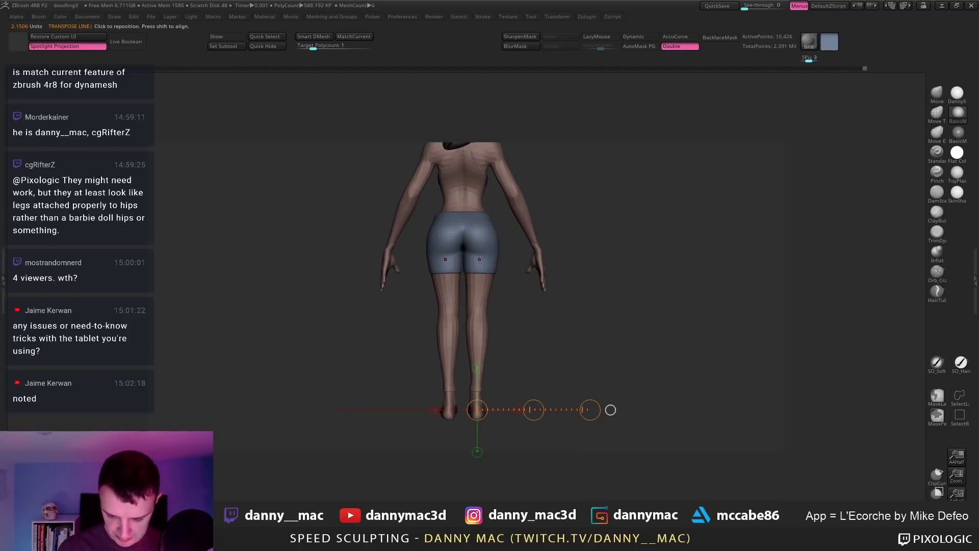
pyautogui.press('q')
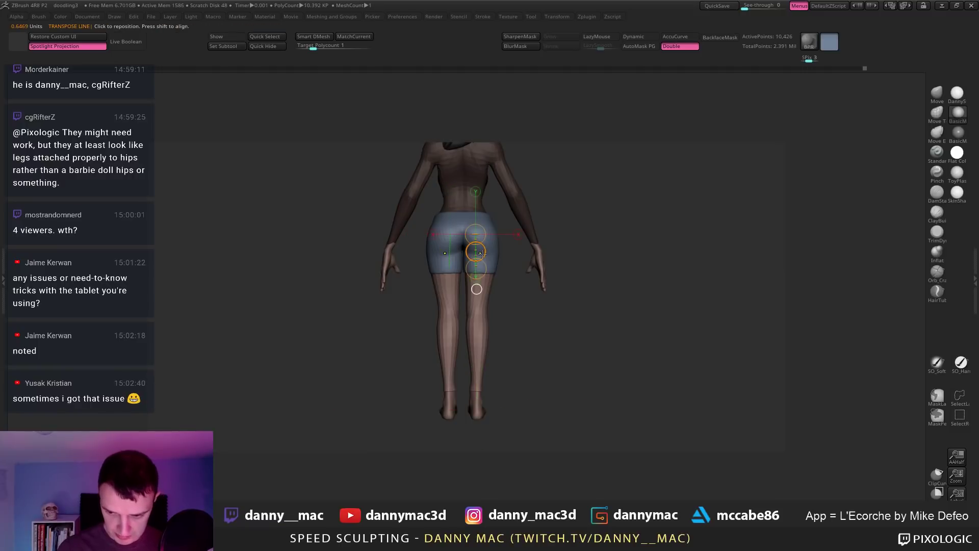
# Step: Topologically mask the upper shorts from the right hip and view them alone
pyautogui.keyDown('alt'); pyautogui.click(478, 259); pyautogui.keyUp('alt')
pyautogui.press('w')
pyautogui.moveTo(492, 238); pyautogui.dragTo(495, 257)
pyautogui.keyDown('ctrl'); pyautogui.moveTo(442, 232); pyautogui.dragTo(453, 271); pyautogui.keyUp('ctrl')
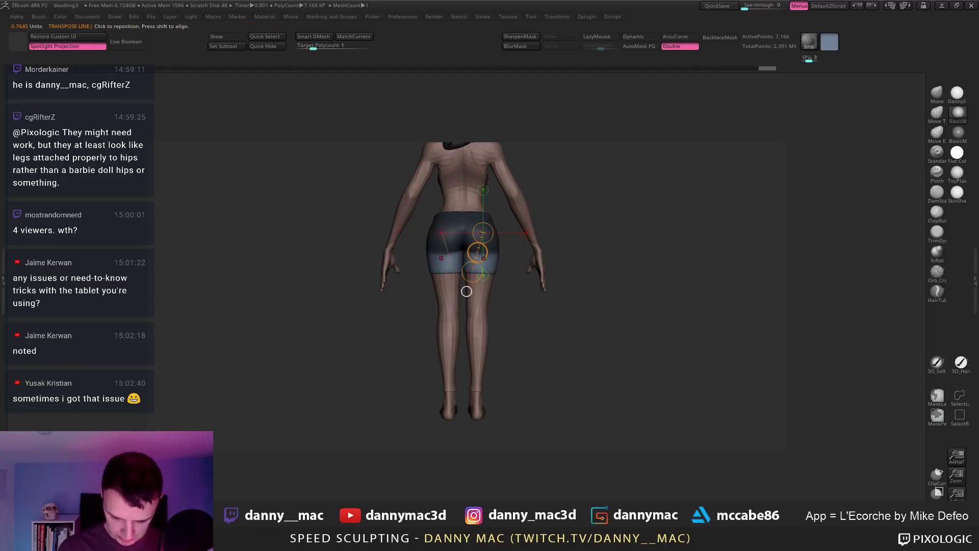
pyautogui.press('q')
pyautogui.press('w')
pyautogui.moveTo(474, 265)
pyautogui.mouseDown()
pyautogui.moveTo(512, 368)
pyautogui.moveTo(481, 256)
pyautogui.moveTo(481, 351)
pyautogui.mouseUp()
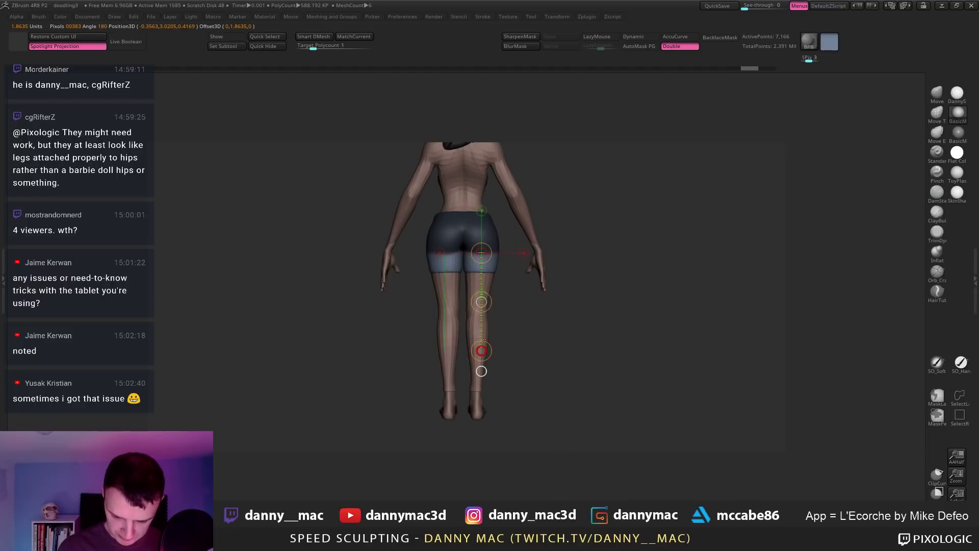
pyautogui.moveTo(502, 279)
pyautogui.mouseDown()
pyautogui.moveTo(591, 262)
pyautogui.moveTo(543, 268)
pyautogui.moveTo(539, 373)
pyautogui.moveTo(528, 345)
pyautogui.moveTo(535, 321)
pyautogui.moveTo(535, 335)
pyautogui.mouseUp()
# Step: Lasso-mask the hips and leg area of the shorts, then blur the mask edge
pyautogui.moveTo(307, 280)
pyautogui.keyDown('ctrl'); pyautogui.mouseDown()
pyautogui.moveTo(387, 276)
pyautogui.moveTo(507, 138)
pyautogui.moveTo(311, 153)
pyautogui.mouseUp(); pyautogui.keyUp('ctrl')
pyautogui.moveTo(501, 298); pyautogui.dragTo(513, 314)
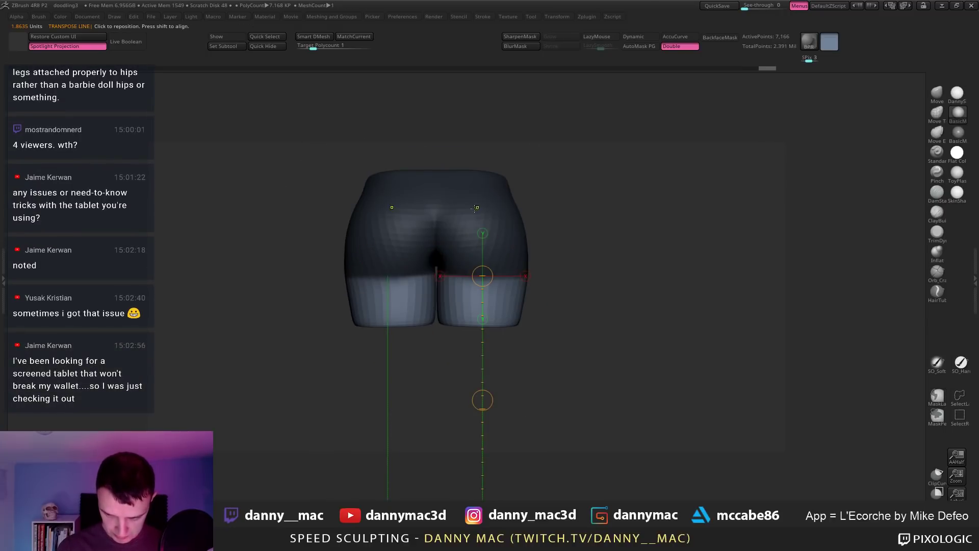
pyautogui.moveTo(475, 207); pyautogui.dragTo(426, 356)
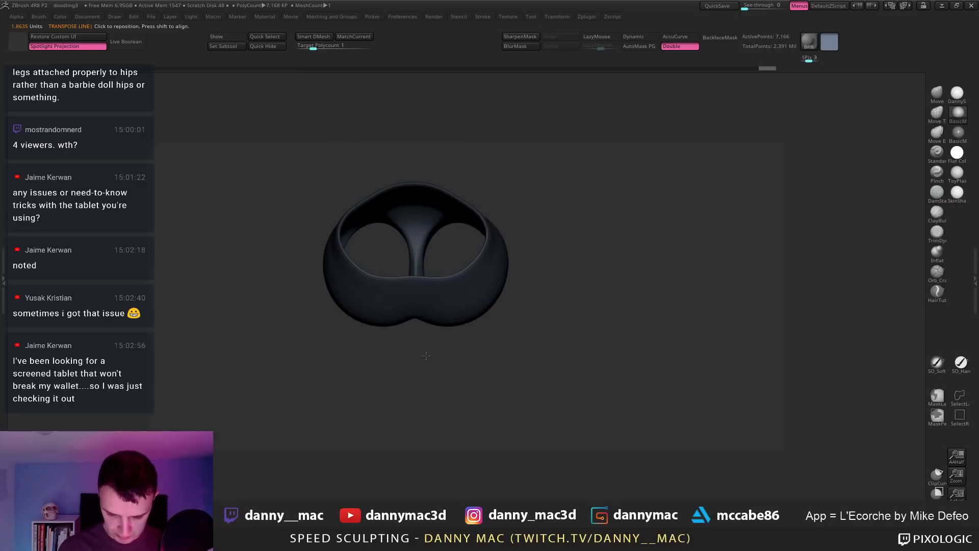
pyautogui.moveTo(440, 239)
pyautogui.mouseDown()
pyautogui.moveTo(437, 148)
pyautogui.moveTo(464, 107)
pyautogui.moveTo(452, 174)
pyautogui.mouseUp()
pyautogui.moveTo(295, 304)
pyautogui.keyDown('ctrl'); pyautogui.mouseDown()
pyautogui.moveTo(397, 263)
pyautogui.moveTo(410, 432)
pyautogui.mouseUp(); pyautogui.keyUp('ctrl')
pyautogui.moveTo(368, 331); pyautogui.dragTo(492, 305)
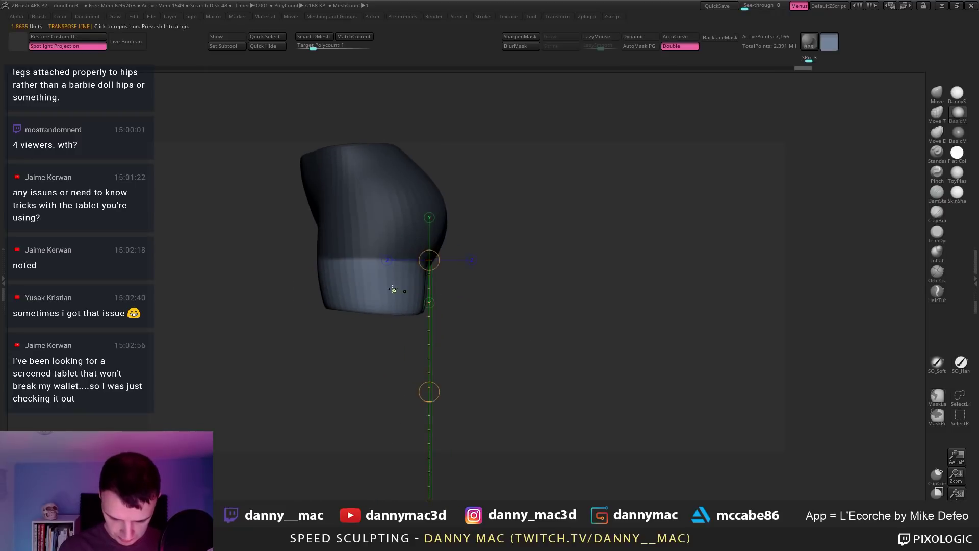
pyautogui.keyDown('ctrl'); pyautogui.click(394, 287); pyautogui.keyUp('ctrl')
pyautogui.moveTo(439, 290); pyautogui.dragTo(489, 295)
# Step: Smooth the seat of the shorts from a three-quarter back view
pyautogui.moveTo(459, 357); pyautogui.dragTo(459, 384)
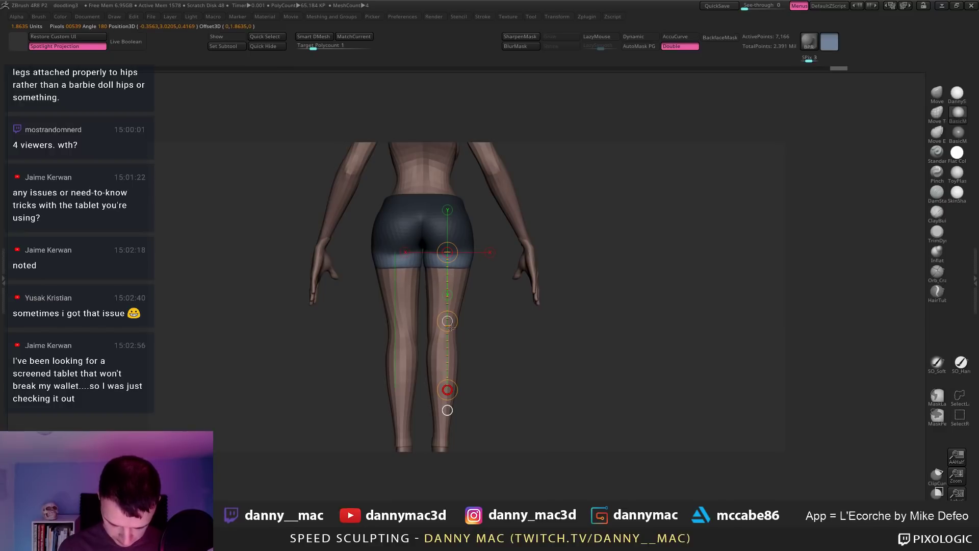
pyautogui.moveTo(452, 326); pyautogui.dragTo(413, 256)
pyautogui.keyDown('shift'); pyautogui.moveTo(429, 250); pyautogui.dragTo(432, 249); pyautogui.keyUp('shift')
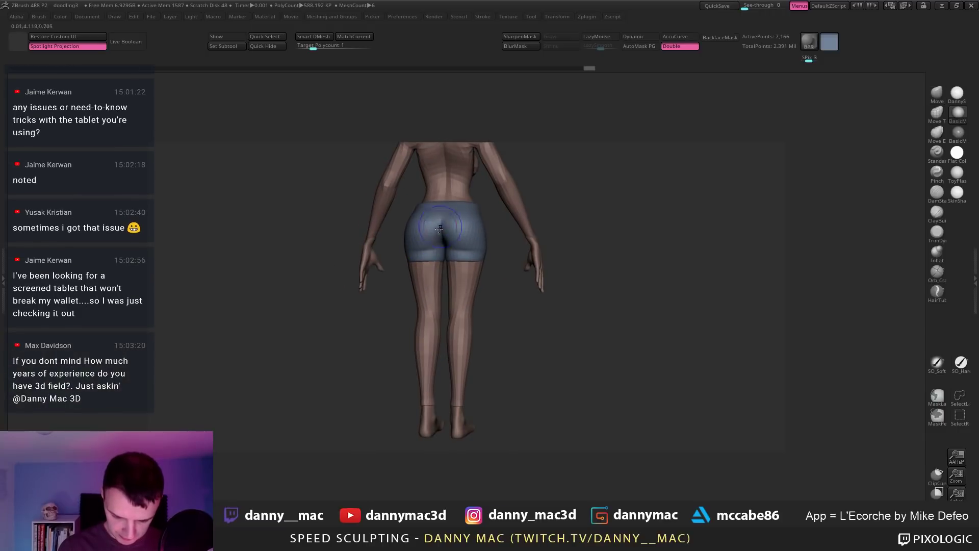
pyautogui.moveTo(452, 238); pyautogui.dragTo(401, 245, button='right')
pyautogui.keyDown('shift'); pyautogui.moveTo(402, 245); pyautogui.dragTo(402, 246); pyautogui.keyUp('shift')
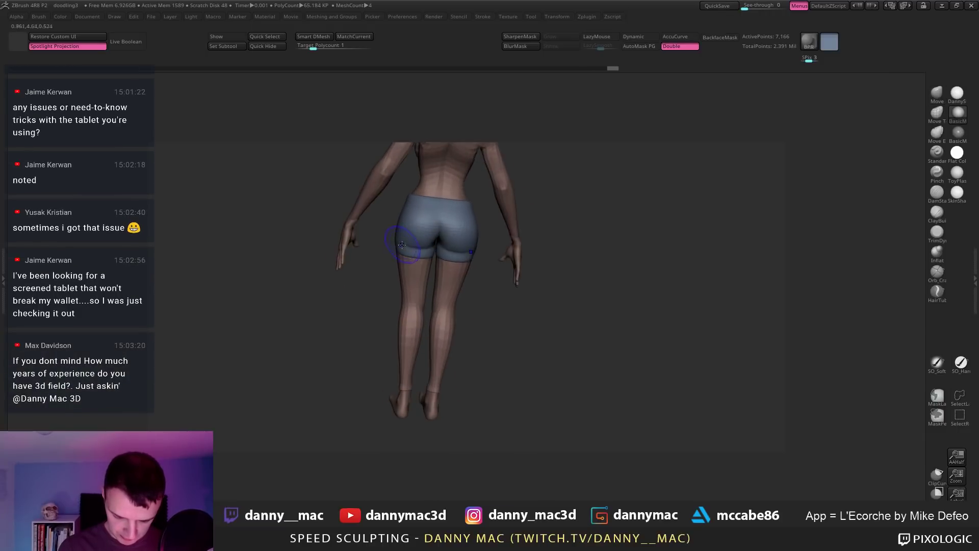
pyautogui.moveTo(409, 239)
pyautogui.mouseDown(button='right')
pyautogui.moveTo(449, 240)
pyautogui.moveTo(398, 260)
pyautogui.moveTo(406, 270)
pyautogui.moveTo(390, 266)
pyautogui.moveTo(402, 240)
pyautogui.moveTo(434, 252)
pyautogui.moveTo(426, 273)
pyautogui.moveTo(459, 277)
pyautogui.moveTo(435, 282)
pyautogui.mouseUp(button='right')
# Step: Select the bodyRetopped5 body subtool and invert its mask so only the legs stay editable
pyautogui.press('space')
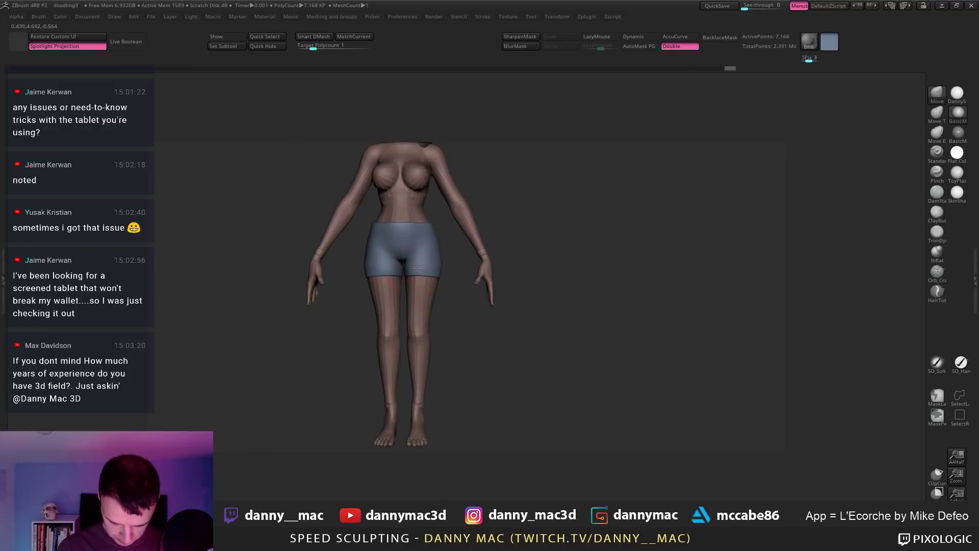
pyautogui.press('space')
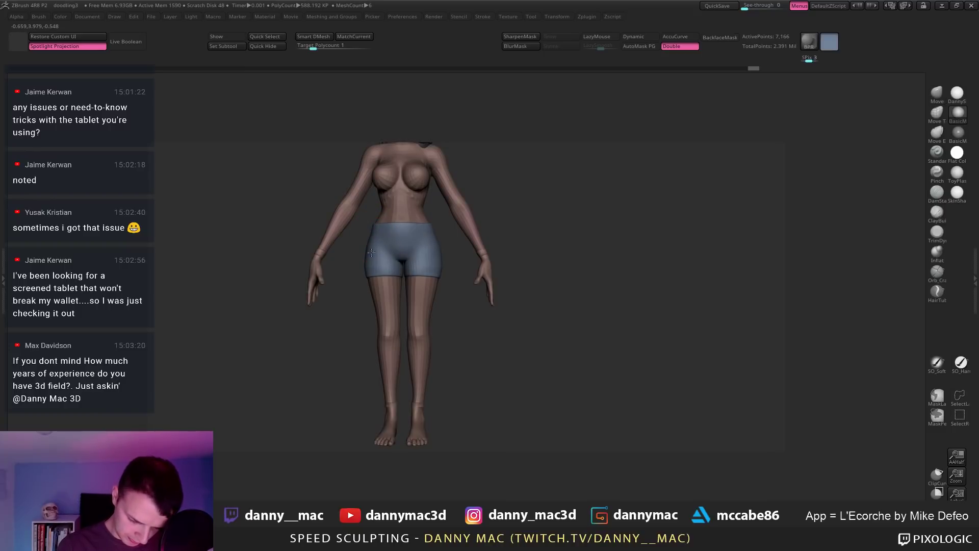
pyautogui.moveTo(381, 249)
pyautogui.keyDown('ctrl'); pyautogui.mouseDown(button='right')
pyautogui.moveTo(408, 258)
pyautogui.moveTo(403, 271)
pyautogui.moveTo(455, 267)
pyautogui.moveTo(485, 225)
pyautogui.mouseUp(button='right'); pyautogui.keyUp('ctrl')
pyautogui.press('space')
pyautogui.keyDown('alt'); pyautogui.click(464, 257); pyautogui.keyUp('alt')
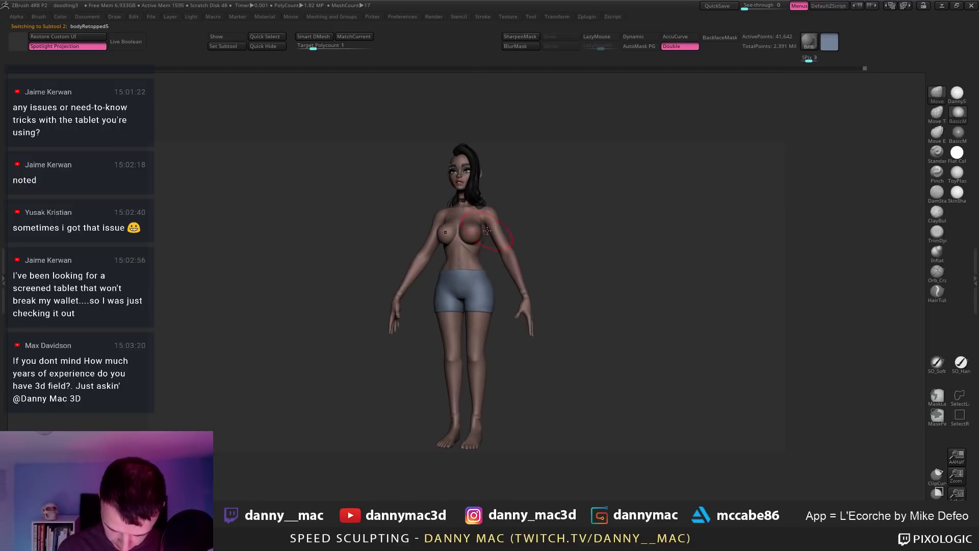
pyautogui.press('space')
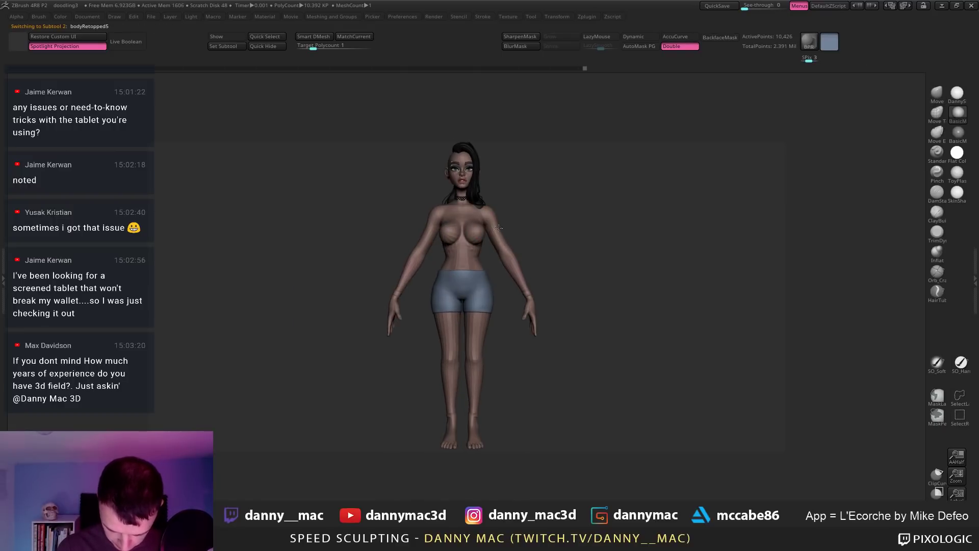
pyautogui.keyDown('alt'); pyautogui.moveTo(484, 223); pyautogui.dragTo(488, 259, button='right'); pyautogui.keyUp('alt')
pyautogui.keyDown('alt'); pyautogui.click(473, 297); pyautogui.keyUp('alt')
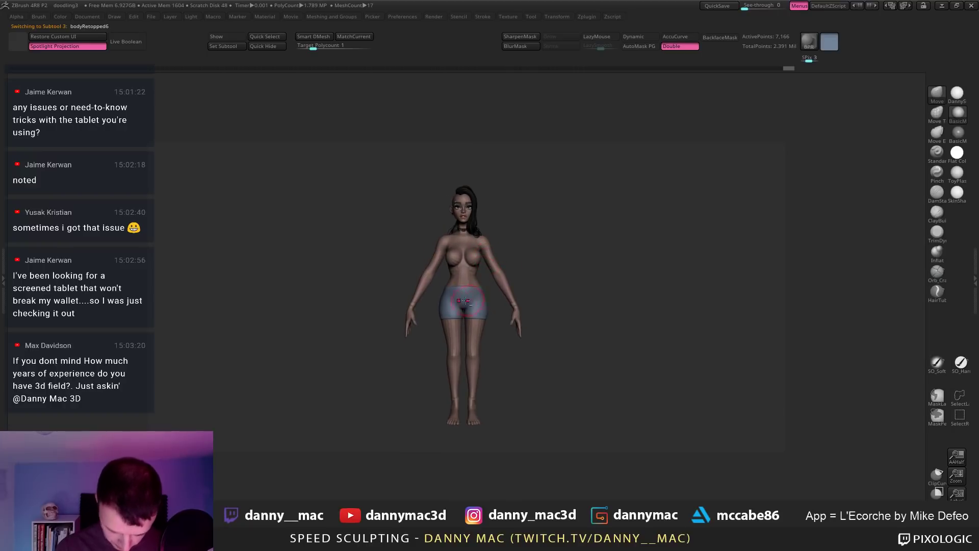
pyautogui.keyDown('alt'); pyautogui.moveTo(448, 295); pyautogui.dragTo(483, 317, button='right'); pyautogui.keyUp('alt')
pyautogui.keyDown('alt'); pyautogui.click(480, 328); pyautogui.keyUp('alt')
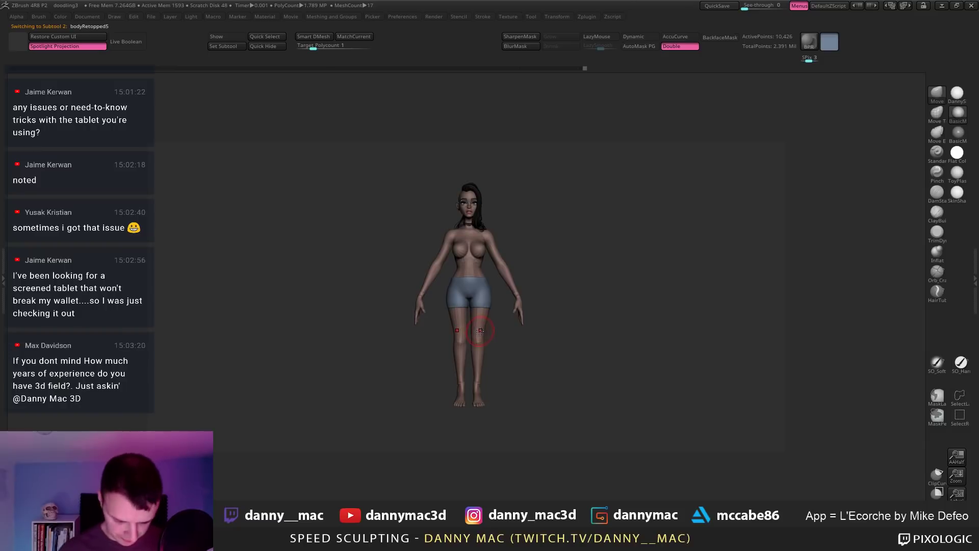
pyautogui.keyDown('ctrl'); pyautogui.click(501, 339); pyautogui.keyUp('ctrl')
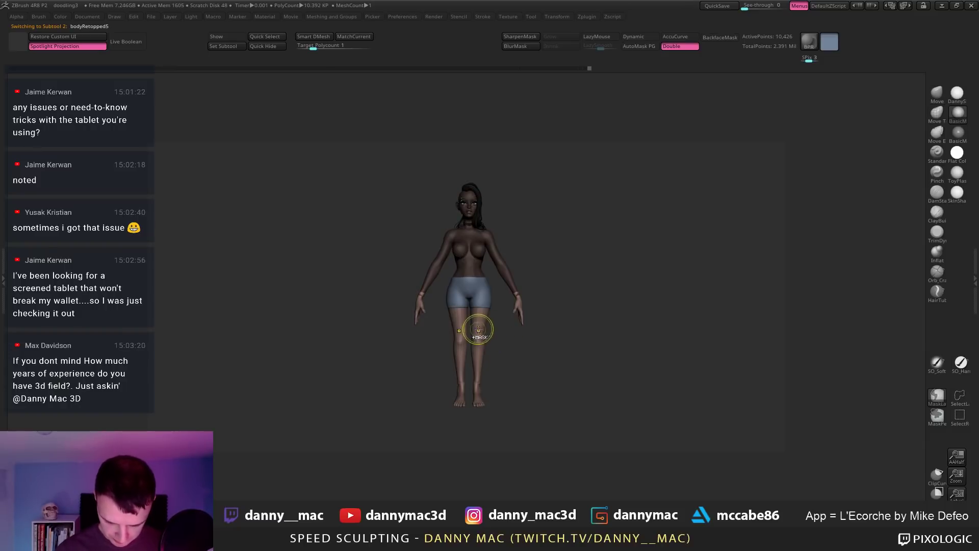
# Step: Blur the thigh mask and draw Transpose action lines along the leg and across the thigh
pyautogui.press('s')
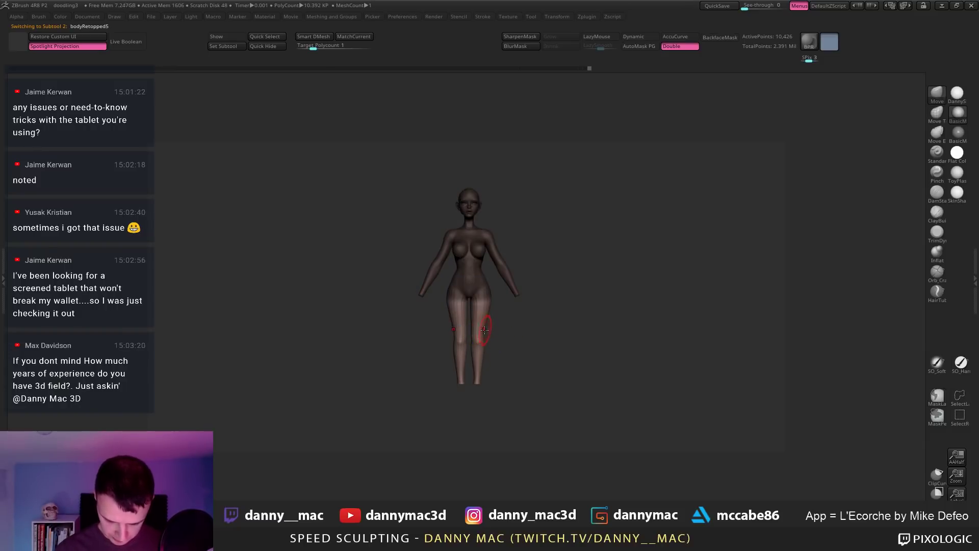
pyautogui.keyDown('ctrl'); pyautogui.click(480, 328); pyautogui.keyUp('ctrl')
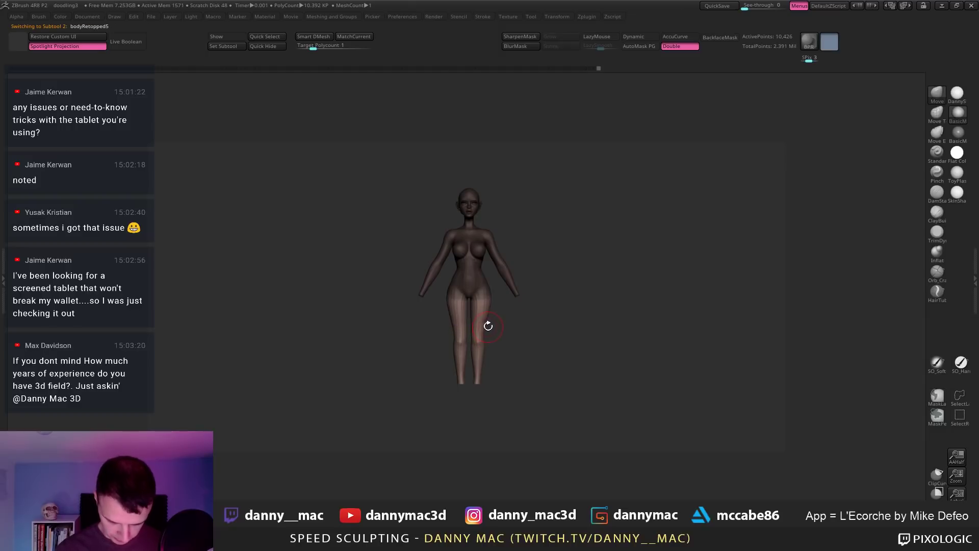
pyautogui.press('w')
pyautogui.moveTo(477, 326); pyautogui.dragTo(458, 330)
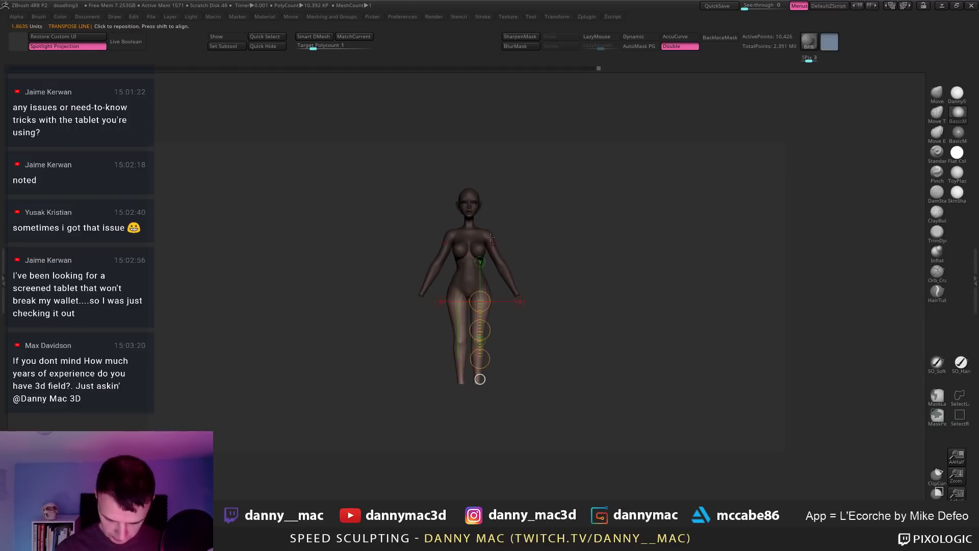
pyautogui.moveTo(469, 224); pyautogui.dragTo(568, 145)
pyautogui.moveTo(478, 324); pyautogui.dragTo(634, 324)
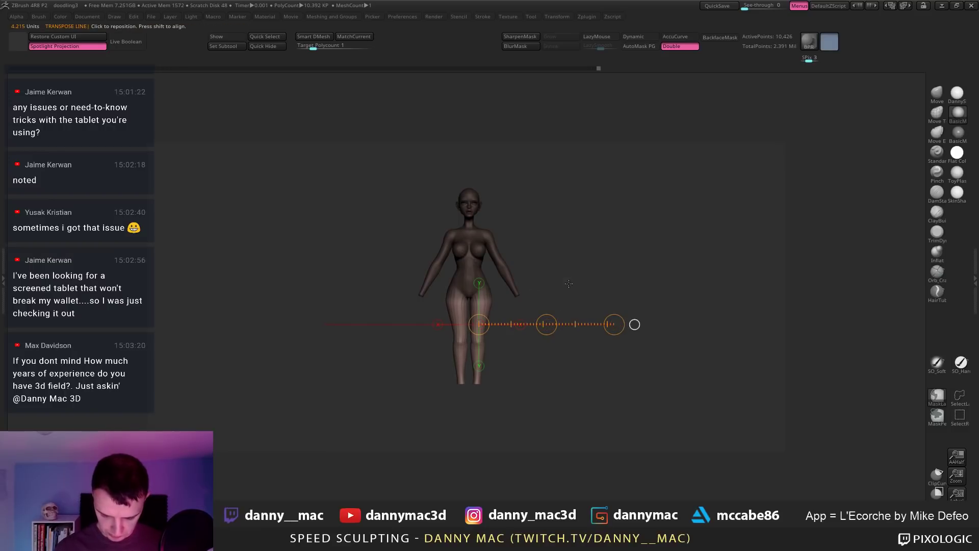
pyautogui.keyDown('ctrl'); pyautogui.moveTo(569, 283); pyautogui.dragTo(582, 297); pyautogui.keyUp('ctrl')
pyautogui.keyDown('ctrl'); pyautogui.moveTo(560, 287); pyautogui.dragTo(535, 326, button='right'); pyautogui.keyUp('ctrl')
pyautogui.press('q')
pyautogui.press('w')
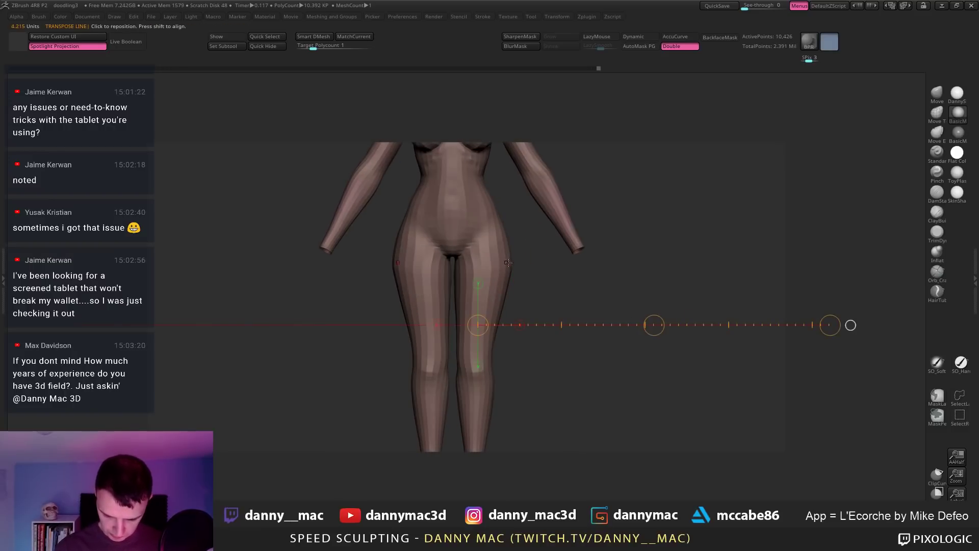
# Step: Step the subdivision level up and back down, snap to a front view, and undo
pyautogui.press('d')
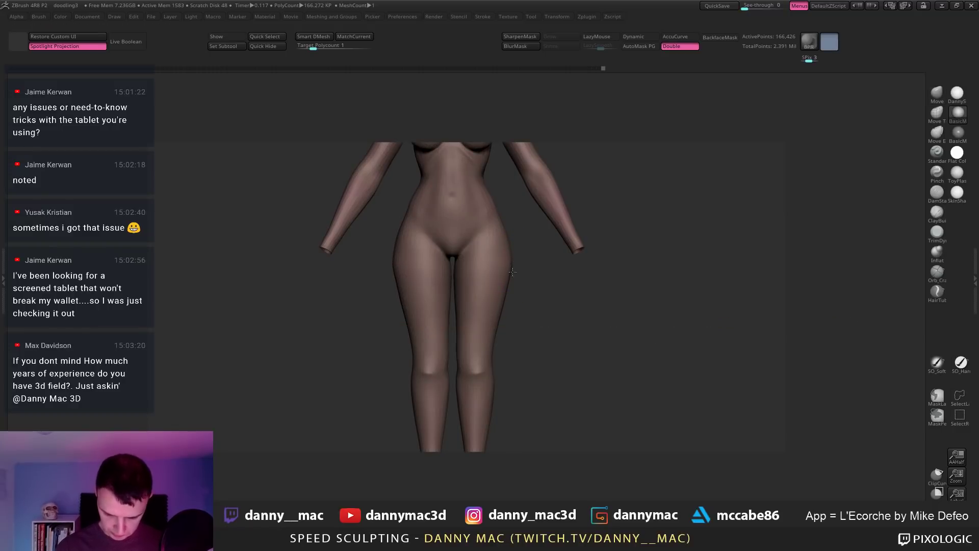
pyautogui.hotkey('shift', 'd')
pyautogui.moveTo(512, 271); pyautogui.dragTo(505, 265)
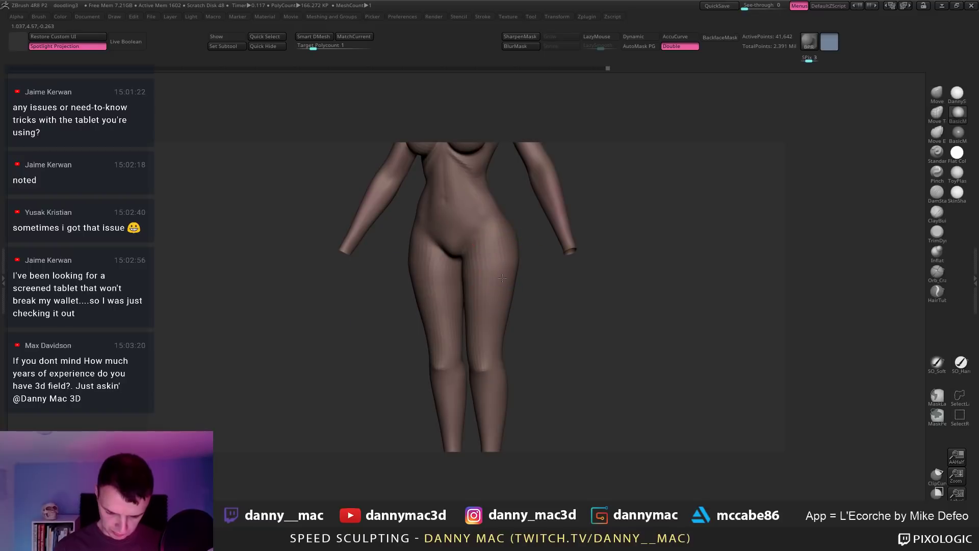
pyautogui.moveTo(521, 264)
pyautogui.keyDown('shift'); pyautogui.mouseDown(button='right')
pyautogui.moveTo(456, 274)
pyautogui.moveTo(456, 294)
pyautogui.mouseUp(button='right'); pyautogui.keyUp('shift')
pyautogui.hotkey('ctrl', 'z')
pyautogui.rightClick(456, 274)
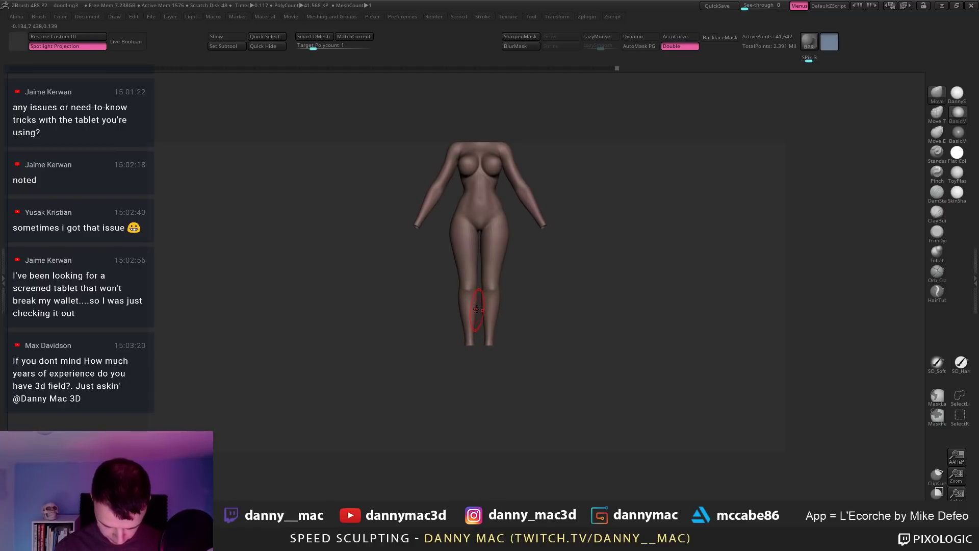
# Step: Invert the leg mask so only the ankles are free, and Solo the body subtool
pyautogui.moveTo(476, 311)
pyautogui.mouseDown(button='right')
pyautogui.moveTo(487, 306)
pyautogui.moveTo(475, 303)
pyautogui.mouseUp(button='right')
pyautogui.rightClick(475, 305)
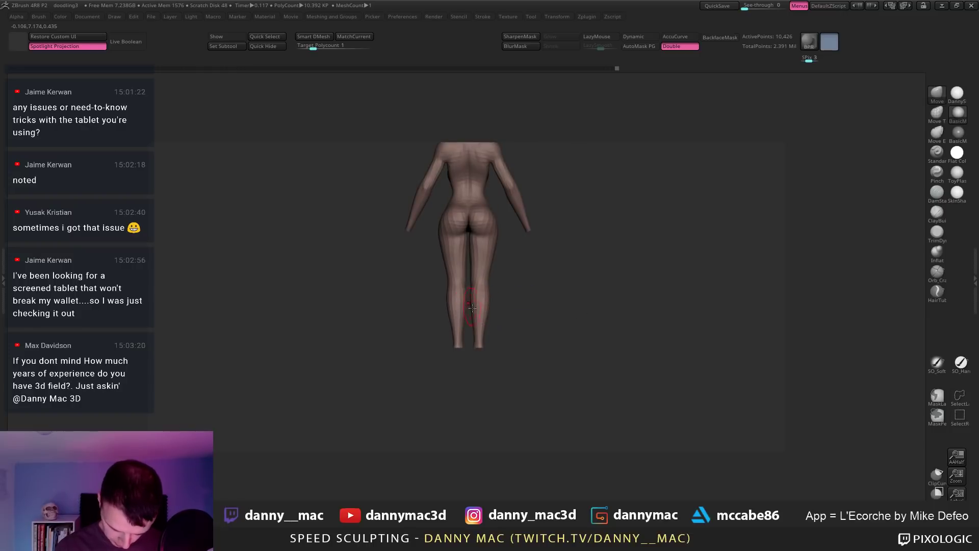
pyautogui.keyDown('ctrl'); pyautogui.moveTo(478, 354); pyautogui.dragTo(464, 372, button='right'); pyautogui.keyUp('ctrl')
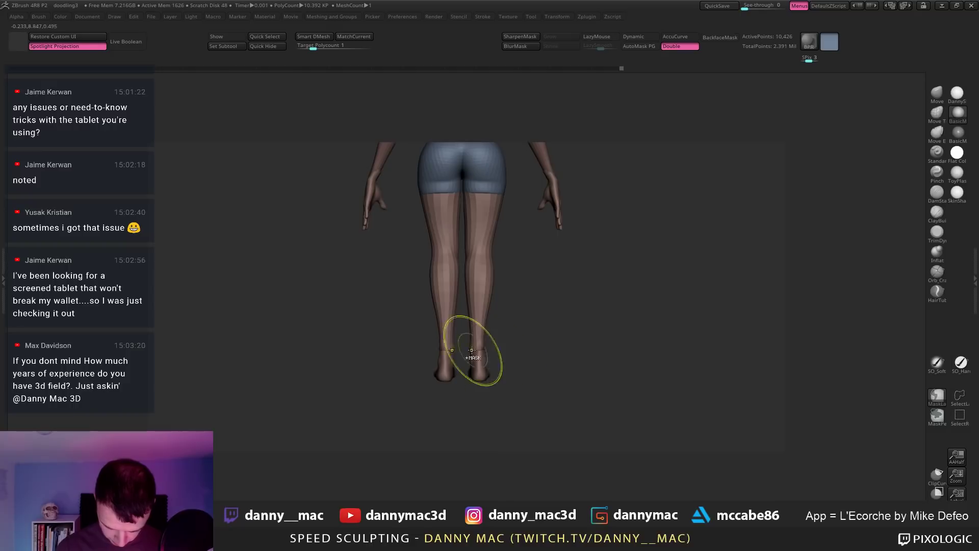
pyautogui.keyDown('ctrl'); pyautogui.click(511, 327); pyautogui.keyUp('ctrl')
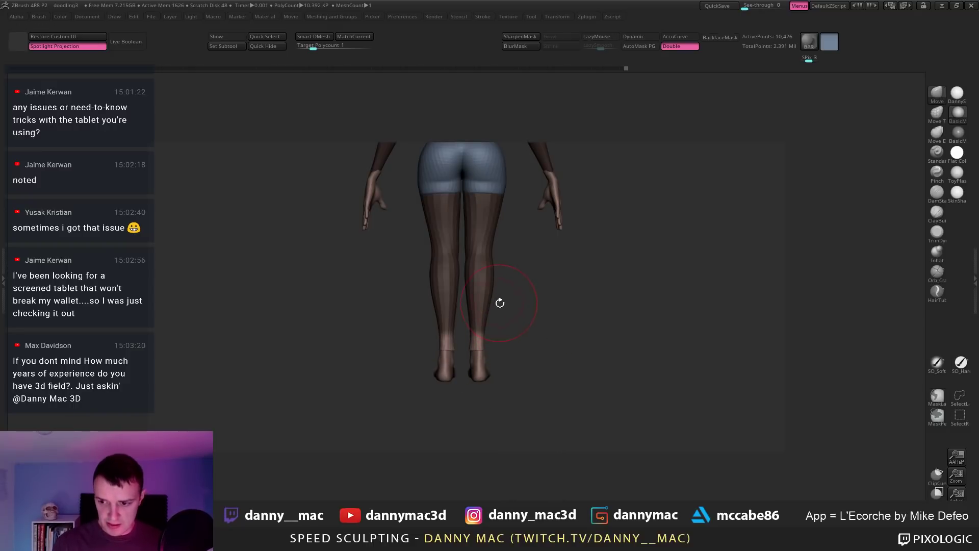
pyautogui.hotkey('shift', 's')
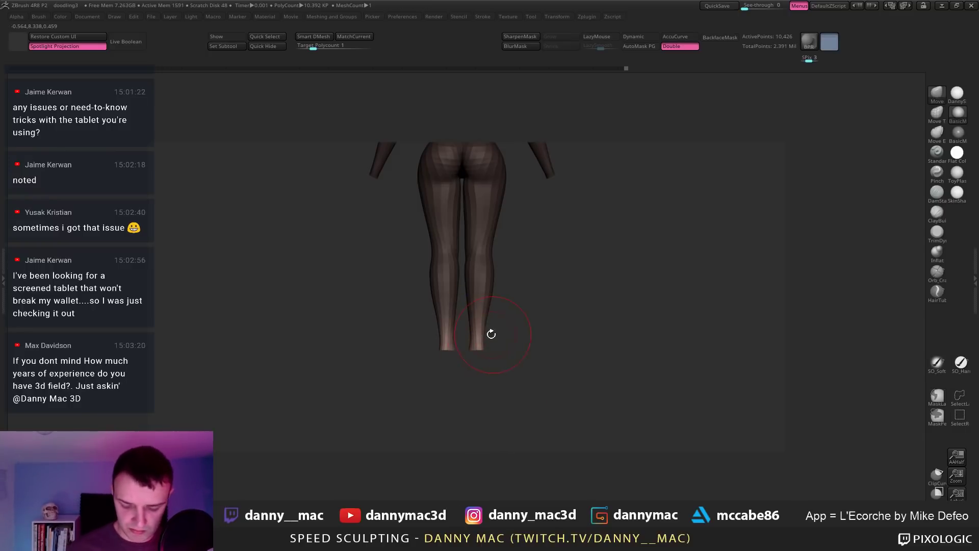
pyautogui.moveTo(490, 332)
pyautogui.mouseDown()
pyautogui.moveTo(473, 318)
pyautogui.moveTo(477, 387)
pyautogui.mouseUp()
# Step: Snap to an exact side view with a Transpose line, then clear the mask from the legs
pyautogui.press('w')
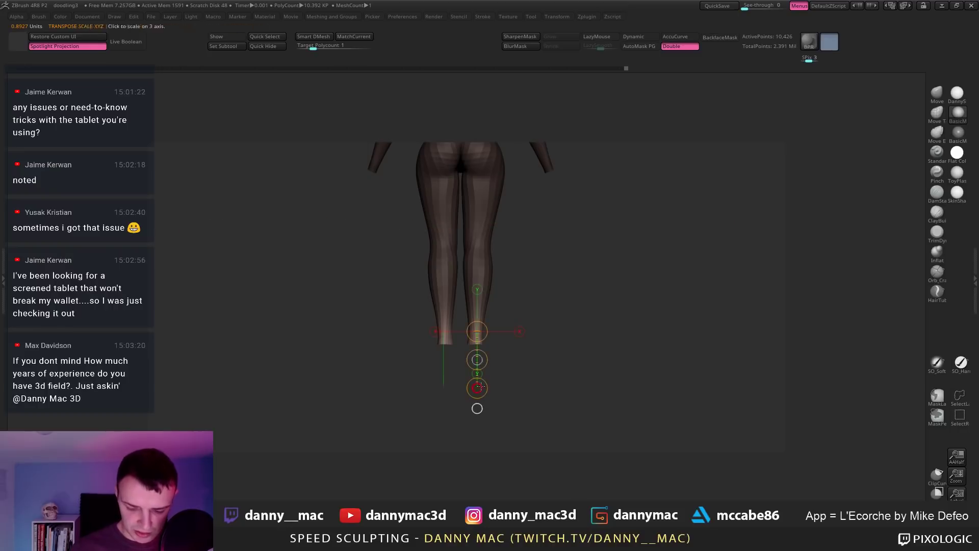
pyautogui.moveTo(522, 352)
pyautogui.keyDown('shift'); pyautogui.mouseDown()
pyautogui.moveTo(481, 350)
pyautogui.moveTo(500, 334)
pyautogui.mouseUp(); pyautogui.keyUp('shift')
pyautogui.click(518, 331)
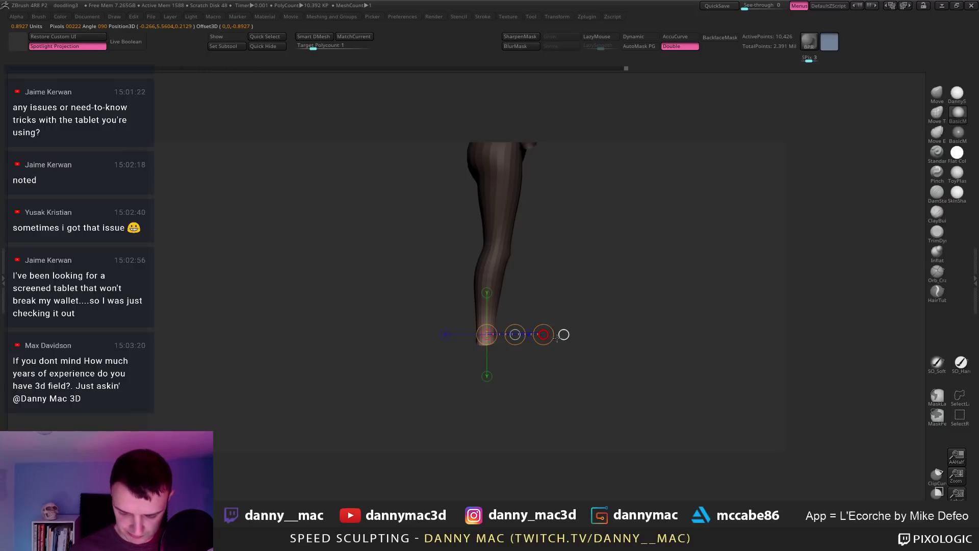
pyautogui.keyDown('ctrl'); pyautogui.moveTo(586, 293); pyautogui.dragTo(594, 301); pyautogui.keyUp('ctrl')
pyautogui.keyDown('alt'); pyautogui.moveTo(585, 287); pyautogui.dragTo(572, 268); pyautogui.keyUp('alt')
pyautogui.moveTo(559, 286)
pyautogui.keyDown('shift'); pyautogui.mouseDown()
pyautogui.moveTo(525, 286)
pyautogui.moveTo(556, 294)
pyautogui.mouseUp(); pyautogui.keyUp('shift')
# Step: Turn Solo off and push the knee and lower-leg outline with the Move brush
pyautogui.hotkey('alt', 's')
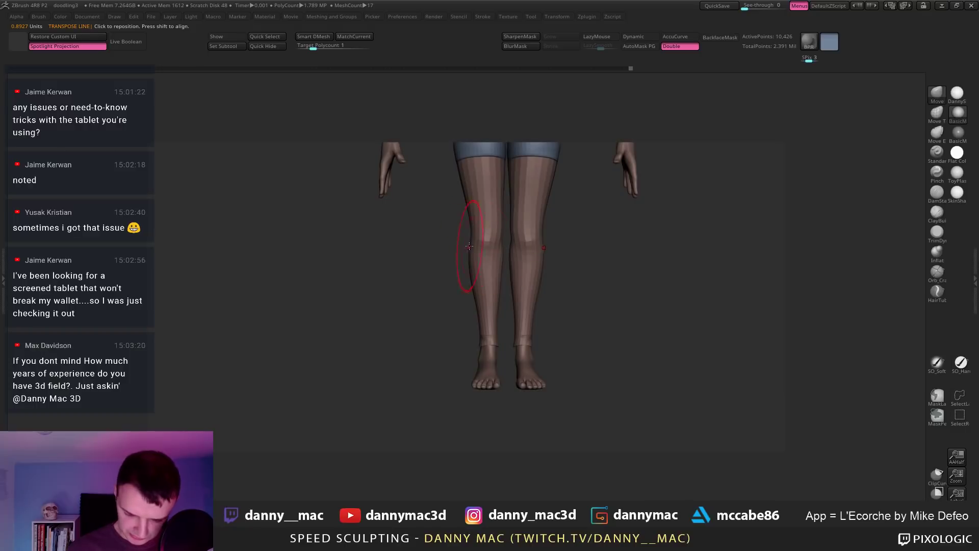
pyautogui.moveTo(469, 247); pyautogui.dragTo(474, 249)
pyautogui.rightClick(401, 312)
pyautogui.moveTo(429, 270)
pyautogui.mouseDown()
pyautogui.moveTo(482, 257)
pyautogui.moveTo(468, 259)
pyautogui.moveTo(476, 302)
pyautogui.moveTo(472, 248)
pyautogui.moveTo(444, 281)
pyautogui.mouseUp()
pyautogui.rightClick(464, 268)
pyautogui.moveTo(451, 269); pyautogui.dragTo(449, 270)
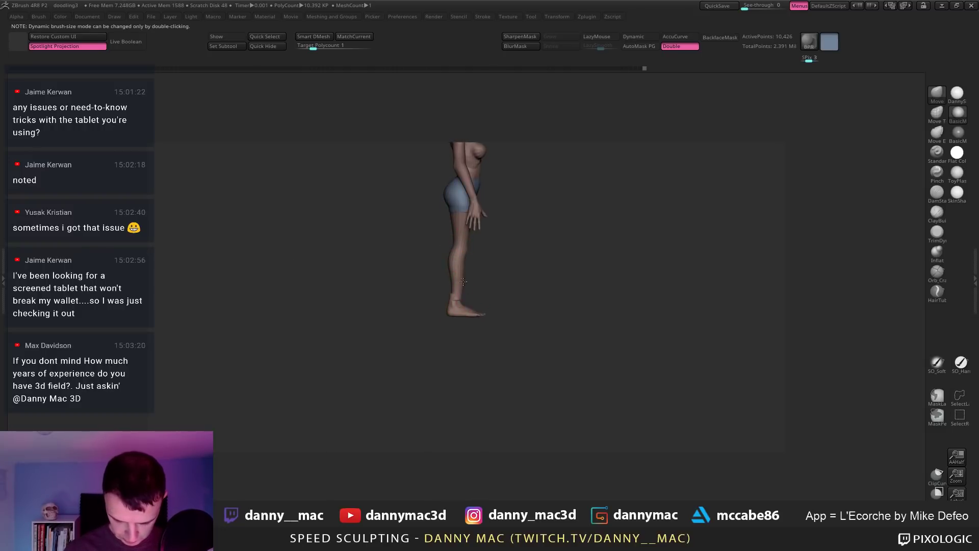
# Step: Draw an action line at the ankle, select bodyRetopped5, and undo an accidental arm pose change
pyautogui.keyDown('alt'); pyautogui.click(458, 309); pyautogui.keyUp('alt')
pyautogui.press('w')
pyautogui.moveTo(460, 319); pyautogui.dragTo(603, 318)
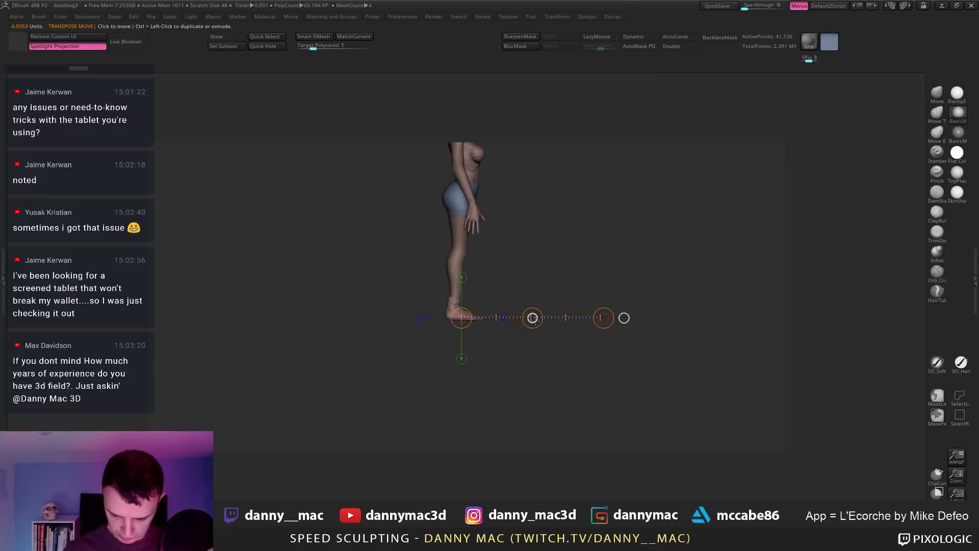
pyautogui.press('q')
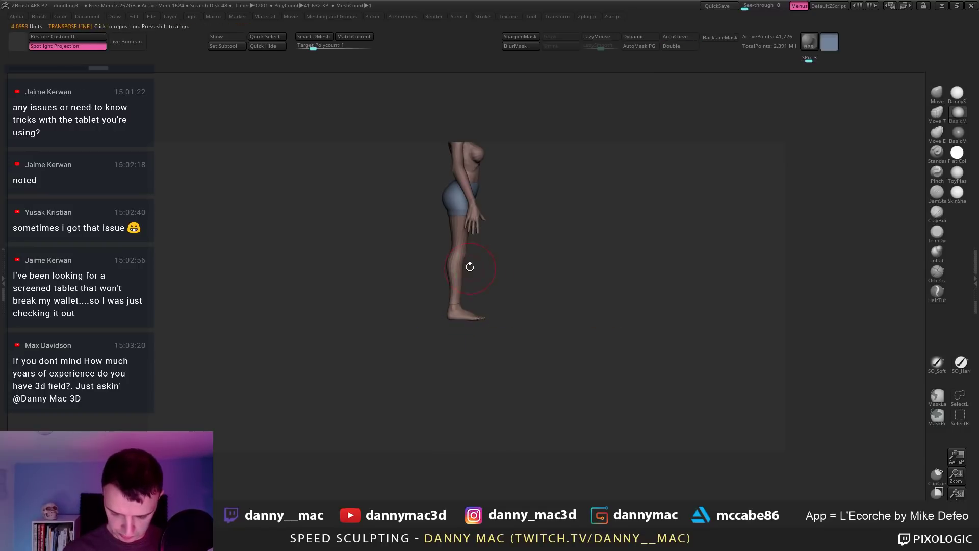
pyautogui.keyDown('alt'); pyautogui.click(451, 286); pyautogui.keyUp('alt')
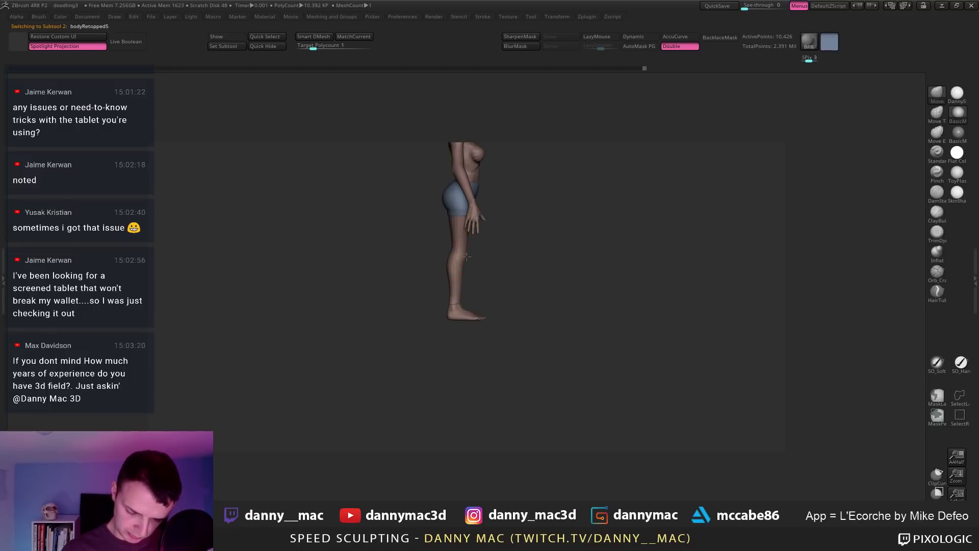
pyautogui.moveTo(466, 284); pyautogui.dragTo(461, 280)
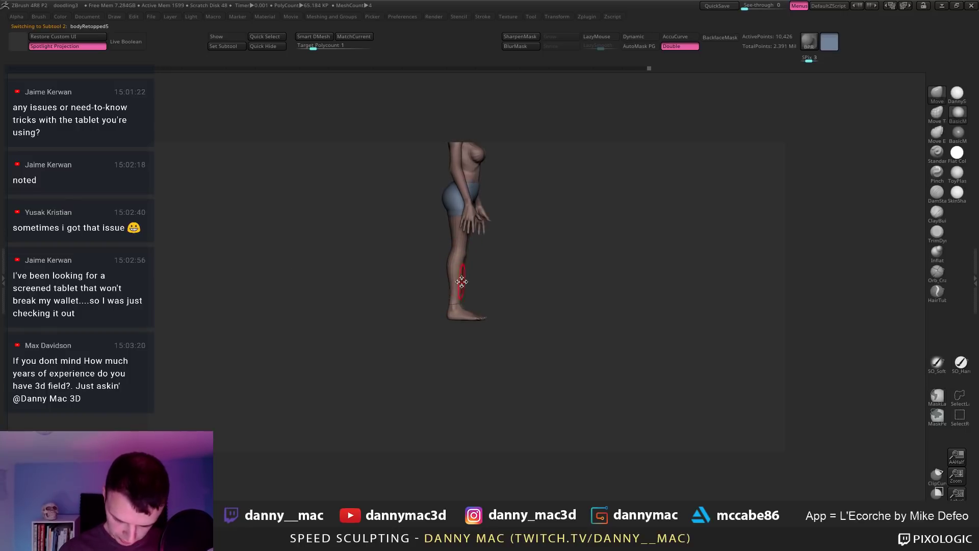
pyautogui.hotkey('ctrl', 'z')
pyautogui.hotkey('ctrl', 'shift', 'z')
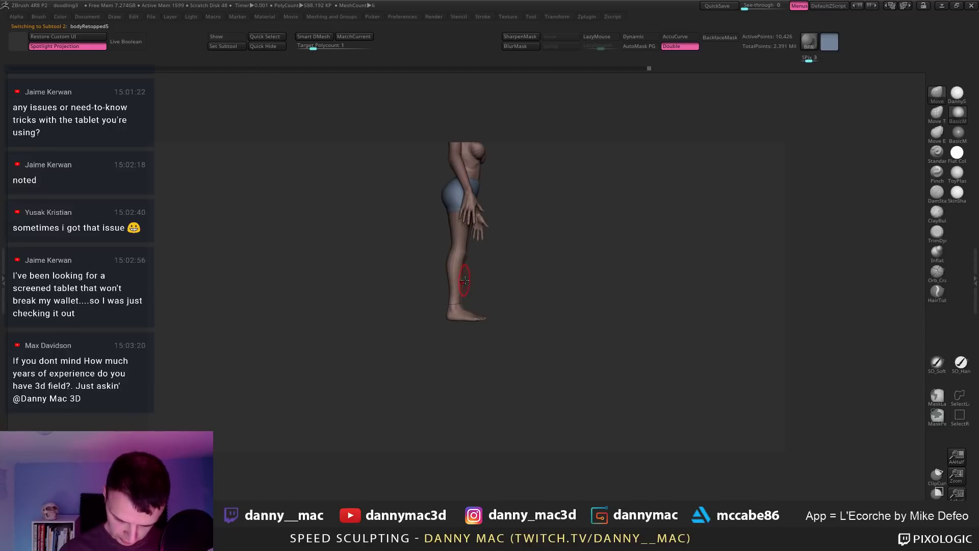
pyautogui.hotkey('ctrl', 'z')
pyautogui.press('space')
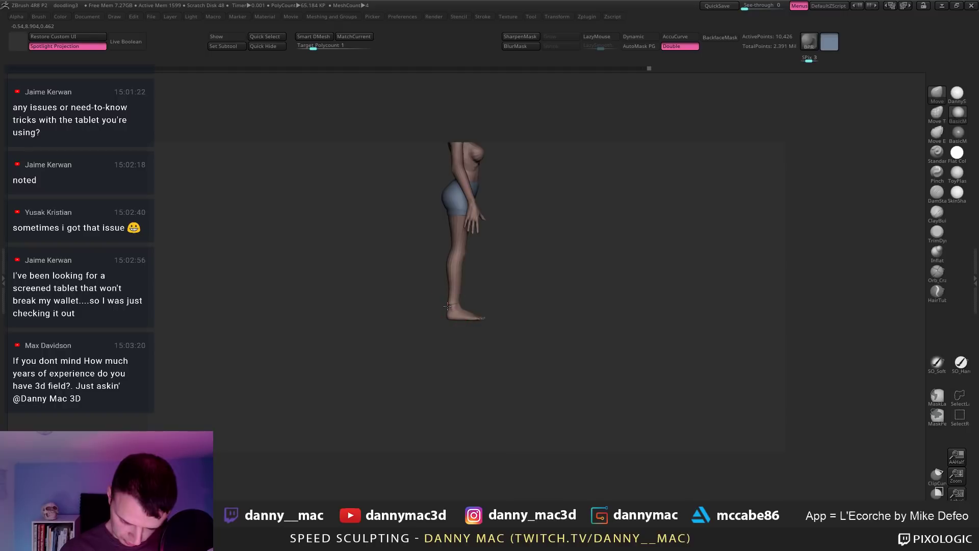
# Step: Nudge baseForFeet slightly along the action line, then Solo the bodyRetopped5 body
pyautogui.keyDown('alt'); pyautogui.click(449, 307); pyautogui.keyUp('alt')
pyautogui.press('w')
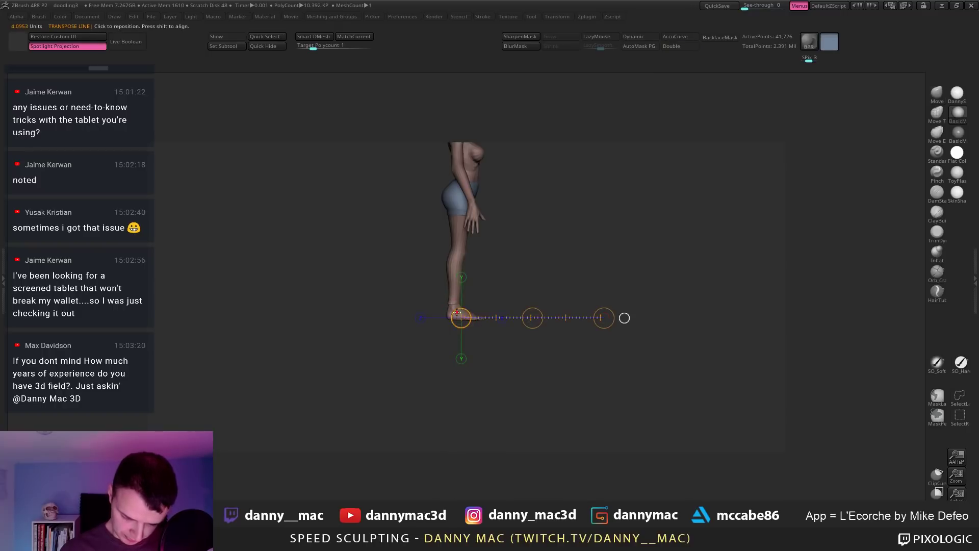
pyautogui.moveTo(532, 318); pyautogui.dragTo(532, 318)
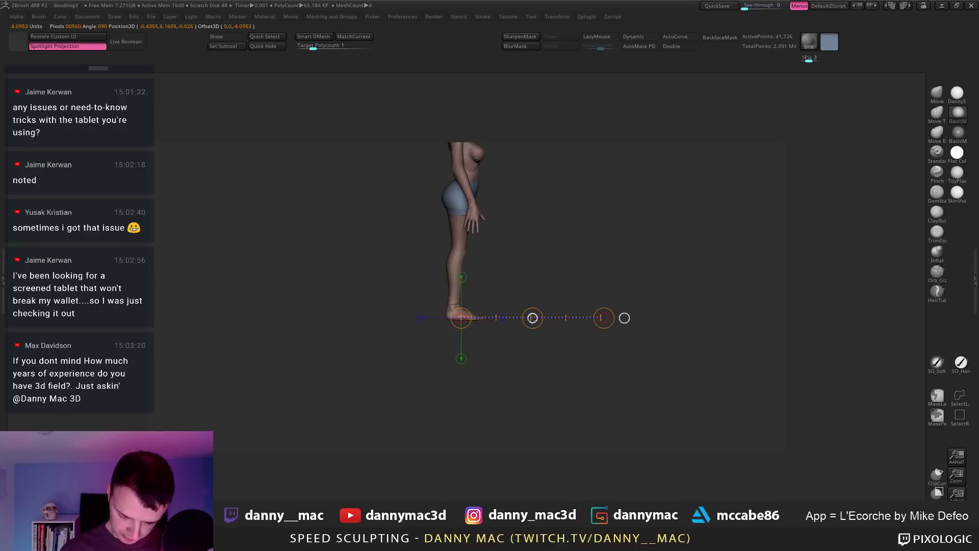
pyautogui.keyDown('alt'); pyautogui.moveTo(535, 255); pyautogui.dragTo(461, 259); pyautogui.keyUp('alt')
pyautogui.click(463, 261)
pyautogui.click(463, 262)
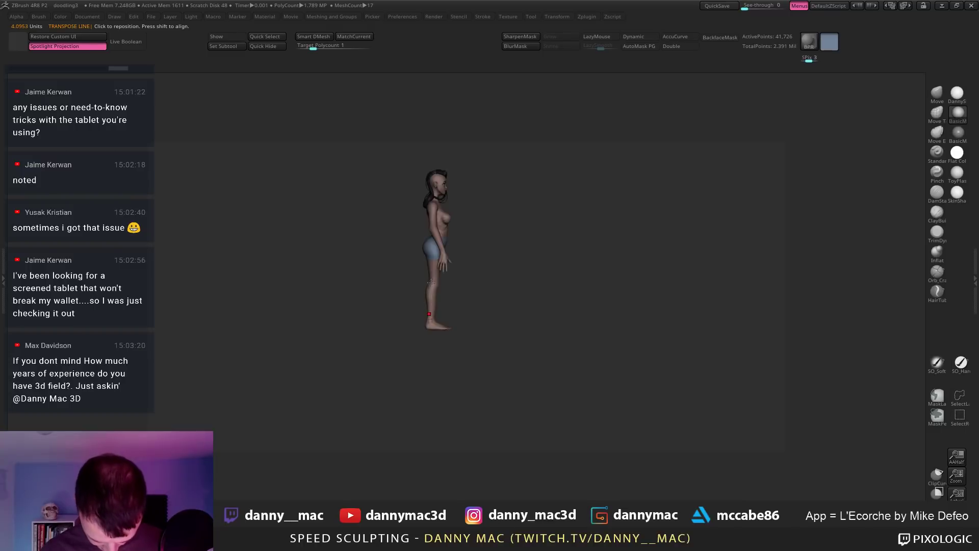
pyautogui.keyDown('alt'); pyautogui.click(431, 283); pyautogui.keyUp('alt')
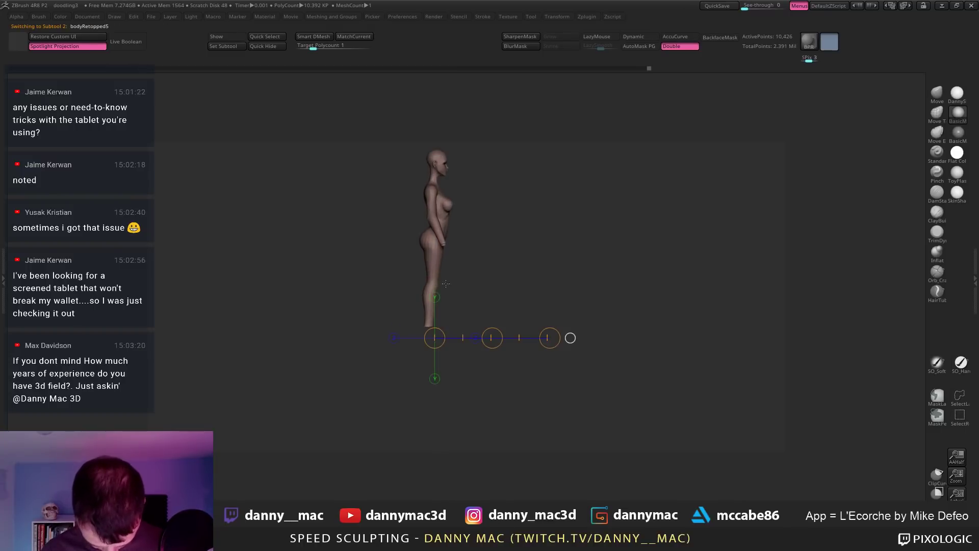
# Step: Mask and clear the body, then draw a long horizontal Transpose line from the hip
pyautogui.keyDown('ctrl'); pyautogui.click(435, 275); pyautogui.keyUp('ctrl')
pyautogui.press('q')
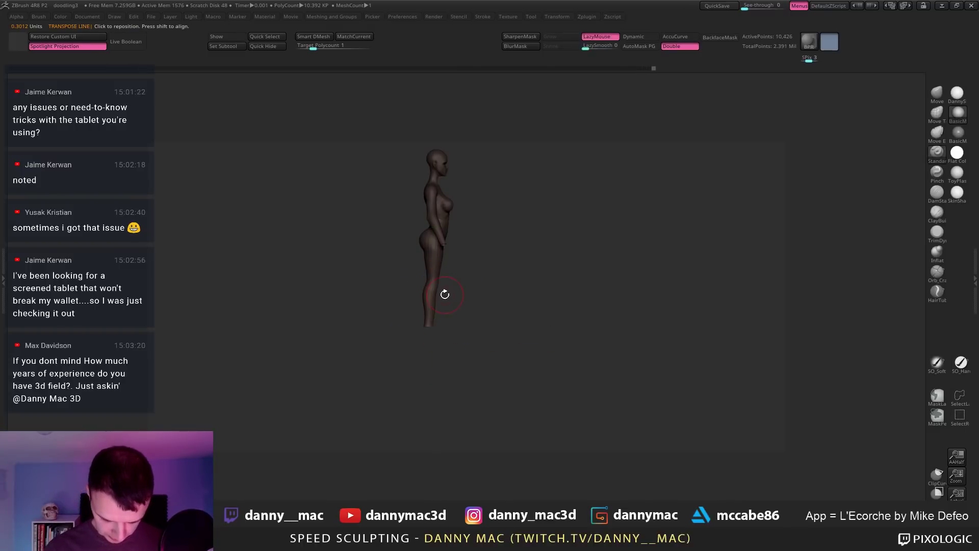
pyautogui.keyDown('ctrl'); pyautogui.click(476, 267); pyautogui.keyUp('ctrl')
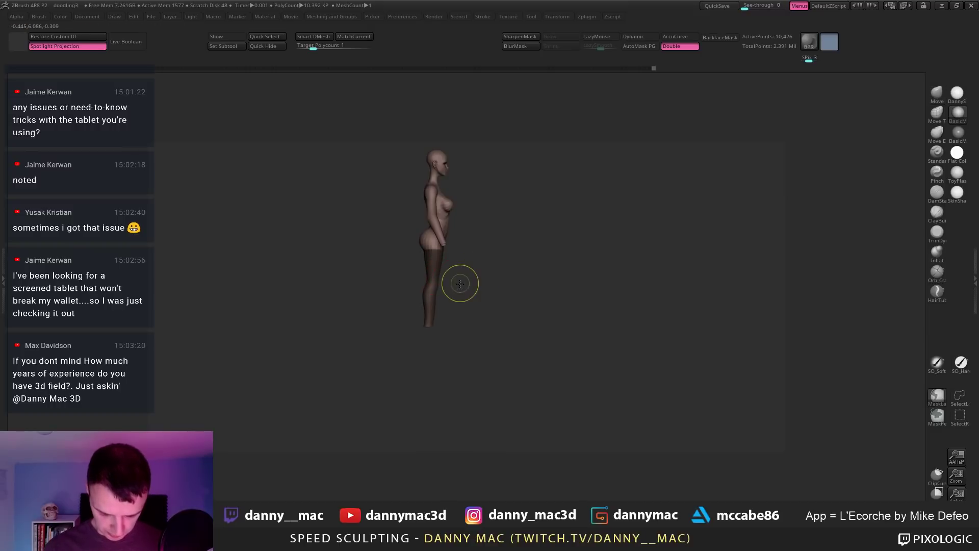
pyautogui.press('w')
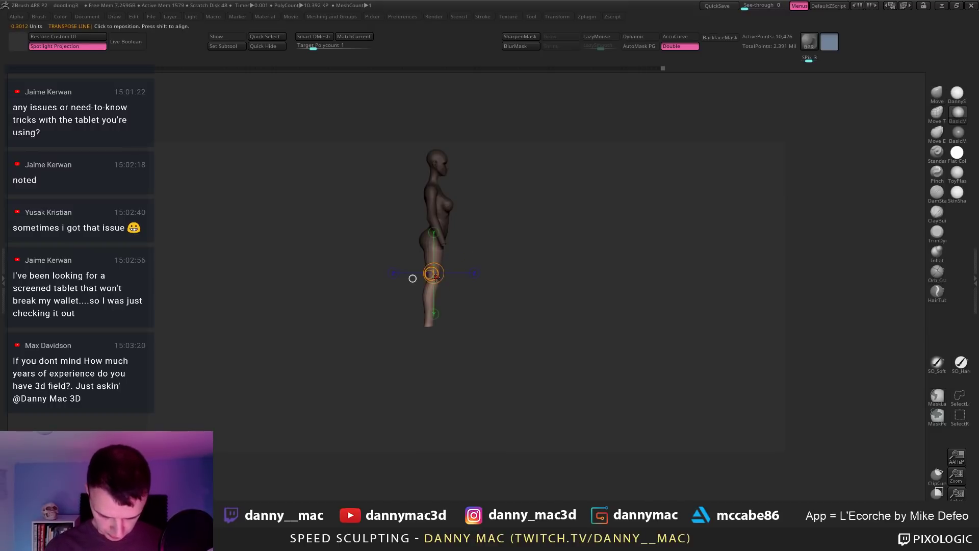
pyautogui.moveTo(433, 283); pyautogui.dragTo(661, 283)
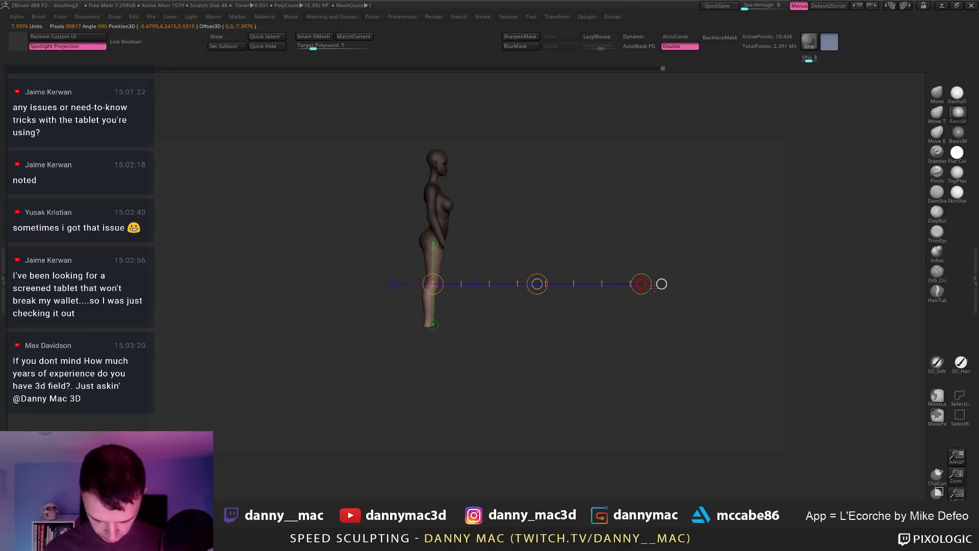
pyautogui.press('q')
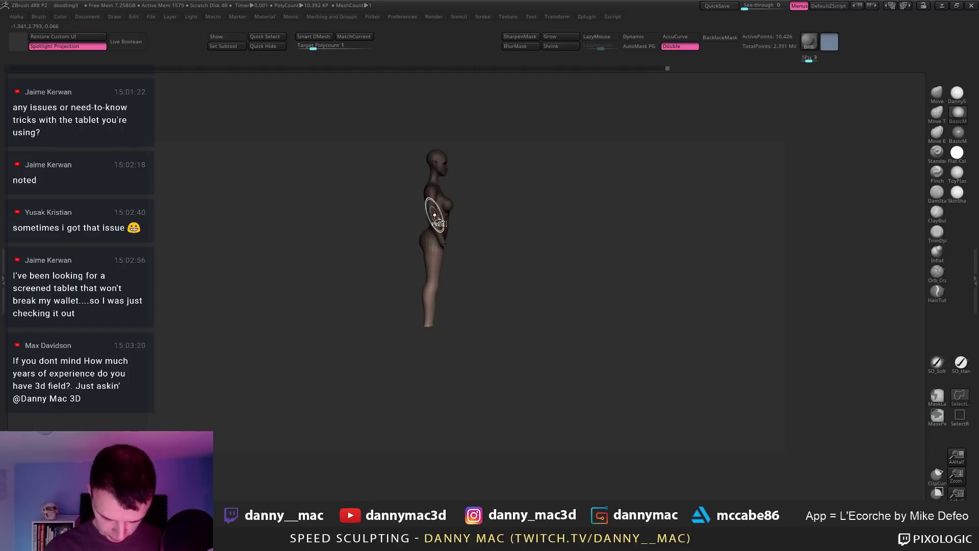
# Step: Unhide the hair and shorts so the full figure shows, then zoom in on the hip
pyautogui.keyDown('ctrl'); pyautogui.keyDown('shift'); pyautogui.click(437, 211); pyautogui.keyUp('shift'); pyautogui.keyUp('ctrl')
pyautogui.moveTo(553, 247); pyautogui.dragTo(475, 353)
pyautogui.keyDown('ctrl'); pyautogui.keyDown('shift'); pyautogui.click(474, 354); pyautogui.keyUp('shift'); pyautogui.keyUp('ctrl')
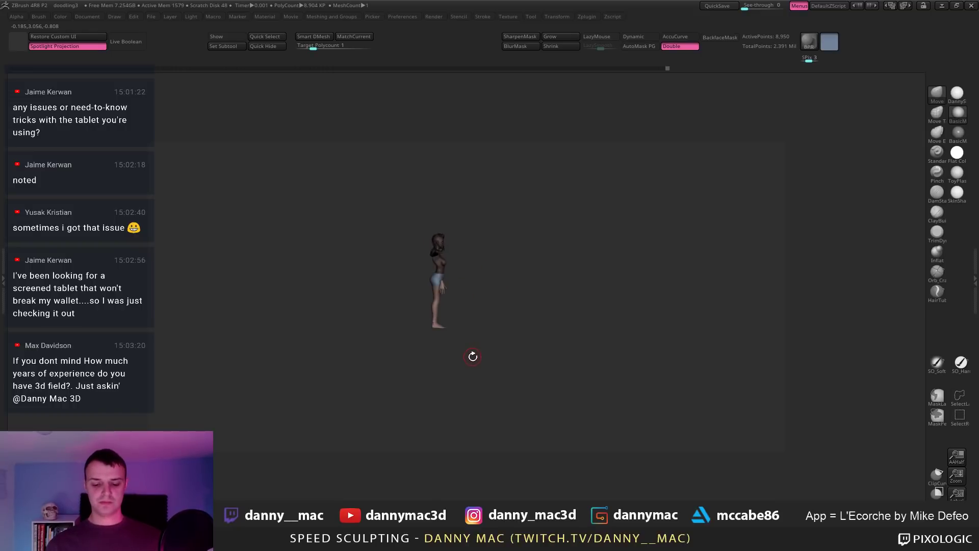
pyautogui.moveTo(469, 332)
pyautogui.keyDown('alt'); pyautogui.mouseDown()
pyautogui.moveTo(459, 328)
pyautogui.moveTo(461, 337)
pyautogui.mouseUp(); pyautogui.keyUp('alt')
# Step: Alt-click between body and shorts to toggle bodyRetopped5 and bodyRetopped6, orbiting behind the figure
pyautogui.moveTo(457, 314); pyautogui.dragTo(449, 286, button='right')
pyautogui.keyDown('alt'); pyautogui.click(446, 290); pyautogui.keyUp('alt')
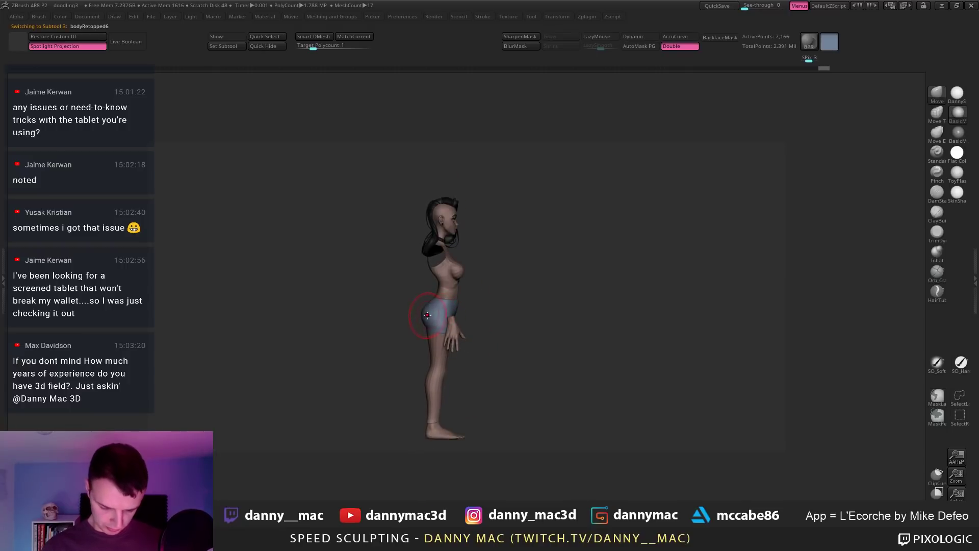
pyautogui.keyDown('alt'); pyautogui.click(430, 309); pyautogui.keyUp('alt')
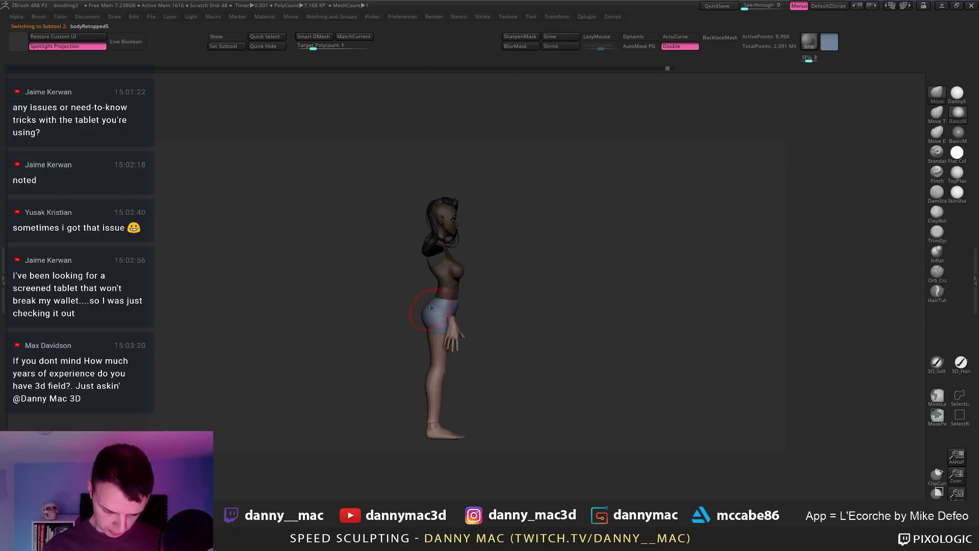
pyautogui.keyDown('alt'); pyautogui.click(424, 323); pyautogui.keyUp('alt')
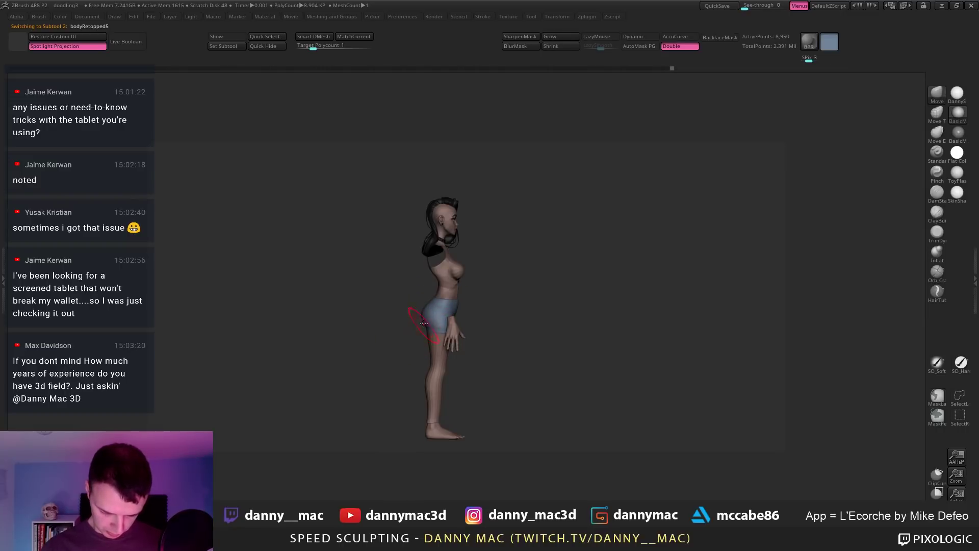
pyautogui.keyDown('alt'); pyautogui.click(423, 316); pyautogui.keyUp('alt')
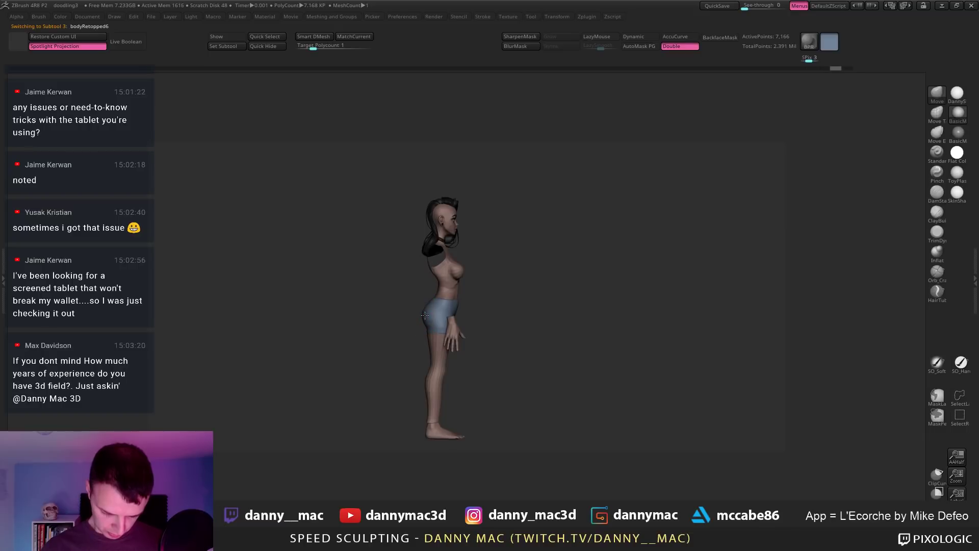
pyautogui.keyDown('alt'); pyautogui.click(422, 318); pyautogui.keyUp('alt')
pyautogui.moveTo(425, 319); pyautogui.dragTo(464, 317, button='right')
pyautogui.keyDown('ctrl'); pyautogui.moveTo(461, 317); pyautogui.dragTo(556, 284, button='right'); pyautogui.keyUp('ctrl')
# Step: Check the body with Polyframe, then select the shorts subtool bodyRetopped6
pyautogui.hotkey('alt', 's')
pyautogui.hotkey('alt', 's')
pyautogui.keyDown('ctrl'); pyautogui.moveTo(710, 188); pyautogui.dragTo(460, 254, button='right'); pyautogui.keyUp('ctrl')
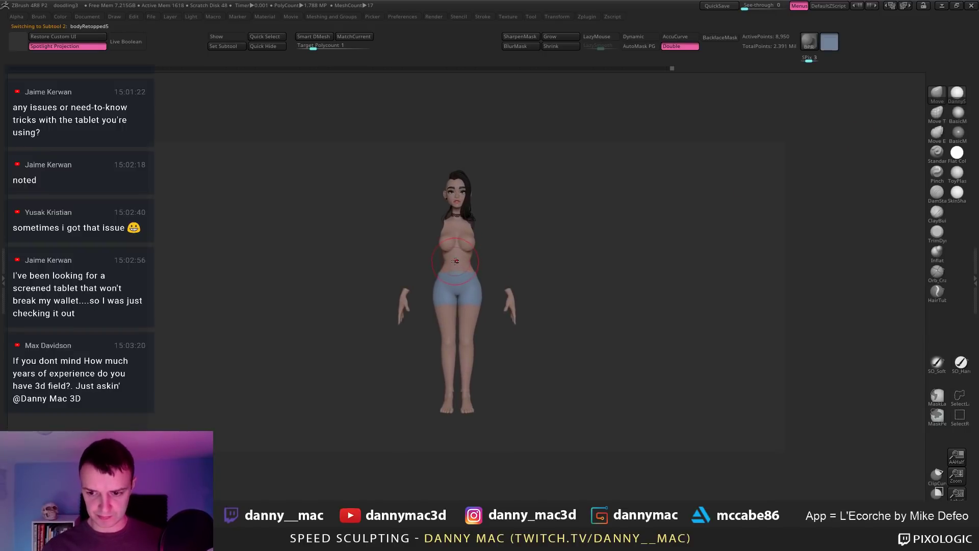
pyautogui.hotkey('shift', 'f')
pyautogui.hotkey('shift', 'f')
pyautogui.keyDown('ctrl'); pyautogui.keyDown('shift'); pyautogui.click(536, 253); pyautogui.keyUp('shift'); pyautogui.keyUp('ctrl')
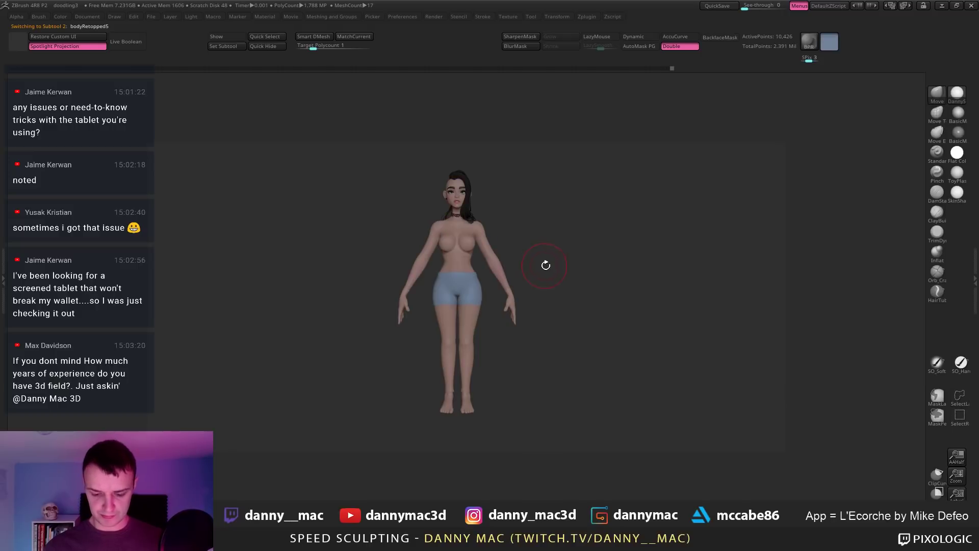
pyautogui.moveTo(535, 271)
pyautogui.keyDown('alt'); pyautogui.mouseDown(button='right')
pyautogui.moveTo(452, 301)
pyautogui.moveTo(477, 300)
pyautogui.moveTo(470, 286)
pyautogui.moveTo(446, 354)
pyautogui.moveTo(428, 320)
pyautogui.moveTo(523, 285)
pyautogui.moveTo(562, 313)
pyautogui.moveTo(525, 302)
pyautogui.moveTo(521, 227)
pyautogui.moveTo(515, 343)
pyautogui.moveTo(504, 290)
pyautogui.moveTo(504, 313)
pyautogui.moveTo(487, 319)
pyautogui.mouseUp(button='right'); pyautogui.keyUp('alt')
pyautogui.keyDown('alt'); pyautogui.click(449, 304); pyautogui.keyUp('alt')
pyautogui.press('space')
# Step: Solo the shorts at subdivision level 1 and delete the hidden faces
pyautogui.hotkey('alt', 's')
pyautogui.hotkey('shift', 'd')
pyautogui.hotkey('shift', 'd')
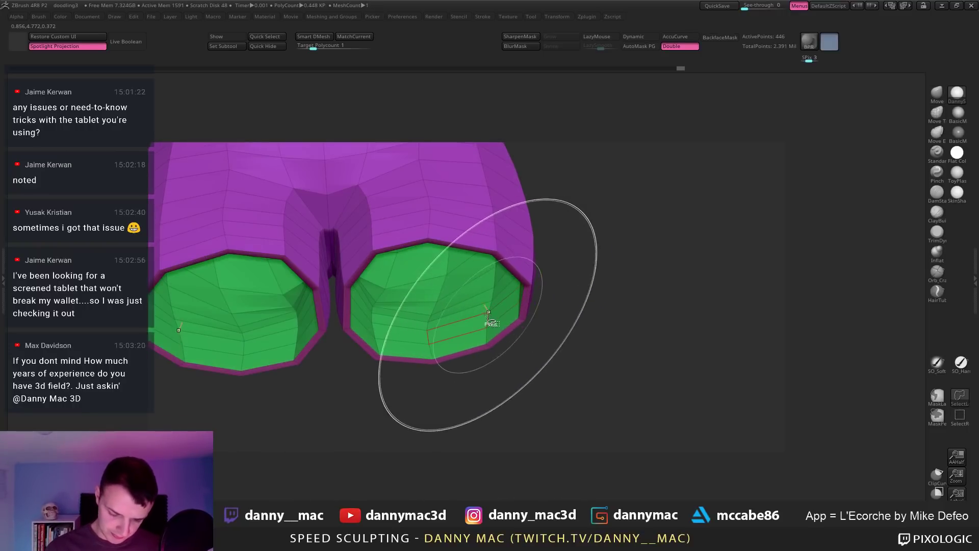
pyautogui.moveTo(488, 316); pyautogui.dragTo(523, 289)
pyautogui.moveTo(525, 376); pyautogui.dragTo(592, 267)
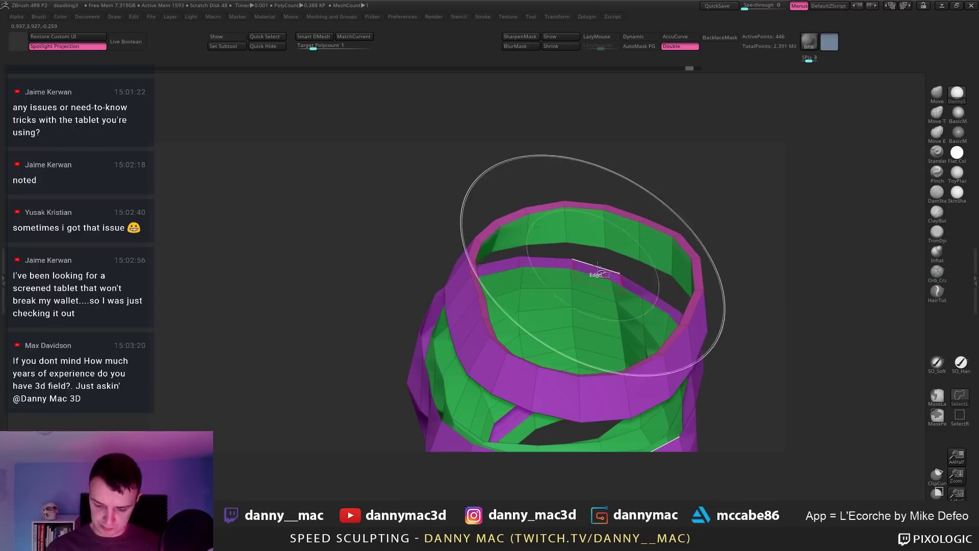
pyautogui.moveTo(593, 234); pyautogui.dragTo(634, 274)
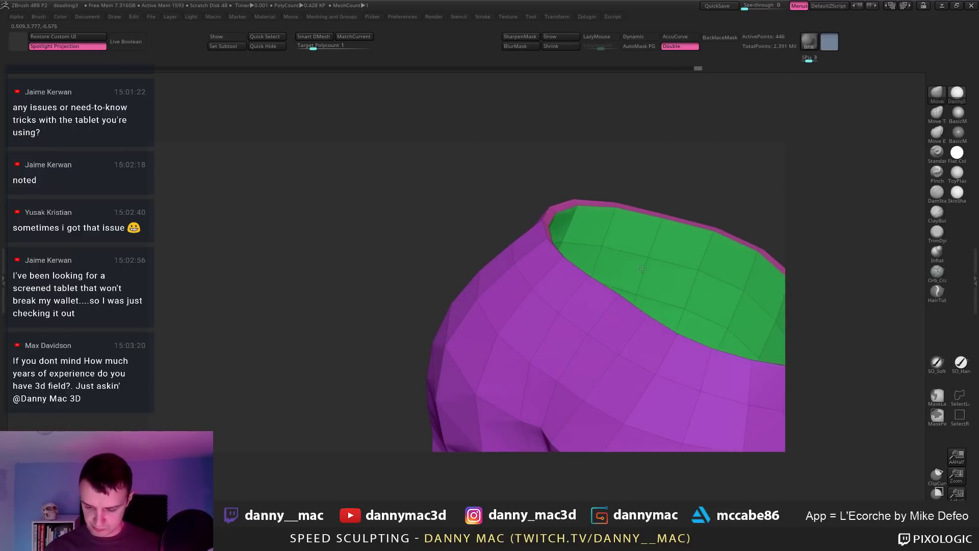
pyautogui.moveTo(645, 283); pyautogui.dragTo(697, 279, button='right')
pyautogui.hotkey('ctrl', 'z')
pyautogui.press('2')
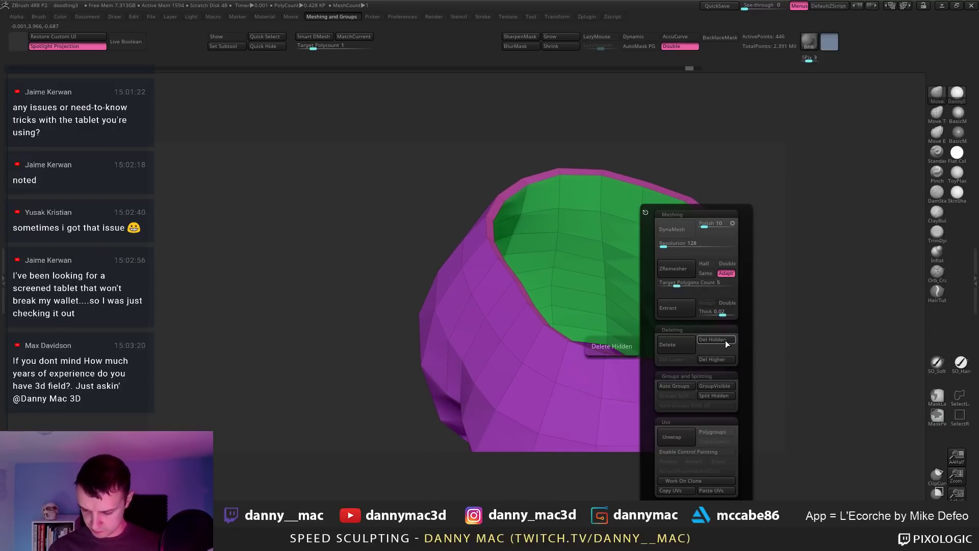
pyautogui.click(725, 340)
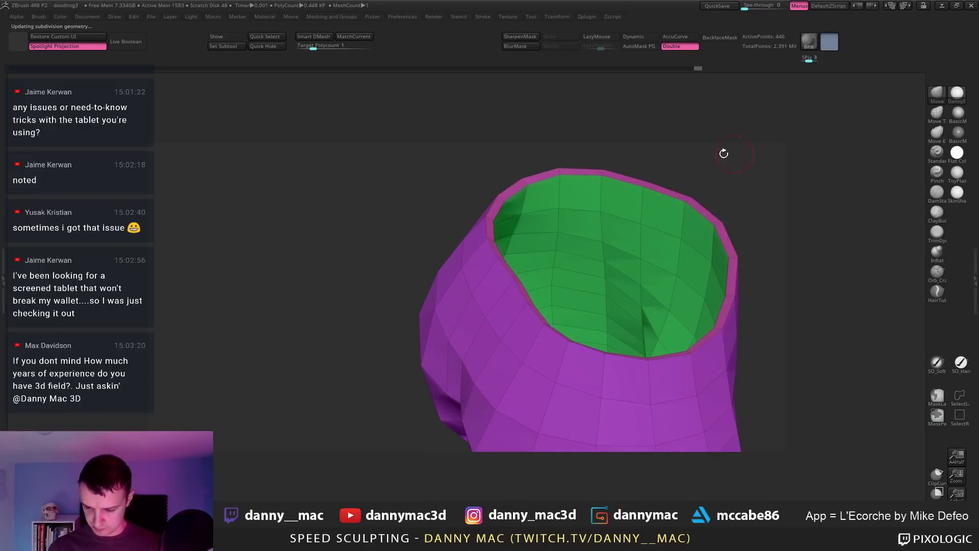
# Step: Isolate the green inner lining polygroup, hide a face loop, and hide the purple shell
pyautogui.keyDown('ctrl'); pyautogui.keyDown('shift'); pyautogui.click(620, 206); pyautogui.keyUp('shift'); pyautogui.keyUp('ctrl')
pyautogui.moveTo(623, 218); pyautogui.dragTo(637, 223, button='right')
pyautogui.keyDown('ctrl'); pyautogui.keyDown('shift'); pyautogui.click(598, 225); pyautogui.keyUp('shift'); pyautogui.keyUp('ctrl')
pyautogui.keyDown('ctrl'); pyautogui.keyDown('shift'); pyautogui.moveTo(712, 193); pyautogui.dragTo(725, 208); pyautogui.keyUp('shift'); pyautogui.keyUp('ctrl')
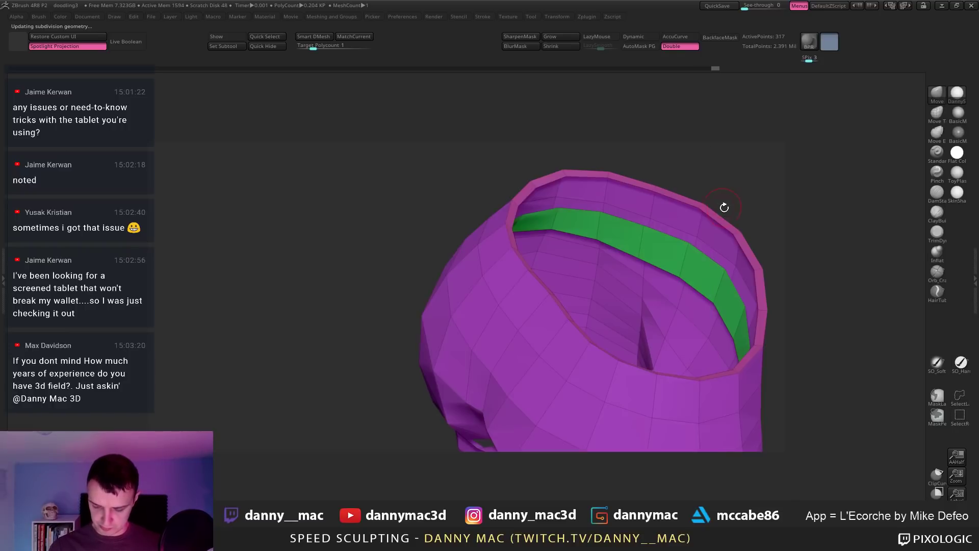
pyautogui.moveTo(724, 208); pyautogui.dragTo(691, 210, button='right')
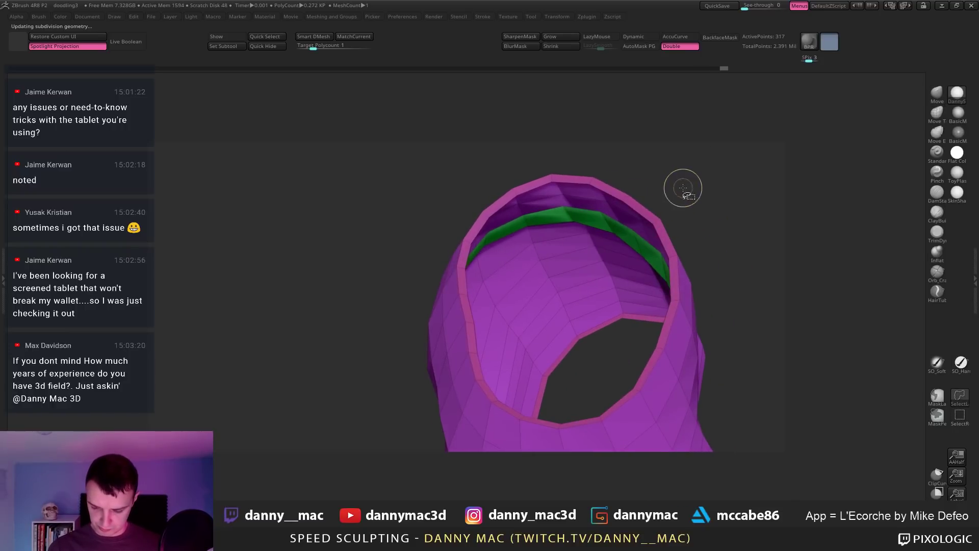
pyautogui.keyDown('ctrl'); pyautogui.keyDown('shift'); pyautogui.moveTo(634, 223); pyautogui.dragTo(669, 210); pyautogui.keyUp('shift'); pyautogui.keyUp('ctrl')
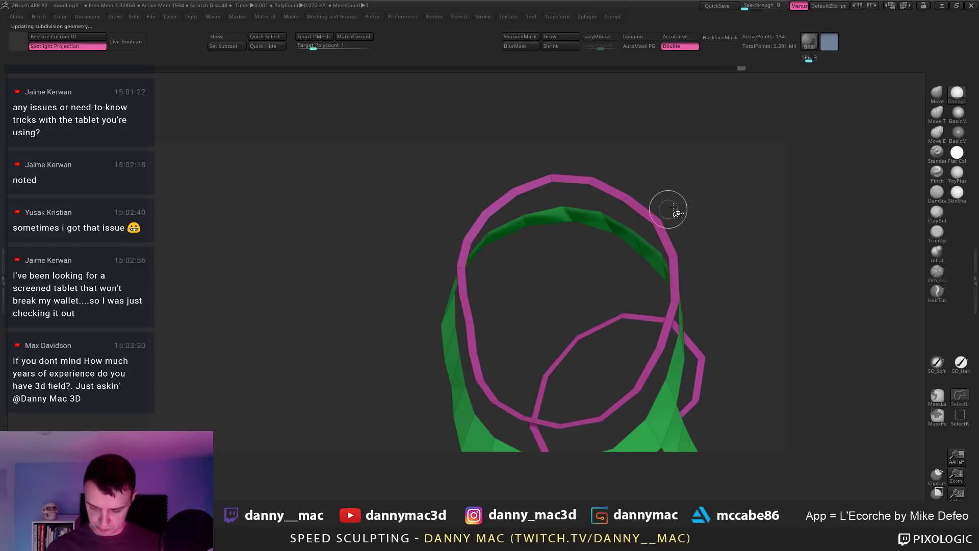
pyautogui.moveTo(707, 224); pyautogui.dragTo(704, 162, button='right')
pyautogui.keyDown('ctrl'); pyautogui.keyDown('shift'); pyautogui.click(705, 162); pyautogui.keyUp('shift'); pyautogui.keyUp('ctrl')
# Step: Remove the top edge loop of the green waist band, then show the whole shorts mesh
pyautogui.moveTo(714, 224)
pyautogui.mouseDown(button='right')
pyautogui.moveTo(721, 274)
pyautogui.moveTo(693, 260)
pyautogui.mouseUp(button='right')
pyautogui.moveTo(681, 233)
pyautogui.keyDown('ctrl'); pyautogui.keyDown('alt'); pyautogui.keyDown('shift'); pyautogui.mouseDown()
pyautogui.moveTo(641, 256)
pyautogui.moveTo(754, 275)
pyautogui.moveTo(697, 296)
pyautogui.mouseUp(); pyautogui.keyUp('shift'); pyautogui.keyUp('alt'); pyautogui.keyUp('ctrl')
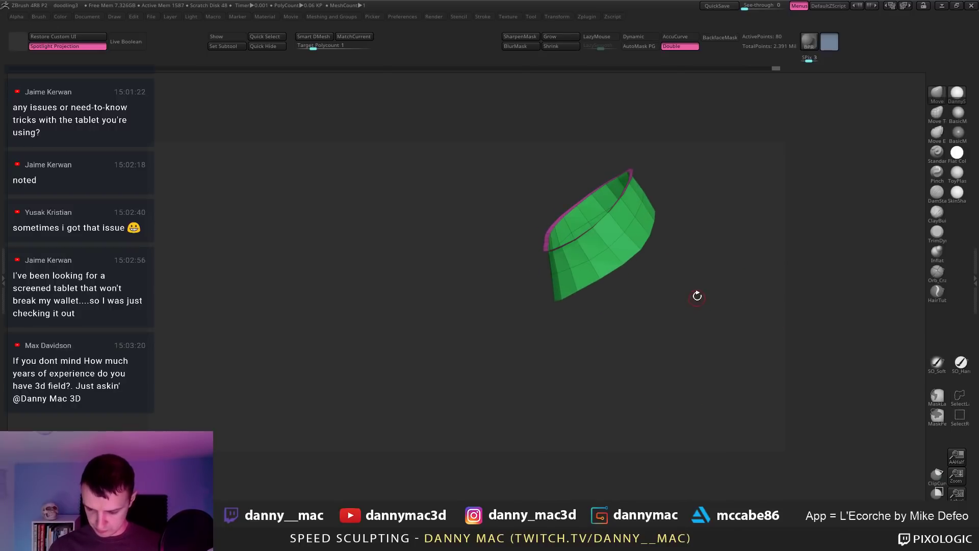
pyautogui.moveTo(647, 228); pyautogui.dragTo(705, 291, button='right')
pyautogui.click(641, 228)
pyautogui.keyDown('ctrl'); pyautogui.keyDown('shift'); pyautogui.click(697, 230); pyautogui.keyUp('shift'); pyautogui.keyUp('ctrl')
pyautogui.keyDown('ctrl'); pyautogui.keyDown('shift'); pyautogui.click(643, 285); pyautogui.keyUp('shift'); pyautogui.keyUp('ctrl')
pyautogui.press('f')
pyautogui.keyDown('ctrl'); pyautogui.keyDown('shift'); pyautogui.click(682, 284); pyautogui.keyUp('shift'); pyautogui.keyUp('ctrl')
pyautogui.press('space')
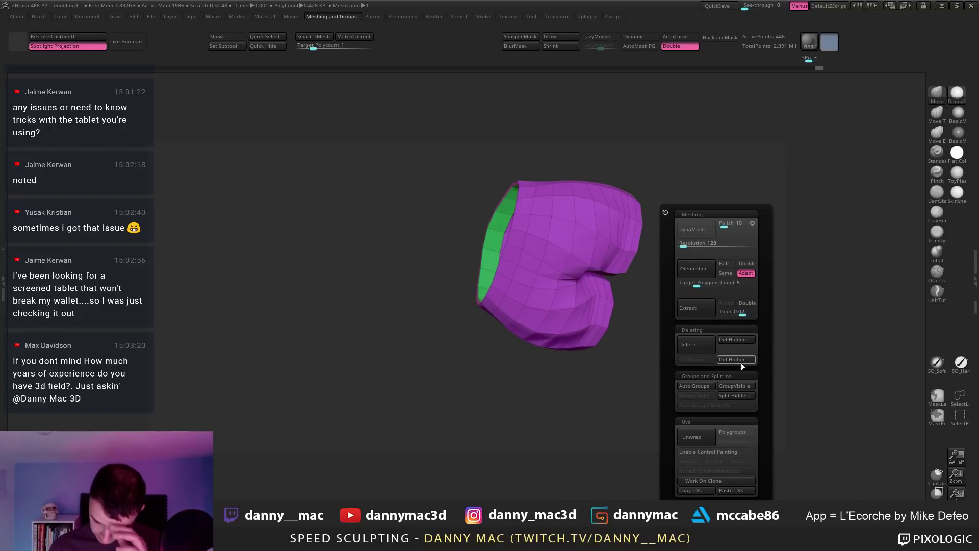
# Step: Delete the hidden face loops and leftover hidden polygons from the shorts
pyautogui.click(738, 341)
pyautogui.moveTo(500, 375); pyautogui.dragTo(591, 331, button='right')
pyautogui.keyDown('ctrl'); pyautogui.keyDown('shift'); pyautogui.click(665, 315); pyautogui.keyUp('shift'); pyautogui.keyUp('ctrl')
pyautogui.moveTo(701, 298); pyautogui.dragTo(720, 288, button='right')
pyautogui.press('f')
pyautogui.press('space')
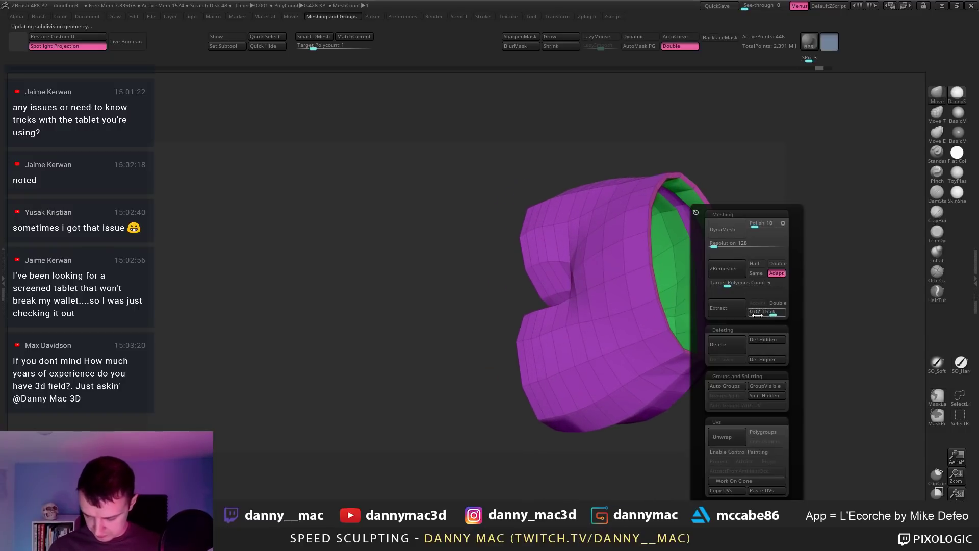
pyautogui.click(770, 339)
pyautogui.moveTo(528, 333)
pyautogui.mouseDown(button='right')
pyautogui.moveTo(611, 386)
pyautogui.moveTo(601, 378)
pyautogui.mouseUp(button='right')
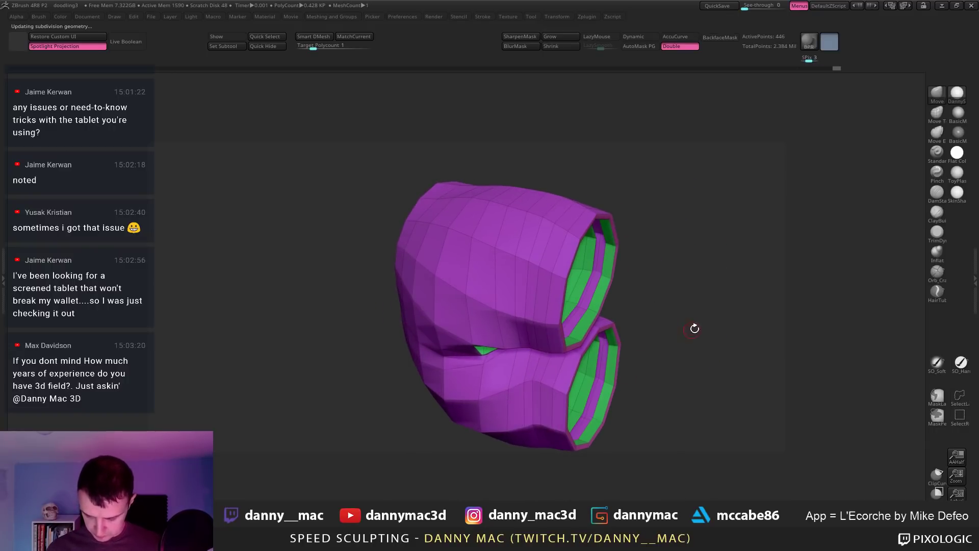
pyautogui.press('space')
pyautogui.click(721, 338)
# Step: Auto-group the shorts, isolate the purple outer group, extract it at Thick 0.02, and delete the hidden originals
pyautogui.moveTo(604, 283); pyautogui.dragTo(604, 261, button='right')
pyautogui.press('space')
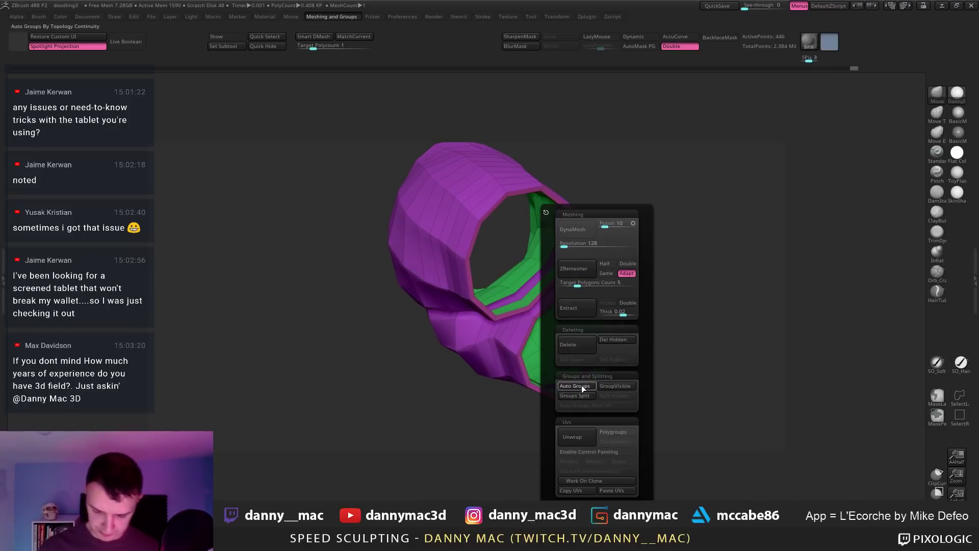
pyautogui.click(582, 387)
pyautogui.moveTo(561, 316); pyautogui.dragTo(603, 249, button='right')
pyautogui.keyDown('ctrl'); pyautogui.keyDown('shift'); pyautogui.click(527, 273); pyautogui.keyUp('shift'); pyautogui.keyUp('ctrl')
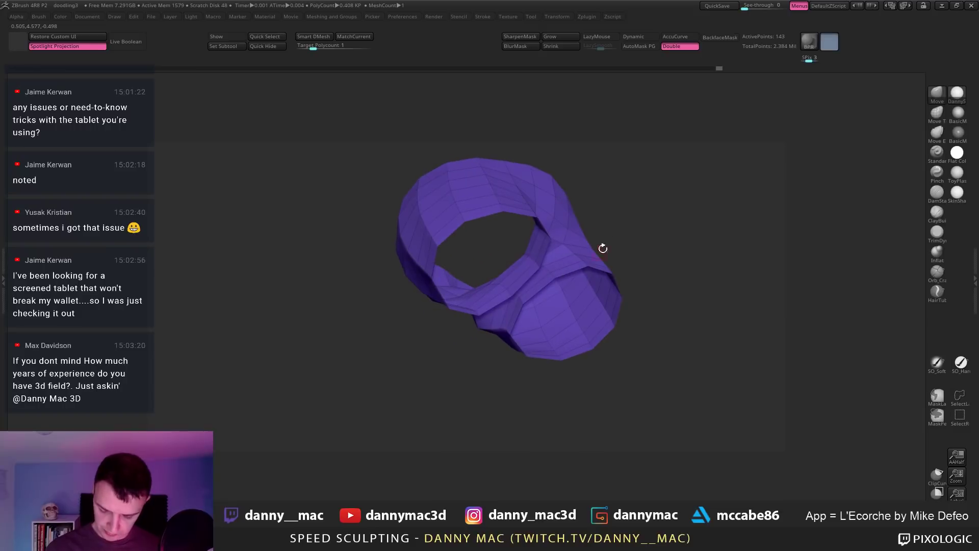
pyautogui.press('space')
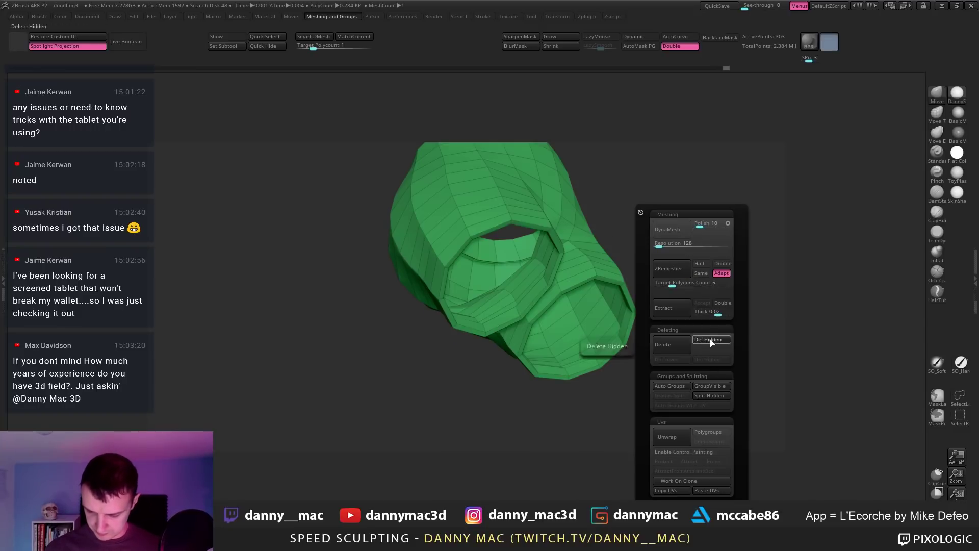
pyautogui.click(709, 338)
pyautogui.keyDown('alt'); pyautogui.moveTo(590, 345); pyautogui.dragTo(628, 382, button='right'); pyautogui.keyUp('alt')
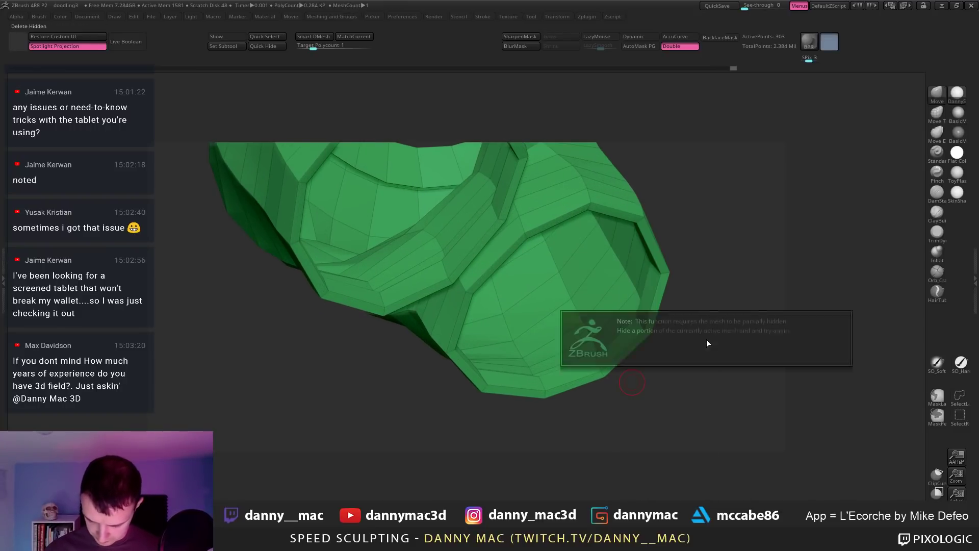
pyautogui.moveTo(682, 291); pyautogui.dragTo(623, 354, button='right')
pyautogui.press('space')
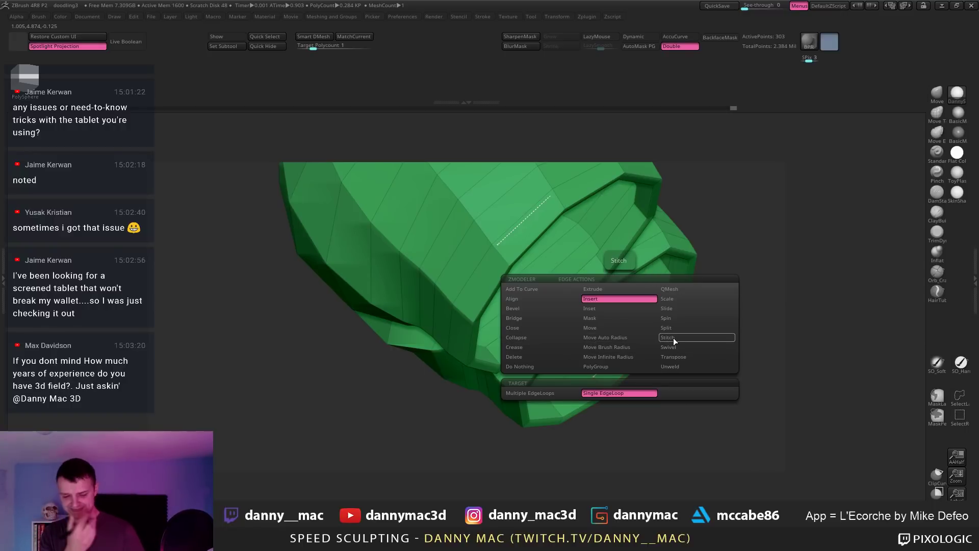
# Step: Cap the two leg-opening holes with ZModeler Close Concave Hole
pyautogui.click(522, 327)
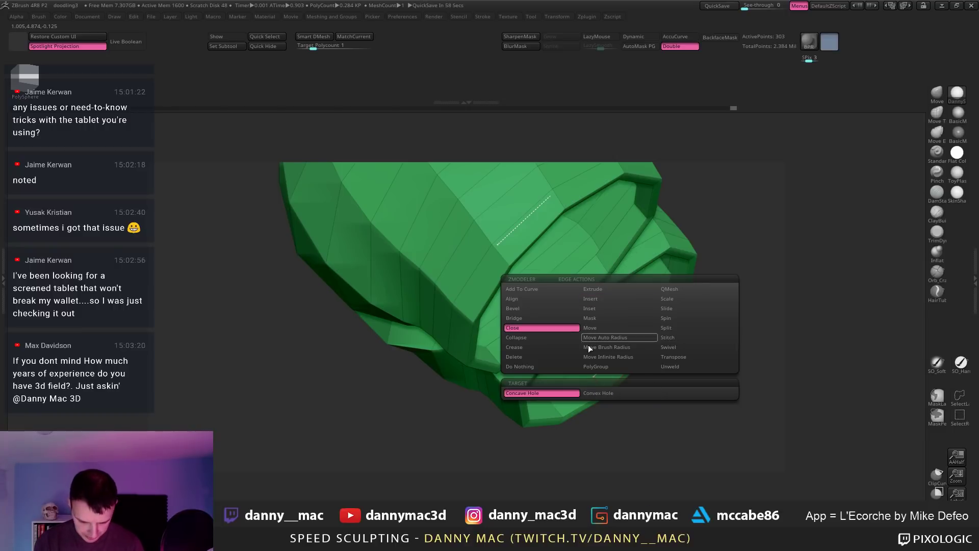
pyautogui.click(604, 394)
pyautogui.moveTo(628, 335); pyautogui.dragTo(634, 339, button='right')
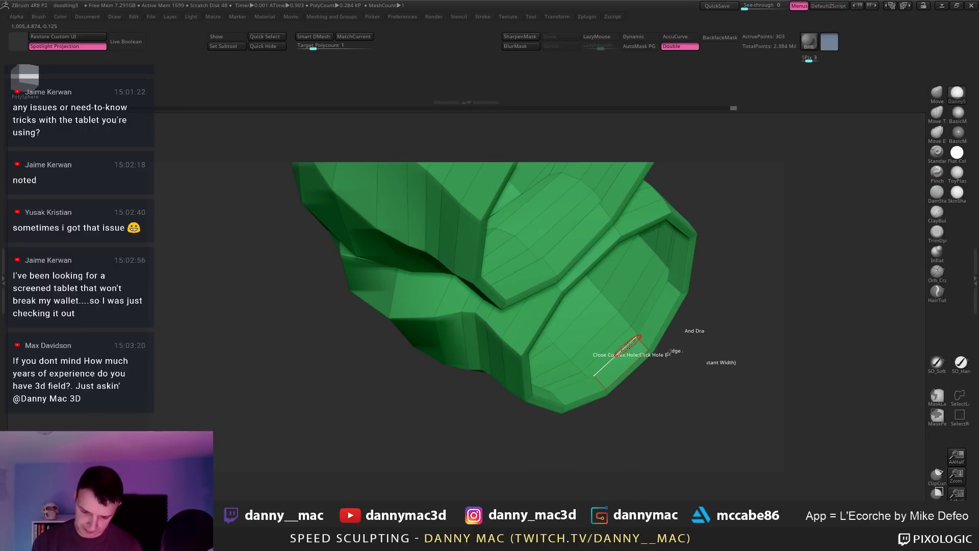
pyautogui.click(629, 346)
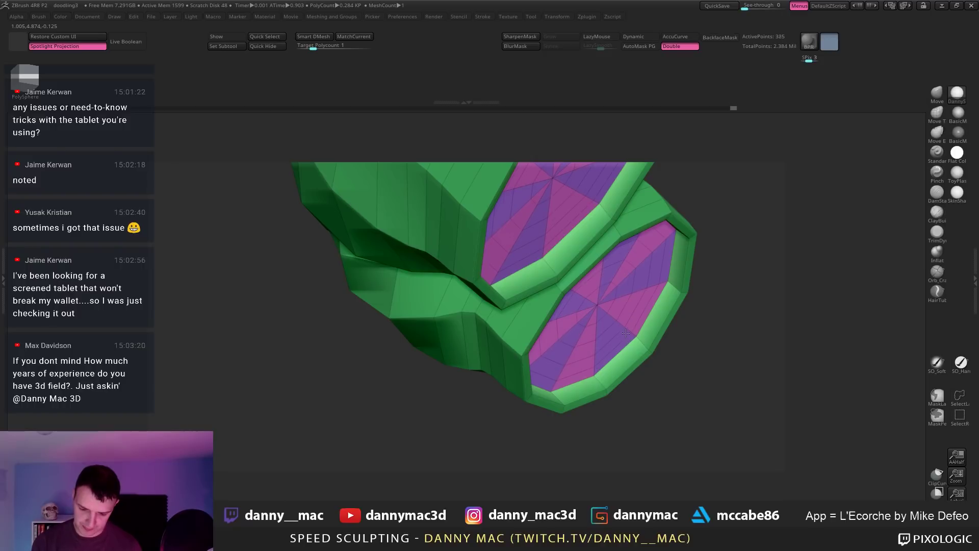
pyautogui.moveTo(630, 332)
pyautogui.mouseDown(button='right')
pyautogui.moveTo(610, 330)
pyautogui.moveTo(640, 340)
pyautogui.mouseUp(button='right')
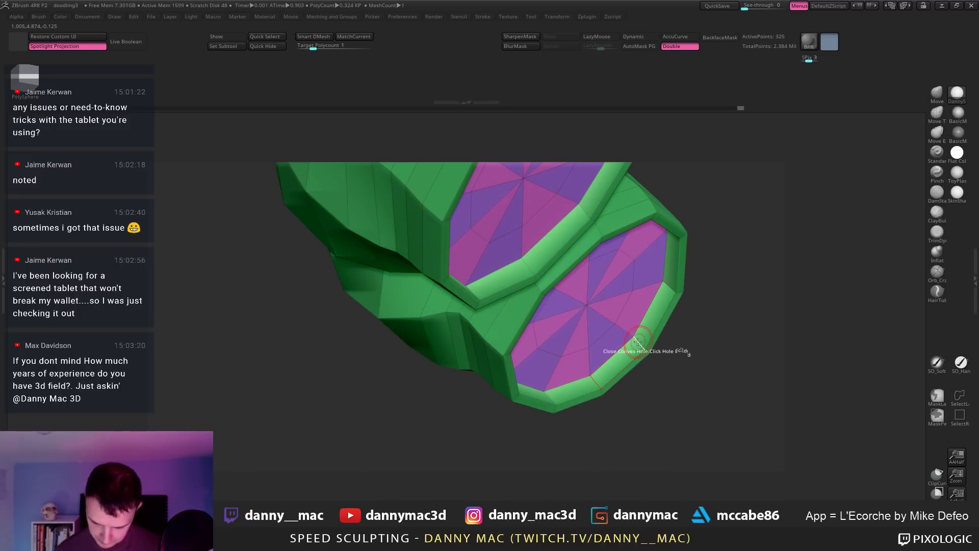
# Step: Insert two single edge loops around the leg-opening rim and check the Dynamic Subdiv preview
pyautogui.press('space')
pyautogui.click(620, 301)
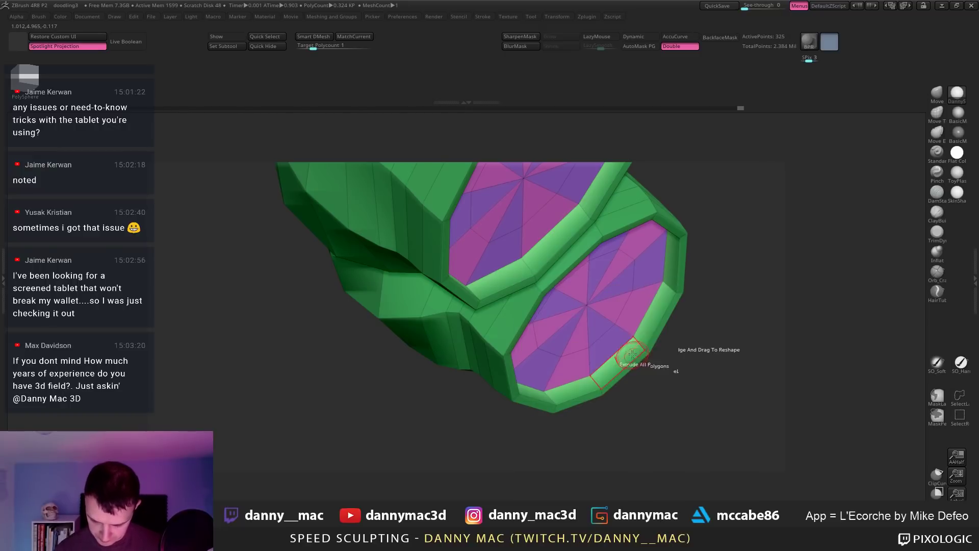
pyautogui.click(636, 337)
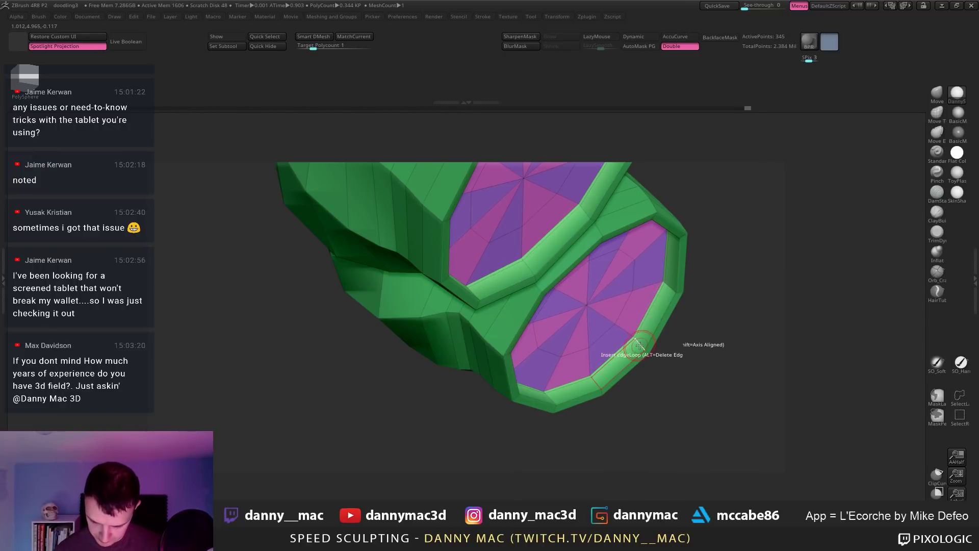
pyautogui.click(642, 347)
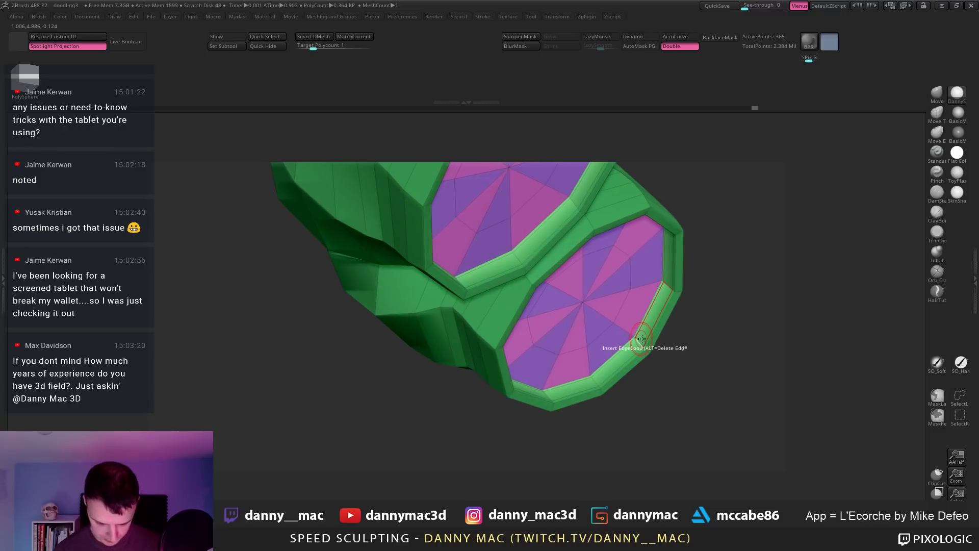
pyautogui.press('d')
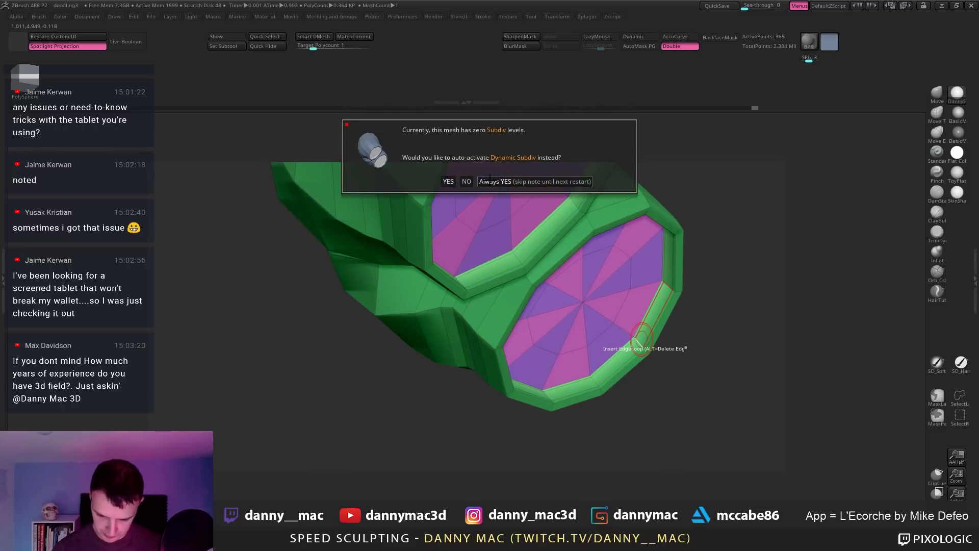
pyautogui.click(489, 179)
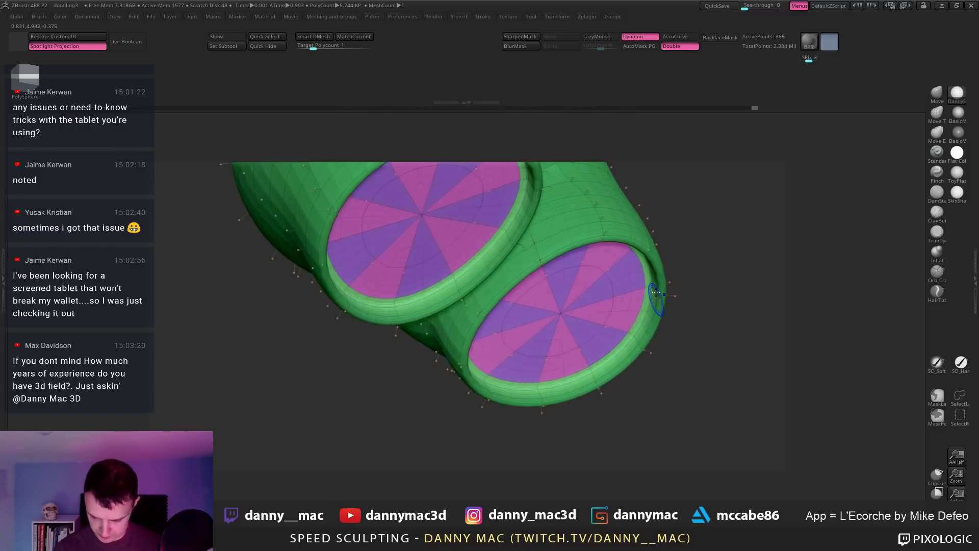
pyautogui.hotkey('shift', 'd')
# Step: Set the ZModeler edge action to Slide with the EdgeLoop Complete target
pyautogui.keyDown('alt'); pyautogui.moveTo(686, 285); pyautogui.dragTo(639, 192); pyautogui.keyUp('alt')
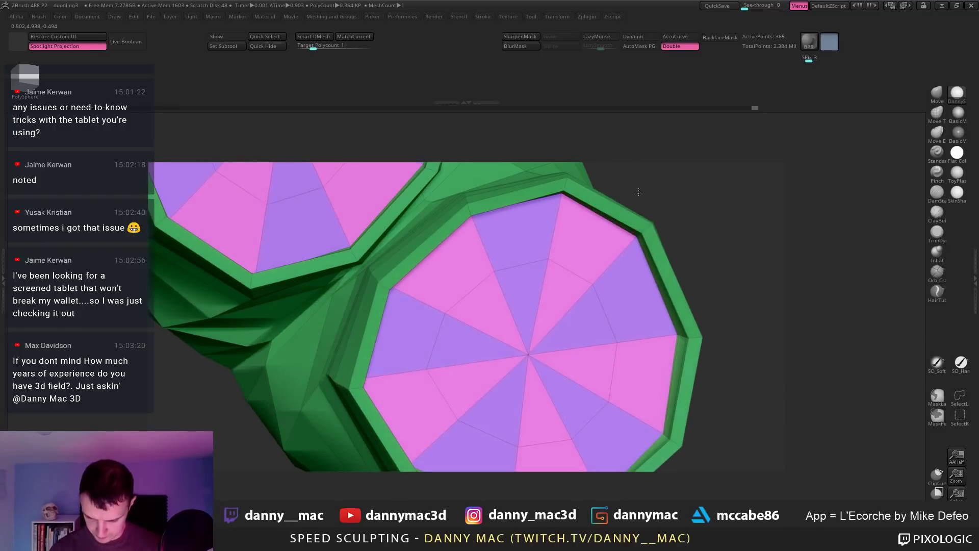
pyautogui.moveTo(714, 224)
pyautogui.mouseDown()
pyautogui.moveTo(672, 262)
pyautogui.moveTo(708, 223)
pyautogui.mouseUp()
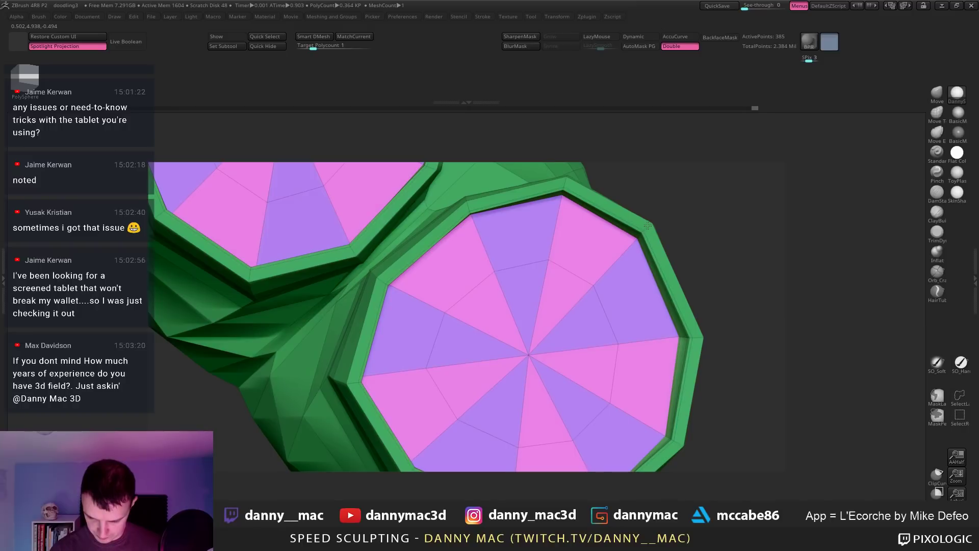
pyautogui.moveTo(634, 244); pyautogui.dragTo(636, 219)
pyautogui.press('space')
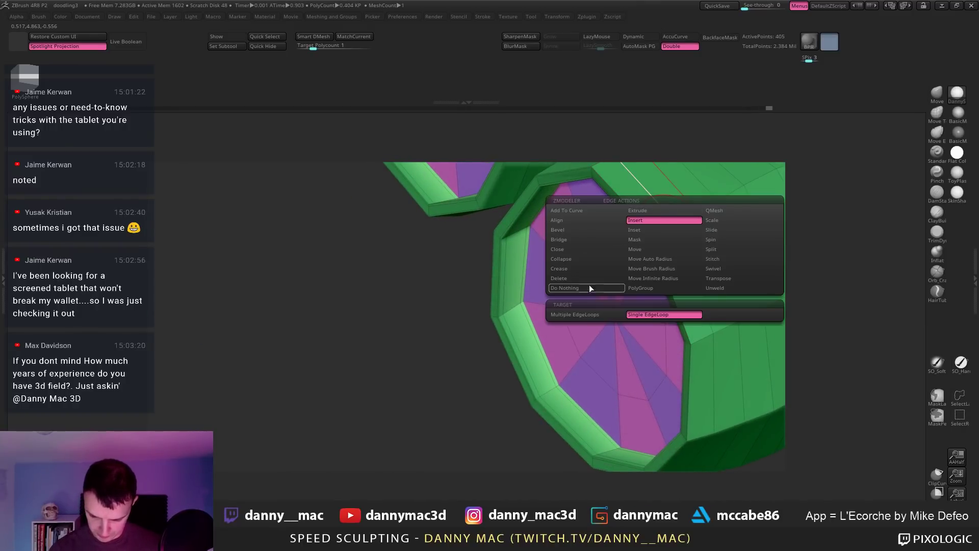
pyautogui.click(721, 231)
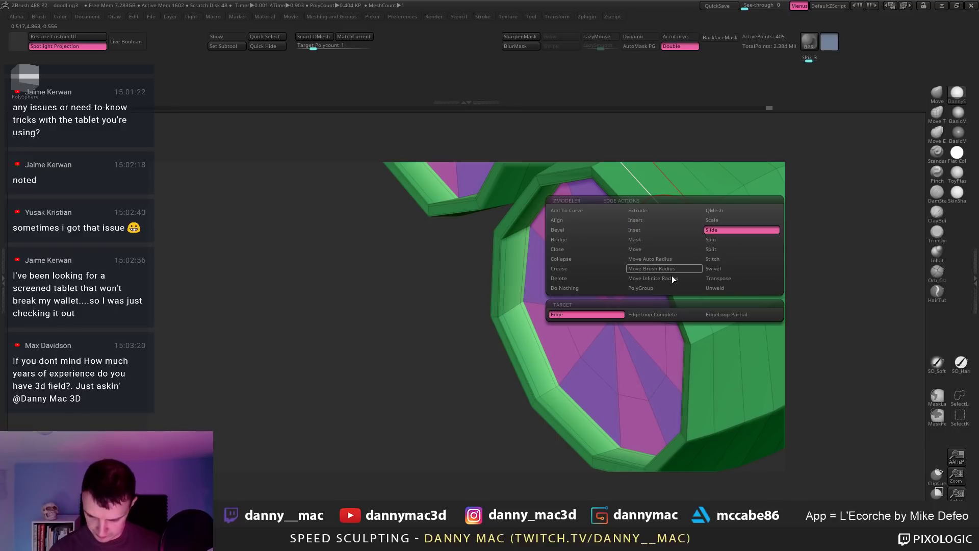
pyautogui.click(662, 311)
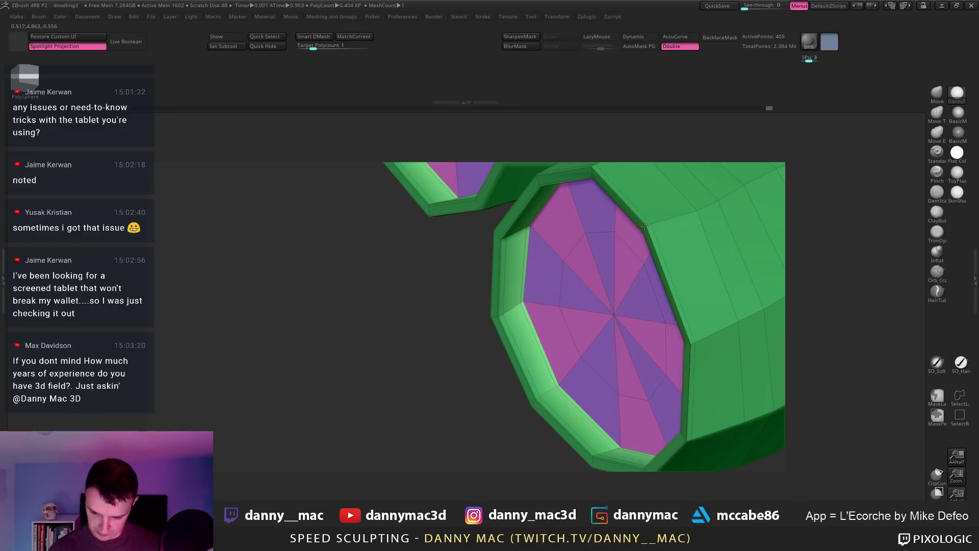
# Step: Preview the shorts smoothed with Dynamic Subdiv and the polyframe hidden
pyautogui.press('d')
pyautogui.click(448, 182)
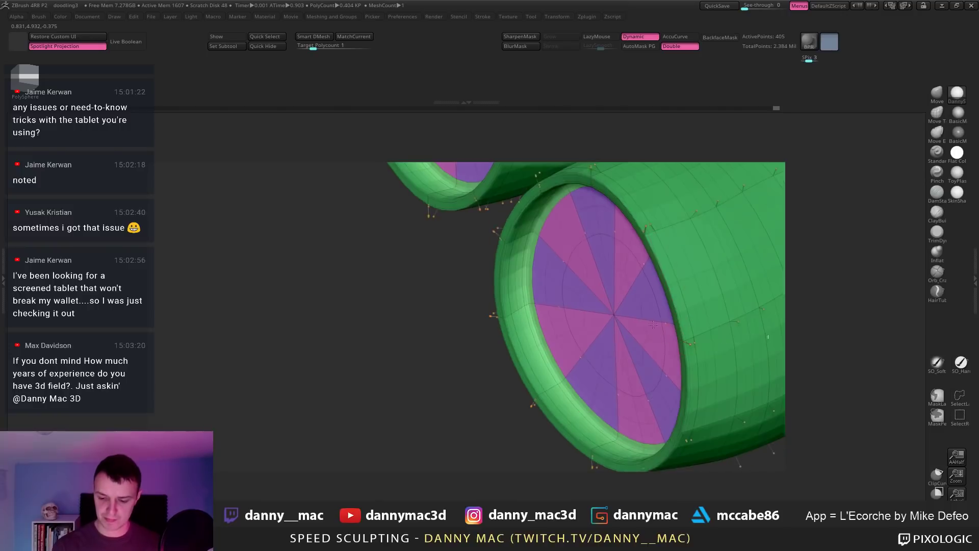
pyautogui.keyDown('alt'); pyautogui.moveTo(520, 367); pyautogui.dragTo(566, 372); pyautogui.keyUp('alt')
pyautogui.hotkey('shift', 'f')
pyautogui.moveTo(583, 299); pyautogui.dragTo(664, 230)
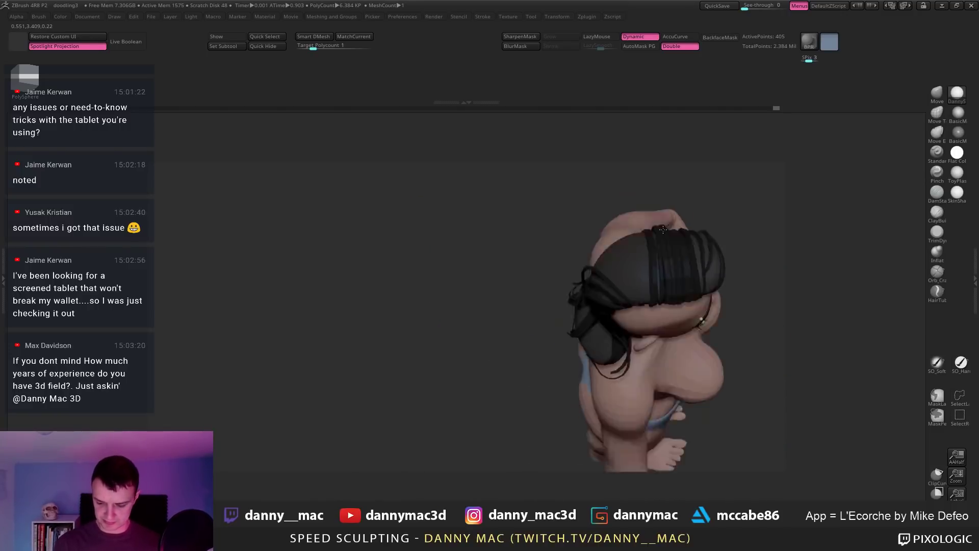
# Step: Save the project, overwriting the existing file
pyautogui.keyDown('alt'); pyautogui.moveTo(657, 252); pyautogui.dragTo(593, 270); pyautogui.keyUp('alt')
pyautogui.hotkey('ctrl', 's')
pyautogui.press('Return')
pyautogui.press('y')
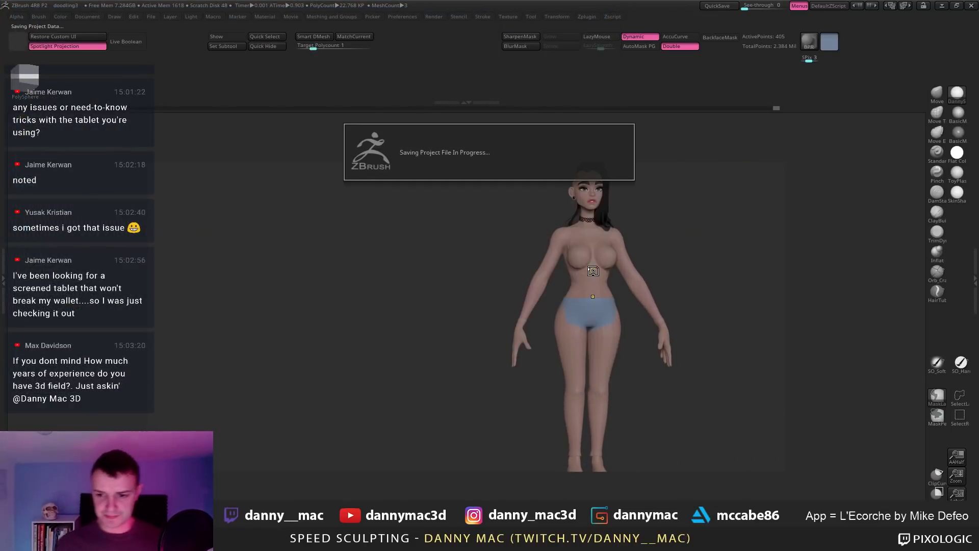
# Step: Solo the shorts and cap the waist opening with Close Convex Hole
pyautogui.hotkey('shift', 's')
pyautogui.keyDown('alt'); pyautogui.moveTo(604, 288); pyautogui.dragTo(525, 273, button='right'); pyautogui.keyUp('alt')
pyautogui.hotkey('shift', 'f')
pyautogui.hotkey('shift', 'd')
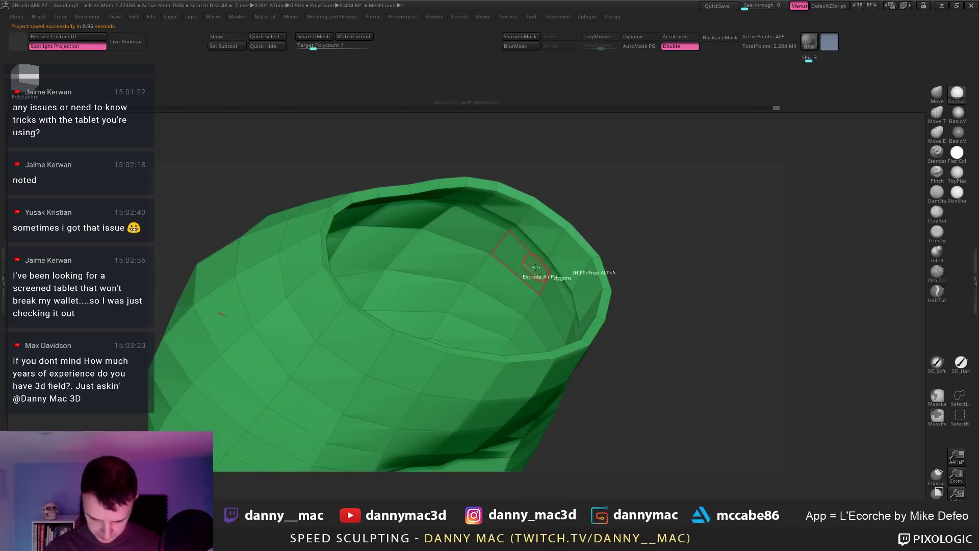
pyautogui.press('space')
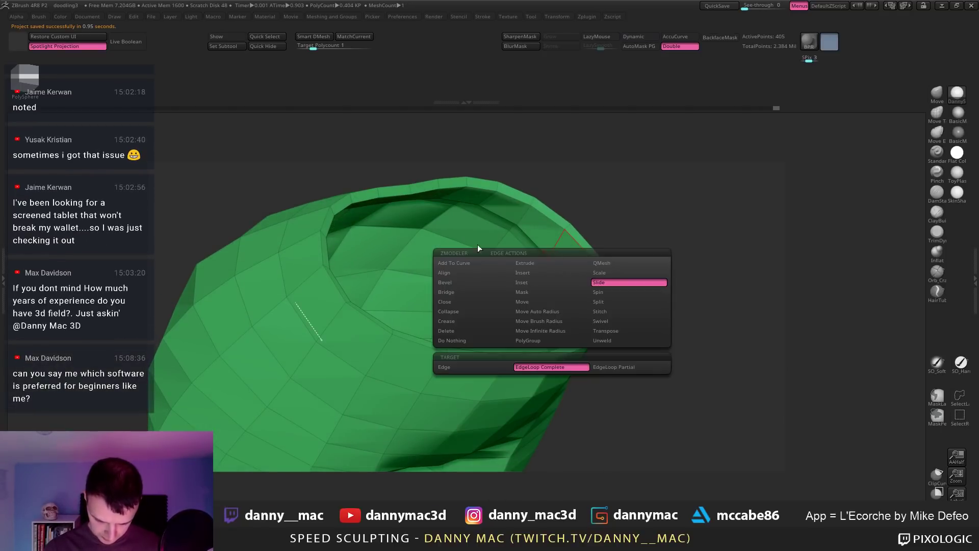
pyautogui.click(506, 301)
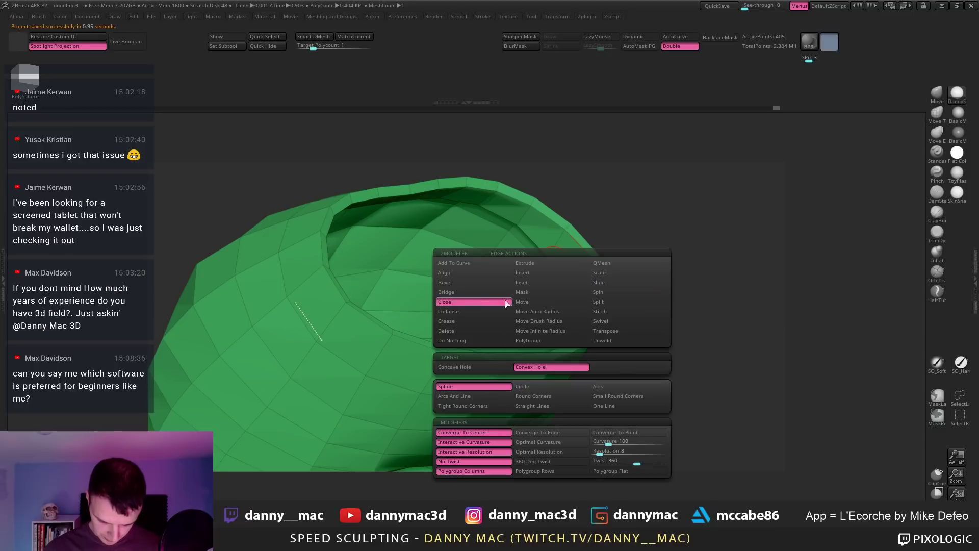
pyautogui.moveTo(623, 268); pyautogui.dragTo(528, 196, button='right')
pyautogui.click(536, 242)
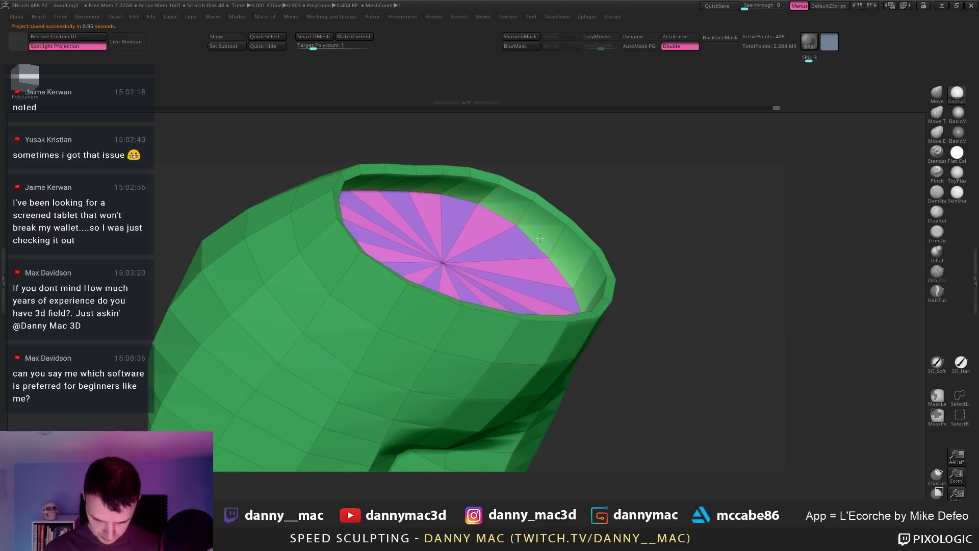
pyautogui.click(542, 237)
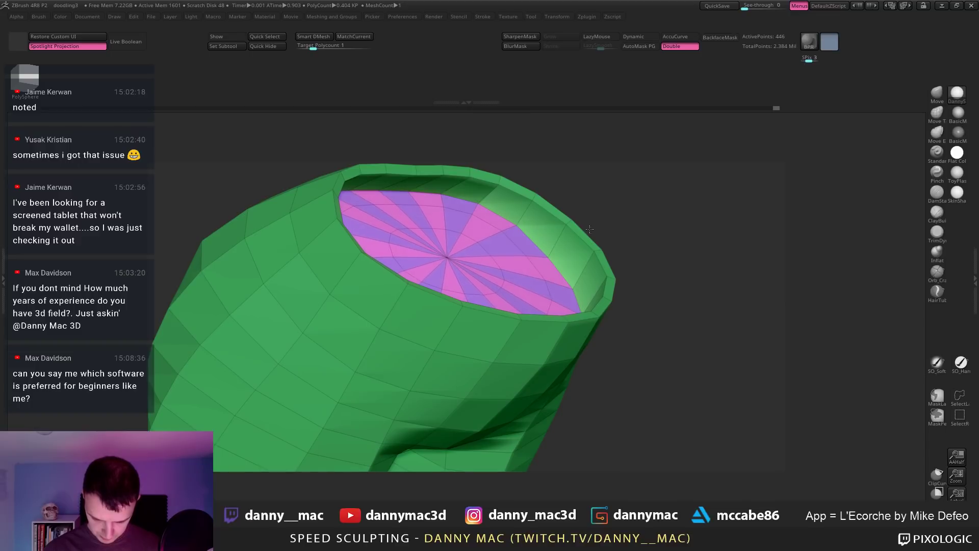
pyautogui.moveTo(590, 229); pyautogui.dragTo(552, 241, button='right')
pyautogui.click(534, 239)
# Step: Insert five edge loops around the shorts' rim with ZModeler Insert EdgeLoop
pyautogui.press('space')
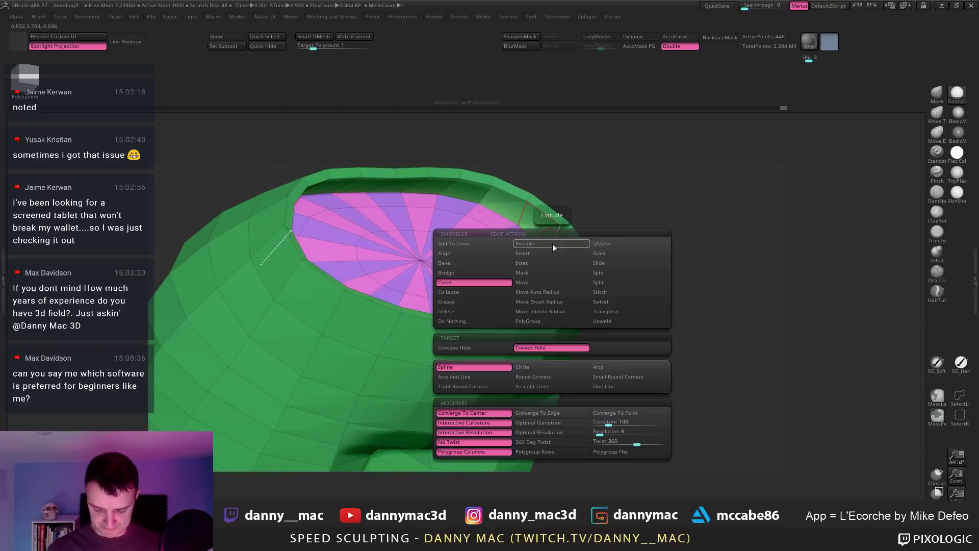
pyautogui.click(534, 254)
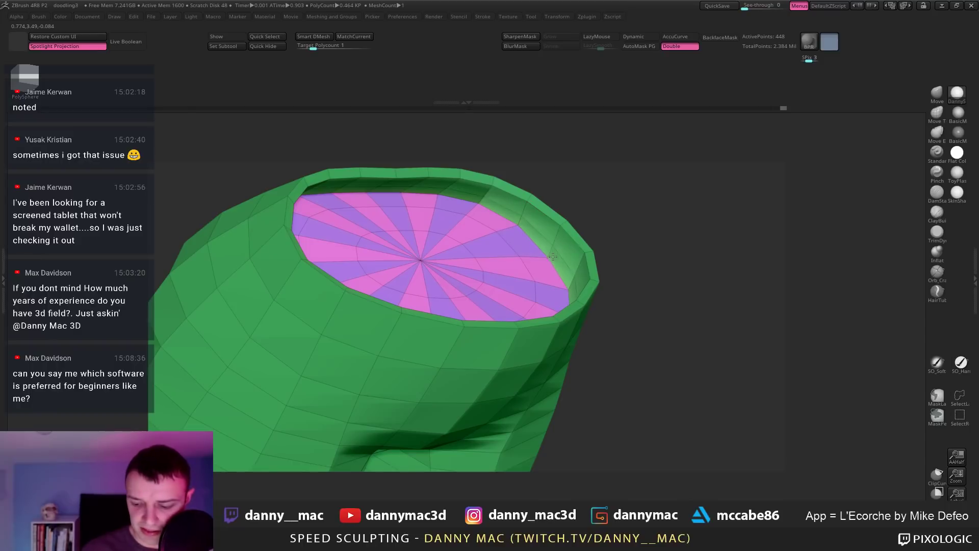
pyautogui.click(560, 232)
pyautogui.click(564, 223)
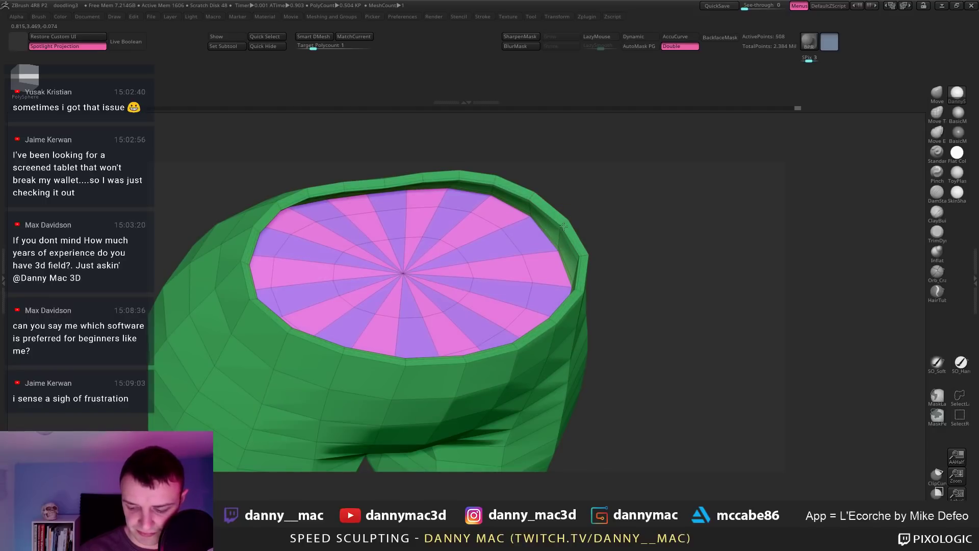
pyautogui.click(567, 222)
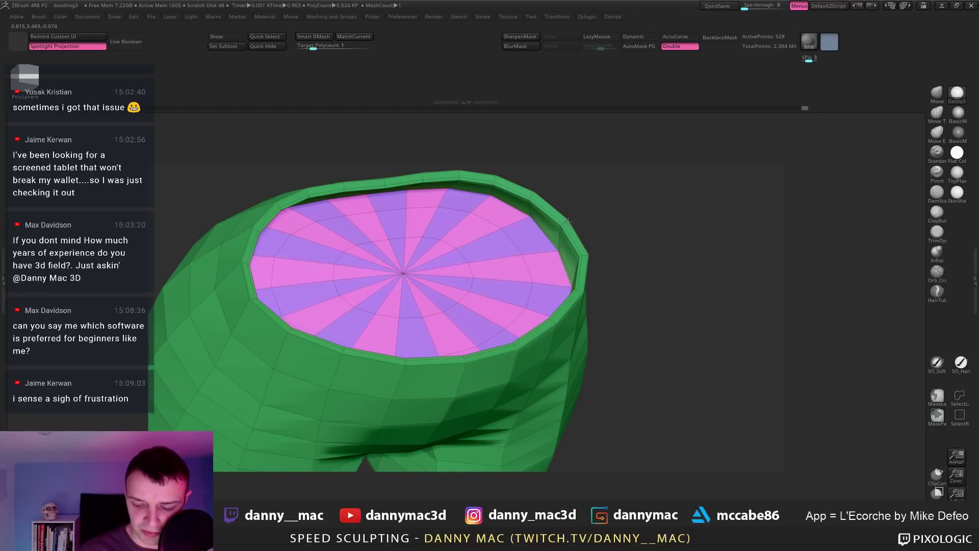
pyautogui.click(567, 223)
pyautogui.moveTo(567, 223)
pyautogui.mouseDown()
pyautogui.moveTo(585, 221)
pyautogui.moveTo(579, 228)
pyautogui.mouseUp()
pyautogui.click(574, 224)
# Step: Frame the shorts and switch the ZModeler edge action to Slide EdgeLoop Complete
pyautogui.moveTo(579, 228); pyautogui.dragTo(576, 229, button='right')
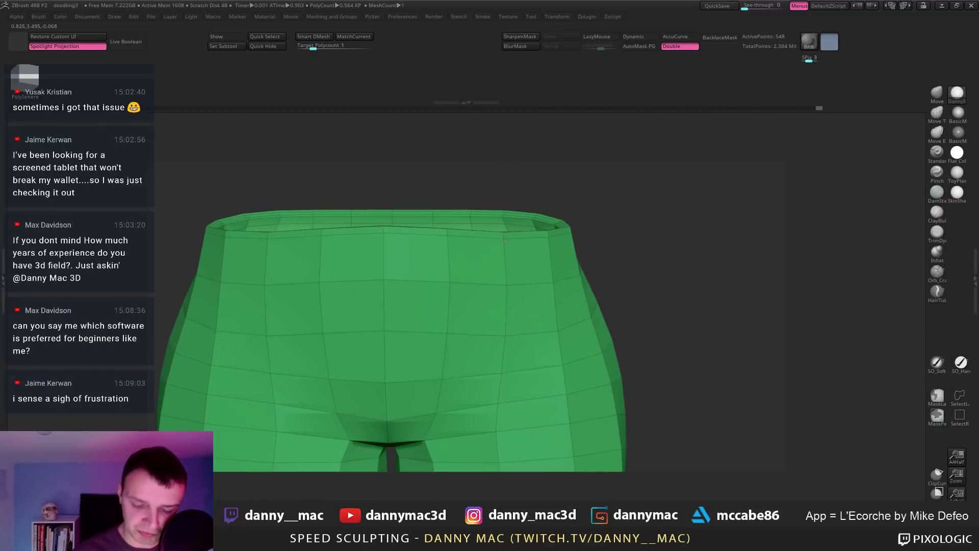
pyautogui.press('f')
pyautogui.keyDown('alt'); pyautogui.moveTo(510, 239); pyautogui.dragTo(541, 265, button='right'); pyautogui.keyUp('alt')
pyautogui.moveTo(556, 310); pyautogui.dragTo(520, 288, button='right')
pyautogui.press('space')
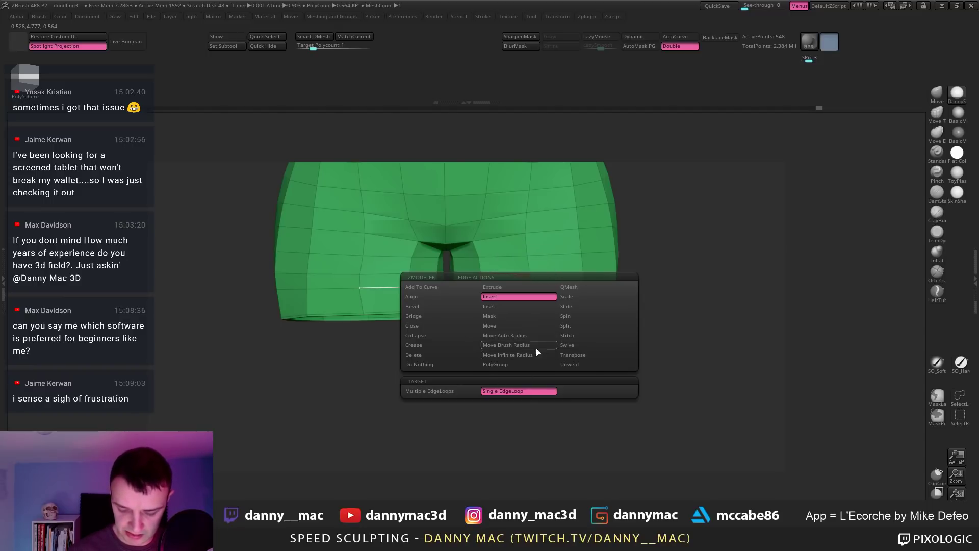
pyautogui.click(567, 307)
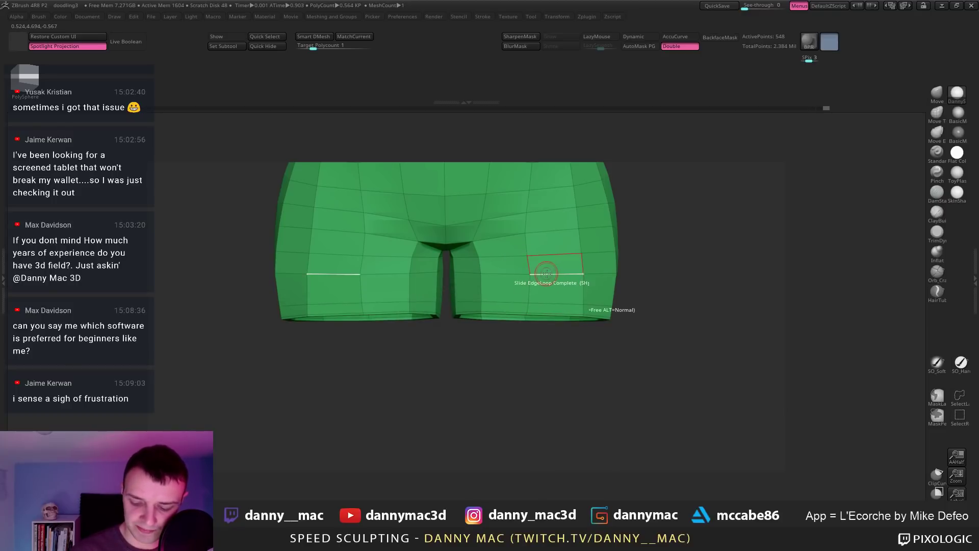
pyautogui.moveTo(533, 247); pyautogui.dragTo(504, 238, button='right')
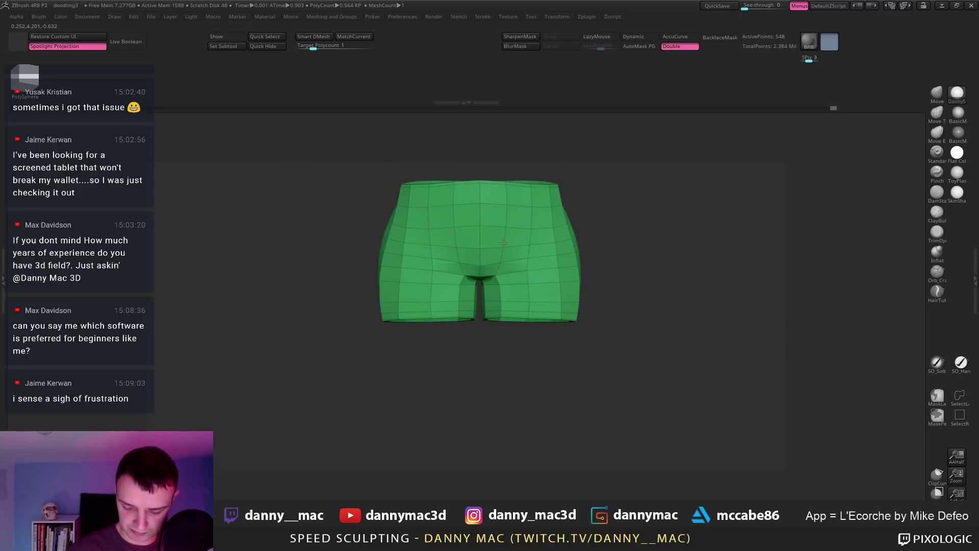
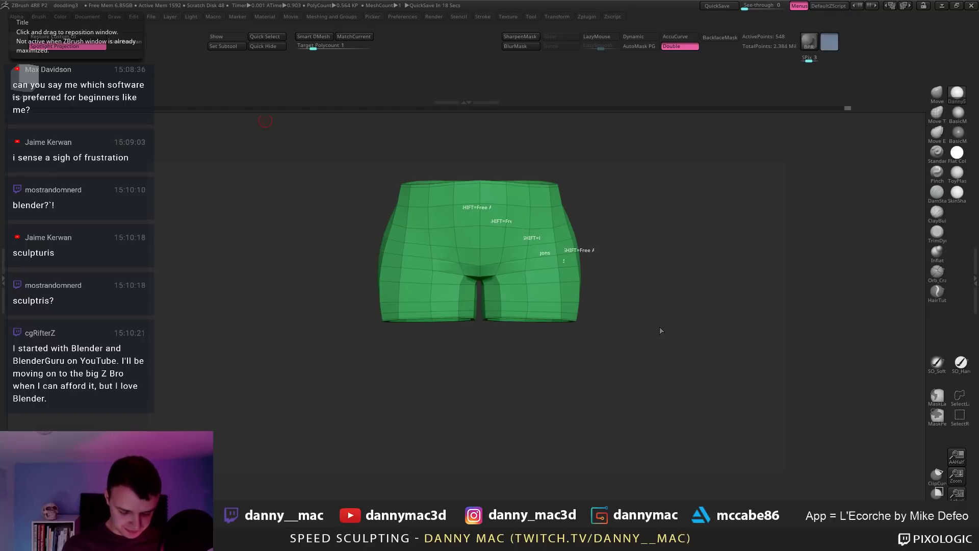
# Step: Unsolo the shorts and subdivide them once with D, declining Dynamic Subdiv
pyautogui.moveTo(622, 291); pyautogui.dragTo(537, 265)
pyautogui.press('b')
pyautogui.press('m')
pyautogui.press('v')
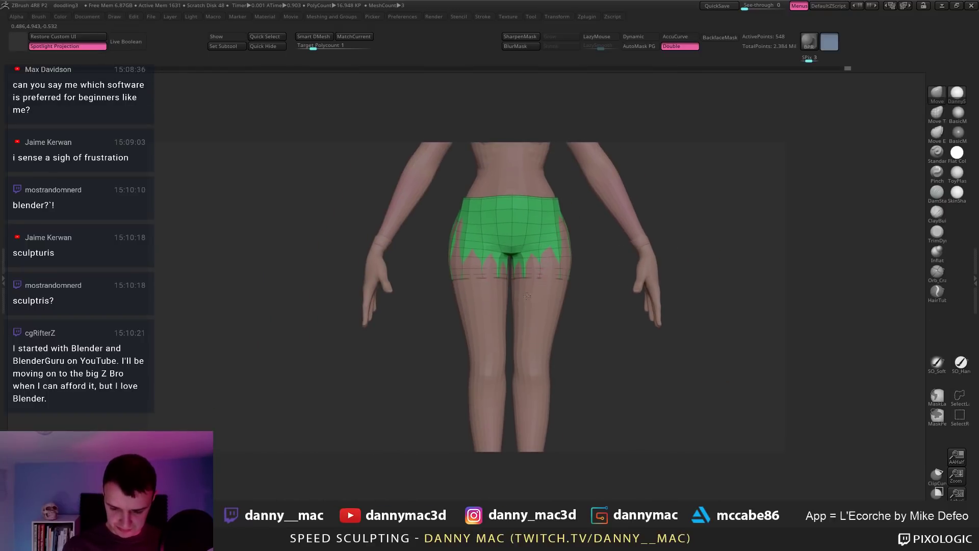
pyautogui.press('space')
pyautogui.press('space')
pyautogui.press('d')
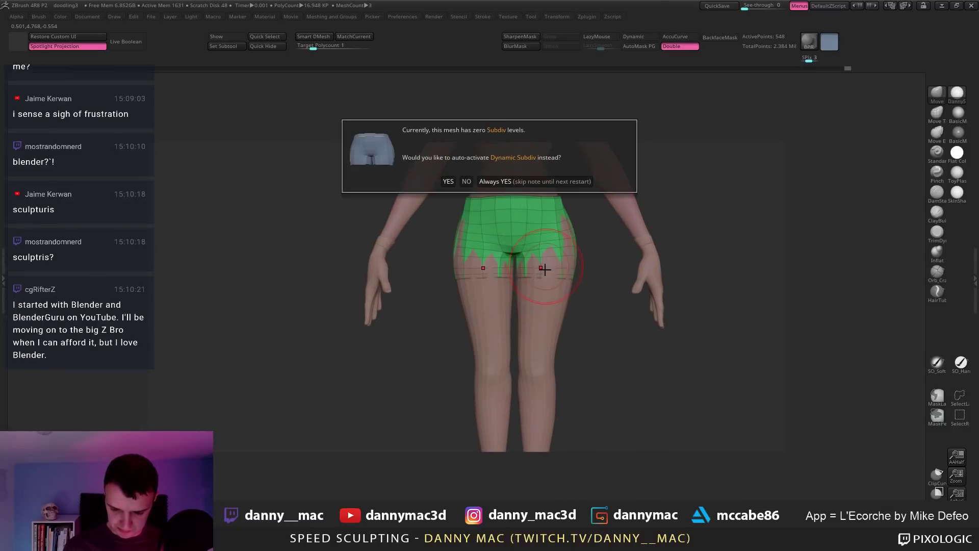
pyautogui.click(466, 182)
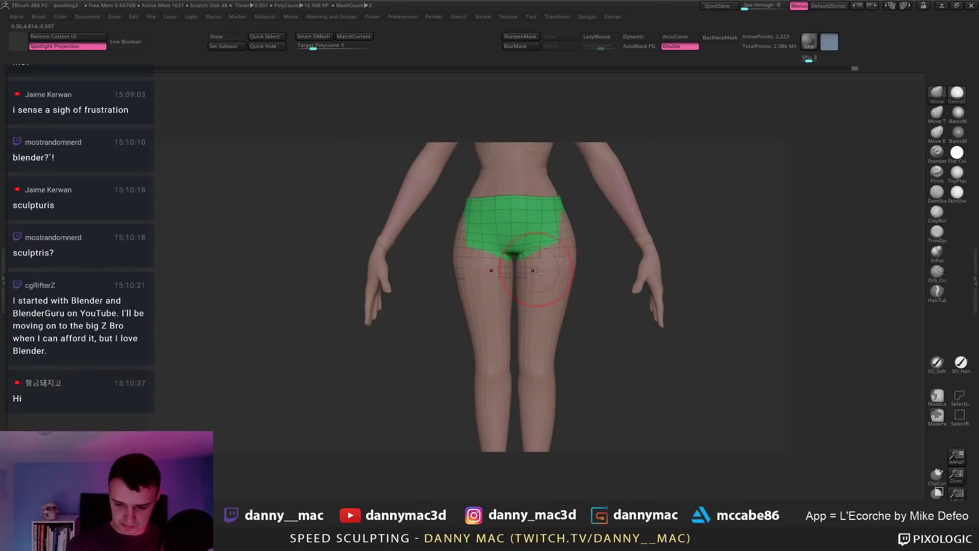
# Step: Pull the shorts' leg edges and hem over the hips and buttocks with the Move brush
pyautogui.moveTo(536, 270); pyautogui.dragTo(481, 331, button='right')
pyautogui.moveTo(544, 265); pyautogui.dragTo(546, 272)
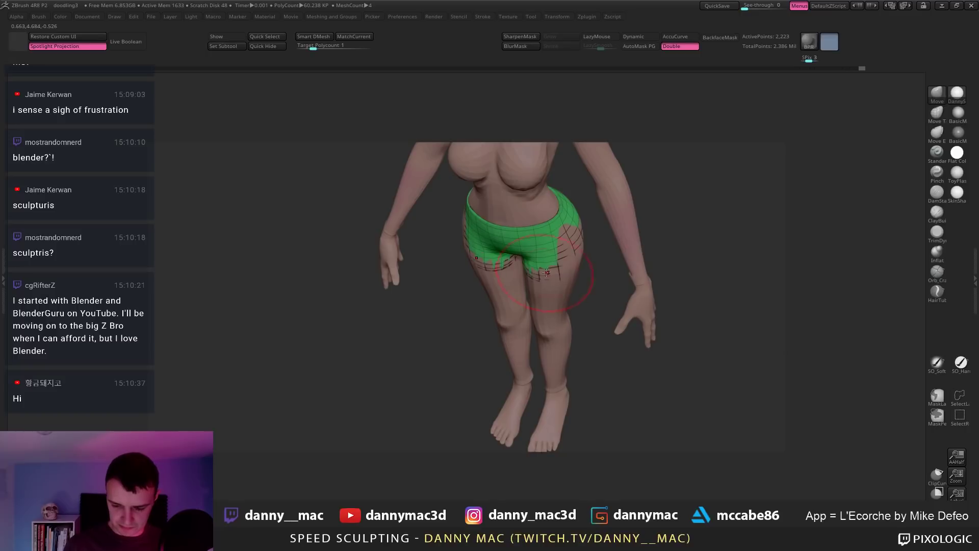
pyautogui.moveTo(546, 273); pyautogui.dragTo(567, 252, button='right')
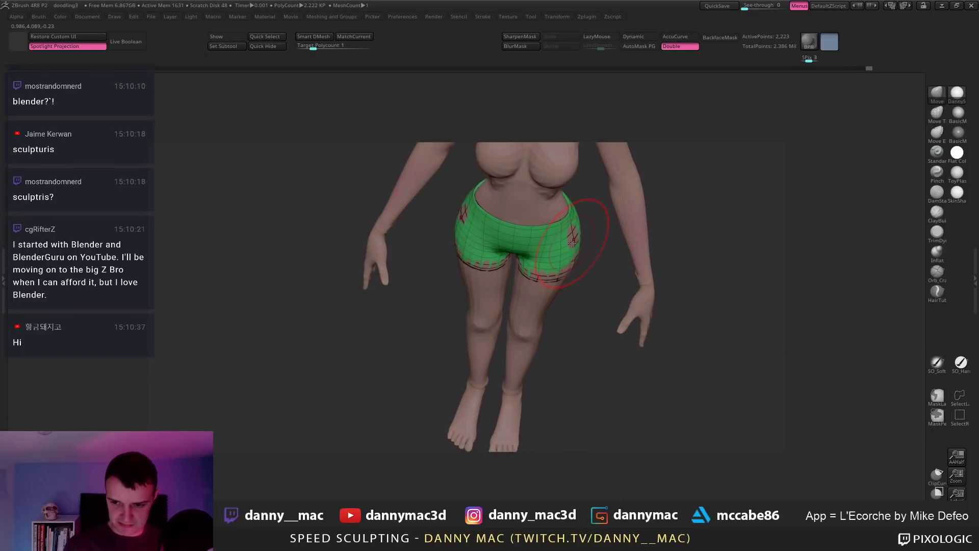
pyautogui.moveTo(569, 244); pyautogui.dragTo(569, 236, button='right')
pyautogui.press('space')
pyautogui.moveTo(539, 277); pyautogui.dragTo(524, 283)
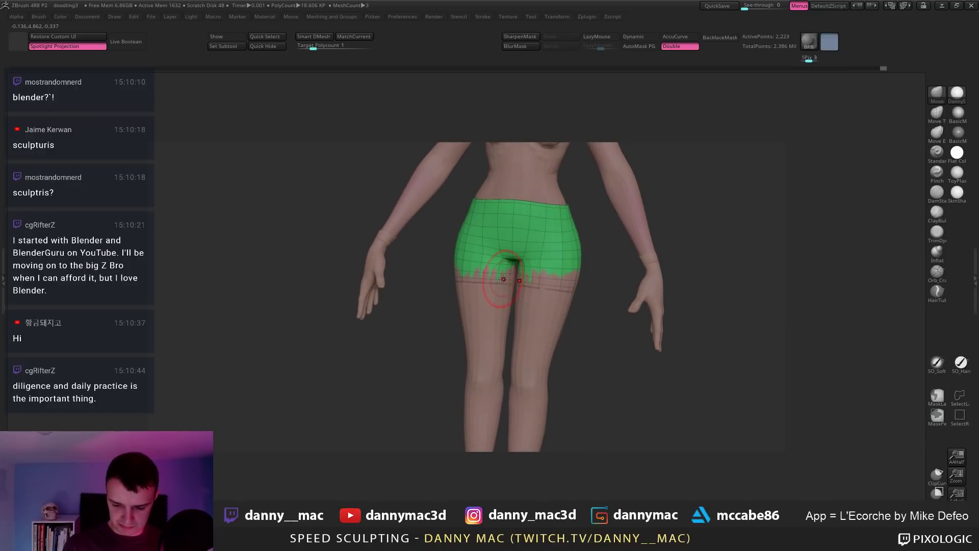
pyautogui.moveTo(505, 278)
pyautogui.mouseDown(button='right')
pyautogui.moveTo(482, 287)
pyautogui.moveTo(450, 279)
pyautogui.moveTo(501, 275)
pyautogui.mouseUp(button='right')
pyautogui.press('space')
pyautogui.moveTo(404, 232)
pyautogui.mouseDown()
pyautogui.moveTo(414, 223)
pyautogui.moveTo(403, 213)
pyautogui.mouseUp()
pyautogui.moveTo(410, 227); pyautogui.dragTo(474, 245, button='right')
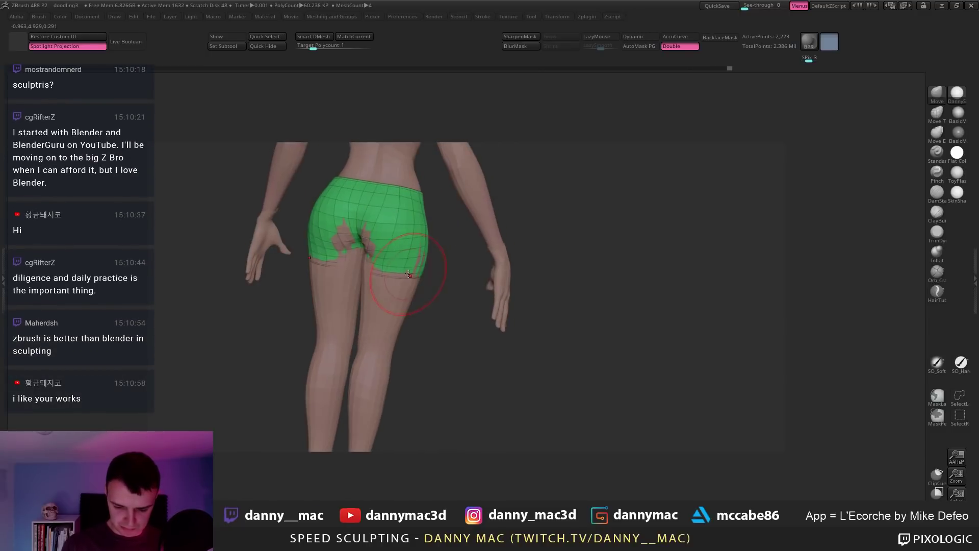
pyautogui.moveTo(411, 267); pyautogui.dragTo(416, 277)
pyautogui.press('space')
pyautogui.moveTo(356, 255)
pyautogui.mouseDown(button='right')
pyautogui.moveTo(378, 254)
pyautogui.moveTo(349, 266)
pyautogui.moveTo(353, 276)
pyautogui.moveTo(325, 267)
pyautogui.moveTo(371, 264)
pyautogui.moveTo(321, 251)
pyautogui.mouseUp(button='right')
# Step: Deepen the buttock crease with LazyMouse, subdivide again, and turn off PolyFrame
pyautogui.press('l')
pyautogui.moveTo(360, 224); pyautogui.dragTo(352, 250)
pyautogui.moveTo(357, 265)
pyautogui.mouseDown(button='right')
pyautogui.moveTo(369, 269)
pyautogui.moveTo(325, 259)
pyautogui.moveTo(378, 252)
pyautogui.moveTo(384, 224)
pyautogui.mouseUp(button='right')
pyautogui.hotkey('ctrl', 'd')
pyautogui.rightClick(372, 265)
pyautogui.hotkey('shift', 'f')
pyautogui.press('l')
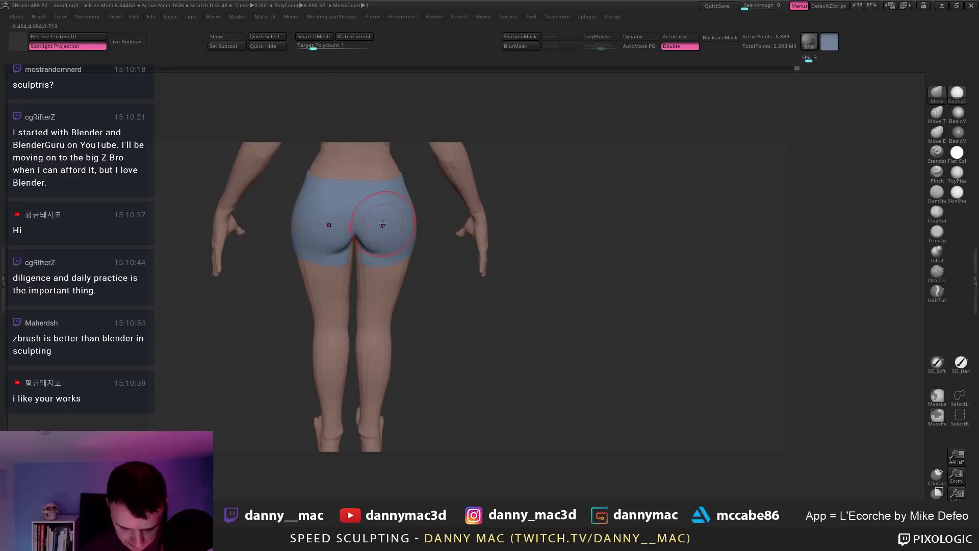
# Step: Fill the shorts with a darker blue
pyautogui.rightClick(383, 224)
pyautogui.moveTo(276, 262); pyautogui.dragTo(276, 267)
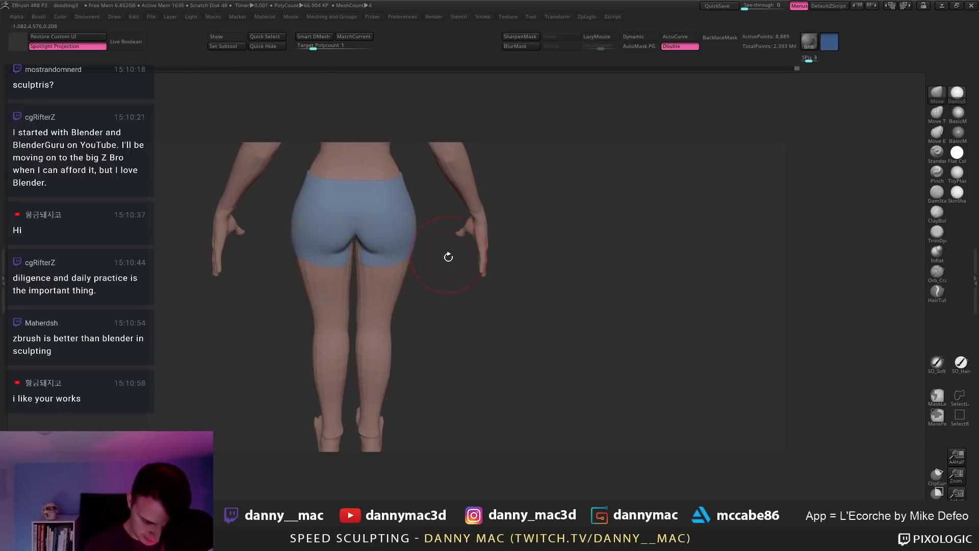
pyautogui.hotkey('ctrl', 'f')
pyautogui.moveTo(405, 237)
pyautogui.mouseDown(button='right')
pyautogui.moveTo(410, 207)
pyautogui.moveTo(376, 258)
pyautogui.moveTo(358, 266)
pyautogui.moveTo(368, 214)
pyautogui.moveTo(375, 254)
pyautogui.moveTo(371, 224)
pyautogui.moveTo(311, 249)
pyautogui.mouseUp(button='right')
# Step: Toggle Solo and check the body and shorts subtools from below, side and rear
pyautogui.hotkey('alt', 's')
pyautogui.hotkey('alt', 's')
pyautogui.rightClick(305, 250)
pyautogui.keyDown('alt'); pyautogui.click(303, 250); pyautogui.keyUp('alt')
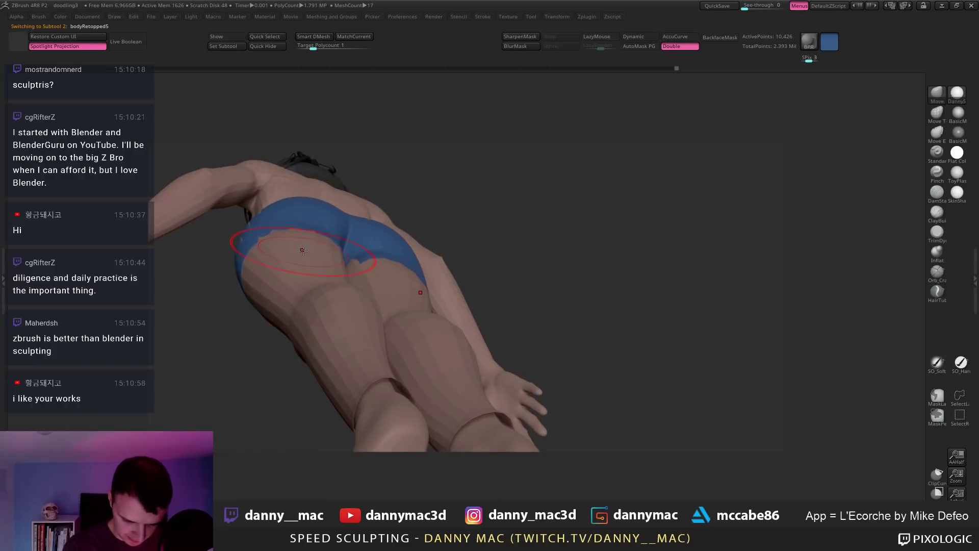
pyautogui.keyDown('alt'); pyautogui.click(308, 219); pyautogui.keyUp('alt')
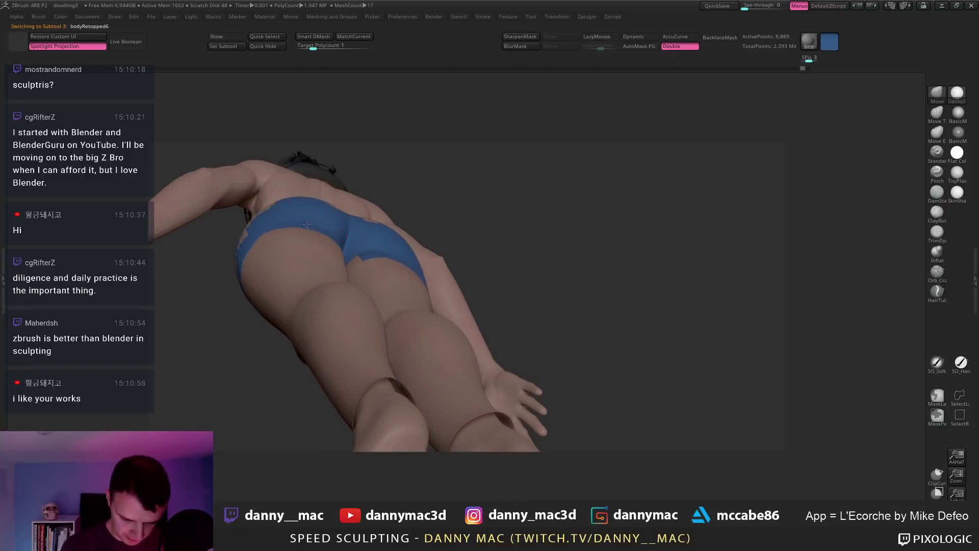
pyautogui.moveTo(274, 226); pyautogui.dragTo(243, 249, button='right')
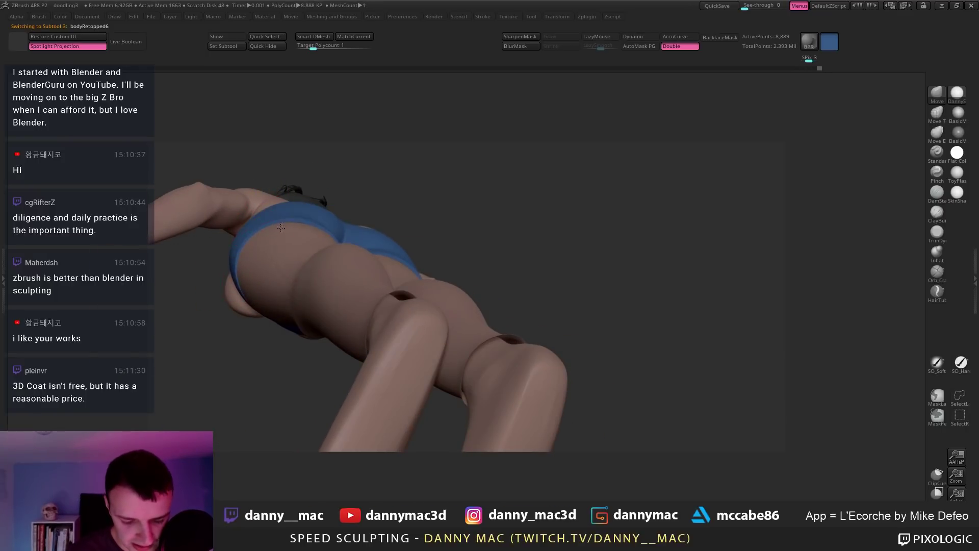
pyautogui.moveTo(278, 229); pyautogui.dragTo(222, 215, button='right')
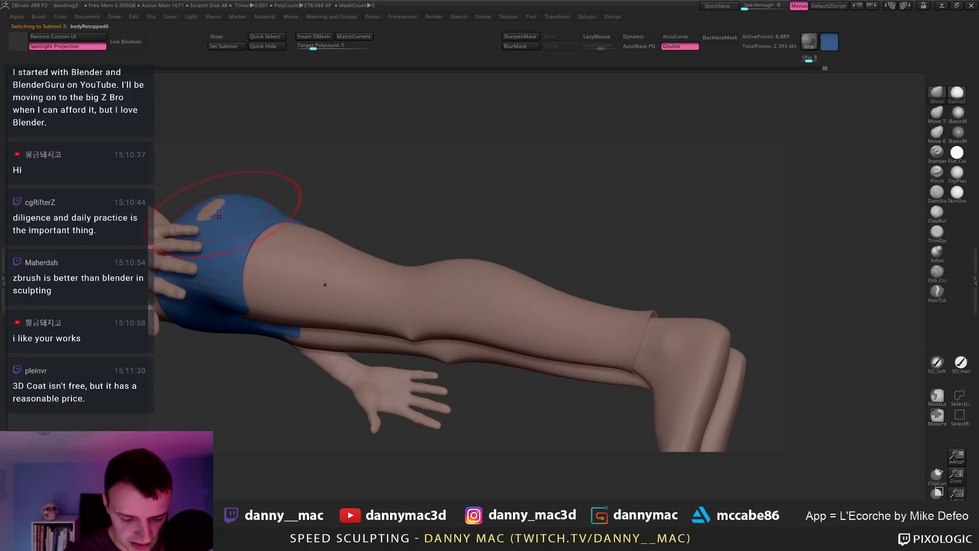
pyautogui.moveTo(258, 183); pyautogui.dragTo(401, 195, button='right')
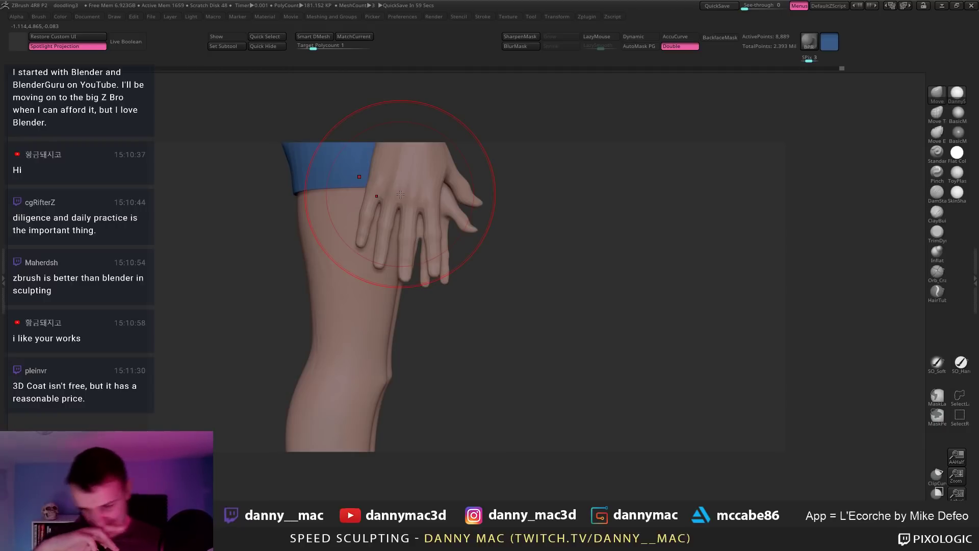
pyautogui.moveTo(397, 201); pyautogui.dragTo(368, 234, button='right')
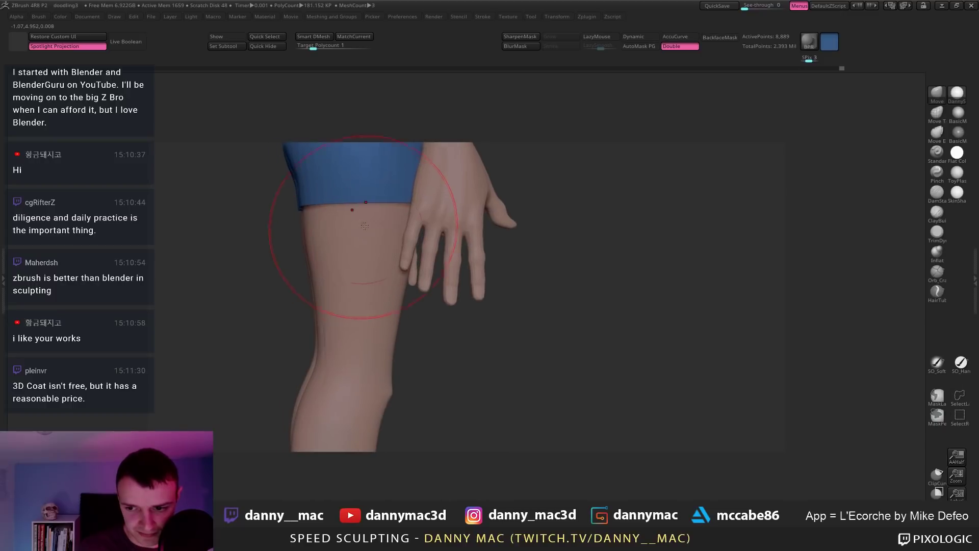
pyautogui.moveTo(284, 210)
pyautogui.mouseDown(button='right')
pyautogui.moveTo(437, 213)
pyautogui.moveTo(397, 232)
pyautogui.moveTo(253, 227)
pyautogui.moveTo(332, 198)
pyautogui.moveTo(334, 175)
pyautogui.mouseUp(button='right')
pyautogui.rightClick(304, 269)
# Step: Solo the shorts with PolyFrame on at their lowest subdivision level
pyautogui.hotkey('shift', 'd')
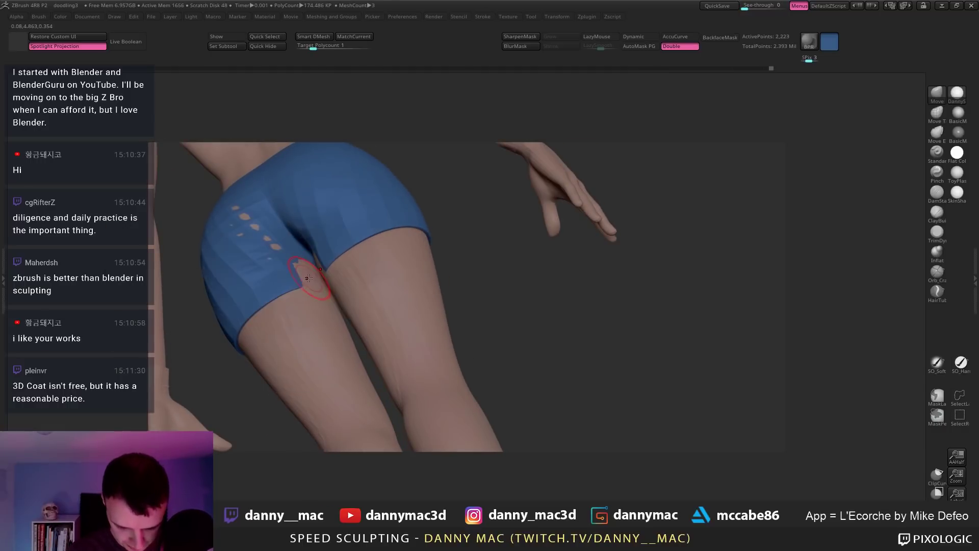
pyautogui.rightClick(307, 280)
pyautogui.moveTo(311, 274); pyautogui.dragTo(316, 285, button='right')
pyautogui.press('d')
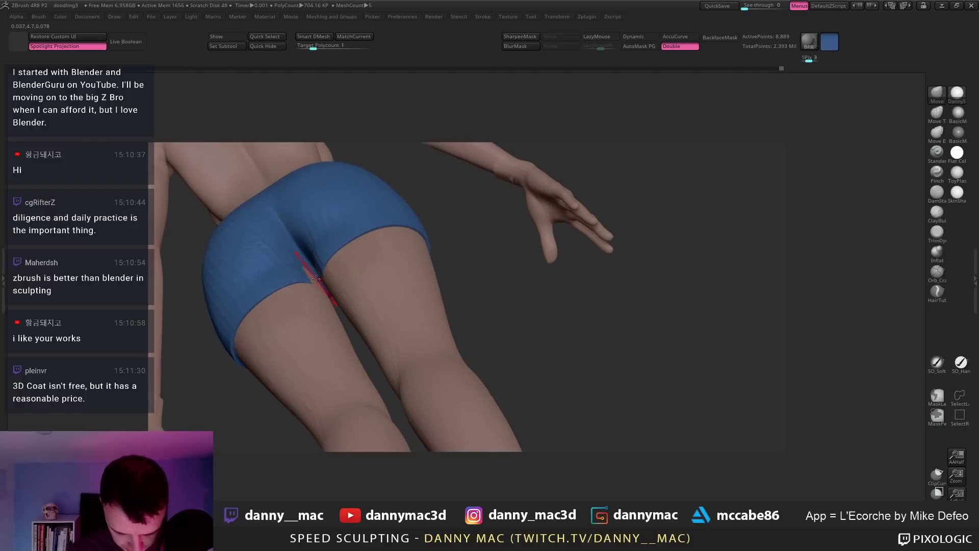
pyautogui.rightClick(316, 287)
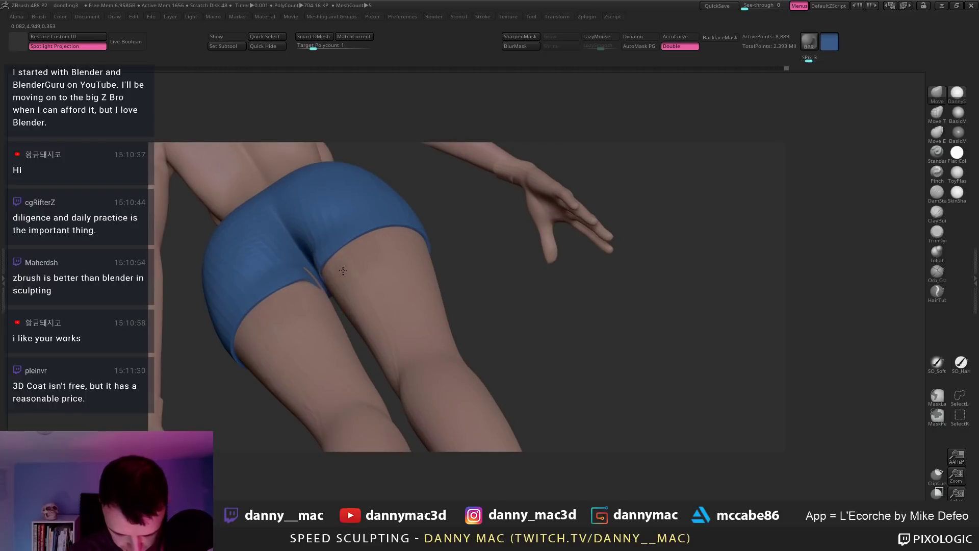
pyautogui.moveTo(341, 275); pyautogui.dragTo(293, 254, button='right')
pyautogui.hotkey('alt', 's')
pyautogui.hotkey('shift', 'd')
pyautogui.hotkey('shift', 'f')
pyautogui.hotkey('shift', 'd')
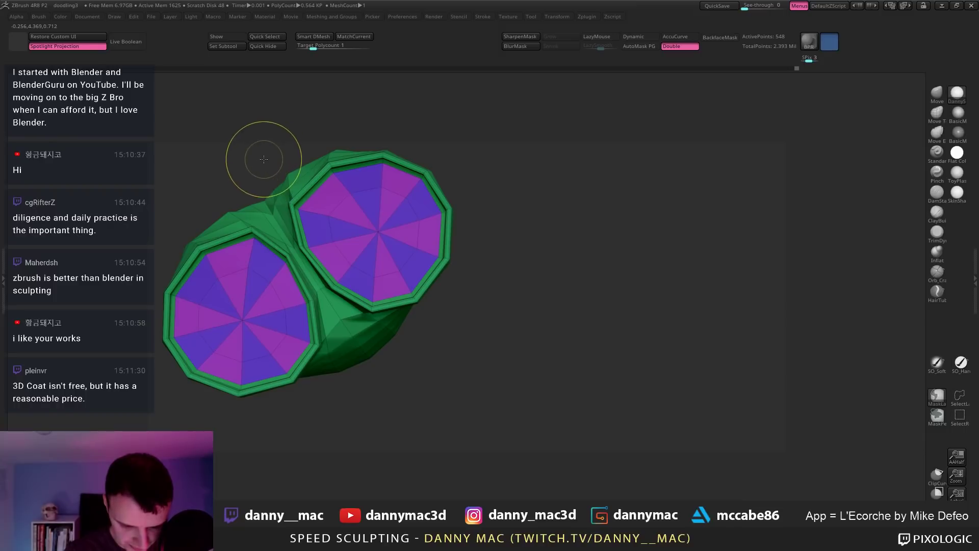
# Step: Lasso-mask the area between the leg openings, invert the mask, and unsolo
pyautogui.press('ctrl')
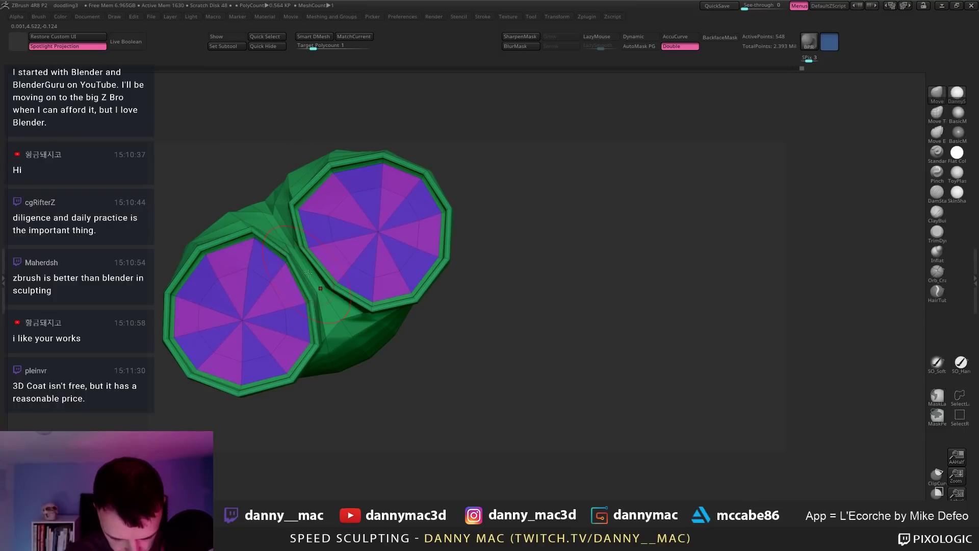
pyautogui.keyDown('alt'); pyautogui.moveTo(514, 272); pyautogui.dragTo(659, 268, button='right'); pyautogui.keyUp('alt')
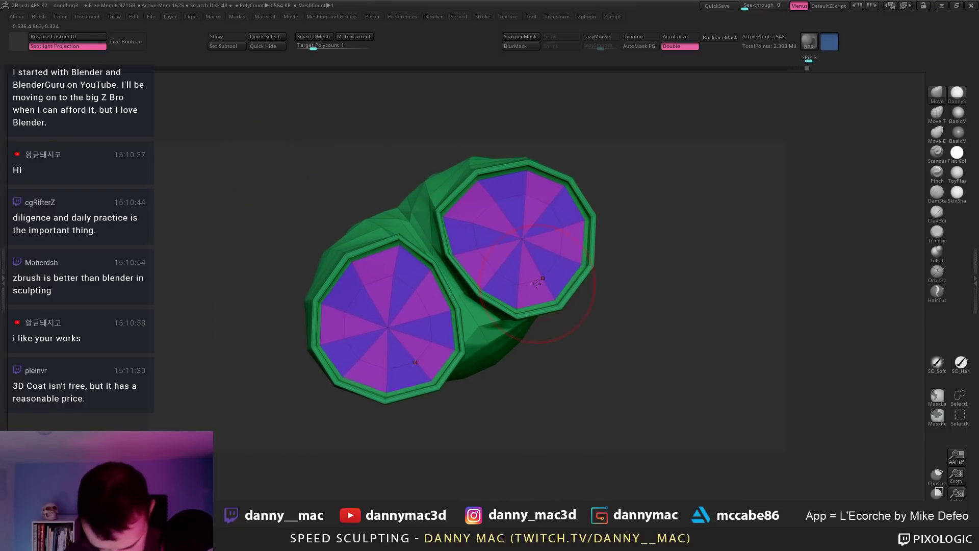
pyautogui.keyDown('ctrl'); pyautogui.moveTo(542, 279); pyautogui.dragTo(534, 280, button='right'); pyautogui.keyUp('ctrl')
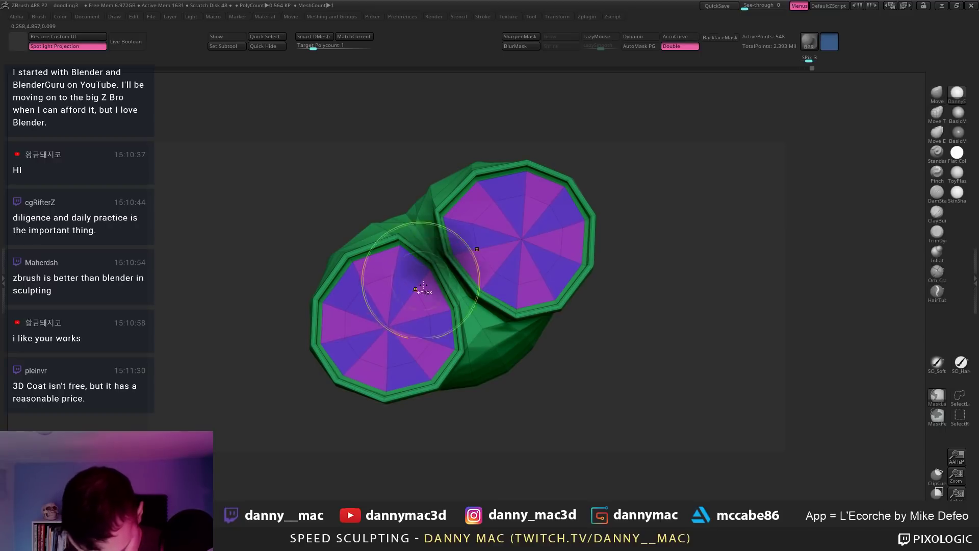
pyautogui.moveTo(449, 252)
pyautogui.keyDown('ctrl'); pyautogui.mouseDown()
pyautogui.moveTo(458, 308)
pyautogui.moveTo(452, 265)
pyautogui.mouseUp(); pyautogui.keyUp('ctrl')
pyautogui.keyDown('ctrl'); pyautogui.click(453, 302); pyautogui.keyUp('ctrl')
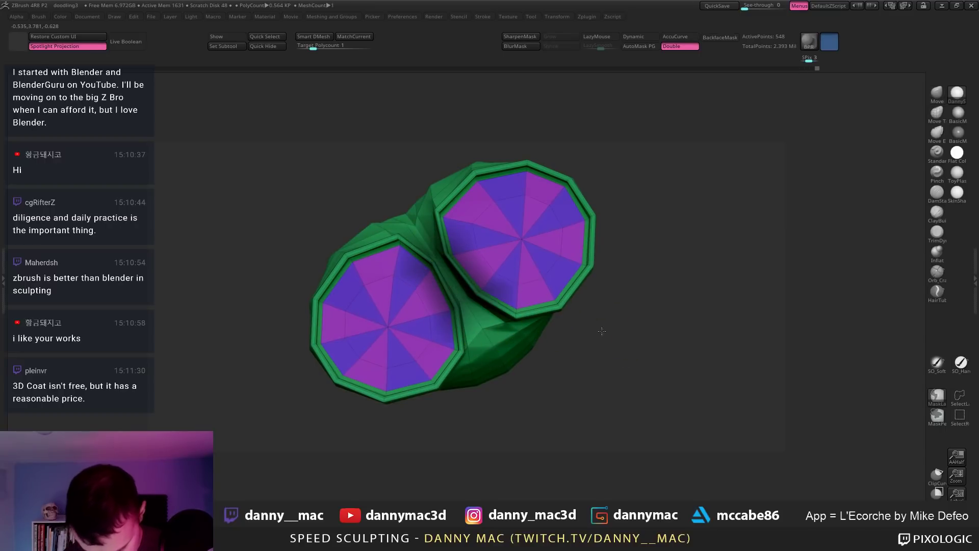
pyautogui.keyDown('ctrl'); pyautogui.click(601, 332); pyautogui.keyUp('ctrl')
pyautogui.moveTo(599, 334)
pyautogui.mouseDown(button='right')
pyautogui.moveTo(571, 413)
pyautogui.moveTo(569, 334)
pyautogui.mouseUp(button='right')
pyautogui.keyDown('alt'); pyautogui.moveTo(526, 309); pyautogui.dragTo(509, 290, button='right'); pyautogui.keyUp('alt')
# Step: Subdivide, mask a wedge from the crotch with a Transpose line, and close the gap
pyautogui.press('d')
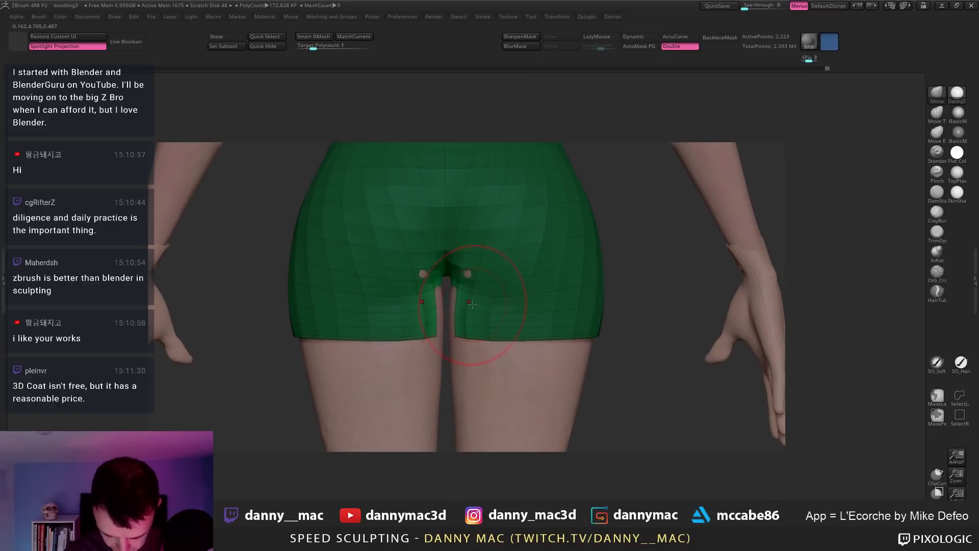
pyautogui.press('w')
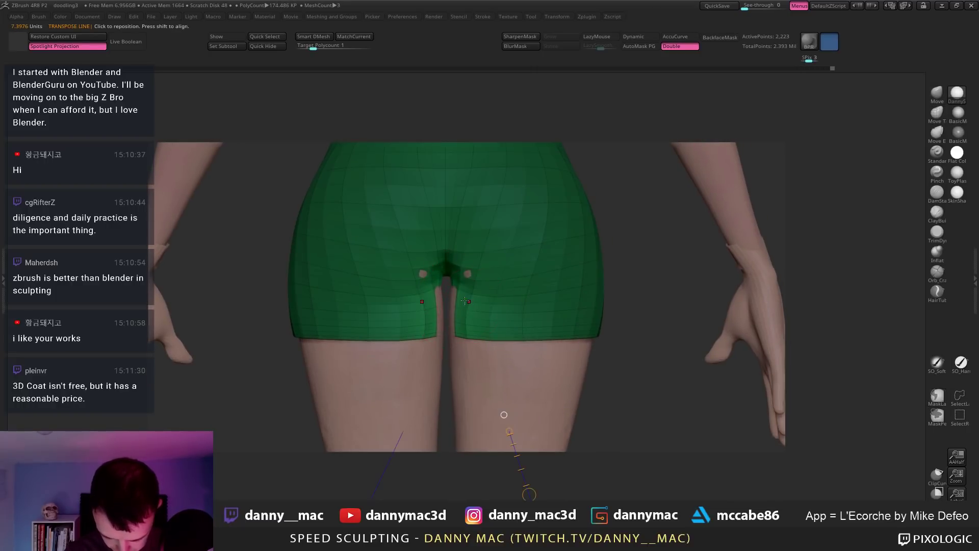
pyautogui.moveTo(466, 301); pyautogui.dragTo(672, 301)
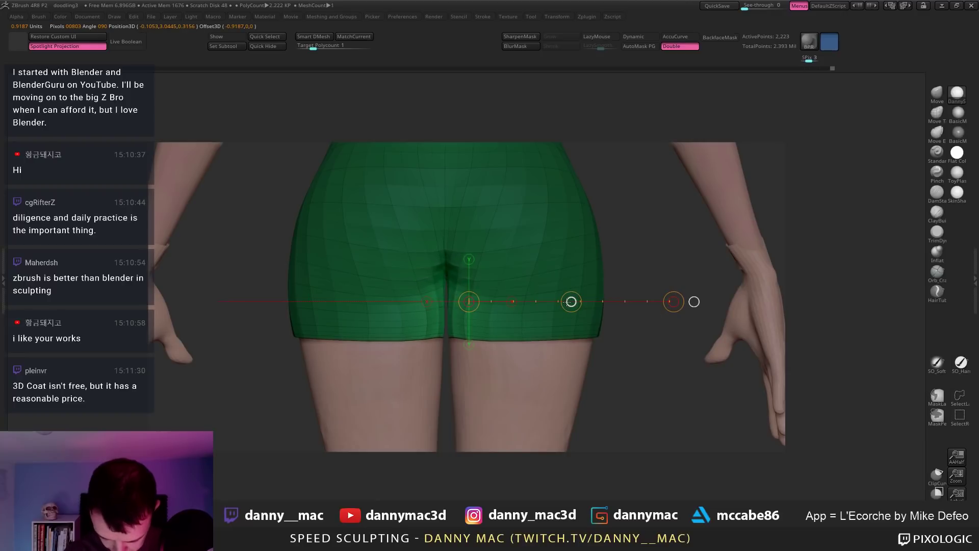
pyautogui.moveTo(443, 286)
pyautogui.keyDown('ctrl'); pyautogui.mouseDown()
pyautogui.moveTo(640, 187)
pyautogui.moveTo(639, 157)
pyautogui.mouseUp(); pyautogui.keyUp('ctrl')
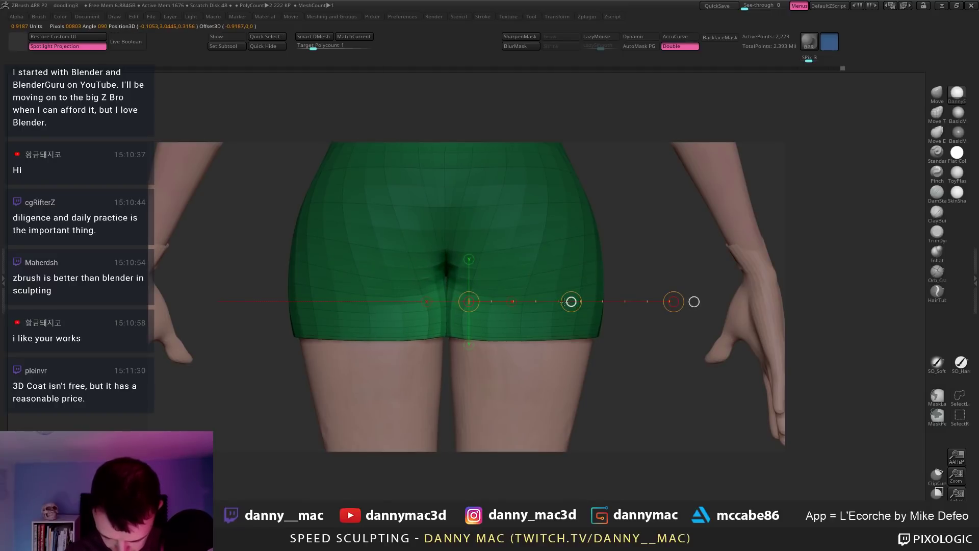
pyautogui.press('q')
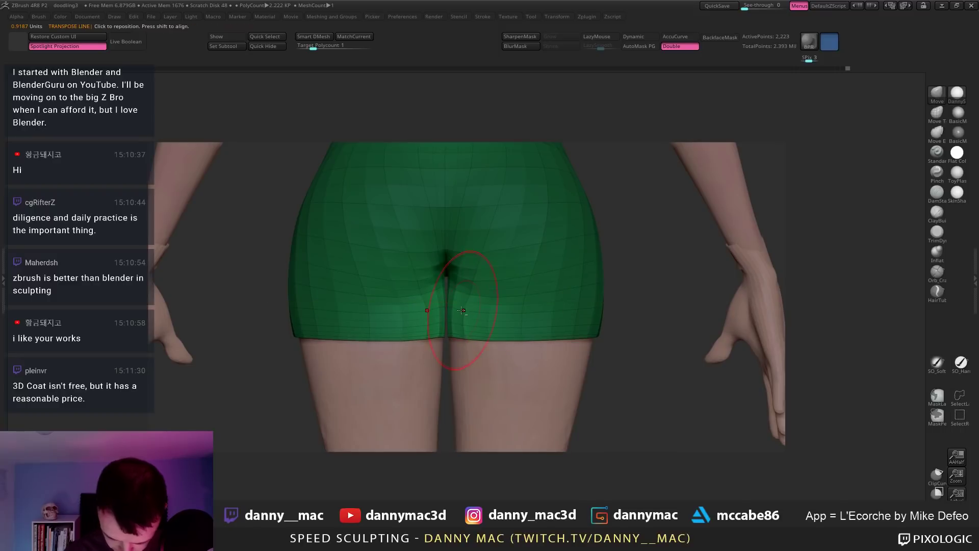
pyautogui.press('space')
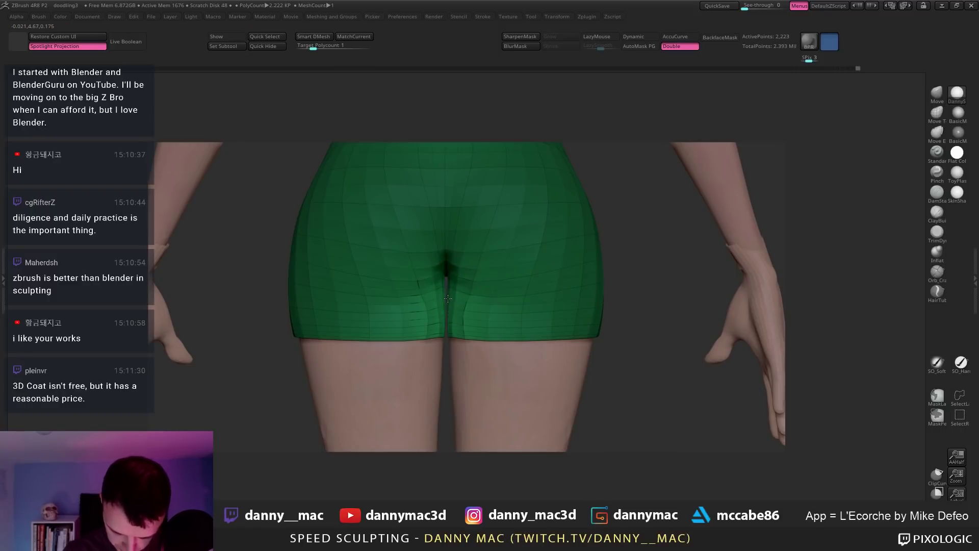
pyautogui.keyDown('alt'); pyautogui.moveTo(632, 265); pyautogui.dragTo(584, 251); pyautogui.keyUp('alt')
pyautogui.hotkey('shift', 'f')
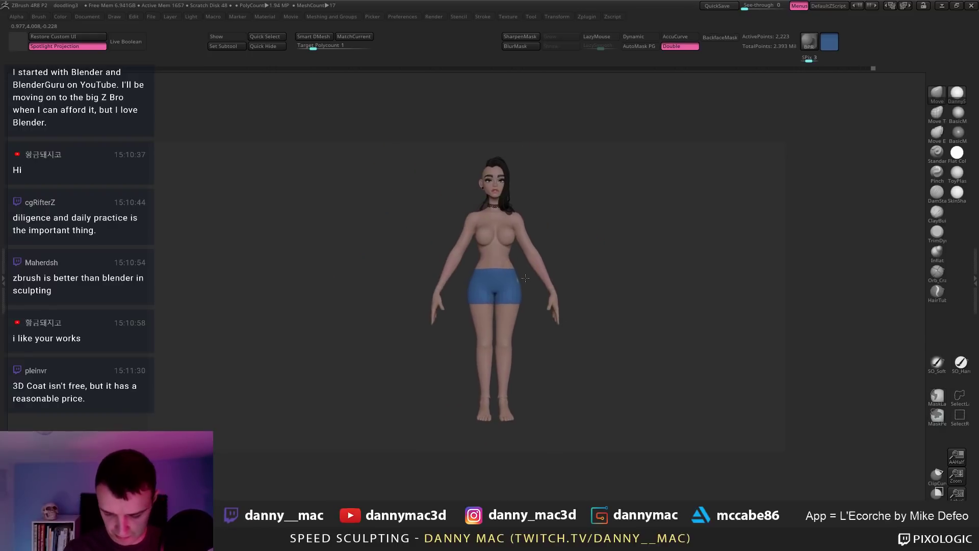
# Step: Fill the shorts black, enlarge the brush, and save the project
pyautogui.keyDown('alt'); pyautogui.moveTo(496, 307); pyautogui.dragTo(472, 324); pyautogui.keyUp('alt')
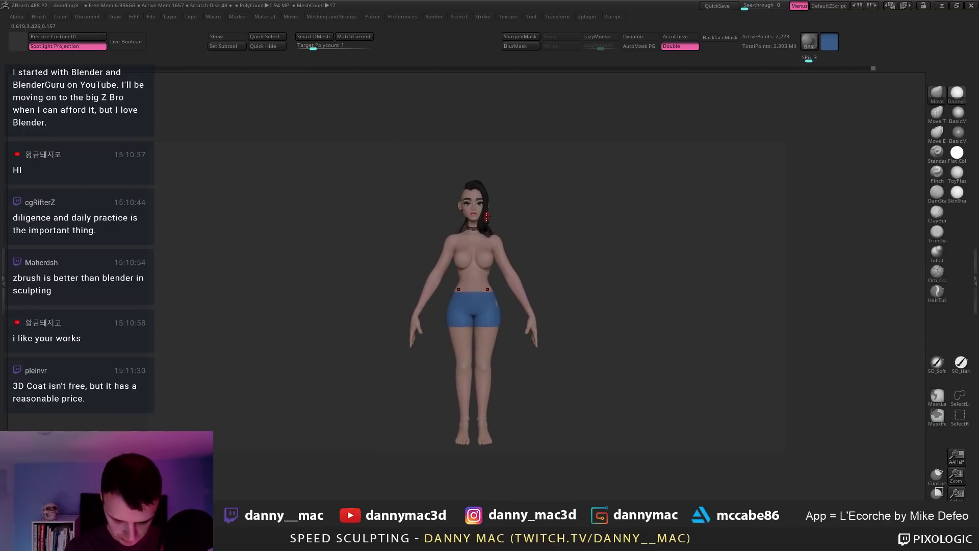
pyautogui.press('c')
pyautogui.hotkey('ctrl', 'f')
pyautogui.press('space')
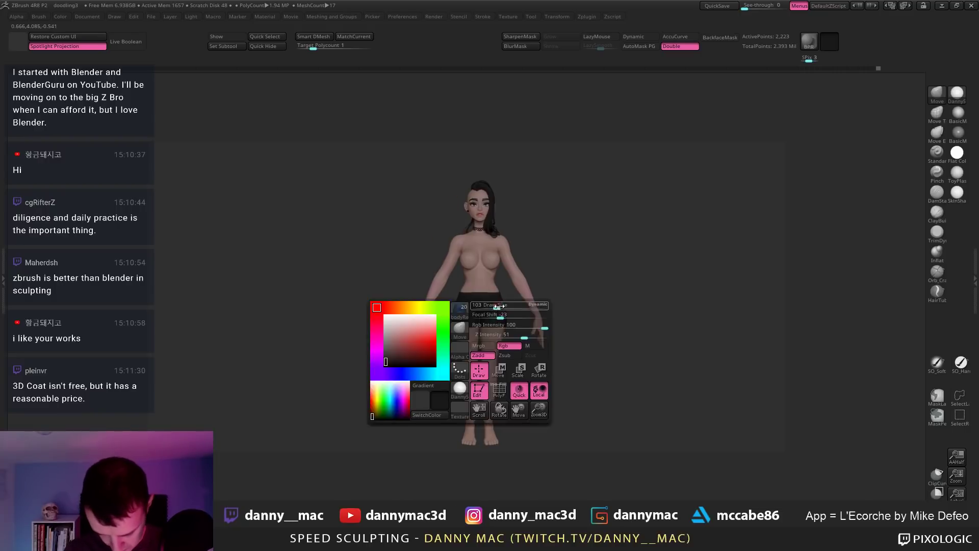
pyautogui.moveTo(502, 305)
pyautogui.keyDown('alt'); pyautogui.mouseDown()
pyautogui.moveTo(488, 278)
pyautogui.moveTo(545, 270)
pyautogui.mouseUp(); pyautogui.keyUp('alt')
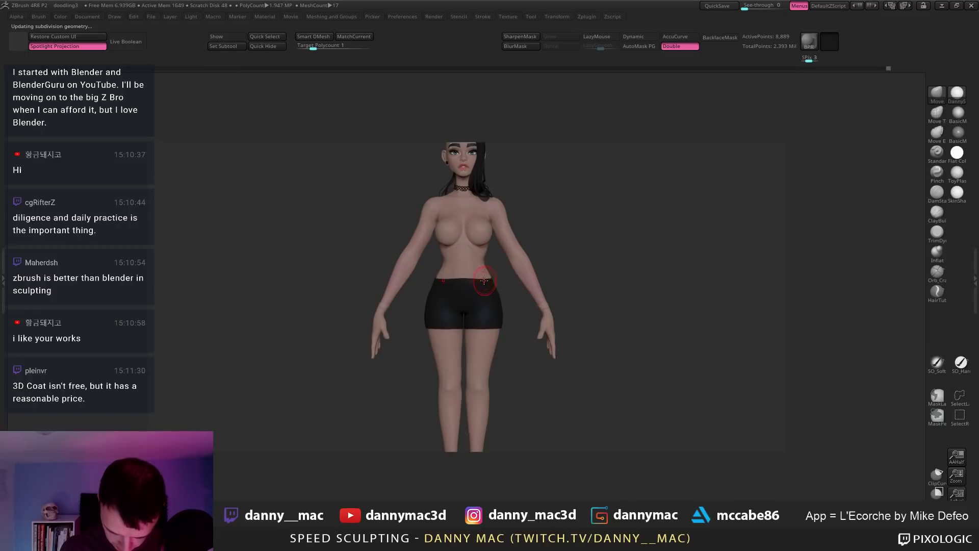
pyautogui.press('space')
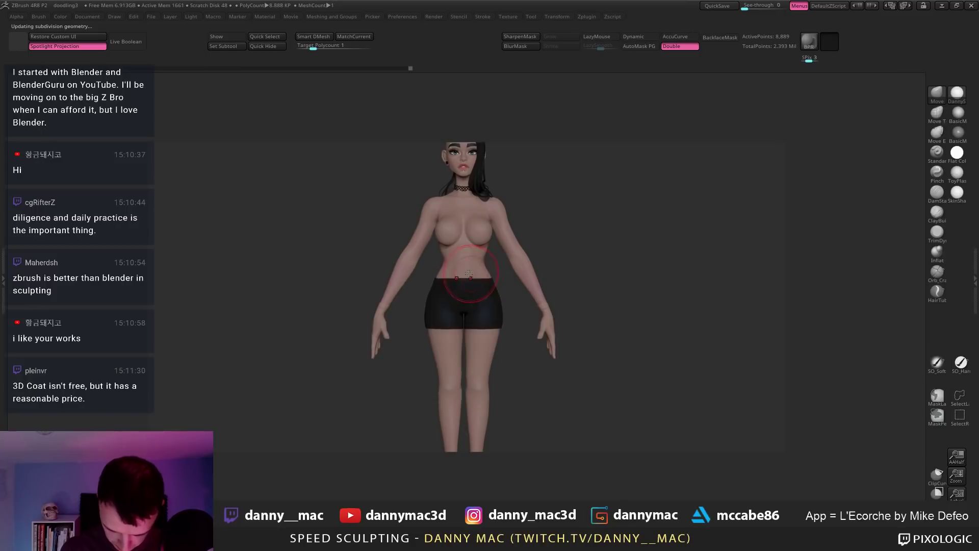
pyautogui.press('space')
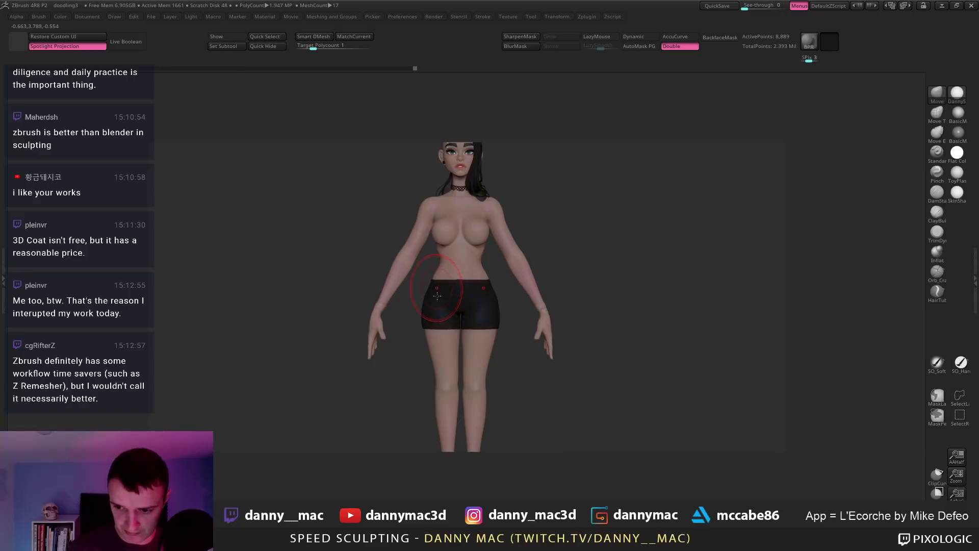
pyautogui.press('ctrl')
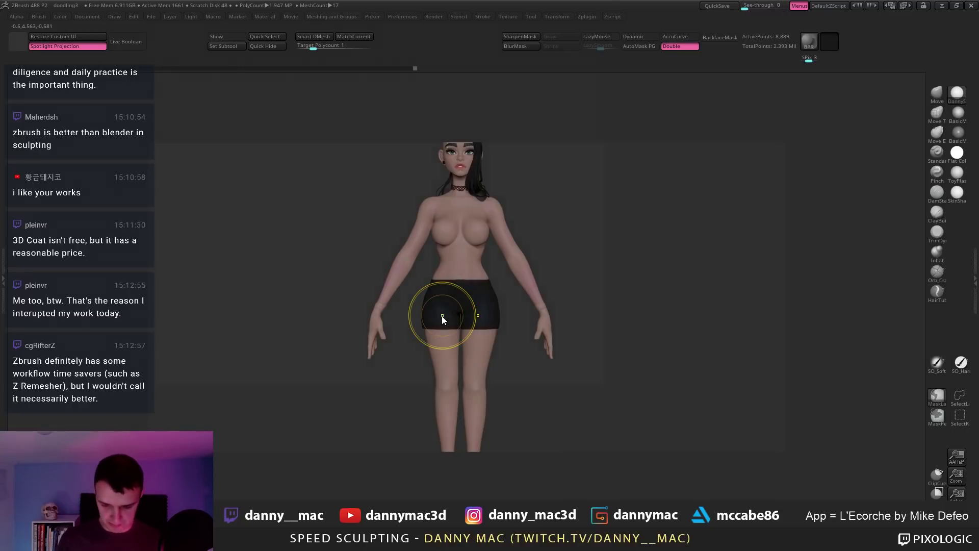
pyautogui.hotkey('ctrl', 's')
pyautogui.press('Return')
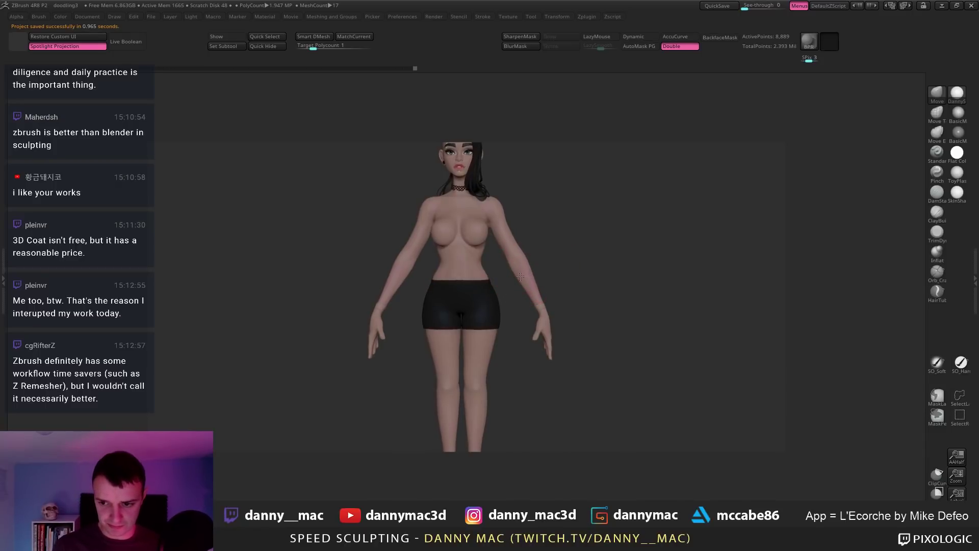
# Step: Refine the hips from side, front and back views, then save as doodling3
pyautogui.press('space')
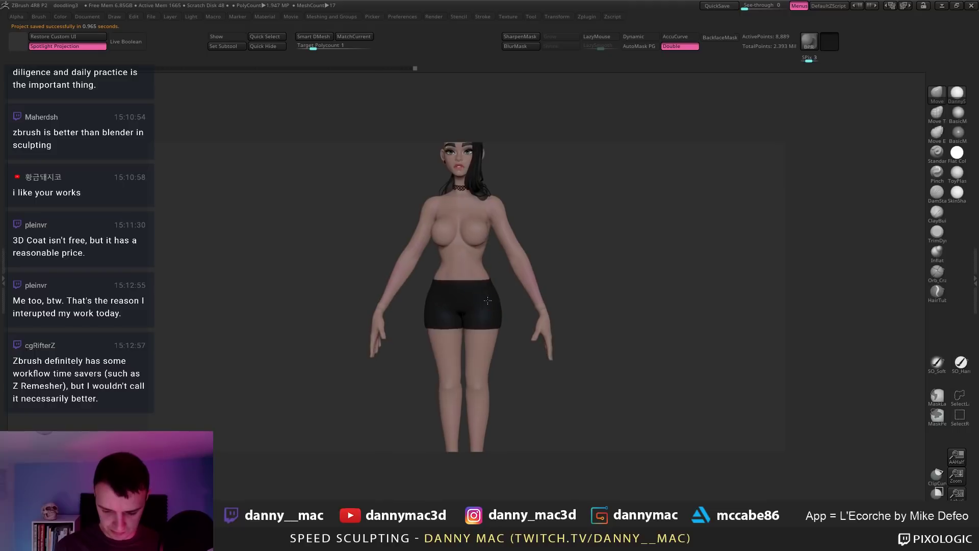
pyautogui.press('space')
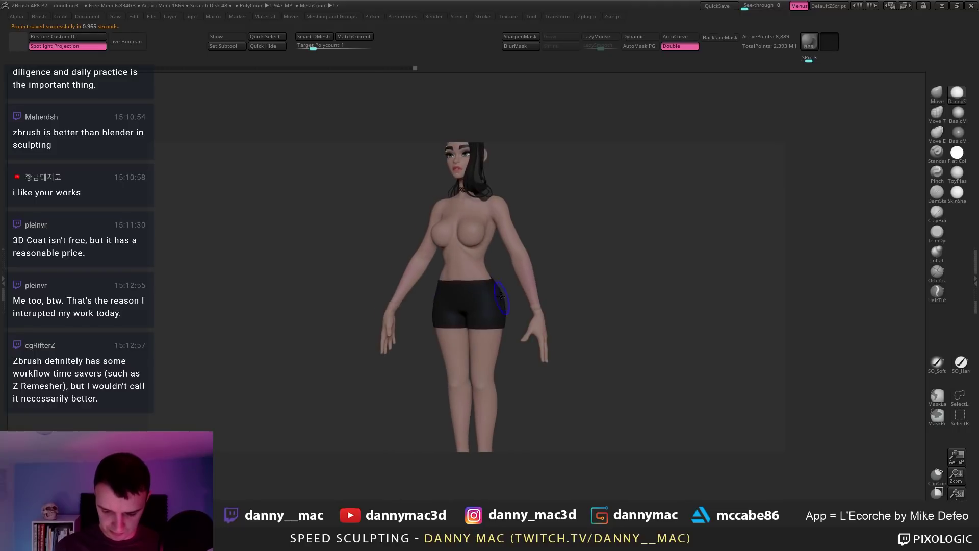
pyautogui.keyDown('shift'); pyautogui.moveTo(500, 296); pyautogui.dragTo(470, 283, button='right'); pyautogui.keyUp('shift')
pyautogui.press('space')
pyautogui.moveTo(502, 276)
pyautogui.keyDown('shift'); pyautogui.mouseDown()
pyautogui.moveTo(482, 320)
pyautogui.moveTo(623, 325)
pyautogui.moveTo(520, 332)
pyautogui.mouseUp(); pyautogui.keyUp('shift')
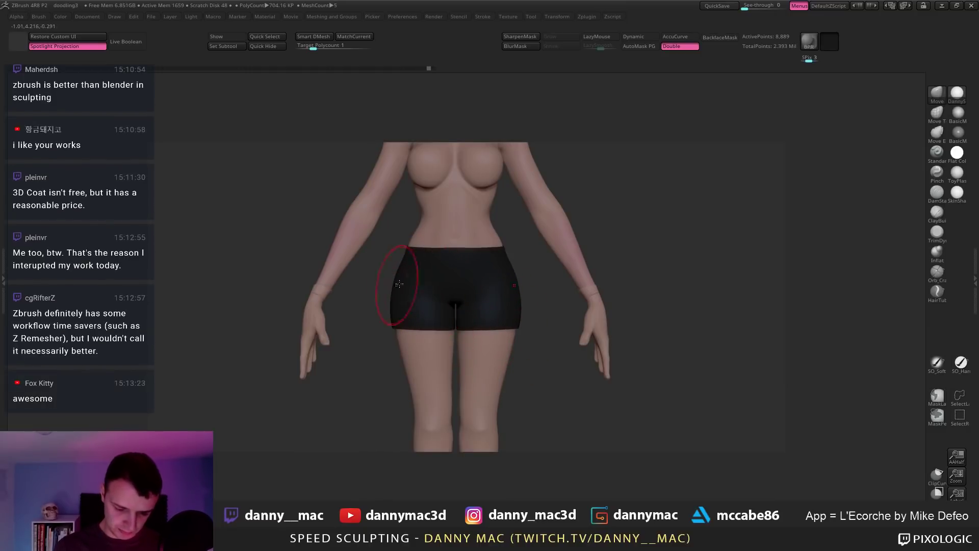
pyautogui.moveTo(548, 303)
pyautogui.keyDown('alt'); pyautogui.mouseDown()
pyautogui.moveTo(483, 309)
pyautogui.moveTo(450, 324)
pyautogui.mouseUp(); pyautogui.keyUp('alt')
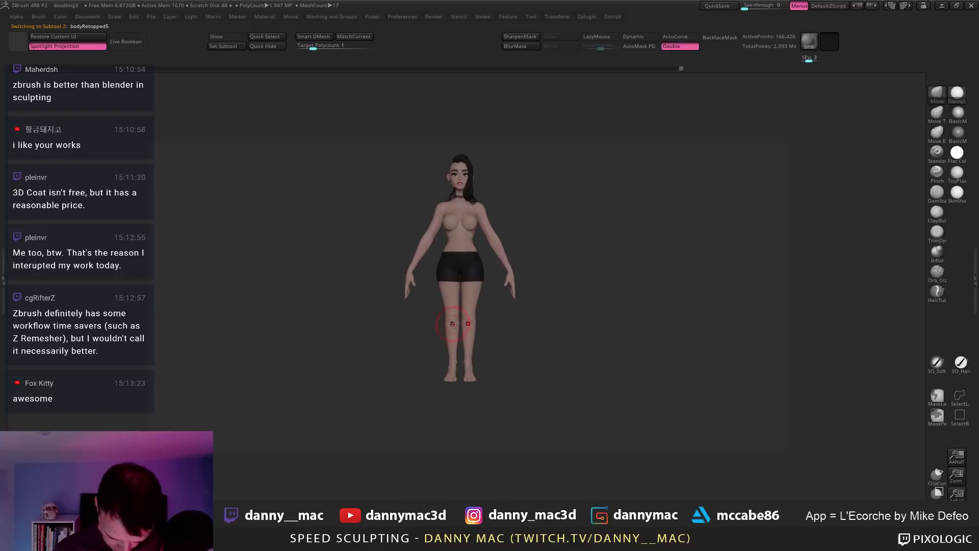
pyautogui.moveTo(448, 327); pyautogui.dragTo(487, 321)
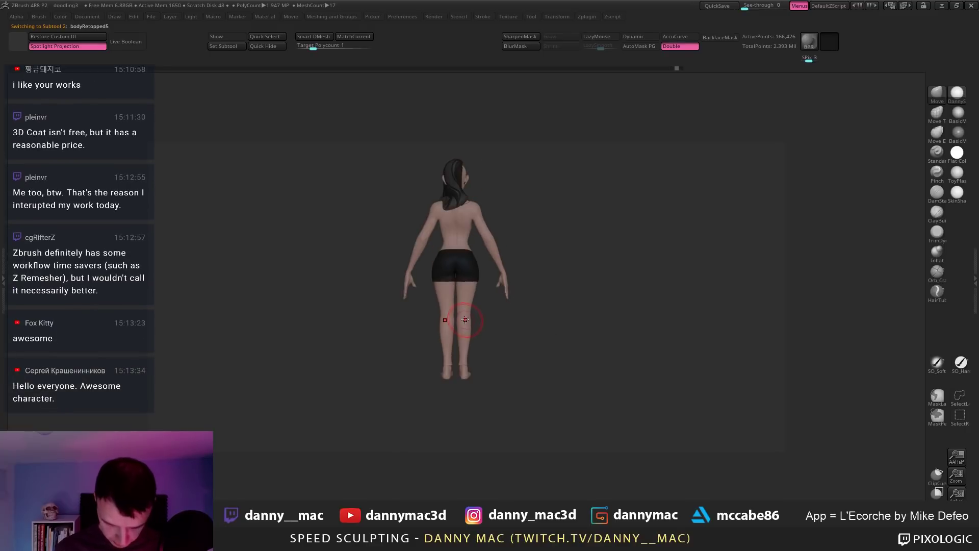
pyautogui.press('space')
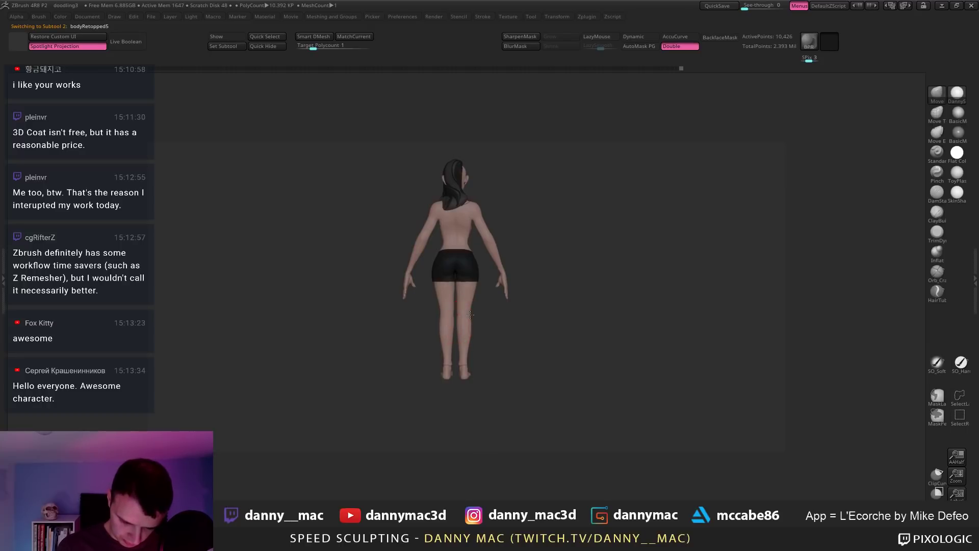
pyautogui.moveTo(469, 315)
pyautogui.mouseDown(button='right')
pyautogui.moveTo(449, 350)
pyautogui.moveTo(463, 362)
pyautogui.moveTo(476, 329)
pyautogui.mouseUp(button='right')
pyautogui.rightClick(474, 341)
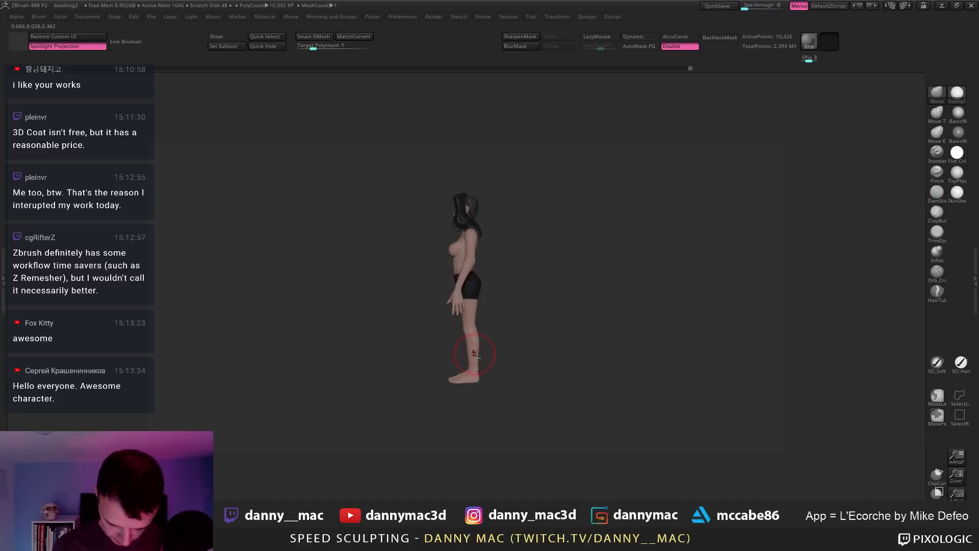
pyautogui.moveTo(472, 357); pyautogui.dragTo(485, 323, button='right')
pyautogui.hotkey('ctrl', 's')
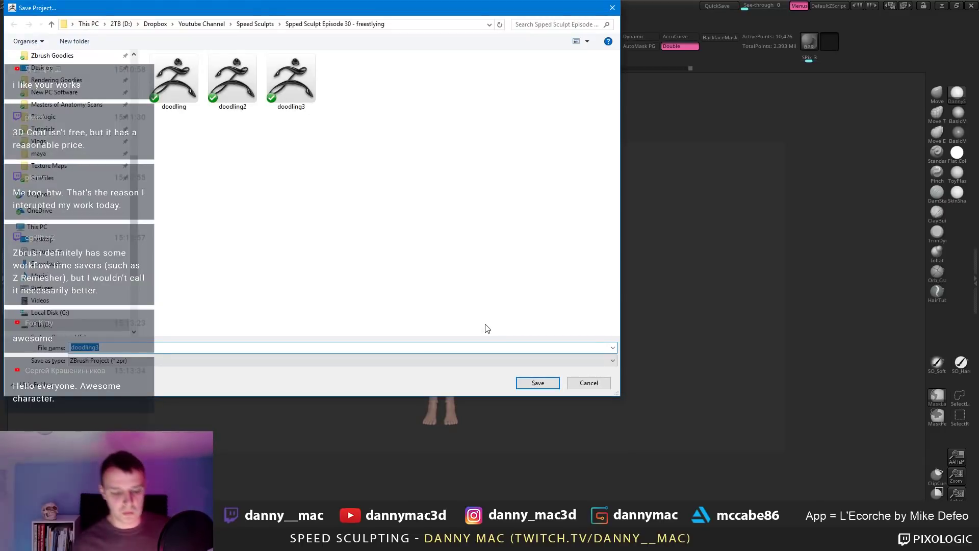
pyautogui.press('Return')
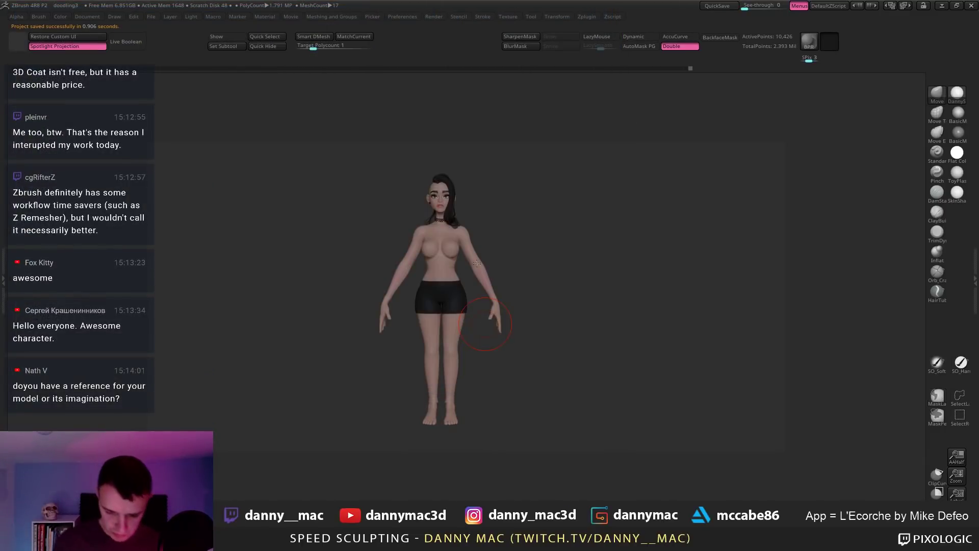
# Step: Pick blue, undo the accidental body fill, and colour the shorts subtool blue instead
pyautogui.moveTo(460, 289); pyautogui.dragTo(473, 330, button='right')
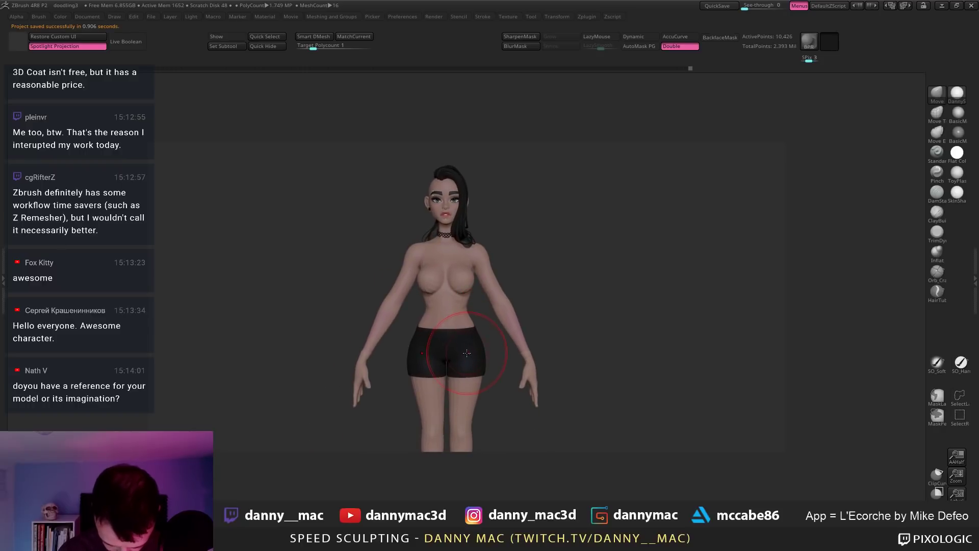
pyautogui.press('space')
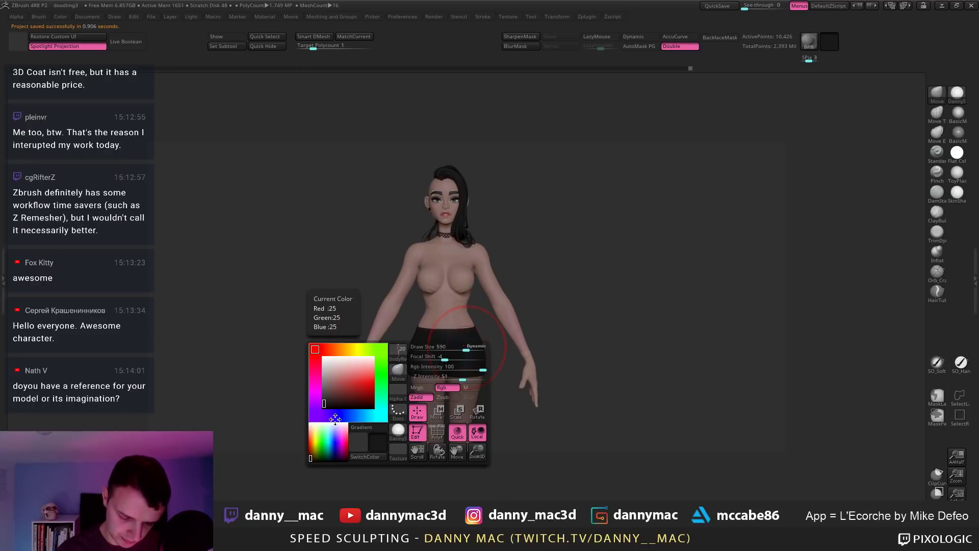
pyautogui.click(349, 414)
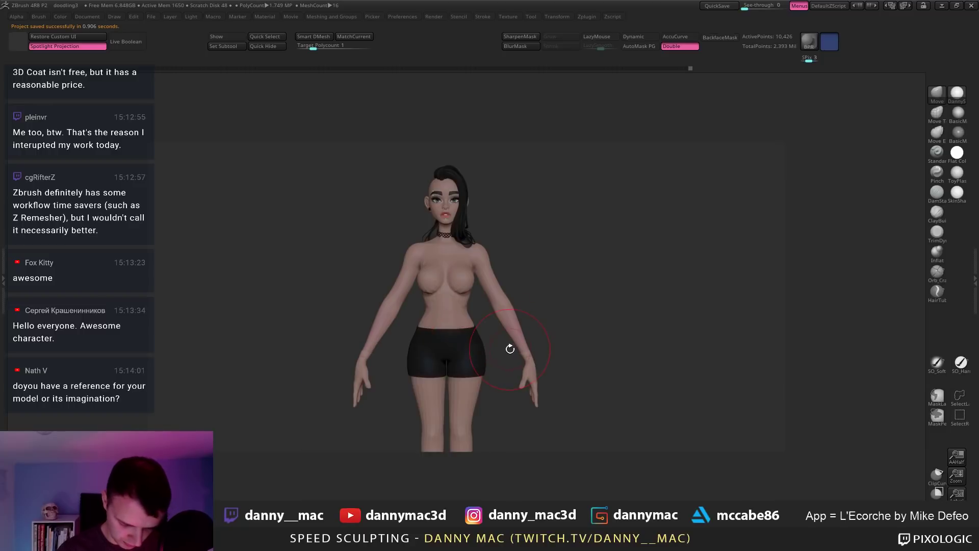
pyautogui.keyDown('alt'); pyautogui.click(467, 350); pyautogui.keyUp('alt')
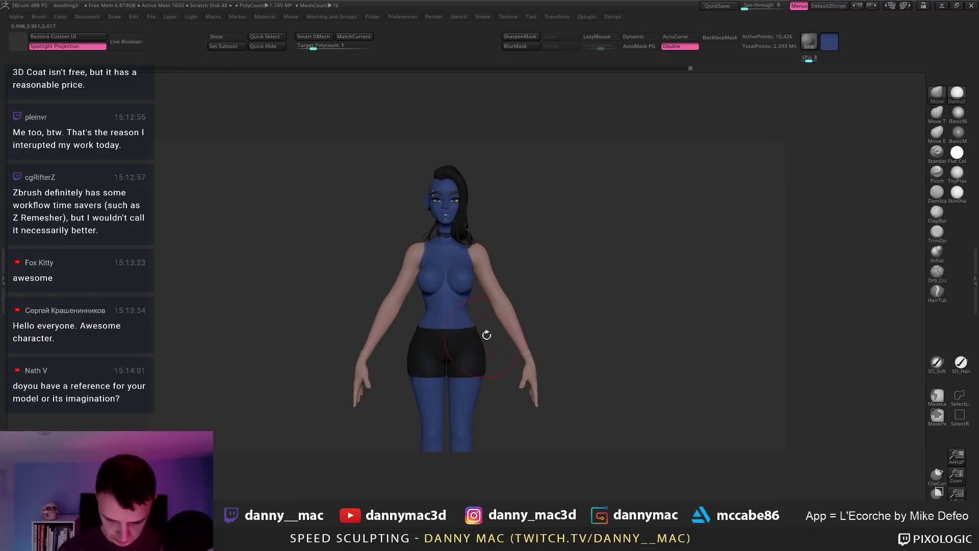
pyautogui.hotkey('ctrl', 'z')
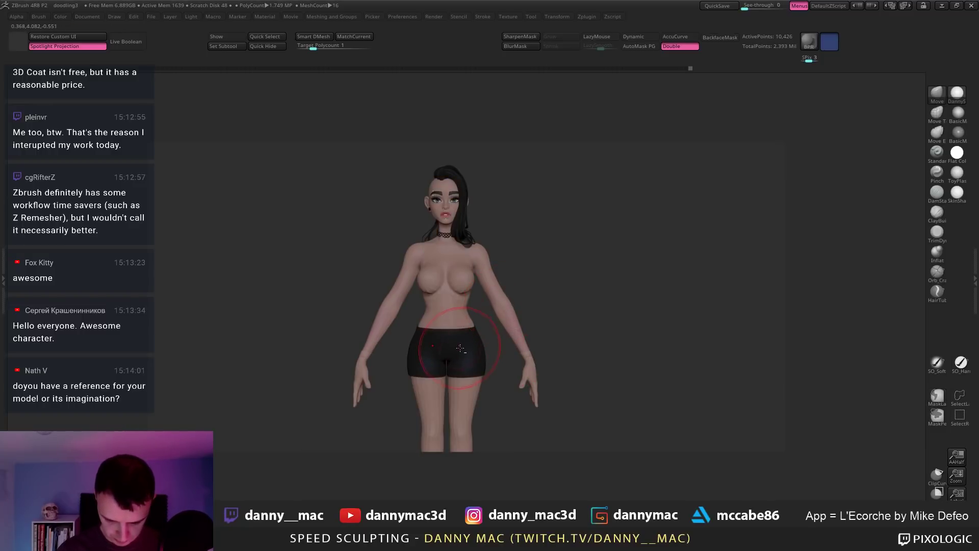
pyautogui.keyDown('alt'); pyautogui.click(462, 347); pyautogui.keyUp('alt')
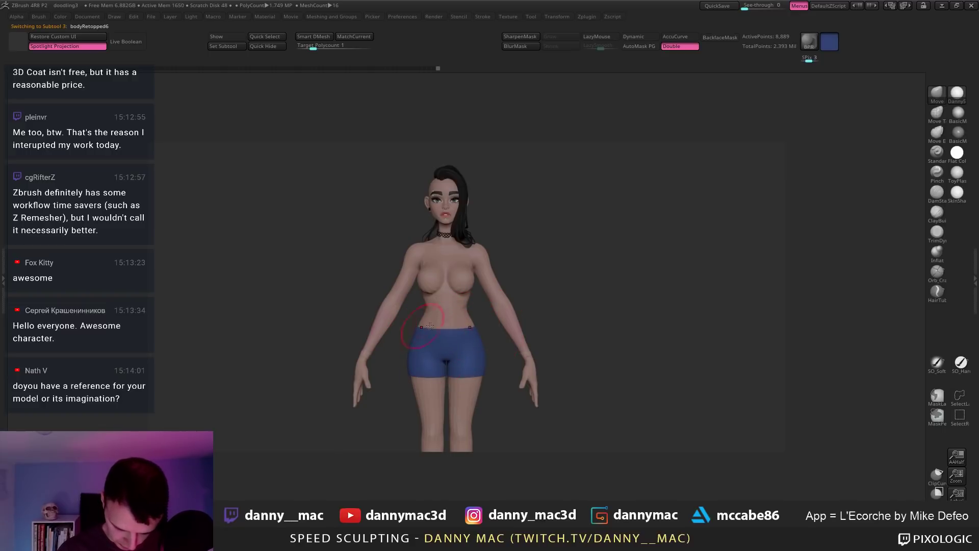
pyautogui.keyDown('ctrl'); pyautogui.moveTo(429, 326); pyautogui.dragTo(541, 298, button='right'); pyautogui.keyUp('ctrl')
# Step: Turn on the bodyRetopped3 waistband subtool's visibility and make it the active subtool
pyautogui.press('F1')
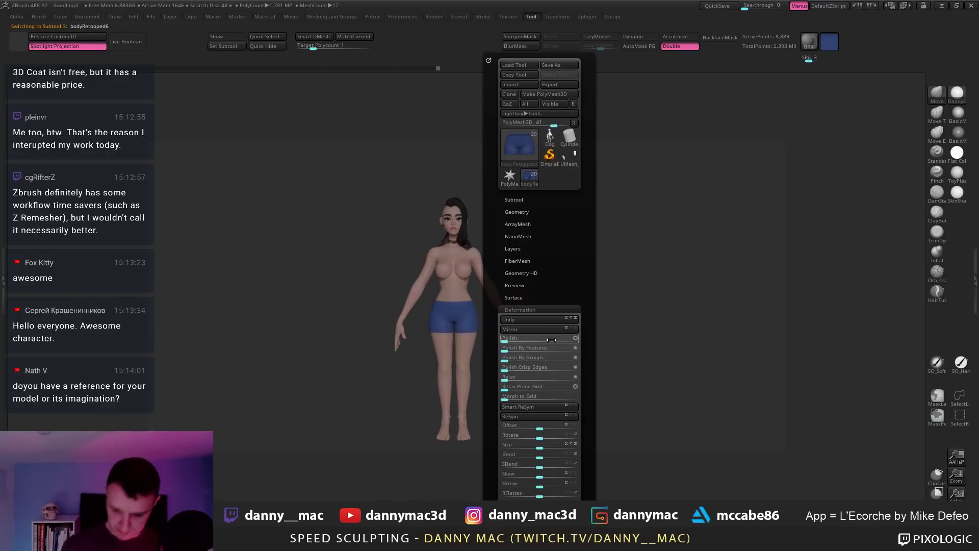
pyautogui.click(519, 195)
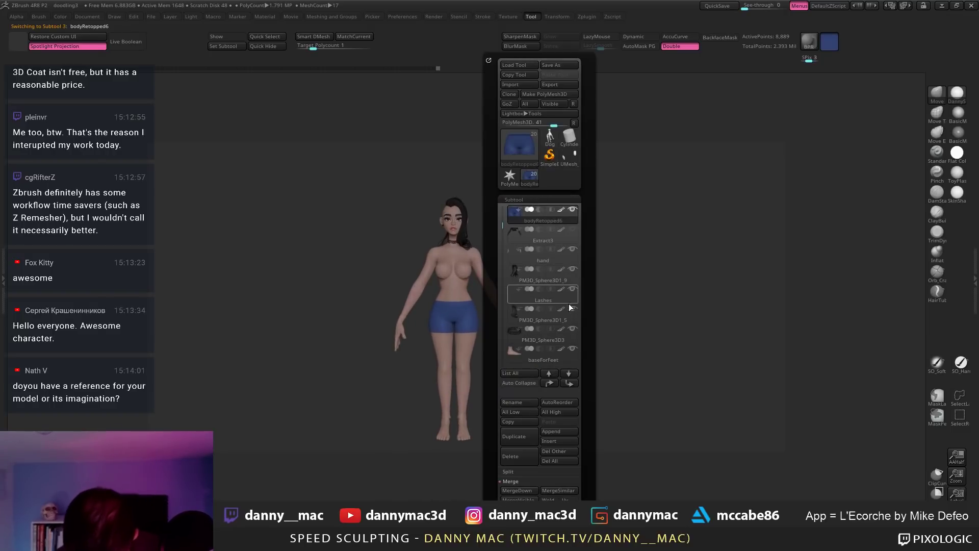
pyautogui.moveTo(564, 316)
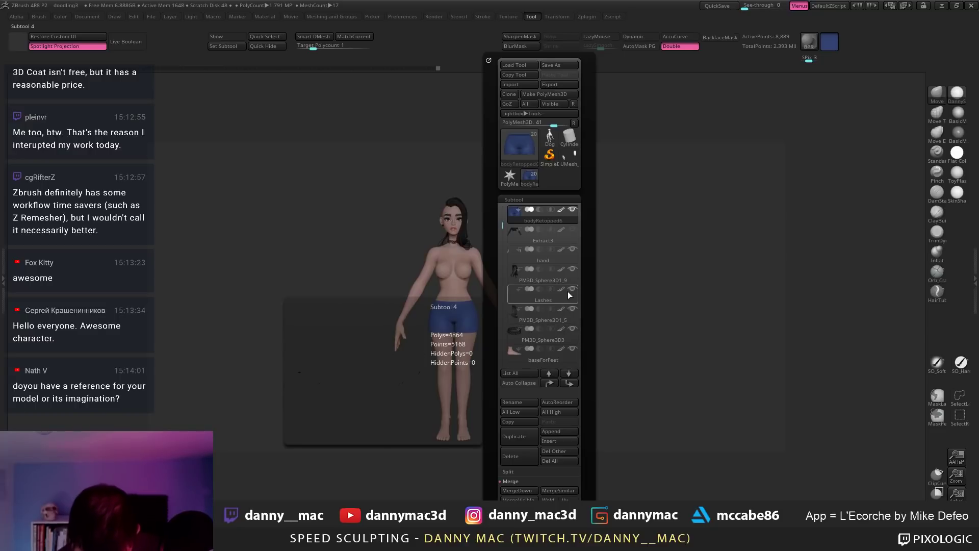
pyautogui.moveTo(502, 220); pyautogui.dragTo(508, 194)
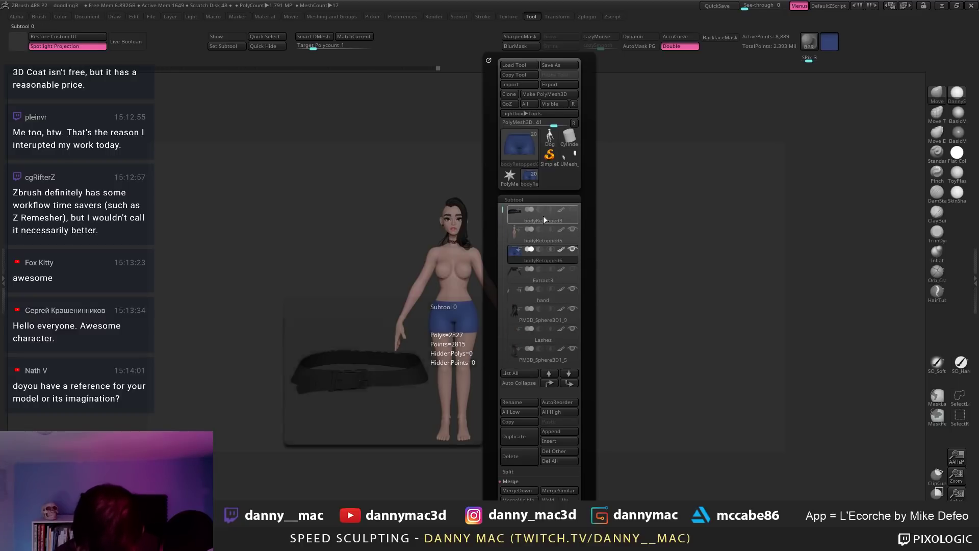
pyautogui.click(572, 209)
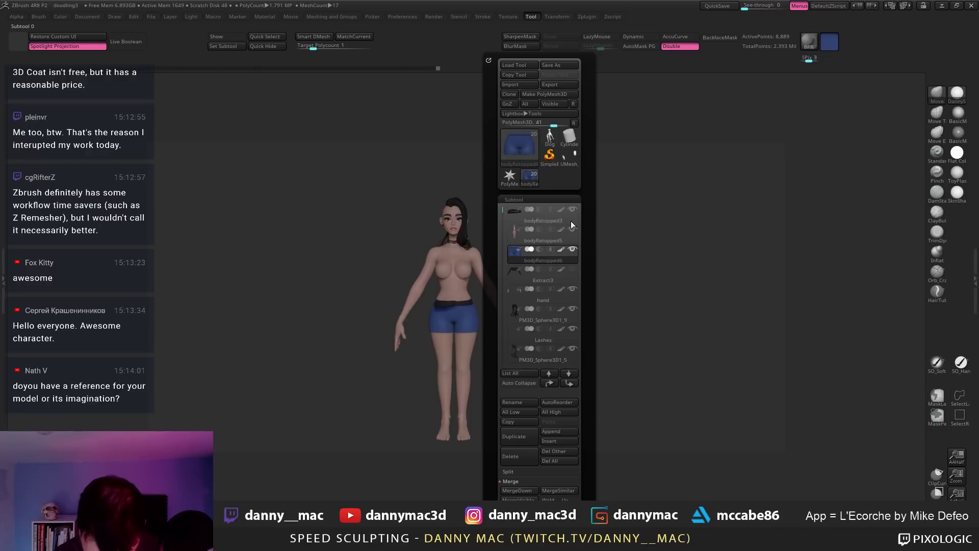
pyautogui.click(570, 221)
pyautogui.moveTo(658, 227)
pyautogui.mouseDown()
pyautogui.moveTo(462, 307)
pyautogui.moveTo(478, 310)
pyautogui.moveTo(464, 306)
pyautogui.moveTo(482, 296)
pyautogui.mouseUp()
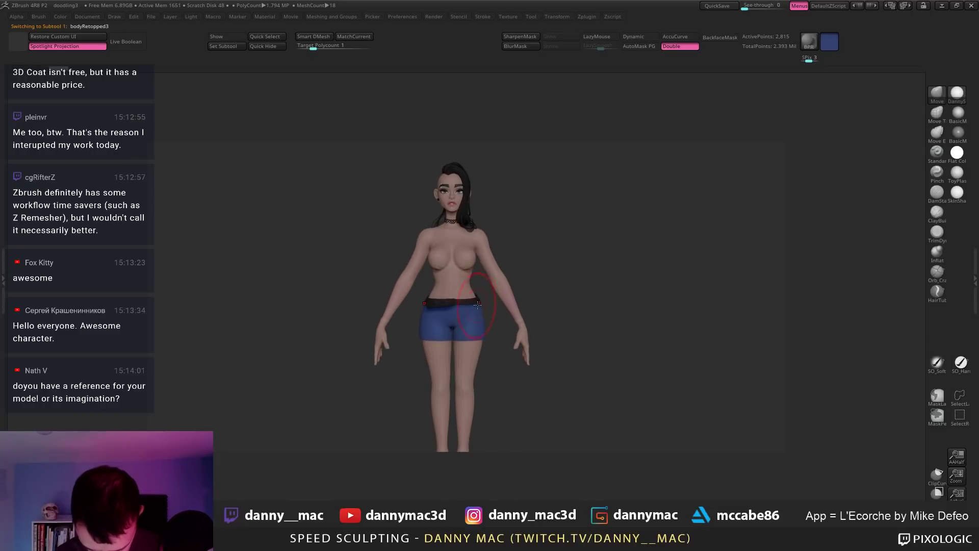
# Step: Pull the lower shorts edge with Move, then select bodyRetopped5 with LazyMouse on
pyautogui.keyDown('alt'); pyautogui.click(452, 305); pyautogui.keyUp('alt')
pyautogui.moveTo(475, 302); pyautogui.dragTo(461, 281)
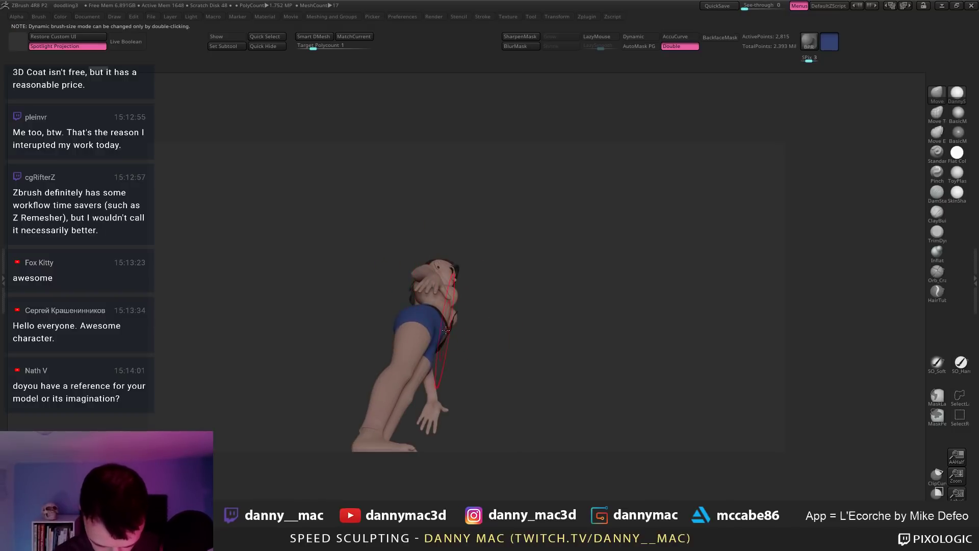
pyautogui.moveTo(445, 317)
pyautogui.mouseDown()
pyautogui.moveTo(395, 302)
pyautogui.moveTo(406, 309)
pyautogui.moveTo(397, 326)
pyautogui.moveTo(417, 312)
pyautogui.moveTo(410, 345)
pyautogui.mouseUp()
pyautogui.keyDown('alt'); pyautogui.click(398, 326); pyautogui.keyUp('alt')
pyautogui.press('space')
pyautogui.moveTo(410, 343)
pyautogui.mouseDown(button='right')
pyautogui.moveTo(427, 297)
pyautogui.moveTo(517, 302)
pyautogui.moveTo(510, 312)
pyautogui.moveTo(555, 307)
pyautogui.mouseUp(button='right')
pyautogui.moveTo(500, 277)
pyautogui.keyDown('ctrl'); pyautogui.mouseDown(button='right')
pyautogui.moveTo(499, 294)
pyautogui.moveTo(462, 274)
pyautogui.moveTo(380, 281)
pyautogui.moveTo(429, 262)
pyautogui.moveTo(433, 286)
pyautogui.moveTo(406, 286)
pyautogui.moveTo(404, 229)
pyautogui.mouseUp(button='right'); pyautogui.keyUp('ctrl')
pyautogui.keyDown('alt'); pyautogui.click(497, 265); pyautogui.keyUp('alt')
pyautogui.press('l')
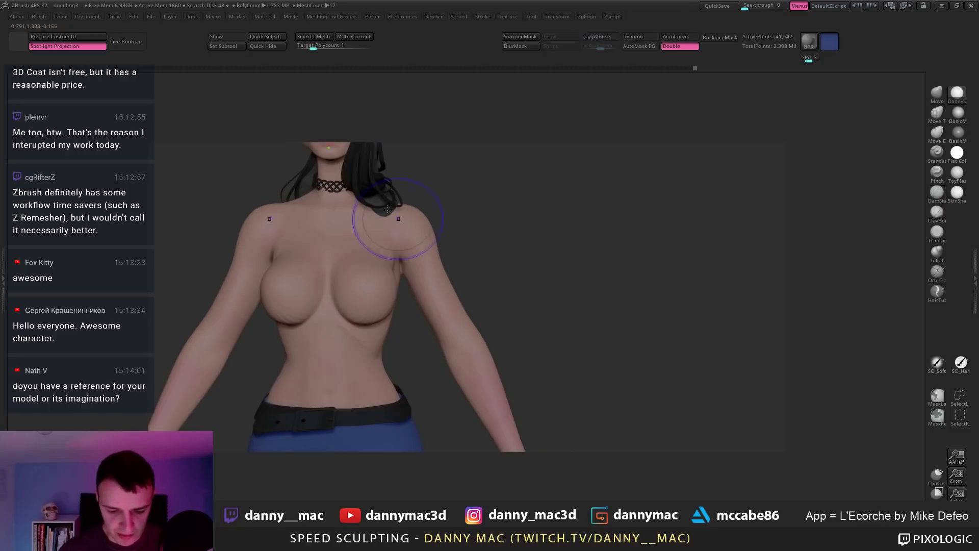
# Step: Turn off LazyMouse and frame the face with the body mesh selected
pyautogui.keyDown('alt'); pyautogui.click(317, 178); pyautogui.keyUp('alt')
pyautogui.press('l')
pyautogui.moveTo(317, 178); pyautogui.dragTo(322, 201, button='right')
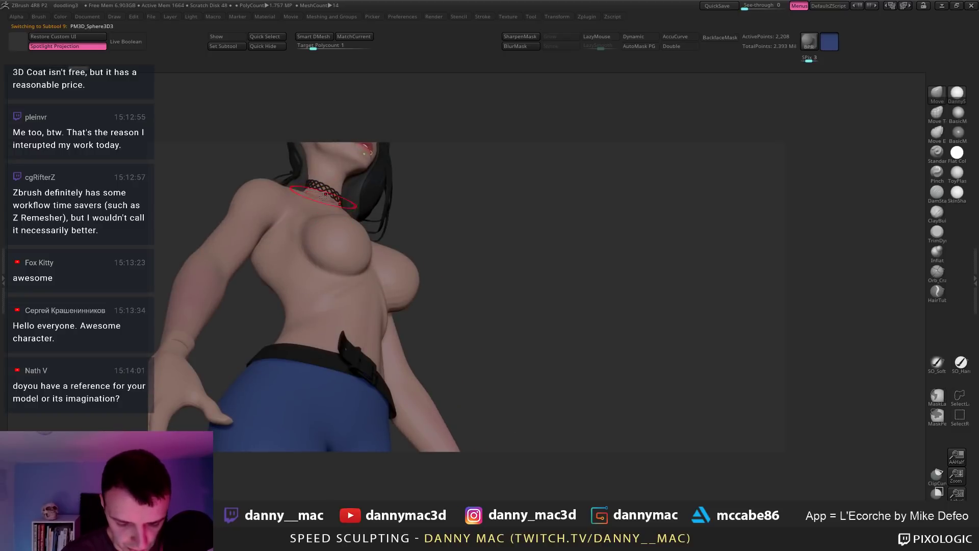
pyautogui.moveTo(325, 195)
pyautogui.mouseDown(button='right')
pyautogui.moveTo(314, 203)
pyautogui.moveTo(347, 189)
pyautogui.moveTo(442, 226)
pyautogui.moveTo(424, 205)
pyautogui.moveTo(436, 258)
pyautogui.mouseUp(button='right')
pyautogui.rightClick(315, 197)
pyautogui.keyDown('alt'); pyautogui.click(439, 264); pyautogui.keyUp('alt')
pyautogui.press('space')
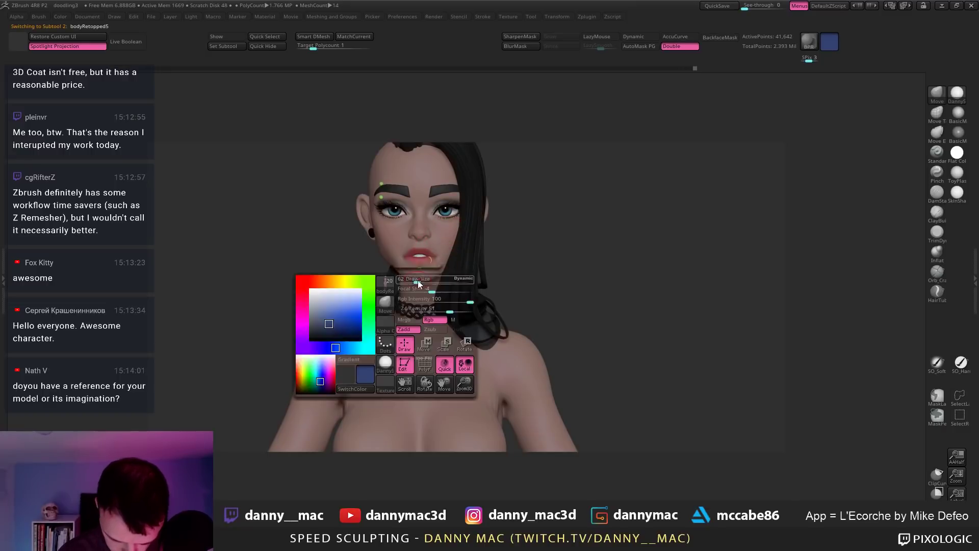
pyautogui.moveTo(452, 263)
pyautogui.keyDown('alt'); pyautogui.mouseDown(button='right')
pyautogui.moveTo(489, 258)
pyautogui.moveTo(461, 235)
pyautogui.moveTo(457, 280)
pyautogui.mouseUp(button='right'); pyautogui.keyUp('alt')
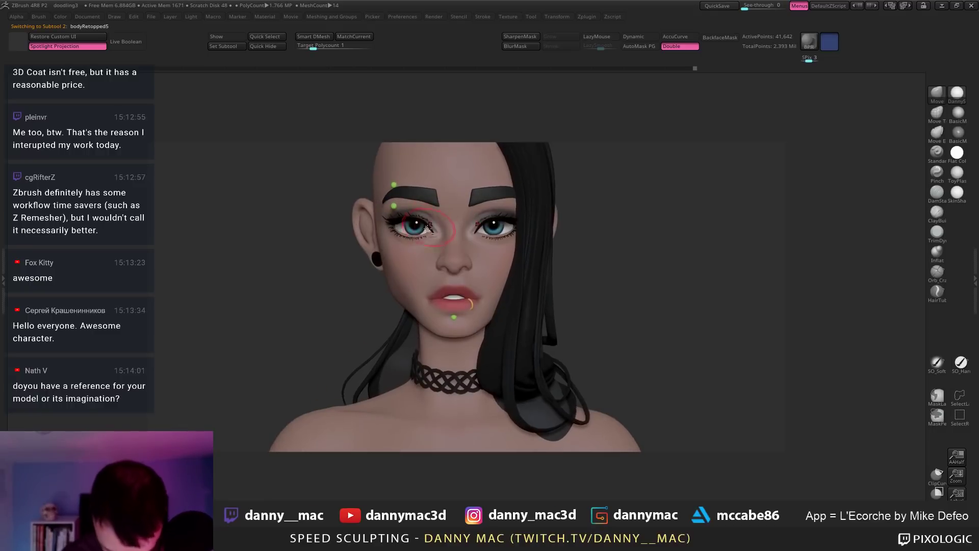
# Step: Rotate both eyeballs to look slightly upward
pyautogui.keyDown('alt'); pyautogui.click(417, 226); pyautogui.keyUp('alt')
pyautogui.moveTo(430, 234); pyautogui.dragTo(430, 228)
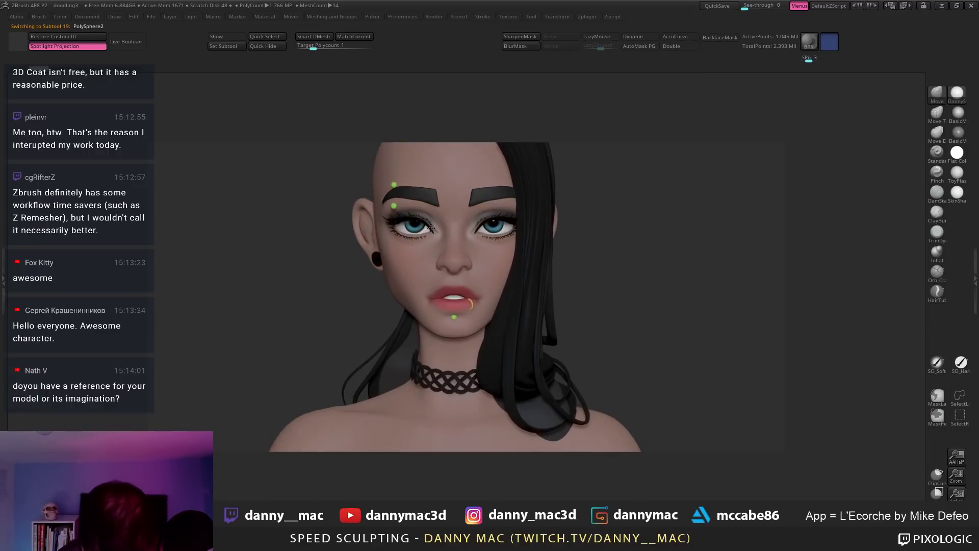
pyautogui.keyDown('alt'); pyautogui.click(429, 227); pyautogui.keyUp('alt')
pyautogui.press('space')
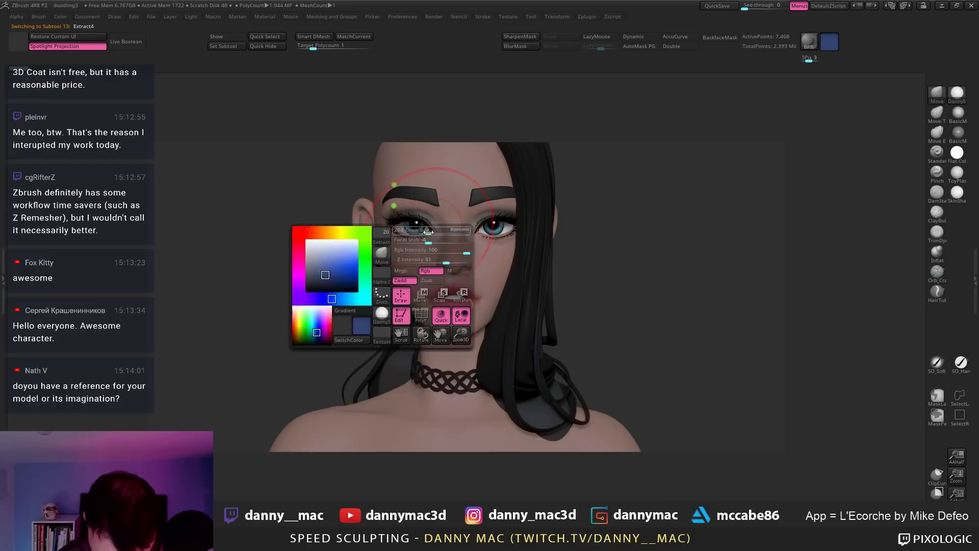
pyautogui.press('[')
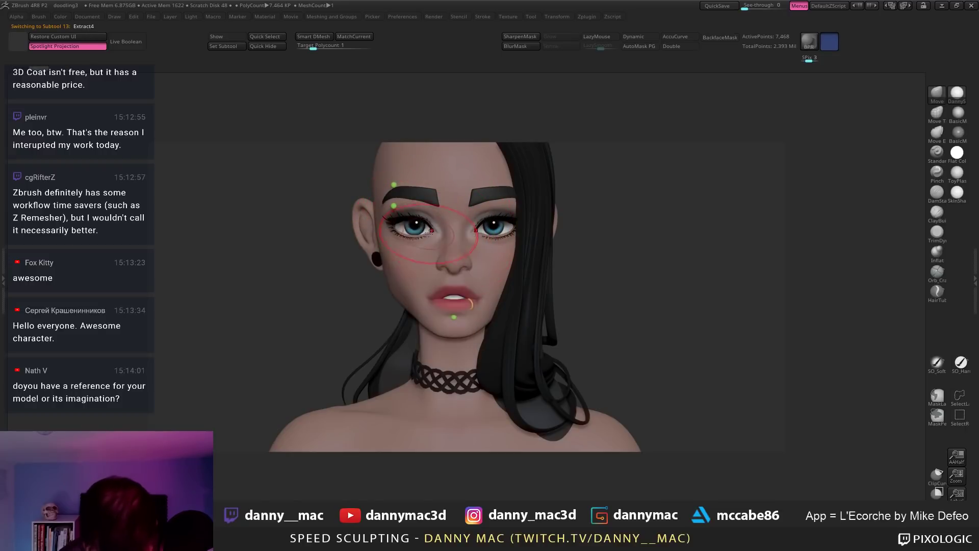
pyautogui.moveTo(433, 225)
pyautogui.keyDown('ctrl'); pyautogui.mouseDown(button='right')
pyautogui.moveTo(443, 202)
pyautogui.moveTo(413, 205)
pyautogui.mouseUp(button='right'); pyautogui.keyUp('ctrl')
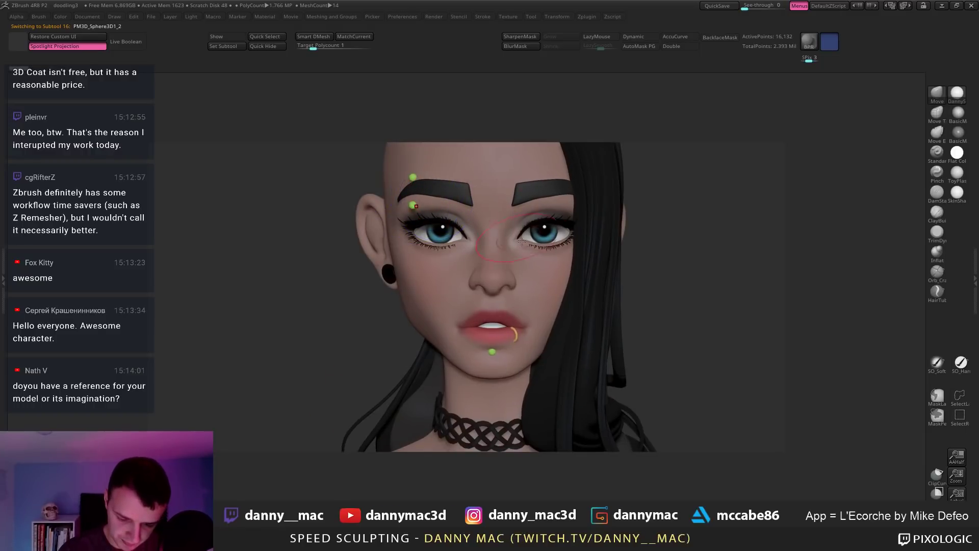
# Step: Fill the brow and chin piercing studs with bright red
pyautogui.press('space')
pyautogui.moveTo(488, 322); pyautogui.dragTo(482, 293)
pyautogui.press('space')
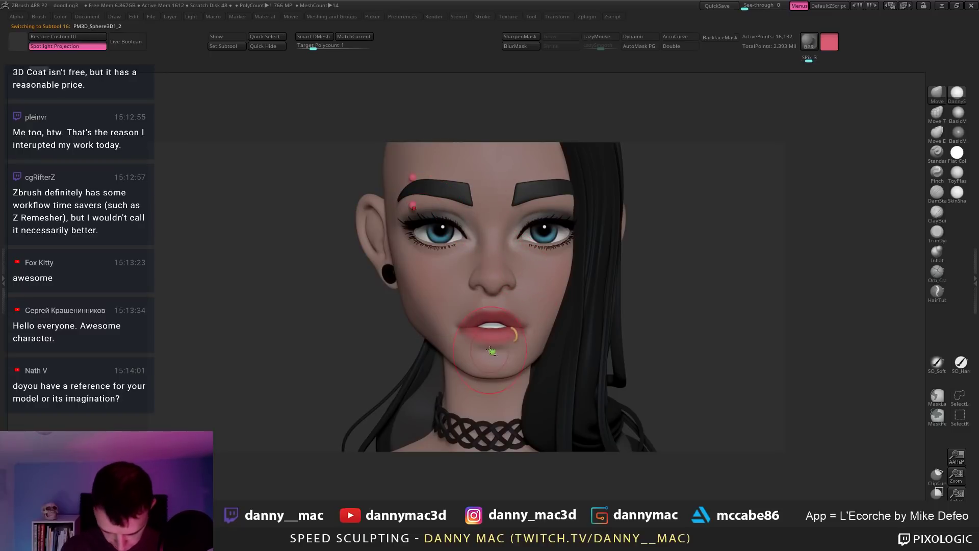
pyautogui.keyDown('ctrl'); pyautogui.moveTo(579, 296); pyautogui.dragTo(590, 332, button='right'); pyautogui.keyUp('ctrl')
pyautogui.moveTo(550, 292)
pyautogui.mouseDown(button='right')
pyautogui.moveTo(549, 300)
pyautogui.moveTo(546, 260)
pyautogui.moveTo(518, 247)
pyautogui.moveTo(535, 216)
pyautogui.moveTo(519, 220)
pyautogui.moveTo(514, 302)
pyautogui.mouseUp(button='right')
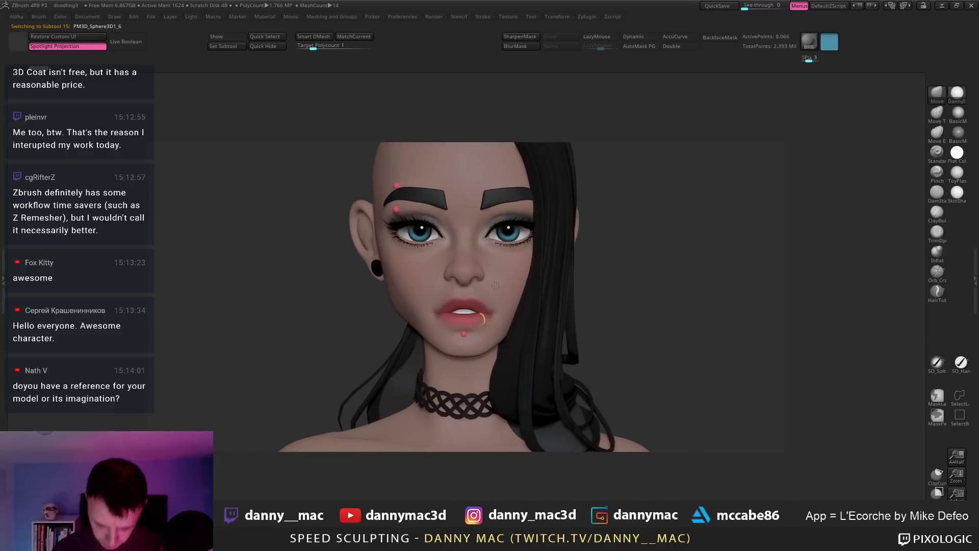
pyautogui.keyDown('ctrl'); pyautogui.moveTo(536, 336); pyautogui.dragTo(503, 171, button='right'); pyautogui.keyUp('ctrl')
pyautogui.keyDown('alt'); pyautogui.click(489, 375); pyautogui.keyUp('alt')
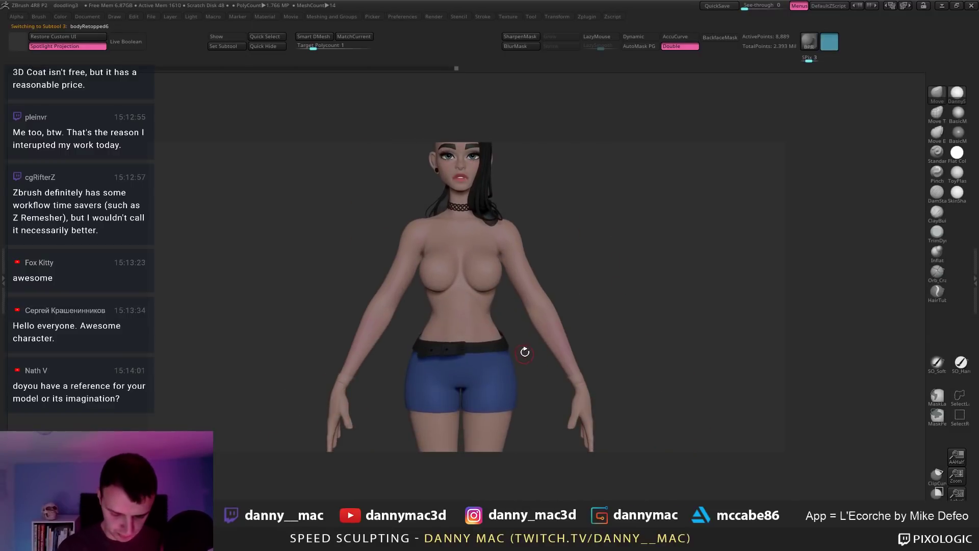
# Step: Recolour the shorts a darker blue with the colour picker, framing the whole figure
pyautogui.moveTo(525, 352)
pyautogui.keyDown('ctrl'); pyautogui.mouseDown(button='right')
pyautogui.moveTo(496, 323)
pyautogui.moveTo(489, 433)
pyautogui.mouseUp(button='right'); pyautogui.keyUp('ctrl')
pyautogui.press('space')
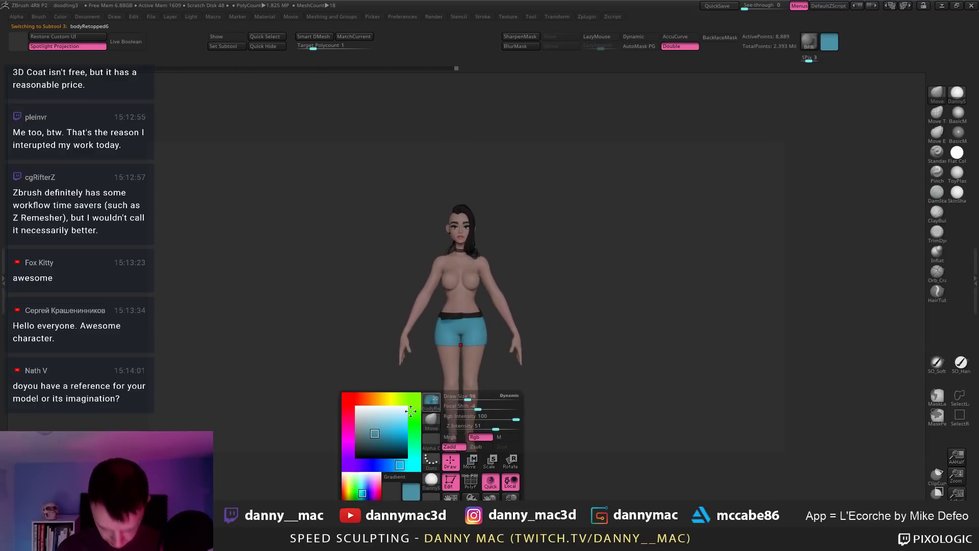
pyautogui.click(393, 464)
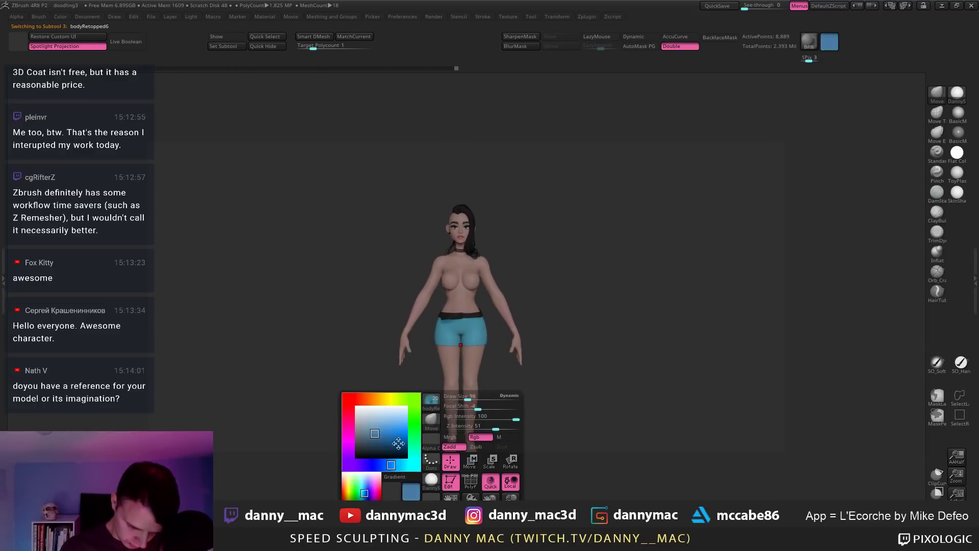
pyautogui.moveTo(496, 366)
pyautogui.keyDown('alt'); pyautogui.mouseDown(button='right')
pyautogui.moveTo(499, 394)
pyautogui.moveTo(483, 373)
pyautogui.mouseUp(button='right'); pyautogui.keyUp('alt')
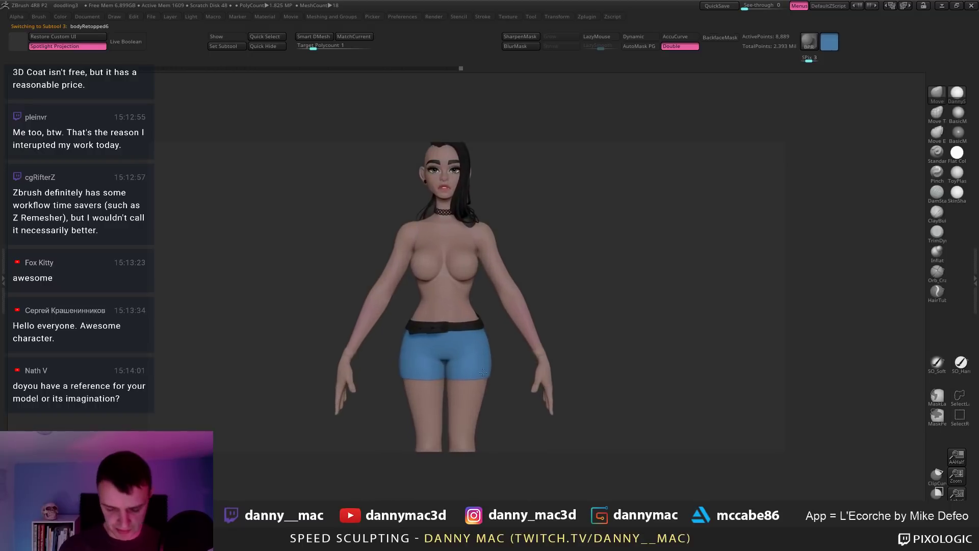
pyautogui.press('space')
pyautogui.moveTo(368, 419); pyautogui.dragTo(370, 426)
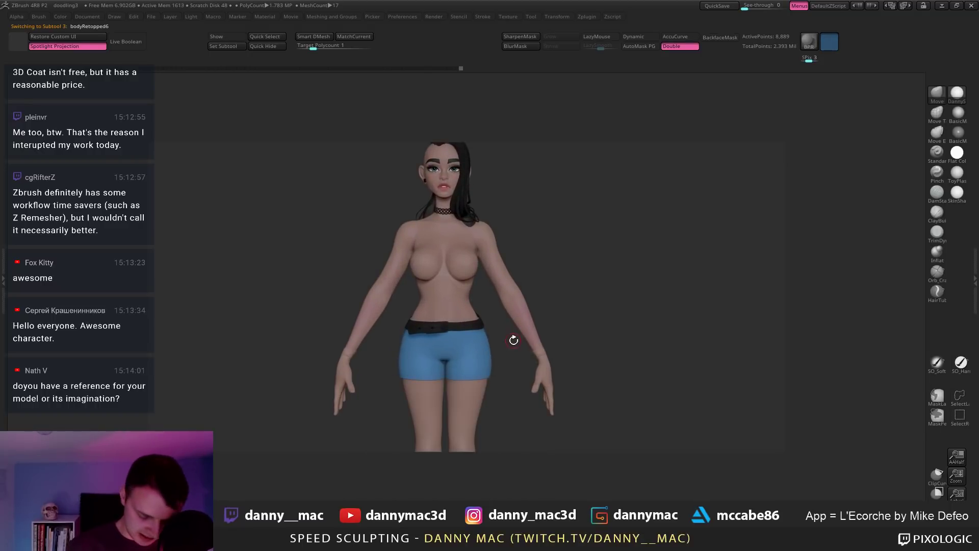
pyautogui.moveTo(513, 343); pyautogui.dragTo(561, 323, button='right')
# Step: Save the project as doodling3 in the Speed Sculpt Episode 30 folder
pyautogui.hotkey('ctrl', 's')
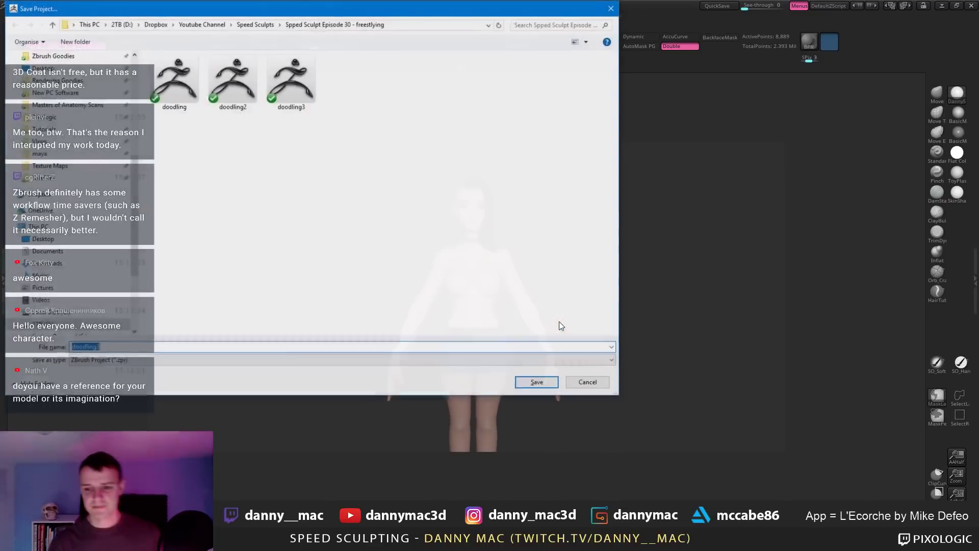
pyautogui.press('Return')
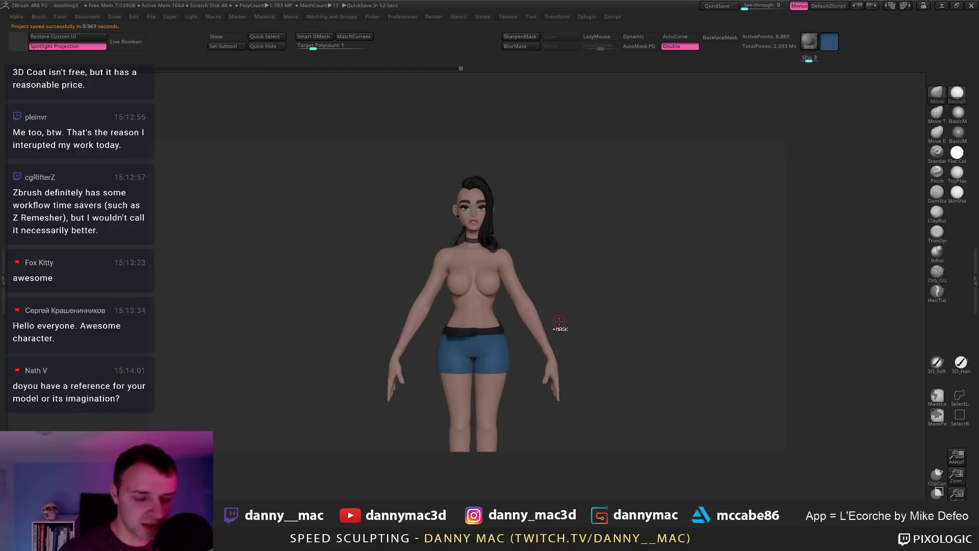
# Step: Turn the figure to a side view and make the body mesh the active part
pyautogui.keyDown('alt'); pyautogui.moveTo(496, 352); pyautogui.dragTo(475, 330, button='right'); pyautogui.keyUp('alt')
pyautogui.rightClick(450, 324)
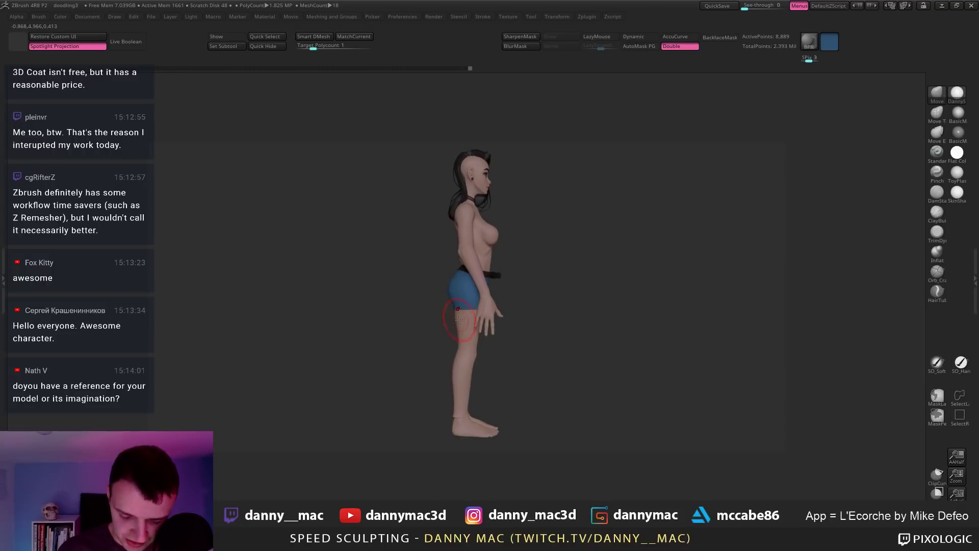
pyautogui.rightClick(459, 316)
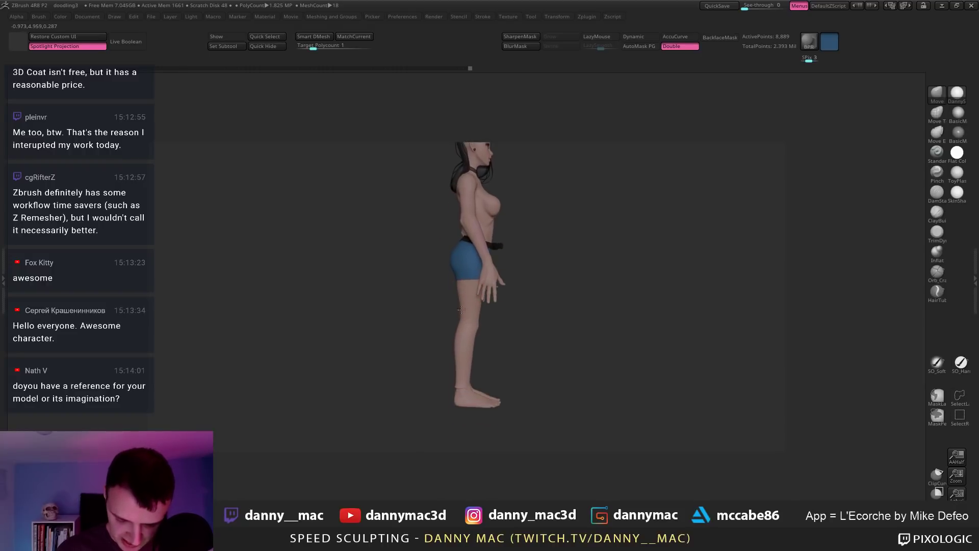
pyautogui.keyDown('alt'); pyautogui.click(462, 329); pyautogui.keyUp('alt')
pyautogui.rightClick(461, 327)
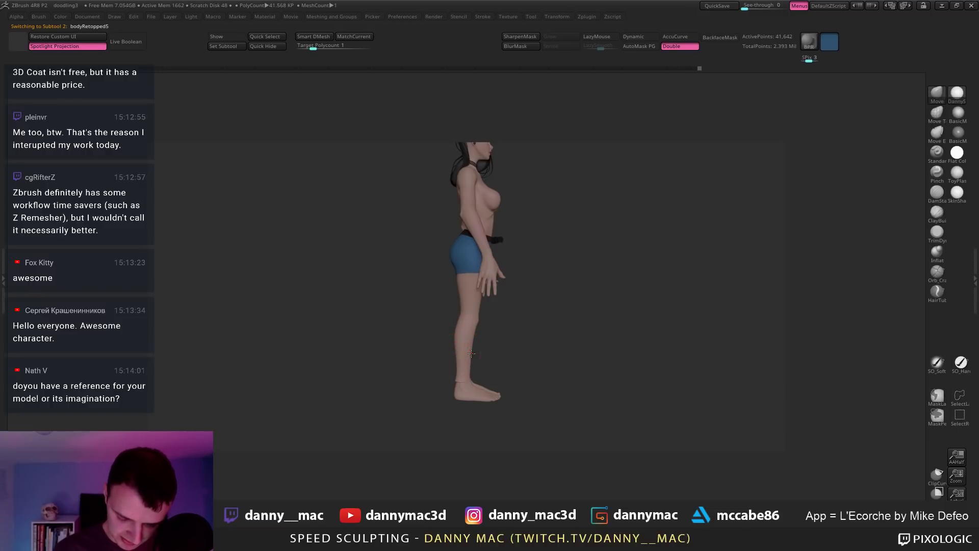
pyautogui.rightClick(471, 353)
# Step: Inspect the figure from side, front and back, then start saving the project again
pyautogui.moveTo(477, 325); pyautogui.dragTo(457, 342, button='right')
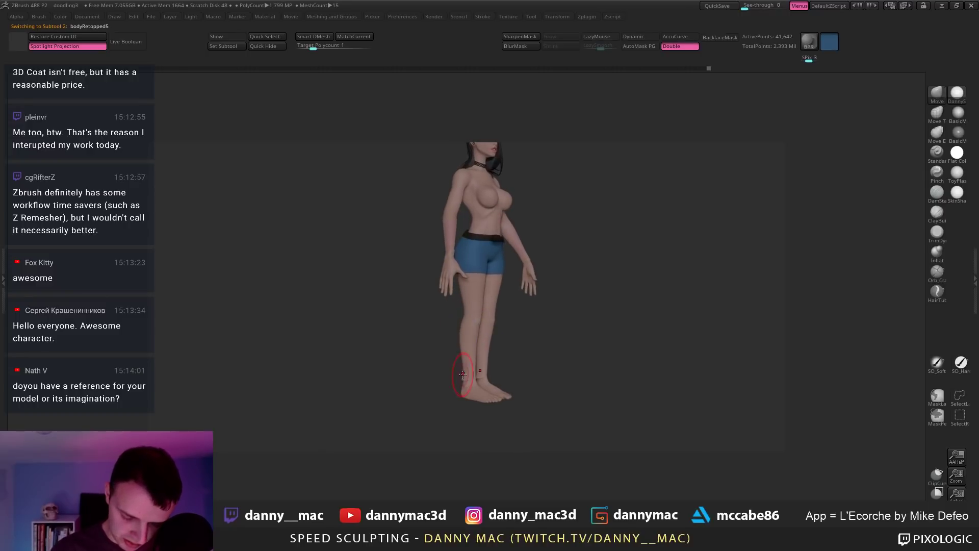
pyautogui.moveTo(462, 376); pyautogui.dragTo(499, 350, button='right')
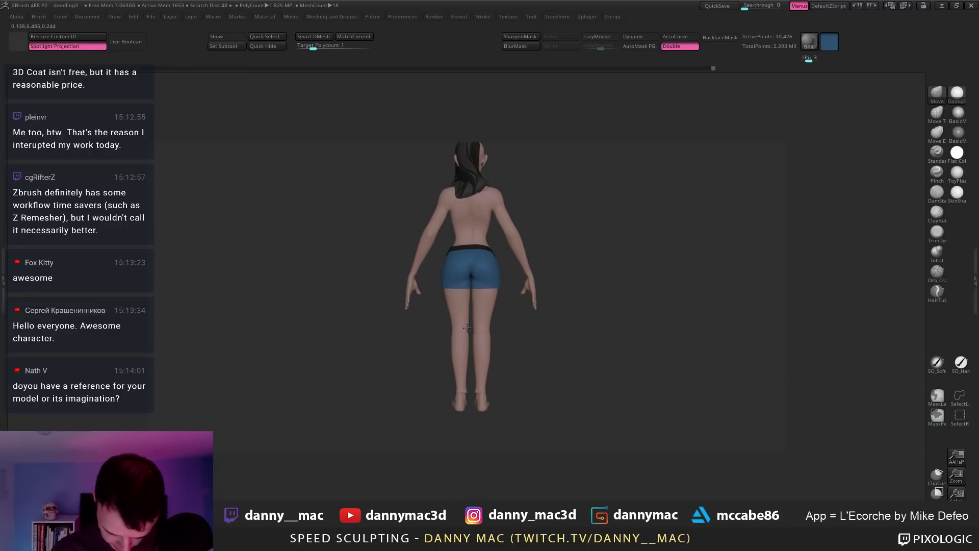
pyautogui.moveTo(470, 326)
pyautogui.mouseDown(button='right')
pyautogui.moveTo(519, 335)
pyautogui.moveTo(488, 339)
pyautogui.moveTo(478, 373)
pyautogui.mouseUp(button='right')
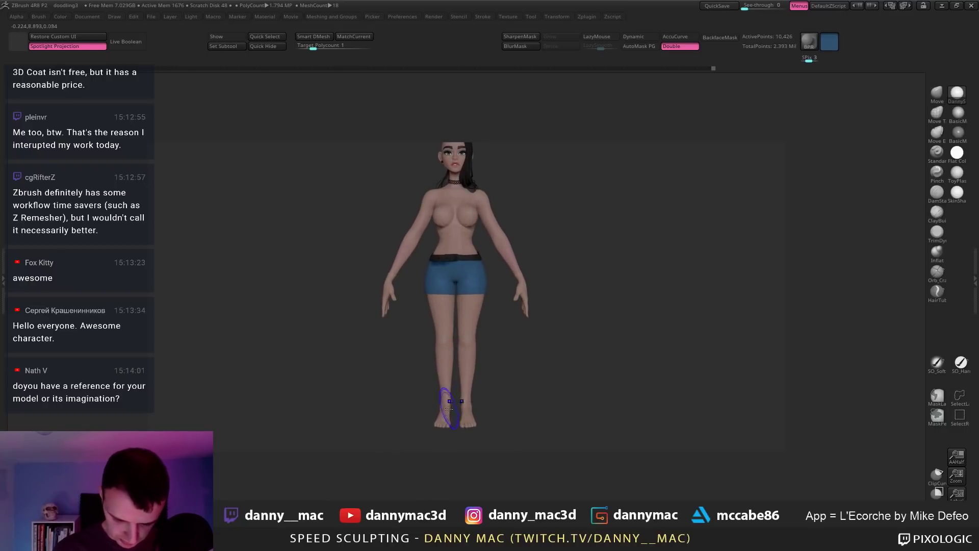
pyautogui.keyDown('alt'); pyautogui.moveTo(447, 408); pyautogui.dragTo(452, 368, button='right'); pyautogui.keyUp('alt')
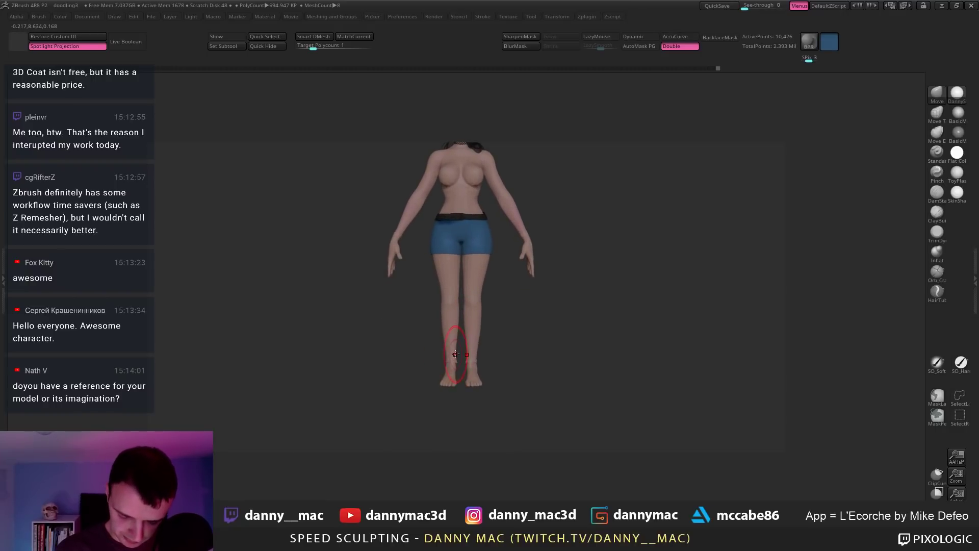
pyautogui.moveTo(452, 321); pyautogui.dragTo(463, 304, button='right')
pyautogui.press('space')
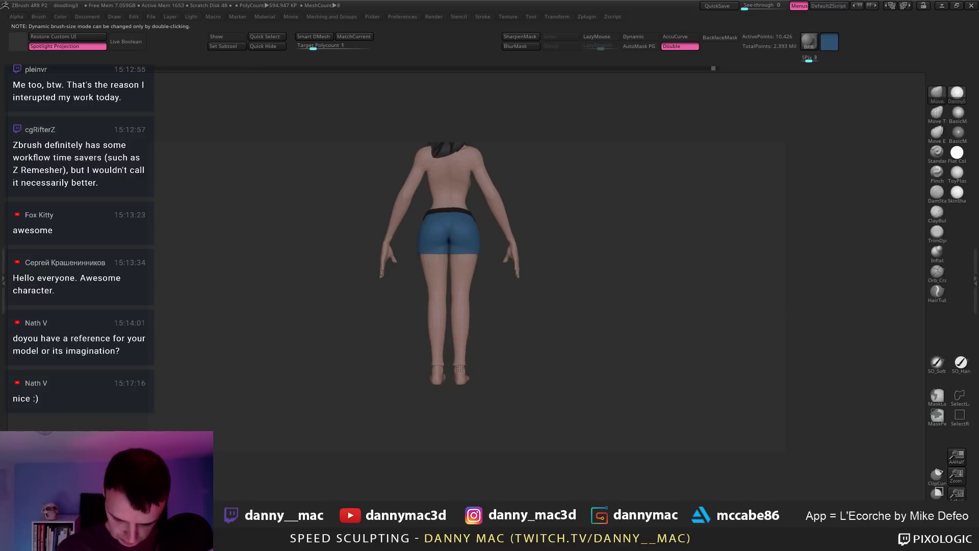
pyautogui.keyDown('alt'); pyautogui.moveTo(468, 342); pyautogui.dragTo(551, 349, button='right'); pyautogui.keyUp('alt')
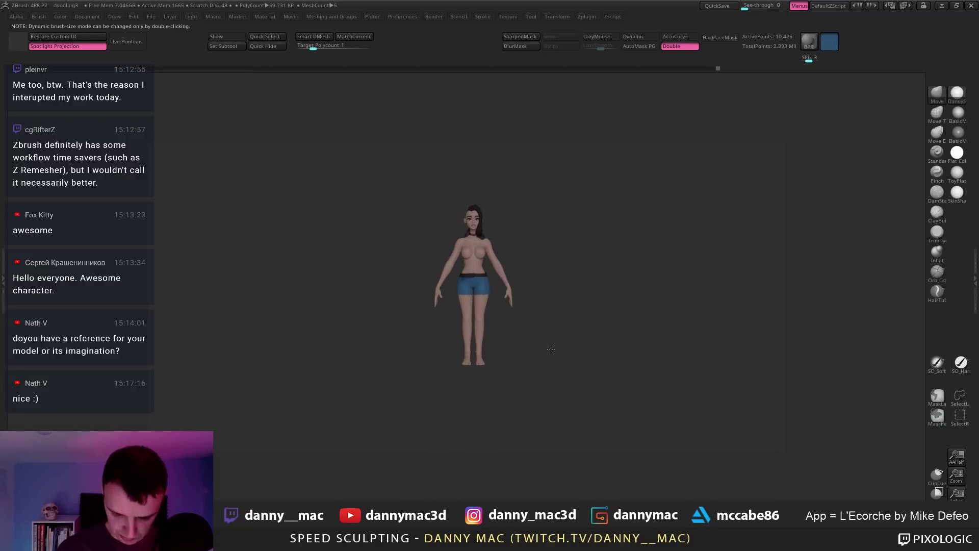
pyautogui.moveTo(483, 320)
pyautogui.keyDown('ctrl'); pyautogui.mouseDown(button='right')
pyautogui.moveTo(526, 338)
pyautogui.moveTo(495, 305)
pyautogui.mouseUp(button='right'); pyautogui.keyUp('ctrl')
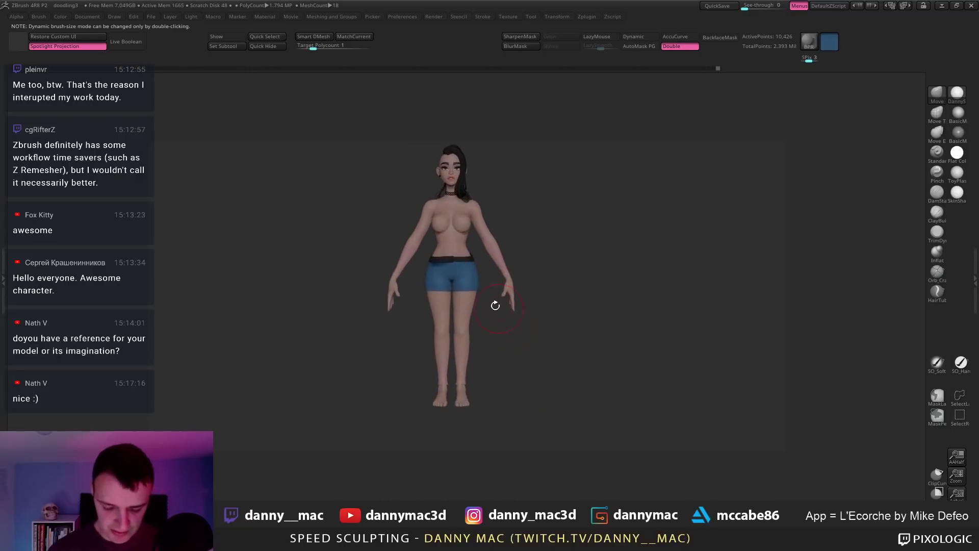
pyautogui.hotkey('ctrl', 's')
# Step: Overwrite the existing doodling3 project file
pyautogui.press('Return')
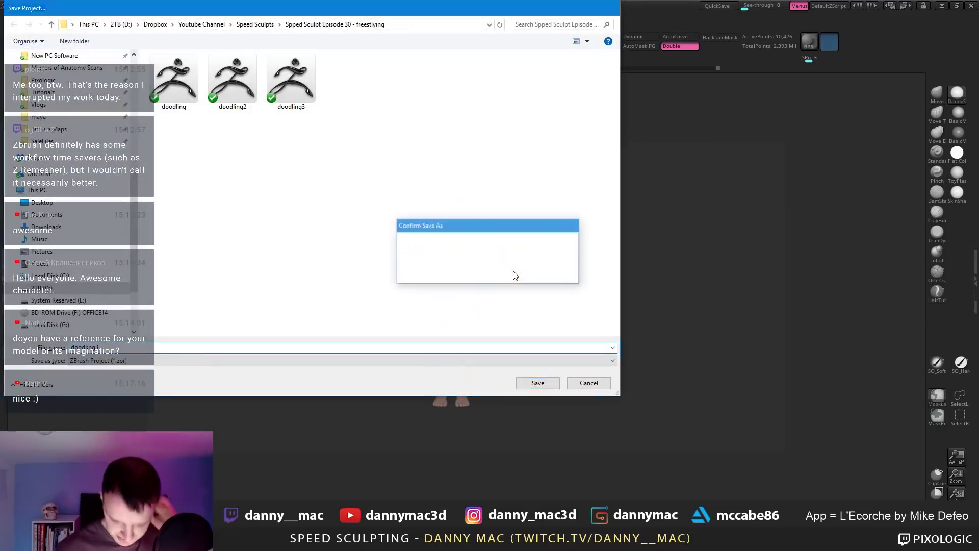
pyautogui.press('y')
pyautogui.moveTo(517, 270); pyautogui.dragTo(442, 270, button='right')
# Step: Apply BasicMaterial, isolate the bare body with arms hidden, and reveal the arm anatomy reference
pyautogui.click(958, 115)
pyautogui.hotkey('alt', 's')
pyautogui.keyDown('ctrl'); pyautogui.keyDown('shift'); pyautogui.click(445, 228); pyautogui.keyUp('shift'); pyautogui.keyUp('ctrl')
pyautogui.keyDown('ctrl'); pyautogui.keyDown('shift'); pyautogui.moveTo(477, 233); pyautogui.dragTo(502, 256); pyautogui.keyUp('shift'); pyautogui.keyUp('ctrl')
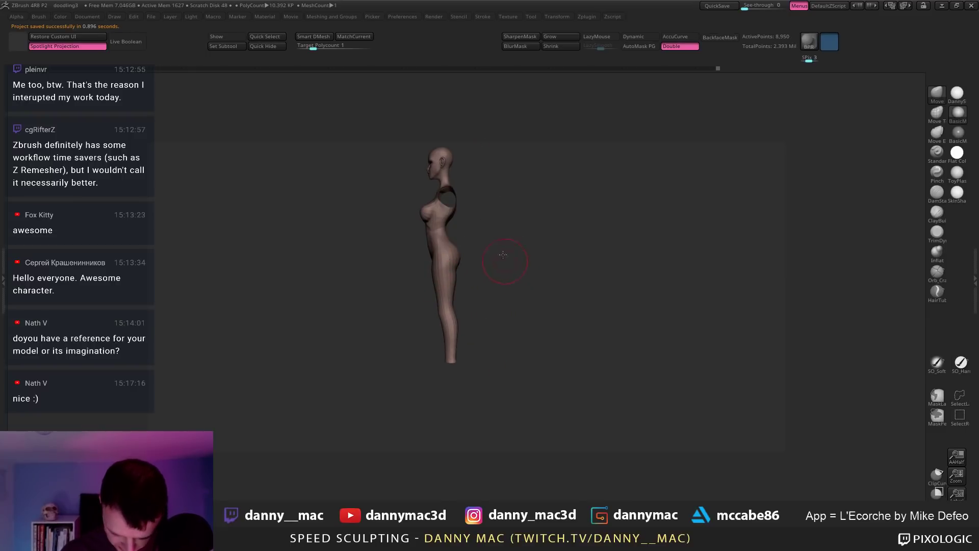
pyautogui.keyDown('alt'); pyautogui.moveTo(482, 283); pyautogui.dragTo(452, 280, button='right'); pyautogui.keyUp('alt')
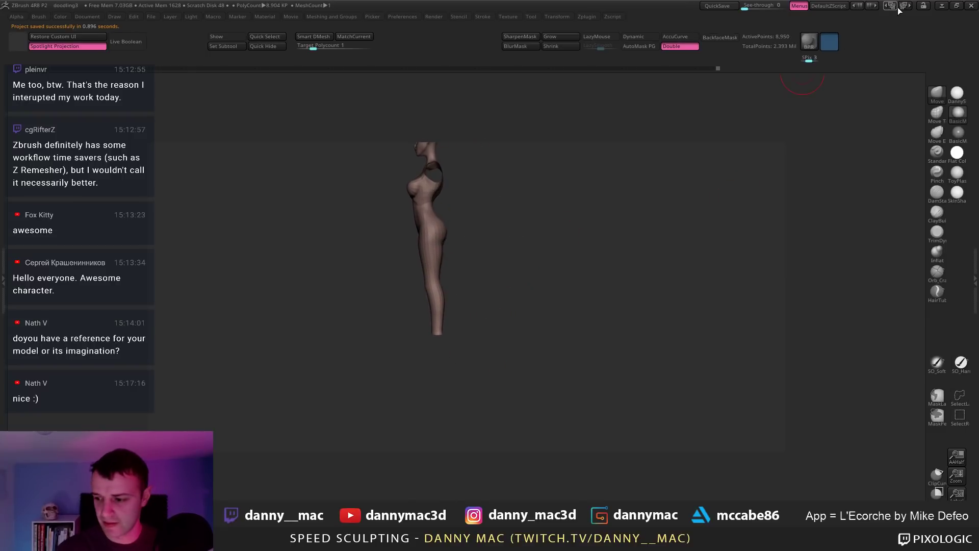
pyautogui.click(958, 5)
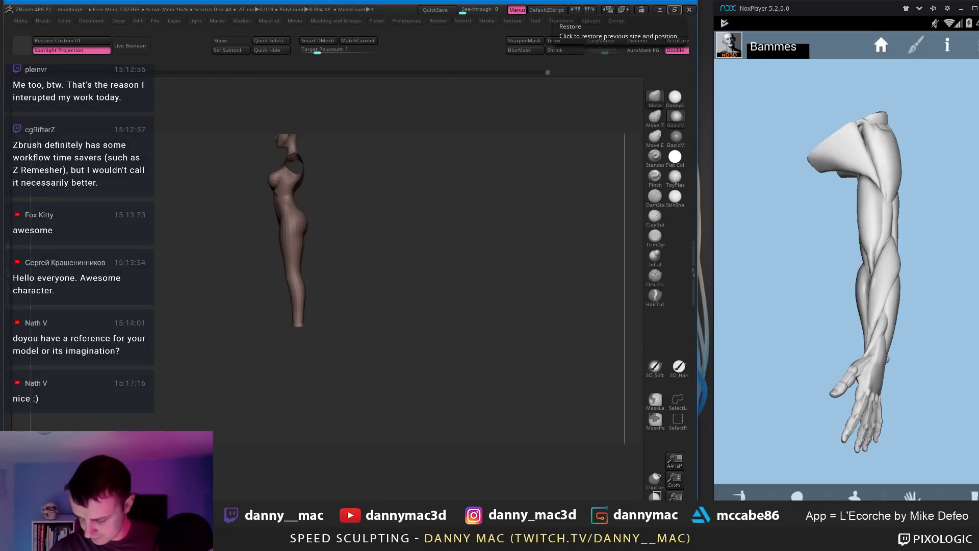
# Step: Switch the reference to the leg écorché and isolate the figure's legs
pyautogui.click(975, 495)
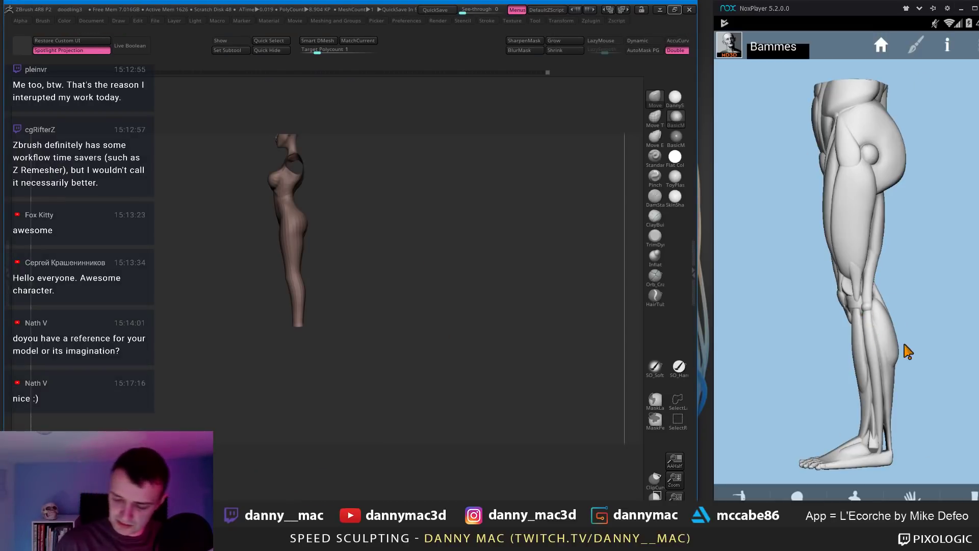
pyautogui.moveTo(824, 291); pyautogui.dragTo(950, 340)
pyautogui.keyDown('shift'); pyautogui.moveTo(396, 266); pyautogui.dragTo(421, 245); pyautogui.keyUp('shift')
pyautogui.keyDown('ctrl'); pyautogui.keyDown('shift'); pyautogui.click(410, 278); pyautogui.keyUp('shift'); pyautogui.keyUp('ctrl')
pyautogui.keyDown('ctrl'); pyautogui.keyDown('shift'); pyautogui.click(393, 301); pyautogui.keyUp('shift'); pyautogui.keyUp('ctrl')
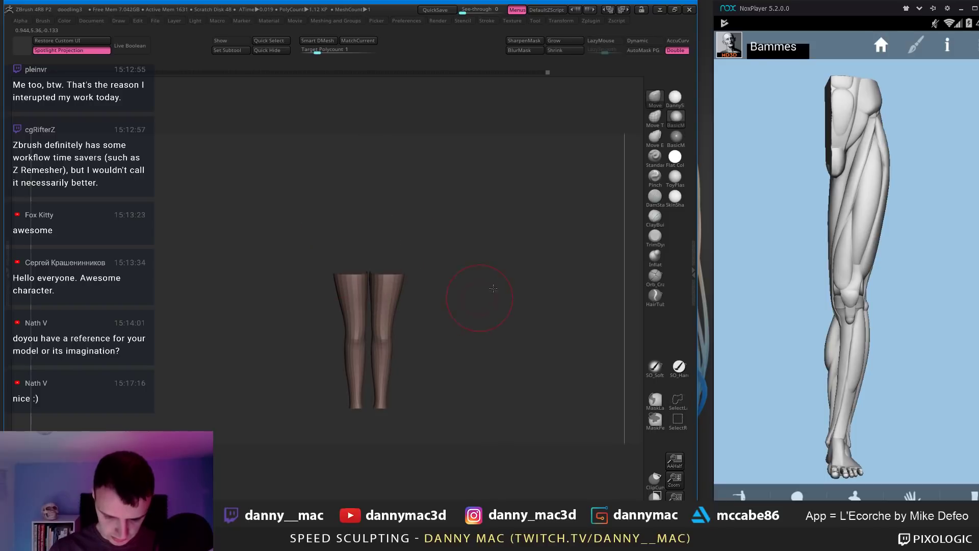
pyautogui.keyDown('alt'); pyautogui.moveTo(427, 306); pyautogui.dragTo(422, 213); pyautogui.keyUp('alt')
pyautogui.press('space')
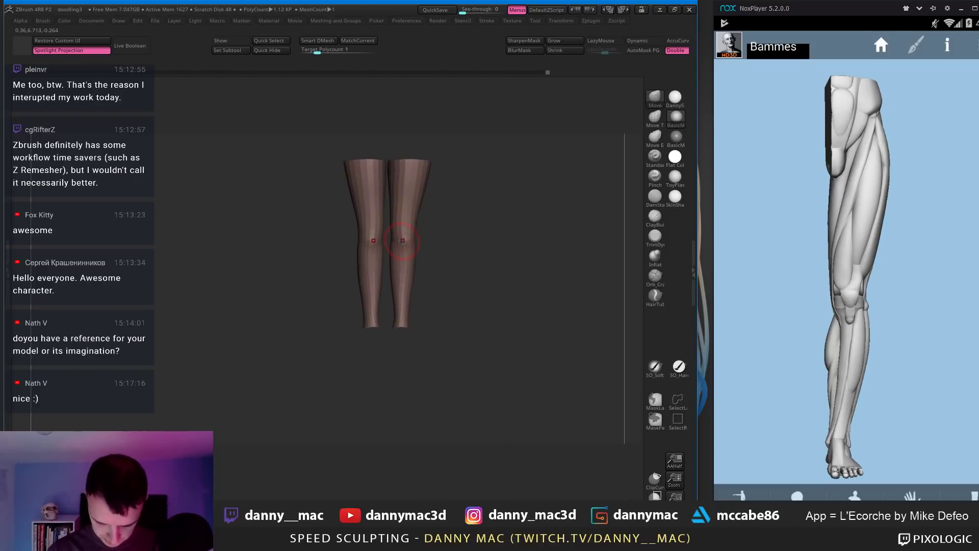
pyautogui.press('space')
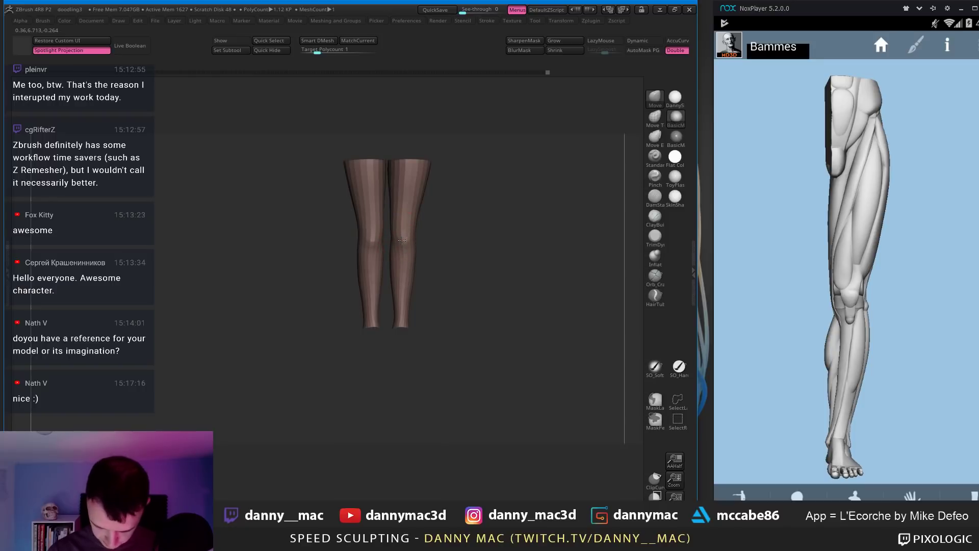
# Step: At the higher subdivision level, draw the lower legs slightly inward with the Move brush
pyautogui.keyDown('alt'); pyautogui.moveTo(402, 240); pyautogui.dragTo(454, 214); pyautogui.keyUp('alt')
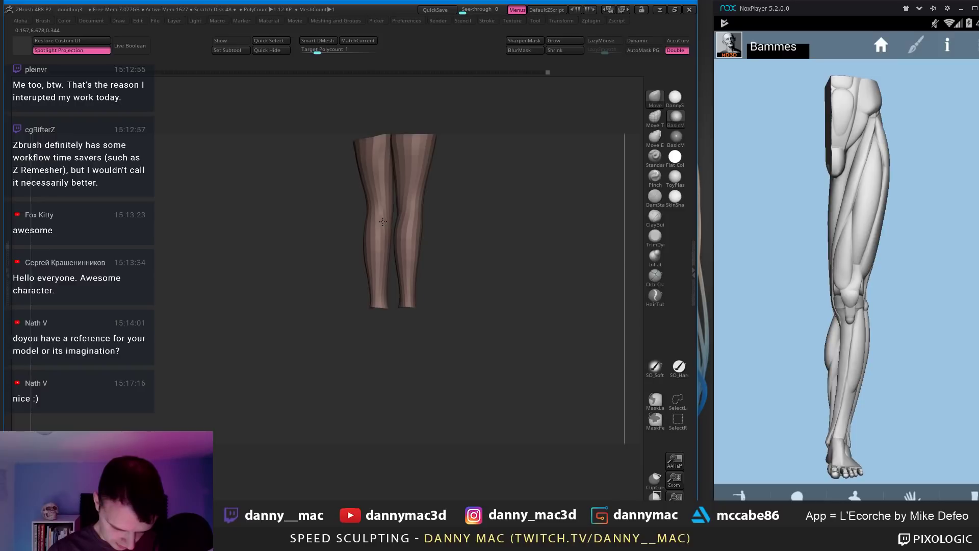
pyautogui.moveTo(383, 245); pyautogui.dragTo(355, 237, button='right')
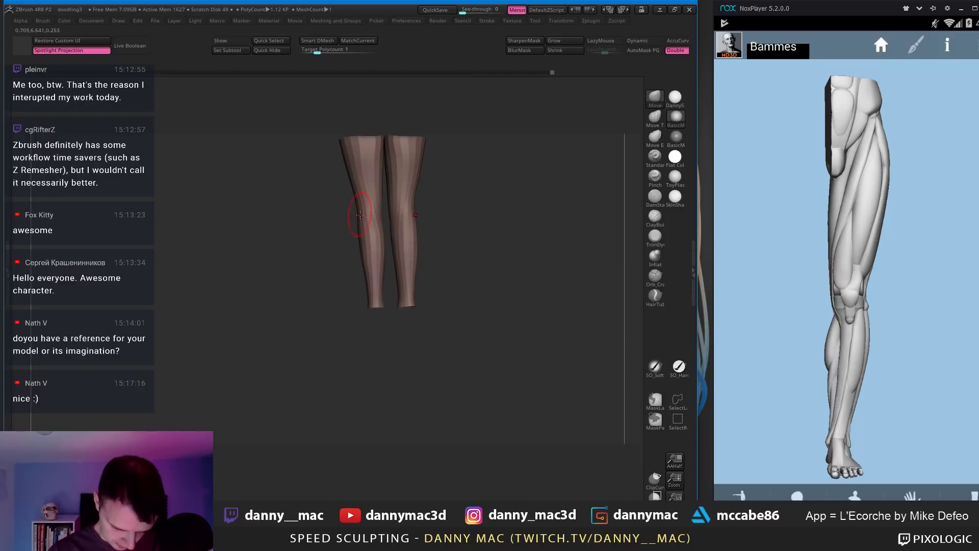
pyautogui.moveTo(406, 215)
pyautogui.mouseDown(button='right')
pyautogui.moveTo(418, 225)
pyautogui.moveTo(396, 235)
pyautogui.moveTo(405, 243)
pyautogui.mouseUp(button='right')
pyautogui.hotkey('ctrl', 'd')
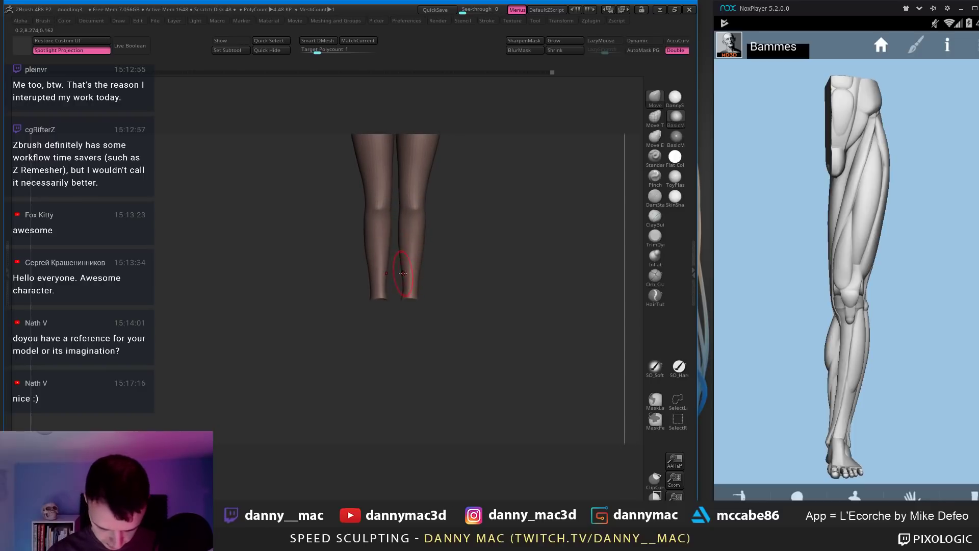
pyautogui.press('space')
pyautogui.moveTo(403, 274); pyautogui.dragTo(406, 290)
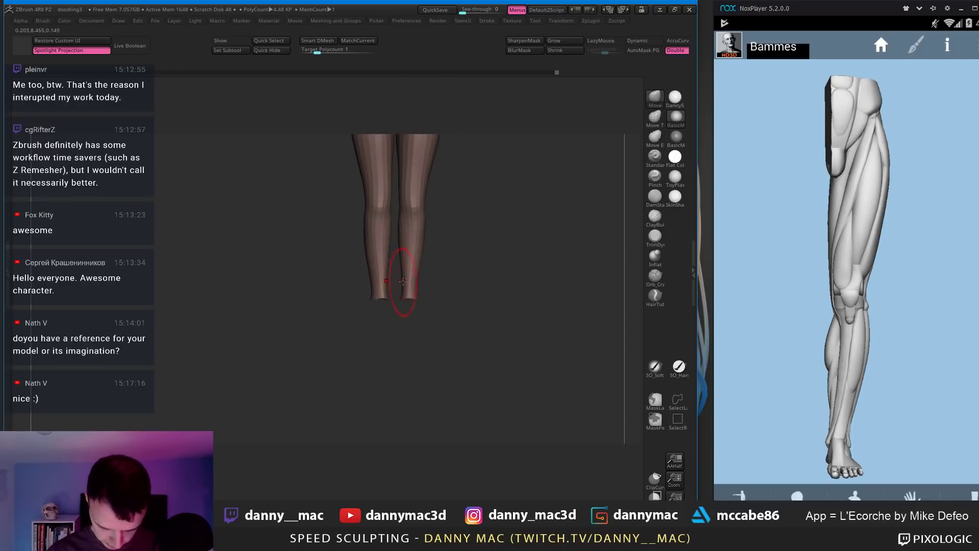
pyautogui.hotkey('shift', 'd')
pyautogui.keyDown('alt'); pyautogui.moveTo(403, 282); pyautogui.dragTo(389, 279, button='right'); pyautogui.keyUp('alt')
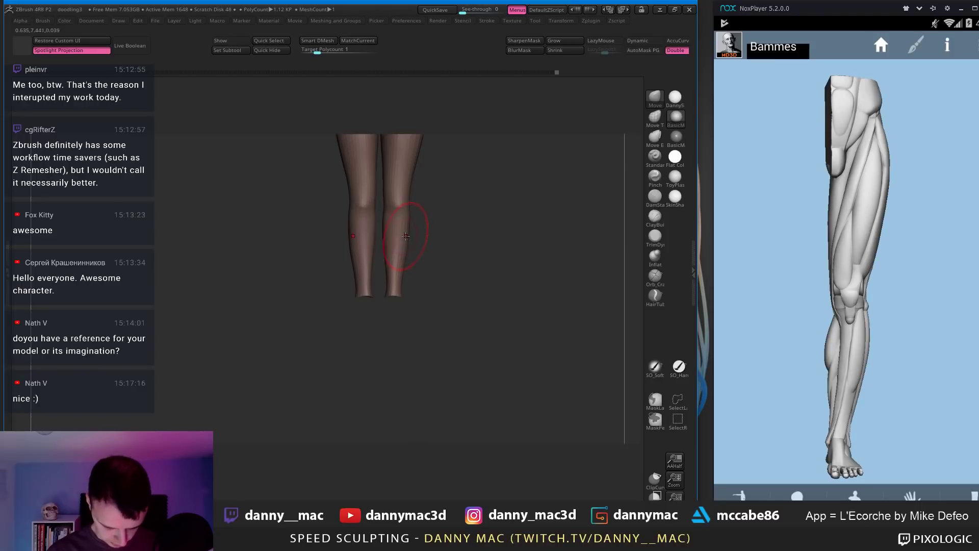
pyautogui.press('d')
# Step: Carve a crease line around the knees with the DamStandard brush
pyautogui.press('b')
pyautogui.press('d')
pyautogui.press('s')
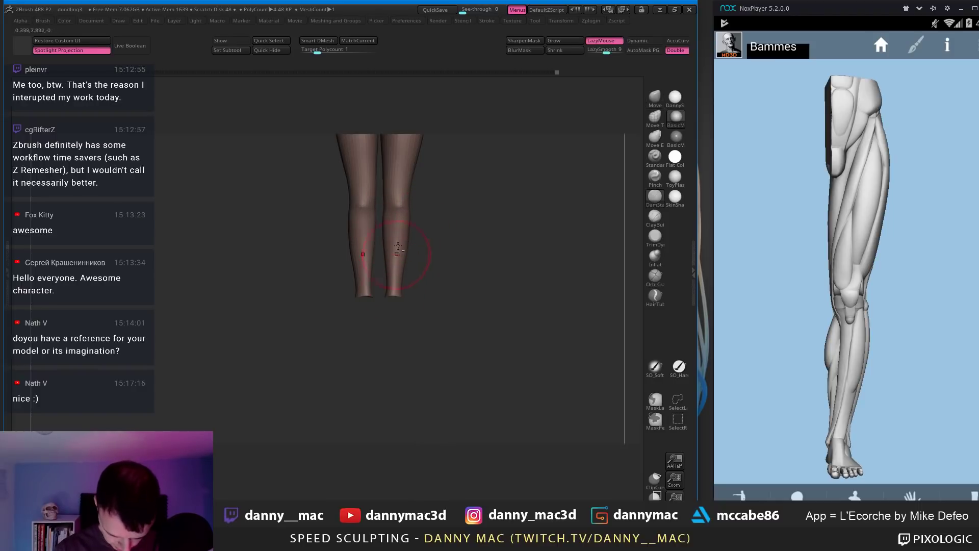
pyautogui.moveTo(369, 211); pyautogui.dragTo(395, 212)
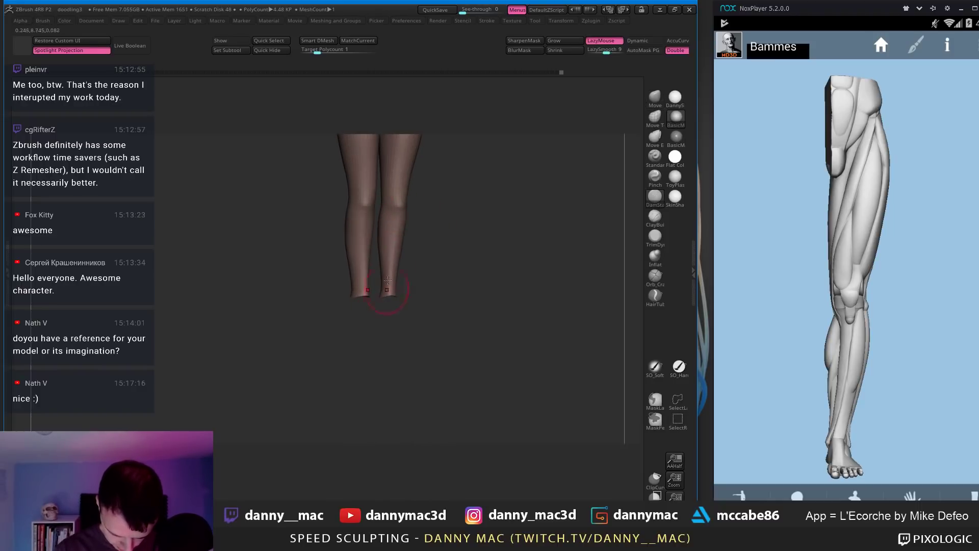
pyautogui.keyDown('shift'); pyautogui.moveTo(388, 280); pyautogui.dragTo(403, 222, button='right'); pyautogui.keyUp('shift')
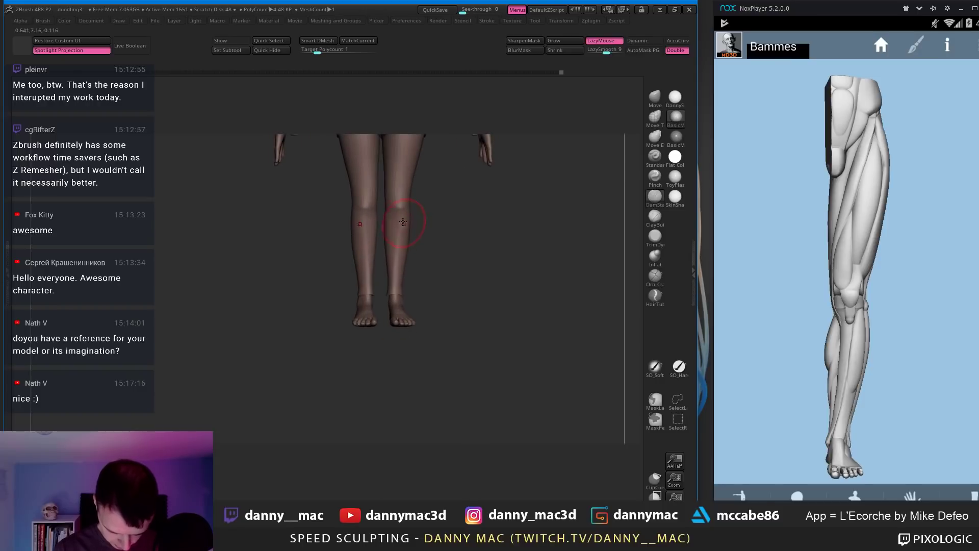
# Step: Undo the last knee stroke and turn the reference leg to face left
pyautogui.hotkey('ctrl', 'z')
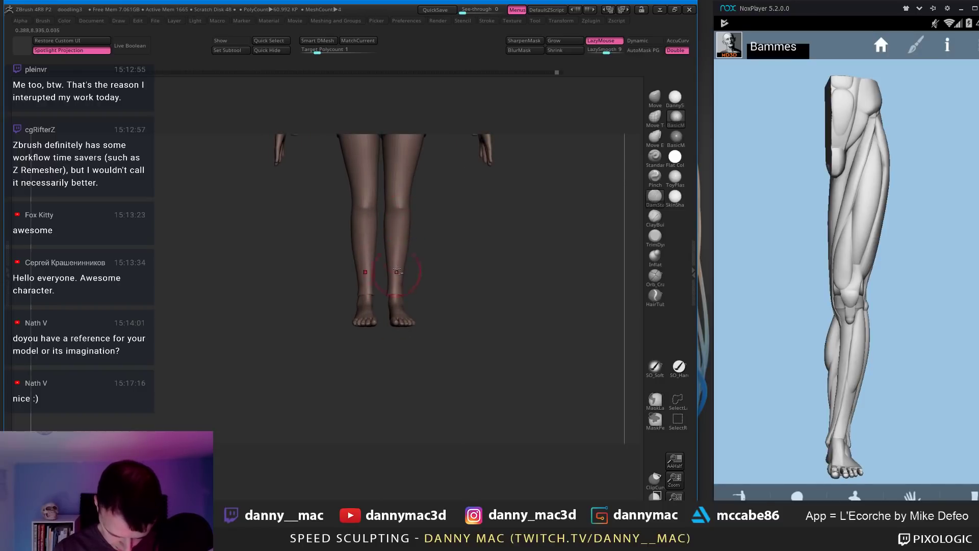
pyautogui.moveTo(405, 218); pyautogui.dragTo(395, 219, button='right')
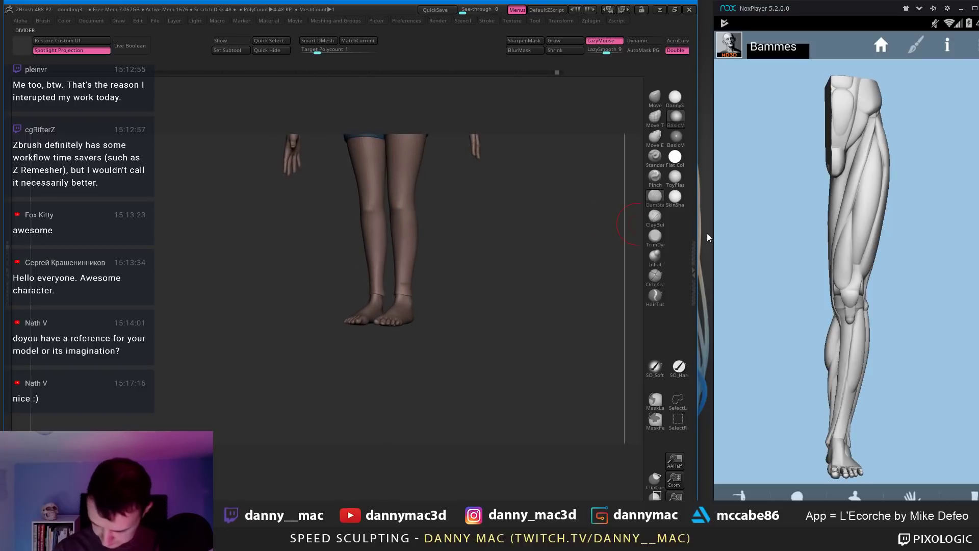
pyautogui.moveTo(882, 297); pyautogui.dragTo(833, 287)
pyautogui.moveTo(919, 285); pyautogui.dragTo(905, 278)
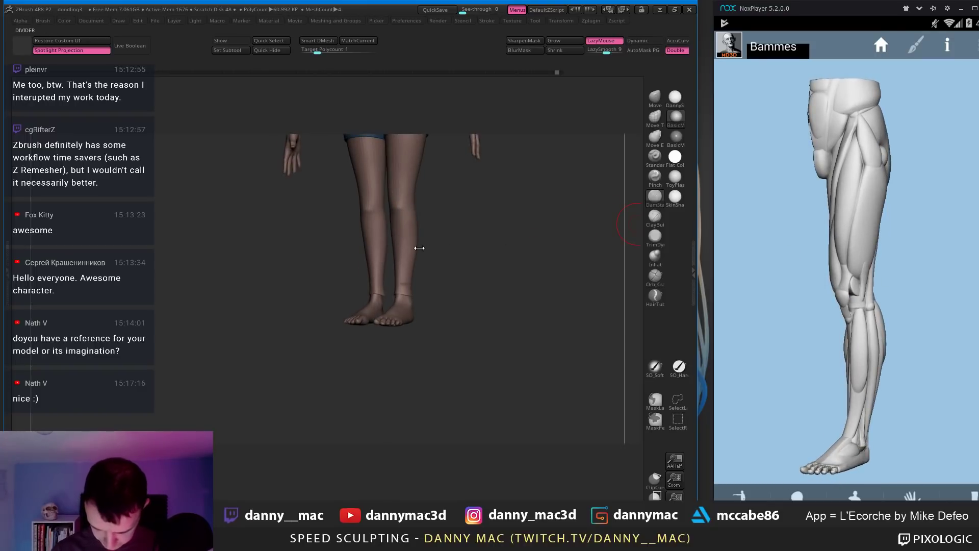
# Step: With the Move brush, re-isolate the legs in front view and drop to the lower subdivision
pyautogui.press('b')
pyautogui.press('m')
pyautogui.press('v')
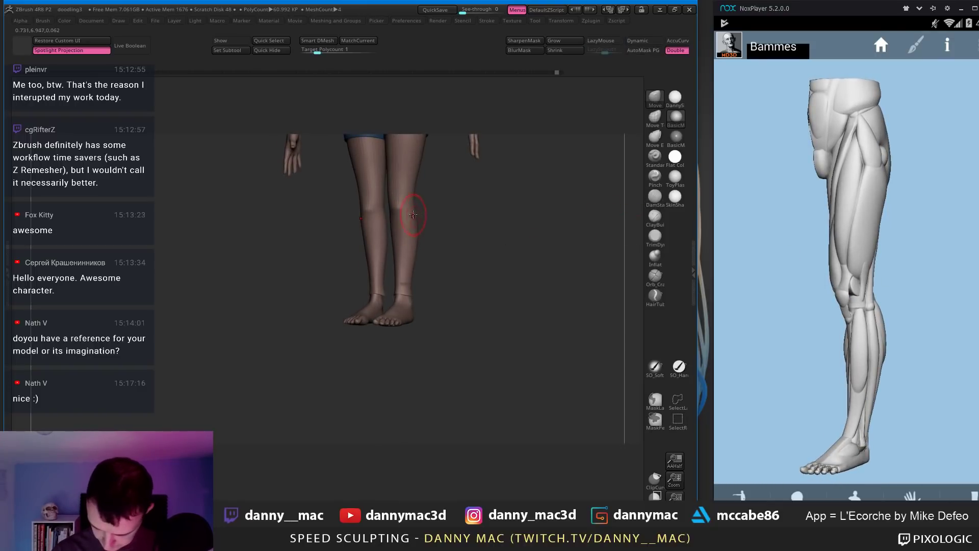
pyautogui.keyDown('alt'); pyautogui.moveTo(414, 178); pyautogui.dragTo(413, 216, button='right'); pyautogui.keyUp('alt')
pyautogui.rightClick(413, 217)
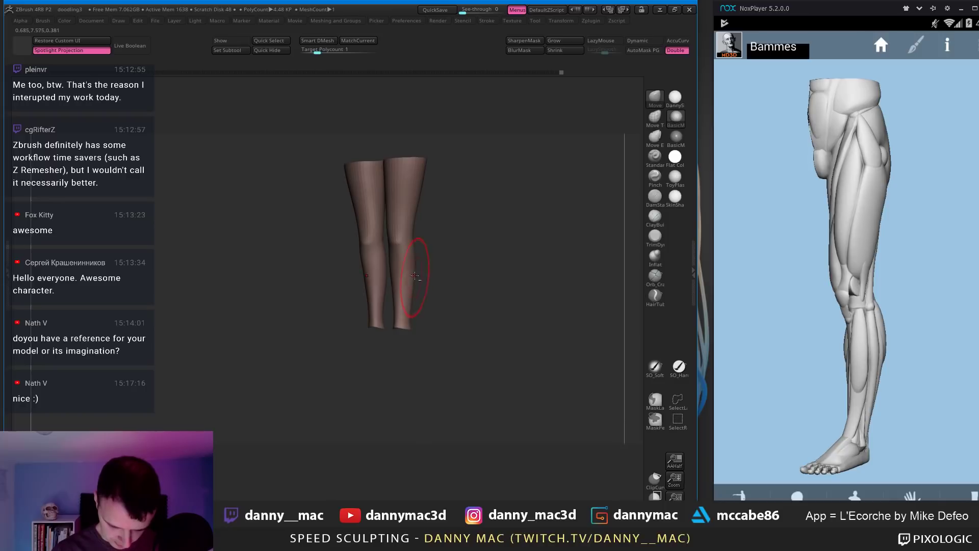
pyautogui.moveTo(415, 276)
pyautogui.mouseDown(button='right')
pyautogui.moveTo(416, 258)
pyautogui.moveTo(411, 300)
pyautogui.moveTo(429, 293)
pyautogui.moveTo(408, 302)
pyautogui.moveTo(414, 288)
pyautogui.moveTo(400, 288)
pyautogui.moveTo(397, 306)
pyautogui.moveTo(426, 309)
pyautogui.mouseUp(button='right')
pyautogui.hotkey('shift', 'd')
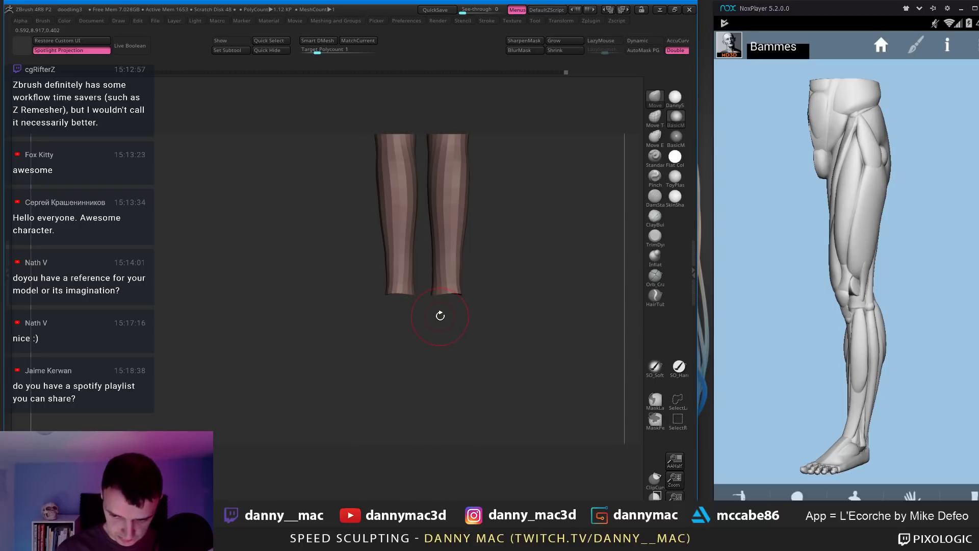
# Step: Mask under the feet and stretch the lower legs along a Transpose line from the foot
pyautogui.moveTo(443, 293)
pyautogui.keyDown('ctrl'); pyautogui.mouseDown()
pyautogui.moveTo(488, 320)
pyautogui.moveTo(422, 308)
pyautogui.mouseUp(); pyautogui.keyUp('ctrl')
pyautogui.moveTo(451, 332)
pyautogui.mouseDown(button='right')
pyautogui.moveTo(469, 323)
pyautogui.moveTo(441, 308)
pyautogui.moveTo(456, 310)
pyautogui.mouseUp(button='right')
pyautogui.press('w')
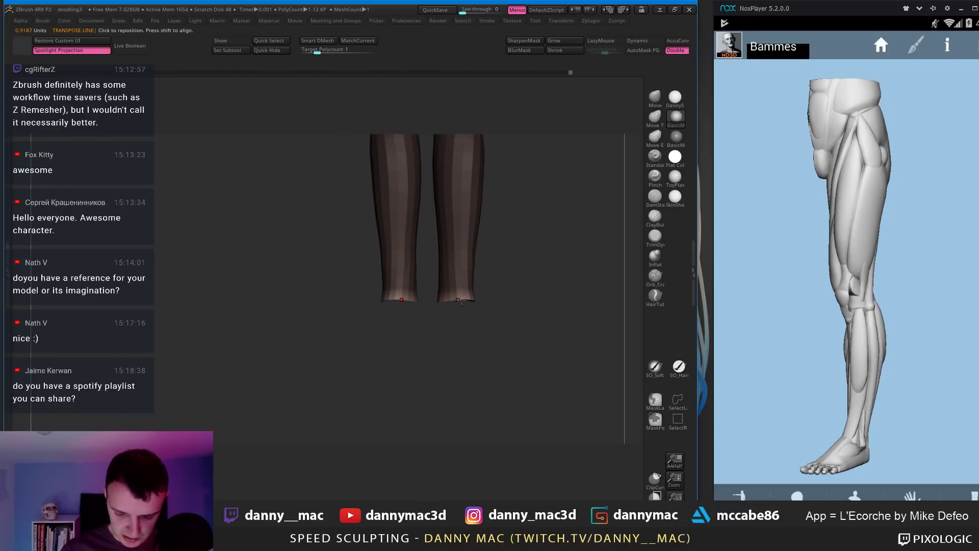
pyautogui.moveTo(450, 301); pyautogui.dragTo(525, 300)
pyautogui.moveTo(525, 299)
pyautogui.mouseDown(button='right')
pyautogui.moveTo(536, 301)
pyautogui.moveTo(403, 308)
pyautogui.moveTo(432, 317)
pyautogui.moveTo(403, 300)
pyautogui.mouseUp(button='right')
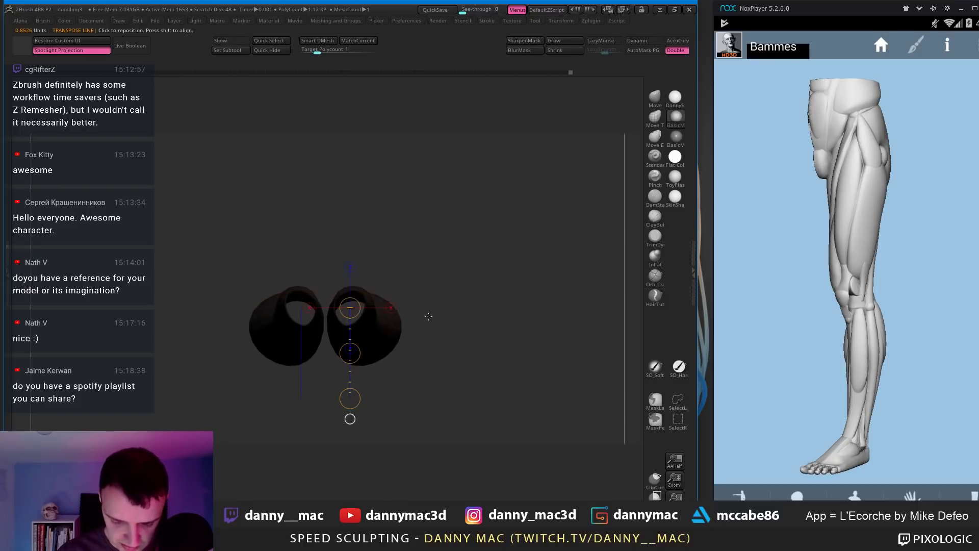
pyautogui.moveTo(350, 400); pyautogui.dragTo(357, 357, button='right')
pyautogui.moveTo(391, 309); pyautogui.dragTo(497, 333)
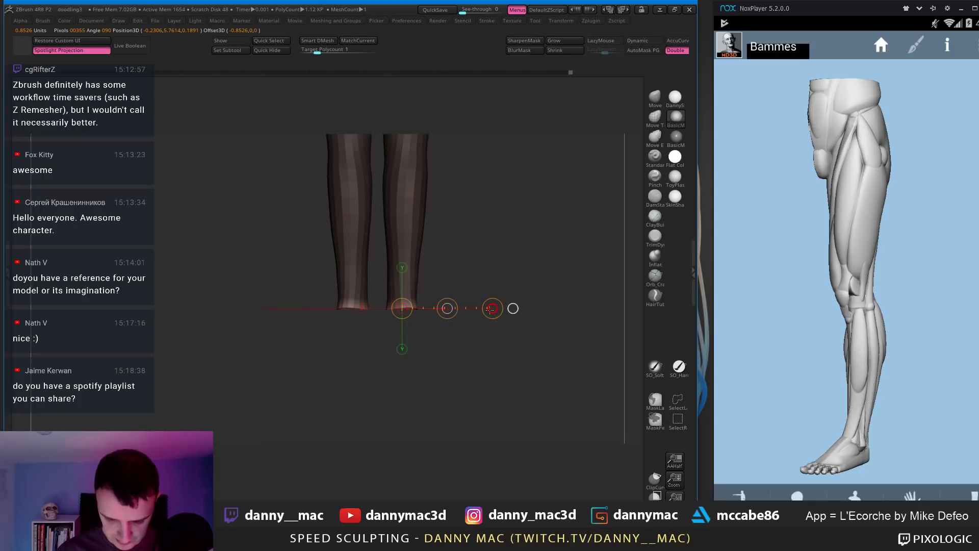
# Step: Return to the Move brush and check the legs and knee bend from side and front
pyautogui.keyDown('ctrl'); pyautogui.moveTo(483, 240); pyautogui.dragTo(447, 212); pyautogui.keyUp('ctrl')
pyautogui.press('q')
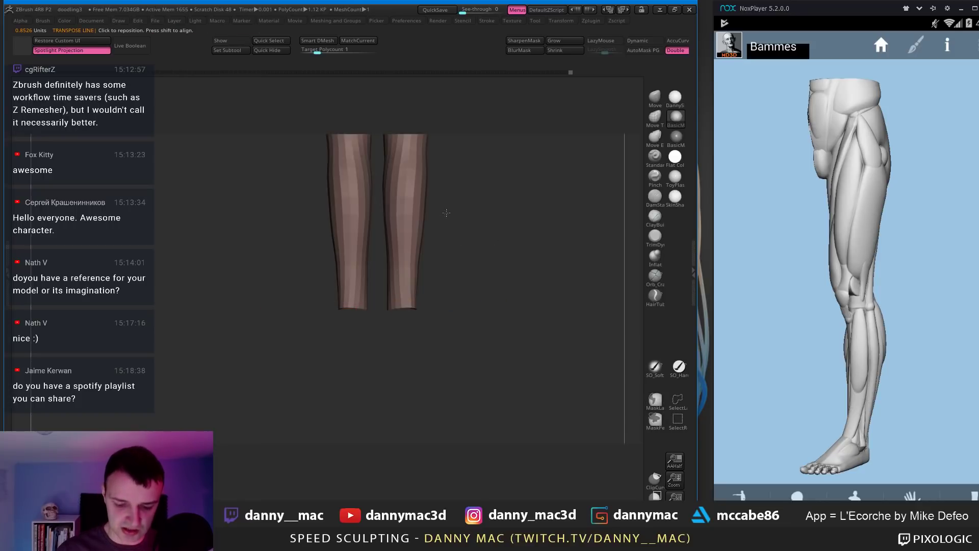
pyautogui.keyDown('ctrl'); pyautogui.moveTo(447, 213); pyautogui.dragTo(428, 251, button='right'); pyautogui.keyUp('ctrl')
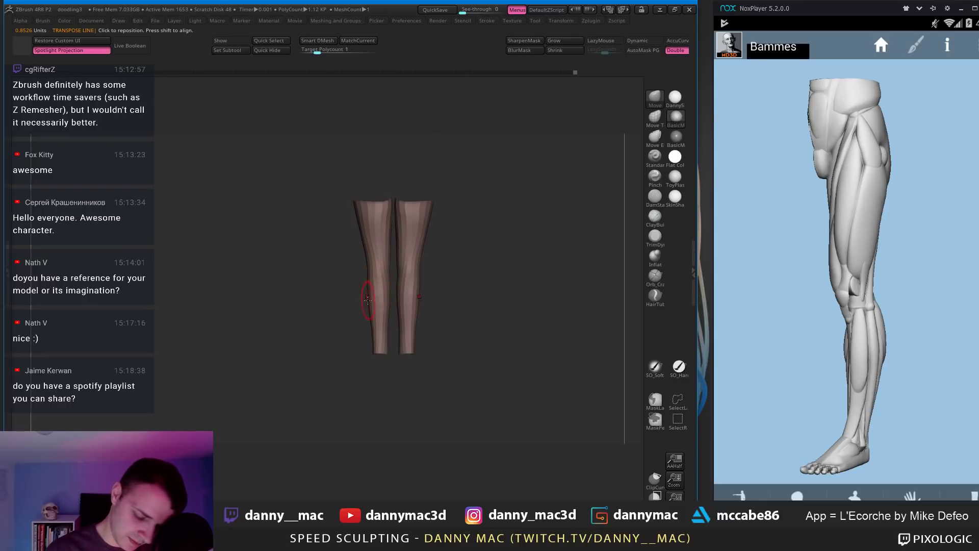
pyautogui.moveTo(366, 297)
pyautogui.mouseDown(button='right')
pyautogui.moveTo(399, 289)
pyautogui.moveTo(365, 293)
pyautogui.mouseUp(button='right')
pyautogui.moveTo(370, 330); pyautogui.dragTo(373, 319, button='right')
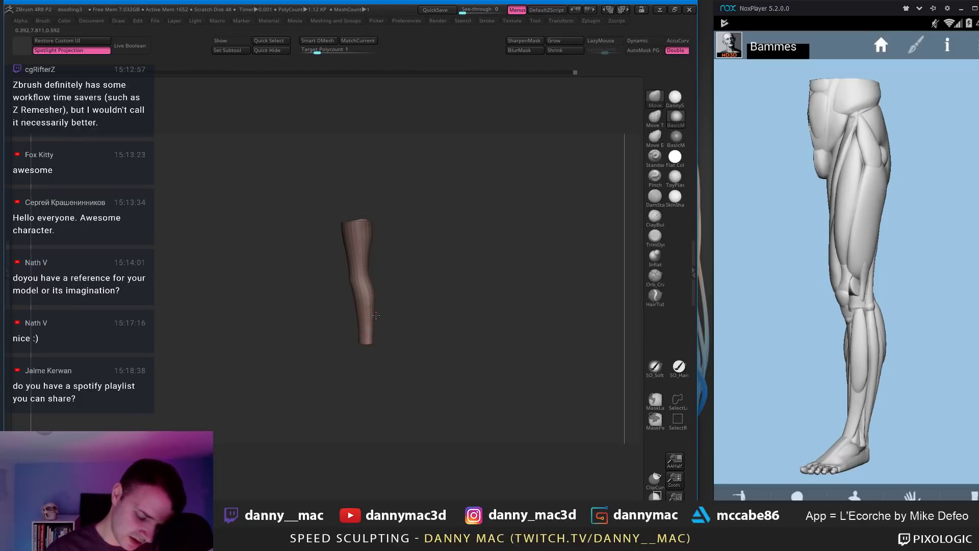
pyautogui.moveTo(375, 302); pyautogui.dragTo(328, 314, button='right')
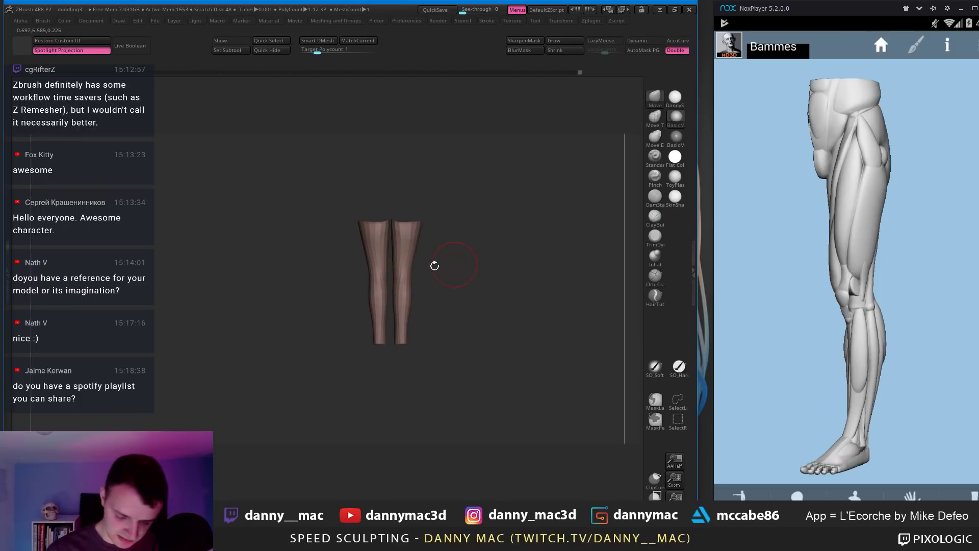
# Step: Raise the legs to the higher subdivision level and push the knee shape into place
pyautogui.moveTo(435, 266); pyautogui.dragTo(509, 282, button='right')
pyautogui.hotkey('ctrl', 'd')
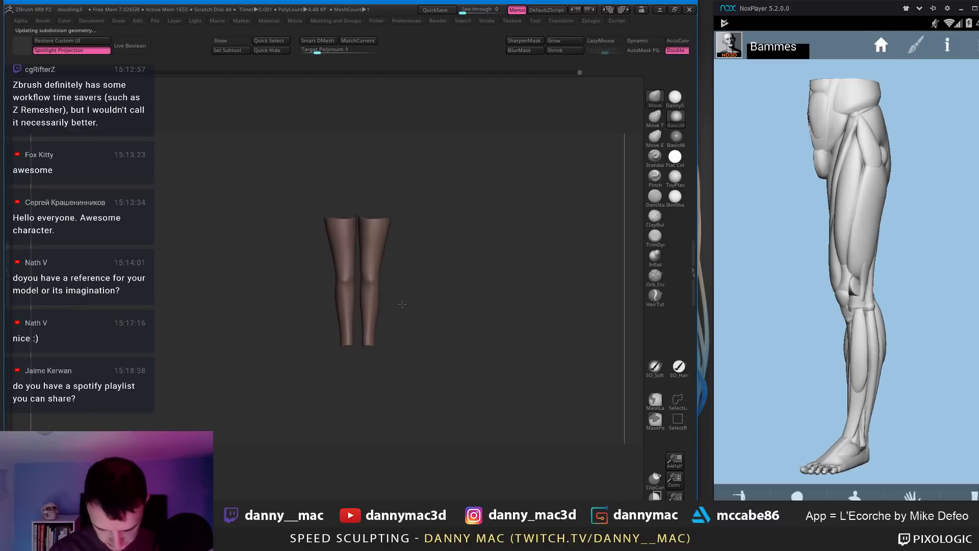
pyautogui.moveTo(938, 312); pyautogui.dragTo(913, 310)
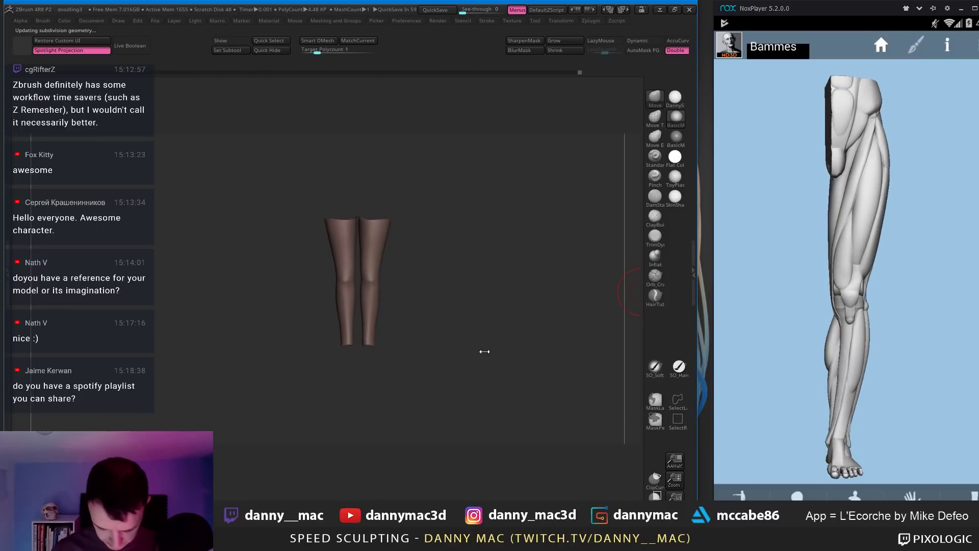
pyautogui.moveTo(483, 350); pyautogui.dragTo(392, 330, button='right')
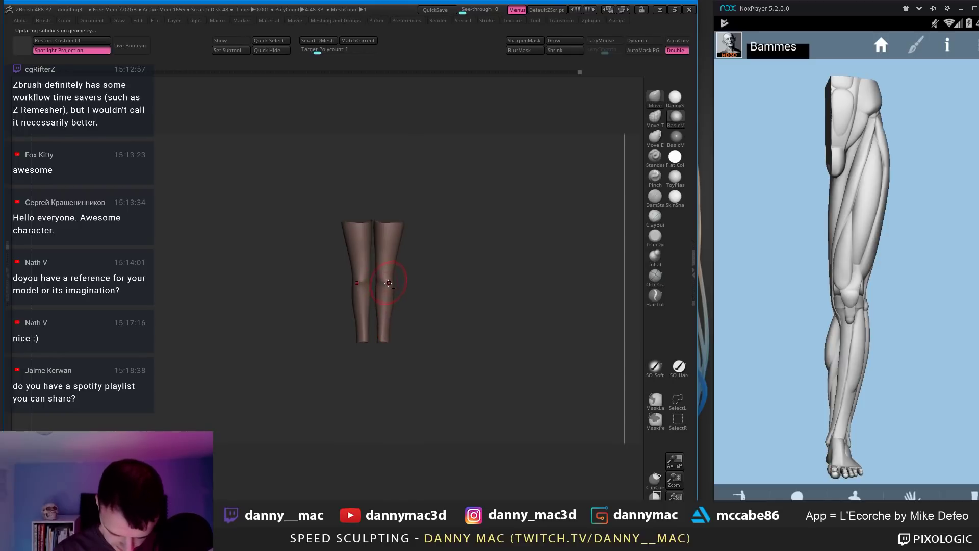
pyautogui.press('shift')
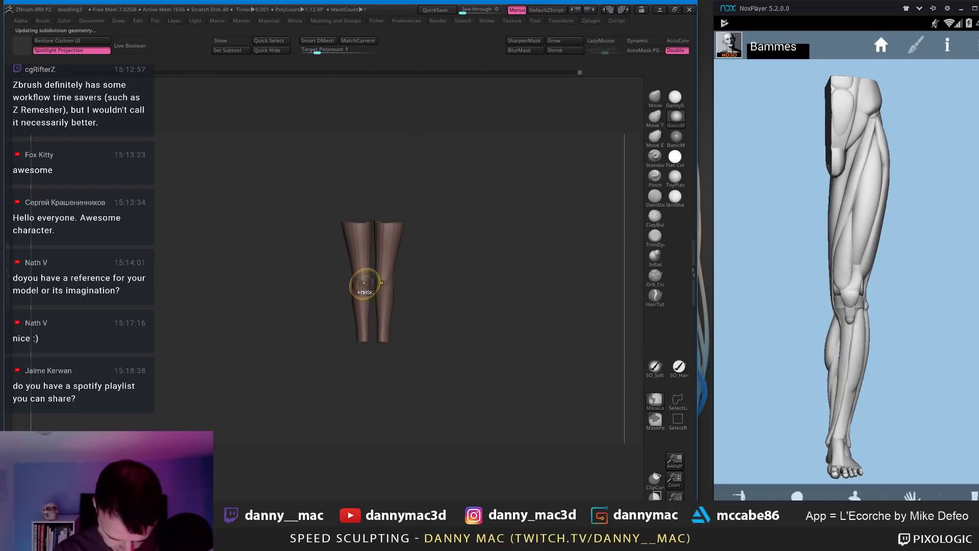
pyautogui.moveTo(366, 282); pyautogui.dragTo(364, 283)
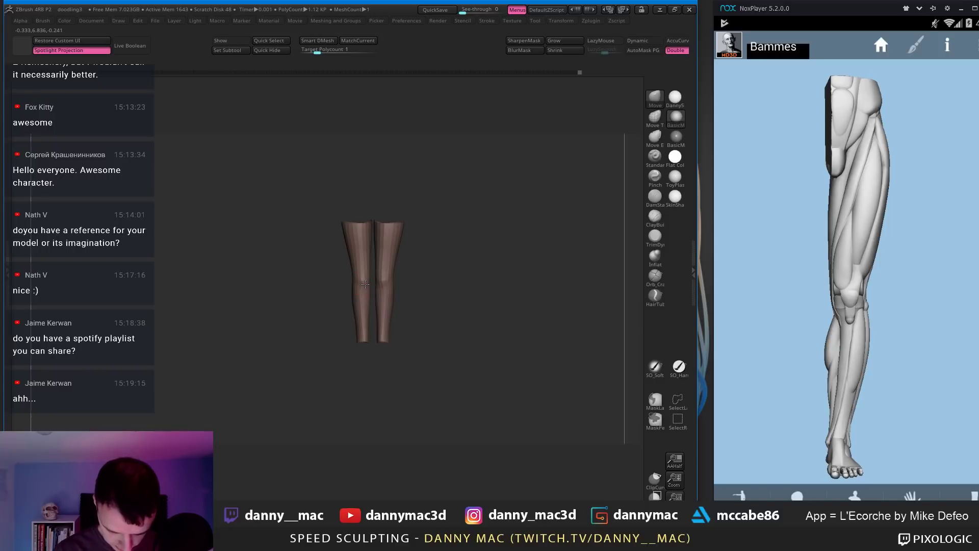
pyautogui.keyDown('alt'); pyautogui.moveTo(364, 284); pyautogui.dragTo(359, 260, button='right'); pyautogui.keyUp('alt')
pyautogui.moveTo(364, 301); pyautogui.dragTo(370, 301)
# Step: Flatten the knees with TrimDynamic, then rework them with the Move brush
pyautogui.moveTo(371, 301); pyautogui.dragTo(389, 308, button='right')
pyautogui.press('b')
pyautogui.press('t')
pyautogui.press('d')
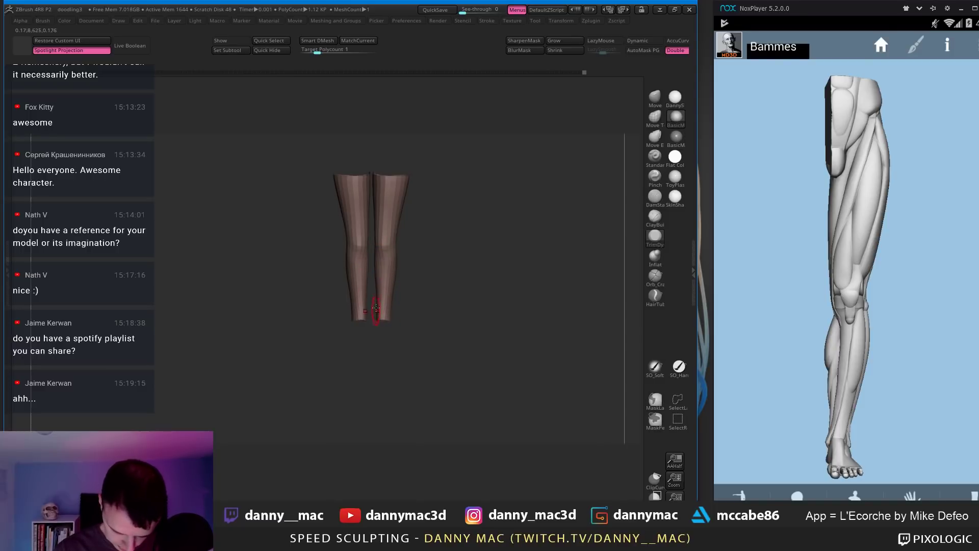
pyautogui.press('b')
pyautogui.press('m')
pyautogui.press('v')
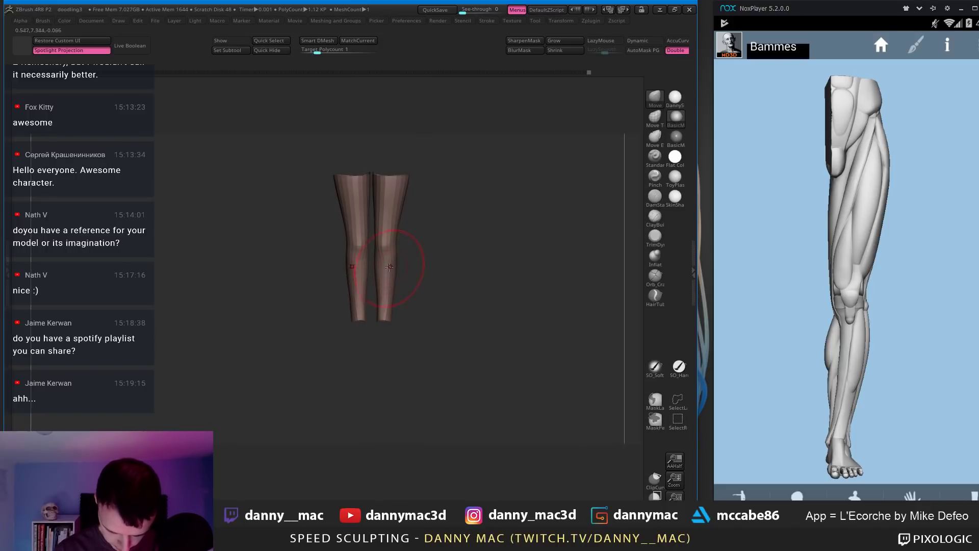
pyautogui.press('space')
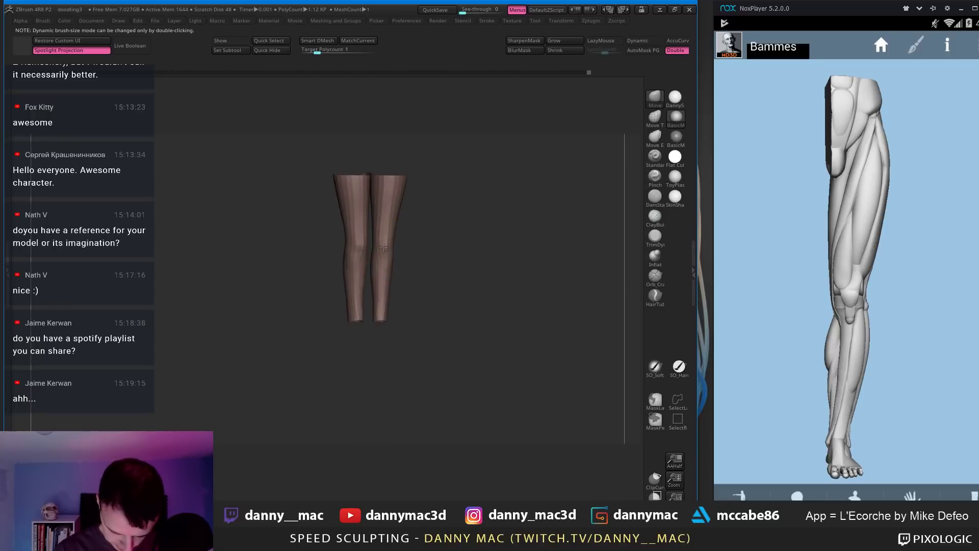
# Step: Unhide the shorts, hands and hair and select the feet SubTool
pyautogui.moveTo(383, 247); pyautogui.dragTo(341, 342, button='right')
pyautogui.keyDown('ctrl'); pyautogui.keyDown('shift'); pyautogui.click(497, 272); pyautogui.keyUp('shift'); pyautogui.keyUp('ctrl')
pyautogui.keyDown('alt'); pyautogui.click(373, 352); pyautogui.keyUp('alt')
# Step: On bodyRetopped5, mask the lower legs and shift them along a vertical Transpose line in side view
pyautogui.press('w')
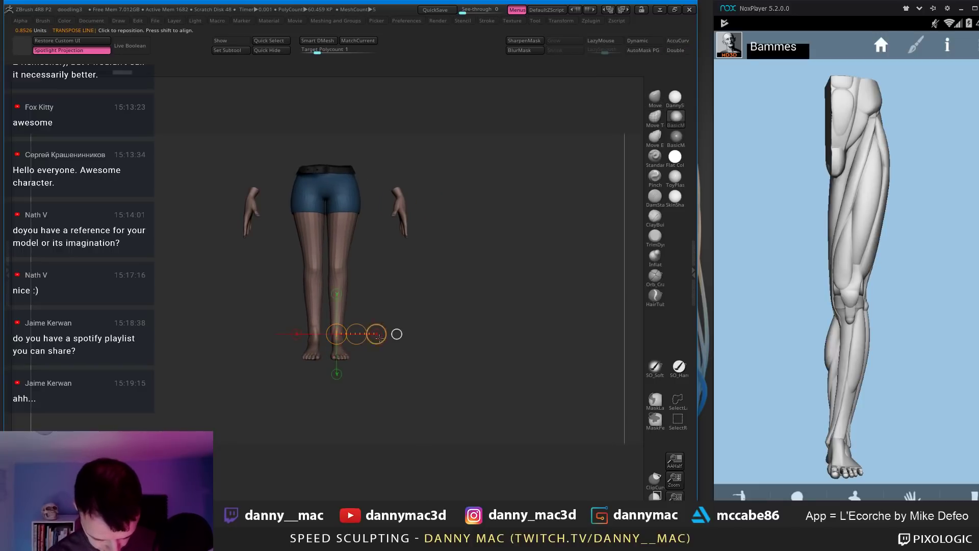
pyautogui.moveTo(356, 334); pyautogui.dragTo(356, 334)
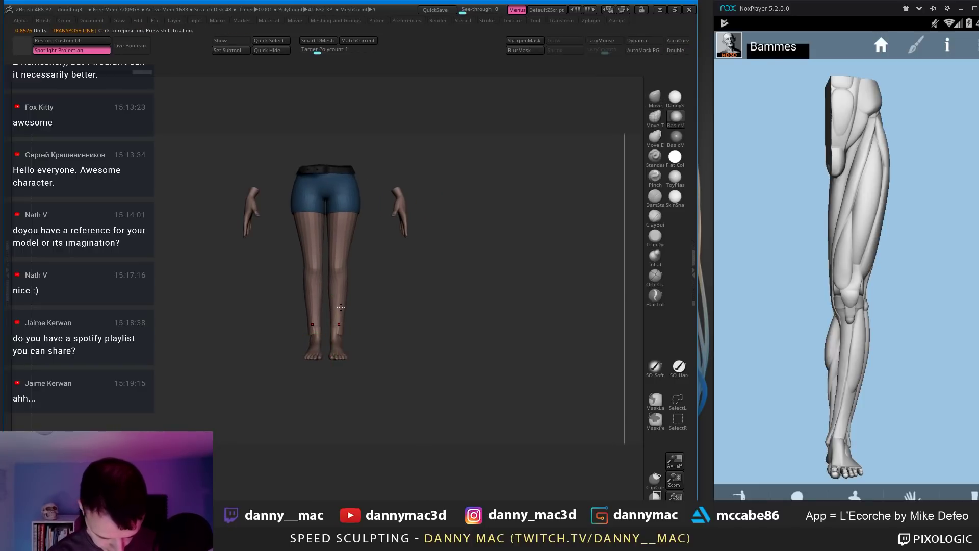
pyautogui.keyDown('alt'); pyautogui.click(348, 275); pyautogui.keyUp('alt')
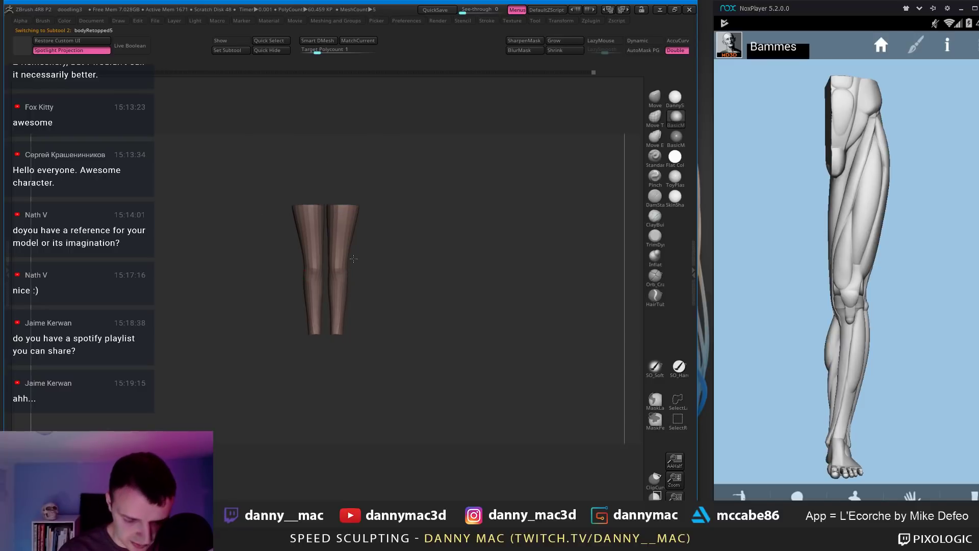
pyautogui.moveTo(379, 265)
pyautogui.keyDown('ctrl'); pyautogui.mouseDown()
pyautogui.moveTo(198, 322)
pyautogui.moveTo(439, 301)
pyautogui.mouseUp(); pyautogui.keyUp('ctrl')
pyautogui.keyDown('ctrl'); pyautogui.click(380, 284); pyautogui.keyUp('ctrl')
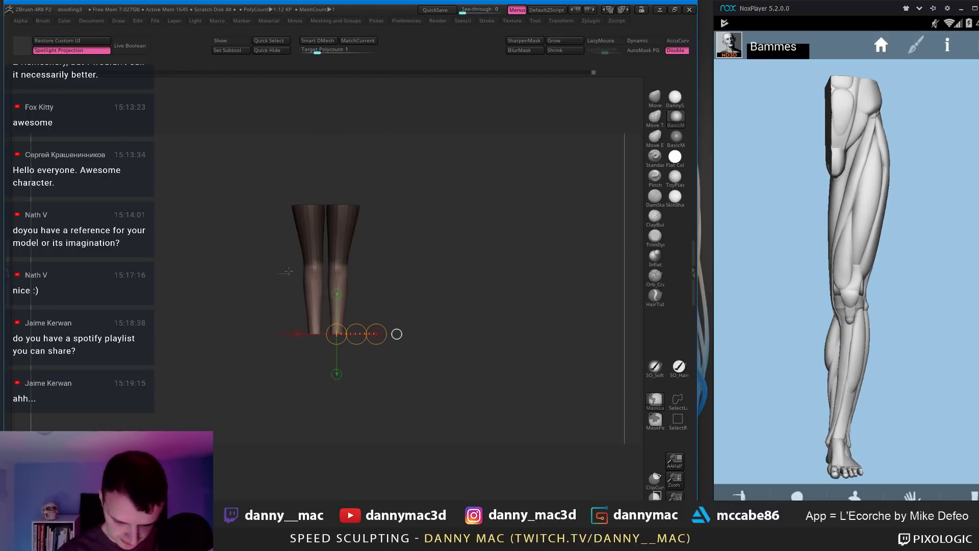
pyautogui.keyDown('shift'); pyautogui.moveTo(314, 278); pyautogui.dragTo(347, 279, button='right'); pyautogui.keyUp('shift')
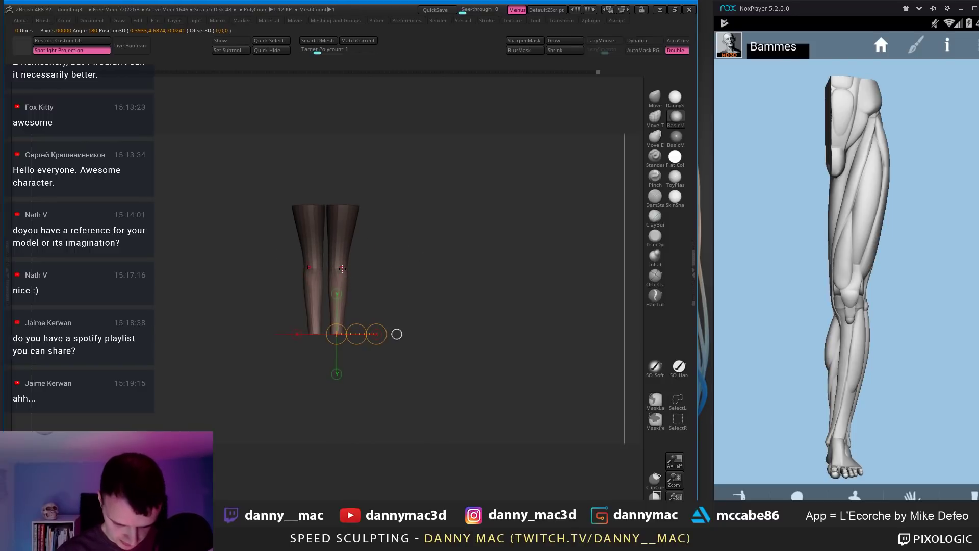
pyautogui.moveTo(342, 268)
pyautogui.mouseDown()
pyautogui.moveTo(342, 378)
pyautogui.moveTo(342, 356)
pyautogui.mouseUp()
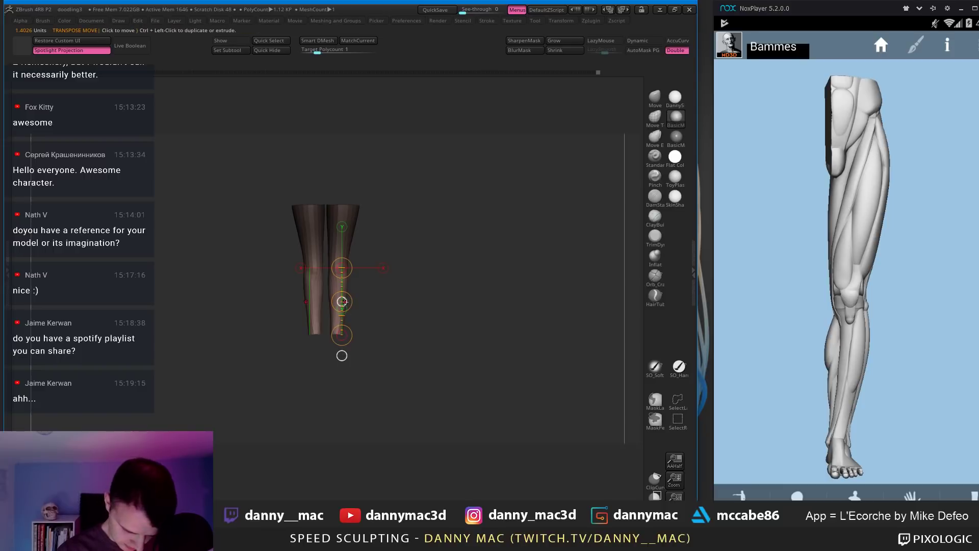
pyautogui.moveTo(342, 301); pyautogui.dragTo(342, 301)
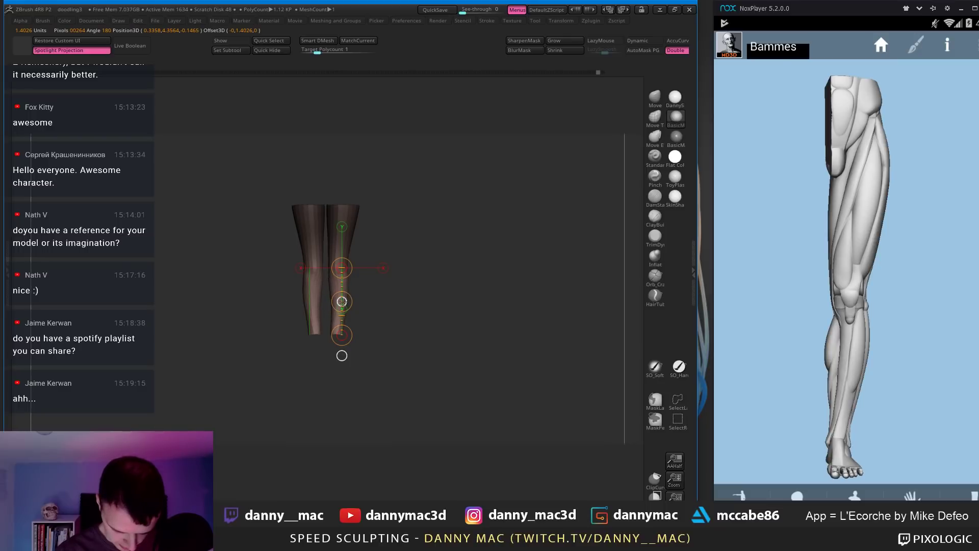
# Step: Check the legs in front view, toggling the shorts, hands and feet and enlarging the brush
pyautogui.moveTo(381, 284); pyautogui.dragTo(382, 280)
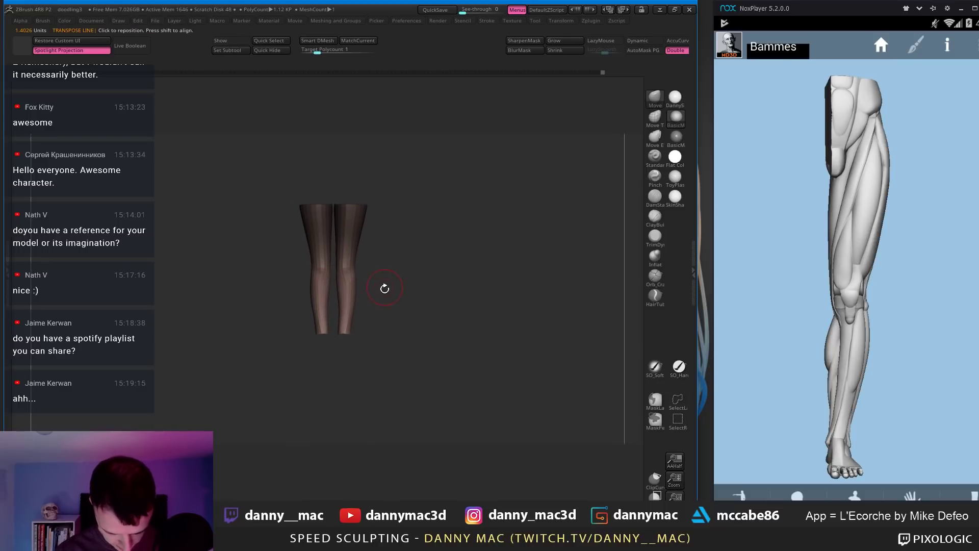
pyautogui.keyDown('ctrl'); pyautogui.keyDown('shift'); pyautogui.click(382, 291); pyautogui.keyUp('shift'); pyautogui.keyUp('ctrl')
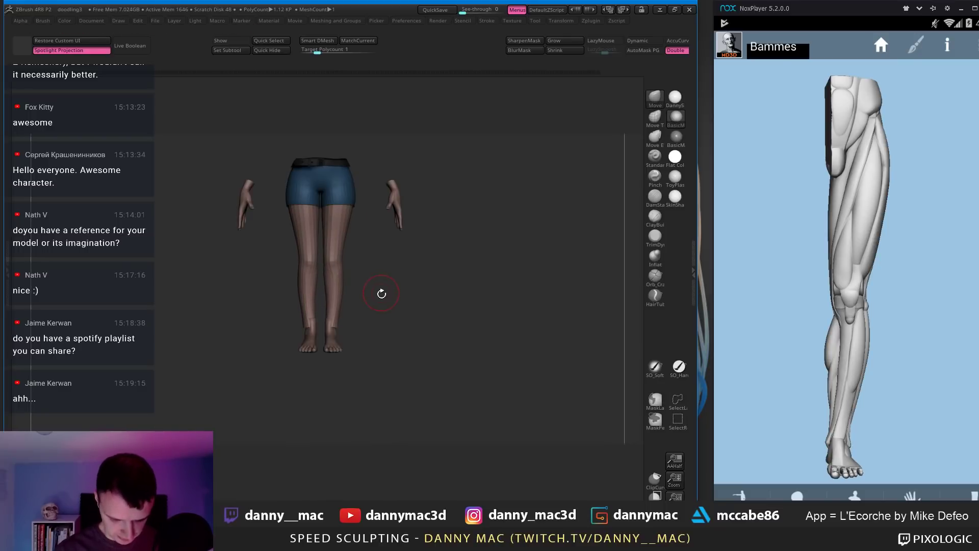
pyautogui.press('space')
pyautogui.click(334, 313)
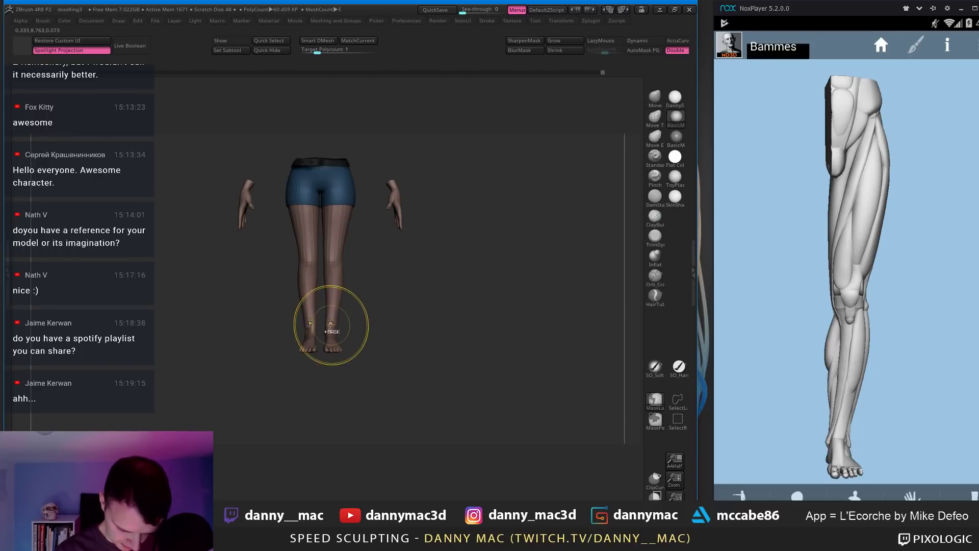
pyautogui.keyDown('ctrl'); pyautogui.keyDown('shift'); pyautogui.click(339, 311); pyautogui.keyUp('shift'); pyautogui.keyUp('ctrl')
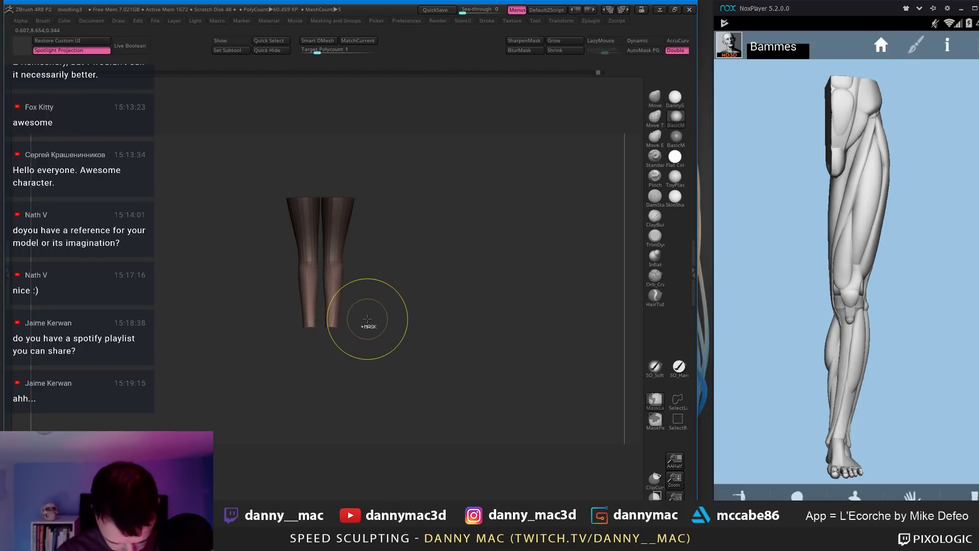
pyautogui.press('w')
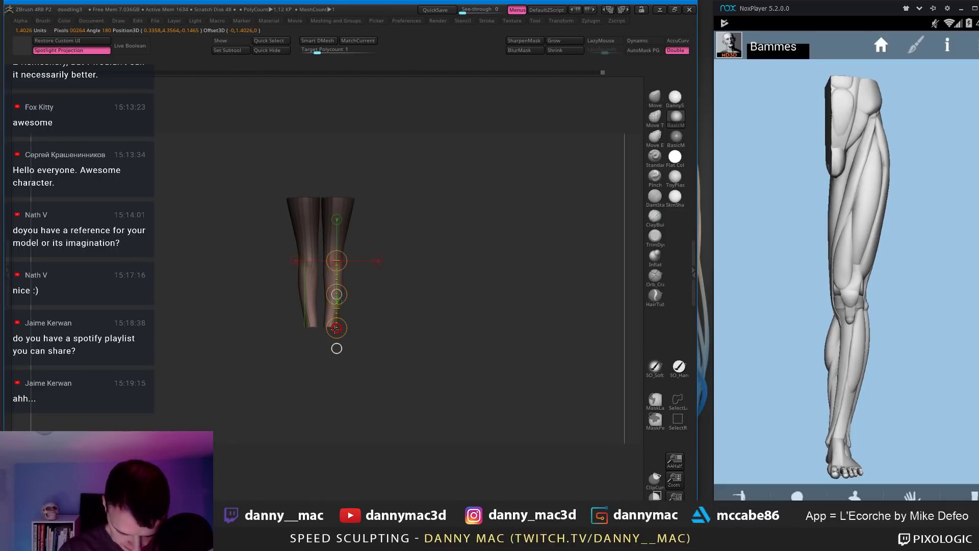
pyautogui.keyDown('ctrl'); pyautogui.keyDown('shift'); pyautogui.click(370, 294); pyautogui.keyUp('shift'); pyautogui.keyUp('ctrl')
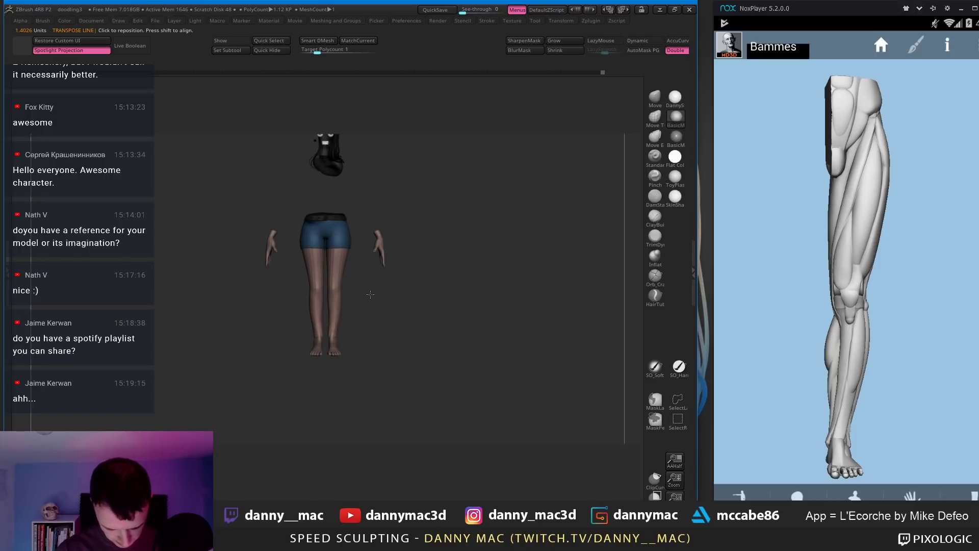
pyautogui.keyDown('alt'); pyautogui.moveTo(370, 294); pyautogui.dragTo(352, 311); pyautogui.keyUp('alt')
# Step: Compare the model's back and legs with the reference leg turned to side and back views
pyautogui.moveTo(343, 316)
pyautogui.mouseDown(button='right')
pyautogui.moveTo(422, 310)
pyautogui.moveTo(381, 316)
pyautogui.mouseUp(button='right')
pyautogui.rightClick(381, 316)
pyautogui.click(381, 316)
pyautogui.moveTo(746, 325); pyautogui.dragTo(977, 367)
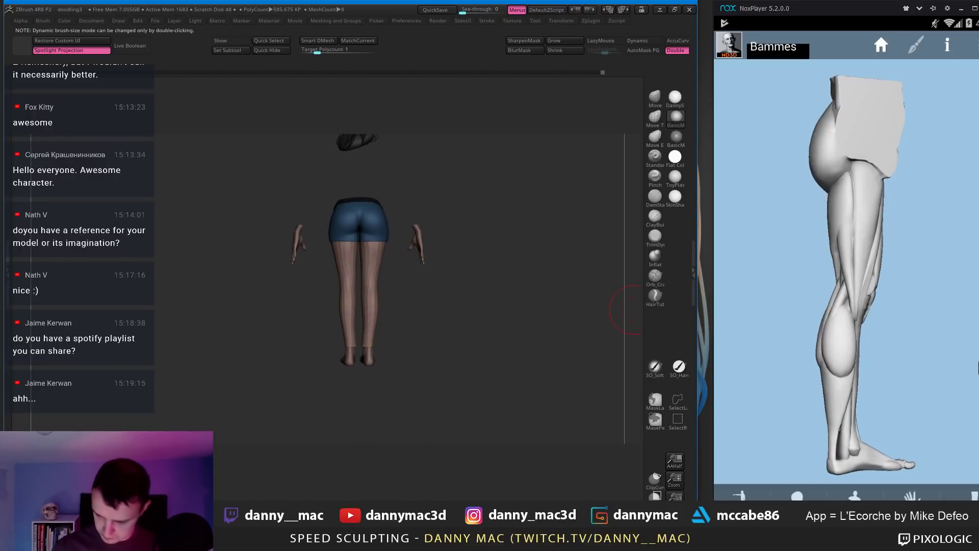
pyautogui.moveTo(844, 327); pyautogui.dragTo(935, 358)
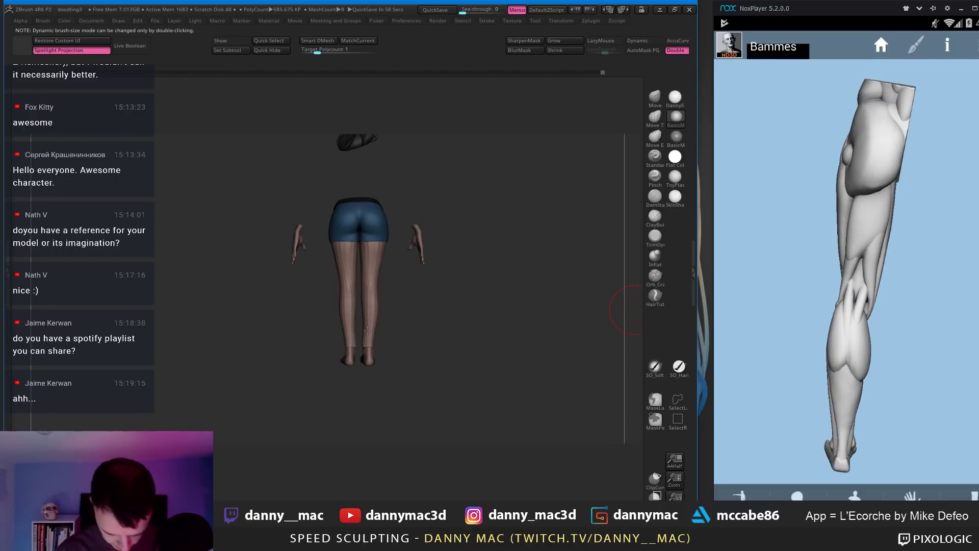
pyautogui.moveTo(367, 331)
pyautogui.keyDown('ctrl'); pyautogui.mouseDown(button='right')
pyautogui.moveTo(377, 343)
pyautogui.moveTo(396, 327)
pyautogui.moveTo(352, 257)
pyautogui.mouseUp(button='right'); pyautogui.keyUp('ctrl')
pyautogui.press('w')
pyautogui.press('q')
# Step: Reshape the calves with the Move brush against the side-view reference, then zoom out
pyautogui.press('b')
pyautogui.press('m')
pyautogui.press('v')
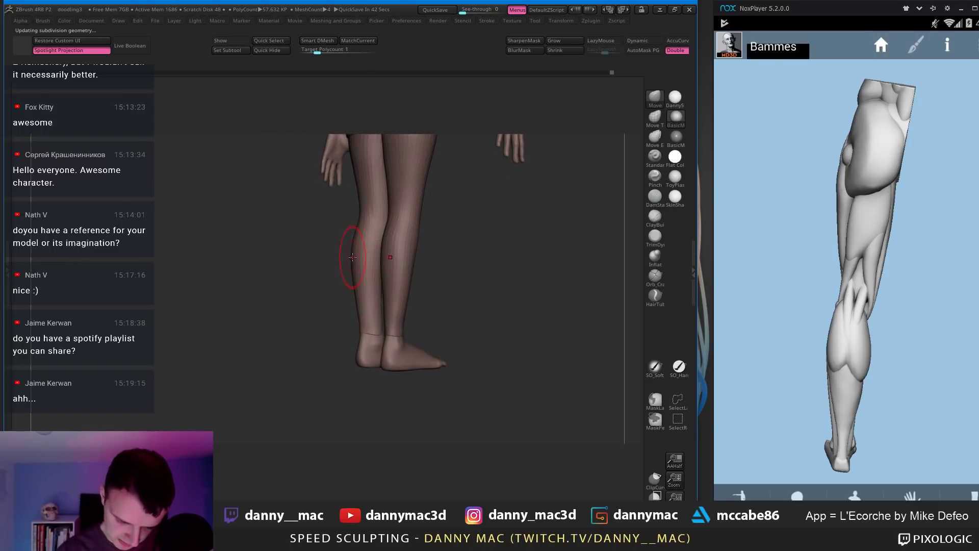
pyautogui.moveTo(765, 283); pyautogui.dragTo(827, 244)
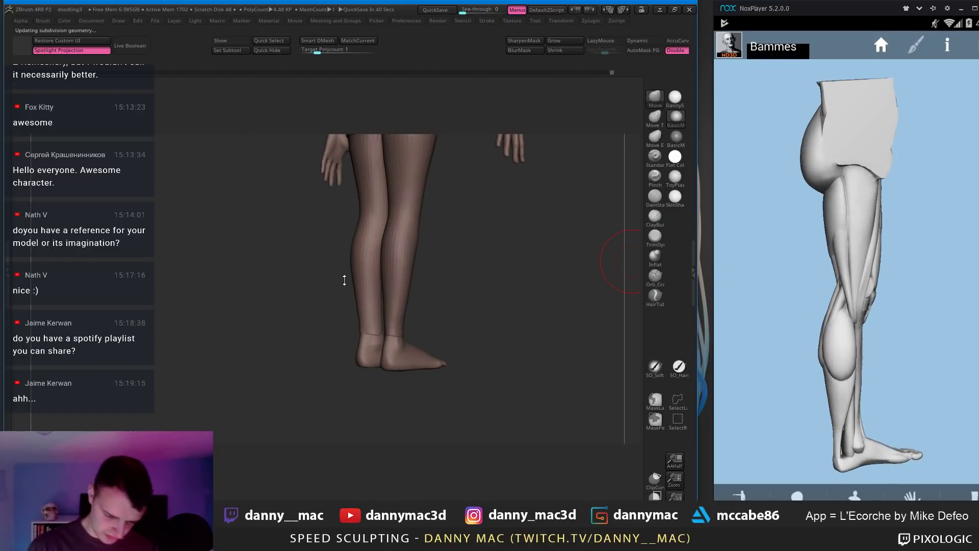
pyautogui.moveTo(345, 280); pyautogui.dragTo(350, 276, button='right')
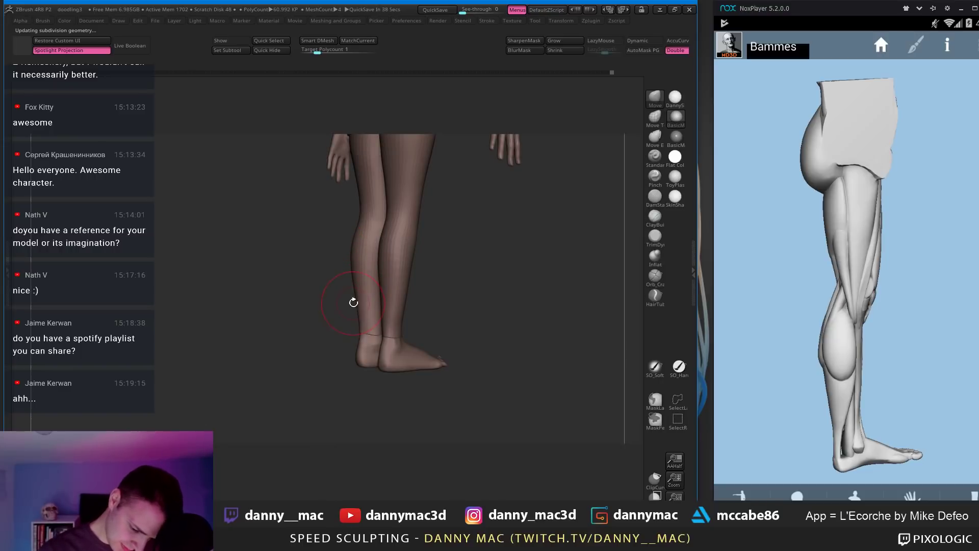
pyautogui.moveTo(353, 308); pyautogui.dragTo(359, 250, button='right')
pyautogui.press('space')
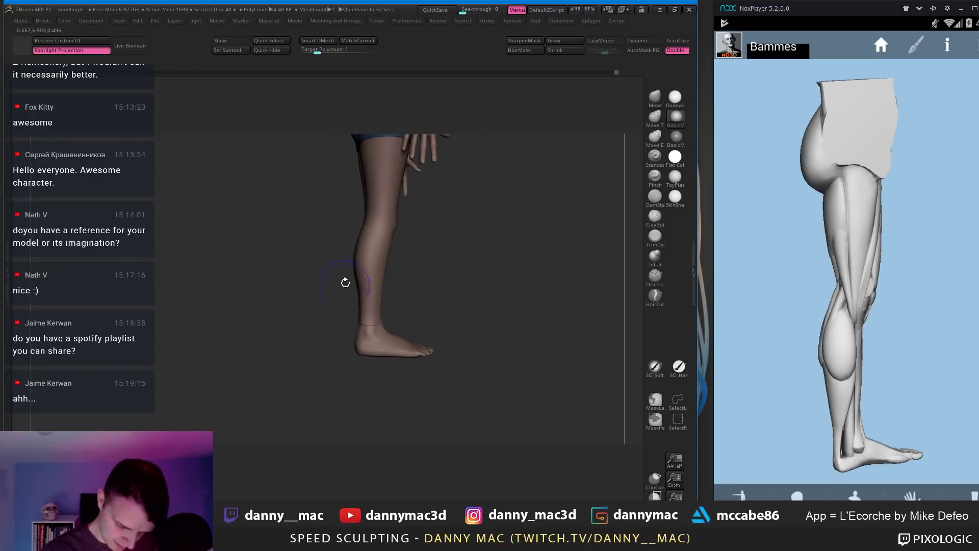
pyautogui.keyDown('alt'); pyautogui.moveTo(350, 273); pyautogui.dragTo(367, 332, button='right'); pyautogui.keyUp('alt')
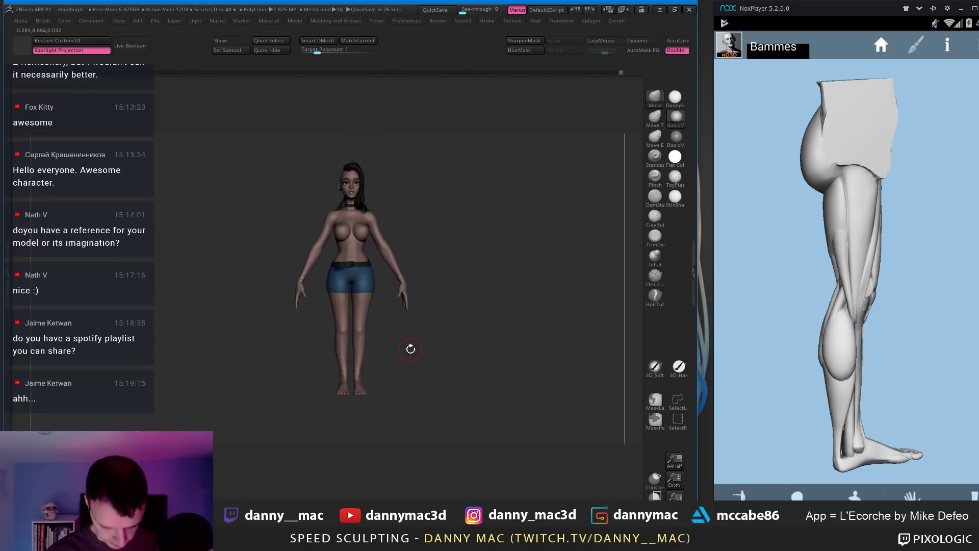
# Step: Select baseForFeet, turn the reference leg to a front view, and drop a subdivision level
pyautogui.moveTo(383, 286)
pyautogui.keyDown('alt'); pyautogui.mouseDown(button='right')
pyautogui.moveTo(383, 350)
pyautogui.moveTo(345, 360)
pyautogui.mouseUp(button='right'); pyautogui.keyUp('alt')
pyautogui.keyDown('alt'); pyautogui.click(347, 358); pyautogui.keyUp('alt')
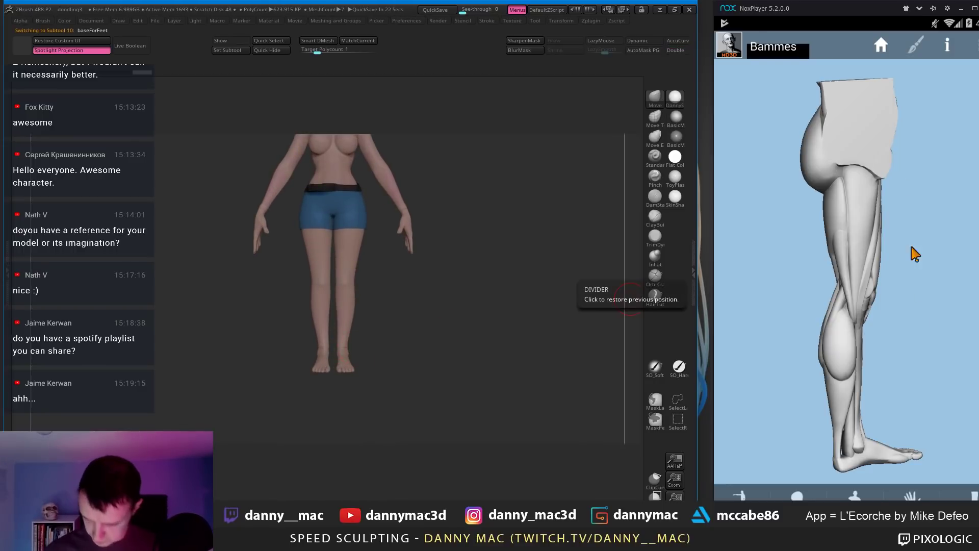
pyautogui.click(882, 51)
pyautogui.moveTo(879, 268); pyautogui.dragTo(937, 322)
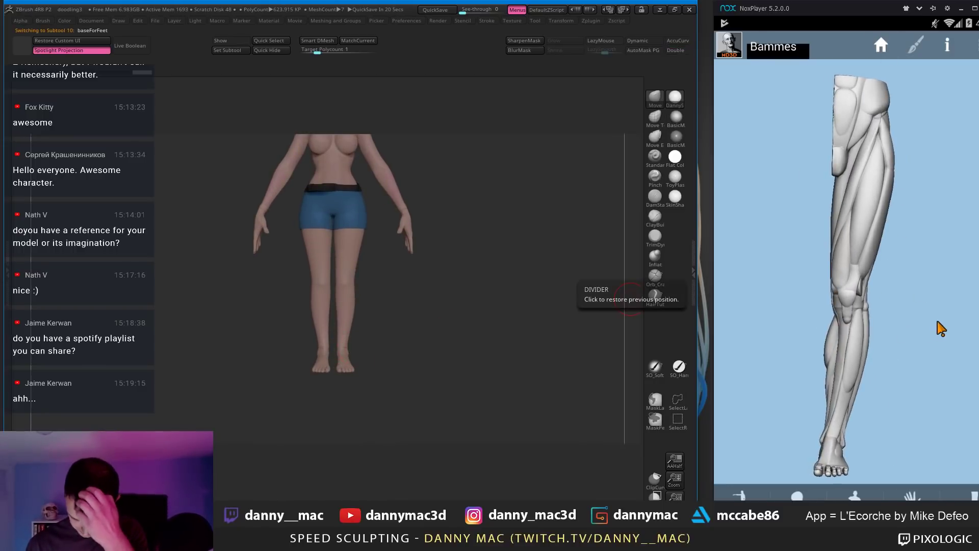
pyautogui.moveTo(367, 316)
pyautogui.mouseDown()
pyautogui.moveTo(378, 320)
pyautogui.moveTo(380, 352)
pyautogui.moveTo(334, 343)
pyautogui.mouseUp()
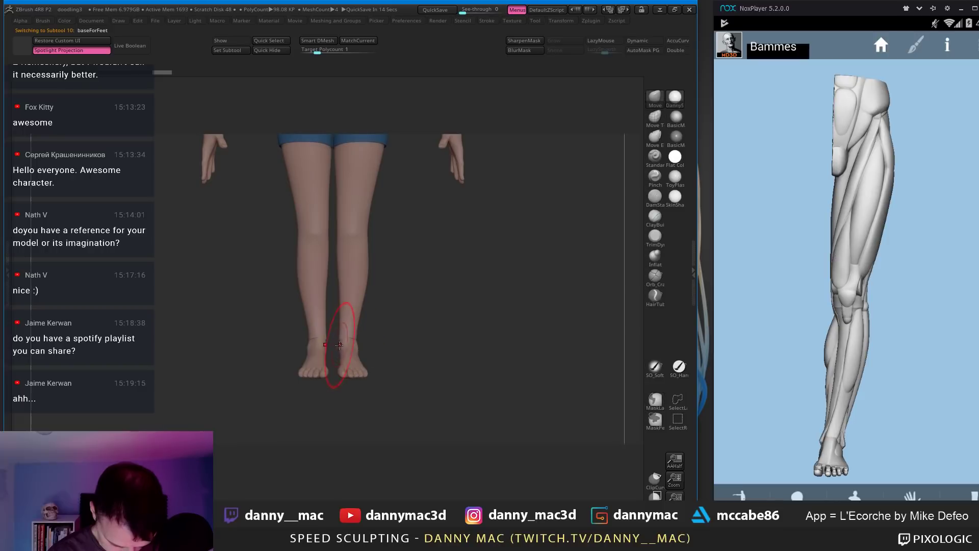
pyautogui.hotkey('shift', 'f')
pyautogui.hotkey('shift', 'f')
pyautogui.hotkey('shift', 'd')
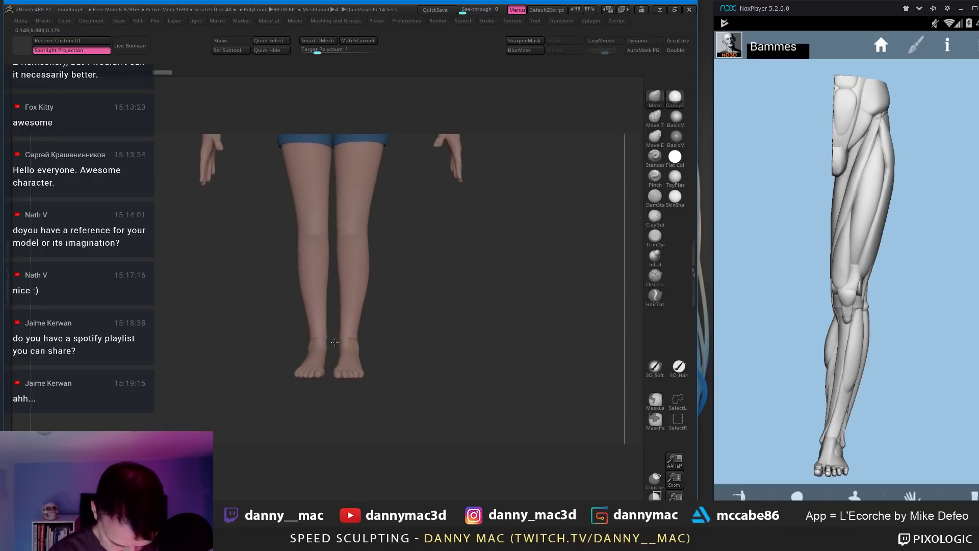
pyautogui.press('space')
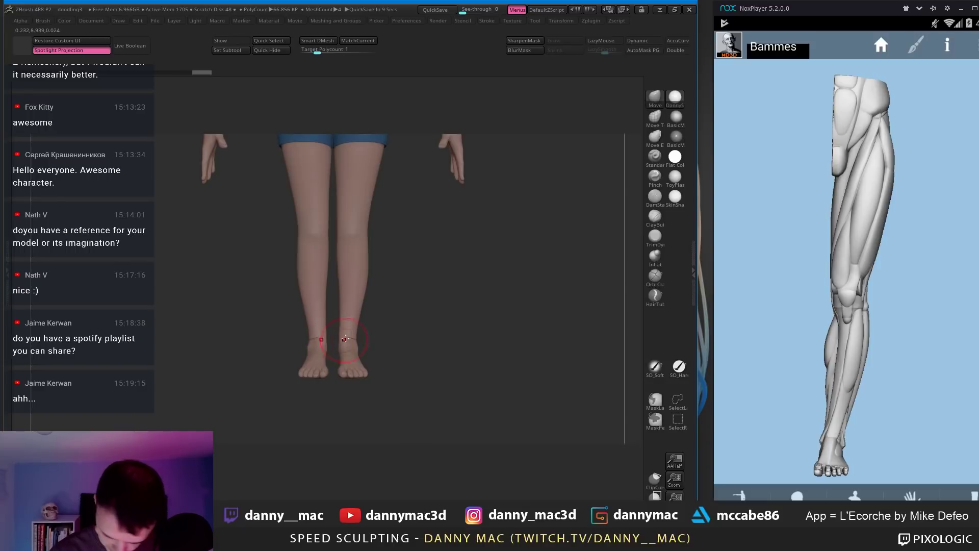
# Step: Reshape the ankles and feet, then return to a front leg view and select bodyRetopped5
pyautogui.moveTo(345, 338)
pyautogui.keyDown('alt'); pyautogui.mouseDown(button='right')
pyautogui.moveTo(351, 315)
pyautogui.moveTo(348, 354)
pyautogui.mouseUp(button='right'); pyautogui.keyUp('alt')
pyautogui.moveTo(346, 357); pyautogui.dragTo(347, 360)
pyautogui.moveTo(347, 360); pyautogui.dragTo(350, 428, button='right')
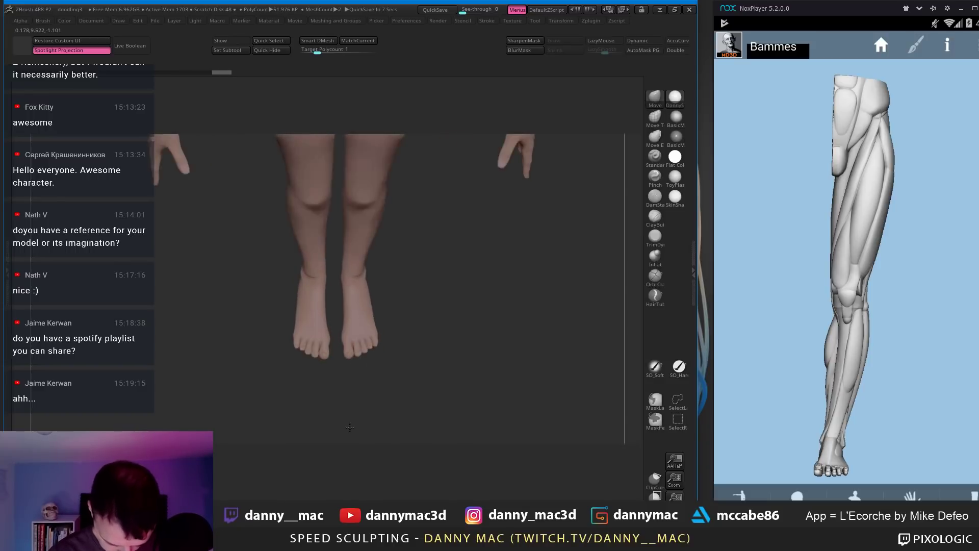
pyautogui.keyDown('shift'); pyautogui.moveTo(352, 326); pyautogui.dragTo(355, 307); pyautogui.keyUp('shift')
pyautogui.keyDown('shift'); pyautogui.moveTo(355, 297); pyautogui.dragTo(353, 71, button='right'); pyautogui.keyUp('shift')
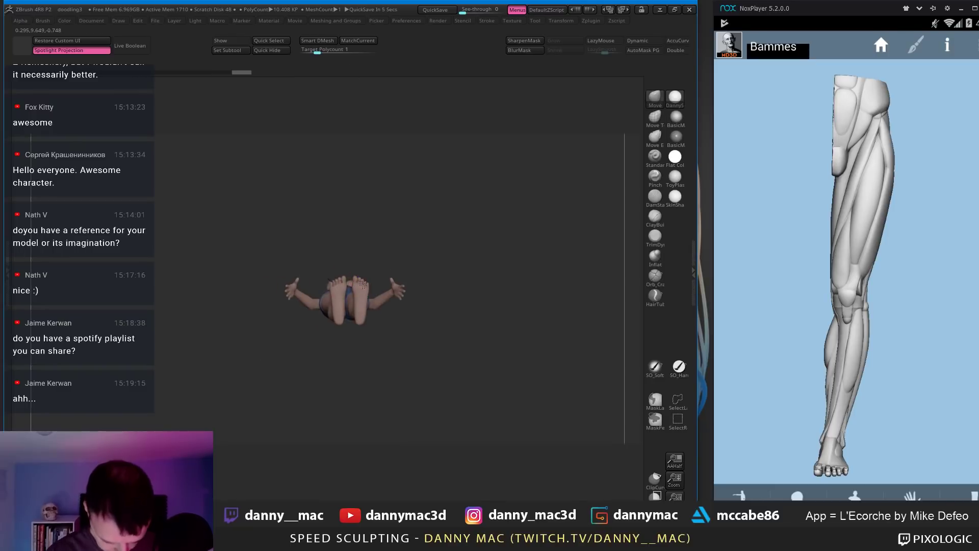
pyautogui.keyDown('ctrl'); pyautogui.moveTo(341, 255); pyautogui.dragTo(340, 285, button='right'); pyautogui.keyUp('ctrl')
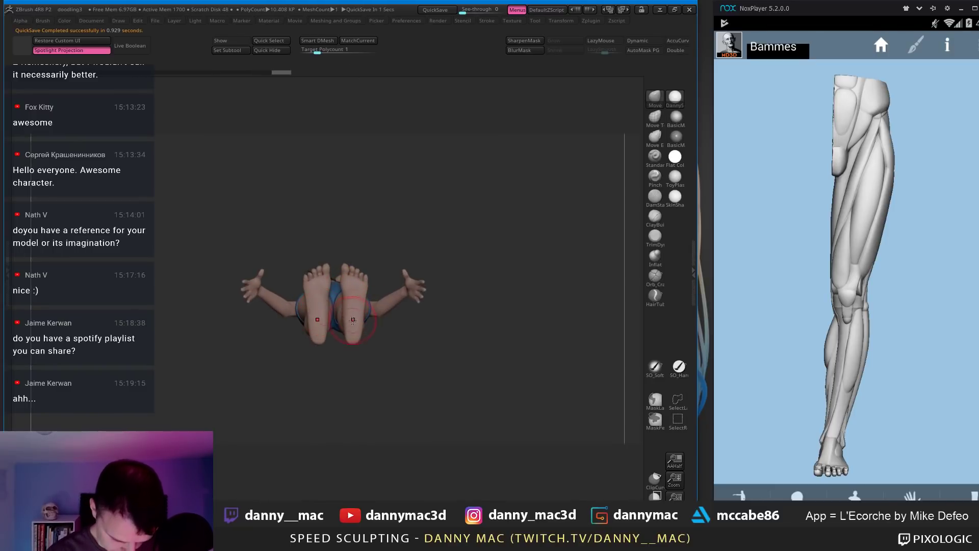
pyautogui.moveTo(350, 340); pyautogui.dragTo(388, 263, button='right')
pyautogui.keyDown('alt'); pyautogui.click(376, 303); pyautogui.keyUp('alt')
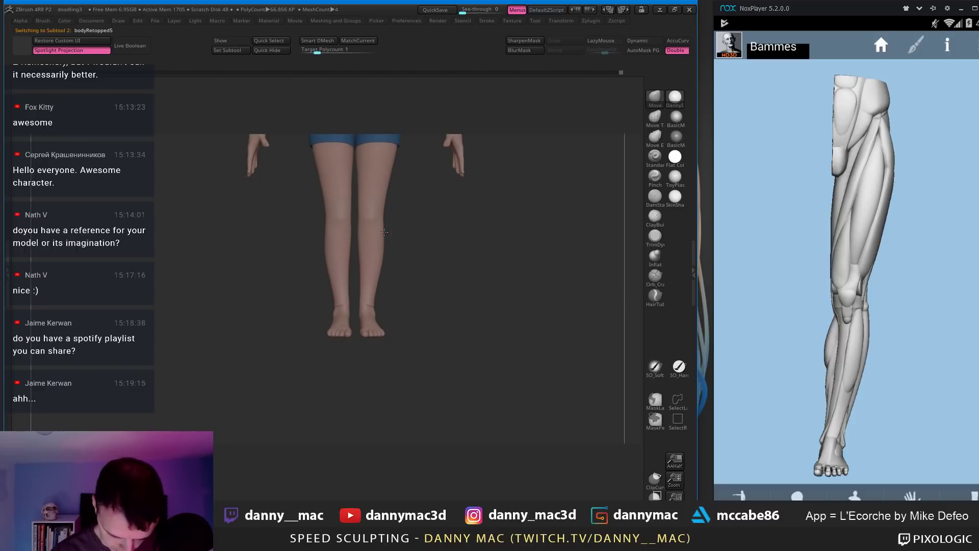
# Step: Orbit around the legs, select the piece under the leg, and zoom out to the whole body
pyautogui.press('space')
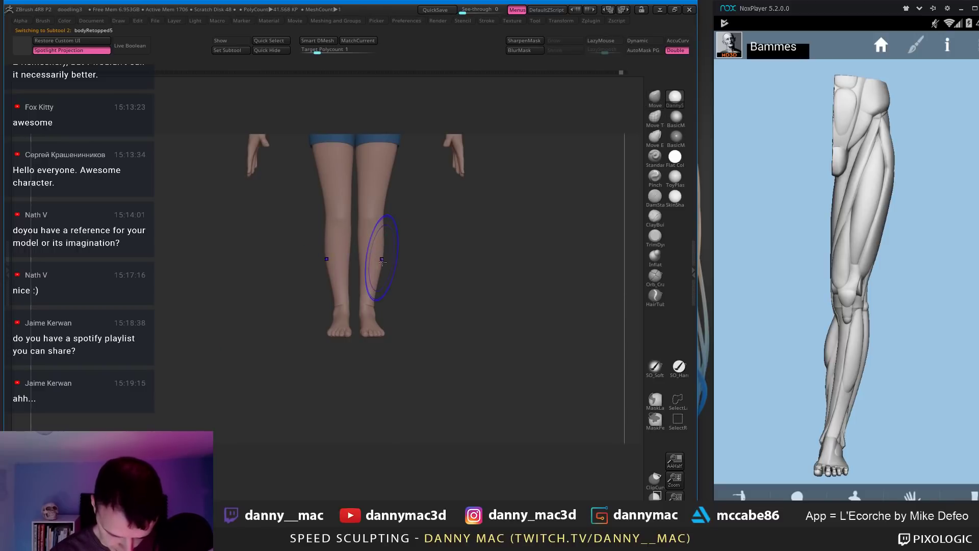
pyautogui.press('space')
pyautogui.keyDown('alt'); pyautogui.moveTo(381, 263); pyautogui.dragTo(474, 264, button='right'); pyautogui.keyUp('alt')
pyautogui.press('space')
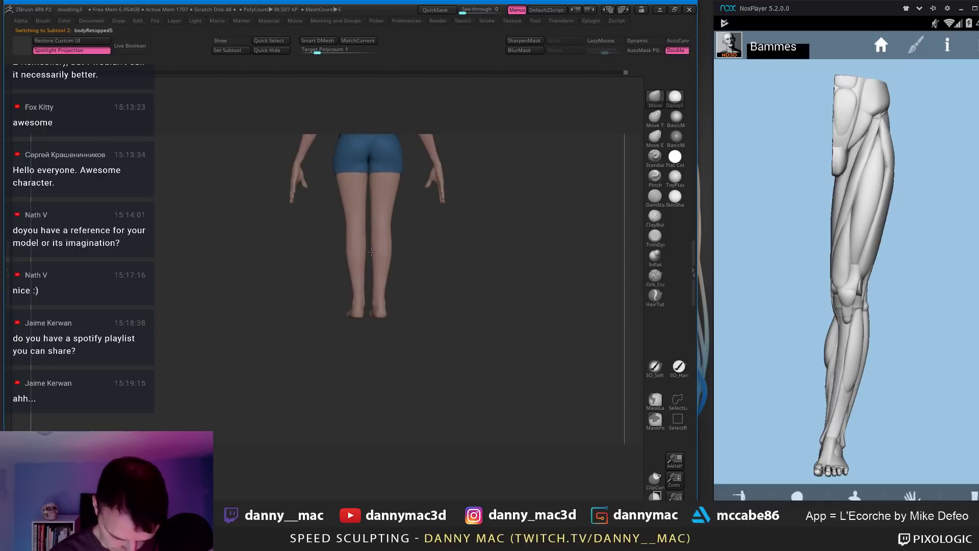
pyautogui.press('space')
pyautogui.keyDown('alt'); pyautogui.click(375, 261); pyautogui.keyUp('alt')
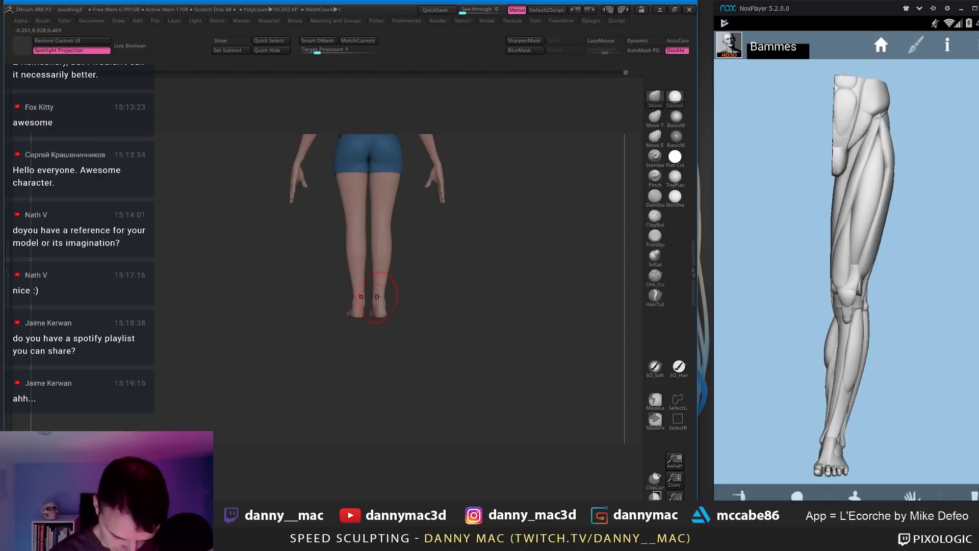
pyautogui.moveTo(386, 263); pyautogui.dragTo(296, 255, button='right')
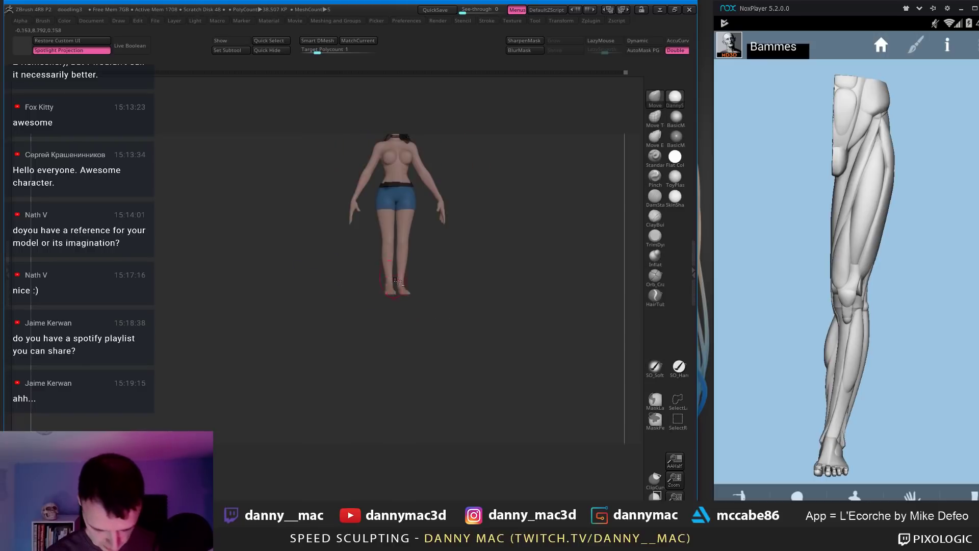
pyautogui.keyDown('alt'); pyautogui.moveTo(410, 290); pyautogui.dragTo(332, 308, button='right'); pyautogui.keyUp('alt')
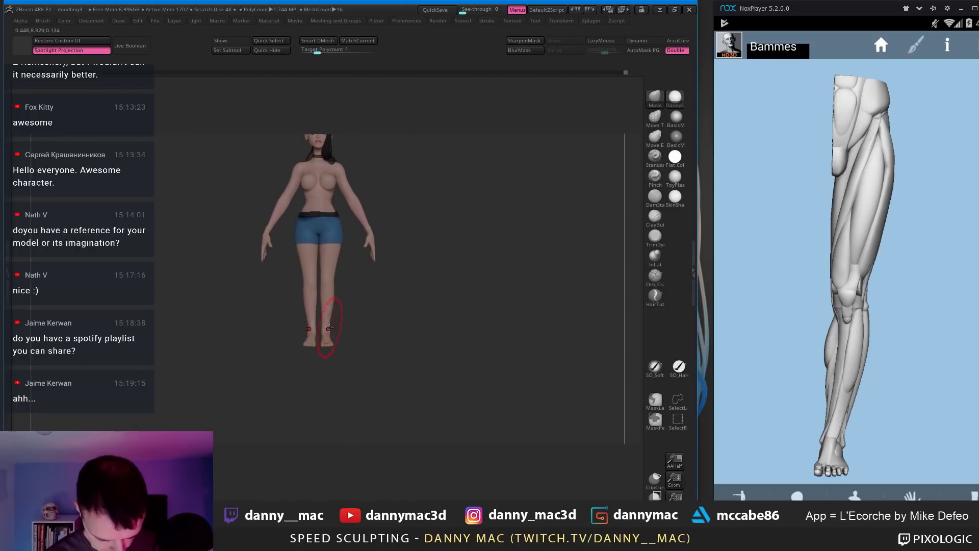
# Step: Lay a transform line from the pelvis down to the feet and up to the head
pyautogui.press('w')
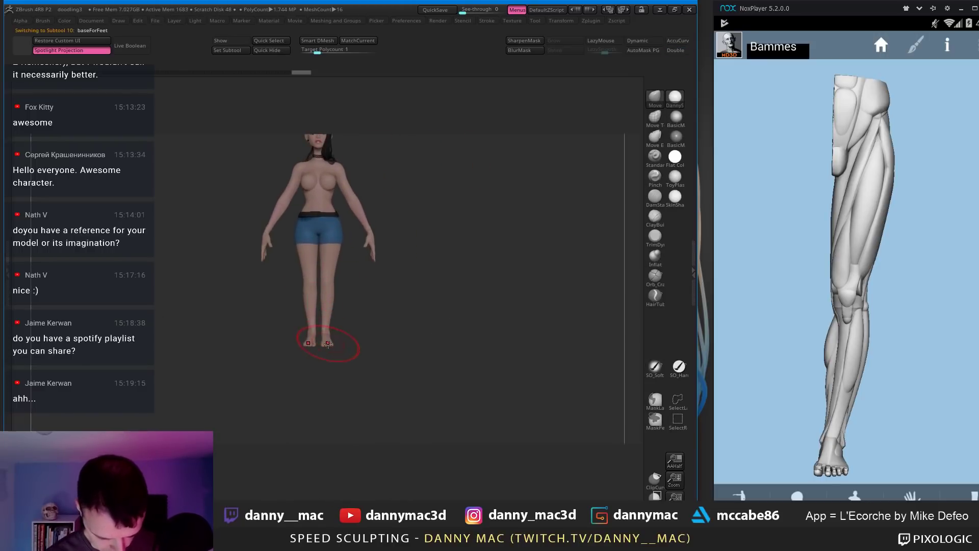
pyautogui.moveTo(307, 282); pyautogui.dragTo(307, 438)
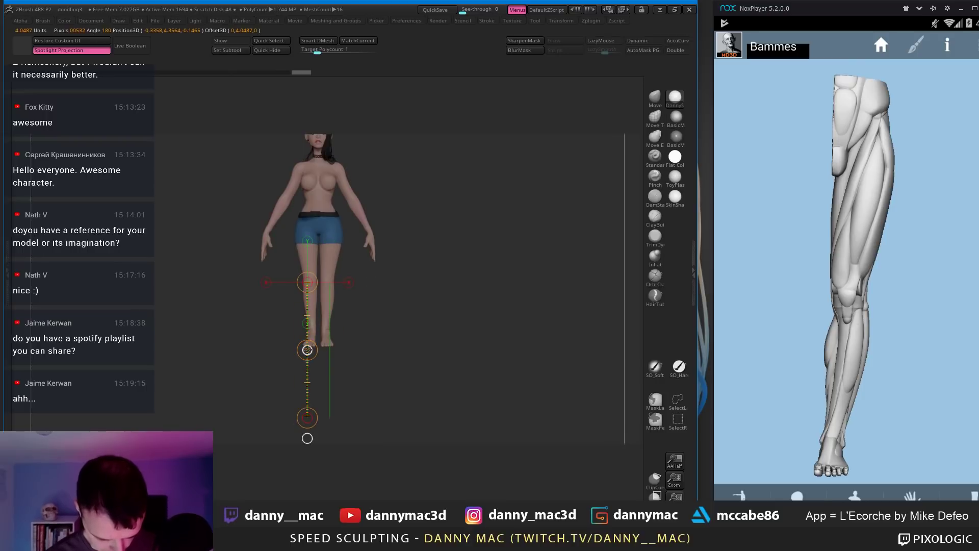
pyautogui.press('q')
pyautogui.moveTo(361, 339)
pyautogui.keyDown('ctrl'); pyautogui.mouseDown(button='right')
pyautogui.moveTo(361, 306)
pyautogui.moveTo(345, 322)
pyautogui.mouseUp(button='right'); pyautogui.keyUp('ctrl')
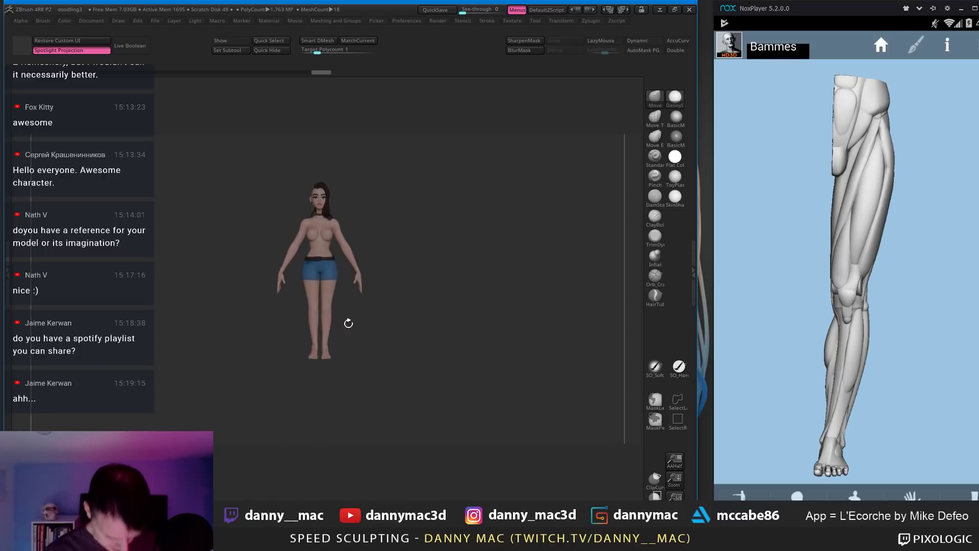
pyautogui.press('w')
pyautogui.moveTo(308, 363)
pyautogui.mouseDown()
pyautogui.moveTo(328, 363)
pyautogui.moveTo(319, 284)
pyautogui.mouseUp()
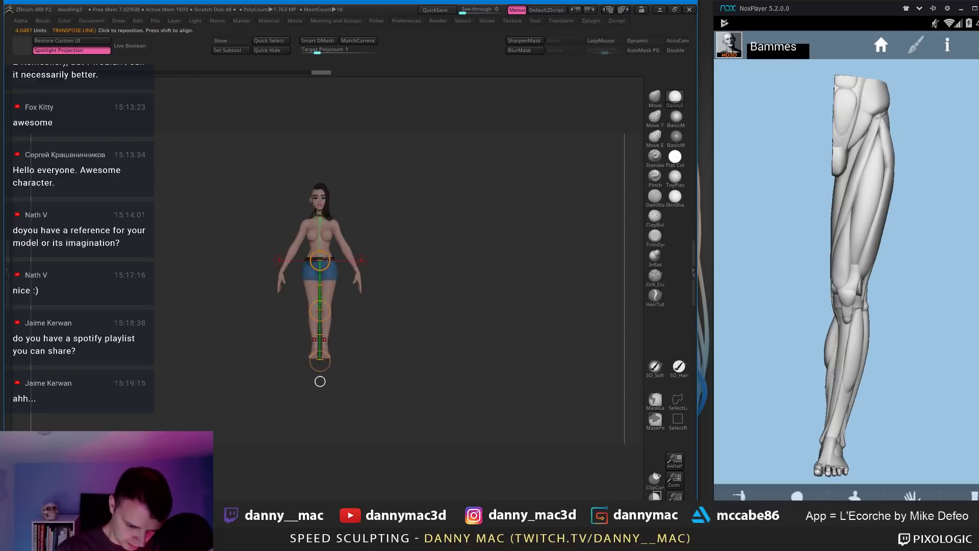
pyautogui.moveTo(328, 259); pyautogui.dragTo(330, 262, button='right')
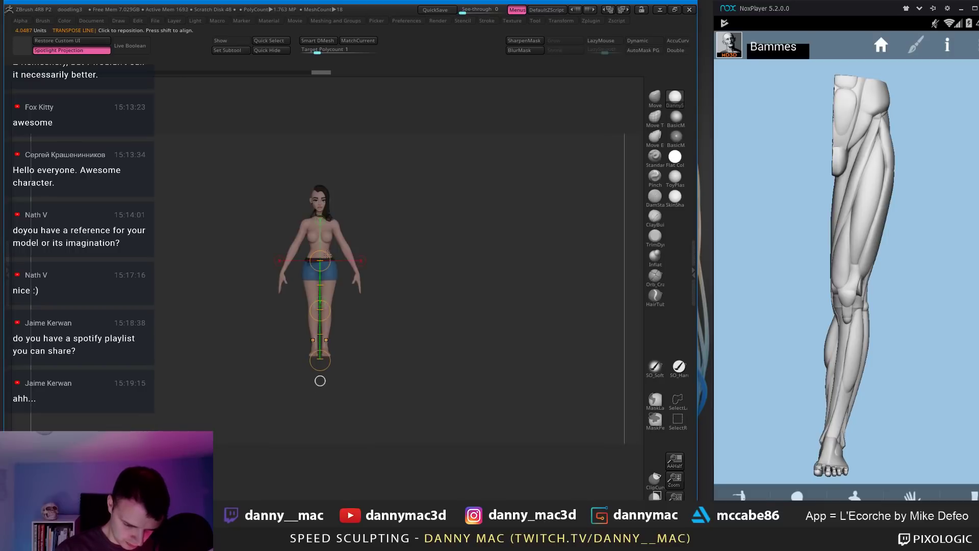
pyautogui.moveTo(327, 254); pyautogui.dragTo(323, 183)
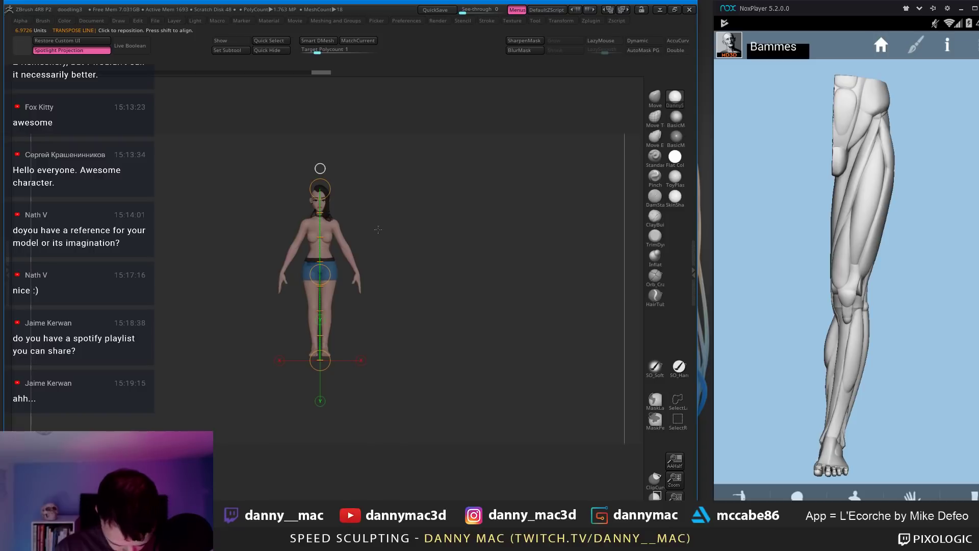
# Step: Select bodyRetopped5 and solo it so hair, shorts and other subtools are hidden
pyautogui.press('q')
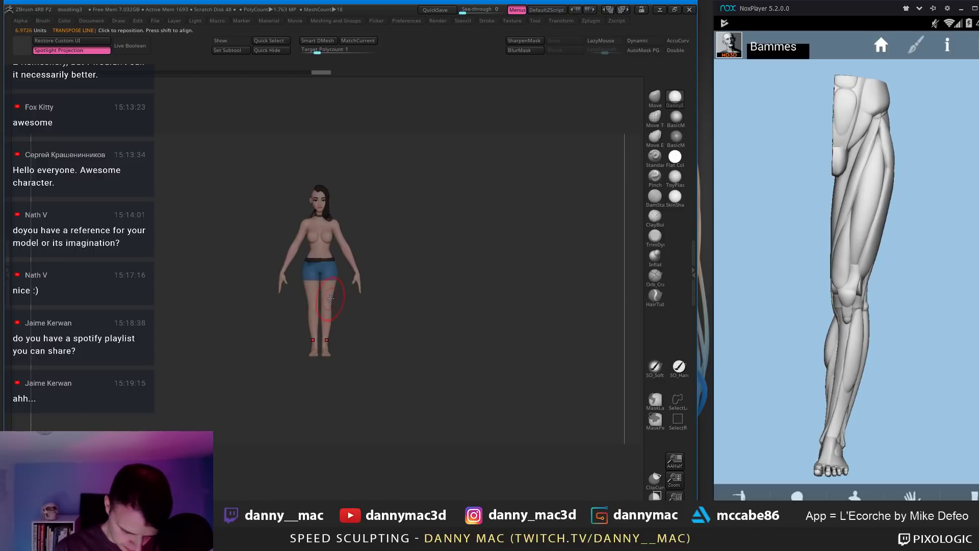
pyautogui.press('w')
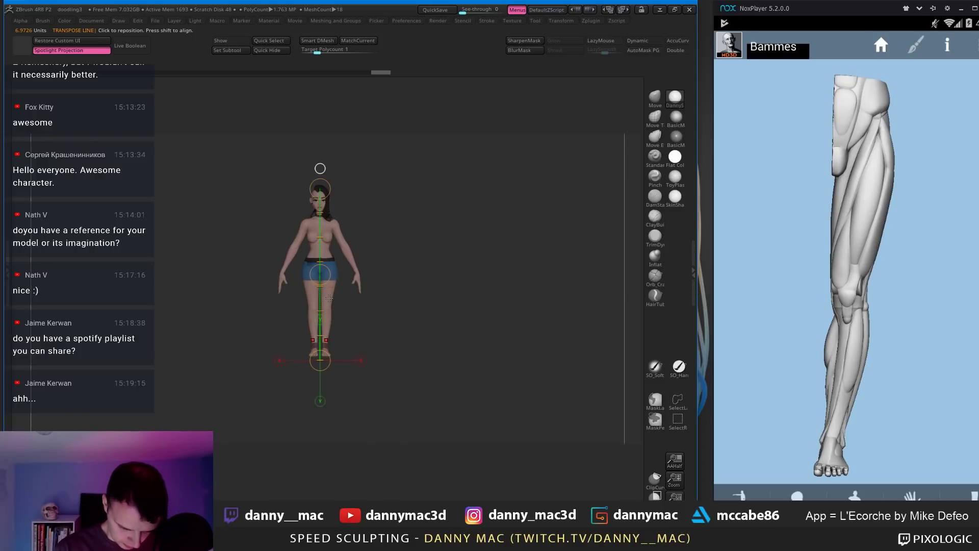
pyautogui.press('q')
pyautogui.keyDown('alt'); pyautogui.click(331, 298); pyautogui.keyUp('alt')
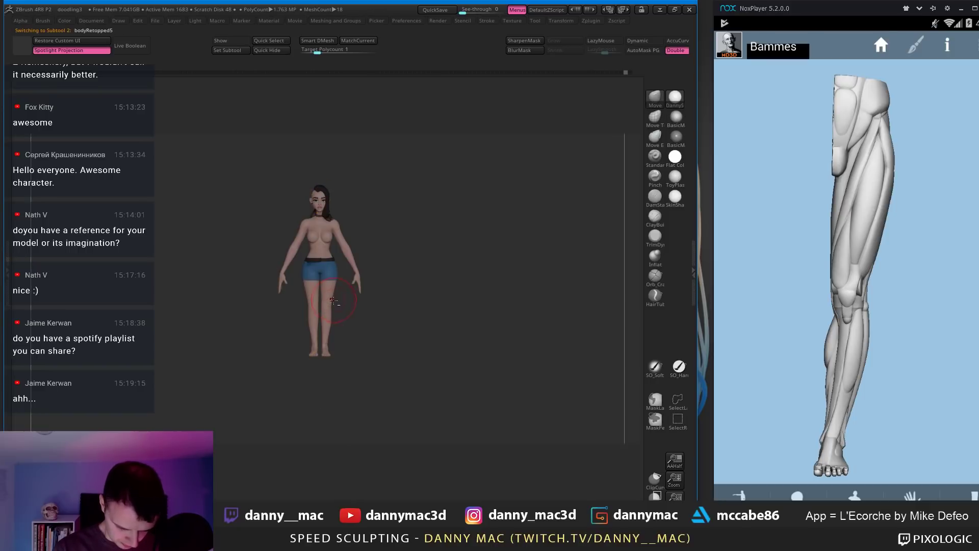
pyautogui.hotkey('shift', 'f')
pyautogui.hotkey('shift', 'f')
pyautogui.hotkey('alt', 's')
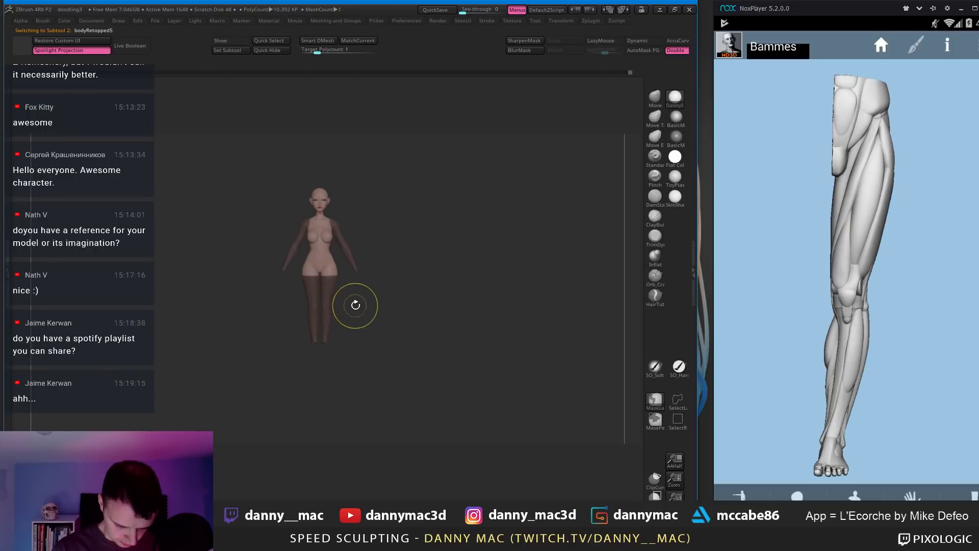
# Step: Mask the green leg polygroup and invert the mask so only the legs are free
pyautogui.hotkey('shift', 'f')
pyautogui.keyDown('ctrl'); pyautogui.moveTo(357, 310); pyautogui.dragTo(361, 322); pyautogui.keyUp('ctrl')
pyautogui.press('space')
pyautogui.click(358, 306)
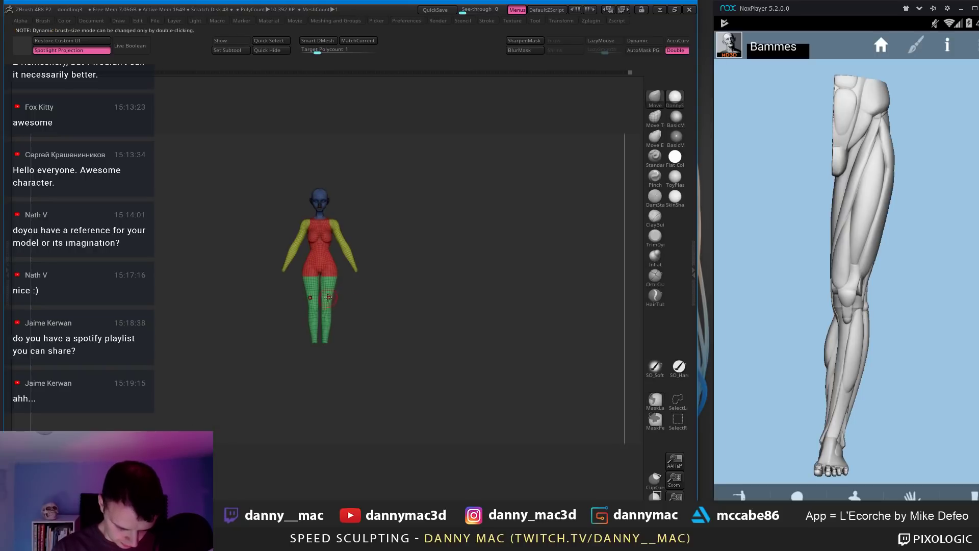
pyautogui.keyDown('ctrl'); pyautogui.click(327, 297); pyautogui.keyUp('ctrl')
pyautogui.keyDown('ctrl'); pyautogui.click(356, 301); pyautogui.keyUp('ctrl')
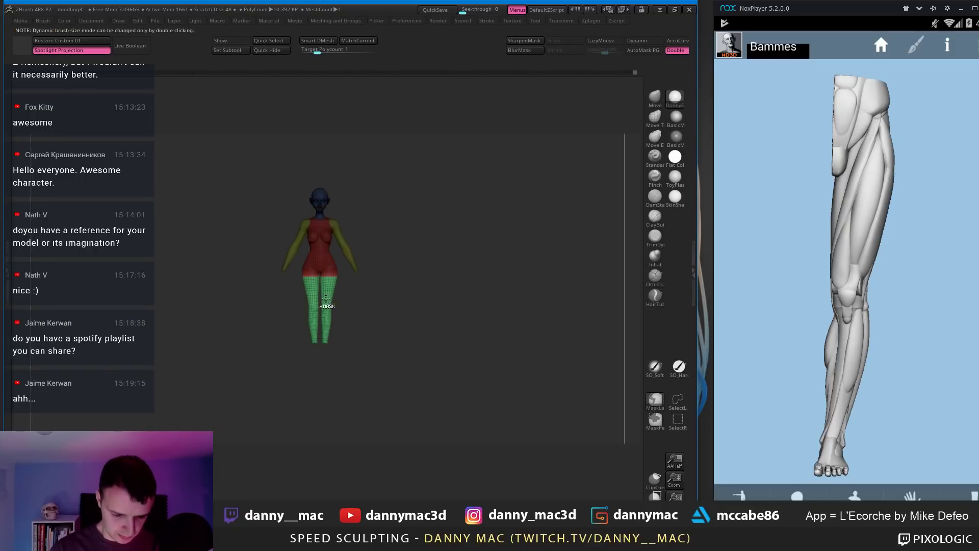
# Step: Draw a transform line from the hip down the leg and anchor its base
pyautogui.press('w')
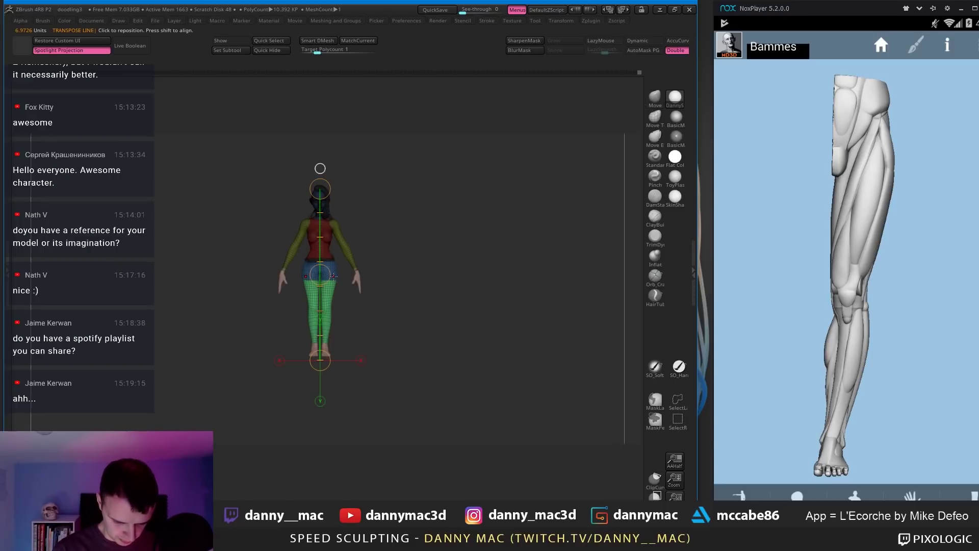
pyautogui.press('q')
pyautogui.press('w')
pyautogui.moveTo(335, 271)
pyautogui.keyDown('shift'); pyautogui.mouseDown()
pyautogui.moveTo(335, 378)
pyautogui.moveTo(312, 344)
pyautogui.moveTo(422, 339)
pyautogui.mouseUp(); pyautogui.keyUp('shift')
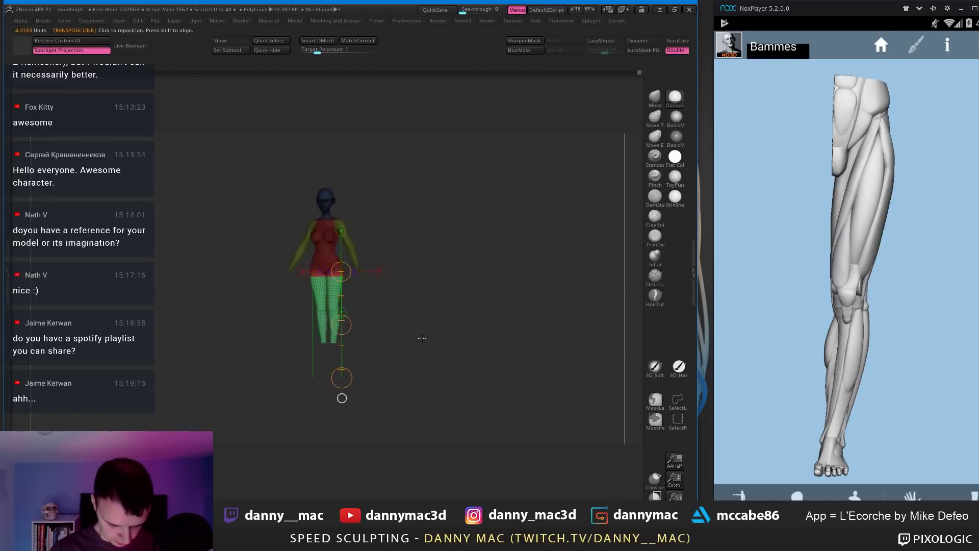
pyautogui.moveTo(344, 347); pyautogui.dragTo(339, 351)
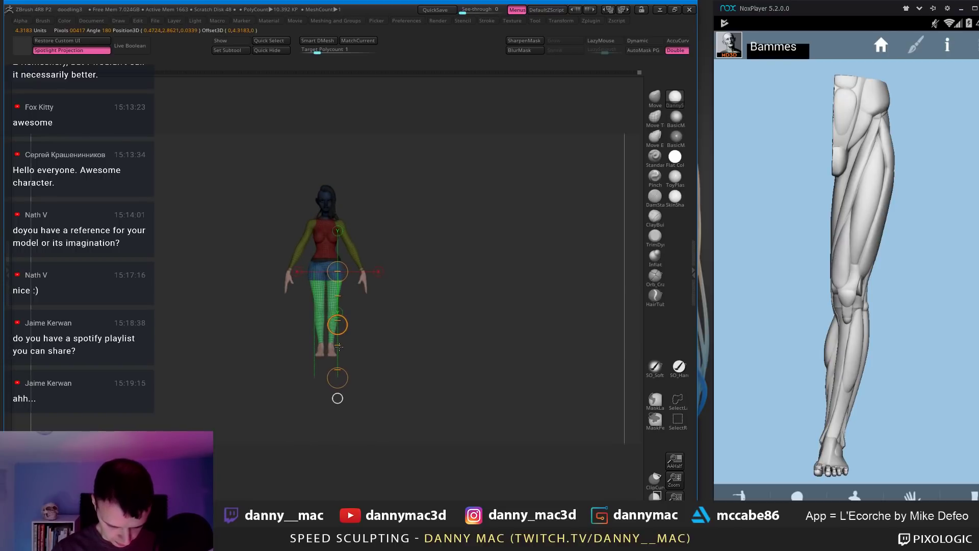
pyautogui.click(337, 378)
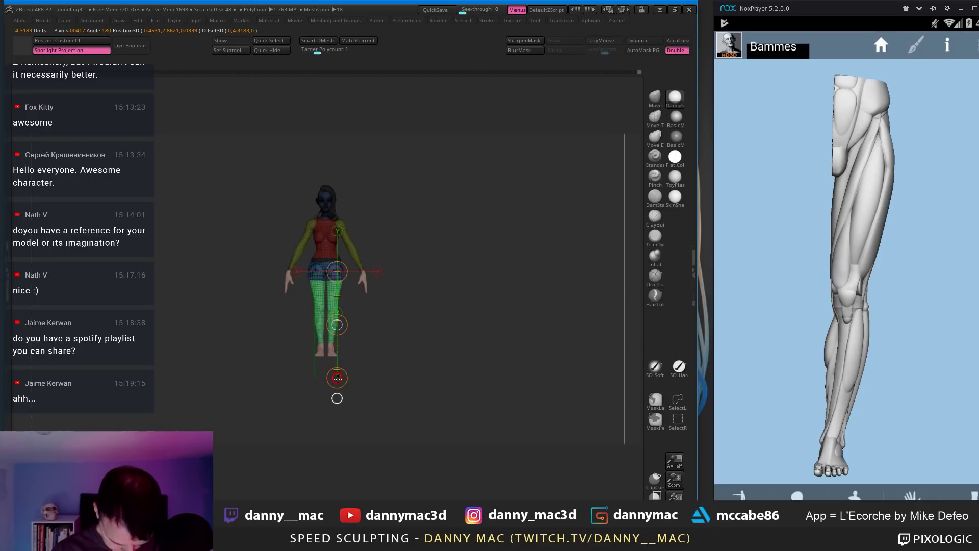
pyautogui.keyDown('ctrl'); pyautogui.moveTo(337, 398); pyautogui.dragTo(338, 399); pyautogui.keyUp('ctrl')
pyautogui.keyDown('alt'); pyautogui.moveTo(408, 390); pyautogui.dragTo(384, 257); pyautogui.keyUp('alt')
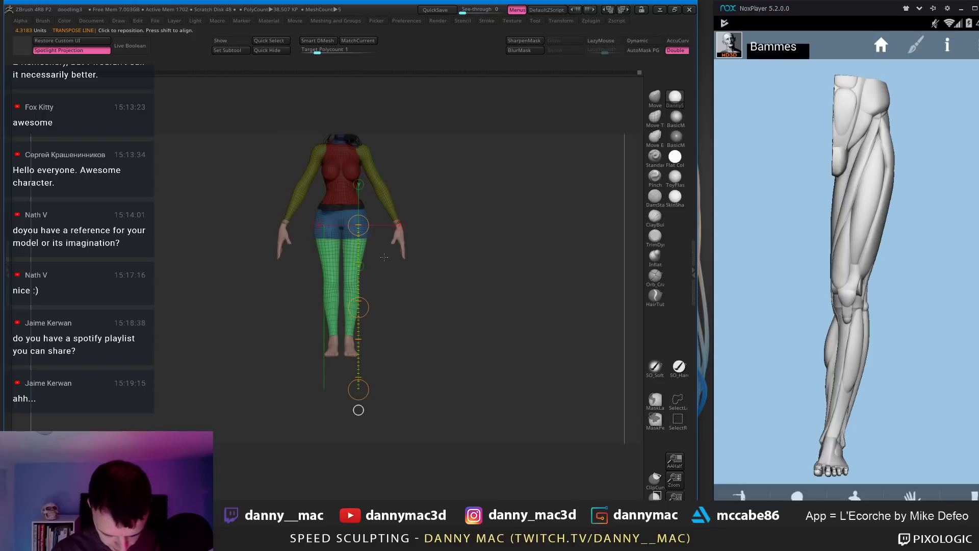
pyautogui.click(359, 387)
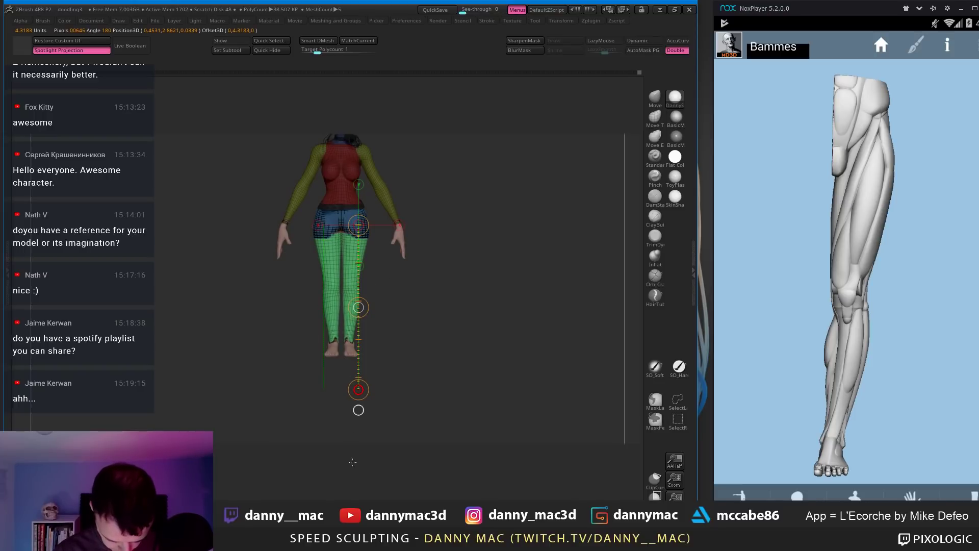
# Step: Reshape the gap between the inner thighs with the body isolated, then show all pieces
pyautogui.click(393, 343)
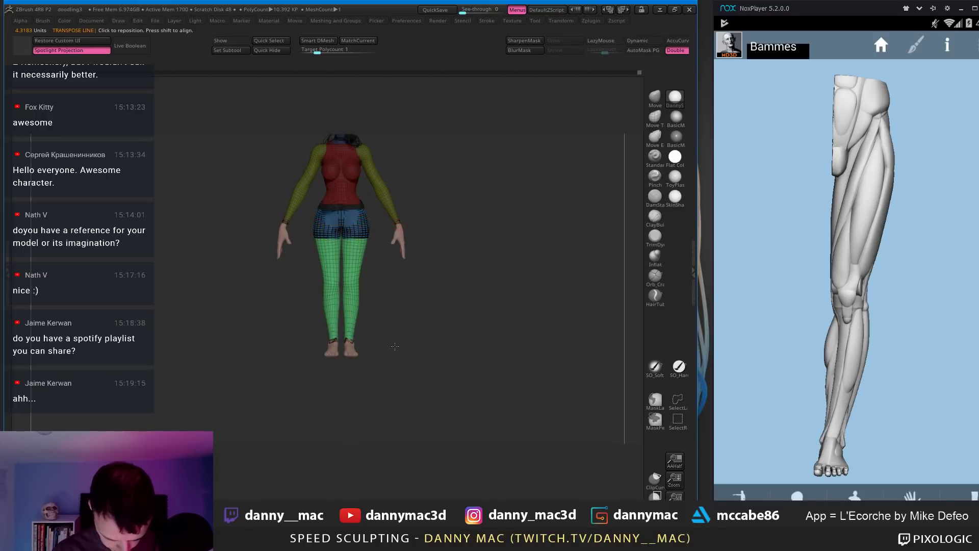
pyautogui.keyDown('ctrl'); pyautogui.moveTo(356, 232); pyautogui.dragTo(358, 244, button='right'); pyautogui.keyUp('ctrl')
pyautogui.keyDown('shift'); pyautogui.moveTo(330, 232); pyautogui.dragTo(330, 272); pyautogui.keyUp('shift')
pyautogui.keyDown('ctrl'); pyautogui.keyDown('shift'); pyautogui.click(383, 270); pyautogui.keyUp('shift'); pyautogui.keyUp('ctrl')
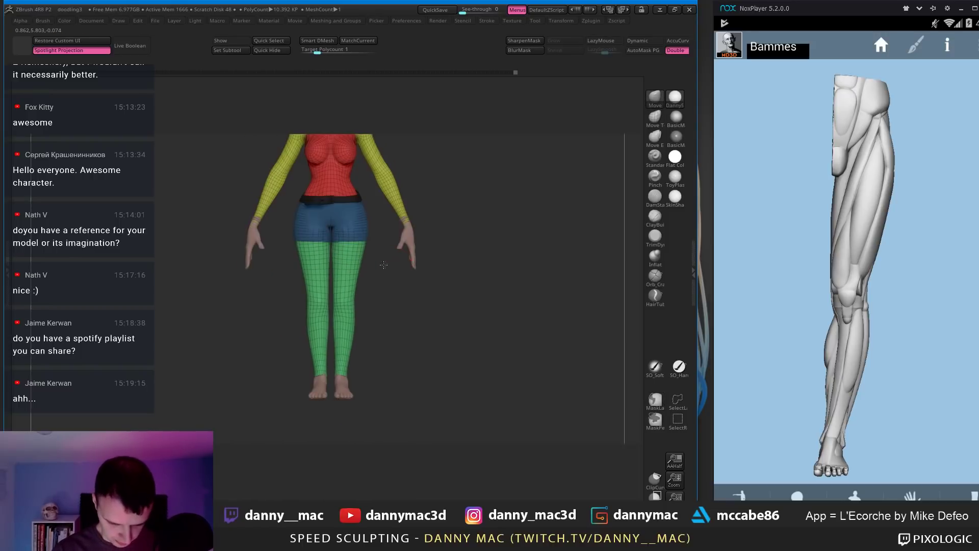
# Step: Select the sandals, undo the sandal straps on the ankles, and enlarge the brush
pyautogui.keyDown('alt'); pyautogui.click(341, 349); pyautogui.keyUp('alt')
pyautogui.press('w')
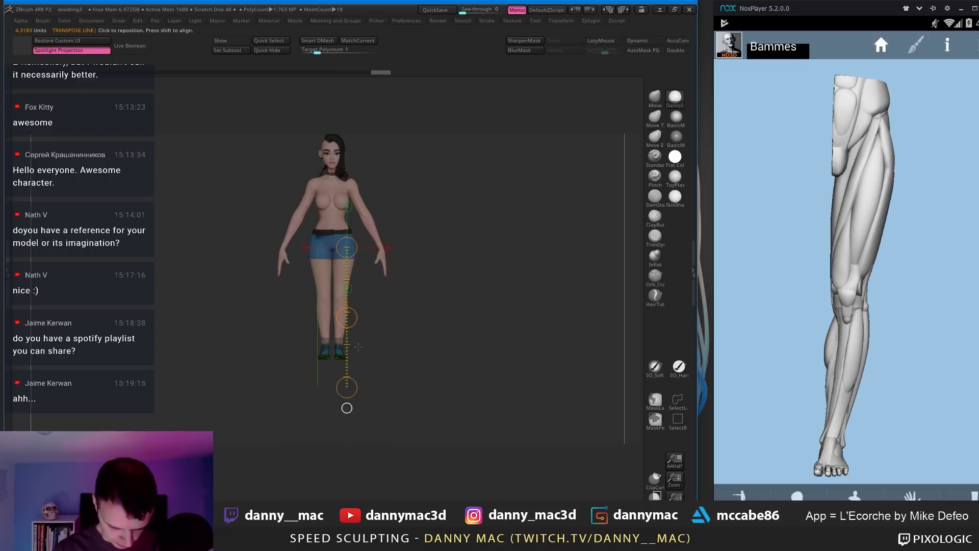
pyautogui.hotkey('shift', 'f')
pyautogui.hotkey('ctrl', 'z')
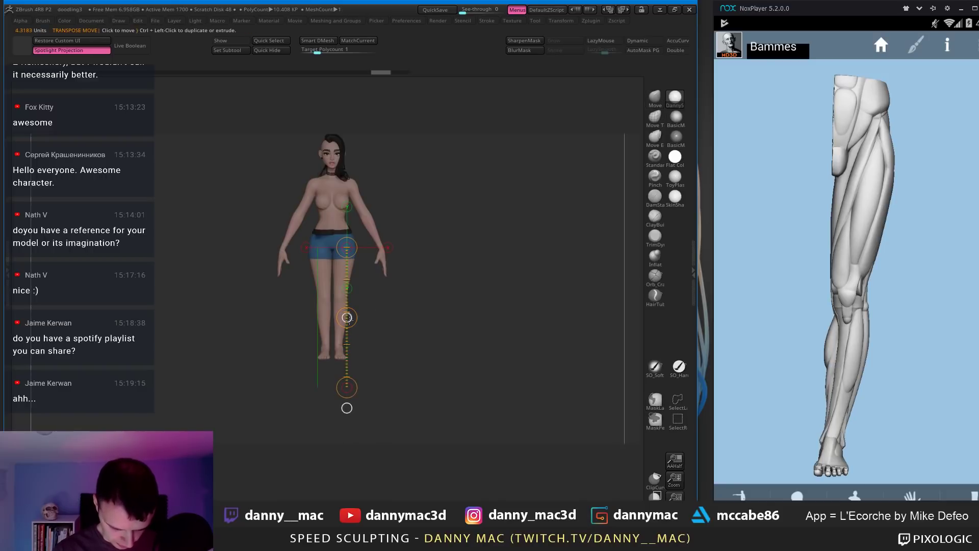
pyautogui.press('q')
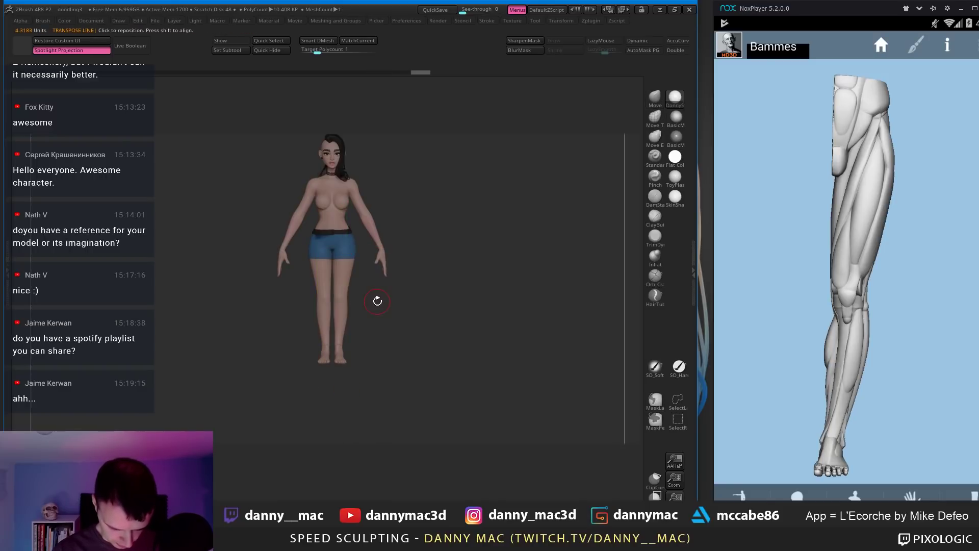
pyautogui.press('space')
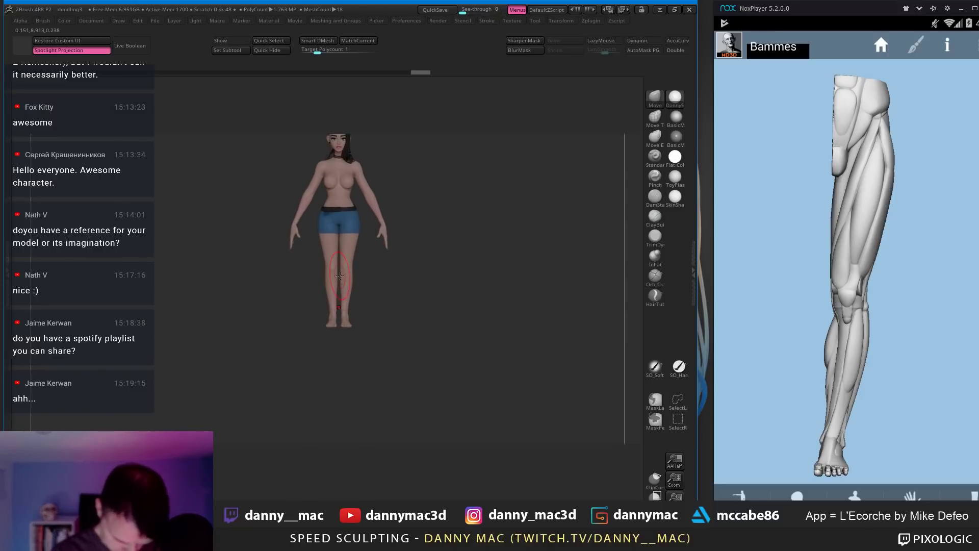
pyautogui.press('space')
pyautogui.click(332, 269)
# Step: Select the body and set the L'Ecorche reference to a full-figure front view beside it
pyautogui.keyDown('alt'); pyautogui.click(346, 268); pyautogui.keyUp('alt')
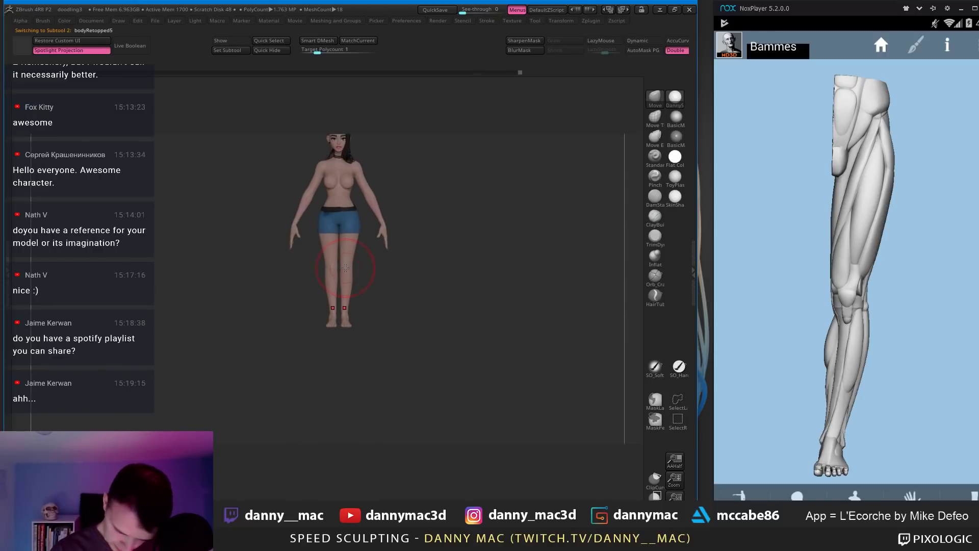
pyautogui.click(740, 498)
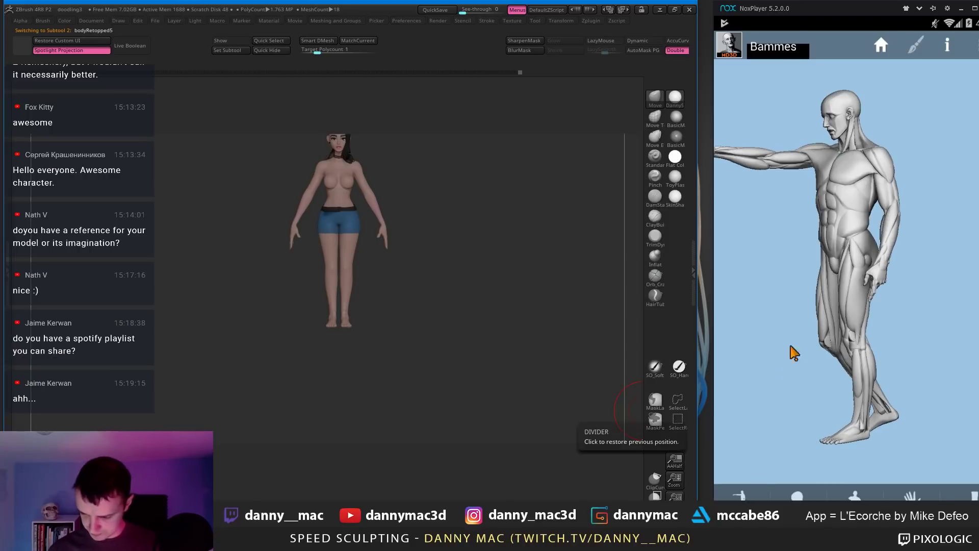
pyautogui.moveTo(791, 346); pyautogui.dragTo(916, 340)
pyautogui.click(882, 45)
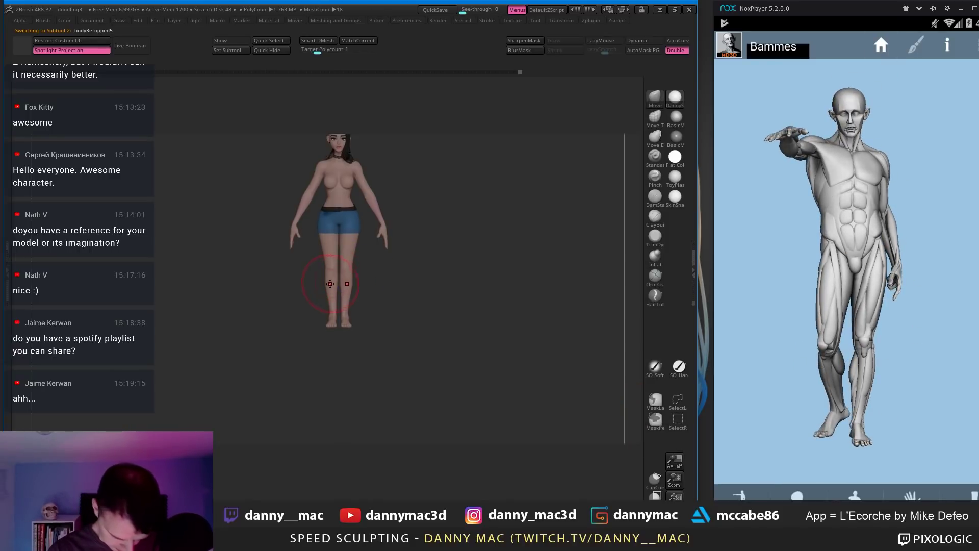
pyautogui.press('space')
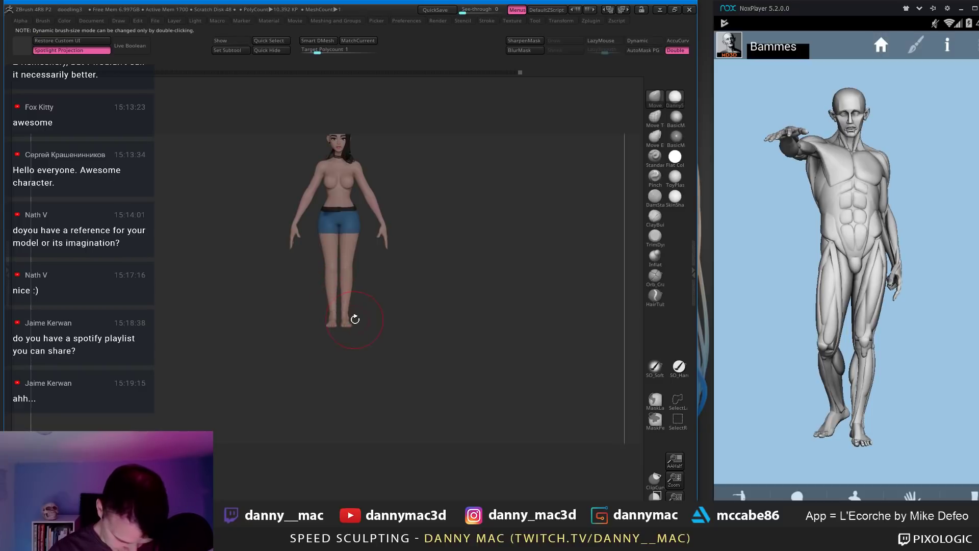
pyautogui.moveTo(349, 324)
pyautogui.keyDown('alt'); pyautogui.mouseDown(button='right')
pyautogui.moveTo(342, 274)
pyautogui.moveTo(373, 285)
pyautogui.moveTo(371, 295)
pyautogui.mouseUp(button='right'); pyautogui.keyUp('alt')
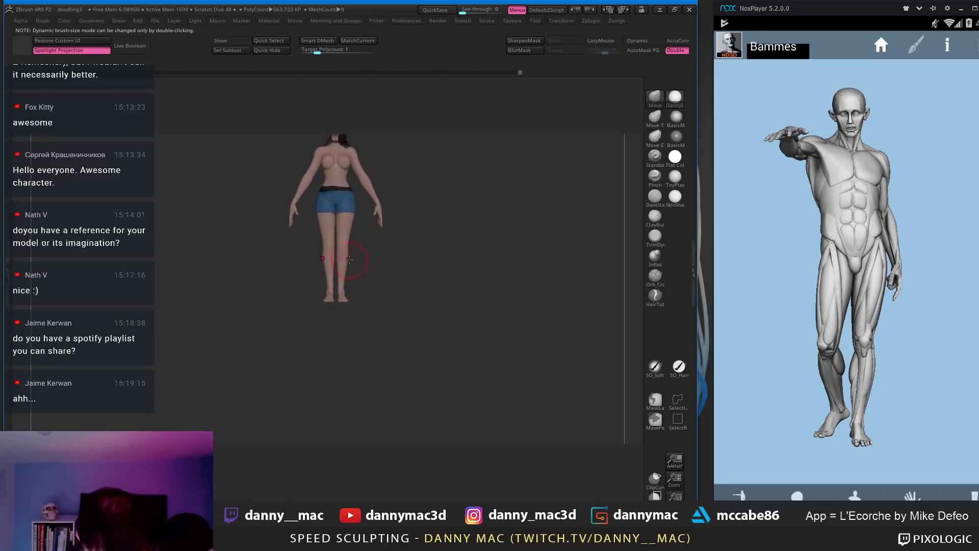
pyautogui.press('space')
pyautogui.moveTo(370, 241)
pyautogui.keyDown('ctrl'); pyautogui.mouseDown(button='right')
pyautogui.moveTo(330, 286)
pyautogui.moveTo(344, 273)
pyautogui.moveTo(326, 275)
pyautogui.moveTo(367, 268)
pyautogui.moveTo(337, 277)
pyautogui.moveTo(360, 279)
pyautogui.moveTo(348, 299)
pyautogui.mouseUp(button='right'); pyautogui.keyUp('ctrl')
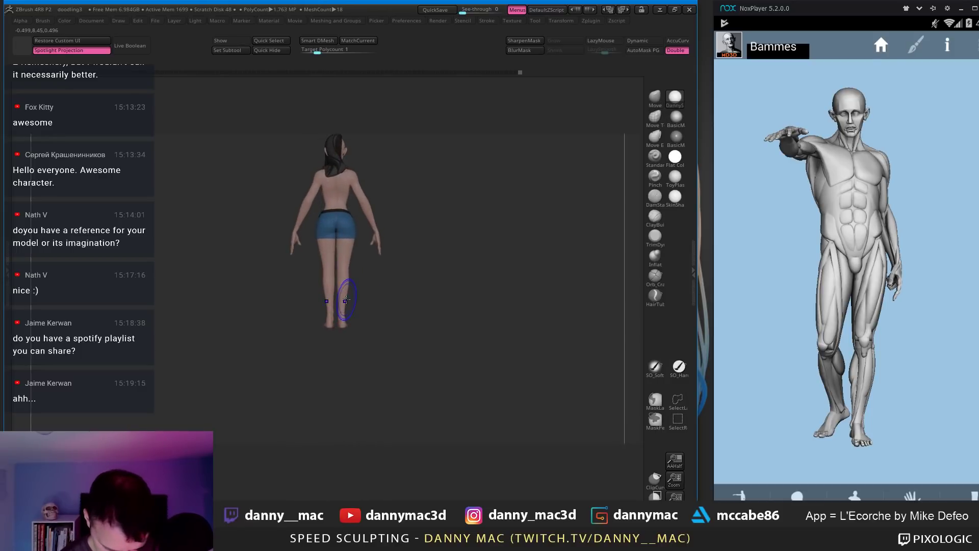
# Step: Lasso-mask around the legs, invert it, and adjust the lower legs along a Transpose line
pyautogui.keyDown('ctrl'); pyautogui.moveTo(350, 311); pyautogui.dragTo(413, 343); pyautogui.keyUp('ctrl')
pyautogui.keyDown('ctrl'); pyautogui.click(373, 313); pyautogui.keyUp('ctrl')
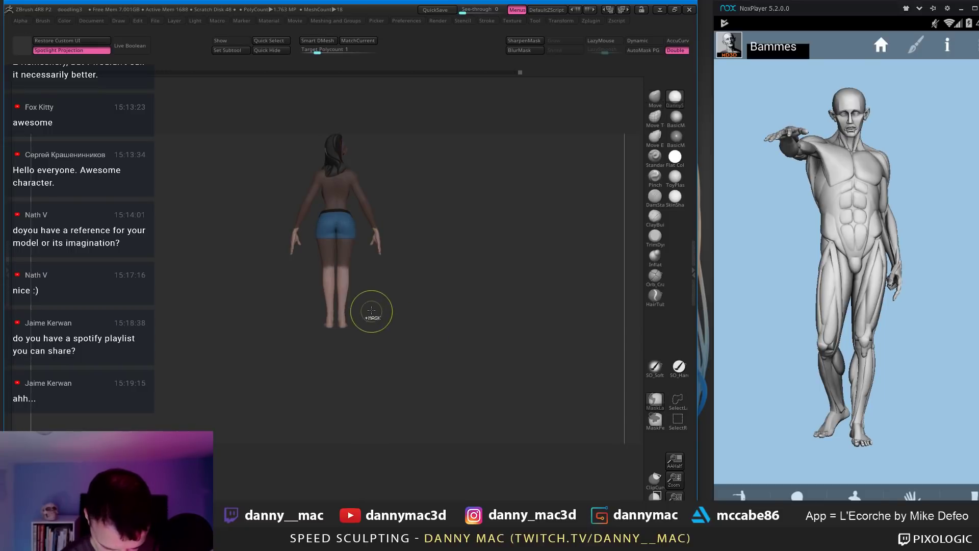
pyautogui.moveTo(298, 270)
pyautogui.keyDown('ctrl'); pyautogui.mouseDown()
pyautogui.moveTo(321, 300)
pyautogui.moveTo(380, 258)
pyautogui.mouseUp(); pyautogui.keyUp('ctrl')
pyautogui.moveTo(380, 258); pyautogui.dragTo(387, 262, button='right')
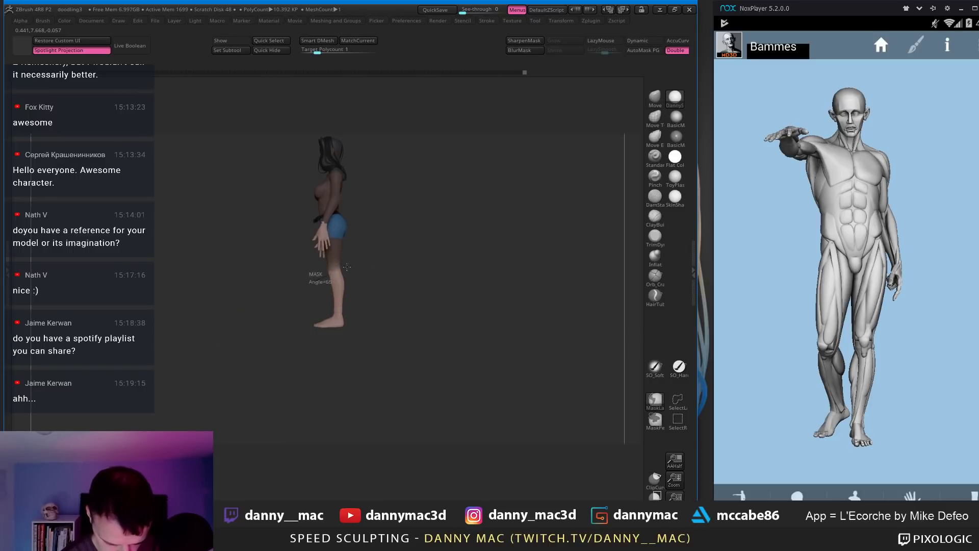
pyautogui.moveTo(340, 297); pyautogui.dragTo(306, 298, button='right')
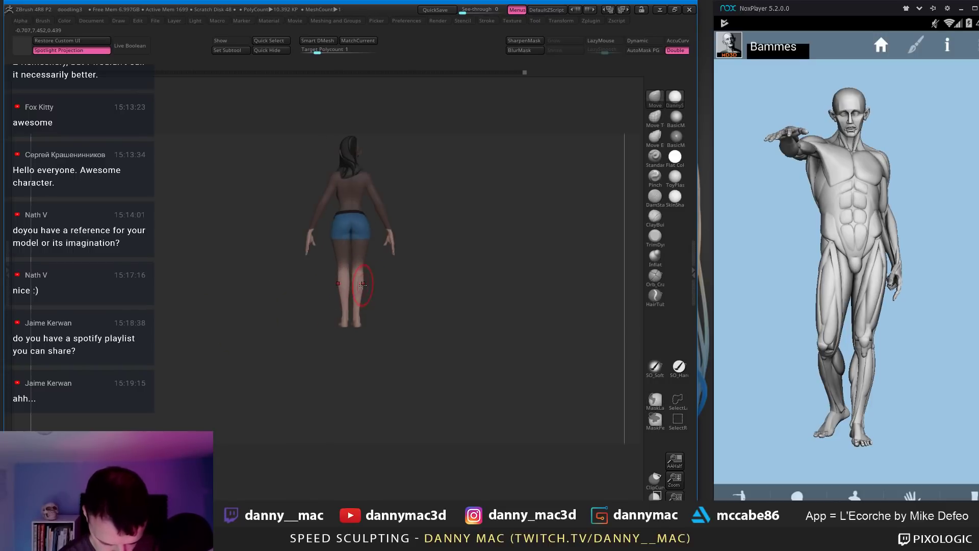
pyautogui.press('w')
pyautogui.moveTo(357, 276); pyautogui.dragTo(422, 275)
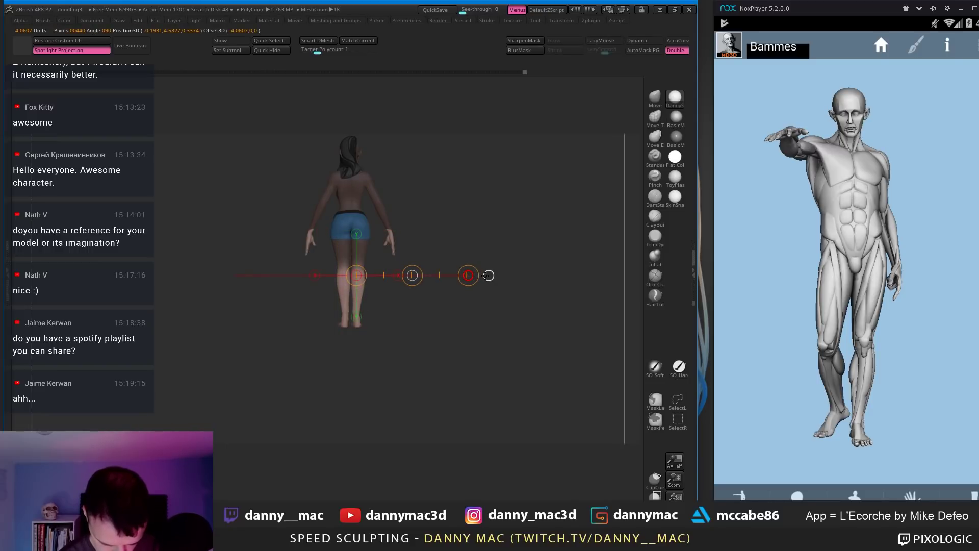
pyautogui.keyDown('shift'); pyautogui.moveTo(421, 307); pyautogui.dragTo(360, 283); pyautogui.keyUp('shift')
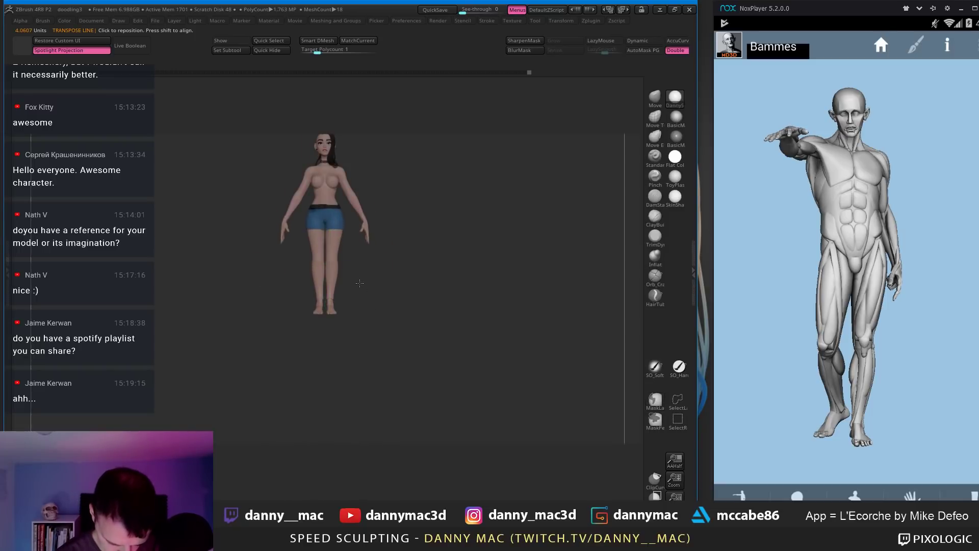
pyautogui.moveTo(439, 265); pyautogui.dragTo(451, 265)
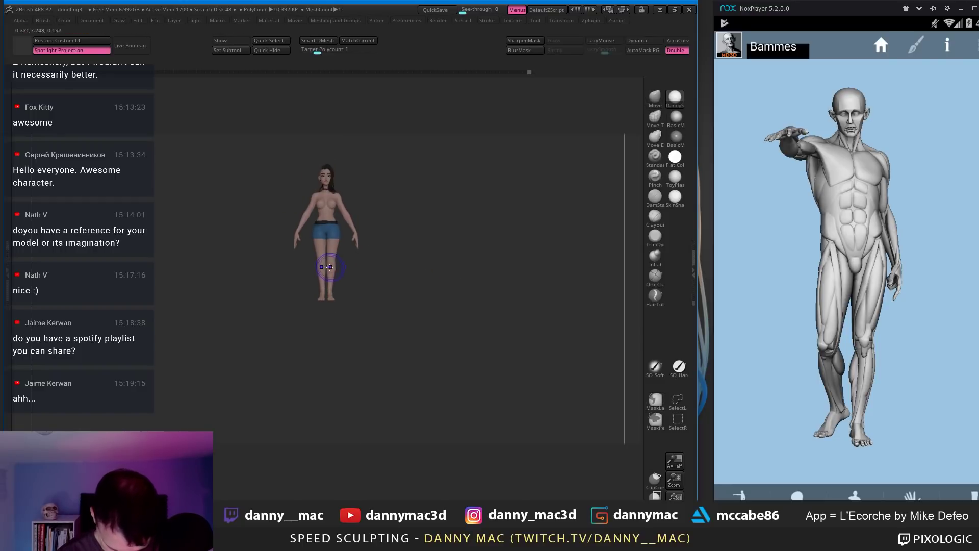
# Step: Nudge the leg shape with the Move brush, then save the project with Ctrl+S
pyautogui.press('space')
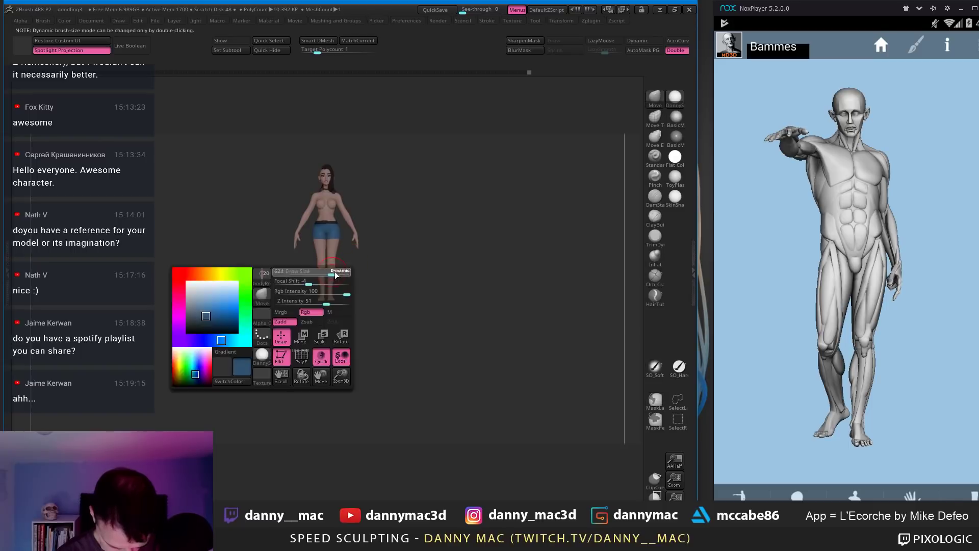
pyautogui.moveTo(339, 258); pyautogui.dragTo(340, 257)
pyautogui.press('space')
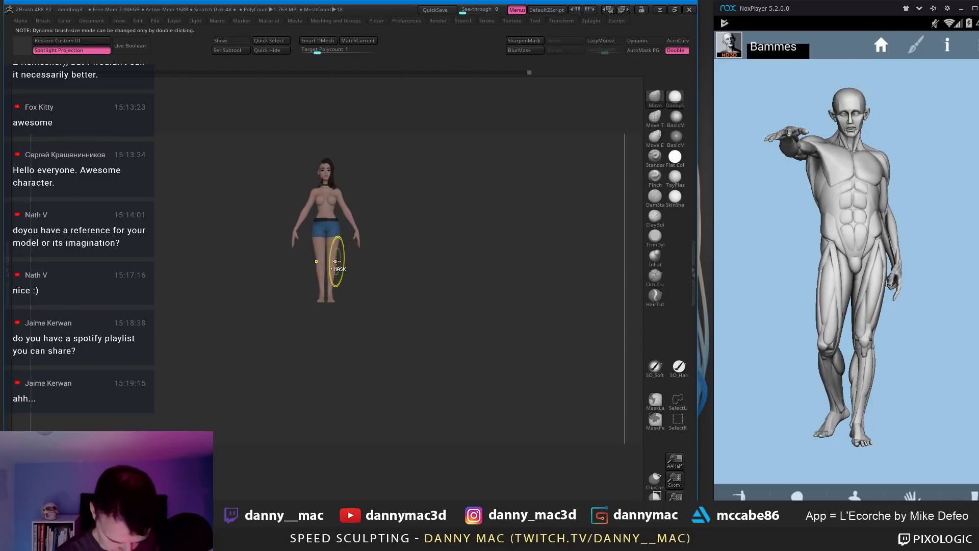
pyautogui.moveTo(380, 262); pyautogui.dragTo(389, 445)
pyautogui.press('space')
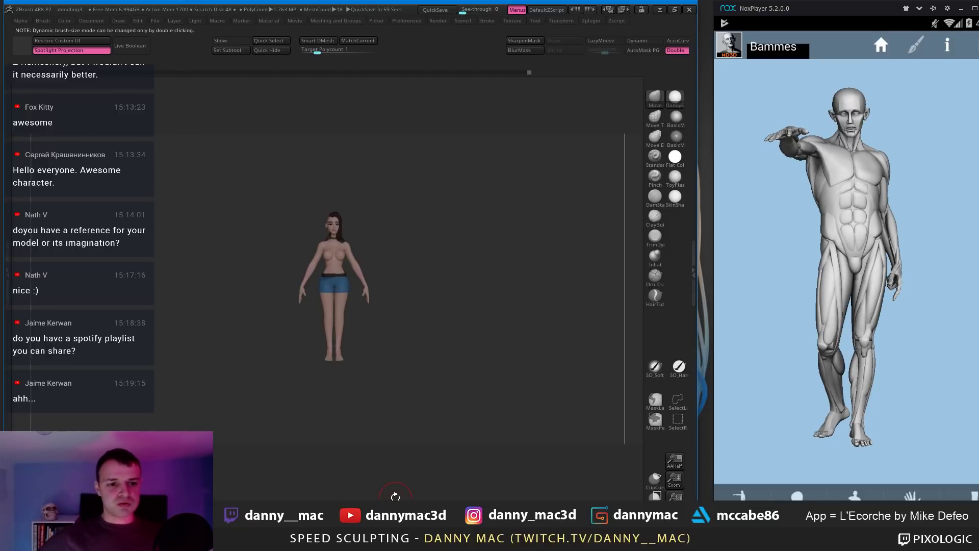
pyautogui.hotkey('ctrl', 's')
pyautogui.press('Return')
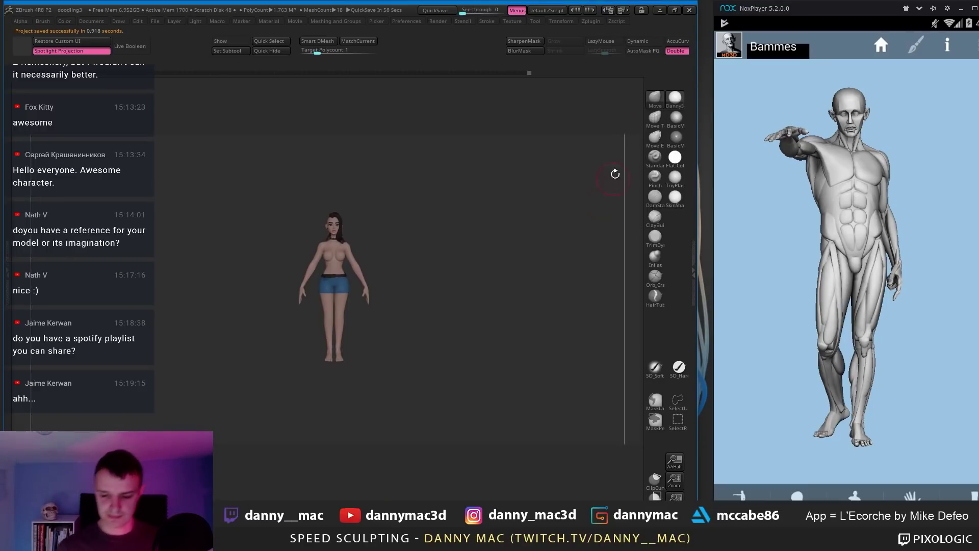
# Step: Maximize the ZBrush window and move the hair subtool down slightly
pyautogui.click(674, 10)
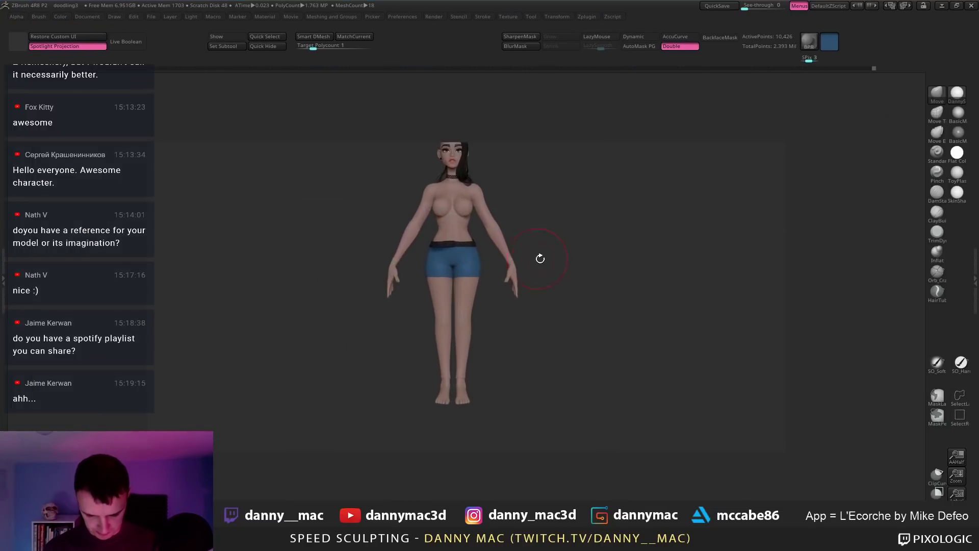
pyautogui.moveTo(494, 320)
pyautogui.mouseDown()
pyautogui.moveTo(502, 194)
pyautogui.moveTo(408, 200)
pyautogui.mouseUp()
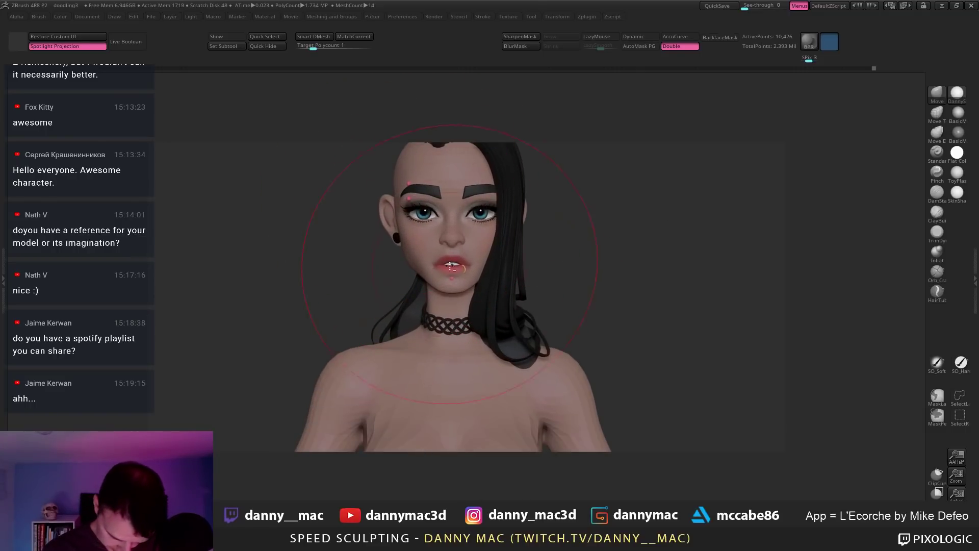
pyautogui.keyDown('alt'); pyautogui.click(503, 280); pyautogui.keyUp('alt')
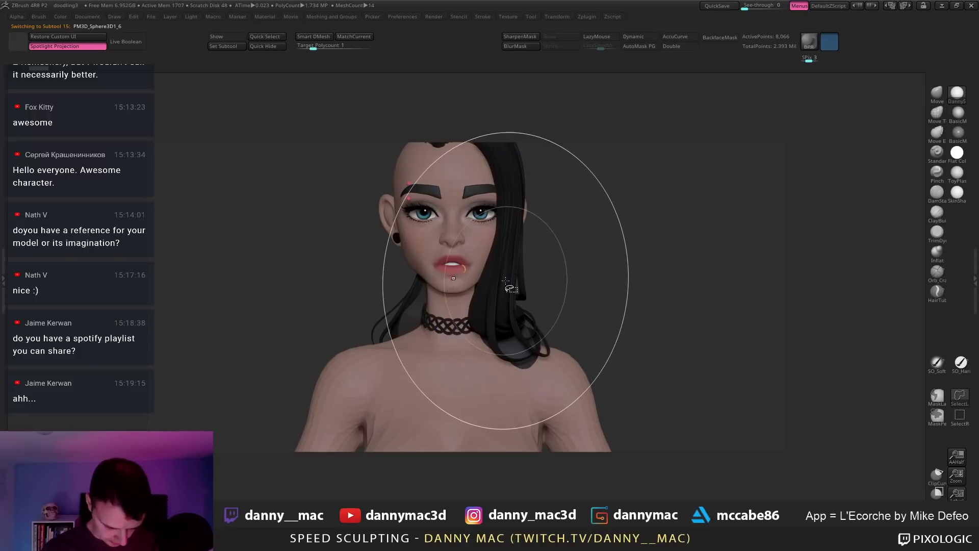
pyautogui.press('w')
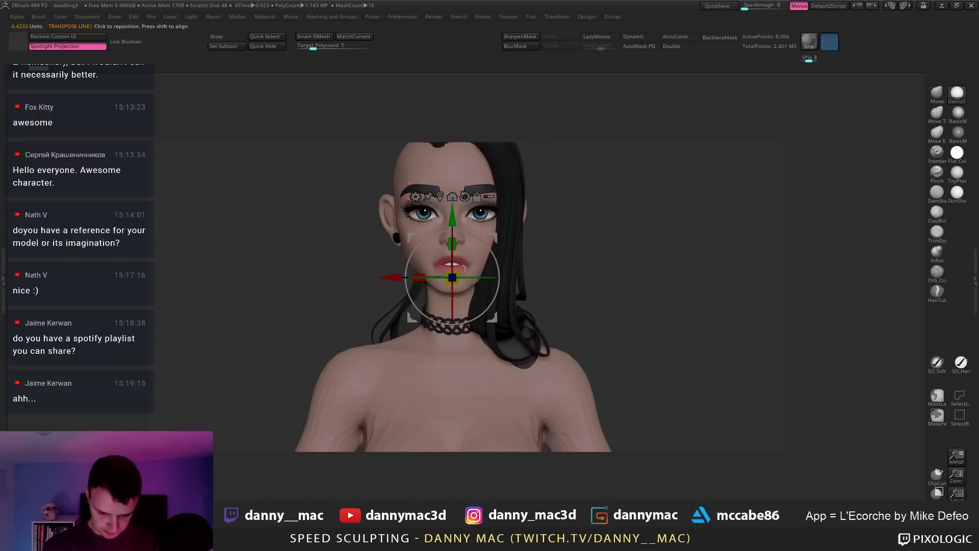
pyautogui.keyDown('ctrl'); pyautogui.moveTo(454, 221); pyautogui.dragTo(458, 281); pyautogui.keyUp('ctrl')
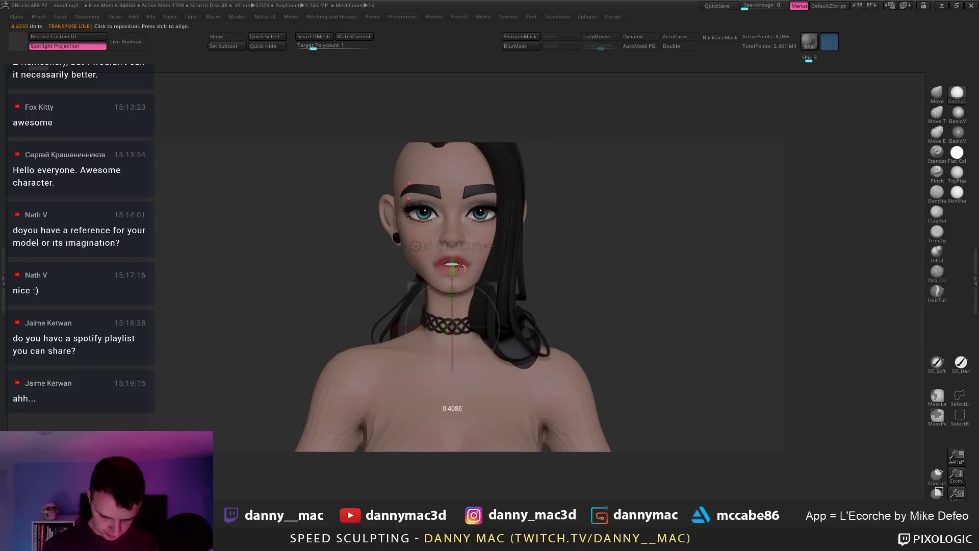
# Step: Select the neck choker and scale it up from a side profile
pyautogui.keyDown('alt'); pyautogui.click(464, 320); pyautogui.keyUp('alt')
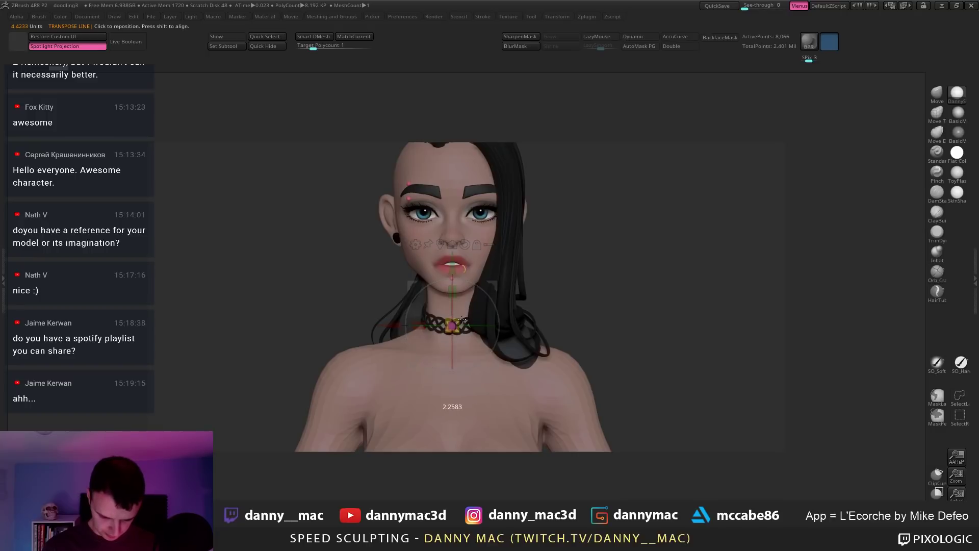
pyautogui.moveTo(461, 320); pyautogui.dragTo(446, 277)
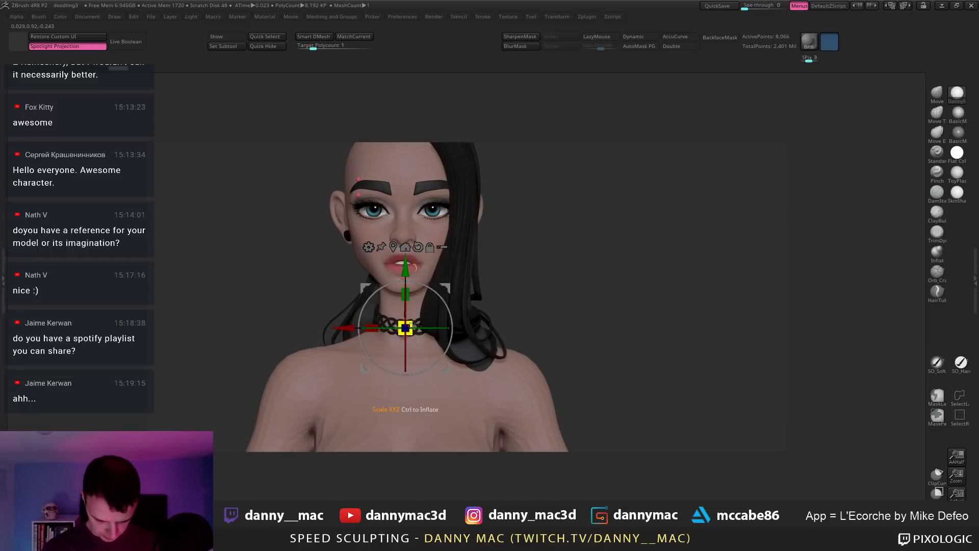
pyautogui.moveTo(411, 323); pyautogui.dragTo(412, 326)
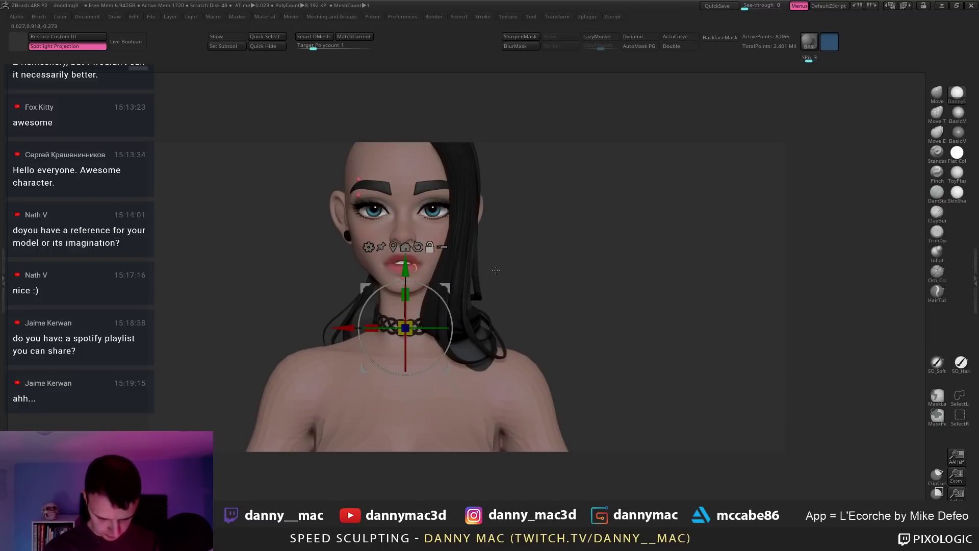
pyautogui.keyDown('alt'); pyautogui.moveTo(458, 285); pyautogui.dragTo(477, 244); pyautogui.keyUp('alt')
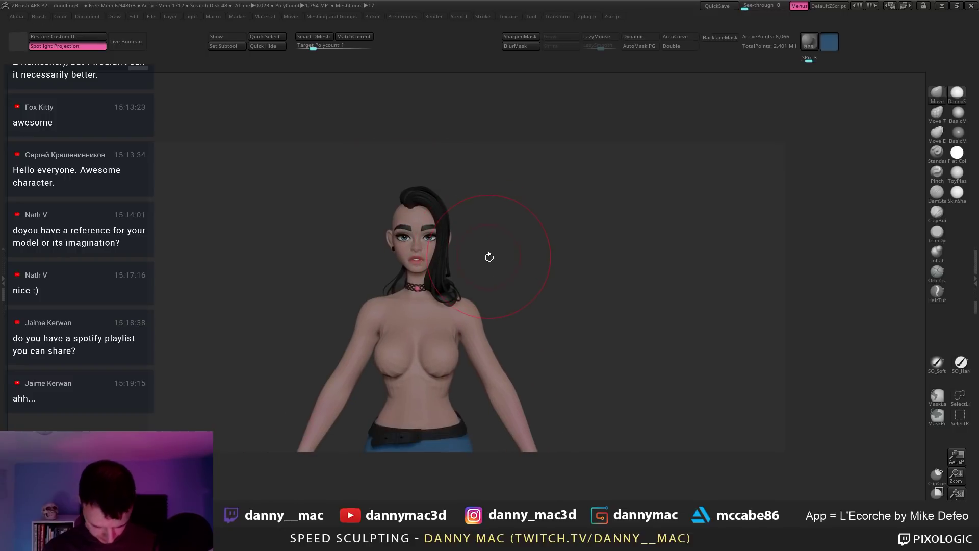
# Step: Delete the redundant subtool, reselect bodyRetopped5, shrink the brush and switch to Transpose
pyautogui.press('m')
pyautogui.click(477, 348)
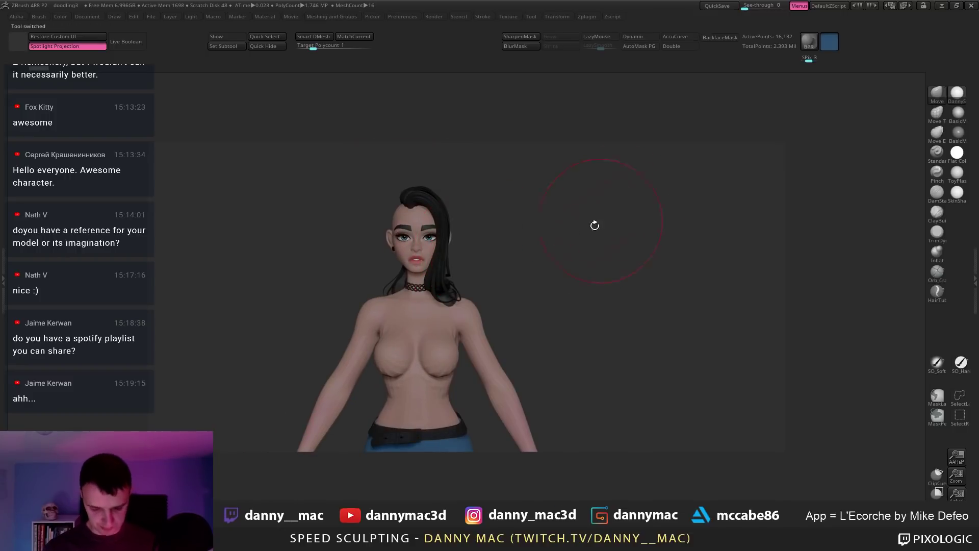
pyautogui.keyDown('alt'); pyautogui.moveTo(532, 255); pyautogui.dragTo(502, 287); pyautogui.keyUp('alt')
pyautogui.keyDown('alt'); pyautogui.click(447, 299); pyautogui.keyUp('alt')
pyautogui.press('[')
pyautogui.press('[')
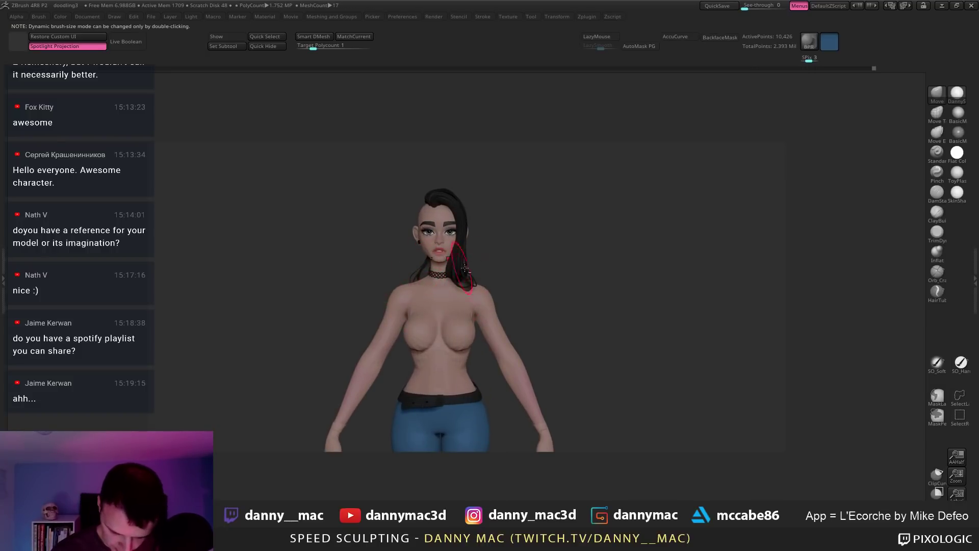
pyautogui.moveTo(490, 263)
pyautogui.keyDown('alt'); pyautogui.mouseDown()
pyautogui.moveTo(476, 251)
pyautogui.moveTo(525, 214)
pyautogui.moveTo(535, 248)
pyautogui.moveTo(509, 269)
pyautogui.moveTo(519, 255)
pyautogui.mouseUp(); pyautogui.keyUp('alt')
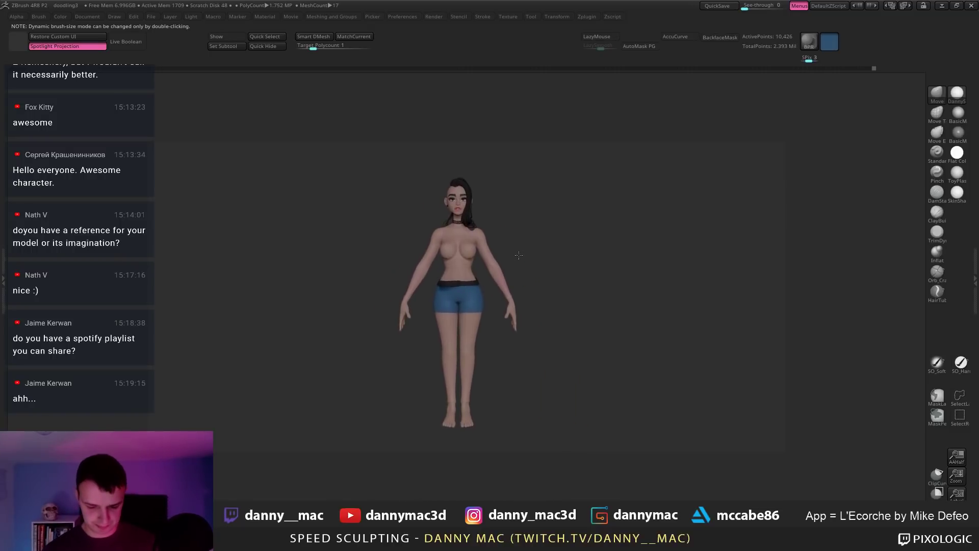
pyautogui.press('w')
pyautogui.press('y')
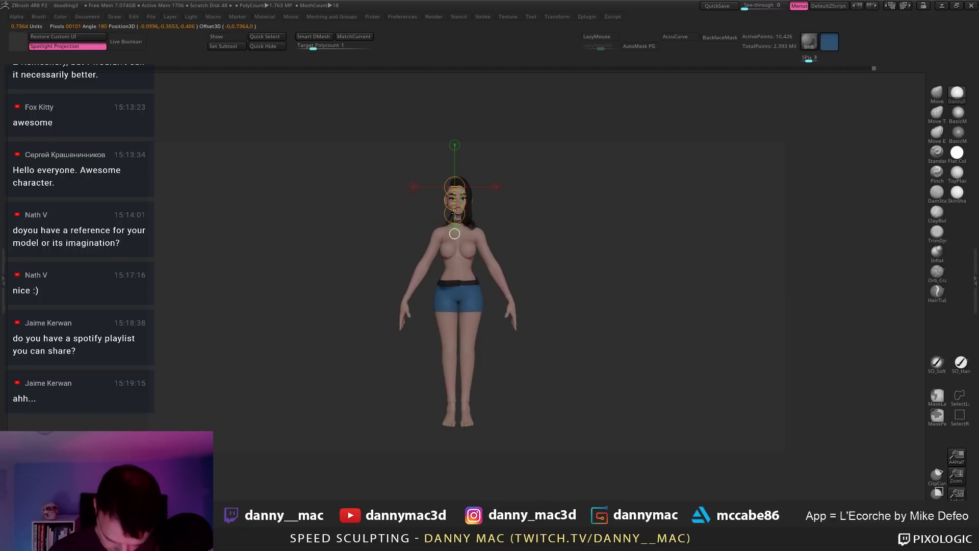
# Step: Undo a stray edit, set the move axis at the head top, and clear the body's mask
pyautogui.moveTo(447, 197)
pyautogui.mouseDown()
pyautogui.moveTo(472, 197)
pyautogui.moveTo(485, 212)
pyautogui.moveTo(498, 189)
pyautogui.mouseUp()
pyautogui.press('y')
pyautogui.hotkey('ctrl', 'z')
pyautogui.press('q')
pyautogui.press('w')
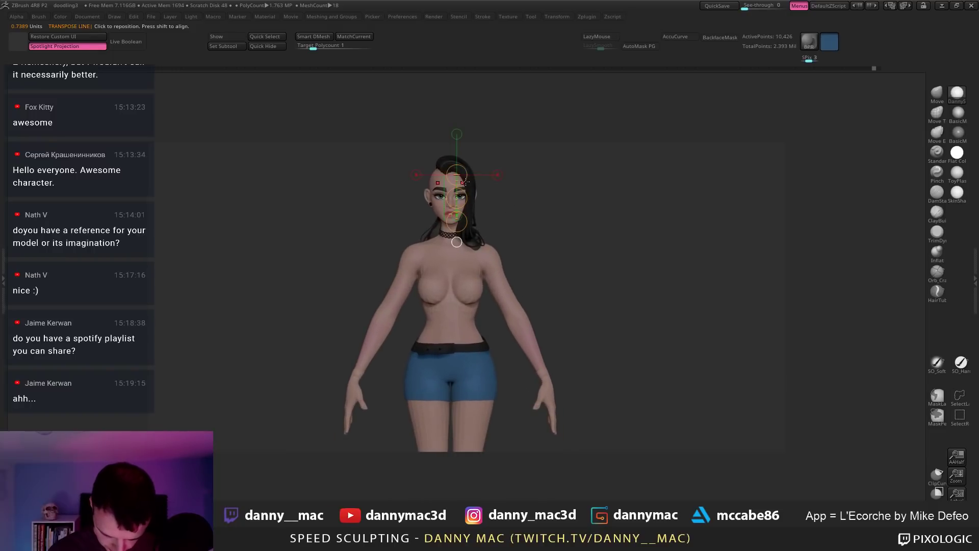
pyautogui.keyDown('ctrl'); pyautogui.click(461, 164); pyautogui.keyUp('ctrl')
pyautogui.keyDown('ctrl'); pyautogui.click(438, 164); pyautogui.keyUp('ctrl')
pyautogui.keyDown('ctrl'); pyautogui.click(478, 176); pyautogui.keyUp('ctrl')
pyautogui.press('q')
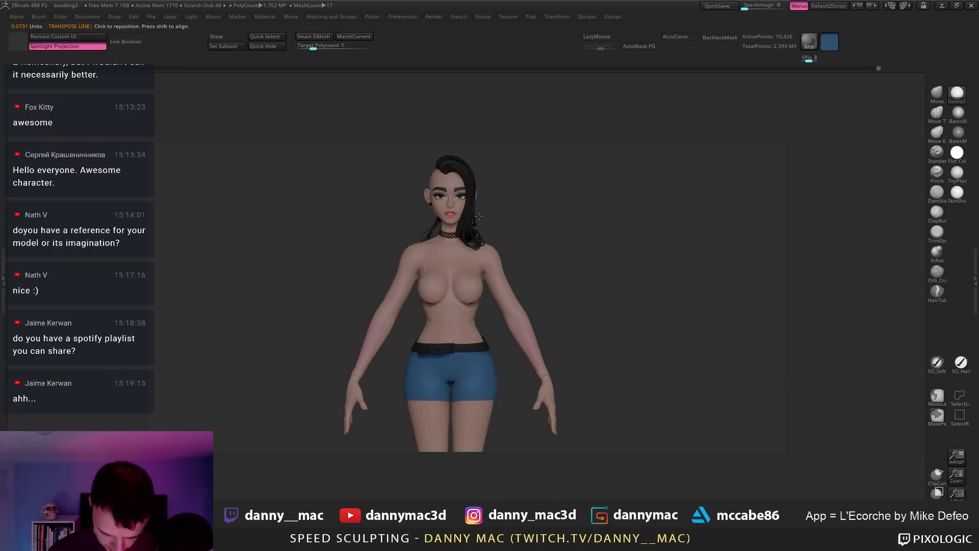
pyautogui.press('w')
# Step: Adjust the chin and neck, then lengthen the torso along the move axis
pyautogui.click(450, 222)
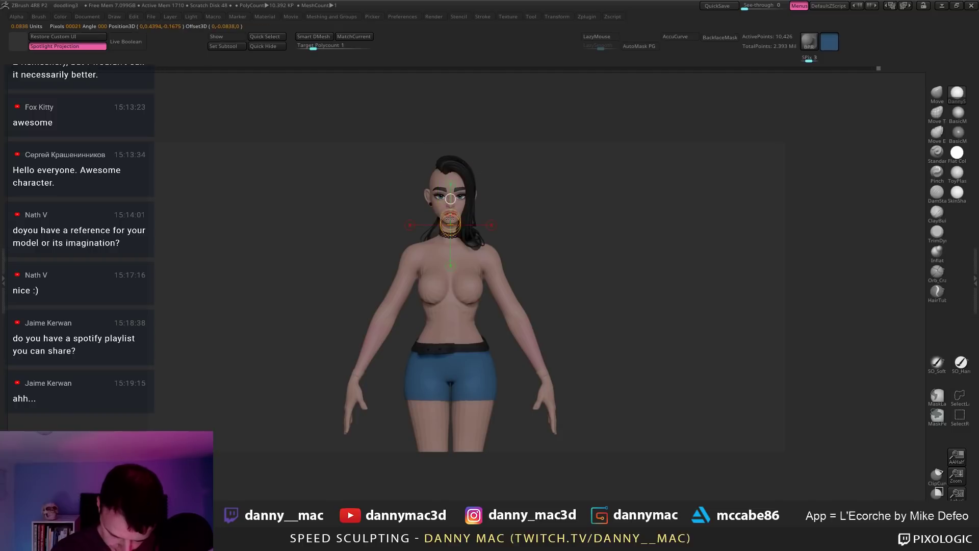
pyautogui.keyDown('shift'); pyautogui.moveTo(447, 164); pyautogui.dragTo(448, 163); pyautogui.keyUp('shift')
pyautogui.moveTo(451, 211); pyautogui.dragTo(451, 215)
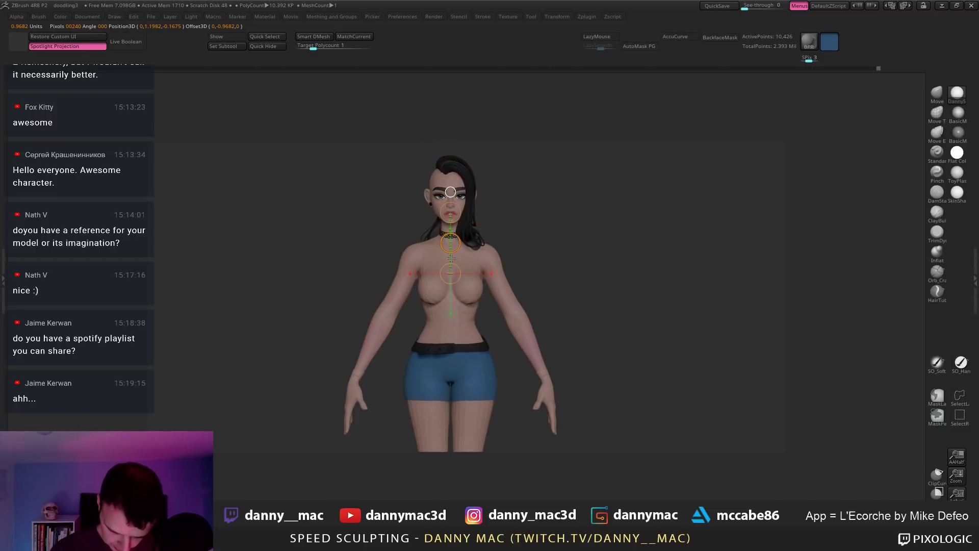
pyautogui.moveTo(450, 267); pyautogui.dragTo(452, 201)
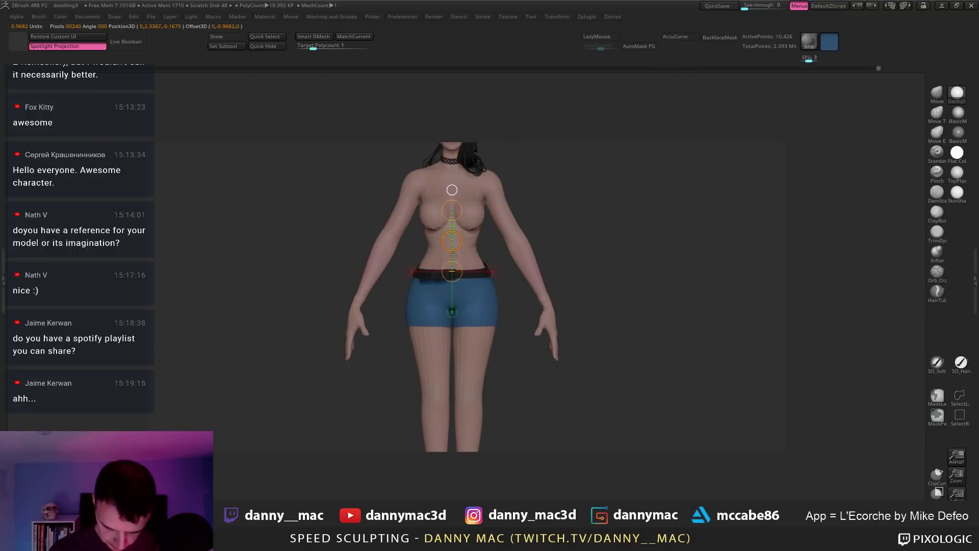
pyautogui.moveTo(451, 258); pyautogui.dragTo(451, 261)
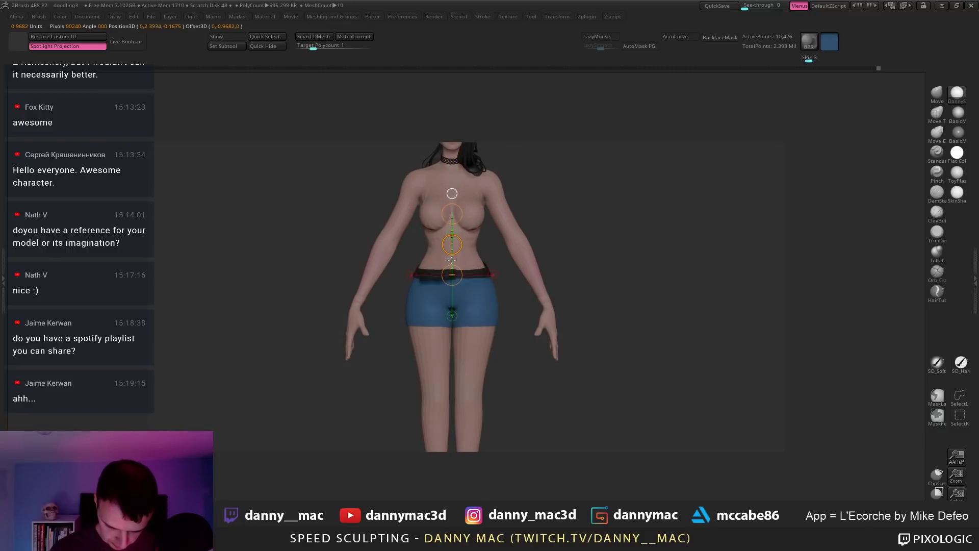
pyautogui.moveTo(451, 309); pyautogui.dragTo(452, 333)
pyautogui.keyDown('ctrl'); pyautogui.moveTo(452, 333); pyautogui.dragTo(461, 259, button='right'); pyautogui.keyUp('ctrl')
pyautogui.moveTo(447, 289); pyautogui.dragTo(448, 303)
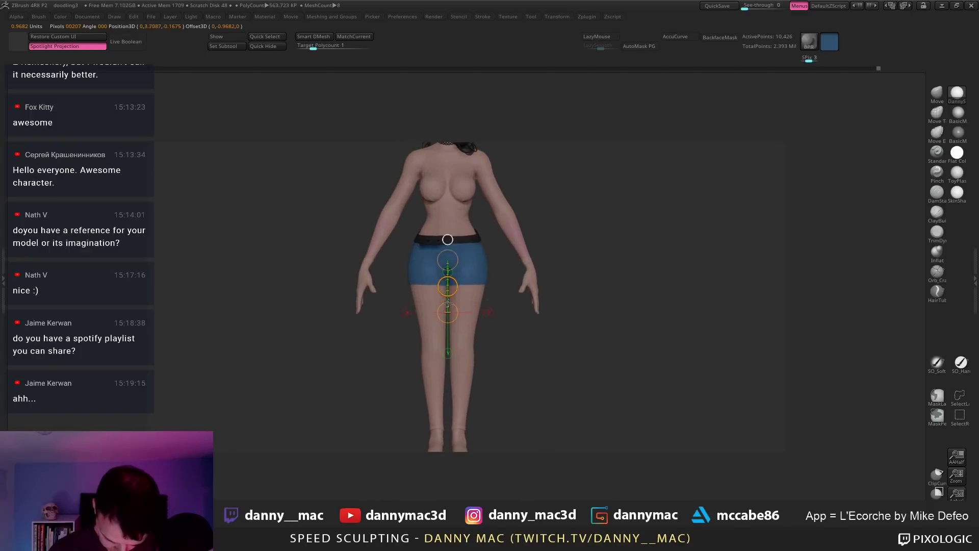
# Step: Reshape the legs with the move axis, then reframe the figure showing polygroup colours
pyautogui.keyDown('alt'); pyautogui.moveTo(462, 331); pyautogui.dragTo(469, 259, button='right'); pyautogui.keyUp('alt')
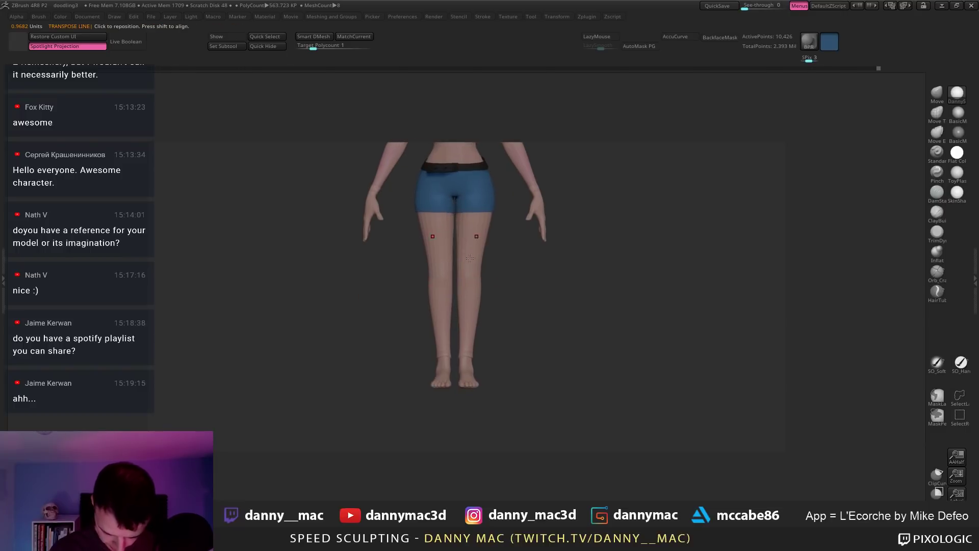
pyautogui.click(455, 274)
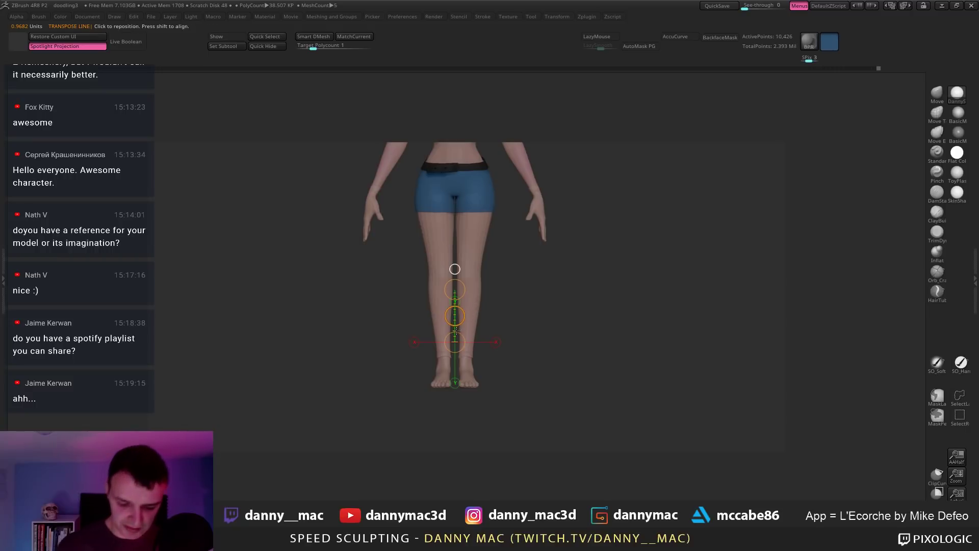
pyautogui.moveTo(456, 331); pyautogui.dragTo(456, 353)
pyautogui.press('f')
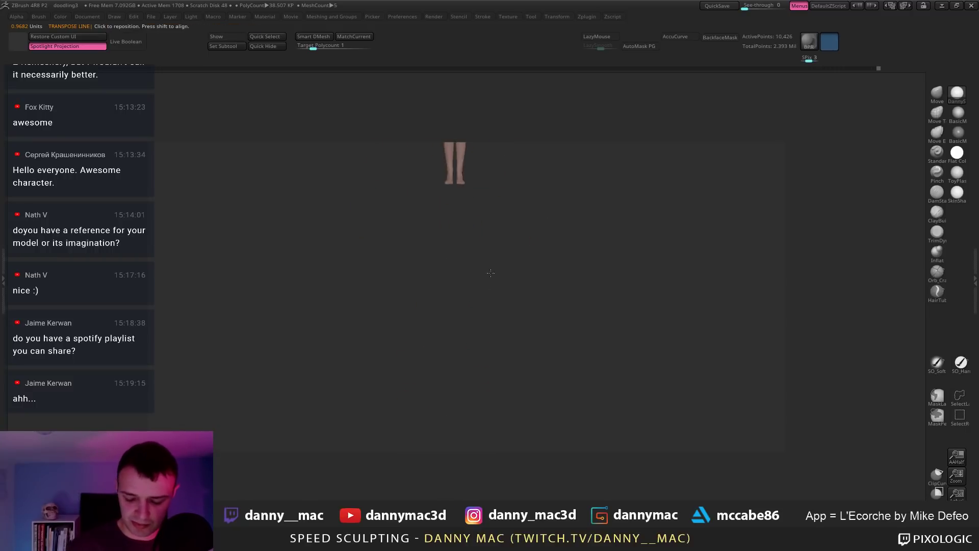
pyautogui.moveTo(490, 278); pyautogui.dragTo(516, 269)
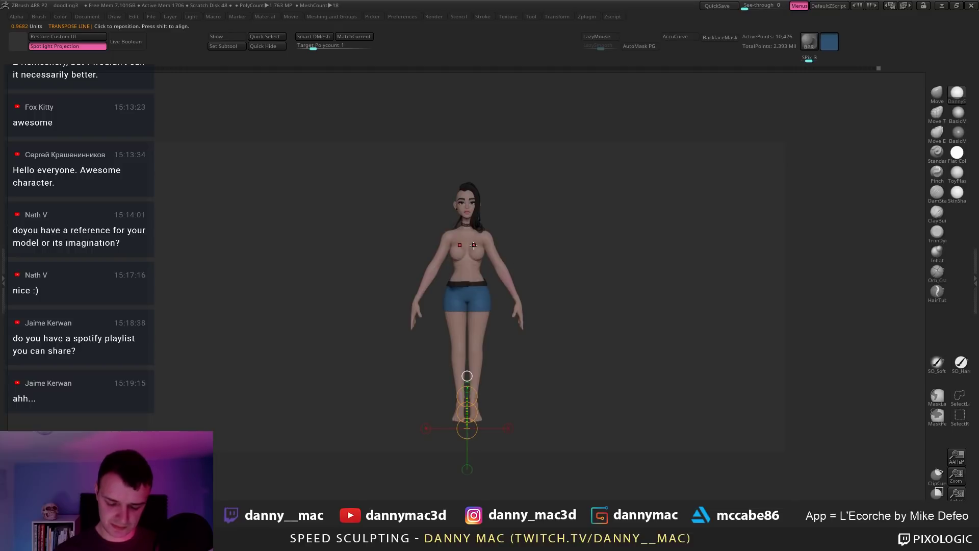
pyautogui.hotkey('shift', 'f')
pyautogui.hotkey('shift', 'f')
pyautogui.press('q')
pyautogui.moveTo(501, 274)
pyautogui.keyDown('ctrl'); pyautogui.mouseDown(button='right')
pyautogui.moveTo(501, 253)
pyautogui.moveTo(499, 268)
pyautogui.moveTo(472, 265)
pyautogui.moveTo(481, 253)
pyautogui.mouseUp(button='right'); pyautogui.keyUp('ctrl')
# Step: Select the hand and then the bodyRetopped5 subtool, nudging the body slightly with the Gizmo
pyautogui.press('w')
pyautogui.hotkey('shift', 'f')
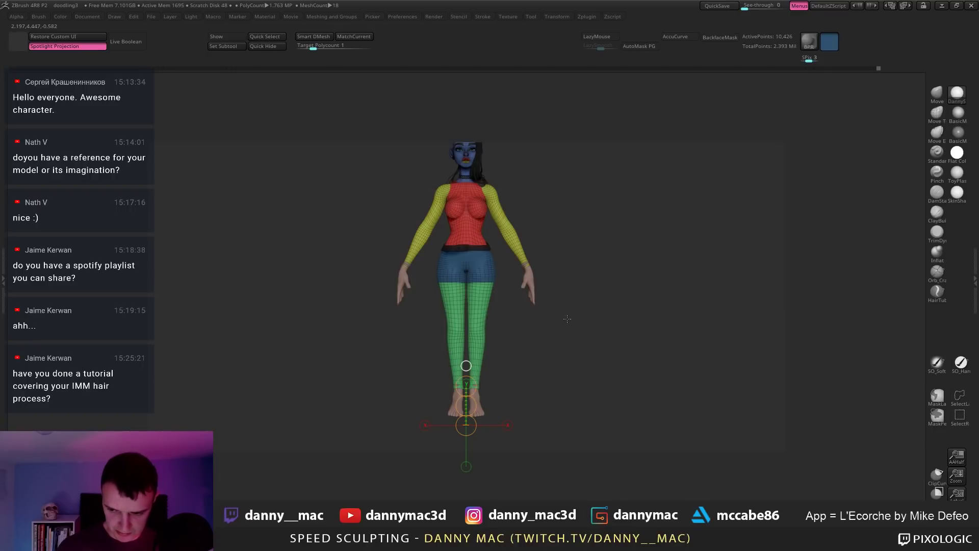
pyautogui.press('y')
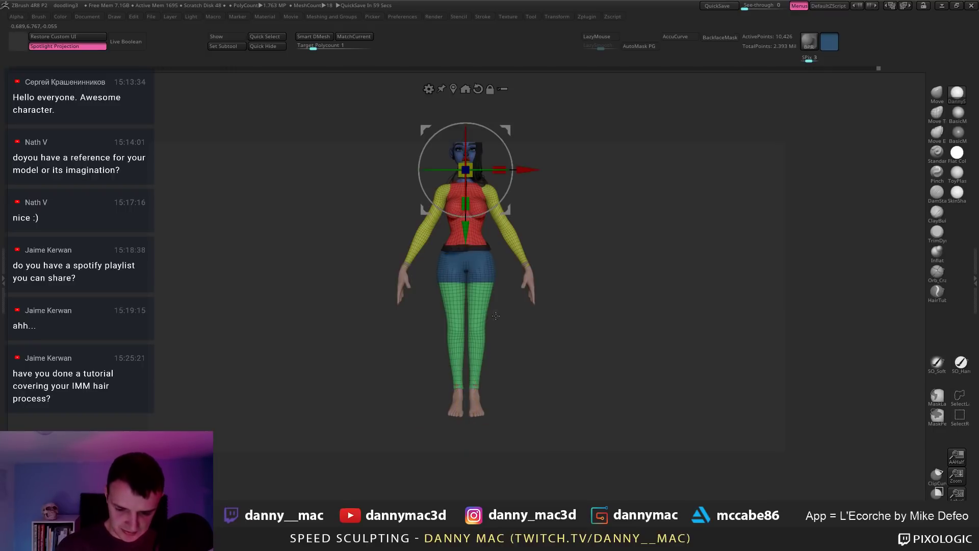
pyautogui.moveTo(492, 265)
pyautogui.keyDown('alt'); pyautogui.mouseDown(button='right')
pyautogui.moveTo(489, 311)
pyautogui.moveTo(436, 269)
pyautogui.mouseUp(button='right'); pyautogui.keyUp('alt')
pyautogui.press('q')
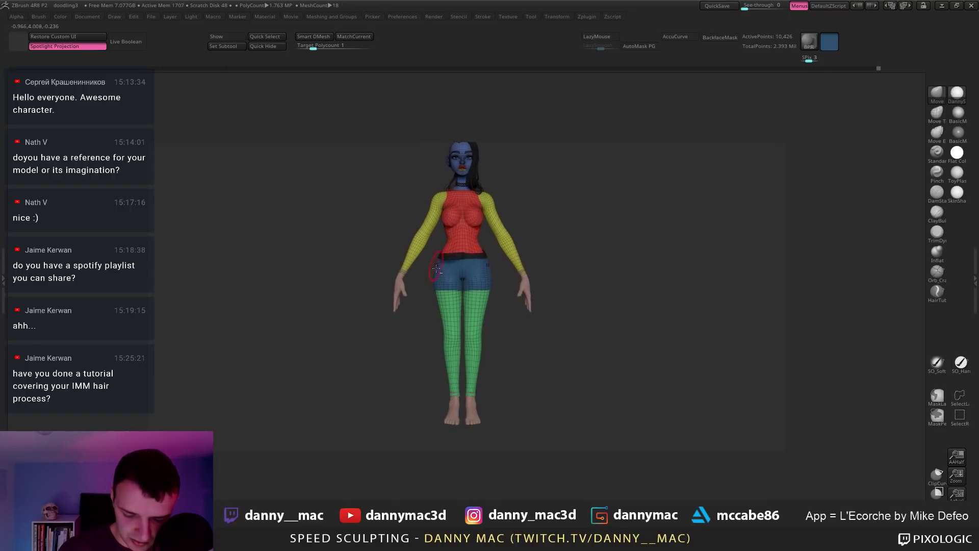
pyautogui.keyDown('alt'); pyautogui.click(402, 287); pyautogui.keyUp('alt')
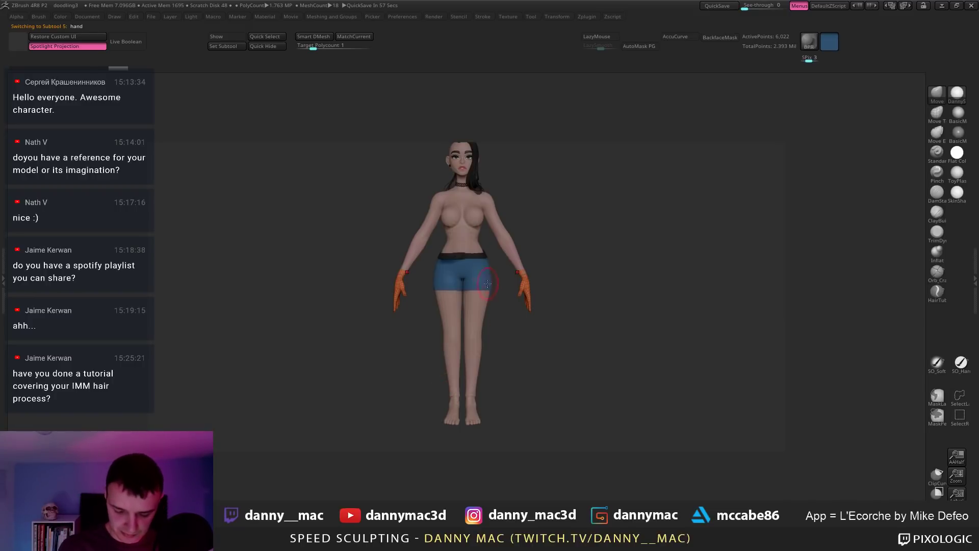
pyautogui.keyDown('alt'); pyautogui.moveTo(470, 285); pyautogui.dragTo(465, 309, button='right'); pyautogui.keyUp('alt')
pyautogui.press('w')
pyautogui.keyDown('alt'); pyautogui.moveTo(498, 196); pyautogui.dragTo(469, 255, button='right'); pyautogui.keyUp('alt')
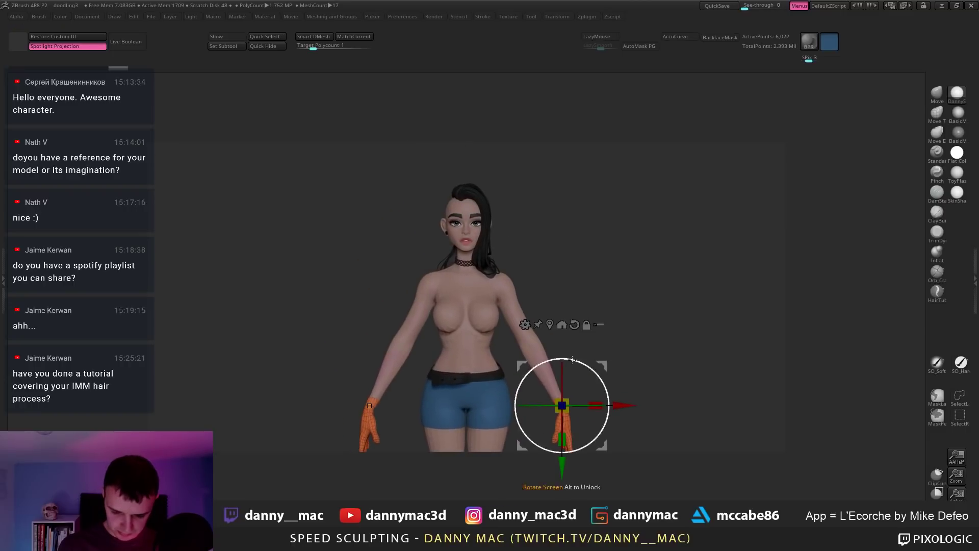
pyautogui.keyDown('alt'); pyautogui.click(470, 255); pyautogui.keyUp('alt')
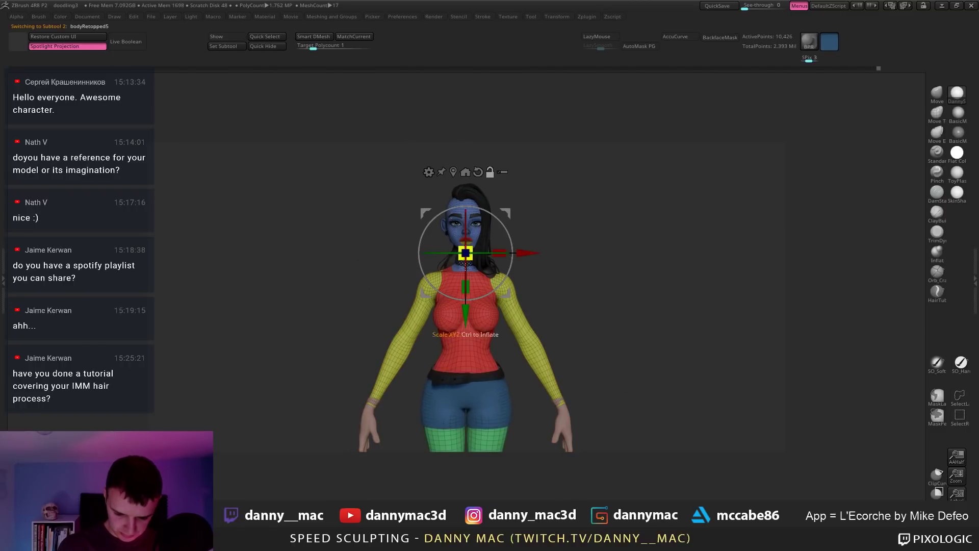
pyautogui.moveTo(465, 312); pyautogui.dragTo(465, 323)
# Step: Invert the mask to free the head, then mask over the lips with a small brush
pyautogui.press('q')
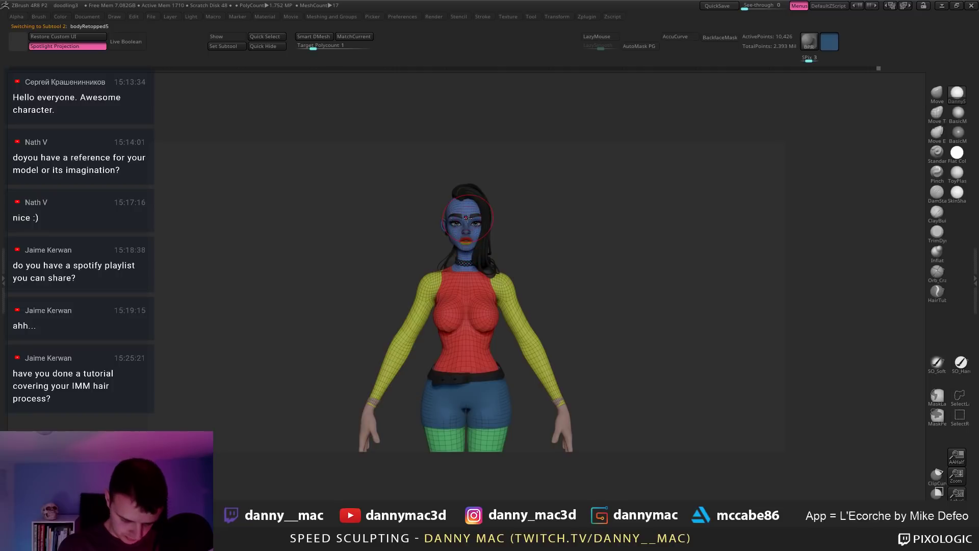
pyautogui.press('w')
pyautogui.keyDown('alt'); pyautogui.moveTo(468, 218); pyautogui.dragTo(504, 297, button='right'); pyautogui.keyUp('alt')
pyautogui.press('q')
pyautogui.moveTo(662, 255)
pyautogui.keyDown('alt'); pyautogui.mouseDown(button='right')
pyautogui.moveTo(496, 321)
pyautogui.moveTo(573, 265)
pyautogui.mouseUp(button='right'); pyautogui.keyUp('alt')
pyautogui.hotkey('ctrl', 'i')
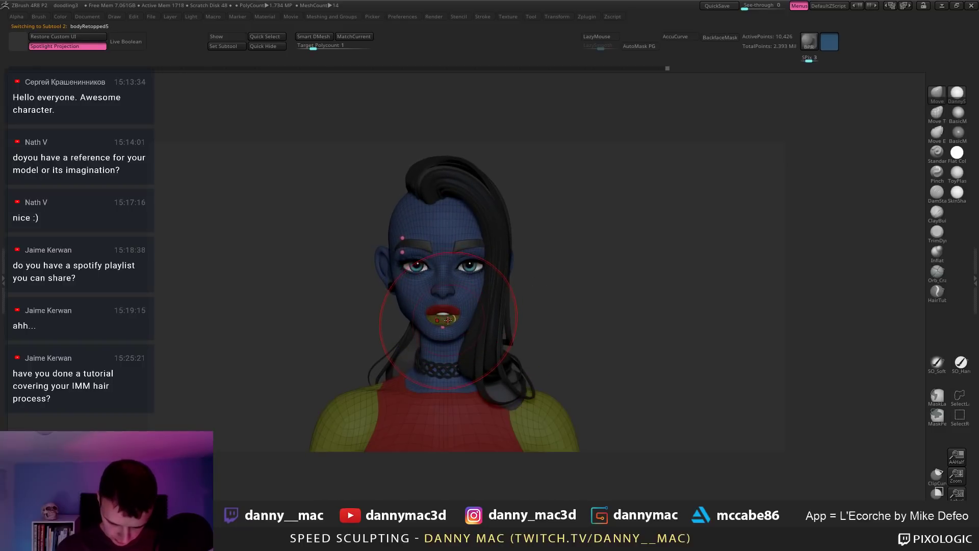
pyautogui.press('space')
pyautogui.moveTo(546, 277); pyautogui.dragTo(529, 280)
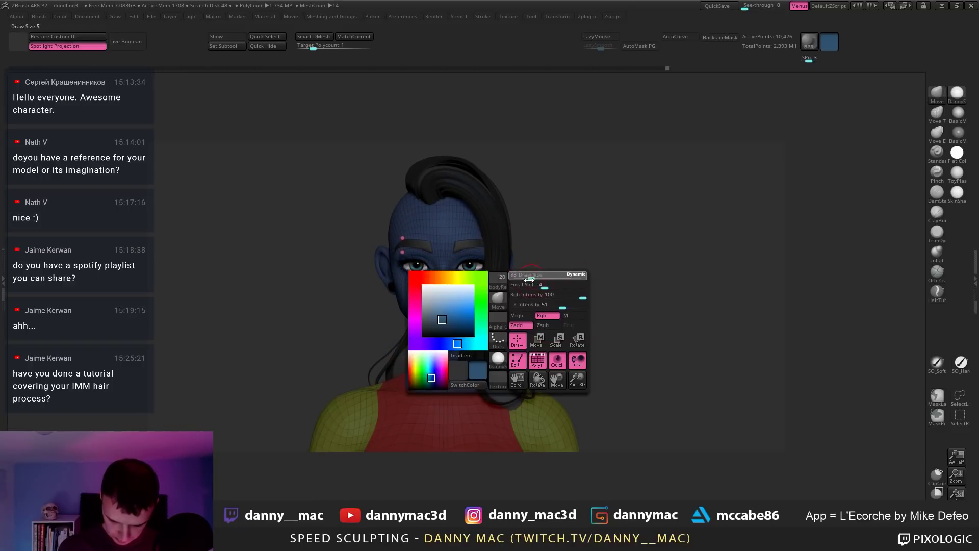
pyautogui.keyDown('ctrl'); pyautogui.click(526, 283); pyautogui.keyUp('ctrl')
pyautogui.keyDown('ctrl'); pyautogui.moveTo(467, 304); pyautogui.dragTo(447, 322); pyautogui.keyUp('ctrl')
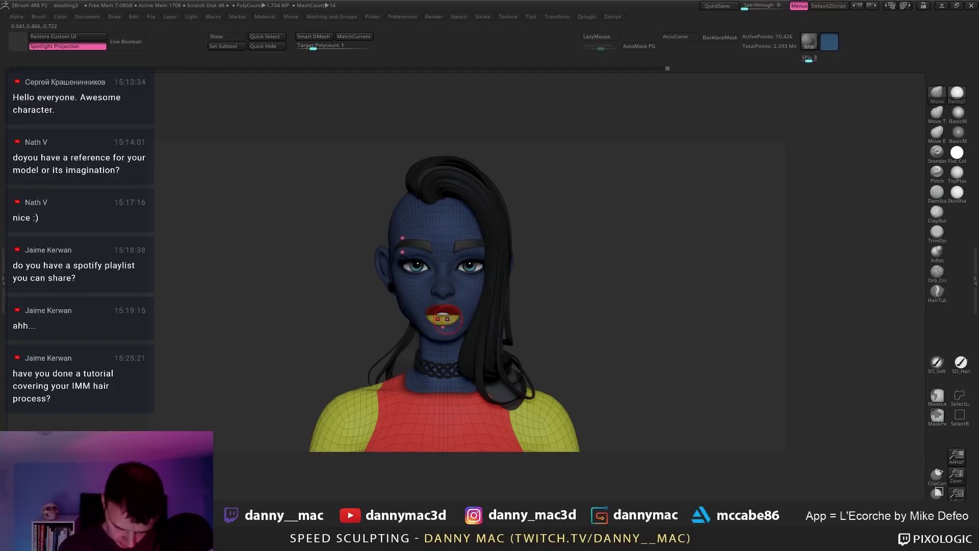
pyautogui.moveTo(584, 281)
pyautogui.keyDown('alt'); pyautogui.mouseDown()
pyautogui.moveTo(484, 288)
pyautogui.moveTo(479, 301)
pyautogui.moveTo(503, 327)
pyautogui.mouseUp(); pyautogui.keyUp('alt')
pyautogui.press('w')
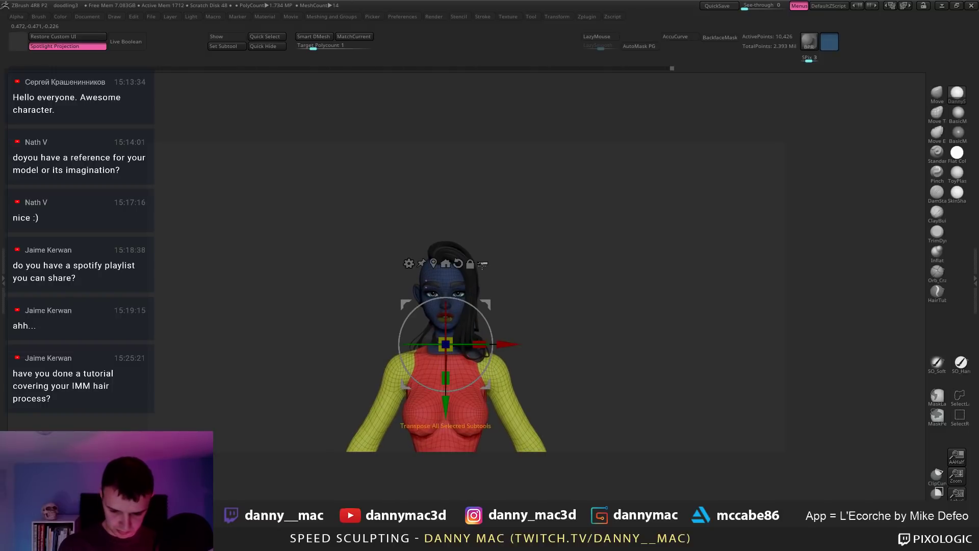
pyautogui.hotkey('shift', 't')
pyautogui.keyDown('alt'); pyautogui.moveTo(584, 304); pyautogui.dragTo(504, 269); pyautogui.keyUp('alt')
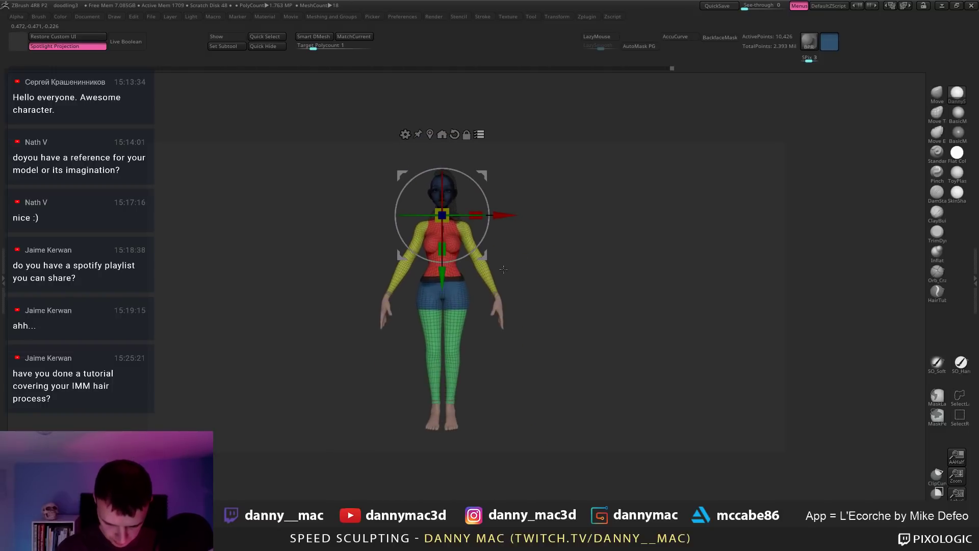
pyautogui.moveTo(306, 350)
pyautogui.keyDown('ctrl'); pyautogui.keyDown('shift'); pyautogui.mouseDown()
pyautogui.moveTo(608, 360)
pyautogui.moveTo(308, 420)
pyautogui.moveTo(306, 406)
pyautogui.mouseUp(); pyautogui.keyUp('shift'); pyautogui.keyUp('ctrl')
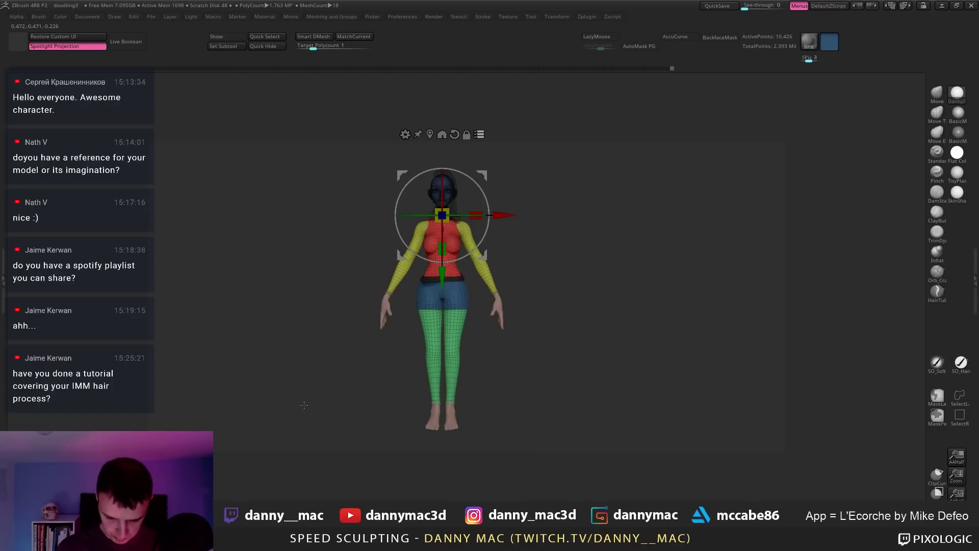
pyautogui.moveTo(352, 306)
pyautogui.keyDown('alt'); pyautogui.mouseDown()
pyautogui.moveTo(493, 255)
pyautogui.moveTo(459, 309)
pyautogui.mouseUp(); pyautogui.keyUp('alt')
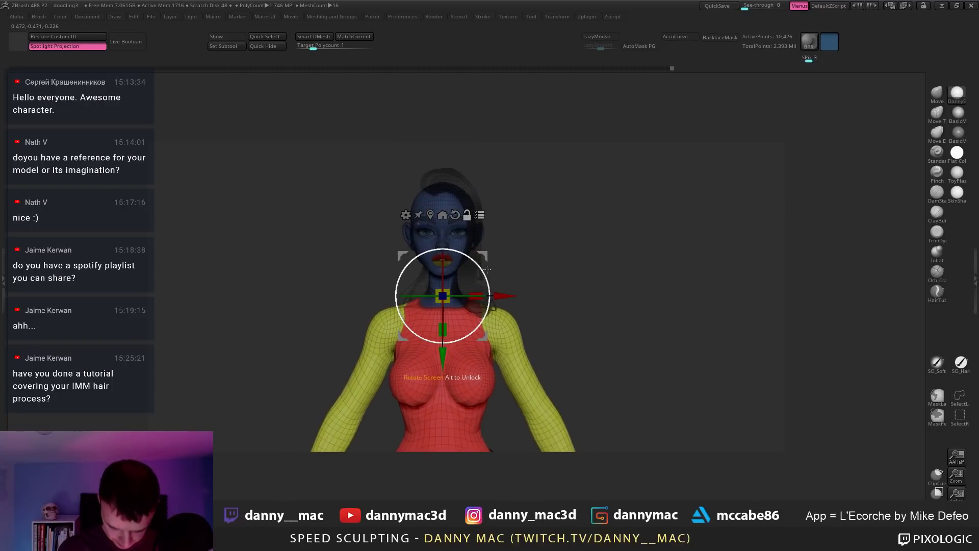
pyautogui.press('q')
pyautogui.keyDown('ctrl'); pyautogui.click(451, 313); pyautogui.keyUp('ctrl')
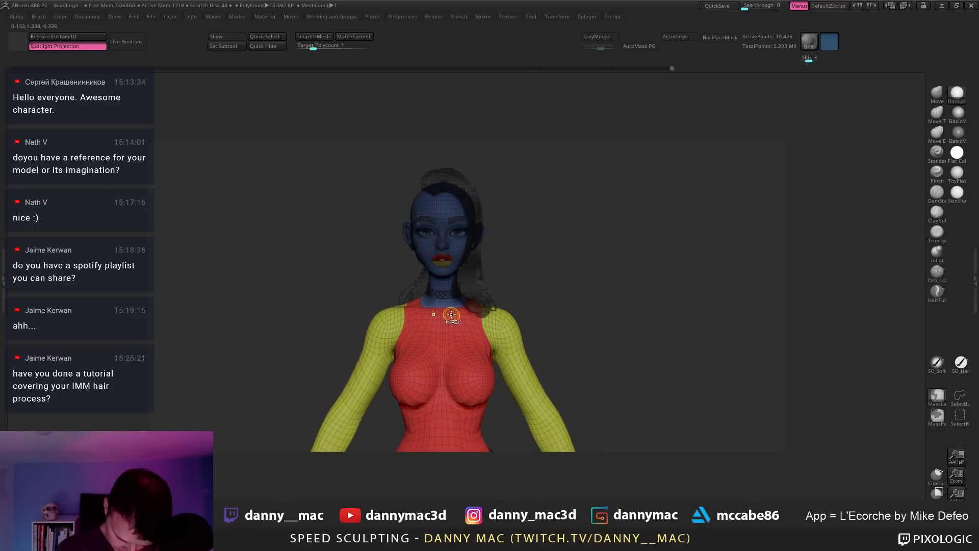
pyautogui.press('w')
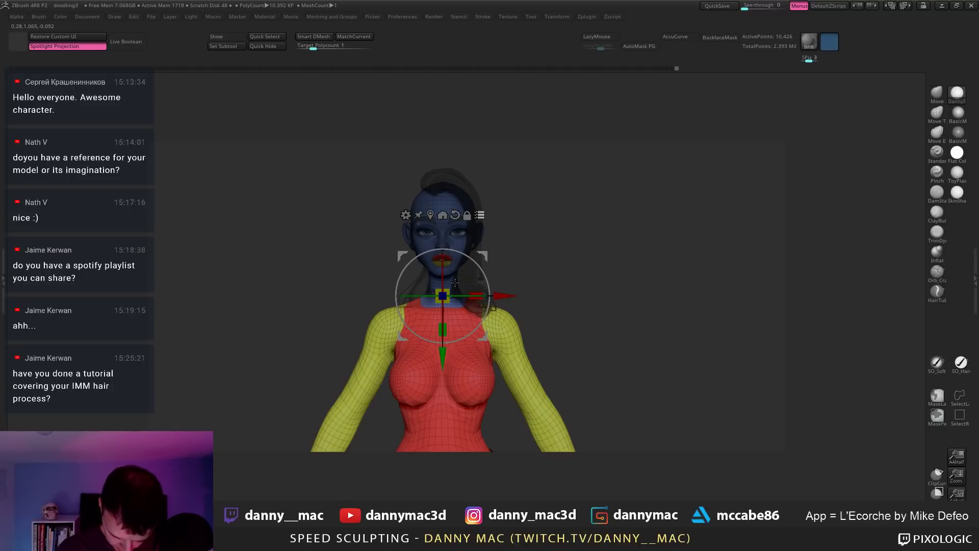
pyautogui.moveTo(445, 296); pyautogui.dragTo(422, 298)
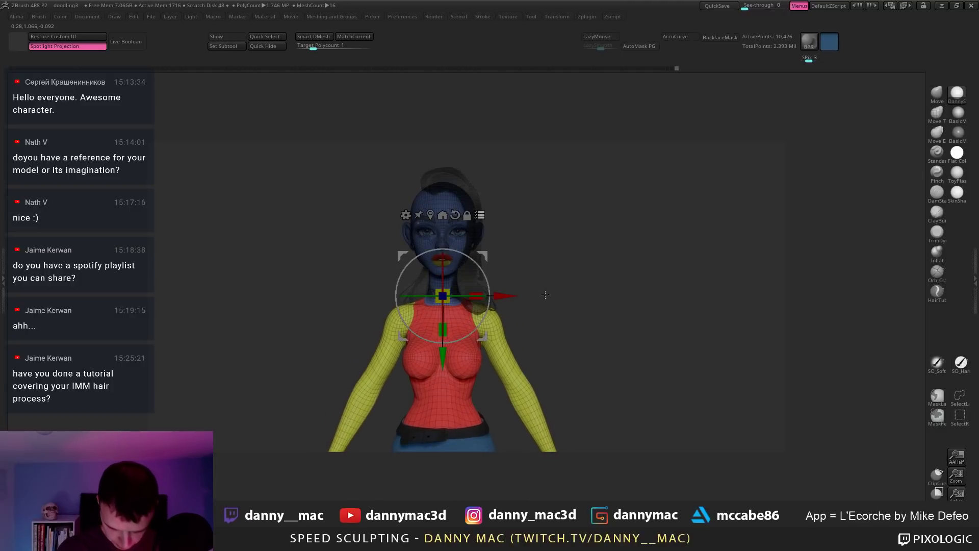
pyautogui.hotkey('ctrl', 'z')
pyautogui.keyDown('alt'); pyautogui.moveTo(553, 300); pyautogui.dragTo(445, 238); pyautogui.keyUp('alt')
pyautogui.press('q')
pyautogui.hotkey('shift', 'f')
pyautogui.press('q')
# Step: Shrink the whole character slightly with the Gizmo and turn her to a straight front view
pyautogui.hotkey('ctrl', 'z')
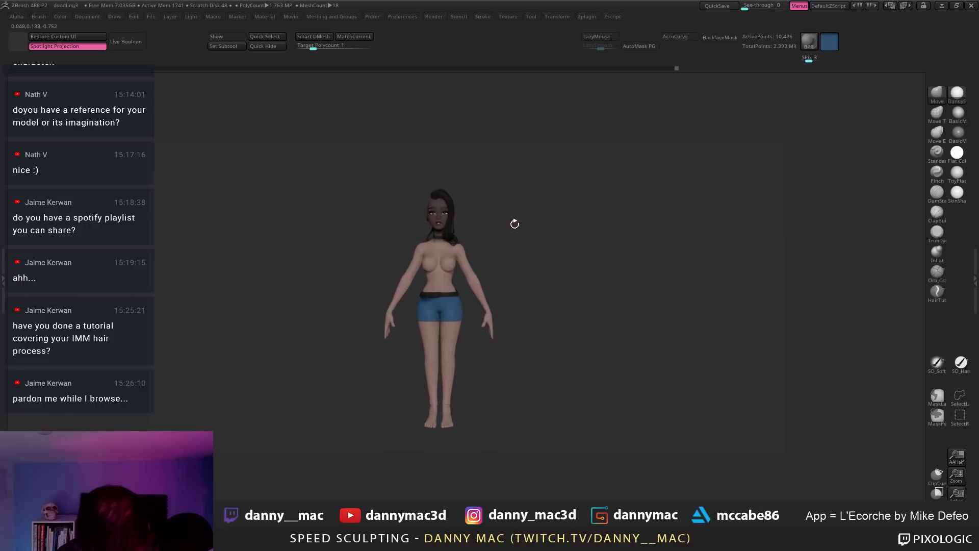
pyautogui.moveTo(512, 236); pyautogui.dragTo(438, 246)
pyautogui.press('w')
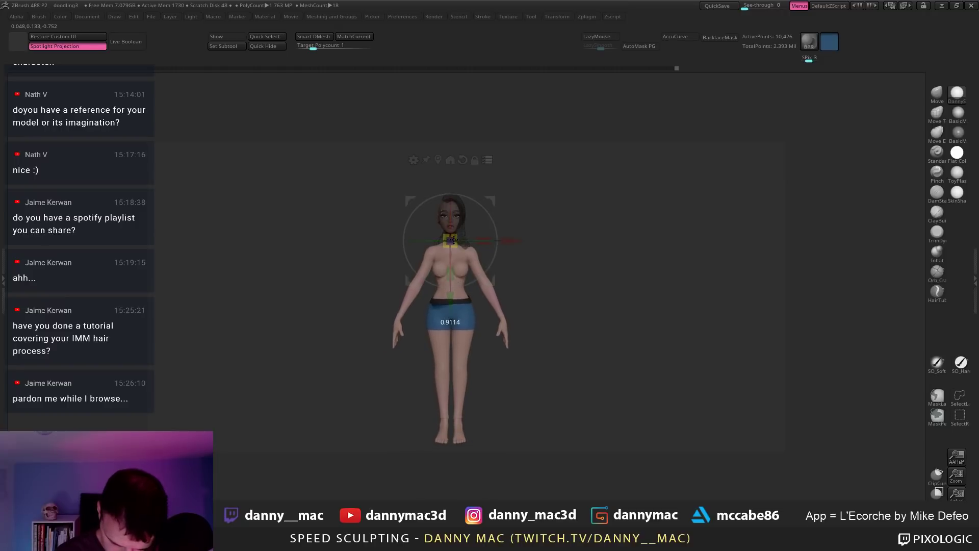
pyautogui.press('q')
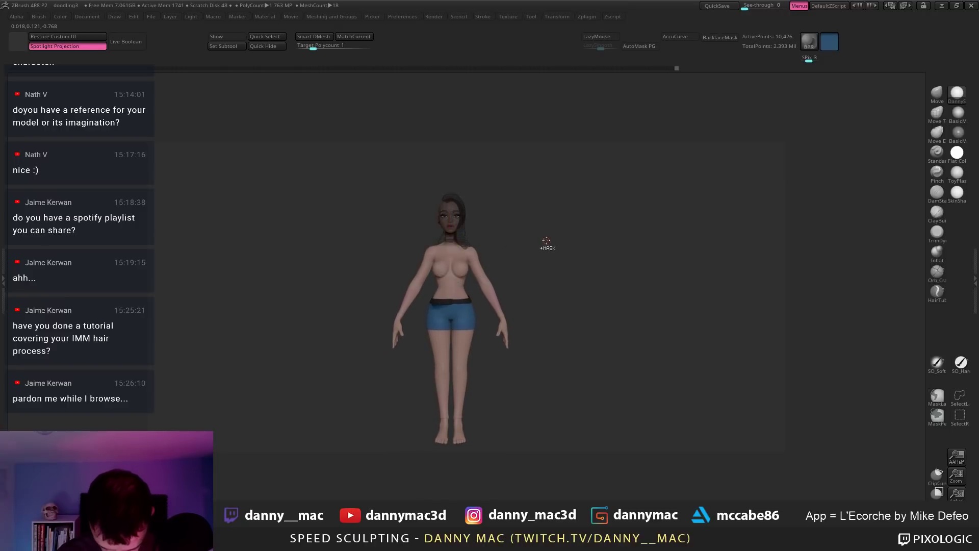
pyautogui.hotkey('ctrl', 'z')
pyautogui.moveTo(450, 240); pyautogui.dragTo(452, 243)
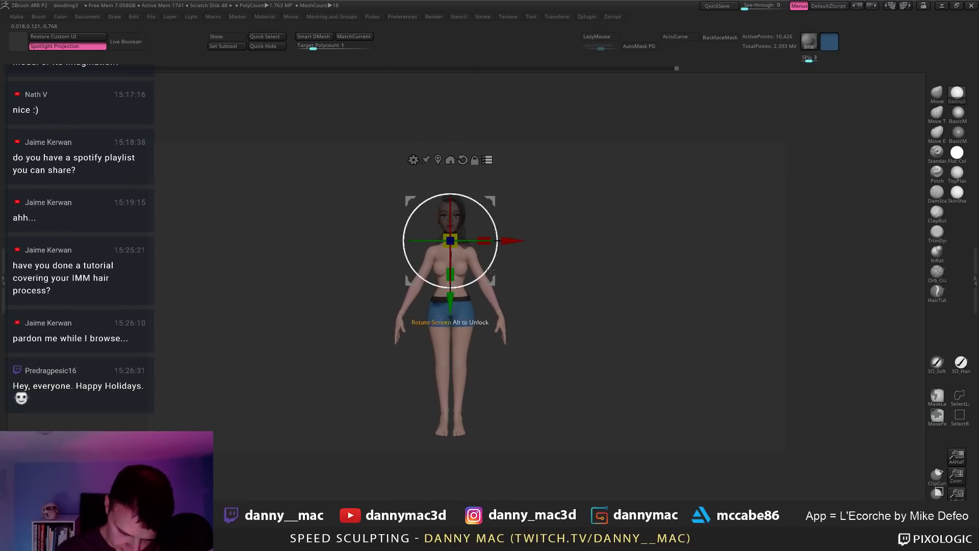
pyautogui.press('q')
pyautogui.moveTo(530, 250); pyautogui.dragTo(559, 271)
pyautogui.moveTo(563, 271); pyautogui.dragTo(553, 273)
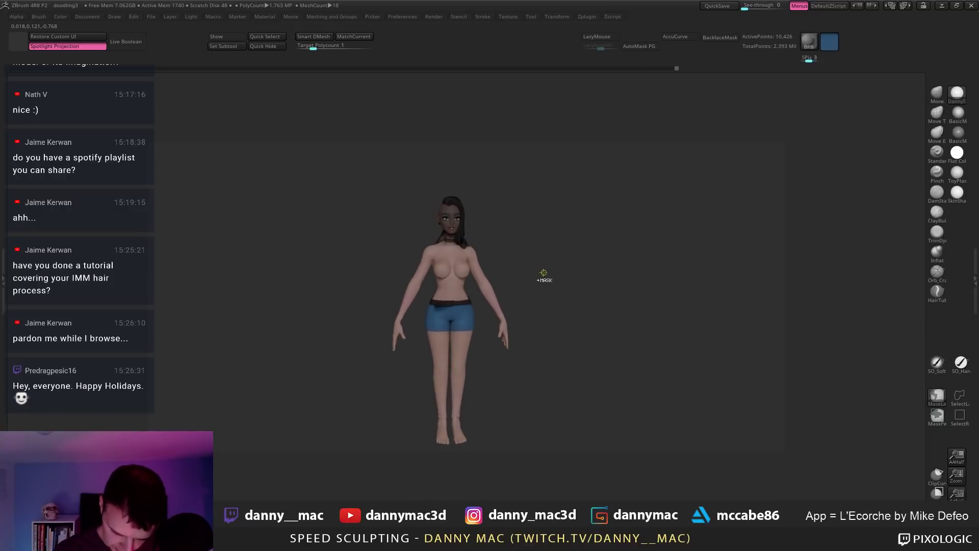
pyautogui.moveTo(527, 275); pyautogui.dragTo(513, 275)
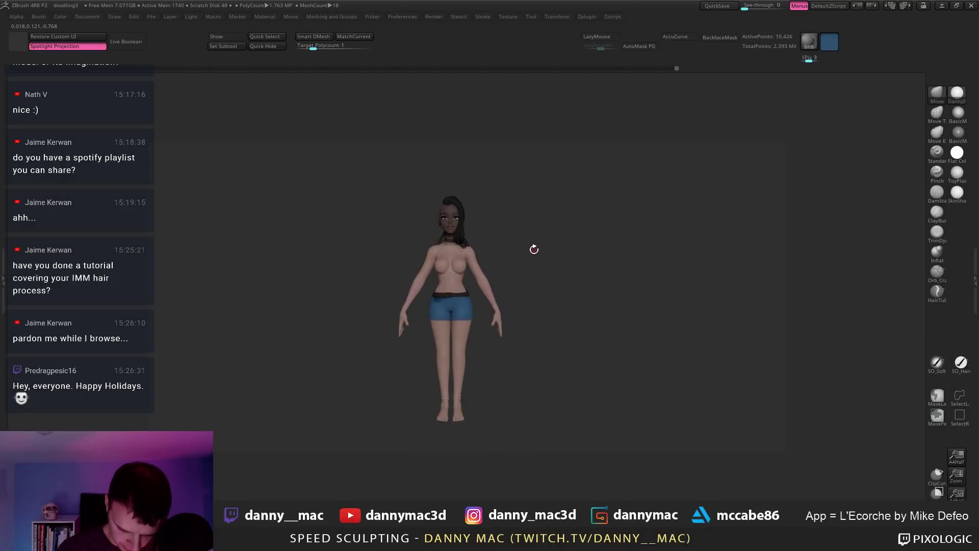
# Step: Step through undo and redo states to compare earlier versions of the body proportions
pyautogui.hotkey('ctrl', 'z')
pyautogui.hotkey('ctrl', 'shift', 'z')
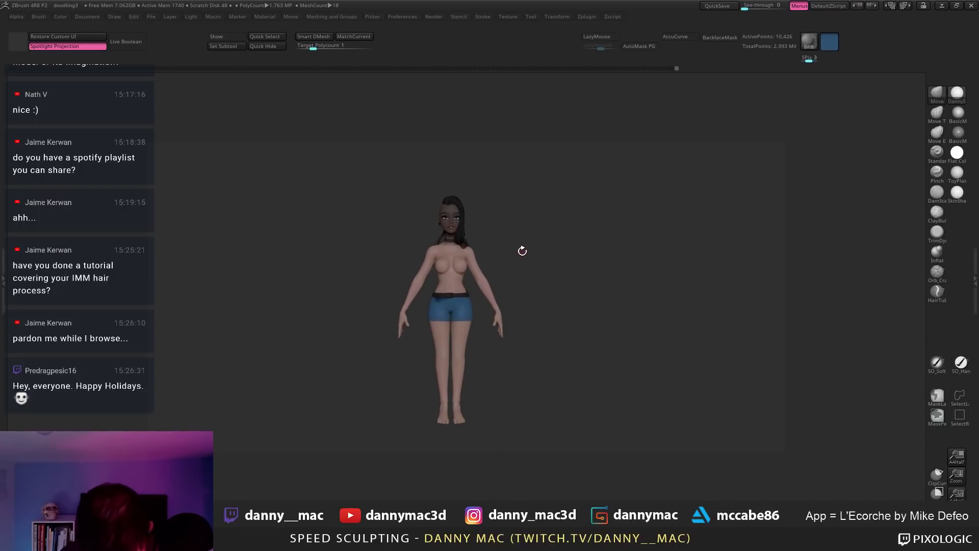
pyautogui.hotkey('ctrl', 'z')
pyautogui.hotkey('ctrl', 'z')
pyautogui.hotkey('ctrl', 'z')
pyautogui.hotkey('ctrl', 'z')
pyautogui.hotkey('ctrl', 'z')
pyautogui.hotkey('ctrl', 'z')
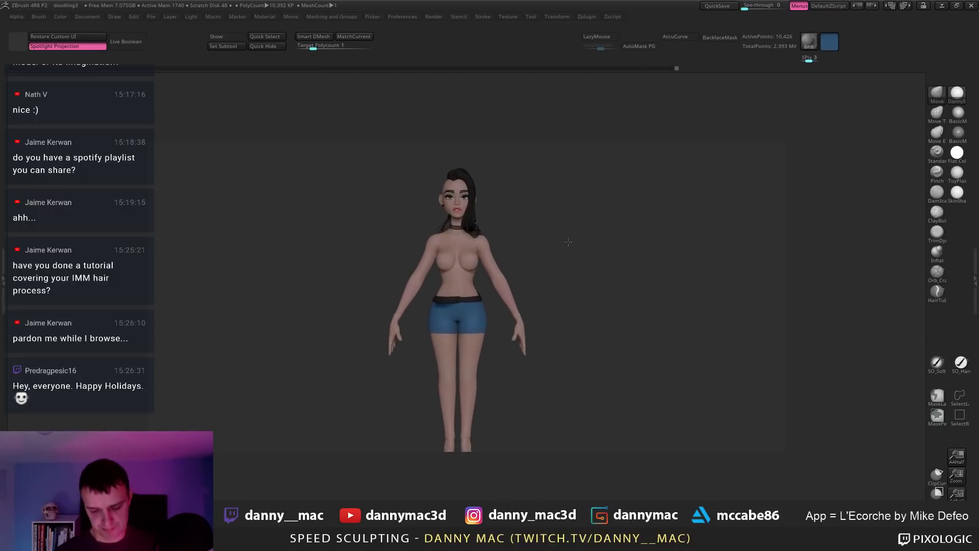
pyautogui.hotkey('ctrl', 'z')
pyautogui.hotkey('ctrl', 'z')
pyautogui.hotkey('ctrl', 'z')
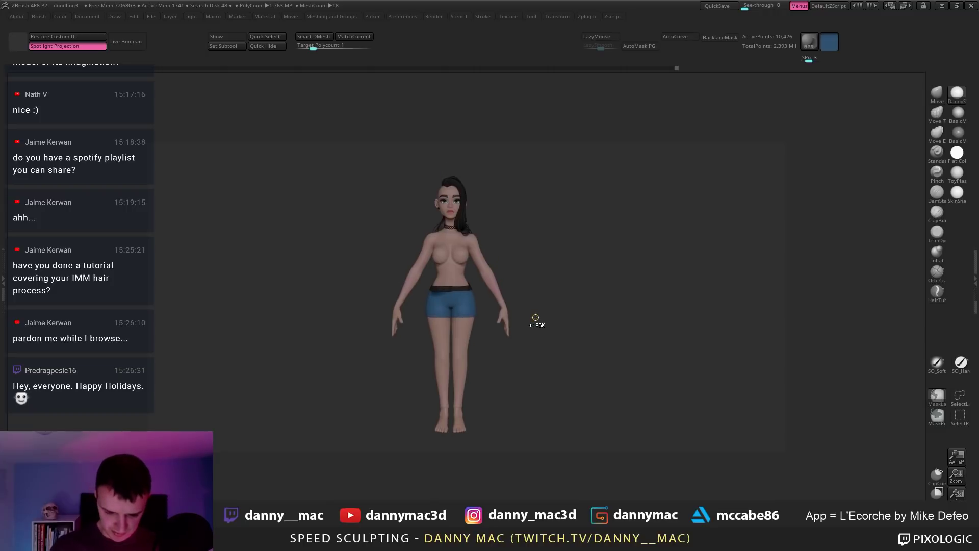
pyautogui.hotkey('ctrl', 'shift', 'z')
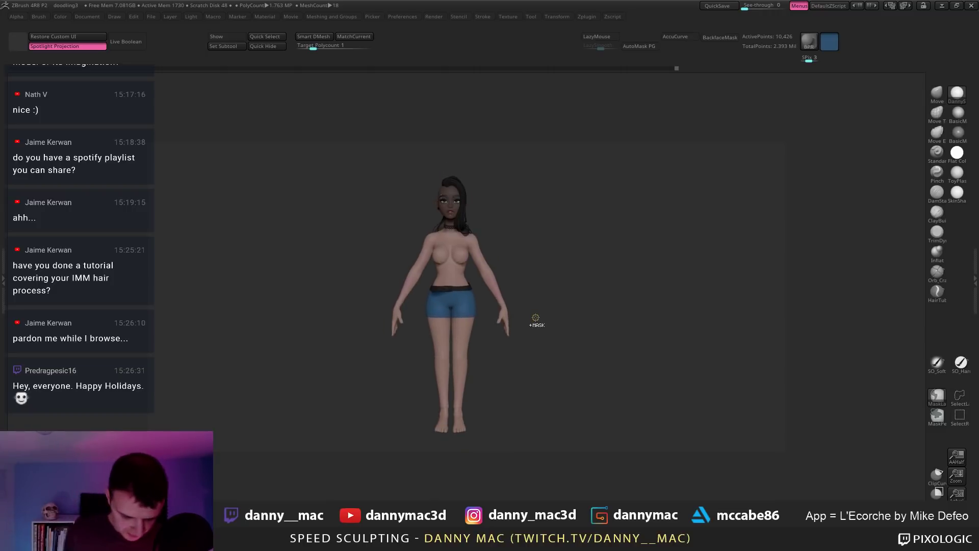
pyautogui.hotkey('ctrl', 'z')
pyautogui.hotkey('ctrl', 'z')
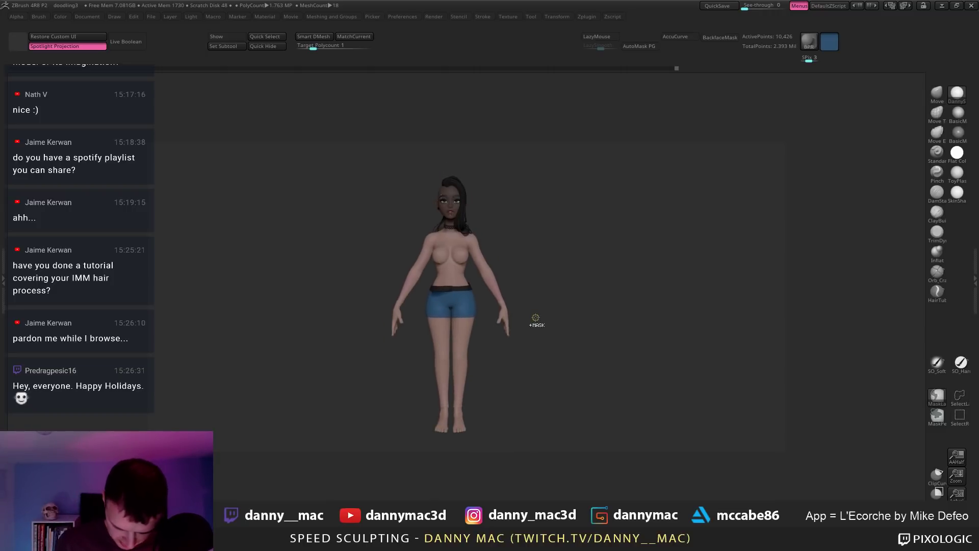
pyautogui.hotkey('ctrl', 'z')
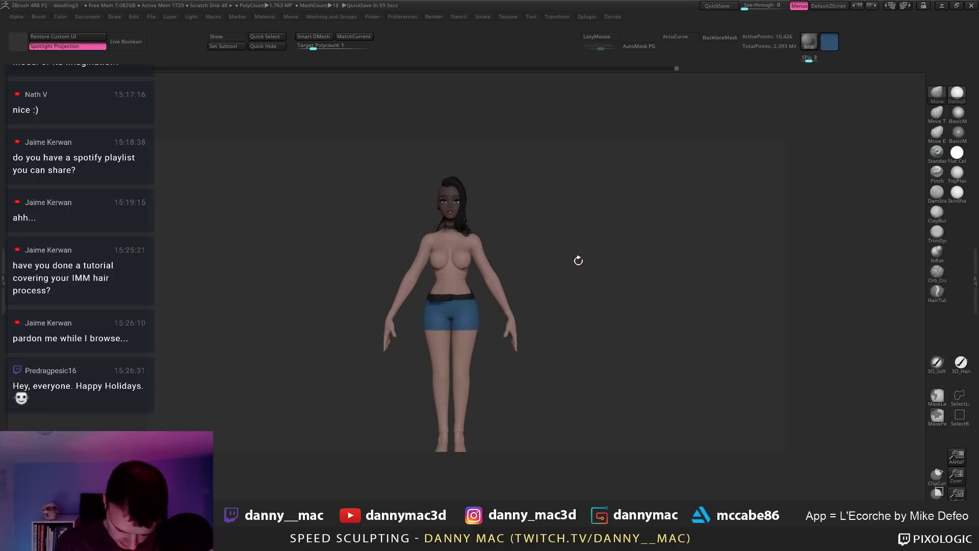
pyautogui.hotkey('ctrl', 'z')
pyautogui.hotkey('ctrl', 'z')
pyautogui.hotkey('ctrl', 'z')
pyautogui.hotkey('ctrl', 'z')
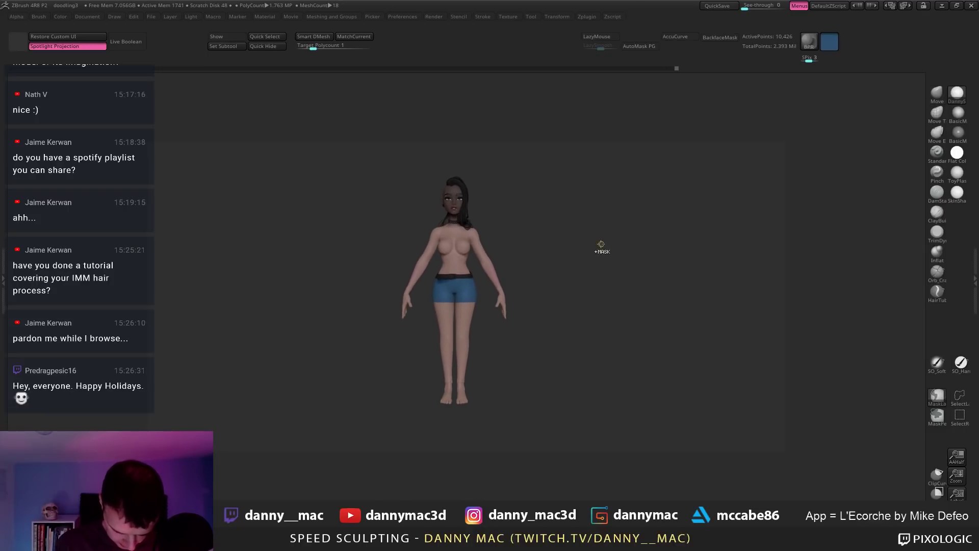
pyautogui.hotkey('ctrl', 'z')
pyautogui.hotkey('ctrl', 'z')
pyautogui.hotkey('ctrl', 'z')
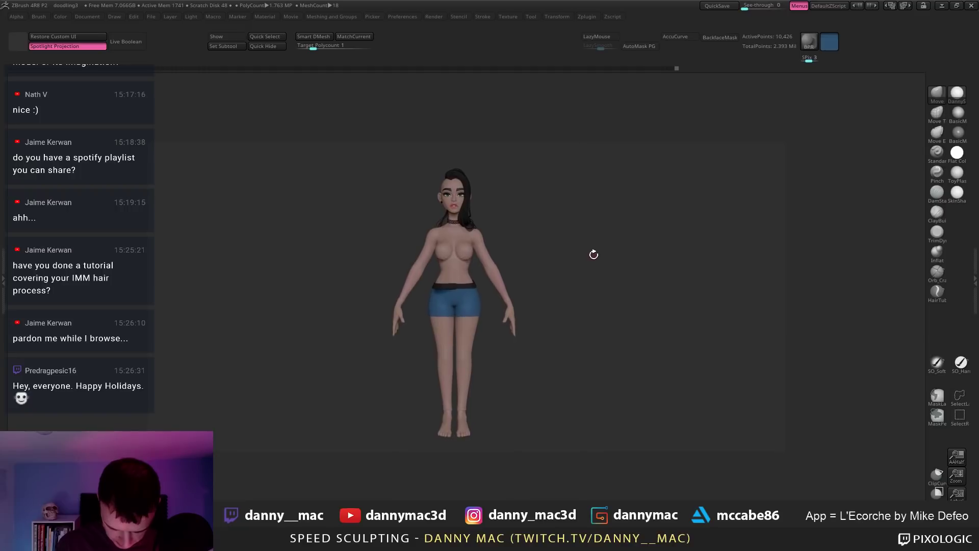
pyautogui.hotkey('ctrl', 'z')
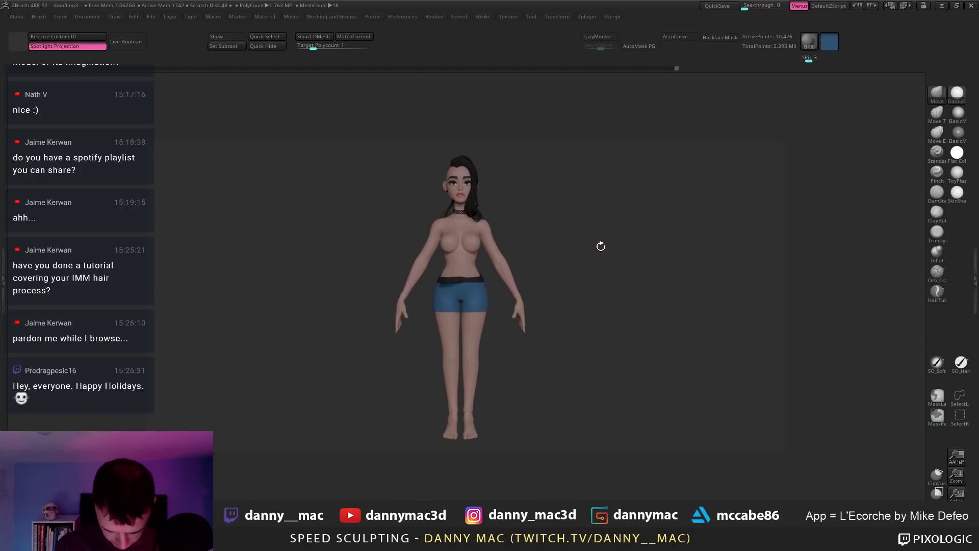
# Step: Export the front view as a JPEG screenshot named proportions1
pyautogui.hotkey('ctrl', 'e')
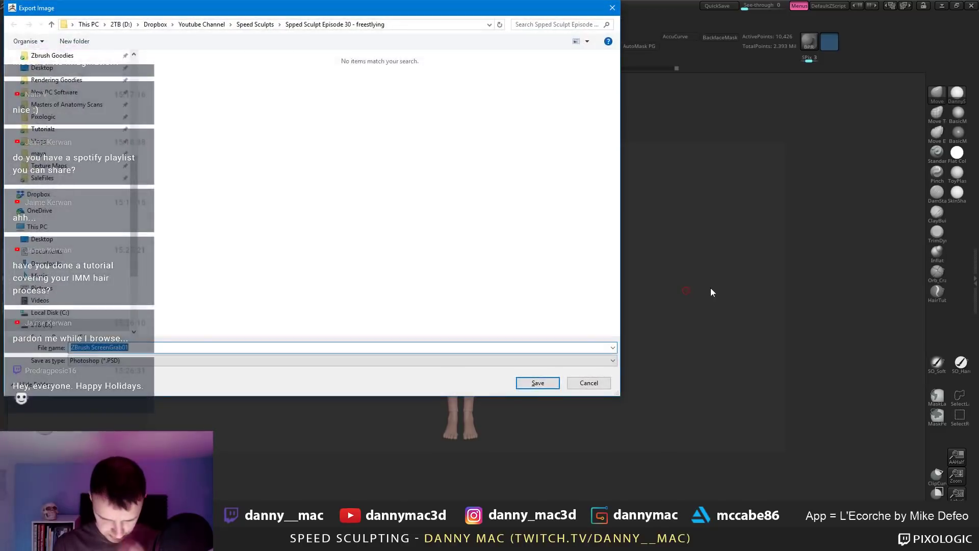
pyautogui.click(172, 363)
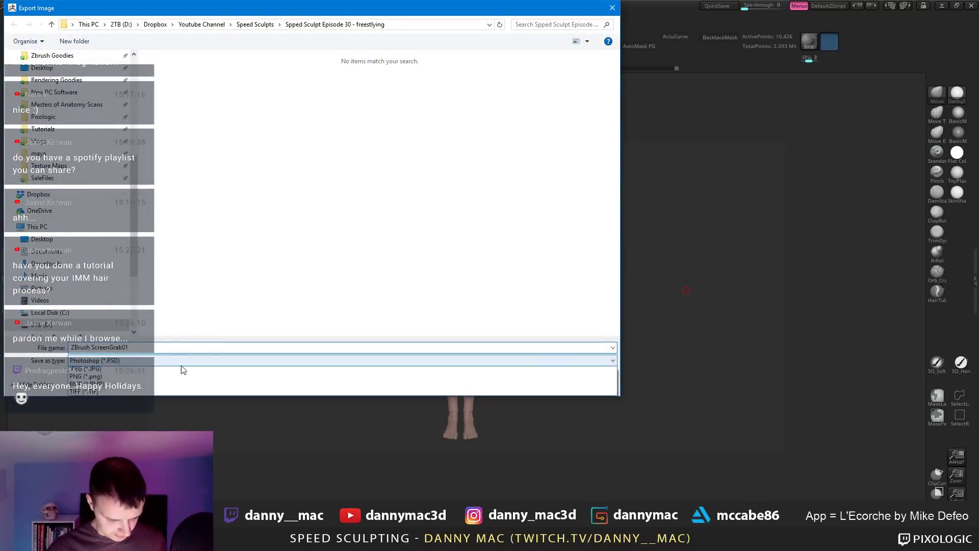
pyautogui.click(164, 373)
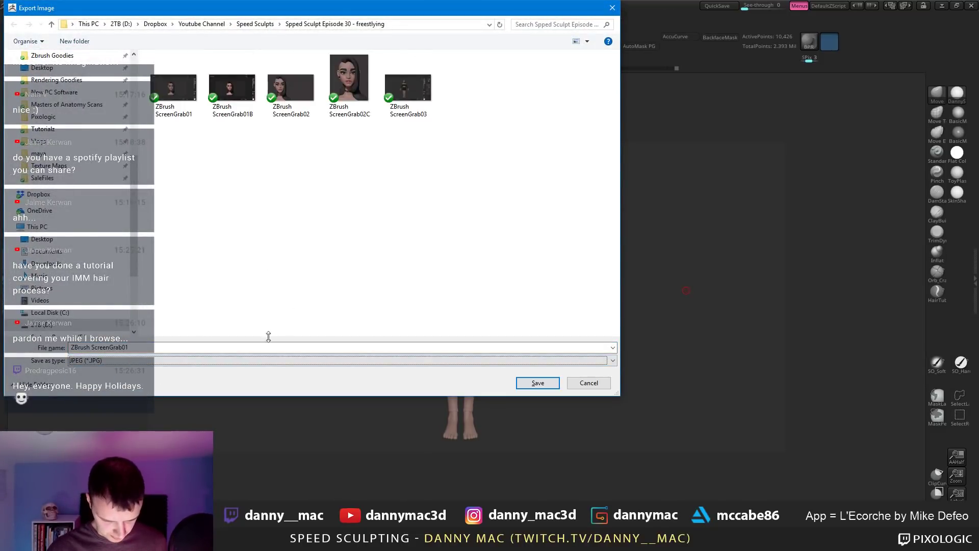
pyautogui.click(234, 346)
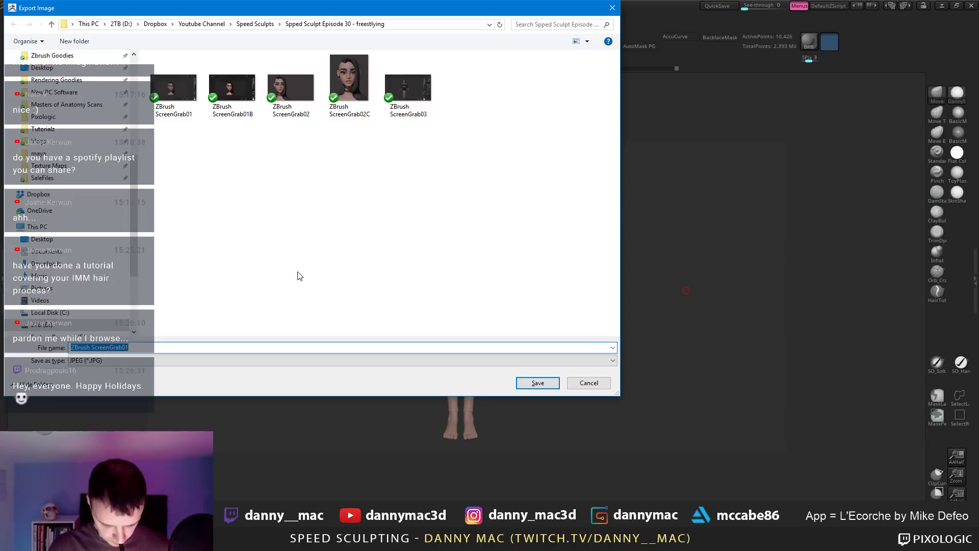
pyautogui.write('proportions1')
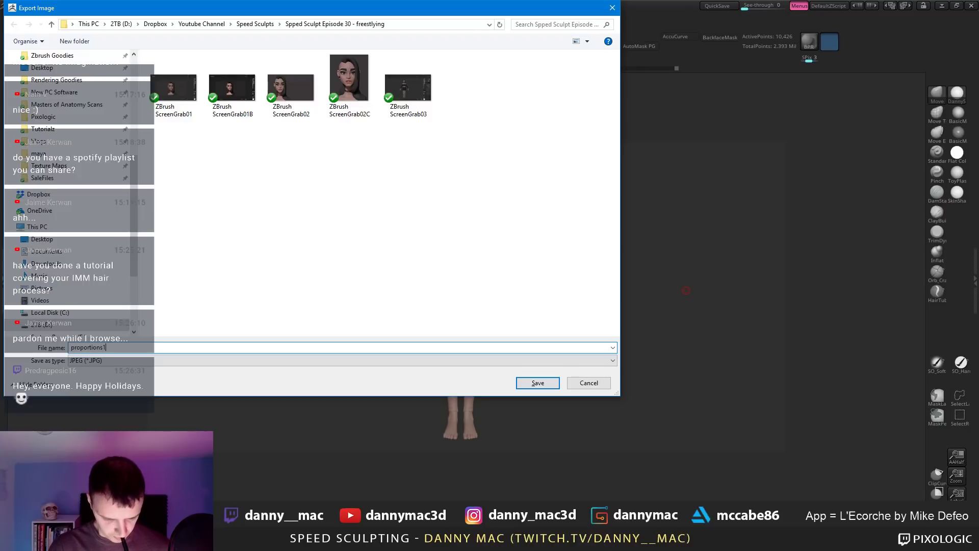
pyautogui.press('Return')
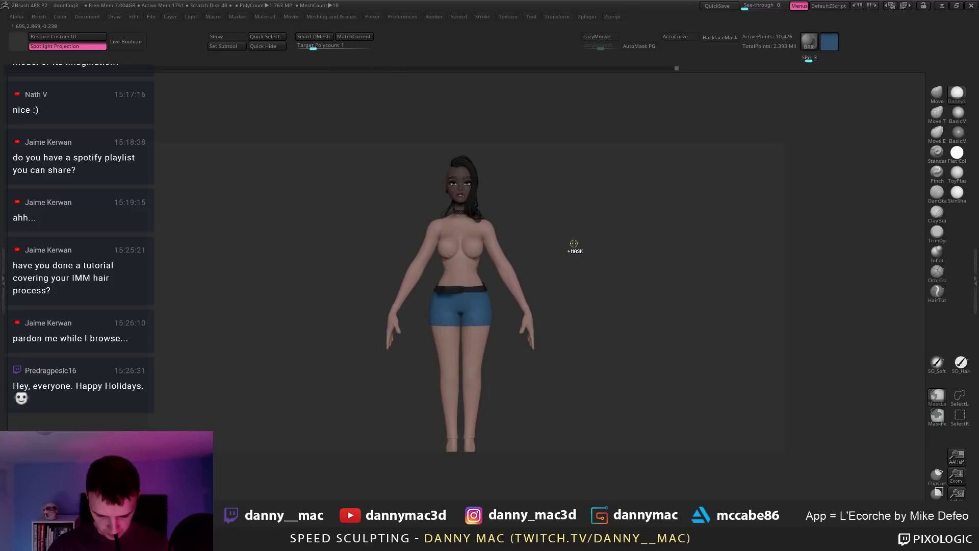
# Step: Turn the model slightly and save a second JPEG screenshot with an incremented name
pyautogui.moveTo(582, 272); pyautogui.dragTo(571, 252)
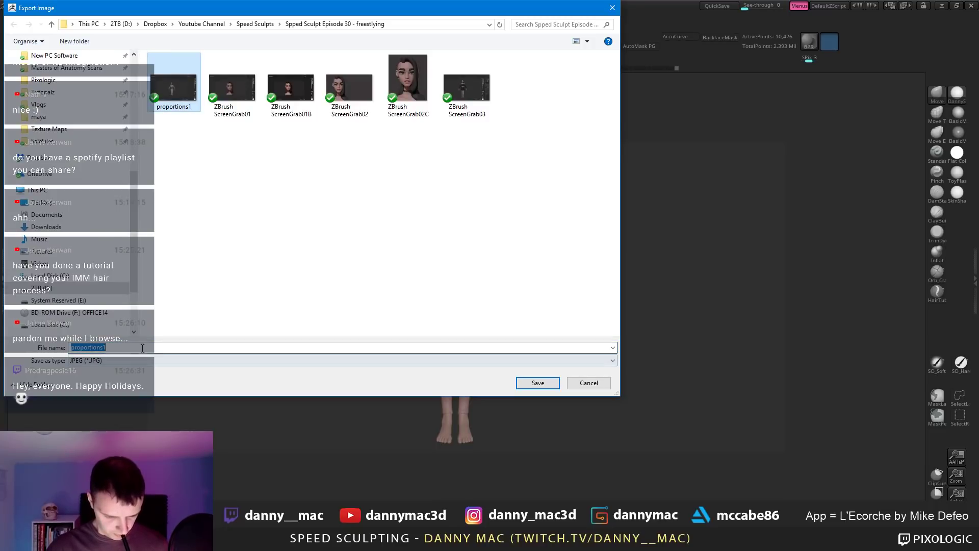
pyautogui.click(171, 347)
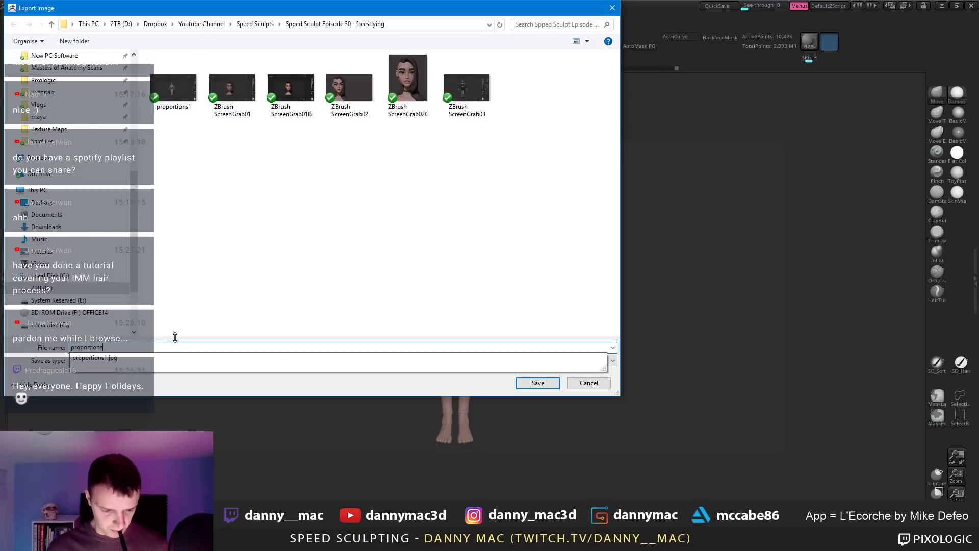
pyautogui.press('Return')
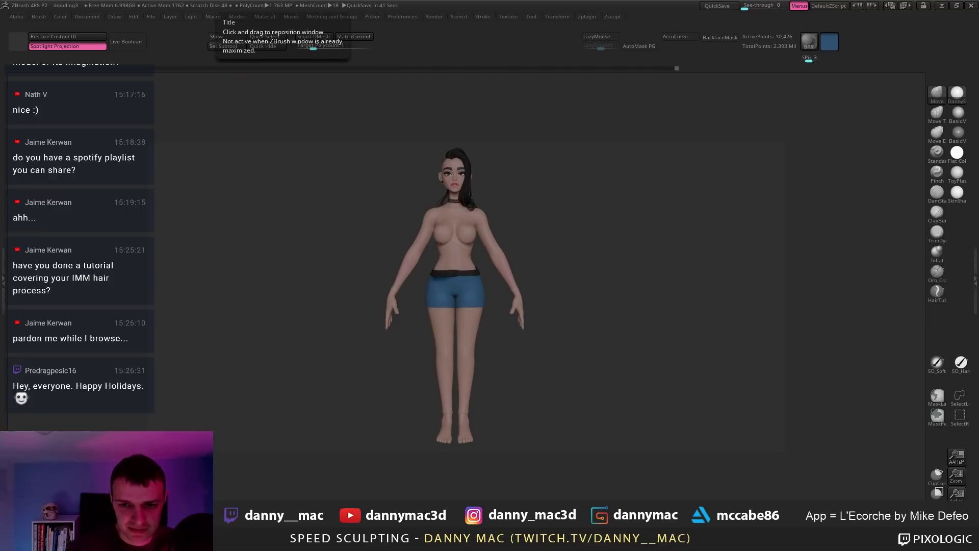
# Step: Place the proportions1.jpg and proportions2.jpg Photos windows side by side, sized so both images fit
pyautogui.hotkey('alt', 'Tab')
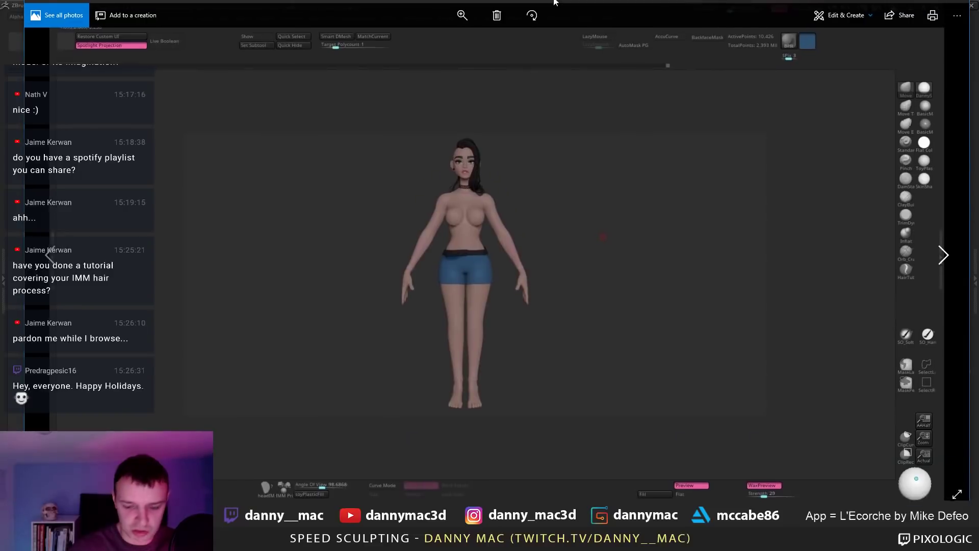
pyautogui.moveTo(24, 204); pyautogui.dragTo(340, 204)
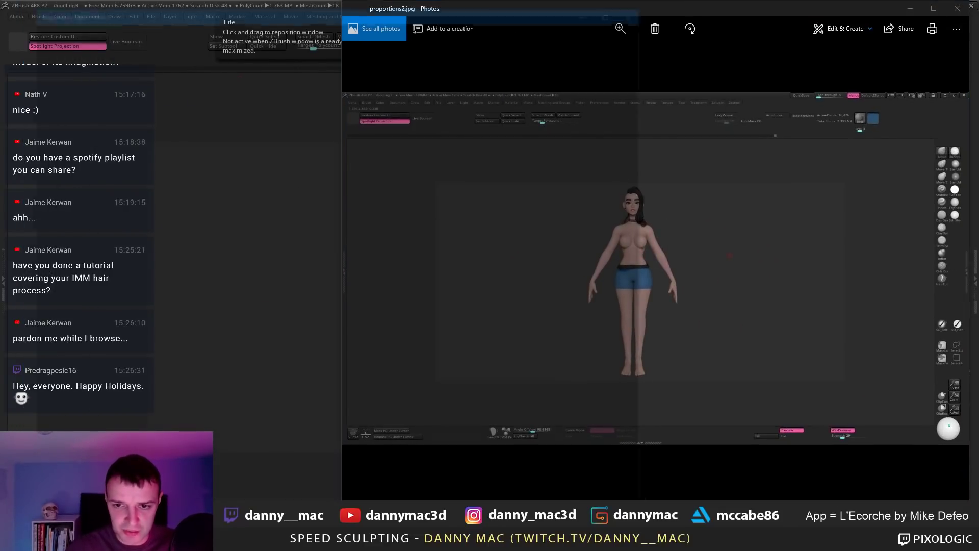
pyautogui.hotkey('alt', 'Tab')
pyautogui.moveTo(520, 15); pyautogui.dragTo(374, 22)
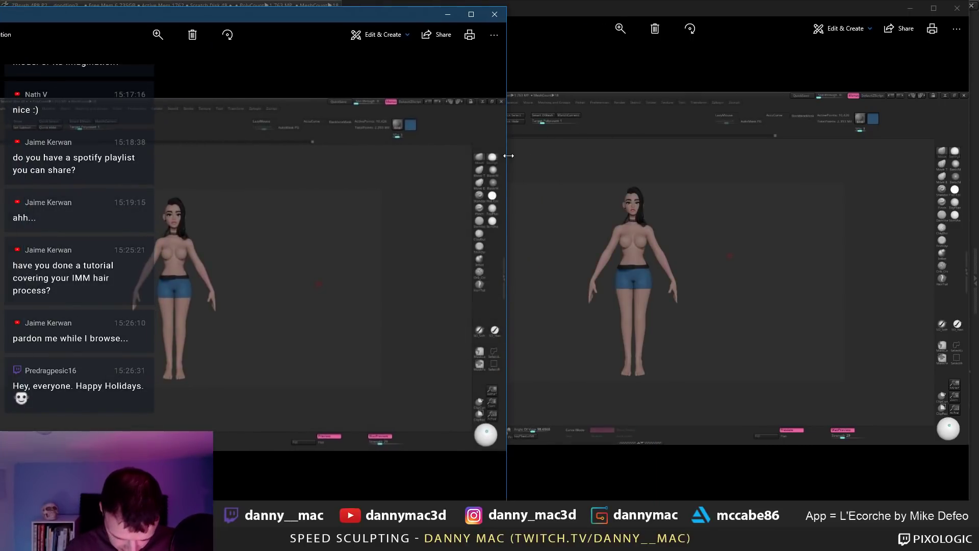
pyautogui.moveTo(516, 160); pyautogui.dragTo(605, 164)
pyautogui.moveTo(673, 10); pyautogui.dragTo(693, 13)
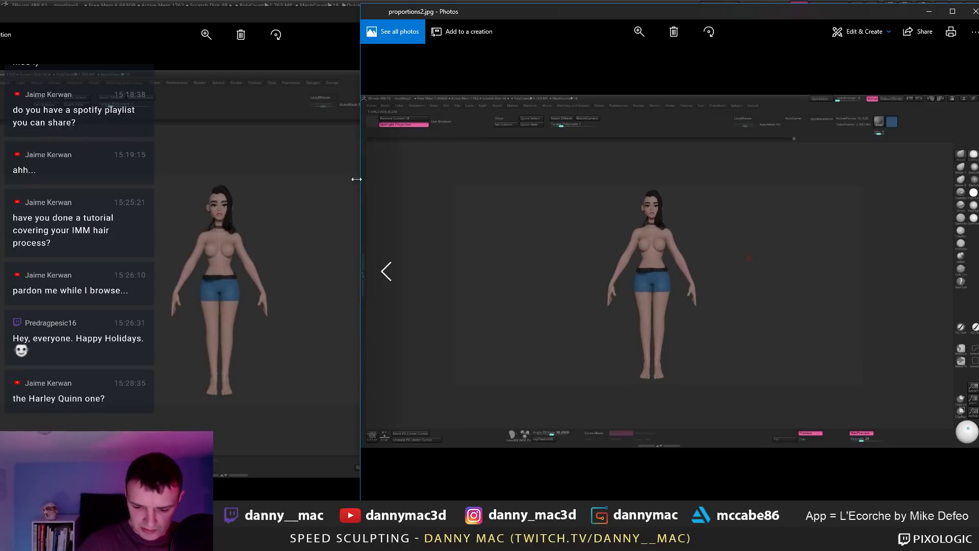
pyautogui.moveTo(361, 174)
pyautogui.mouseDown()
pyautogui.moveTo(521, 173)
pyautogui.moveTo(376, 176)
pyautogui.mouseUp()
pyautogui.click(337, 187)
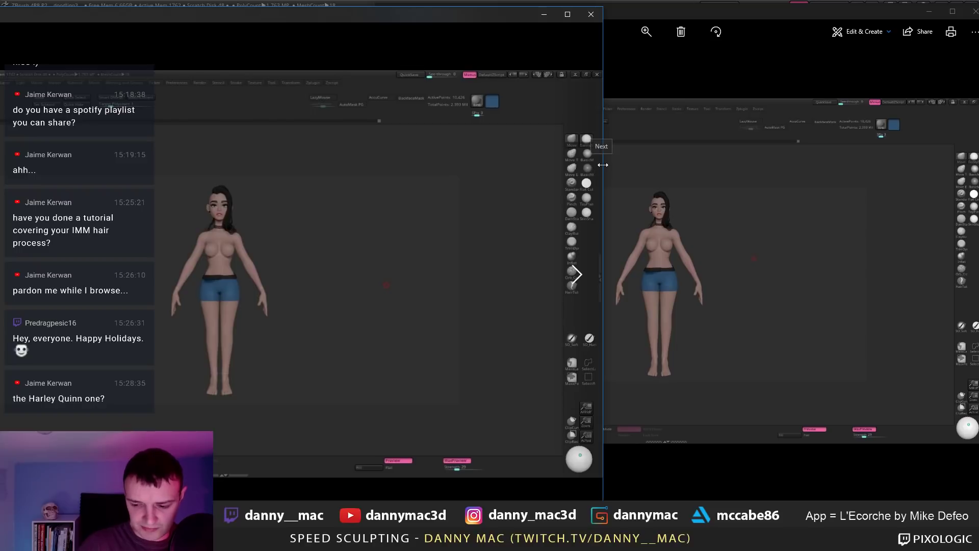
pyautogui.moveTo(603, 165); pyautogui.dragTo(581, 168)
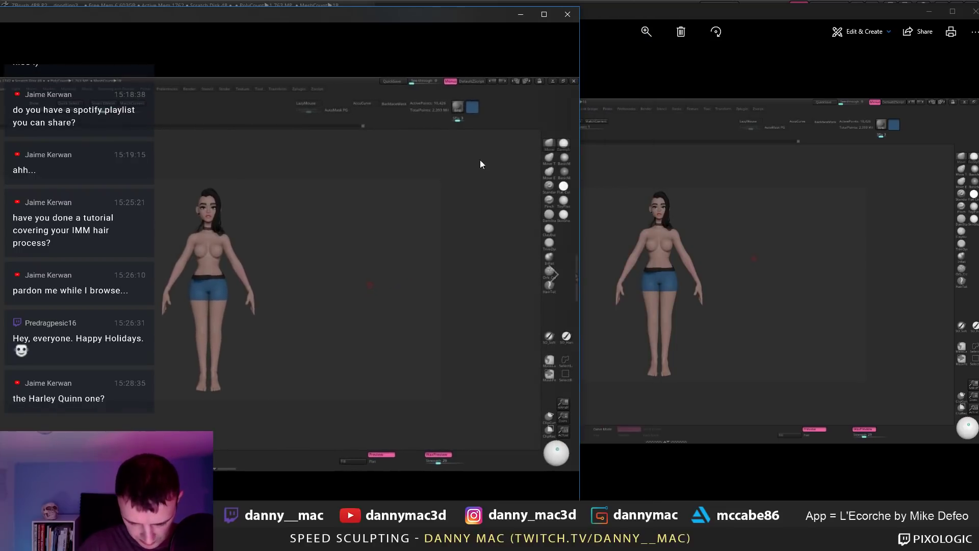
pyautogui.click(673, 136)
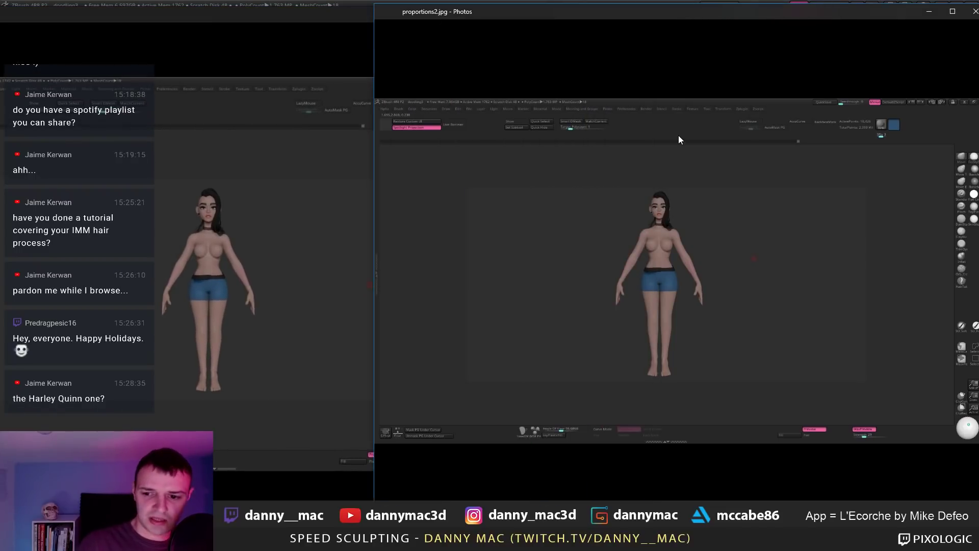
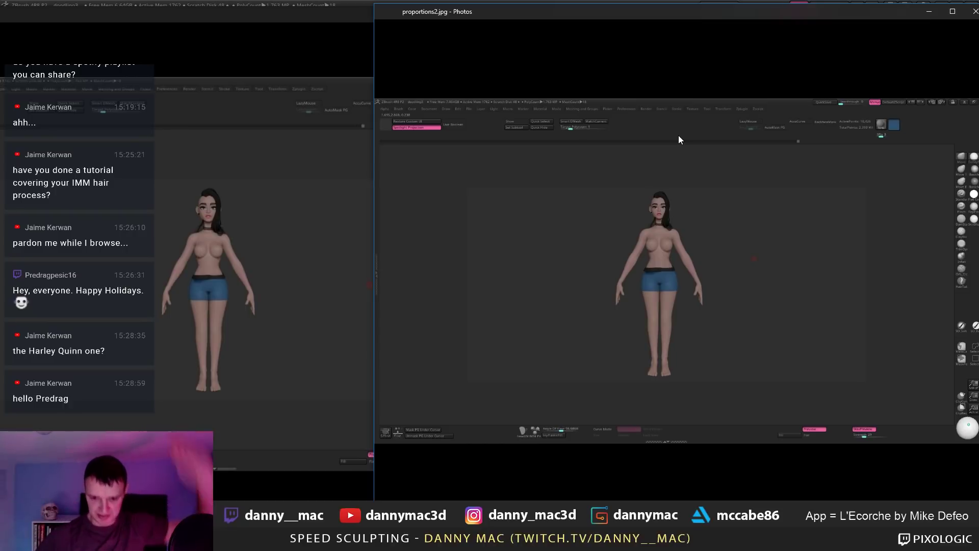
# Step: Close the proportions2 and proportions1 reference images in Photos to reveal the ZBrush sculpt
pyautogui.moveTo(719, 20); pyautogui.dragTo(544, 67)
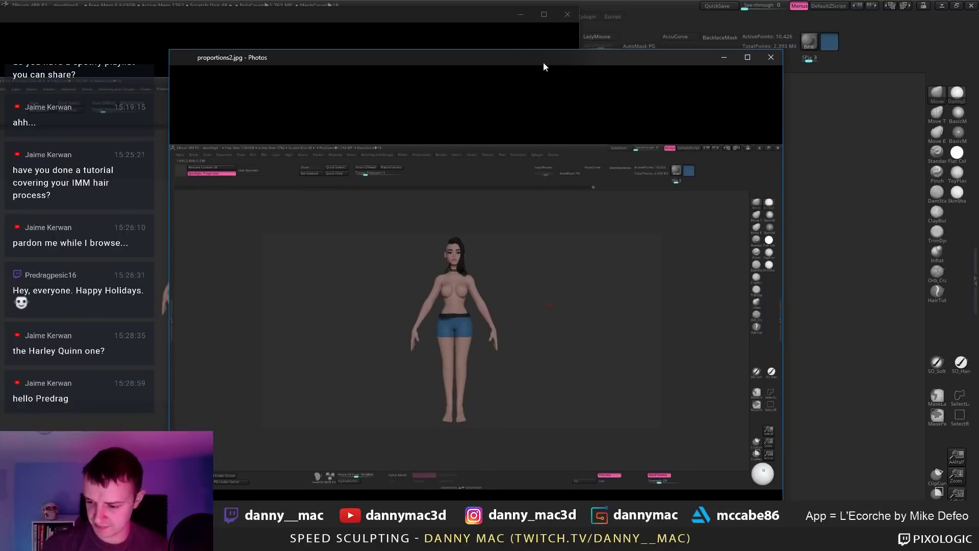
pyautogui.click(771, 60)
pyautogui.click(568, 14)
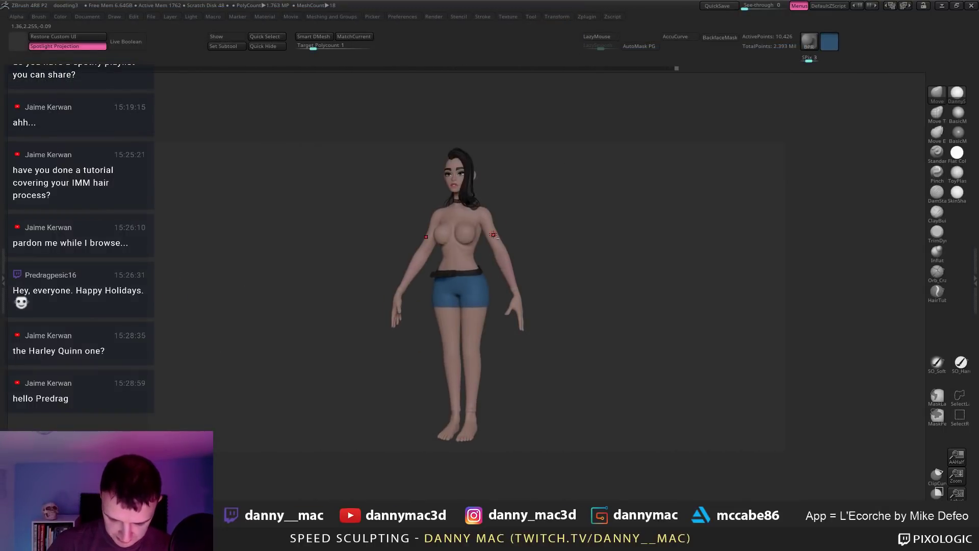
# Step: Face the figure front, clear all masks and check the body polygroups
pyautogui.moveTo(493, 234); pyautogui.dragTo(529, 241, button='right')
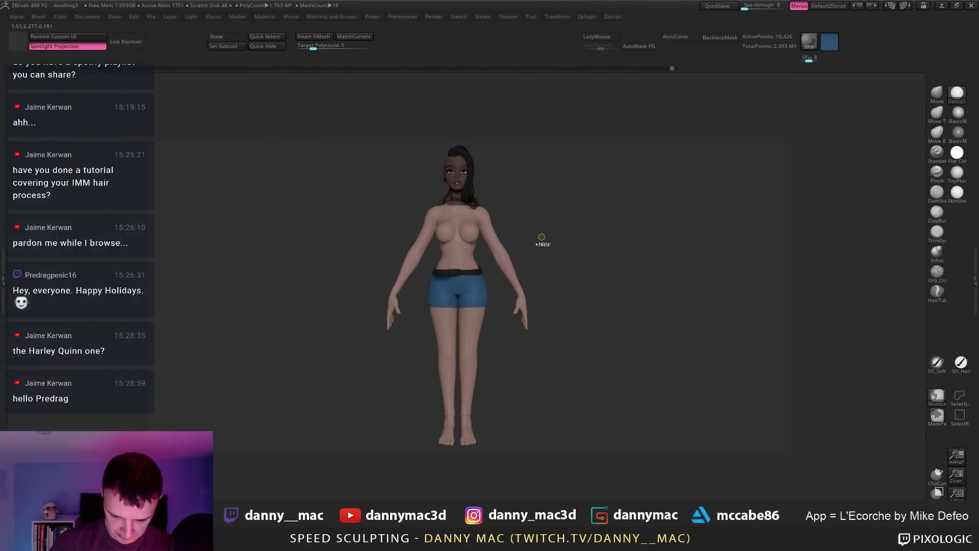
pyautogui.keyDown('ctrl'); pyautogui.click(542, 237); pyautogui.keyUp('ctrl')
pyautogui.keyDown('ctrl'); pyautogui.click(544, 238); pyautogui.keyUp('ctrl')
pyautogui.keyDown('ctrl'); pyautogui.moveTo(544, 238); pyautogui.dragTo(558, 237); pyautogui.keyUp('ctrl')
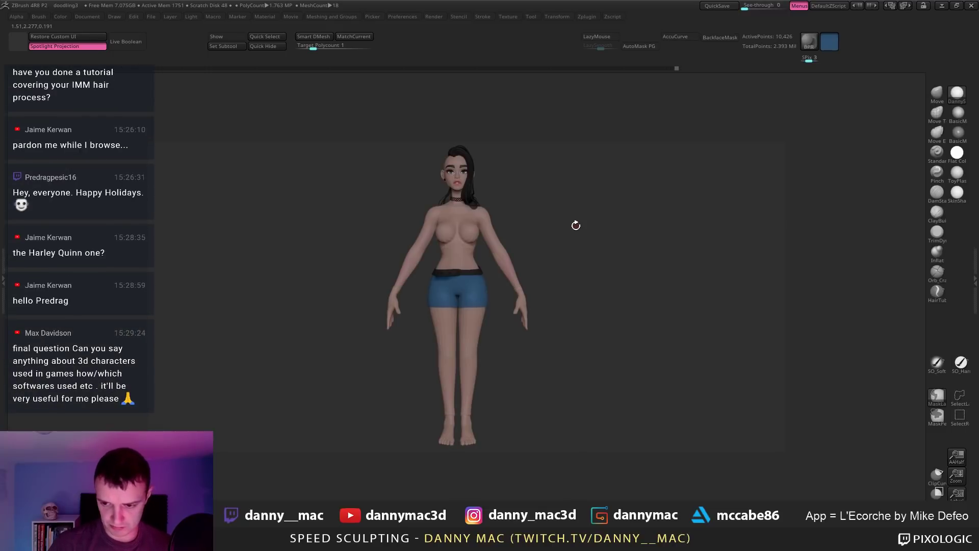
pyautogui.keyDown('ctrl'); pyautogui.moveTo(576, 223); pyautogui.dragTo(556, 235, button='right'); pyautogui.keyUp('ctrl')
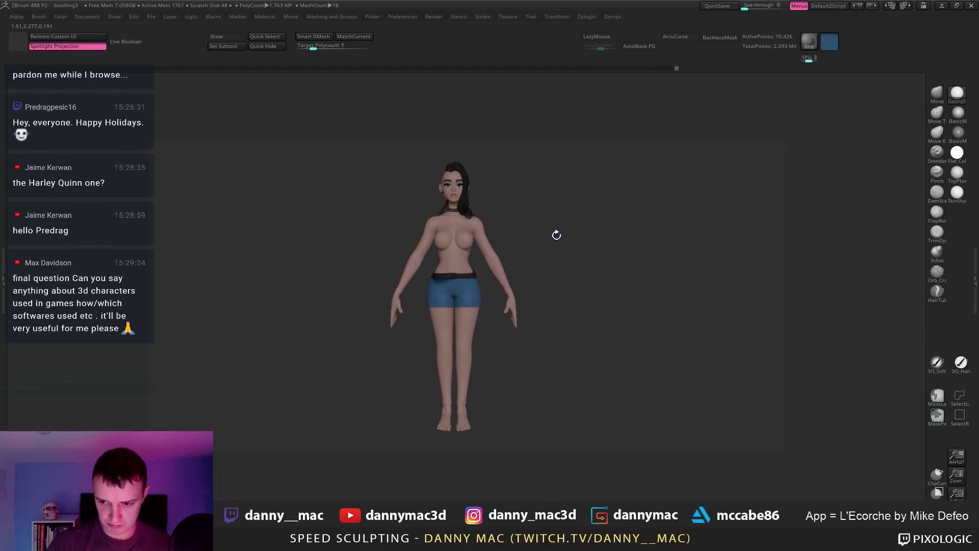
pyautogui.hotkey('shift', 'f')
pyautogui.hotkey('shift', 'f')
pyautogui.keyDown('ctrl'); pyautogui.keyDown('shift'); pyautogui.click(520, 246); pyautogui.keyUp('shift'); pyautogui.keyUp('ctrl')
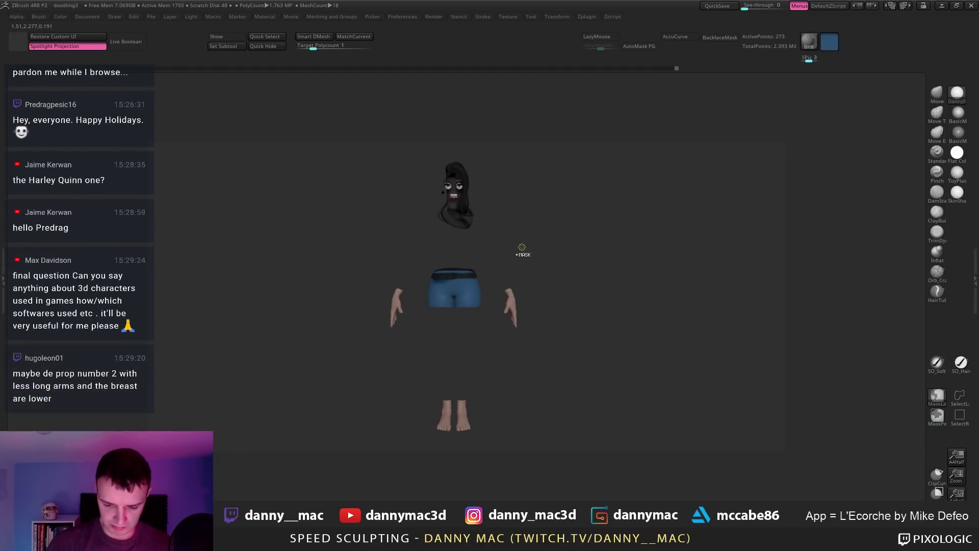
pyautogui.keyDown('ctrl'); pyautogui.keyDown('shift'); pyautogui.click(522, 247); pyautogui.keyUp('shift'); pyautogui.keyUp('ctrl')
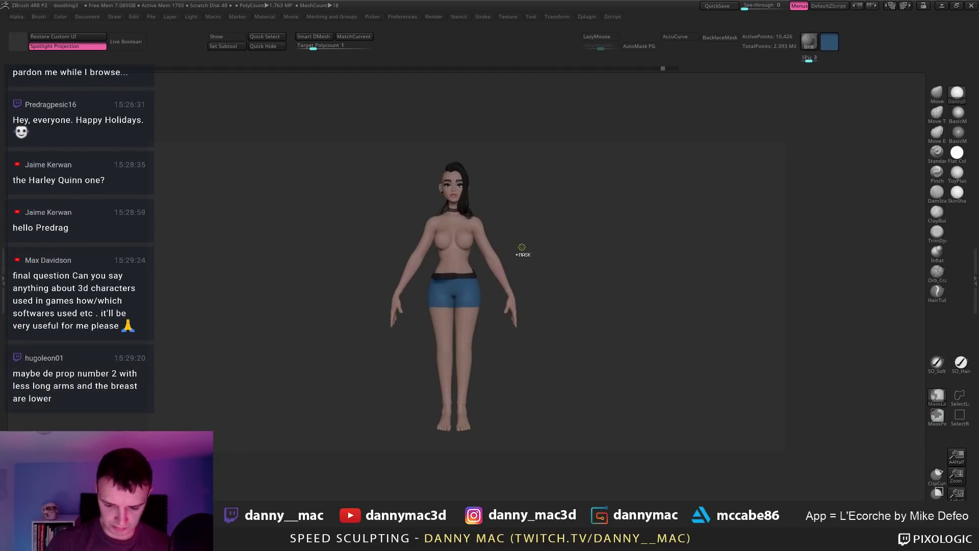
# Step: Mask the head and face with MaskLasso
pyautogui.hotkey('ctrl', 'shift')
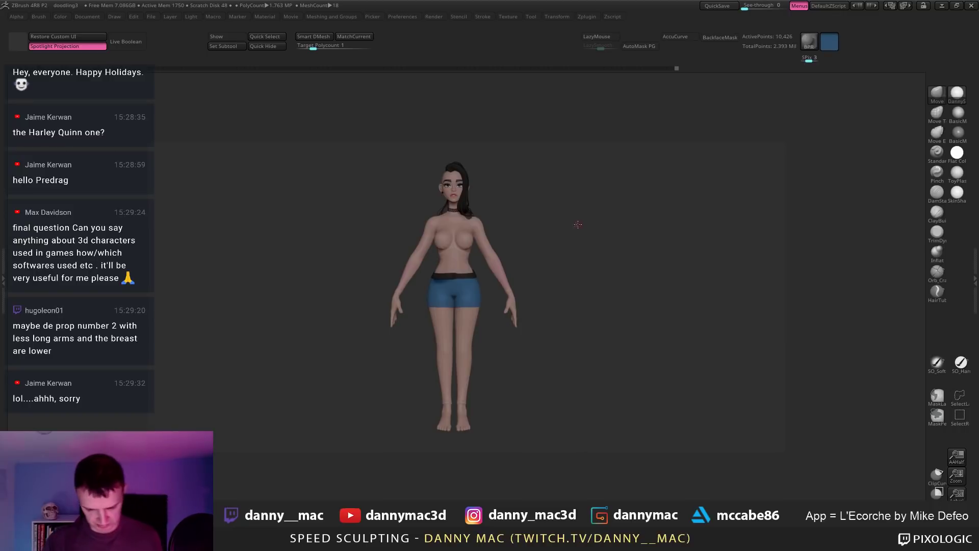
pyautogui.keyDown('ctrl'); pyautogui.moveTo(578, 223); pyautogui.dragTo(564, 226, button='right'); pyautogui.keyUp('ctrl')
pyautogui.keyDown('ctrl'); pyautogui.moveTo(509, 243); pyautogui.dragTo(525, 251, button='right'); pyautogui.keyUp('ctrl')
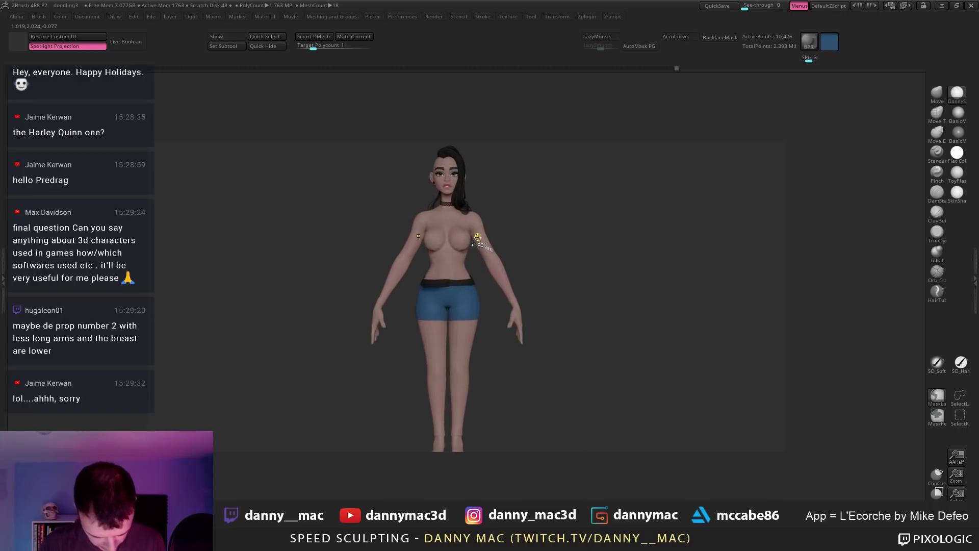
pyautogui.press('ctrl')
pyautogui.keyDown('ctrl'); pyautogui.moveTo(477, 238); pyautogui.dragTo(478, 238); pyautogui.keyUp('ctrl')
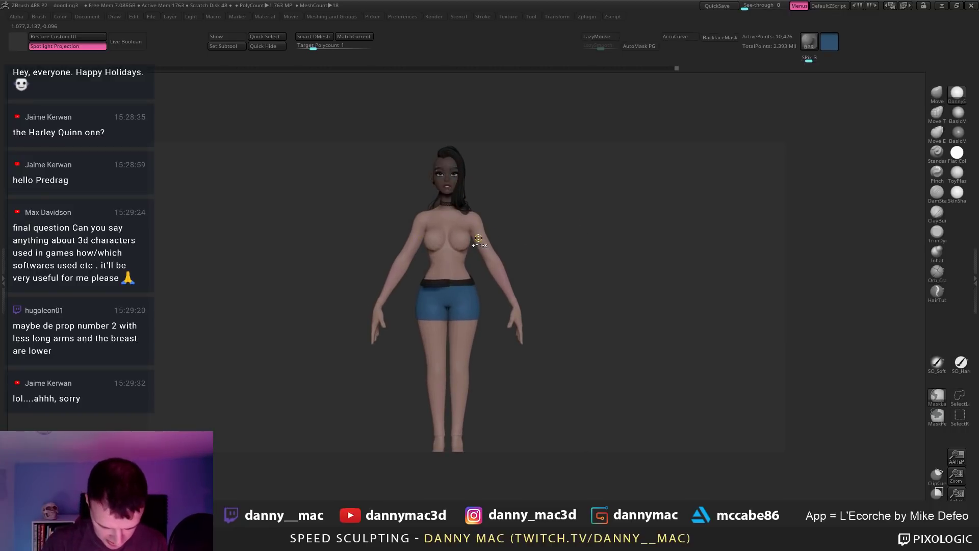
# Step: Try scaling the unmasked body down with the Gizmo, undoing both attempts
pyautogui.press('w')
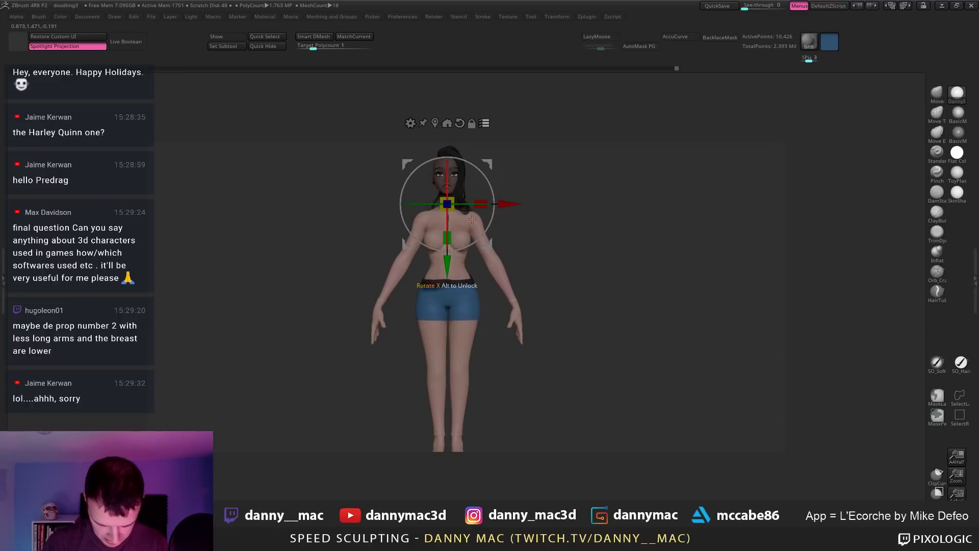
pyautogui.moveTo(446, 203); pyautogui.dragTo(444, 206)
pyautogui.hotkey('ctrl', 'z')
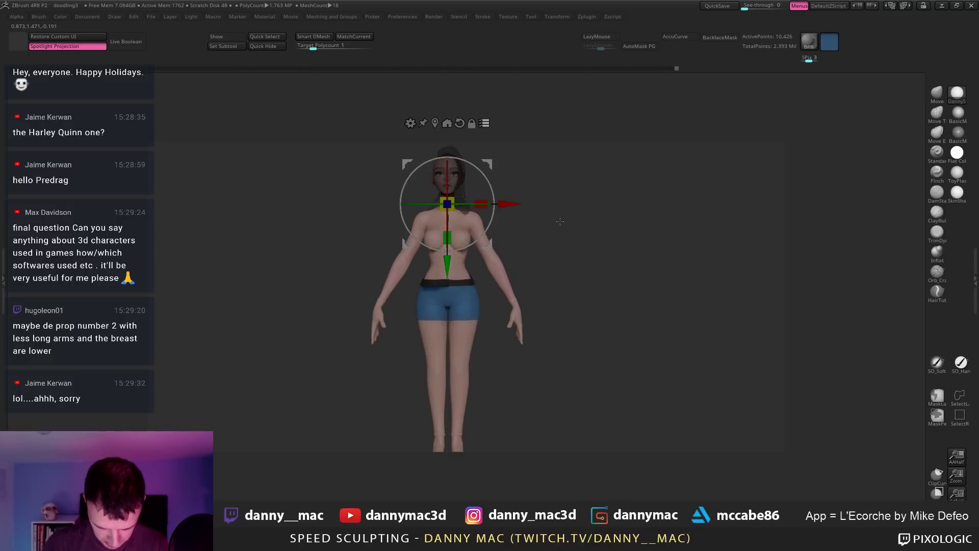
pyautogui.keyDown('alt'); pyautogui.moveTo(560, 221); pyautogui.dragTo(548, 245); pyautogui.keyUp('alt')
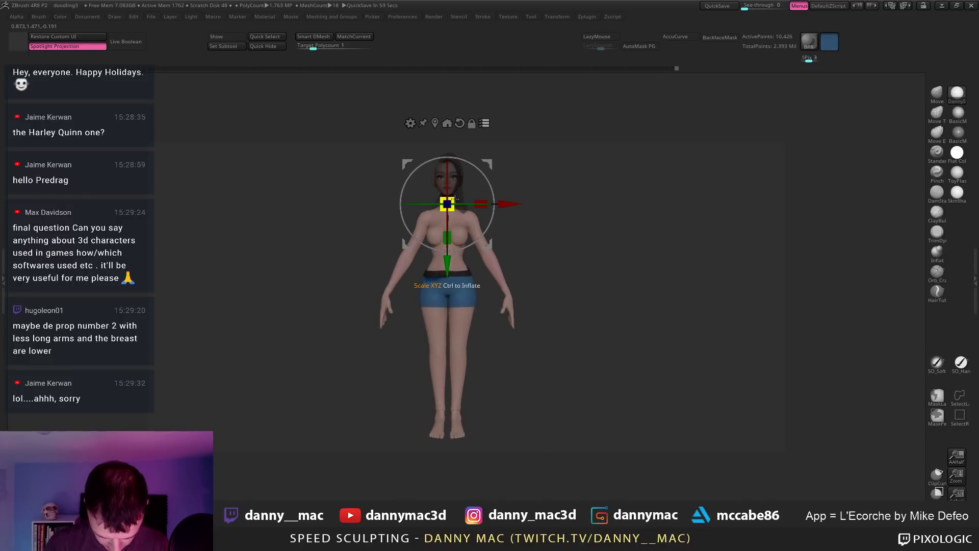
pyautogui.moveTo(455, 198); pyautogui.dragTo(457, 196)
pyautogui.hotkey('ctrl', 'z')
# Step: Place the Photos reference beside the model and scale the body down slightly to match
pyautogui.hotkey('alt', 'Tab')
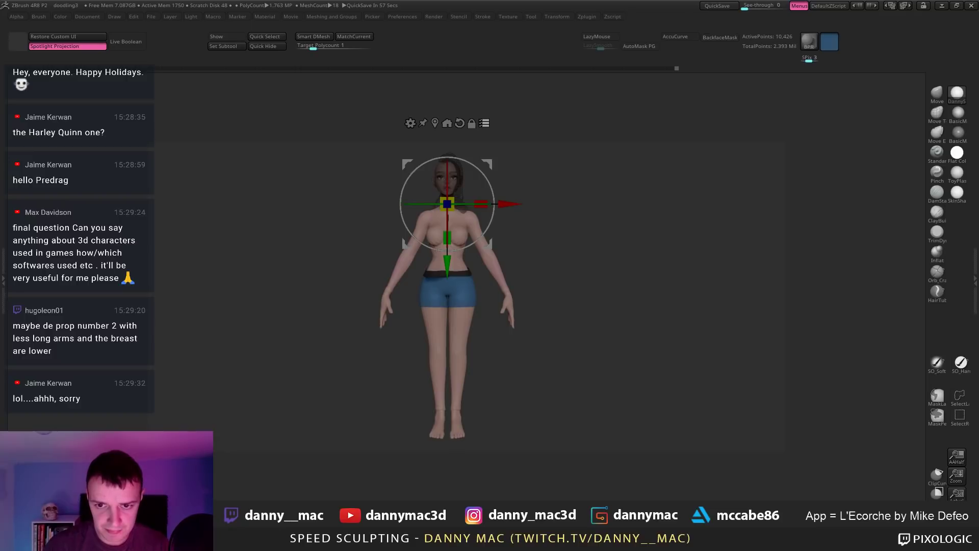
pyautogui.hotkey('alt', 'Tab')
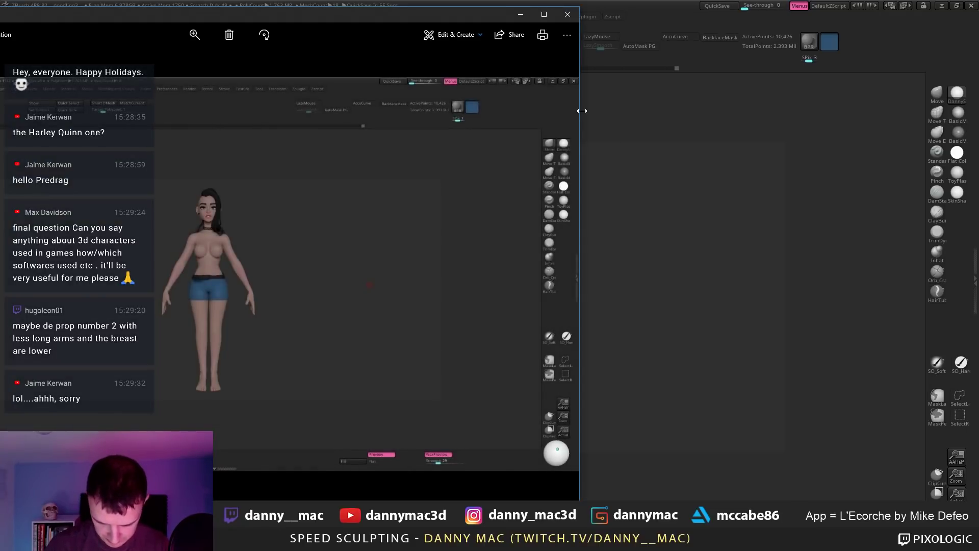
pyautogui.moveTo(579, 110); pyautogui.dragTo(372, 110)
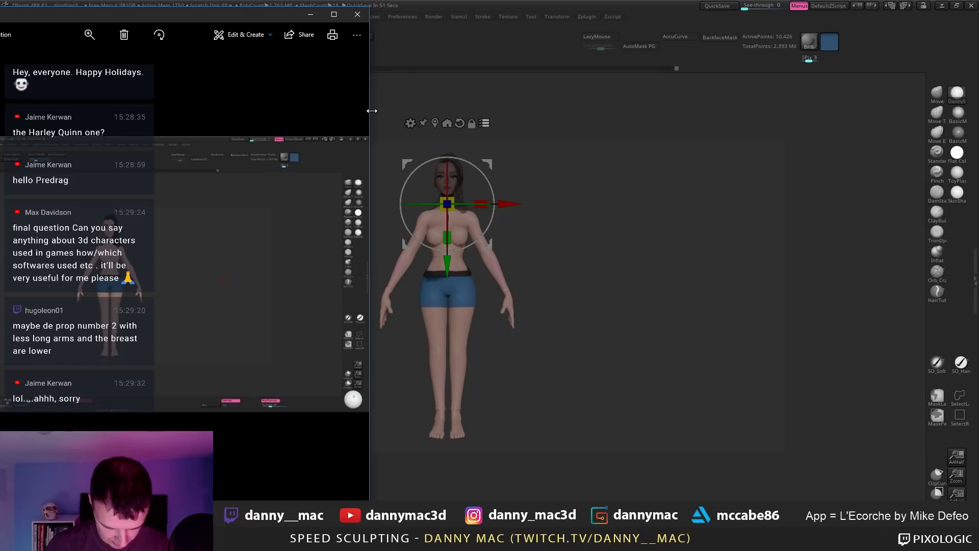
pyautogui.moveTo(452, 199); pyautogui.dragTo(447, 199)
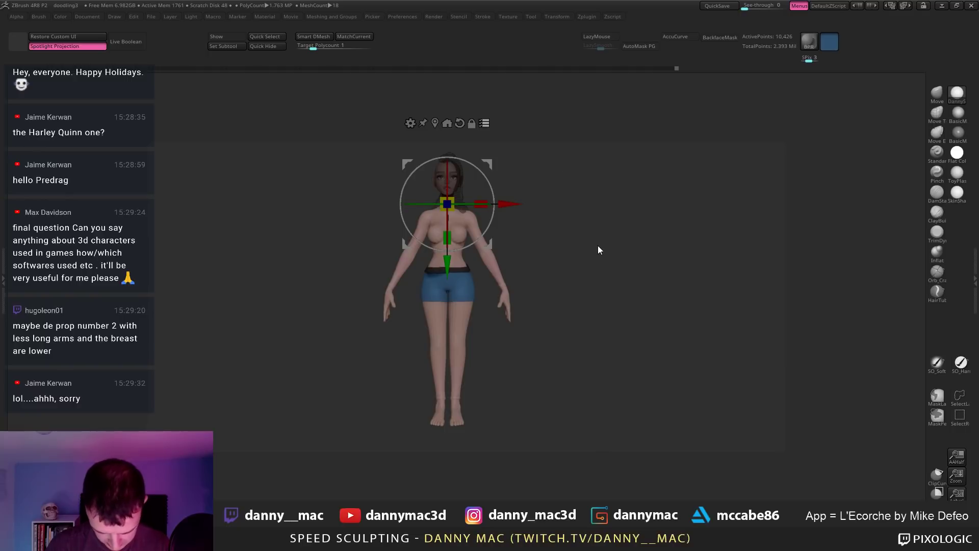
pyautogui.press('q')
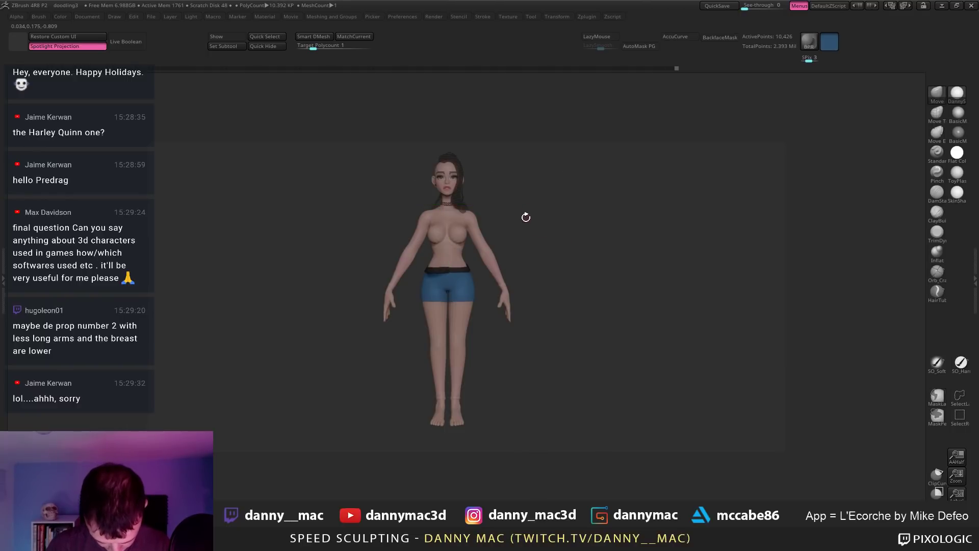
# Step: Put away the Gizmo and clear the mask from the head
pyautogui.keyDown('ctrl'); pyautogui.click(529, 216); pyautogui.keyUp('ctrl')
pyautogui.press('w')
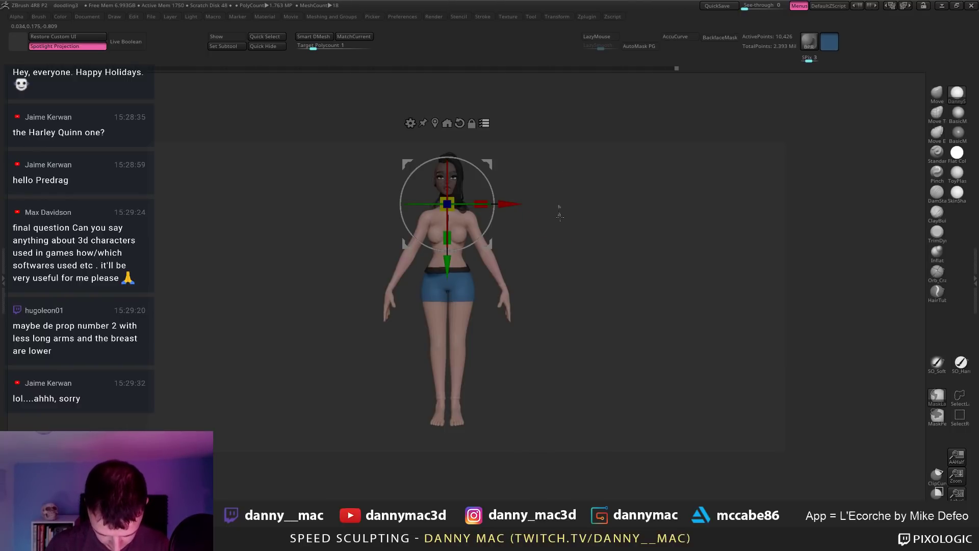
pyautogui.press('q')
pyautogui.keyDown('ctrl'); pyautogui.moveTo(561, 214); pyautogui.dragTo(541, 221); pyautogui.keyUp('ctrl')
# Step: Save the project under the incremented name doodling4
pyautogui.hotkey('ctrl', 's')
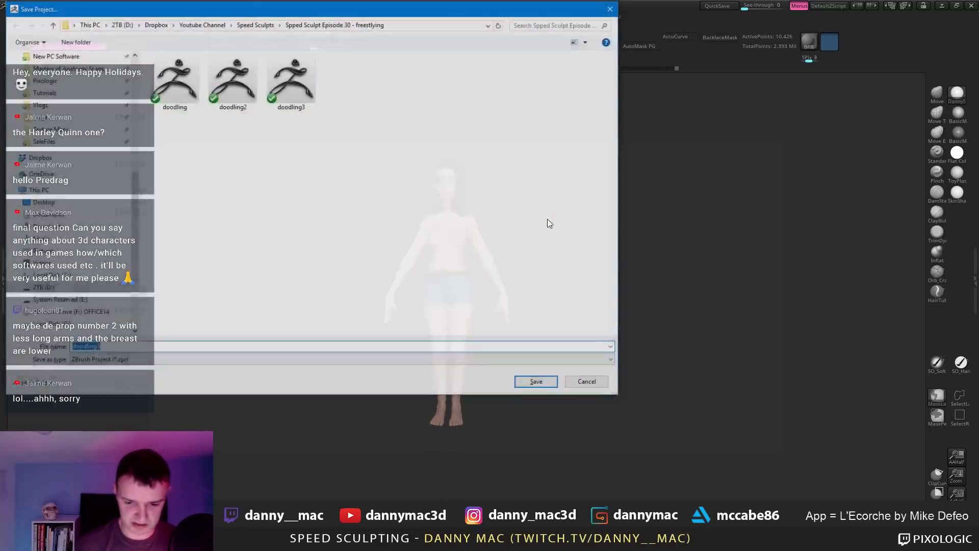
pyautogui.press('End')
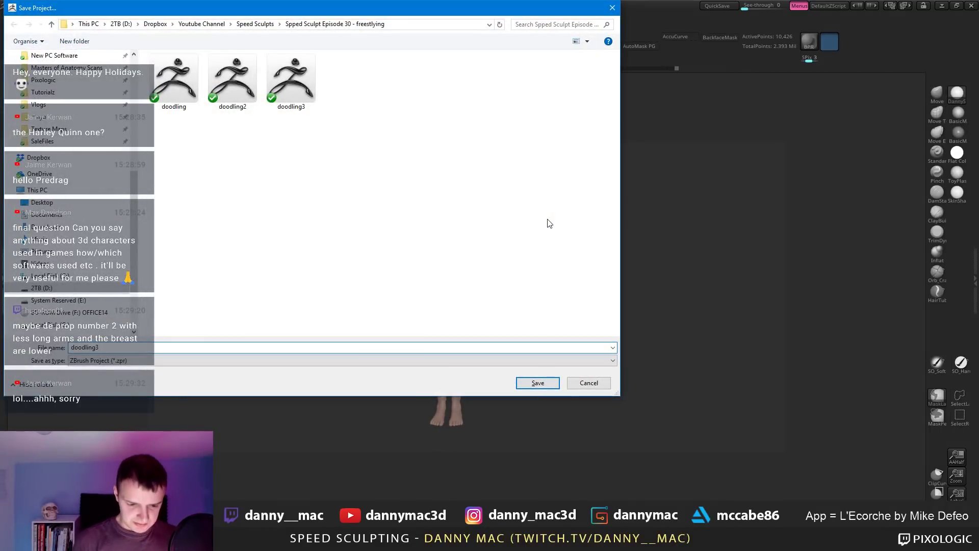
pyautogui.press('BackSpace')
pyautogui.write('4')
pyautogui.press('Return')
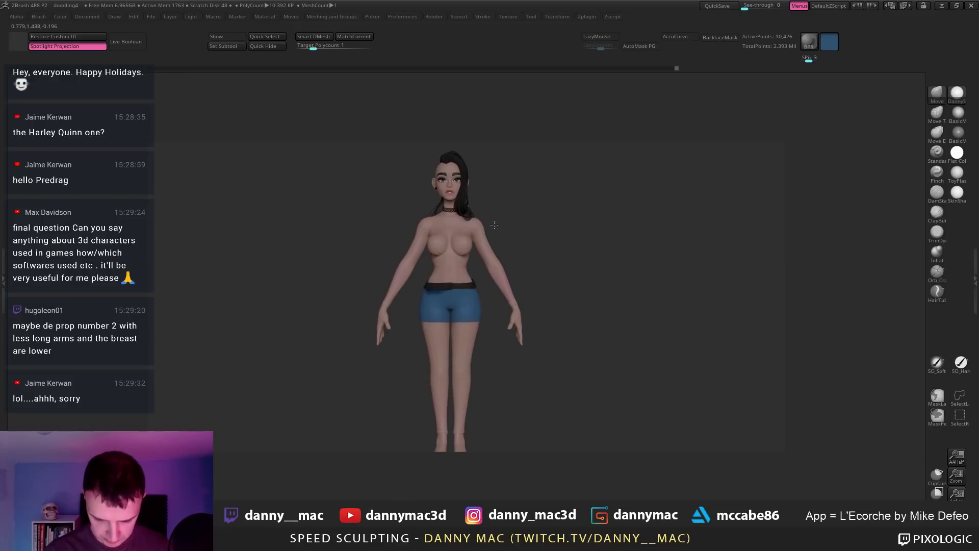
# Step: Orbit around the figure and select the baseForFeet subtool
pyautogui.keyDown('ctrl'); pyautogui.moveTo(495, 225); pyautogui.dragTo(466, 230, button='right'); pyautogui.keyUp('ctrl')
pyautogui.press('space')
pyautogui.moveTo(466, 229); pyautogui.dragTo(470, 224)
pyautogui.moveTo(471, 224)
pyautogui.mouseDown(button='right')
pyautogui.moveTo(456, 223)
pyautogui.moveTo(500, 216)
pyautogui.moveTo(508, 224)
pyautogui.moveTo(459, 268)
pyautogui.moveTo(457, 308)
pyautogui.moveTo(442, 311)
pyautogui.moveTo(429, 344)
pyautogui.moveTo(431, 324)
pyautogui.moveTo(454, 340)
pyautogui.moveTo(430, 374)
pyautogui.moveTo(438, 349)
pyautogui.moveTo(408, 334)
pyautogui.moveTo(391, 356)
pyautogui.mouseUp(button='right')
pyautogui.keyDown('alt'); pyautogui.click(431, 374); pyautogui.keyUp('alt')
pyautogui.press('space')
pyautogui.press('space')
pyautogui.press('space')
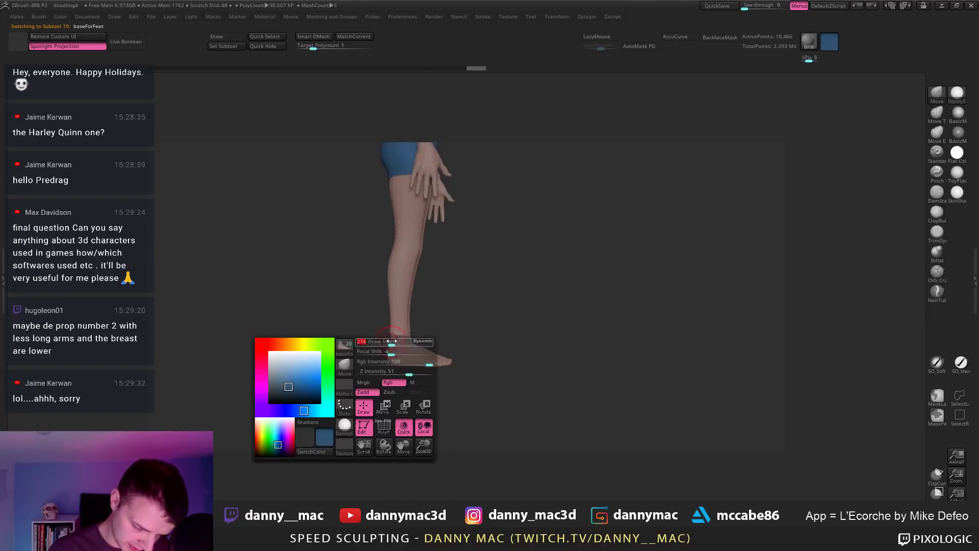
# Step: Select bodyRetopped5 and orbit to check the legs, shorts and soles from behind
pyautogui.keyDown('alt'); pyautogui.click(391, 333); pyautogui.keyUp('alt')
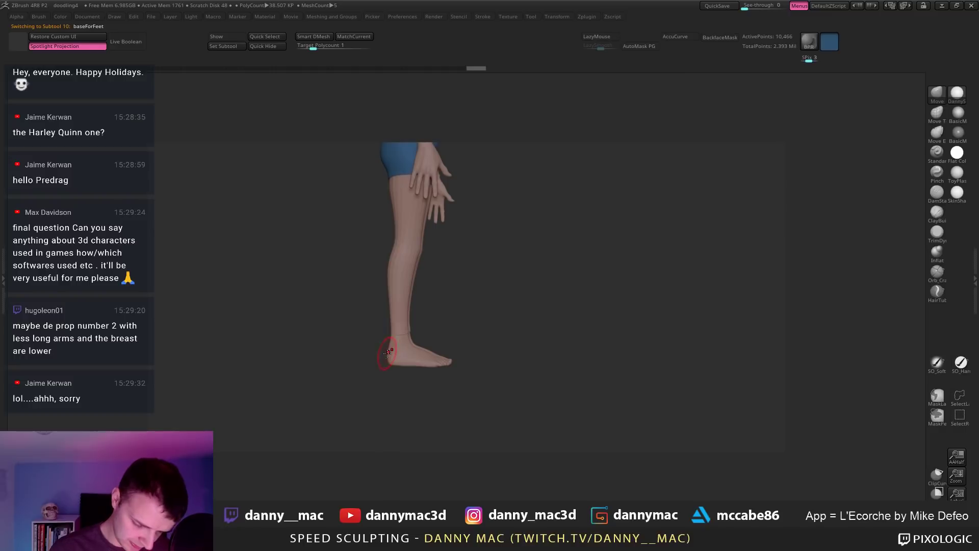
pyautogui.moveTo(387, 352)
pyautogui.mouseDown(button='right')
pyautogui.moveTo(394, 385)
pyautogui.moveTo(409, 300)
pyautogui.moveTo(382, 272)
pyautogui.mouseUp(button='right')
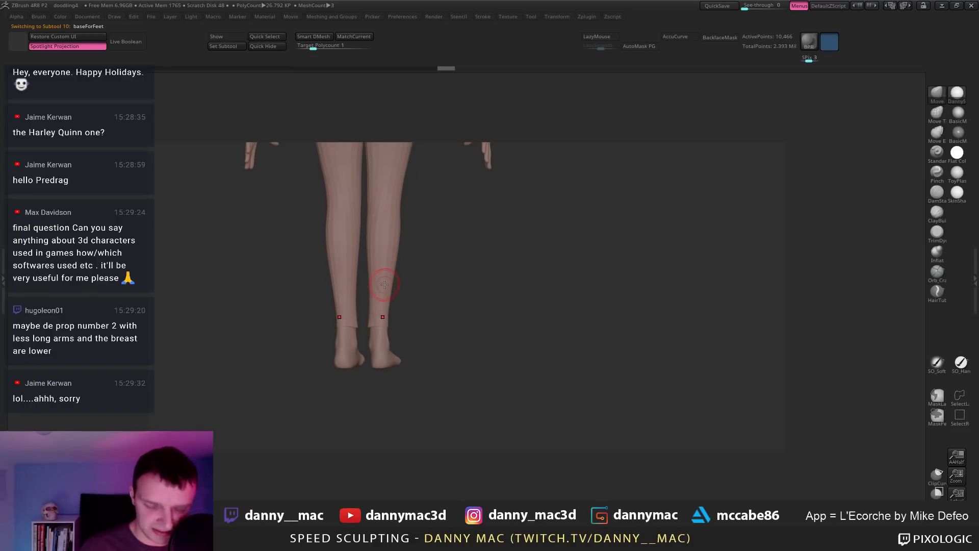
pyautogui.hotkey('shift', 'f')
pyautogui.hotkey('shift', 'f')
pyautogui.moveTo(387, 391)
pyautogui.mouseDown(button='right')
pyautogui.moveTo(391, 355)
pyautogui.moveTo(369, 393)
pyautogui.moveTo(346, 358)
pyautogui.mouseUp(button='right')
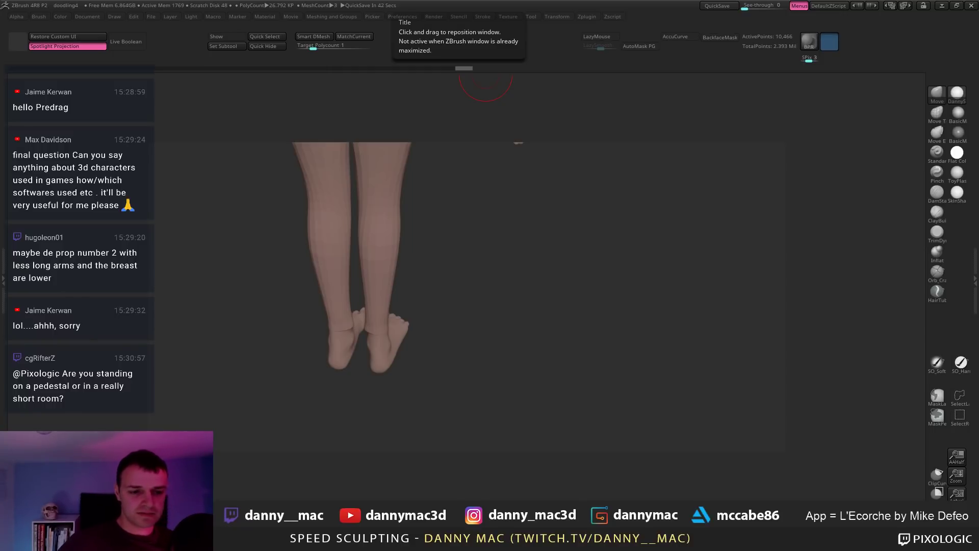
# Step: Select bodyRetopped5 and frame the shorts and legs in the back view
pyautogui.moveTo(449, 261); pyautogui.dragTo(446, 330)
pyautogui.keyDown('alt'); pyautogui.click(391, 278); pyautogui.keyUp('alt')
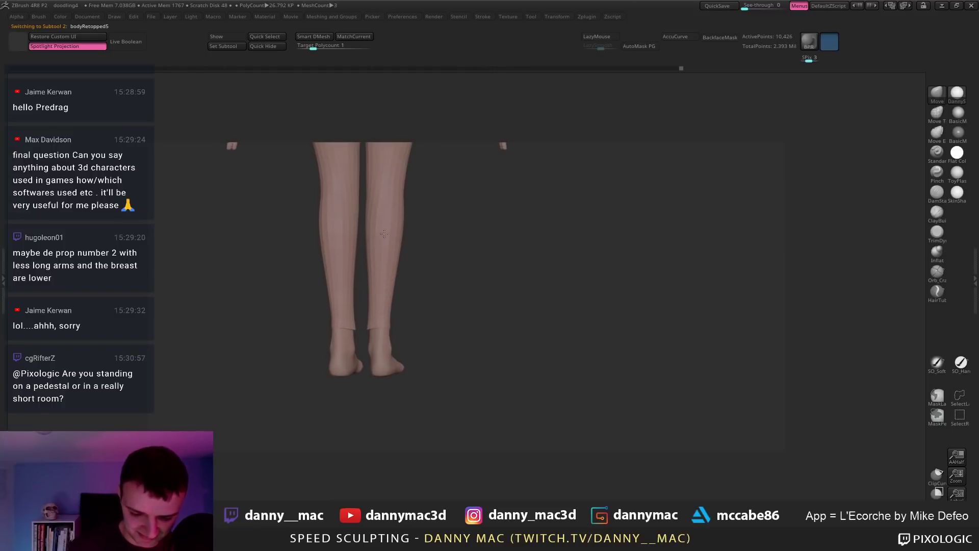
pyautogui.rightClick(341, 278)
pyautogui.keyDown('alt'); pyautogui.moveTo(406, 208); pyautogui.dragTo(413, 284); pyautogui.keyUp('alt')
pyautogui.rightClick(413, 284)
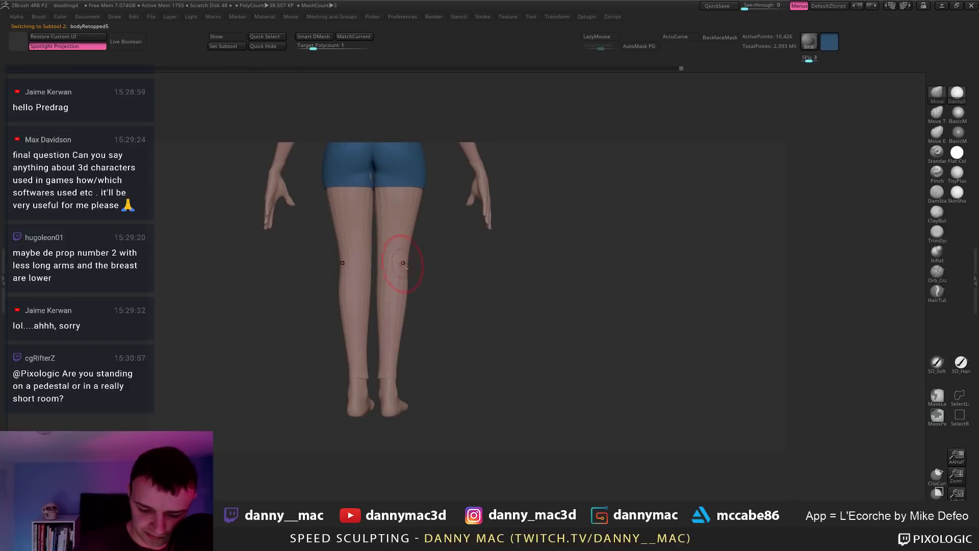
pyautogui.keyDown('alt'); pyautogui.moveTo(403, 264); pyautogui.dragTo(414, 258, button='right'); pyautogui.keyUp('alt')
pyautogui.keyDown('alt'); pyautogui.moveTo(394, 297); pyautogui.dragTo(401, 277, button='right'); pyautogui.keyUp('alt')
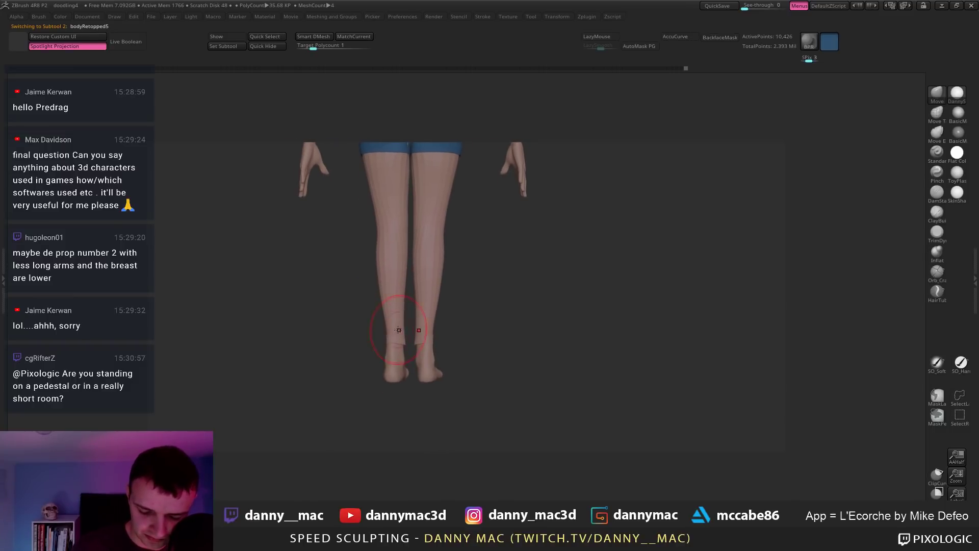
# Step: Select baseForFeet to focus the feet, then bodyRetopped6, zooming on the back
pyautogui.keyDown('alt'); pyautogui.click(395, 360); pyautogui.keyUp('alt')
pyautogui.keyDown('alt'); pyautogui.moveTo(395, 360); pyautogui.dragTo(404, 309, button='right'); pyautogui.keyUp('alt')
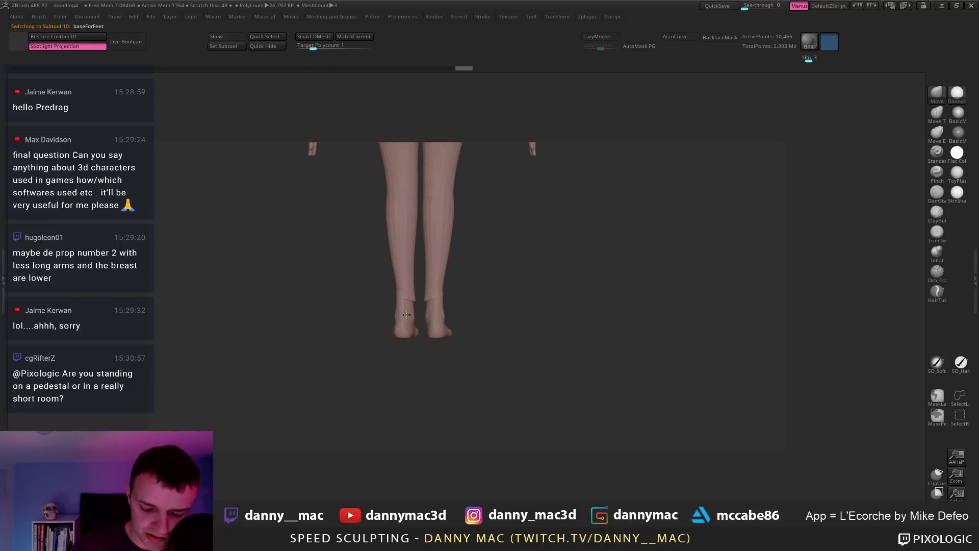
pyautogui.moveTo(406, 314); pyautogui.dragTo(423, 277, button='right')
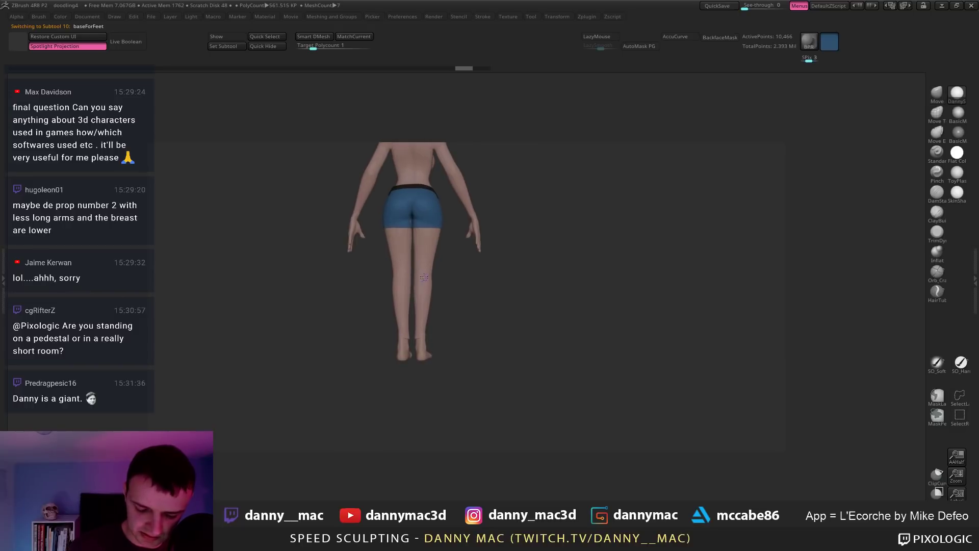
pyautogui.keyDown('alt'); pyautogui.click(408, 220); pyautogui.keyUp('alt')
pyautogui.moveTo(409, 221)
pyautogui.keyDown('ctrl'); pyautogui.mouseDown(button='right')
pyautogui.moveTo(409, 253)
pyautogui.moveTo(419, 211)
pyautogui.moveTo(419, 229)
pyautogui.mouseUp(button='right'); pyautogui.keyUp('ctrl')
# Step: Show the shorts' PolyFrame, drop to the lowest subdivision, then raise one level
pyautogui.hotkey('shift', 'f')
pyautogui.hotkey('shift', 'd')
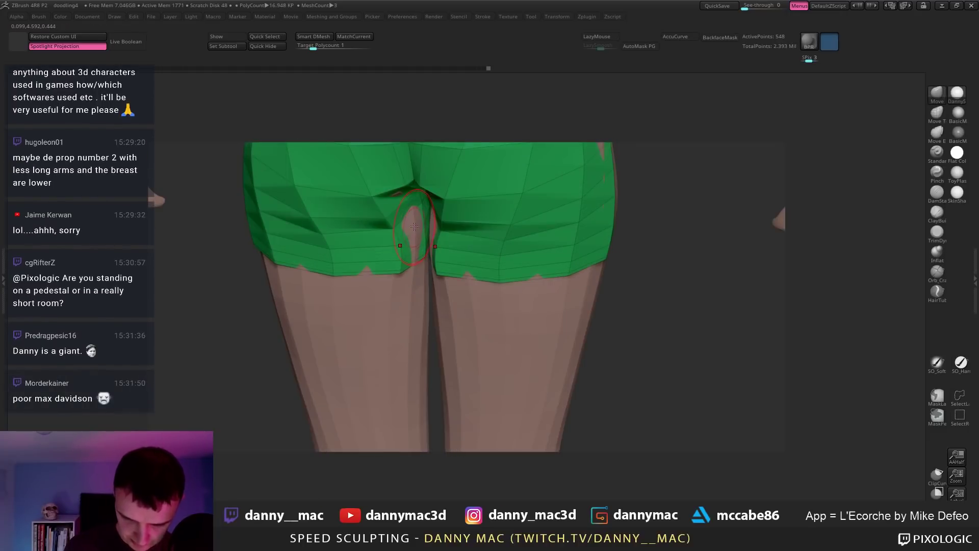
pyautogui.press('d')
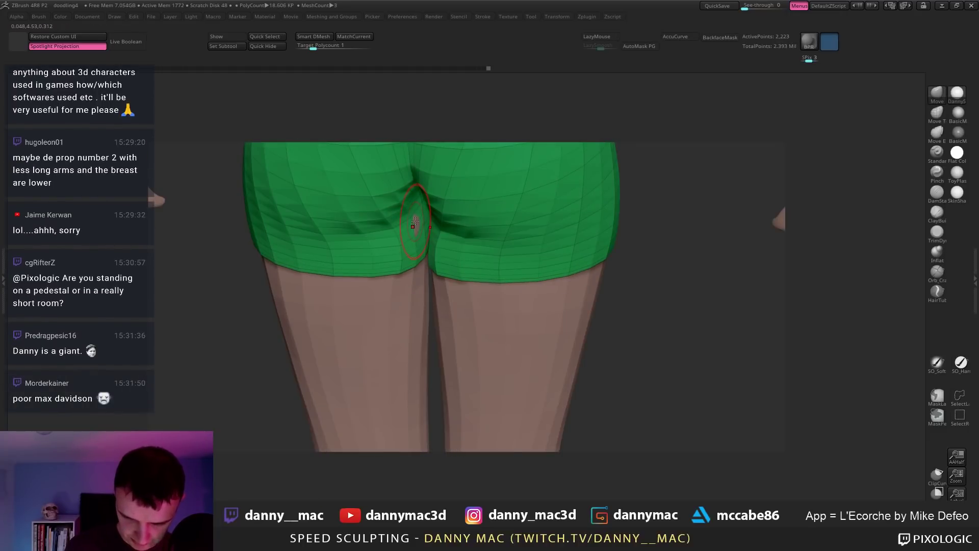
pyautogui.moveTo(432, 206); pyautogui.dragTo(431, 265, button='right')
# Step: Frame the figure from side and front and select bodyRetopped5 for sculpting
pyautogui.hotkey('shift', 'f')
pyautogui.moveTo(490, 245)
pyautogui.mouseDown(button='right')
pyautogui.moveTo(527, 243)
pyautogui.moveTo(489, 246)
pyautogui.mouseUp(button='right')
pyautogui.moveTo(461, 352)
pyautogui.mouseDown(button='right')
pyautogui.moveTo(465, 321)
pyautogui.moveTo(458, 344)
pyautogui.moveTo(453, 302)
pyautogui.moveTo(438, 326)
pyautogui.moveTo(451, 371)
pyautogui.moveTo(484, 314)
pyautogui.moveTo(464, 267)
pyautogui.moveTo(470, 282)
pyautogui.mouseUp(button='right')
pyautogui.keyDown('alt'); pyautogui.click(458, 345); pyautogui.keyUp('alt')
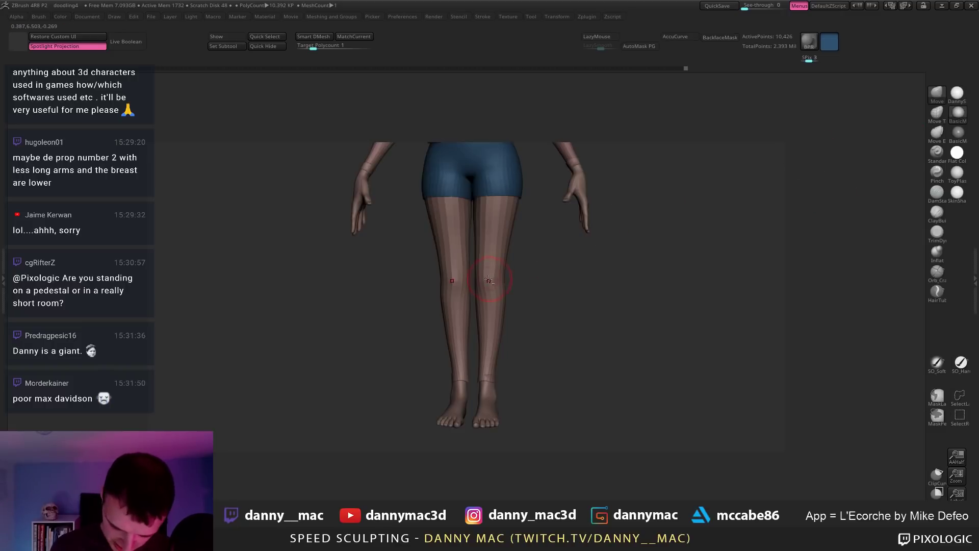
# Step: Turn the figure to a back view and enable LazyMouse
pyautogui.moveTo(489, 275)
pyautogui.mouseDown(button='right')
pyautogui.moveTo(548, 273)
pyautogui.moveTo(489, 280)
pyautogui.mouseUp(button='right')
pyautogui.press('d')
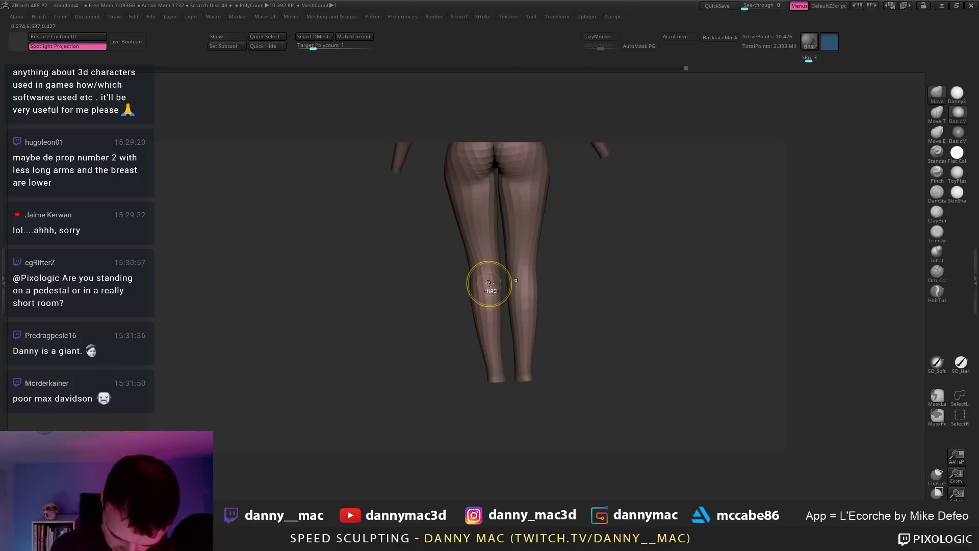
pyautogui.press('l')
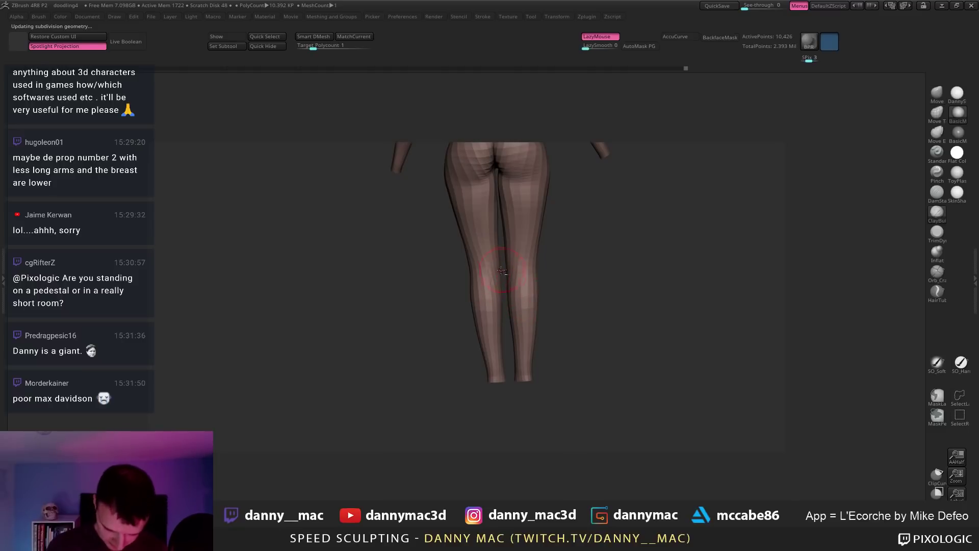
pyautogui.moveTo(519, 286)
pyautogui.mouseDown(button='right')
pyautogui.moveTo(487, 268)
pyautogui.moveTo(459, 327)
pyautogui.moveTo(496, 289)
pyautogui.moveTo(452, 269)
pyautogui.moveTo(464, 275)
pyautogui.mouseUp(button='right')
# Step: Subdivide the body mesh once more and restore the ZBrush window beside NoxPlayer
pyautogui.press('space')
pyautogui.press('d')
pyautogui.press('space')
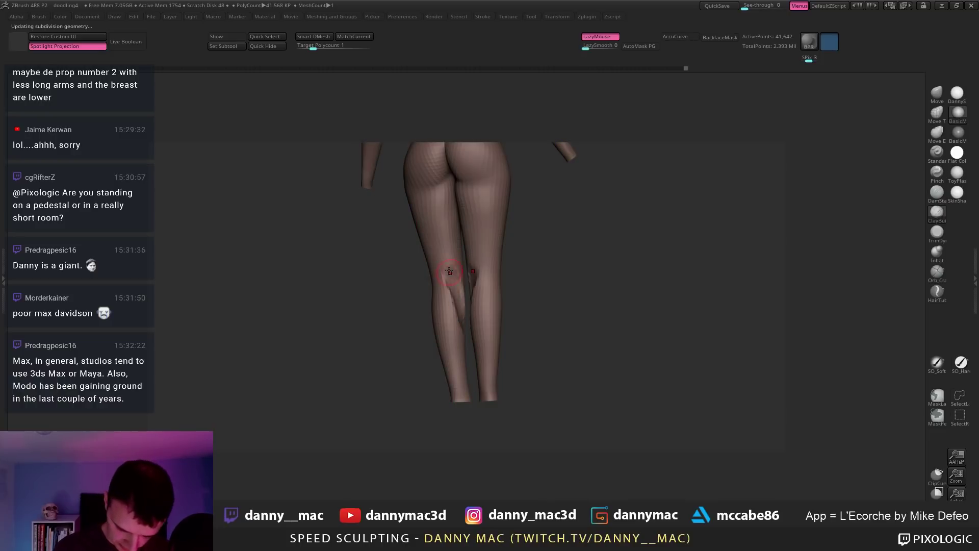
pyautogui.click(957, 5)
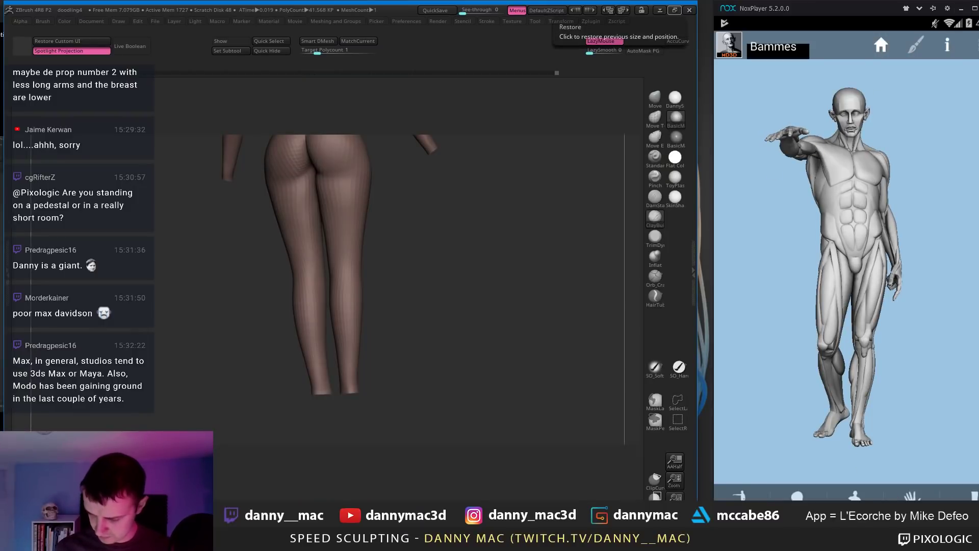
# Step: Isolate the écorché leg in the reference app and Solo the figure's legs
pyautogui.click(953, 486)
pyautogui.moveTo(837, 298); pyautogui.dragTo(813, 291)
pyautogui.moveTo(406, 306); pyautogui.dragTo(326, 278)
pyautogui.keyDown('ctrl'); pyautogui.keyDown('shift'); pyautogui.click(304, 251); pyautogui.keyUp('shift'); pyautogui.keyUp('ctrl')
pyautogui.hotkey('ctrl', 'z')
pyautogui.keyDown('ctrl'); pyautogui.keyDown('shift'); pyautogui.click(319, 253); pyautogui.keyUp('shift'); pyautogui.keyUp('ctrl')
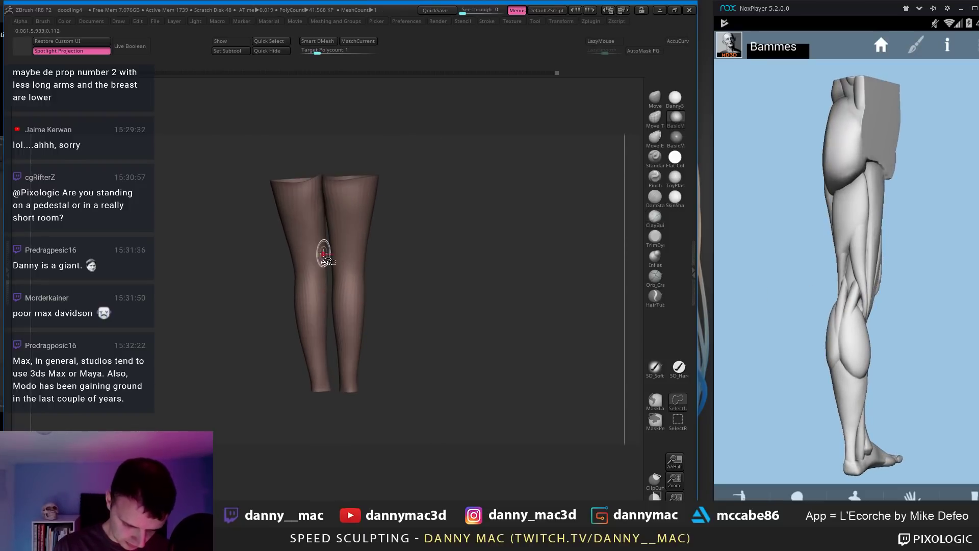
# Step: Sculpt the legs with ClayBuildup and DamStandard at a lower subdivision level and small brush size
pyautogui.press('b')
pyautogui.press('c')
pyautogui.press('b')
pyautogui.hotkey('shift', 'd')
pyautogui.press('s')
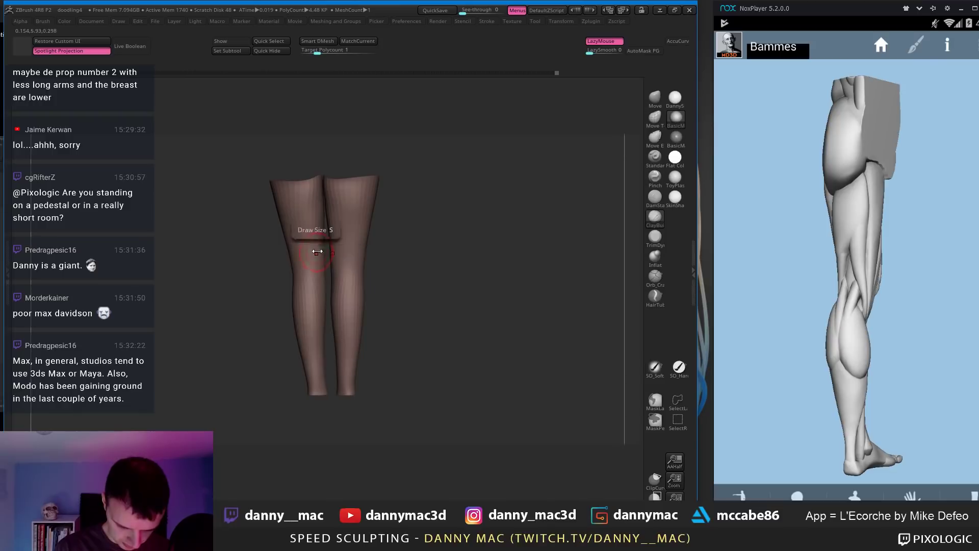
pyautogui.keyDown('alt'); pyautogui.moveTo(329, 274); pyautogui.dragTo(319, 259, button='right'); pyautogui.keyUp('alt')
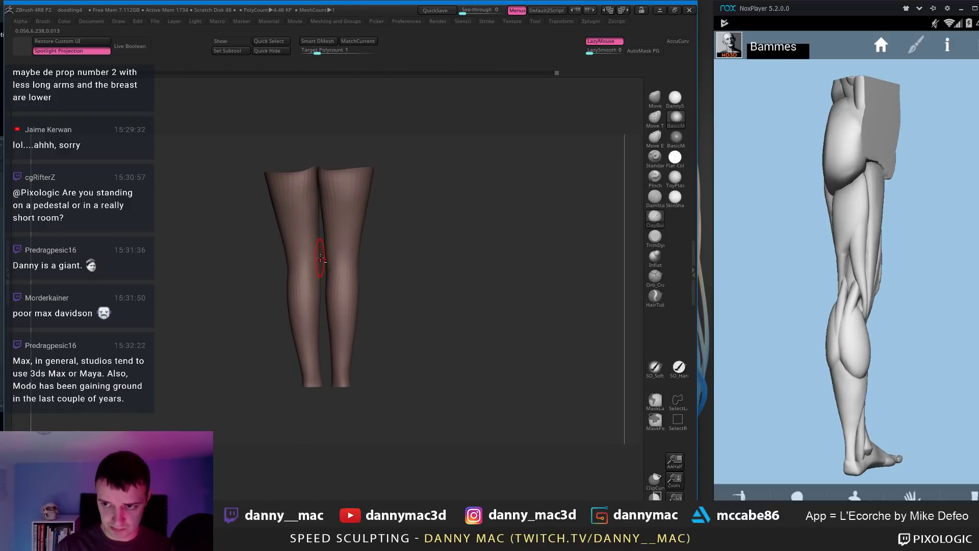
pyautogui.press('b')
pyautogui.press('d')
pyautogui.press('s')
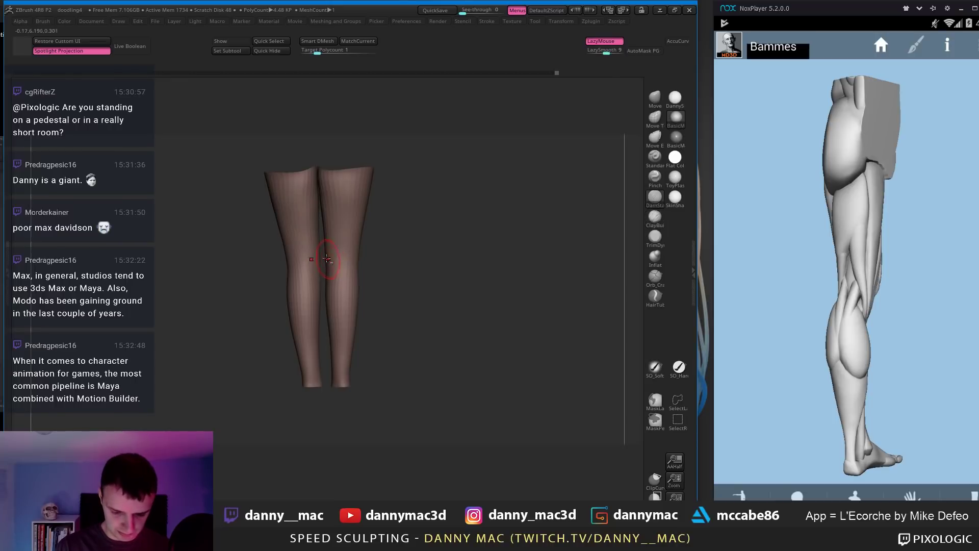
pyautogui.moveTo(312, 250)
pyautogui.mouseDown(button='right')
pyautogui.moveTo(307, 267)
pyautogui.moveTo(307, 250)
pyautogui.moveTo(291, 257)
pyautogui.moveTo(299, 257)
pyautogui.mouseUp(button='right')
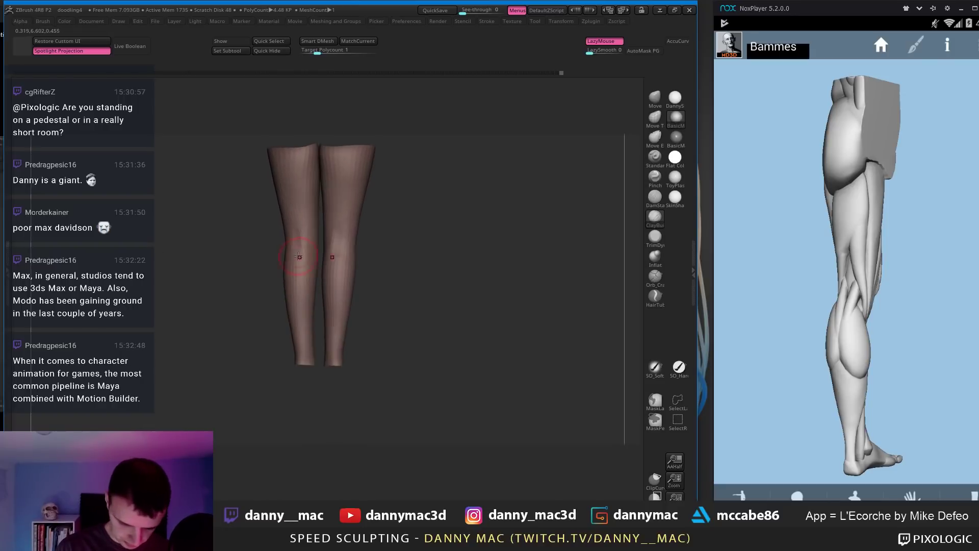
pyautogui.moveTo(310, 306); pyautogui.dragTo(305, 286, button='right')
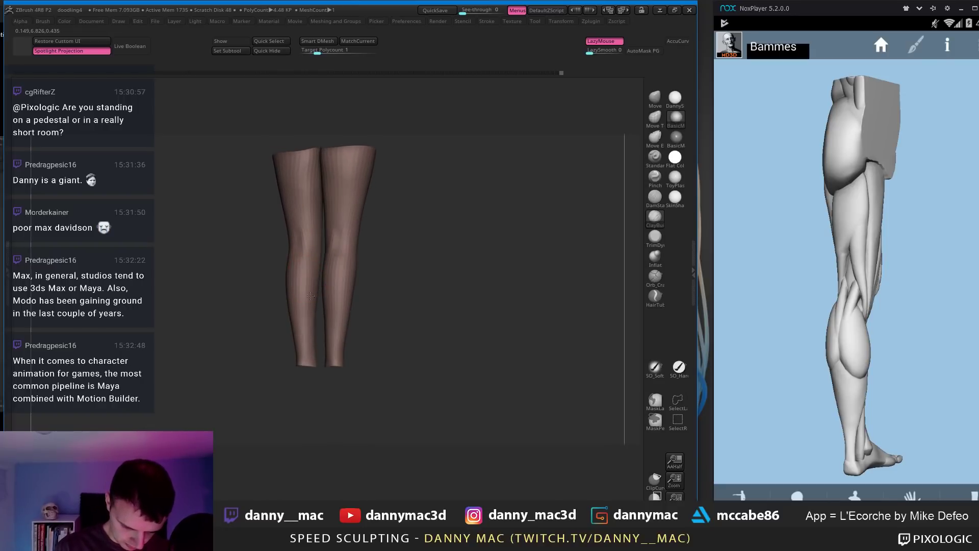
pyautogui.moveTo(315, 321)
pyautogui.mouseDown(button='right')
pyautogui.moveTo(313, 283)
pyautogui.moveTo(323, 271)
pyautogui.moveTo(306, 231)
pyautogui.moveTo(321, 256)
pyautogui.moveTo(317, 246)
pyautogui.moveTo(320, 278)
pyautogui.moveTo(304, 275)
pyautogui.moveTo(323, 258)
pyautogui.mouseUp(button='right')
pyautogui.press('b')
pyautogui.press('c')
pyautogui.press('b')
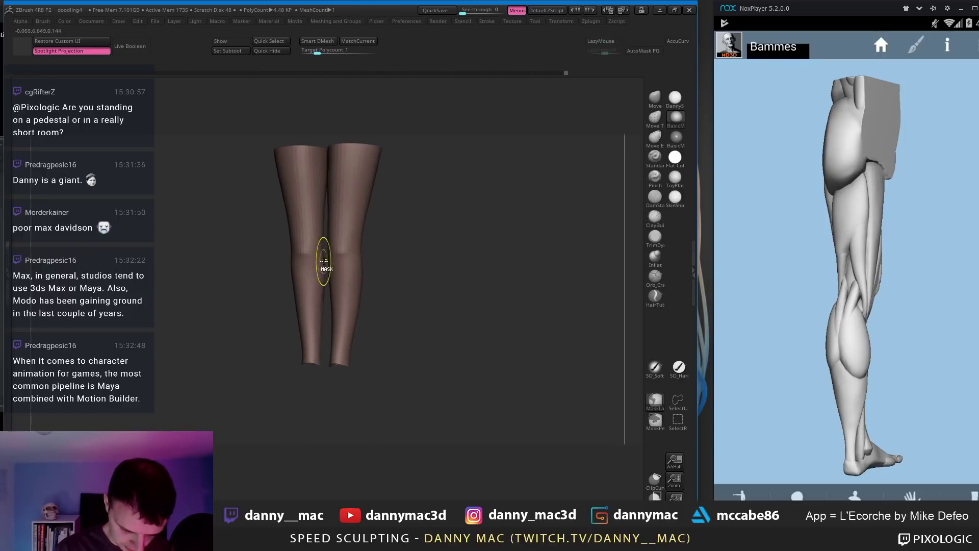
# Step: Turn reference and legs to the front and smooth the inner knees, orbiting to compare
pyautogui.moveTo(846, 274); pyautogui.dragTo(632, 234)
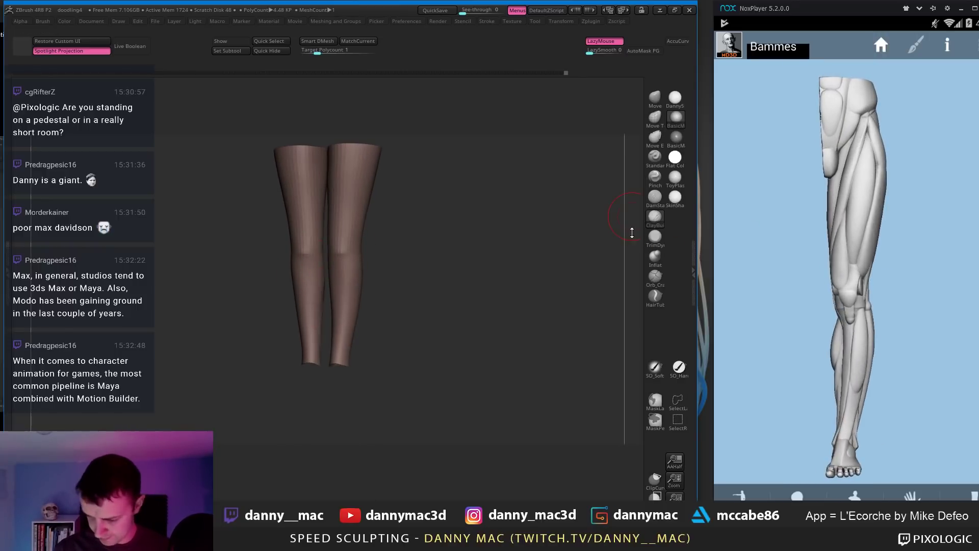
pyautogui.moveTo(587, 235)
pyautogui.mouseDown(button='right')
pyautogui.moveTo(380, 242)
pyautogui.moveTo(375, 191)
pyautogui.moveTo(371, 211)
pyautogui.mouseUp(button='right')
pyautogui.moveTo(369, 224); pyautogui.dragTo(367, 233, button='right')
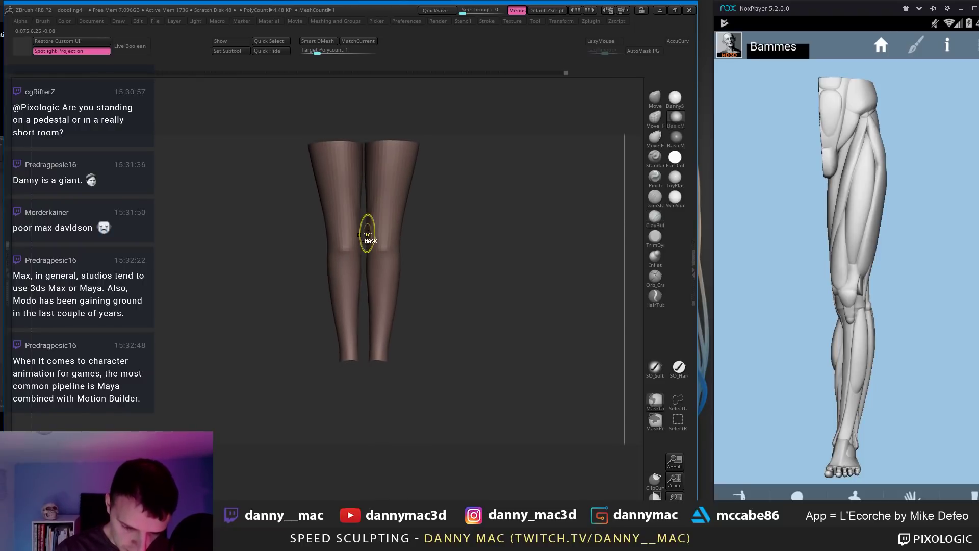
pyautogui.keyDown('shift'); pyautogui.moveTo(361, 225); pyautogui.dragTo(367, 249); pyautogui.keyUp('shift')
pyautogui.moveTo(364, 224); pyautogui.dragTo(351, 210, button='right')
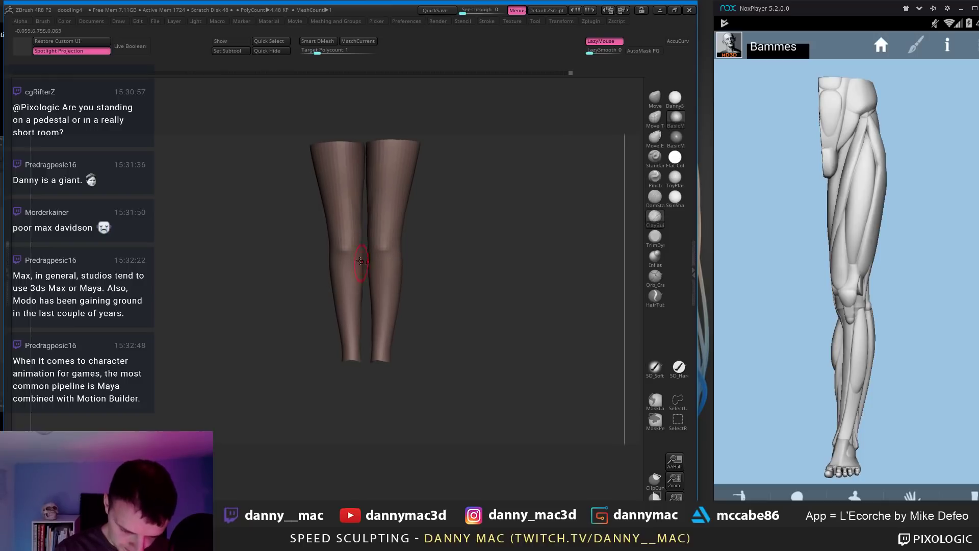
pyautogui.keyDown('shift'); pyautogui.moveTo(361, 261); pyautogui.dragTo(365, 258); pyautogui.keyUp('shift')
pyautogui.moveTo(365, 258)
pyautogui.mouseDown(button='right')
pyautogui.moveTo(364, 249)
pyautogui.moveTo(390, 262)
pyautogui.mouseUp(button='right')
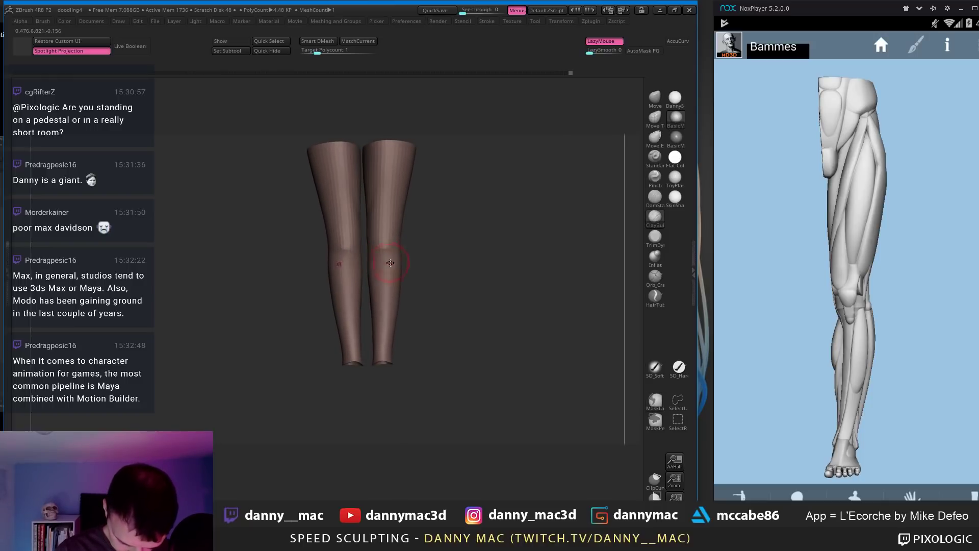
pyautogui.moveTo(387, 311); pyautogui.dragTo(386, 262, button='right')
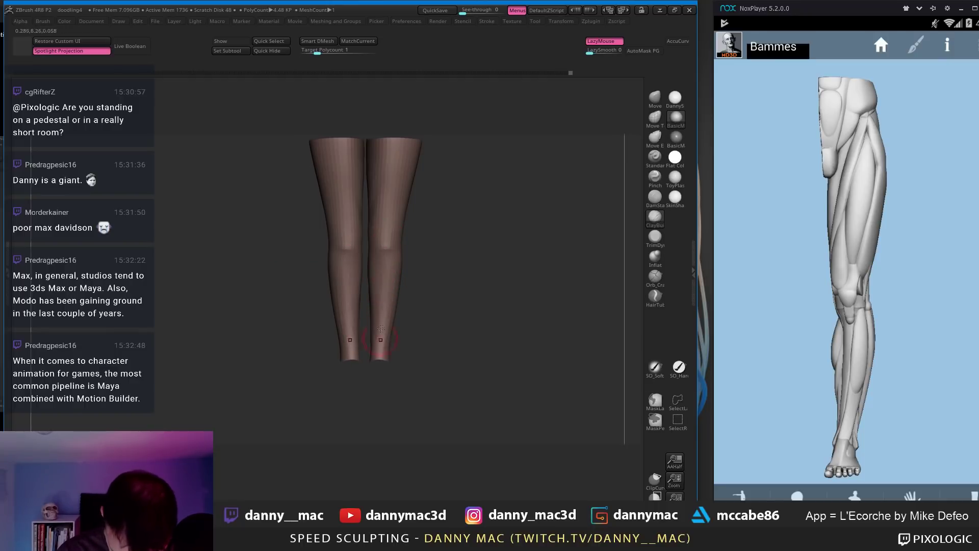
pyautogui.moveTo(381, 376); pyautogui.dragTo(381, 272, button='right')
pyautogui.moveTo(755, 278); pyautogui.dragTo(811, 275)
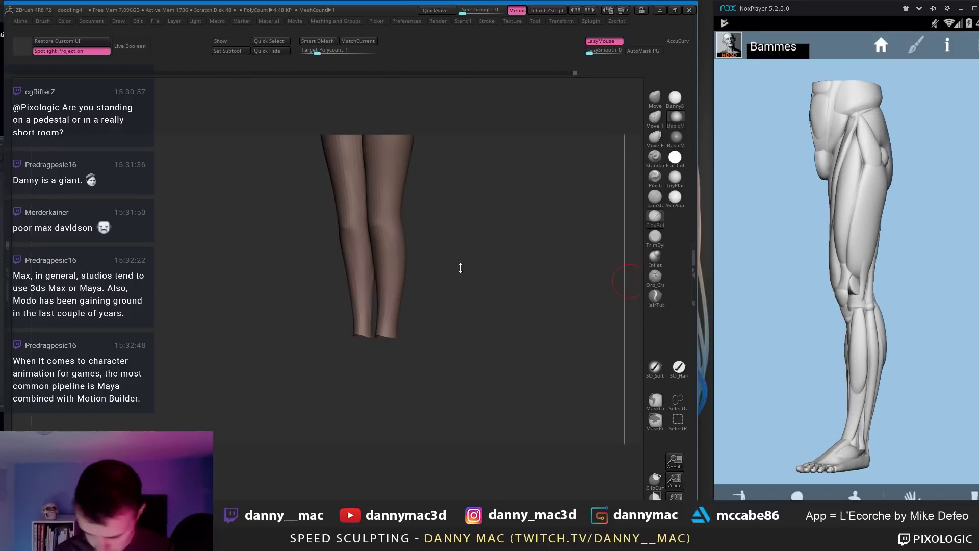
pyautogui.moveTo(459, 268)
pyautogui.mouseDown(button='right')
pyautogui.moveTo(404, 255)
pyautogui.moveTo(388, 227)
pyautogui.moveTo(399, 231)
pyautogui.moveTo(401, 215)
pyautogui.moveTo(380, 200)
pyautogui.moveTo(356, 202)
pyautogui.moveTo(402, 269)
pyautogui.moveTo(400, 244)
pyautogui.mouseUp(button='right')
# Step: Turn off Solo and show the torso and legs with the arms hidden
pyautogui.keyDown('ctrl'); pyautogui.keyDown('shift'); pyautogui.click(407, 264); pyautogui.keyUp('shift'); pyautogui.keyUp('ctrl')
pyautogui.keyDown('ctrl'); pyautogui.keyDown('shift'); pyautogui.click(392, 165); pyautogui.keyUp('shift'); pyautogui.keyUp('ctrl')
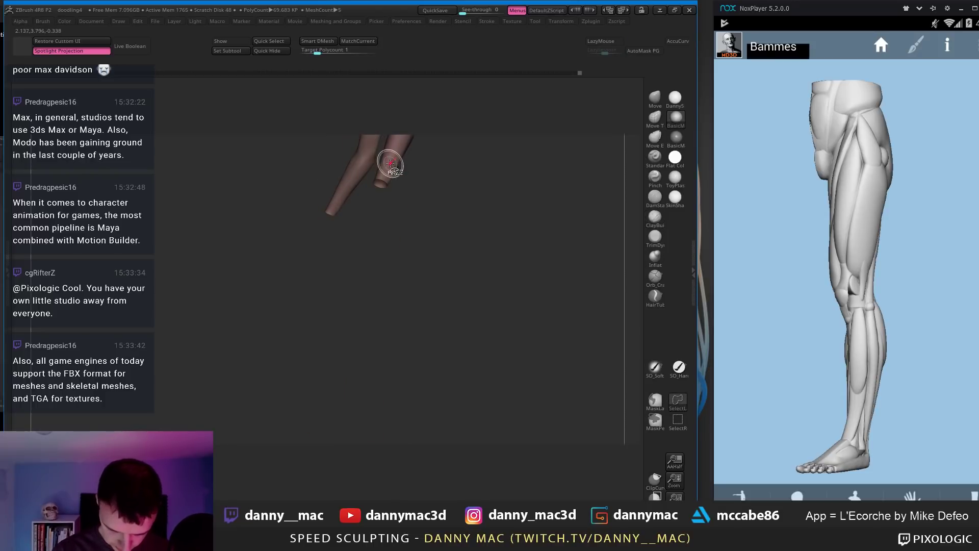
pyautogui.keyDown('ctrl'); pyautogui.keyDown('shift'); pyautogui.click(392, 164); pyautogui.keyUp('shift'); pyautogui.keyUp('ctrl')
pyautogui.keyDown('alt'); pyautogui.moveTo(400, 192); pyautogui.dragTo(401, 219, button='right'); pyautogui.keyUp('alt')
pyautogui.moveTo(401, 219); pyautogui.dragTo(367, 230, button='right')
# Step: Touch up the thigh and calf across subdivision levels, then save the project
pyautogui.press('l')
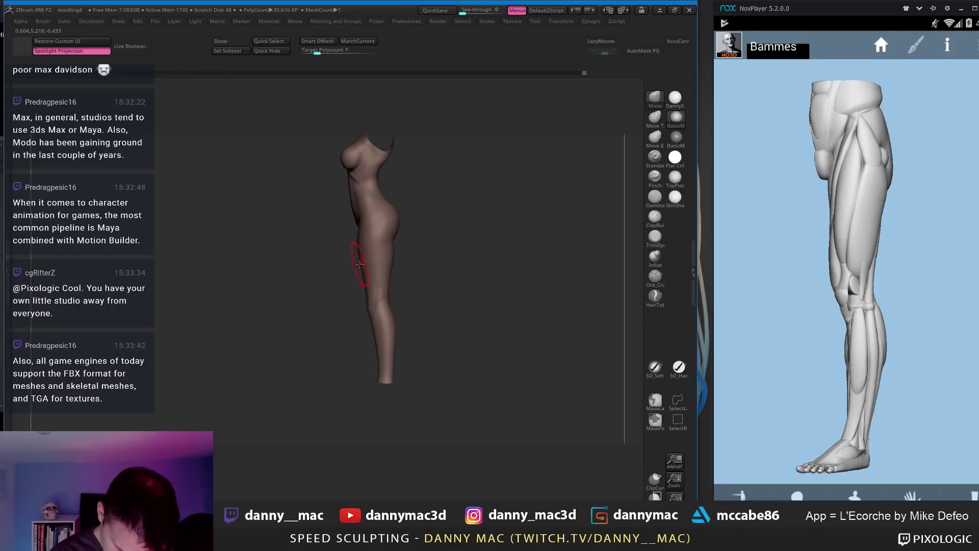
pyautogui.press('space')
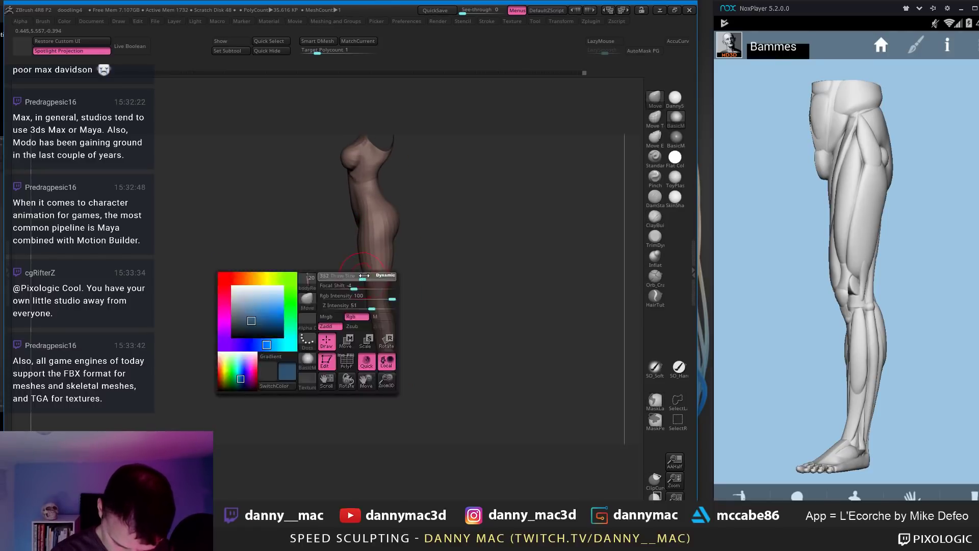
pyautogui.hotkey('shift', 'd')
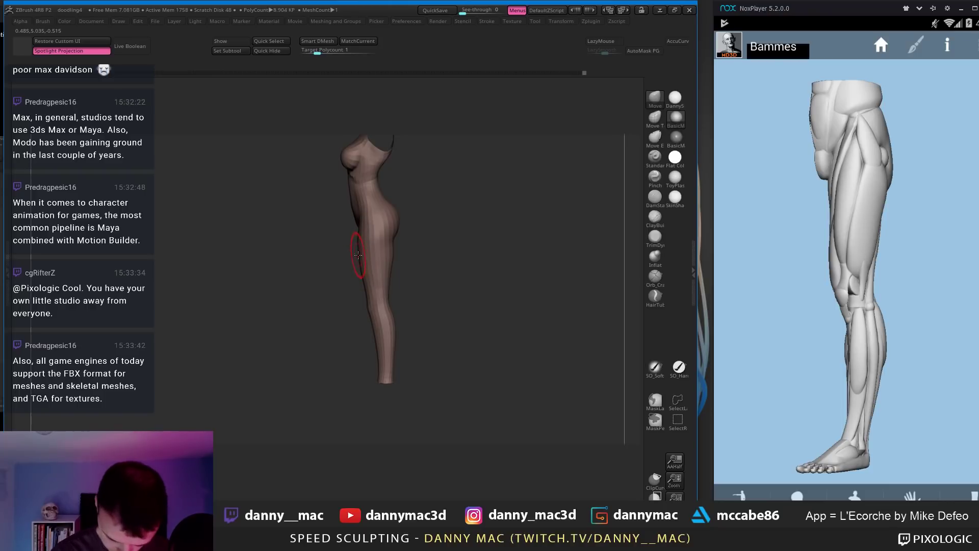
pyautogui.press('d')
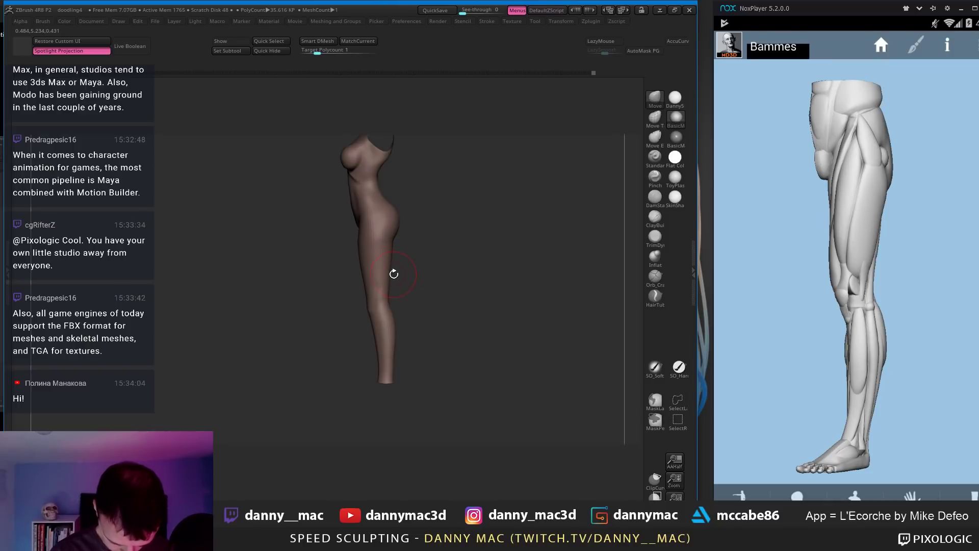
pyautogui.moveTo(393, 273); pyautogui.dragTo(386, 295)
pyautogui.hotkey('shift', 'd')
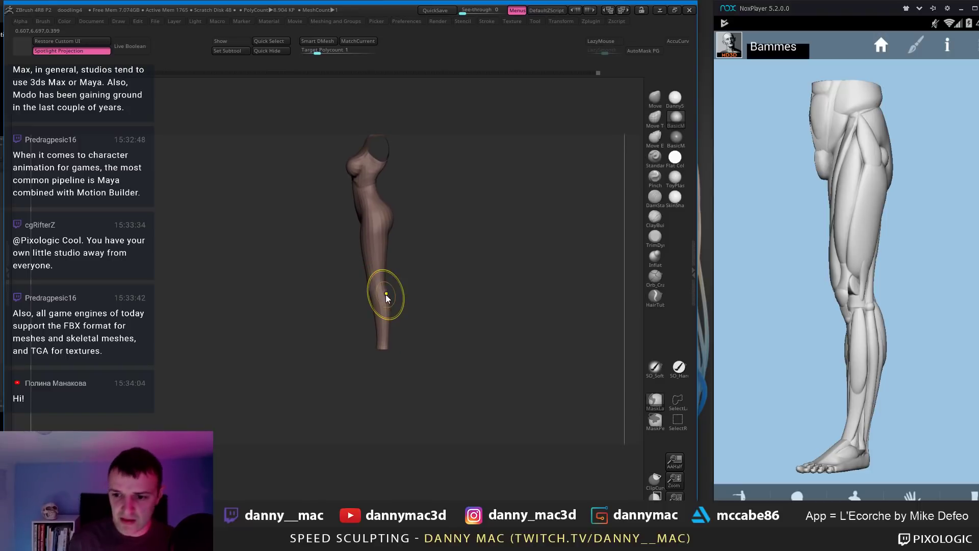
pyautogui.hotkey('ctrl', 's')
pyautogui.press('Return')
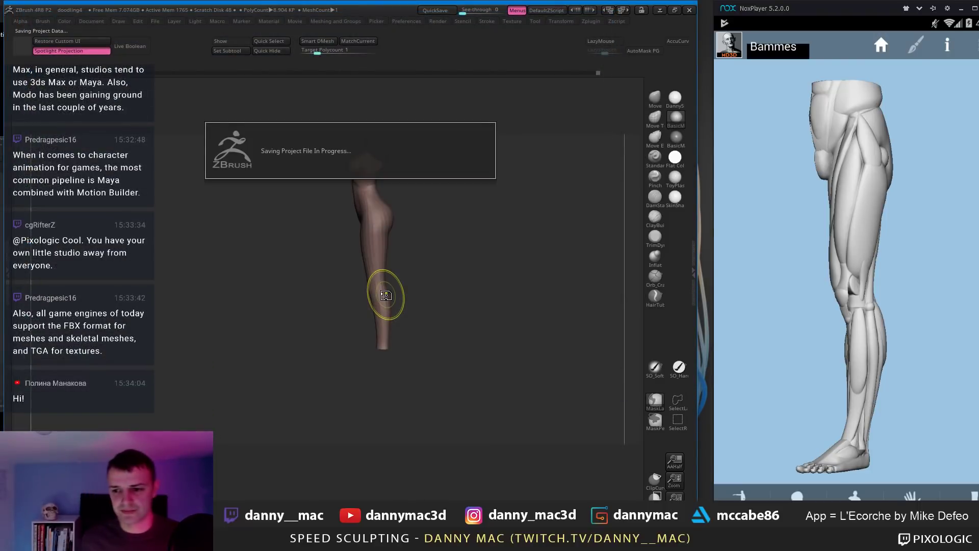
# Step: Turn the isolated legs and the anatomy reference leg to back views, checking the lower subdivision level
pyautogui.moveTo(403, 332)
pyautogui.mouseDown()
pyautogui.moveTo(376, 342)
pyautogui.moveTo(397, 346)
pyautogui.mouseUp()
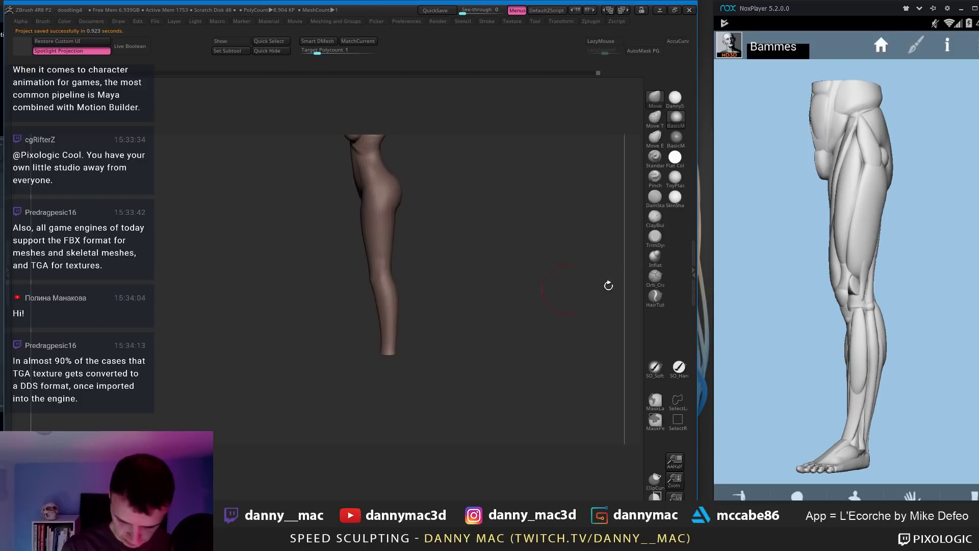
pyautogui.moveTo(885, 290); pyautogui.dragTo(849, 303)
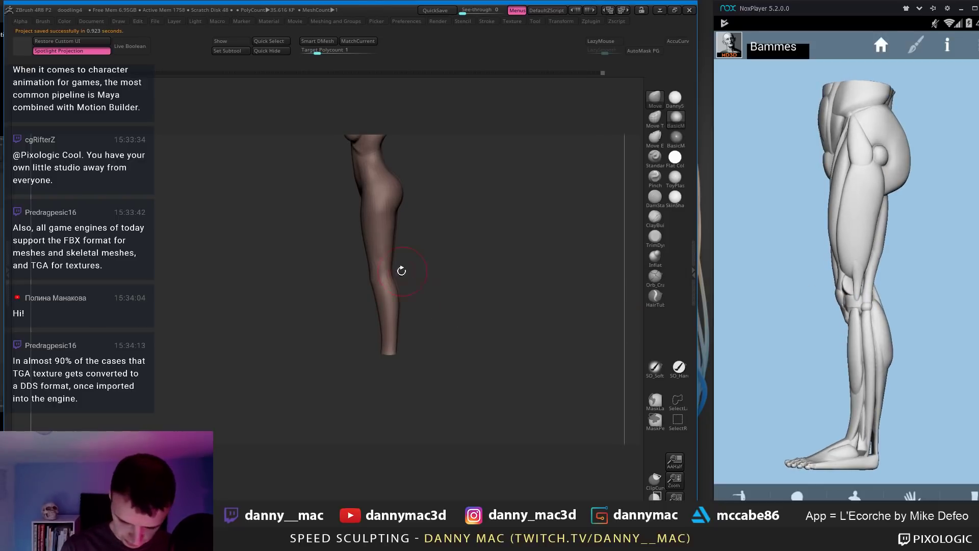
pyautogui.moveTo(401, 271)
pyautogui.mouseDown()
pyautogui.moveTo(382, 212)
pyautogui.moveTo(415, 217)
pyautogui.mouseUp()
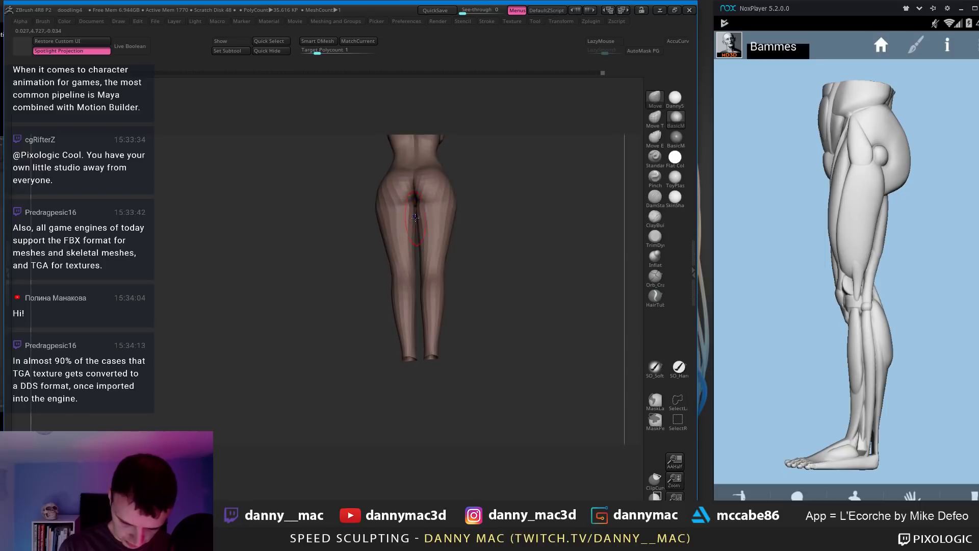
pyautogui.hotkey('shift', 'd')
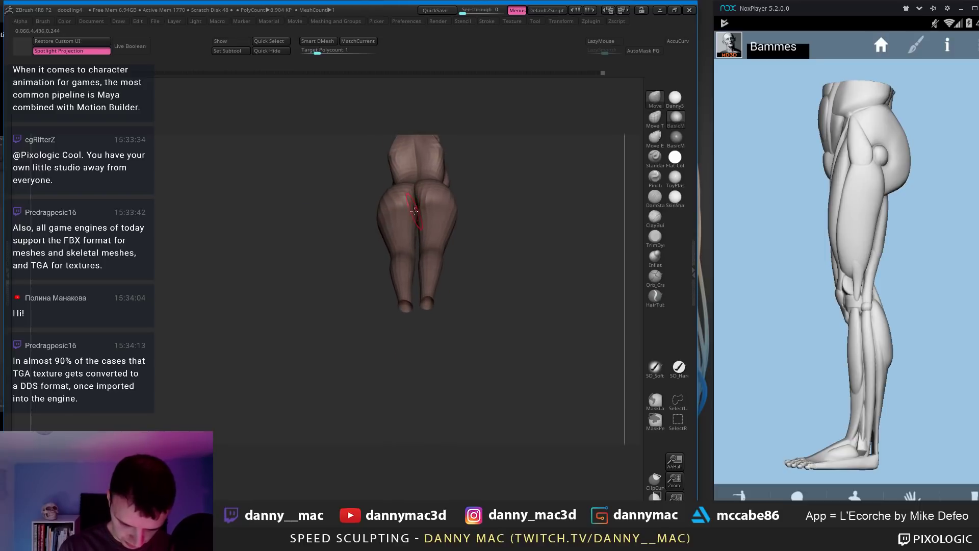
pyautogui.press('d')
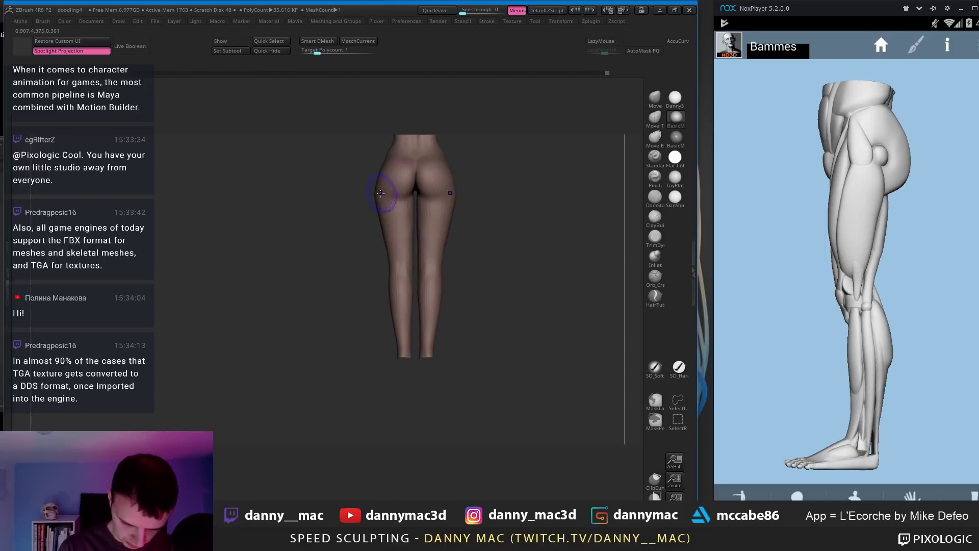
pyautogui.moveTo(376, 194)
pyautogui.keyDown('shift'); pyautogui.mouseDown()
pyautogui.moveTo(398, 210)
pyautogui.moveTo(383, 209)
pyautogui.moveTo(397, 203)
pyautogui.moveTo(392, 210)
pyautogui.mouseUp(); pyautogui.keyUp('shift')
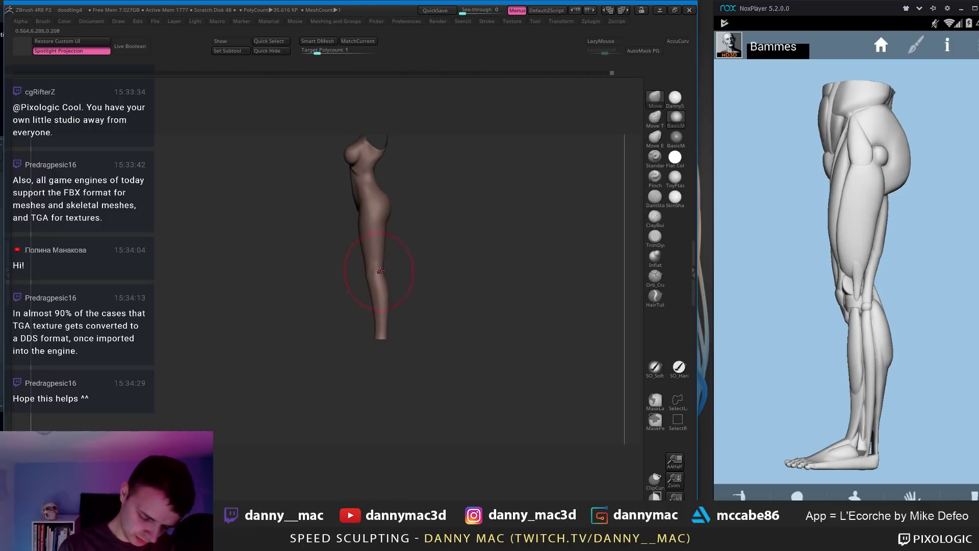
pyautogui.moveTo(380, 270); pyautogui.dragTo(403, 271)
pyautogui.press('space')
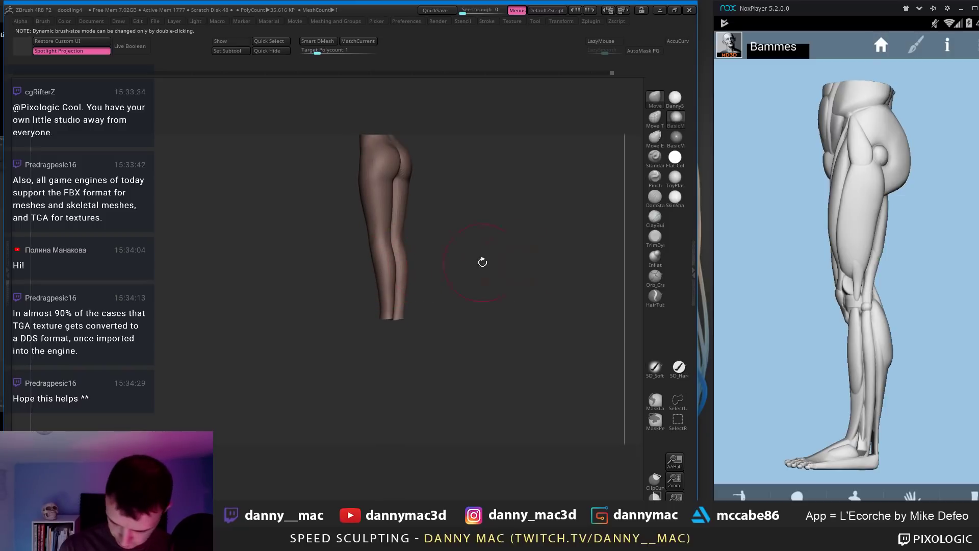
pyautogui.moveTo(896, 301); pyautogui.dragTo(816, 288)
pyautogui.moveTo(484, 281); pyautogui.dragTo(372, 273)
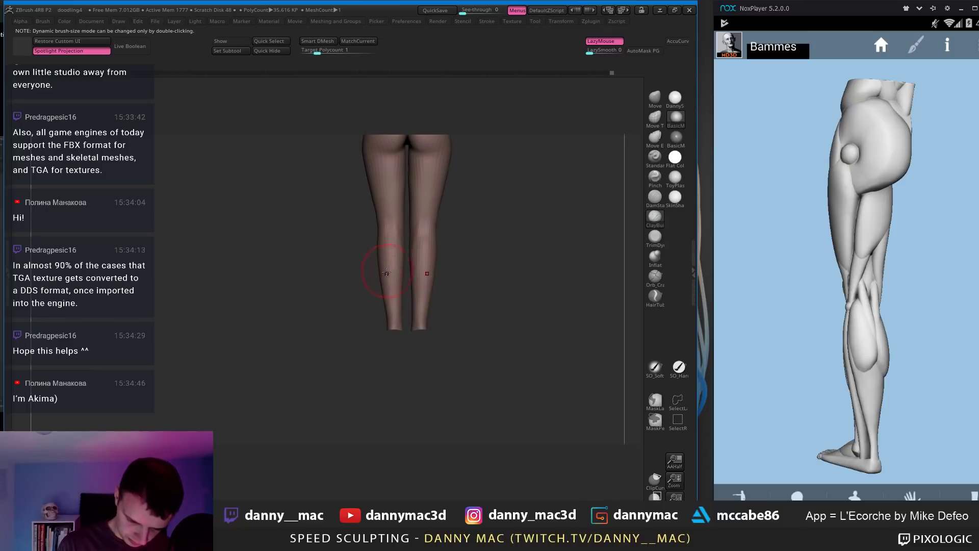
pyautogui.moveTo(909, 277); pyautogui.dragTo(846, 284)
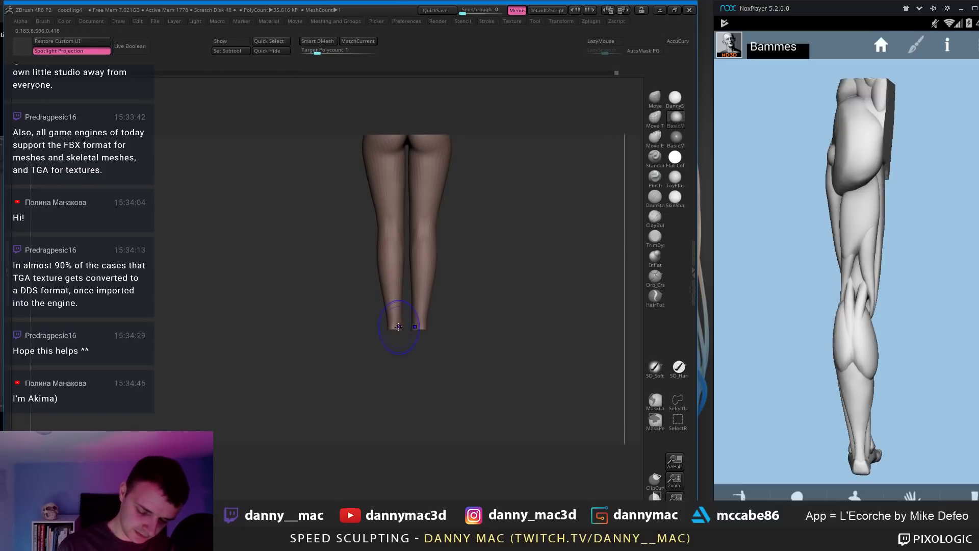
# Step: Smooth the lower leg surface one subdivision level down, then return to the higher level
pyautogui.hotkey('shift', 'd')
pyautogui.press('d')
pyautogui.moveTo(397, 317); pyautogui.dragTo(384, 301, button='right')
pyautogui.moveTo(376, 263)
pyautogui.mouseDown(button='right')
pyautogui.moveTo(406, 266)
pyautogui.moveTo(385, 231)
pyautogui.mouseUp(button='right')
pyautogui.press('d')
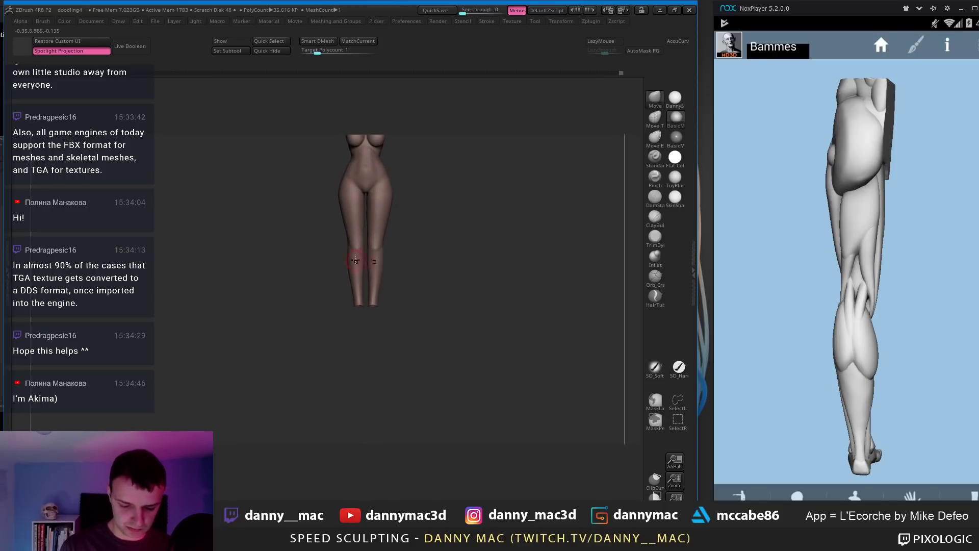
pyautogui.moveTo(356, 265); pyautogui.dragTo(429, 246, button='right')
pyautogui.moveTo(869, 268); pyautogui.dragTo(973, 285)
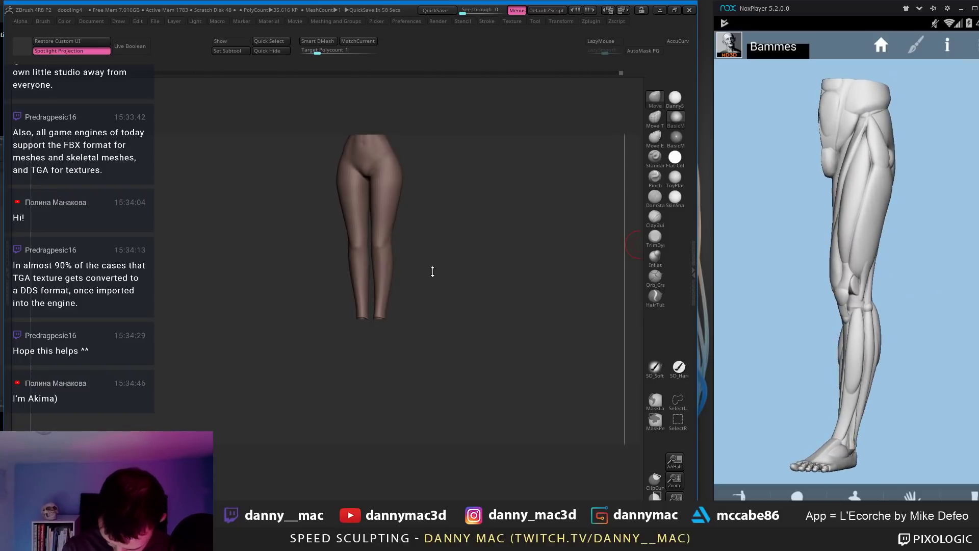
pyautogui.moveTo(436, 271)
pyautogui.mouseDown(button='right')
pyautogui.moveTo(400, 255)
pyautogui.moveTo(402, 237)
pyautogui.moveTo(396, 255)
pyautogui.moveTo(399, 213)
pyautogui.moveTo(388, 236)
pyautogui.moveTo(418, 234)
pyautogui.moveTo(398, 249)
pyautogui.moveTo(408, 251)
pyautogui.mouseUp(button='right')
# Step: Turn on LazyMouse, select DamStandard, and subdivide the legs one more level with Ctrl+D
pyautogui.press('l')
pyautogui.click(655, 198)
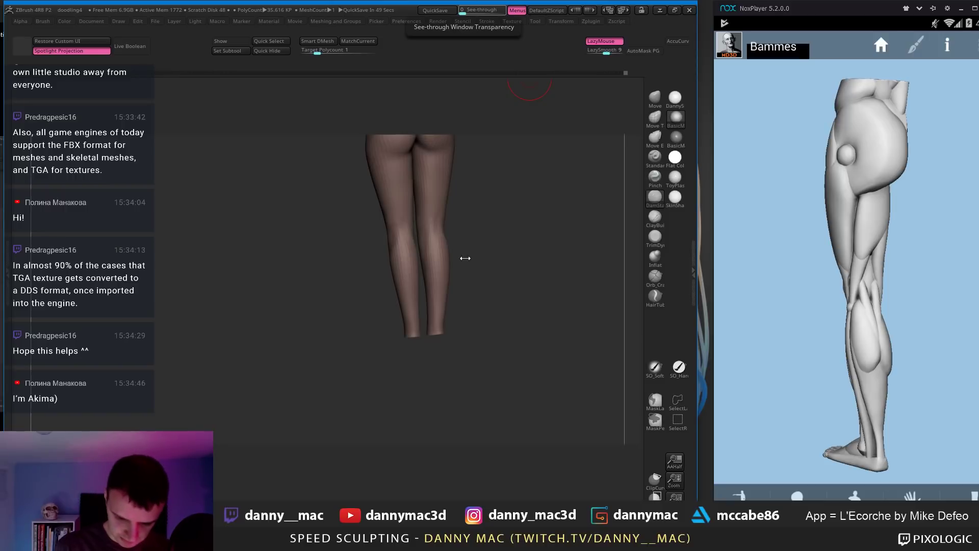
pyautogui.moveTo(465, 258)
pyautogui.mouseDown()
pyautogui.moveTo(415, 267)
pyautogui.moveTo(452, 281)
pyautogui.mouseUp()
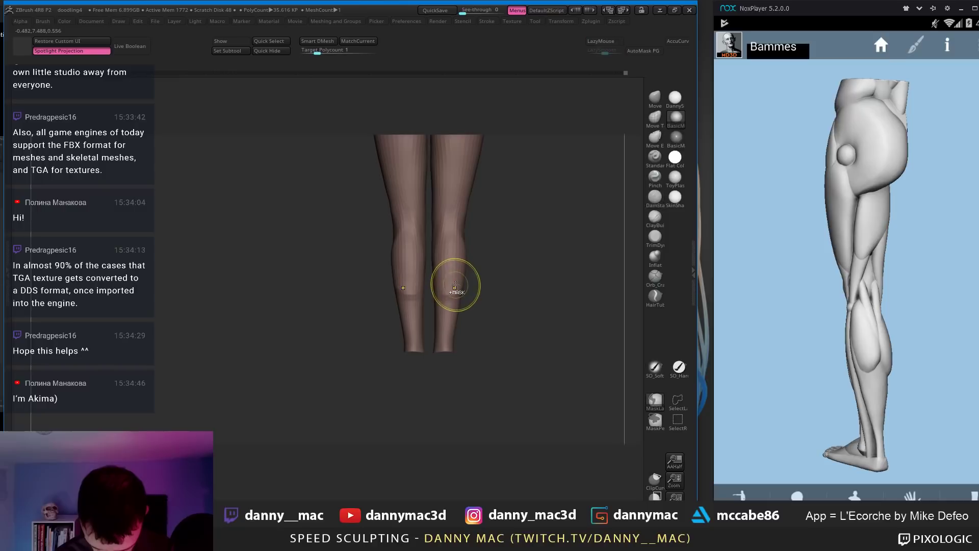
pyautogui.hotkey('ctrl', 'd')
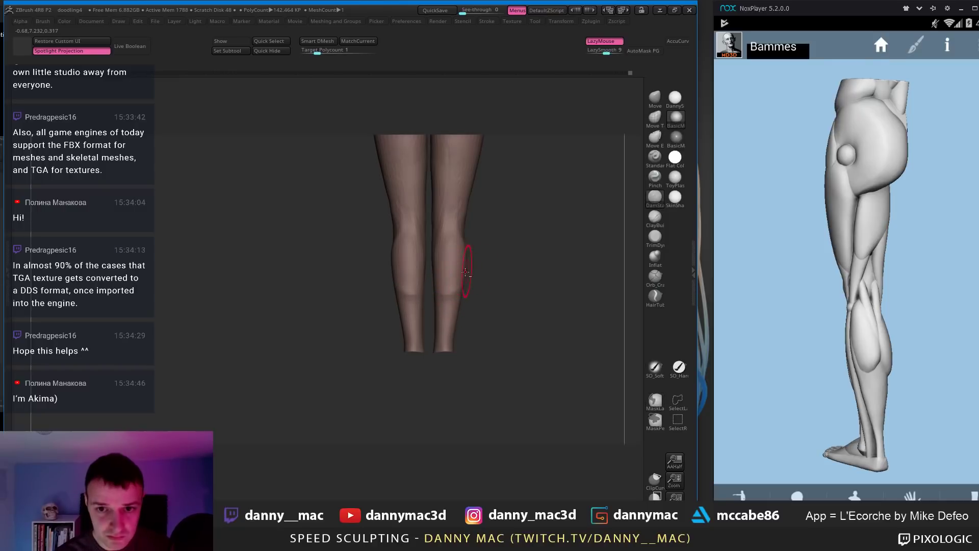
pyautogui.moveTo(462, 279)
pyautogui.mouseDown()
pyautogui.moveTo(479, 272)
pyautogui.moveTo(448, 284)
pyautogui.moveTo(433, 306)
pyautogui.moveTo(457, 282)
pyautogui.moveTo(428, 312)
pyautogui.moveTo(446, 314)
pyautogui.moveTo(432, 296)
pyautogui.mouseUp()
# Step: Unhide all subtools, undo the last change, and orbit the full figure to a new angle
pyautogui.hotkey('alt', 's')
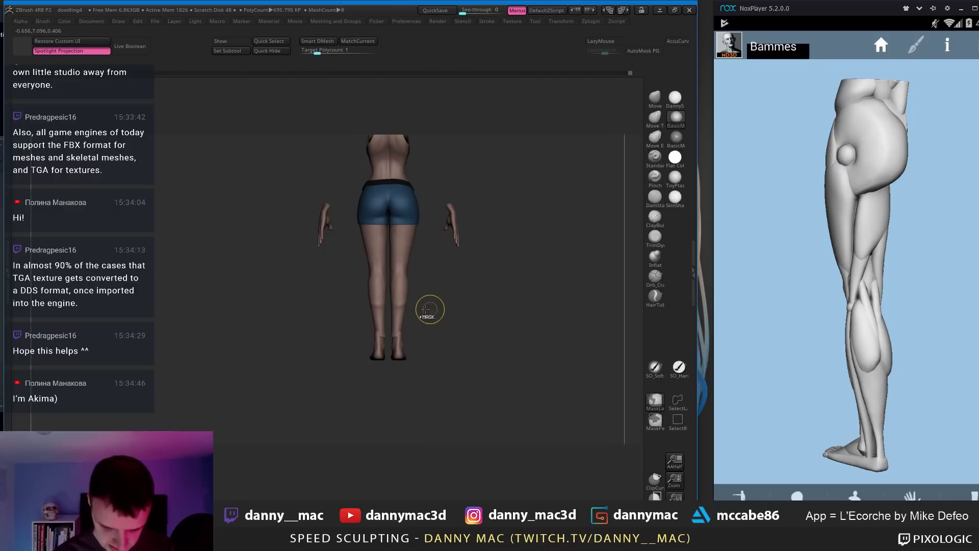
pyautogui.hotkey('ctrl', 'z')
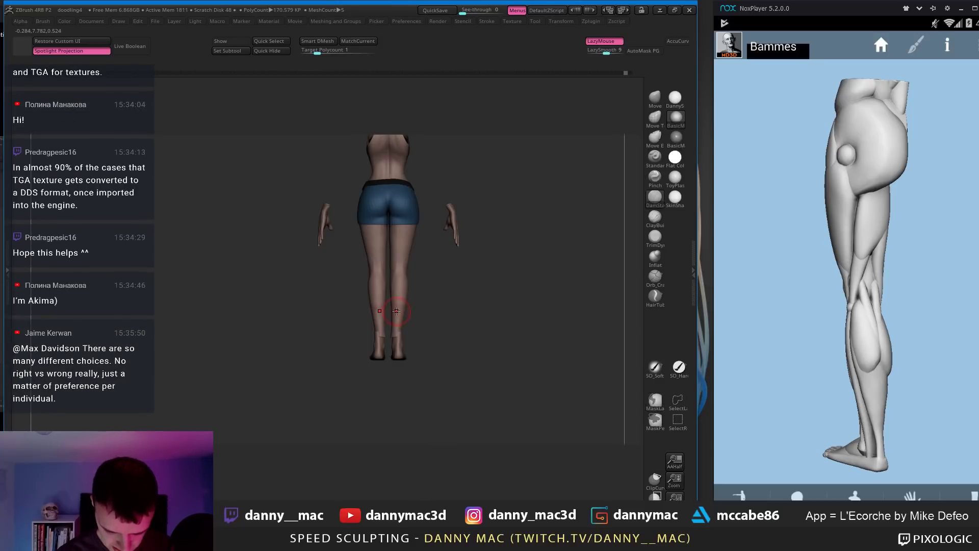
pyautogui.moveTo(418, 302)
pyautogui.mouseDown()
pyautogui.moveTo(391, 327)
pyautogui.moveTo(400, 295)
pyautogui.moveTo(389, 306)
pyautogui.mouseUp()
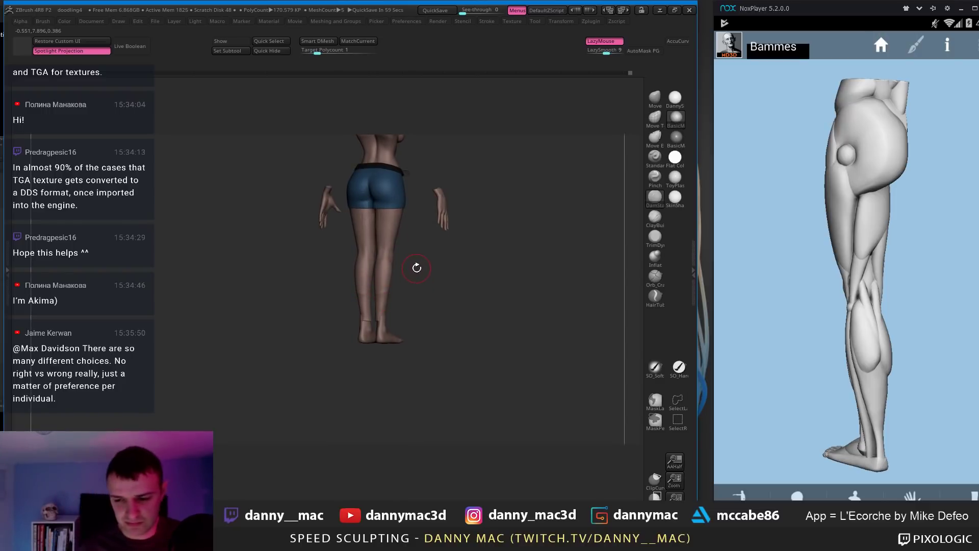
pyautogui.moveTo(438, 272)
pyautogui.mouseDown()
pyautogui.moveTo(373, 251)
pyautogui.moveTo(383, 274)
pyautogui.mouseUp()
# Step: Use the ClayBuildup brush to push the calf into a better shape, checking from the back
pyautogui.press('b')
pyautogui.press('c')
pyautogui.press('b')
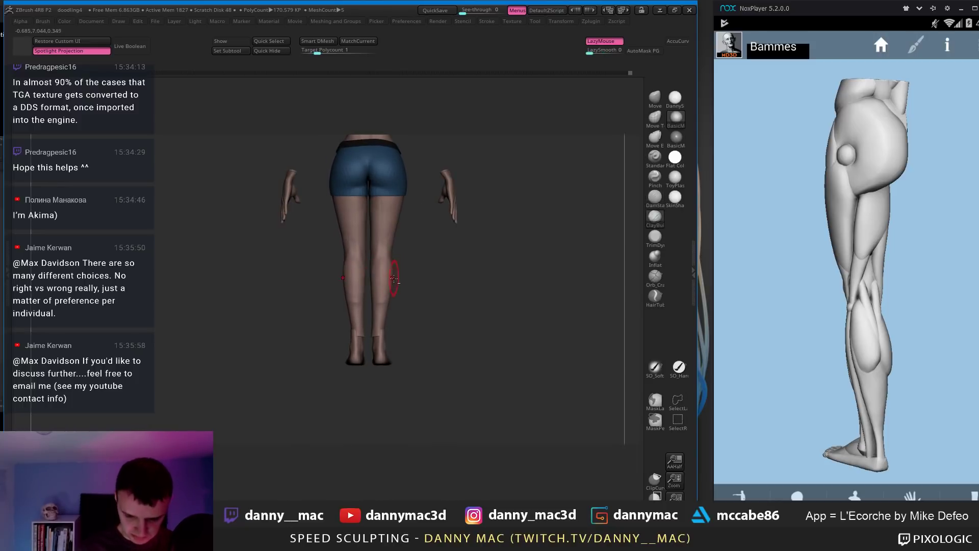
pyautogui.moveTo(389, 277)
pyautogui.mouseDown(button='right')
pyautogui.moveTo(377, 298)
pyautogui.moveTo(396, 265)
pyautogui.moveTo(383, 239)
pyautogui.moveTo(355, 233)
pyautogui.moveTo(360, 255)
pyautogui.moveTo(359, 222)
pyautogui.moveTo(383, 239)
pyautogui.moveTo(374, 217)
pyautogui.moveTo(386, 199)
pyautogui.moveTo(377, 224)
pyautogui.moveTo(337, 229)
pyautogui.moveTo(319, 248)
pyautogui.mouseUp(button='right')
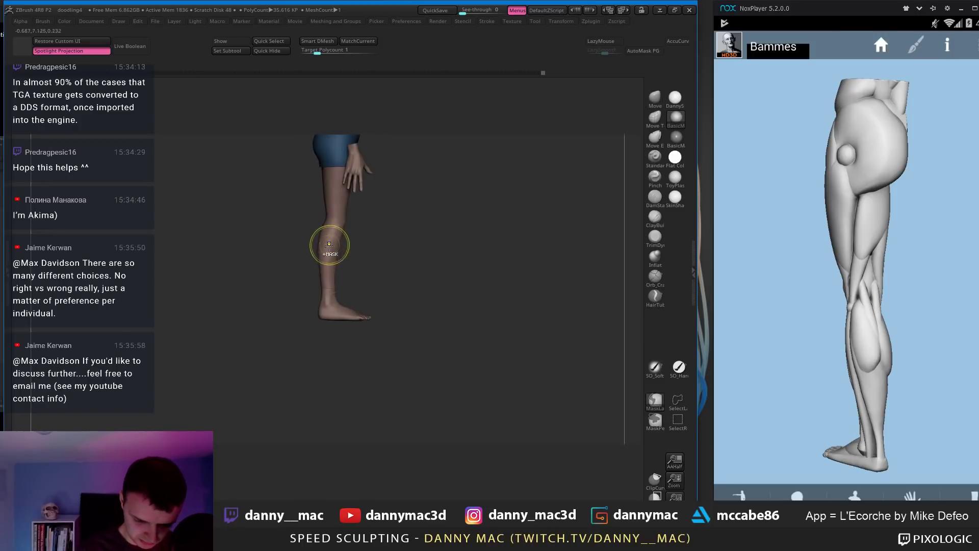
pyautogui.keyDown('shift'); pyautogui.moveTo(314, 252); pyautogui.dragTo(319, 276); pyautogui.keyUp('shift')
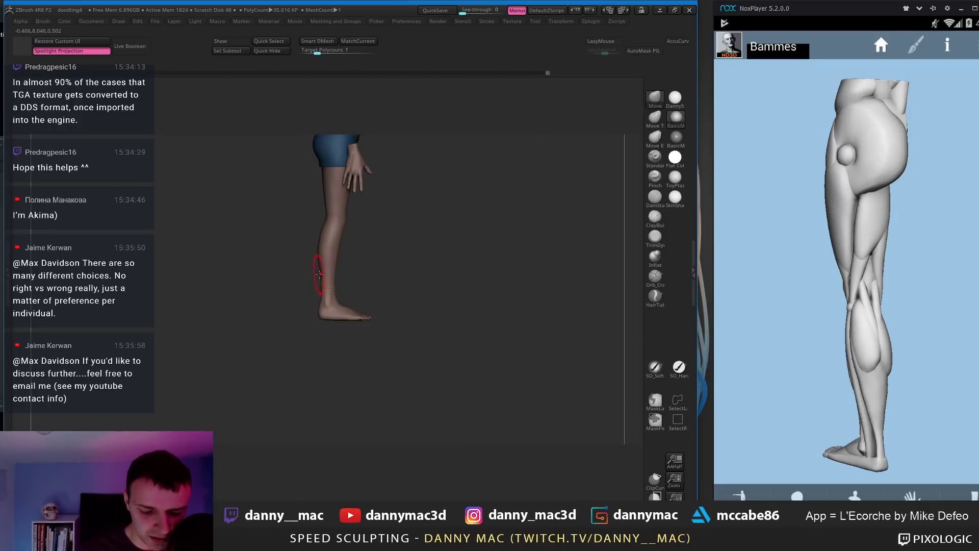
pyautogui.keyDown('shift'); pyautogui.moveTo(343, 258); pyautogui.dragTo(364, 263); pyautogui.keyUp('shift')
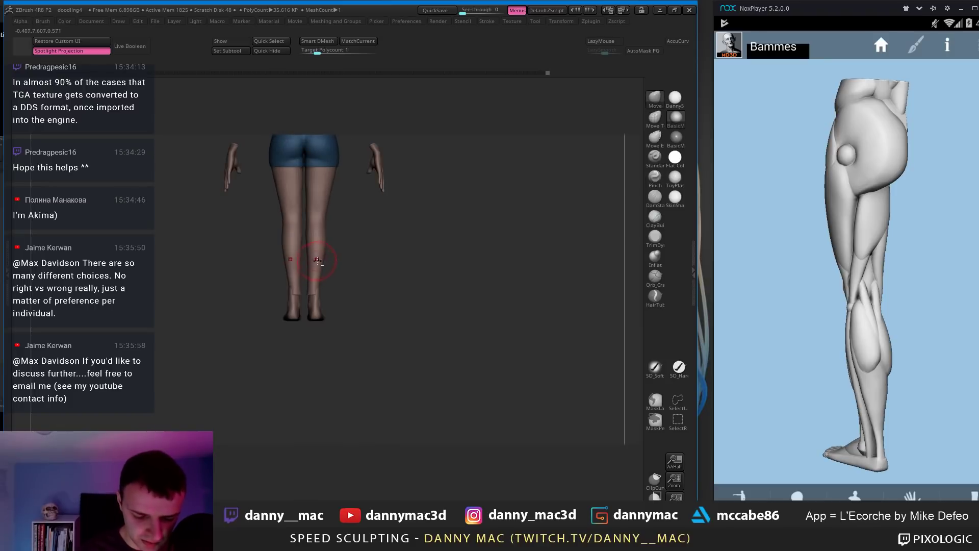
# Step: Select the feet subtool, then the body subtool, and hide the hands and feet
pyautogui.keyDown('alt'); pyautogui.click(330, 274); pyautogui.keyUp('alt')
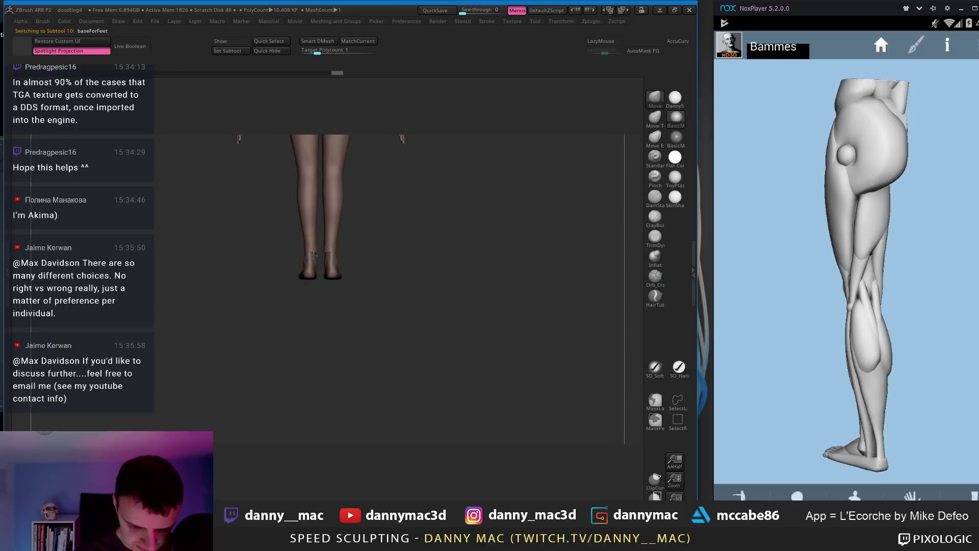
pyautogui.keyDown('alt'); pyautogui.click(299, 205); pyautogui.keyUp('alt')
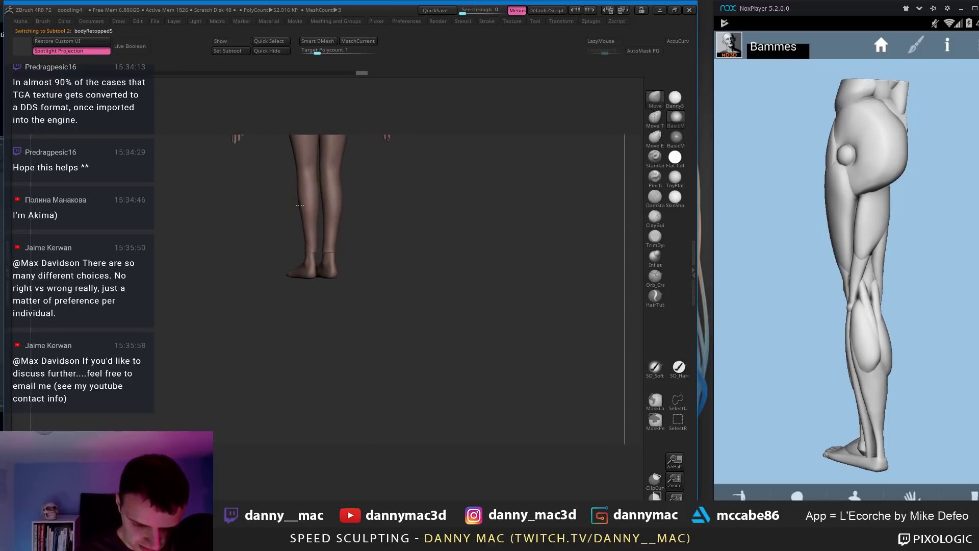
pyautogui.moveTo(306, 197); pyautogui.dragTo(304, 194, button='right')
pyautogui.moveTo(297, 203)
pyautogui.mouseDown(button='right')
pyautogui.moveTo(338, 210)
pyautogui.moveTo(297, 224)
pyautogui.mouseUp(button='right')
pyautogui.keyDown('ctrl'); pyautogui.keyDown('shift'); pyautogui.moveTo(336, 219); pyautogui.dragTo(150, 347); pyautogui.keyUp('shift'); pyautogui.keyUp('ctrl')
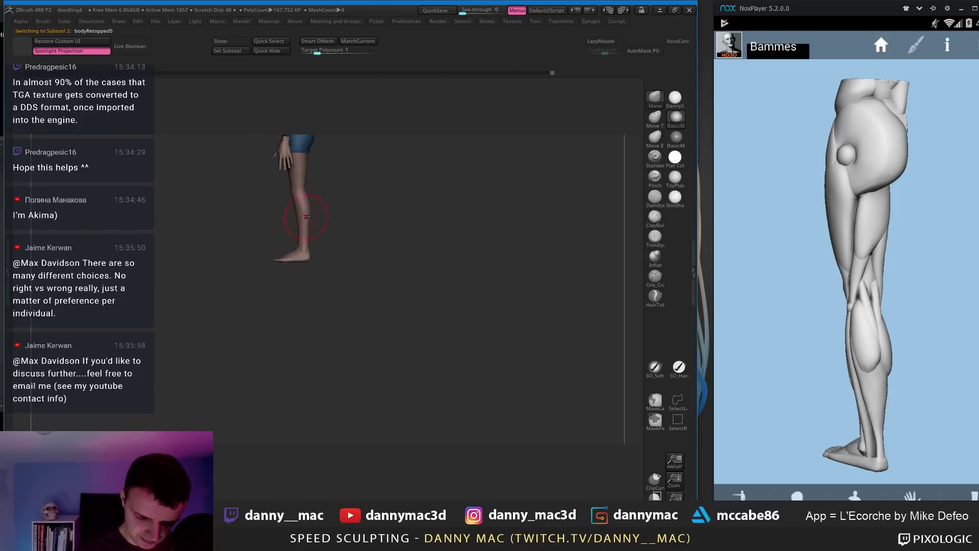
# Step: Reframe and zoom the view so the isolated lower legs are centred from the front
pyautogui.moveTo(306, 204)
pyautogui.mouseDown(button='right')
pyautogui.moveTo(309, 172)
pyautogui.moveTo(312, 209)
pyautogui.moveTo(319, 201)
pyautogui.moveTo(271, 181)
pyautogui.moveTo(285, 178)
pyautogui.mouseUp(button='right')
pyautogui.rightClick(307, 219)
pyautogui.moveTo(253, 224)
pyautogui.keyDown('ctrl'); pyautogui.mouseDown(button='right')
pyautogui.moveTo(255, 186)
pyautogui.moveTo(258, 248)
pyautogui.moveTo(305, 245)
pyautogui.moveTo(261, 236)
pyautogui.mouseUp(button='right'); pyautogui.keyUp('ctrl')
pyautogui.moveTo(281, 276)
pyautogui.mouseDown(button='right')
pyautogui.moveTo(275, 262)
pyautogui.moveTo(271, 286)
pyautogui.moveTo(294, 309)
pyautogui.moveTo(319, 305)
pyautogui.mouseUp(button='right')
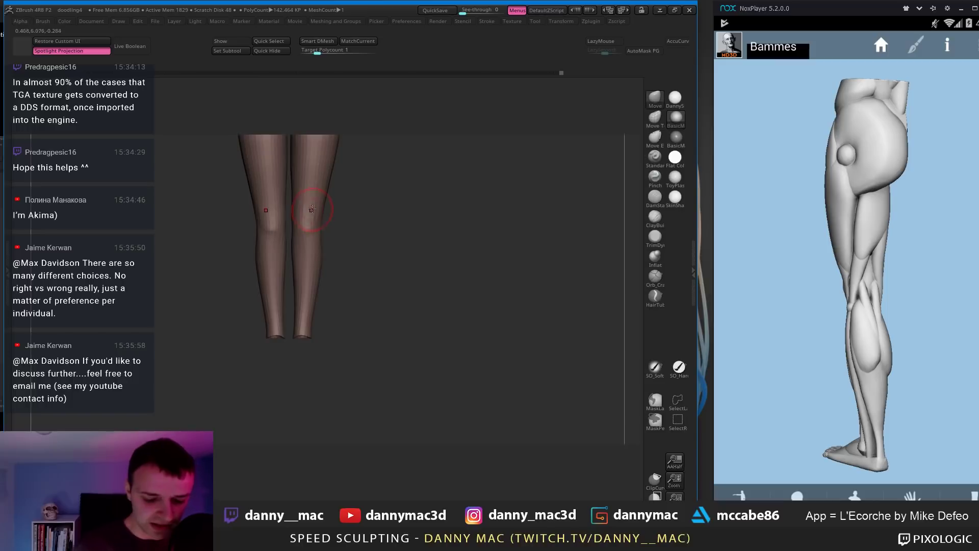
pyautogui.moveTo(311, 209)
pyautogui.mouseDown(button='right')
pyautogui.moveTo(307, 280)
pyautogui.moveTo(325, 296)
pyautogui.mouseUp(button='right')
pyautogui.rightClick(310, 278)
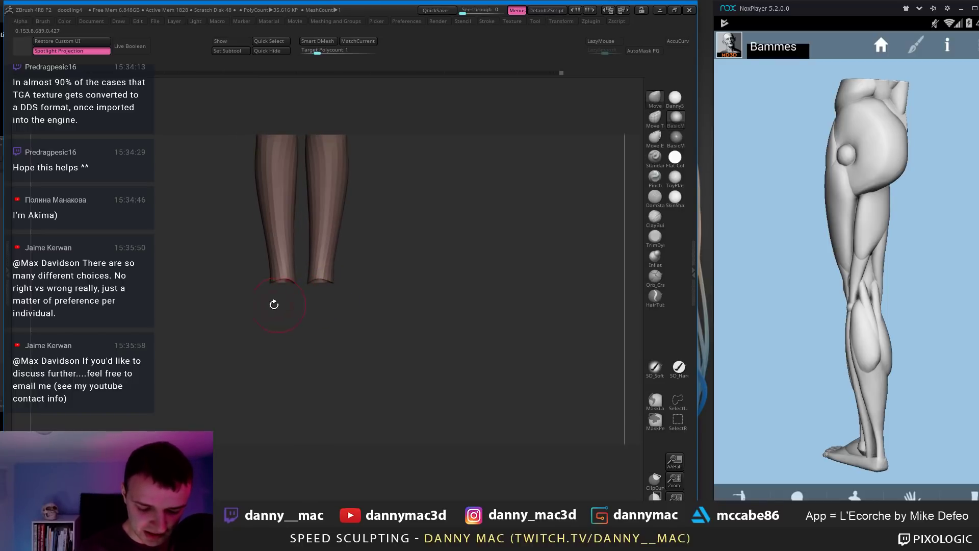
# Step: At a lower subdivision with polyframe on, mask and Transpose-scale the ankle ends of both legs downward
pyautogui.hotkey('shift', 'd')
pyautogui.hotkey('shift', 'f')
pyautogui.moveTo(236, 310)
pyautogui.keyDown('ctrl'); pyautogui.mouseDown()
pyautogui.moveTo(310, 295)
pyautogui.moveTo(275, 321)
pyautogui.mouseUp(); pyautogui.keyUp('ctrl')
pyautogui.keyDown('ctrl'); pyautogui.click(273, 323); pyautogui.keyUp('ctrl')
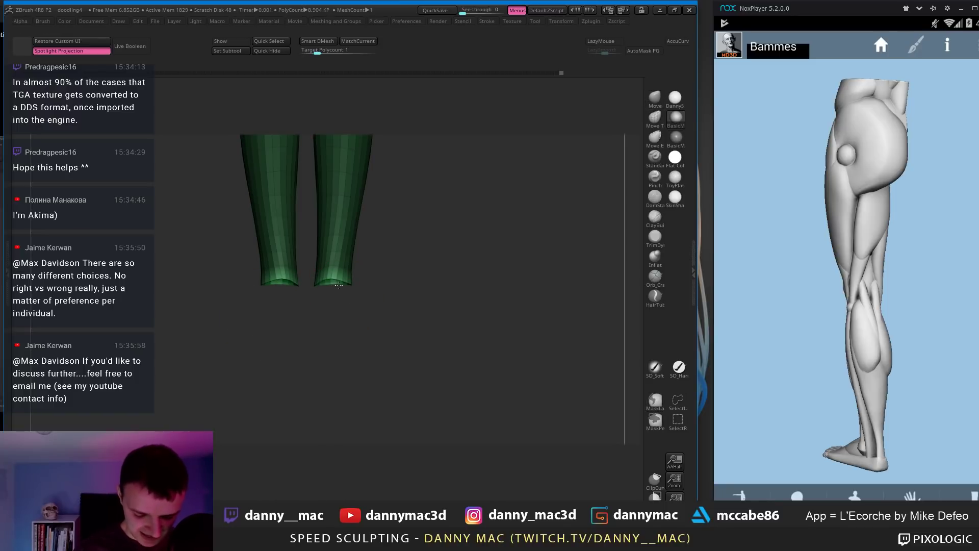
pyautogui.moveTo(339, 285); pyautogui.dragTo(337, 263, button='right')
pyautogui.hotkey('ctrl', 'z')
pyautogui.hotkey('ctrl', 'z')
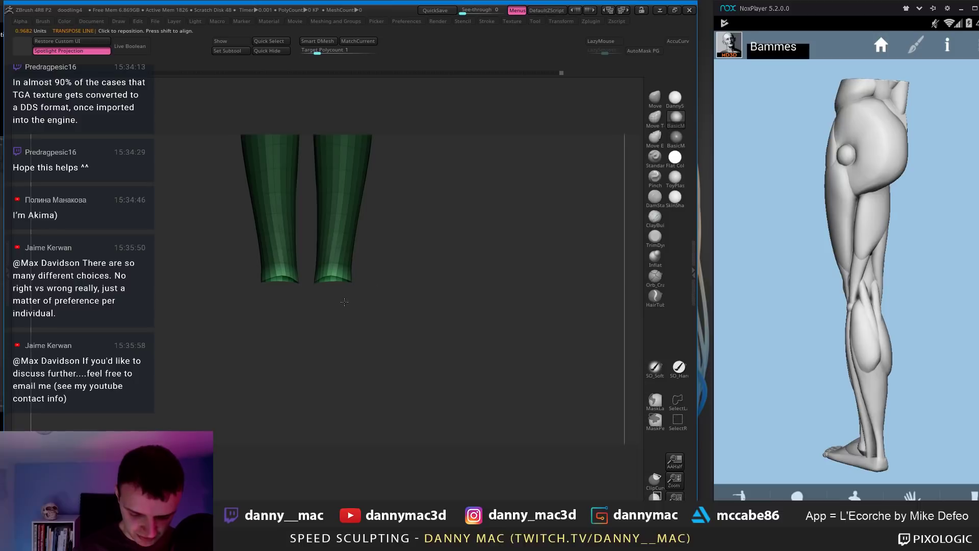
pyautogui.moveTo(334, 279); pyautogui.dragTo(331, 350)
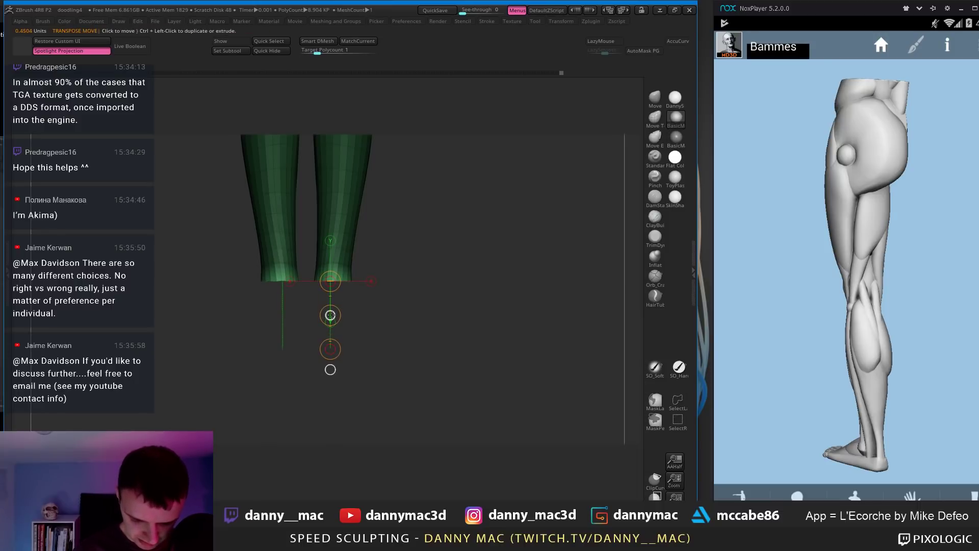
pyautogui.moveTo(330, 316); pyautogui.dragTo(331, 314)
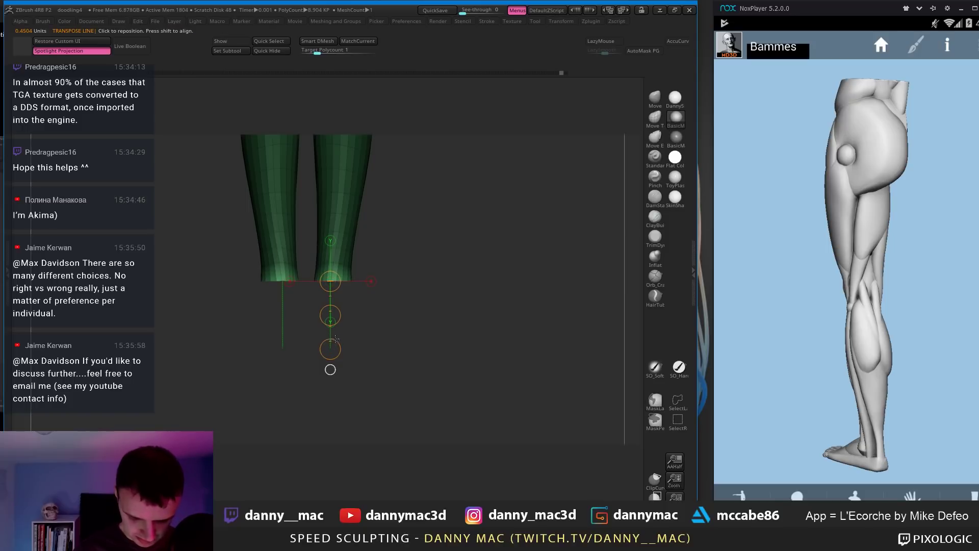
pyautogui.click(329, 368)
pyautogui.moveTo(333, 322); pyautogui.dragTo(401, 281)
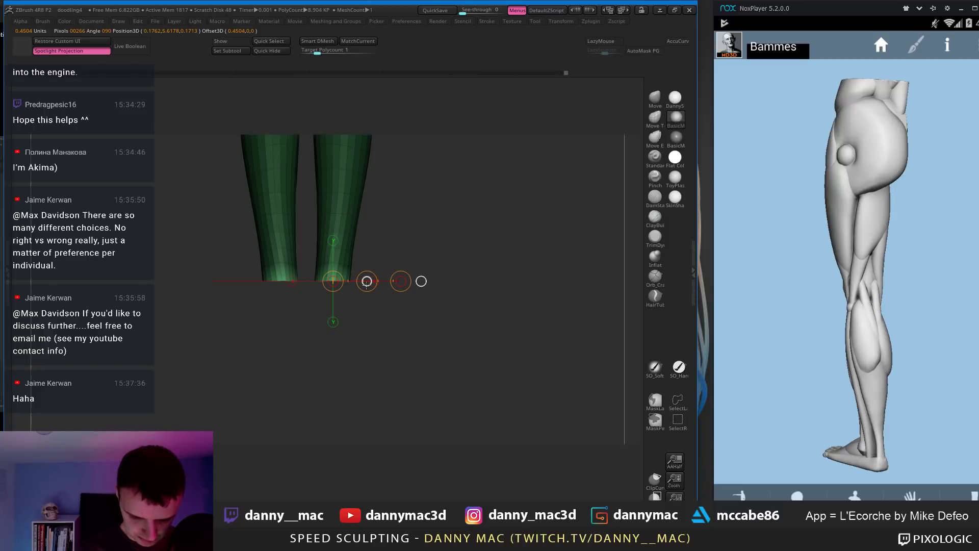
pyautogui.keyDown('ctrl'); pyautogui.moveTo(375, 314); pyautogui.dragTo(380, 310); pyautogui.keyUp('ctrl')
pyautogui.press('q')
# Step: Snap to a side view of one leg, draw a vertical Transpose line down the lower leg, then clear the mask
pyautogui.moveTo(403, 278)
pyautogui.mouseDown()
pyautogui.moveTo(361, 271)
pyautogui.moveTo(408, 279)
pyautogui.mouseUp()
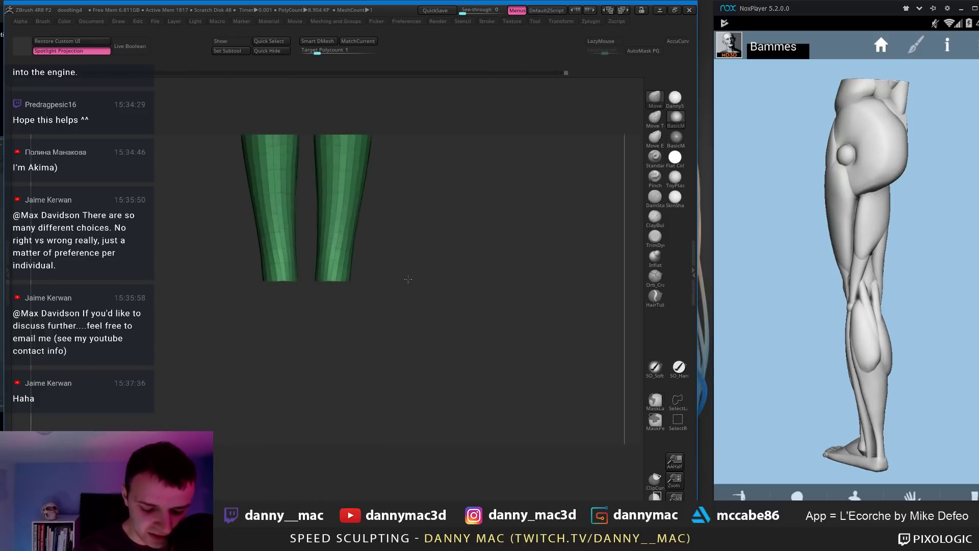
pyautogui.moveTo(329, 288); pyautogui.dragTo(352, 268)
pyautogui.keyDown('ctrl'); pyautogui.click(376, 260); pyautogui.keyUp('ctrl')
pyautogui.press('w')
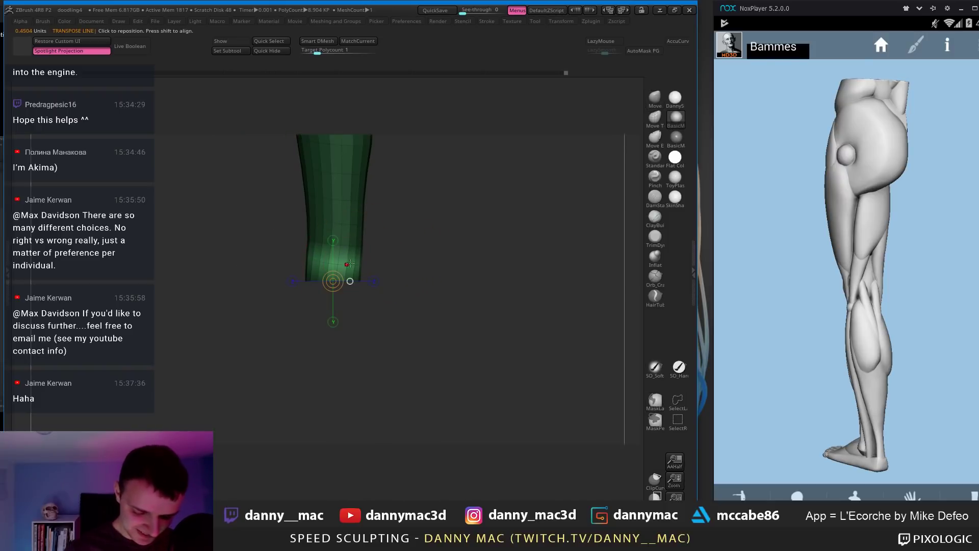
pyautogui.moveTo(334, 255); pyautogui.dragTo(335, 349)
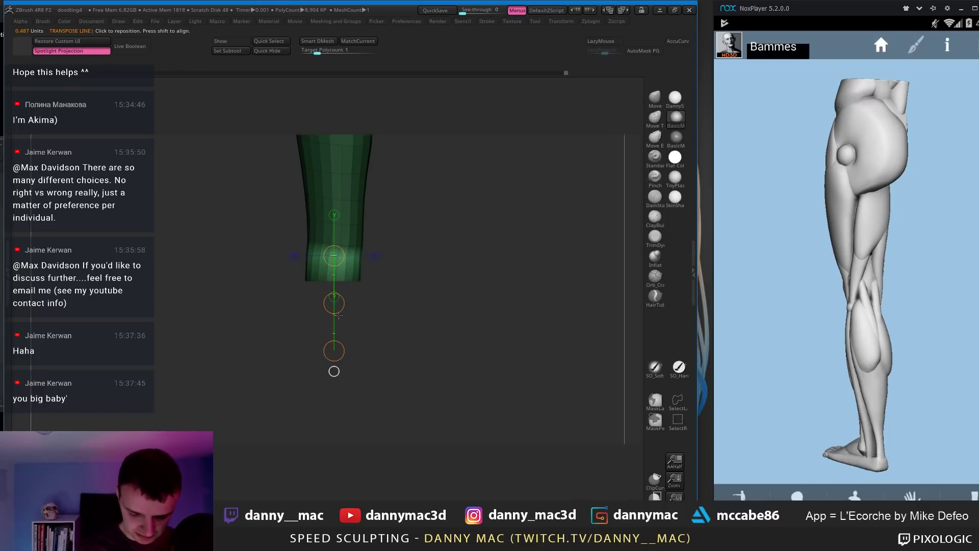
pyautogui.keyDown('ctrl'); pyautogui.click(397, 240); pyautogui.keyUp('ctrl')
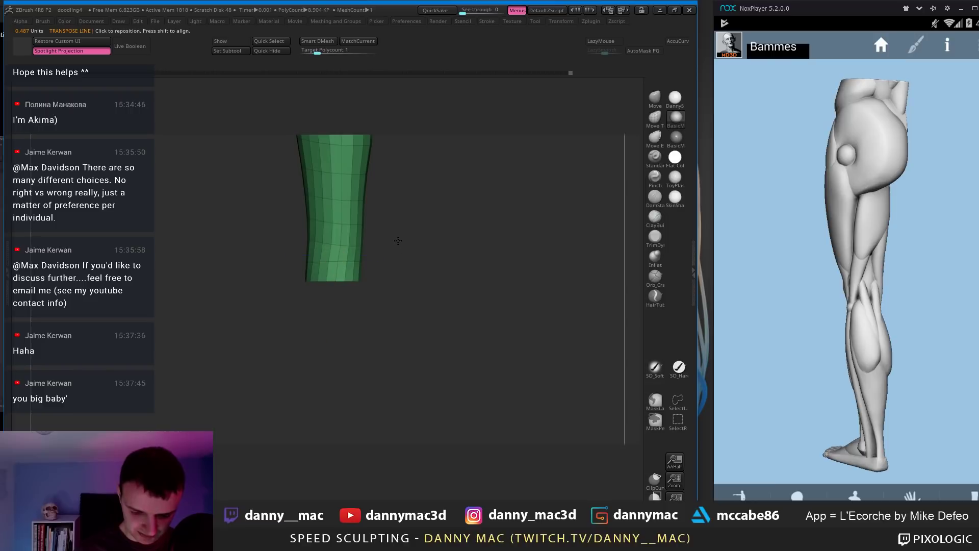
# Step: Bulge the side of the lower leg outward with the Move brush, restore the thighs, and turn off polyframe
pyautogui.press('b')
pyautogui.press('m')
pyautogui.press('v')
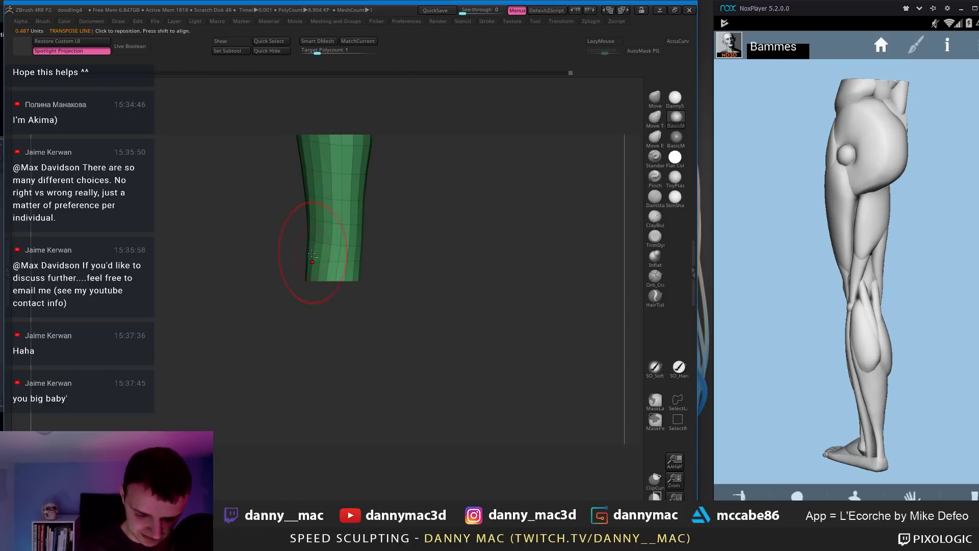
pyautogui.press('b')
pyautogui.press('m')
pyautogui.press('v')
pyautogui.moveTo(306, 261); pyautogui.dragTo(309, 263)
pyautogui.moveTo(349, 224)
pyautogui.mouseDown()
pyautogui.moveTo(337, 239)
pyautogui.moveTo(332, 207)
pyautogui.moveTo(389, 269)
pyautogui.mouseUp()
pyautogui.keyDown('ctrl'); pyautogui.keyDown('shift'); pyautogui.click(375, 251); pyautogui.keyUp('shift'); pyautogui.keyUp('ctrl')
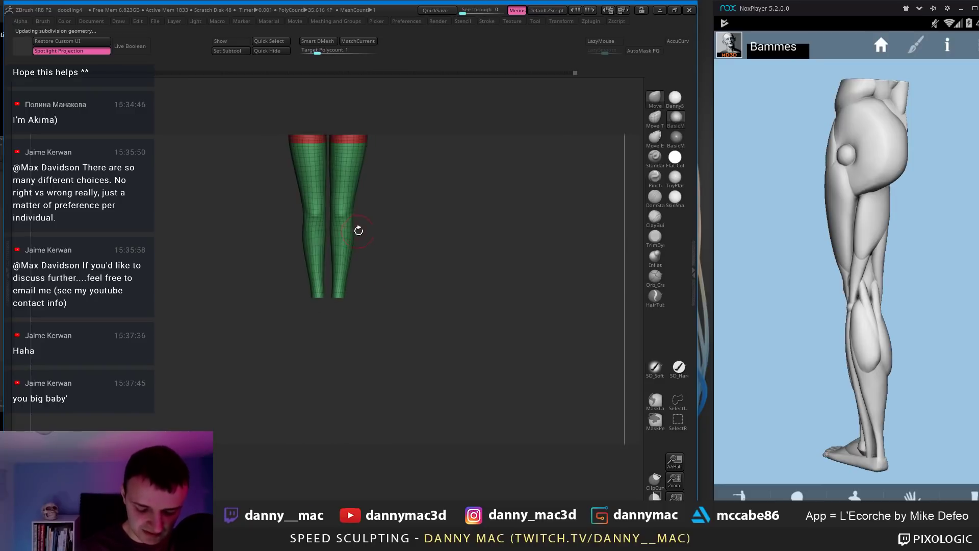
pyautogui.moveTo(359, 230); pyautogui.dragTo(348, 271)
pyautogui.hotkey('shift', 'f')
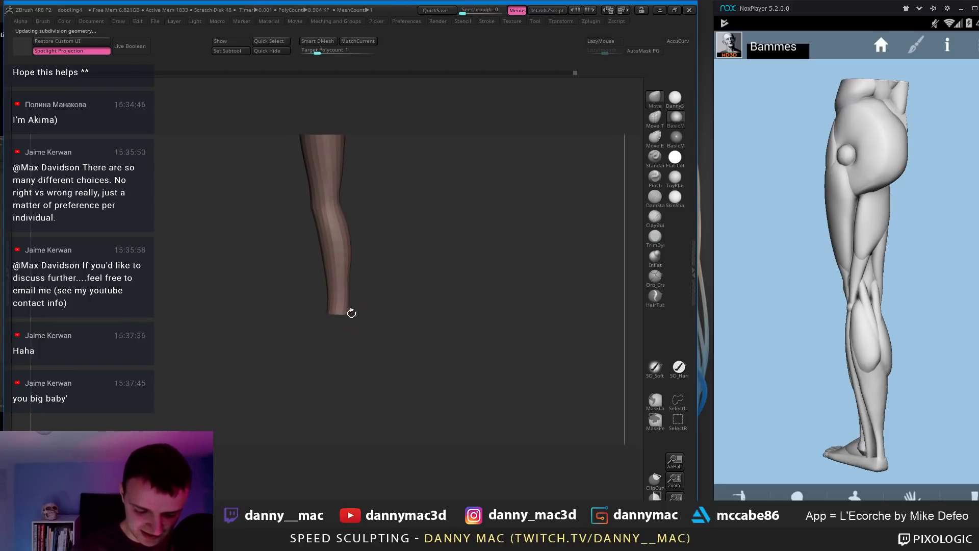
# Step: Turn Solo off and unhide the arm and torso subtools from a front view
pyautogui.moveTo(352, 312); pyautogui.dragTo(299, 313)
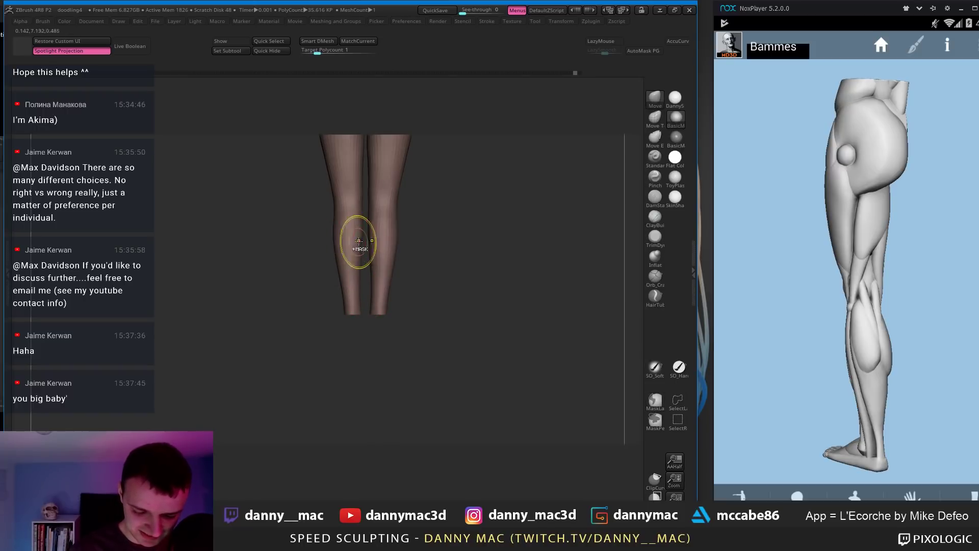
pyautogui.moveTo(360, 245)
pyautogui.keyDown('ctrl'); pyautogui.mouseDown(button='right')
pyautogui.moveTo(362, 265)
pyautogui.moveTo(414, 244)
pyautogui.moveTo(405, 219)
pyautogui.moveTo(387, 259)
pyautogui.moveTo(374, 234)
pyautogui.moveTo(280, 227)
pyautogui.moveTo(316, 206)
pyautogui.moveTo(276, 230)
pyautogui.mouseUp(button='right'); pyautogui.keyUp('ctrl')
pyautogui.hotkey('alt', 's')
pyautogui.keyDown('ctrl'); pyautogui.keyDown('shift'); pyautogui.click(401, 220); pyautogui.keyUp('shift'); pyautogui.keyUp('ctrl')
# Step: Toggle LazyMouse on and off while turning the view to frame the full figure
pyautogui.press('l')
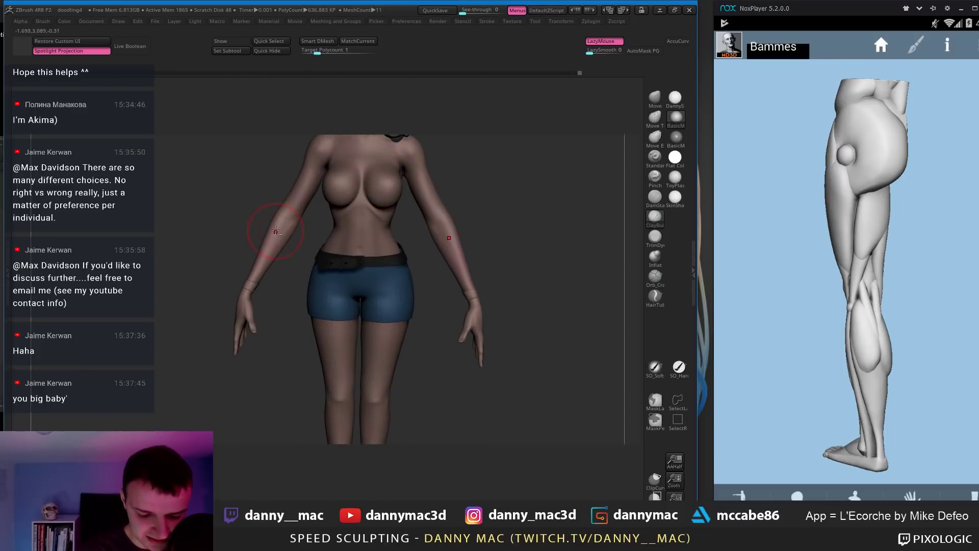
pyautogui.press('space')
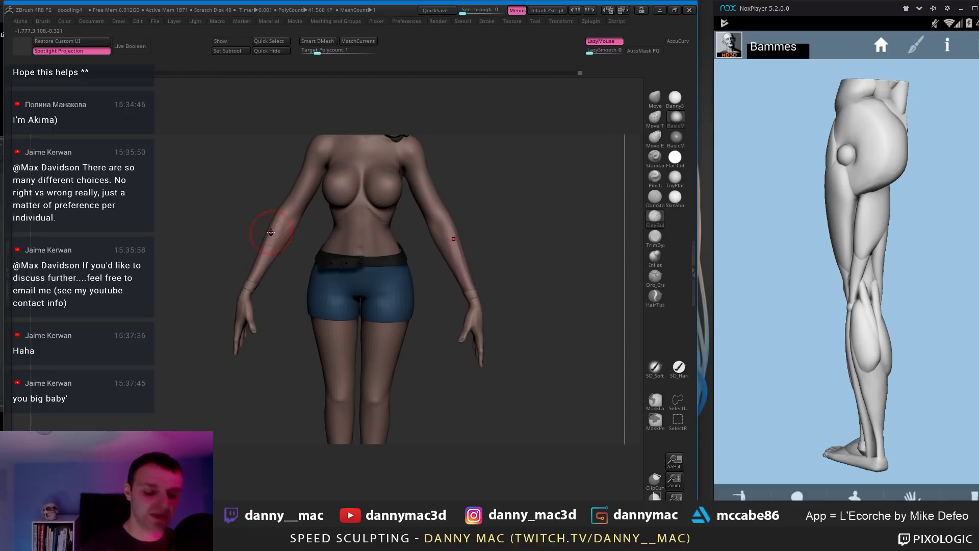
pyautogui.moveTo(278, 225); pyautogui.dragTo(259, 260)
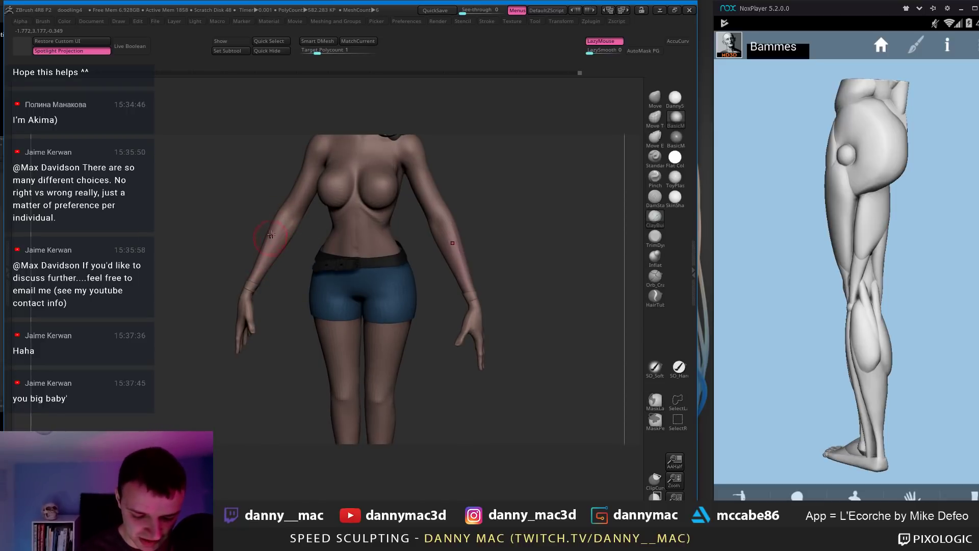
pyautogui.moveTo(291, 231)
pyautogui.mouseDown(button='right')
pyautogui.moveTo(276, 218)
pyautogui.moveTo(253, 267)
pyautogui.moveTo(270, 260)
pyautogui.moveTo(331, 275)
pyautogui.moveTo(228, 291)
pyautogui.moveTo(404, 262)
pyautogui.moveTo(447, 235)
pyautogui.mouseUp(button='right')
pyautogui.press('l')
pyautogui.press('space')
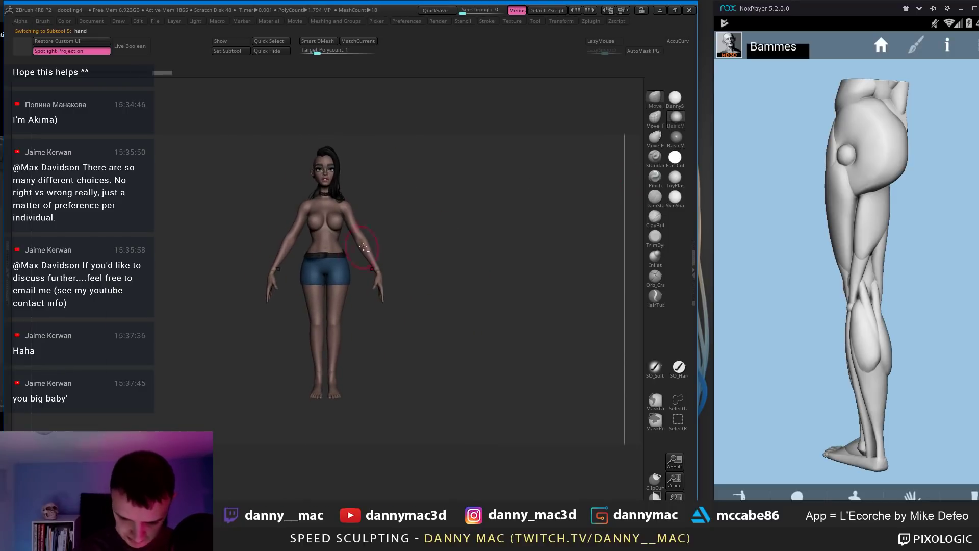
# Step: Apply the lighter DannySkin material to the figure and reframe it in view
pyautogui.keyDown('ctrl'); pyautogui.moveTo(363, 246); pyautogui.dragTo(367, 265, button='right'); pyautogui.keyUp('ctrl')
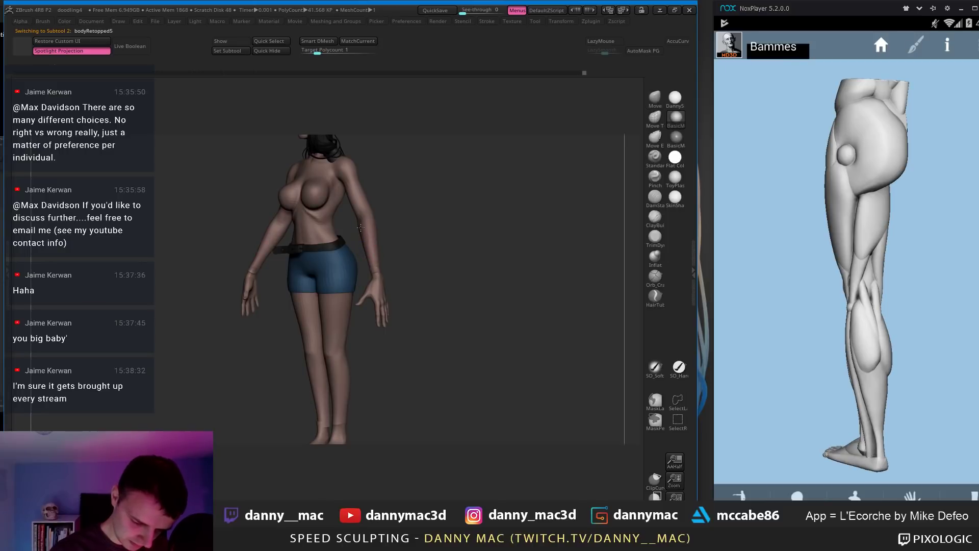
pyautogui.moveTo(361, 227)
pyautogui.mouseDown(button='right')
pyautogui.moveTo(384, 223)
pyautogui.moveTo(295, 197)
pyautogui.moveTo(286, 214)
pyautogui.moveTo(299, 240)
pyautogui.moveTo(392, 255)
pyautogui.moveTo(400, 234)
pyautogui.moveTo(391, 264)
pyautogui.mouseUp(button='right')
pyautogui.click(671, 105)
pyautogui.keyDown('alt'); pyautogui.moveTo(411, 202); pyautogui.dragTo(396, 194, button='right'); pyautogui.keyUp('alt')
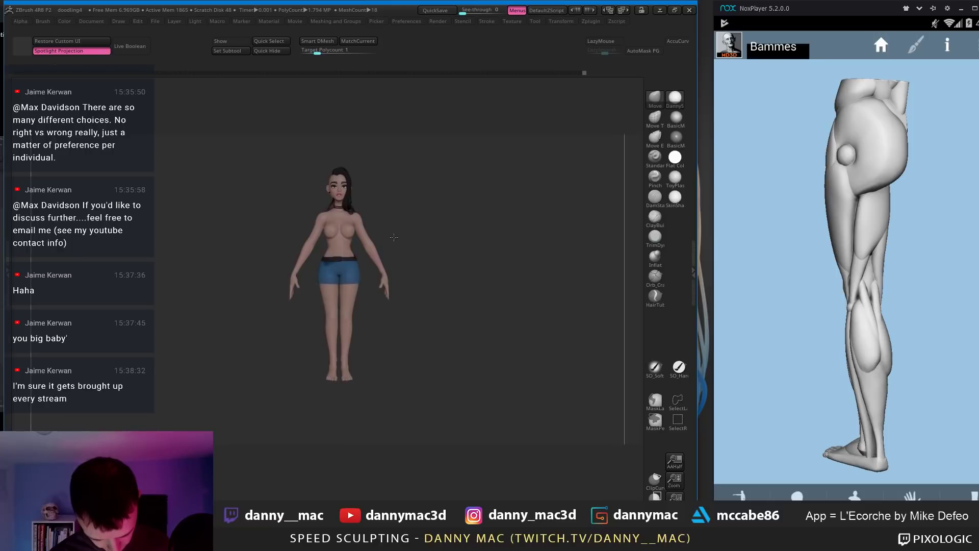
pyautogui.keyDown('ctrl'); pyautogui.moveTo(393, 236); pyautogui.dragTo(391, 253, button='right'); pyautogui.keyUp('ctrl')
pyautogui.keyDown('alt'); pyautogui.moveTo(392, 252); pyautogui.dragTo(390, 270, button='right'); pyautogui.keyUp('alt')
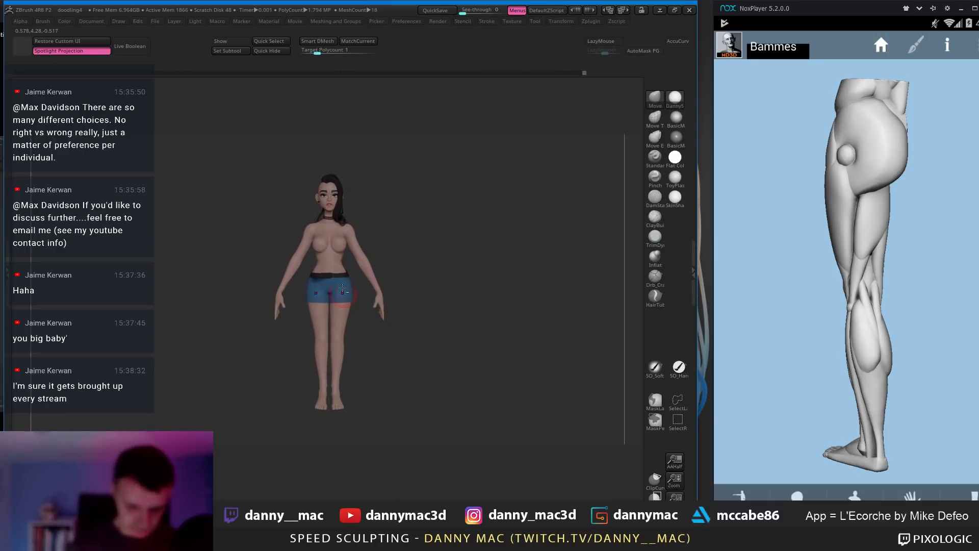
pyautogui.keyDown('alt'); pyautogui.moveTo(394, 360); pyautogui.dragTo(344, 312, button='right'); pyautogui.keyUp('alt')
# Step: Lay a horizontal Transpose line out from the feet, then return to Draw mode
pyautogui.press('w')
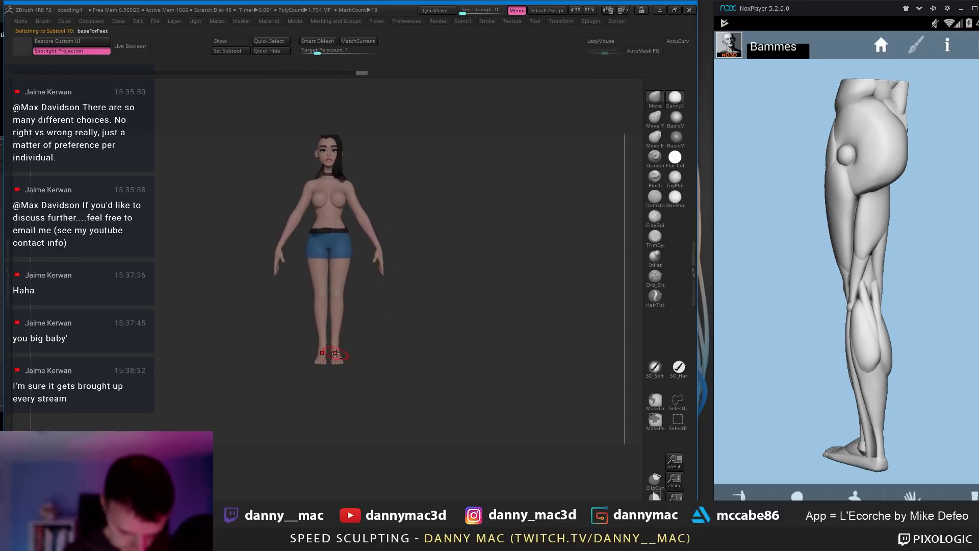
pyautogui.keyDown('ctrl'); pyautogui.moveTo(336, 355); pyautogui.dragTo(382, 354, button='right'); pyautogui.keyUp('ctrl')
pyautogui.moveTo(342, 367); pyautogui.dragTo(543, 367)
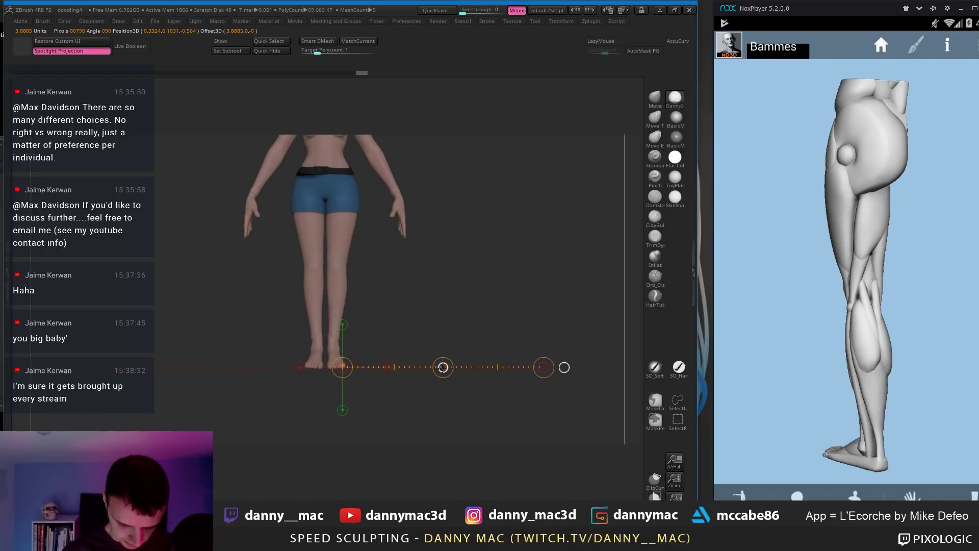
pyautogui.press('q')
pyautogui.keyDown('ctrl'); pyautogui.moveTo(375, 323); pyautogui.dragTo(345, 329, button='right'); pyautogui.keyUp('ctrl')
pyautogui.keyDown('alt'); pyautogui.moveTo(345, 329); pyautogui.dragTo(352, 367, button='right'); pyautogui.keyUp('alt')
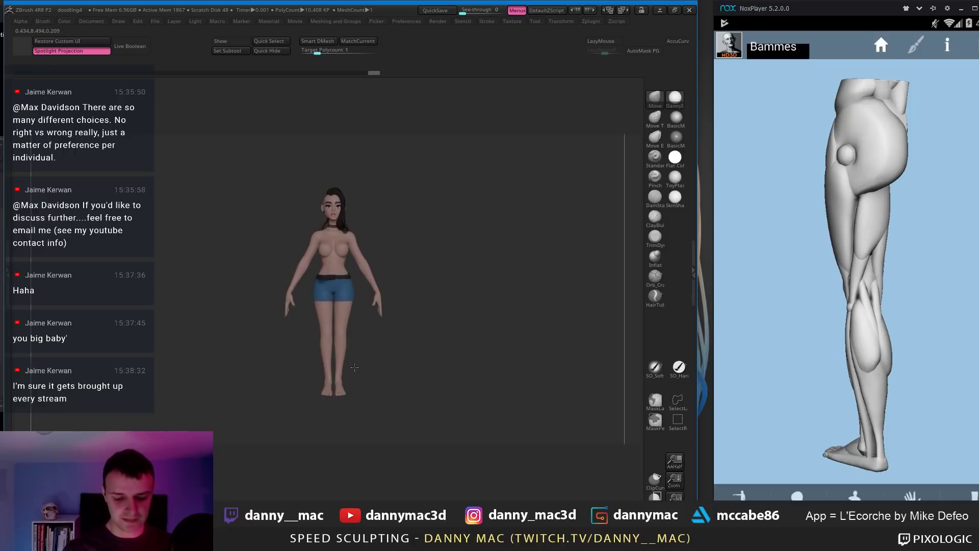
pyautogui.moveTo(373, 356); pyautogui.dragTo(377, 334)
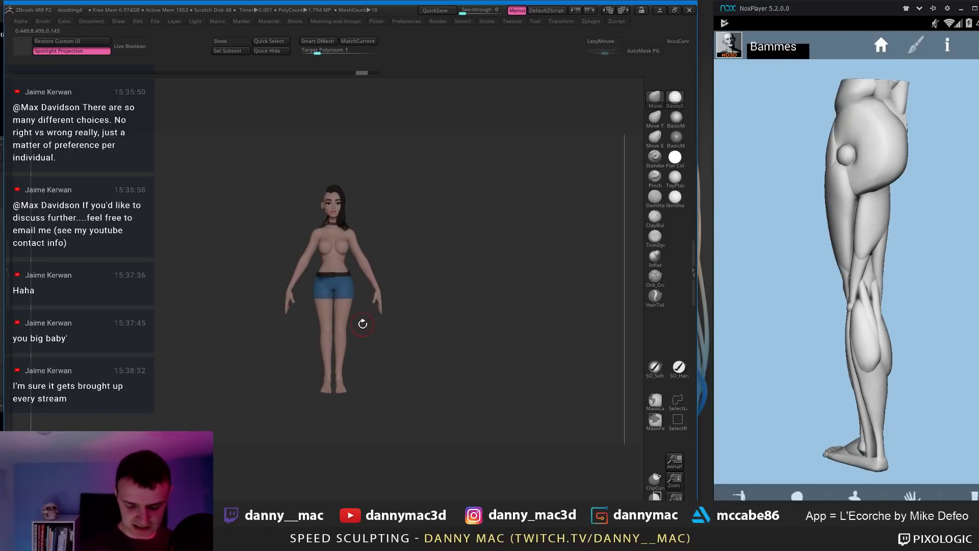
# Step: Select the bodyRetopped5 subtool in side view and Solo it, hiding hair, shorts and belt
pyautogui.moveTo(362, 324)
pyautogui.mouseDown()
pyautogui.moveTo(381, 227)
pyautogui.moveTo(374, 211)
pyautogui.mouseUp()
pyautogui.moveTo(375, 212)
pyautogui.keyDown('ctrl'); pyautogui.mouseDown(button='right')
pyautogui.moveTo(378, 194)
pyautogui.moveTo(341, 226)
pyautogui.moveTo(345, 256)
pyautogui.mouseUp(button='right'); pyautogui.keyUp('ctrl')
pyautogui.keyDown('alt'); pyautogui.click(334, 206); pyautogui.keyUp('alt')
pyautogui.hotkey('ctrl', 'shift', 's')
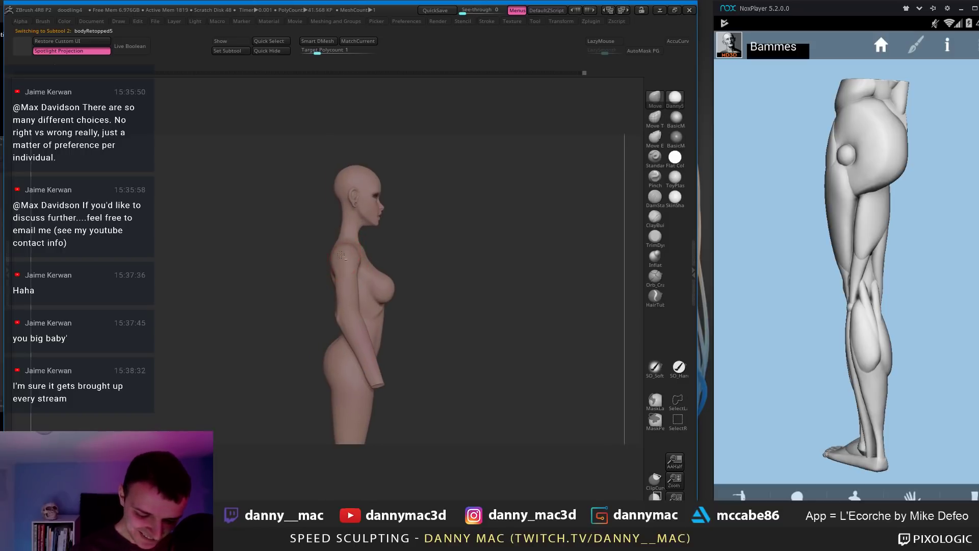
# Step: Switch the body to the darker BasicMaterial and orbit to a back view
pyautogui.click(676, 125)
pyautogui.moveTo(306, 265); pyautogui.dragTo(332, 273)
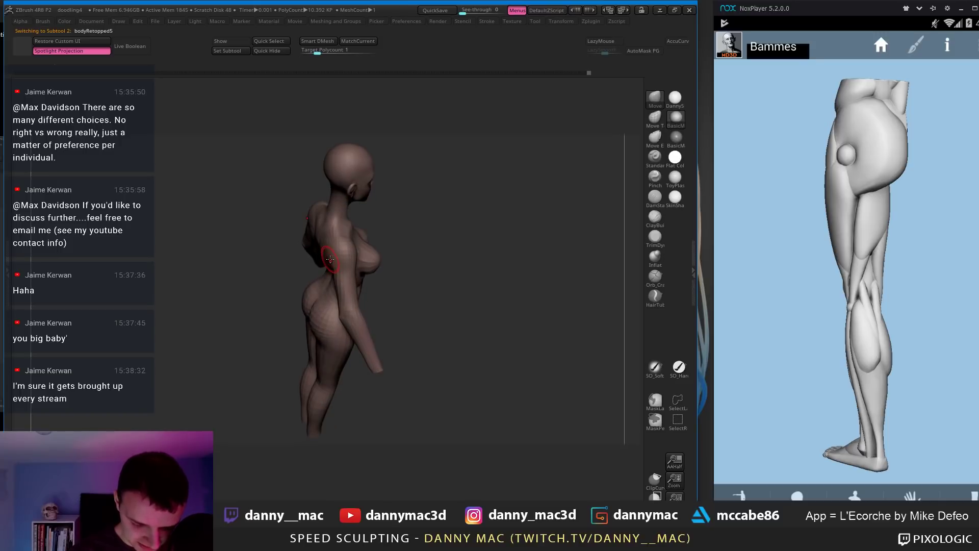
pyautogui.moveTo(330, 259)
pyautogui.mouseDown(button='right')
pyautogui.moveTo(348, 260)
pyautogui.moveTo(338, 254)
pyautogui.moveTo(352, 247)
pyautogui.mouseUp(button='right')
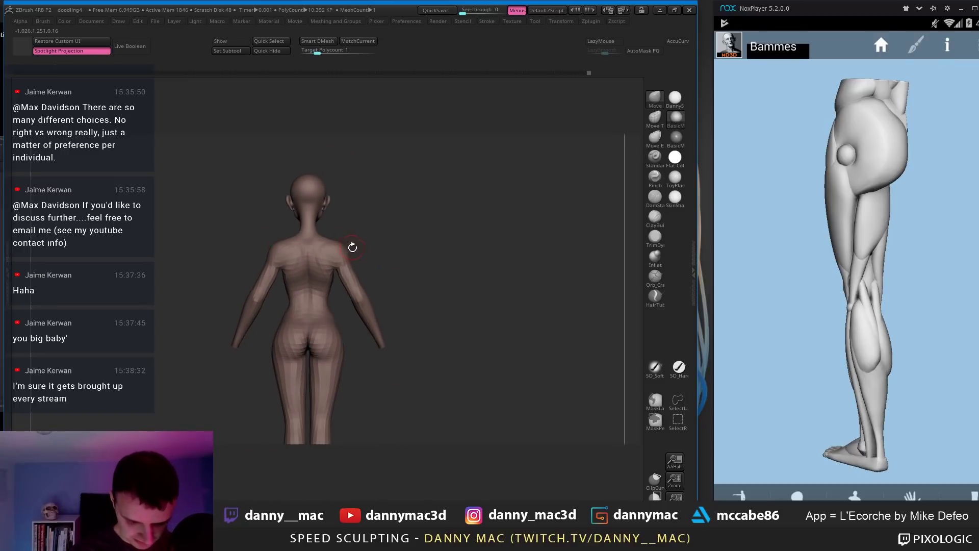
pyautogui.scroll(3, 332, 268)
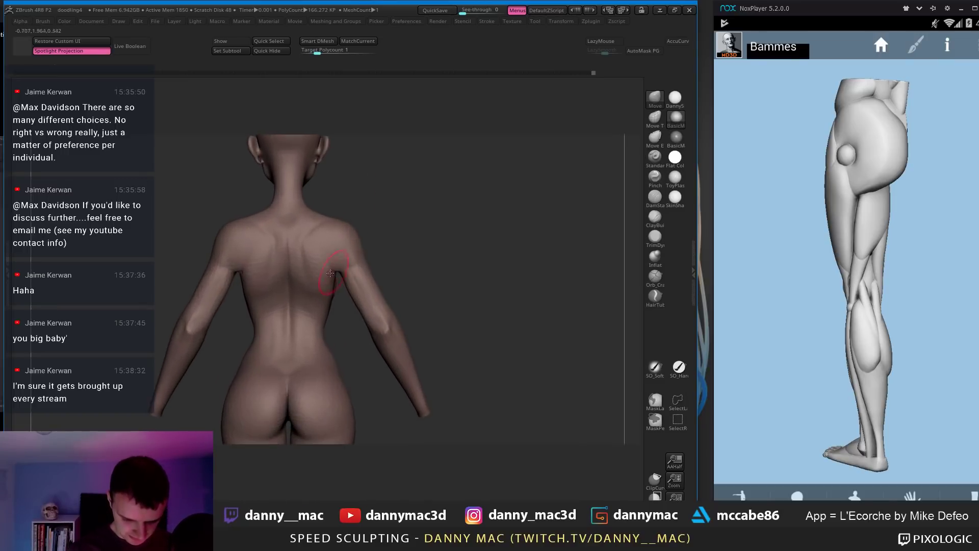
pyautogui.moveTo(302, 256)
pyautogui.mouseDown(button='right')
pyautogui.moveTo(284, 229)
pyautogui.moveTo(294, 229)
pyautogui.mouseUp(button='right')
# Step: Pick the ClayBuildup brush with LazyMouse on and turn the reference torso to its back
pyautogui.press('b')
pyautogui.press('c')
pyautogui.press('b')
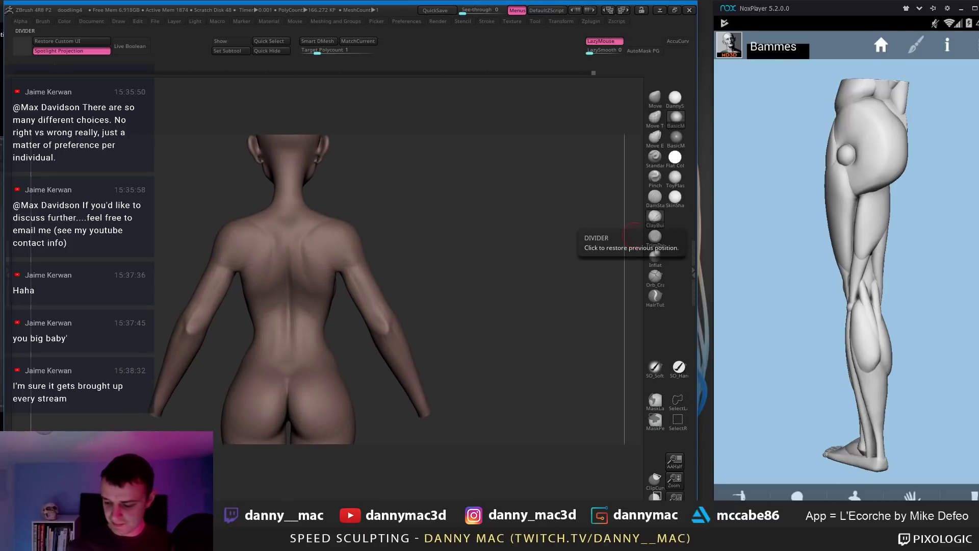
pyautogui.click(855, 495)
pyautogui.moveTo(900, 268); pyautogui.dragTo(569, 303)
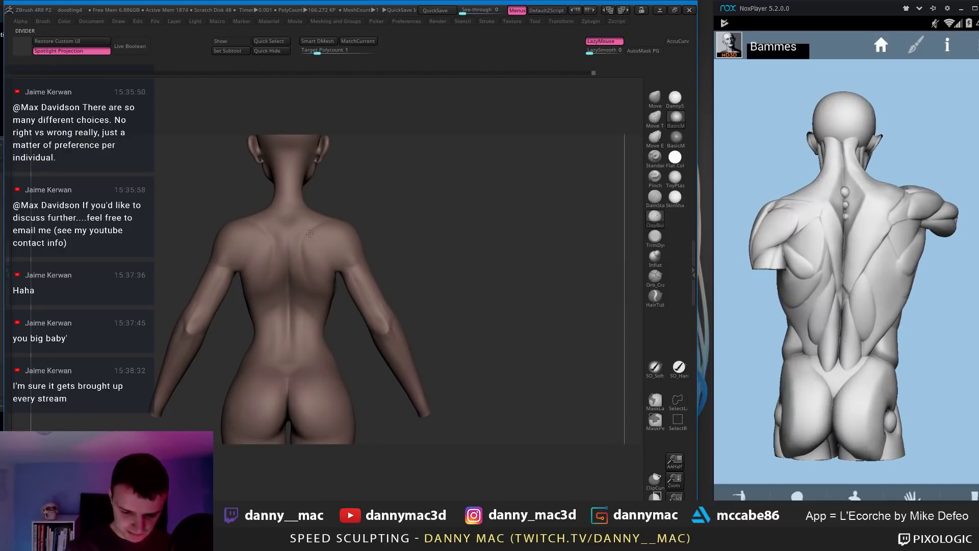
# Step: Drop one subdivision level, build up clay on the upper back and shoulder blades, then view the side profile
pyautogui.moveTo(299, 232); pyautogui.dragTo(304, 254, button='right')
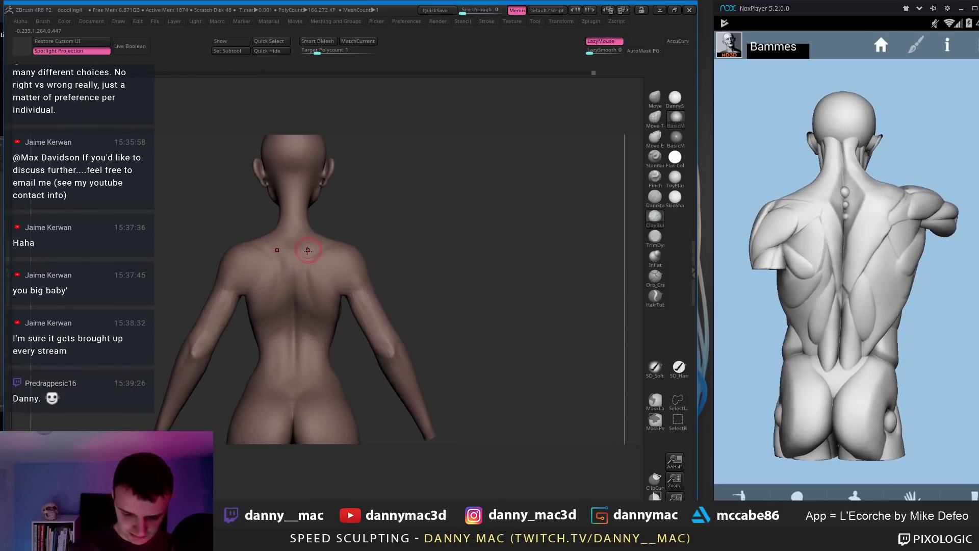
pyautogui.hotkey('shift', 'd')
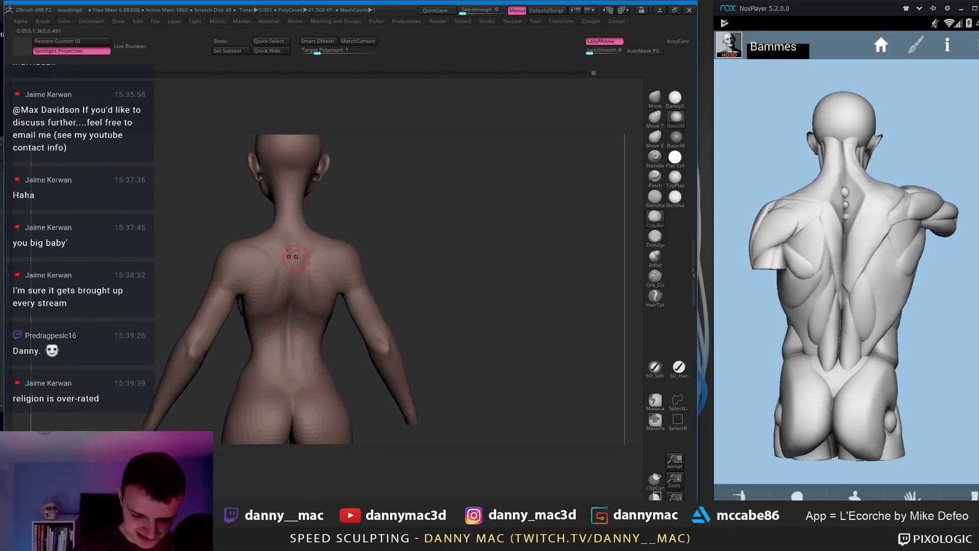
pyautogui.press('space')
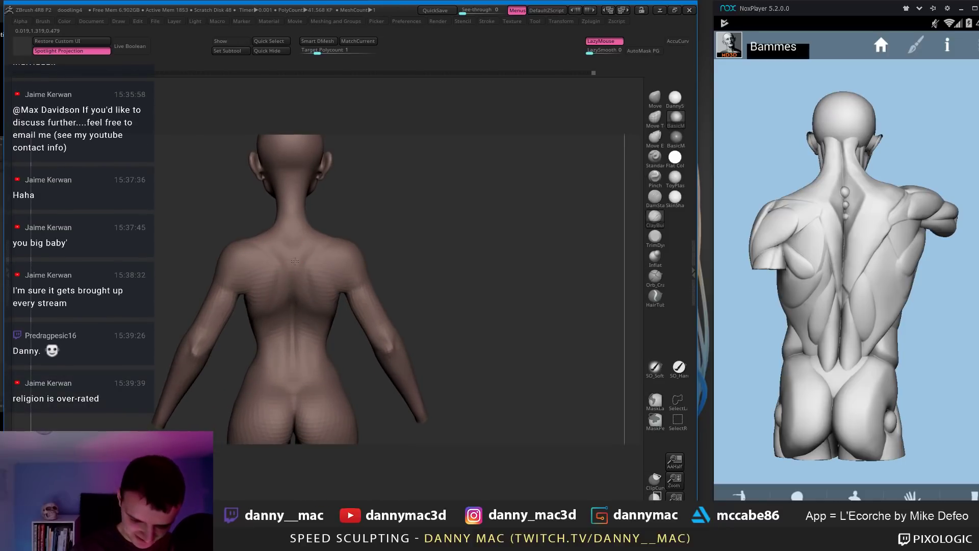
pyautogui.moveTo(295, 262)
pyautogui.mouseDown(button='right')
pyautogui.moveTo(307, 247)
pyautogui.moveTo(295, 237)
pyautogui.moveTo(281, 258)
pyautogui.moveTo(293, 271)
pyautogui.mouseUp(button='right')
pyautogui.press('space')
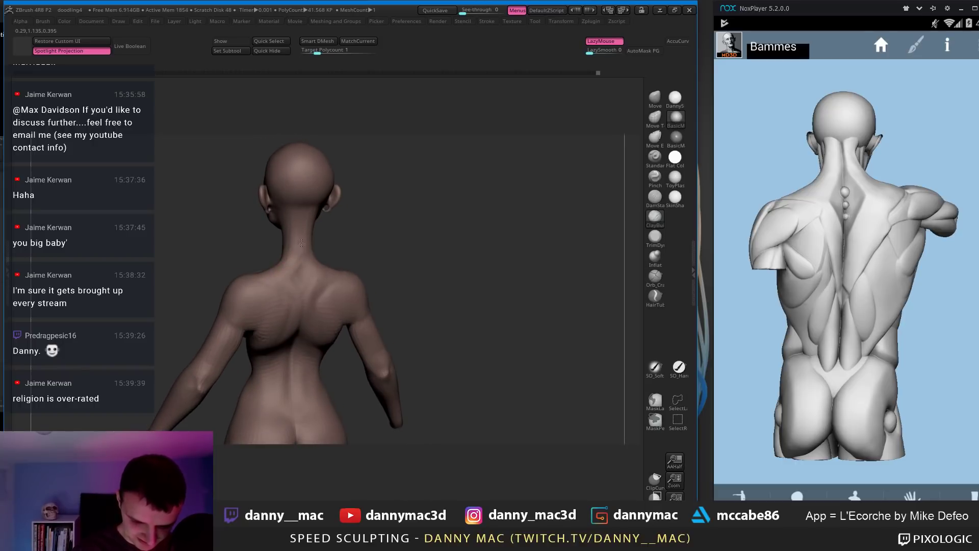
pyautogui.moveTo(294, 214)
pyautogui.mouseDown(button='right')
pyautogui.moveTo(303, 293)
pyautogui.moveTo(306, 270)
pyautogui.moveTo(222, 241)
pyautogui.moveTo(326, 186)
pyautogui.moveTo(341, 246)
pyautogui.moveTo(353, 181)
pyautogui.mouseUp(button='right')
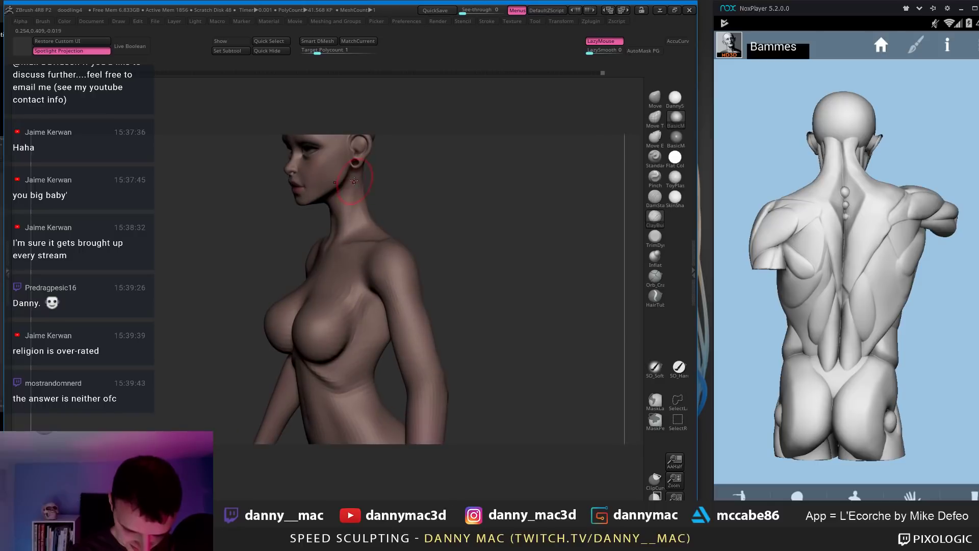
# Step: Turn the body to a three-quarter front view, switch LazyMouse off, and sculpt the upper chest
pyautogui.moveTo(367, 227); pyautogui.dragTo(360, 190, button='right')
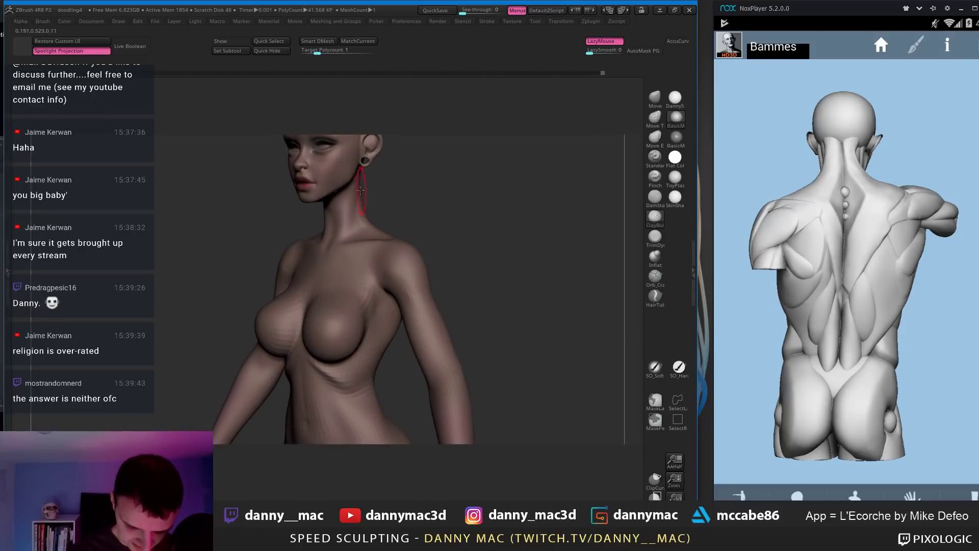
pyautogui.moveTo(359, 232); pyautogui.dragTo(358, 200, button='right')
pyautogui.moveTo(364, 201)
pyautogui.keyDown('alt'); pyautogui.mouseDown(button='right')
pyautogui.moveTo(349, 232)
pyautogui.moveTo(318, 236)
pyautogui.moveTo(317, 216)
pyautogui.moveTo(306, 230)
pyautogui.moveTo(286, 220)
pyautogui.mouseUp(button='right'); pyautogui.keyUp('alt')
pyautogui.press('l')
pyautogui.press('l')
pyautogui.press('l')
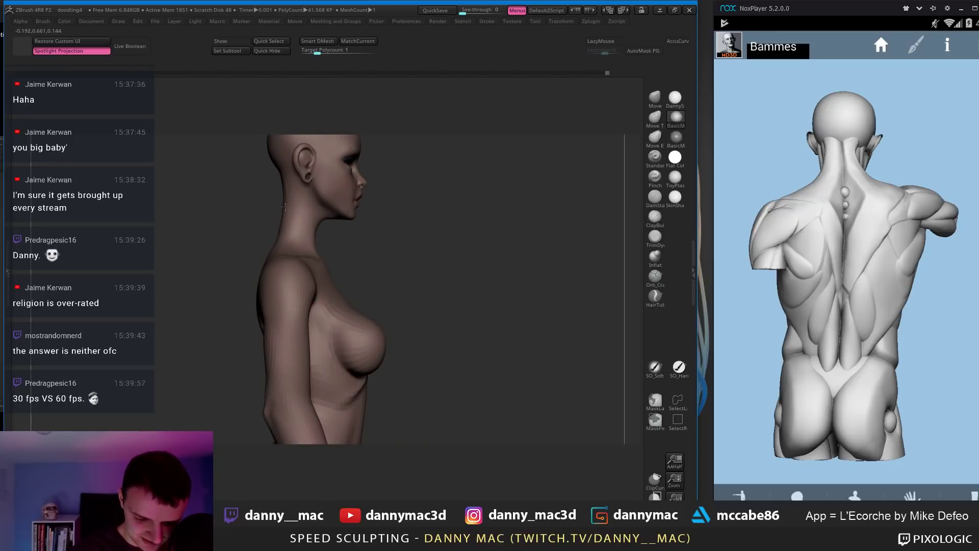
pyautogui.moveTo(283, 176)
pyautogui.keyDown('ctrl'); pyautogui.mouseDown(button='right')
pyautogui.moveTo(301, 223)
pyautogui.moveTo(322, 242)
pyautogui.moveTo(337, 234)
pyautogui.mouseUp(button='right'); pyautogui.keyUp('ctrl')
pyautogui.press('space')
pyautogui.press('space')
# Step: Step the subdivision down and back up, and turn the écorché reference to a side view
pyautogui.hotkey('shift', 'd')
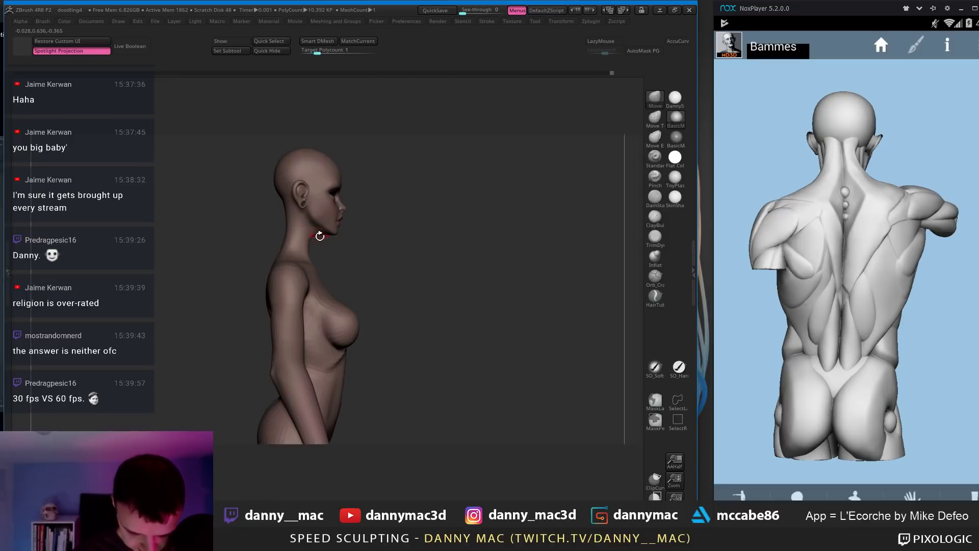
pyautogui.press('d')
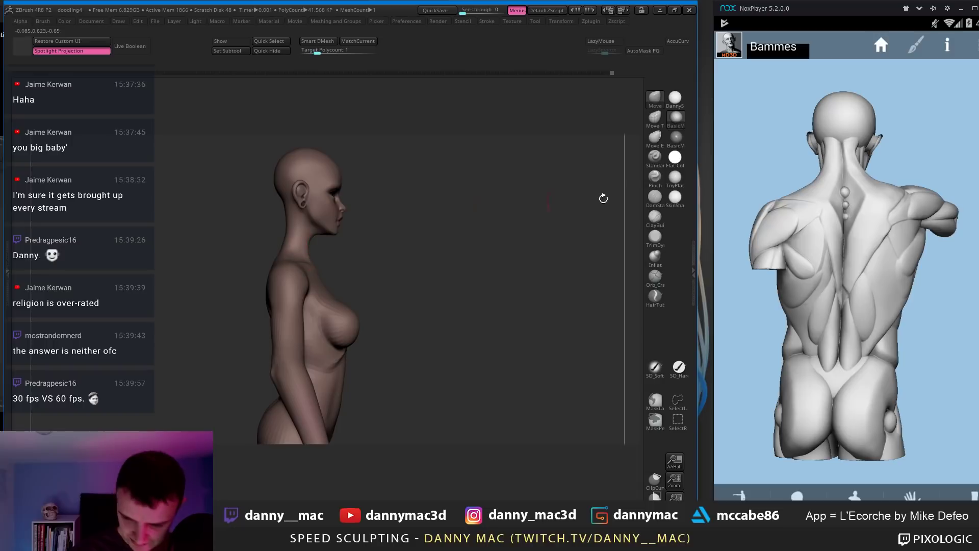
pyautogui.moveTo(860, 234)
pyautogui.mouseDown()
pyautogui.moveTo(683, 228)
pyautogui.moveTo(676, 238)
pyautogui.moveTo(684, 236)
pyautogui.mouseUp()
pyautogui.moveTo(351, 243)
pyautogui.mouseDown(button='right')
pyautogui.moveTo(317, 261)
pyautogui.moveTo(309, 247)
pyautogui.moveTo(309, 260)
pyautogui.moveTo(319, 255)
pyautogui.moveTo(286, 220)
pyautogui.moveTo(313, 286)
pyautogui.moveTo(323, 239)
pyautogui.mouseUp(button='right')
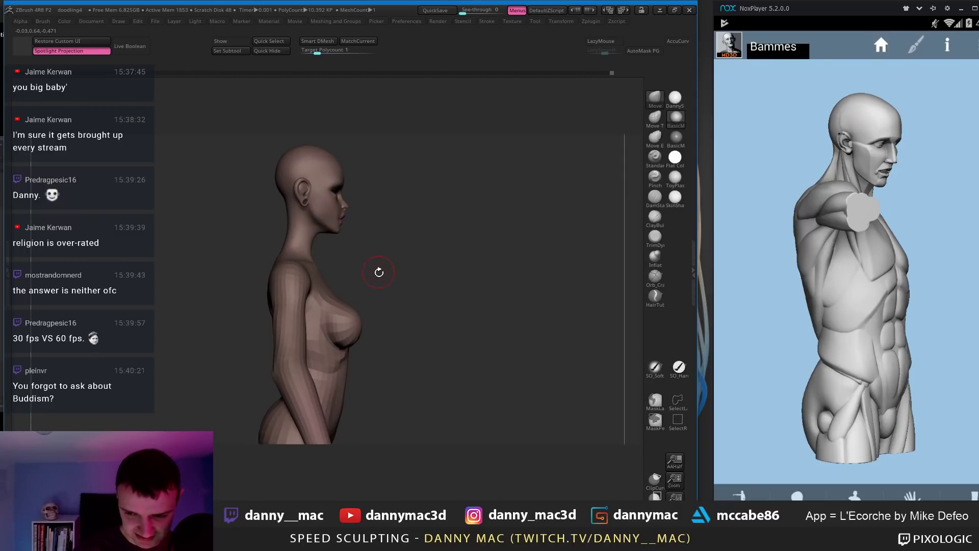
# Step: Orbit the body to face front, step between subdivision levels, and pick the ClayBuildup brush
pyautogui.press('d')
pyautogui.moveTo(379, 271)
pyautogui.mouseDown(button='right')
pyautogui.moveTo(357, 255)
pyautogui.moveTo(352, 225)
pyautogui.moveTo(417, 223)
pyautogui.moveTo(316, 249)
pyautogui.mouseUp(button='right')
pyautogui.press('space')
pyautogui.hotkey('shift', 'd')
pyautogui.press('space')
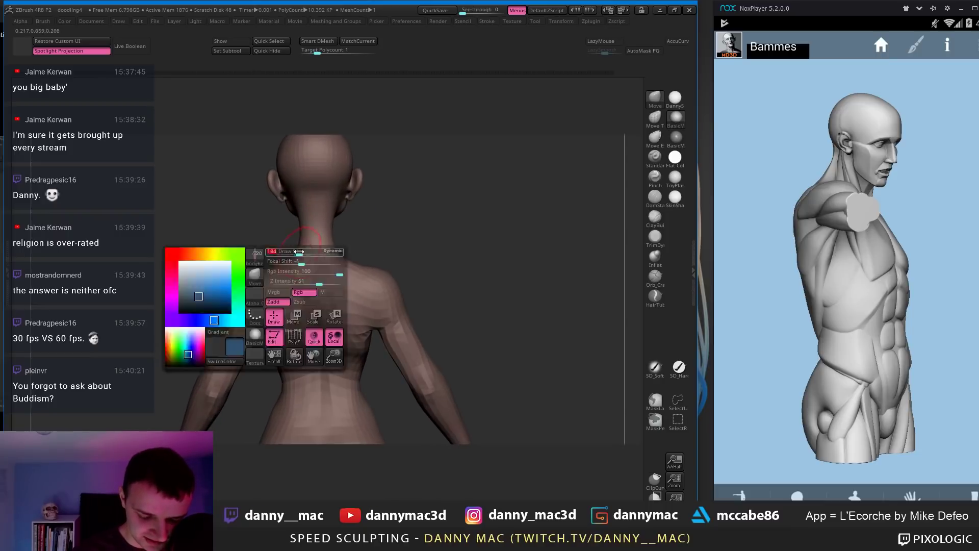
pyautogui.moveTo(302, 203); pyautogui.dragTo(335, 269, button='right')
pyautogui.press('d')
pyautogui.press('d')
pyautogui.press('b')
pyautogui.press('c')
pyautogui.press('b')
pyautogui.hotkey('shift', 'd')
# Step: Turn off LazyMouse, rotate the anatomy reference to its back view, and orbit to the figure's back
pyautogui.press('l')
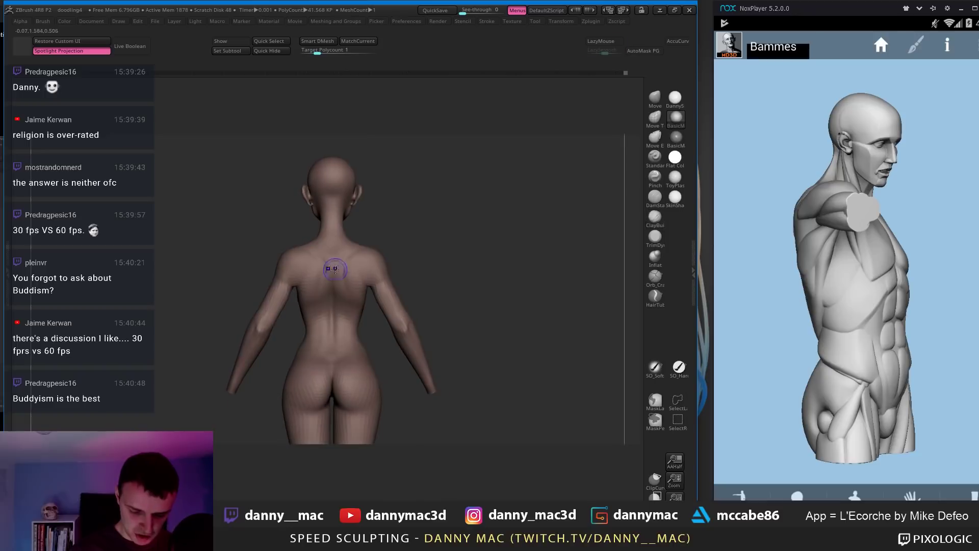
pyautogui.moveTo(362, 325); pyautogui.dragTo(349, 327, button='right')
pyautogui.press('l')
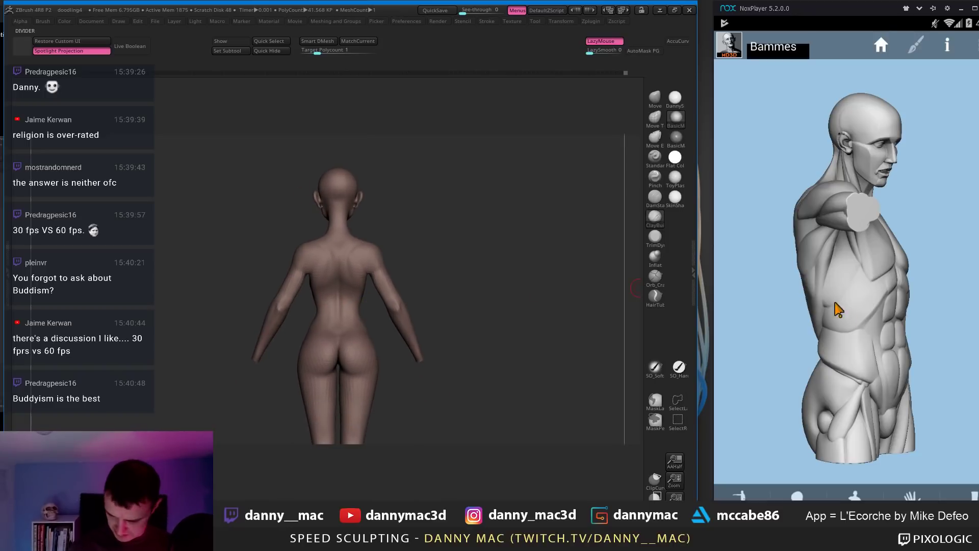
pyautogui.moveTo(836, 306); pyautogui.dragTo(808, 345)
pyautogui.moveTo(404, 273); pyautogui.dragTo(368, 306, button='right')
pyautogui.hotkey('shift', 'd')
pyautogui.press('l')
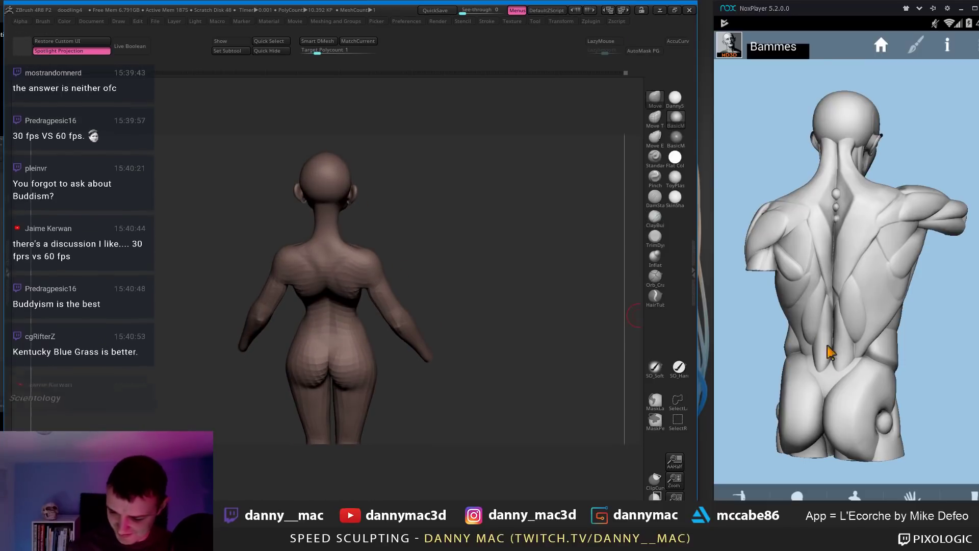
pyautogui.moveTo(827, 346); pyautogui.dragTo(846, 347)
pyautogui.moveTo(463, 344); pyautogui.dragTo(357, 251, button='right')
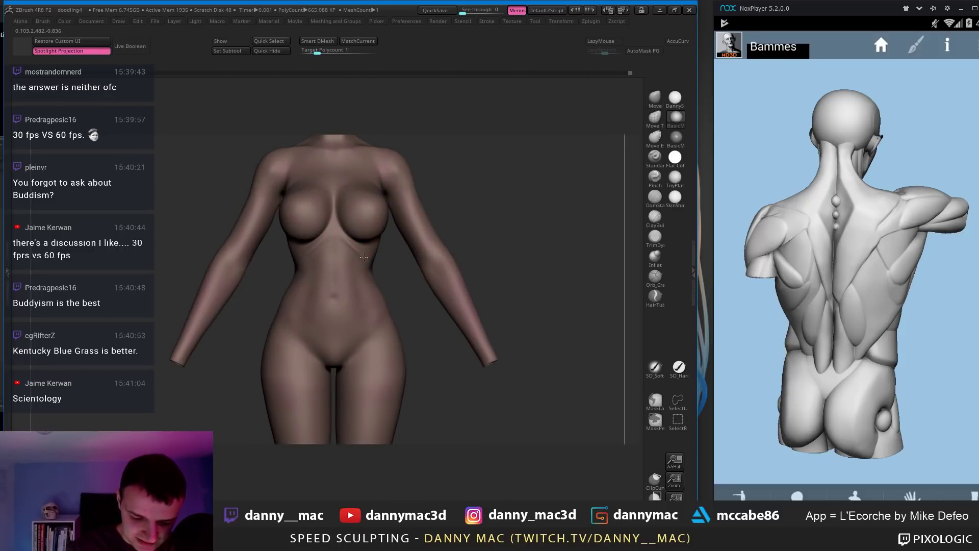
# Step: Smooth the upper arm and chest, stepping subdivision levels down and back up
pyautogui.moveTo(376, 224)
pyautogui.mouseDown(button='right')
pyautogui.moveTo(337, 239)
pyautogui.moveTo(388, 210)
pyautogui.mouseUp(button='right')
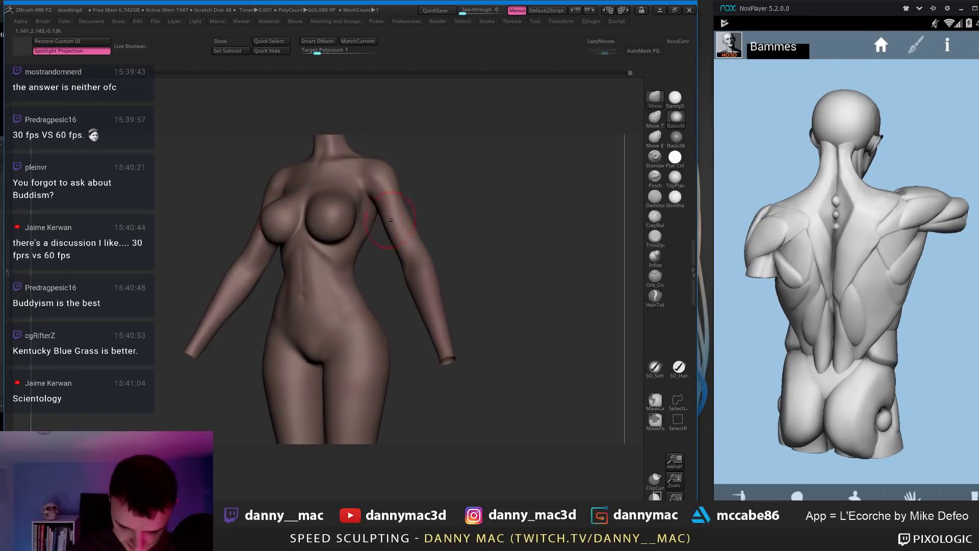
pyautogui.keyDown('shift'); pyautogui.moveTo(390, 214); pyautogui.dragTo(384, 204); pyautogui.keyUp('shift')
pyautogui.moveTo(371, 206)
pyautogui.mouseDown(button='right')
pyautogui.moveTo(382, 205)
pyautogui.moveTo(368, 176)
pyautogui.moveTo(361, 198)
pyautogui.moveTo(380, 193)
pyautogui.moveTo(359, 203)
pyautogui.mouseUp(button='right')
pyautogui.hotkey('shift', 'd')
pyautogui.hotkey('shift', 'd')
pyautogui.hotkey('shift', 'd')
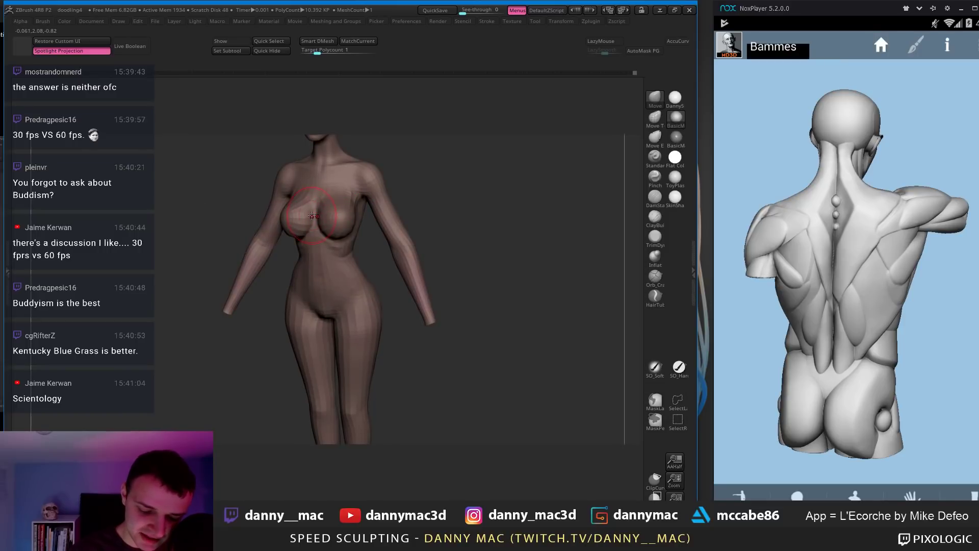
pyautogui.moveTo(324, 217)
pyautogui.mouseDown(button='right')
pyautogui.moveTo(368, 213)
pyautogui.moveTo(359, 178)
pyautogui.moveTo(395, 152)
pyautogui.moveTo(408, 171)
pyautogui.moveTo(376, 187)
pyautogui.moveTo(357, 174)
pyautogui.moveTo(396, 191)
pyautogui.mouseUp(button='right')
pyautogui.press('space')
pyautogui.press('space')
pyautogui.hotkey('ctrl', 'd')
# Step: Unhide all SubTools, turn the character to face front, and save the project
pyautogui.hotkey('alt', 's')
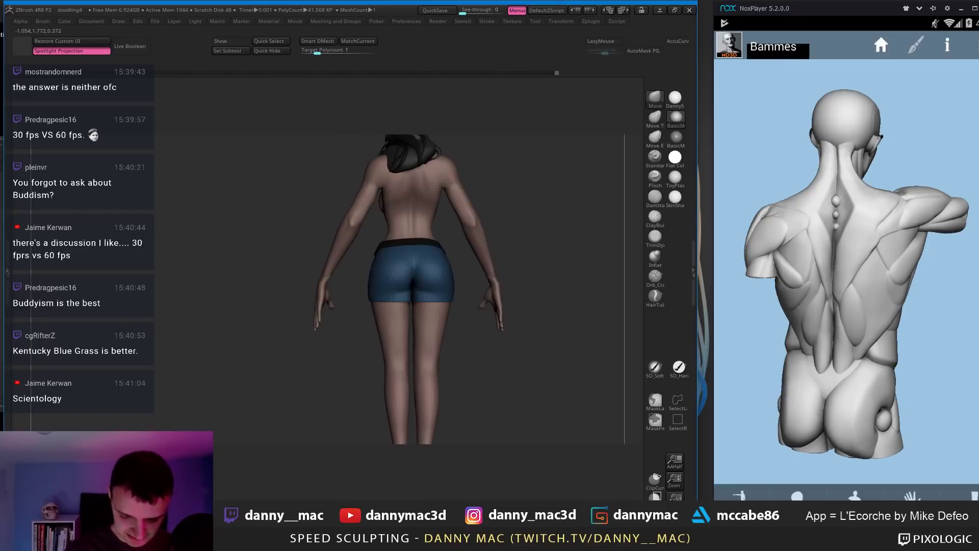
pyautogui.keyDown('ctrl'); pyautogui.moveTo(433, 265); pyautogui.dragTo(438, 214, button='right'); pyautogui.keyUp('ctrl')
pyautogui.moveTo(438, 215); pyautogui.dragTo(505, 229, button='right')
pyautogui.keyDown('alt'); pyautogui.moveTo(505, 229); pyautogui.dragTo(378, 269, button='right'); pyautogui.keyUp('alt')
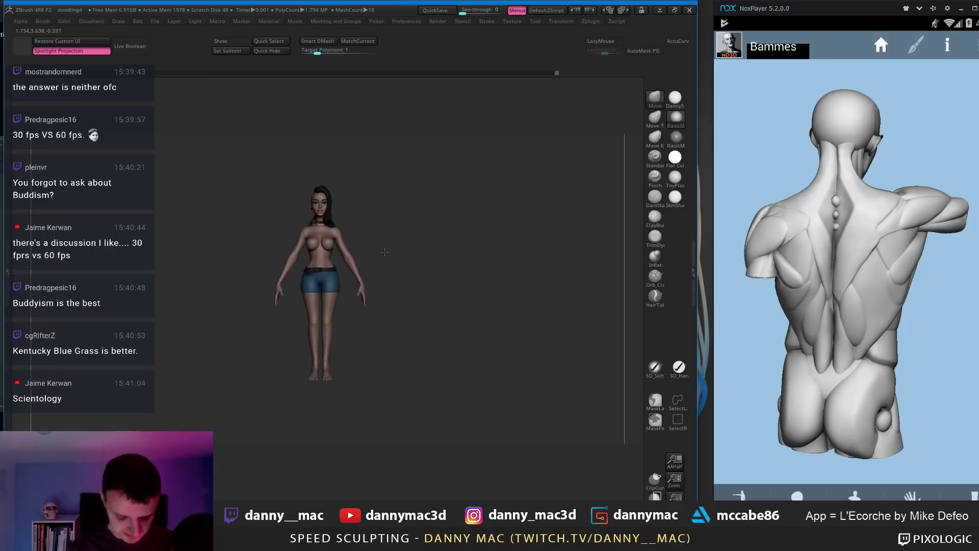
pyautogui.hotkey('ctrl', 's')
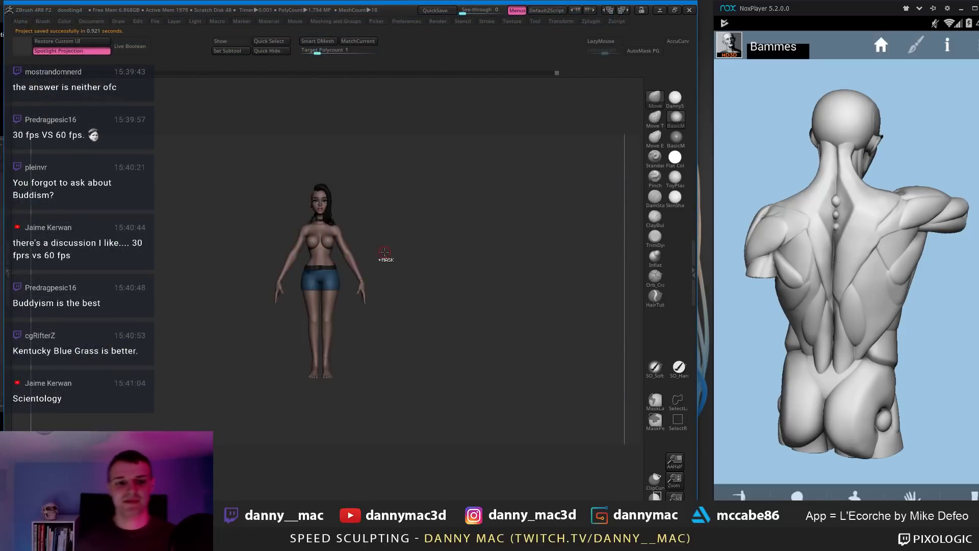
# Step: Solo the bare base body, adjust the brush size, and frame the legs from the front
pyautogui.moveTo(399, 280)
pyautogui.keyDown('ctrl'); pyautogui.mouseDown(button='right')
pyautogui.moveTo(360, 310)
pyautogui.moveTo(345, 283)
pyautogui.moveTo(398, 281)
pyautogui.moveTo(405, 291)
pyautogui.mouseUp(button='right'); pyautogui.keyUp('ctrl')
pyautogui.keyDown('ctrl'); pyautogui.keyDown('shift'); pyautogui.click(333, 305); pyautogui.keyUp('shift'); pyautogui.keyUp('ctrl')
pyautogui.press('b')
pyautogui.press('Escape')
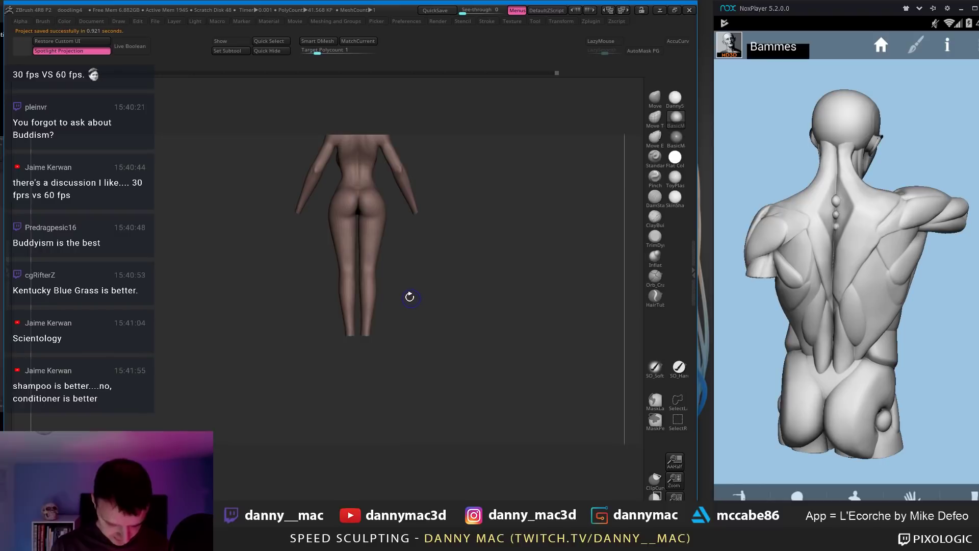
pyautogui.press('space')
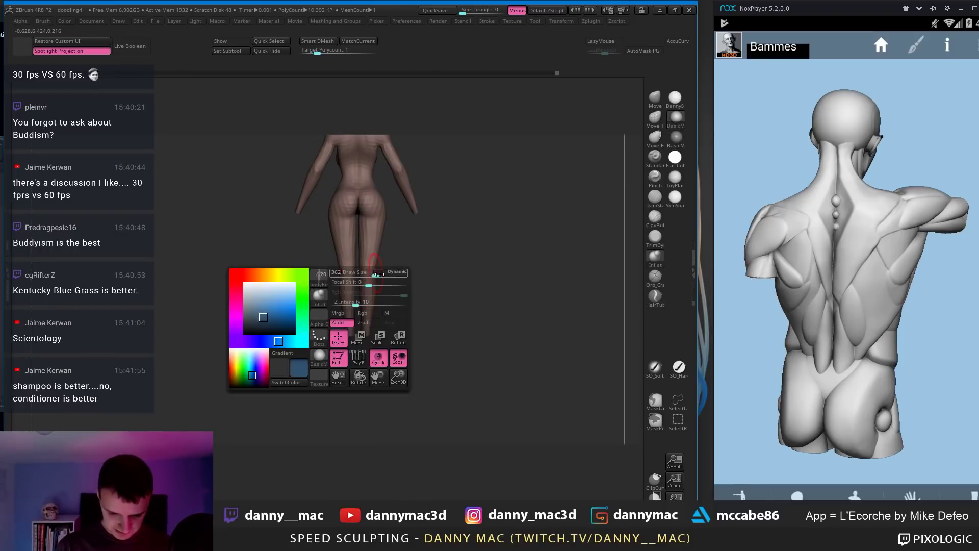
pyautogui.press('space')
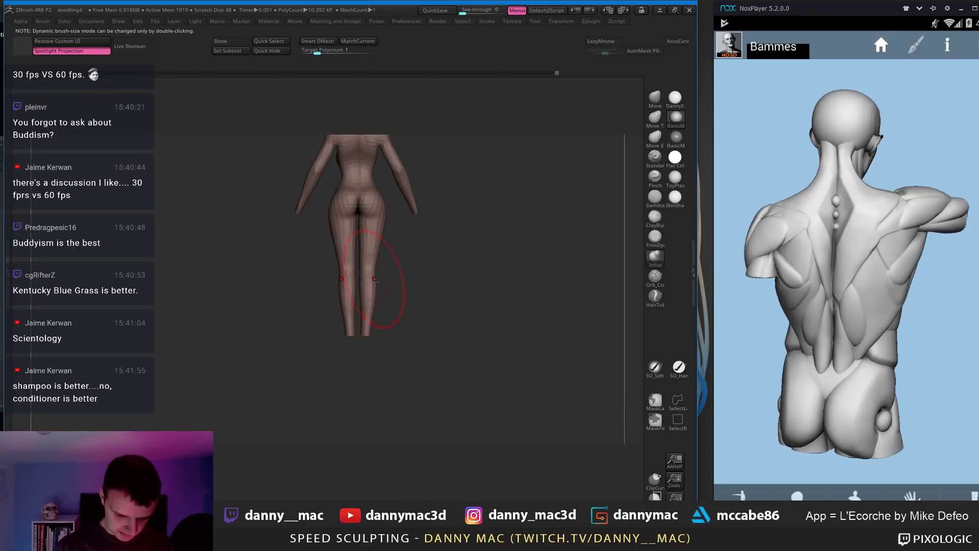
pyautogui.press('space')
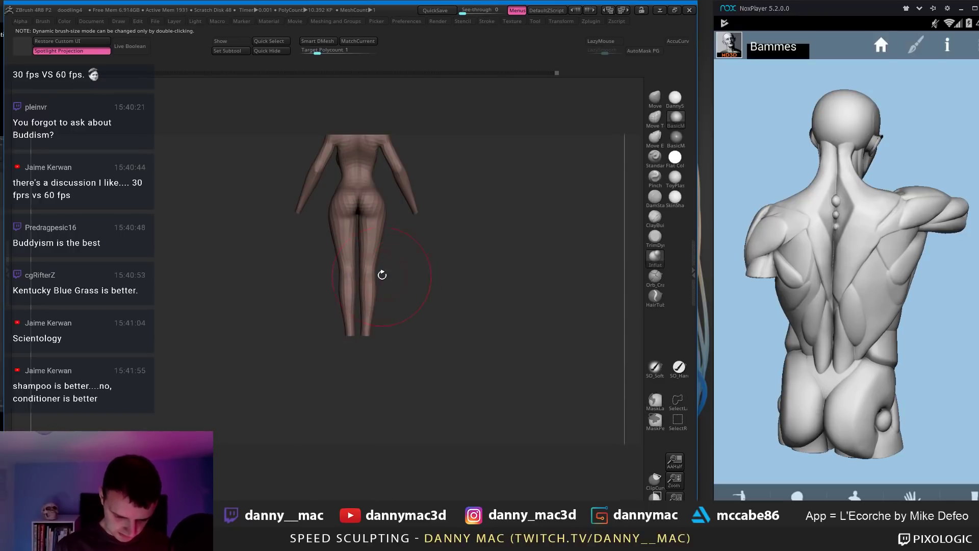
pyautogui.moveTo(362, 462)
pyautogui.mouseDown()
pyautogui.moveTo(468, 262)
pyautogui.moveTo(393, 273)
pyautogui.moveTo(376, 302)
pyautogui.moveTo(365, 280)
pyautogui.moveTo(382, 276)
pyautogui.moveTo(363, 245)
pyautogui.moveTo(370, 264)
pyautogui.moveTo(346, 286)
pyautogui.mouseUp()
pyautogui.press('space')
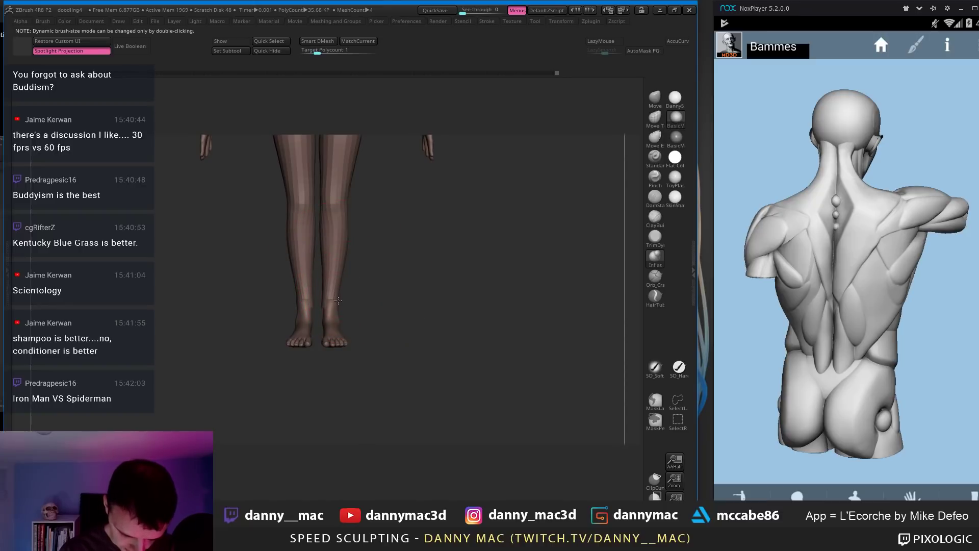
# Step: Smooth both ankles symmetrically with a smaller brush
pyautogui.moveTo(336, 304); pyautogui.dragTo(339, 304)
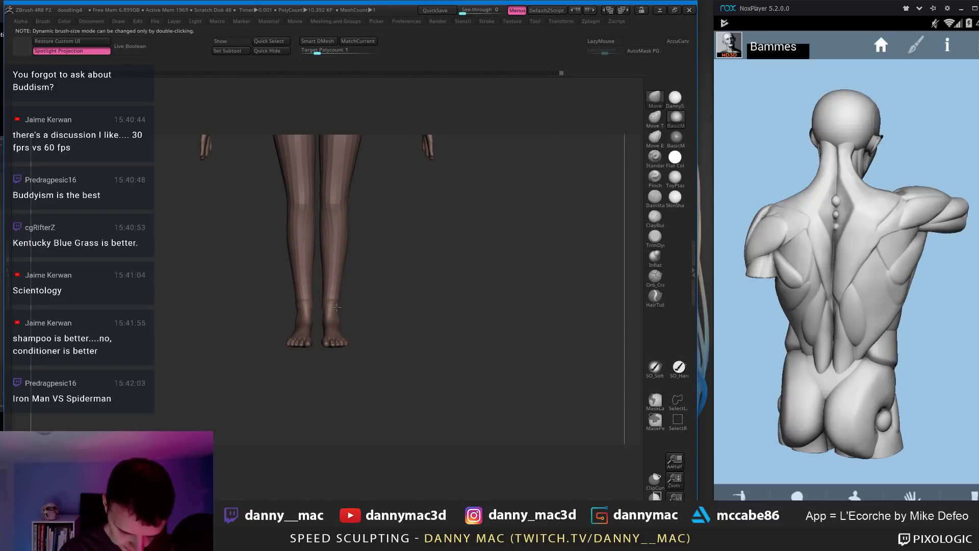
pyautogui.press('[')
pyautogui.press('[')
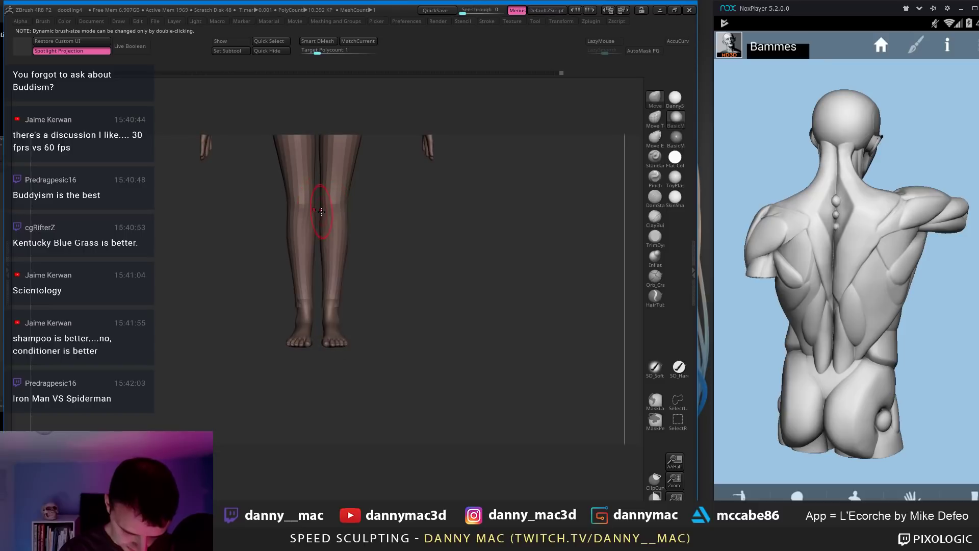
pyautogui.moveTo(342, 211)
pyautogui.mouseDown(button='right')
pyautogui.moveTo(348, 204)
pyautogui.moveTo(344, 215)
pyautogui.mouseUp(button='right')
pyautogui.rightClick(345, 215)
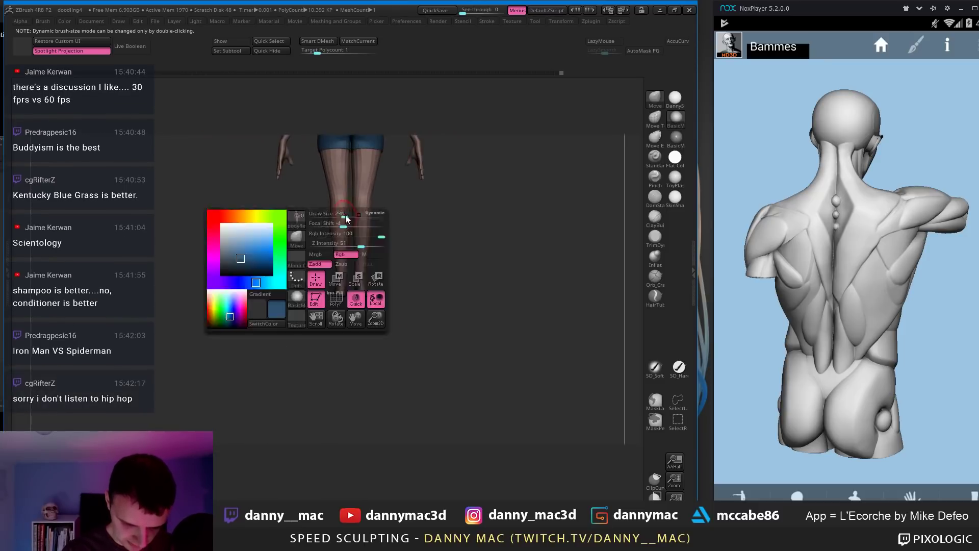
# Step: Select the baseForFeet SubTool, toggle Solo, snap to a front view, and pick ClayBuildup
pyautogui.keyDown('alt'); pyautogui.click(345, 281); pyautogui.keyUp('alt')
pyautogui.keyDown('alt'); pyautogui.moveTo(345, 280); pyautogui.dragTo(394, 269, button='right'); pyautogui.keyUp('alt')
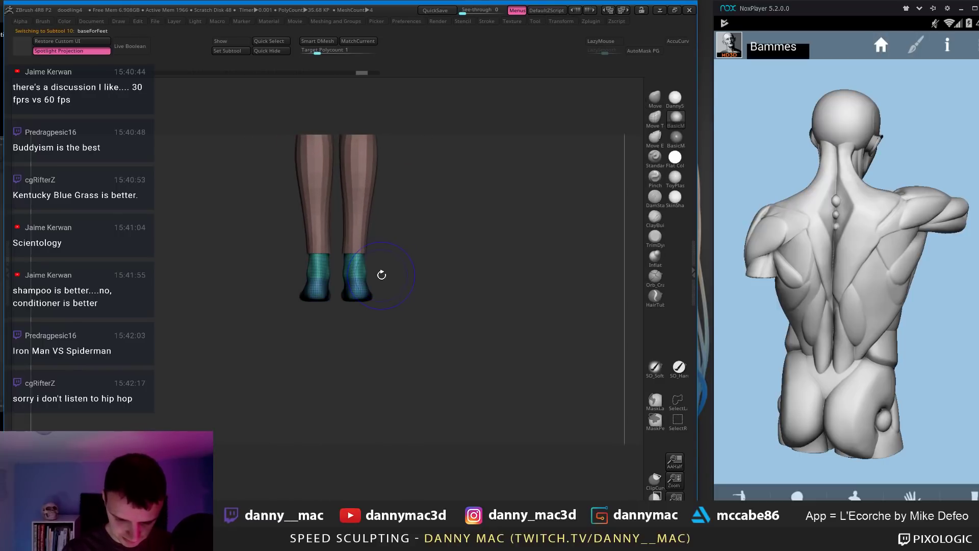
pyautogui.hotkey('shift', 'f')
pyautogui.hotkey('shift', 's')
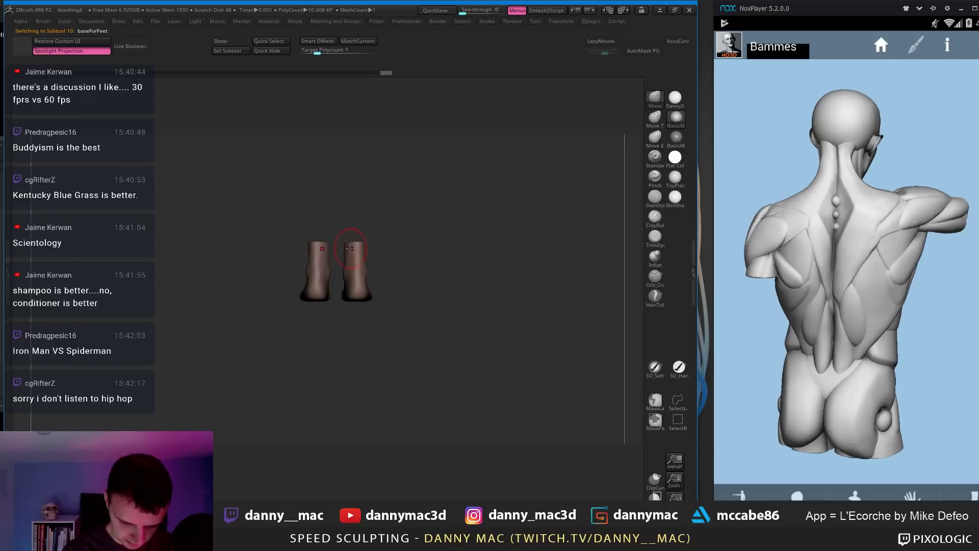
pyautogui.hotkey('shift', 's')
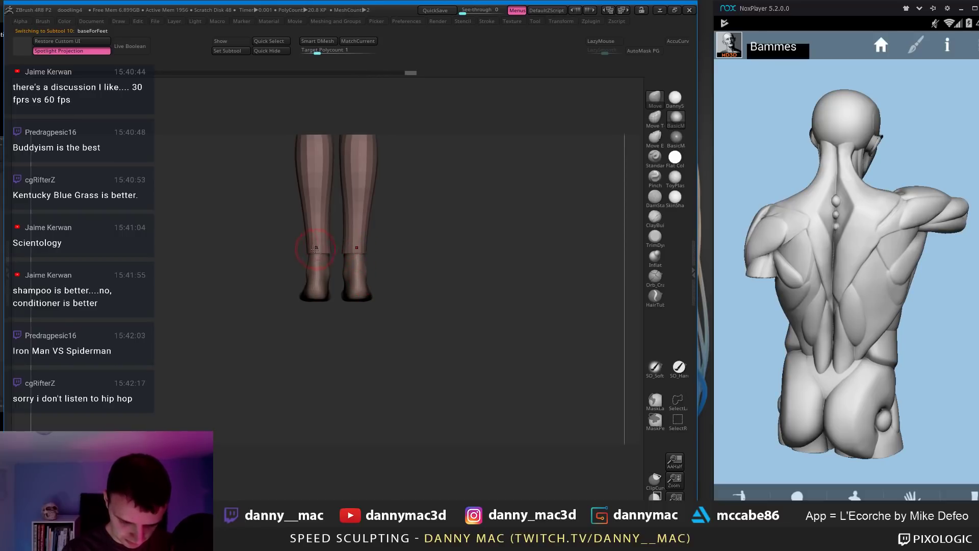
pyautogui.press('space')
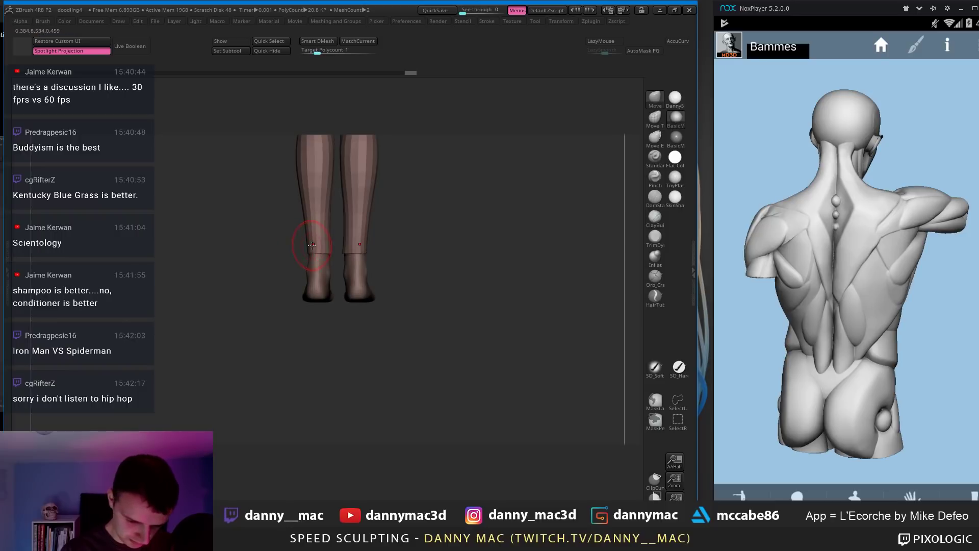
pyautogui.keyDown('shift'); pyautogui.moveTo(308, 246); pyautogui.dragTo(382, 246); pyautogui.keyUp('shift')
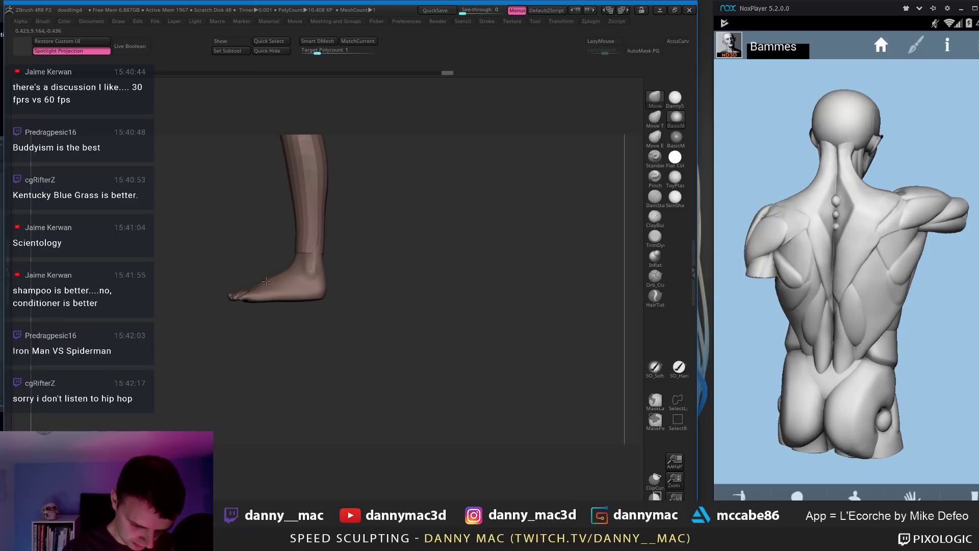
pyautogui.moveTo(328, 268); pyautogui.dragTo(322, 292)
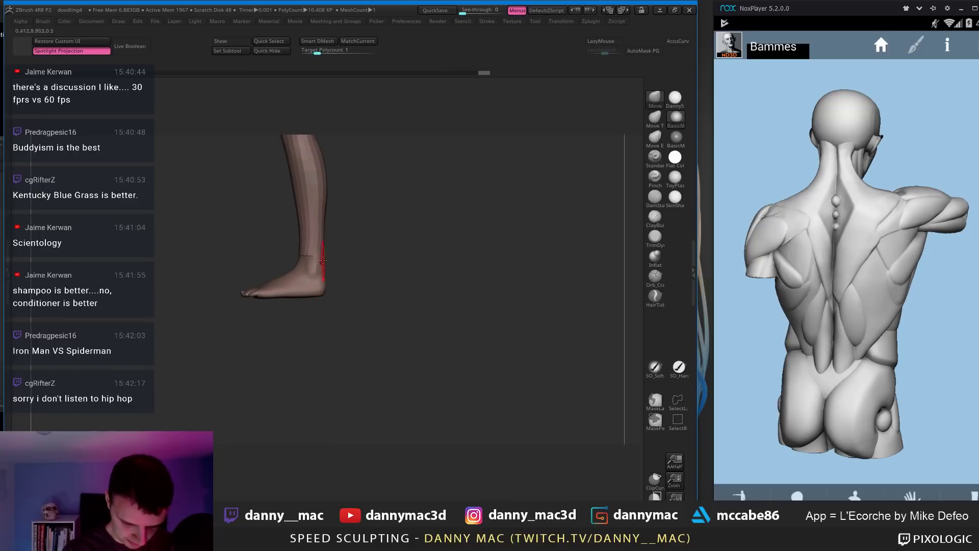
pyautogui.moveTo(323, 255)
pyautogui.mouseDown(button='right')
pyautogui.moveTo(327, 245)
pyautogui.moveTo(368, 246)
pyautogui.moveTo(325, 269)
pyautogui.moveTo(327, 289)
pyautogui.moveTo(324, 250)
pyautogui.moveTo(323, 295)
pyautogui.moveTo(338, 223)
pyautogui.moveTo(331, 245)
pyautogui.mouseUp(button='right')
pyautogui.press('b')
pyautogui.press('c')
pyautogui.press('b')
# Step: Frame the feet and sculpt the toes into shape with small strokes
pyautogui.press('l')
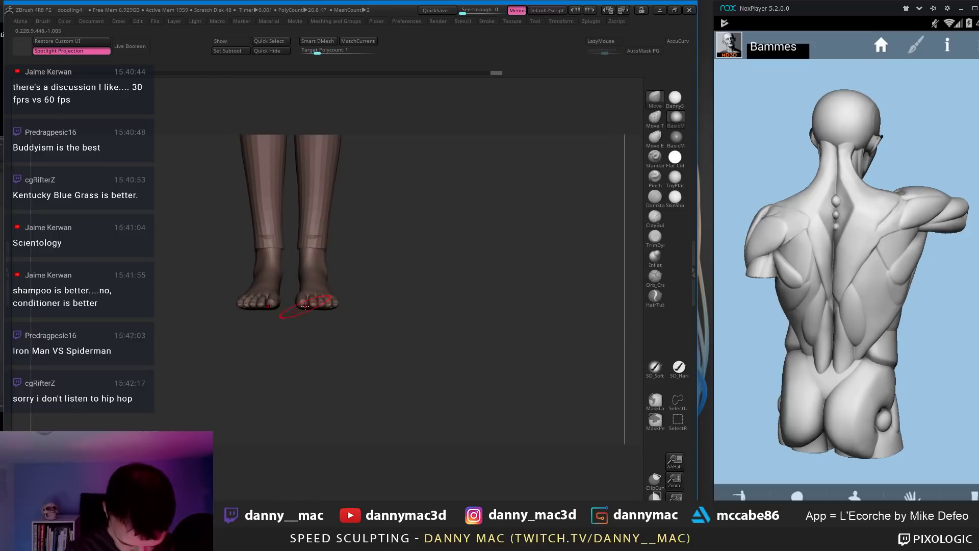
pyautogui.press('f')
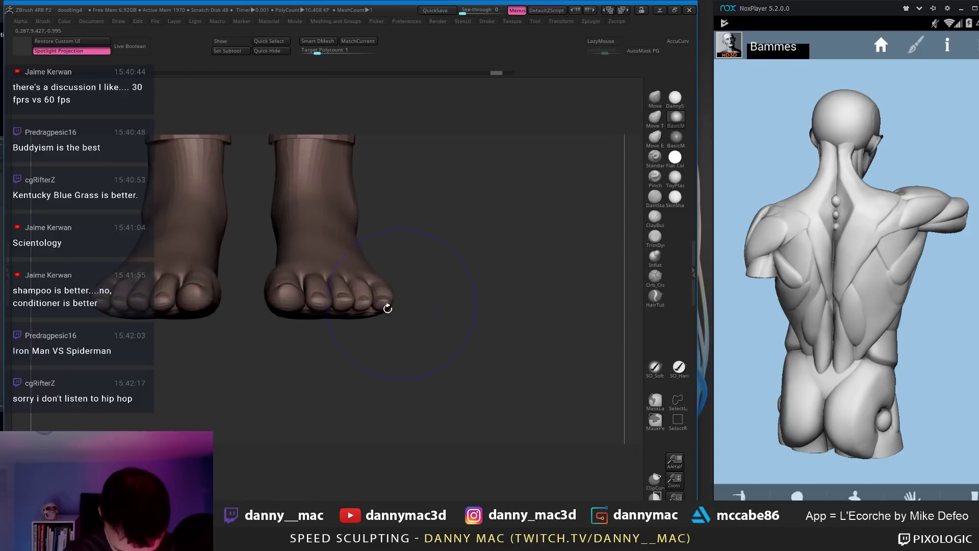
pyautogui.hotkey('shift', 'f')
pyautogui.hotkey('shift', 'f')
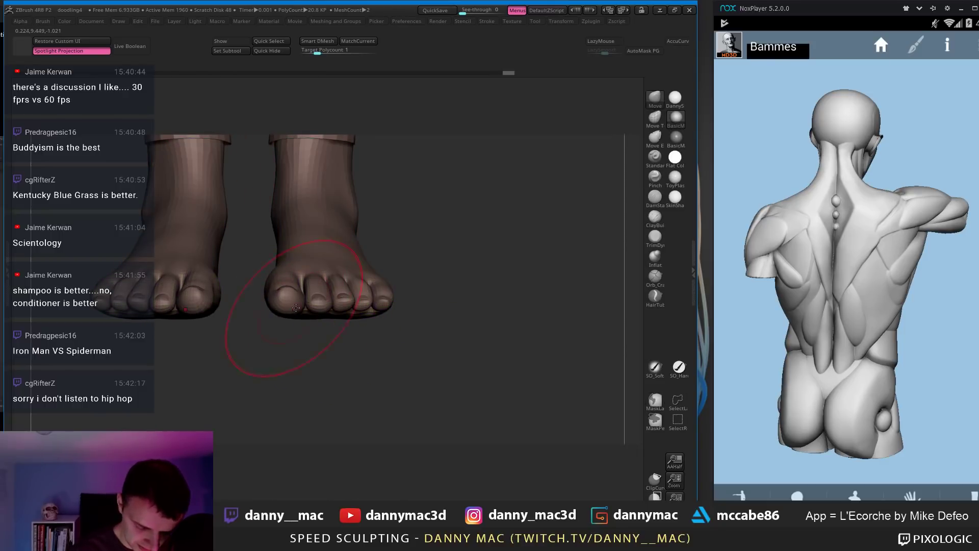
pyautogui.moveTo(320, 309); pyautogui.dragTo(328, 306)
pyautogui.moveTo(328, 306); pyautogui.dragTo(274, 301, button='right')
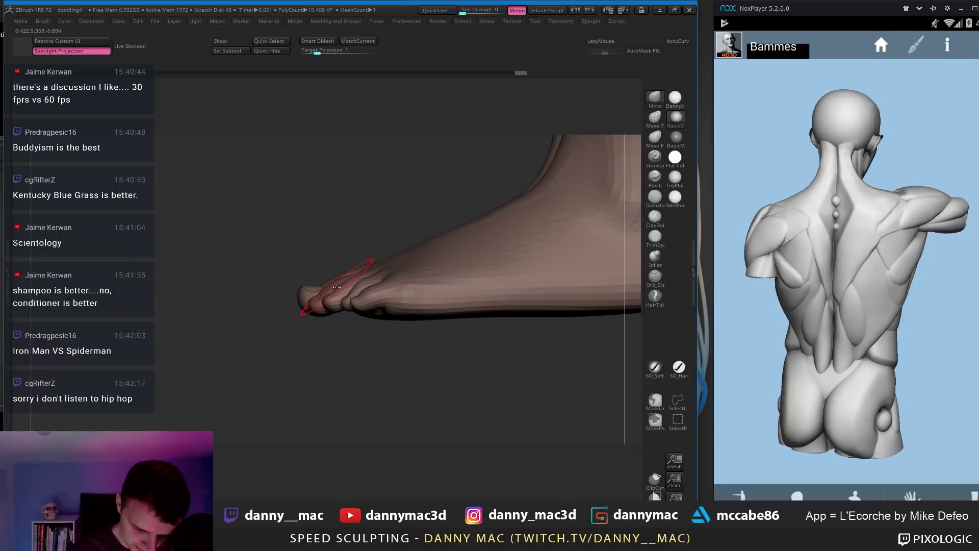
pyautogui.press('space')
pyautogui.press('space')
pyautogui.moveTo(337, 287); pyautogui.dragTo(334, 300)
pyautogui.press('space')
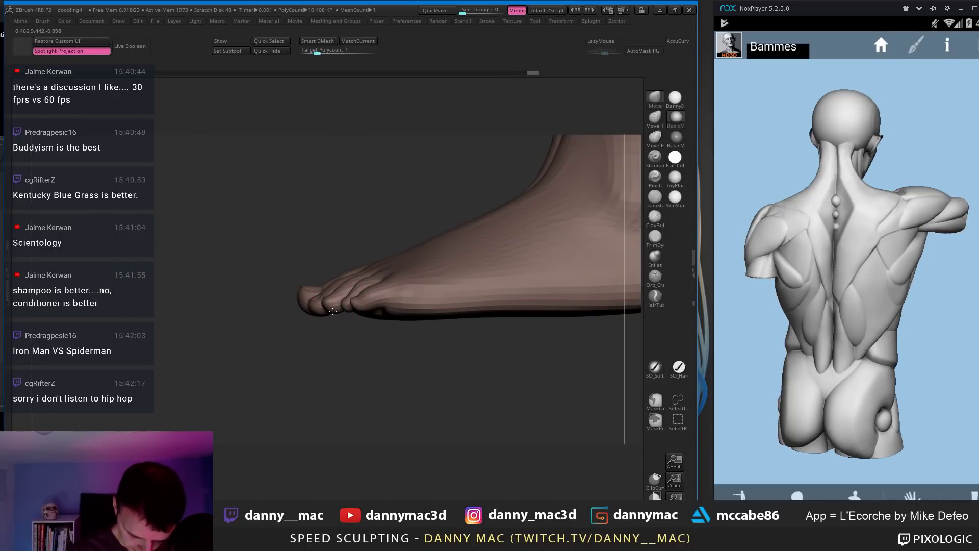
pyautogui.moveTo(383, 320); pyautogui.dragTo(375, 319, button='right')
pyautogui.press('space')
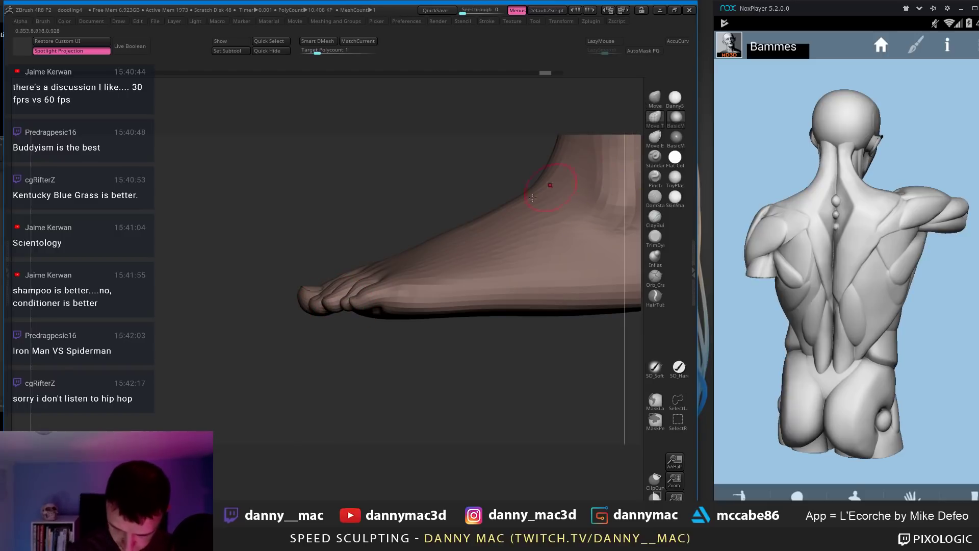
pyautogui.press(']')
pyautogui.press(']')
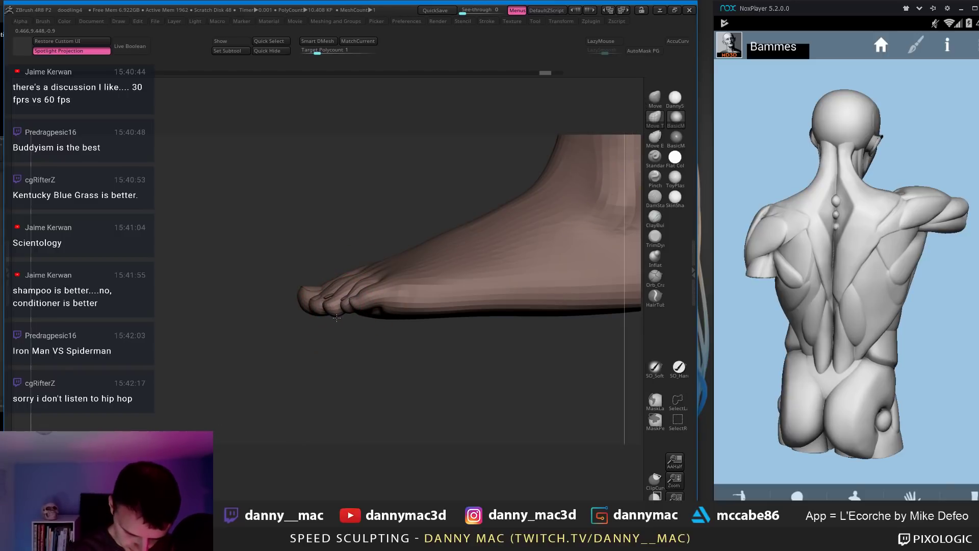
# Step: Switch to the Move brush, show polygroups, and turn the view to face both feet
pyautogui.press('ctrl')
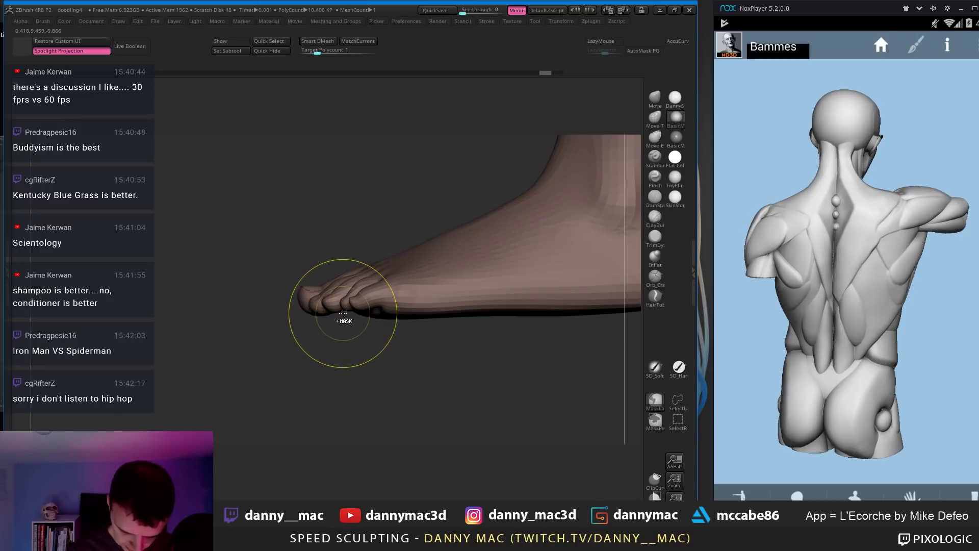
pyautogui.press('b')
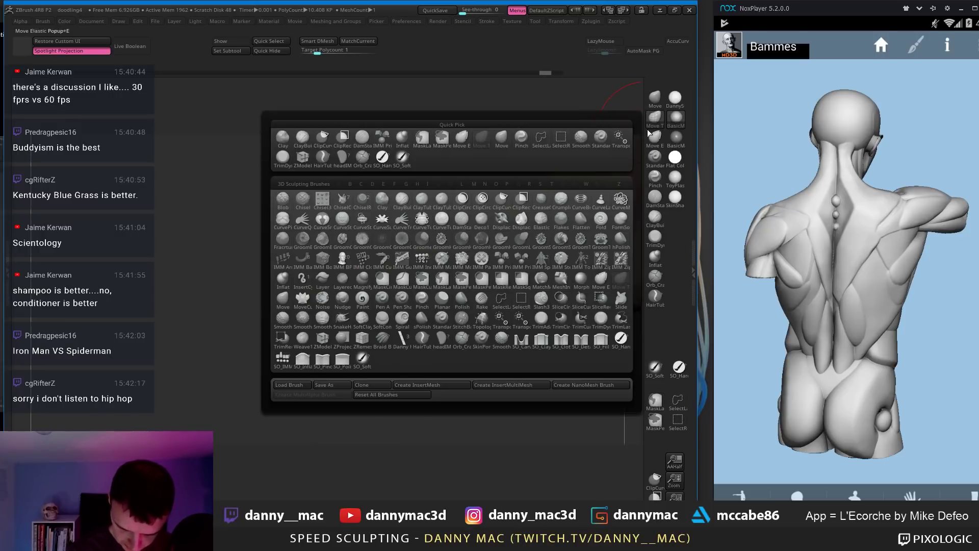
pyautogui.press('m')
pyautogui.press('v')
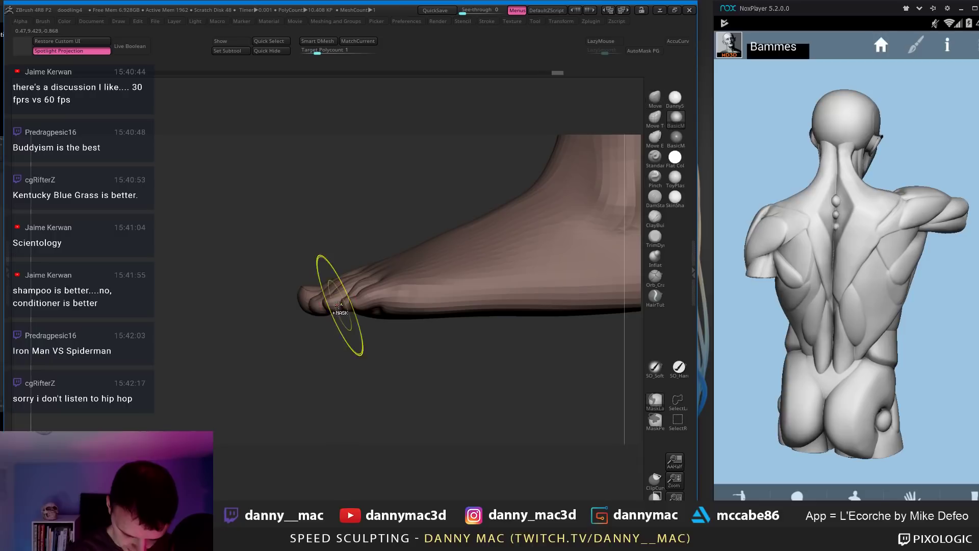
pyautogui.hotkey('shift', 'f')
pyautogui.hotkey('shift', 'f')
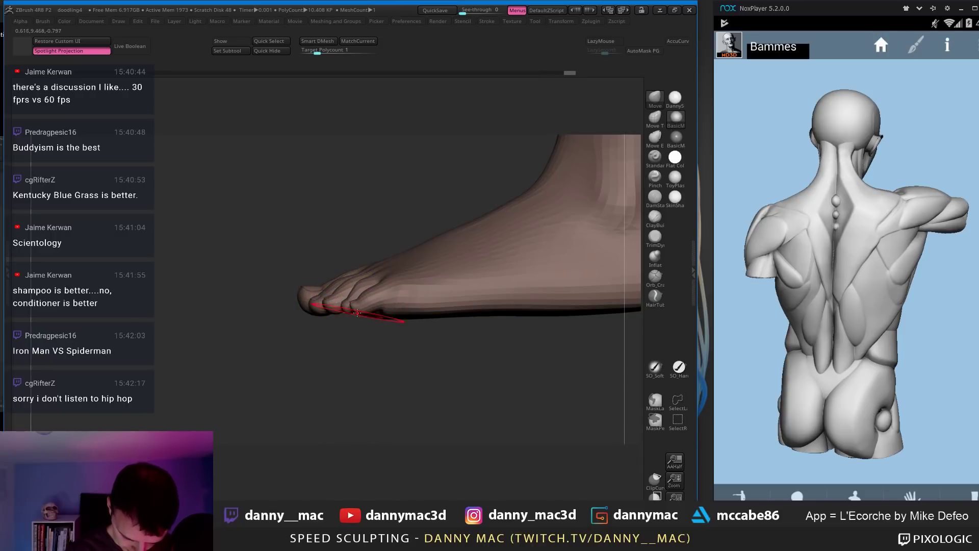
pyautogui.moveTo(356, 315); pyautogui.dragTo(434, 316)
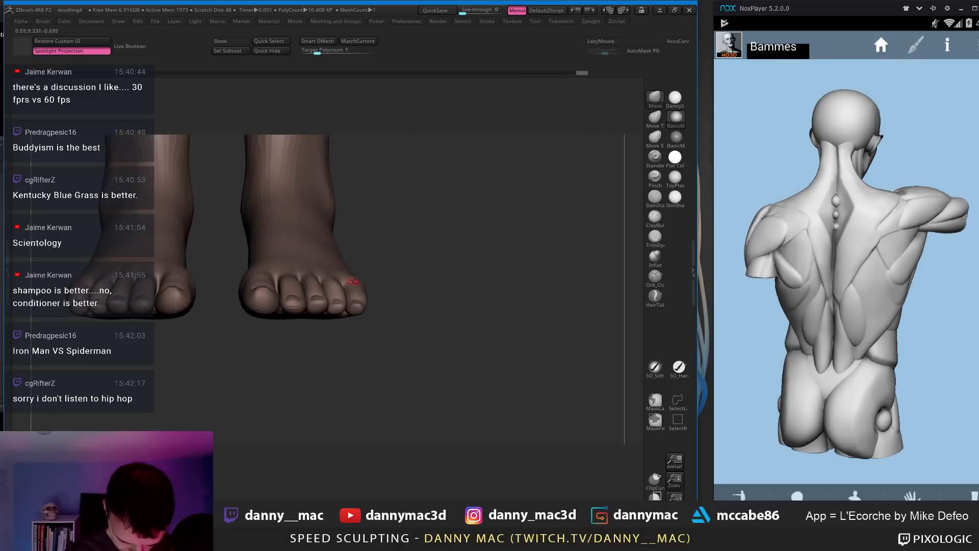
pyautogui.moveTo(355, 283); pyautogui.dragTo(350, 310)
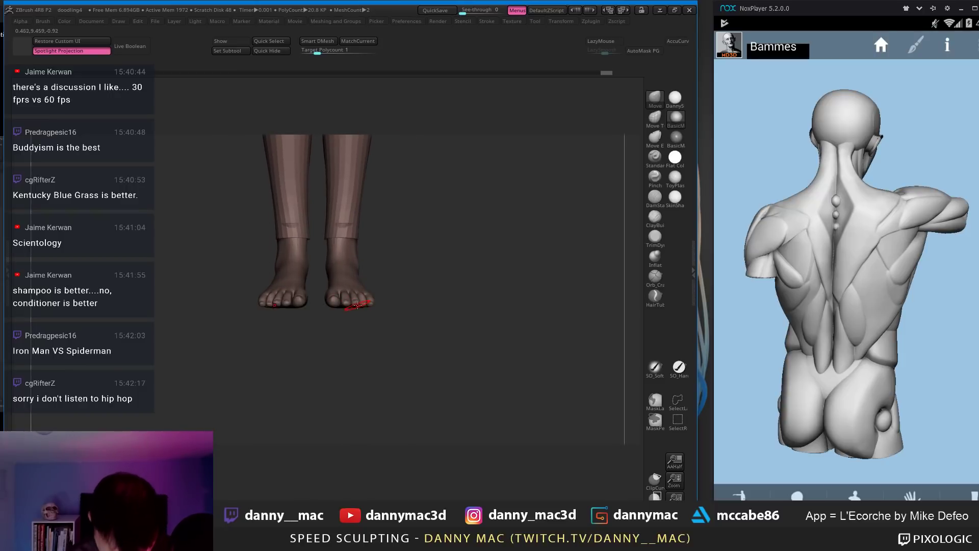
# Step: Switch the anatomy reference to the leg and match it against a front view of the feet
pyautogui.moveTo(377, 292); pyautogui.dragTo(394, 292)
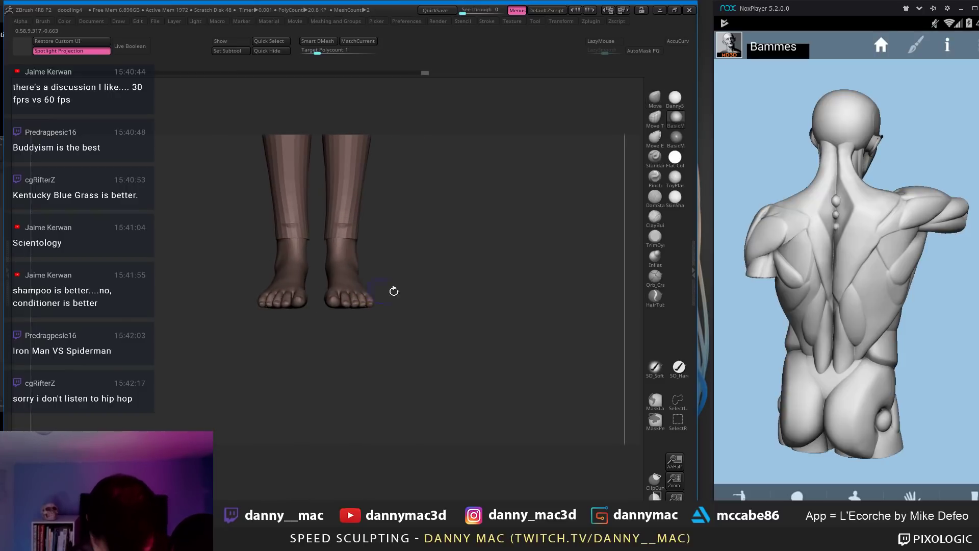
pyautogui.click(955, 496)
pyautogui.moveTo(863, 415); pyautogui.dragTo(889, 417)
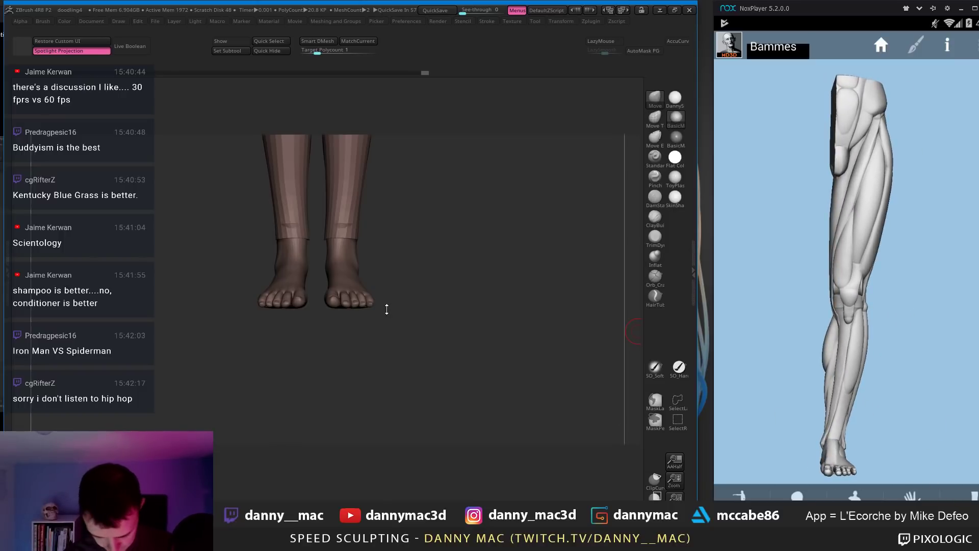
pyautogui.moveTo(386, 309); pyautogui.dragTo(419, 300)
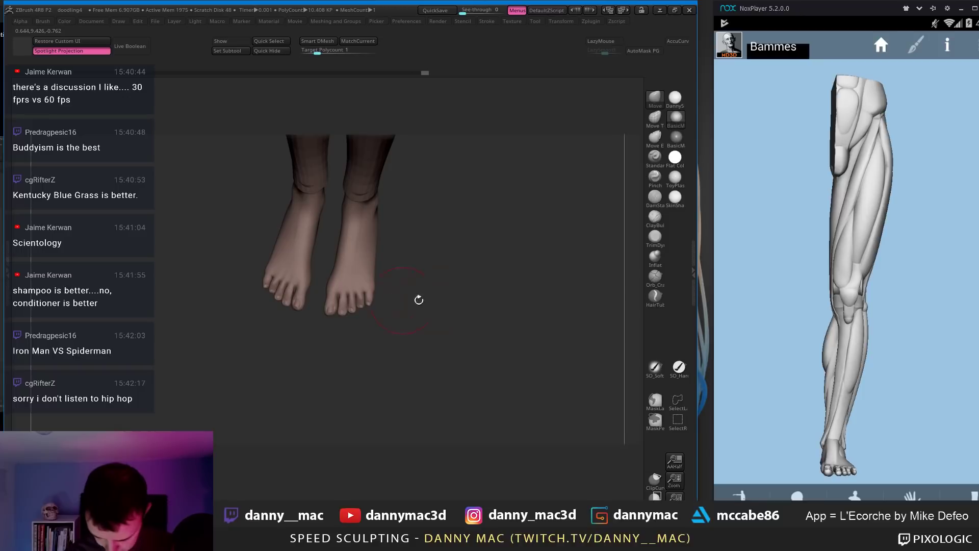
pyautogui.moveTo(809, 343); pyautogui.dragTo(812, 439)
pyautogui.moveTo(381, 276)
pyautogui.mouseDown()
pyautogui.moveTo(368, 244)
pyautogui.moveTo(375, 262)
pyautogui.mouseUp()
# Step: With LazyMouse on, build up tendon lines down both ankles, then smooth them
pyautogui.press('l')
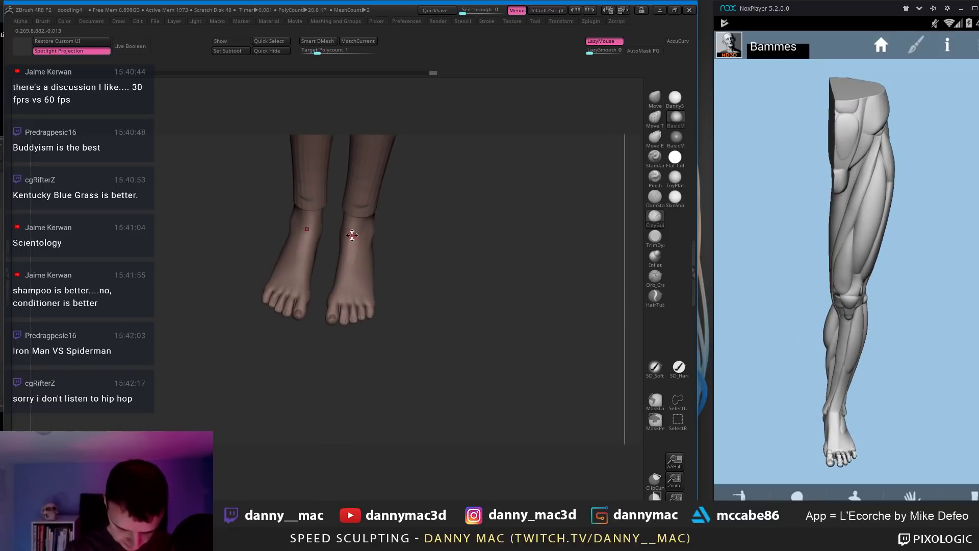
pyautogui.moveTo(352, 234)
pyautogui.mouseDown()
pyautogui.moveTo(367, 239)
pyautogui.moveTo(353, 260)
pyautogui.mouseUp()
pyautogui.moveTo(356, 257); pyautogui.dragTo(369, 256, button='right')
pyautogui.moveTo(365, 224); pyautogui.dragTo(356, 265)
pyautogui.moveTo(356, 260); pyautogui.dragTo(358, 250, button='right')
pyautogui.moveTo(357, 227)
pyautogui.mouseDown()
pyautogui.moveTo(354, 266)
pyautogui.moveTo(359, 259)
pyautogui.mouseUp()
pyautogui.hotkey('ctrl', 'z')
pyautogui.moveTo(372, 227)
pyautogui.keyDown('shift'); pyautogui.mouseDown(button='right')
pyautogui.moveTo(377, 205)
pyautogui.moveTo(344, 220)
pyautogui.moveTo(374, 227)
pyautogui.moveTo(373, 273)
pyautogui.moveTo(375, 255)
pyautogui.moveTo(388, 250)
pyautogui.moveTo(415, 243)
pyautogui.moveTo(425, 253)
pyautogui.moveTo(420, 214)
pyautogui.moveTo(416, 259)
pyautogui.mouseUp(button='right'); pyautogui.keyUp('shift')
# Step: Switch to the Move brush and zoom to view both lower legs and feet
pyautogui.press('space')
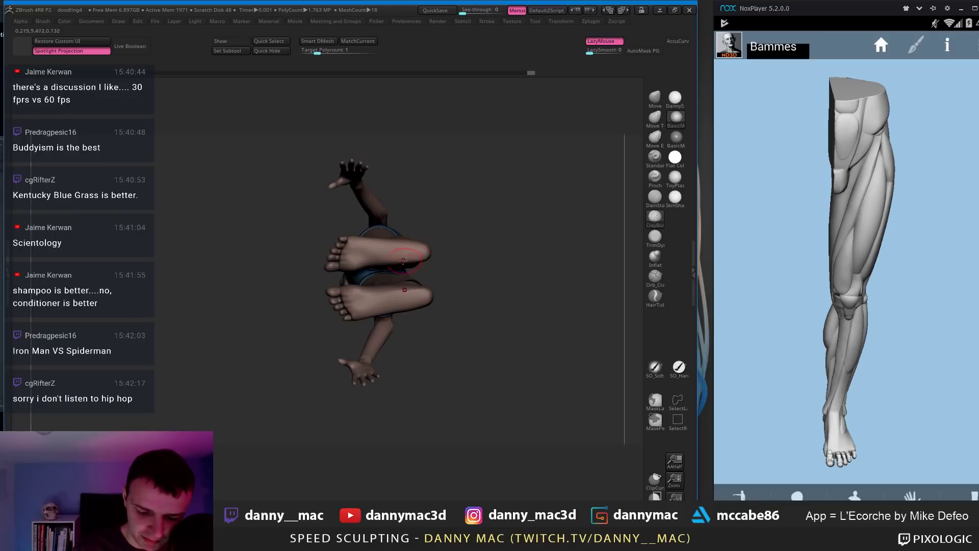
pyautogui.press('b')
pyautogui.press('m')
pyautogui.press('v')
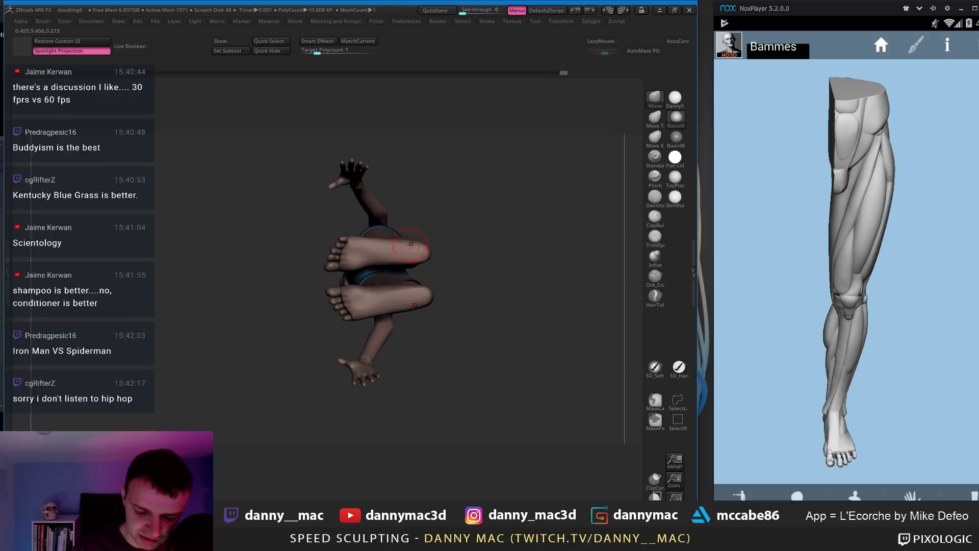
pyautogui.press('space')
pyautogui.moveTo(358, 240); pyautogui.dragTo(344, 307, button='right')
pyautogui.press('space')
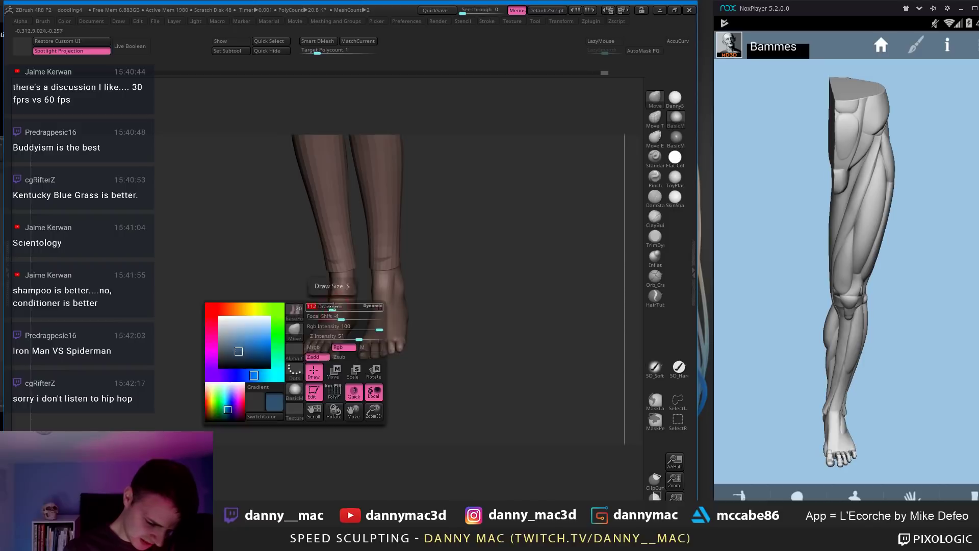
pyautogui.moveTo(335, 289); pyautogui.dragTo(435, 260, button='right')
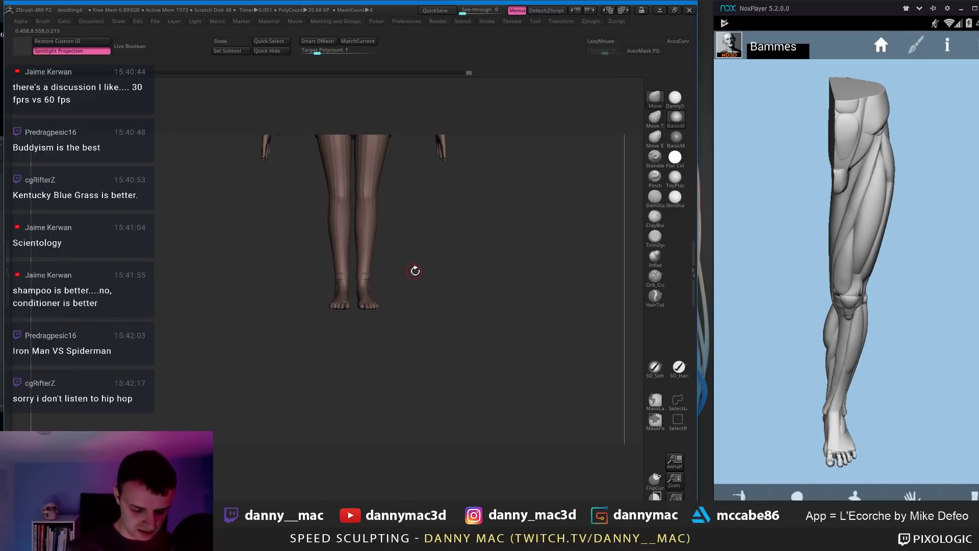
pyautogui.keyDown('ctrl'); pyautogui.moveTo(372, 279); pyautogui.dragTo(389, 303, button='right'); pyautogui.keyUp('ctrl')
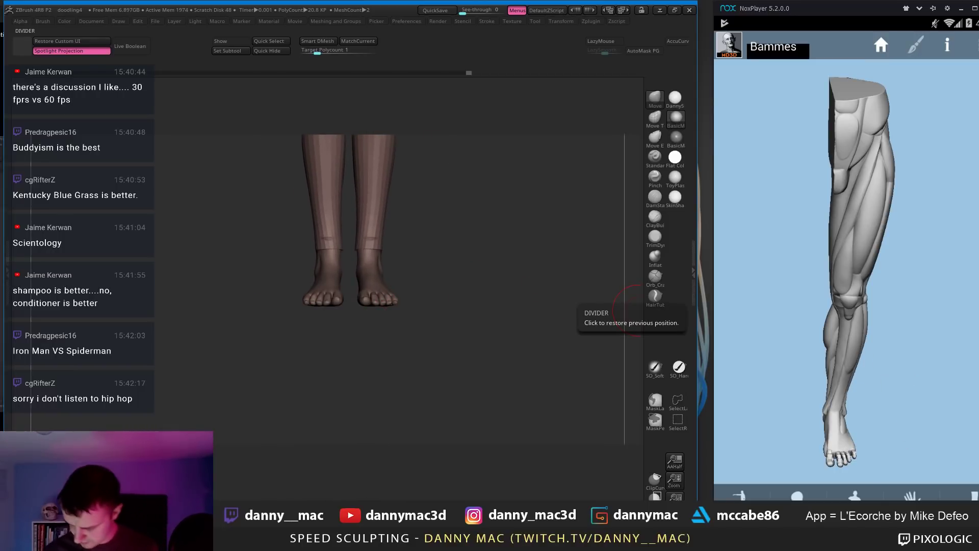
# Step: Rotate the leg reference, then enlarge the Move brush to pull the feet inward
pyautogui.click(959, 499)
pyautogui.click(881, 48)
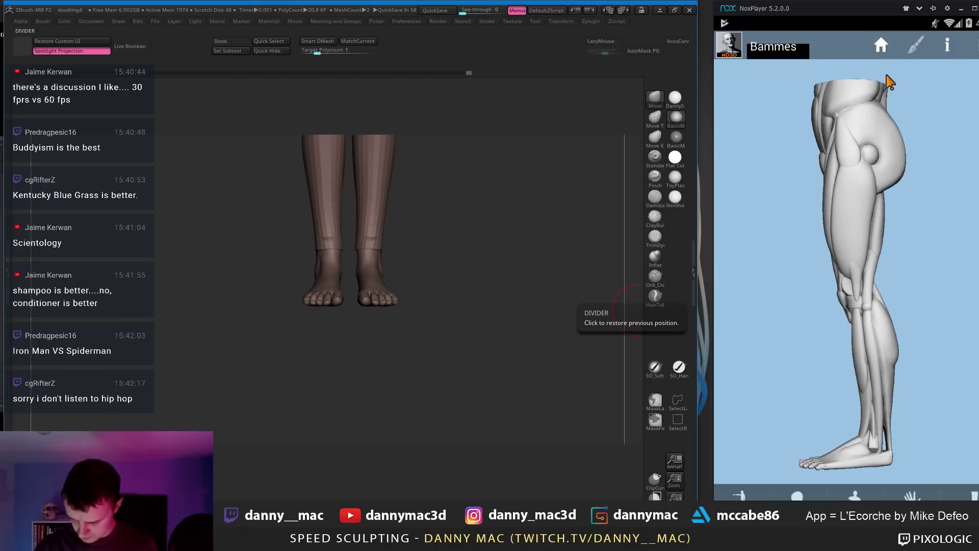
pyautogui.moveTo(819, 343); pyautogui.dragTo(826, 315)
pyautogui.click(964, 498)
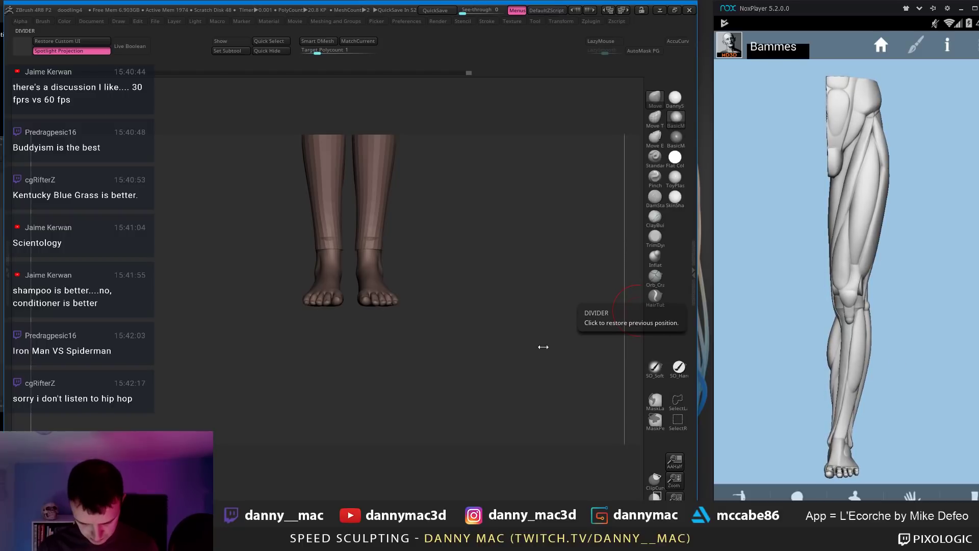
pyautogui.moveTo(432, 308)
pyautogui.mouseDown()
pyautogui.moveTo(414, 283)
pyautogui.moveTo(394, 306)
pyautogui.moveTo(395, 294)
pyautogui.moveTo(375, 304)
pyautogui.mouseUp()
pyautogui.press('space')
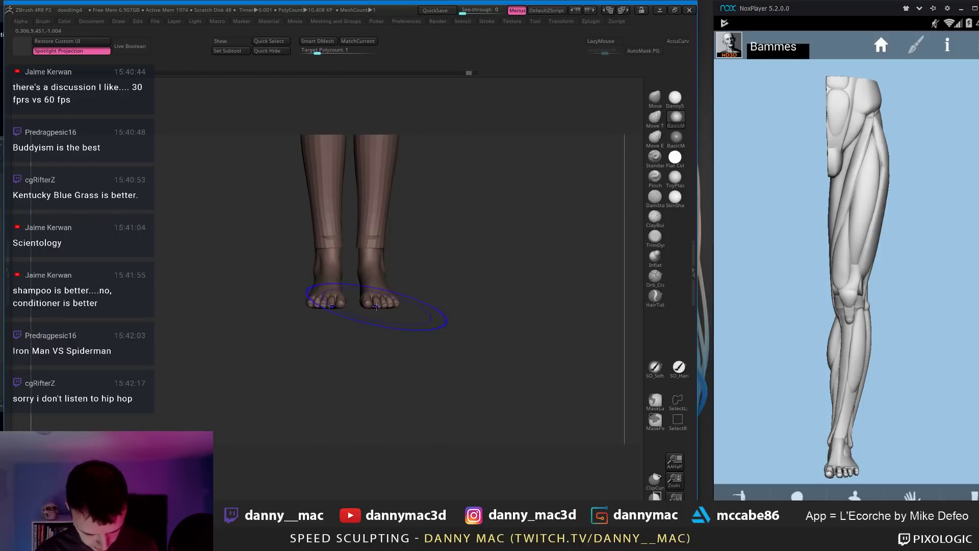
pyautogui.hotkey('shift', 'f')
pyautogui.keyDown('alt'); pyautogui.moveTo(429, 282); pyautogui.dragTo(505, 223); pyautogui.keyUp('alt')
# Step: Solo the feet and try Reconstruct Subdiv in Tool > Geometry
pyautogui.hotkey('shift', 's')
pyautogui.press('m')
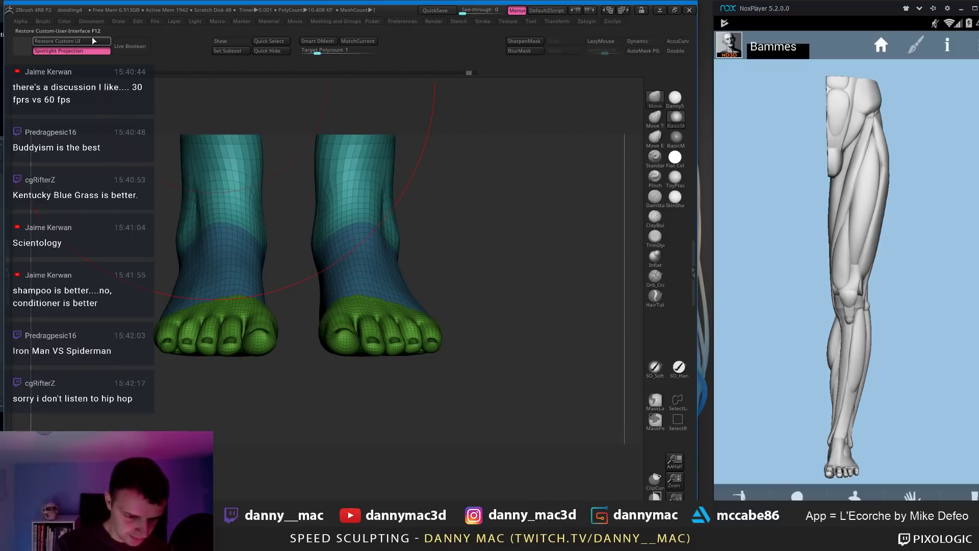
pyautogui.press('m')
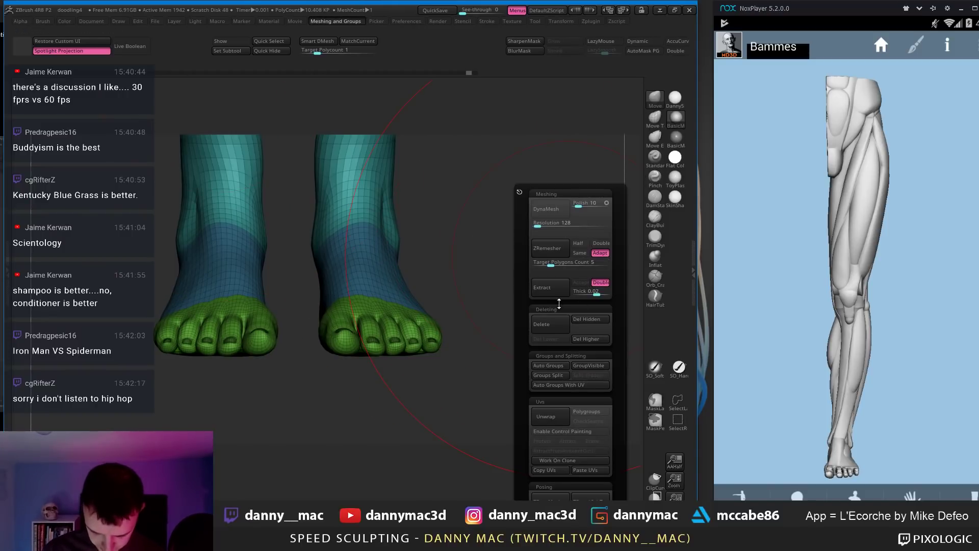
pyautogui.press('F1')
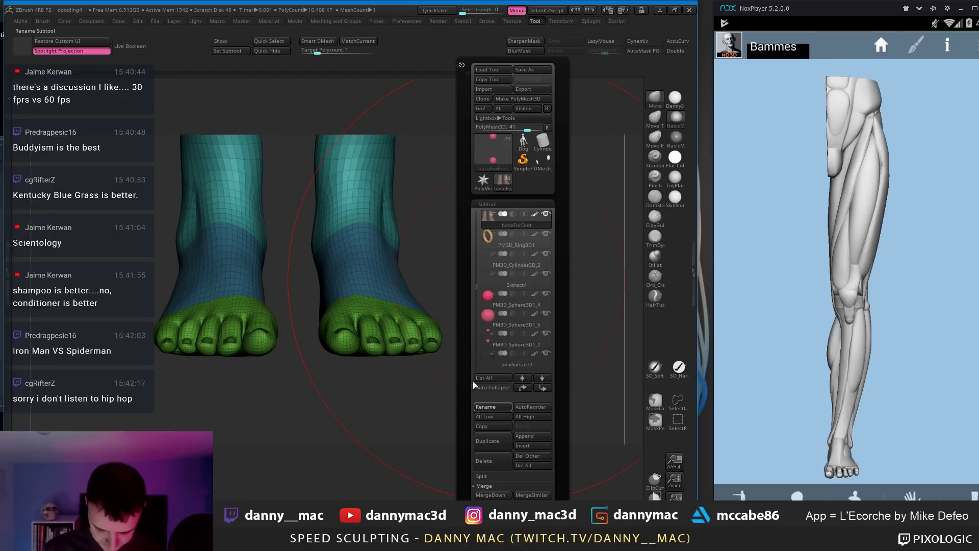
pyautogui.scroll(-10, 476, 319)
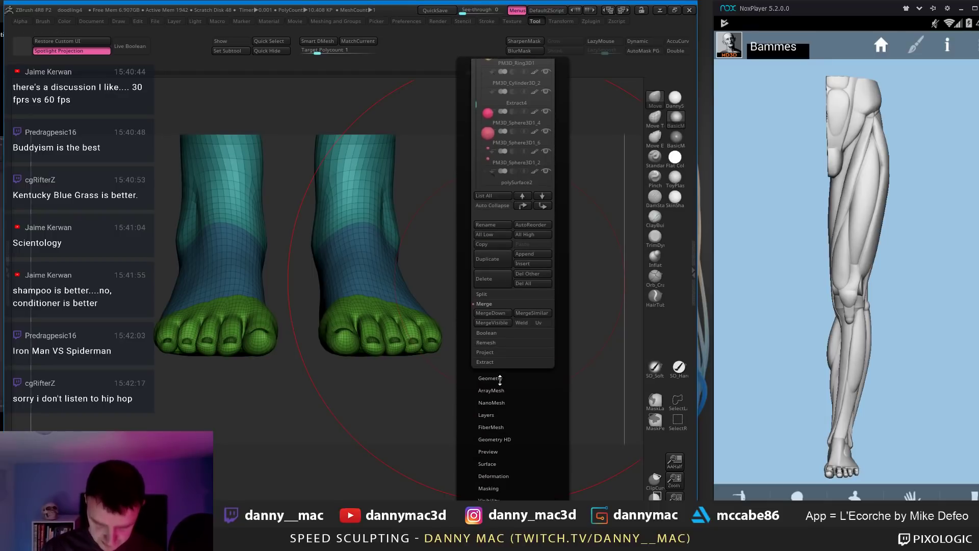
pyautogui.click(513, 84)
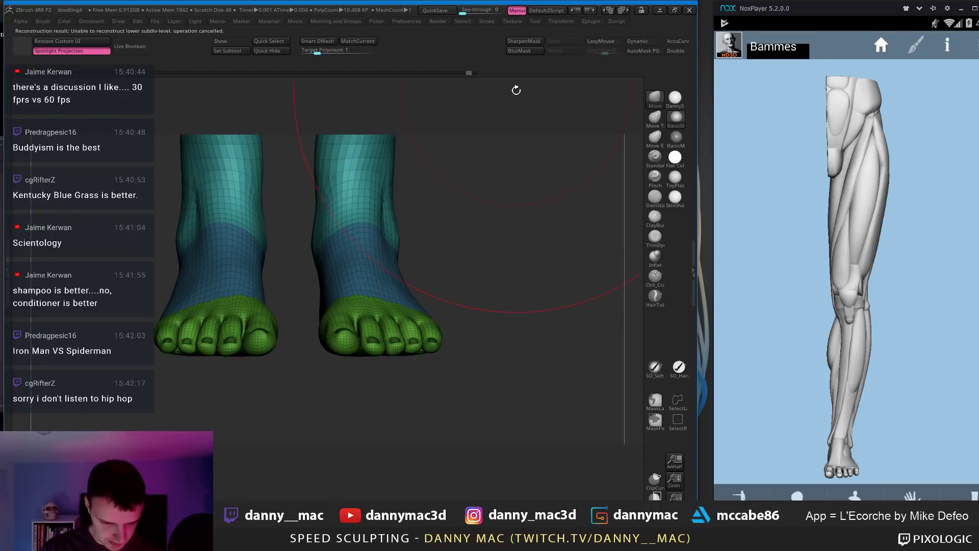
pyautogui.keyDown('alt'); pyautogui.moveTo(460, 197); pyautogui.dragTo(432, 274); pyautogui.keyUp('alt')
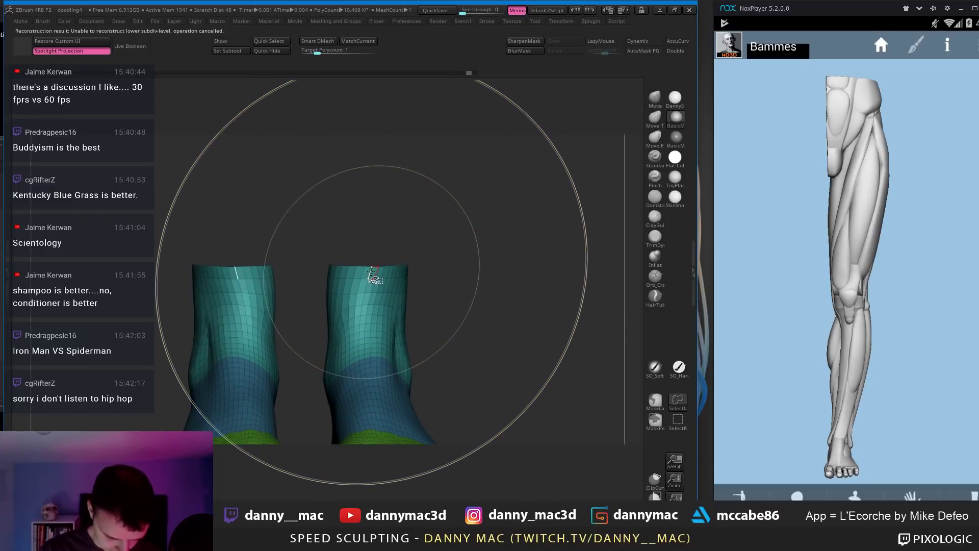
# Step: Delete the hidden geometry and reconstruct a lower subdivision level for the feet
pyautogui.press('m')
pyautogui.click(491, 320)
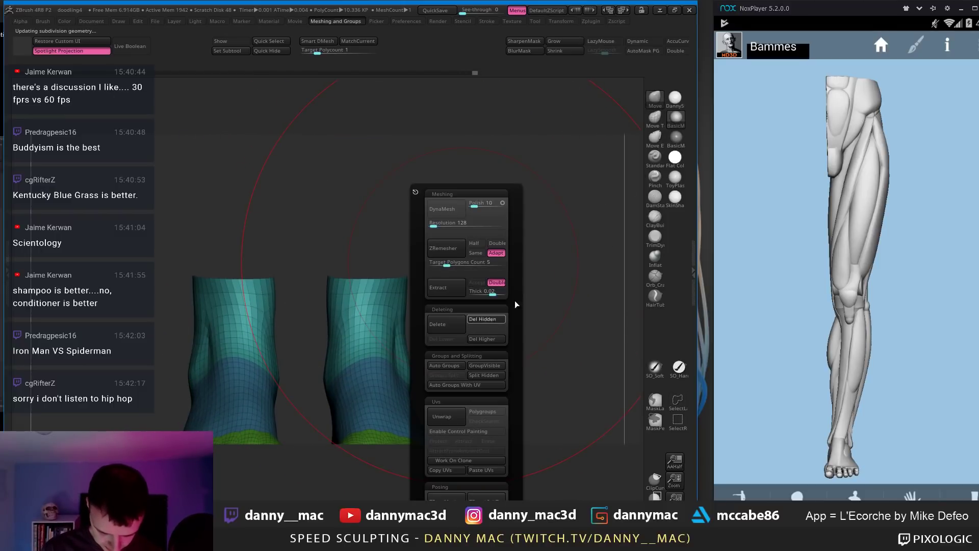
pyautogui.keyDown('alt'); pyautogui.moveTo(521, 222); pyautogui.dragTo(522, 209); pyautogui.keyUp('alt')
pyautogui.press('w')
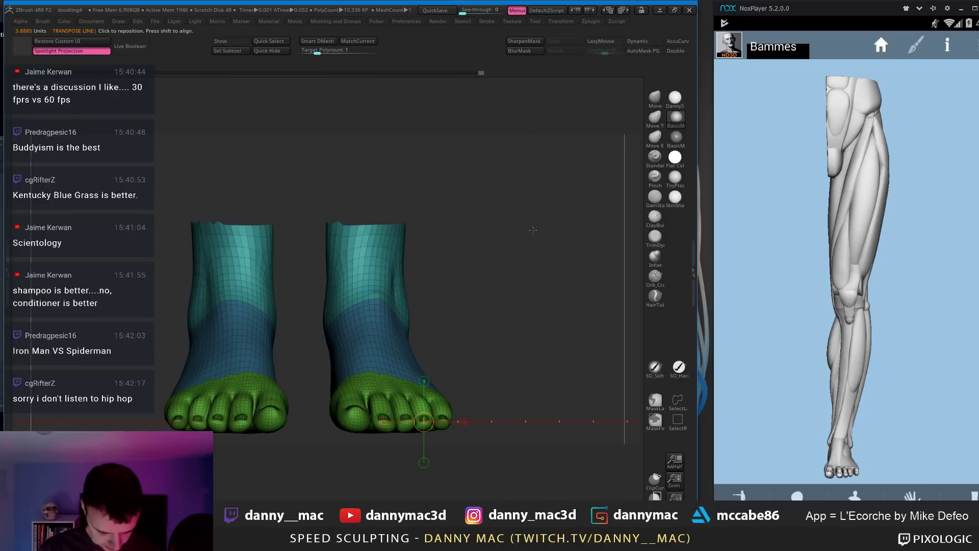
pyautogui.press('t')
pyautogui.click(542, 265)
pyautogui.press('t')
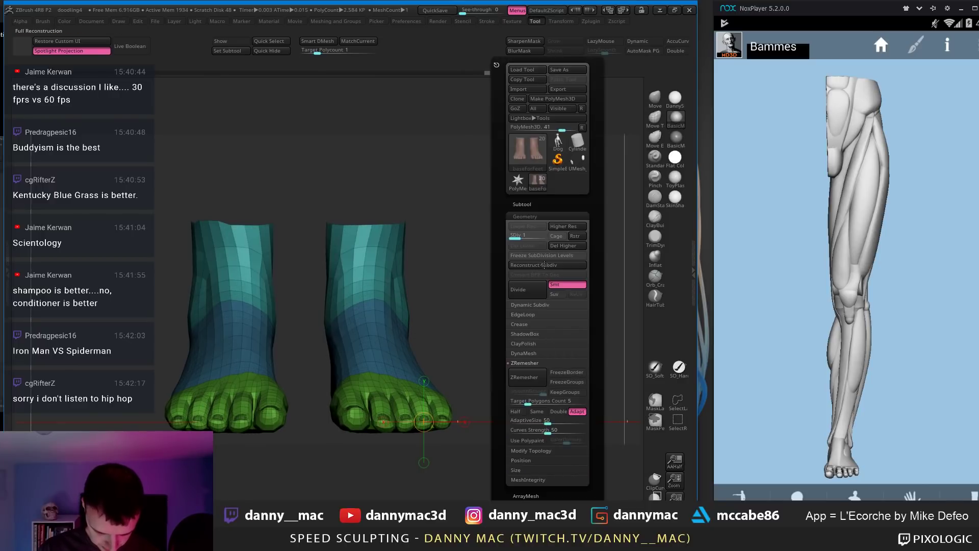
pyautogui.click(545, 265)
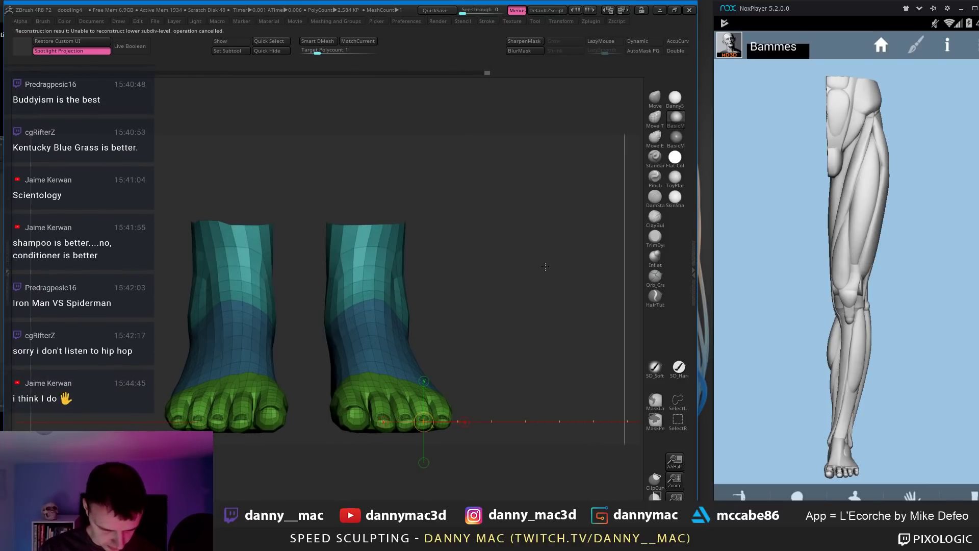
pyautogui.keyDown('alt'); pyautogui.moveTo(503, 272); pyautogui.dragTo(505, 243); pyautogui.keyUp('alt')
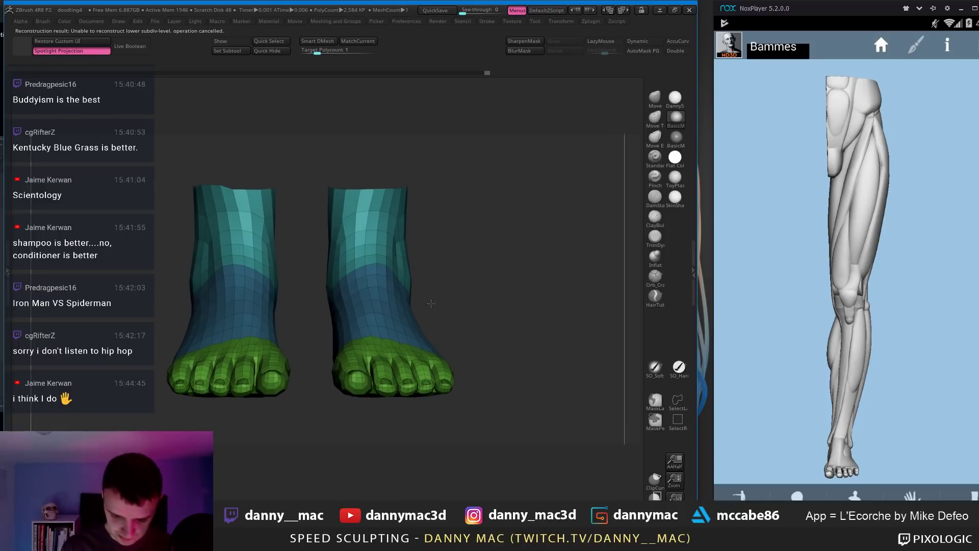
# Step: At SDiv 1, pull the big toes slightly inward with the Move brush
pyautogui.press('b')
pyautogui.press('m')
pyautogui.press('v')
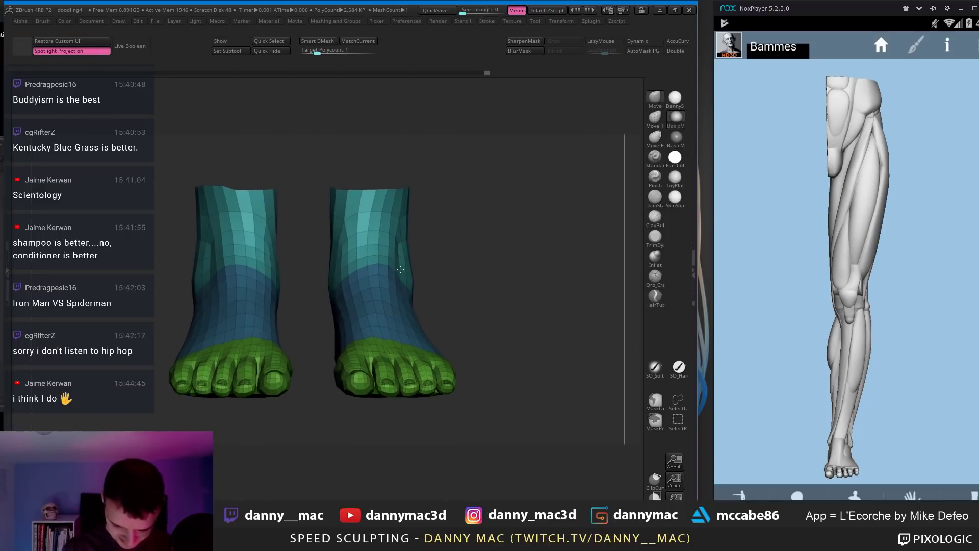
pyautogui.moveTo(339, 240); pyautogui.dragTo(348, 239)
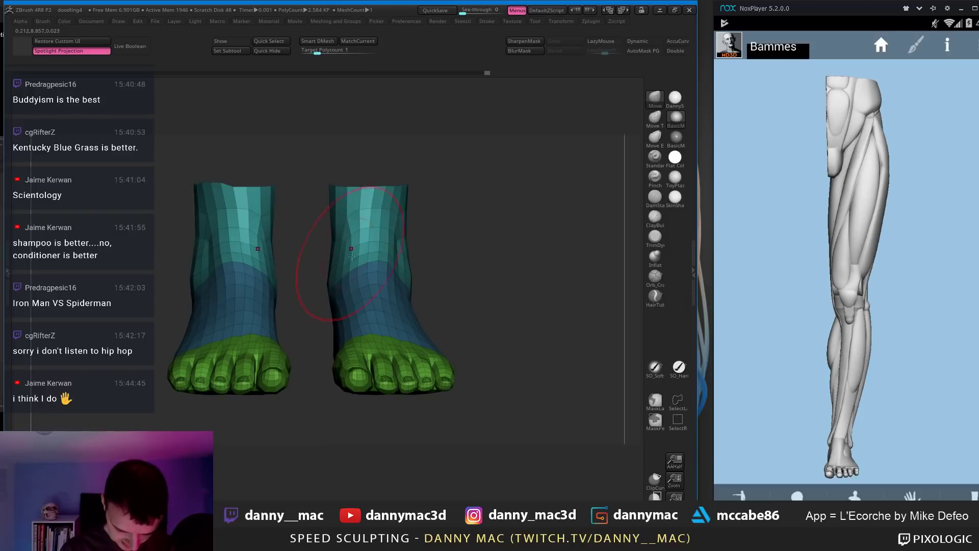
pyautogui.hotkey('ctrl', 'z')
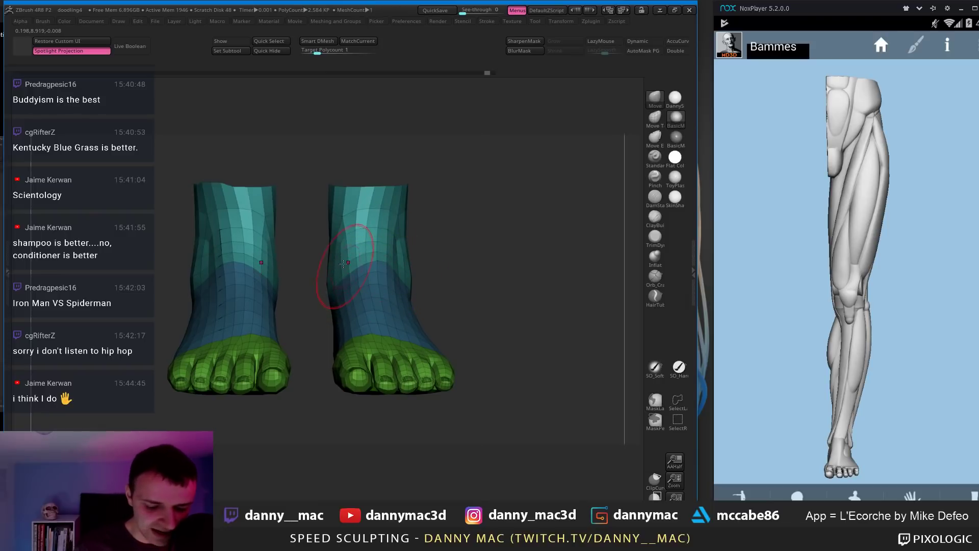
pyautogui.press('space')
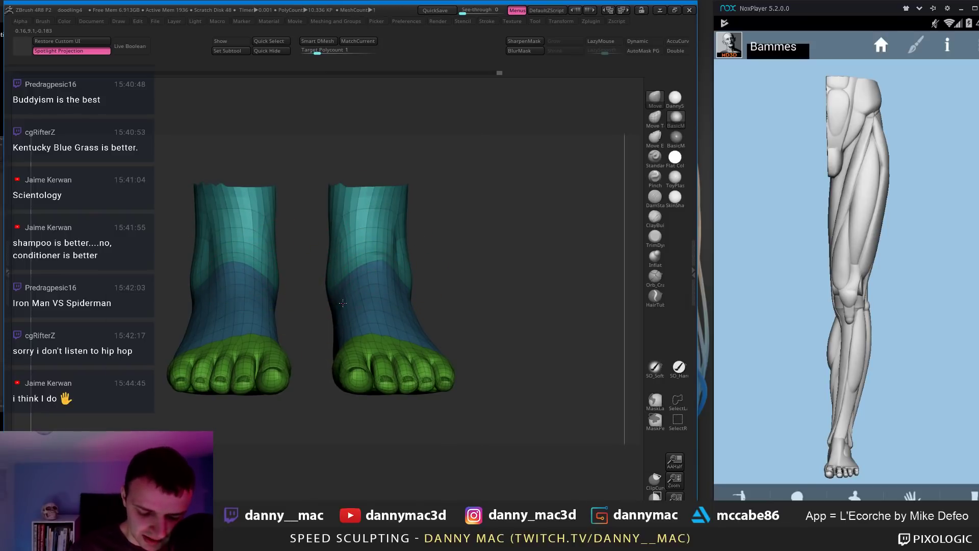
pyautogui.moveTo(343, 303); pyautogui.dragTo(373, 296, button='right')
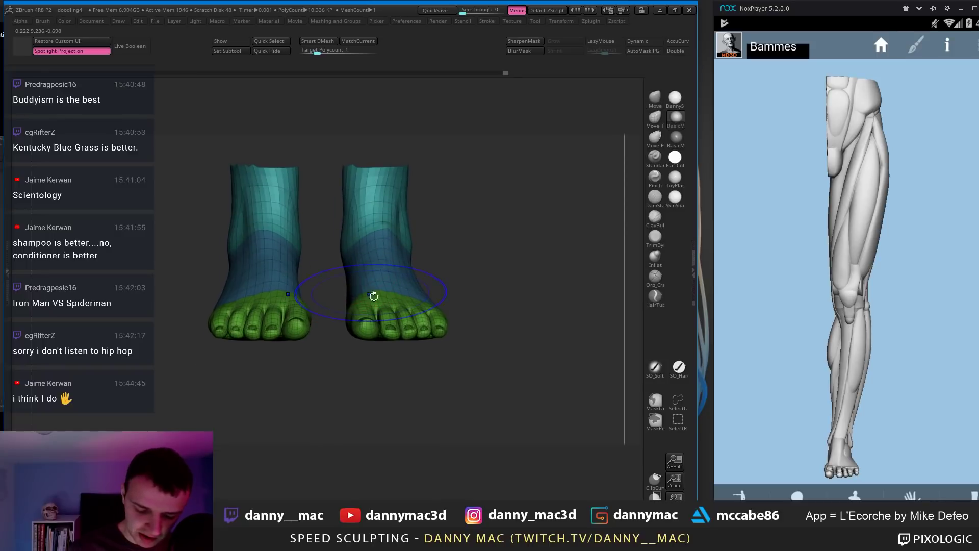
pyautogui.hotkey('shift', 'd')
pyautogui.moveTo(367, 324); pyautogui.dragTo(362, 327)
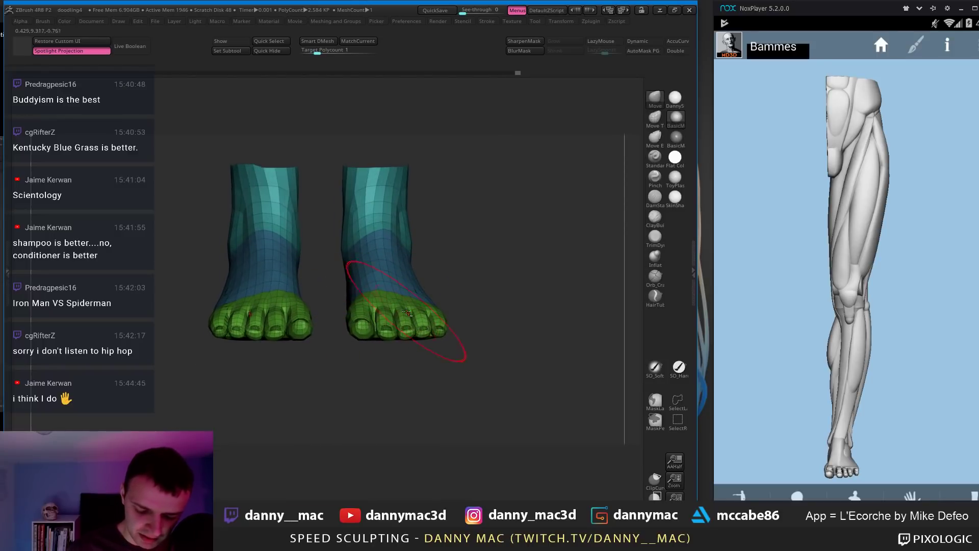
pyautogui.keyDown('ctrl'); pyautogui.moveTo(406, 312); pyautogui.dragTo(369, 298, button='right'); pyautogui.keyUp('ctrl')
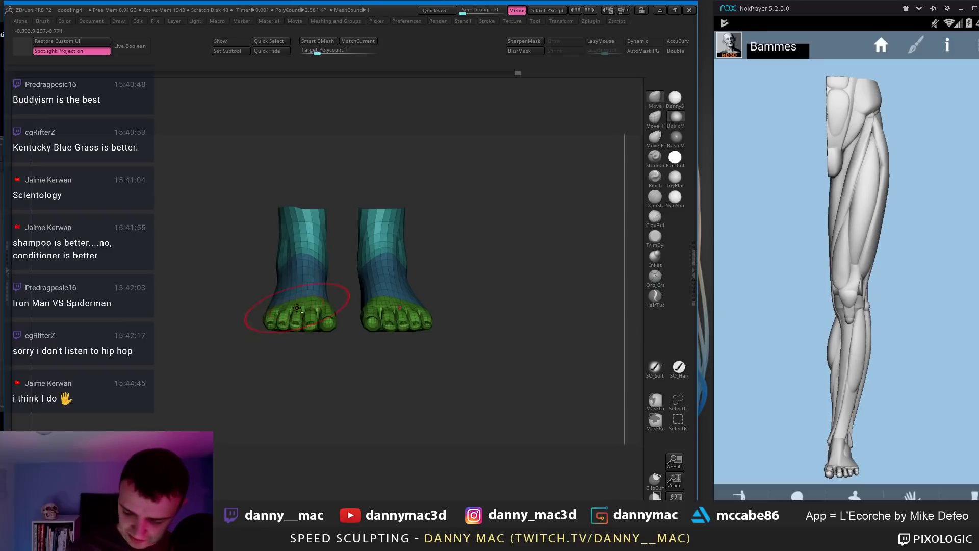
pyautogui.rightClick(400, 287)
pyautogui.moveTo(399, 286)
pyautogui.mouseDown(button='right')
pyautogui.moveTo(368, 289)
pyautogui.moveTo(436, 280)
pyautogui.moveTo(468, 261)
pyautogui.mouseUp(button='right')
pyautogui.keyDown('alt'); pyautogui.moveTo(449, 209); pyautogui.dragTo(337, 255, button='right'); pyautogui.keyUp('alt')
pyautogui.hotkey('shift', 'd')
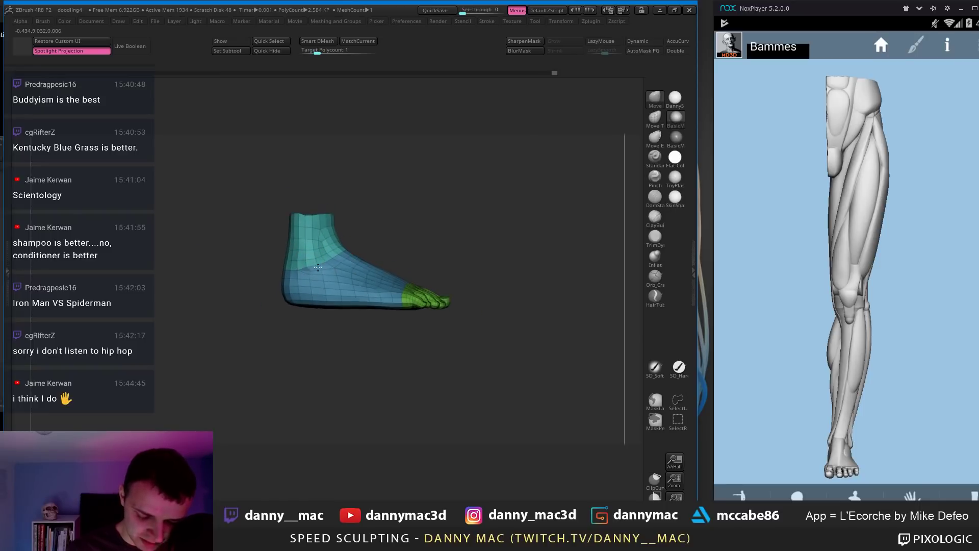
pyautogui.rightClick(289, 269)
pyautogui.moveTo(288, 269)
pyautogui.mouseDown(button='right')
pyautogui.moveTo(304, 269)
pyautogui.moveTo(278, 275)
pyautogui.mouseUp(button='right')
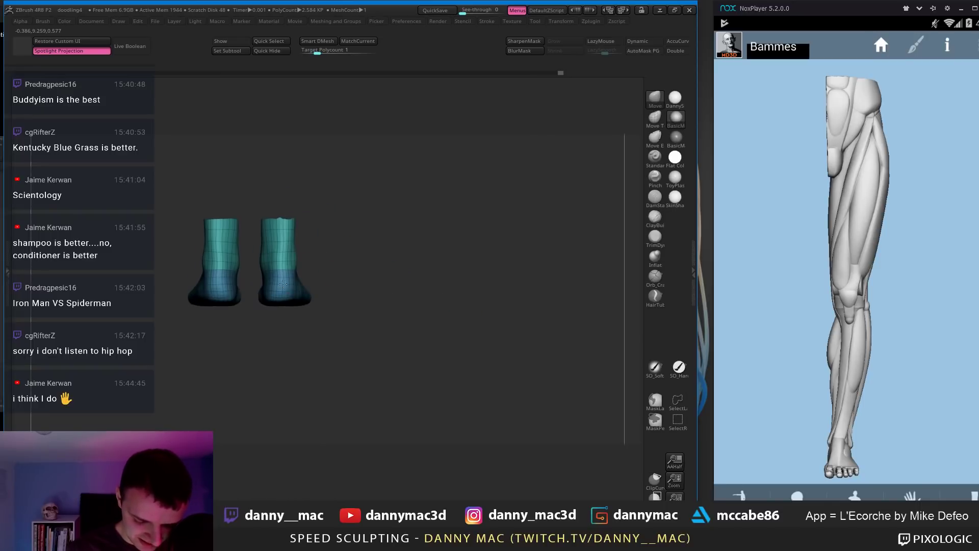
pyautogui.press('d')
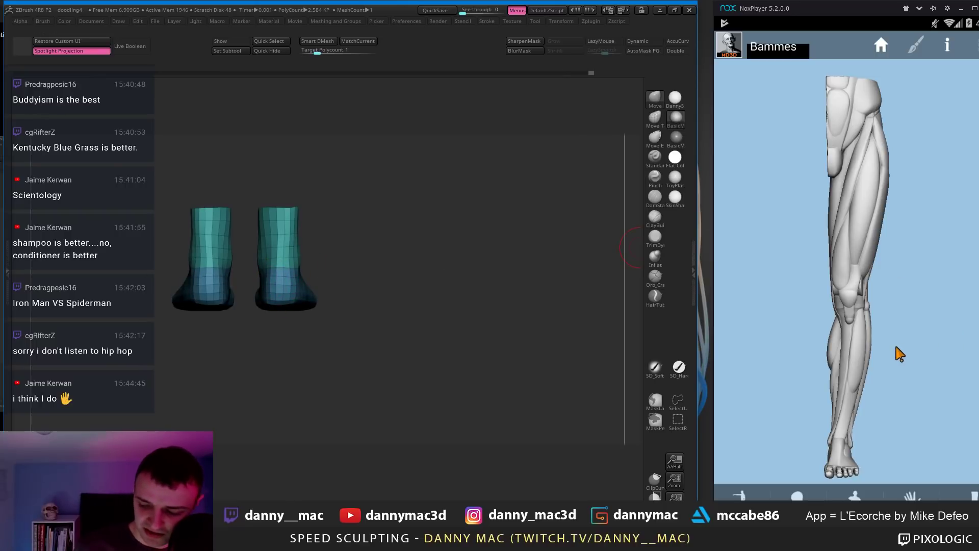
pyautogui.moveTo(898, 353); pyautogui.dragTo(767, 349)
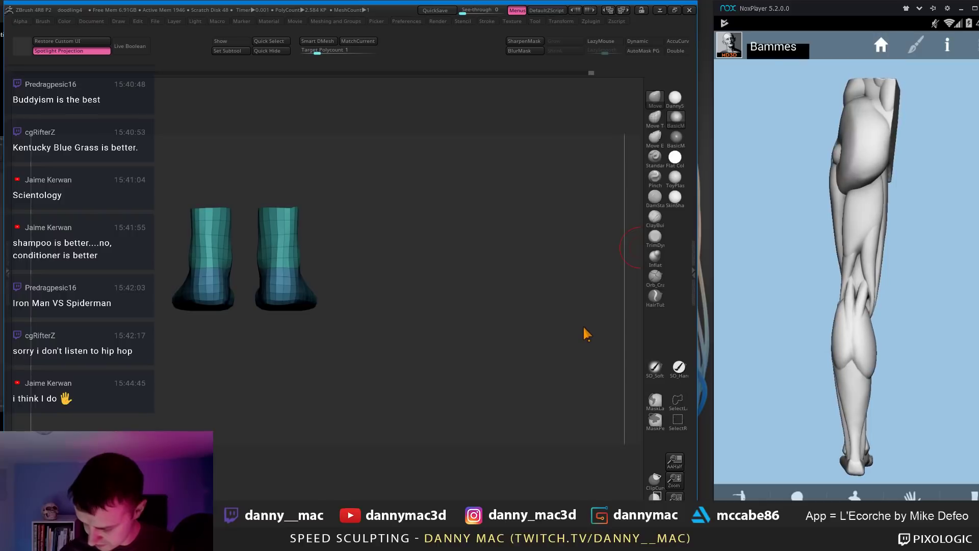
pyautogui.keyDown('alt'); pyautogui.moveTo(351, 305); pyautogui.dragTo(236, 287, button='right'); pyautogui.keyUp('alt')
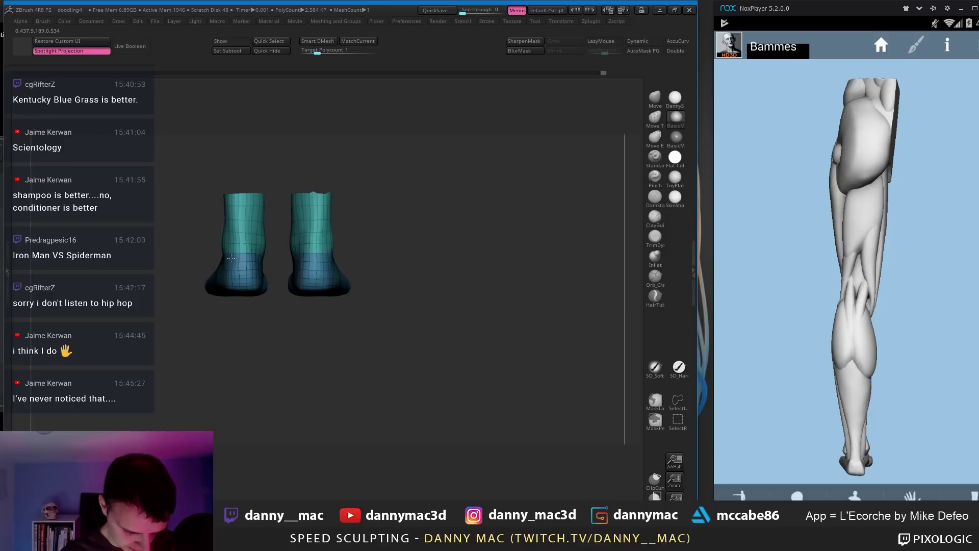
pyautogui.hotkey('ctrl', 'd')
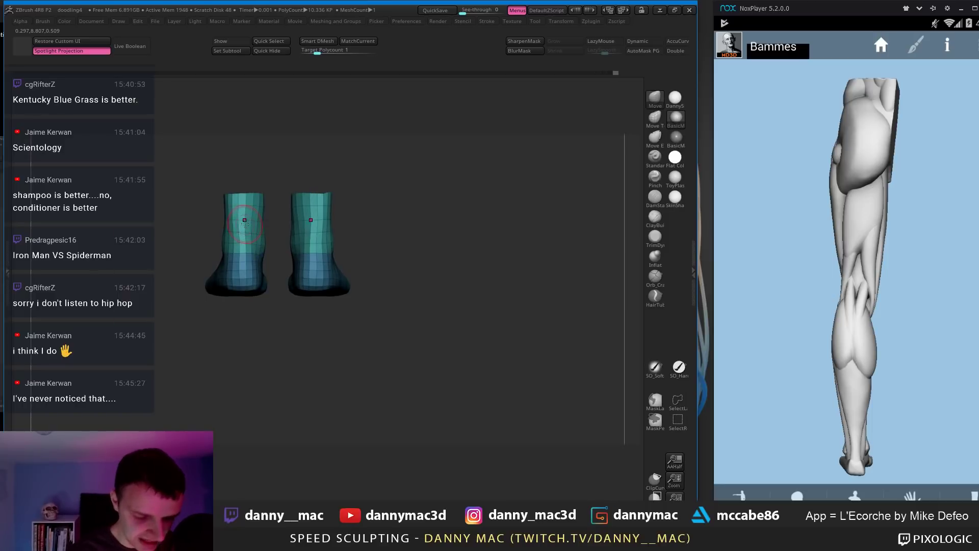
pyautogui.moveTo(280, 260); pyautogui.dragTo(289, 265)
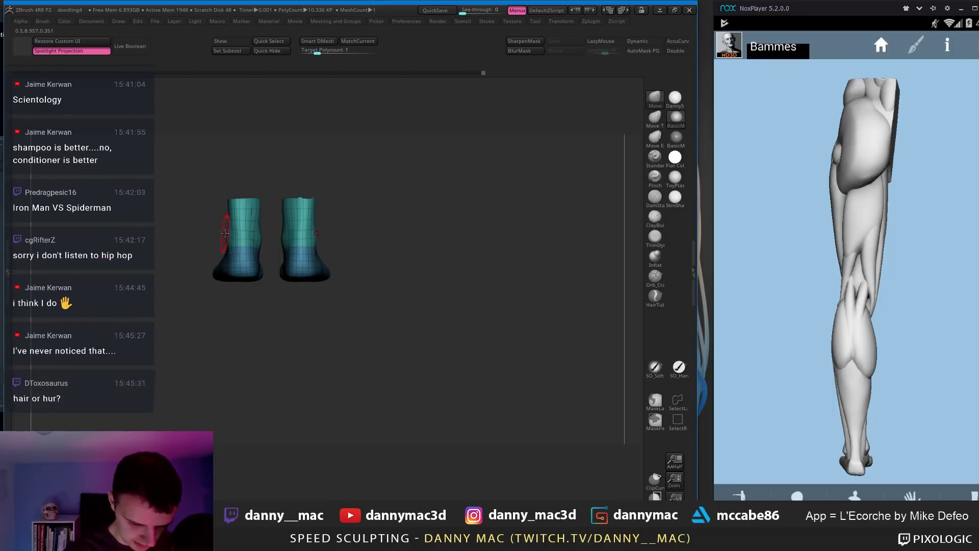
pyautogui.moveTo(221, 233)
pyautogui.mouseDown()
pyautogui.moveTo(212, 252)
pyautogui.moveTo(237, 261)
pyautogui.moveTo(233, 288)
pyautogui.mouseUp()
pyautogui.press('space')
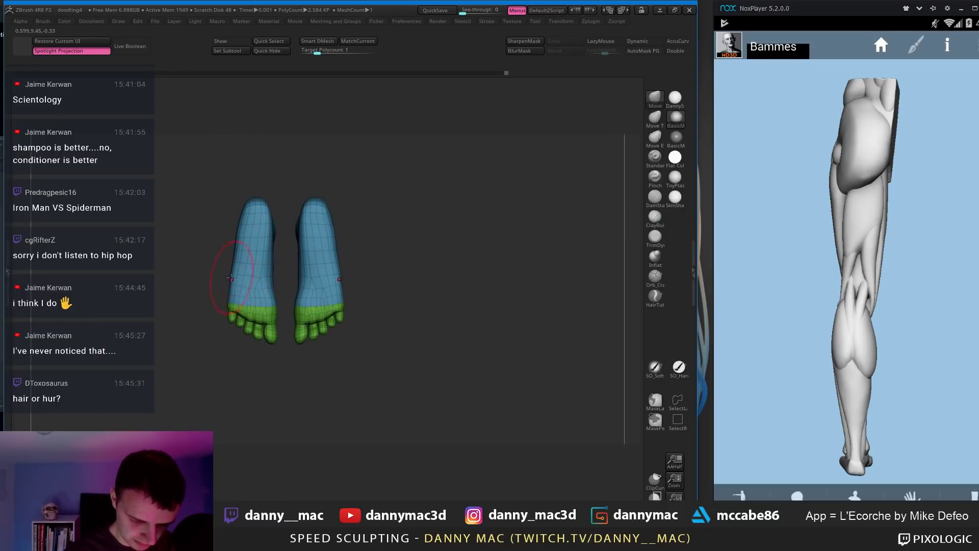
pyautogui.hotkey('ctrl', 'd')
pyautogui.moveTo(235, 268); pyautogui.dragTo(261, 287)
pyautogui.hotkey('shift', 'd')
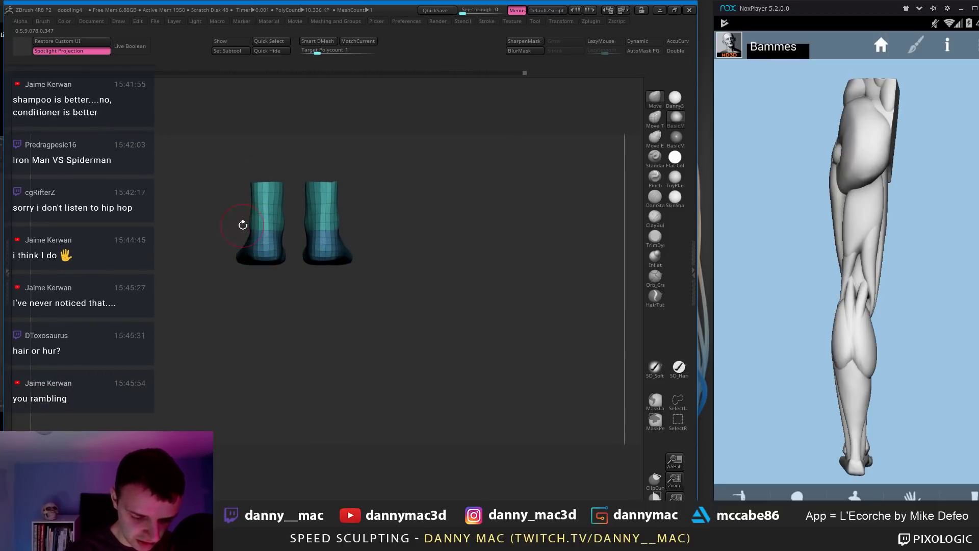
pyautogui.moveTo(243, 221)
pyautogui.mouseDown()
pyautogui.moveTo(306, 205)
pyautogui.moveTo(238, 209)
pyautogui.moveTo(265, 199)
pyautogui.mouseUp()
pyautogui.hotkey('ctrl', 'd')
pyautogui.press('space')
pyautogui.hotkey('shift', 'd')
# Step: Switch to DamStandard with LazyMouse, turn off PolyF, and carve a first ankle crease
pyautogui.press('b')
pyautogui.press('d')
pyautogui.press('s')
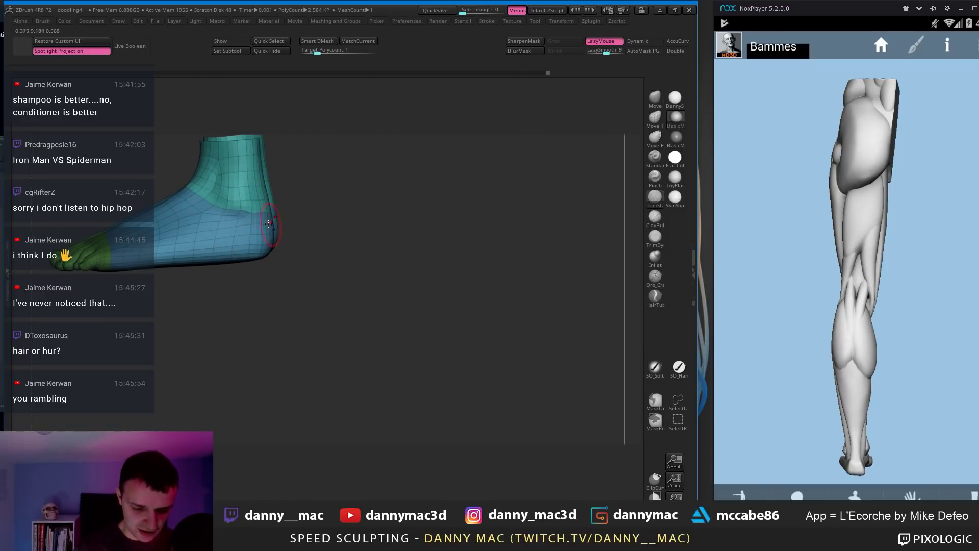
pyautogui.press('d')
pyautogui.hotkey('shift', 'f')
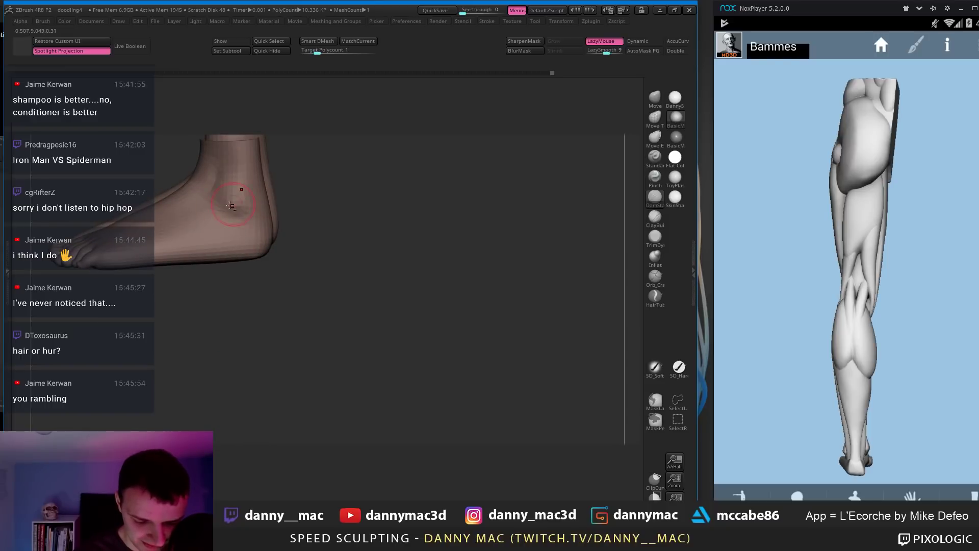
pyautogui.moveTo(799, 390); pyautogui.dragTo(951, 382)
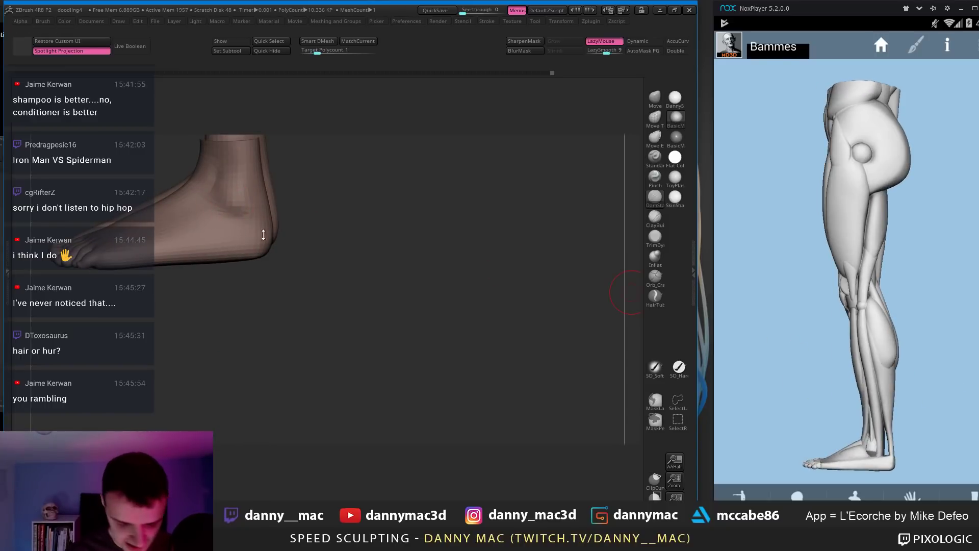
pyautogui.moveTo(270, 232); pyautogui.dragTo(247, 210)
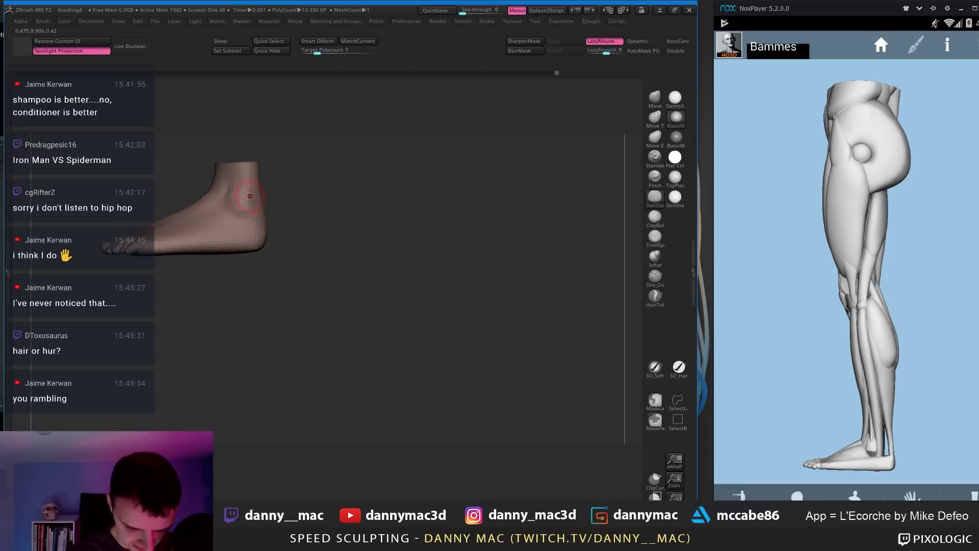
pyautogui.moveTo(246, 193)
pyautogui.mouseDown()
pyautogui.moveTo(255, 206)
pyautogui.moveTo(246, 193)
pyautogui.moveTo(237, 219)
pyautogui.moveTo(260, 215)
pyautogui.mouseUp()
# Step: Subdivide the feet to 41.344 KP and enlarge the brush for ankle carving
pyautogui.hotkey('ctrl', 'd')
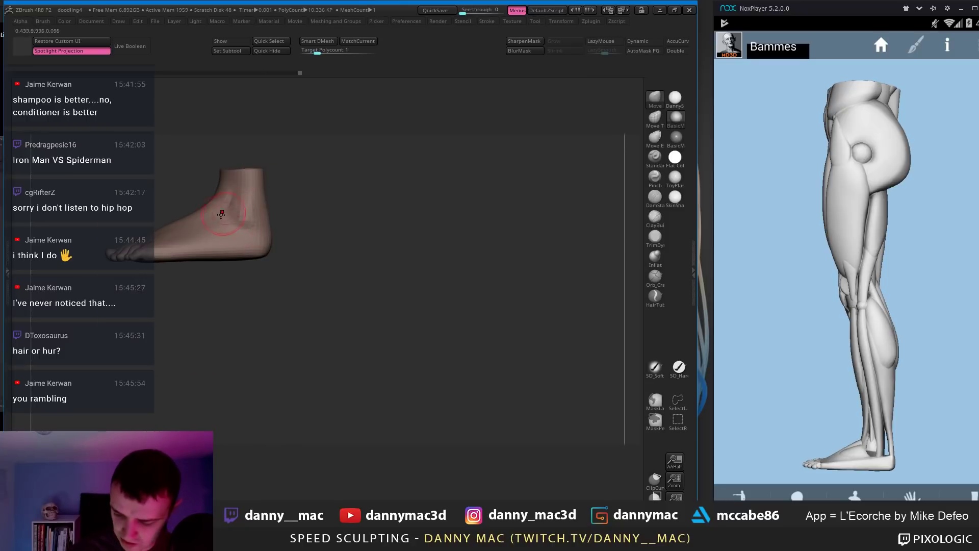
pyautogui.press('space')
pyautogui.press('space')
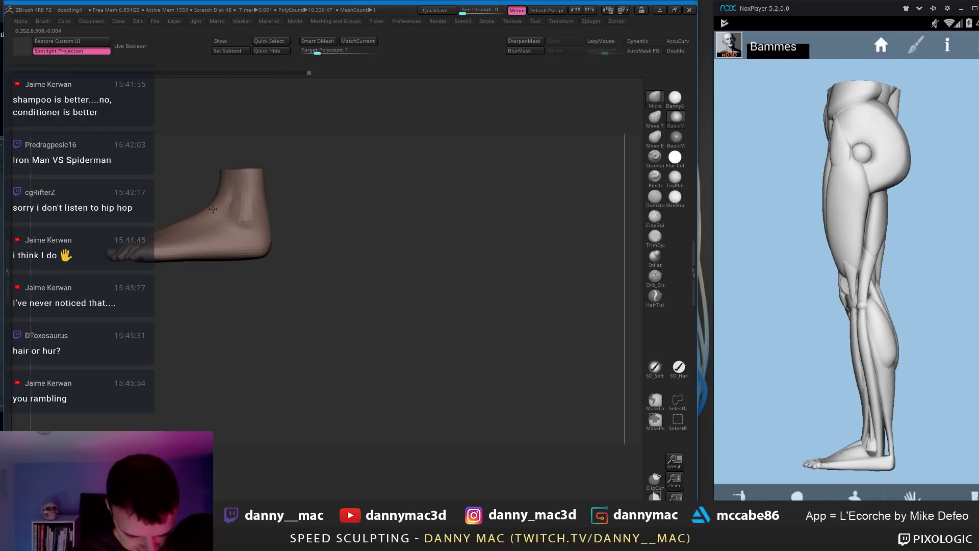
pyautogui.press('space')
pyautogui.keyDown('shift'); pyautogui.moveTo(193, 286); pyautogui.dragTo(268, 207); pyautogui.keyUp('shift')
pyautogui.moveTo(813, 324); pyautogui.dragTo(977, 345)
pyautogui.moveTo(306, 245); pyautogui.dragTo(306, 265)
pyautogui.moveTo(242, 214)
pyautogui.mouseDown()
pyautogui.moveTo(191, 207)
pyautogui.moveTo(223, 206)
pyautogui.moveTo(232, 228)
pyautogui.moveTo(258, 217)
pyautogui.moveTo(241, 234)
pyautogui.mouseUp()
pyautogui.press('l')
pyautogui.hotkey('ctrl', 'd')
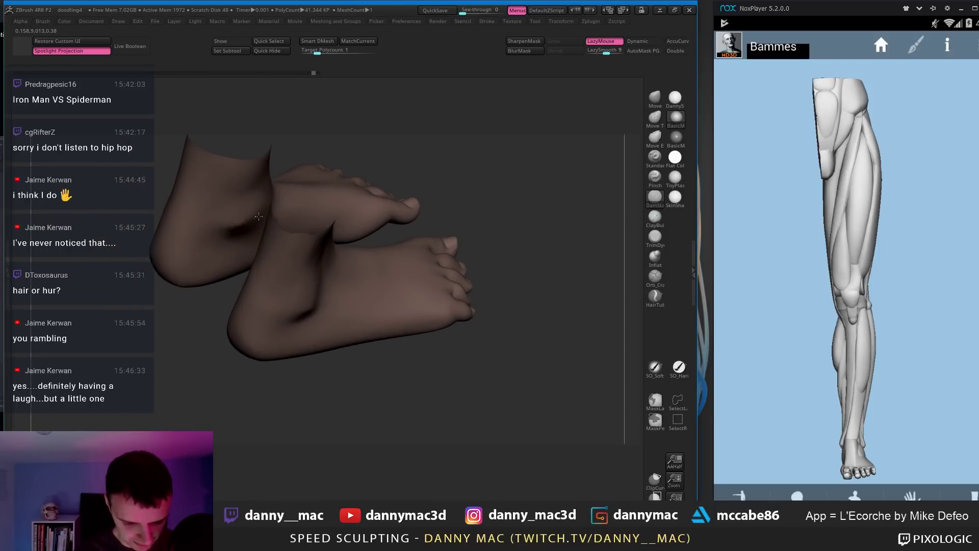
# Step: Orbit round to inspect the heels and ankles of both feet
pyautogui.moveTo(259, 216)
pyautogui.mouseDown(button='right')
pyautogui.moveTo(229, 196)
pyautogui.moveTo(237, 221)
pyautogui.moveTo(265, 231)
pyautogui.mouseUp(button='right')
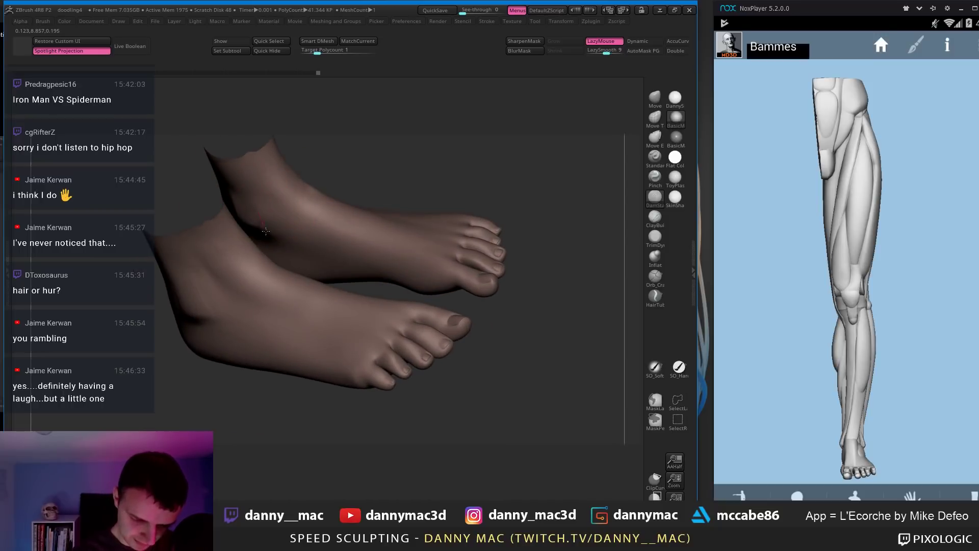
pyautogui.moveTo(270, 195); pyautogui.dragTo(268, 211, button='right')
pyautogui.moveTo(287, 255)
pyautogui.mouseDown(button='right')
pyautogui.moveTo(226, 213)
pyautogui.moveTo(244, 223)
pyautogui.moveTo(246, 213)
pyautogui.moveTo(233, 241)
pyautogui.moveTo(268, 212)
pyautogui.moveTo(261, 250)
pyautogui.mouseUp(button='right')
pyautogui.press('b')
pyautogui.press('c')
pyautogui.press('b')
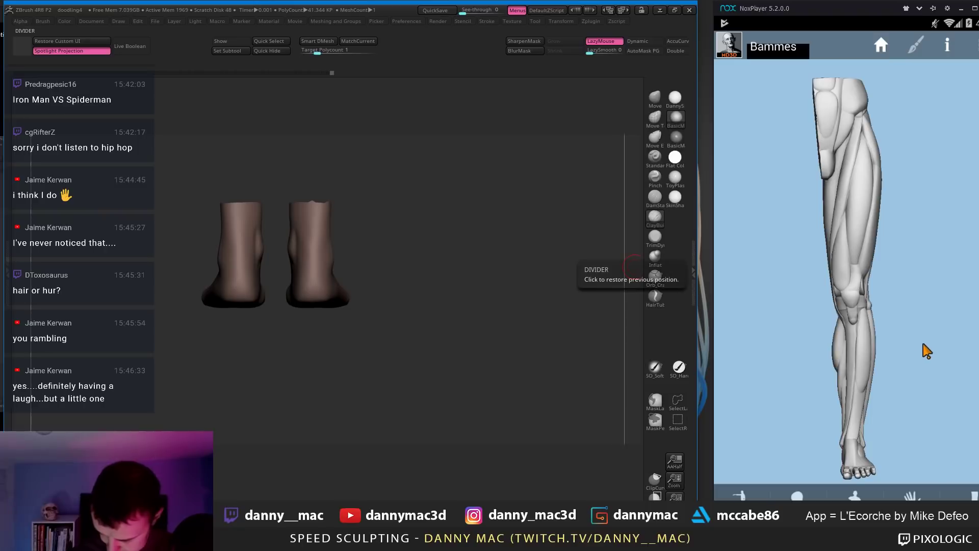
# Step: Smooth the left ankle surface and step the feet down to 10.336 KP
pyautogui.moveTo(924, 349); pyautogui.dragTo(732, 369)
pyautogui.moveTo(602, 376); pyautogui.dragTo(617, 378)
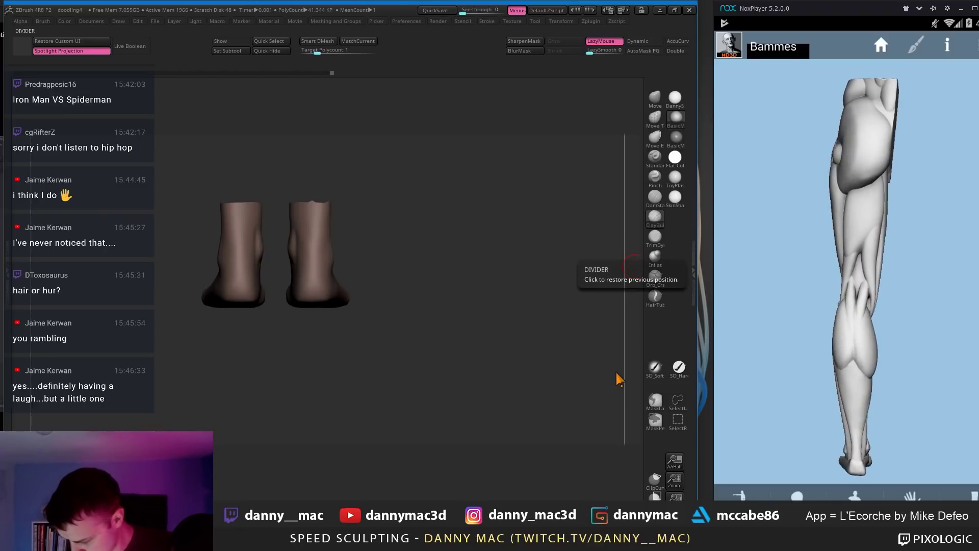
pyautogui.moveTo(293, 259)
pyautogui.mouseDown(button='right')
pyautogui.moveTo(270, 254)
pyautogui.moveTo(260, 235)
pyautogui.moveTo(253, 268)
pyautogui.mouseUp(button='right')
pyautogui.press('l')
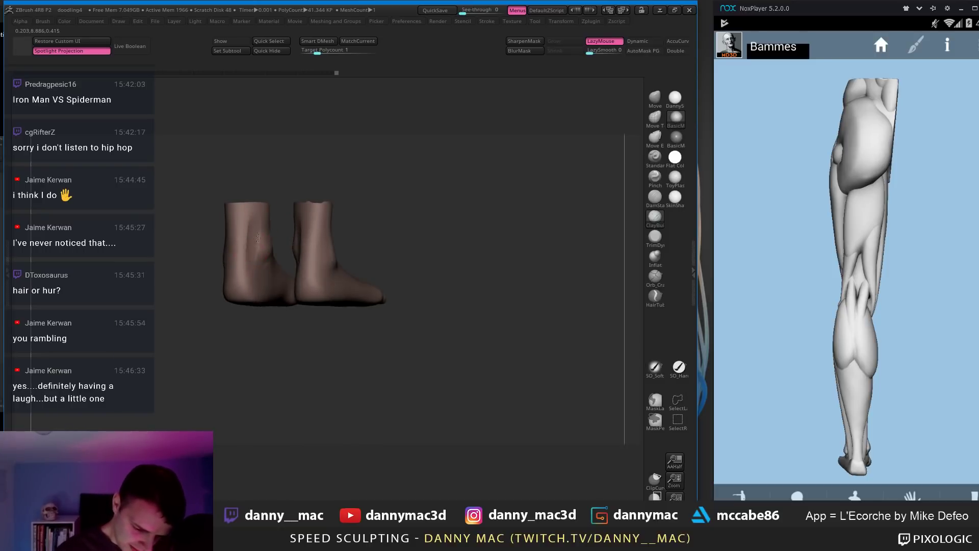
pyautogui.moveTo(253, 222)
pyautogui.mouseDown(button='right')
pyautogui.moveTo(240, 259)
pyautogui.moveTo(257, 281)
pyautogui.mouseUp(button='right')
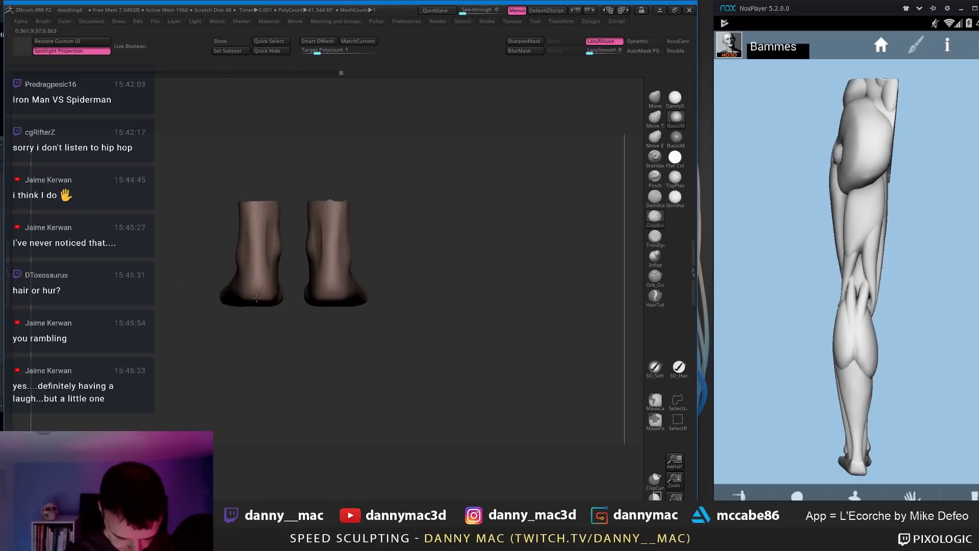
pyautogui.hotkey('shift', 'd')
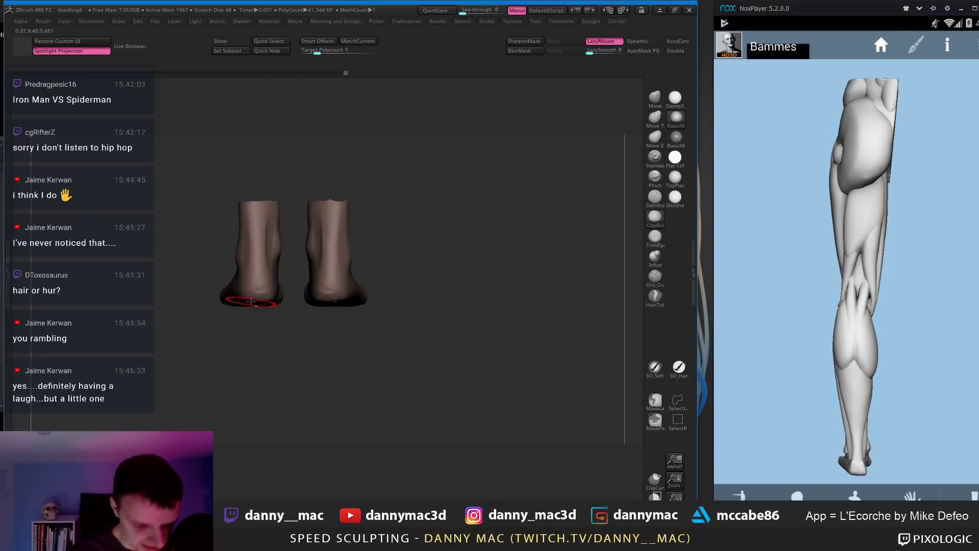
pyautogui.press('l')
pyautogui.press('l')
pyautogui.moveTo(357, 307)
pyautogui.mouseDown(button='right')
pyautogui.moveTo(346, 299)
pyautogui.moveTo(339, 307)
pyautogui.mouseUp(button='right')
# Step: Reshape the top of the forefoot with a smaller Move brush, then frame the whole character
pyautogui.press('b')
pyautogui.press('m')
pyautogui.press('v')
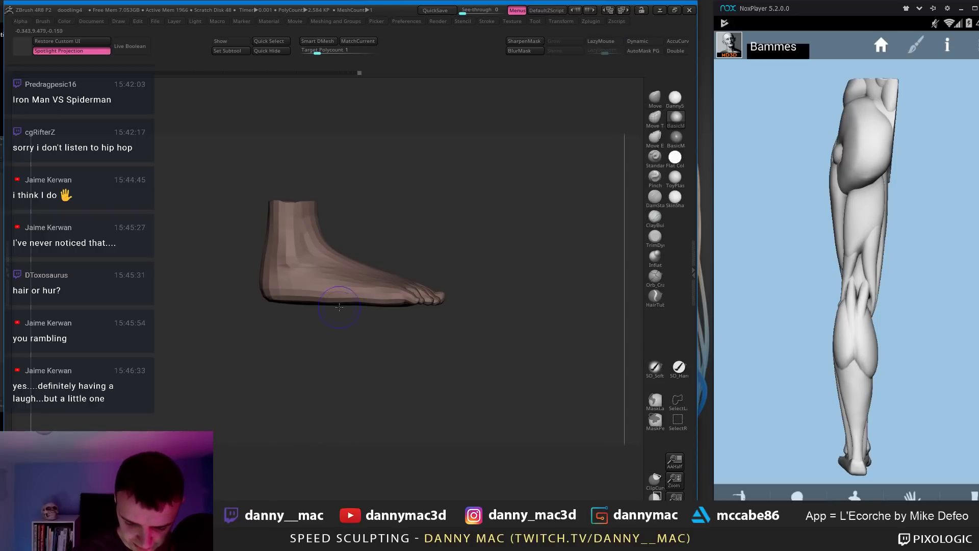
pyautogui.moveTo(920, 353); pyautogui.dragTo(977, 356)
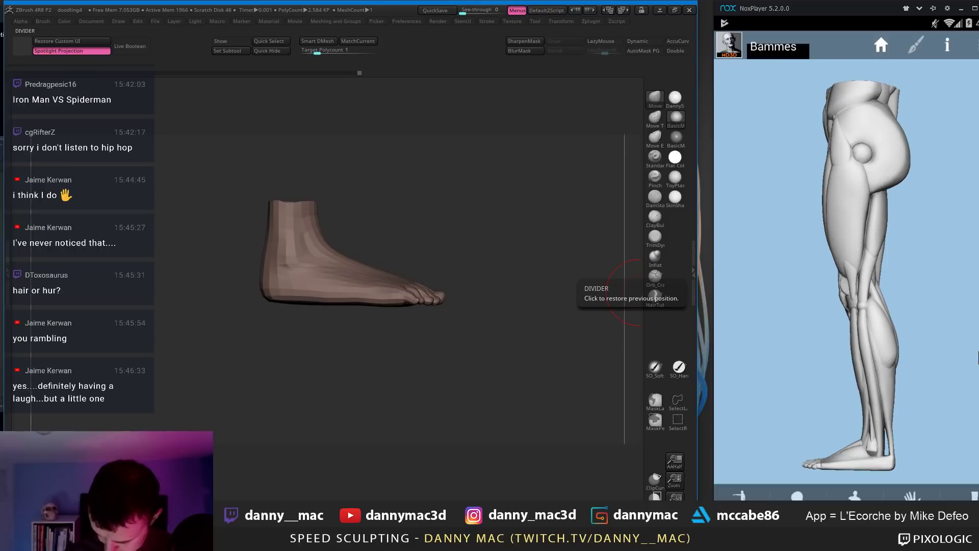
pyautogui.moveTo(318, 313)
pyautogui.mouseDown(button='right')
pyautogui.moveTo(299, 303)
pyautogui.moveTo(339, 302)
pyautogui.mouseUp(button='right')
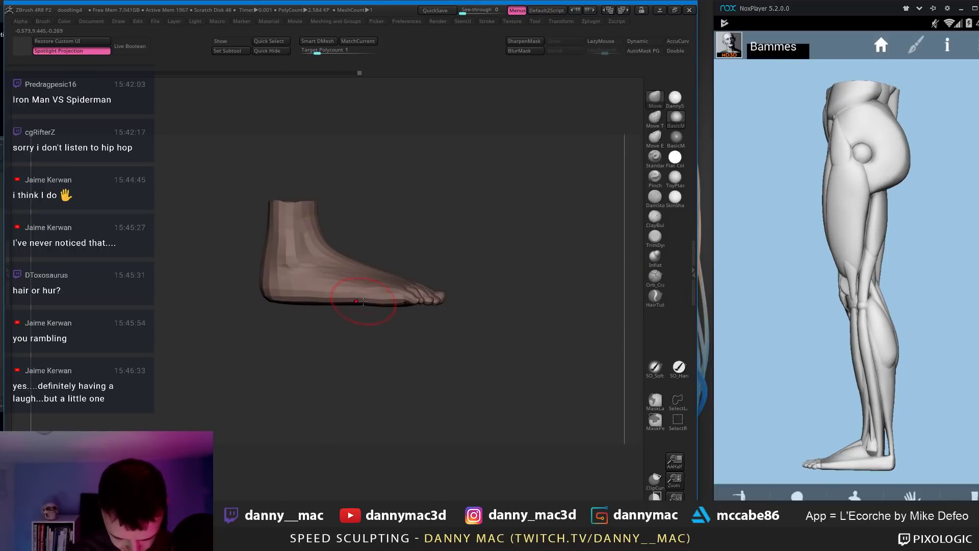
pyautogui.press('space')
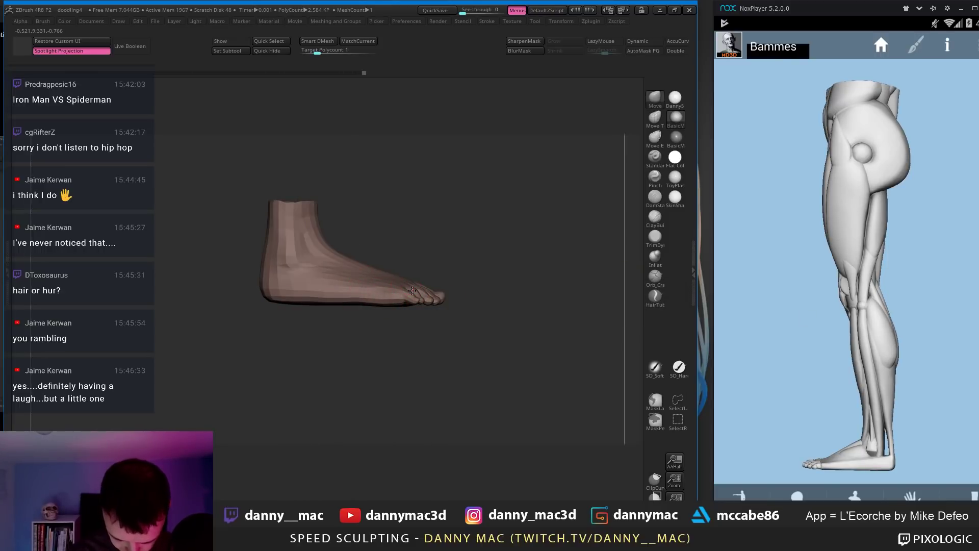
pyautogui.moveTo(404, 289); pyautogui.dragTo(396, 283)
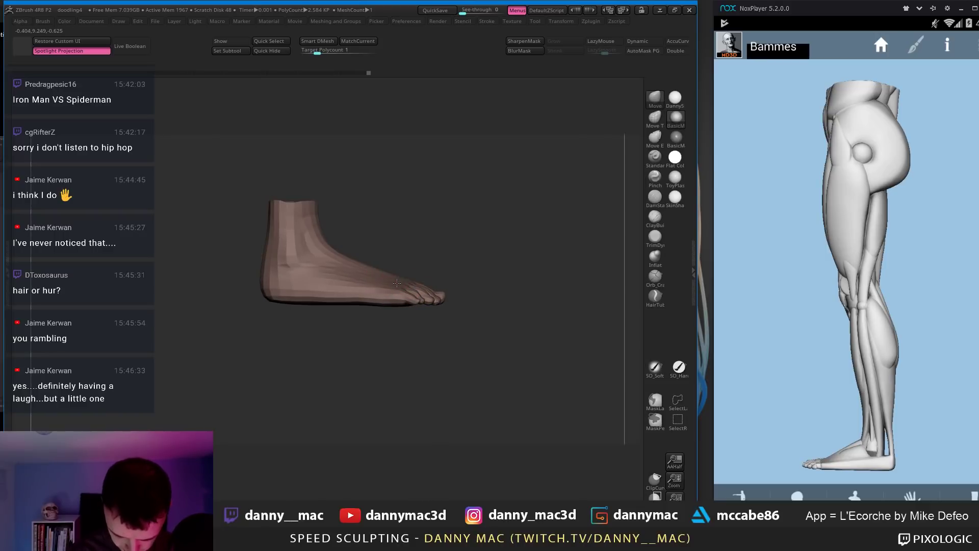
pyautogui.moveTo(391, 280); pyautogui.dragTo(363, 286, button='right')
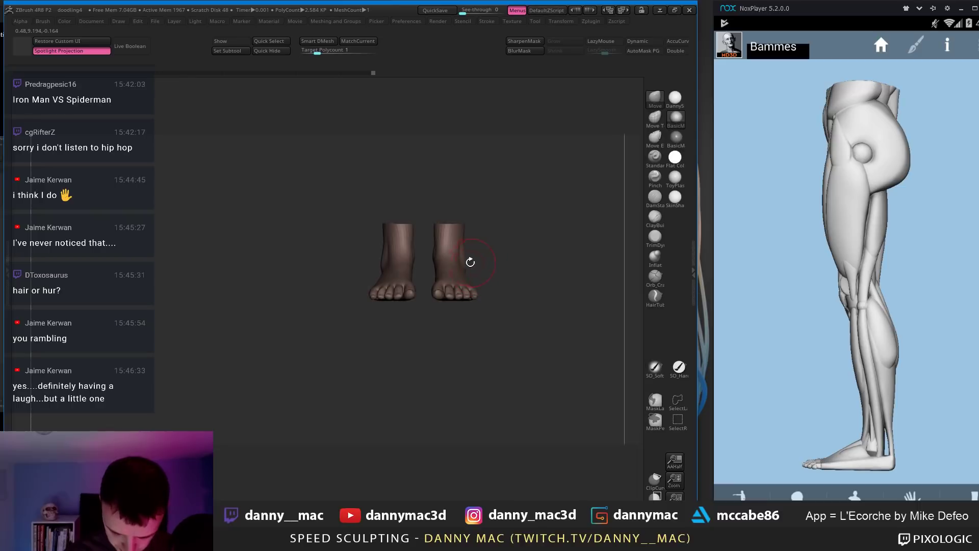
pyautogui.keyDown('ctrl'); pyautogui.moveTo(470, 263); pyautogui.dragTo(451, 301, button='right'); pyautogui.keyUp('ctrl')
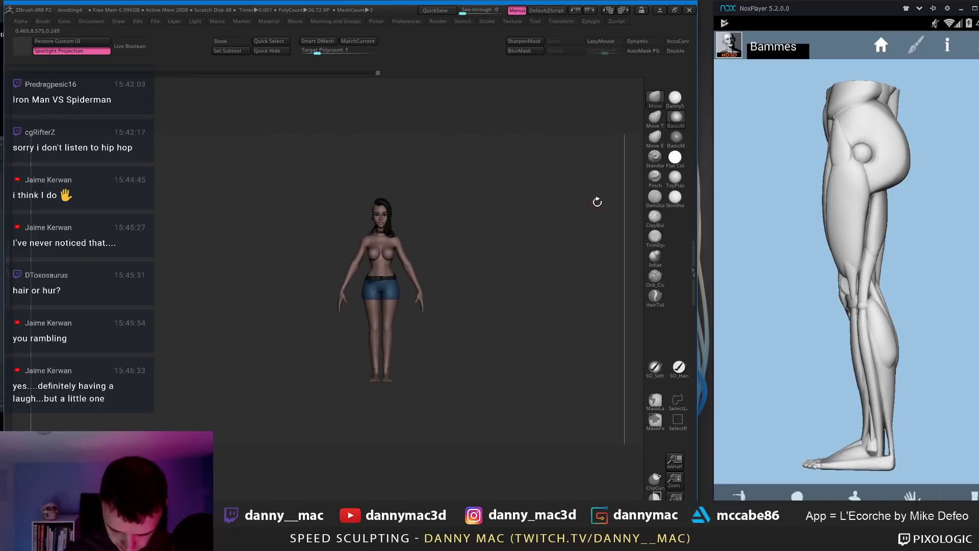
# Step: Switch the character to a brighter preview material and frame it on the feet
pyautogui.click(675, 99)
pyautogui.keyDown('alt'); pyautogui.moveTo(423, 267); pyautogui.dragTo(388, 261, button='right'); pyautogui.keyUp('alt')
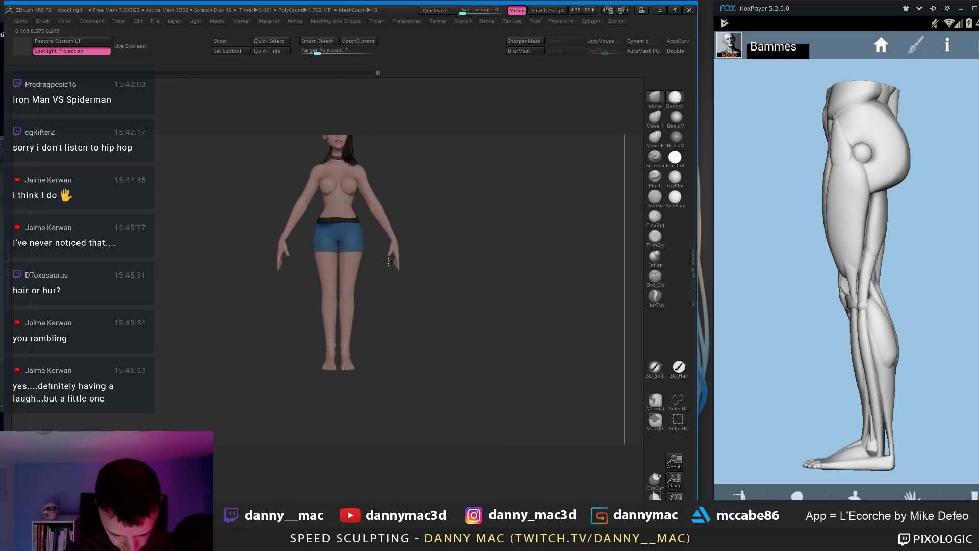
pyautogui.moveTo(897, 321); pyautogui.dragTo(978, 325)
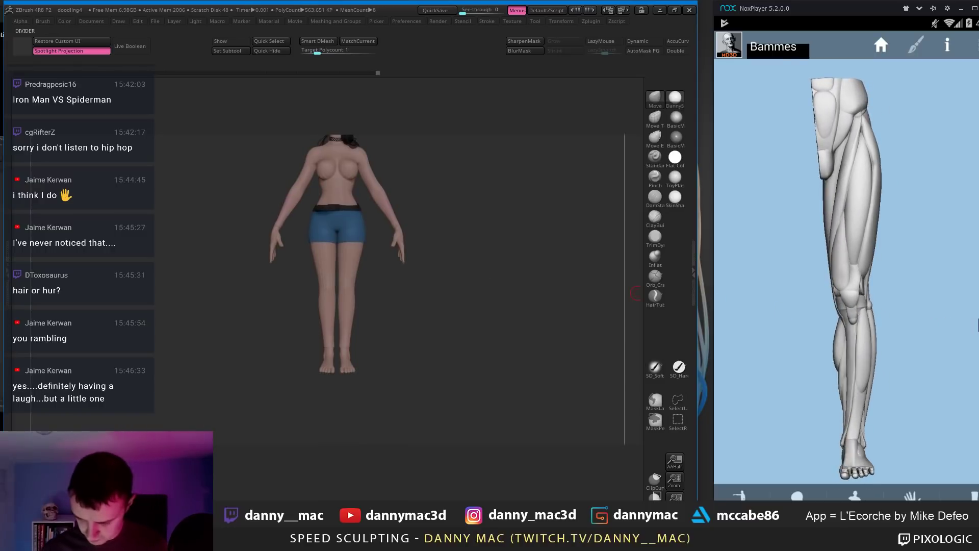
pyautogui.moveTo(885, 302); pyautogui.dragTo(890, 340)
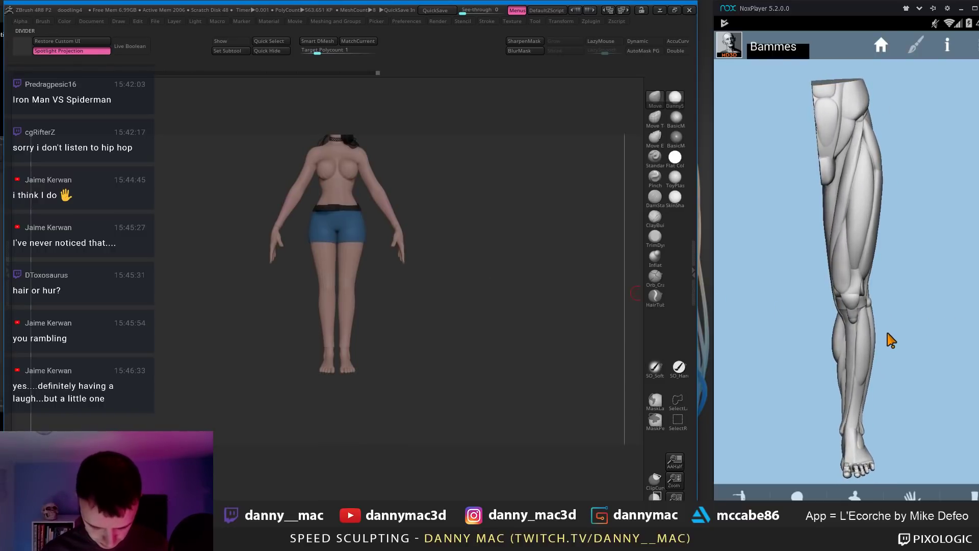
pyautogui.moveTo(388, 321); pyautogui.dragTo(357, 311)
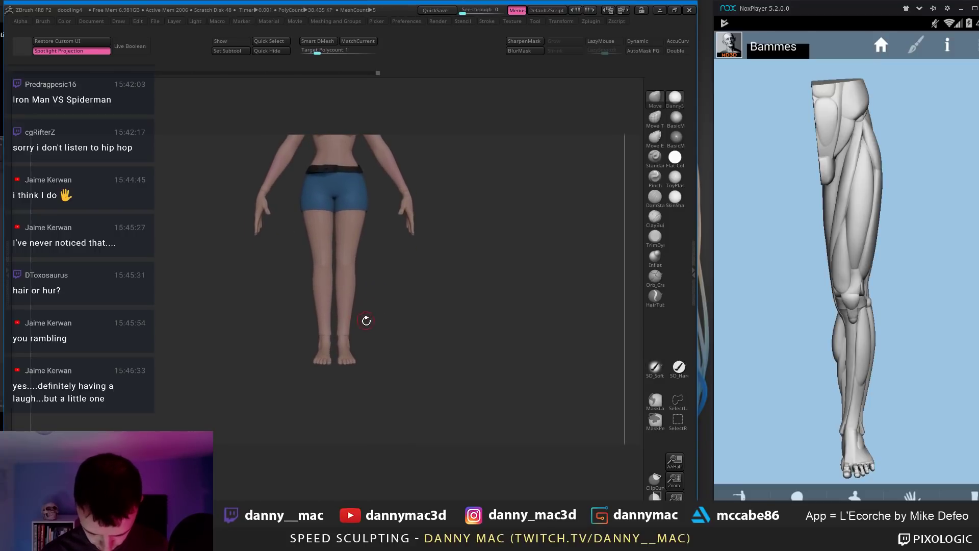
pyautogui.press('space')
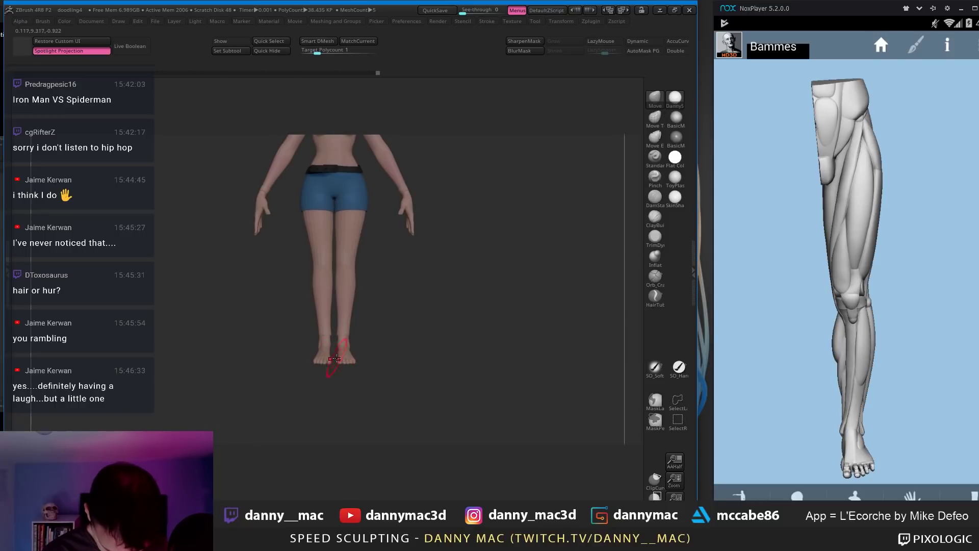
pyautogui.moveTo(351, 348); pyautogui.dragTo(361, 342)
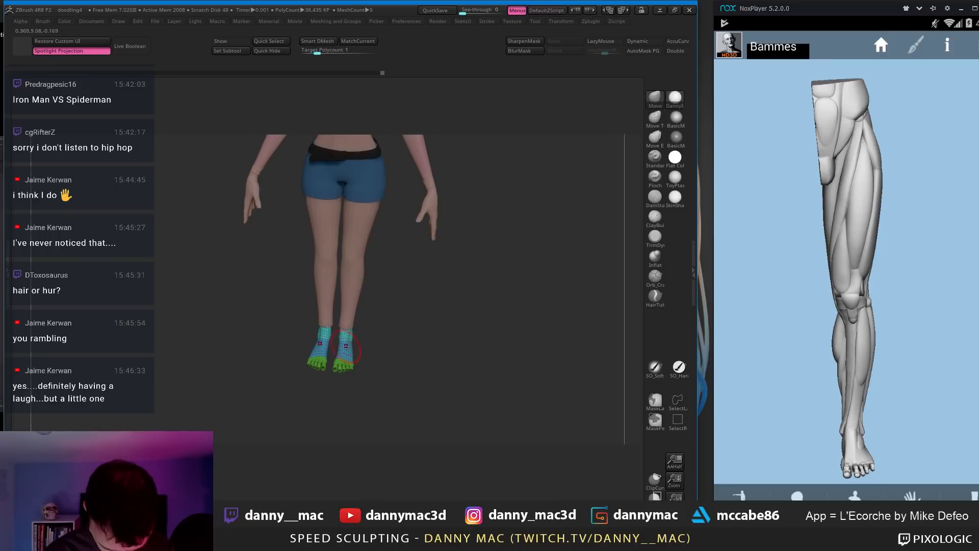
# Step: Reduce the feet mesh to 30.683 KP, then select bodyRetopped5 and frame the legs
pyautogui.hotkey('shift', 'd')
pyautogui.moveTo(354, 342)
pyautogui.keyDown('shift'); pyautogui.mouseDown(button='right')
pyautogui.moveTo(366, 344)
pyautogui.moveTo(349, 340)
pyautogui.moveTo(361, 313)
pyautogui.moveTo(333, 393)
pyautogui.moveTo(334, 350)
pyautogui.moveTo(312, 365)
pyautogui.moveTo(349, 292)
pyautogui.mouseUp(button='right'); pyautogui.keyUp('shift')
pyautogui.rightClick(352, 340)
pyautogui.keyDown('ctrl'); pyautogui.moveTo(339, 343); pyautogui.dragTo(334, 365, button='right'); pyautogui.keyUp('ctrl')
pyautogui.keyDown('alt'); pyautogui.click(336, 320); pyautogui.keyUp('alt')
pyautogui.keyDown('alt'); pyautogui.moveTo(334, 364); pyautogui.dragTo(333, 328, button='right'); pyautogui.keyUp('alt')
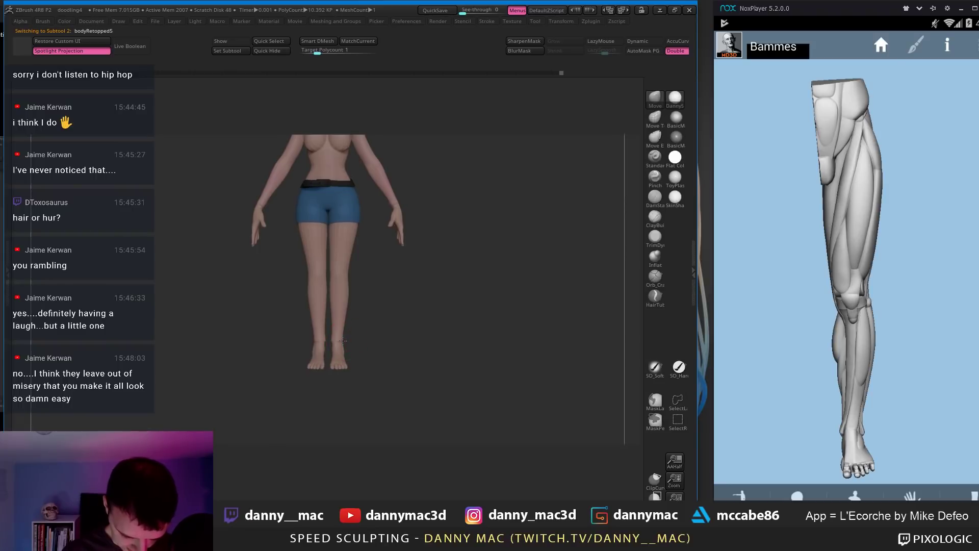
pyautogui.moveTo(343, 341)
pyautogui.keyDown('ctrl'); pyautogui.mouseDown(button='right')
pyautogui.moveTo(340, 319)
pyautogui.moveTo(339, 340)
pyautogui.moveTo(382, 323)
pyautogui.moveTo(404, 329)
pyautogui.moveTo(376, 330)
pyautogui.mouseUp(button='right'); pyautogui.keyUp('ctrl')
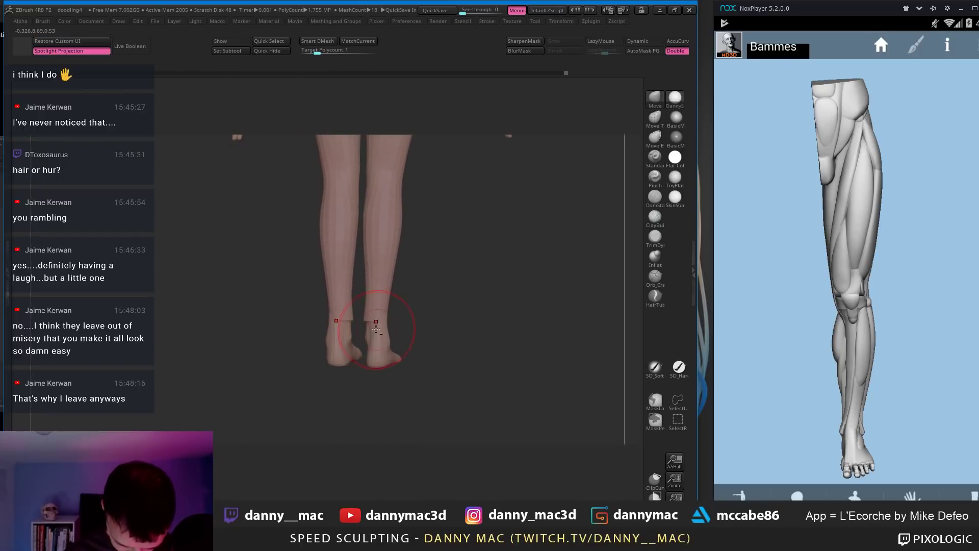
# Step: Unhide all subtools to show the full figure and save the project with Ctrl+S
pyautogui.keyDown('alt'); pyautogui.click(376, 330); pyautogui.keyUp('alt')
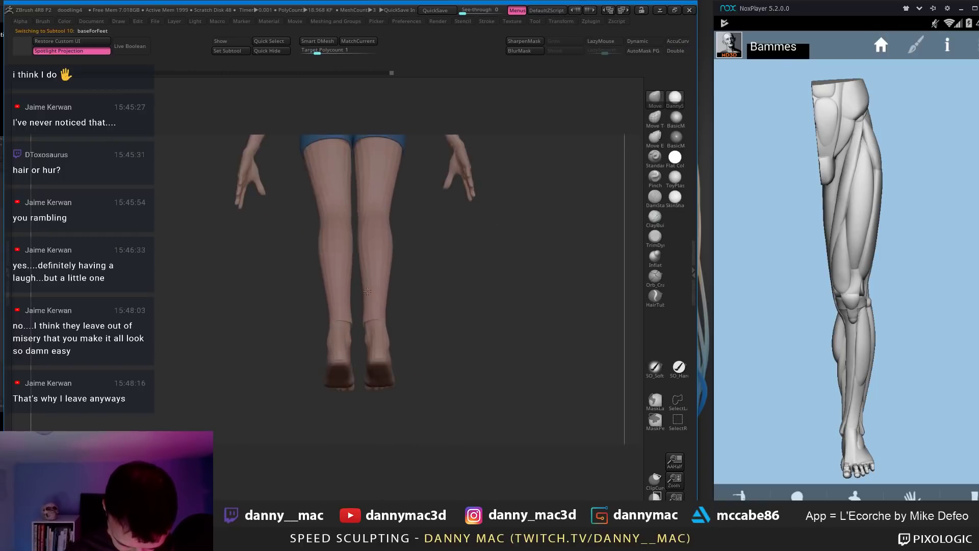
pyautogui.keyDown('alt'); pyautogui.click(365, 322); pyautogui.keyUp('alt')
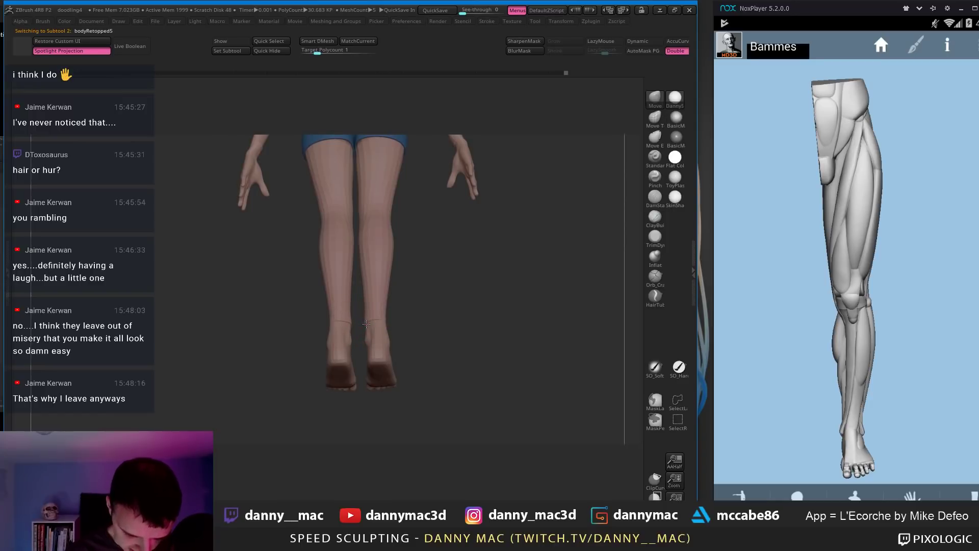
pyautogui.moveTo(366, 323); pyautogui.dragTo(375, 339, button='right')
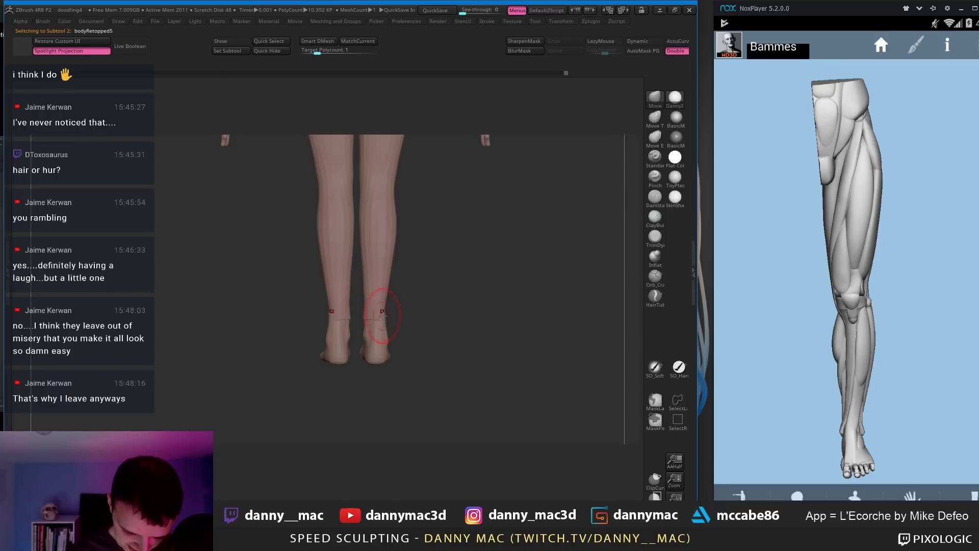
pyautogui.moveTo(379, 304); pyautogui.dragTo(367, 323, button='right')
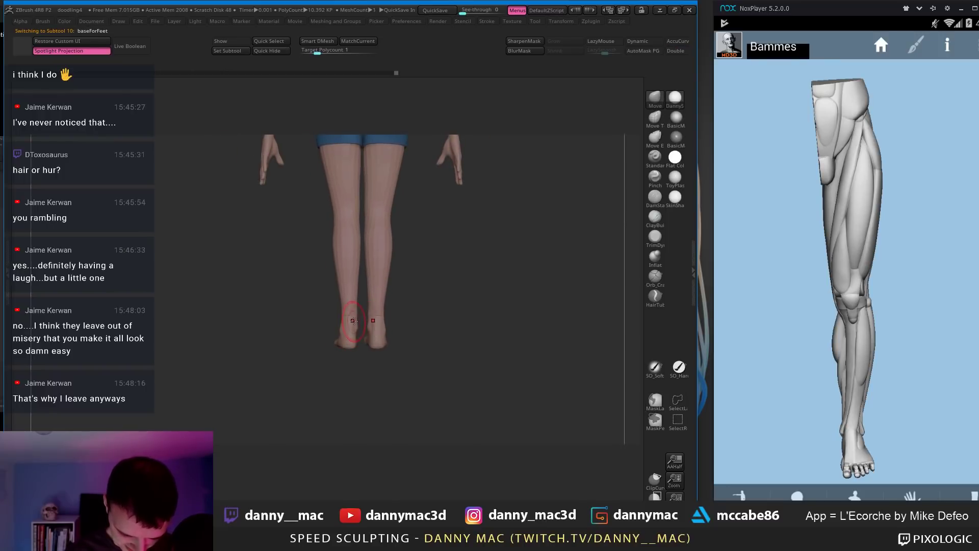
pyautogui.moveTo(343, 291); pyautogui.dragTo(360, 315, button='right')
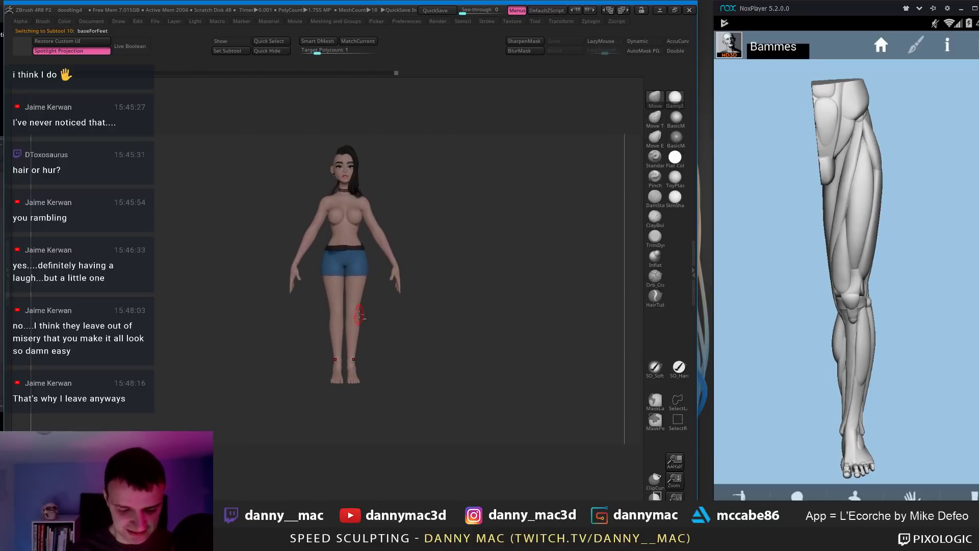
pyautogui.press('ctrl')
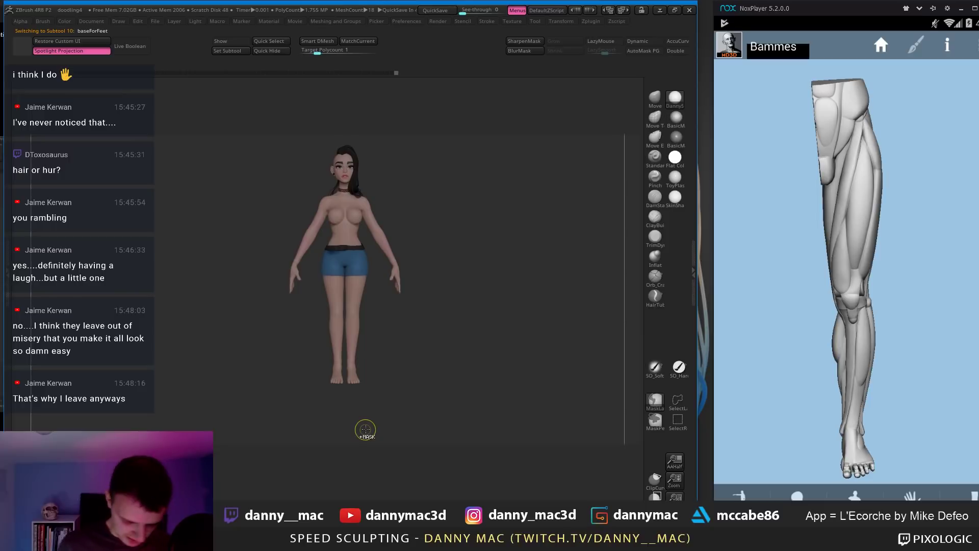
pyautogui.hotkey('ctrl', 's')
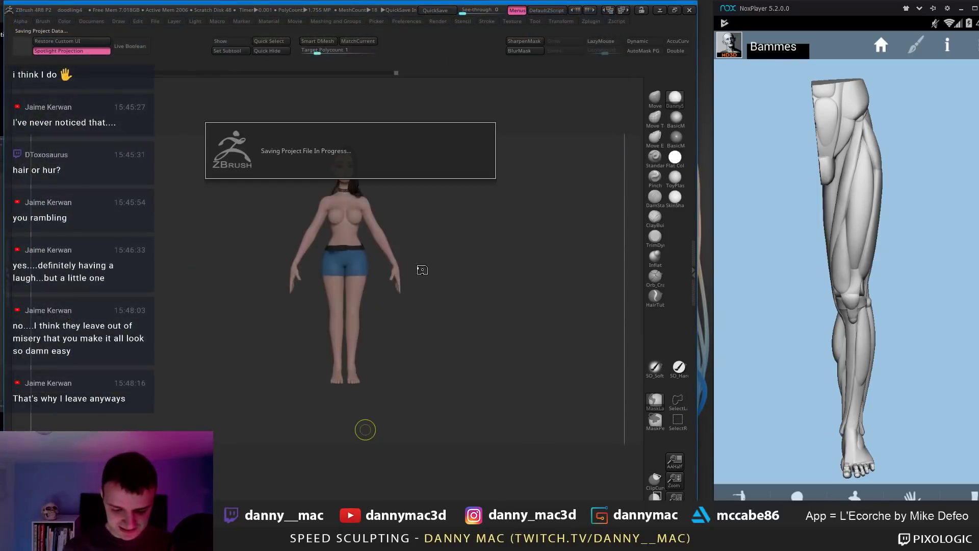
# Step: Select bodyRetopped6, then make the belt the active subtool
pyautogui.keyDown('alt'); pyautogui.moveTo(366, 290); pyautogui.dragTo(353, 239, button='right'); pyautogui.keyUp('alt')
pyautogui.keyDown('alt'); pyautogui.click(353, 235); pyautogui.keyUp('alt')
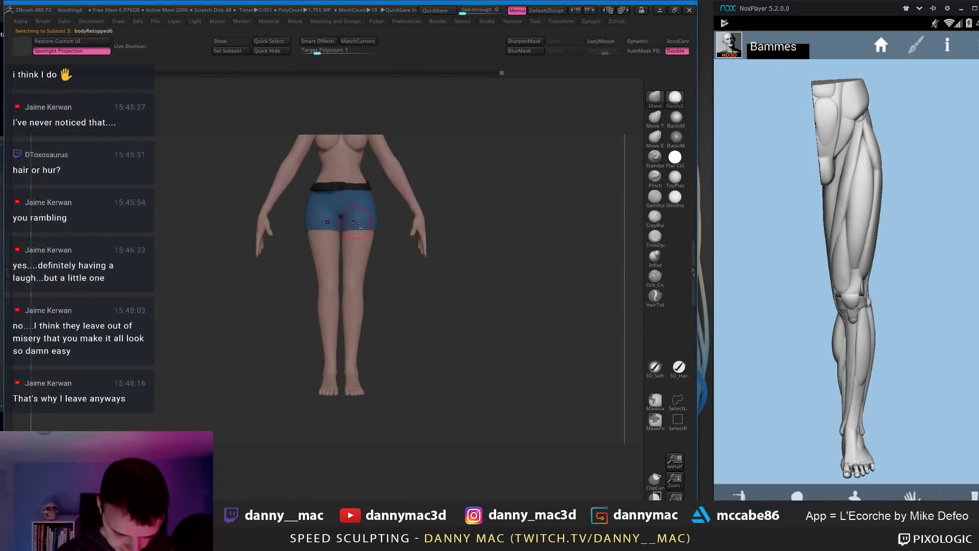
pyautogui.press('space')
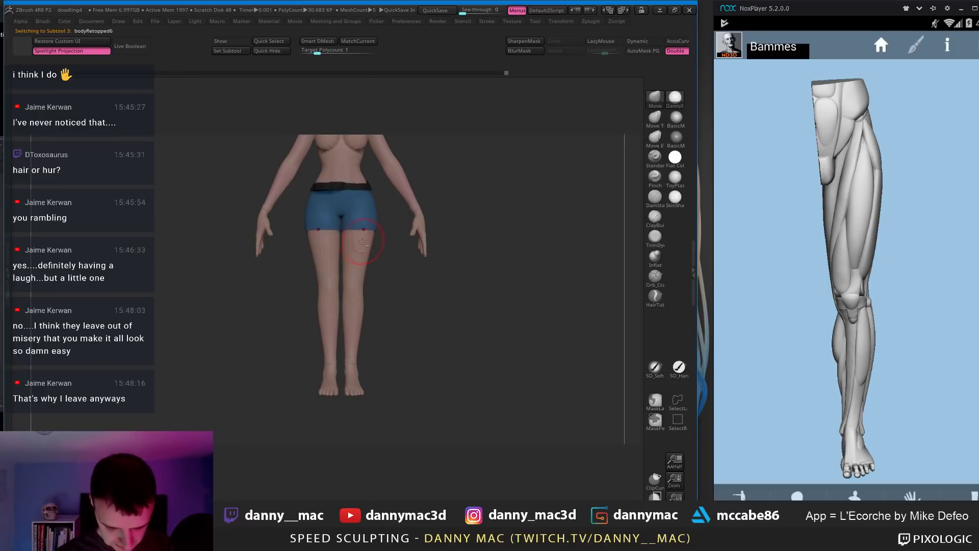
pyautogui.keyDown('alt'); pyautogui.moveTo(362, 241); pyautogui.dragTo(373, 231, button='right'); pyautogui.keyUp('alt')
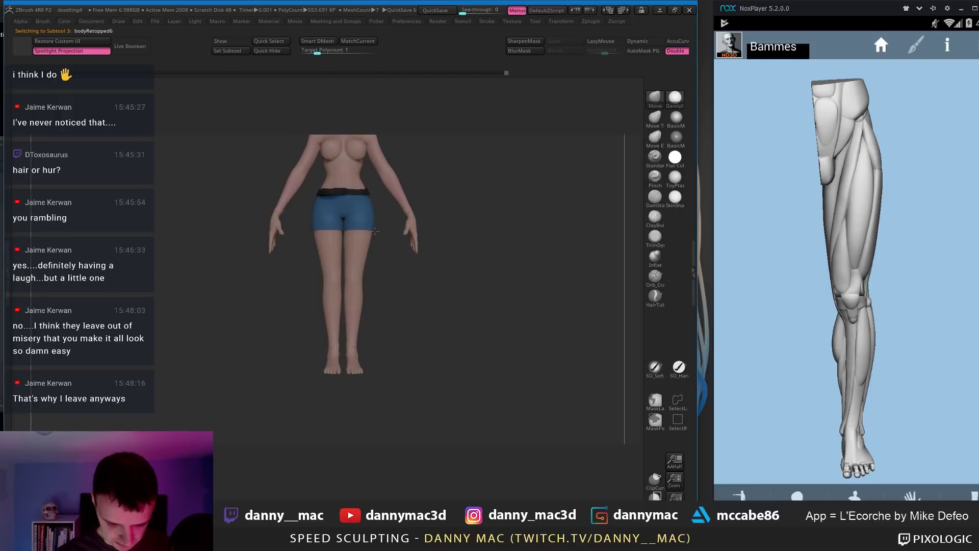
pyautogui.keyDown('alt'); pyautogui.moveTo(355, 242); pyautogui.dragTo(361, 313, button='right'); pyautogui.keyUp('alt')
pyautogui.keyDown('alt'); pyautogui.click(361, 314); pyautogui.keyUp('alt')
pyautogui.moveTo(407, 290)
pyautogui.keyDown('alt'); pyautogui.mouseDown(button='right')
pyautogui.moveTo(391, 230)
pyautogui.moveTo(357, 296)
pyautogui.moveTo(316, 332)
pyautogui.mouseUp(button='right'); pyautogui.keyUp('alt')
# Step: Orbit to the figure's back, reselect the belt, and show its polygon wireframe
pyautogui.press('space')
pyautogui.moveTo(377, 274); pyautogui.dragTo(379, 272)
pyautogui.moveTo(379, 272); pyautogui.dragTo(429, 264, button='right')
pyautogui.keyDown('alt'); pyautogui.click(399, 267); pyautogui.keyUp('alt')
pyautogui.press('space')
pyautogui.click(422, 269)
pyautogui.press('space')
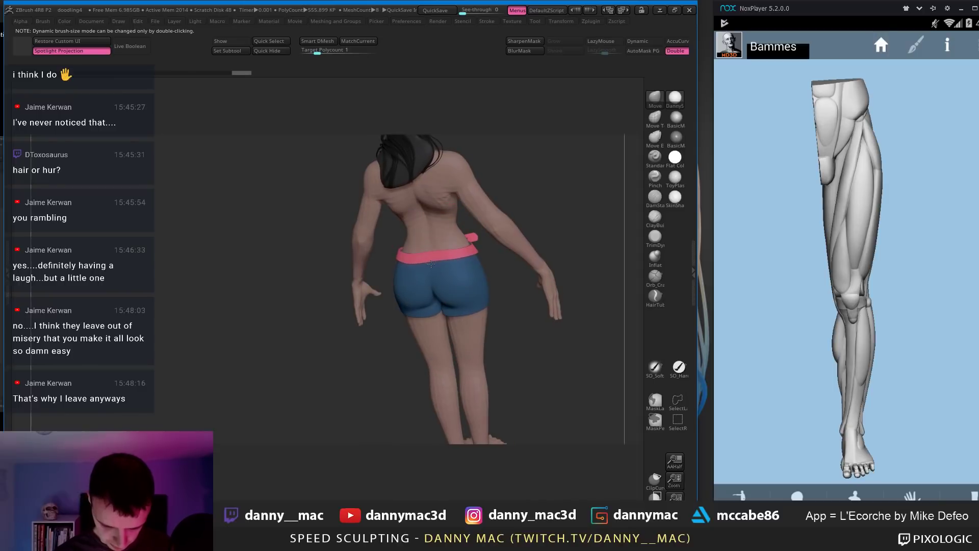
pyautogui.hotkey('shift', 'f')
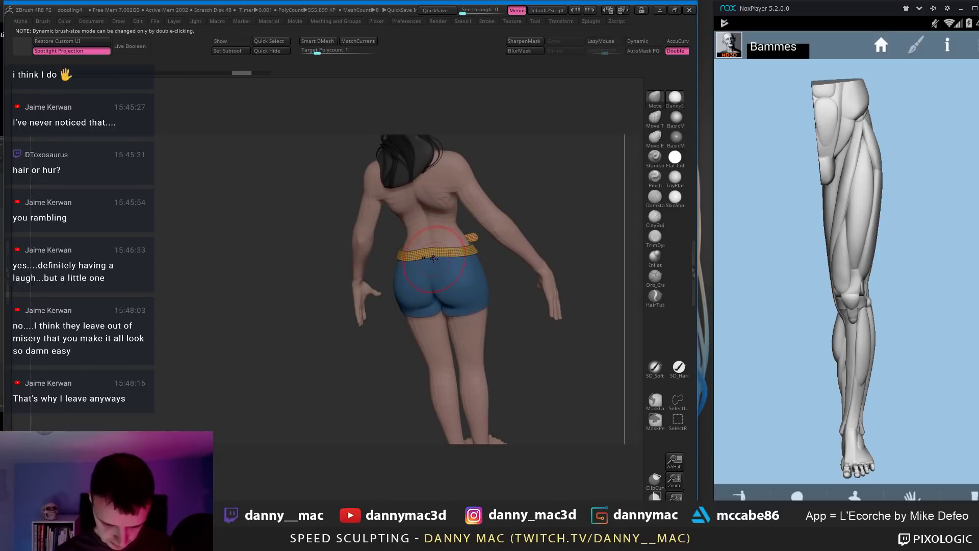
# Step: Pull the belt edge into shape from the side, then undo that adjustment
pyautogui.press('space')
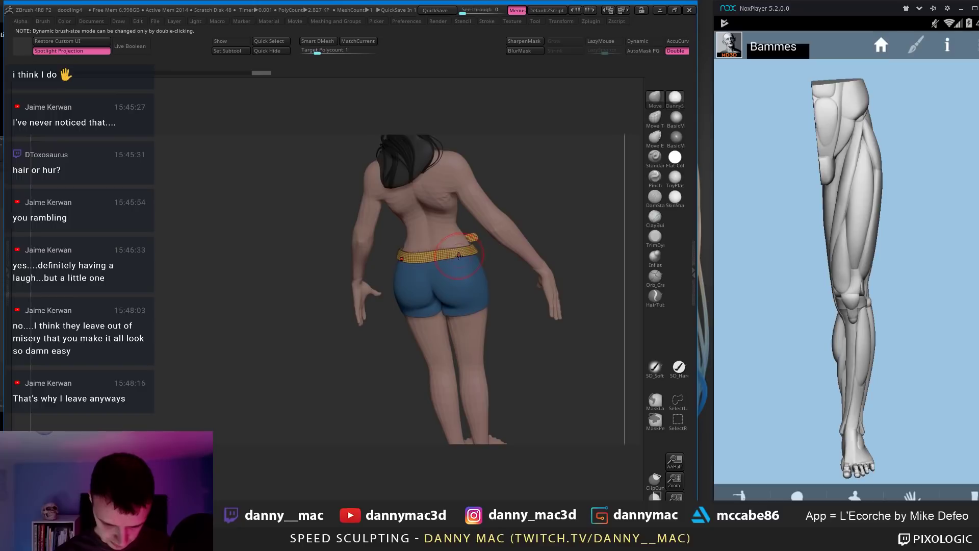
pyautogui.moveTo(476, 255)
pyautogui.mouseDown(button='right')
pyautogui.moveTo(448, 243)
pyautogui.moveTo(329, 250)
pyautogui.moveTo(322, 311)
pyautogui.mouseUp(button='right')
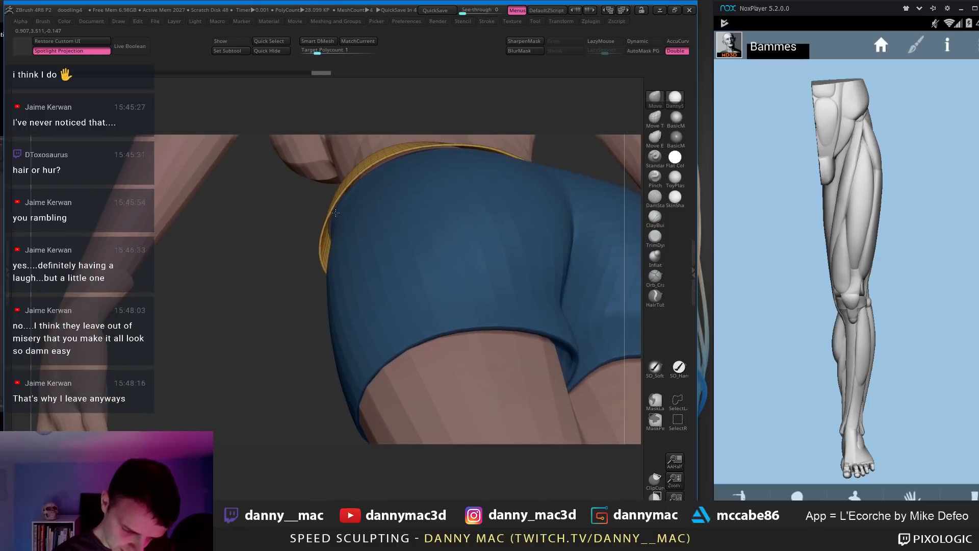
pyautogui.keyDown('alt'); pyautogui.click(380, 168); pyautogui.keyUp('alt')
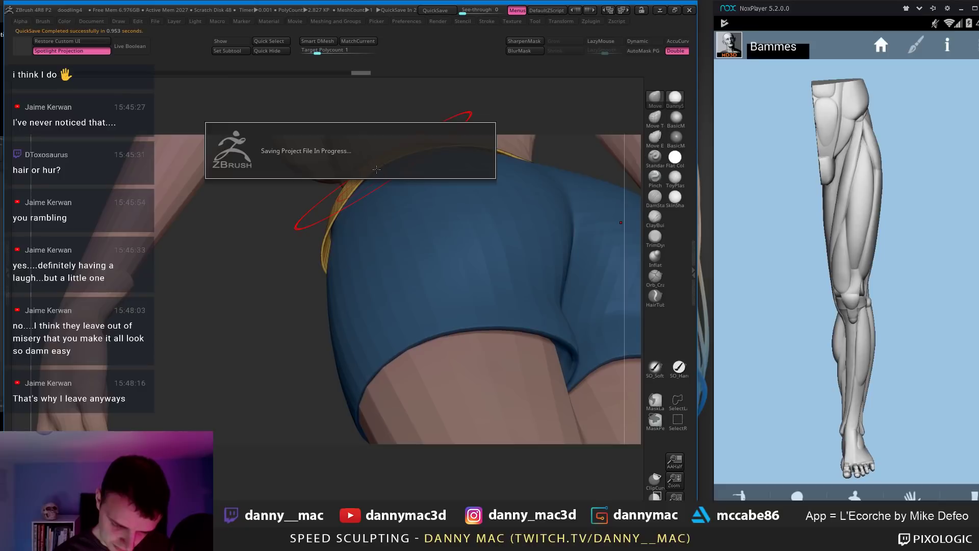
pyautogui.press('space')
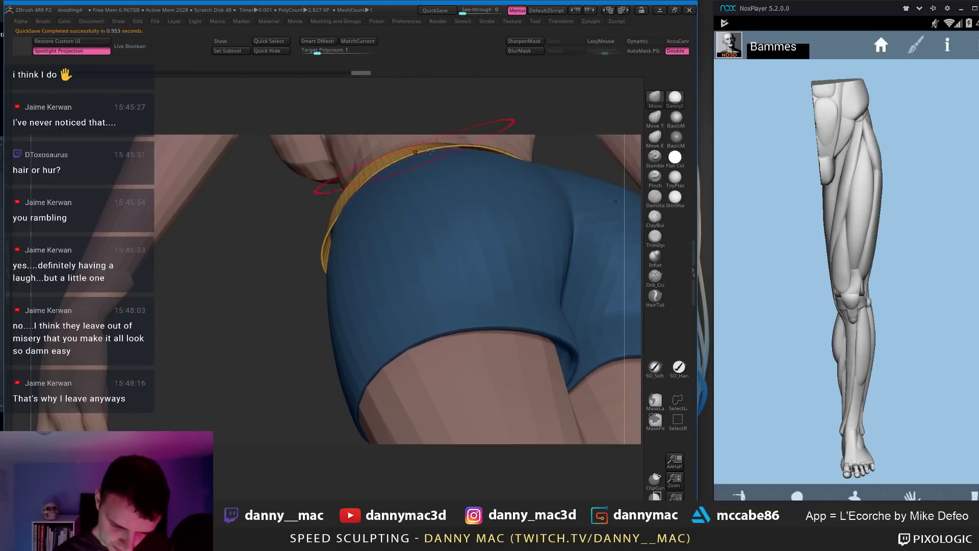
pyautogui.moveTo(460, 154); pyautogui.dragTo(426, 176, button='right')
pyautogui.press('space')
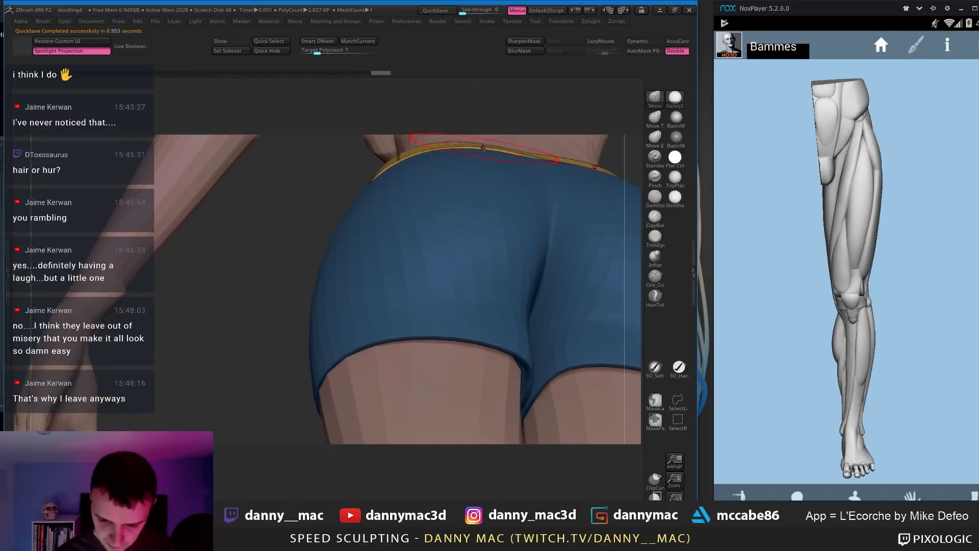
pyautogui.moveTo(483, 148); pyautogui.dragTo(306, 275, button='right')
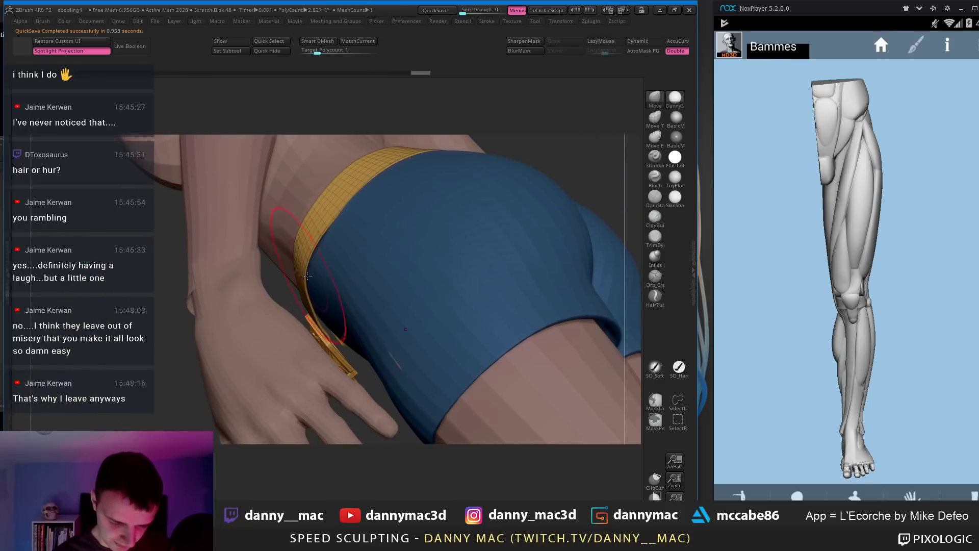
pyautogui.moveTo(307, 276); pyautogui.dragTo(314, 283)
pyautogui.moveTo(314, 283); pyautogui.dragTo(397, 170, button='right')
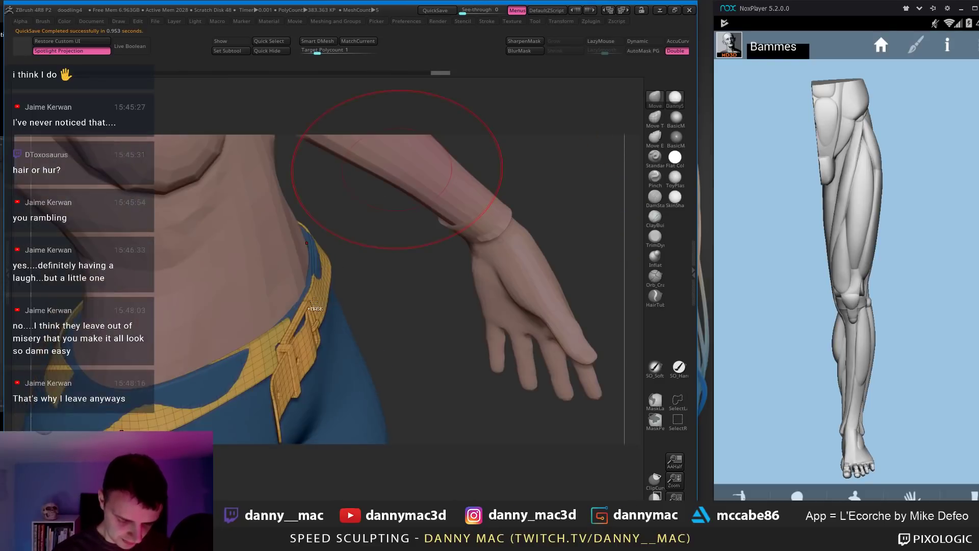
pyautogui.hotkey('ctrl', 'z')
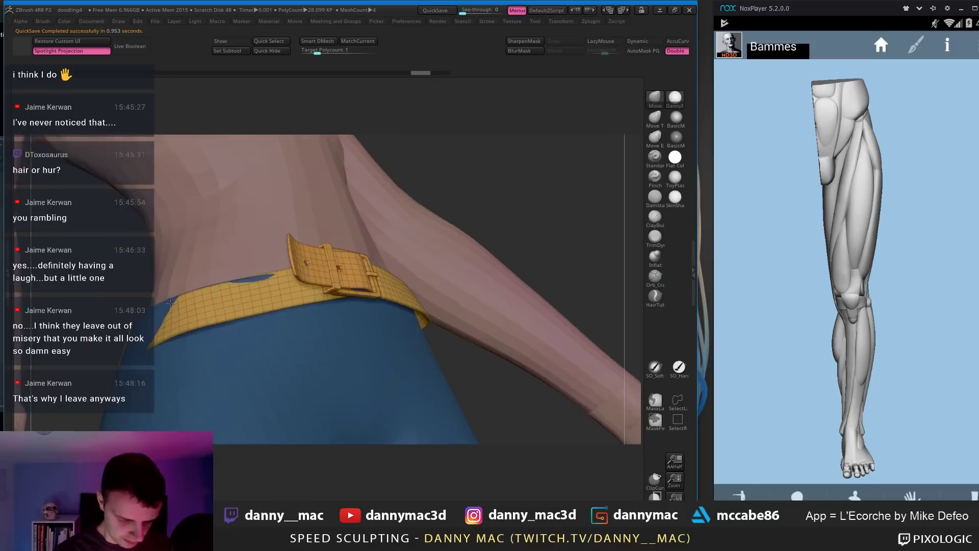
# Step: Shrink the brush from 273 and nudge the belt's fit over the hip
pyautogui.moveTo(170, 303); pyautogui.dragTo(155, 338, button='right')
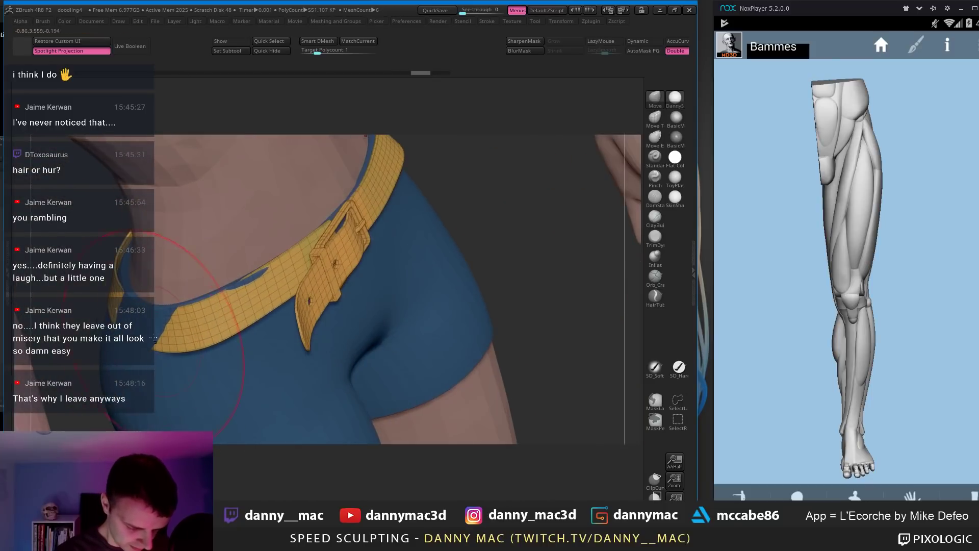
pyautogui.press('space')
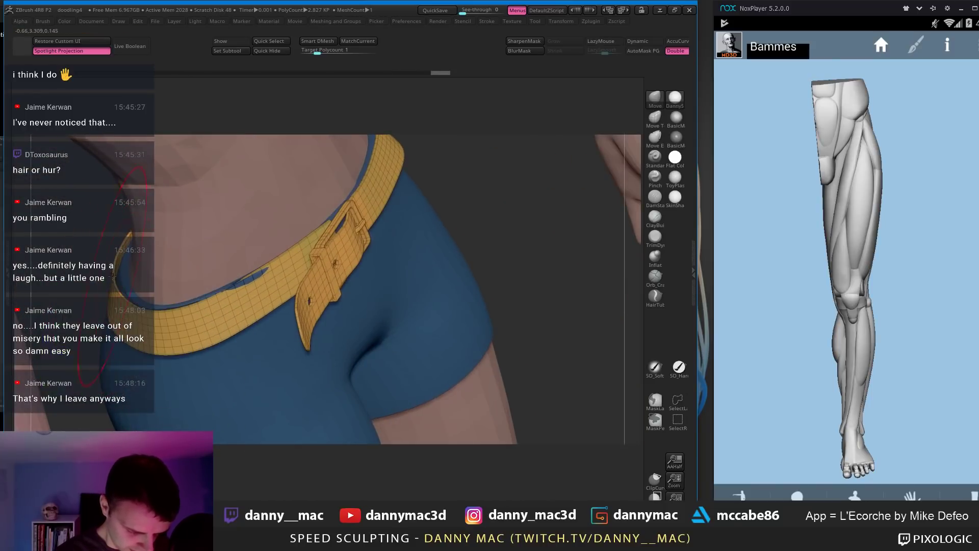
pyautogui.moveTo(160, 275); pyautogui.dragTo(153, 278)
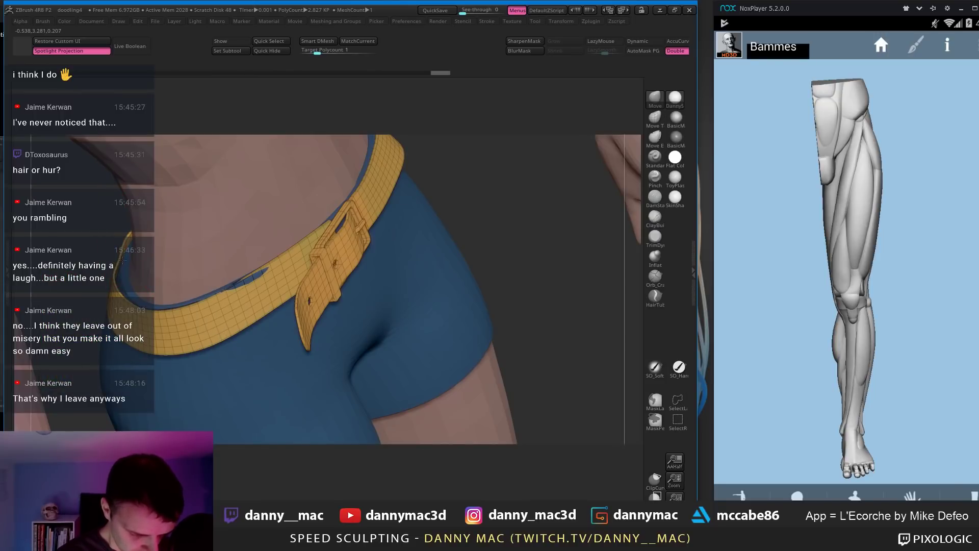
pyautogui.moveTo(129, 240); pyautogui.dragTo(126, 241)
pyautogui.moveTo(114, 243)
pyautogui.mouseDown()
pyautogui.moveTo(116, 278)
pyautogui.moveTo(392, 212)
pyautogui.mouseUp()
pyautogui.press('space')
pyautogui.moveTo(176, 352); pyautogui.dragTo(283, 334)
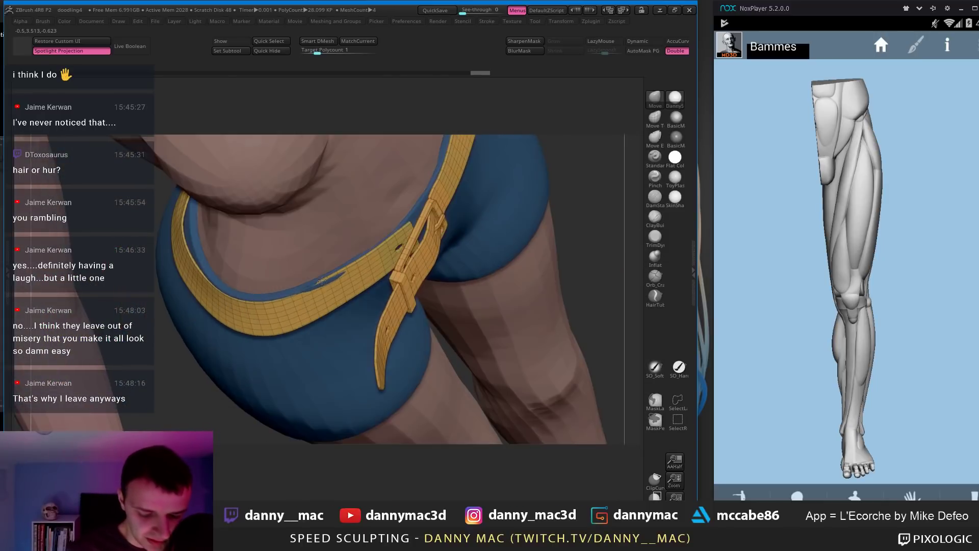
pyautogui.press('space')
pyautogui.moveTo(320, 282); pyautogui.dragTo(326, 286)
# Step: Inspect the hip and buckle from the front and undo the last belt edit
pyautogui.press('space')
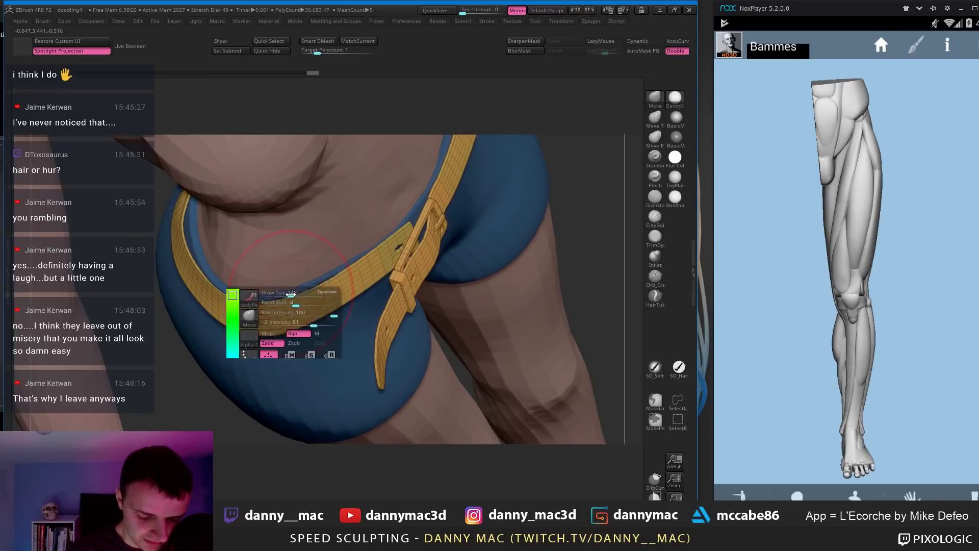
pyautogui.moveTo(185, 237); pyautogui.dragTo(138, 227)
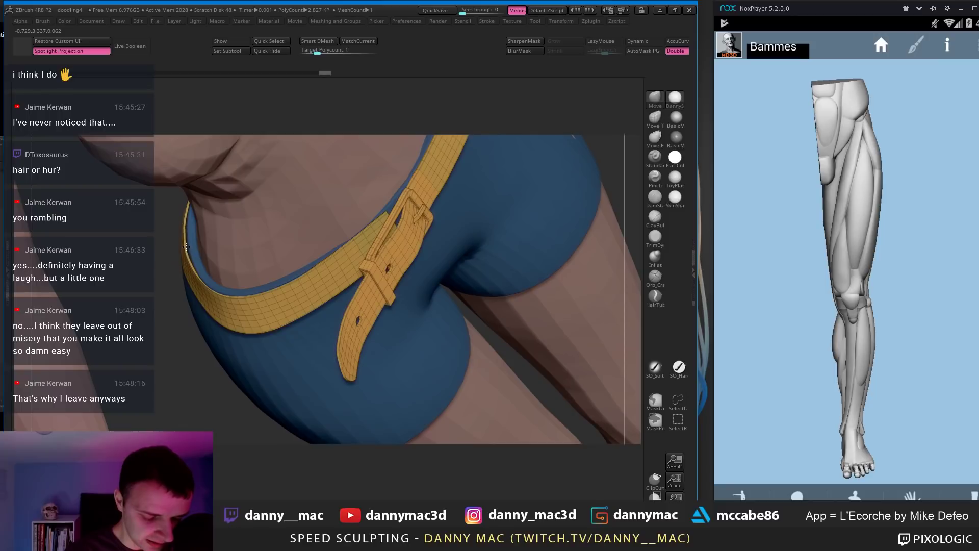
pyautogui.moveTo(187, 224); pyautogui.dragTo(185, 219)
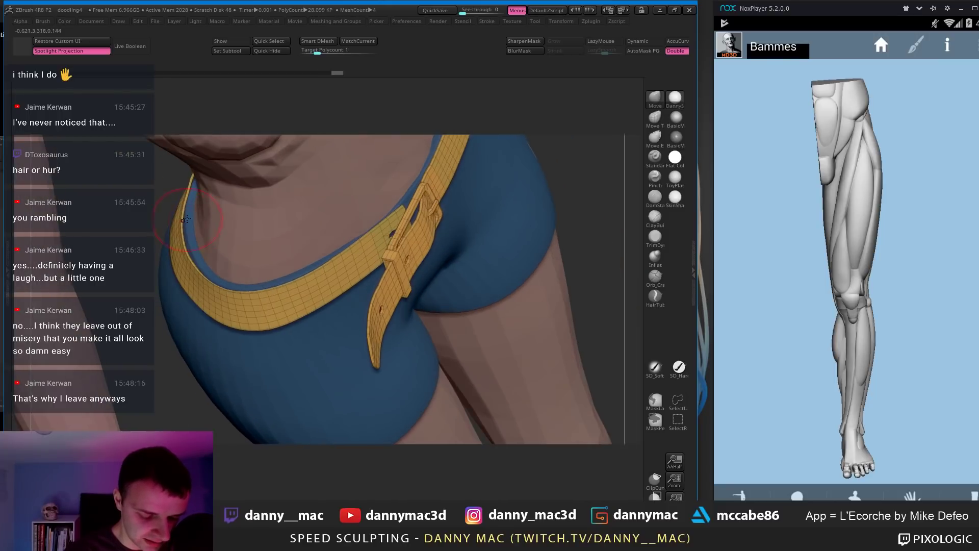
pyautogui.moveTo(203, 188)
pyautogui.mouseDown()
pyautogui.moveTo(197, 166)
pyautogui.moveTo(170, 266)
pyautogui.moveTo(174, 255)
pyautogui.mouseUp()
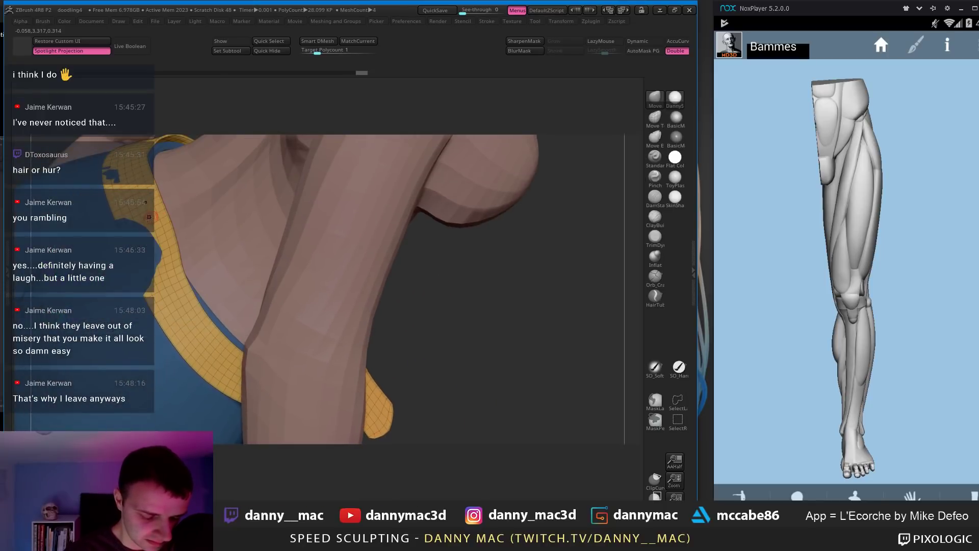
pyautogui.moveTo(202, 216); pyautogui.dragTo(273, 225)
pyautogui.press('space')
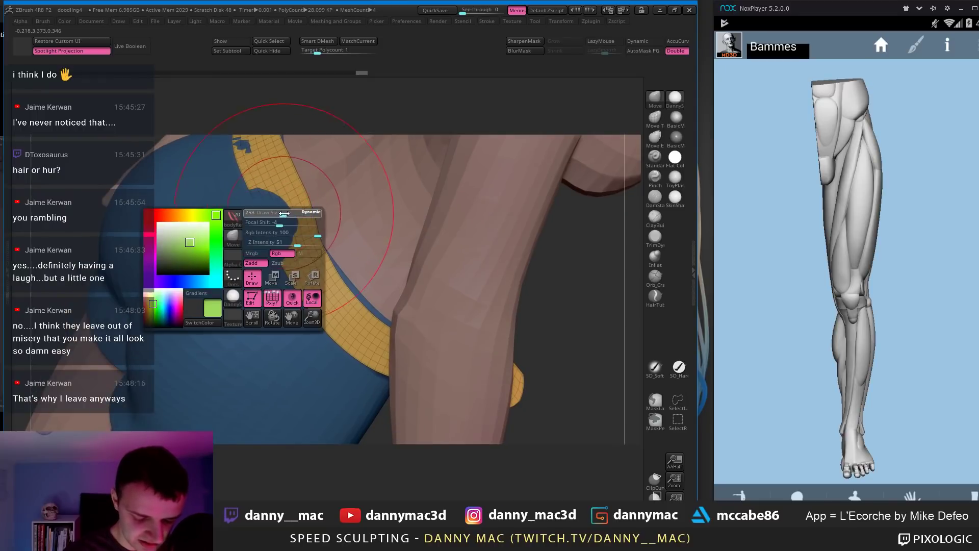
pyautogui.hotkey('ctrl', 'z')
# Step: Return to a straight front view, select the shorts, and turn off Polyframe
pyautogui.moveTo(274, 223)
pyautogui.mouseDown(button='right')
pyautogui.moveTo(271, 240)
pyautogui.moveTo(263, 217)
pyautogui.mouseUp(button='right')
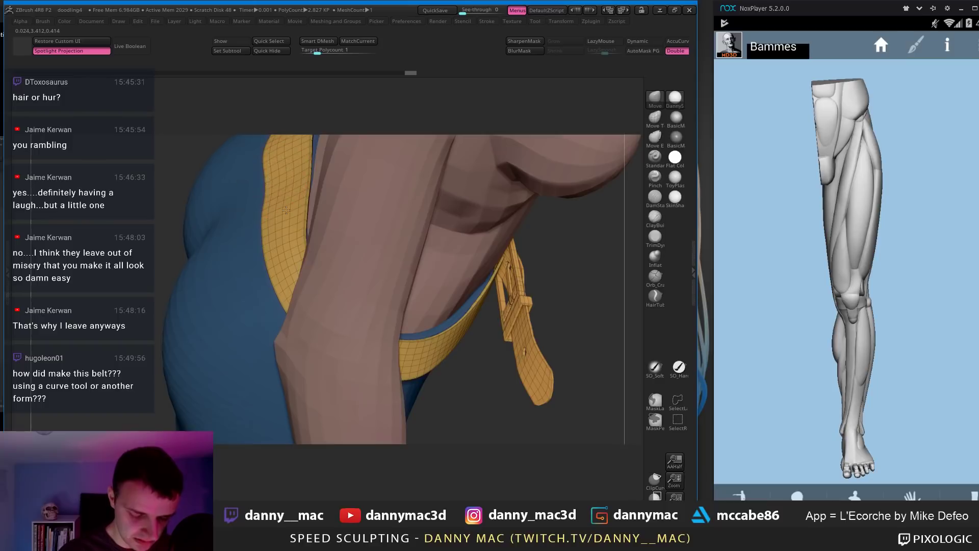
pyautogui.moveTo(286, 210); pyautogui.dragTo(278, 179, button='right')
pyautogui.press('space')
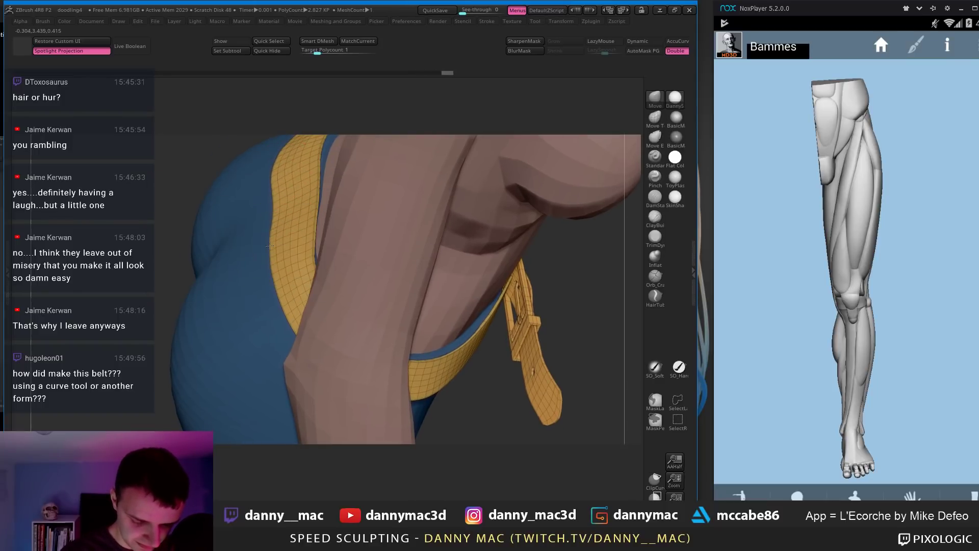
pyautogui.keyDown('ctrl'); pyautogui.moveTo(253, 218); pyautogui.dragTo(374, 235, button='right'); pyautogui.keyUp('ctrl')
pyautogui.keyDown('alt'); pyautogui.click(393, 278); pyautogui.keyUp('alt')
pyautogui.hotkey('shift', 'f')
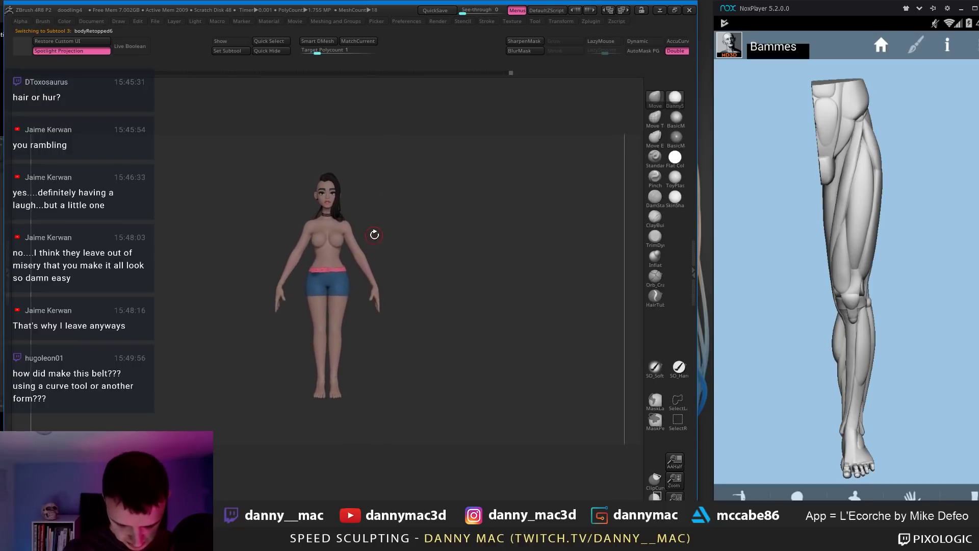
# Step: Recolour the belt a darker red, show all parts, and brighten the red slightly
pyautogui.moveTo(339, 271)
pyautogui.keyDown('ctrl'); pyautogui.mouseDown(button='right')
pyautogui.moveTo(334, 263)
pyautogui.moveTo(354, 263)
pyautogui.mouseUp(button='right'); pyautogui.keyUp('ctrl')
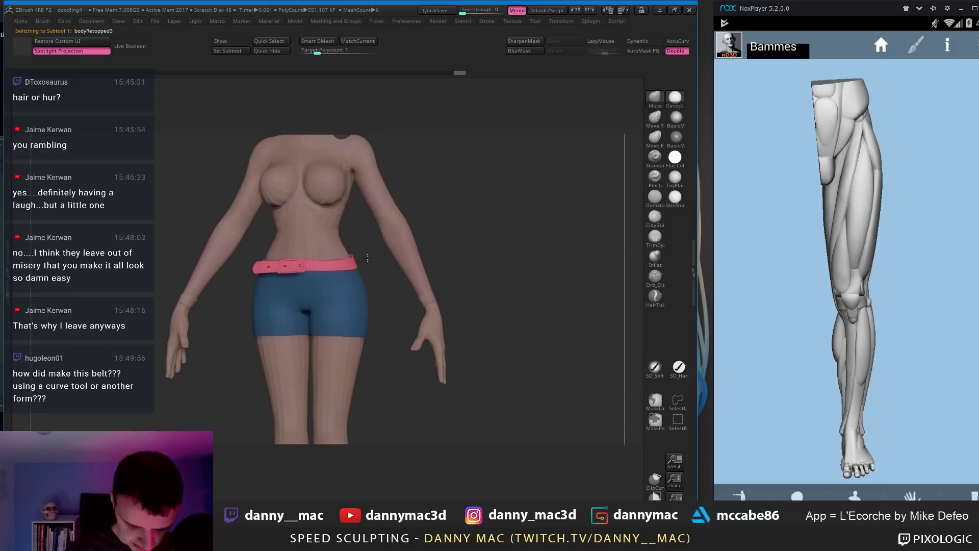
pyautogui.press('space')
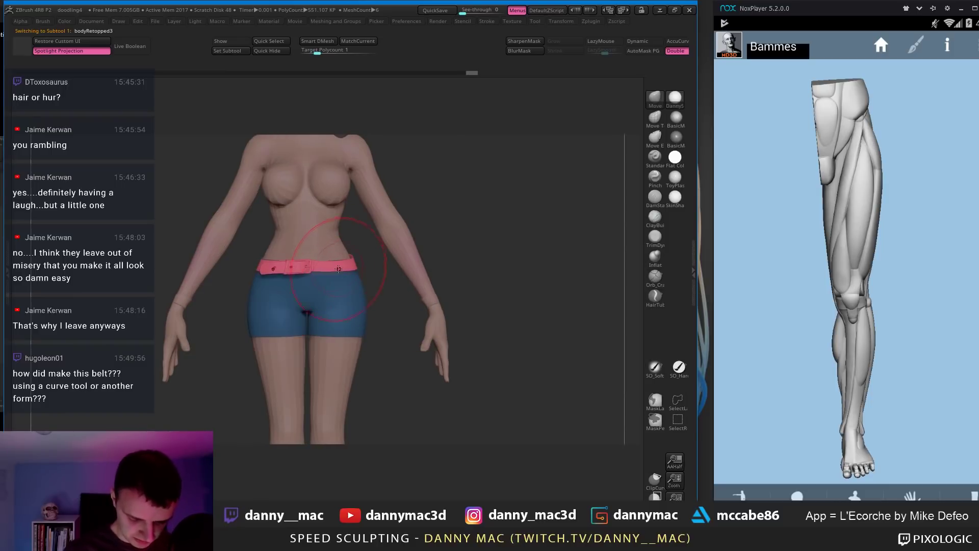
pyautogui.press('space')
pyautogui.click(238, 310)
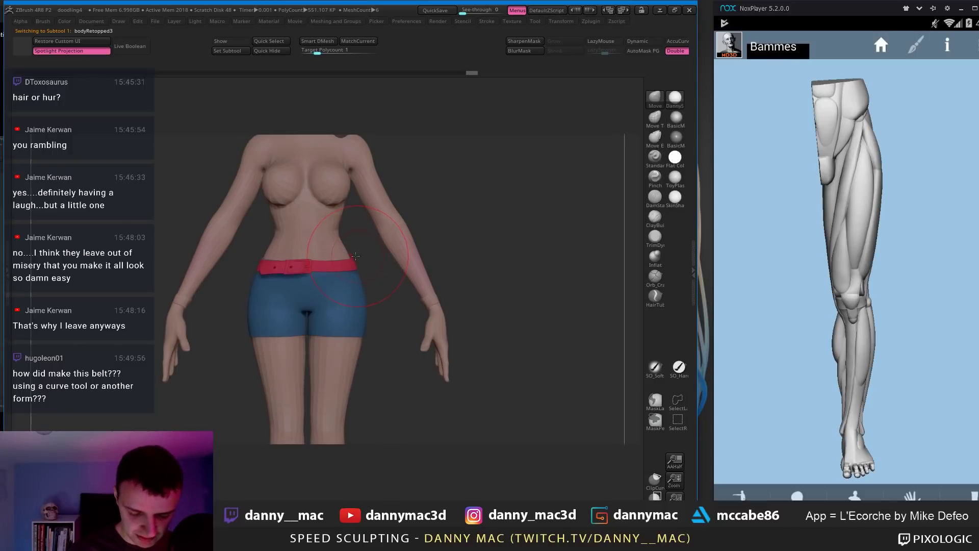
pyautogui.hotkey('alt', 's')
pyautogui.press('space')
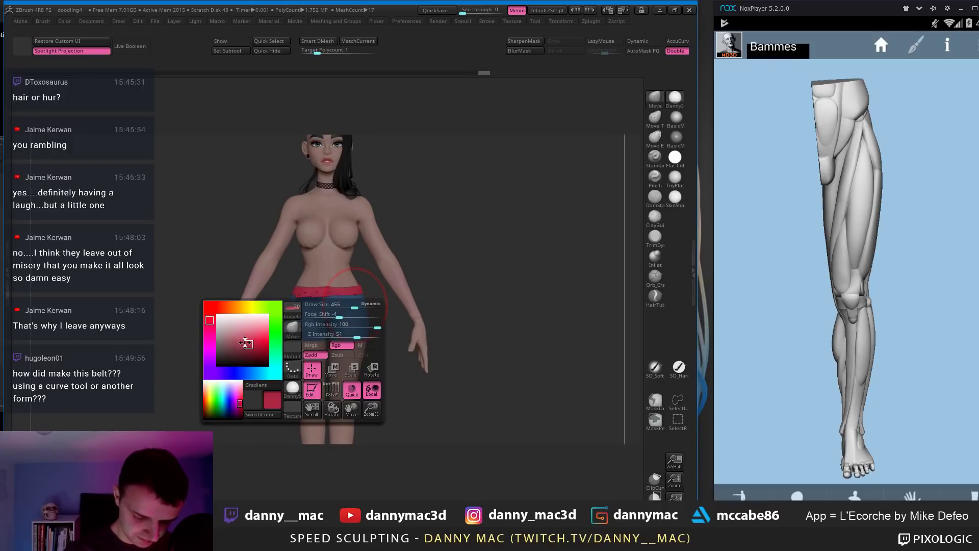
pyautogui.click(245, 343)
# Step: Zoom in on the hips and belt and make the belt the active subtool
pyautogui.moveTo(369, 292); pyautogui.dragTo(255, 343)
pyautogui.press('space')
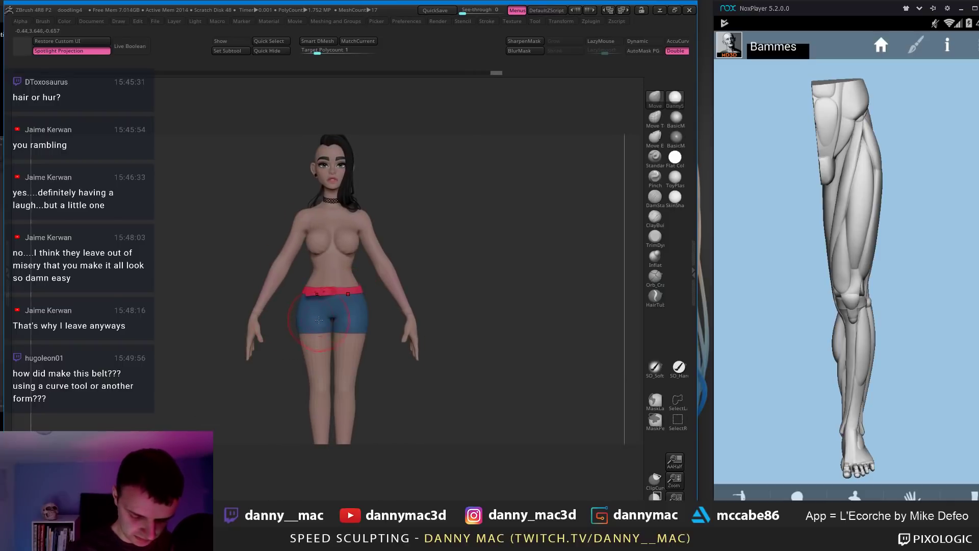
pyautogui.press('space')
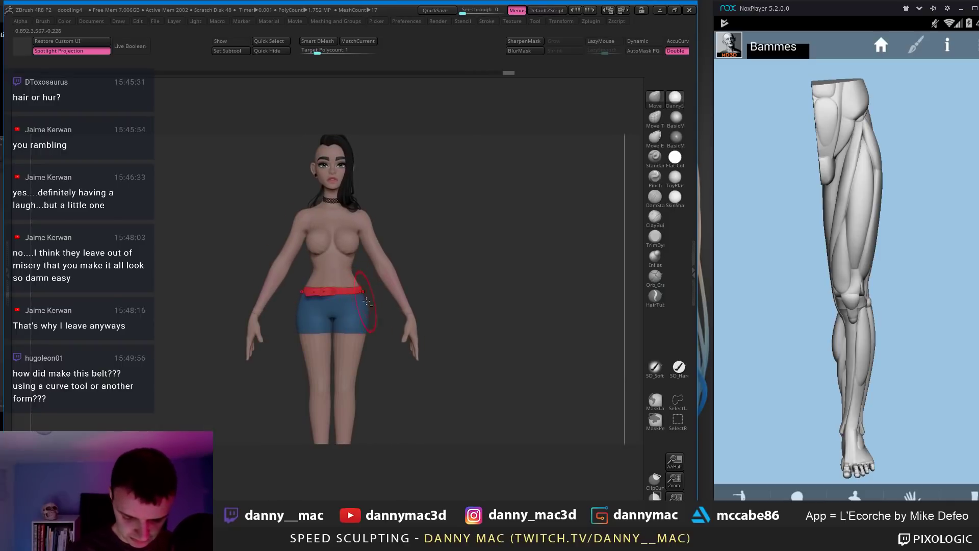
pyautogui.press('space')
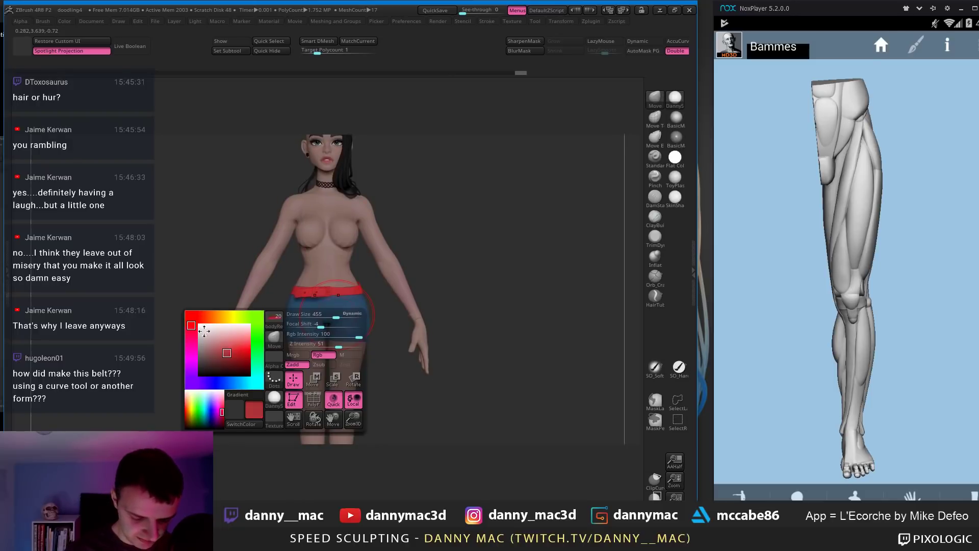
pyautogui.moveTo(417, 291); pyautogui.dragTo(367, 303)
pyautogui.keyDown('ctrl'); pyautogui.moveTo(367, 303); pyautogui.dragTo(367, 347, button='right'); pyautogui.keyUp('ctrl')
pyautogui.keyDown('alt'); pyautogui.click(226, 306); pyautogui.keyUp('alt')
pyautogui.press('space')
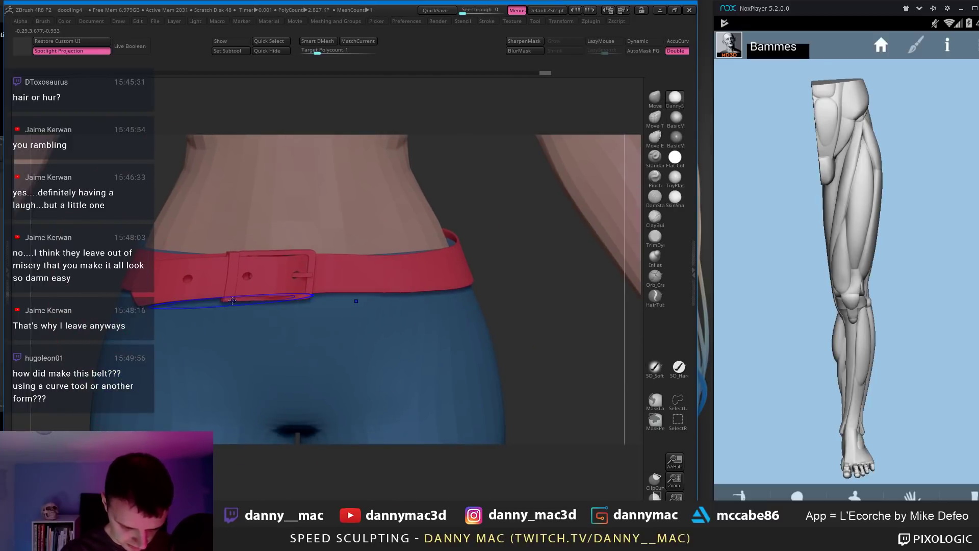
# Step: Show the belt wireframe and shift the belt loop beside the buckle left
pyautogui.hotkey('shift', 'f')
pyautogui.moveTo(225, 295); pyautogui.dragTo(232, 295)
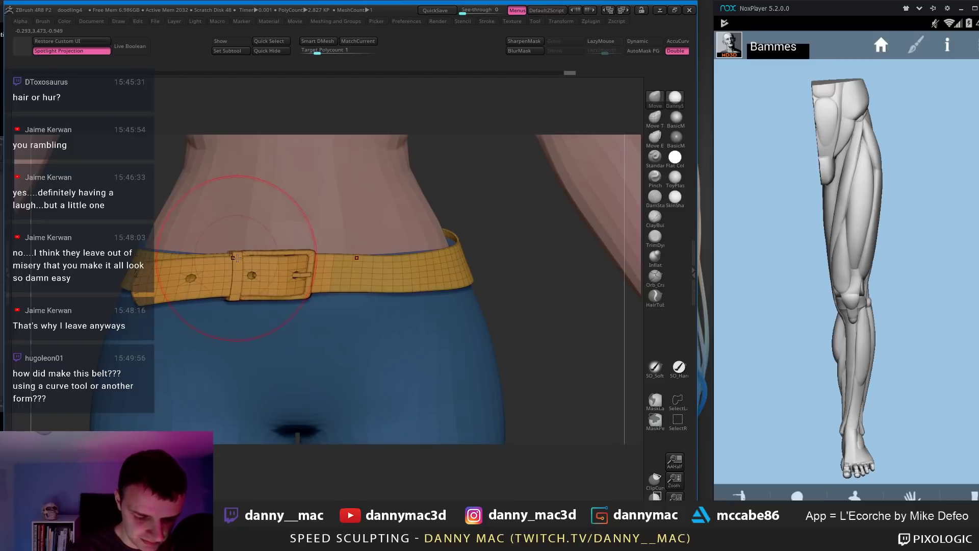
pyautogui.moveTo(241, 294); pyautogui.dragTo(231, 294)
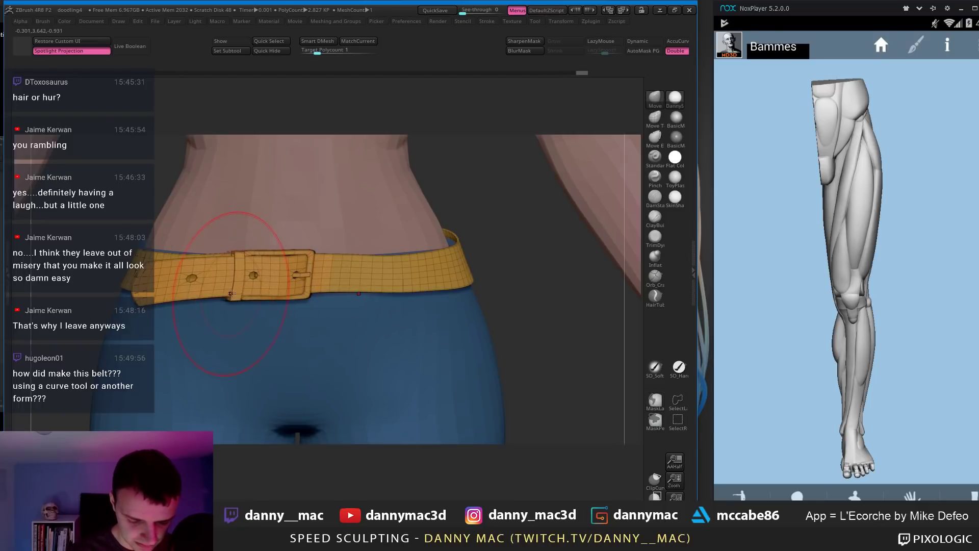
pyautogui.moveTo(249, 290); pyautogui.dragTo(238, 312, button='right')
# Step: Auto Group the belt into polygroups, hiding the band and red pin so only the buckle shows
pyautogui.press('m')
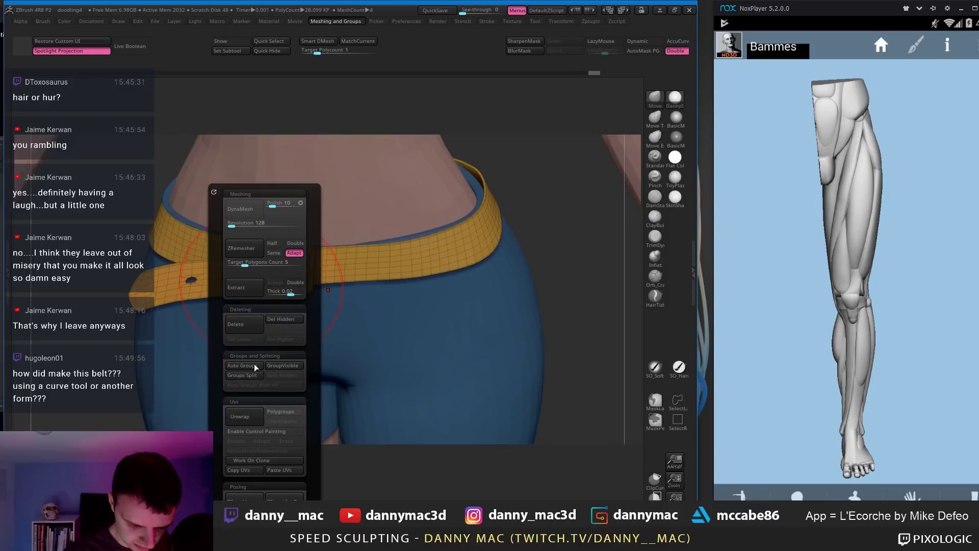
pyautogui.click(255, 365)
pyautogui.keyDown('ctrl'); pyautogui.keyDown('shift'); pyautogui.click(295, 250); pyautogui.keyUp('shift'); pyautogui.keyUp('ctrl')
pyautogui.keyDown('ctrl'); pyautogui.keyDown('shift'); pyautogui.click(299, 251); pyautogui.keyUp('shift'); pyautogui.keyUp('ctrl')
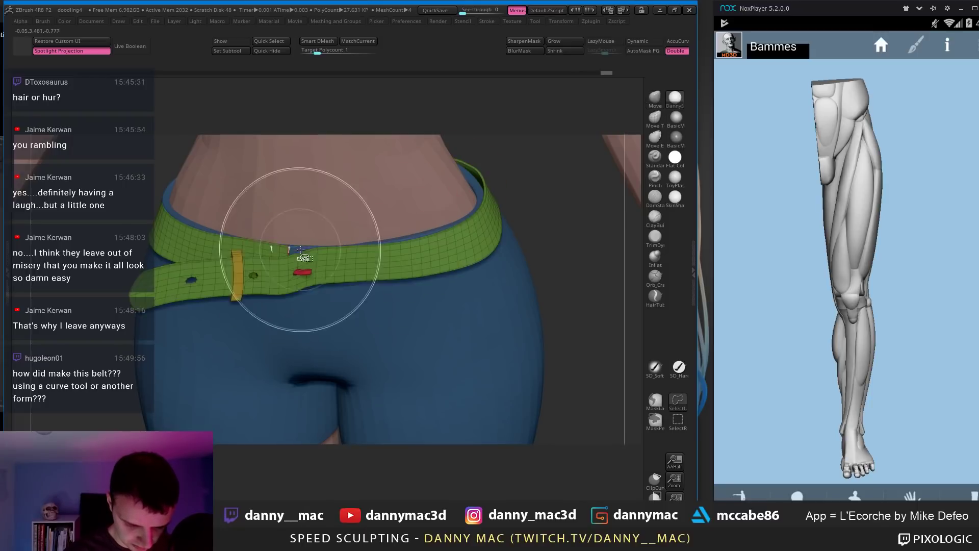
pyautogui.keyDown('ctrl'); pyautogui.keyDown('shift'); pyautogui.click(306, 273); pyautogui.keyUp('shift'); pyautogui.keyUp('ctrl')
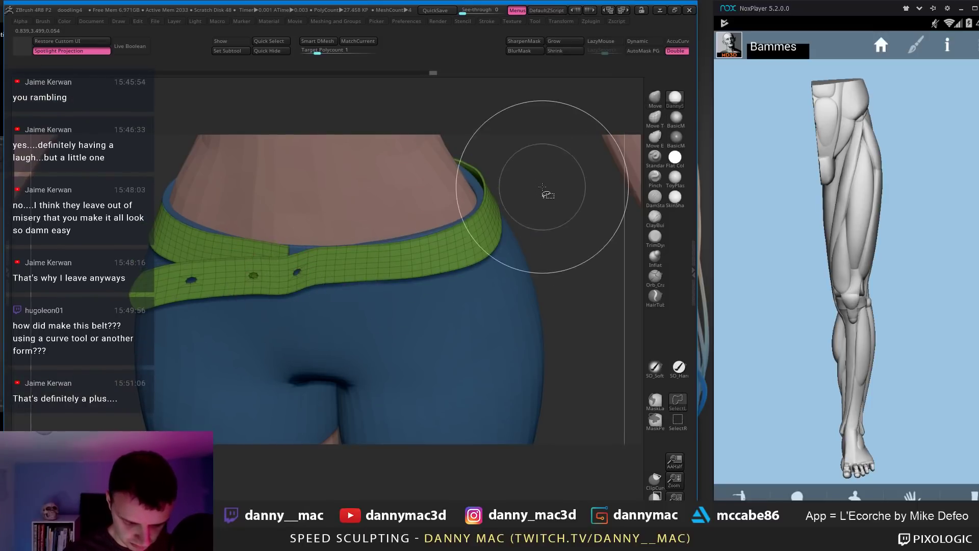
pyautogui.keyDown('ctrl'); pyautogui.keyDown('shift'); pyautogui.moveTo(546, 197); pyautogui.dragTo(540, 201); pyautogui.keyUp('shift'); pyautogui.keyUp('ctrl')
pyautogui.moveTo(539, 201); pyautogui.dragTo(344, 221, button='right')
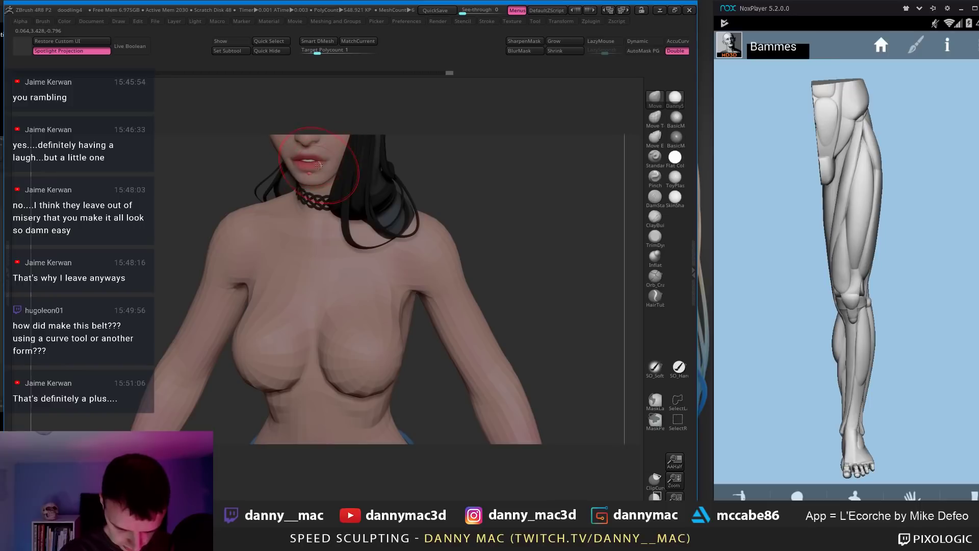
pyautogui.moveTo(433, 78); pyautogui.dragTo(243, 78)
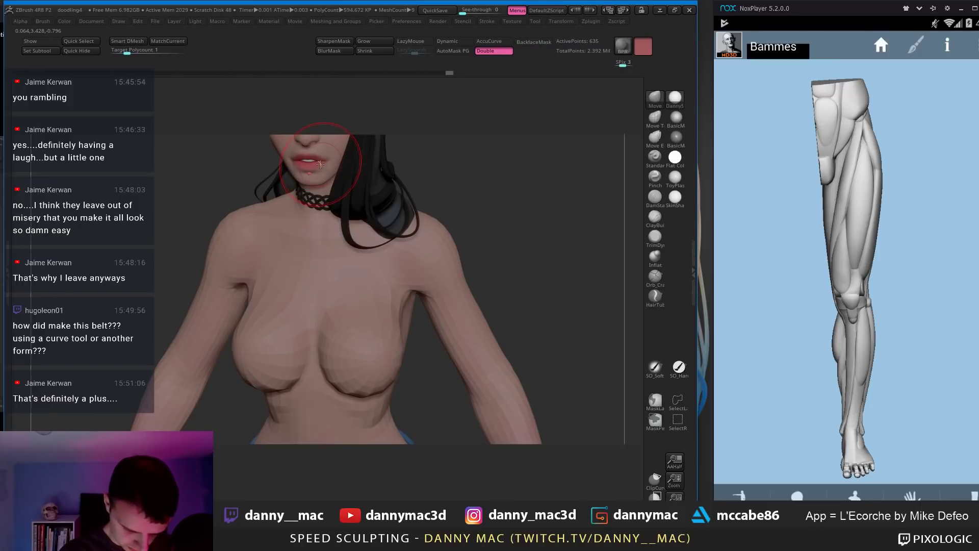
# Step: Sample the lip ring's gold with C and fill the buckle with that colour
pyautogui.click(675, 10)
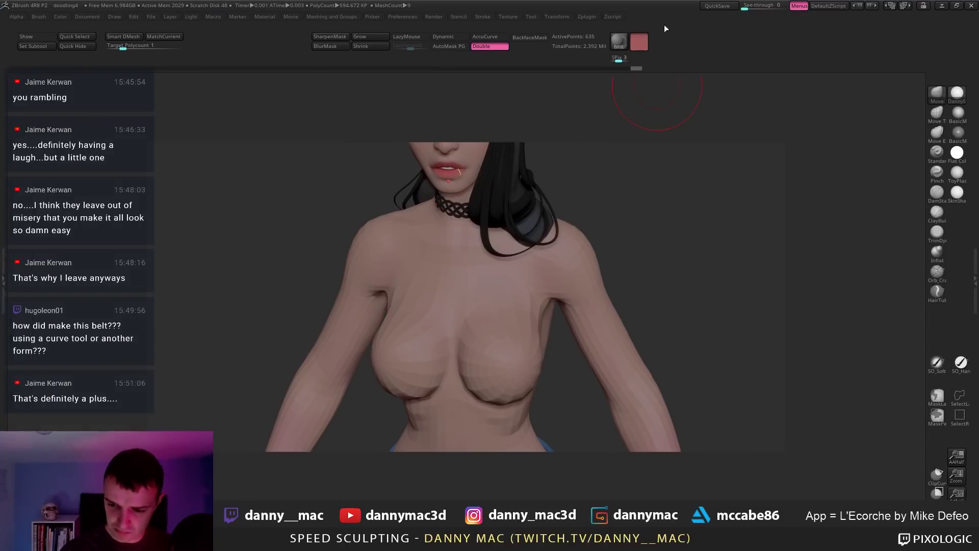
pyautogui.keyDown('alt'); pyautogui.moveTo(502, 86); pyautogui.dragTo(510, 219, button='right'); pyautogui.keyUp('alt')
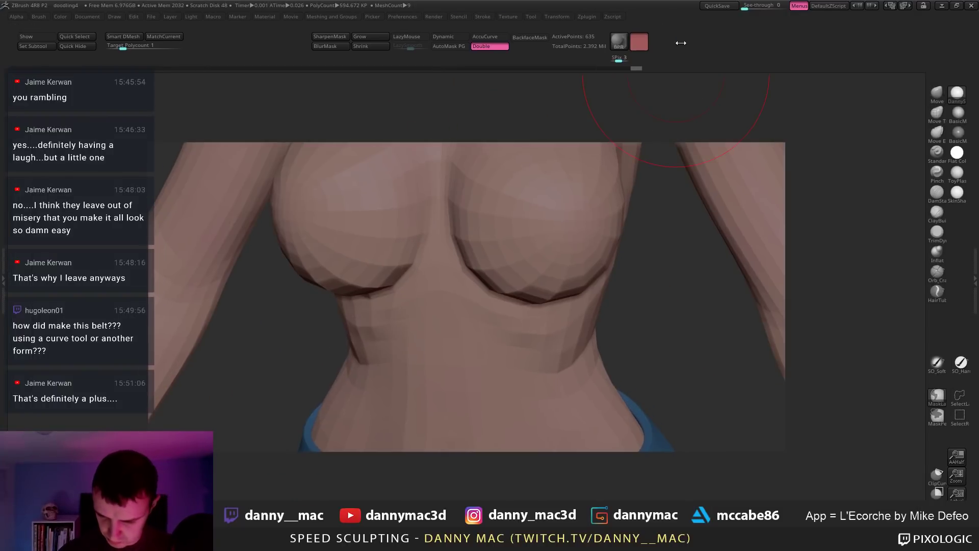
pyautogui.moveTo(680, 42); pyautogui.dragTo(972, 52)
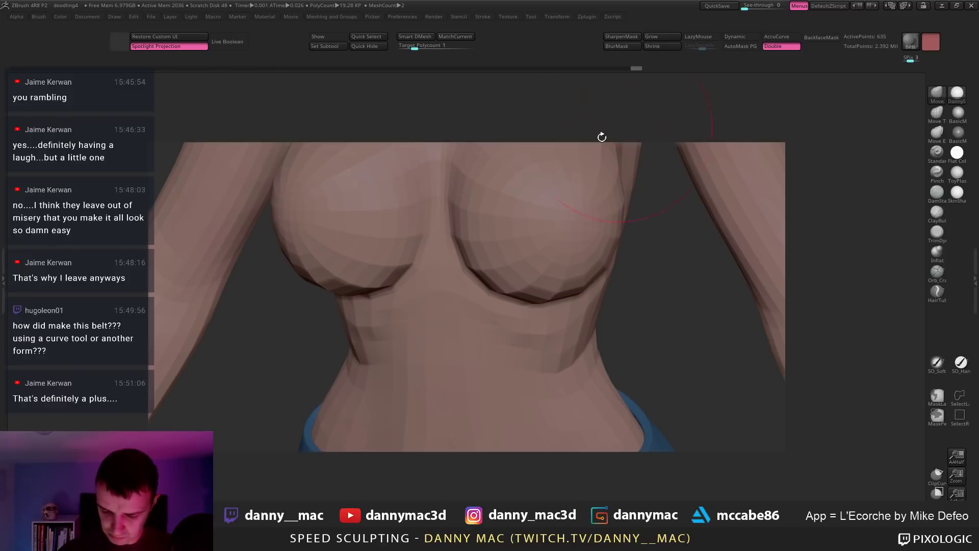
pyautogui.moveTo(530, 220)
pyautogui.keyDown('alt'); pyautogui.mouseDown(button='right')
pyautogui.moveTo(501, 367)
pyautogui.moveTo(509, 550)
pyautogui.mouseUp(button='right'); pyautogui.keyUp('alt')
pyautogui.press('c')
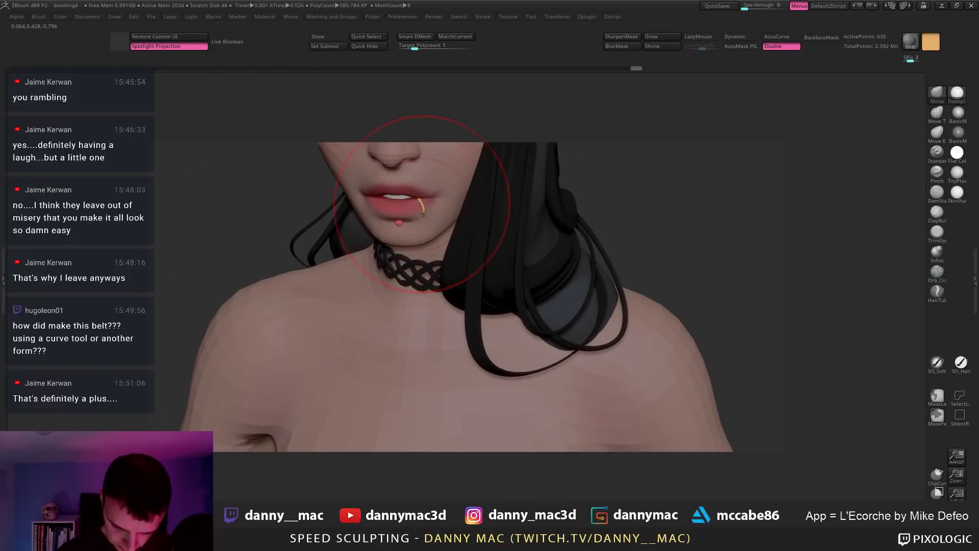
pyautogui.moveTo(607, 261)
pyautogui.mouseDown(button='right')
pyautogui.moveTo(481, 263)
pyautogui.moveTo(514, 291)
pyautogui.moveTo(520, 228)
pyautogui.moveTo(501, 210)
pyautogui.moveTo(531, 77)
pyautogui.mouseUp(button='right')
pyautogui.moveTo(392, 301); pyautogui.dragTo(453, 285, button='right')
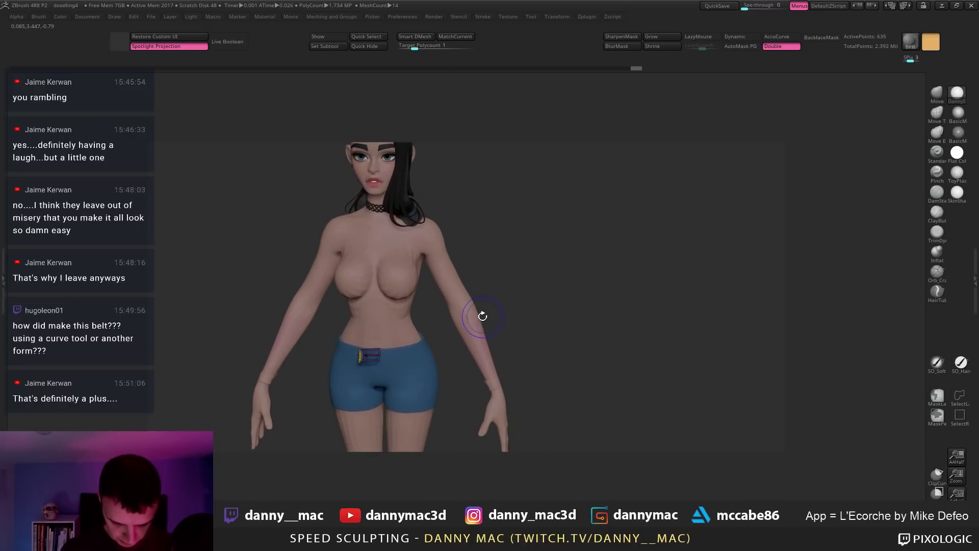
pyautogui.hotkey('shift', 'f')
# Step: Show the red belt again and mask it along the waistline with a mask curve
pyautogui.moveTo(505, 265); pyautogui.dragTo(487, 223, button='right')
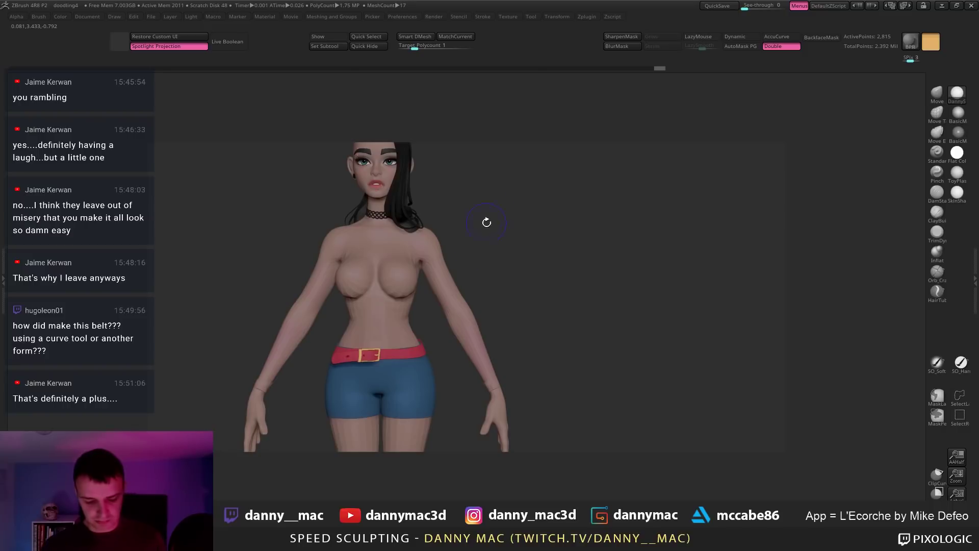
pyautogui.moveTo(419, 306)
pyautogui.mouseDown(button='right')
pyautogui.moveTo(444, 292)
pyautogui.moveTo(413, 337)
pyautogui.moveTo(433, 339)
pyautogui.moveTo(409, 338)
pyautogui.mouseUp(button='right')
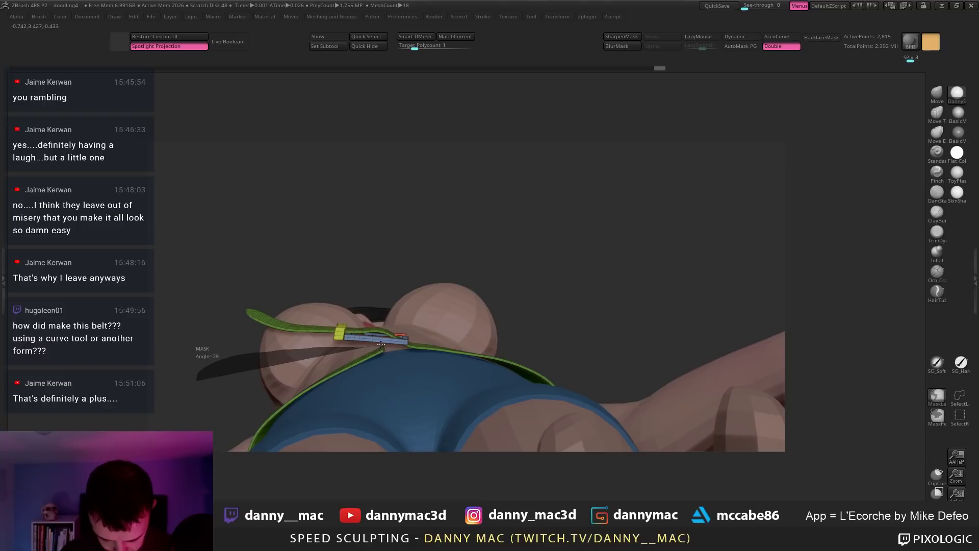
pyautogui.keyDown('ctrl'); pyautogui.moveTo(390, 346); pyautogui.dragTo(387, 347); pyautogui.keyUp('ctrl')
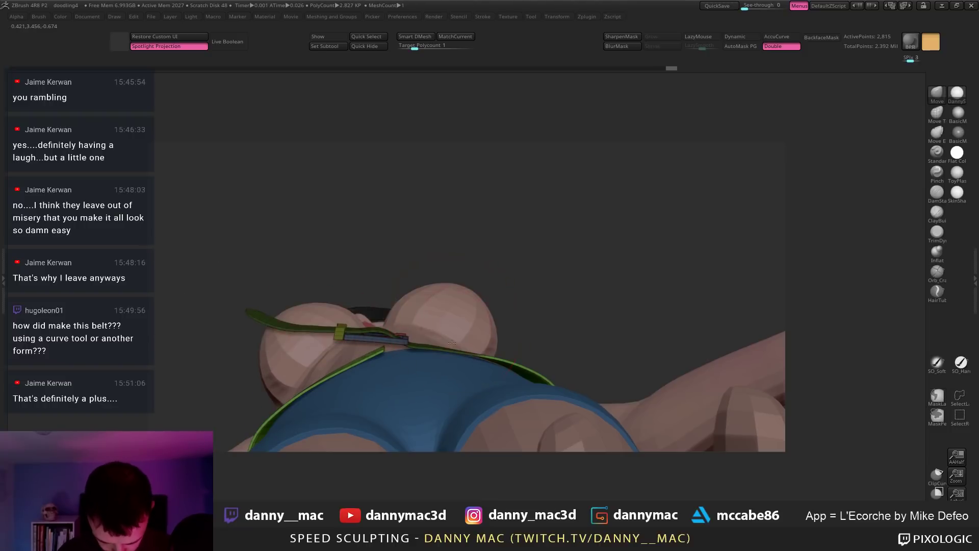
pyautogui.moveTo(452, 344)
pyautogui.mouseDown(button='right')
pyautogui.moveTo(462, 311)
pyautogui.moveTo(510, 296)
pyautogui.mouseUp(button='right')
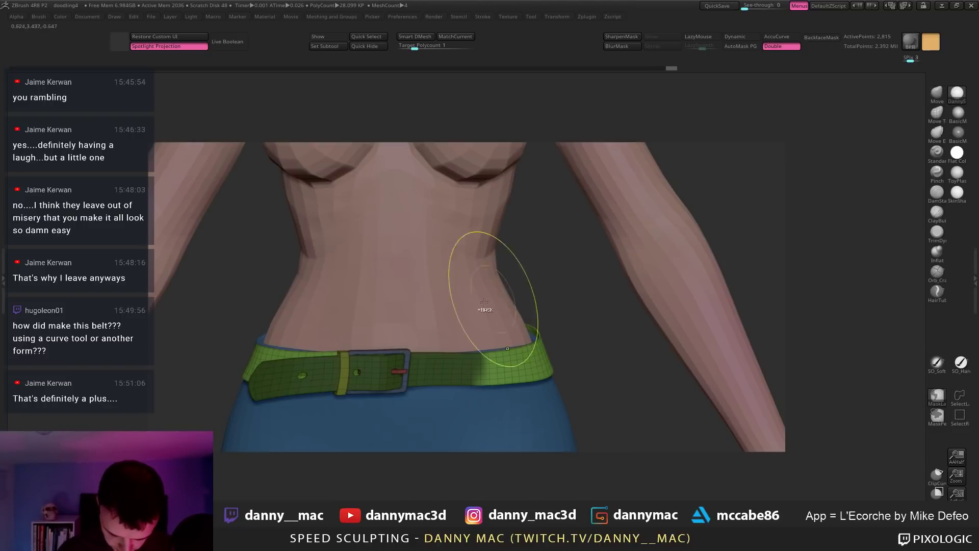
pyautogui.moveTo(437, 296)
pyautogui.keyDown('ctrl'); pyautogui.mouseDown()
pyautogui.moveTo(476, 284)
pyautogui.moveTo(437, 430)
pyautogui.mouseUp(); pyautogui.keyUp('ctrl')
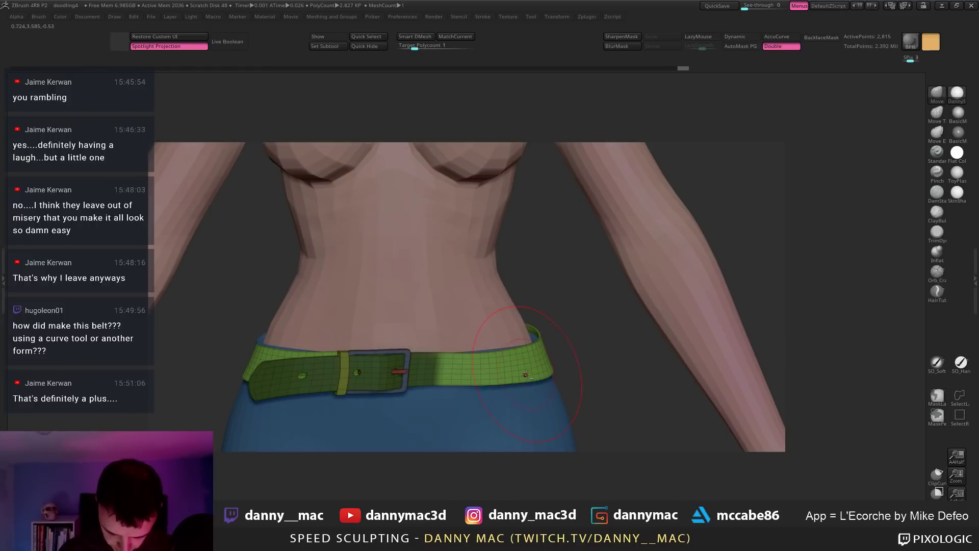
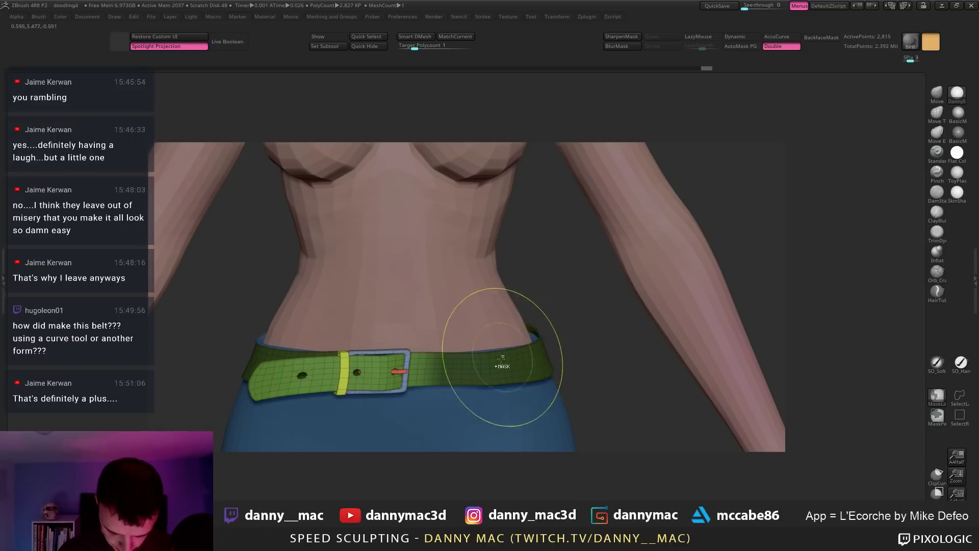
# Step: Rotate the belt about 22 degrees around the waist with the transform gizmo
pyautogui.moveTo(441, 357)
pyautogui.mouseDown()
pyautogui.moveTo(454, 272)
pyautogui.moveTo(486, 302)
pyautogui.mouseUp()
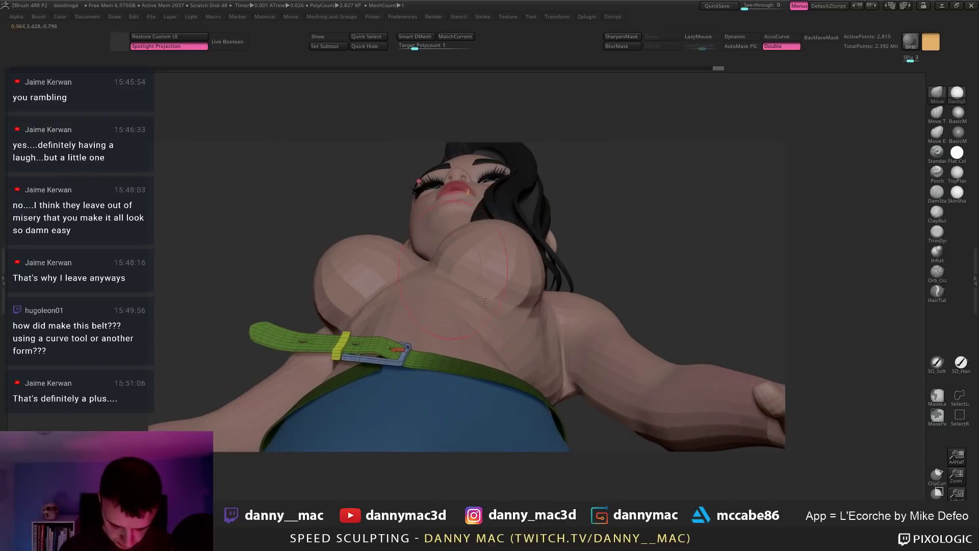
pyautogui.press('w')
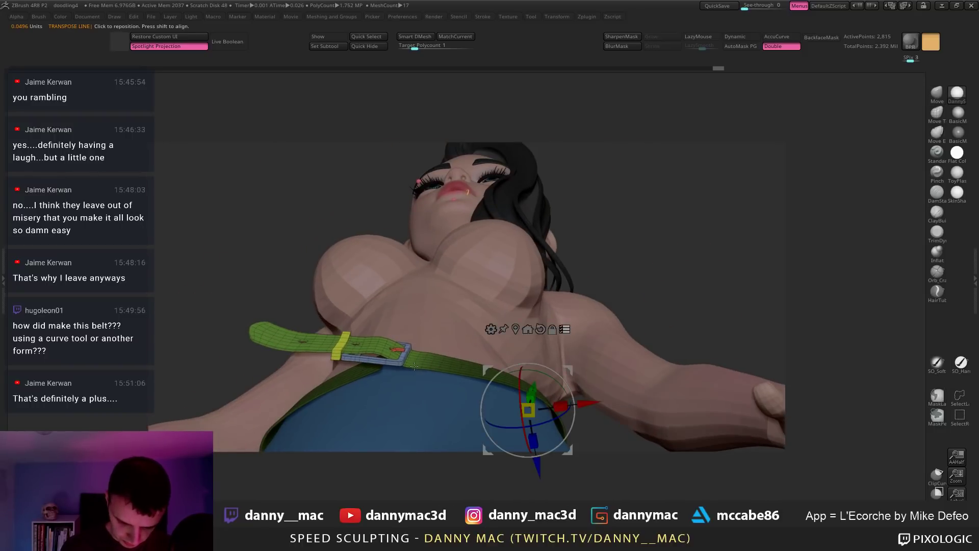
pyautogui.moveTo(584, 384); pyautogui.dragTo(476, 296)
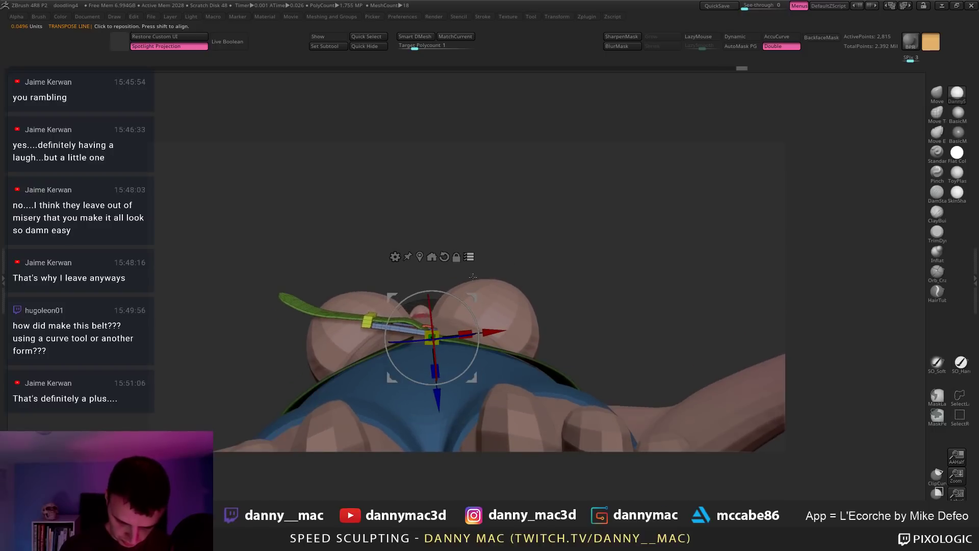
pyautogui.moveTo(468, 307); pyautogui.dragTo(453, 298)
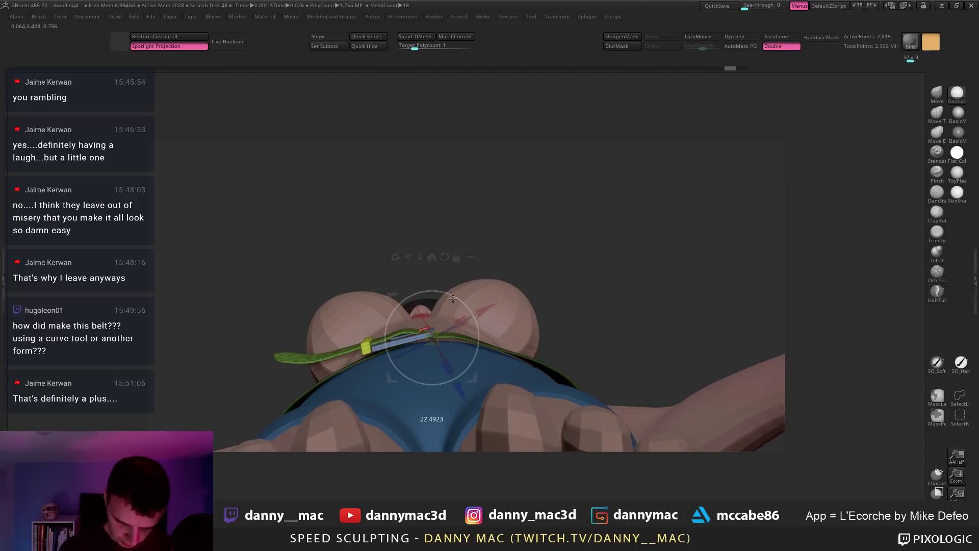
pyautogui.moveTo(489, 252)
pyautogui.mouseDown()
pyautogui.moveTo(482, 372)
pyautogui.moveTo(483, 327)
pyautogui.mouseUp()
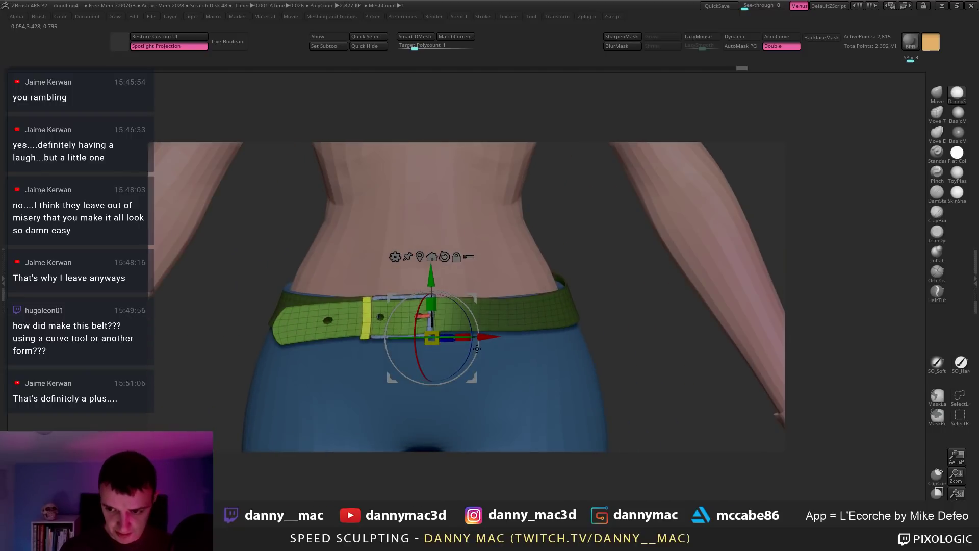
pyautogui.press('q')
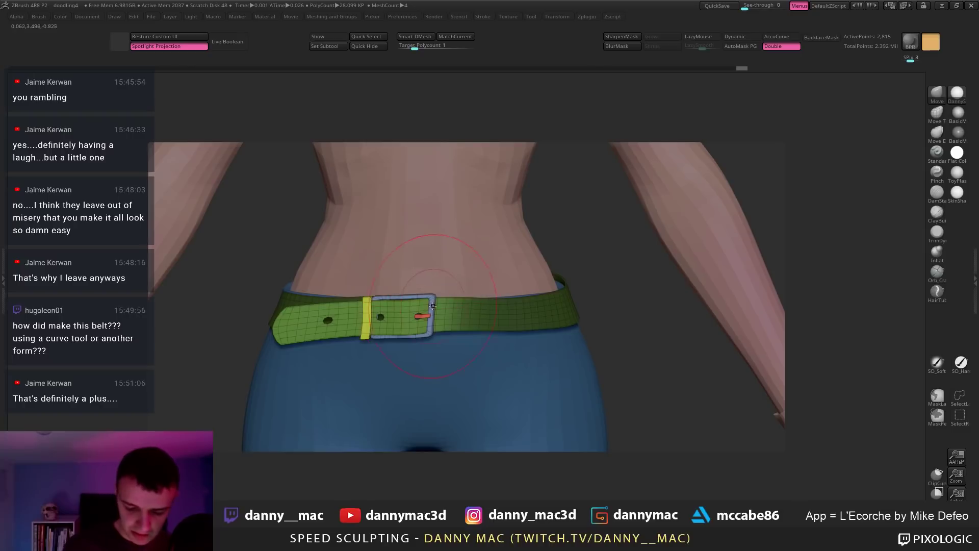
pyautogui.moveTo(433, 306); pyautogui.dragTo(433, 347)
pyautogui.moveTo(587, 245)
pyautogui.mouseDown()
pyautogui.moveTo(487, 346)
pyautogui.moveTo(459, 320)
pyautogui.mouseUp()
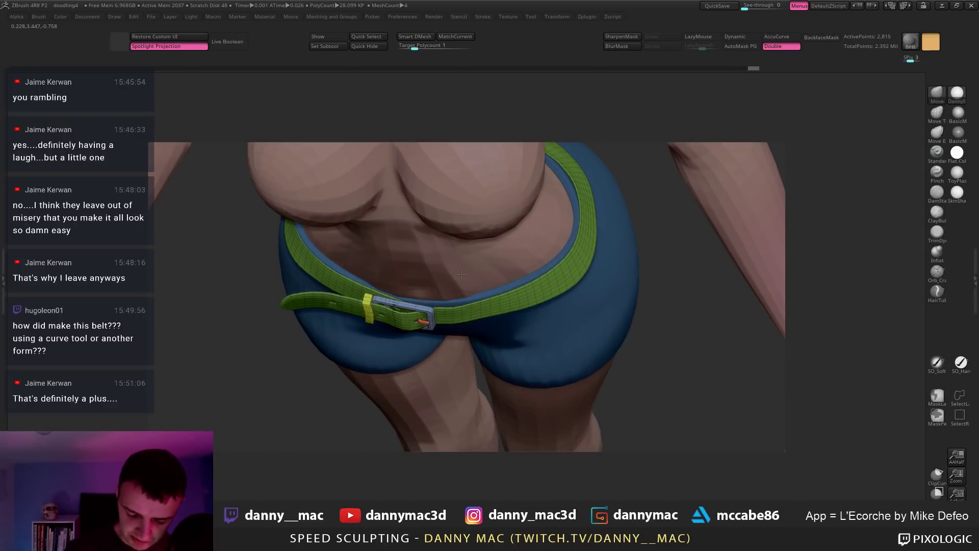
pyautogui.moveTo(461, 275); pyautogui.dragTo(454, 281)
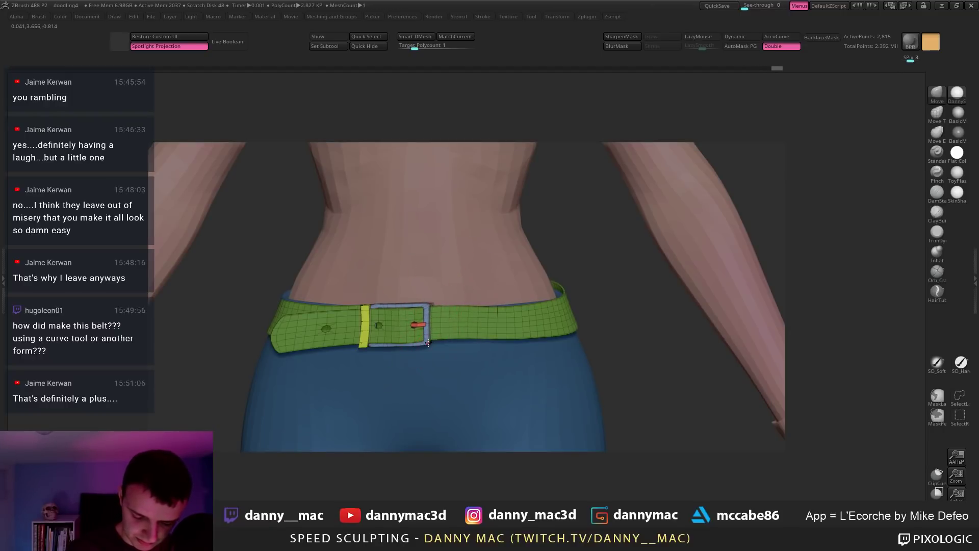
# Step: Enlarge the brush, zoom out to the whole figure, and turn on PolyFrame with polygroup colours
pyautogui.press('space')
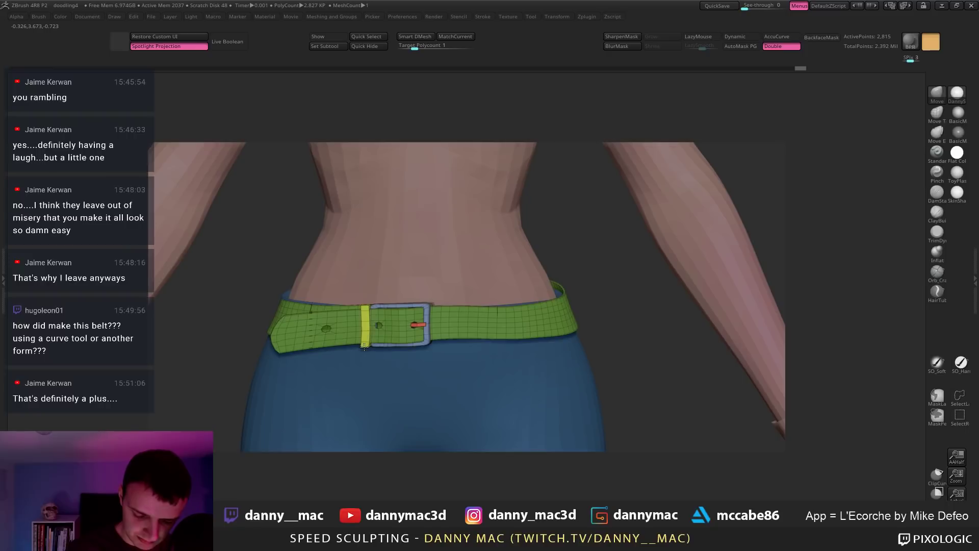
pyautogui.press('space')
pyautogui.click(286, 342)
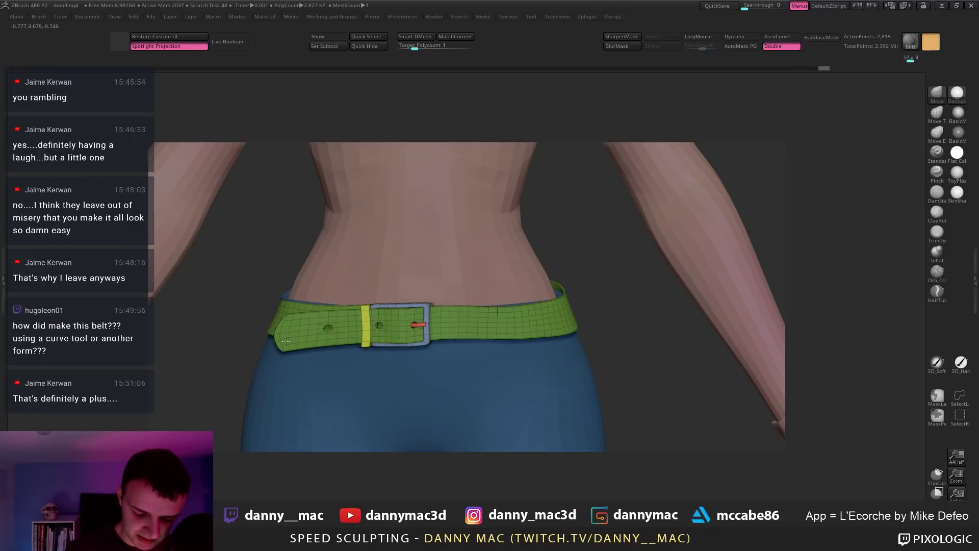
pyautogui.moveTo(191, 306)
pyautogui.keyDown('alt'); pyautogui.mouseDown()
pyautogui.moveTo(477, 306)
pyautogui.moveTo(341, 307)
pyautogui.moveTo(338, 321)
pyautogui.moveTo(402, 308)
pyautogui.moveTo(444, 313)
pyautogui.moveTo(433, 288)
pyautogui.moveTo(475, 239)
pyautogui.moveTo(451, 251)
pyautogui.mouseUp(); pyautogui.keyUp('alt')
pyautogui.hotkey('shift', 'f')
# Step: Set the ZModeler edge action to Delete with EdgeLoop Complete, test-delete a strap loop, then undo
pyautogui.moveTo(471, 294)
pyautogui.mouseDown()
pyautogui.moveTo(448, 280)
pyautogui.moveTo(435, 228)
pyautogui.mouseUp()
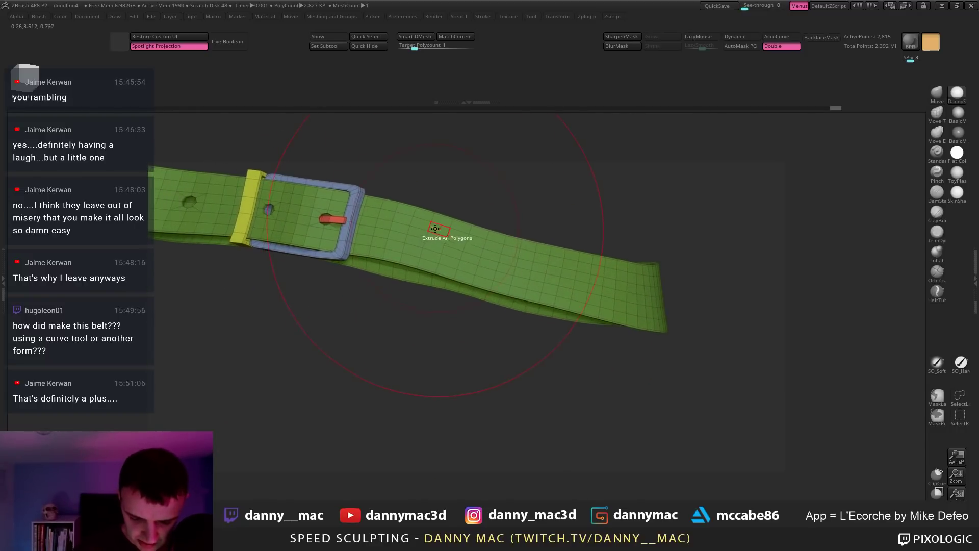
pyautogui.press('space')
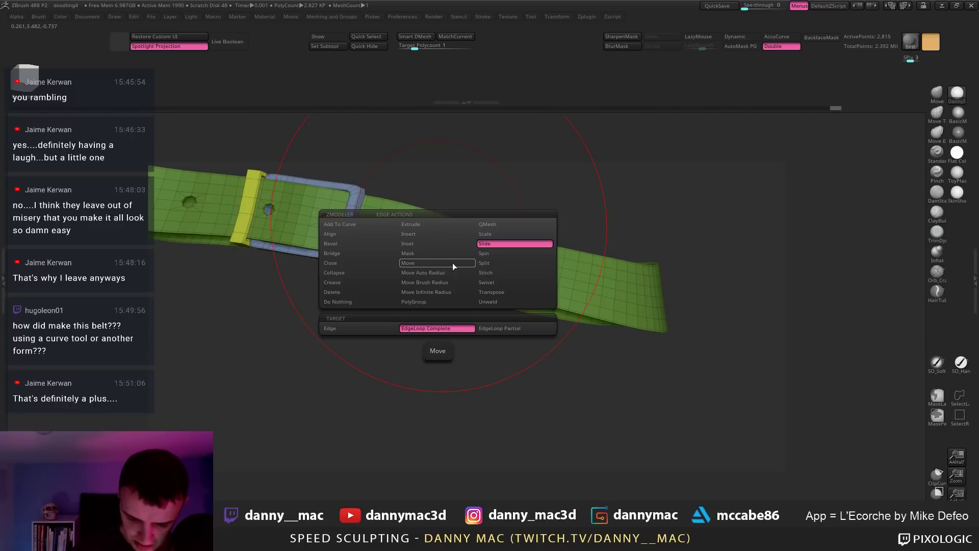
pyautogui.click(375, 301)
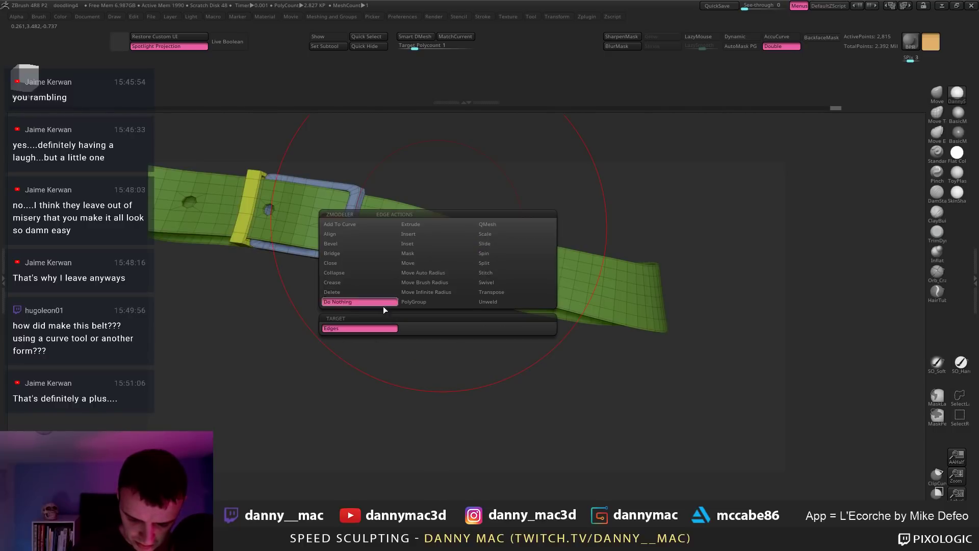
pyautogui.click(360, 294)
pyautogui.click(423, 329)
pyautogui.keyDown('alt'); pyautogui.moveTo(394, 208); pyautogui.dragTo(545, 284, button='right'); pyautogui.keyUp('alt')
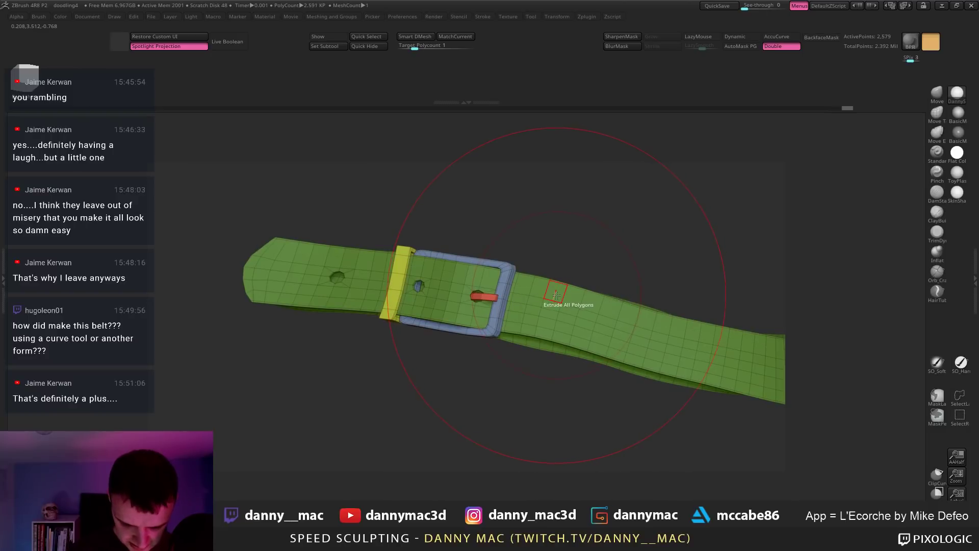
pyautogui.hotkey('ctrl', 'z')
# Step: Try Reconstruct Subdiv on the belt and inspect the strap and buckle
pyautogui.moveTo(553, 267); pyautogui.dragTo(542, 249)
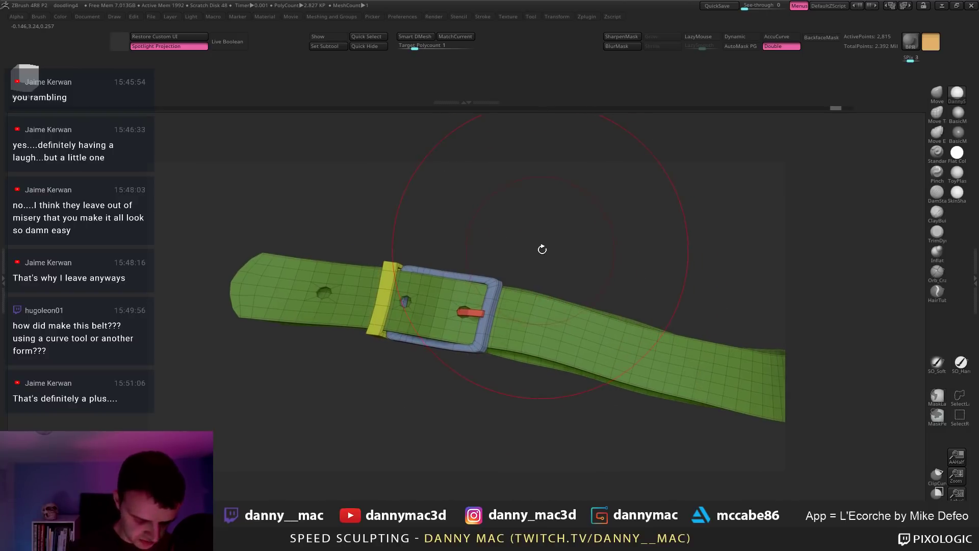
pyautogui.press('F1')
pyautogui.click(553, 264)
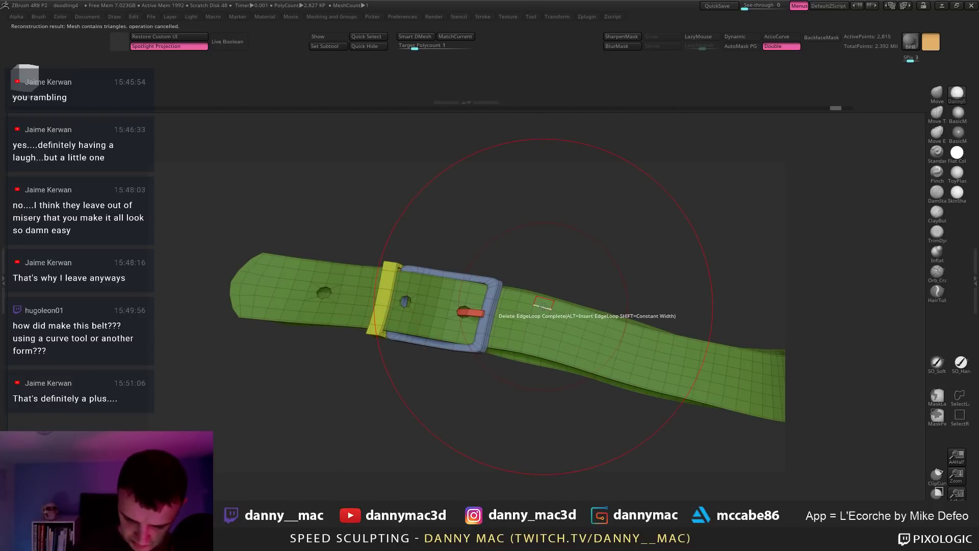
pyautogui.moveTo(543, 306); pyautogui.dragTo(458, 249, button='right')
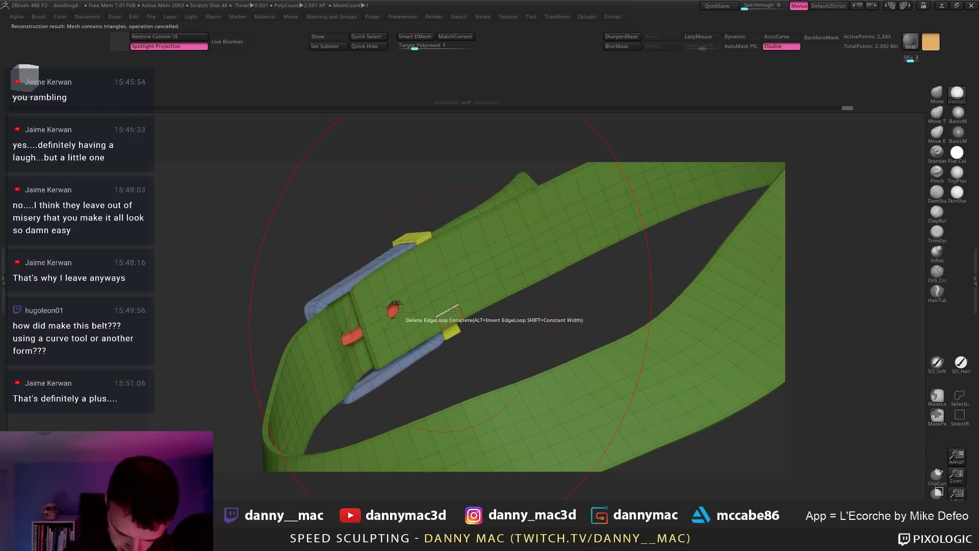
pyautogui.moveTo(445, 292); pyautogui.dragTo(499, 281, button='right')
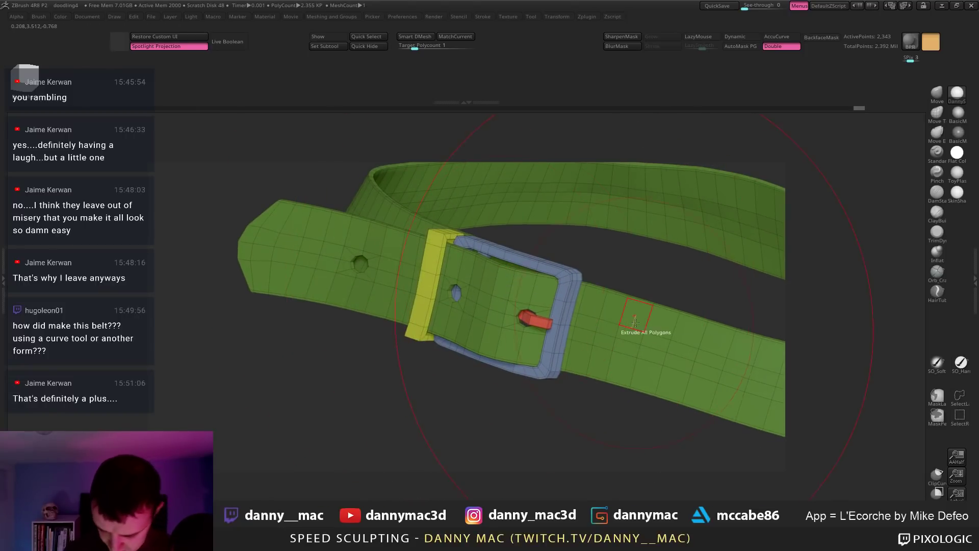
pyautogui.moveTo(635, 322); pyautogui.dragTo(647, 326, button='right')
# Step: Toggle Dynamic Subdiv on and off to compare the smoothed belt with its cage mesh
pyautogui.press('d')
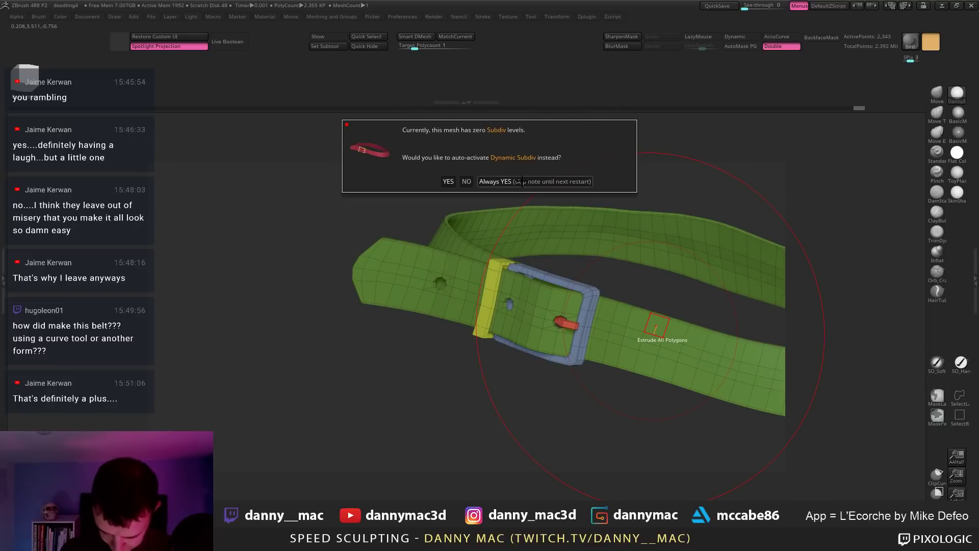
pyautogui.click(521, 181)
pyautogui.moveTo(712, 311); pyautogui.dragTo(692, 292)
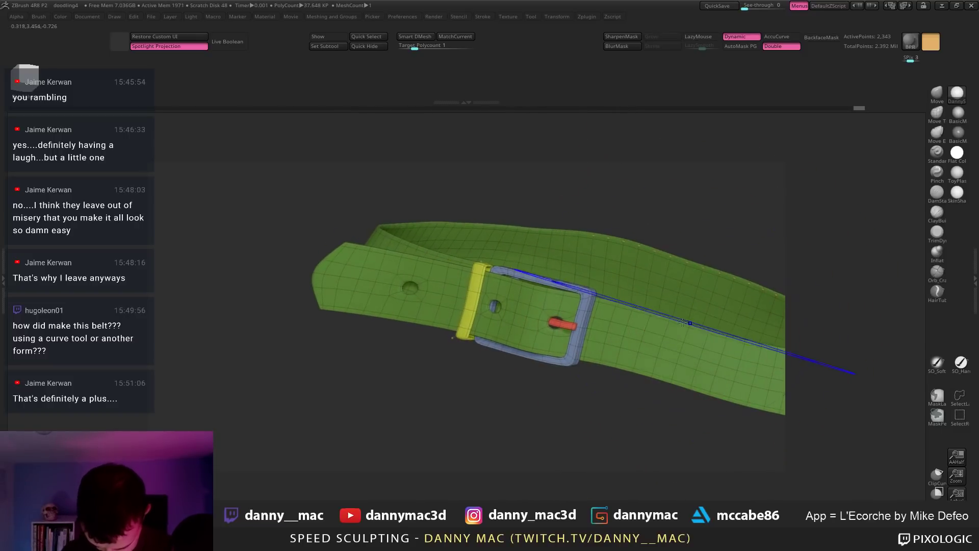
pyautogui.hotkey('shift', 'd')
pyautogui.moveTo(653, 397); pyautogui.dragTo(618, 295)
pyautogui.hotkey('shift', 'd')
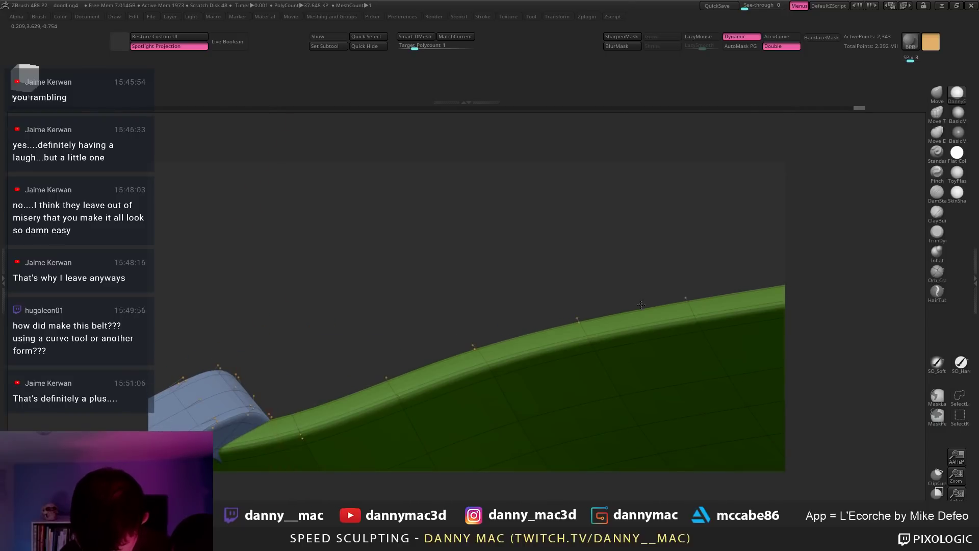
pyautogui.hotkey('shift', 'd')
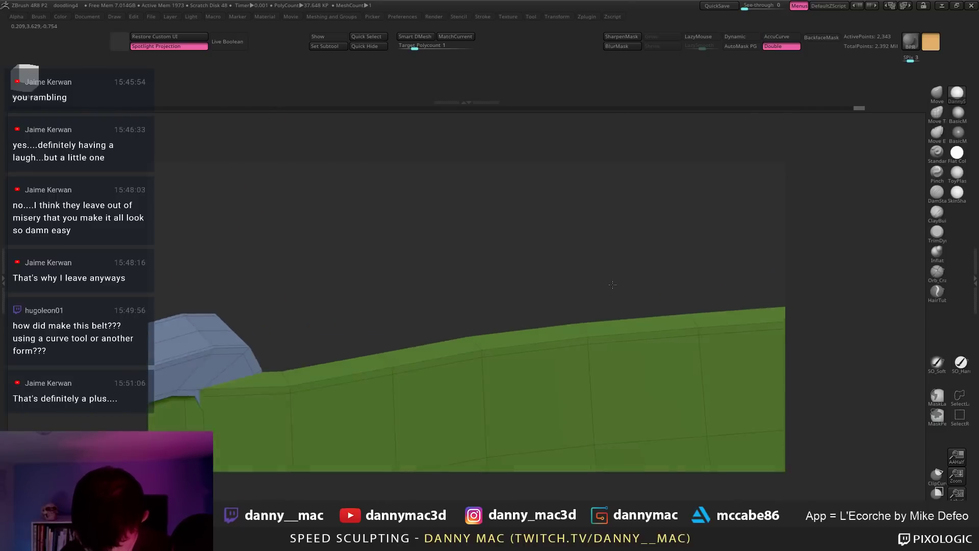
# Step: Switch the ZModeler edge action to Slide and zoom back in on the belt
pyautogui.moveTo(613, 285)
pyautogui.mouseDown()
pyautogui.moveTo(443, 314)
pyautogui.moveTo(722, 252)
pyautogui.moveTo(712, 277)
pyautogui.moveTo(575, 394)
pyautogui.mouseUp()
pyautogui.moveTo(548, 399); pyautogui.dragTo(528, 341)
pyautogui.press('space')
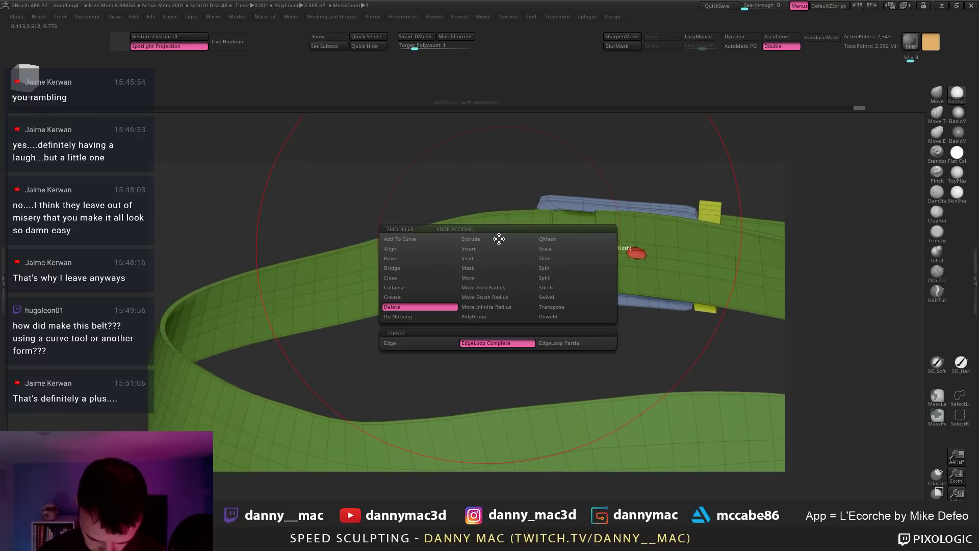
pyautogui.click(561, 258)
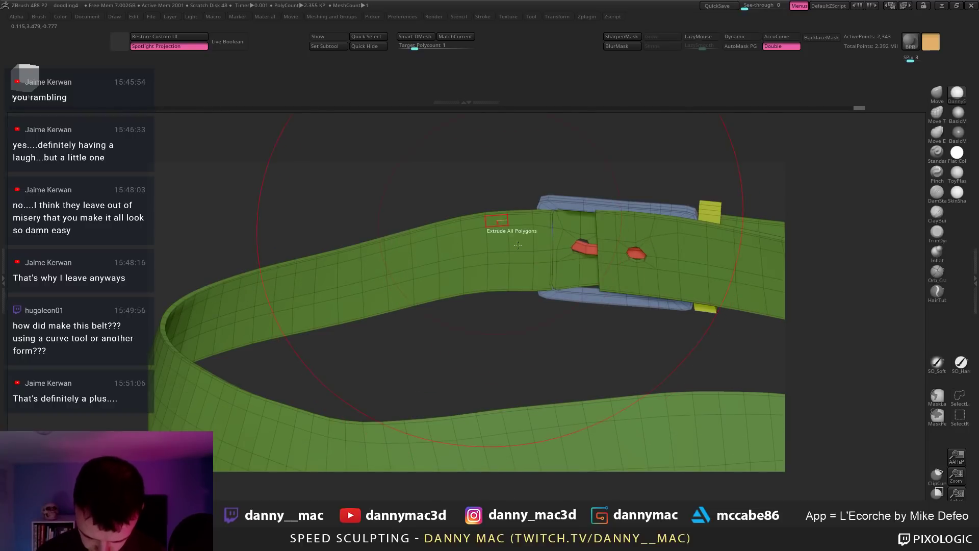
pyautogui.moveTo(517, 245); pyautogui.dragTo(451, 300)
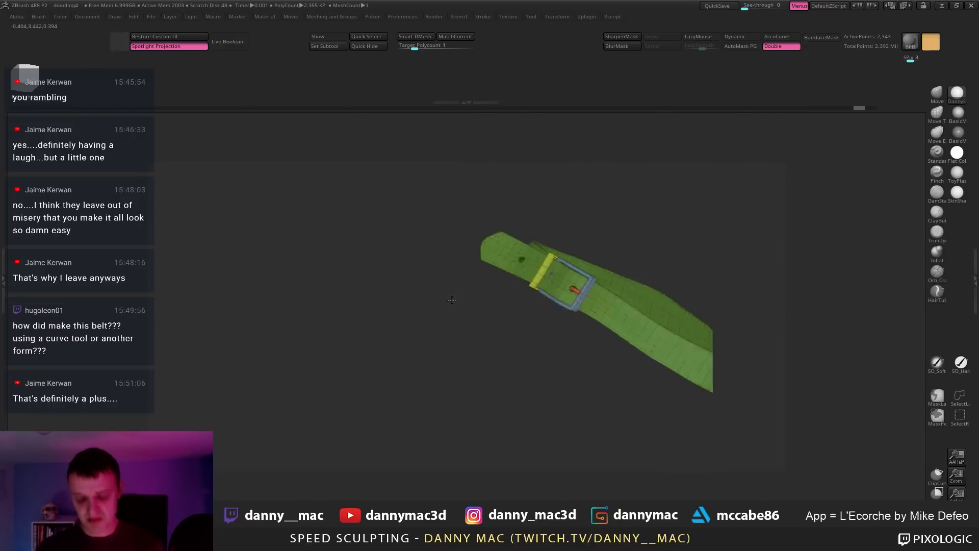
pyautogui.keyDown('ctrl'); pyautogui.moveTo(452, 300); pyautogui.dragTo(433, 299, button='right'); pyautogui.keyUp('ctrl')
pyautogui.keyDown('ctrl'); pyautogui.moveTo(634, 328); pyautogui.dragTo(540, 319, button='right'); pyautogui.keyUp('ctrl')
# Step: Hide the buckle parts to isolate the strap, and save the project, replacing the existing file
pyautogui.keyDown('ctrl'); pyautogui.keyDown('shift'); pyautogui.click(615, 293); pyautogui.keyUp('shift'); pyautogui.keyUp('ctrl')
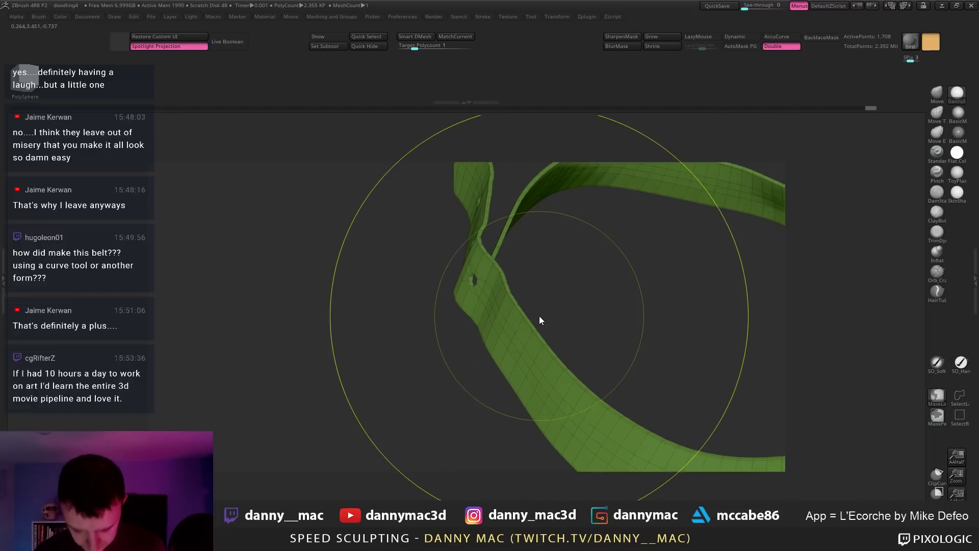
pyautogui.hotkey('ctrl', 's')
pyautogui.press('Return')
pyautogui.press('y')
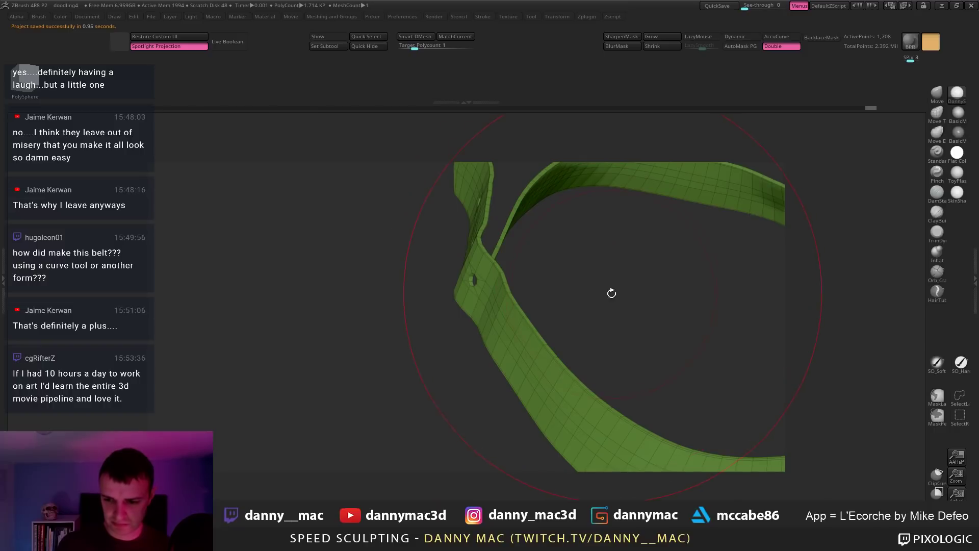
# Step: Thicken the strap with Tool > Deformation > Inflate
pyautogui.press('space')
pyautogui.moveTo(603, 273); pyautogui.dragTo(504, 290)
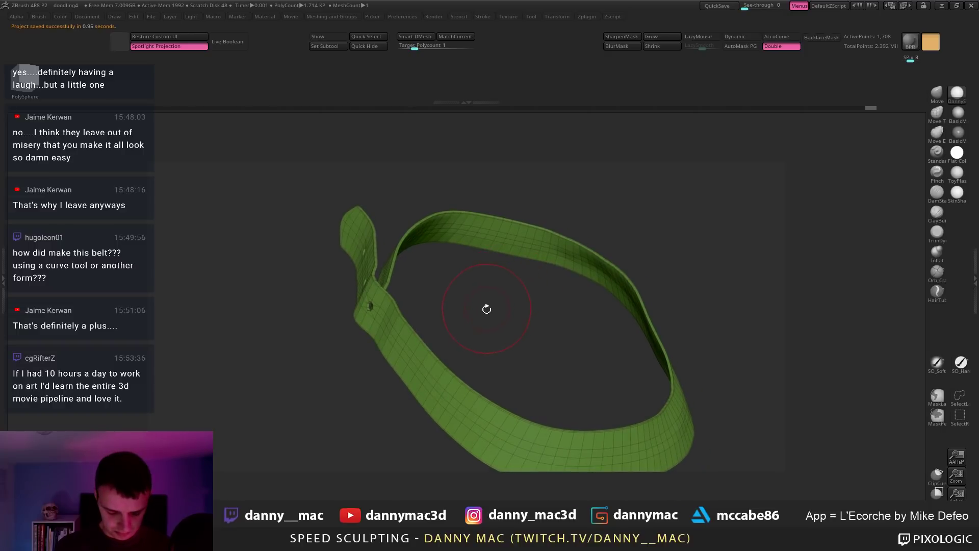
pyautogui.press('F1')
pyautogui.moveTo(443, 409); pyautogui.dragTo(447, 335)
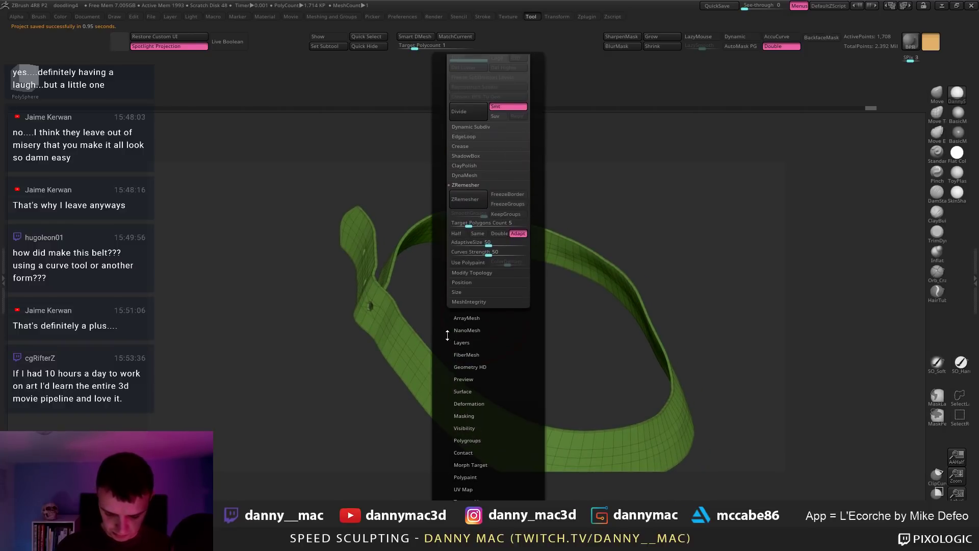
pyautogui.click(475, 404)
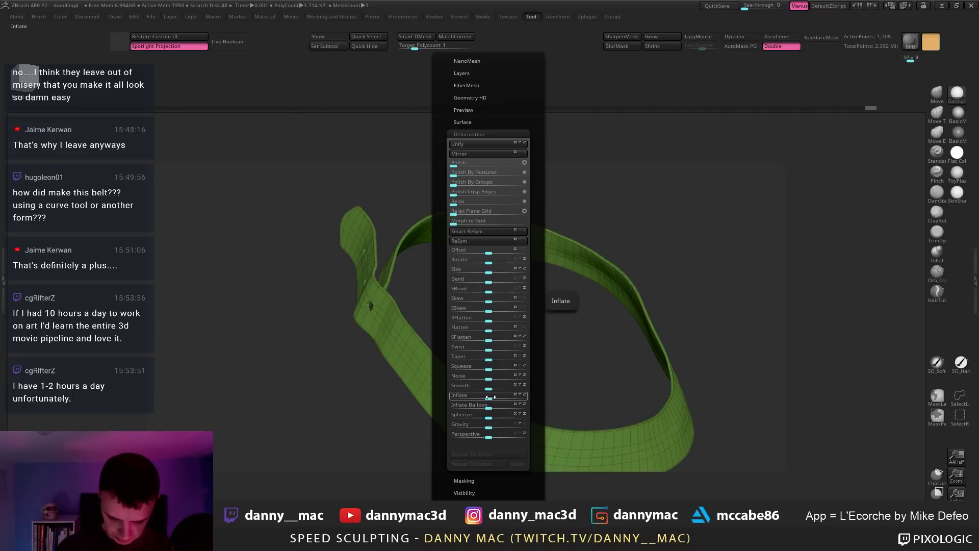
pyautogui.moveTo(490, 396); pyautogui.dragTo(491, 399)
# Step: Bring back the whole body to check the torso and belt, then solo the belt again
pyautogui.hotkey('shift', 's')
pyautogui.moveTo(480, 313); pyautogui.dragTo(411, 207, button='right')
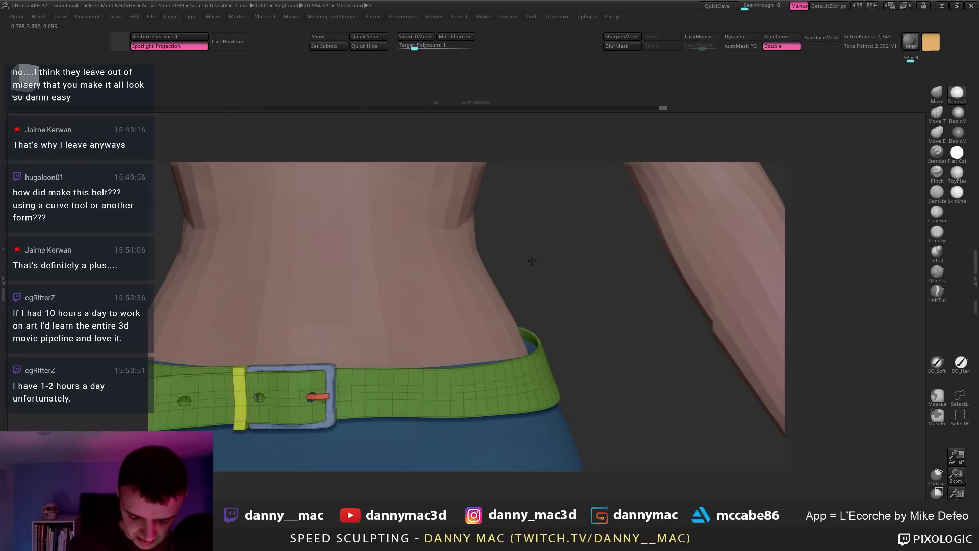
pyautogui.moveTo(532, 261)
pyautogui.mouseDown(button='right')
pyautogui.moveTo(394, 379)
pyautogui.moveTo(443, 323)
pyautogui.moveTo(367, 276)
pyautogui.moveTo(363, 328)
pyautogui.mouseUp(button='right')
pyautogui.hotkey('shift', 's')
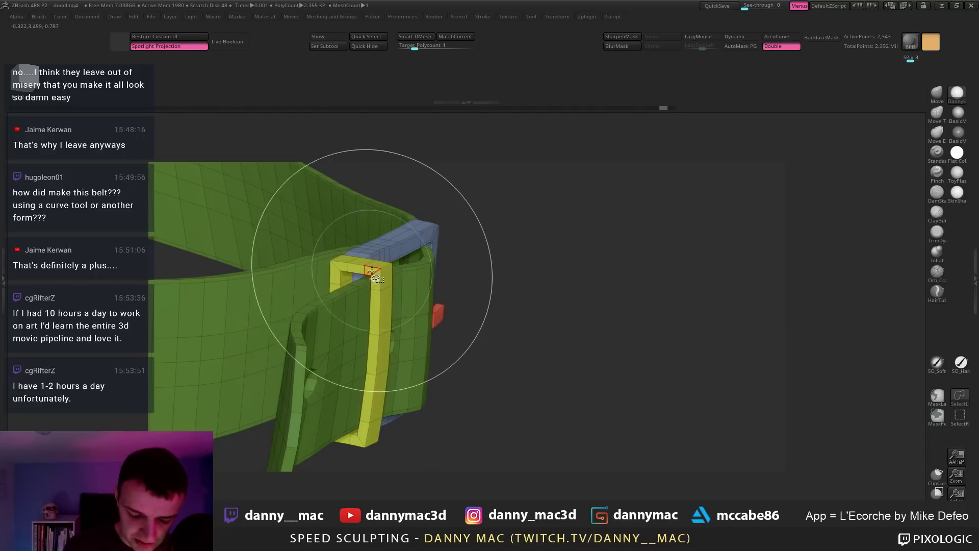
# Step: Isolate the keeper loop and inflate it thicker with Deformation > Inflate
pyautogui.keyDown('ctrl'); pyautogui.keyDown('shift'); pyautogui.click(373, 273); pyautogui.keyUp('shift'); pyautogui.keyUp('ctrl')
pyautogui.moveTo(507, 252)
pyautogui.mouseDown(button='right')
pyautogui.moveTo(485, 265)
pyautogui.moveTo(508, 248)
pyautogui.mouseUp(button='right')
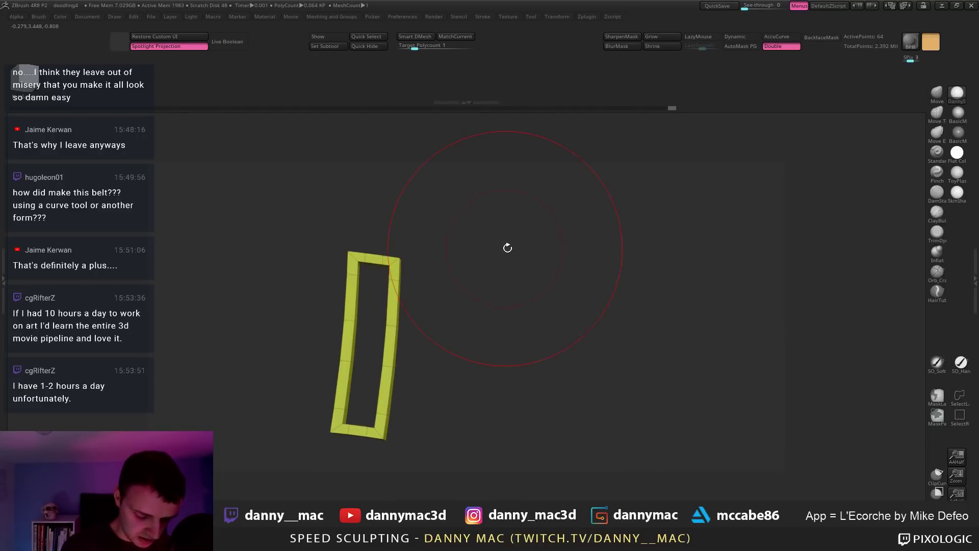
pyautogui.press('F1')
pyautogui.moveTo(486, 418); pyautogui.dragTo(486, 274)
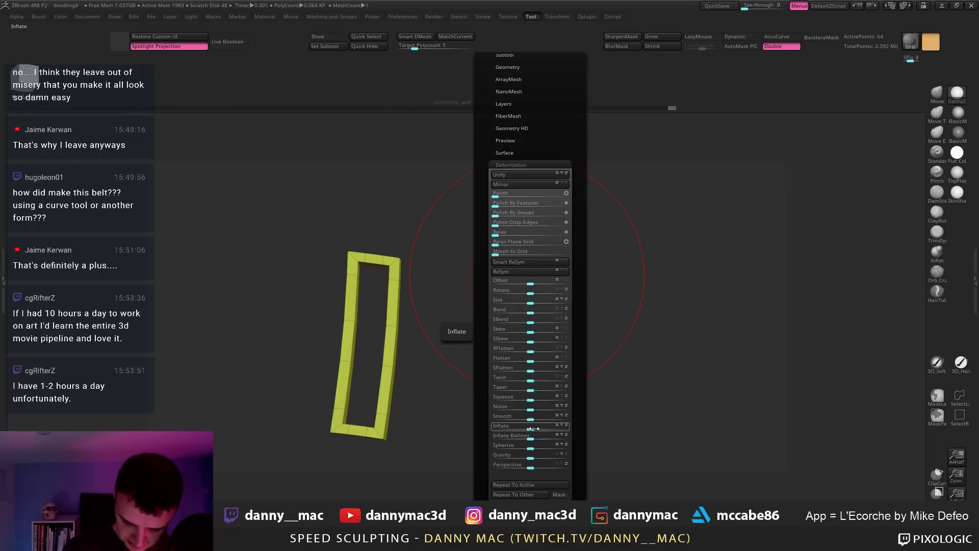
pyautogui.moveTo(530, 427); pyautogui.dragTo(500, 425)
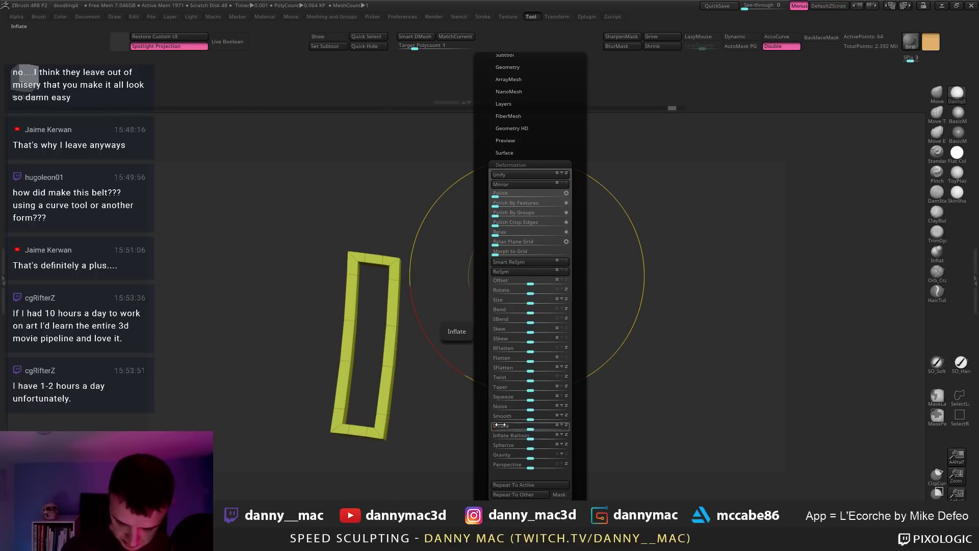
pyautogui.press('Return')
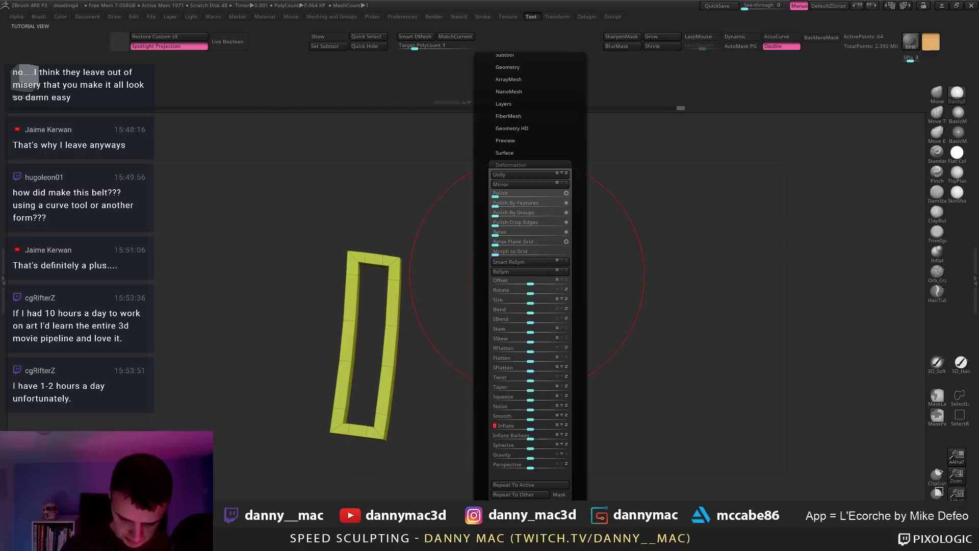
# Step: Isolate the buckle frame and extrude a new section on its lower right
pyautogui.keyDown('ctrl'); pyautogui.keyDown('shift'); pyautogui.click(423, 310); pyautogui.keyUp('shift'); pyautogui.keyUp('ctrl')
pyautogui.moveTo(430, 301); pyautogui.dragTo(418, 316)
pyautogui.moveTo(418, 316); pyautogui.dragTo(459, 296, button='right')
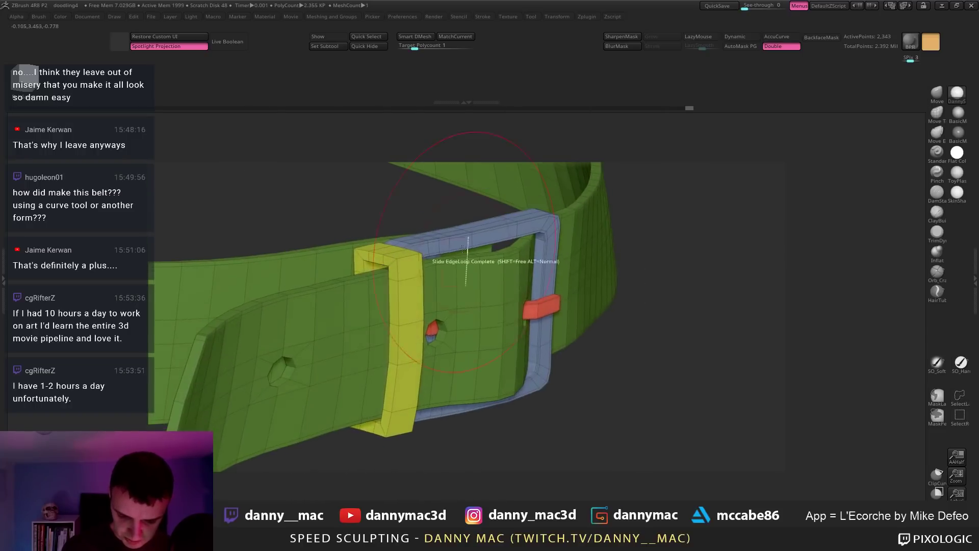
pyautogui.keyDown('ctrl'); pyautogui.keyDown('shift'); pyautogui.click(463, 241); pyautogui.keyUp('shift'); pyautogui.keyUp('ctrl')
pyautogui.moveTo(465, 241); pyautogui.dragTo(554, 281, button='right')
pyautogui.press('F1')
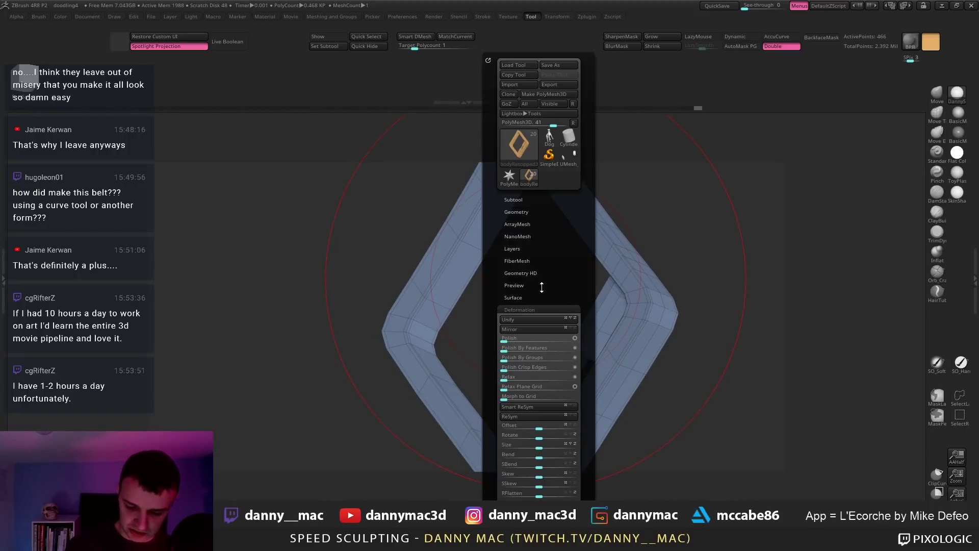
pyautogui.moveTo(616, 380); pyautogui.dragTo(592, 367)
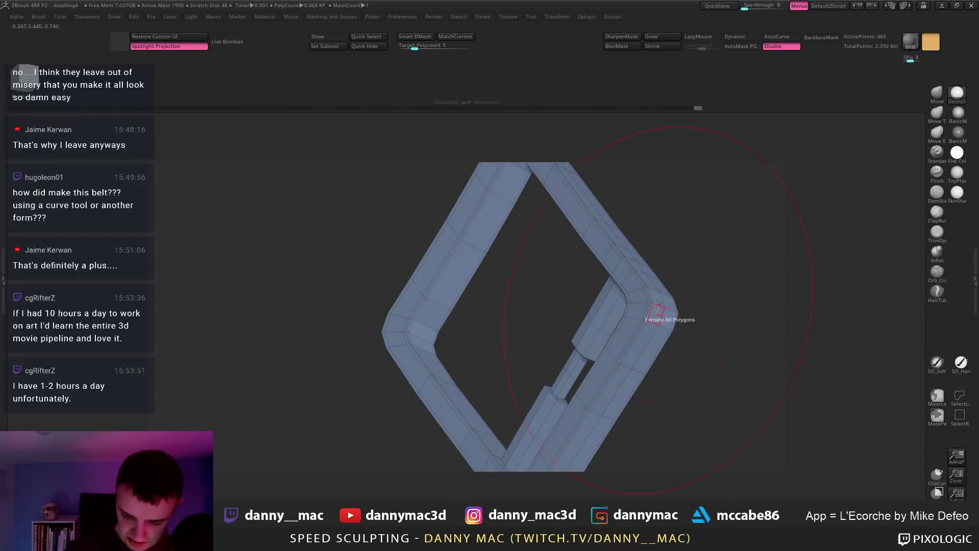
# Step: Inflate the buckle frame thicker, undoing a first attempt
pyautogui.press('F1')
pyautogui.scroll(-4, 608, 418)
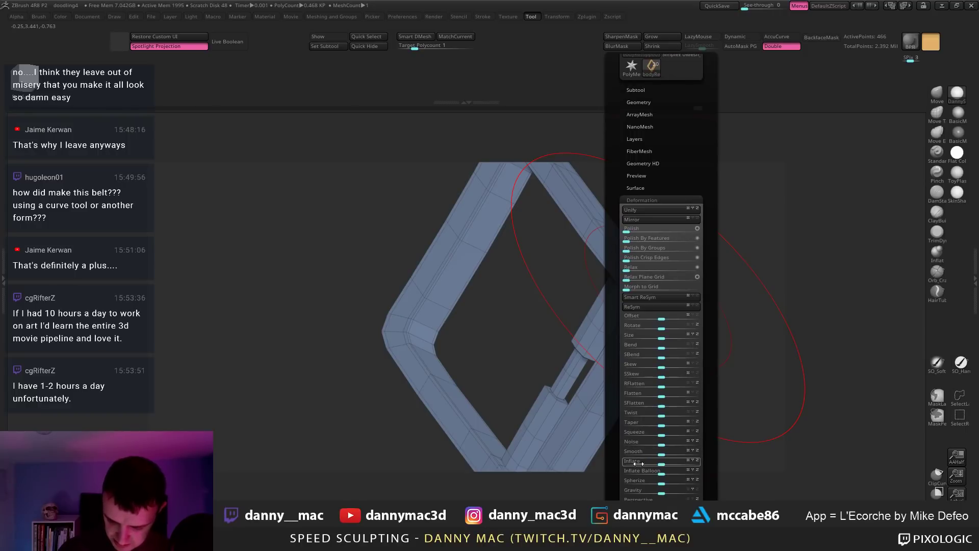
pyautogui.moveTo(639, 464); pyautogui.dragTo(641, 462)
pyautogui.hotkey('ctrl', 'z')
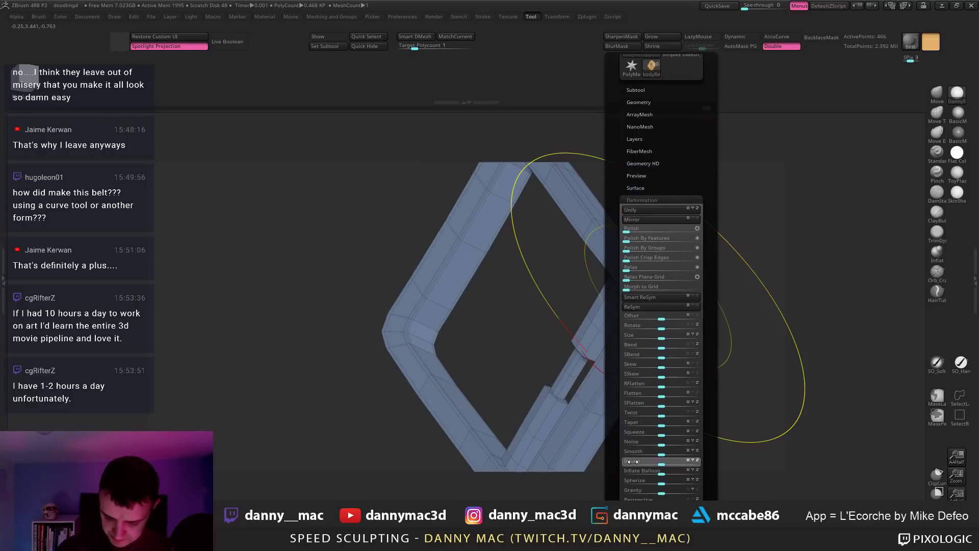
pyautogui.press('Return')
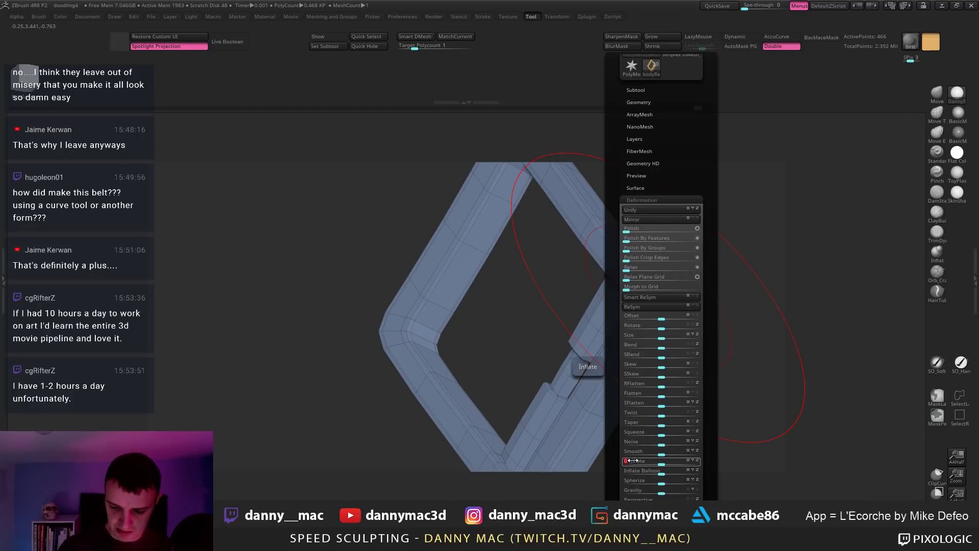
pyautogui.hotkey('alt', 's')
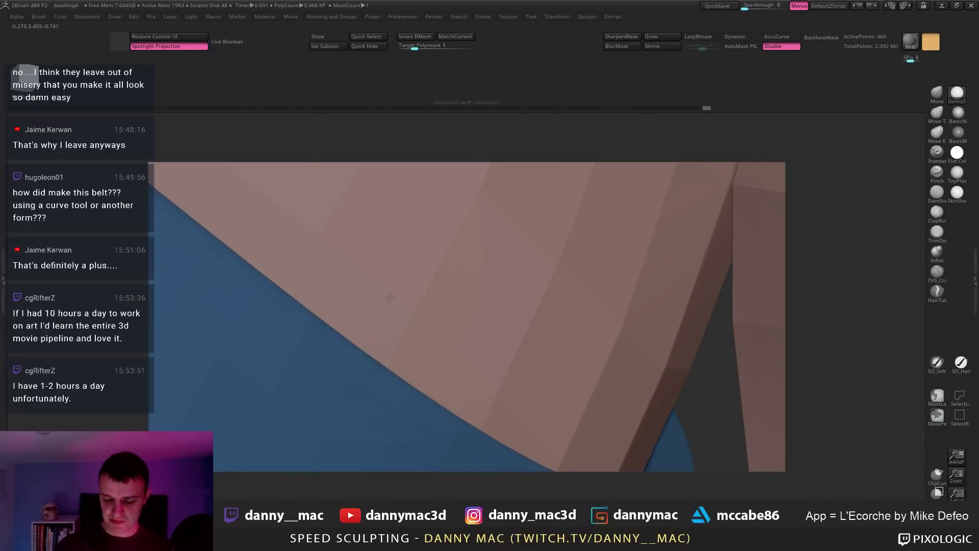
# Step: Frame the whole figure front-on, unhide the rest of the belt, and zoom to the waist
pyautogui.press('f')
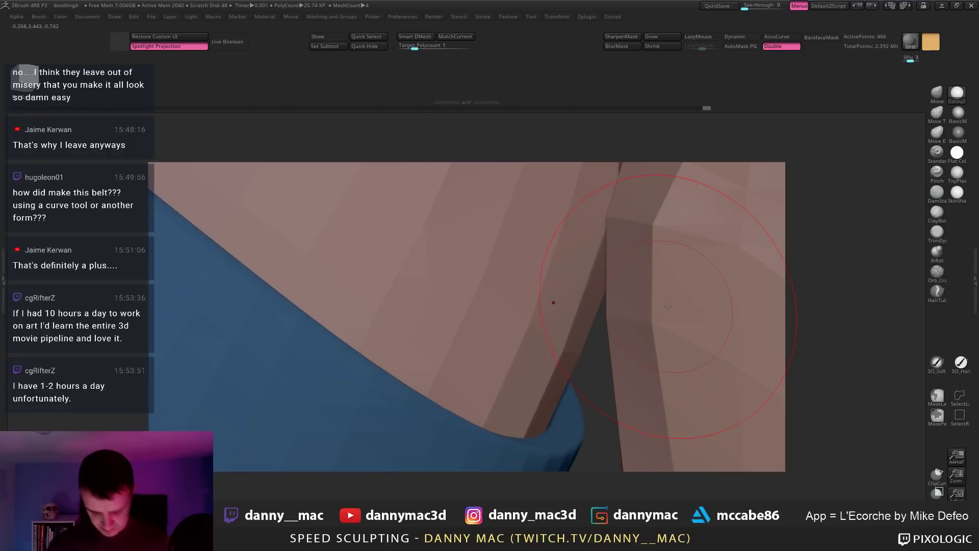
pyautogui.press('f')
pyautogui.moveTo(621, 311); pyautogui.dragTo(567, 279)
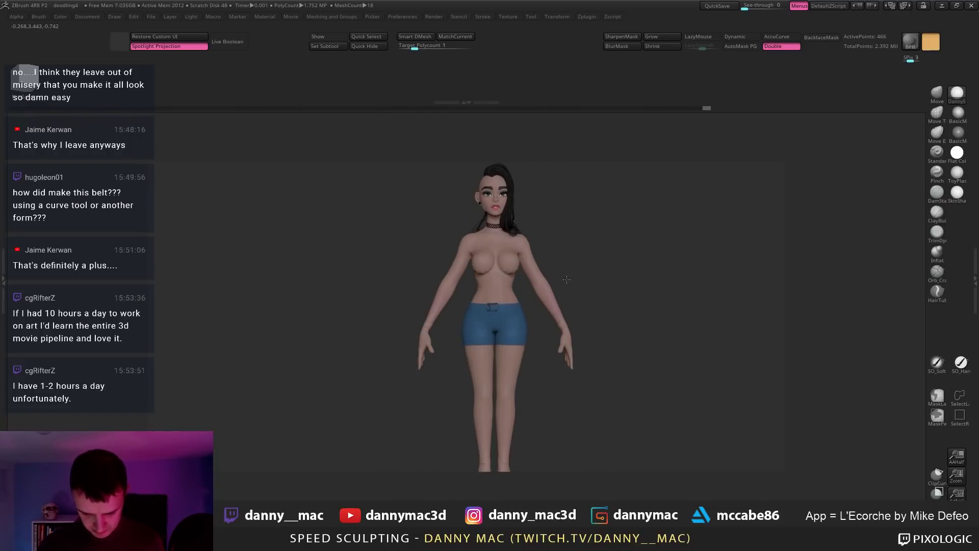
pyautogui.keyDown('ctrl'); pyautogui.keyDown('shift'); pyautogui.click(596, 293); pyautogui.keyUp('shift'); pyautogui.keyUp('ctrl')
pyautogui.moveTo(535, 311)
pyautogui.keyDown('alt'); pyautogui.mouseDown()
pyautogui.moveTo(545, 320)
pyautogui.moveTo(536, 326)
pyautogui.mouseUp(); pyautogui.keyUp('alt')
# Step: Scale the belt up slightly with the gizmo and move it higher on the waist
pyautogui.keyDown('ctrl'); pyautogui.keyDown('shift'); pyautogui.click(502, 313); pyautogui.keyUp('shift'); pyautogui.keyUp('ctrl')
pyautogui.keyDown('ctrl'); pyautogui.keyDown('shift'); pyautogui.click(555, 309); pyautogui.keyUp('shift'); pyautogui.keyUp('ctrl')
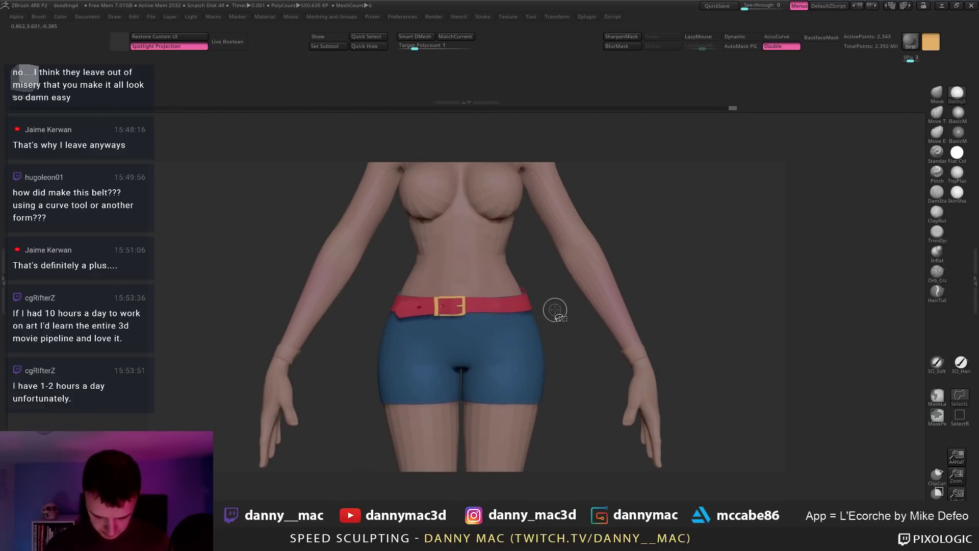
pyautogui.press('w')
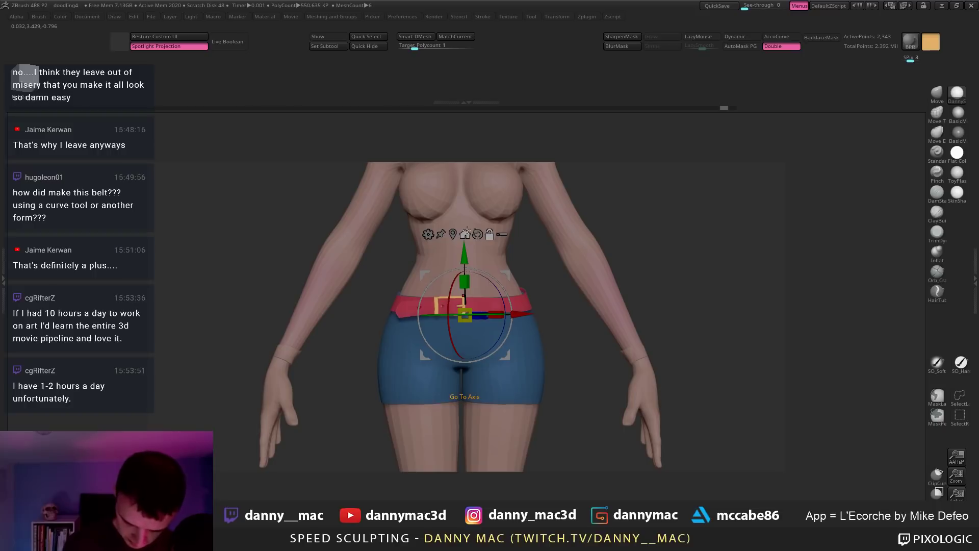
pyautogui.click(465, 233)
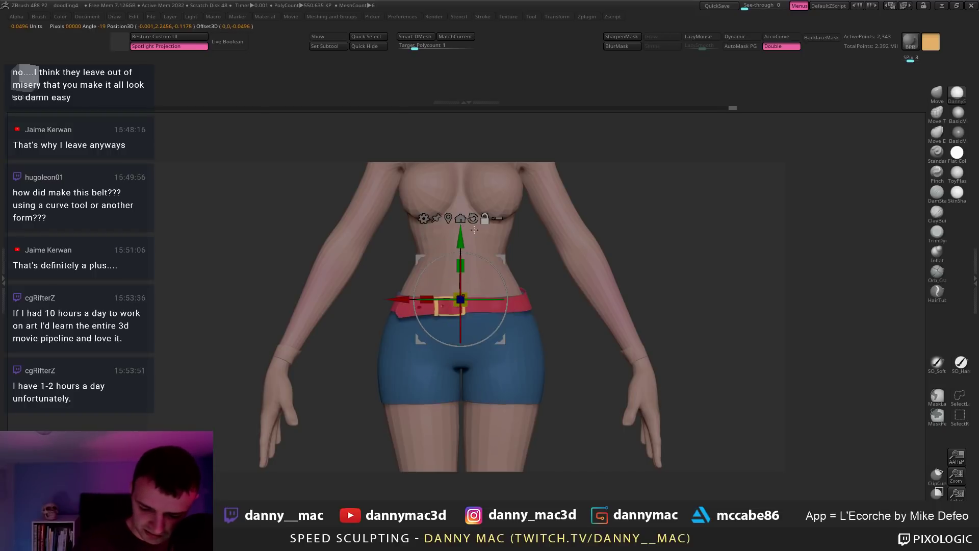
pyautogui.moveTo(461, 265); pyautogui.dragTo(466, 258)
pyautogui.moveTo(479, 257)
pyautogui.keyDown('ctrl'); pyautogui.mouseDown(button='right')
pyautogui.moveTo(491, 227)
pyautogui.moveTo(494, 246)
pyautogui.mouseUp(button='right'); pyautogui.keyUp('ctrl')
pyautogui.moveTo(488, 257); pyautogui.dragTo(490, 253)
pyautogui.press('q')
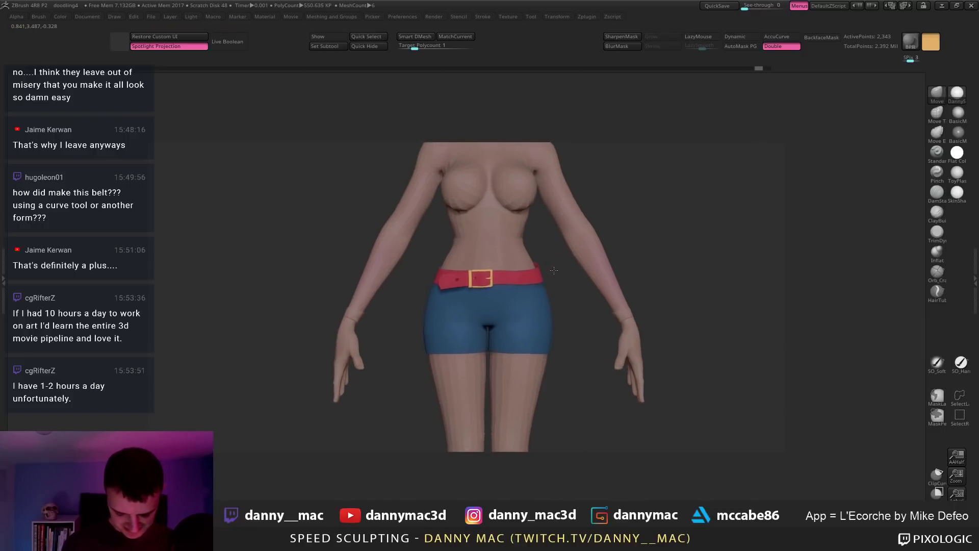
pyautogui.moveTo(551, 271); pyautogui.dragTo(559, 276)
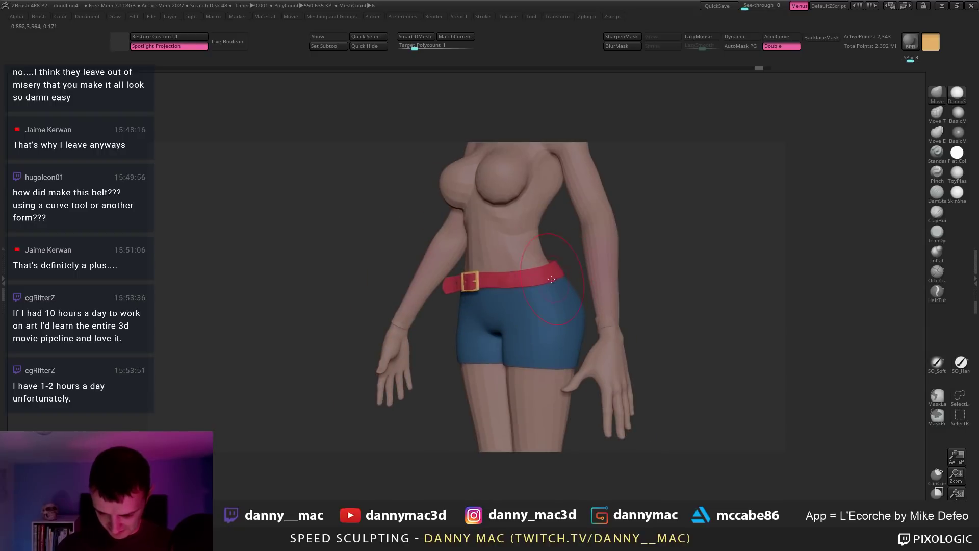
pyautogui.moveTo(551, 280); pyautogui.dragTo(549, 317, button='right')
pyautogui.moveTo(550, 318)
pyautogui.keyDown('alt'); pyautogui.mouseDown(button='right')
pyautogui.moveTo(499, 255)
pyautogui.moveTo(445, 320)
pyautogui.moveTo(474, 301)
pyautogui.mouseUp(button='right'); pyautogui.keyUp('alt')
# Step: Select the body, mask both legs from front and side, group them, and show PolyFrame
pyautogui.keyDown('alt'); pyautogui.click(439, 319); pyautogui.keyUp('alt')
pyautogui.moveTo(452, 319)
pyautogui.keyDown('ctrl'); pyautogui.mouseDown()
pyautogui.moveTo(445, 442)
pyautogui.moveTo(380, 423)
pyautogui.mouseUp(); pyautogui.keyUp('ctrl')
pyautogui.moveTo(471, 332); pyautogui.dragTo(414, 336, button='right')
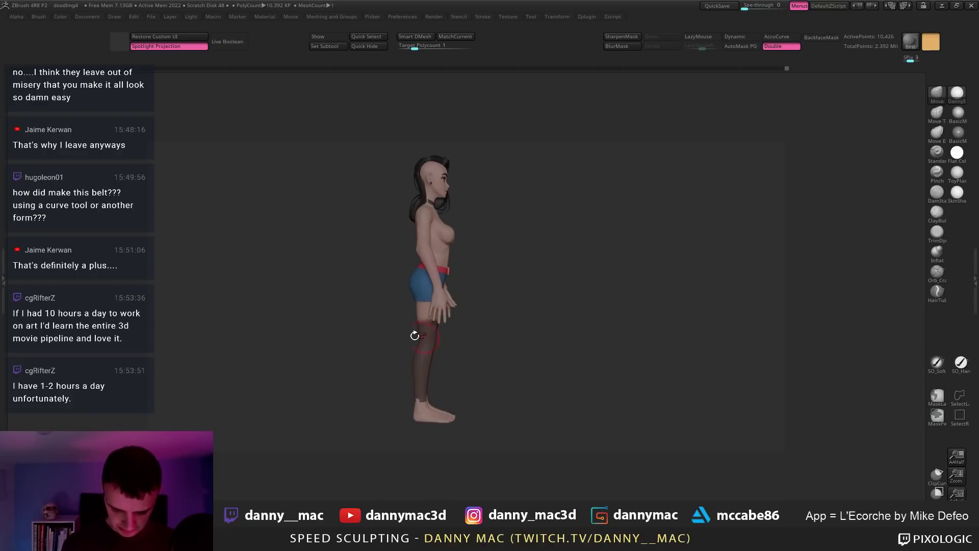
pyautogui.moveTo(389, 310)
pyautogui.keyDown('ctrl'); pyautogui.mouseDown()
pyautogui.moveTo(472, 433)
pyautogui.moveTo(533, 357)
pyautogui.moveTo(518, 312)
pyautogui.mouseUp(); pyautogui.keyUp('ctrl')
pyautogui.moveTo(611, 203)
pyautogui.mouseDown(button='right')
pyautogui.moveTo(479, 314)
pyautogui.moveTo(490, 313)
pyautogui.mouseUp(button='right')
pyautogui.keyDown('ctrl'); pyautogui.moveTo(442, 288); pyautogui.dragTo(443, 301); pyautogui.keyUp('ctrl')
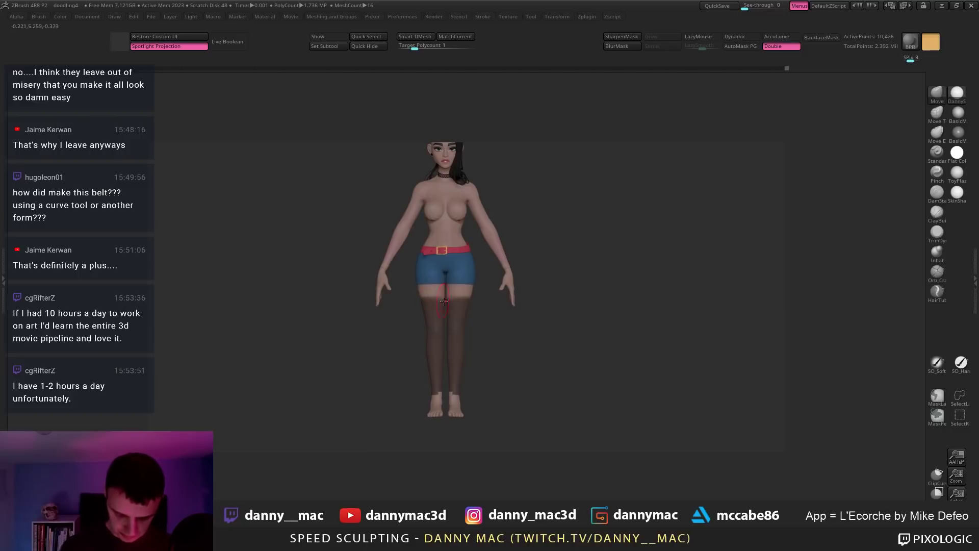
pyautogui.keyDown('ctrl'); pyautogui.moveTo(500, 350); pyautogui.dragTo(501, 351); pyautogui.keyUp('ctrl')
pyautogui.hotkey('shift', 'f')
pyautogui.keyDown('ctrl'); pyautogui.moveTo(489, 290); pyautogui.dragTo(484, 320, button='right'); pyautogui.keyUp('ctrl')
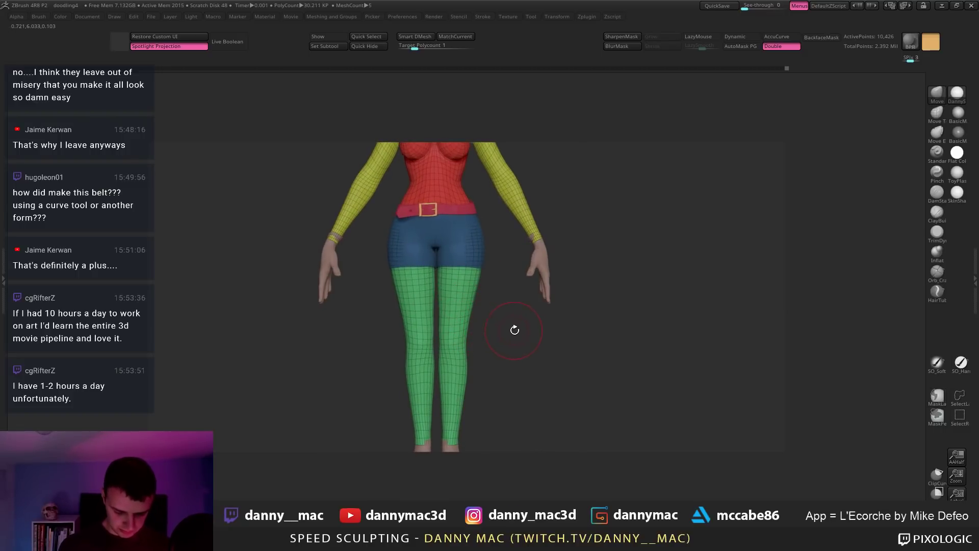
# Step: Select bodyRetopped6_1, hide all but the leg polygroup, and Split Hidden
pyautogui.press('F1')
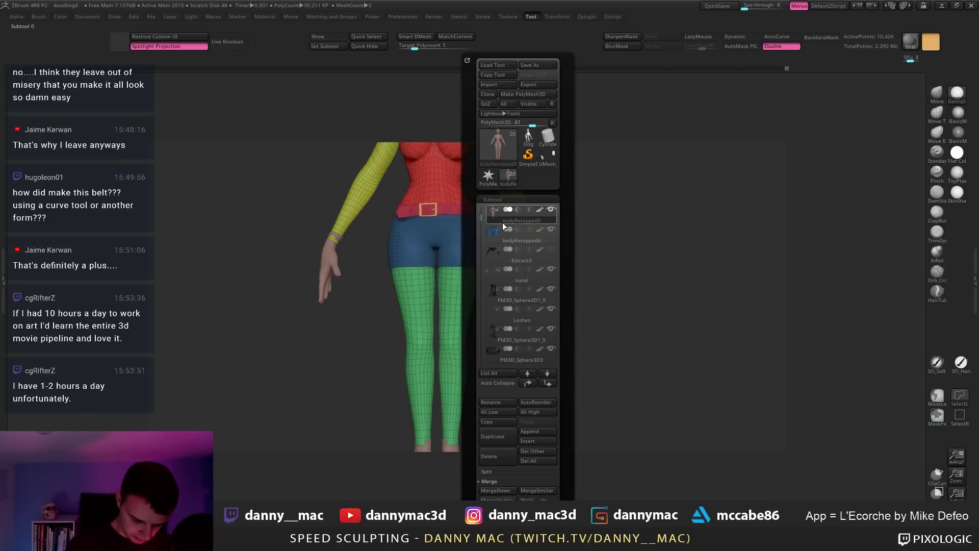
pyautogui.click(504, 228)
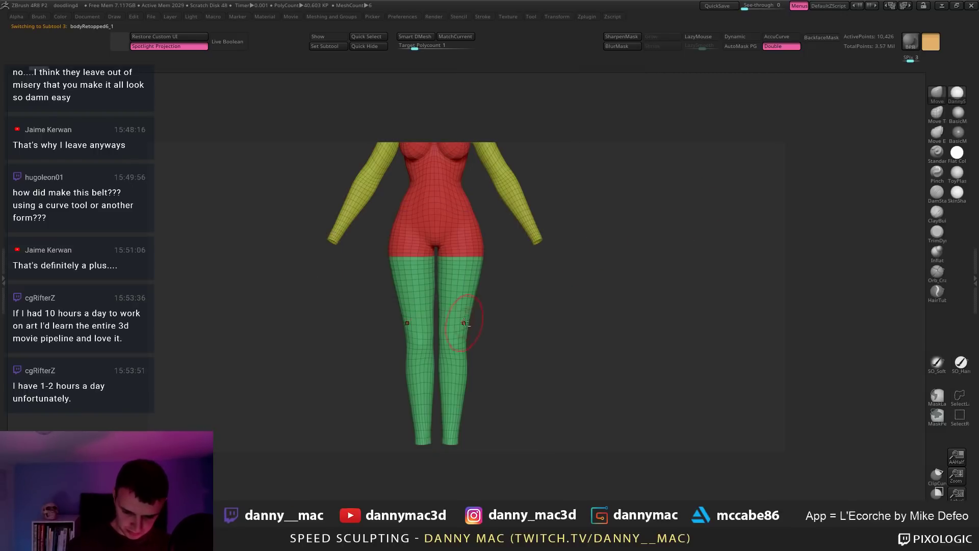
pyautogui.keyDown('ctrl'); pyautogui.keyDown('shift'); pyautogui.click(460, 275); pyautogui.keyUp('shift'); pyautogui.keyUp('ctrl')
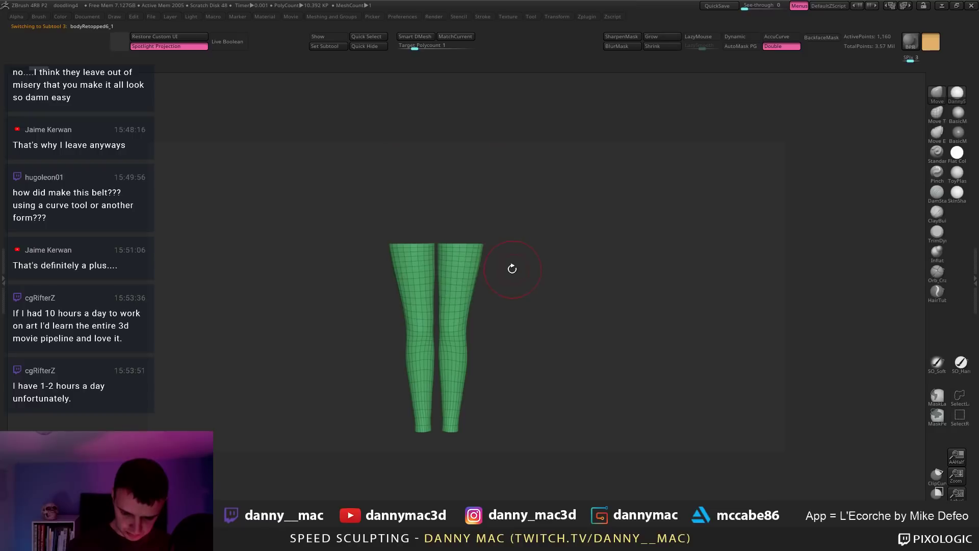
pyautogui.press('F2')
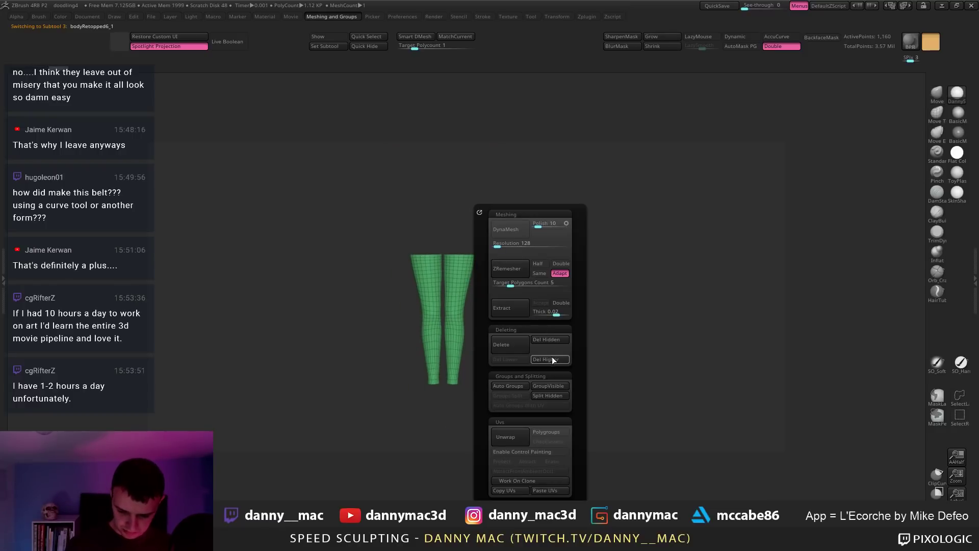
pyautogui.click(550, 396)
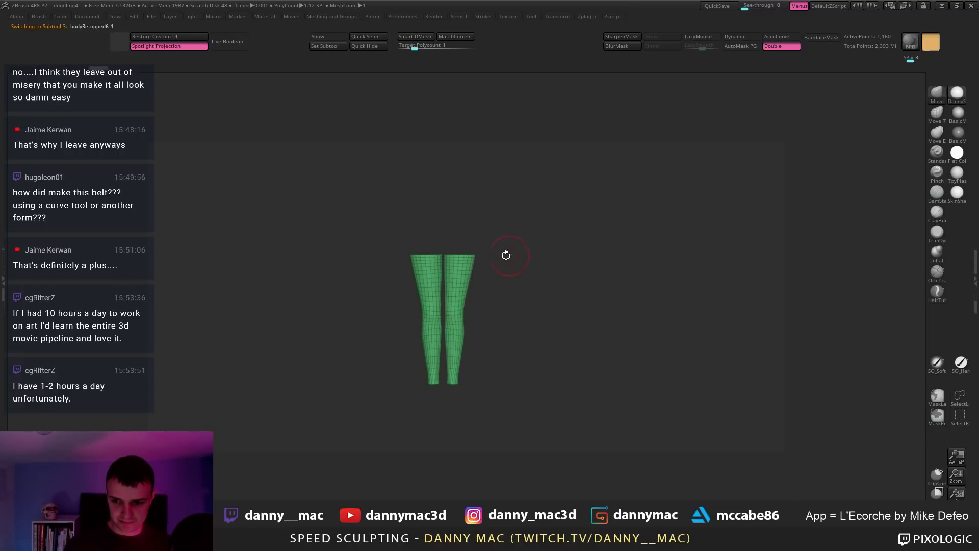
# Step: Check the split legs solo, frame the figure, and Shrink visibility at the top of the legs
pyautogui.keyDown('ctrl'); pyautogui.moveTo(487, 265); pyautogui.dragTo(511, 269, button='right'); pyautogui.keyUp('ctrl')
pyautogui.hotkey('alt', 'shift', 's')
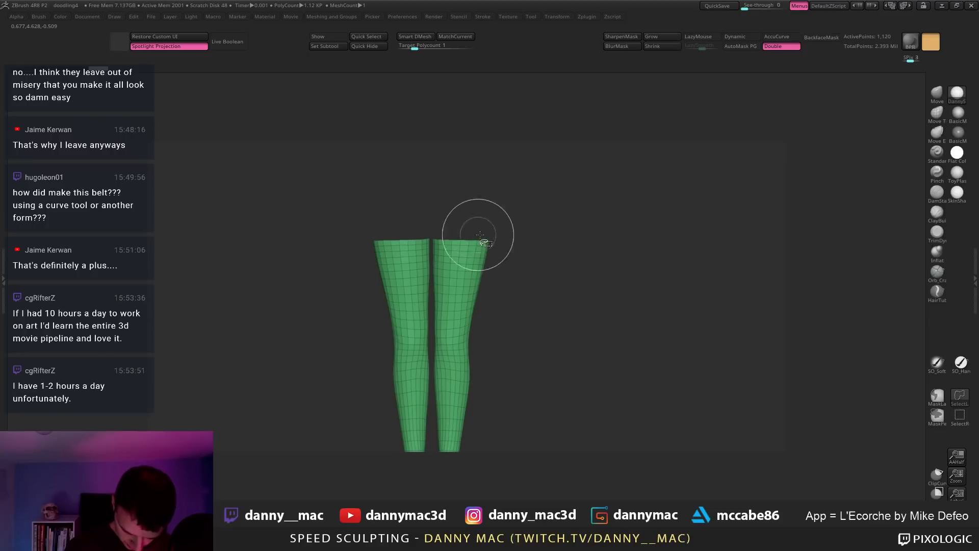
pyautogui.hotkey('alt', 'shift', 's')
pyautogui.press('f')
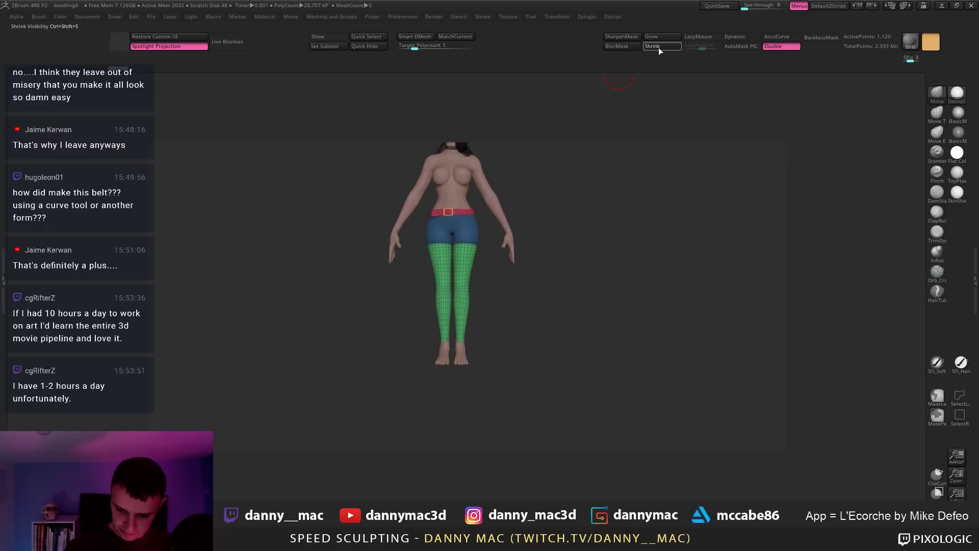
pyautogui.click(658, 47)
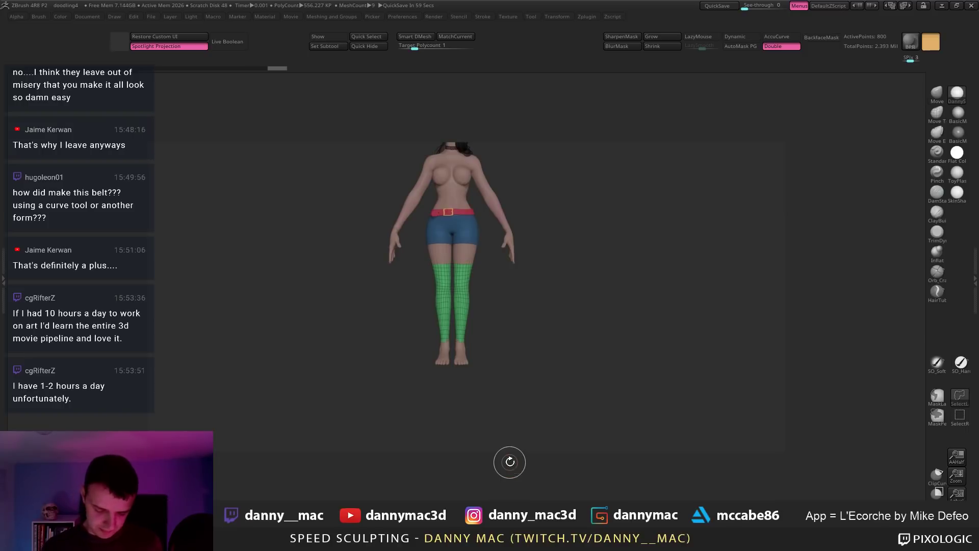
# Step: Try extruding the stocking geometry with ZModeler, then undo the extrusion
pyautogui.moveTo(509, 461)
pyautogui.mouseDown()
pyautogui.moveTo(501, 274)
pyautogui.moveTo(478, 270)
pyautogui.moveTo(488, 268)
pyautogui.moveTo(489, 282)
pyautogui.mouseUp()
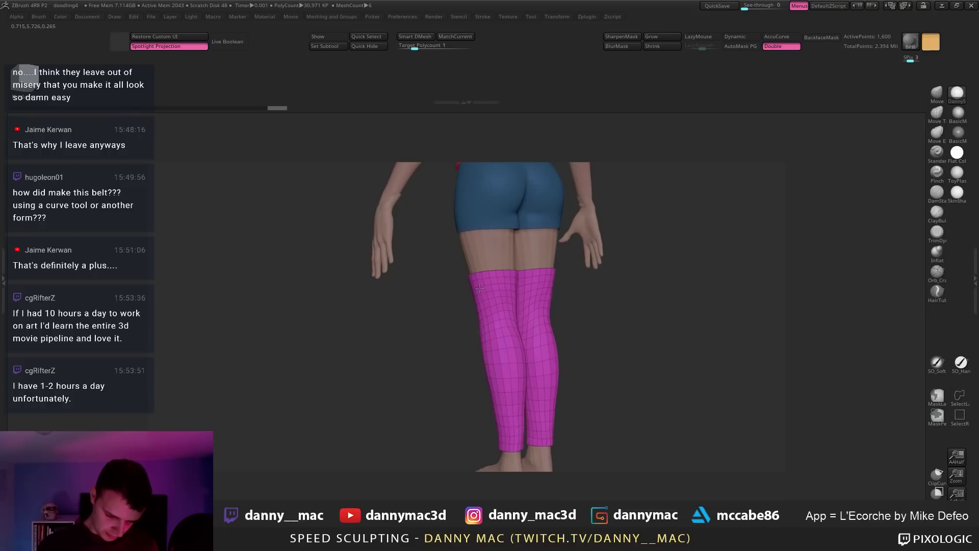
pyautogui.moveTo(566, 306); pyautogui.dragTo(482, 286)
pyautogui.press('f')
pyautogui.moveTo(660, 271); pyautogui.dragTo(510, 293)
pyautogui.hotkey('ctrl', 'z')
pyautogui.moveTo(450, 308); pyautogui.dragTo(448, 311)
pyautogui.moveTo(484, 347); pyautogui.dragTo(449, 312)
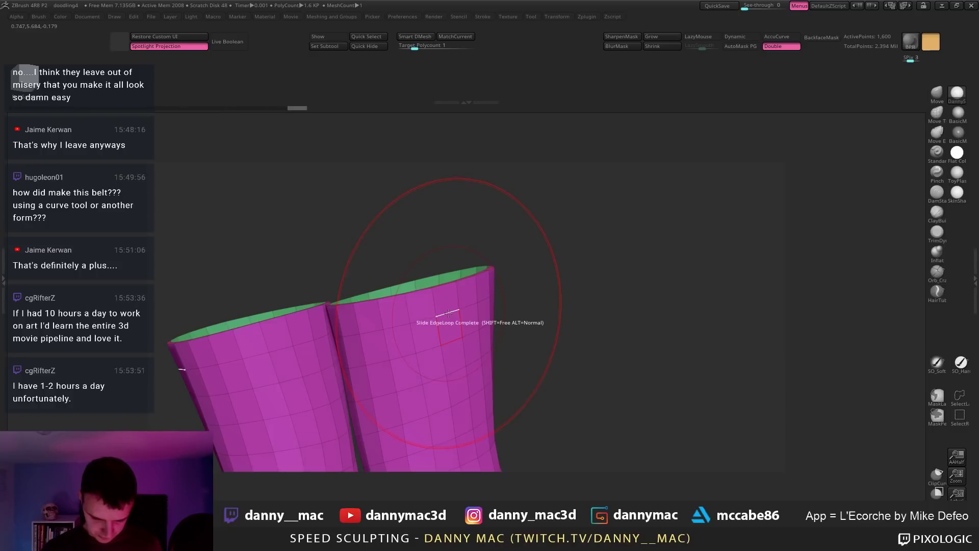
# Step: Set the edge action to EdgeLoop Complete, view the stockings without wireframe, and open the colour picker for black
pyautogui.press('space')
pyautogui.click(461, 393)
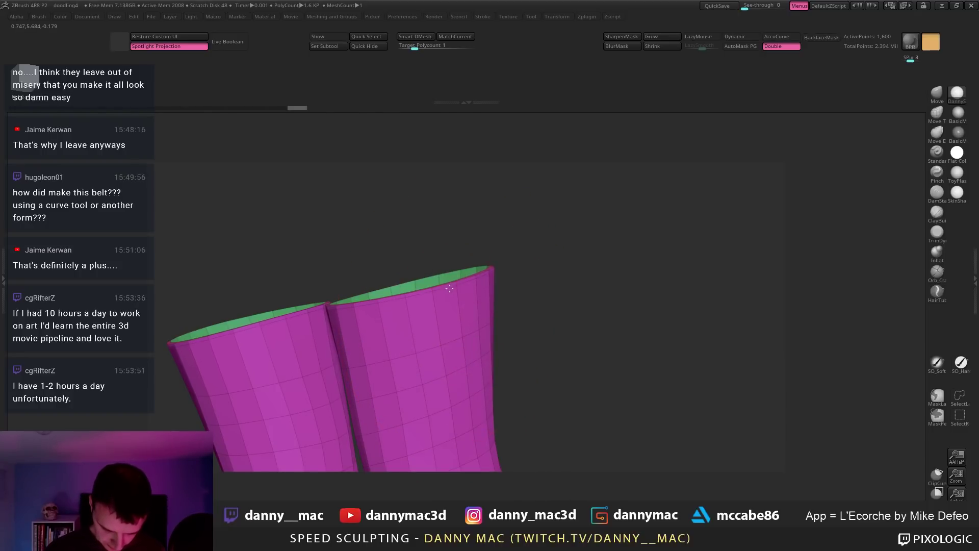
pyautogui.moveTo(503, 328)
pyautogui.mouseDown()
pyautogui.moveTo(449, 404)
pyautogui.moveTo(448, 197)
pyautogui.moveTo(486, 322)
pyautogui.moveTo(466, 308)
pyautogui.mouseUp()
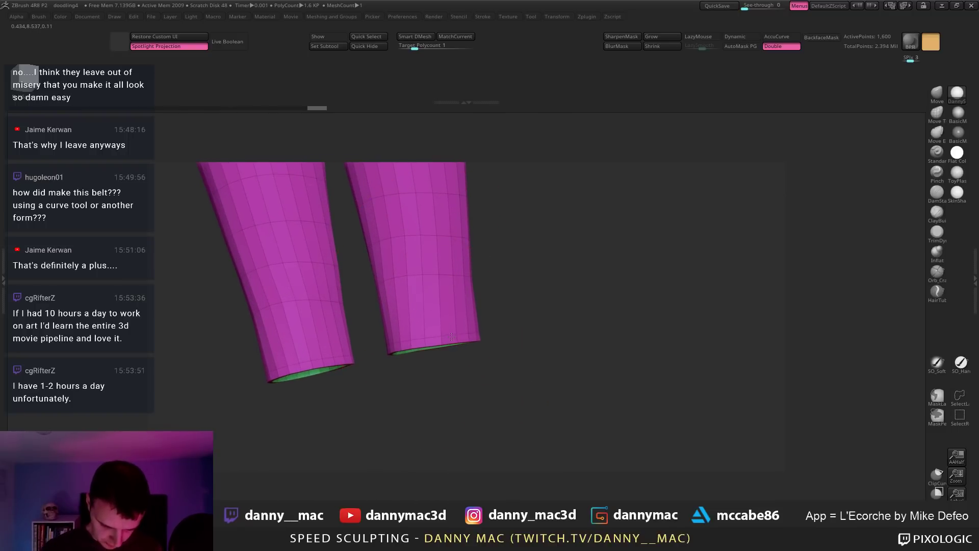
pyautogui.moveTo(454, 332); pyautogui.dragTo(502, 286)
pyautogui.moveTo(562, 311); pyautogui.dragTo(467, 338)
pyautogui.hotkey('shift', 'f')
pyautogui.press('space')
# Step: Change the working colour from tan to black
pyautogui.moveTo(347, 384); pyautogui.dragTo(337, 398)
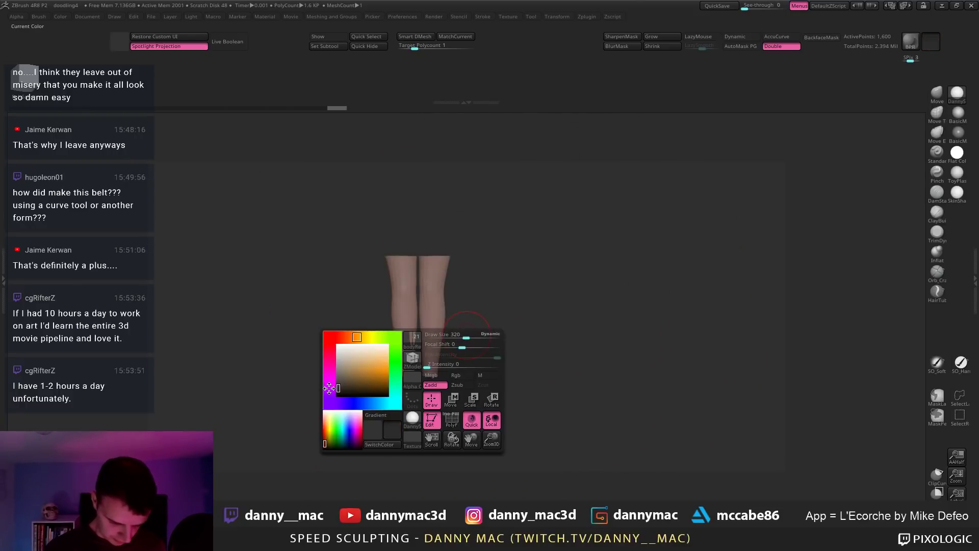
pyautogui.press('space')
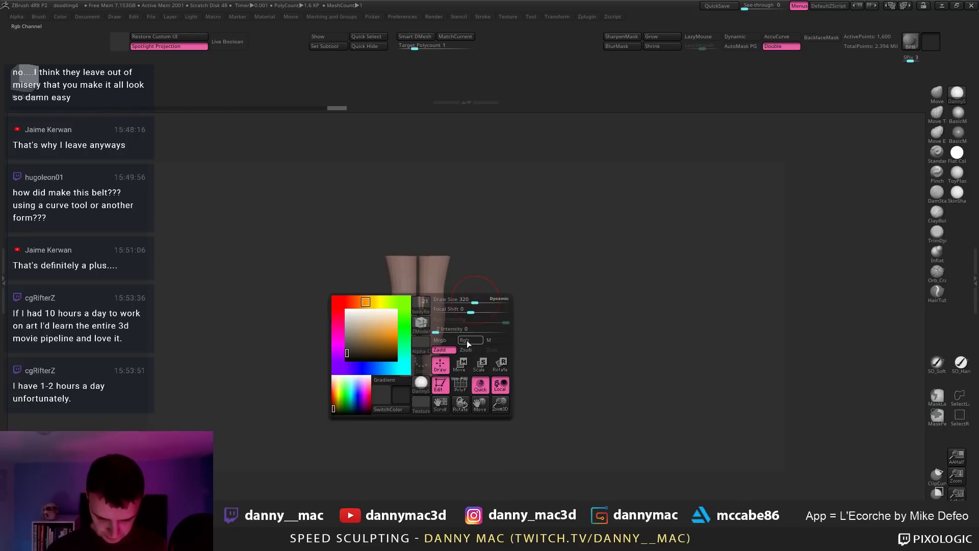
pyautogui.press('space')
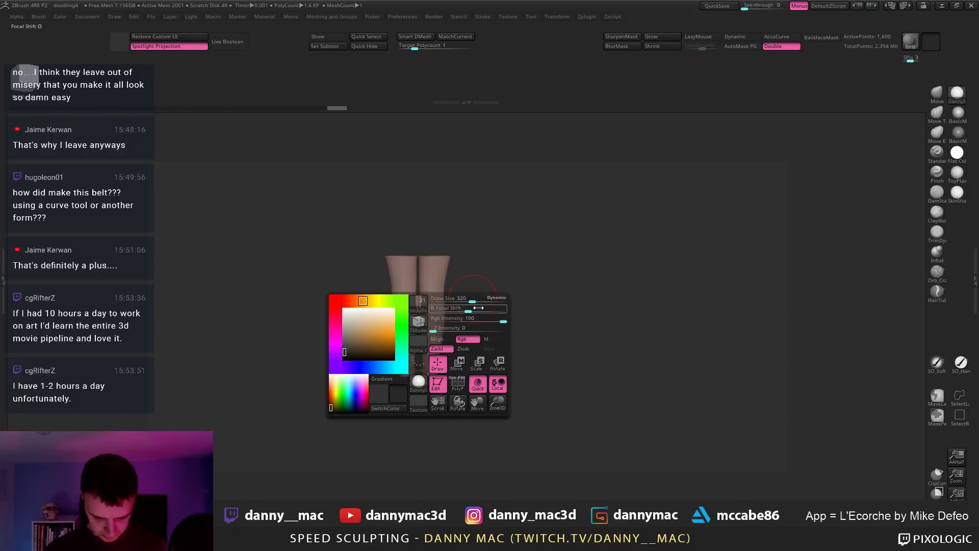
pyautogui.keyDown('ctrl'); pyautogui.click(530, 289); pyautogui.keyUp('ctrl')
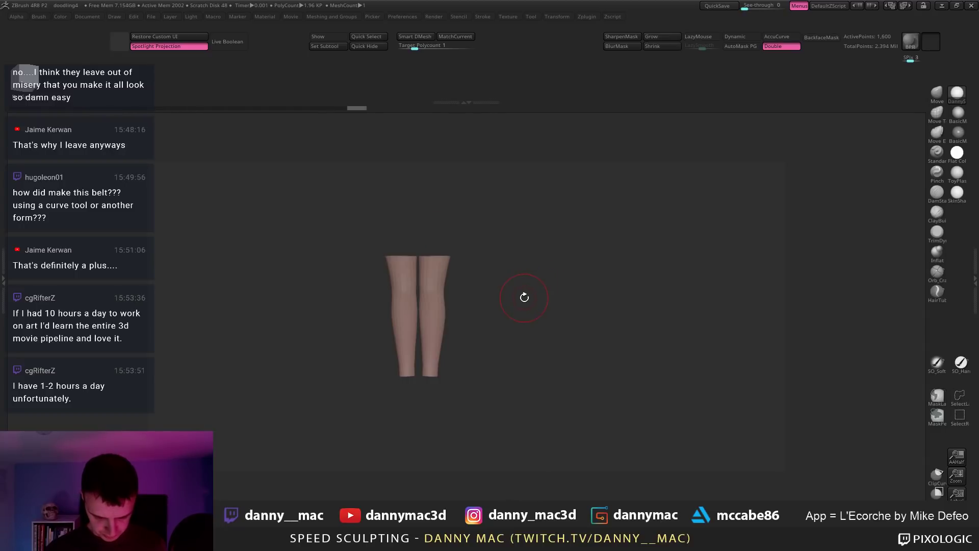
pyautogui.hotkey('ctrl', 'z')
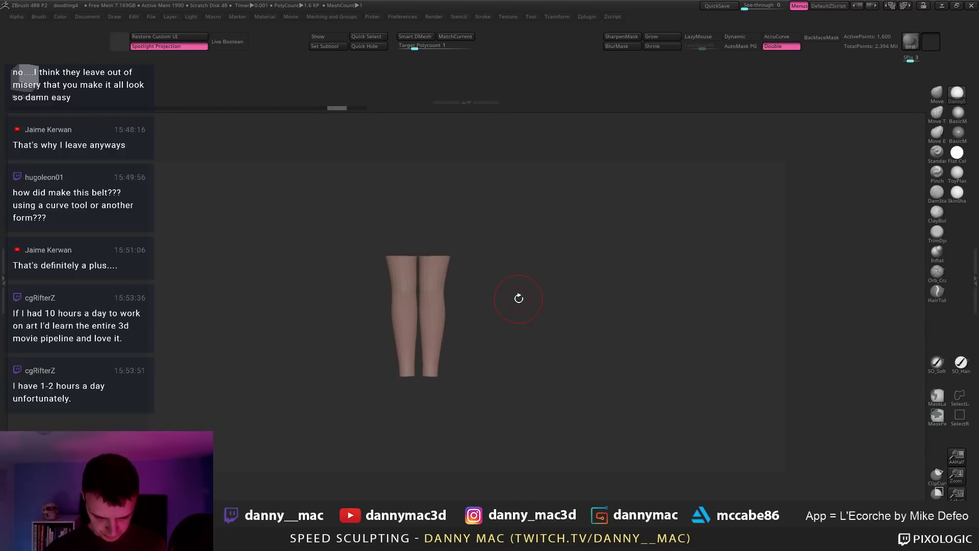
# Step: Reveal the hidden upper legs and show the whole leg mesh with its polygroups
pyautogui.keyDown('ctrl'); pyautogui.keyDown('shift'); pyautogui.click(517, 299); pyautogui.keyUp('shift'); pyautogui.keyUp('ctrl')
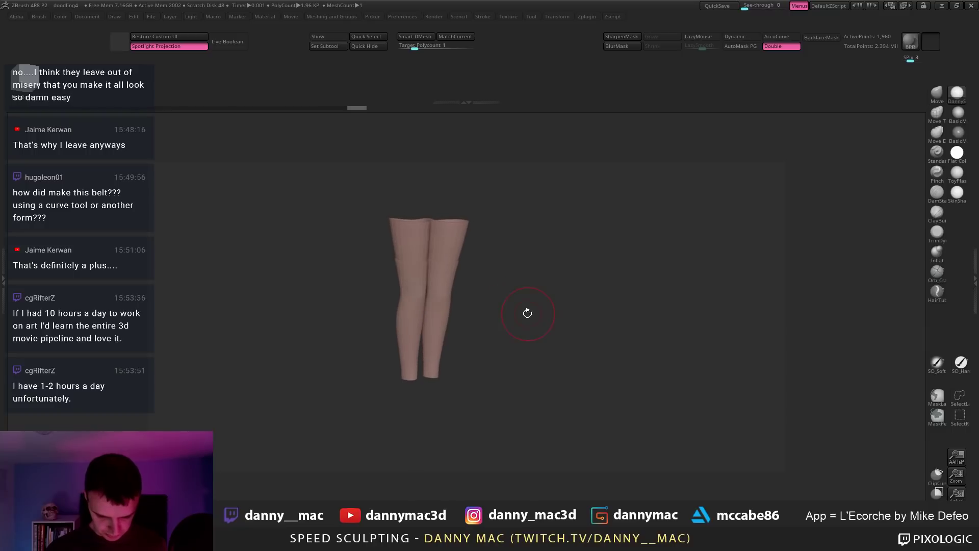
pyautogui.hotkey('shift', 'f')
pyautogui.hotkey('shift', 'f')
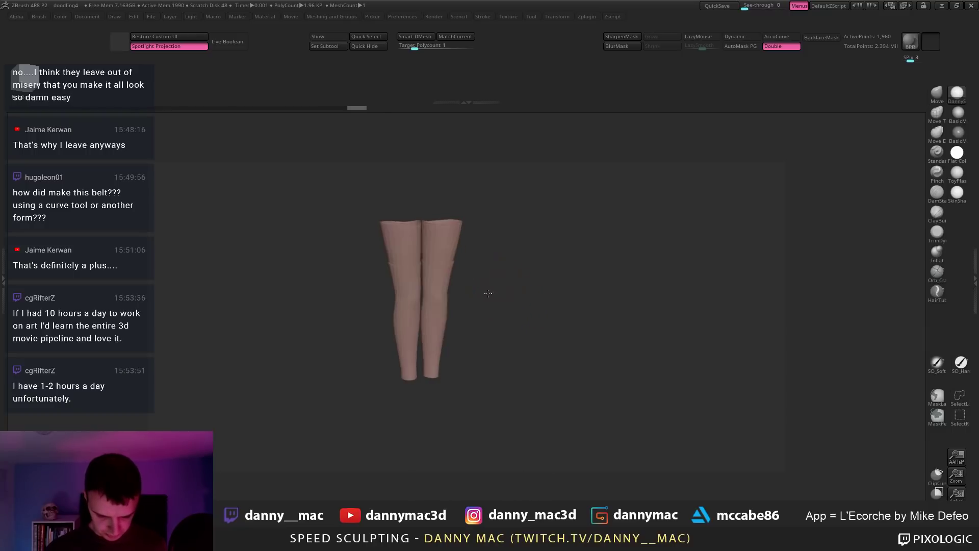
pyautogui.moveTo(501, 286); pyautogui.dragTo(493, 286)
pyautogui.press('F1')
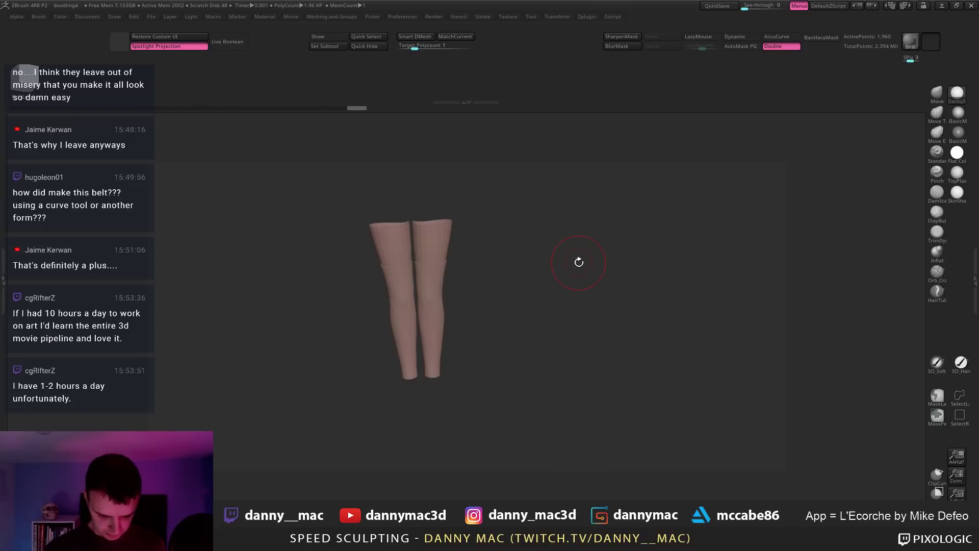
pyautogui.keyDown('ctrl'); pyautogui.keyDown('shift'); pyautogui.click(597, 251); pyautogui.keyUp('shift'); pyautogui.keyUp('ctrl')
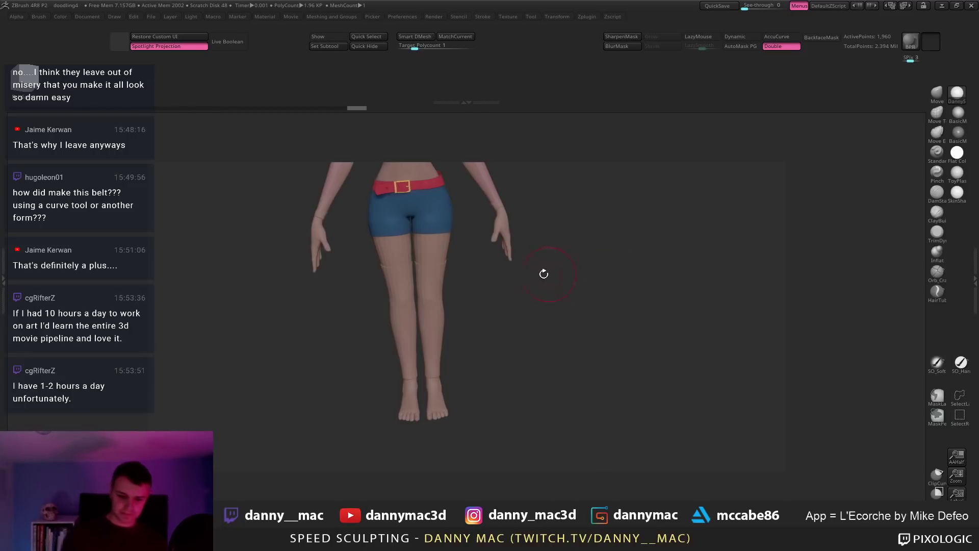
pyautogui.hotkey('shift', 'f')
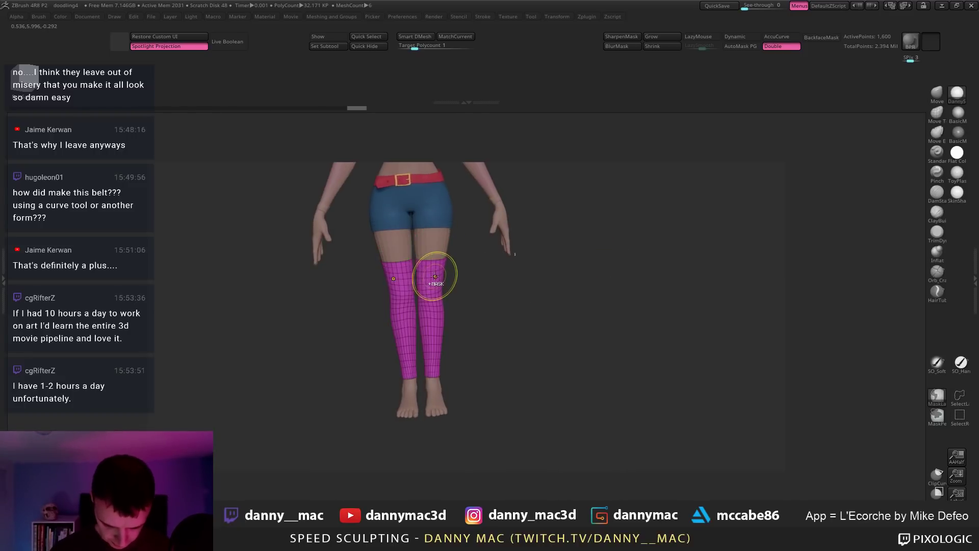
# Step: Delete the hidden leg geometry with Del Hidden and inspect the legs in Solo
pyautogui.press('F2')
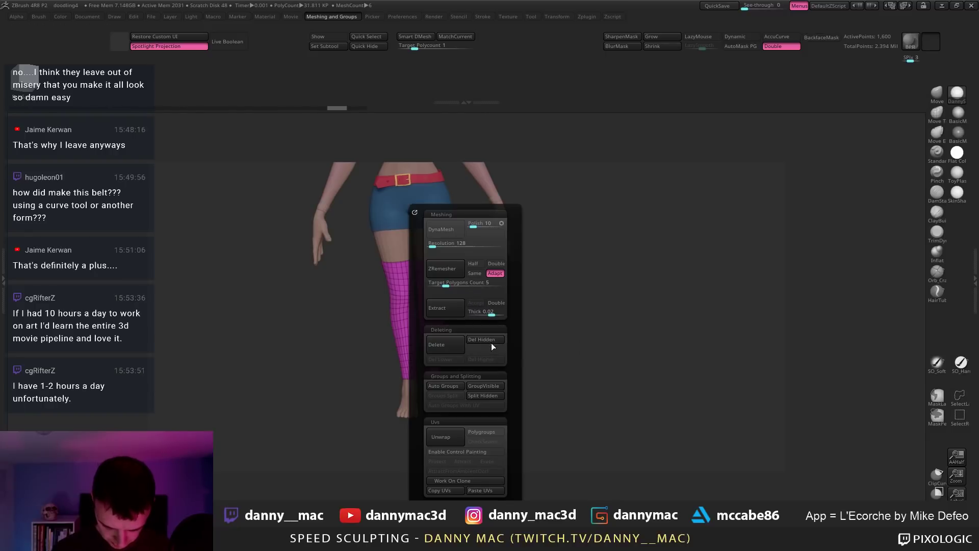
pyautogui.click(490, 341)
pyautogui.keyDown('ctrl'); pyautogui.moveTo(429, 285); pyautogui.dragTo(465, 277, button='right'); pyautogui.keyUp('ctrl')
pyautogui.hotkey('shift', 'f')
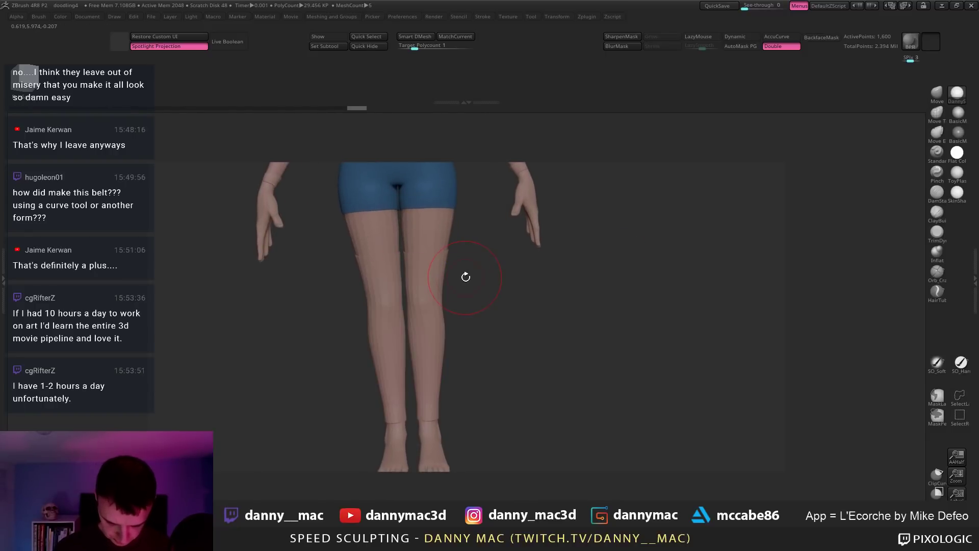
pyautogui.hotkey('alt', 's')
pyautogui.hotkey('shift', 'f')
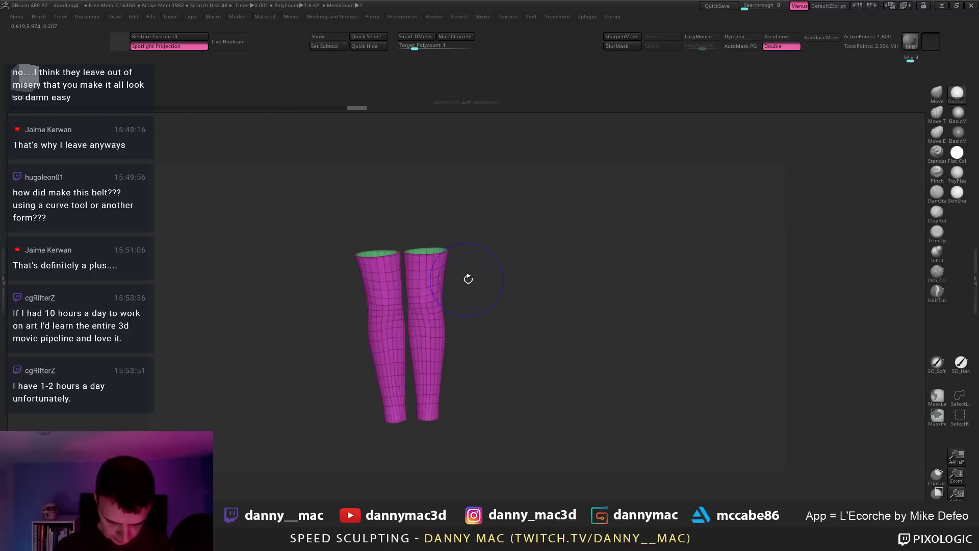
pyautogui.hotkey('shift', 'f')
# Step: Show all subtools again and check the baseForFeet subtool before returning to the legs
pyautogui.hotkey('alt', 's')
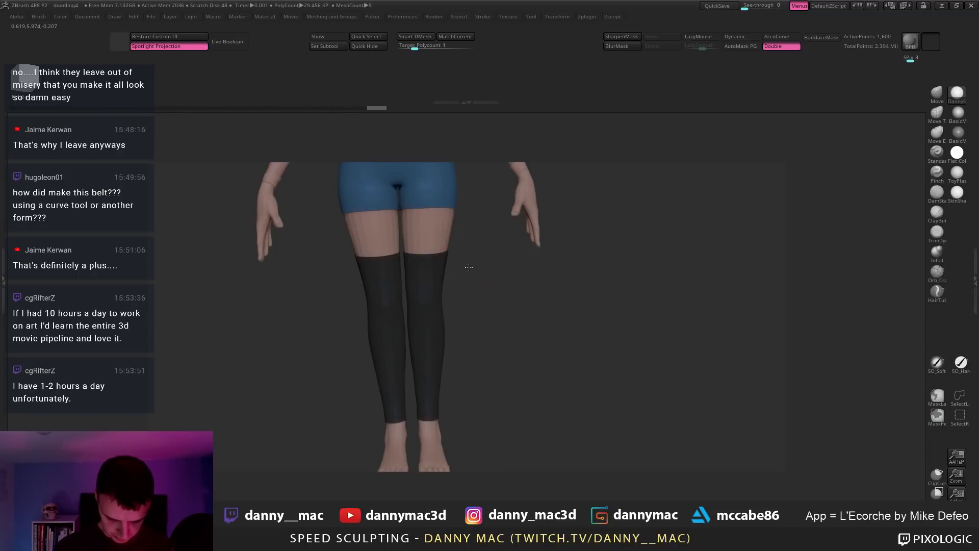
pyautogui.moveTo(469, 280)
pyautogui.keyDown('ctrl'); pyautogui.mouseDown(button='right')
pyautogui.moveTo(470, 256)
pyautogui.moveTo(465, 328)
pyautogui.moveTo(478, 340)
pyautogui.mouseUp(button='right'); pyautogui.keyUp('ctrl')
pyautogui.moveTo(451, 291); pyautogui.dragTo(459, 296, button='right')
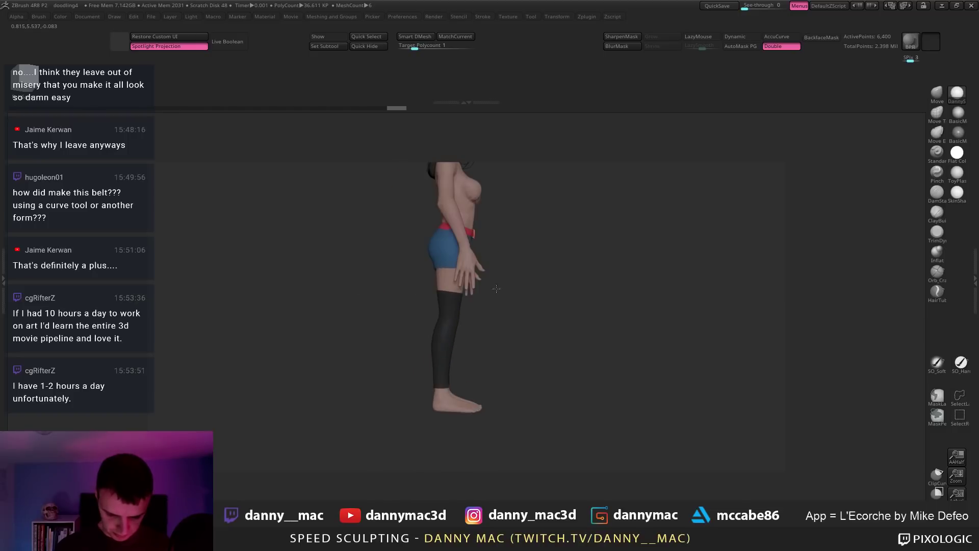
pyautogui.press('space')
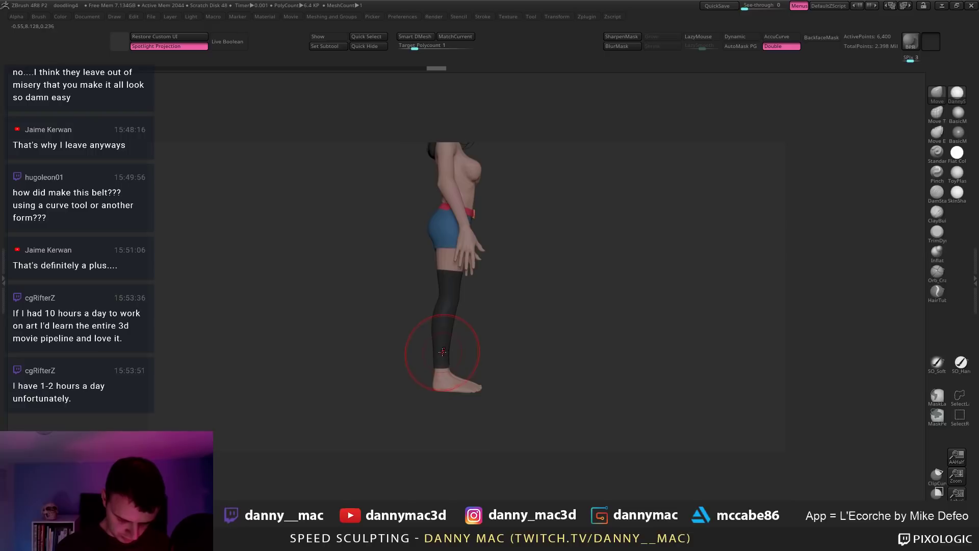
pyautogui.keyDown('alt'); pyautogui.click(444, 383); pyautogui.keyUp('alt')
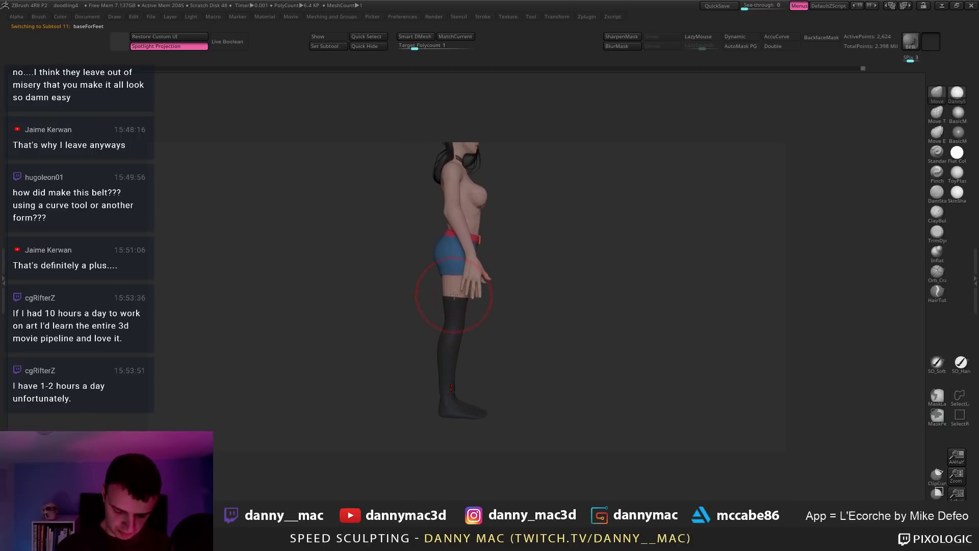
pyautogui.keyDown('alt'); pyautogui.click(456, 302); pyautogui.keyUp('alt')
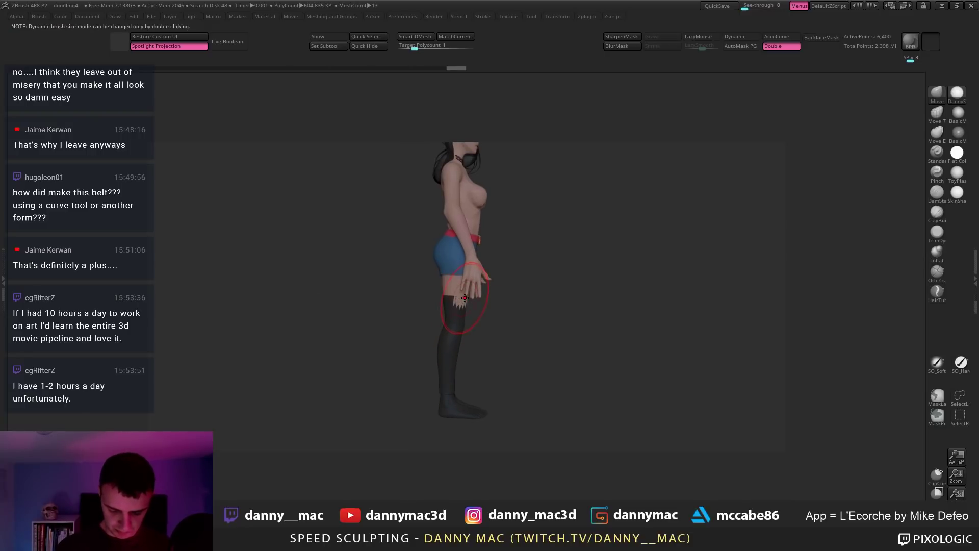
pyautogui.moveTo(465, 298)
pyautogui.mouseDown()
pyautogui.moveTo(447, 319)
pyautogui.moveTo(491, 261)
pyautogui.moveTo(478, 306)
pyautogui.moveTo(479, 293)
pyautogui.moveTo(466, 298)
pyautogui.mouseUp()
# Step: Select the baseForFeet subtool and isolate the feet with wireframe showing
pyautogui.keyDown('alt'); pyautogui.click(467, 293); pyautogui.keyUp('alt')
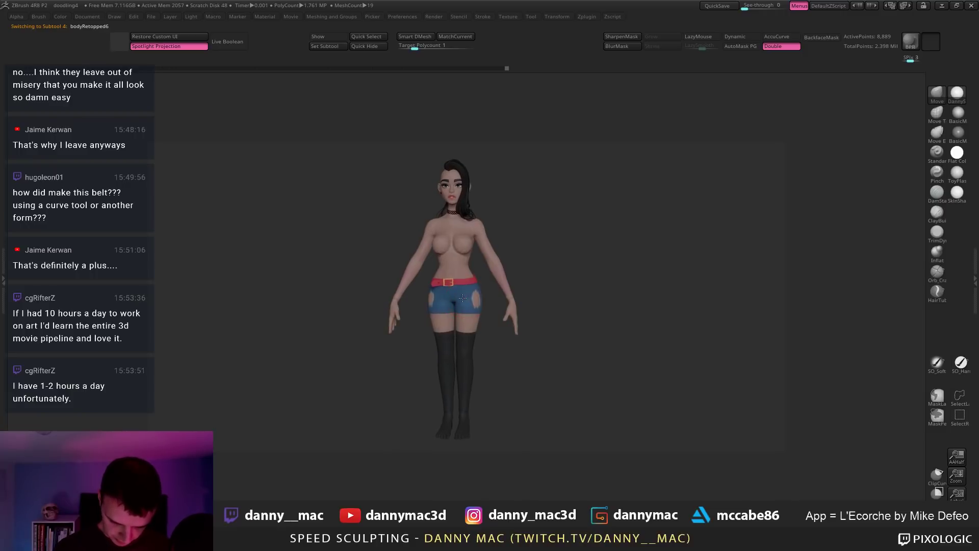
pyautogui.moveTo(466, 294)
pyautogui.mouseDown(button='right')
pyautogui.moveTo(470, 257)
pyautogui.moveTo(474, 325)
pyautogui.moveTo(474, 311)
pyautogui.mouseUp(button='right')
pyautogui.keyDown('alt'); pyautogui.click(464, 377); pyautogui.keyUp('alt')
pyautogui.keyDown('alt'); pyautogui.moveTo(465, 377); pyautogui.dragTo(484, 334, button='right'); pyautogui.keyUp('alt')
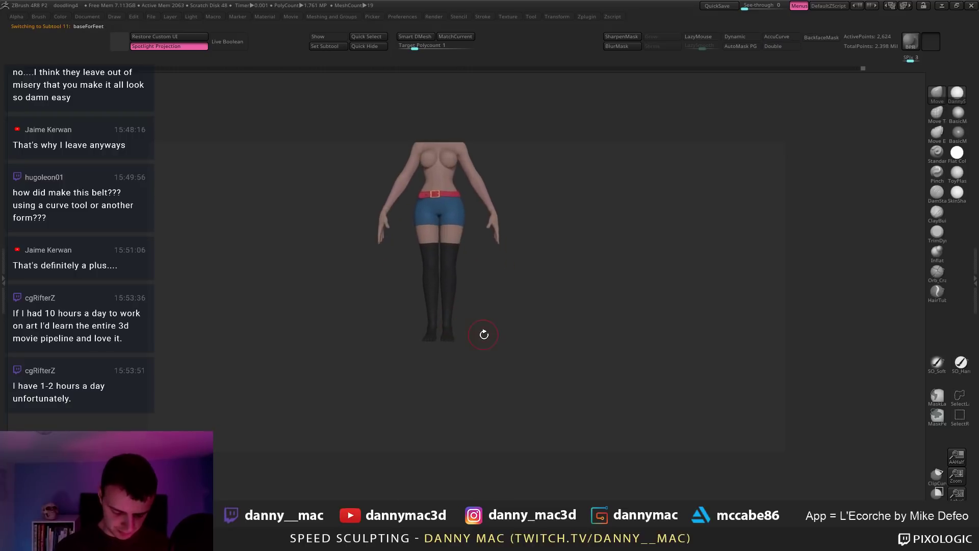
pyautogui.press('F1')
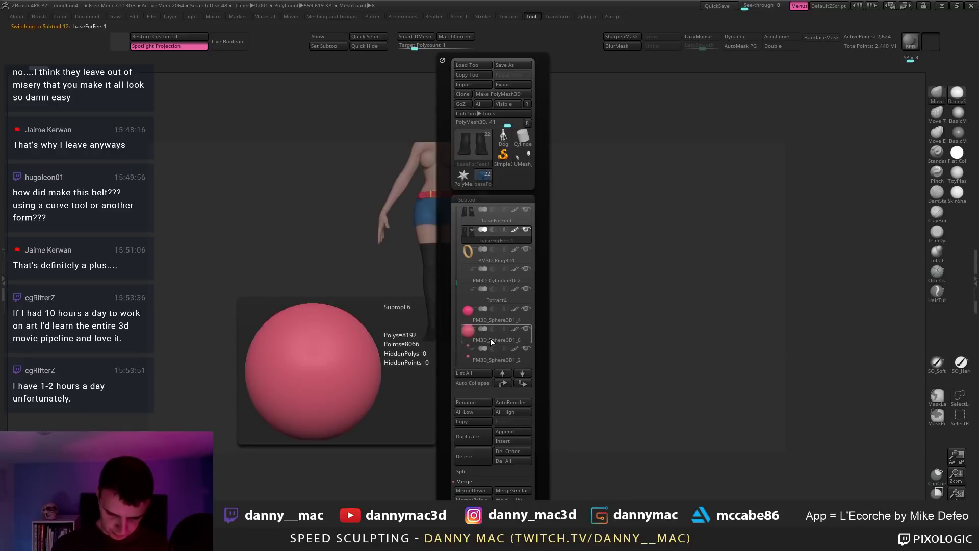
pyautogui.hotkey('alt', 'shift', 's')
pyautogui.keyDown('ctrl'); pyautogui.moveTo(481, 339); pyautogui.dragTo(671, 324, button='right'); pyautogui.keyUp('ctrl')
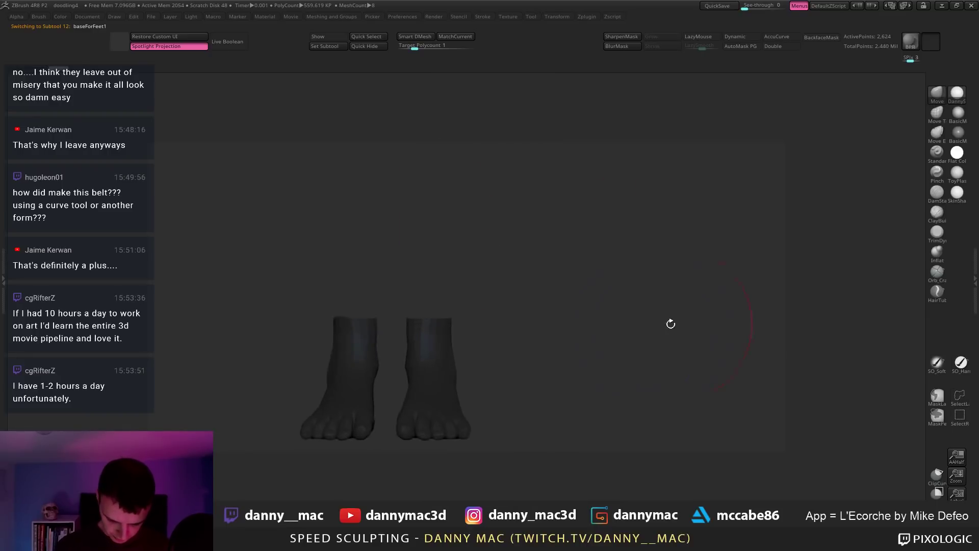
pyautogui.hotkey('shift', 'f')
pyautogui.keyDown('alt'); pyautogui.moveTo(508, 325); pyautogui.dragTo(472, 162, button='right'); pyautogui.keyUp('alt')
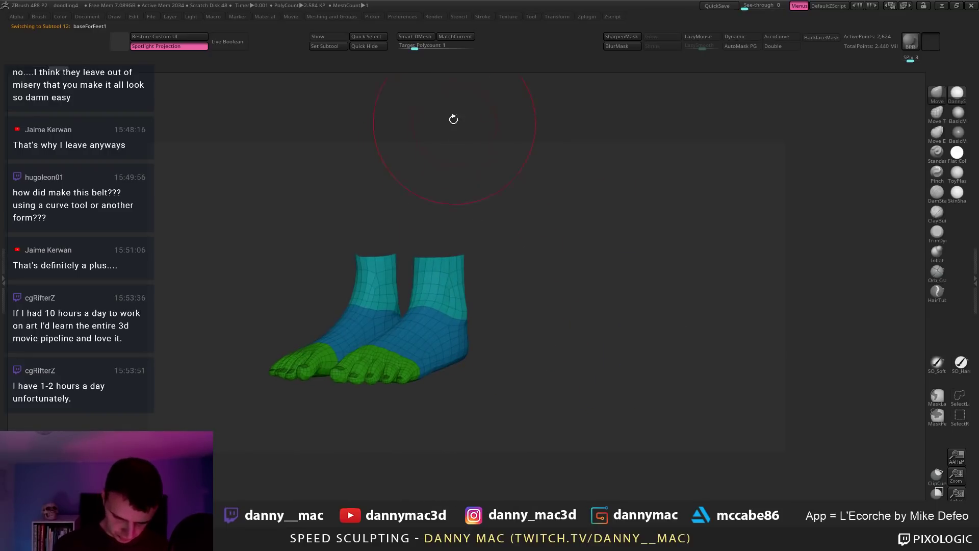
# Step: DynaMesh the feet, accepting the subdivision prompt, and review them with all subtools shown
pyautogui.press('F2')
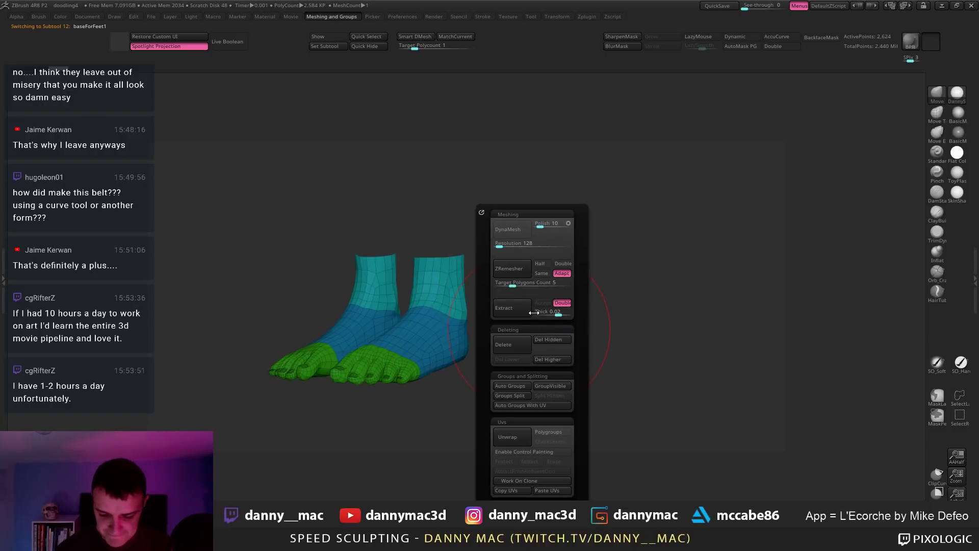
pyautogui.click(506, 235)
pyautogui.click(482, 252)
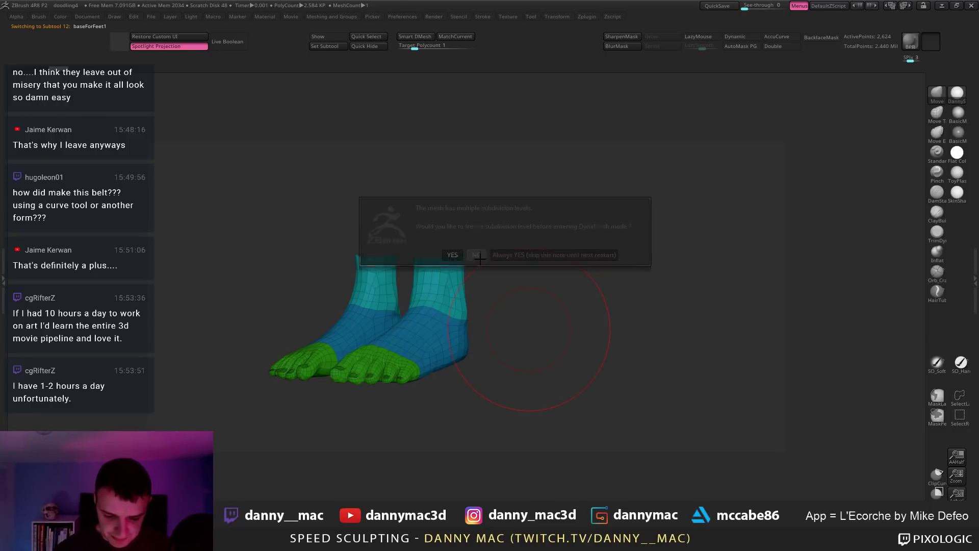
pyautogui.moveTo(490, 302); pyautogui.dragTo(395, 396, button='right')
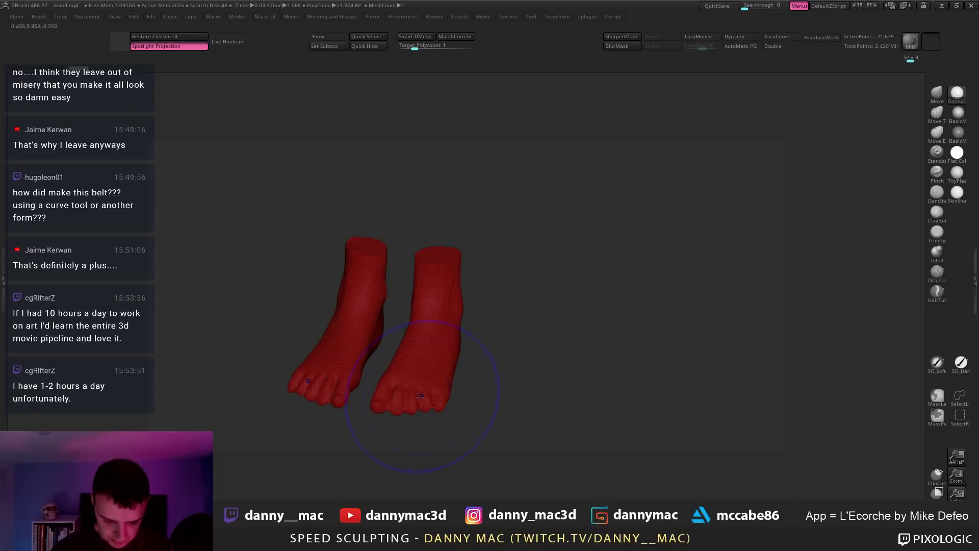
pyautogui.hotkey('shift', 's')
pyautogui.moveTo(479, 339); pyautogui.dragTo(475, 287, button='right')
pyautogui.moveTo(452, 332)
pyautogui.mouseDown(button='right')
pyautogui.moveTo(469, 277)
pyautogui.moveTo(459, 293)
pyautogui.mouseUp(button='right')
pyautogui.moveTo(447, 352)
pyautogui.mouseDown()
pyautogui.moveTo(445, 325)
pyautogui.moveTo(424, 405)
pyautogui.mouseUp()
pyautogui.hotkey('ctrl', 'z')
pyautogui.press('F1')
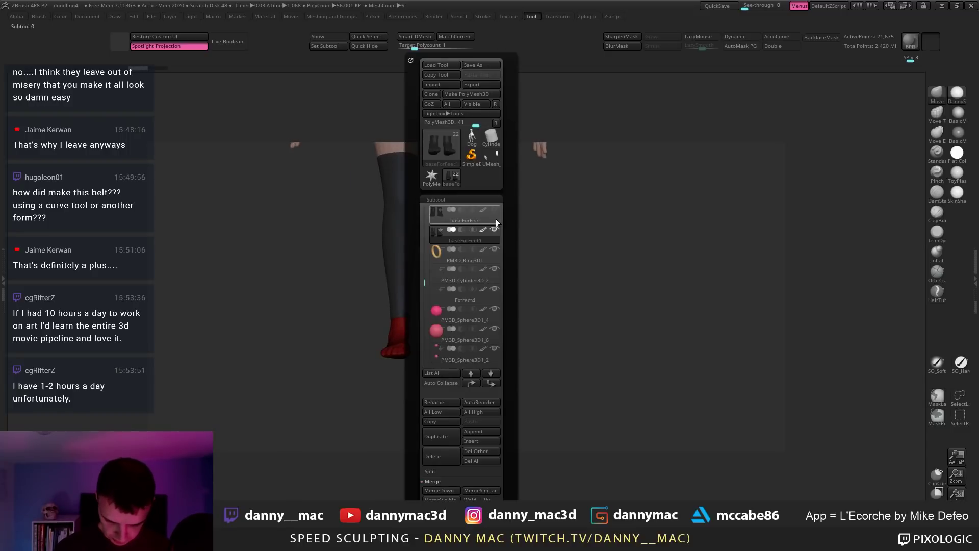
# Step: Hide baseForFeet and expand the Deformation options in the Tool settings
pyautogui.click(494, 209)
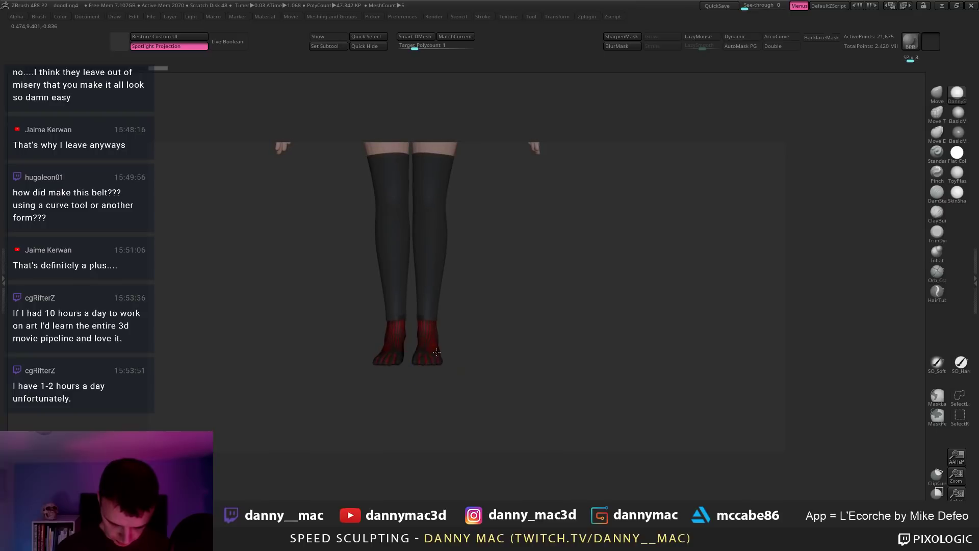
pyautogui.keyDown('ctrl'); pyautogui.moveTo(437, 352); pyautogui.dragTo(450, 344, button='right'); pyautogui.keyUp('ctrl')
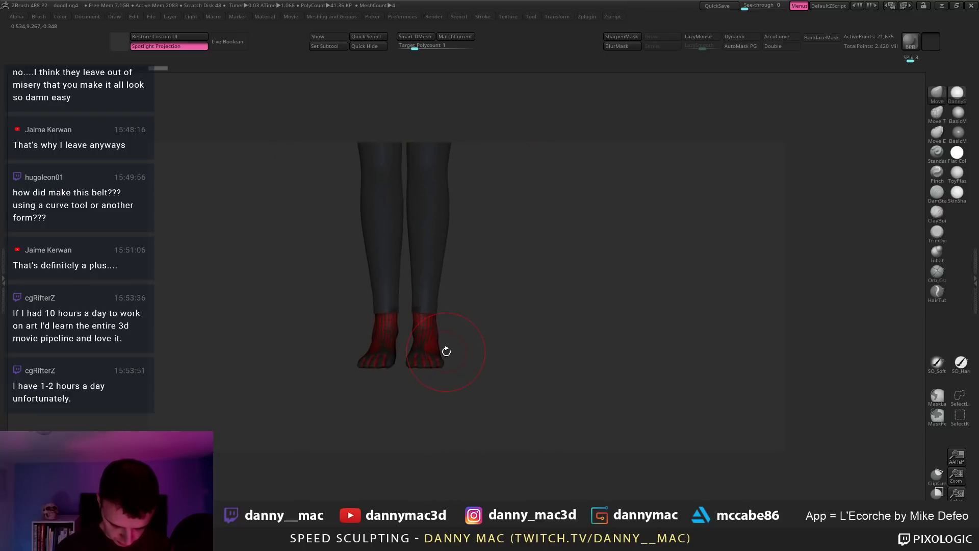
pyautogui.press('F1')
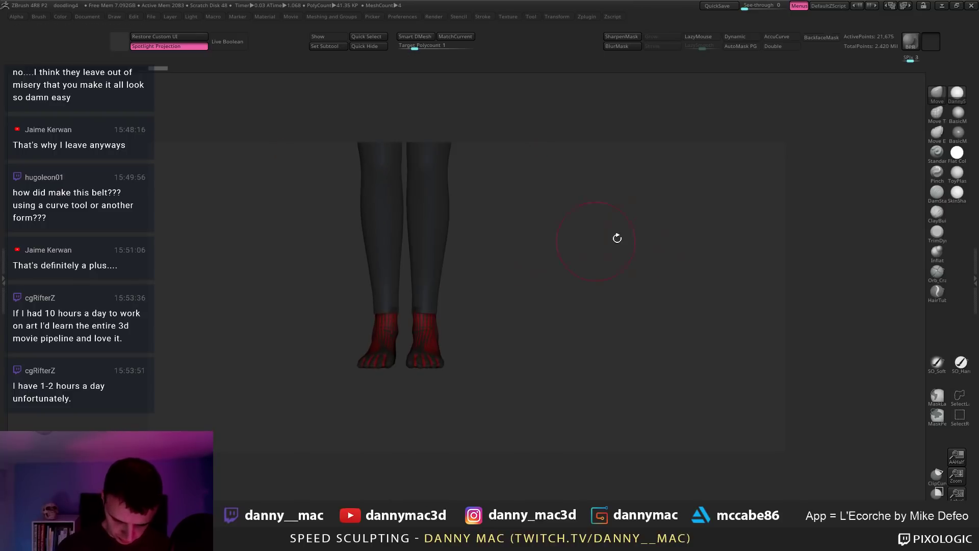
pyautogui.press('F1')
pyautogui.moveTo(627, 363); pyautogui.dragTo(625, 322, button='right')
pyautogui.press('F1')
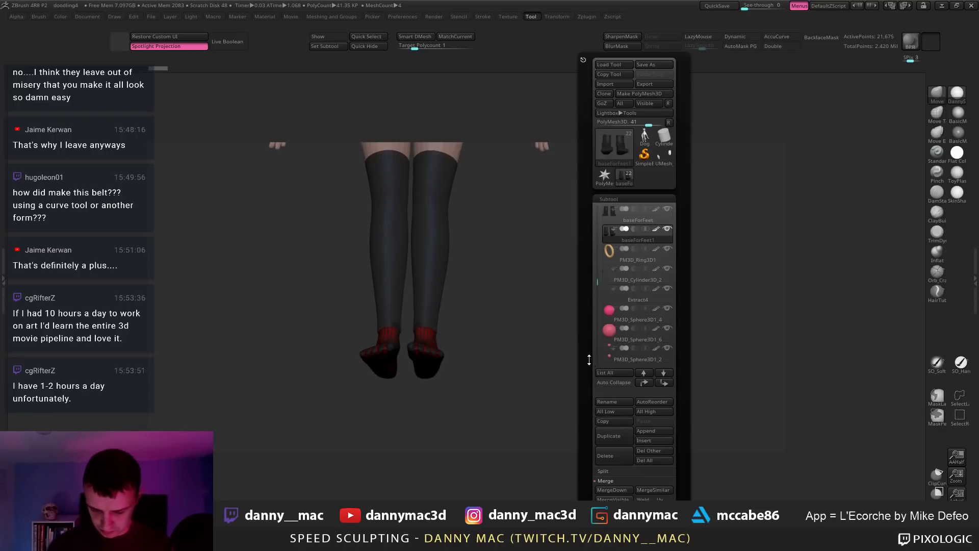
pyautogui.moveTo(588, 360); pyautogui.dragTo(590, 285)
pyautogui.scroll(-10, 632, 437)
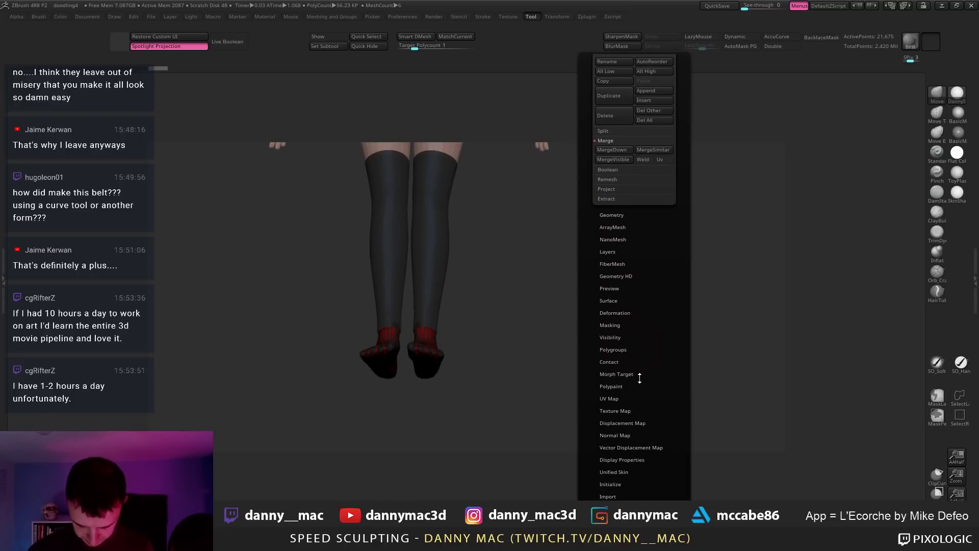
pyautogui.click(627, 313)
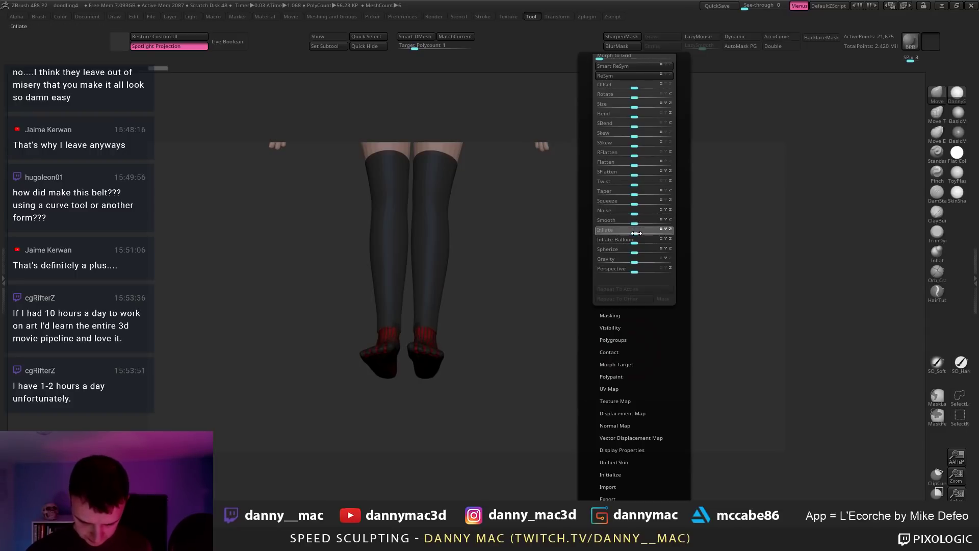
# Step: Inflate the unmasked feet slightly, then invert and clear the mask on the legs
pyautogui.moveTo(638, 234); pyautogui.dragTo(638, 235)
pyautogui.moveTo(472, 321); pyautogui.dragTo(485, 345)
pyautogui.keyDown('ctrl'); pyautogui.click(485, 345); pyautogui.keyUp('ctrl')
pyautogui.moveTo(461, 388); pyautogui.dragTo(432, 391)
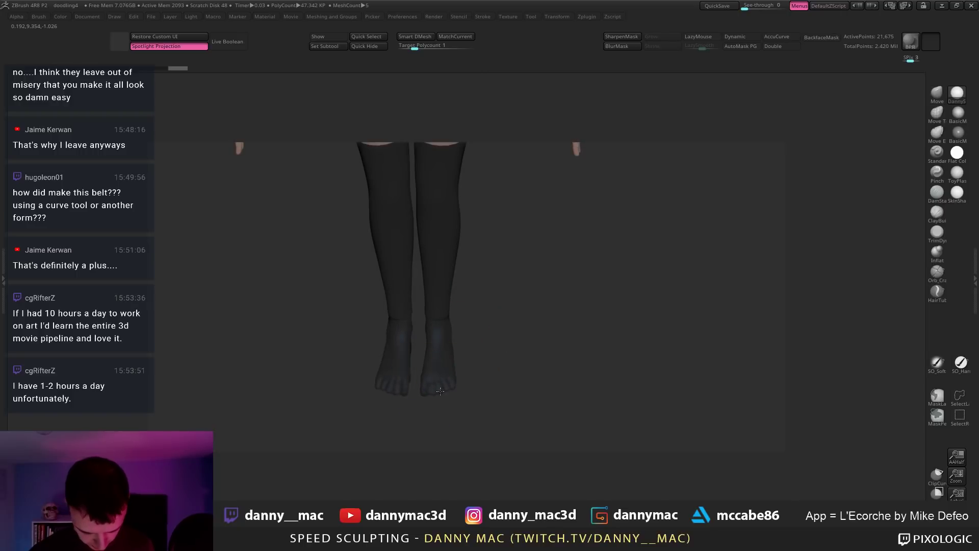
pyautogui.moveTo(479, 301)
pyautogui.keyDown('ctrl'); pyautogui.mouseDown()
pyautogui.moveTo(494, 278)
pyautogui.moveTo(439, 297)
pyautogui.moveTo(487, 323)
pyautogui.mouseUp(); pyautogui.keyUp('ctrl')
pyautogui.moveTo(424, 324); pyautogui.dragTo(490, 351)
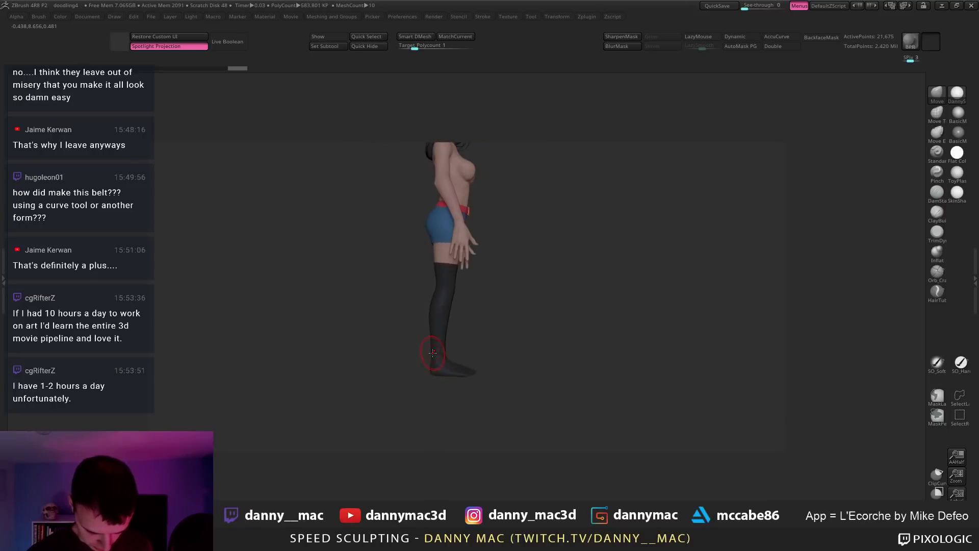
pyautogui.moveTo(454, 366); pyautogui.dragTo(610, 269)
pyautogui.moveTo(516, 304); pyautogui.dragTo(547, 287)
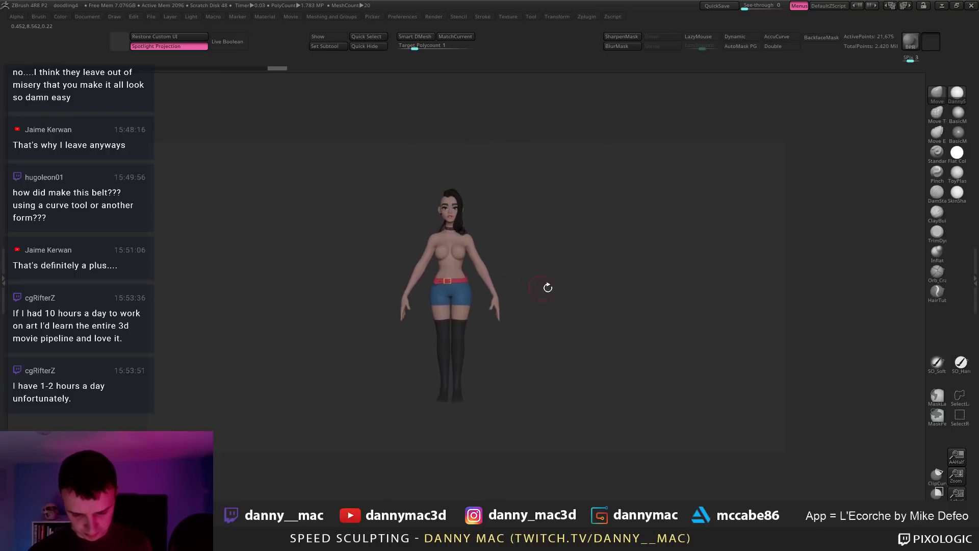
pyautogui.moveTo(489, 330)
pyautogui.keyDown('alt'); pyautogui.mouseDown()
pyautogui.moveTo(500, 387)
pyautogui.moveTo(471, 392)
pyautogui.mouseUp(); pyautogui.keyUp('alt')
pyautogui.keyDown('alt'); pyautogui.moveTo(459, 386); pyautogui.dragTo(455, 355, button='right'); pyautogui.keyUp('alt')
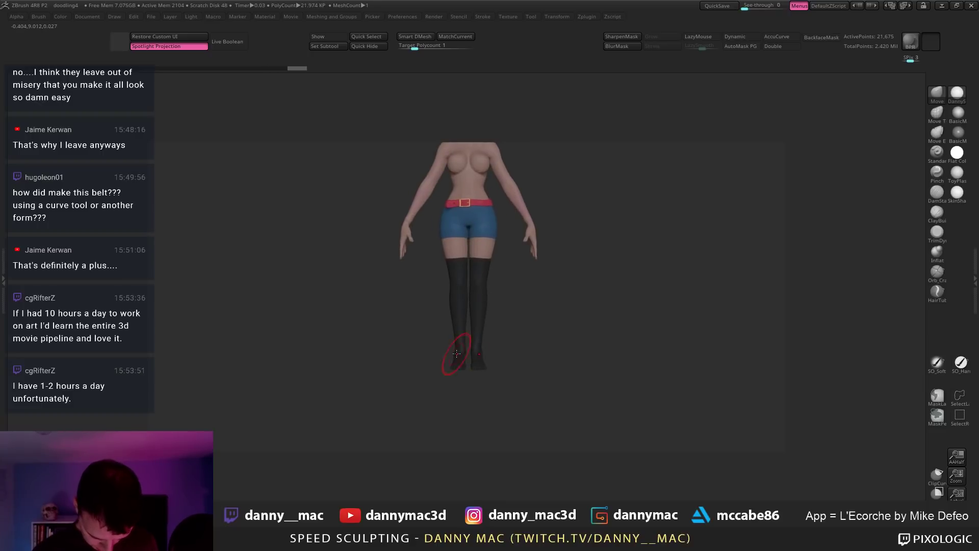
pyautogui.moveTo(457, 353); pyautogui.dragTo(566, 351)
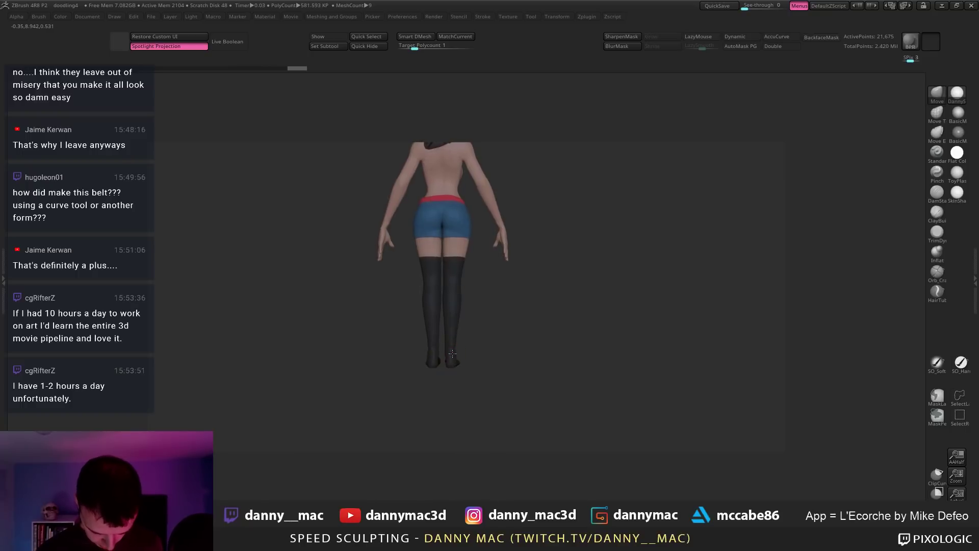
pyautogui.keyDown('alt'); pyautogui.click(429, 343); pyautogui.keyUp('alt')
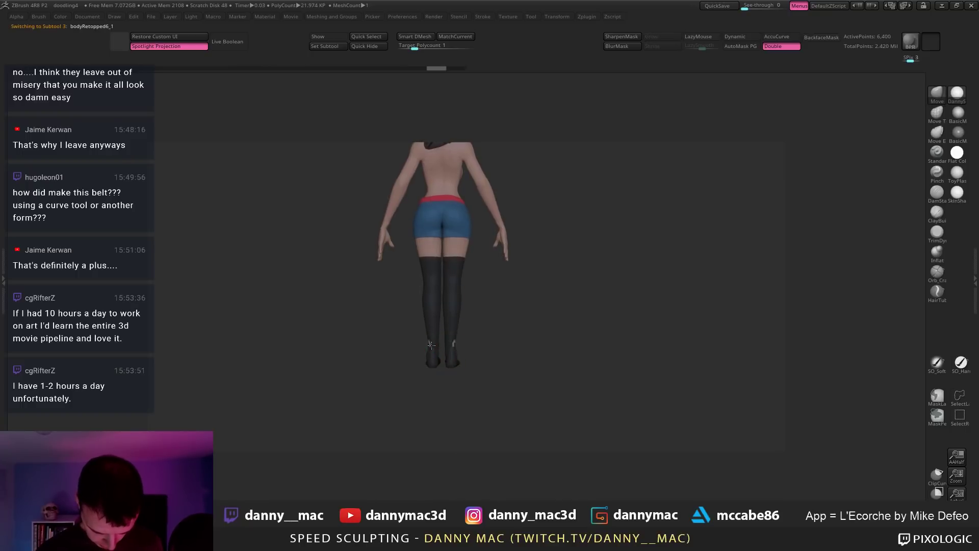
pyautogui.keyDown('alt'); pyautogui.click(436, 358); pyautogui.keyUp('alt')
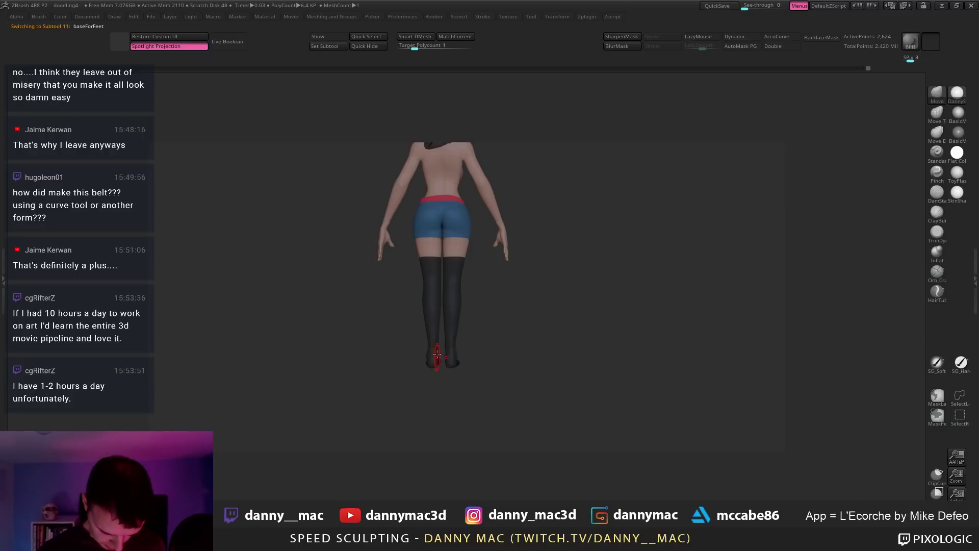
pyautogui.moveTo(437, 353)
pyautogui.mouseDown(button='right')
pyautogui.moveTo(500, 326)
pyautogui.moveTo(474, 302)
pyautogui.moveTo(440, 311)
pyautogui.moveTo(470, 337)
pyautogui.moveTo(563, 290)
pyautogui.mouseUp(button='right')
pyautogui.keyDown('alt'); pyautogui.click(451, 311); pyautogui.keyUp('alt')
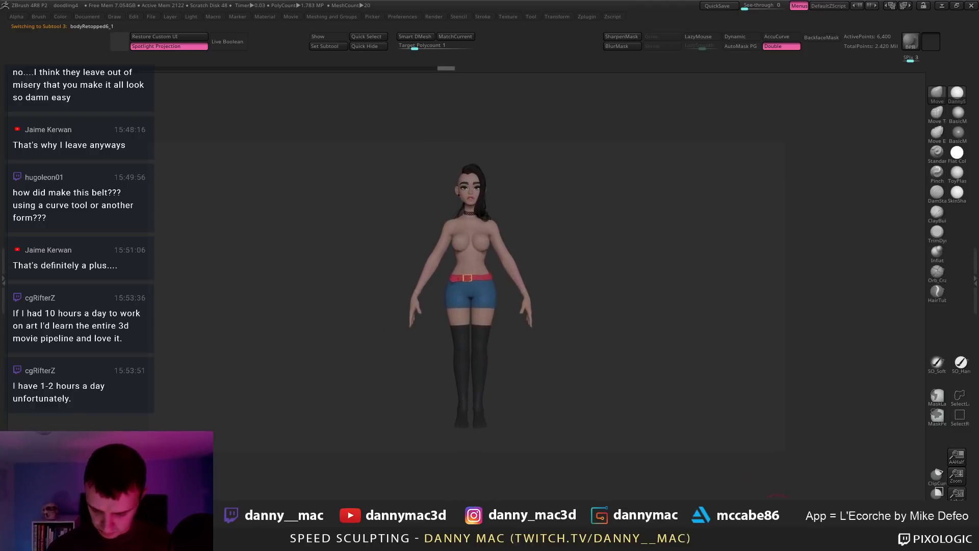
pyautogui.keyDown('alt'); pyautogui.moveTo(552, 236); pyautogui.dragTo(489, 246, button='right'); pyautogui.keyUp('alt')
# Step: Save the project as doodling4, confirming replacement of the existing doodling4.ZPR
pyautogui.hotkey('ctrl', 's')
pyautogui.press('Return')
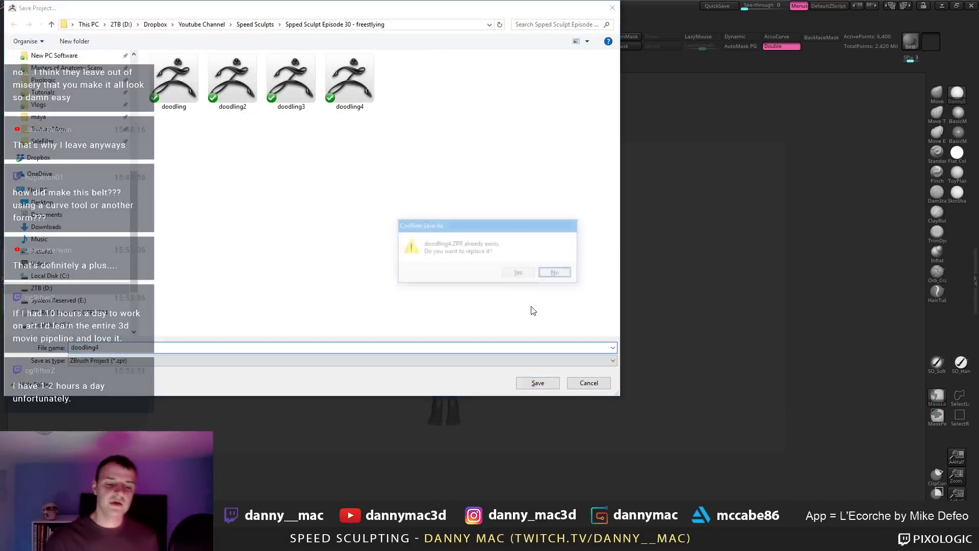
pyautogui.press('y')
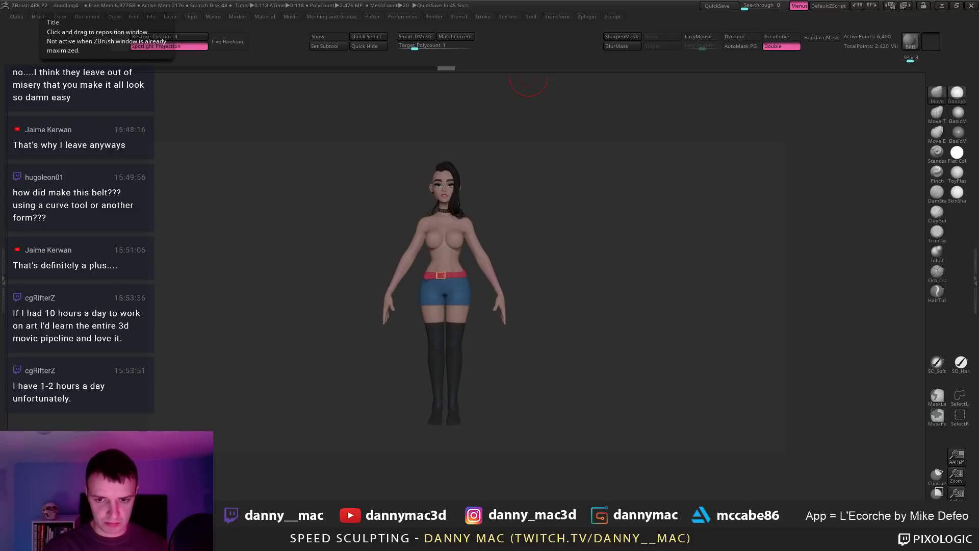
# Step: Select bodyRetopped5, drop it to its lowest subdivision level and show polygroups
pyautogui.keyDown('alt'); pyautogui.click(468, 230); pyautogui.keyUp('alt')
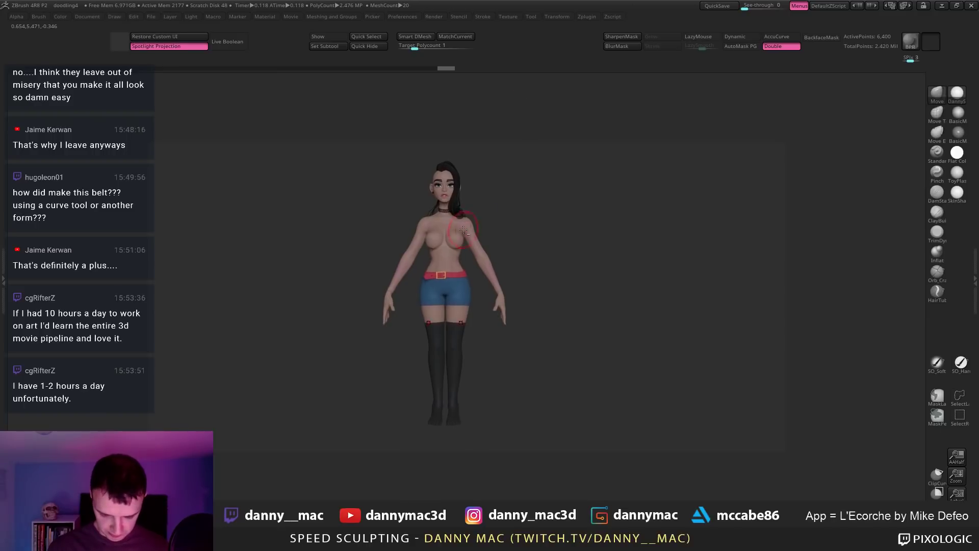
pyautogui.hotkey('shift', 'd')
pyautogui.hotkey('shift', 'f')
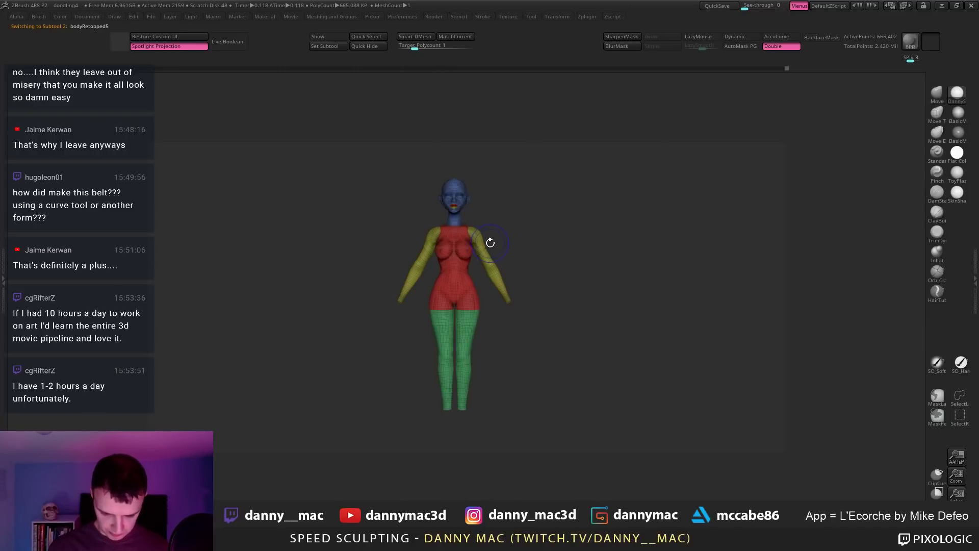
pyautogui.press('F1')
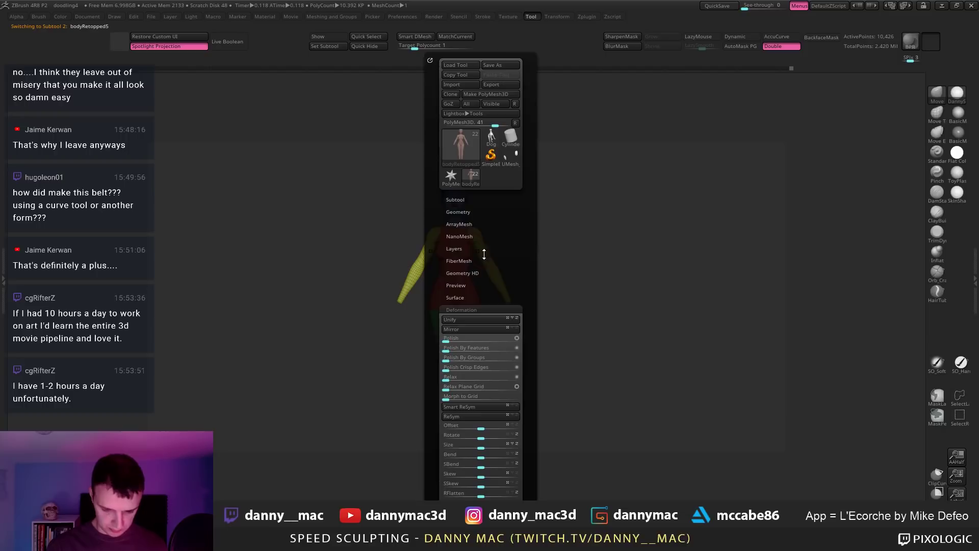
pyautogui.click(471, 202)
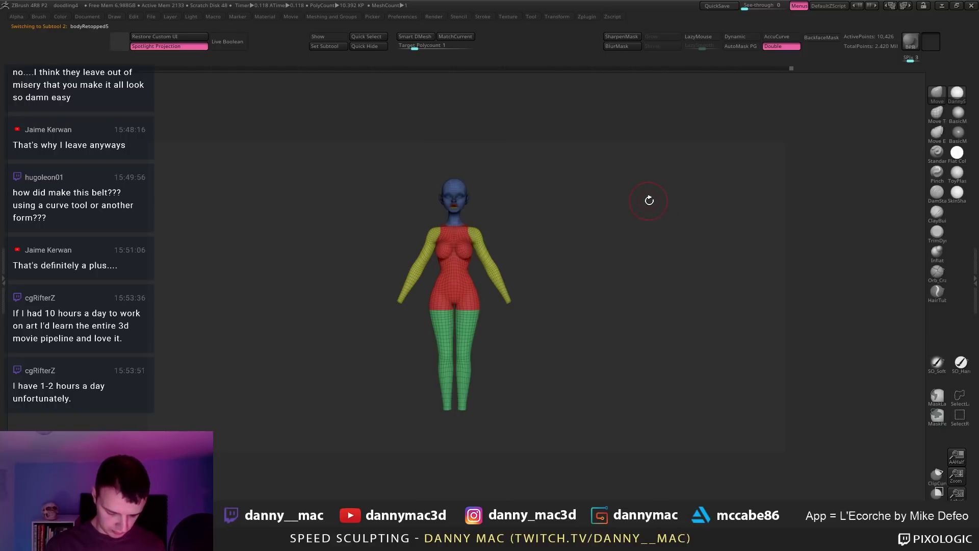
pyautogui.press('F1')
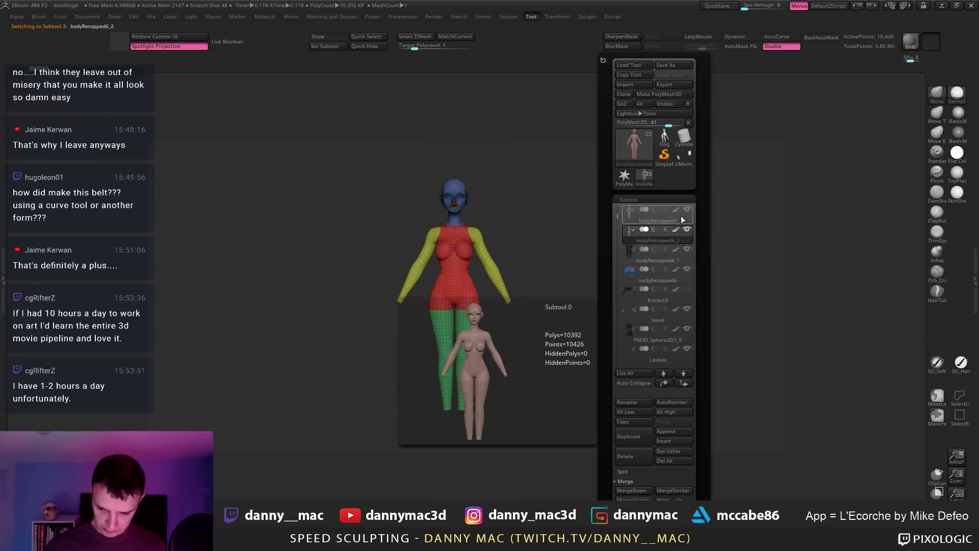
pyautogui.click(688, 209)
pyautogui.keyDown('alt'); pyautogui.moveTo(502, 253); pyautogui.dragTo(437, 343); pyautogui.keyUp('alt')
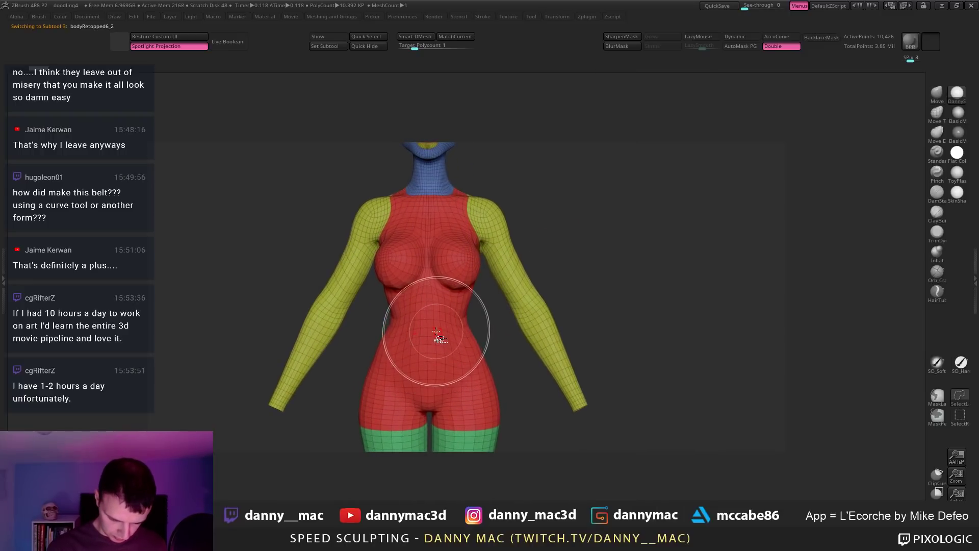
# Step: Hide polygon loops at the waist, around both upper arms and just below the neck
pyautogui.keyDown('ctrl'); pyautogui.keyDown('shift'); pyautogui.click(438, 333); pyautogui.keyUp('shift'); pyautogui.keyUp('ctrl')
pyautogui.hotkey('ctrl', 'z')
pyautogui.keyDown('ctrl'); pyautogui.keyDown('shift'); pyautogui.click(424, 327); pyautogui.keyUp('shift'); pyautogui.keyUp('ctrl')
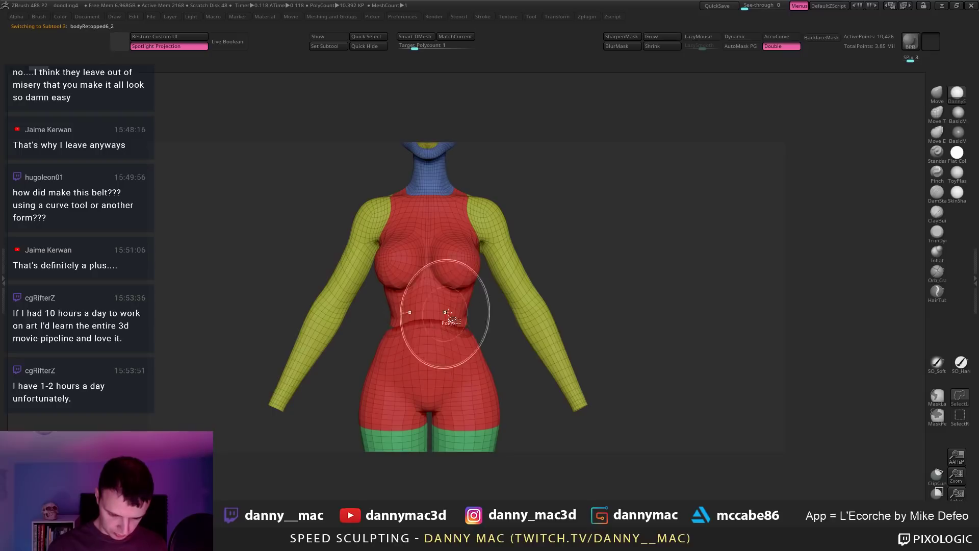
pyautogui.moveTo(494, 287)
pyautogui.keyDown('alt'); pyautogui.mouseDown()
pyautogui.moveTo(502, 324)
pyautogui.moveTo(507, 284)
pyautogui.mouseUp(); pyautogui.keyUp('alt')
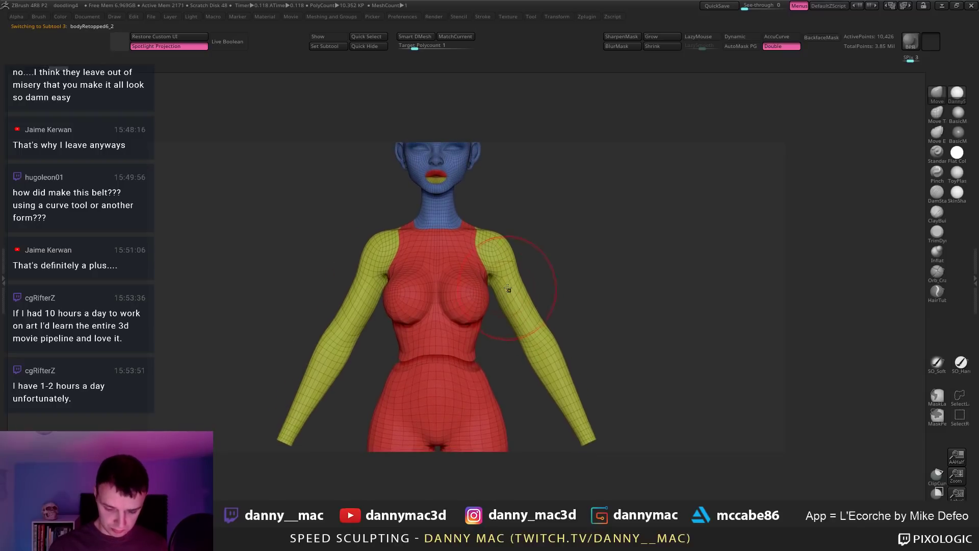
pyautogui.keyDown('ctrl'); pyautogui.keyDown('shift'); pyautogui.click(515, 293); pyautogui.keyUp('shift'); pyautogui.keyUp('ctrl')
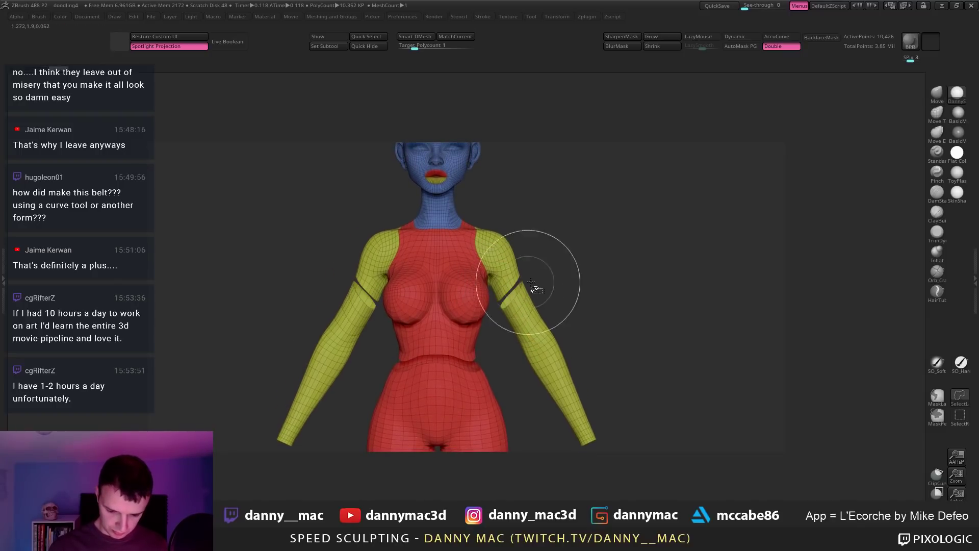
pyautogui.keyDown('alt'); pyautogui.moveTo(445, 223); pyautogui.dragTo(439, 205, button='right'); pyautogui.keyUp('alt')
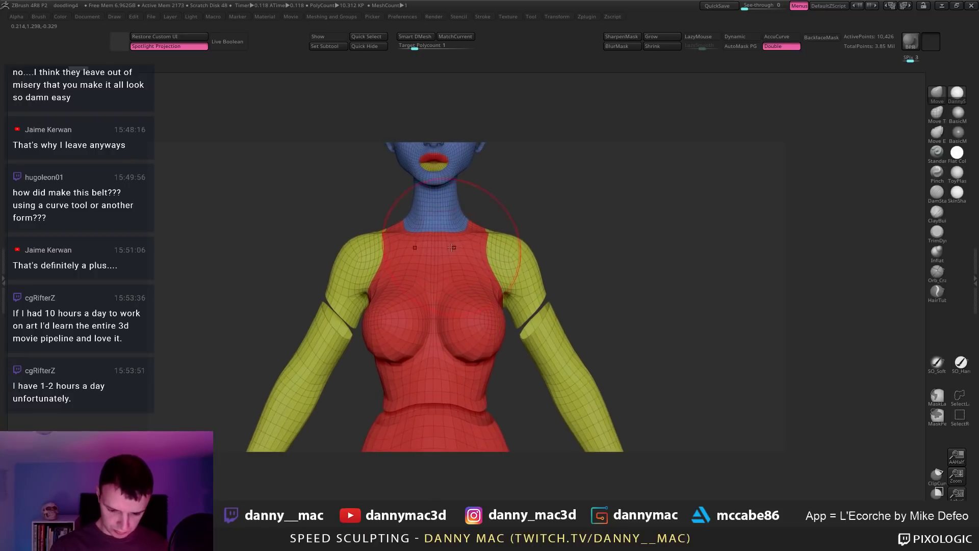
pyautogui.moveTo(451, 240)
pyautogui.keyDown('ctrl'); pyautogui.mouseDown(button='right')
pyautogui.moveTo(450, 267)
pyautogui.moveTo(467, 260)
pyautogui.moveTo(455, 236)
pyautogui.moveTo(474, 278)
pyautogui.moveTo(513, 235)
pyautogui.mouseUp(button='right'); pyautogui.keyUp('ctrl')
pyautogui.keyDown('ctrl'); pyautogui.keyDown('shift'); pyautogui.click(452, 234); pyautogui.keyUp('shift'); pyautogui.keyUp('ctrl')
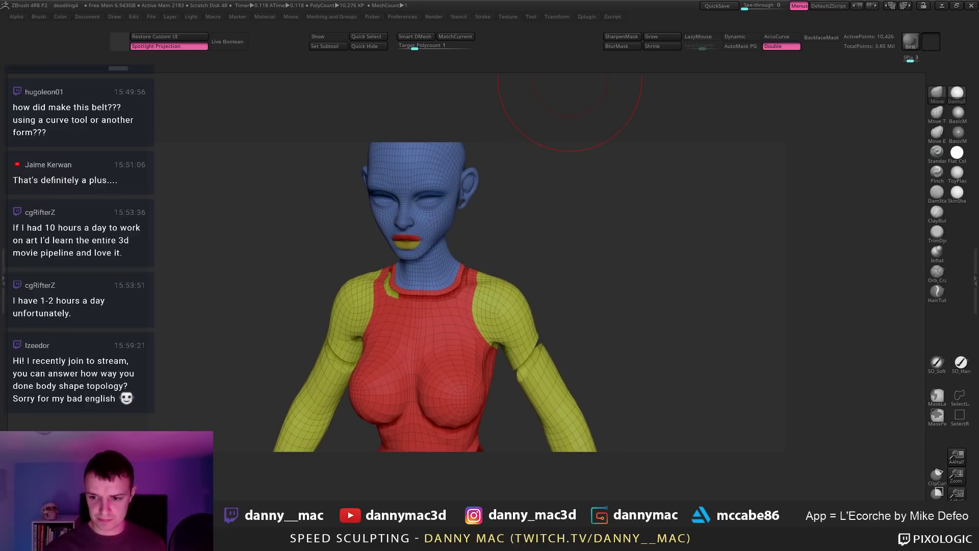
pyautogui.moveTo(541, 238)
pyautogui.mouseDown(button='right')
pyautogui.moveTo(463, 266)
pyautogui.moveTo(541, 180)
pyautogui.moveTo(551, 192)
pyautogui.mouseUp(button='right')
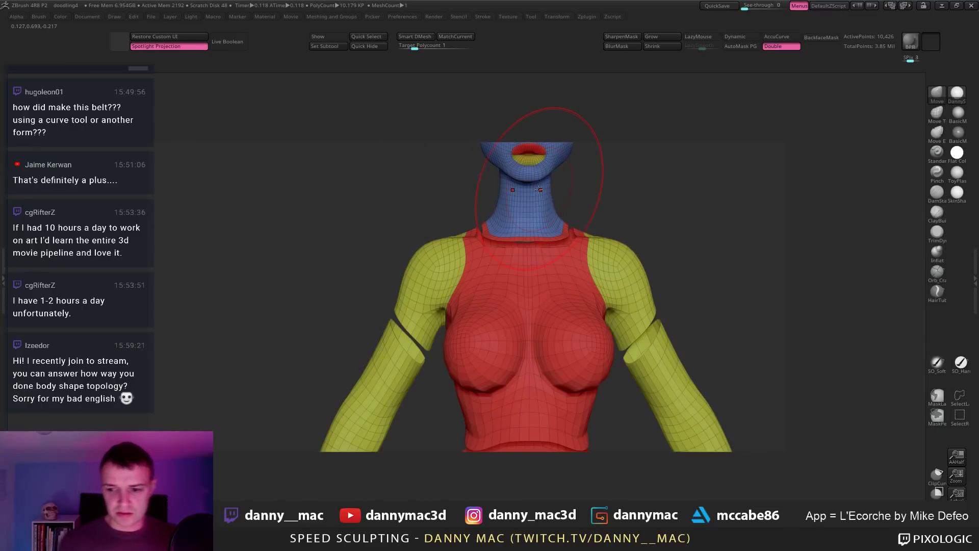
pyautogui.keyDown('alt'); pyautogui.moveTo(609, 209); pyautogui.dragTo(530, 219, button='right'); pyautogui.keyUp('alt')
# Step: Apply Auto Groups so each separated body piece gets its own polygroup
pyautogui.press('2')
pyautogui.click(519, 385)
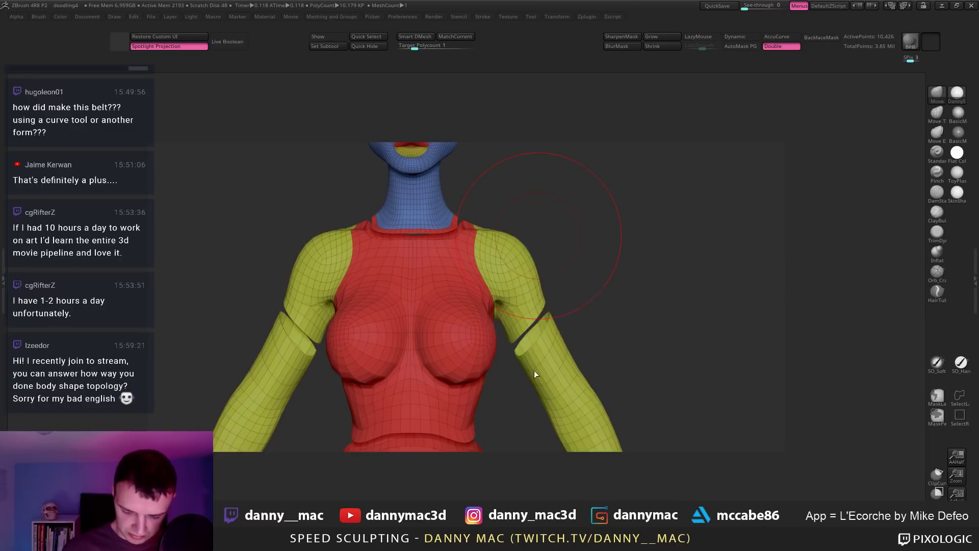
pyautogui.keyDown('alt'); pyautogui.moveTo(614, 240); pyautogui.dragTo(498, 245, button='right'); pyautogui.keyUp('alt')
pyautogui.moveTo(459, 204)
pyautogui.keyDown('alt'); pyautogui.mouseDown(button='right')
pyautogui.moveTo(447, 242)
pyautogui.moveTo(423, 255)
pyautogui.moveTo(452, 223)
pyautogui.moveTo(439, 228)
pyautogui.mouseUp(button='right'); pyautogui.keyUp('alt')
# Step: Delete the hidden polygons and higher subdivision levels from the torso mesh
pyautogui.keyDown('ctrl'); pyautogui.keyDown('shift'); pyautogui.click(424, 253); pyautogui.keyUp('shift'); pyautogui.keyUp('ctrl')
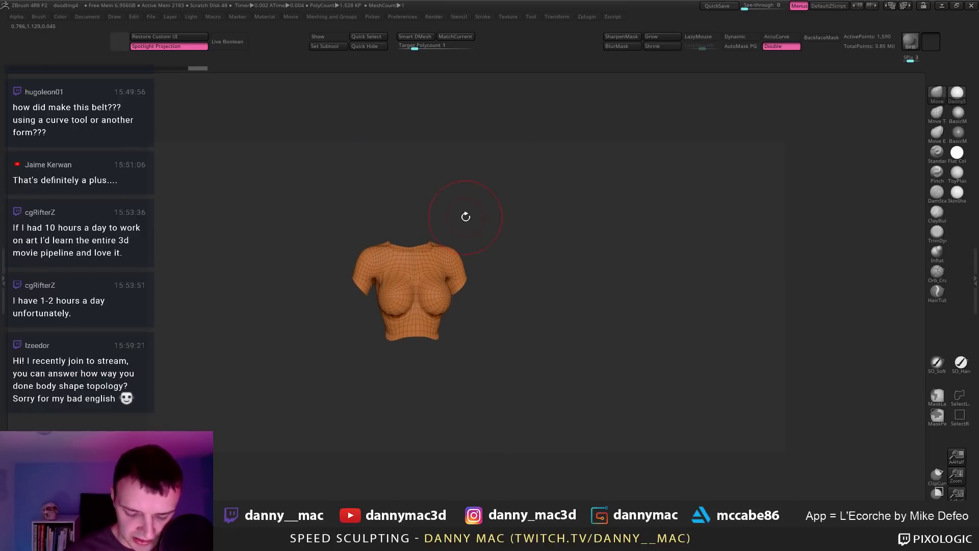
pyautogui.press('2')
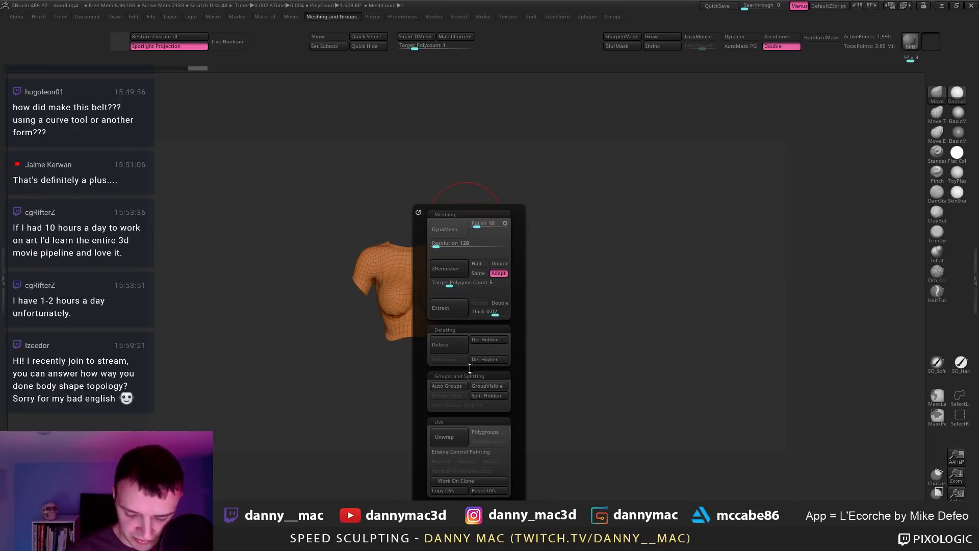
pyautogui.click(491, 341)
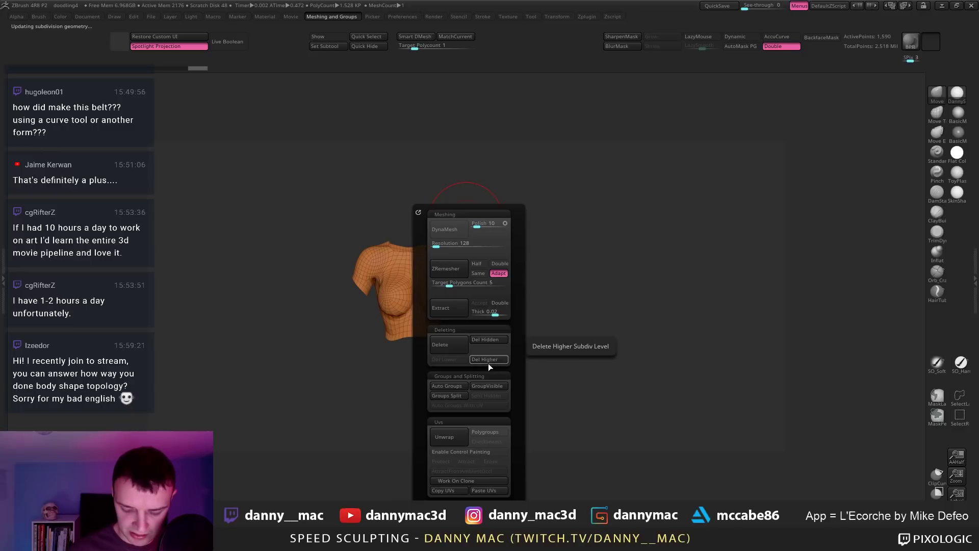
pyautogui.click(491, 360)
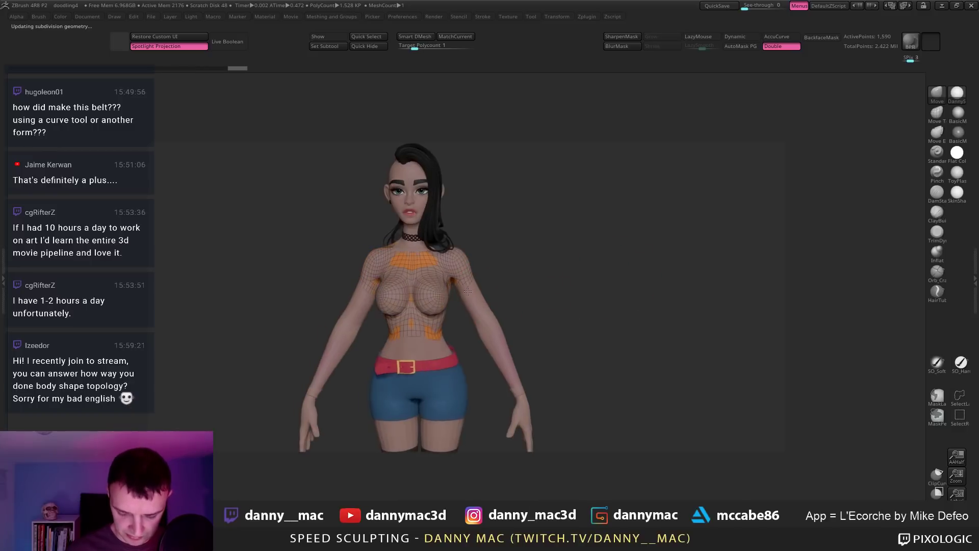
pyautogui.moveTo(472, 281); pyautogui.dragTo(460, 275, button='right')
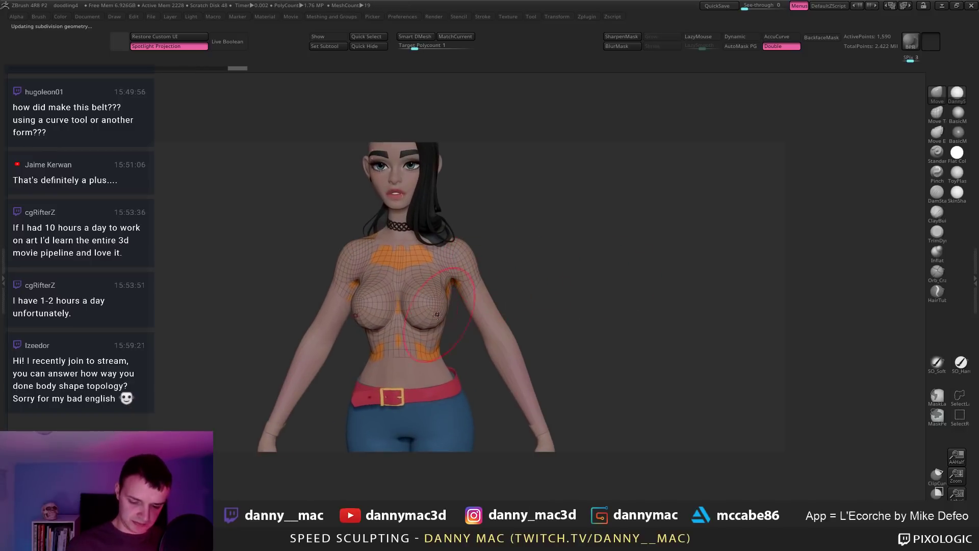
pyautogui.moveTo(418, 315); pyautogui.dragTo(417, 304, button='right')
# Step: Solo the torso shell, switch to the ClayBuildup brush and toggle LazyMouse
pyautogui.hotkey('alt', 's')
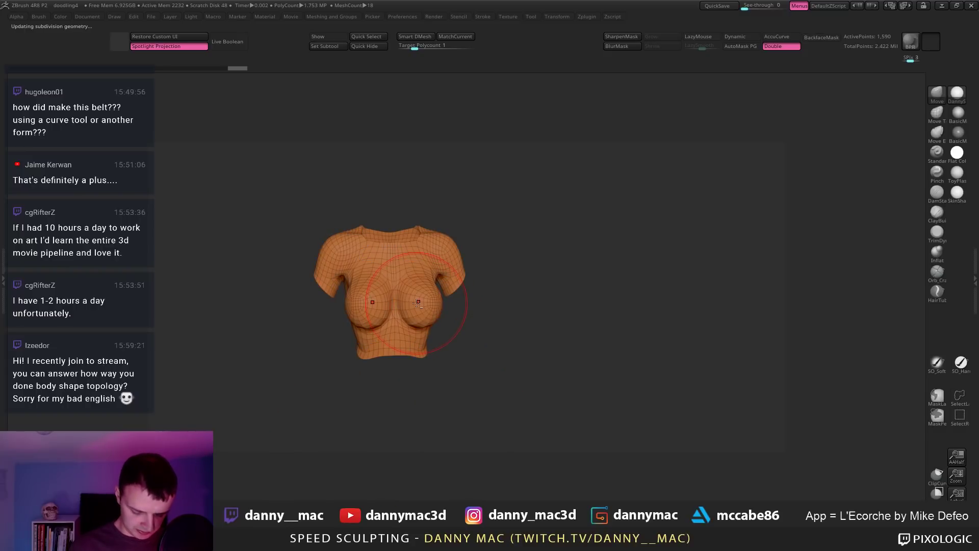
pyautogui.press('b')
pyautogui.press('c')
pyautogui.press('b')
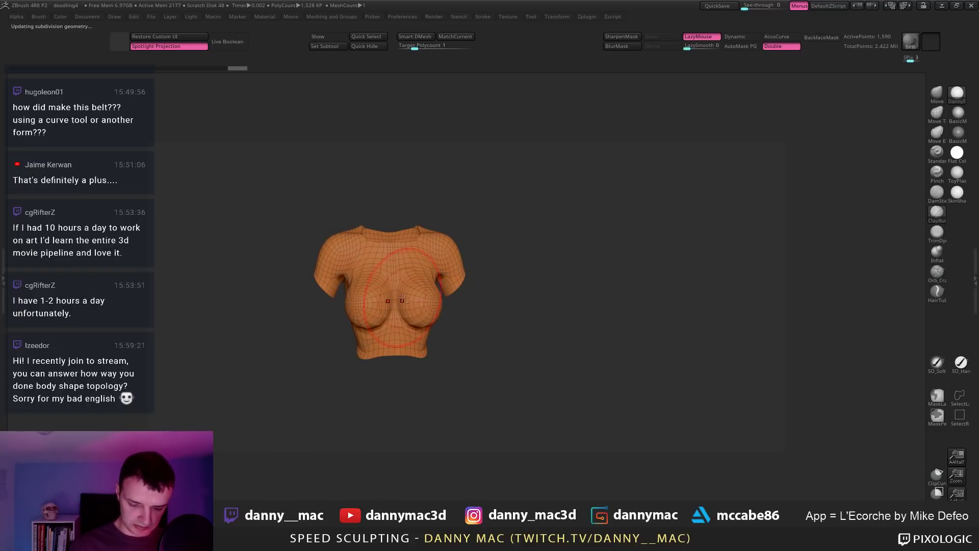
pyautogui.press('l')
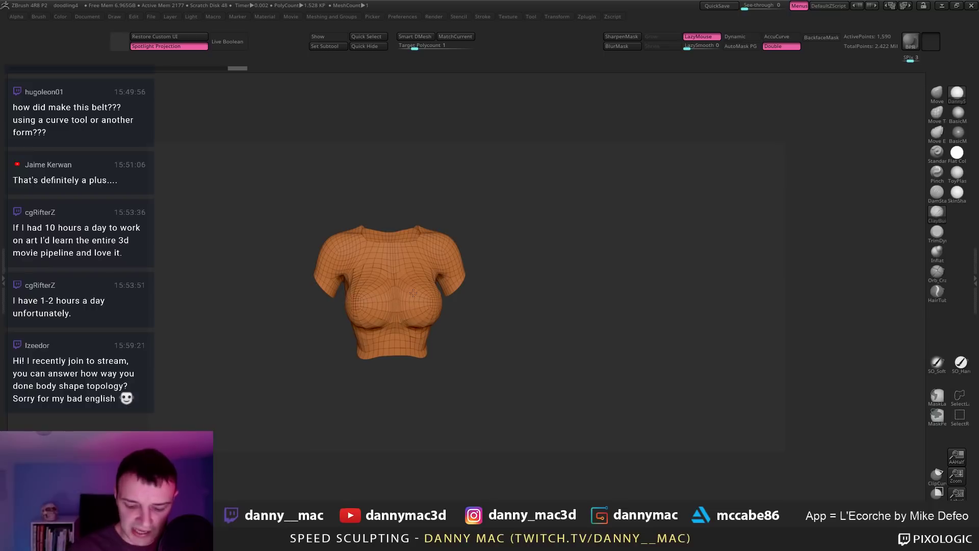
pyautogui.moveTo(401, 282); pyautogui.dragTo(313, 368, button='right')
pyautogui.press('l')
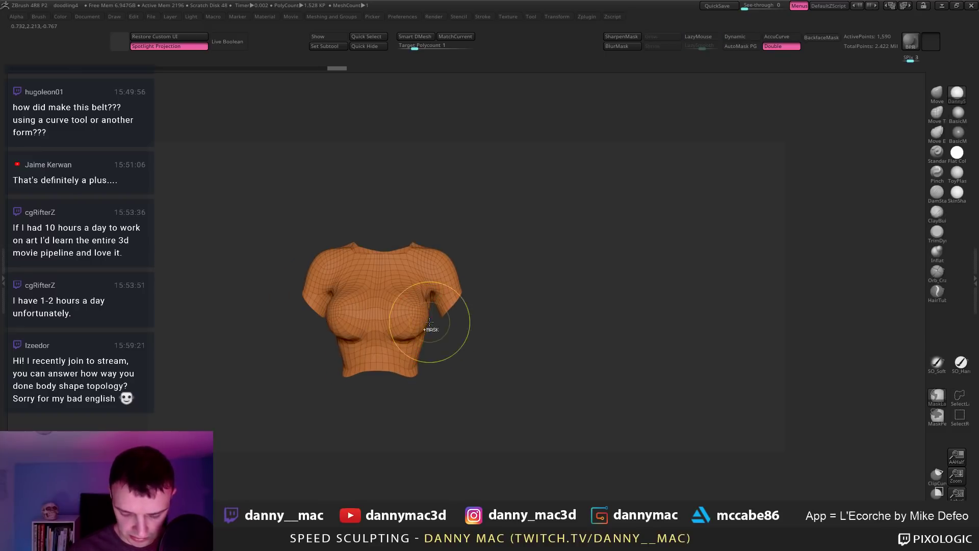
pyautogui.moveTo(431, 326)
pyautogui.mouseDown(button='right')
pyautogui.moveTo(394, 321)
pyautogui.moveTo(433, 336)
pyautogui.mouseUp(button='right')
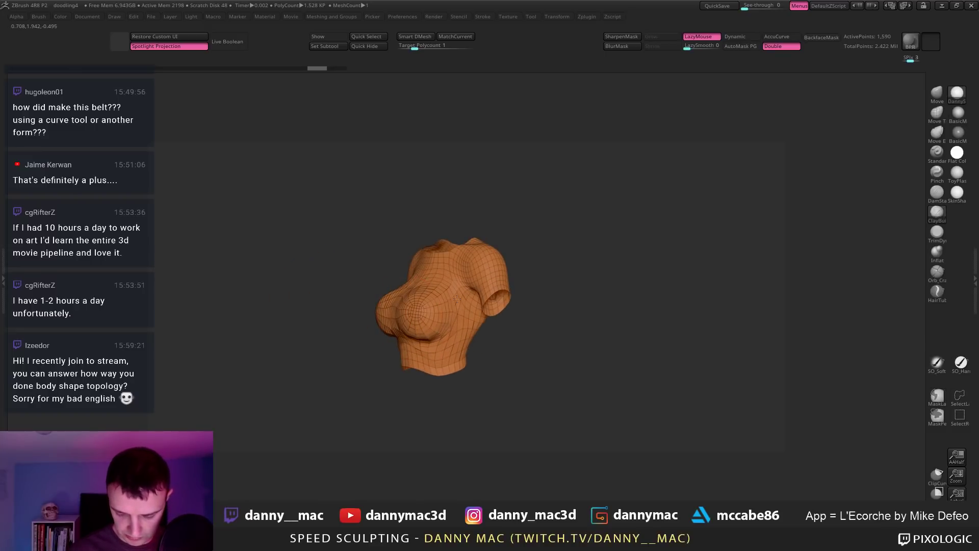
pyautogui.moveTo(457, 299)
pyautogui.mouseDown(button='right')
pyautogui.moveTo(418, 344)
pyautogui.moveTo(383, 357)
pyautogui.moveTo(447, 295)
pyautogui.mouseUp(button='right')
# Step: Run ZRemesher on the top with Half enabled and view the new polygroups
pyautogui.press('m')
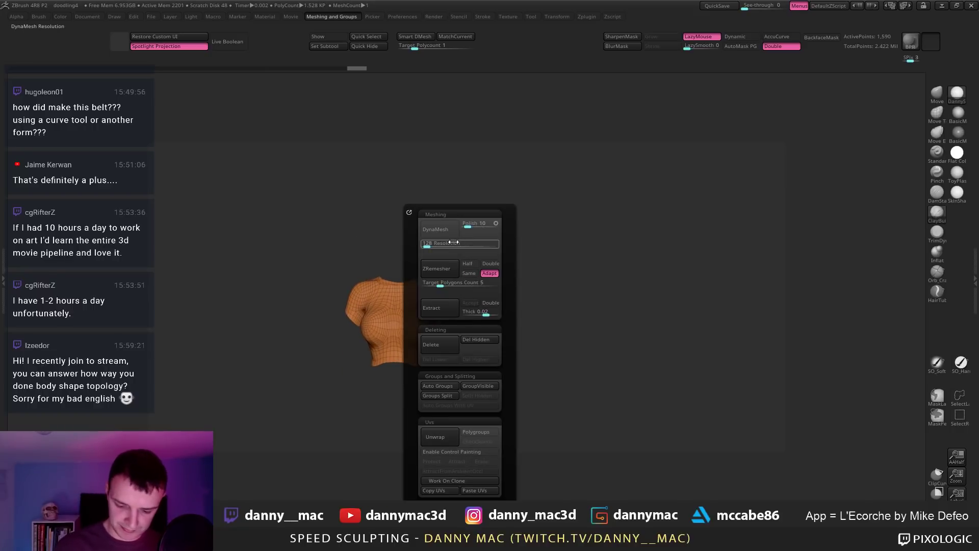
pyautogui.click(470, 265)
pyautogui.press('z')
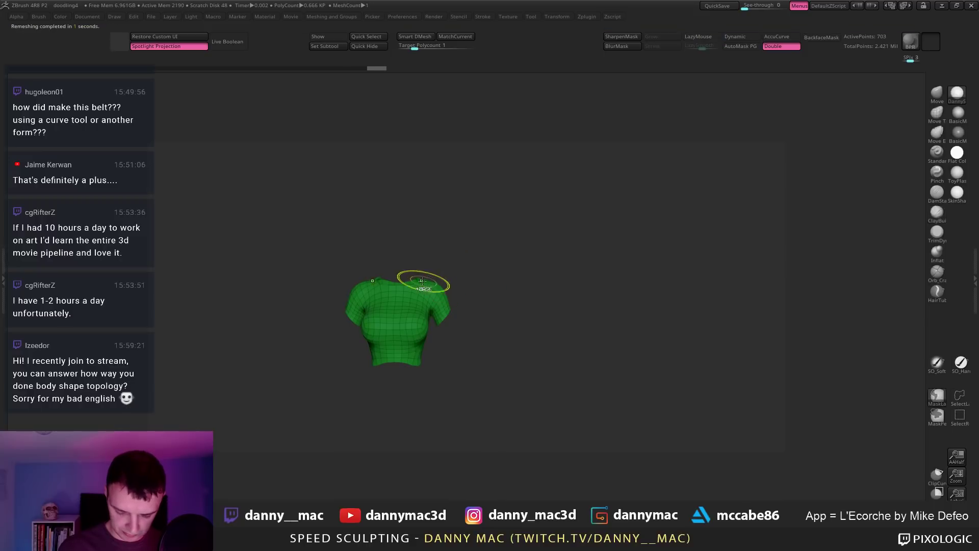
pyautogui.moveTo(442, 281); pyautogui.dragTo(392, 292, button='right')
pyautogui.hotkey('shift', 'f')
pyautogui.hotkey('shift', 'f')
pyautogui.press('s')
# Step: Nudge the remeshed top's shape into place with the Move brush in Solo
pyautogui.press('l')
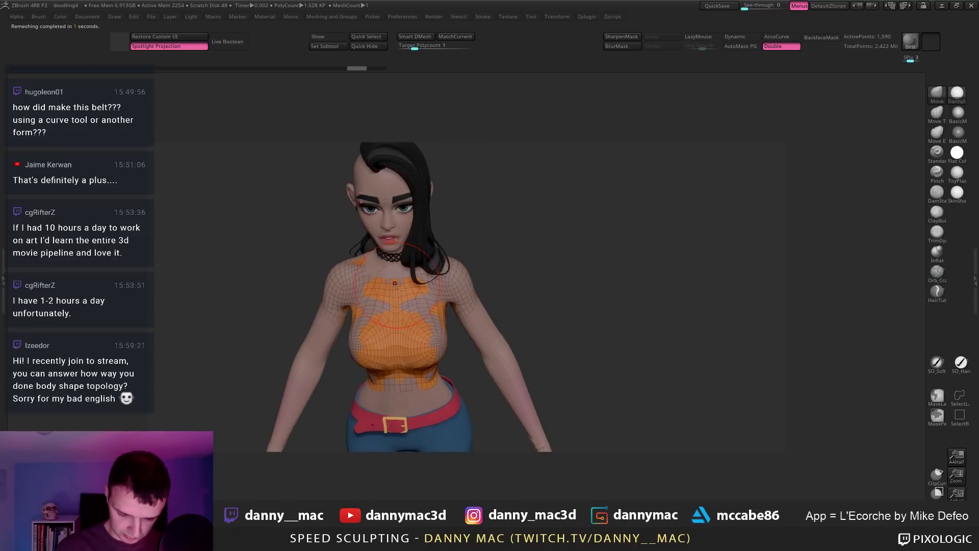
pyautogui.moveTo(386, 292); pyautogui.dragTo(405, 292)
pyautogui.moveTo(405, 292); pyautogui.dragTo(420, 275, button='right')
pyautogui.hotkey('shift', 's')
pyautogui.moveTo(420, 275); pyautogui.dragTo(423, 270)
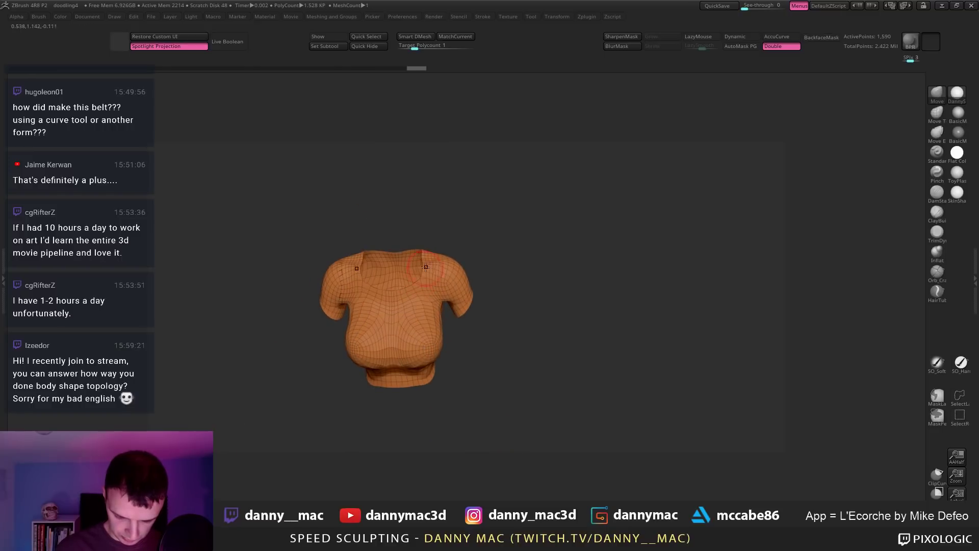
pyautogui.moveTo(423, 266); pyautogui.dragTo(424, 275, button='right')
pyautogui.moveTo(424, 265); pyautogui.dragTo(426, 269)
pyautogui.moveTo(427, 270); pyautogui.dragTo(429, 326, button='right')
pyautogui.moveTo(429, 326); pyautogui.dragTo(423, 276)
pyautogui.moveTo(423, 276); pyautogui.dragTo(447, 244, button='right')
pyautogui.hotkey('shift', 's')
# Step: Run ZRemesher on the top again, reducing it to about 657 points
pyautogui.press('m')
pyautogui.click(486, 269)
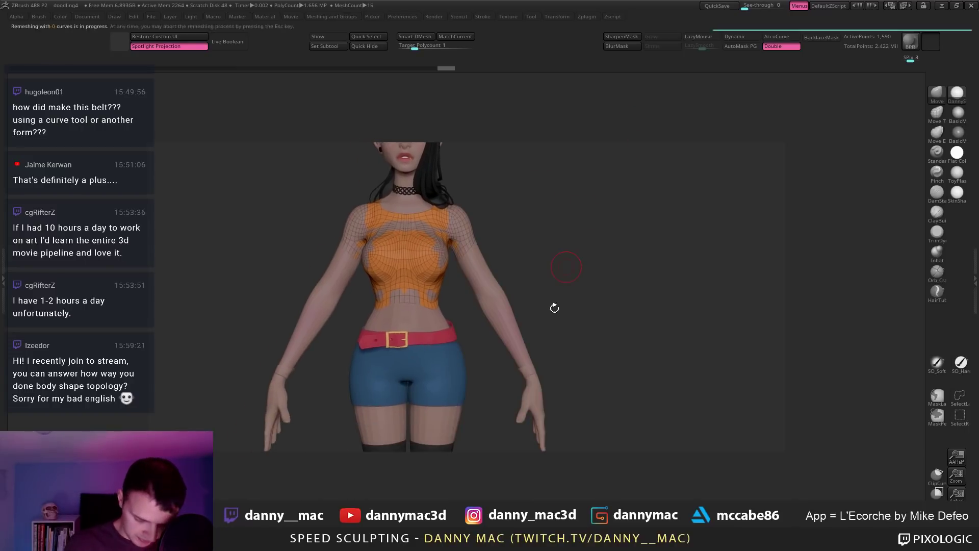
pyautogui.moveTo(548, 304)
pyautogui.mouseDown(button='right')
pyautogui.moveTo(459, 255)
pyautogui.moveTo(399, 324)
pyautogui.moveTo(451, 250)
pyautogui.moveTo(441, 230)
pyautogui.moveTo(447, 263)
pyautogui.moveTo(416, 233)
pyautogui.mouseUp(button='right')
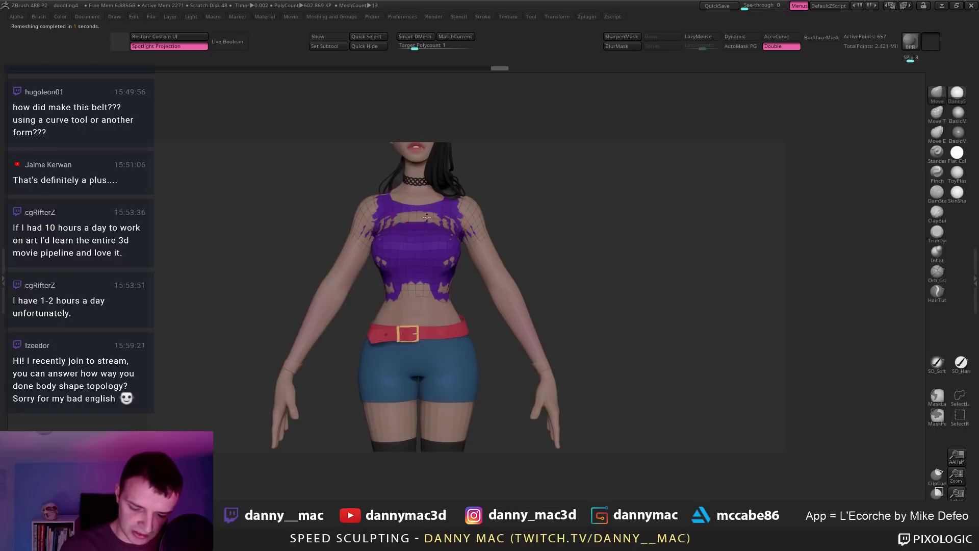
# Step: Pull the top up over the upper chest with the Move brush to close the skin gap
pyautogui.moveTo(426, 221); pyautogui.dragTo(472, 210)
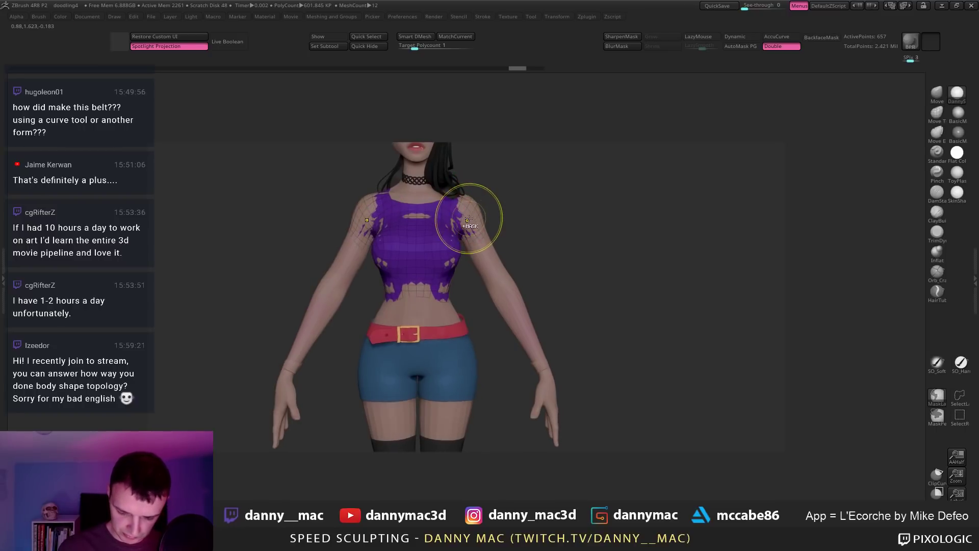
pyautogui.moveTo(461, 223)
pyautogui.mouseDown(button='right')
pyautogui.moveTo(418, 244)
pyautogui.moveTo(462, 250)
pyautogui.moveTo(459, 258)
pyautogui.moveTo(484, 182)
pyautogui.moveTo(483, 197)
pyautogui.mouseUp(button='right')
pyautogui.moveTo(482, 197); pyautogui.dragTo(474, 225)
pyautogui.moveTo(474, 224)
pyautogui.mouseDown(button='right')
pyautogui.moveTo(435, 245)
pyautogui.moveTo(479, 224)
pyautogui.moveTo(488, 236)
pyautogui.moveTo(425, 254)
pyautogui.mouseUp(button='right')
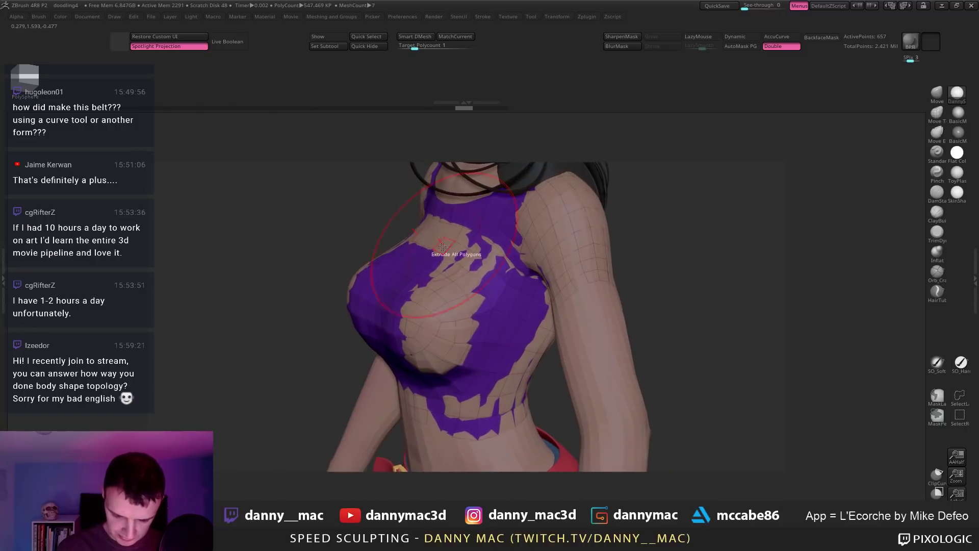
# Step: Try thickening the top with Extrude All Polygons, then undo it
pyautogui.moveTo(421, 254); pyautogui.dragTo(417, 253)
pyautogui.hotkey('ctrl', 'z')
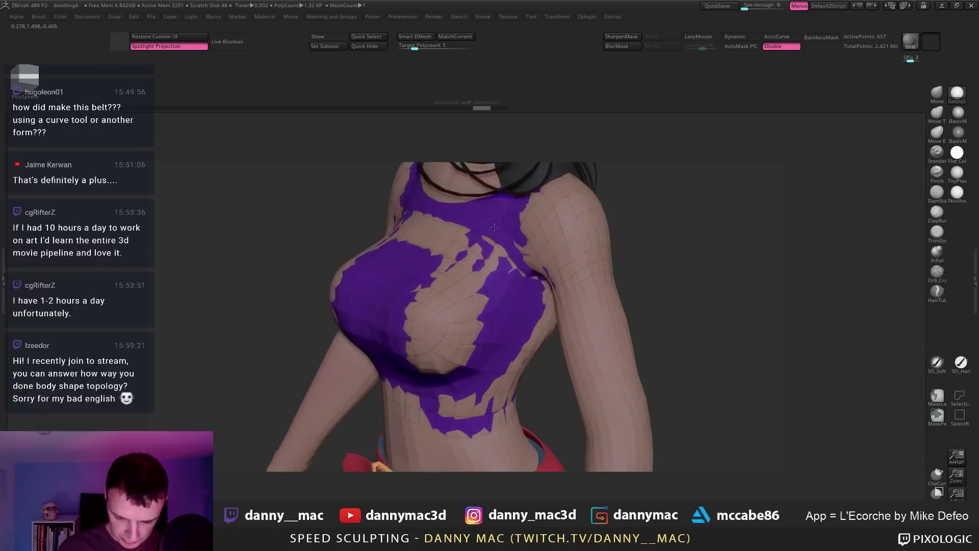
pyautogui.moveTo(463, 236); pyautogui.dragTo(479, 205, button='right')
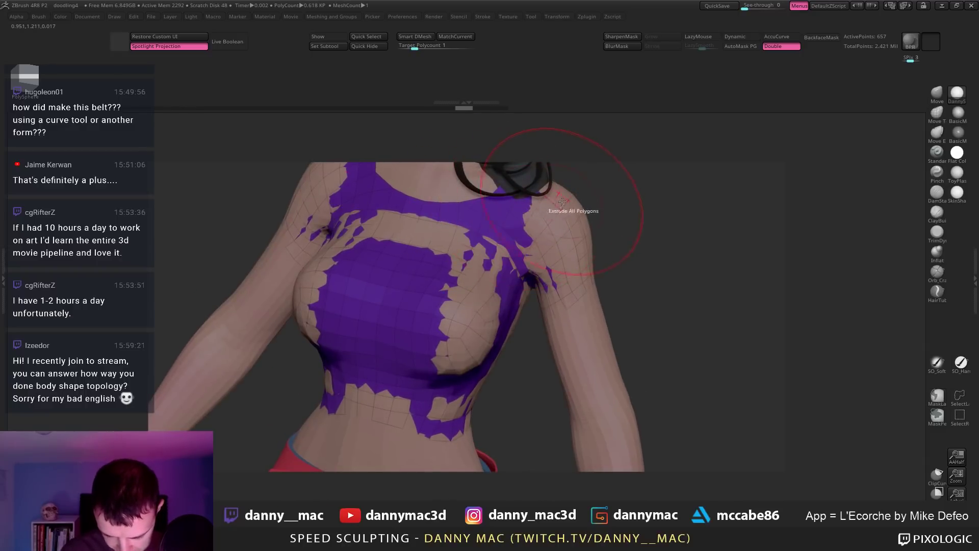
pyautogui.press('space')
# Step: Try ZRemesher with Same on the top in Solo, undo it, and show the full character
pyautogui.press('m')
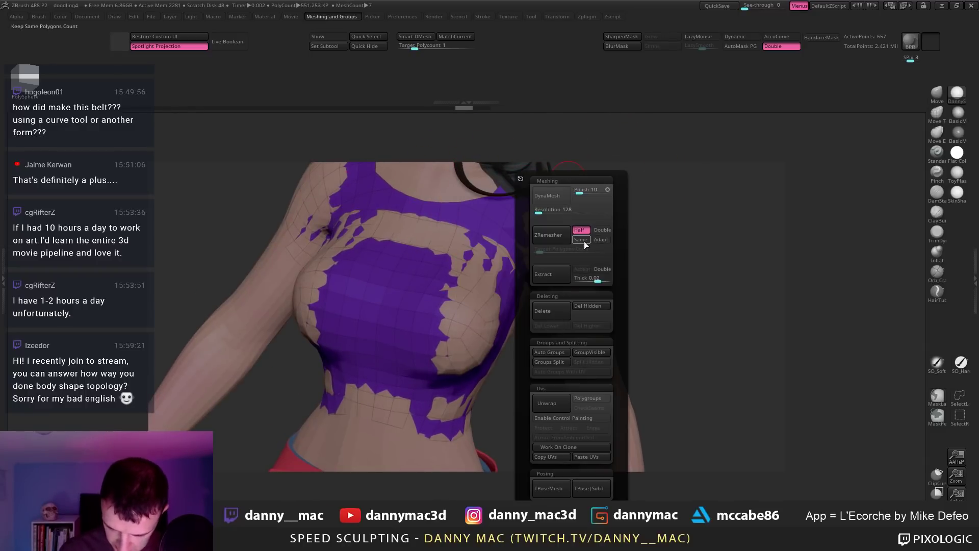
pyautogui.click(548, 234)
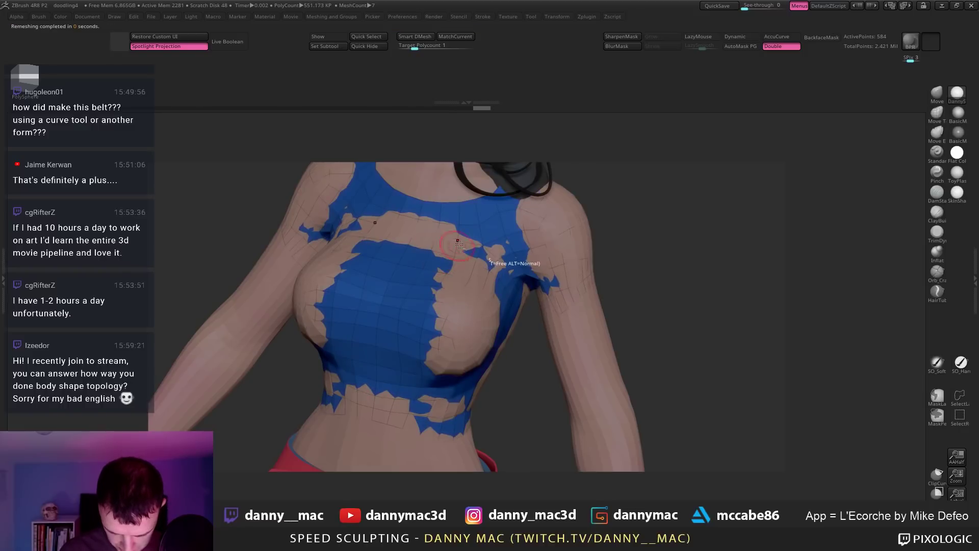
pyautogui.keyDown('alt'); pyautogui.moveTo(458, 242); pyautogui.dragTo(441, 314, button='right'); pyautogui.keyUp('alt')
pyautogui.hotkey('shift', 's')
pyautogui.moveTo(573, 291)
pyautogui.mouseDown(button='right')
pyautogui.moveTo(506, 350)
pyautogui.moveTo(554, 266)
pyautogui.moveTo(576, 278)
pyautogui.moveTo(596, 258)
pyautogui.moveTo(587, 222)
pyautogui.moveTo(614, 212)
pyautogui.moveTo(566, 234)
pyautogui.moveTo(576, 240)
pyautogui.moveTo(510, 236)
pyautogui.moveTo(502, 263)
pyautogui.moveTo(463, 281)
pyautogui.moveTo(397, 265)
pyautogui.mouseUp(button='right')
pyautogui.hotkey('ctrl', 'z')
pyautogui.hotkey('alt', 's')
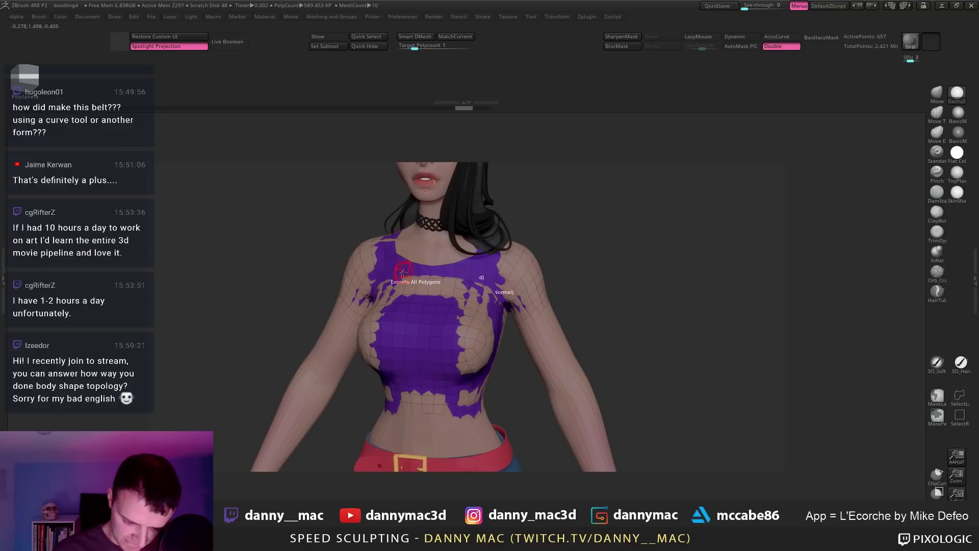
# Step: Extrude the crop top into a thick solid shell and frame the whole character
pyautogui.moveTo(403, 273); pyautogui.dragTo(421, 262)
pyautogui.moveTo(456, 257)
pyautogui.mouseDown(button='right')
pyautogui.moveTo(530, 257)
pyautogui.moveTo(490, 262)
pyautogui.moveTo(462, 337)
pyautogui.moveTo(476, 334)
pyautogui.moveTo(475, 296)
pyautogui.mouseUp(button='right')
pyautogui.press('f')
pyautogui.press('space')
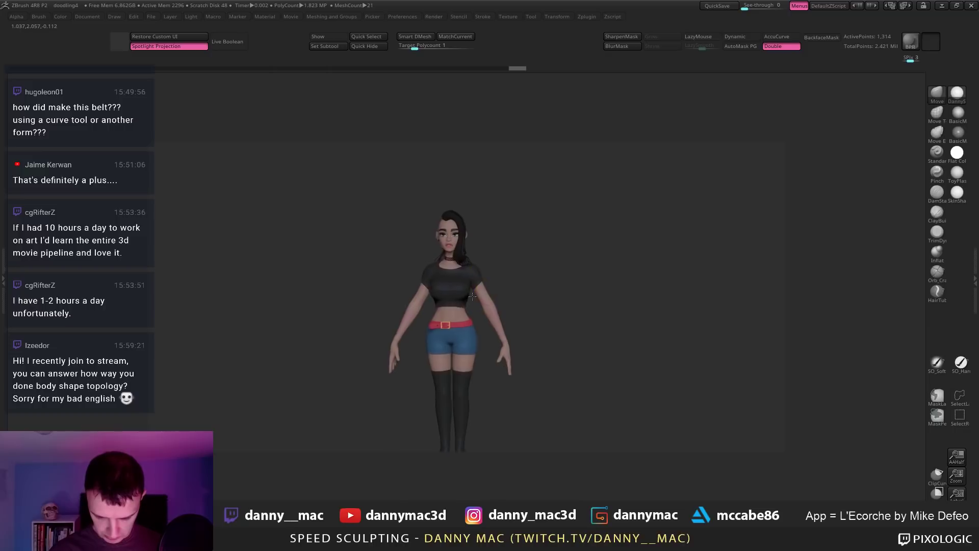
# Step: Set the crop top's main colour to white, then isolate and zoom to the baseForFeet1 subtool
pyautogui.press('space')
pyautogui.press('space')
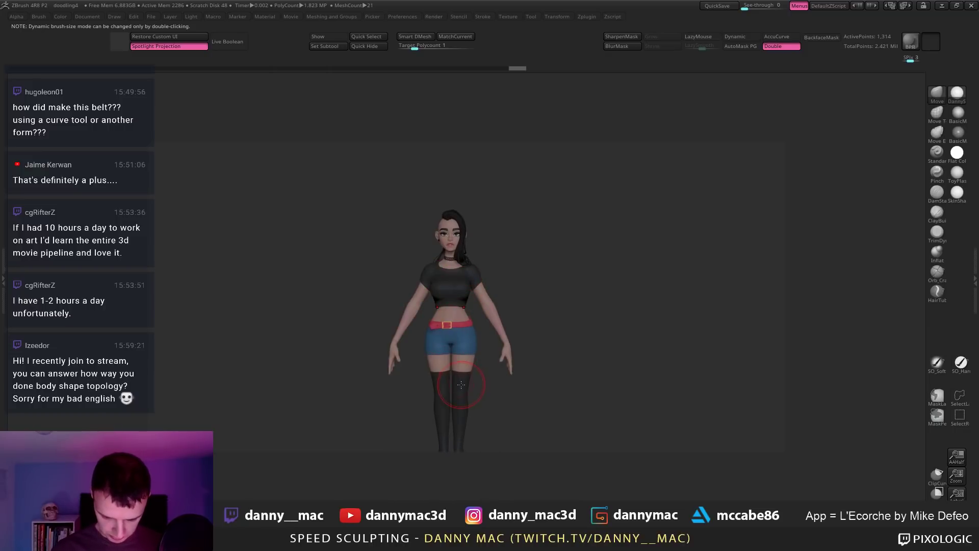
pyautogui.keyDown('alt'); pyautogui.click(462, 386); pyautogui.keyUp('alt')
pyautogui.press('space')
pyautogui.moveTo(331, 430); pyautogui.dragTo(324, 398)
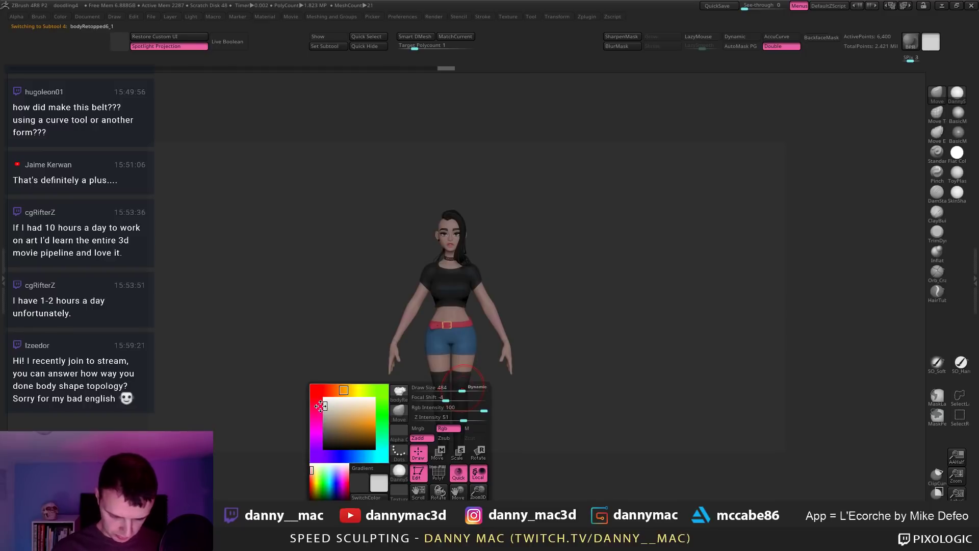
pyautogui.keyDown('alt'); pyautogui.click(459, 400); pyautogui.keyUp('alt')
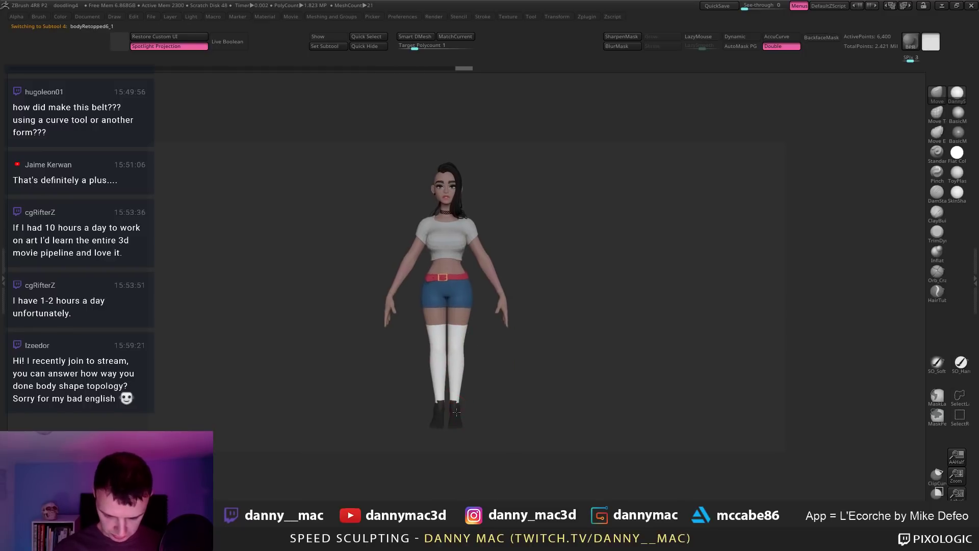
pyautogui.keyDown('alt'); pyautogui.moveTo(465, 393); pyautogui.dragTo(455, 436); pyautogui.keyUp('alt')
# Step: Select the baseForFeet subtool and toggle solo view to check the legs and feet
pyautogui.keyDown('alt'); pyautogui.click(455, 435); pyautogui.keyUp('alt')
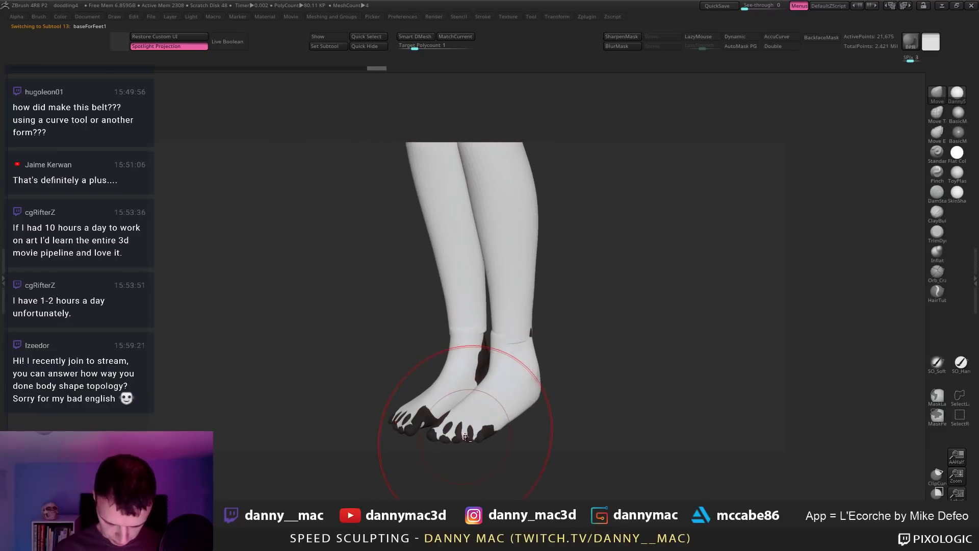
pyautogui.moveTo(459, 431)
pyautogui.mouseDown(button='right')
pyautogui.moveTo(510, 418)
pyautogui.moveTo(498, 413)
pyautogui.mouseUp(button='right')
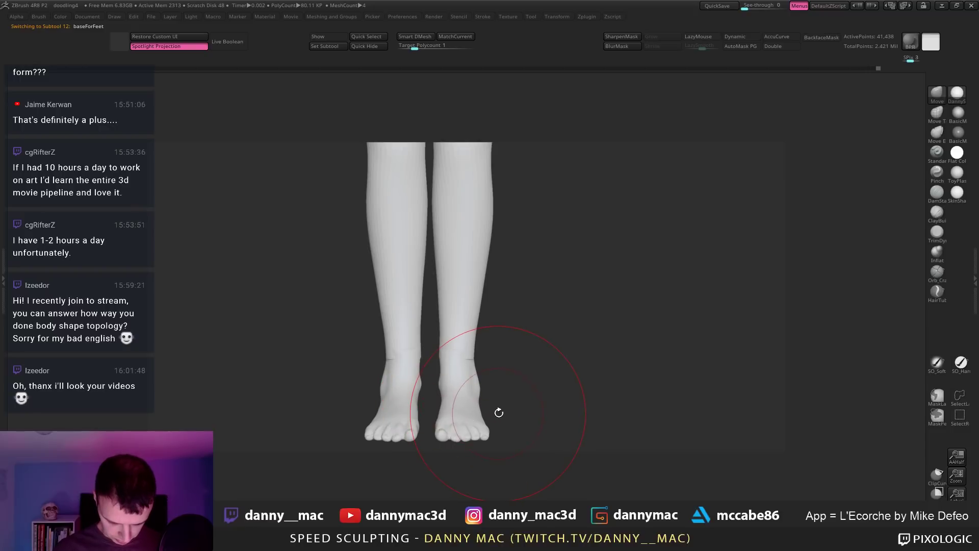
pyautogui.hotkey('alt', 's')
pyautogui.hotkey('alt', 's')
pyautogui.moveTo(418, 334); pyautogui.dragTo(473, 296, button='right')
pyautogui.hotkey('alt', 's')
pyautogui.press('c')
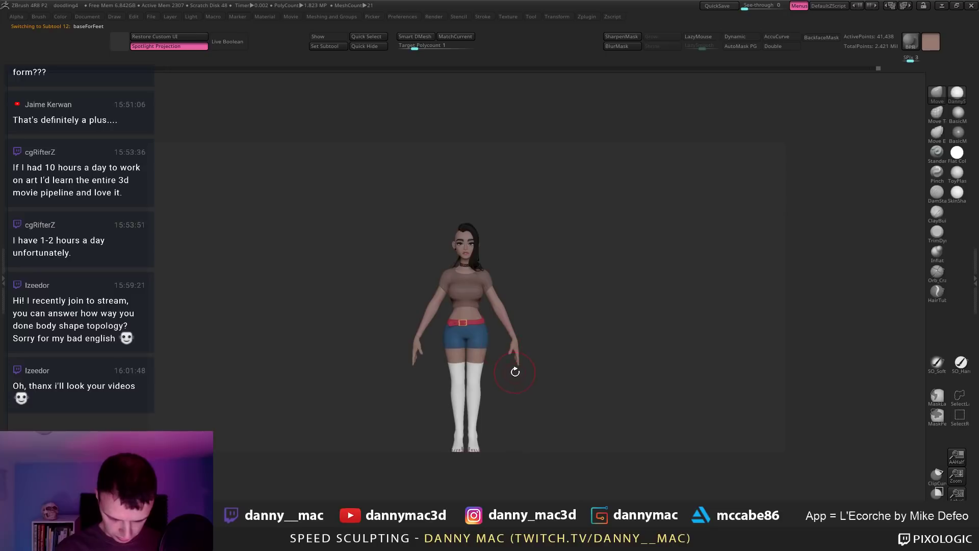
pyautogui.keyDown('ctrl'); pyautogui.moveTo(515, 372); pyautogui.dragTo(452, 303, button='right'); pyautogui.keyUp('ctrl')
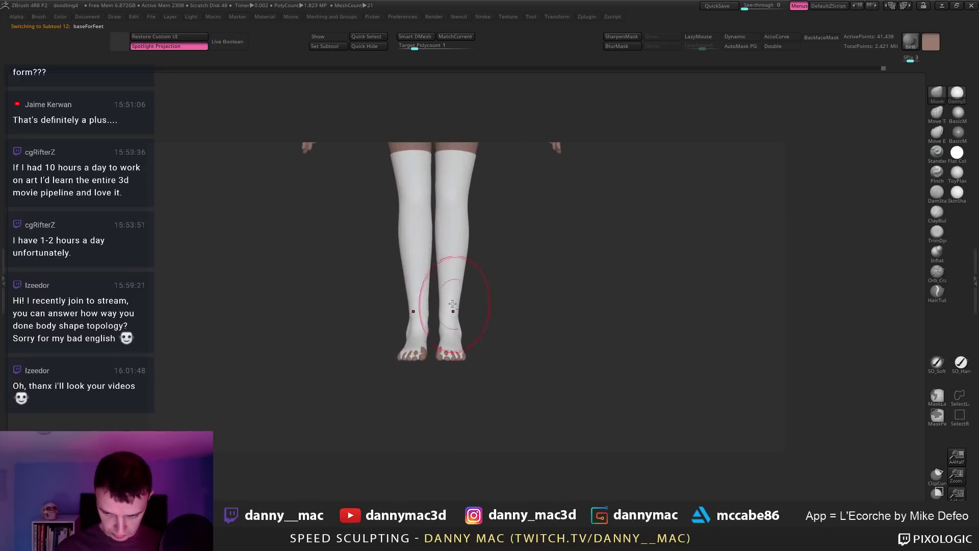
# Step: Select baseForFeet1, toggle its polyframe, and pick the Inflate brush via B-I-N
pyautogui.keyDown('alt'); pyautogui.click(449, 330); pyautogui.keyUp('alt')
pyautogui.moveTo(458, 357)
pyautogui.mouseDown(button='right')
pyautogui.moveTo(442, 382)
pyautogui.moveTo(437, 360)
pyautogui.mouseUp(button='right')
pyautogui.hotkey('shift', 'f')
pyautogui.hotkey('shift', 'f')
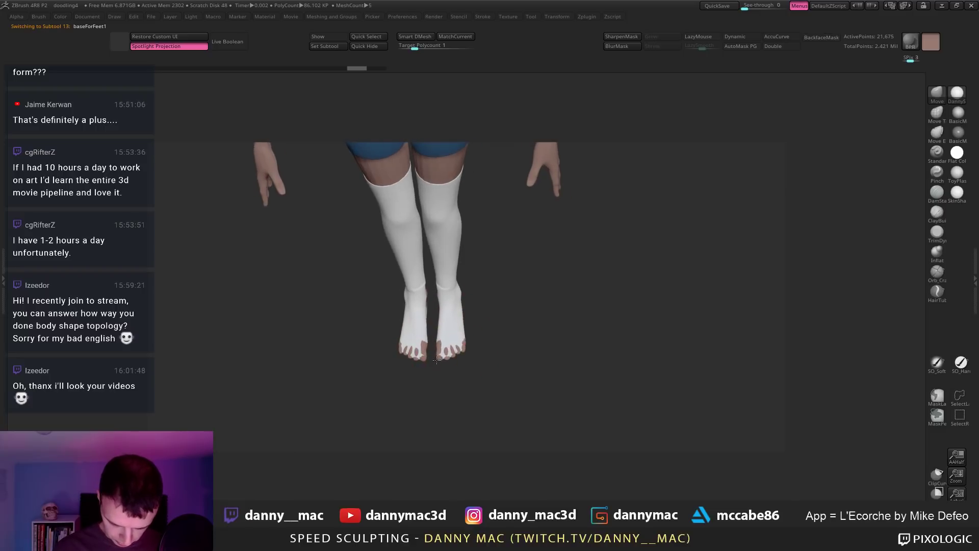
pyautogui.press('b')
pyautogui.press('i')
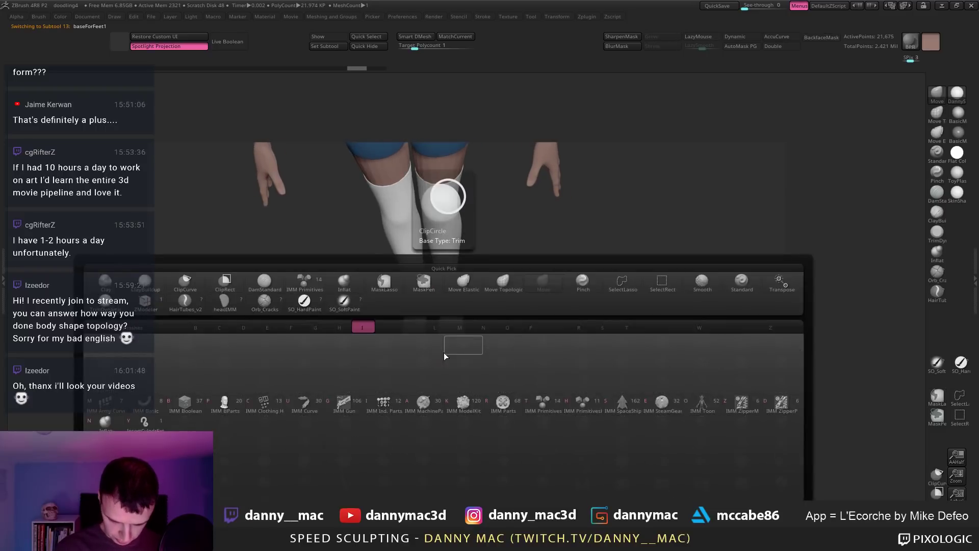
pyautogui.press('n')
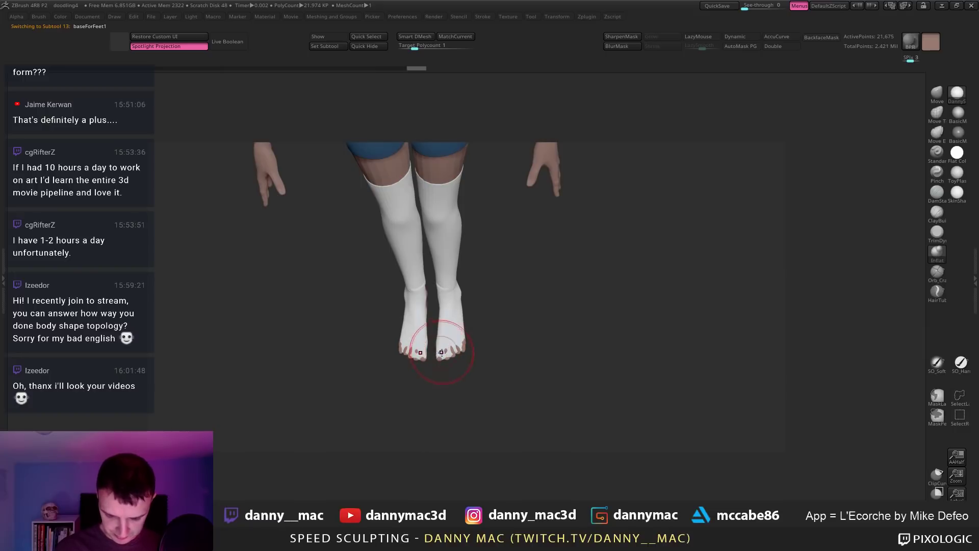
# Step: Smooth and soften the toes of the white stockings
pyautogui.moveTo(457, 361)
pyautogui.mouseDown()
pyautogui.moveTo(465, 347)
pyautogui.moveTo(454, 357)
pyautogui.mouseUp()
pyautogui.moveTo(454, 357); pyautogui.dragTo(442, 361, button='right')
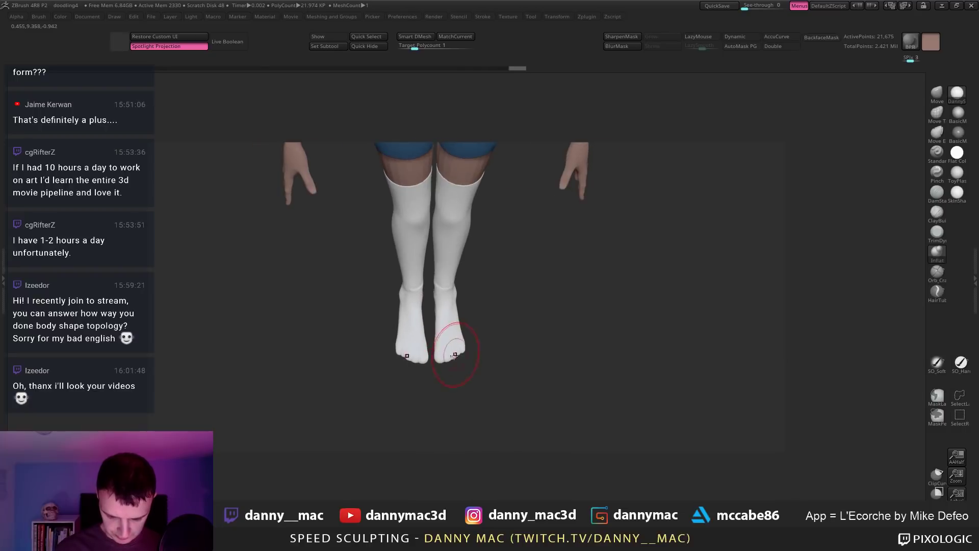
pyautogui.moveTo(454, 355); pyautogui.dragTo(453, 350)
pyautogui.moveTo(453, 350); pyautogui.dragTo(439, 354, button='right')
pyautogui.keyDown('shift'); pyautogui.moveTo(439, 353); pyautogui.dragTo(442, 347); pyautogui.keyUp('shift')
pyautogui.moveTo(441, 347)
pyautogui.mouseDown(button='right')
pyautogui.moveTo(421, 339)
pyautogui.moveTo(433, 316)
pyautogui.mouseUp(button='right')
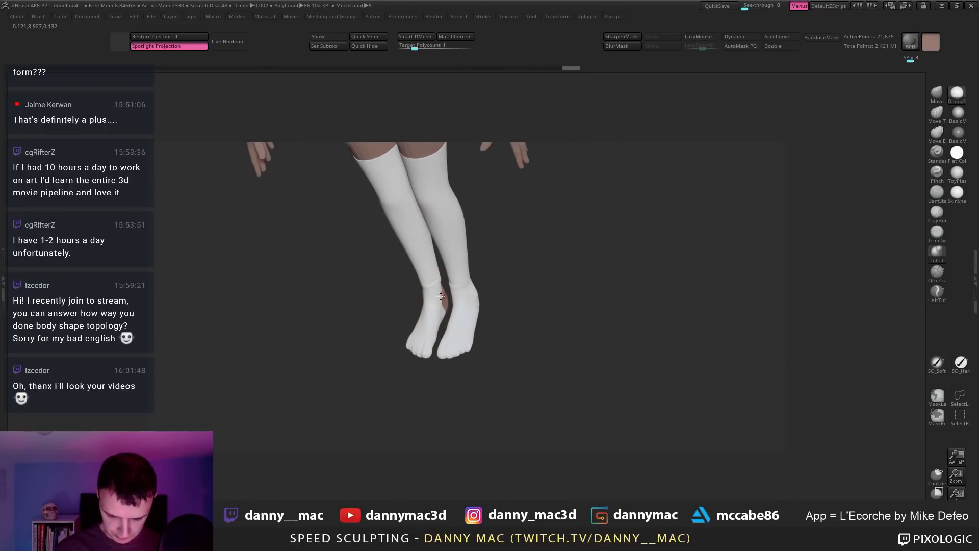
# Step: Sculpt the stocking ankles and heels while rotating around the feet
pyautogui.moveTo(440, 296); pyautogui.dragTo(443, 309)
pyautogui.moveTo(443, 309)
pyautogui.mouseDown(button='right')
pyautogui.moveTo(450, 279)
pyautogui.moveTo(409, 294)
pyautogui.moveTo(437, 285)
pyautogui.mouseUp(button='right')
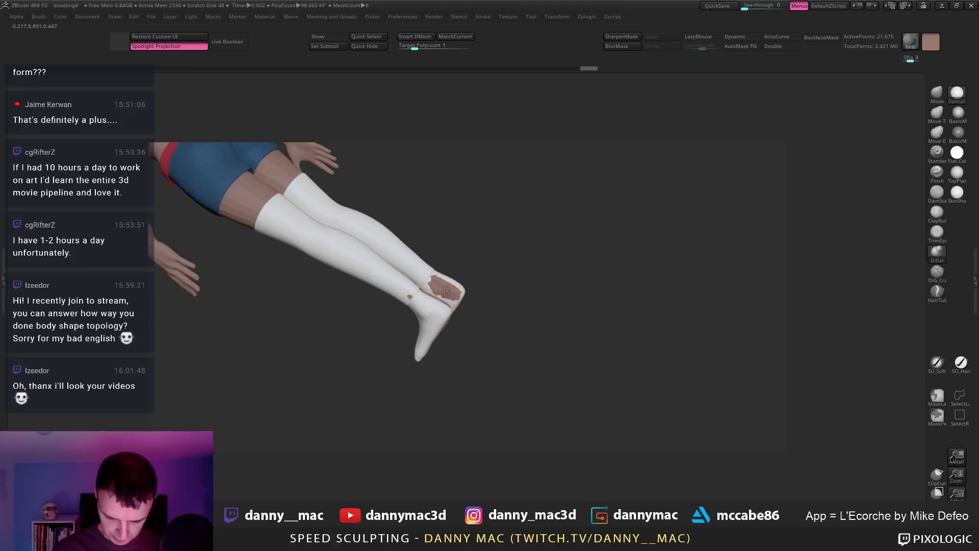
pyautogui.moveTo(457, 296)
pyautogui.mouseDown()
pyautogui.moveTo(440, 283)
pyautogui.moveTo(430, 296)
pyautogui.mouseUp()
pyautogui.moveTo(431, 296); pyautogui.dragTo(394, 284, button='right')
pyautogui.moveTo(394, 284); pyautogui.dragTo(408, 306)
pyautogui.moveTo(408, 306); pyautogui.dragTo(429, 289, button='right')
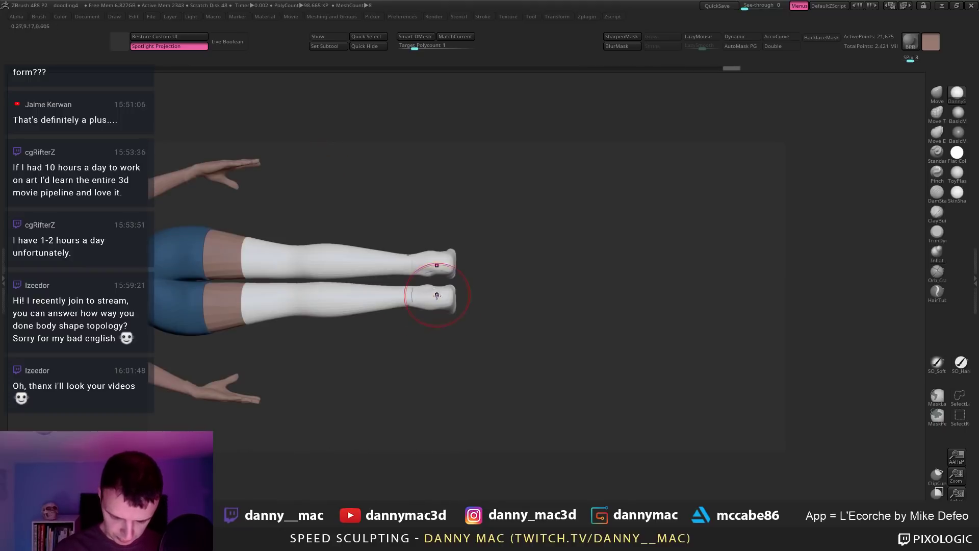
# Step: Select bodyRetopped6_1 and frame the whole character from the front with F
pyautogui.keyDown('alt'); pyautogui.click(409, 304); pyautogui.keyUp('alt')
pyautogui.moveTo(417, 286); pyautogui.dragTo(482, 214, button='right')
pyautogui.press('f')
pyautogui.keyDown('alt'); pyautogui.moveTo(483, 272); pyautogui.dragTo(488, 301, button='right'); pyautogui.keyUp('alt')
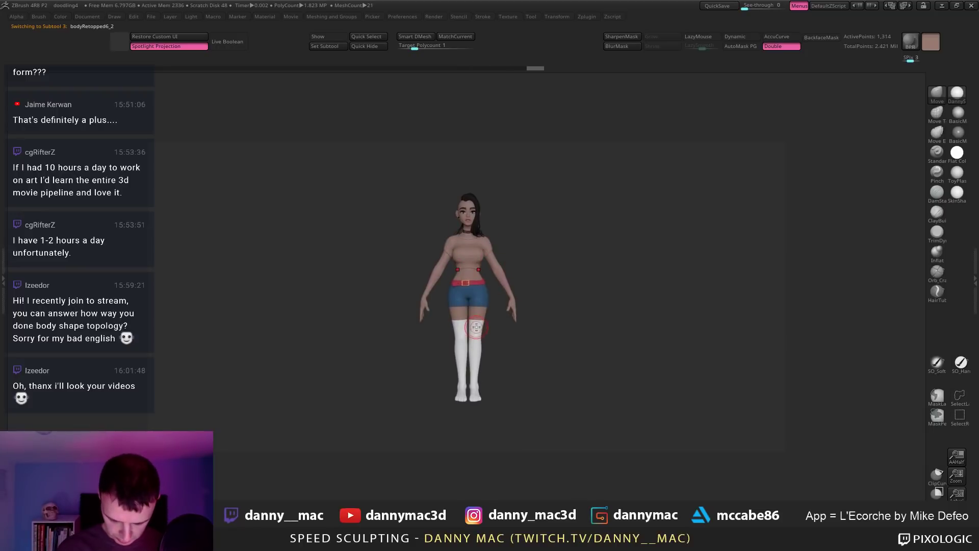
# Step: Clear the canvas, redraw the character, enter Edit mode with T and frame the full figure
pyautogui.keyDown('ctrl'); pyautogui.moveTo(487, 308); pyautogui.dragTo(504, 261, button='right'); pyautogui.keyUp('ctrl')
pyautogui.hotkey('ctrl', 'n')
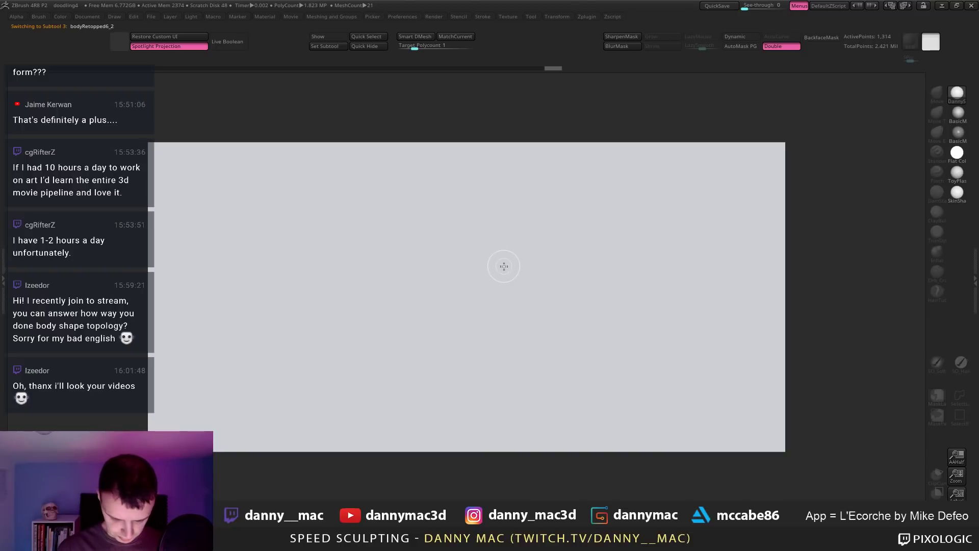
pyautogui.press('f')
pyautogui.moveTo(499, 302)
pyautogui.mouseDown()
pyautogui.moveTo(543, 397)
pyautogui.moveTo(571, 275)
pyautogui.moveTo(530, 255)
pyautogui.moveTo(453, 244)
pyautogui.moveTo(465, 253)
pyautogui.moveTo(457, 258)
pyautogui.moveTo(468, 280)
pyautogui.mouseUp()
pyautogui.press('t')
pyautogui.hotkey('ctrl', 'n')
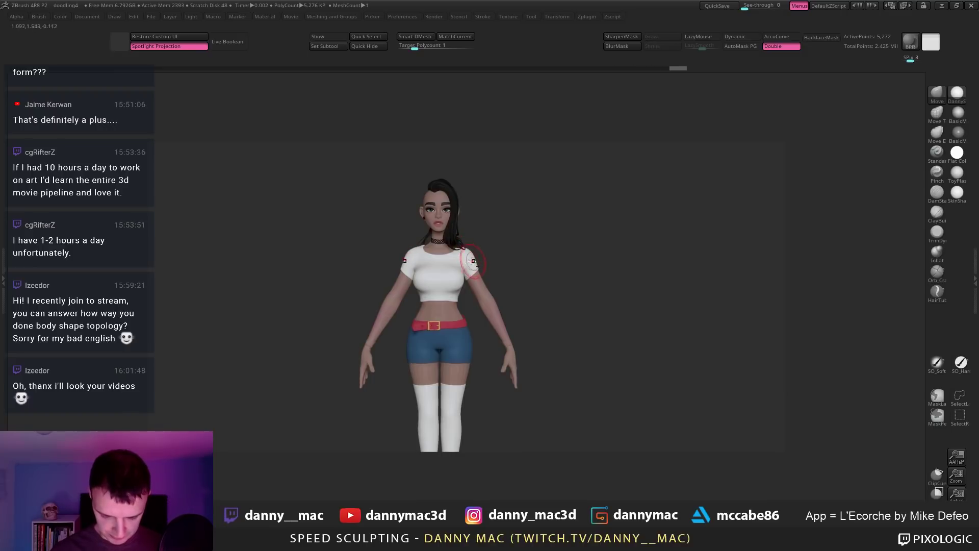
pyautogui.moveTo(473, 260)
pyautogui.mouseDown()
pyautogui.moveTo(408, 276)
pyautogui.moveTo(451, 292)
pyautogui.mouseUp()
pyautogui.press('space')
# Step: Hide the polyframe and review the outfit from side, back and front, zooming on shorts and belt
pyautogui.hotkey('shift', 'f')
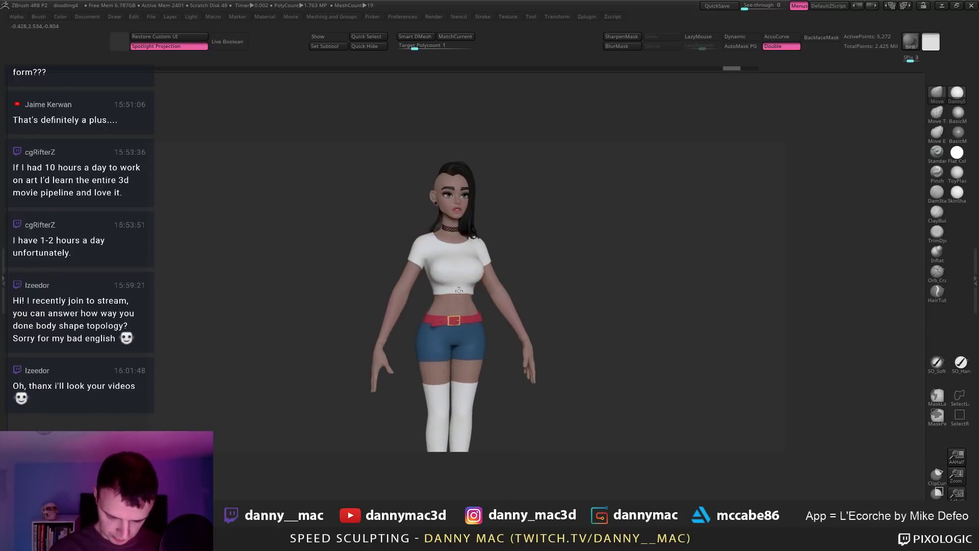
pyautogui.moveTo(327, 312); pyautogui.dragTo(376, 315, button='right')
pyautogui.moveTo(418, 252)
pyautogui.mouseDown(button='right')
pyautogui.moveTo(433, 255)
pyautogui.moveTo(425, 275)
pyautogui.moveTo(406, 275)
pyautogui.moveTo(459, 268)
pyautogui.moveTo(441, 279)
pyautogui.moveTo(434, 281)
pyautogui.moveTo(439, 250)
pyautogui.moveTo(441, 260)
pyautogui.moveTo(464, 243)
pyautogui.moveTo(455, 229)
pyautogui.mouseUp(button='right')
pyautogui.rightClick(421, 274)
pyautogui.rightClick(452, 273)
pyautogui.press('space')
pyautogui.keyDown('ctrl'); pyautogui.moveTo(511, 261); pyautogui.dragTo(502, 367, button='right'); pyautogui.keyUp('ctrl')
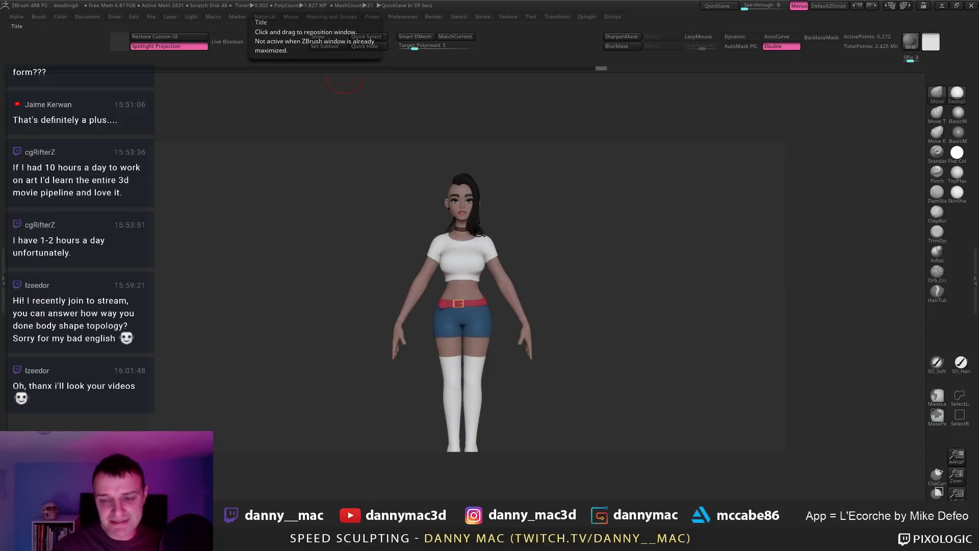
pyautogui.moveTo(496, 331); pyautogui.dragTo(481, 293)
pyautogui.keyDown('ctrl'); pyautogui.moveTo(455, 287); pyautogui.dragTo(449, 340, button='right'); pyautogui.keyUp('ctrl')
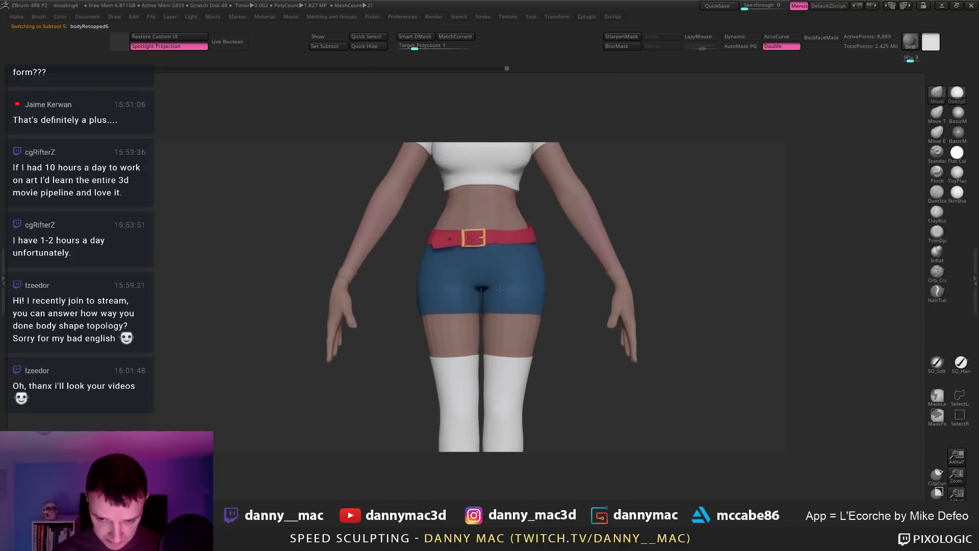
pyautogui.moveTo(463, 284)
pyautogui.mouseDown(button='right')
pyautogui.moveTo(513, 254)
pyautogui.moveTo(508, 279)
pyautogui.moveTo(479, 278)
pyautogui.moveTo(502, 279)
pyautogui.moveTo(484, 309)
pyautogui.moveTo(449, 327)
pyautogui.moveTo(445, 299)
pyautogui.moveTo(465, 268)
pyautogui.moveTo(490, 260)
pyautogui.moveTo(469, 238)
pyautogui.moveTo(469, 210)
pyautogui.mouseUp(button='right')
# Step: Turn on LazyMouse, select the crop top subtool and choose a darker paint colour
pyautogui.press('l')
pyautogui.press('l')
pyautogui.keyDown('alt'); pyautogui.moveTo(469, 210); pyautogui.dragTo(471, 255, button='right'); pyautogui.keyUp('alt')
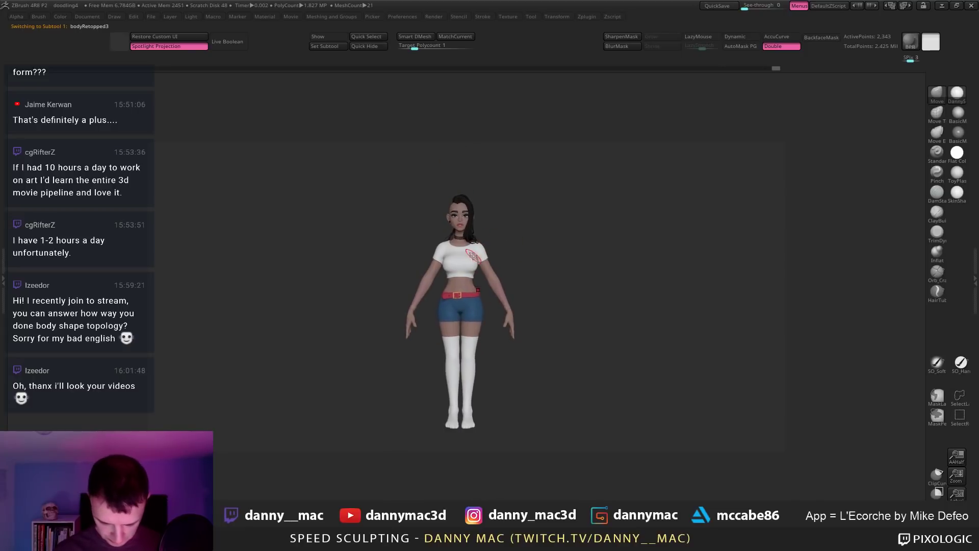
pyautogui.keyDown('alt'); pyautogui.click(470, 255); pyautogui.keyUp('alt')
pyautogui.press('space')
pyautogui.click(351, 324)
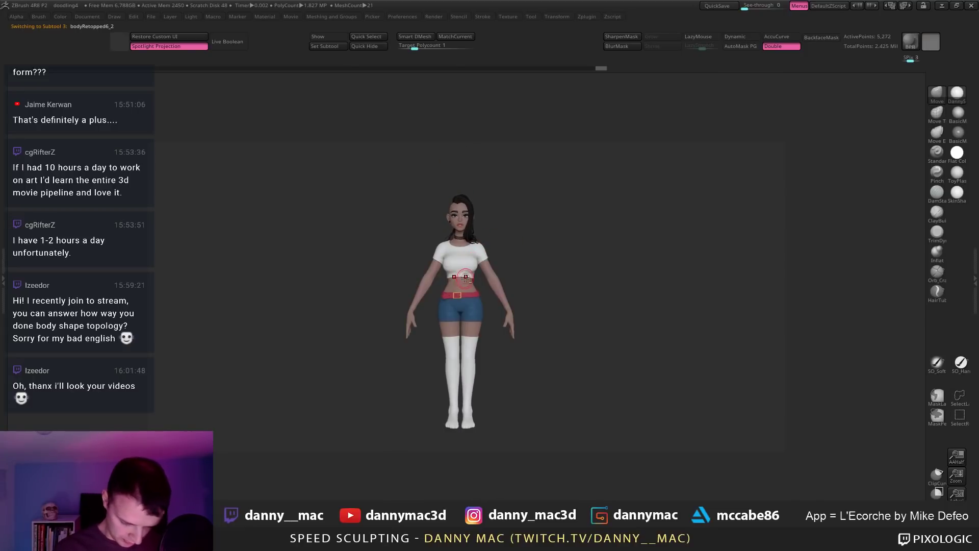
pyautogui.keyDown('ctrl'); pyautogui.moveTo(492, 275); pyautogui.dragTo(467, 333, button='right'); pyautogui.keyUp('ctrl')
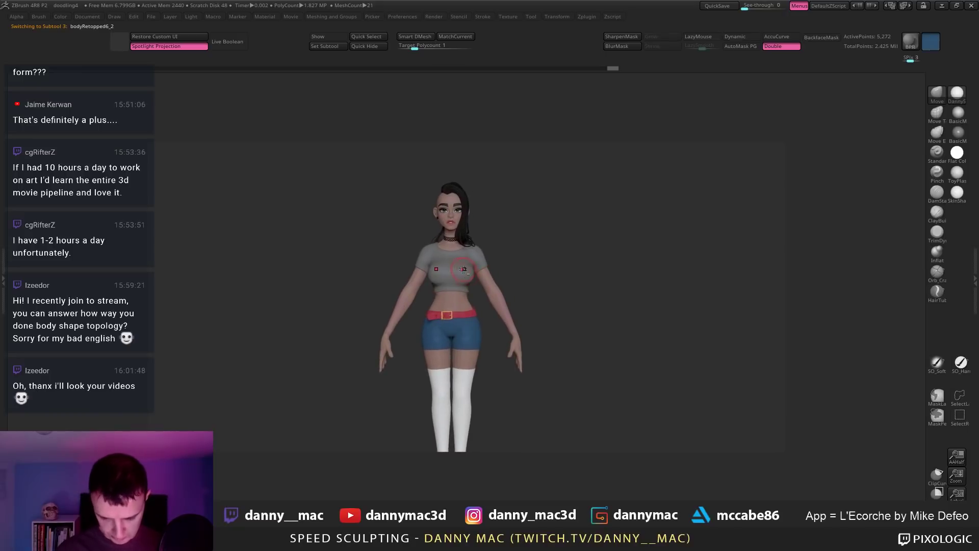
# Step: Pick a deeper red paint colour for the crop top
pyautogui.moveTo(529, 247); pyautogui.dragTo(501, 269, button='right')
pyautogui.keyDown('ctrl'); pyautogui.moveTo(467, 240); pyautogui.dragTo(433, 180, button='right'); pyautogui.keyUp('ctrl')
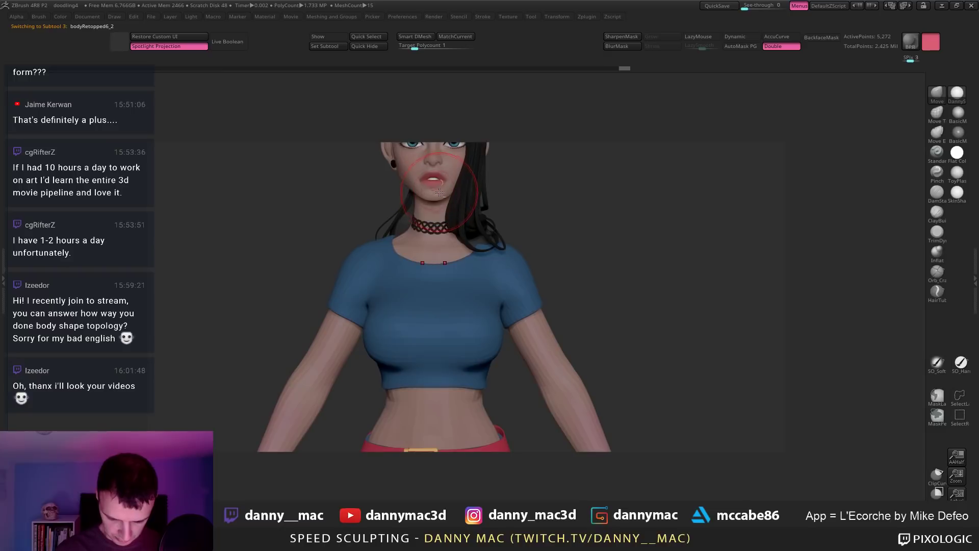
pyautogui.keyDown('ctrl'); pyautogui.moveTo(457, 284); pyautogui.dragTo(507, 234, button='right'); pyautogui.keyUp('ctrl')
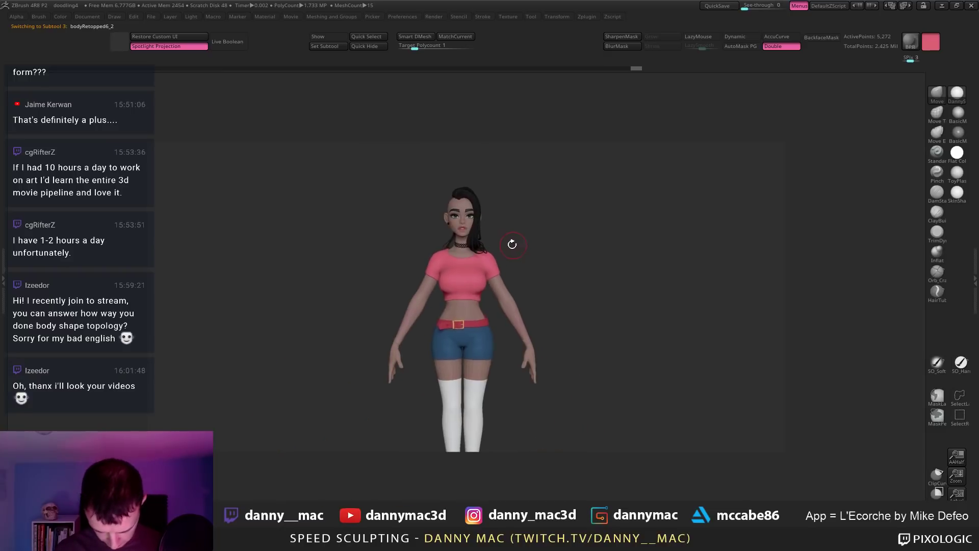
pyautogui.press('space')
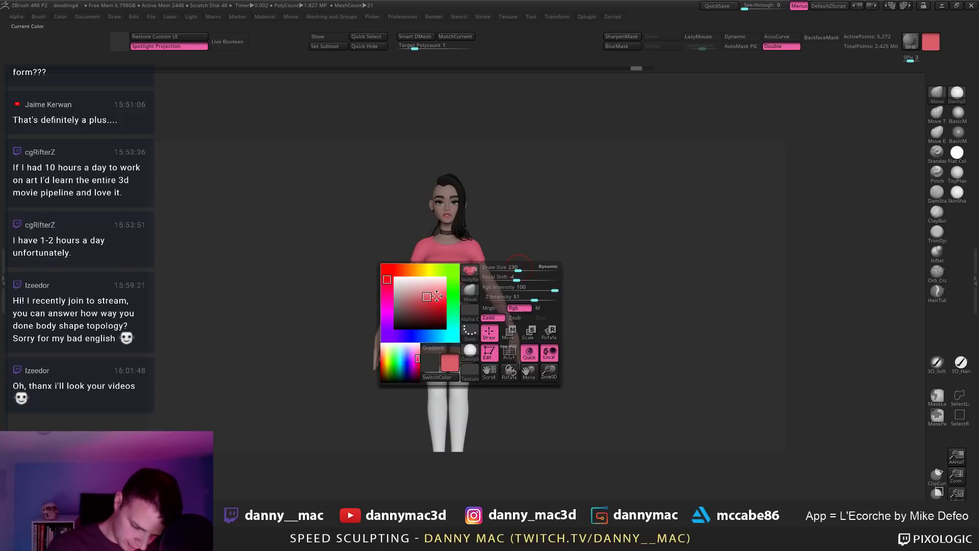
pyautogui.click(433, 296)
# Step: Adjust the top's colour in the palette while orbiting to check it from several angles
pyautogui.moveTo(536, 270); pyautogui.dragTo(459, 301)
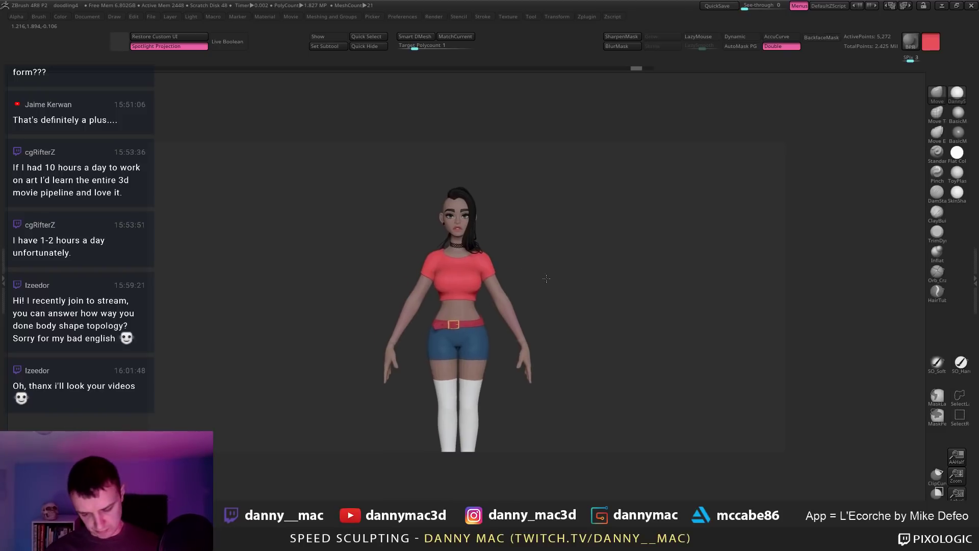
pyautogui.press('space')
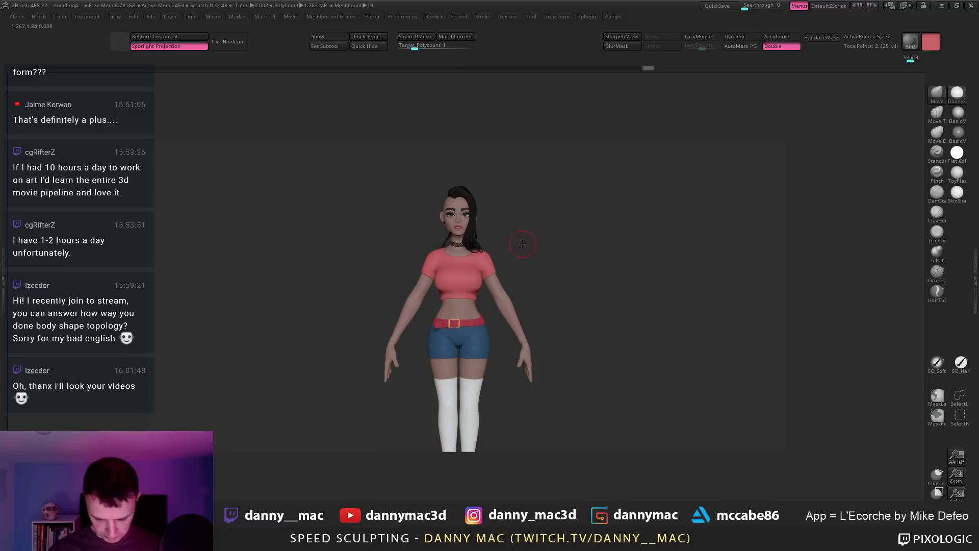
pyautogui.press('space')
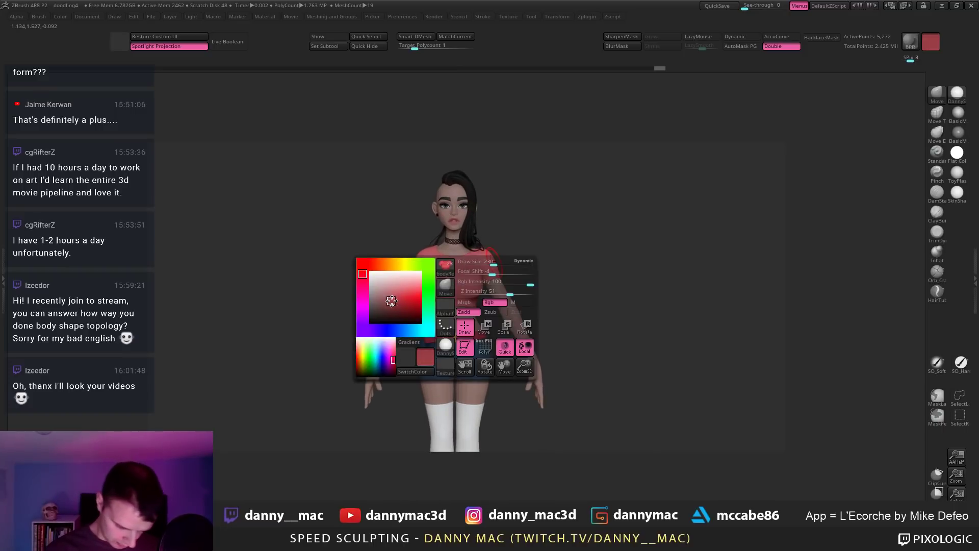
pyautogui.moveTo(513, 240)
pyautogui.mouseDown()
pyautogui.moveTo(508, 254)
pyautogui.moveTo(498, 248)
pyautogui.mouseUp()
pyautogui.press('space')
pyautogui.moveTo(498, 249); pyautogui.dragTo(510, 246, button='right')
# Step: Select the PM3D_Sphere3D1_5 piece by the hair and toggle its solo view
pyautogui.keyDown('alt'); pyautogui.click(505, 244); pyautogui.keyUp('alt')
pyautogui.press('space')
pyautogui.hotkey('shift', 's')
pyautogui.hotkey('shift', 's')
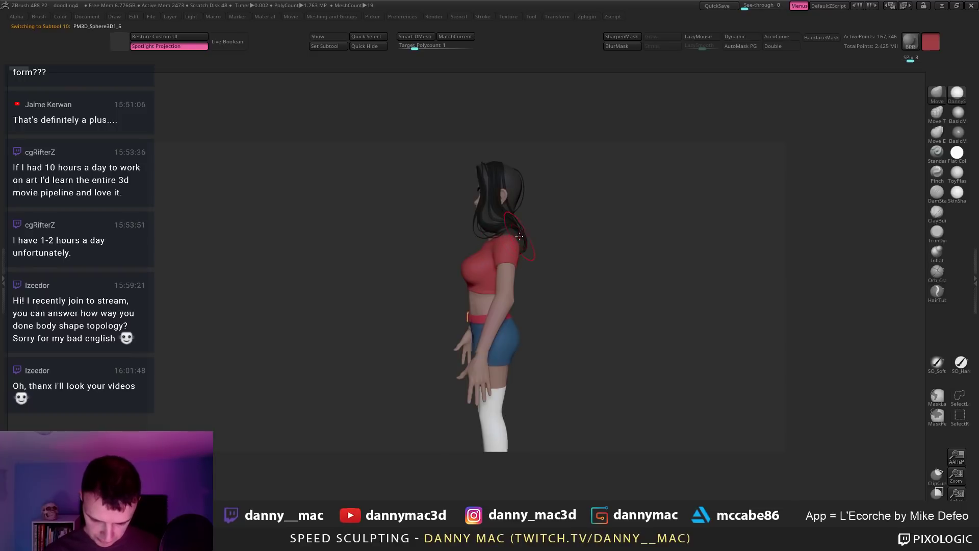
pyautogui.moveTo(519, 237)
pyautogui.mouseDown(button='right')
pyautogui.moveTo(500, 244)
pyautogui.moveTo(527, 247)
pyautogui.moveTo(518, 287)
pyautogui.moveTo(540, 274)
pyautogui.moveTo(502, 290)
pyautogui.moveTo(471, 275)
pyautogui.mouseUp(button='right')
pyautogui.keyDown('alt'); pyautogui.click(515, 272); pyautogui.keyUp('alt')
pyautogui.press('space')
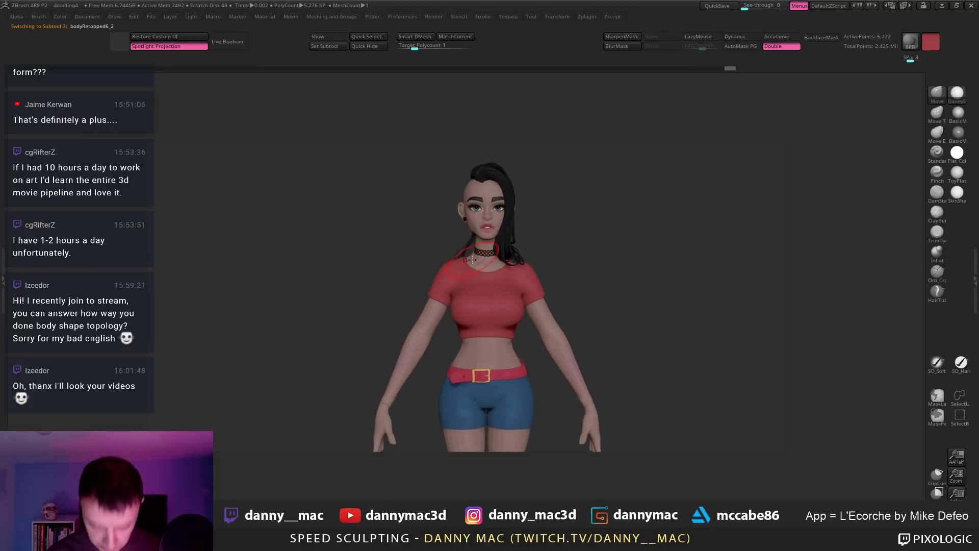
pyautogui.press('space')
pyautogui.moveTo(468, 261)
pyautogui.mouseDown(button='right')
pyautogui.moveTo(466, 270)
pyautogui.moveTo(451, 244)
pyautogui.moveTo(474, 261)
pyautogui.moveTo(446, 234)
pyautogui.moveTo(461, 205)
pyautogui.mouseUp(button='right')
pyautogui.keyDown('alt'); pyautogui.click(449, 249); pyautogui.keyUp('alt')
pyautogui.press('space')
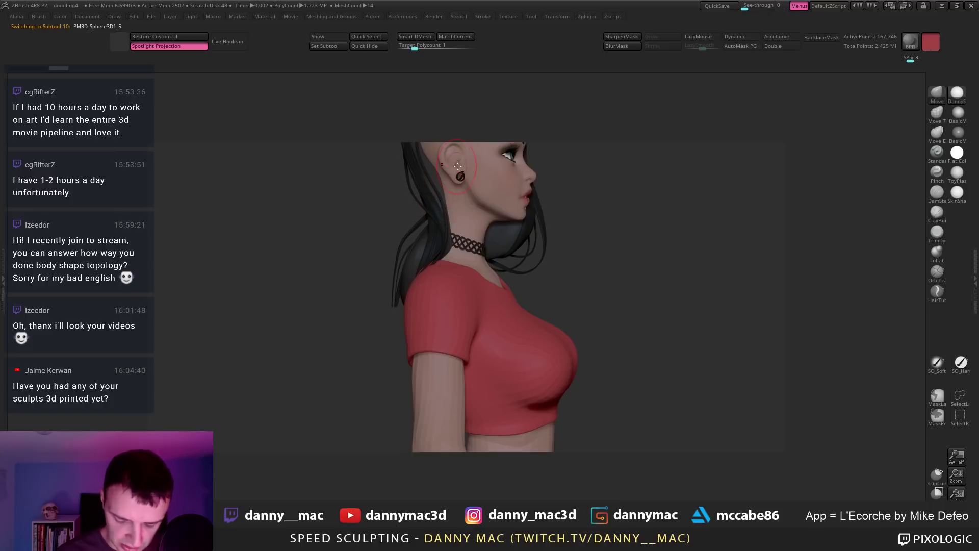
pyautogui.moveTo(457, 167)
pyautogui.keyDown('alt'); pyautogui.mouseDown(button='right')
pyautogui.moveTo(449, 214)
pyautogui.moveTo(500, 264)
pyautogui.moveTo(492, 281)
pyautogui.moveTo(491, 260)
pyautogui.moveTo(466, 264)
pyautogui.moveTo(535, 295)
pyautogui.mouseUp(button='right'); pyautogui.keyUp('alt')
pyautogui.keyDown('alt'); pyautogui.click(499, 264); pyautogui.keyUp('alt')
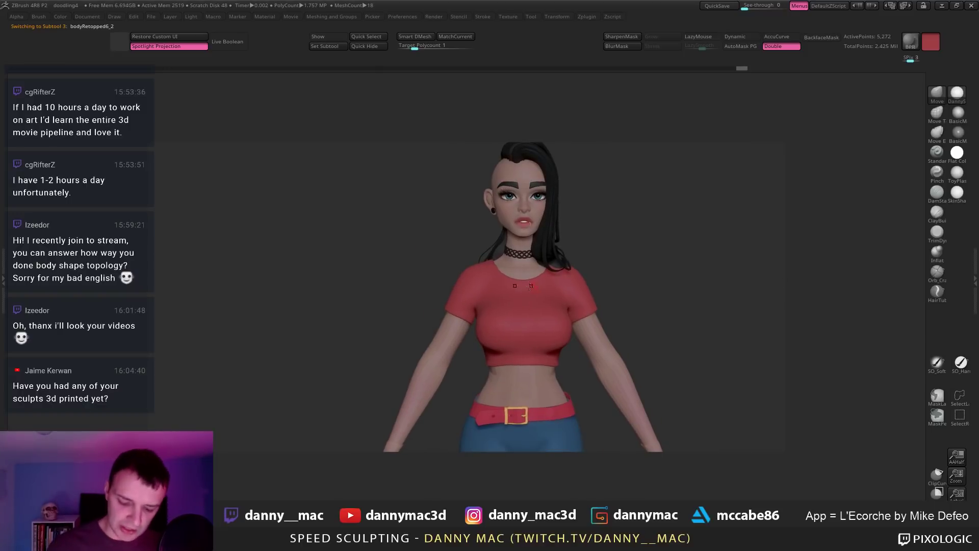
pyautogui.moveTo(472, 308); pyautogui.dragTo(485, 360, button='right')
pyautogui.moveTo(441, 390); pyautogui.dragTo(436, 348, button='right')
pyautogui.press('space')
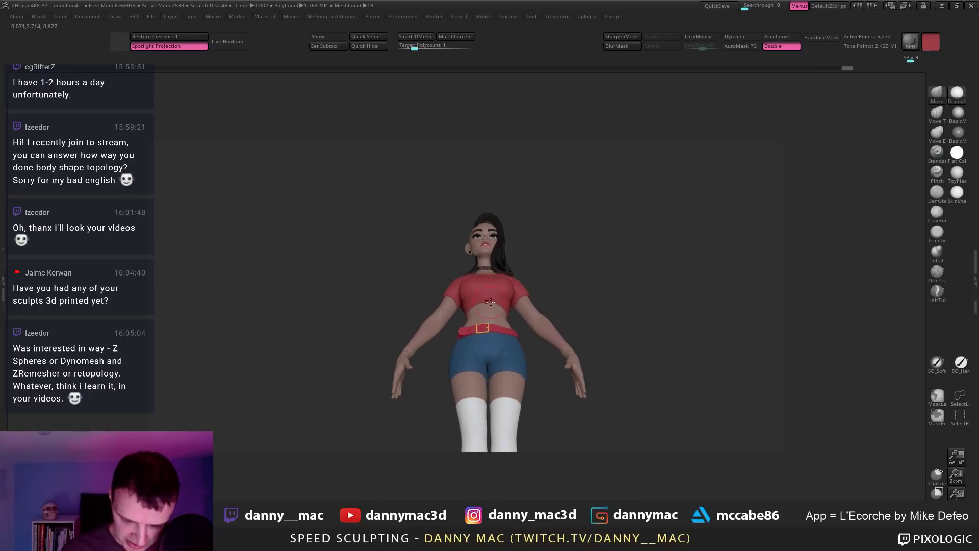
pyautogui.moveTo(491, 302); pyautogui.dragTo(482, 364, button='right')
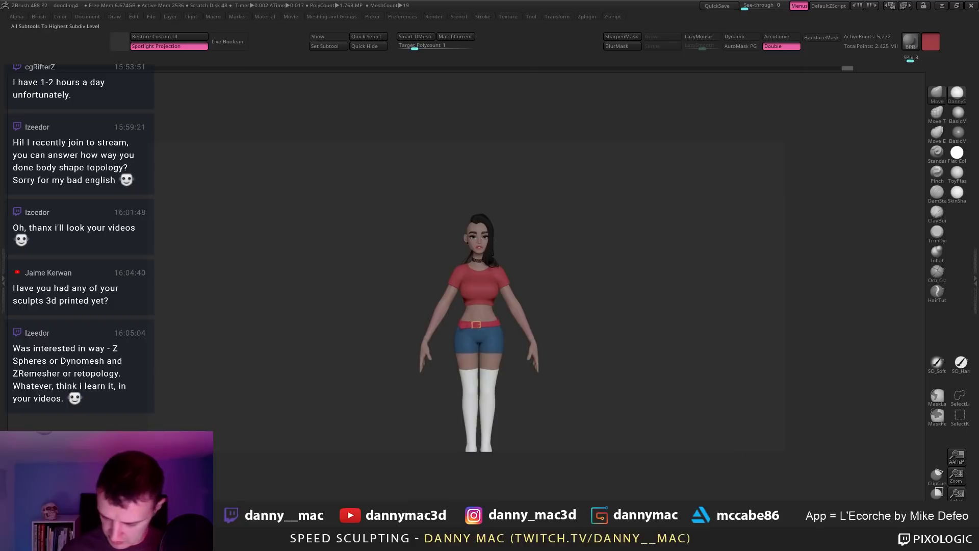
# Step: Save the doodling4 project from a front view of the figure
pyautogui.moveTo(592, 337); pyautogui.dragTo(549, 310, button='right')
pyautogui.hotkey('ctrl', 's')
pyautogui.press('Return')
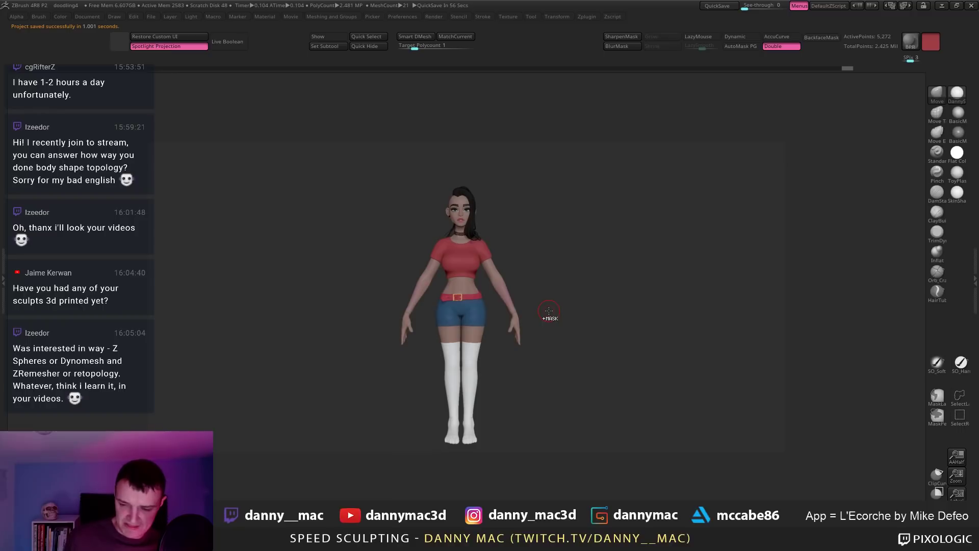
# Step: Raise the subdivision level and review the character from three-quarter, side and front views
pyautogui.keyDown('ctrl'); pyautogui.moveTo(506, 404); pyautogui.dragTo(479, 343, button='right'); pyautogui.keyUp('ctrl')
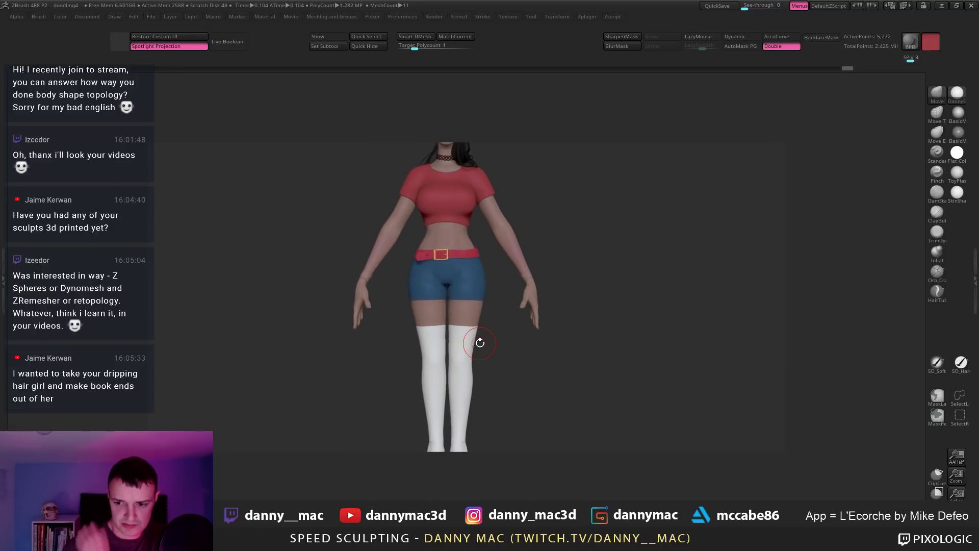
pyautogui.moveTo(474, 290); pyautogui.dragTo(459, 242, button='right')
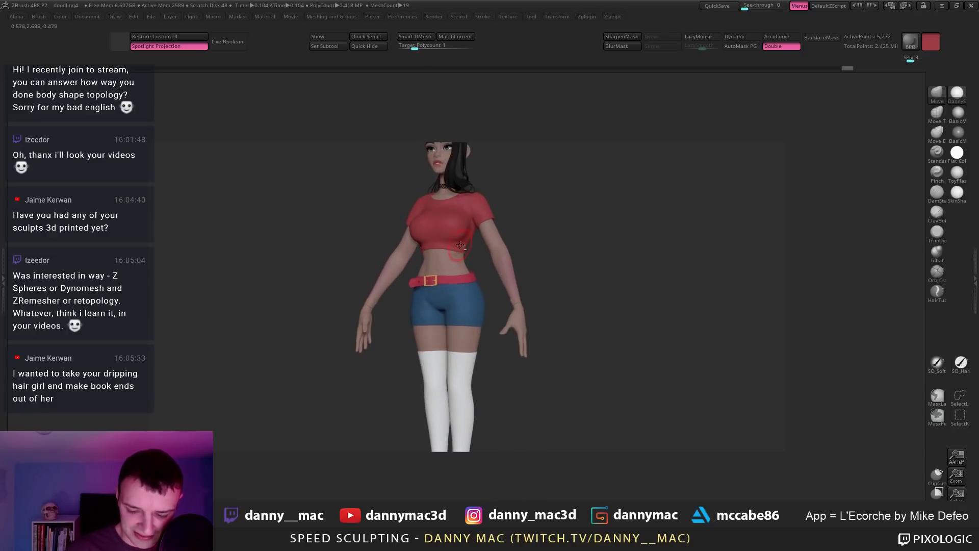
pyautogui.press('space')
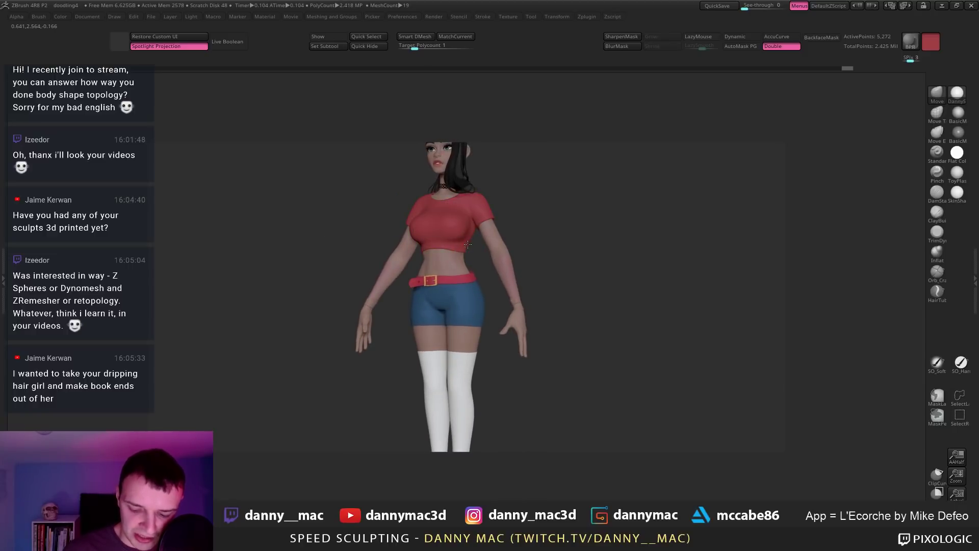
pyautogui.moveTo(468, 245)
pyautogui.mouseDown(button='right')
pyautogui.moveTo(449, 257)
pyautogui.moveTo(469, 254)
pyautogui.moveTo(450, 217)
pyautogui.moveTo(524, 197)
pyautogui.mouseUp(button='right')
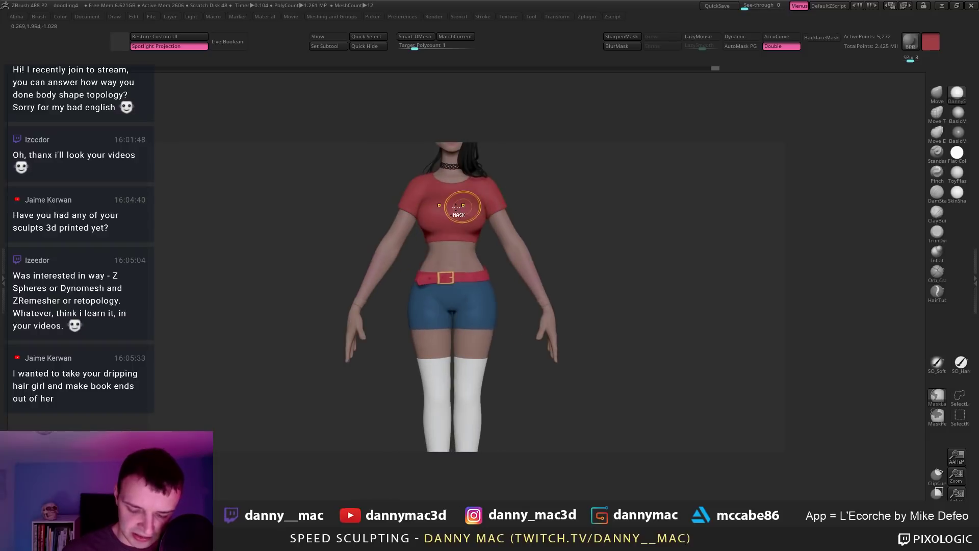
pyautogui.hotkey('ctrl', 'd')
pyautogui.moveTo(480, 222)
pyautogui.mouseDown(button='right')
pyautogui.moveTo(458, 233)
pyautogui.moveTo(443, 206)
pyautogui.moveTo(437, 258)
pyautogui.moveTo(470, 209)
pyautogui.mouseUp(button='right')
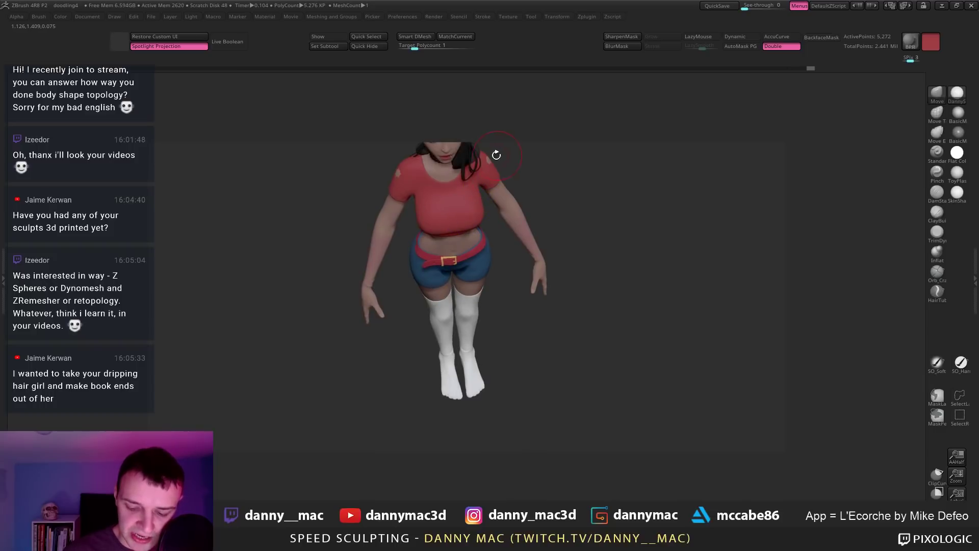
pyautogui.moveTo(497, 155)
pyautogui.mouseDown(button='right')
pyautogui.moveTo(485, 138)
pyautogui.moveTo(398, 159)
pyautogui.moveTo(483, 209)
pyautogui.moveTo(483, 230)
pyautogui.moveTo(440, 266)
pyautogui.moveTo(482, 238)
pyautogui.mouseUp(button='right')
pyautogui.press('space')
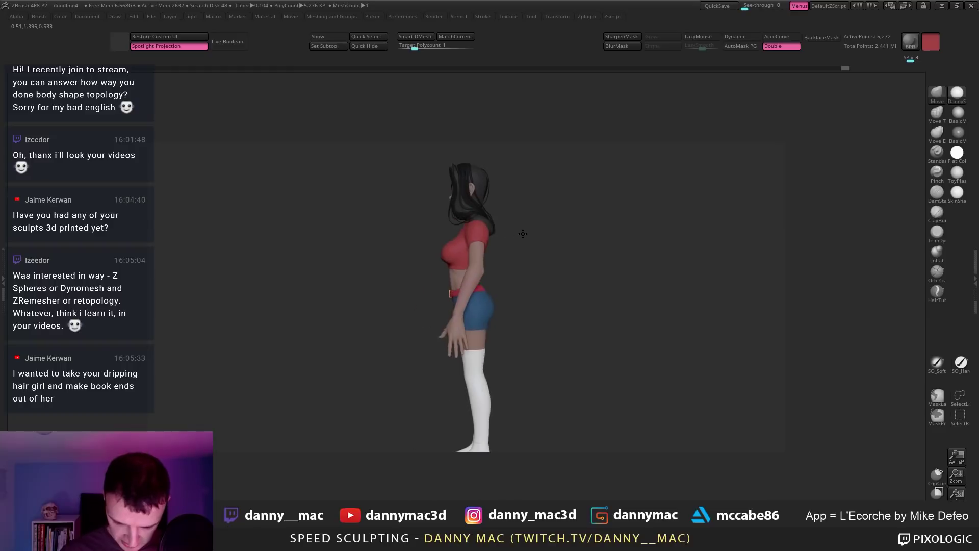
pyautogui.press('space')
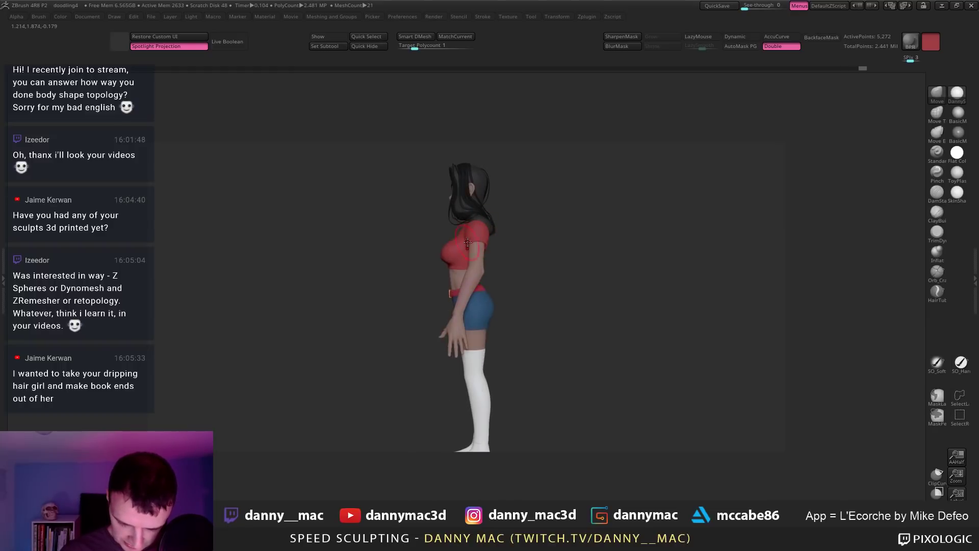
pyautogui.moveTo(488, 242)
pyautogui.mouseDown(button='right')
pyautogui.moveTo(513, 249)
pyautogui.moveTo(518, 321)
pyautogui.mouseUp(button='right')
# Step: Save the project and confirm replacing the existing doodling4 file
pyautogui.hotkey('ctrl', 's')
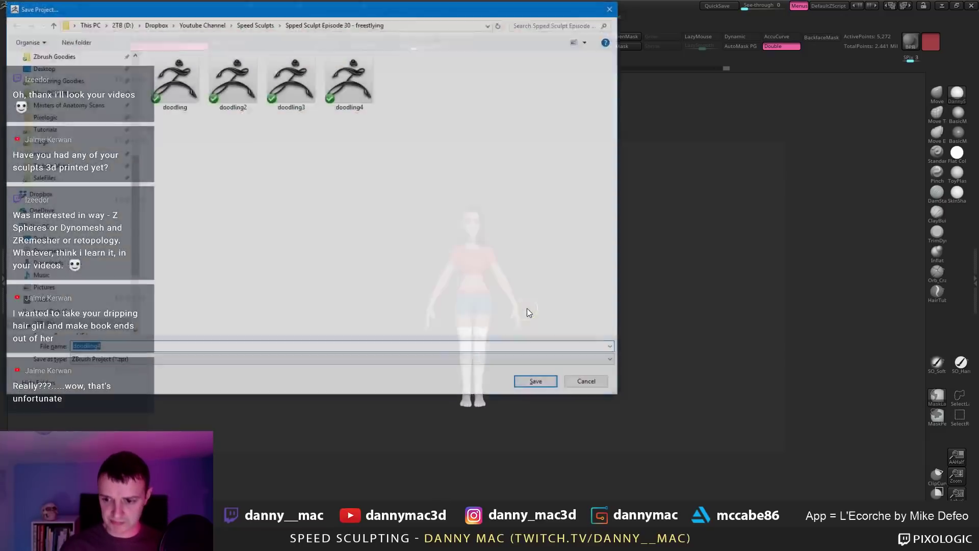
pyautogui.press('Return')
pyautogui.press('y')
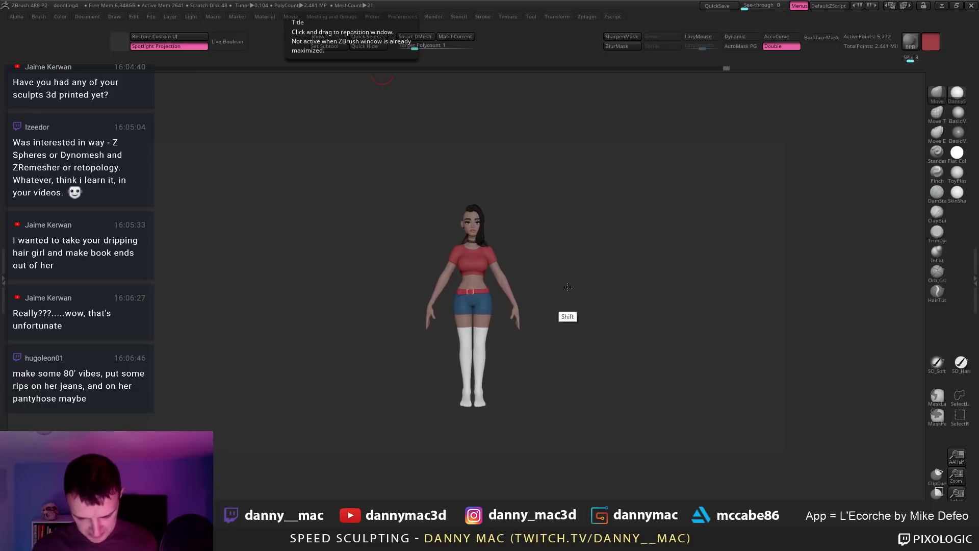
# Step: Select the body subtool, shrink the Draw Size, and solo the body before choosing a material
pyautogui.keyDown('ctrl'); pyautogui.moveTo(566, 316); pyautogui.dragTo(405, 265, button='right'); pyautogui.keyUp('ctrl')
pyautogui.keyDown('alt'); pyautogui.click(451, 159); pyautogui.keyUp('alt')
pyautogui.keyDown('alt'); pyautogui.click(421, 245); pyautogui.keyUp('alt')
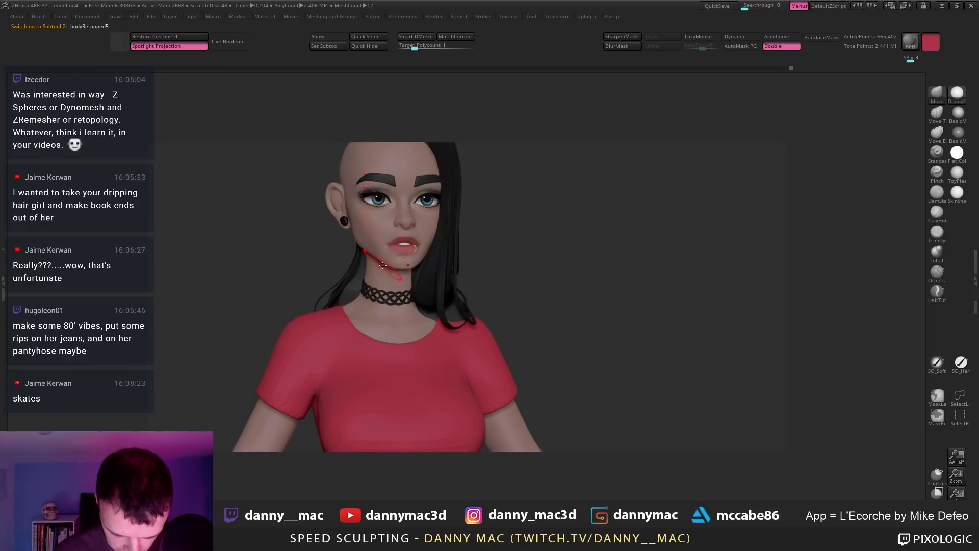
pyautogui.press('space')
pyautogui.moveTo(391, 265); pyautogui.dragTo(381, 264)
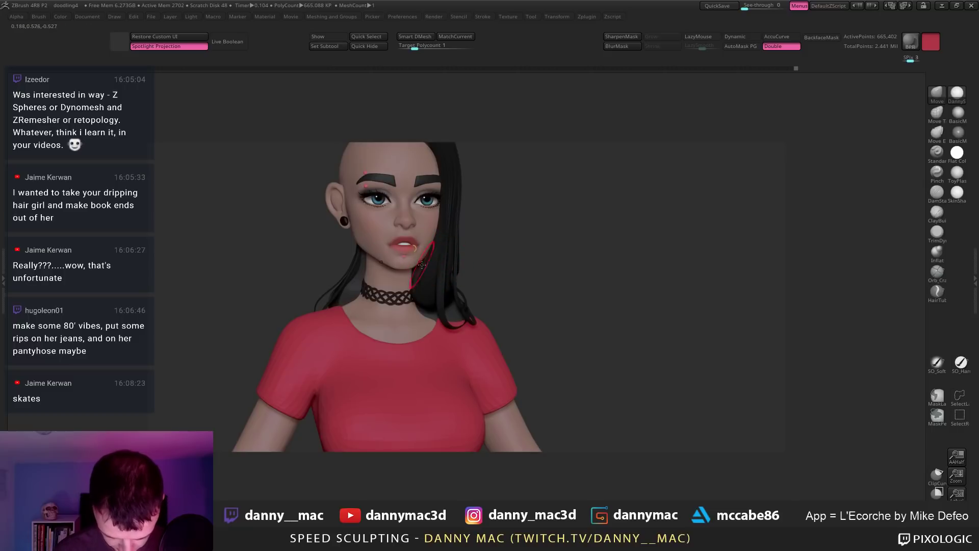
pyautogui.moveTo(423, 309); pyautogui.dragTo(497, 224, button='right')
pyautogui.hotkey('alt', 's')
pyautogui.press('space')
# Step: Apply the darker BasicMaterial and make the hair and choker subtool active
pyautogui.click(960, 119)
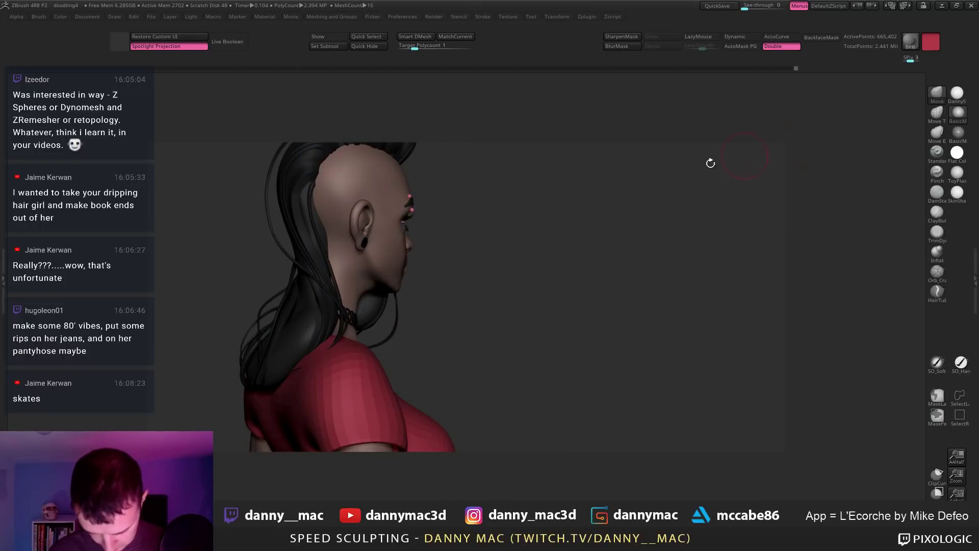
pyautogui.moveTo(424, 286); pyautogui.dragTo(368, 287, button='right')
pyautogui.keyDown('alt'); pyautogui.click(368, 287); pyautogui.keyUp('alt')
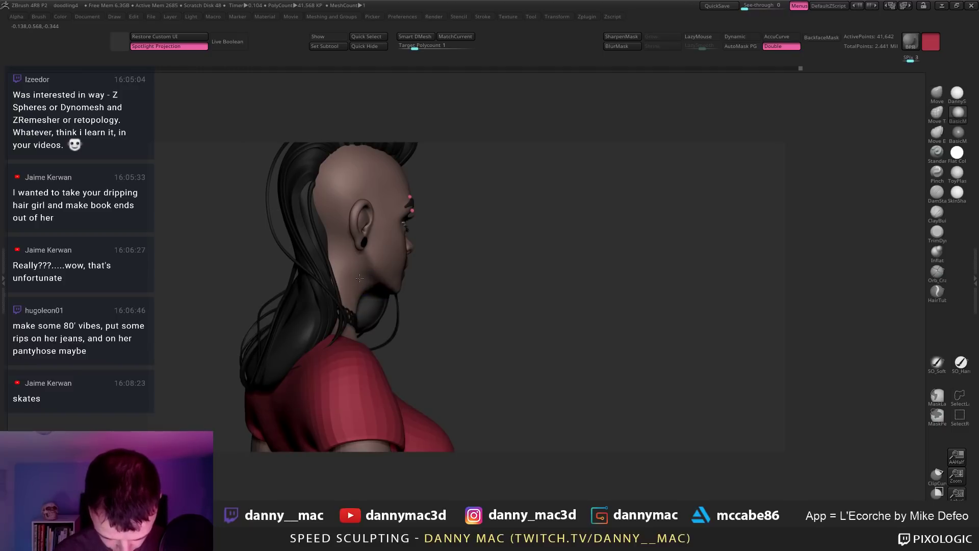
pyautogui.moveTo(352, 290)
pyautogui.mouseDown(button='right')
pyautogui.moveTo(328, 289)
pyautogui.moveTo(337, 215)
pyautogui.moveTo(352, 196)
pyautogui.moveTo(381, 216)
pyautogui.moveTo(347, 225)
pyautogui.moveTo(337, 259)
pyautogui.moveTo(322, 261)
pyautogui.moveTo(350, 232)
pyautogui.moveTo(330, 248)
pyautogui.moveTo(329, 237)
pyautogui.moveTo(357, 224)
pyautogui.mouseUp(button='right')
# Step: Switch to the DamStandard brush (B-D-S) and hold Ctrl to paint a mask
pyautogui.press('space')
pyautogui.press('space')
pyautogui.press('b')
pyautogui.press('d')
pyautogui.press('s')
pyautogui.press('ctrl')
pyautogui.press('space')
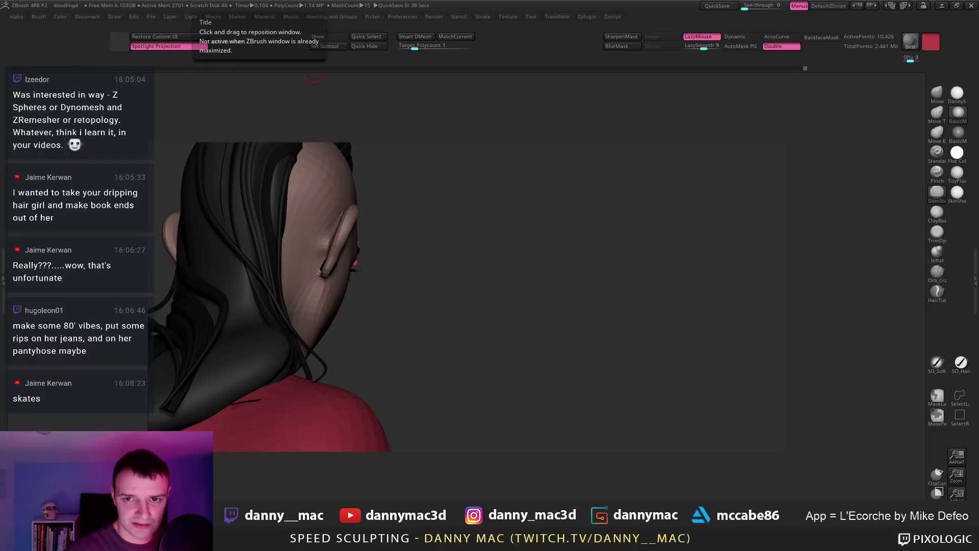
pyautogui.moveTo(473, 1); pyautogui.dragTo(491, 102)
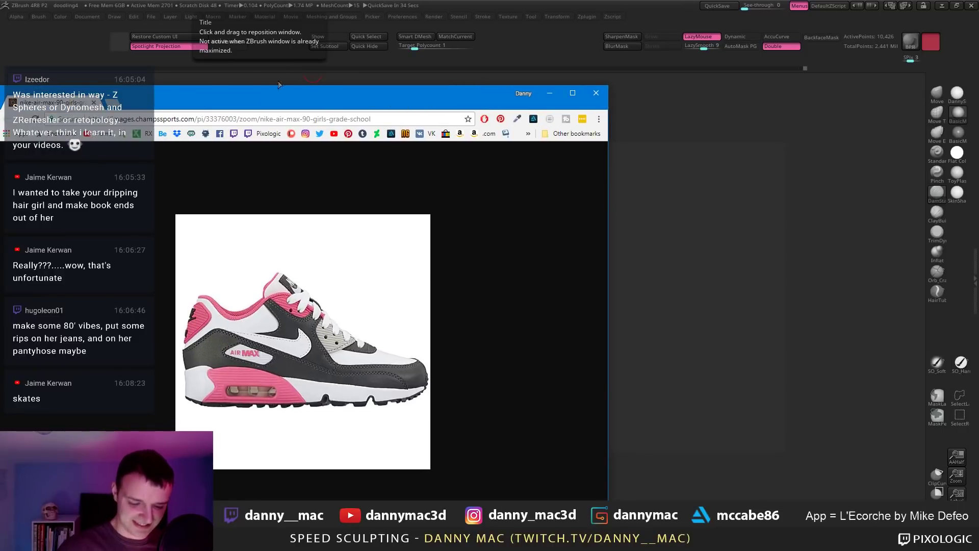
pyautogui.moveTo(62, 99); pyautogui.dragTo(328, 0)
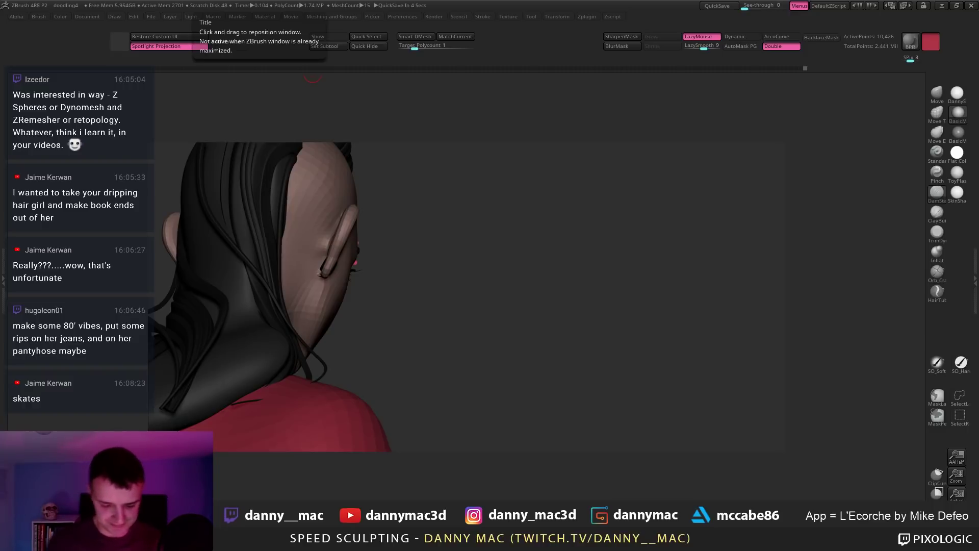
# Step: Apply the DannySkin material to the character from a front view
pyautogui.moveTo(513, 284); pyautogui.dragTo(606, 138)
pyautogui.click(956, 95)
pyautogui.moveTo(598, 193)
pyautogui.mouseDown()
pyautogui.moveTo(563, 217)
pyautogui.moveTo(544, 176)
pyautogui.moveTo(540, 219)
pyautogui.moveTo(520, 229)
pyautogui.mouseUp()
# Step: Select the Move brush (B-M-V) and nudge the geometry near the chin
pyautogui.press('b')
pyautogui.press('m')
pyautogui.press('v')
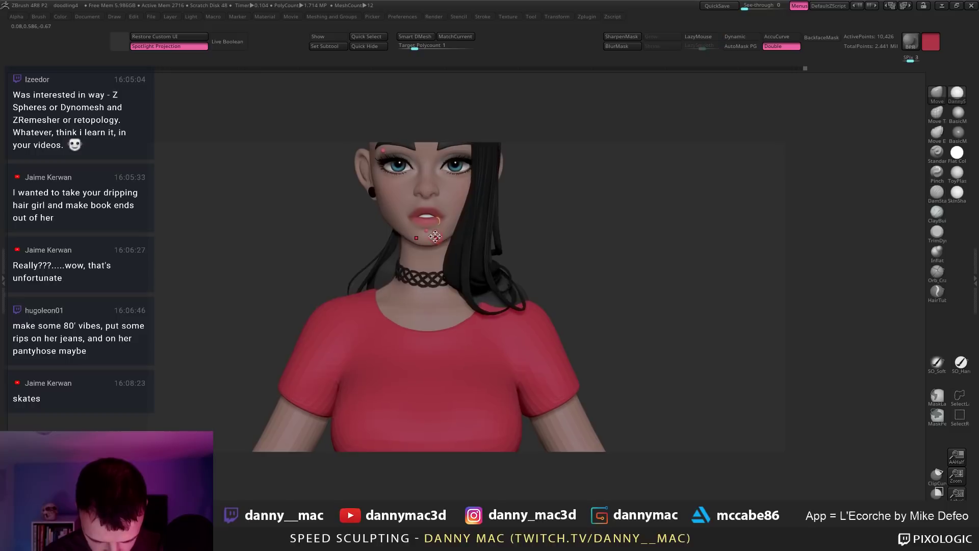
pyautogui.moveTo(435, 236); pyautogui.dragTo(437, 245)
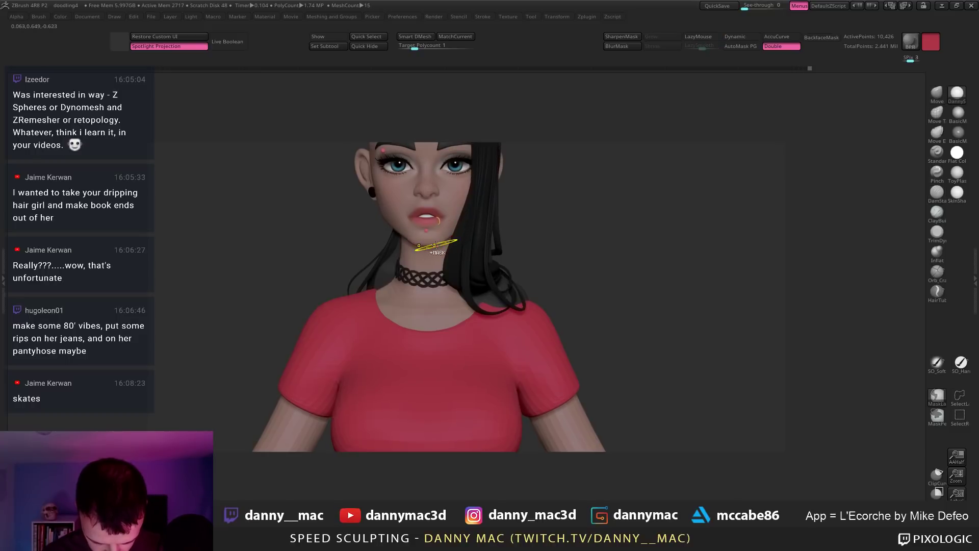
pyautogui.moveTo(436, 245); pyautogui.dragTo(569, 252, button='right')
# Step: Rename the belt subtool to 'Belt' and the red top subtool to 'Tshirt'
pyautogui.press('F1')
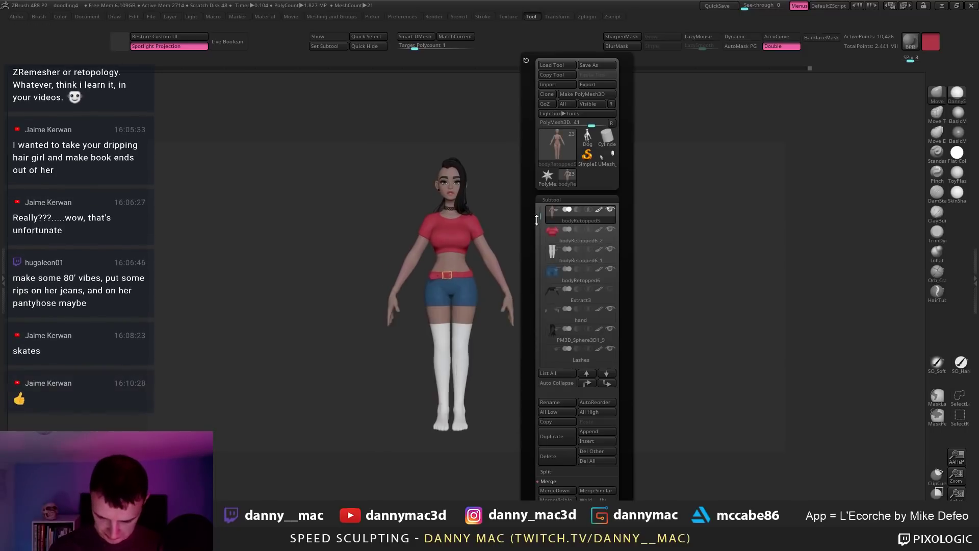
pyautogui.moveTo(537, 220); pyautogui.dragTo(537, 210)
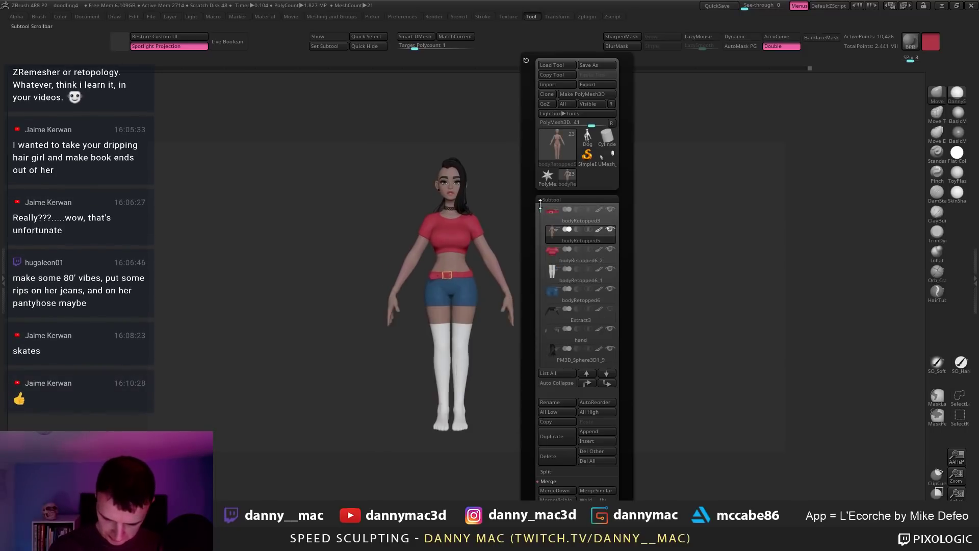
pyautogui.click(601, 220)
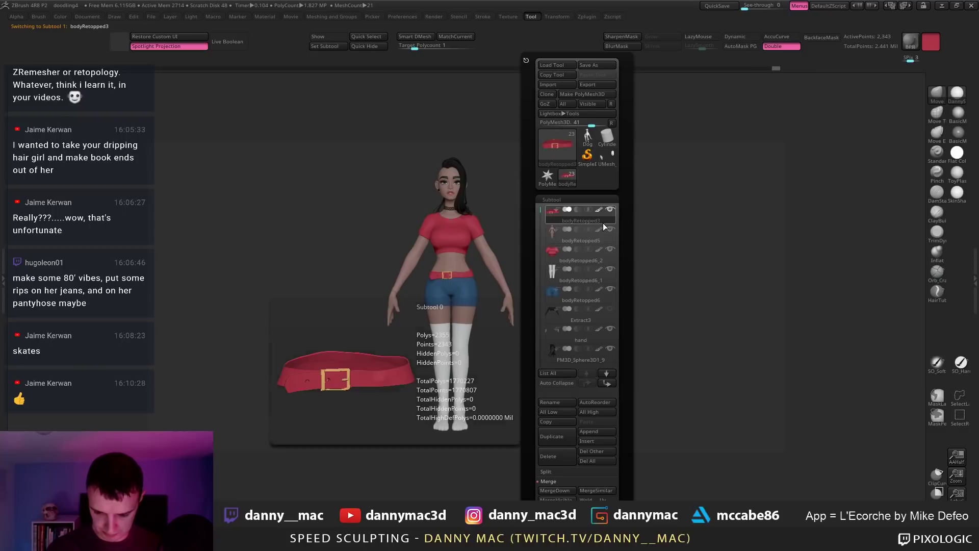
pyautogui.click(558, 403)
pyautogui.write('belt')
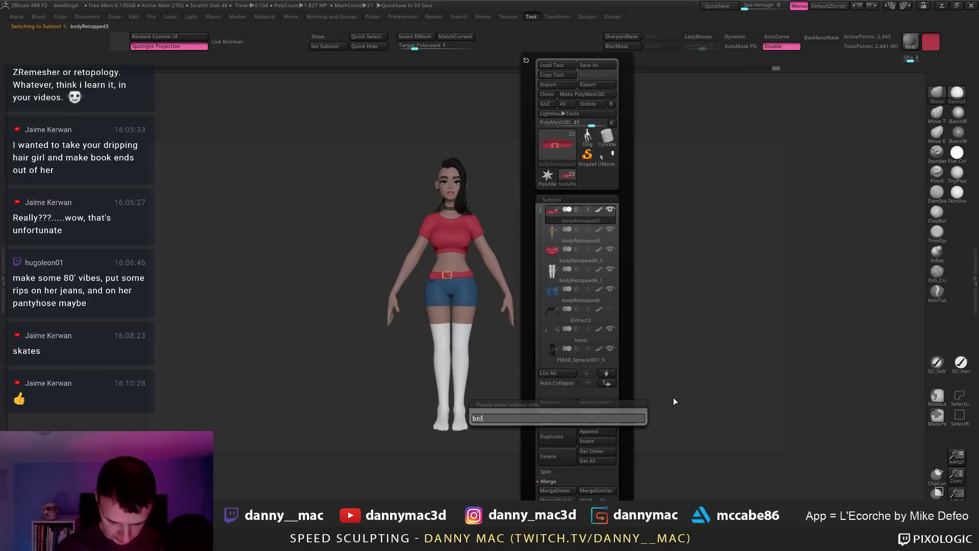
pyautogui.press('Return')
pyautogui.press('F1')
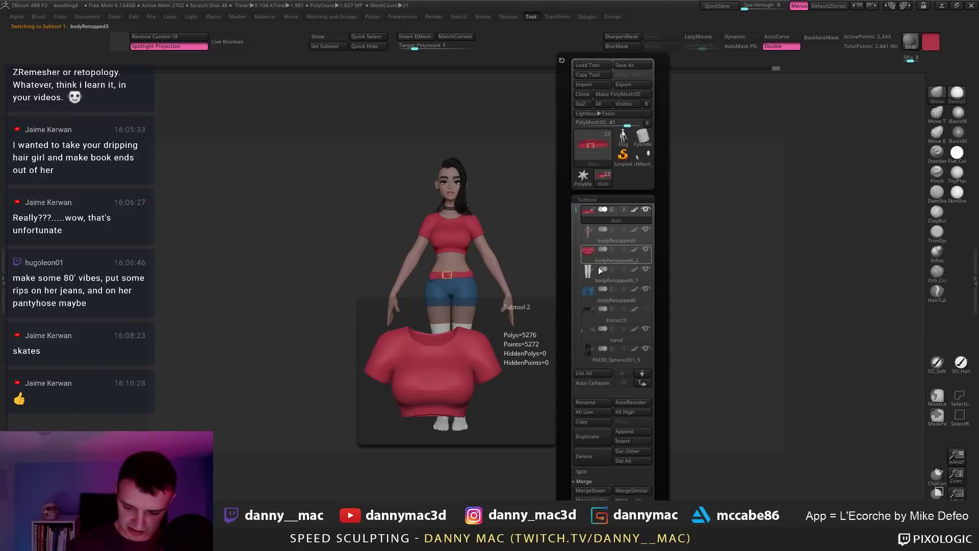
pyautogui.click(603, 261)
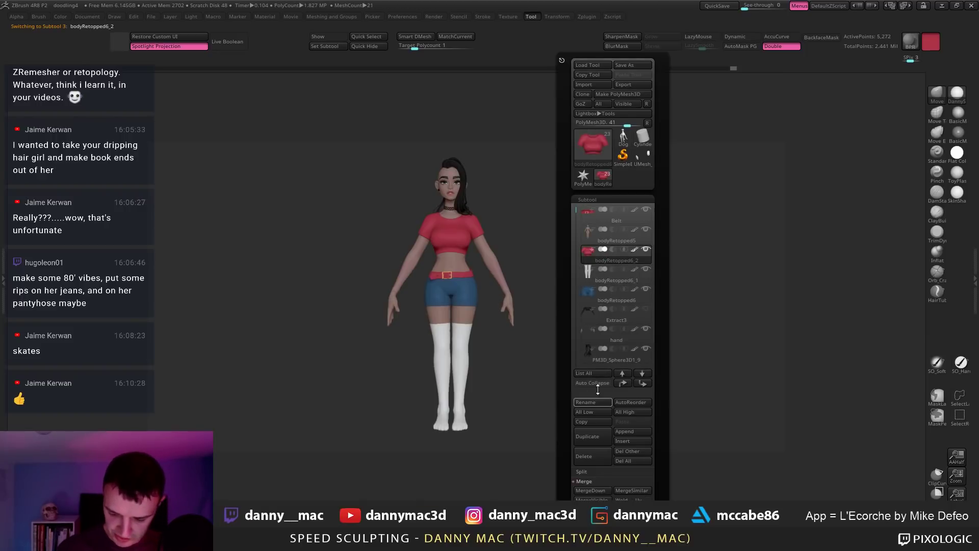
pyautogui.press('F1')
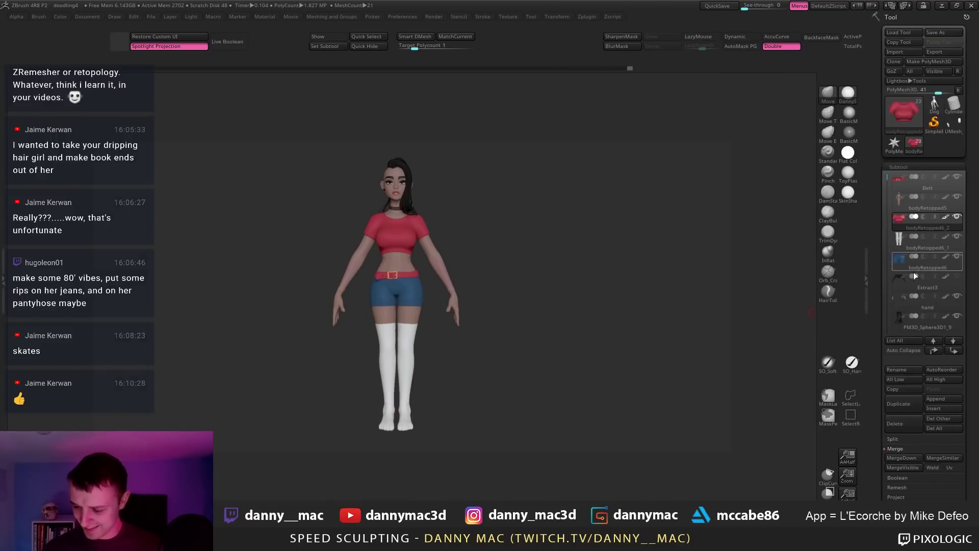
pyautogui.click(904, 371)
pyautogui.write('Tshirt')
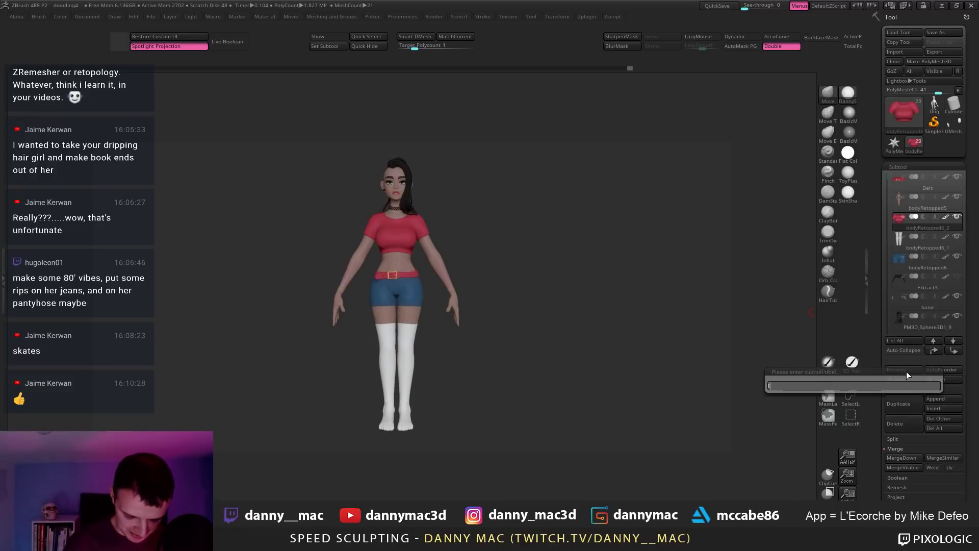
pyautogui.press('Return')
# Step: Rename the stockings subtool to 'Socks' and the shorts subtool to 'Shorts'
pyautogui.click(939, 245)
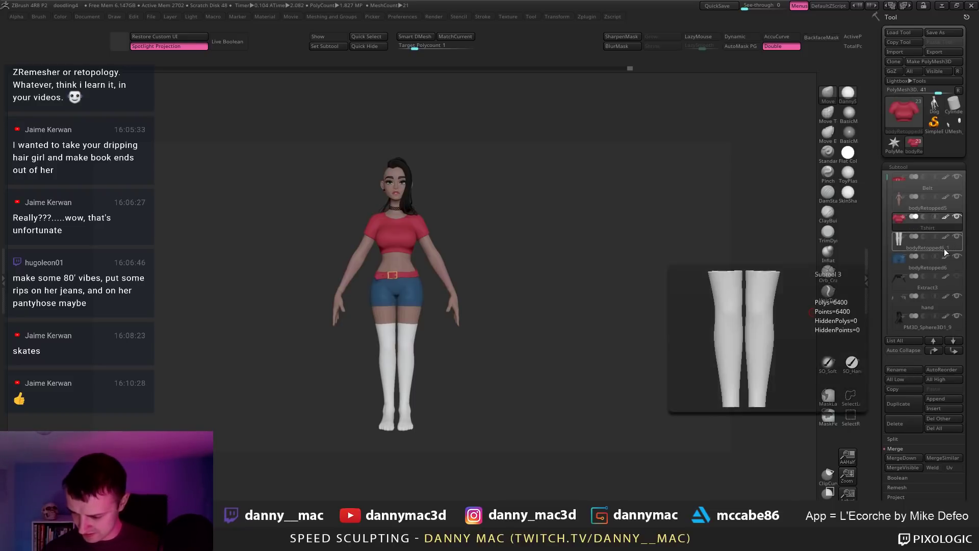
pyautogui.click(905, 369)
pyautogui.write('socks')
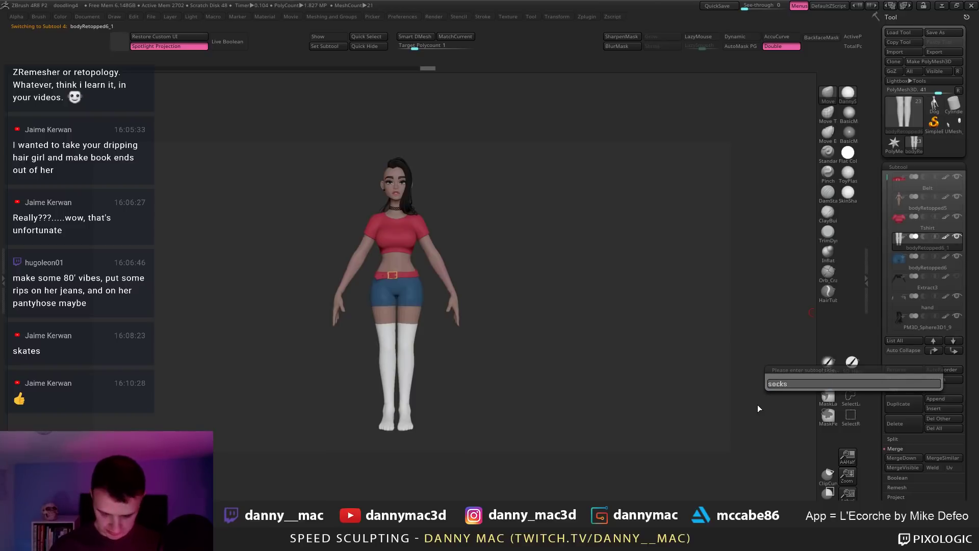
pyautogui.press('Return')
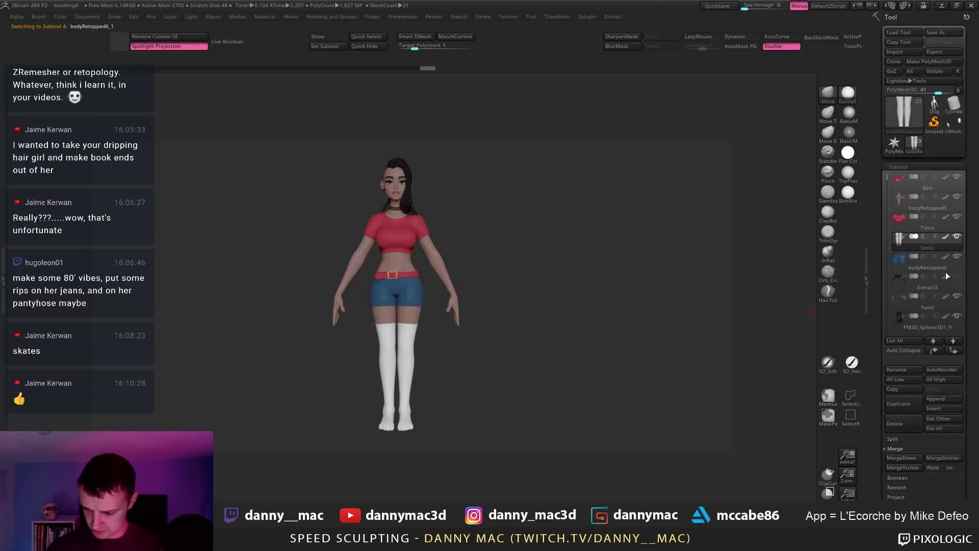
pyautogui.click(947, 267)
pyautogui.click(908, 370)
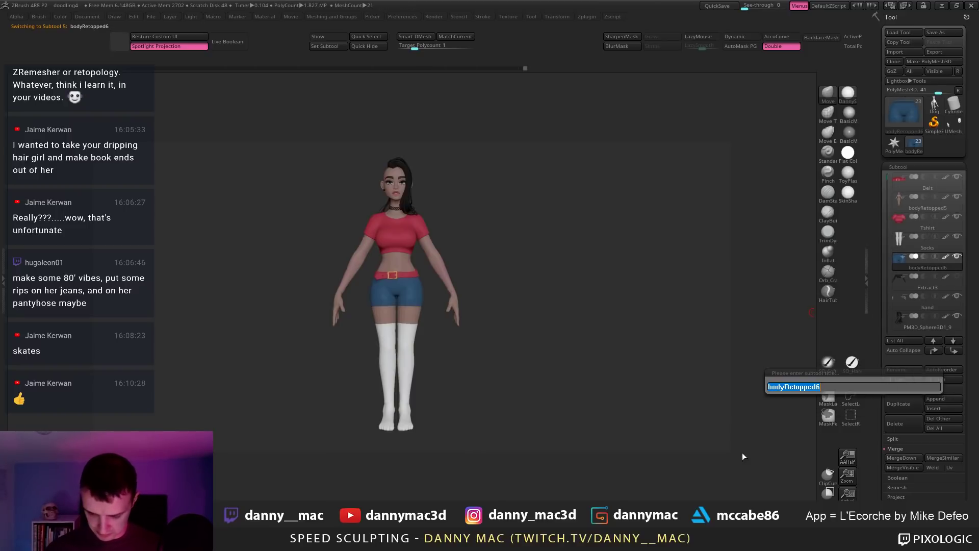
pyautogui.write('Shorts')
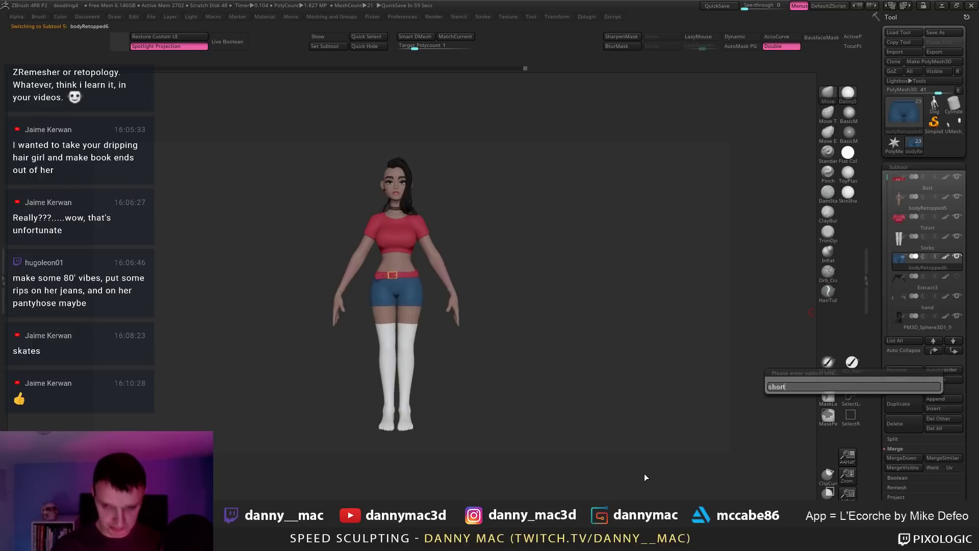
pyautogui.press('Return')
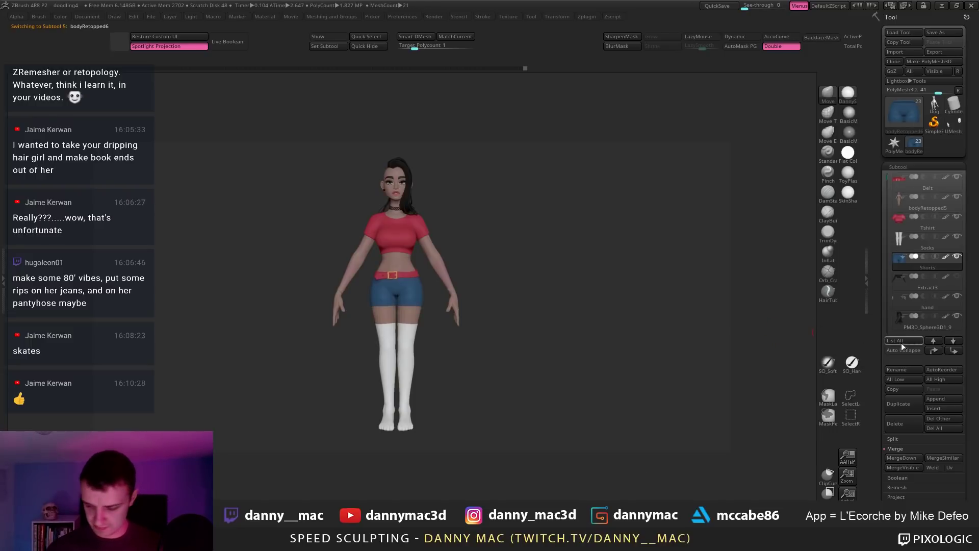
# Step: Select the belt at the character's back and nudge its right end with Move
pyautogui.moveTo(531, 256); pyautogui.dragTo(450, 259)
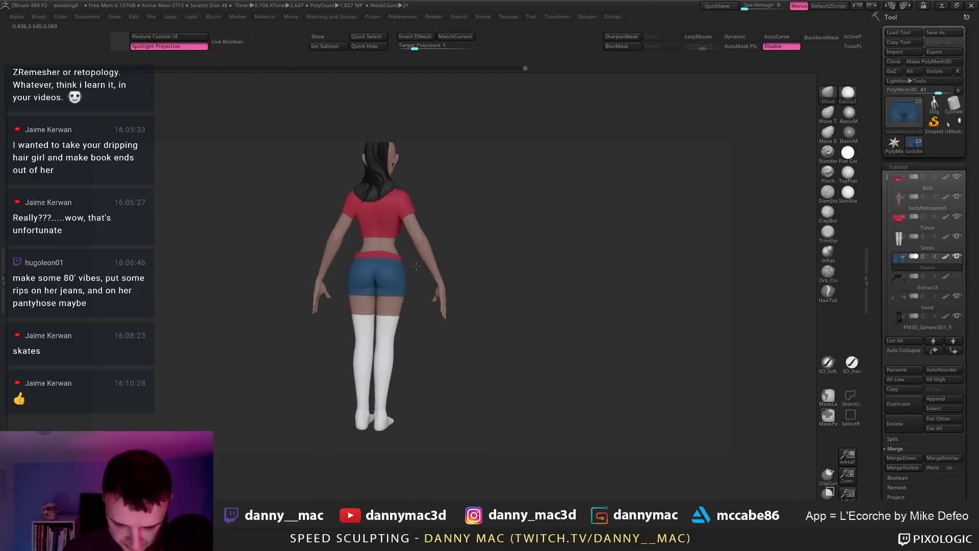
pyautogui.keyDown('ctrl'); pyautogui.moveTo(399, 269); pyautogui.dragTo(392, 298, button='right'); pyautogui.keyUp('ctrl')
pyautogui.keyDown('alt'); pyautogui.click(383, 255); pyautogui.keyUp('alt')
pyautogui.moveTo(383, 263); pyautogui.dragTo(352, 266, button='right')
pyautogui.press('space')
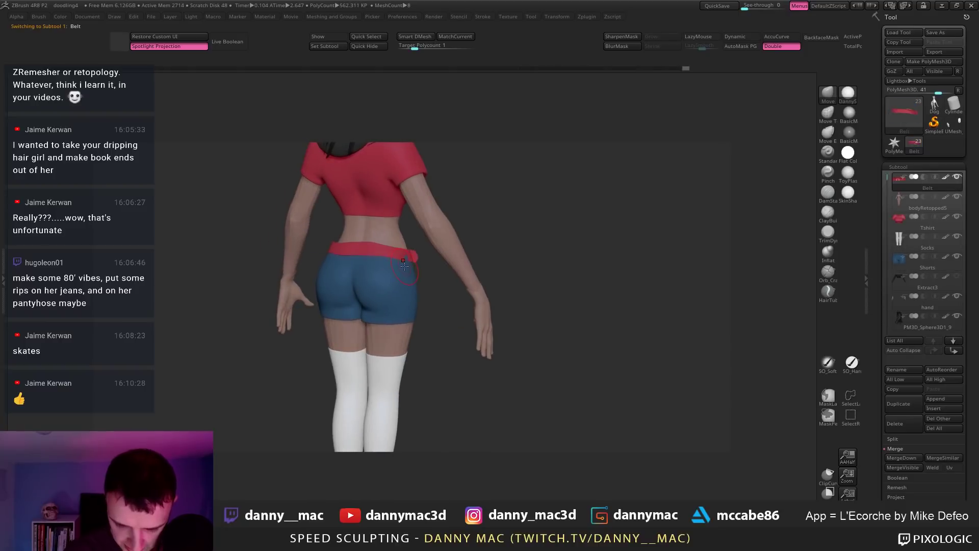
pyautogui.moveTo(409, 261); pyautogui.dragTo(406, 264)
pyautogui.moveTo(356, 255)
pyautogui.mouseDown(button='right')
pyautogui.moveTo(381, 243)
pyautogui.moveTo(362, 248)
pyautogui.moveTo(370, 236)
pyautogui.mouseUp(button='right')
# Step: Toggle PolyFrame on and off to check the belt's polygroups
pyautogui.hotkey('shift', 'f')
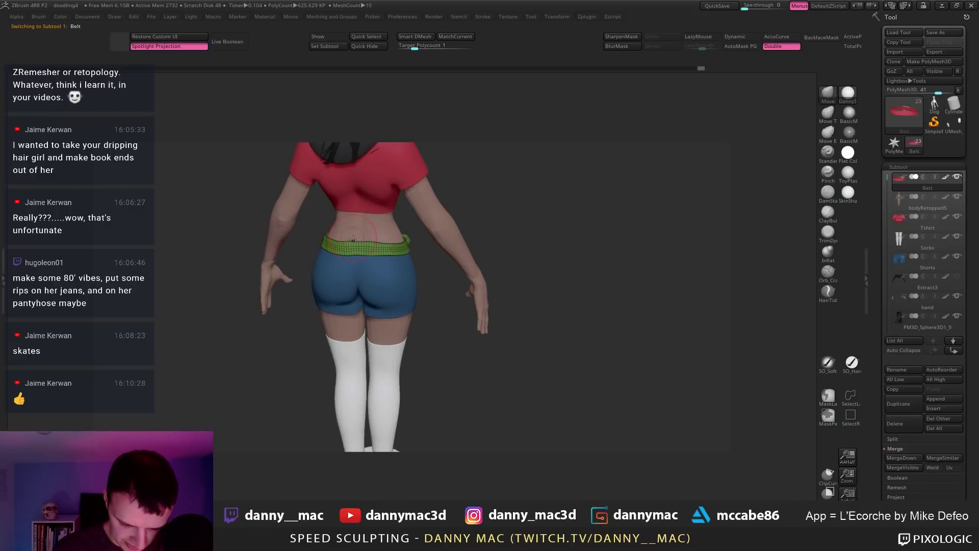
pyautogui.hotkey('shift', 'f')
pyautogui.moveTo(349, 257); pyautogui.dragTo(371, 196, button='right')
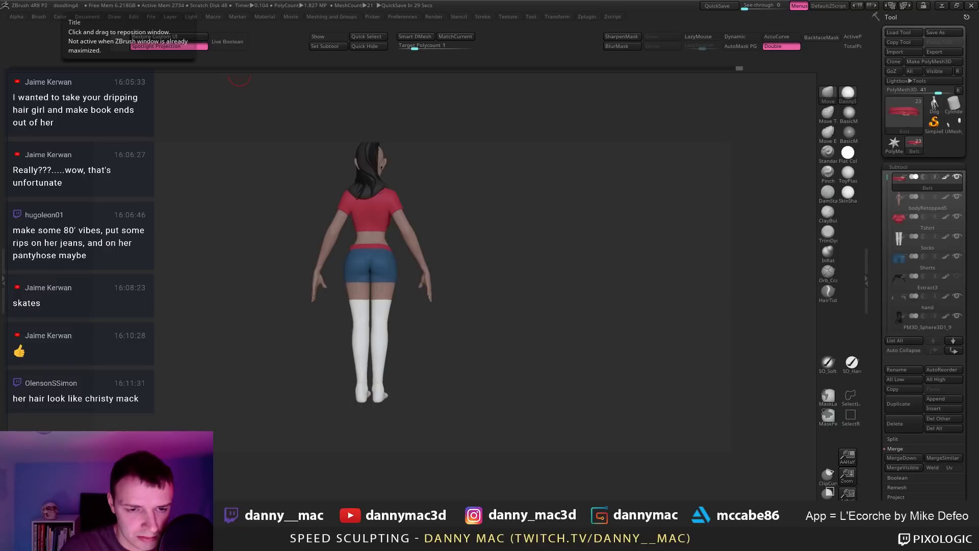
# Step: Save the character project as doodling4.zpr from a three-quarter front view
pyautogui.moveTo(573, 392)
pyautogui.mouseDown()
pyautogui.moveTo(491, 381)
pyautogui.moveTo(522, 339)
pyautogui.moveTo(537, 367)
pyautogui.mouseUp()
pyautogui.hotkey('ctrl', 's')
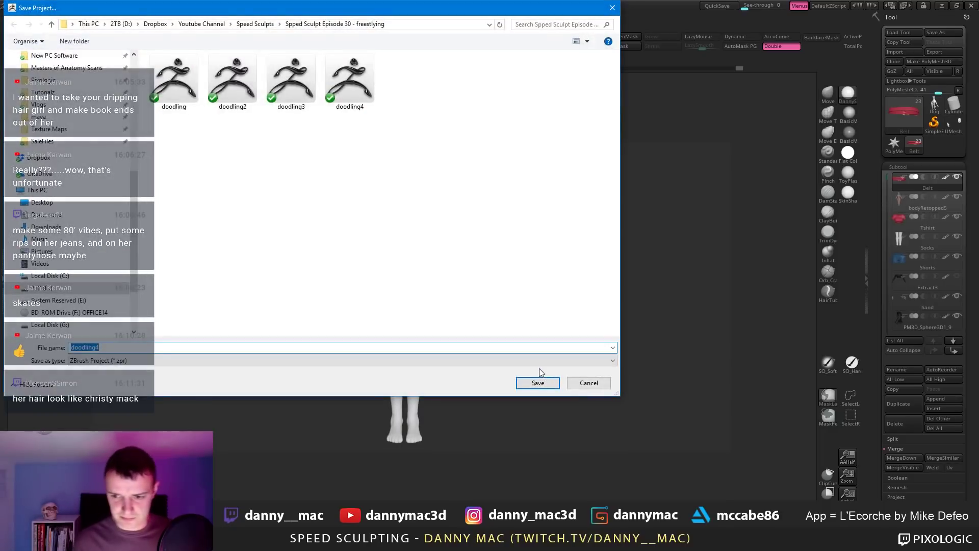
pyautogui.press('Return')
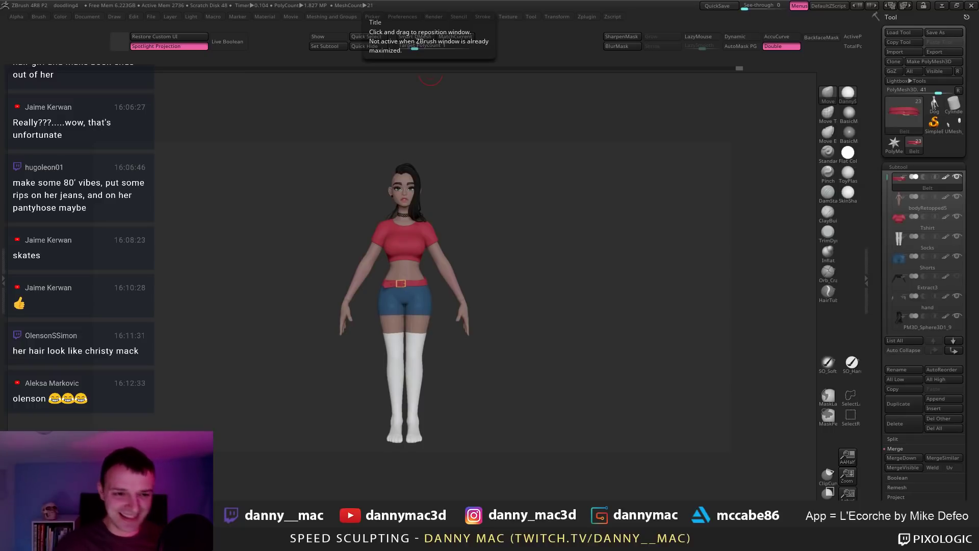
# Step: Save the project once more, then begin opening a different project file
pyautogui.moveTo(566, 264); pyautogui.dragTo(555, 256)
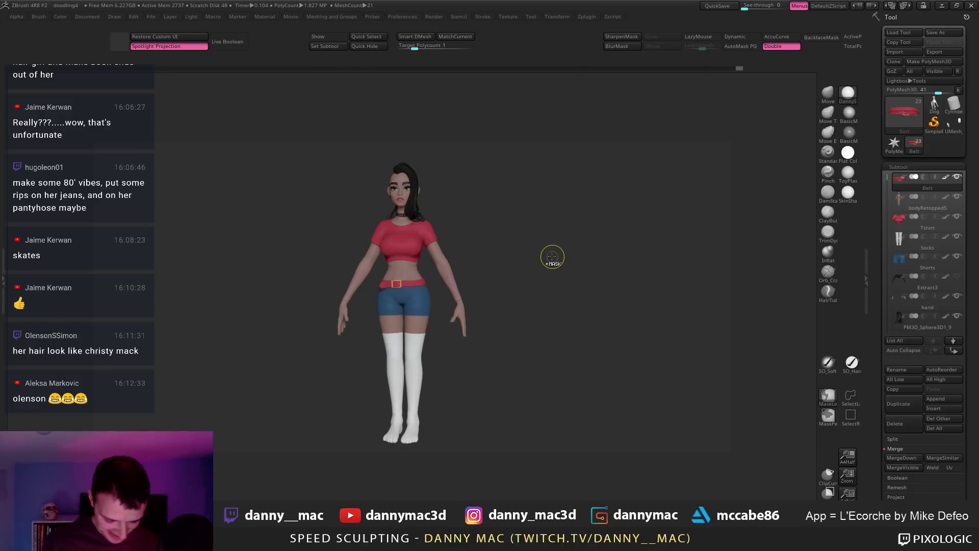
pyautogui.hotkey('ctrl', 's')
pyautogui.press('Return')
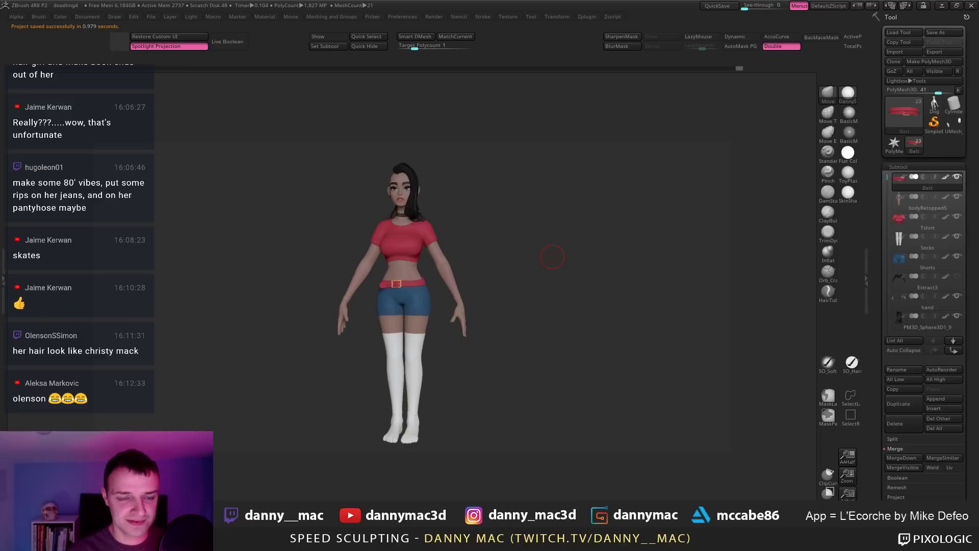
pyautogui.hotkey('ctrl', 'o')
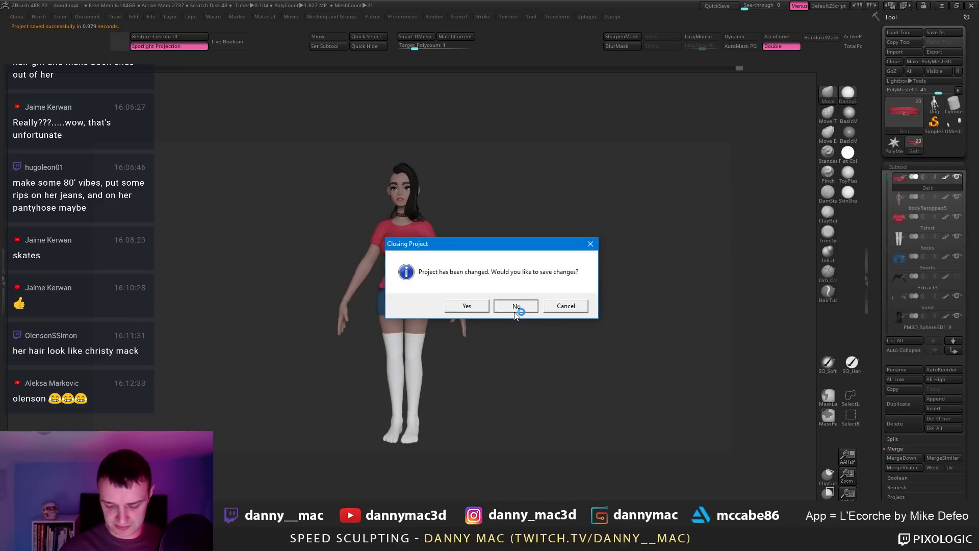
# Step: Discard changes, load the pink-haired character project and switch to anti-aliased half-size display
pyautogui.click(515, 308)
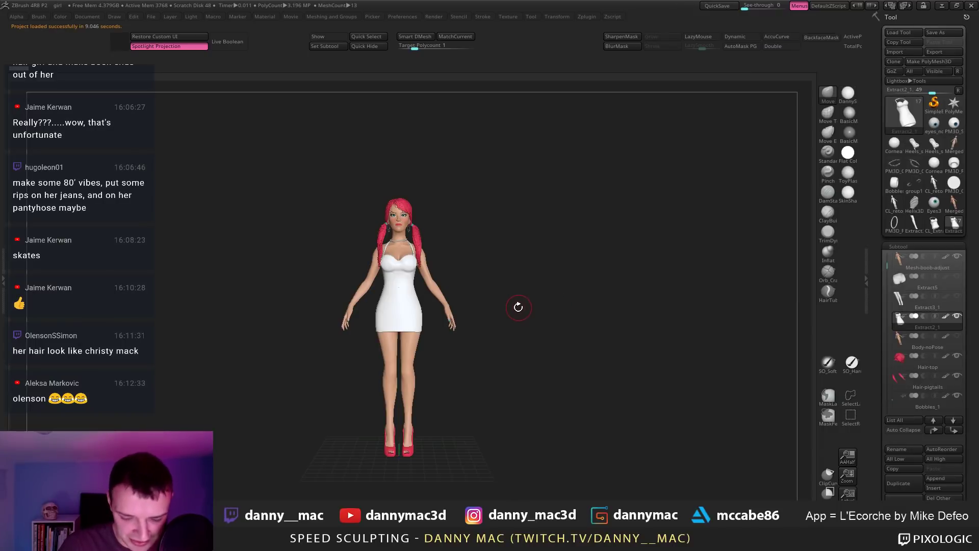
pyautogui.keyDown('alt'); pyautogui.moveTo(509, 311); pyautogui.dragTo(735, 412); pyautogui.keyUp('alt')
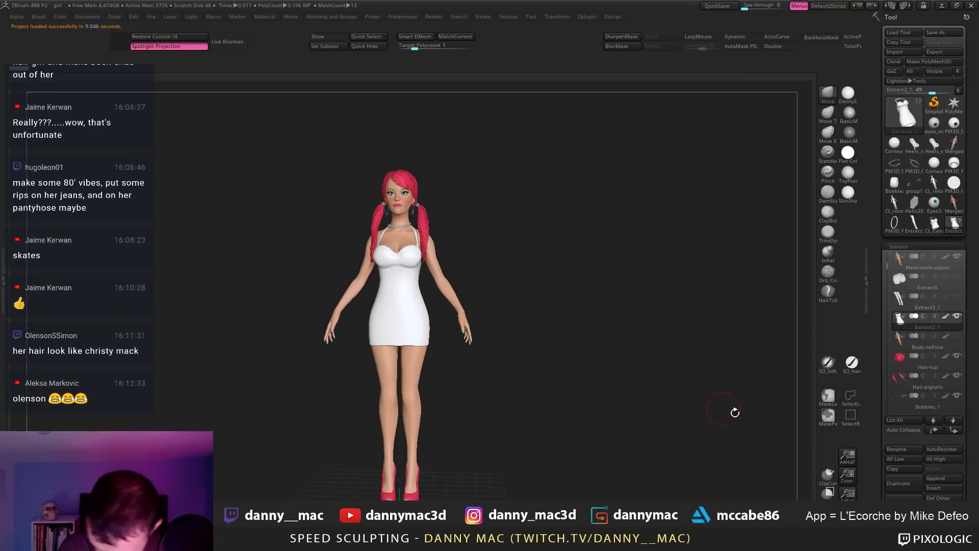
pyautogui.hotkey('ctrl', '0')
pyautogui.moveTo(459, 282); pyautogui.dragTo(569, 298)
# Step: Solo the body subtool and inspect its polygroups with PolyFrame, hiding the yellow group
pyautogui.keyDown('alt'); pyautogui.click(408, 266); pyautogui.keyUp('alt')
pyautogui.moveTo(396, 328); pyautogui.dragTo(420, 325)
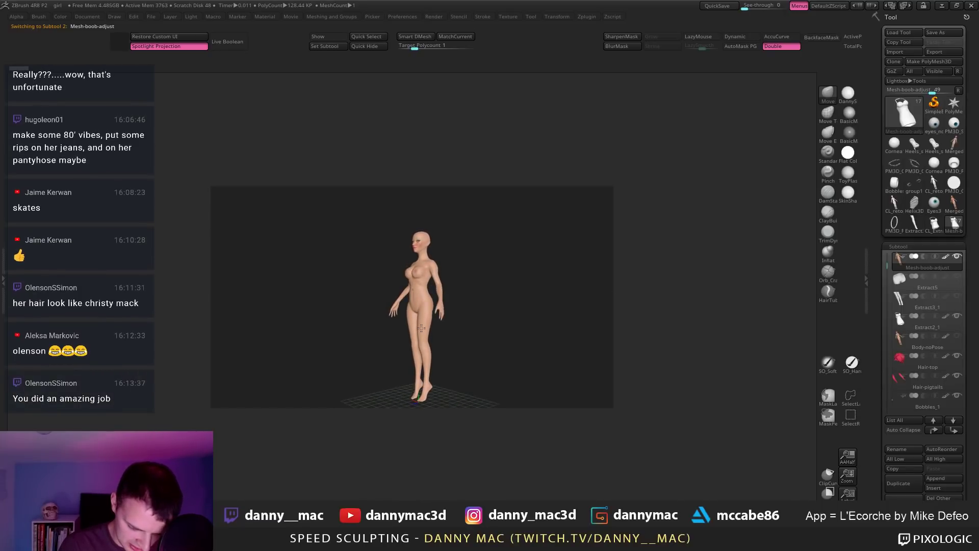
pyautogui.moveTo(450, 315); pyautogui.dragTo(414, 318)
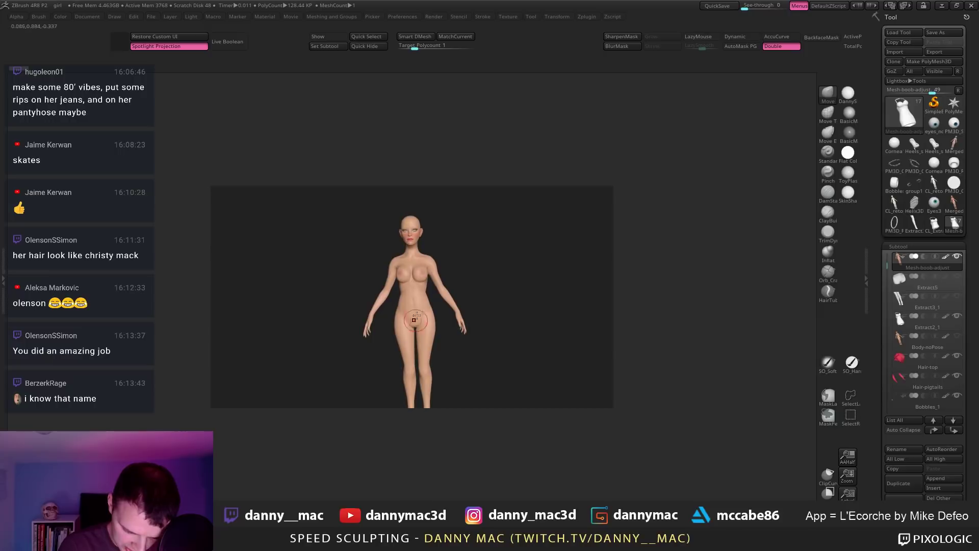
pyautogui.hotkey('shift', 'f')
pyautogui.keyDown('alt'); pyautogui.moveTo(399, 276); pyautogui.dragTo(497, 272); pyautogui.keyUp('alt')
pyautogui.keyDown('ctrl'); pyautogui.keyDown('shift'); pyautogui.click(457, 252); pyautogui.keyUp('shift'); pyautogui.keyUp('ctrl')
pyautogui.keyDown('ctrl'); pyautogui.keyDown('shift'); pyautogui.click(435, 285); pyautogui.keyUp('shift'); pyautogui.keyUp('ctrl')
pyautogui.keyDown('ctrl'); pyautogui.keyDown('shift'); pyautogui.click(430, 295); pyautogui.keyUp('shift'); pyautogui.keyUp('ctrl')
pyautogui.keyDown('alt'); pyautogui.moveTo(426, 276); pyautogui.dragTo(445, 373); pyautogui.keyUp('alt')
pyautogui.hotkey('shift', 'f')
# Step: Review the face, white dress, arms and red heels from several angles
pyautogui.moveTo(470, 255); pyautogui.dragTo(506, 280)
pyautogui.keyDown('alt'); pyautogui.moveTo(507, 336); pyautogui.dragTo(407, 32); pyautogui.keyUp('alt')
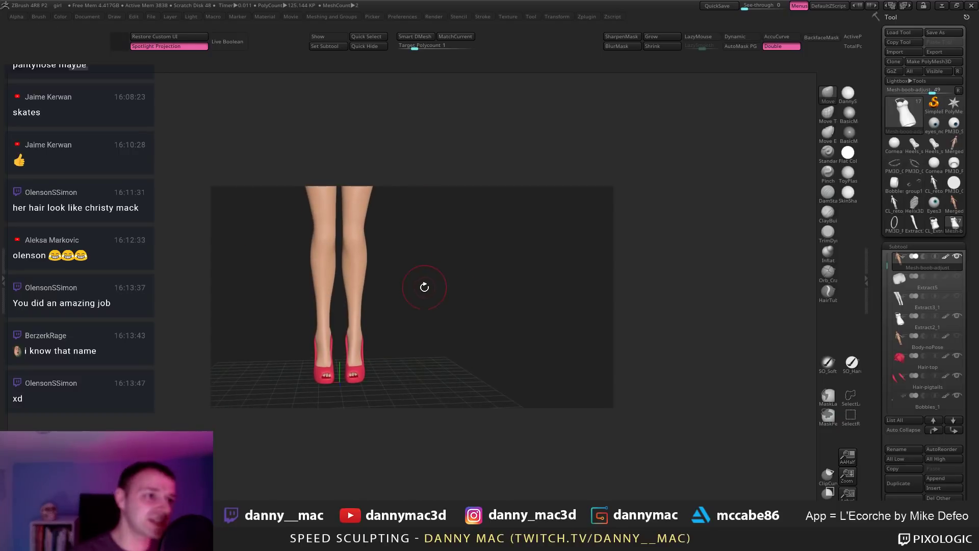
pyautogui.moveTo(446, 303); pyautogui.dragTo(472, 297)
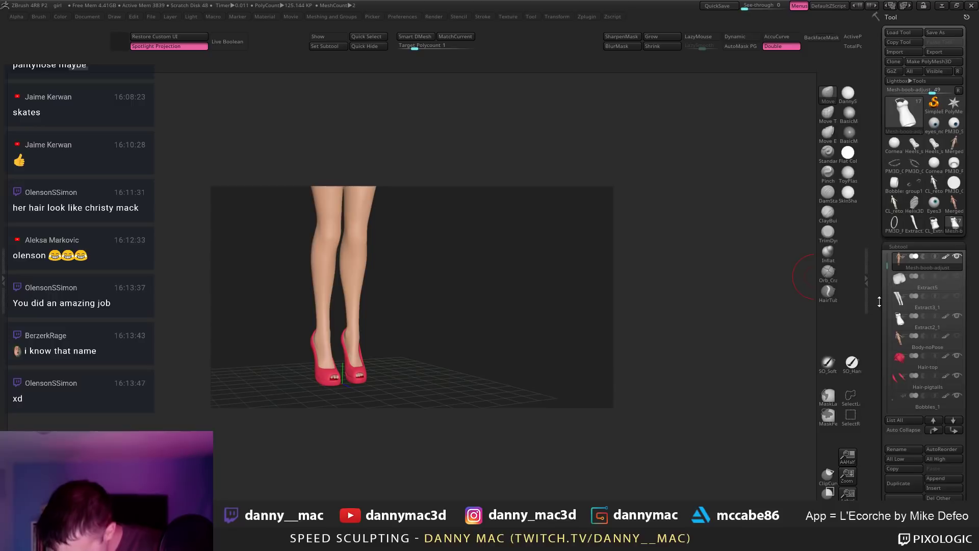
pyautogui.moveTo(887, 286); pyautogui.dragTo(887, 224)
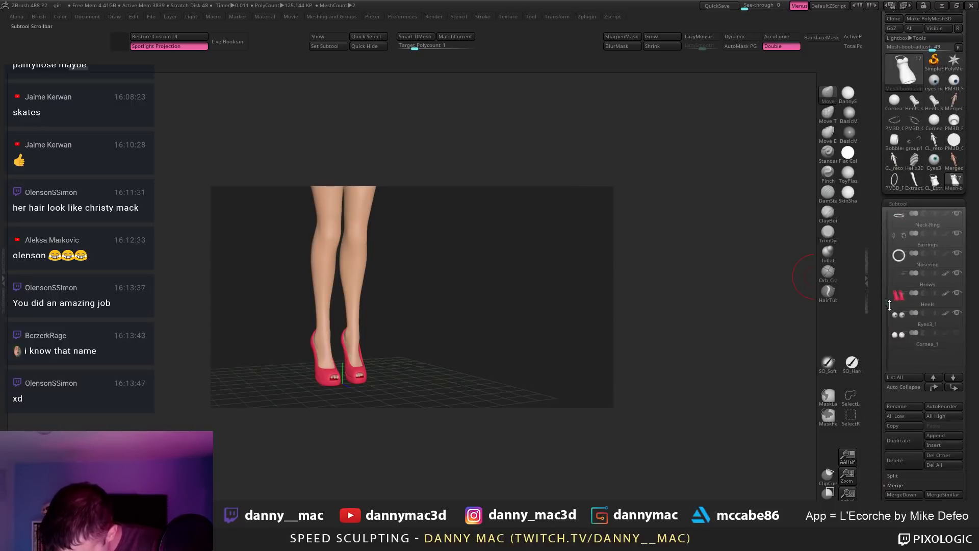
pyautogui.moveTo(879, 215); pyautogui.dragTo(879, 205)
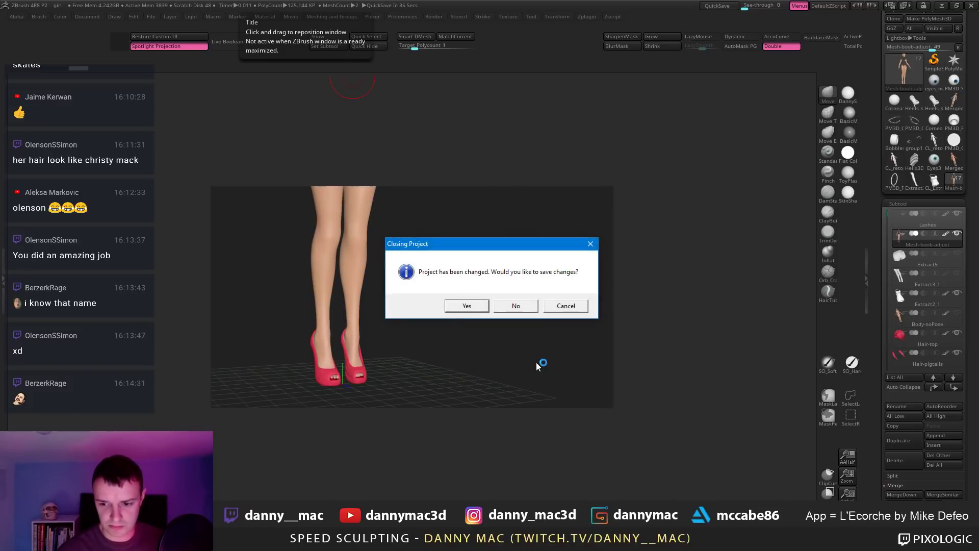
# Step: Discard changes, load the trainer project and view the white sneaker with PolyFrame polygroups
pyautogui.click(502, 307)
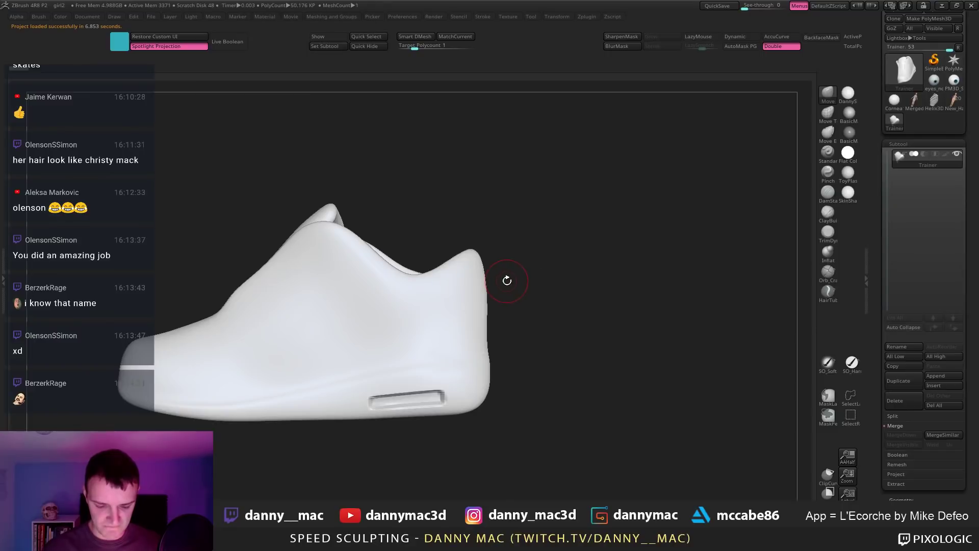
pyautogui.moveTo(515, 297); pyautogui.dragTo(448, 302)
pyautogui.hotkey('shift', 'f')
pyautogui.hotkey('shift', 'f')
pyautogui.hotkey('shift', 'f')
pyautogui.moveTo(428, 302); pyautogui.dragTo(397, 297, button='right')
pyautogui.moveTo(949, 105)
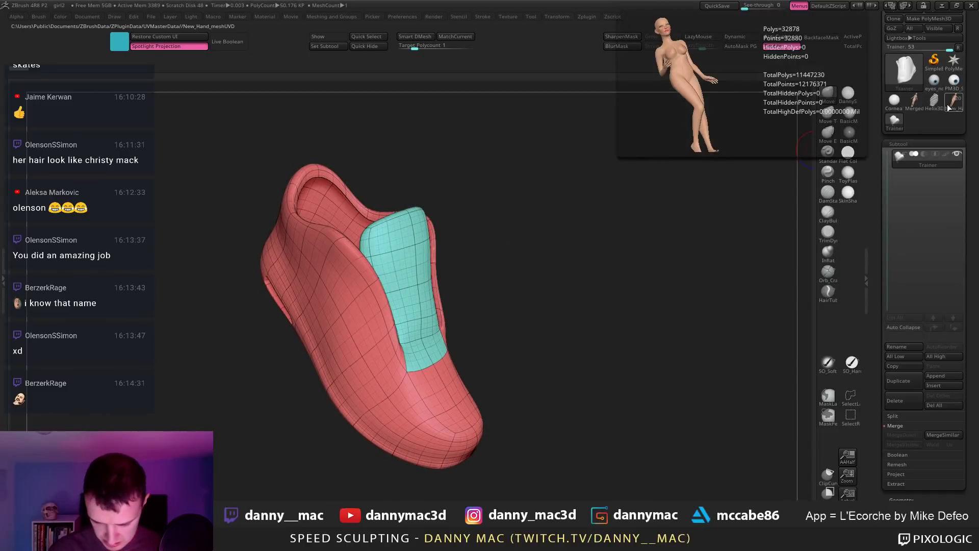
pyautogui.click(824, 155)
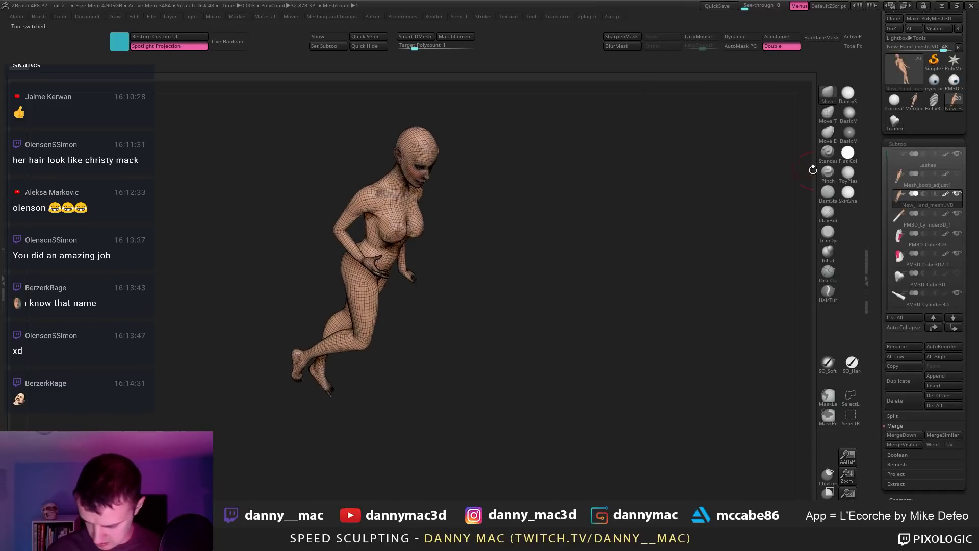
pyautogui.moveTo(634, 219); pyautogui.dragTo(806, 192, button='right')
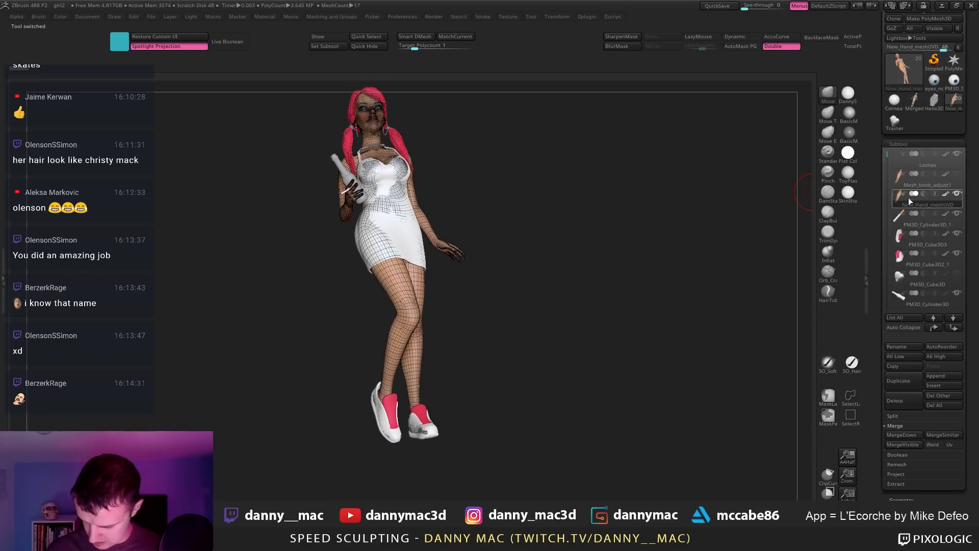
pyautogui.moveTo(885, 163); pyautogui.dragTo(878, 109)
pyautogui.click(914, 102)
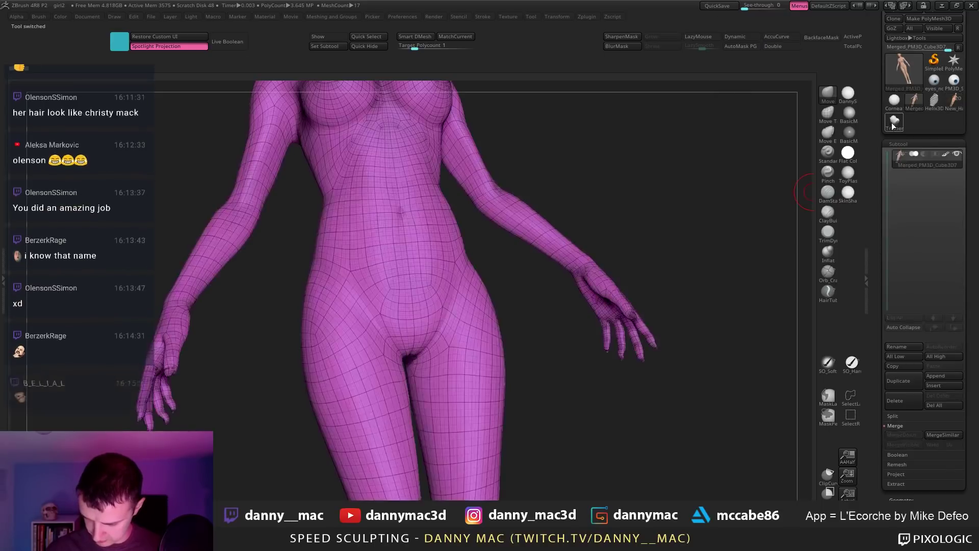
pyautogui.click(894, 122)
pyautogui.moveTo(565, 180); pyautogui.dragTo(493, 228, button='right')
pyautogui.hotkey('shift', 'f')
pyautogui.hotkey('shift', 'f')
pyautogui.hotkey('shift', 'd')
pyautogui.hotkey('shift', 'd')
pyautogui.hotkey('shift', 'd')
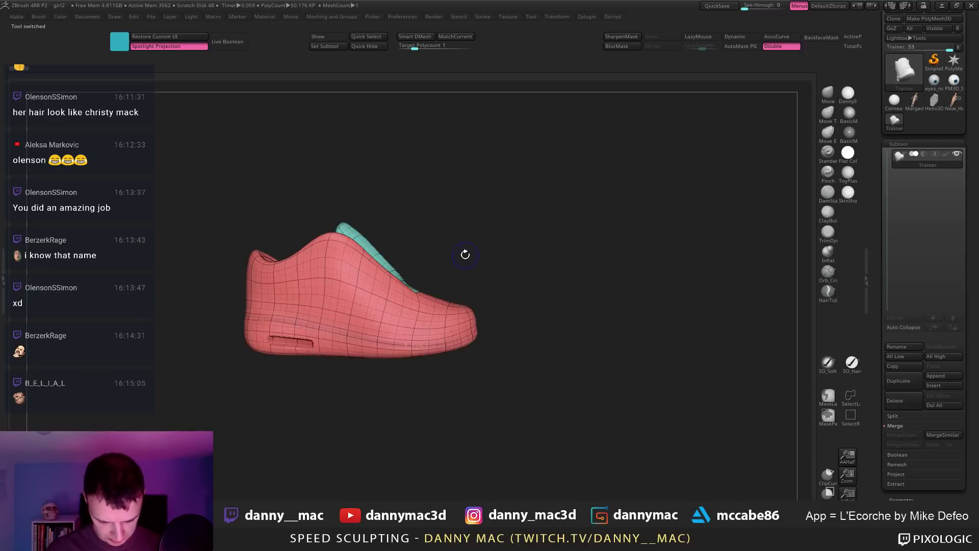
pyautogui.hotkey('shift', 'f')
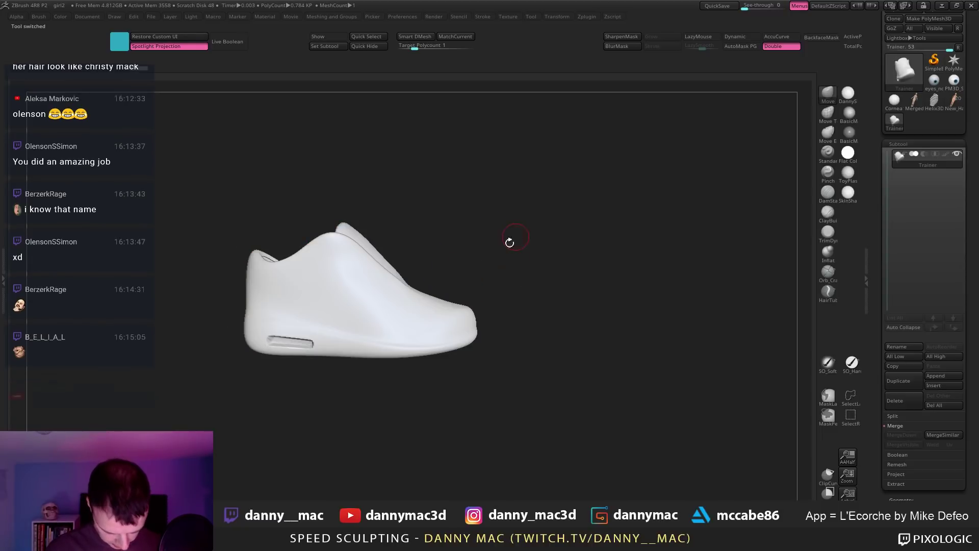
pyautogui.keyDown('ctrl'); pyautogui.moveTo(510, 242); pyautogui.dragTo(487, 311, button='right'); pyautogui.keyUp('ctrl')
pyautogui.hotkey('shift', 'd')
pyautogui.hotkey('shift', 'd')
pyautogui.hotkey('shift', 'd')
pyautogui.hotkey('shift', 'f')
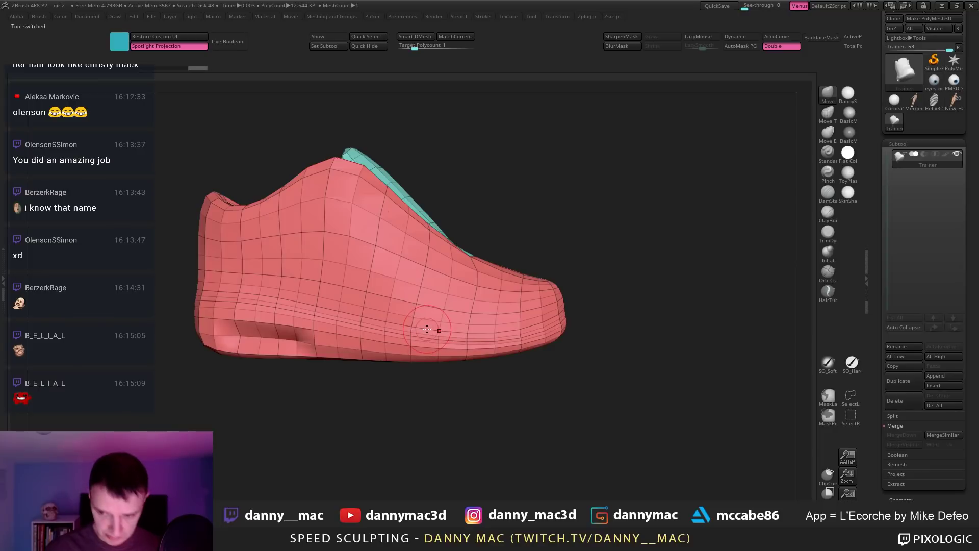
pyautogui.press('d')
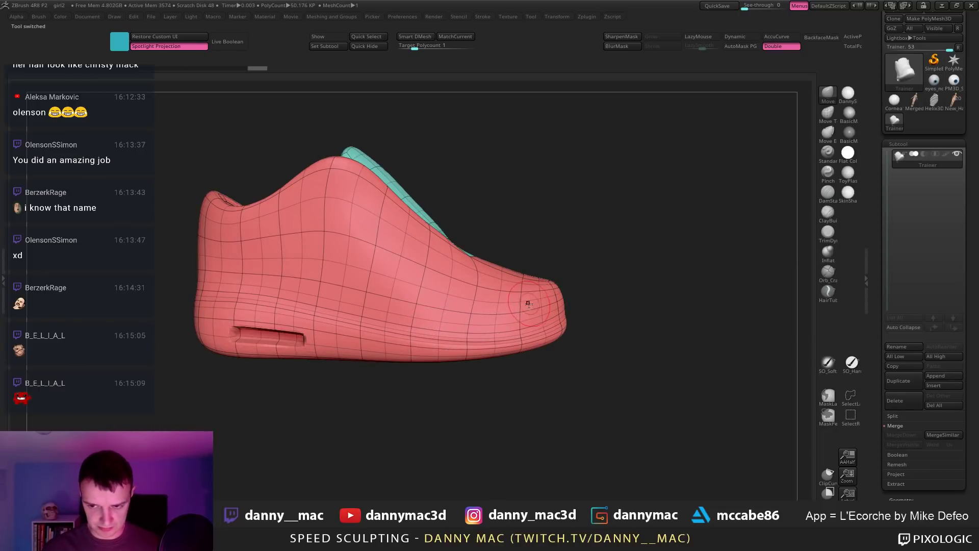
pyautogui.moveTo(513, 306)
pyautogui.mouseDown(button='right')
pyautogui.moveTo(525, 311)
pyautogui.moveTo(517, 303)
pyautogui.mouseUp(button='right')
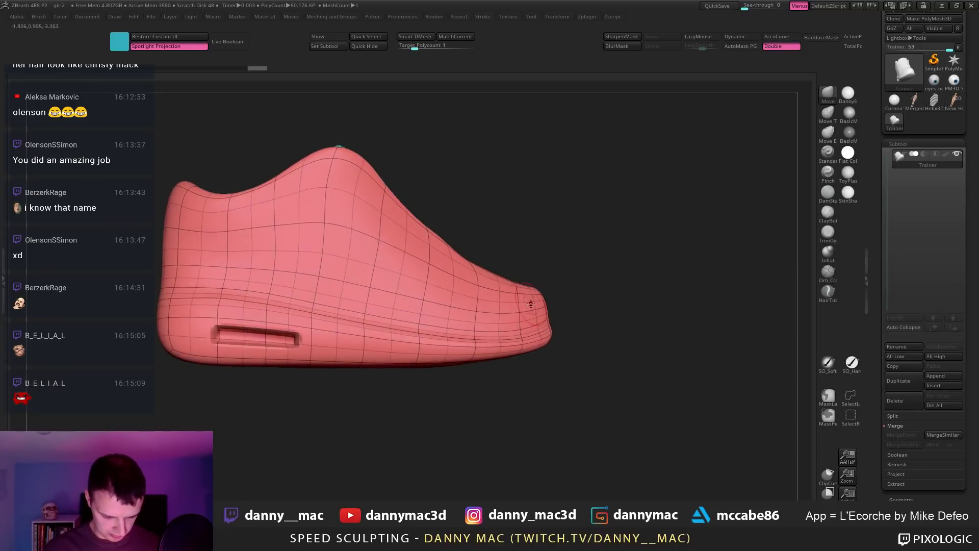
pyautogui.click(924, 108)
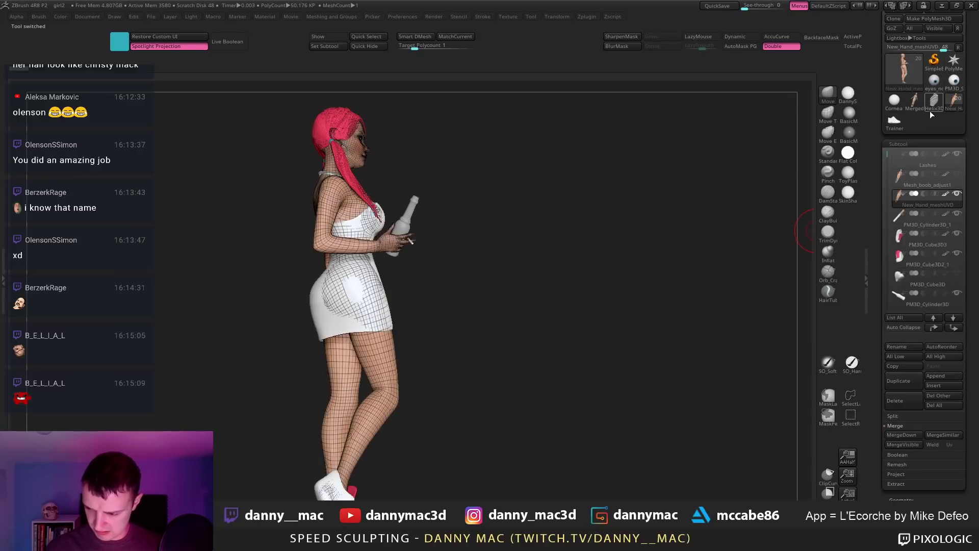
pyautogui.moveTo(318, 462); pyautogui.dragTo(385, 349, button='right')
pyautogui.keyDown('alt'); pyautogui.click(332, 367); pyautogui.keyUp('alt')
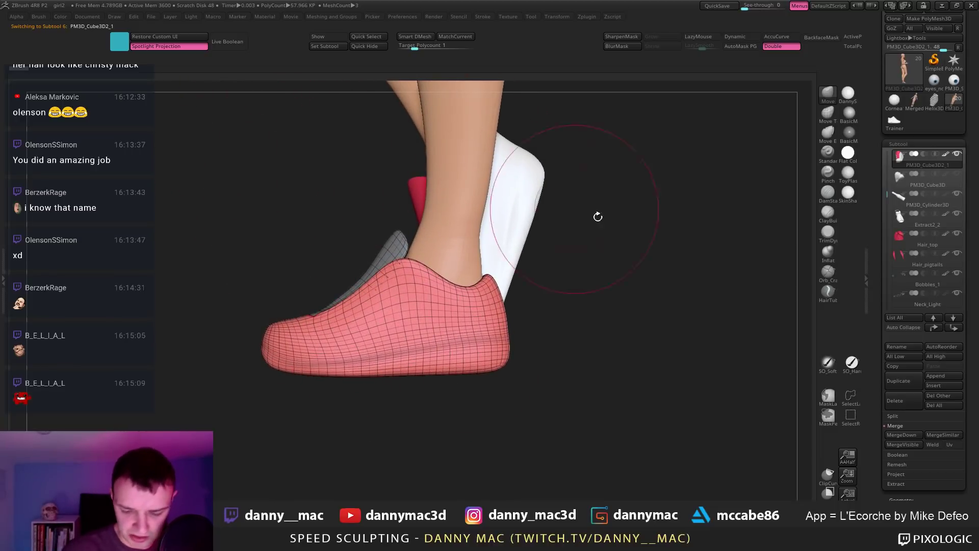
pyautogui.click(892, 126)
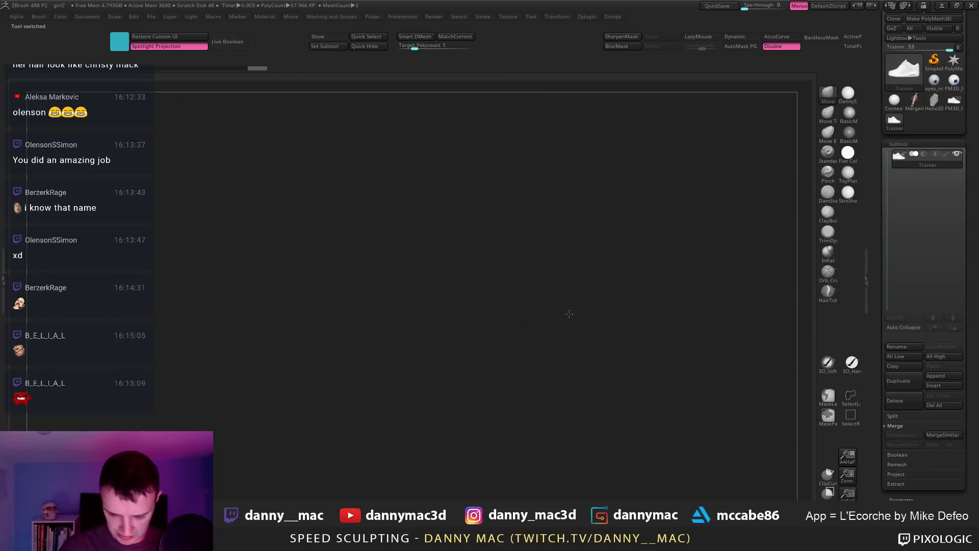
pyautogui.moveTo(535, 313)
pyautogui.mouseDown()
pyautogui.moveTo(586, 321)
pyautogui.moveTo(531, 316)
pyautogui.moveTo(494, 326)
pyautogui.mouseUp()
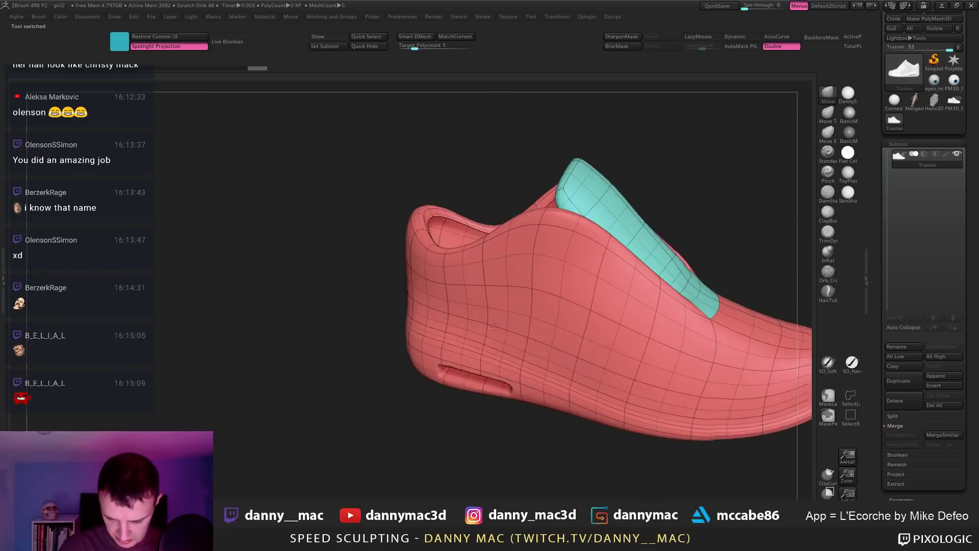
pyautogui.press('t')
pyautogui.moveTo(387, 326); pyautogui.dragTo(340, 331)
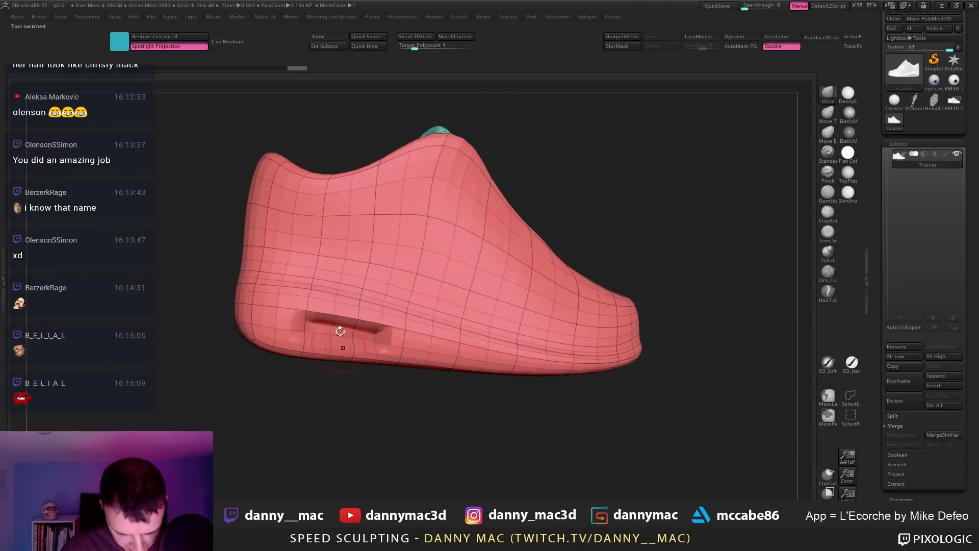
pyautogui.press('d')
pyautogui.moveTo(340, 331); pyautogui.dragTo(408, 341, button='right')
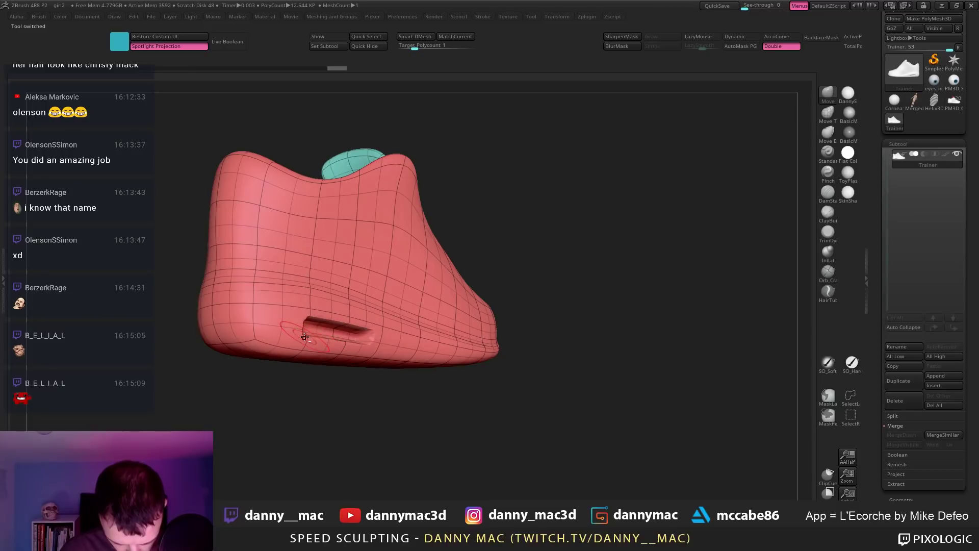
pyautogui.press('d')
pyautogui.keyDown('ctrl'); pyautogui.moveTo(304, 336); pyautogui.dragTo(484, 240, button='right'); pyautogui.keyUp('ctrl')
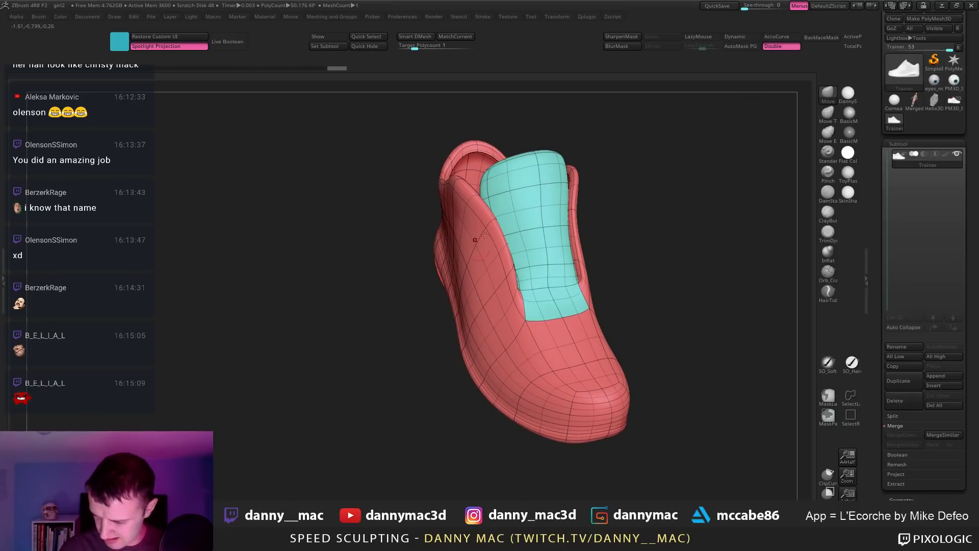
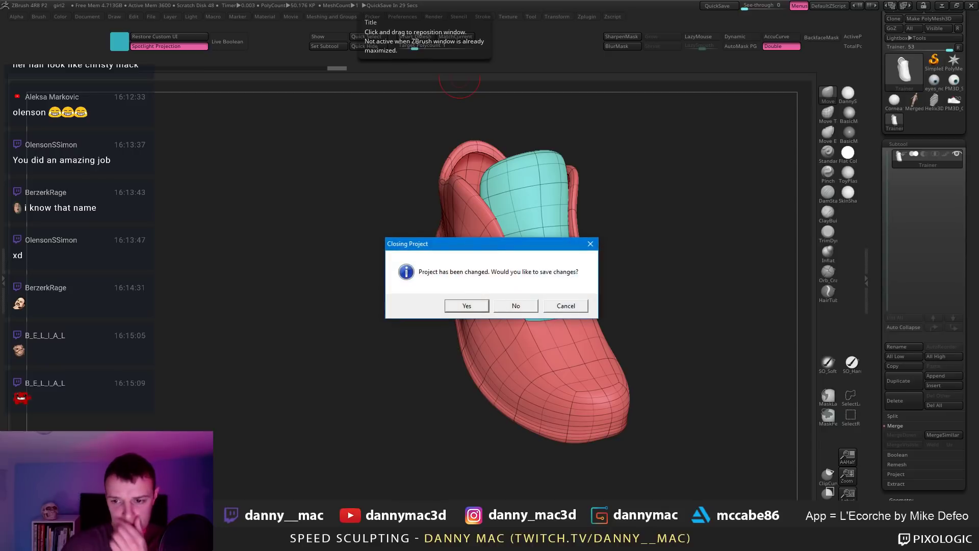
# Step: Discard the shoe project's changes and zoom out to see the female figure from the side
pyautogui.click(514, 308)
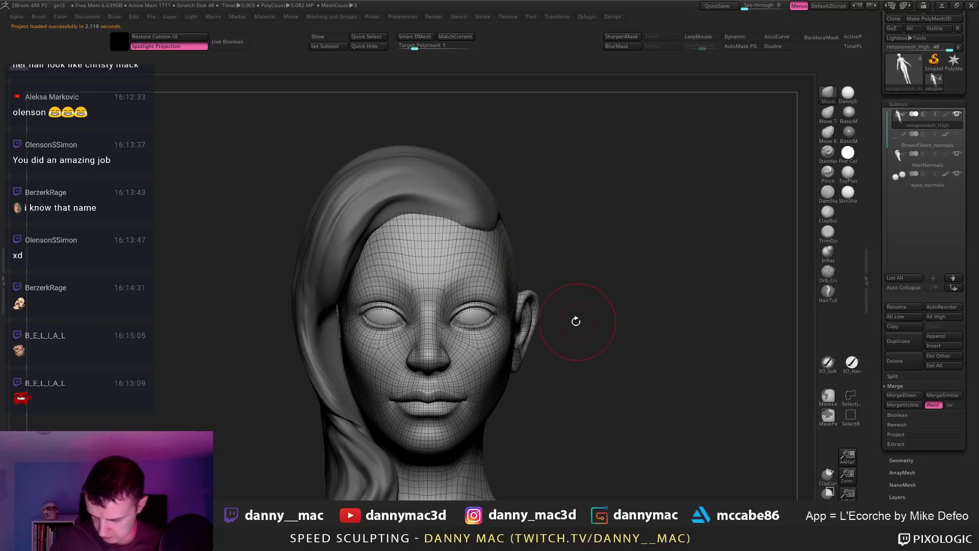
pyautogui.keyDown('alt'); pyautogui.moveTo(576, 321); pyautogui.dragTo(635, 222); pyautogui.keyUp('alt')
pyautogui.moveTo(561, 214)
pyautogui.mouseDown()
pyautogui.moveTo(430, 213)
pyautogui.moveTo(511, 248)
pyautogui.moveTo(473, 236)
pyautogui.moveTo(497, 222)
pyautogui.moveTo(503, 250)
pyautogui.mouseUp()
# Step: Solo the body mesh with wireframe shown, select the Move brush and return to a front view
pyautogui.hotkey('shift', 'f')
pyautogui.hotkey('alt', 's')
pyautogui.hotkey('shift', 'f')
pyautogui.press('b')
pyautogui.press('m')
pyautogui.press('v')
pyautogui.moveTo(515, 198)
pyautogui.mouseDown()
pyautogui.moveTo(516, 221)
pyautogui.moveTo(489, 207)
pyautogui.moveTo(425, 210)
pyautogui.moveTo(458, 217)
pyautogui.mouseUp()
pyautogui.hotkey('shift', 'f')
pyautogui.hotkey('alt', 's')
pyautogui.hotkey('shift', 'f')
# Step: Drop the body two subdivision levels, turn it to face right, and undo the pushed-in face edit
pyautogui.hotkey('shift', 'd')
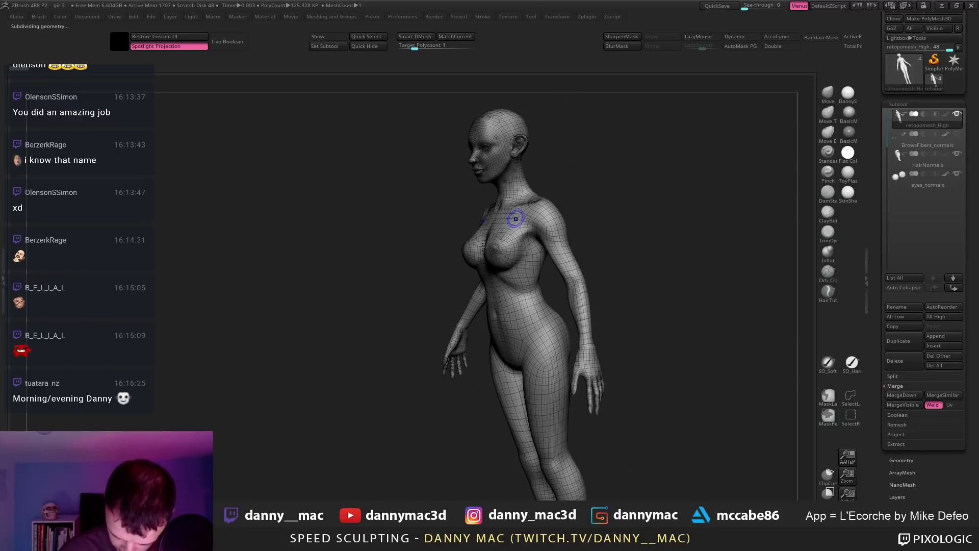
pyautogui.hotkey('shift', 'd')
pyautogui.moveTo(461, 262)
pyautogui.mouseDown()
pyautogui.moveTo(506, 229)
pyautogui.moveTo(460, 206)
pyautogui.moveTo(340, 214)
pyautogui.moveTo(345, 225)
pyautogui.moveTo(404, 167)
pyautogui.moveTo(396, 206)
pyautogui.moveTo(449, 168)
pyautogui.moveTo(437, 163)
pyautogui.moveTo(413, 192)
pyautogui.moveTo(351, 167)
pyautogui.moveTo(412, 183)
pyautogui.moveTo(415, 172)
pyautogui.moveTo(436, 174)
pyautogui.moveTo(352, 181)
pyautogui.moveTo(367, 185)
pyautogui.moveTo(542, 177)
pyautogui.moveTo(442, 153)
pyautogui.moveTo(426, 136)
pyautogui.moveTo(474, 131)
pyautogui.moveTo(492, 146)
pyautogui.moveTo(461, 157)
pyautogui.moveTo(385, 114)
pyautogui.moveTo(416, 124)
pyautogui.mouseUp()
pyautogui.press('space')
pyautogui.press('space')
pyautogui.hotkey('ctrl', 'z')
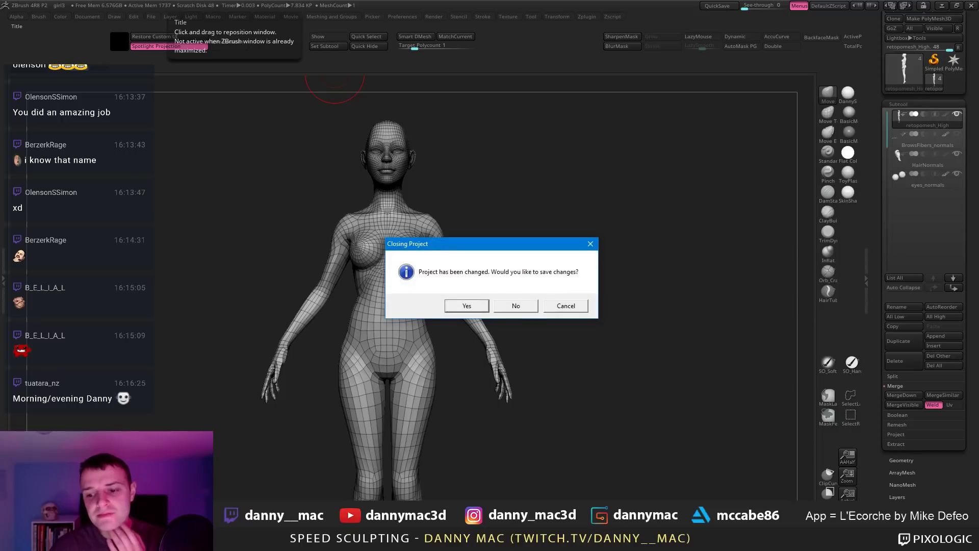
# Step: Close the figure project without saving and inspect the loaded shoe from a side profile
pyautogui.click(520, 306)
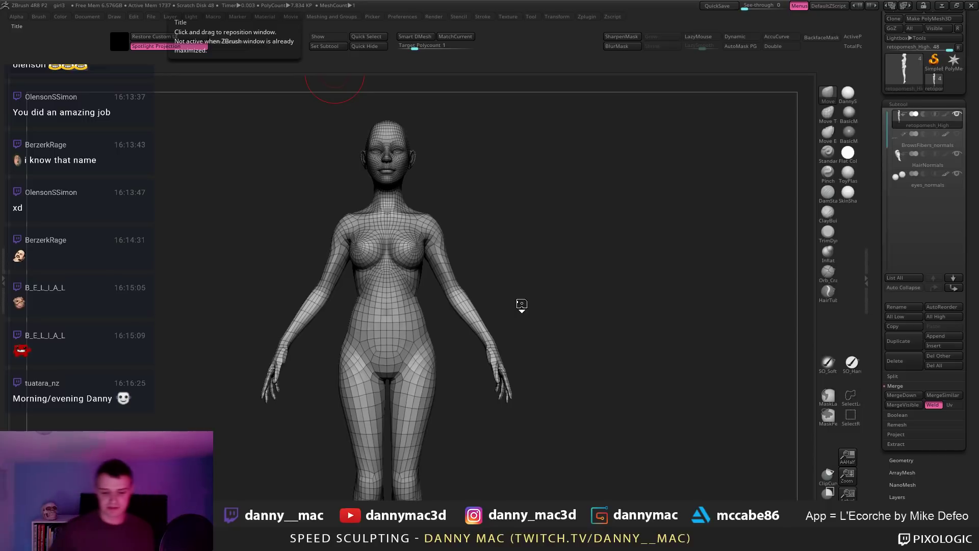
pyautogui.moveTo(529, 204); pyautogui.dragTo(539, 282)
pyautogui.hotkey('shift', 'f')
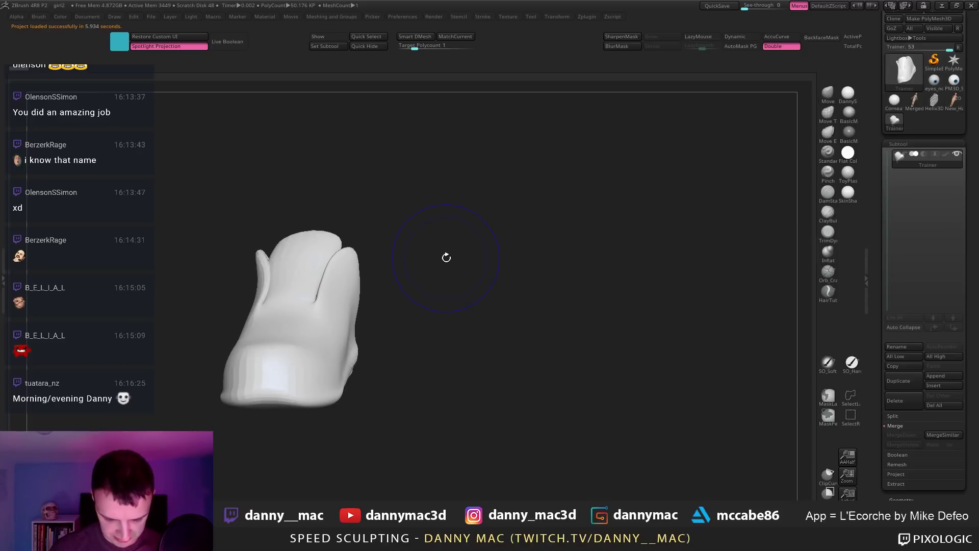
pyautogui.moveTo(446, 257)
pyautogui.mouseDown()
pyautogui.moveTo(404, 251)
pyautogui.moveTo(461, 262)
pyautogui.moveTo(437, 258)
pyautogui.mouseUp()
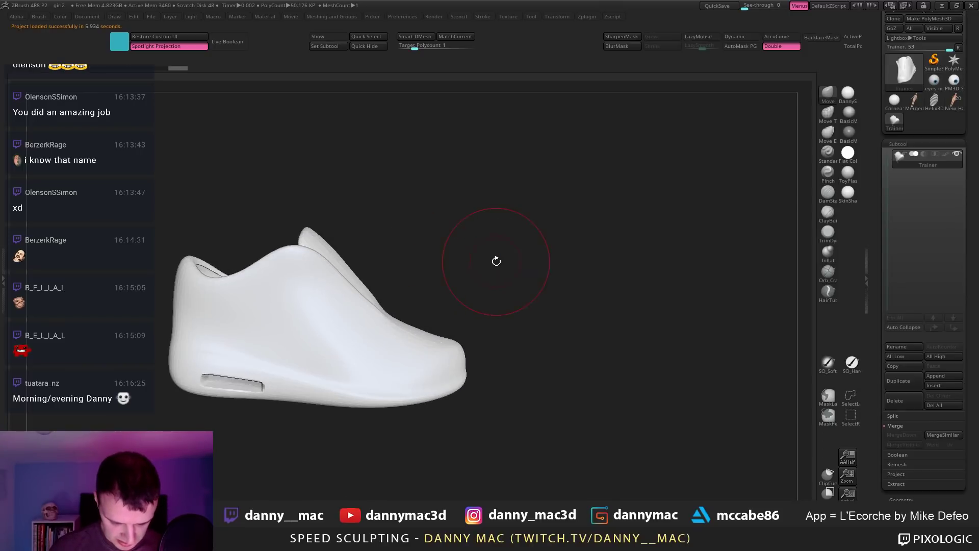
pyautogui.press('2')
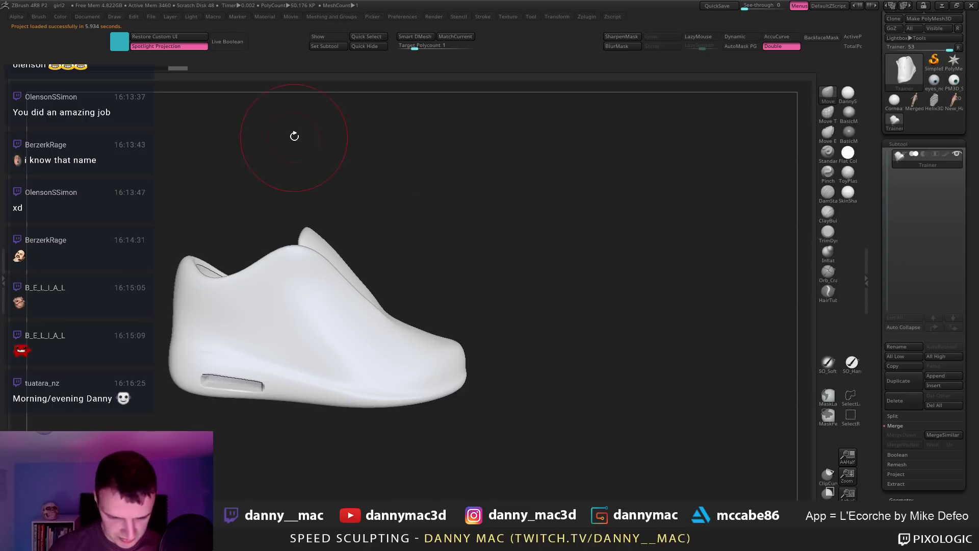
pyautogui.moveTo(269, 44); pyautogui.dragTo(240, 52)
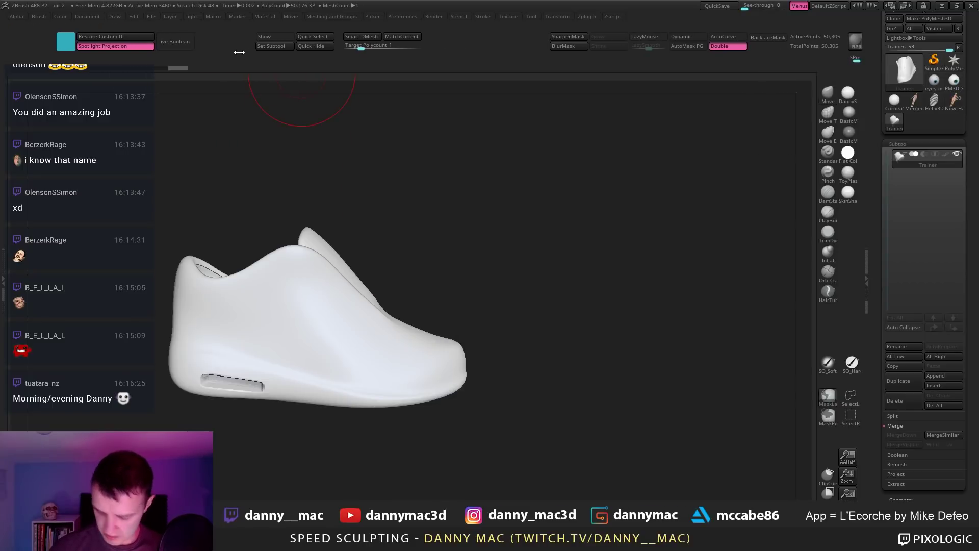
pyautogui.moveTo(597, 240); pyautogui.dragTo(675, 225)
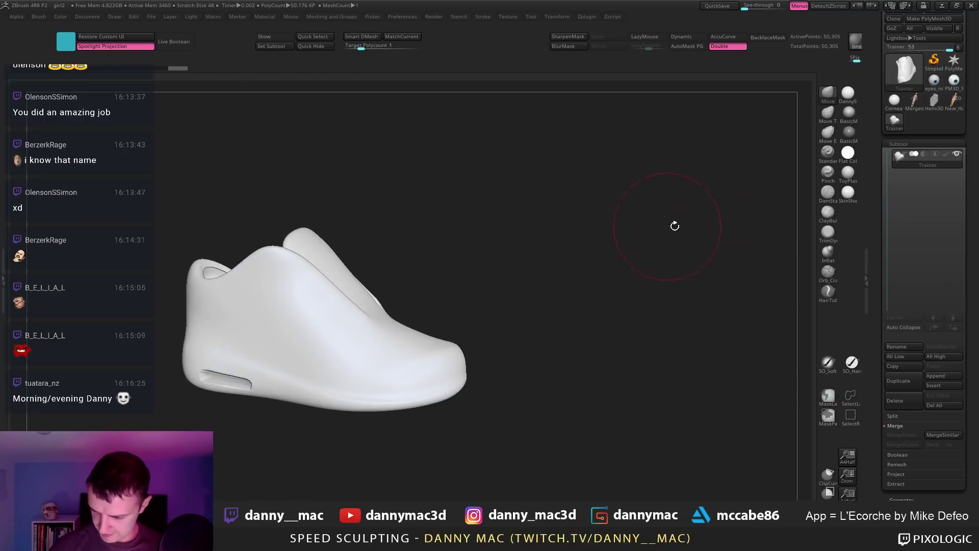
# Step: Delete the eyeball sphere, Cornea1 and Merged tools from the Tool palette
pyautogui.click(954, 102)
pyautogui.click(953, 83)
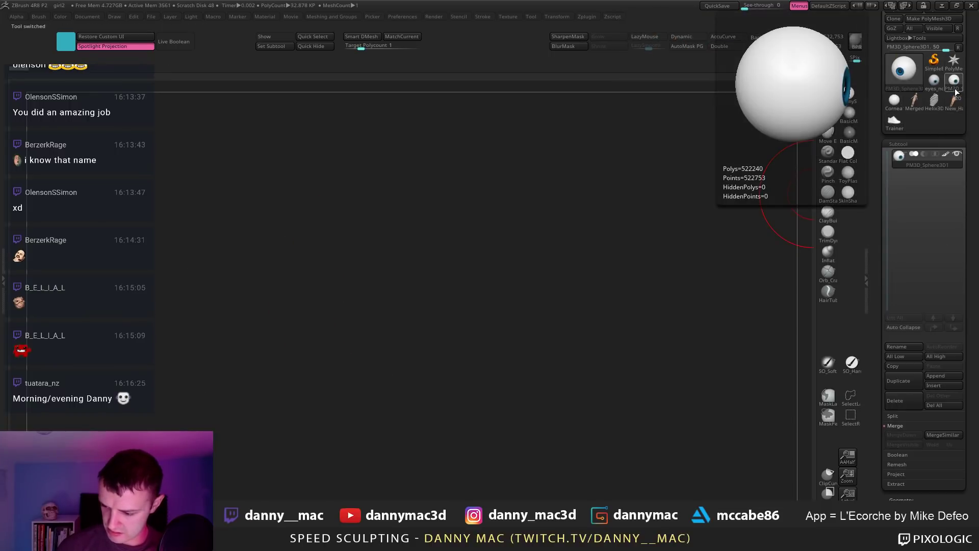
pyautogui.click(954, 61)
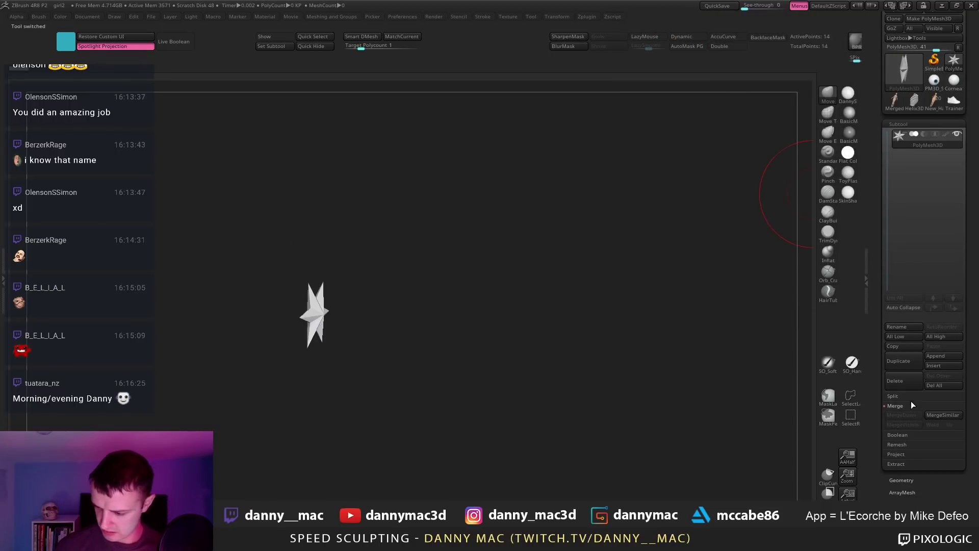
pyautogui.click(934, 88)
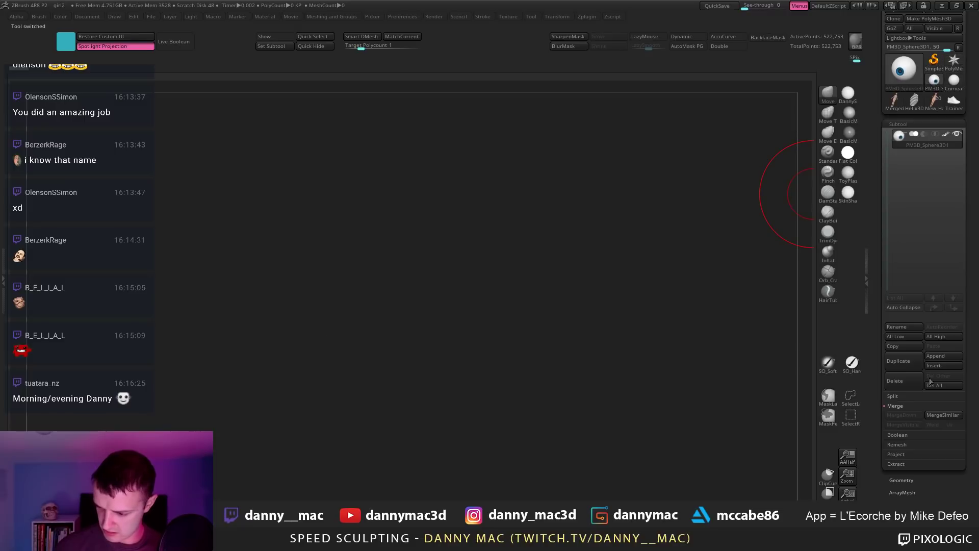
pyautogui.click(904, 383)
pyautogui.click(937, 86)
pyautogui.click(917, 384)
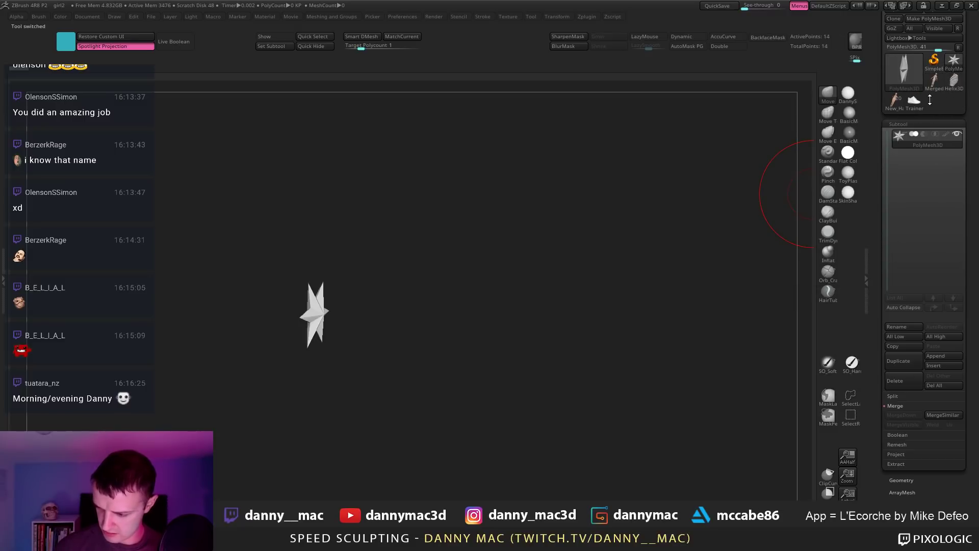
pyautogui.click(932, 90)
pyautogui.click(916, 384)
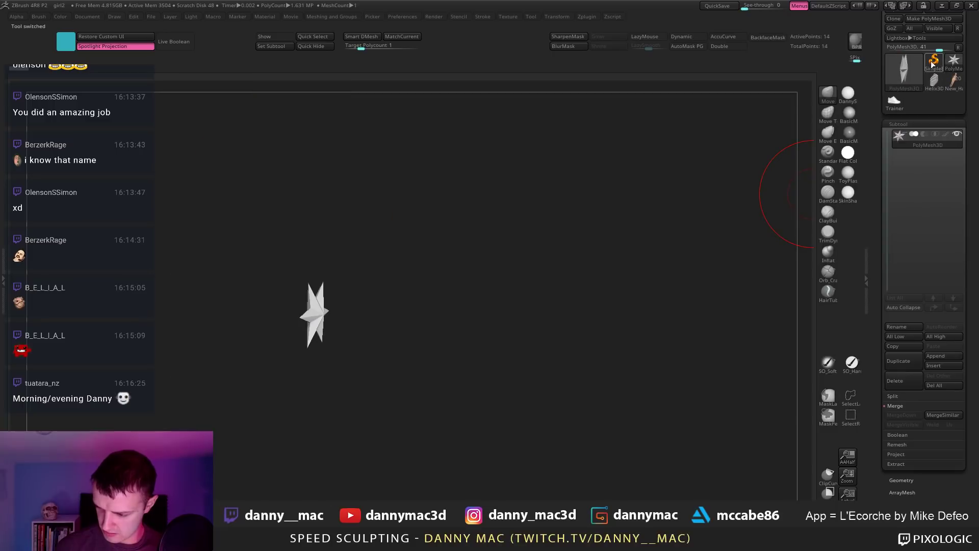
pyautogui.click(932, 87)
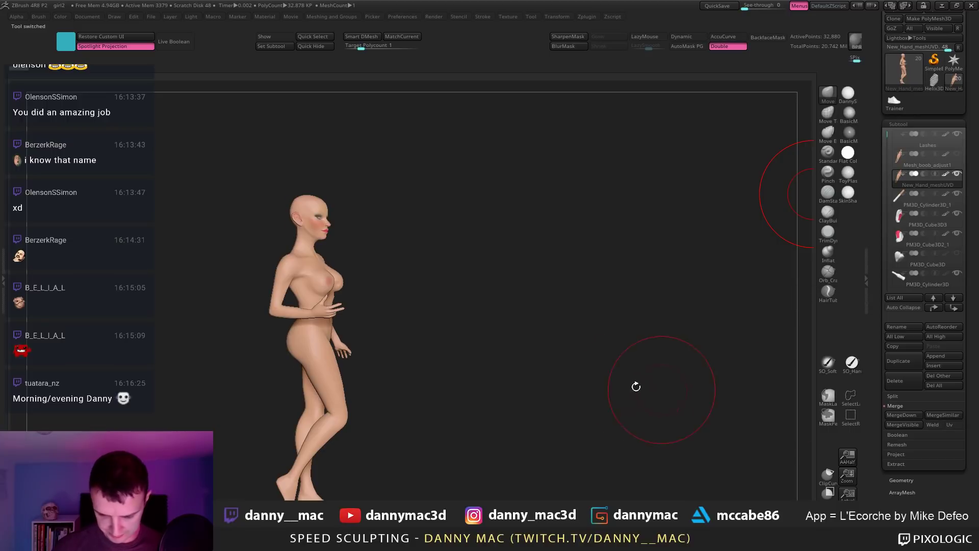
# Step: Delete the girl's subtools one after another, including Heels and Eyes3_1, leaving lashes and body
pyautogui.click(906, 387)
pyautogui.click(906, 387)
pyautogui.click(905, 387)
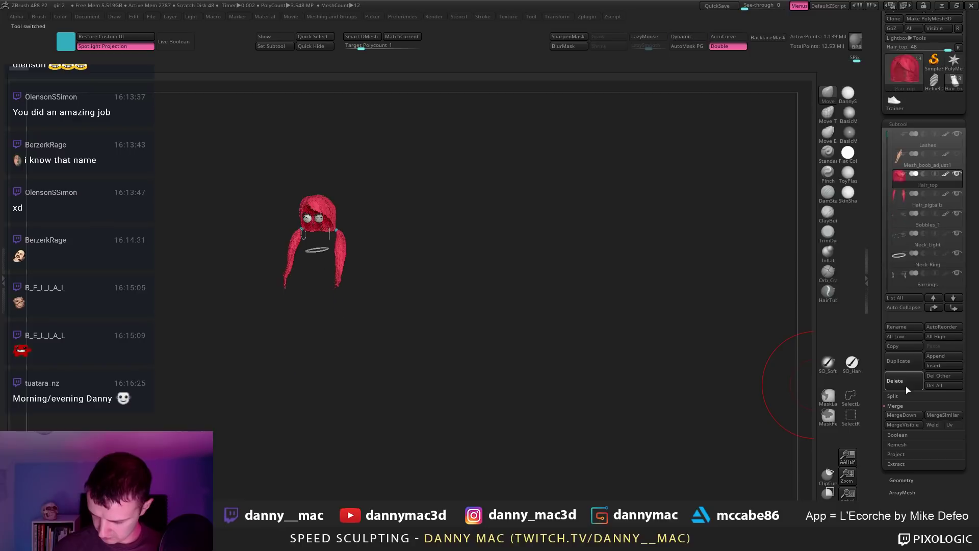
pyautogui.click(905, 386)
pyautogui.click(905, 386)
pyautogui.click(906, 385)
pyautogui.click(905, 385)
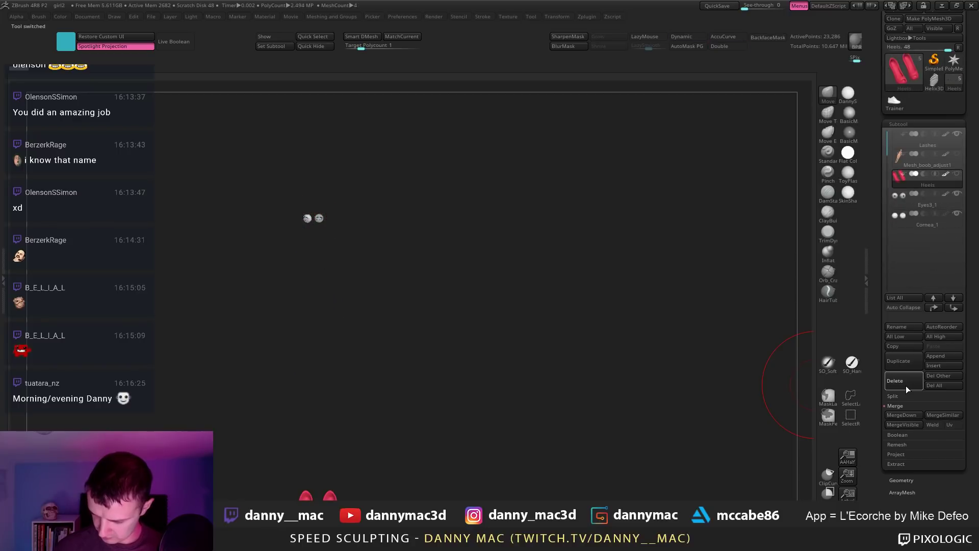
pyautogui.click(906, 385)
pyautogui.click(906, 386)
pyautogui.click(906, 386)
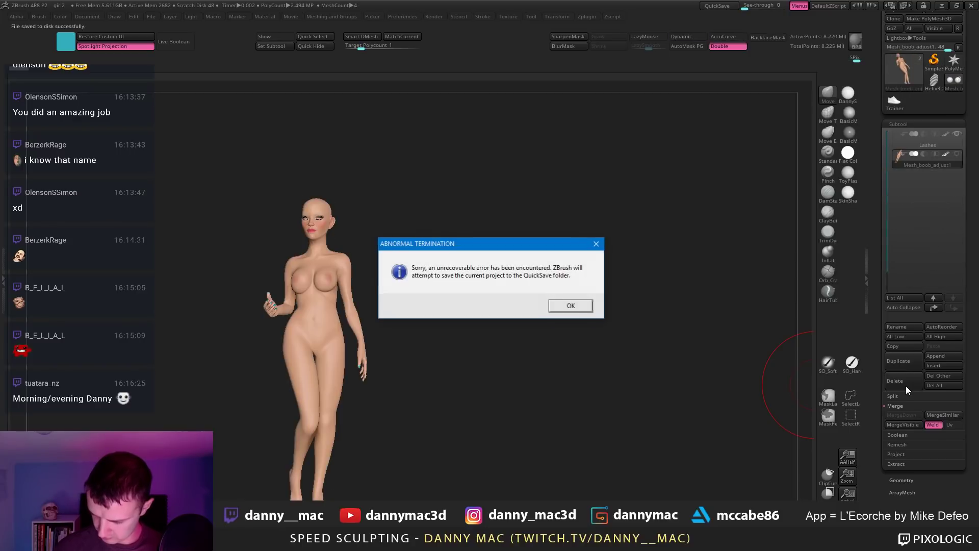
# Step: Acknowledge the crash error, dismiss the crash report, close the photo viewer and lower the music volume
pyautogui.click(580, 308)
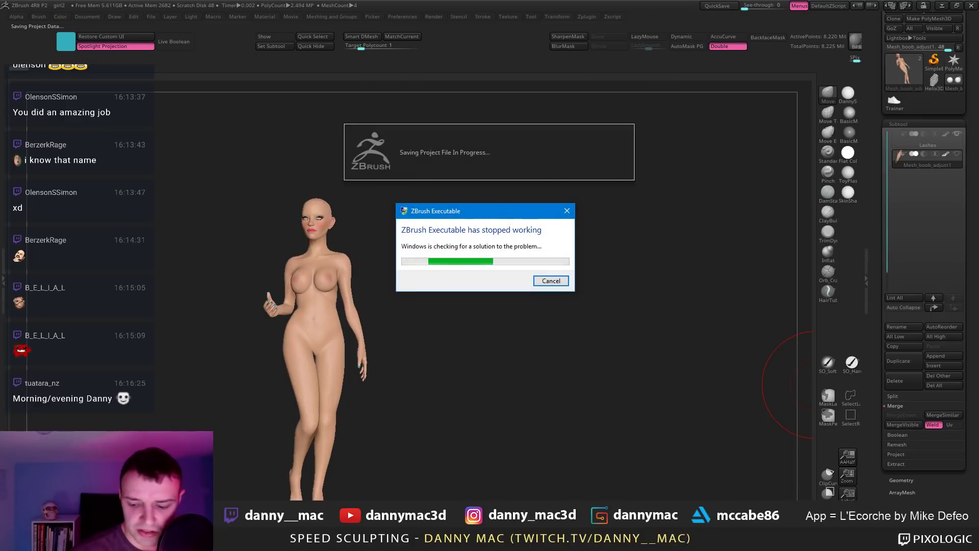
pyautogui.click(550, 280)
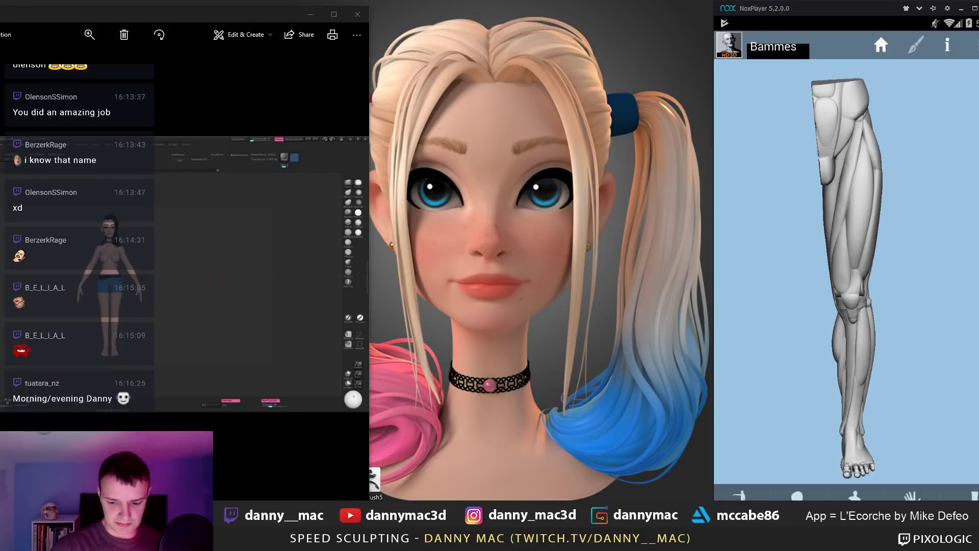
pyautogui.click(358, 14)
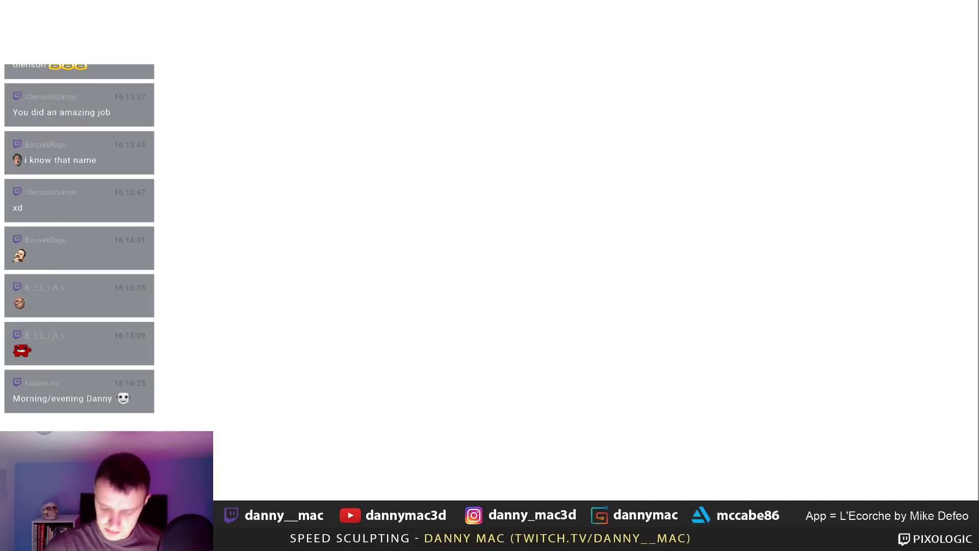
pyautogui.press('XF86AudioPlay')
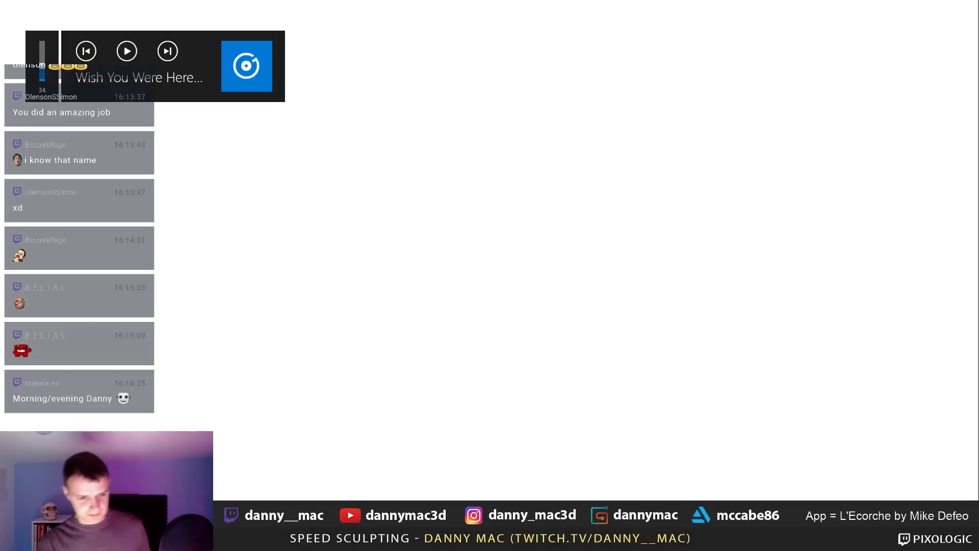
pyautogui.press('XF86AudioLowerVolume')
pyautogui.press('XF86AudioLowerVolume')
pyautogui.press('XF86AudioLowerVolume')
pyautogui.press('XF86AudioLowerVolume')
pyautogui.press('XF86AudioLowerVolume')
pyautogui.press('XF86AudioLowerVolume')
pyautogui.press('XF86AudioLowerVolume')
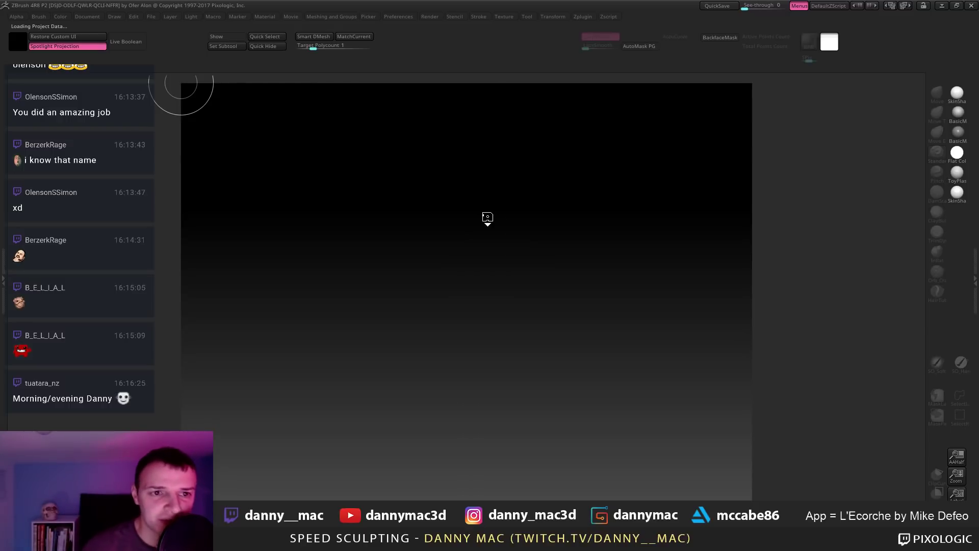
# Step: Dismiss the startup note and load the latest QuickSave of the shoe, checking its polygroups
pyautogui.click(580, 306)
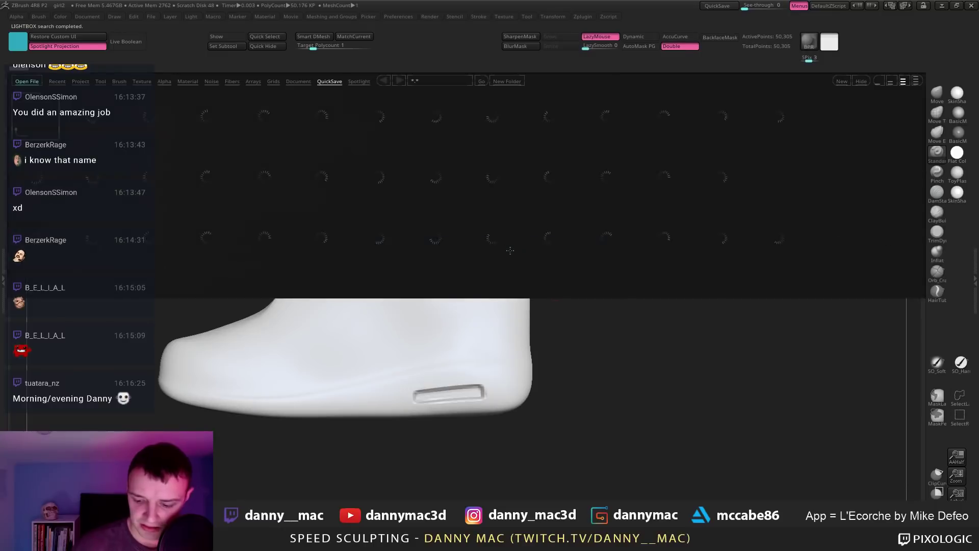
pyautogui.click(866, 81)
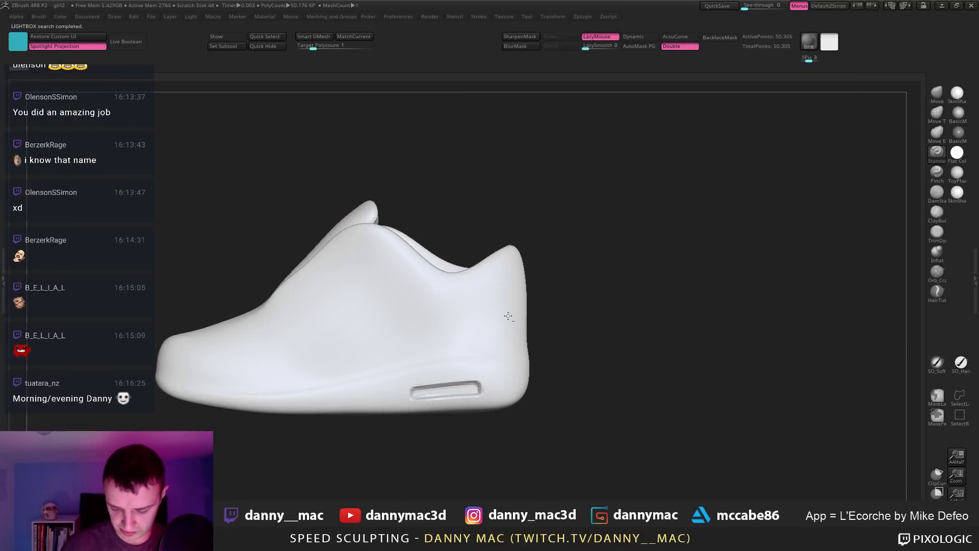
pyautogui.hotkey('shift', 'f')
pyautogui.moveTo(367, 321); pyautogui.dragTo(616, 267, button='right')
pyautogui.hotkey('shift', 'f')
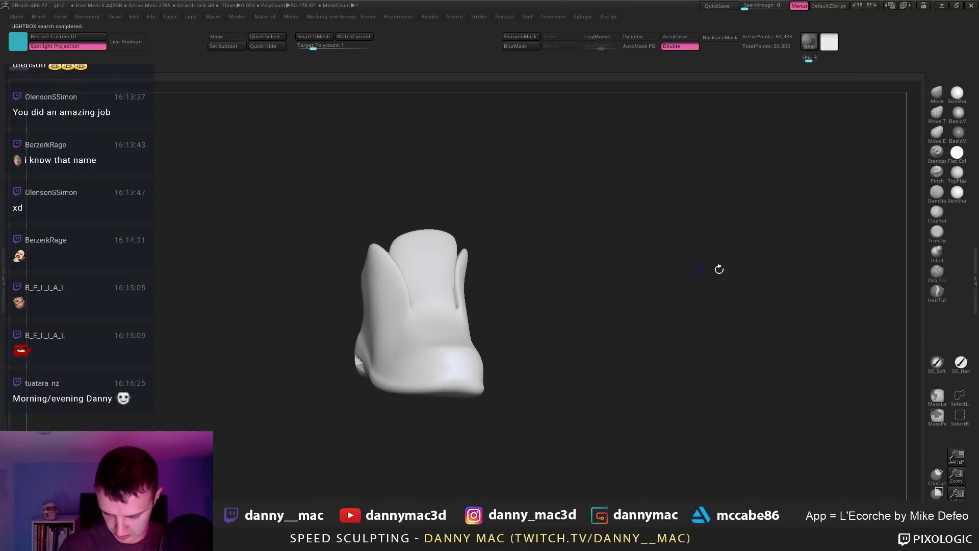
pyautogui.hotkey('shift', 'f')
# Step: Save the shoe as its own tool file named shoe
pyautogui.click(974, 251)
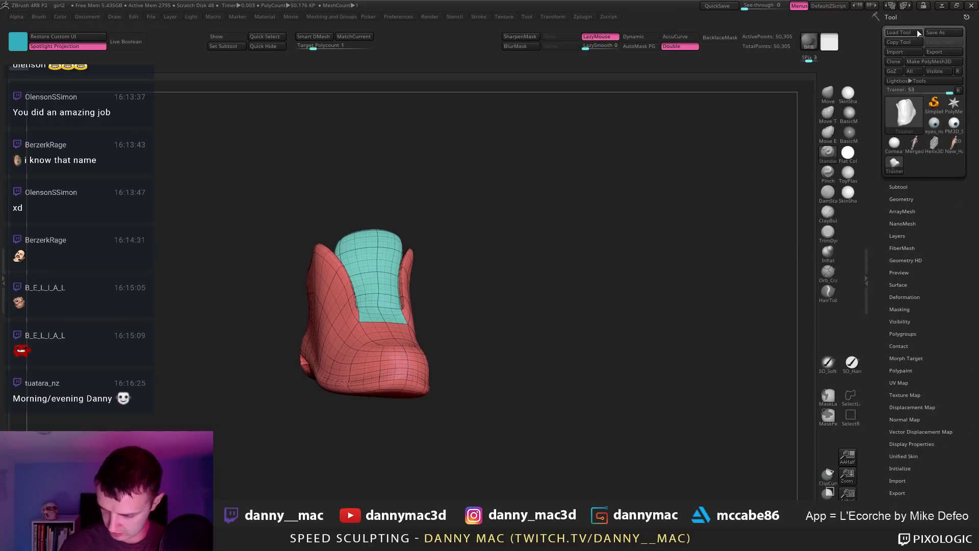
pyautogui.click(935, 32)
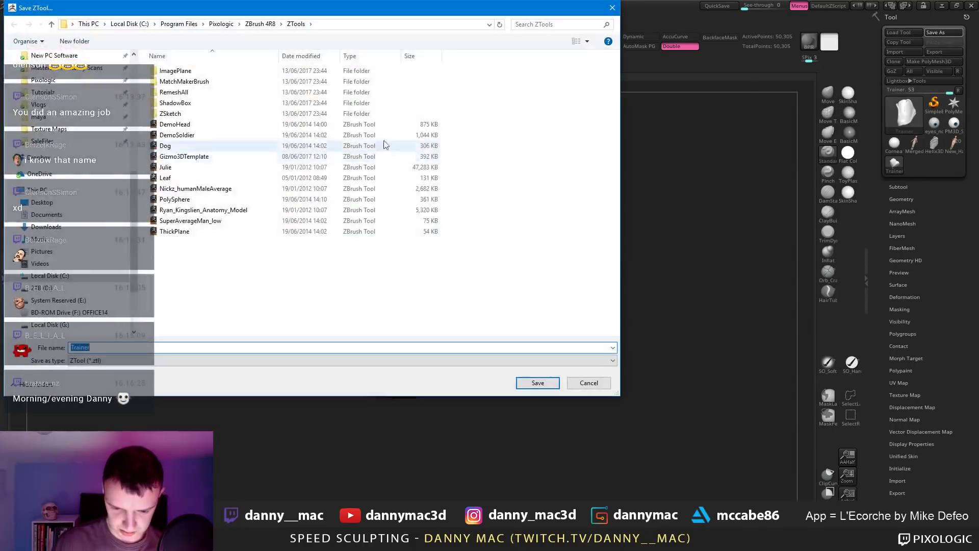
pyautogui.press('Return')
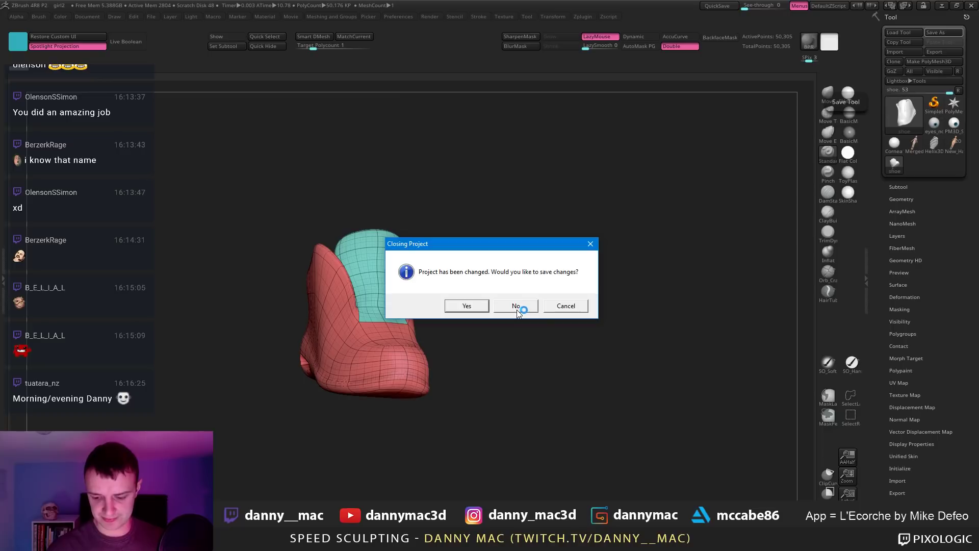
# Step: Close the shoe project without saving, then append the shoe mesh as a subtool of the character
pyautogui.click(516, 306)
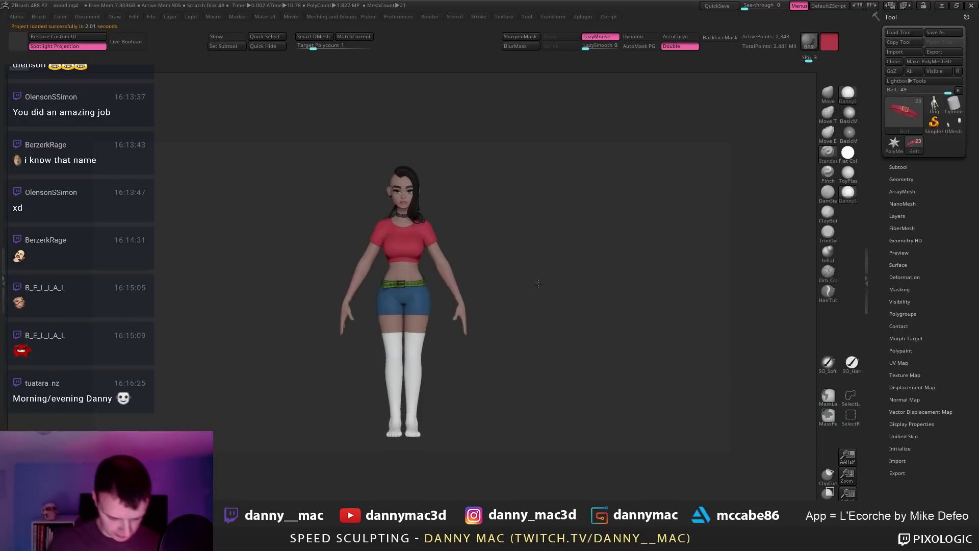
pyautogui.moveTo(540, 260); pyautogui.dragTo(553, 251)
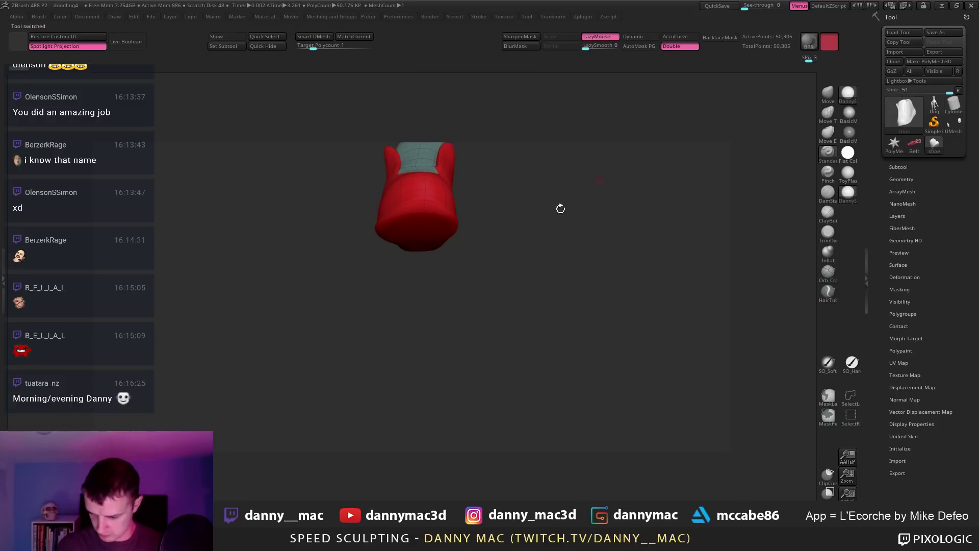
pyautogui.moveTo(582, 192); pyautogui.dragTo(719, 185)
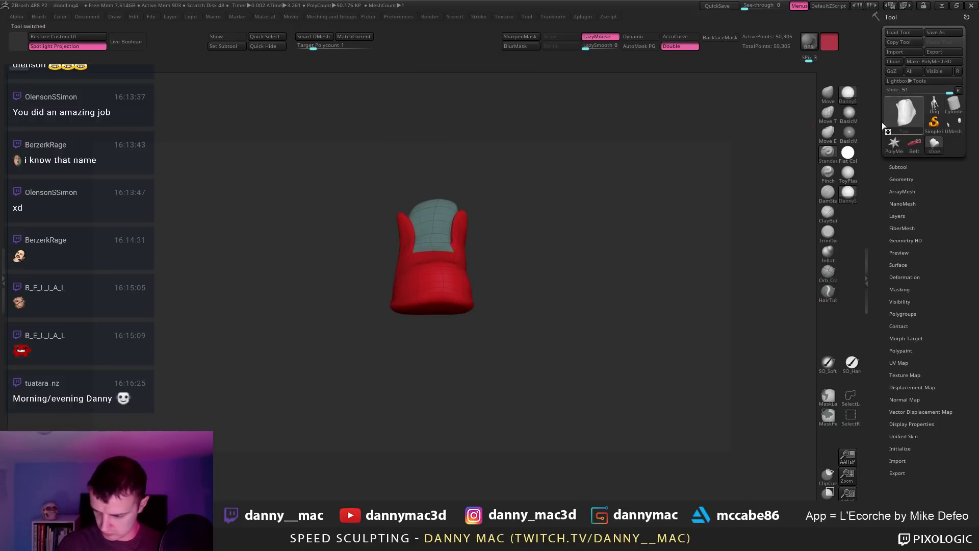
pyautogui.click(915, 144)
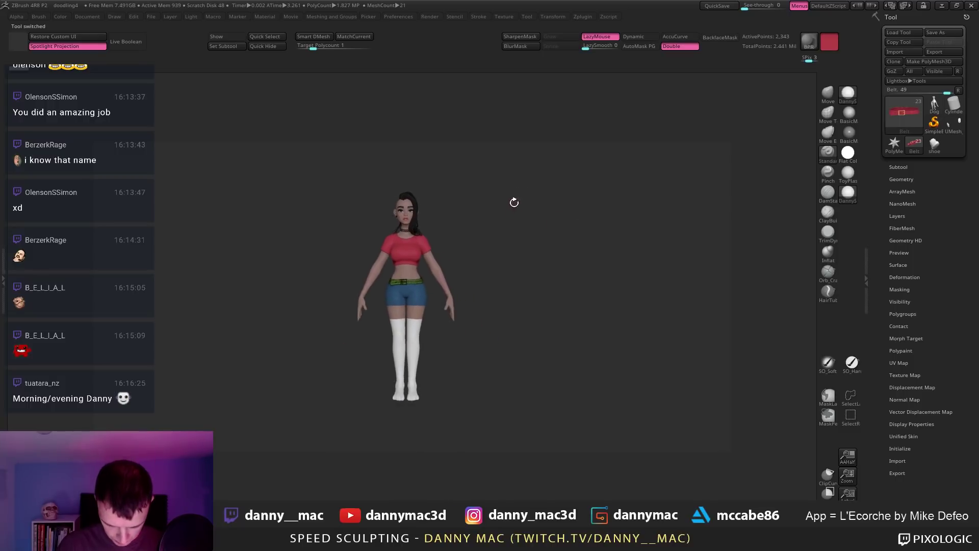
pyautogui.press('F1')
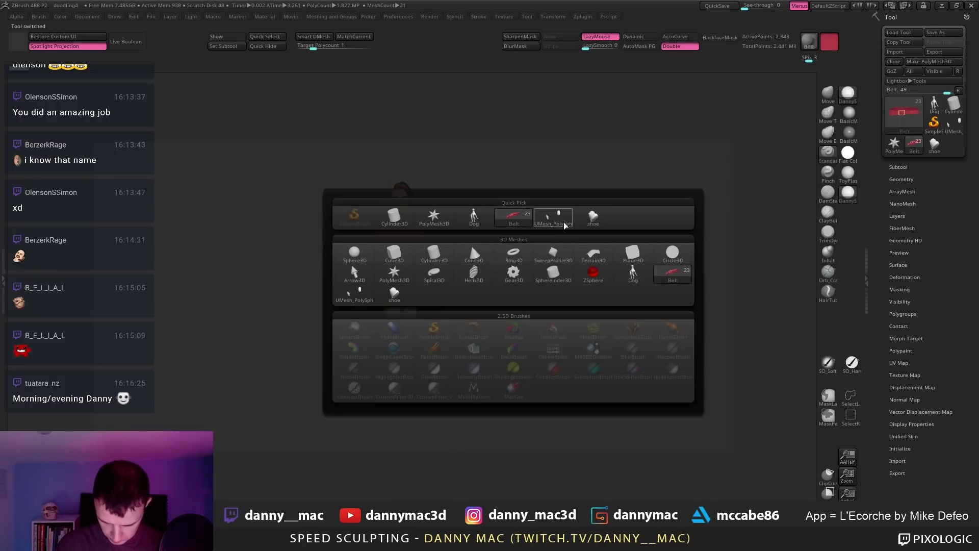
pyautogui.click(585, 221)
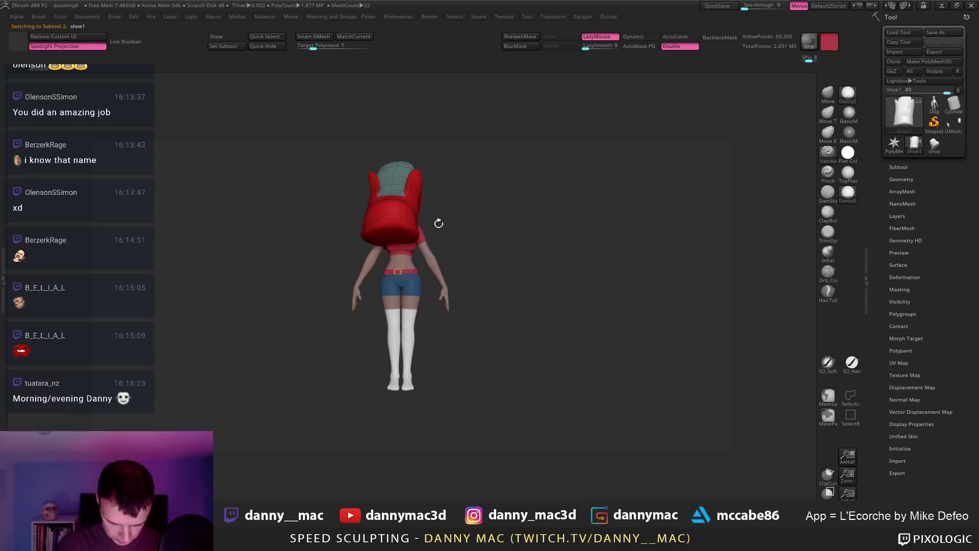
# Step: Move the shoe from the head down to the feet and colour it with the belt's red
pyautogui.moveTo(438, 223)
pyautogui.mouseDown()
pyautogui.moveTo(411, 231)
pyautogui.moveTo(430, 210)
pyautogui.mouseUp()
pyautogui.press('w')
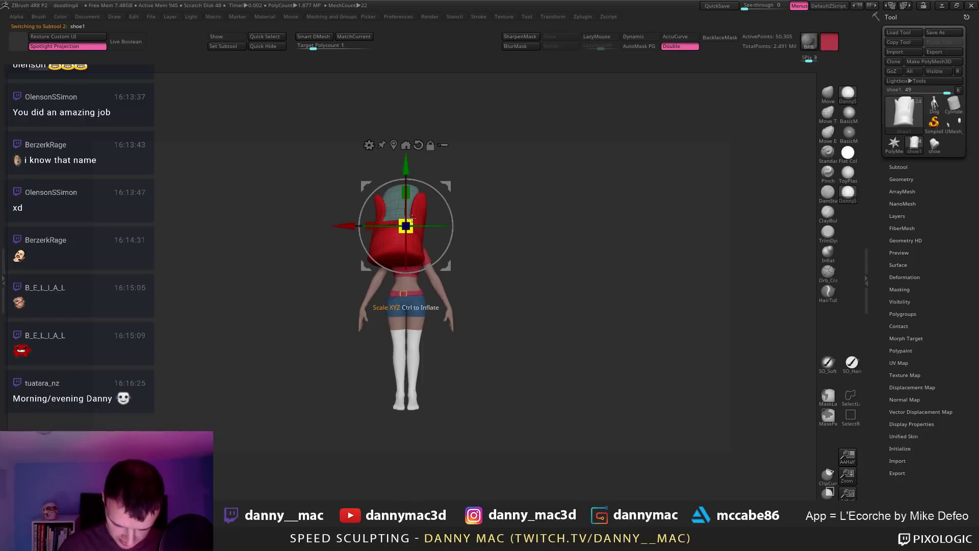
pyautogui.moveTo(443, 187); pyautogui.dragTo(436, 343)
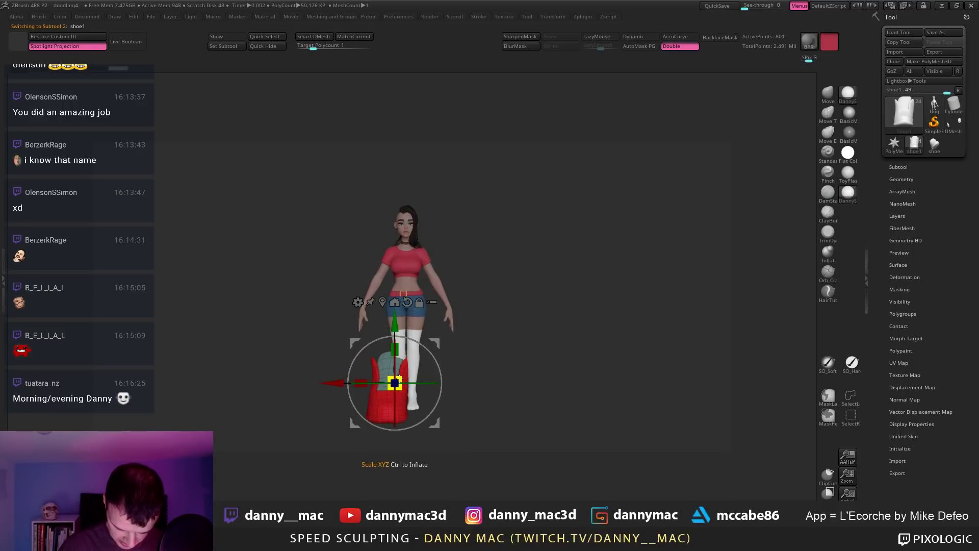
pyautogui.moveTo(428, 337); pyautogui.dragTo(413, 289)
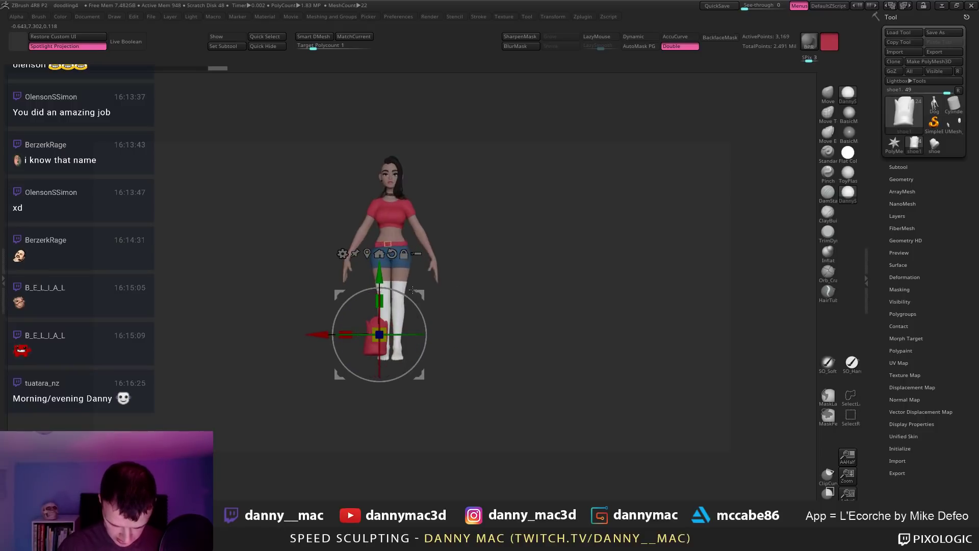
pyautogui.press('c')
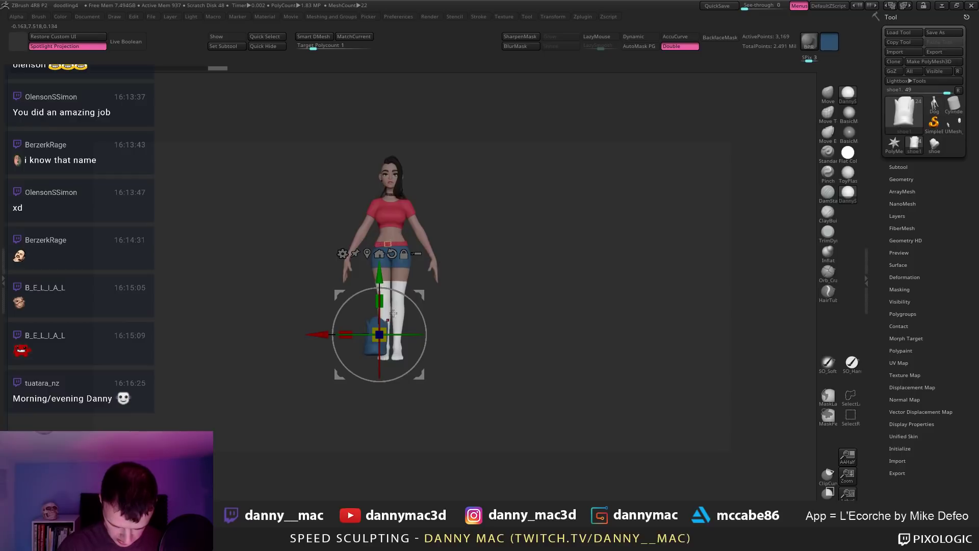
pyautogui.press('c')
pyautogui.press('c')
pyautogui.press('c')
pyautogui.moveTo(480, 296); pyautogui.dragTo(417, 268)
# Step: Scale, widen and nudge the red shoe to fit her foot, checking it from several angles
pyautogui.press('q')
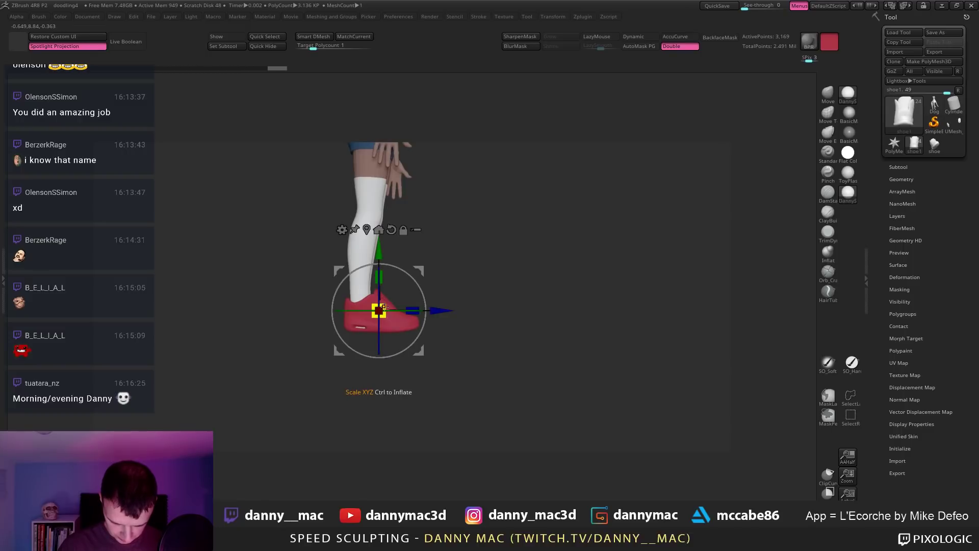
pyautogui.moveTo(384, 307); pyautogui.dragTo(411, 308)
pyautogui.moveTo(379, 275); pyautogui.dragTo(427, 270)
pyautogui.moveTo(438, 275); pyautogui.dragTo(425, 276)
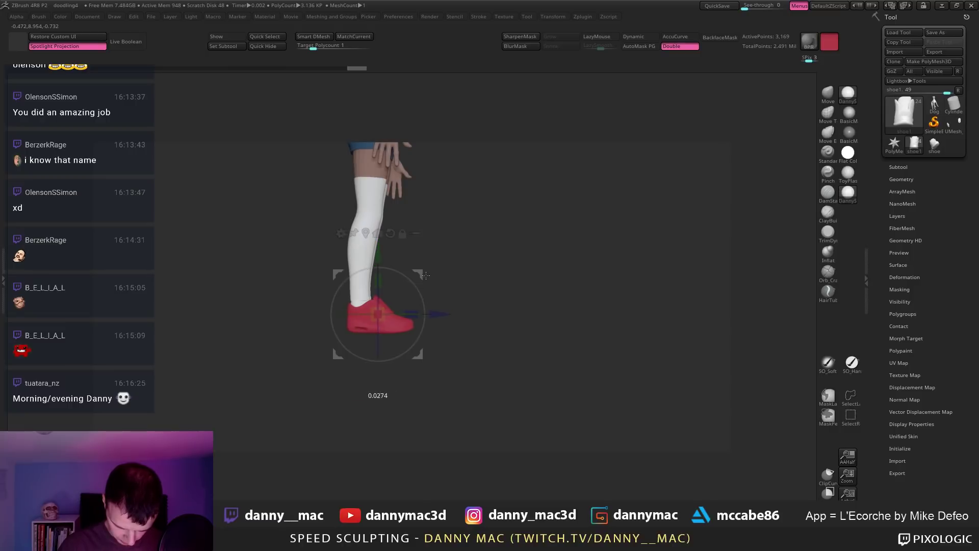
pyautogui.press('q')
pyautogui.keyDown('ctrl'); pyautogui.moveTo(378, 314); pyautogui.dragTo(360, 329, button='right'); pyautogui.keyUp('ctrl')
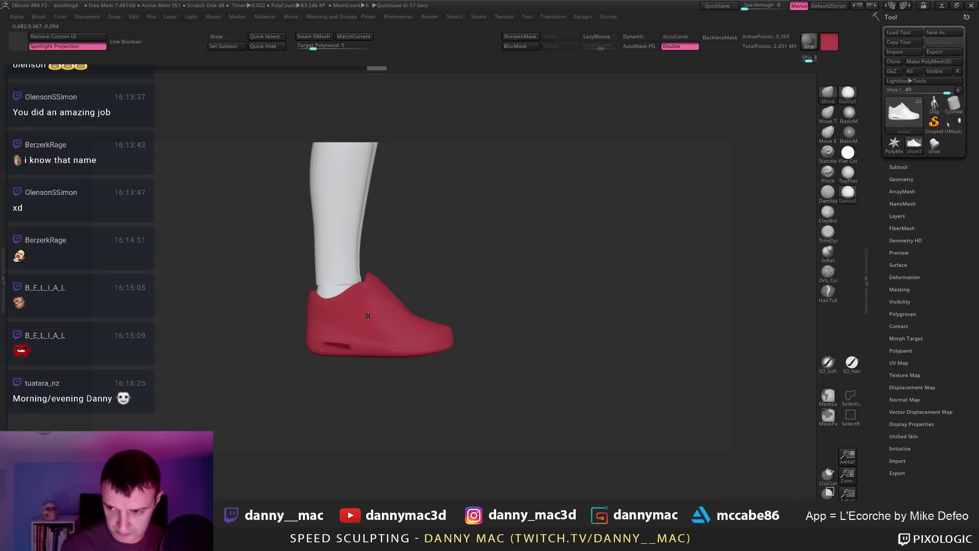
pyautogui.moveTo(473, 239); pyautogui.dragTo(476, 297, button='right')
pyautogui.press('w')
pyautogui.moveTo(476, 297); pyautogui.dragTo(477, 296)
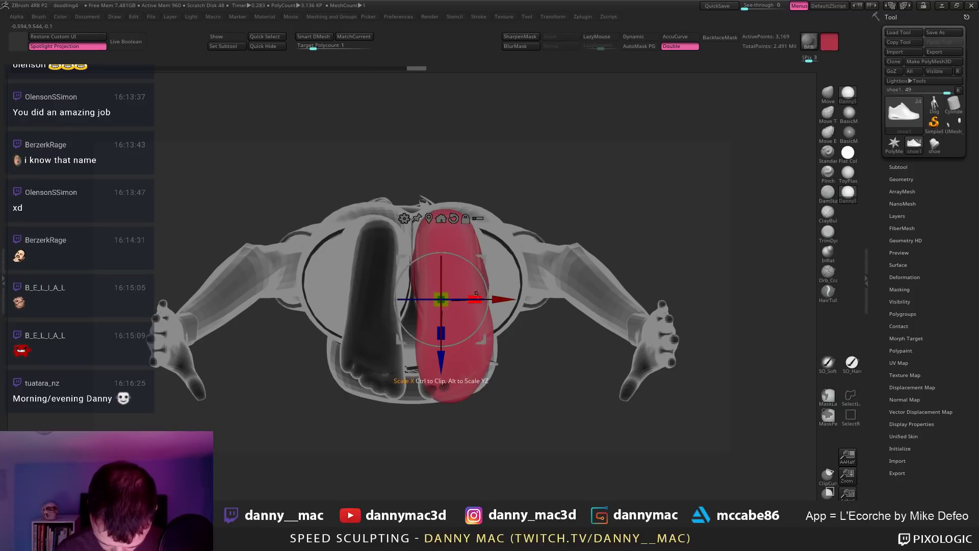
pyautogui.moveTo(477, 296); pyautogui.dragTo(504, 306, button='right')
# Step: Solo the shoe, show its polygroups and step its subdivision level down and back up
pyautogui.hotkey('alt', 's')
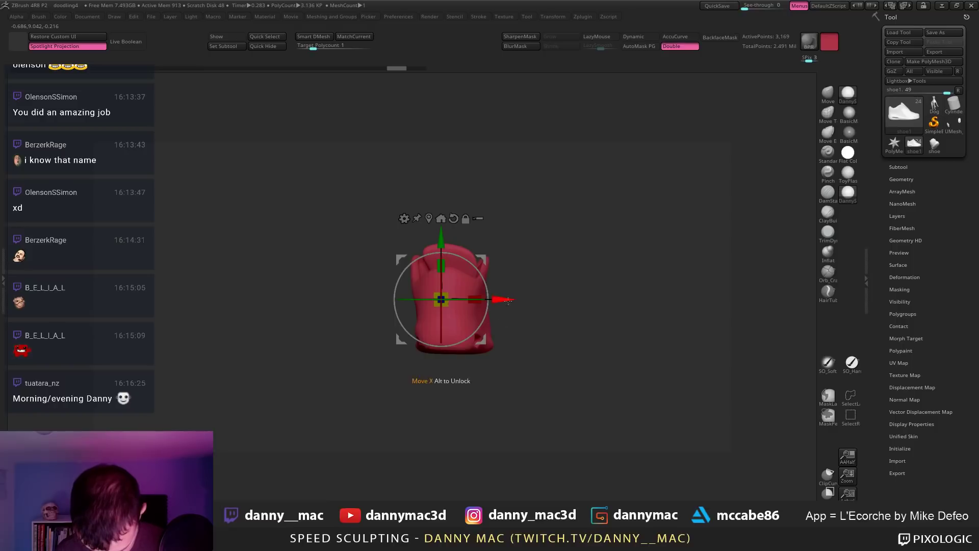
pyautogui.hotkey('shift', 'f')
pyautogui.hotkey('shift', 'd')
pyautogui.hotkey('shift', 'd')
pyautogui.press('d')
pyautogui.press('d')
pyautogui.moveTo(524, 347)
pyautogui.mouseDown(button='right')
pyautogui.moveTo(497, 345)
pyautogui.moveTo(536, 350)
pyautogui.moveTo(475, 355)
pyautogui.moveTo(518, 351)
pyautogui.moveTo(505, 340)
pyautogui.moveTo(515, 332)
pyautogui.moveTo(556, 338)
pyautogui.moveTo(552, 305)
pyautogui.mouseUp(button='right')
pyautogui.press('q')
# Step: Review the shoe's polygroups at its lowest, middle and highest subdivision levels from several angles
pyautogui.rightClick(513, 330)
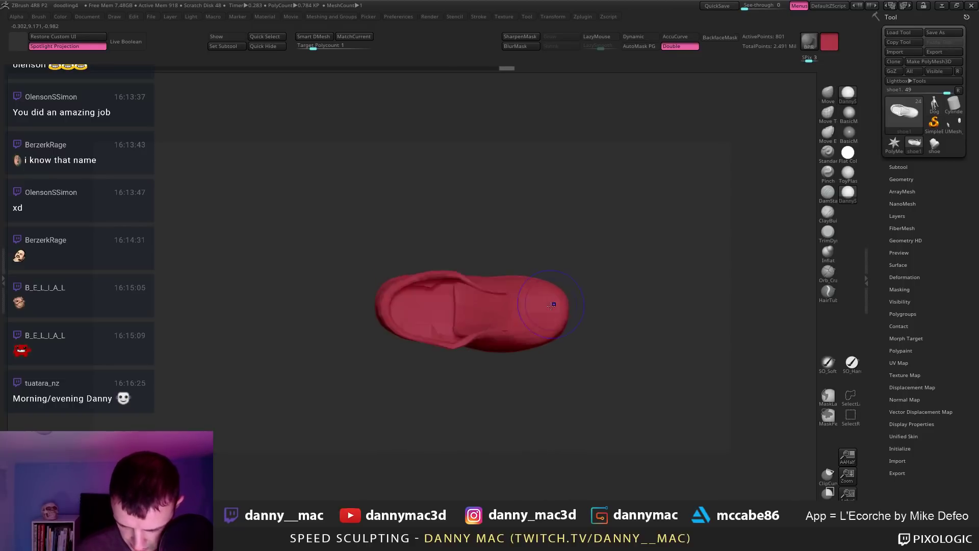
pyautogui.hotkey('shift', 'f')
pyautogui.hotkey('shift', 'f')
pyautogui.hotkey('shift', 'f')
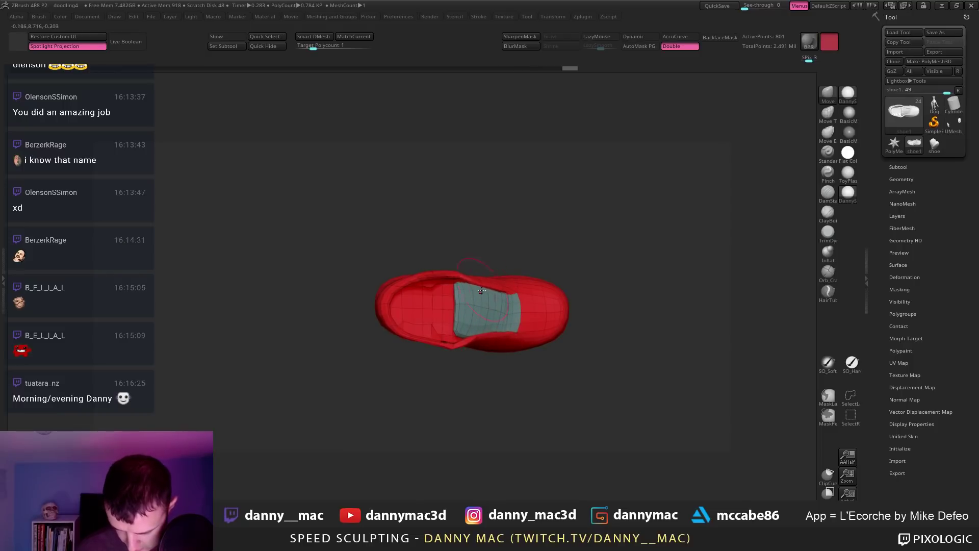
pyautogui.moveTo(513, 294)
pyautogui.mouseDown(button='right')
pyautogui.moveTo(444, 310)
pyautogui.moveTo(461, 274)
pyautogui.moveTo(484, 291)
pyautogui.moveTo(465, 292)
pyautogui.moveTo(467, 258)
pyautogui.moveTo(494, 225)
pyautogui.moveTo(487, 282)
pyautogui.moveTo(440, 295)
pyautogui.moveTo(474, 294)
pyautogui.moveTo(497, 315)
pyautogui.mouseUp(button='right')
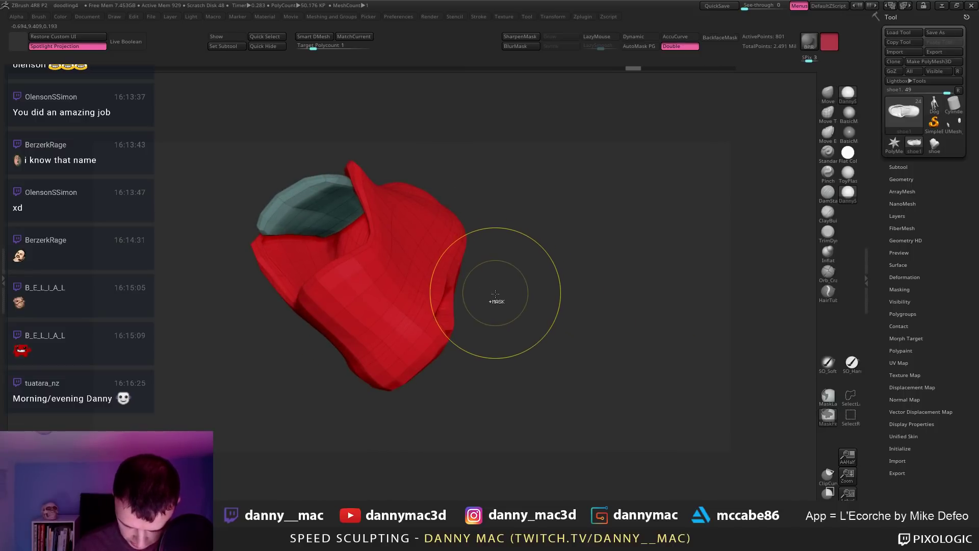
pyautogui.hotkey('shift', 'd')
pyautogui.hotkey('shift', 'd')
pyautogui.hotkey('shift', 'd')
pyautogui.press('d')
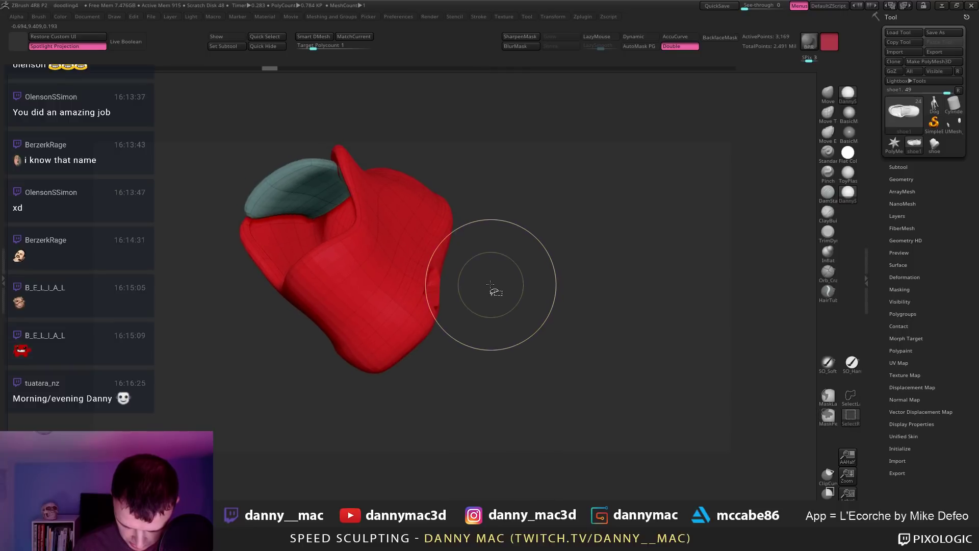
pyautogui.press('d')
pyautogui.press('d')
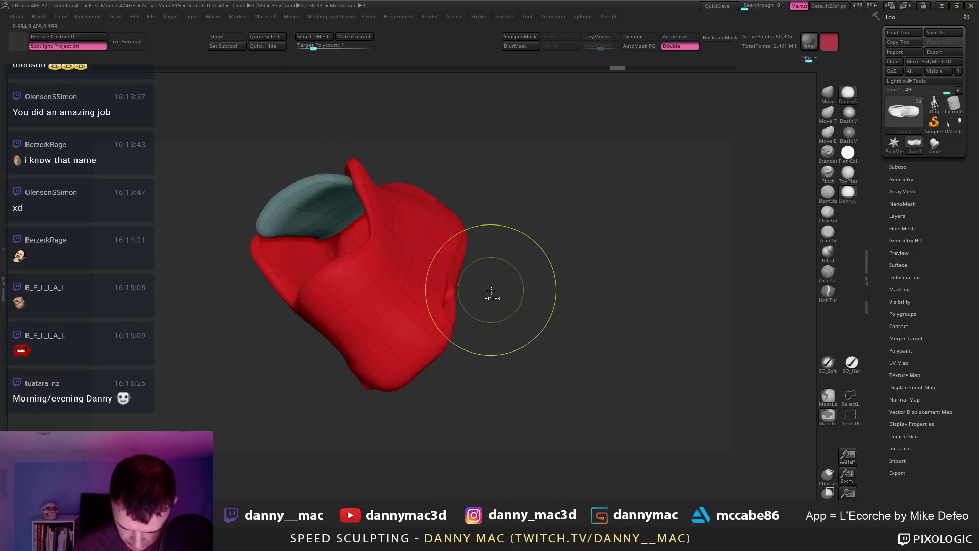
pyautogui.keyDown('ctrl'); pyautogui.moveTo(498, 293); pyautogui.dragTo(476, 310, button='right'); pyautogui.keyUp('ctrl')
pyautogui.hotkey('shift', 'd')
pyautogui.hotkey('shift', 'd')
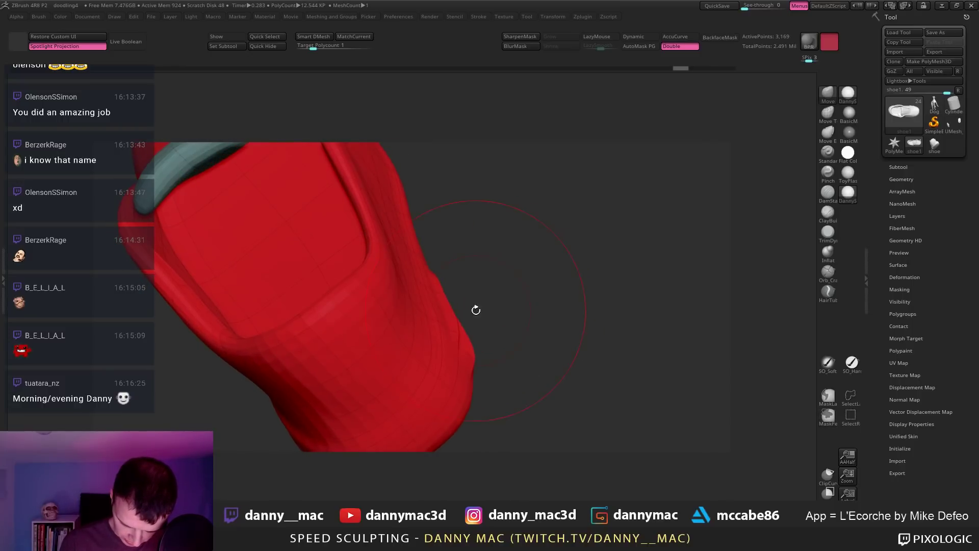
pyautogui.press('d')
pyautogui.press('d')
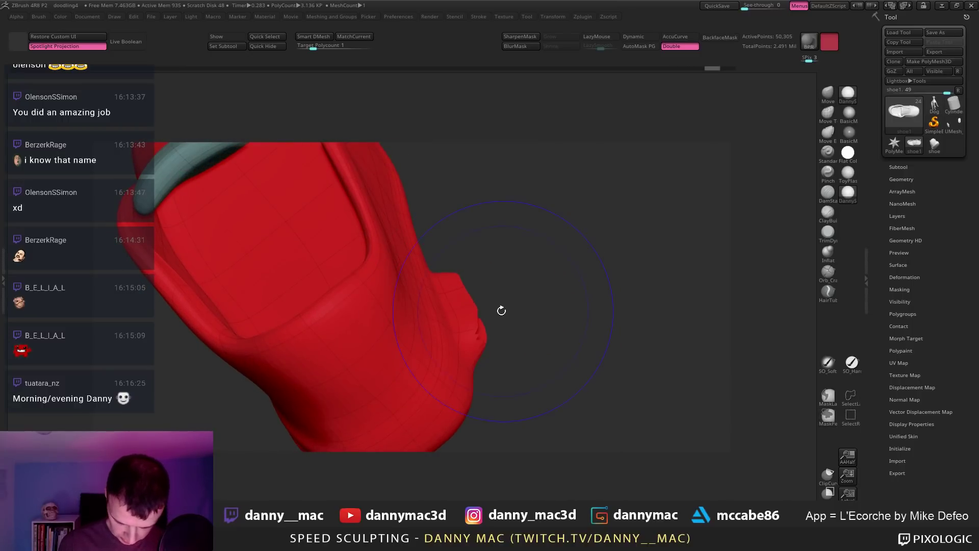
pyautogui.hotkey('shift', 'd')
pyautogui.hotkey('shift', 'd')
pyautogui.moveTo(511, 311); pyautogui.dragTo(490, 271, button='right')
pyautogui.press('d')
pyautogui.press('d')
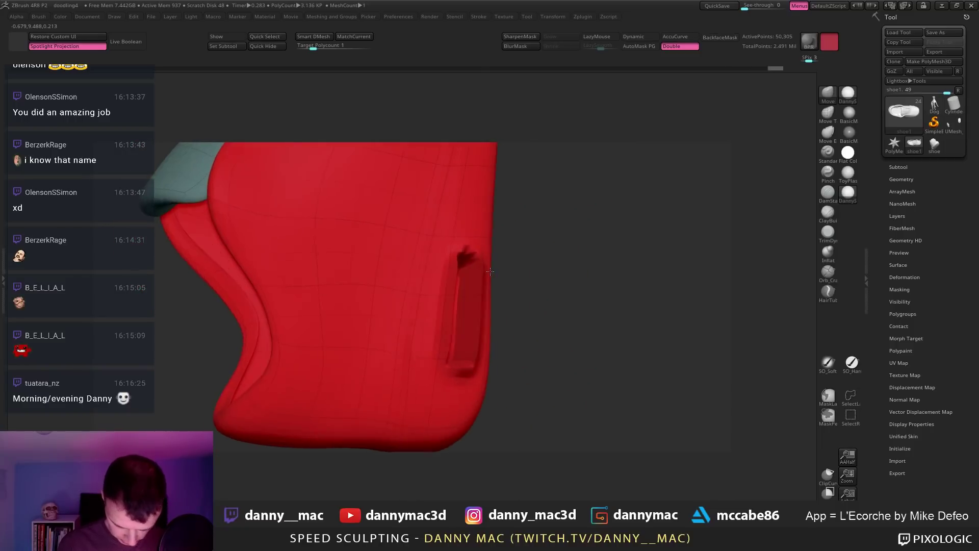
# Step: Select the TrimDynamic brush and view the shoe opening from another angle
pyautogui.press('b')
pyautogui.press('t')
pyautogui.press('d')
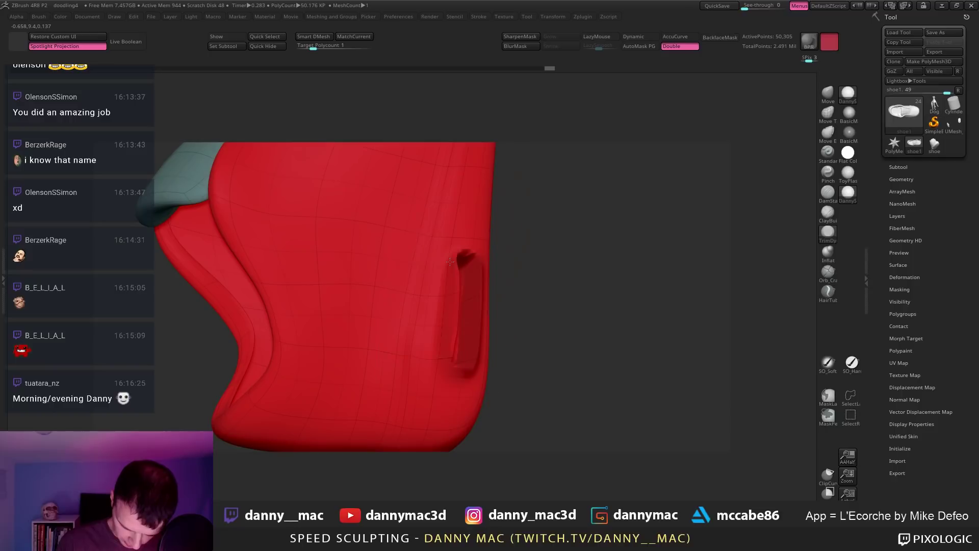
pyautogui.moveTo(465, 282)
pyautogui.mouseDown(button='right')
pyautogui.moveTo(497, 274)
pyautogui.moveTo(501, 325)
pyautogui.moveTo(459, 306)
pyautogui.moveTo(345, 333)
pyautogui.moveTo(477, 306)
pyautogui.moveTo(530, 314)
pyautogui.moveTo(485, 279)
pyautogui.moveTo(492, 298)
pyautogui.moveTo(468, 331)
pyautogui.mouseUp(button='right')
pyautogui.press('space')
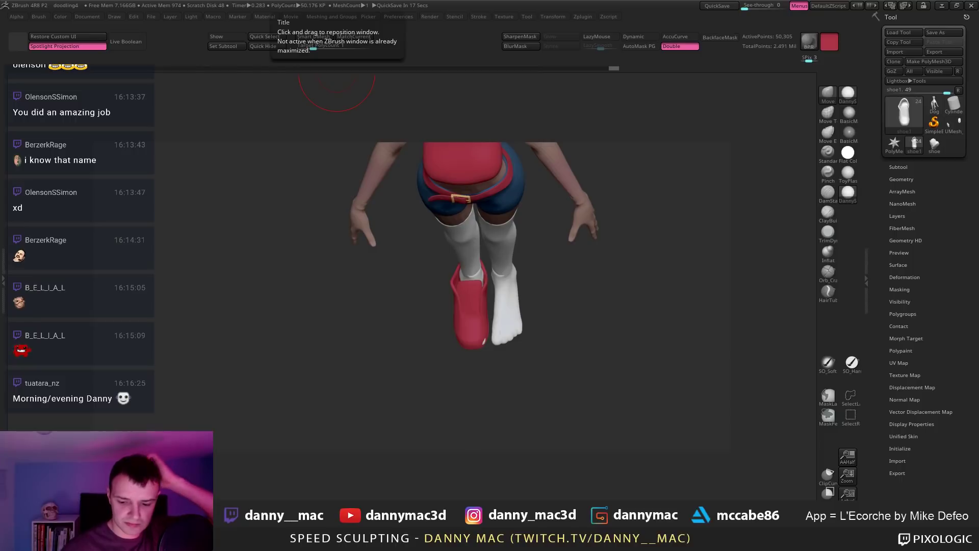
# Step: Continue without saving, zoom out to see the whole new figure and open its subtool list
pyautogui.click(523, 300)
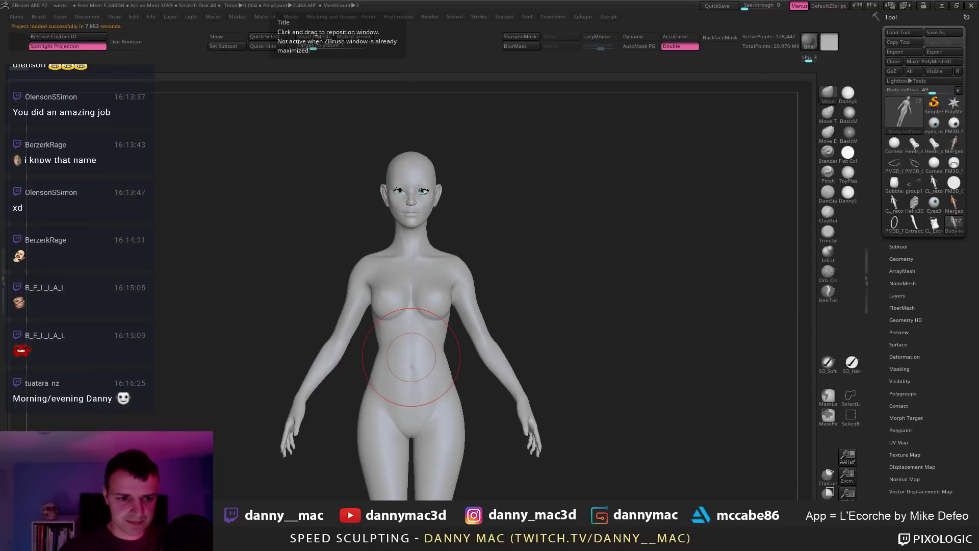
pyautogui.moveTo(535, 273); pyautogui.dragTo(555, 259)
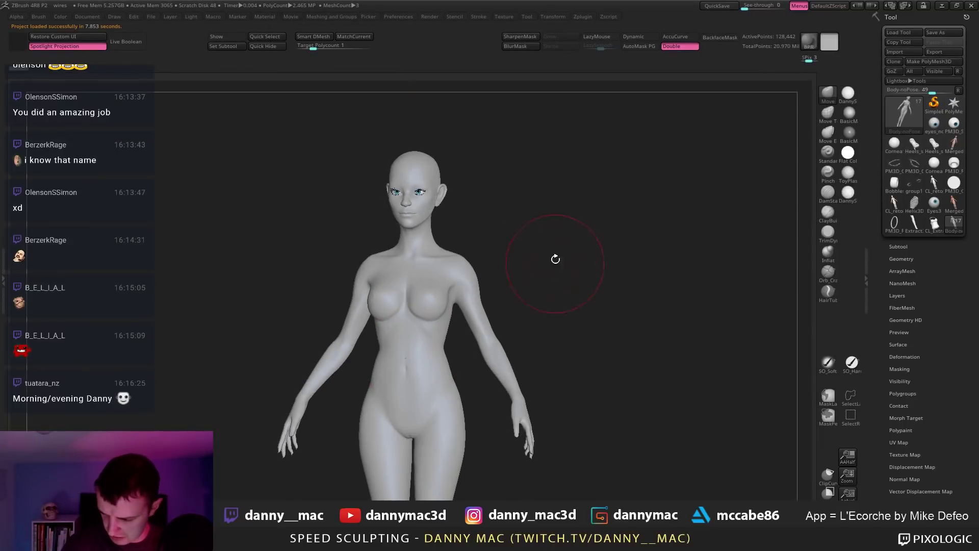
pyautogui.keyDown('alt'); pyautogui.moveTo(688, 223); pyautogui.dragTo(583, 197); pyautogui.keyUp('alt')
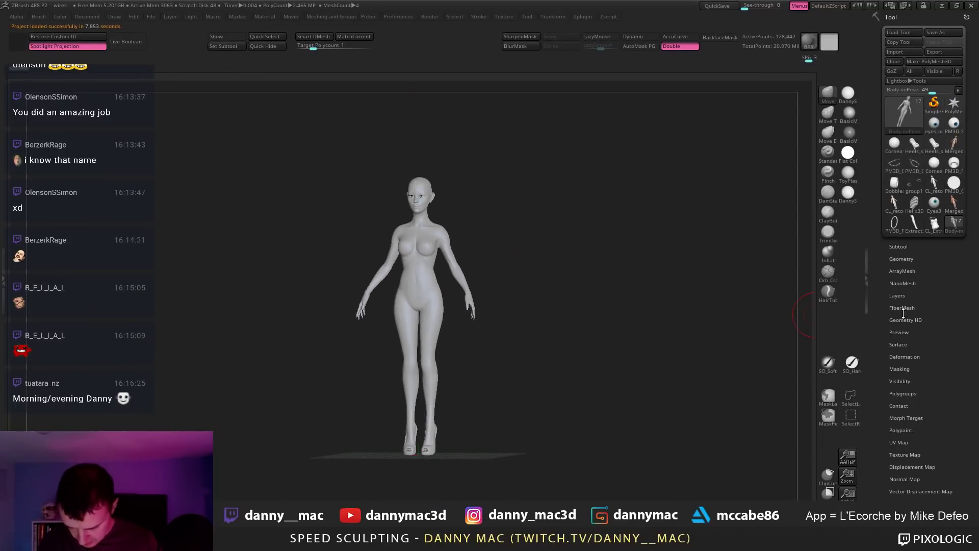
pyautogui.click(909, 246)
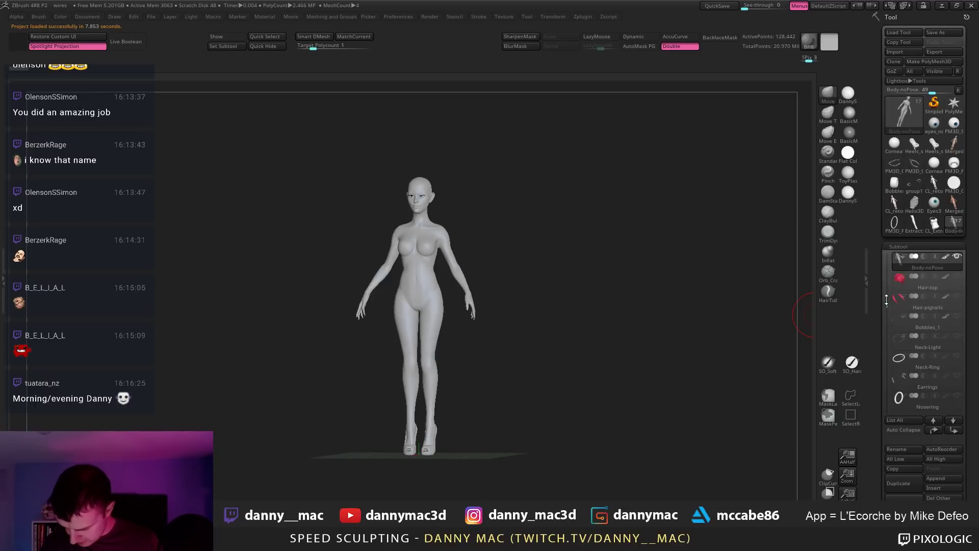
pyautogui.moveTo(887, 301); pyautogui.dragTo(879, 238)
# Step: Browse loaded tools: CL_Extract2_oPP, Merged_Fibers20, PM3D_Ring3D2, the star and Heels_sarah3_2
pyautogui.click(928, 231)
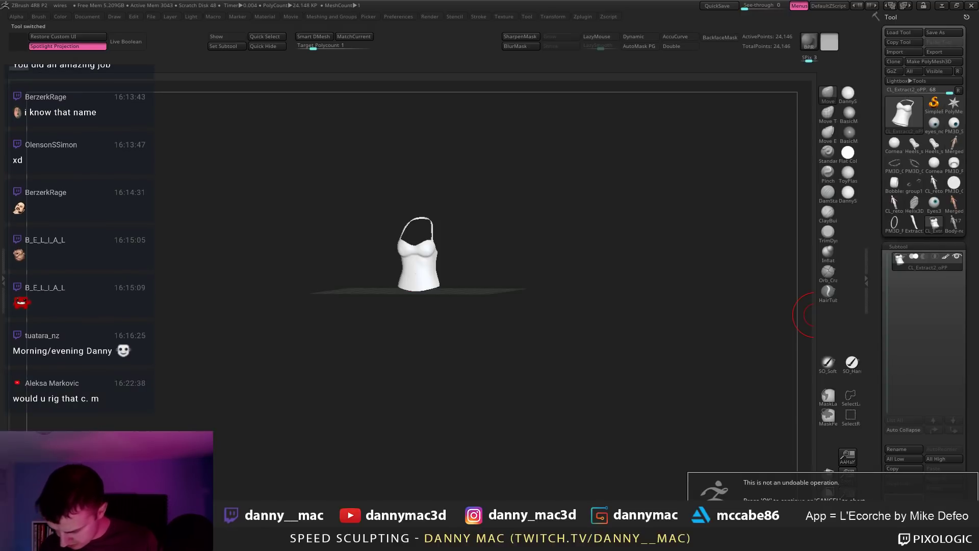
pyautogui.click(953, 203)
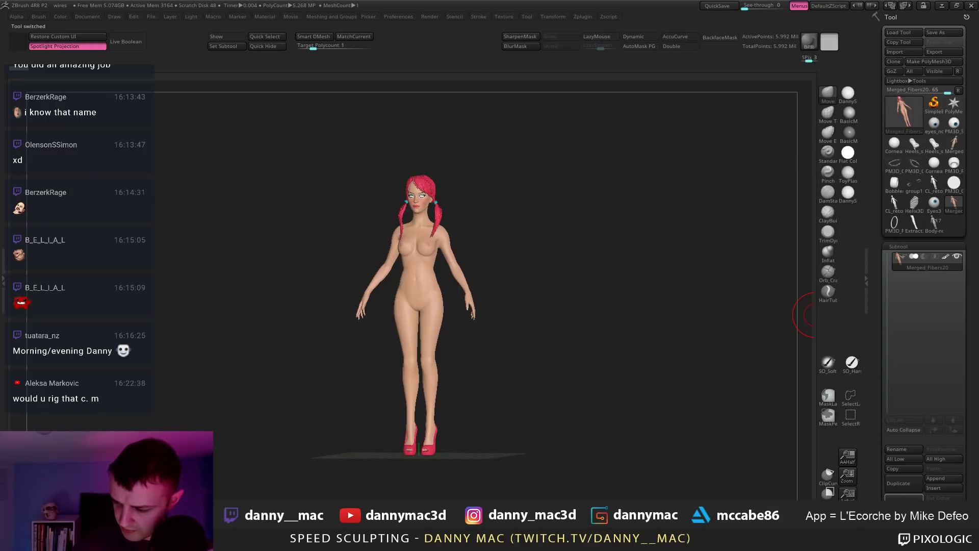
pyautogui.click(894, 222)
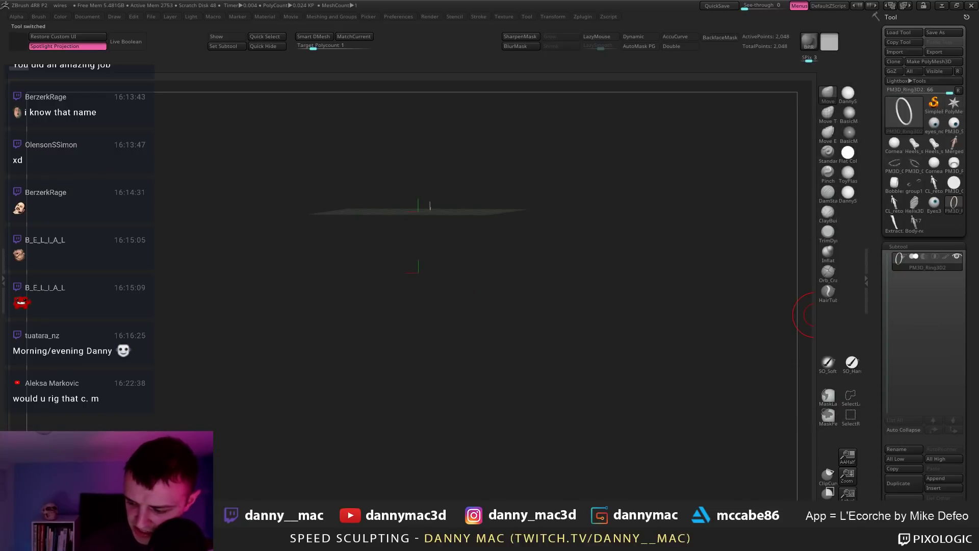
pyautogui.click(903, 497)
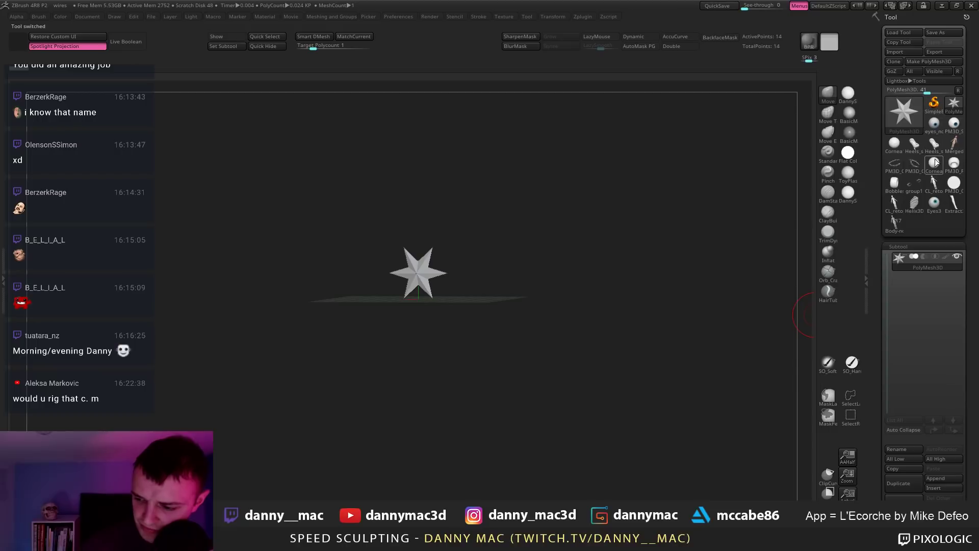
pyautogui.click(909, 141)
pyautogui.click(900, 497)
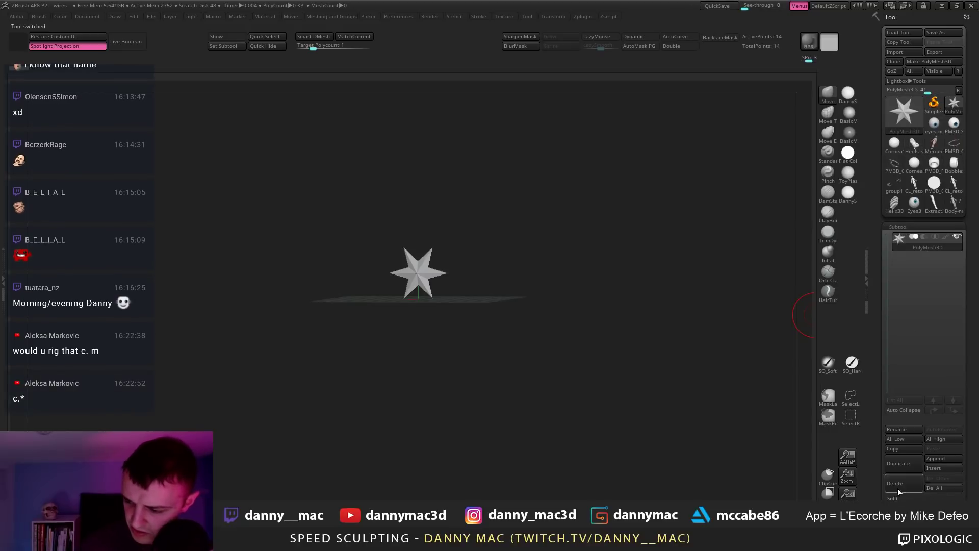
pyautogui.click(914, 143)
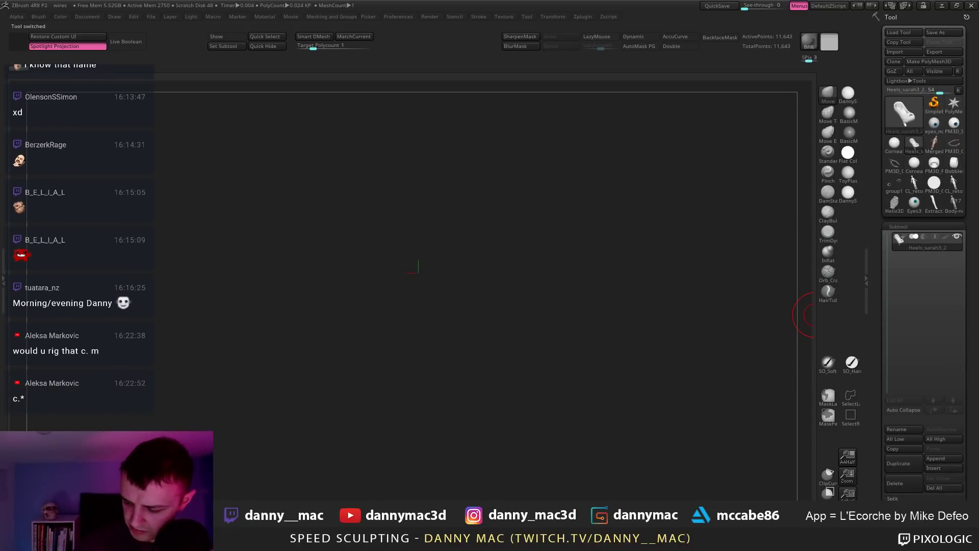
pyautogui.click(903, 488)
pyautogui.click(916, 138)
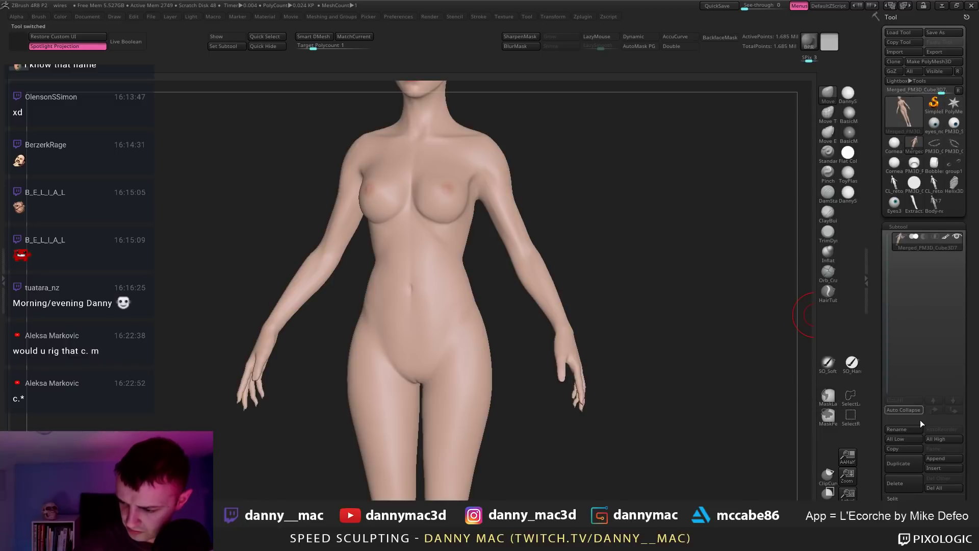
pyautogui.click(910, 484)
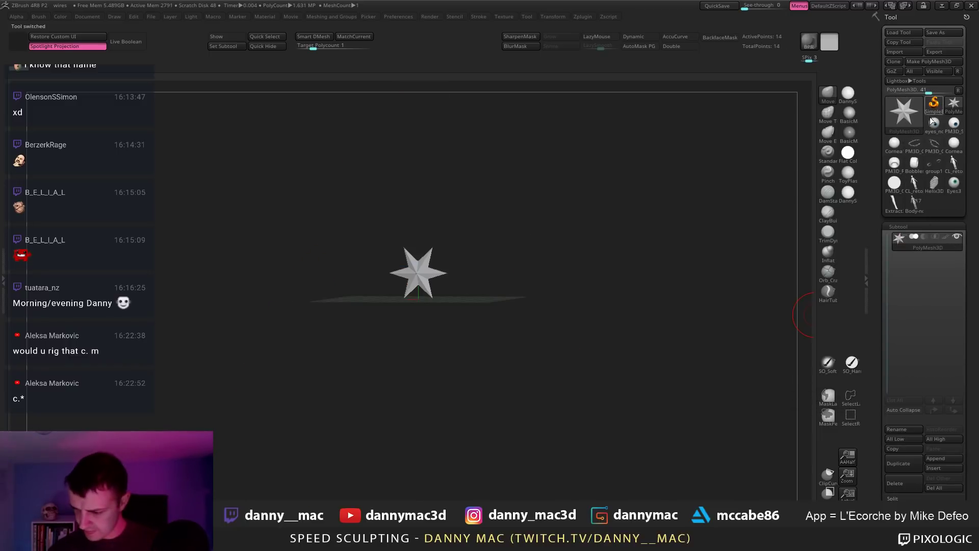
pyautogui.click(935, 125)
# Step: Step through the eyeball, eyelash, retopologised body, circle and Eyes3 tools, then load Body-noPose
pyautogui.click(953, 105)
pyautogui.click(953, 125)
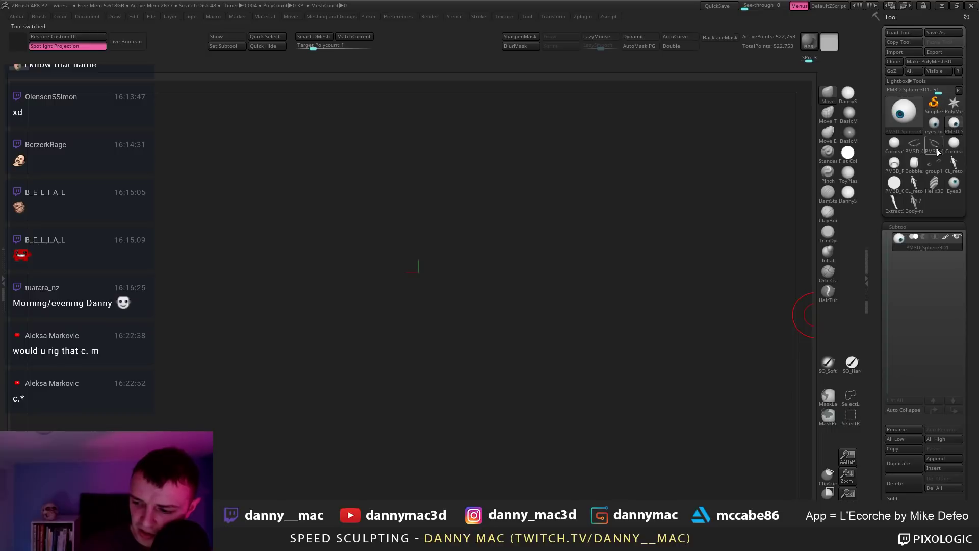
pyautogui.click(935, 145)
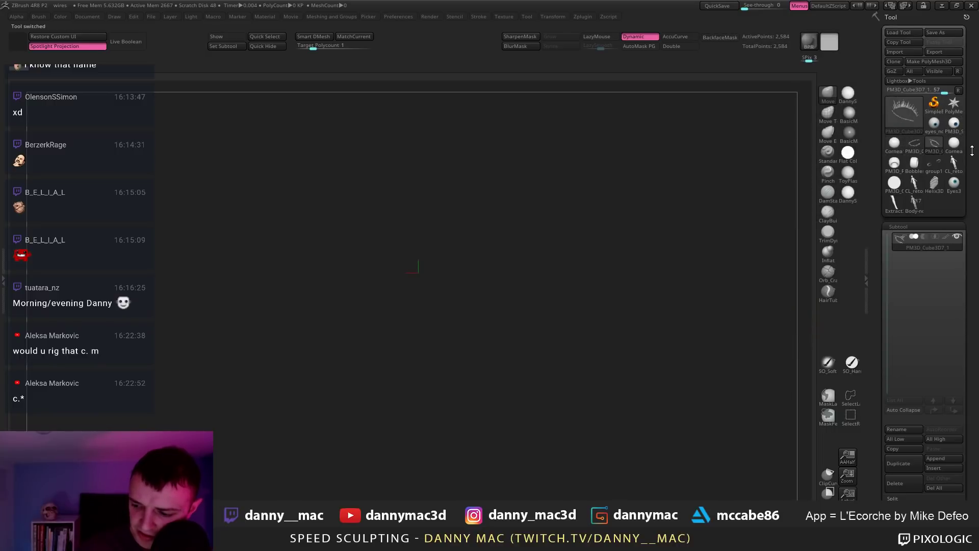
pyautogui.click(952, 148)
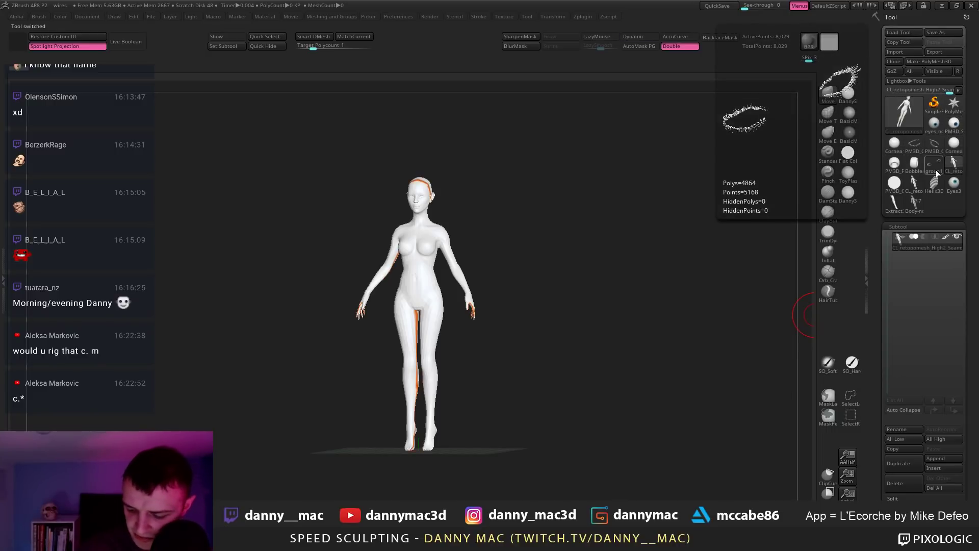
pyautogui.click(934, 163)
pyautogui.click(894, 182)
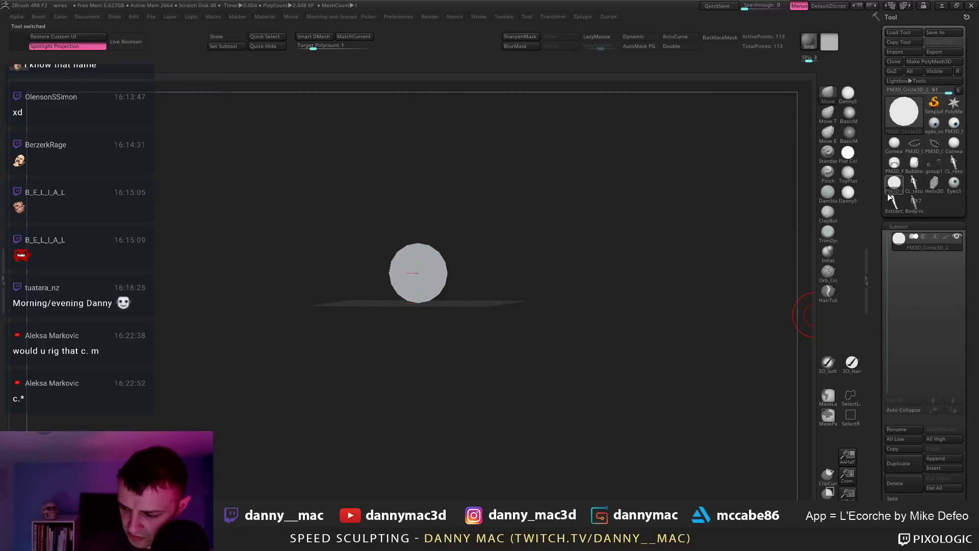
pyautogui.click(914, 182)
pyautogui.click(934, 182)
pyautogui.click(954, 183)
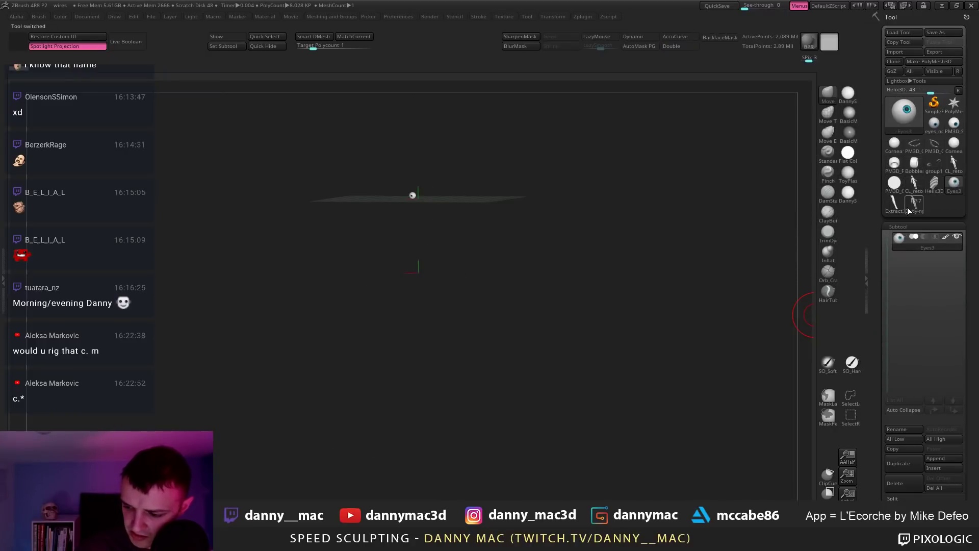
pyautogui.click(888, 206)
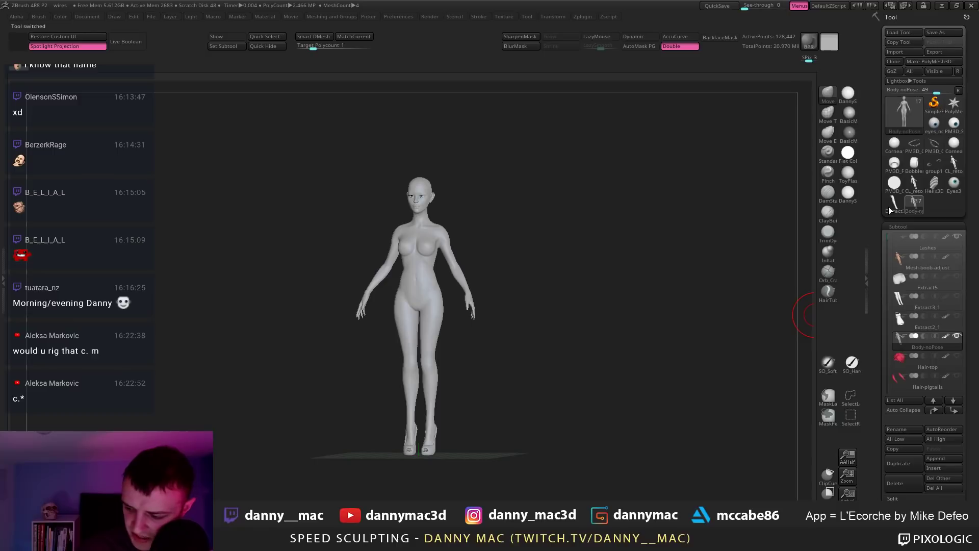
pyautogui.click(914, 206)
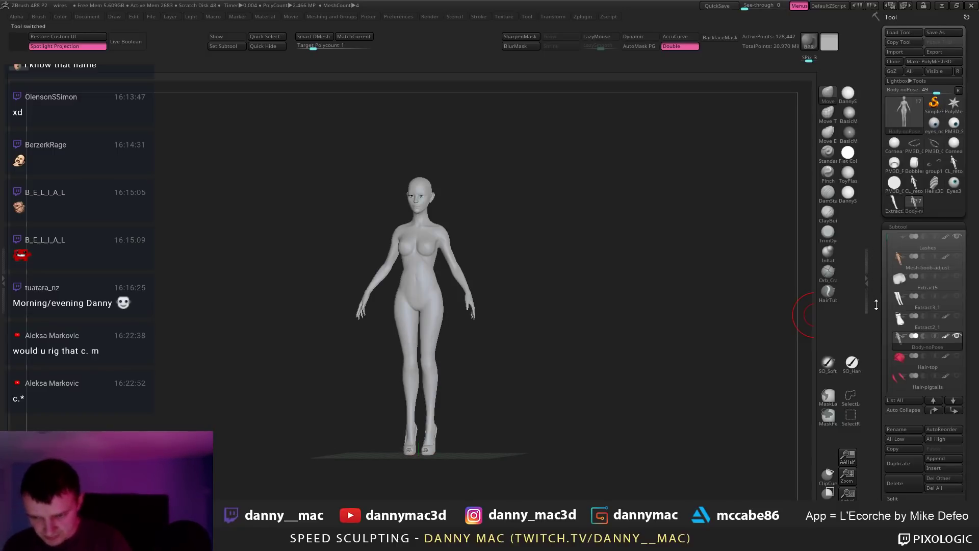
# Step: Scroll the subtool list, turn the bald figure to side profile and zoom out to the full body
pyautogui.moveTo(887, 238); pyautogui.dragTo(887, 291)
pyautogui.moveTo(570, 98); pyautogui.dragTo(557, 343)
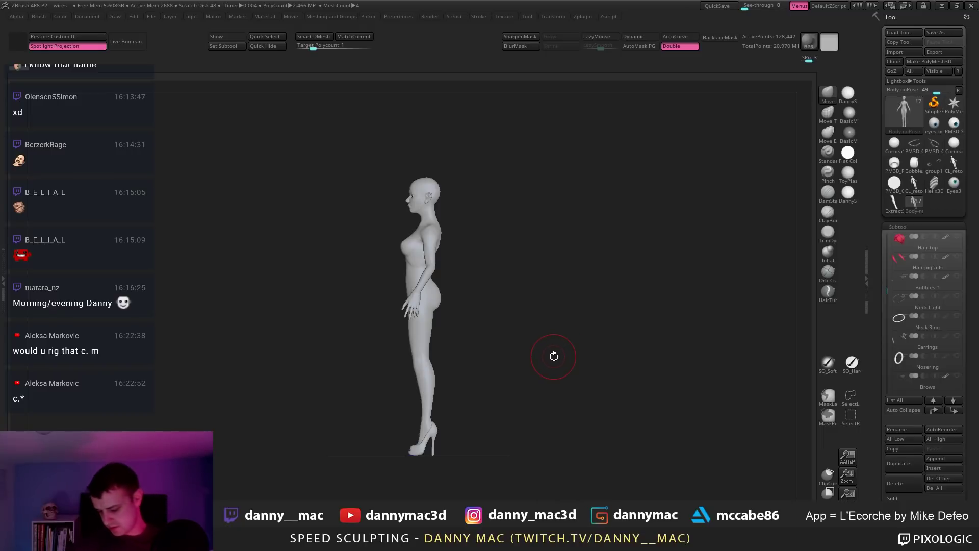
pyautogui.keyDown('alt'); pyautogui.moveTo(549, 348); pyautogui.dragTo(489, 345); pyautogui.keyUp('alt')
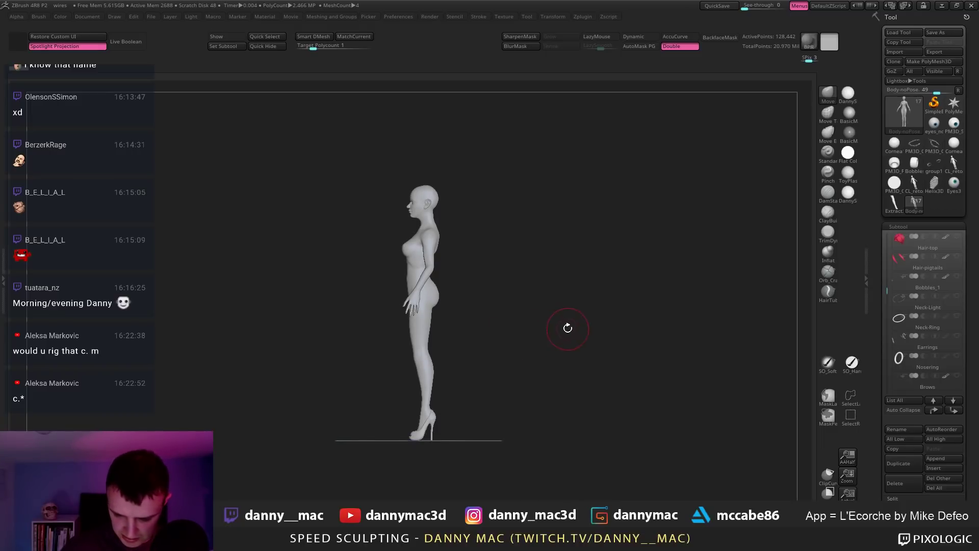
pyautogui.moveTo(566, 328); pyautogui.dragTo(542, 339)
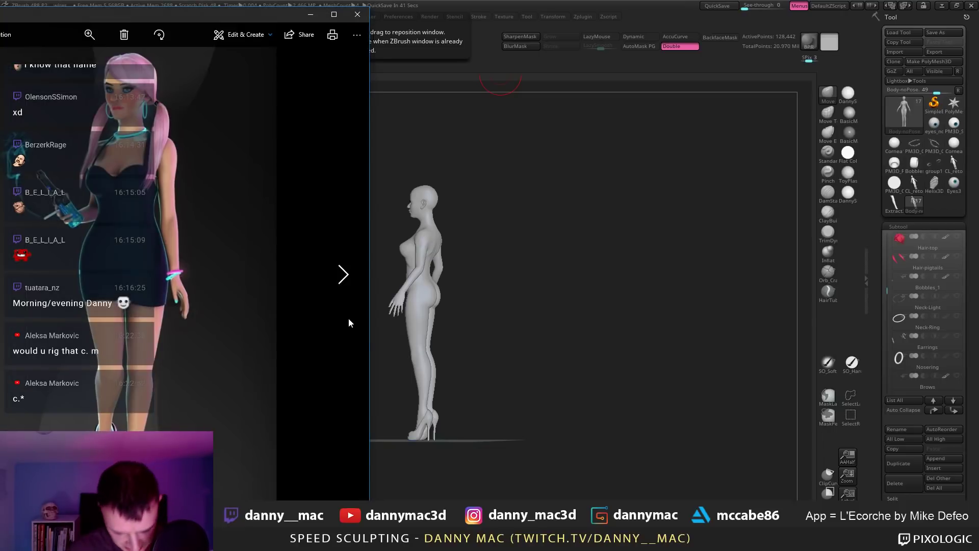
# Step: Widen the Photos window to enlarge the pink-haired character render, then close it
pyautogui.moveTo(371, 332); pyautogui.dragTo(624, 331)
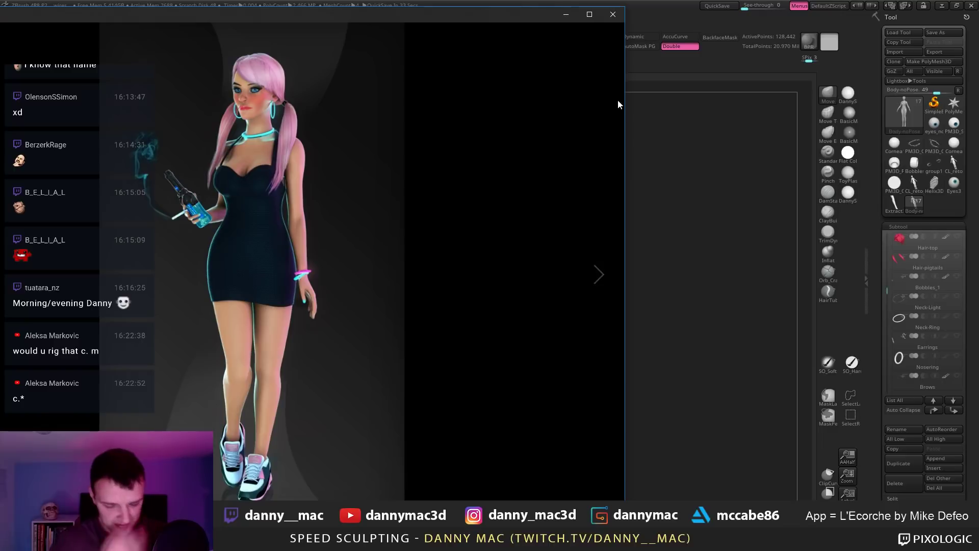
pyautogui.click(613, 15)
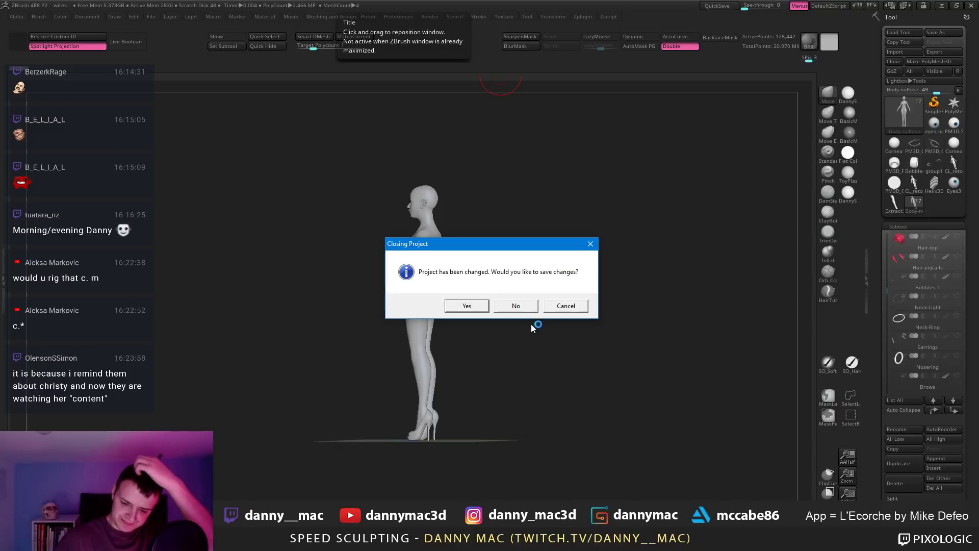
# Step: Load girl3 without saving, frame the long-haired figure and orbit to see its back
pyautogui.click(525, 307)
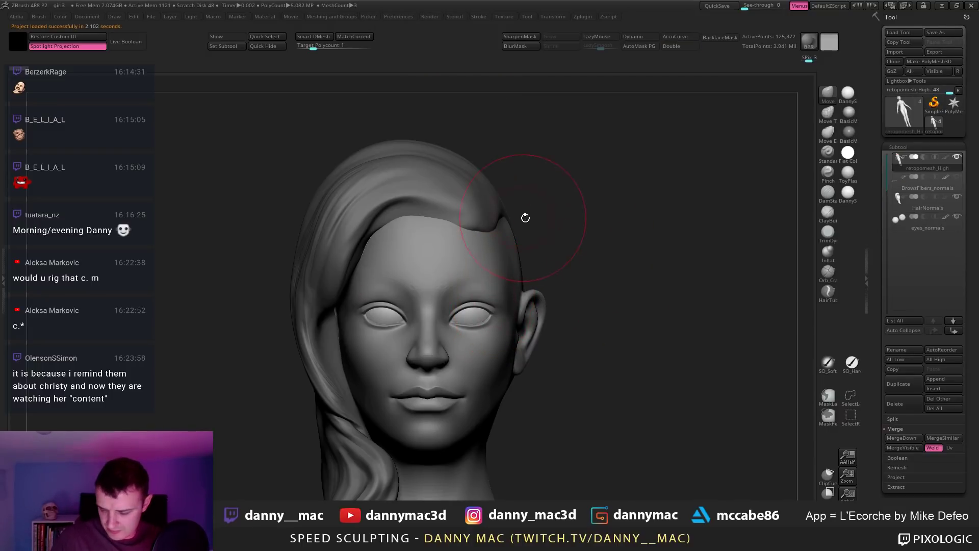
pyautogui.moveTo(614, 232)
pyautogui.keyDown('alt'); pyautogui.mouseDown()
pyautogui.moveTo(514, 232)
pyautogui.moveTo(324, 263)
pyautogui.mouseUp(); pyautogui.keyUp('alt')
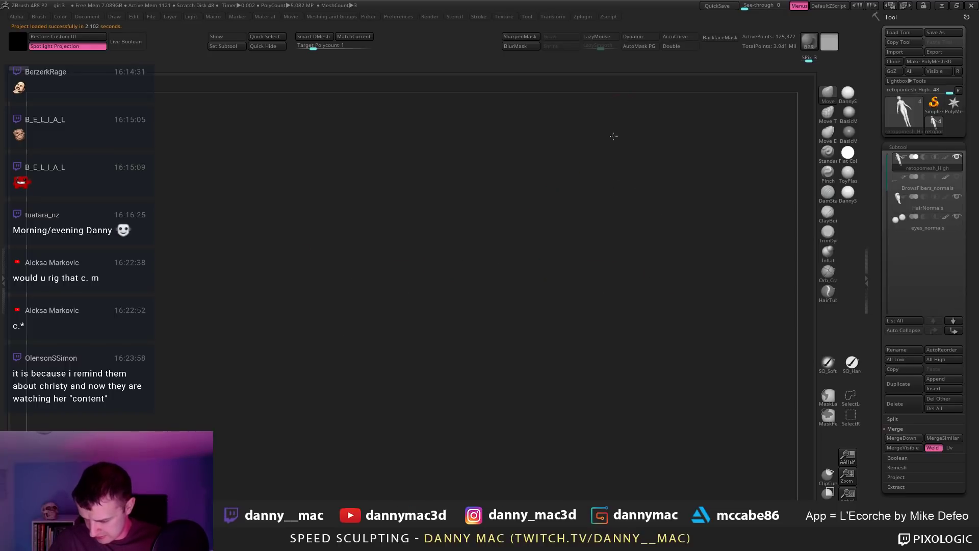
pyautogui.press('f')
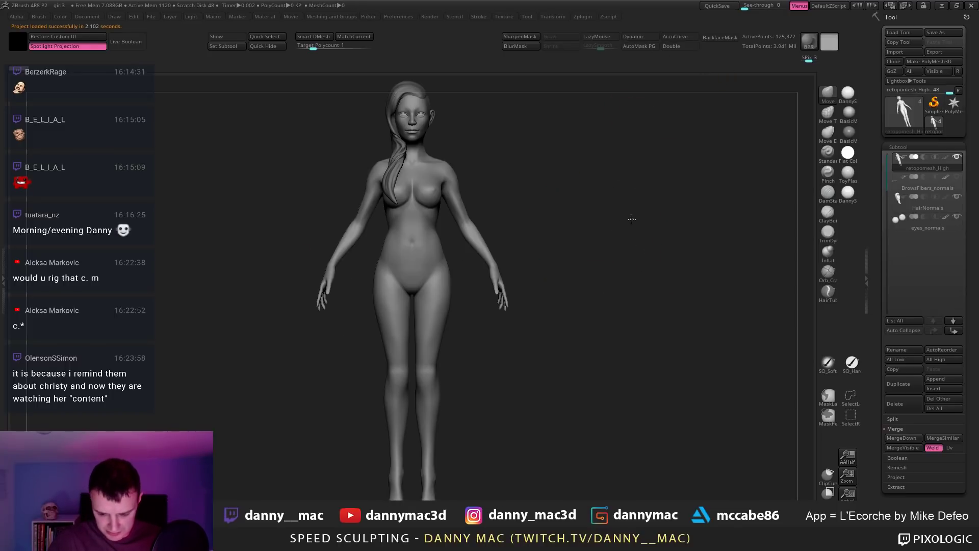
pyautogui.moveTo(621, 84); pyautogui.dragTo(556, 239)
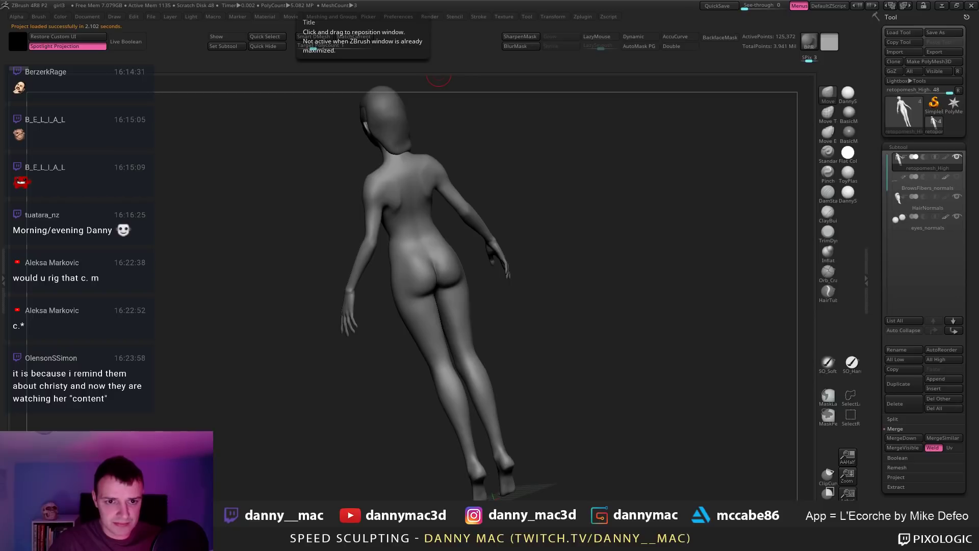
# Step: Load girl2 without saving, switch to the New_Hand_meshUVD character tool and turn it sideways
pyautogui.click(520, 306)
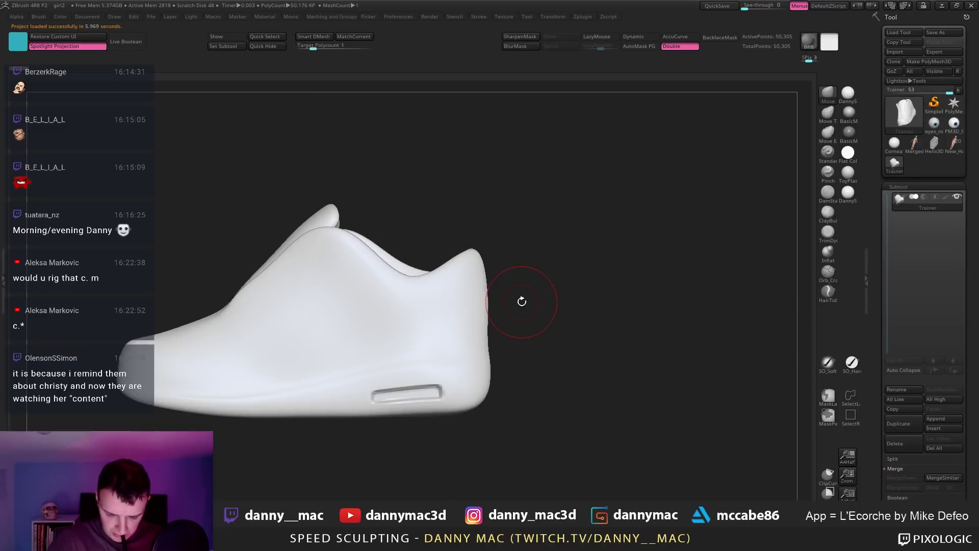
pyautogui.click(953, 144)
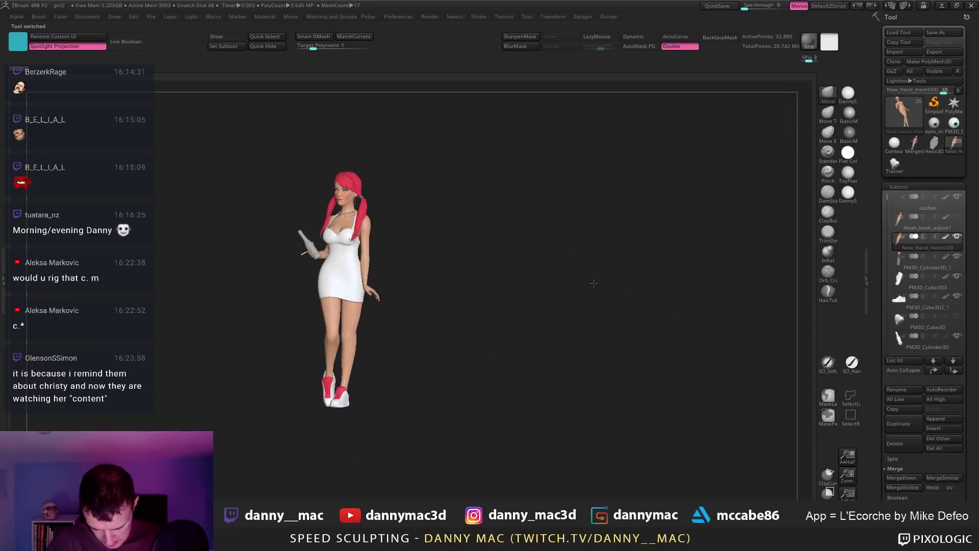
pyautogui.moveTo(615, 282)
pyautogui.mouseDown()
pyautogui.moveTo(640, 282)
pyautogui.moveTo(700, 242)
pyautogui.moveTo(837, 239)
pyautogui.moveTo(772, 232)
pyautogui.mouseUp()
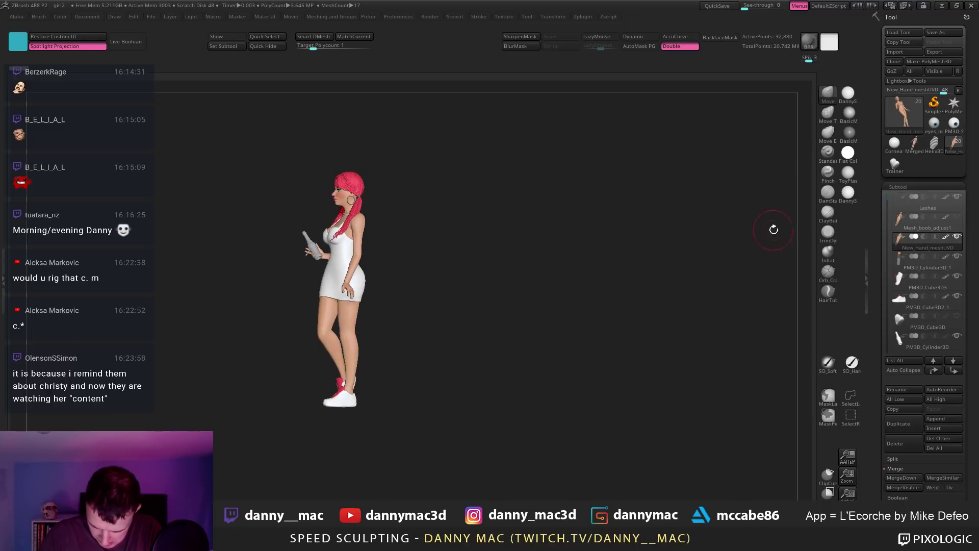
# Step: Select the shoe subtool, solo and frame it, enable Polyframe, and rotate to a front view
pyautogui.click(950, 322)
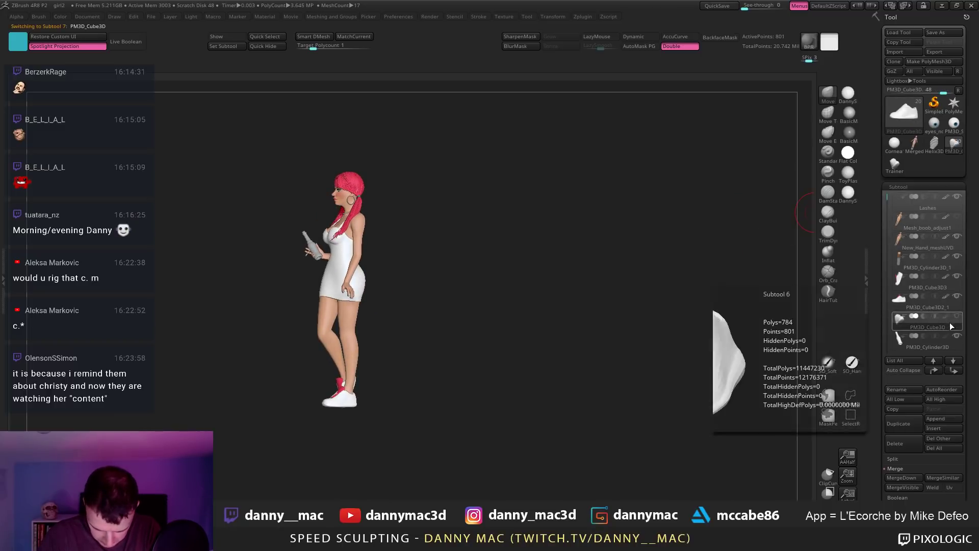
pyautogui.moveTo(443, 306); pyautogui.dragTo(491, 308)
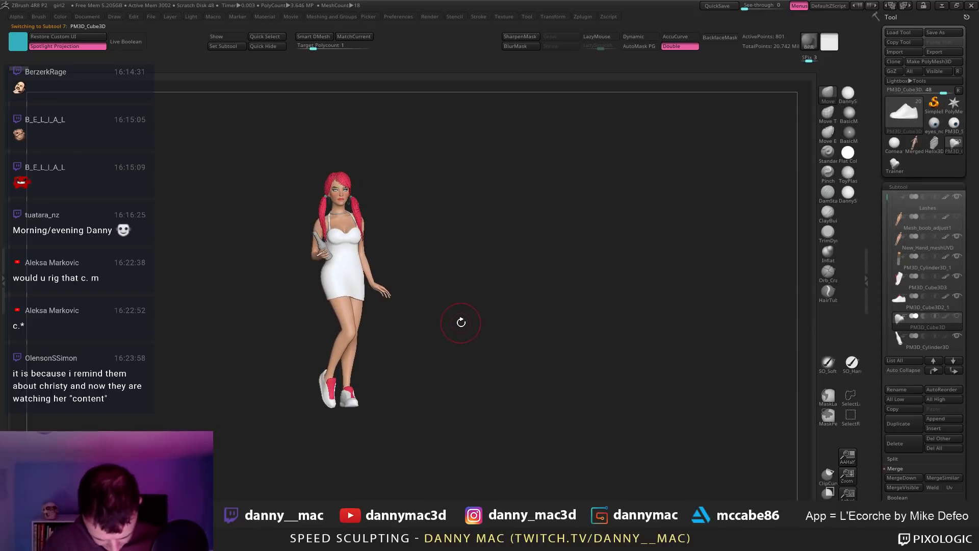
pyautogui.hotkey('alt', 's')
pyautogui.press('f')
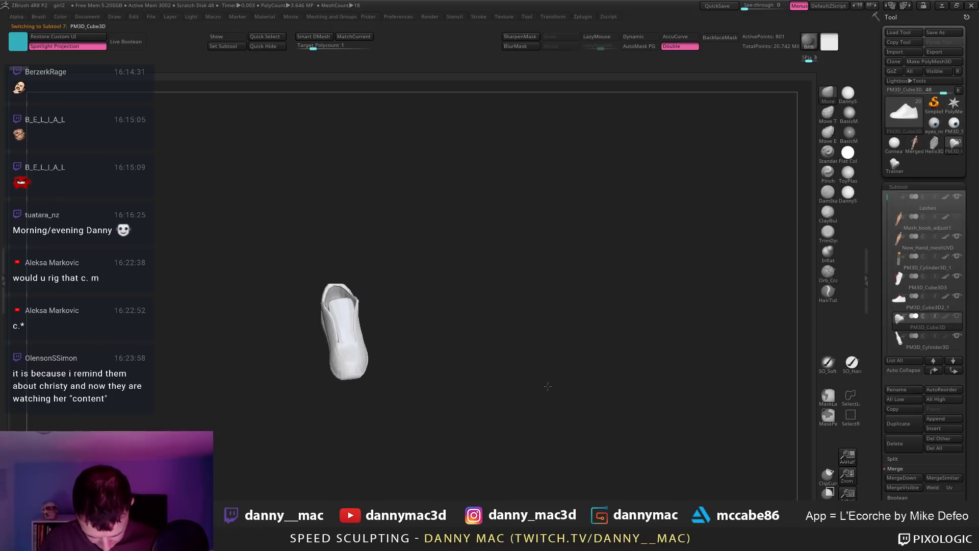
pyautogui.hotkey('shift', 'f')
pyautogui.hotkey('shift', 'f')
pyautogui.hotkey('shift', 'f')
pyautogui.moveTo(344, 356); pyautogui.dragTo(406, 332, button='right')
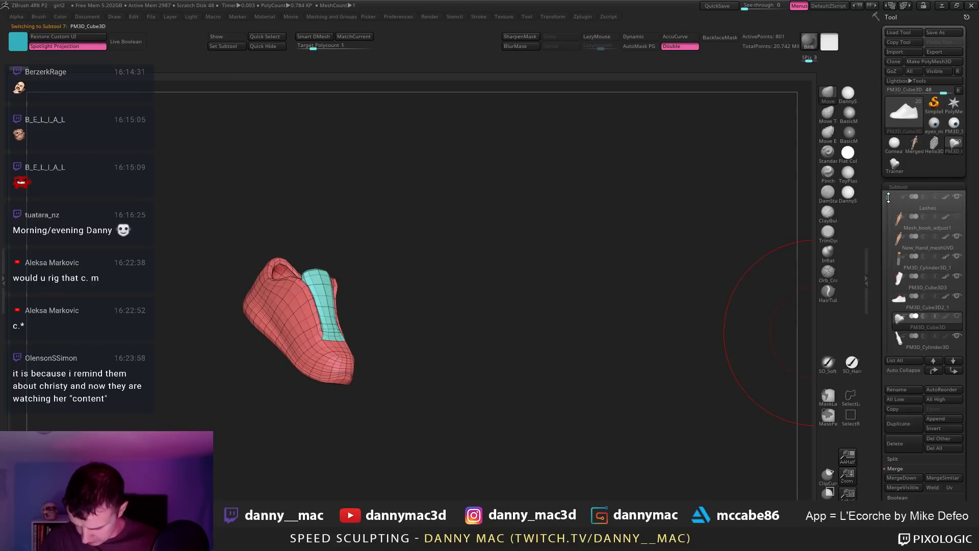
pyautogui.moveTo(888, 198)
pyautogui.mouseDown()
pyautogui.moveTo(889, 302)
pyautogui.moveTo(879, 184)
pyautogui.mouseUp()
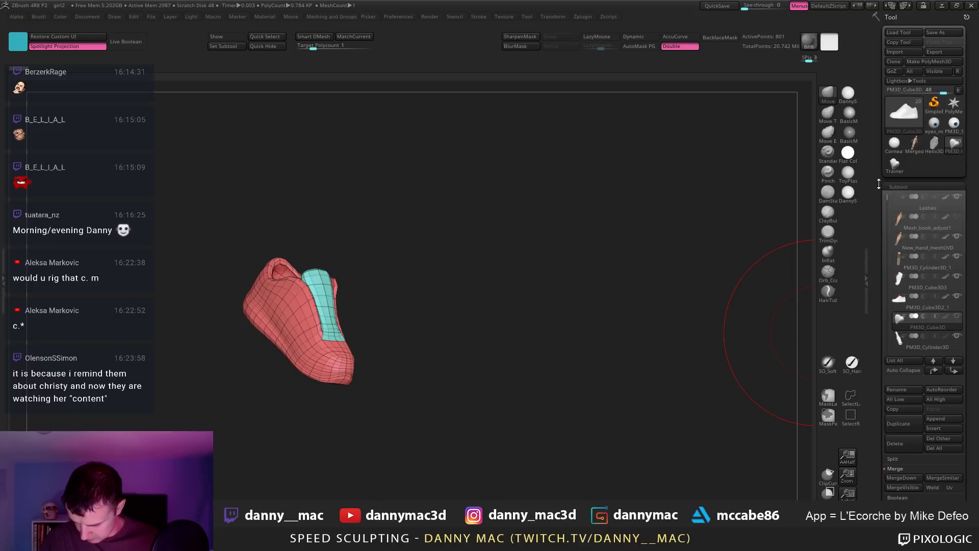
pyautogui.moveTo(502, 202); pyautogui.dragTo(469, 188, button='right')
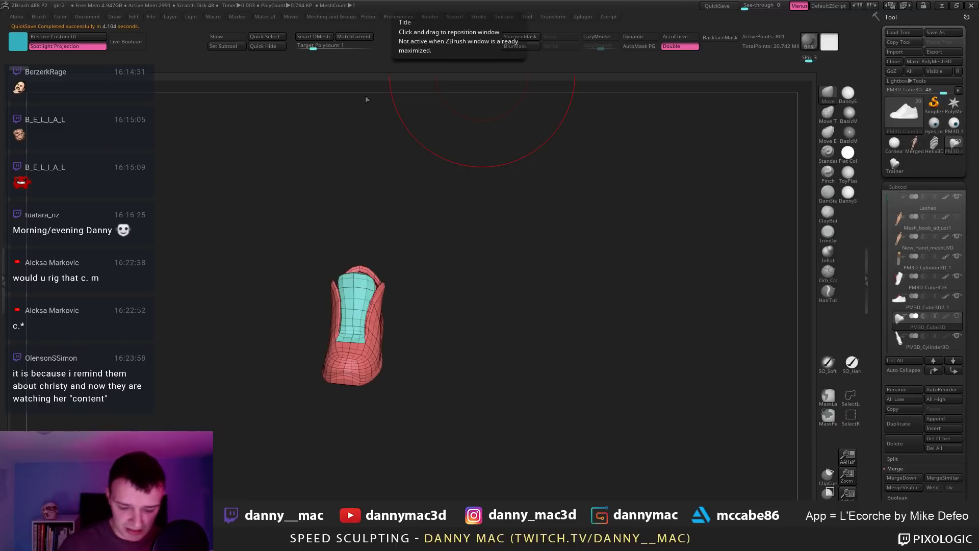
# Step: Drop the sneaker to its 801-point base level with Del Higher and export the mesh
pyautogui.moveTo(434, 357); pyautogui.dragTo(489, 383)
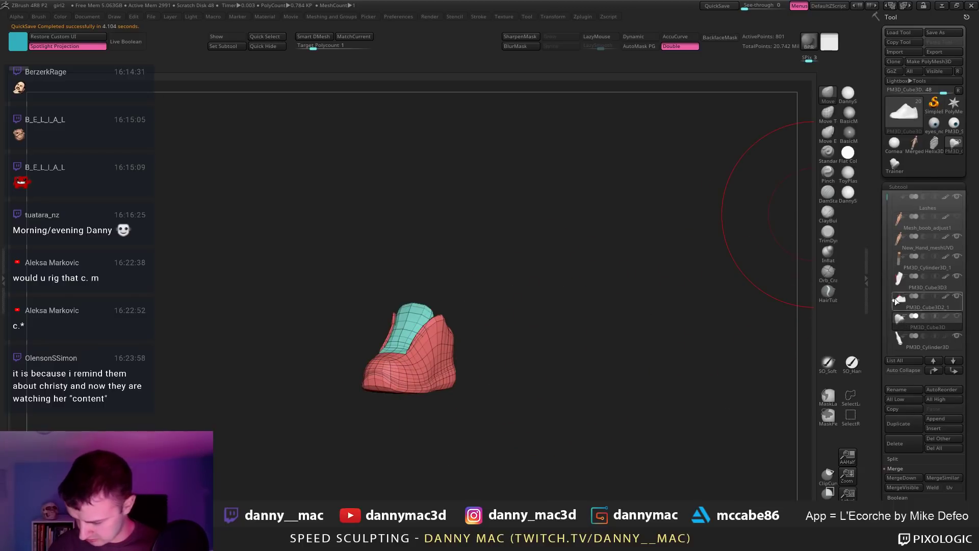
pyautogui.moveTo(739, 247)
pyautogui.mouseDown()
pyautogui.moveTo(622, 306)
pyautogui.moveTo(556, 316)
pyautogui.moveTo(586, 324)
pyautogui.mouseUp()
pyautogui.hotkey('ctrl', 'd')
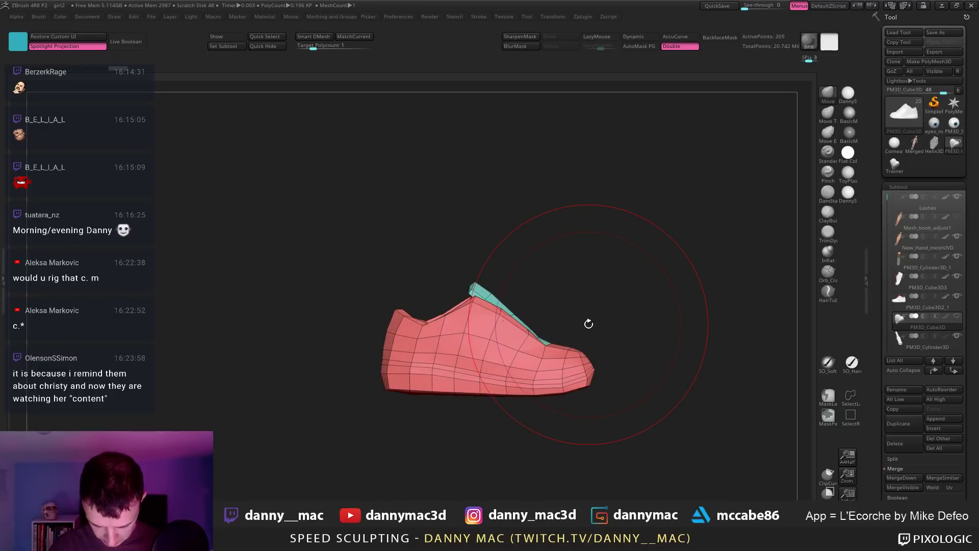
pyautogui.moveTo(588, 323)
pyautogui.mouseDown()
pyautogui.moveTo(593, 421)
pyautogui.moveTo(590, 326)
pyautogui.moveTo(597, 341)
pyautogui.mouseUp()
pyautogui.press('space')
pyautogui.click(604, 360)
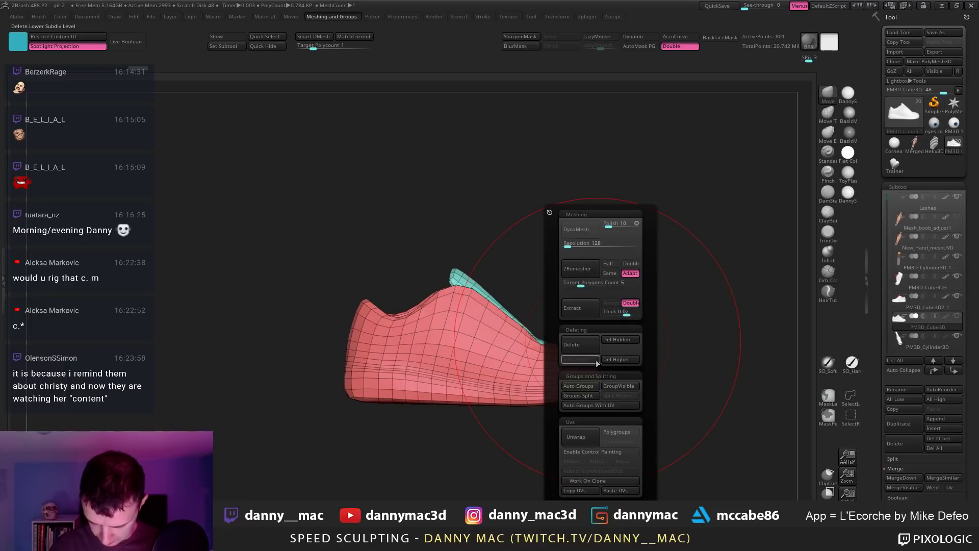
pyautogui.click(934, 52)
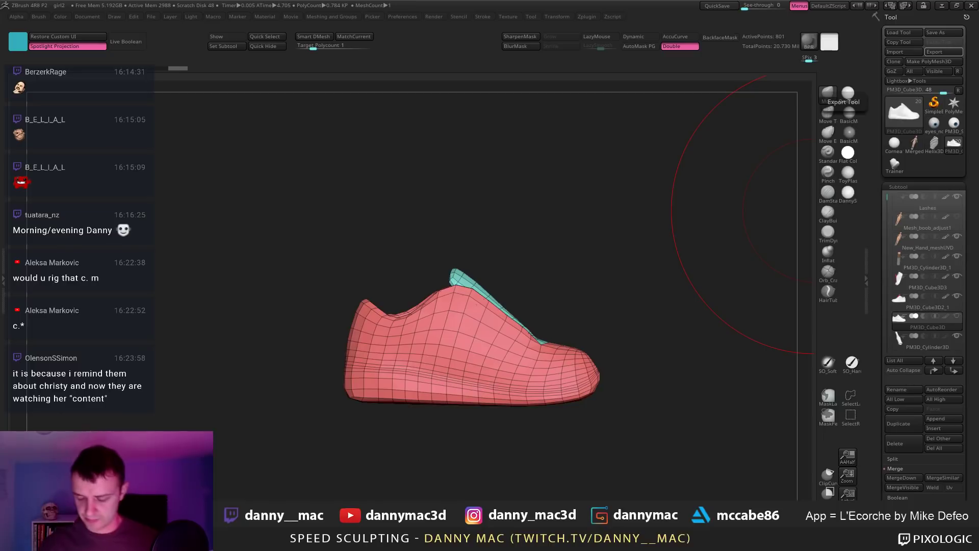
pyautogui.moveTo(634, 103); pyautogui.dragTo(550, 74)
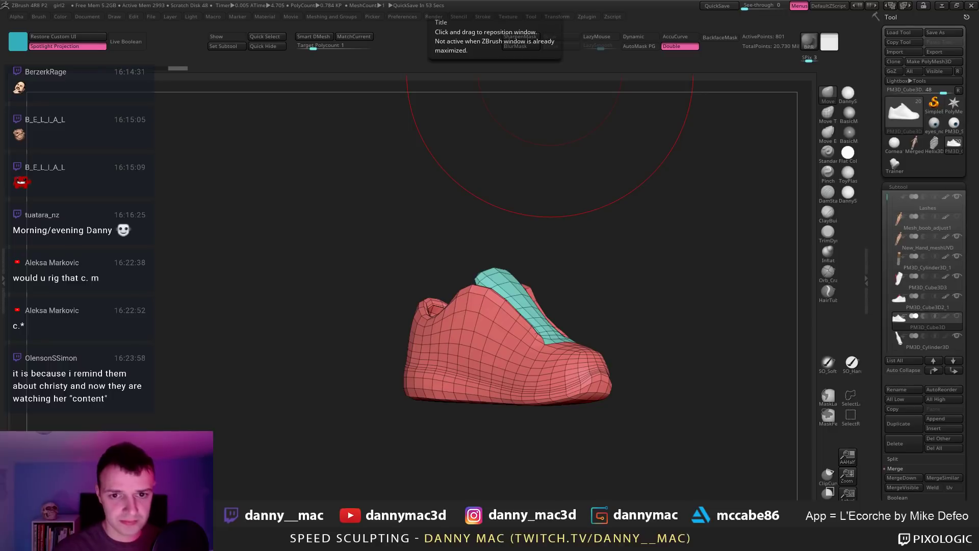
# Step: Load the red-top character project without saving and append a PM3D_Sphere3D subtool
pyautogui.click(509, 308)
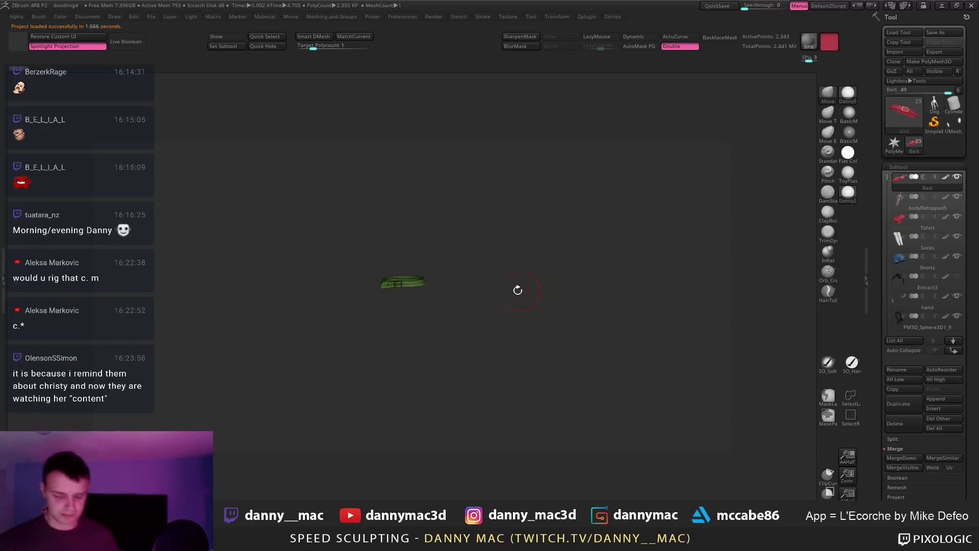
pyautogui.moveTo(562, 337); pyautogui.dragTo(516, 315)
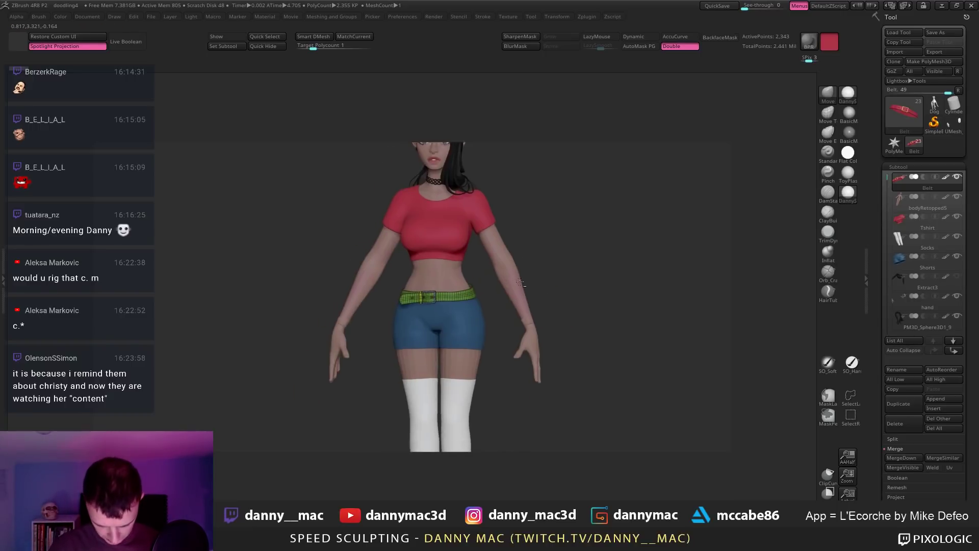
pyautogui.press('F1')
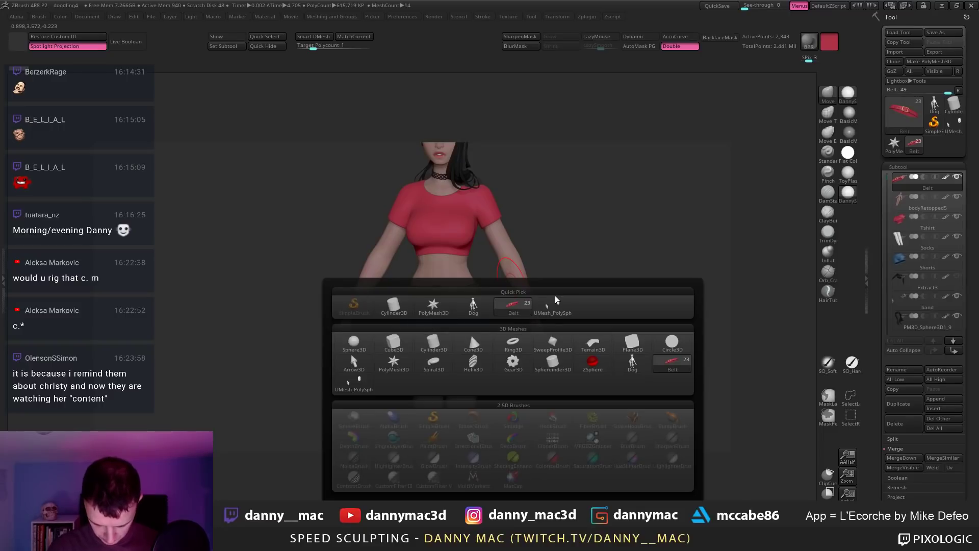
pyautogui.click(353, 346)
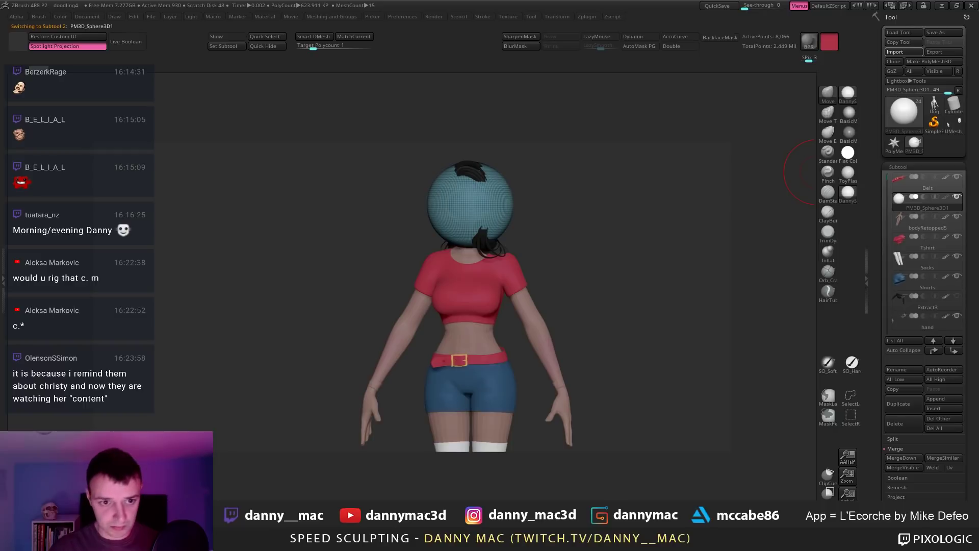
# Step: Frame the figure and drag the shoe with the Transpose gizmo down to the calf
pyautogui.keyDown('alt'); pyautogui.moveTo(558, 211); pyautogui.dragTo(570, 320); pyautogui.keyUp('alt')
pyautogui.keyDown('alt'); pyautogui.moveTo(571, 320); pyautogui.dragTo(540, 183); pyautogui.keyUp('alt')
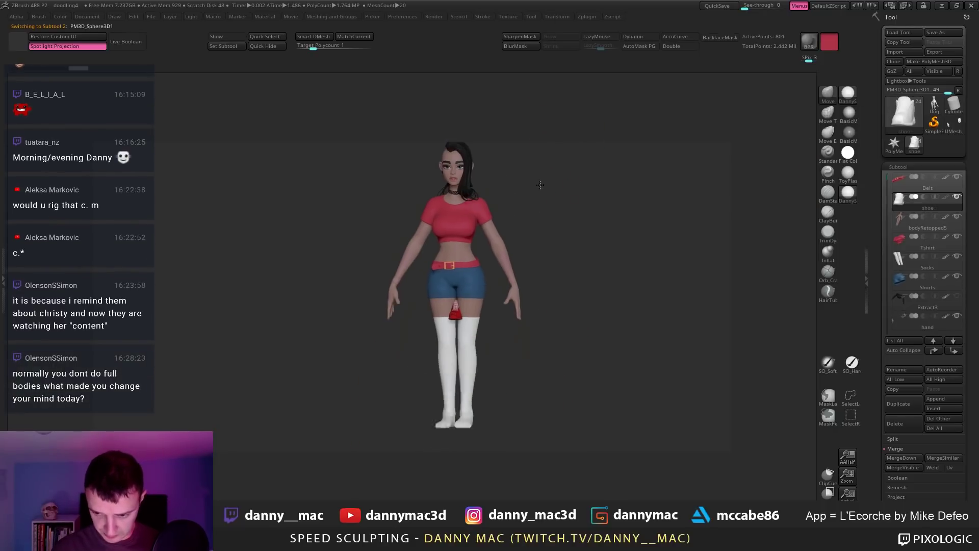
pyautogui.moveTo(576, 299)
pyautogui.keyDown('alt'); pyautogui.mouseDown()
pyautogui.moveTo(575, 247)
pyautogui.moveTo(561, 245)
pyautogui.moveTo(476, 327)
pyautogui.moveTo(514, 310)
pyautogui.moveTo(484, 291)
pyautogui.mouseUp(); pyautogui.keyUp('alt')
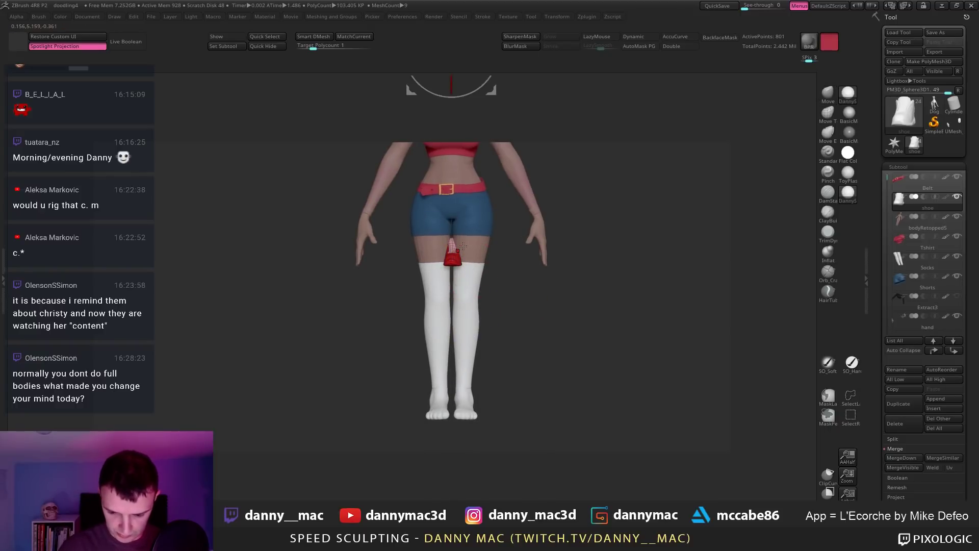
pyautogui.press('w')
pyautogui.press('f')
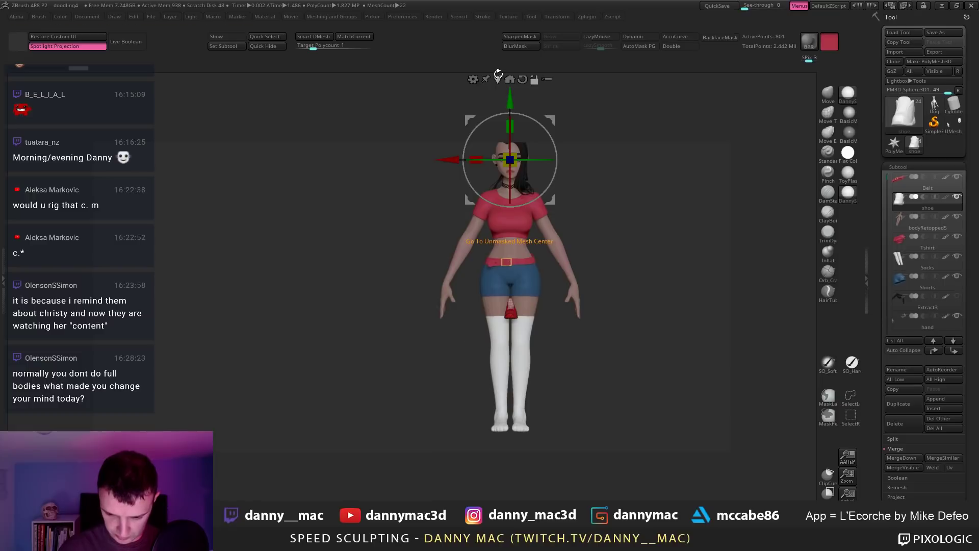
pyautogui.click(498, 78)
pyautogui.keyDown('alt'); pyautogui.moveTo(555, 272); pyautogui.dragTo(555, 348); pyautogui.keyUp('alt')
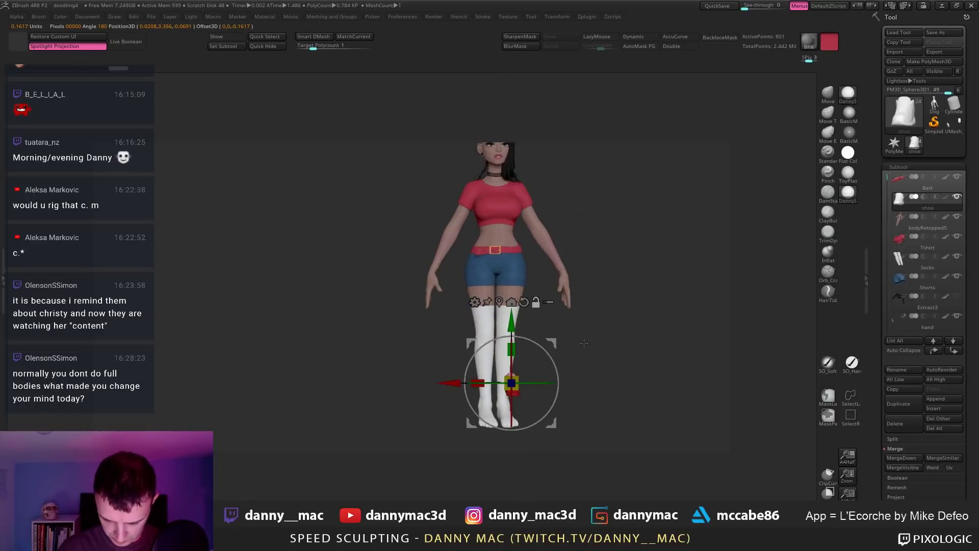
pyautogui.keyDown('alt'); pyautogui.moveTo(513, 464); pyautogui.dragTo(494, 436); pyautogui.keyUp('alt')
# Step: Scale the shoe down to foot size, narrow it, and slide it along its depth
pyautogui.keyDown('shift'); pyautogui.moveTo(602, 358); pyautogui.dragTo(447, 291); pyautogui.keyUp('shift')
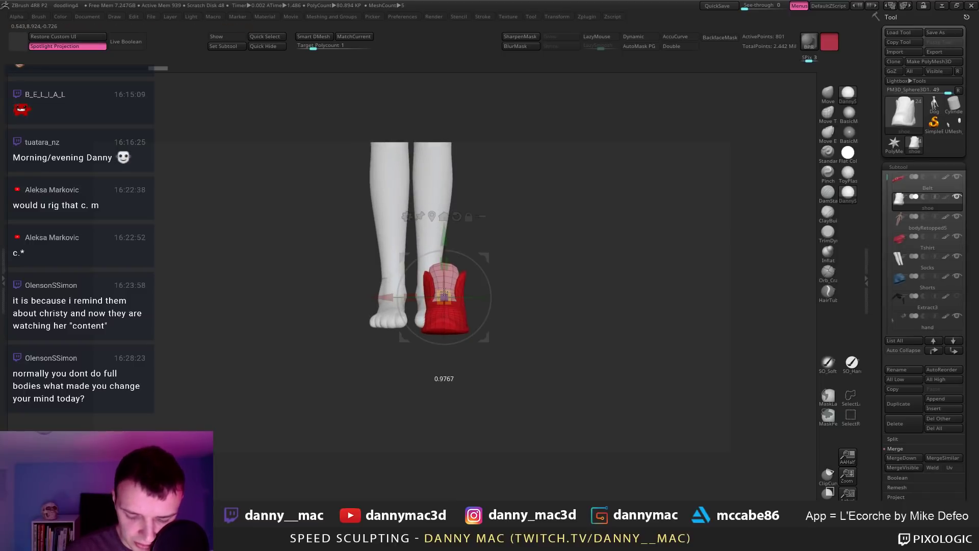
pyautogui.moveTo(484, 256); pyautogui.dragTo(472, 250)
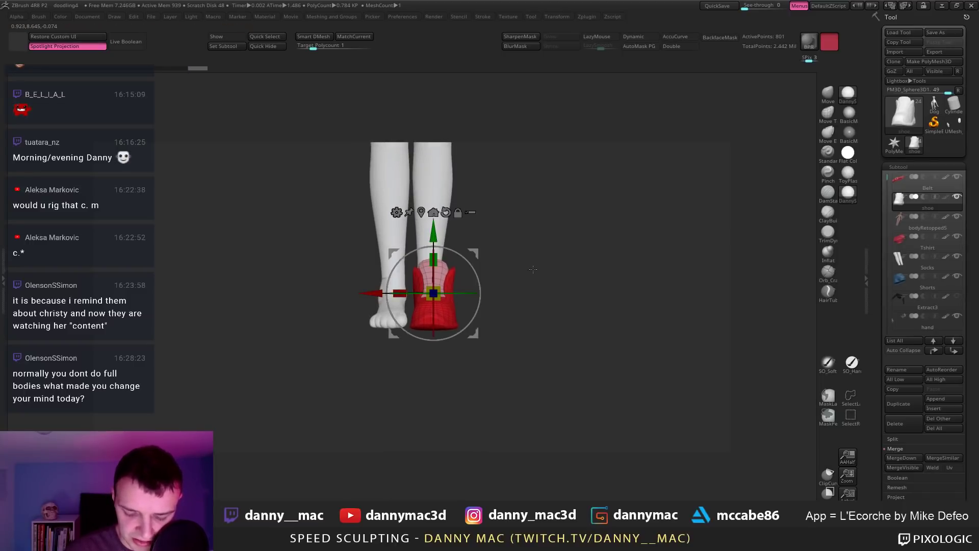
pyautogui.moveTo(534, 271); pyautogui.dragTo(524, 363)
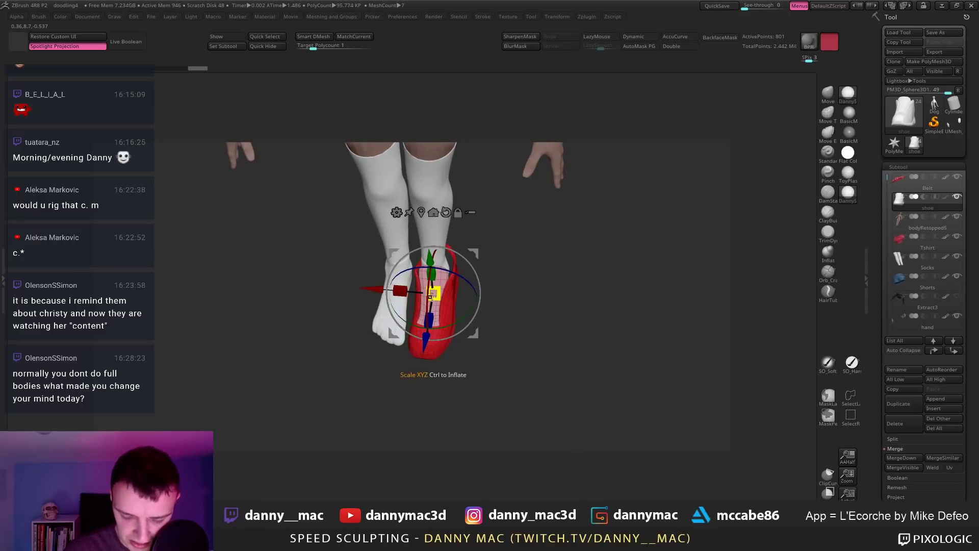
pyautogui.moveTo(439, 309); pyautogui.dragTo(438, 286)
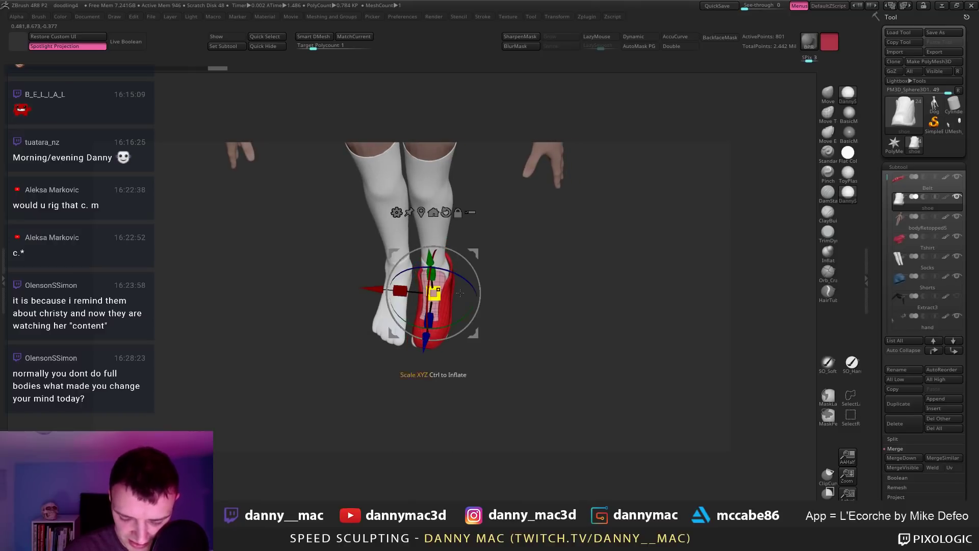
pyautogui.moveTo(528, 296); pyautogui.dragTo(510, 343)
pyautogui.moveTo(439, 351); pyautogui.dragTo(484, 337)
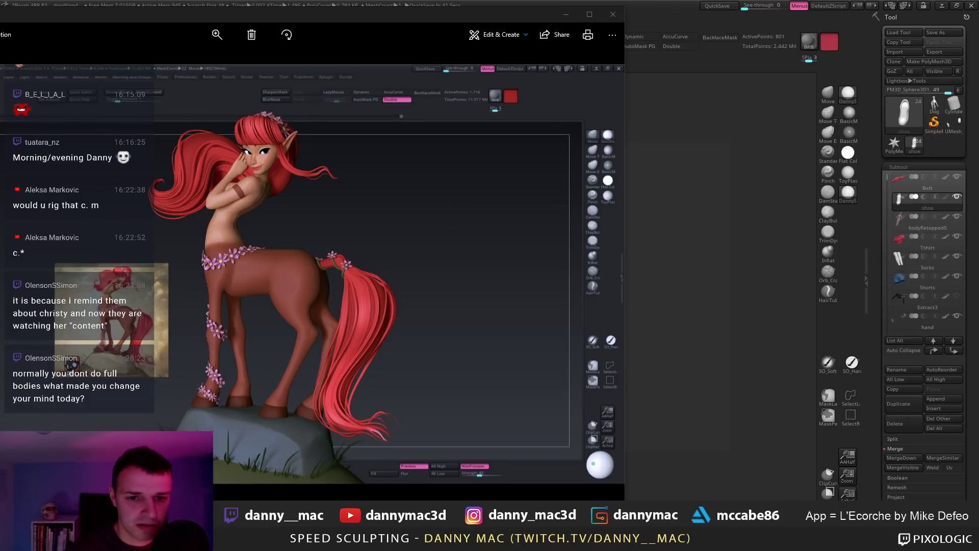
# Step: Close the photo viewer and drag Chrome off the top of the screen to reveal ZBrush
pyautogui.moveTo(228, 0); pyautogui.dragTo(257, 164)
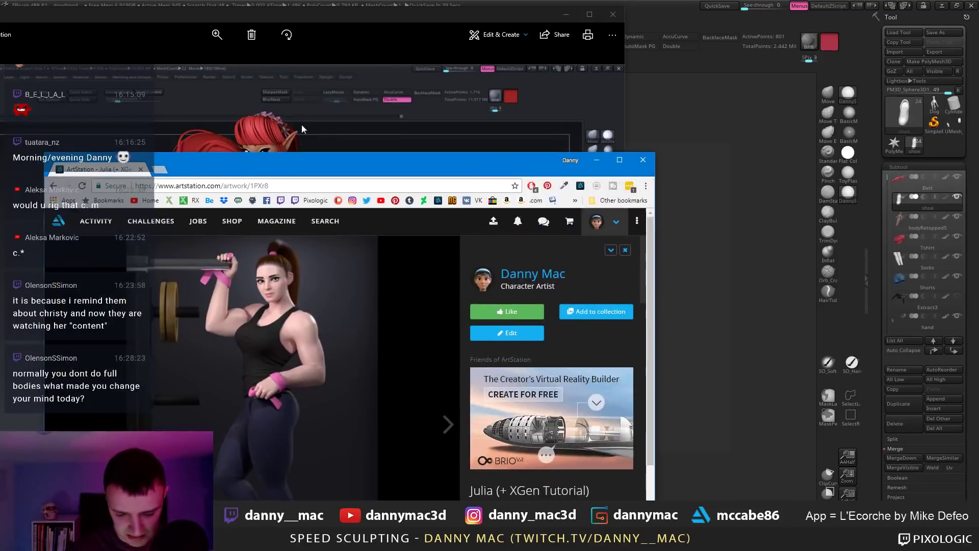
pyautogui.click(618, 14)
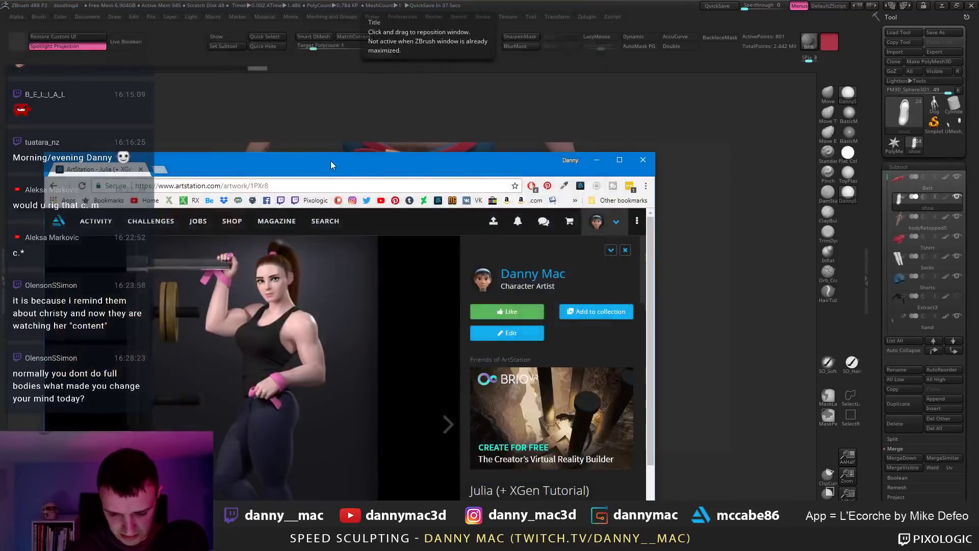
pyautogui.moveTo(330, 160); pyautogui.dragTo(352, 66)
pyautogui.scroll(-3, 608, 284)
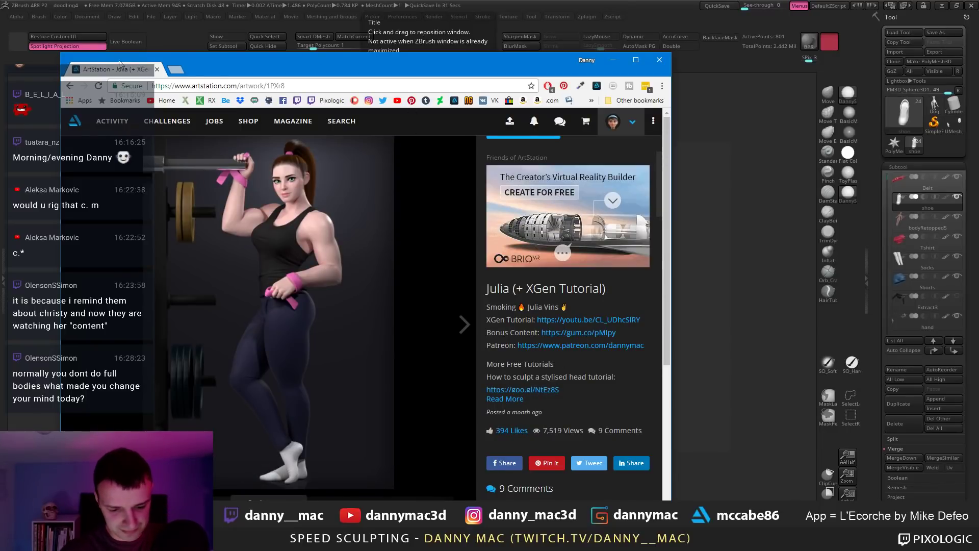
pyautogui.moveTo(122, 73); pyautogui.dragTo(221, 0)
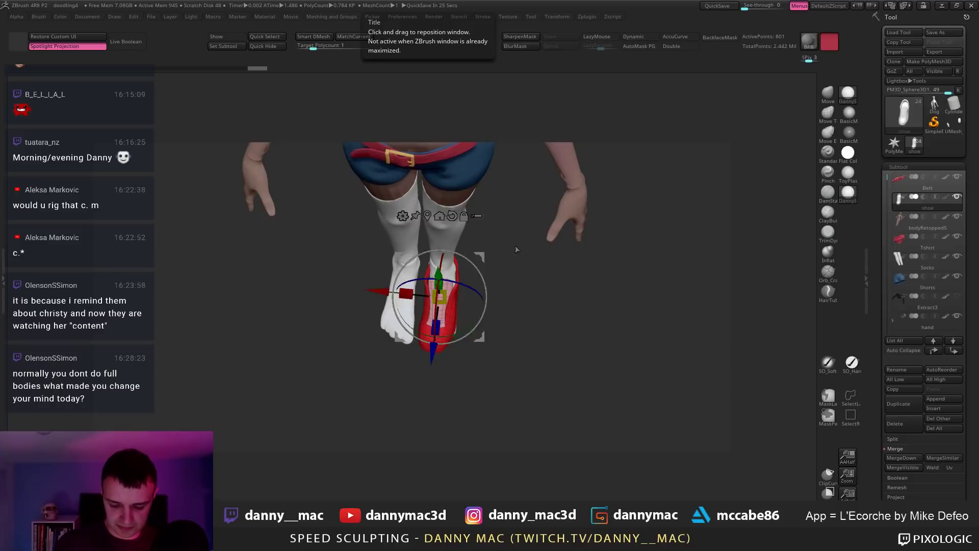
# Step: Move the shoe down and sideways onto the foot and scale it up slightly
pyautogui.moveTo(516, 251); pyautogui.dragTo(444, 240)
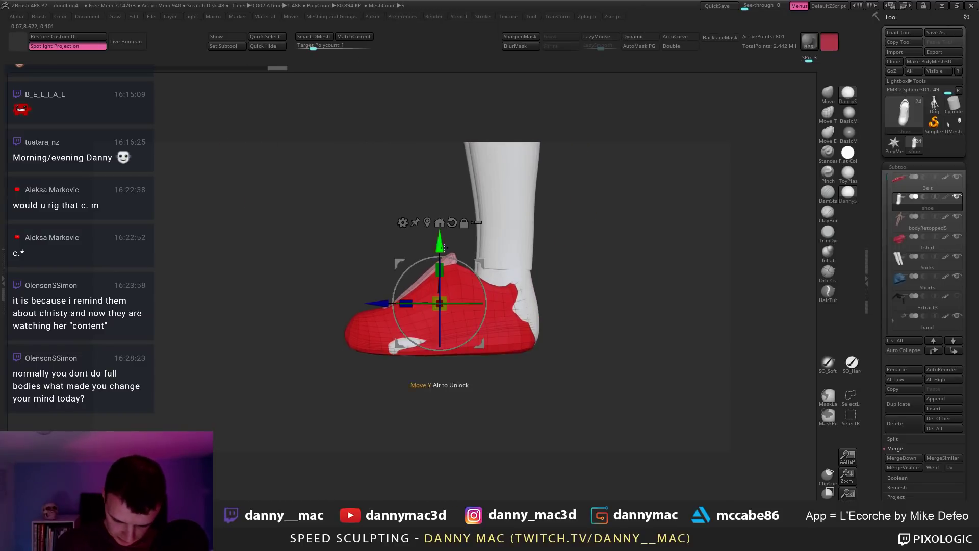
pyautogui.moveTo(384, 305); pyautogui.dragTo(403, 306)
pyautogui.moveTo(571, 311); pyautogui.dragTo(628, 312)
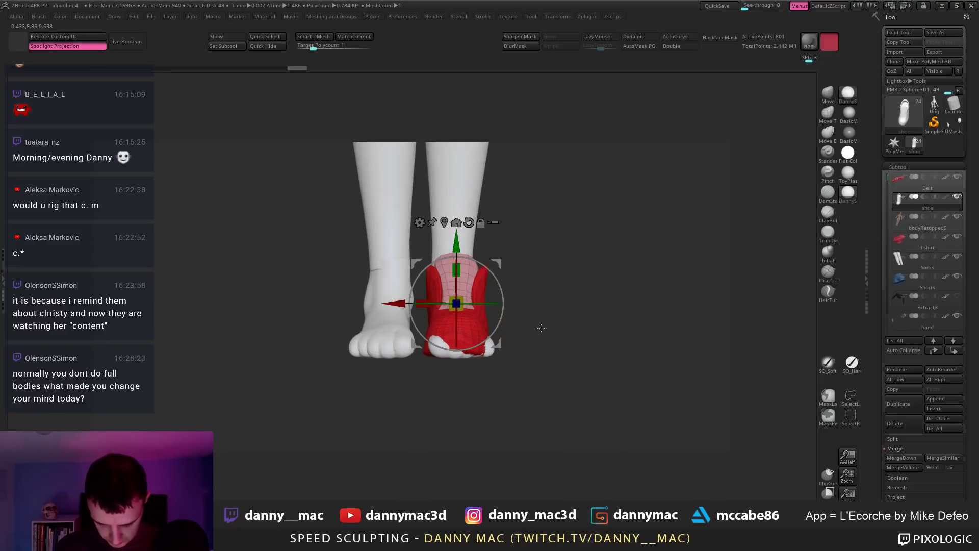
pyautogui.moveTo(541, 328); pyautogui.dragTo(536, 428)
pyautogui.moveTo(533, 357); pyautogui.dragTo(515, 214)
pyautogui.moveTo(456, 303)
pyautogui.mouseDown()
pyautogui.moveTo(539, 276)
pyautogui.moveTo(553, 292)
pyautogui.mouseUp()
pyautogui.press('q')
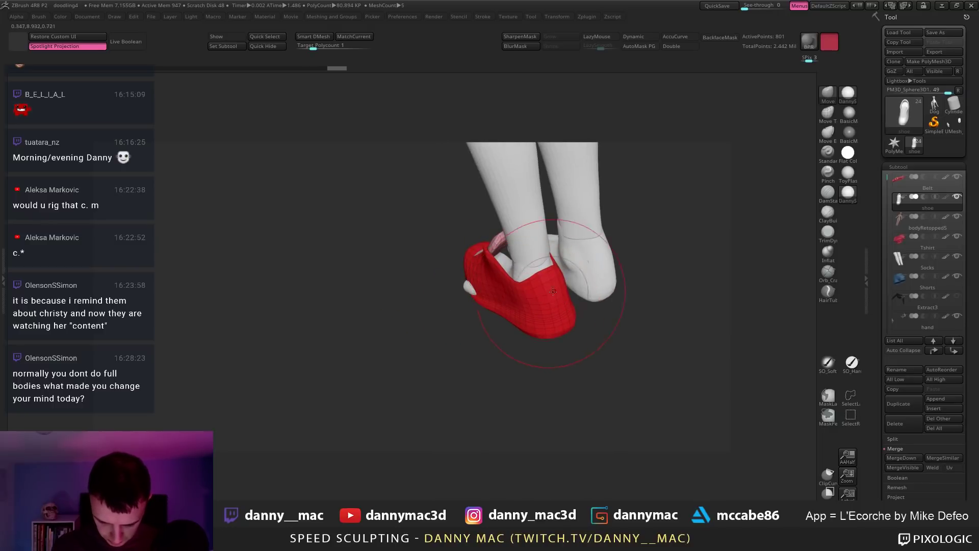
# Step: Narrow the shoe across its width with the gizmo, checking from side and back views
pyautogui.press('w')
pyautogui.moveTo(551, 227)
pyautogui.mouseDown()
pyautogui.moveTo(553, 215)
pyautogui.moveTo(496, 283)
pyautogui.moveTo(497, 306)
pyautogui.moveTo(395, 276)
pyautogui.mouseUp()
pyautogui.moveTo(383, 265); pyautogui.dragTo(387, 263)
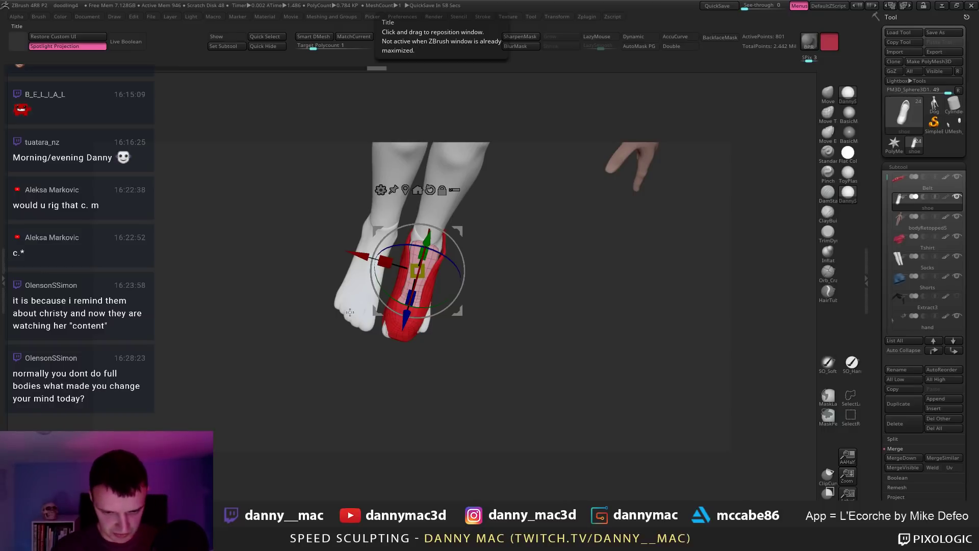
pyautogui.moveTo(349, 312); pyautogui.dragTo(547, 214)
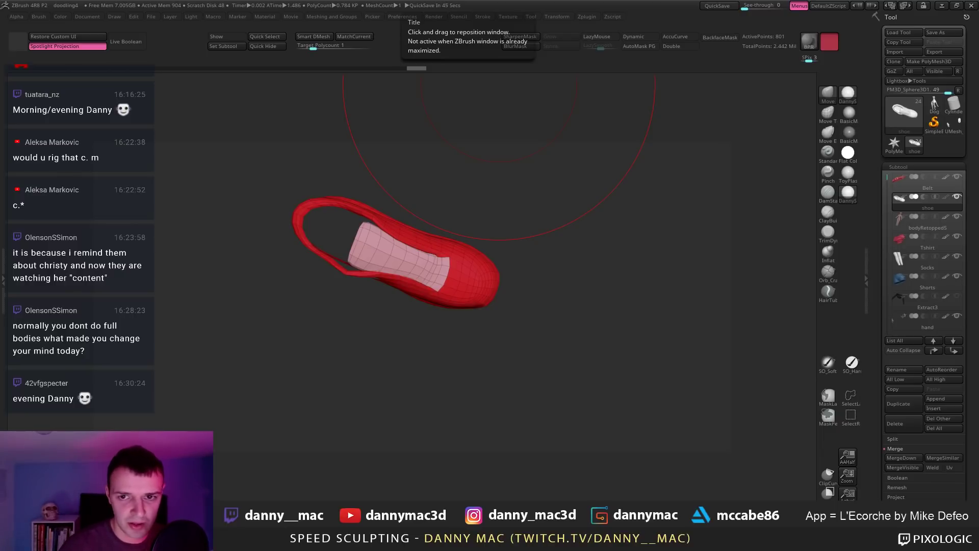
# Step: Rerun the Nike Air Max 90s search and open the grey-red side-view image full size
pyautogui.hotkey('alt', 'Tab')
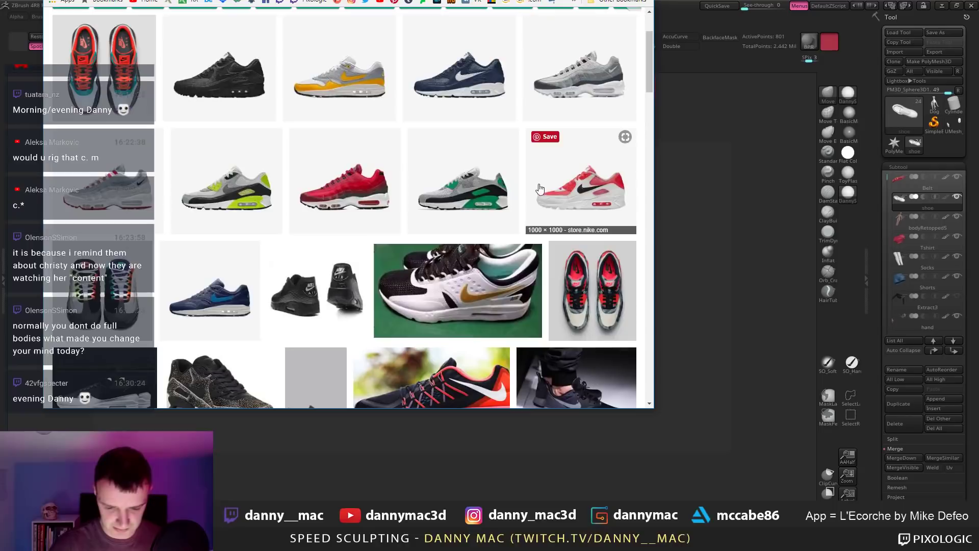
pyautogui.moveTo(408, 3); pyautogui.dragTo(470, 57)
pyautogui.scroll(4, 394, 163)
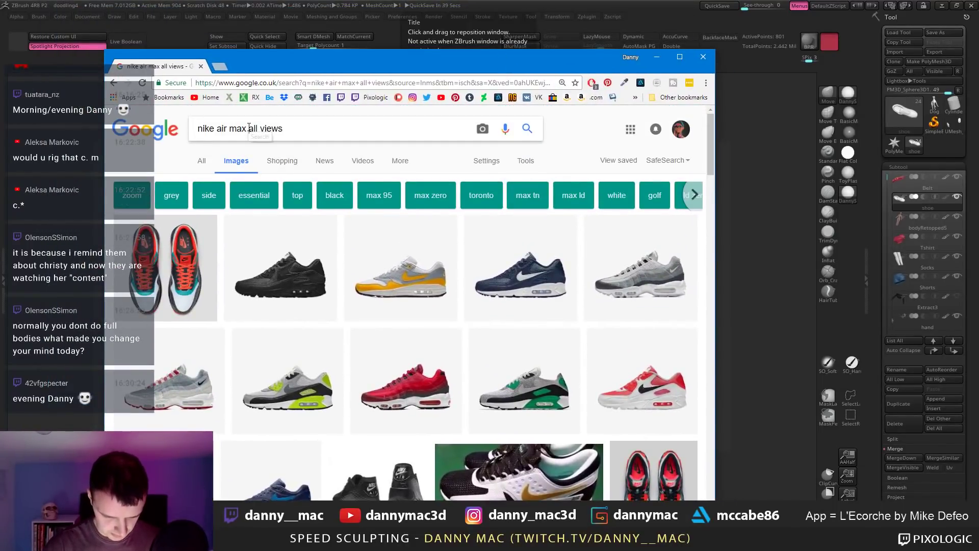
pyautogui.write('s')
pyautogui.press('Return')
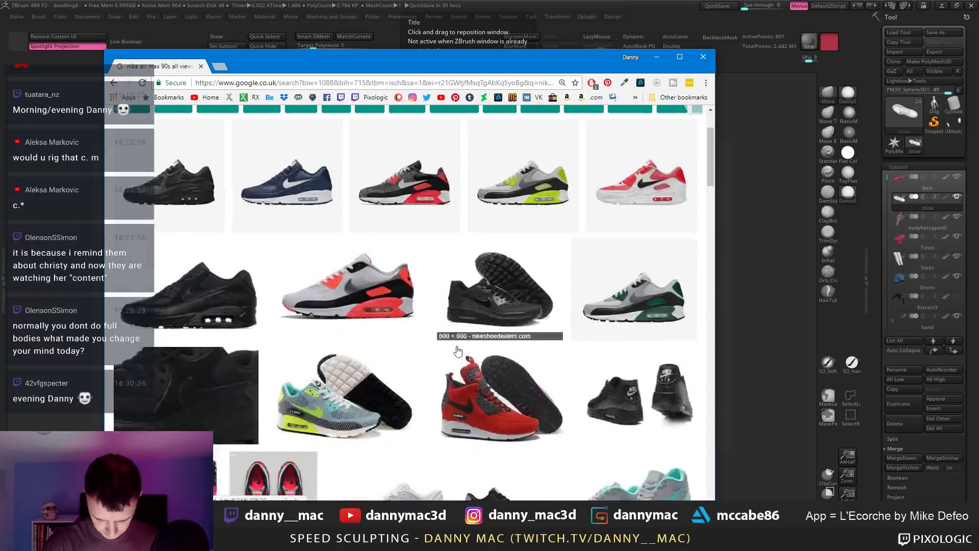
pyautogui.click(417, 315)
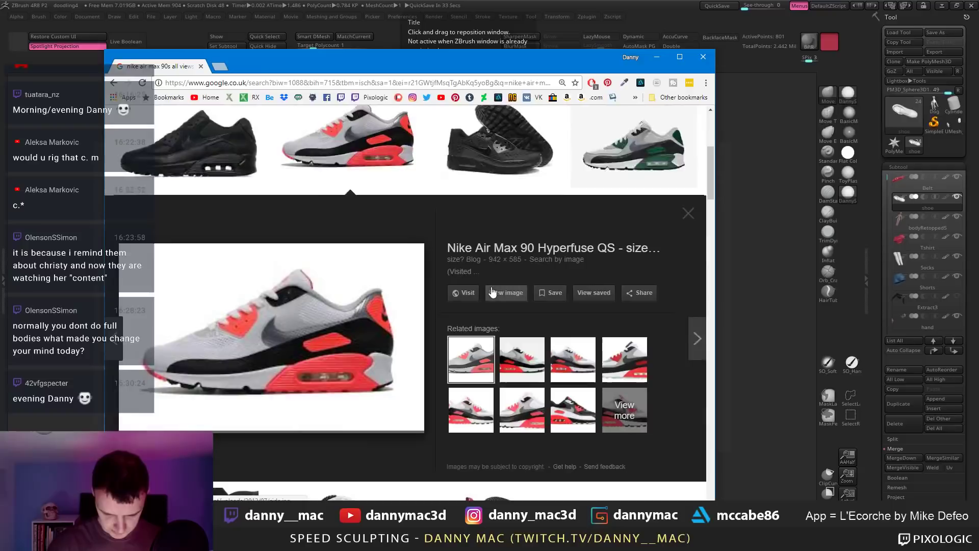
pyautogui.click(505, 293)
pyautogui.scroll(4, 361, 256)
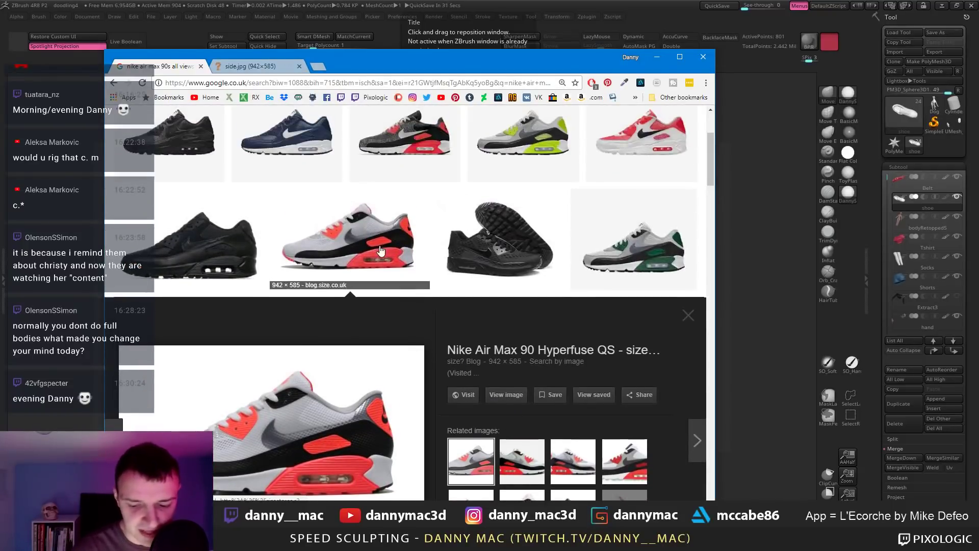
pyautogui.scroll(-5, 388, 250)
pyautogui.scroll(-5, 388, 262)
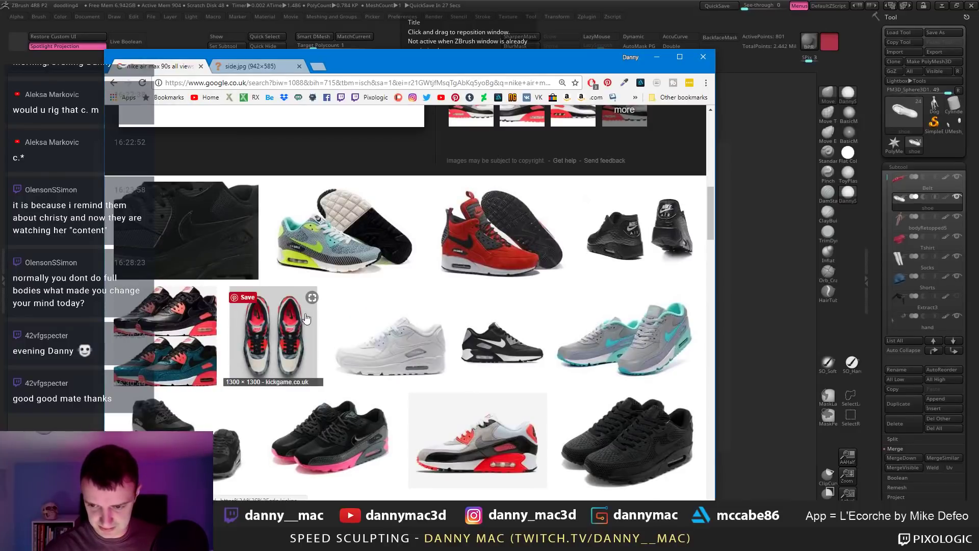
pyautogui.scroll(-5, 306, 318)
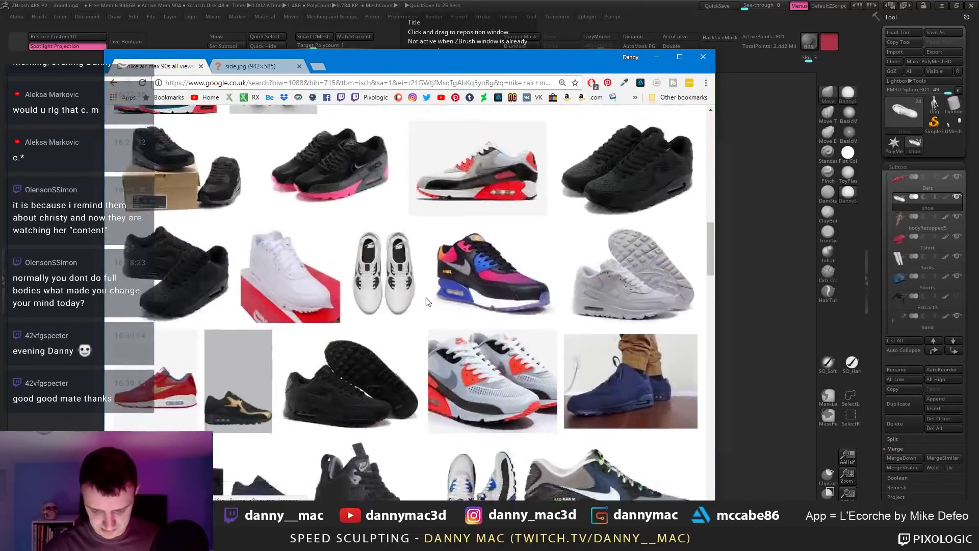
pyautogui.scroll(15, 431, 264)
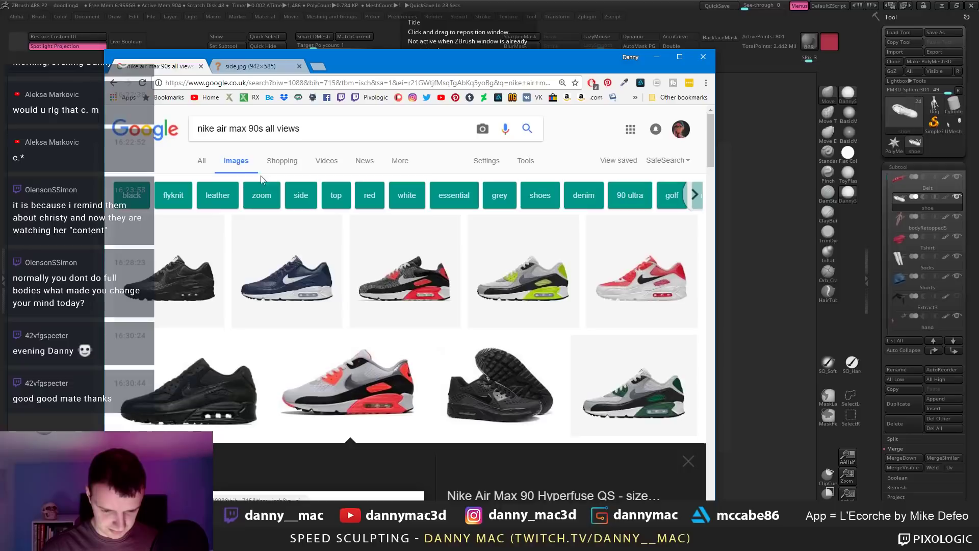
# Step: Search 'nike air max 90s bottom' and open a sole image in a background tab
pyautogui.moveTo(267, 129); pyautogui.dragTo(306, 130)
pyautogui.press('BackSpace')
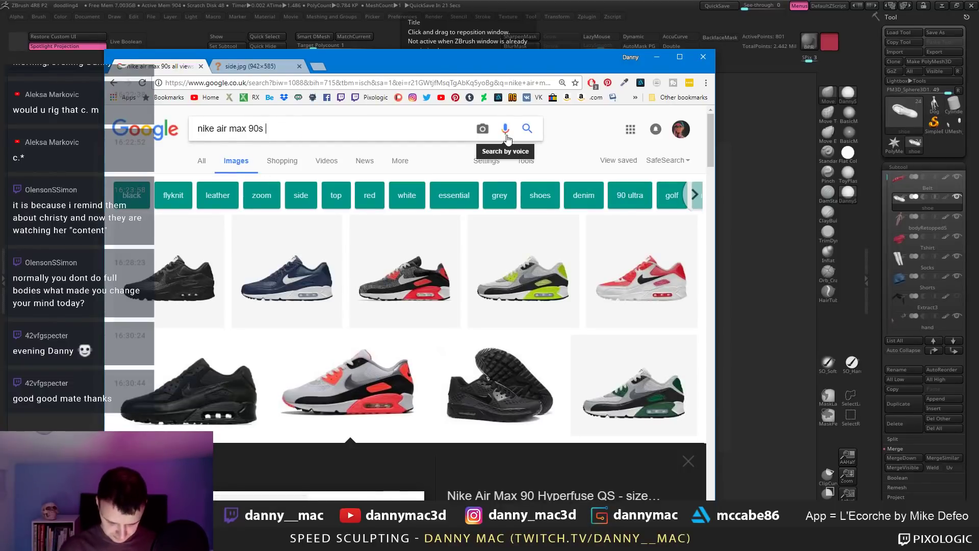
pyautogui.write('bottom')
pyautogui.press('Return')
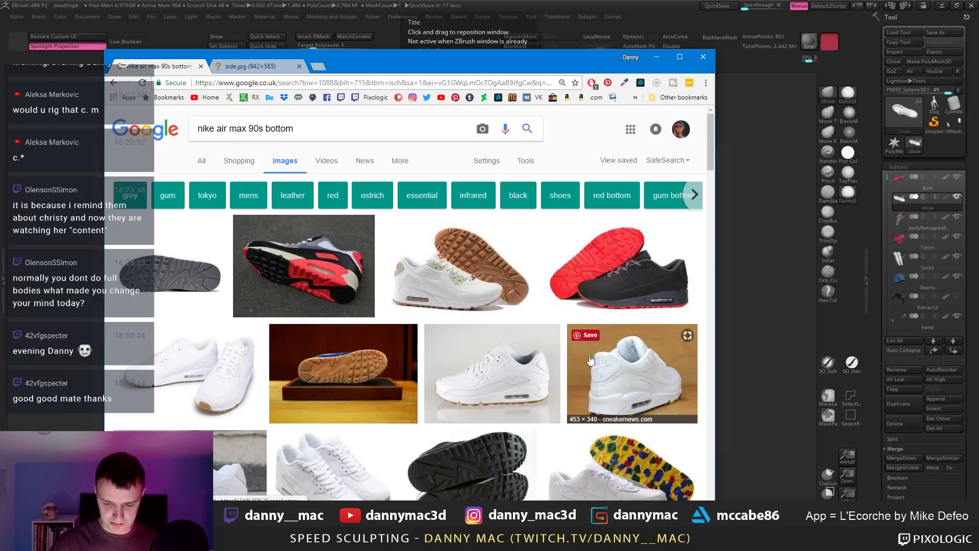
pyautogui.scroll(-2, 508, 378)
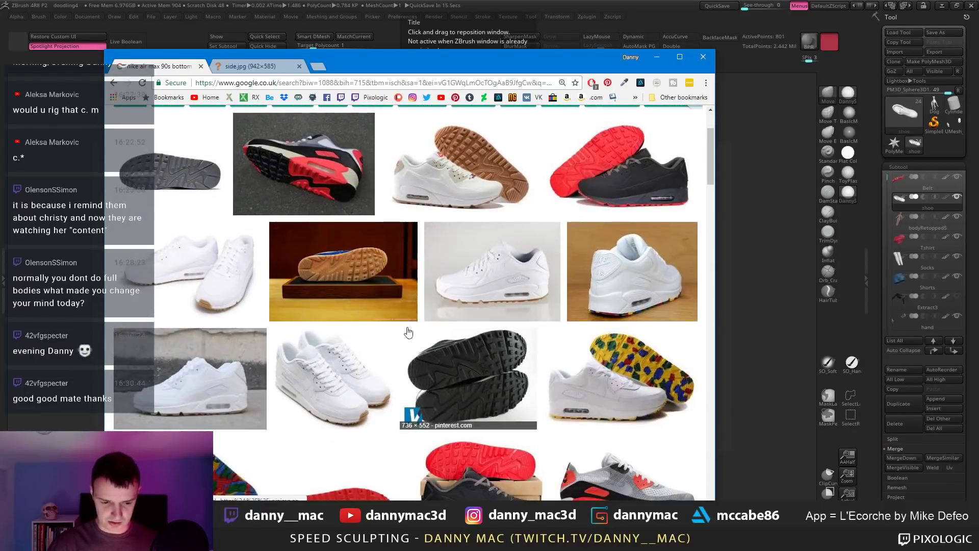
pyautogui.middleClick(203, 175)
pyautogui.scroll(-3, 387, 362)
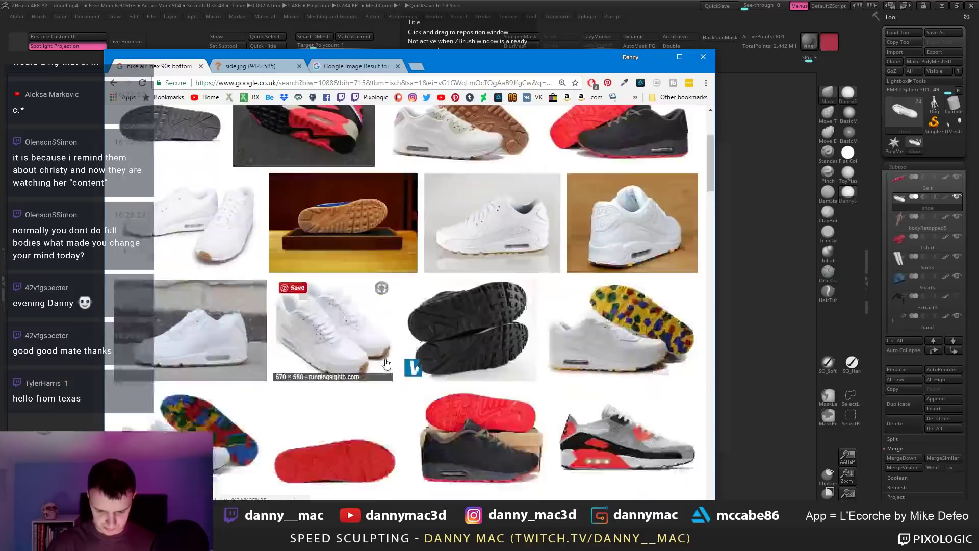
pyautogui.scroll(-3, 431, 369)
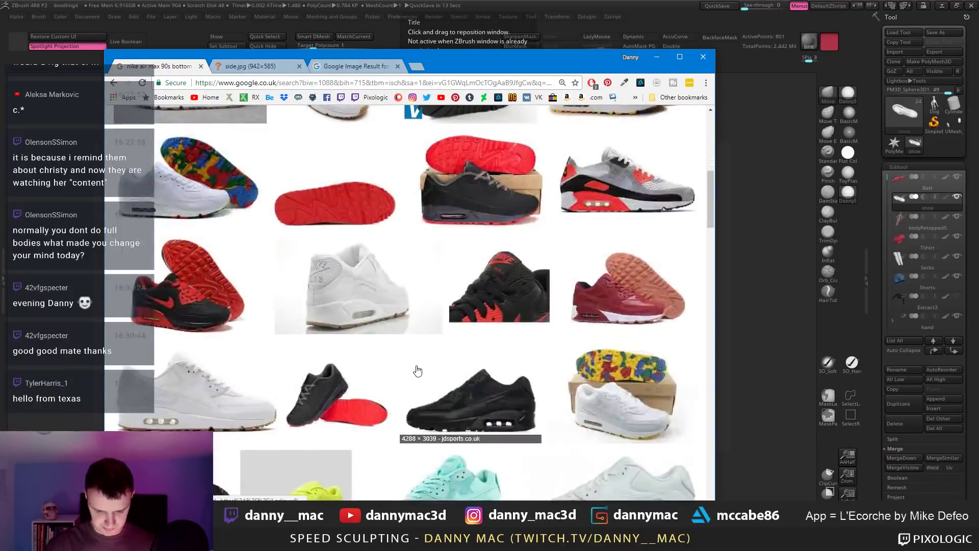
pyautogui.scroll(10, 417, 371)
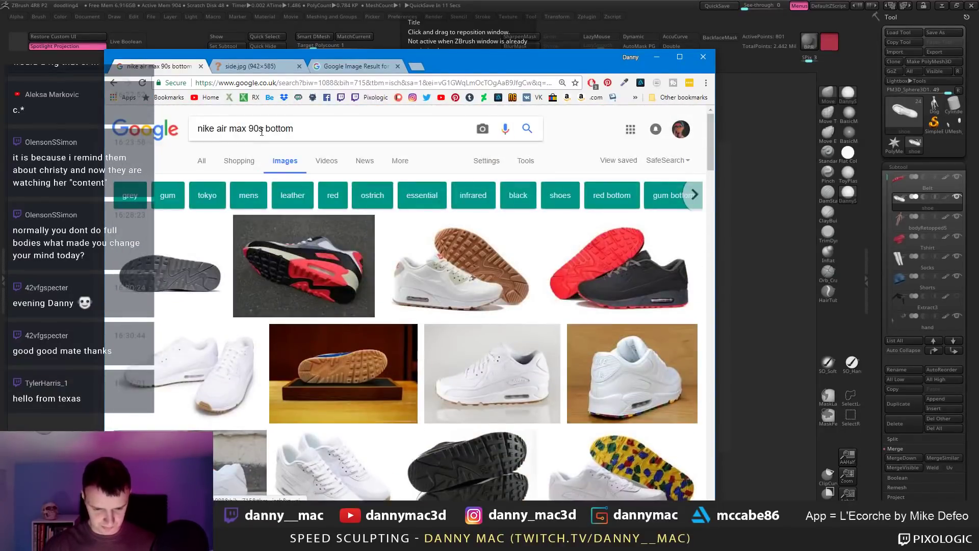
# Step: Search 'nike air max 90s top' and open the Kabutomushi top view full size
pyautogui.doubleClick(366, 127)
pyautogui.write('top')
pyautogui.click(520, 130)
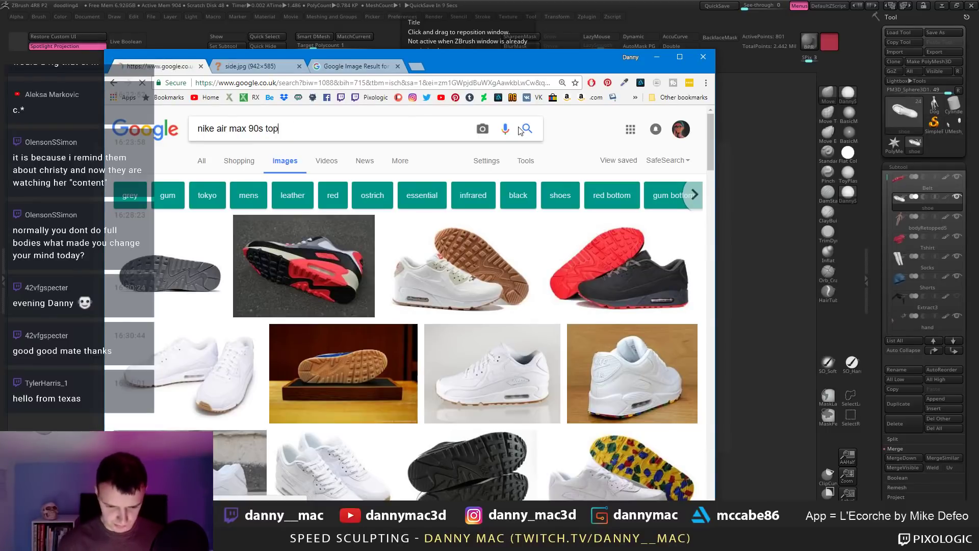
pyautogui.scroll(-3, 514, 233)
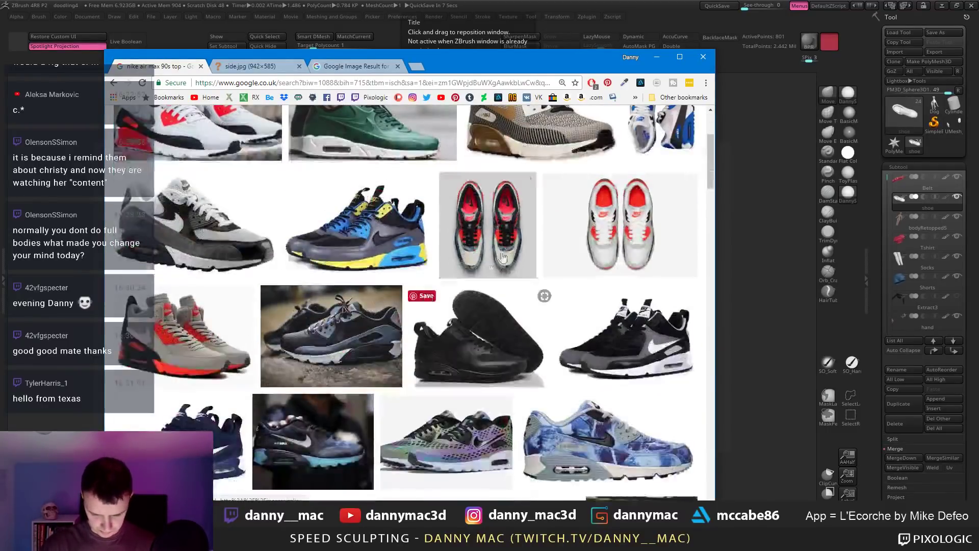
pyautogui.click(502, 225)
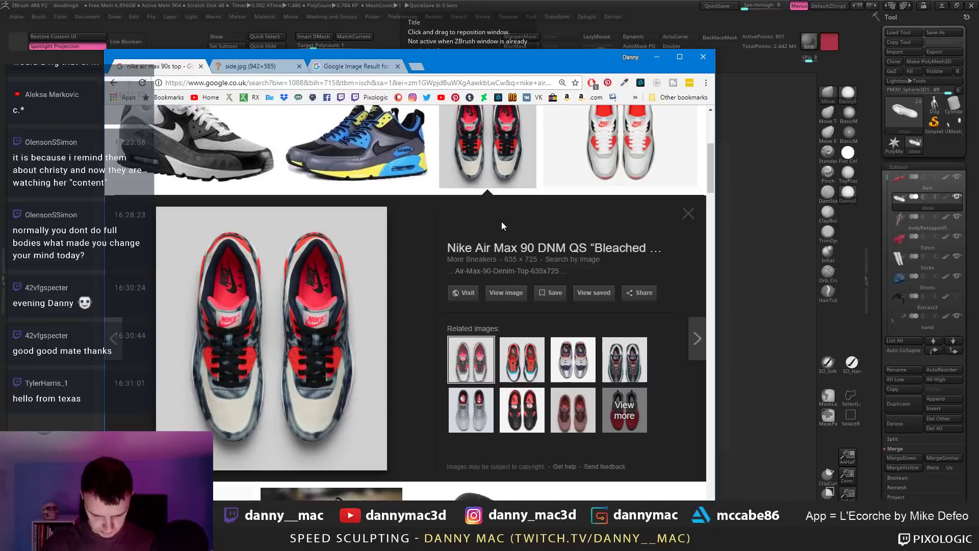
pyautogui.click(524, 369)
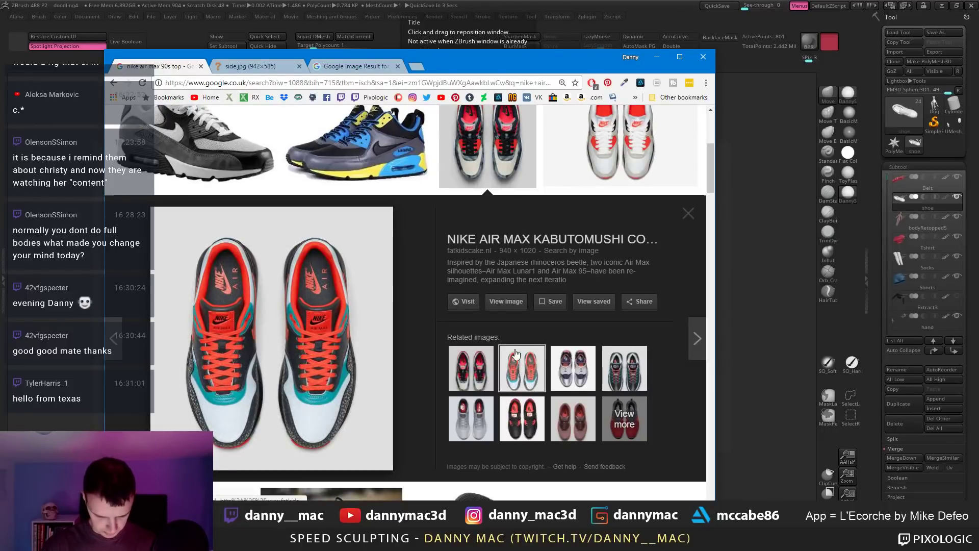
pyautogui.click(506, 301)
pyautogui.scroll(2, 418, 346)
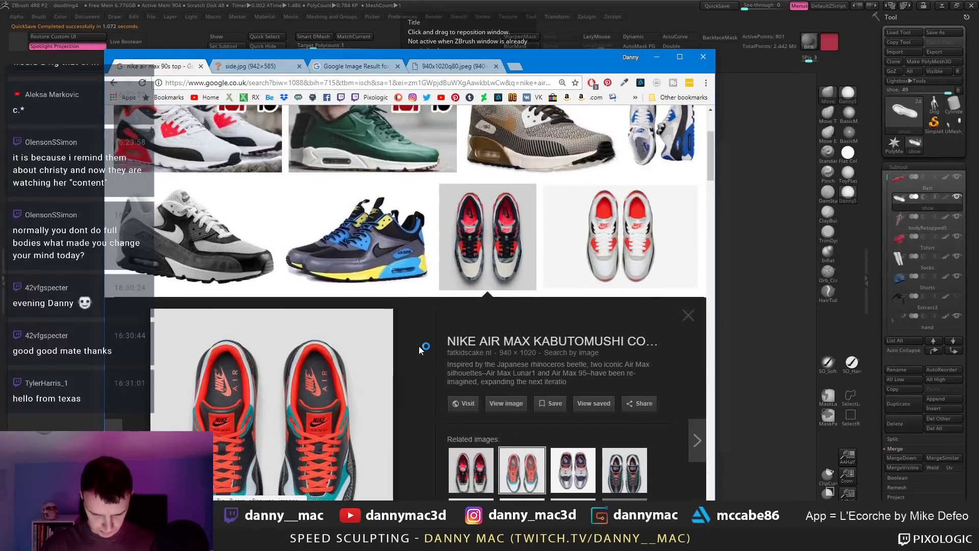
pyautogui.scroll(3, 418, 346)
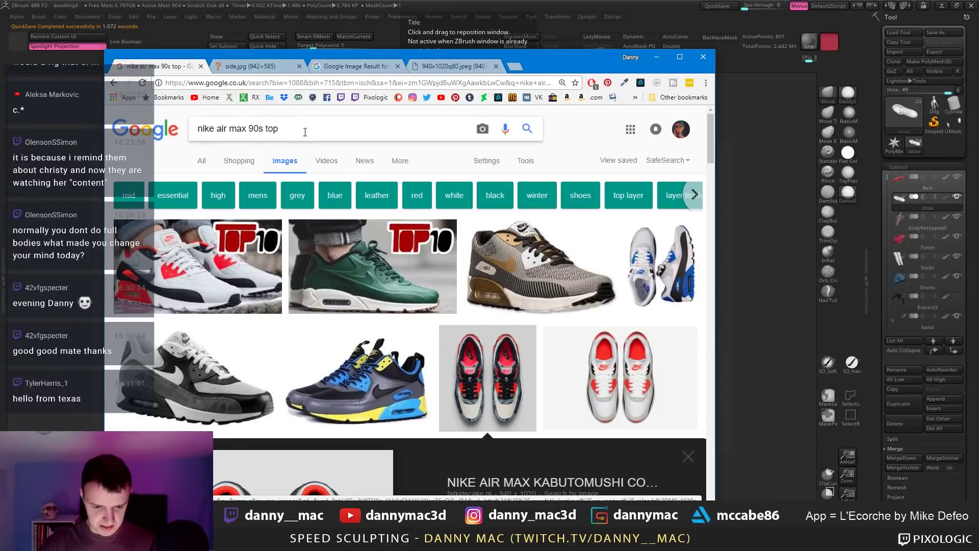
# Step: Search 'nike air max 90s back' and open the infrared back view and pink Air Max images
pyautogui.moveTo(305, 132); pyautogui.dragTo(271, 143)
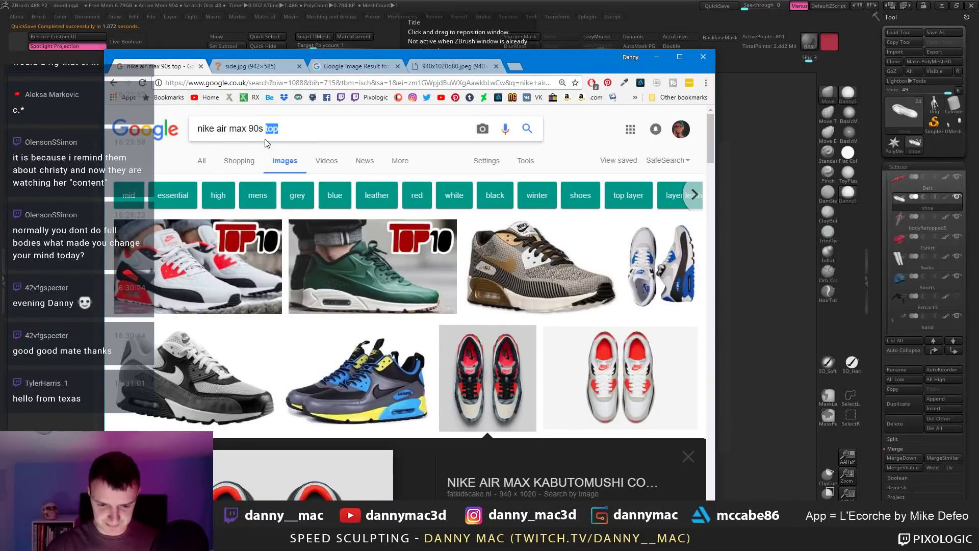
pyautogui.write('back')
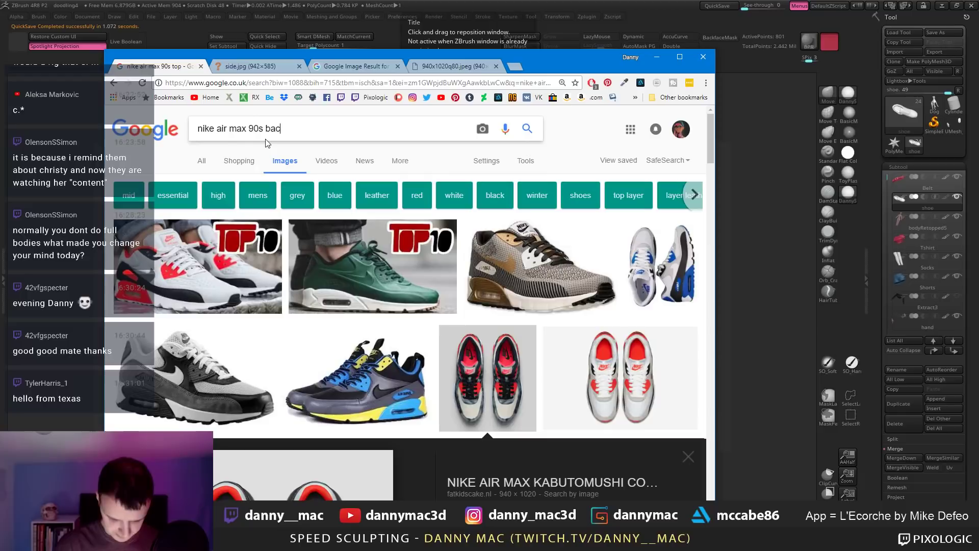
pyautogui.press('Return')
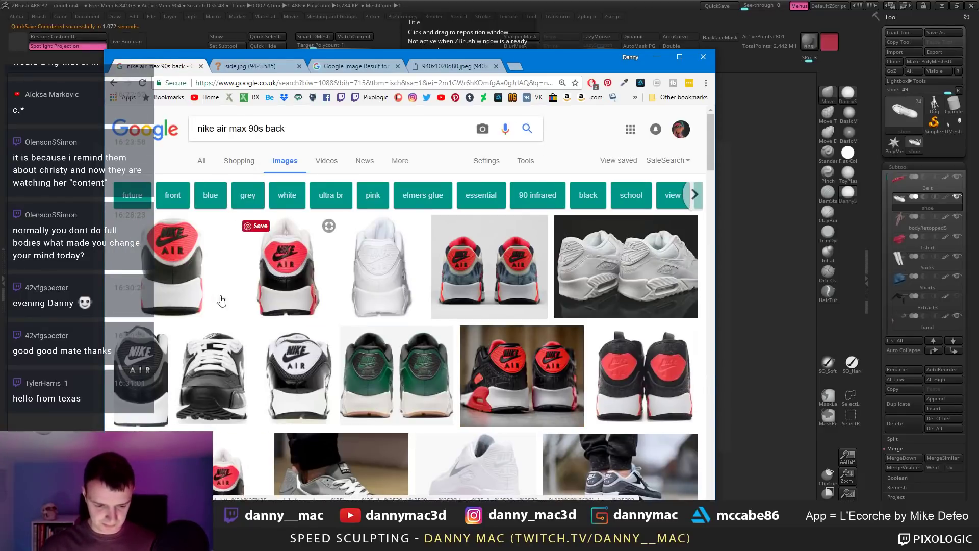
pyautogui.click(216, 290)
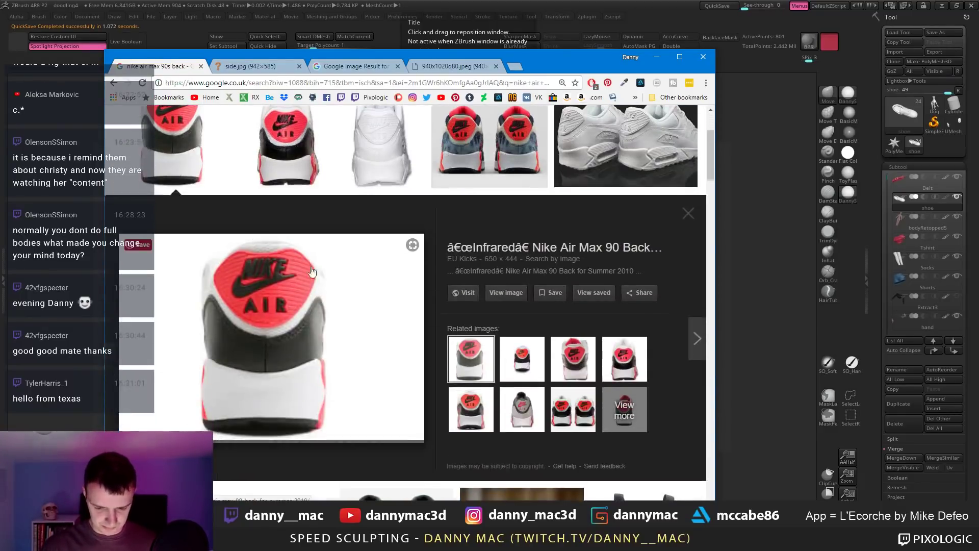
pyautogui.click(505, 292)
pyautogui.scroll(-4, 363, 306)
pyautogui.scroll(-4, 363, 308)
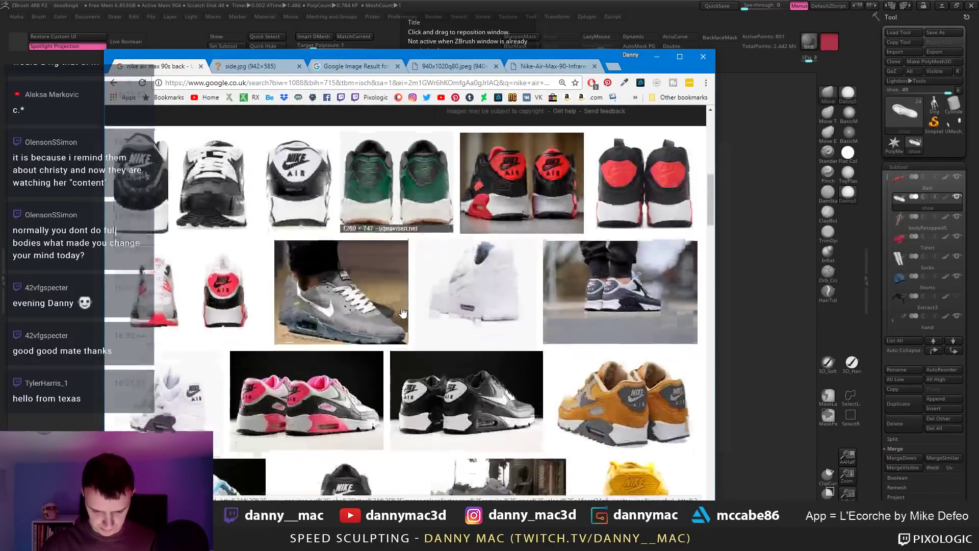
pyautogui.scroll(-2, 403, 312)
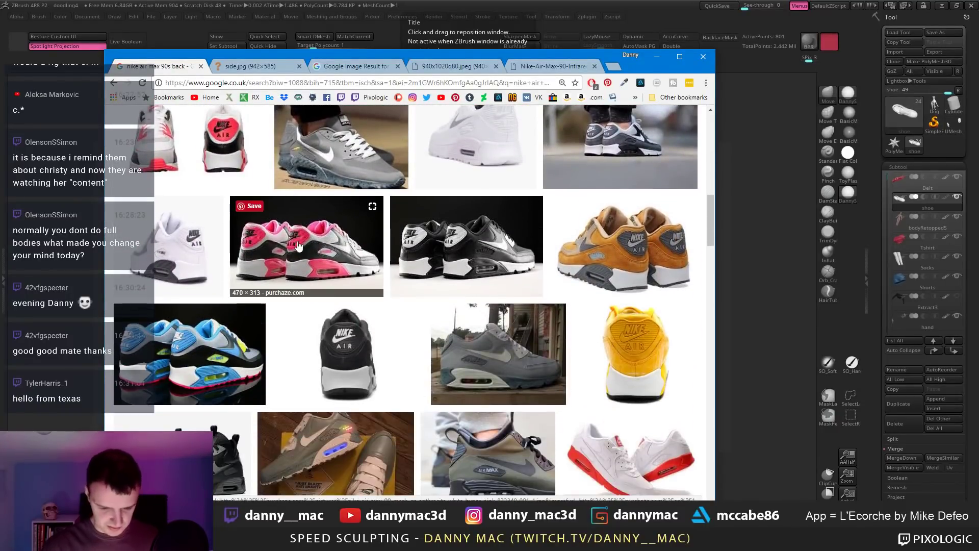
pyautogui.click(305, 259)
pyautogui.scroll(-3, 313, 344)
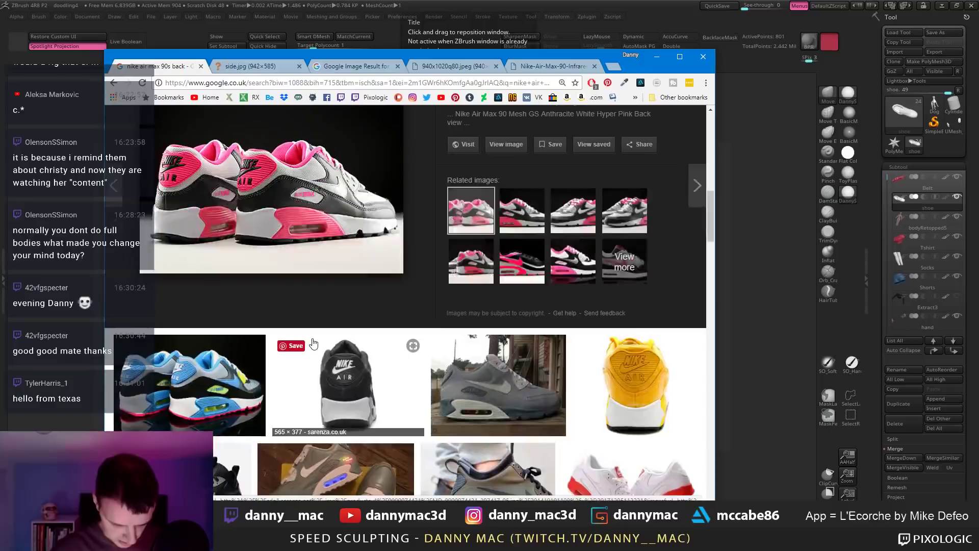
pyautogui.click(515, 223)
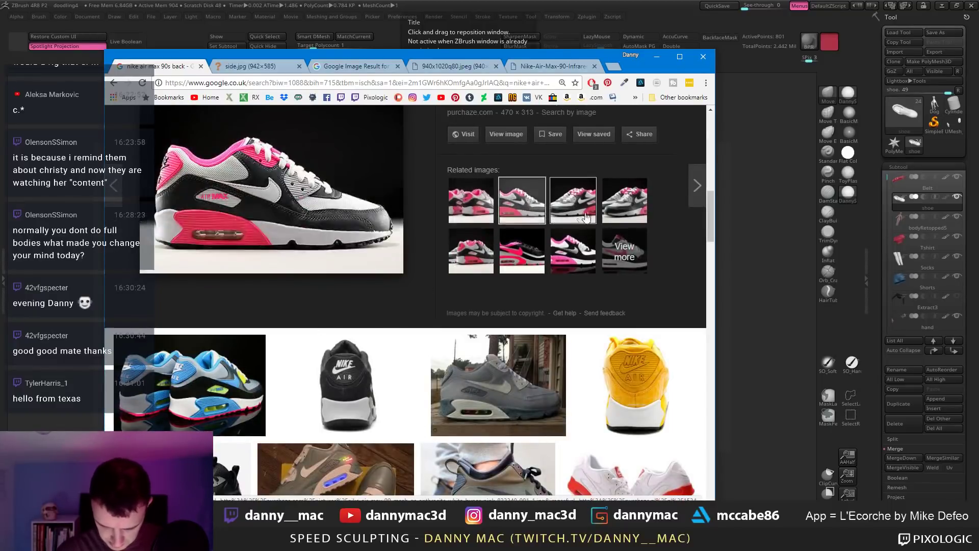
pyautogui.click(470, 201)
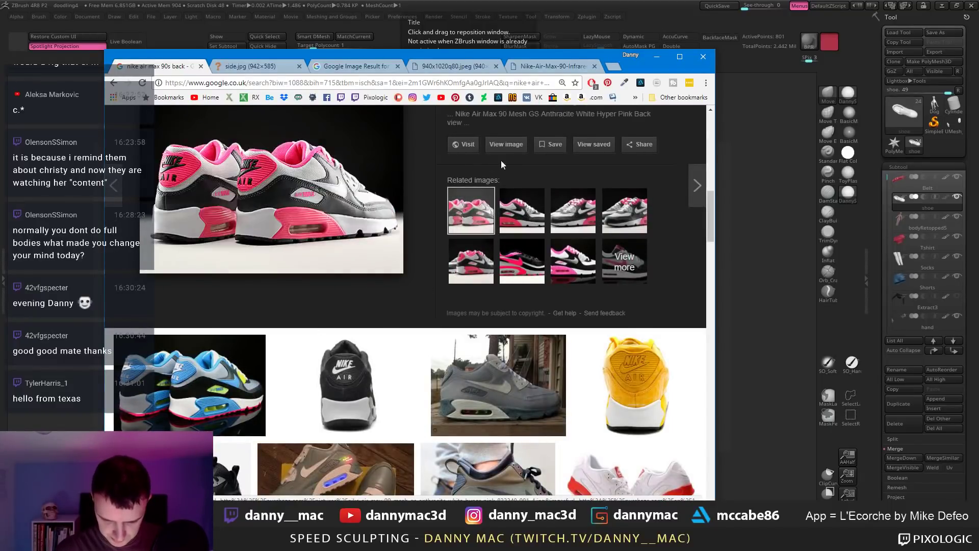
pyautogui.click(511, 145)
pyautogui.scroll(5, 301, 306)
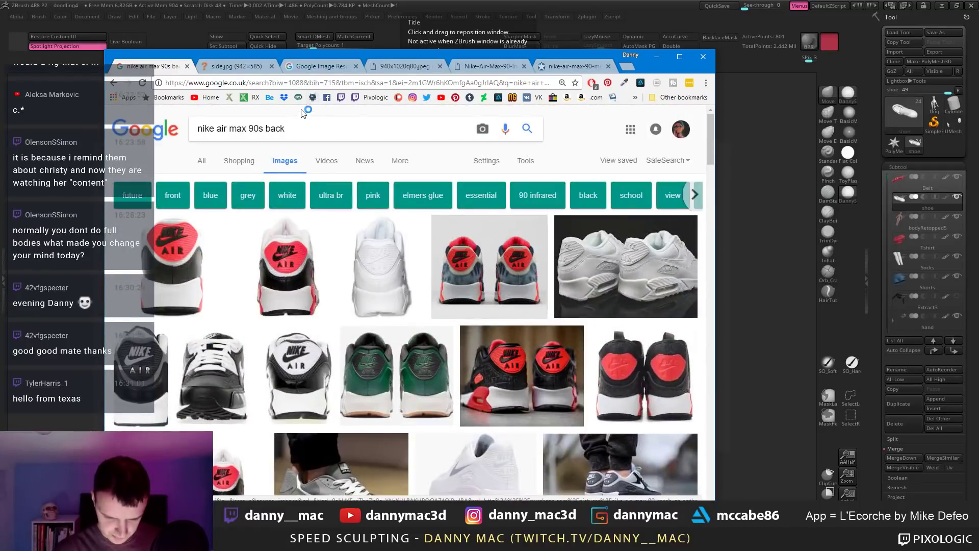
# Step: Search 'nike air max 90s three quarter' and open the red-grey Air Max 90 full size
pyautogui.doubleClick(269, 129)
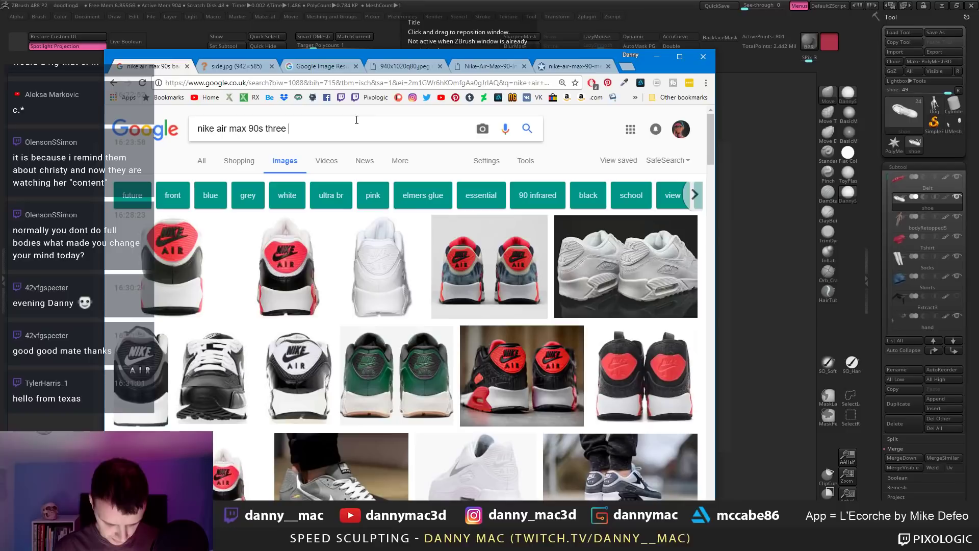
pyautogui.write('three quarter')
pyautogui.press('Return')
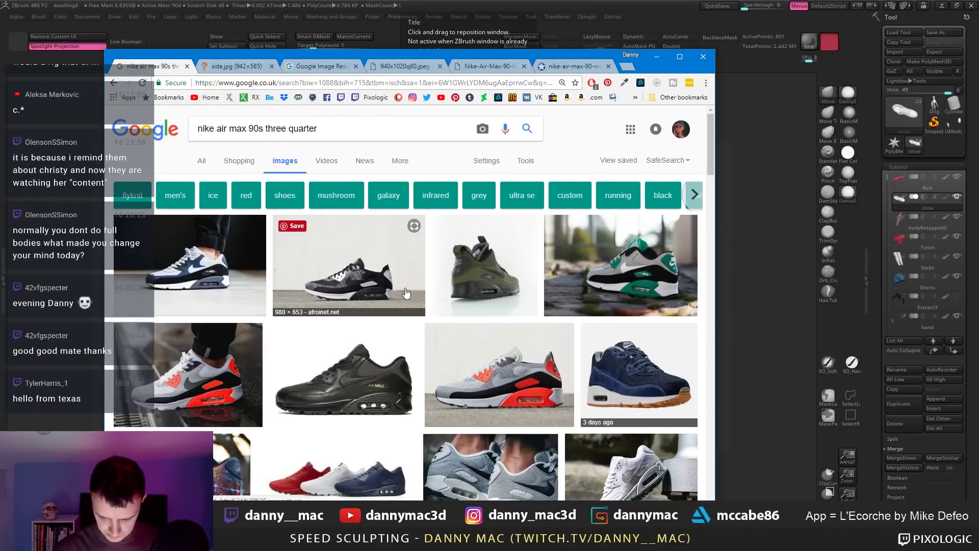
pyautogui.scroll(-3, 466, 232)
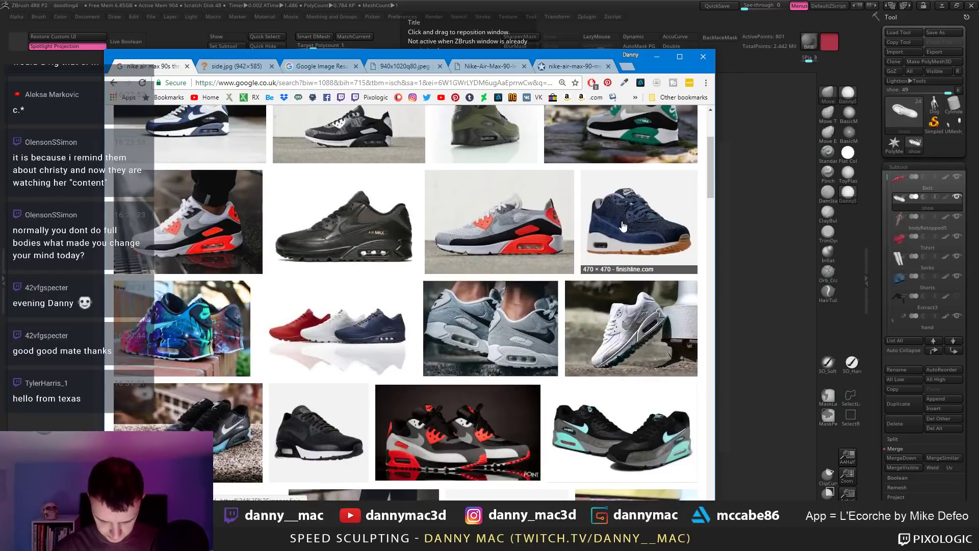
pyautogui.click(430, 441)
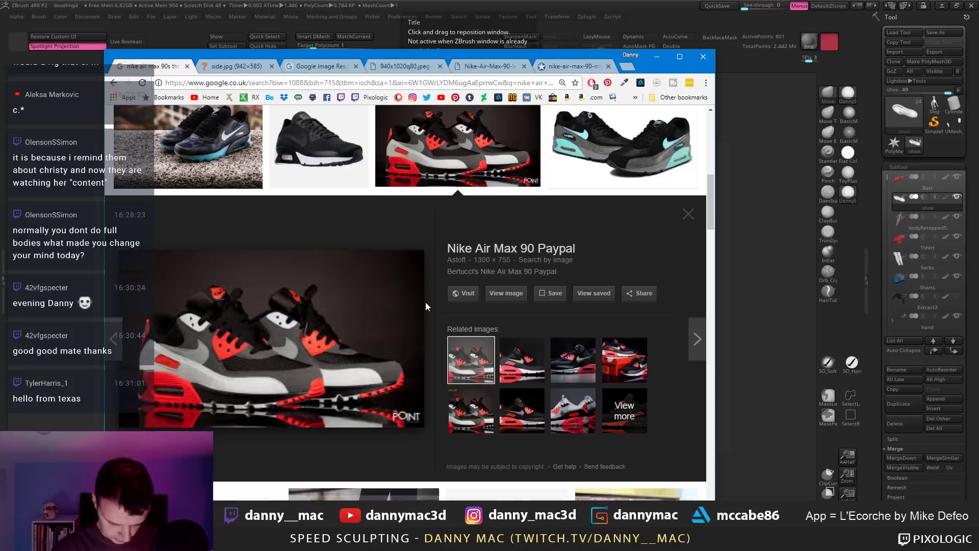
pyautogui.scroll(-5, 426, 306)
pyautogui.scroll(3, 424, 310)
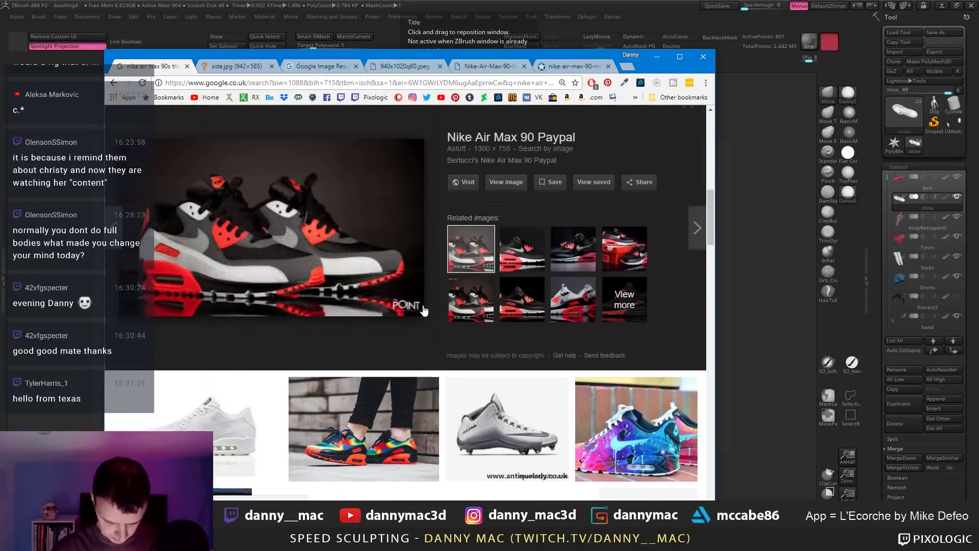
pyautogui.click(506, 192)
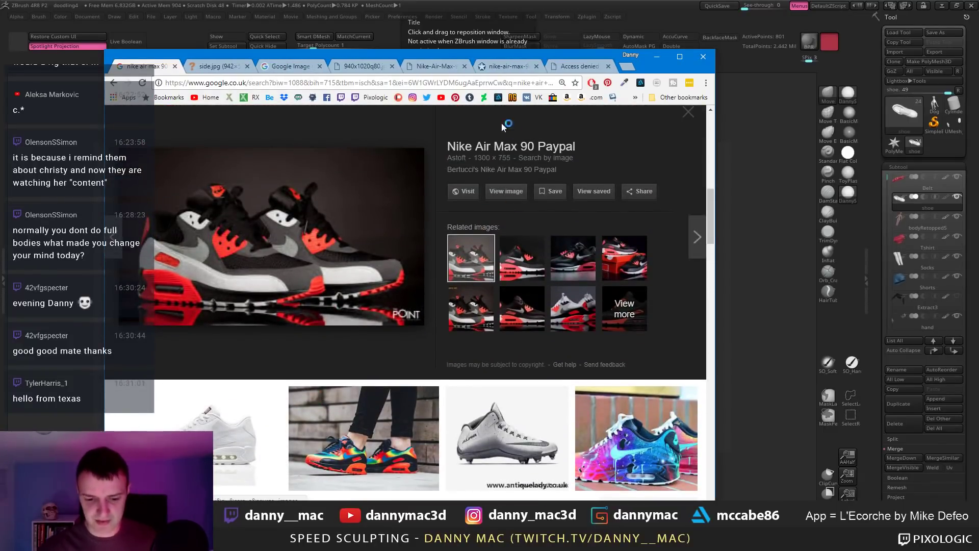
# Step: Save the side-view and sole Air Max images from their tabs
pyautogui.hotkey('ctrl', 'Tab')
pyautogui.rightClick(477, 276)
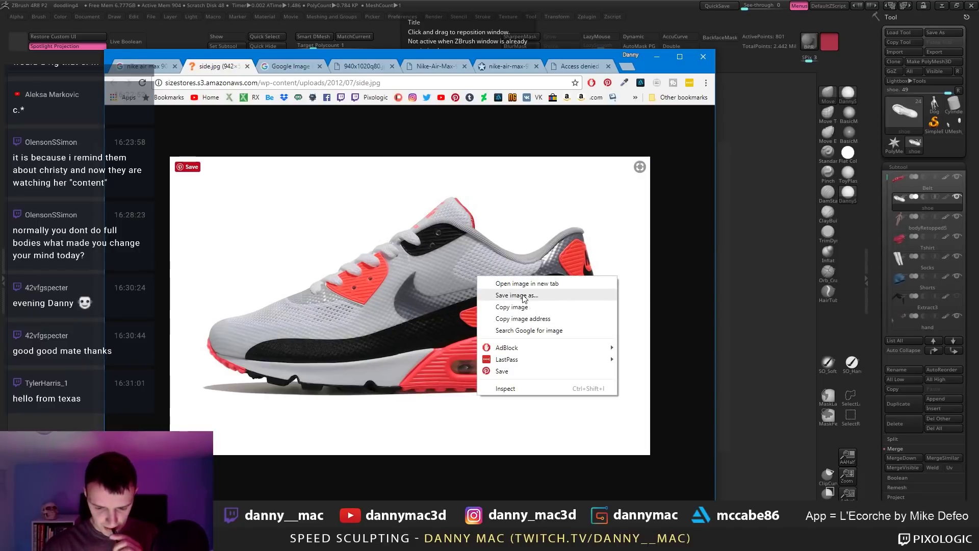
pyautogui.click(517, 295)
pyautogui.press('Return')
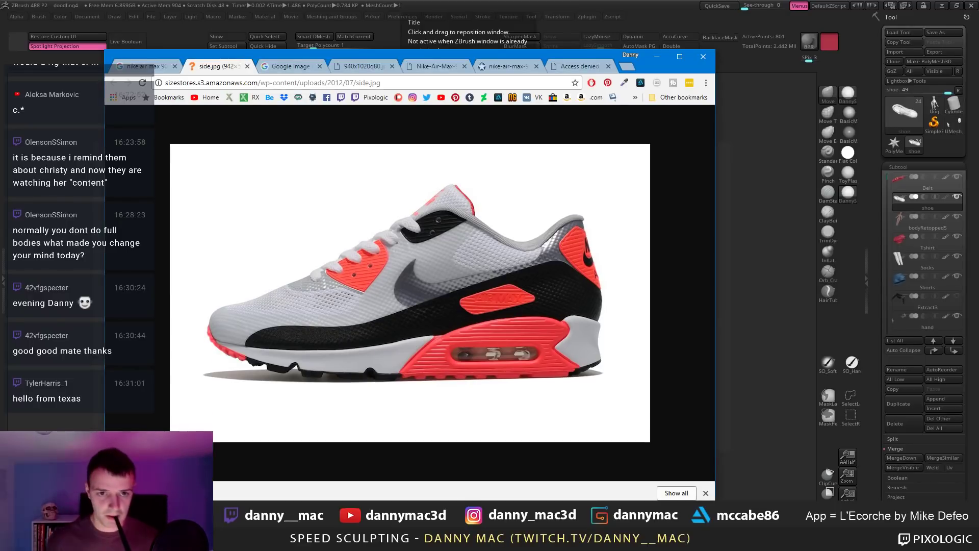
pyautogui.click(290, 67)
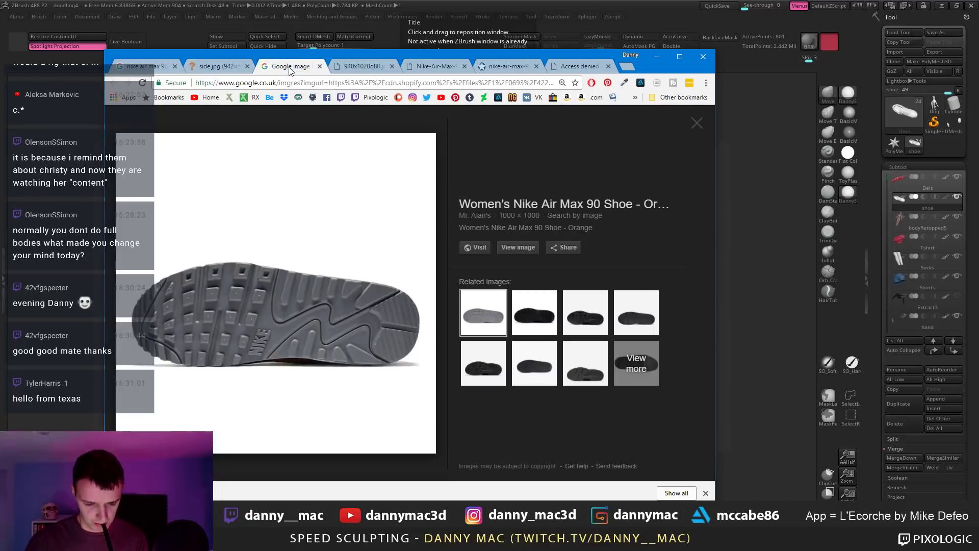
pyautogui.rightClick(390, 249)
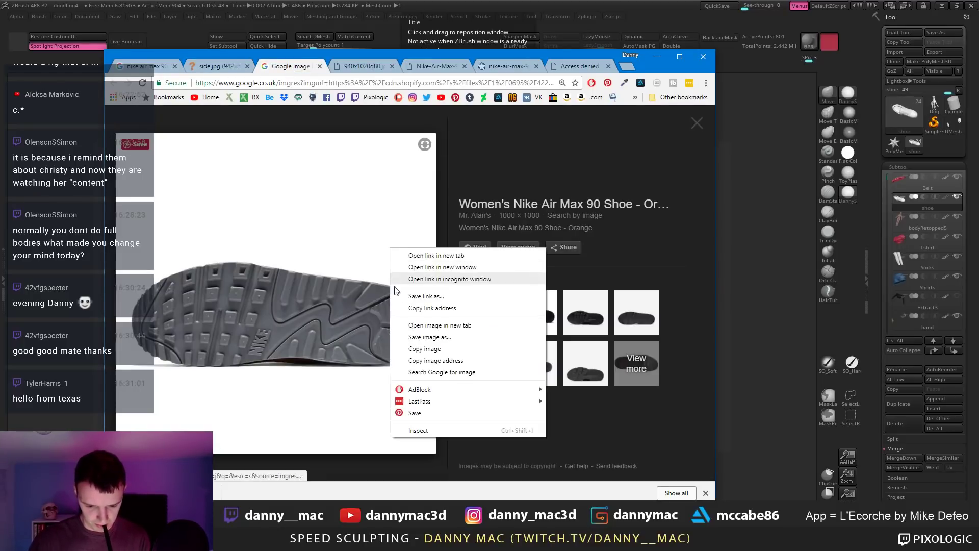
pyautogui.click(419, 337)
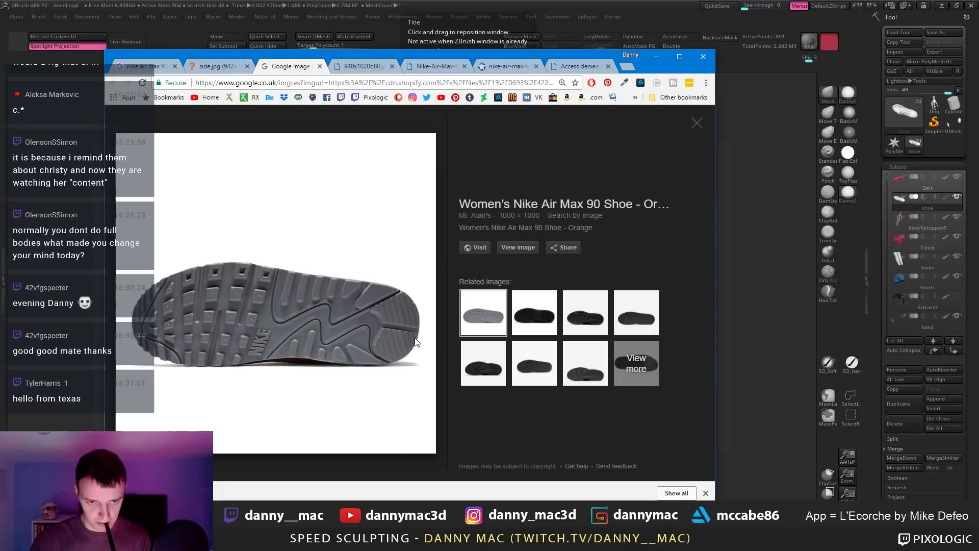
pyautogui.press('Return')
# Step: Save the top-view, rear-view and pink Air Max images
pyautogui.click(351, 69)
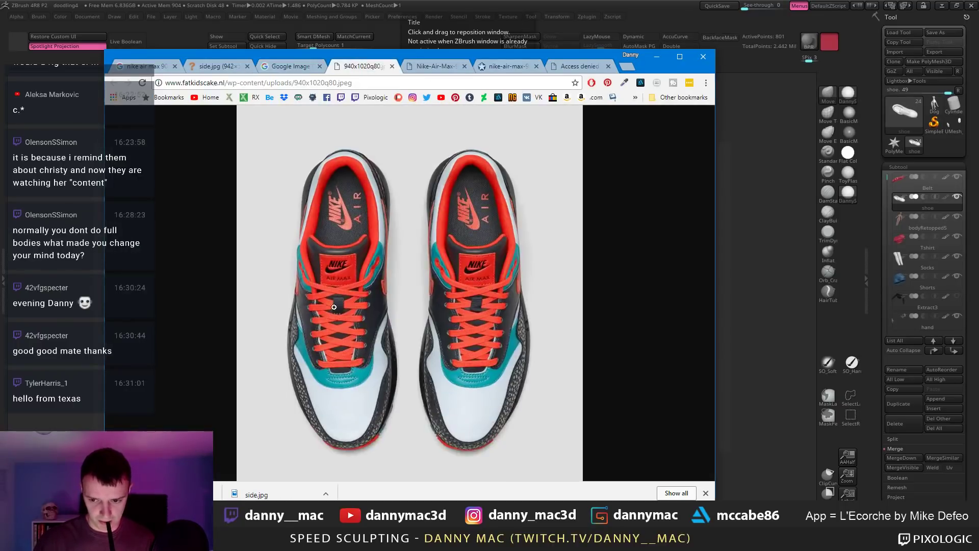
pyautogui.rightClick(425, 368)
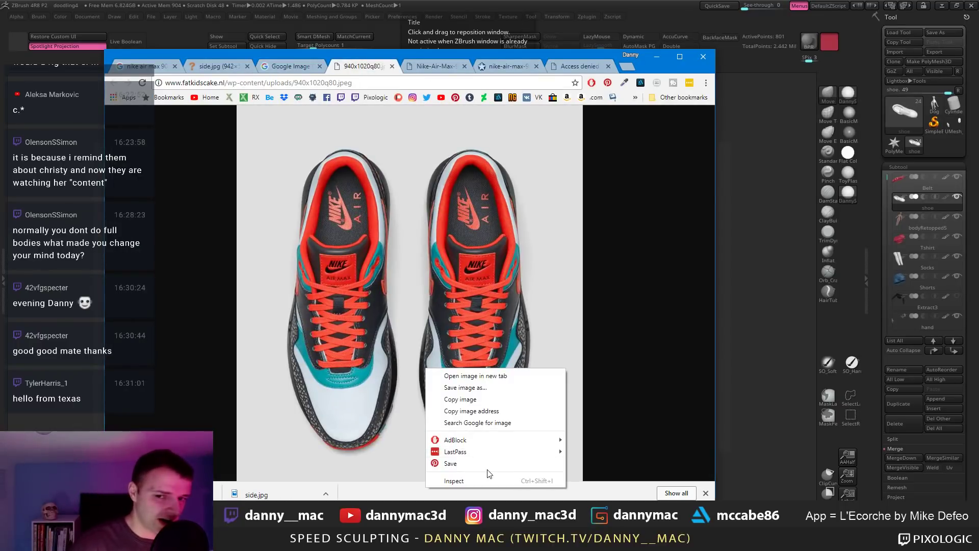
pyautogui.click(475, 387)
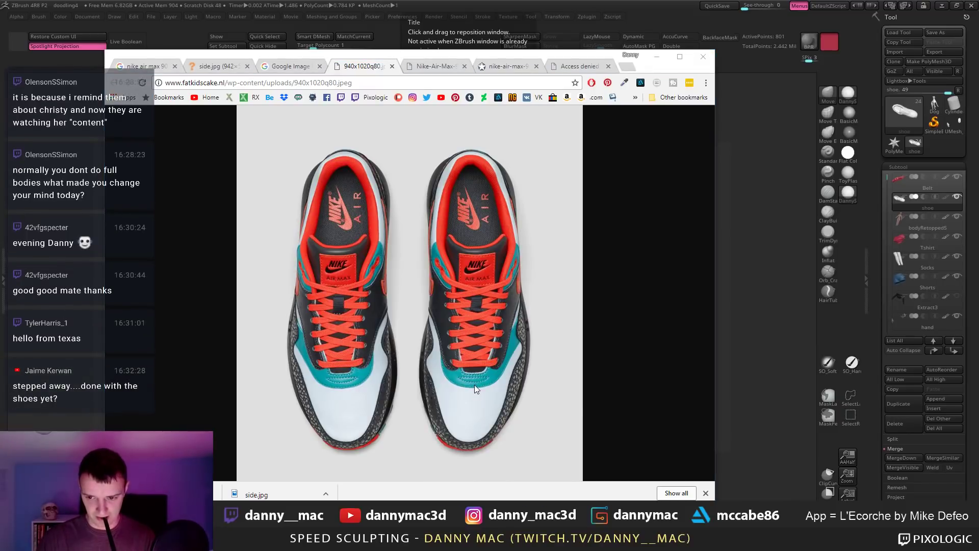
pyautogui.click(438, 66)
pyautogui.rightClick(366, 285)
pyautogui.click(408, 310)
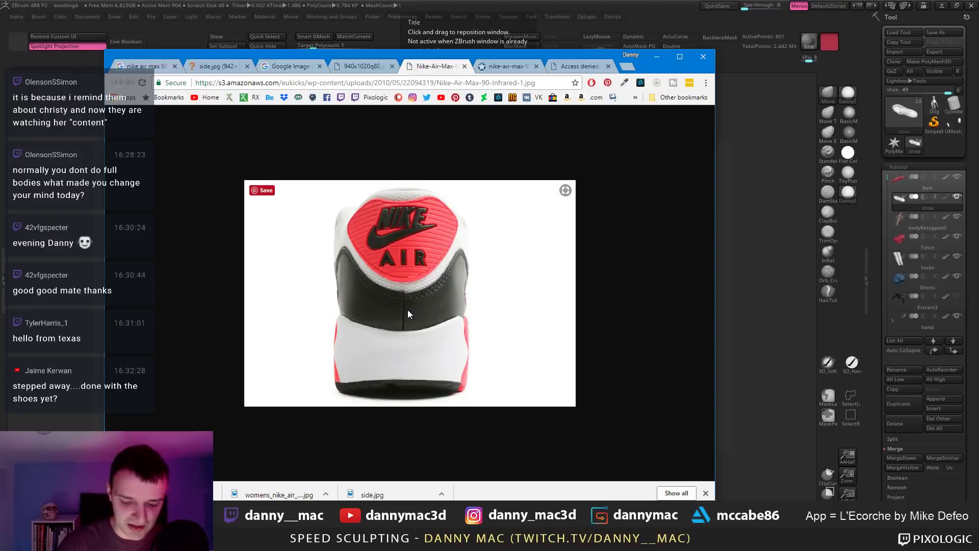
pyautogui.click(510, 66)
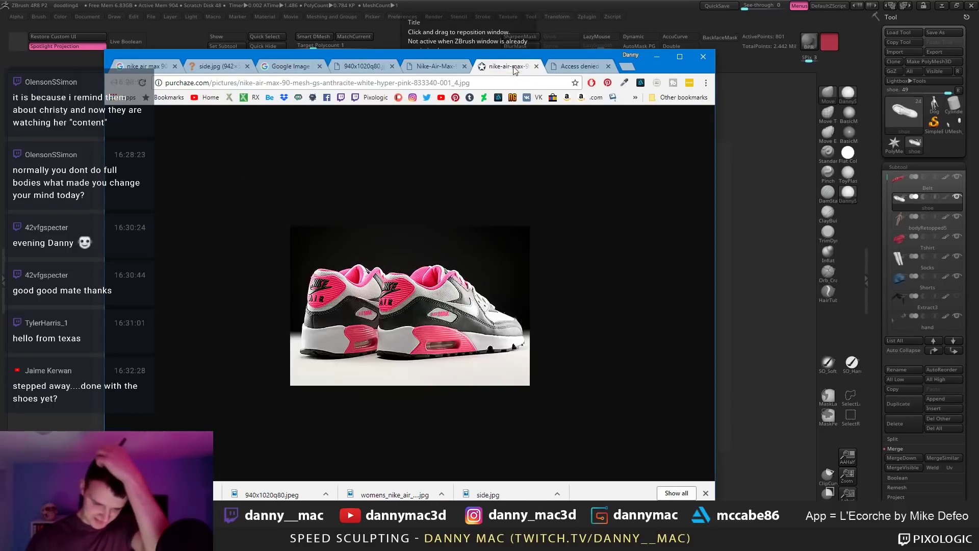
pyautogui.rightClick(398, 256)
pyautogui.click(425, 280)
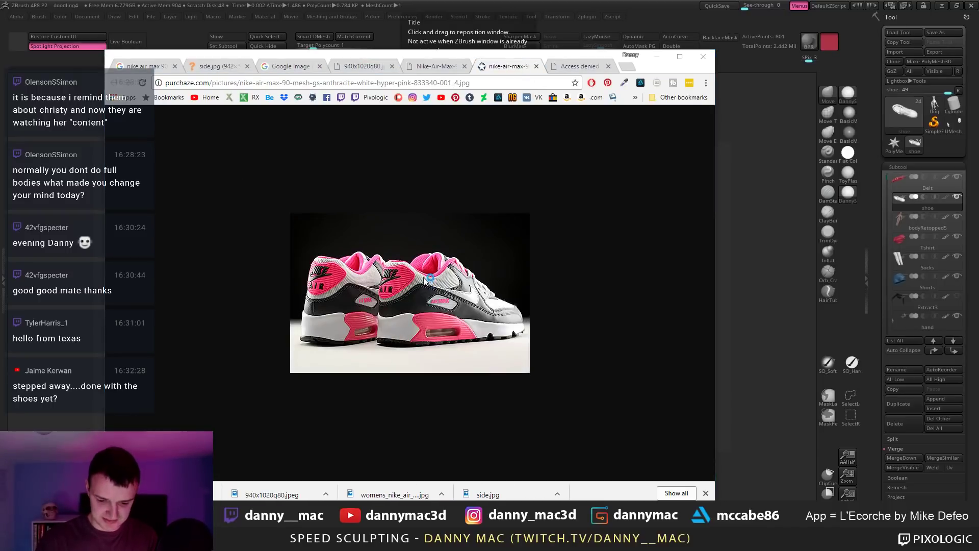
# Step: Close the access-denied tab, save the boxed black-grey-red Air Max image, and minimise Chrome
pyautogui.click(580, 66)
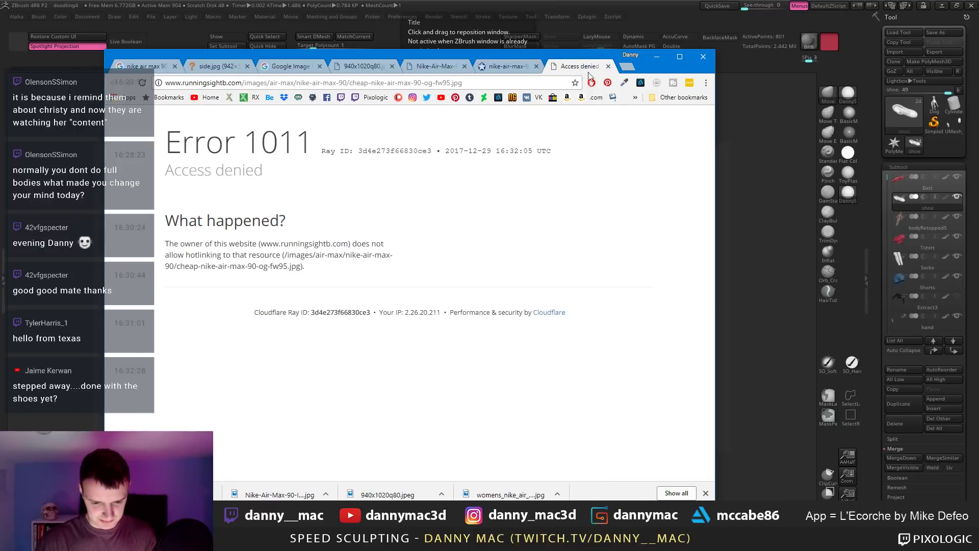
pyautogui.click(610, 67)
pyautogui.click(158, 66)
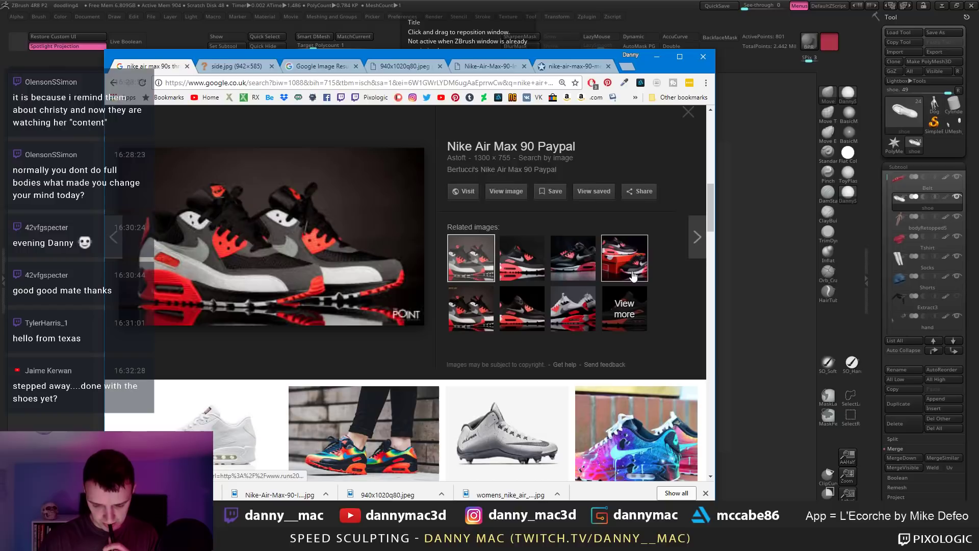
pyautogui.click(633, 275)
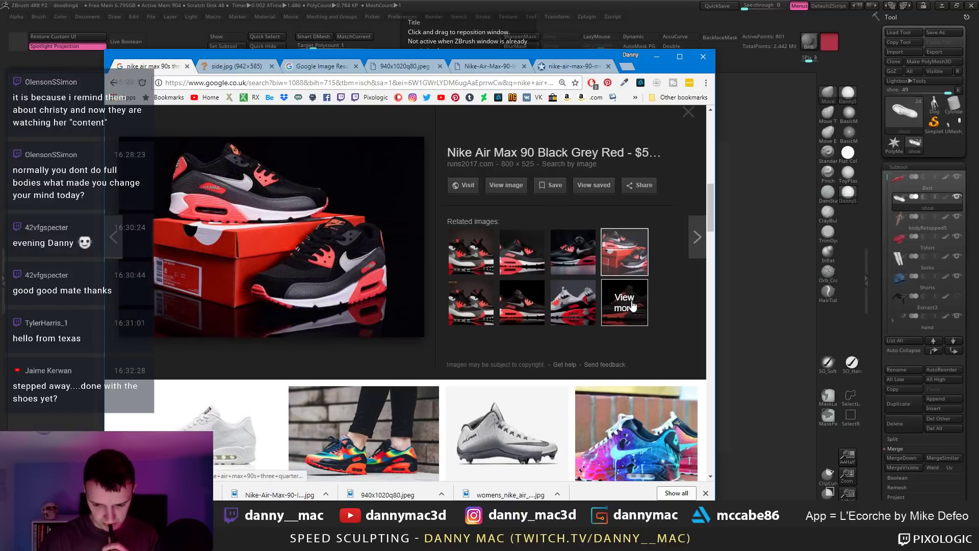
pyautogui.click(505, 185)
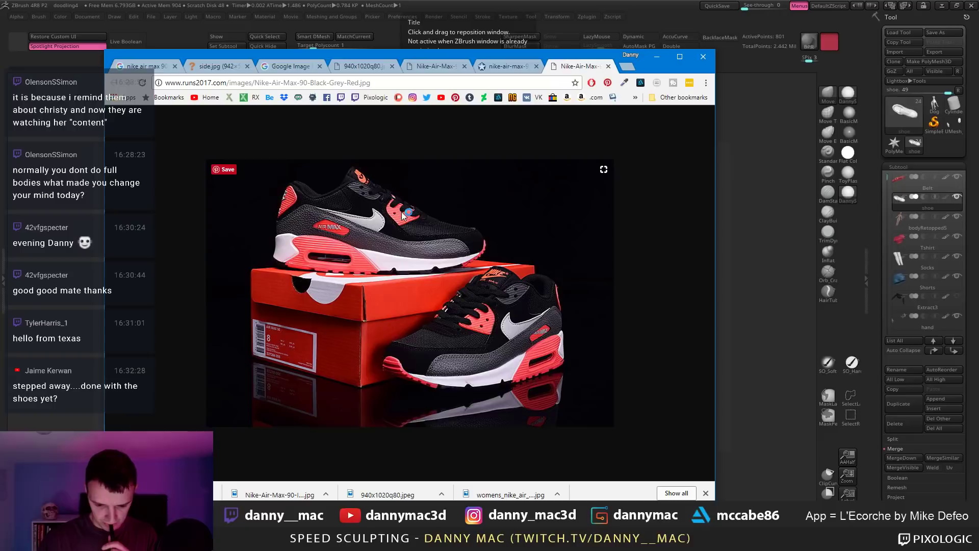
pyautogui.rightClick(368, 233)
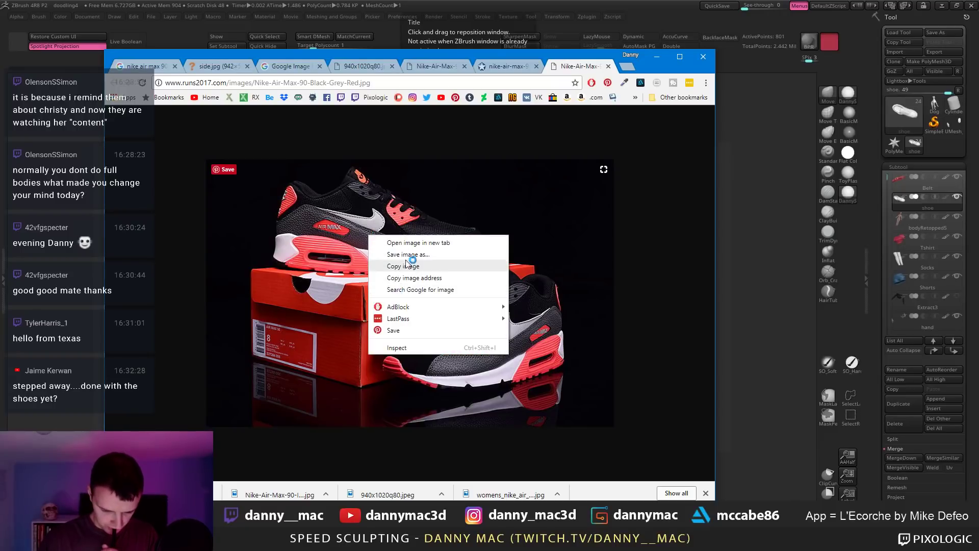
pyautogui.click(410, 255)
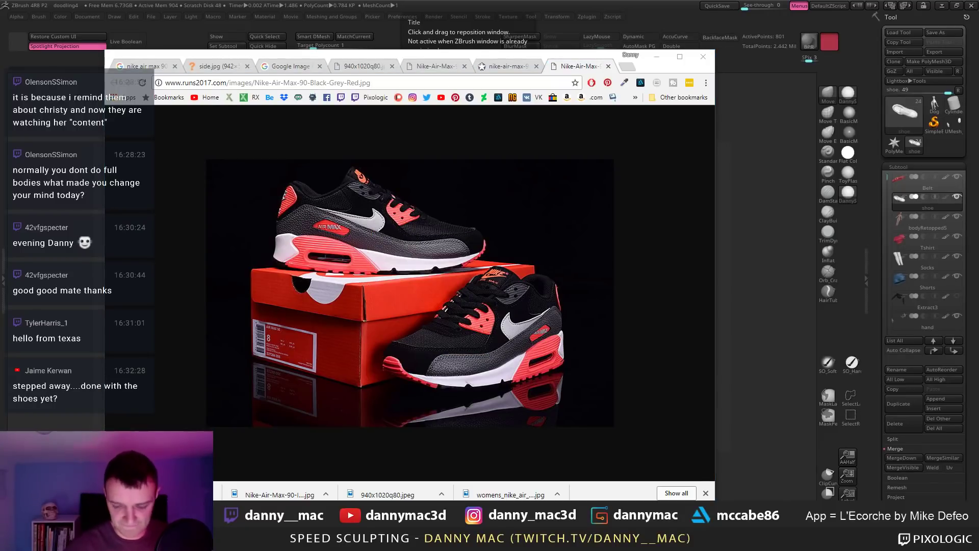
pyautogui.press('Return')
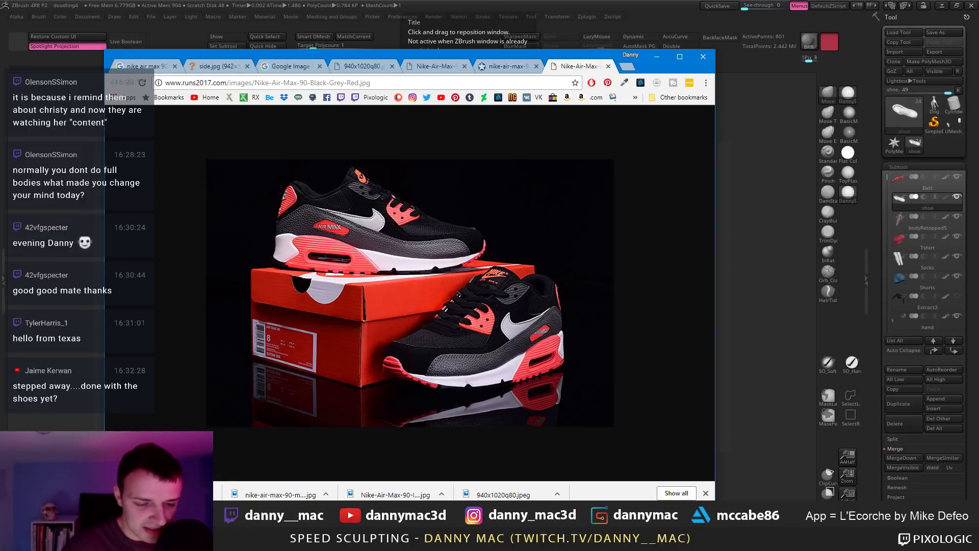
pyautogui.hotkey('alt', 'Tab')
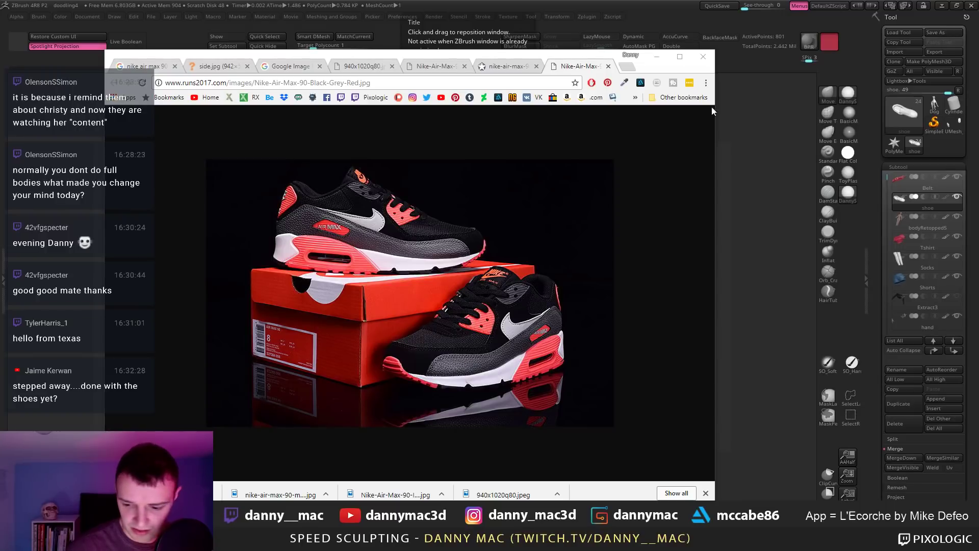
pyautogui.click(657, 56)
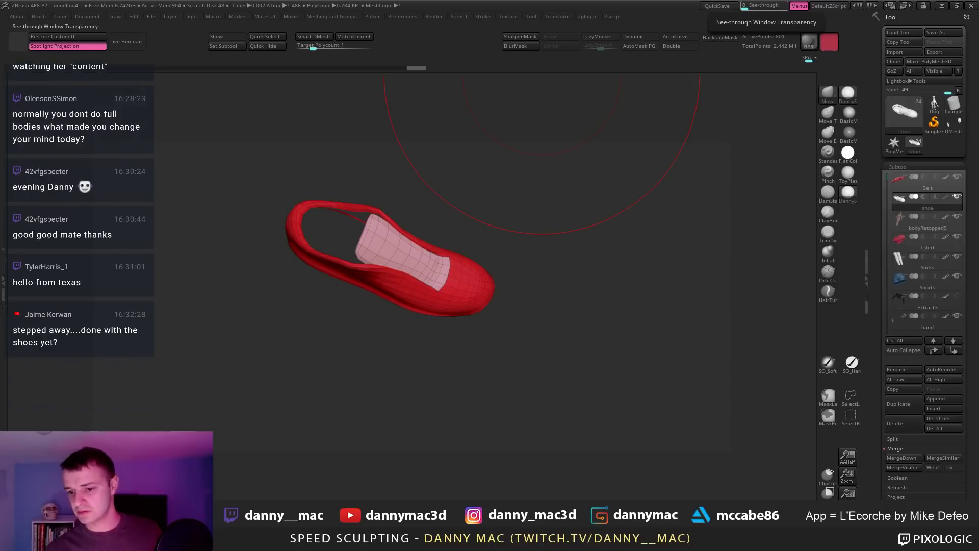
# Step: Place the empty PureRef board on the right half beside the wireframed red shoe
pyautogui.moveTo(653, 0); pyautogui.dragTo(321, 291, button='right')
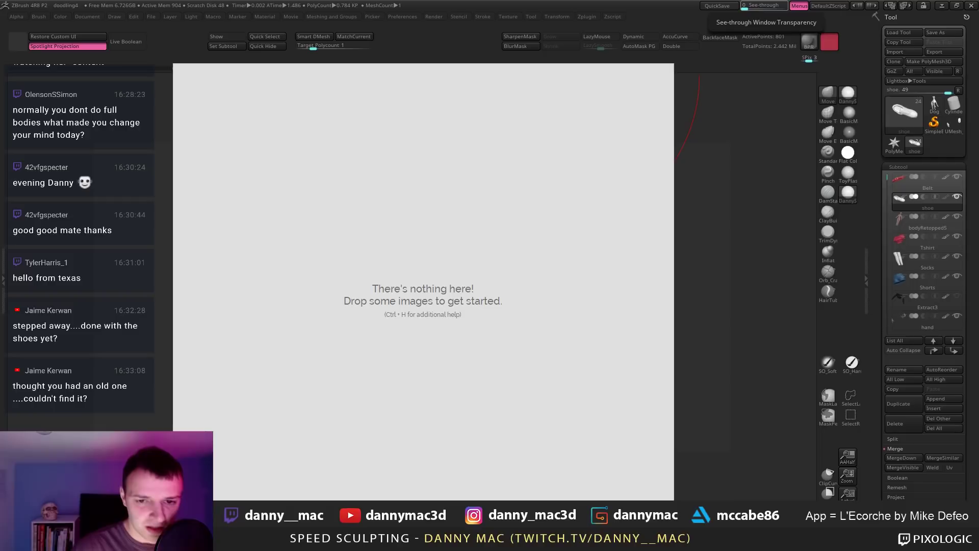
pyautogui.moveTo(324, 133); pyautogui.dragTo(653, 113, button='right')
pyautogui.moveTo(287, 208); pyautogui.dragTo(403, 249, button='right')
pyautogui.hotkey('shift', 'f')
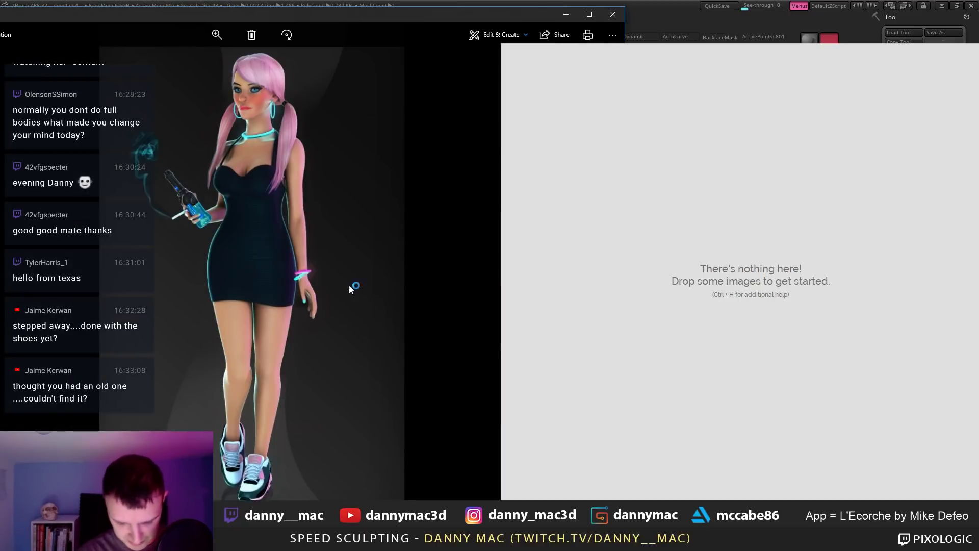
pyautogui.moveTo(232, 443); pyautogui.dragTo(232, 193)
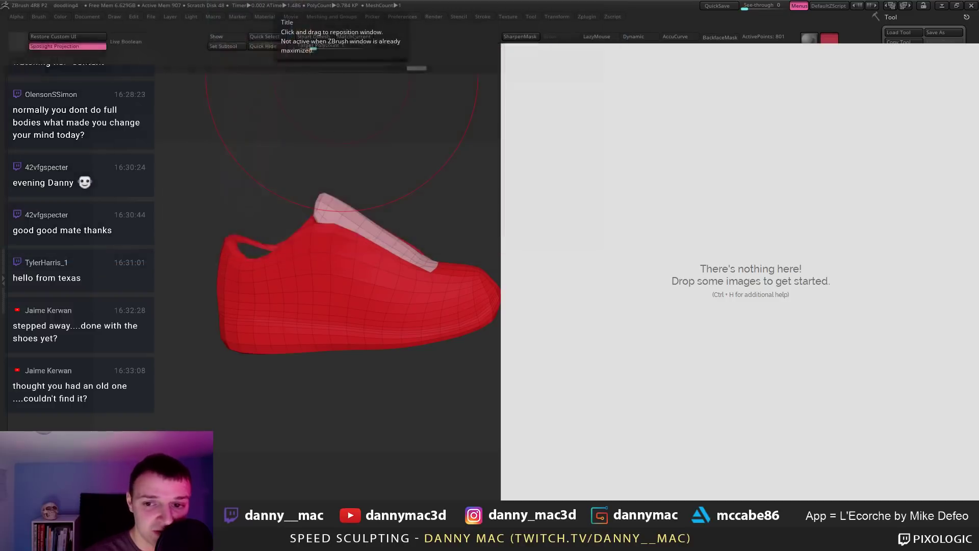
pyautogui.moveTo(705, 371); pyautogui.dragTo(592, 367, button='right')
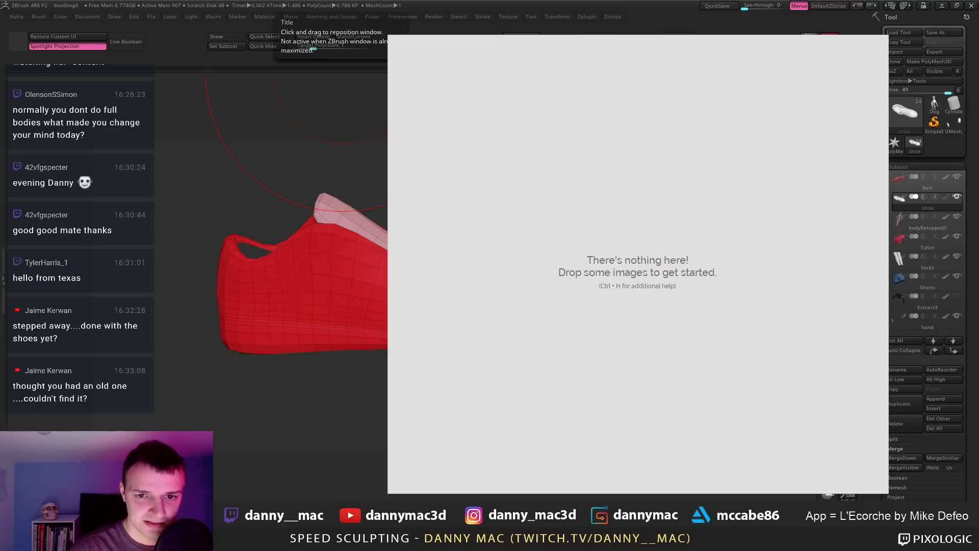
# Step: Drop the saved Air Max images onto the board, then undo the grayscale and added images
pyautogui.moveTo(690, 161); pyautogui.dragTo(637, 289)
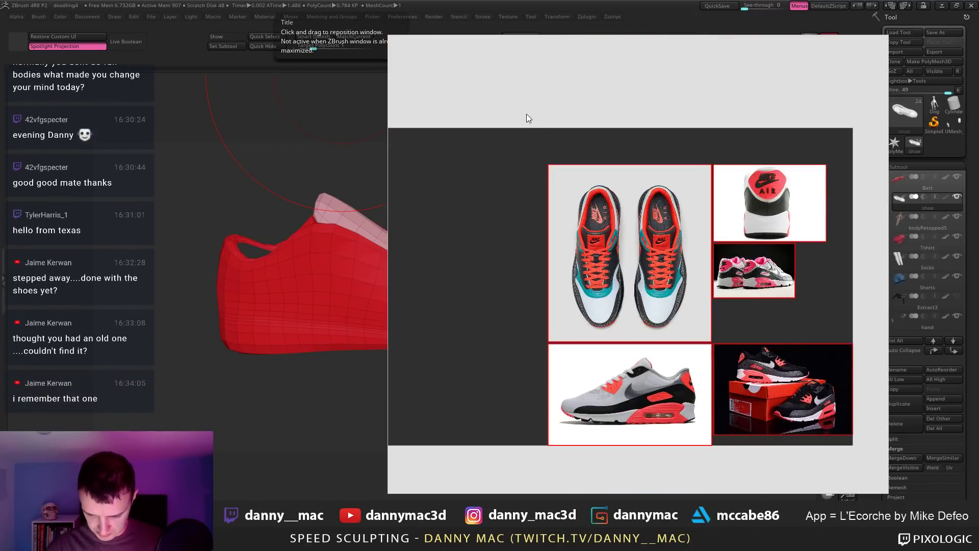
pyautogui.scroll(-5, 603, 213)
pyautogui.rightClick(603, 210)
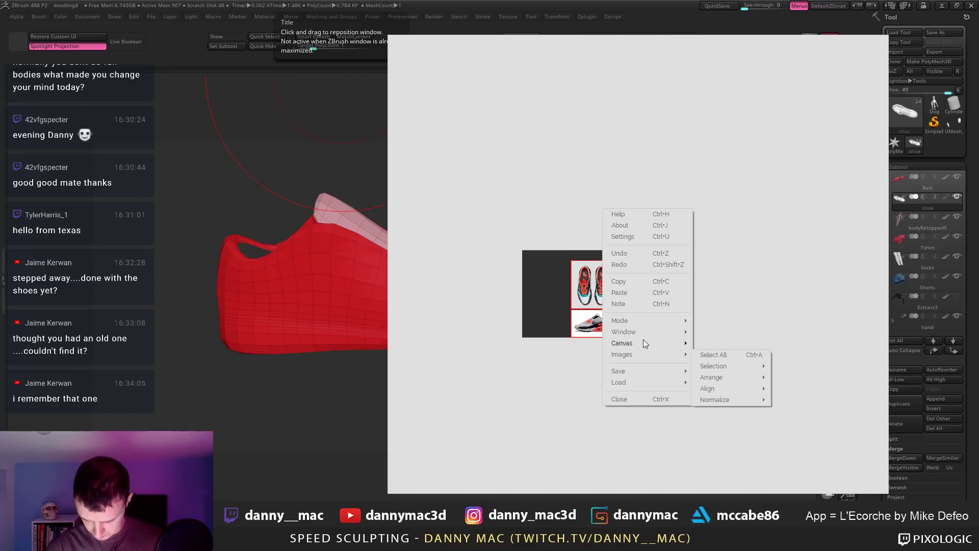
pyautogui.moveTo(644, 333)
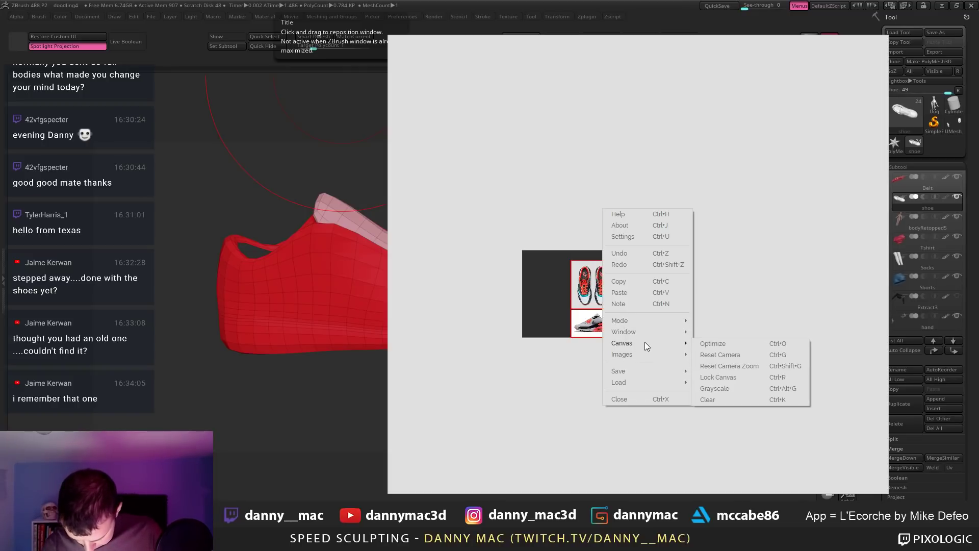
pyautogui.click(737, 390)
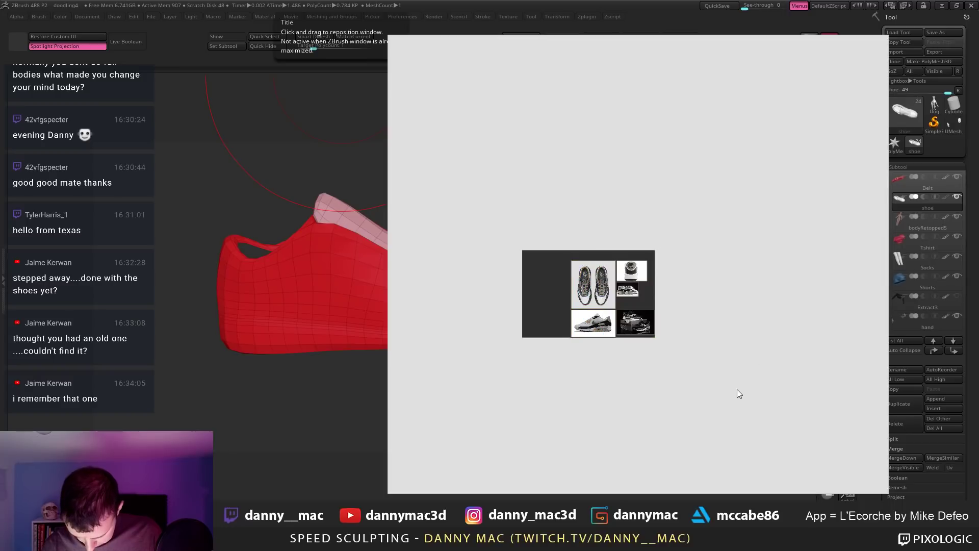
pyautogui.hotkey('ctrl', 'z')
pyautogui.hotkey('ctrl', 'z')
pyautogui.hotkey('ctrl', 'z')
pyautogui.hotkey('ctrl', 'z')
pyautogui.hotkey('ctrl', 'z')
pyautogui.hotkey('ctrl', 'z')
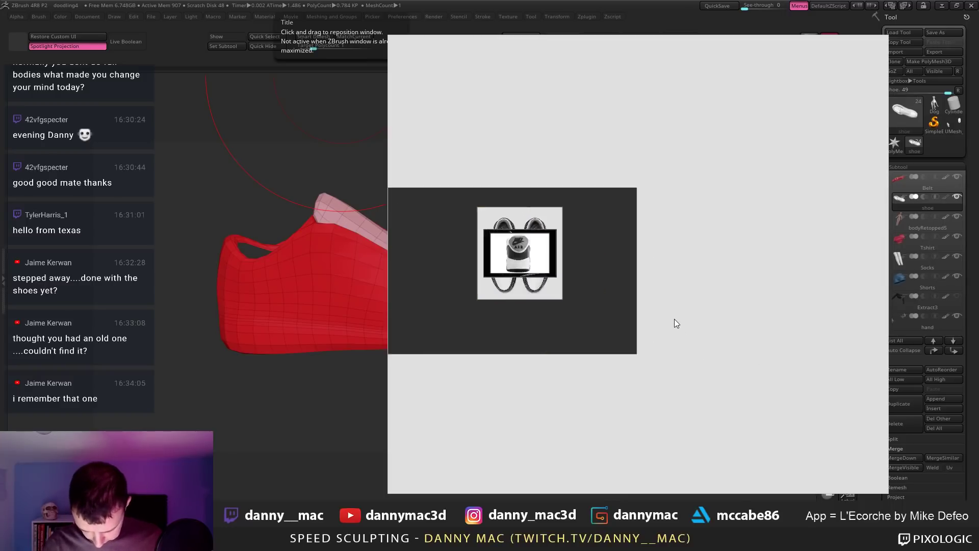
pyautogui.hotkey('ctrl', 'z')
pyautogui.hotkey('ctrl', 'z')
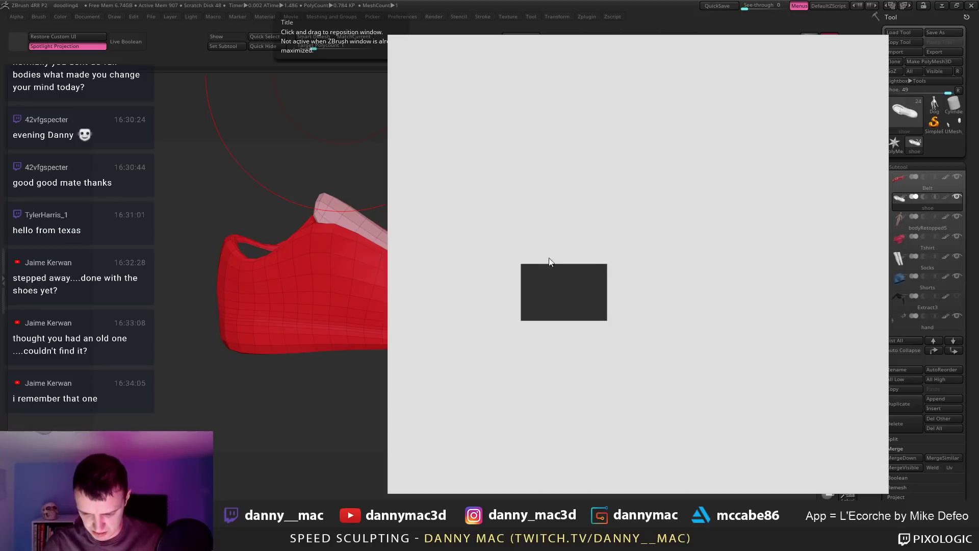
# Step: Uncheck Canvas > Grayscale so the reference images show in full colour
pyautogui.scroll(5, 558, 272)
pyautogui.scroll(2, 531, 227)
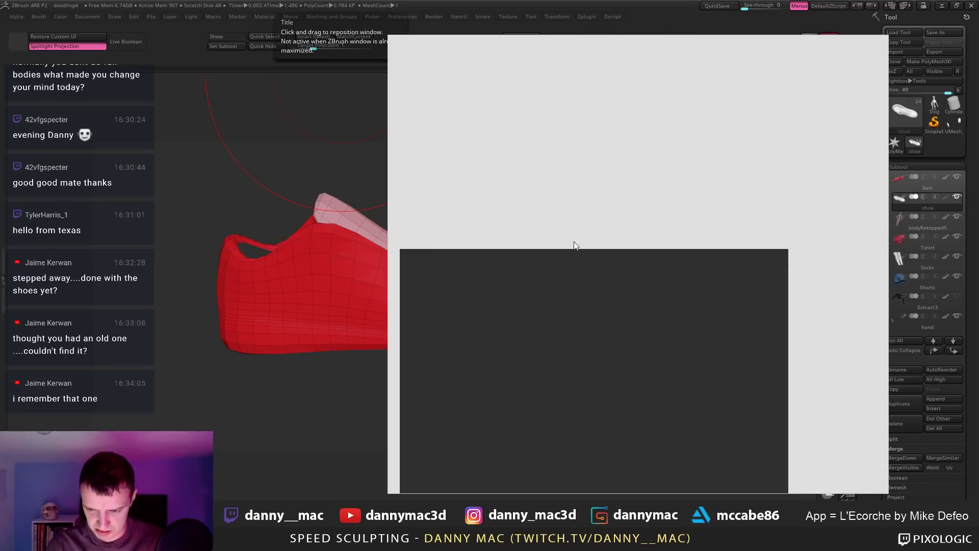
pyautogui.scroll(5, 603, 219)
pyautogui.scroll(1, 615, 199)
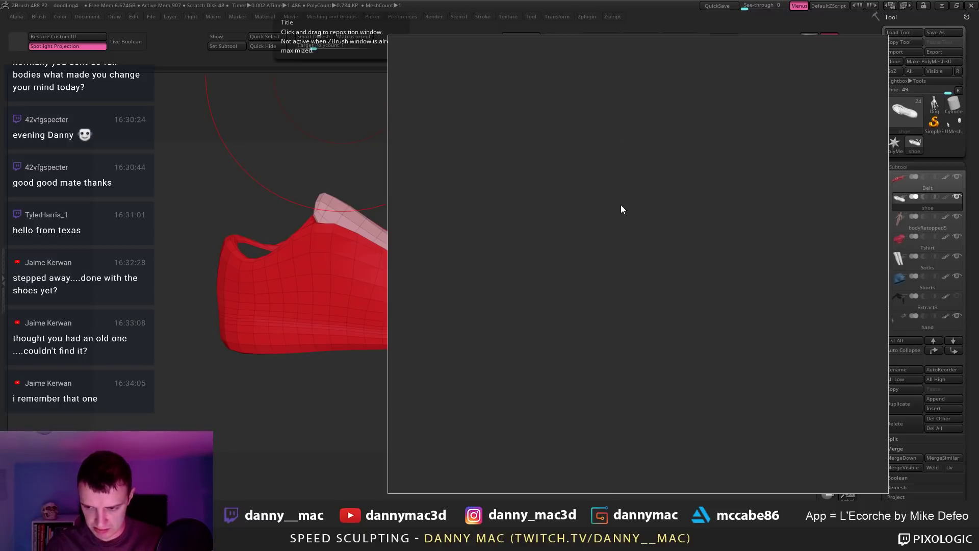
pyautogui.scroll(-4, 618, 206)
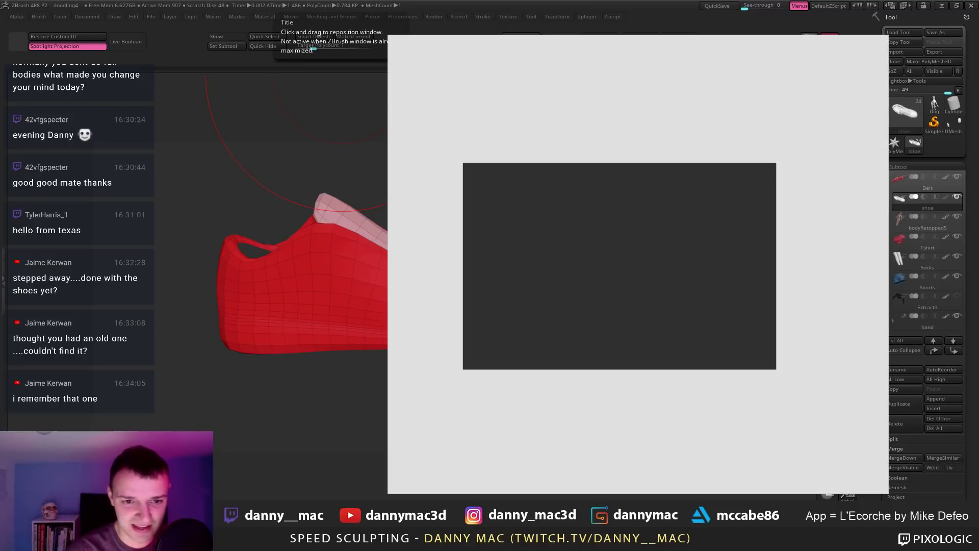
pyautogui.rightClick(457, 133)
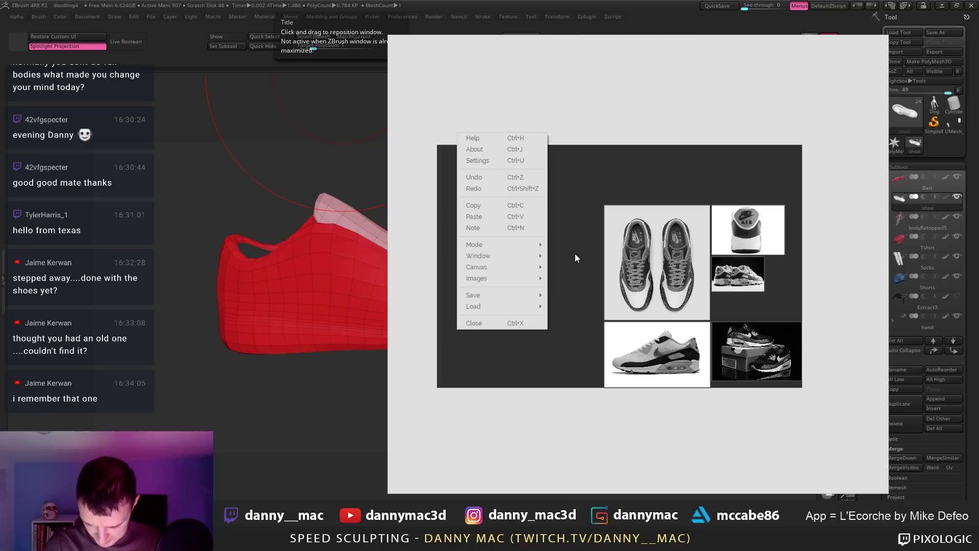
pyautogui.moveTo(511, 278)
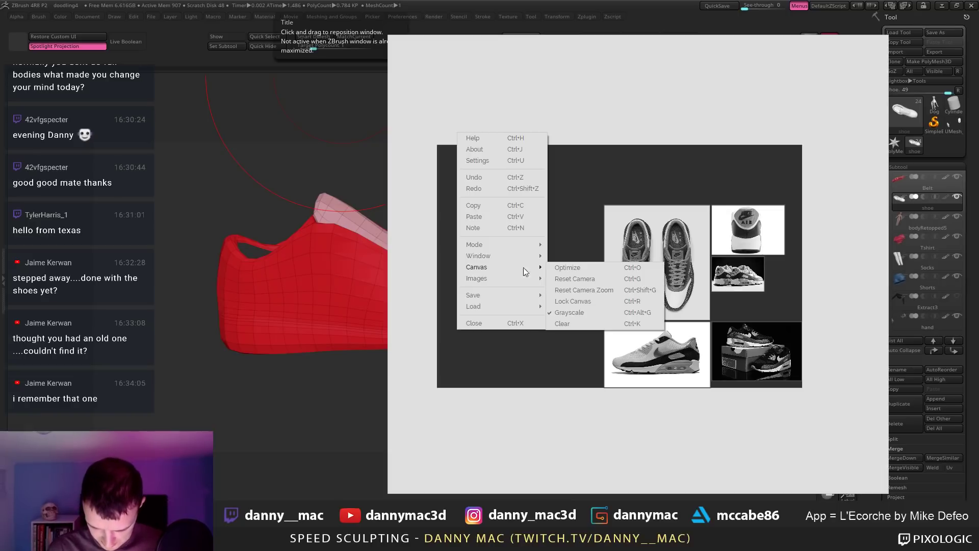
pyautogui.click(575, 310)
# Step: Open the PureRef board's Settings window
pyautogui.rightClick(549, 261)
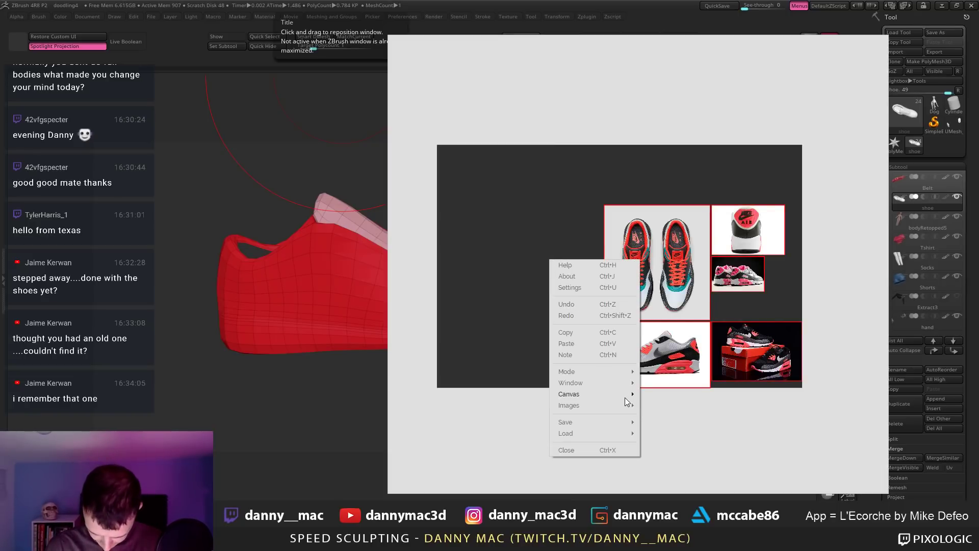
pyautogui.moveTo(586, 373)
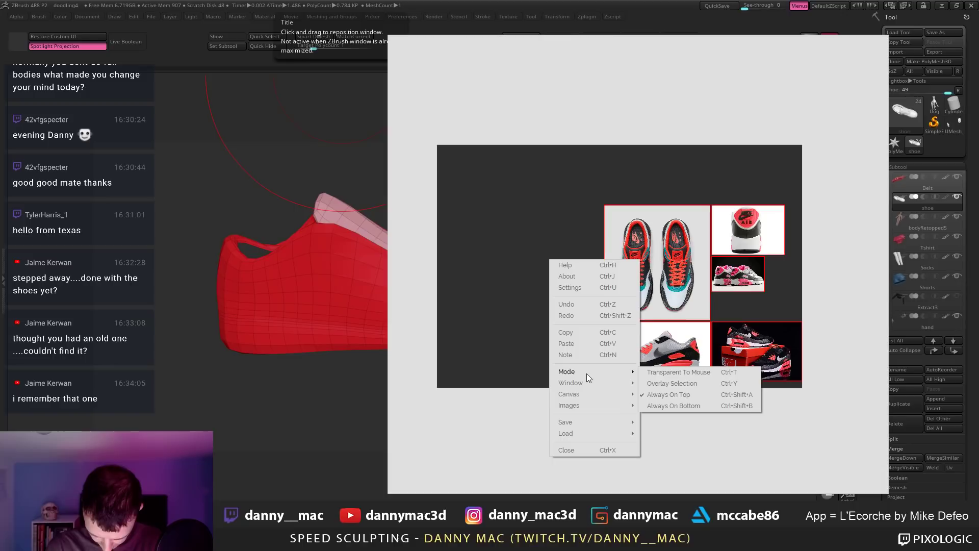
pyautogui.click(579, 288)
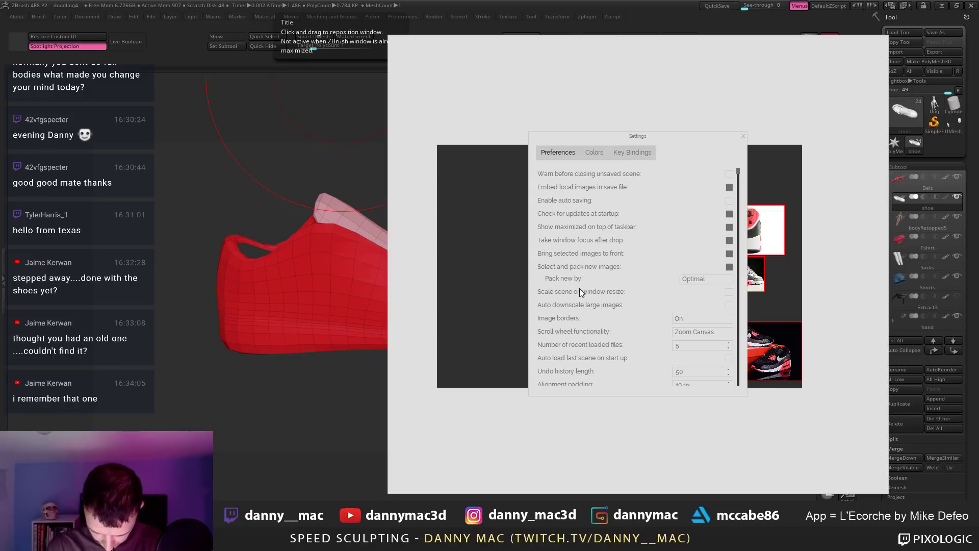
# Step: Set the board background colour to dark grey 272727 and save it as the Custom2 preset
pyautogui.click(590, 153)
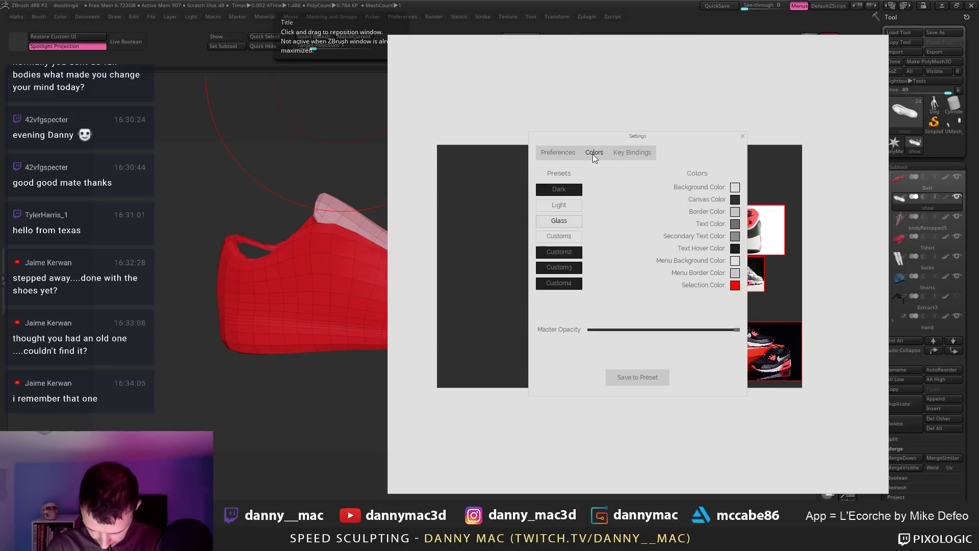
pyautogui.click(735, 188)
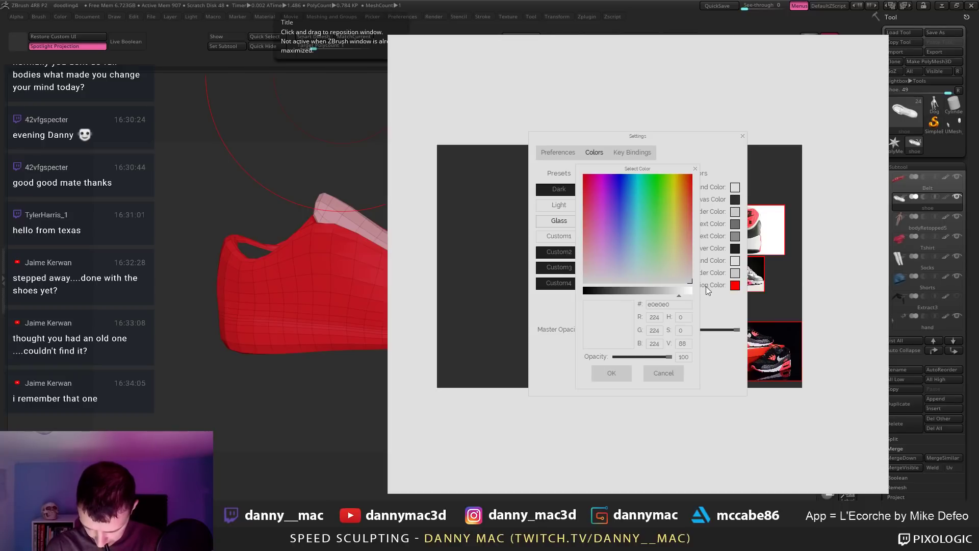
pyautogui.moveTo(677, 296); pyautogui.dragTo(600, 296)
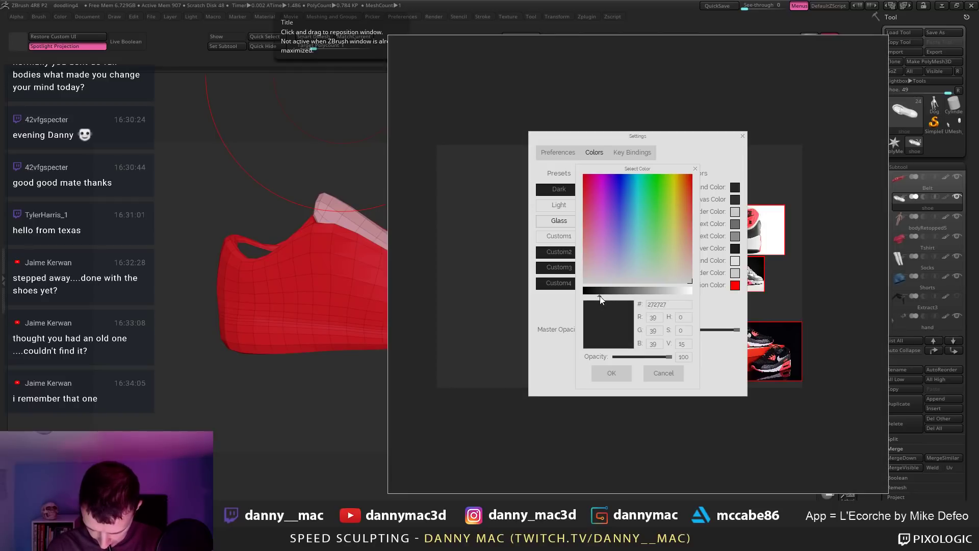
pyautogui.click(631, 373)
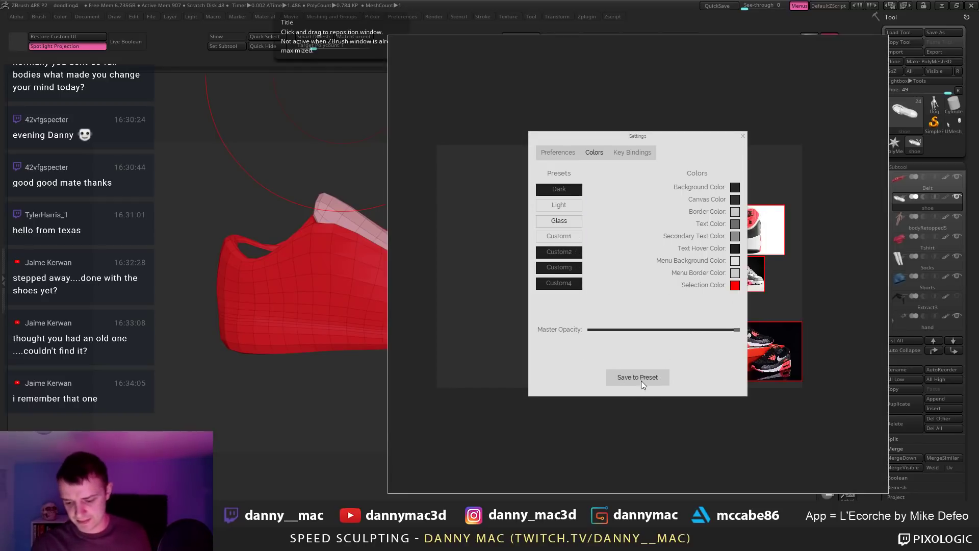
pyautogui.click(648, 377)
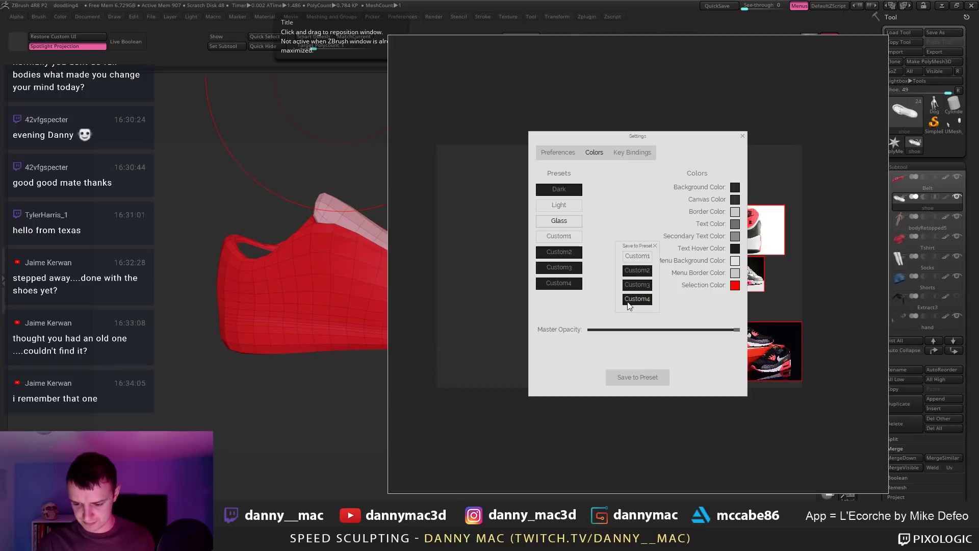
pyautogui.click(641, 271)
# Step: Close Settings, paste the Air Max sole image and place it at the board's lower left
pyautogui.click(738, 133)
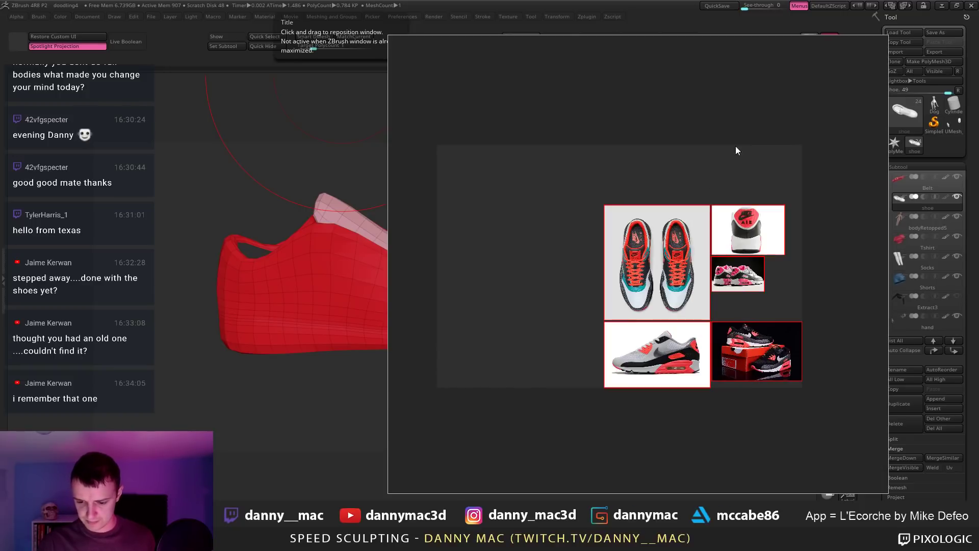
pyautogui.moveTo(560, 299); pyautogui.dragTo(459, 258, button='middle')
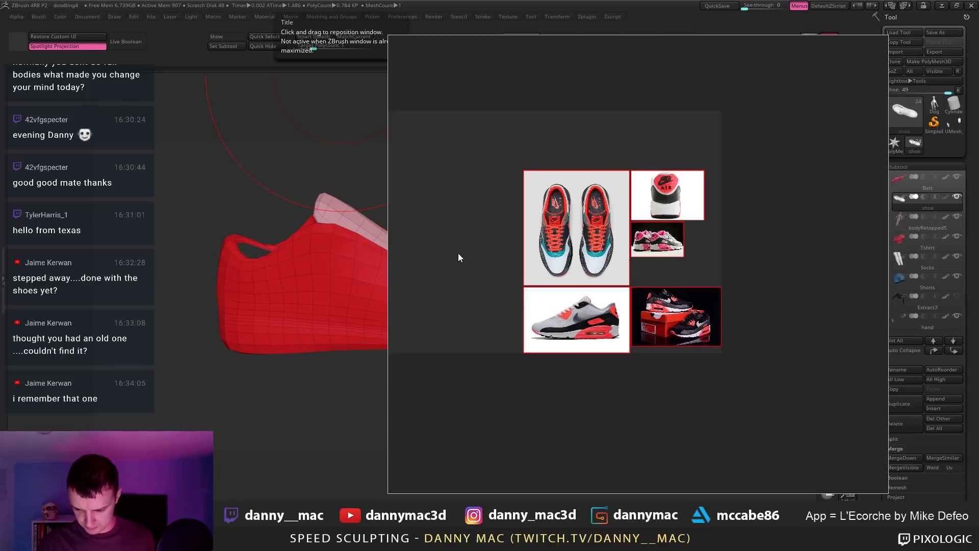
pyautogui.scroll(5, 498, 263)
pyautogui.scroll(2, 503, 291)
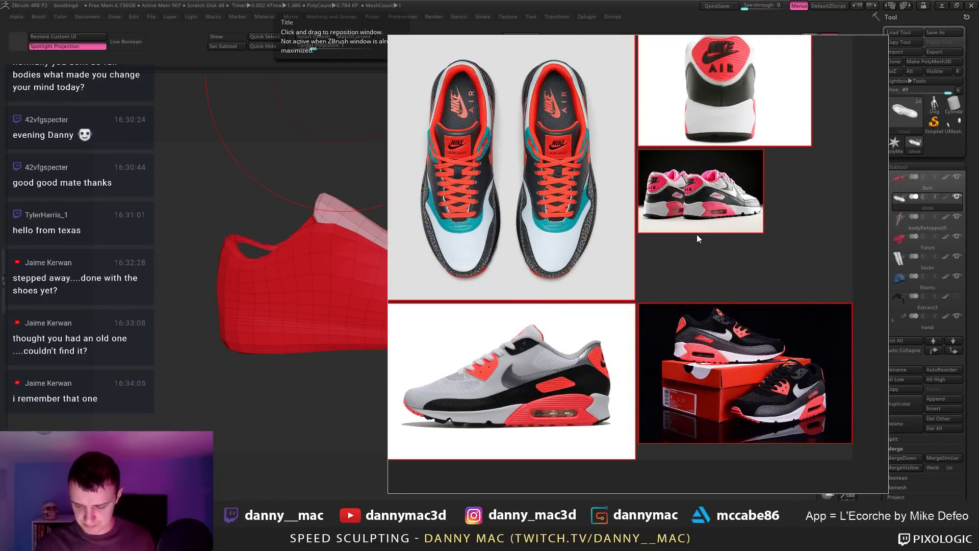
pyautogui.hotkey('ctrl', 'v')
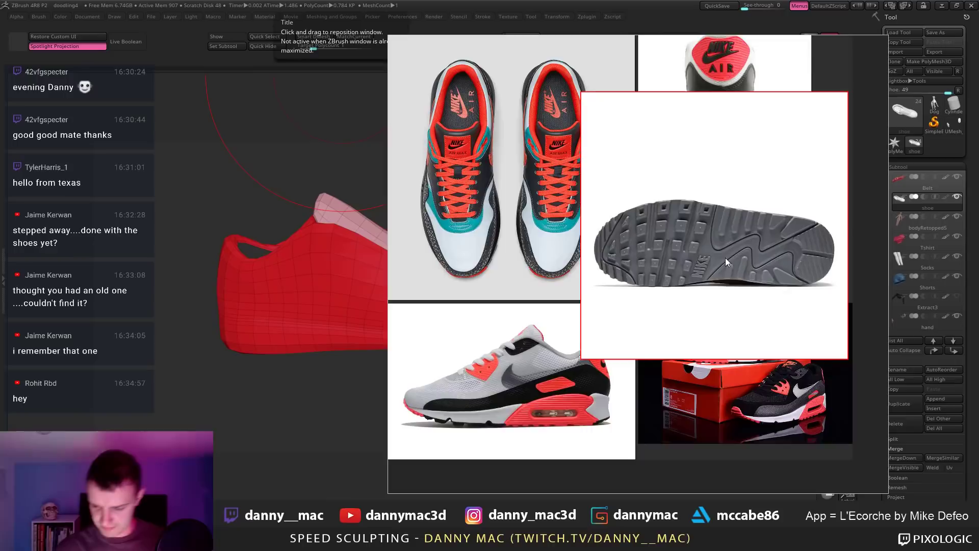
pyautogui.scroll(-3, 714, 256)
pyautogui.scroll(1, 706, 256)
pyautogui.moveTo(706, 256); pyautogui.dragTo(667, 340)
# Step: Arrange the side, back and top views in a row with the sole image underneath
pyautogui.moveTo(528, 344); pyautogui.dragTo(368, 216)
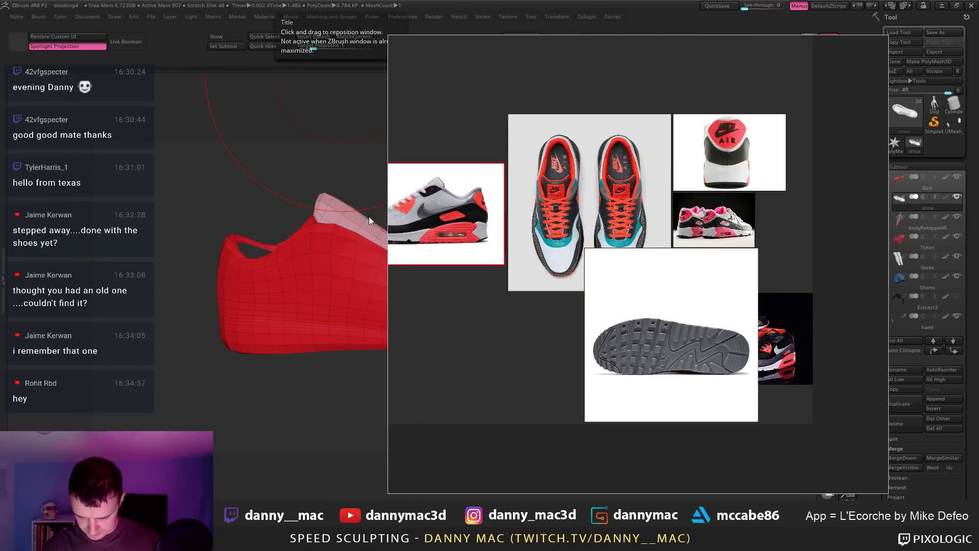
pyautogui.scroll(1, 368, 216)
pyautogui.scroll(-2, 700, 206)
pyautogui.moveTo(759, 178); pyautogui.dragTo(451, 209)
pyautogui.scroll(1, 590, 214)
pyautogui.moveTo(590, 214); pyautogui.dragTo(571, 214)
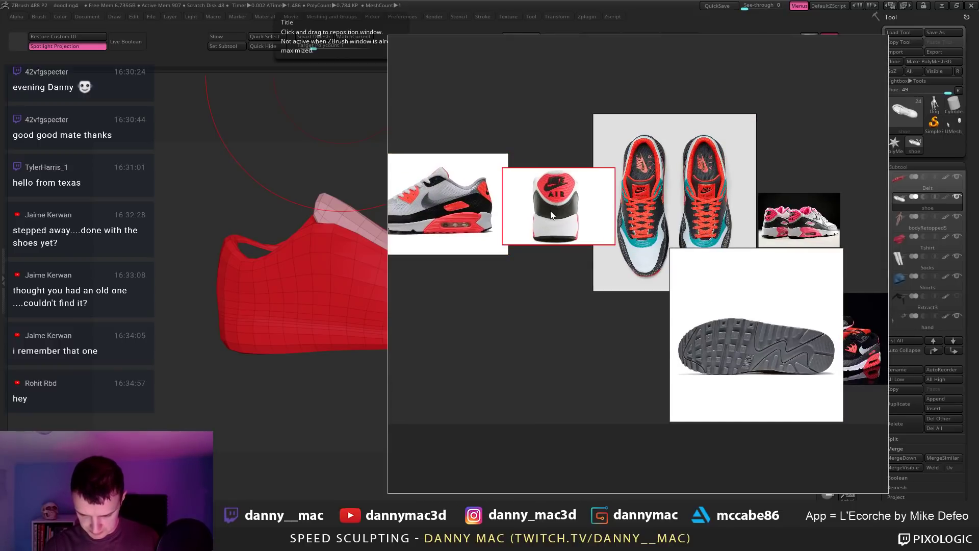
pyautogui.scroll(-2, 670, 301)
pyautogui.scroll(1, 669, 301)
pyautogui.click(669, 301)
pyautogui.moveTo(670, 300); pyautogui.dragTo(622, 343)
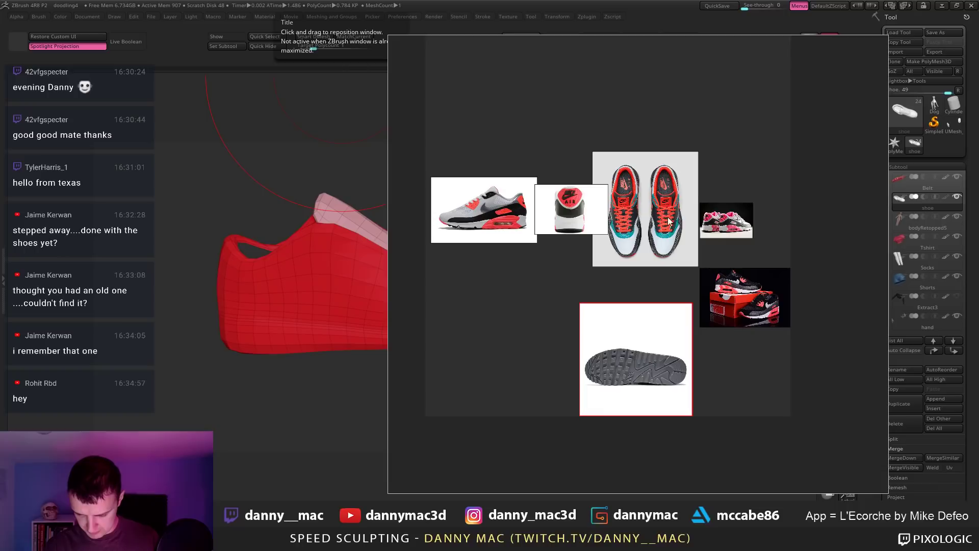
pyautogui.moveTo(659, 205); pyautogui.dragTo(684, 228)
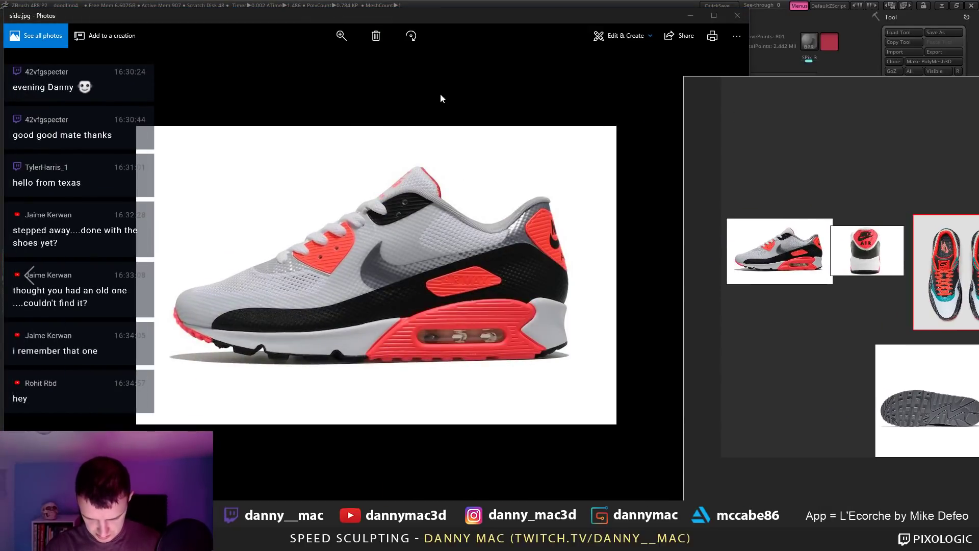
# Step: Flip the side-view Air Max photo horizontally with Crop and rotate in Photos
pyautogui.rightClick(440, 94)
pyautogui.click(621, 36)
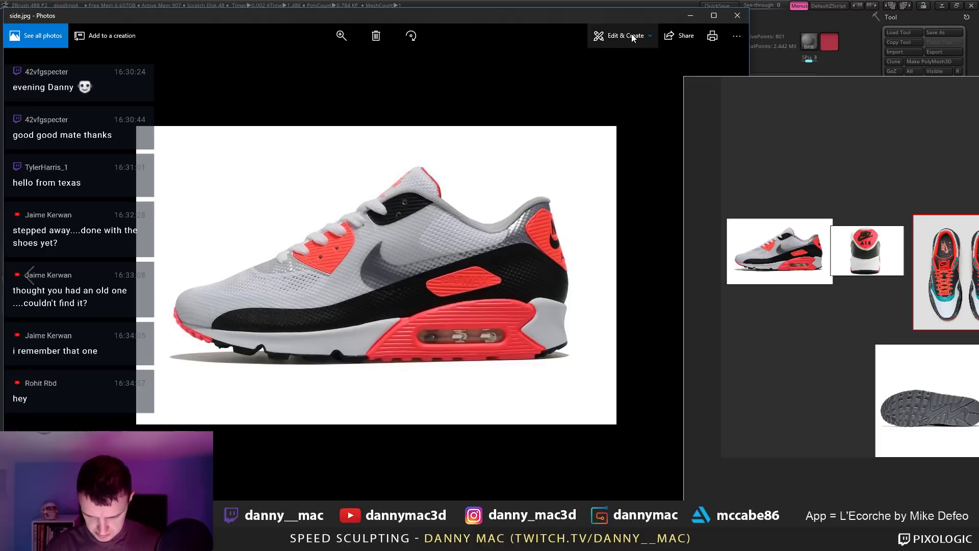
pyautogui.click(622, 36)
pyautogui.click(620, 62)
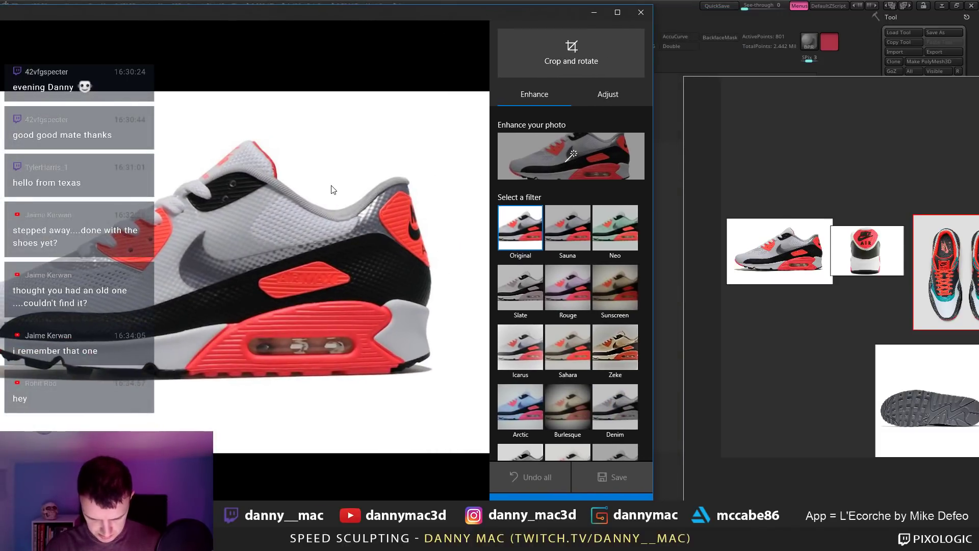
pyautogui.click(599, 92)
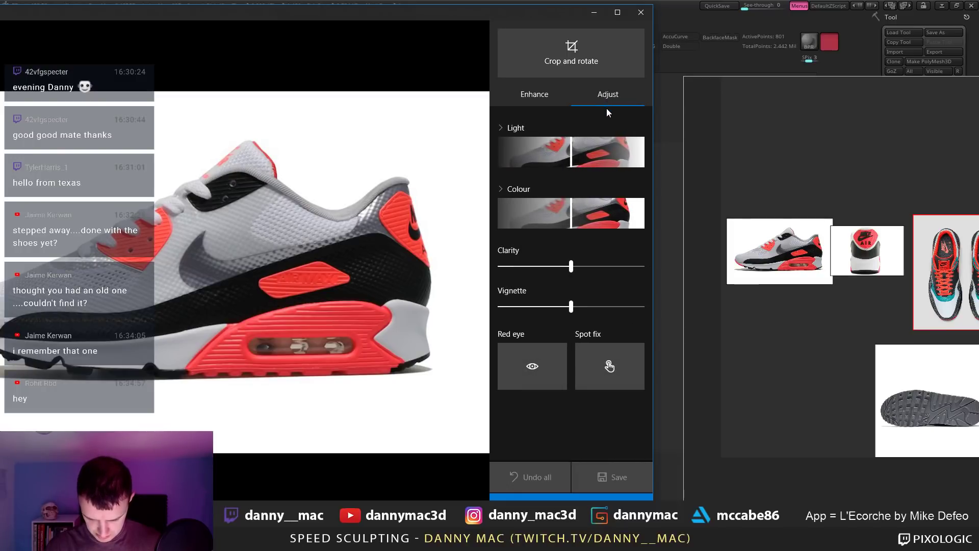
pyautogui.click(535, 93)
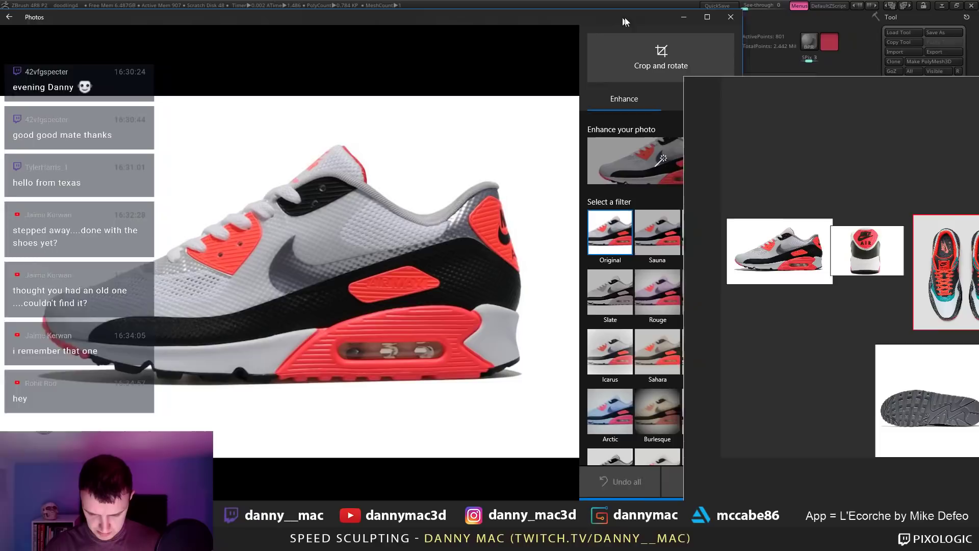
pyautogui.click(653, 65)
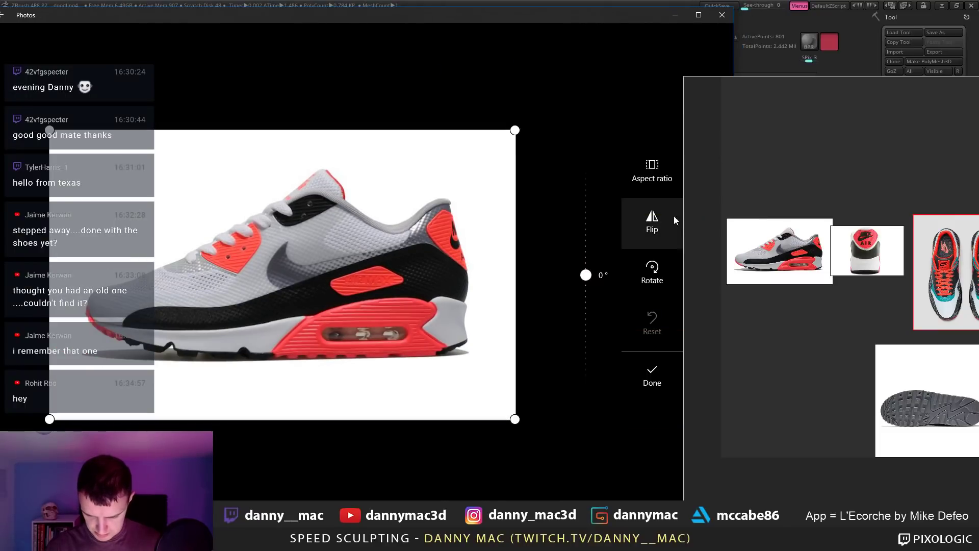
pyautogui.click(655, 218)
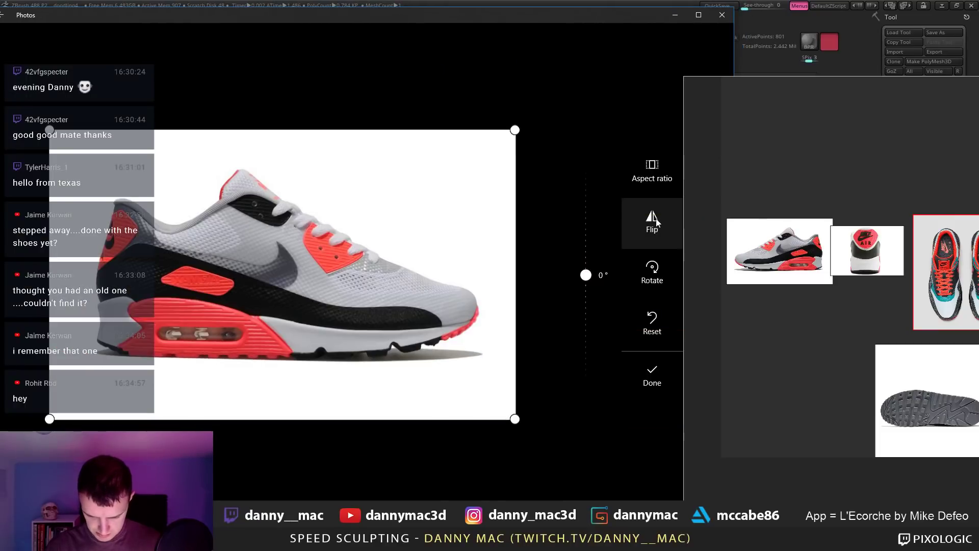
pyautogui.click(652, 374)
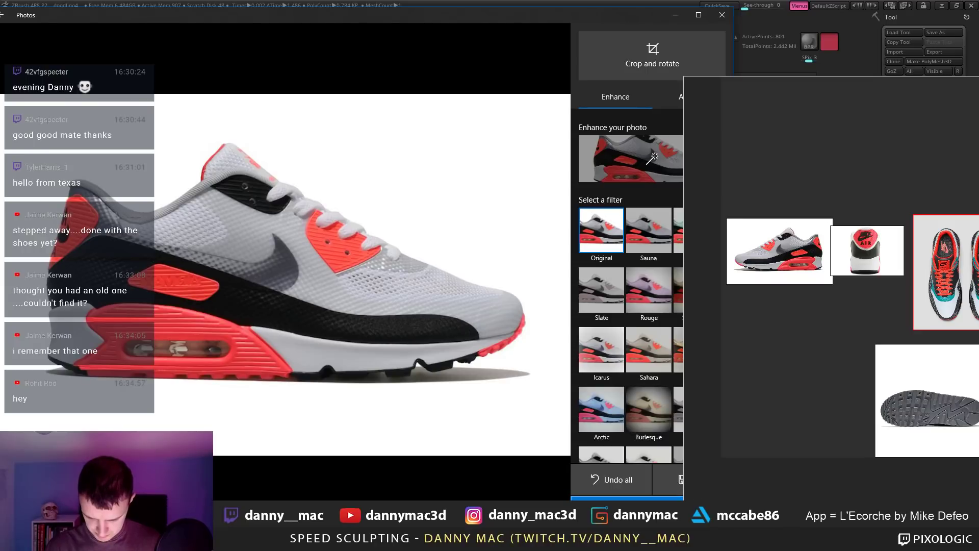
# Step: Save the flipped photo as a copy named side2 in the episode folder and close Photos
pyautogui.click(671, 480)
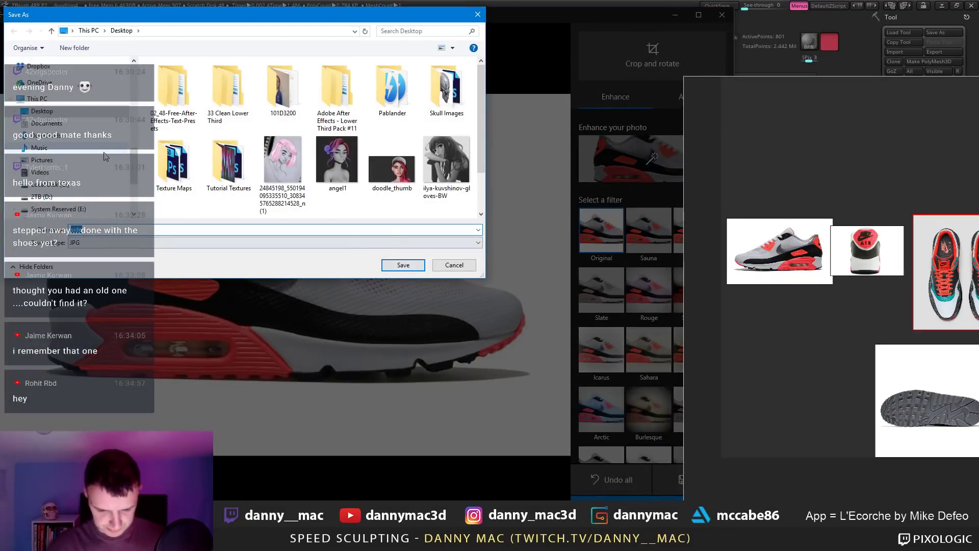
pyautogui.write('side2')
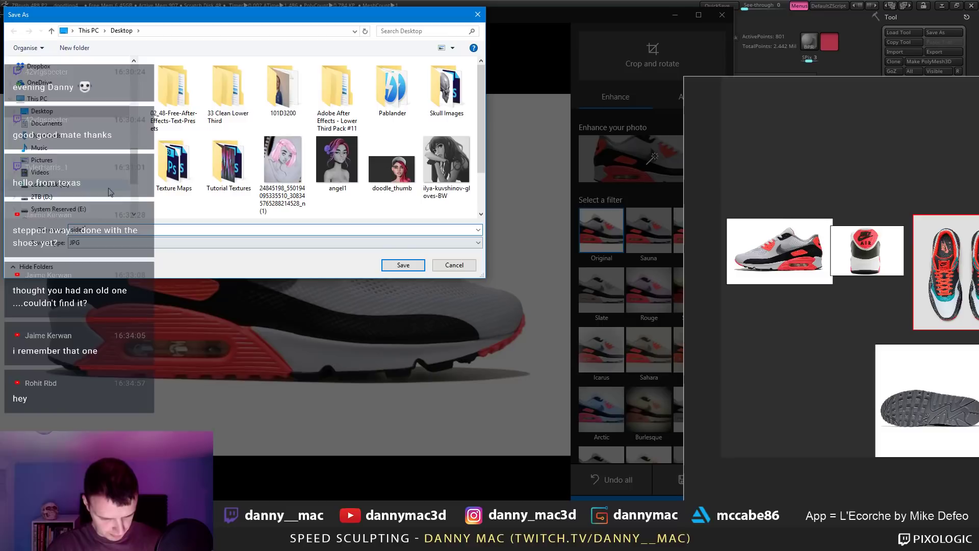
pyautogui.scroll(2, 100, 169)
pyautogui.scroll(3, 99, 164)
pyautogui.click(100, 159)
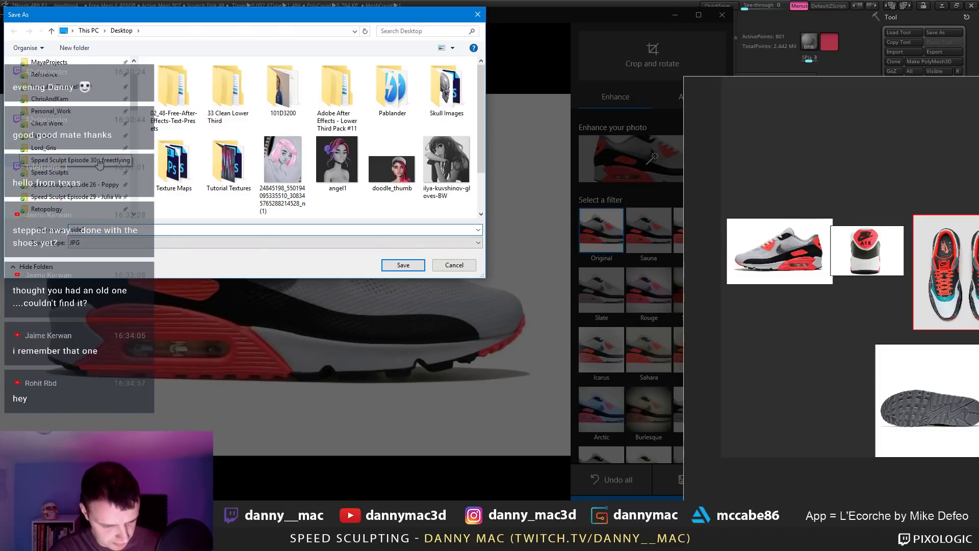
pyautogui.click(404, 265)
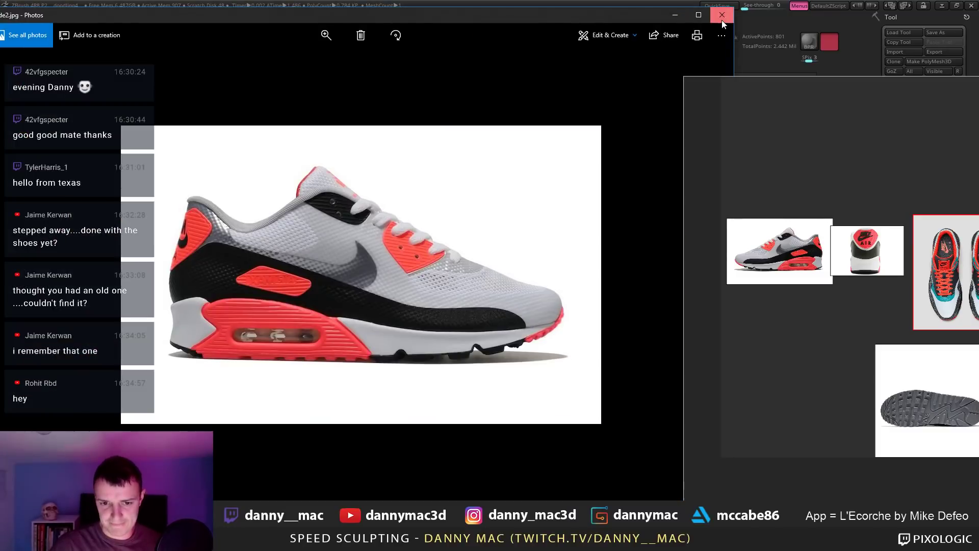
pyautogui.click(722, 15)
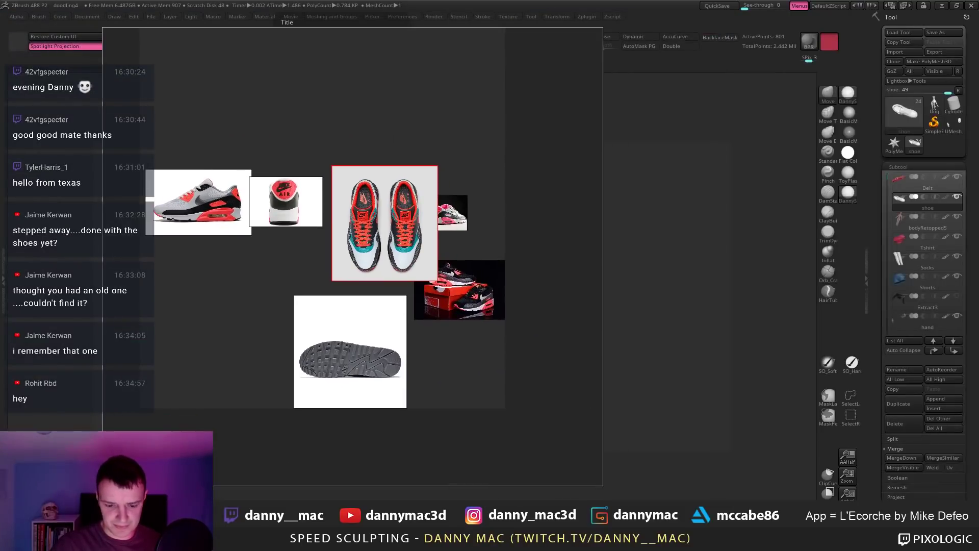
# Step: Add a side-view Air Max beside the heel shot and reposition the top-down, pink sneaker and sole images
pyautogui.moveTo(396, 211); pyautogui.dragTo(304, 361)
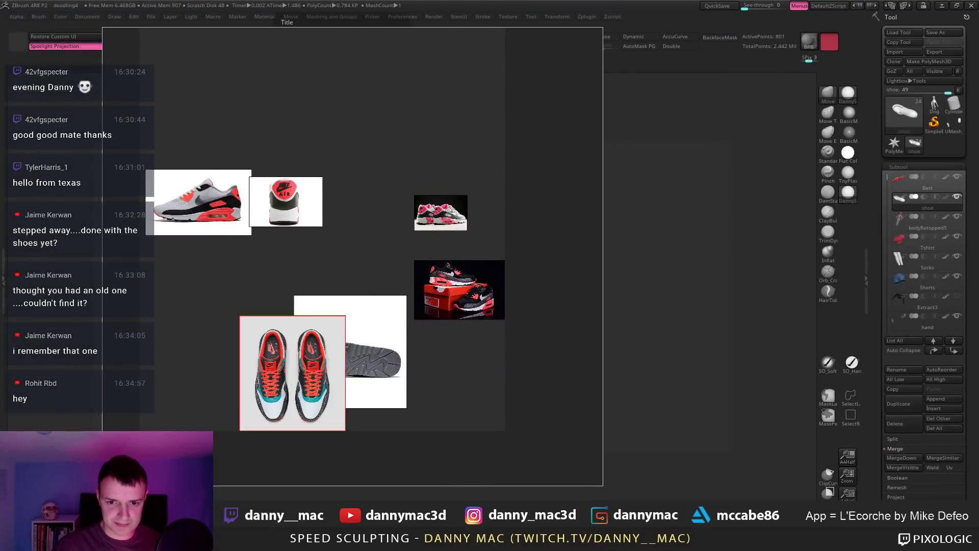
pyautogui.moveTo(411, 157); pyautogui.dragTo(374, 192)
pyautogui.moveTo(544, 238); pyautogui.dragTo(587, 234, button='middle')
pyautogui.moveTo(501, 211); pyautogui.dragTo(514, 205)
pyautogui.moveTo(428, 308); pyautogui.dragTo(412, 274)
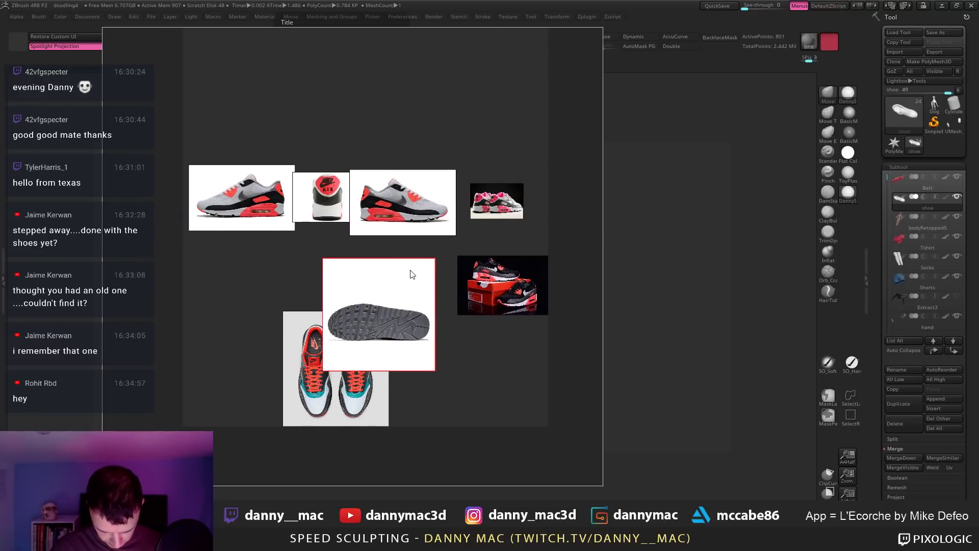
# Step: Open the sole image in Windows Photos and move the board aside
pyautogui.rightClick(415, 271)
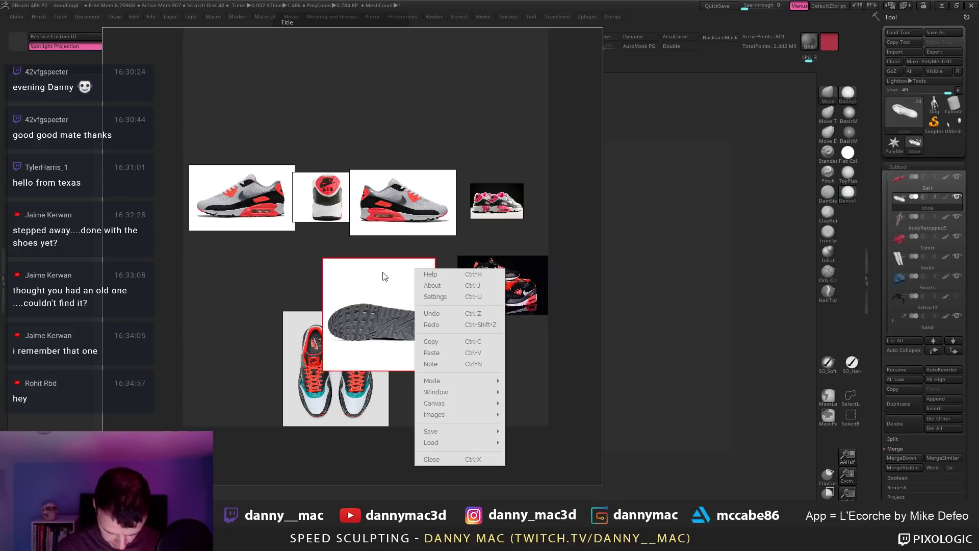
pyautogui.click(394, 276)
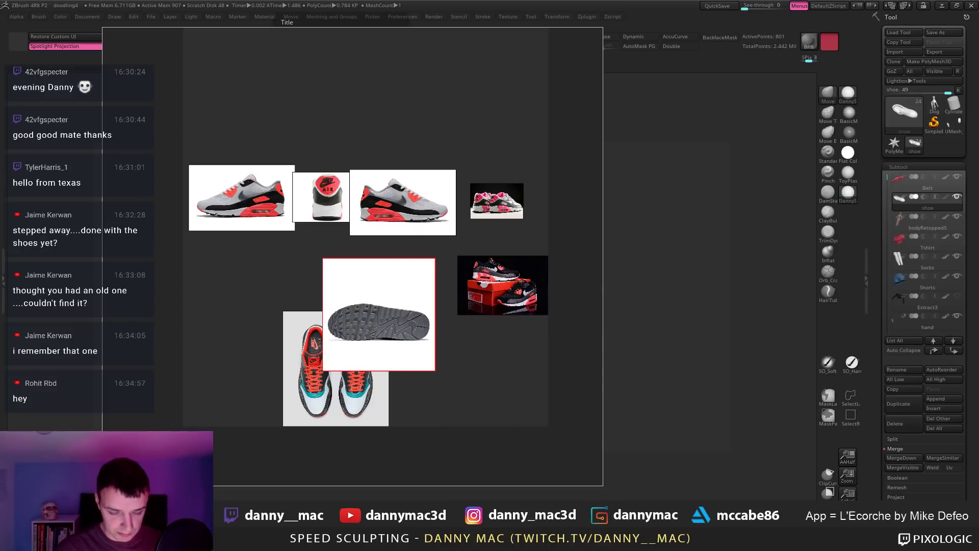
pyautogui.moveTo(453, 96); pyautogui.dragTo(897, 155, button='right')
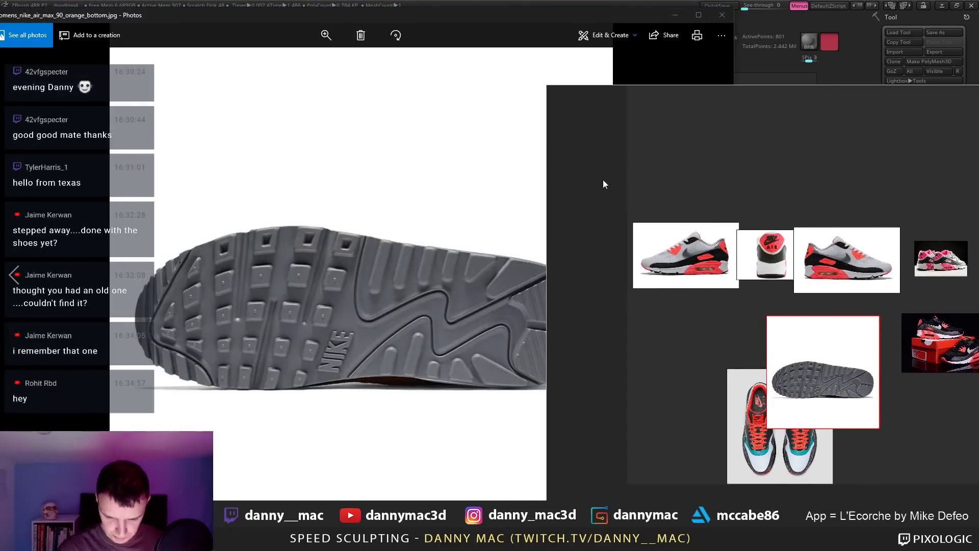
# Step: Rotate the sole photo a quarter turn upright in Photos, then close Photos
pyautogui.moveTo(603, 184); pyautogui.dragTo(822, 202, button='right')
pyautogui.click(393, 37)
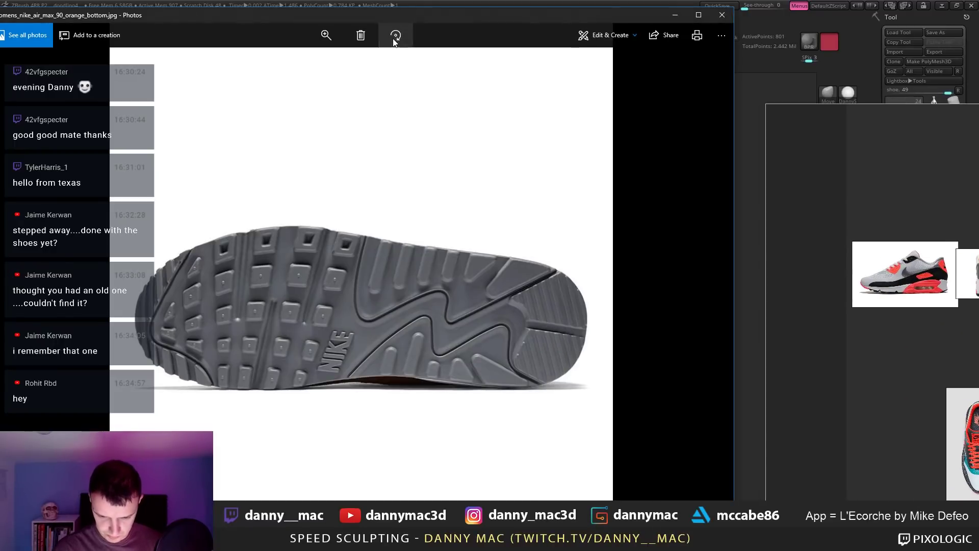
pyautogui.click(396, 37)
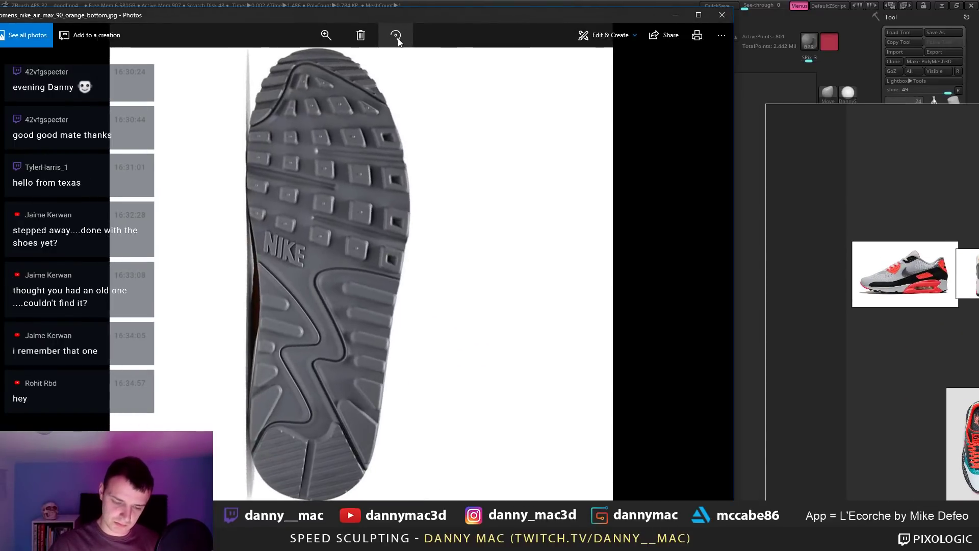
pyautogui.moveTo(870, 219); pyautogui.dragTo(344, 225, button='right')
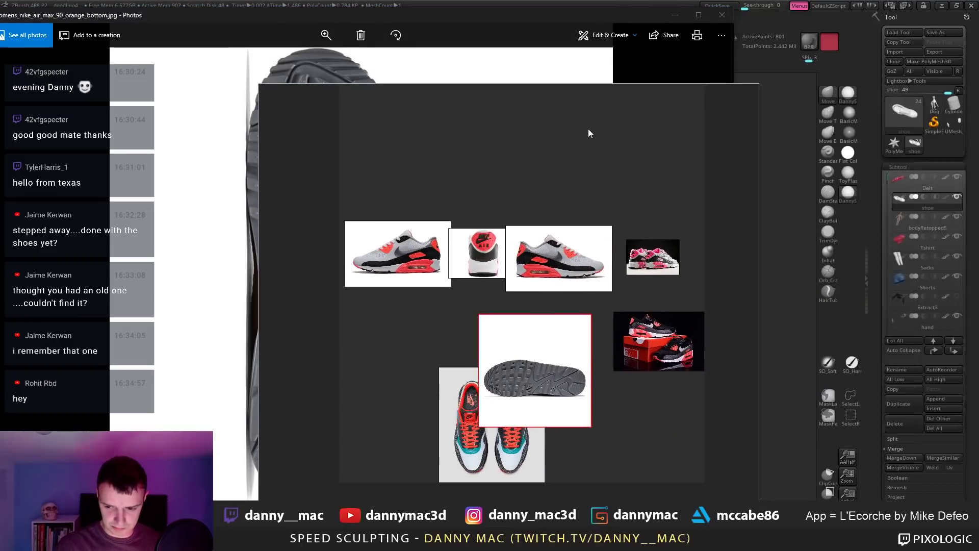
pyautogui.click(722, 15)
# Step: Clear the pasted and old sole images off the PureRef board
pyautogui.hotkey('ctrl', 'v')
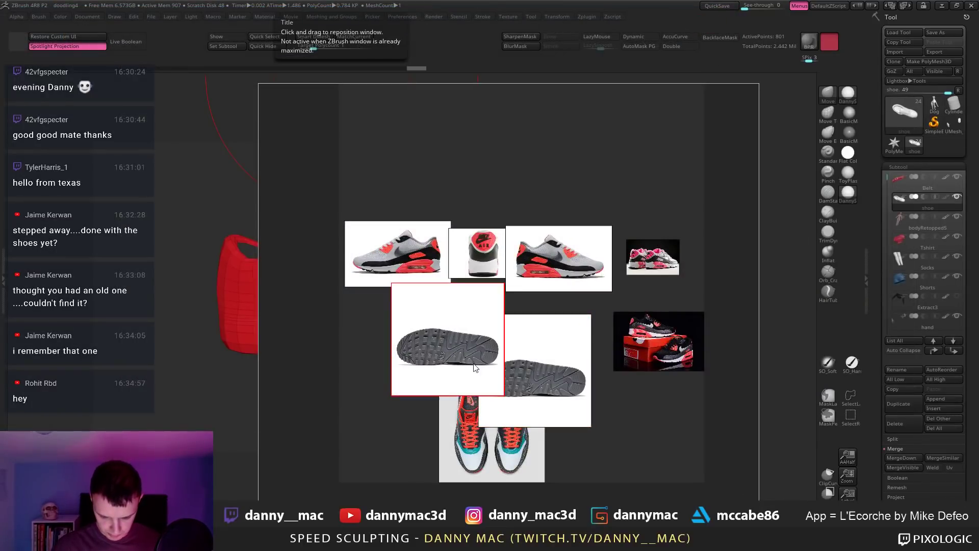
pyautogui.scroll(1, 447, 346)
pyautogui.scroll(-2, 447, 346)
pyautogui.moveTo(446, 345); pyautogui.dragTo(376, 350)
pyautogui.press('Delete')
pyautogui.hotkey('ctrl', 'v')
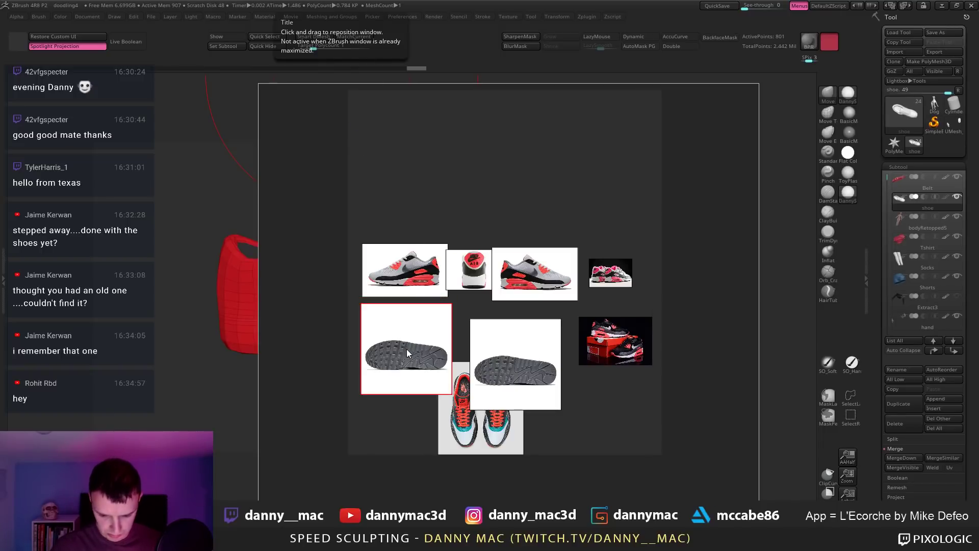
pyautogui.press('Delete')
pyautogui.click(506, 373)
pyautogui.press('Delete')
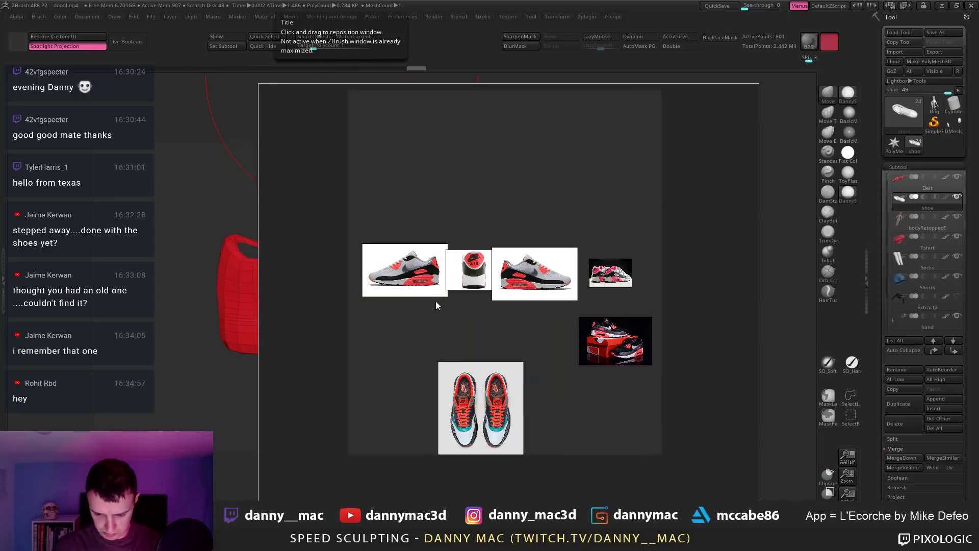
pyautogui.hotkey('ctrl', 'v')
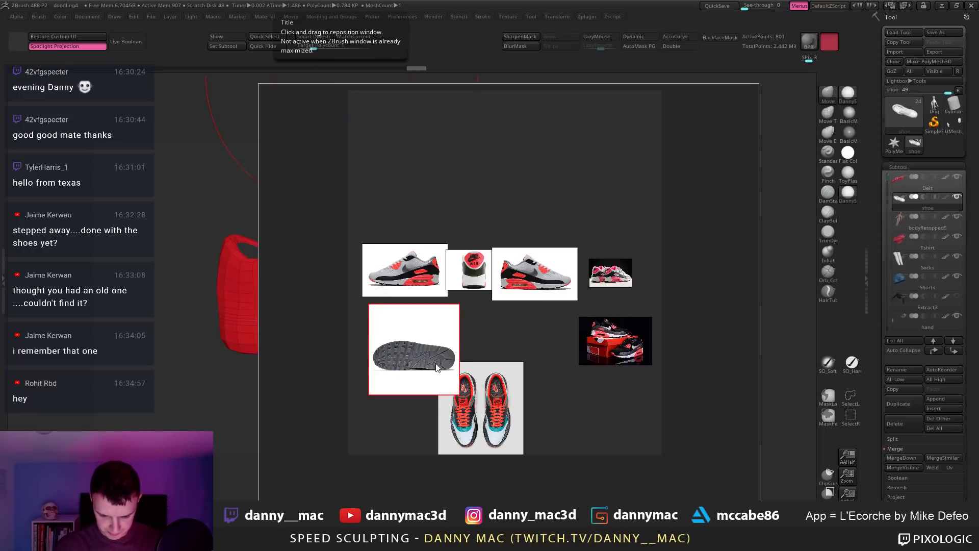
pyautogui.moveTo(424, 355); pyautogui.dragTo(446, 373)
pyautogui.press('Delete')
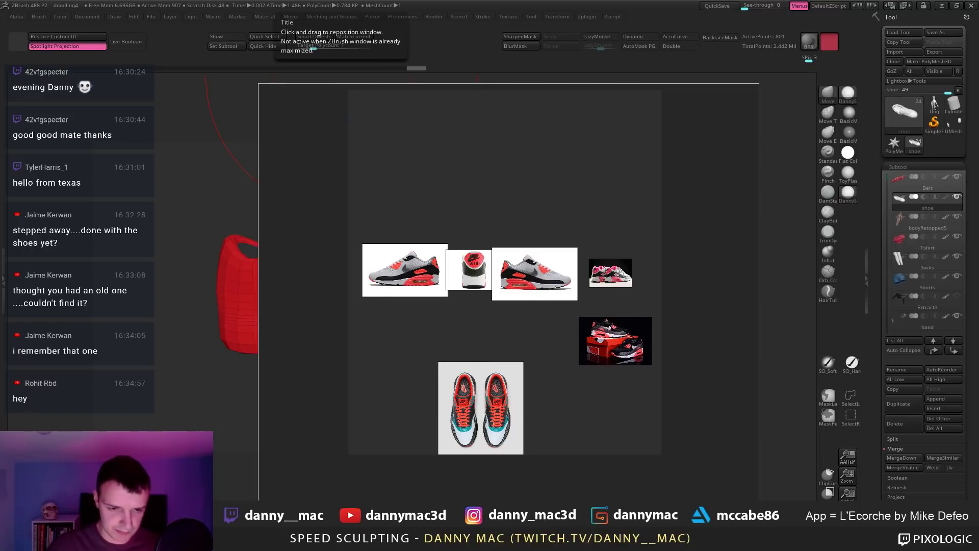
# Step: Reopen the rotated sole photo in the editor and save it as a copy
pyautogui.moveTo(369, 214); pyautogui.dragTo(804, 255, button='right')
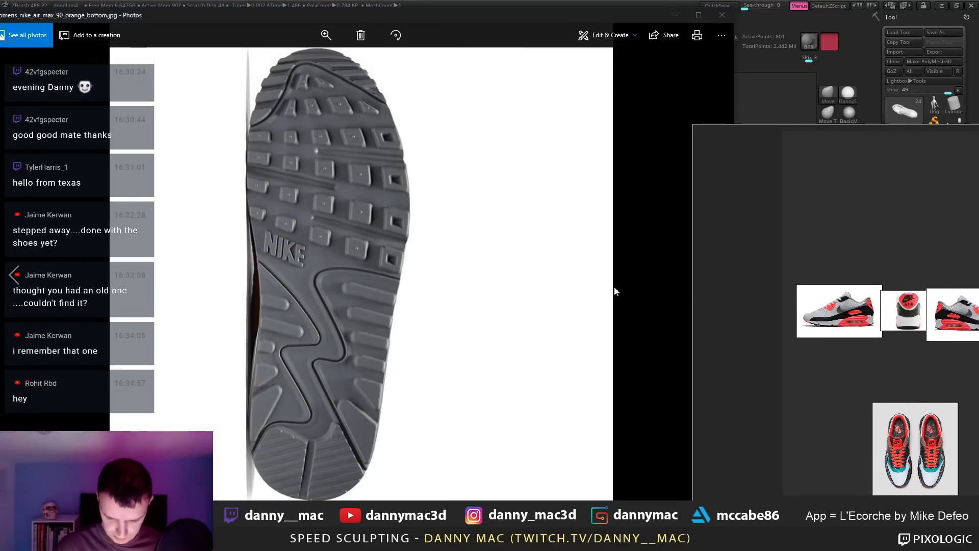
pyautogui.rightClick(589, 62)
pyautogui.click(497, 148)
pyautogui.click(604, 34)
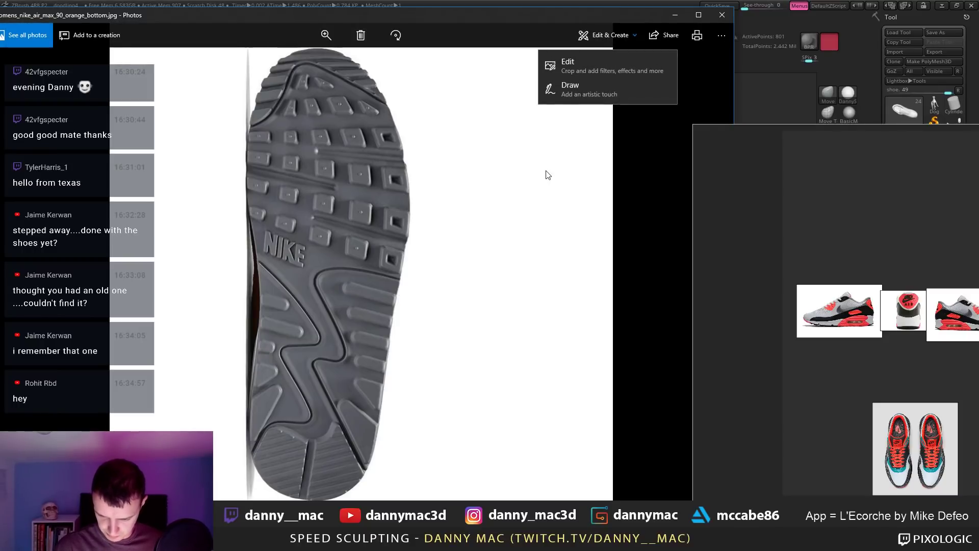
pyautogui.click(575, 60)
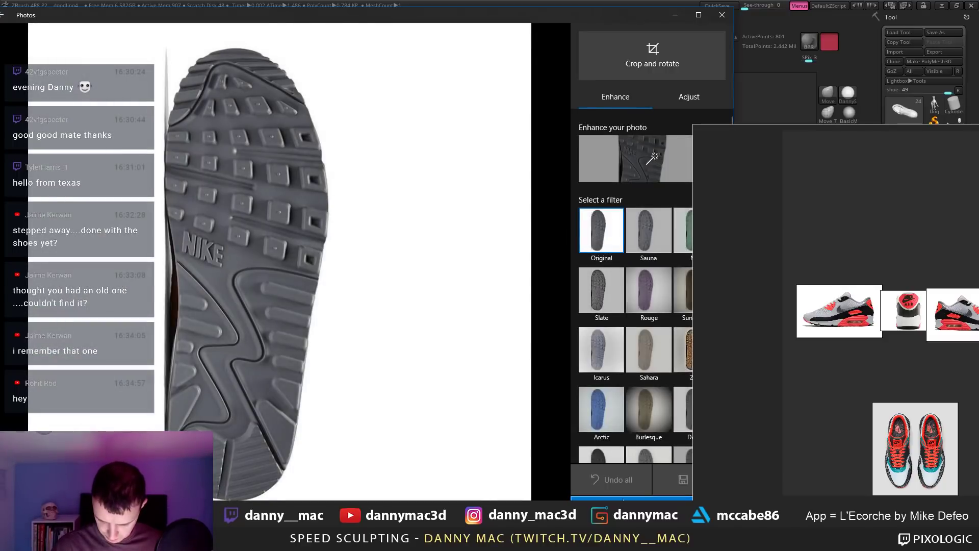
pyautogui.click(623, 499)
pyautogui.click(217, 230)
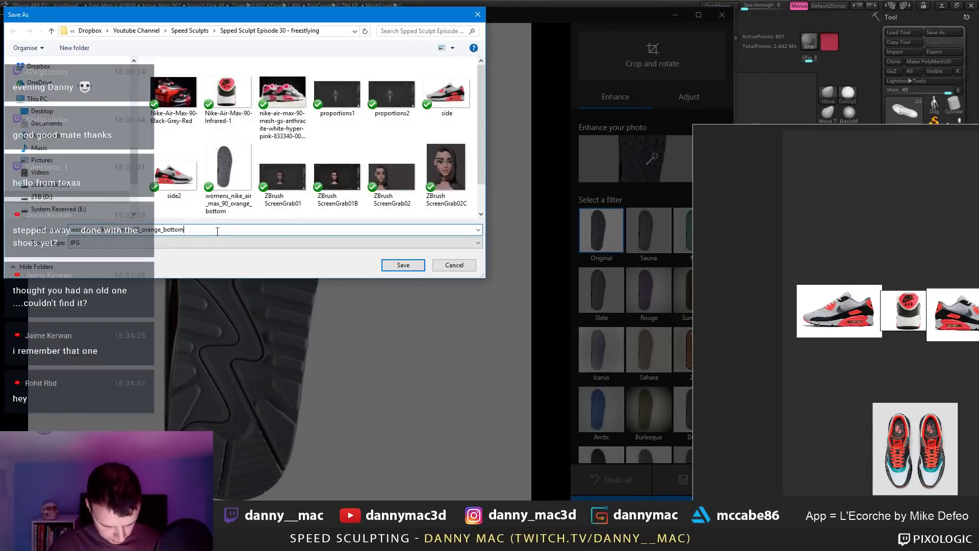
pyautogui.press('Return')
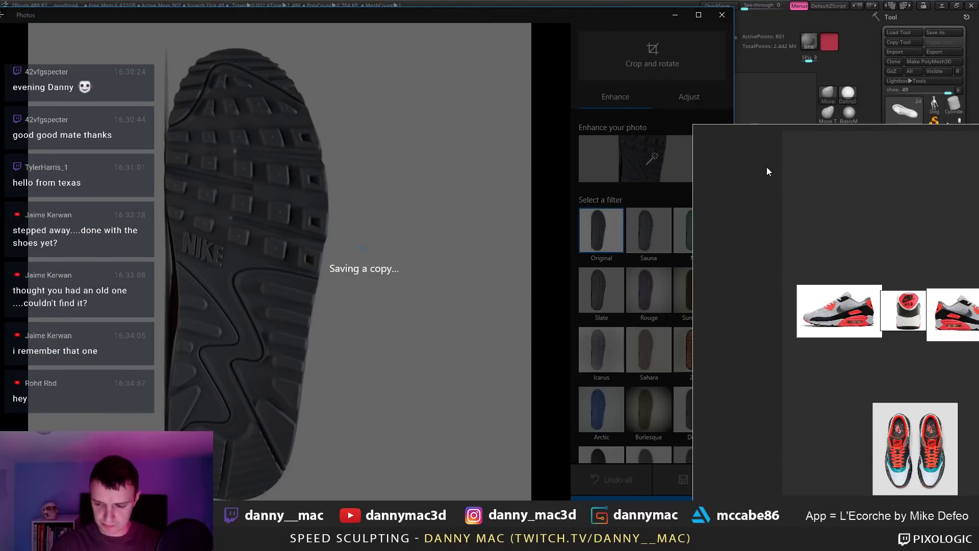
pyautogui.moveTo(767, 167); pyautogui.dragTo(460, 150)
# Step: Place the upright and side-view sole images side by side under the top row, top-down pair above
pyautogui.click(722, 15)
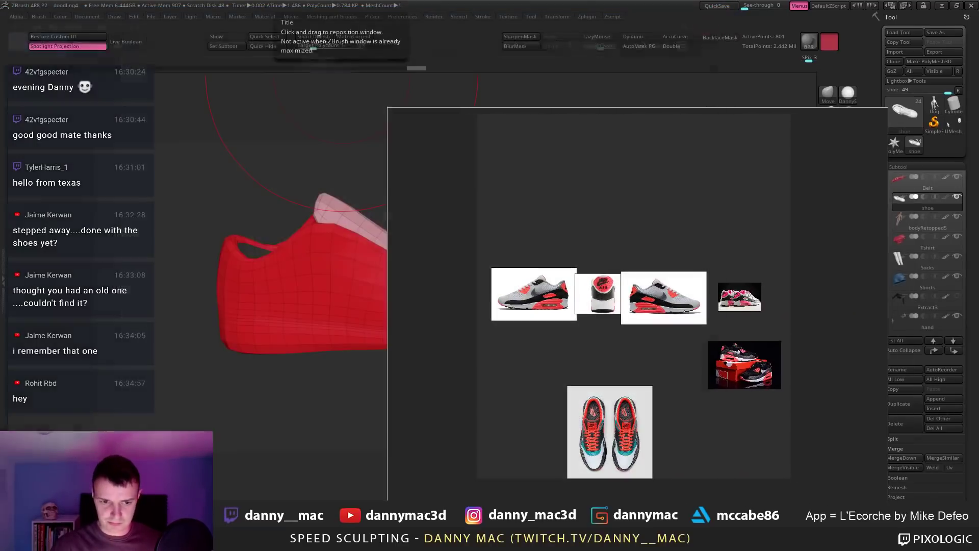
pyautogui.moveTo(571, 437); pyautogui.dragTo(585, 433)
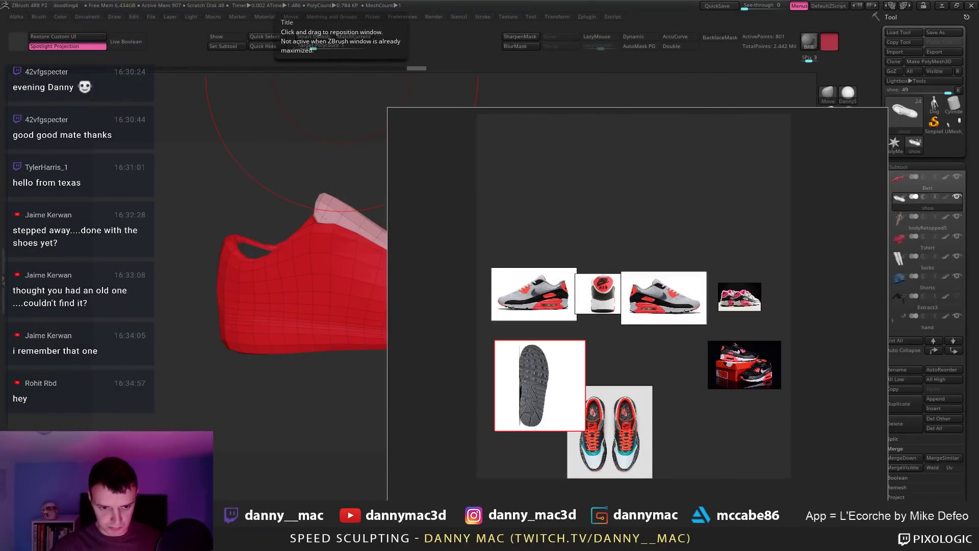
pyautogui.hotkey('ctrl', 'v')
pyautogui.moveTo(540, 395); pyautogui.dragTo(633, 380)
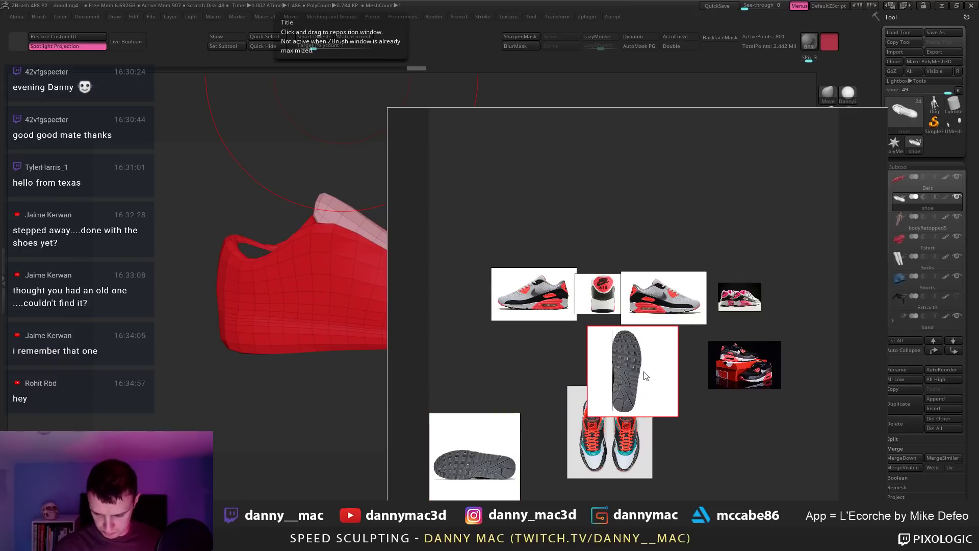
pyautogui.moveTo(485, 455); pyautogui.dragTo(549, 370)
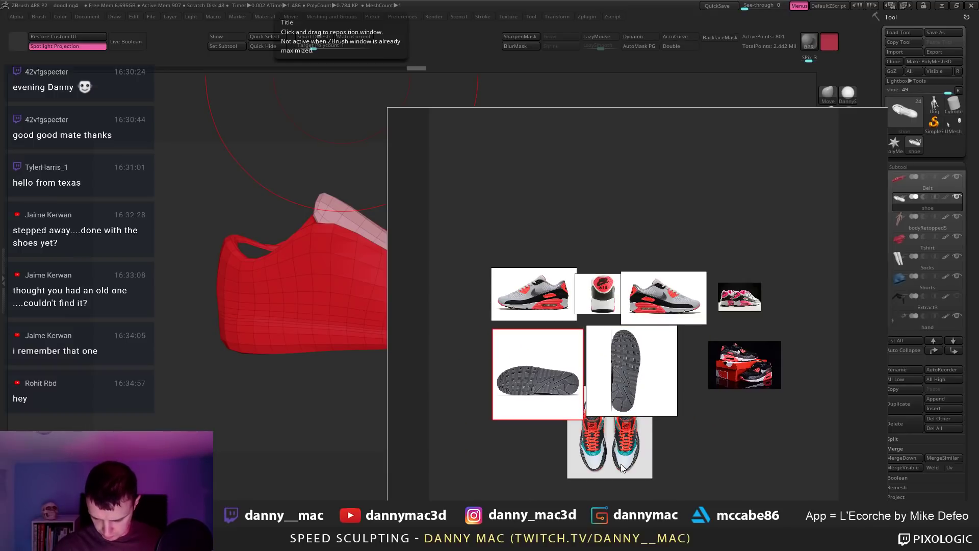
pyautogui.moveTo(623, 468); pyautogui.dragTo(650, 244)
pyautogui.moveTo(738, 378); pyautogui.dragTo(714, 365)
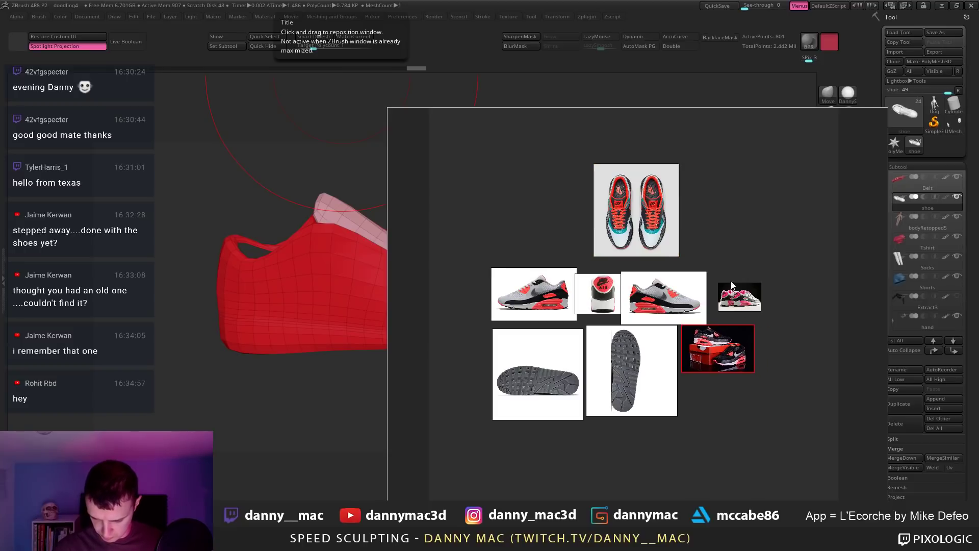
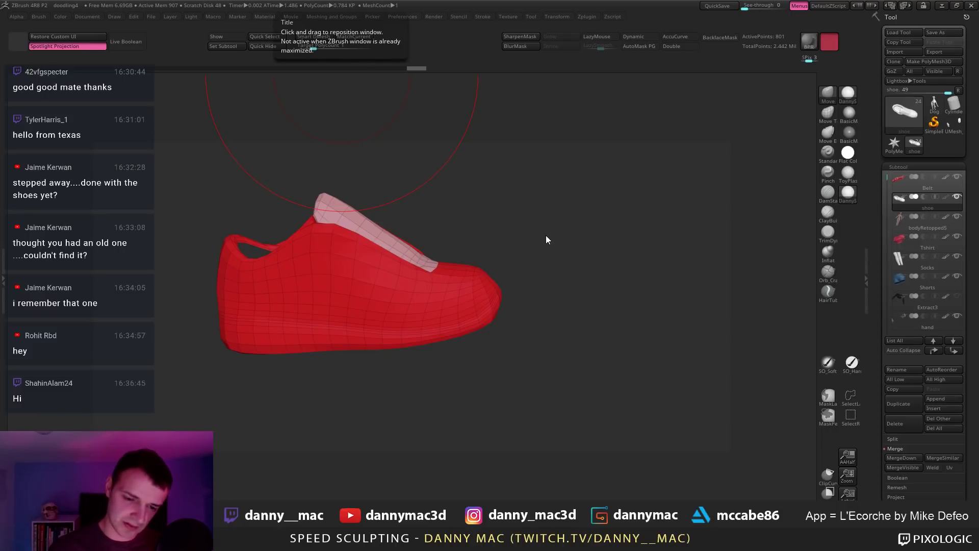
# Step: View the red shoe shell from the toe end, then switch to Chrome's Nike Air Max 90 photo
pyautogui.moveTo(504, 227)
pyautogui.mouseDown()
pyautogui.moveTo(481, 254)
pyautogui.moveTo(486, 175)
pyautogui.moveTo(493, 281)
pyautogui.moveTo(505, 265)
pyautogui.moveTo(469, 193)
pyautogui.moveTo(474, 230)
pyautogui.moveTo(561, 264)
pyautogui.moveTo(541, 255)
pyautogui.moveTo(584, 250)
pyautogui.moveTo(508, 246)
pyautogui.mouseUp()
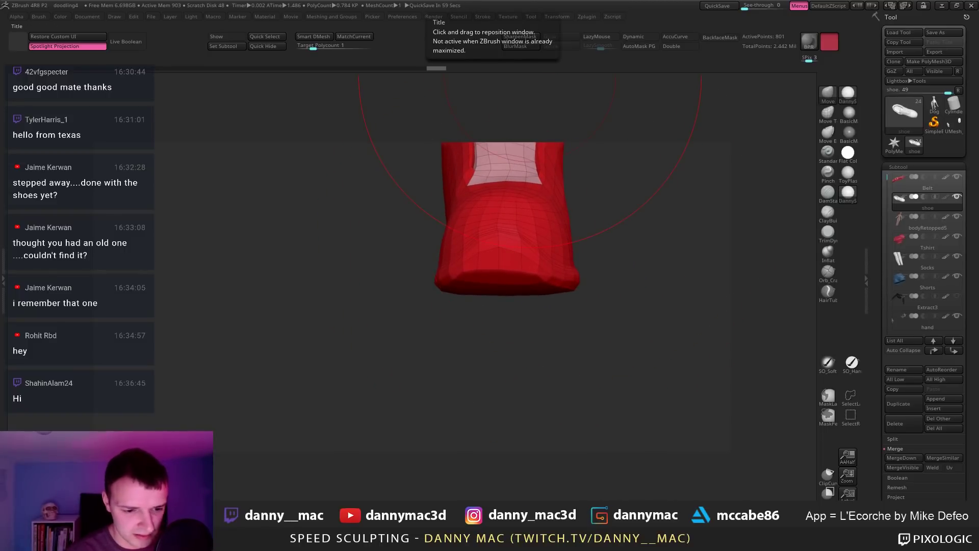
pyautogui.hotkey('alt', 'Tab')
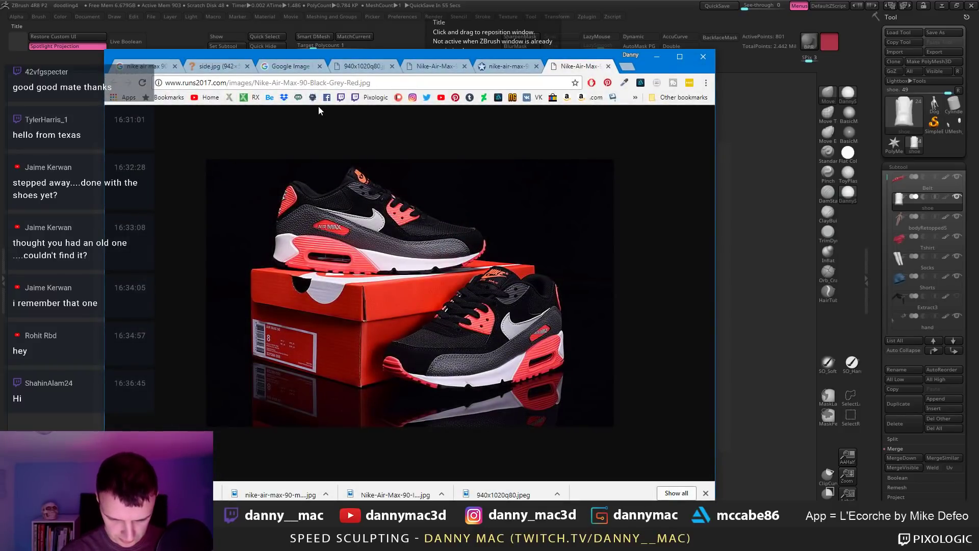
# Step: Change the Google Images search from 'three quarter' to 'nike air max 90s front'
pyautogui.click(145, 65)
pyautogui.scroll(4, 246, 141)
pyautogui.middleClick(246, 142)
pyautogui.scroll(5, 246, 142)
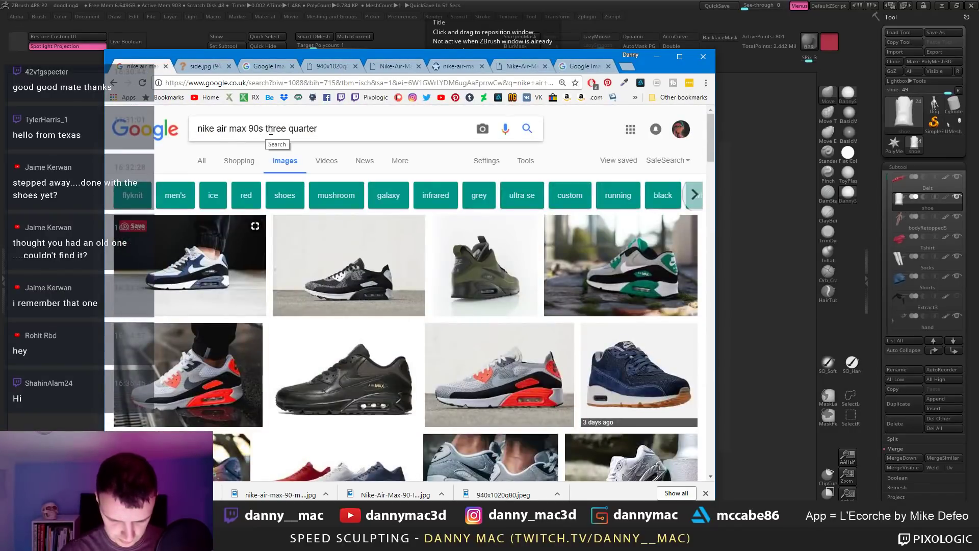
pyautogui.moveTo(265, 129); pyautogui.dragTo(336, 129)
pyautogui.press('BackSpace')
pyautogui.write('front')
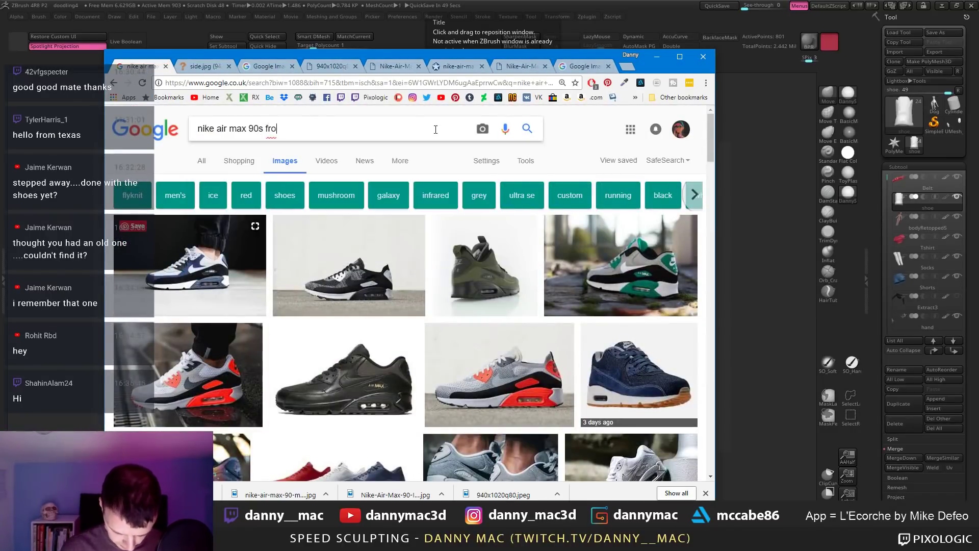
pyautogui.press('Return')
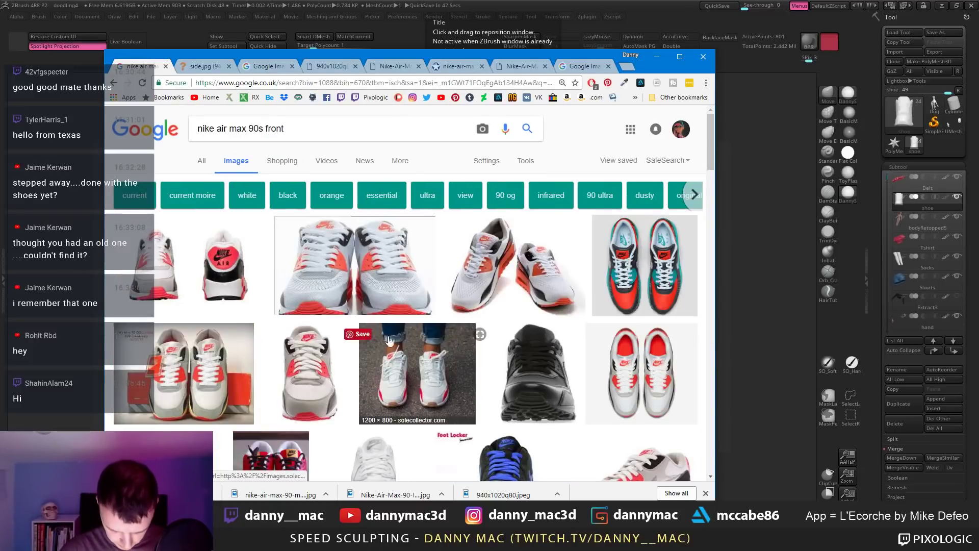
# Step: Open the straight-on front-view Air Max 90 result at full size and save the image
pyautogui.click(149, 272)
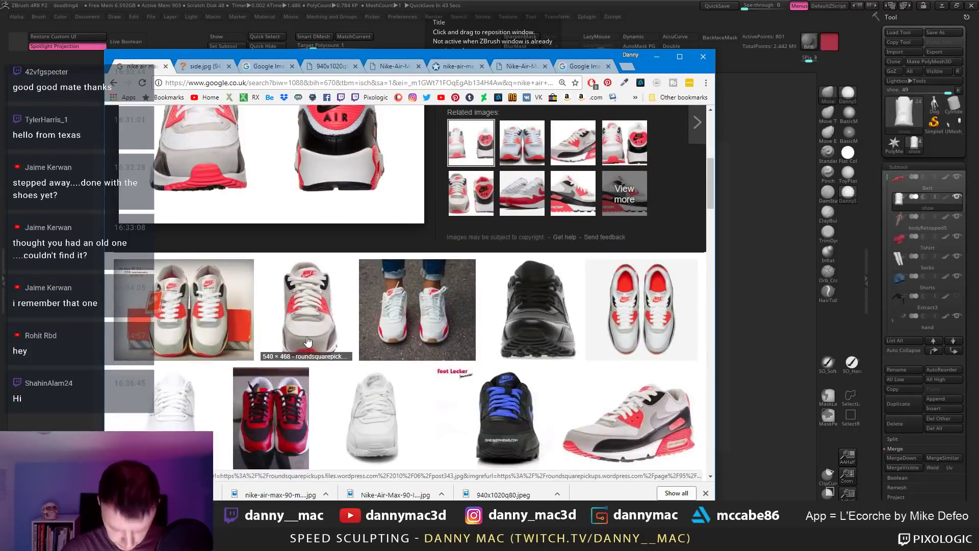
pyautogui.click(307, 339)
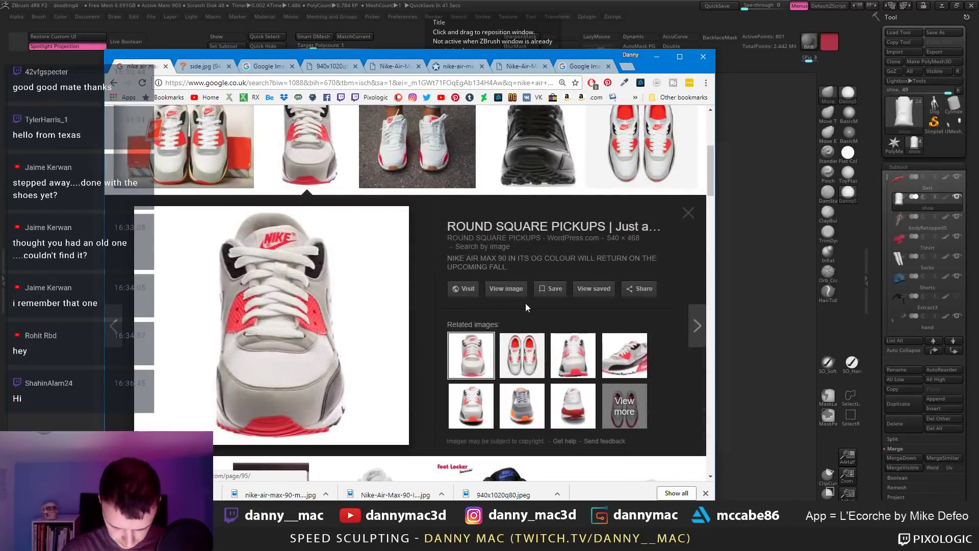
pyautogui.click(505, 288)
pyautogui.rightClick(387, 241)
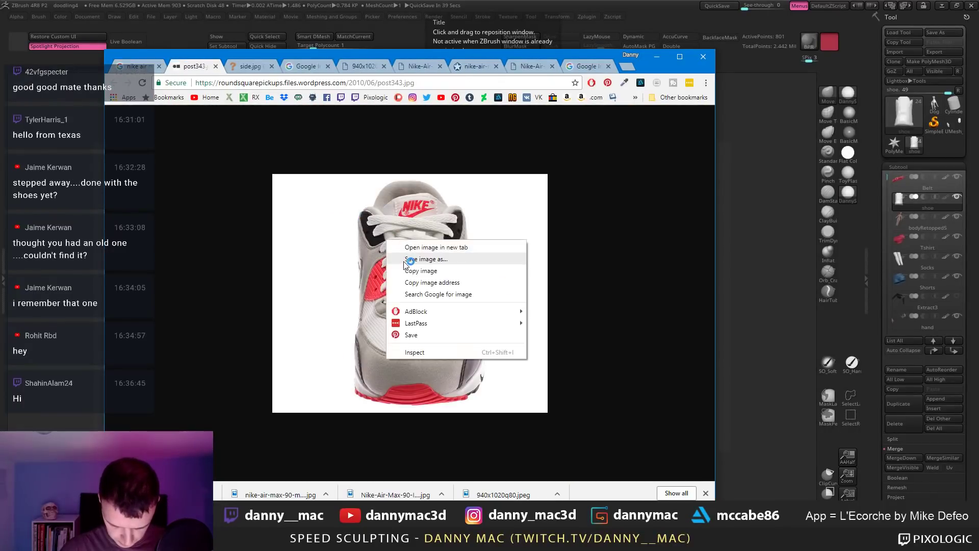
pyautogui.click(408, 259)
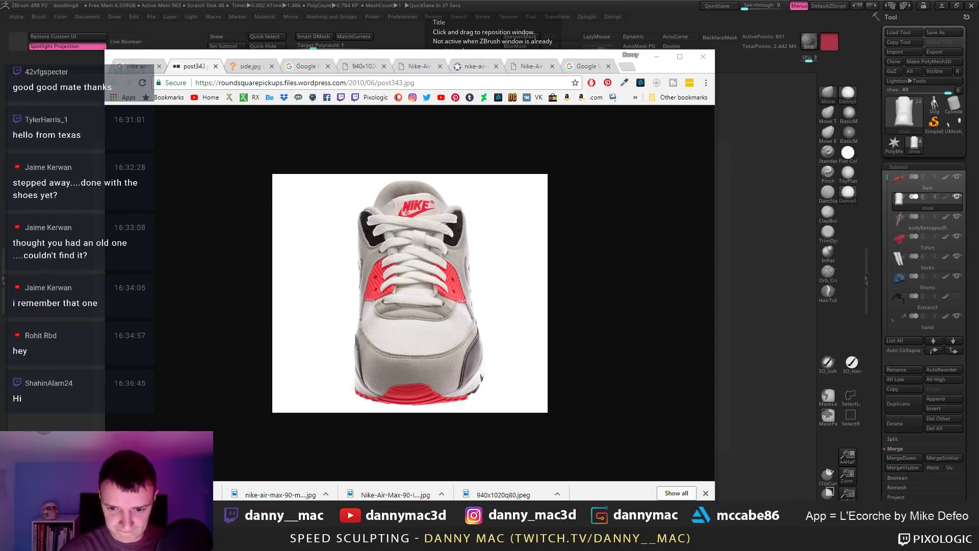
pyautogui.press('Return')
pyautogui.click(573, 53)
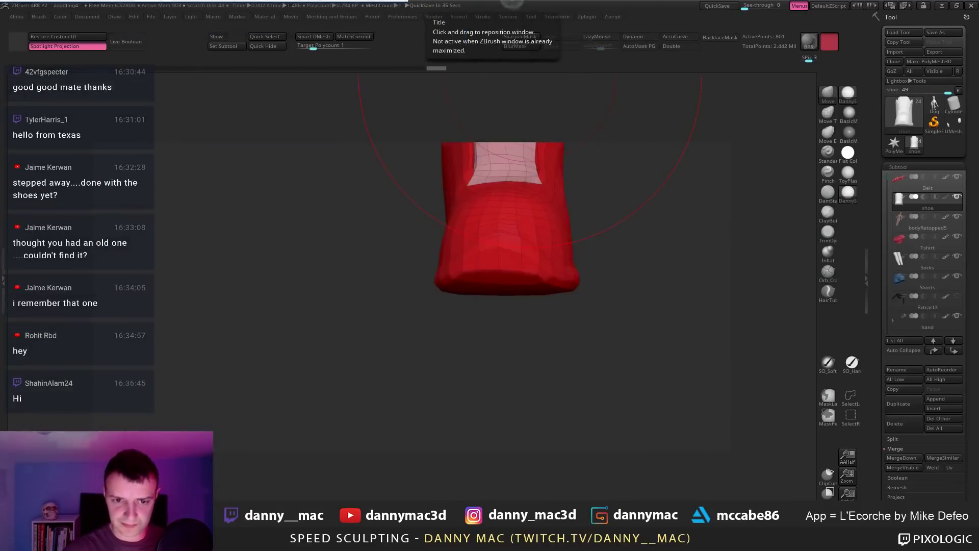
# Step: Paste the front-view photo into PureRef under the heel AIR image, shifting the sole shots down
pyautogui.hotkey('alt', 'Tab')
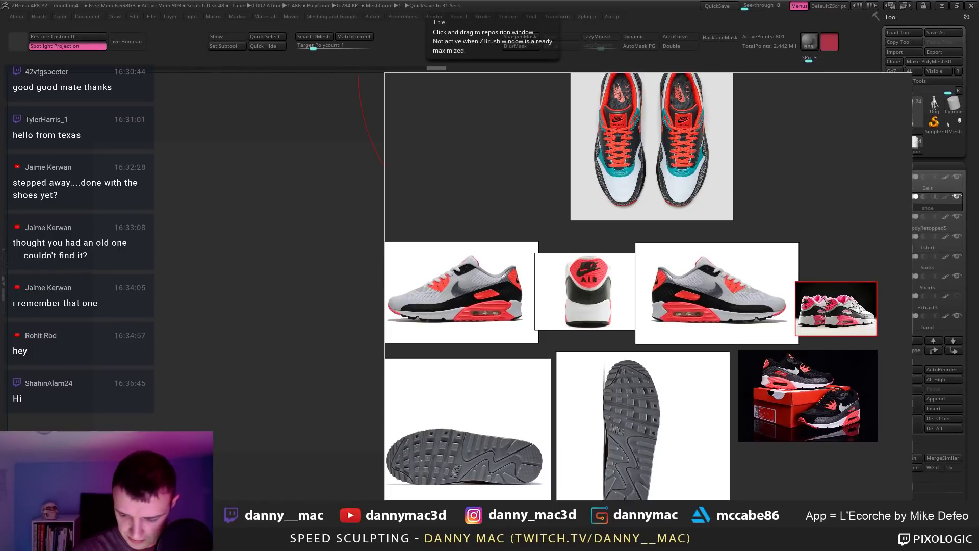
pyautogui.hotkey('ctrl', 'v')
pyautogui.scroll(-2, 734, 377)
pyautogui.moveTo(646, 395); pyautogui.dragTo(607, 362)
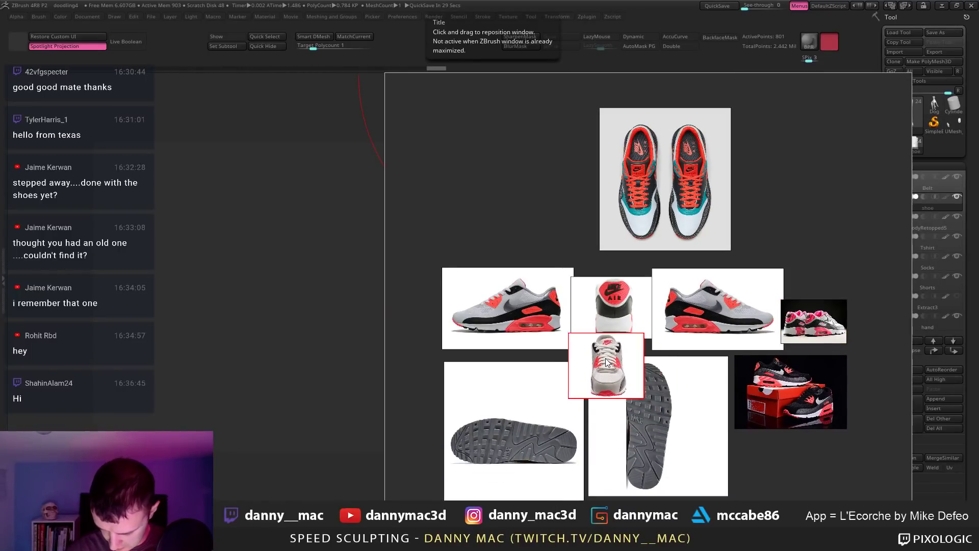
pyautogui.moveTo(613, 464); pyautogui.dragTo(637, 514)
pyautogui.moveTo(551, 461); pyautogui.dragTo(555, 484)
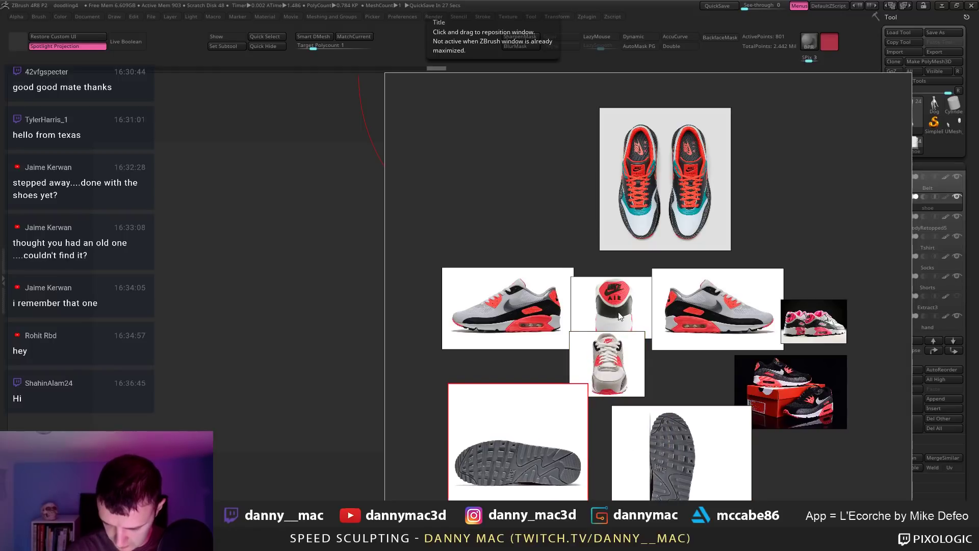
pyautogui.moveTo(619, 316); pyautogui.dragTo(612, 284)
pyautogui.moveTo(613, 341); pyautogui.dragTo(616, 316)
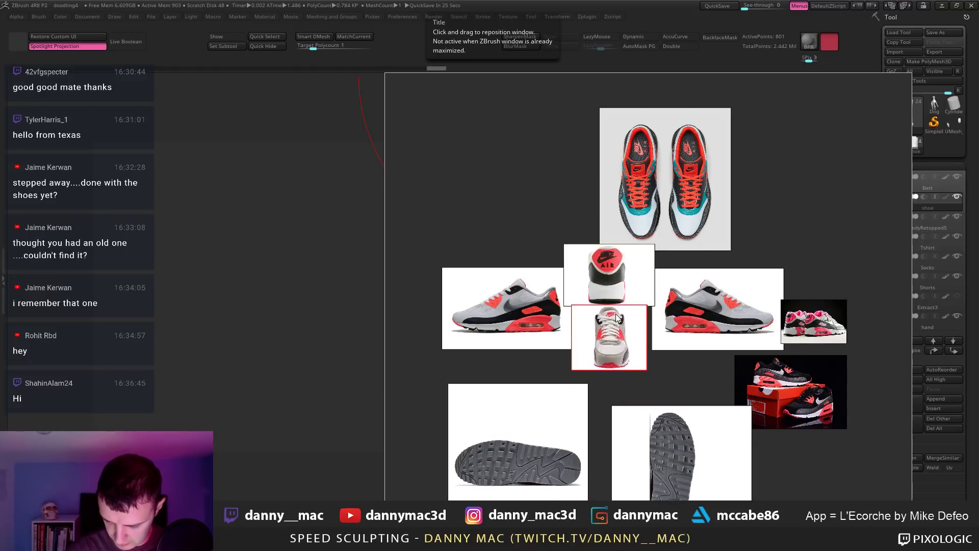
pyautogui.hotkey('alt', 'Tab')
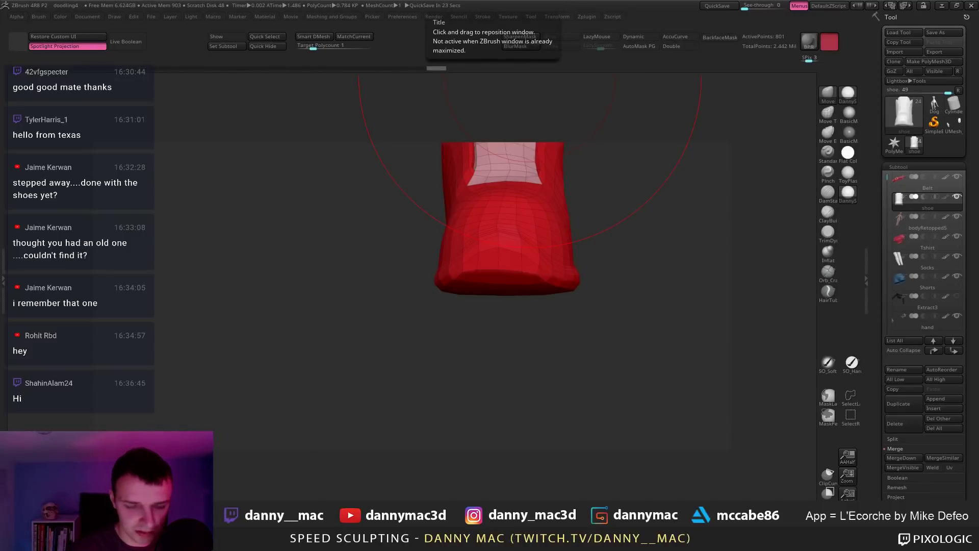
# Step: Orbit the shoe and apply an X mirror, undoing and redoing it
pyautogui.moveTo(627, 235)
pyautogui.mouseDown()
pyautogui.moveTo(495, 288)
pyautogui.moveTo(509, 306)
pyautogui.mouseUp()
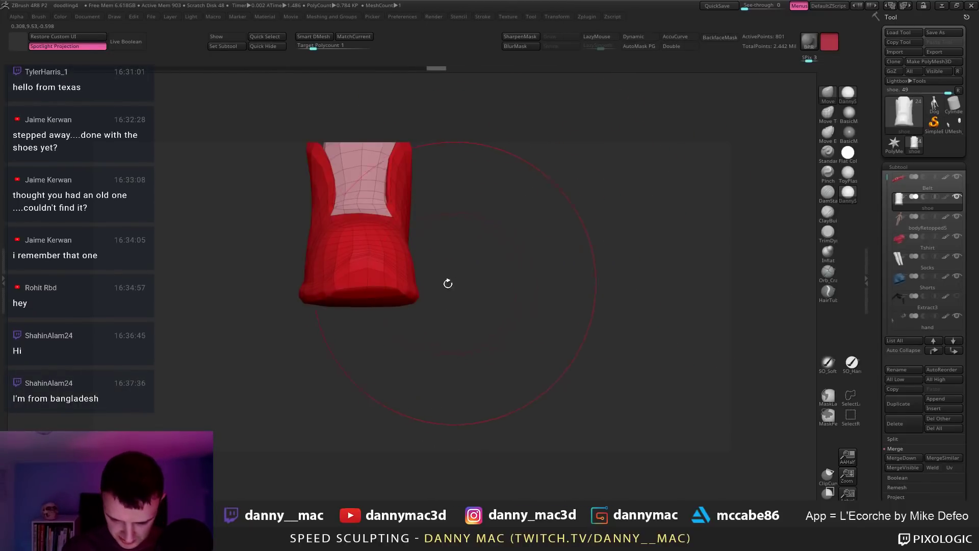
pyautogui.moveTo(448, 284); pyautogui.dragTo(442, 291)
pyautogui.press('space')
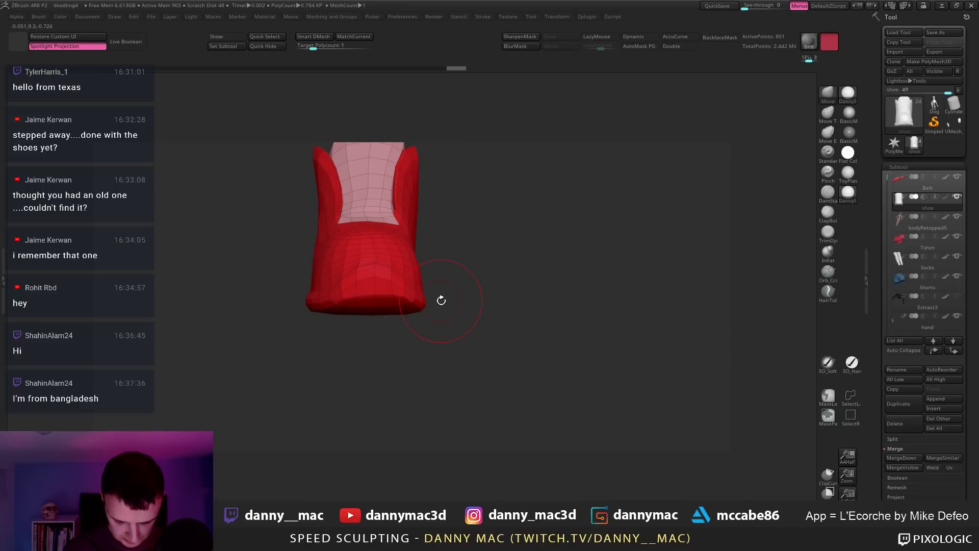
pyautogui.press('m')
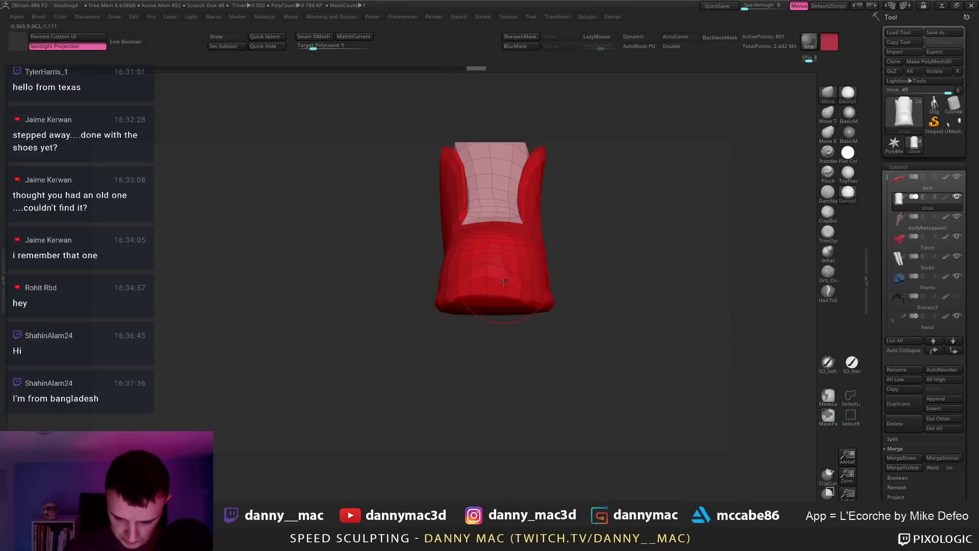
pyautogui.hotkey('ctrl', 'z')
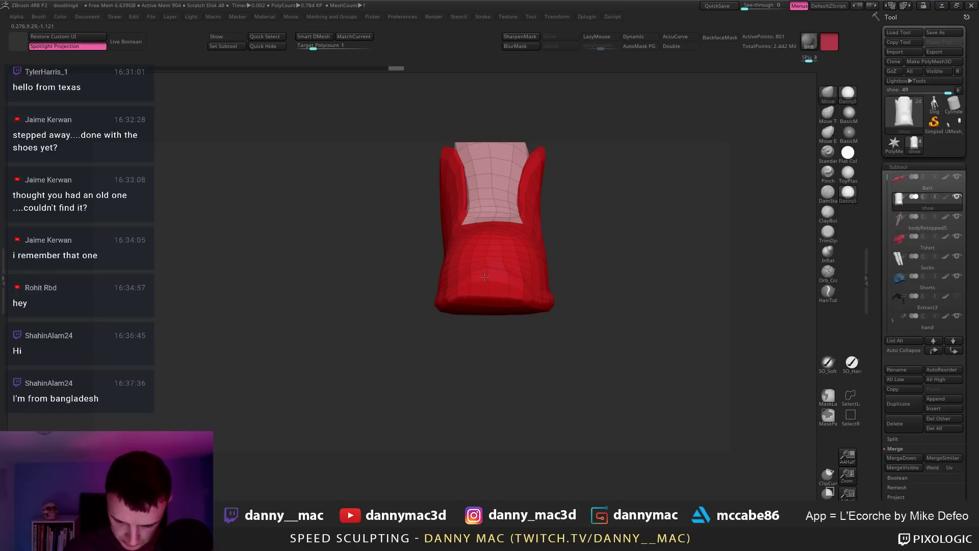
pyautogui.hotkey('ctrl', 'shift', 'z')
pyautogui.hotkey('ctrl', 'shift', 'z')
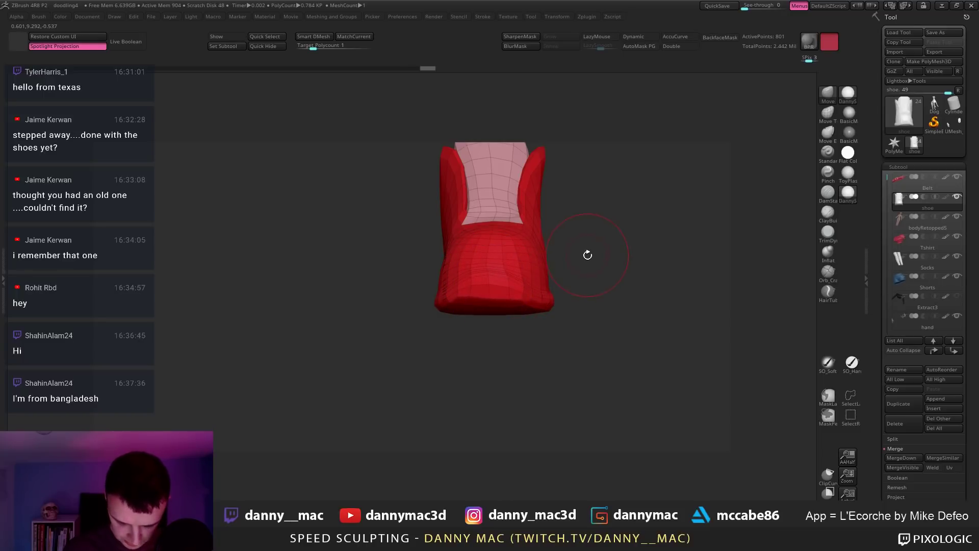
# Step: Reconstruct a lower subdivision level for the shoe via Tool > Geometry > Reconstruct Subdiv
pyautogui.press('F1')
pyautogui.moveTo(586, 414); pyautogui.dragTo(585, 314)
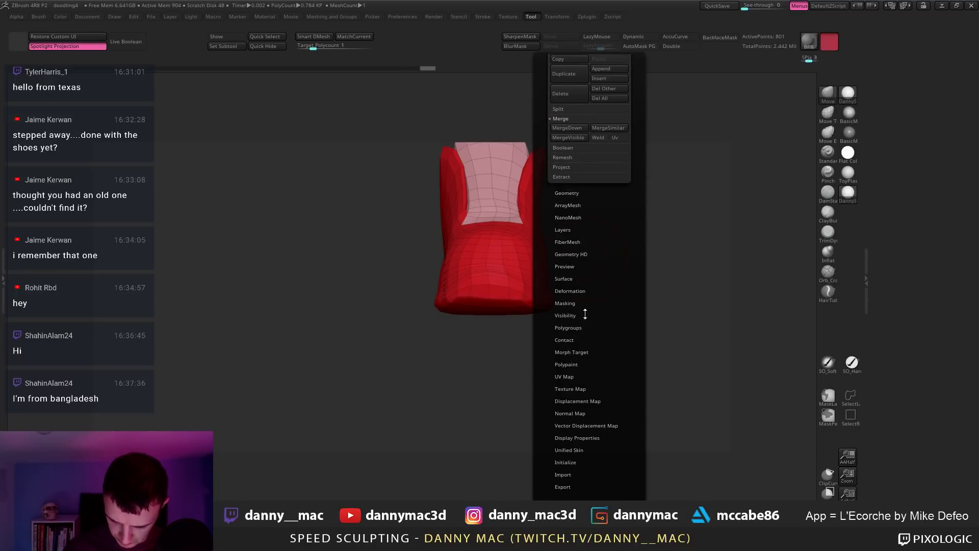
pyautogui.click(567, 192)
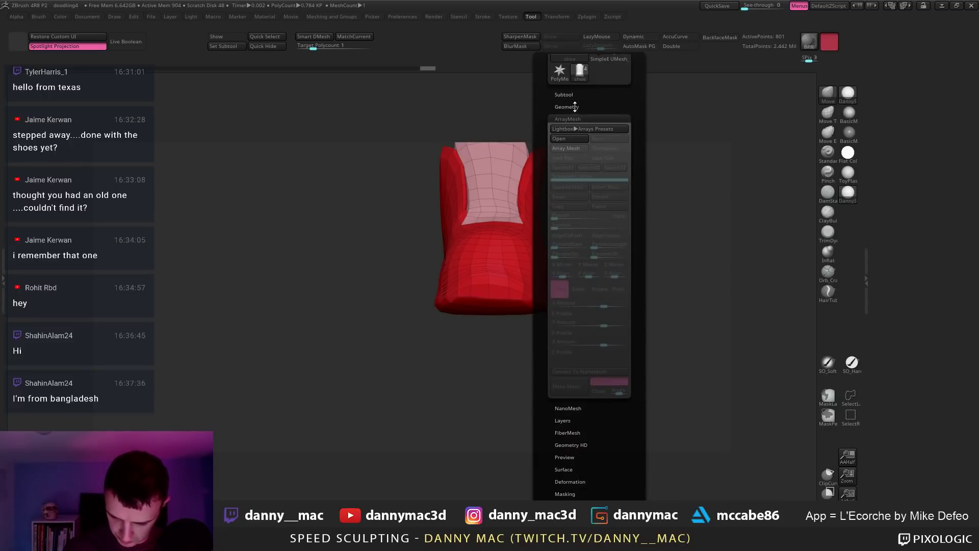
pyautogui.click(561, 155)
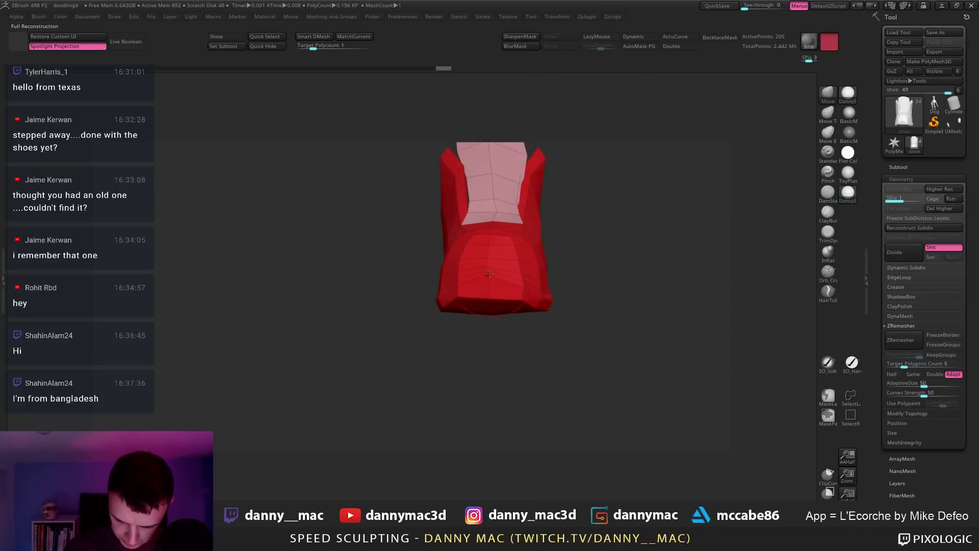
pyautogui.press('space')
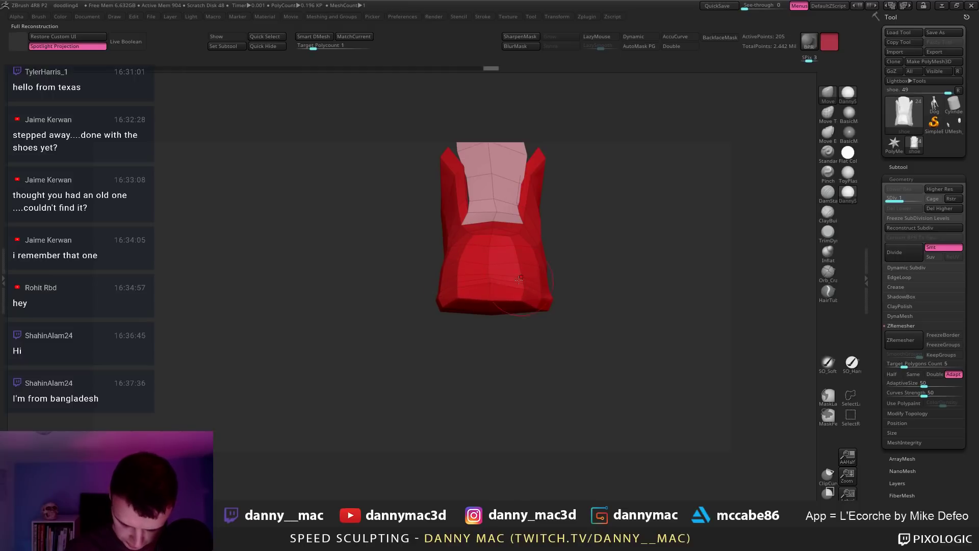
# Step: Toggle the shoe between its subdivision levels with D and Shift+D
pyautogui.press('d')
pyautogui.press('space')
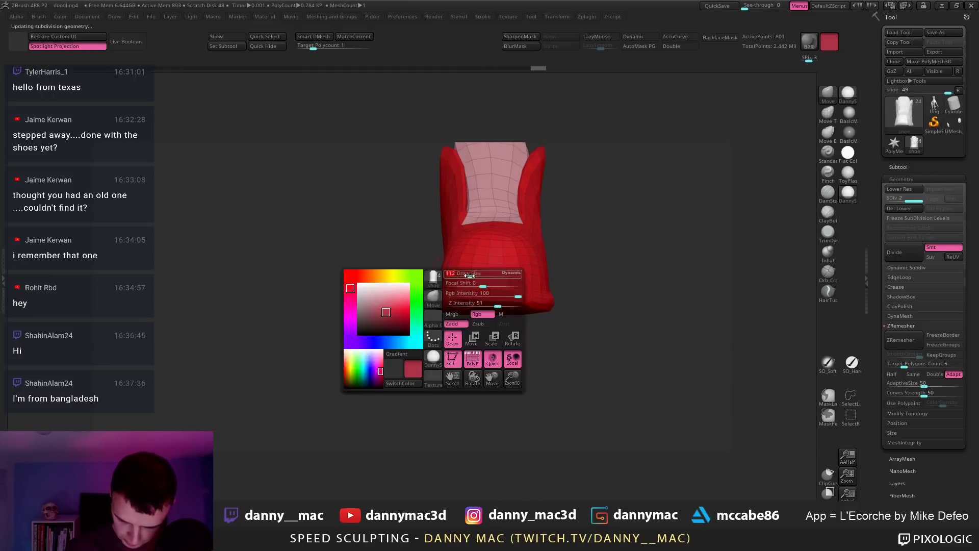
pyautogui.moveTo(505, 276)
pyautogui.keyDown('alt'); pyautogui.mouseDown(button='right')
pyautogui.moveTo(494, 225)
pyautogui.moveTo(508, 220)
pyautogui.moveTo(492, 220)
pyautogui.moveTo(507, 230)
pyautogui.mouseUp(button='right'); pyautogui.keyUp('alt')
pyautogui.hotkey('shift', 'd')
pyautogui.press('d')
pyautogui.press('space')
pyautogui.press('space')
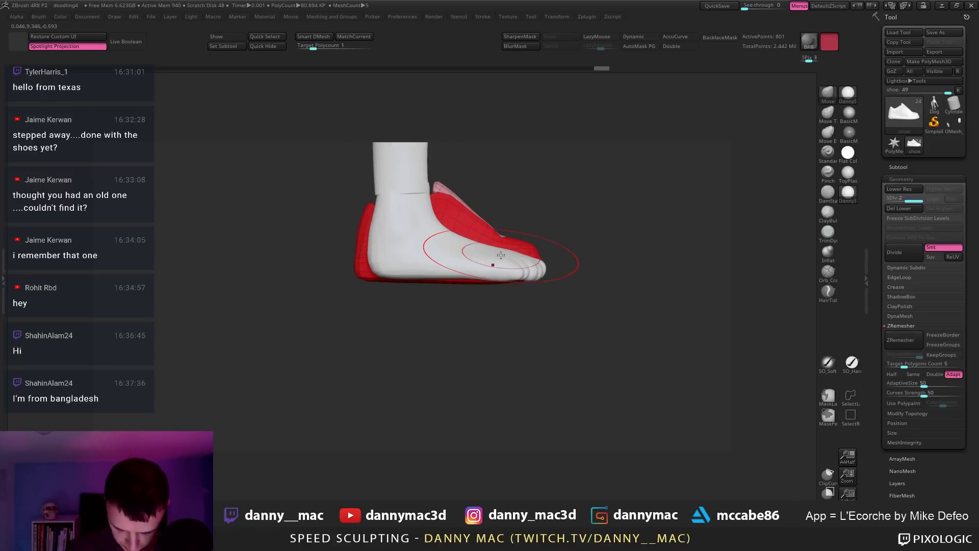
pyautogui.press('d')
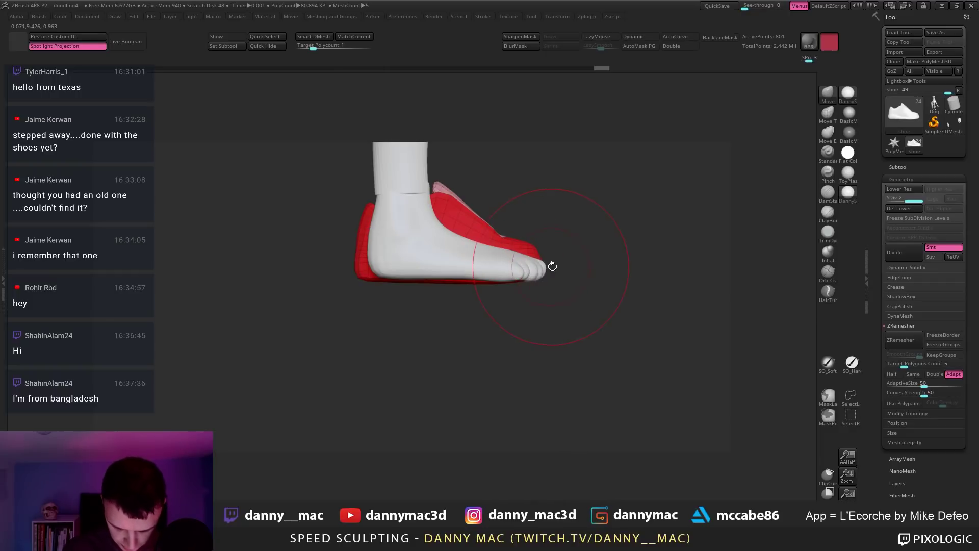
pyautogui.hotkey('shift', 'd')
pyautogui.press('d')
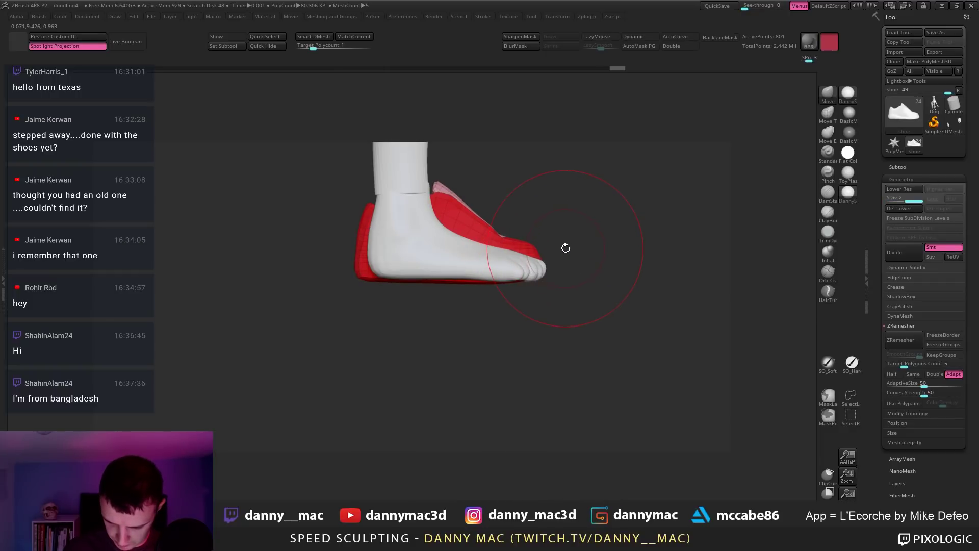
# Step: Drop the shoe to SDiv 1 and shrink the brush, viewing it from above
pyautogui.click(902, 190)
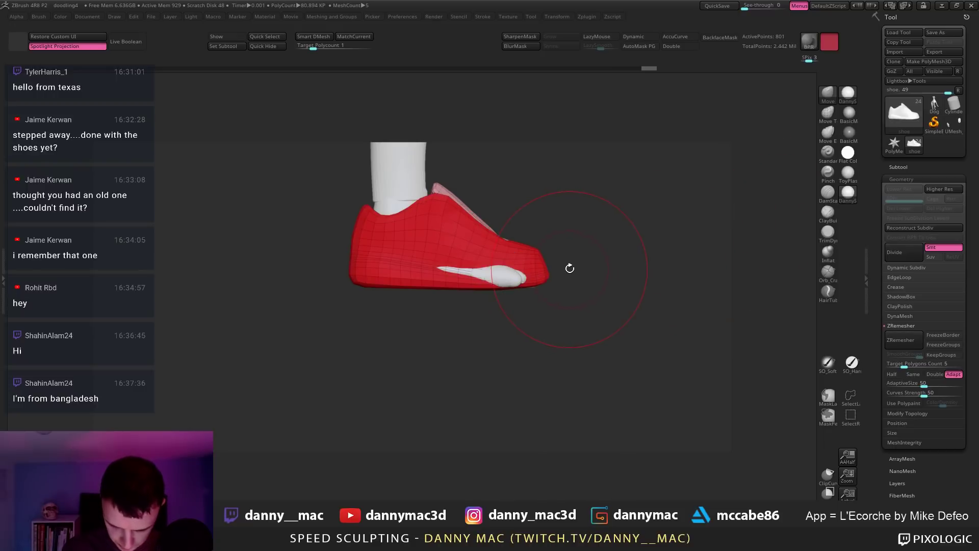
pyautogui.moveTo(569, 268)
pyautogui.mouseDown()
pyautogui.moveTo(509, 287)
pyautogui.moveTo(556, 255)
pyautogui.moveTo(549, 263)
pyautogui.moveTo(571, 308)
pyautogui.moveTo(490, 271)
pyautogui.moveTo(482, 247)
pyautogui.mouseUp()
pyautogui.press('s')
pyautogui.press('space')
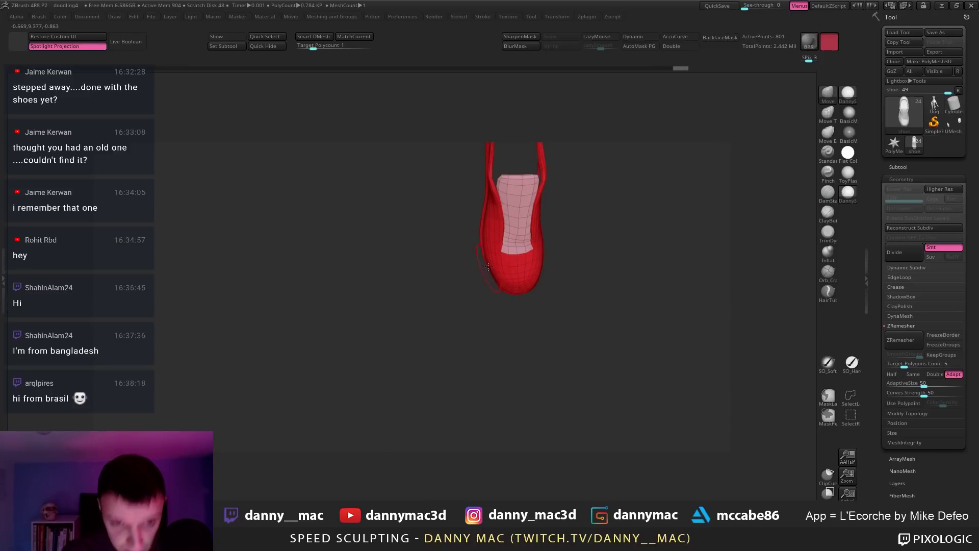
# Step: Pull the shoe's toe end up around the foot and orbit to a top-down view
pyautogui.moveTo(510, 275); pyautogui.dragTo(512, 267)
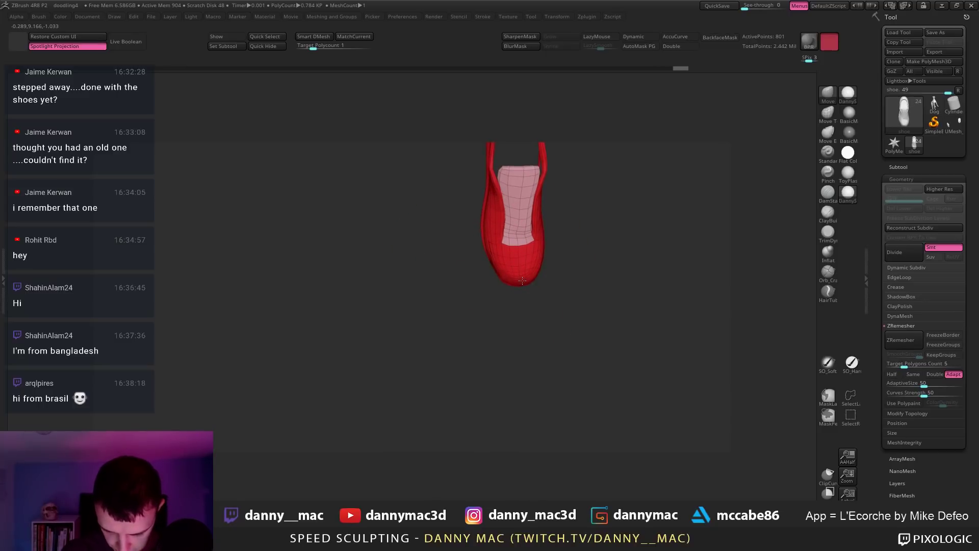
pyautogui.moveTo(522, 283); pyautogui.dragTo(514, 300, button='right')
pyautogui.rightClick(477, 334)
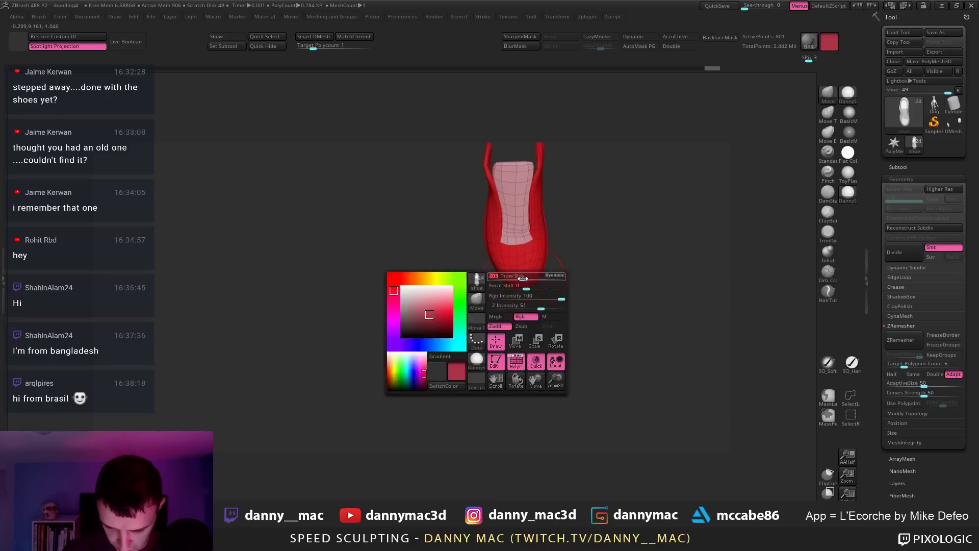
pyautogui.moveTo(476, 334)
pyautogui.mouseDown(button='right')
pyautogui.moveTo(505, 326)
pyautogui.moveTo(487, 300)
pyautogui.moveTo(492, 277)
pyautogui.moveTo(533, 259)
pyautogui.mouseUp(button='right')
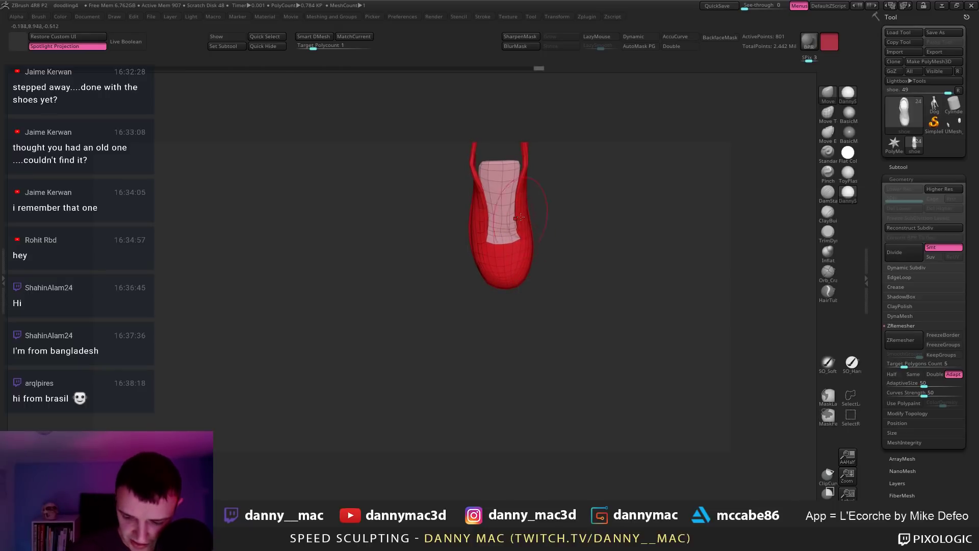
pyautogui.moveTo(519, 217)
pyautogui.mouseDown(button='right')
pyautogui.moveTo(501, 226)
pyautogui.moveTo(488, 165)
pyautogui.mouseUp(button='right')
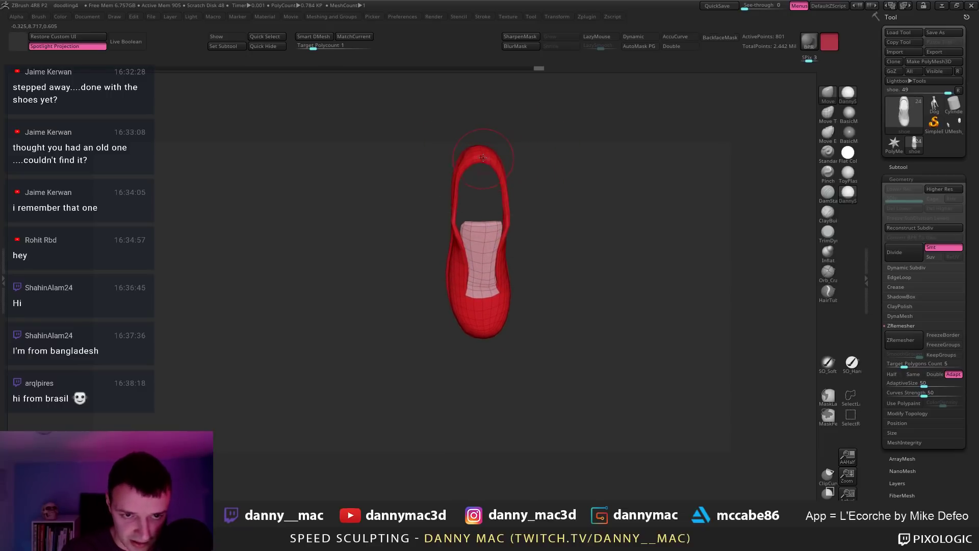
pyautogui.moveTo(482, 158)
pyautogui.mouseDown(button='right')
pyautogui.moveTo(463, 245)
pyautogui.moveTo(493, 278)
pyautogui.moveTo(791, 103)
pyautogui.mouseUp(button='right')
# Step: Isolate and unhide the tongue polygroup, then enable AutoMask PG
pyautogui.keyDown('ctrl'); pyautogui.keyDown('shift'); pyautogui.click(459, 245); pyautogui.keyUp('shift'); pyautogui.keyUp('ctrl')
pyautogui.keyDown('ctrl'); pyautogui.keyDown('shift'); pyautogui.click(521, 256); pyautogui.keyUp('shift'); pyautogui.keyUp('ctrl')
pyautogui.click(642, 47)
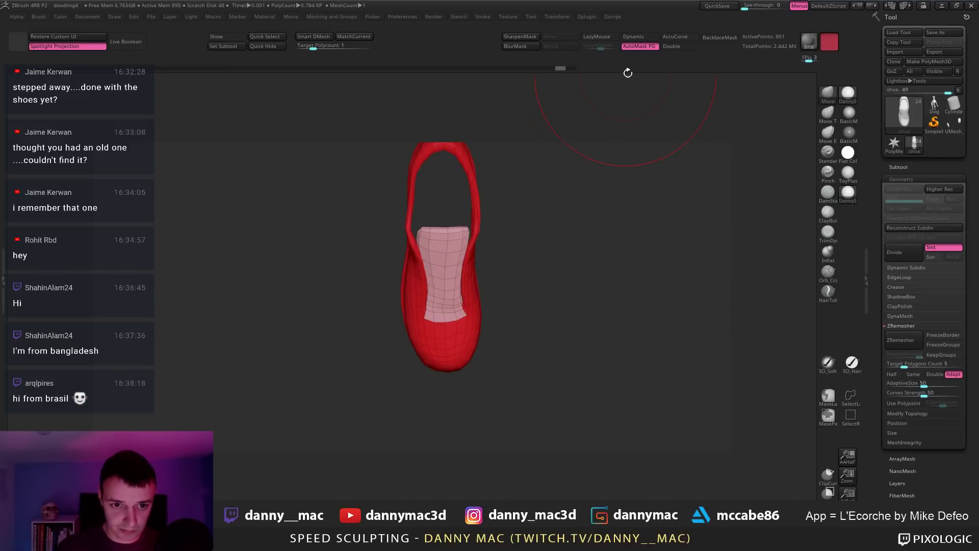
pyautogui.moveTo(553, 143); pyautogui.dragTo(436, 219, button='right')
# Step: Decline Dynamic Subdiv, subdivide the shoe once with Ctrl+D and inspect the heel opening
pyautogui.press('d')
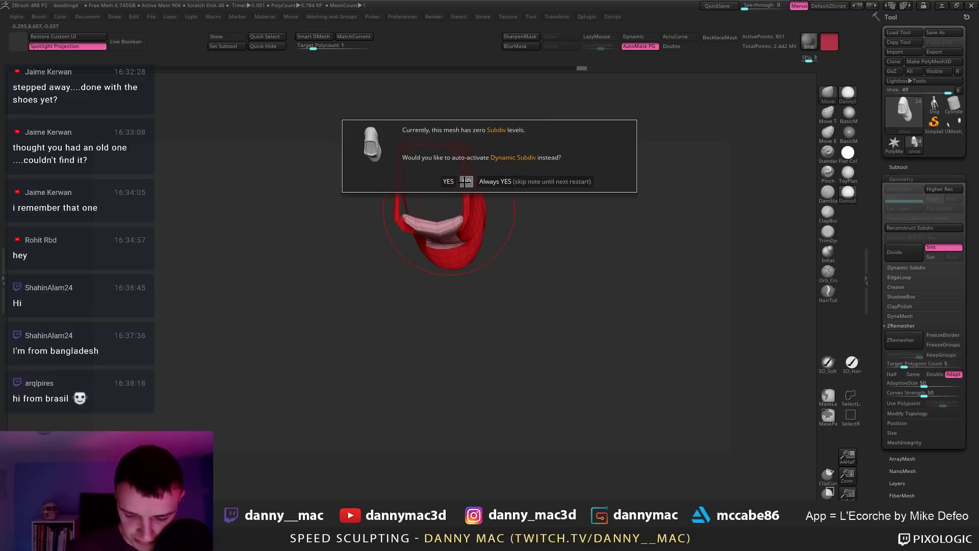
pyautogui.click(465, 181)
pyautogui.rightClick(437, 222)
pyautogui.moveTo(436, 224)
pyautogui.mouseDown(button='right')
pyautogui.moveTo(437, 208)
pyautogui.moveTo(442, 290)
pyautogui.moveTo(418, 263)
pyautogui.moveTo(428, 204)
pyautogui.moveTo(447, 208)
pyautogui.moveTo(426, 232)
pyautogui.moveTo(433, 300)
pyautogui.moveTo(437, 201)
pyautogui.moveTo(457, 273)
pyautogui.mouseUp(button='right')
pyautogui.rightClick(423, 265)
pyautogui.hotkey('ctrl', 'd')
pyautogui.moveTo(434, 219); pyautogui.dragTo(399, 291, button='right')
pyautogui.rightClick(398, 290)
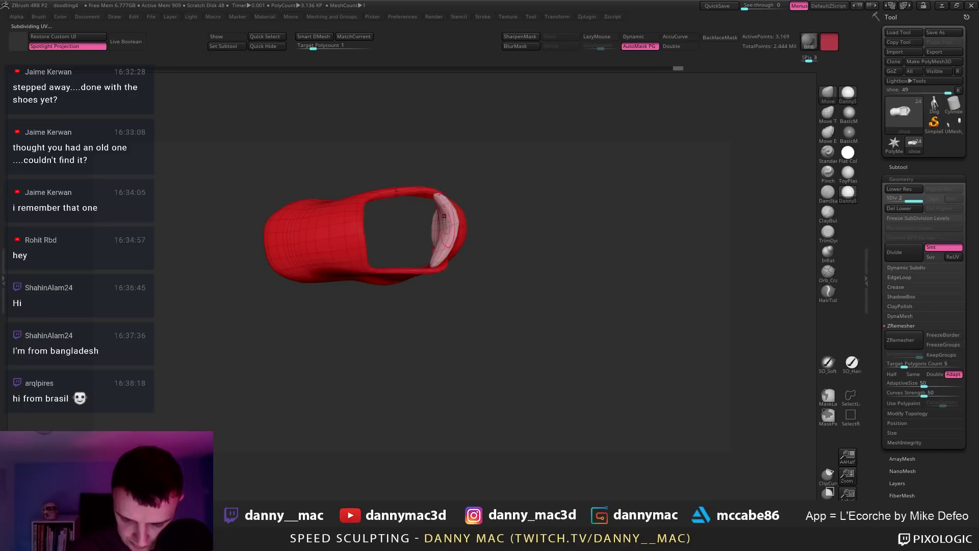
pyautogui.moveTo(441, 244); pyautogui.dragTo(403, 265, button='right')
pyautogui.rightClick(403, 265)
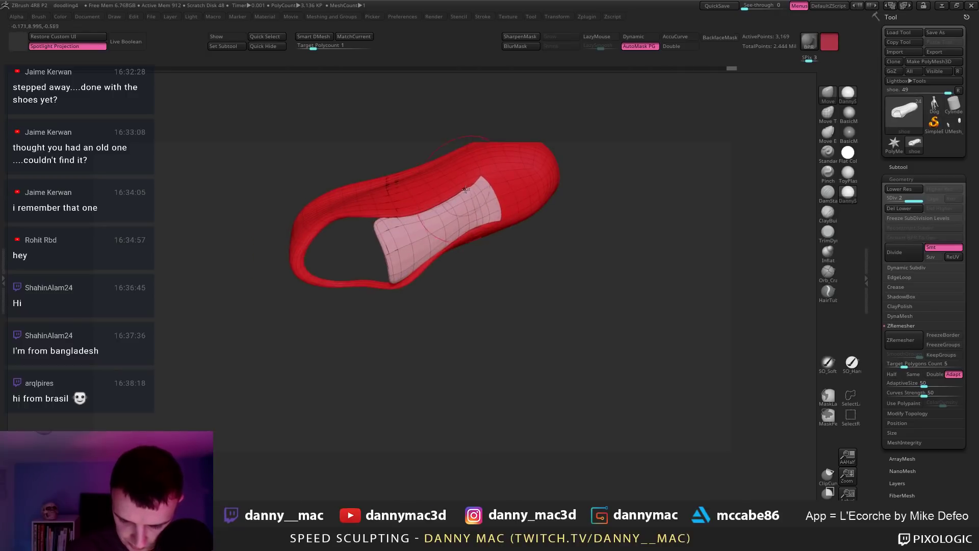
pyautogui.moveTo(465, 189)
pyautogui.mouseDown(button='right')
pyautogui.moveTo(480, 201)
pyautogui.moveTo(480, 247)
pyautogui.moveTo(514, 225)
pyautogui.moveTo(483, 190)
pyautogui.mouseUp(button='right')
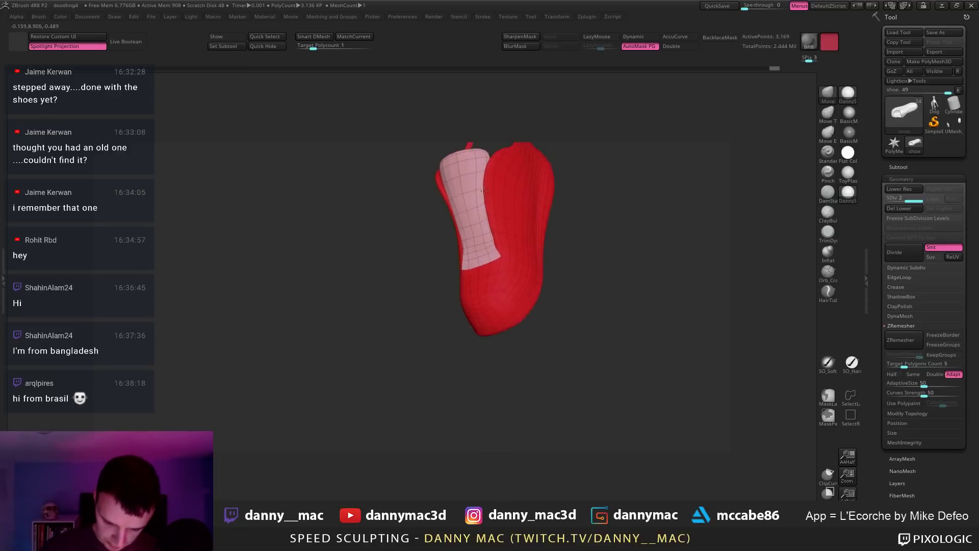
# Step: Return to the base level, delete higher subdivisions and reshape the shoe's collar
pyautogui.hotkey('shift', 'd')
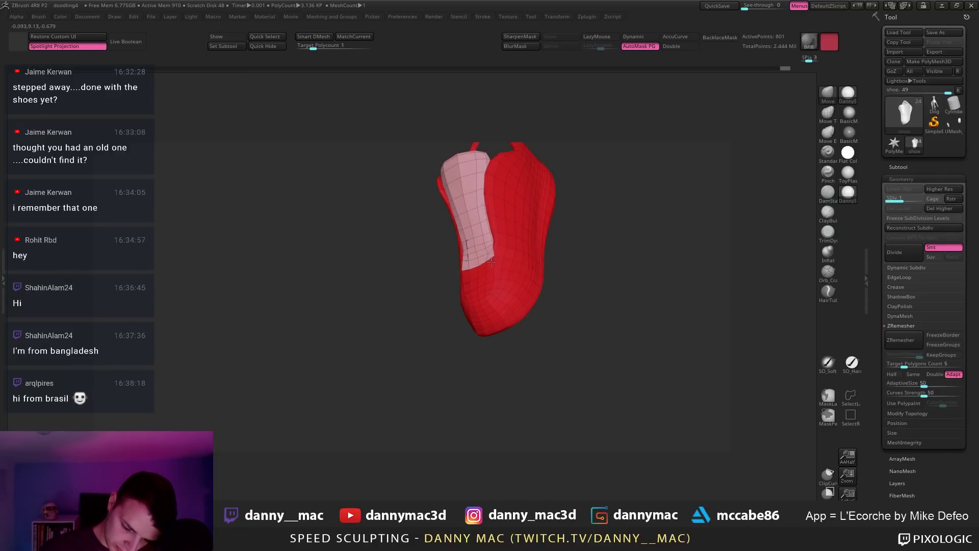
pyautogui.moveTo(494, 232); pyautogui.dragTo(514, 234, button='right')
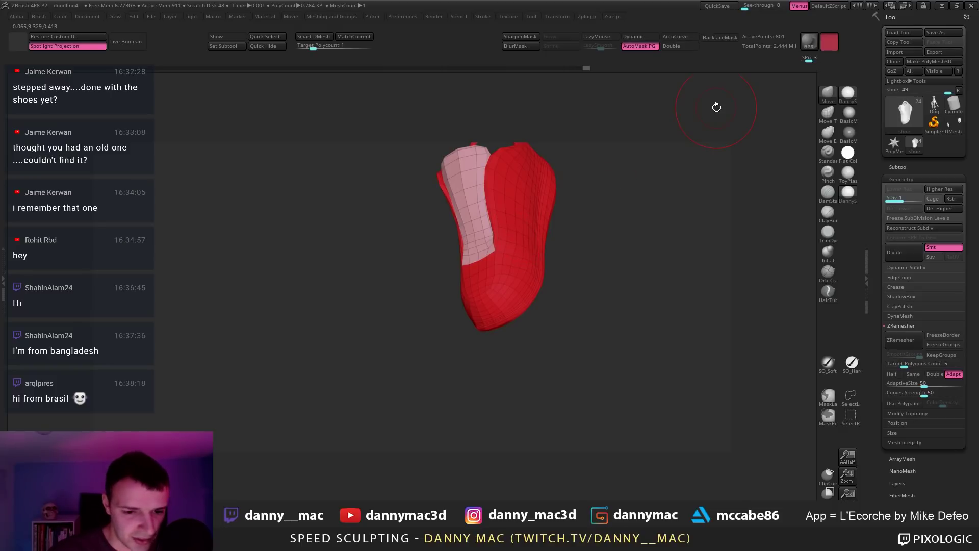
pyautogui.moveTo(591, 173); pyautogui.dragTo(534, 231, button='right')
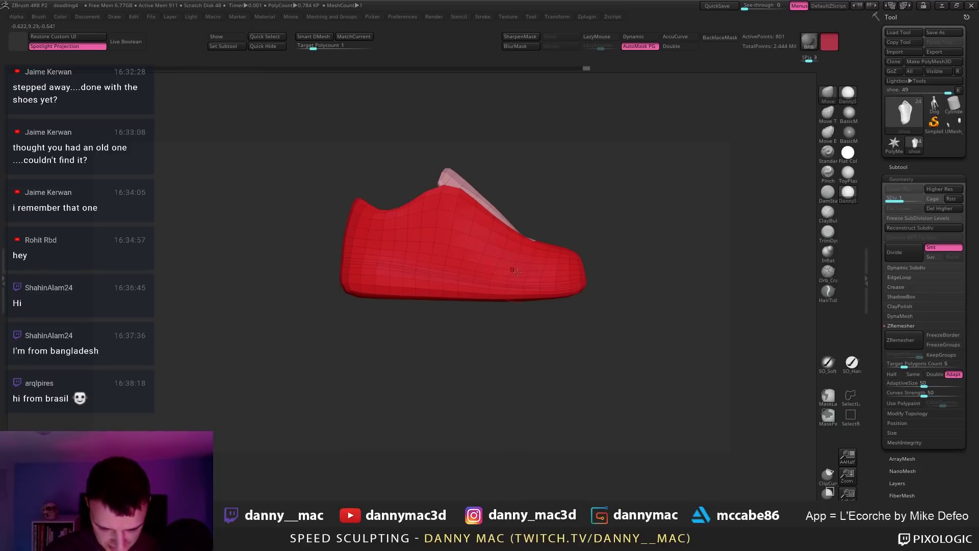
pyautogui.moveTo(515, 271); pyautogui.dragTo(378, 363, button='right')
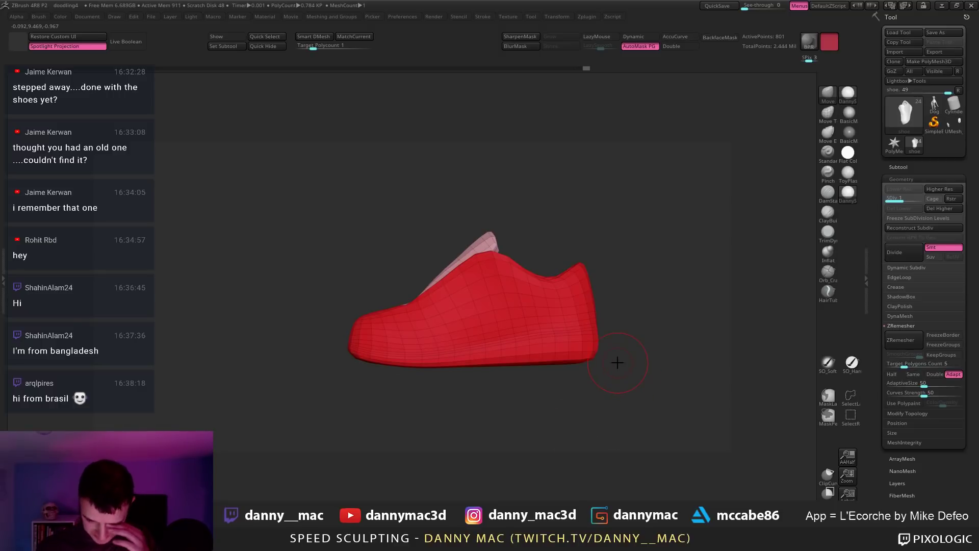
pyautogui.click(933, 208)
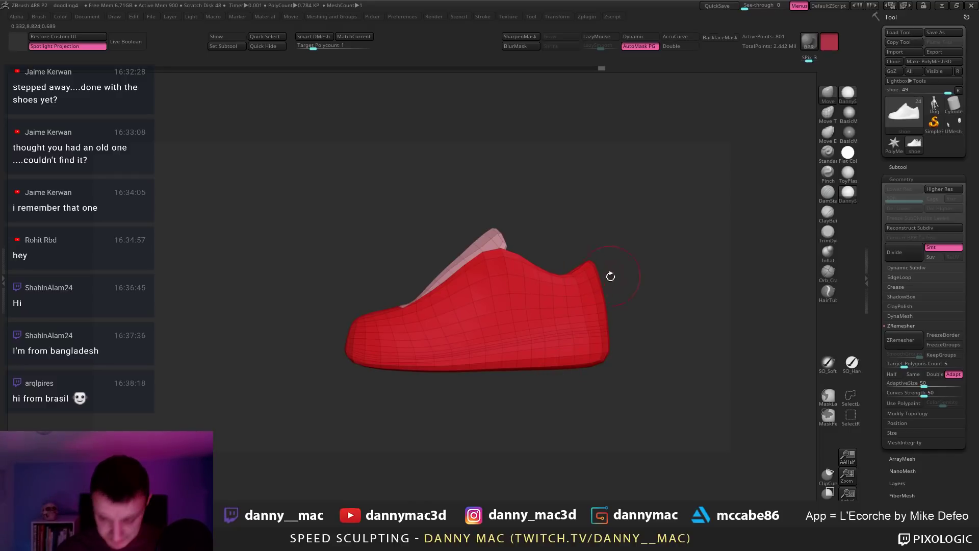
pyautogui.keyDown('alt'); pyautogui.moveTo(611, 297); pyautogui.dragTo(557, 273); pyautogui.keyUp('alt')
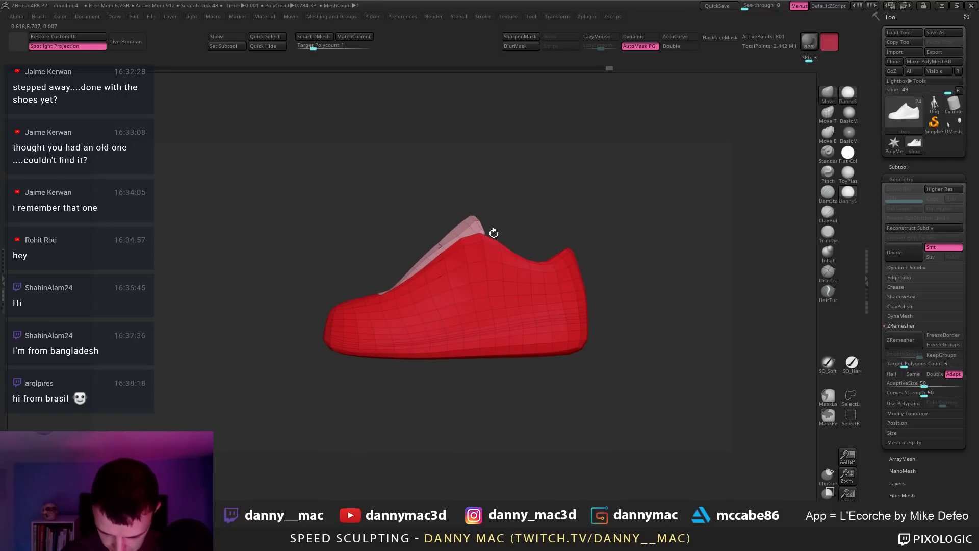
pyautogui.moveTo(499, 255)
pyautogui.mouseDown()
pyautogui.moveTo(542, 264)
pyautogui.moveTo(572, 238)
pyautogui.mouseUp()
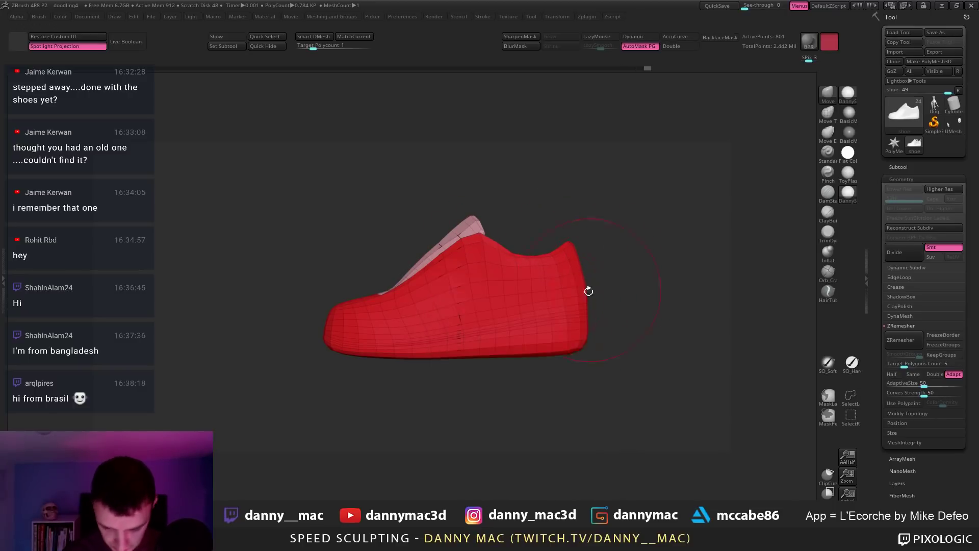
pyautogui.keyDown('ctrl'); pyautogui.moveTo(586, 295); pyautogui.dragTo(598, 313, button='right'); pyautogui.keyUp('ctrl')
# Step: Subdivide the shoe again with Ctrl+D, then step back down to the base level
pyautogui.press('d')
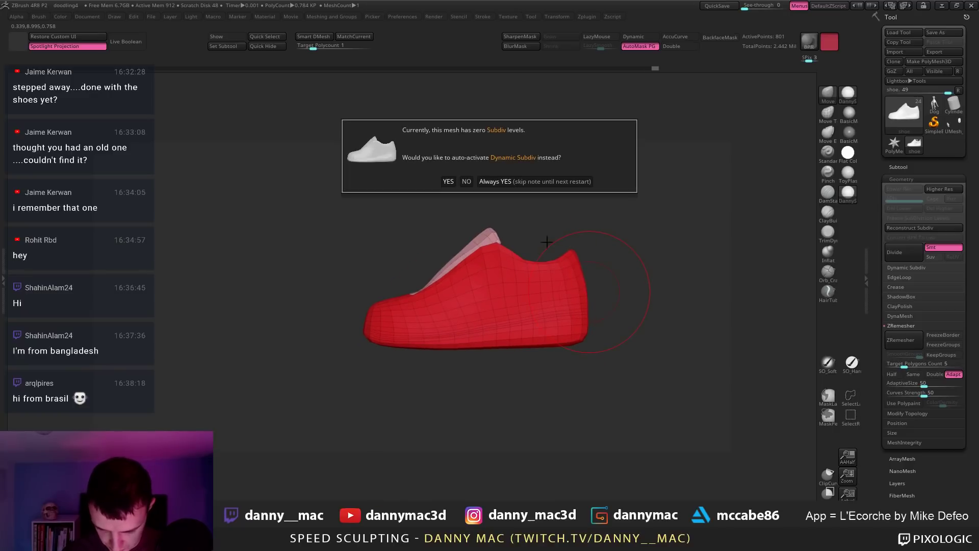
pyautogui.click(467, 181)
pyautogui.hotkey('ctrl', 'd')
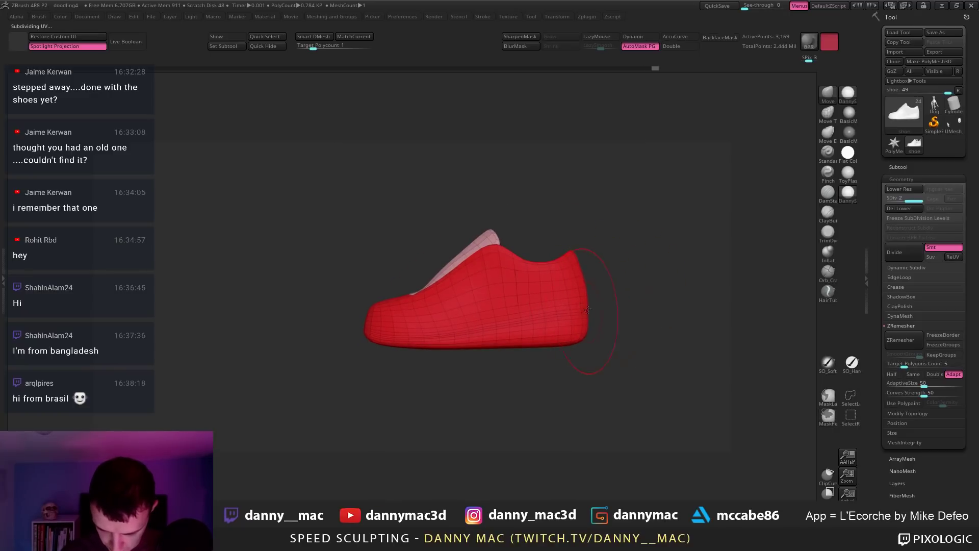
pyautogui.moveTo(587, 309); pyautogui.dragTo(439, 276, button='right')
pyautogui.hotkey('shift', 'd')
pyautogui.press('space')
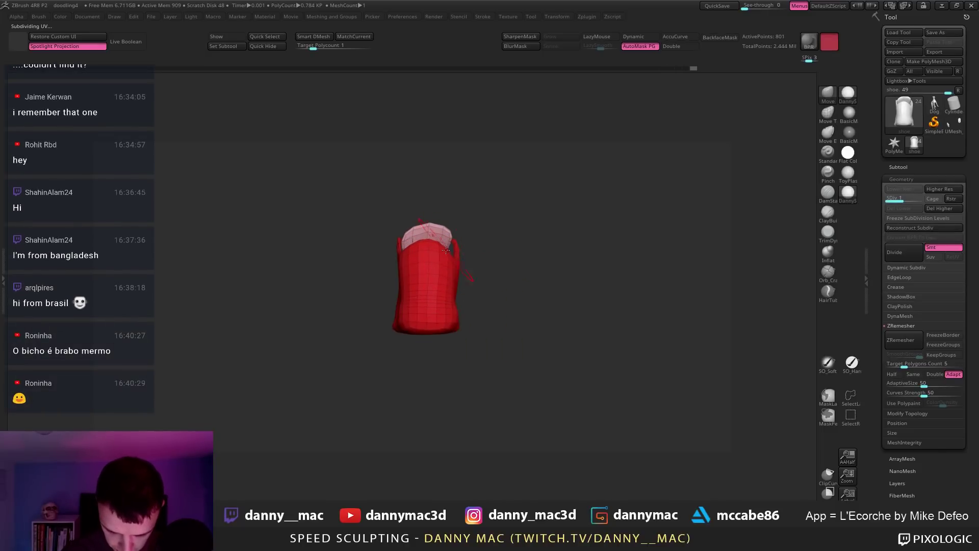
pyautogui.moveTo(446, 249); pyautogui.dragTo(566, 171, button='right')
pyautogui.press('space')
pyautogui.moveTo(306, 1); pyautogui.dragTo(197, 284, button='right')
pyautogui.scroll(-3, 385, 270)
pyautogui.scroll(3, 363, 276)
# Step: Load the side-view Air Max 90 photo into Spotlight, shrink it and park it top-left
pyautogui.click(321, 7)
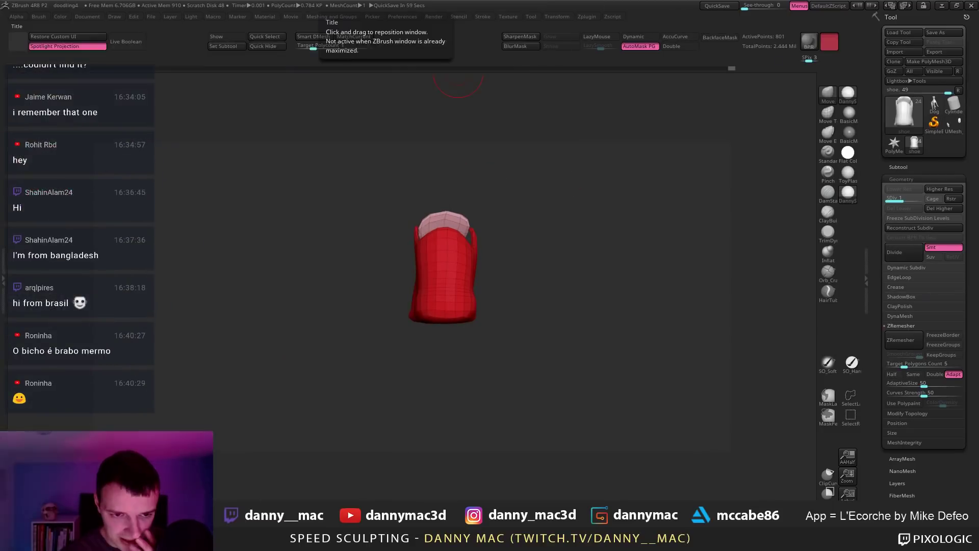
pyautogui.click(484, 16)
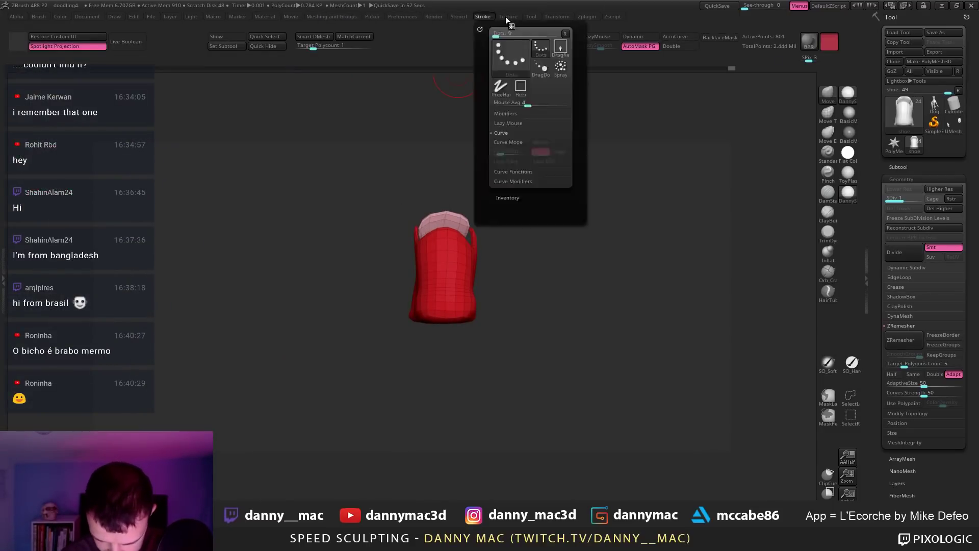
pyautogui.click(508, 17)
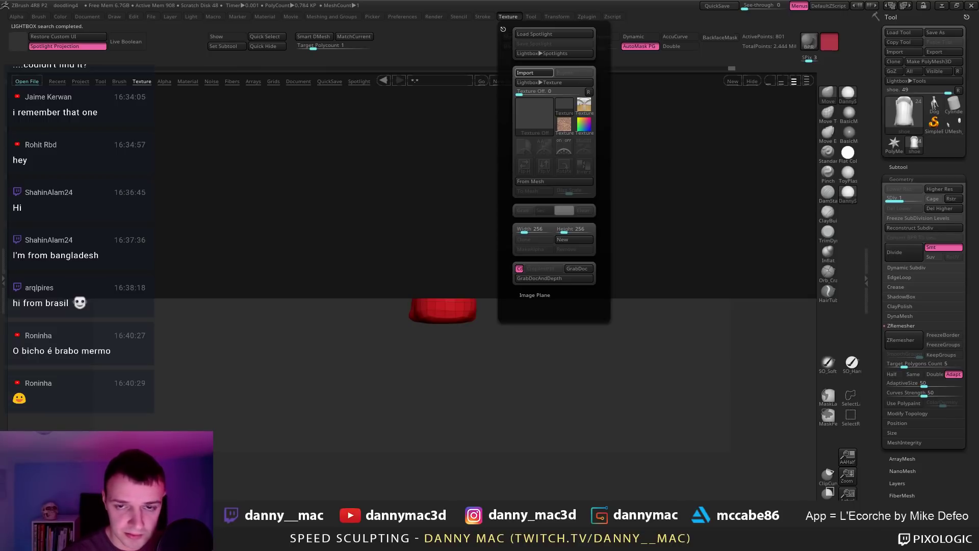
pyautogui.click(571, 83)
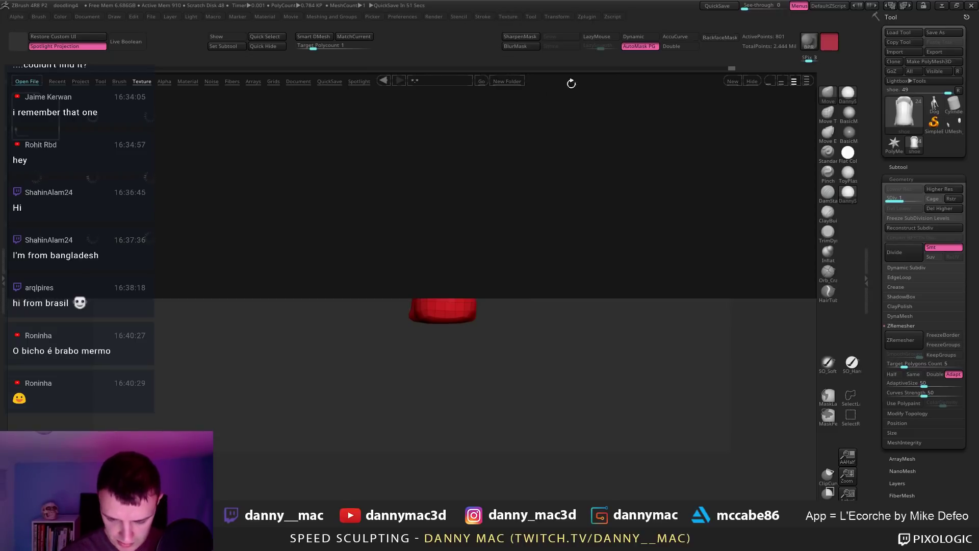
pyautogui.click(745, 81)
pyautogui.click(507, 16)
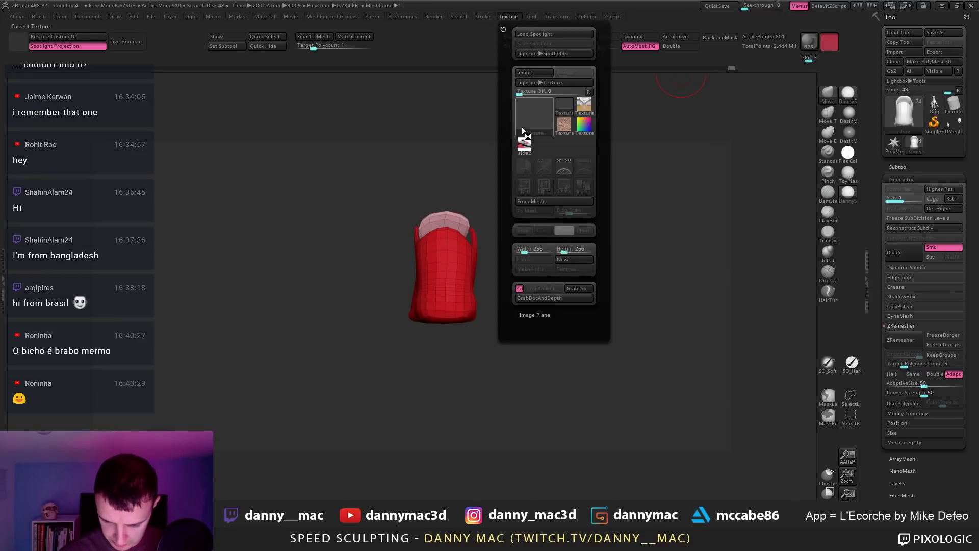
pyautogui.click(570, 170)
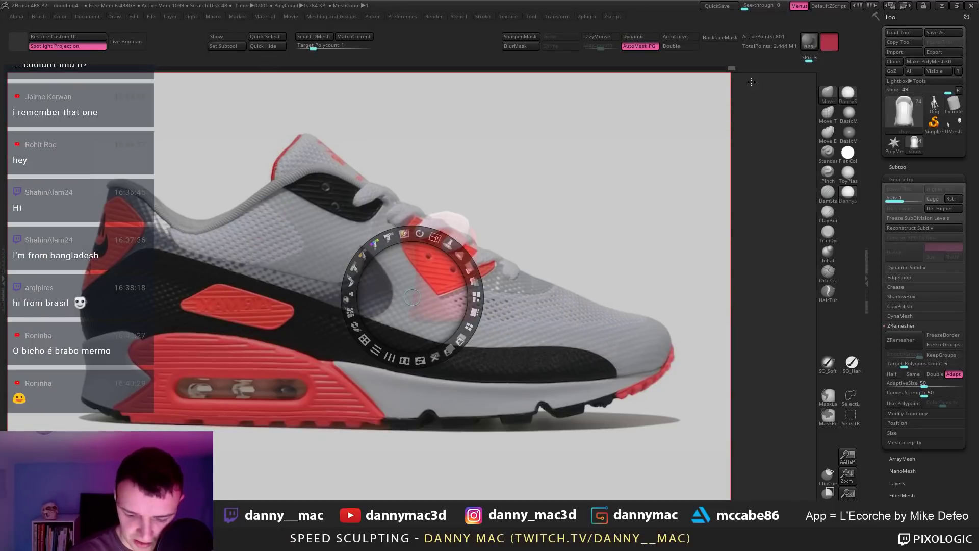
pyautogui.click(251, 166)
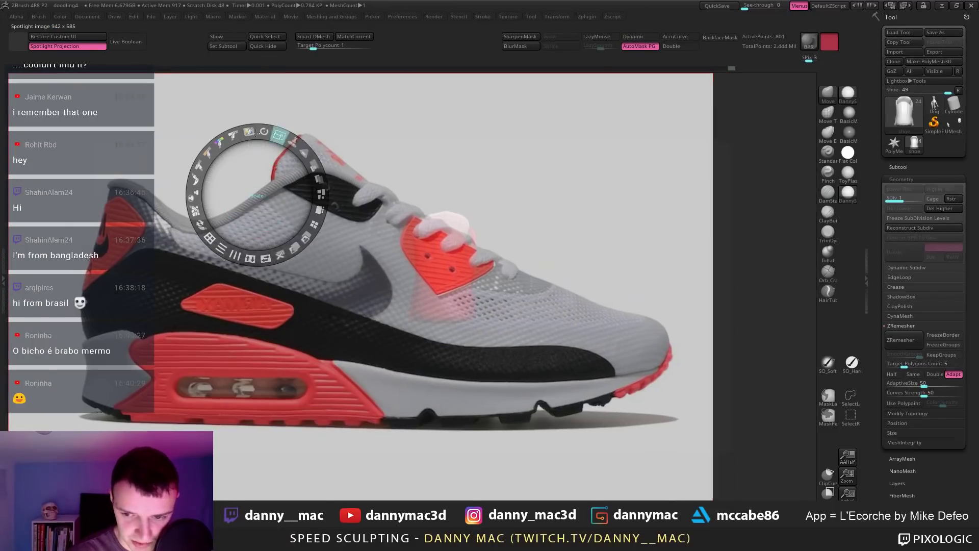
pyautogui.moveTo(204, 126); pyautogui.dragTo(172, 126)
pyautogui.moveTo(237, 168); pyautogui.dragTo(61, 115)
pyautogui.press('z')
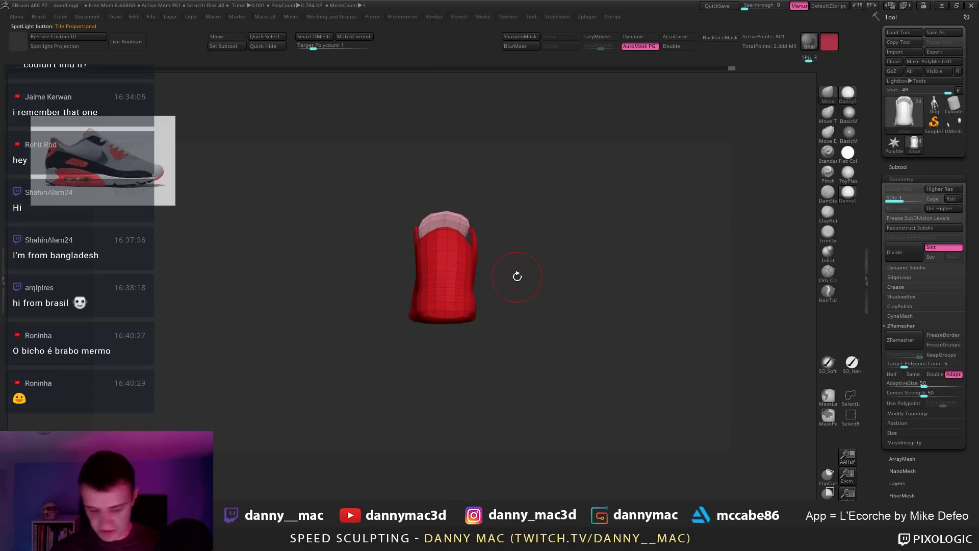
# Step: Save the project with Ctrl+S and rotate the shoe slightly
pyautogui.hotkey('ctrl', 's')
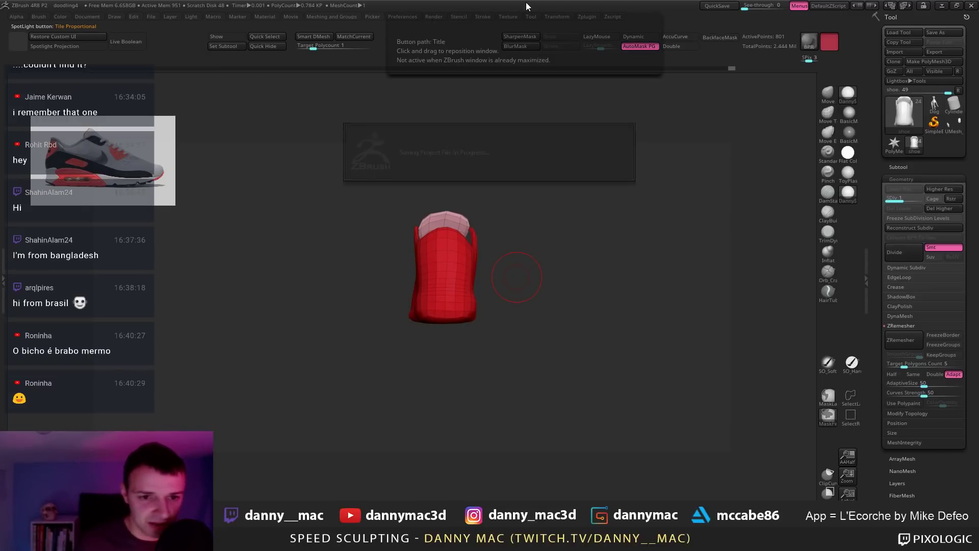
pyautogui.moveTo(482, 284); pyautogui.dragTo(482, 276)
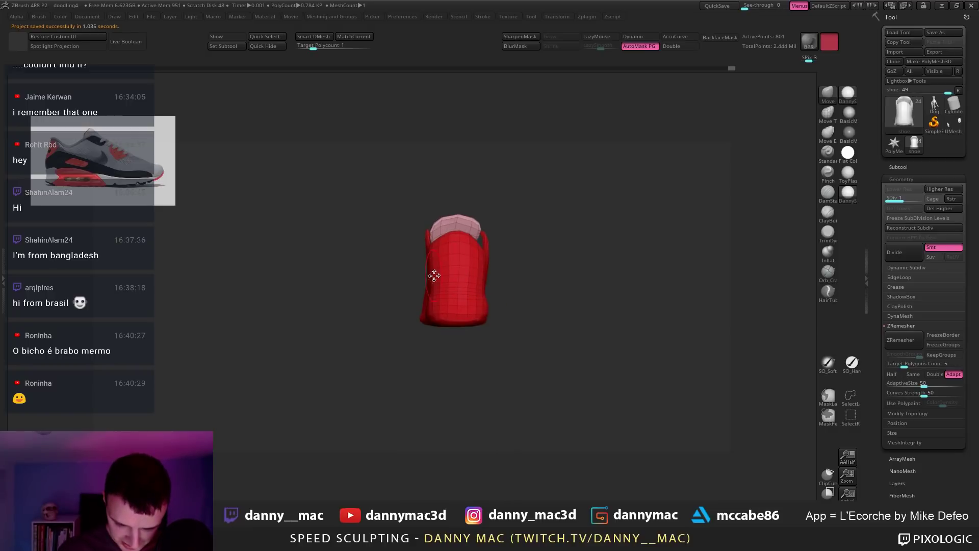
pyautogui.press('space')
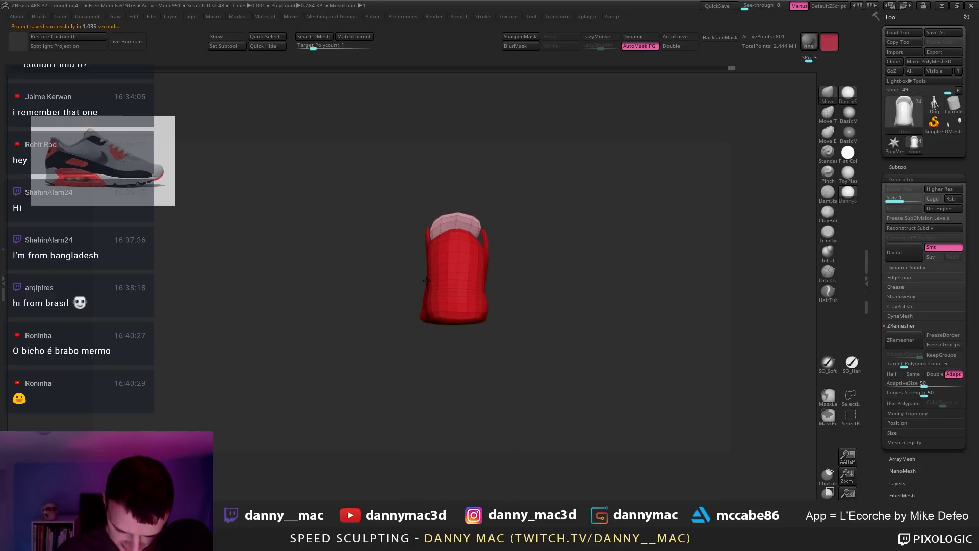
pyautogui.moveTo(427, 281)
pyautogui.mouseDown()
pyautogui.moveTo(508, 271)
pyautogui.moveTo(492, 307)
pyautogui.moveTo(513, 308)
pyautogui.moveTo(463, 308)
pyautogui.moveTo(501, 264)
pyautogui.moveTo(472, 288)
pyautogui.moveTo(477, 299)
pyautogui.mouseUp()
pyautogui.press('space')
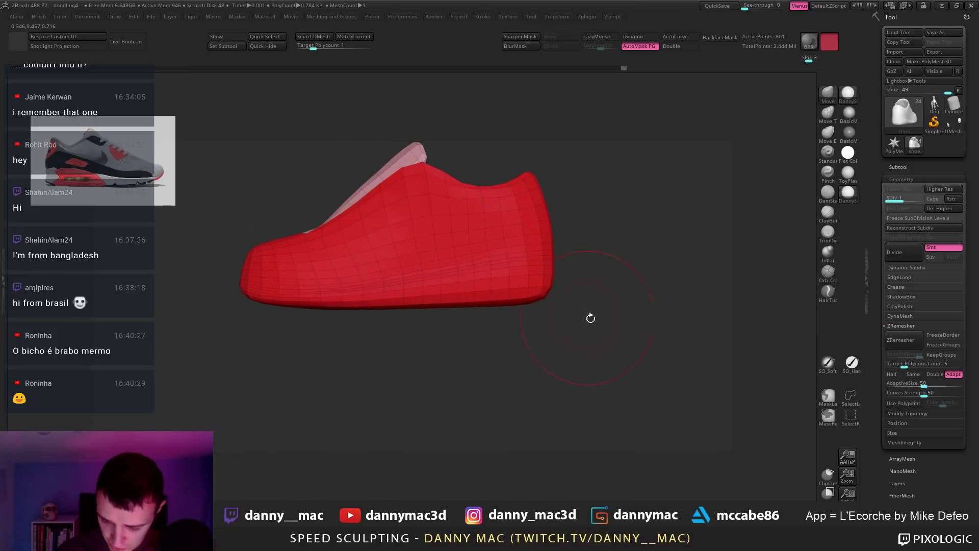
# Step: Switch to SelectLasso, dismiss its note and Ctrl+Shift-click the sole polygroup to hide it
pyautogui.press('space')
pyautogui.click(849, 397)
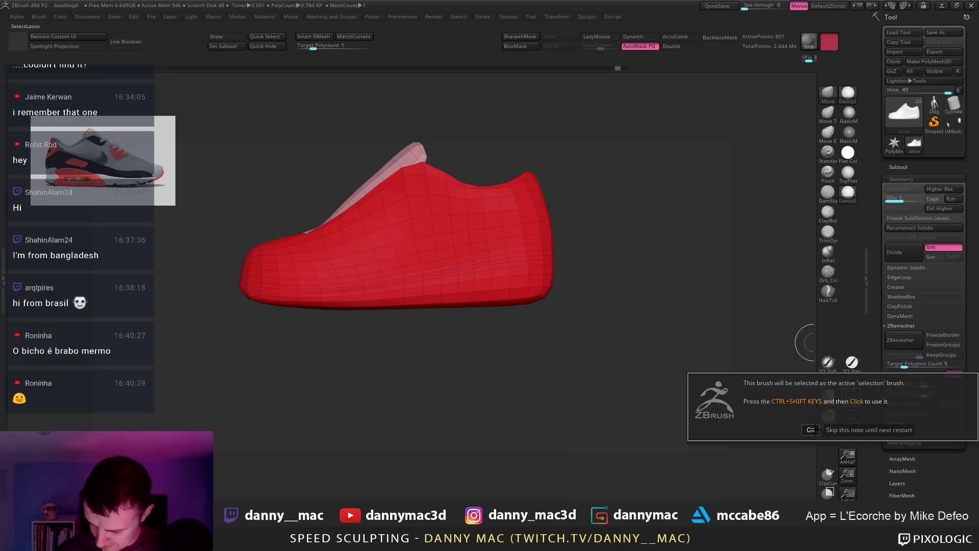
pyautogui.click(810, 429)
pyautogui.moveTo(482, 306); pyautogui.dragTo(523, 291)
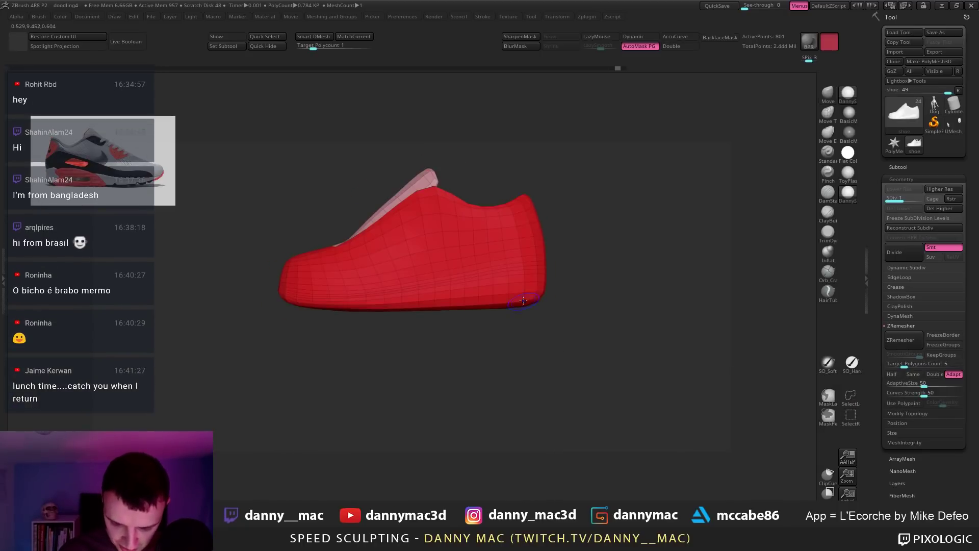
pyautogui.keyDown('ctrl'); pyautogui.keyDown('alt'); pyautogui.keyDown('shift'); pyautogui.click(527, 293); pyautogui.keyUp('shift'); pyautogui.keyUp('alt'); pyautogui.keyUp('ctrl')
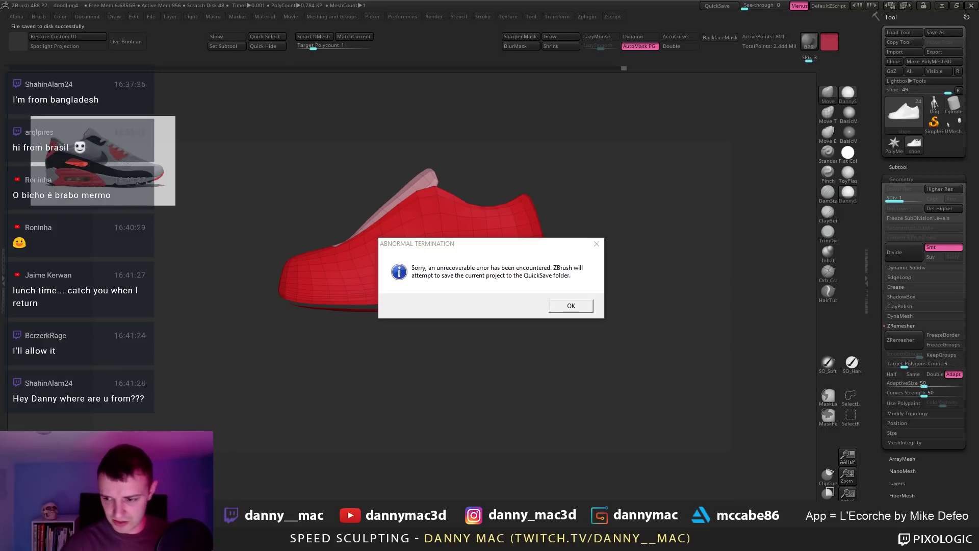
# Step: Confirm both Abnormal Termination dialogs so the project QuickSaves and ZBrush closes
pyautogui.click(579, 308)
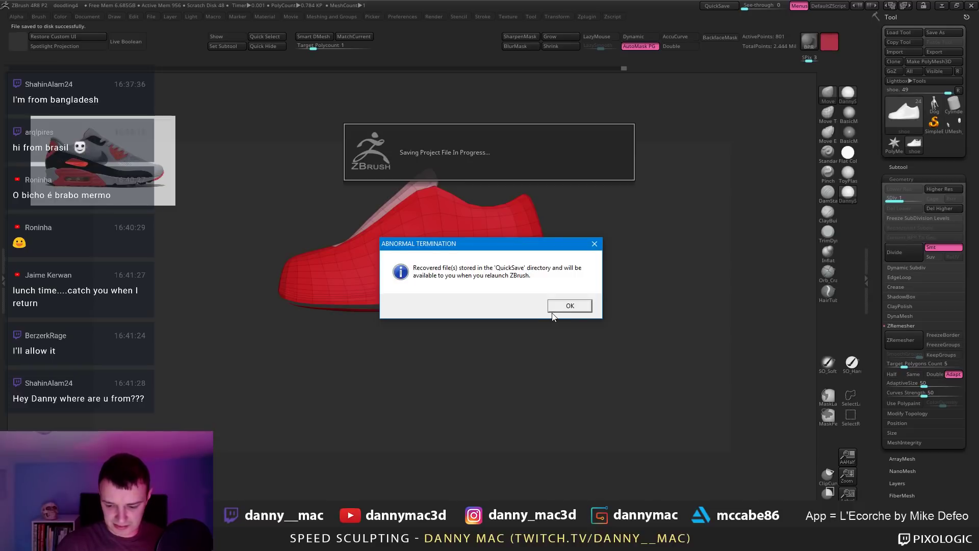
pyautogui.click(553, 309)
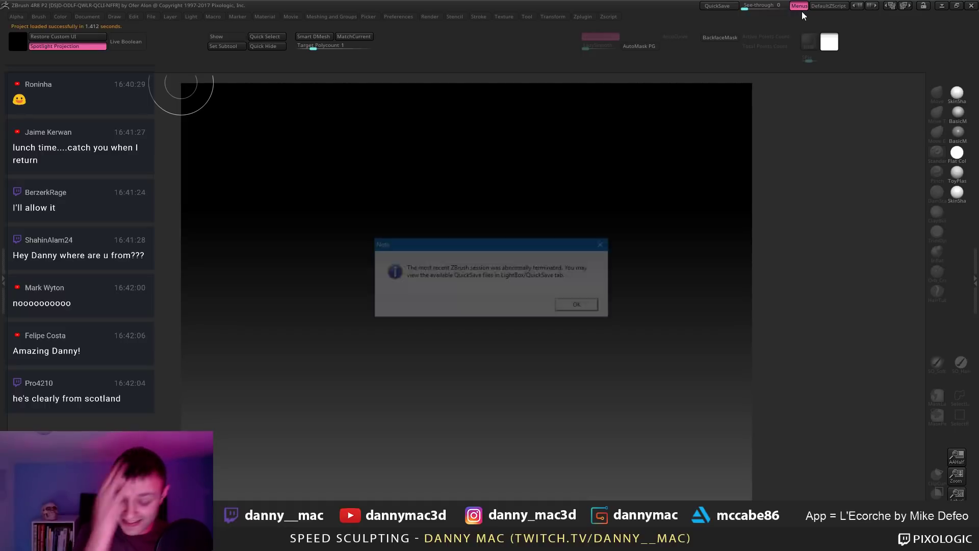
# Step: Reload the QuickSave feet project, solo the shoe and turn on Polyframe
pyautogui.click(579, 306)
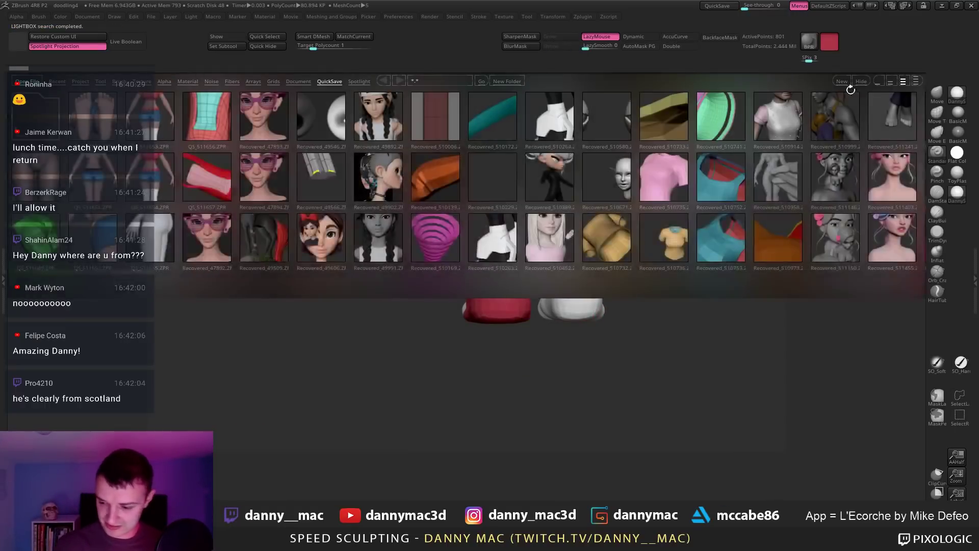
pyautogui.keyDown('ctrl'); pyautogui.moveTo(593, 284); pyautogui.dragTo(493, 270, button='right'); pyautogui.keyUp('ctrl')
pyautogui.hotkey('shift', 'f')
pyautogui.keyDown('alt'); pyautogui.moveTo(483, 352); pyautogui.dragTo(484, 326, button='right'); pyautogui.keyUp('alt')
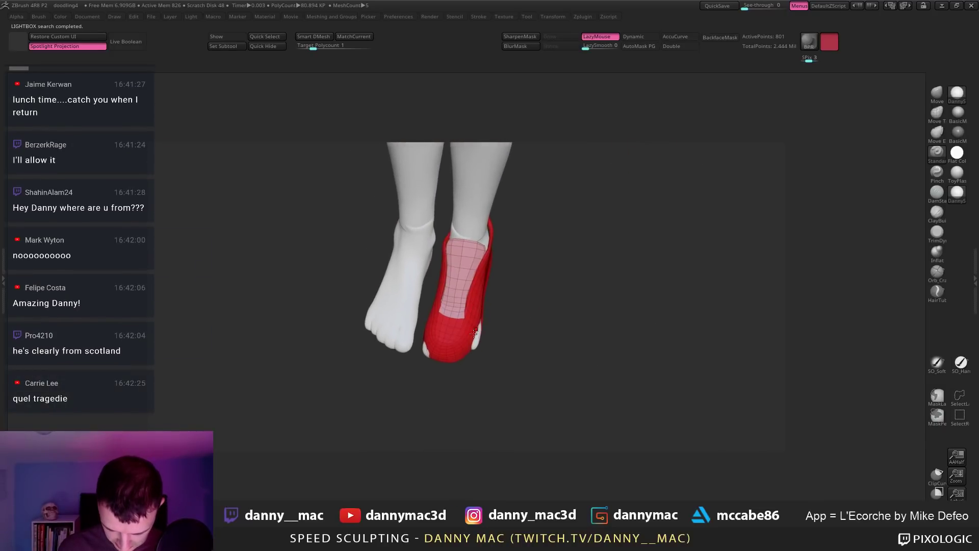
pyautogui.press('space')
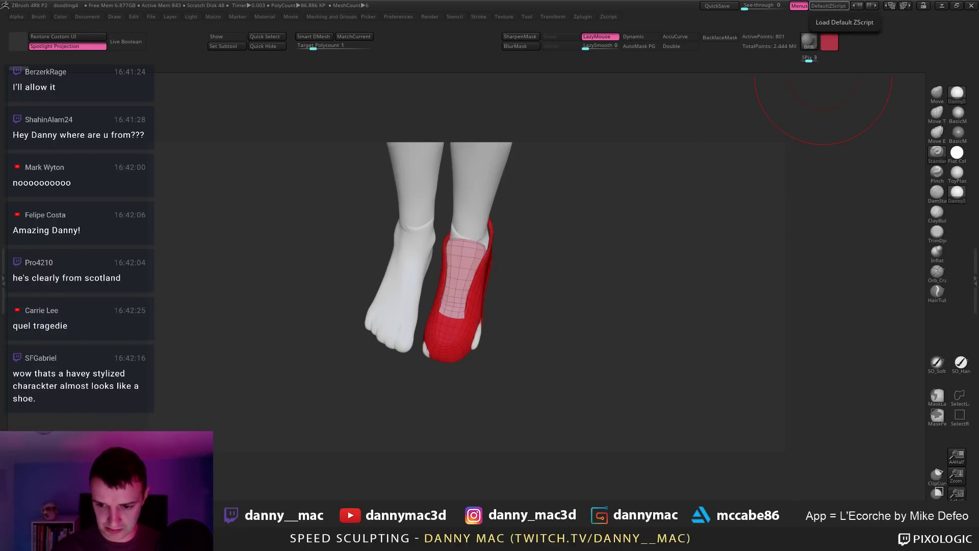
pyautogui.moveTo(545, 373)
pyautogui.mouseDown()
pyautogui.moveTo(551, 347)
pyautogui.moveTo(537, 333)
pyautogui.moveTo(474, 346)
pyautogui.mouseUp()
# Step: With the Move brush, pull the shoe's toe longer and reshape its outer side
pyautogui.press('b')
pyautogui.press('m')
pyautogui.press('v')
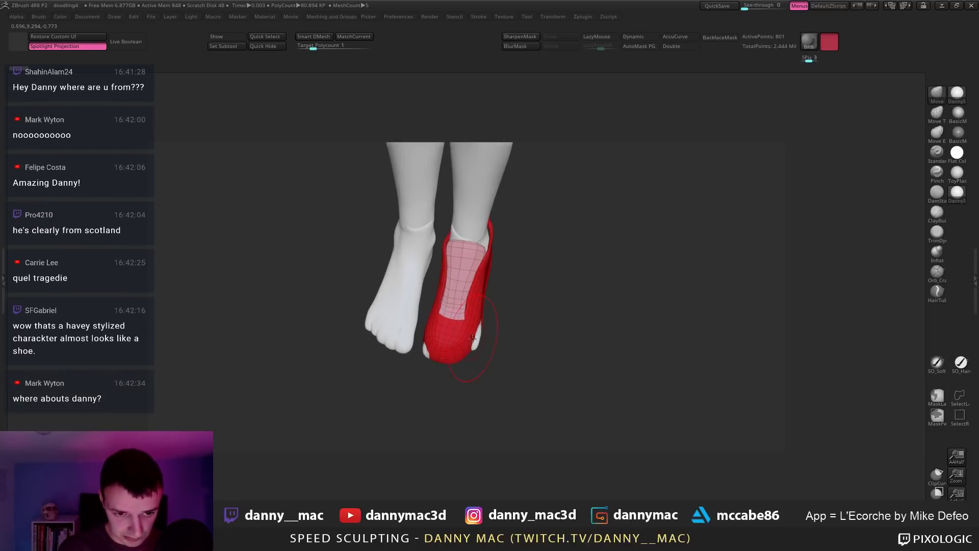
pyautogui.moveTo(441, 380); pyautogui.dragTo(438, 406)
pyautogui.moveTo(445, 363); pyautogui.dragTo(437, 380)
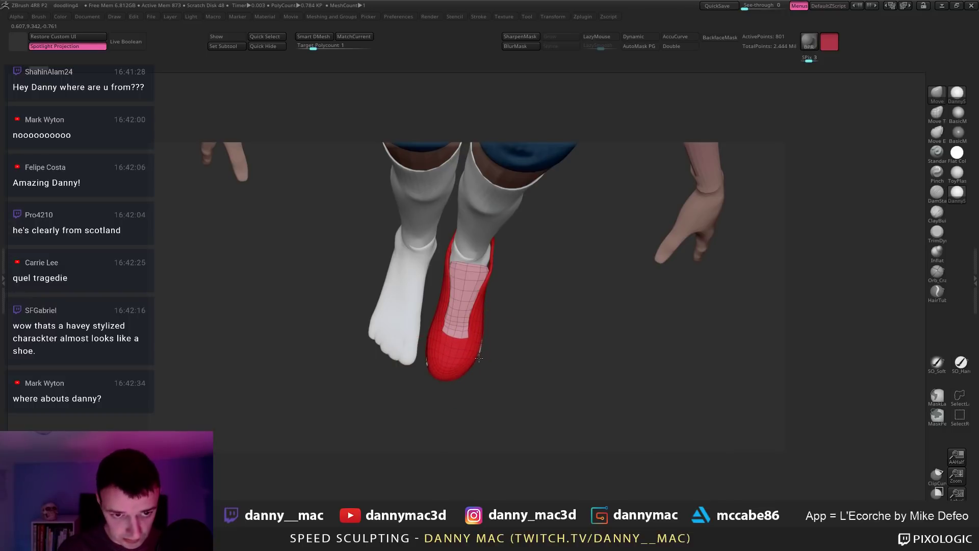
pyautogui.moveTo(459, 400)
pyautogui.mouseDown()
pyautogui.moveTo(452, 383)
pyautogui.moveTo(465, 380)
pyautogui.mouseUp()
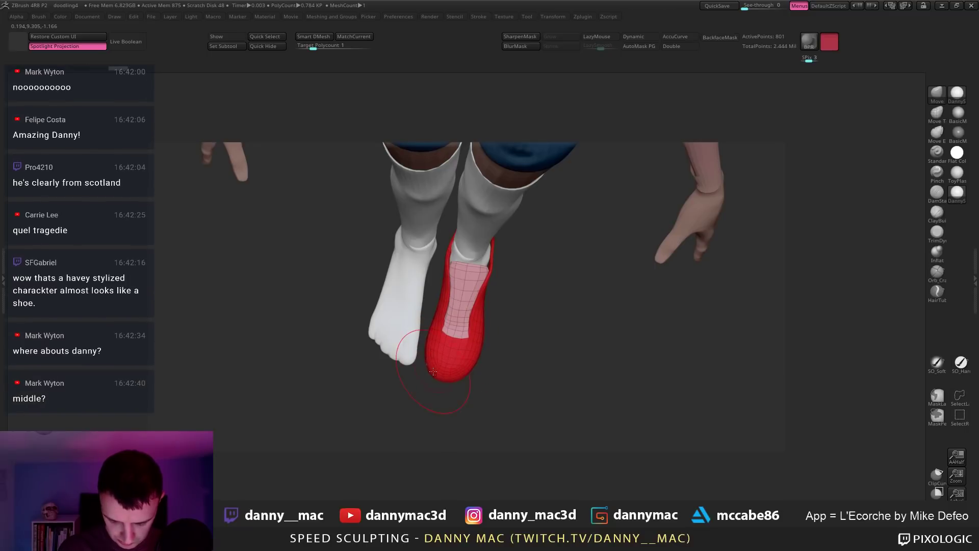
pyautogui.moveTo(433, 363); pyautogui.dragTo(469, 314, button='right')
pyautogui.rightClick(448, 359)
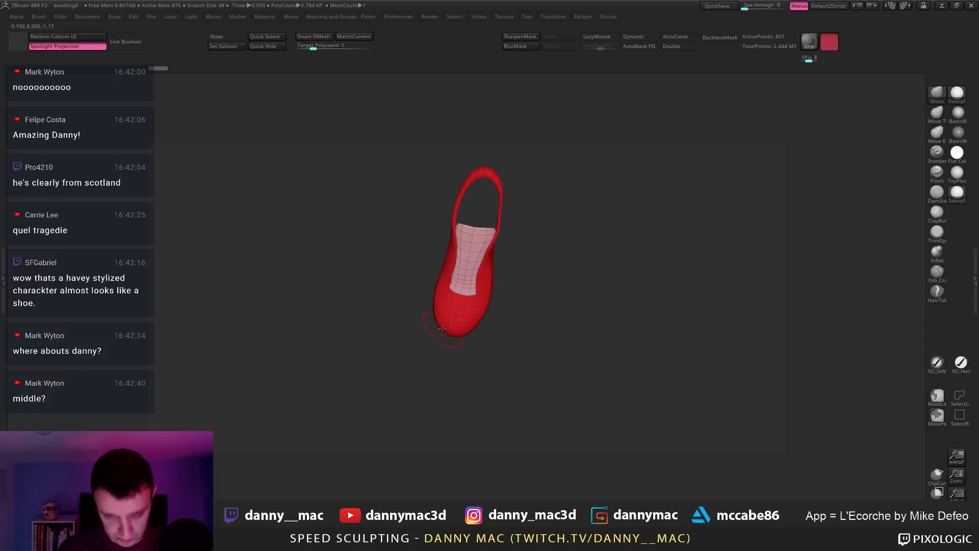
# Step: Pull the shoe's toe forward with the Move brush, checking it against the legs
pyautogui.moveTo(442, 328); pyautogui.dragTo(434, 316, button='right')
pyautogui.moveTo(448, 329); pyautogui.dragTo(452, 330)
pyautogui.moveTo(451, 329); pyautogui.dragTo(466, 296, button='right')
pyautogui.hotkey('alt', 's')
pyautogui.moveTo(502, 242); pyautogui.dragTo(489, 342, button='right')
pyautogui.hotkey('alt', 's')
pyautogui.hotkey('alt', 's')
pyautogui.moveTo(495, 292)
pyautogui.keyDown('ctrl'); pyautogui.mouseDown(button='right')
pyautogui.moveTo(491, 229)
pyautogui.moveTo(503, 270)
pyautogui.moveTo(499, 263)
pyautogui.mouseUp(button='right'); pyautogui.keyUp('ctrl')
pyautogui.hotkey('alt', 's')
# Step: Pull the shoe's heel back slightly and reshape the shell around the heel
pyautogui.moveTo(490, 240); pyautogui.dragTo(494, 241)
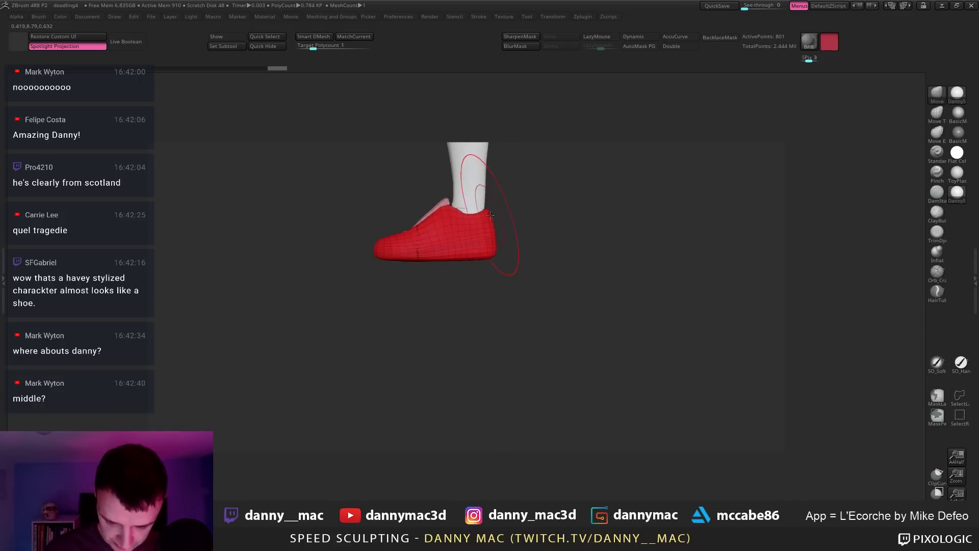
pyautogui.moveTo(490, 214); pyautogui.dragTo(482, 244, button='right')
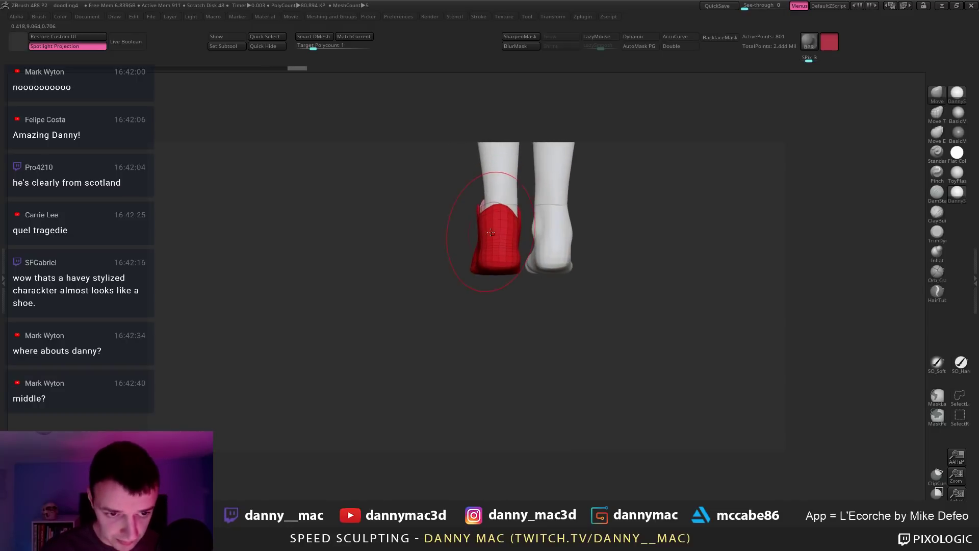
pyautogui.rightClick(462, 299)
pyautogui.moveTo(480, 244); pyautogui.dragTo(501, 267)
pyautogui.moveTo(499, 286)
pyautogui.mouseDown(button='right')
pyautogui.moveTo(486, 238)
pyautogui.moveTo(544, 175)
pyautogui.moveTo(495, 193)
pyautogui.moveTo(465, 241)
pyautogui.mouseUp(button='right')
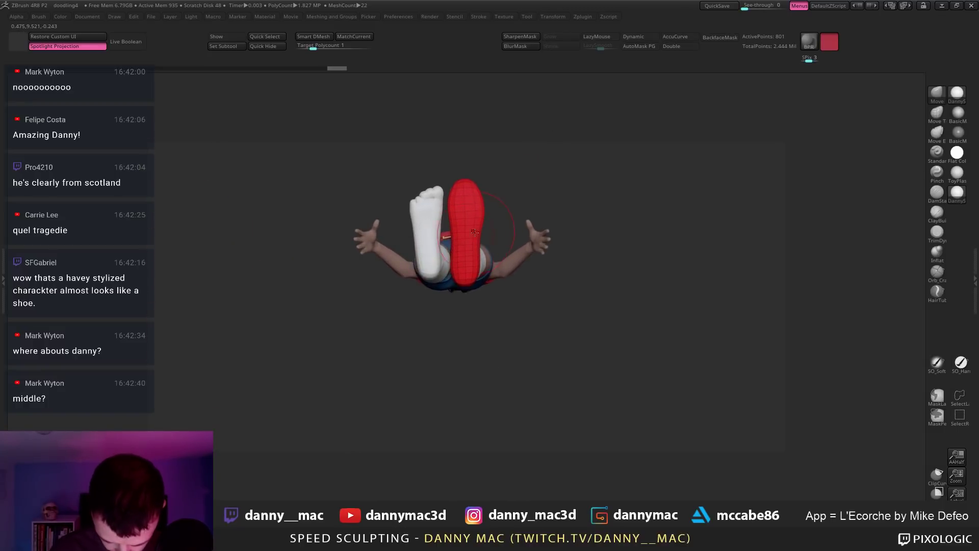
# Step: Subdivide the shoe once and smooth the sole, checking it in see-through mode
pyautogui.keyDown('alt'); pyautogui.click(476, 237); pyautogui.keyUp('alt')
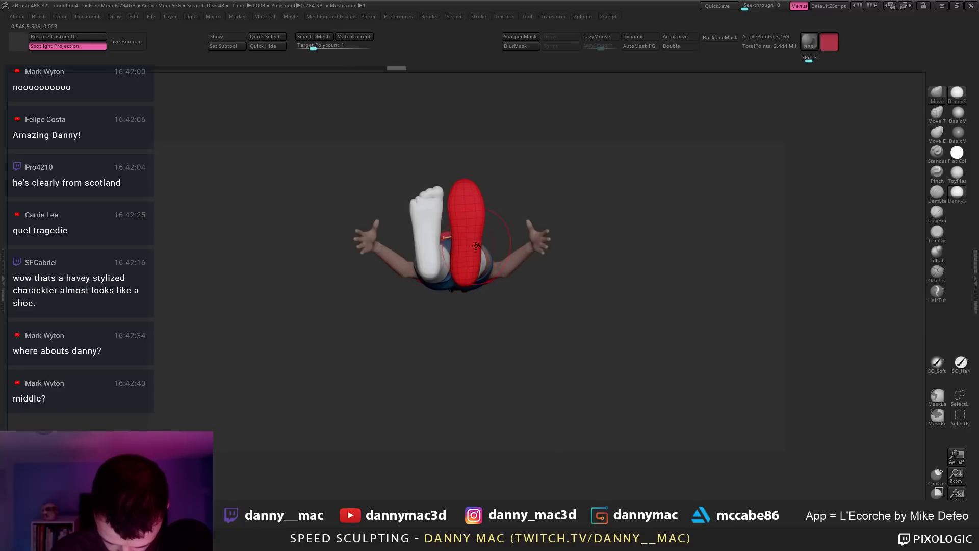
pyautogui.press('d')
pyautogui.press('space')
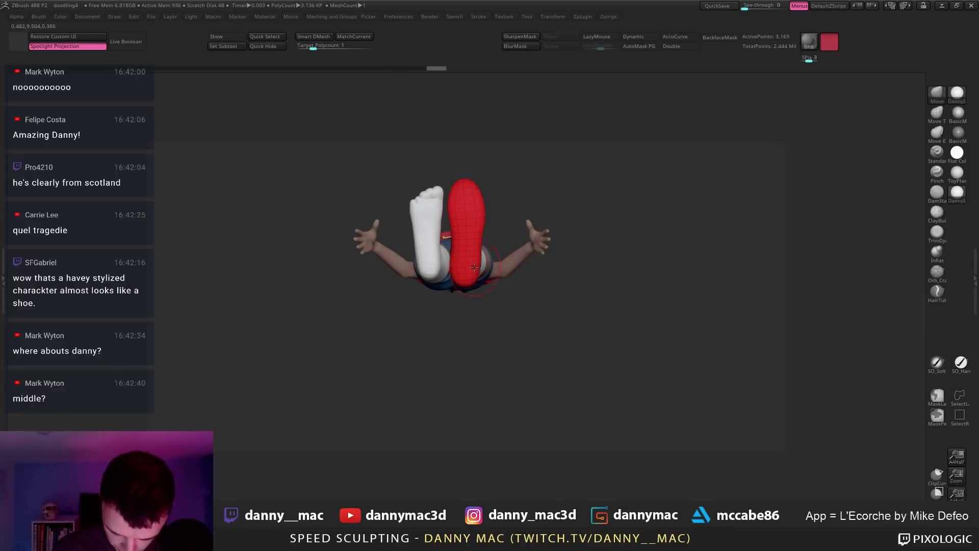
pyautogui.moveTo(462, 206); pyautogui.dragTo(472, 206)
pyautogui.hotkey('shift', 't')
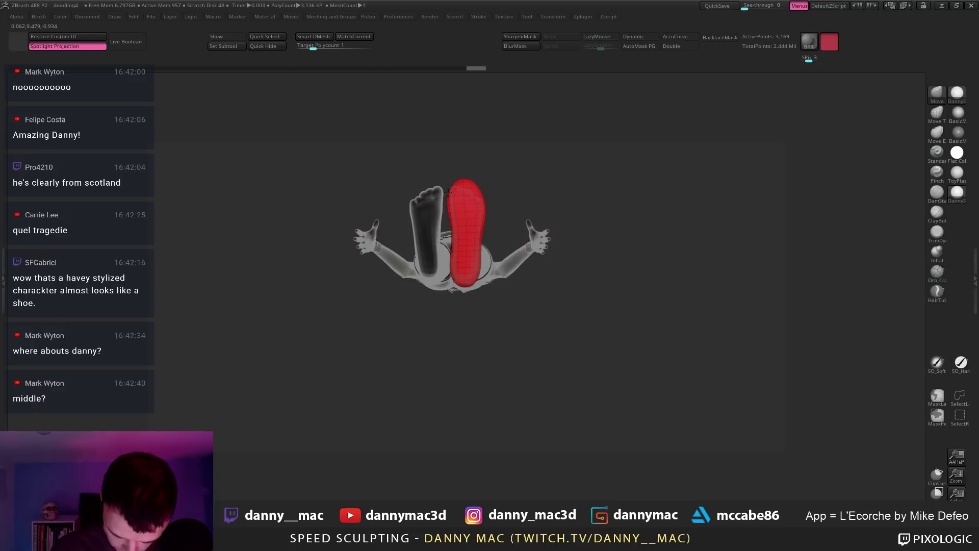
pyautogui.hotkey('shift', 't')
pyautogui.moveTo(489, 183)
pyautogui.mouseDown()
pyautogui.moveTo(469, 350)
pyautogui.moveTo(469, 210)
pyautogui.moveTo(451, 286)
pyautogui.moveTo(467, 276)
pyautogui.moveTo(501, 339)
pyautogui.moveTo(509, 298)
pyautogui.mouseUp()
pyautogui.moveTo(490, 331)
pyautogui.keyDown('alt'); pyautogui.mouseDown()
pyautogui.moveTo(490, 301)
pyautogui.moveTo(497, 326)
pyautogui.mouseUp(); pyautogui.keyUp('alt')
pyautogui.keyDown('alt'); pyautogui.moveTo(515, 287); pyautogui.dragTo(500, 321); pyautogui.keyUp('alt')
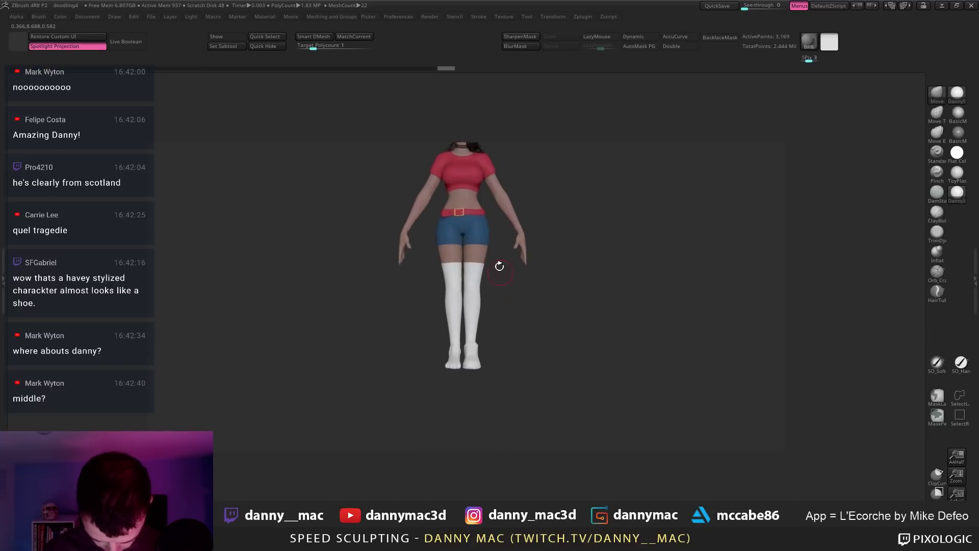
# Step: Select the shoe shell, then the left foot subtool, with the wireframe shown
pyautogui.press('c')
pyautogui.moveTo(509, 265)
pyautogui.mouseDown()
pyautogui.moveTo(489, 257)
pyautogui.moveTo(480, 236)
pyautogui.moveTo(534, 319)
pyautogui.mouseUp()
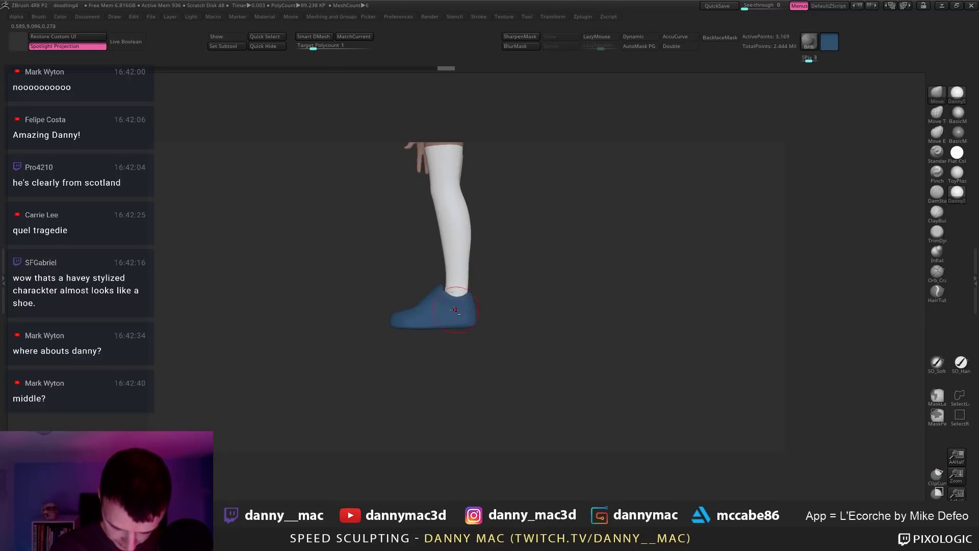
pyautogui.rightClick(430, 296)
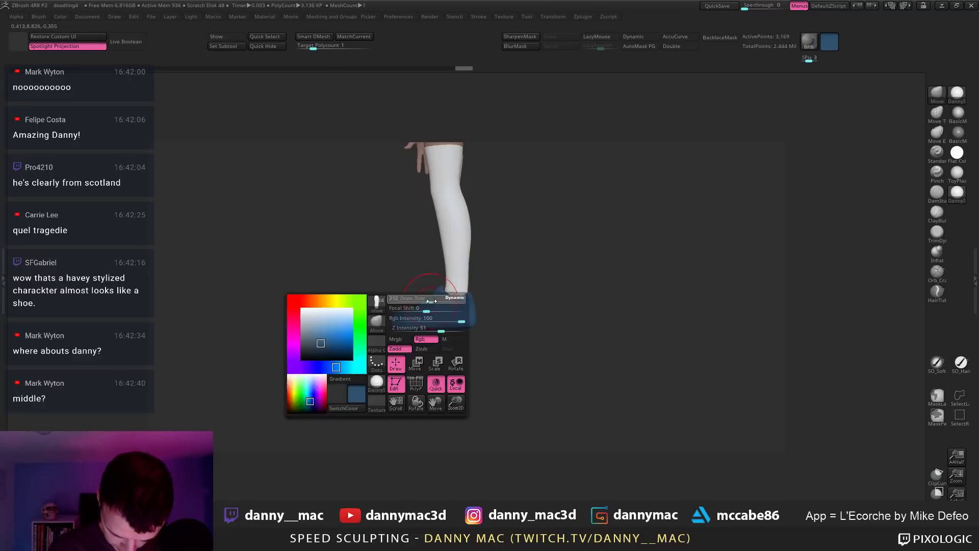
pyautogui.moveTo(392, 321); pyautogui.dragTo(395, 310)
pyautogui.keyDown('alt'); pyautogui.click(398, 305); pyautogui.keyUp('alt')
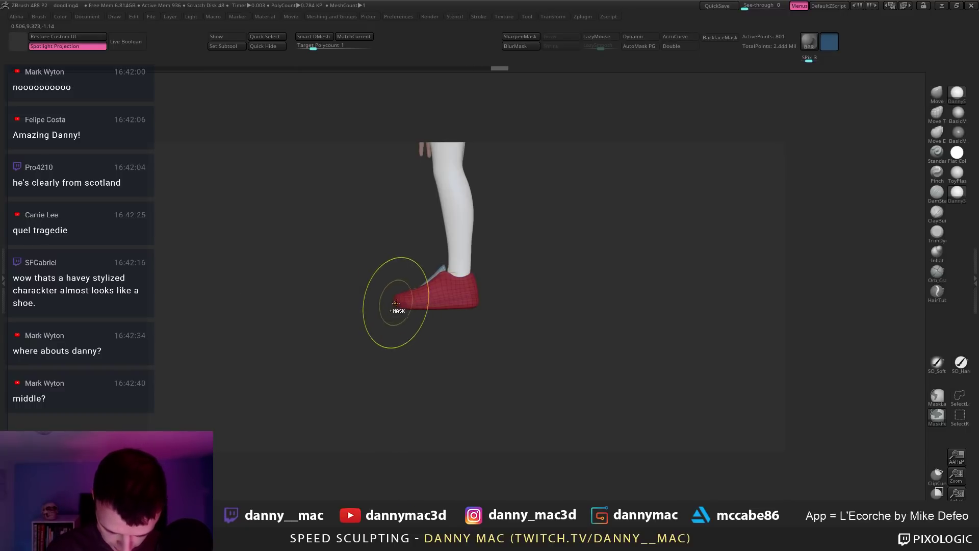
pyautogui.moveTo(396, 302); pyautogui.dragTo(453, 298, button='right')
pyautogui.keyDown('alt'); pyautogui.click(368, 302); pyautogui.keyUp('alt')
pyautogui.hotkey('shift', 'f')
pyautogui.hotkey('shift', 'f')
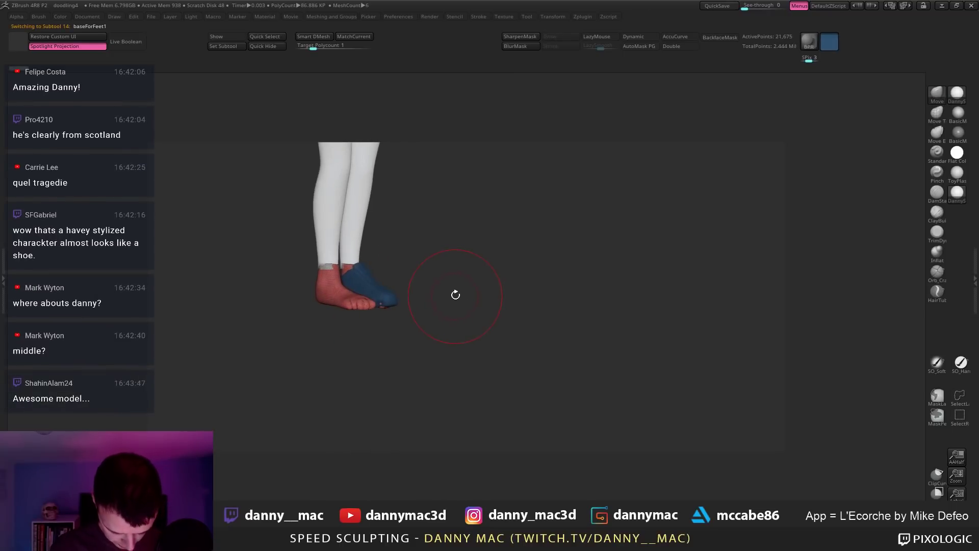
# Step: Make baseForFeet the active subtool, hide one foot piece and turn off the wireframe
pyautogui.press('F1')
pyautogui.click(437, 225)
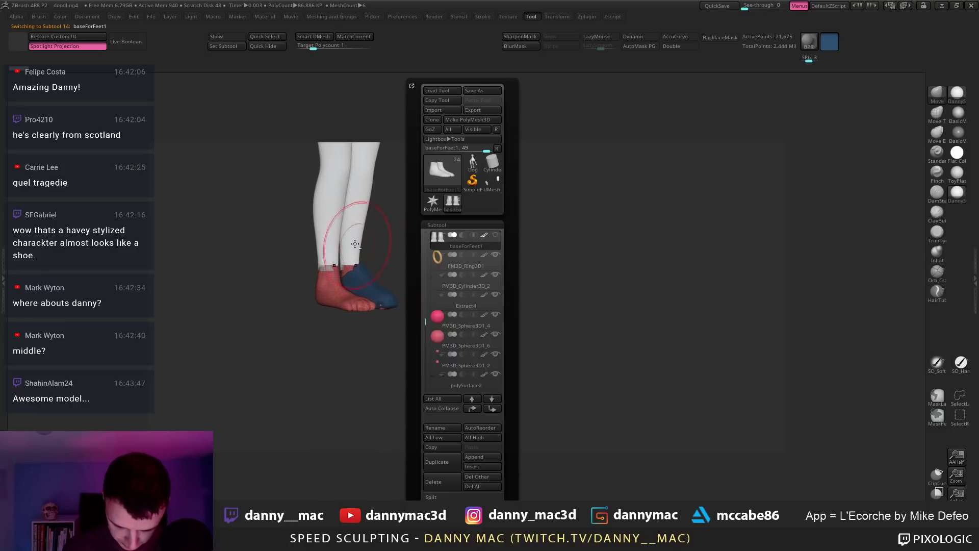
pyautogui.keyDown('alt'); pyautogui.click(357, 214); pyautogui.keyUp('alt')
pyautogui.keyDown('alt'); pyautogui.click(359, 296); pyautogui.keyUp('alt')
pyautogui.press('F1')
pyautogui.click(469, 257)
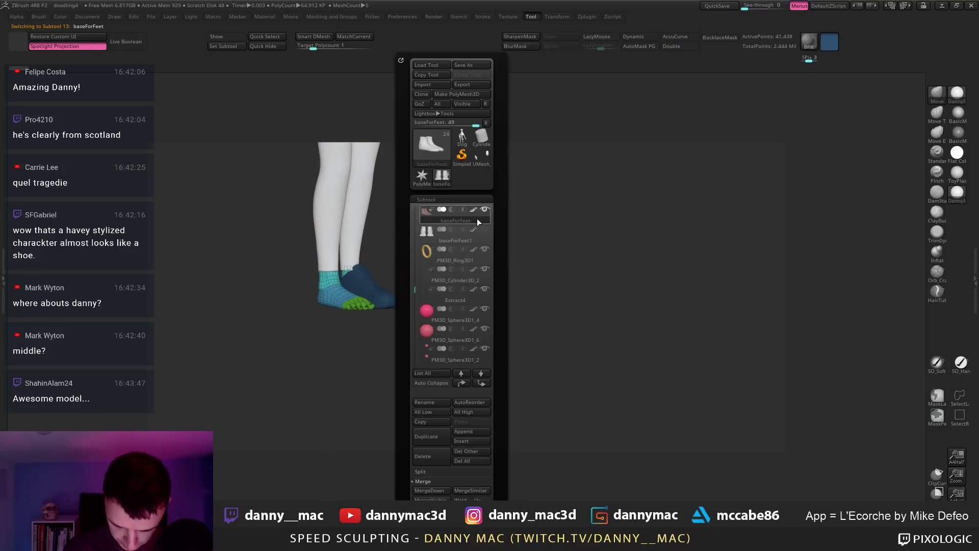
pyautogui.moveTo(413, 284)
pyautogui.keyDown('shift'); pyautogui.mouseDown()
pyautogui.moveTo(437, 289)
pyautogui.moveTo(413, 285)
pyautogui.moveTo(456, 325)
pyautogui.moveTo(426, 284)
pyautogui.mouseUp(); pyautogui.keyUp('shift')
pyautogui.hotkey('shift', 'f')
pyautogui.keyDown('alt'); pyautogui.moveTo(450, 238); pyautogui.dragTo(481, 268); pyautogui.keyUp('alt')
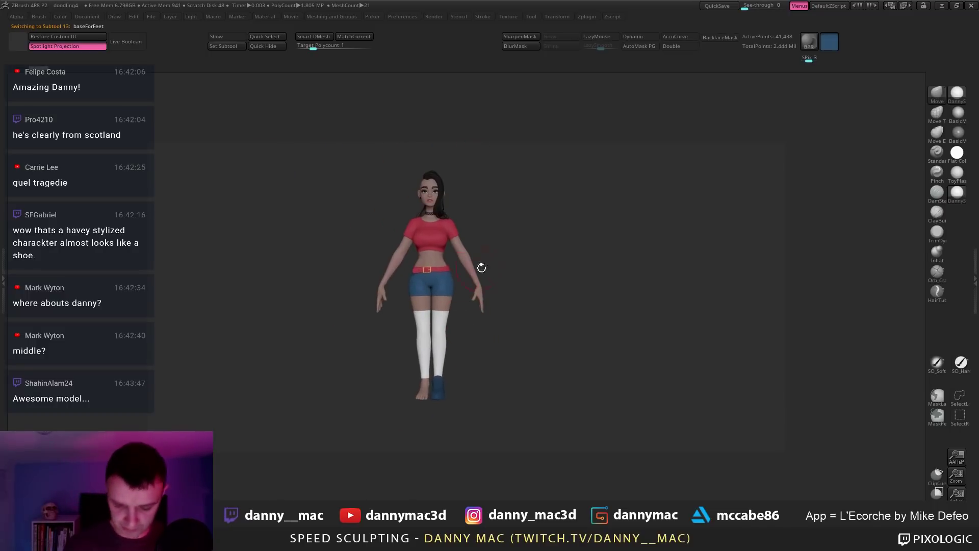
pyautogui.keyDown('alt'); pyautogui.moveTo(513, 238); pyautogui.dragTo(496, 282); pyautogui.keyUp('alt')
# Step: Select the body, then the Tshirt subtool, and frame the feet in view
pyautogui.keyDown('alt'); pyautogui.click(452, 269); pyautogui.keyUp('alt')
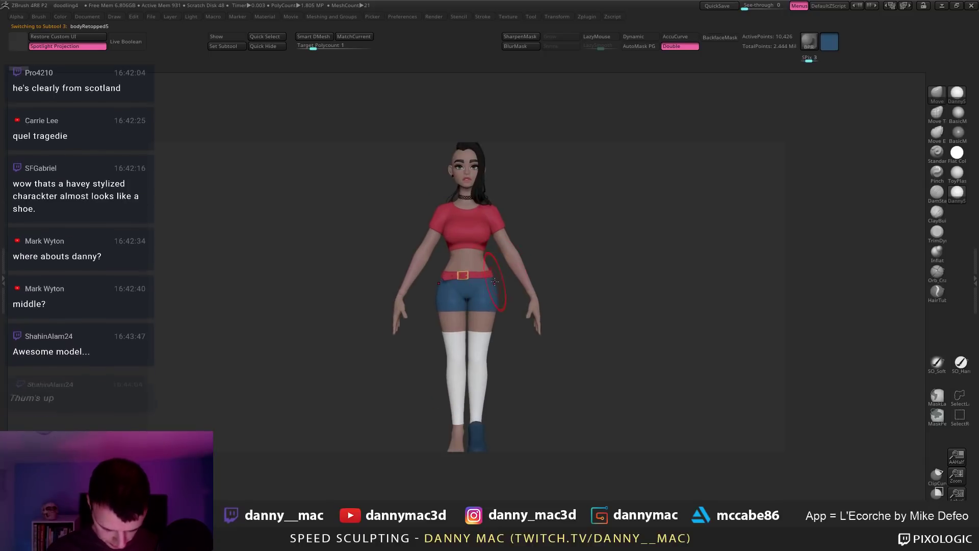
pyautogui.rightClick(474, 276)
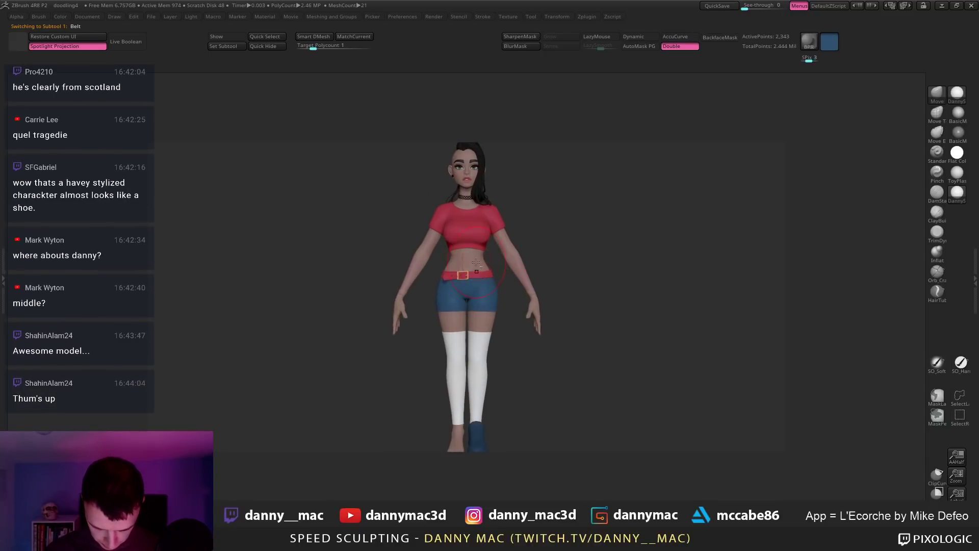
pyautogui.keyDown('alt'); pyautogui.click(476, 259); pyautogui.keyUp('alt')
pyautogui.rightClick(477, 272)
pyautogui.moveTo(475, 255)
pyautogui.mouseDown(button='right')
pyautogui.moveTo(477, 271)
pyautogui.moveTo(479, 240)
pyautogui.mouseUp(button='right')
pyautogui.keyDown('alt'); pyautogui.click(480, 241); pyautogui.keyUp('alt')
pyautogui.keyDown('alt'); pyautogui.moveTo(487, 416); pyautogui.dragTo(445, 351, button='right'); pyautogui.keyUp('alt')
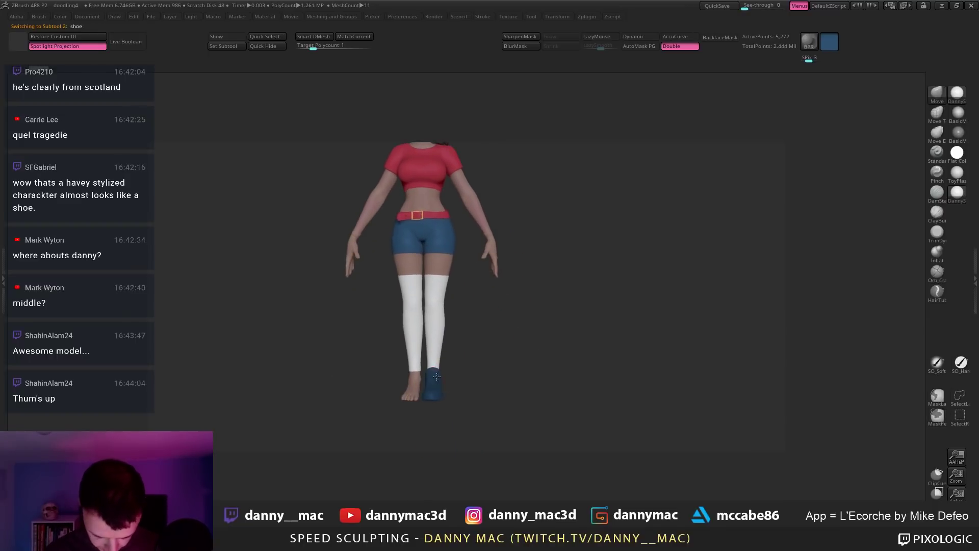
pyautogui.moveTo(556, 281)
pyautogui.keyDown('alt'); pyautogui.mouseDown(button='right')
pyautogui.moveTo(580, 203)
pyautogui.moveTo(534, 349)
pyautogui.mouseUp(button='right'); pyautogui.keyUp('alt')
# Step: Try blue, red and dark grey, then settle on a light grey for the shoe
pyautogui.rightClick(448, 367)
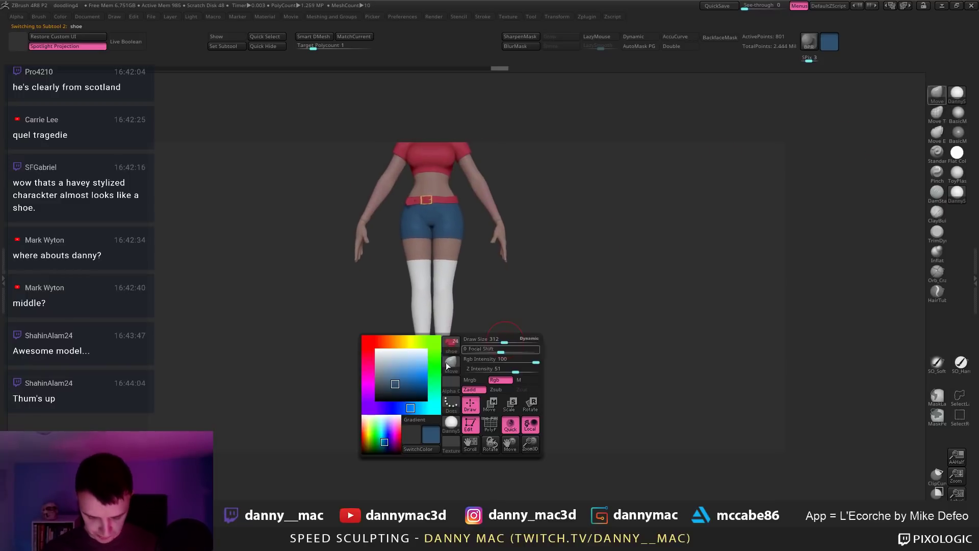
pyautogui.click(388, 373)
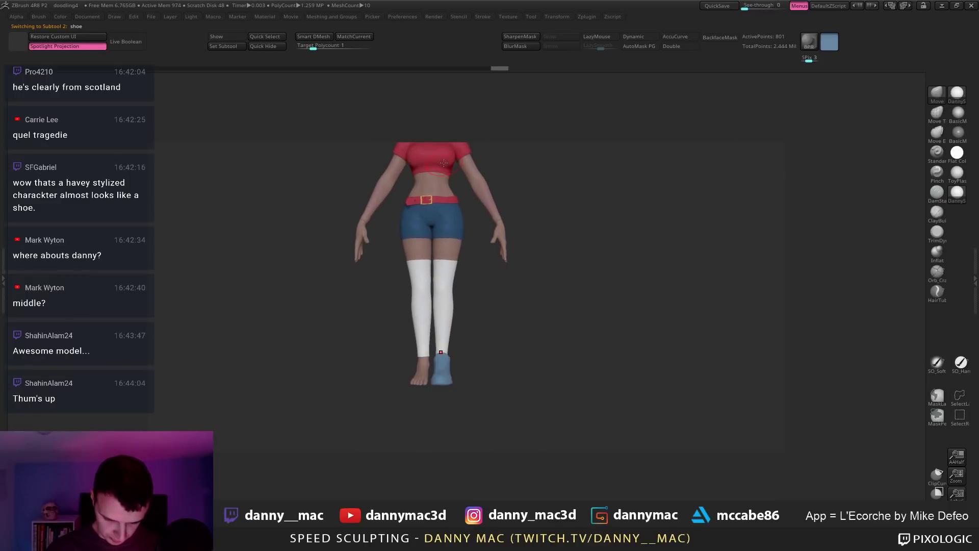
pyautogui.press('c')
pyautogui.keyDown('alt'); pyautogui.moveTo(475, 315); pyautogui.dragTo(484, 289, button='right'); pyautogui.keyUp('alt')
pyautogui.rightClick(416, 355)
pyautogui.rightClick(394, 367)
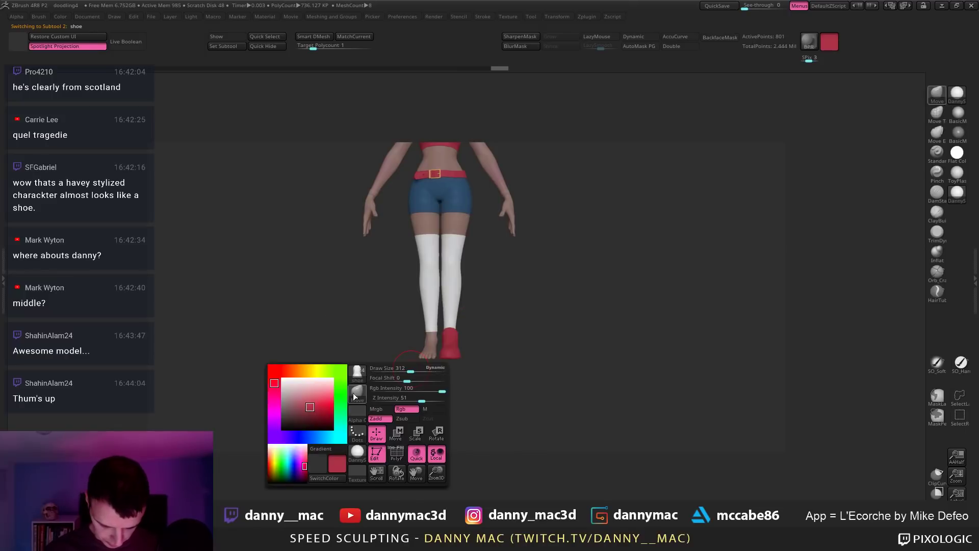
pyautogui.click(287, 411)
pyautogui.keyDown('ctrl'); pyautogui.moveTo(446, 335); pyautogui.dragTo(451, 357, button='right'); pyautogui.keyUp('ctrl')
pyautogui.rightClick(412, 363)
pyautogui.click(341, 409)
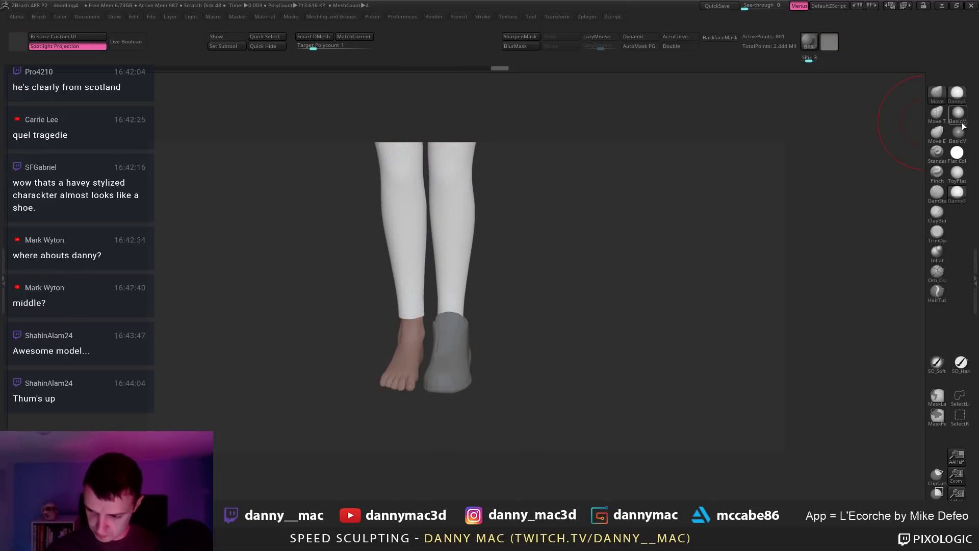
# Step: Mask the shoe's toe area with PolyFrame on and invert the mask so the toe is free
pyautogui.moveTo(664, 207)
pyautogui.mouseDown(button='right')
pyautogui.moveTo(456, 347)
pyautogui.moveTo(403, 315)
pyautogui.mouseUp(button='right')
pyautogui.hotkey('shift', 'f')
pyautogui.keyDown('ctrl'); pyautogui.moveTo(380, 394); pyautogui.dragTo(357, 404); pyautogui.keyUp('ctrl')
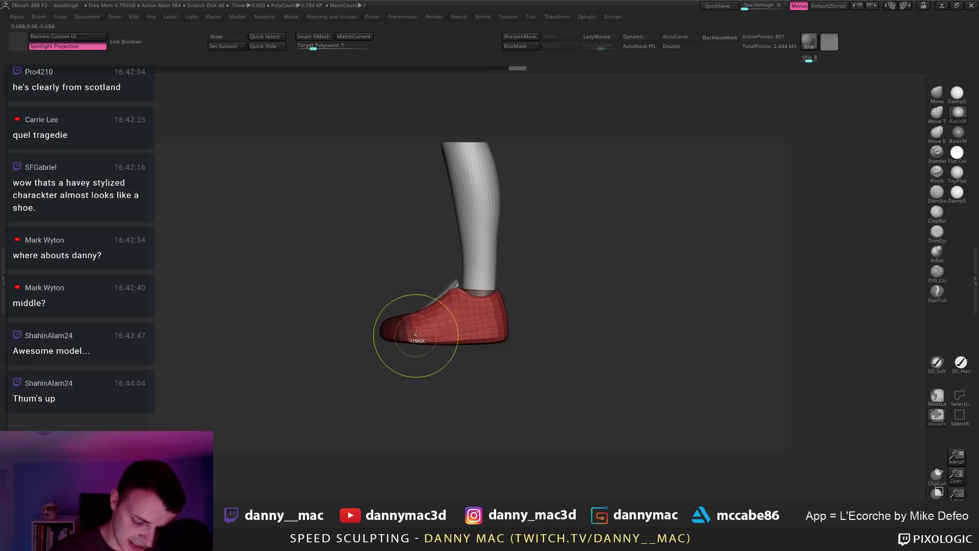
pyautogui.keyDown('ctrl'); pyautogui.click(416, 368); pyautogui.keyUp('ctrl')
pyautogui.moveTo(428, 293); pyautogui.dragTo(430, 280, button='right')
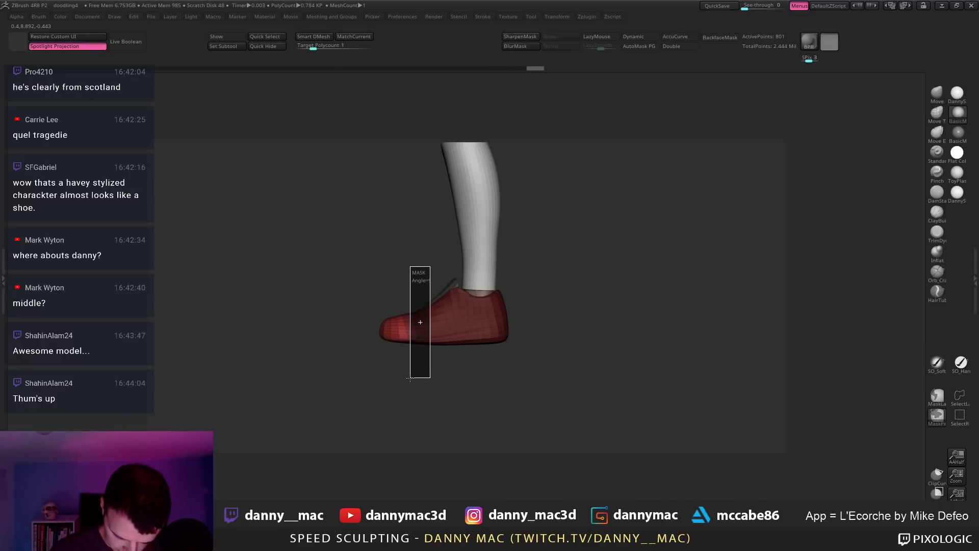
pyautogui.keyDown('ctrl'); pyautogui.moveTo(410, 378); pyautogui.dragTo(411, 378); pyautogui.keyUp('ctrl')
pyautogui.hotkey('ctrl', 'z')
pyautogui.hotkey('ctrl', 'shift', 'z')
pyautogui.hotkey('ctrl', 'z')
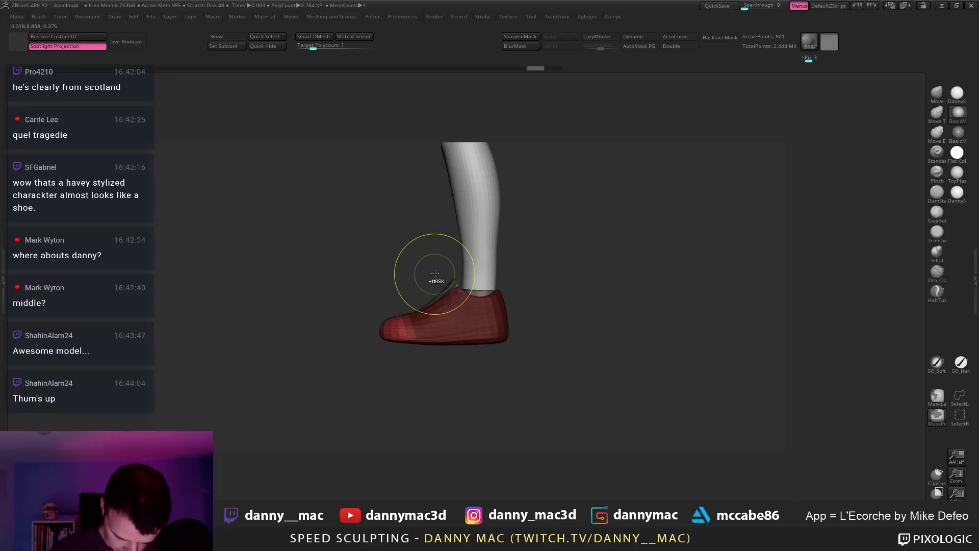
pyautogui.hotkey('ctrl', 'shift', 'z')
pyautogui.hotkey('ctrl', 'shift', 'z')
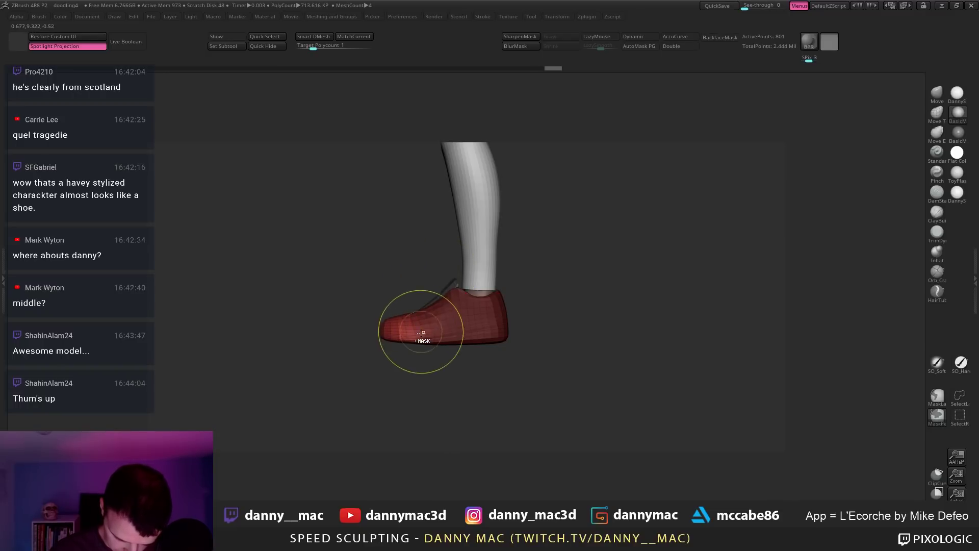
# Step: Rotate the free toe down slightly with the gizmo, then clear the mask
pyautogui.press('w')
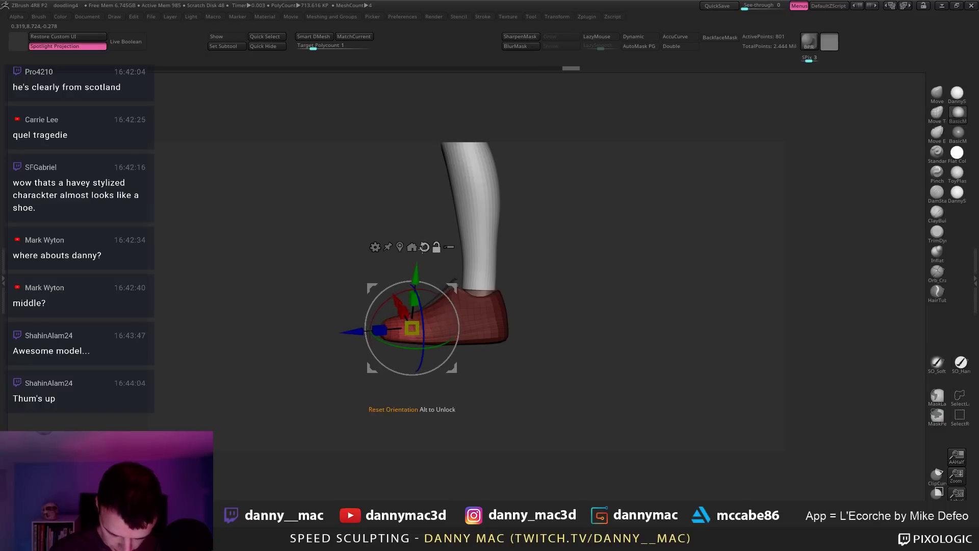
pyautogui.keyDown('alt'); pyautogui.click(424, 248); pyautogui.keyUp('alt')
pyautogui.moveTo(451, 298); pyautogui.dragTo(457, 309)
pyautogui.moveTo(539, 278)
pyautogui.keyDown('alt'); pyautogui.mouseDown()
pyautogui.moveTo(552, 275)
pyautogui.moveTo(523, 260)
pyautogui.mouseUp(); pyautogui.keyUp('alt')
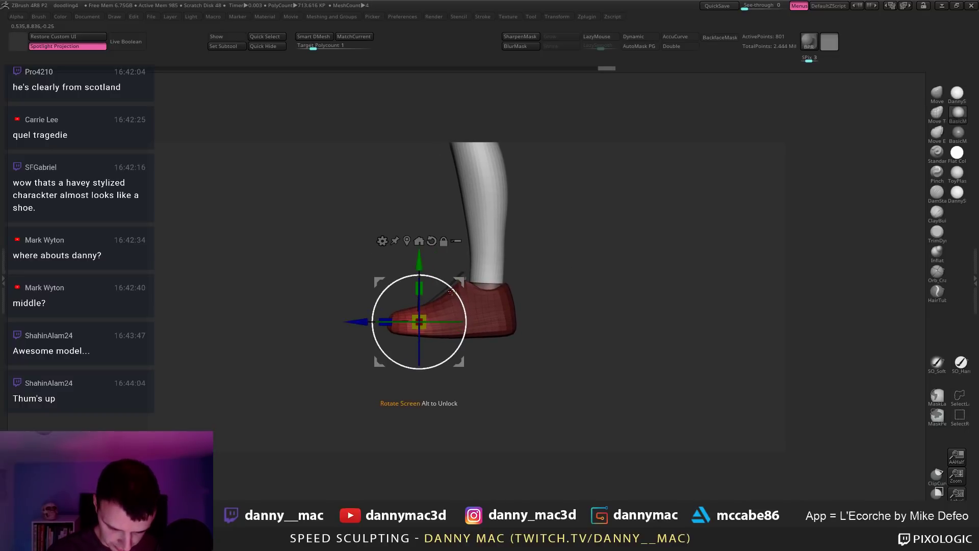
pyautogui.moveTo(451, 291); pyautogui.dragTo(460, 294)
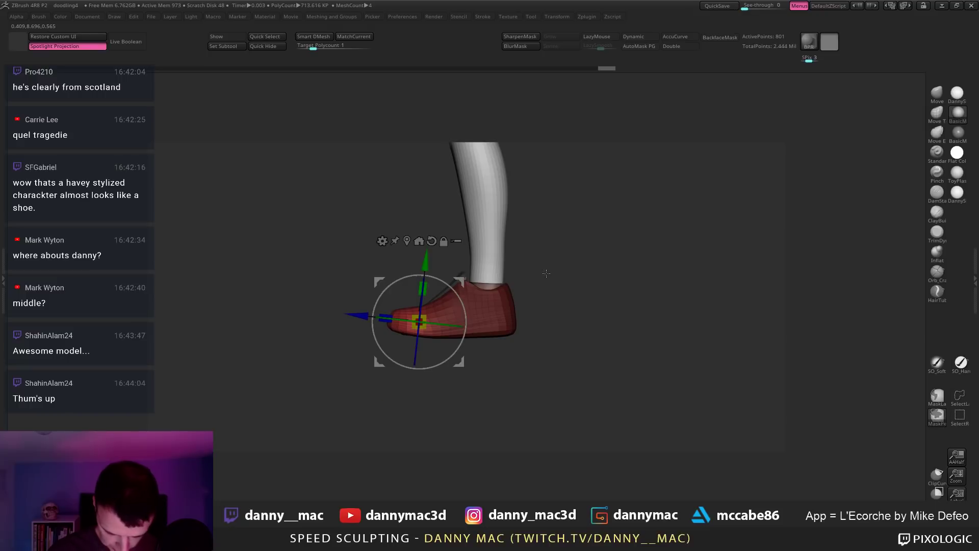
pyautogui.keyDown('ctrl'); pyautogui.moveTo(546, 273); pyautogui.dragTo(540, 279); pyautogui.keyUp('ctrl')
pyautogui.keyDown('alt'); pyautogui.moveTo(533, 279); pyautogui.dragTo(527, 267); pyautogui.keyUp('alt')
pyautogui.press('q')
pyautogui.keyDown('alt'); pyautogui.moveTo(509, 298); pyautogui.dragTo(505, 306); pyautogui.keyUp('alt')
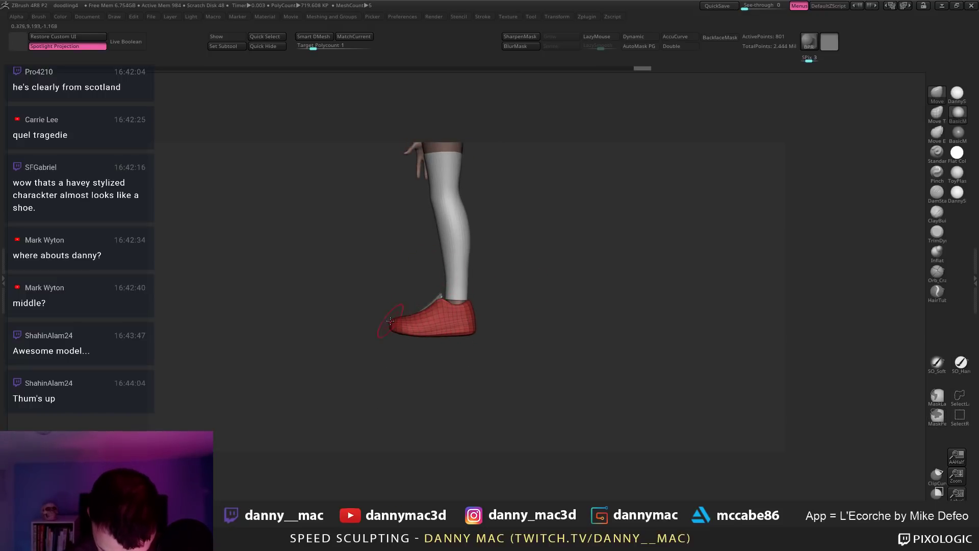
pyautogui.moveTo(390, 321); pyautogui.dragTo(417, 327)
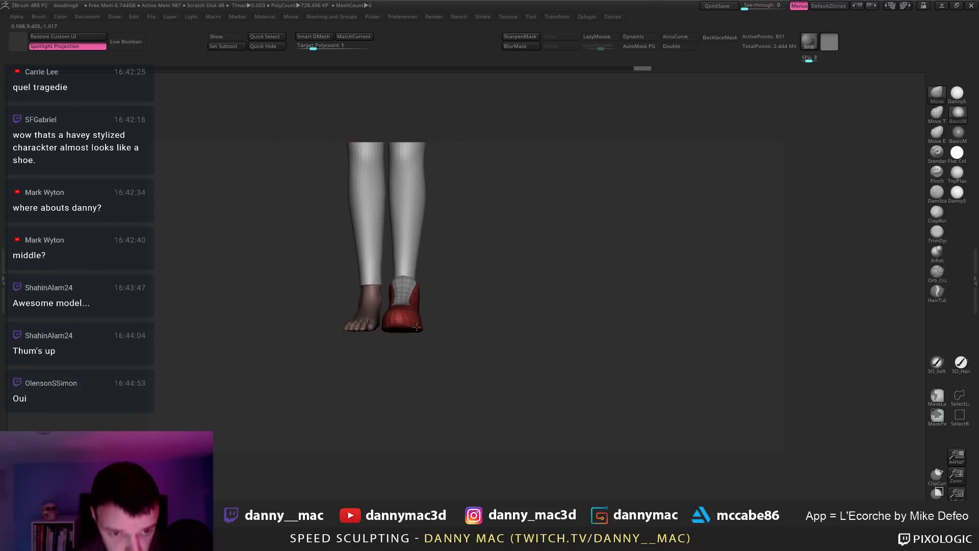
pyautogui.moveTo(417, 327)
pyautogui.mouseDown(button='right')
pyautogui.moveTo(433, 311)
pyautogui.moveTo(400, 327)
pyautogui.moveTo(418, 312)
pyautogui.moveTo(413, 329)
pyautogui.moveTo(436, 296)
pyautogui.moveTo(408, 297)
pyautogui.moveTo(447, 280)
pyautogui.moveTo(383, 280)
pyautogui.moveTo(378, 293)
pyautogui.mouseUp(button='right')
# Step: Raise the grey shoe shell one subdivision level and turn off PolyFrame
pyautogui.rightClick(429, 323)
pyautogui.rightClick(411, 327)
pyautogui.press('space')
pyautogui.press('space')
pyautogui.click(436, 296)
pyautogui.press('space')
pyautogui.hotkey('ctrl', 'd')
pyautogui.hotkey('shift', 'f')
pyautogui.hotkey('ctrl', 'd')
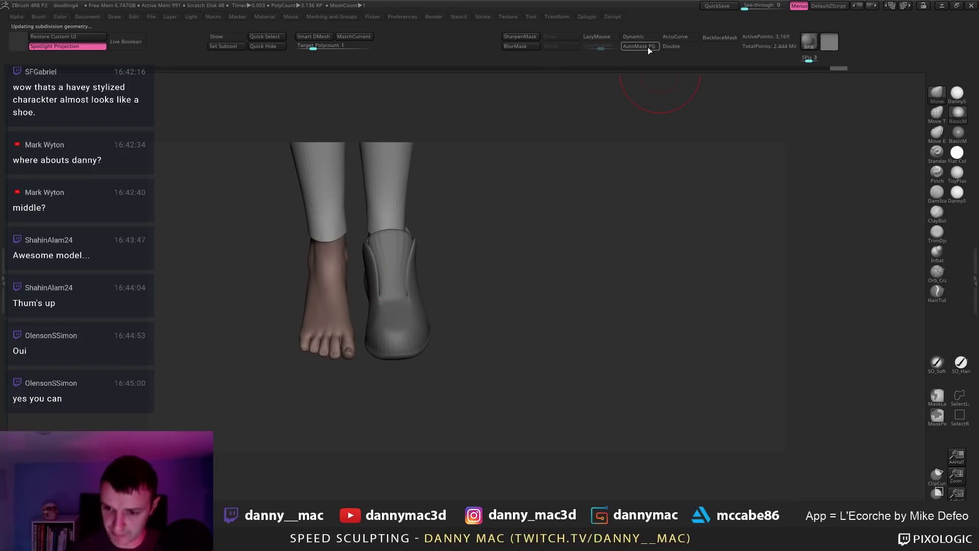
pyautogui.moveTo(380, 281); pyautogui.dragTo(454, 279, button='right')
# Step: Shorten the shoe shell slightly along its length with the gizmo's Z scale handle
pyautogui.rightClick(383, 283)
pyautogui.press('w')
pyautogui.keyDown('alt'); pyautogui.moveTo(444, 251); pyautogui.dragTo(499, 248); pyautogui.keyUp('alt')
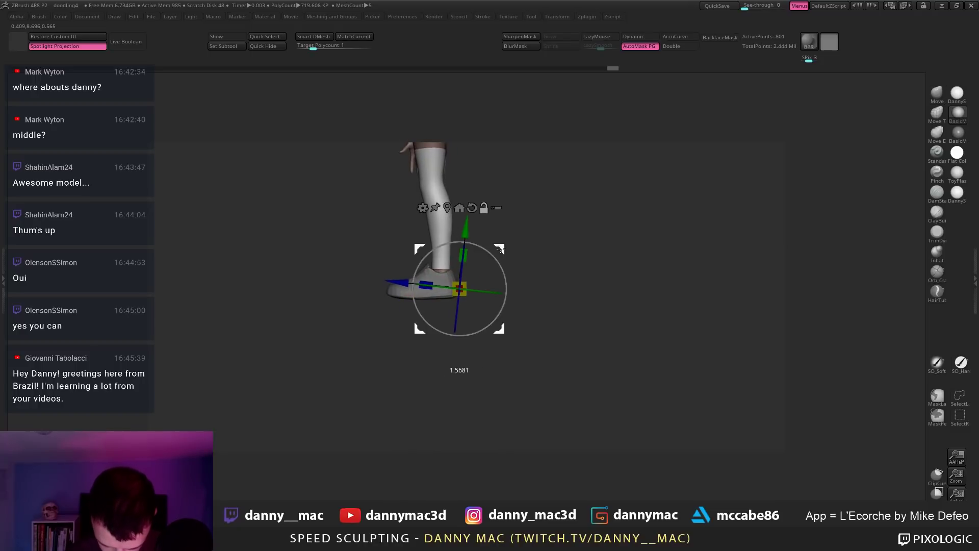
pyautogui.moveTo(505, 255); pyautogui.dragTo(469, 265, button='right')
pyautogui.keyDown('ctrl'); pyautogui.moveTo(461, 287); pyautogui.dragTo(440, 289); pyautogui.keyUp('ctrl')
pyautogui.moveTo(492, 263); pyautogui.dragTo(534, 264, button='right')
pyautogui.hotkey('ctrl', 'shift', 't')
pyautogui.hotkey('alt', 't')
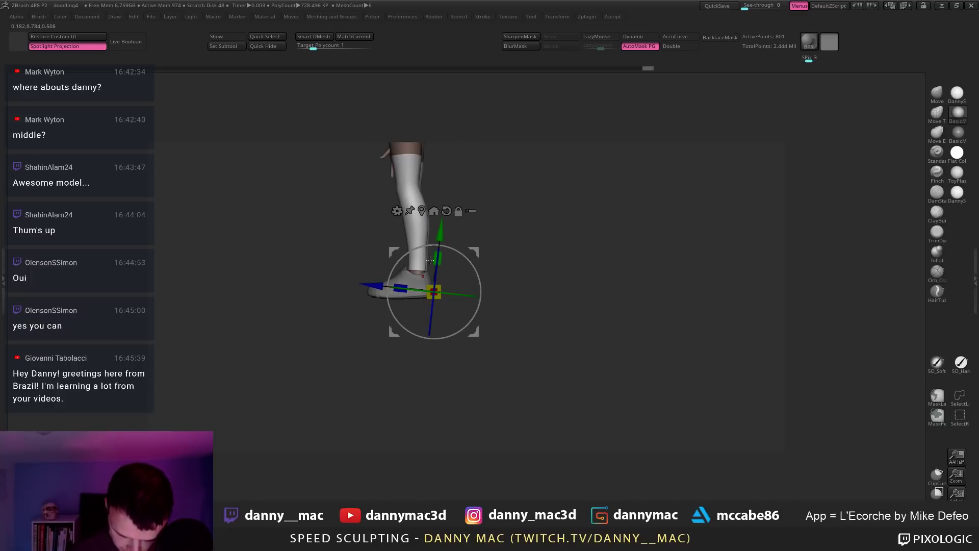
pyautogui.moveTo(401, 292); pyautogui.dragTo(398, 292)
# Step: Push the shoe's heel area into shape with the Move brush
pyautogui.press('q')
pyautogui.press('space')
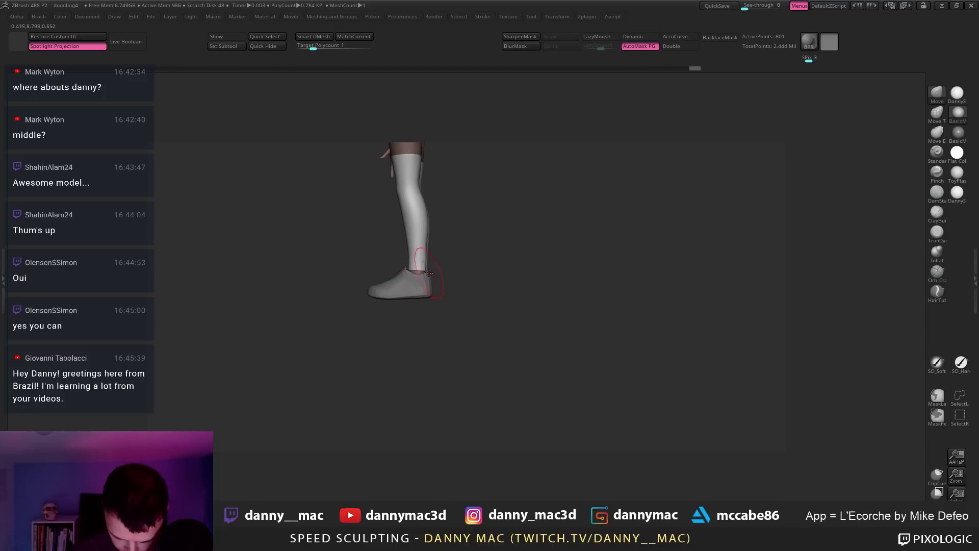
pyautogui.moveTo(404, 274); pyautogui.dragTo(403, 276)
pyautogui.keyDown('ctrl'); pyautogui.moveTo(403, 276); pyautogui.dragTo(352, 350, button='right'); pyautogui.keyUp('ctrl')
pyautogui.press('space')
pyautogui.moveTo(406, 293); pyautogui.dragTo(433, 305)
# Step: Select baseForFeet, check it solo from an exact side view, then reselect the shoe
pyautogui.press('w')
pyautogui.click(447, 281)
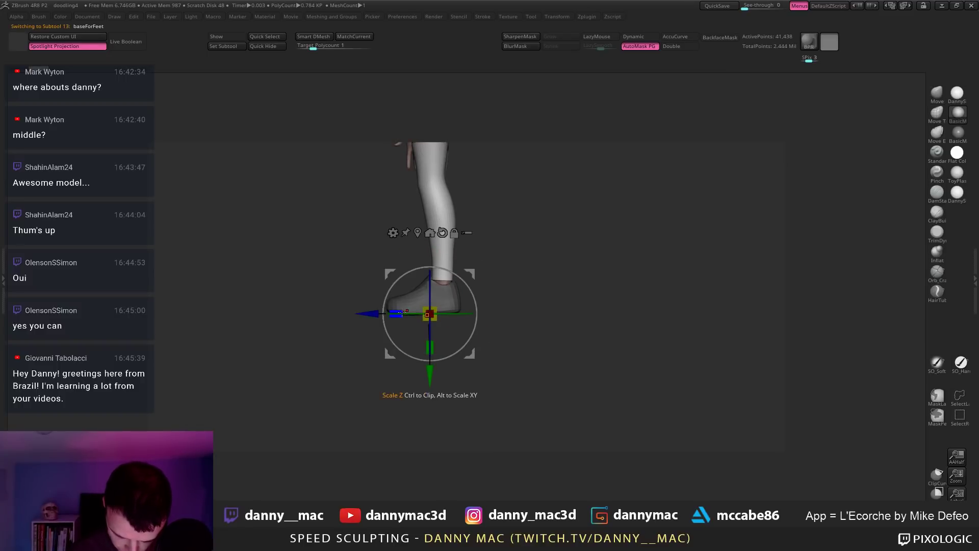
pyautogui.keyDown('alt'); pyautogui.moveTo(469, 274); pyautogui.dragTo(440, 279); pyautogui.keyUp('alt')
pyautogui.moveTo(493, 255); pyautogui.dragTo(440, 302)
pyautogui.hotkey('alt', 's')
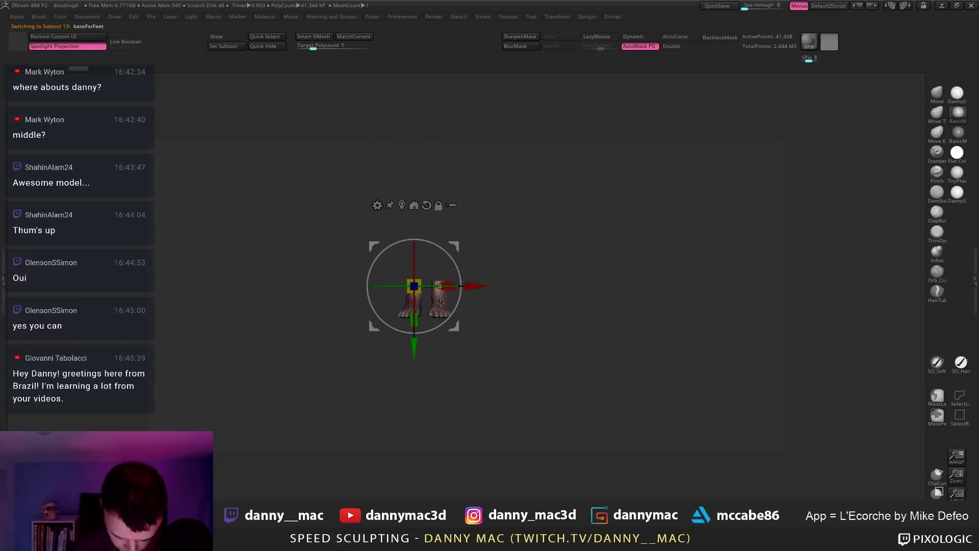
pyautogui.hotkey('alt', 's')
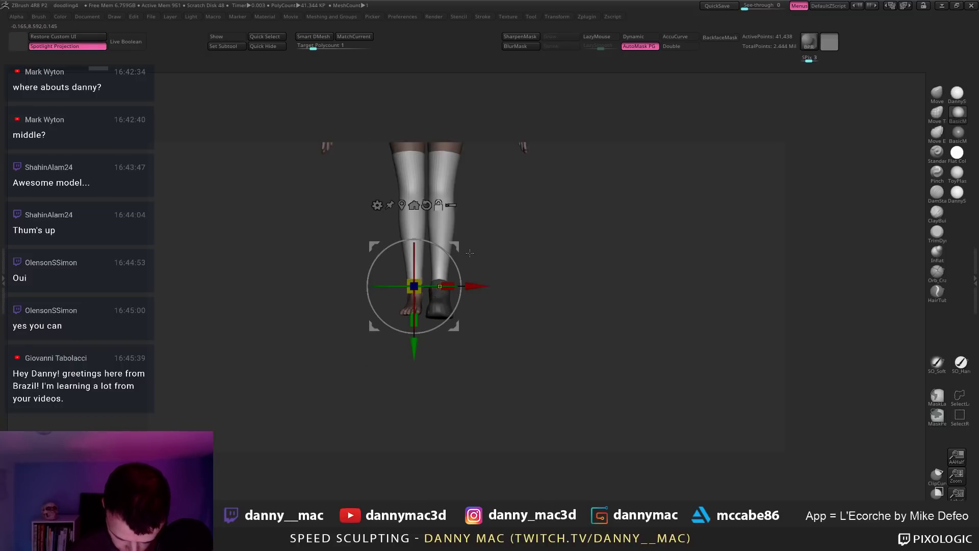
pyautogui.moveTo(503, 252)
pyautogui.keyDown('alt'); pyautogui.mouseDown()
pyautogui.moveTo(517, 260)
pyautogui.moveTo(513, 269)
pyautogui.moveTo(443, 280)
pyautogui.moveTo(492, 307)
pyautogui.moveTo(448, 302)
pyautogui.mouseUp(); pyautogui.keyUp('alt')
pyautogui.press('q')
pyautogui.keyDown('alt'); pyautogui.click(441, 301); pyautogui.keyUp('alt')
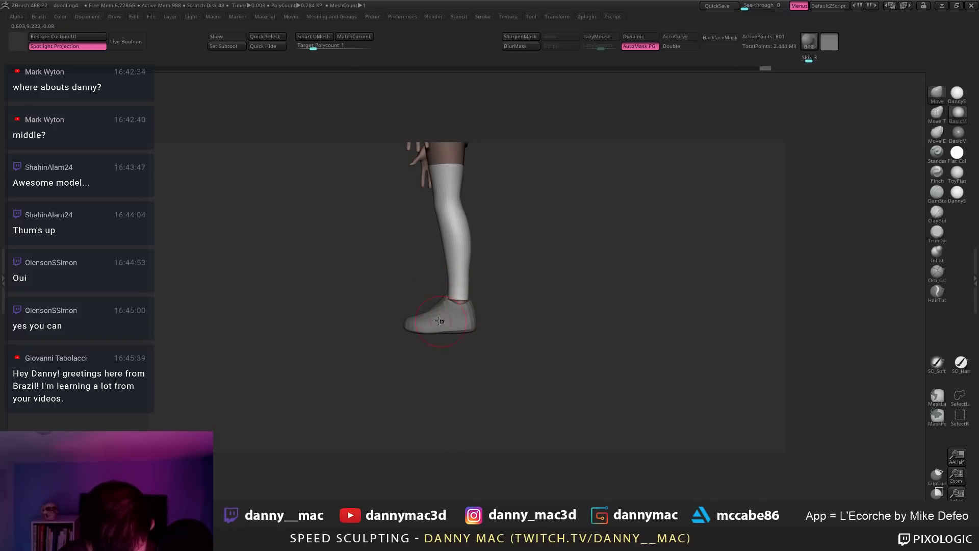
# Step: Zoom in on the shoe and legs and raise the shoe's subdivision level
pyautogui.moveTo(441, 321); pyautogui.dragTo(350, 313, button='right')
pyautogui.rightClick(394, 302)
pyautogui.rightClick(397, 302)
pyautogui.rightClick(400, 303)
pyautogui.rightClick(375, 305)
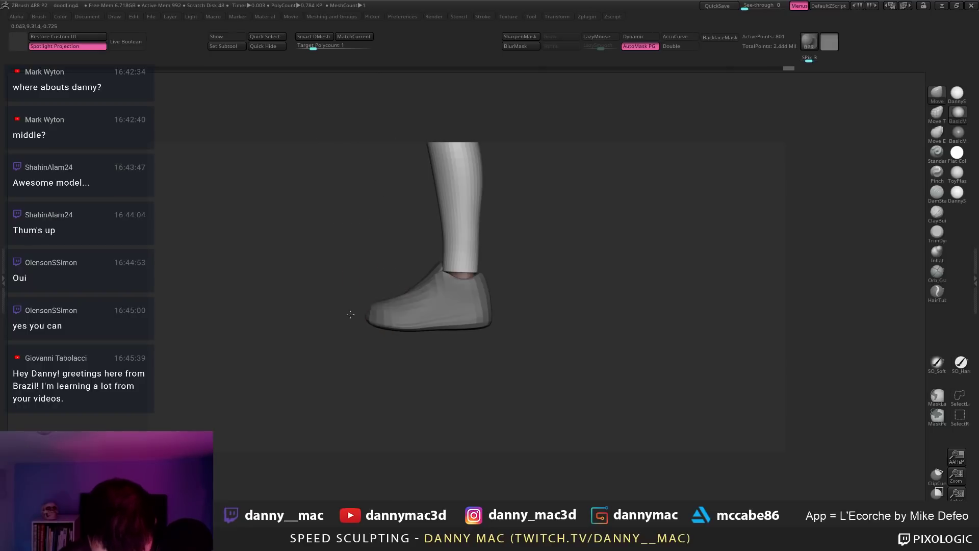
pyautogui.press('d')
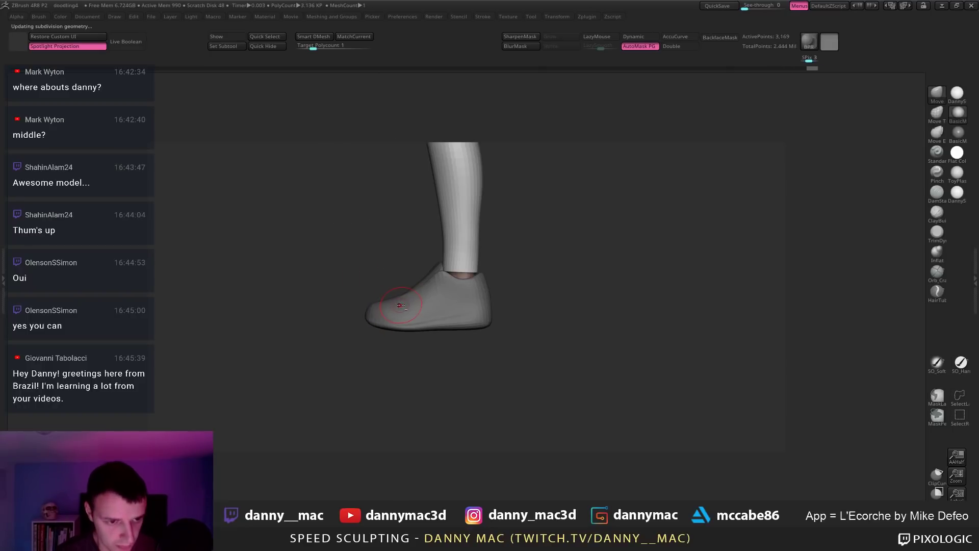
pyautogui.rightClick(401, 304)
pyautogui.rightClick(407, 299)
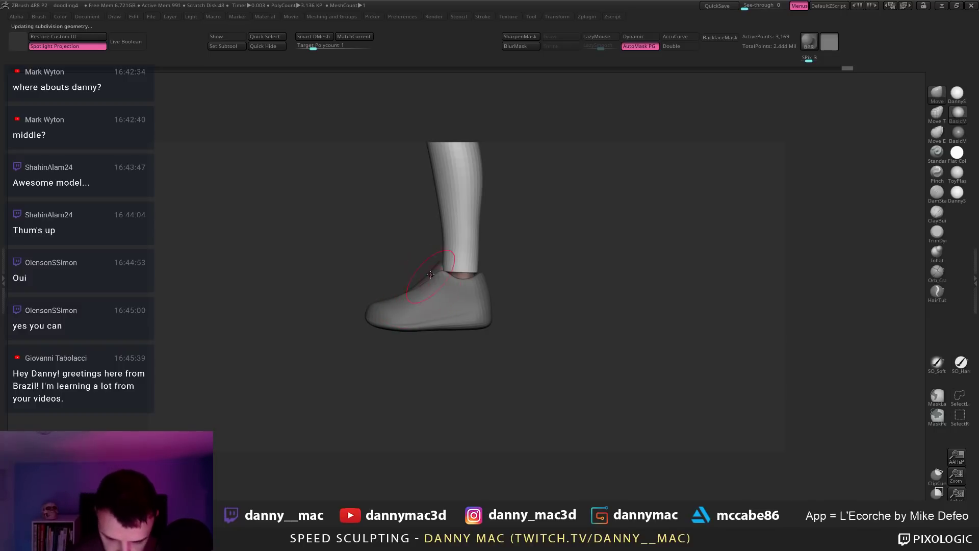
# Step: Select the Socks subtool, unhide all parts, then make the shoe subtool active again
pyautogui.rightClick(457, 267)
pyautogui.keyDown('alt'); pyautogui.click(459, 274); pyautogui.keyUp('alt')
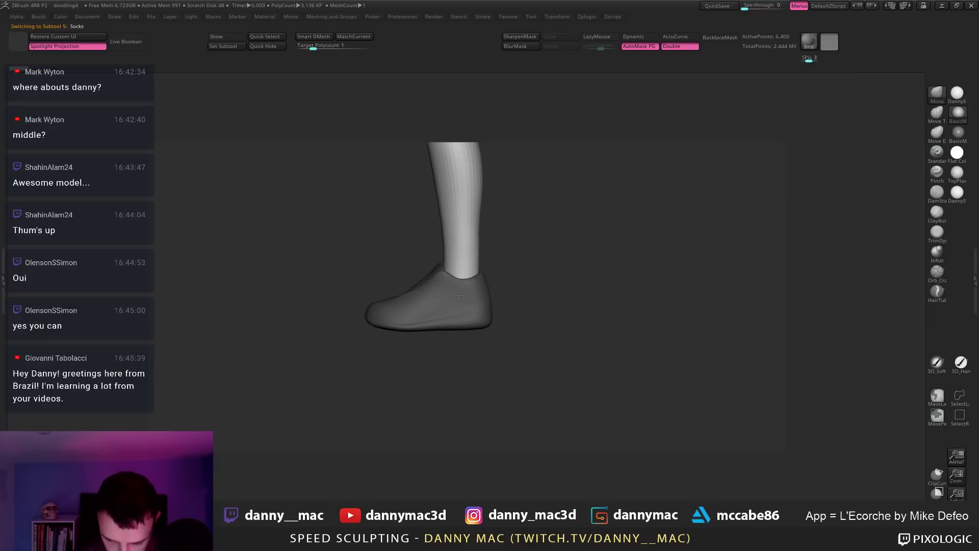
pyautogui.rightClick(459, 295)
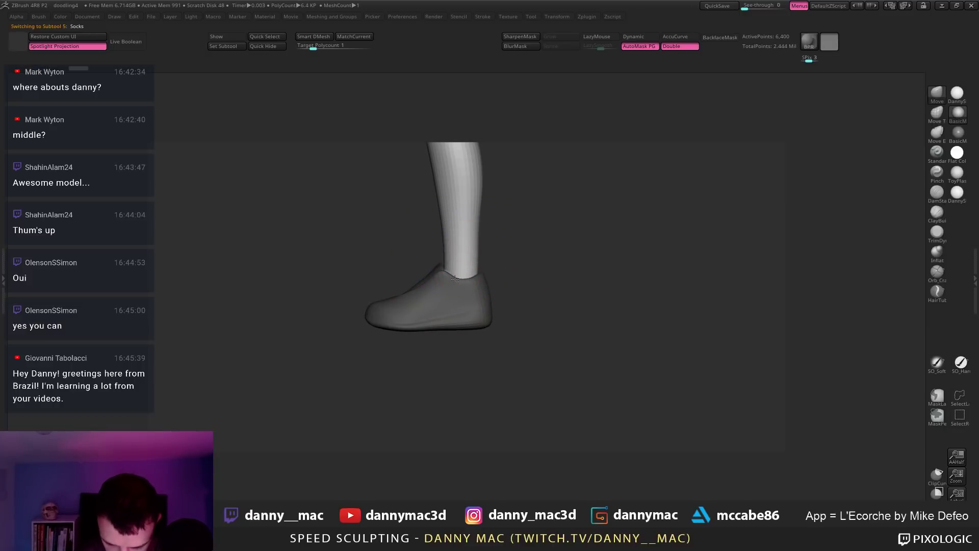
pyautogui.hotkey('ctrl', 'shift', 's')
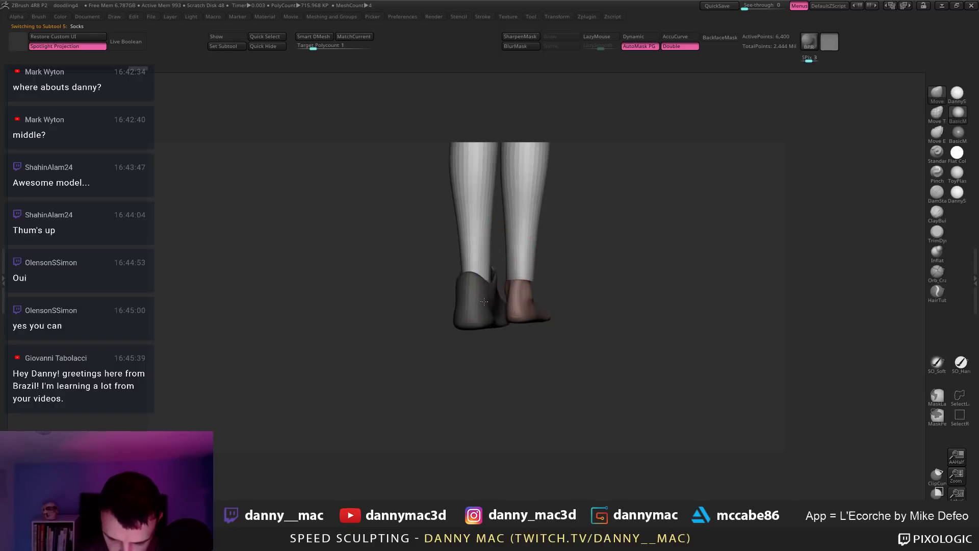
pyautogui.keyDown('alt'); pyautogui.click(465, 306); pyautogui.keyUp('alt')
pyautogui.press('space')
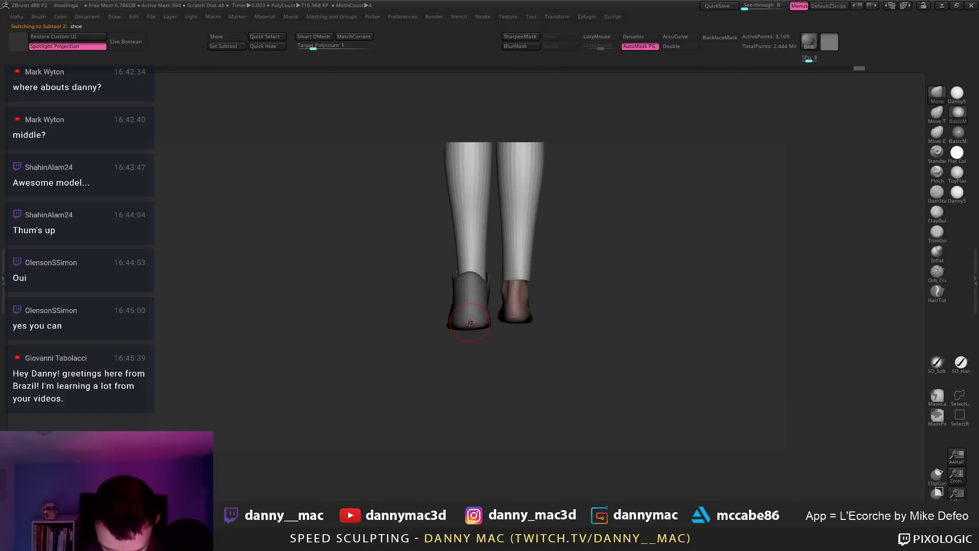
# Step: Undo a test stroke and subdivide the shoe shell further, checking its wireframe
pyautogui.moveTo(466, 319); pyautogui.dragTo(503, 327, button='right')
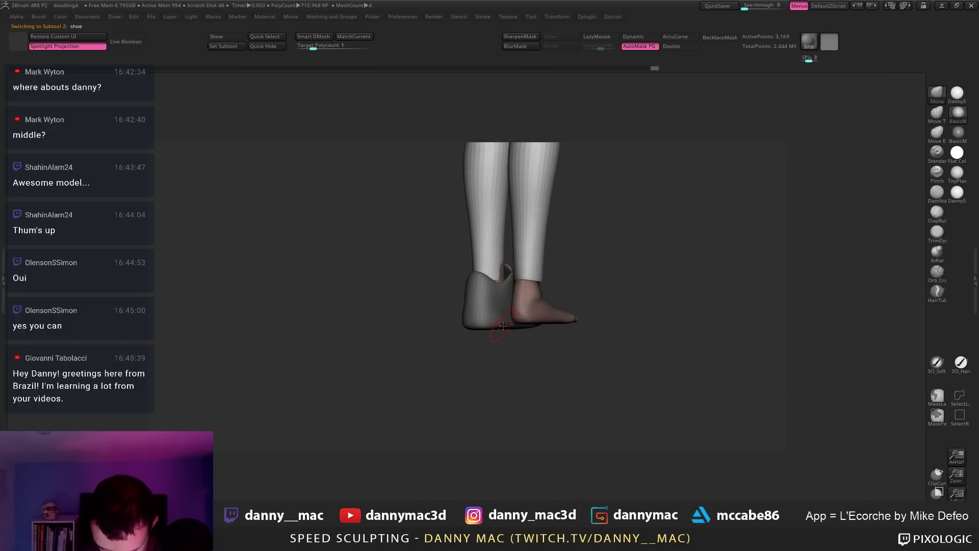
pyautogui.moveTo(501, 322); pyautogui.dragTo(513, 324)
pyautogui.hotkey('ctrl', 'z')
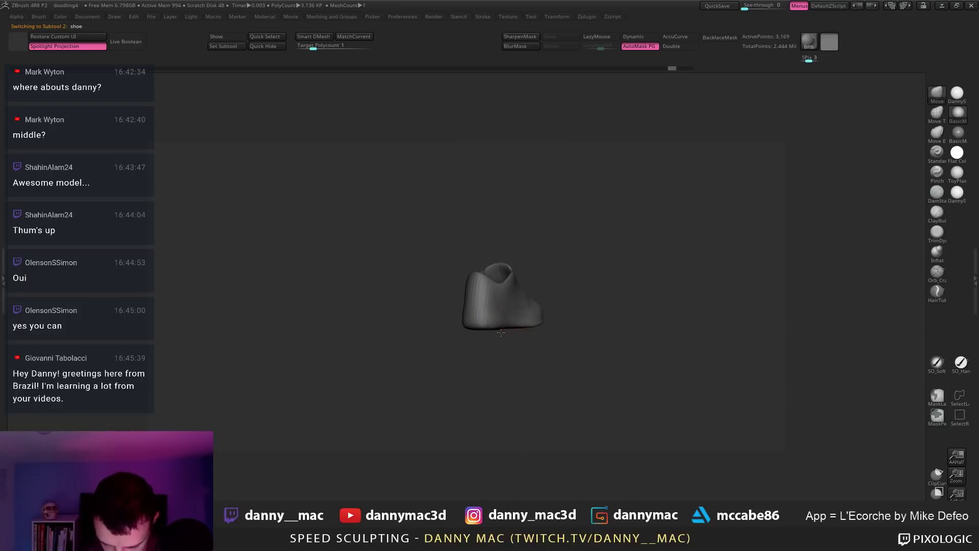
pyautogui.moveTo(520, 326)
pyautogui.mouseDown(button='right')
pyautogui.moveTo(500, 357)
pyautogui.moveTo(531, 331)
pyautogui.moveTo(535, 309)
pyautogui.moveTo(517, 338)
pyautogui.mouseUp(button='right')
pyautogui.hotkey('shift', 'f')
pyautogui.press('d')
pyautogui.hotkey('shift', 'f')
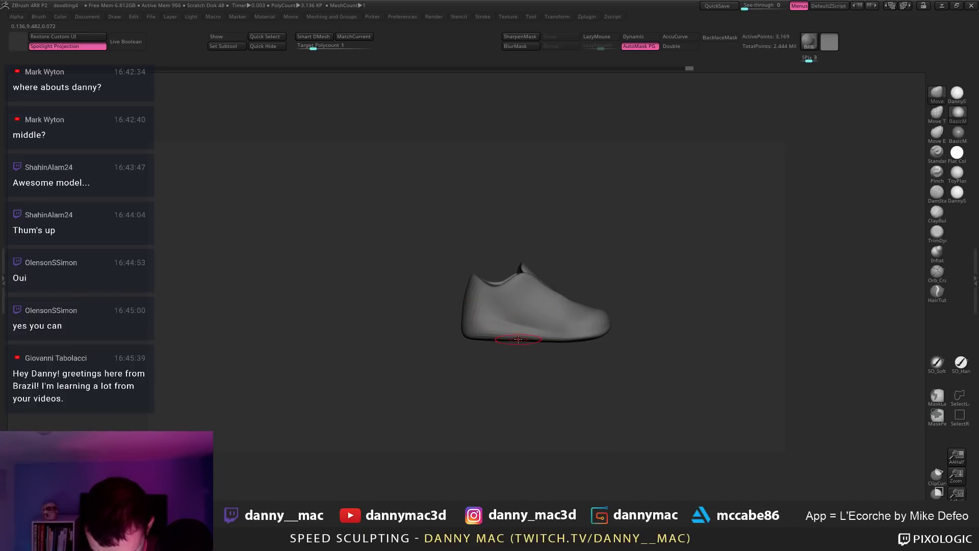
pyautogui.moveTo(518, 339); pyautogui.dragTo(490, 339)
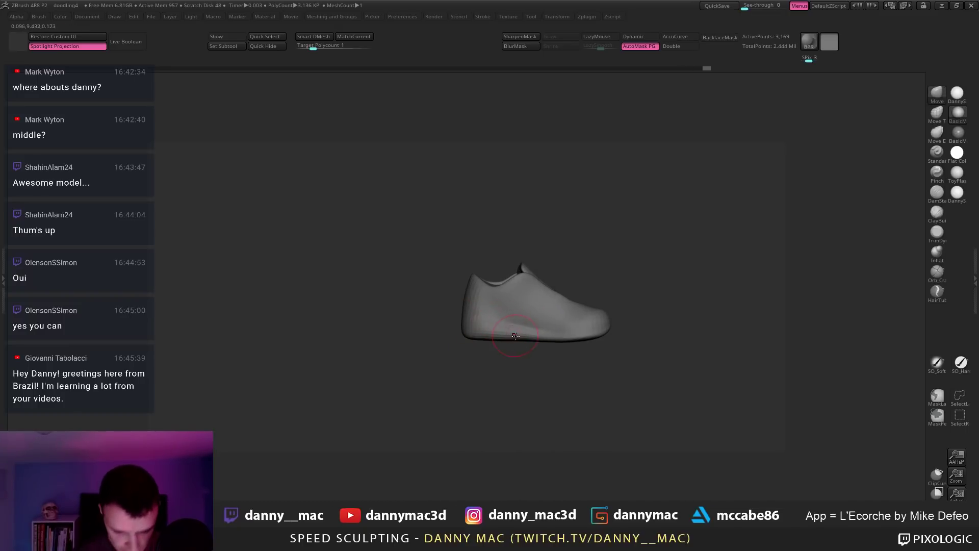
pyautogui.press('d')
# Step: Switch to a much smaller DamStandard brush and carve trial sole grooves, undoing them
pyautogui.press('b')
pyautogui.press('d')
pyautogui.press('s')
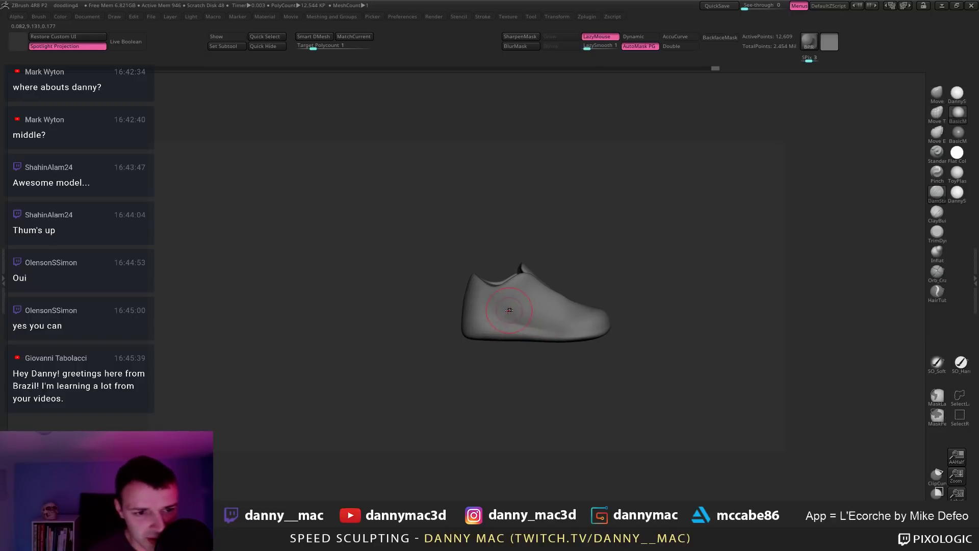
pyautogui.moveTo(510, 310); pyautogui.dragTo(461, 300, button='right')
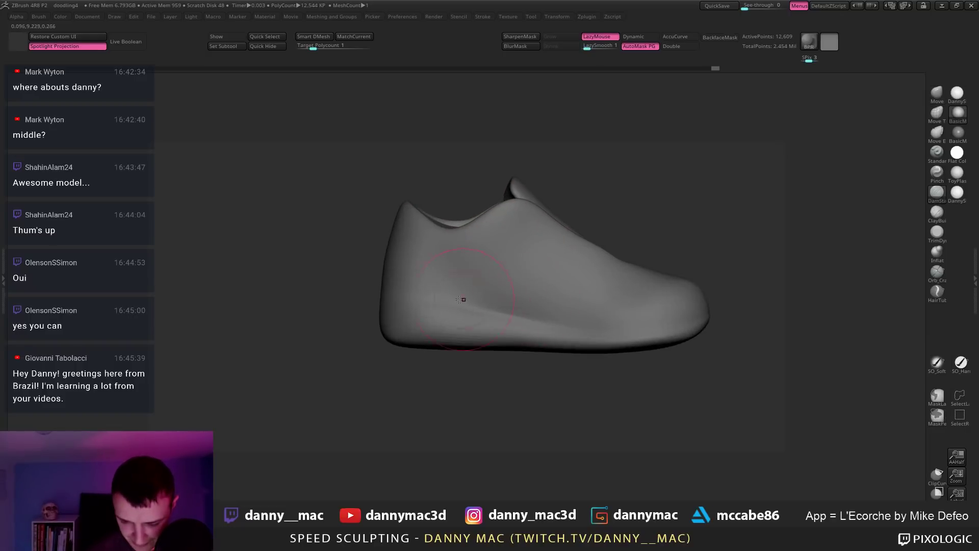
pyautogui.press('space')
pyautogui.moveTo(448, 324)
pyautogui.mouseDown()
pyautogui.moveTo(428, 324)
pyautogui.moveTo(560, 325)
pyautogui.mouseUp()
pyautogui.hotkey('ctrl', 'z')
pyautogui.moveTo(391, 300); pyautogui.dragTo(677, 332)
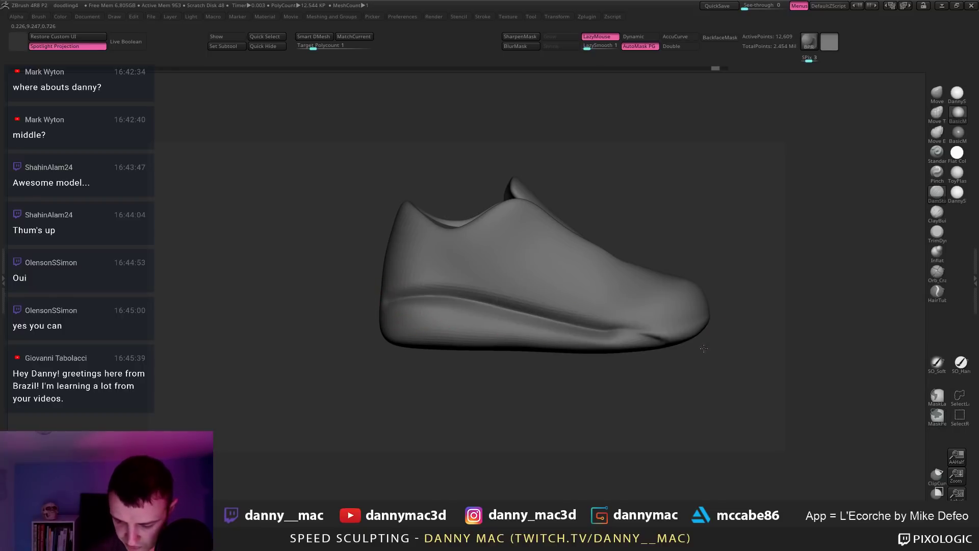
pyautogui.hotkey('ctrl', 'z')
# Step: Subdivide to about 50,000 points, enable LazyMouse with LazySmooth 8, and discard the groove
pyautogui.hotkey('ctrl', 'd')
pyautogui.press('l')
pyautogui.moveTo(390, 306); pyautogui.dragTo(602, 334)
pyautogui.hotkey('ctrl', 'z')
pyautogui.press('space')
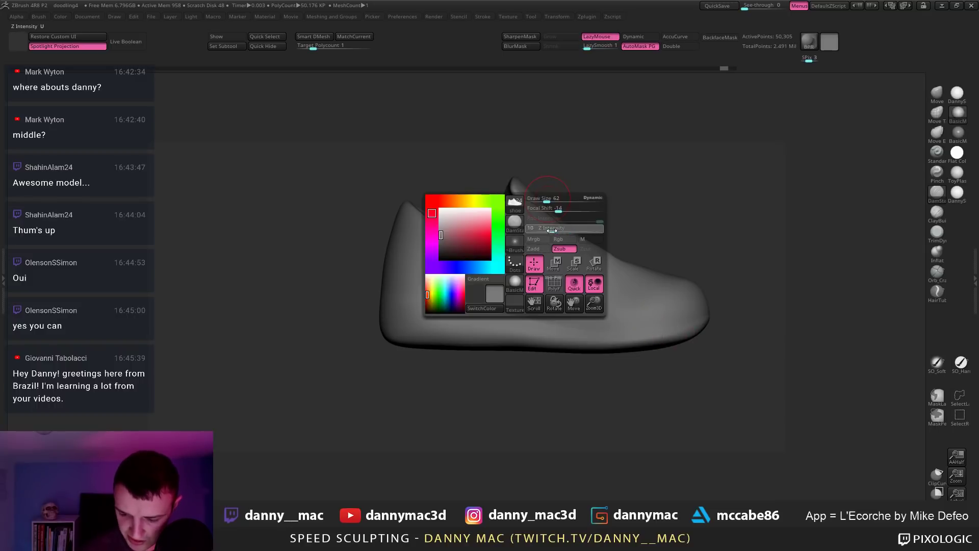
pyautogui.click(600, 46)
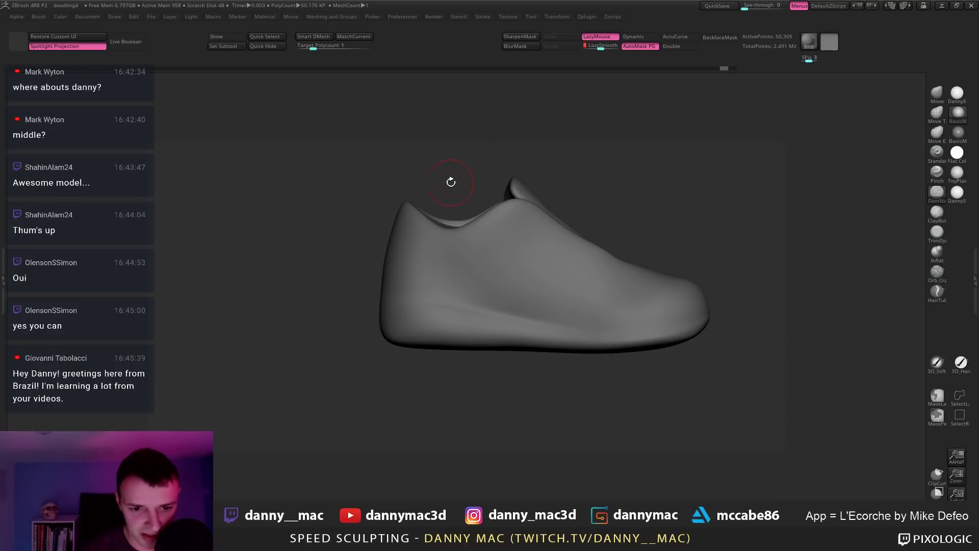
pyautogui.press('space')
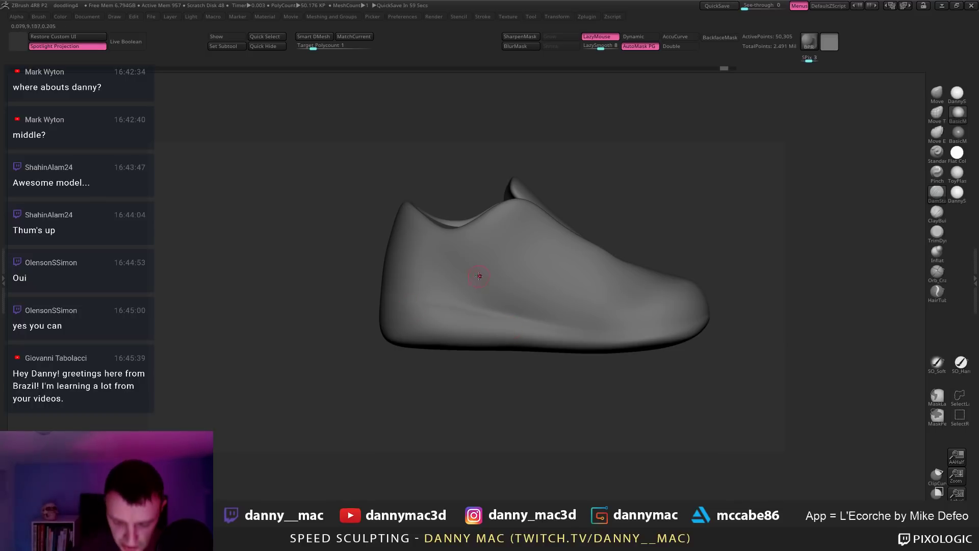
pyautogui.moveTo(443, 323); pyautogui.dragTo(444, 313, button='right')
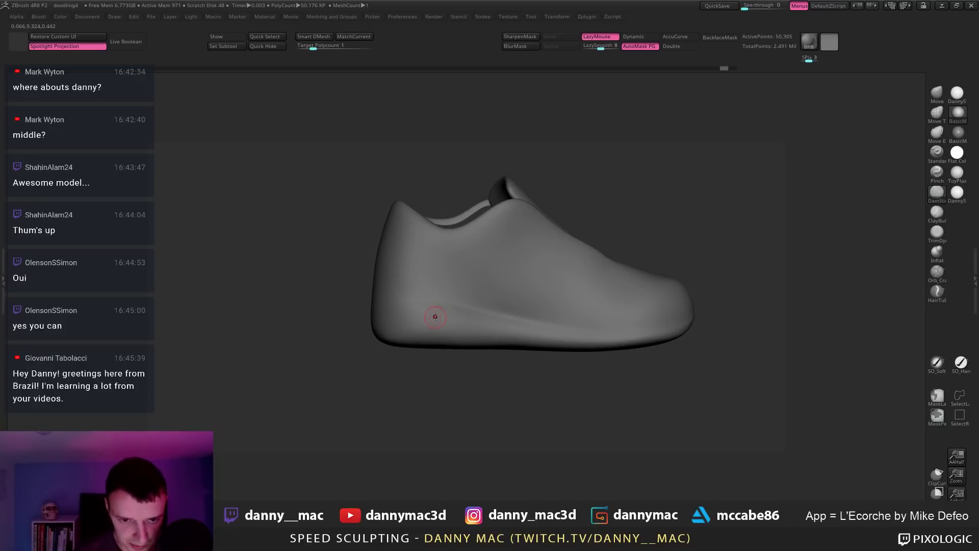
pyautogui.press('space')
pyautogui.moveTo(416, 316)
pyautogui.mouseDown(button='right')
pyautogui.moveTo(478, 326)
pyautogui.moveTo(511, 289)
pyautogui.moveTo(504, 301)
pyautogui.moveTo(444, 262)
pyautogui.moveTo(494, 317)
pyautogui.moveTo(535, 248)
pyautogui.moveTo(522, 294)
pyautogui.moveTo(526, 256)
pyautogui.moveTo(512, 253)
pyautogui.moveTo(513, 267)
pyautogui.mouseUp(button='right')
# Step: Switch to the Move brush and enlarge its size
pyautogui.press('b')
pyautogui.press('m')
pyautogui.press('v')
pyautogui.press('space')
pyautogui.click(516, 271)
pyautogui.press('space')
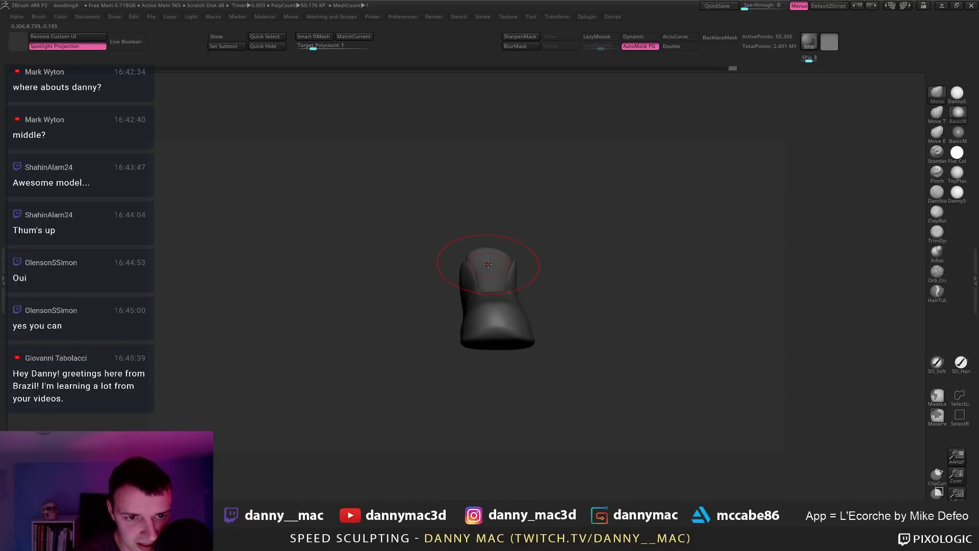
# Step: Turn off Solo to show the legs, select the Socks subtool and disable AutoMask PG
pyautogui.press('space')
pyautogui.click(472, 254)
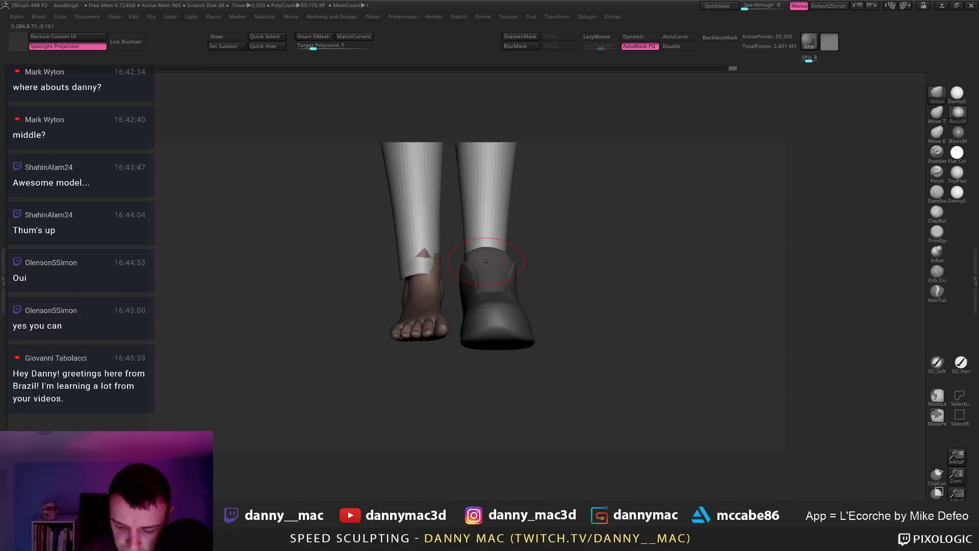
pyautogui.moveTo(472, 255)
pyautogui.mouseDown(button='right')
pyautogui.moveTo(461, 268)
pyautogui.moveTo(488, 263)
pyautogui.mouseUp(button='right')
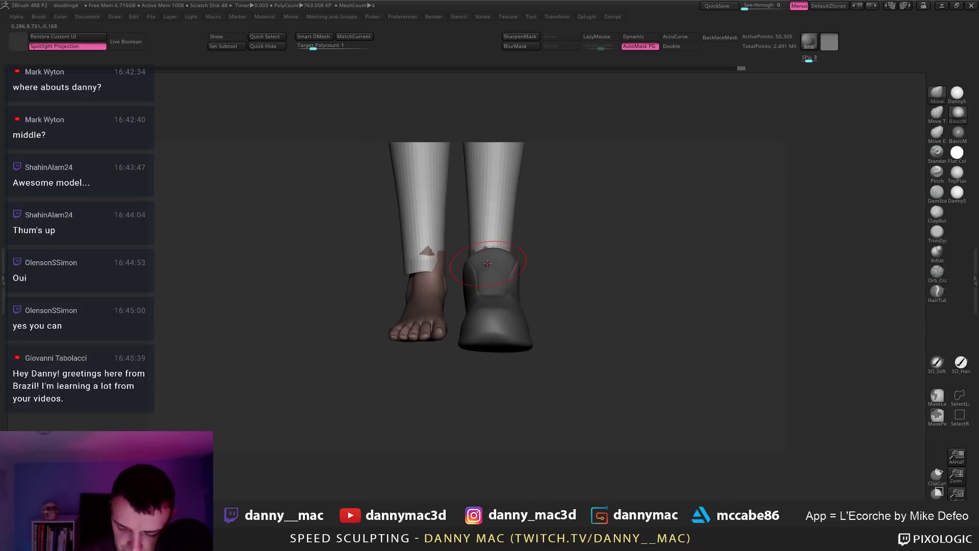
pyautogui.keyDown('alt'); pyautogui.click(437, 262); pyautogui.keyUp('alt')
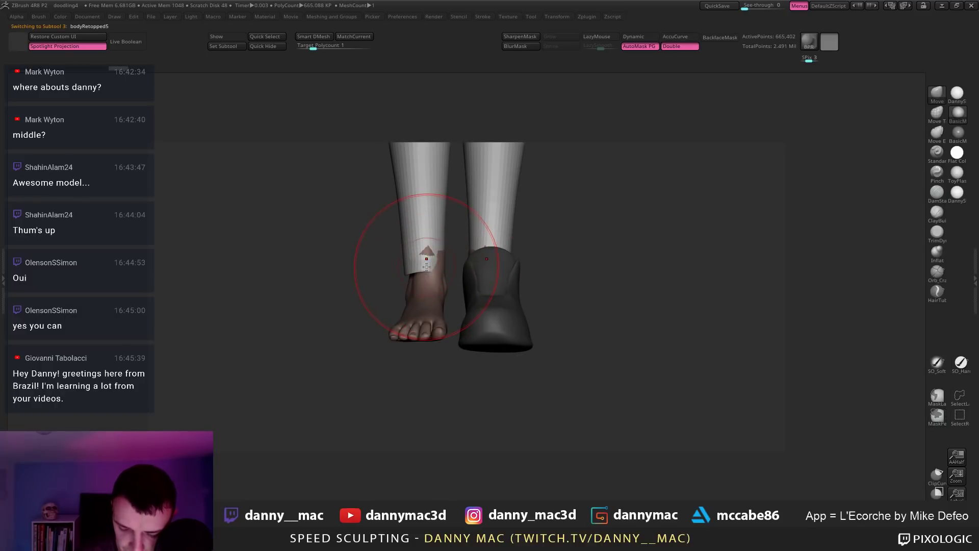
pyautogui.keyDown('alt'); pyautogui.click(432, 268); pyautogui.keyUp('alt')
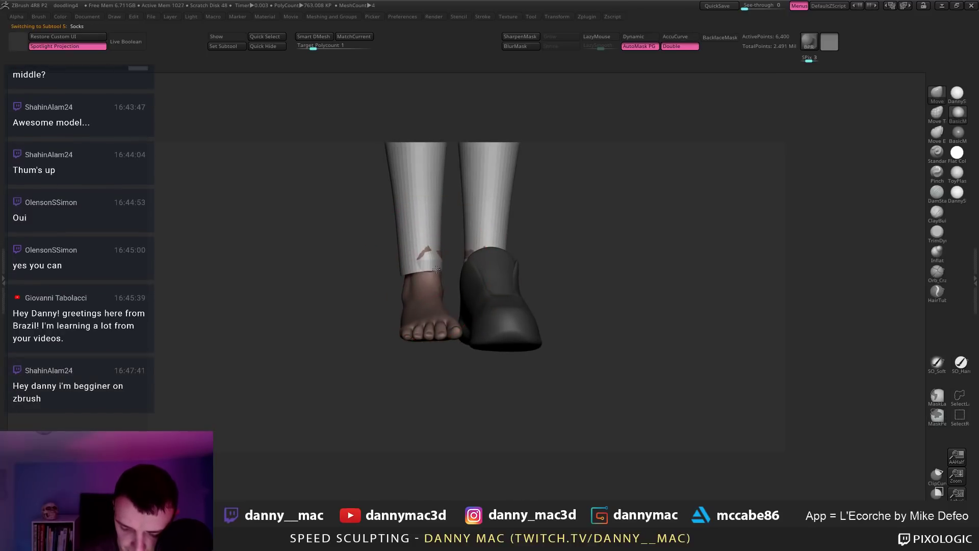
pyautogui.click(638, 46)
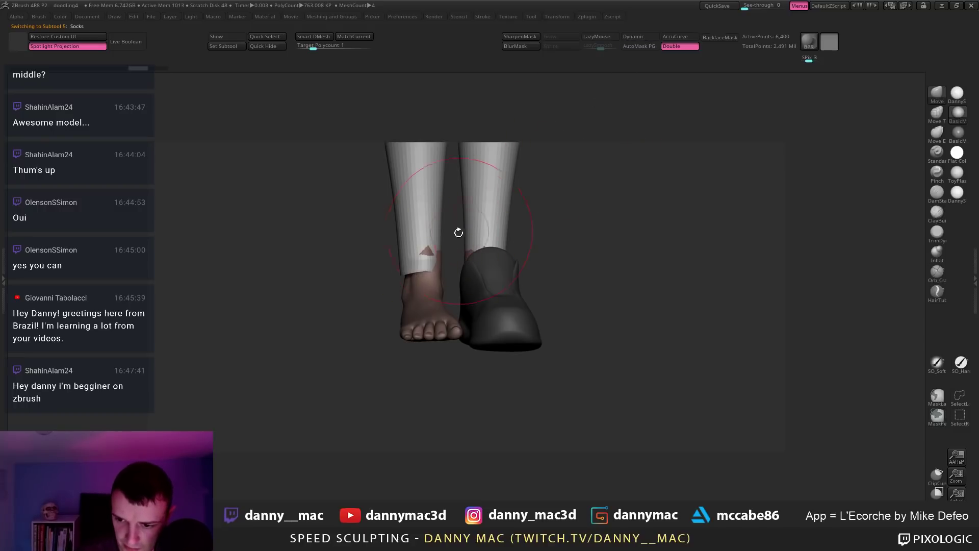
pyautogui.moveTo(436, 270)
pyautogui.mouseDown(button='right')
pyautogui.moveTo(446, 217)
pyautogui.moveTo(433, 184)
pyautogui.moveTo(411, 306)
pyautogui.moveTo(404, 274)
pyautogui.moveTo(422, 268)
pyautogui.moveTo(415, 258)
pyautogui.moveTo(431, 261)
pyautogui.moveTo(431, 245)
pyautogui.mouseUp(button='right')
# Step: Undo the recent sock edits and make the shoe subtool active again
pyautogui.hotkey('ctrl', 'z')
pyautogui.hotkey('ctrl', 'z')
pyautogui.hotkey('ctrl', 'z')
pyautogui.hotkey('ctrl', 'z')
pyautogui.hotkey('ctrl', 'z')
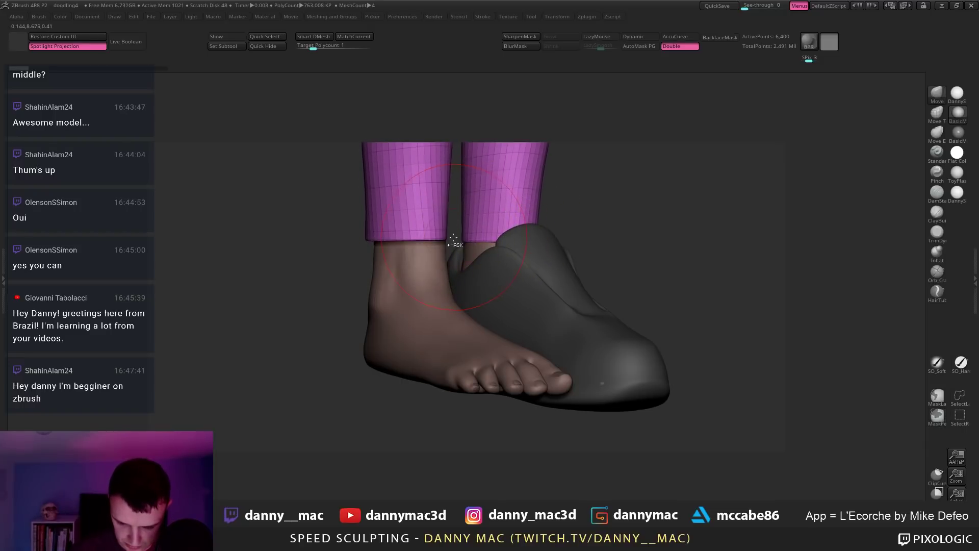
pyautogui.moveTo(415, 218)
pyautogui.mouseDown(button='right')
pyautogui.moveTo(438, 240)
pyautogui.moveTo(408, 249)
pyautogui.mouseUp(button='right')
pyautogui.press('space')
pyautogui.press('space')
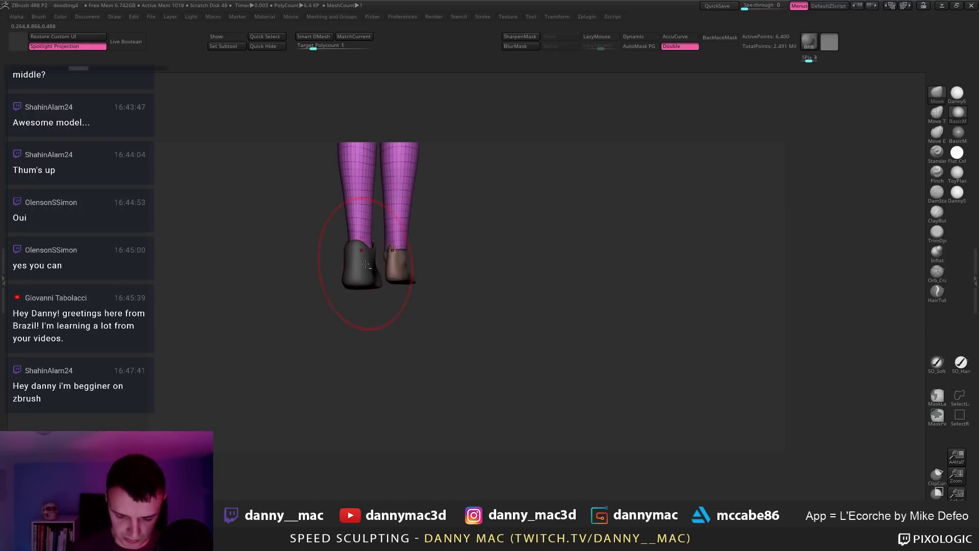
pyautogui.keyDown('alt'); pyautogui.click(376, 266); pyautogui.keyUp('alt')
pyautogui.press('space')
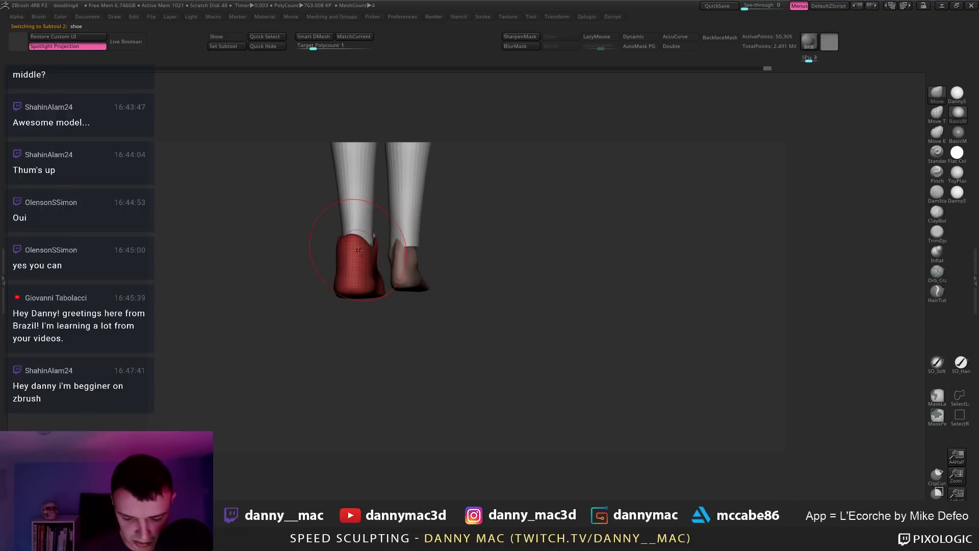
# Step: Set the brush size to 5 and smooth the shoe's top rim
pyautogui.press('space')
pyautogui.press('s')
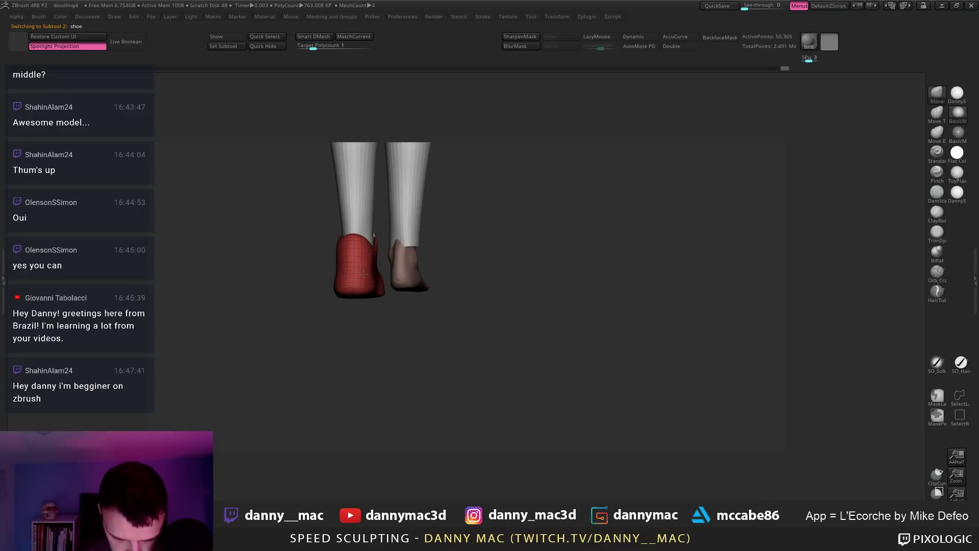
pyautogui.press('space')
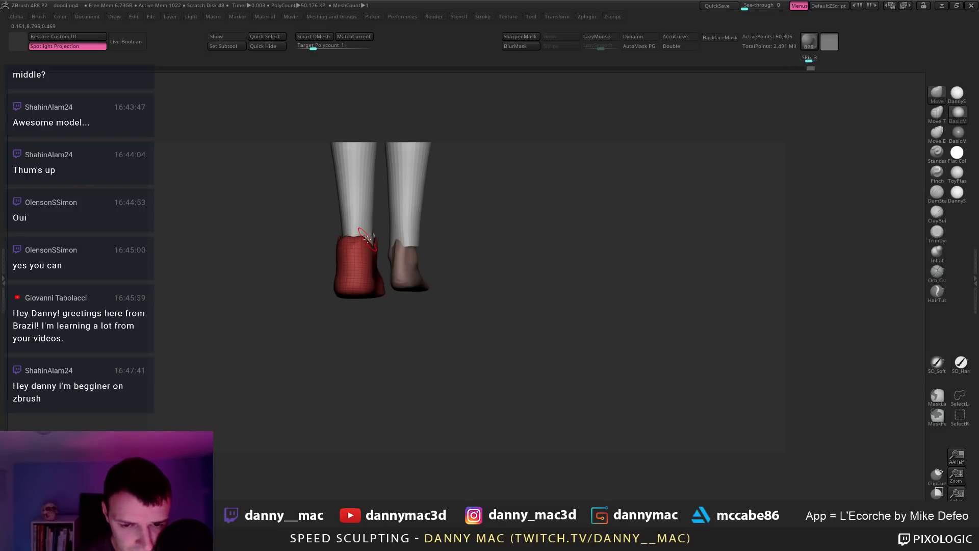
pyautogui.moveTo(365, 237)
pyautogui.mouseDown(button='right')
pyautogui.moveTo(397, 238)
pyautogui.moveTo(336, 237)
pyautogui.mouseUp(button='right')
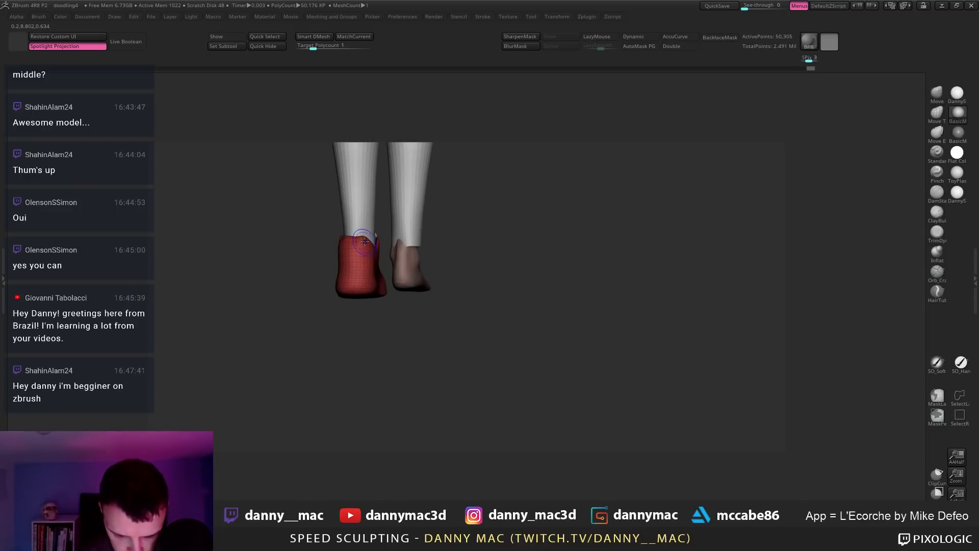
pyautogui.keyDown('shift'); pyautogui.moveTo(367, 240); pyautogui.dragTo(353, 237); pyautogui.keyUp('shift')
pyautogui.moveTo(352, 238); pyautogui.dragTo(403, 236, button='right')
pyautogui.press('space')
# Step: Reselect the shoe subtool and push the sole's inner edge outward with the Move brush
pyautogui.keyDown('alt'); pyautogui.click(406, 234); pyautogui.keyUp('alt')
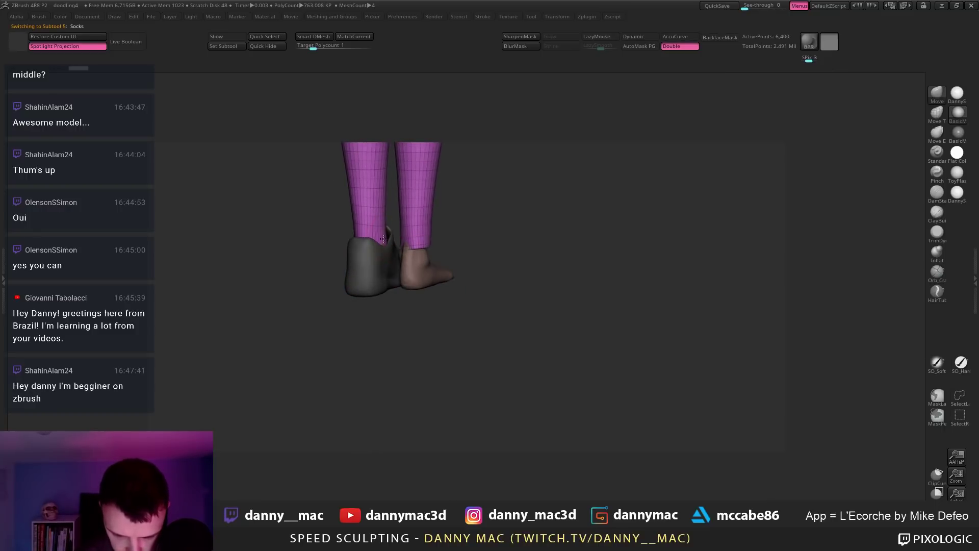
pyautogui.keyDown('alt'); pyautogui.click(370, 267); pyautogui.keyUp('alt')
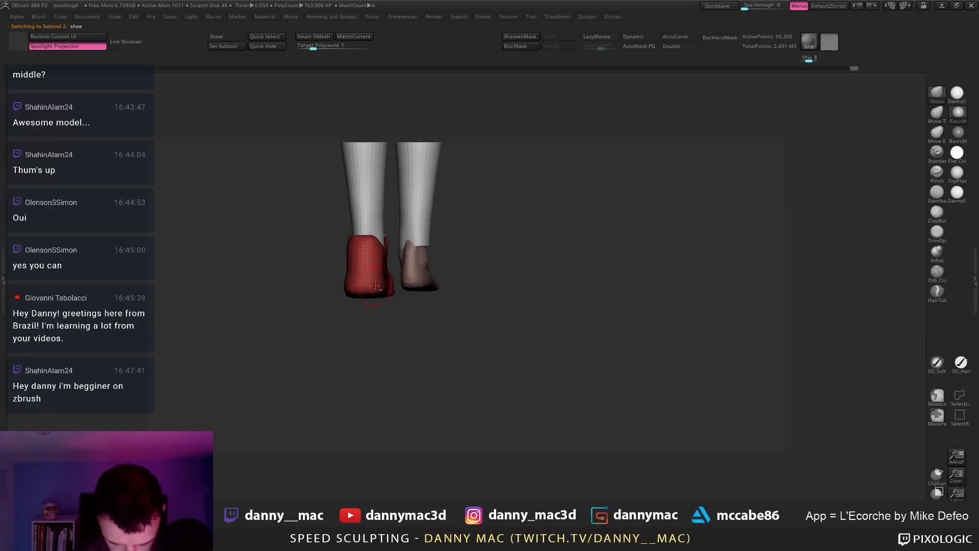
pyautogui.moveTo(367, 286); pyautogui.dragTo(383, 340, button='right')
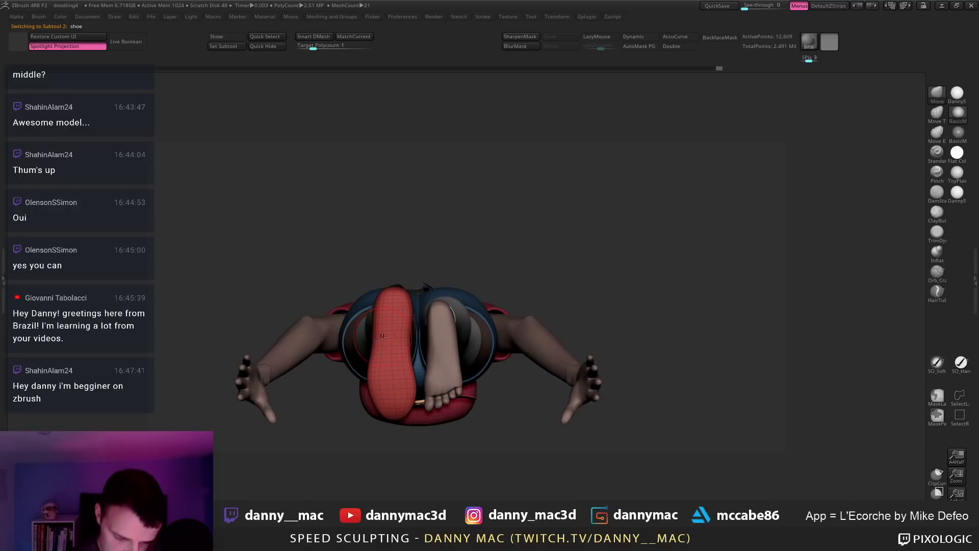
pyautogui.moveTo(379, 340)
pyautogui.mouseDown()
pyautogui.moveTo(381, 300)
pyautogui.moveTo(386, 306)
pyautogui.mouseUp()
pyautogui.moveTo(376, 329)
pyautogui.mouseDown()
pyautogui.moveTo(370, 341)
pyautogui.moveTo(375, 323)
pyautogui.mouseUp()
pyautogui.moveTo(407, 327)
pyautogui.keyDown('shift'); pyautogui.mouseDown(button='right')
pyautogui.moveTo(435, 319)
pyautogui.moveTo(444, 295)
pyautogui.moveTo(399, 289)
pyautogui.moveTo(463, 302)
pyautogui.mouseUp(button='right'); pyautogui.keyUp('shift')
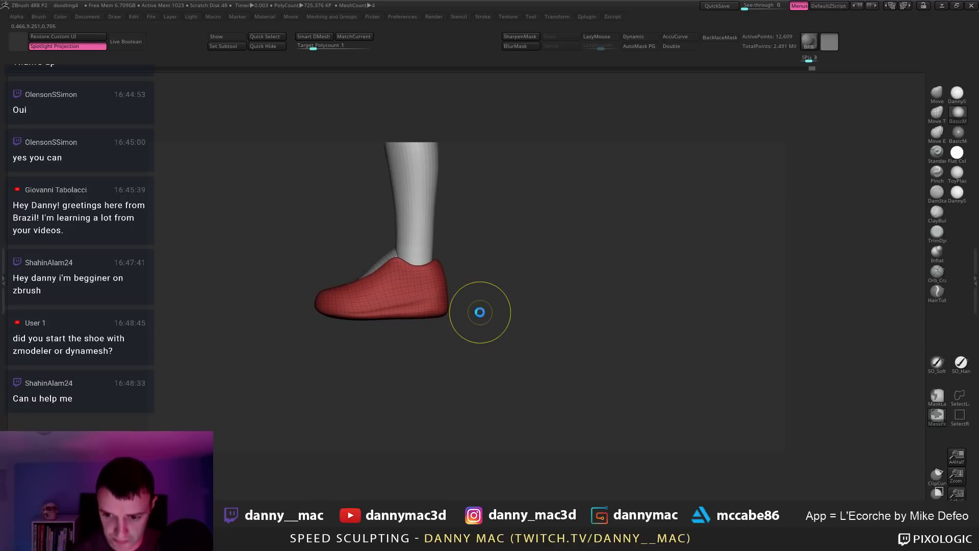
pyautogui.hotkey('ctrl', 's')
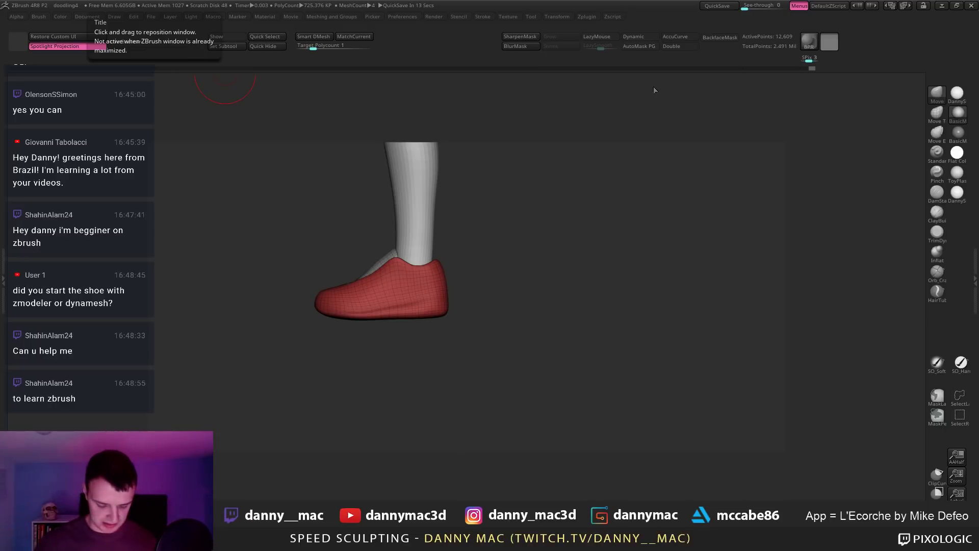
# Step: Apply DannyS, frame the character front-on, BPR render, and fill the shoe white
pyautogui.click(961, 93)
pyautogui.press('f')
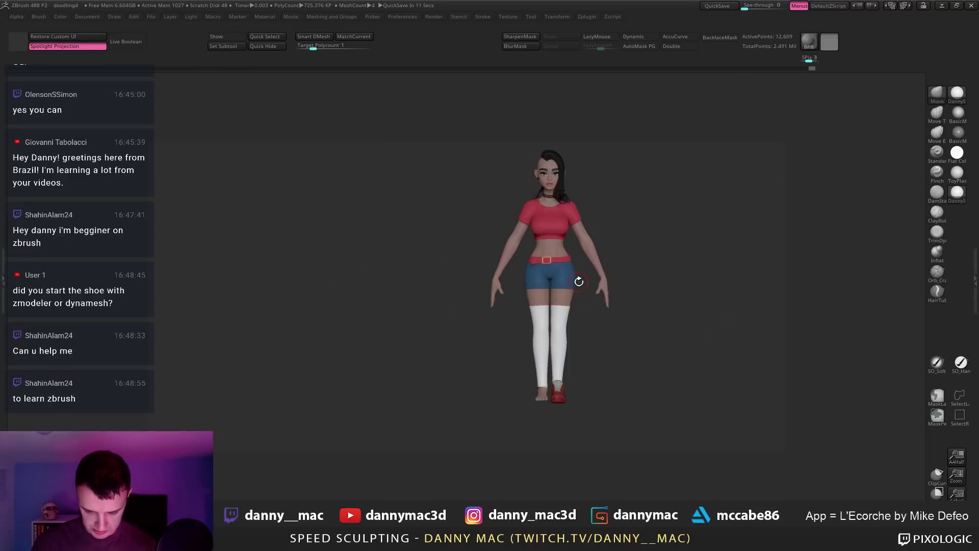
pyautogui.moveTo(656, 290); pyautogui.dragTo(508, 419)
pyautogui.moveTo(466, 174); pyautogui.dragTo(549, 332)
pyautogui.moveTo(499, 388); pyautogui.dragTo(498, 402)
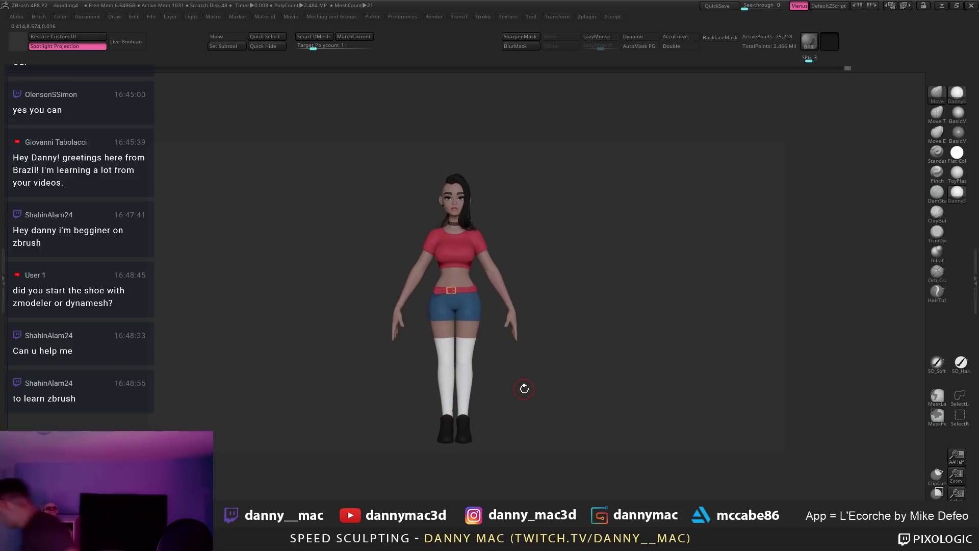
pyautogui.hotkey('shift', 'r')
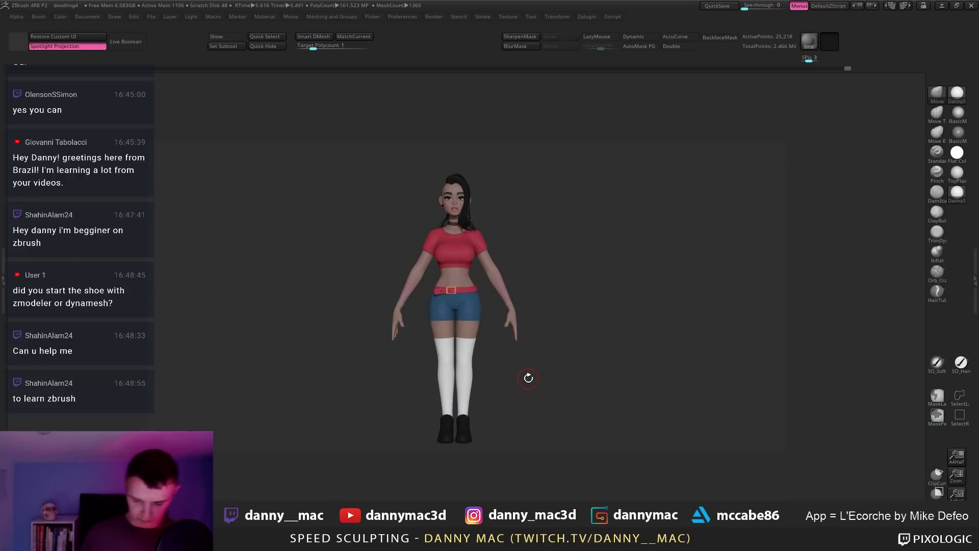
pyautogui.press('c')
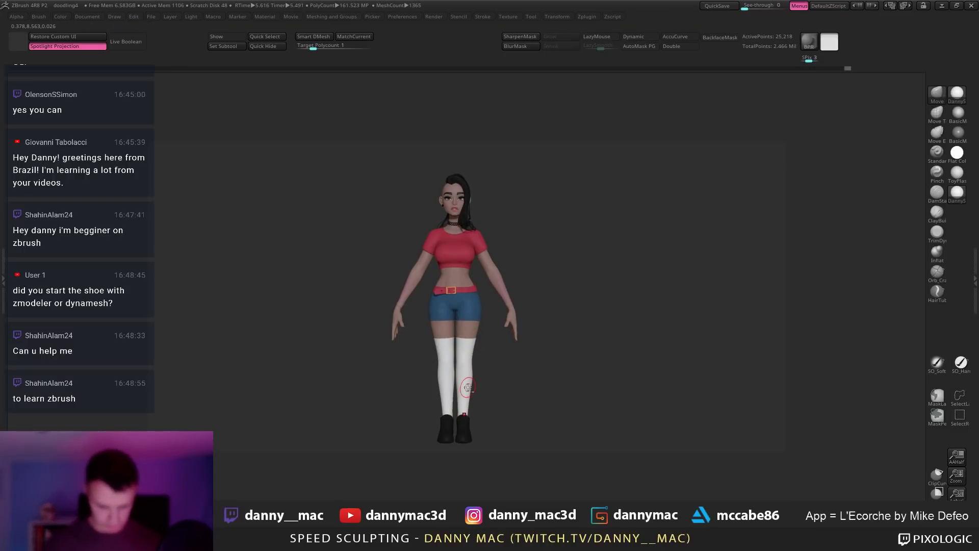
pyautogui.hotkey('ctrl', 'f')
# Step: Render another BPR preview of the full dressed character
pyautogui.hotkey('shift', 'r')
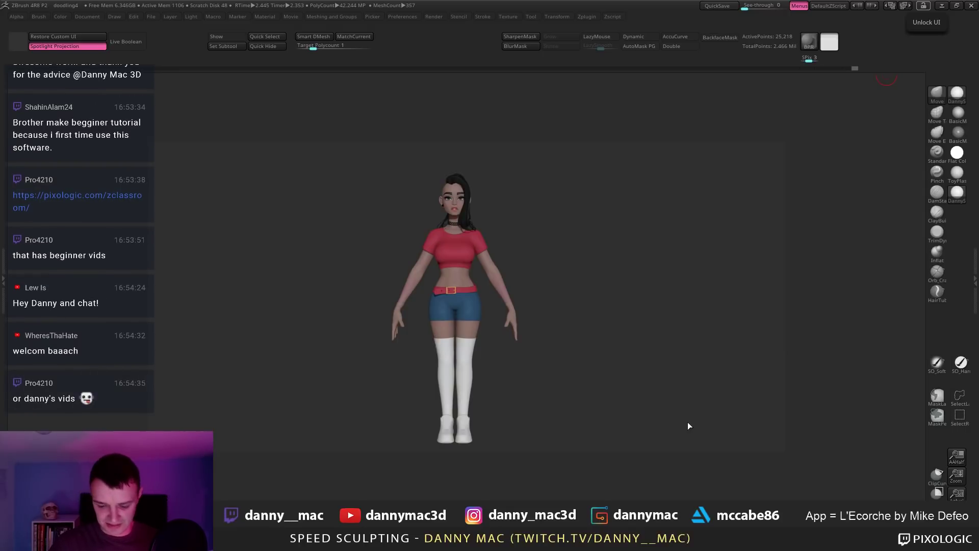
# Step: Load the side2 sneaker photo into Spotlight, then scale, fade and rotate it
pyautogui.moveTo(647, 394); pyautogui.dragTo(579, 125)
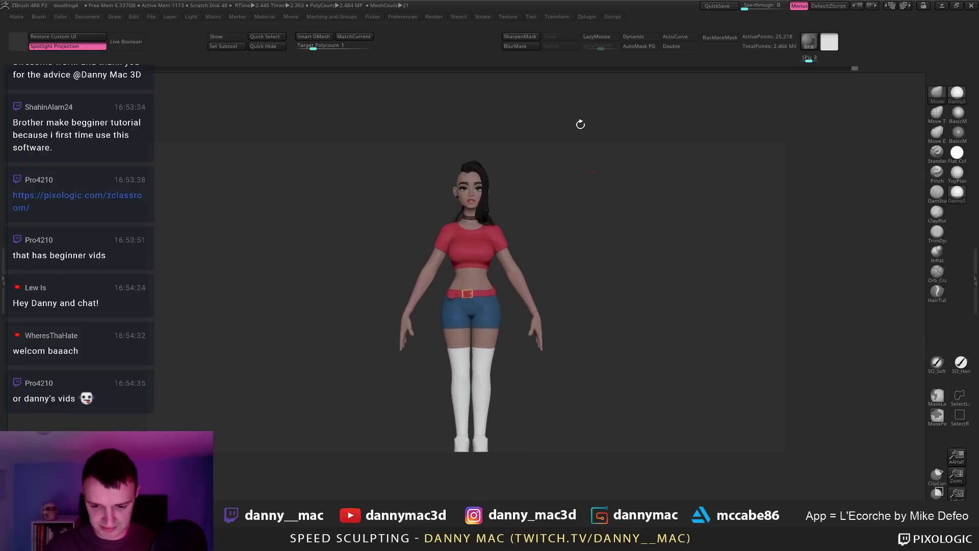
pyautogui.click(508, 16)
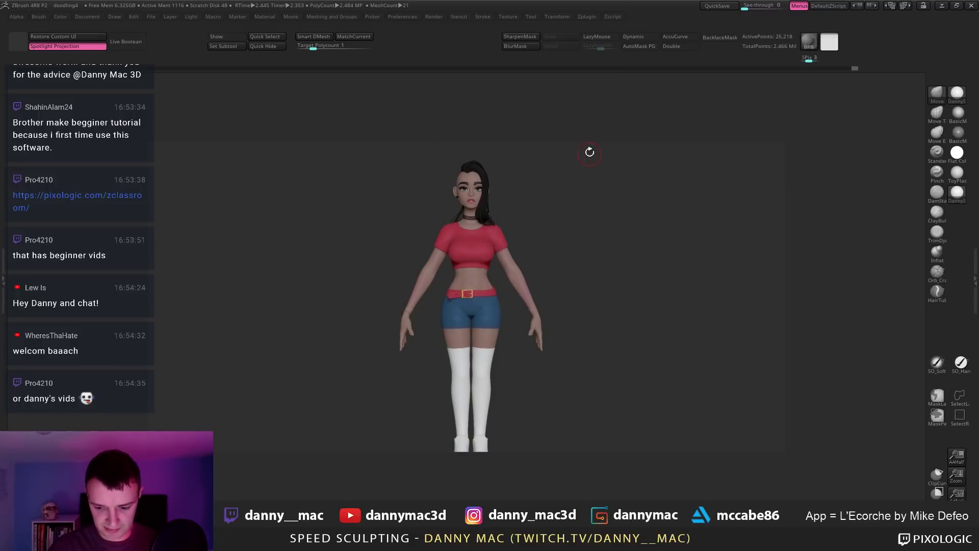
pyautogui.click(509, 17)
pyautogui.click(525, 146)
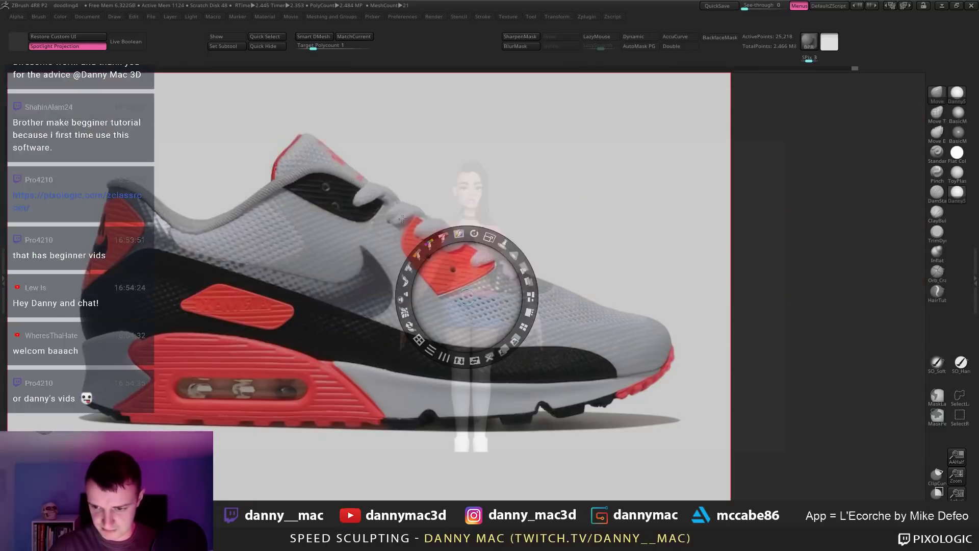
pyautogui.click(319, 257)
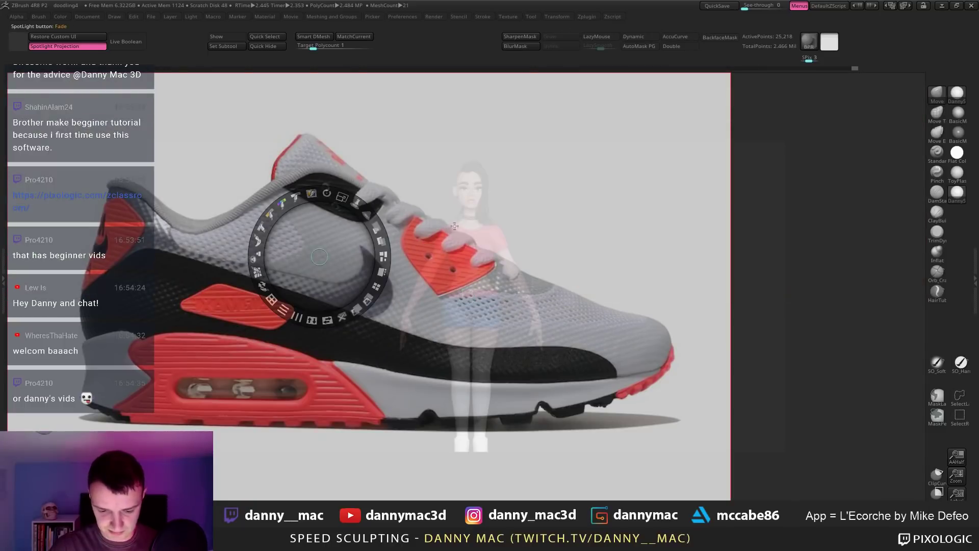
pyautogui.moveTo(342, 197); pyautogui.dragTo(90, 111)
pyautogui.moveTo(182, 136); pyautogui.dragTo(196, 134)
pyautogui.moveTo(148, 109); pyautogui.dragTo(131, 84)
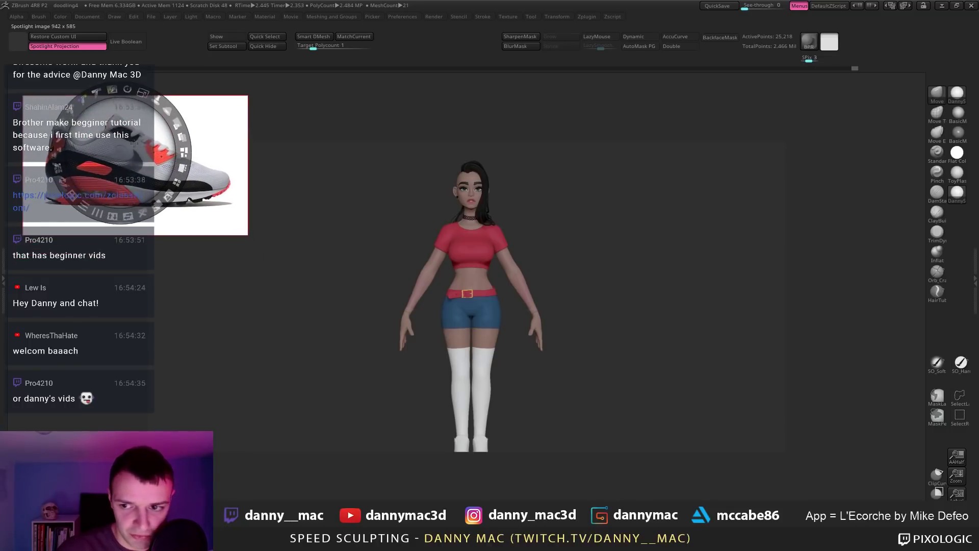
# Step: Turn off Spotlight Projection and re-add side2 as a small top-left reference, hiding the dial
pyautogui.click(85, 48)
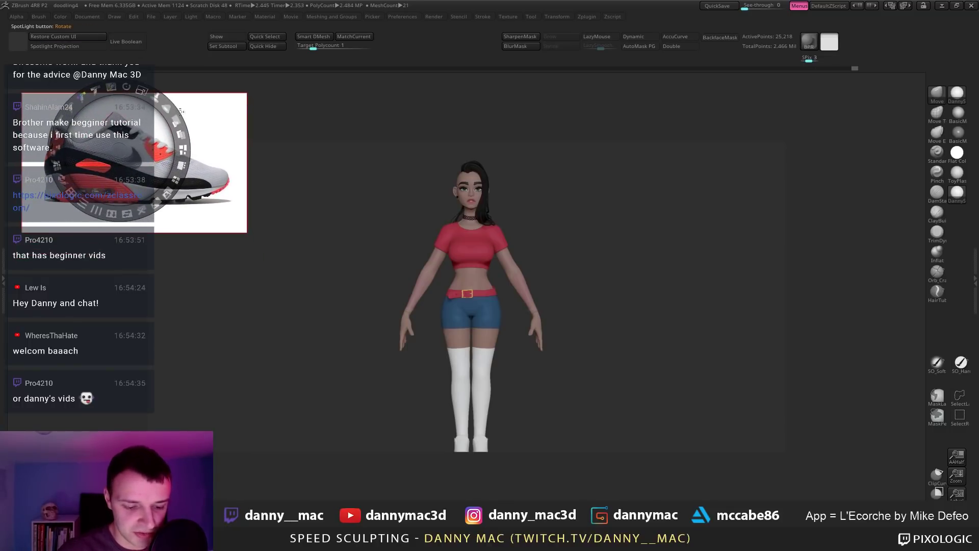
pyautogui.hotkey('shift', 'z')
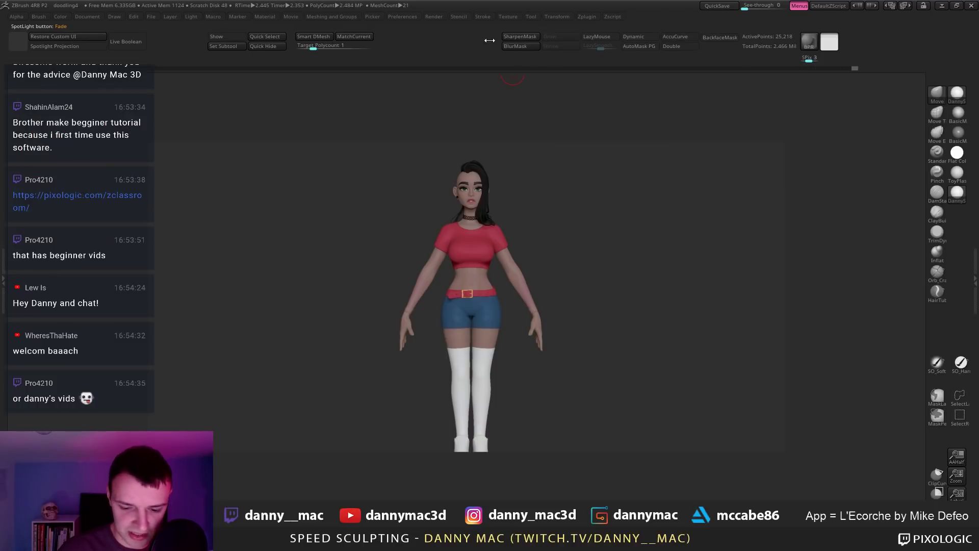
pyautogui.click(516, 17)
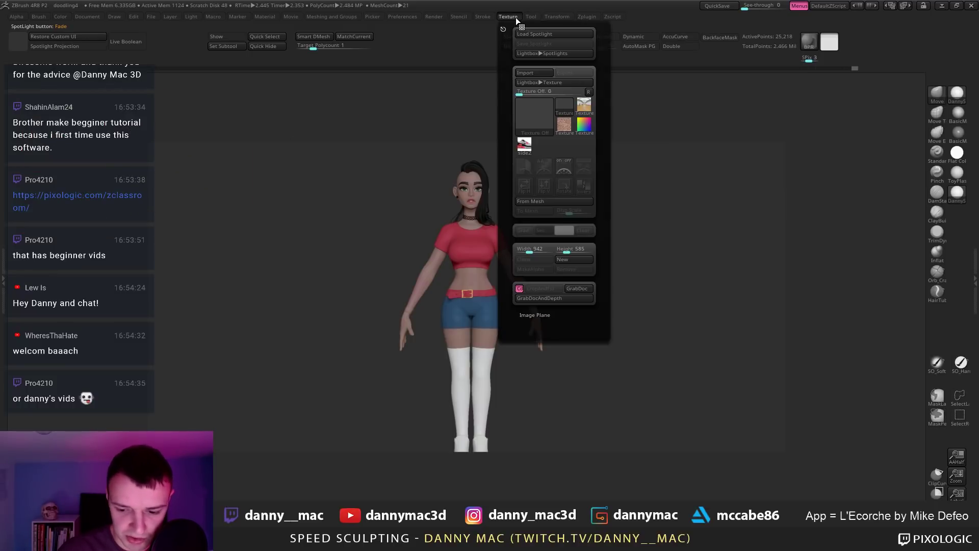
pyautogui.click(525, 146)
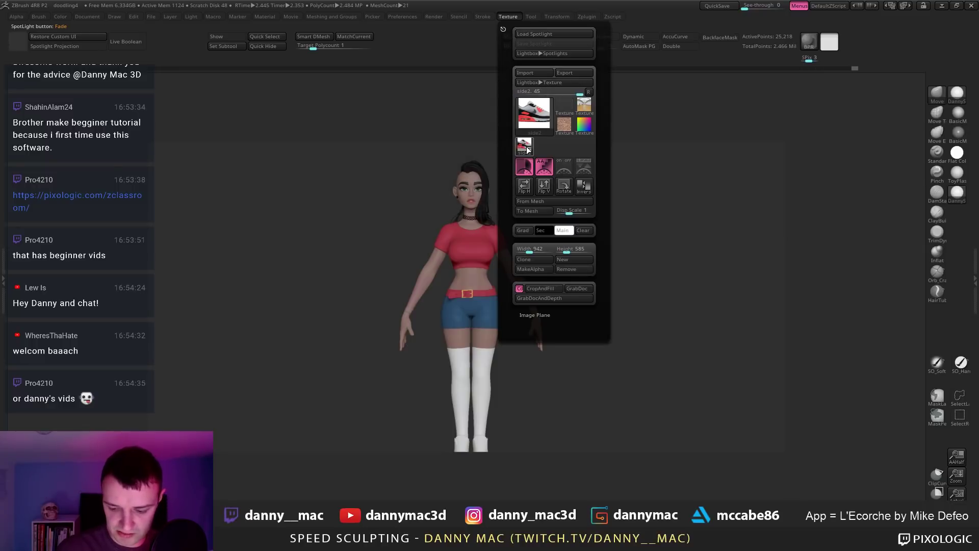
pyautogui.click(587, 168)
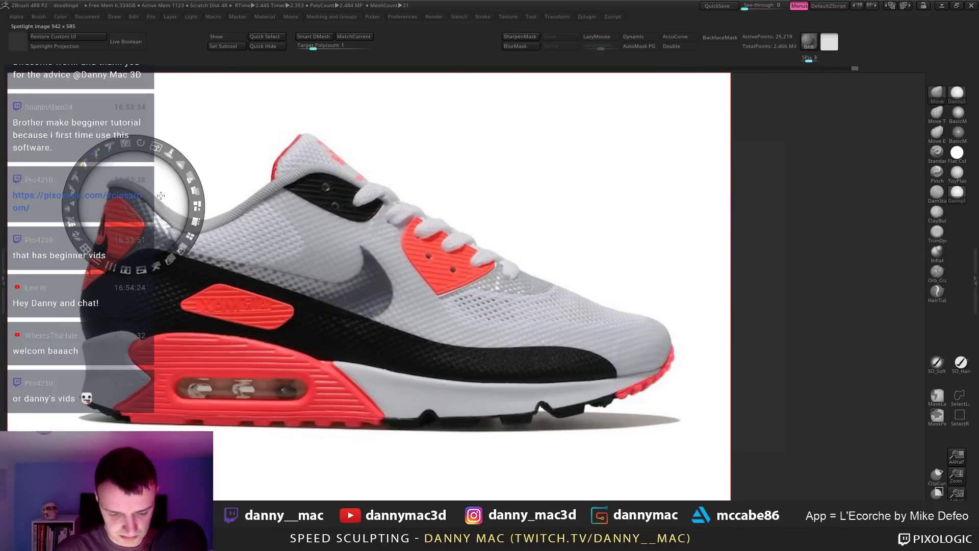
pyautogui.moveTo(156, 147); pyautogui.dragTo(86, 83)
pyautogui.press('z')
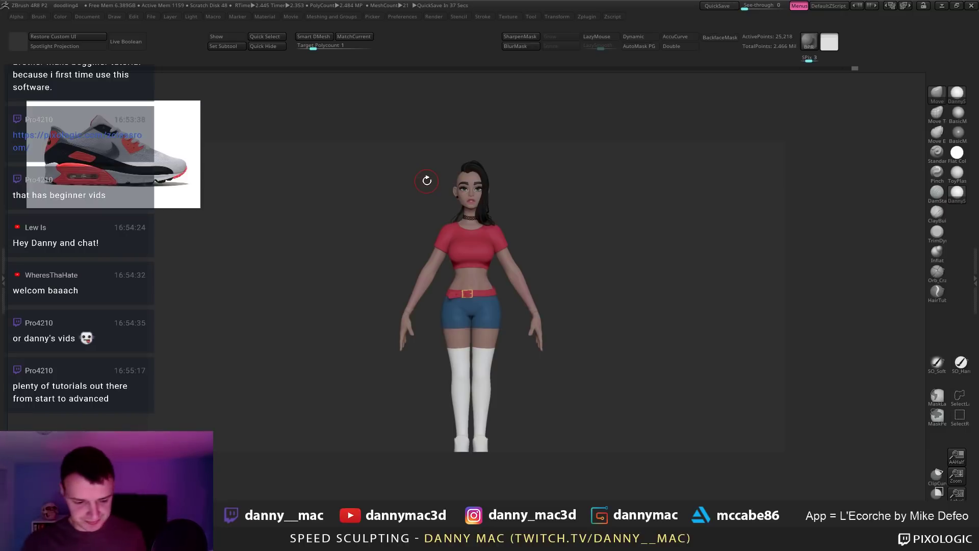
# Step: Hide the right boot, decline Dynamic Subdiv, turn PolyFrame off and apply a shaded material
pyautogui.keyDown('alt'); pyautogui.moveTo(524, 312); pyautogui.dragTo(529, 196); pyautogui.keyUp('alt')
pyautogui.hotkey('shift', 'f')
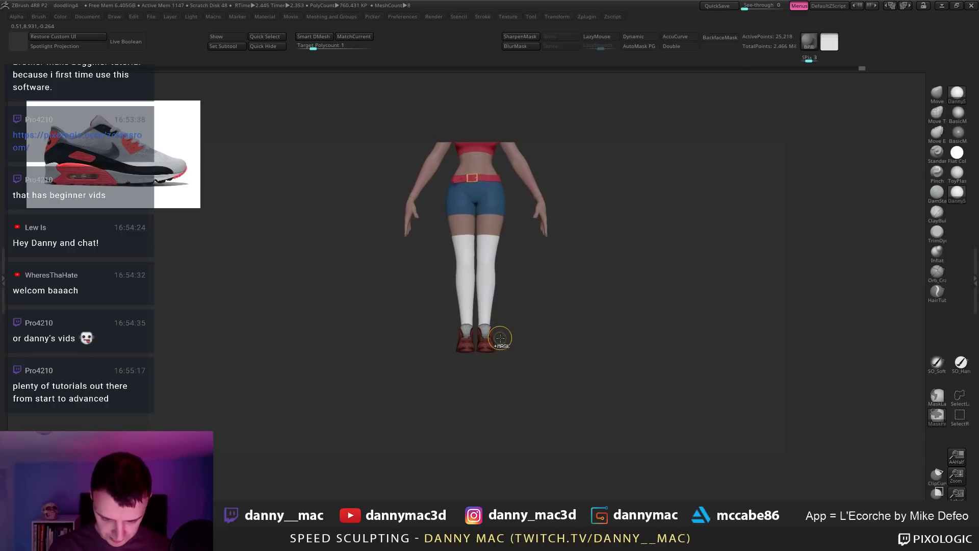
pyautogui.keyDown('ctrl'); pyautogui.keyDown('shift'); pyautogui.click(502, 337); pyautogui.keyUp('shift'); pyautogui.keyUp('ctrl')
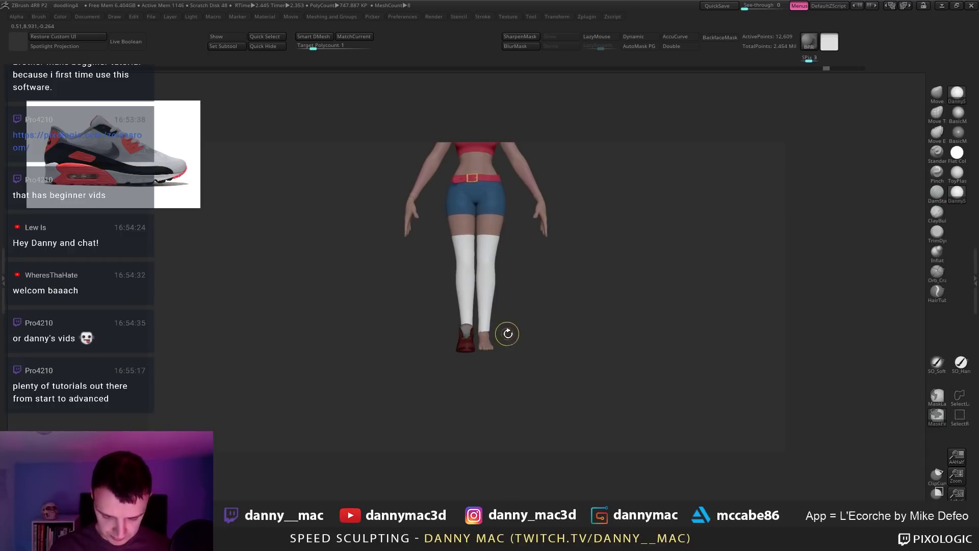
pyautogui.moveTo(508, 334)
pyautogui.keyDown('shift'); pyautogui.mouseDown()
pyautogui.moveTo(527, 342)
pyautogui.moveTo(477, 308)
pyautogui.moveTo(562, 315)
pyautogui.moveTo(552, 289)
pyautogui.mouseUp(); pyautogui.keyUp('shift')
pyautogui.press('d')
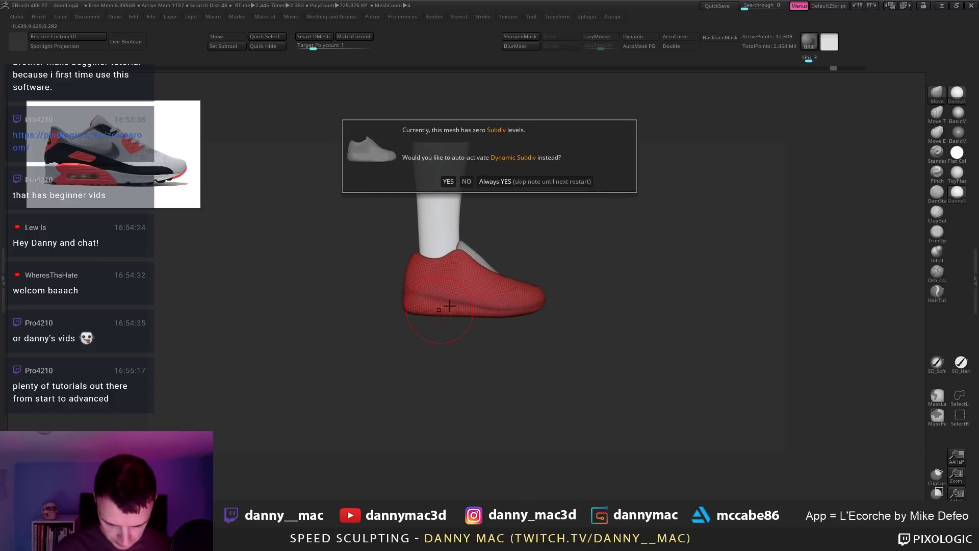
pyautogui.click(466, 181)
pyautogui.hotkey('shift', 'f')
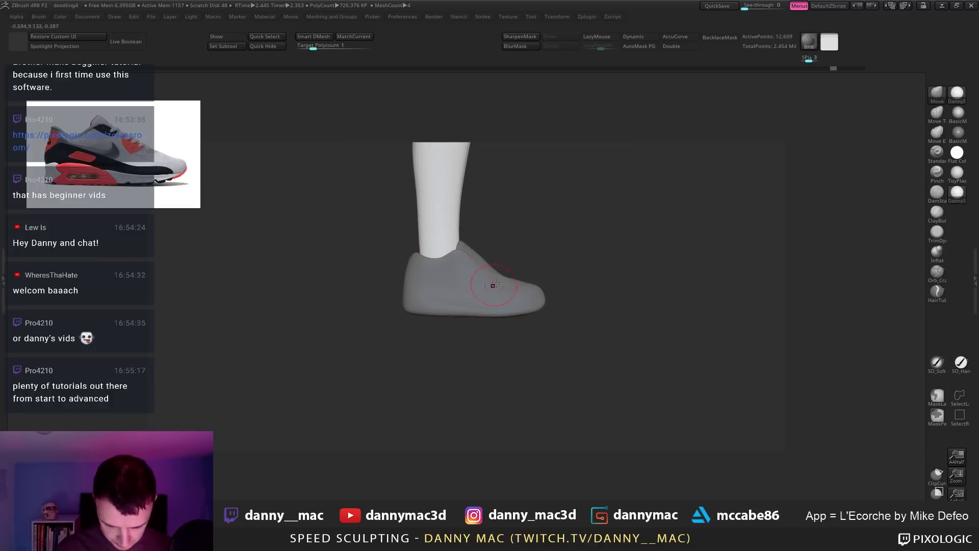
pyautogui.moveTo(495, 284)
pyautogui.keyDown('alt'); pyautogui.mouseDown()
pyautogui.moveTo(514, 276)
pyautogui.moveTo(533, 298)
pyautogui.moveTo(505, 332)
pyautogui.moveTo(536, 336)
pyautogui.mouseUp(); pyautogui.keyUp('alt')
pyautogui.click(957, 112)
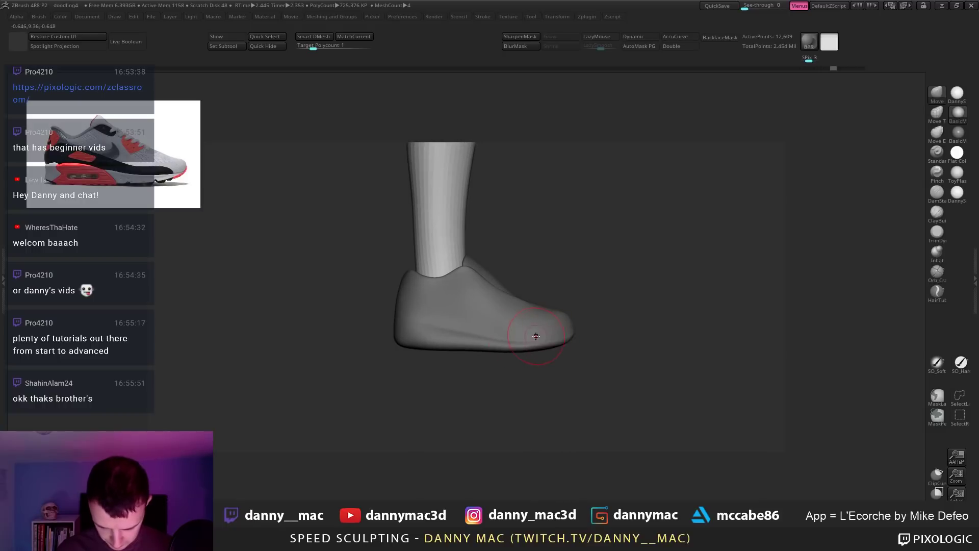
# Step: Orbit to the feet, test a Move stroke on the toe, then undo it
pyautogui.moveTo(602, 326); pyautogui.dragTo(729, 246)
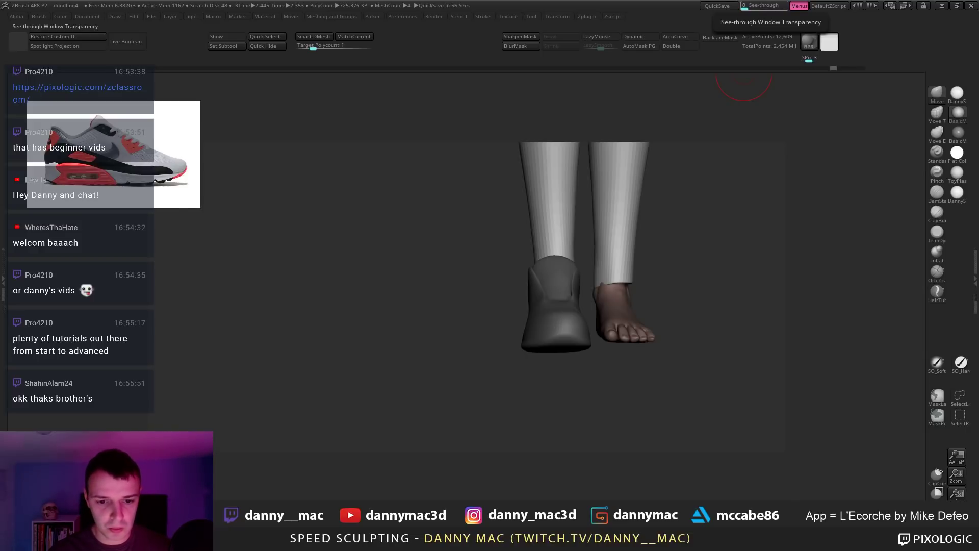
pyautogui.moveTo(688, 285); pyautogui.dragTo(468, 356)
pyautogui.moveTo(465, 244)
pyautogui.keyDown('alt'); pyautogui.mouseDown()
pyautogui.moveTo(467, 288)
pyautogui.moveTo(478, 251)
pyautogui.mouseUp(); pyautogui.keyUp('alt')
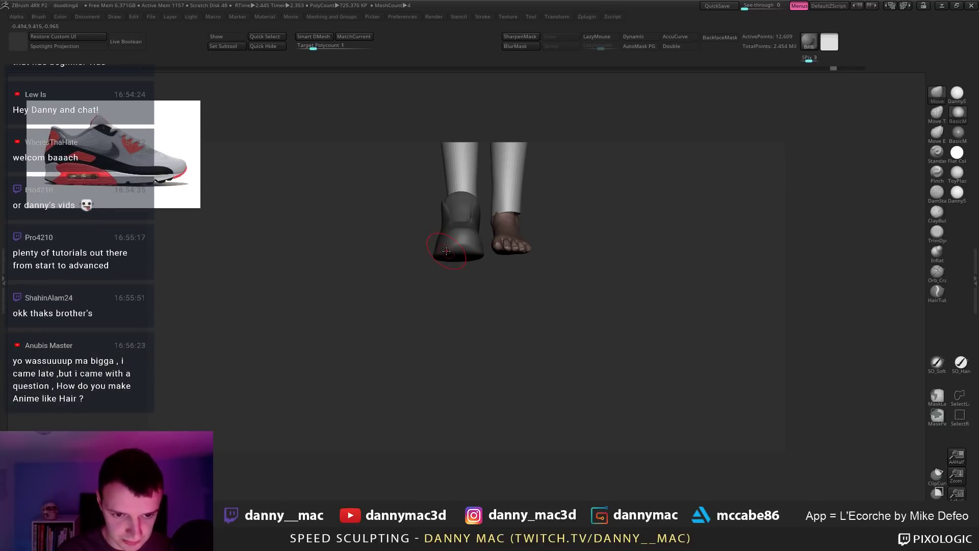
pyautogui.press('space')
pyautogui.moveTo(461, 238); pyautogui.dragTo(461, 244)
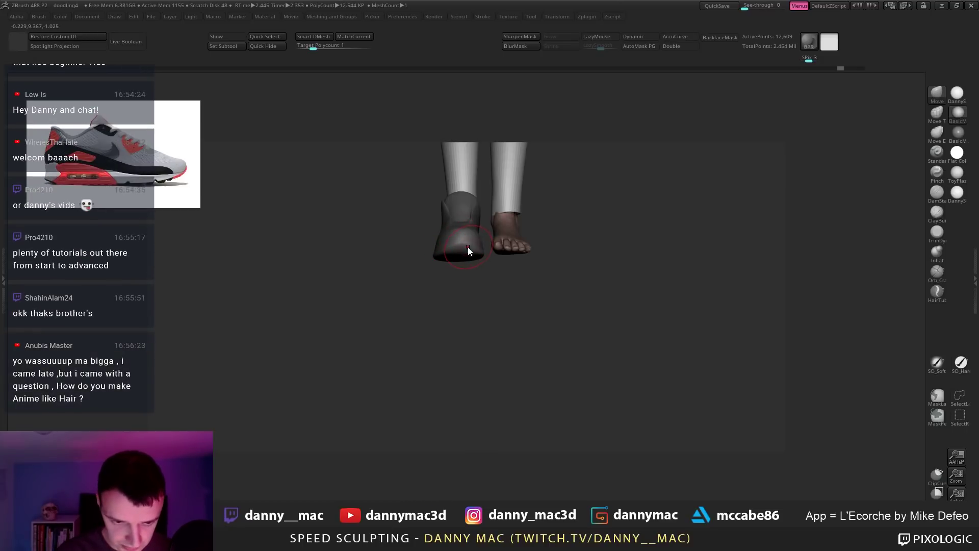
pyautogui.hotkey('ctrl', 'z')
# Step: Select DamStandard with stroke smoothing and orbit around the shoe to inspect its sole
pyautogui.moveTo(469, 279)
pyautogui.keyDown('alt'); pyautogui.mouseDown()
pyautogui.moveTo(493, 266)
pyautogui.moveTo(472, 284)
pyautogui.moveTo(471, 305)
pyautogui.moveTo(442, 310)
pyautogui.moveTo(455, 253)
pyautogui.moveTo(443, 243)
pyautogui.moveTo(438, 252)
pyautogui.mouseUp(); pyautogui.keyUp('alt')
pyautogui.press('b')
pyautogui.press('d')
pyautogui.press('s')
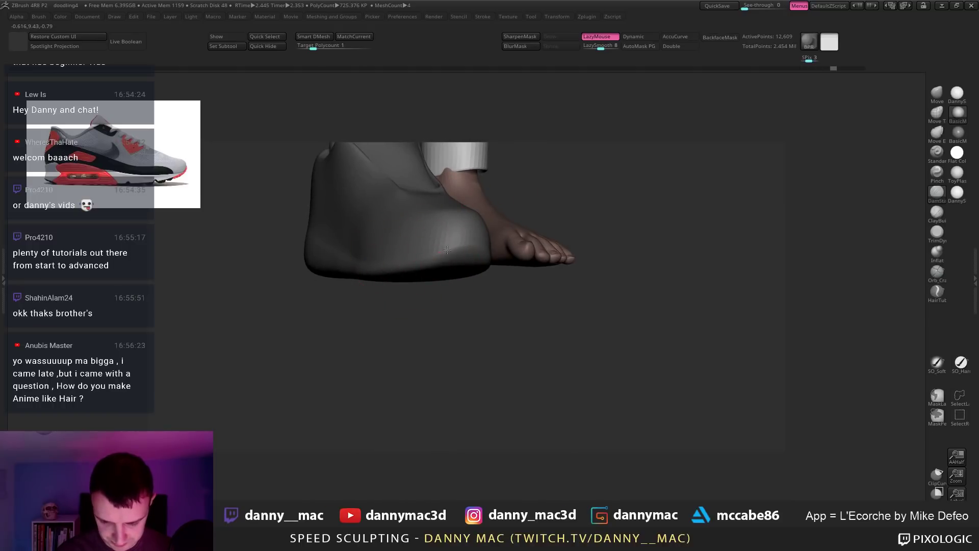
pyautogui.moveTo(460, 253); pyautogui.dragTo(440, 259, button='right')
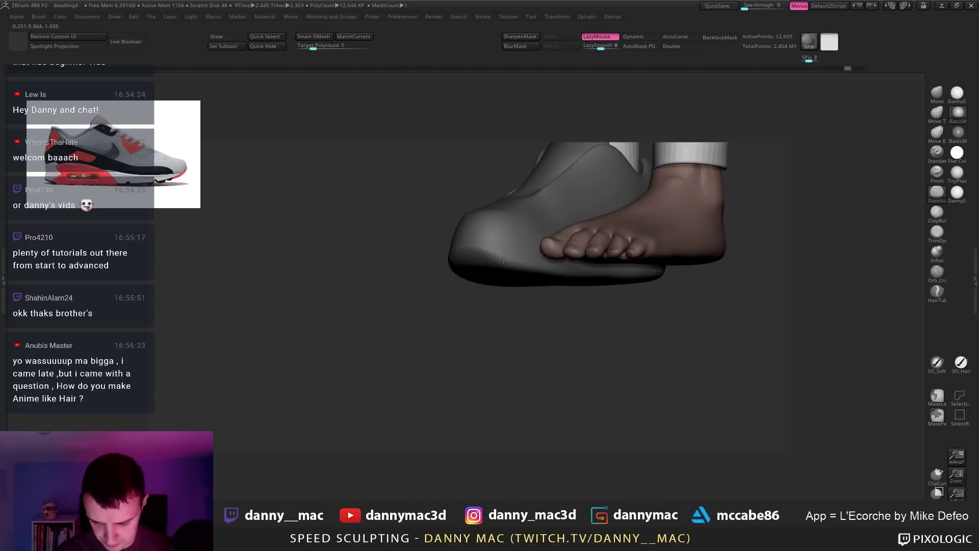
pyautogui.moveTo(513, 262)
pyautogui.mouseDown(button='right')
pyautogui.moveTo(484, 246)
pyautogui.moveTo(468, 260)
pyautogui.moveTo(476, 272)
pyautogui.moveTo(555, 271)
pyautogui.mouseUp(button='right')
pyautogui.moveTo(516, 269)
pyautogui.mouseDown()
pyautogui.moveTo(466, 263)
pyautogui.moveTo(441, 285)
pyautogui.moveTo(452, 302)
pyautogui.moveTo(502, 290)
pyautogui.moveTo(485, 274)
pyautogui.mouseUp()
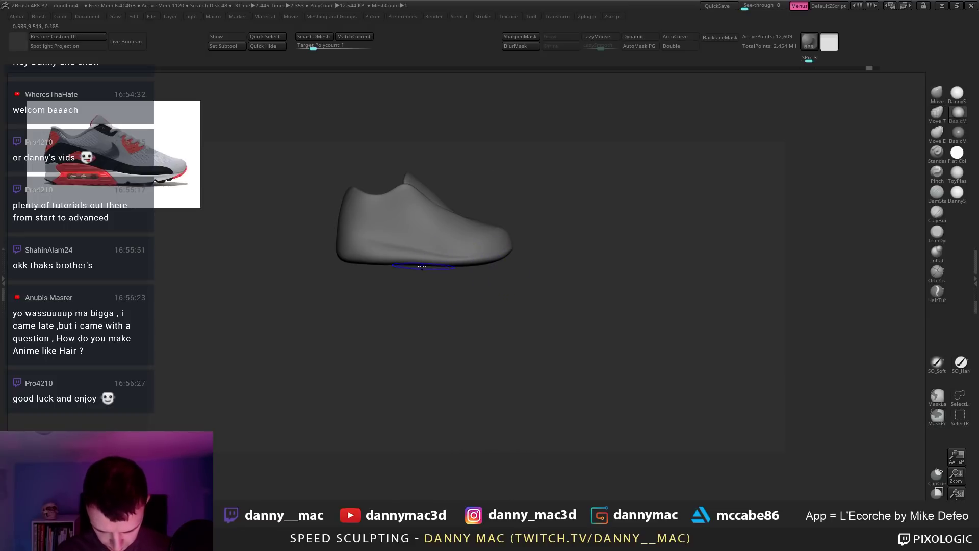
# Step: Snap the shoe to a front view and turn on PolyFrame with polygroup colours
pyautogui.keyDown('shift'); pyautogui.moveTo(412, 267); pyautogui.dragTo(437, 260); pyautogui.keyUp('shift')
pyautogui.press('space')
pyautogui.press('space')
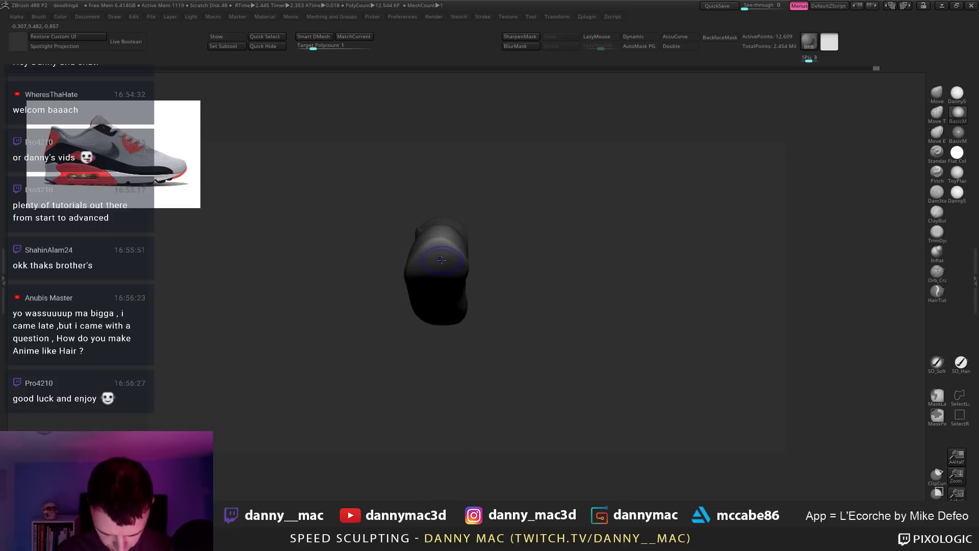
pyautogui.press('space')
pyautogui.hotkey('shift', 'f')
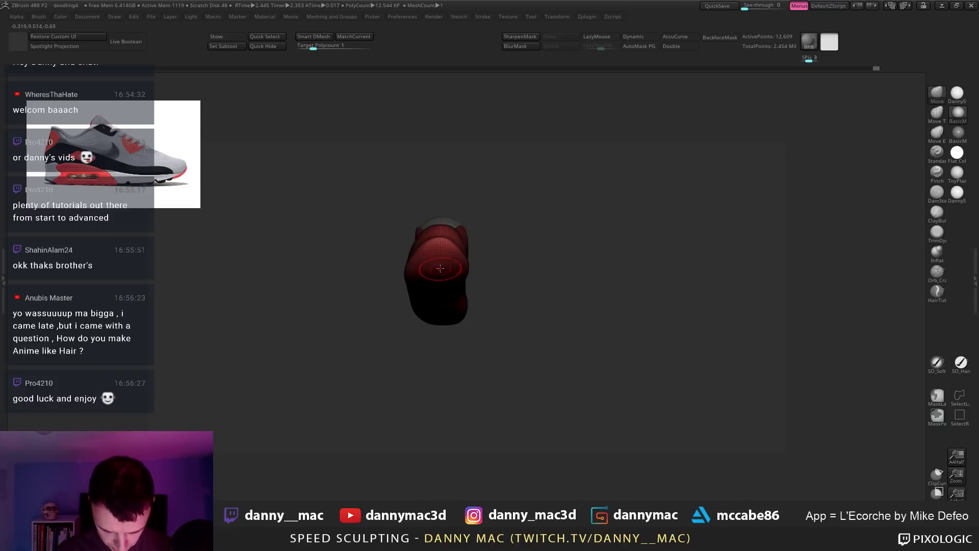
pyautogui.press('space')
pyautogui.moveTo(443, 256); pyautogui.dragTo(439, 260, button='right')
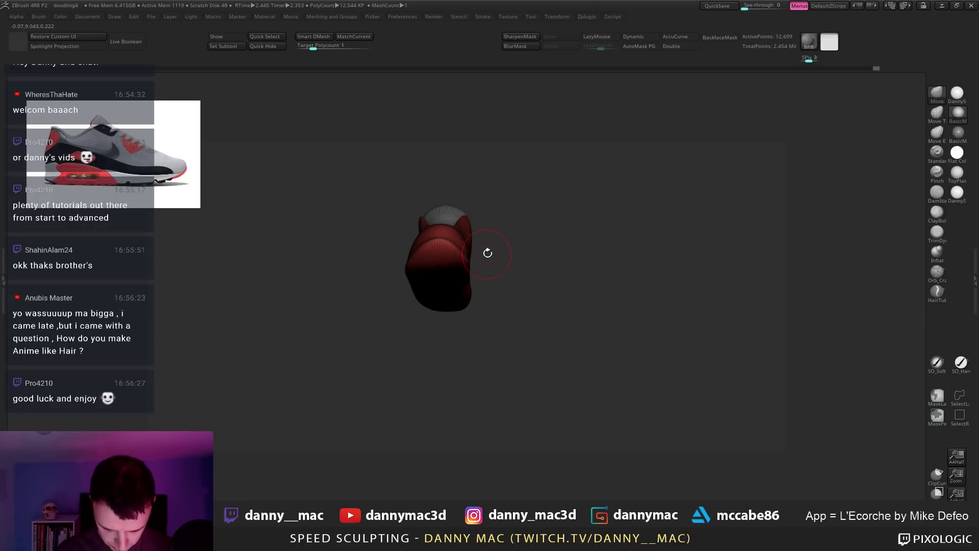
# Step: Press Reconstruct Subdiv twice in Tool > Geometry to build coarser levels
pyautogui.press('m')
pyautogui.press('F1')
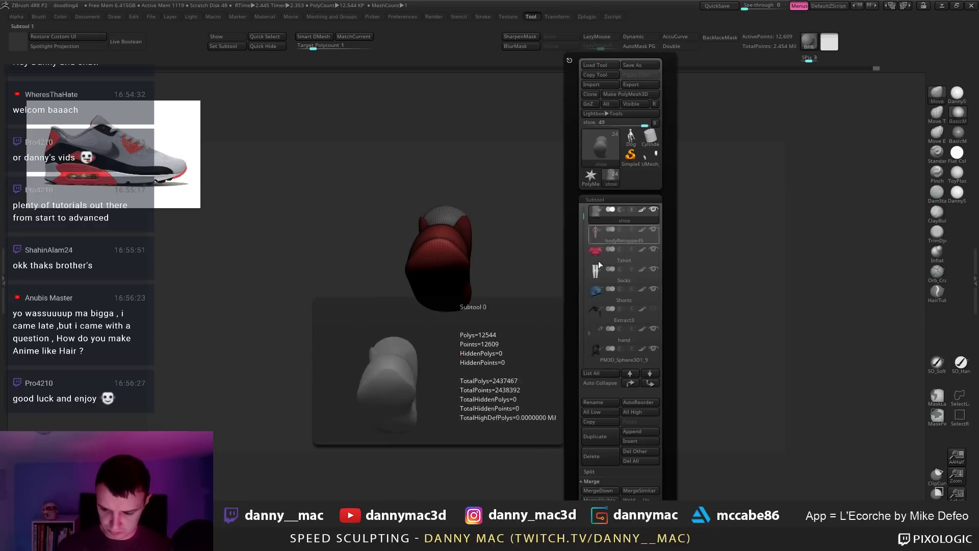
pyautogui.click(595, 199)
pyautogui.click(595, 350)
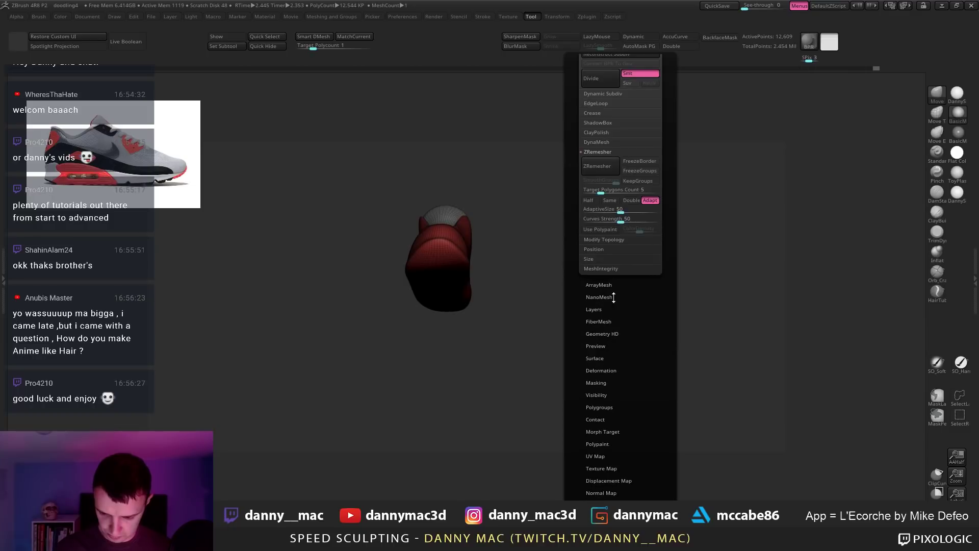
pyautogui.scroll(2, 616, 96)
pyautogui.click(609, 115)
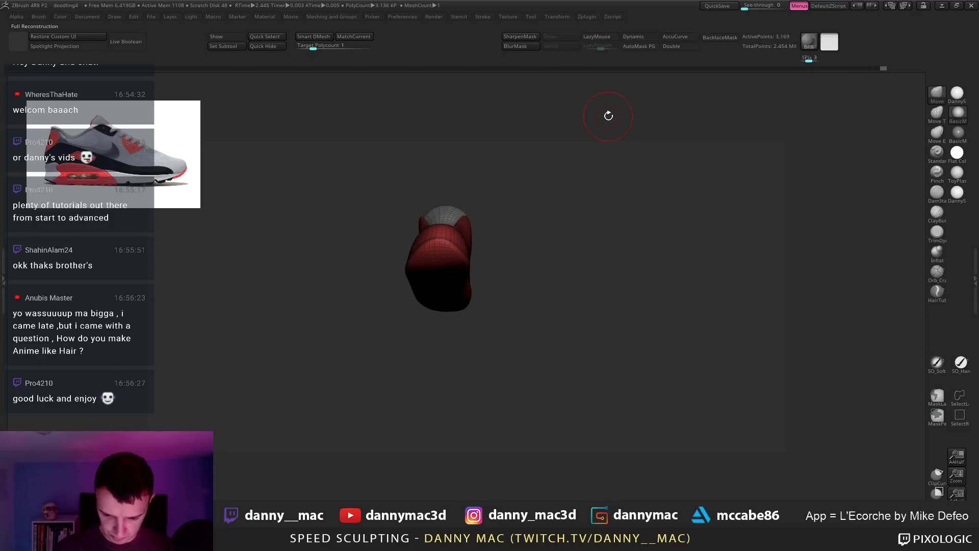
pyautogui.moveTo(441, 276)
pyautogui.mouseDown(button='right')
pyautogui.moveTo(441, 262)
pyautogui.moveTo(481, 272)
pyautogui.moveTo(475, 281)
pyautogui.moveTo(478, 272)
pyautogui.mouseUp(button='right')
pyautogui.press('F1')
pyautogui.click(606, 261)
# Step: Orbit to show the red sole and pull the heel down-left with the Move brush
pyautogui.keyDown('alt'); pyautogui.moveTo(606, 275); pyautogui.dragTo(708, 334, button='right'); pyautogui.keyUp('alt')
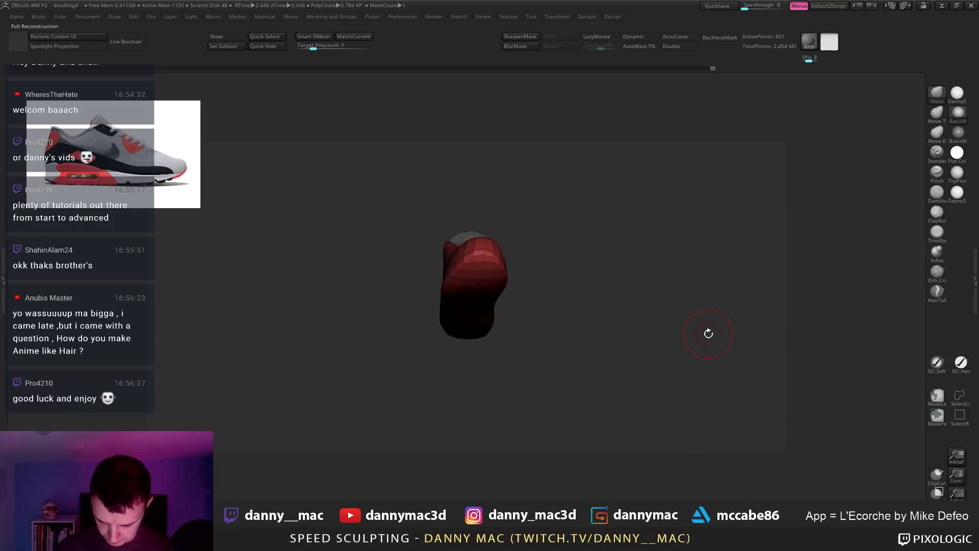
pyautogui.moveTo(565, 306); pyautogui.dragTo(560, 279, button='right')
pyautogui.moveTo(487, 161); pyautogui.dragTo(488, 264, button='right')
pyautogui.press('space')
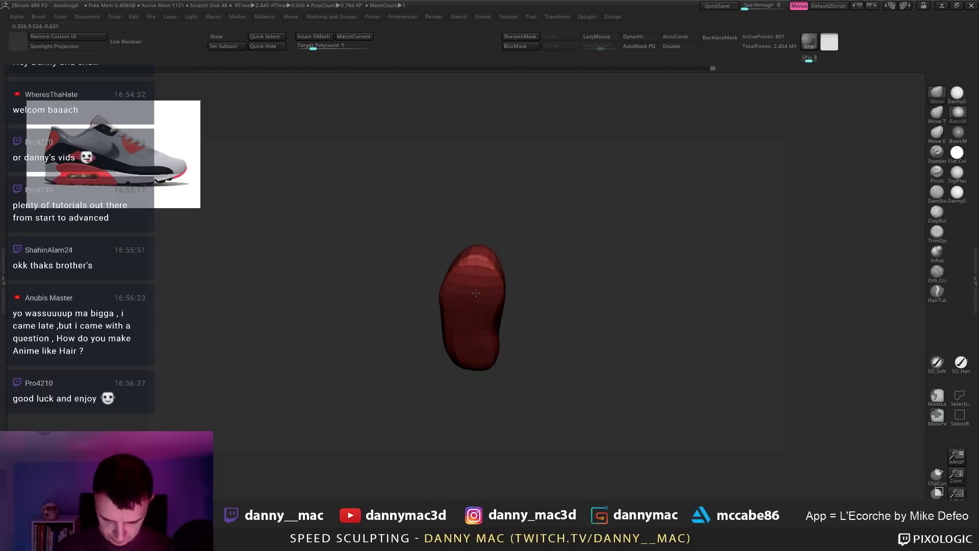
pyautogui.moveTo(470, 367); pyautogui.dragTo(465, 377)
# Step: Orbit the shoe to show more of its sole, declining the Dynamic Subdiv offer
pyautogui.press('d')
pyautogui.press('space')
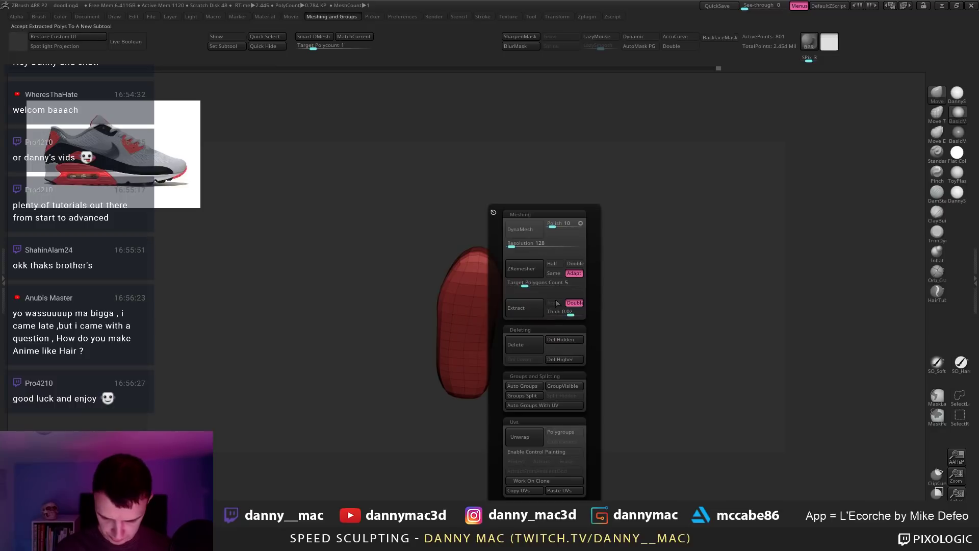
pyautogui.moveTo(713, 282); pyautogui.dragTo(592, 322)
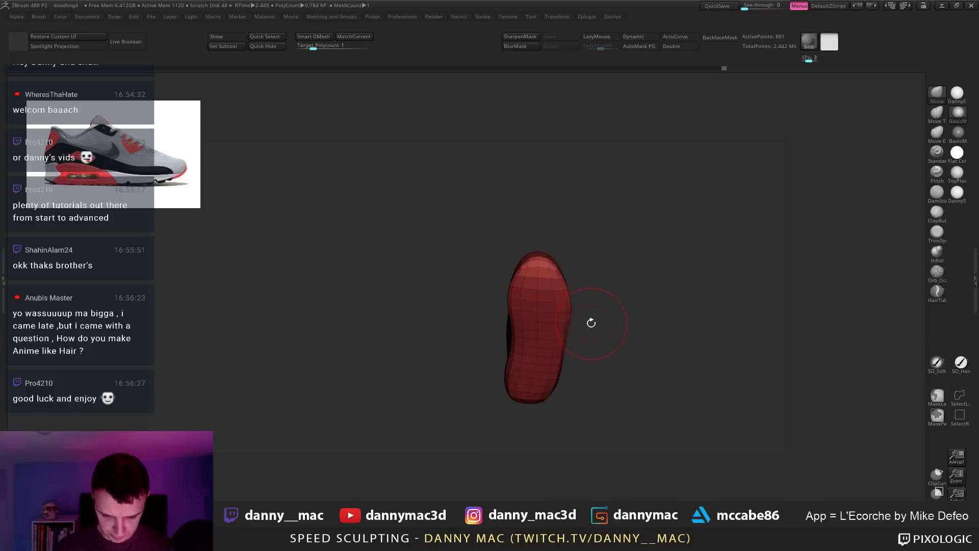
pyautogui.moveTo(538, 281); pyautogui.dragTo(535, 354)
pyautogui.press('space')
pyautogui.press('space')
pyautogui.press('d')
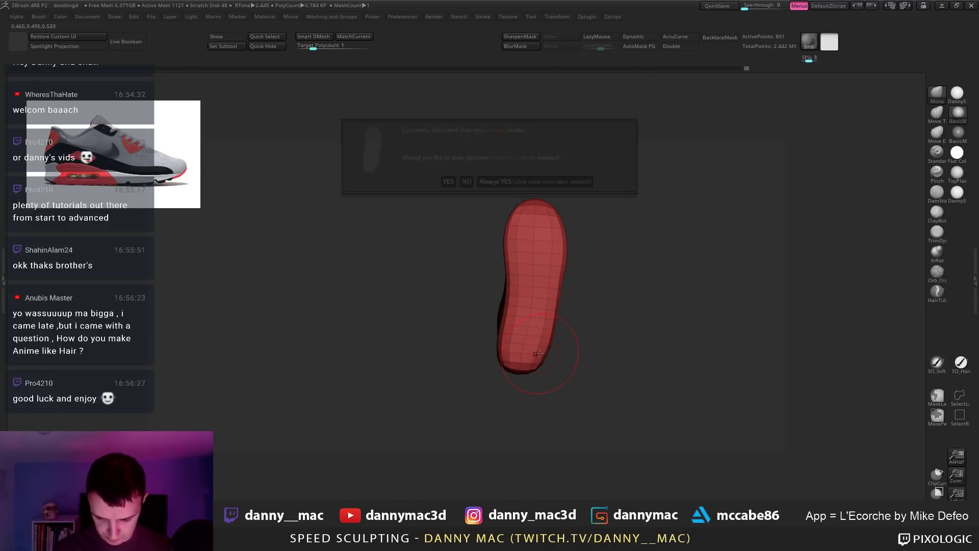
pyautogui.click(466, 181)
# Step: Resize the brush, view the heel from behind, and enable AutoMask PG
pyautogui.press('space')
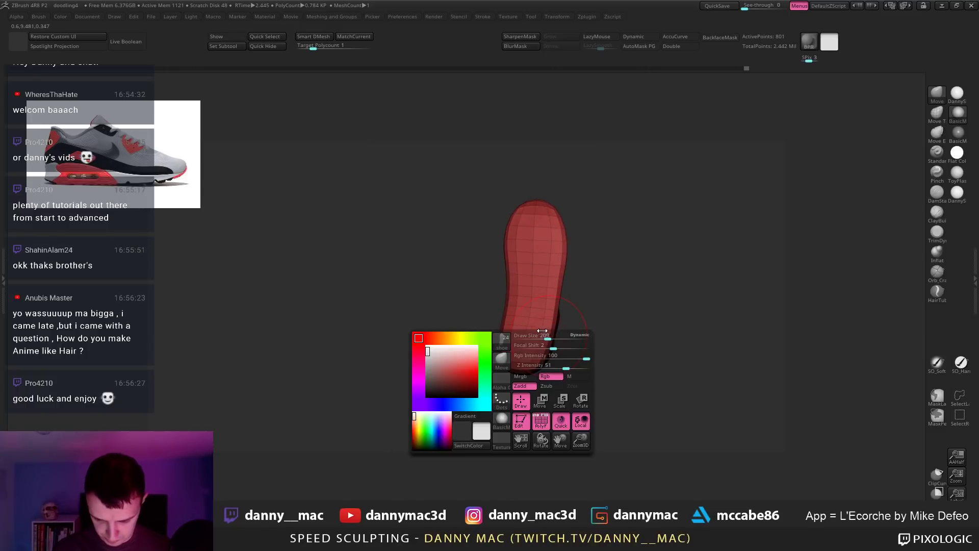
pyautogui.moveTo(544, 333); pyautogui.dragTo(539, 363)
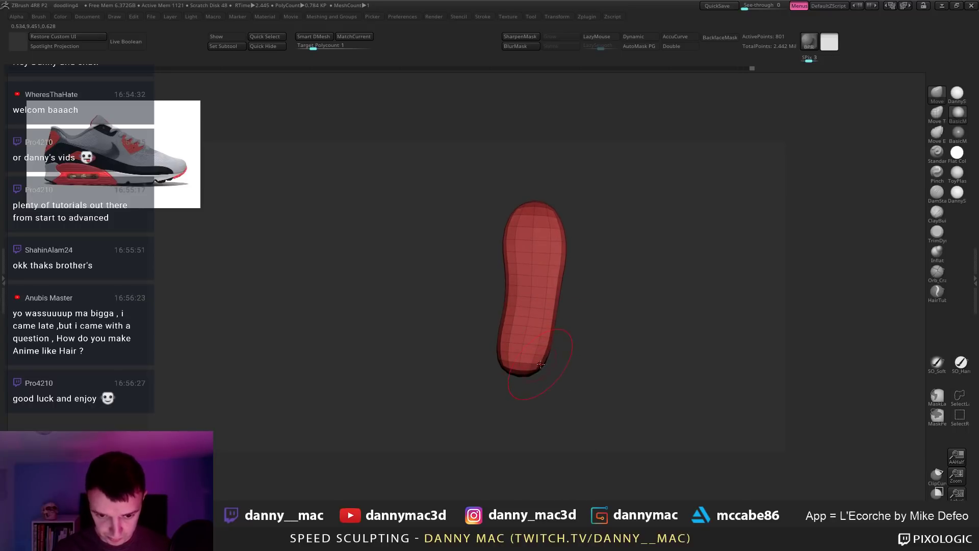
pyautogui.moveTo(549, 329); pyautogui.dragTo(555, 390)
pyautogui.moveTo(546, 291); pyautogui.dragTo(584, 284)
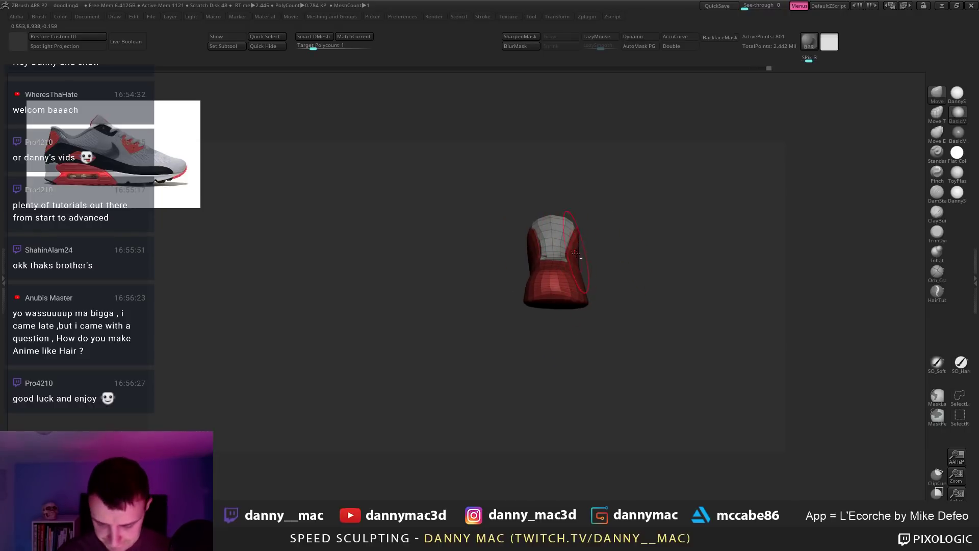
pyautogui.click(640, 46)
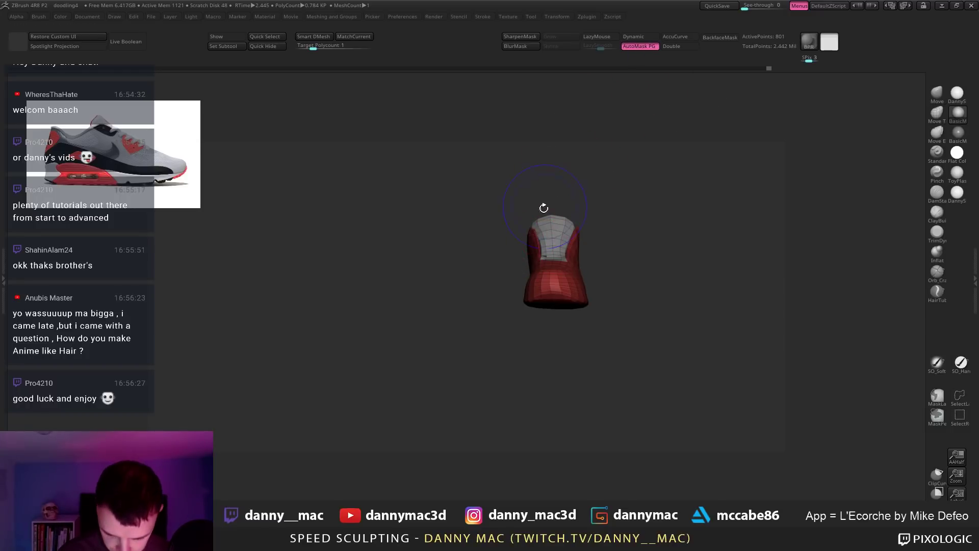
pyautogui.press('d')
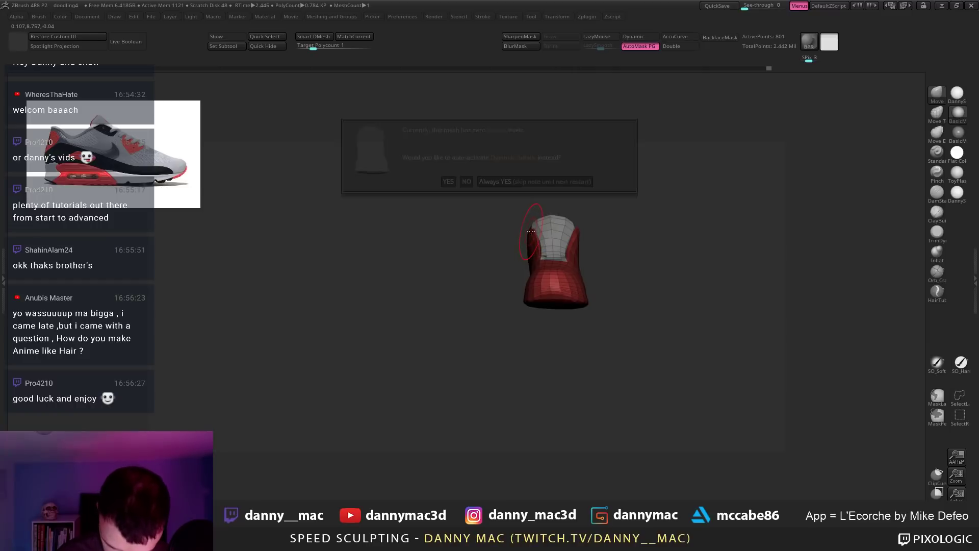
pyautogui.click(466, 181)
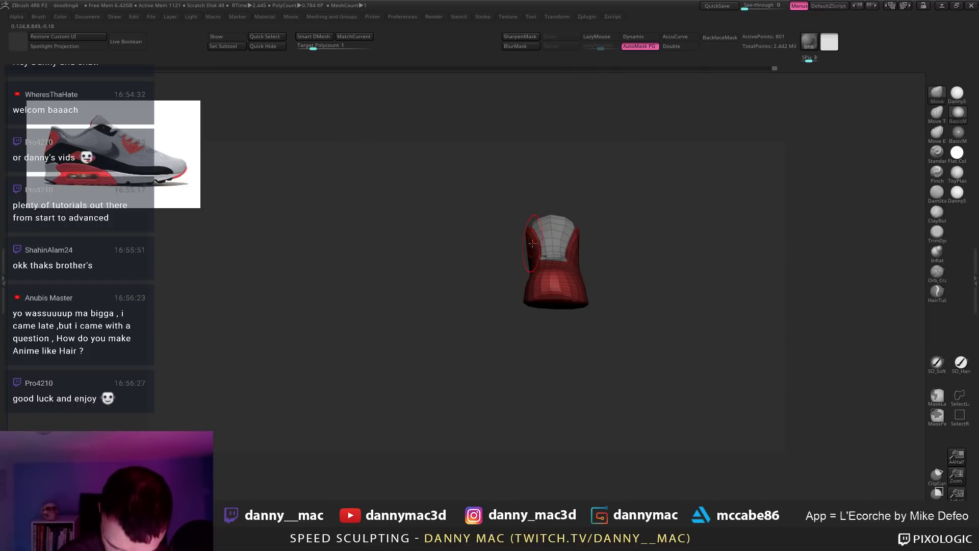
# Step: Undo the last strokes on the shoe tongue from a three-quarter view
pyautogui.rightClick(577, 233)
pyautogui.moveTo(576, 233)
pyautogui.mouseDown(button='right')
pyautogui.moveTo(569, 239)
pyautogui.moveTo(607, 234)
pyautogui.moveTo(573, 246)
pyautogui.moveTo(569, 258)
pyautogui.moveTo(573, 246)
pyautogui.moveTo(543, 253)
pyautogui.mouseUp(button='right')
pyautogui.hotkey('ctrl', 'z')
pyautogui.hotkey('ctrl', 'z')
pyautogui.rightClick(573, 234)
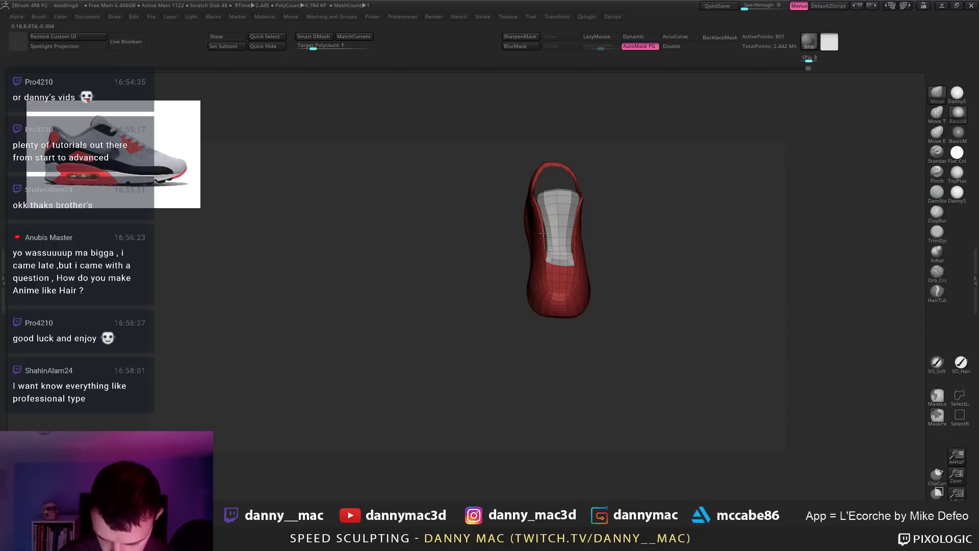
# Step: Subdivide the shoe mesh without dynamic subdivision and smooth the bulge on its side
pyautogui.moveTo(545, 235); pyautogui.dragTo(539, 221, button='right')
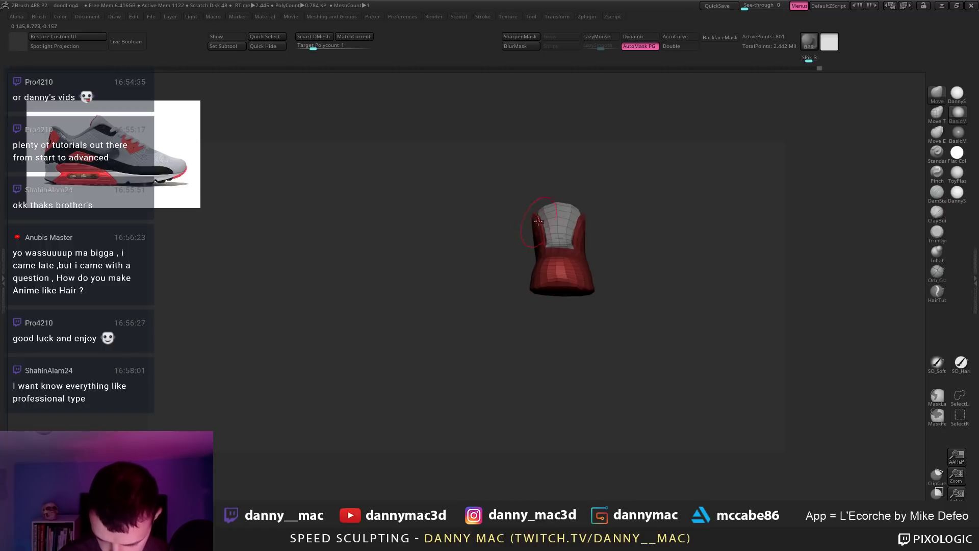
pyautogui.press('d')
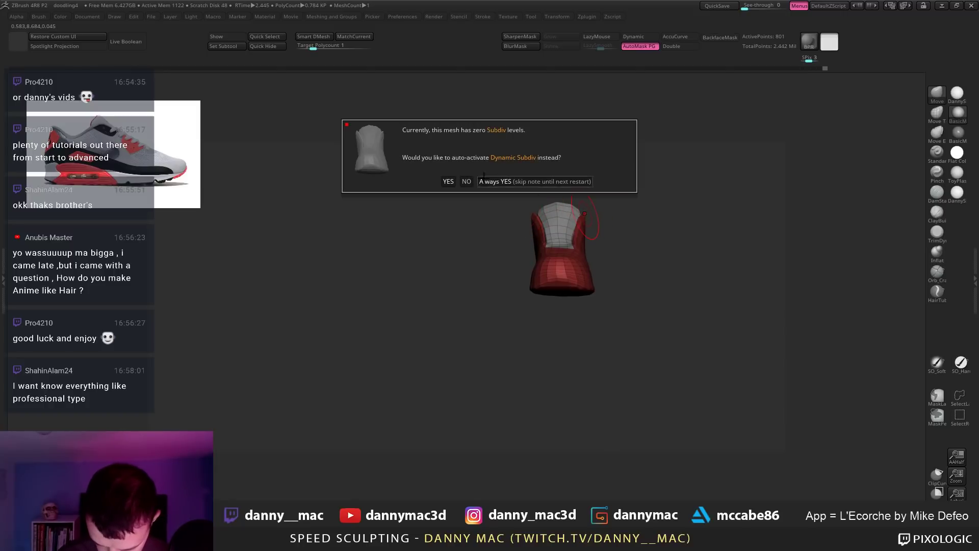
pyautogui.press('Escape')
pyautogui.press('d')
pyautogui.click(471, 185)
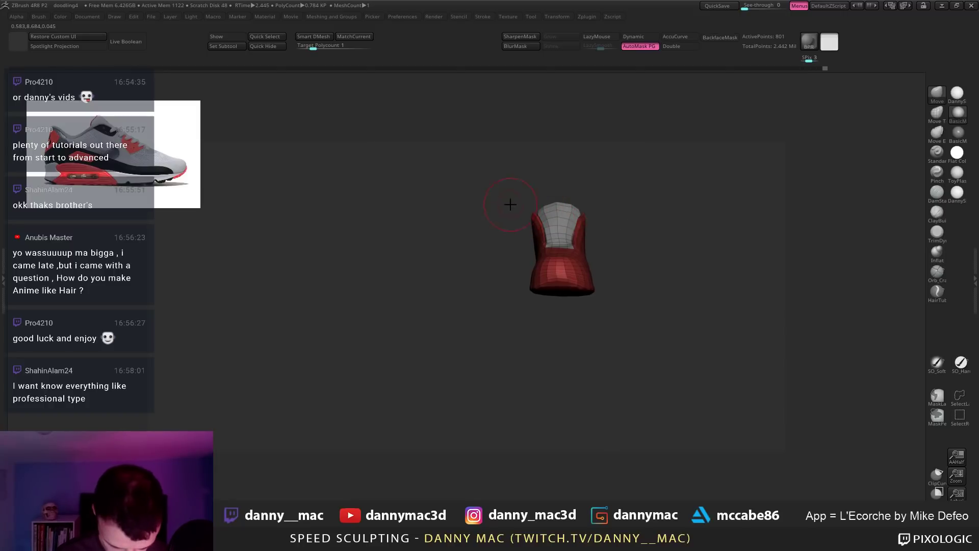
pyautogui.keyDown('shift'); pyautogui.moveTo(584, 215); pyautogui.dragTo(578, 226); pyautogui.keyUp('shift')
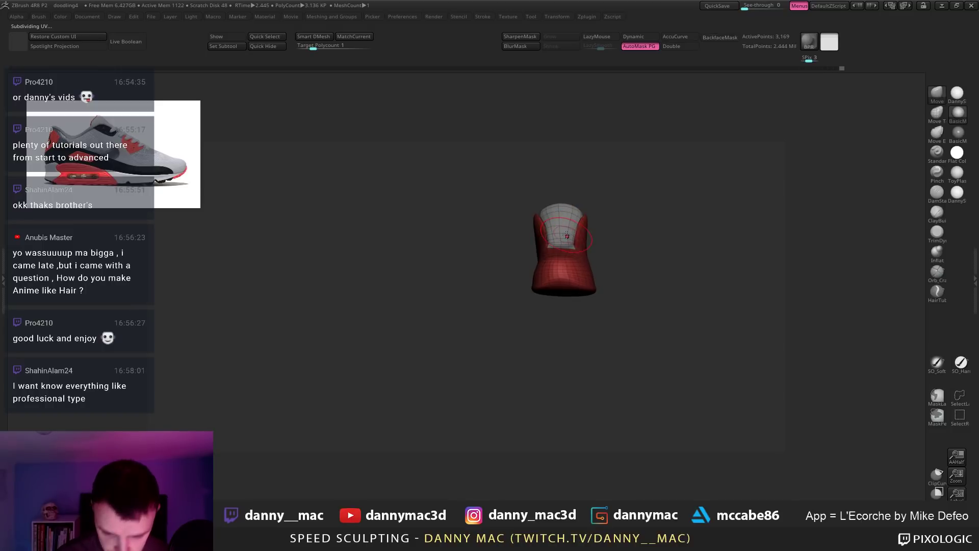
pyautogui.press('space')
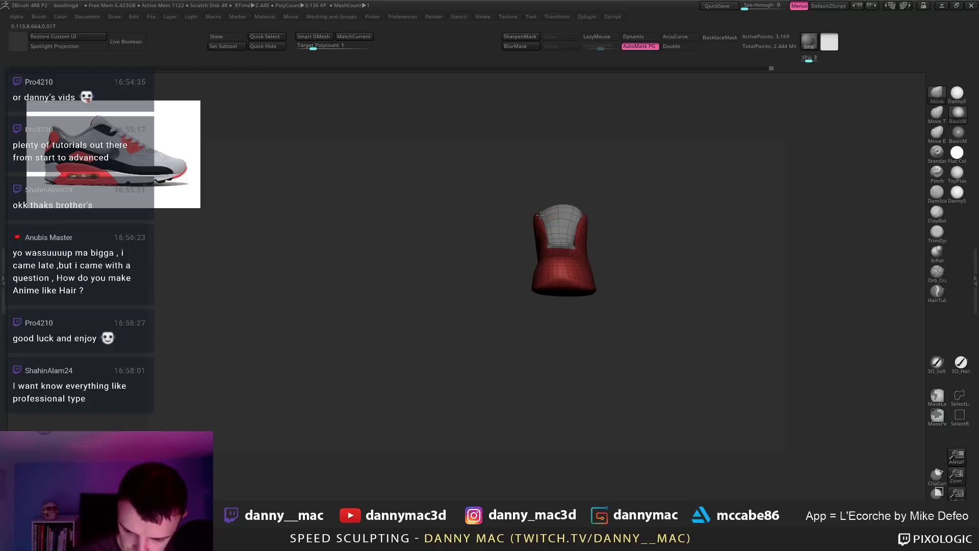
# Step: Isolate the grey upper polygroup to inspect it, then restore the red parts and hide polyframe
pyautogui.moveTo(580, 214)
pyautogui.mouseDown(button='right')
pyautogui.moveTo(578, 226)
pyautogui.moveTo(583, 218)
pyautogui.mouseUp(button='right')
pyautogui.rightClick(584, 220)
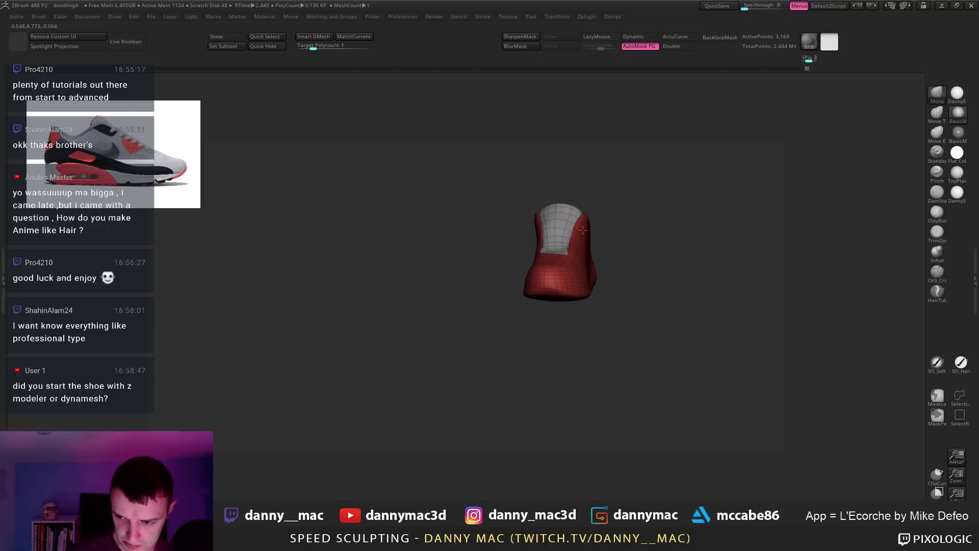
pyautogui.keyDown('ctrl'); pyautogui.keyDown('shift'); pyautogui.click(567, 225); pyautogui.keyUp('shift'); pyautogui.keyUp('ctrl')
pyautogui.moveTo(567, 224); pyautogui.dragTo(536, 221, button='right')
pyautogui.keyDown('ctrl'); pyautogui.keyDown('shift'); pyautogui.click(566, 218); pyautogui.keyUp('shift'); pyautogui.keyUp('ctrl')
pyautogui.moveTo(538, 214); pyautogui.dragTo(541, 210)
pyautogui.moveTo(541, 210)
pyautogui.mouseDown(button='right')
pyautogui.moveTo(610, 232)
pyautogui.moveTo(576, 213)
pyautogui.moveTo(719, 233)
pyautogui.moveTo(727, 294)
pyautogui.moveTo(663, 286)
pyautogui.moveTo(710, 304)
pyautogui.moveTo(609, 269)
pyautogui.moveTo(667, 284)
pyautogui.moveTo(589, 284)
pyautogui.moveTo(590, 258)
pyautogui.moveTo(569, 280)
pyautogui.moveTo(560, 270)
pyautogui.moveTo(544, 283)
pyautogui.moveTo(568, 284)
pyautogui.moveTo(490, 304)
pyautogui.moveTo(498, 308)
pyautogui.moveTo(492, 286)
pyautogui.moveTo(469, 277)
pyautogui.moveTo(495, 227)
pyautogui.mouseUp(button='right')
pyautogui.hotkey('shift', 'd')
pyautogui.hotkey('shift', 'f')
pyautogui.hotkey('shift', 'f')
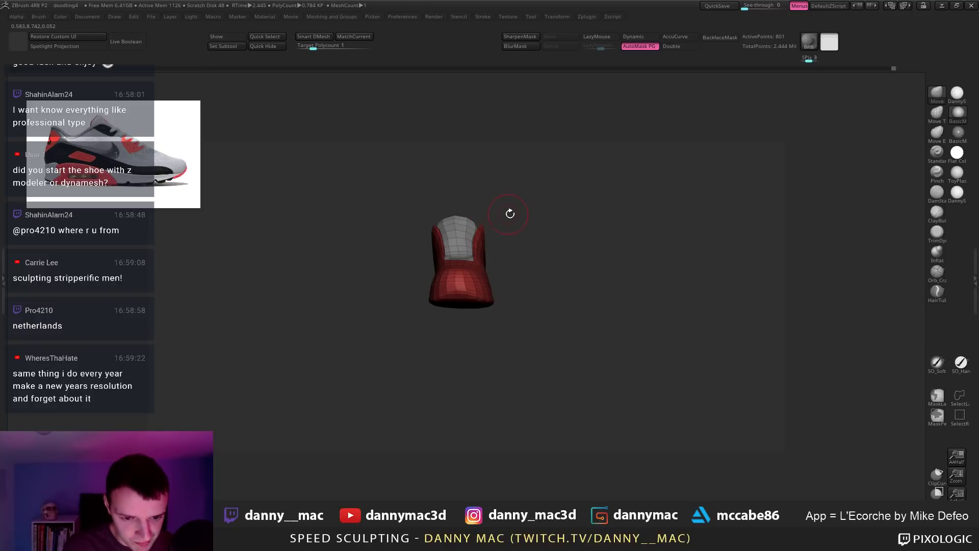
# Step: Turn on Double so the shoe shell displays double-sided around its heel loop
pyautogui.keyDown('alt'); pyautogui.moveTo(451, 218); pyautogui.dragTo(453, 227, button='right'); pyautogui.keyUp('alt')
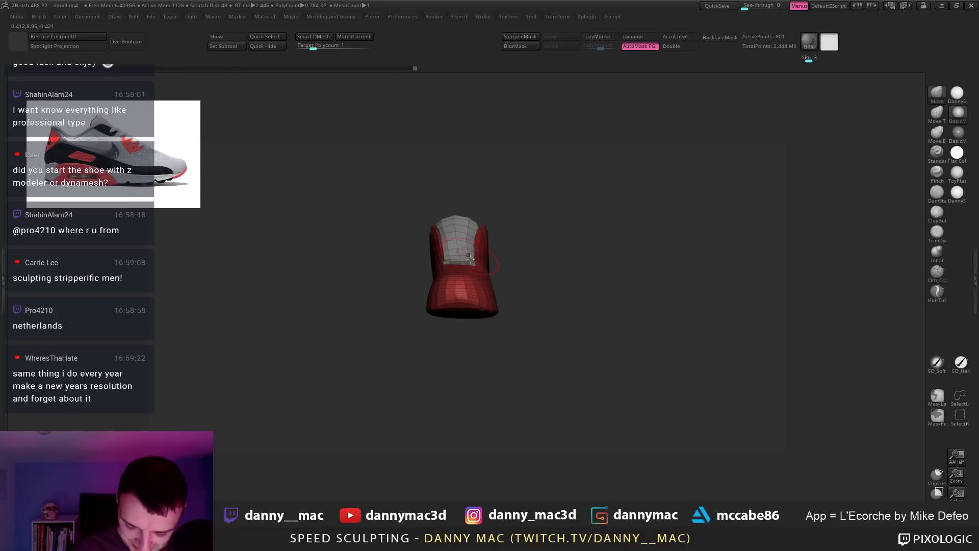
pyautogui.moveTo(469, 256); pyautogui.dragTo(466, 236, button='right')
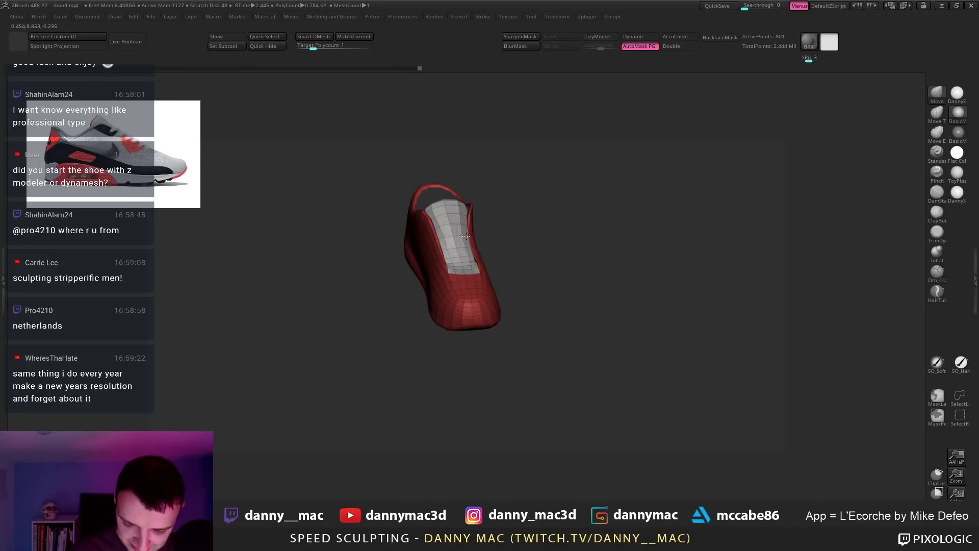
pyautogui.hotkey('ctrl', 'd')
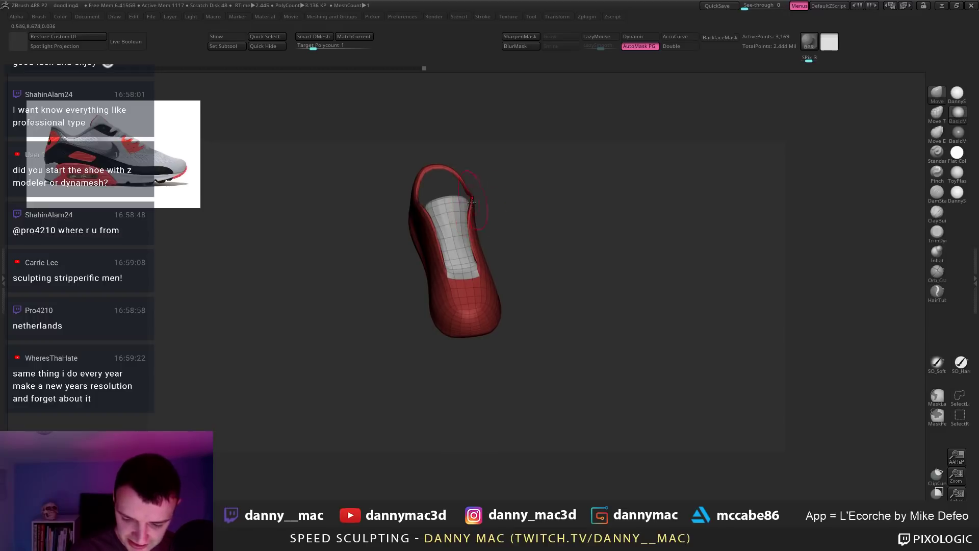
pyautogui.moveTo(472, 202)
pyautogui.mouseDown(button='right')
pyautogui.moveTo(480, 205)
pyautogui.moveTo(462, 213)
pyautogui.moveTo(455, 204)
pyautogui.mouseUp(button='right')
pyautogui.click(677, 47)
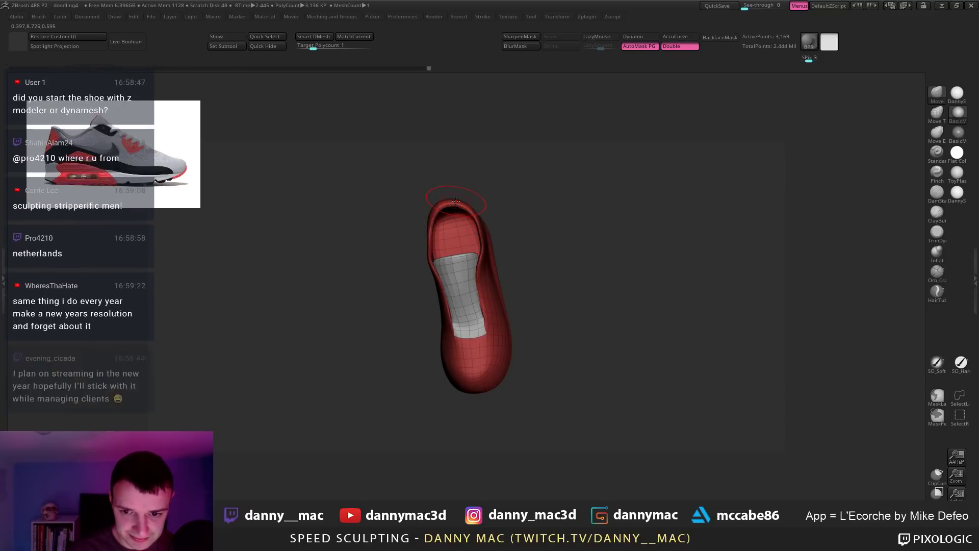
pyautogui.hotkey('shift', 'd')
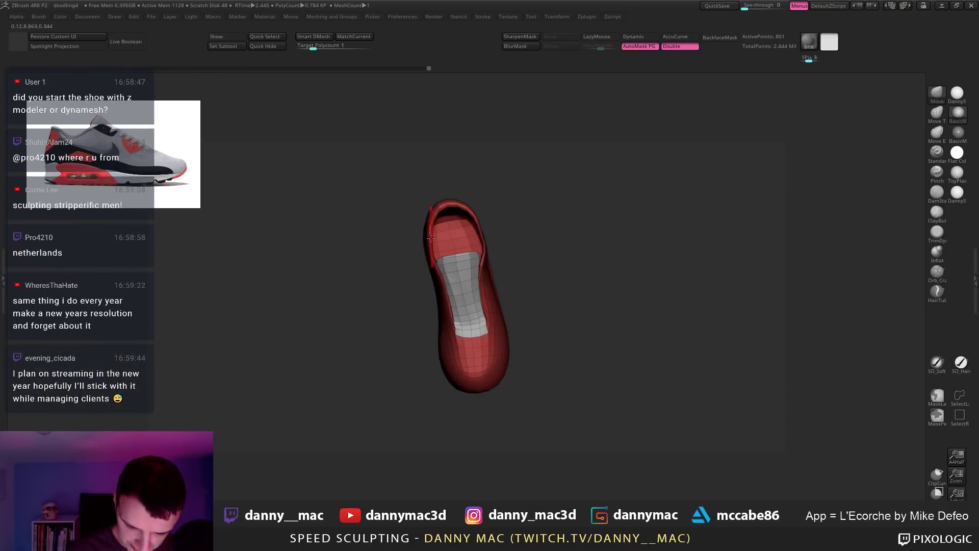
pyautogui.moveTo(437, 253)
pyautogui.mouseDown()
pyautogui.moveTo(436, 235)
pyautogui.moveTo(482, 222)
pyautogui.moveTo(455, 204)
pyautogui.moveTo(463, 215)
pyautogui.mouseUp()
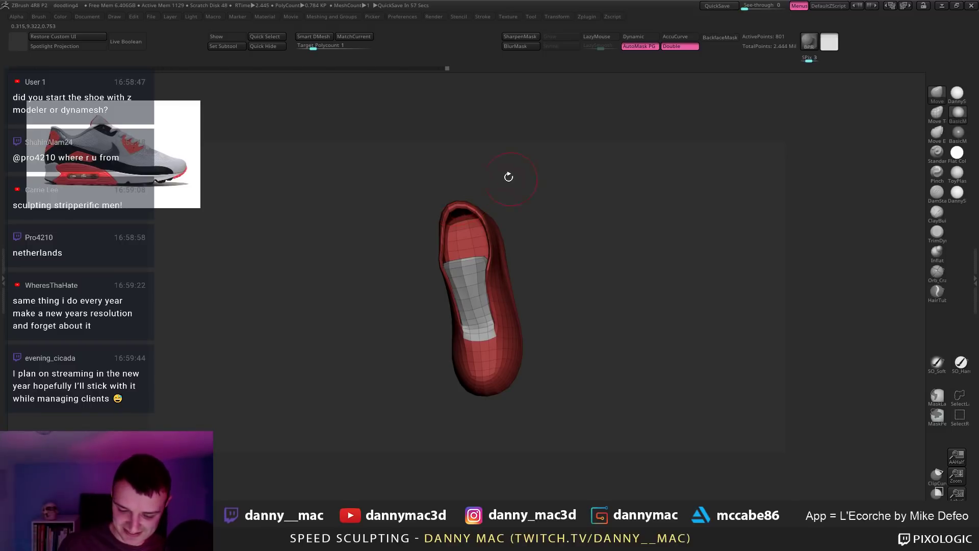
pyautogui.moveTo(507, 175); pyautogui.dragTo(464, 207)
# Step: Raise the shoe to its smoother subdivision level and inspect its rim and opening
pyautogui.press('space')
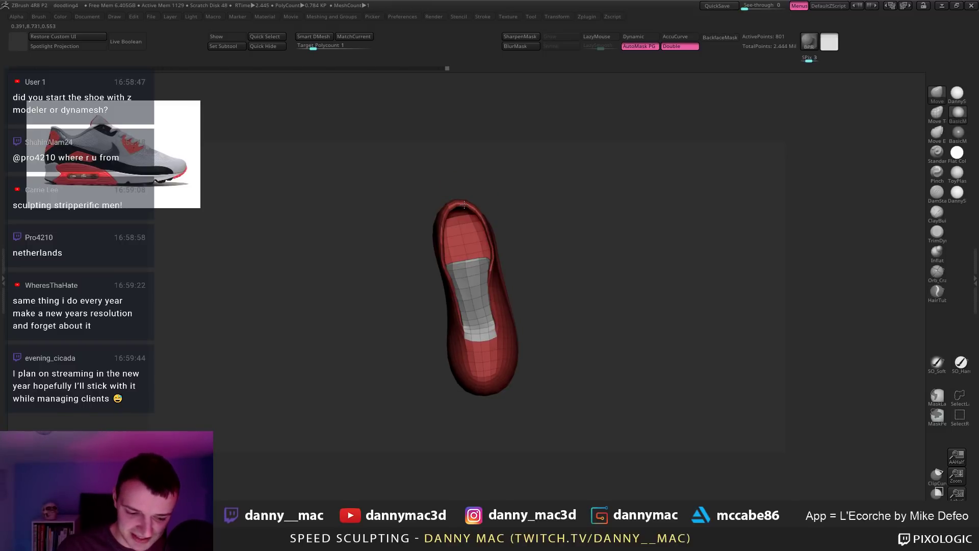
pyautogui.moveTo(465, 206); pyautogui.dragTo(474, 202, button='right')
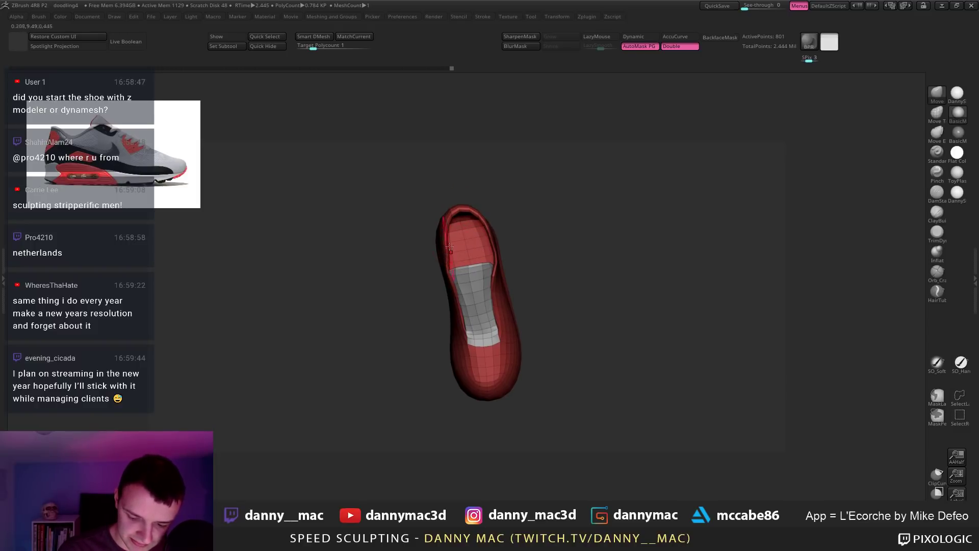
pyautogui.moveTo(449, 248); pyautogui.dragTo(444, 243, button='right')
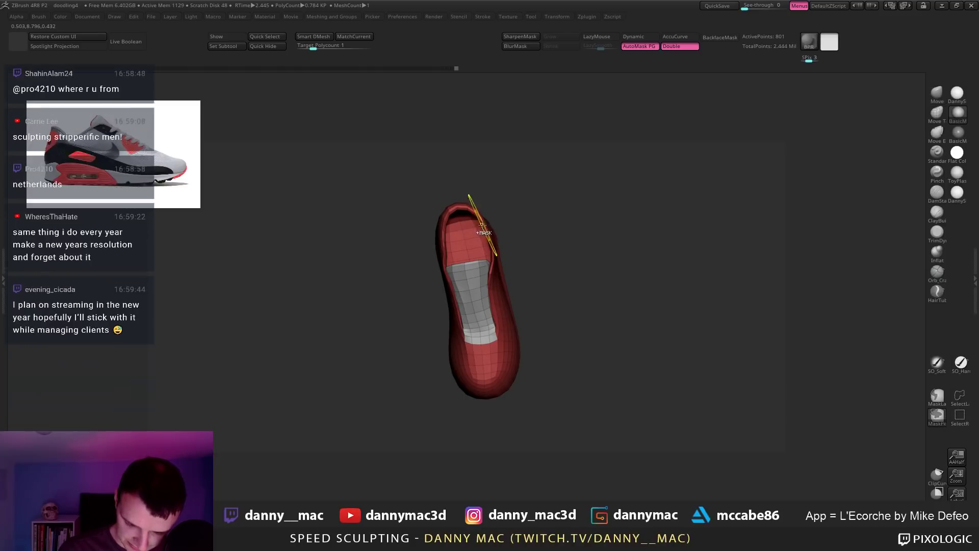
pyautogui.moveTo(489, 245)
pyautogui.mouseDown(button='right')
pyautogui.moveTo(474, 236)
pyautogui.moveTo(483, 236)
pyautogui.moveTo(482, 252)
pyautogui.mouseUp(button='right')
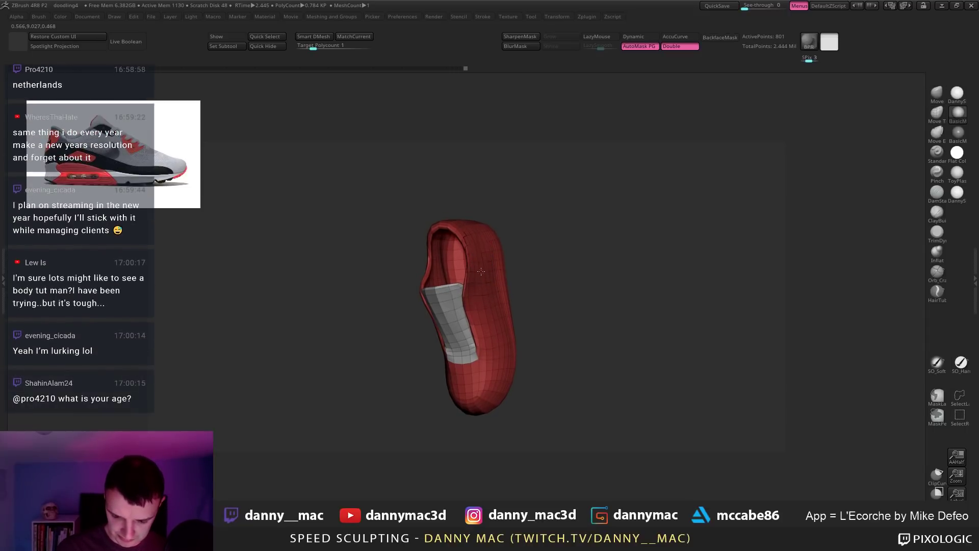
pyautogui.press('d')
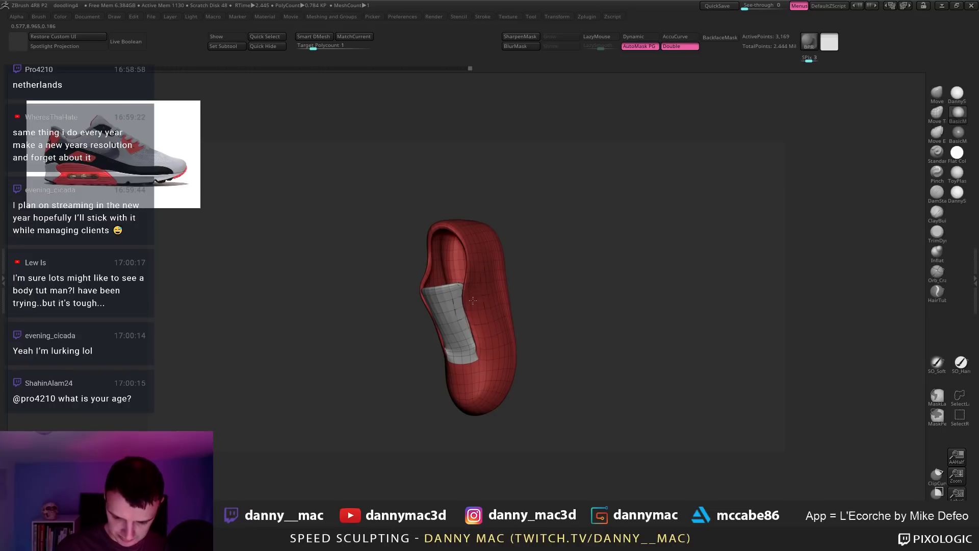
pyautogui.moveTo(473, 301); pyautogui.dragTo(431, 319, button='right')
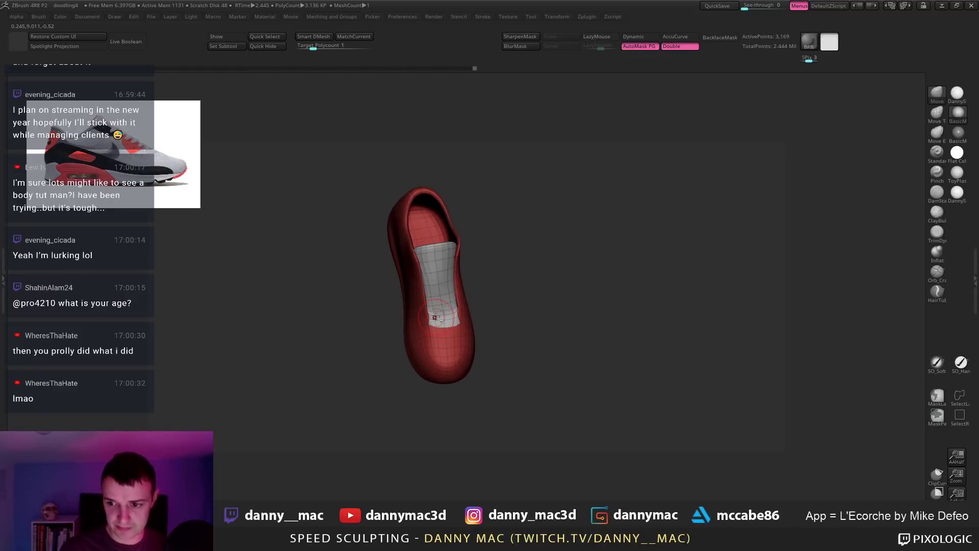
pyautogui.moveTo(438, 317); pyautogui.dragTo(439, 338, button='right')
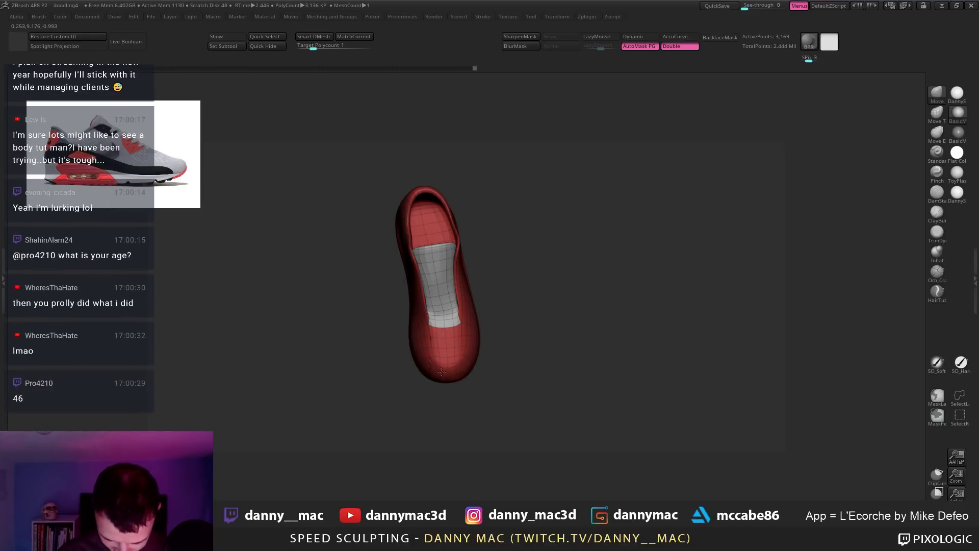
pyautogui.moveTo(436, 346); pyautogui.dragTo(447, 269, button='right')
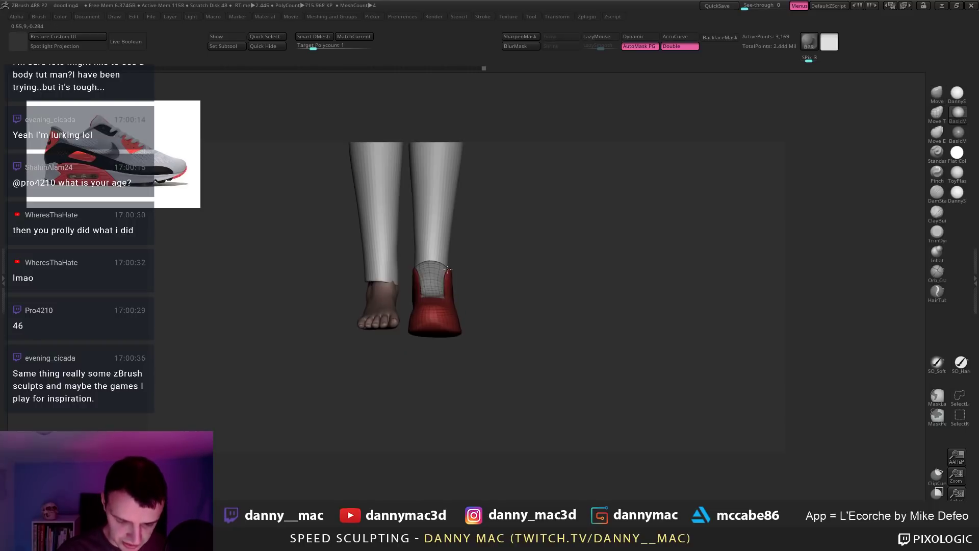
# Step: From a straight side profile, pull the red shoe's heel collar down along the ankle with the Move brush
pyautogui.moveTo(448, 321); pyautogui.dragTo(451, 313, button='right')
pyautogui.rightClick(451, 312)
pyautogui.rightClick(470, 307)
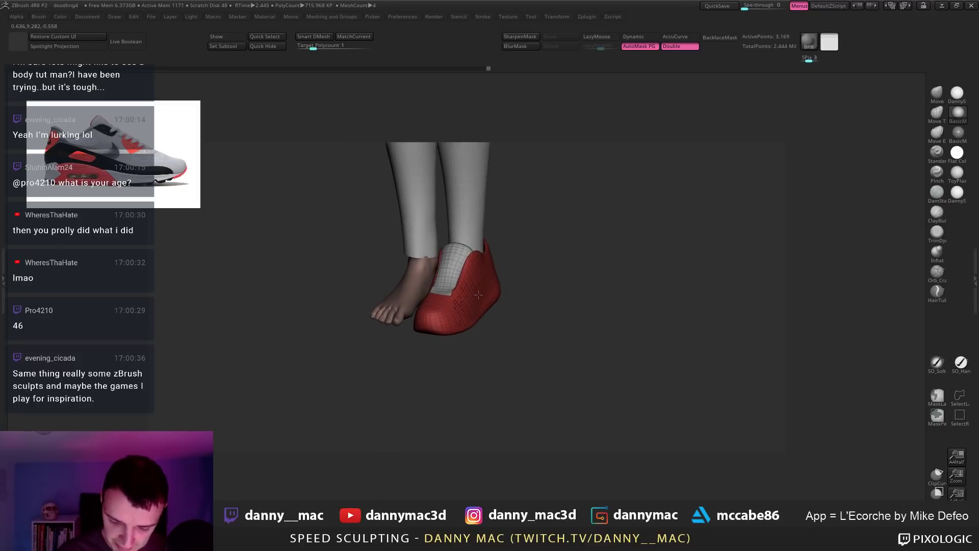
pyautogui.keyDown('shift'); pyautogui.moveTo(468, 275); pyautogui.dragTo(454, 265, button='right'); pyautogui.keyUp('shift')
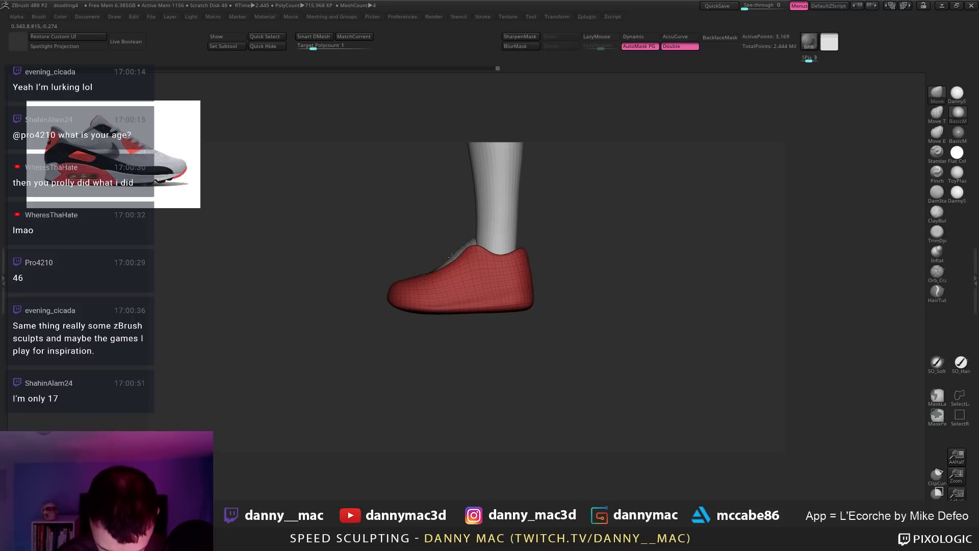
pyautogui.press('space')
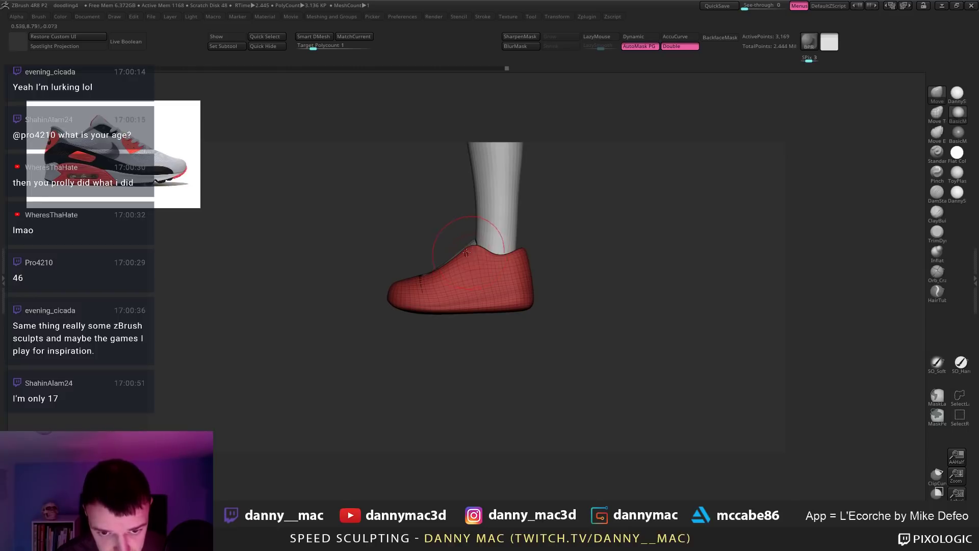
pyautogui.moveTo(470, 252); pyautogui.dragTo(523, 255, button='right')
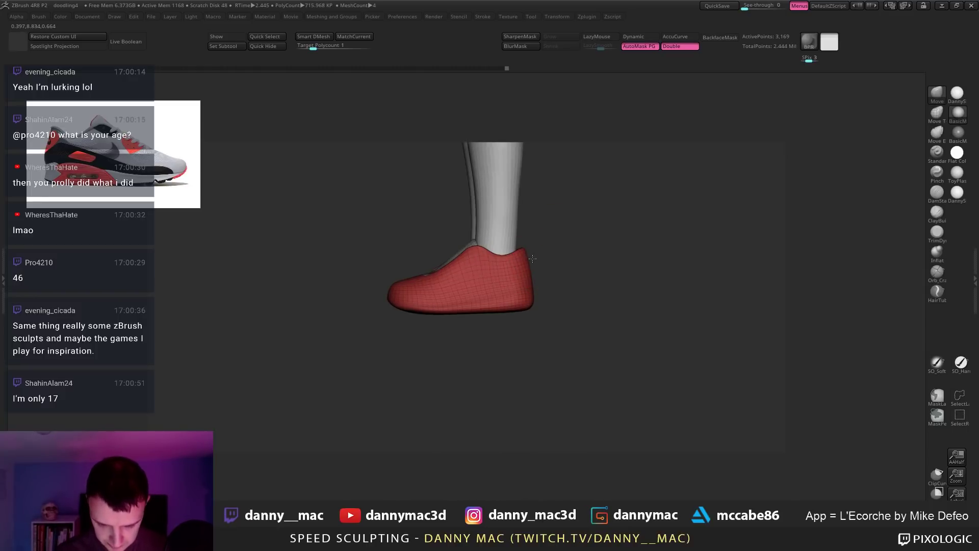
pyautogui.press('space')
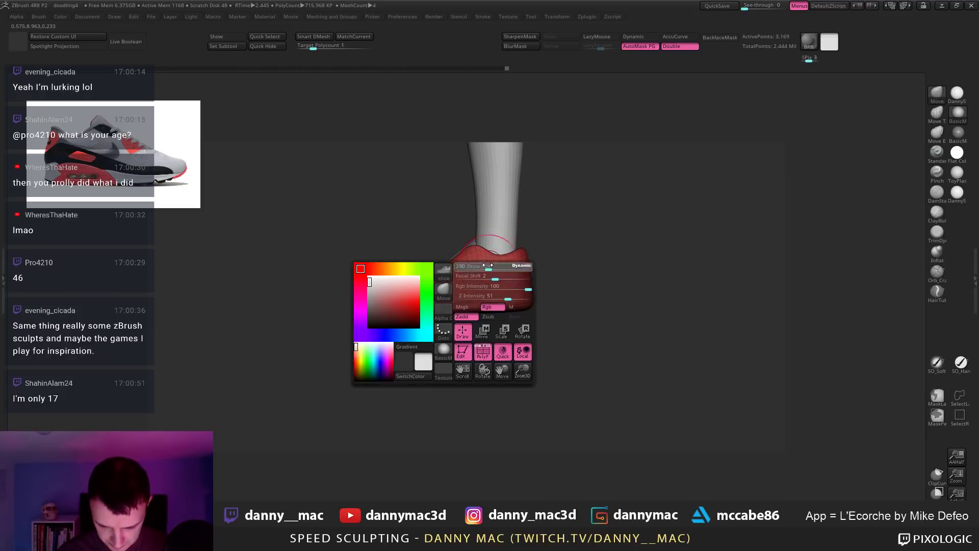
pyautogui.moveTo(511, 254); pyautogui.dragTo(510, 257, button='right')
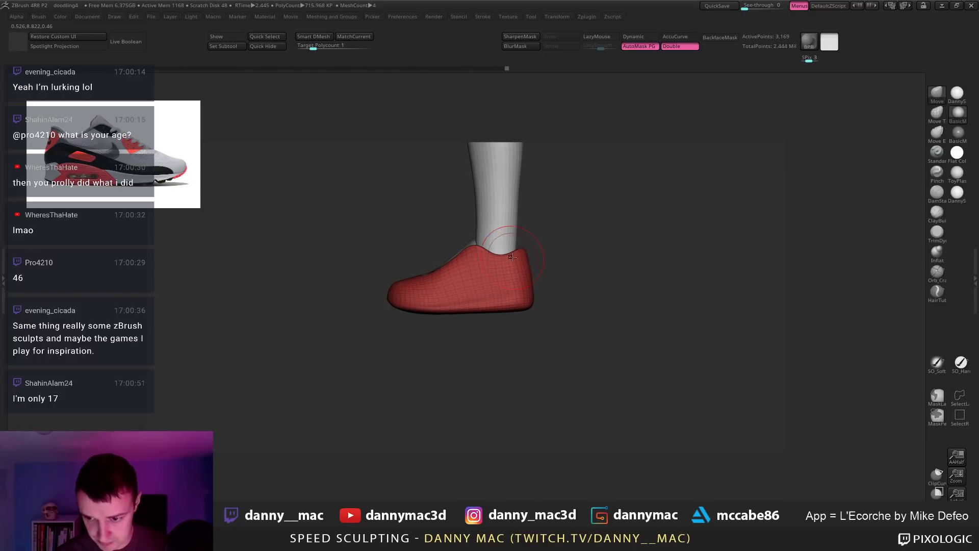
pyautogui.press('space')
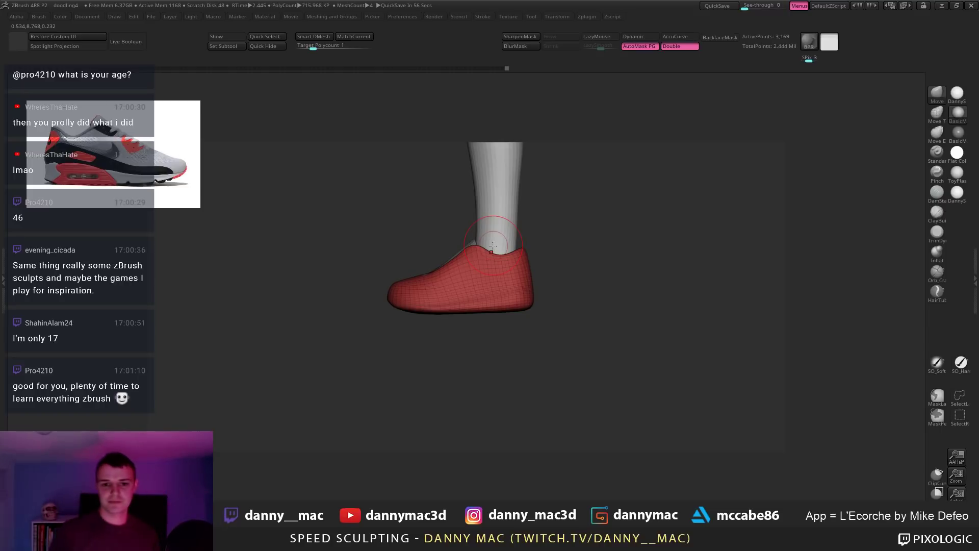
pyautogui.press('space')
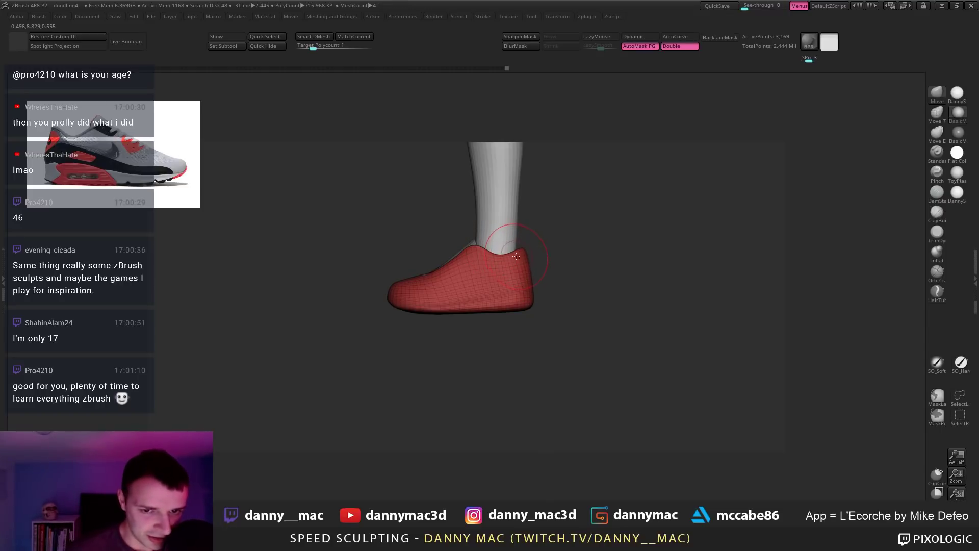
pyautogui.moveTo(514, 255); pyautogui.dragTo(491, 247)
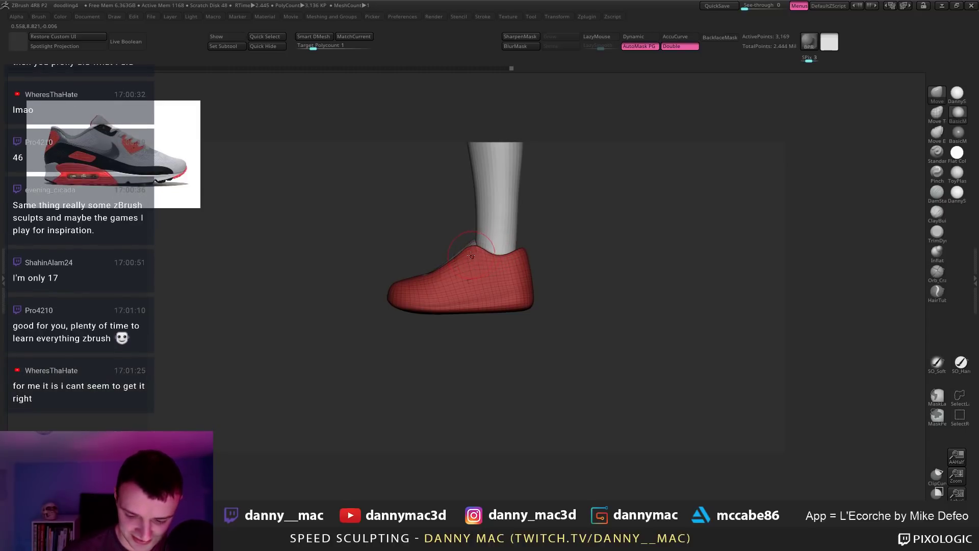
pyautogui.press('space')
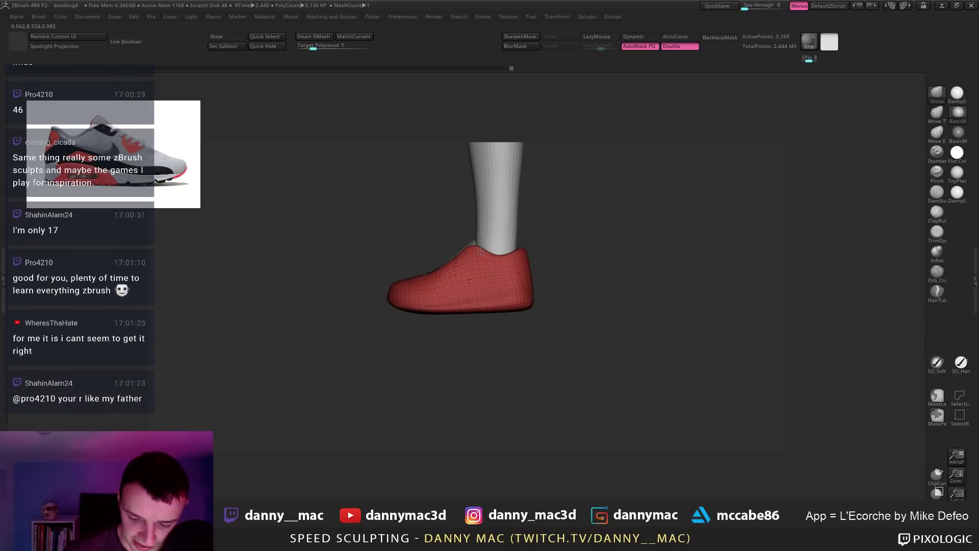
pyautogui.moveTo(478, 255); pyautogui.dragTo(476, 256)
pyautogui.press('space')
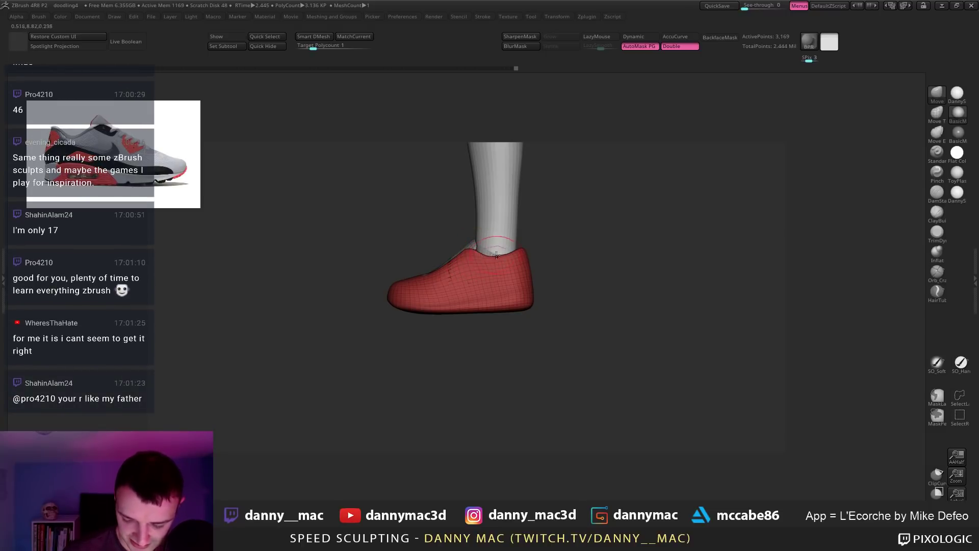
# Step: Step through recent shoe edits back to the earlier shape, then save the project with Ctrl+S
pyautogui.press('space')
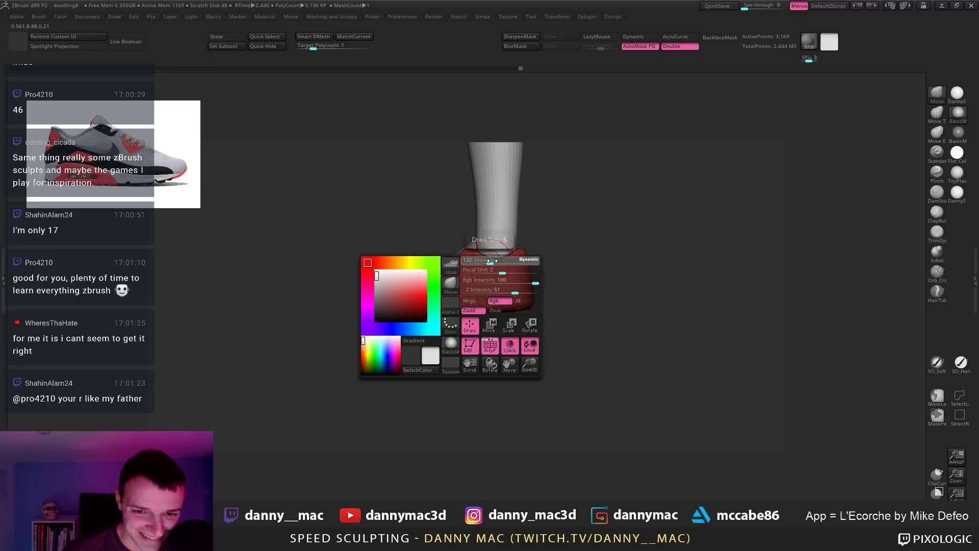
pyautogui.hotkey('ctrl', 'shift', 'z')
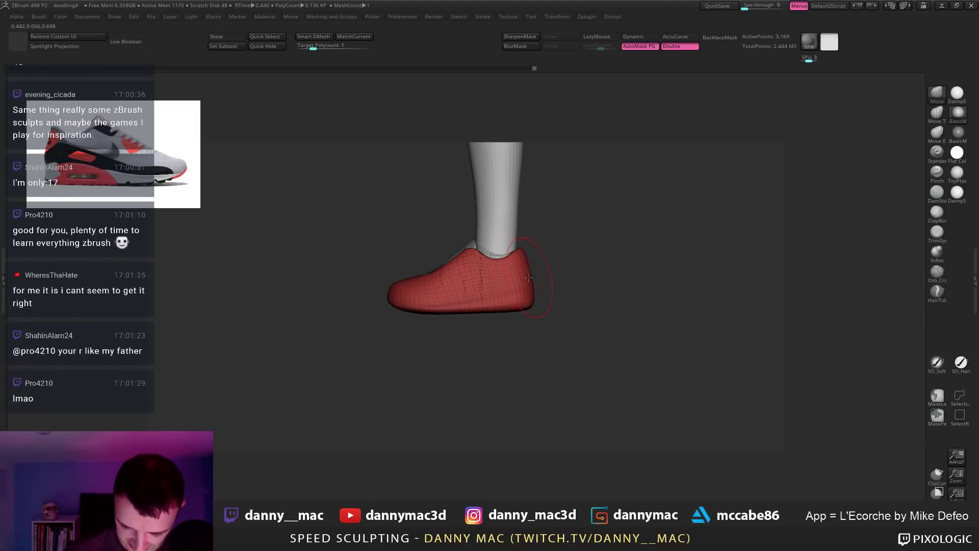
pyautogui.hotkey('ctrl', 'shift', 'z')
pyautogui.hotkey('ctrl', 'shift', 'z')
pyautogui.hotkey('ctrl', 'z')
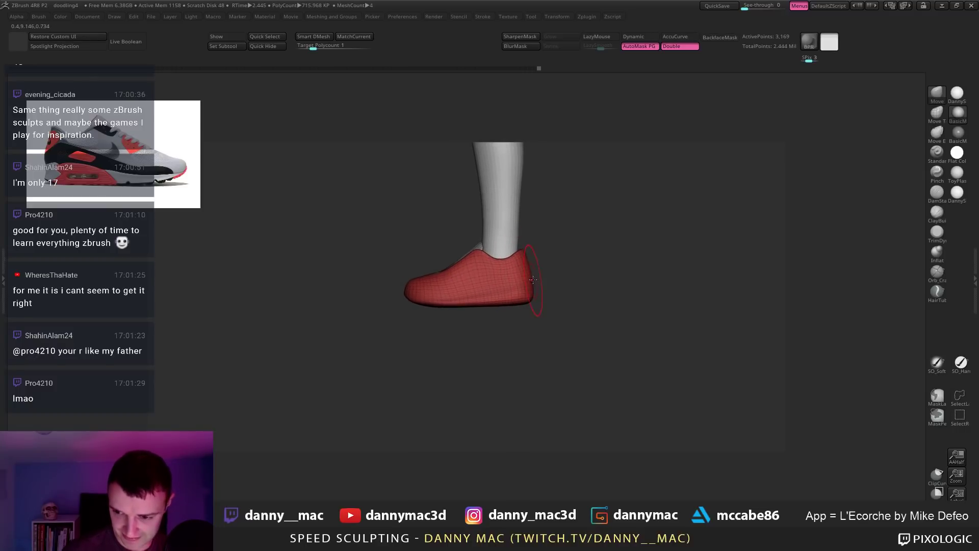
pyautogui.hotkey('ctrl', 'z')
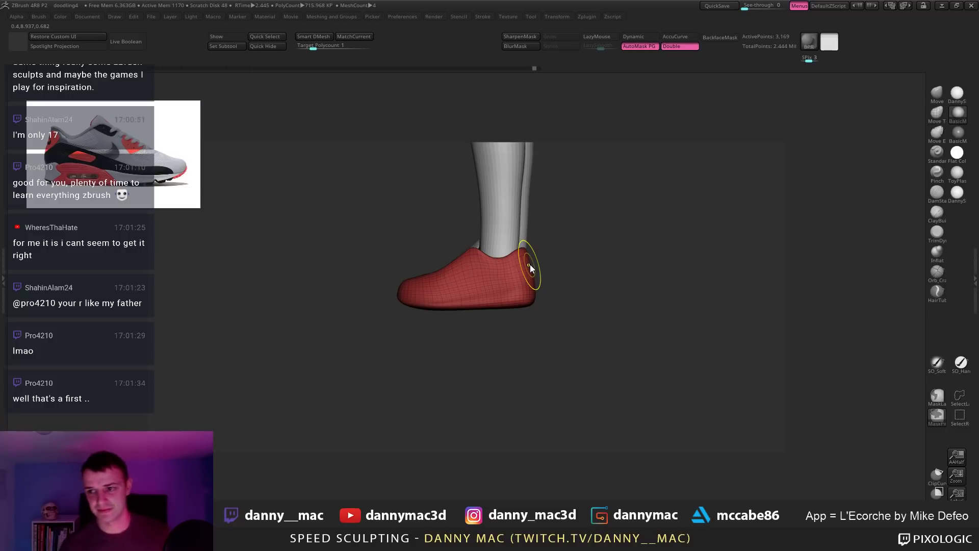
pyautogui.hotkey('ctrl', 's')
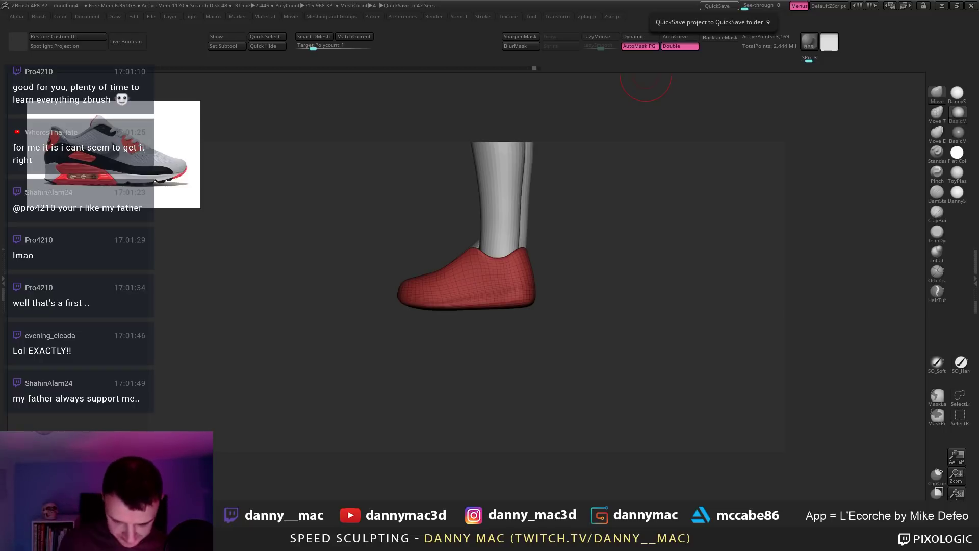
pyautogui.moveTo(645, 77); pyautogui.dragTo(485, 291)
# Step: Solo the shoe, turn off perspective, and push its collar edge slightly down
pyautogui.hotkey('shift', 's')
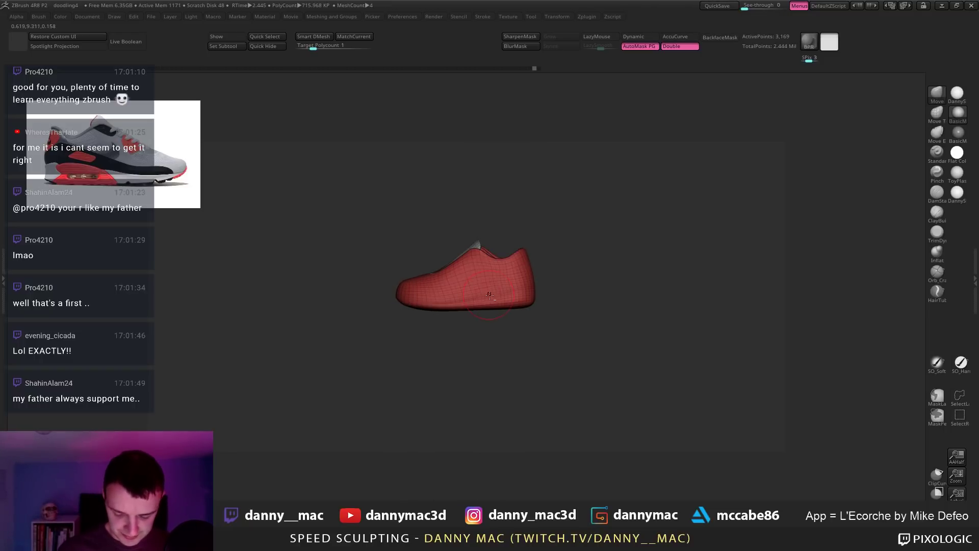
pyautogui.moveTo(490, 293)
pyautogui.keyDown('ctrl'); pyautogui.mouseDown(button='right')
pyautogui.moveTo(505, 294)
pyautogui.moveTo(495, 303)
pyautogui.mouseUp(button='right'); pyautogui.keyUp('ctrl')
pyautogui.press('p')
pyautogui.press('p')
pyautogui.press('p')
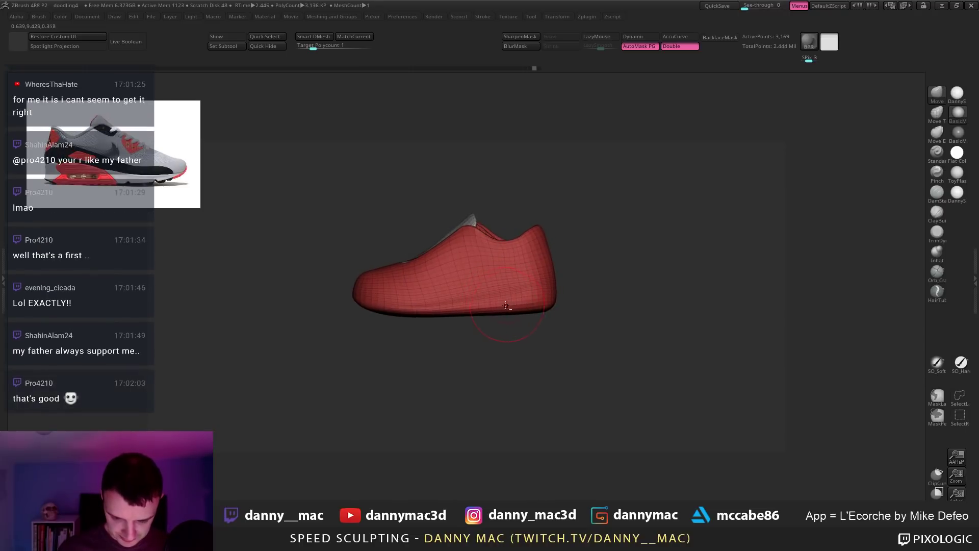
pyautogui.press('space')
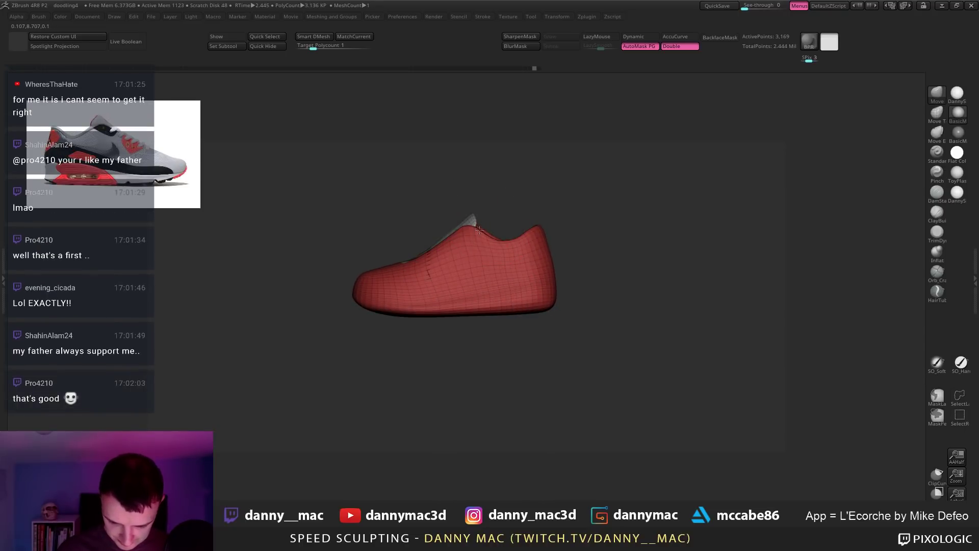
pyautogui.moveTo(522, 238); pyautogui.dragTo(523, 241)
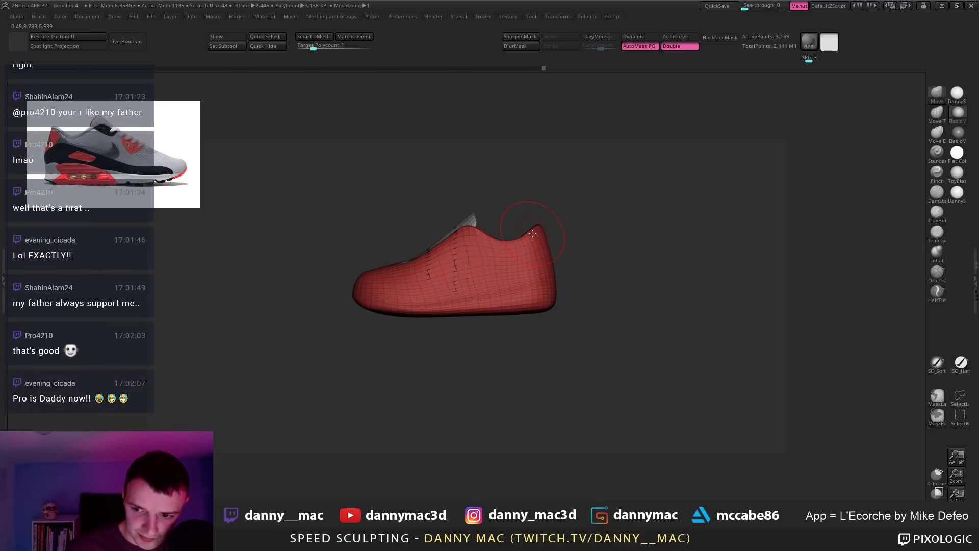
pyautogui.press('space')
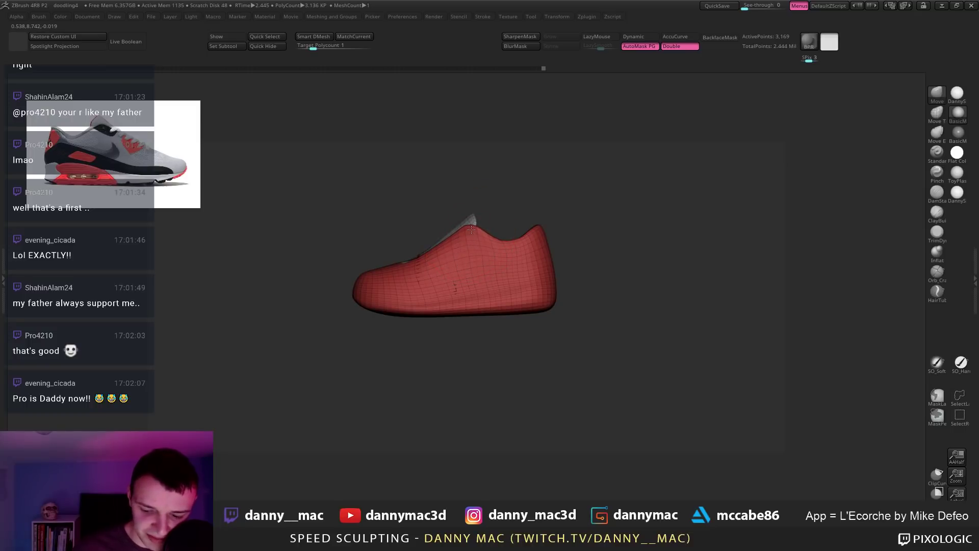
pyautogui.press('space')
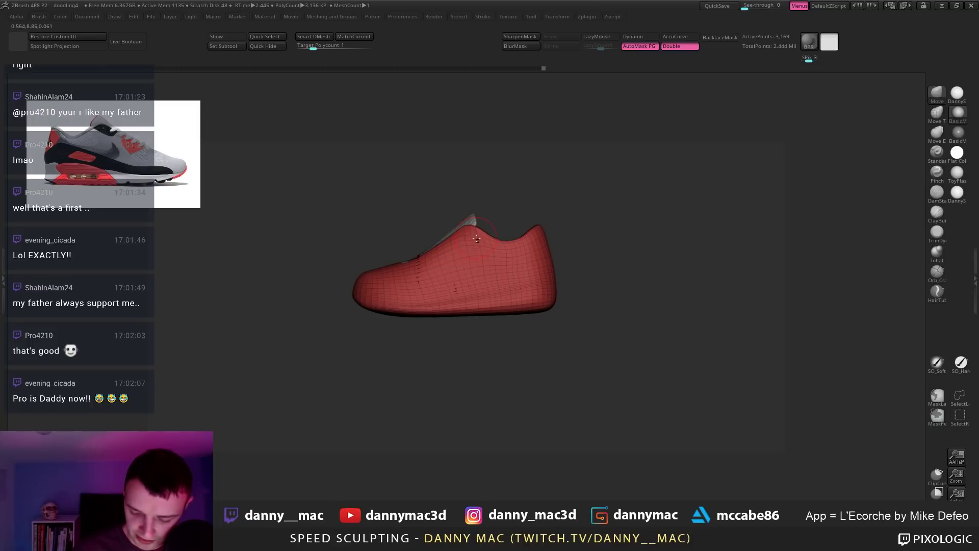
pyautogui.press('space')
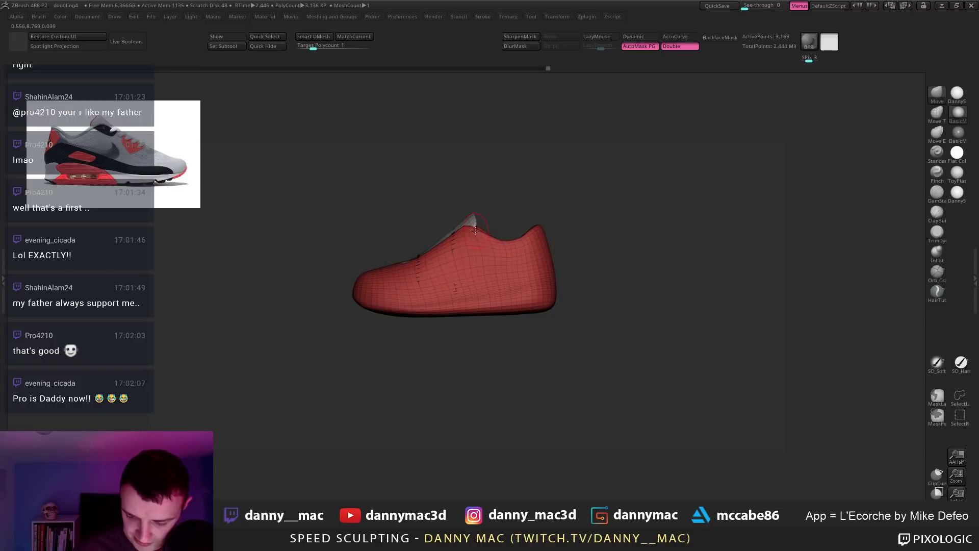
# Step: Turn the shoe to its opposite side and three-quarter views, then tilt it to look from below
pyautogui.moveTo(475, 231); pyautogui.dragTo(565, 240, button='right')
pyautogui.press('space')
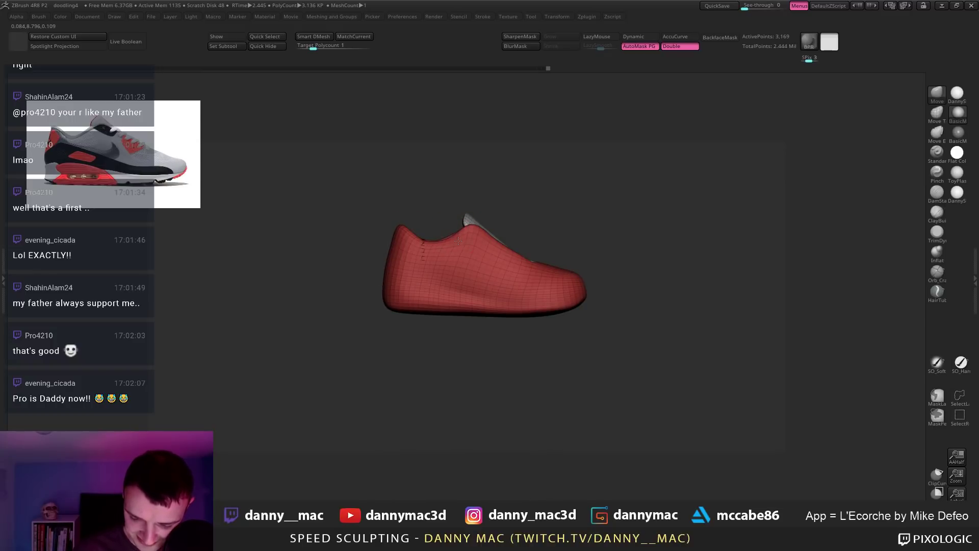
pyautogui.press('ctrl')
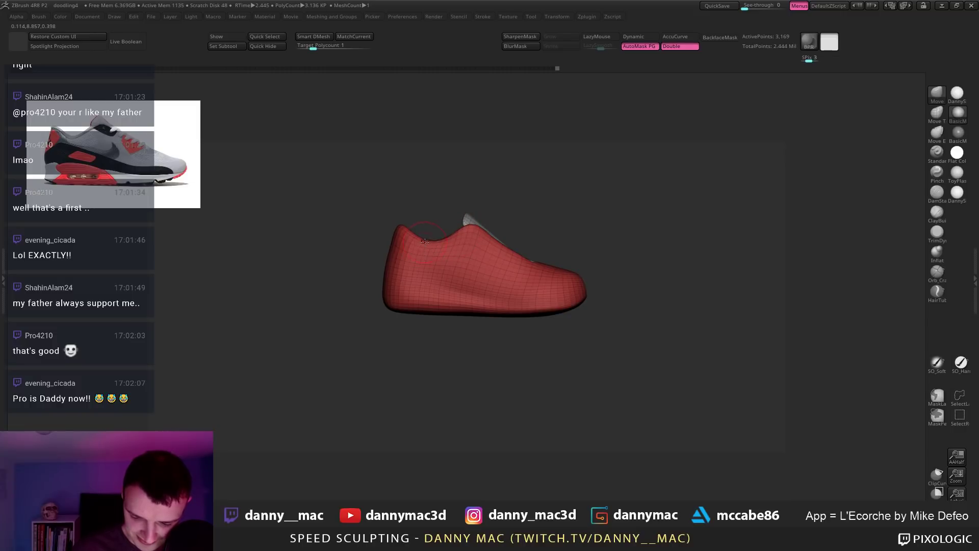
pyautogui.press('space')
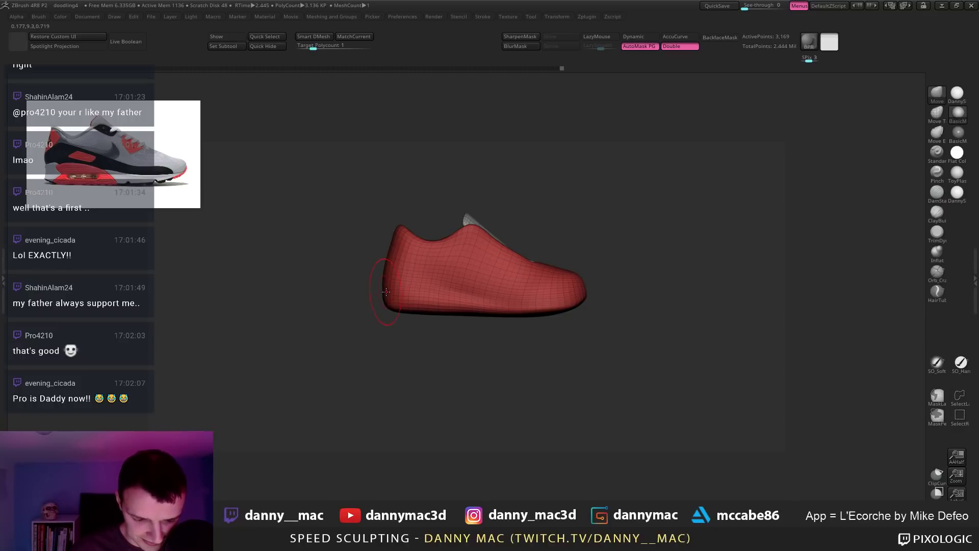
pyautogui.press('space')
pyautogui.moveTo(376, 294); pyautogui.dragTo(424, 284)
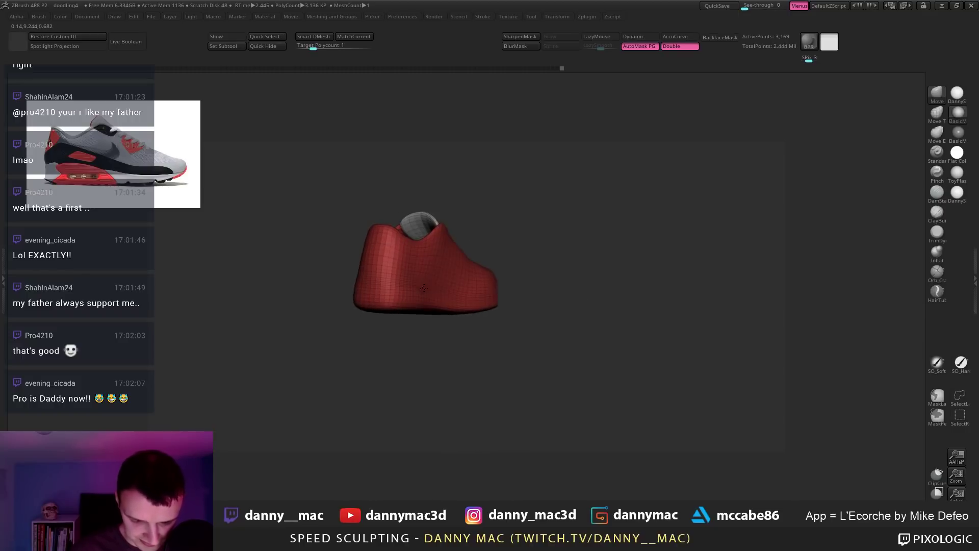
pyautogui.moveTo(504, 288)
pyautogui.keyDown('shift'); pyautogui.mouseDown()
pyautogui.moveTo(395, 280)
pyautogui.moveTo(476, 280)
pyautogui.moveTo(410, 283)
pyautogui.mouseUp(); pyautogui.keyUp('shift')
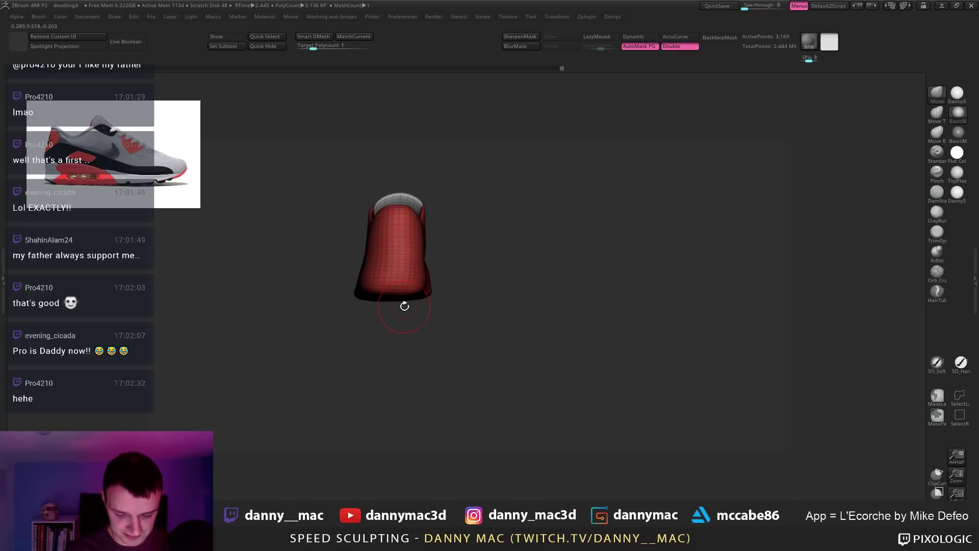
pyautogui.moveTo(409, 302); pyautogui.dragTo(406, 244)
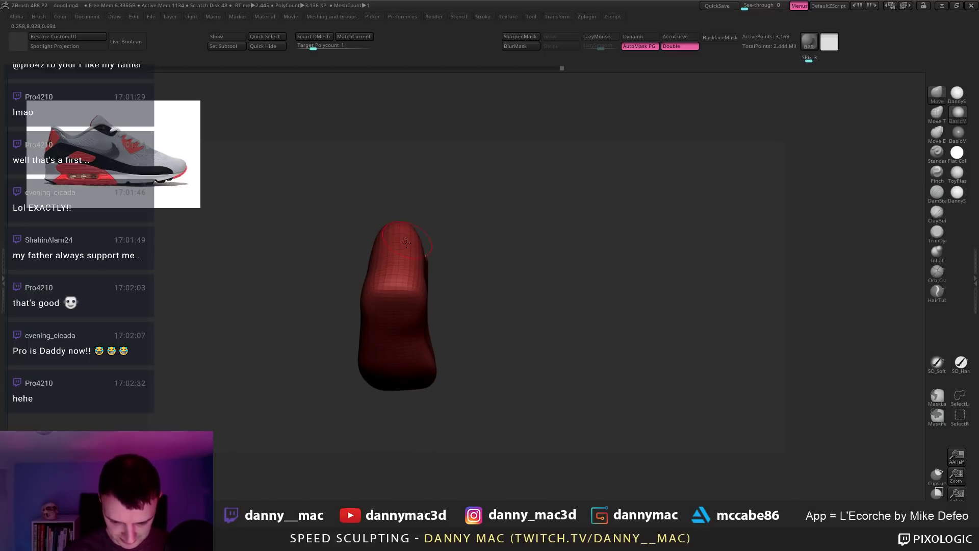
# Step: Switch to DamStandard, then TrimDynamic, and subdivide the shoe to 12,609 active points
pyautogui.press('b')
pyautogui.press('d')
pyautogui.press('s')
pyautogui.moveTo(407, 400)
pyautogui.mouseDown()
pyautogui.moveTo(404, 329)
pyautogui.moveTo(380, 313)
pyautogui.mouseUp()
pyautogui.press('b')
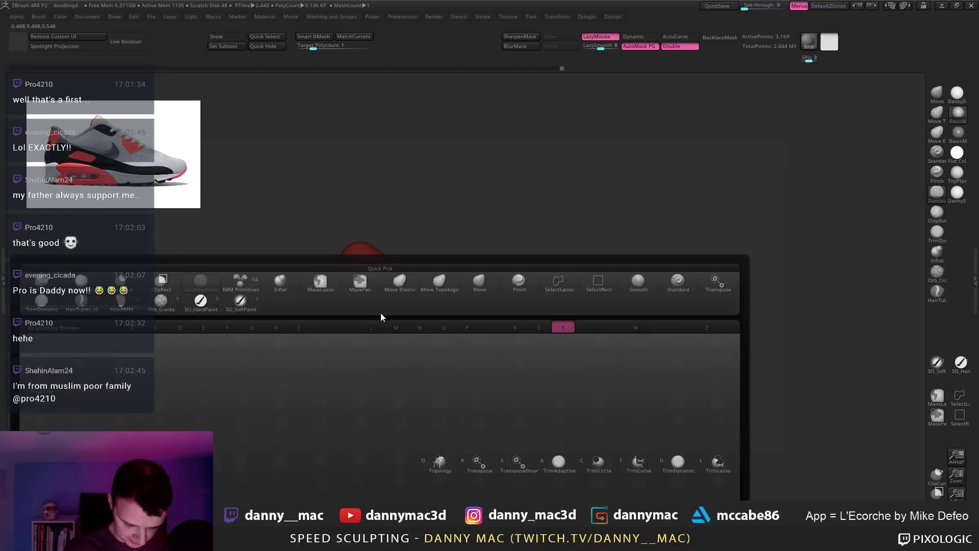
pyautogui.press('t')
pyautogui.press('d')
pyautogui.hotkey('ctrl', 'd')
pyautogui.moveTo(420, 352); pyautogui.dragTo(316, 366)
pyautogui.press('space')
pyautogui.moveTo(407, 326); pyautogui.dragTo(358, 311)
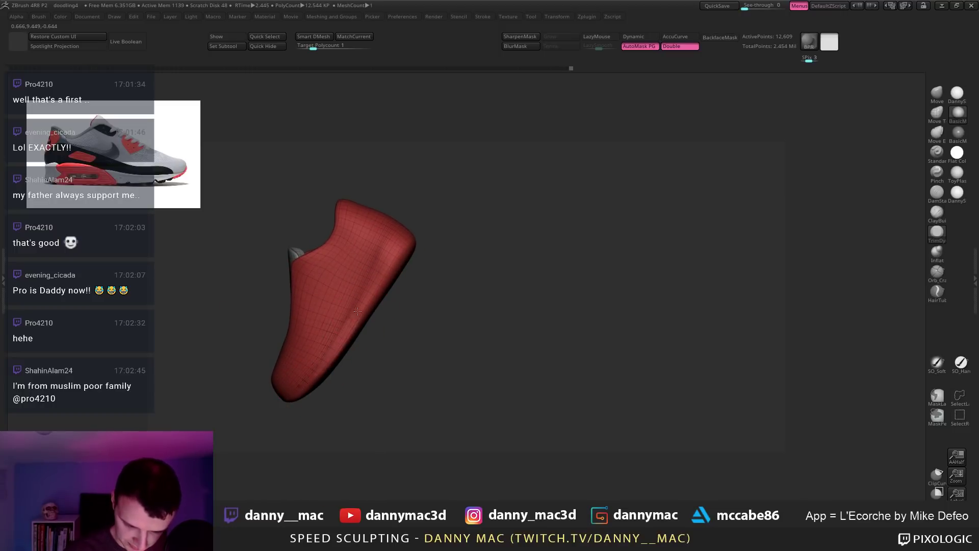
# Step: Orbit the solo shoe through heel, back, side and front views
pyautogui.moveTo(382, 274); pyautogui.dragTo(368, 289)
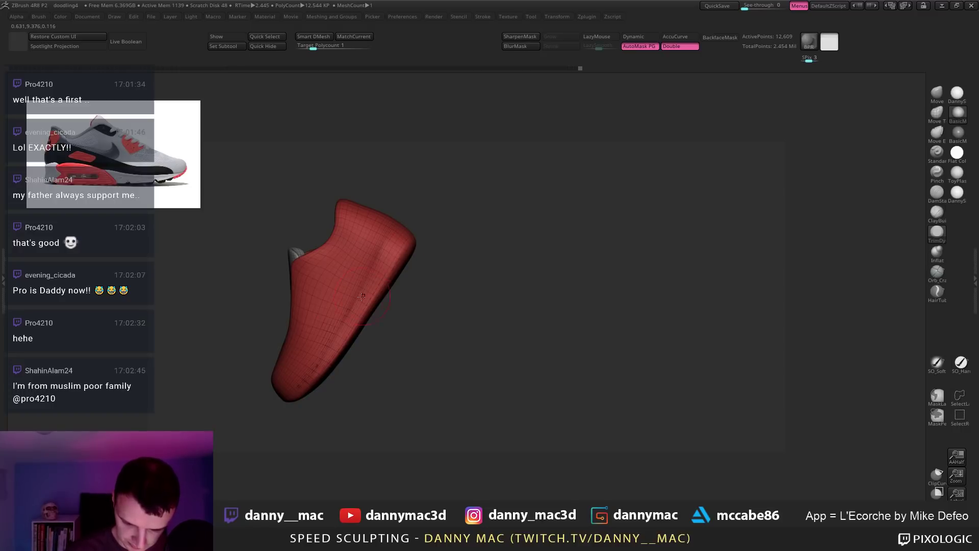
pyautogui.moveTo(361, 296)
pyautogui.mouseDown(button='right')
pyautogui.moveTo(393, 245)
pyautogui.moveTo(426, 262)
pyautogui.moveTo(306, 278)
pyautogui.moveTo(430, 256)
pyautogui.moveTo(399, 261)
pyautogui.moveTo(434, 264)
pyautogui.mouseUp(button='right')
pyautogui.moveTo(531, 241); pyautogui.dragTo(434, 260, button='right')
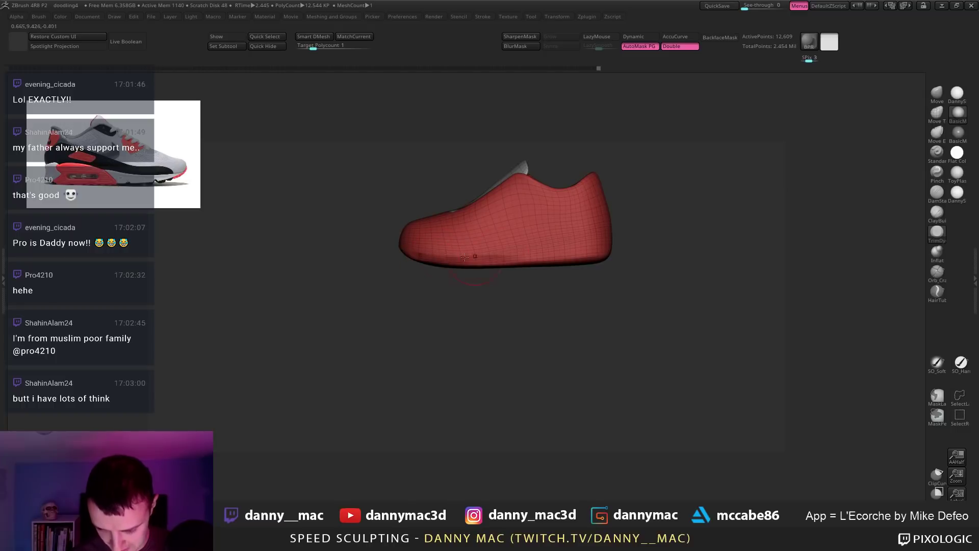
pyautogui.moveTo(622, 246)
pyautogui.mouseDown(button='right')
pyautogui.moveTo(429, 256)
pyautogui.moveTo(500, 236)
pyautogui.mouseUp(button='right')
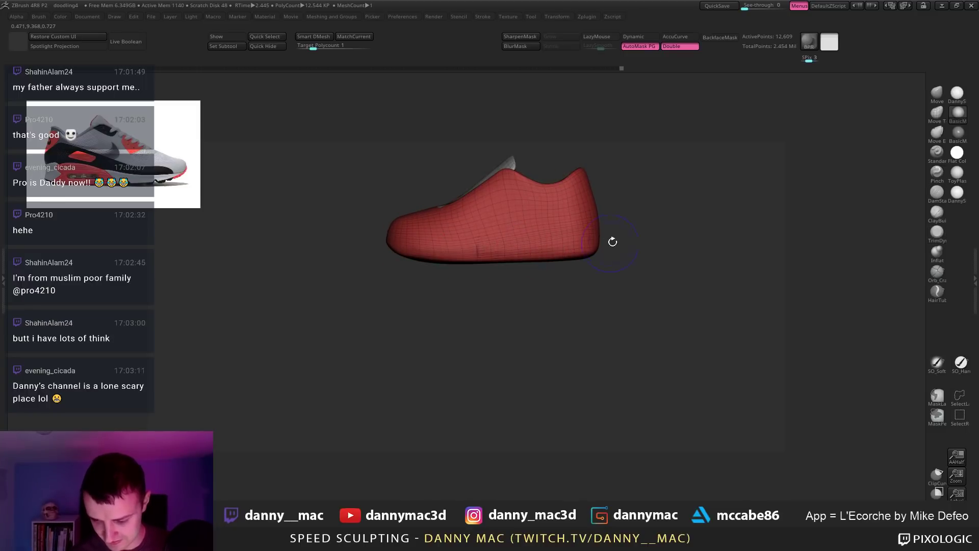
pyautogui.moveTo(613, 242); pyautogui.dragTo(586, 260, button='right')
pyautogui.moveTo(588, 260); pyautogui.dragTo(354, 228)
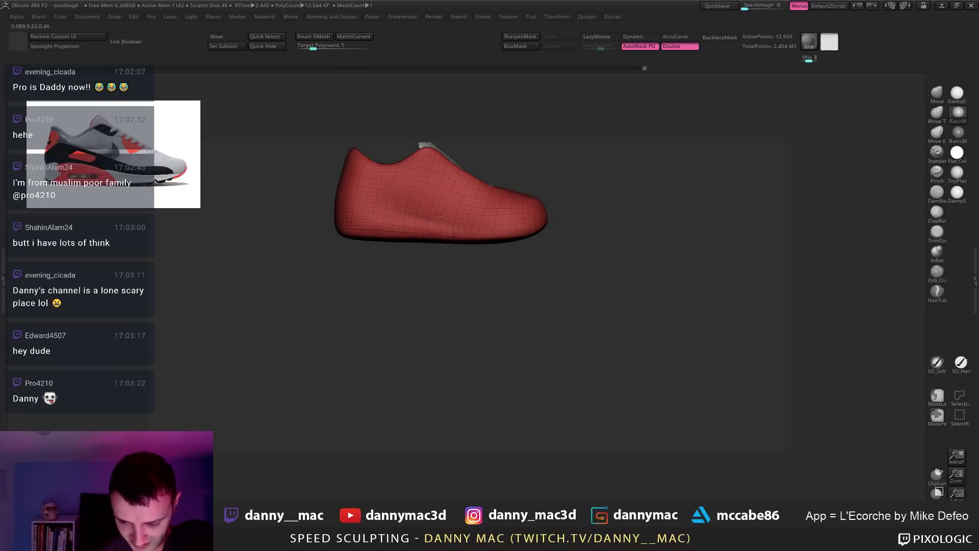
pyautogui.moveTo(364, 210); pyautogui.dragTo(392, 222)
# Step: Check the shoe from the side and end, then return to a top view of the whole character
pyautogui.press('space')
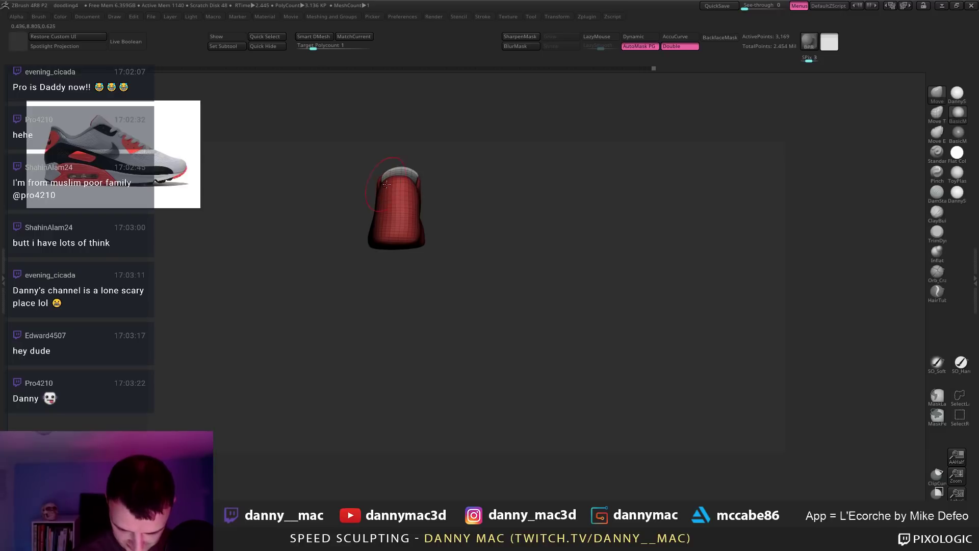
pyautogui.moveTo(414, 190); pyautogui.dragTo(407, 153, button='right')
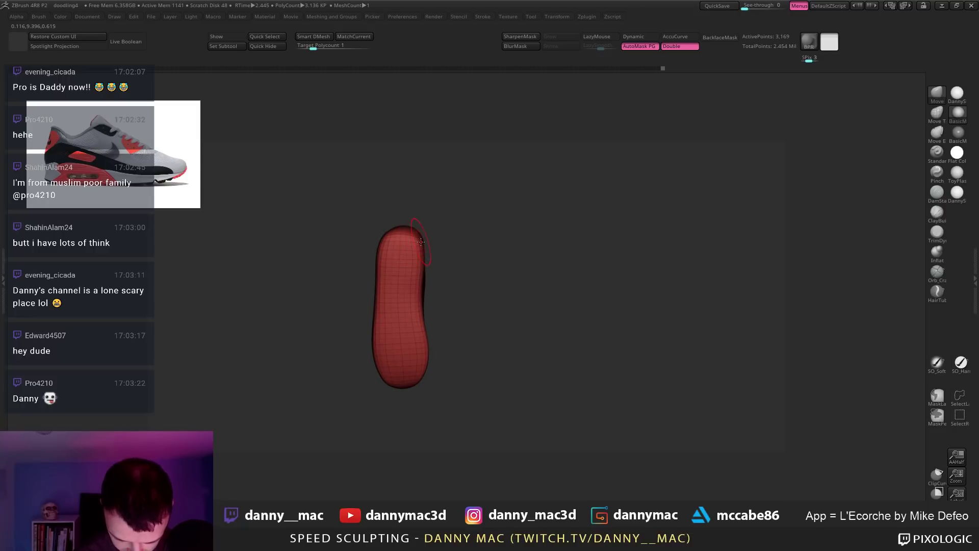
pyautogui.moveTo(423, 233)
pyautogui.mouseDown(button='right')
pyautogui.moveTo(388, 237)
pyautogui.moveTo(384, 315)
pyautogui.mouseUp(button='right')
pyautogui.press('space')
pyautogui.moveTo(419, 205); pyautogui.dragTo(433, 204)
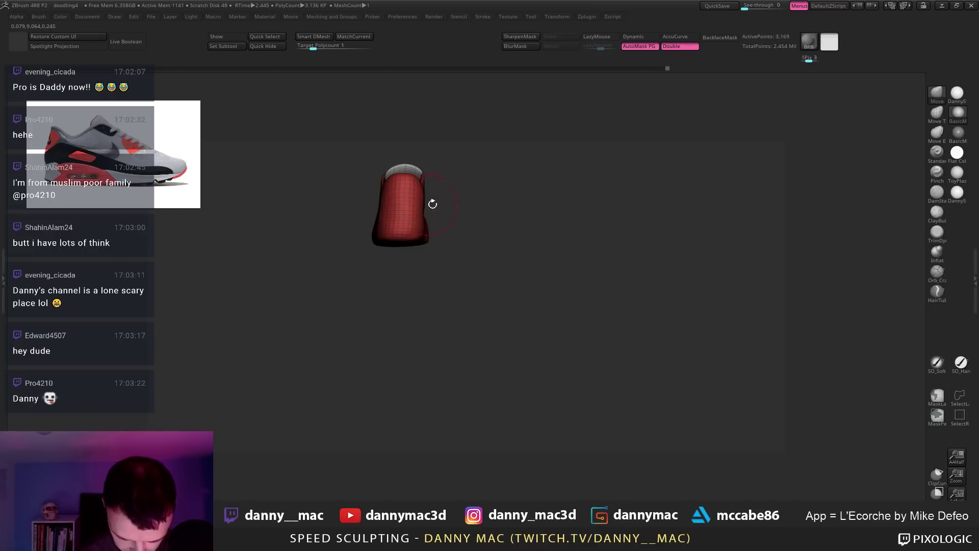
pyautogui.moveTo(433, 204); pyautogui.dragTo(409, 197, button='right')
# Step: Select the T-shirt subtool, switch its AutoMask PG off, then reselect the shoe subtool
pyautogui.keyDown('alt'); pyautogui.click(389, 194); pyautogui.keyUp('alt')
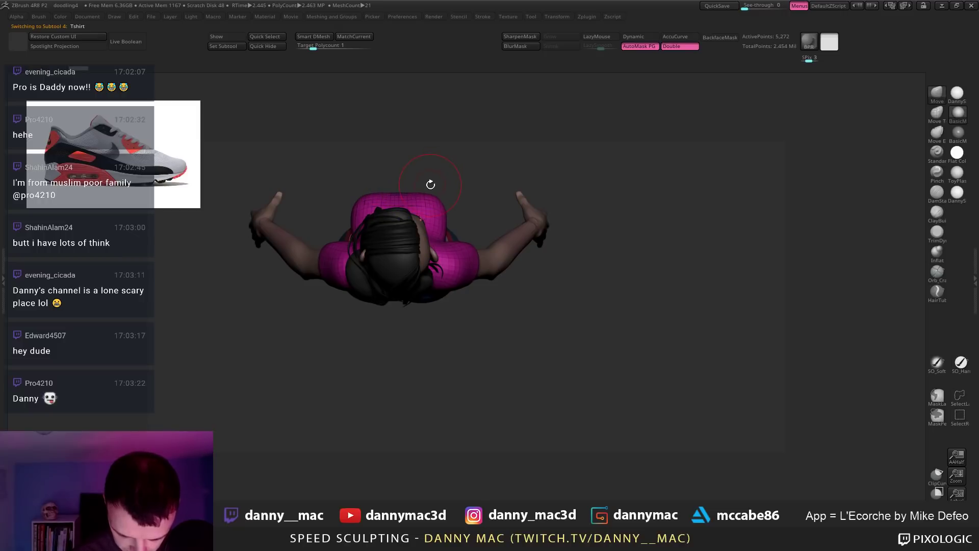
pyautogui.moveTo(430, 185)
pyautogui.mouseDown(button='right')
pyautogui.moveTo(428, 245)
pyautogui.moveTo(401, 204)
pyautogui.mouseUp(button='right')
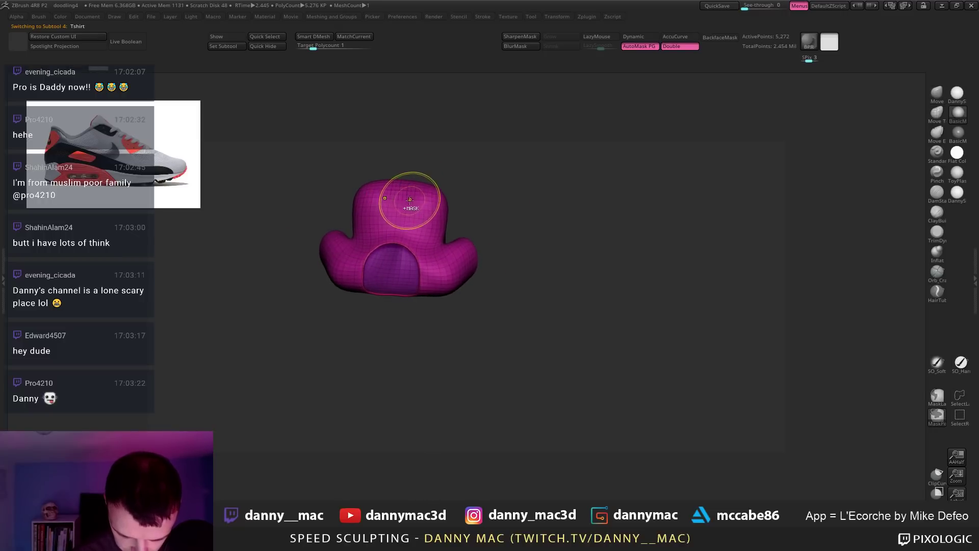
pyautogui.click(639, 46)
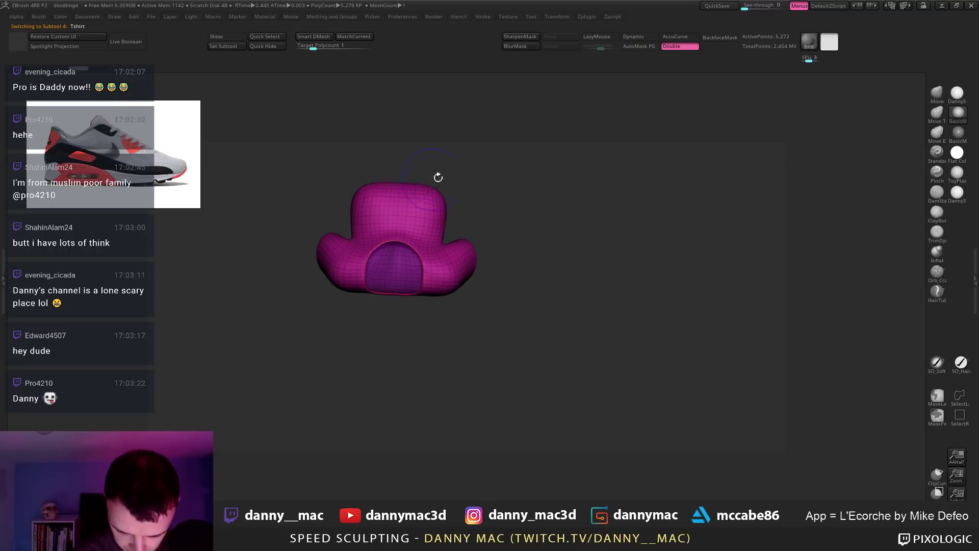
pyautogui.moveTo(437, 175)
pyautogui.mouseDown(button='right')
pyautogui.moveTo(451, 199)
pyautogui.moveTo(346, 183)
pyautogui.moveTo(351, 199)
pyautogui.moveTo(350, 183)
pyautogui.mouseUp(button='right')
pyautogui.keyDown('alt'); pyautogui.click(350, 210); pyautogui.keyUp('alt')
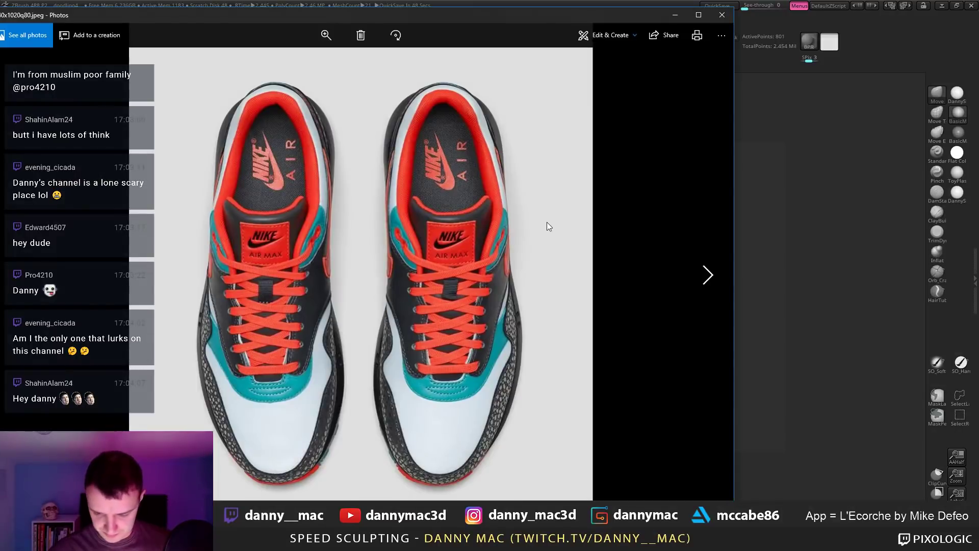
# Step: Rotate the sneaker reference image two quarter turns so the toes point up
pyautogui.rightClick(547, 222)
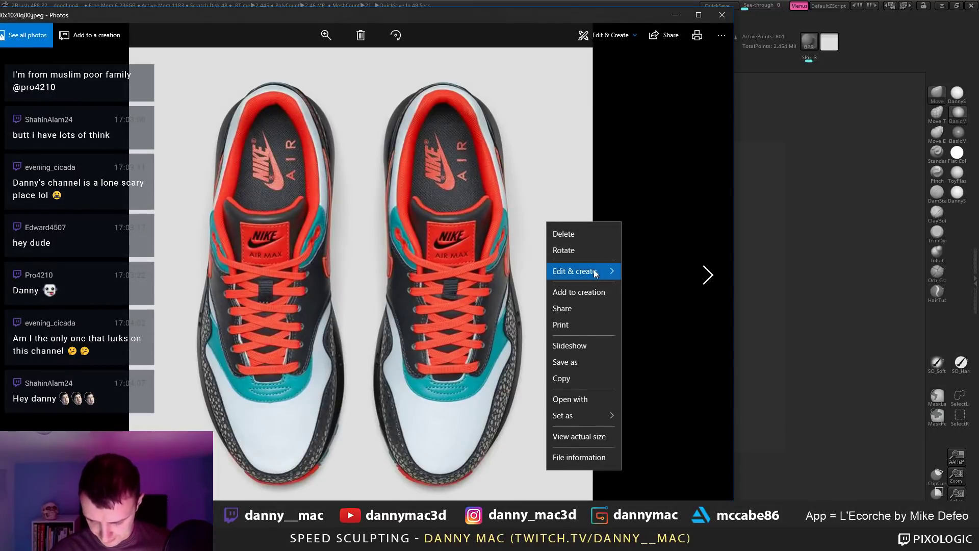
pyautogui.press('Escape')
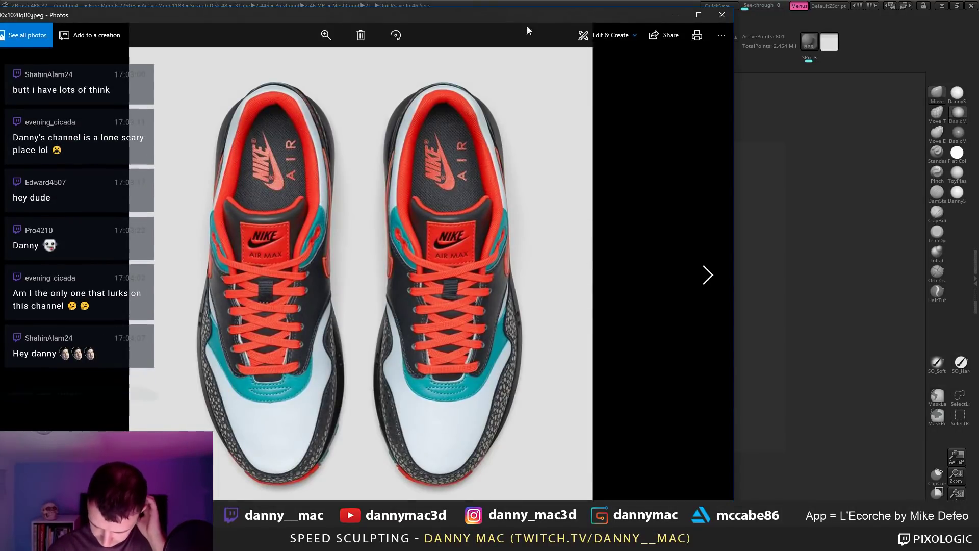
pyautogui.click(395, 35)
pyautogui.click(396, 35)
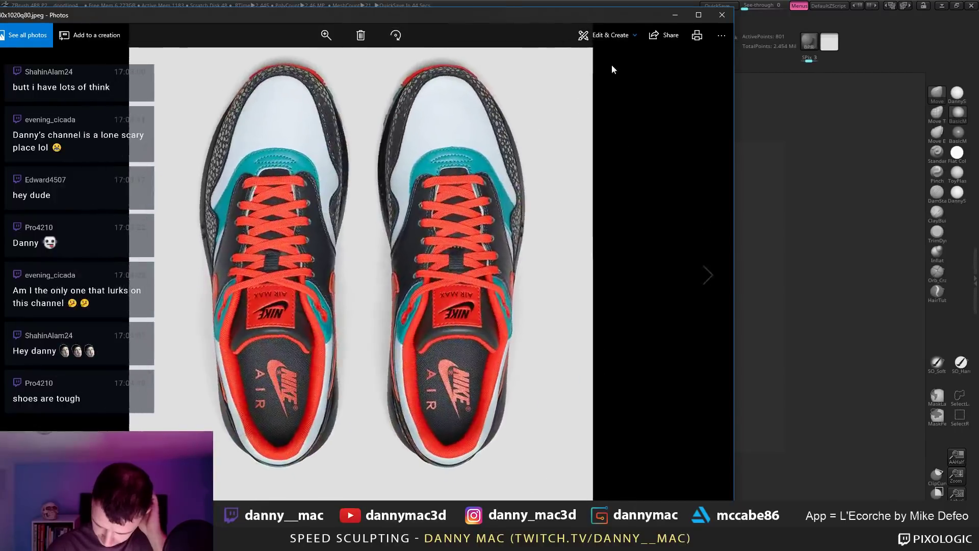
# Step: Save the rotated image as a JPEG copy from the editor and close Photos
pyautogui.click(612, 42)
pyautogui.click(611, 64)
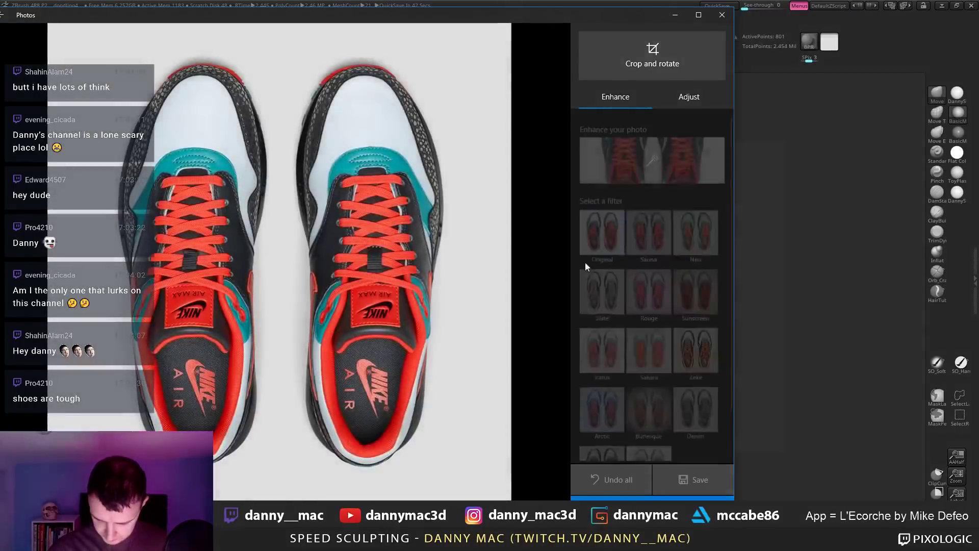
pyautogui.hotkey('ctrl', 's')
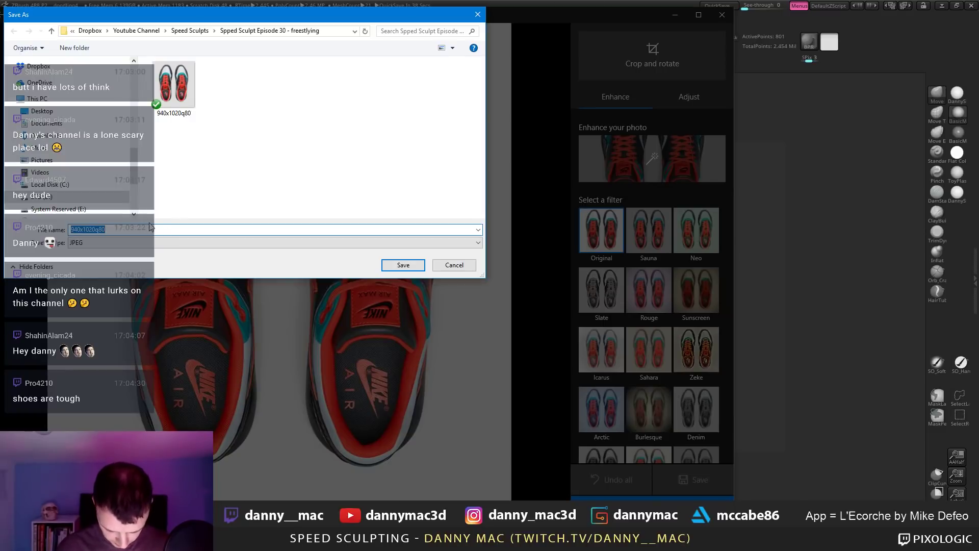
pyautogui.press('Return')
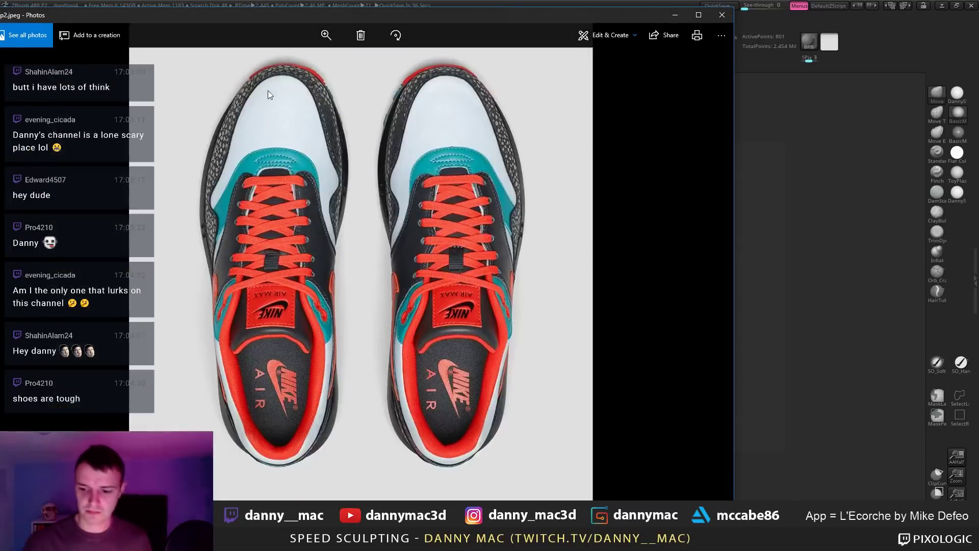
pyautogui.click(721, 14)
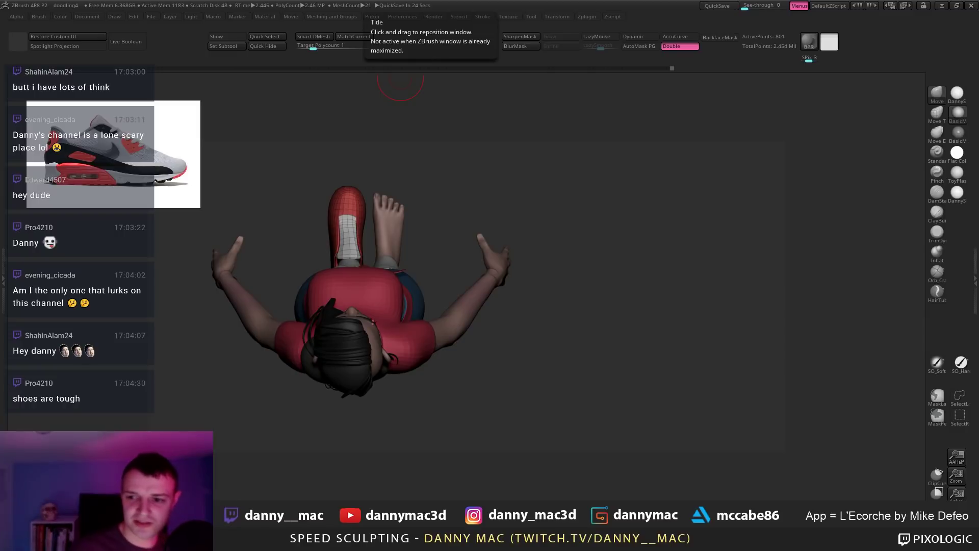
# Step: Orbit so the shoe leg points straight up and set the brush Draw Size
pyautogui.moveTo(535, 209); pyautogui.dragTo(553, 186)
pyautogui.moveTo(447, 310); pyautogui.dragTo(387, 239)
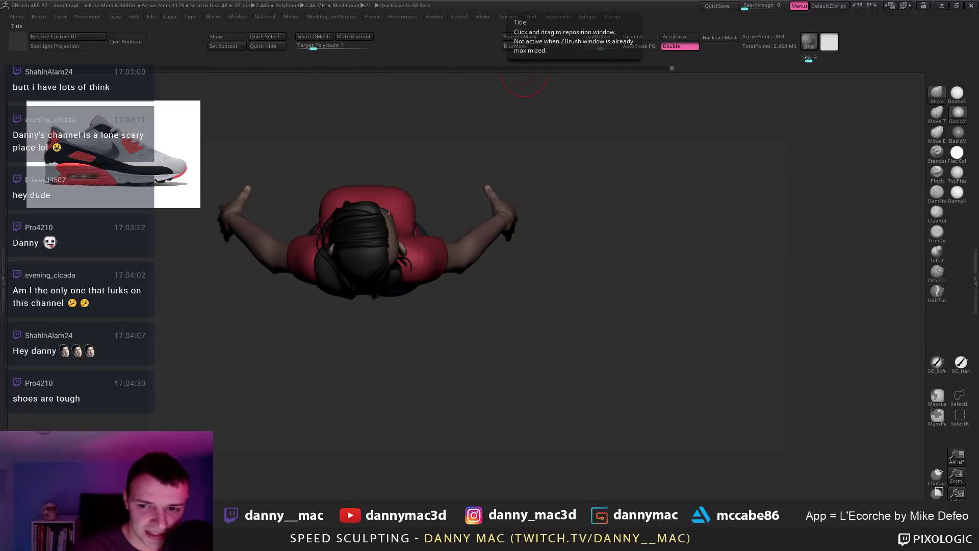
pyautogui.moveTo(391, 209); pyautogui.dragTo(363, 201, button='right')
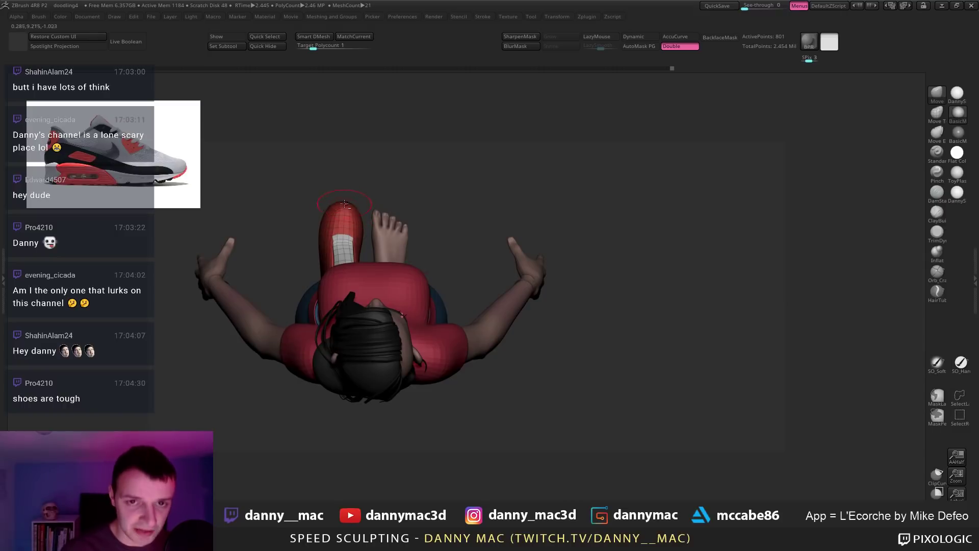
pyautogui.rightClick(348, 202)
pyautogui.moveTo(347, 202); pyautogui.dragTo(345, 182, button='right')
pyautogui.rightClick(348, 187)
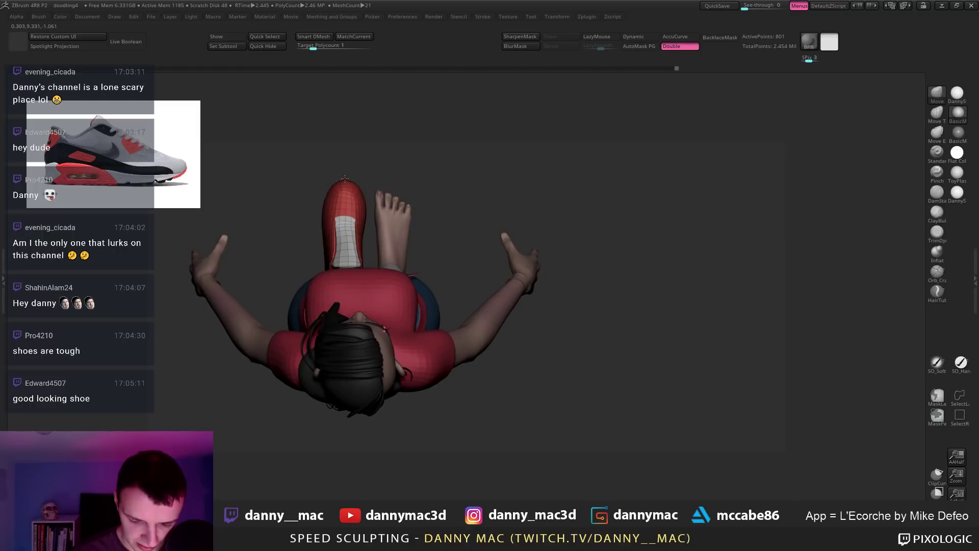
pyautogui.rightClick(358, 189)
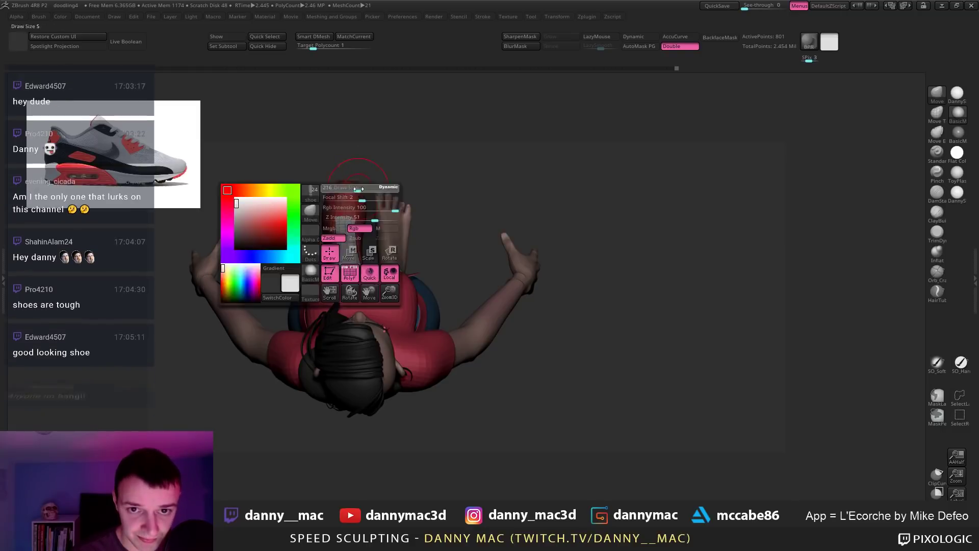
pyautogui.moveTo(358, 190); pyautogui.dragTo(362, 191)
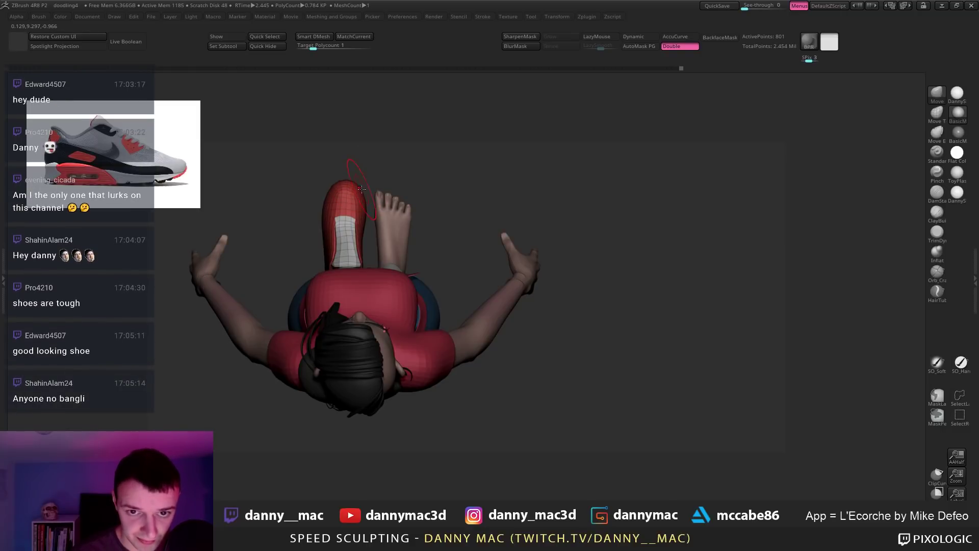
# Step: Sculpt a small stroke on the shoe toe, then re-enable AutoMask PG
pyautogui.moveTo(321, 227); pyautogui.dragTo(321, 229)
pyautogui.press('space')
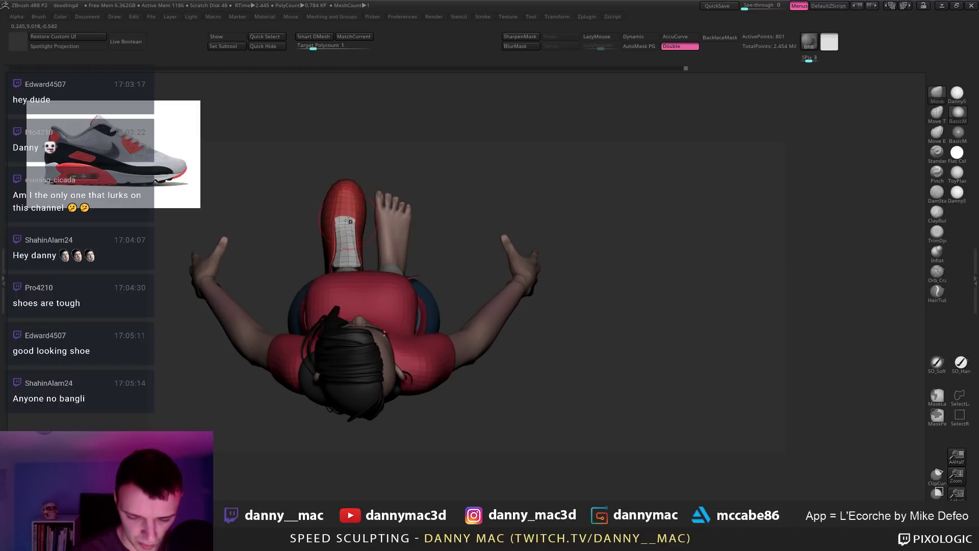
pyautogui.moveTo(346, 199); pyautogui.dragTo(345, 202)
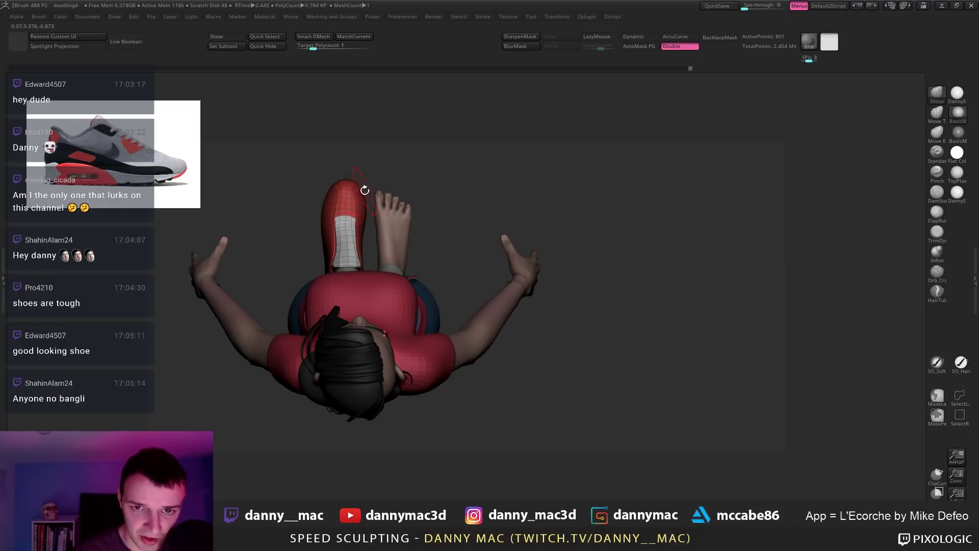
pyautogui.moveTo(365, 189)
pyautogui.mouseDown(button='right')
pyautogui.moveTo(472, 171)
pyautogui.moveTo(332, 189)
pyautogui.moveTo(350, 181)
pyautogui.mouseUp(button='right')
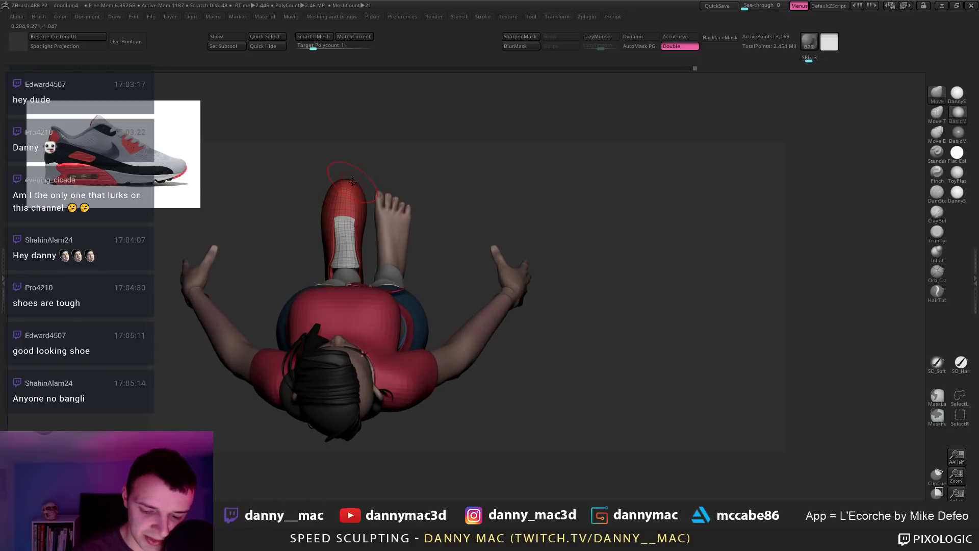
pyautogui.rightClick(355, 180)
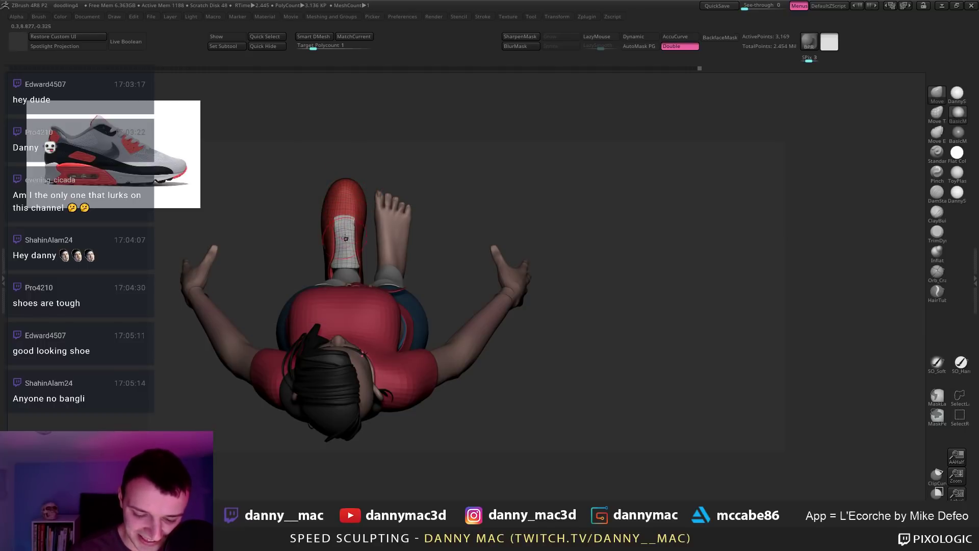
pyautogui.click(638, 47)
pyautogui.moveTo(341, 247); pyautogui.dragTo(373, 253, button='right')
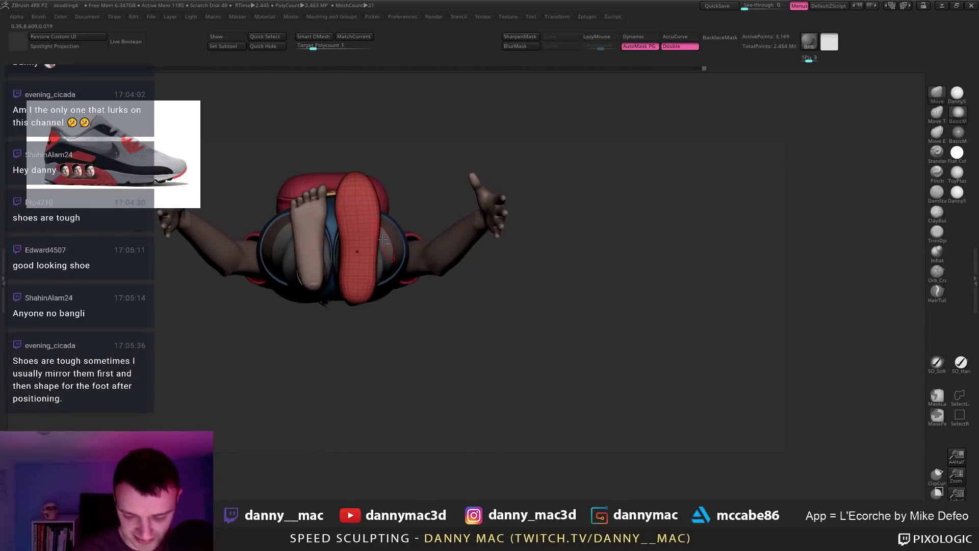
# Step: Save the project and turn the feet to a front view, showing the red sneaker shell on one foot
pyautogui.moveTo(349, 207); pyautogui.dragTo(346, 313, button='right')
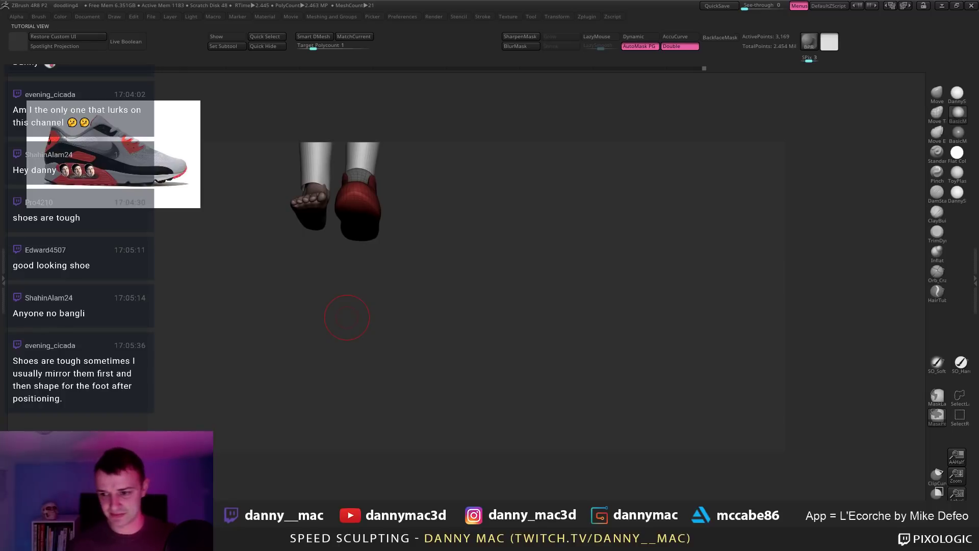
pyautogui.hotkey('ctrl', 's')
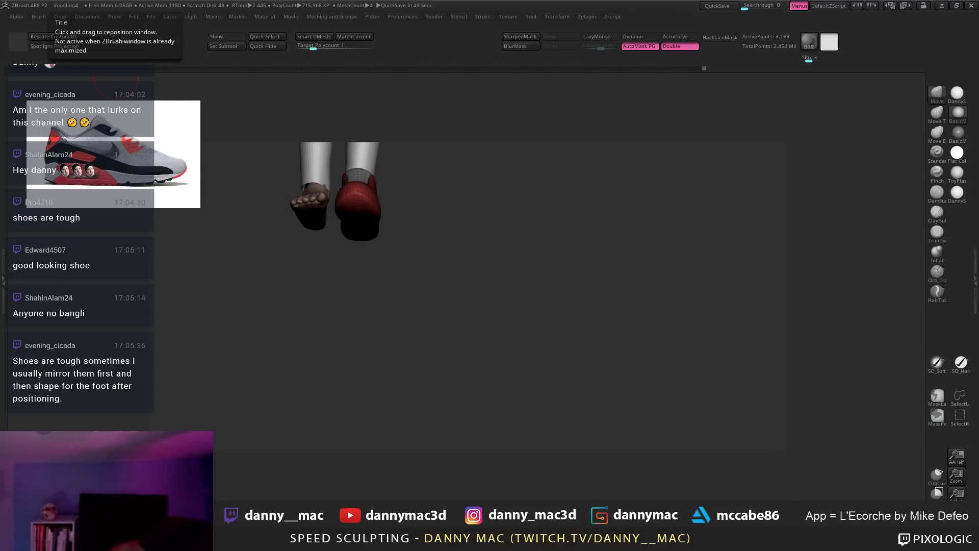
pyautogui.moveTo(466, 286); pyautogui.dragTo(568, 321)
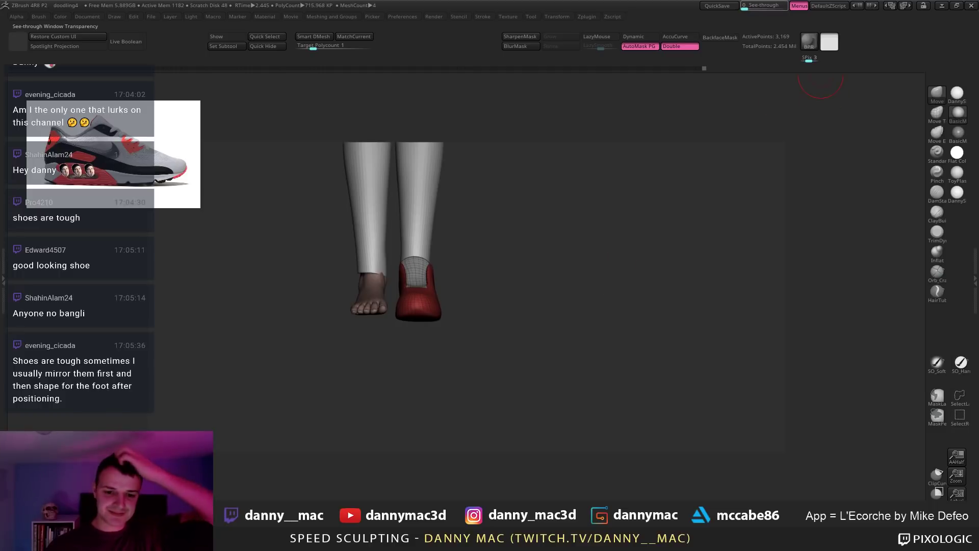
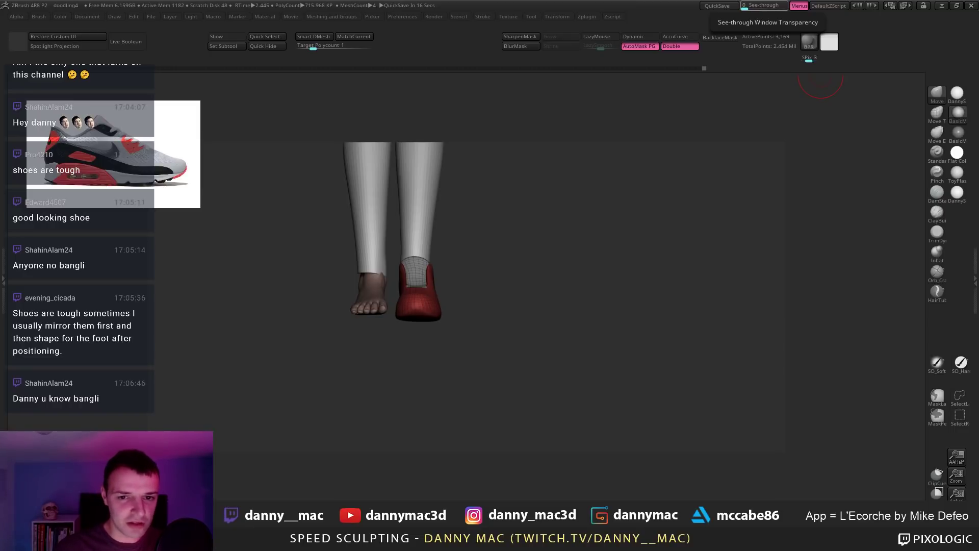
# Step: Turn and zoom the view in close on the red blocked-out shoe of the right foot
pyautogui.moveTo(441, 276)
pyautogui.mouseDown()
pyautogui.moveTo(448, 306)
pyautogui.moveTo(445, 255)
pyautogui.moveTo(426, 261)
pyautogui.moveTo(425, 232)
pyautogui.moveTo(416, 244)
pyautogui.mouseUp()
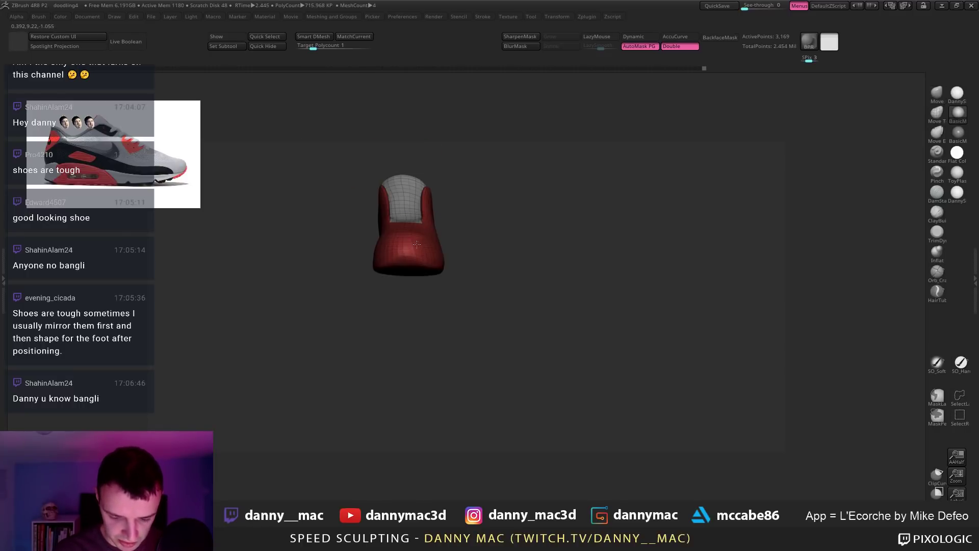
# Step: Step the shoe down and back up through its subdivision levels to compare them
pyautogui.hotkey('shift', 'd')
pyautogui.rightClick(394, 257)
pyautogui.moveTo(398, 259)
pyautogui.mouseDown(button='right')
pyautogui.moveTo(405, 274)
pyautogui.moveTo(401, 265)
pyautogui.moveTo(360, 279)
pyautogui.moveTo(480, 273)
pyautogui.moveTo(400, 267)
pyautogui.moveTo(385, 236)
pyautogui.mouseUp(button='right')
pyautogui.rightClick(405, 274)
pyautogui.press('d')
pyautogui.hotkey('shift', 'd')
pyautogui.press('d')
# Step: Switch to the TrimDynamic brush and turn the shoe to a side profile
pyautogui.press('b')
pyautogui.press('t')
pyautogui.press('d')
pyautogui.moveTo(428, 275); pyautogui.dragTo(477, 276, button='right')
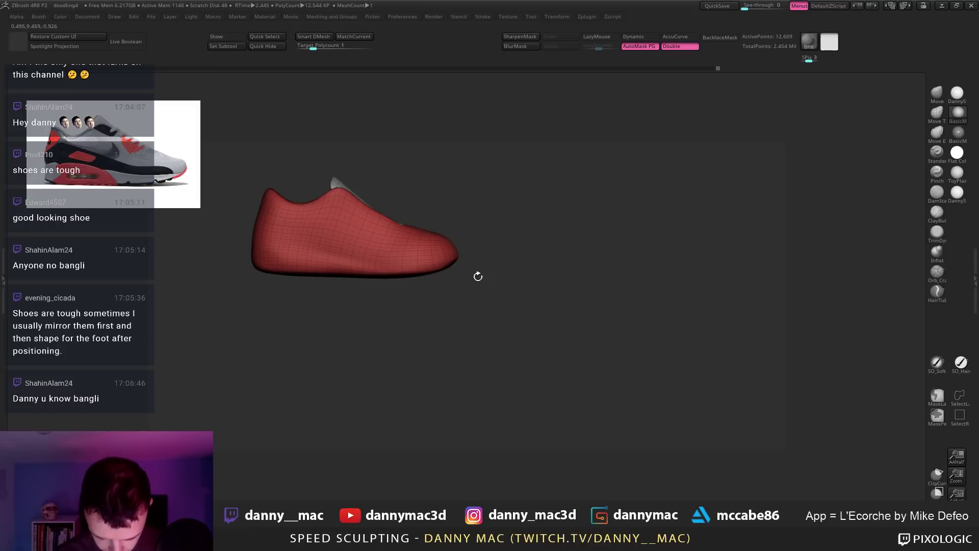
pyautogui.hotkey('shift', 'd')
pyautogui.hotkey('shift', 'f')
# Step: Reframe the shoe, toggling its polygroup wireframe display and attempting a full subdivide
pyautogui.keyDown('alt'); pyautogui.moveTo(442, 223); pyautogui.dragTo(481, 225, button='right'); pyautogui.keyUp('alt')
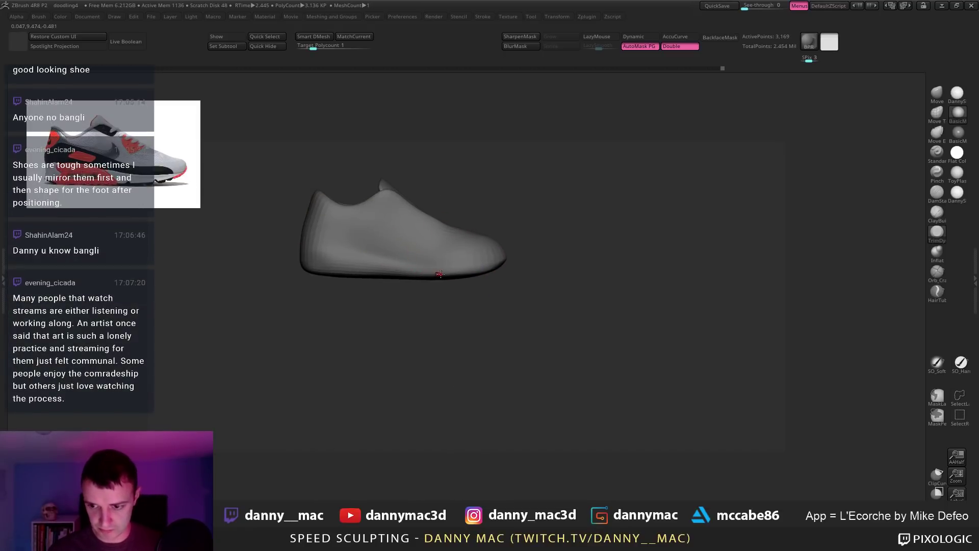
pyautogui.keyDown('alt'); pyautogui.moveTo(445, 275); pyautogui.dragTo(456, 281, button='right'); pyautogui.keyUp('alt')
pyautogui.hotkey('shift', 'f')
pyautogui.hotkey('shift', 'f')
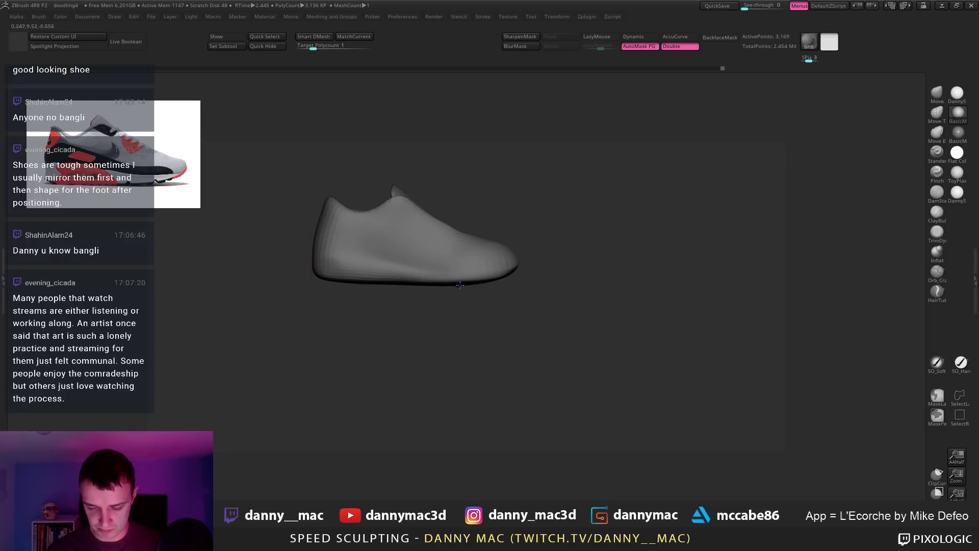
pyautogui.hotkey('ctrl', 'd')
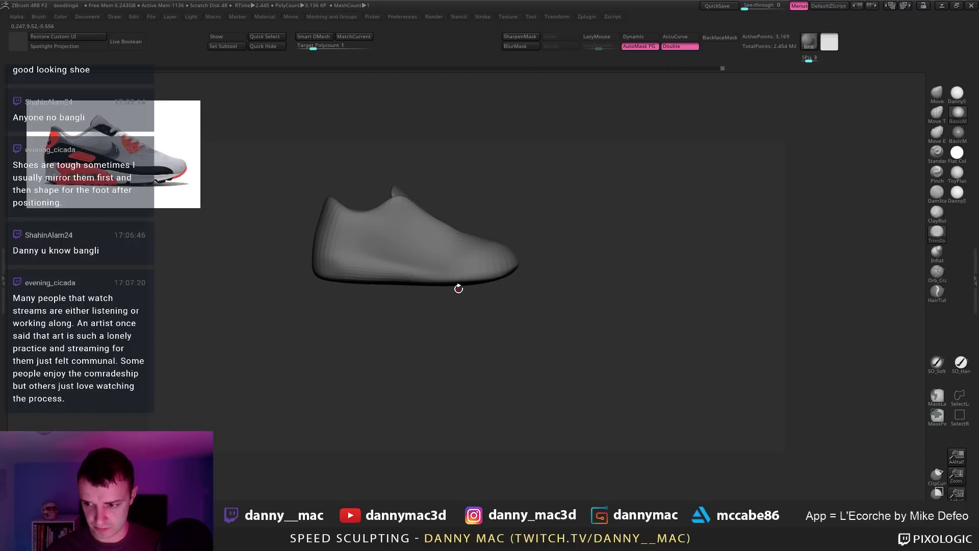
pyautogui.moveTo(462, 291); pyautogui.dragTo(463, 296)
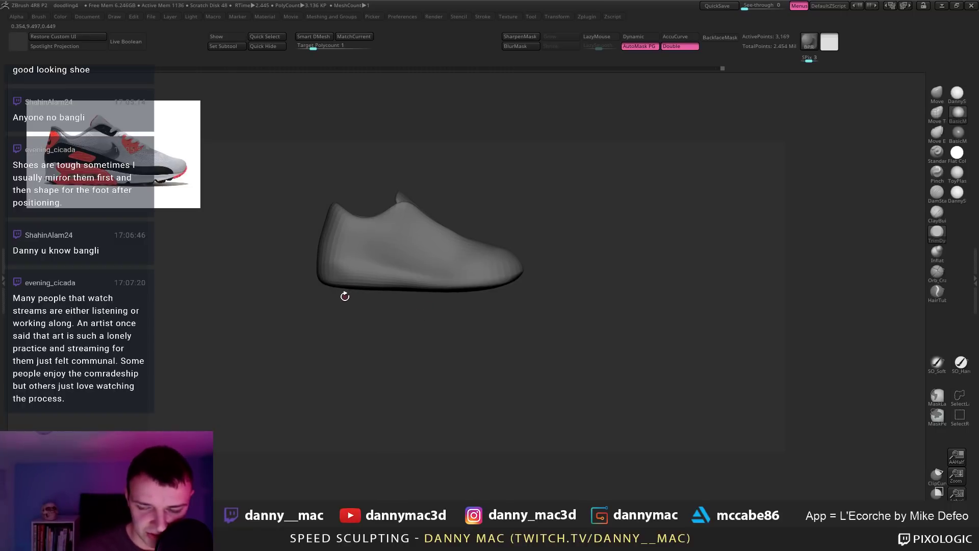
pyautogui.hotkey('shift', 'f')
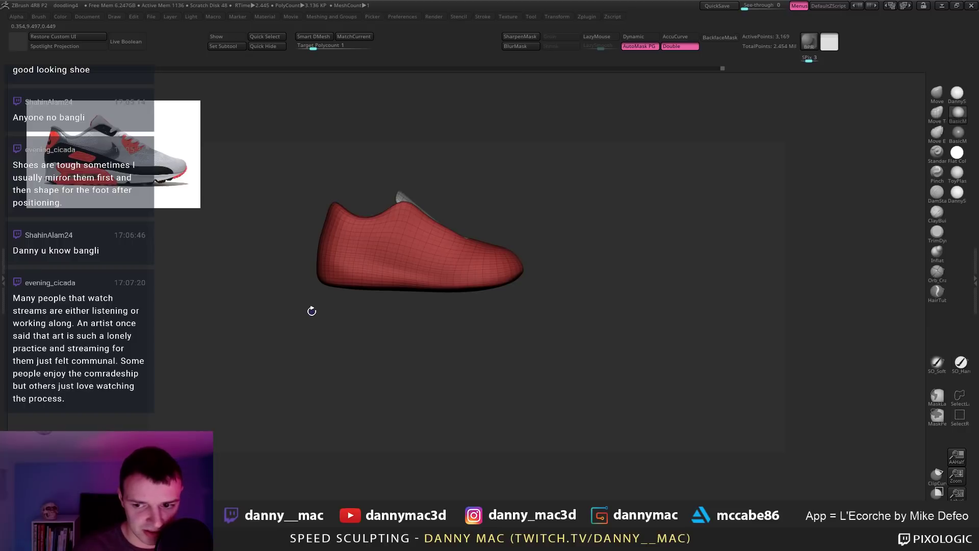
pyautogui.hotkey('shift', 'f')
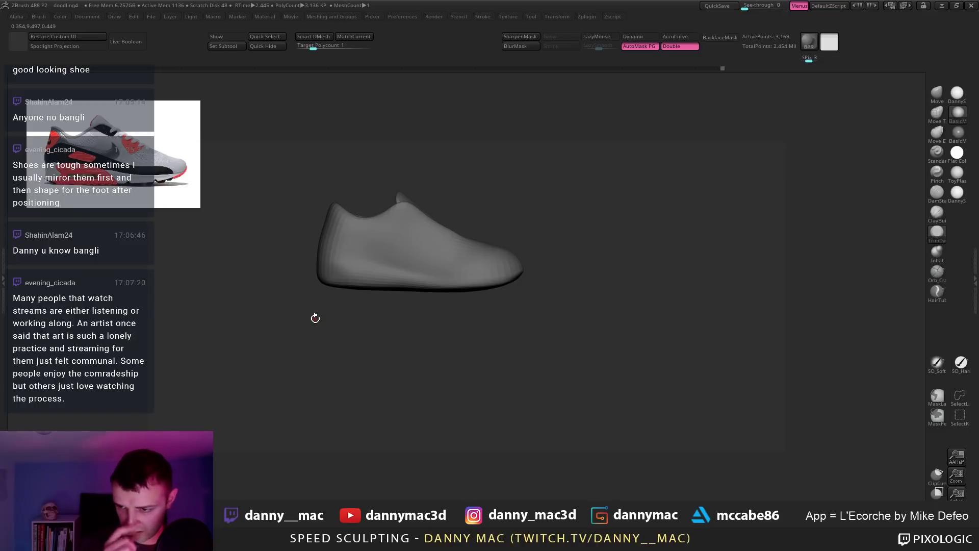
# Step: Rectangle-mask along the sole, invert the mask, and bring up Meshing and Groups
pyautogui.keyDown('ctrl'); pyautogui.moveTo(291, 345); pyautogui.dragTo(488, 289); pyautogui.keyUp('ctrl')
pyautogui.keyDown('ctrl'); pyautogui.click(488, 308); pyautogui.keyUp('ctrl')
pyautogui.press('space')
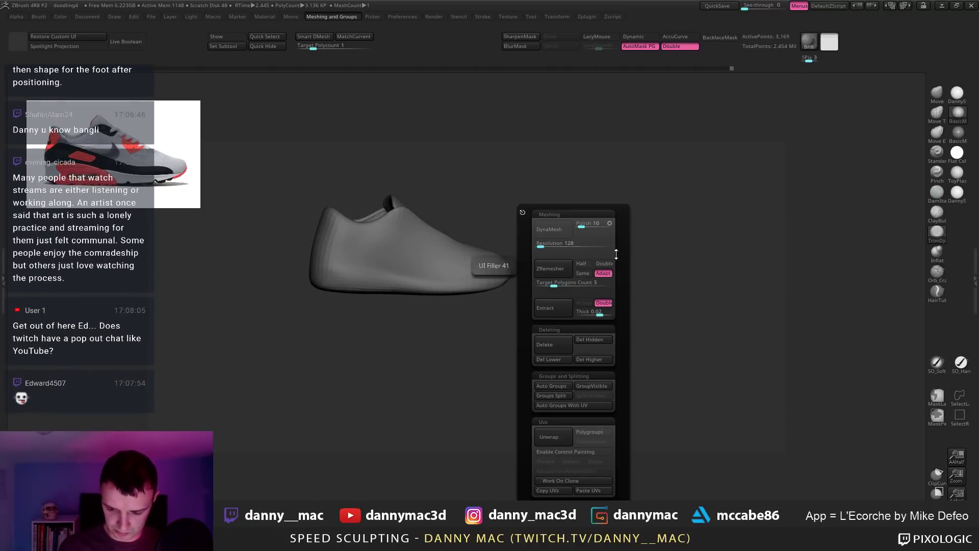
# Step: Reconstruct the shoe's lower subdivision levels and show its polygroups at the coarse level
pyautogui.press('space')
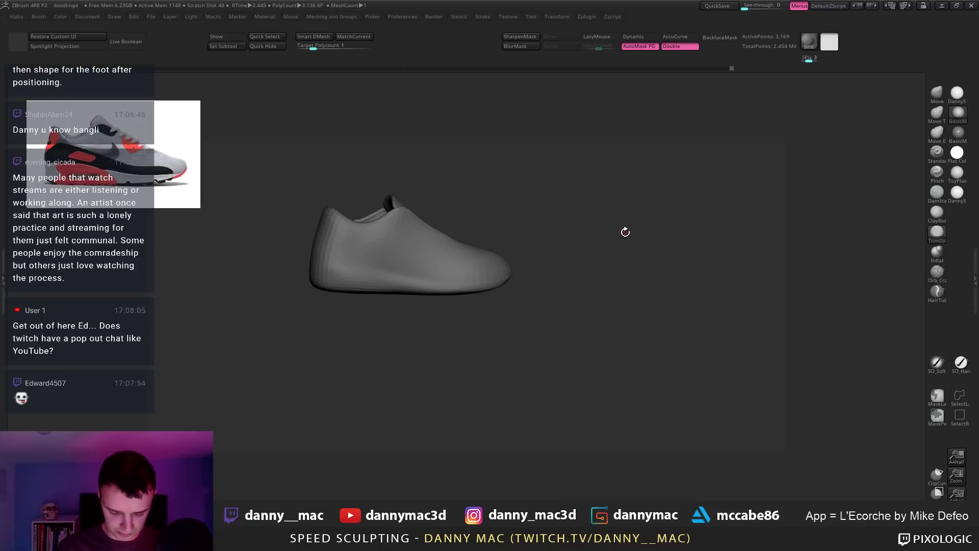
pyautogui.press('F1')
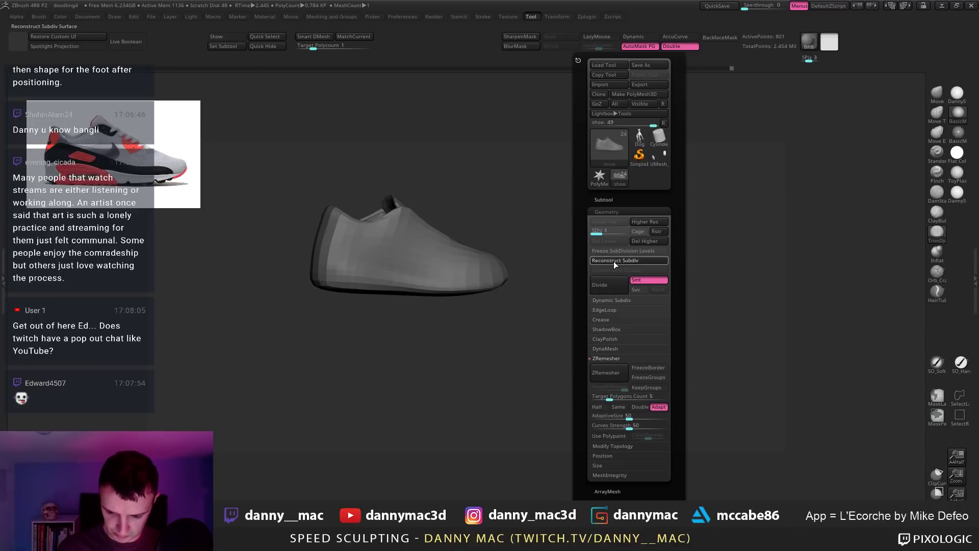
pyautogui.click(613, 261)
pyautogui.hotkey('shift', 'f')
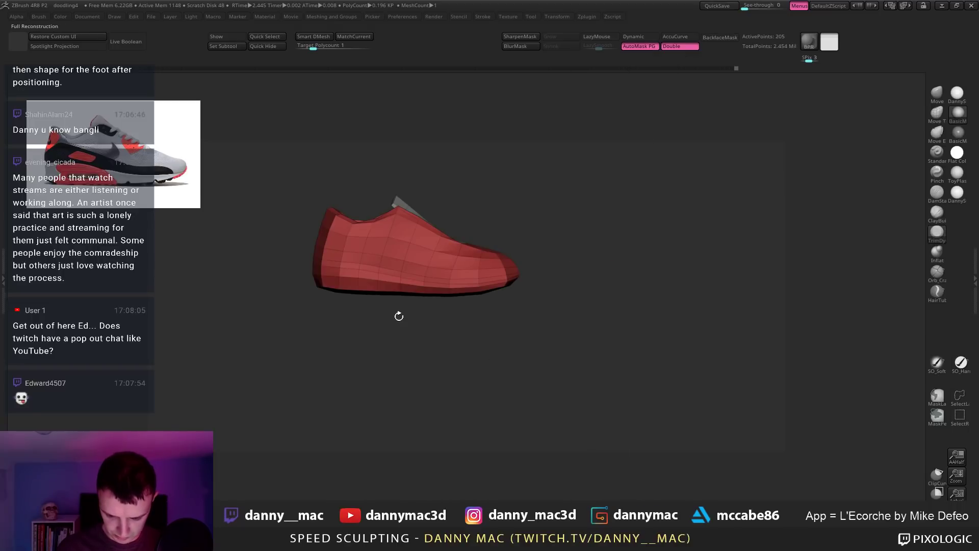
pyautogui.press('d')
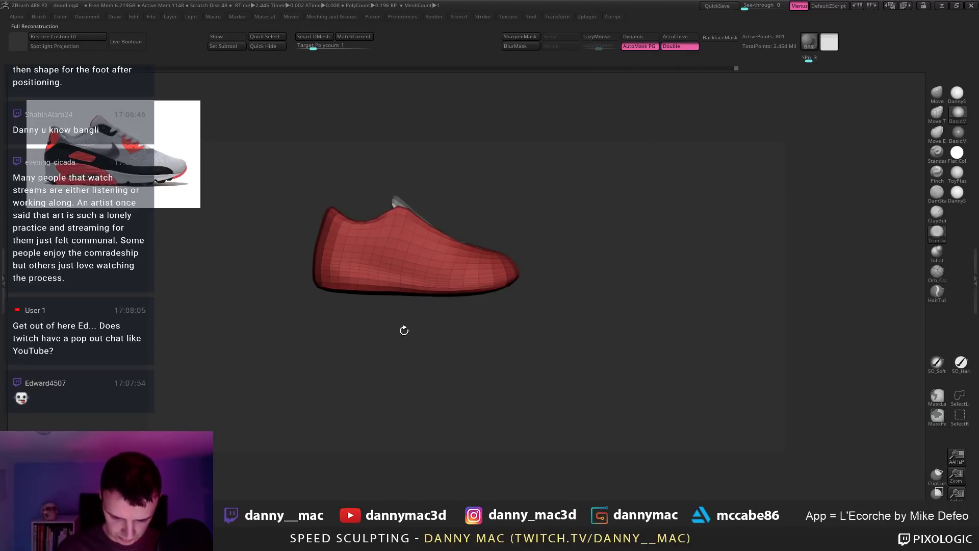
# Step: Mask the shoe's sole area, checking it from a bottom view, then mask the whole shoe
pyautogui.keyDown('ctrl'); pyautogui.moveTo(307, 330); pyautogui.dragTo(511, 291); pyautogui.keyUp('ctrl')
pyautogui.moveTo(499, 216); pyautogui.dragTo(507, 200)
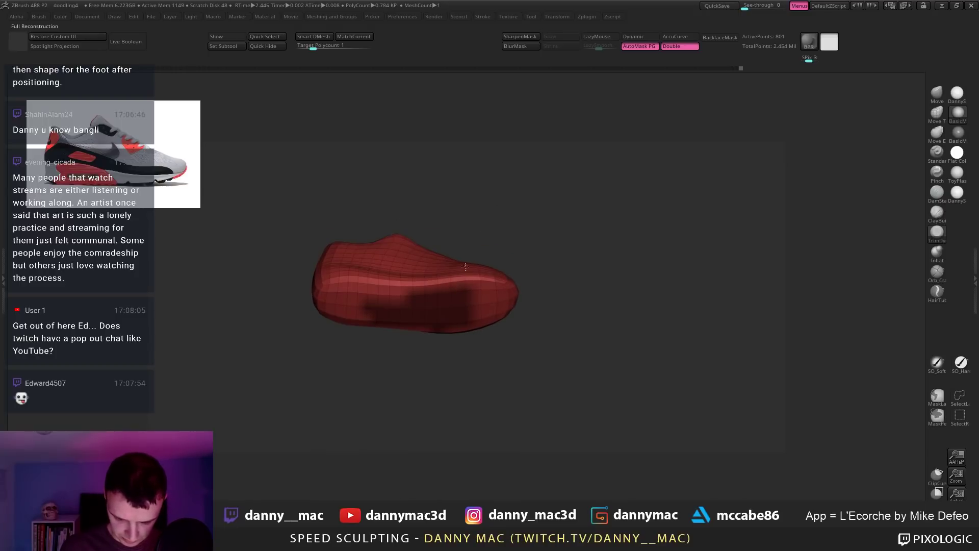
pyautogui.moveTo(465, 267)
pyautogui.mouseDown()
pyautogui.moveTo(395, 312)
pyautogui.moveTo(446, 319)
pyautogui.moveTo(434, 306)
pyautogui.moveTo(342, 312)
pyautogui.mouseUp()
pyautogui.rightClick(398, 303)
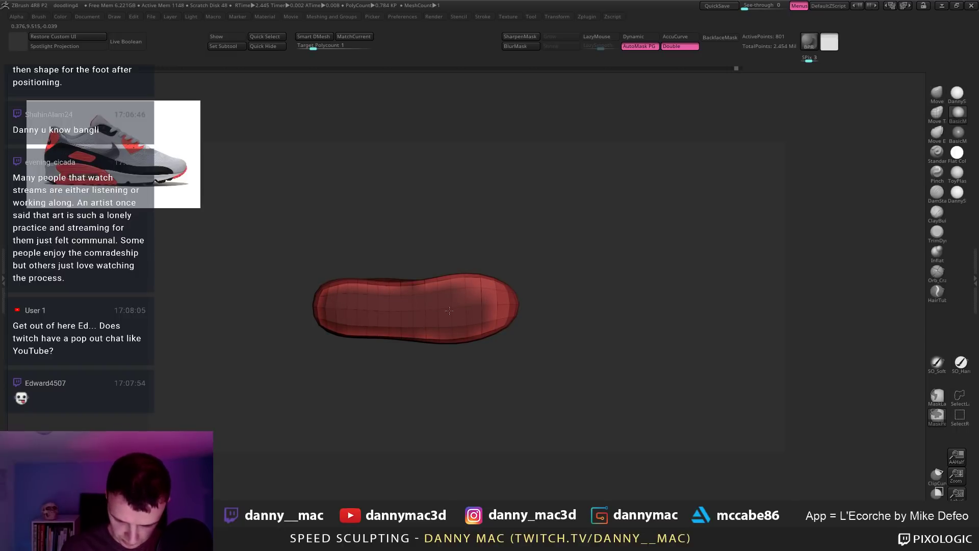
pyautogui.keyDown('alt'); pyautogui.moveTo(459, 254); pyautogui.dragTo(465, 223); pyautogui.keyUp('alt')
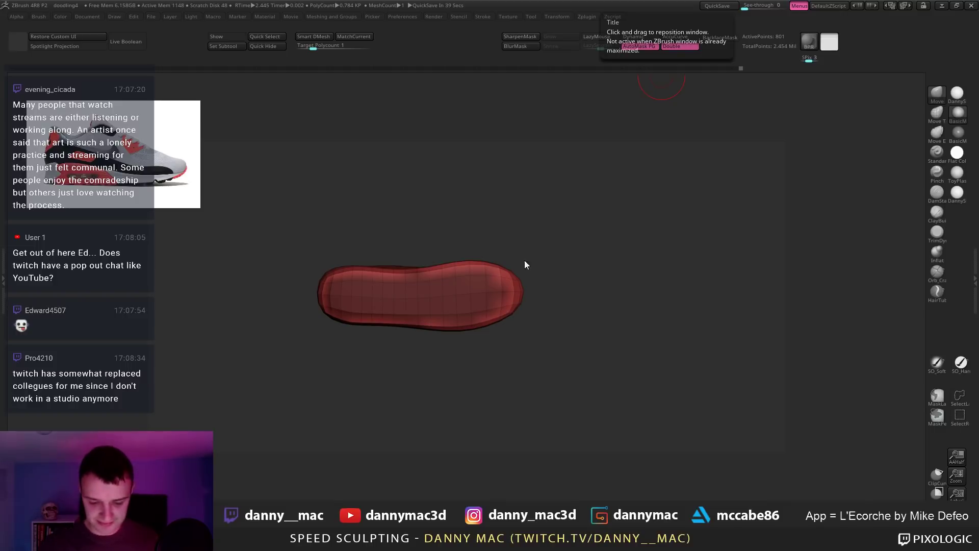
pyautogui.press('space')
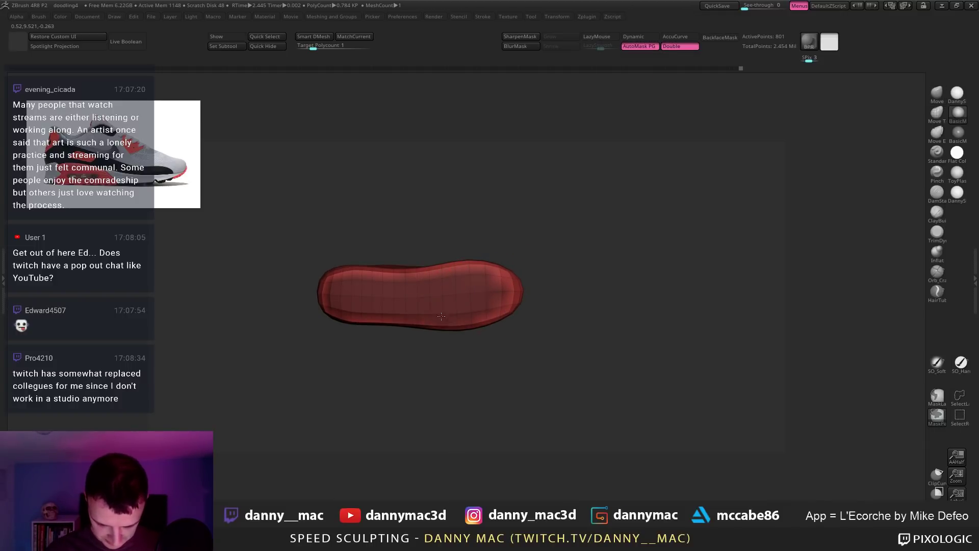
pyautogui.keyDown('ctrl'); pyautogui.moveTo(391, 355); pyautogui.dragTo(520, 278); pyautogui.keyUp('ctrl')
pyautogui.keyDown('ctrl'); pyautogui.click(488, 304); pyautogui.keyUp('ctrl')
# Step: Scale the shoe's height to about 0.6 around the sole centre with the gizmo
pyautogui.press('w')
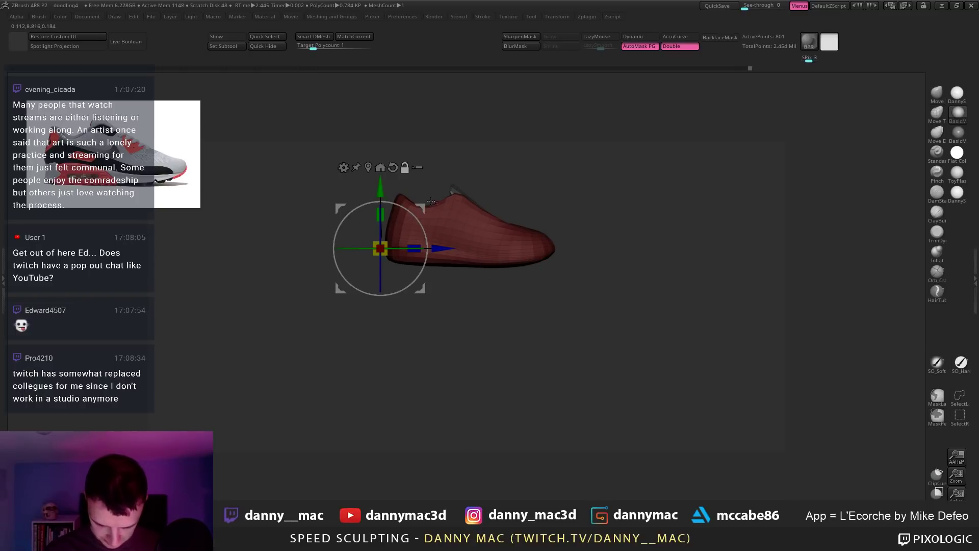
pyautogui.keyDown('alt'); pyautogui.moveTo(421, 208); pyautogui.dragTo(468, 247); pyautogui.keyUp('alt')
pyautogui.moveTo(468, 202); pyautogui.dragTo(468, 201)
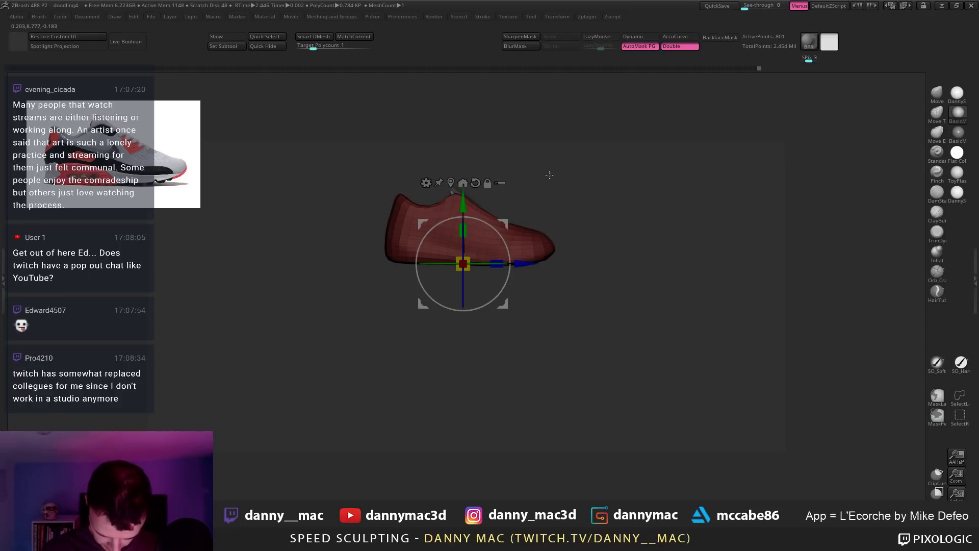
pyautogui.keyDown('ctrl'); pyautogui.moveTo(548, 175); pyautogui.dragTo(550, 170); pyautogui.keyUp('ctrl')
# Step: Return to the top subdivision level, show the legs and feet again, and save
pyautogui.hotkey('ctrl', 'd')
pyautogui.hotkey('ctrl', 'd')
pyautogui.hotkey('shift', 'f')
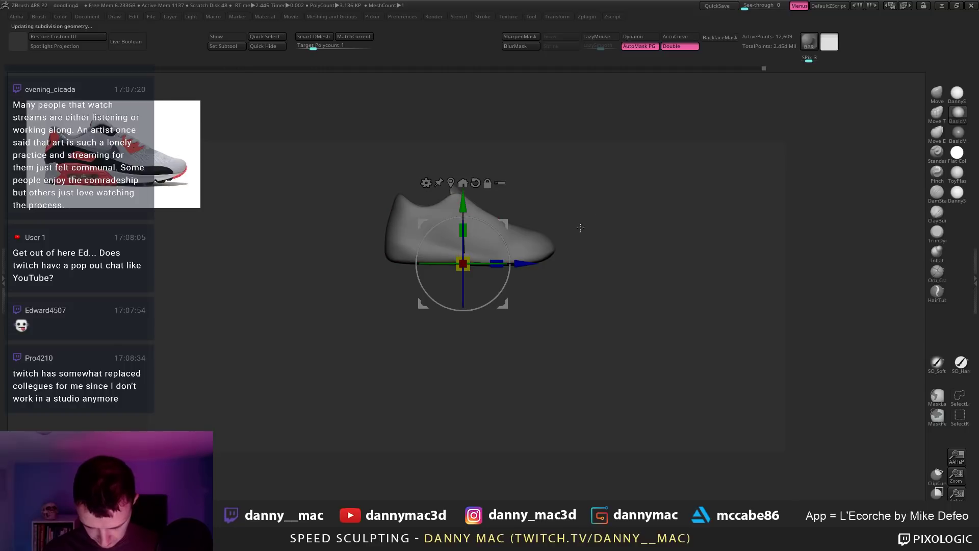
pyautogui.keyDown('alt'); pyautogui.moveTo(580, 227); pyautogui.dragTo(482, 308); pyautogui.keyUp('alt')
pyautogui.press('q')
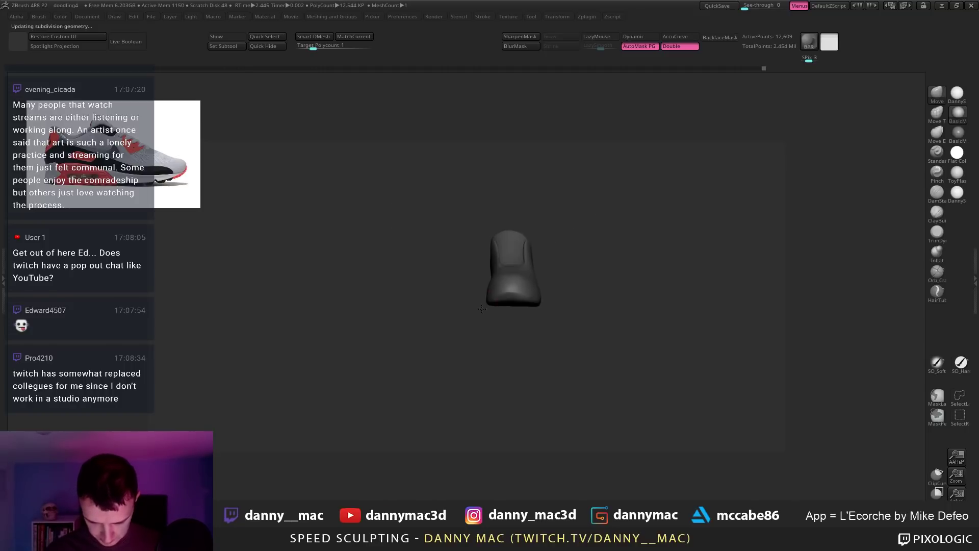
pyautogui.keyDown('ctrl'); pyautogui.keyDown('shift'); pyautogui.click(482, 309); pyautogui.keyUp('shift'); pyautogui.keyUp('ctrl')
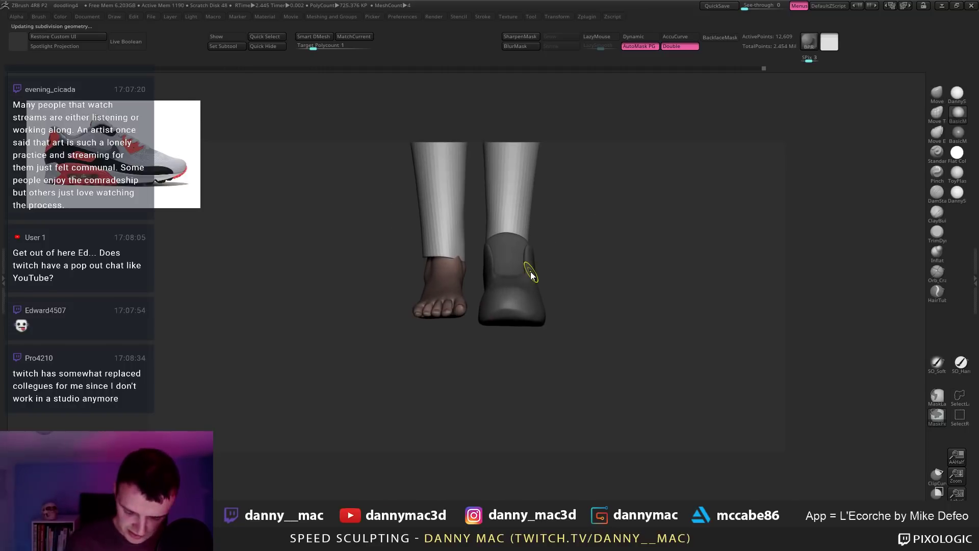
pyautogui.hotkey('ctrl', 's')
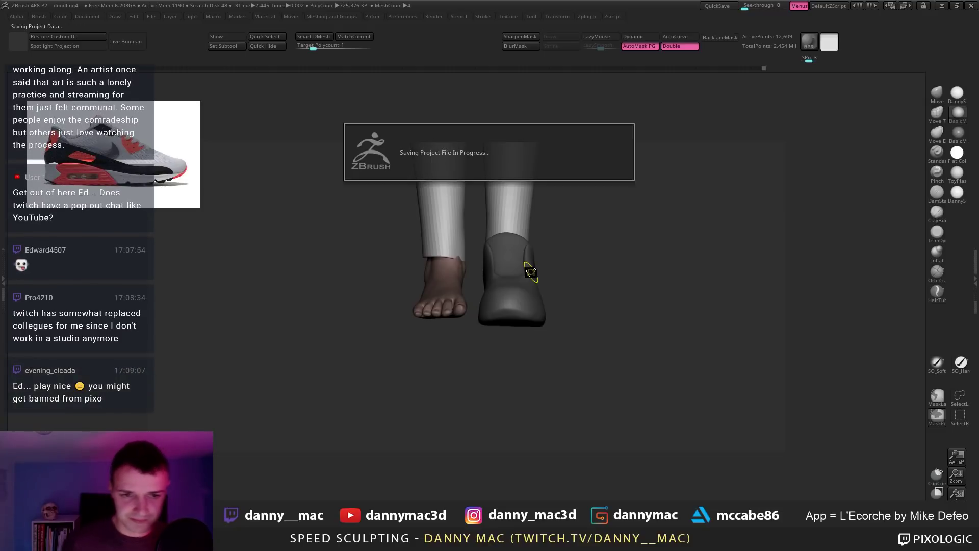
# Step: Switch to lasso masking and show the shoe alone from its inner side
pyautogui.moveTo(531, 270); pyautogui.dragTo(435, 299, button='right')
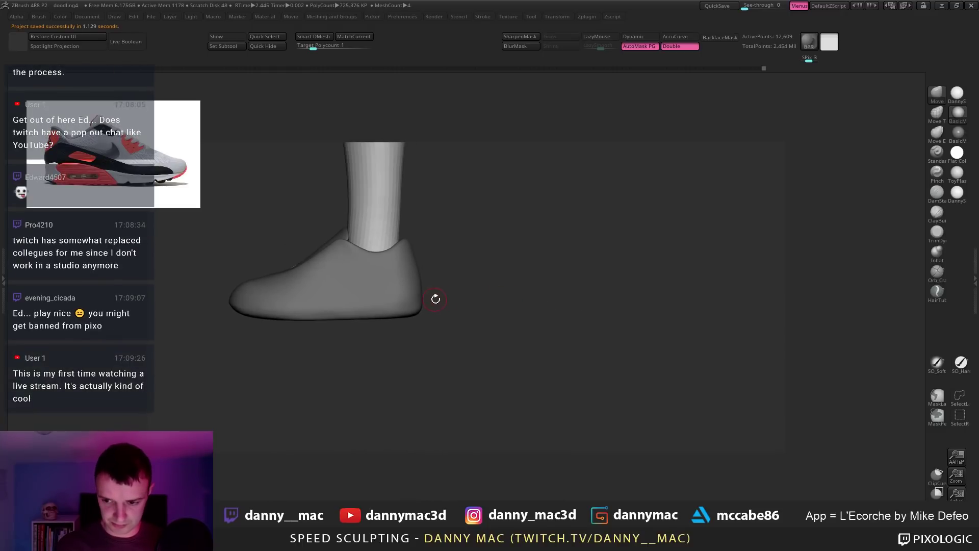
pyautogui.press('space')
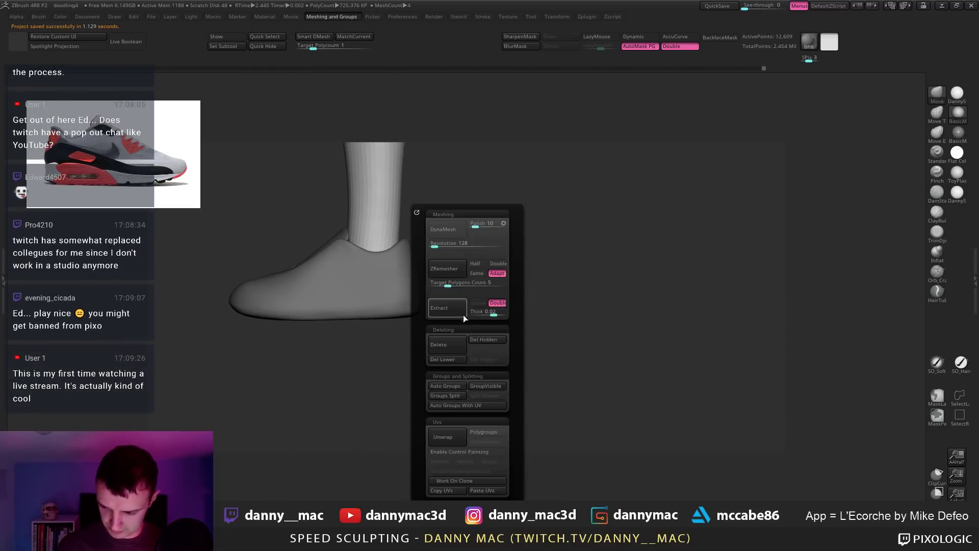
pyautogui.click(937, 396)
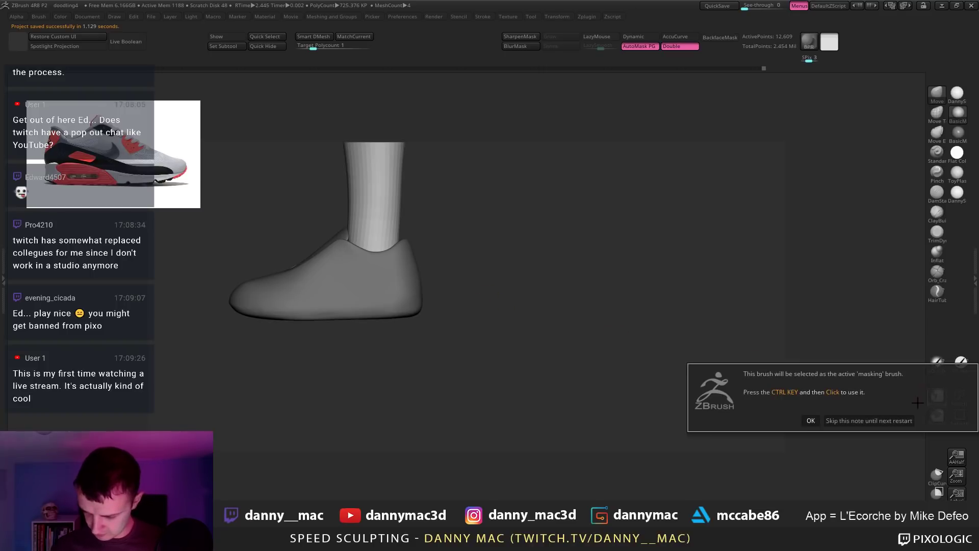
pyautogui.click(810, 420)
pyautogui.keyDown('shift'); pyautogui.moveTo(481, 317); pyautogui.dragTo(515, 313); pyautogui.keyUp('shift')
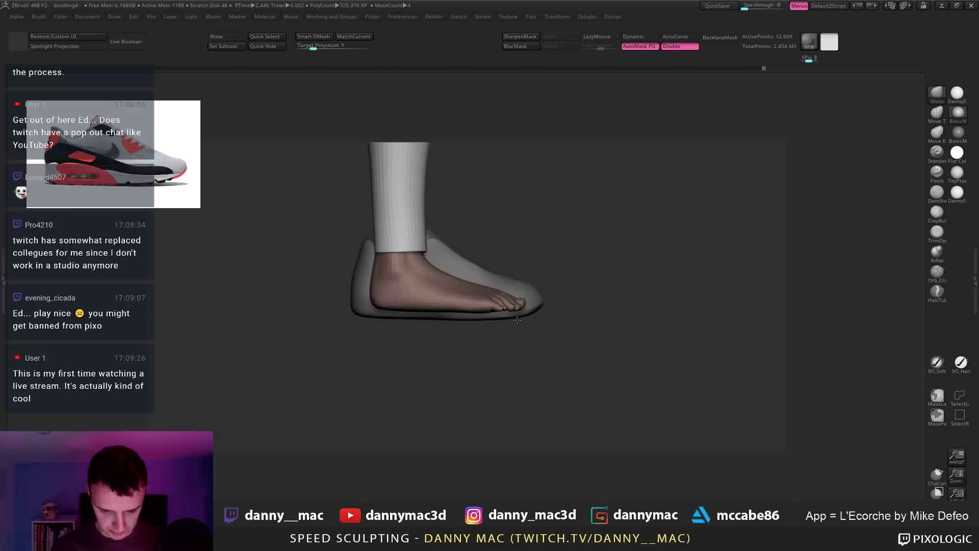
pyautogui.press('s')
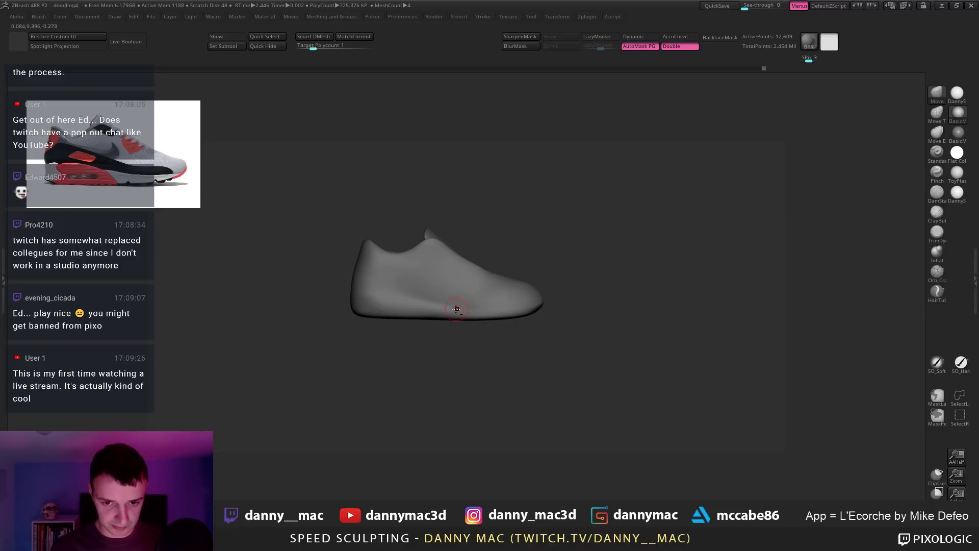
pyautogui.keyDown('alt'); pyautogui.moveTo(457, 309); pyautogui.dragTo(464, 306, button='right'); pyautogui.keyUp('alt')
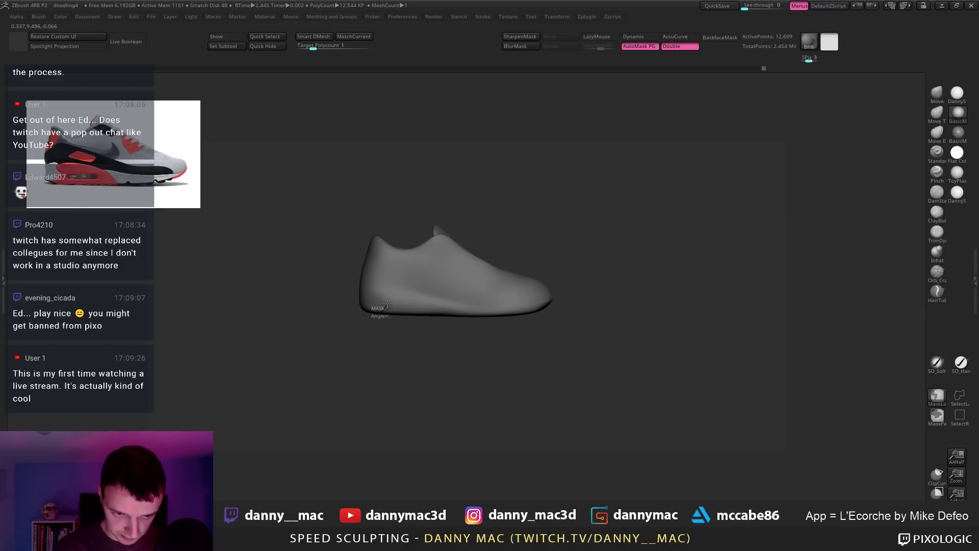
# Step: Lasso-mask the heel and along the sole to the toe, redrawing until the band is masked
pyautogui.moveTo(382, 301)
pyautogui.keyDown('ctrl'); pyautogui.mouseDown()
pyautogui.moveTo(401, 286)
pyautogui.moveTo(465, 303)
pyautogui.mouseUp(); pyautogui.keyUp('ctrl')
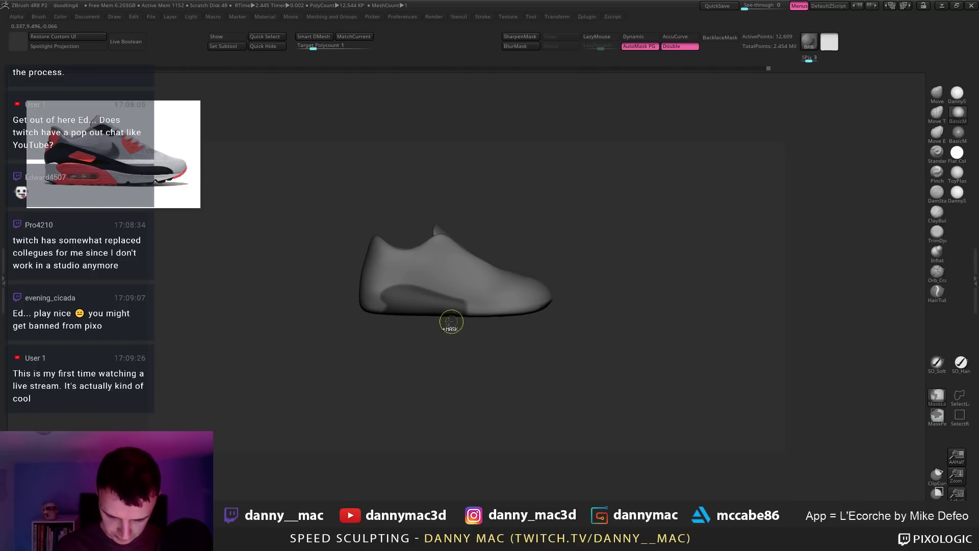
pyautogui.moveTo(348, 317)
pyautogui.keyDown('ctrl'); pyautogui.mouseDown()
pyautogui.moveTo(404, 279)
pyautogui.moveTo(485, 331)
pyautogui.mouseUp(); pyautogui.keyUp('ctrl')
pyautogui.hotkey('ctrl', 'z')
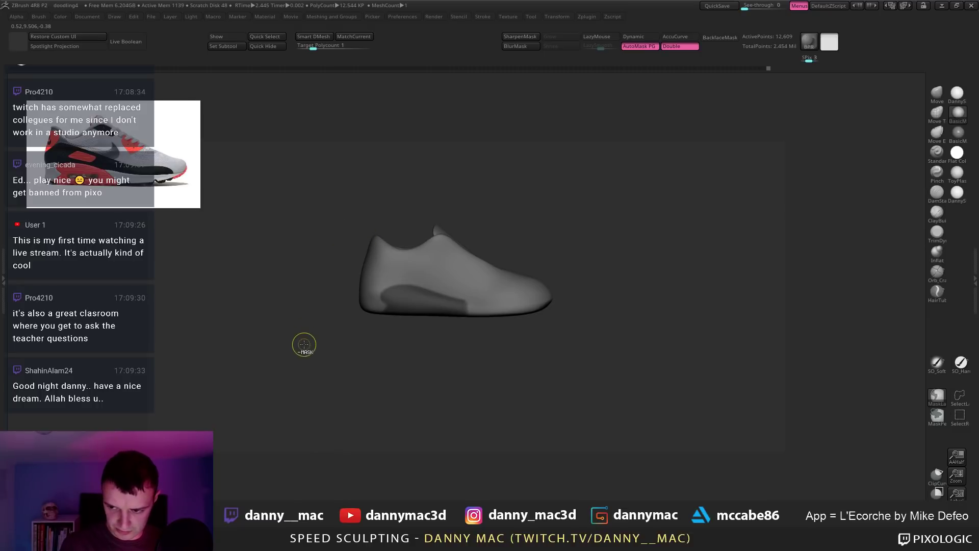
pyautogui.moveTo(308, 329)
pyautogui.keyDown('ctrl'); pyautogui.mouseDown()
pyautogui.moveTo(341, 287)
pyautogui.moveTo(371, 281)
pyautogui.moveTo(481, 330)
pyautogui.moveTo(410, 182)
pyautogui.mouseUp(); pyautogui.keyUp('ctrl')
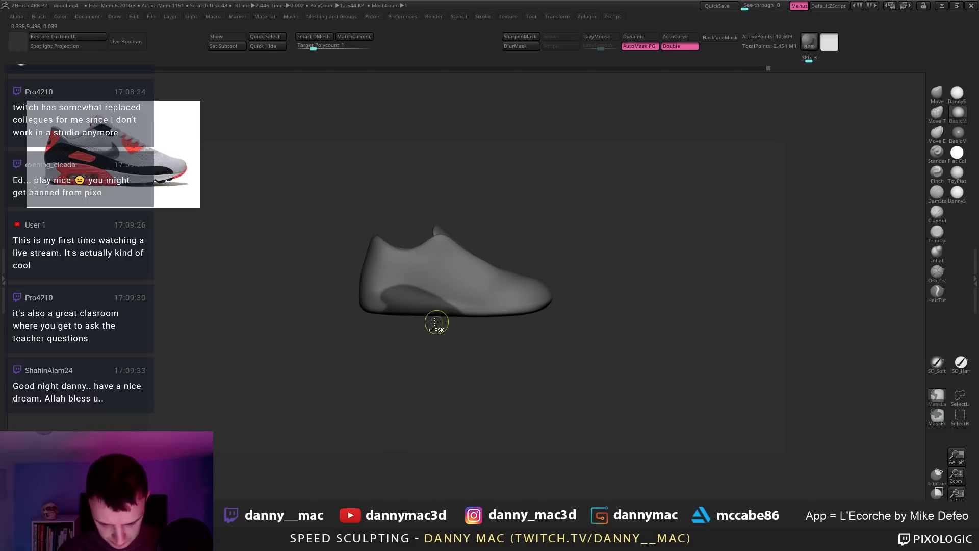
pyautogui.moveTo(316, 316)
pyautogui.keyDown('ctrl'); pyautogui.mouseDown()
pyautogui.moveTo(369, 282)
pyautogui.moveTo(529, 341)
pyautogui.mouseUp(); pyautogui.keyUp('ctrl')
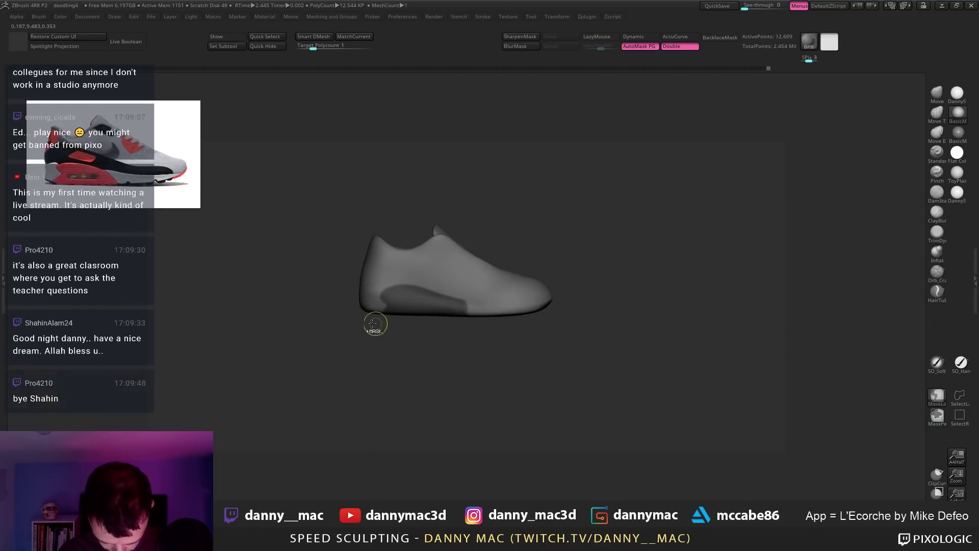
pyautogui.moveTo(337, 304)
pyautogui.keyDown('ctrl'); pyautogui.mouseDown()
pyautogui.moveTo(422, 296)
pyautogui.moveTo(545, 306)
pyautogui.mouseUp(); pyautogui.keyUp('ctrl')
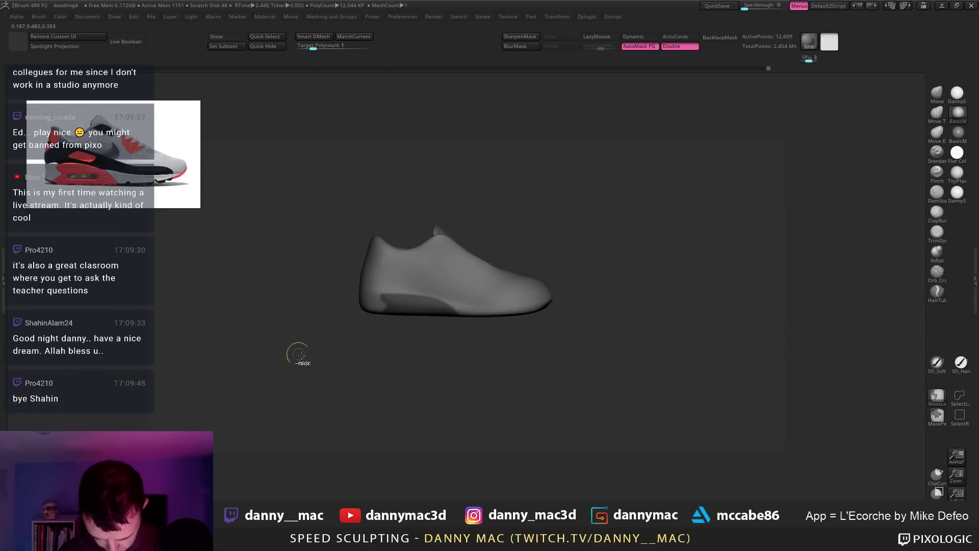
pyautogui.keyDown('ctrl'); pyautogui.keyDown('alt'); pyautogui.click(426, 292); pyautogui.keyUp('alt'); pyautogui.keyUp('ctrl')
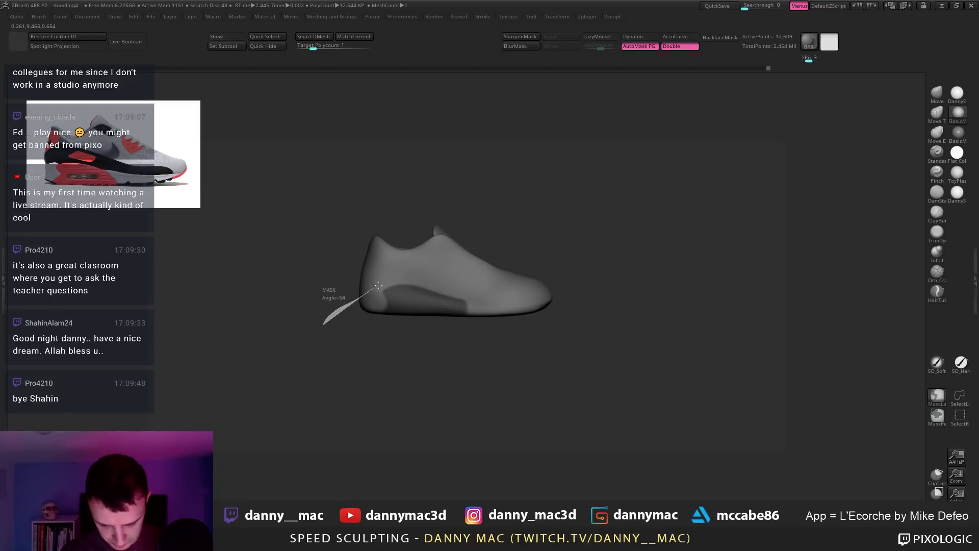
pyautogui.moveTo(378, 284)
pyautogui.keyDown('ctrl'); pyautogui.keyDown('alt'); pyautogui.mouseDown()
pyautogui.moveTo(454, 306)
pyautogui.moveTo(513, 357)
pyautogui.mouseUp(); pyautogui.keyUp('alt'); pyautogui.keyUp('ctrl')
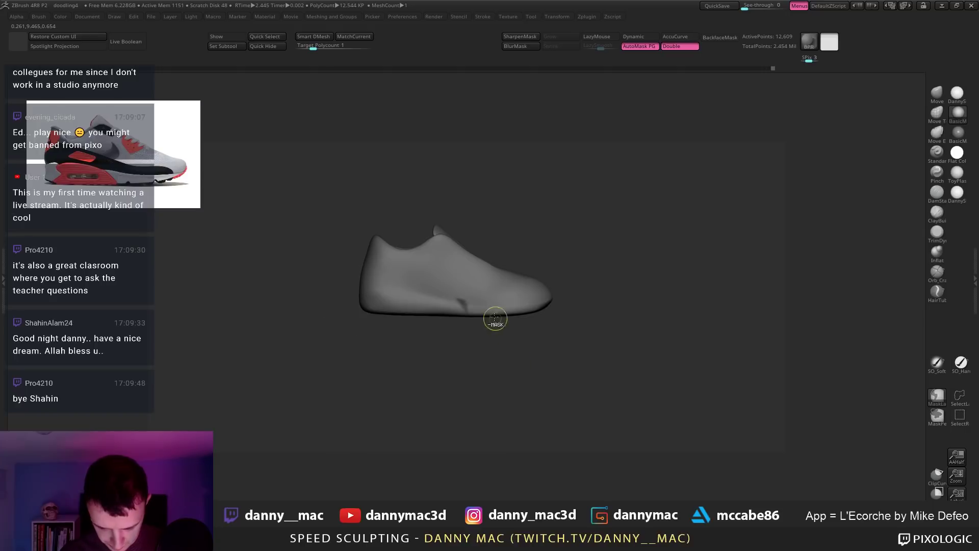
pyautogui.hotkey('ctrl', 'z')
pyautogui.moveTo(331, 324)
pyautogui.keyDown('ctrl'); pyautogui.mouseDown()
pyautogui.moveTo(381, 281)
pyautogui.moveTo(448, 296)
pyautogui.moveTo(485, 338)
pyautogui.moveTo(554, 357)
pyautogui.moveTo(519, 313)
pyautogui.moveTo(509, 337)
pyautogui.moveTo(469, 332)
pyautogui.moveTo(517, 331)
pyautogui.moveTo(465, 333)
pyautogui.moveTo(477, 334)
pyautogui.moveTo(491, 293)
pyautogui.moveTo(477, 306)
pyautogui.moveTo(454, 289)
pyautogui.moveTo(440, 314)
pyautogui.moveTo(405, 320)
pyautogui.moveTo(525, 334)
pyautogui.moveTo(511, 313)
pyautogui.moveTo(485, 312)
pyautogui.moveTo(561, 302)
pyautogui.mouseUp(); pyautogui.keyUp('ctrl')
# Step: Extract the masked sole with thickness 0.005 and accept it as a new subtool
pyautogui.press('m')
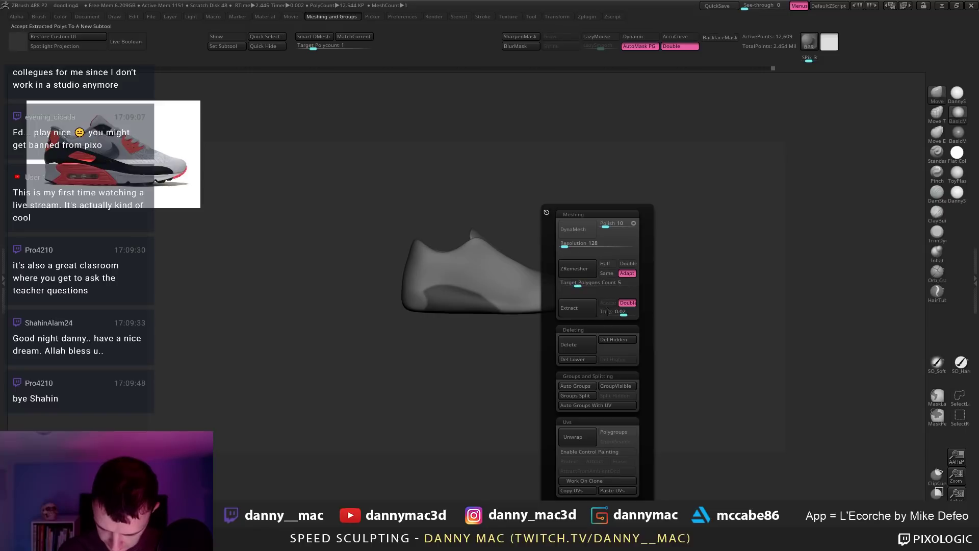
pyautogui.click(589, 306)
pyautogui.hotkey('ctrl', 'z')
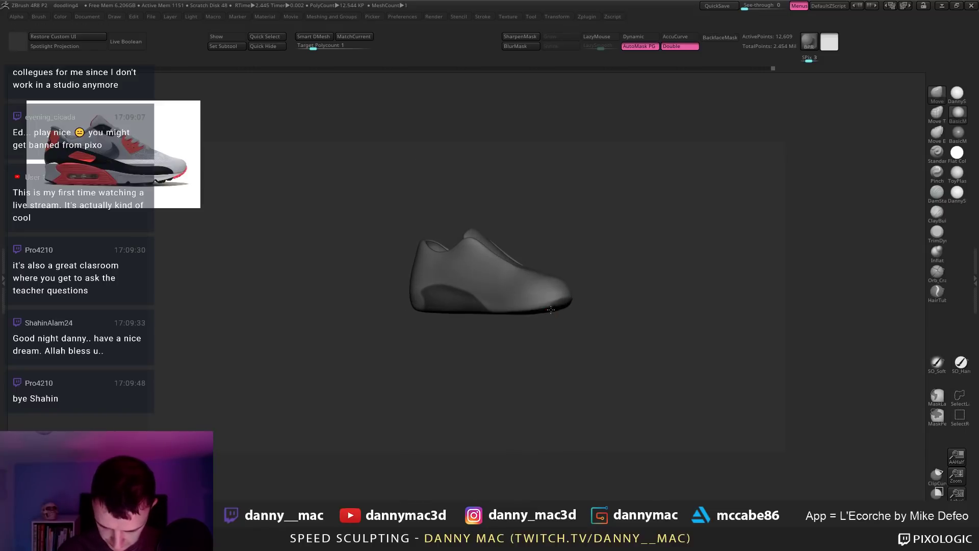
pyautogui.press('m')
pyautogui.click(617, 315)
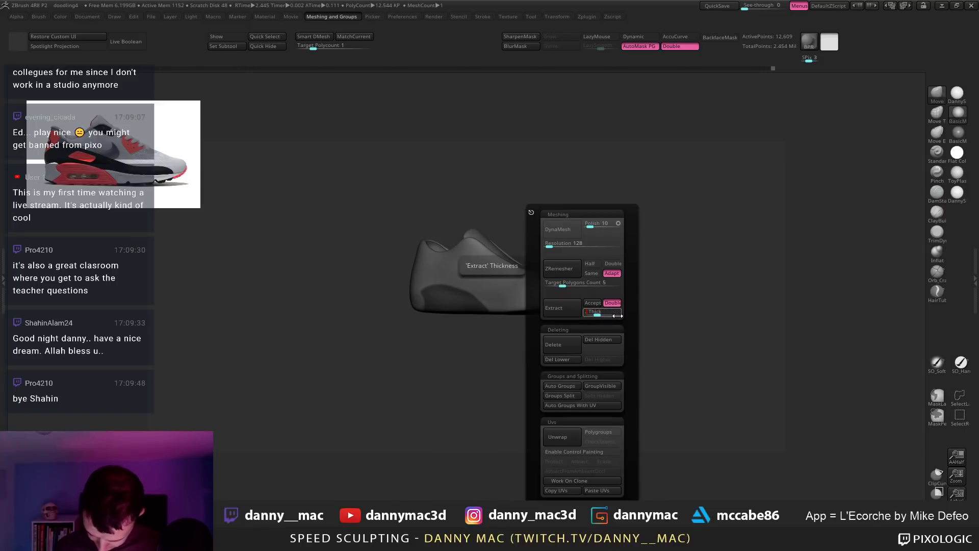
pyautogui.write('0.005')
pyautogui.press('Return')
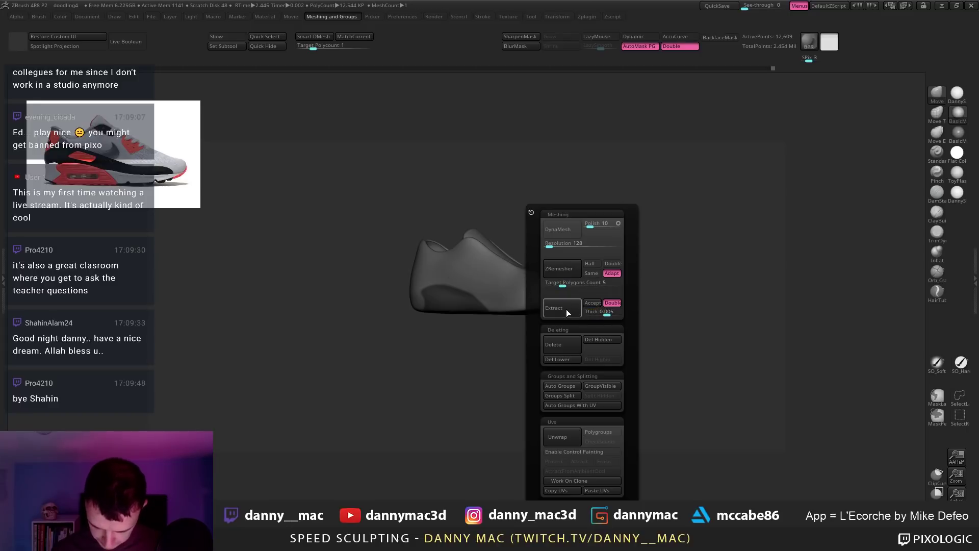
pyautogui.click(571, 307)
pyautogui.press('m')
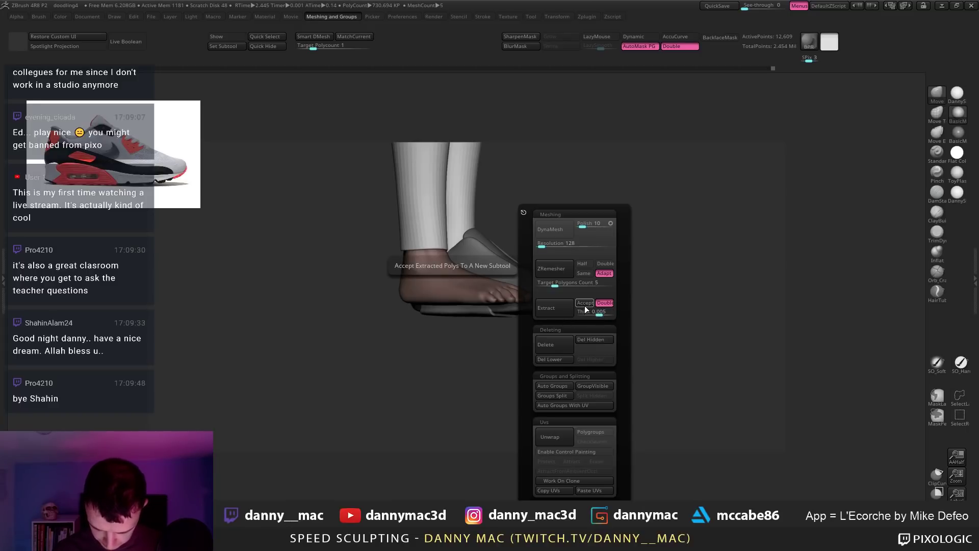
pyautogui.click(584, 303)
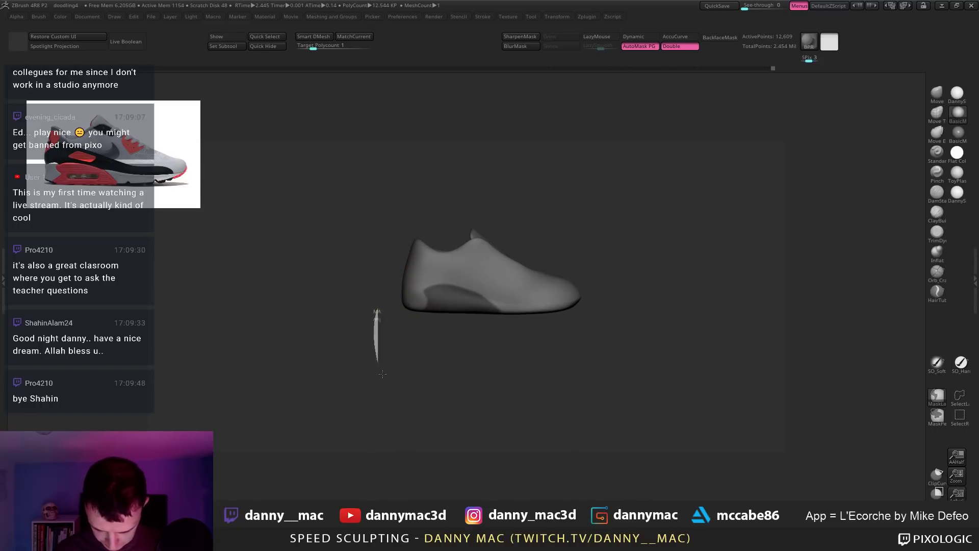
# Step: Mask the shoe's underside and extract it into a shell
pyautogui.moveTo(383, 374)
pyautogui.keyDown('ctrl'); pyautogui.mouseDown()
pyautogui.moveTo(594, 334)
pyautogui.moveTo(508, 309)
pyautogui.mouseUp(); pyautogui.keyUp('ctrl')
pyautogui.moveTo(577, 321)
pyautogui.mouseDown()
pyautogui.moveTo(561, 304)
pyautogui.moveTo(555, 262)
pyautogui.mouseUp()
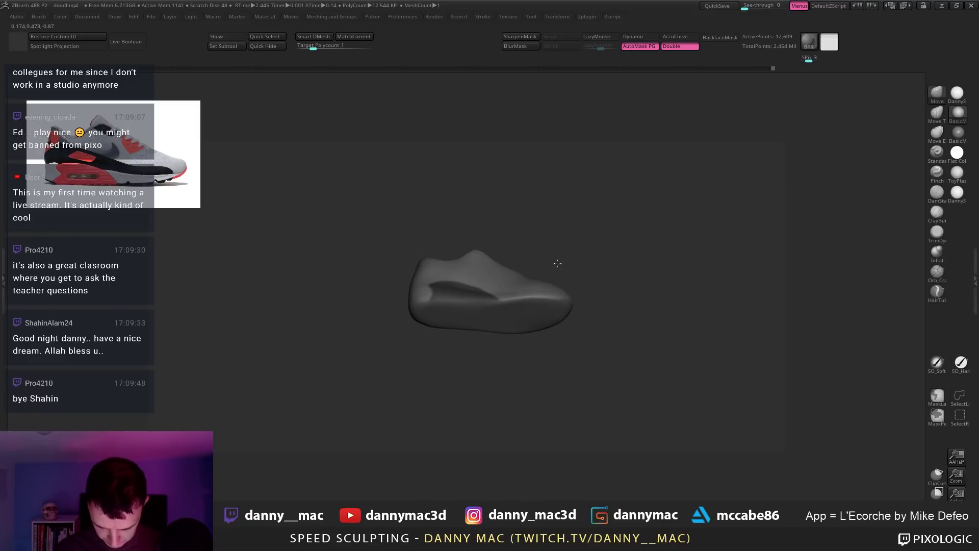
pyautogui.press('1')
pyautogui.click(599, 310)
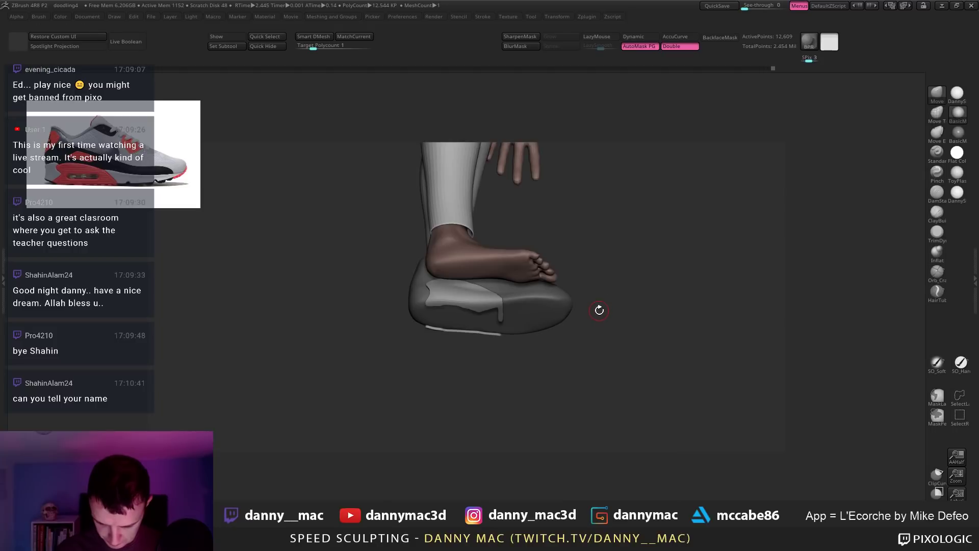
pyautogui.moveTo(596, 308); pyautogui.dragTo(472, 329)
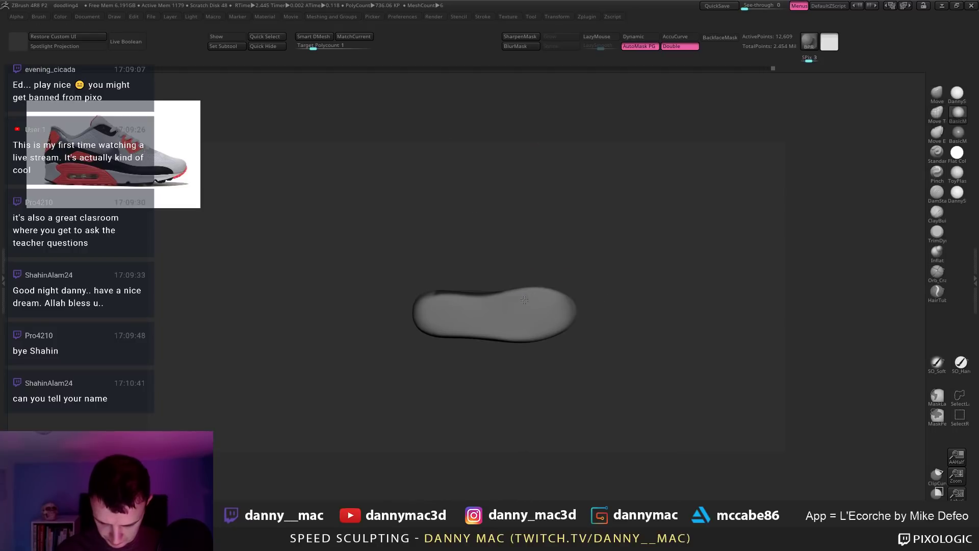
pyautogui.moveTo(397, 307)
pyautogui.keyDown('ctrl'); pyautogui.mouseDown()
pyautogui.moveTo(489, 298)
pyautogui.moveTo(510, 334)
pyautogui.moveTo(370, 326)
pyautogui.mouseUp(); pyautogui.keyUp('ctrl')
pyautogui.press('space')
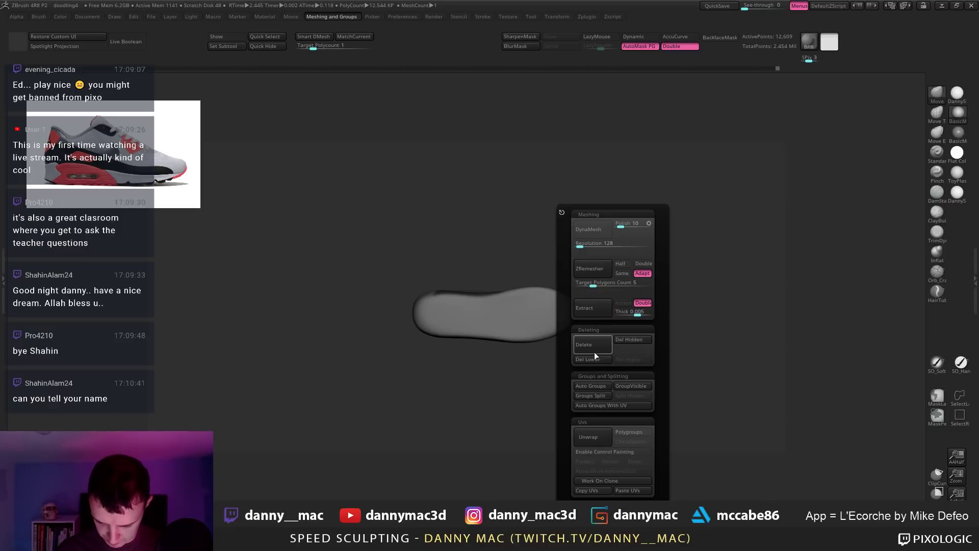
pyautogui.click(605, 311)
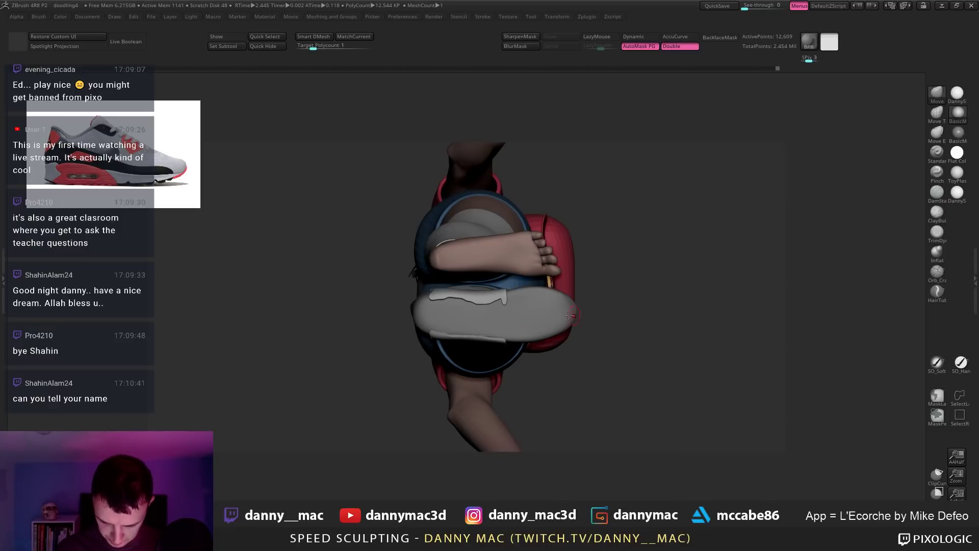
pyautogui.press('f')
pyautogui.press('f')
pyautogui.press('f')
pyautogui.press('f')
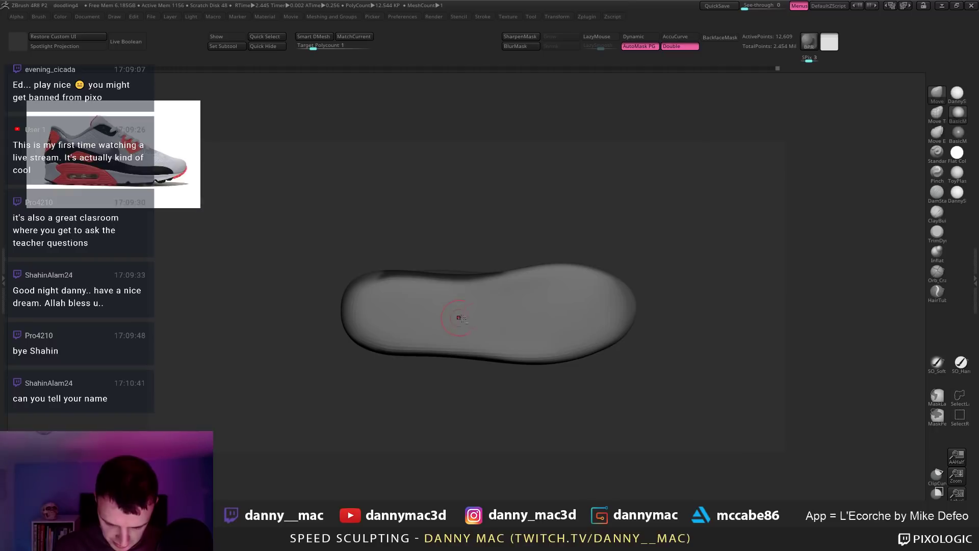
# Step: Mask the sole strips with a different mask brush, extract them, and accept as a subtool
pyautogui.click(937, 397)
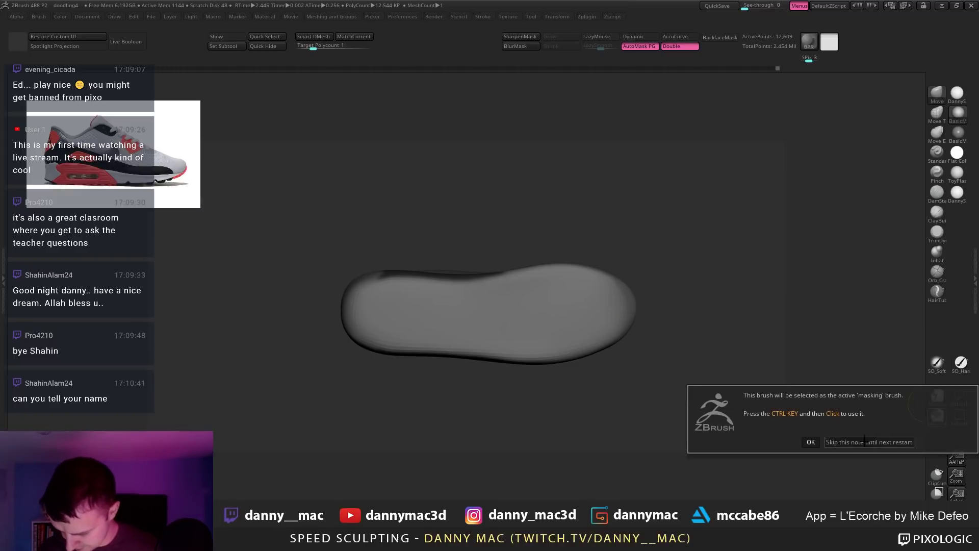
pyautogui.click(810, 441)
pyautogui.press('space')
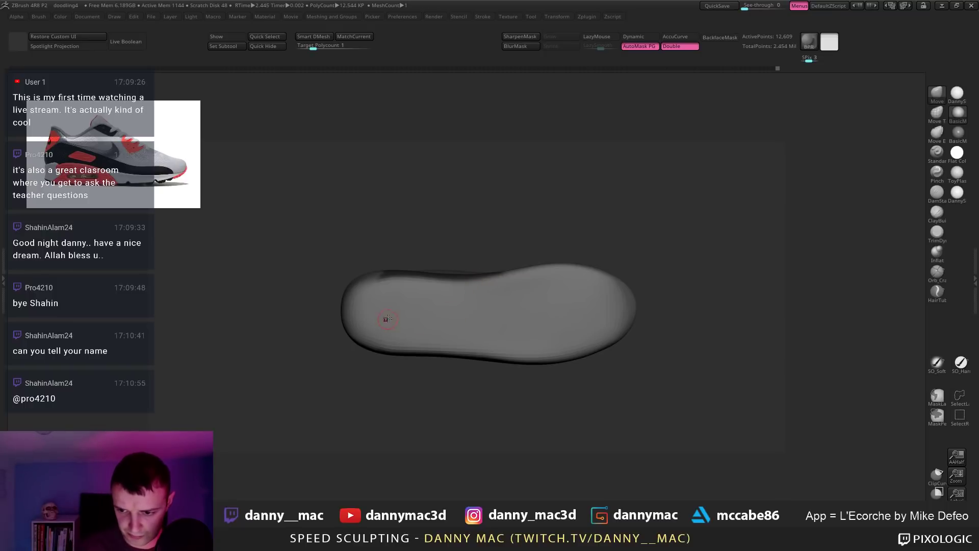
pyautogui.press('ctrl')
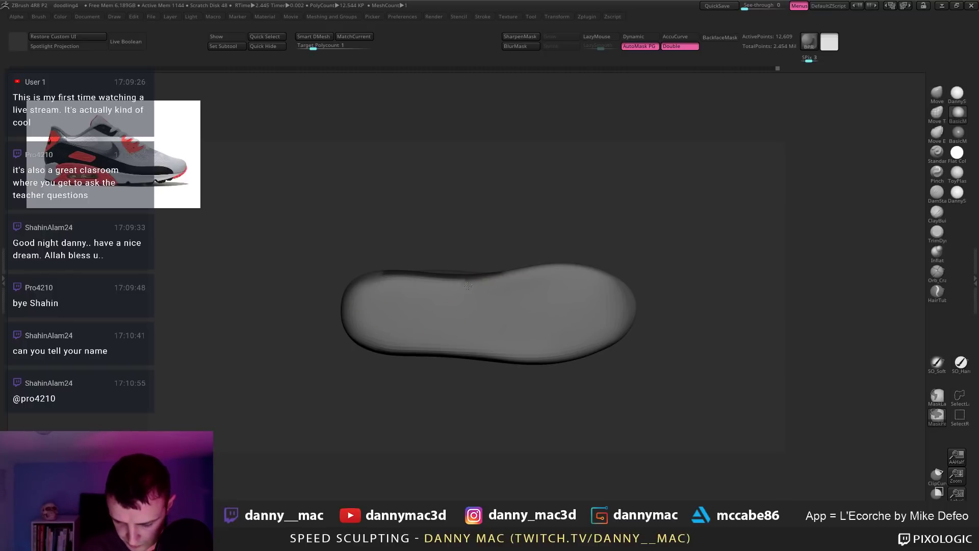
pyautogui.press('ctrl')
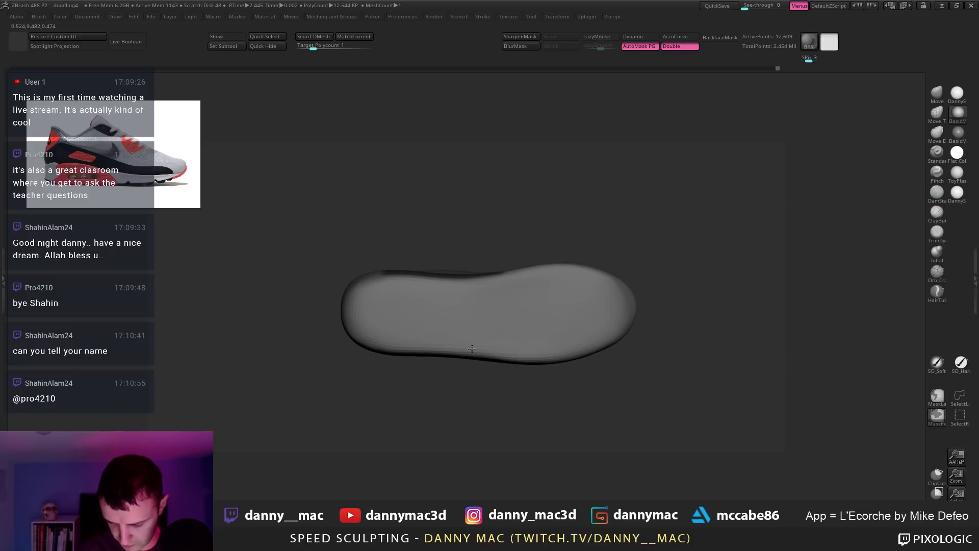
pyautogui.press('space')
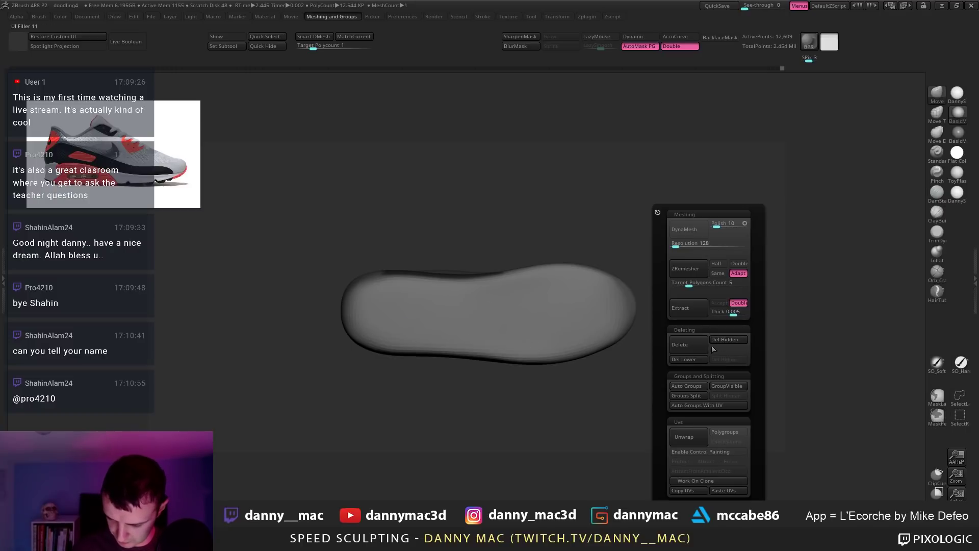
pyautogui.click(697, 318)
pyautogui.press('space')
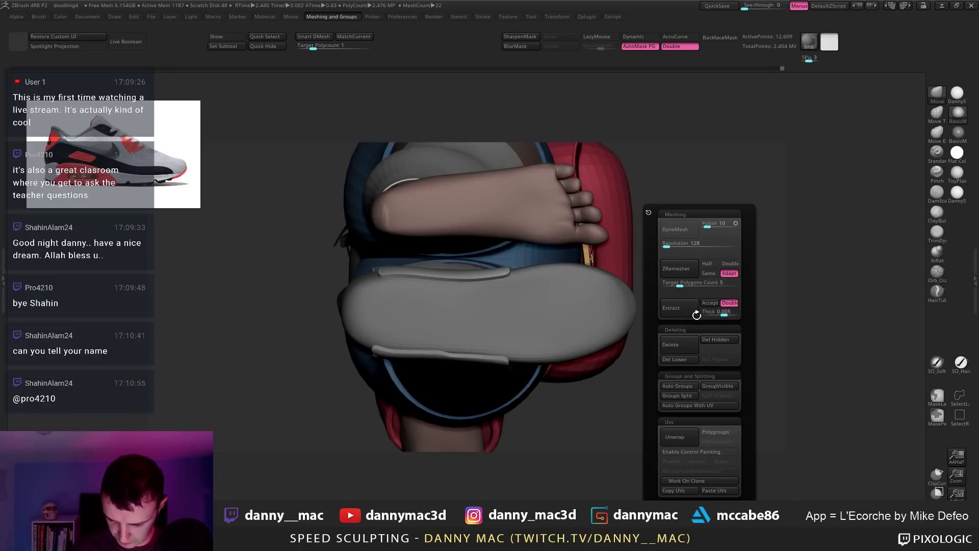
pyautogui.click(709, 306)
pyautogui.moveTo(459, 298); pyautogui.dragTo(485, 365)
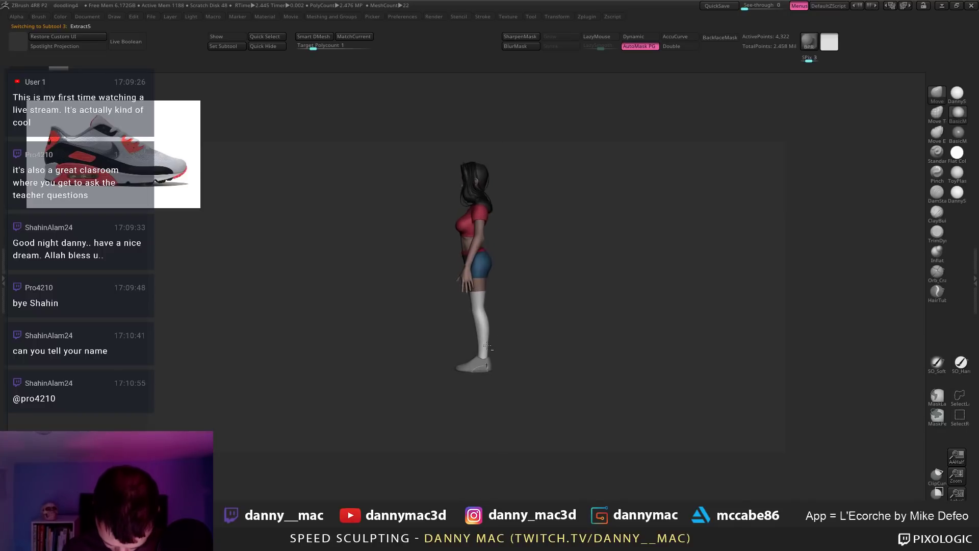
# Step: Select the extracted sole piece and ZRemesh it with adaptive density off
pyautogui.keyDown('alt'); pyautogui.click(485, 365); pyautogui.keyUp('alt')
pyautogui.press('space')
pyautogui.press('space')
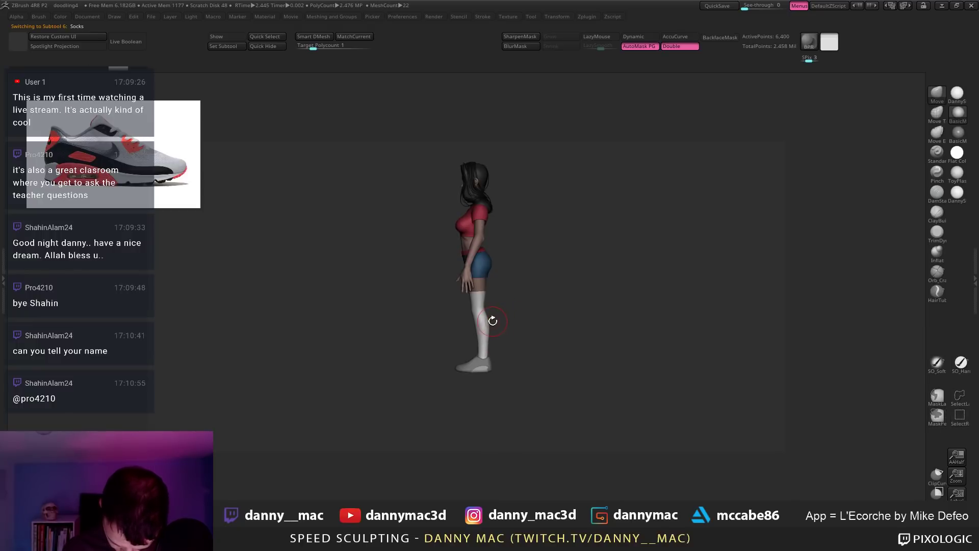
pyautogui.keyDown('alt'); pyautogui.moveTo(498, 328); pyautogui.dragTo(491, 363); pyautogui.keyUp('alt')
pyautogui.keyDown('alt'); pyautogui.click(483, 332); pyautogui.keyUp('alt')
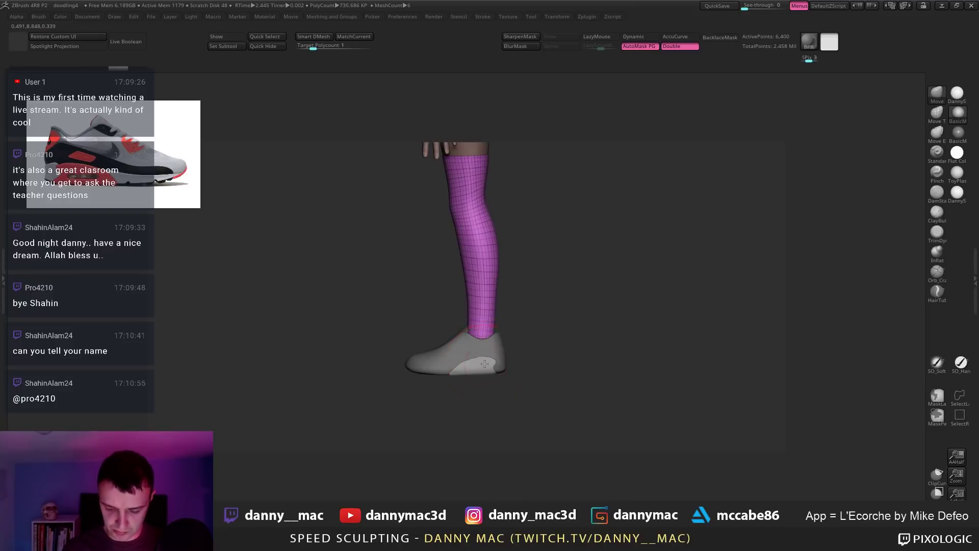
pyautogui.keyDown('alt'); pyautogui.click(484, 365); pyautogui.keyUp('alt')
pyautogui.press('2')
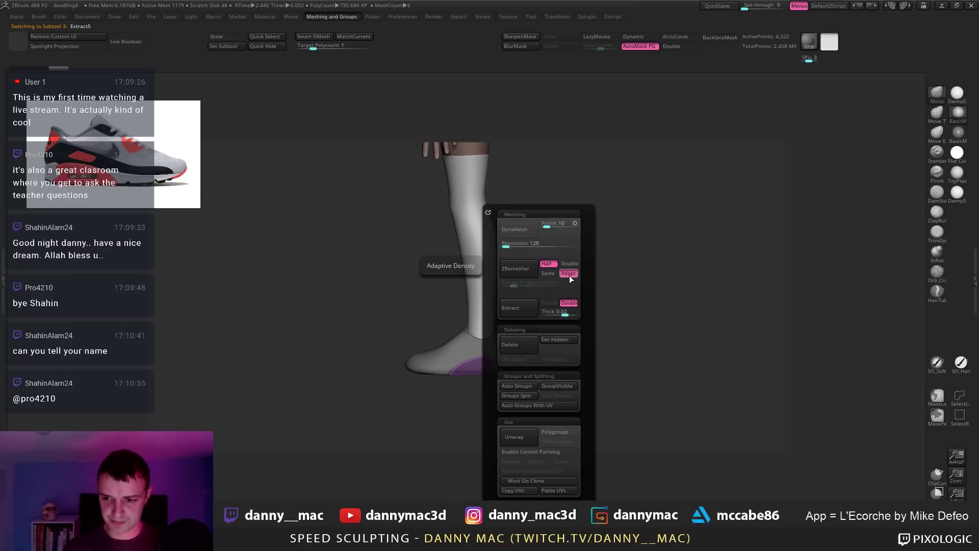
pyautogui.click(570, 276)
pyautogui.press('z')
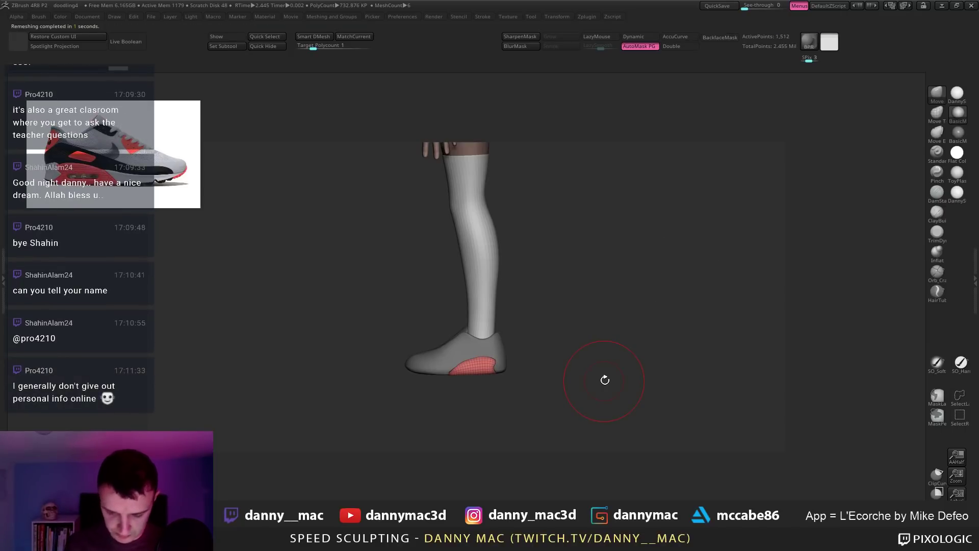
# Step: Lower the brush draw size, solo the shoe, and select the red heel panel
pyautogui.keyDown('alt'); pyautogui.moveTo(472, 246); pyautogui.dragTo(474, 227, button='right'); pyautogui.keyUp('alt')
pyautogui.moveTo(485, 265)
pyautogui.keyDown('alt'); pyautogui.mouseDown(button='right')
pyautogui.moveTo(484, 225)
pyautogui.moveTo(489, 306)
pyautogui.mouseUp(button='right'); pyautogui.keyUp('alt')
pyautogui.press('space')
pyautogui.moveTo(483, 318); pyautogui.dragTo(462, 317)
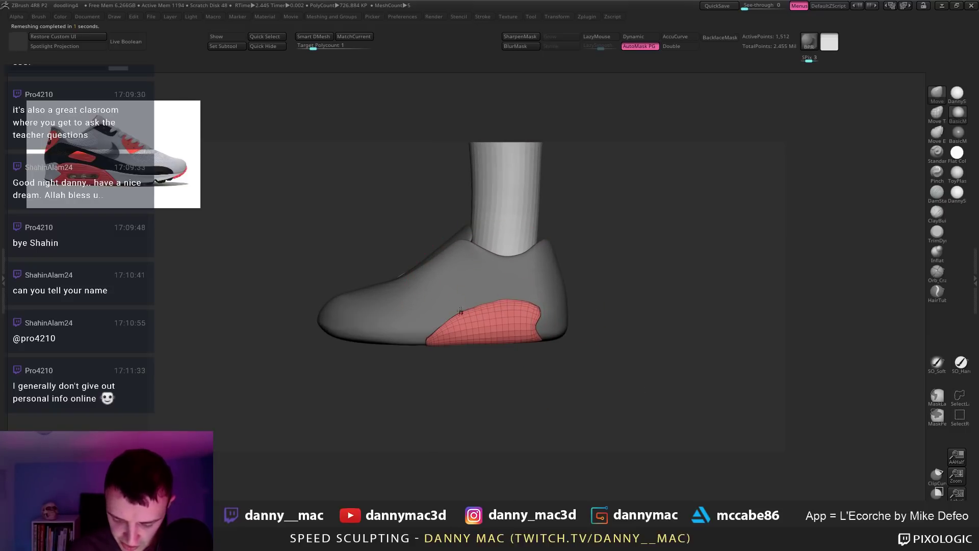
pyautogui.hotkey('alt', 's')
pyautogui.moveTo(497, 324); pyautogui.dragTo(478, 347, button='right')
pyautogui.keyDown('alt'); pyautogui.click(488, 305); pyautogui.keyUp('alt')
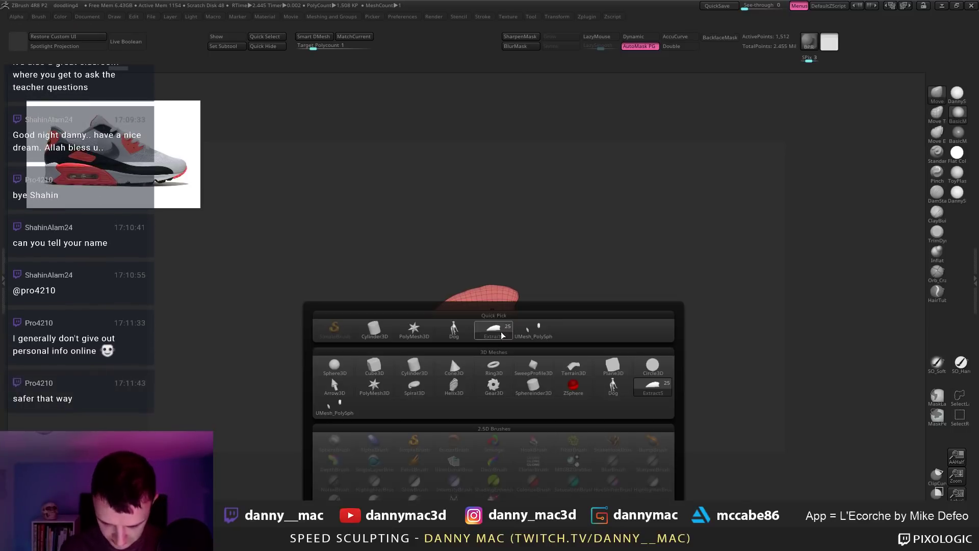
# Step: Append a Cube3D primitive subtool and move it down to the feet
pyautogui.press('F1')
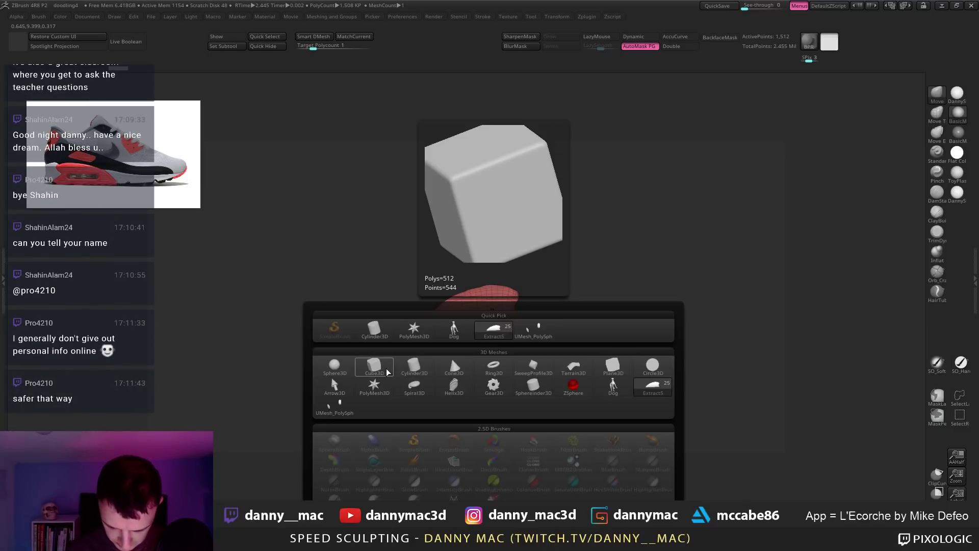
pyautogui.click(375, 365)
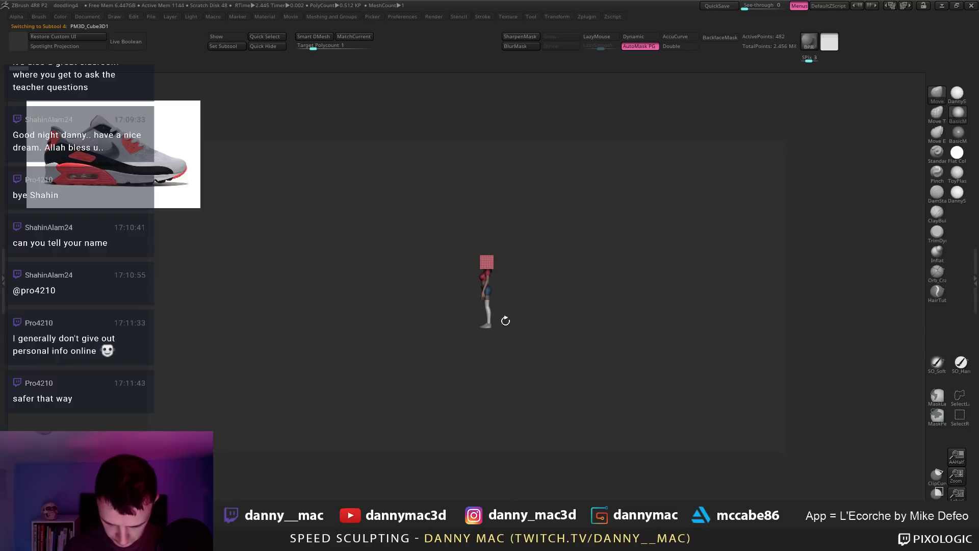
pyautogui.press('w')
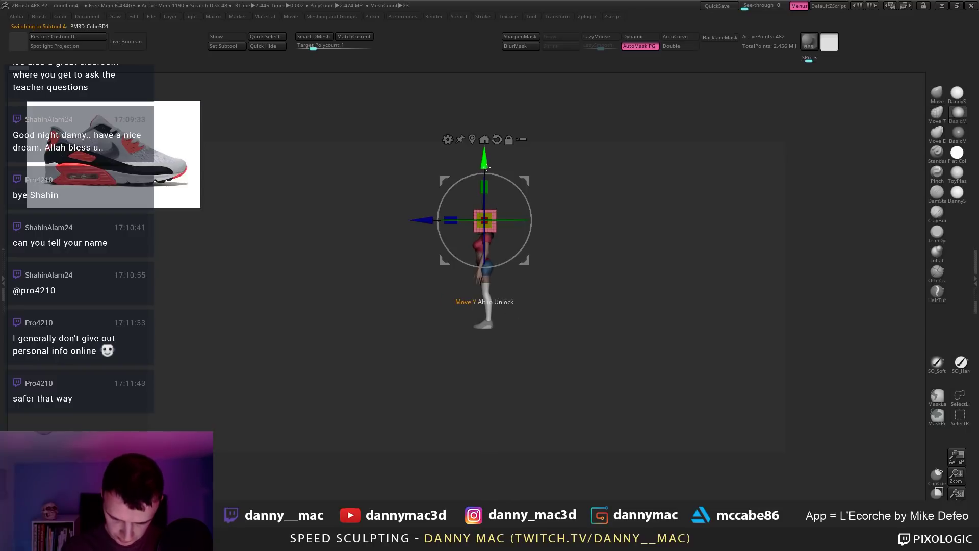
pyautogui.moveTo(486, 167); pyautogui.dragTo(486, 272)
pyautogui.keyDown('alt'); pyautogui.moveTo(656, 255); pyautogui.dragTo(595, 260); pyautogui.keyUp('alt')
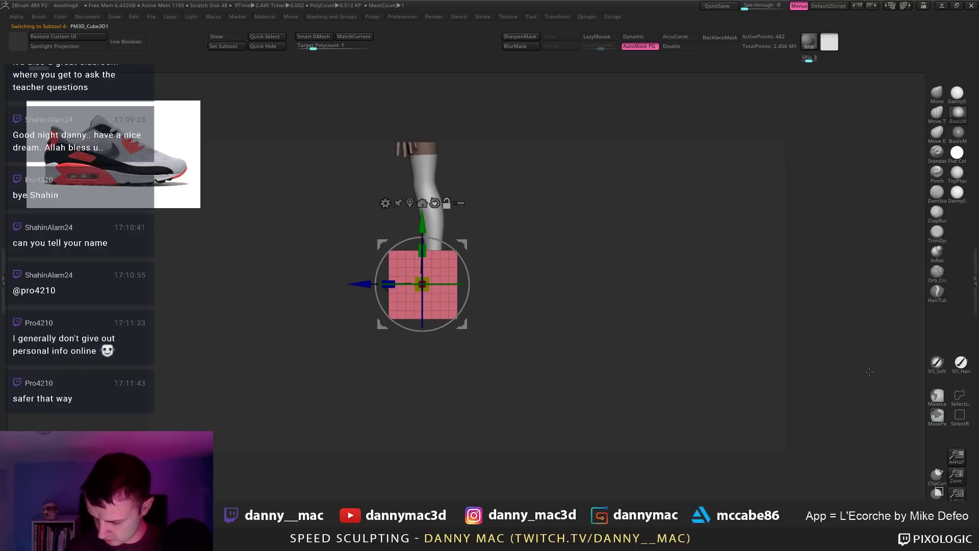
# Step: Reinitialize the cube as a low-poly QCube and reframe the view on the model
pyautogui.click(975, 280)
pyautogui.click(902, 447)
pyautogui.moveTo(889, 472); pyautogui.dragTo(907, 377)
pyautogui.click(901, 285)
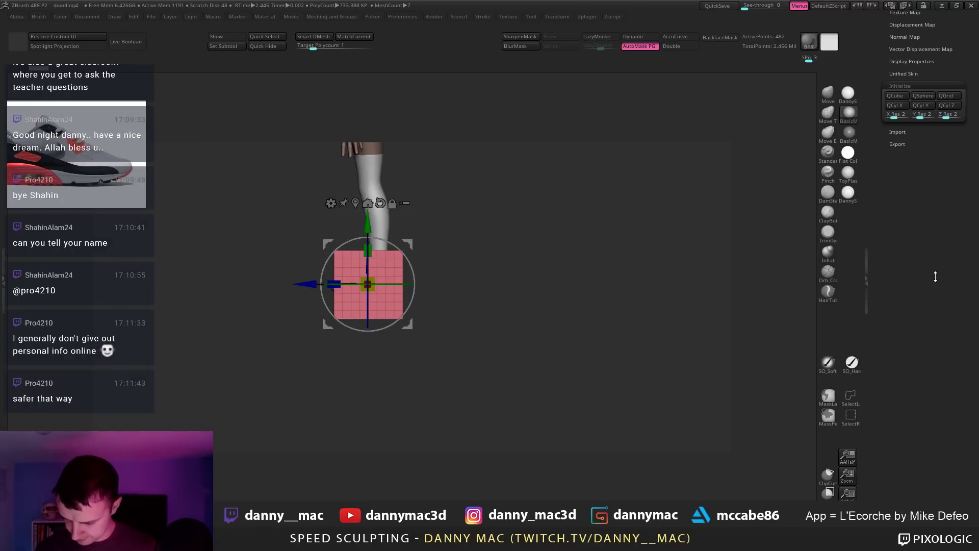
pyautogui.click(897, 96)
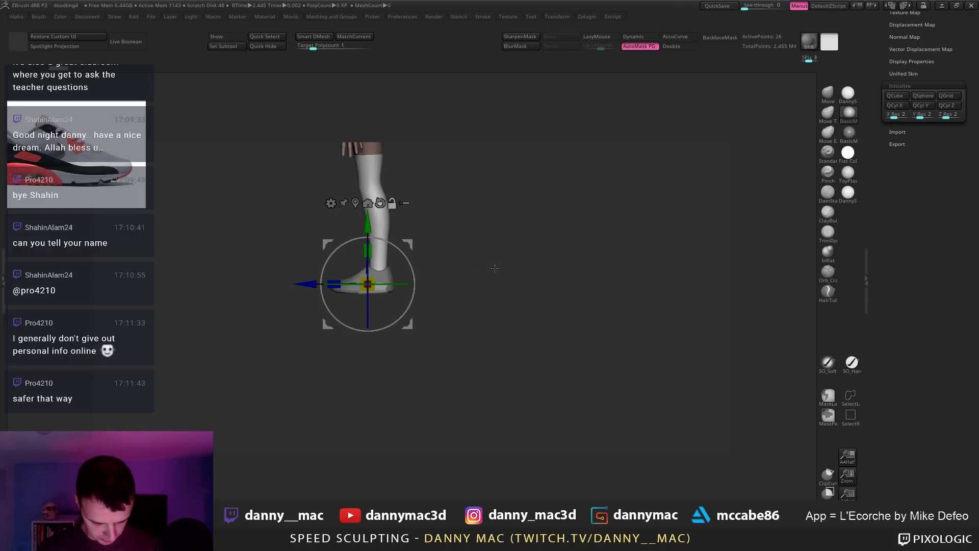
pyautogui.keyDown('alt'); pyautogui.moveTo(520, 262); pyautogui.dragTo(526, 352); pyautogui.keyUp('alt')
pyautogui.moveTo(448, 280); pyautogui.dragTo(483, 283)
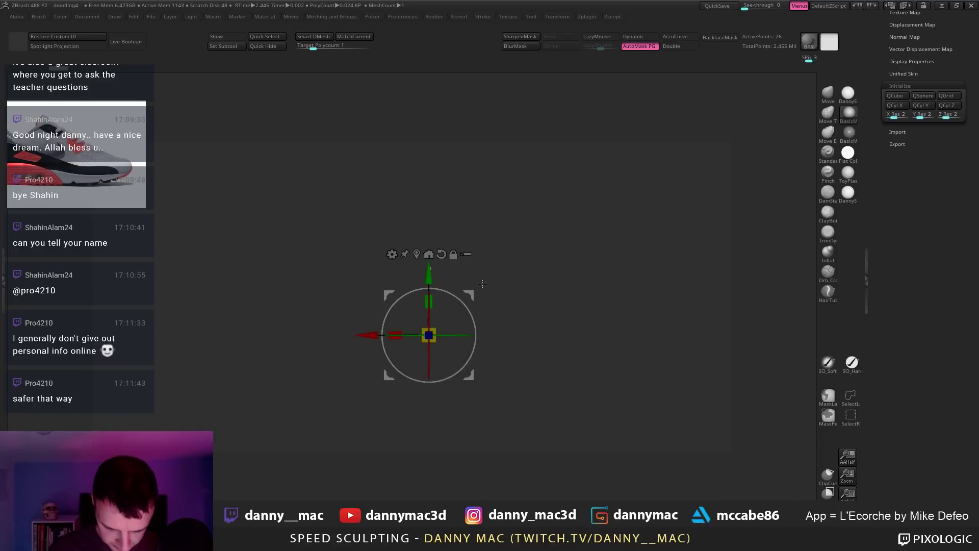
pyautogui.click(422, 254)
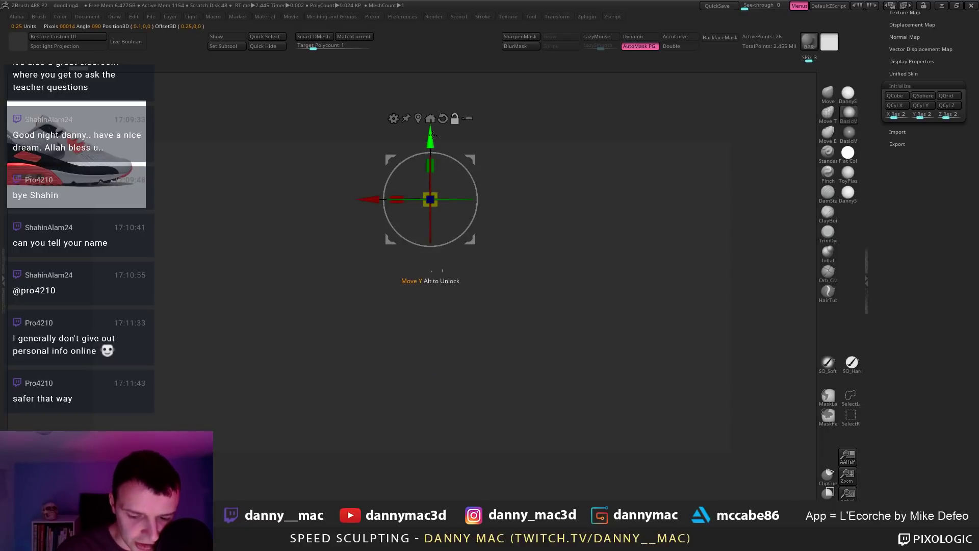
# Step: Frame the feet, then shift the QCube sideways along X, undoing the first stretch
pyautogui.keyDown('alt'); pyautogui.moveTo(432, 131); pyautogui.dragTo(431, 265); pyautogui.keyUp('alt')
pyautogui.keyDown('alt'); pyautogui.moveTo(473, 238); pyautogui.dragTo(502, 240); pyautogui.keyUp('alt')
pyautogui.moveTo(525, 245)
pyautogui.keyDown('shift'); pyautogui.mouseDown()
pyautogui.moveTo(459, 252)
pyautogui.moveTo(533, 243)
pyautogui.mouseUp(); pyautogui.keyUp('shift')
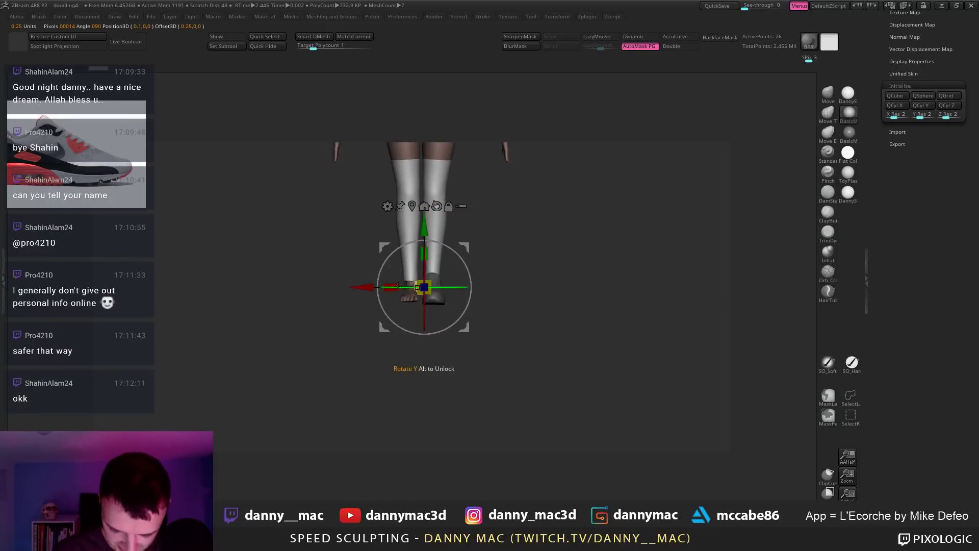
pyautogui.moveTo(362, 288); pyautogui.dragTo(387, 302)
pyautogui.keyDown('alt'); pyautogui.moveTo(494, 250); pyautogui.dragTo(560, 268); pyautogui.keyUp('alt')
pyautogui.hotkey('ctrl', 'z')
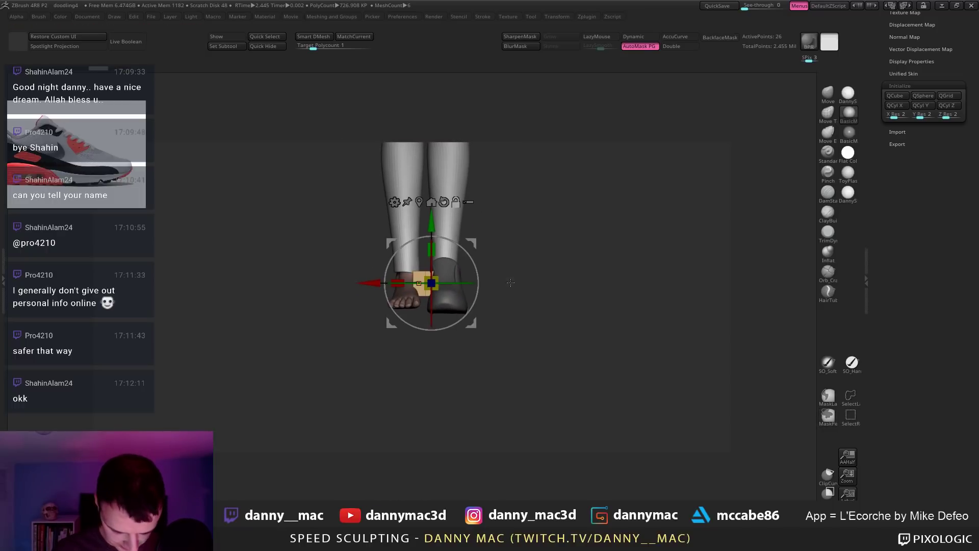
pyautogui.moveTo(374, 287); pyautogui.dragTo(402, 303)
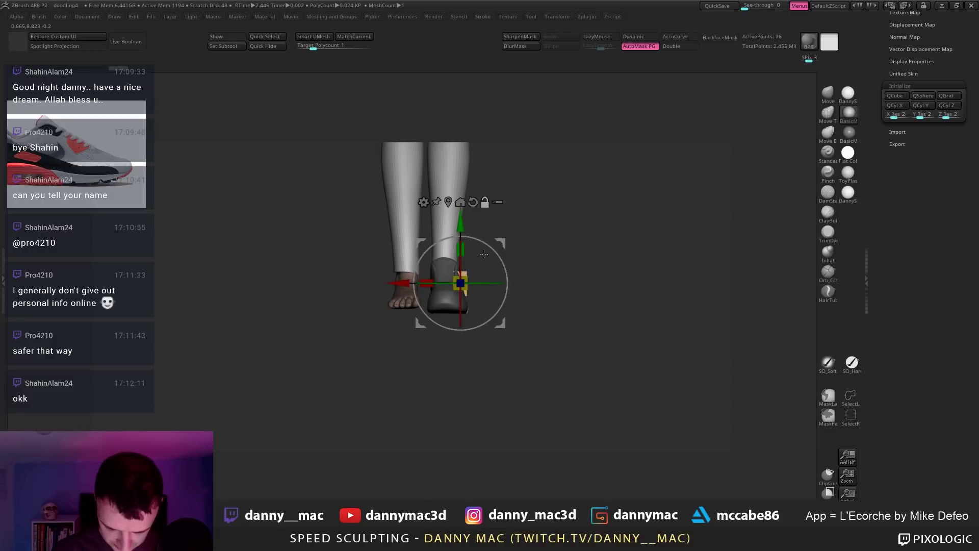
# Step: Flatten the box, lengthen it, and slide it into the side of the shoe's heel
pyautogui.hotkey('alt', 's')
pyautogui.moveTo(464, 248); pyautogui.dragTo(464, 266)
pyautogui.hotkey('alt', 's')
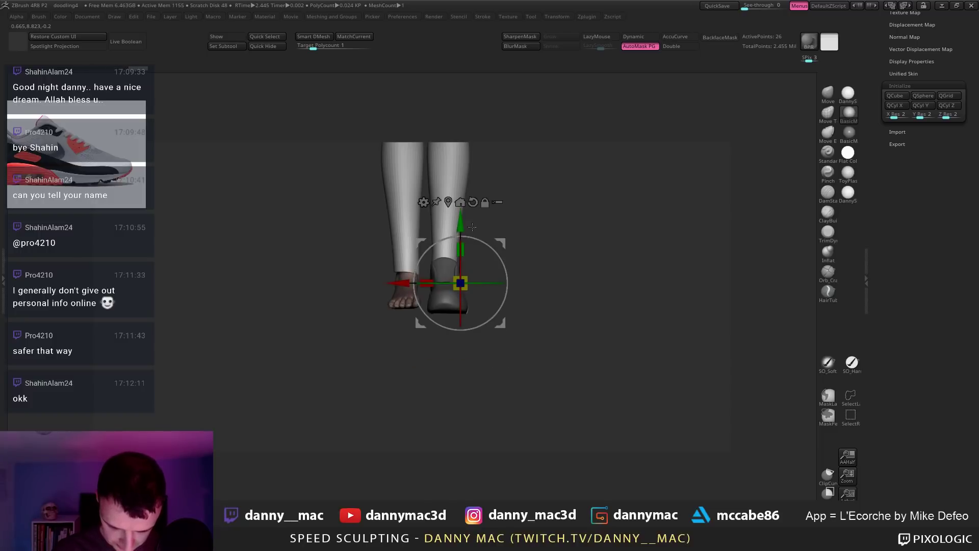
pyautogui.keyDown('shift'); pyautogui.moveTo(530, 224); pyautogui.dragTo(514, 305); pyautogui.keyUp('shift')
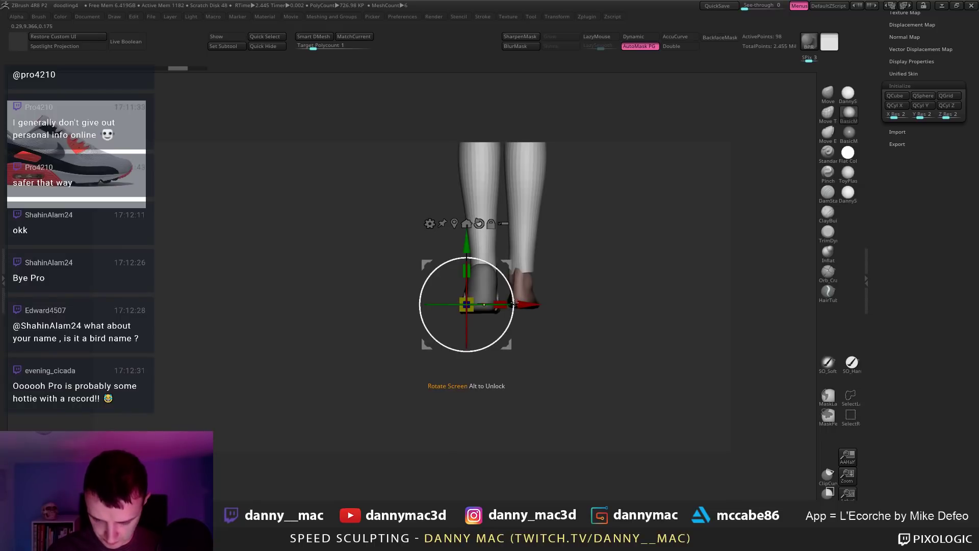
pyautogui.moveTo(514, 302); pyautogui.dragTo(602, 278)
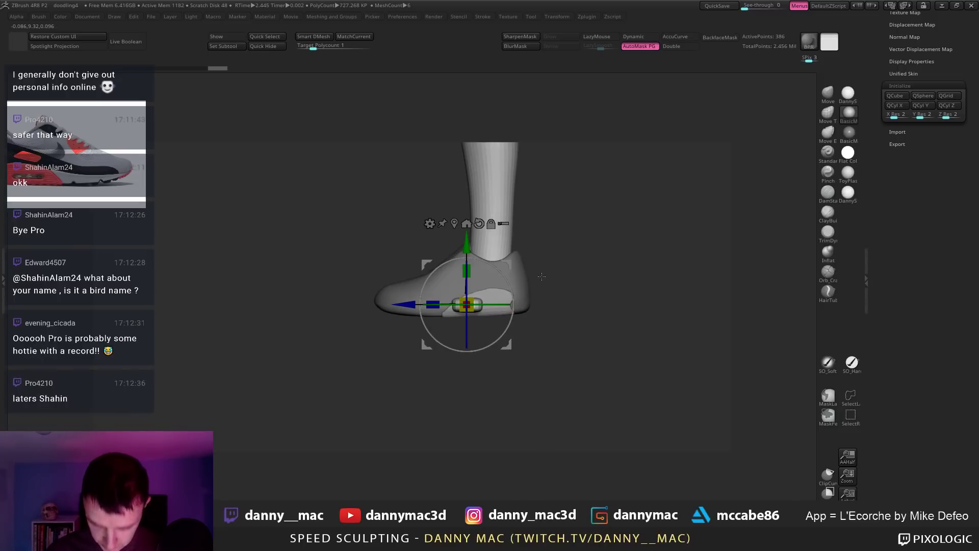
pyautogui.keyDown('alt'); pyautogui.moveTo(541, 276); pyautogui.dragTo(543, 312); pyautogui.keyUp('alt')
pyautogui.moveTo(407, 305); pyautogui.dragTo(438, 313)
pyautogui.moveTo(500, 268); pyautogui.dragTo(602, 304)
# Step: Check the pill block in Solo, widen it, apply DannyS material, and view the whole character
pyautogui.hotkey('shift', 'alt', 's')
pyautogui.hotkey('shift', 'alt', 's')
pyautogui.hotkey('shift', 'alt', 's')
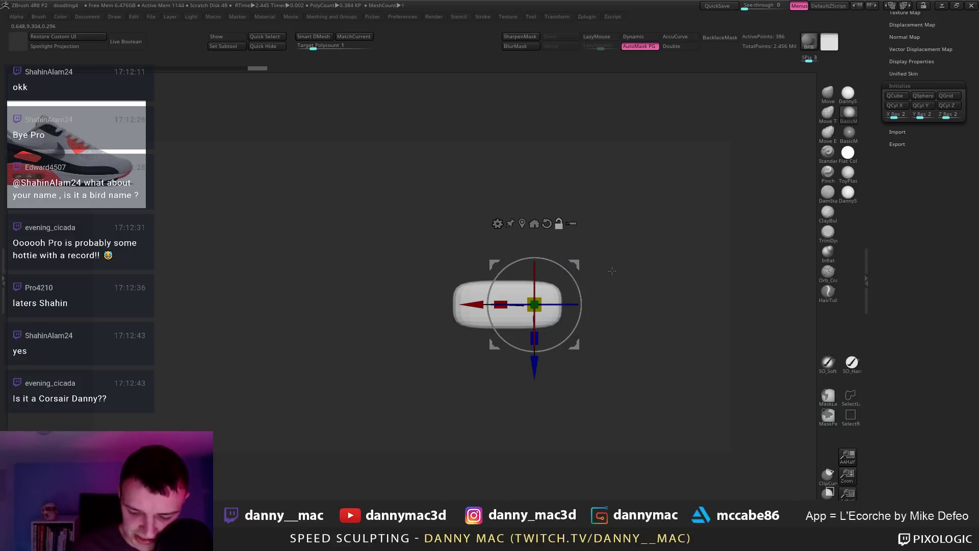
pyautogui.hotkey('shift', 'alt', 's')
pyautogui.hotkey('shift', 'alt', 's')
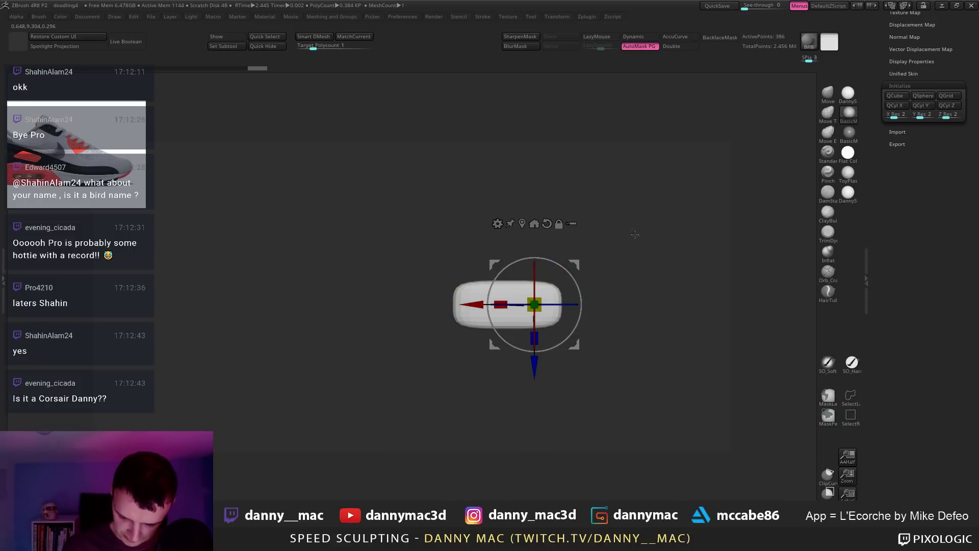
pyautogui.moveTo(473, 304)
pyautogui.keyDown('alt'); pyautogui.mouseDown()
pyautogui.moveTo(440, 305)
pyautogui.moveTo(461, 304)
pyautogui.mouseUp(); pyautogui.keyUp('alt')
pyautogui.hotkey('shift', 'alt', 's')
pyautogui.moveTo(601, 225)
pyautogui.keyDown('shift'); pyautogui.mouseDown()
pyautogui.moveTo(612, 122)
pyautogui.moveTo(582, 245)
pyautogui.mouseUp(); pyautogui.keyUp('shift')
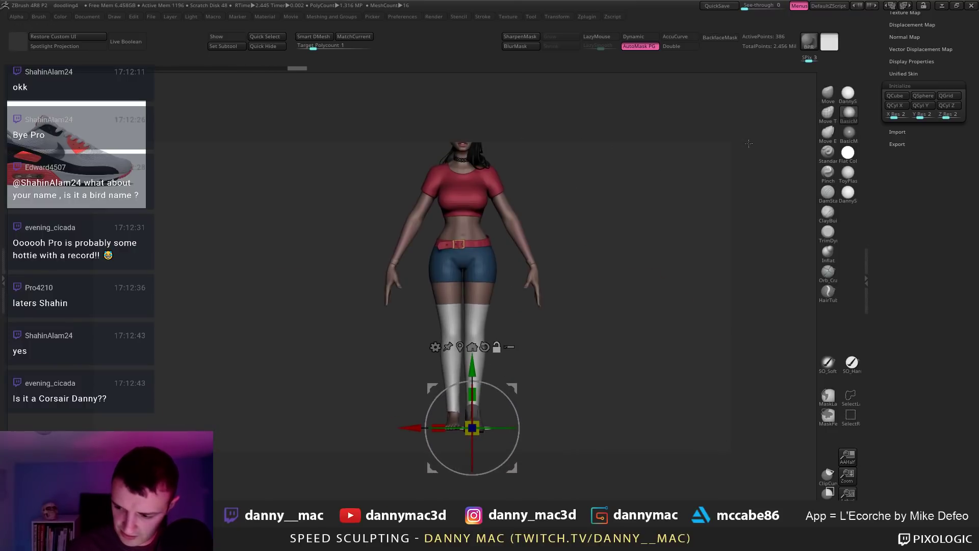
pyautogui.click(847, 97)
pyautogui.keyDown('alt'); pyautogui.moveTo(646, 193); pyautogui.dragTo(516, 252); pyautogui.keyUp('alt')
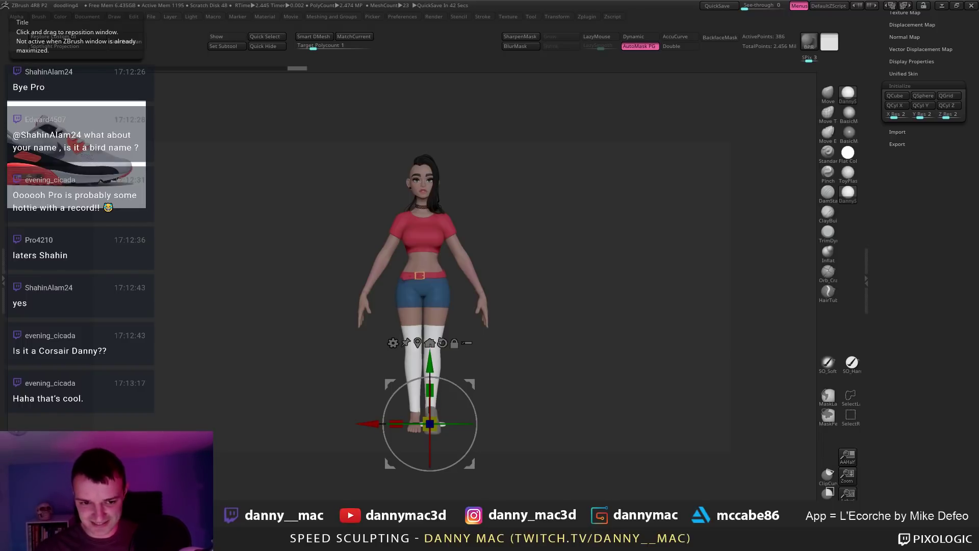
# Step: Dock the tool settings and move the cube piece to the bottom of the subtool list
pyautogui.keyDown('alt'); pyautogui.moveTo(524, 343); pyautogui.dragTo(523, 271); pyautogui.keyUp('alt')
pyautogui.keyDown('alt'); pyautogui.moveTo(516, 305); pyautogui.dragTo(551, 296); pyautogui.keyUp('alt')
pyautogui.press('F1')
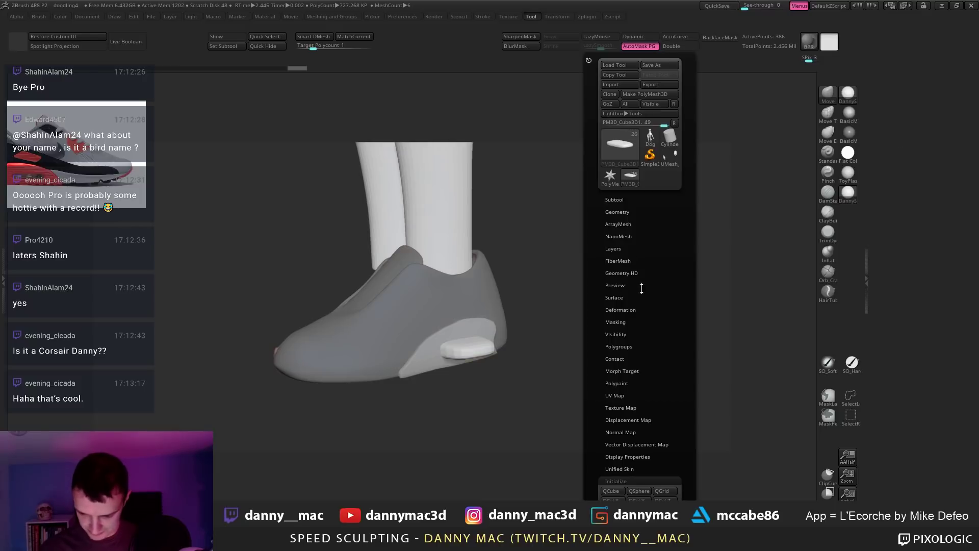
pyautogui.moveTo(892, 202); pyautogui.dragTo(914, 294)
pyautogui.click(898, 167)
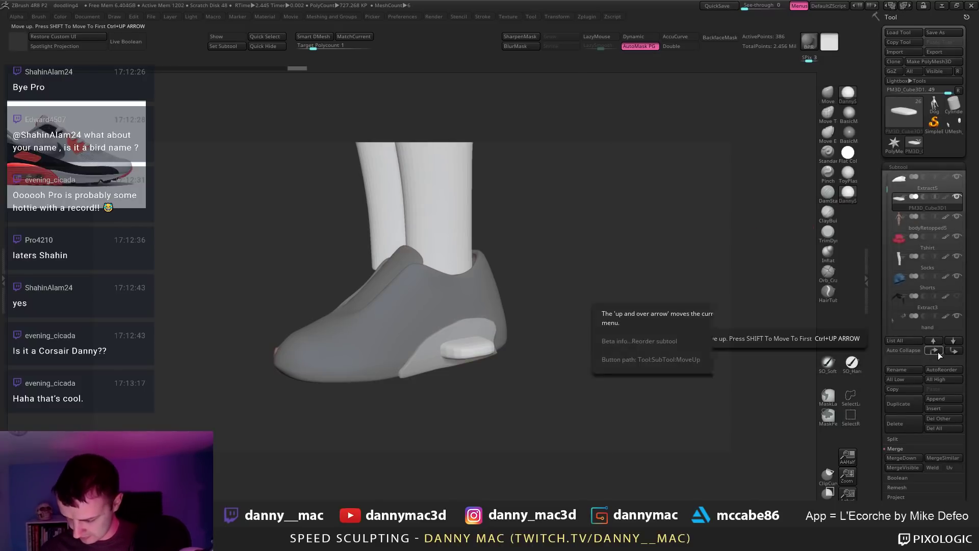
pyautogui.keyDown('shift'); pyautogui.click(952, 352); pyautogui.keyUp('shift')
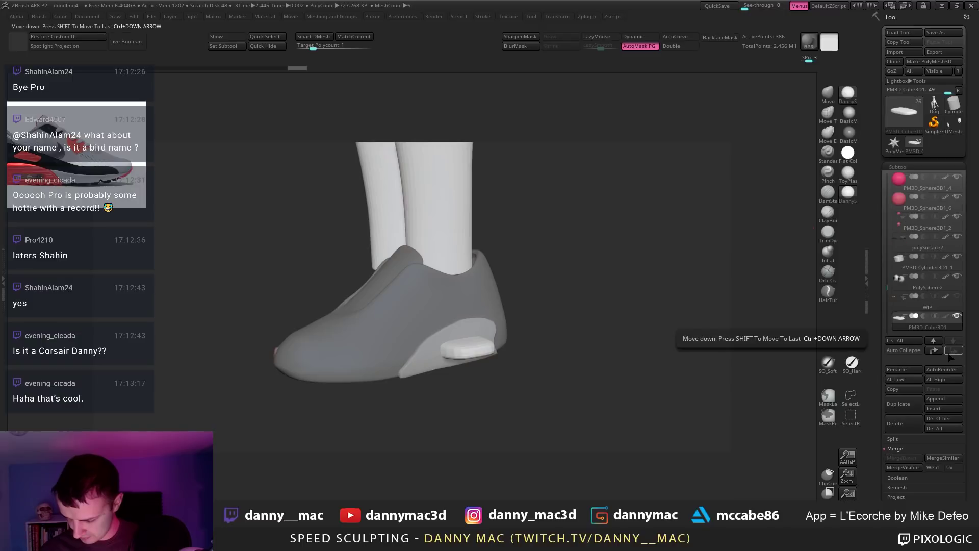
# Step: Place Extract5 beside the cube, set the cube to subtract, and preview the live boolean cut
pyautogui.keyDown('alt'); pyautogui.click(470, 330); pyautogui.keyUp('alt')
pyautogui.keyDown('shift'); pyautogui.click(951, 351); pyautogui.keyUp('shift')
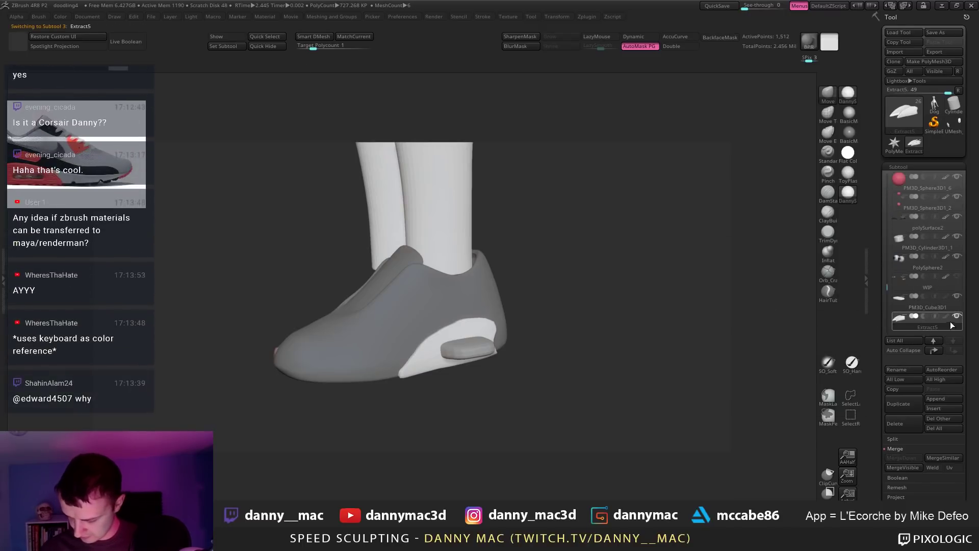
pyautogui.click(934, 352)
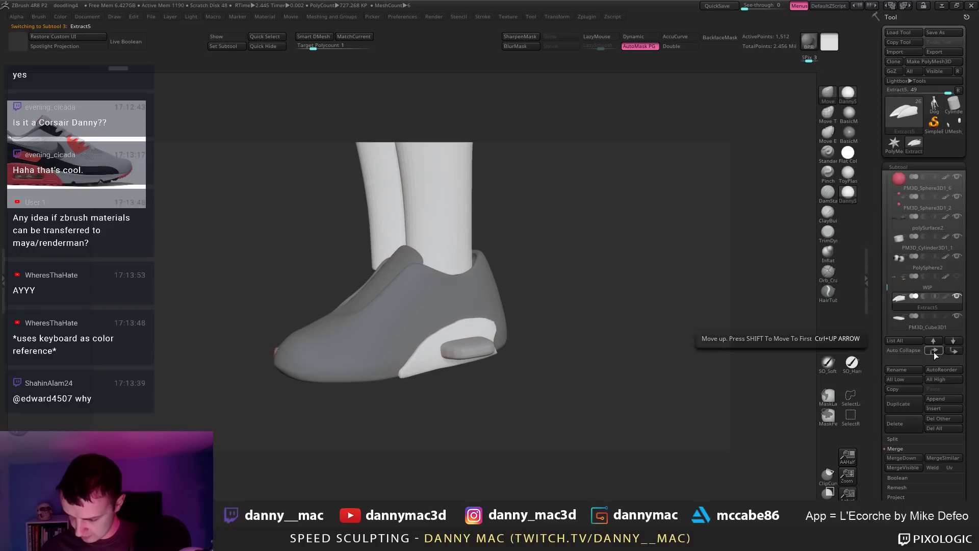
pyautogui.moveTo(905, 298); pyautogui.dragTo(928, 332)
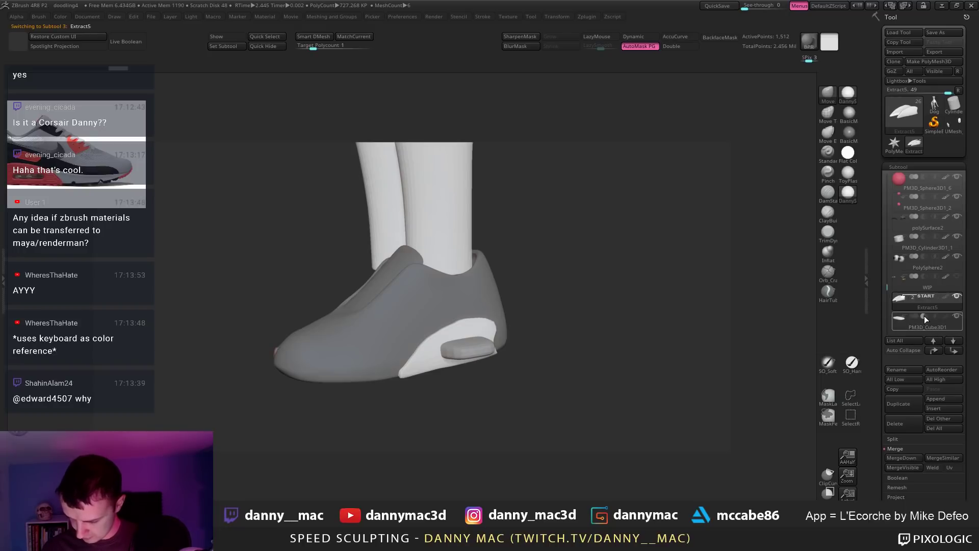
pyautogui.click(924, 317)
pyautogui.hotkey('ctrl', 'b')
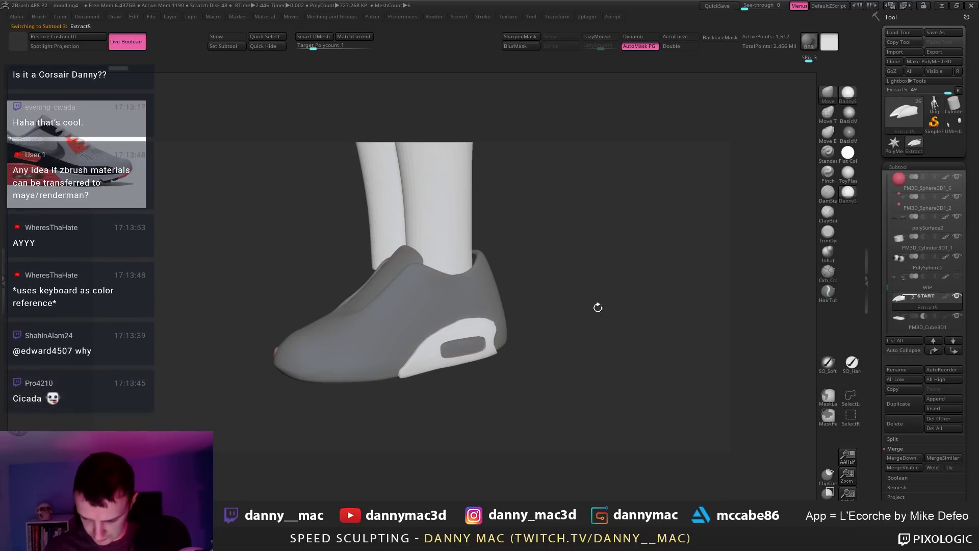
pyautogui.moveTo(500, 356); pyautogui.dragTo(522, 356)
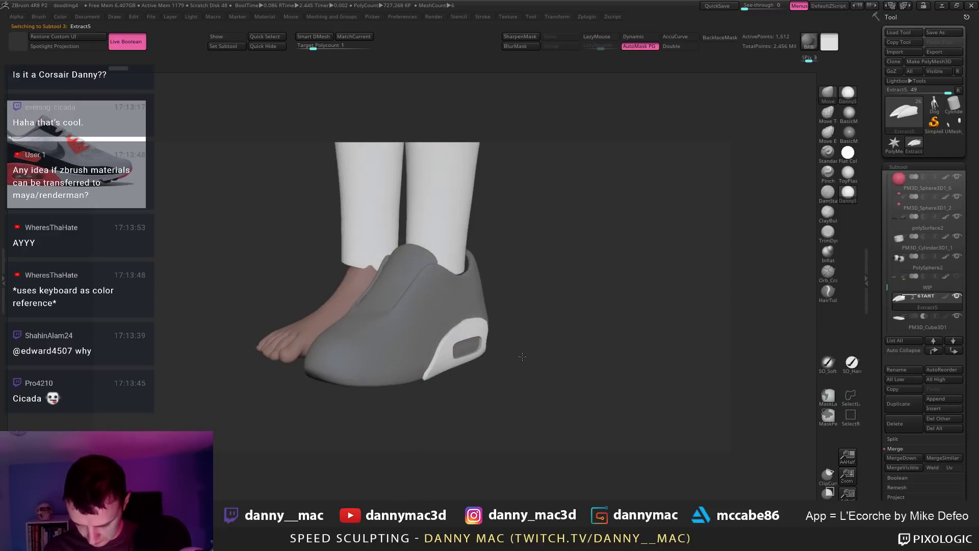
# Step: Move the shoe subtool up the list and make the white sole piece active
pyautogui.keyDown('alt'); pyautogui.click(464, 289); pyautogui.keyUp('alt')
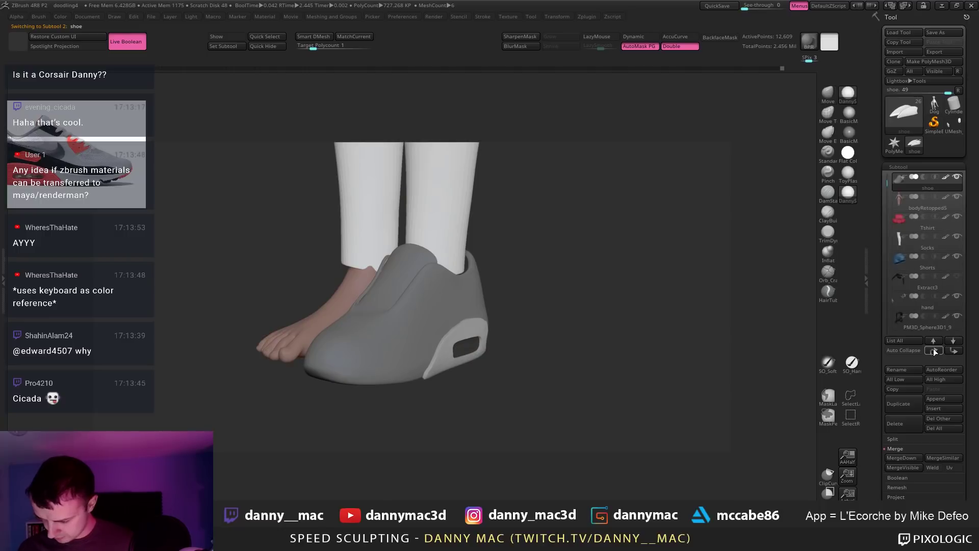
pyautogui.keyDown('shift'); pyautogui.click(946, 351); pyautogui.keyUp('shift')
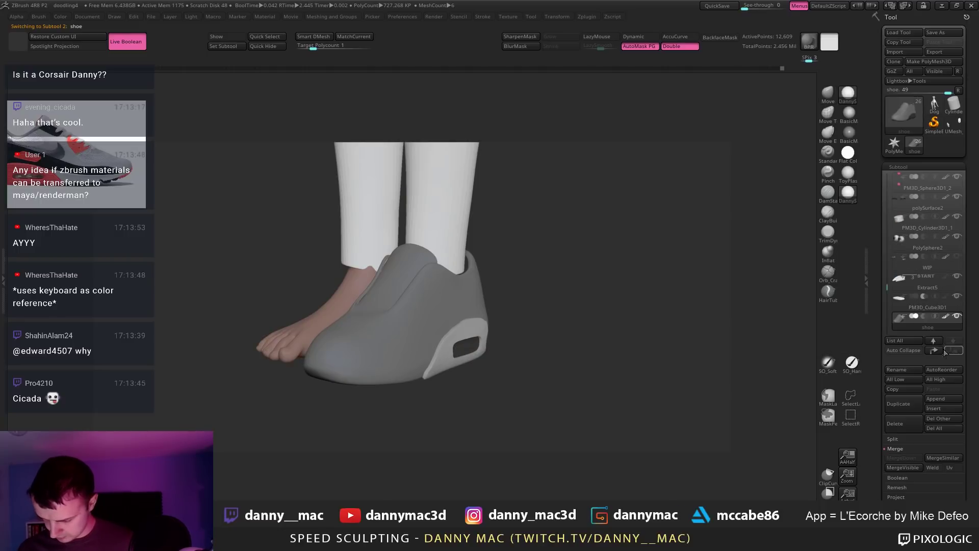
pyautogui.click(935, 351)
pyautogui.click(935, 351)
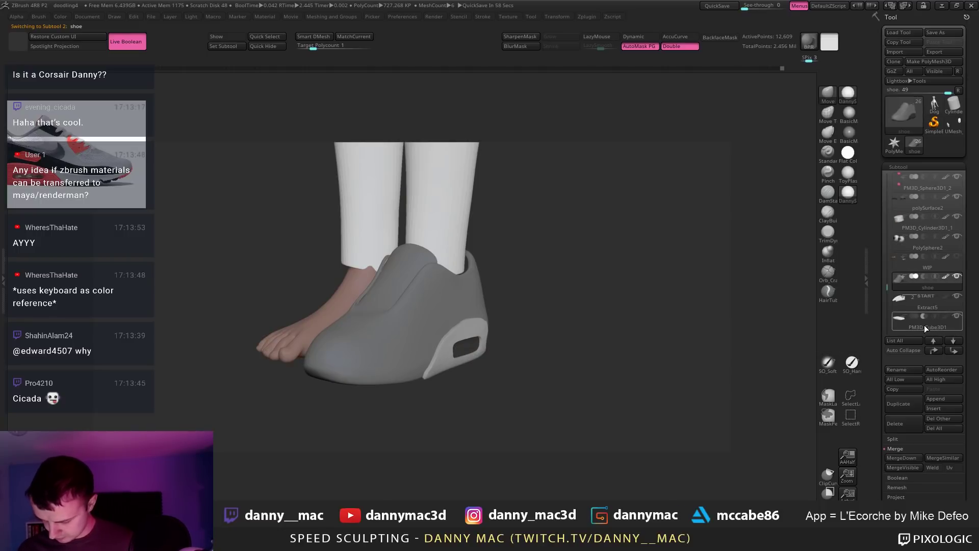
pyautogui.moveTo(618, 310); pyautogui.dragTo(501, 336)
pyautogui.keyDown('alt'); pyautogui.click(500, 335); pyautogui.keyUp('alt')
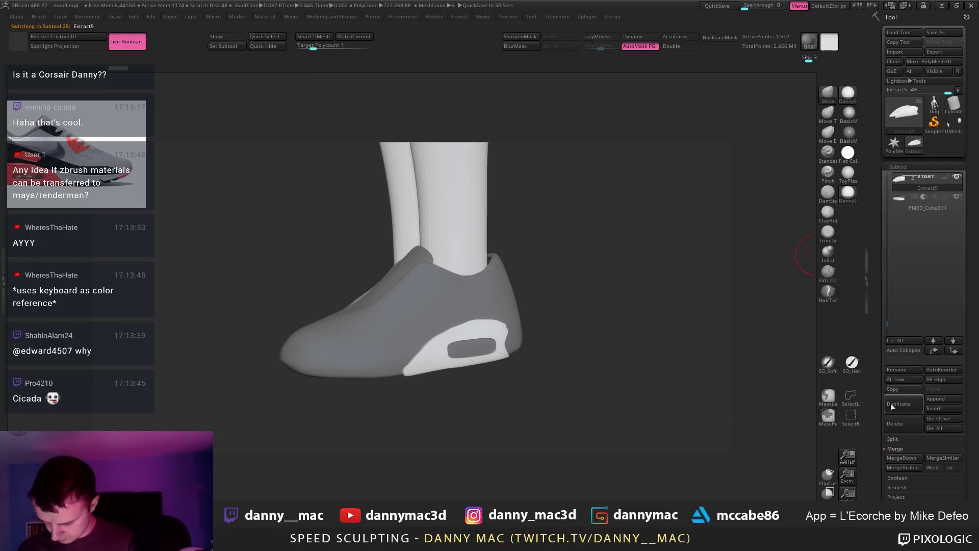
pyautogui.hotkey('ctrl', 'shift')
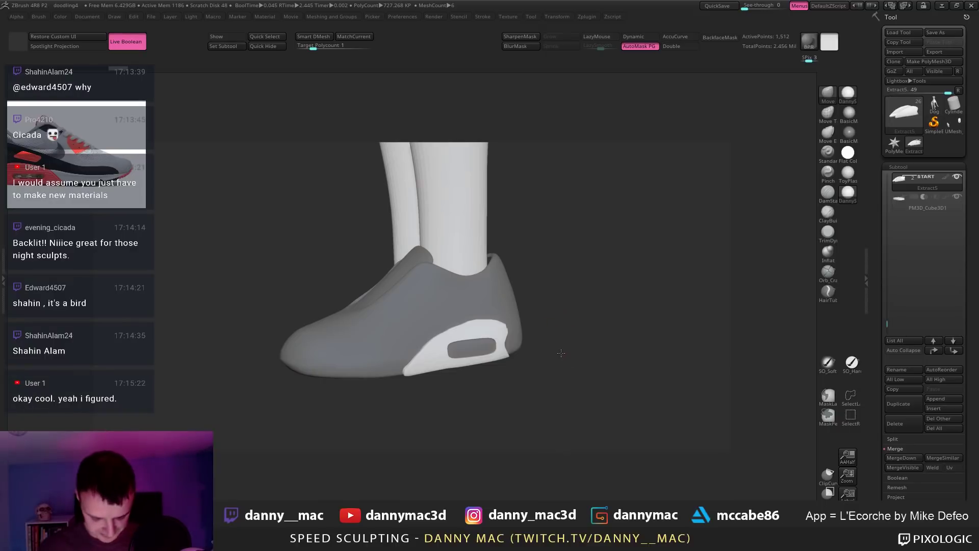
# Step: Solo then unsolo the white sole, and scroll through the Geometry palette
pyautogui.keyDown('ctrl'); pyautogui.keyDown('shift'); pyautogui.click(500, 338); pyautogui.keyUp('shift'); pyautogui.keyUp('ctrl')
pyautogui.keyDown('ctrl'); pyautogui.keyDown('shift'); pyautogui.click(514, 338); pyautogui.keyUp('shift'); pyautogui.keyUp('ctrl')
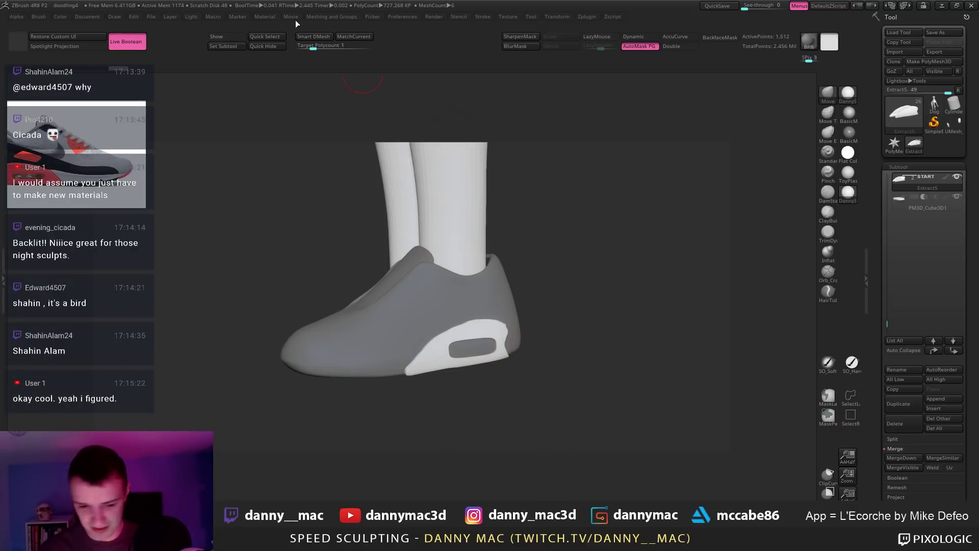
pyautogui.moveTo(877, 337); pyautogui.dragTo(877, 259)
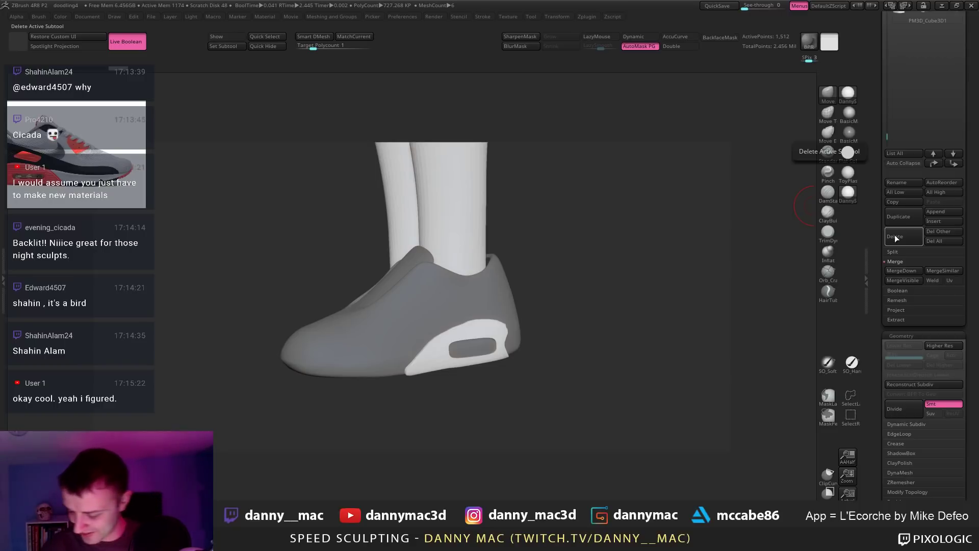
pyautogui.scroll(-2, 893, 421)
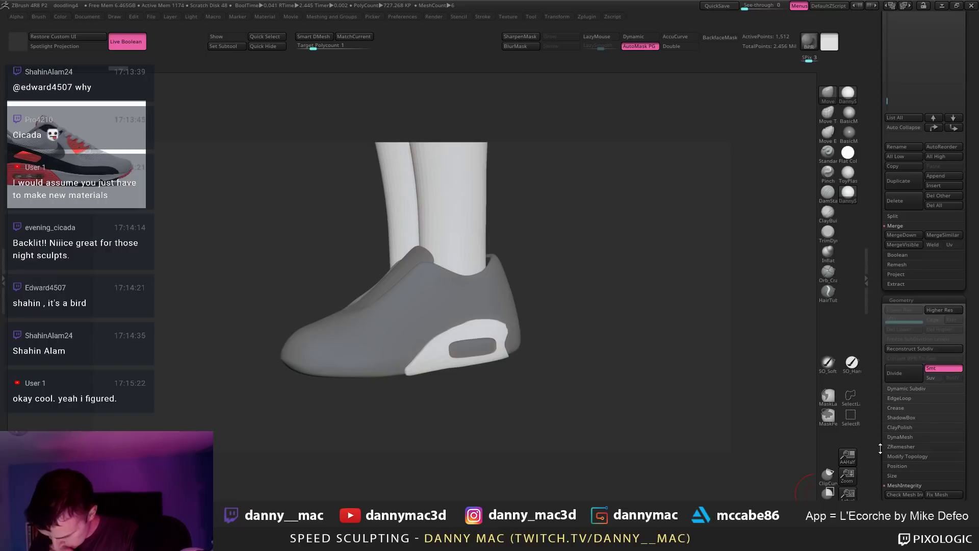
pyautogui.moveTo(880, 448); pyautogui.dragTo(880, 430)
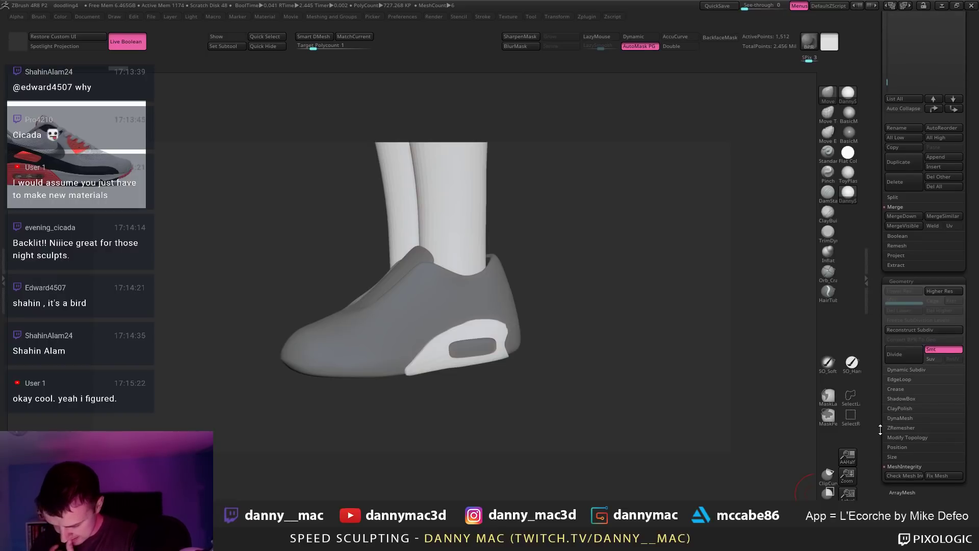
pyautogui.moveTo(880, 430); pyautogui.dragTo(880, 429)
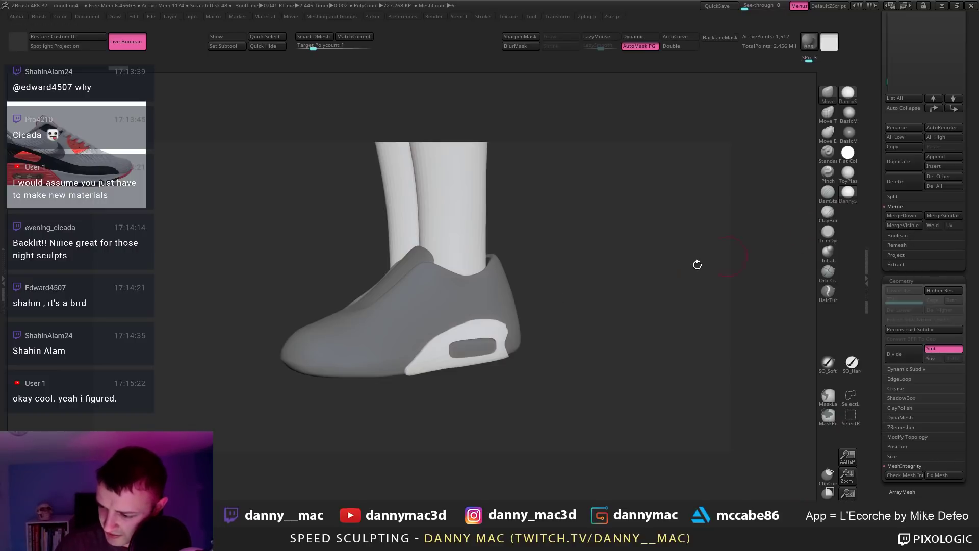
pyautogui.click(720, 332)
pyautogui.click(814, 353)
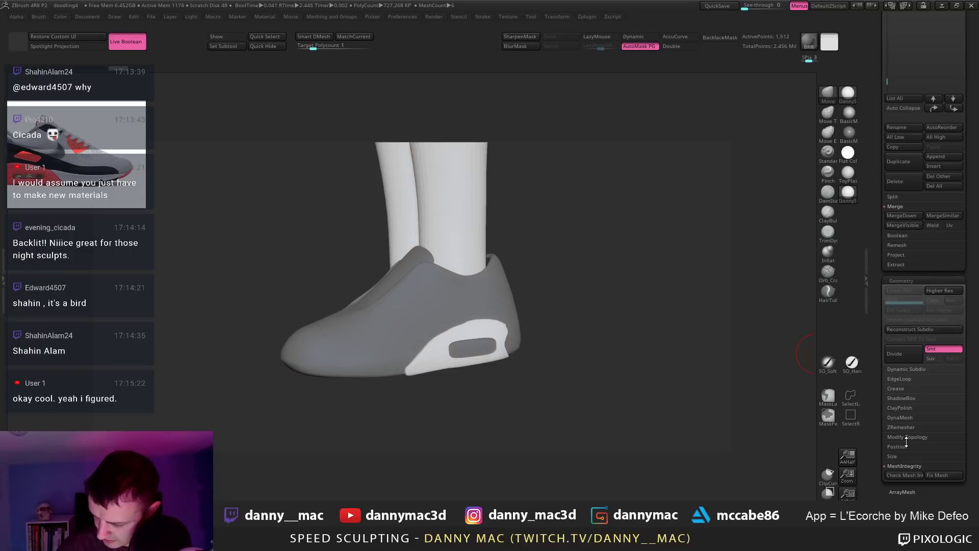
# Step: Expand Modify Topology and EdgeLoop, then open the Subtool Boolean options
pyautogui.click(906, 438)
pyautogui.moveTo(876, 450); pyautogui.dragTo(876, 373)
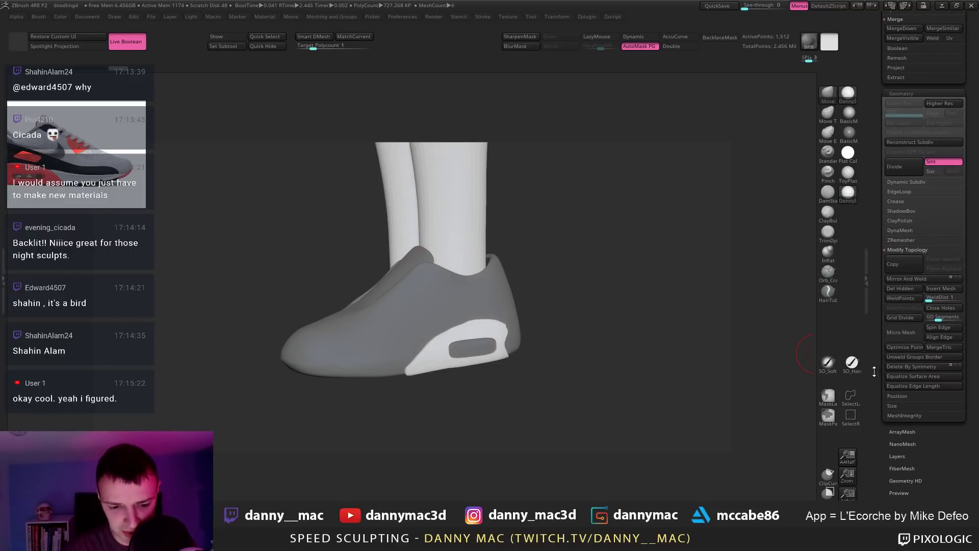
pyautogui.click(901, 188)
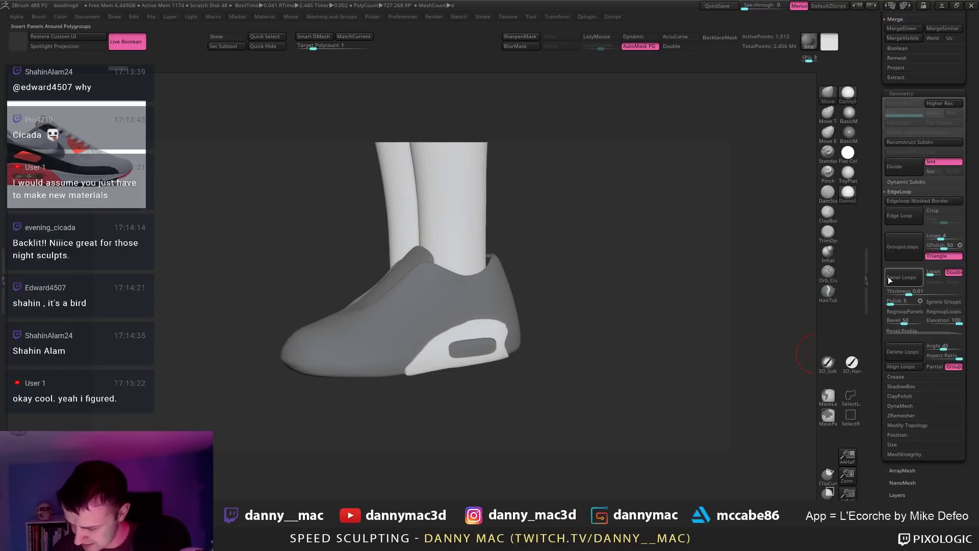
pyautogui.moveTo(876, 282)
pyautogui.mouseDown()
pyautogui.moveTo(876, 353)
pyautogui.moveTo(876, 294)
pyautogui.mouseUp()
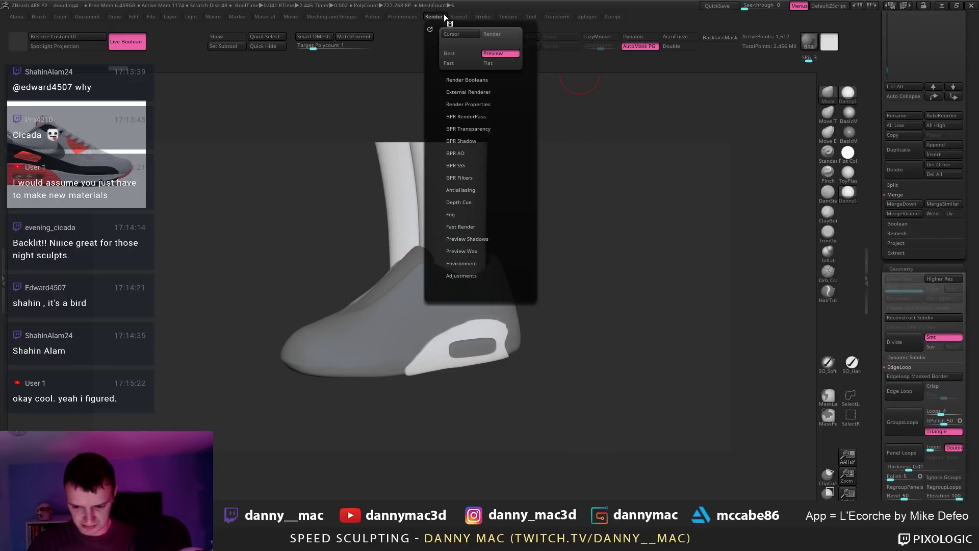
pyautogui.moveTo(473, 18)
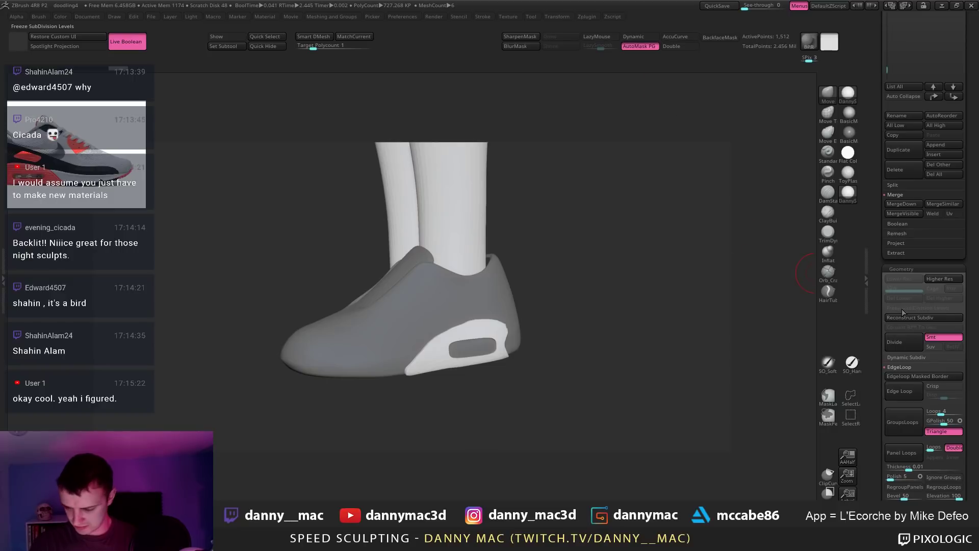
pyautogui.moveTo(876, 296); pyautogui.dragTo(866, 229)
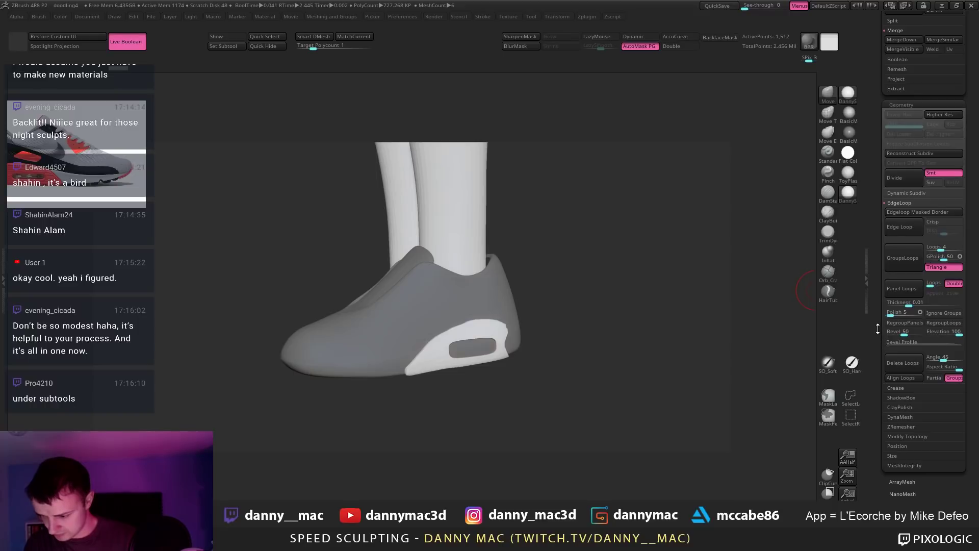
pyautogui.moveTo(880, 333); pyautogui.dragTo(873, 434)
pyautogui.click(895, 411)
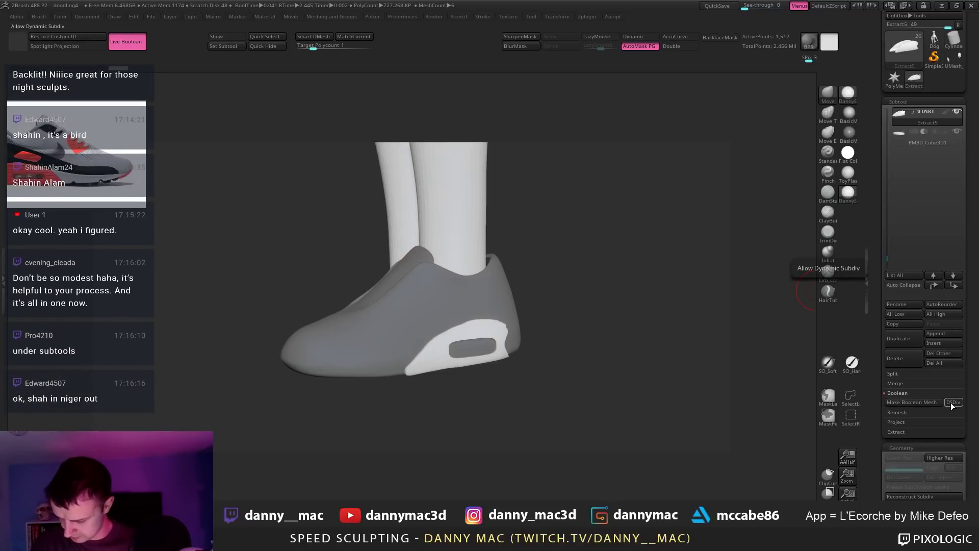
# Step: Bake the live boolean with Make Boolean Mesh, inspect it, then reframe the original character
pyautogui.click(911, 403)
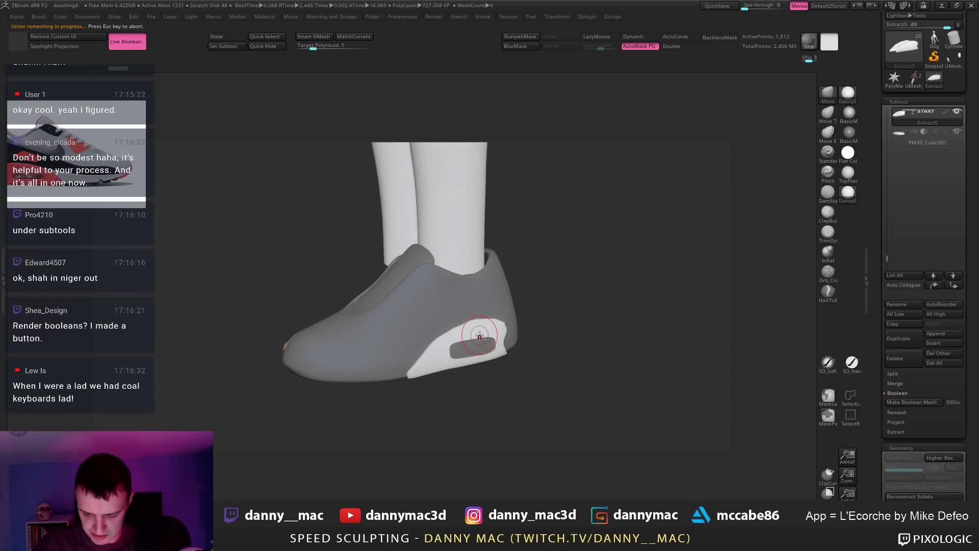
pyautogui.scroll(3, 476, 326)
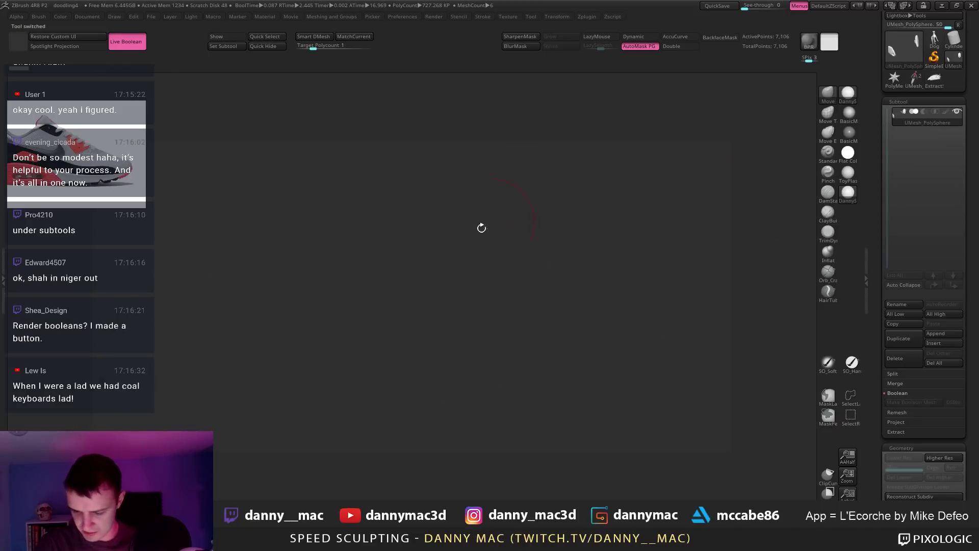
pyautogui.moveTo(534, 296); pyautogui.dragTo(586, 326)
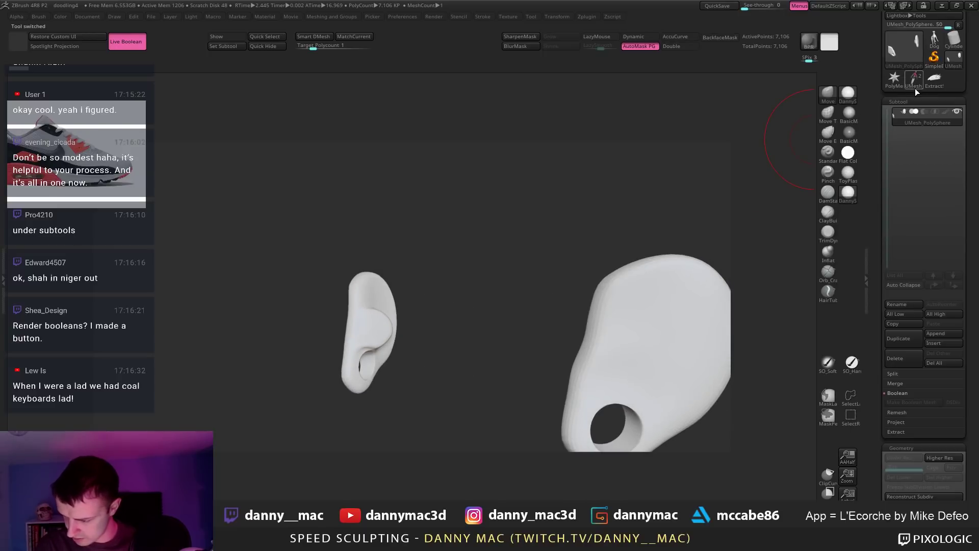
pyautogui.click(937, 85)
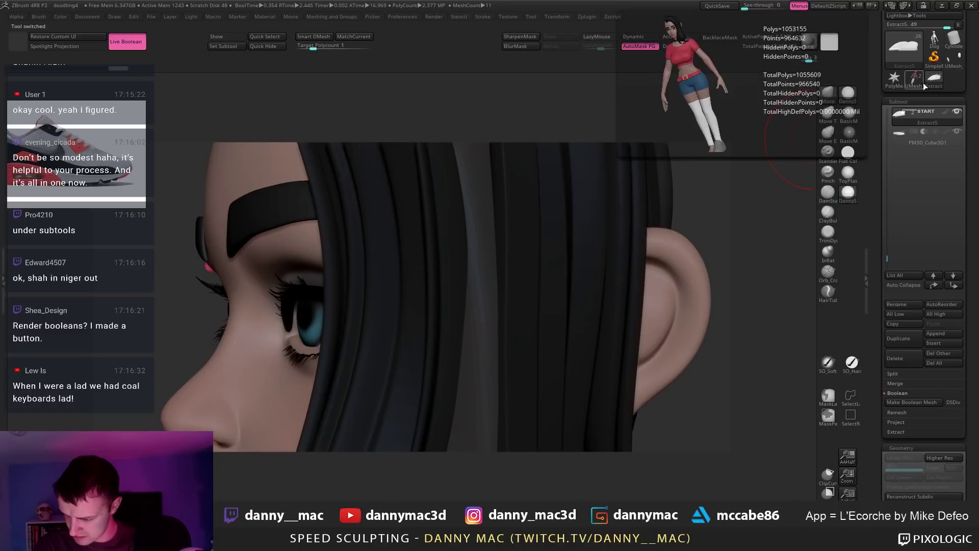
pyautogui.press('f')
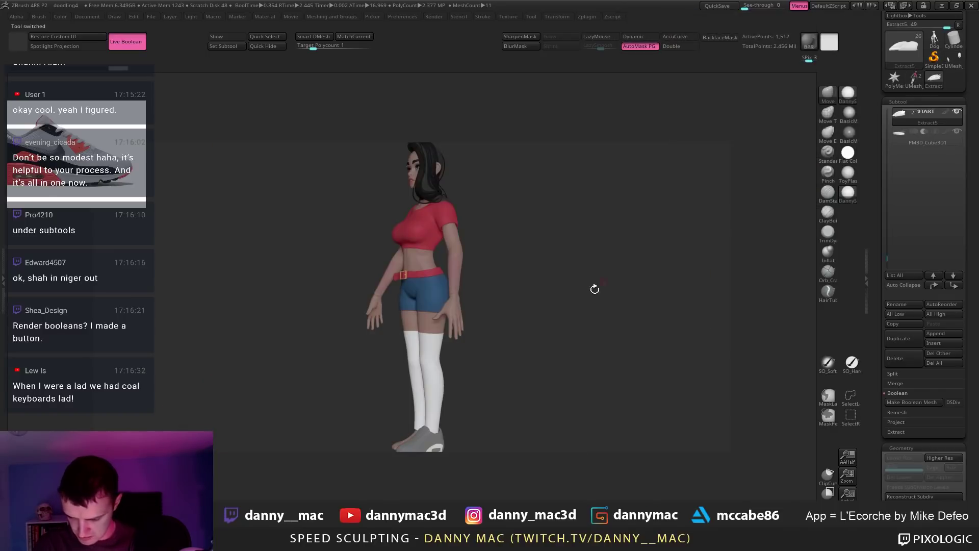
pyautogui.keyDown('alt'); pyautogui.moveTo(521, 315); pyautogui.dragTo(524, 293); pyautogui.keyUp('alt')
pyautogui.moveTo(662, 221); pyautogui.dragTo(684, 214)
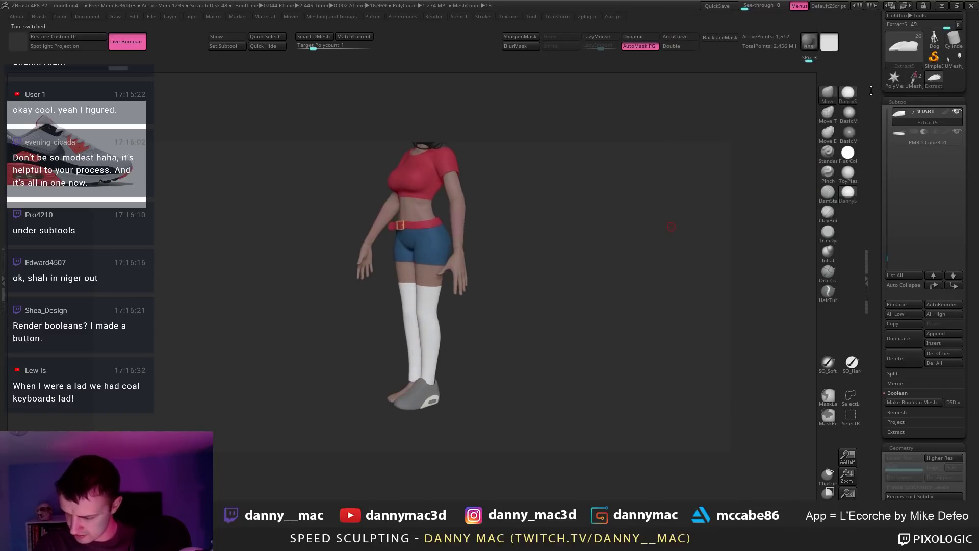
# Step: In the new UMesh tool, delete the UMesh_Belt body subtool, leaving only the sole piece
pyautogui.click(914, 81)
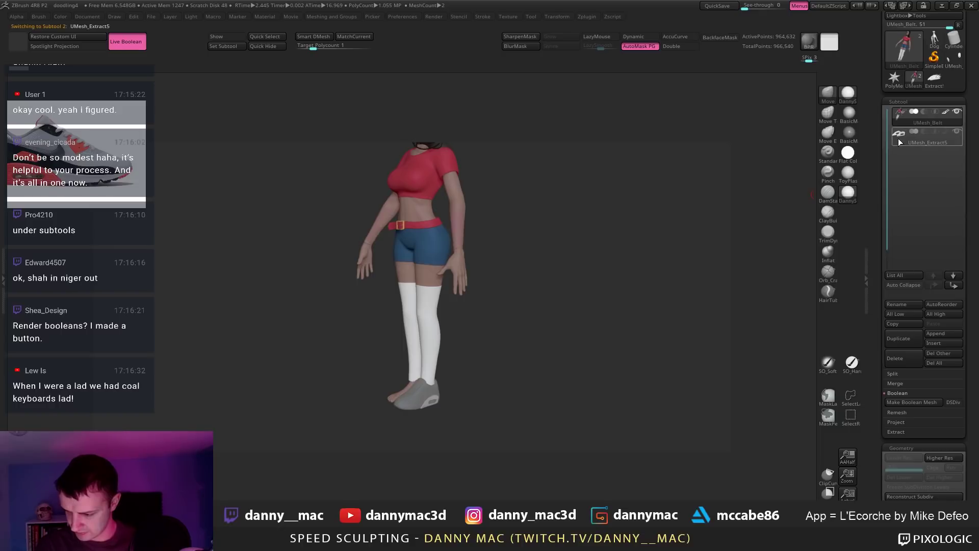
pyautogui.click(911, 120)
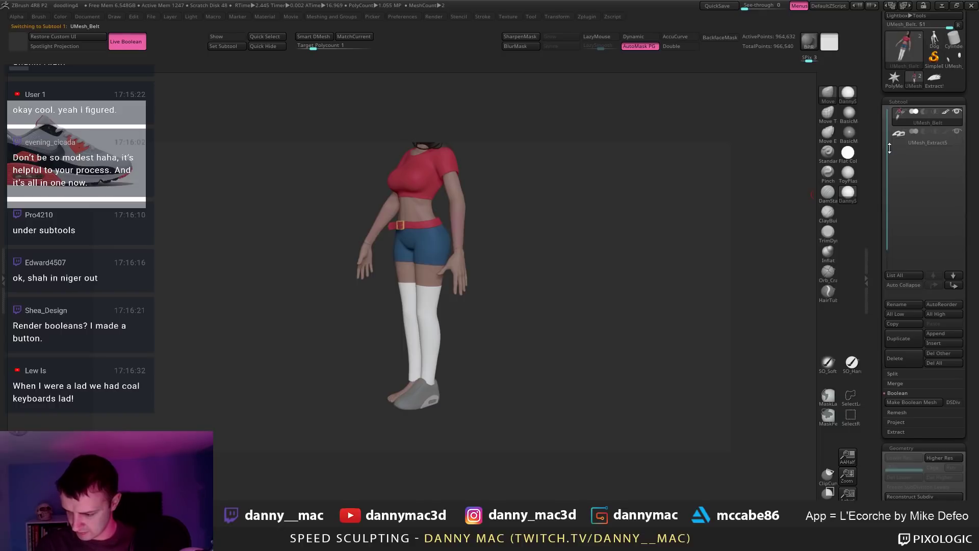
pyautogui.click(896, 365)
pyautogui.click(811, 387)
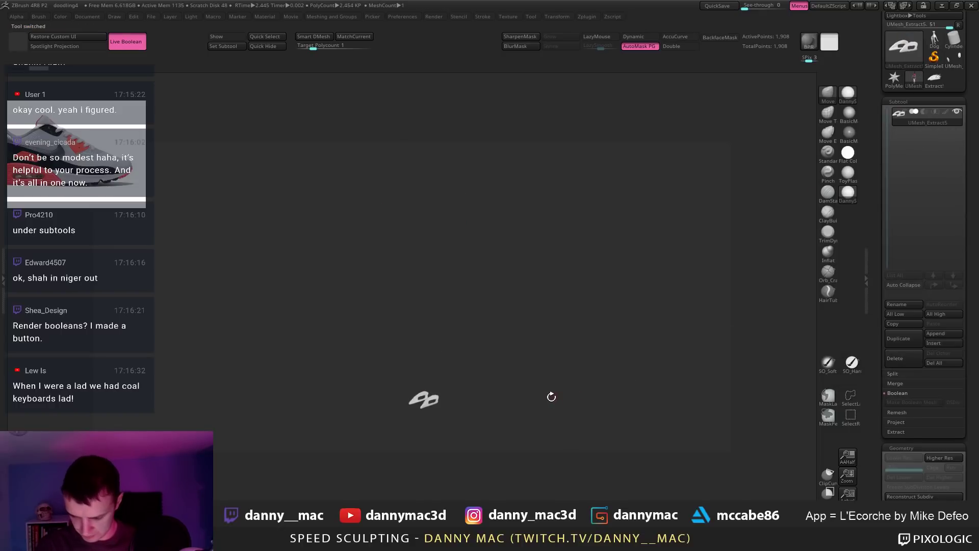
pyautogui.moveTo(551, 396); pyautogui.dragTo(594, 315)
pyautogui.moveTo(374, 389); pyautogui.dragTo(479, 313)
# Step: ZRemesh the sole pieces with Half, rerun with Adapt off, then return to the Extract5 shoe tool
pyautogui.press('space')
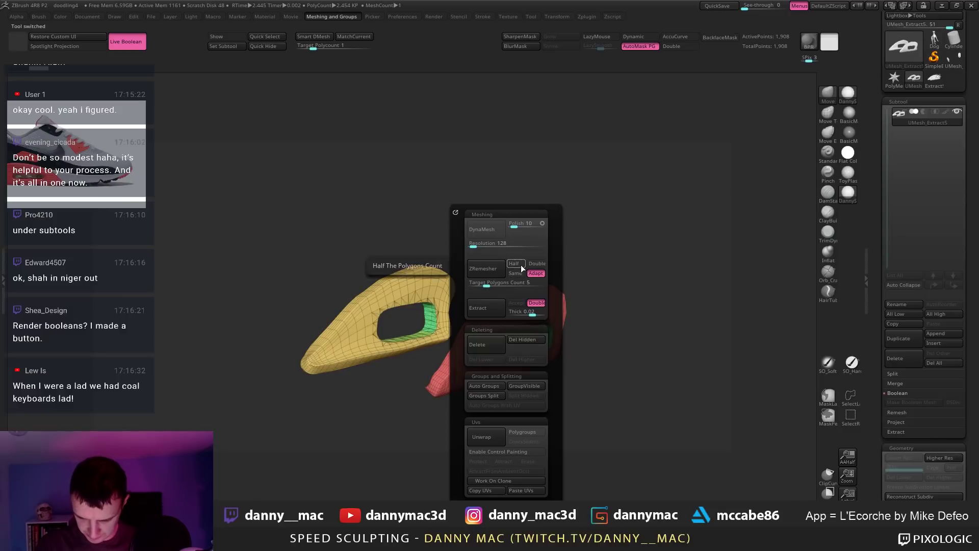
pyautogui.moveTo(566, 276); pyautogui.dragTo(656, 262)
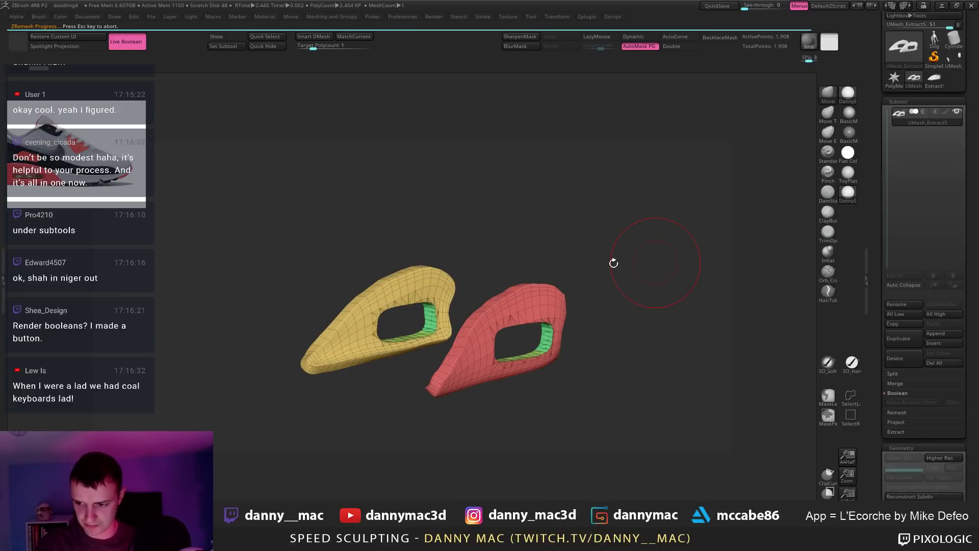
pyautogui.press('m')
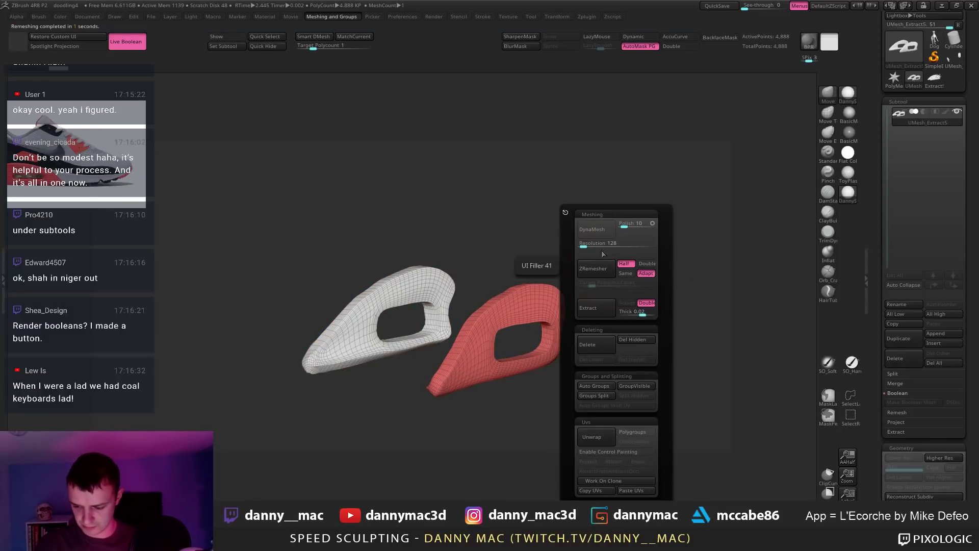
pyautogui.click(600, 268)
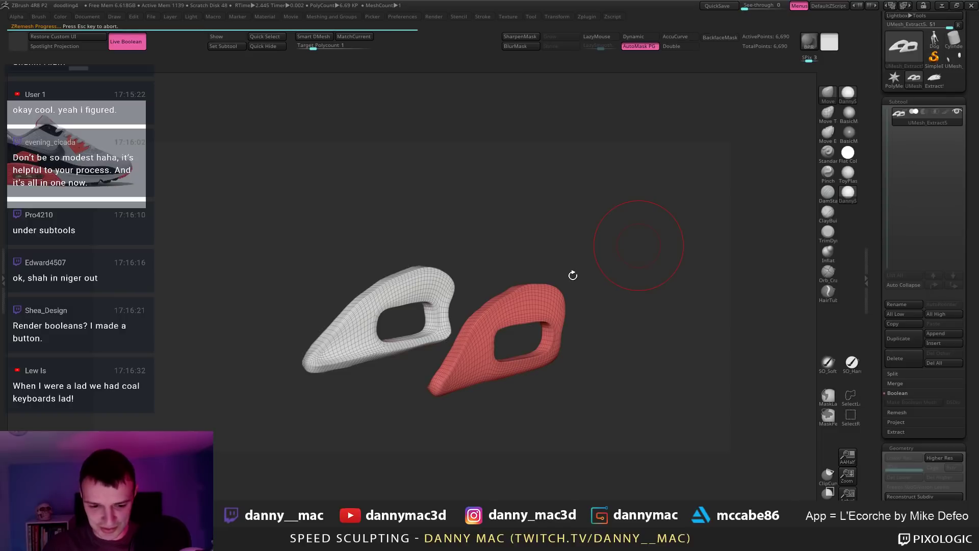
pyautogui.press('m')
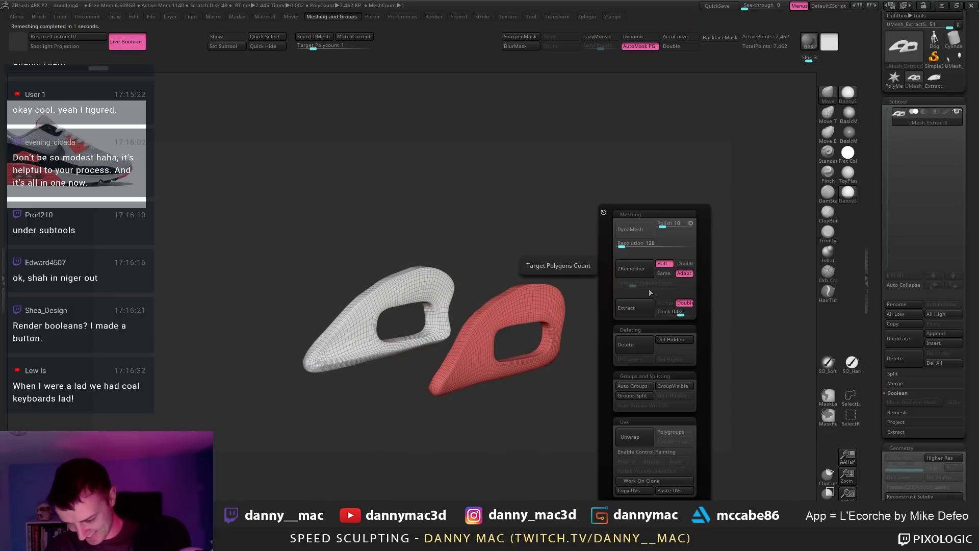
pyautogui.click(632, 268)
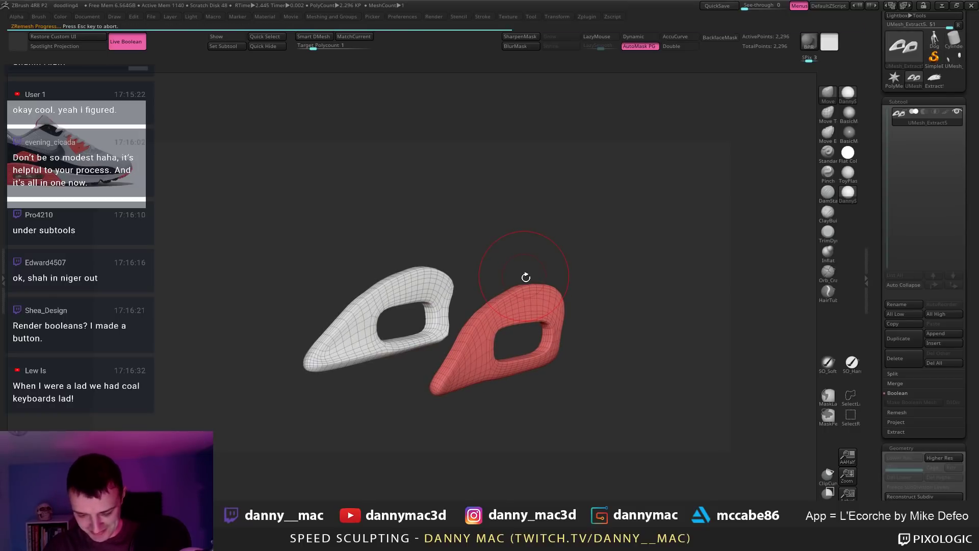
pyautogui.click(934, 78)
# Step: Hide the PM3D_Cube3D1 boolean cube and append UMesh_Extract5 via Quick Pick
pyautogui.moveTo(665, 260); pyautogui.dragTo(636, 260)
pyautogui.click(953, 136)
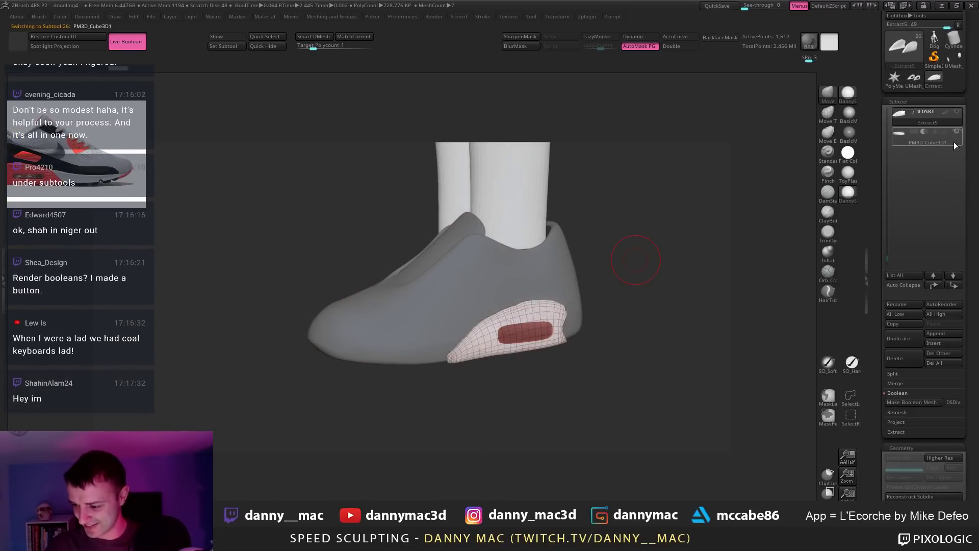
pyautogui.click(955, 133)
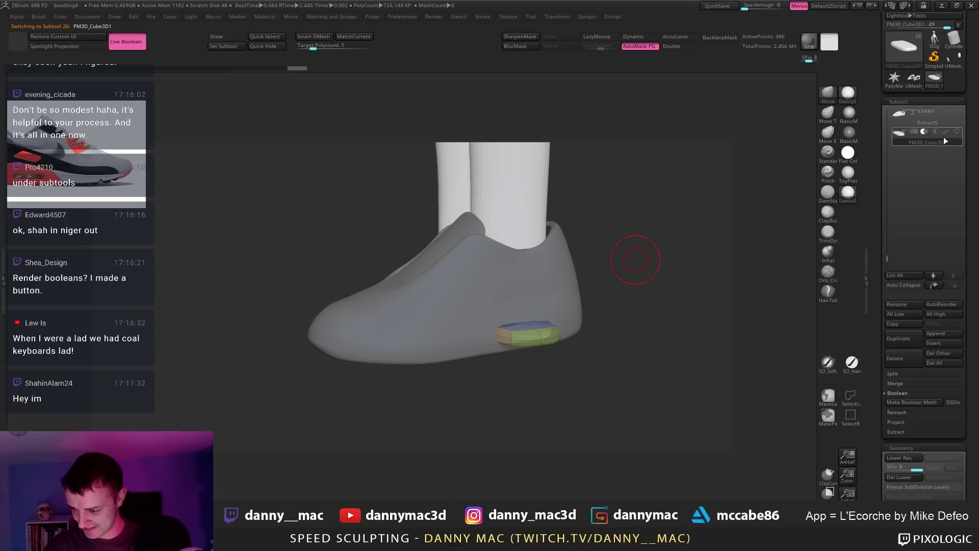
pyautogui.press('F1')
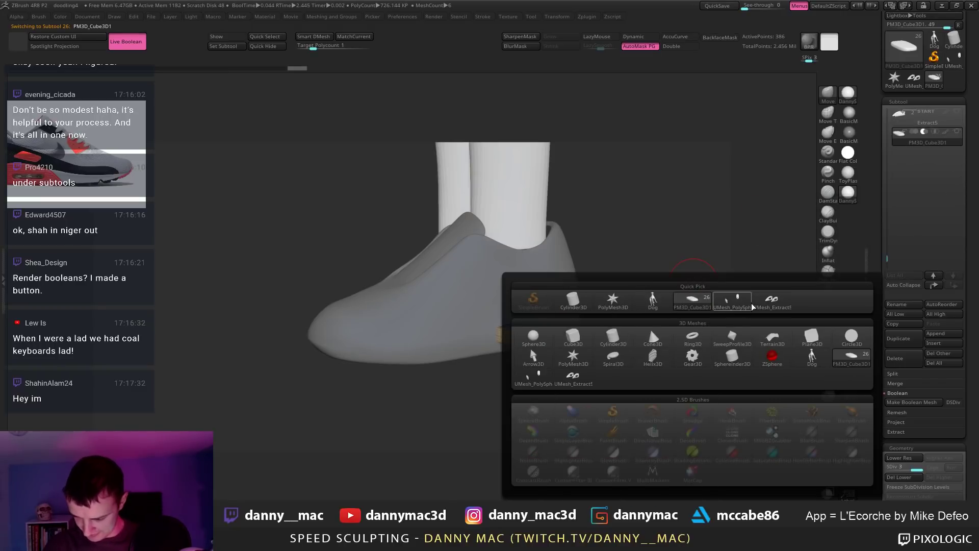
pyautogui.click(772, 300)
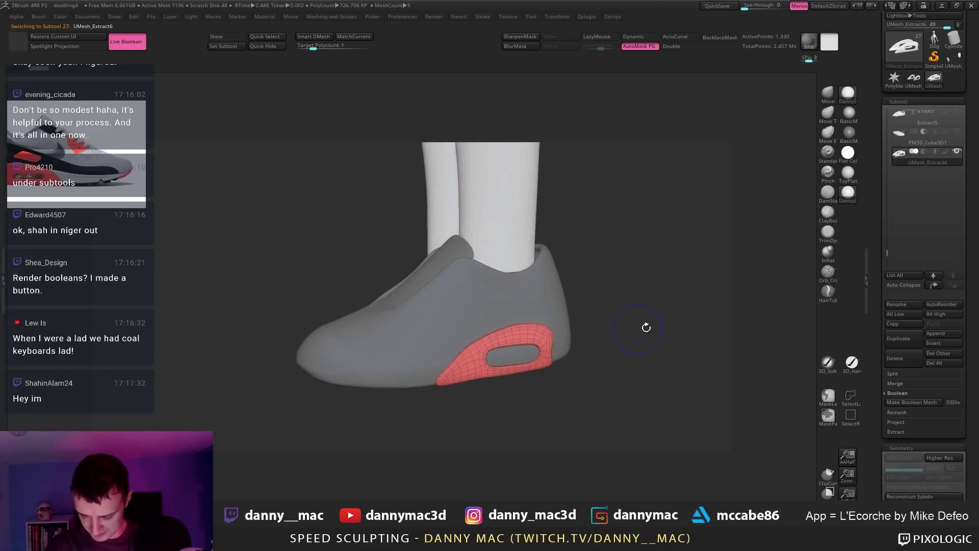
pyautogui.moveTo(637, 316); pyautogui.dragTo(576, 282)
# Step: Look over the character, selecting Tshirt and Belt, then select the new UMesh_Extract6 insert
pyautogui.keyDown('alt'); pyautogui.moveTo(576, 241); pyautogui.dragTo(602, 327); pyautogui.keyUp('alt')
pyautogui.moveTo(489, 188); pyautogui.dragTo(454, 188)
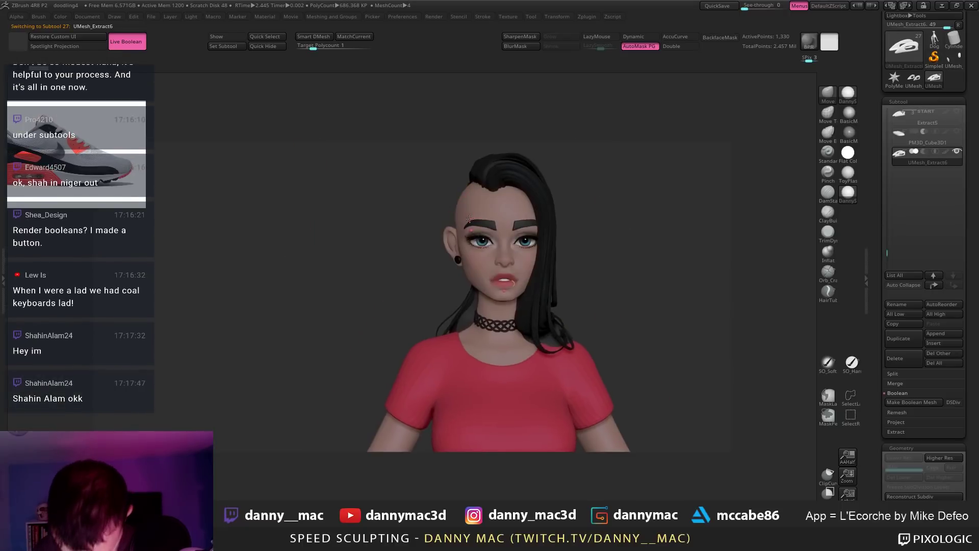
pyautogui.keyDown('alt'); pyautogui.moveTo(489, 423); pyautogui.dragTo(472, 166); pyautogui.keyUp('alt')
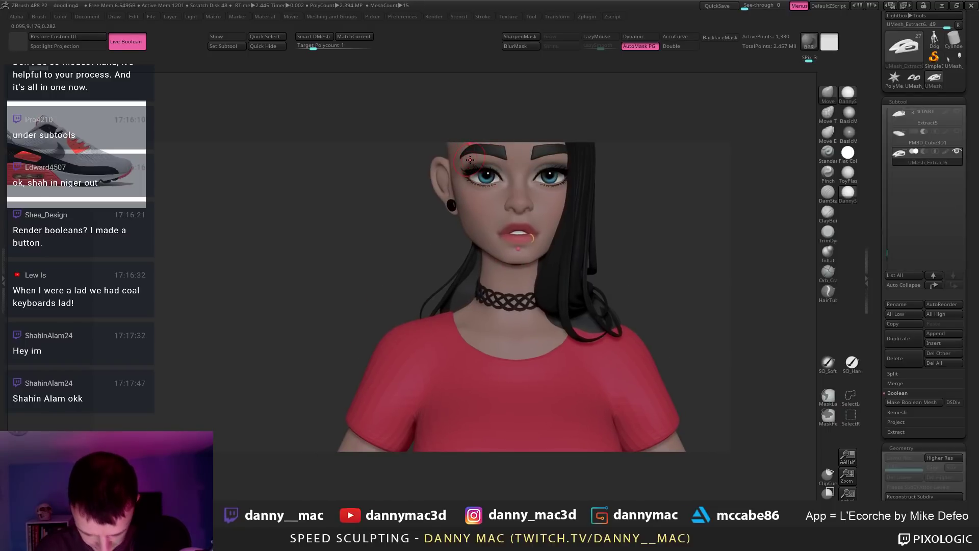
pyautogui.keyDown('alt'); pyautogui.click(459, 382); pyautogui.keyUp('alt')
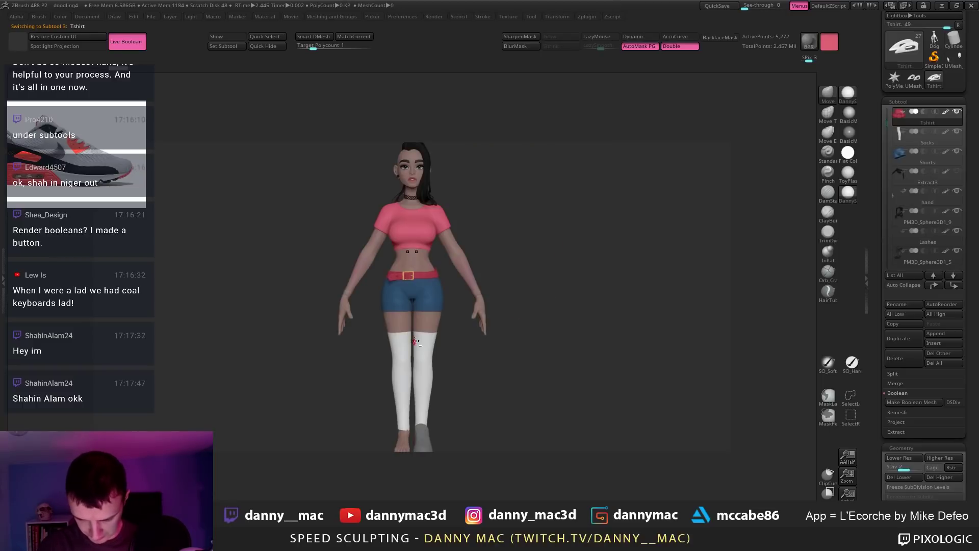
pyautogui.moveTo(416, 342); pyautogui.dragTo(413, 246, button='right')
pyautogui.keyDown('alt'); pyautogui.click(434, 273); pyautogui.keyUp('alt')
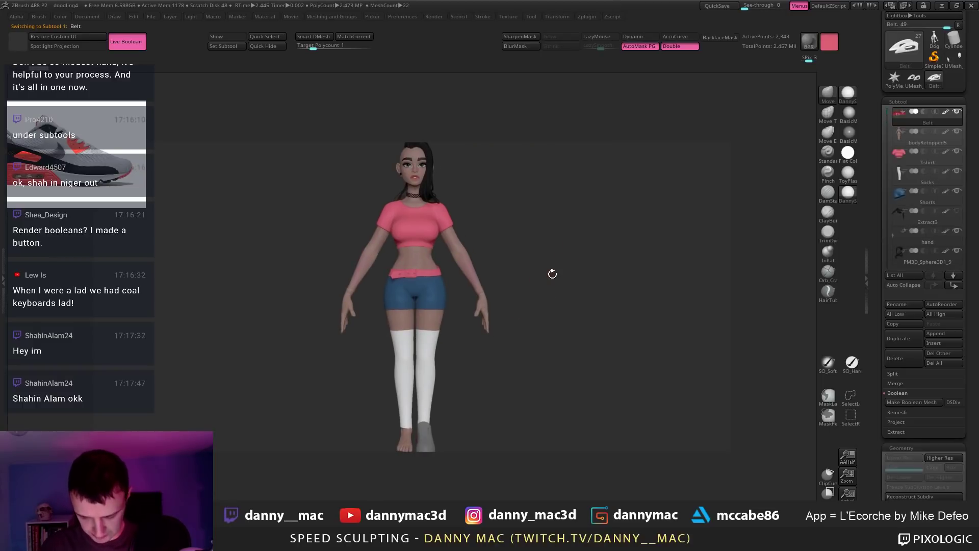
pyautogui.keyDown('ctrl'); pyautogui.moveTo(522, 277); pyautogui.dragTo(512, 259, button='right'); pyautogui.keyUp('ctrl')
pyautogui.moveTo(429, 395)
pyautogui.keyDown('alt'); pyautogui.mouseDown(button='right')
pyautogui.moveTo(406, 340)
pyautogui.moveTo(413, 386)
pyautogui.mouseUp(button='right'); pyautogui.keyUp('alt')
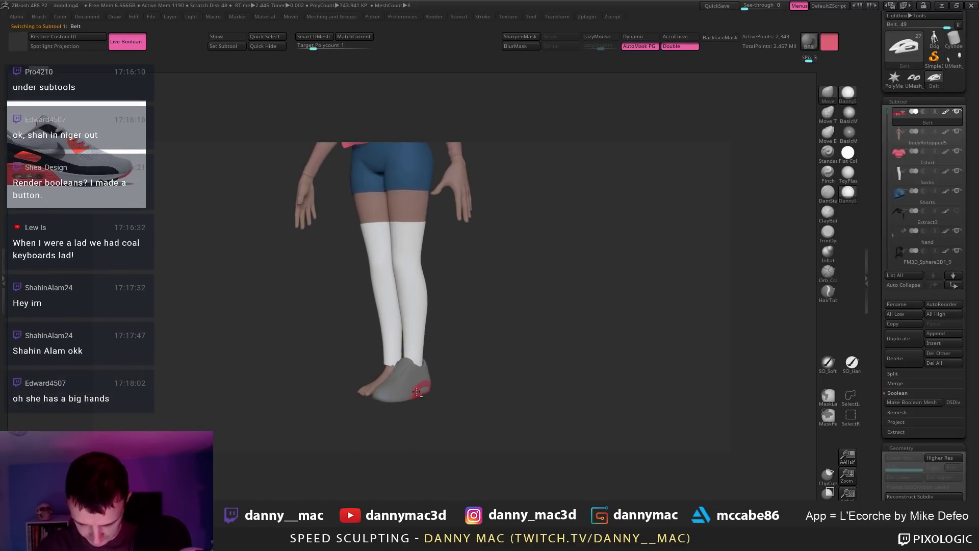
pyautogui.keyDown('alt'); pyautogui.click(417, 391); pyautogui.keyUp('alt')
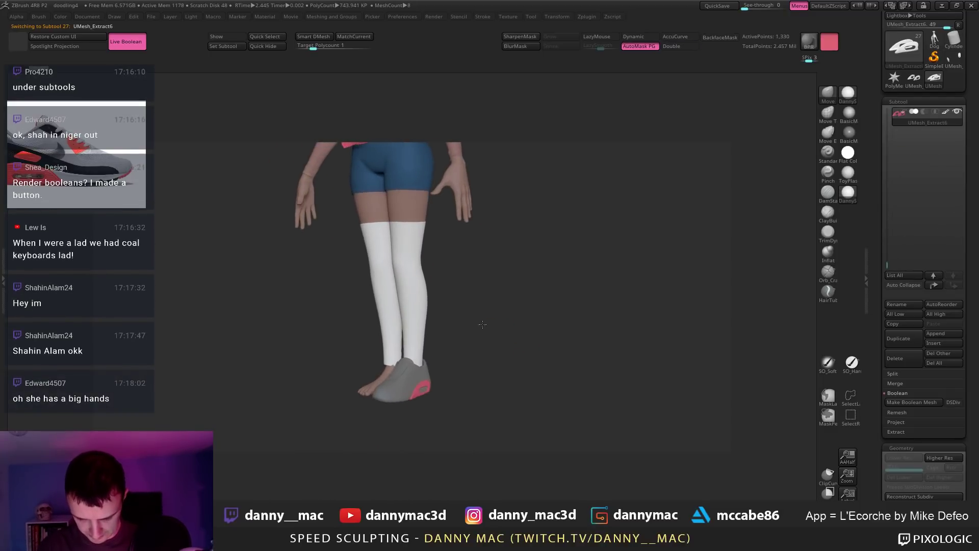
# Step: Show the red insert's polygroups with PolyF and bring up the ZModeler edge actions
pyautogui.keyDown('ctrl'); pyautogui.moveTo(482, 324); pyautogui.dragTo(491, 262, button='right'); pyautogui.keyUp('ctrl')
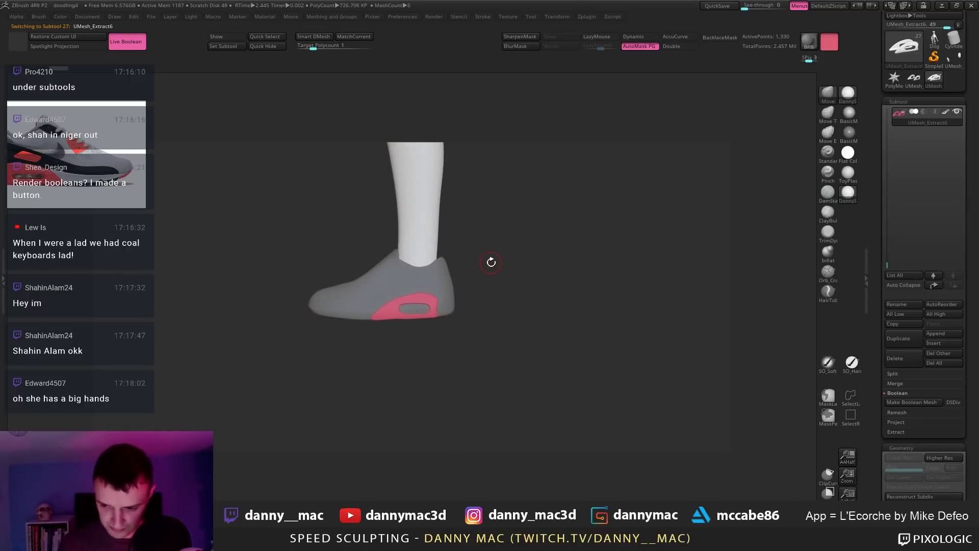
pyautogui.moveTo(437, 276); pyautogui.dragTo(464, 309, button='right')
pyautogui.hotkey('shift', 'f')
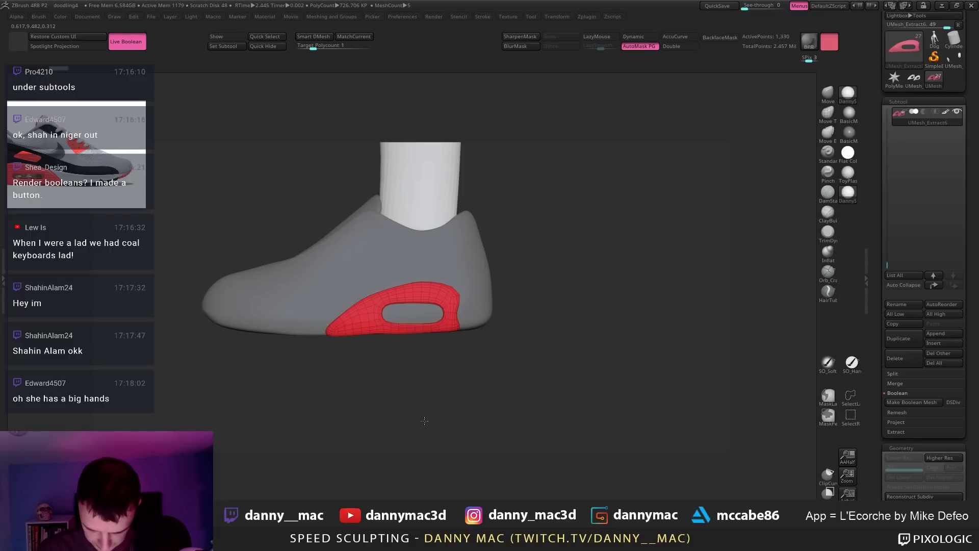
pyautogui.press('w')
pyautogui.moveTo(423, 331)
pyautogui.mouseDown()
pyautogui.moveTo(425, 429)
pyautogui.moveTo(426, 414)
pyautogui.mouseUp()
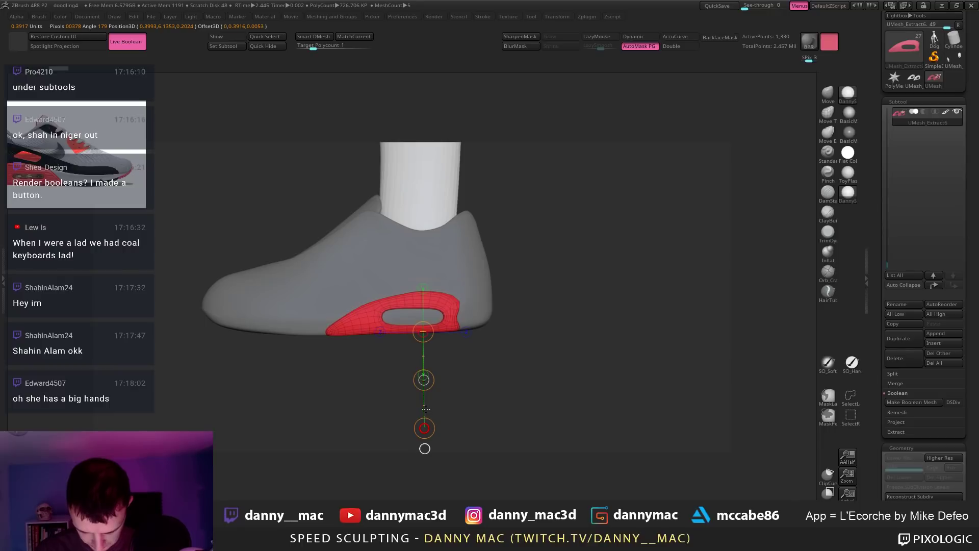
pyautogui.keyDown('ctrl'); pyautogui.moveTo(426, 407); pyautogui.dragTo(399, 308, button='right'); pyautogui.keyUp('ctrl')
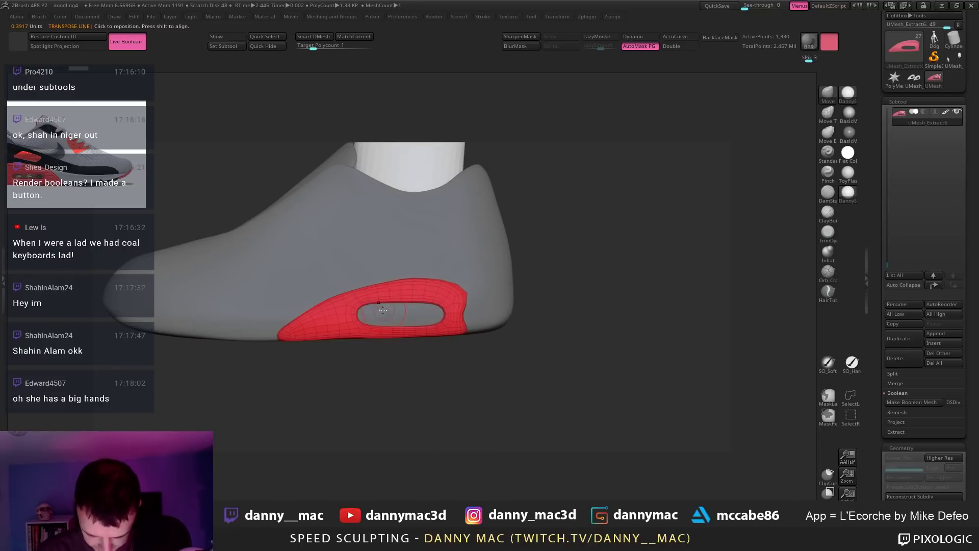
pyautogui.press('space')
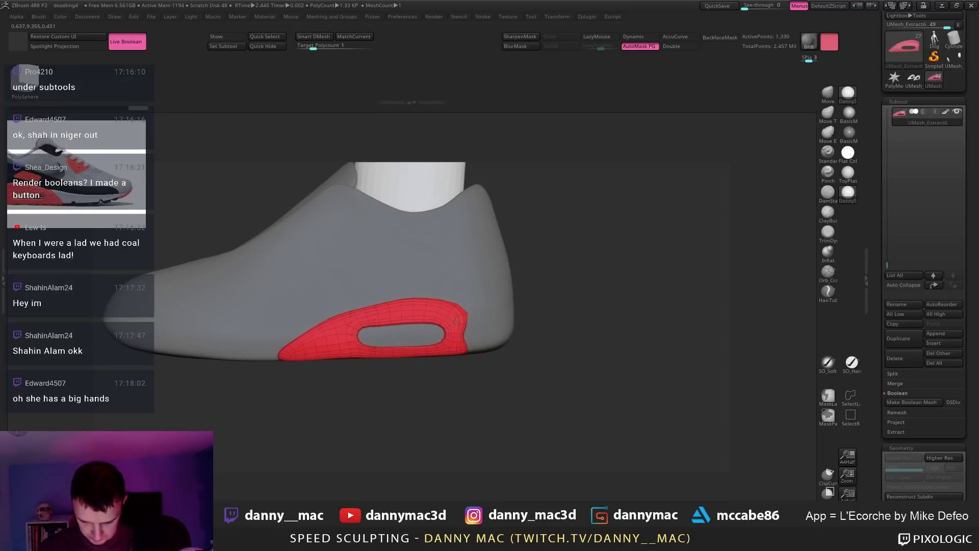
pyautogui.keyDown('ctrl'); pyautogui.moveTo(456, 325); pyautogui.dragTo(502, 340, button='right'); pyautogui.keyUp('ctrl')
pyautogui.moveTo(502, 340); pyautogui.dragTo(433, 312)
# Step: Delete an edge loop around the insert's hole with ZModeler, then undo it
pyautogui.press('space')
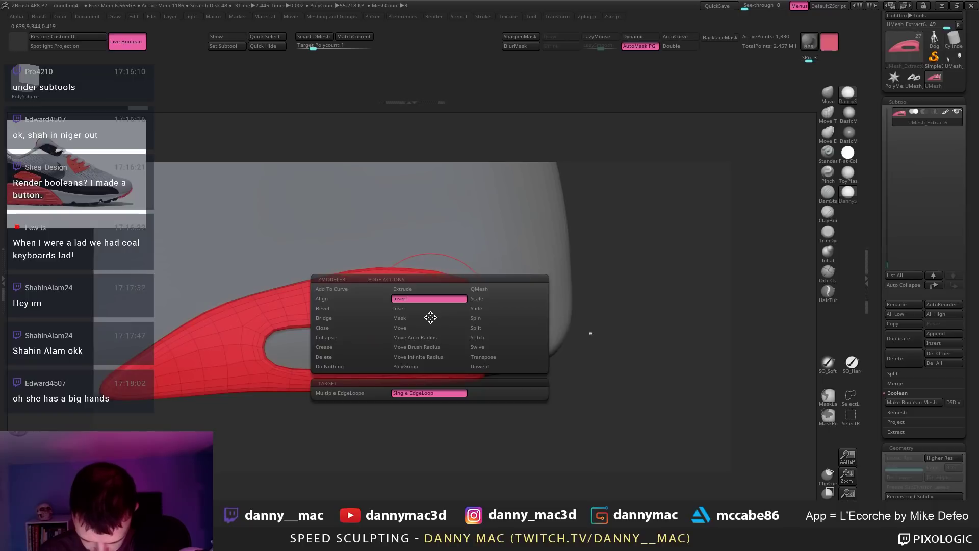
pyautogui.click(374, 357)
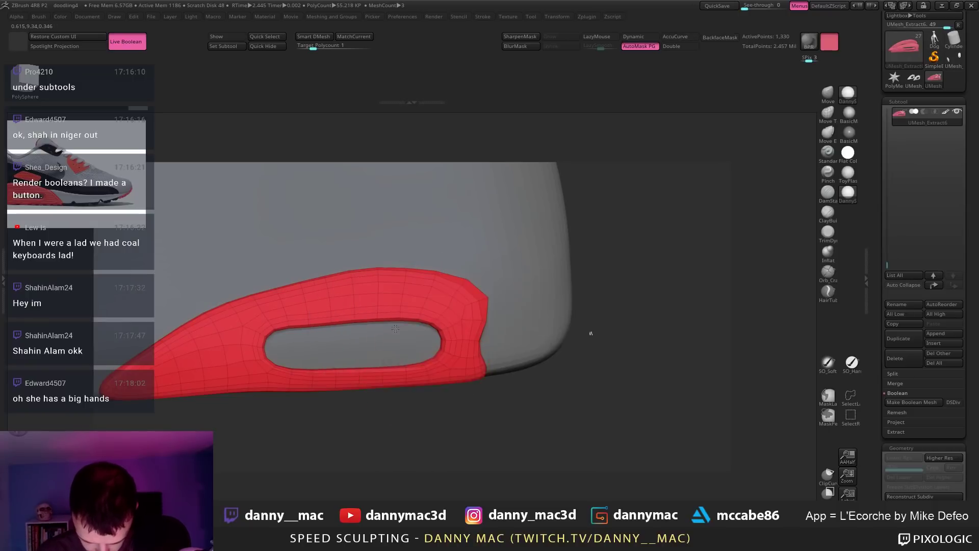
pyautogui.moveTo(423, 399); pyautogui.dragTo(422, 310)
pyautogui.click(449, 311)
pyautogui.hotkey('ctrl', 'z')
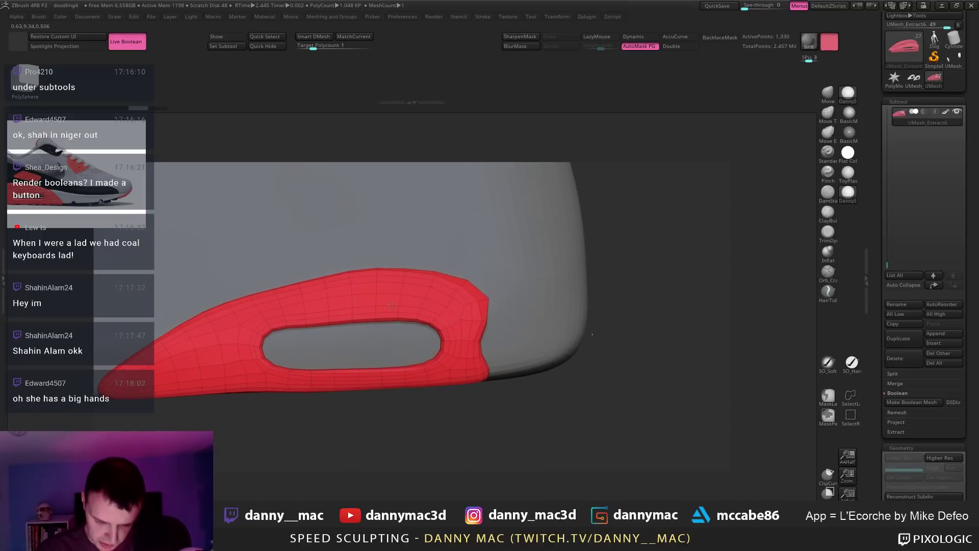
pyautogui.press('f')
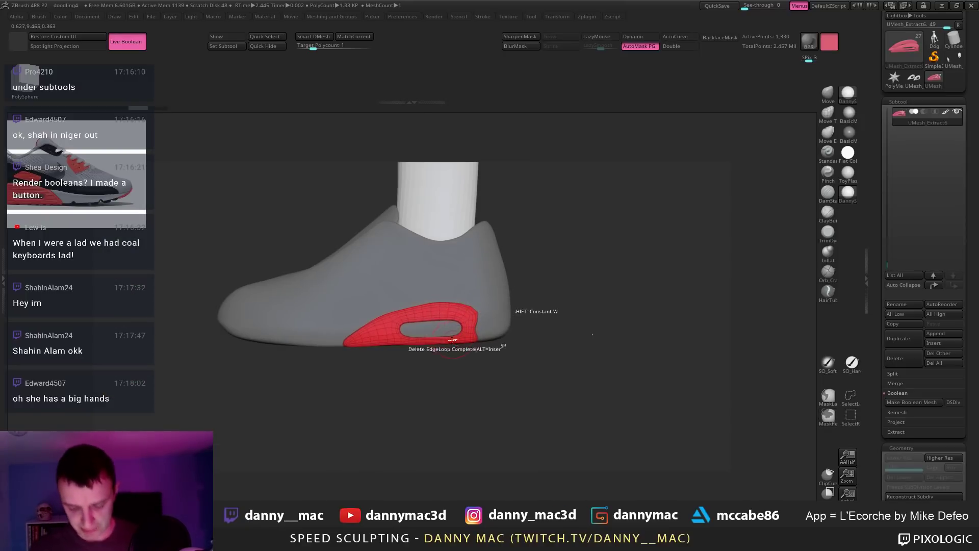
pyautogui.moveTo(487, 336); pyautogui.dragTo(491, 331)
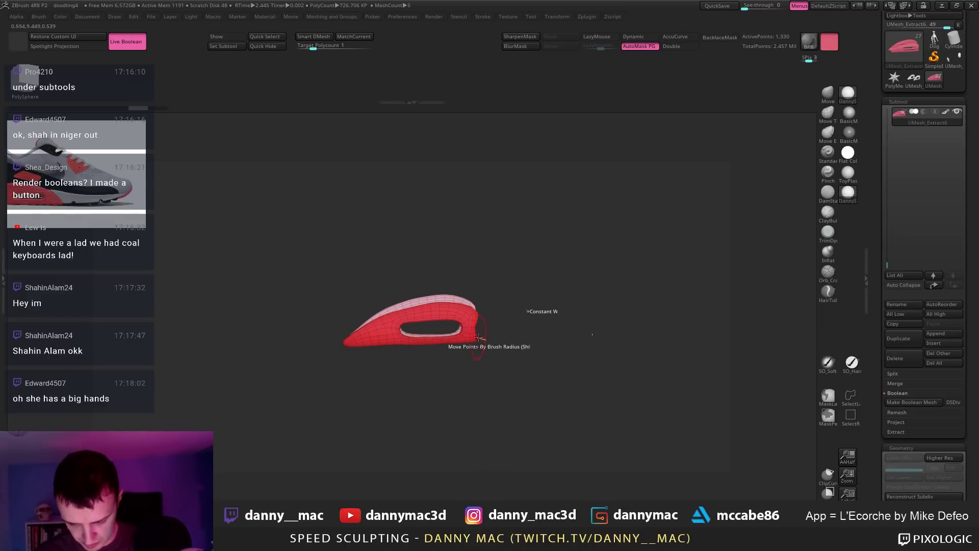
pyautogui.hotkey('ctrl', 'z')
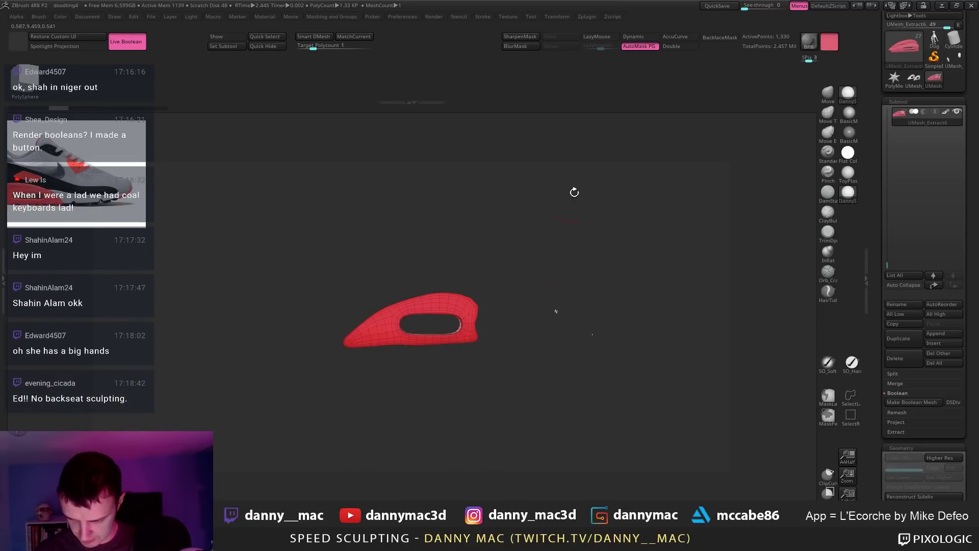
# Step: Turn off AutoMask PolyGroups, nudge the insert's top edge with Move, and solo the red insert
pyautogui.click(638, 47)
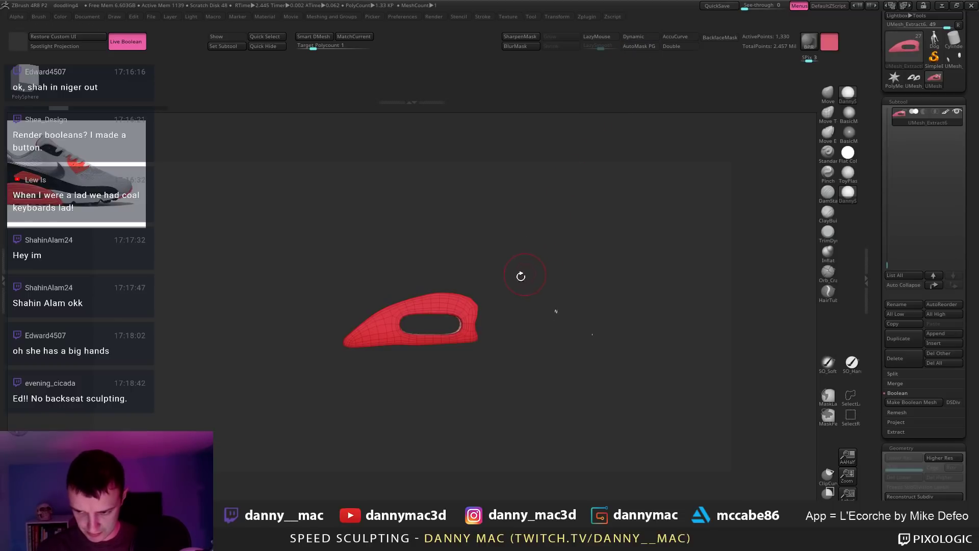
pyautogui.hotkey('ctrl', 'shift', 's')
pyautogui.press('w')
pyautogui.moveTo(443, 441); pyautogui.dragTo(442, 439)
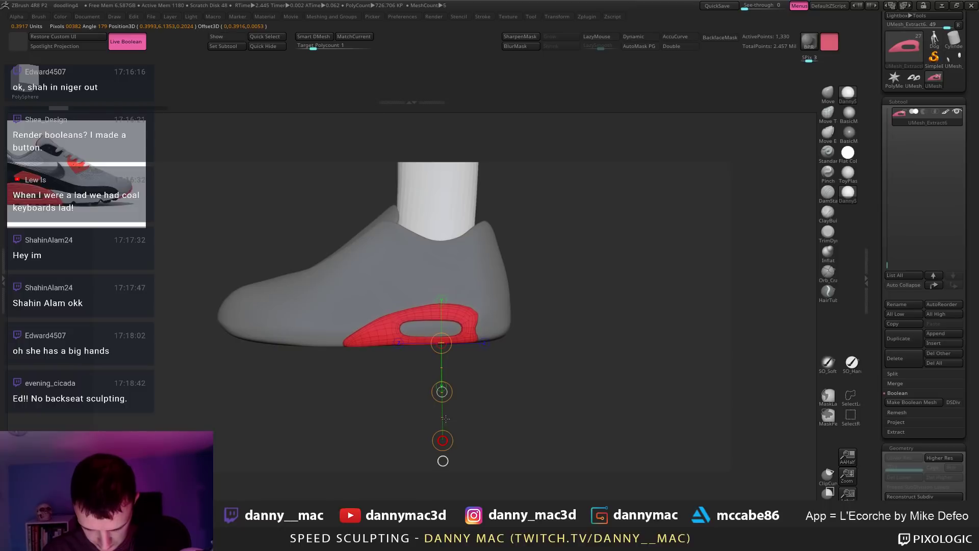
pyautogui.press('q')
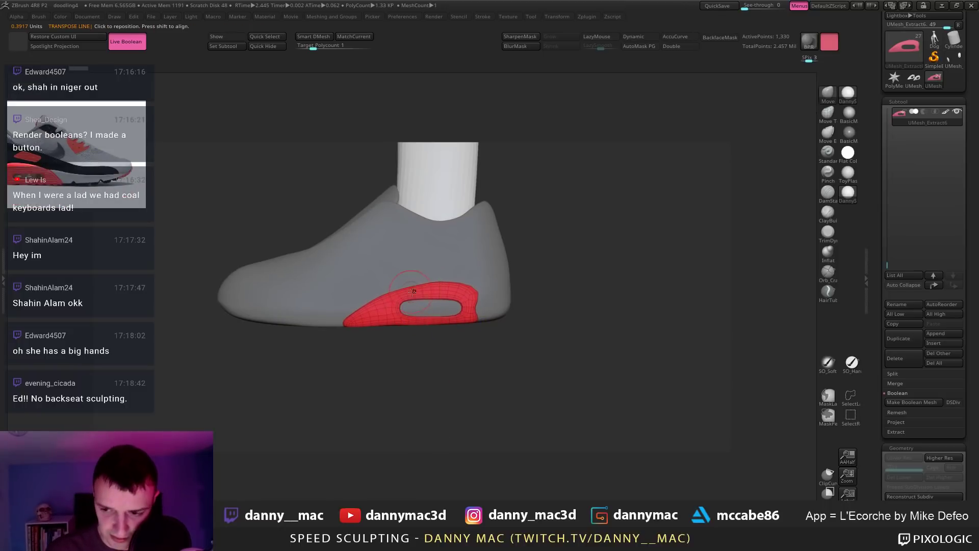
pyautogui.moveTo(397, 264); pyautogui.dragTo(403, 278, button='right')
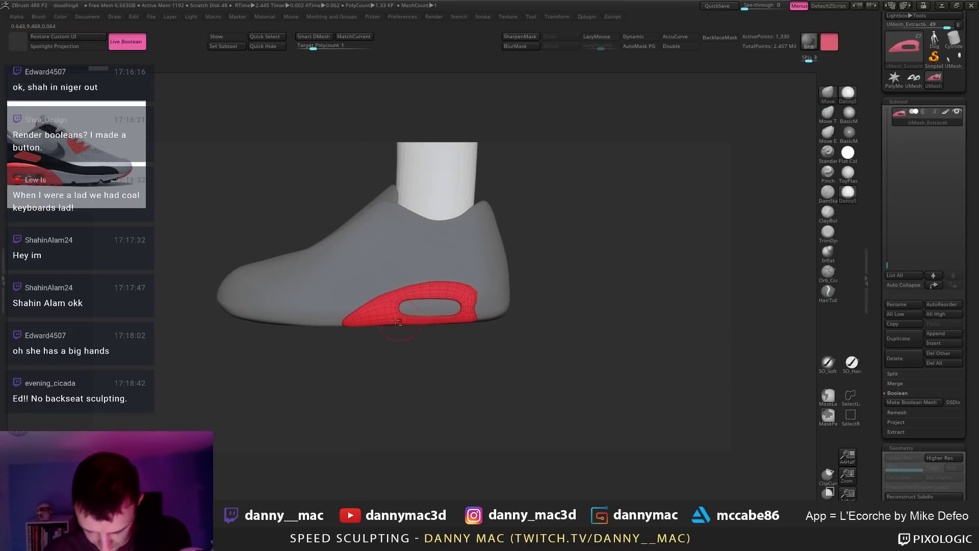
pyautogui.moveTo(397, 320)
pyautogui.keyDown('ctrl'); pyautogui.mouseDown(button='right')
pyautogui.moveTo(432, 320)
pyautogui.moveTo(399, 327)
pyautogui.mouseUp(button='right'); pyautogui.keyUp('ctrl')
pyautogui.hotkey('alt', 's')
pyautogui.moveTo(427, 358); pyautogui.dragTo(432, 356)
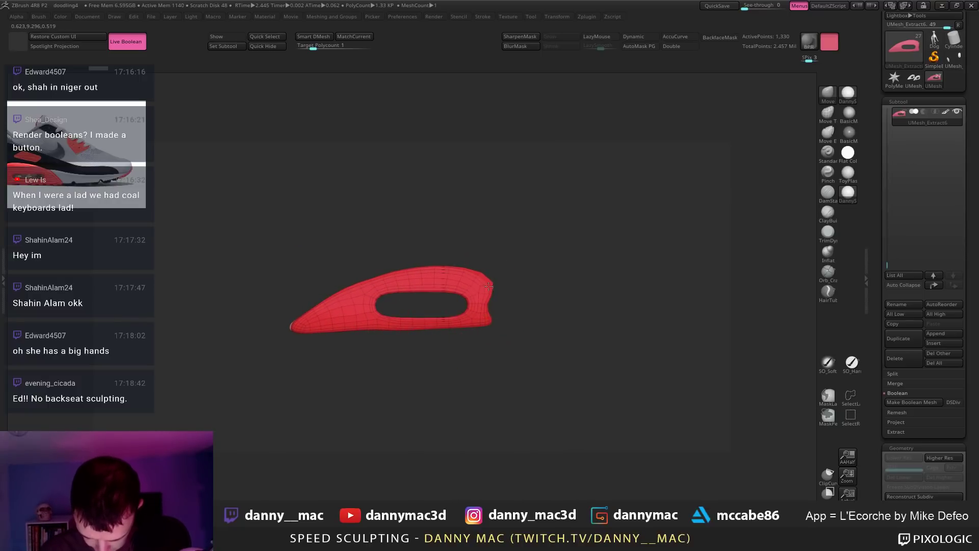
# Step: Draw MaskCurve lines around the oval window, clearing mask at the right tip and lower edge
pyautogui.keyDown('ctrl'); pyautogui.moveTo(356, 251); pyautogui.dragTo(471, 321); pyautogui.keyUp('ctrl')
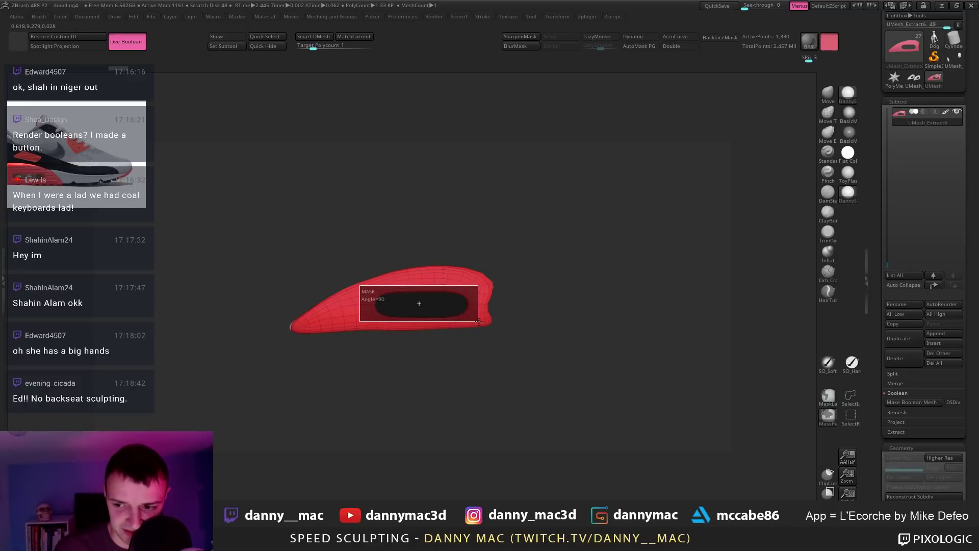
pyautogui.keyDown('ctrl'); pyautogui.moveTo(478, 320); pyautogui.dragTo(478, 319); pyautogui.keyUp('ctrl')
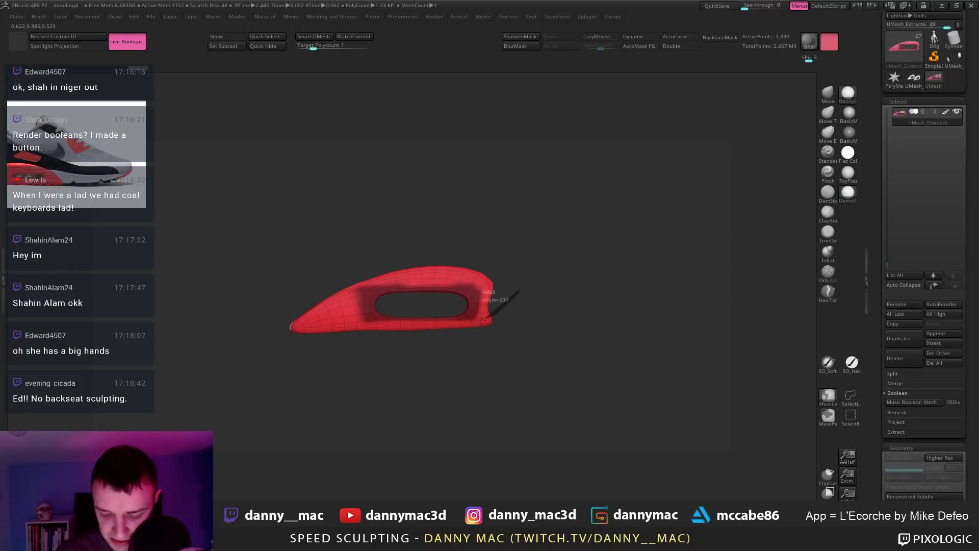
pyautogui.moveTo(482, 320)
pyautogui.keyDown('ctrl'); pyautogui.mouseDown()
pyautogui.moveTo(405, 329)
pyautogui.moveTo(358, 305)
pyautogui.moveTo(430, 276)
pyautogui.mouseUp(); pyautogui.keyUp('ctrl')
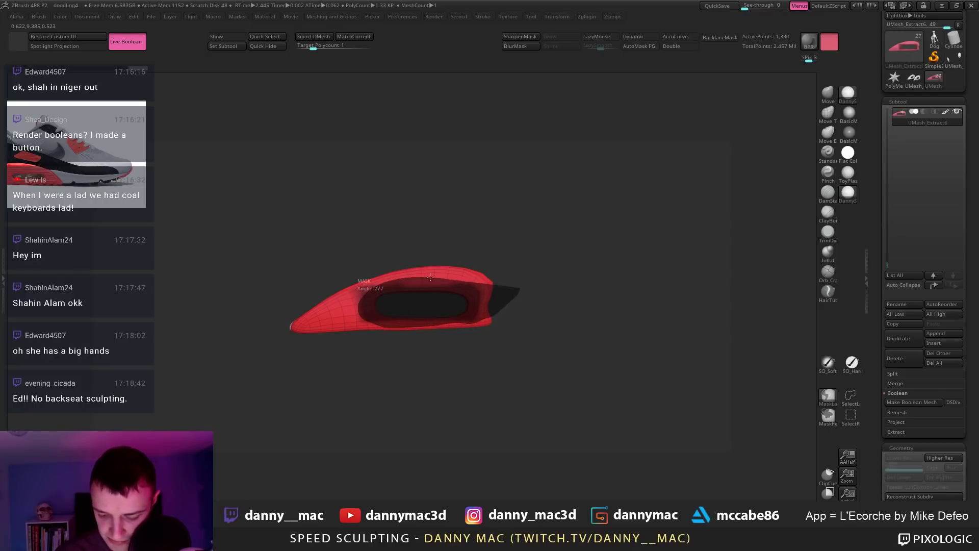
pyautogui.keyDown('ctrl'); pyautogui.moveTo(484, 293); pyautogui.dragTo(487, 296); pyautogui.keyUp('ctrl')
pyautogui.moveTo(521, 264)
pyautogui.keyDown('ctrl'); pyautogui.keyDown('alt'); pyautogui.mouseDown()
pyautogui.moveTo(492, 279)
pyautogui.moveTo(476, 331)
pyautogui.mouseUp(); pyautogui.keyUp('alt'); pyautogui.keyUp('ctrl')
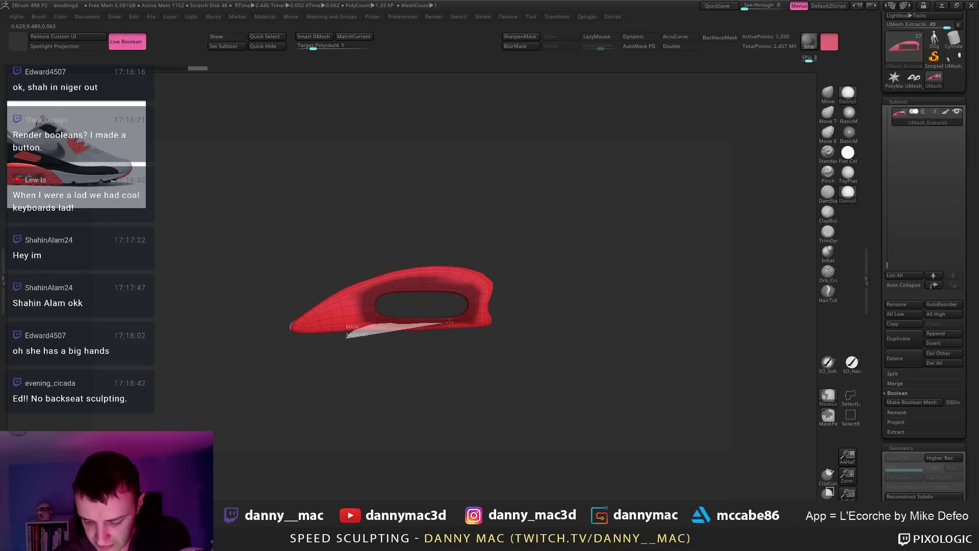
pyautogui.moveTo(448, 322)
pyautogui.keyDown('ctrl'); pyautogui.keyDown('alt'); pyautogui.mouseDown()
pyautogui.moveTo(525, 349)
pyautogui.moveTo(449, 350)
pyautogui.mouseUp(); pyautogui.keyUp('alt'); pyautogui.keyUp('ctrl')
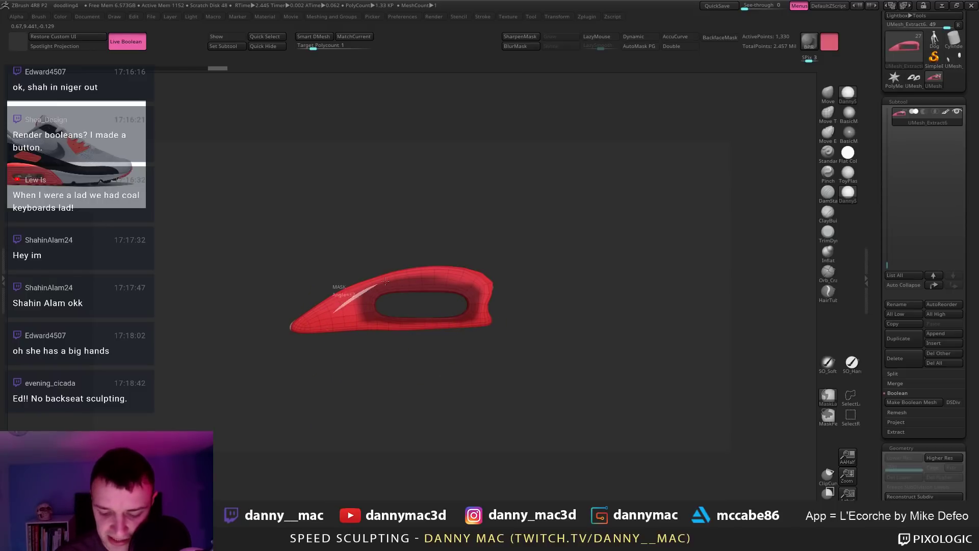
pyautogui.keyDown('ctrl'); pyautogui.moveTo(385, 281); pyautogui.dragTo(418, 275); pyautogui.keyUp('ctrl')
pyautogui.moveTo(299, 323)
pyautogui.keyDown('ctrl'); pyautogui.mouseDown()
pyautogui.moveTo(417, 283)
pyautogui.moveTo(489, 233)
pyautogui.mouseUp(); pyautogui.keyUp('ctrl')
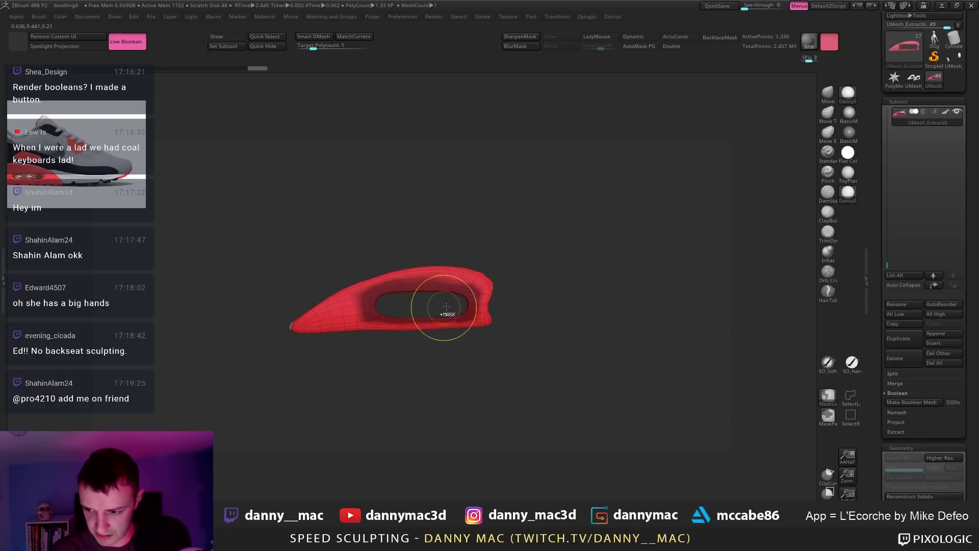
# Step: Invert the mask, then MaskCurve the heel panel's top, upper-right and lower sections
pyautogui.keyDown('ctrl'); pyautogui.click(530, 270); pyautogui.keyUp('ctrl')
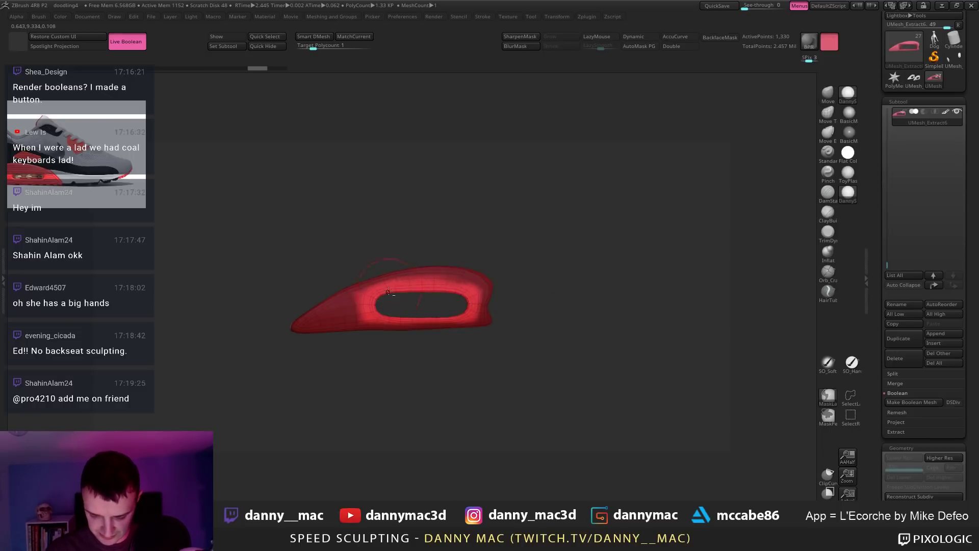
pyautogui.moveTo(389, 291); pyautogui.dragTo(415, 300, button='right')
pyautogui.moveTo(389, 238)
pyautogui.keyDown('ctrl'); pyautogui.mouseDown()
pyautogui.moveTo(375, 296)
pyautogui.moveTo(390, 339)
pyautogui.moveTo(288, 189)
pyautogui.mouseUp(); pyautogui.keyUp('ctrl')
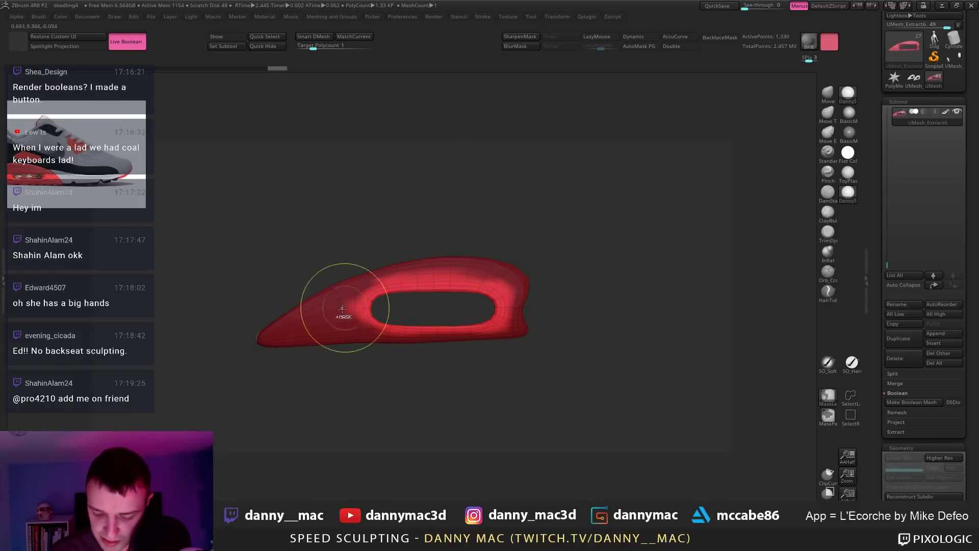
pyautogui.keyDown('ctrl'); pyautogui.moveTo(361, 297); pyautogui.dragTo(571, 270); pyautogui.keyUp('ctrl')
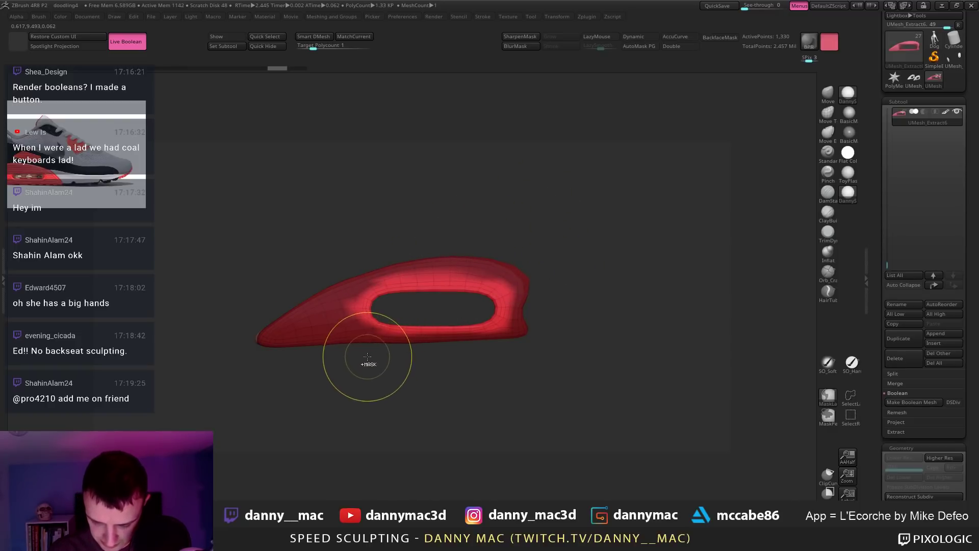
pyautogui.moveTo(358, 352)
pyautogui.keyDown('ctrl'); pyautogui.mouseDown()
pyautogui.moveTo(285, 357)
pyautogui.moveTo(249, 373)
pyautogui.mouseUp(); pyautogui.keyUp('ctrl')
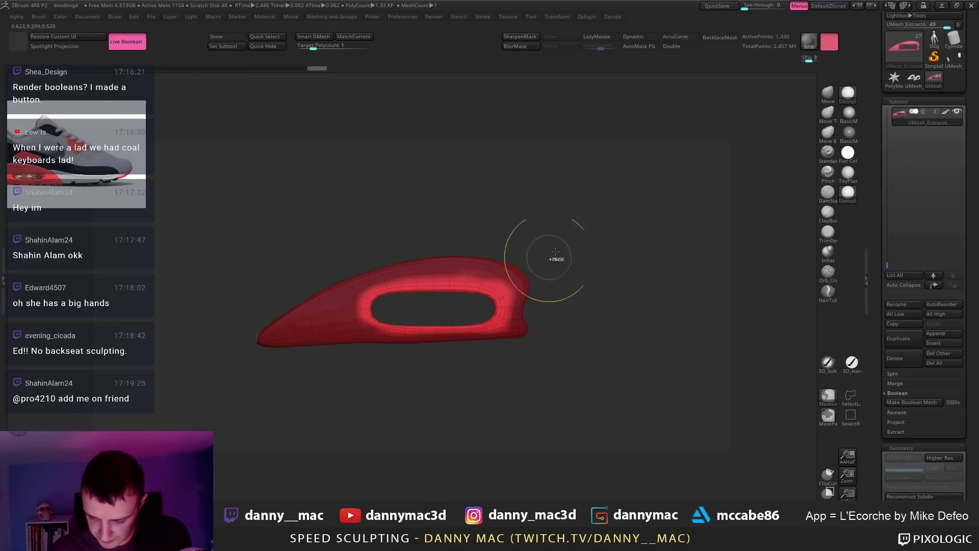
pyautogui.moveTo(486, 265)
pyautogui.keyDown('ctrl'); pyautogui.mouseDown()
pyautogui.moveTo(491, 249)
pyautogui.moveTo(592, 371)
pyautogui.mouseUp(); pyautogui.keyUp('ctrl')
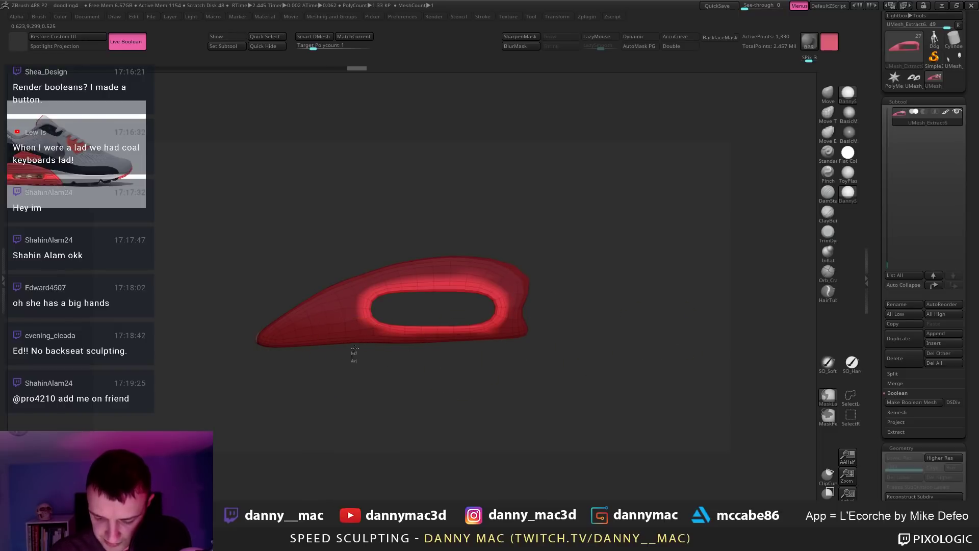
pyautogui.keyDown('ctrl'); pyautogui.moveTo(382, 329); pyautogui.dragTo(384, 327); pyautogui.keyUp('ctrl')
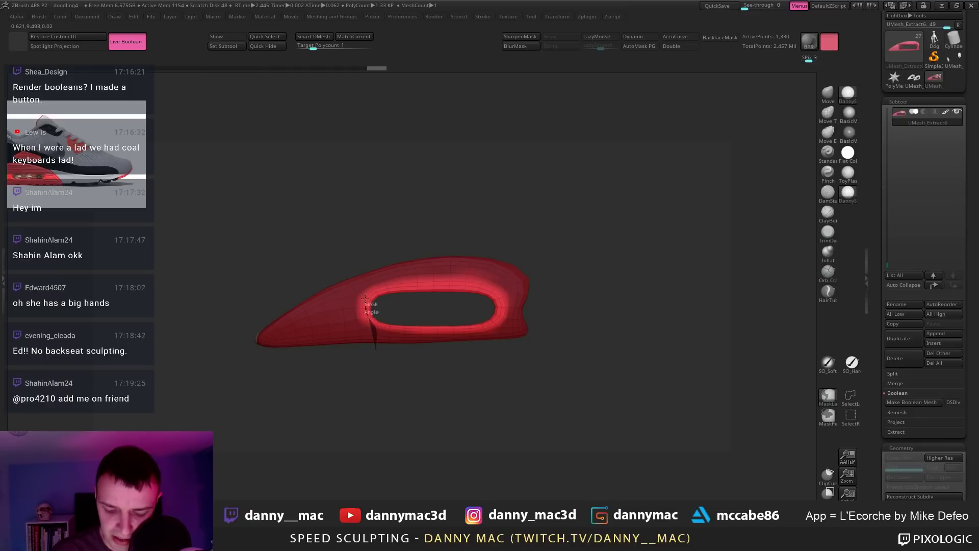
pyautogui.moveTo(353, 270)
pyautogui.keyDown('ctrl'); pyautogui.mouseDown()
pyautogui.moveTo(350, 390)
pyautogui.moveTo(291, 418)
pyautogui.moveTo(346, 317)
pyautogui.moveTo(402, 275)
pyautogui.moveTo(248, 325)
pyautogui.mouseUp(); pyautogui.keyUp('ctrl')
# Step: Mask the panel's lower left, right end and underside, leaving only the rim around the window
pyautogui.moveTo(294, 428)
pyautogui.keyDown('ctrl'); pyautogui.mouseDown()
pyautogui.moveTo(332, 297)
pyautogui.moveTo(462, 274)
pyautogui.moveTo(495, 217)
pyautogui.mouseUp(); pyautogui.keyUp('ctrl')
pyautogui.moveTo(238, 290)
pyautogui.keyDown('ctrl'); pyautogui.mouseDown()
pyautogui.moveTo(432, 263)
pyautogui.moveTo(492, 278)
pyautogui.moveTo(586, 278)
pyautogui.moveTo(561, 285)
pyautogui.mouseUp(); pyautogui.keyUp('ctrl')
pyautogui.moveTo(488, 297); pyautogui.dragTo(550, 225)
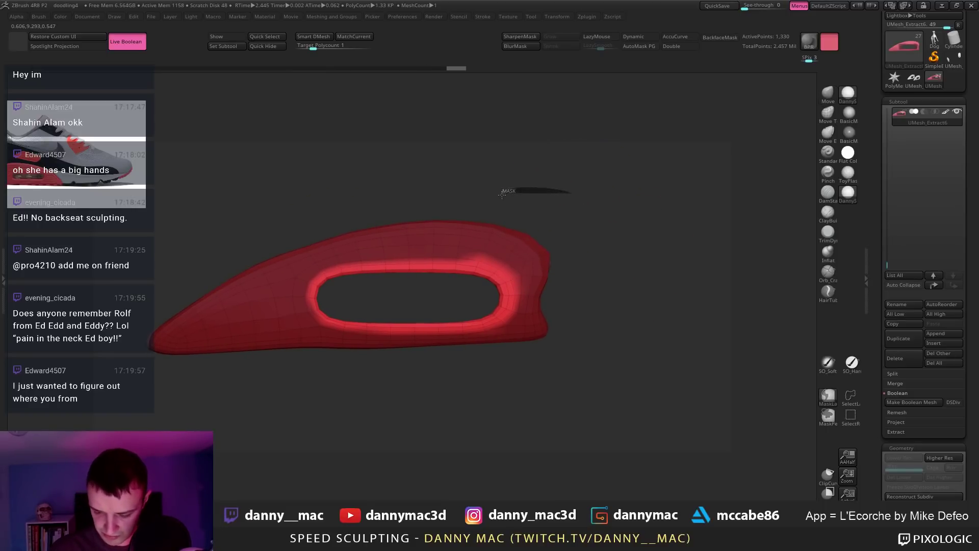
pyautogui.moveTo(502, 193)
pyautogui.keyDown('ctrl'); pyautogui.mouseDown()
pyautogui.moveTo(479, 202)
pyautogui.moveTo(557, 267)
pyautogui.moveTo(509, 262)
pyautogui.moveTo(513, 324)
pyautogui.moveTo(590, 338)
pyautogui.moveTo(505, 403)
pyautogui.moveTo(476, 370)
pyautogui.moveTo(467, 331)
pyautogui.moveTo(361, 352)
pyautogui.moveTo(301, 387)
pyautogui.mouseUp(); pyautogui.keyUp('ctrl')
pyautogui.moveTo(435, 377)
pyautogui.keyDown('ctrl'); pyautogui.mouseDown()
pyautogui.moveTo(423, 334)
pyautogui.moveTo(296, 331)
pyautogui.mouseUp(); pyautogui.keyUp('ctrl')
pyautogui.moveTo(339, 371)
pyautogui.keyDown('ctrl'); pyautogui.mouseDown()
pyautogui.moveTo(320, 327)
pyautogui.moveTo(331, 347)
pyautogui.mouseUp(); pyautogui.keyUp('ctrl')
pyautogui.moveTo(483, 292)
pyautogui.keyDown('ctrl'); pyautogui.mouseDown()
pyautogui.moveTo(497, 274)
pyautogui.moveTo(415, 312)
pyautogui.mouseUp(); pyautogui.keyUp('ctrl')
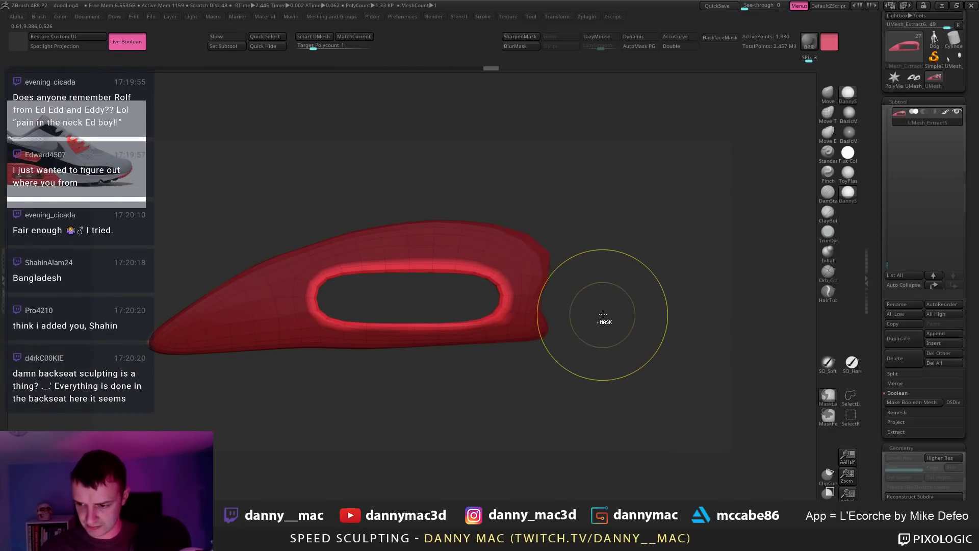
pyautogui.moveTo(603, 315)
pyautogui.keyDown('ctrl'); pyautogui.mouseDown()
pyautogui.moveTo(526, 370)
pyautogui.moveTo(505, 372)
pyautogui.moveTo(485, 334)
pyautogui.moveTo(503, 321)
pyautogui.moveTo(506, 365)
pyautogui.mouseUp(); pyautogui.keyUp('ctrl')
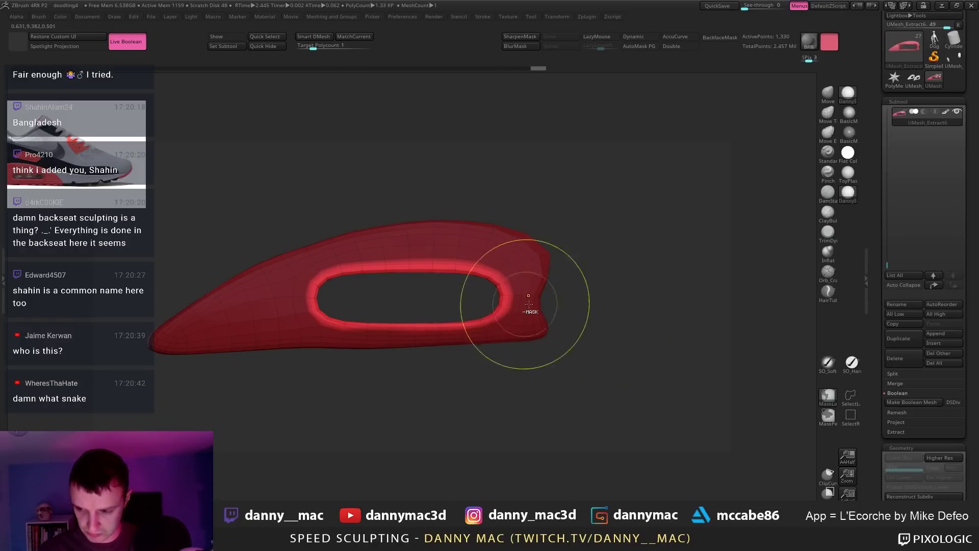
# Step: Draw a vertical Transpose line through the oval window's unmasked rim
pyautogui.press('w')
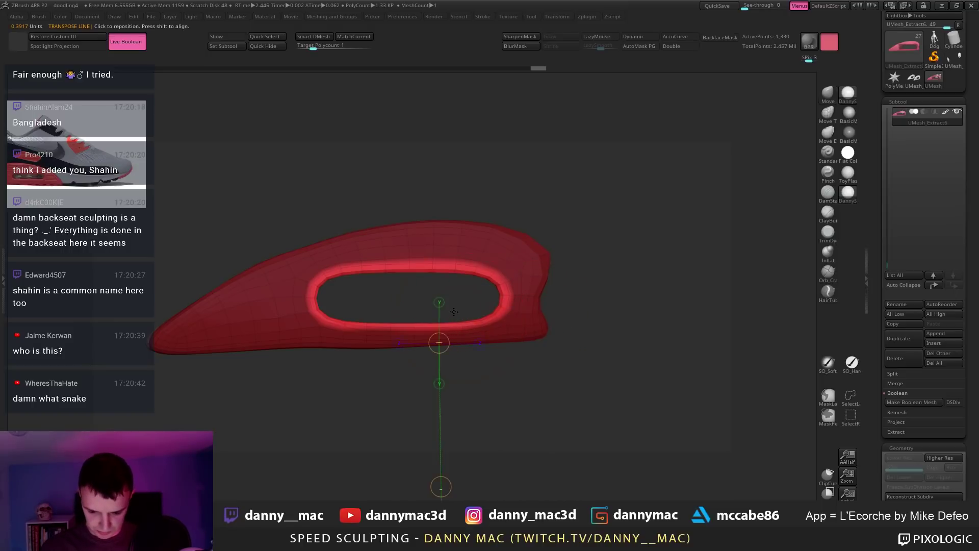
pyautogui.click(440, 303)
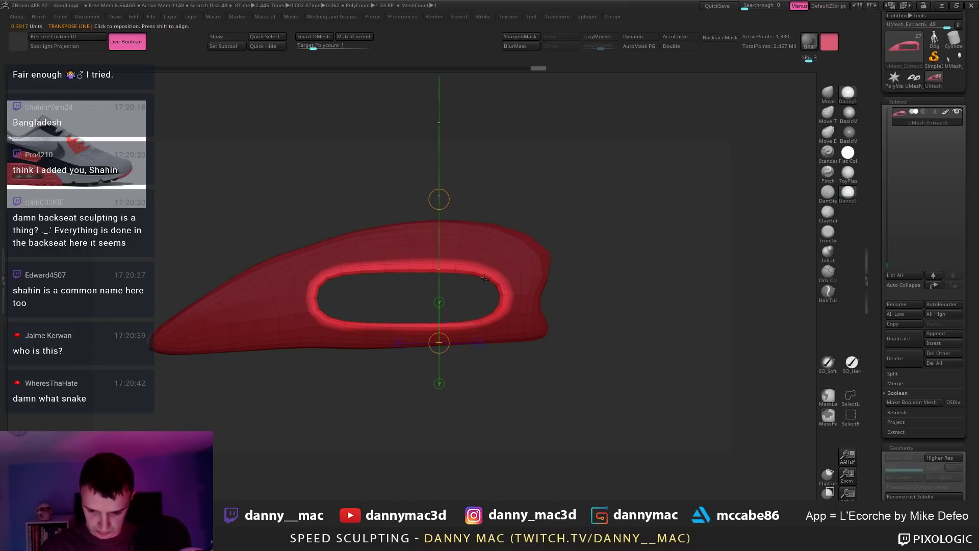
pyautogui.click(475, 296)
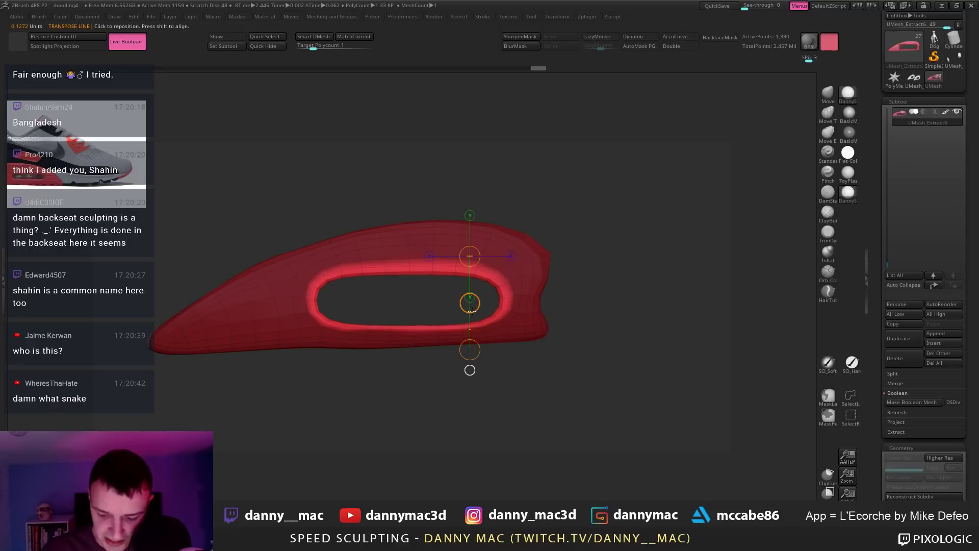
pyautogui.moveTo(295, 291); pyautogui.dragTo(409, 372)
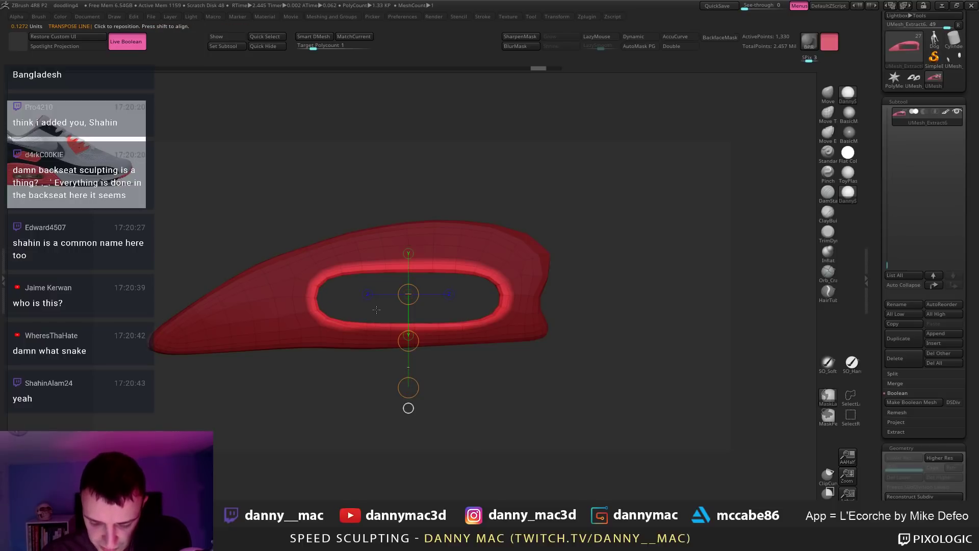
# Step: Scale the window rim with the Transpose line and clear the mask
pyautogui.moveTo(368, 332)
pyautogui.keyDown('ctrl'); pyautogui.mouseDown()
pyautogui.moveTo(441, 330)
pyautogui.moveTo(474, 313)
pyautogui.moveTo(403, 329)
pyautogui.moveTo(485, 329)
pyautogui.moveTo(493, 315)
pyautogui.mouseUp(); pyautogui.keyUp('ctrl')
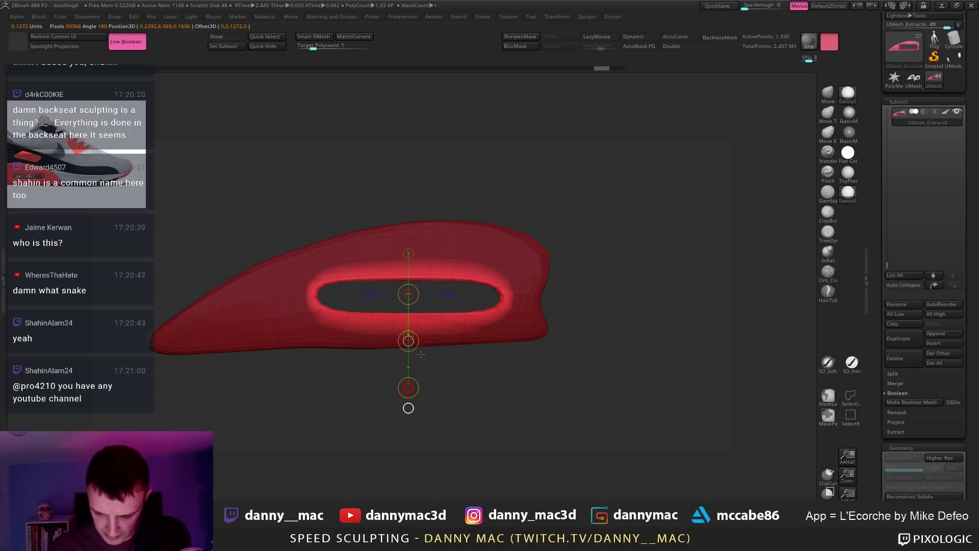
pyautogui.moveTo(421, 354); pyautogui.dragTo(474, 358)
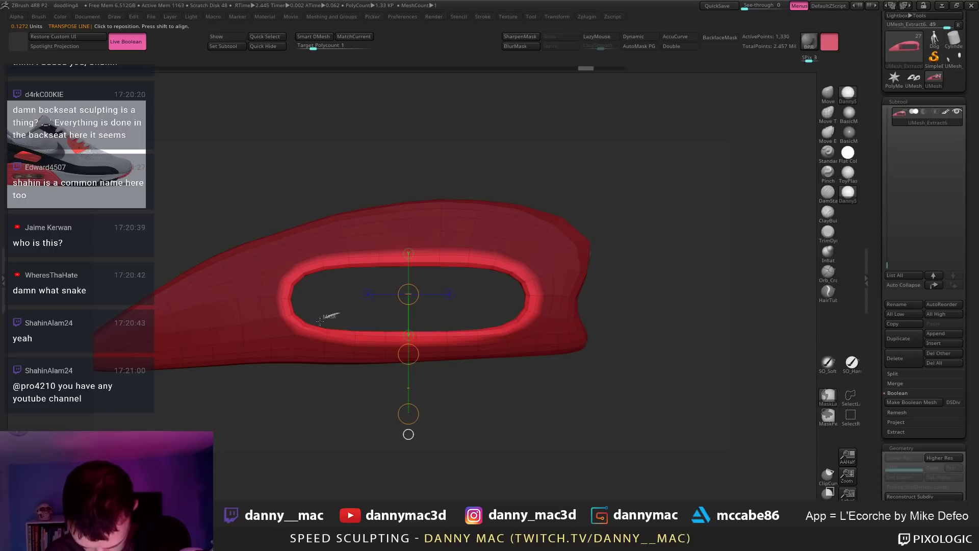
pyautogui.moveTo(320, 321)
pyautogui.keyDown('ctrl'); pyautogui.mouseDown()
pyautogui.moveTo(524, 336)
pyautogui.moveTo(525, 321)
pyautogui.moveTo(515, 286)
pyautogui.moveTo(326, 273)
pyautogui.moveTo(319, 311)
pyautogui.mouseUp(); pyautogui.keyUp('ctrl')
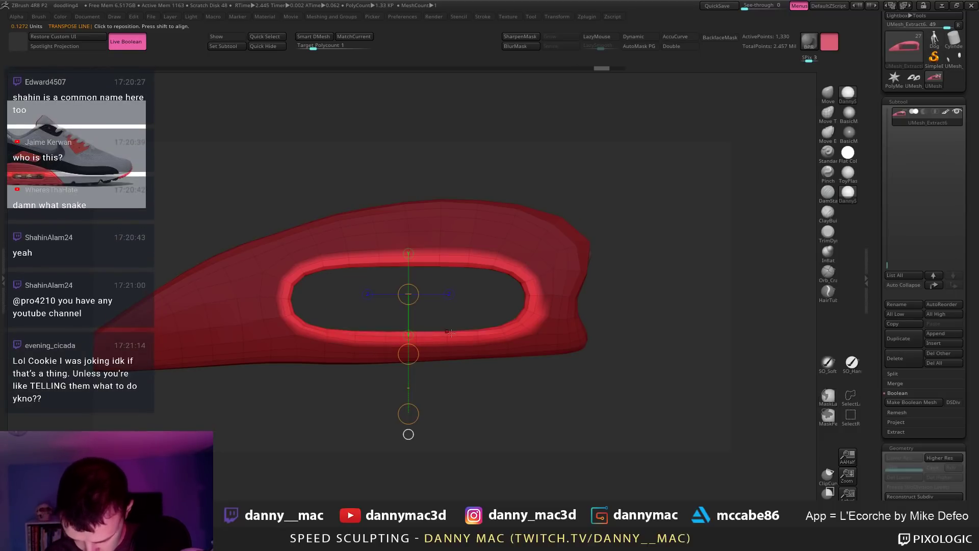
pyautogui.keyDown('ctrl'); pyautogui.moveTo(428, 384); pyautogui.dragTo(430, 386); pyautogui.keyUp('ctrl')
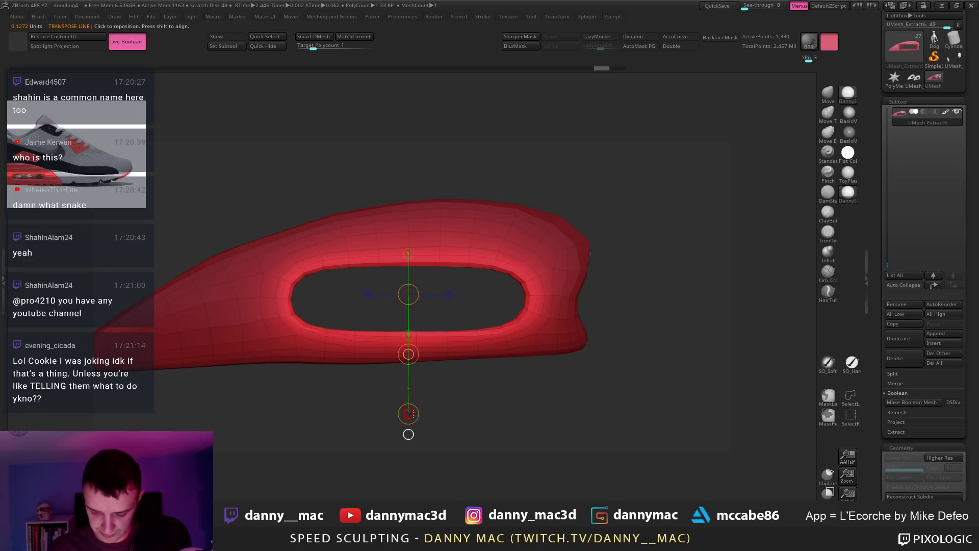
pyautogui.moveTo(411, 413); pyautogui.dragTo(419, 364)
pyautogui.keyDown('ctrl'); pyautogui.moveTo(474, 390); pyautogui.dragTo(498, 408); pyautogui.keyUp('ctrl')
# Step: Zoom out to the panel's inner pink side, pick the Move brush, then show the foot and shoe again
pyautogui.press('q')
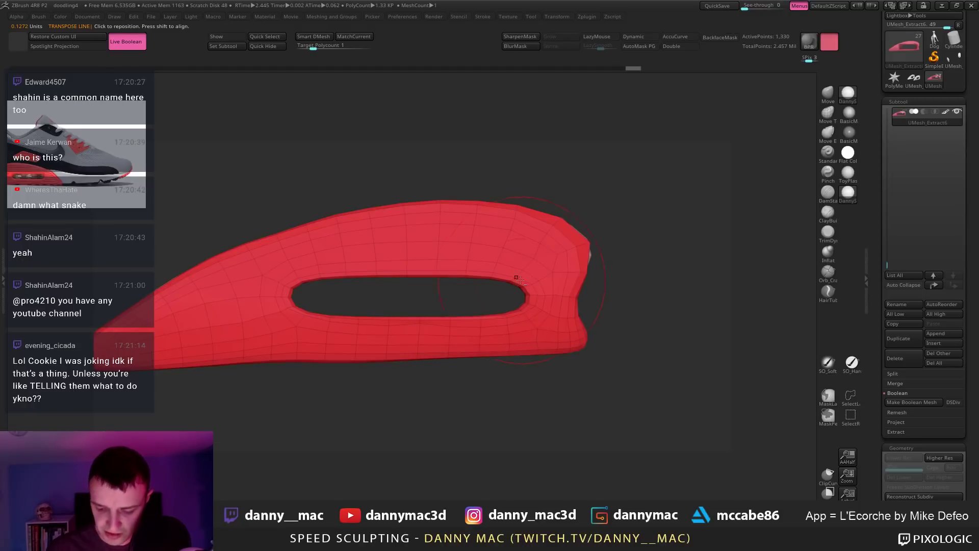
pyautogui.keyDown('ctrl'); pyautogui.moveTo(455, 278); pyautogui.dragTo(367, 293, button='right'); pyautogui.keyUp('ctrl')
pyautogui.press('space')
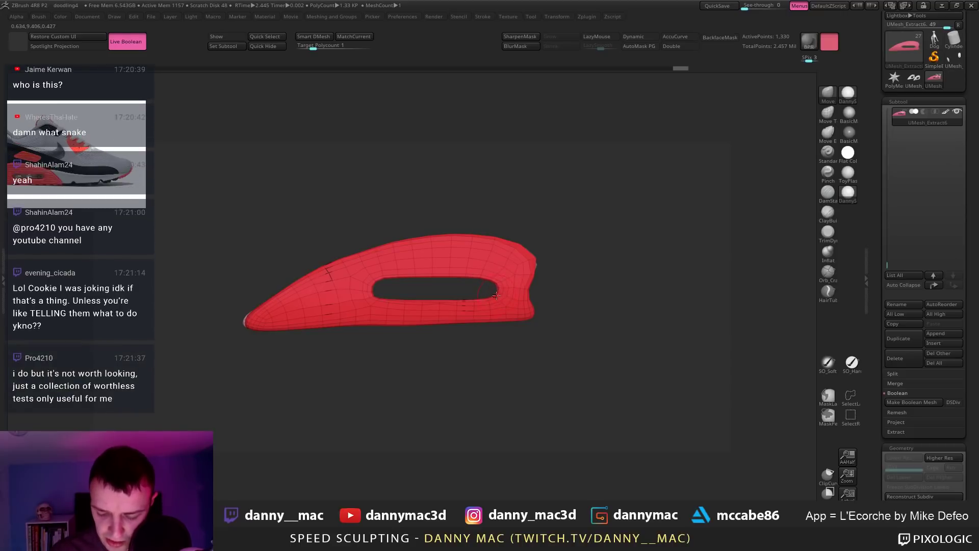
pyautogui.press('space')
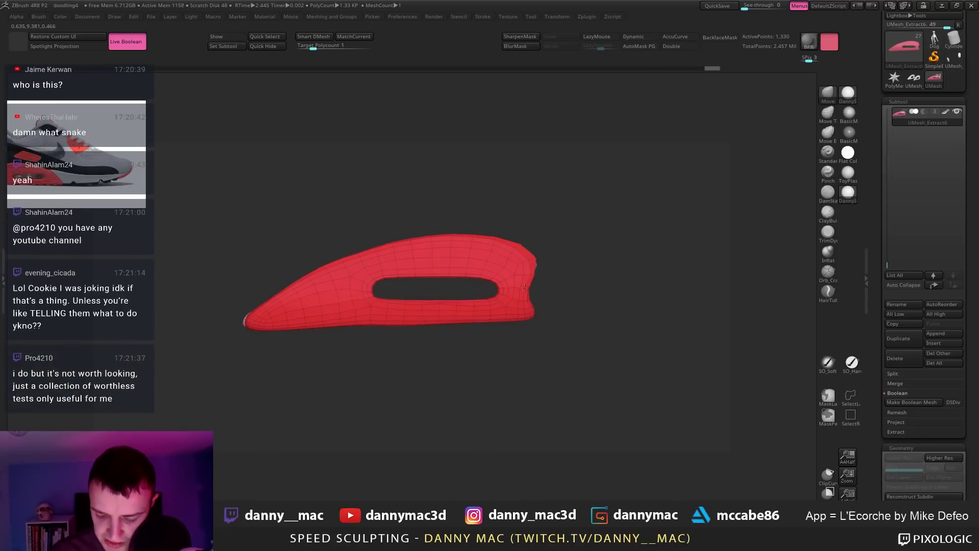
pyautogui.moveTo(524, 288)
pyautogui.mouseDown()
pyautogui.moveTo(479, 285)
pyautogui.moveTo(559, 320)
pyautogui.moveTo(543, 324)
pyautogui.moveTo(613, 334)
pyautogui.moveTo(647, 327)
pyautogui.moveTo(621, 259)
pyautogui.moveTo(538, 306)
pyautogui.mouseUp()
pyautogui.press('space')
pyautogui.press('space')
pyautogui.hotkey('alt', 's')
# Step: Frame the model and subdivide the heel panel to level 2, answering NO to Dynamic Subdiv
pyautogui.press('f')
pyautogui.press('d')
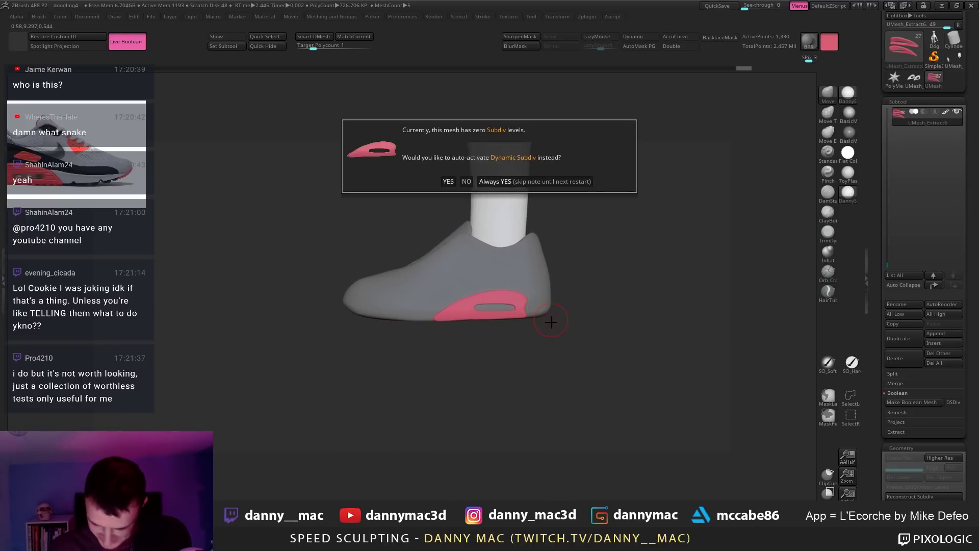
pyautogui.click(497, 182)
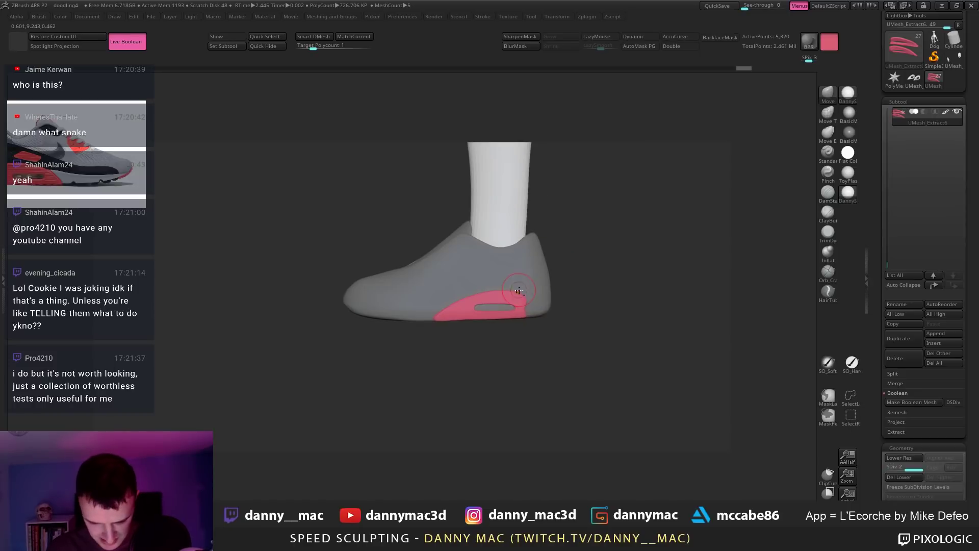
pyautogui.moveTo(535, 306); pyautogui.dragTo(535, 292)
# Step: Shift the Spotlight shoe reference to the right and nudge the pink panel's left tip
pyautogui.press('z')
pyautogui.moveTo(98, 172); pyautogui.dragTo(124, 169)
pyautogui.press('z')
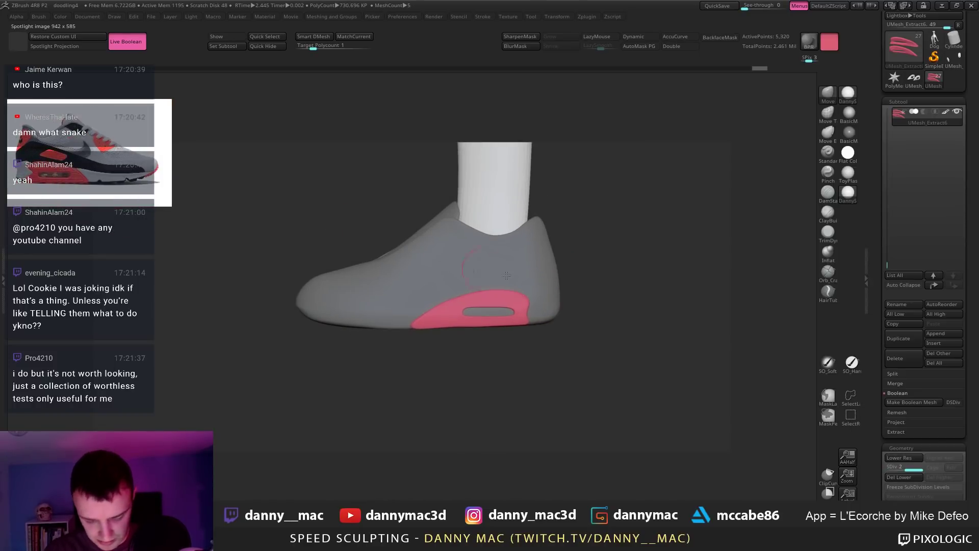
pyautogui.moveTo(537, 295)
pyautogui.mouseDown()
pyautogui.moveTo(546, 297)
pyautogui.moveTo(533, 295)
pyautogui.mouseUp()
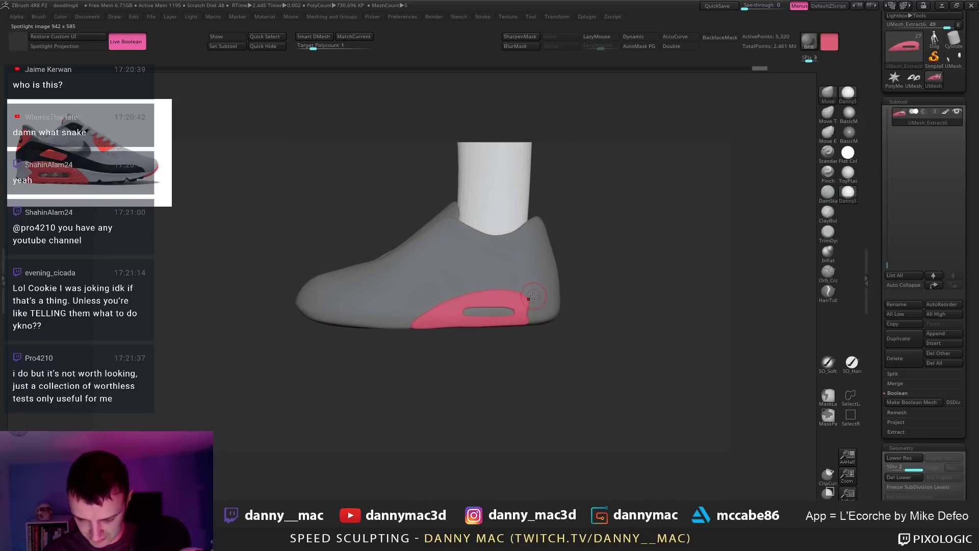
pyautogui.press('space')
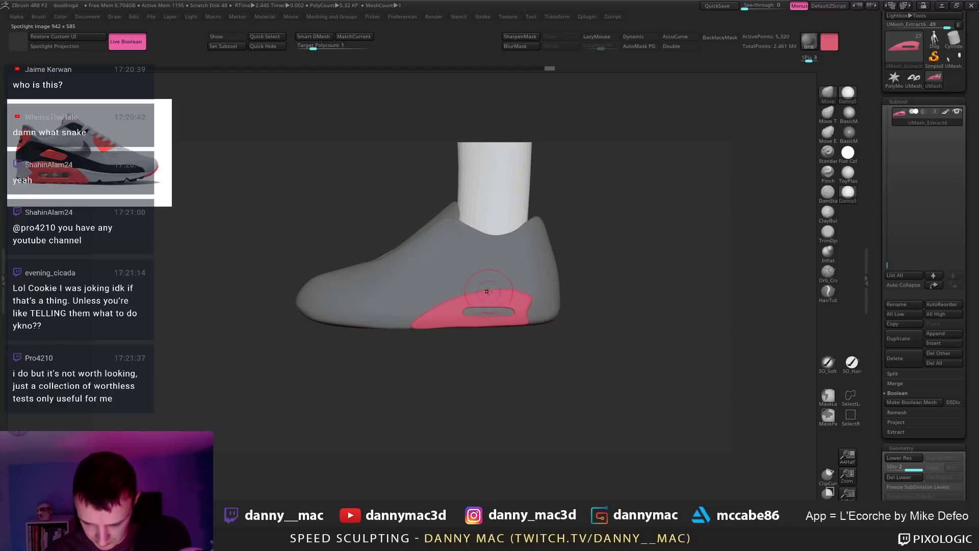
pyautogui.moveTo(410, 326); pyautogui.dragTo(414, 328)
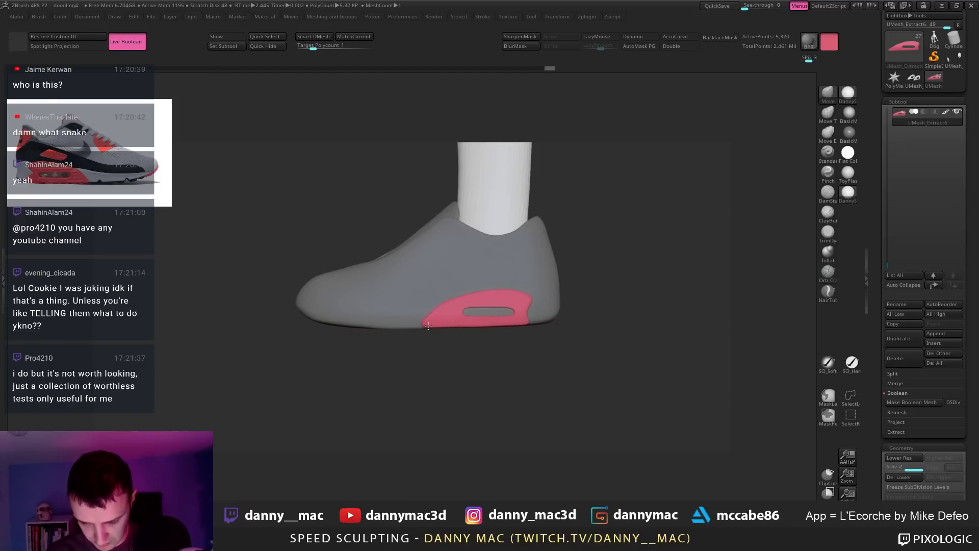
# Step: Select the grey shoe, push up its heel collar, and enable AutoMask PG
pyautogui.keyDown('alt'); pyautogui.click(430, 325); pyautogui.keyUp('alt')
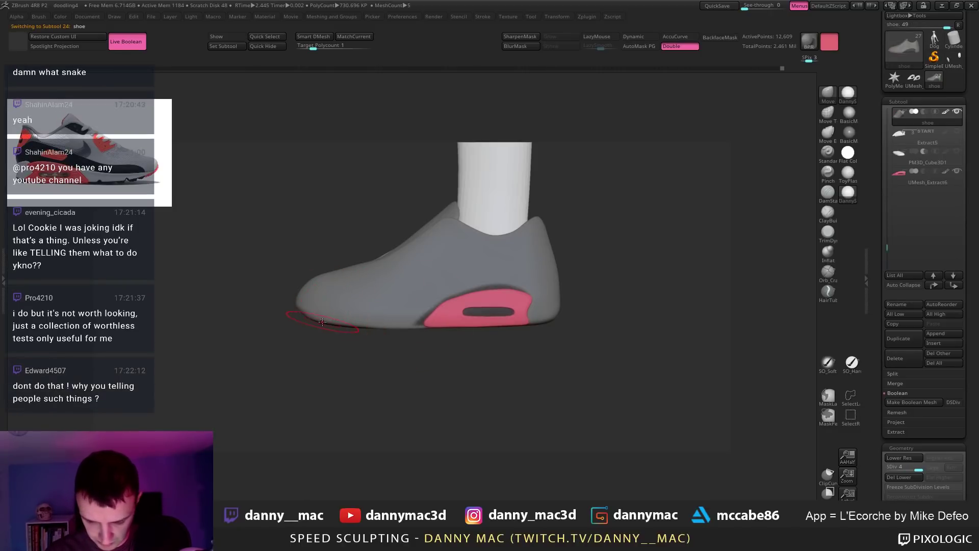
pyautogui.keyDown('shift'); pyautogui.moveTo(321, 321); pyautogui.dragTo(355, 317); pyautogui.keyUp('shift')
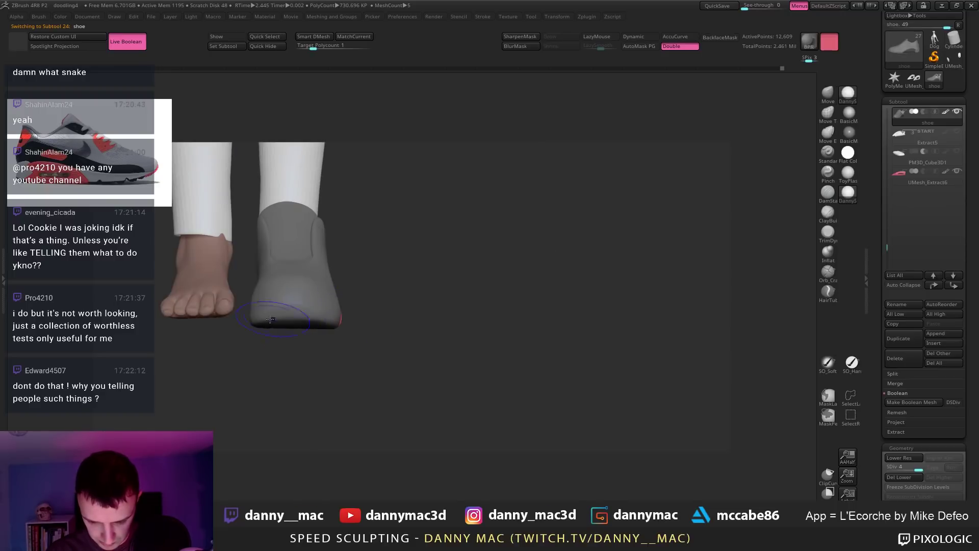
pyautogui.moveTo(305, 316); pyautogui.dragTo(337, 273, button='right')
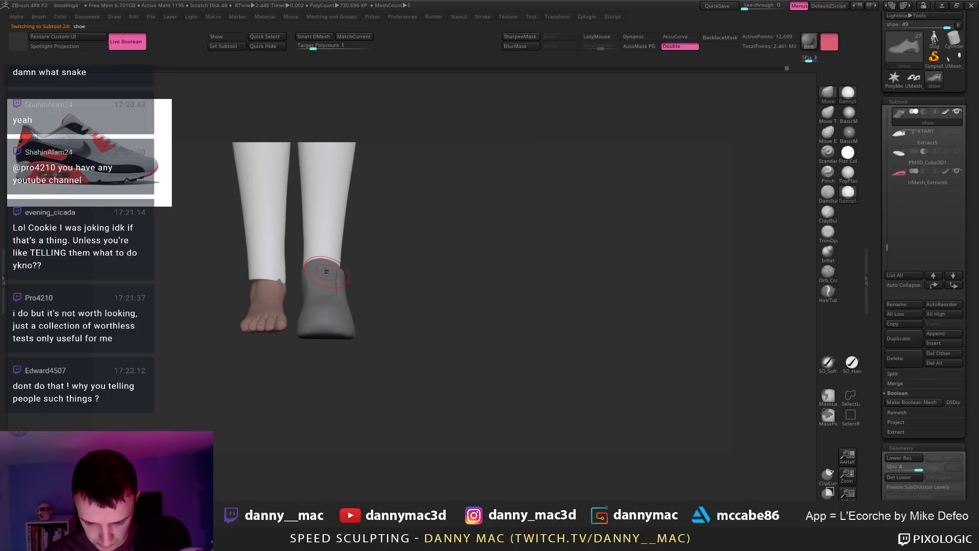
pyautogui.moveTo(326, 271); pyautogui.dragTo(336, 264)
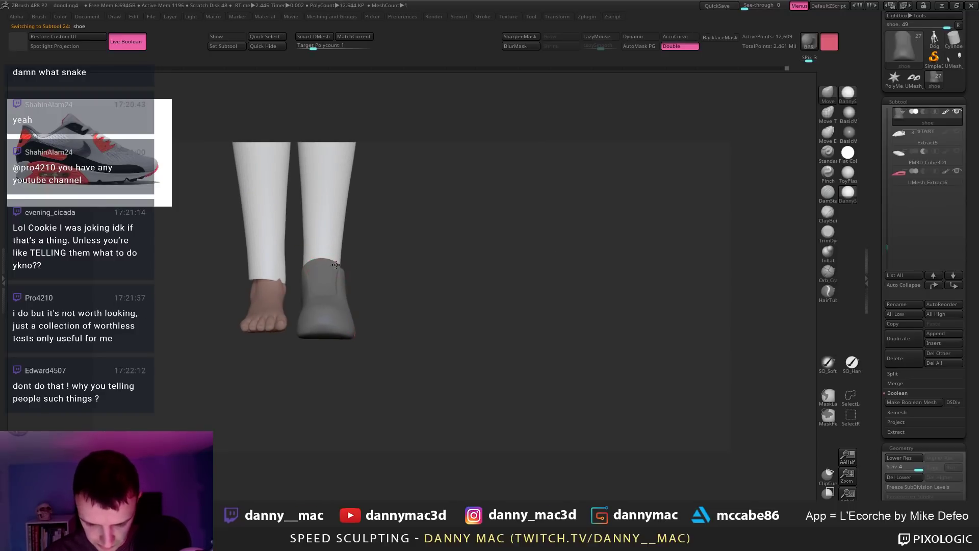
pyautogui.click(649, 45)
# Step: Reduce the brush size and orbit to a side view of the shoe heel
pyautogui.moveTo(398, 204); pyautogui.dragTo(412, 202, button='right')
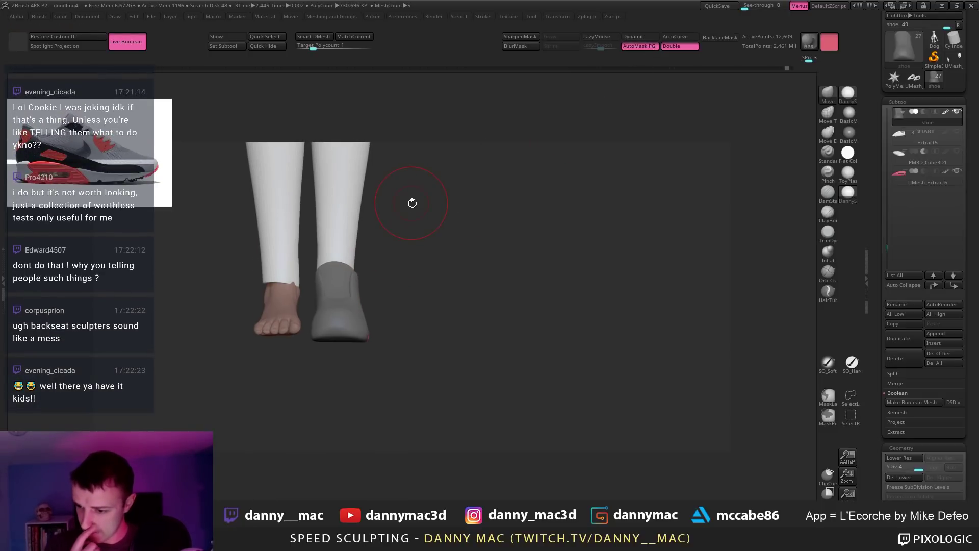
pyautogui.moveTo(376, 248)
pyautogui.keyDown('alt'); pyautogui.mouseDown()
pyautogui.moveTo(395, 252)
pyautogui.moveTo(368, 283)
pyautogui.mouseUp(); pyautogui.keyUp('alt')
pyautogui.press('space')
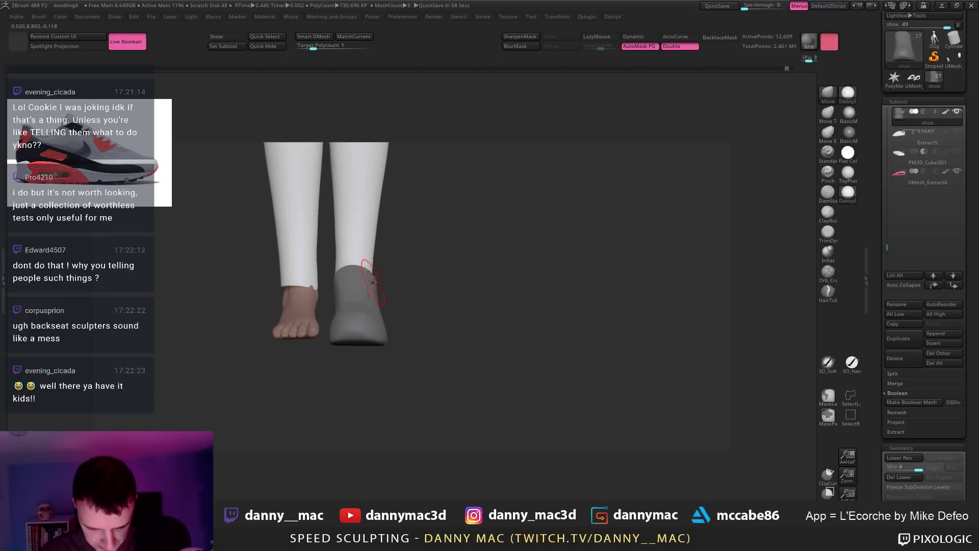
pyautogui.press('space')
pyautogui.keyDown('alt'); pyautogui.moveTo(376, 270); pyautogui.dragTo(382, 275, button='right'); pyautogui.keyUp('alt')
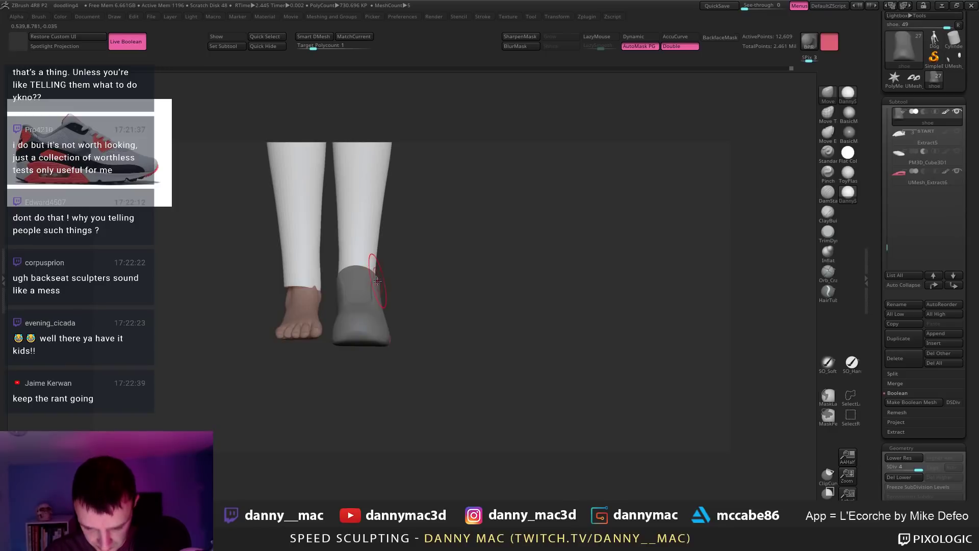
pyautogui.keyDown('alt'); pyautogui.moveTo(375, 276); pyautogui.dragTo(386, 277, button='right'); pyautogui.keyUp('alt')
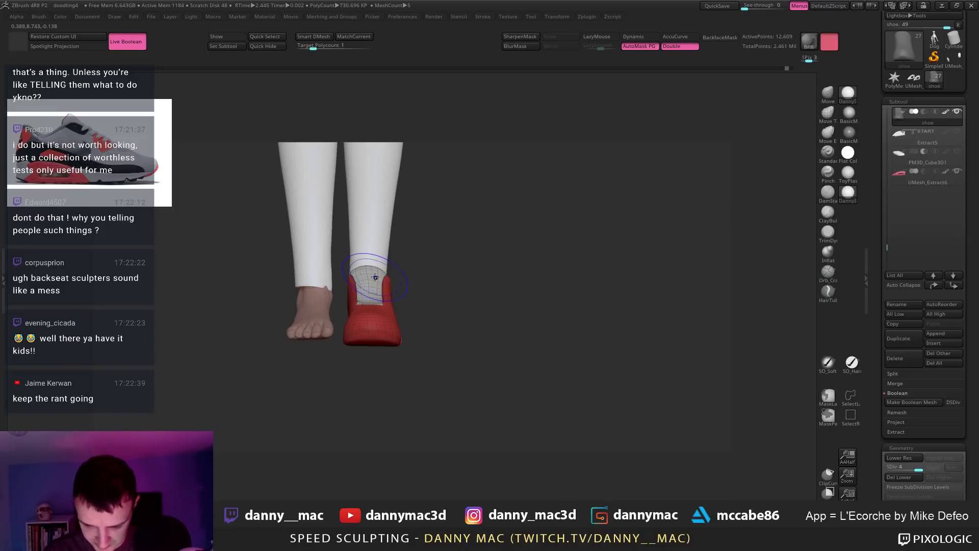
pyautogui.press('space')
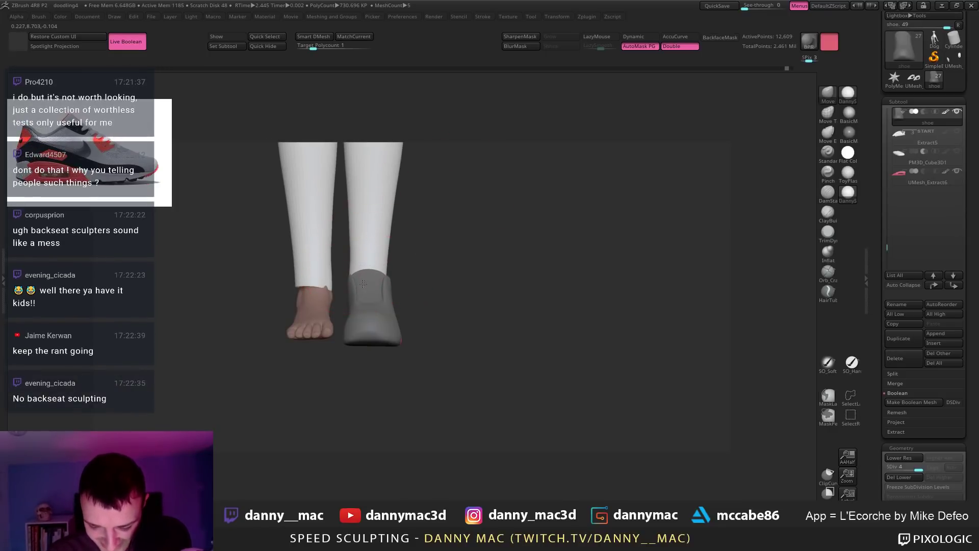
pyautogui.moveTo(382, 278); pyautogui.dragTo(406, 273, button='right')
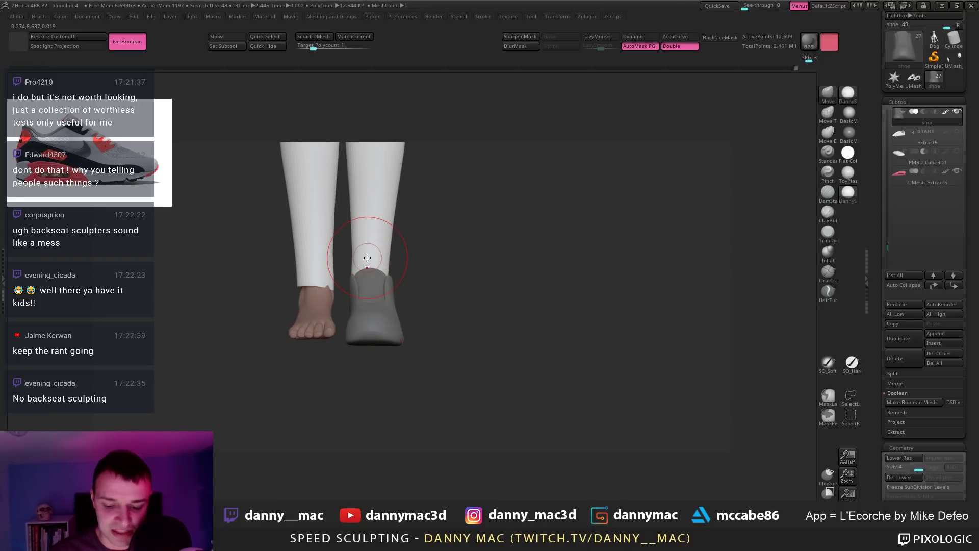
pyautogui.moveTo(367, 258); pyautogui.dragTo(275, 258, button='right')
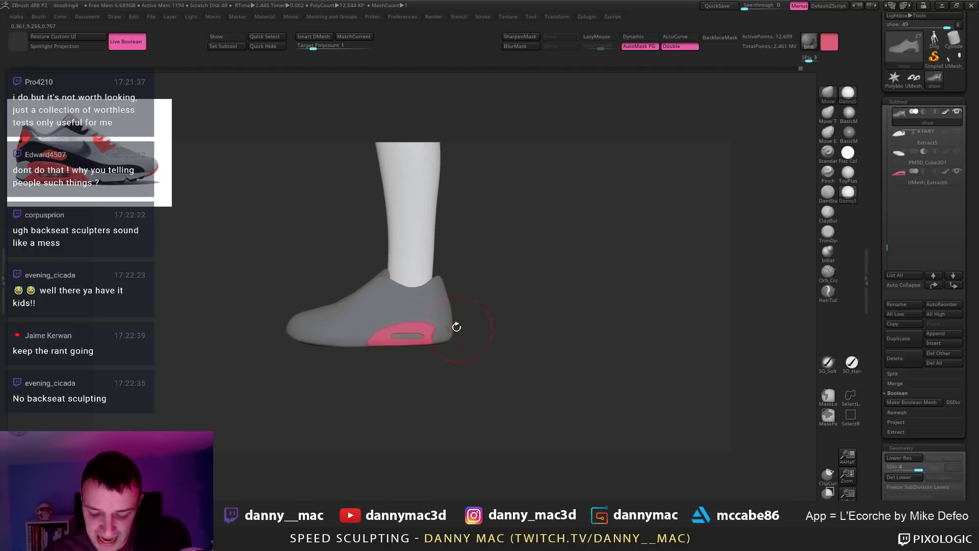
# Step: Select UMesh_Extract6 at SDiv 1 with Polyframe on and smooth its front tip
pyautogui.keyDown('alt'); pyautogui.click(334, 345); pyautogui.keyUp('alt')
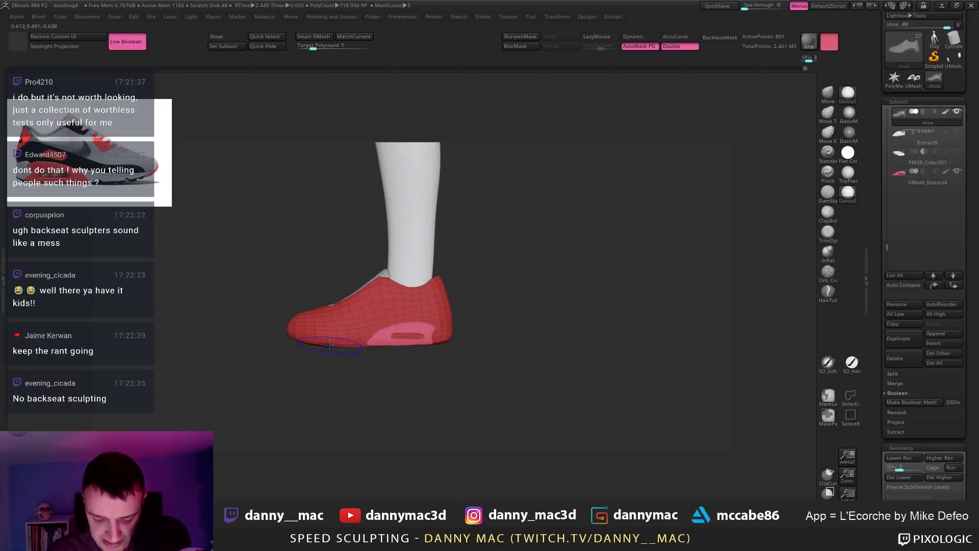
pyautogui.keyDown('alt'); pyautogui.click(370, 341); pyautogui.keyUp('alt')
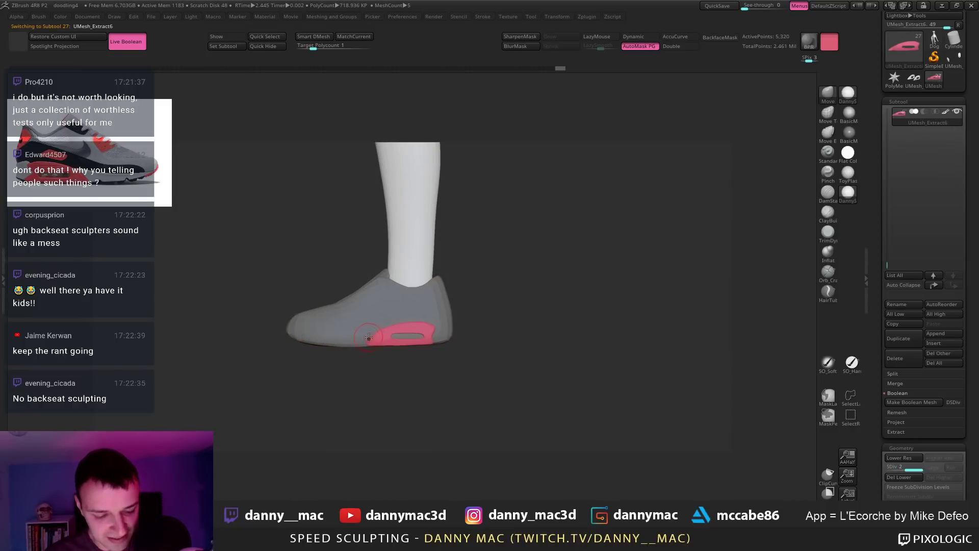
pyautogui.hotkey('shift', 'd')
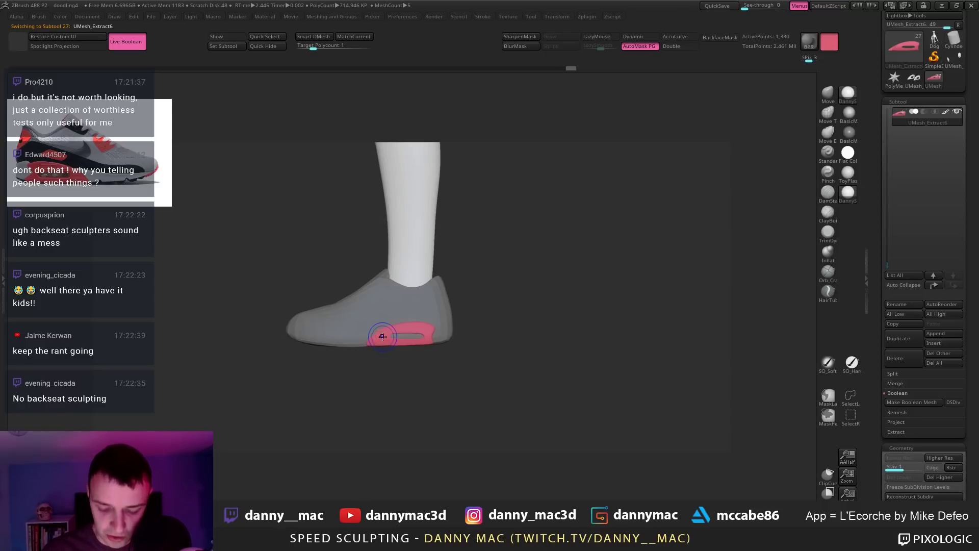
pyautogui.keyDown('alt'); pyautogui.click(384, 341); pyautogui.keyUp('alt')
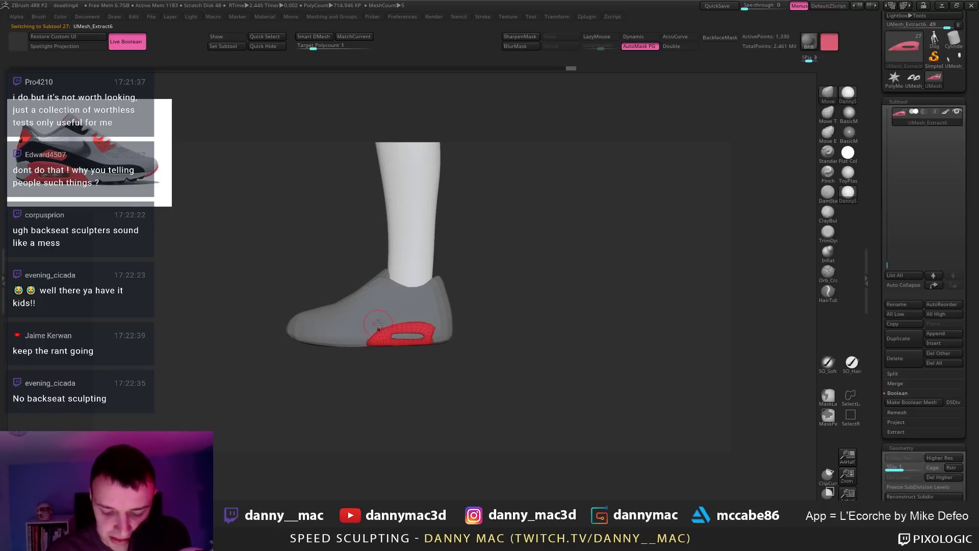
pyautogui.moveTo(372, 333); pyautogui.dragTo(371, 339)
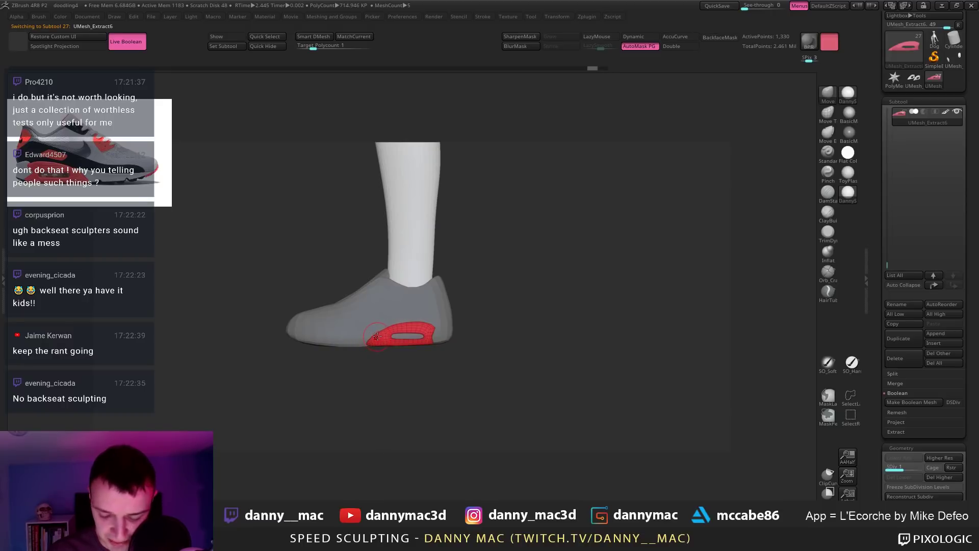
pyautogui.scroll(3, 424, 336)
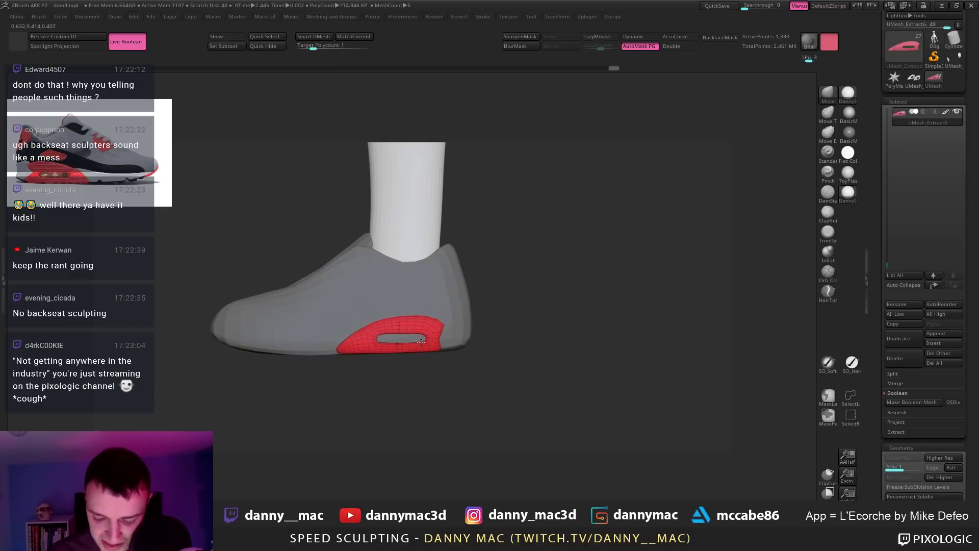
# Step: Raise the insert to SDiv 3 and turn off Polyframe
pyautogui.press('d')
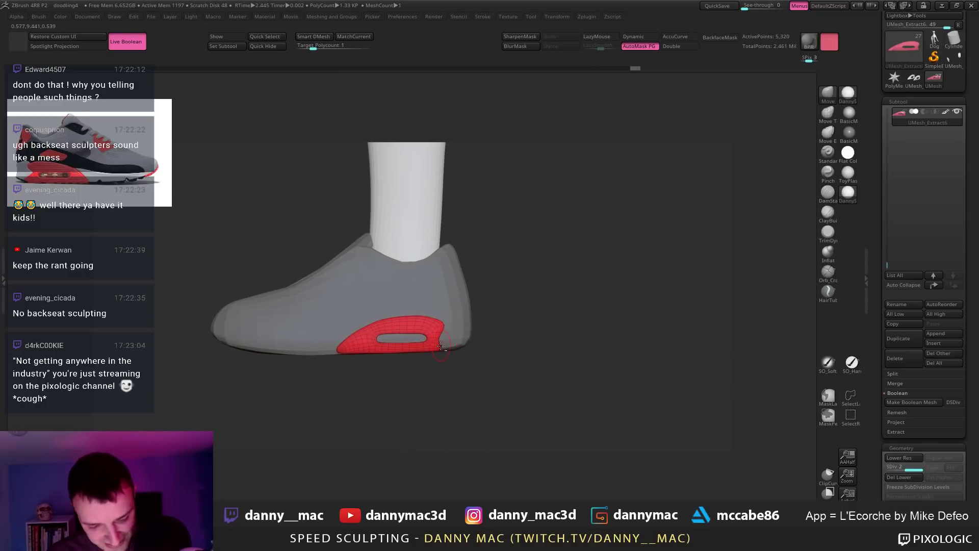
pyautogui.keyDown('alt'); pyautogui.moveTo(442, 347); pyautogui.dragTo(391, 313, button='right'); pyautogui.keyUp('alt')
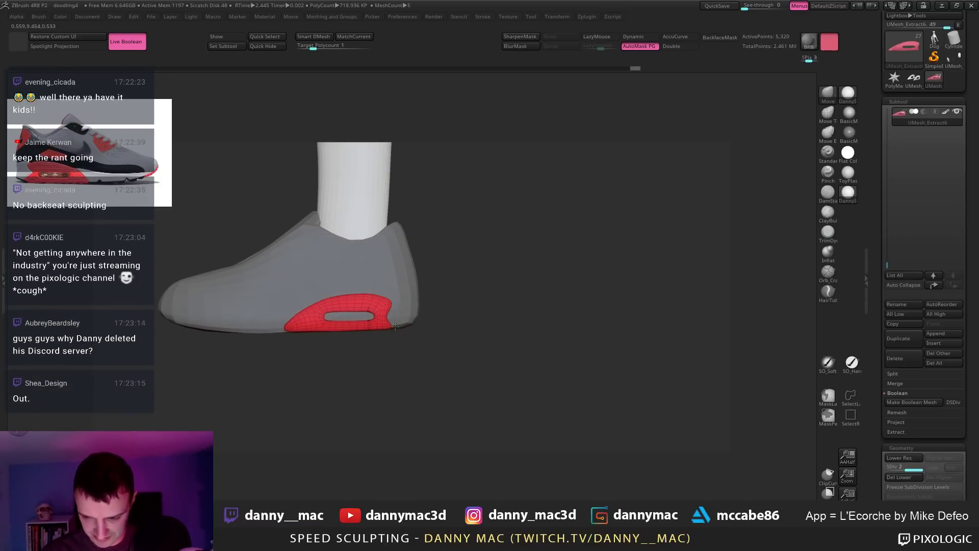
pyautogui.press('space')
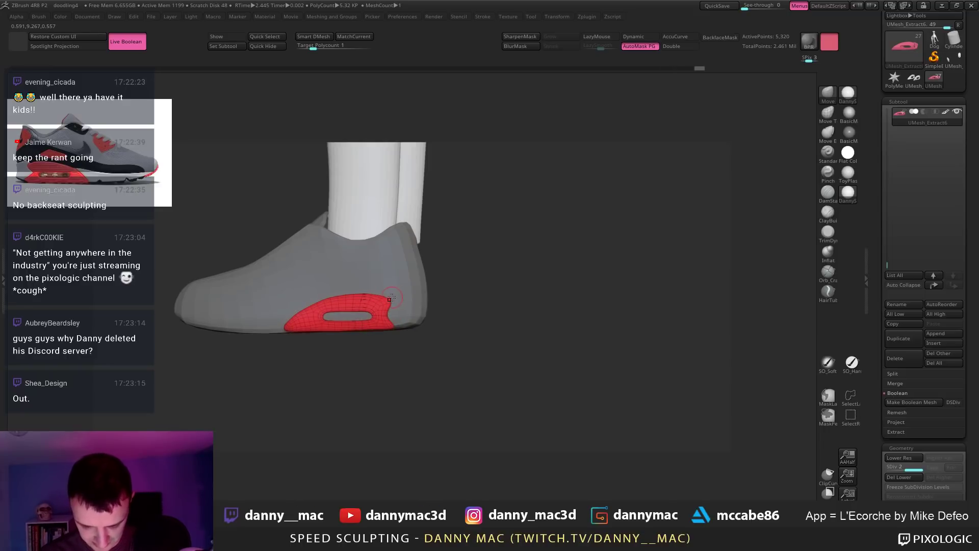
pyautogui.hotkey('ctrl', 'd')
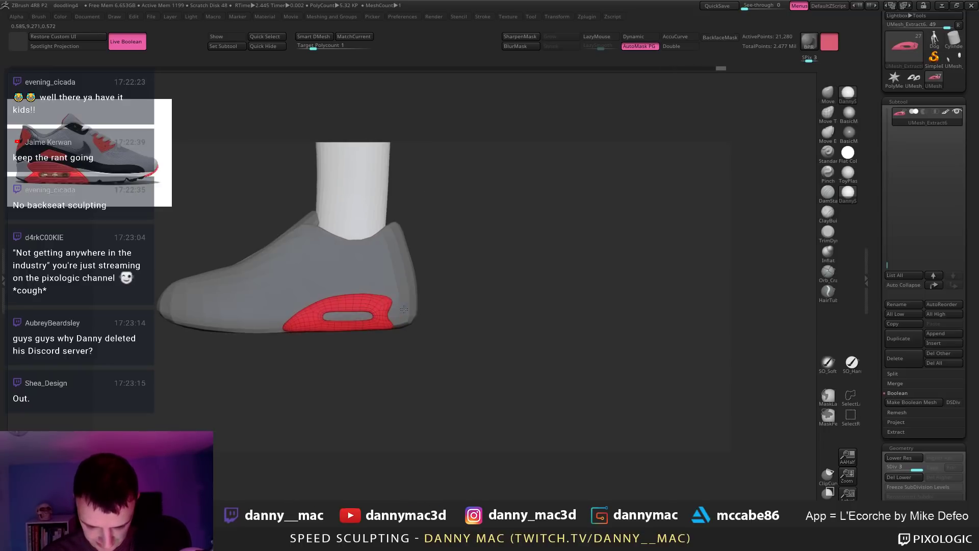
pyautogui.hotkey('shift', 'f')
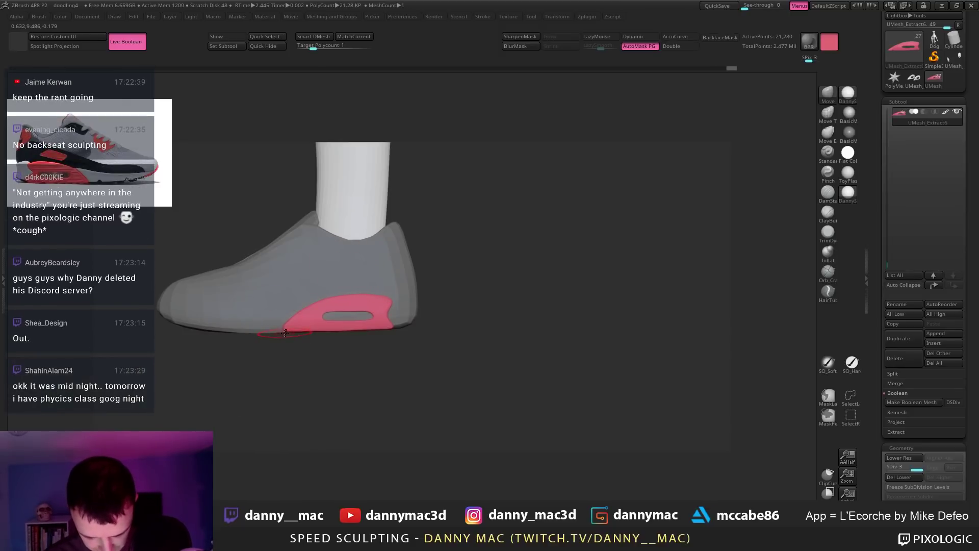
pyautogui.press('space')
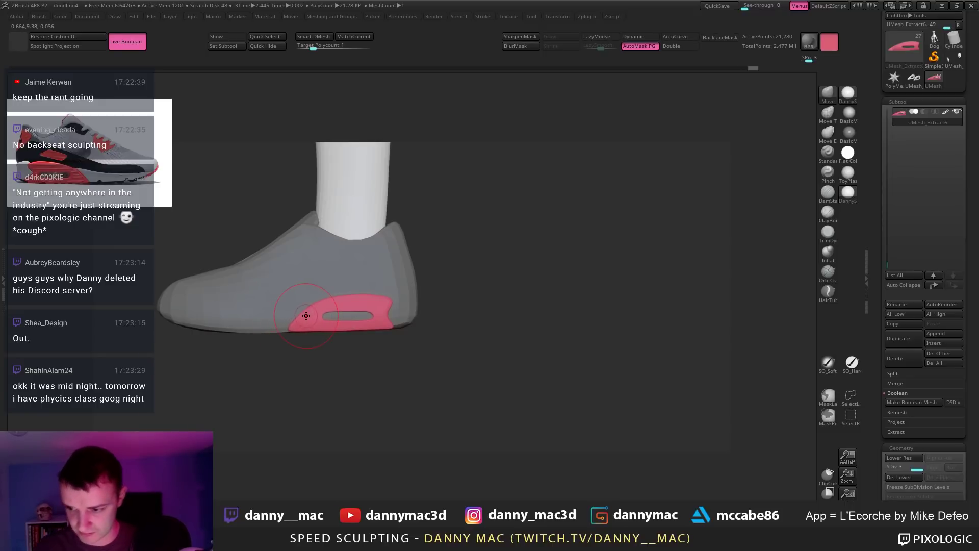
pyautogui.press('space')
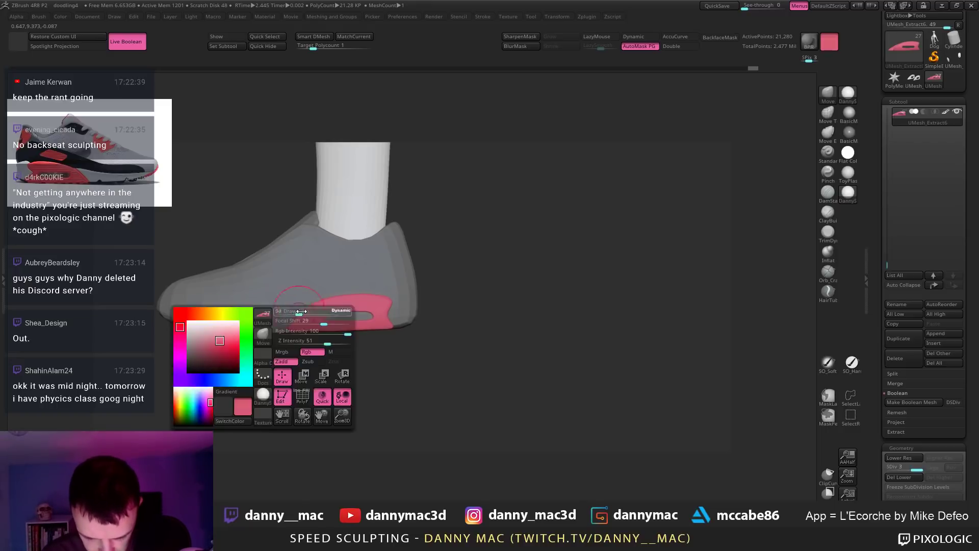
pyautogui.hotkey('shift', 'd')
pyautogui.hotkey('shift', 'd')
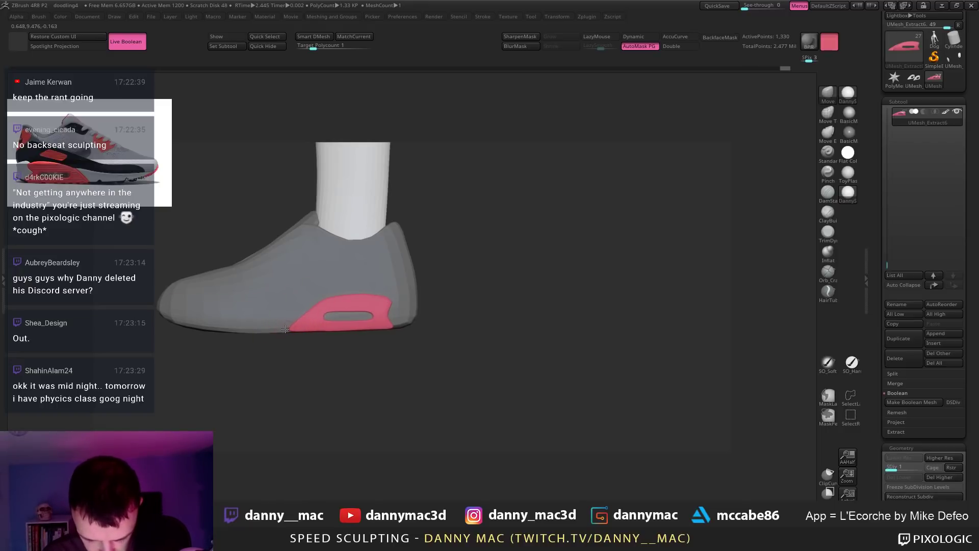
pyautogui.press('d')
pyautogui.press('d')
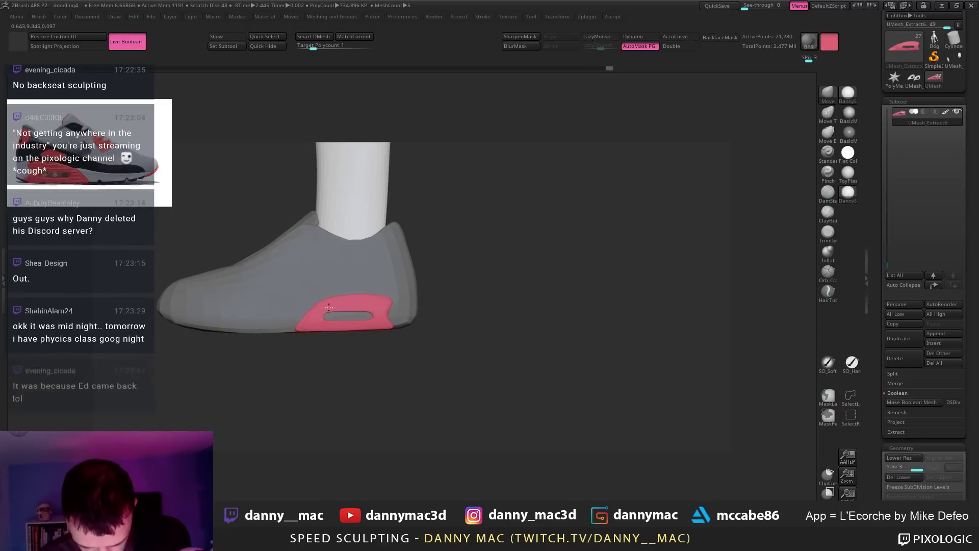
pyautogui.press('w')
pyautogui.moveTo(360, 329); pyautogui.dragTo(361, 403)
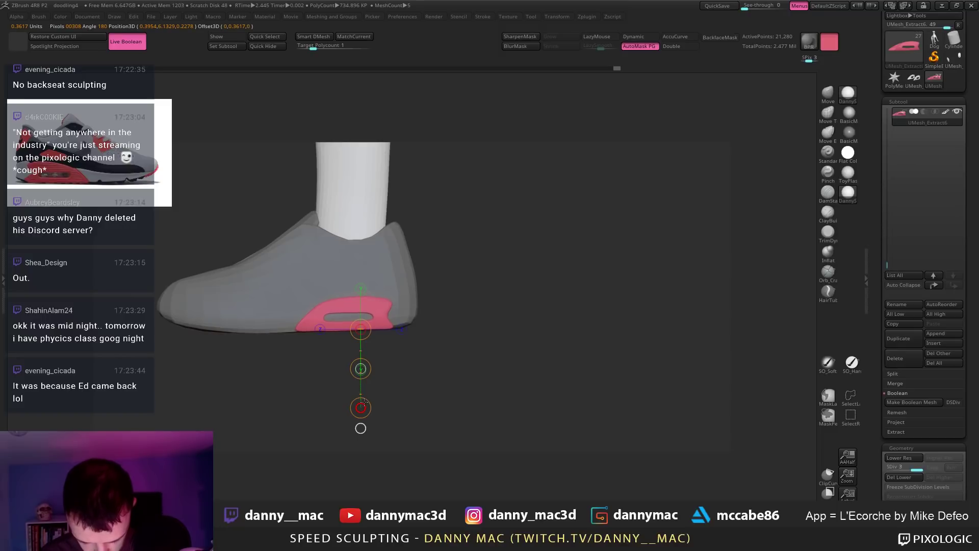
pyautogui.press('q')
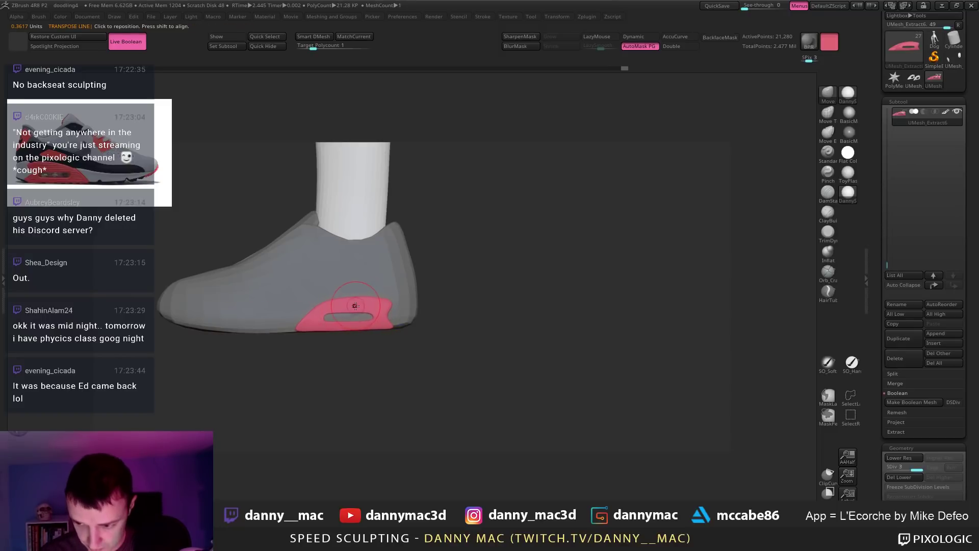
pyautogui.hotkey('ctrl', 'z')
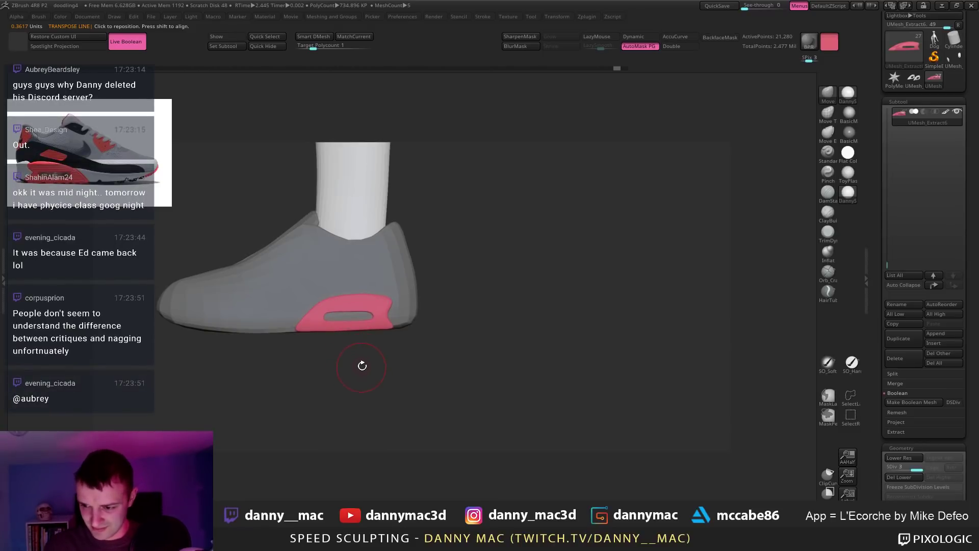
pyautogui.moveTo(345, 380)
pyautogui.keyDown('ctrl'); pyautogui.mouseDown()
pyautogui.moveTo(306, 326)
pyautogui.moveTo(359, 306)
pyautogui.moveTo(403, 367)
pyautogui.moveTo(354, 341)
pyautogui.mouseUp(); pyautogui.keyUp('ctrl')
pyautogui.hotkey('shift', 'd')
pyautogui.hotkey('shift', 'd')
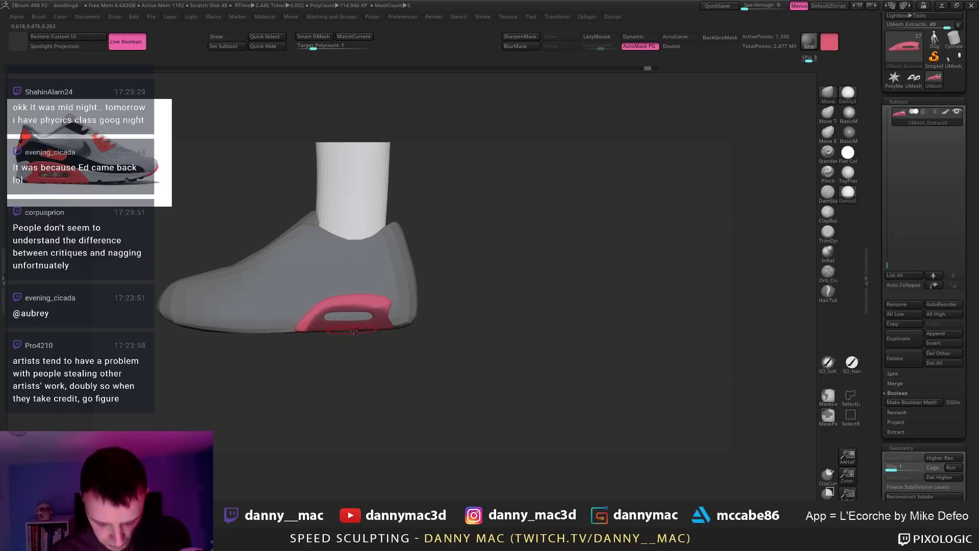
pyautogui.press('w')
pyautogui.moveTo(360, 330); pyautogui.dragTo(360, 408)
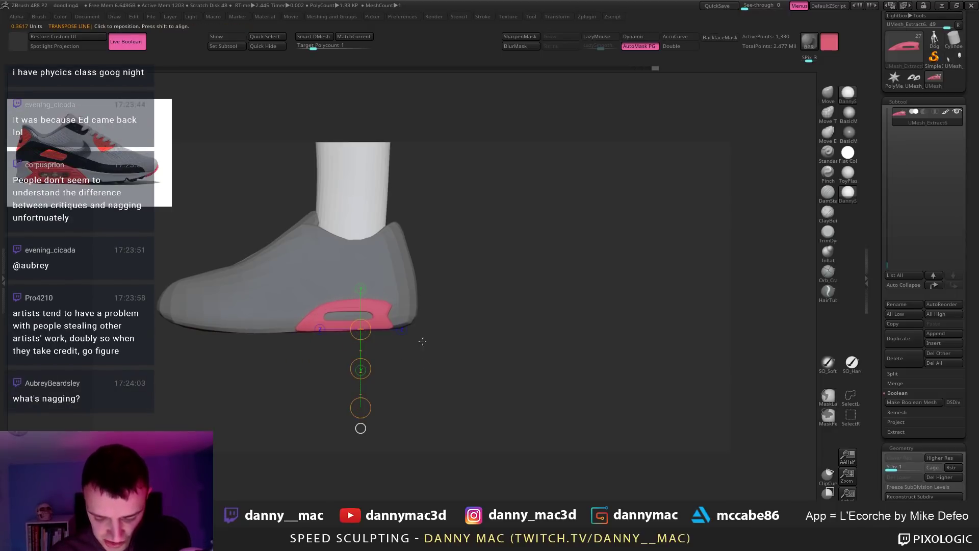
pyautogui.press('q')
pyautogui.hotkey('ctrl', 'd')
pyautogui.hotkey('ctrl', 'd')
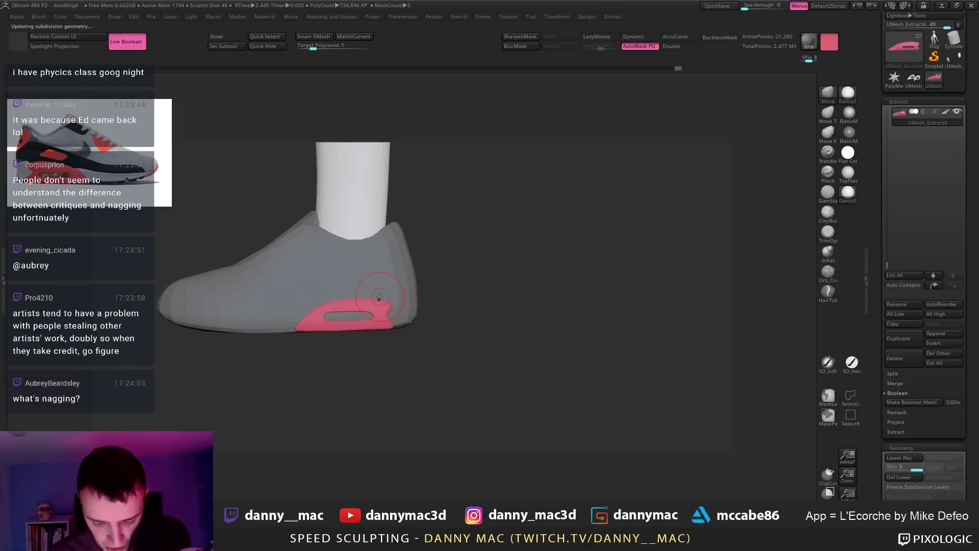
pyautogui.press('space')
pyautogui.press('space')
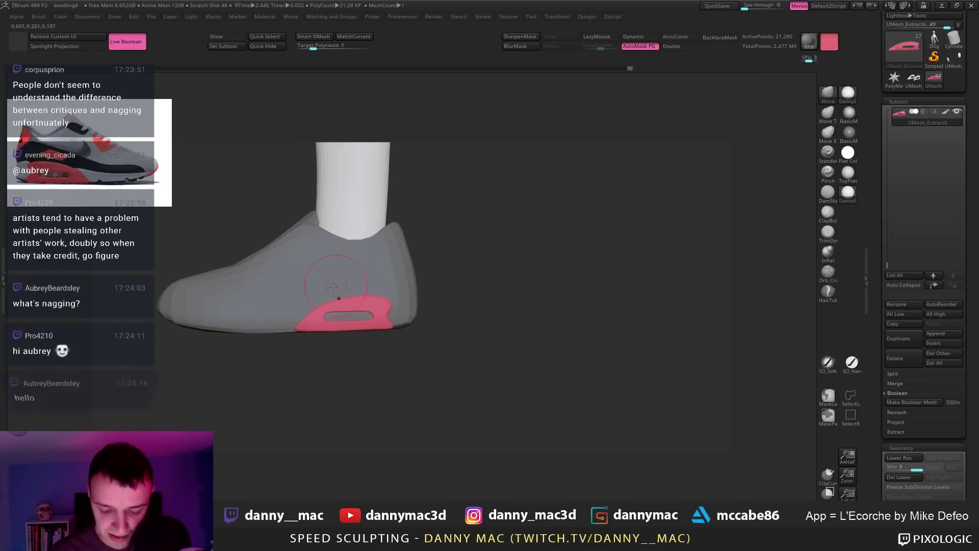
pyautogui.keyDown('alt'); pyautogui.click(289, 310); pyautogui.keyUp('alt')
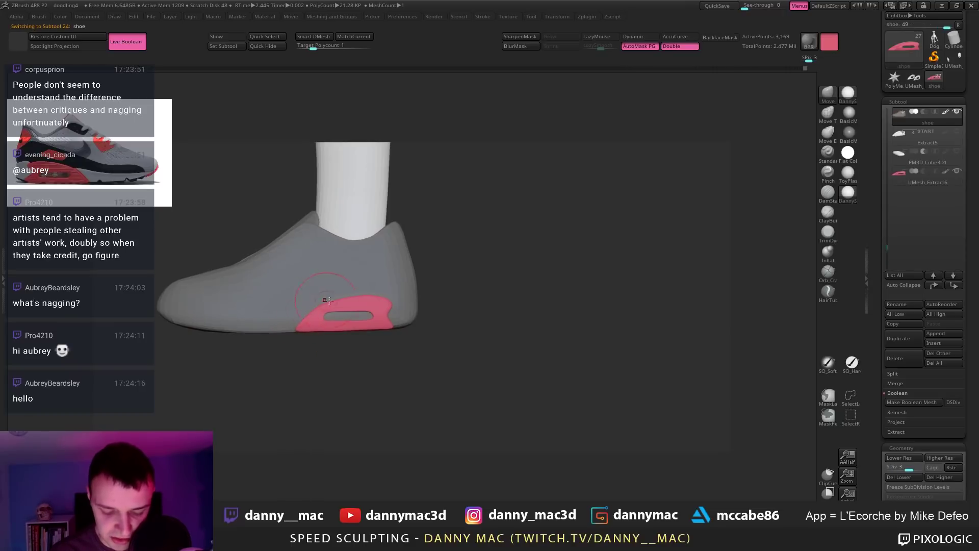
pyautogui.press('space')
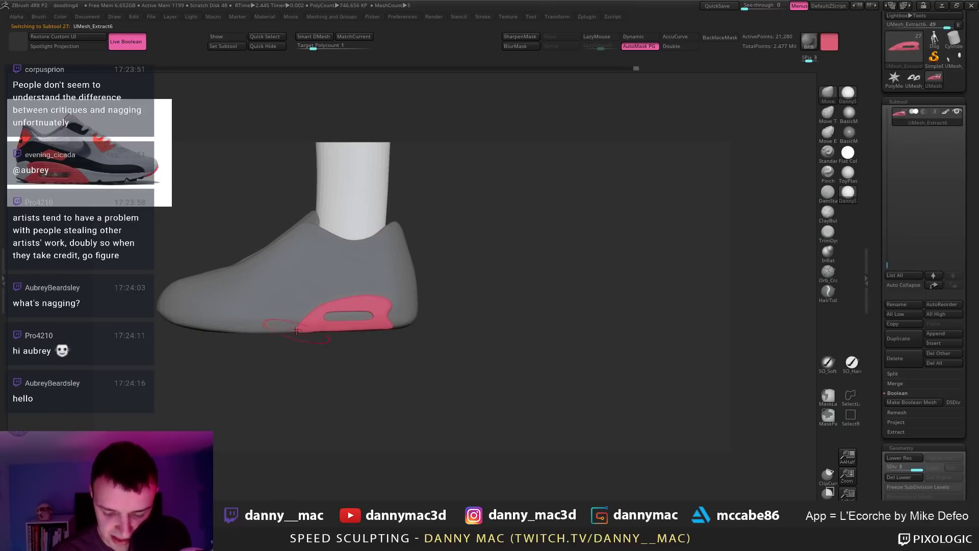
pyautogui.moveTo(327, 332); pyautogui.dragTo(382, 282, button='right')
pyautogui.press('space')
pyautogui.press('space')
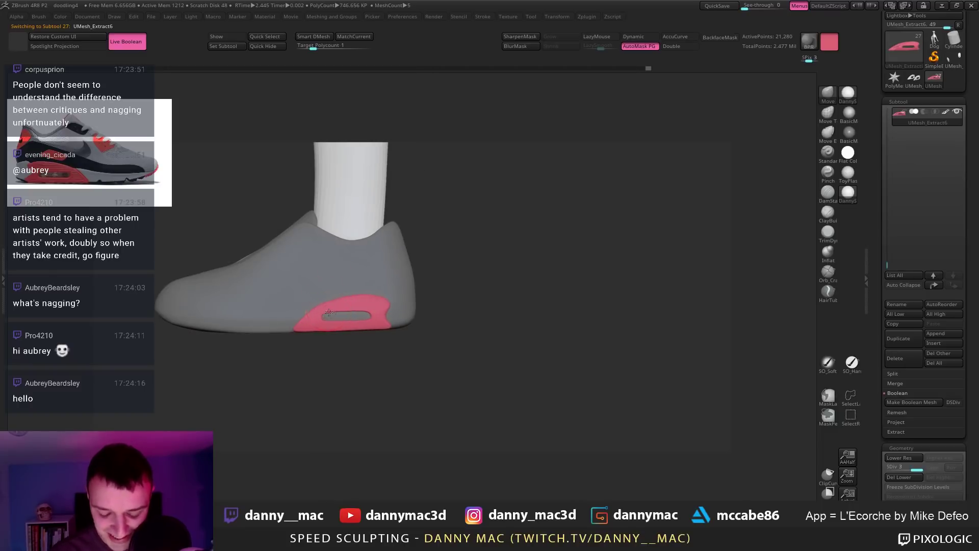
pyautogui.press('space')
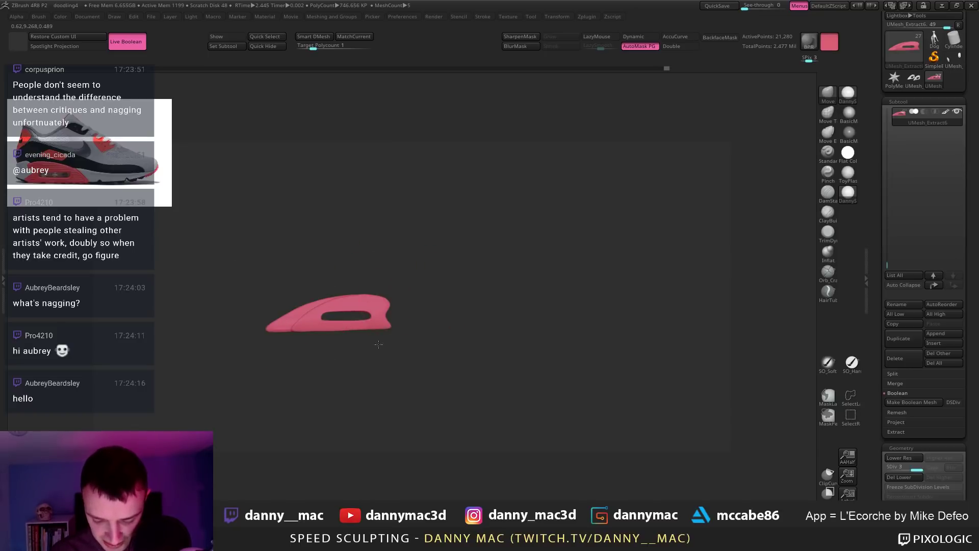
pyautogui.moveTo(421, 292); pyautogui.dragTo(329, 384)
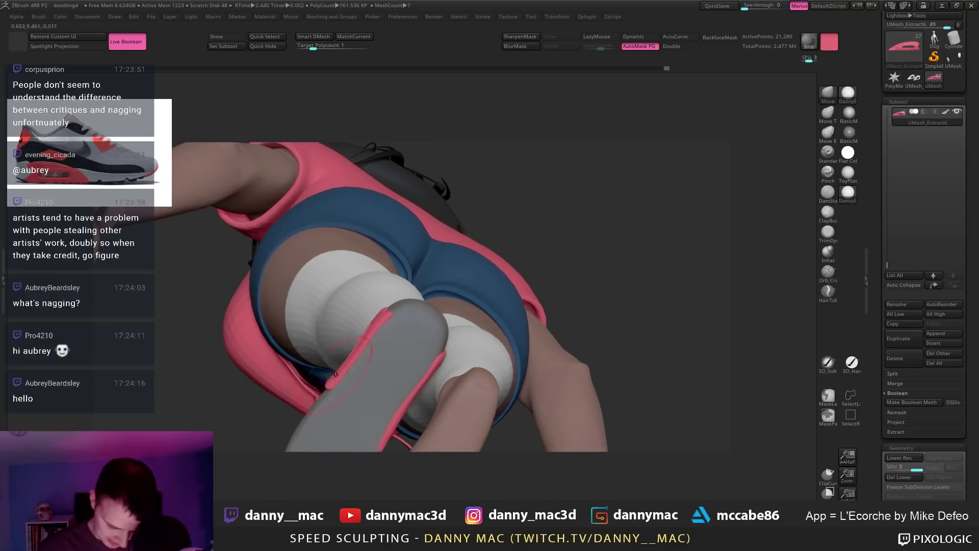
# Step: Select PM3D_Cube3D1 in the Subtool list and view the shoes from behind
pyautogui.moveTo(342, 374)
pyautogui.mouseDown(button='right')
pyautogui.moveTo(368, 334)
pyautogui.moveTo(343, 366)
pyautogui.moveTo(357, 290)
pyautogui.moveTo(361, 312)
pyautogui.moveTo(331, 304)
pyautogui.moveTo(403, 302)
pyautogui.mouseUp(button='right')
pyautogui.rightClick(343, 368)
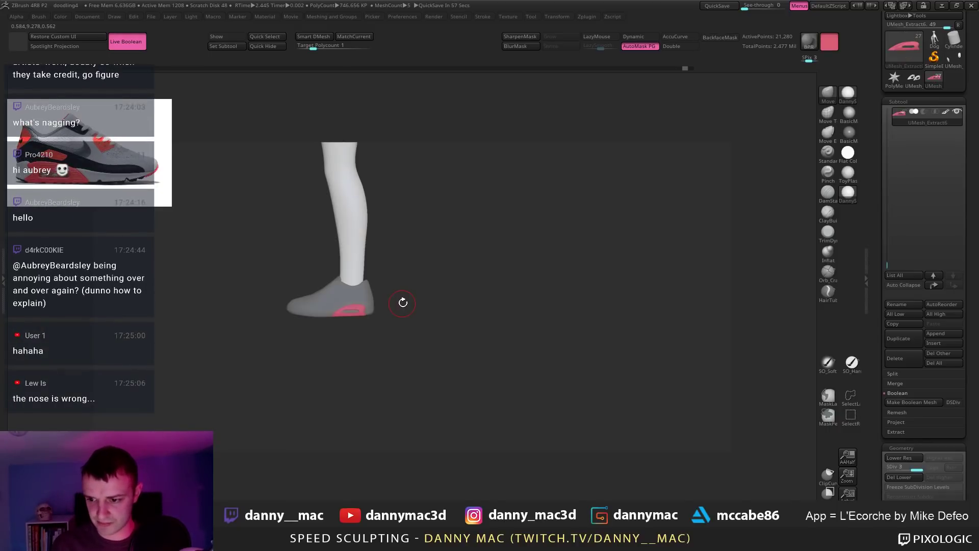
pyautogui.keyDown('alt'); pyautogui.moveTo(467, 317); pyautogui.dragTo(477, 332); pyautogui.keyUp('alt')
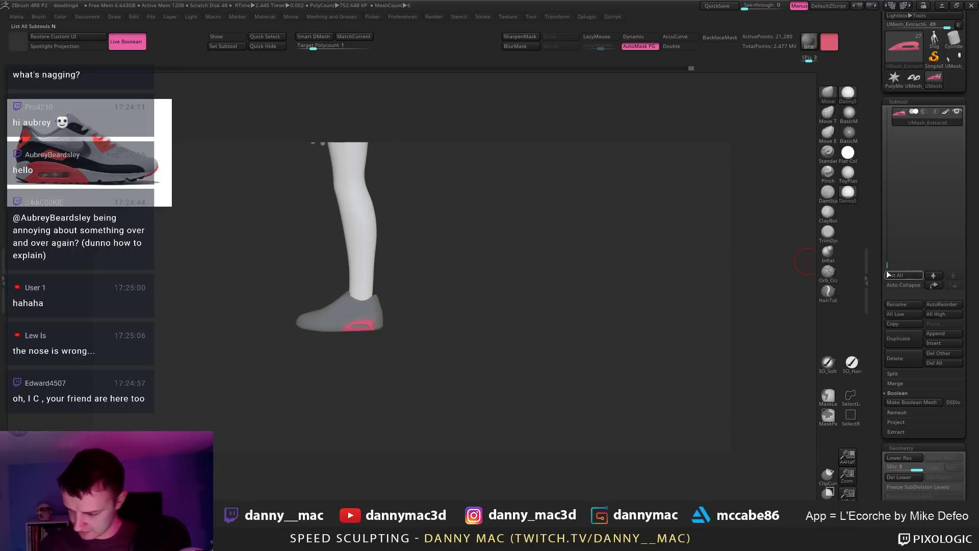
pyautogui.scroll(6, 909, 228)
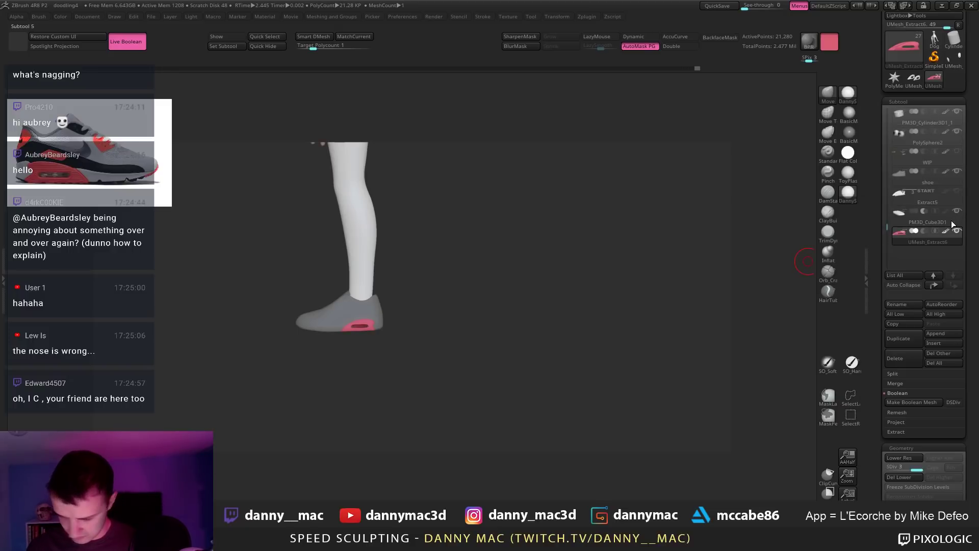
pyautogui.click(950, 220)
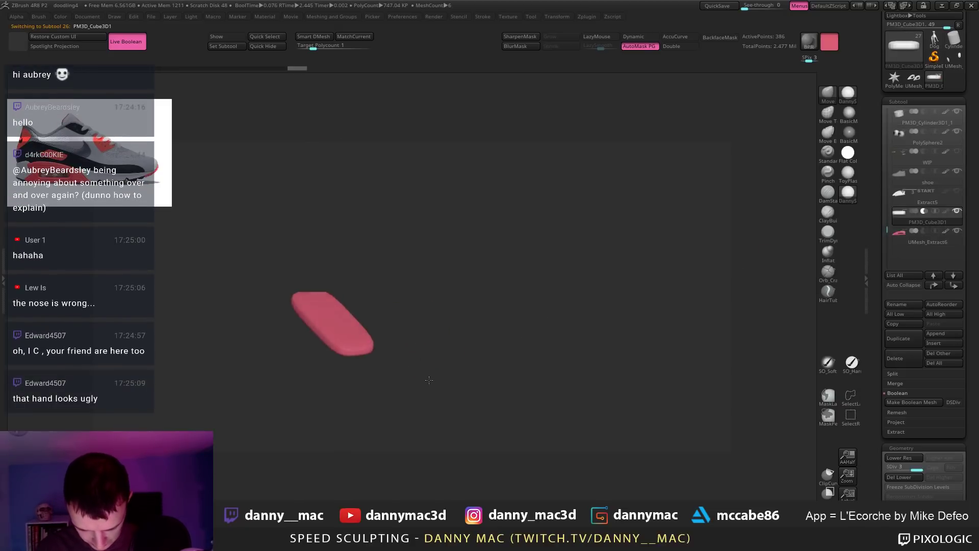
pyautogui.moveTo(429, 380)
pyautogui.mouseDown()
pyautogui.moveTo(399, 355)
pyautogui.moveTo(418, 373)
pyautogui.mouseUp()
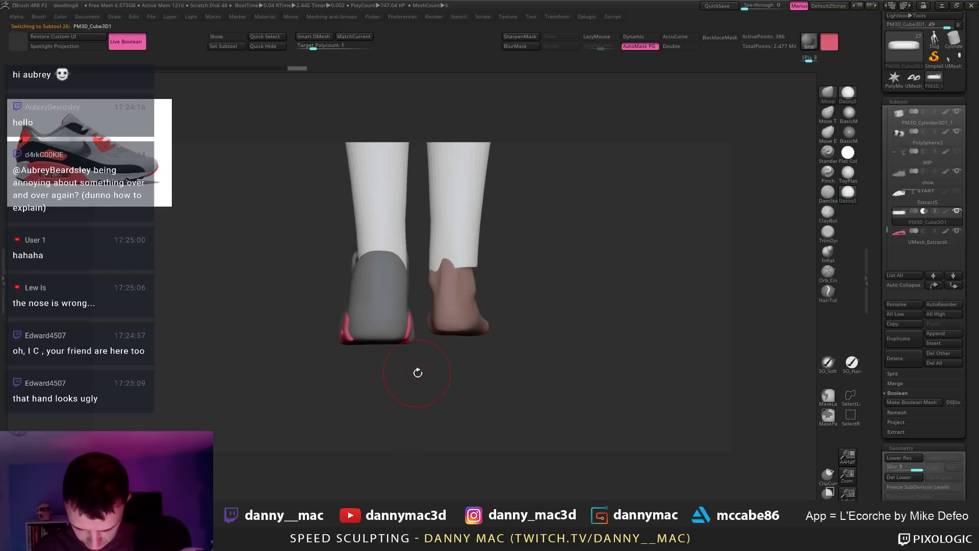
pyautogui.hotkey('alt', 's')
pyautogui.hotkey('alt', 's')
pyautogui.hotkey('alt', 's')
pyautogui.hotkey('alt', 's')
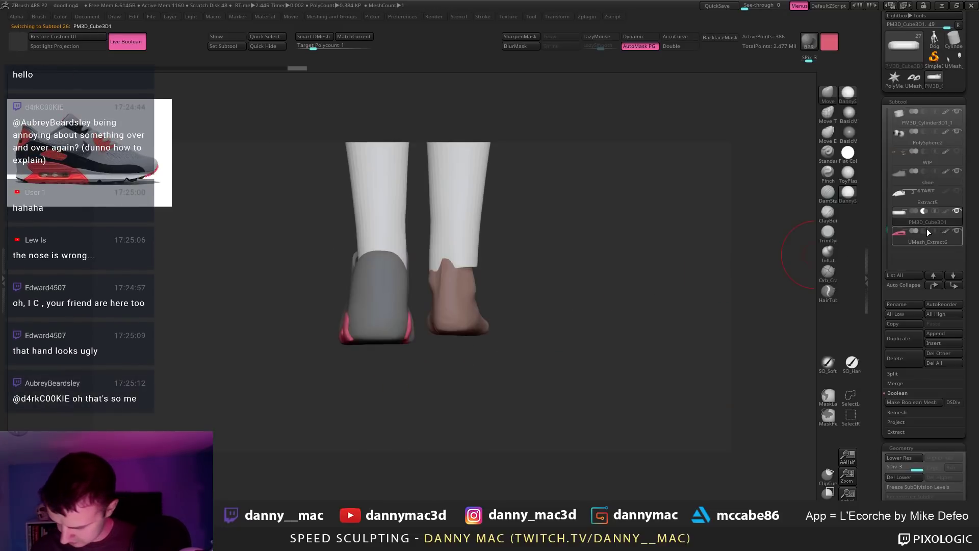
# Step: Move the shoe below Extract5, set it as Start, and set PM3D_Cube3D1 to Subtract
pyautogui.click(922, 195)
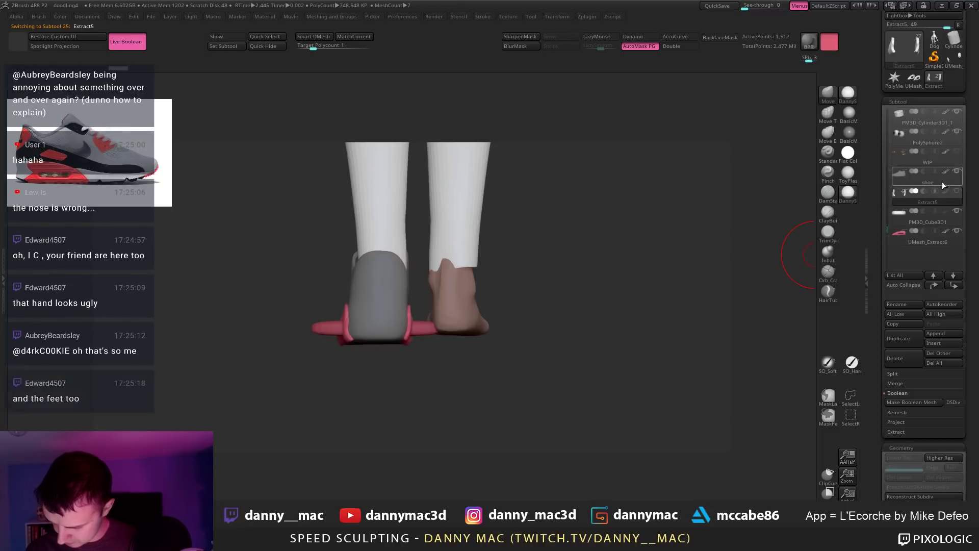
pyautogui.click(942, 179)
pyautogui.click(952, 285)
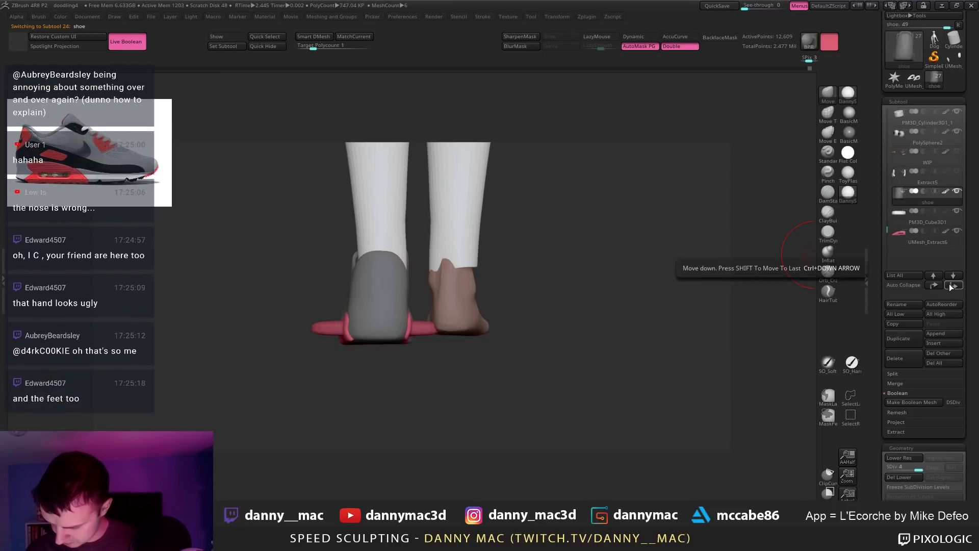
pyautogui.click(902, 192)
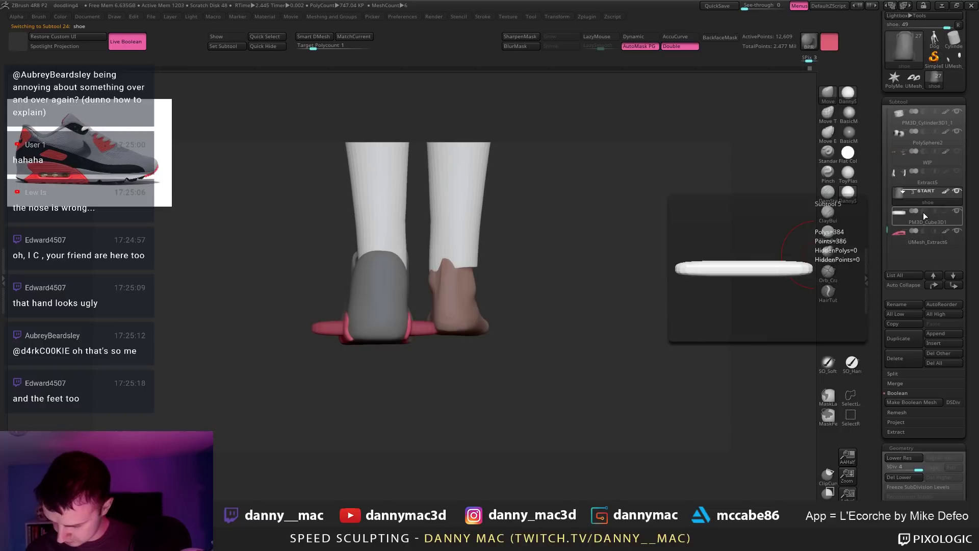
pyautogui.click(923, 211)
# Step: Check the pill-shaped cut on the shoe and bake it with Make Boolean Mesh
pyautogui.moveTo(473, 334); pyautogui.dragTo(563, 284, button='right')
pyautogui.keyDown('shift'); pyautogui.click(955, 191); pyautogui.keyUp('shift')
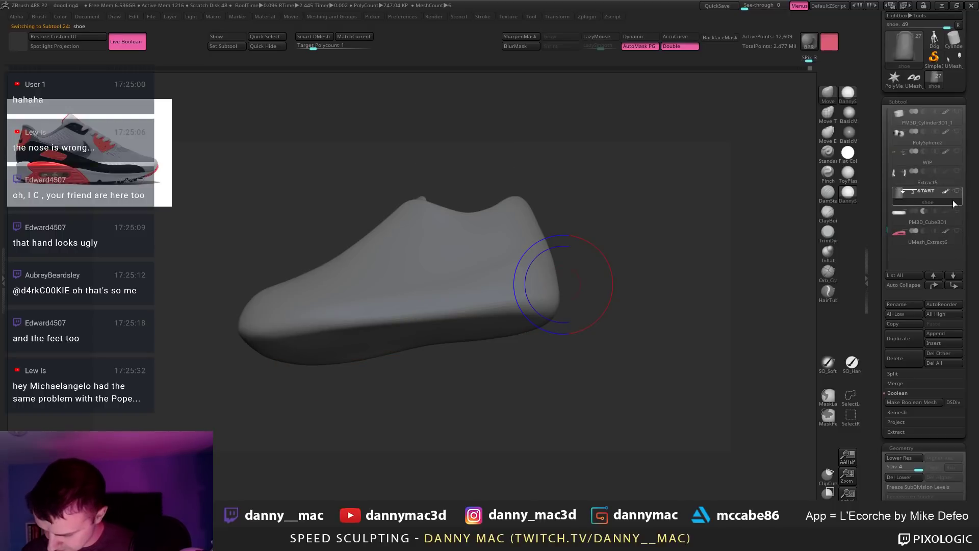
pyautogui.click(957, 211)
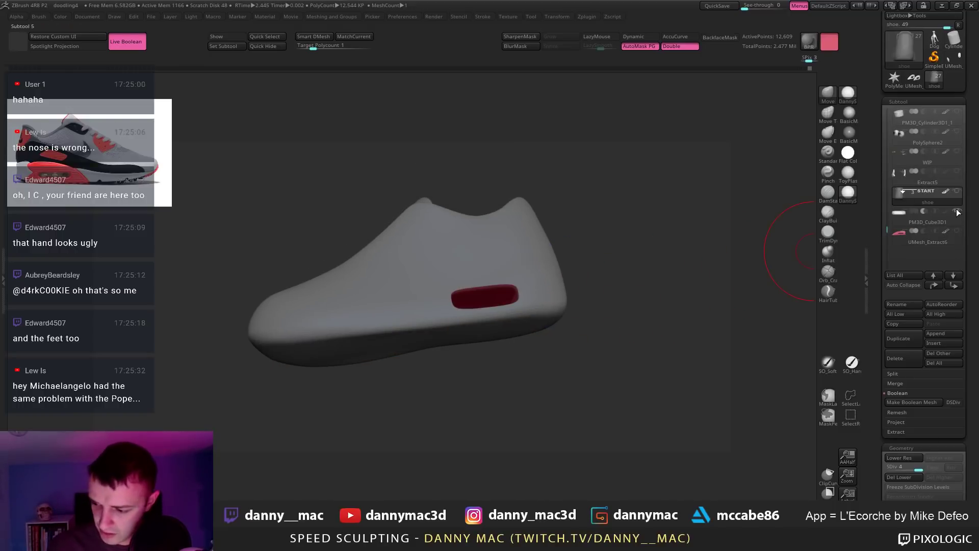
pyautogui.moveTo(605, 282); pyautogui.dragTo(628, 314, button='right')
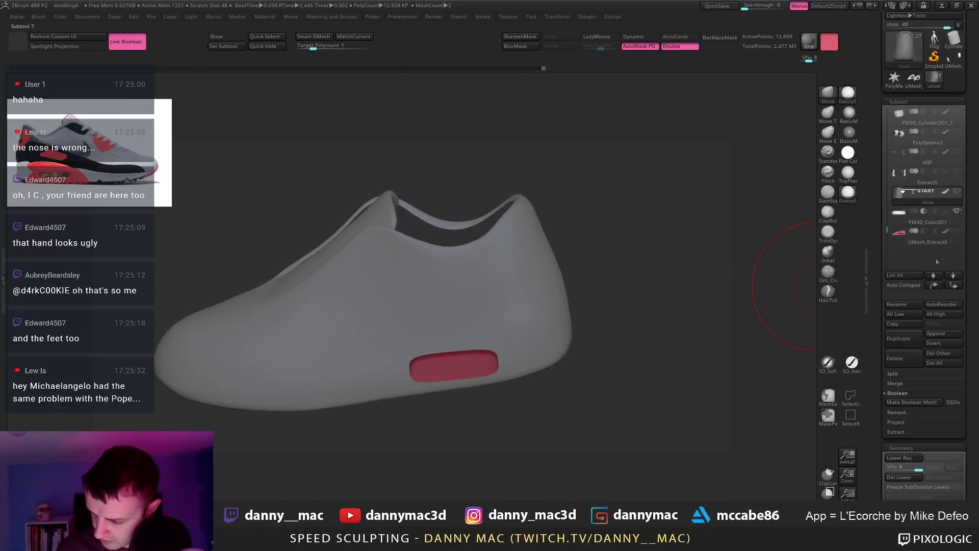
pyautogui.moveTo(695, 286); pyautogui.dragTo(671, 272)
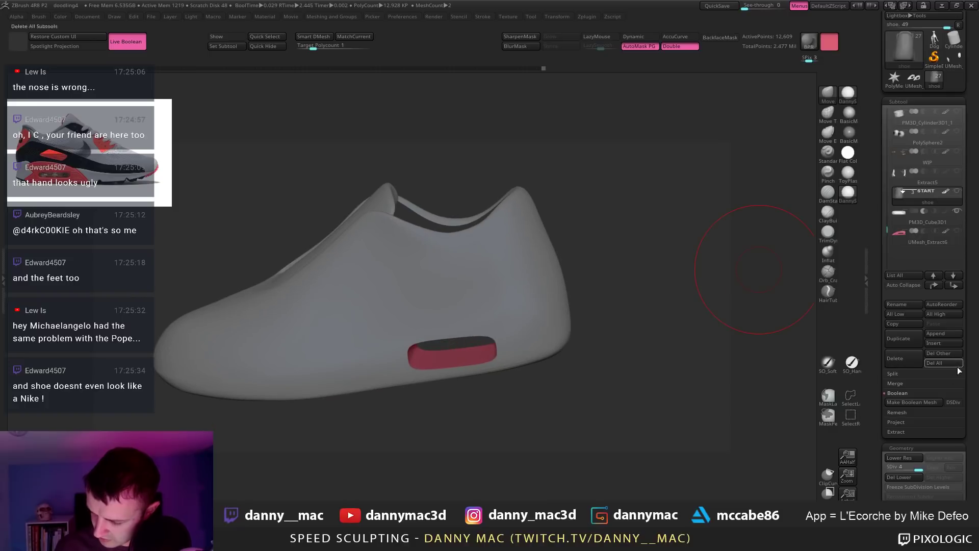
pyautogui.click(910, 402)
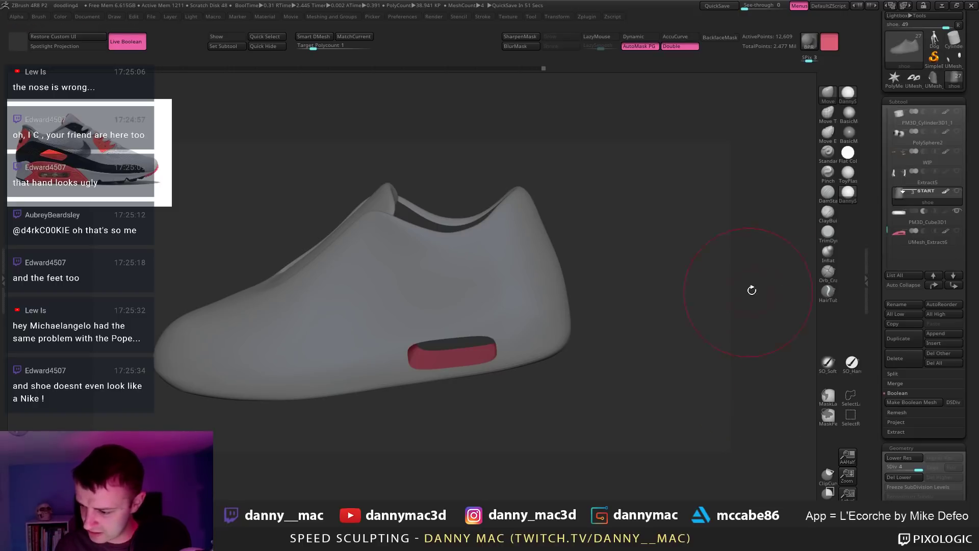
# Step: Switch to the baked UMesh_shoe and inspect its cut in white main colour
pyautogui.moveTo(725, 291); pyautogui.dragTo(682, 287)
pyautogui.click(930, 82)
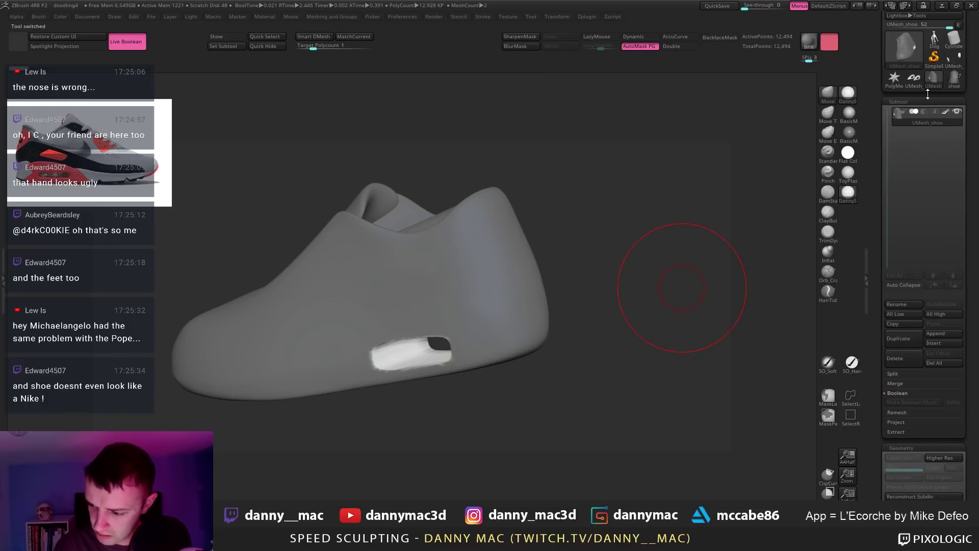
pyautogui.moveTo(548, 280); pyautogui.dragTo(577, 278)
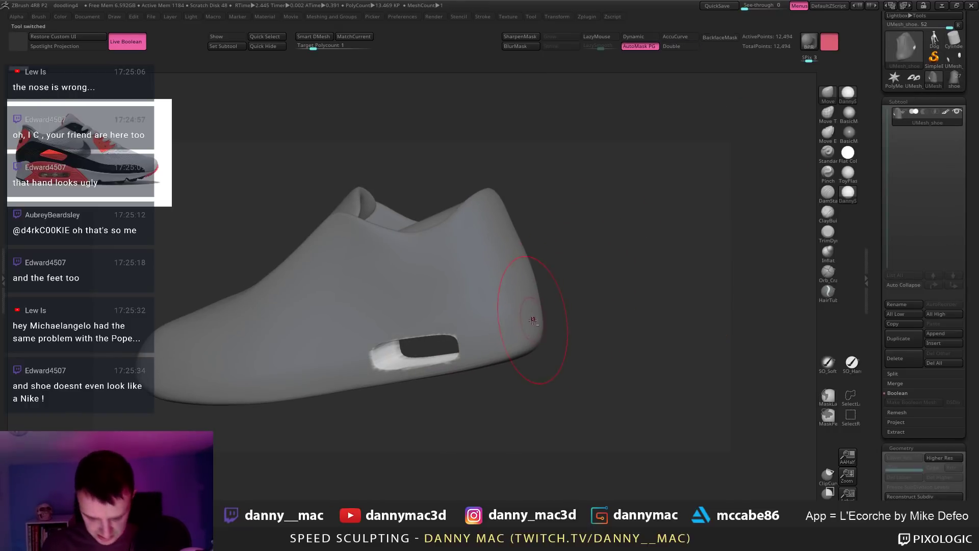
pyautogui.moveTo(531, 320); pyautogui.dragTo(532, 319)
pyautogui.press('space')
pyautogui.click(497, 330)
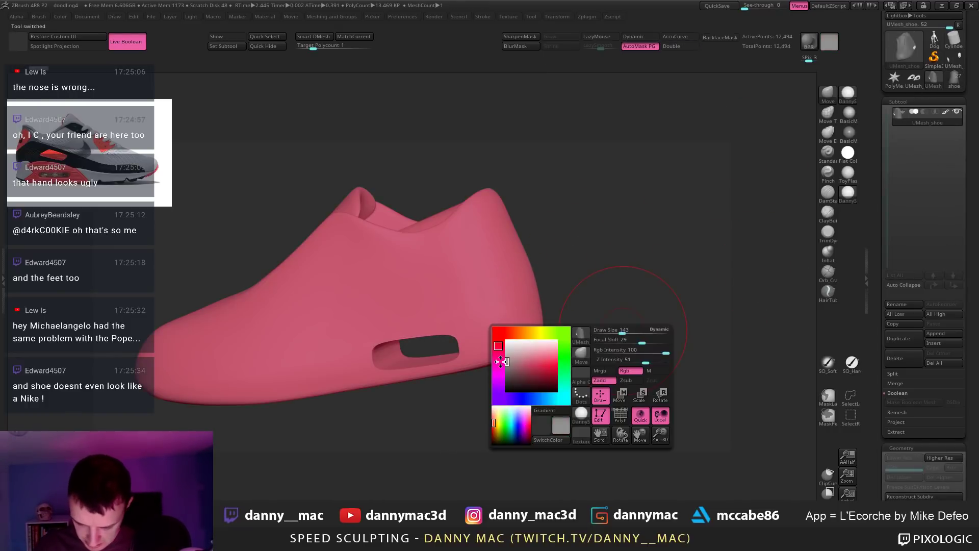
pyautogui.moveTo(634, 311); pyautogui.dragTo(652, 308)
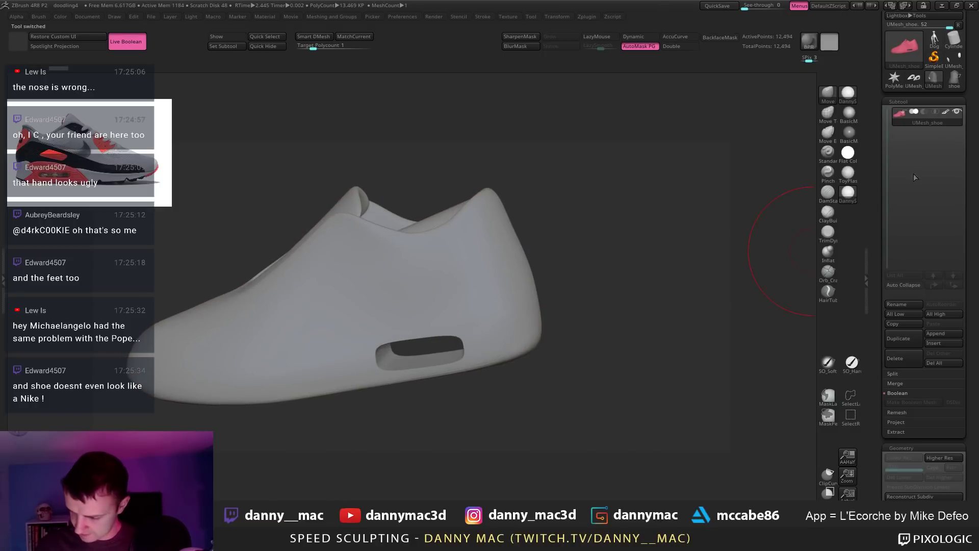
# Step: Return to the full character, hide the pill cutter, and bring up the Tool palette
pyautogui.click(954, 82)
pyautogui.moveTo(592, 291); pyautogui.dragTo(534, 320)
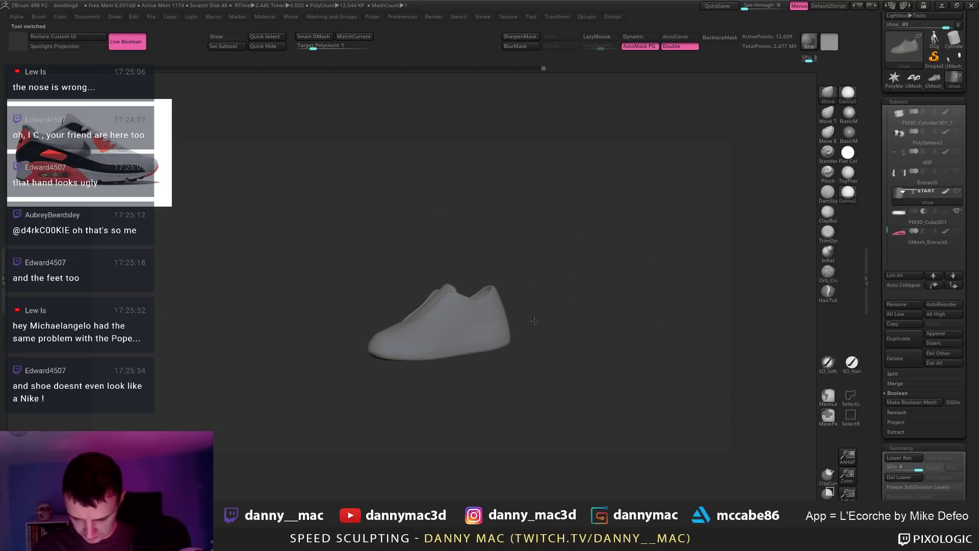
pyautogui.keyDown('shift'); pyautogui.click(957, 211); pyautogui.keyUp('shift')
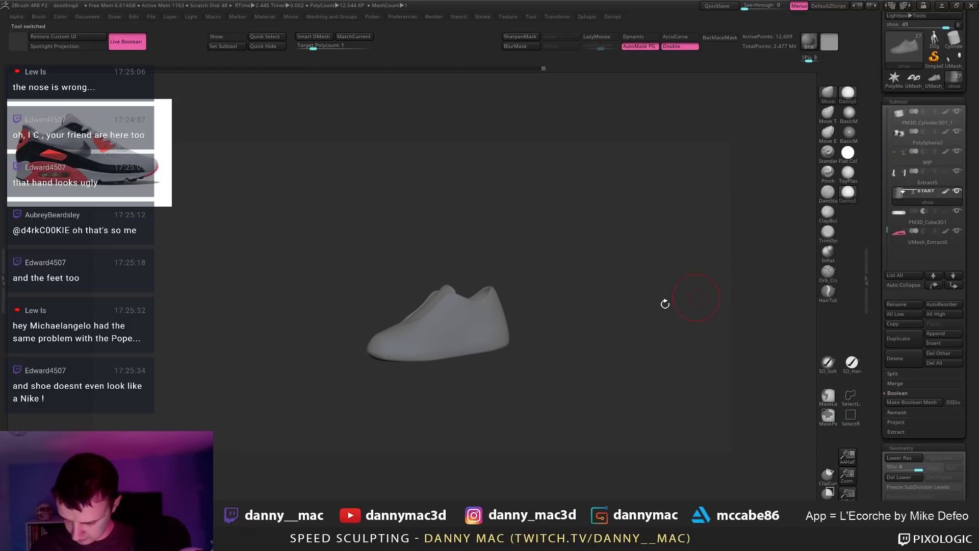
pyautogui.click(957, 210)
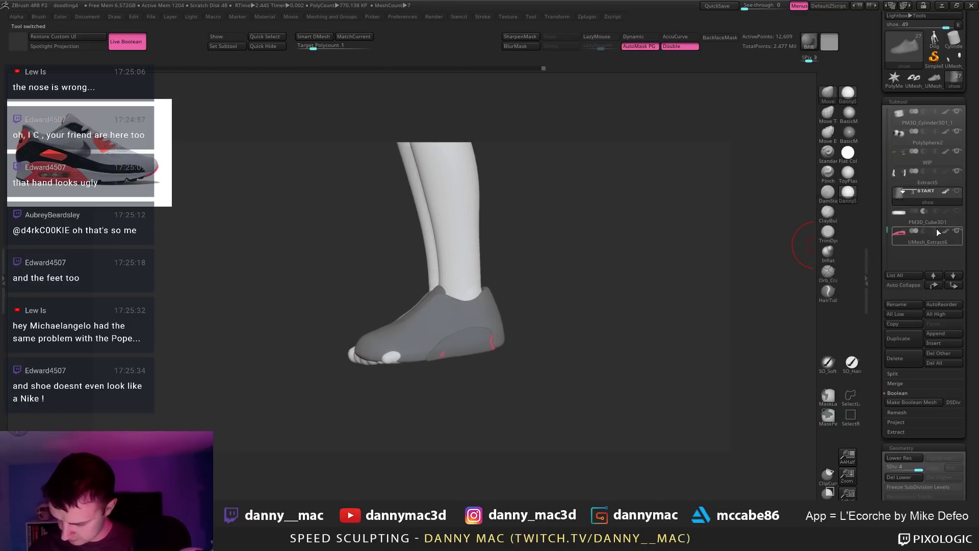
pyautogui.press('F1')
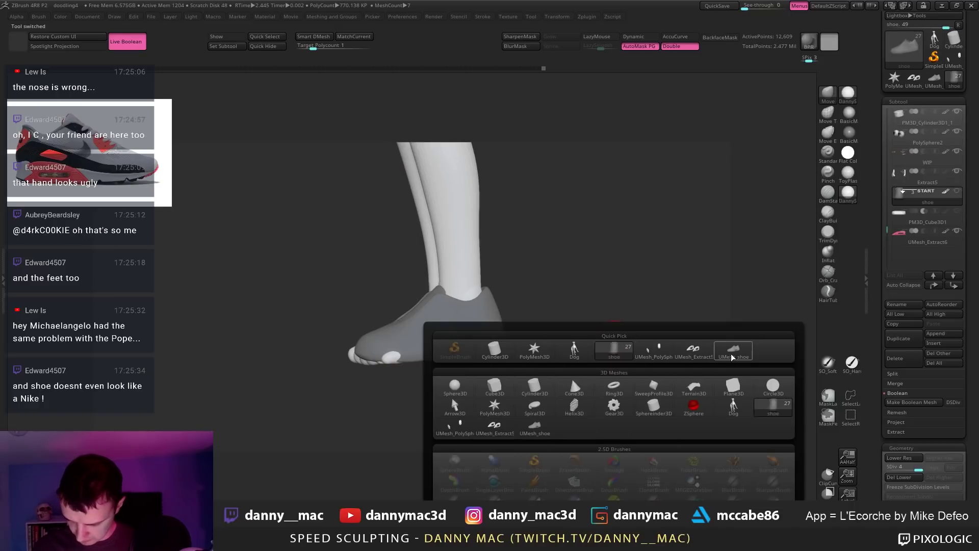
# Step: Add the cut shoe mesh, hide the original shoe and foot cover to reveal the bare foot
pyautogui.click(732, 351)
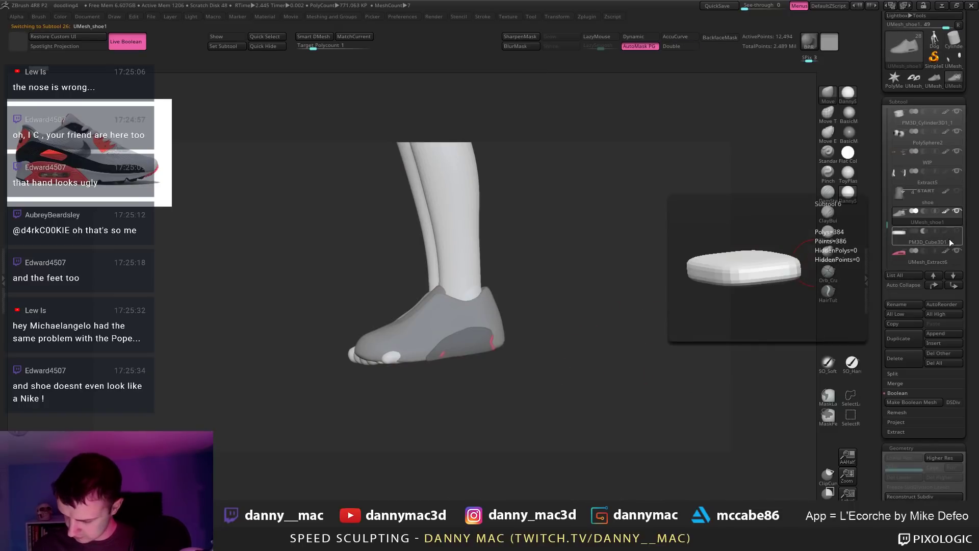
pyautogui.click(947, 192)
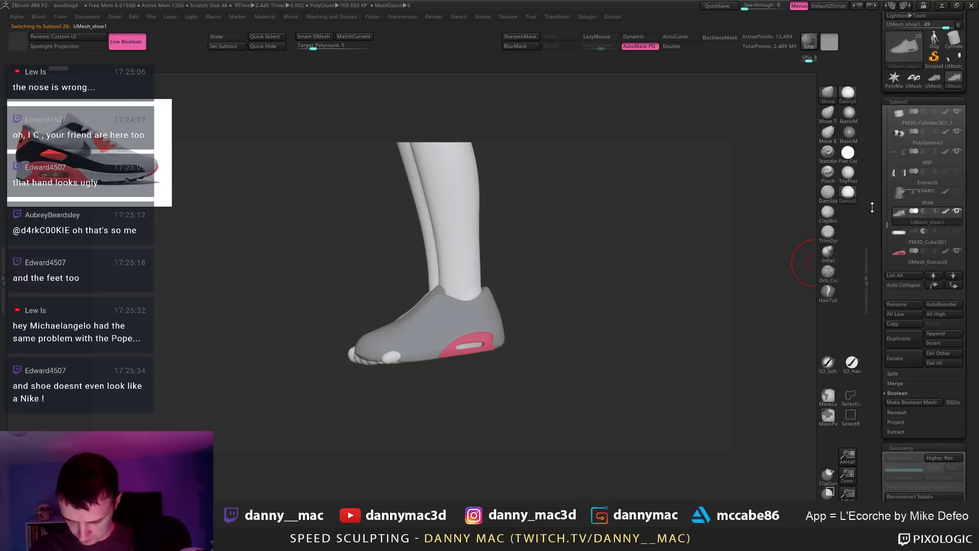
pyautogui.moveTo(552, 308); pyautogui.dragTo(577, 330)
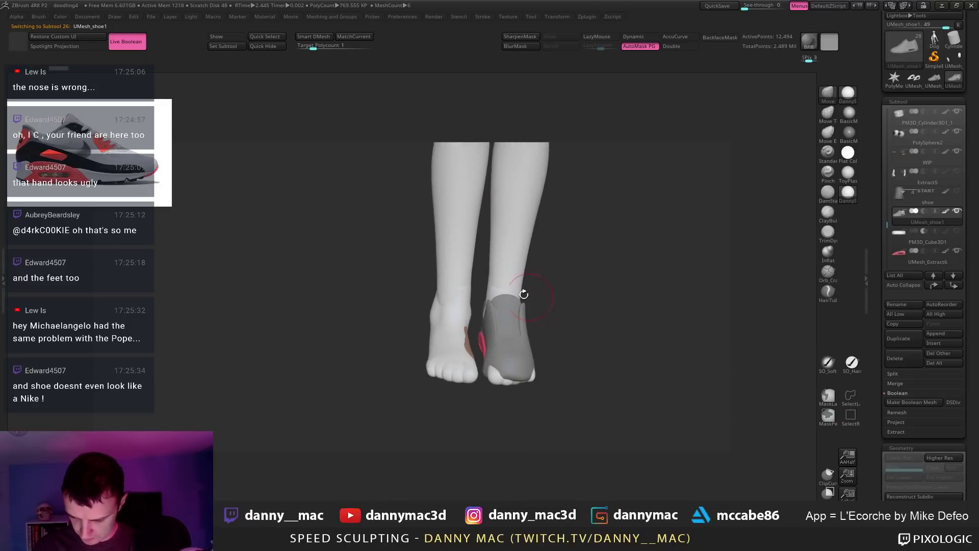
pyautogui.keyDown('alt'); pyautogui.click(454, 321); pyautogui.keyUp('alt')
pyautogui.click(955, 113)
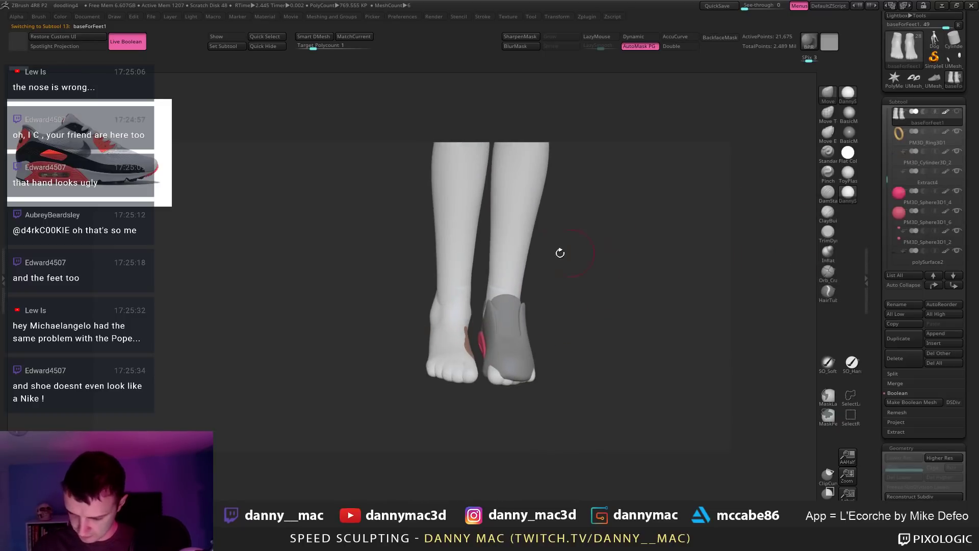
pyautogui.keyDown('alt'); pyautogui.click(515, 240); pyautogui.keyUp('alt')
pyautogui.moveTo(560, 280); pyautogui.dragTo(556, 325)
pyautogui.keyDown('alt'); pyautogui.click(545, 396); pyautogui.keyUp('alt')
# Step: Lower the sneaker slightly with the Transpose line, making the leg opaque again
pyautogui.keyDown('alt'); pyautogui.click(557, 327); pyautogui.keyUp('alt')
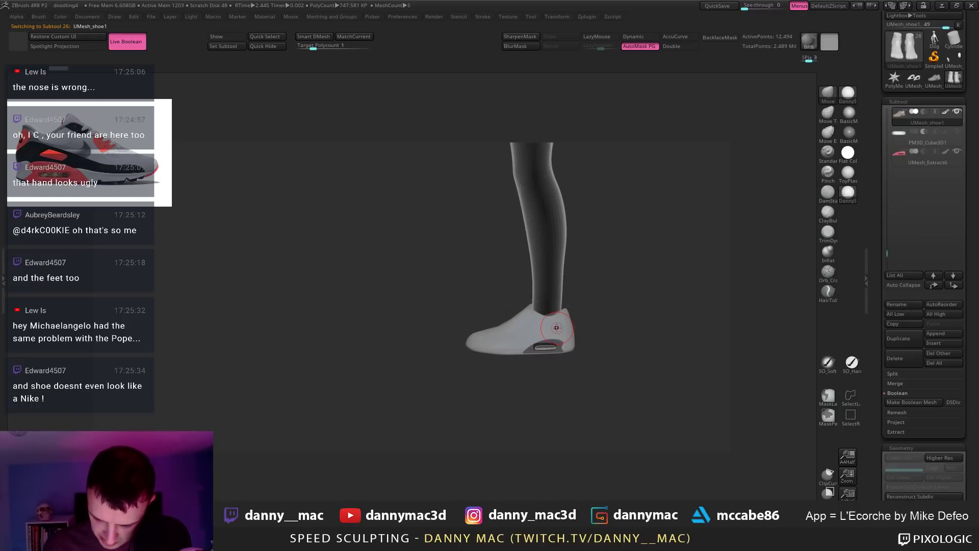
pyautogui.press('w')
pyautogui.hotkey('shift', 't')
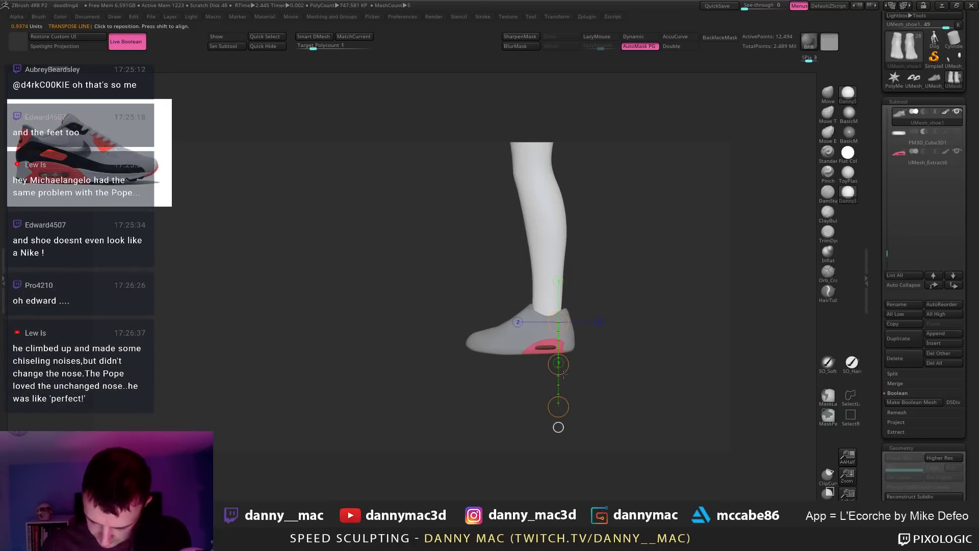
pyautogui.moveTo(558, 322); pyautogui.dragTo(558, 406)
pyautogui.moveTo(558, 364); pyautogui.dragTo(565, 365)
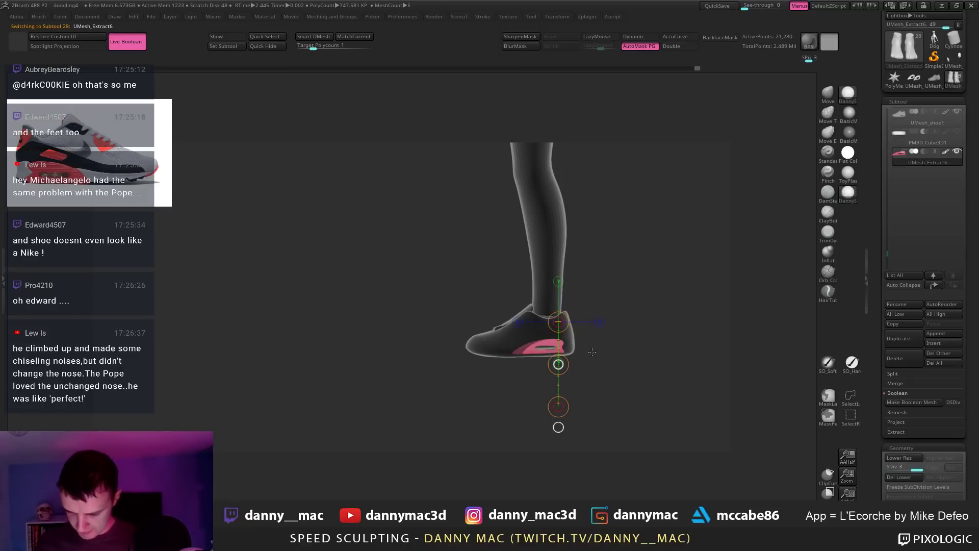
# Step: Select the bare foot, drop it to SDiv 1 and push the sole into shape
pyautogui.keyDown('alt'); pyautogui.click(548, 342); pyautogui.keyUp('alt')
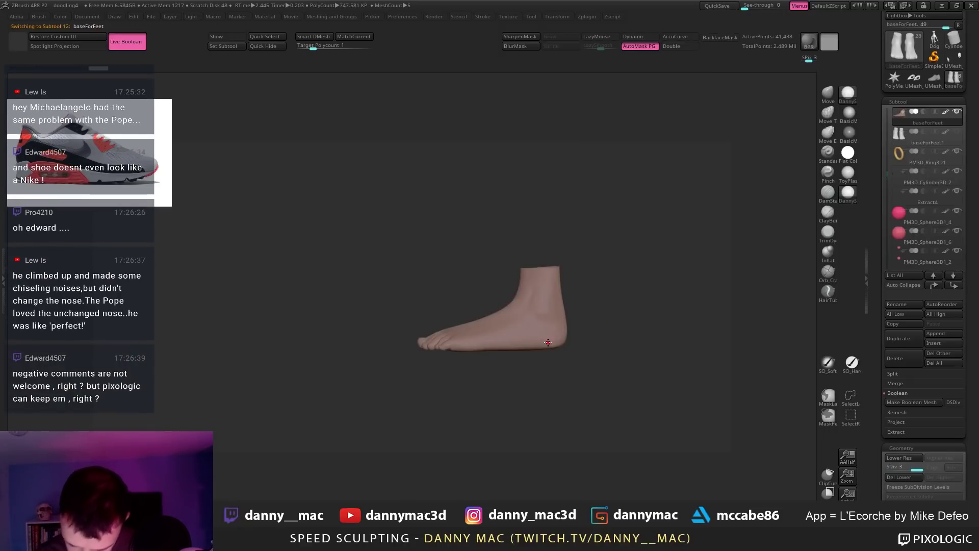
pyautogui.press('space')
pyautogui.hotkey('shift', 'd')
pyautogui.hotkey('shift', 'd')
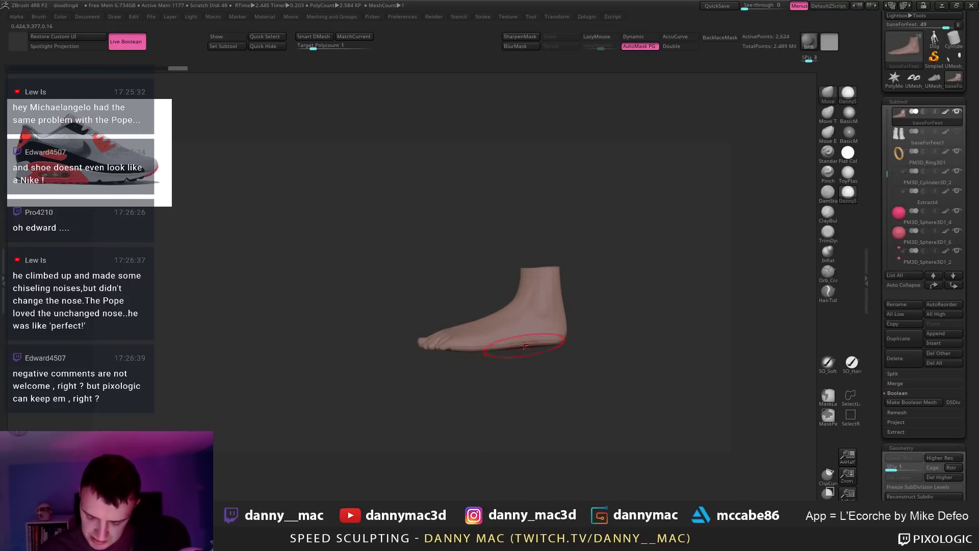
pyautogui.moveTo(525, 345); pyautogui.dragTo(537, 323)
# Step: With the sneaker and leg visible, Move-brush the sole and heel to fit inside the shoe
pyautogui.hotkey('alt', 's')
pyautogui.moveTo(709, 326)
pyautogui.mouseDown()
pyautogui.moveTo(536, 330)
pyautogui.moveTo(566, 350)
pyautogui.mouseUp()
pyautogui.moveTo(658, 392); pyautogui.dragTo(683, 381)
pyautogui.moveTo(565, 356); pyautogui.dragTo(565, 348)
pyautogui.moveTo(592, 408); pyautogui.dragTo(535, 413)
pyautogui.press('space')
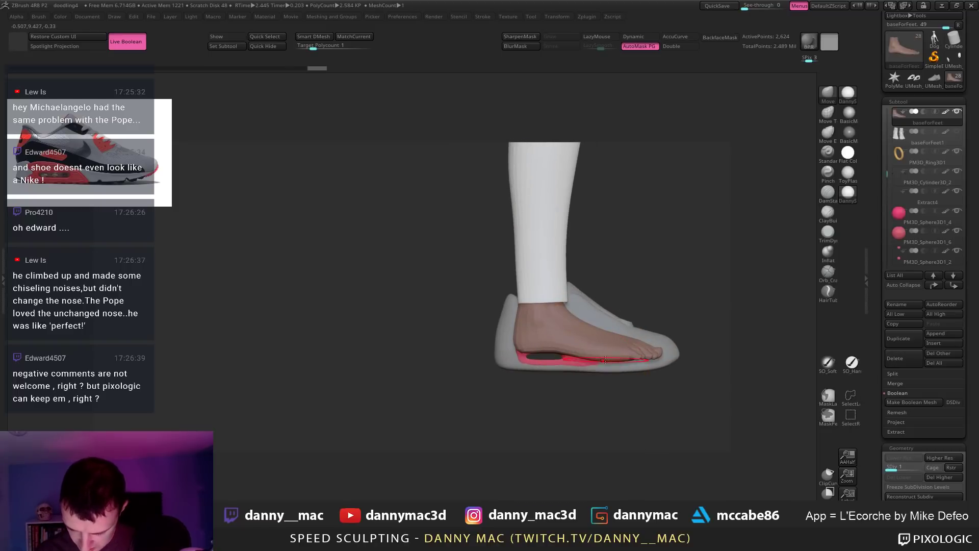
pyautogui.moveTo(605, 360); pyautogui.dragTo(607, 358)
pyautogui.moveTo(534, 349); pyautogui.dragTo(531, 345)
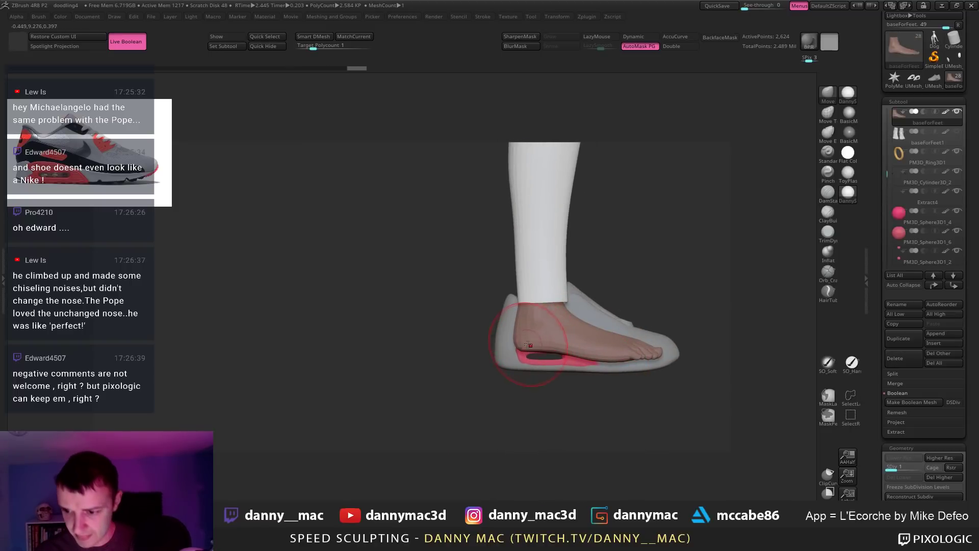
# Step: Orbit to a back view beside the other sneaker, shrink the brush and undo overshooting heel edits
pyautogui.rightClick(472, 403)
pyautogui.moveTo(464, 403); pyautogui.dragTo(526, 403)
pyautogui.moveTo(520, 343); pyautogui.dragTo(515, 324)
pyautogui.rightClick(478, 402)
pyautogui.press('space')
pyautogui.hotkey('ctrl', 'z')
pyautogui.hotkey('ctrl', 'z')
pyautogui.hotkey('ctrl', 'z')
pyautogui.hotkey('ctrl', 'z')
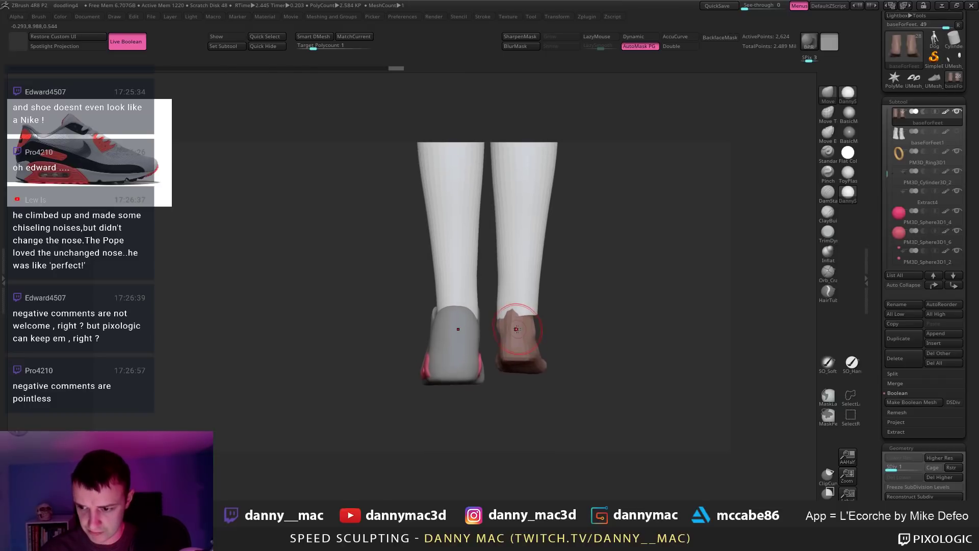
pyautogui.hotkey('ctrl', 'z')
pyautogui.hotkey('ctrl', 'z')
# Step: Select the Socks, turn off AutoMask PG and enable PolyFrame
pyautogui.press('space')
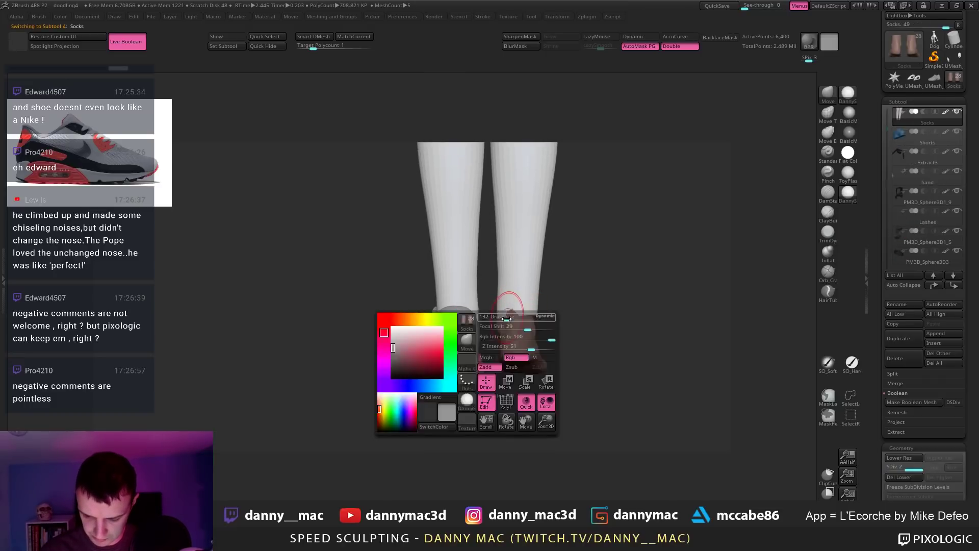
pyautogui.keyDown('alt'); pyautogui.click(511, 325); pyautogui.keyUp('alt')
pyautogui.moveTo(576, 306); pyautogui.dragTo(607, 299)
pyautogui.click(638, 45)
pyautogui.hotkey('shift', 'f')
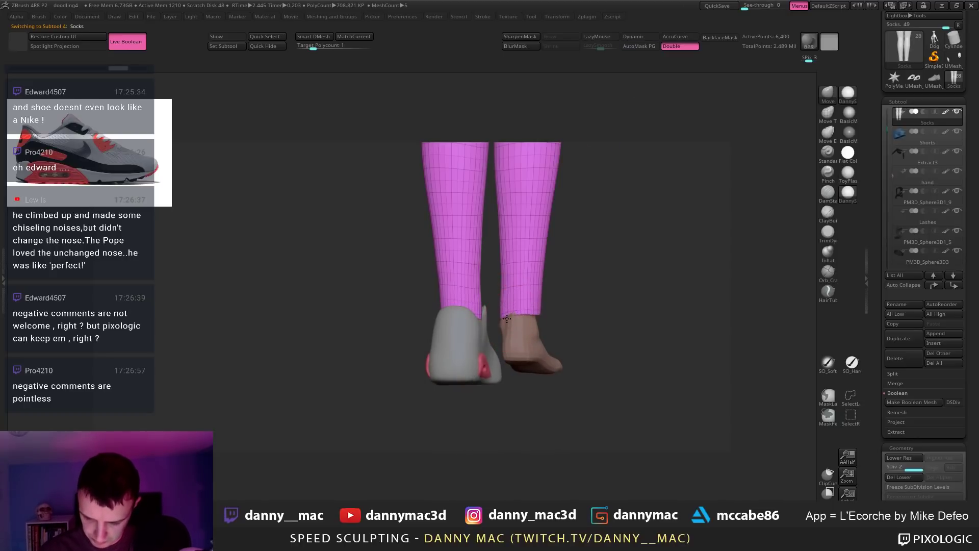
# Step: Drag the sock's lower hem down with the Move brush and save the project
pyautogui.moveTo(533, 314)
pyautogui.mouseDown()
pyautogui.moveTo(519, 315)
pyautogui.moveTo(515, 284)
pyautogui.mouseUp()
pyautogui.press('space')
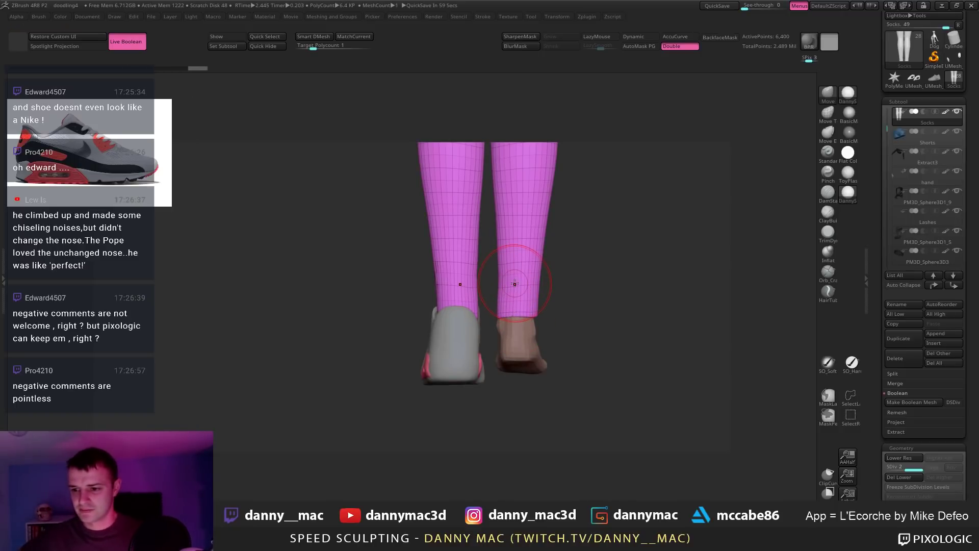
pyautogui.press('ctrl')
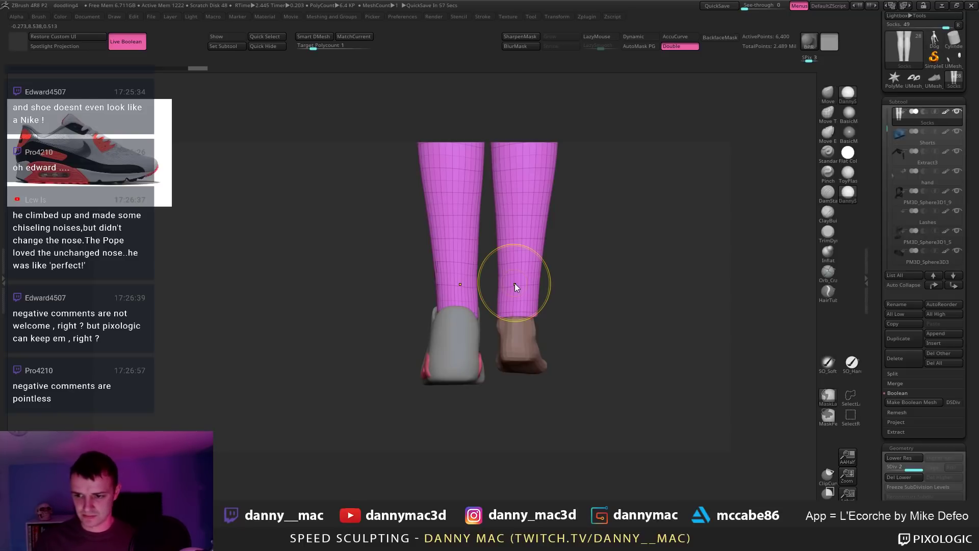
pyautogui.hotkey('ctrl', 's')
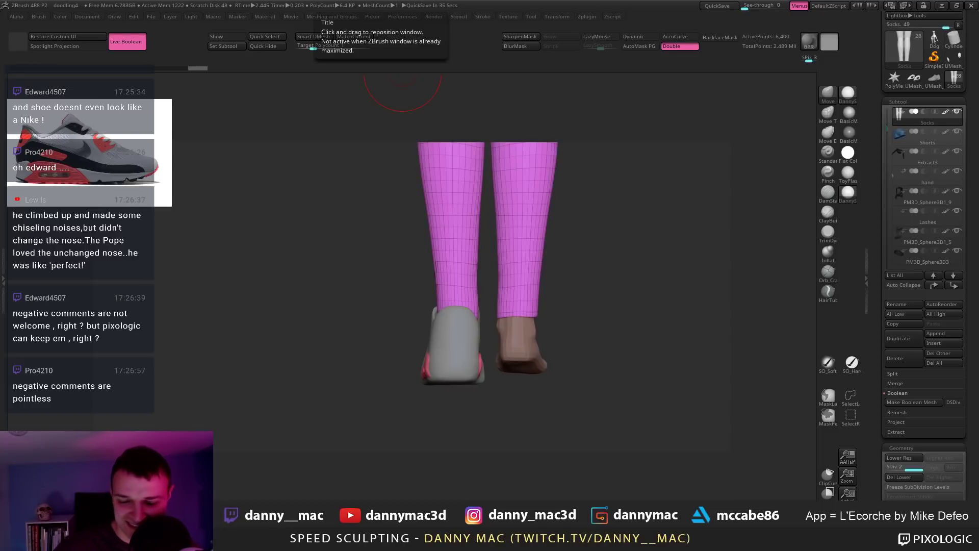
# Step: Check the sneaker from the side, turn PolyFrame off and zoom out to the whole sock
pyautogui.moveTo(501, 365)
pyautogui.mouseDown()
pyautogui.moveTo(451, 342)
pyautogui.moveTo(440, 324)
pyautogui.mouseUp()
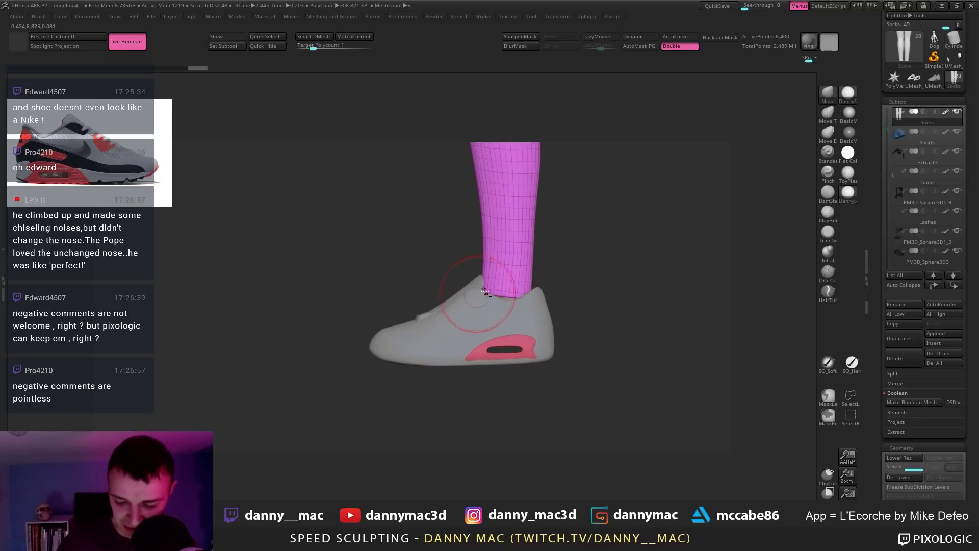
pyautogui.press('space')
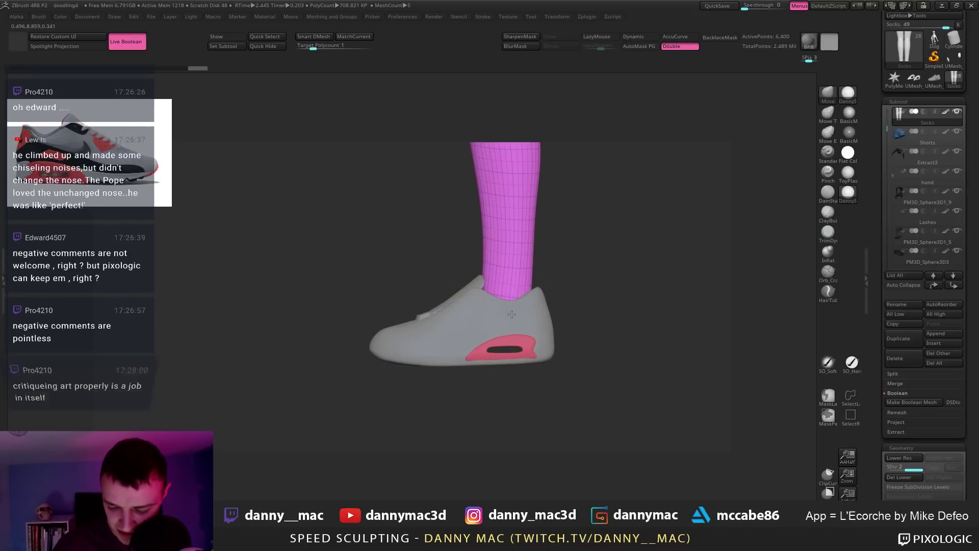
pyautogui.moveTo(561, 289); pyautogui.dragTo(512, 321)
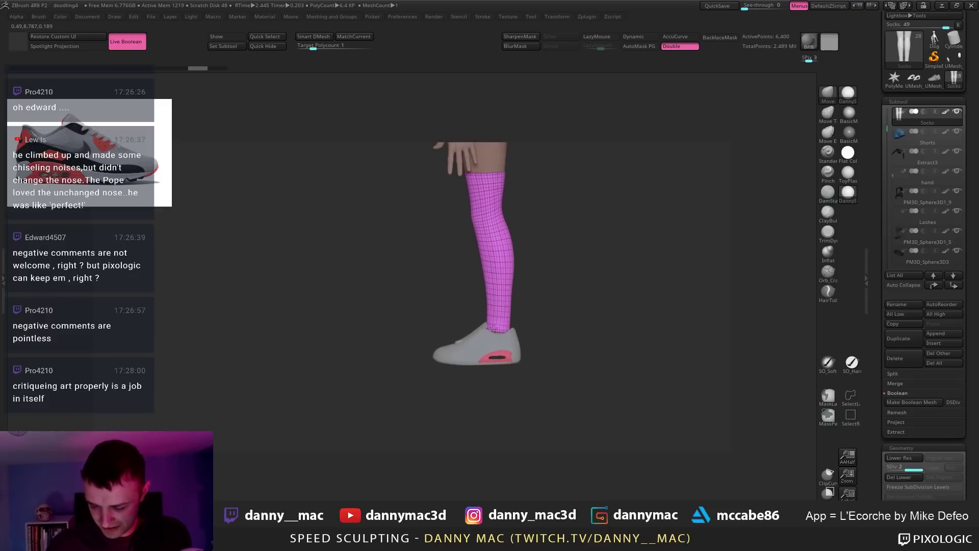
pyautogui.hotkey('shift', 'f')
pyautogui.keyDown('alt'); pyautogui.moveTo(578, 296); pyautogui.dragTo(503, 229); pyautogui.keyUp('alt')
# Step: Select the black sleeve subtool (Extract3), delete it and confirm the warning
pyautogui.hotkey('alt', 's')
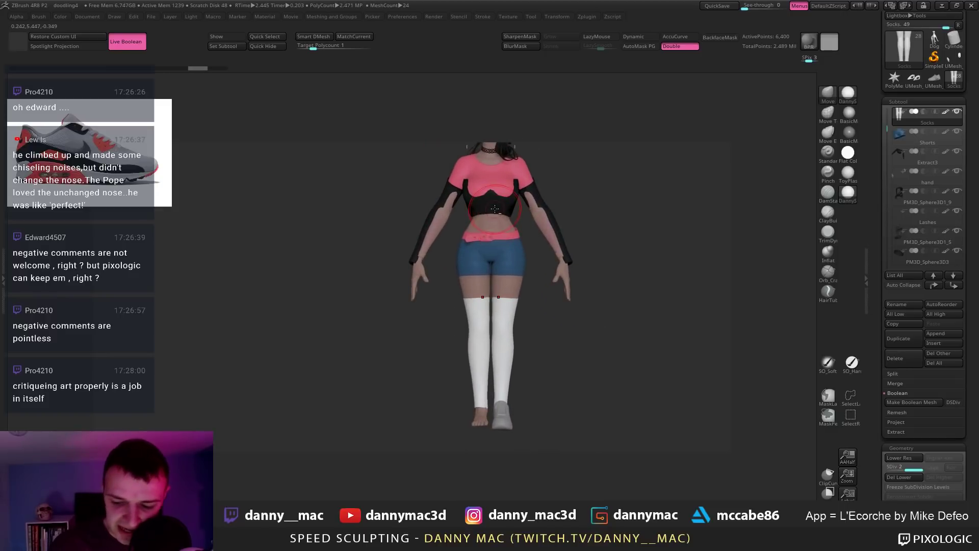
pyautogui.keyDown('alt'); pyautogui.click(549, 183); pyautogui.keyUp('alt')
pyautogui.moveTo(549, 183); pyautogui.dragTo(479, 226)
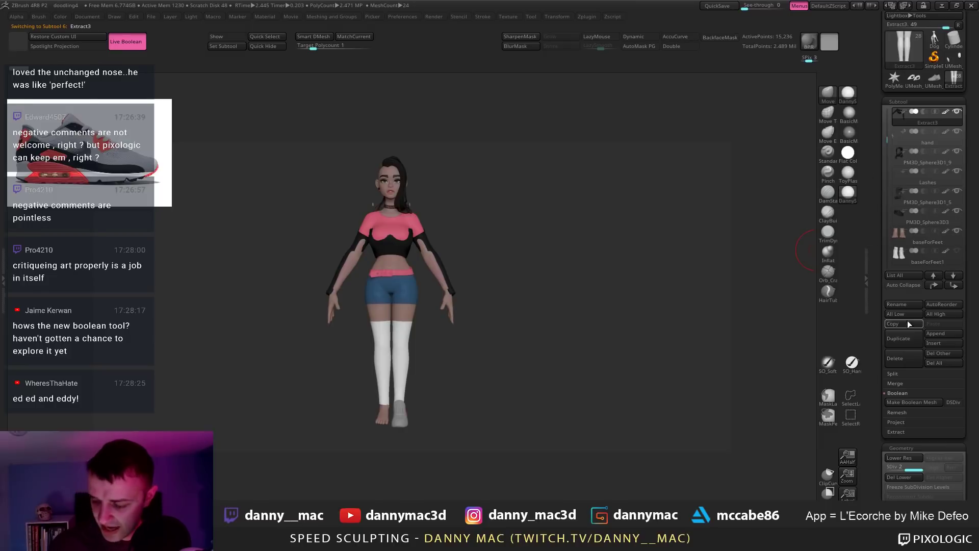
pyautogui.click(897, 358)
pyautogui.click(809, 381)
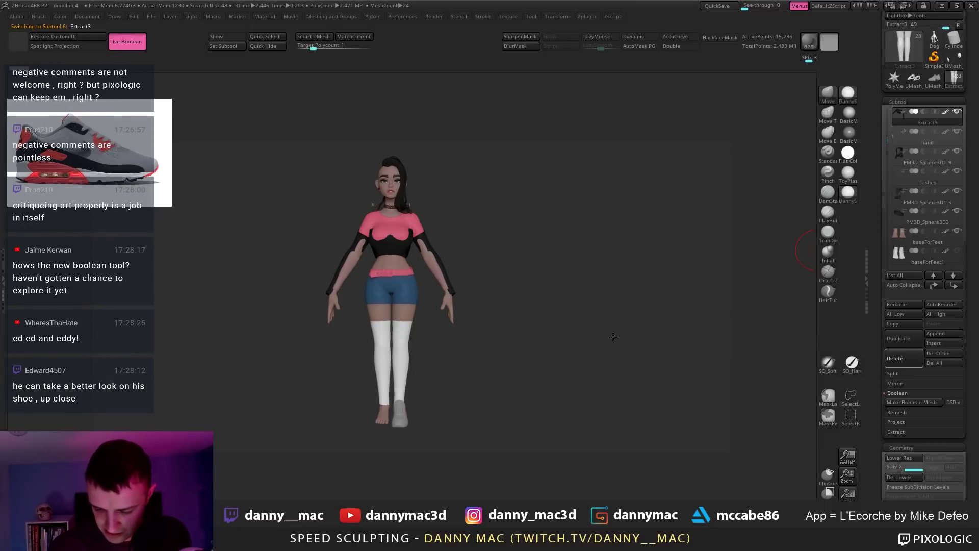
pyautogui.moveTo(492, 278); pyautogui.dragTo(416, 390)
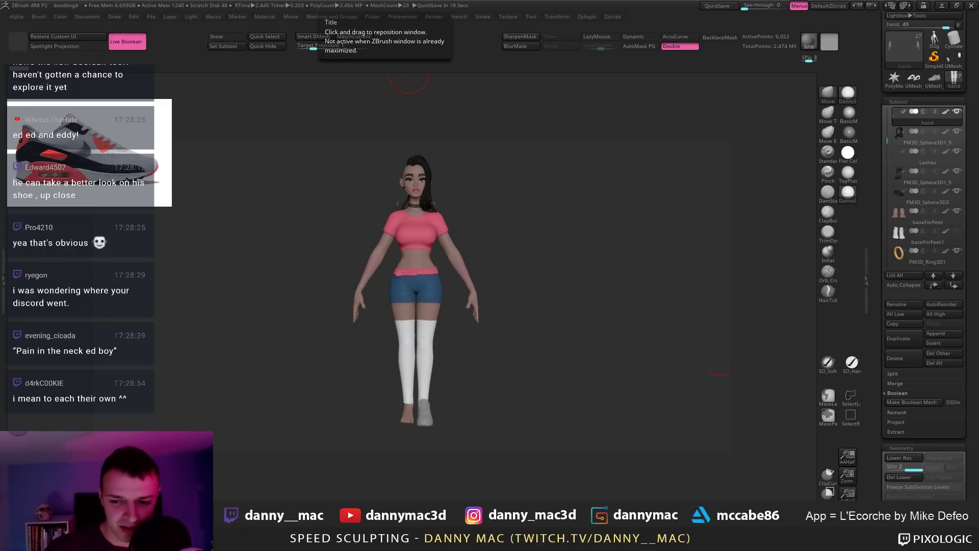
# Step: Select the UMesh_shoe1 sneaker body, fill it with white, then zoom out to check
pyautogui.keyDown('alt'); pyautogui.click(428, 415); pyautogui.keyUp('alt')
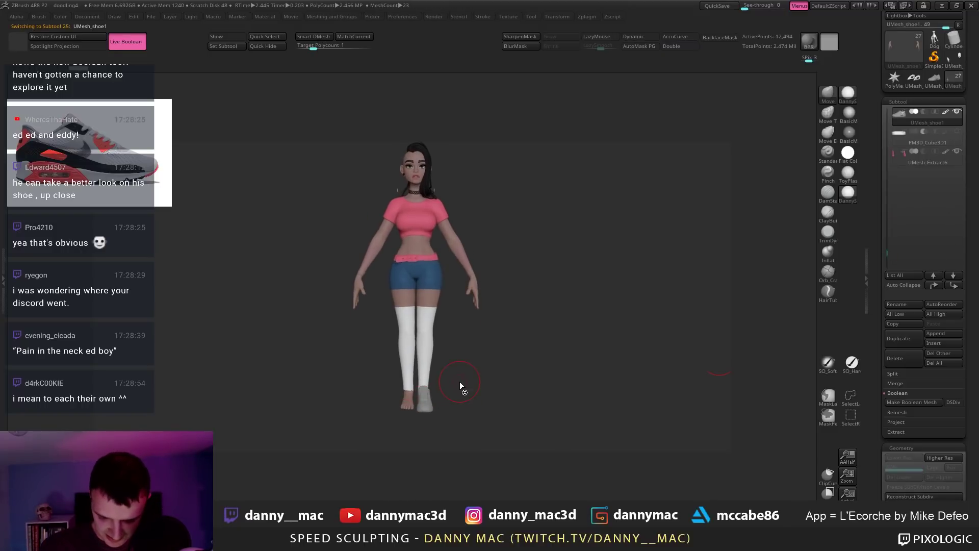
pyautogui.moveTo(433, 396); pyautogui.dragTo(545, 397)
pyautogui.keyDown('alt'); pyautogui.click(466, 397); pyautogui.keyUp('alt')
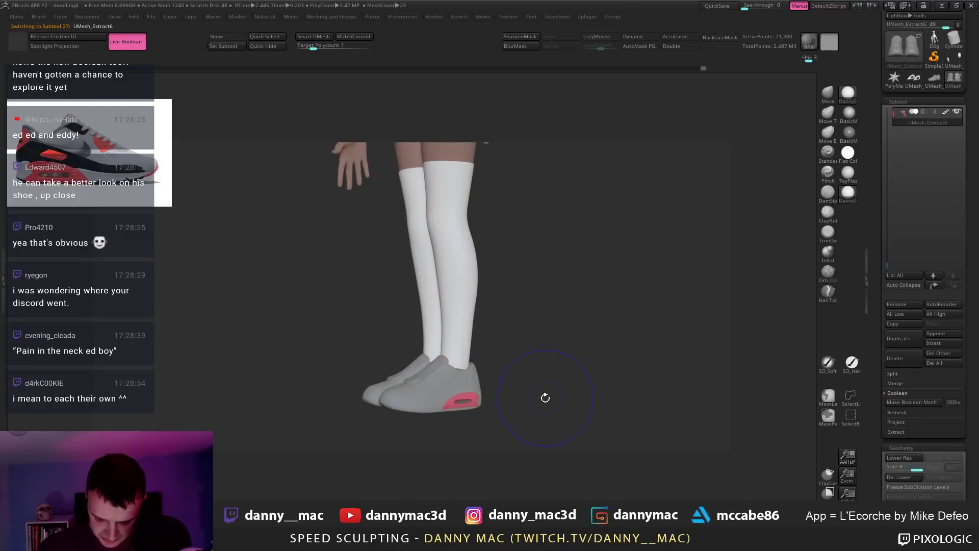
pyautogui.moveTo(478, 398); pyautogui.dragTo(438, 385)
pyautogui.keyDown('alt'); pyautogui.click(438, 405); pyautogui.keyUp('alt')
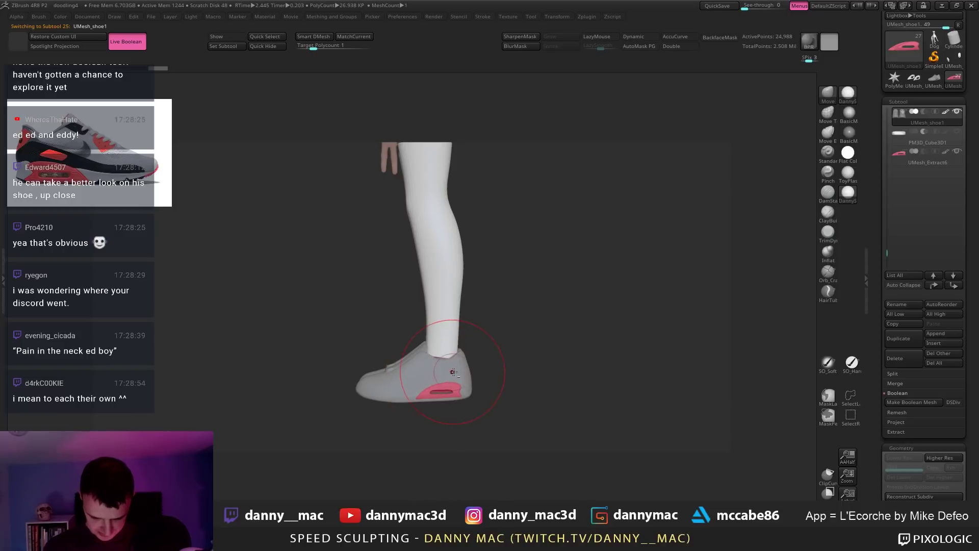
pyautogui.press('space')
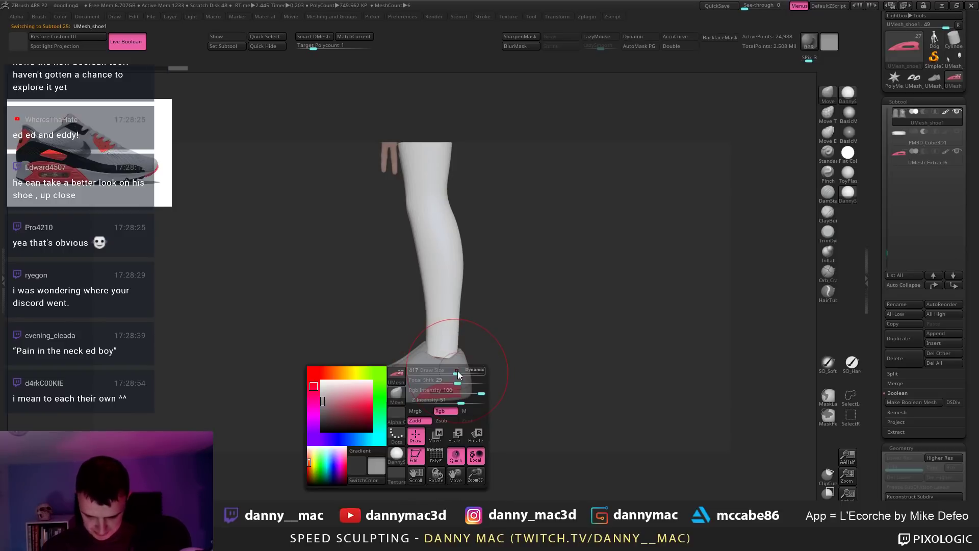
pyautogui.press('space')
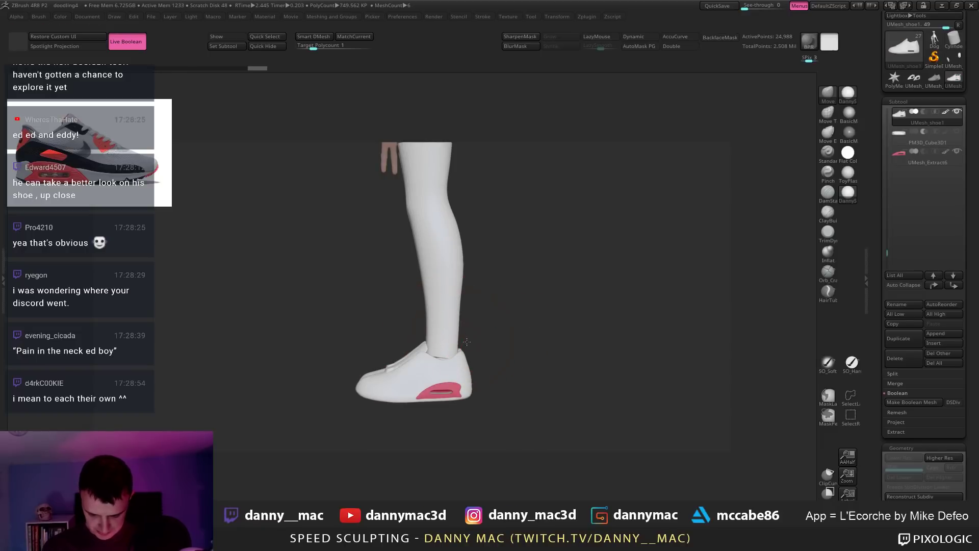
pyautogui.keyDown('shift'); pyautogui.moveTo(467, 342); pyautogui.dragTo(605, 279); pyautogui.keyUp('shift')
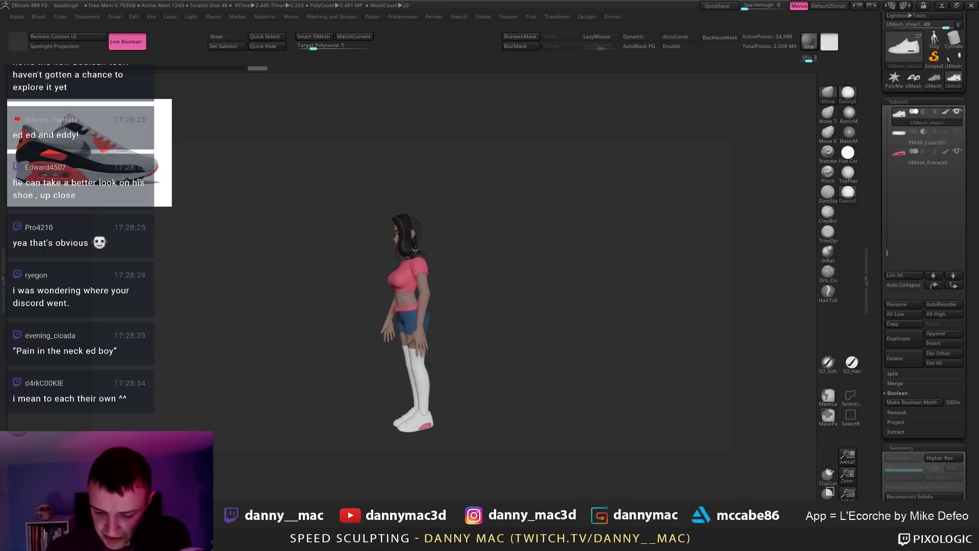
pyautogui.moveTo(510, 196)
pyautogui.keyDown('alt'); pyautogui.mouseDown()
pyautogui.moveTo(492, 251)
pyautogui.moveTo(493, 459)
pyautogui.moveTo(499, 355)
pyautogui.moveTo(499, 383)
pyautogui.mouseUp(); pyautogui.keyUp('alt')
# Step: Click through the head parts and hair, then select Shorts and frame the whole figure front-on
pyautogui.keyDown('alt'); pyautogui.click(424, 275); pyautogui.keyUp('alt')
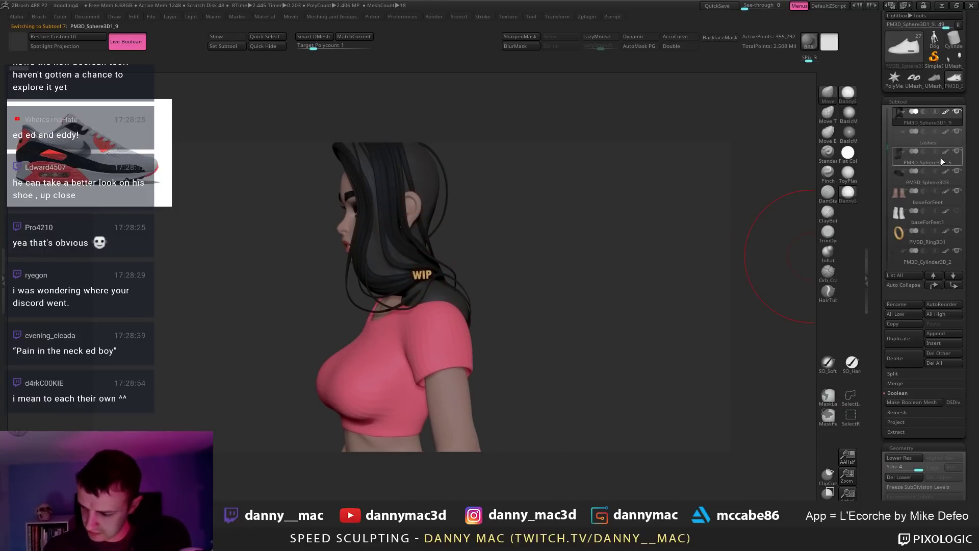
pyautogui.moveTo(453, 282); pyautogui.dragTo(510, 278)
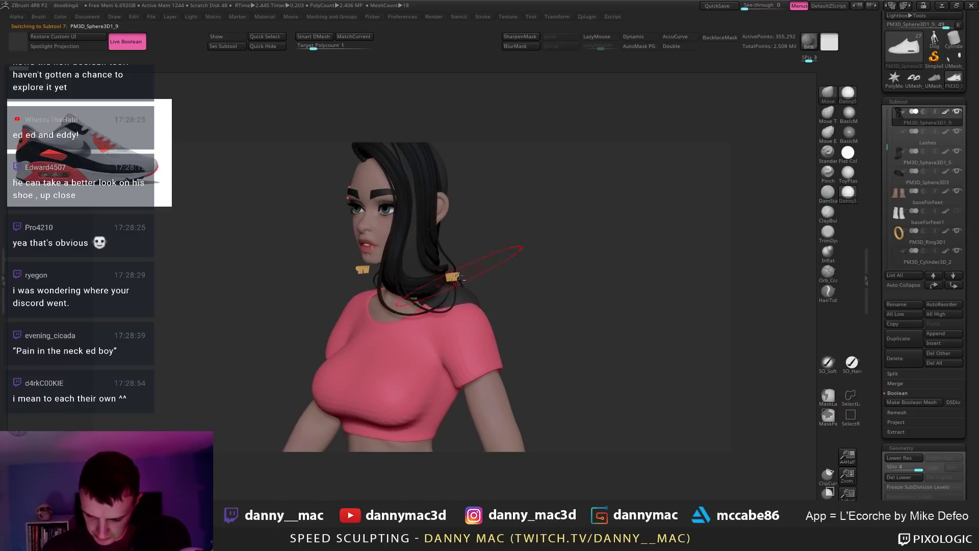
pyautogui.keyDown('alt'); pyautogui.click(455, 276); pyautogui.keyUp('alt')
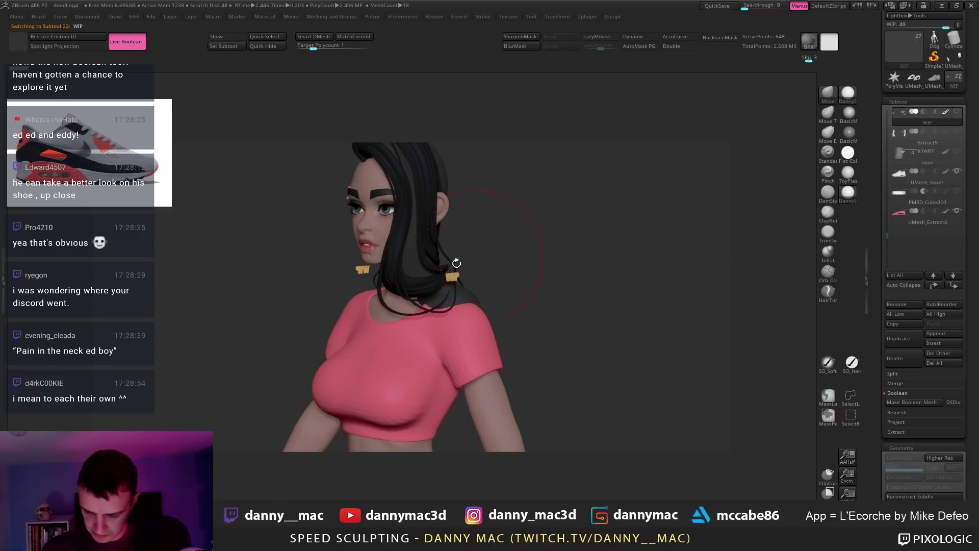
pyautogui.keyDown('alt'); pyautogui.click(402, 241); pyautogui.keyUp('alt')
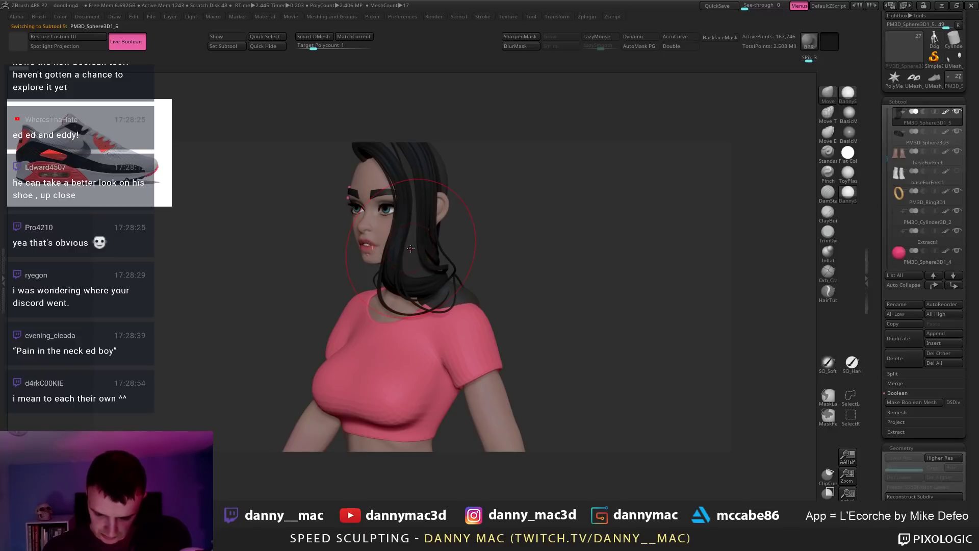
pyautogui.press('space')
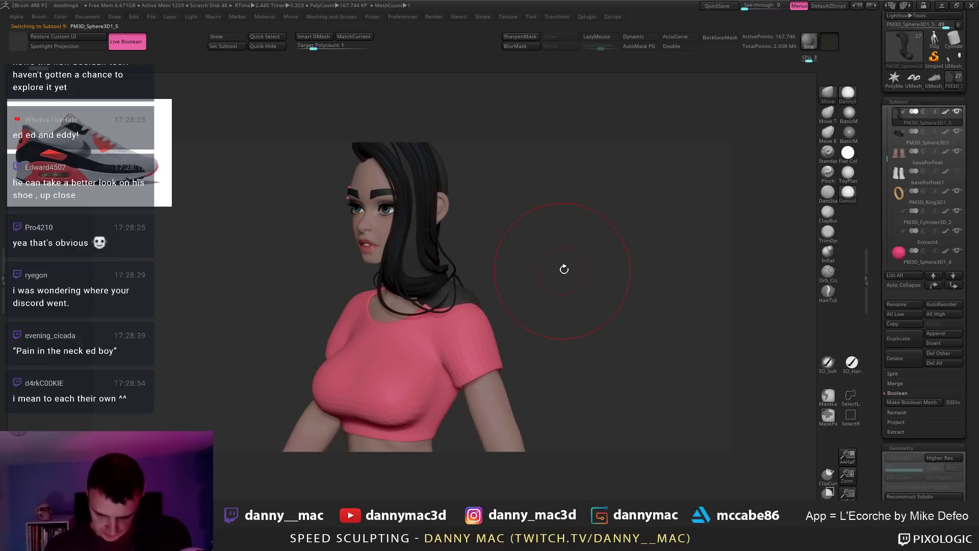
pyautogui.keyDown('alt'); pyautogui.moveTo(563, 268); pyautogui.dragTo(471, 266); pyautogui.keyUp('alt')
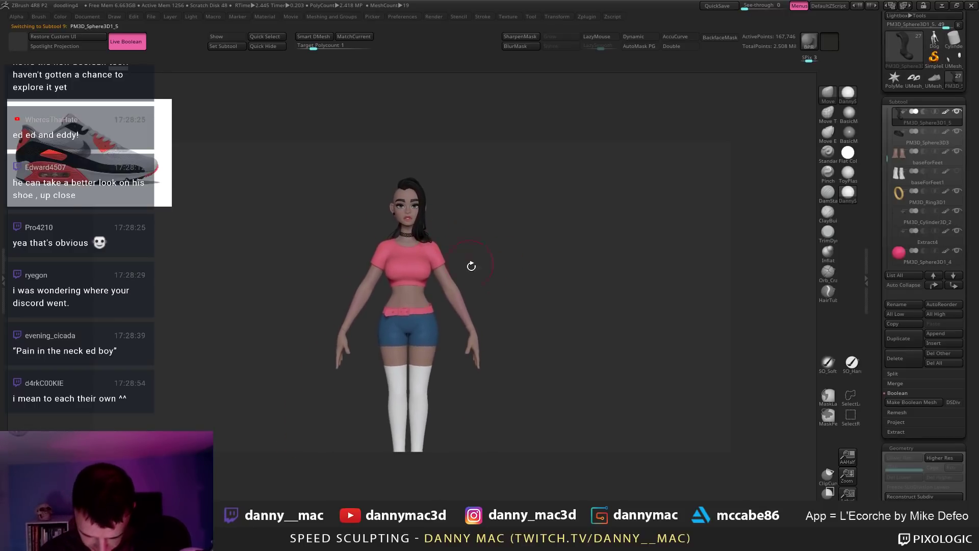
pyautogui.keyDown('alt'); pyautogui.click(421, 330); pyautogui.keyUp('alt')
pyautogui.moveTo(461, 325); pyautogui.dragTo(493, 347)
pyautogui.moveTo(497, 349)
pyautogui.mouseDown()
pyautogui.moveTo(437, 337)
pyautogui.moveTo(444, 333)
pyautogui.mouseUp()
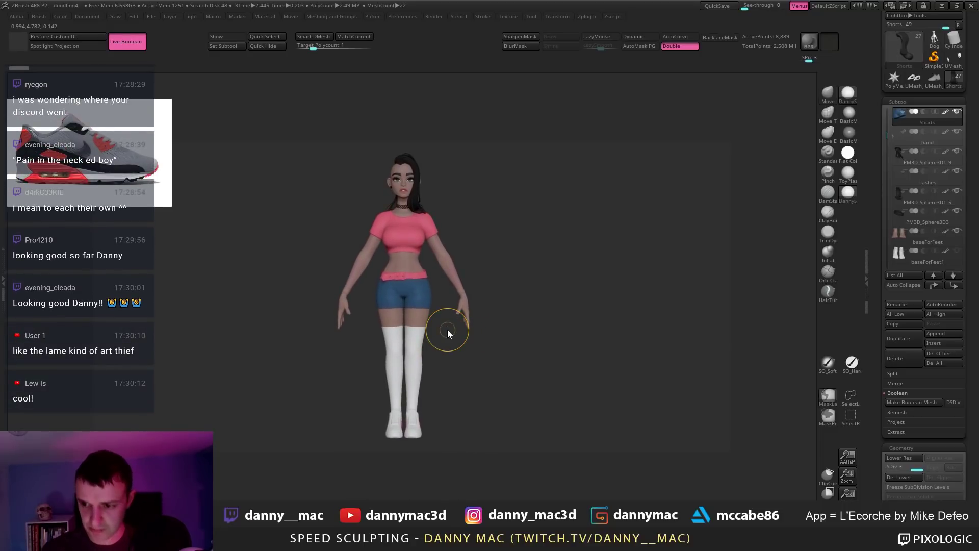
# Step: Save the project, then record a 180-frame turntable movie from the Movie menu
pyautogui.hotkey('ctrl', 's')
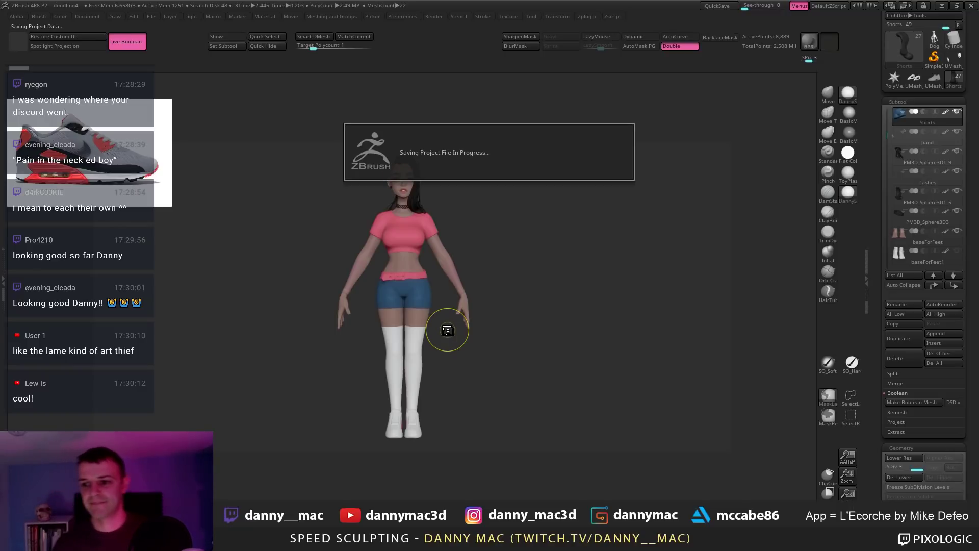
pyautogui.click(291, 17)
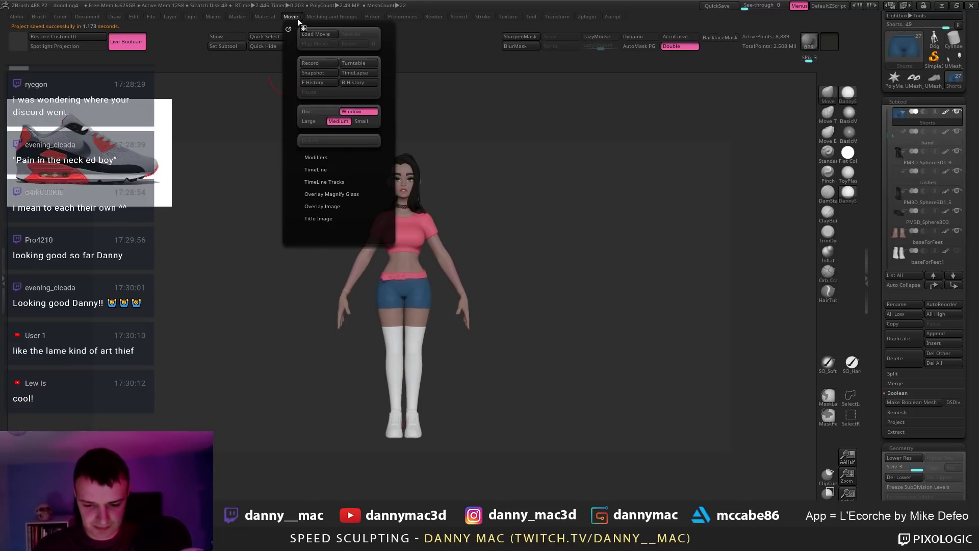
pyautogui.click(359, 62)
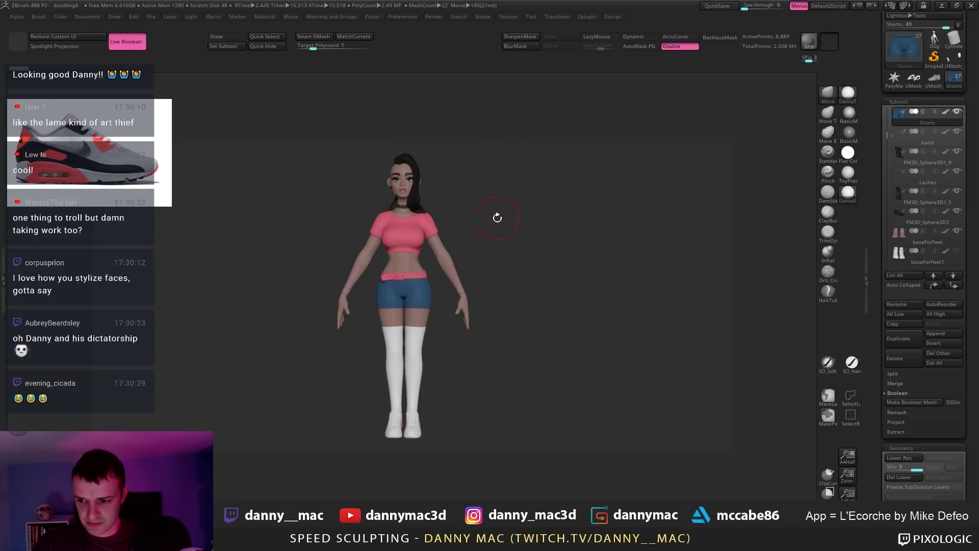
# Step: Look over the character from front and side views, then select Socks and zoom out
pyautogui.moveTo(489, 209)
pyautogui.mouseDown()
pyautogui.moveTo(502, 213)
pyautogui.moveTo(484, 219)
pyautogui.mouseUp()
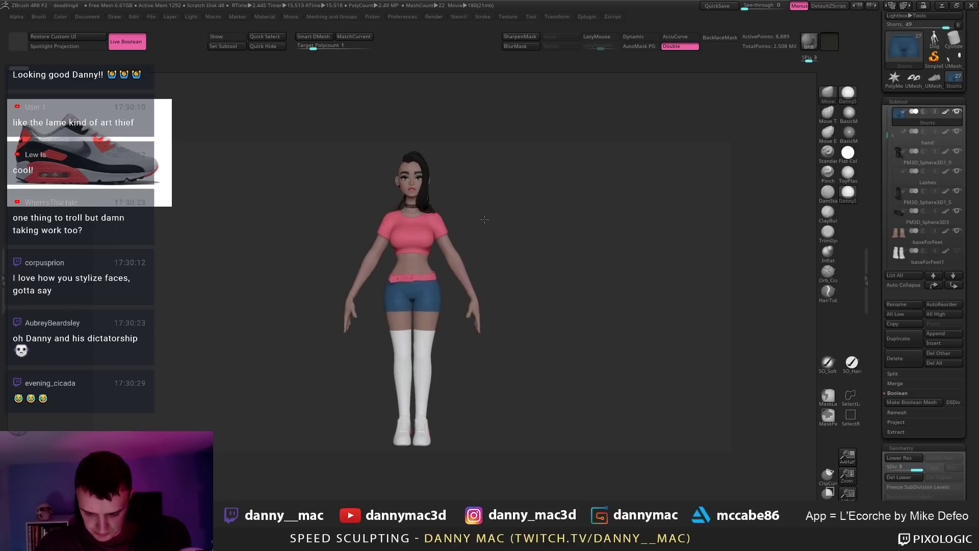
pyautogui.moveTo(465, 169); pyautogui.dragTo(516, 219)
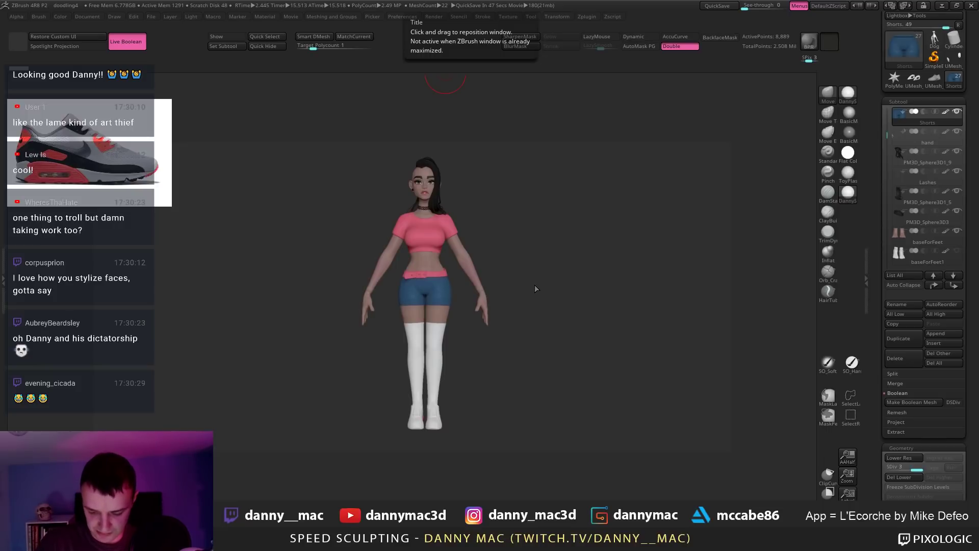
pyautogui.moveTo(535, 289); pyautogui.dragTo(691, 82)
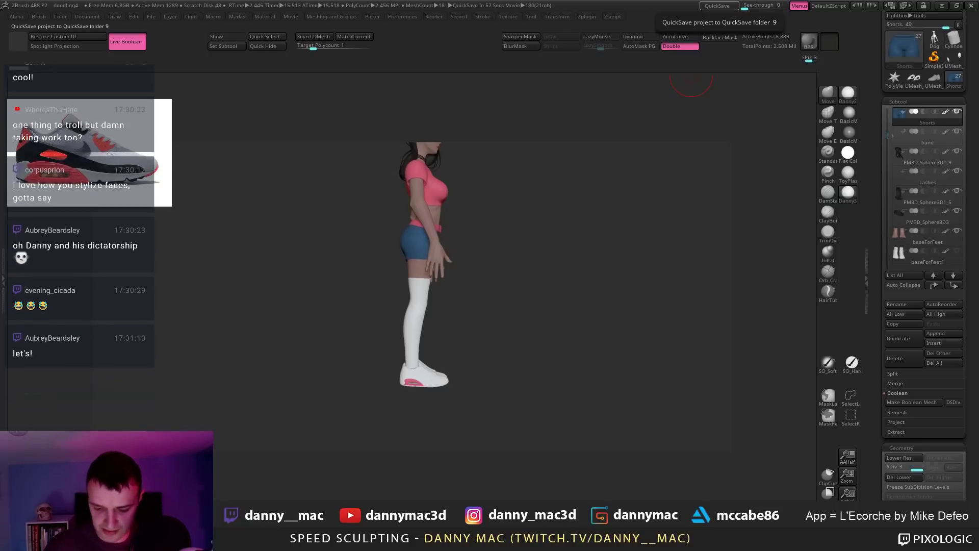
pyautogui.keyDown('alt'); pyautogui.moveTo(472, 354); pyautogui.dragTo(467, 347); pyautogui.keyUp('alt')
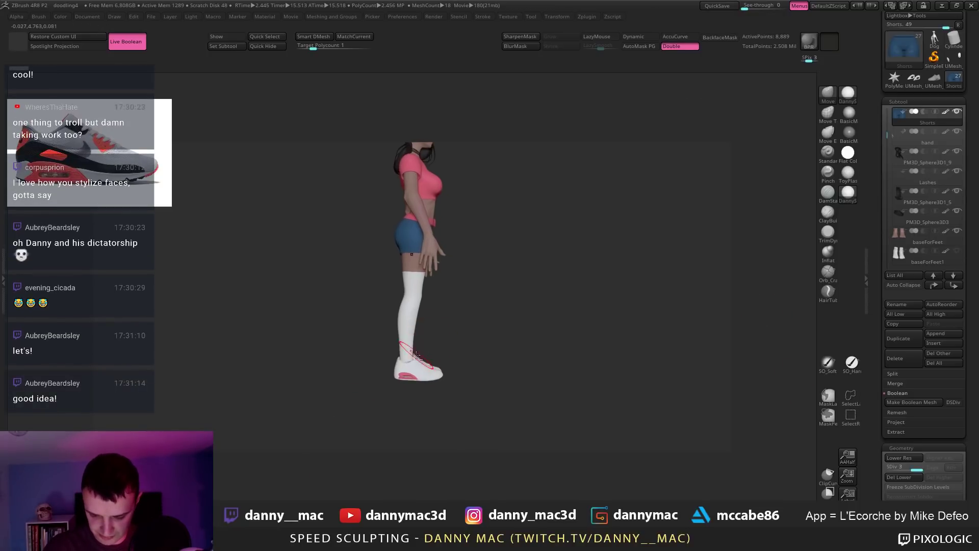
pyautogui.keyDown('alt'); pyautogui.click(412, 372); pyautogui.keyUp('alt')
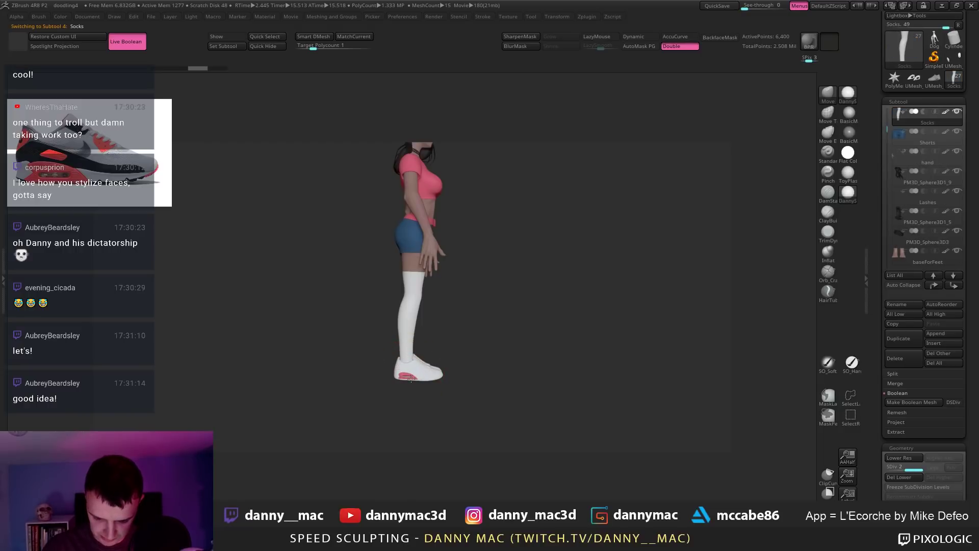
pyautogui.keyDown('alt'); pyautogui.moveTo(398, 381); pyautogui.dragTo(455, 313); pyautogui.keyUp('alt')
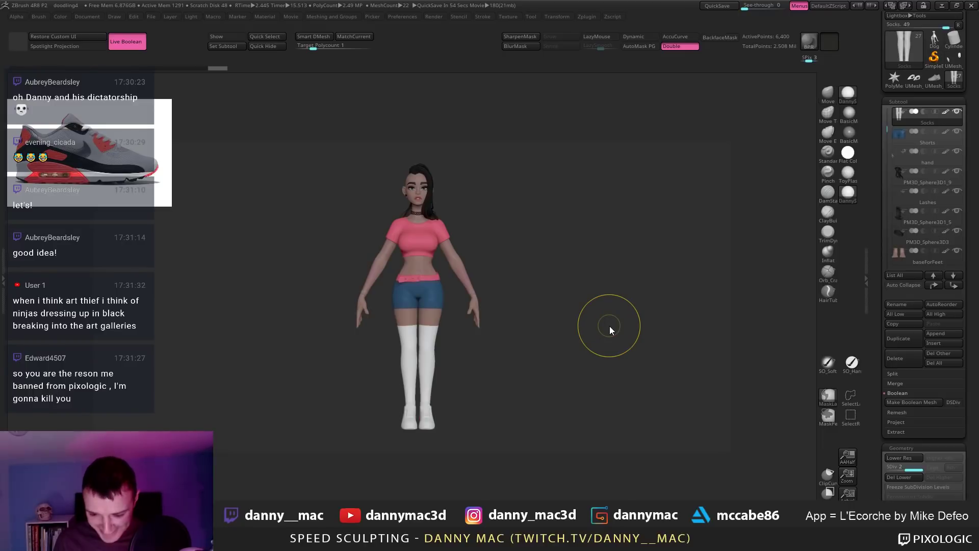
# Step: Quick-save the project with Ctrl+S and turn the character slightly to the left
pyautogui.hotkey('ctrl', 's')
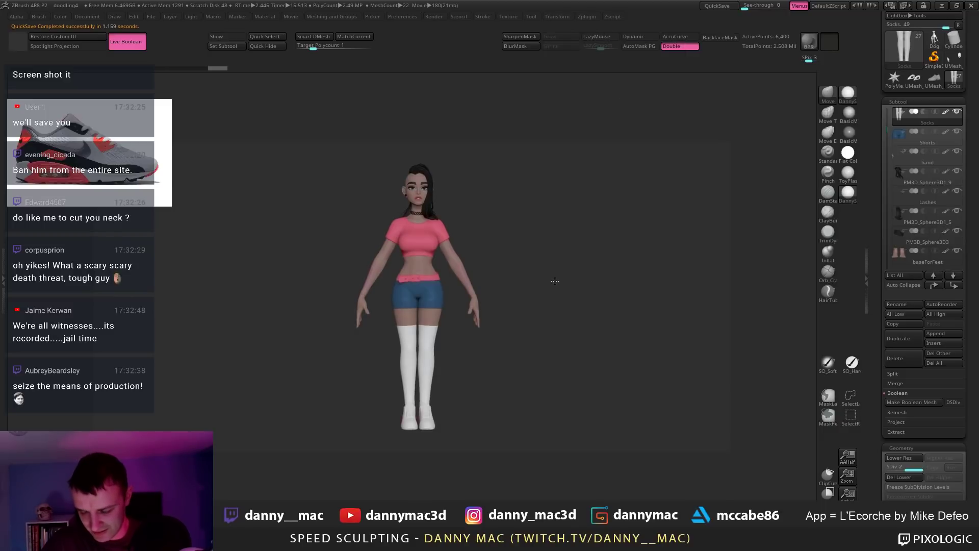
pyautogui.moveTo(524, 275); pyautogui.dragTo(504, 273)
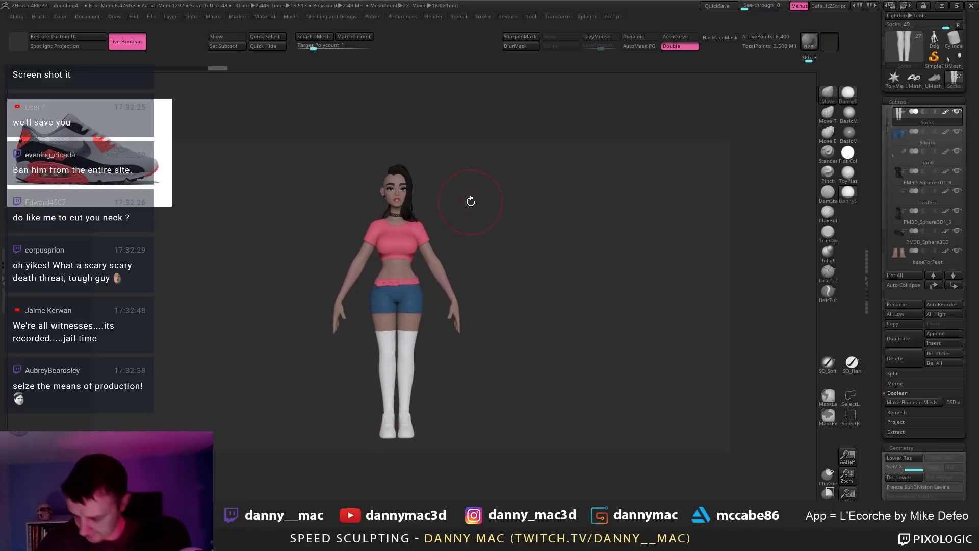
# Step: Save, double the document size, redraw the character in Edit mode and view it at AAHalf
pyautogui.hotkey('ctrl', 's')
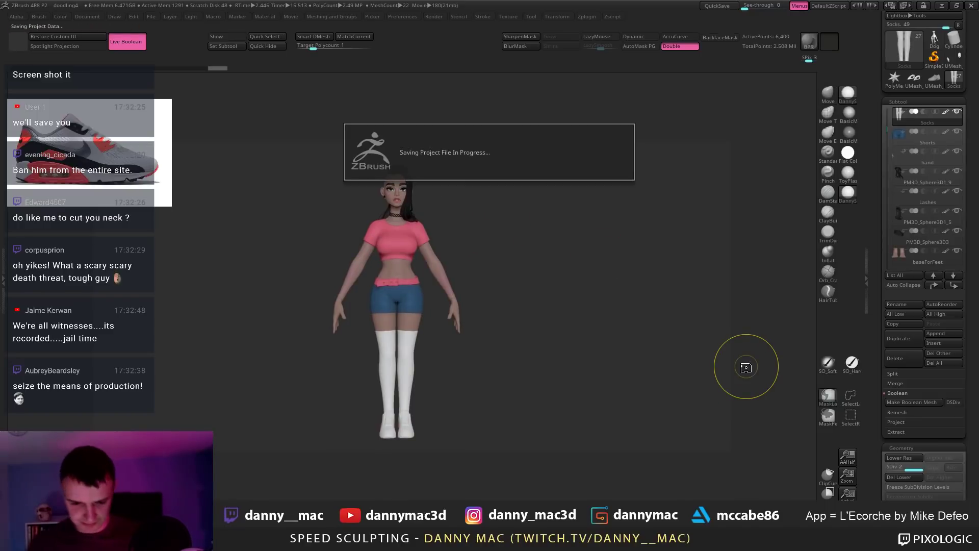
pyautogui.click(90, 17)
pyautogui.click(149, 209)
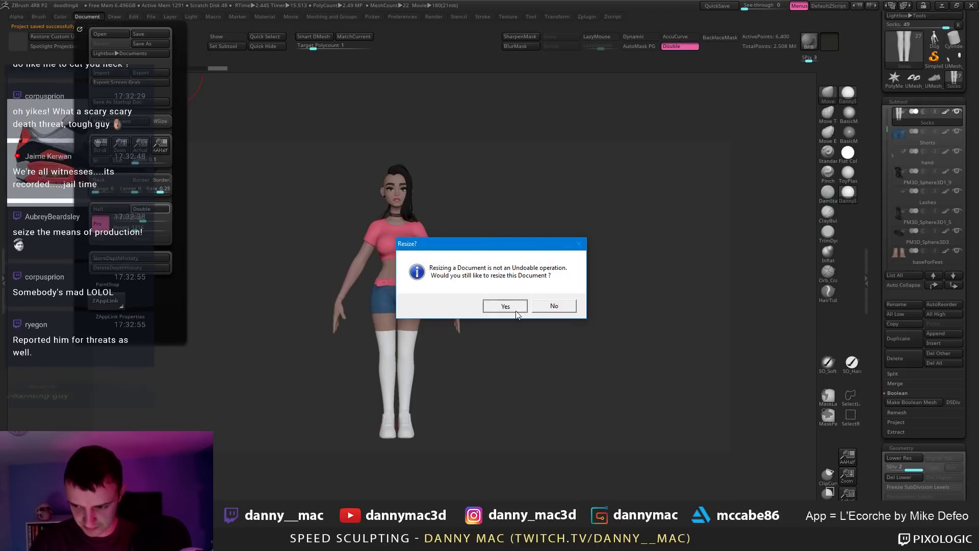
pyautogui.click(499, 306)
pyautogui.moveTo(398, 277)
pyautogui.mouseDown()
pyautogui.moveTo(433, 351)
pyautogui.moveTo(408, 355)
pyautogui.mouseUp()
pyautogui.press('t')
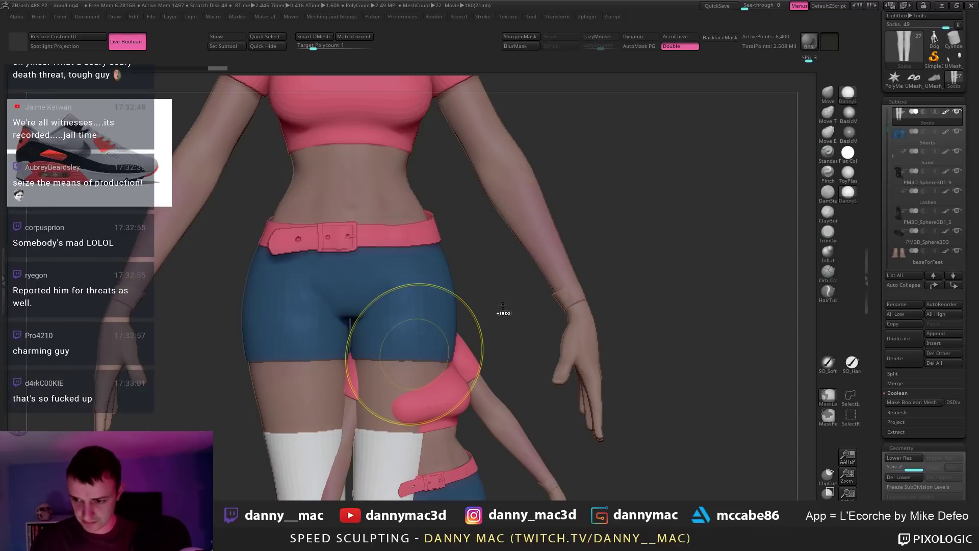
pyautogui.hotkey('ctrl', 'n')
pyautogui.click(848, 455)
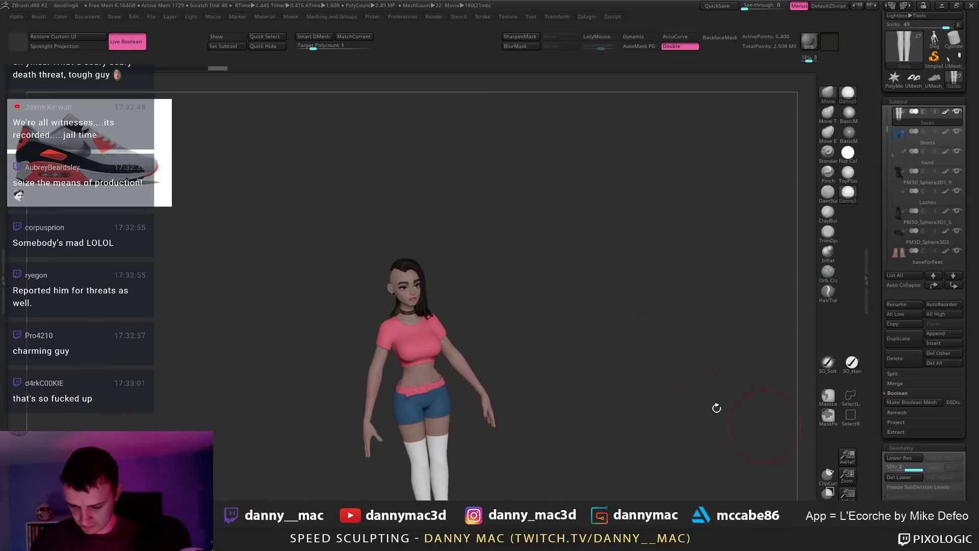
pyautogui.moveTo(476, 321)
pyautogui.mouseDown()
pyautogui.moveTo(474, 291)
pyautogui.moveTo(511, 317)
pyautogui.mouseUp()
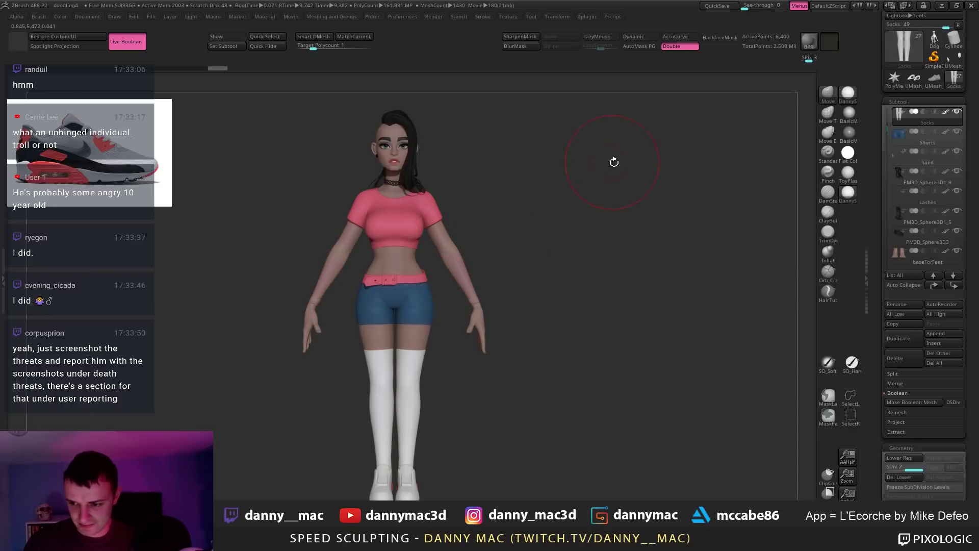
# Step: Subdivide the Tshirt one level to 21,100 points and start a BPR render
pyautogui.moveTo(418, 138)
pyautogui.keyDown('ctrl'); pyautogui.keyDown('shift'); pyautogui.mouseDown()
pyautogui.moveTo(397, 225)
pyautogui.moveTo(408, 183)
pyautogui.mouseUp(); pyautogui.keyUp('shift'); pyautogui.keyUp('ctrl')
pyautogui.keyDown('alt'); pyautogui.click(358, 213); pyautogui.keyUp('alt')
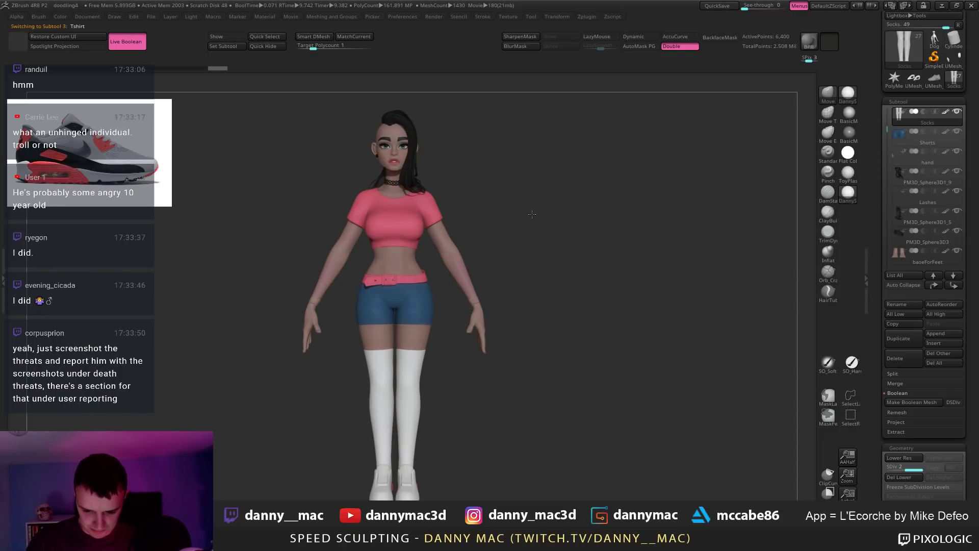
pyautogui.hotkey('ctrl', 'd')
pyautogui.hotkey('ctrl', 'd')
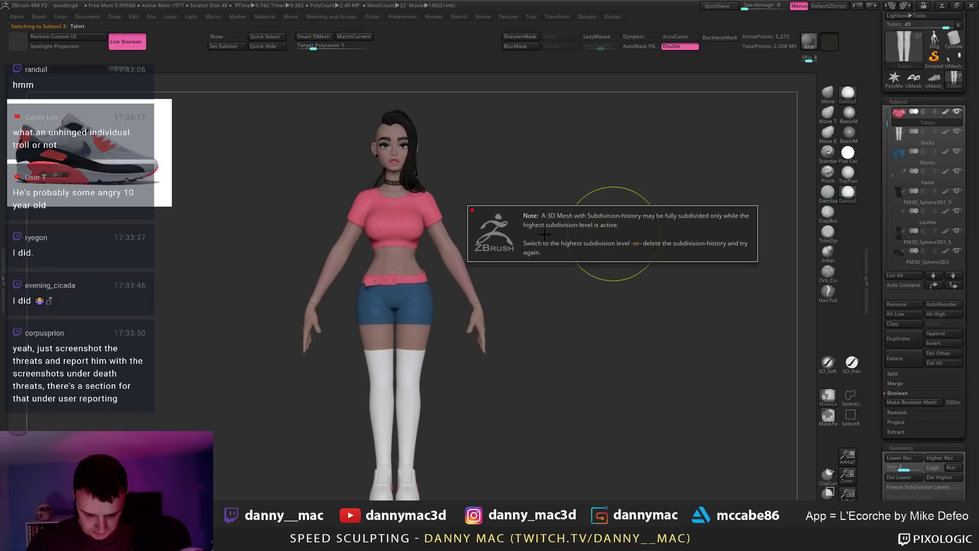
pyautogui.press('d')
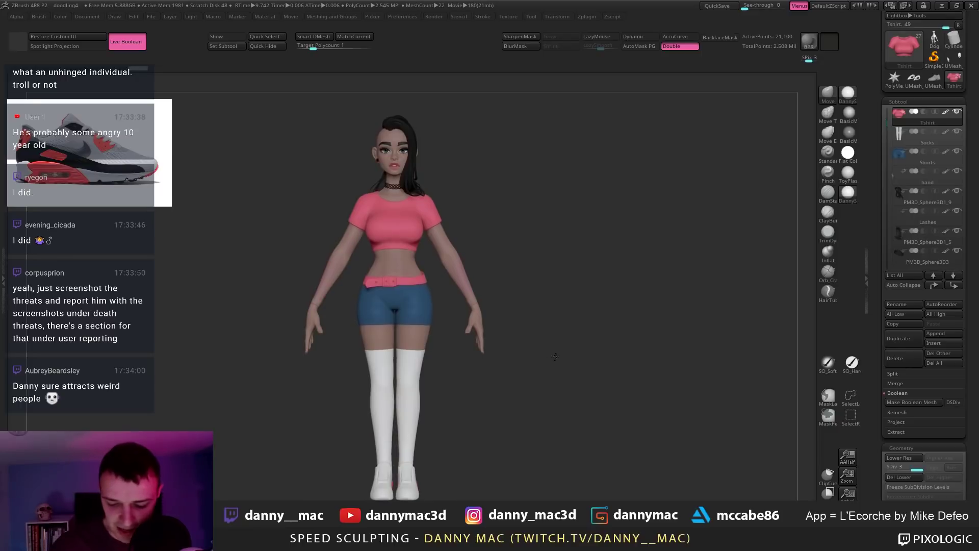
pyautogui.keyDown('alt'); pyautogui.moveTo(542, 357); pyautogui.dragTo(601, 347); pyautogui.keyUp('alt')
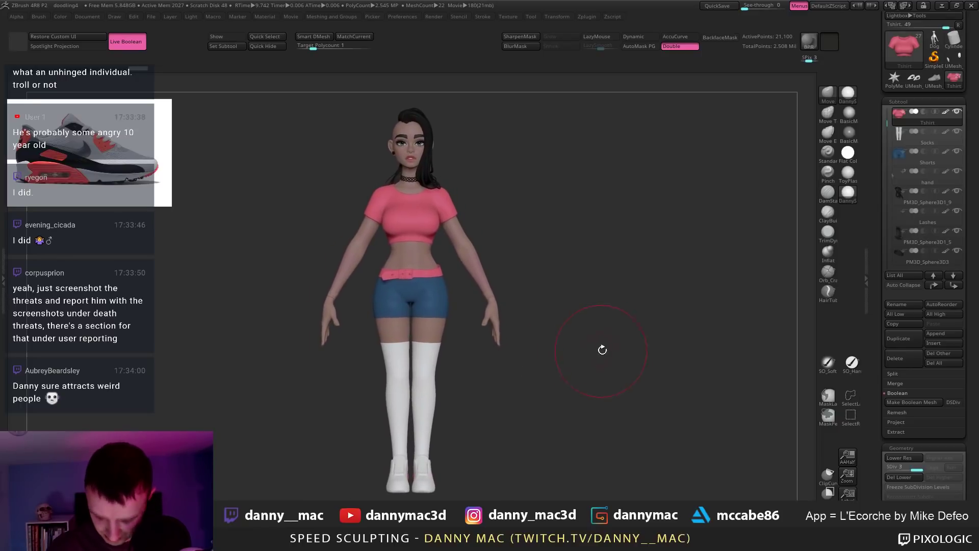
pyautogui.hotkey('shift', 'r')
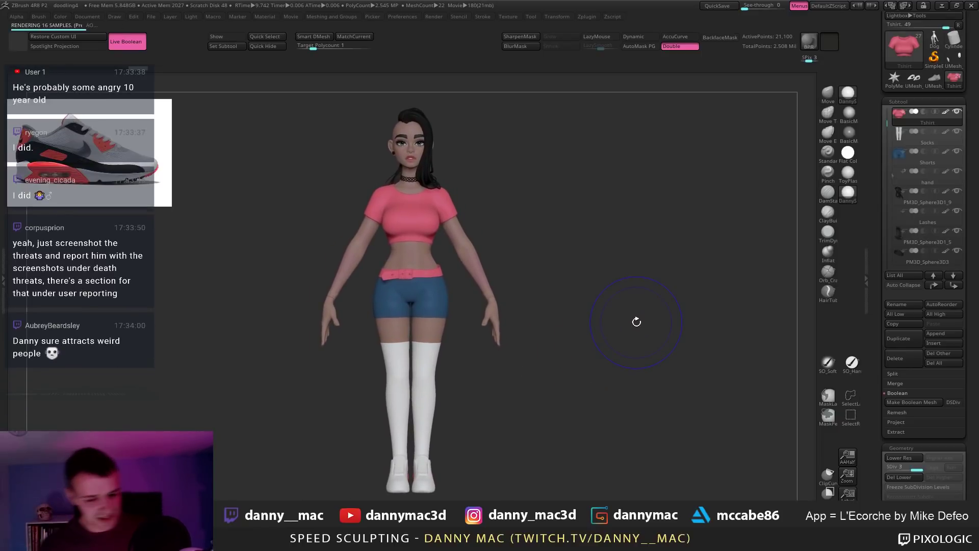
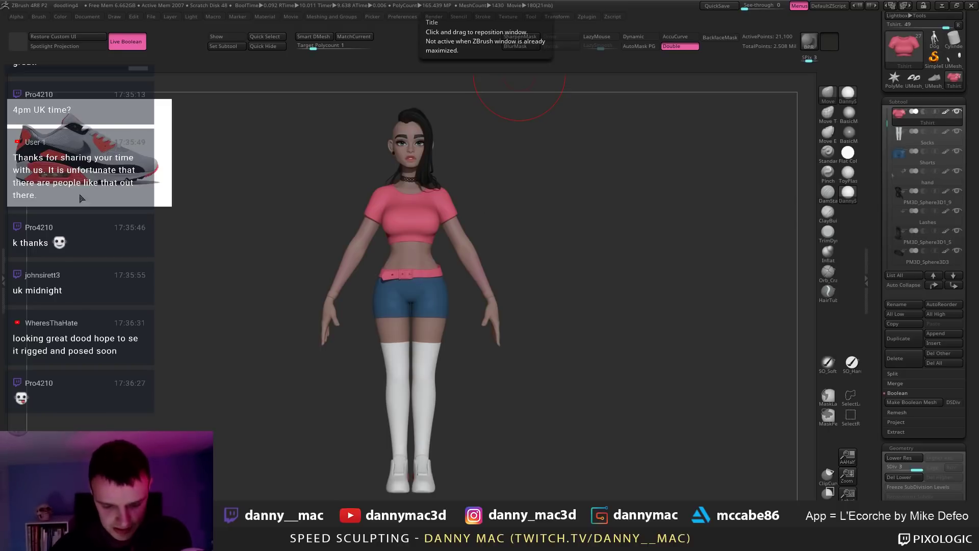
# Step: Show the sneaker reference in Spotlight over the legs, then scale it down to a small thumbnail
pyautogui.hotkey('shift', 'z')
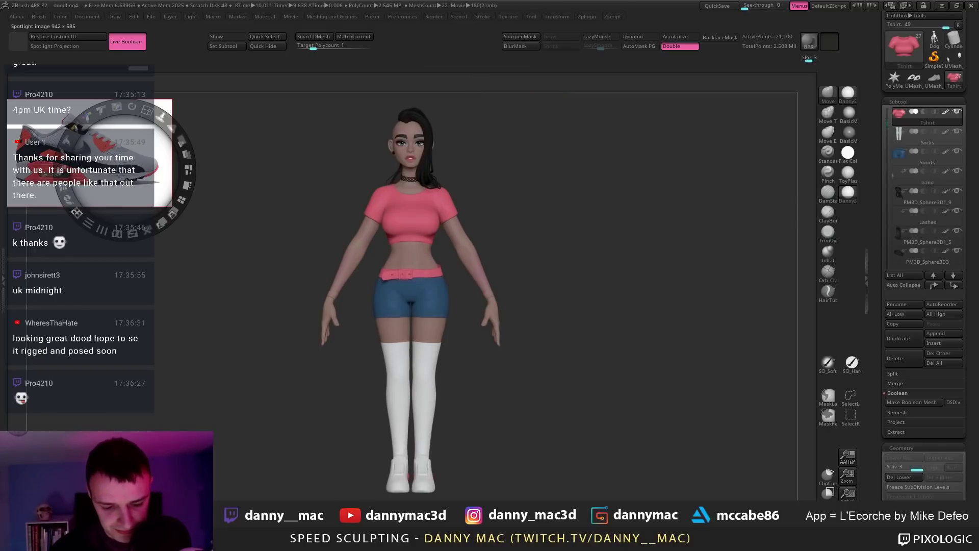
pyautogui.moveTo(165, 98); pyautogui.dragTo(566, 419)
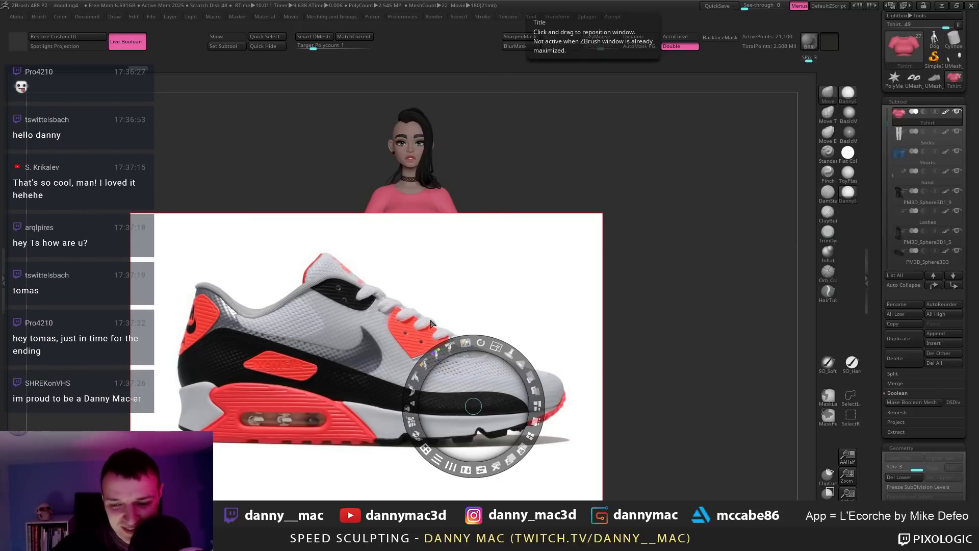
pyautogui.moveTo(493, 347); pyautogui.dragTo(80, 170)
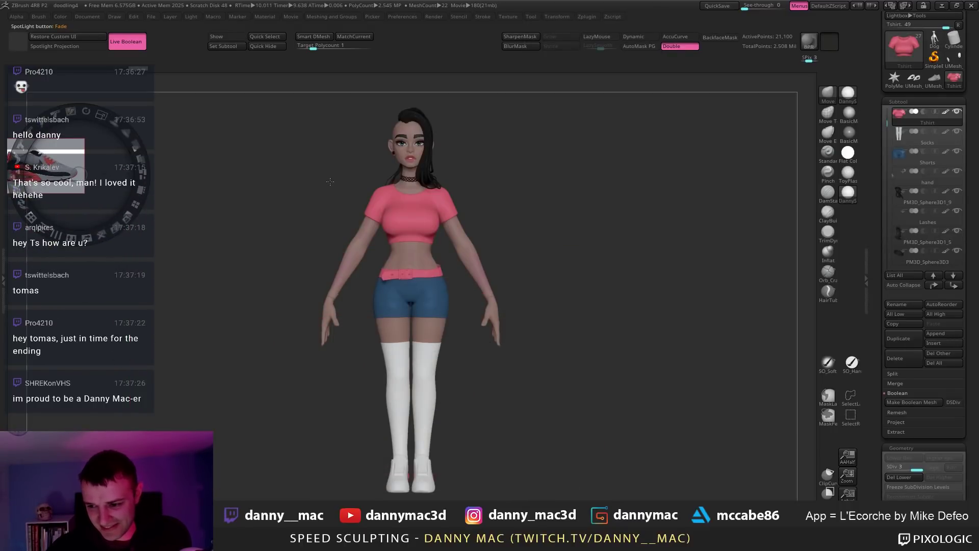
# Step: Exit Spotlight mode so only the sneaker thumbnail stays pinned beside the character
pyautogui.press('z')
pyautogui.moveTo(400, 155)
pyautogui.mouseDown()
pyautogui.moveTo(351, 221)
pyautogui.moveTo(372, 193)
pyautogui.moveTo(338, 209)
pyautogui.mouseUp()
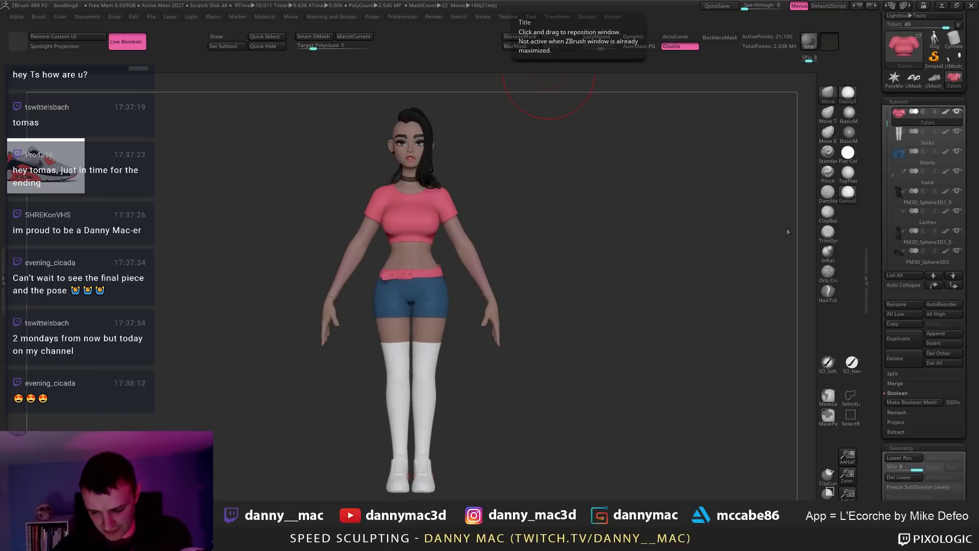
pyautogui.press('space')
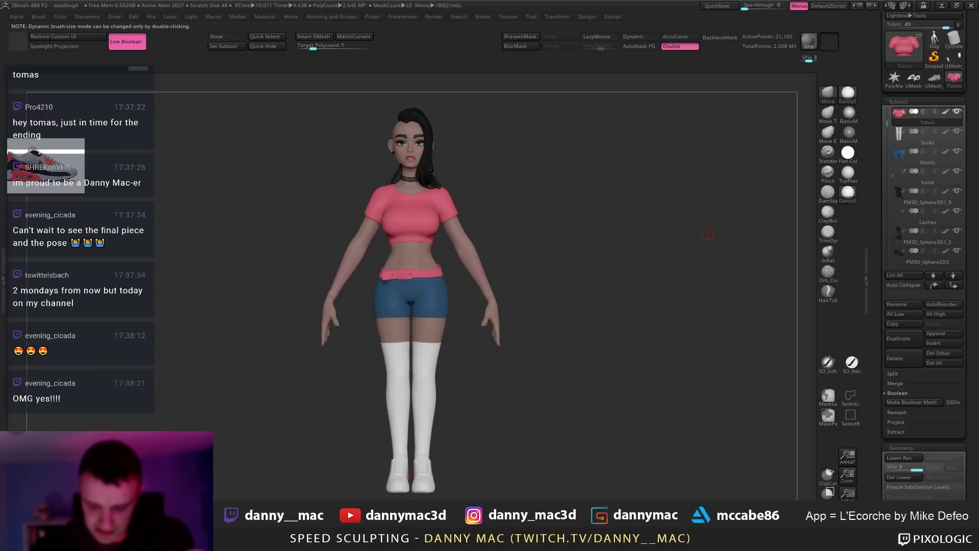
# Step: Inspect the torso close up, switching between the body and Tshirt subtools, then zoom back out
pyautogui.keyDown('alt'); pyautogui.moveTo(570, 268); pyautogui.dragTo(573, 298, button='right'); pyautogui.keyUp('alt')
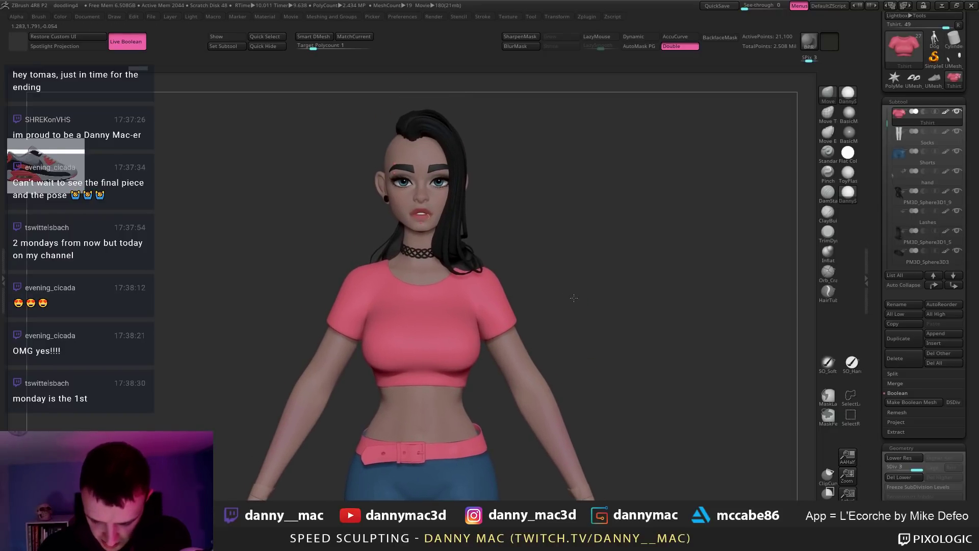
pyautogui.press('space')
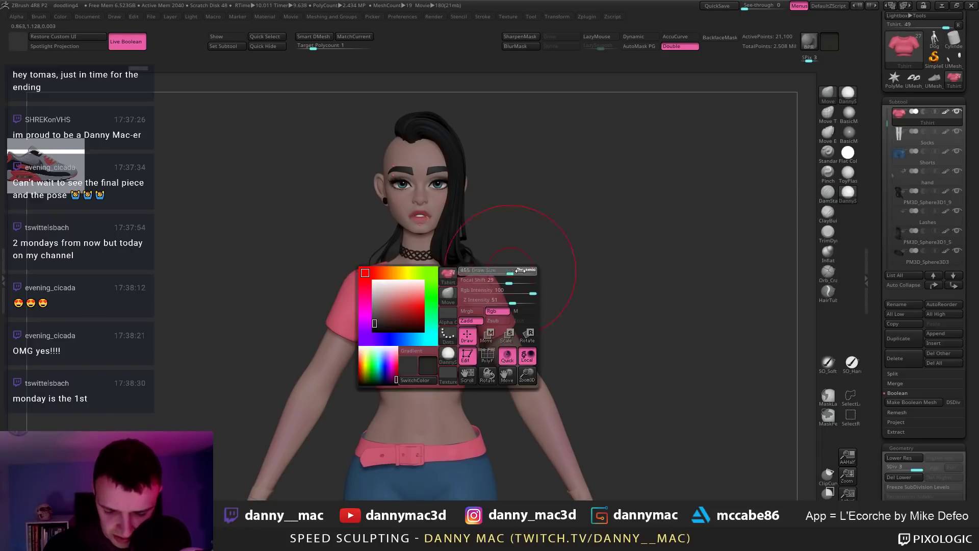
pyautogui.press('space')
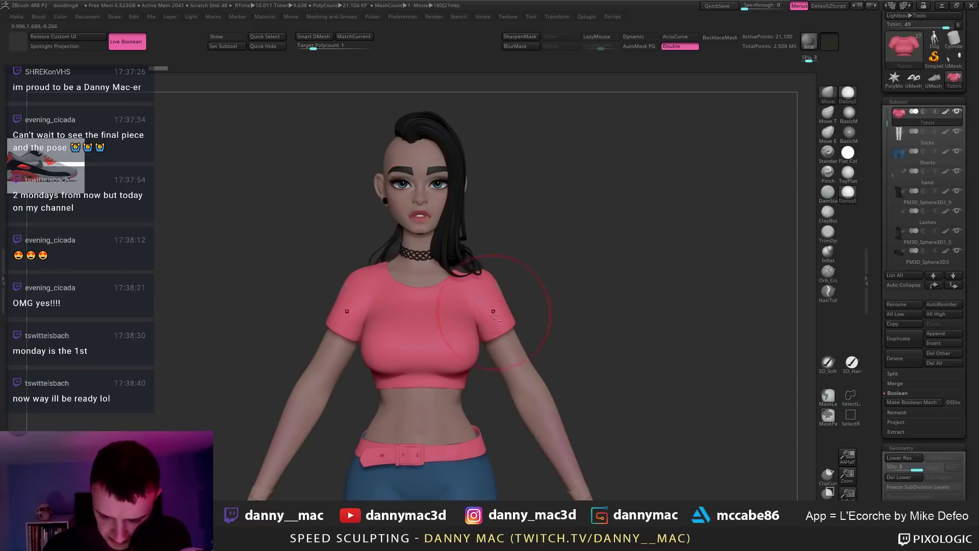
pyautogui.keyDown('alt'); pyautogui.click(344, 292); pyautogui.keyUp('alt')
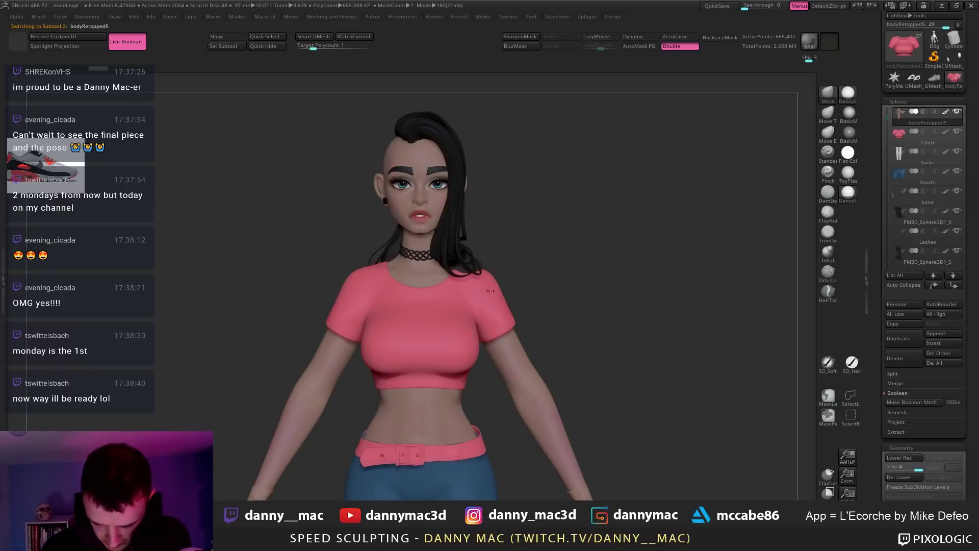
pyautogui.keyDown('alt'); pyautogui.moveTo(513, 290); pyautogui.dragTo(496, 290); pyautogui.keyUp('alt')
pyautogui.keyDown('alt'); pyautogui.click(478, 294); pyautogui.keyUp('alt')
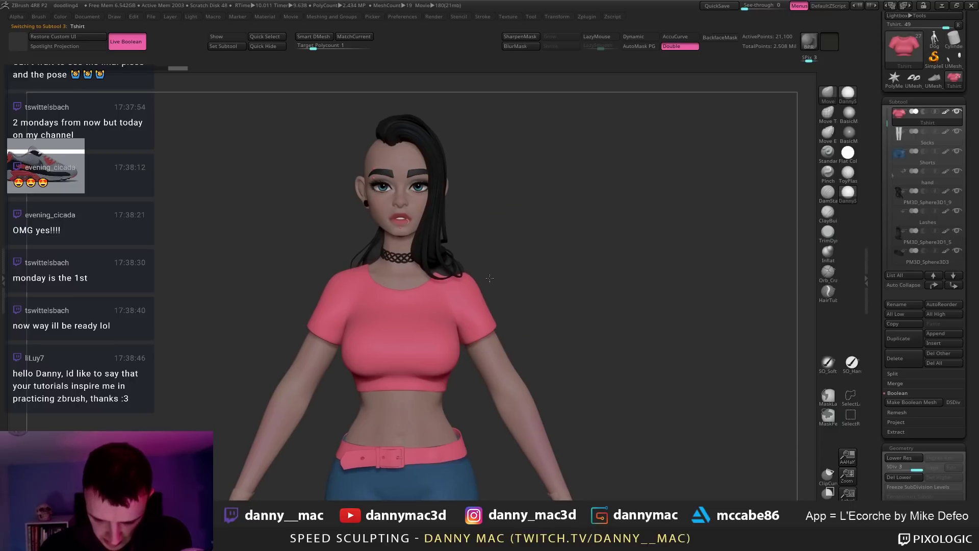
pyautogui.keyDown('alt'); pyautogui.moveTo(490, 279); pyautogui.dragTo(482, 182); pyautogui.keyUp('alt')
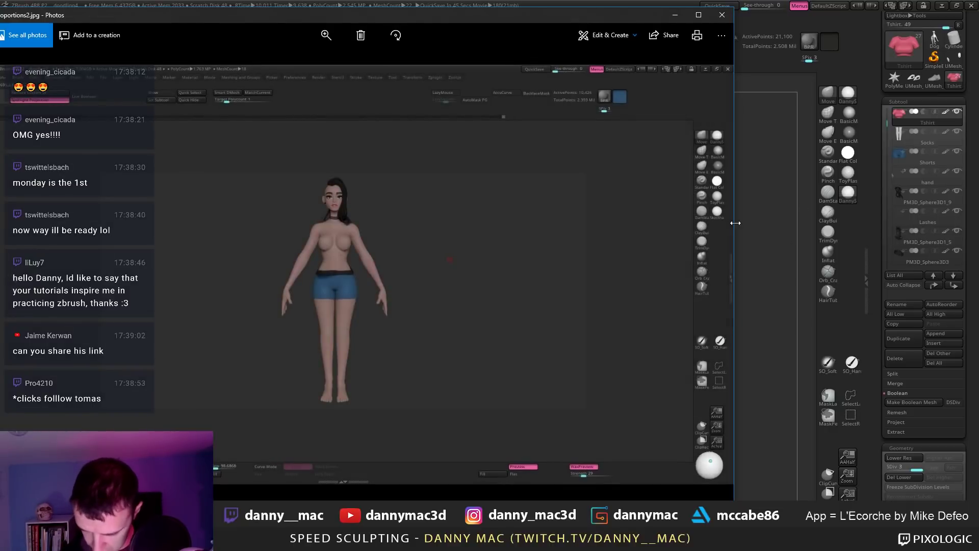
# Step: Close proportions2.jpg and move proportions1.jpg off screen, returning to ZBrush
pyautogui.moveTo(735, 223); pyautogui.dragTo(300, 234)
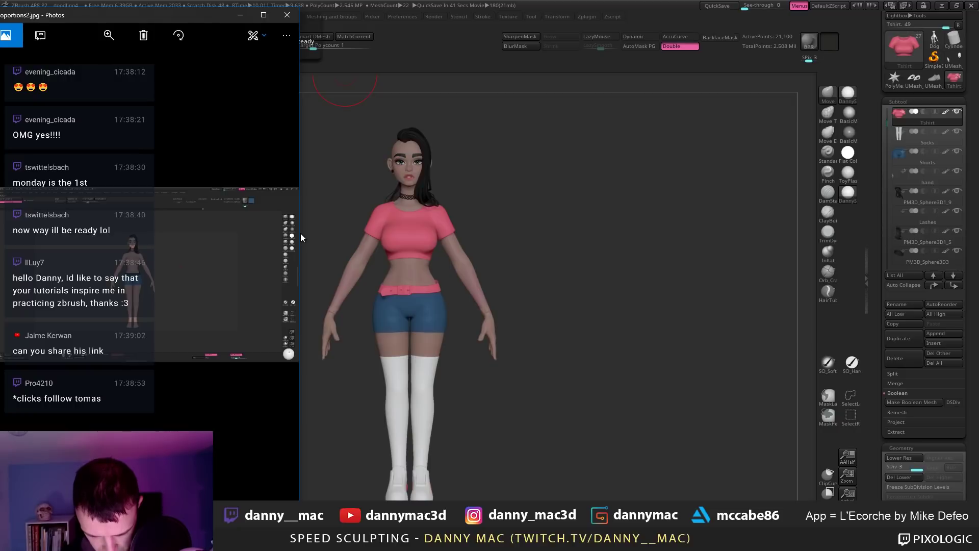
pyautogui.moveTo(300, 233); pyautogui.dragTo(548, 232)
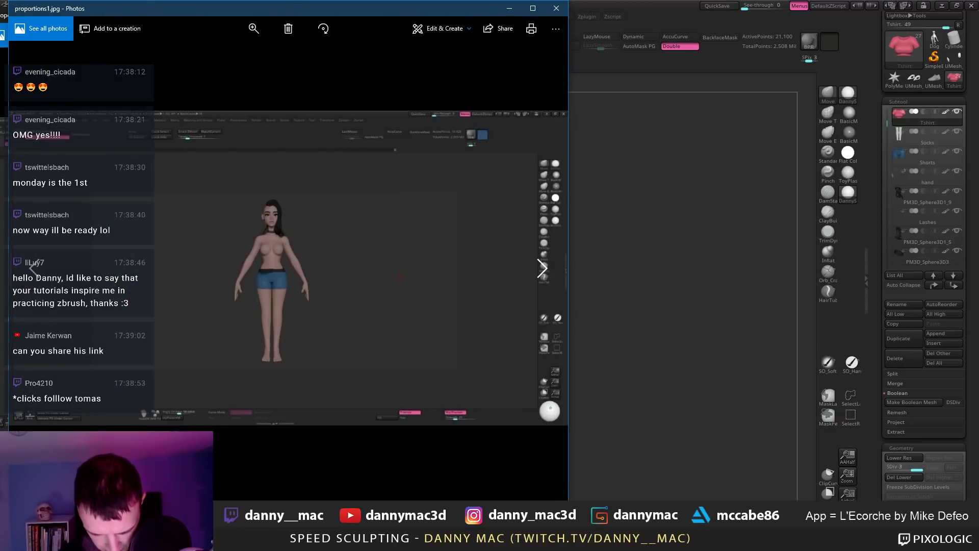
pyautogui.moveTo(396, 21); pyautogui.dragTo(873, 44)
pyautogui.moveTo(402, 8); pyautogui.dragTo(228, 22)
pyautogui.click(356, 19)
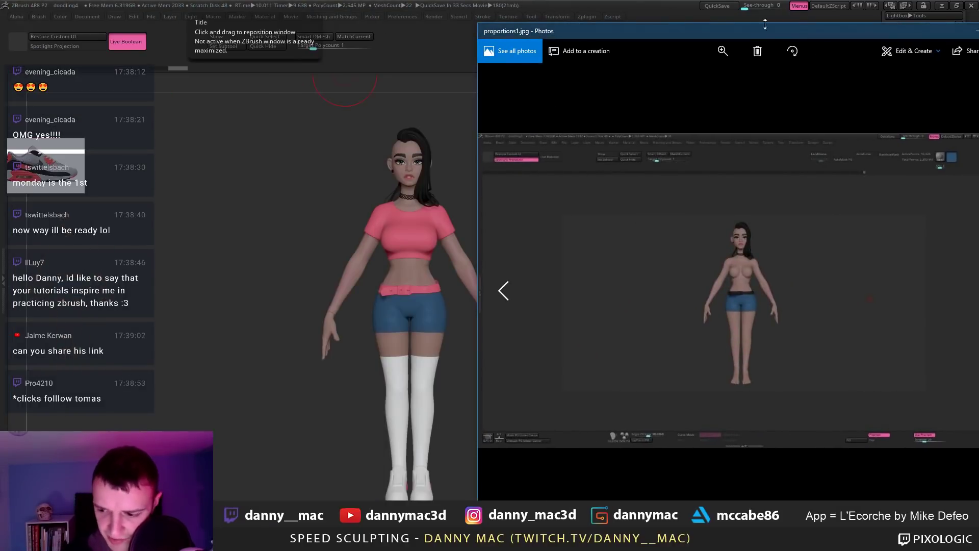
pyautogui.moveTo(588, 33); pyautogui.dragTo(104, 0)
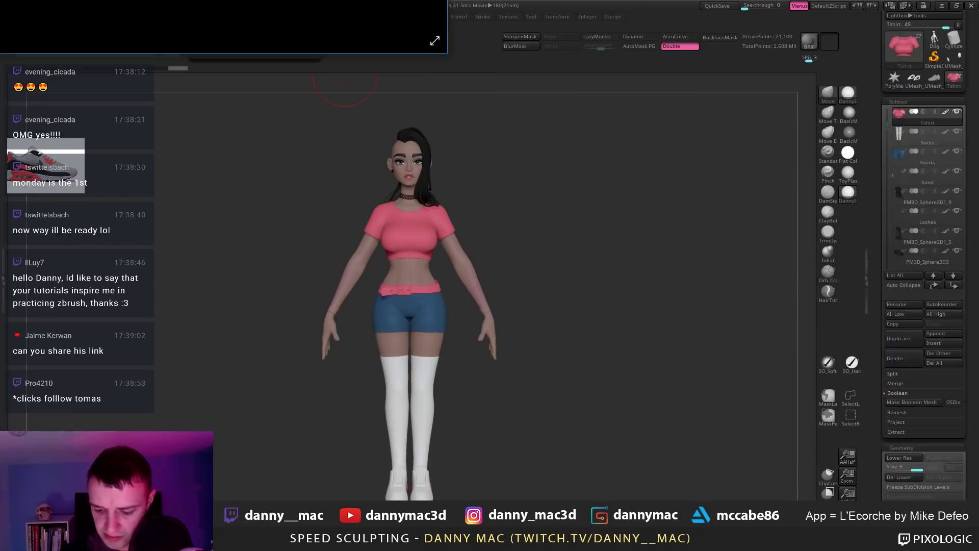
pyautogui.click(540, 72)
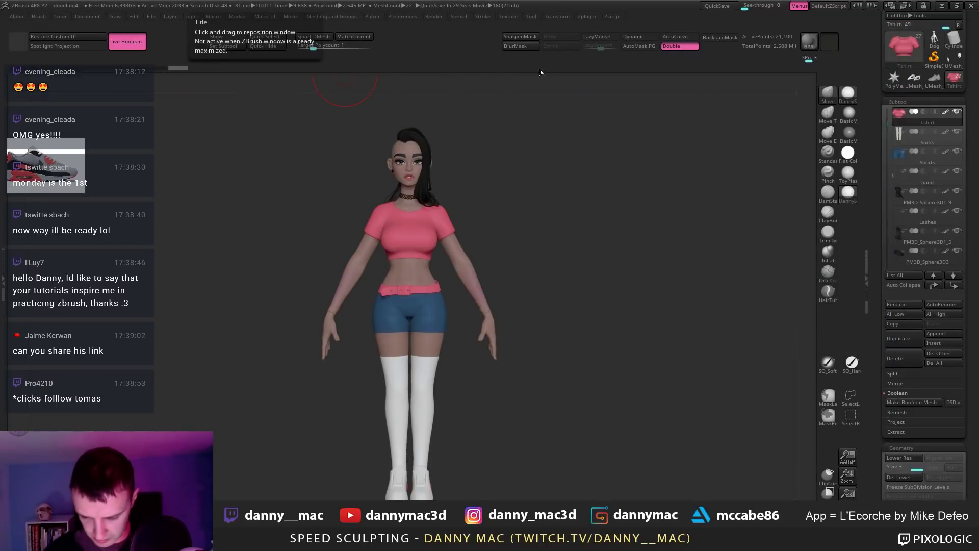
# Step: Select the Belt subtool, hide and reshow the gold buckle, then save the project
pyautogui.moveTo(455, 231); pyautogui.dragTo(467, 275)
pyautogui.keyDown('alt'); pyautogui.moveTo(389, 121); pyautogui.dragTo(397, 134); pyautogui.keyUp('alt')
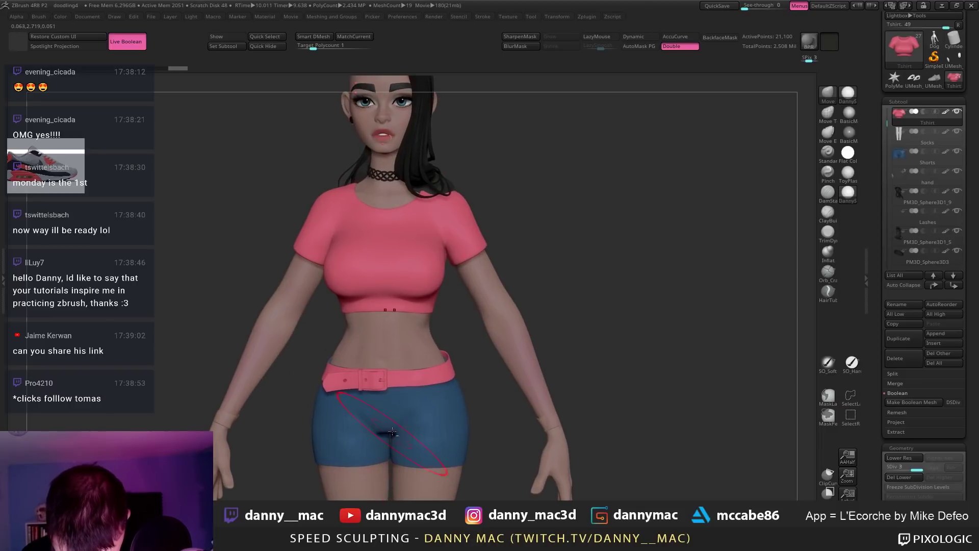
pyautogui.keyDown('alt'); pyautogui.click(428, 378); pyautogui.keyUp('alt')
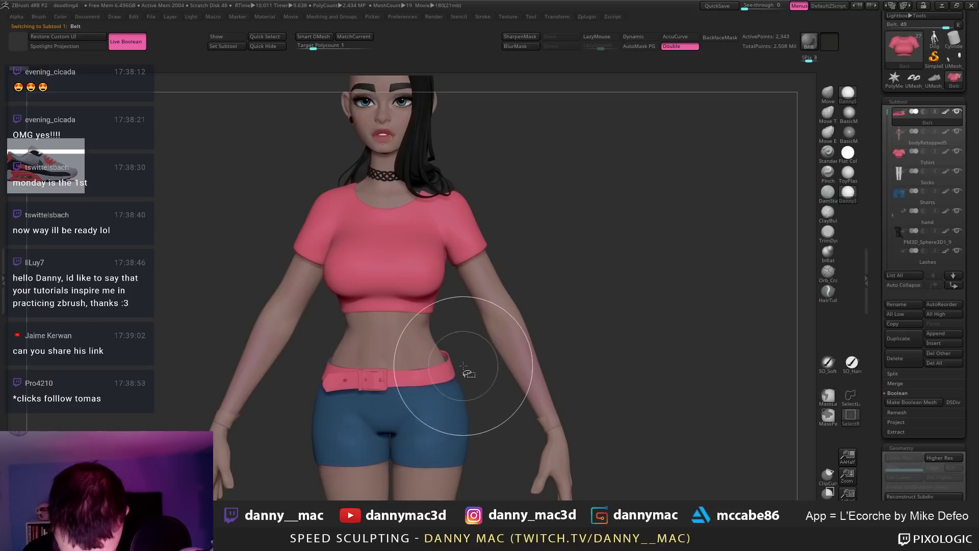
pyautogui.keyDown('ctrl'); pyautogui.keyDown('shift'); pyautogui.click(403, 377); pyautogui.keyUp('shift'); pyautogui.keyUp('ctrl')
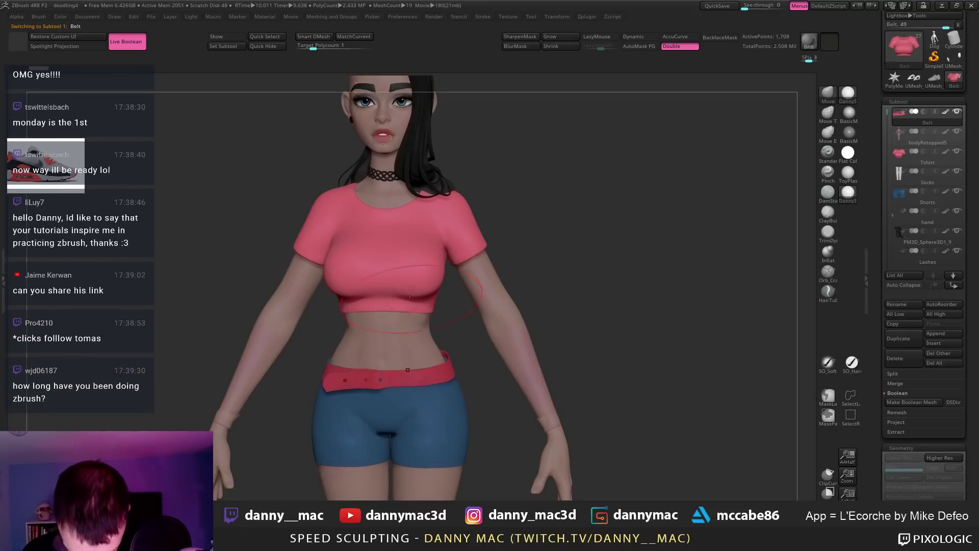
pyautogui.keyDown('ctrl'); pyautogui.keyDown('shift'); pyautogui.click(567, 309); pyautogui.keyUp('shift'); pyautogui.keyUp('ctrl')
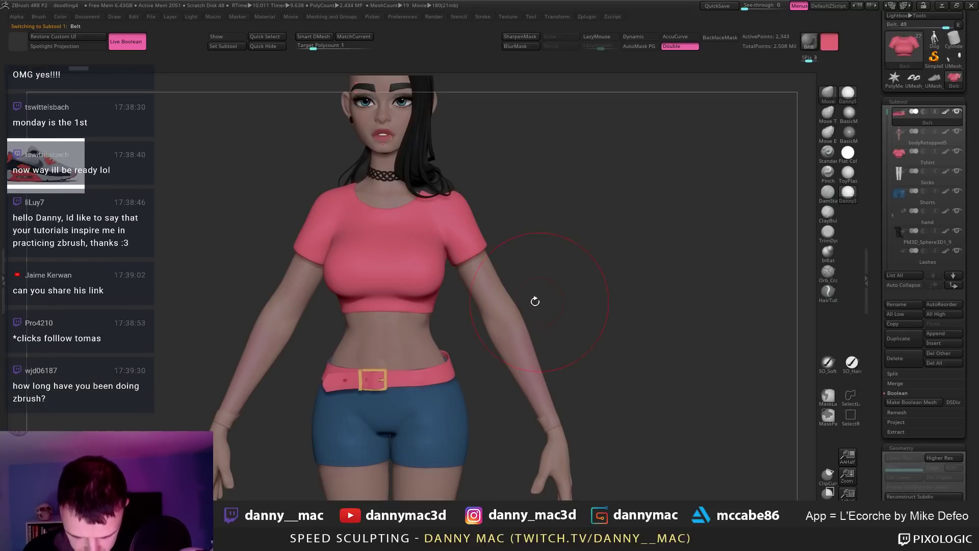
pyautogui.keyDown('alt'); pyautogui.moveTo(535, 302); pyautogui.dragTo(493, 299); pyautogui.keyUp('alt')
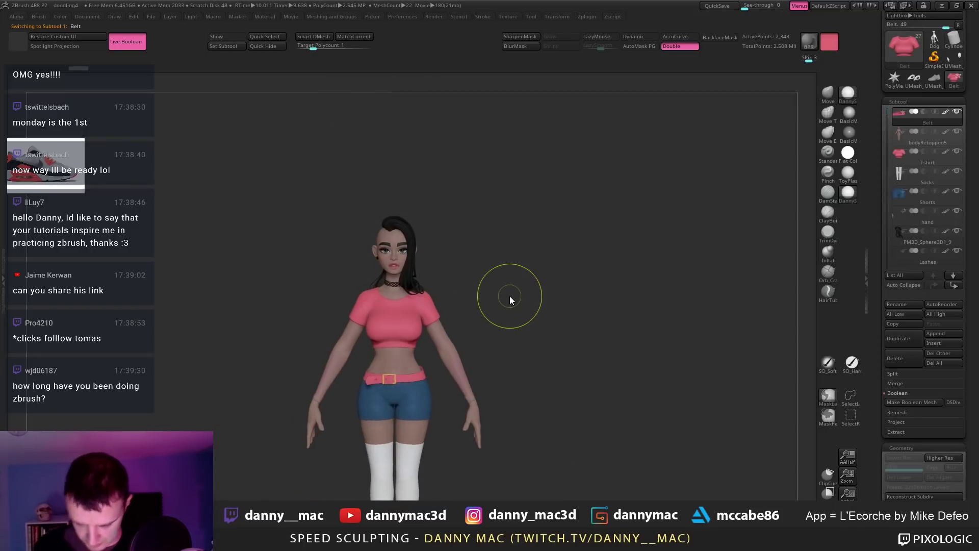
pyautogui.hotkey('ctrl', 's')
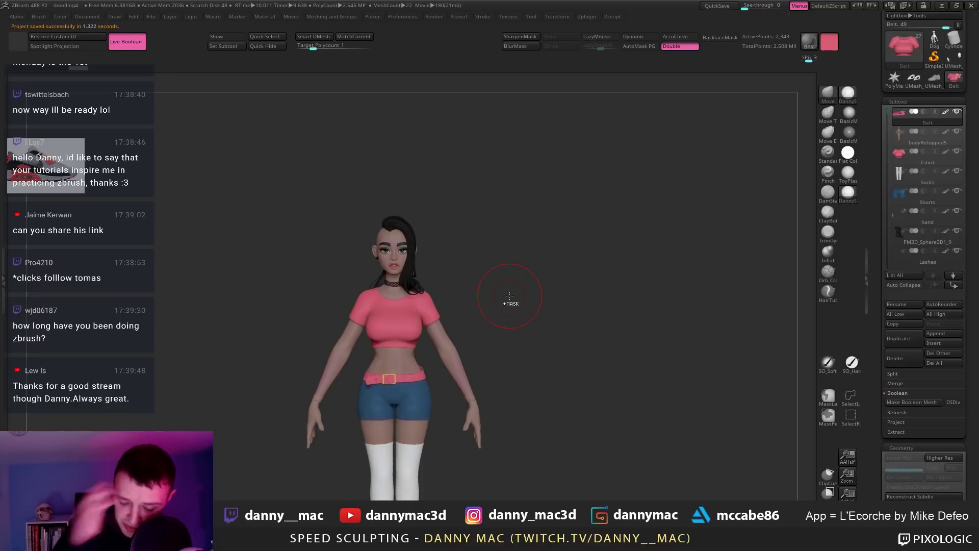
# Step: Frame the head and crop top closely, cycling through the body, Tshirt and Belt subtools
pyautogui.keyDown('alt'); pyautogui.moveTo(434, 238); pyautogui.dragTo(481, 230); pyautogui.keyUp('alt')
pyautogui.moveTo(487, 176)
pyautogui.mouseDown()
pyautogui.moveTo(451, 192)
pyautogui.moveTo(498, 312)
pyautogui.mouseUp()
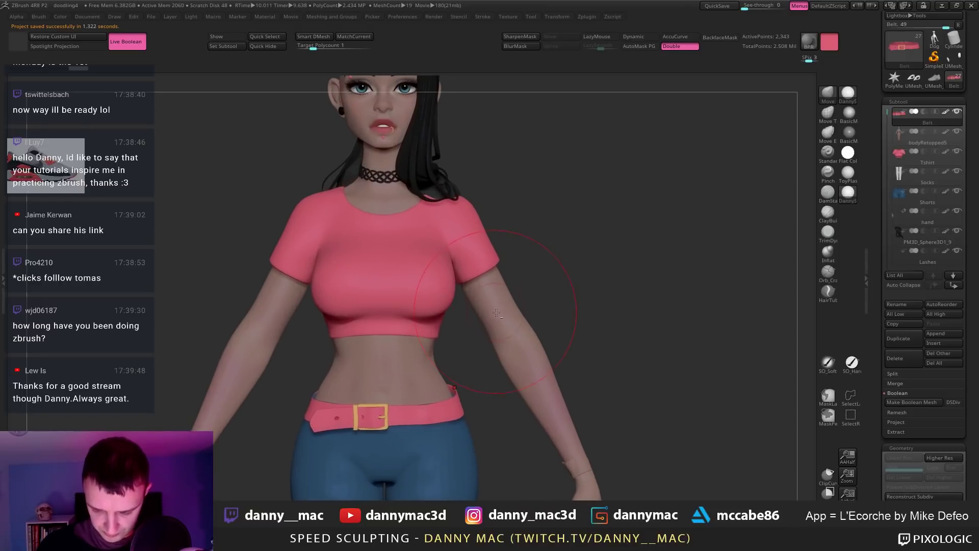
pyautogui.keyDown('alt'); pyautogui.click(500, 282); pyautogui.keyUp('alt')
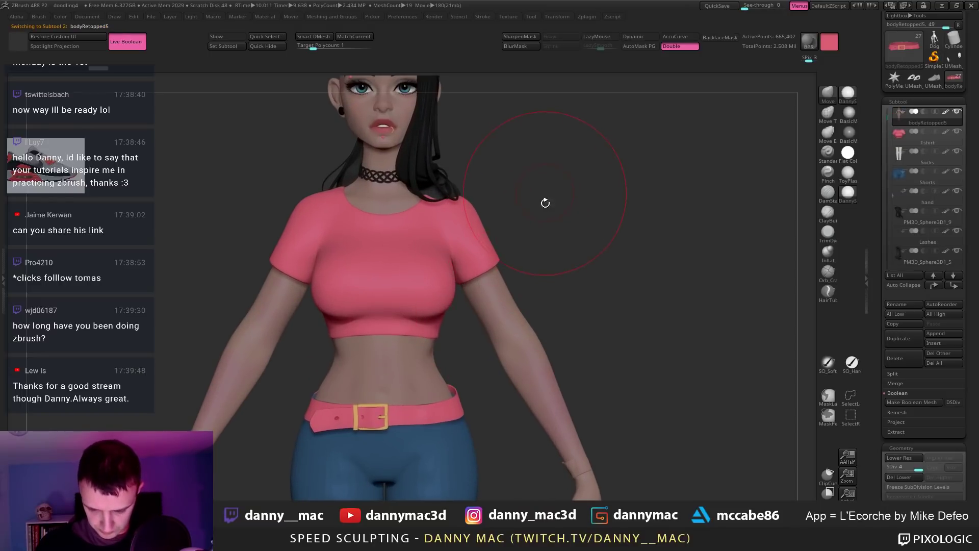
pyautogui.keyDown('alt'); pyautogui.moveTo(544, 203); pyautogui.dragTo(544, 262); pyautogui.keyUp('alt')
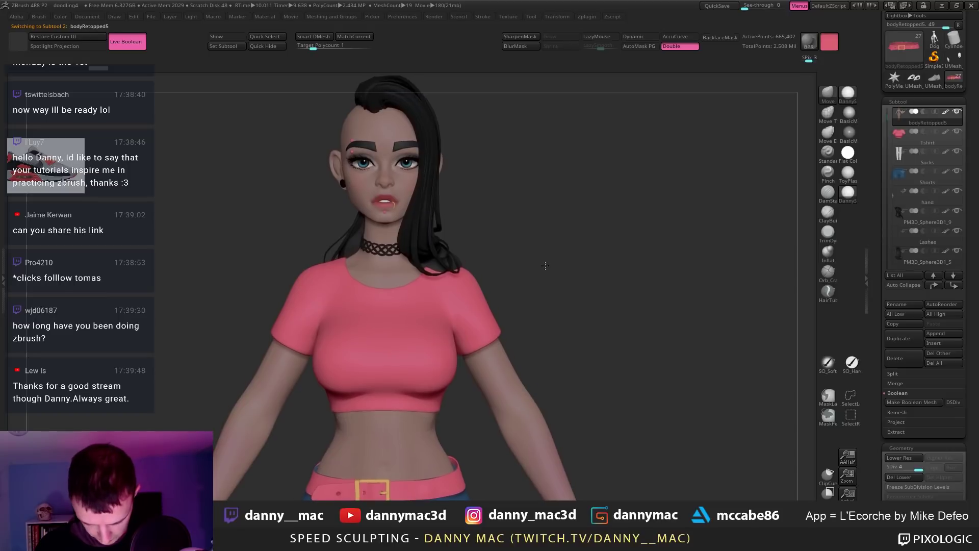
pyautogui.keyDown('alt'); pyautogui.click(483, 275); pyautogui.keyUp('alt')
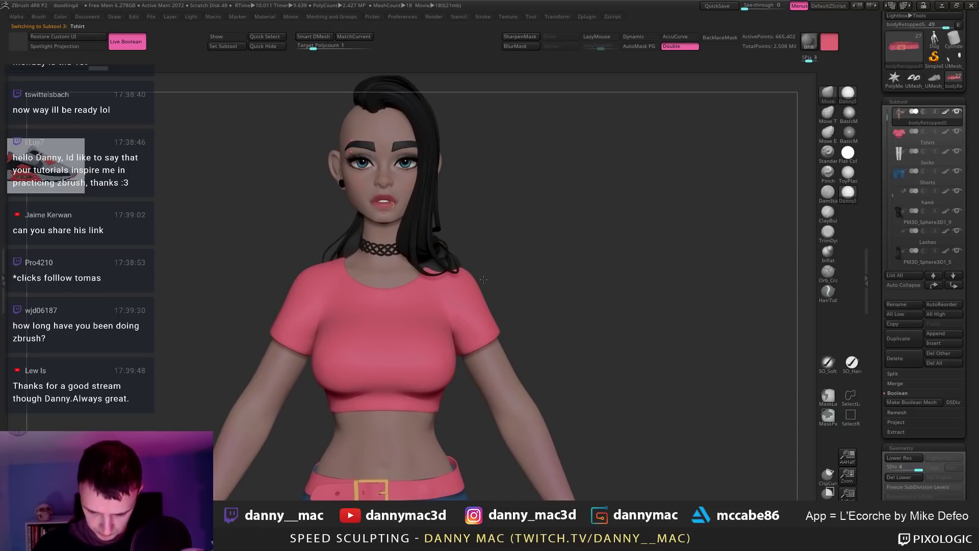
pyautogui.press('space')
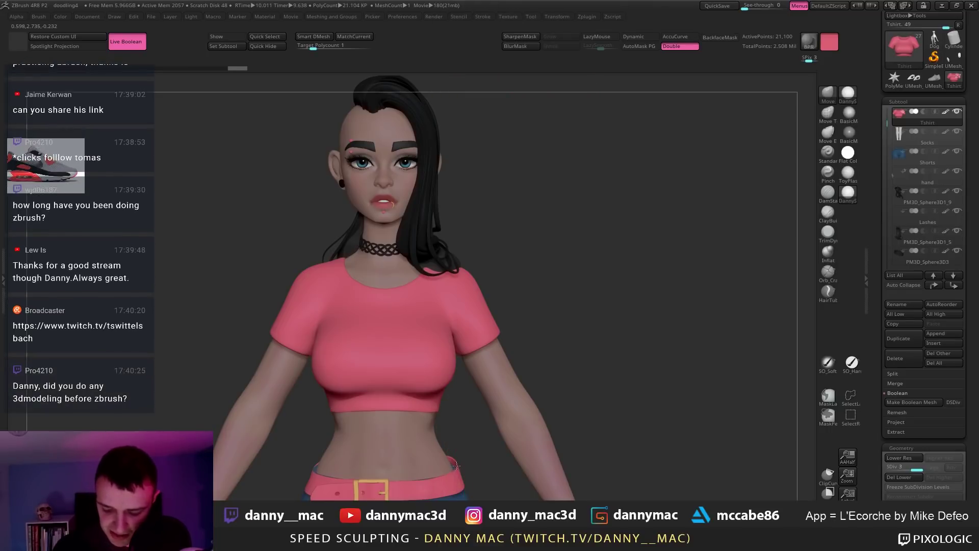
pyautogui.keyDown('alt'); pyautogui.click(458, 470); pyautogui.keyUp('alt')
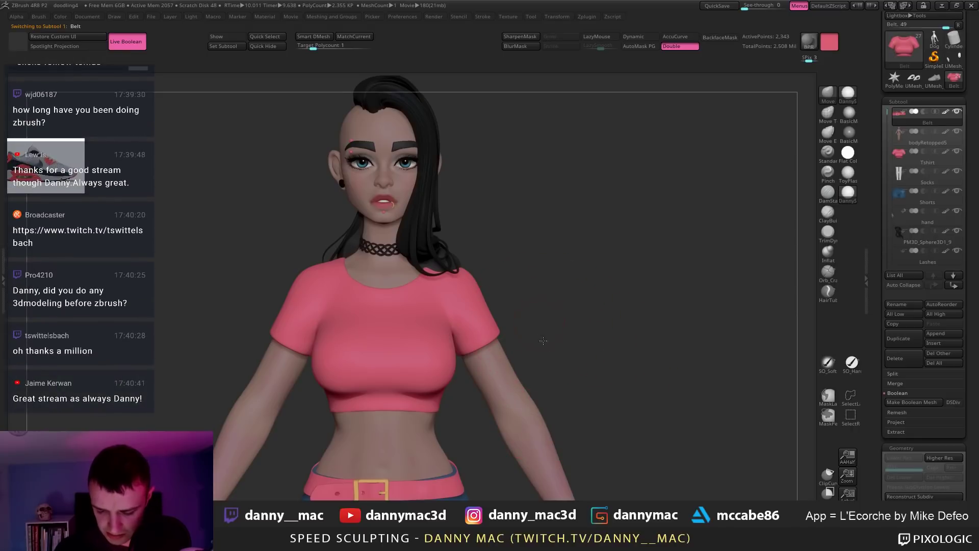
# Step: Select the Tshirt subtool and clear the grey patches from the crop top
pyautogui.keyDown('alt'); pyautogui.moveTo(526, 316); pyautogui.dragTo(535, 357); pyautogui.keyUp('alt')
pyautogui.keyDown('alt'); pyautogui.click(469, 346); pyautogui.keyUp('alt')
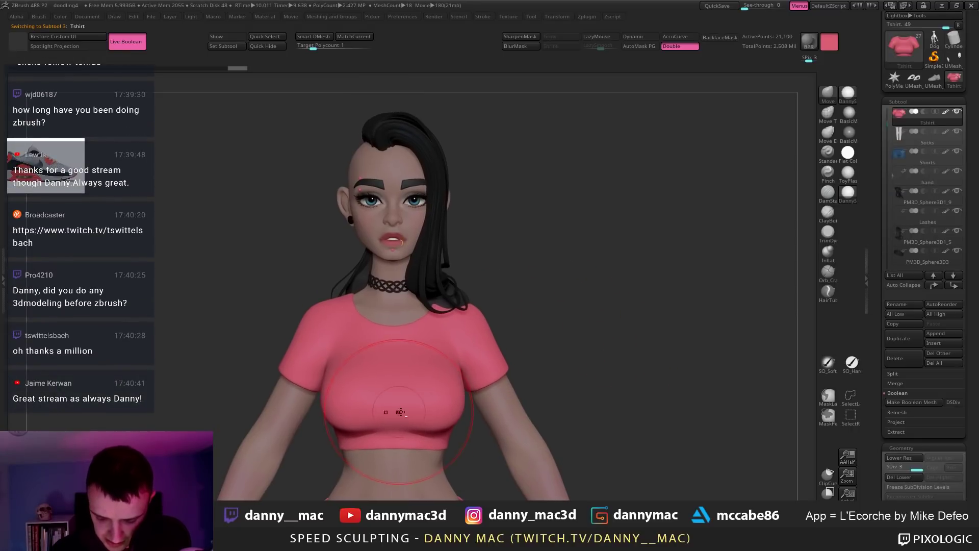
pyautogui.rightClick(452, 377)
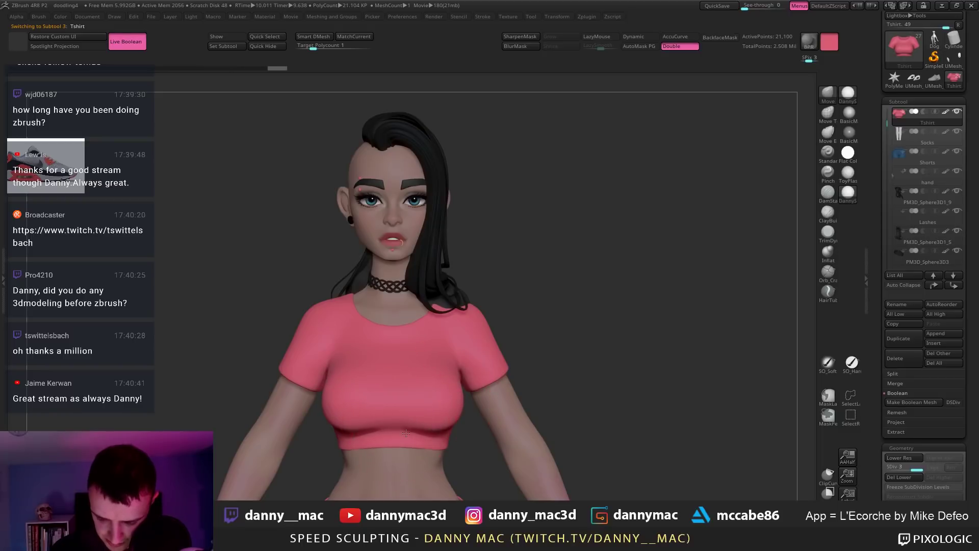
pyautogui.rightClick(484, 339)
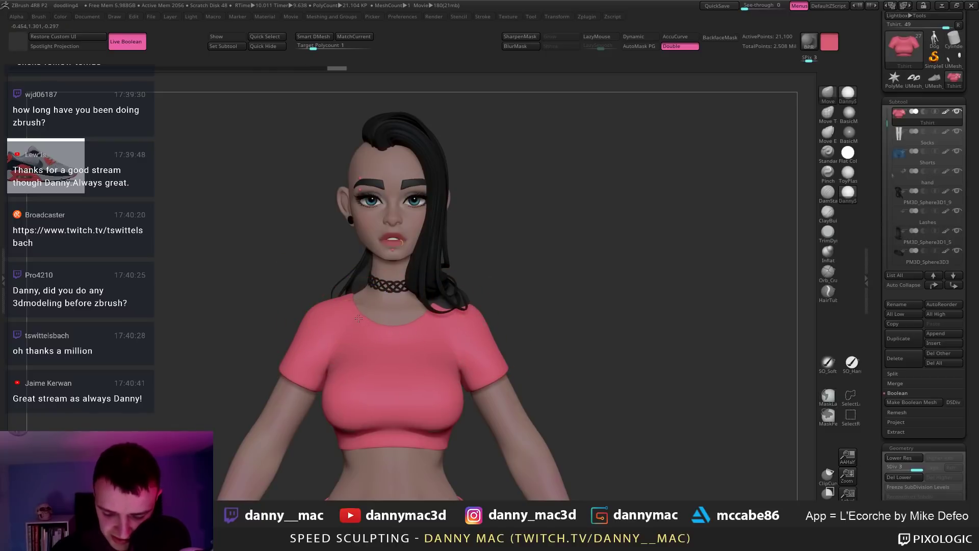
pyautogui.rightClick(390, 325)
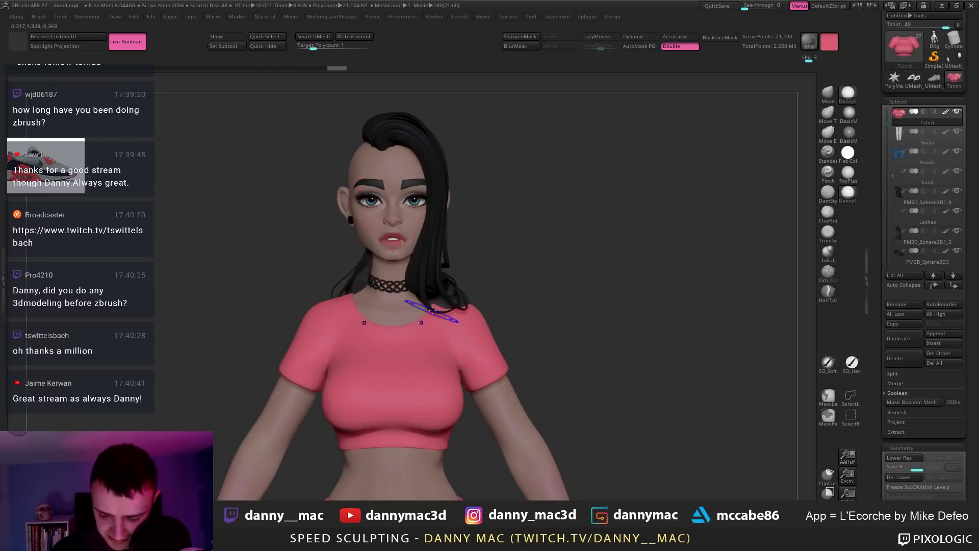
# Step: Turn the character to her right side and check the brush and drawing settings
pyautogui.moveTo(473, 296); pyautogui.dragTo(479, 262)
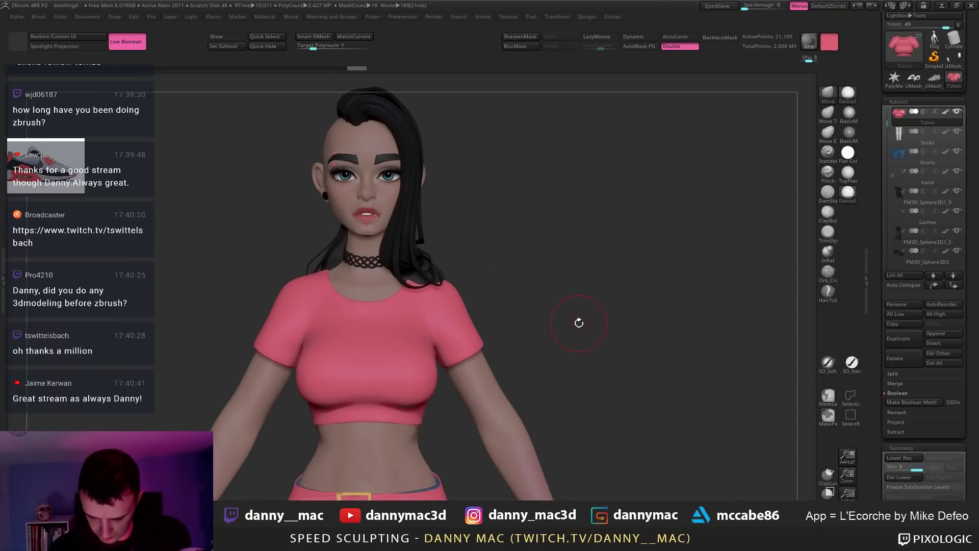
pyautogui.moveTo(577, 317); pyautogui.dragTo(582, 320)
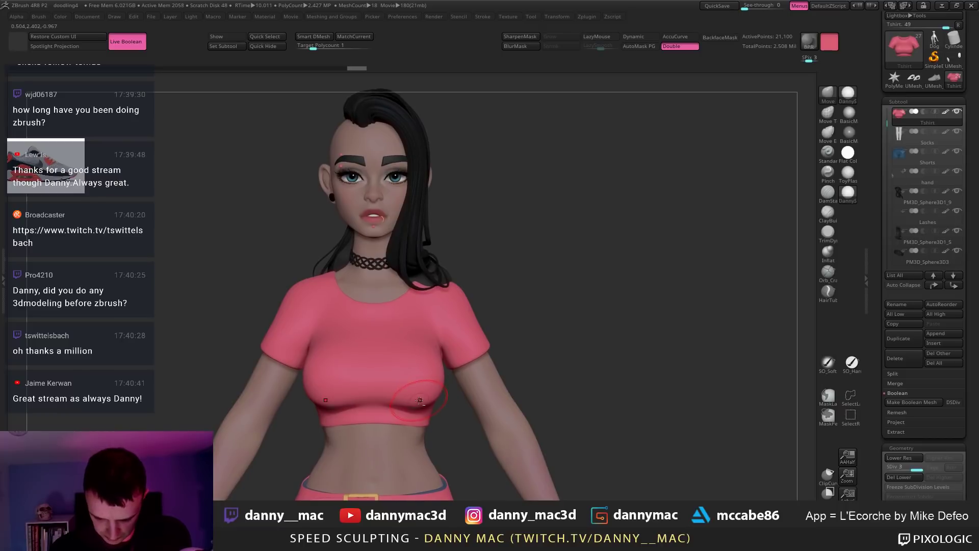
pyautogui.press('space')
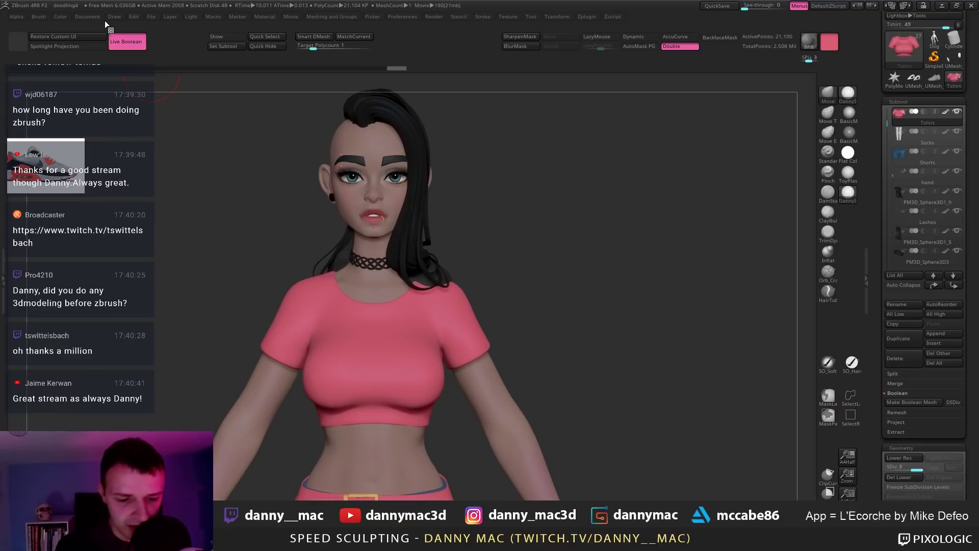
pyautogui.click(112, 21)
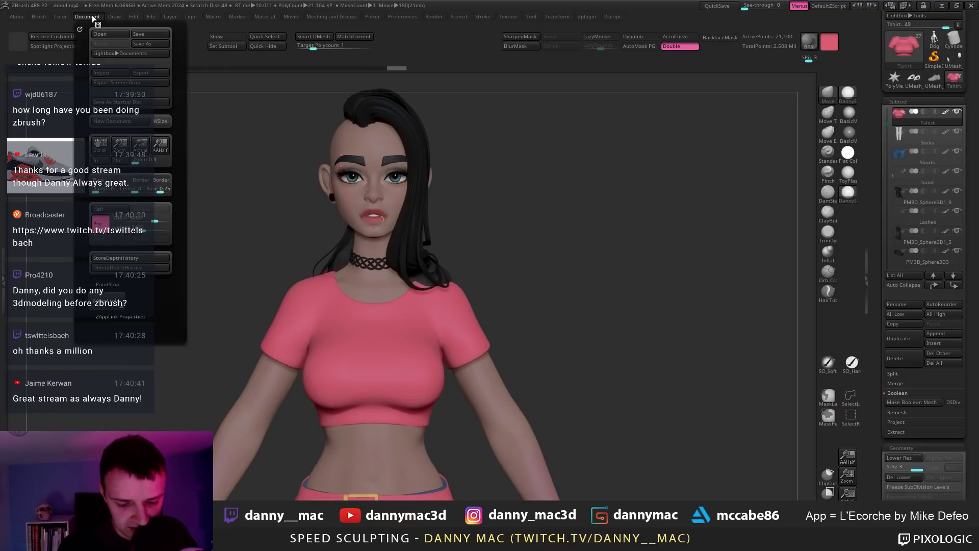
pyautogui.keyDown('alt'); pyautogui.moveTo(540, 254); pyautogui.dragTo(549, 268); pyautogui.keyUp('alt')
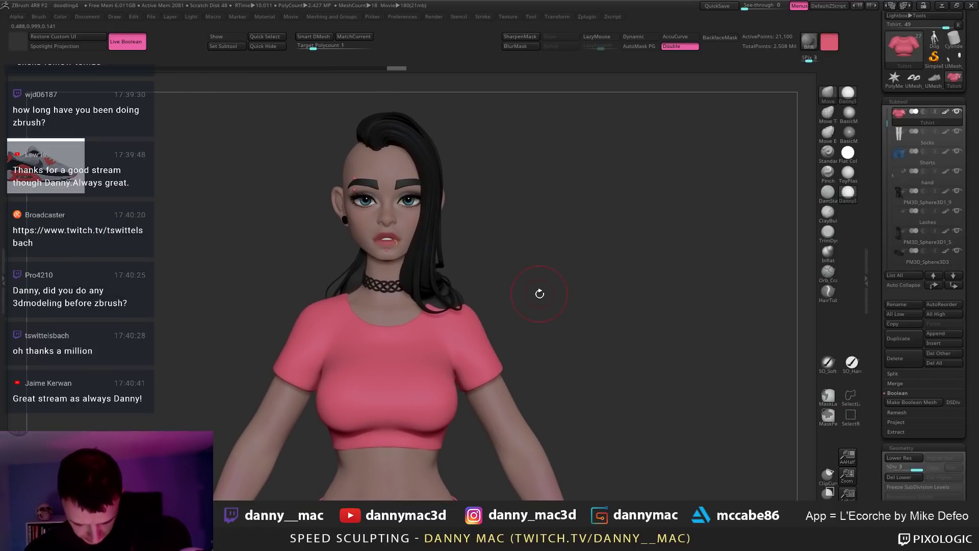
pyautogui.keyDown('alt'); pyautogui.moveTo(533, 313); pyautogui.dragTo(528, 307); pyautogui.keyUp('alt')
# Step: Select the body, cycle its subdivision levels, frame her face and shoulders, and BPR render
pyautogui.keyDown('alt'); pyautogui.click(487, 408); pyautogui.keyUp('alt')
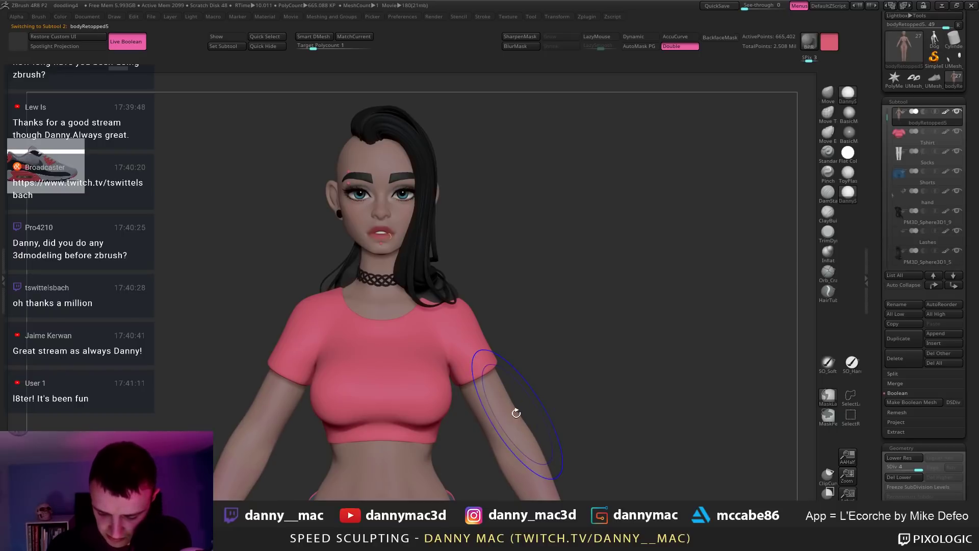
pyautogui.hotkey('shift', 'd')
pyautogui.hotkey('shift', 'd')
pyautogui.hotkey('shift', 'd')
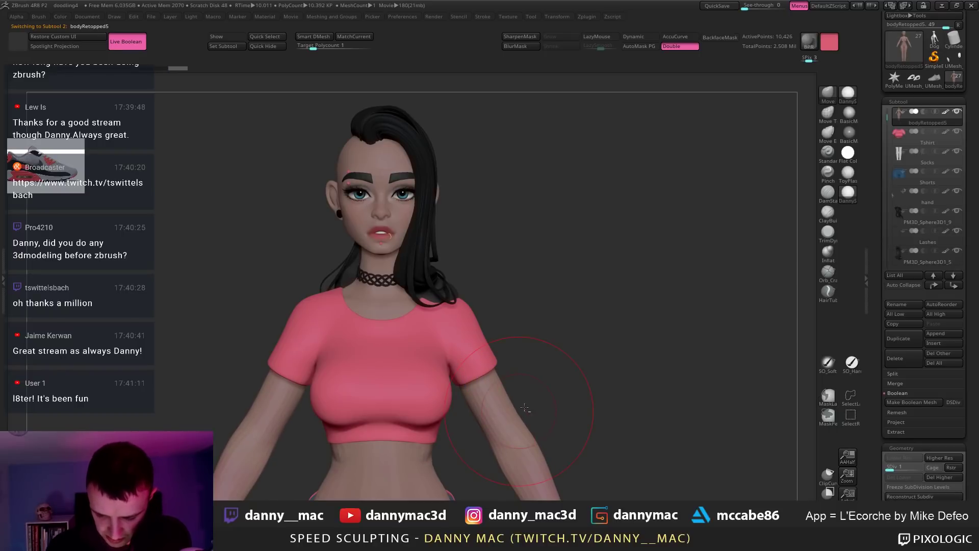
pyautogui.press('f')
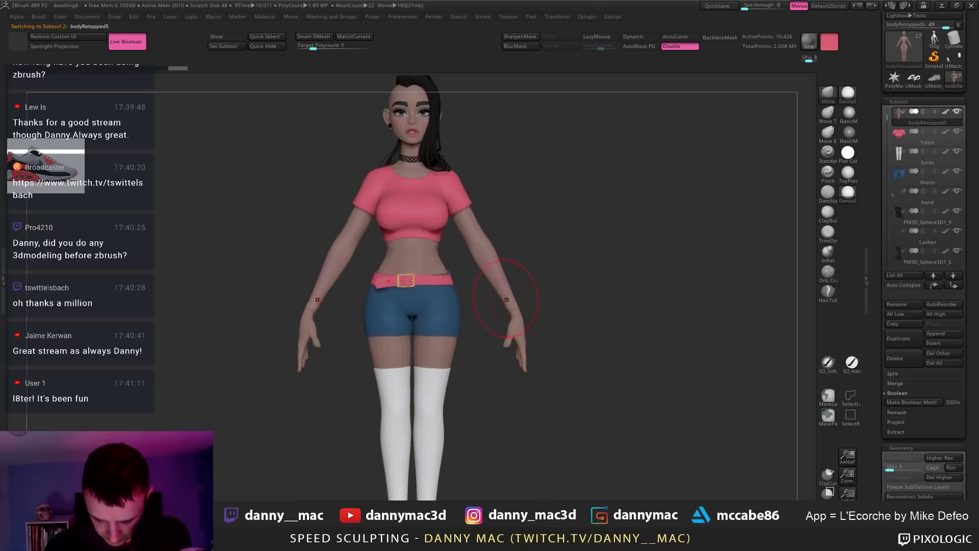
pyautogui.press('d')
pyautogui.press('d')
pyautogui.press('d')
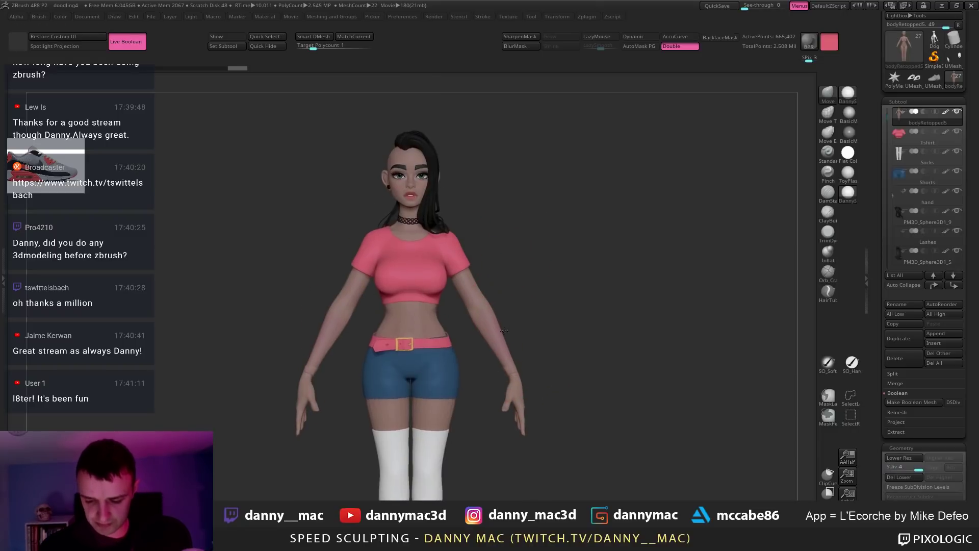
pyautogui.keyDown('alt'); pyautogui.moveTo(468, 237); pyautogui.dragTo(463, 445); pyautogui.keyUp('alt')
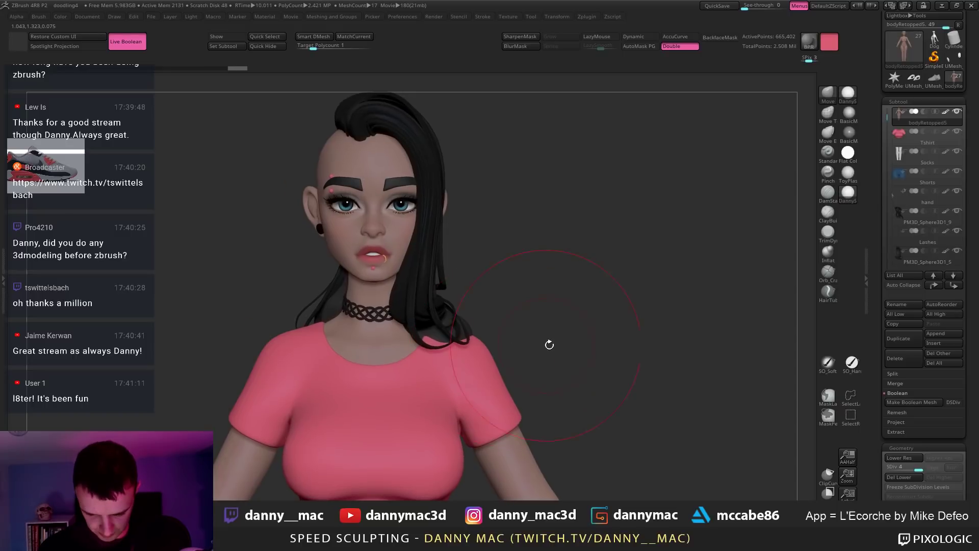
pyautogui.moveTo(593, 344); pyautogui.dragTo(595, 352)
pyautogui.hotkey('shift', 'r')
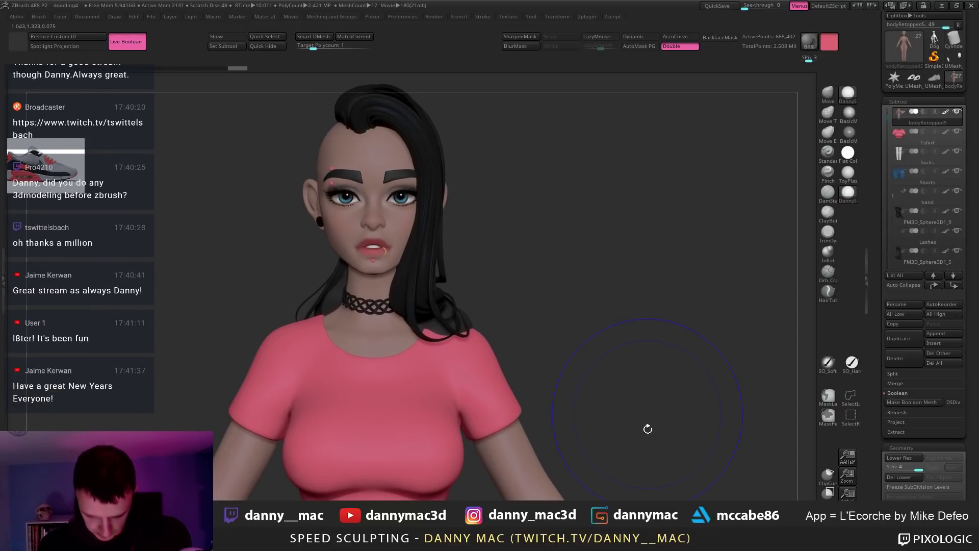